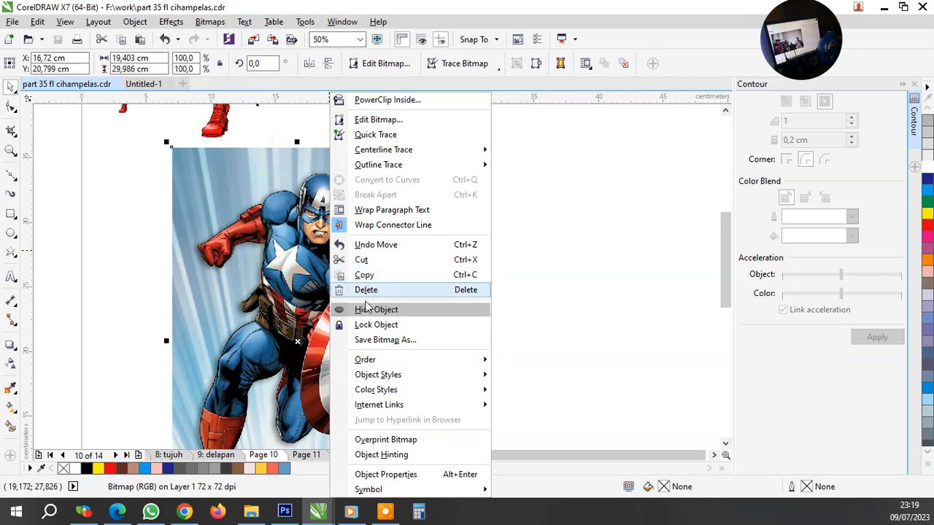
Lock the Captain America bitmap so it stays fixed as the tracing reference
click(364, 325)
click(536, 323)
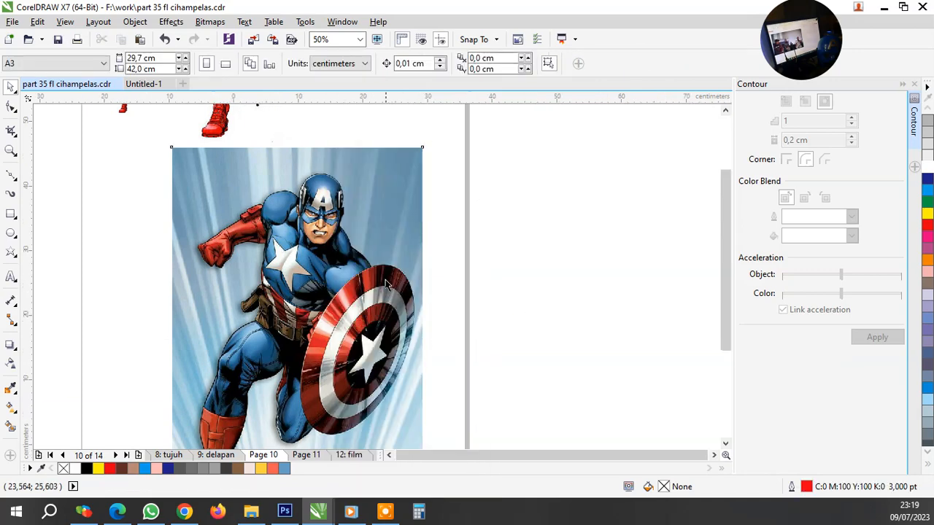
scroll(379, 281, down, 1)
scroll(371, 320, up, 2)
Draw an ellipse about 8.94 cm wide and 13.65 cm high over the round shield
click(8, 182)
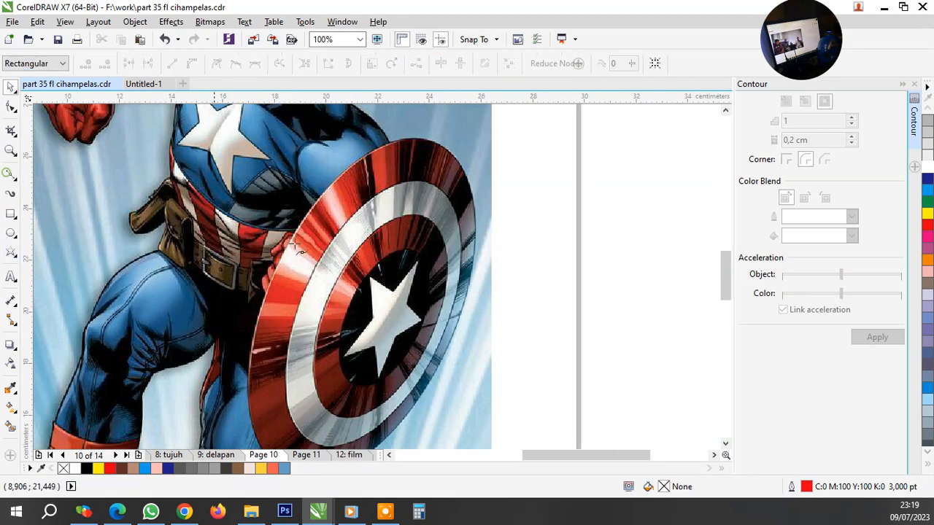
scroll(414, 297, down, 1)
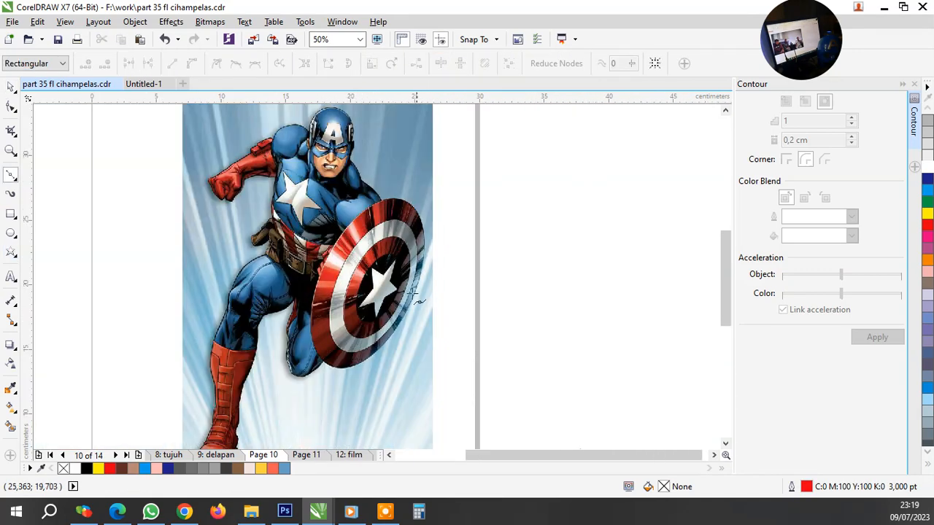
click(9, 233)
drag(315, 203, 432, 376)
scroll(438, 358, up, 1)
key(space)
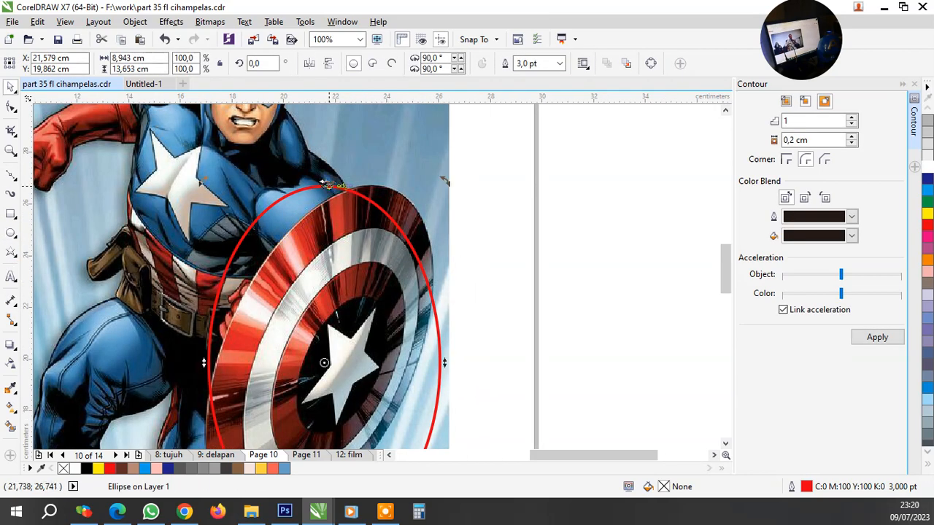
Skew the ellipse to follow the shield's tilt and give it a yellow outline
drag(325, 183, 414, 191)
drag(413, 225, 386, 226)
right_click(928, 216)
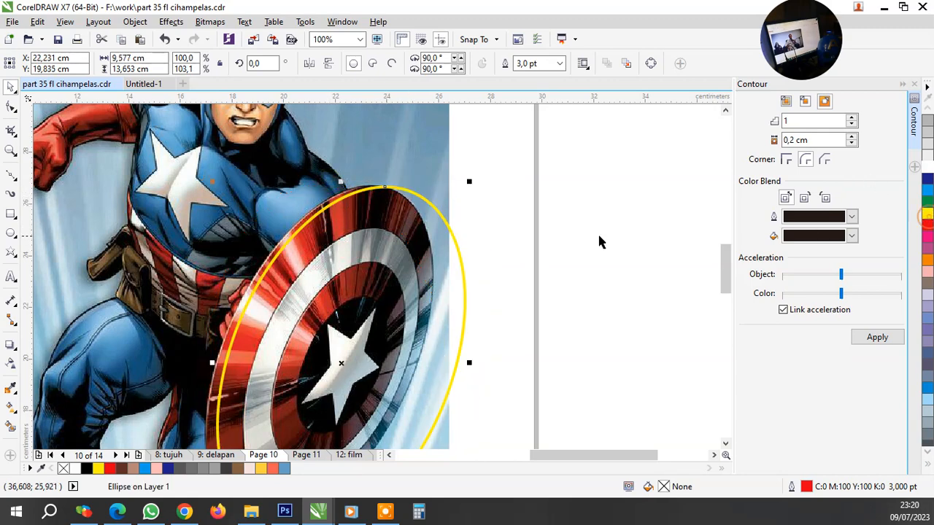
Set the document's default outline for graphic objects to 1.0 pt wide and yellow
click(571, 238)
key(F12)
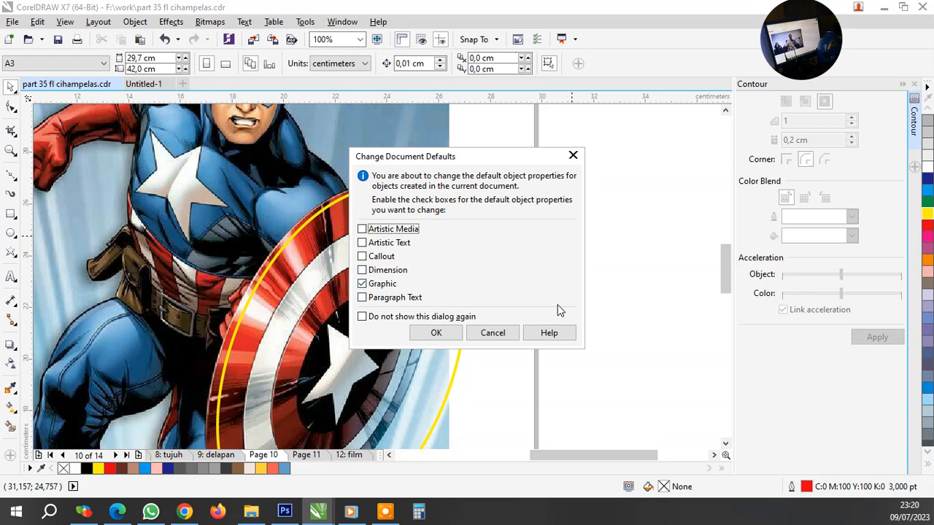
click(436, 333)
click(380, 167)
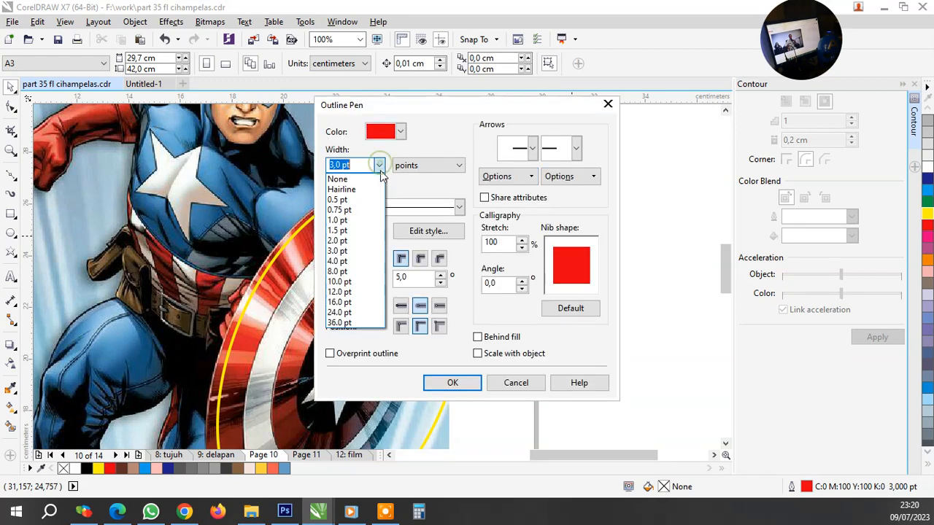
click(367, 219)
click(400, 132)
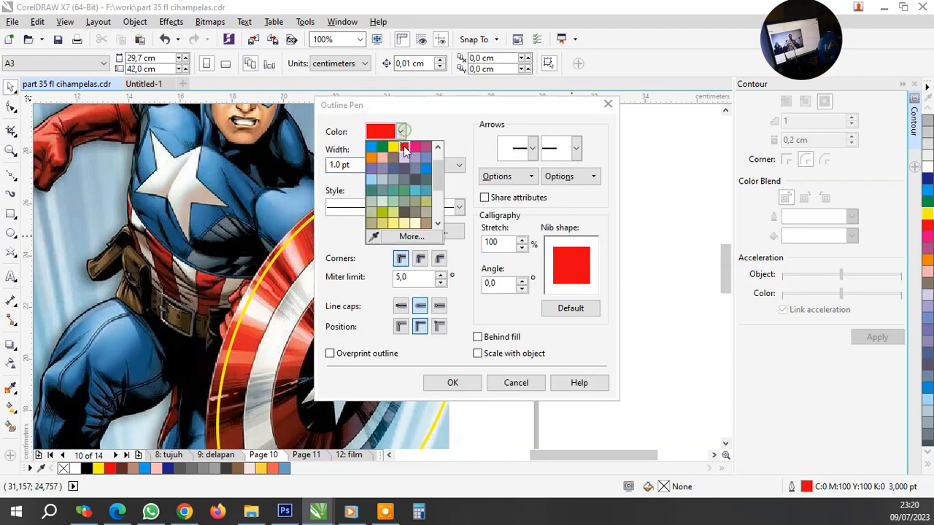
click(393, 148)
click(452, 382)
Set the ellipse's outline width to 1.0 pt
click(460, 248)
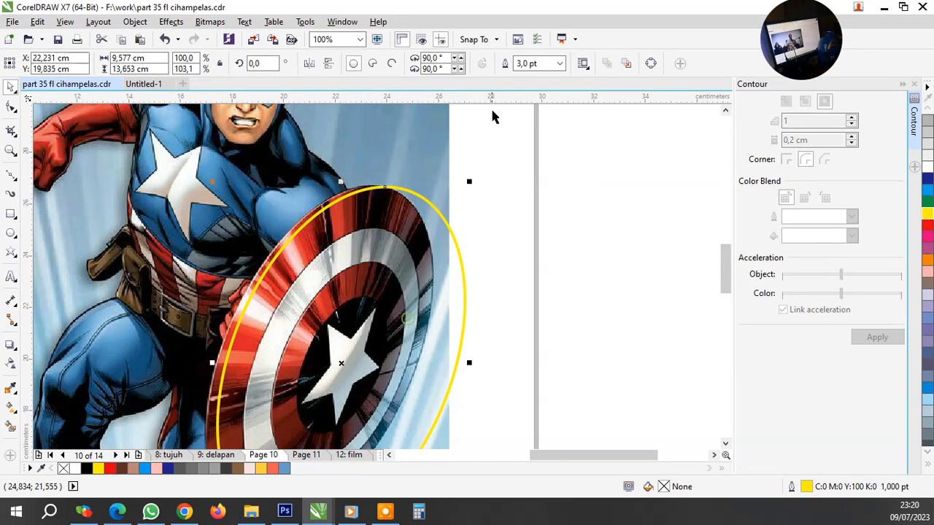
click(560, 65)
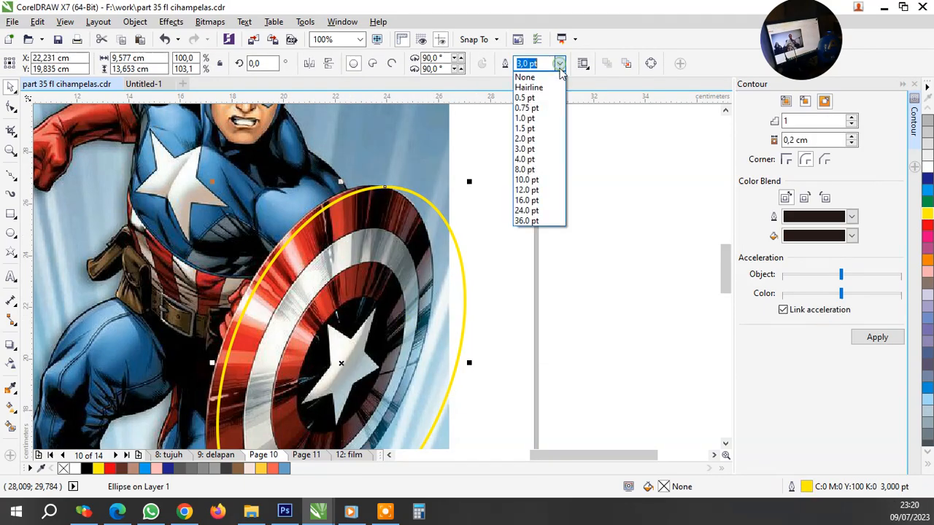
click(547, 119)
Move the ellipse so its upper-left arc lies along the shield's outer rim
scroll(348, 241, up, 2)
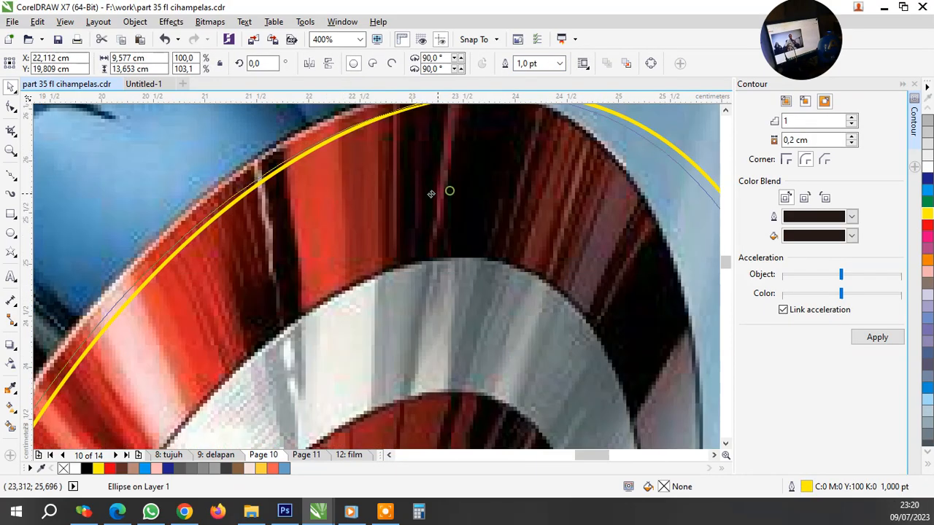
scroll(448, 191, down, 1)
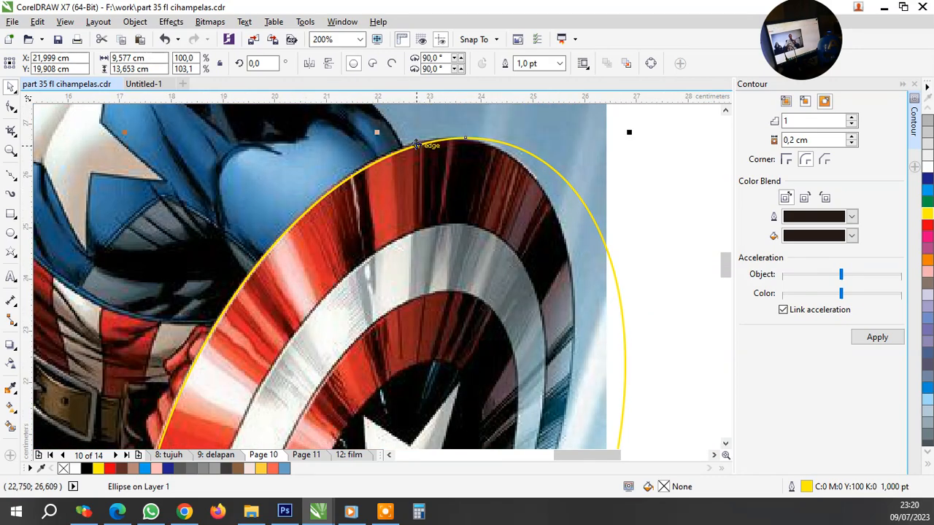
scroll(429, 146, up, 2)
scroll(448, 173, down, 3)
scroll(563, 352, up, 1)
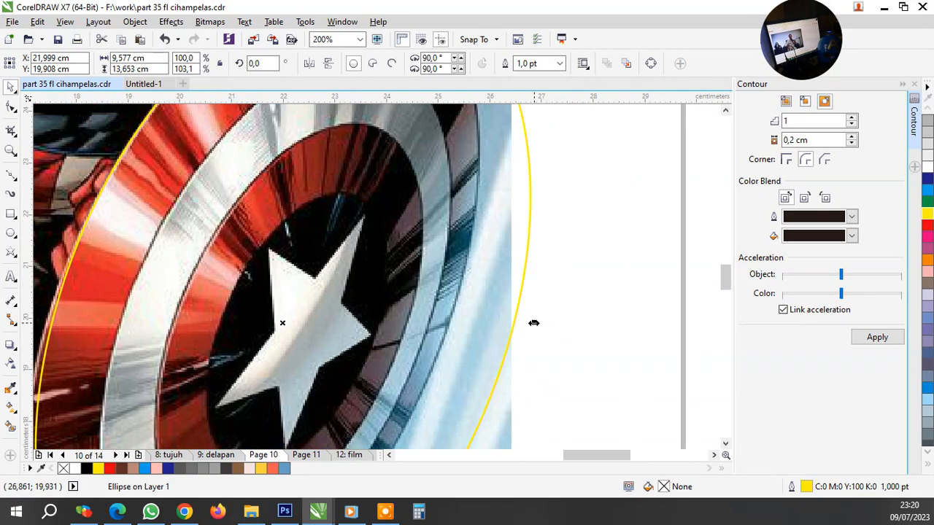
Scale the ellipse down to about 8.49 × 12.10 cm to suit the shield's width
scroll(536, 310, down, 1)
scroll(554, 383, up, 1)
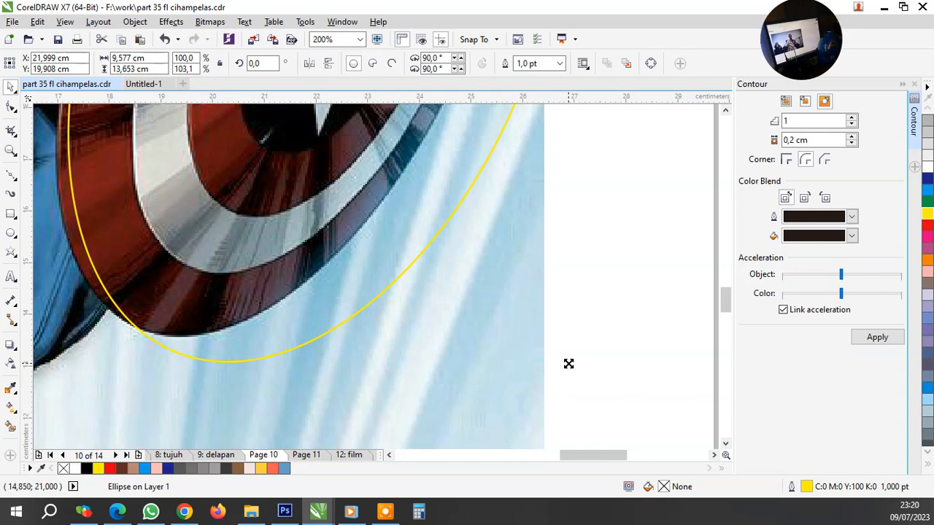
scroll(509, 340, down, 2)
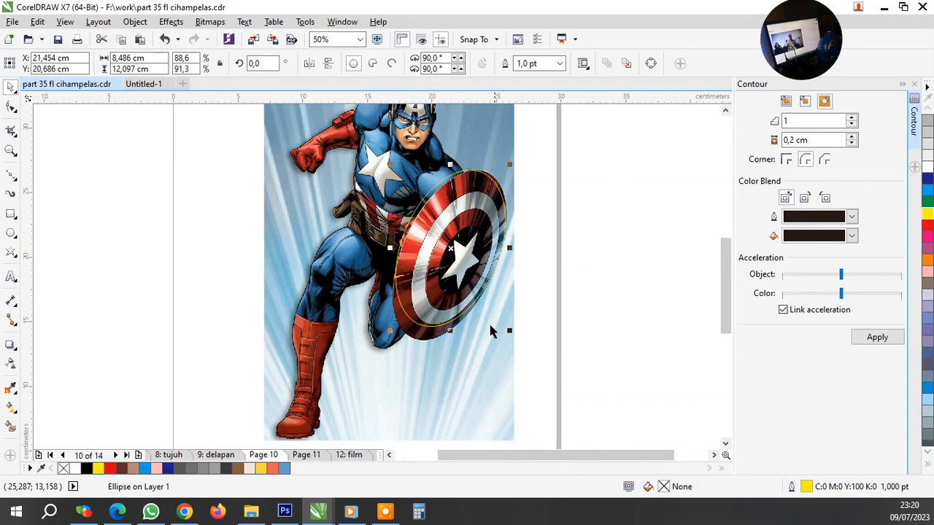
scroll(483, 304, up, 1)
scroll(485, 328, up, 1)
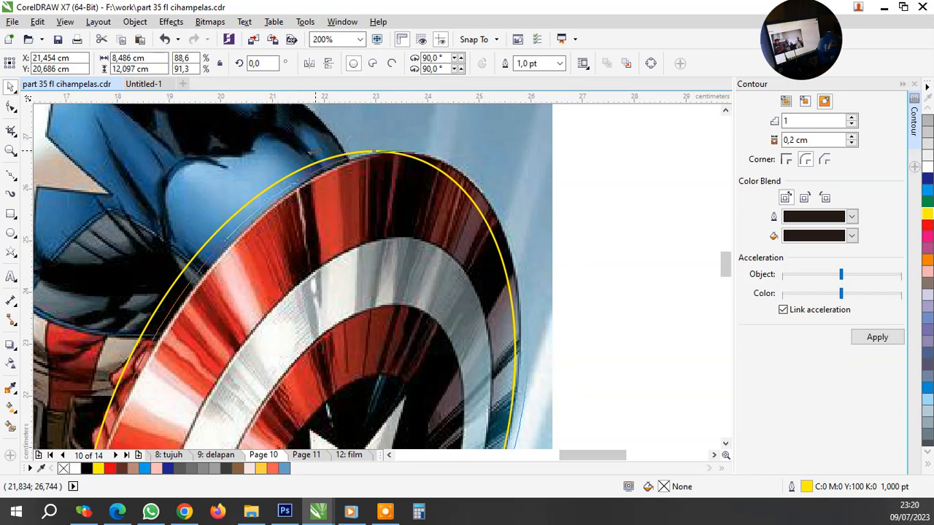
Skew and stretch the ellipse to about 8.95 × 13.14 cm so it follows the shield's rim down to its lowest edge
scroll(411, 227, down, 4)
scroll(410, 228, up, 2)
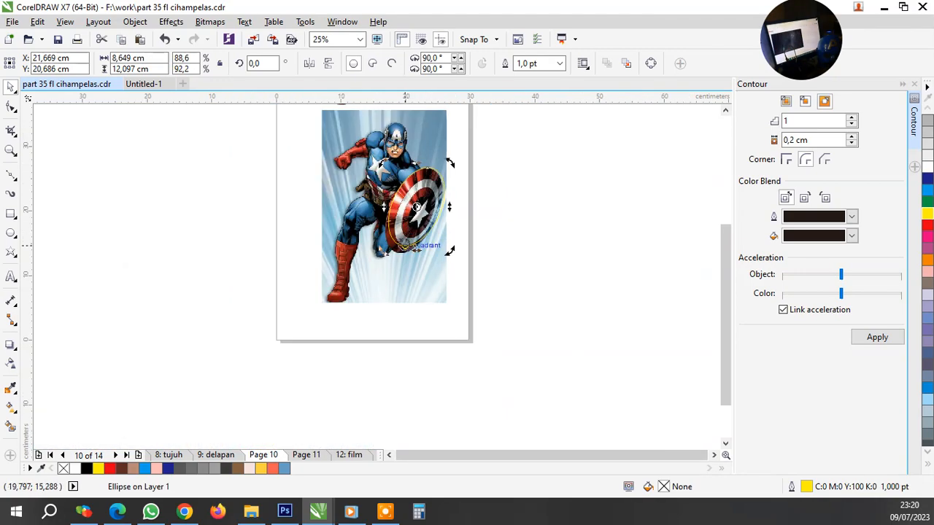
scroll(407, 237, up, 1)
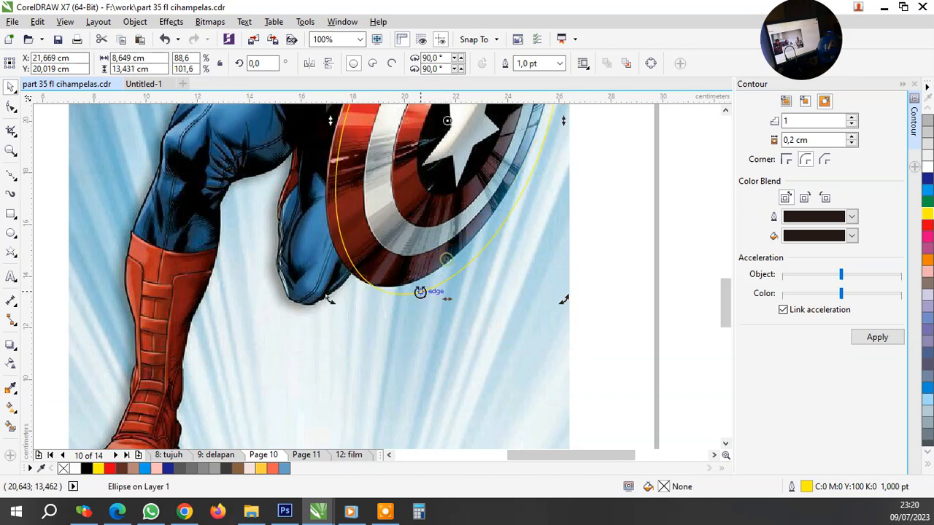
scroll(423, 294, up, 1)
drag(470, 301, 454, 286)
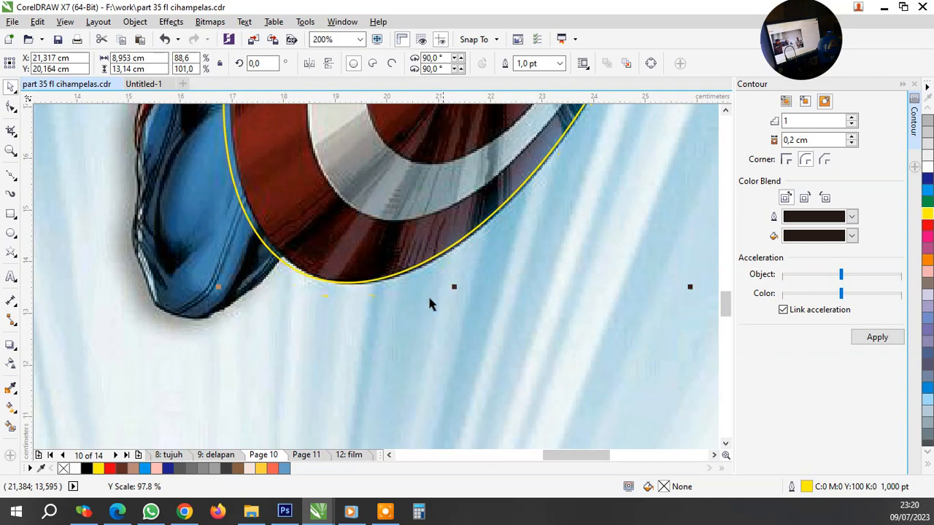
scroll(429, 304, down, 3)
scroll(463, 138, up, 1)
scroll(463, 138, up, 2)
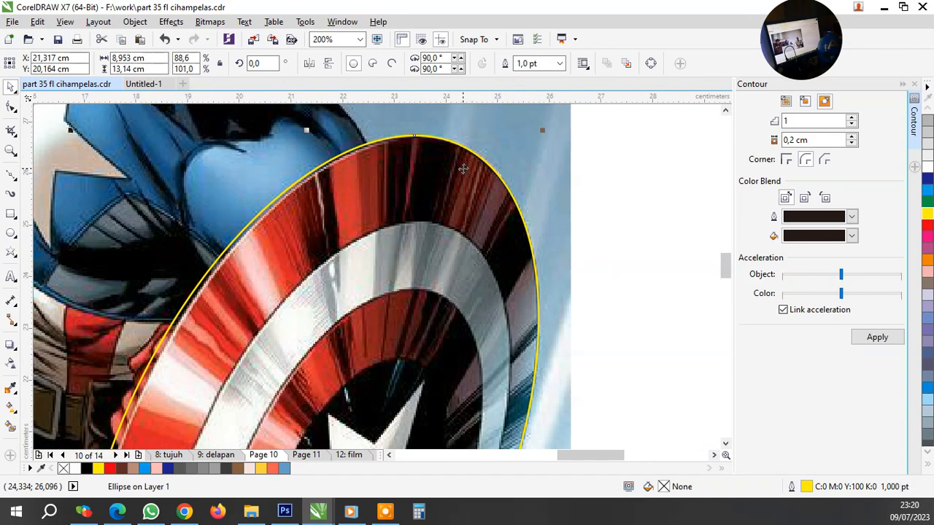
Convert the ellipse to curves, add a node on its upper-left arc and move it inward onto the shield's rim
key(ctrl+q)
click(11, 107)
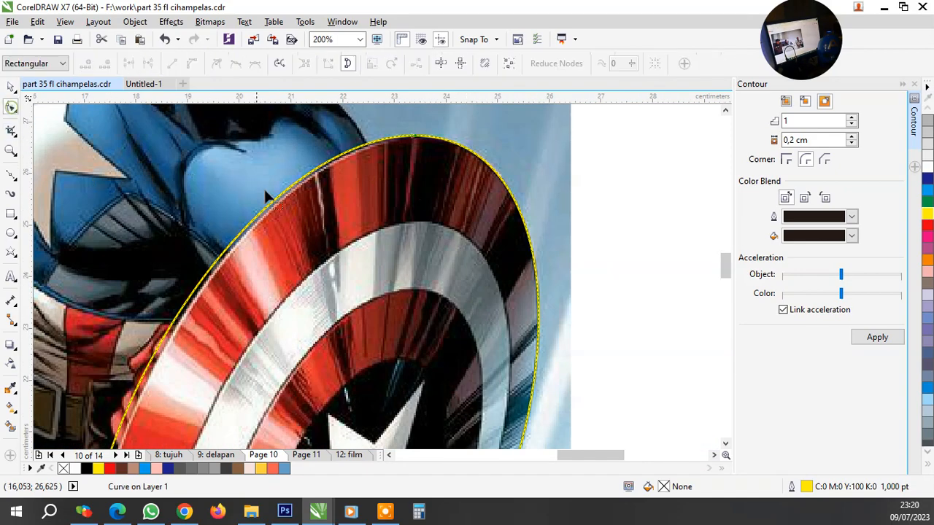
scroll(270, 191, up, 1)
scroll(277, 195, up, 1)
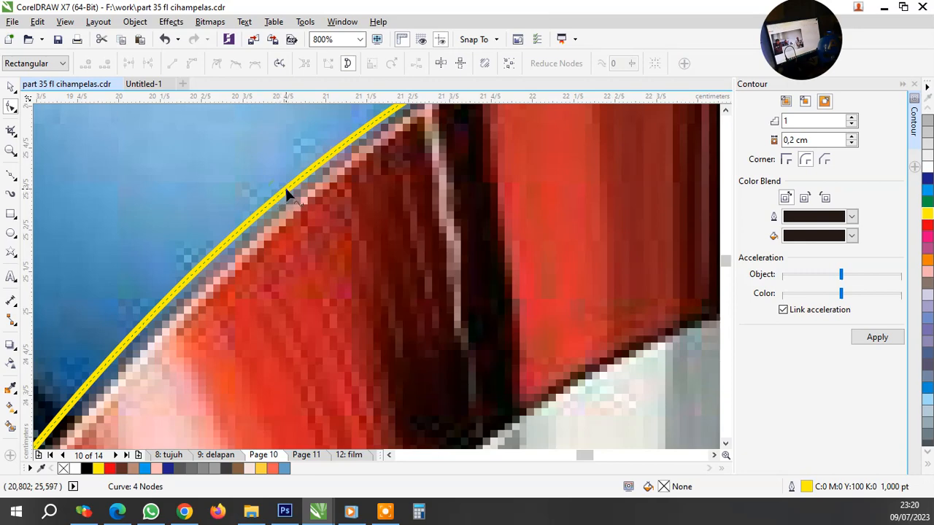
double_click(285, 192)
drag(285, 188, 304, 198)
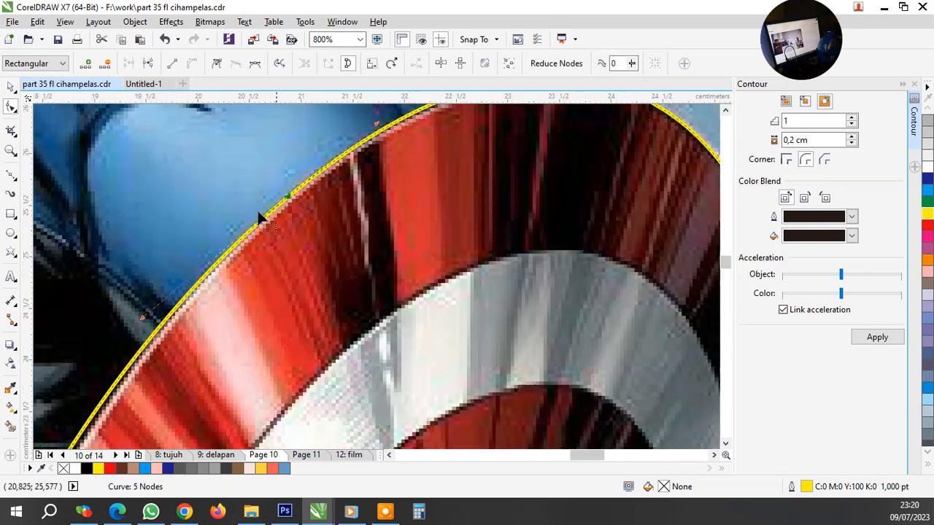
Shift the curve's topmost node slightly to fit the upper edge of the shield
scroll(261, 217, down, 2)
scroll(390, 139, up, 2)
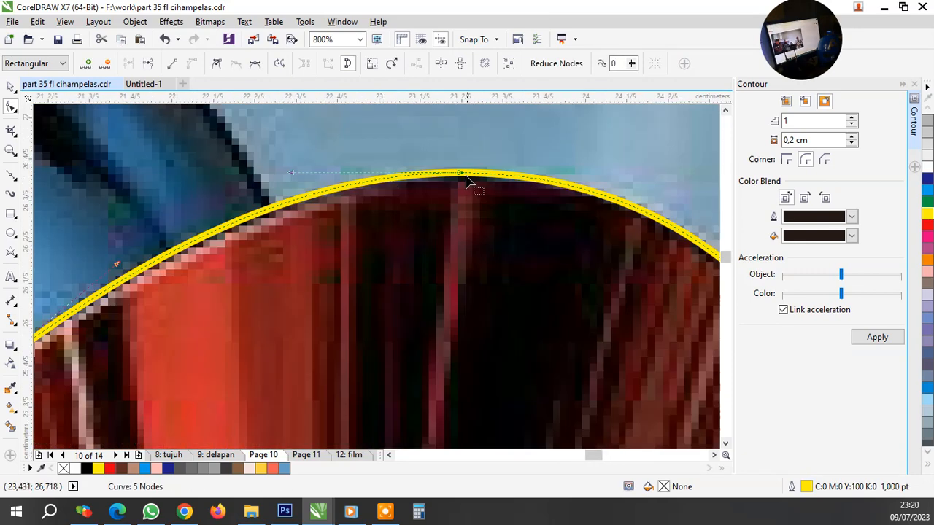
drag(466, 181, 478, 183)
scroll(488, 220, down, 2)
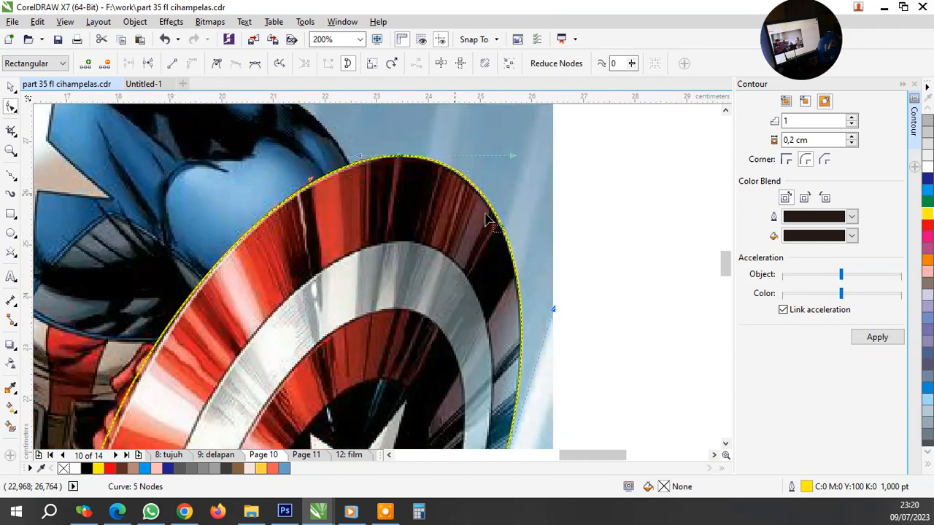
Add a node on the curve's upper-right arc and move it inward onto the shield's rim
scroll(488, 220, up, 2)
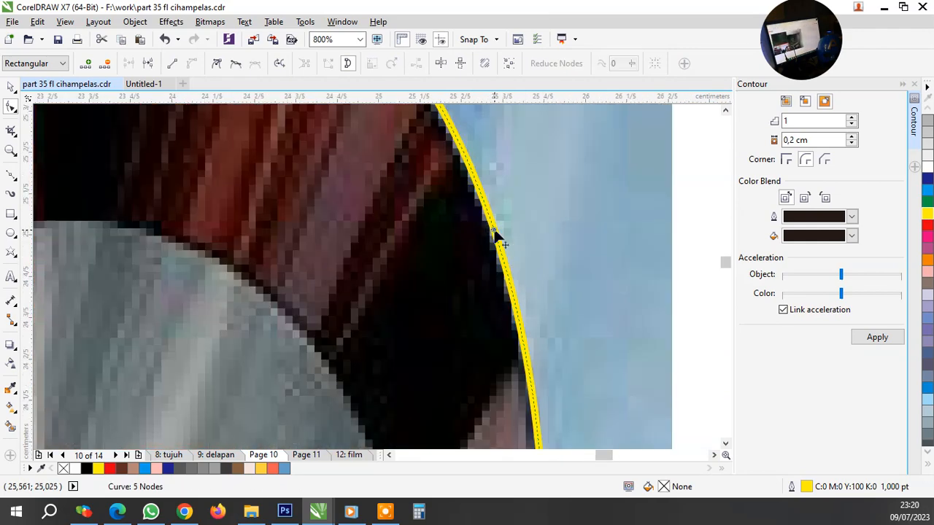
double_click(495, 233)
drag(495, 235, 492, 239)
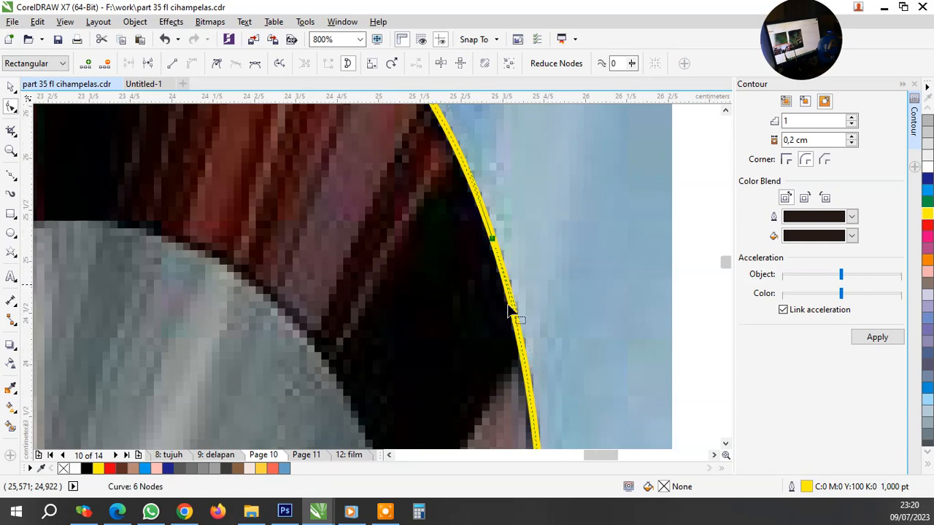
Delete the curve's surplus nodes at the top and right side of the shield
scroll(509, 309, down, 2)
scroll(383, 188, up, 1)
key(Delete)
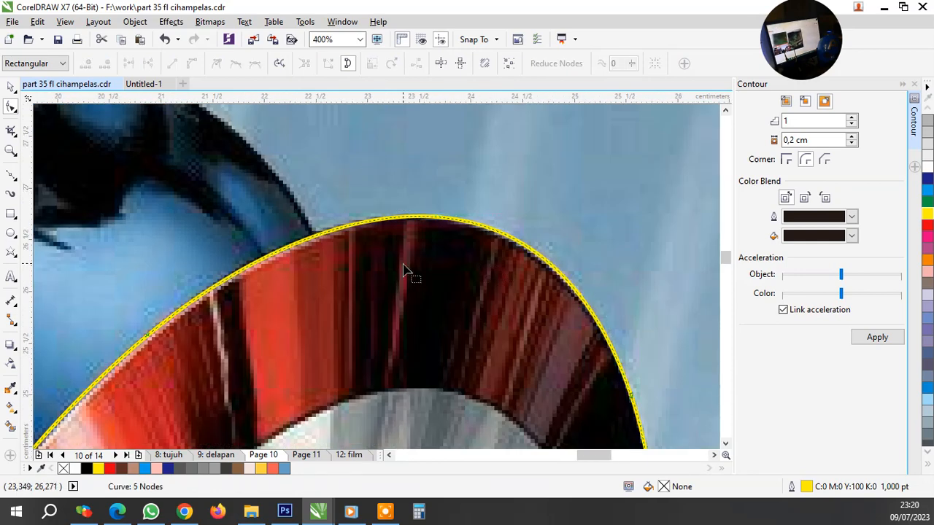
scroll(406, 271, down, 2)
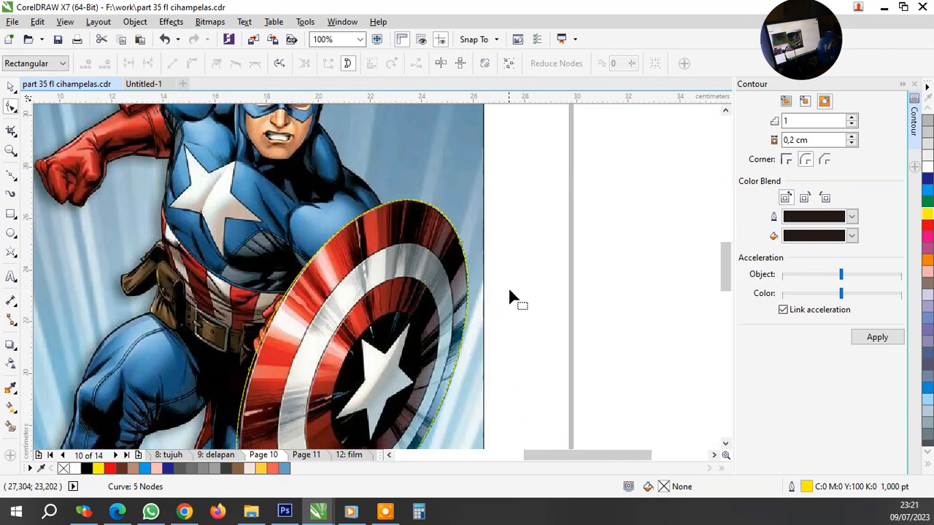
key(Delete)
Add a node on the curve's lower-right arc and move it outward onto the shield's rim
scroll(511, 300, down, 2)
scroll(470, 316, up, 3)
scroll(471, 324, up, 5)
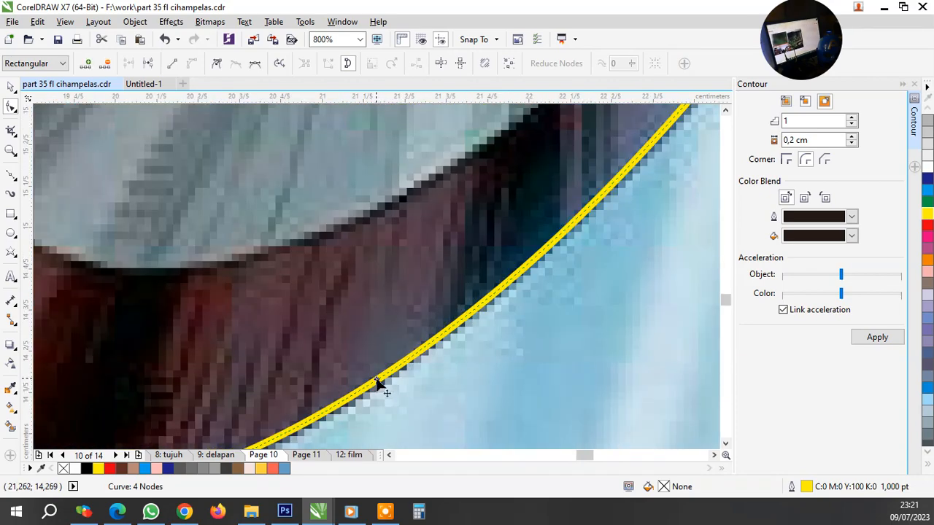
double_click(378, 385)
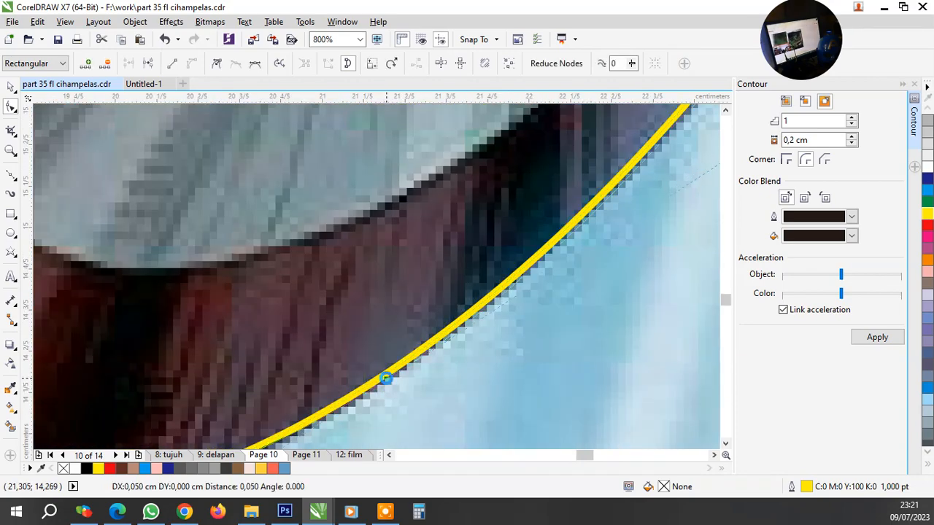
scroll(508, 349, down, 2)
scroll(241, 284, up, 1)
scroll(325, 299, down, 1)
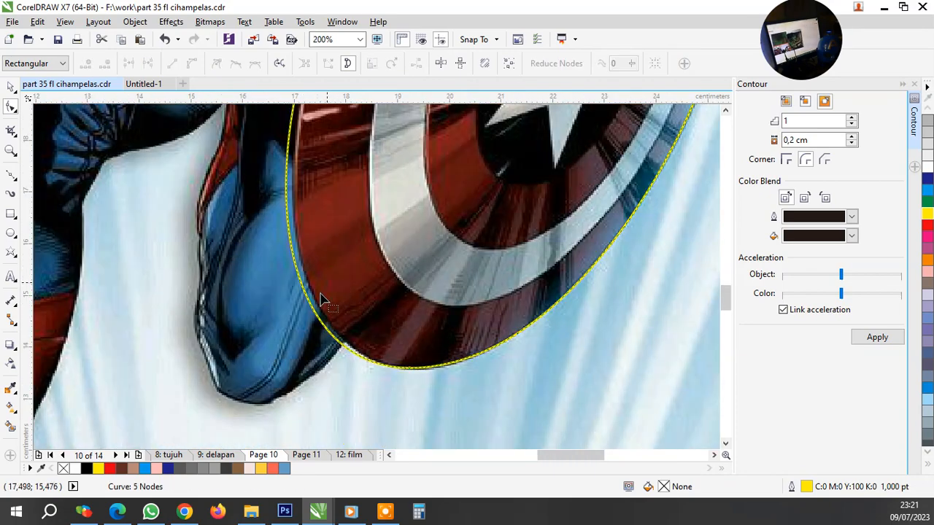
Delete the curve's lowest node, and add a node on the lower-left arc moved inward onto the shield's rim
drag(409, 412, 405, 409)
key(Delete)
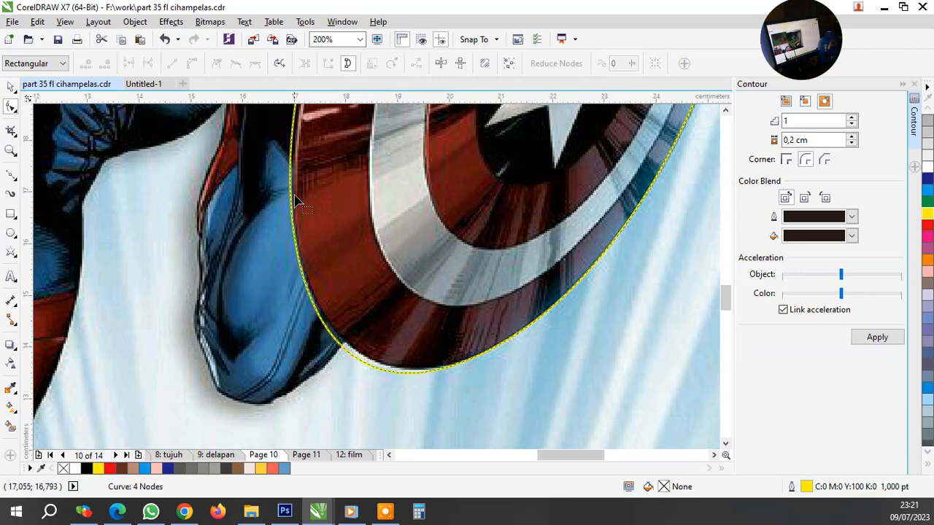
scroll(292, 248, up, 1)
double_click(293, 247)
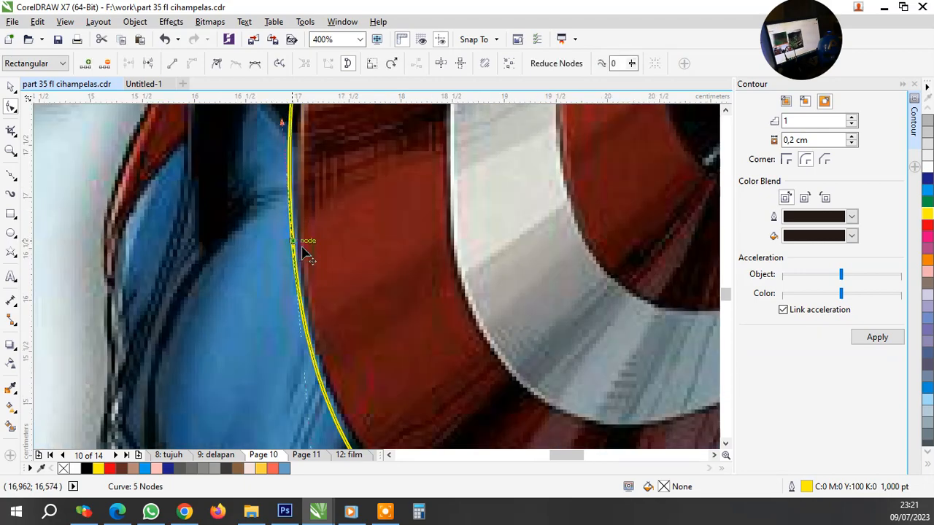
drag(293, 246, 306, 255)
scroll(319, 236, down, 1)
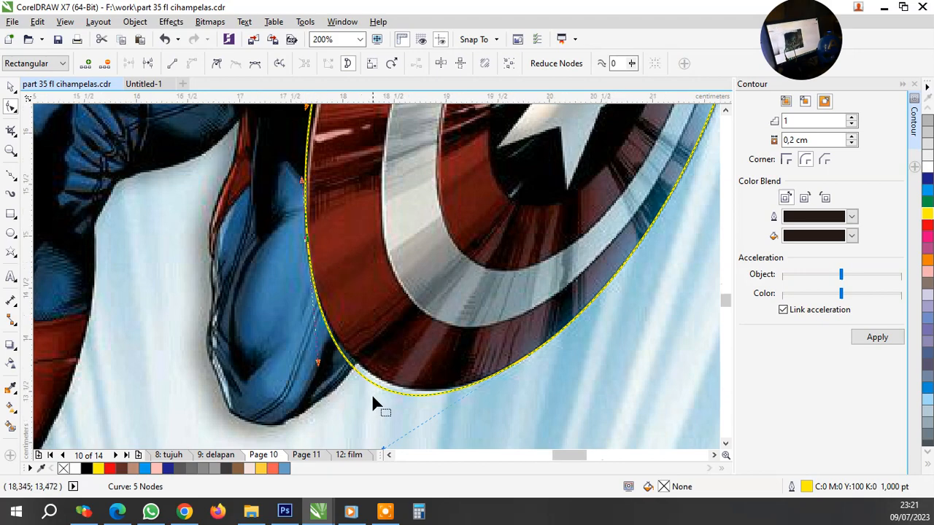
Shorten the lower-right node's control handle so the curve follows the bottom rim of the shield
scroll(327, 358, up, 2)
scroll(413, 356, down, 2)
scroll(379, 370, up, 2)
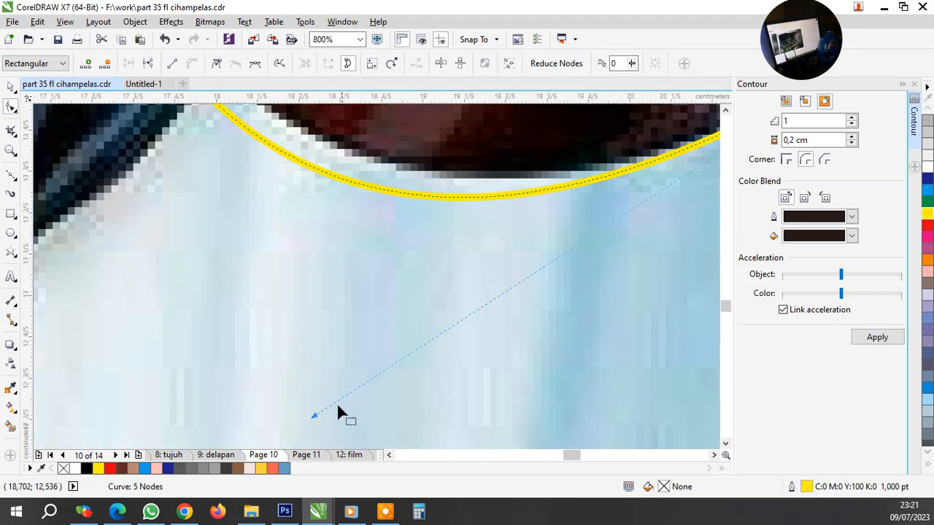
drag(313, 418, 386, 356)
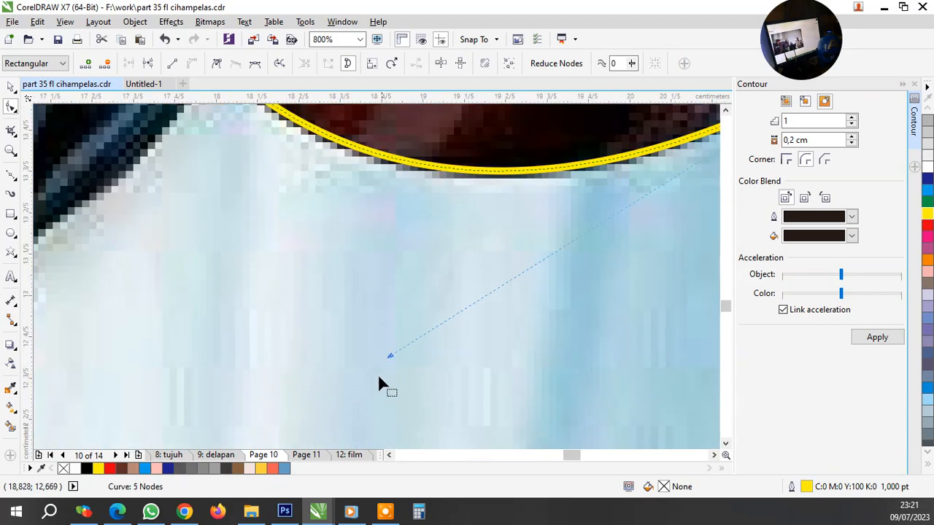
scroll(380, 377, down, 2)
scroll(436, 368, up, 2)
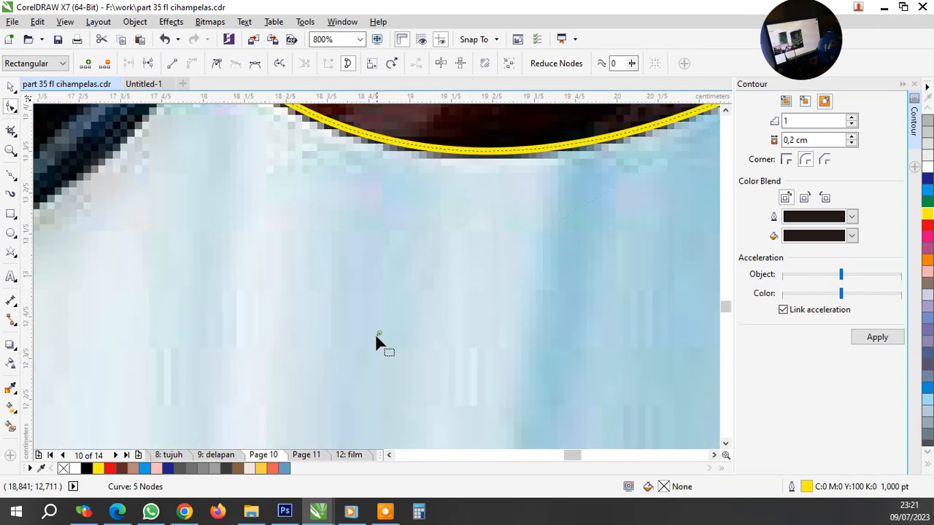
scroll(375, 337, down, 1)
scroll(530, 350, down, 2)
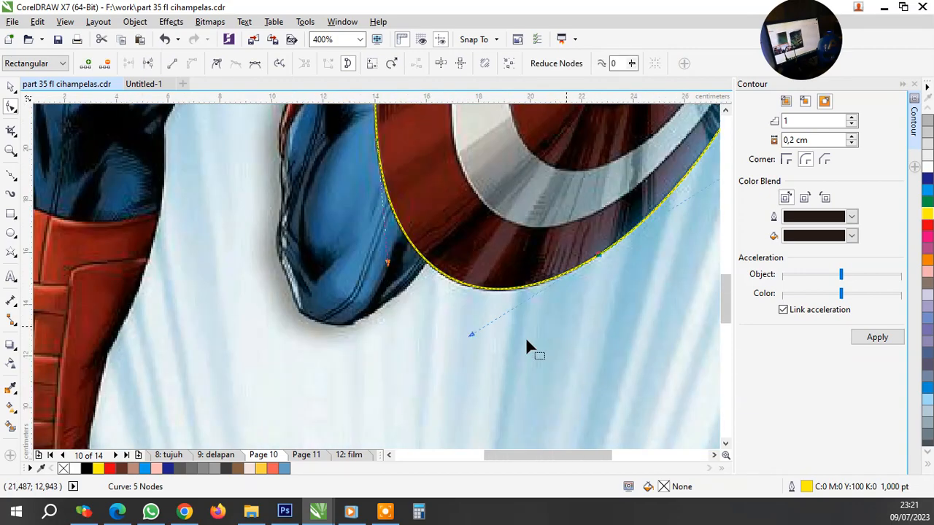
Delete a surplus node on the curve's left side, and add one on the upper-left arc moved onto the shield's rim
scroll(446, 146, up, 1)
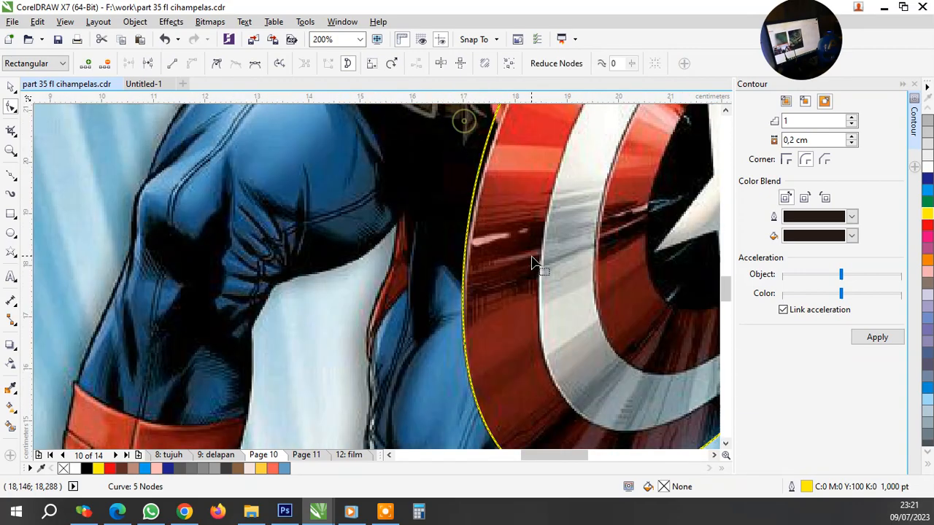
scroll(433, 292, down, 1)
scroll(483, 260, up, 3)
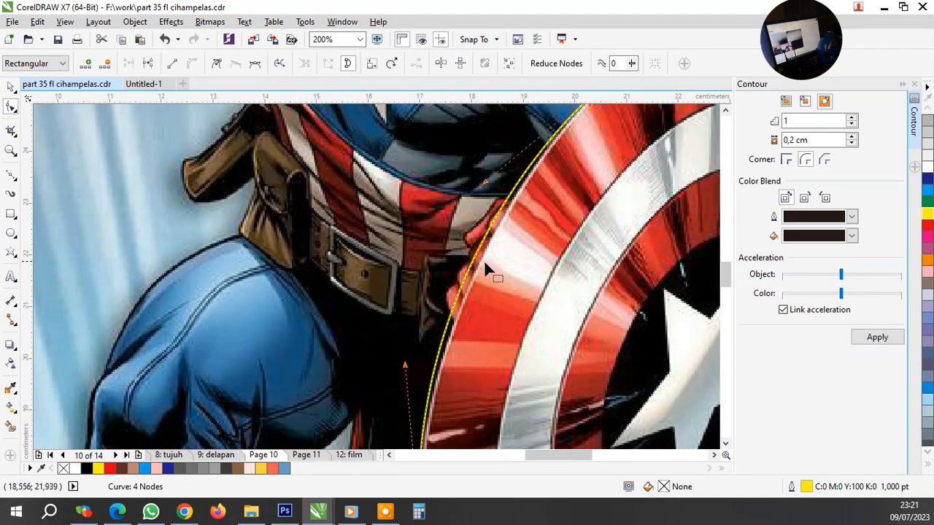
drag(456, 263, 474, 277)
scroll(460, 285, down, 3)
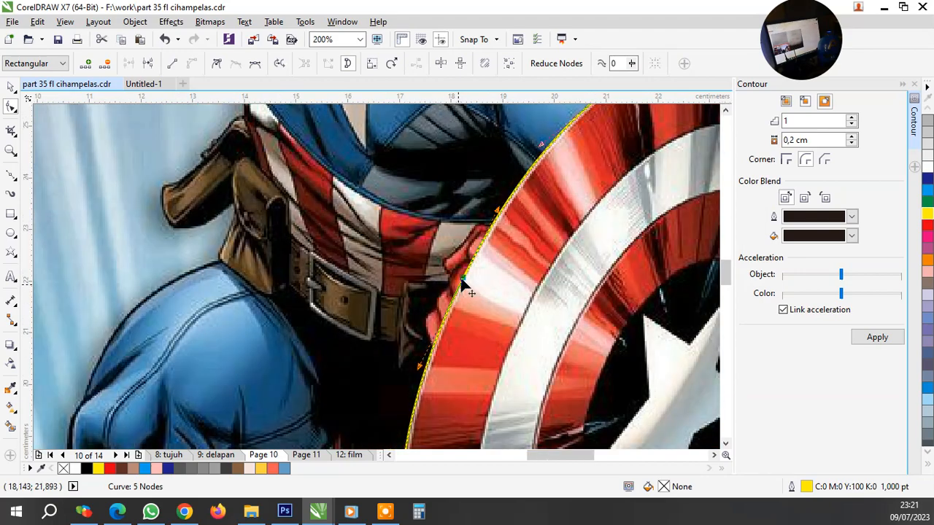
Adjust the left-side node's upper control handle so the curve follows the shield's left rim, and check the whole outline
scroll(468, 359, up, 2)
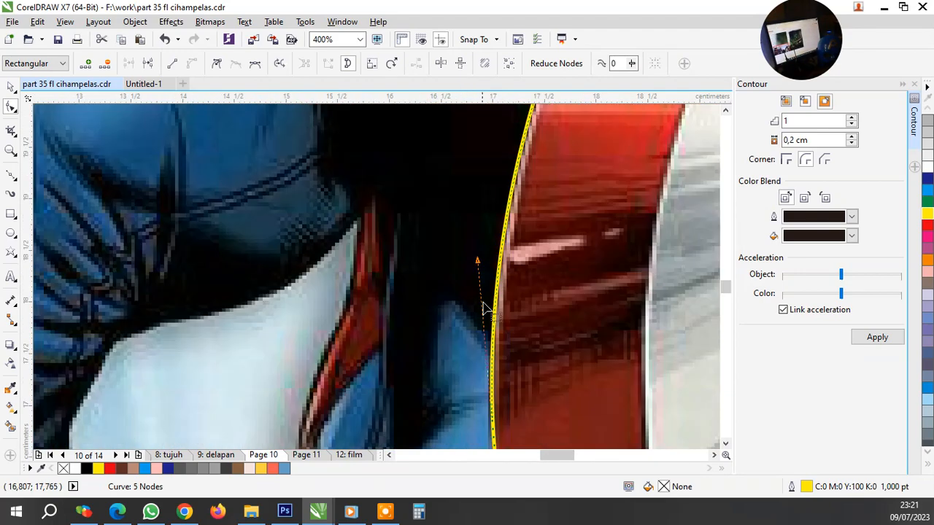
drag(477, 270, 484, 267)
scroll(488, 328, down, 2)
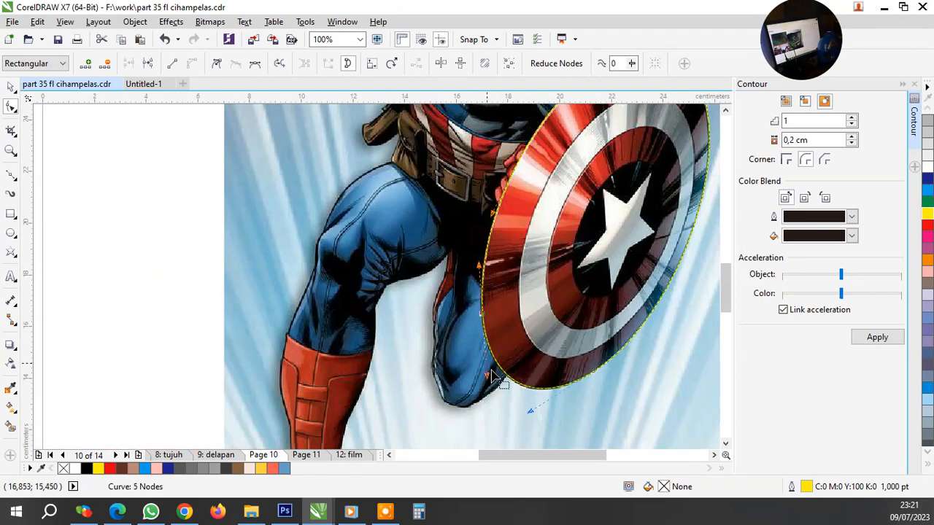
scroll(496, 387, up, 1)
scroll(492, 408, down, 2)
scroll(475, 375, up, 3)
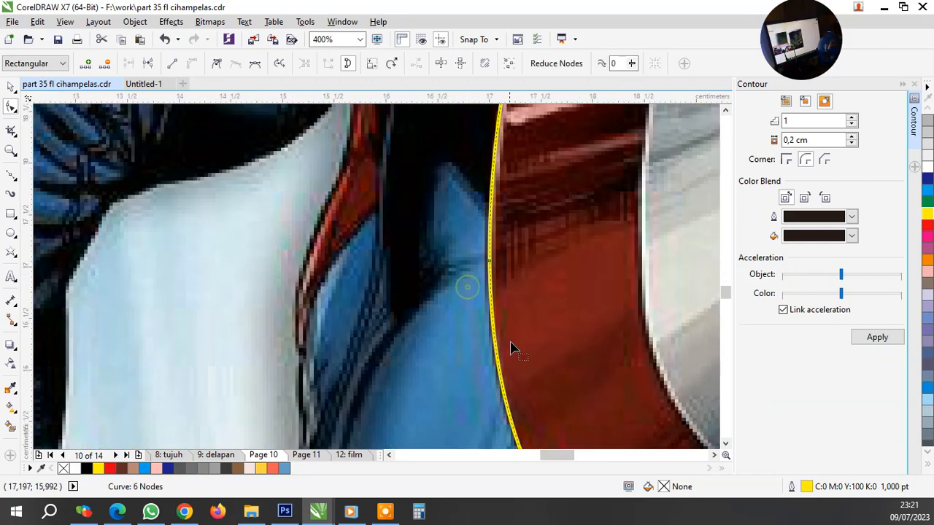
scroll(488, 272, down, 2)
scroll(473, 364, down, 1)
scroll(489, 168, up, 2)
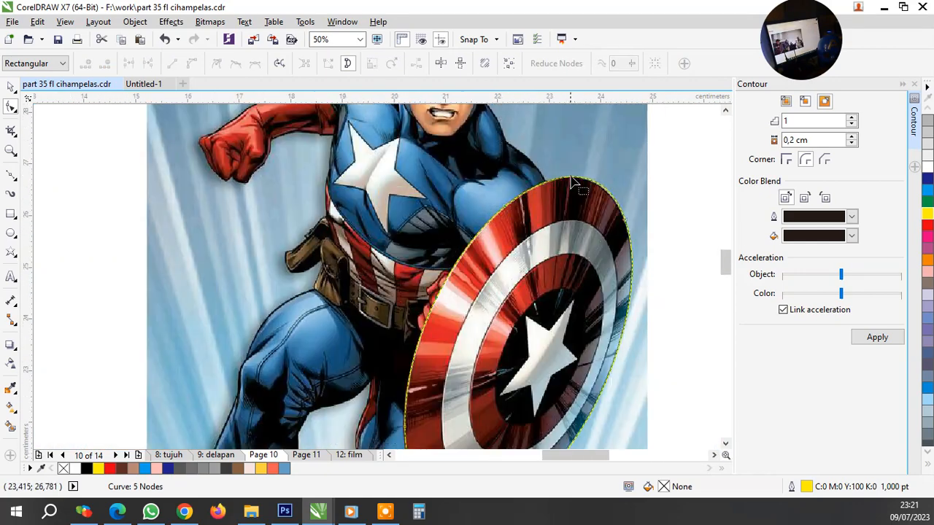
Try a 3.0 pt outline width on the shield curve and settle on 2.0 pt
click(10, 87)
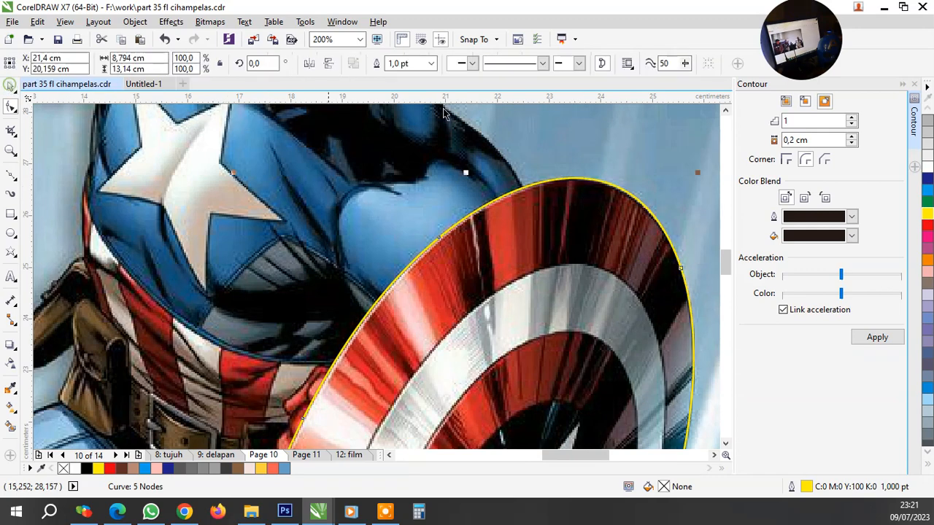
click(431, 64)
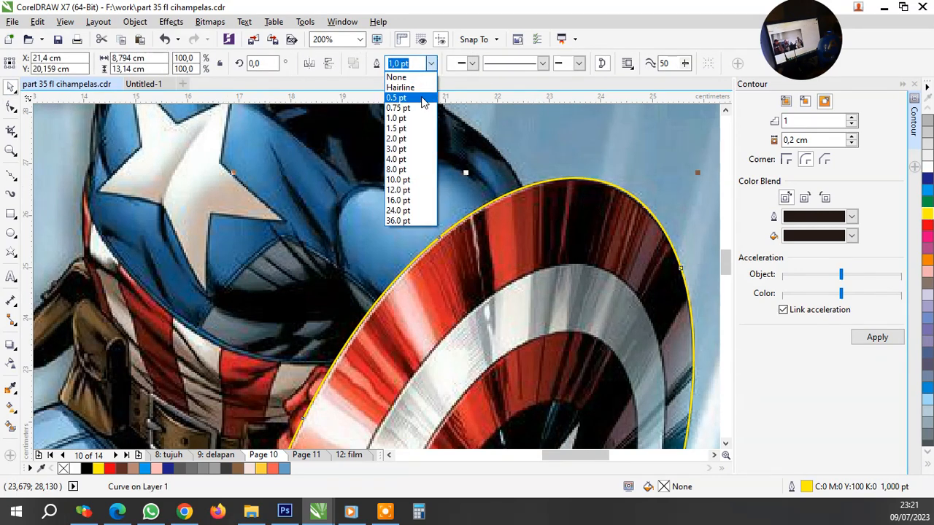
key(Escape)
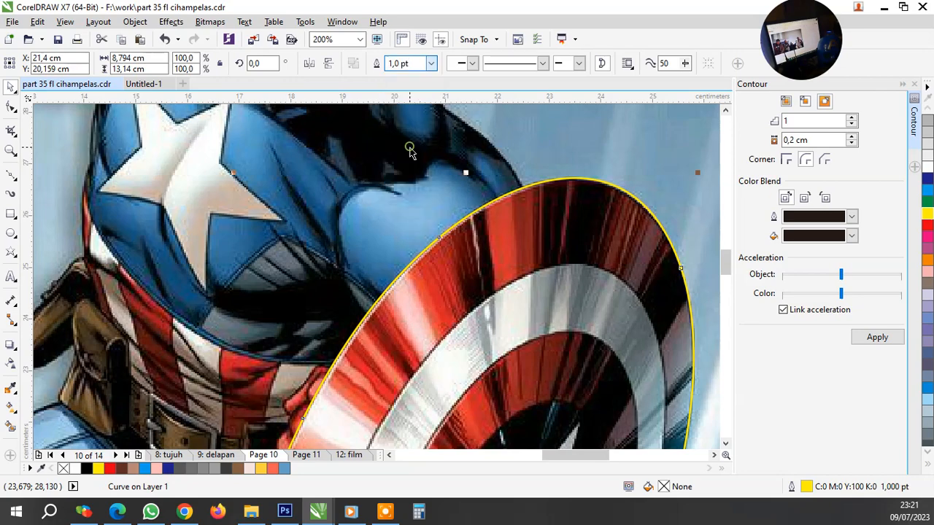
click(433, 65)
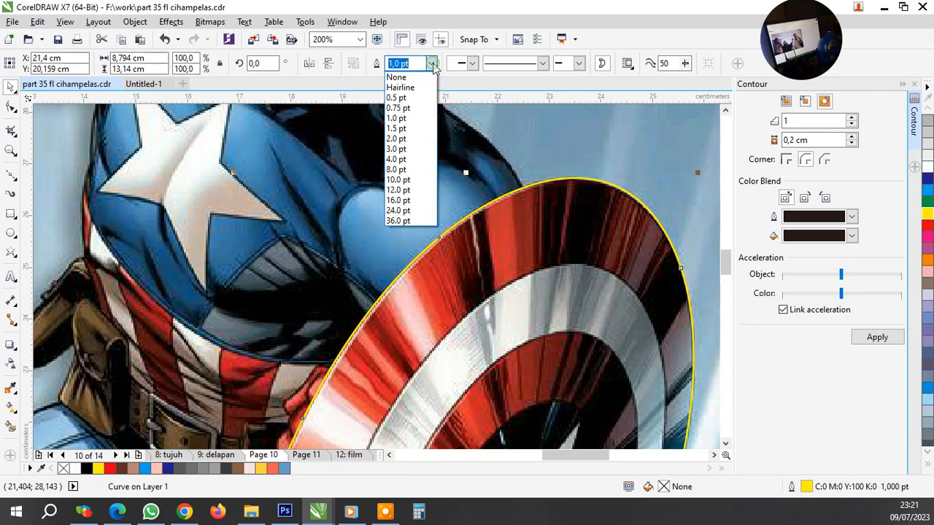
click(423, 149)
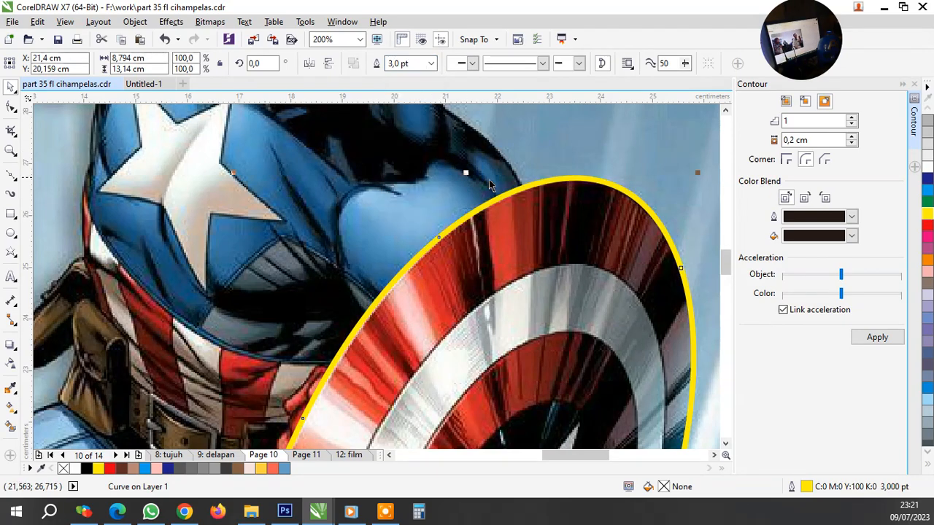
scroll(423, 149, down, 1)
scroll(469, 110, up, 1)
click(432, 66)
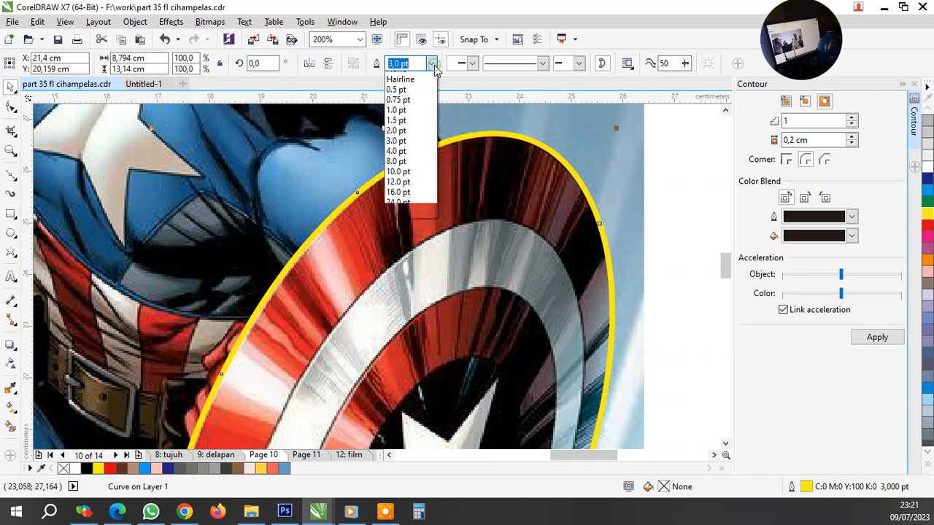
click(407, 140)
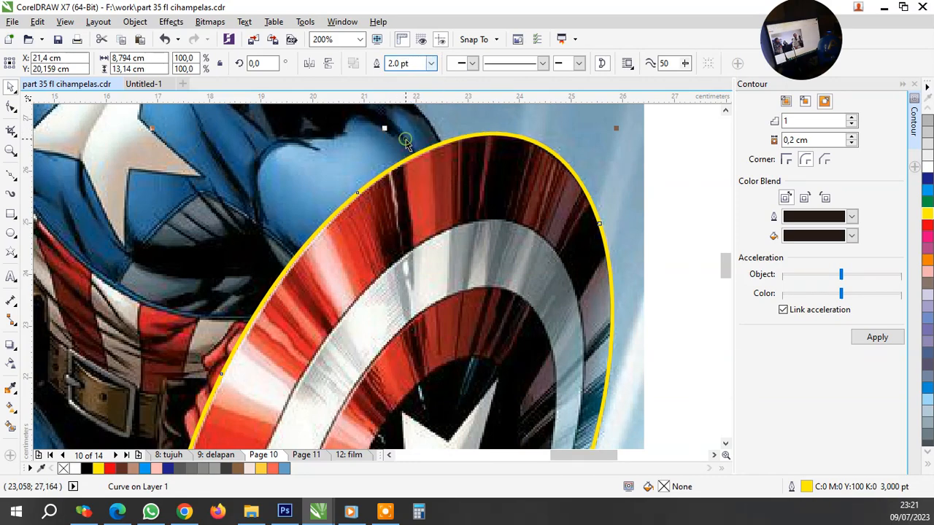
scroll(478, 164, down, 1)
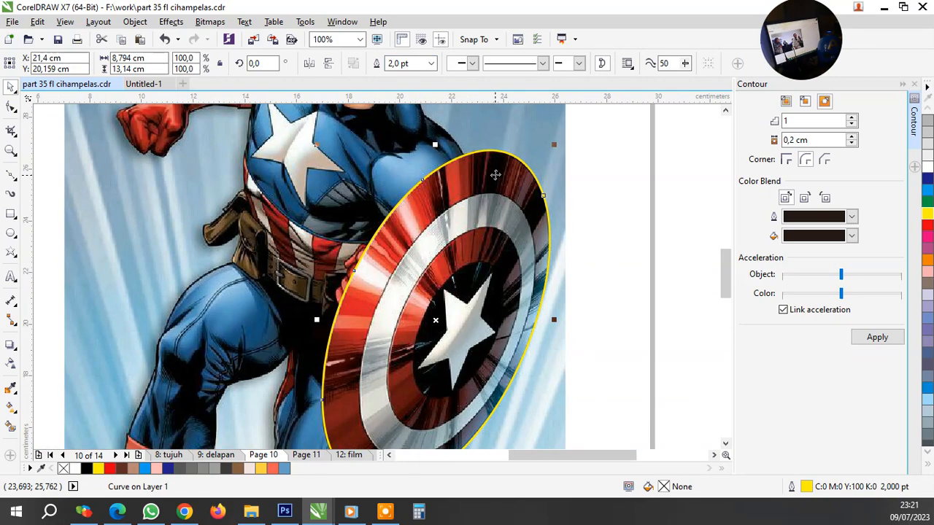
Deselect the curve and examine the shield's outline and inner rings
scroll(495, 175, down, 1)
click(632, 237)
scroll(487, 206, up, 3)
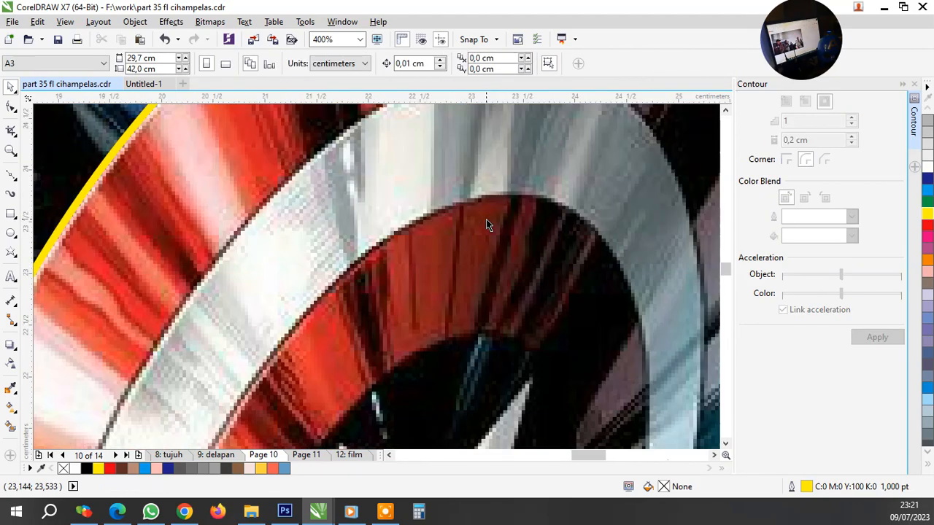
scroll(487, 224, down, 1)
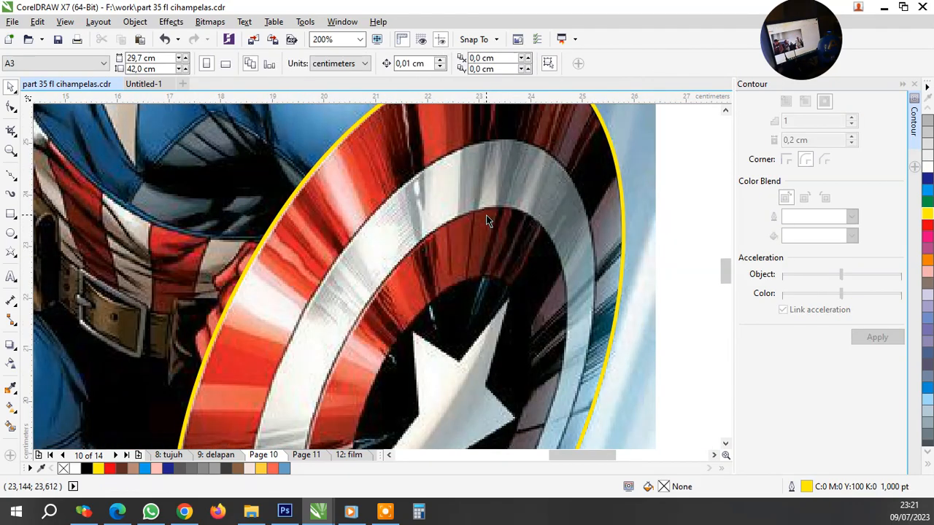
scroll(486, 215, down, 3)
scroll(611, 182, up, 2)
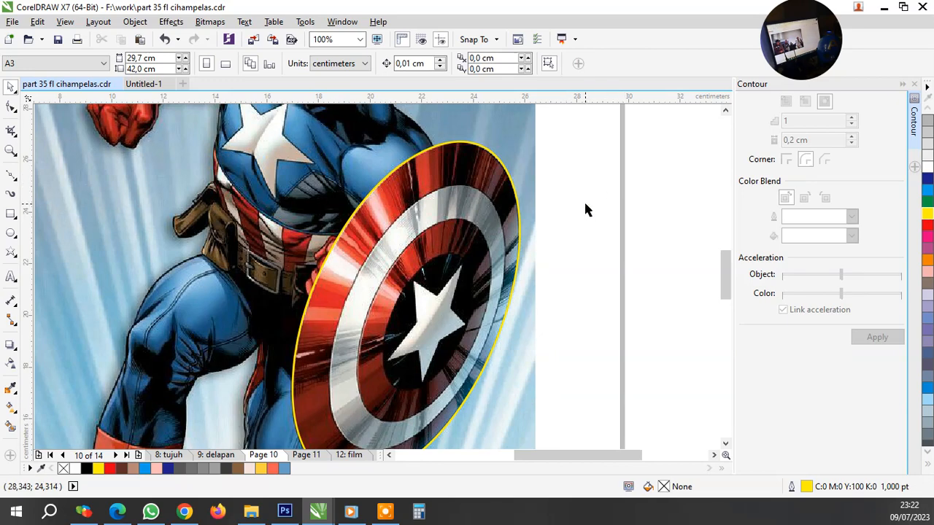
Make a concentric copy of the shield curve scaled to about 79.6% and move it onto the white ring's outer edge
click(483, 194)
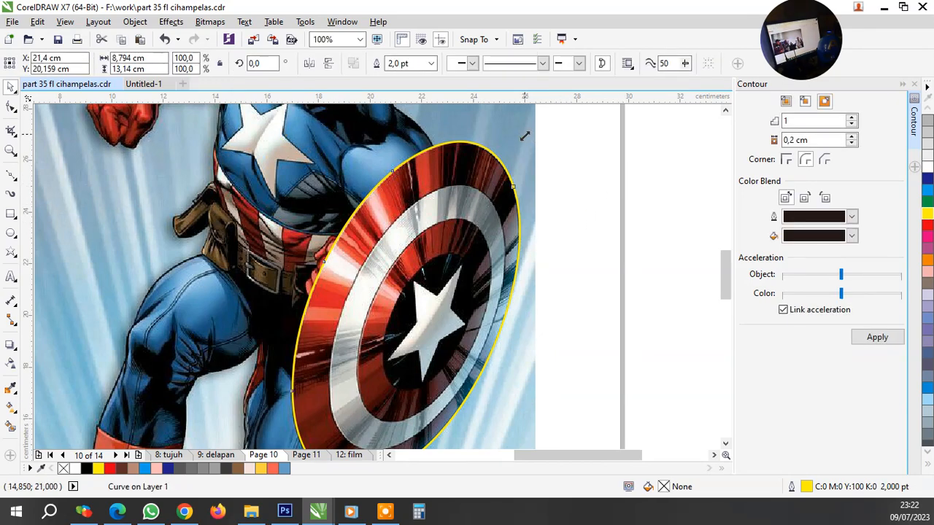
drag(524, 136, 513, 177)
scroll(444, 189, up, 2)
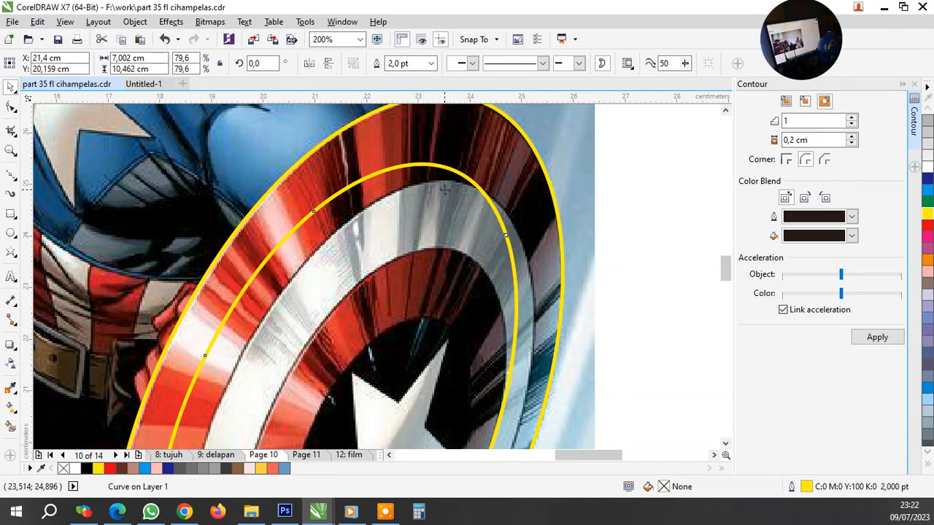
drag(444, 189, 461, 204)
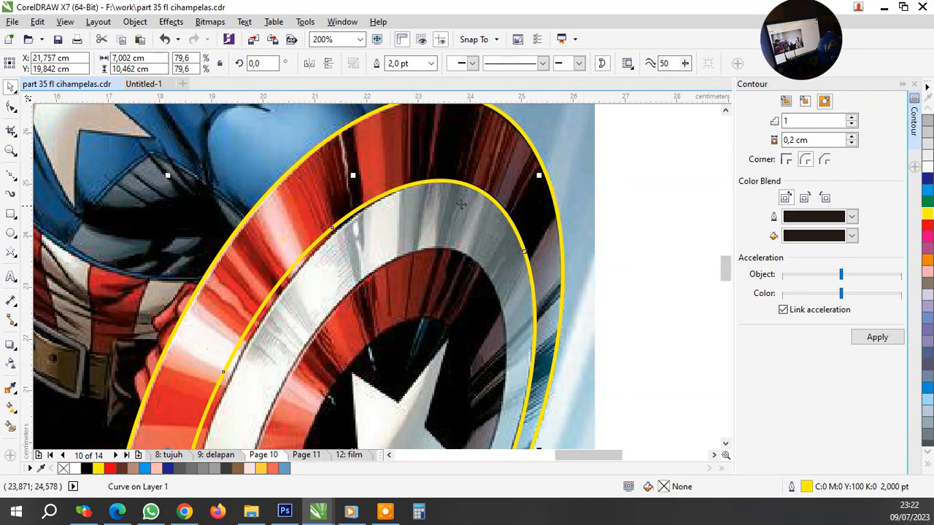
Scale the inner curve proportionally from its lower-left corner to about 78.5% of the original size
scroll(461, 204, down, 2)
scroll(398, 292, down, 1)
scroll(407, 333, up, 3)
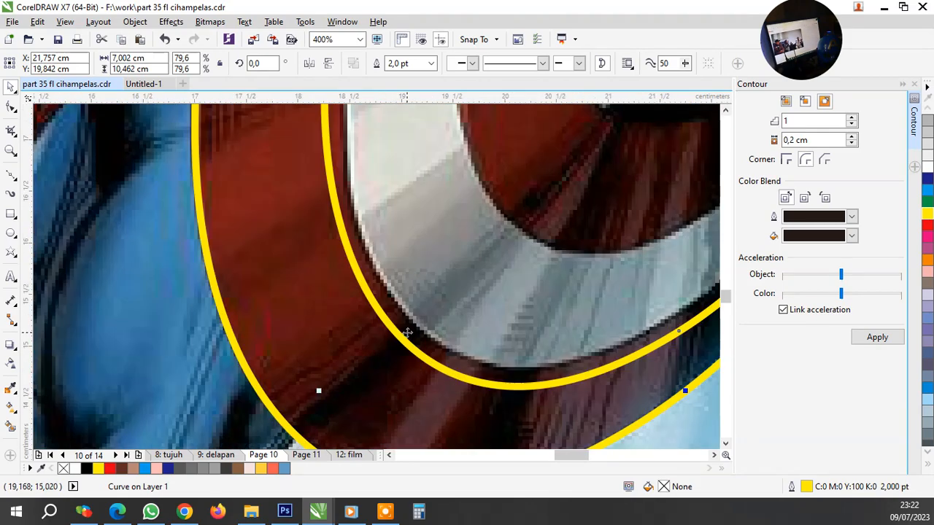
drag(318, 392, 329, 397)
Narrow the inner curve from its left and right sides to about 76.5% of the original width
scroll(330, 397, down, 2)
scroll(362, 261, up, 2)
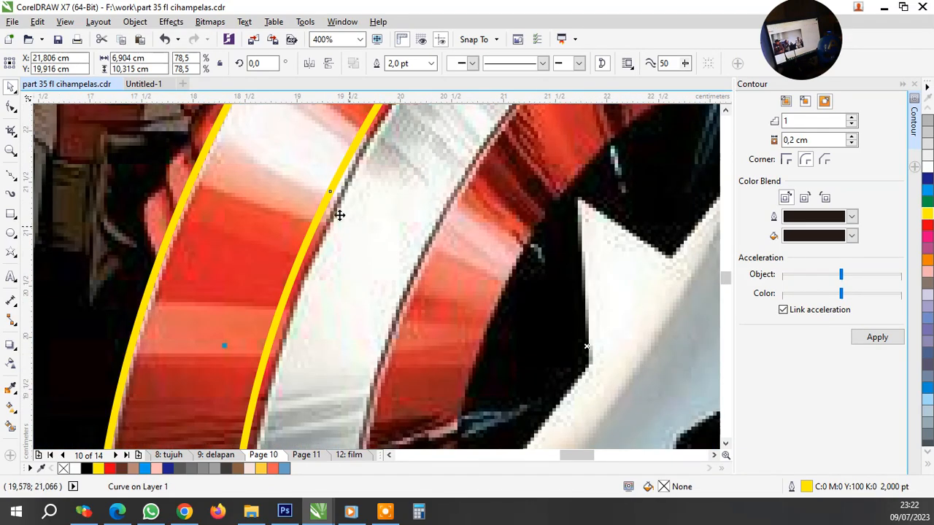
drag(225, 347, 246, 343)
scroll(416, 364, down, 2)
scroll(414, 355, up, 1)
scroll(414, 355, up, 2)
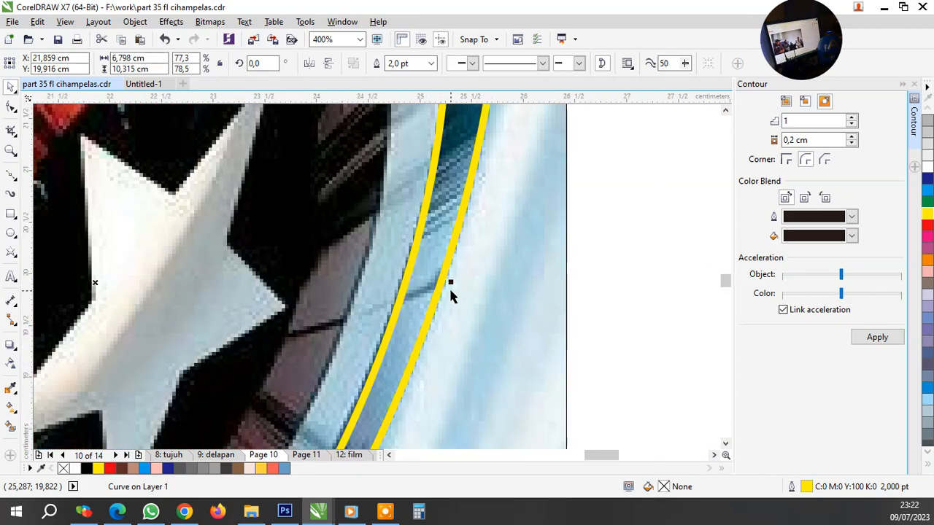
drag(449, 282, 442, 273)
Skew the inner curve's lower edge slightly leftward so it follows the white ring's bottom arc
scroll(333, 392, down, 2)
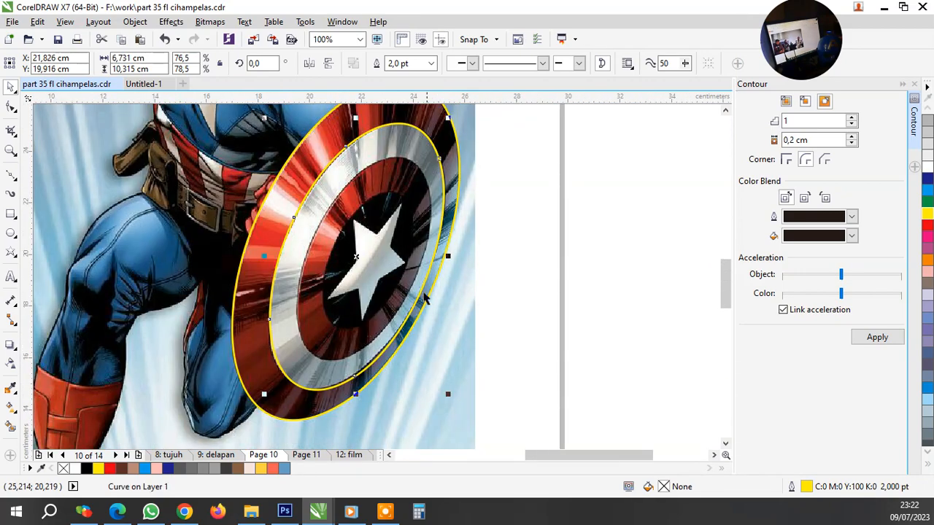
scroll(325, 390, up, 2)
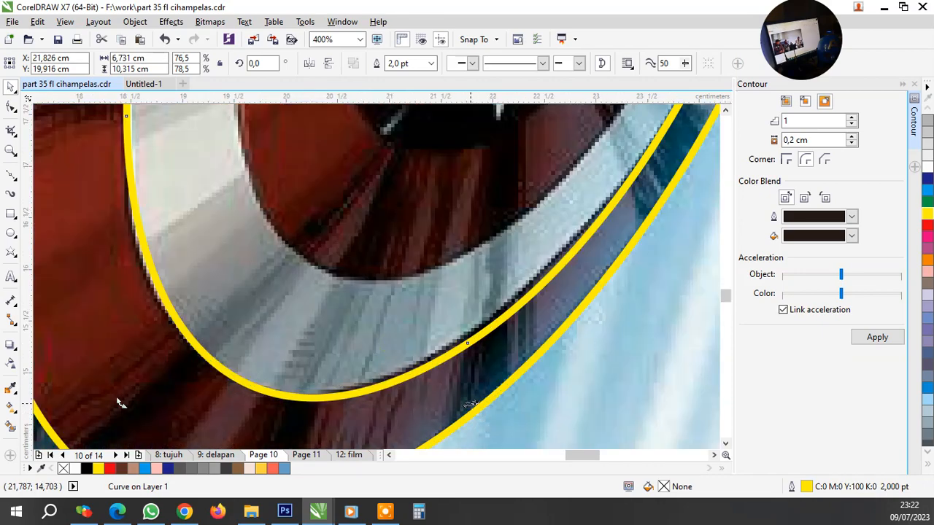
drag(470, 403, 458, 403)
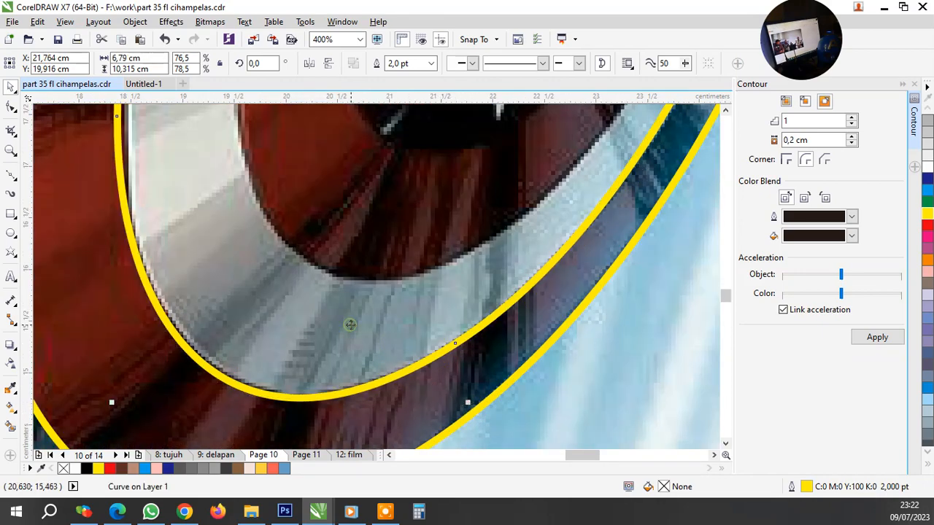
scroll(350, 324, down, 1)
scroll(303, 305, up, 1)
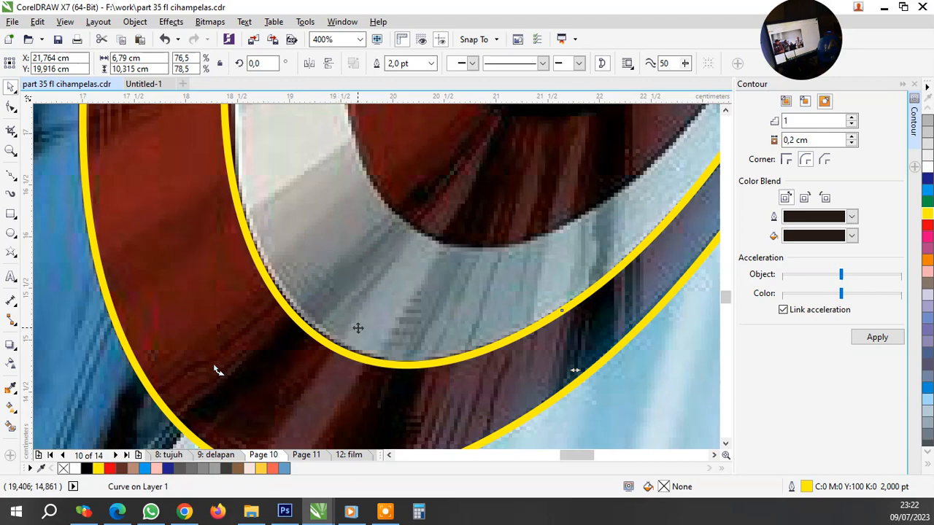
Scale the inner curve from its lower-left corner to about 6.752 by 10.257 cm and check its fit along the white ring
drag(217, 370, 216, 369)
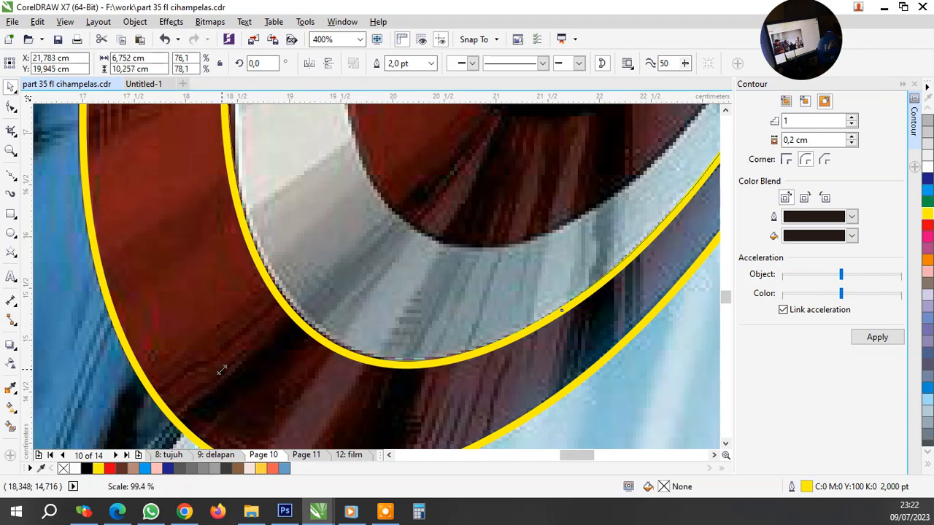
scroll(286, 382, down, 1)
scroll(347, 322, down, 2)
scroll(406, 201, up, 3)
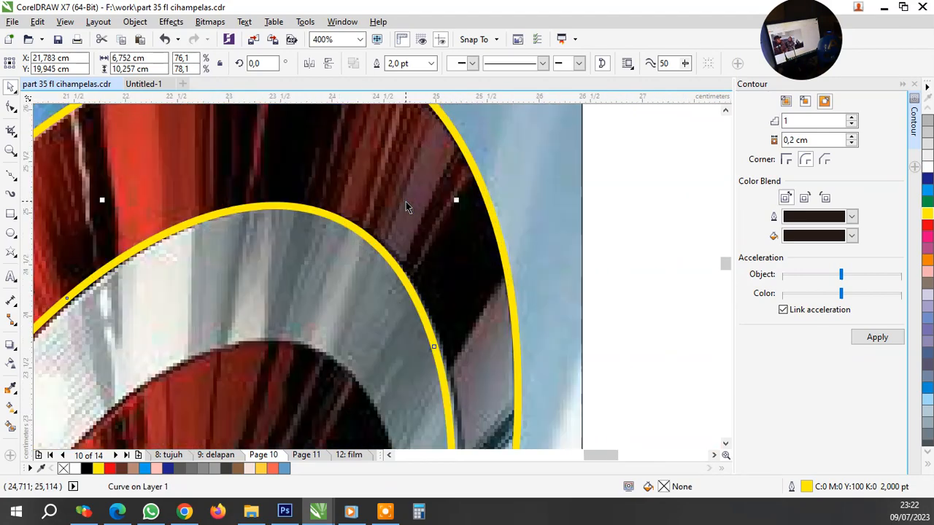
scroll(406, 201, down, 1)
scroll(361, 221, up, 1)
scroll(350, 204, down, 1)
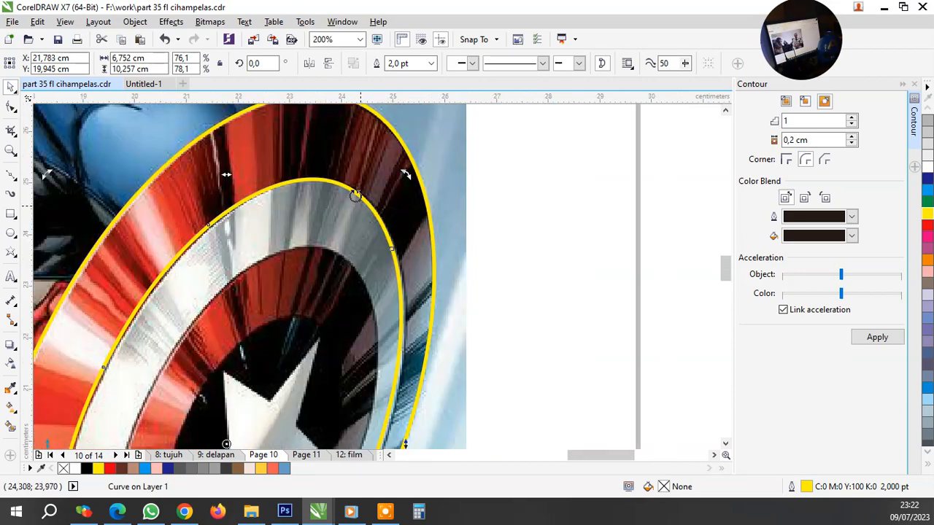
Skew the inner curve's upper edge slightly rightward so it follows the white ring, then deselect it
scroll(216, 182, up, 1)
drag(121, 175, 126, 176)
scroll(271, 206, down, 1)
scroll(317, 334, down, 1)
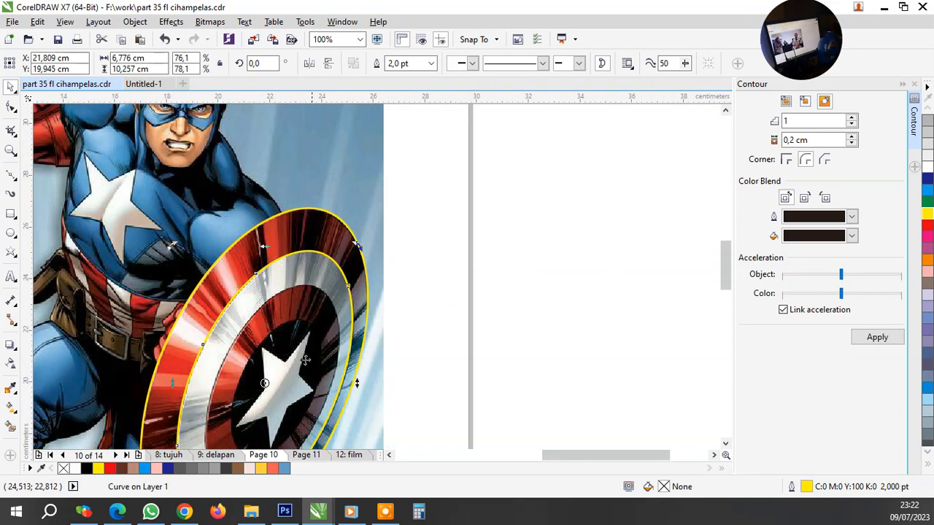
scroll(317, 351, up, 1)
scroll(430, 251, down, 1)
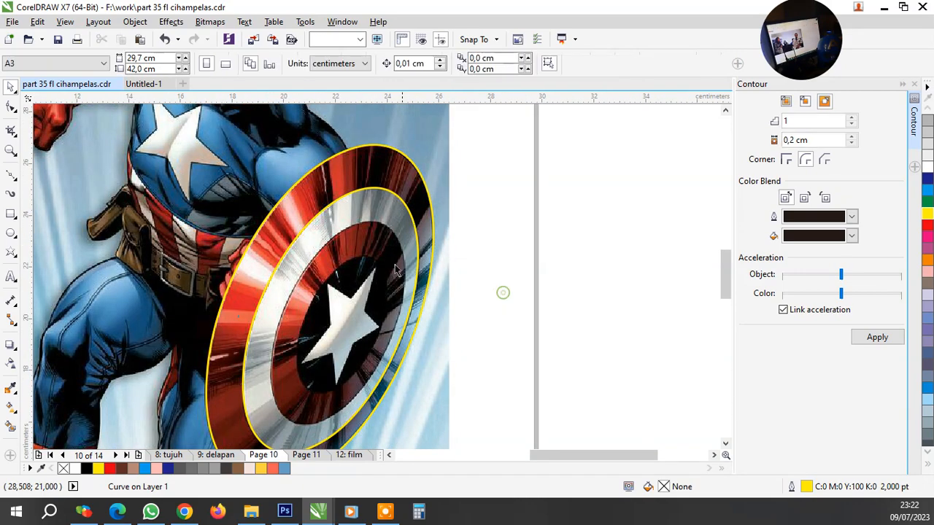
Make a scaled-down copy of the white ring's curve, about 5.065 by 7.667 cm, and fit it to the inner red ring's top
drag(421, 181, 403, 216)
scroll(332, 283, up, 1)
drag(332, 283, 388, 242)
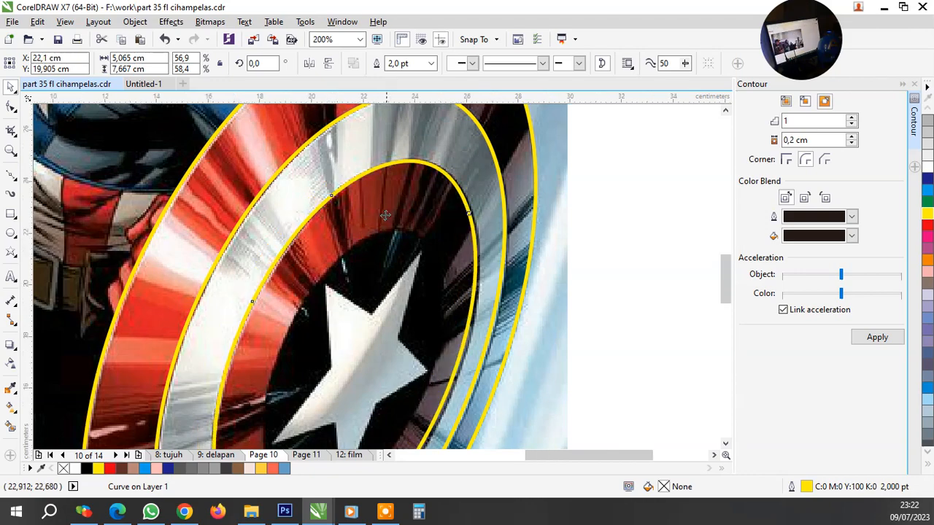
scroll(410, 307, down, 2)
scroll(429, 314, up, 2)
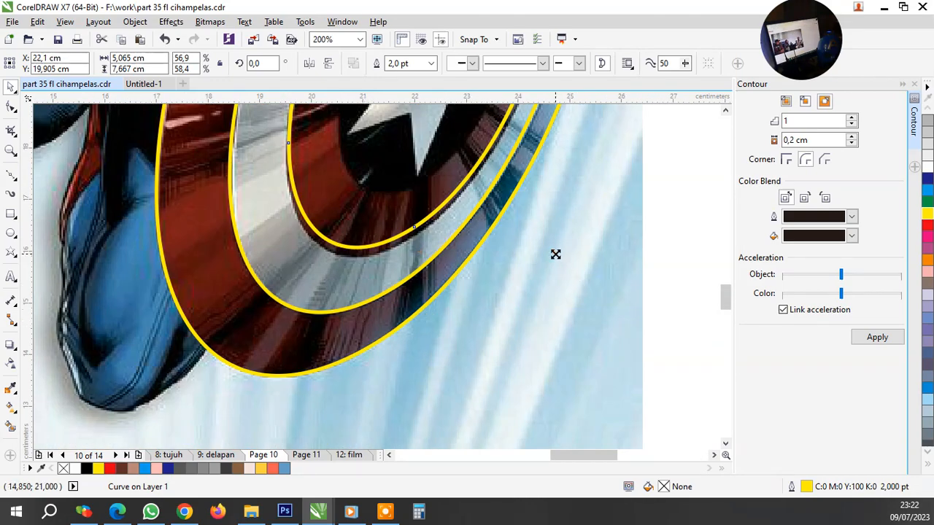
Enlarge the inner red ring's curve from its upper-left corner to about 5.192 by 7.858 cm
mouse_move(555, 254)
mouse_down()
mouse_move(557, 270)
mouse_move(557, 256)
mouse_move(561, 263)
mouse_up()
scroll(384, 248, down, 1)
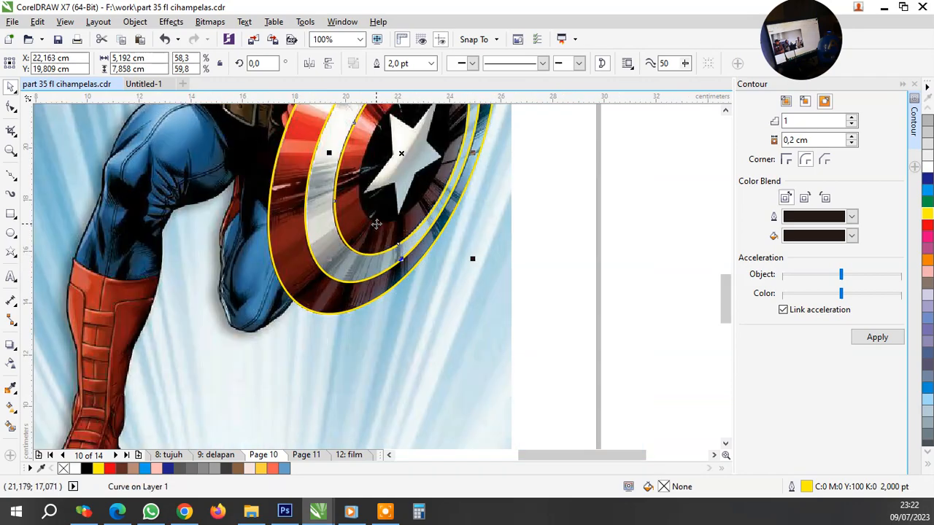
Nudge the inner red ring's curve slightly and skew its upper edge a little leftward to follow the ring
scroll(378, 232, up, 3)
scroll(377, 235, down, 2)
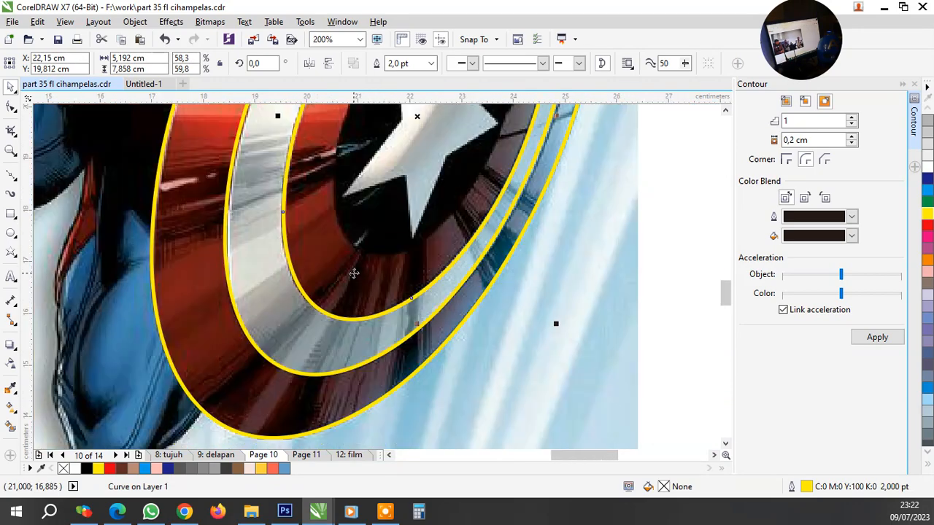
scroll(417, 193, down, 1)
scroll(428, 144, up, 2)
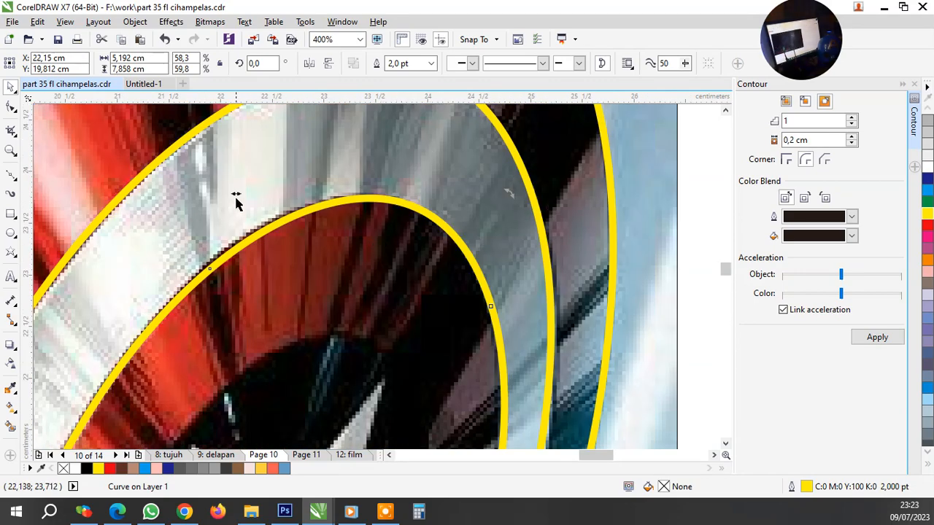
scroll(233, 194, down, 2)
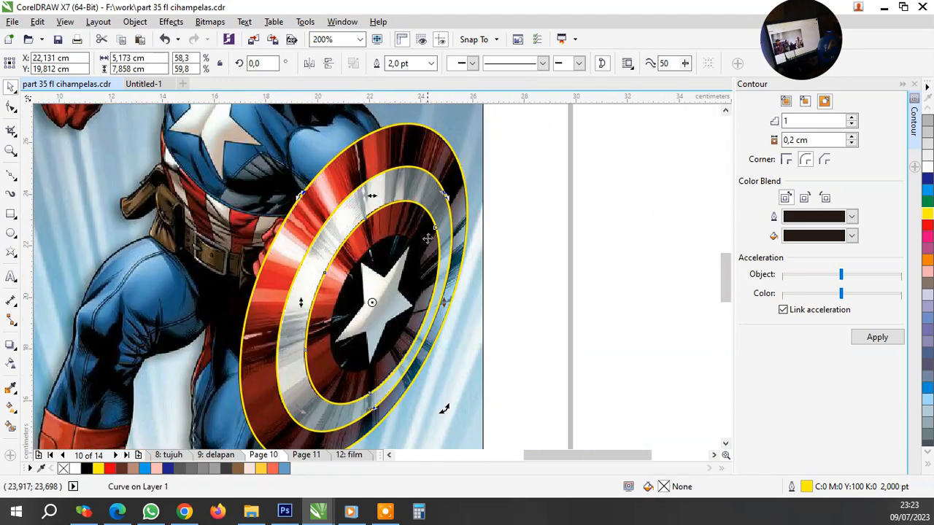
scroll(408, 244, up, 1)
scroll(442, 208, down, 1)
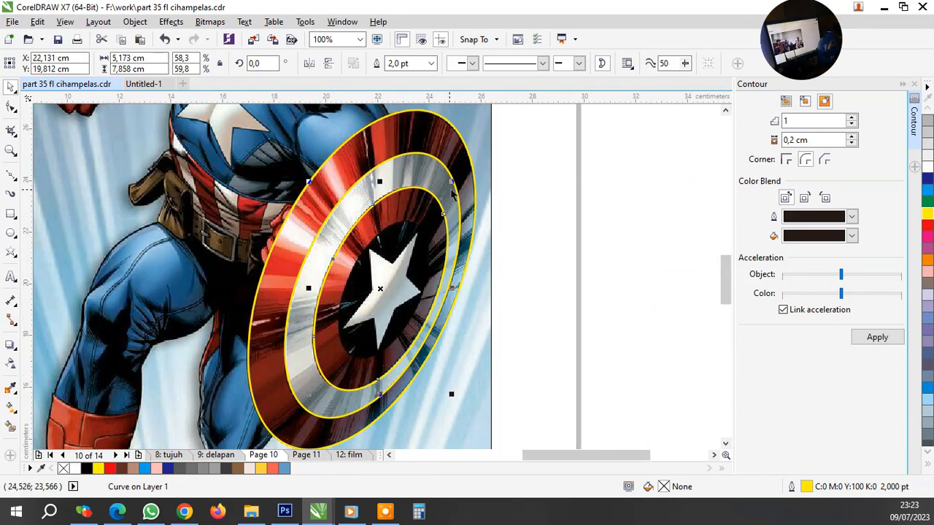
Make a smaller copy of the inner red ring's curve, about 3.574 by 5.429 cm, and fit it around the black centre
drag(452, 188, 443, 218)
scroll(385, 285, up, 1)
drag(438, 250, 444, 245)
scroll(444, 243, down, 1)
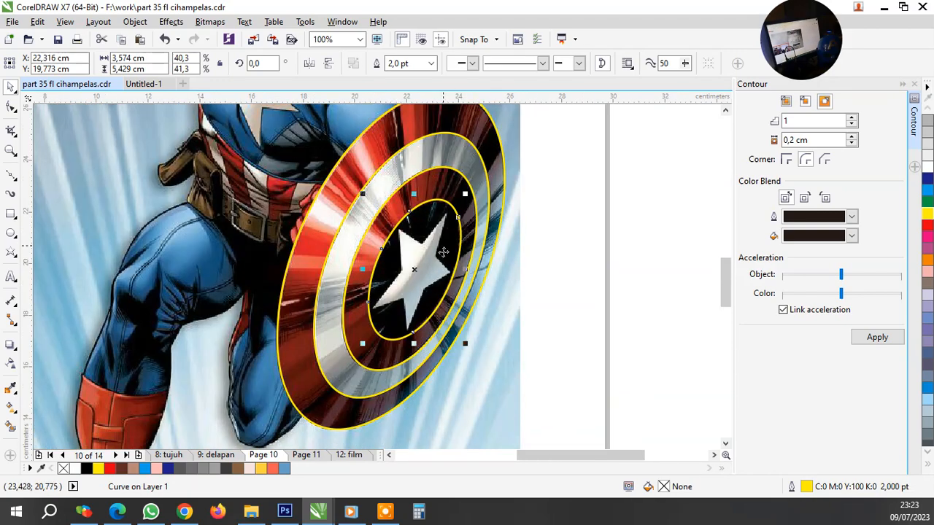
scroll(442, 262, up, 1)
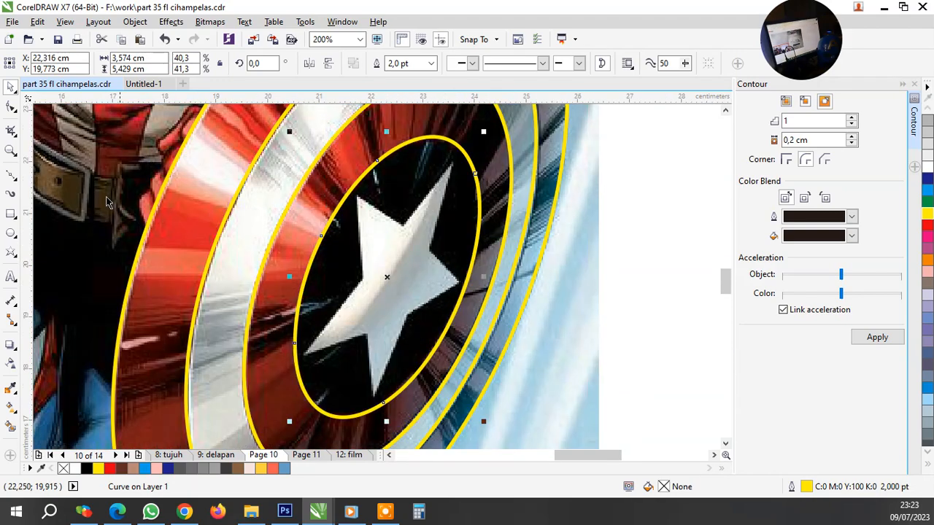
Start tracing the shield's star with straight Bezier segments from its upper notch over the top tip to the right notch
click(20, 175)
scroll(426, 274, up, 2)
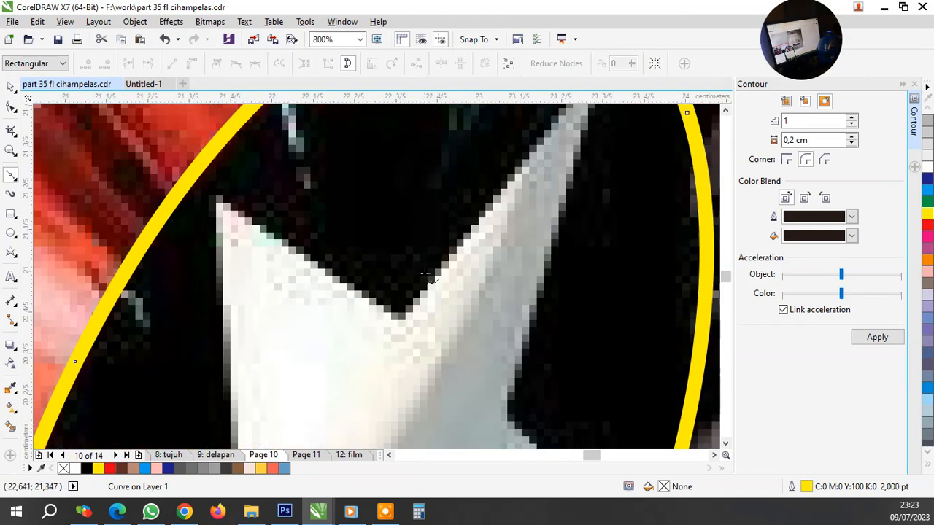
click(401, 322)
scroll(400, 320, down, 1)
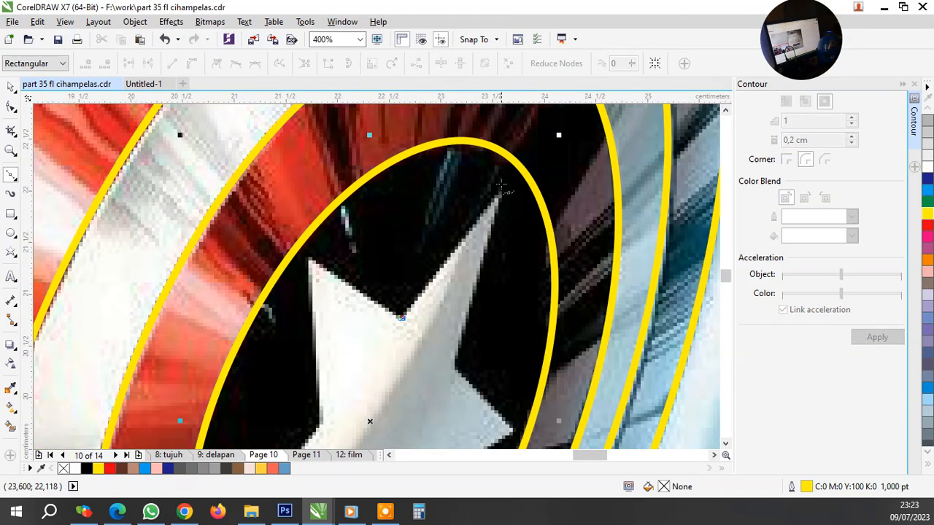
click(501, 185)
click(458, 364)
scroll(480, 268, down, 1)
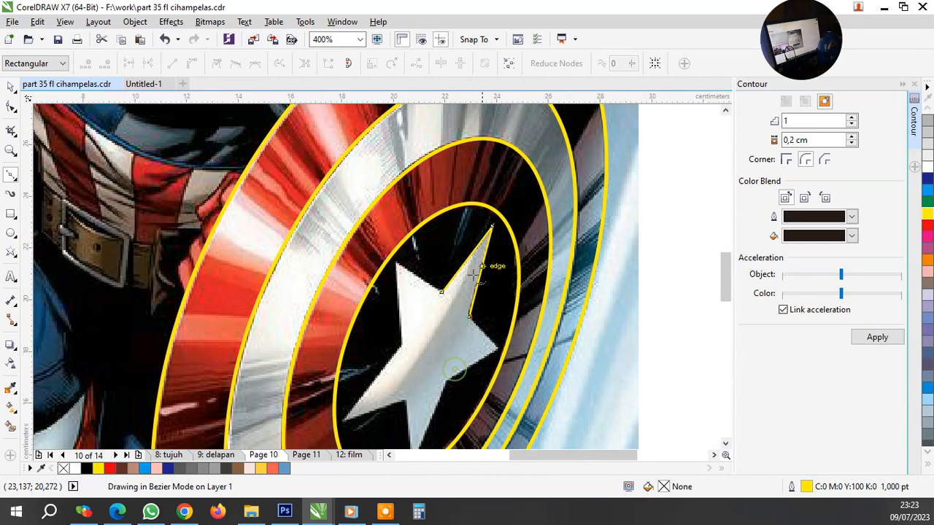
Continue the star outline with straight segments around the right tip and lower-right notch to the bottom tip
scroll(474, 273, down, 2)
scroll(536, 259, up, 3)
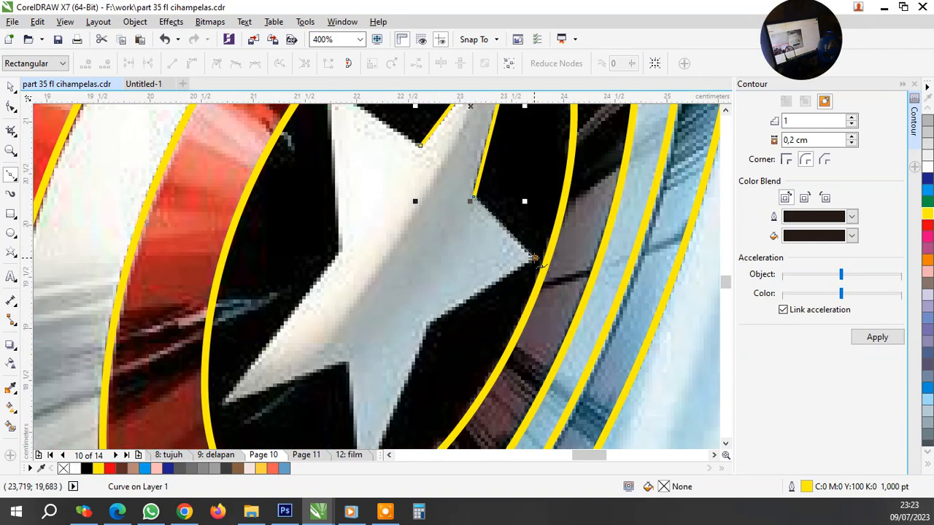
click(536, 259)
click(432, 325)
scroll(431, 324, down, 1)
scroll(430, 368, up, 1)
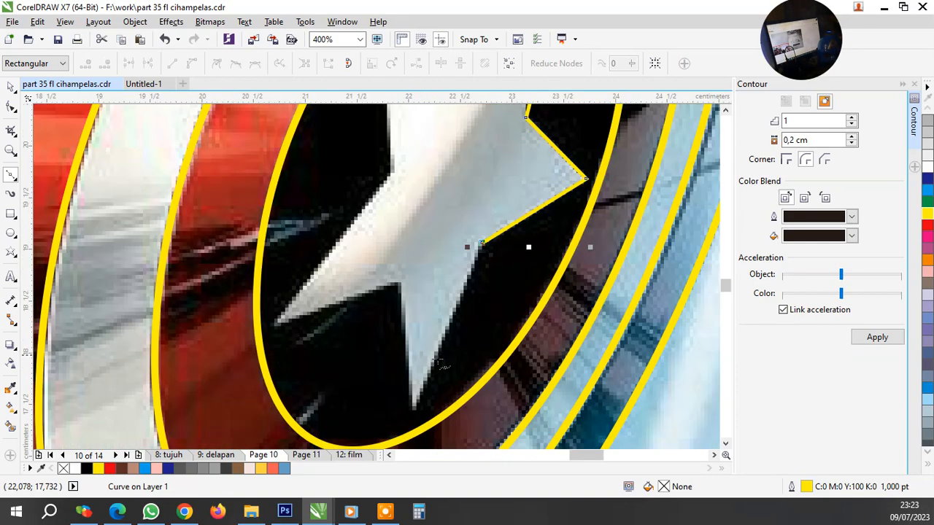
click(413, 412)
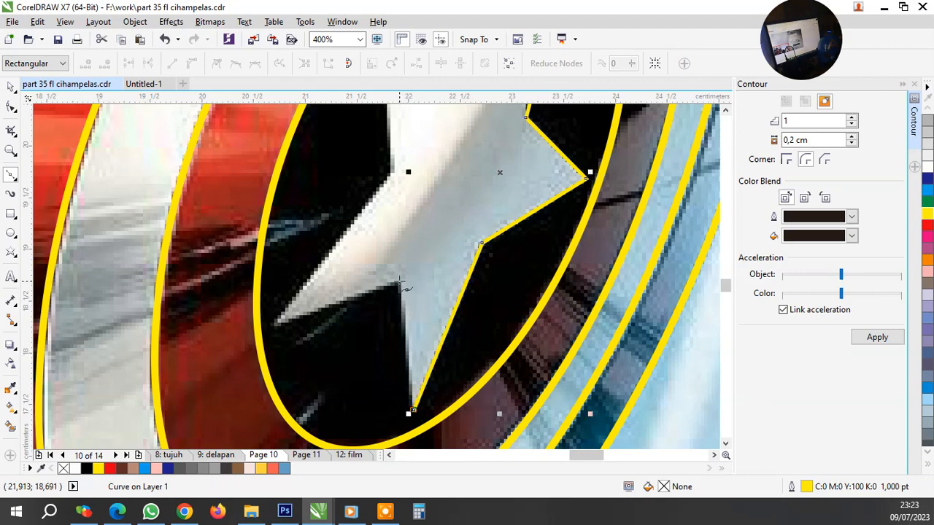
Finish the star outline through the lower-left tip, left notch and upper-left tip, closing it at the starting notch
click(399, 283)
click(276, 323)
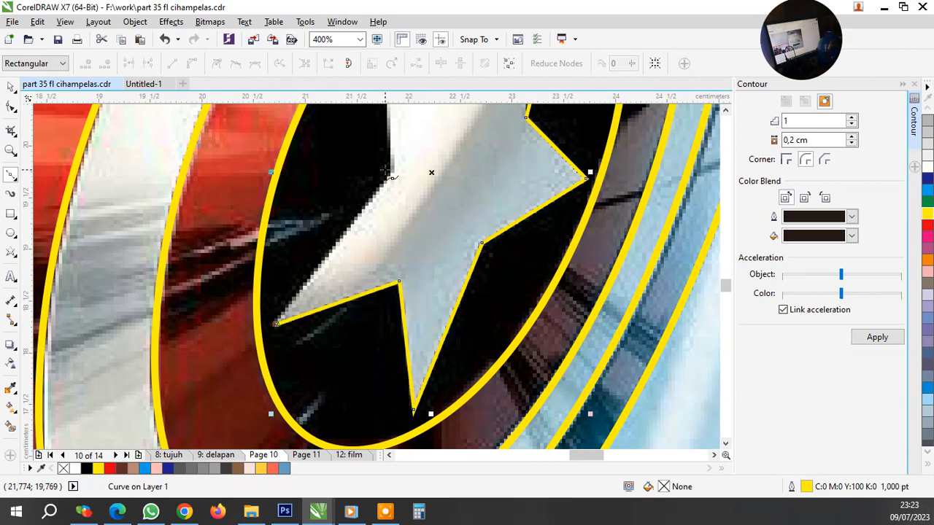
click(394, 172)
scroll(404, 211, down, 1)
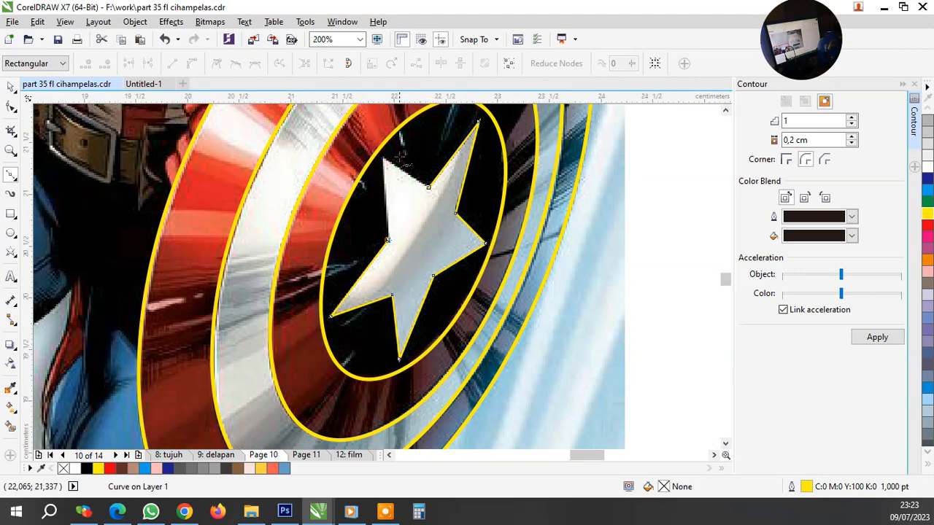
scroll(367, 154, up, 1)
click(366, 154)
click(457, 217)
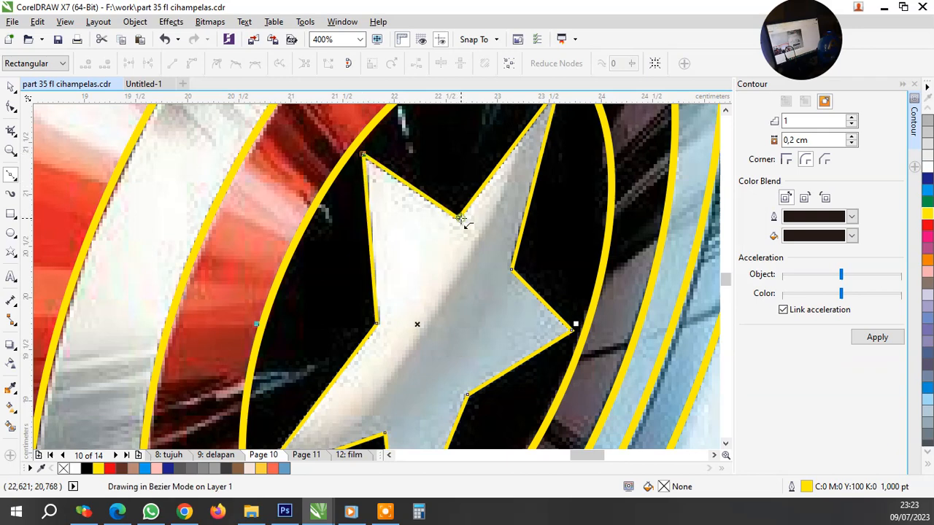
scroll(389, 253, down, 1)
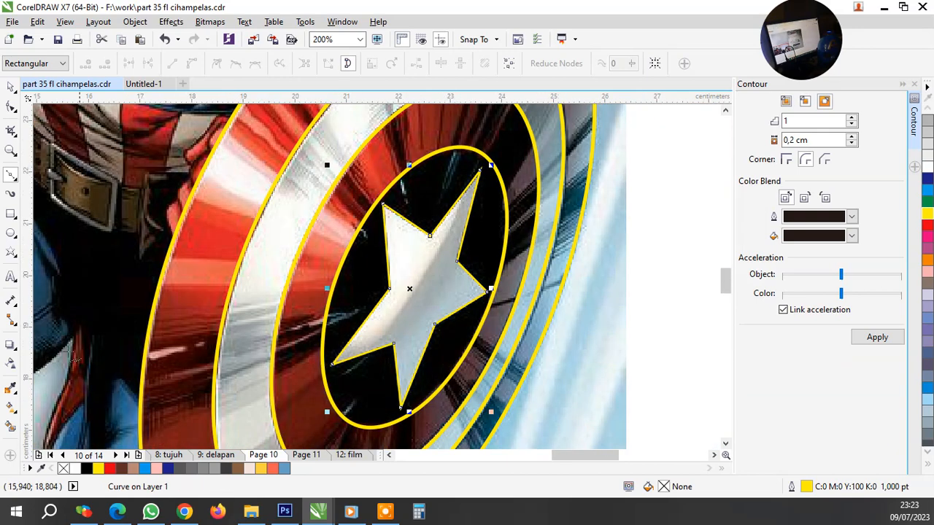
Fill the traced star with white and the central oval behind it with black
click(75, 468)
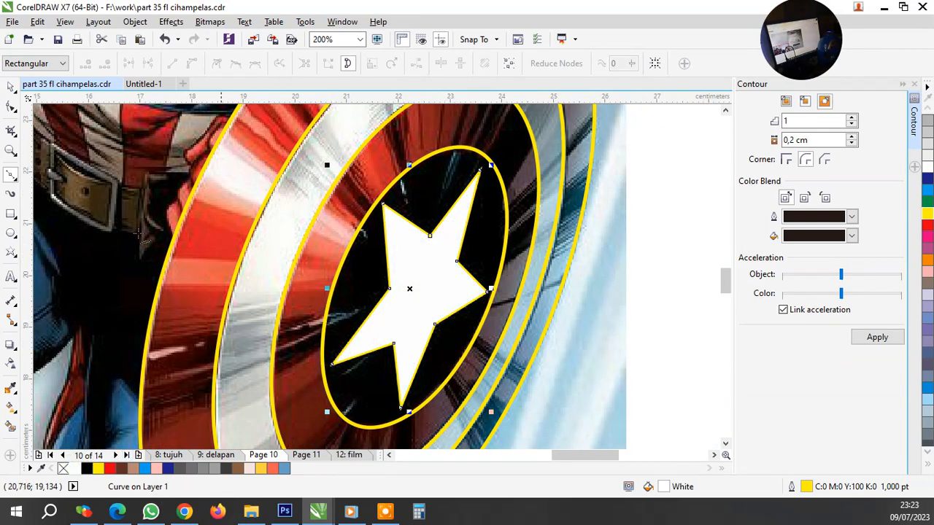
click(11, 88)
click(452, 196)
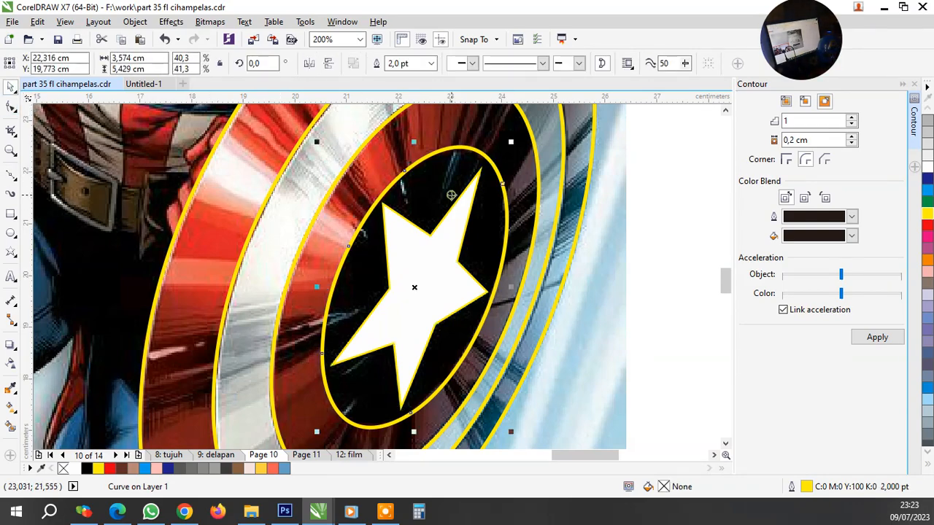
click(87, 468)
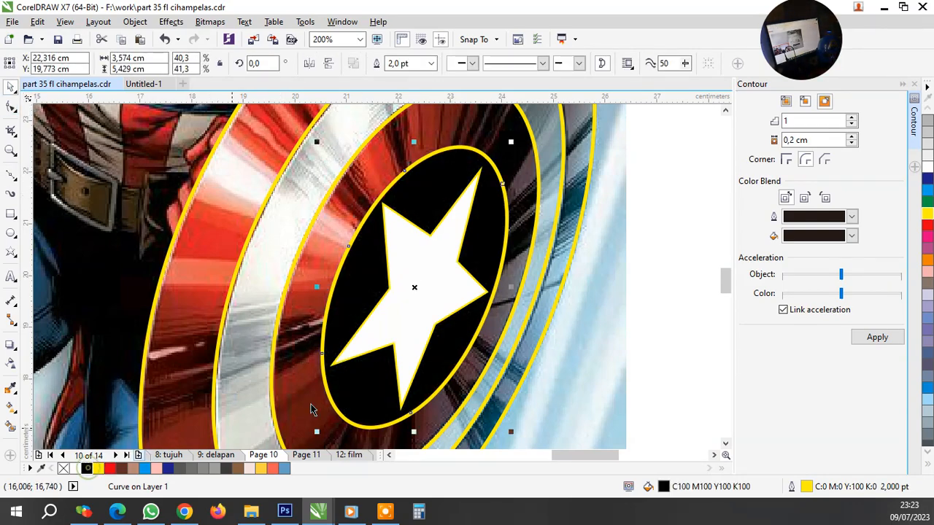
Fill the inner ring's curve with red and the next larger ring's curve with white
click(519, 187)
scroll(519, 188, down, 3)
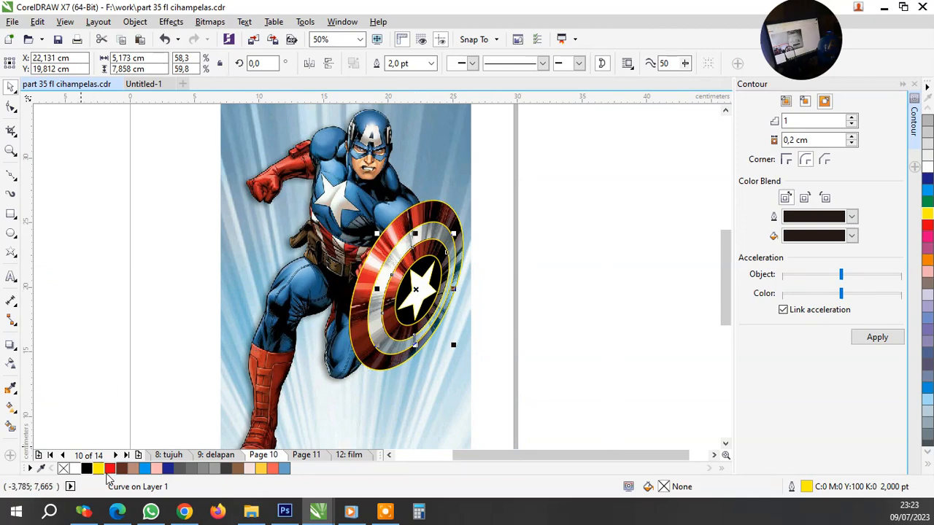
click(108, 471)
scroll(475, 292, up, 2)
click(444, 318)
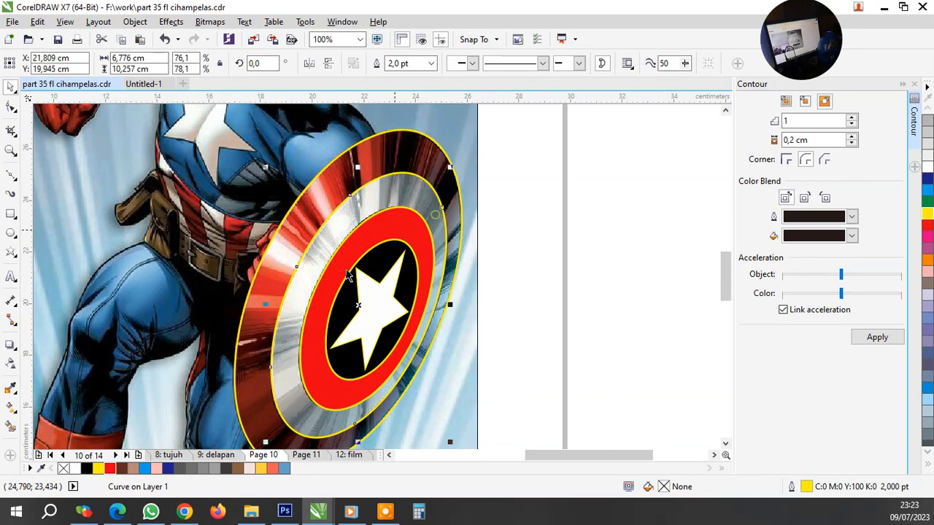
click(75, 468)
Fill the shield's outermost curve with red and deselect it
click(397, 166)
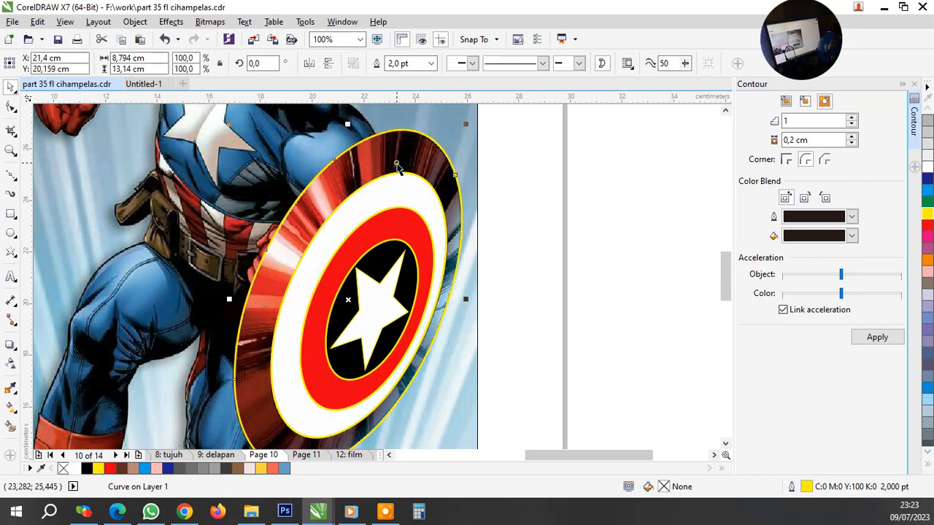
click(109, 468)
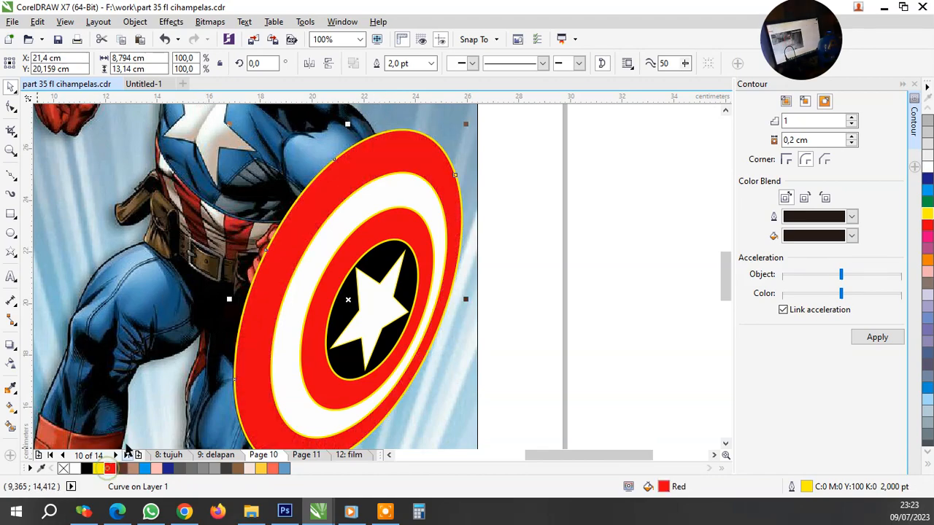
click(554, 305)
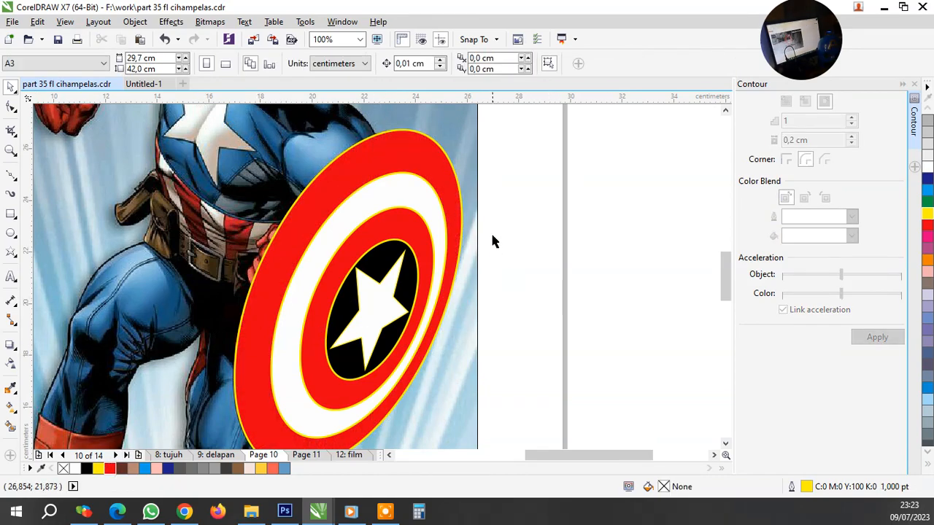
Give the shield's outermost curve a black outline 2.5 pt wide
scroll(488, 226, down, 1)
scroll(447, 195, up, 1)
click(460, 183)
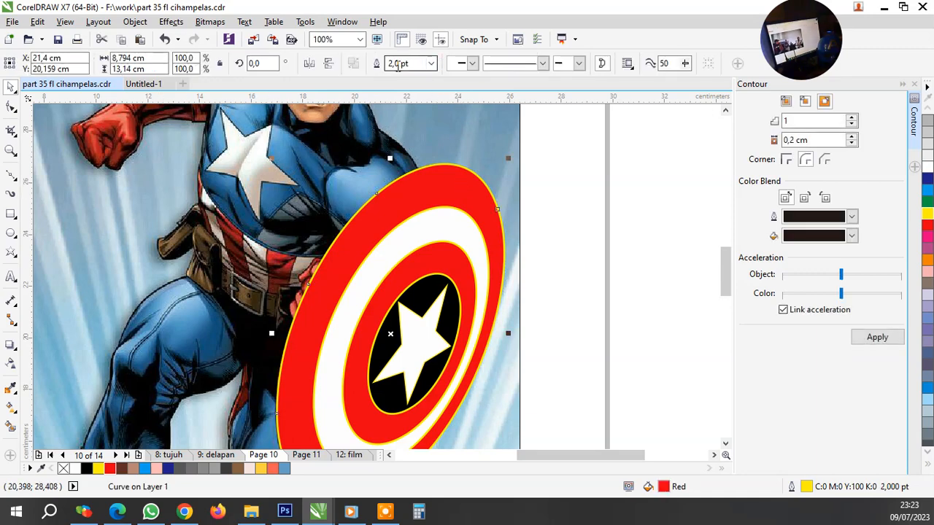
key(BackSpace)
text(5)
key(Return)
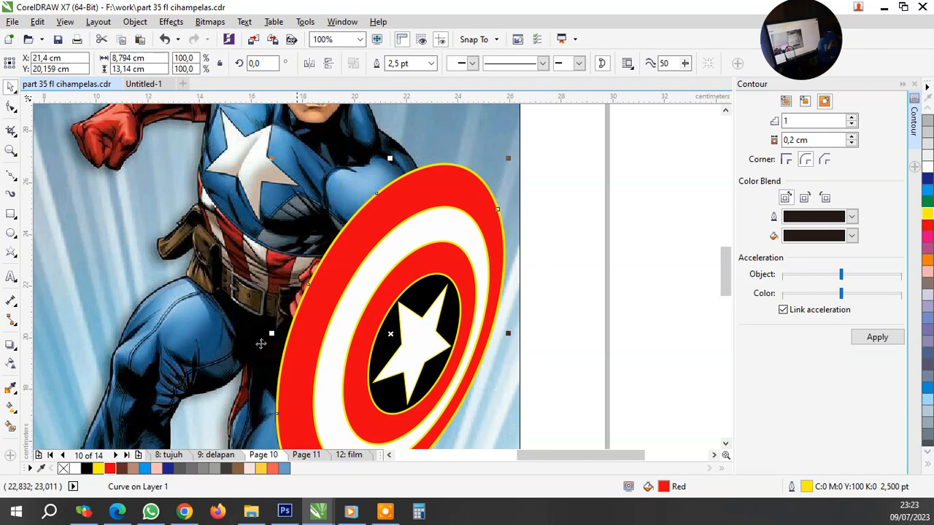
right_click(87, 469)
Repeat the black outline colour on the white ring and the inner red ring
click(454, 229)
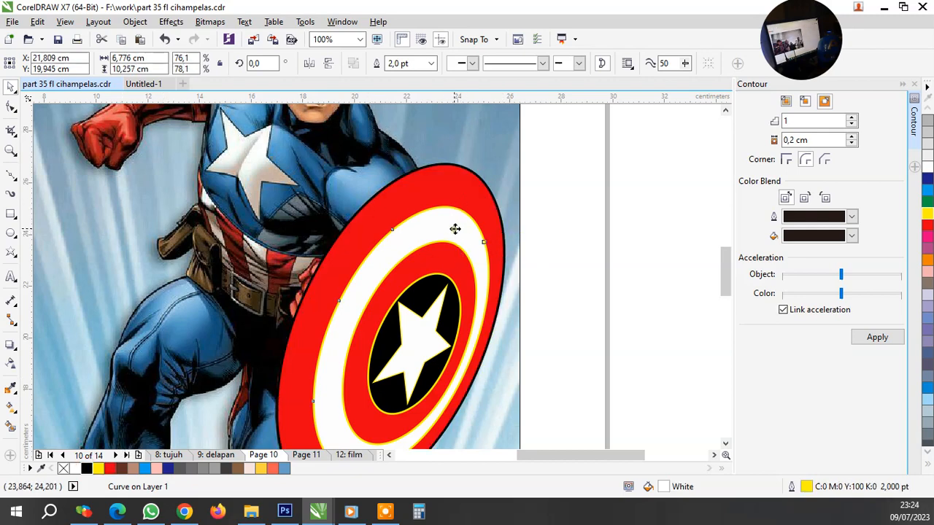
key(ctrl+r)
click(436, 251)
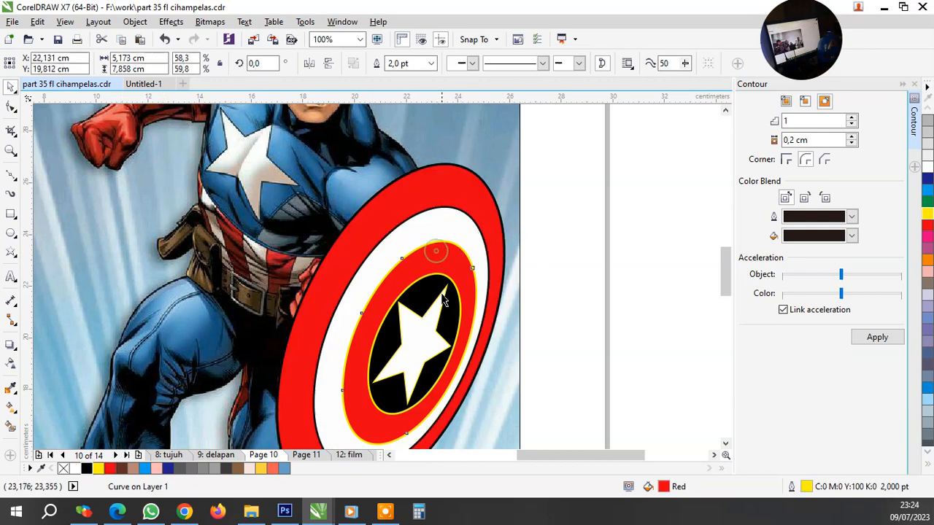
key(ctrl+r)
Remove the outline from the shield's black central oval and deselect it
click(449, 291)
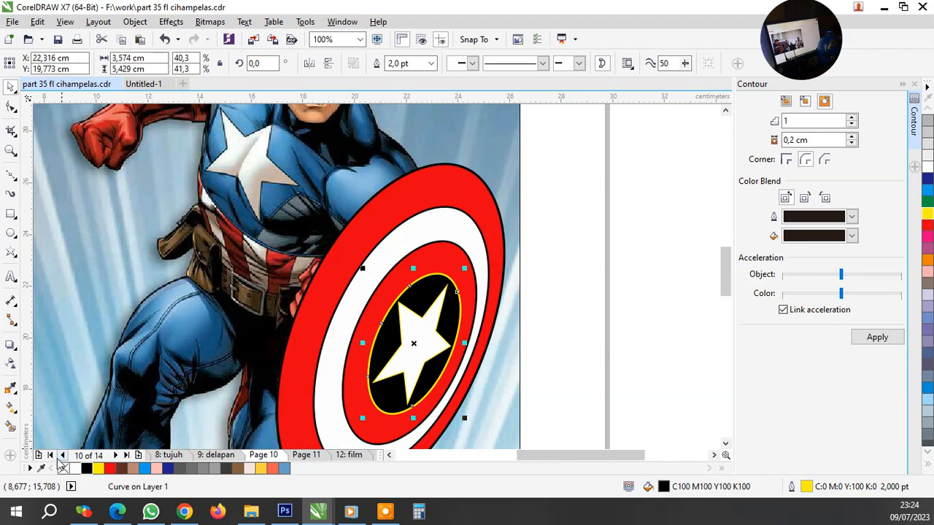
right_click(63, 469)
scroll(516, 320, down, 2)
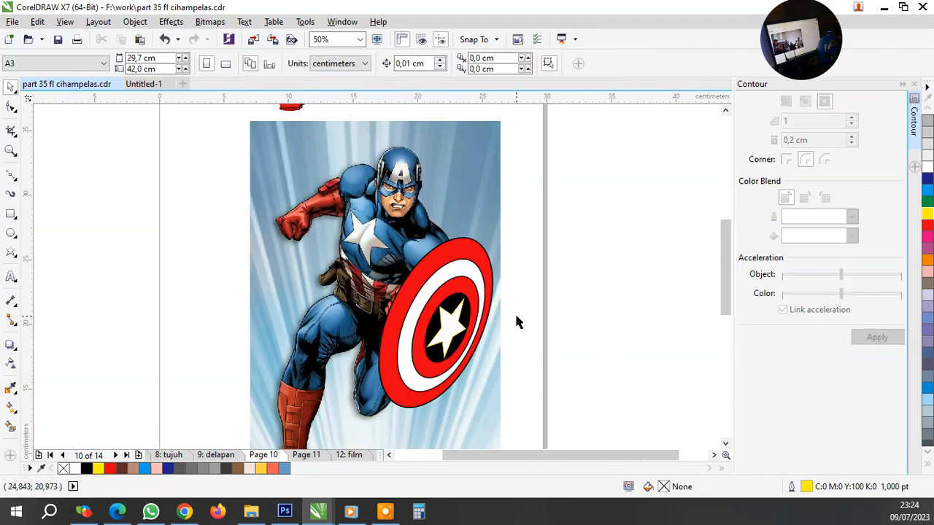
Set the inner red ring's outline width to 2.5 pt and deselect
scroll(485, 288, up, 2)
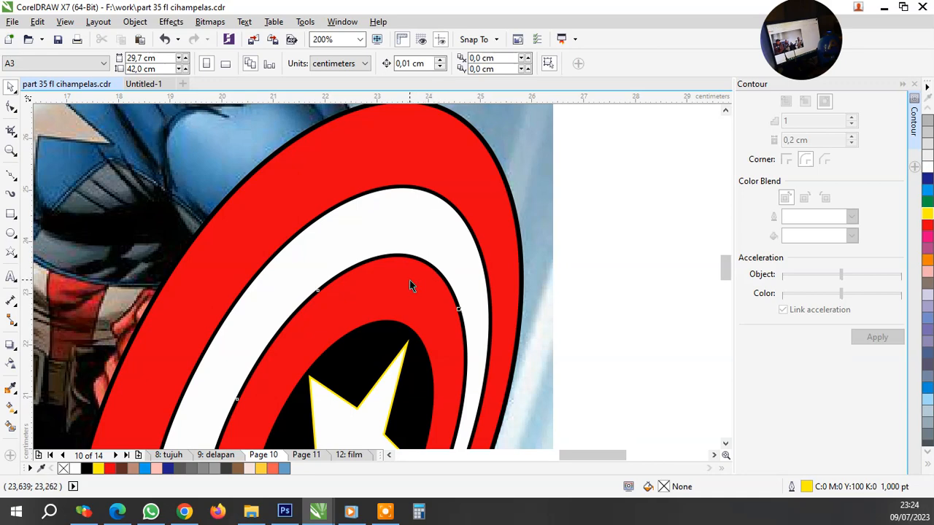
click(421, 279)
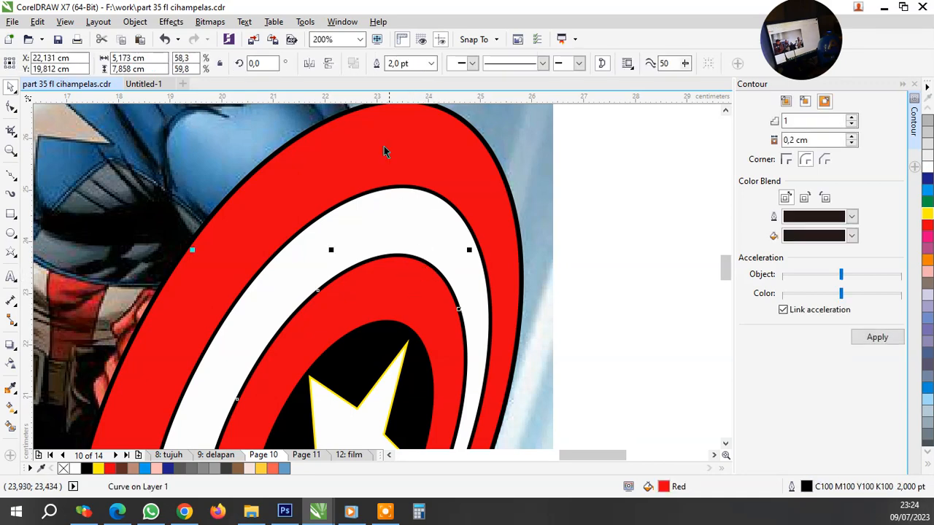
click(400, 62)
key(BackSpace)
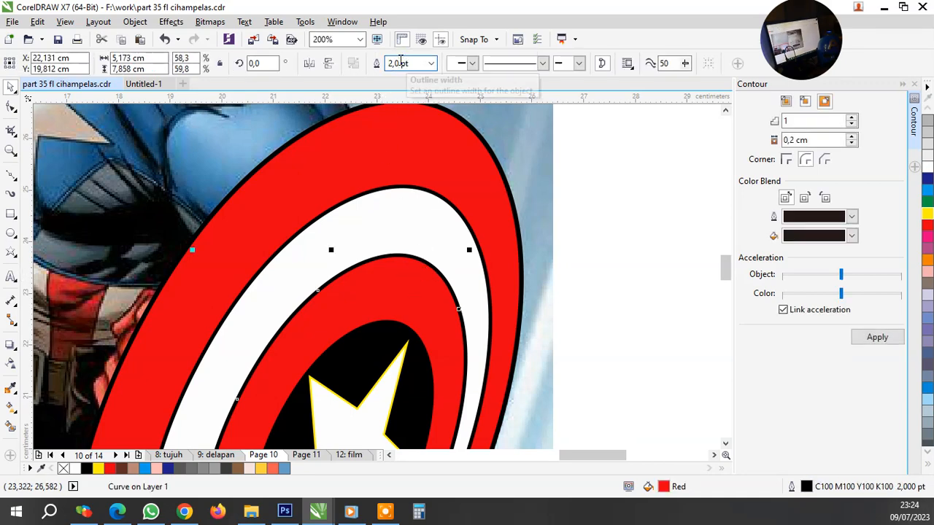
text(5)
key(Return)
click(389, 206)
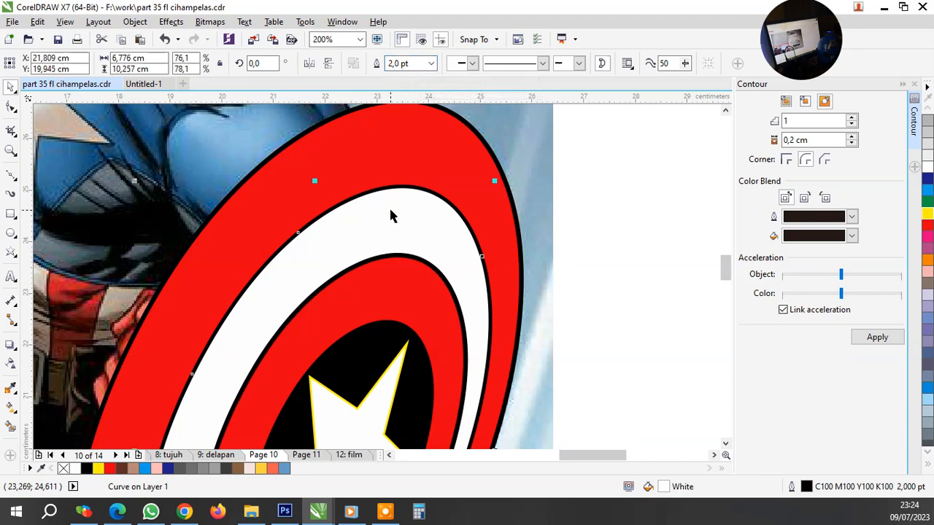
click(640, 211)
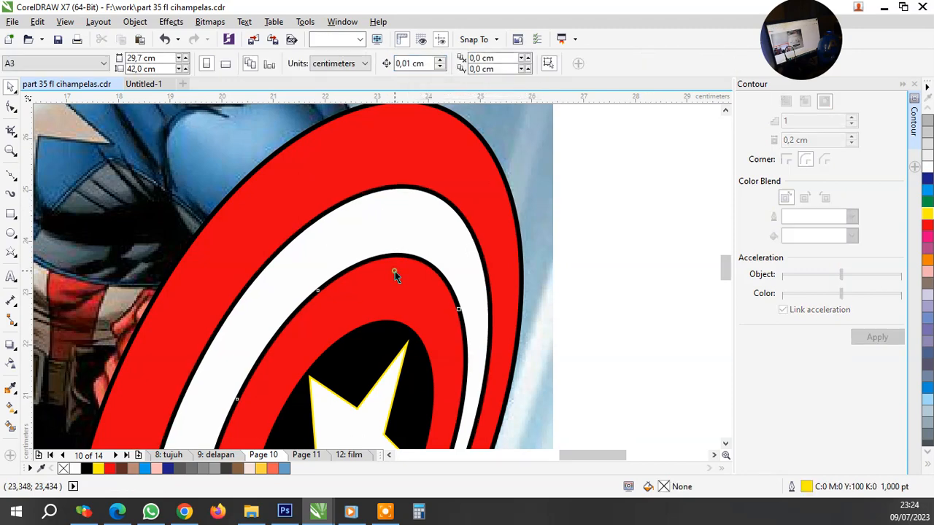
Remove the yellow outline from the white star at the shield's centre
click(395, 271)
click(377, 418)
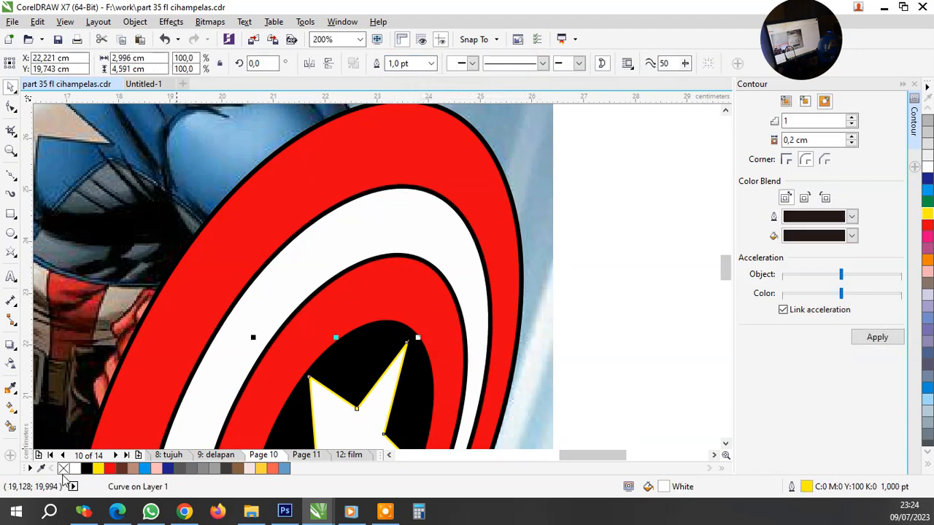
right_click(63, 469)
Examine the outlines of the shield's red and white rings and review the shield as a whole
click(410, 292)
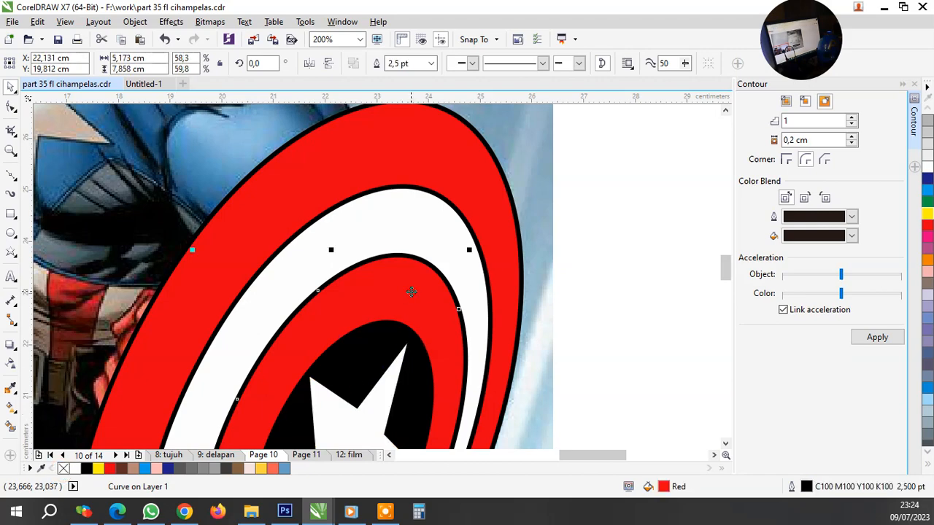
click(404, 223)
alt+click(404, 223)
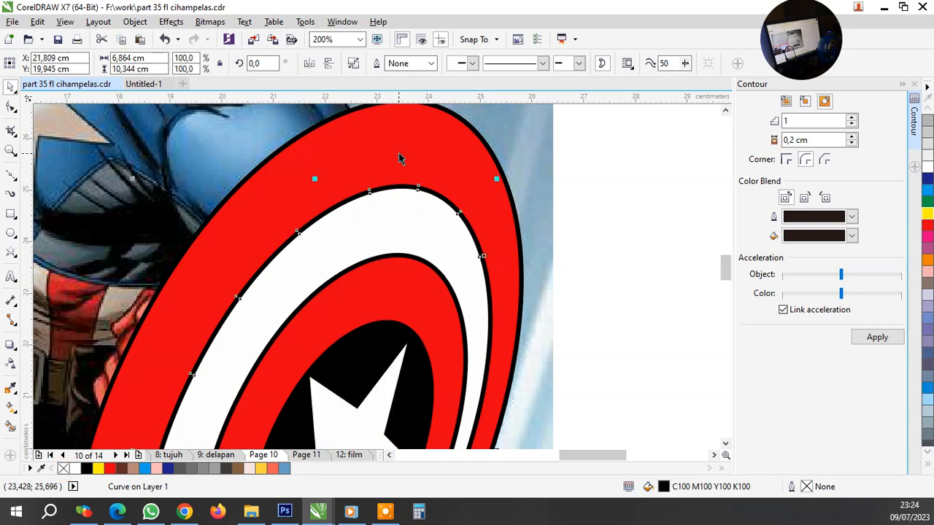
click(399, 155)
scroll(399, 153, down, 3)
drag(510, 340, 296, 140)
click(535, 275)
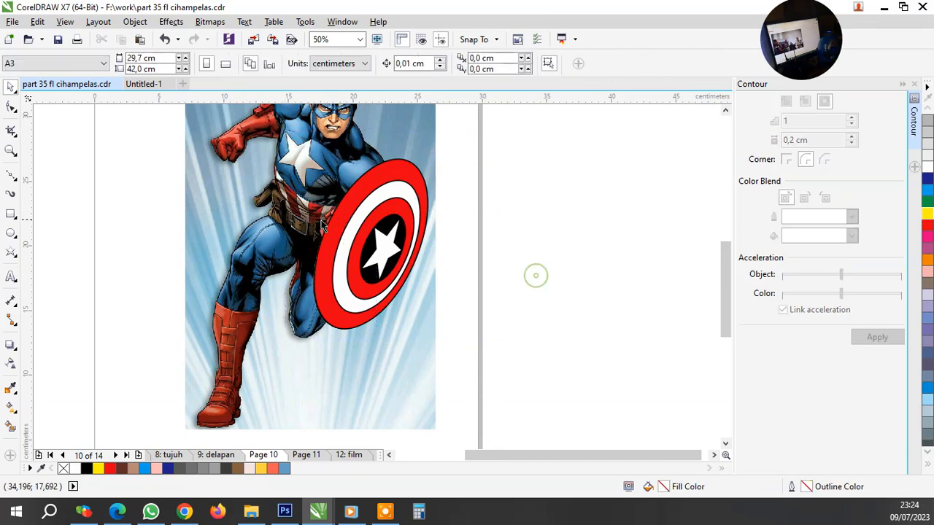
scroll(321, 225, up, 2)
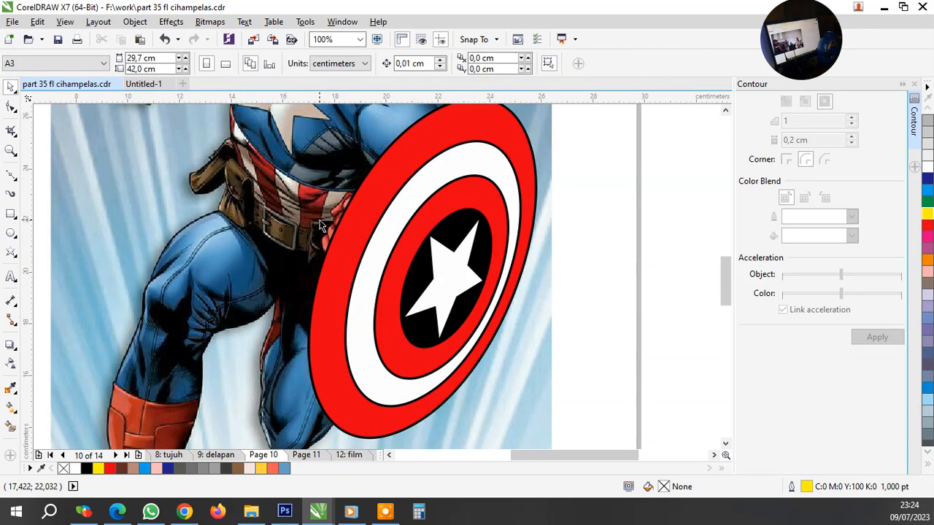
scroll(339, 208, down, 2)
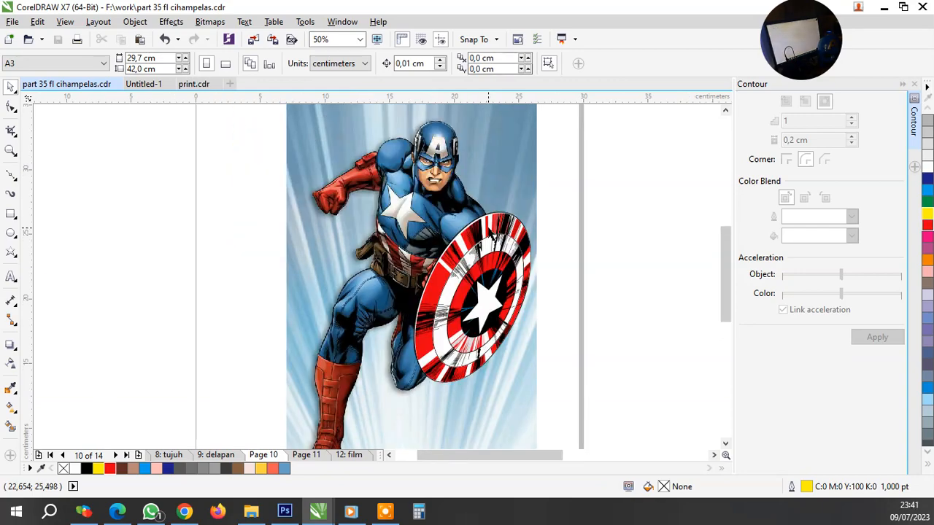
Start a Bezier curve on the shield's rim at the white stripe and trace the upper edge of the hand behind it
scroll(438, 219, up, 4)
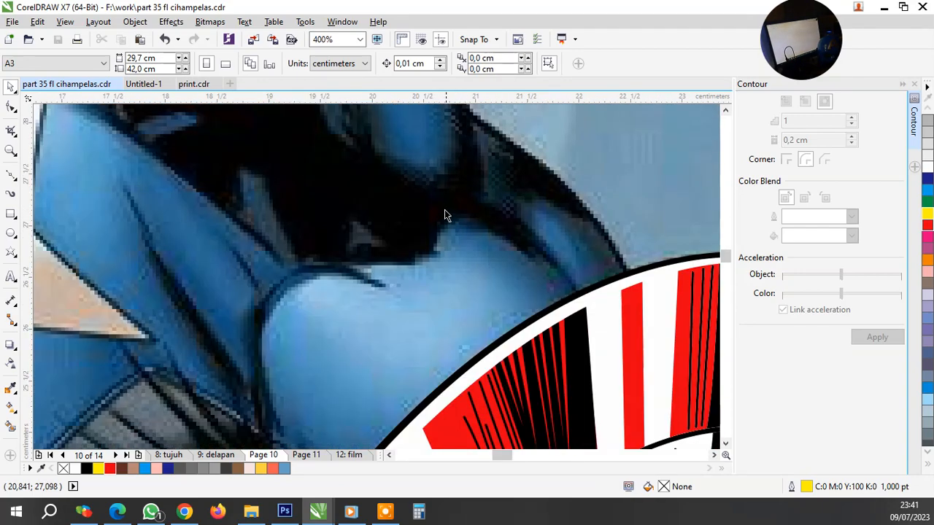
scroll(444, 210, down, 2)
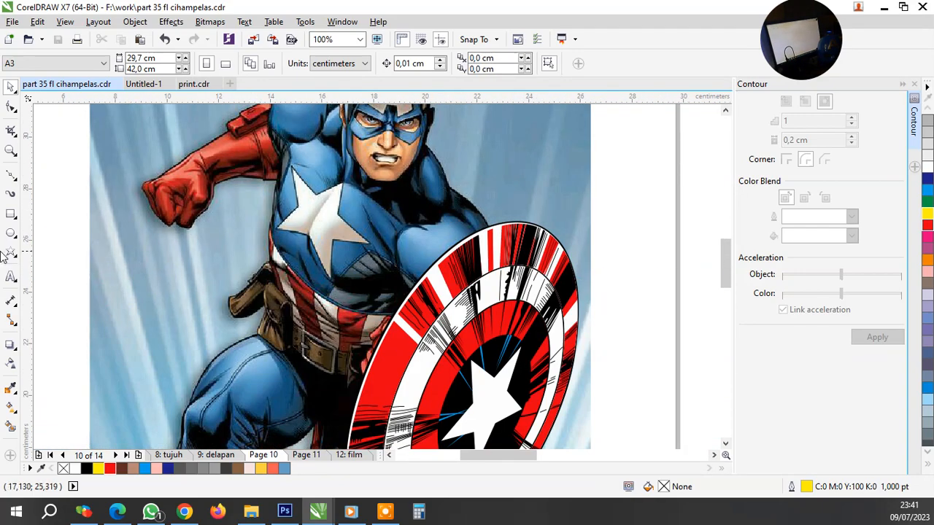
click(12, 174)
scroll(574, 233, up, 2)
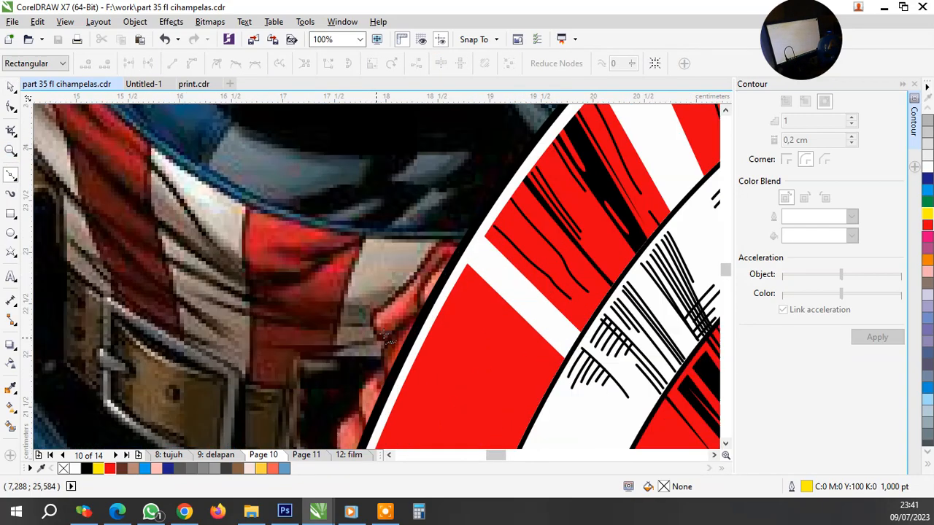
scroll(574, 234, up, 1)
click(577, 227)
click(442, 229)
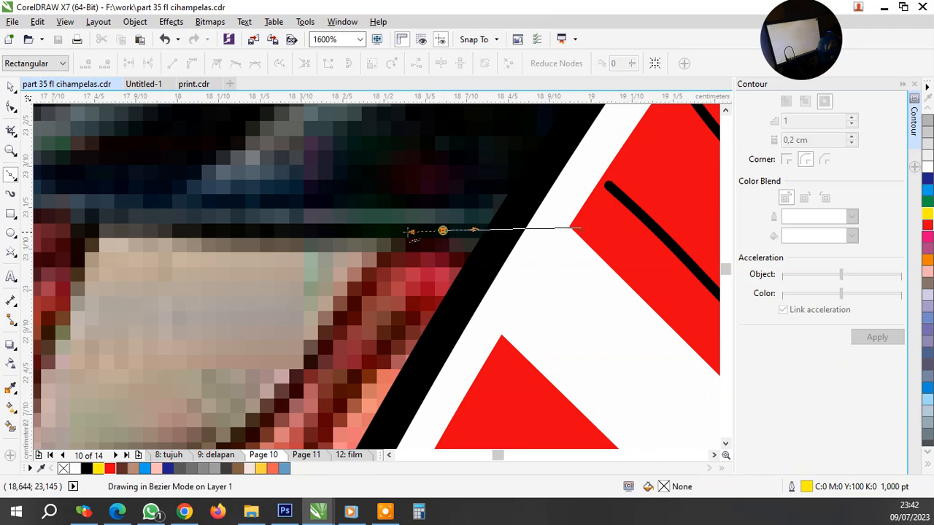
drag(373, 258, 360, 279)
scroll(394, 254, down, 2)
scroll(314, 341, up, 2)
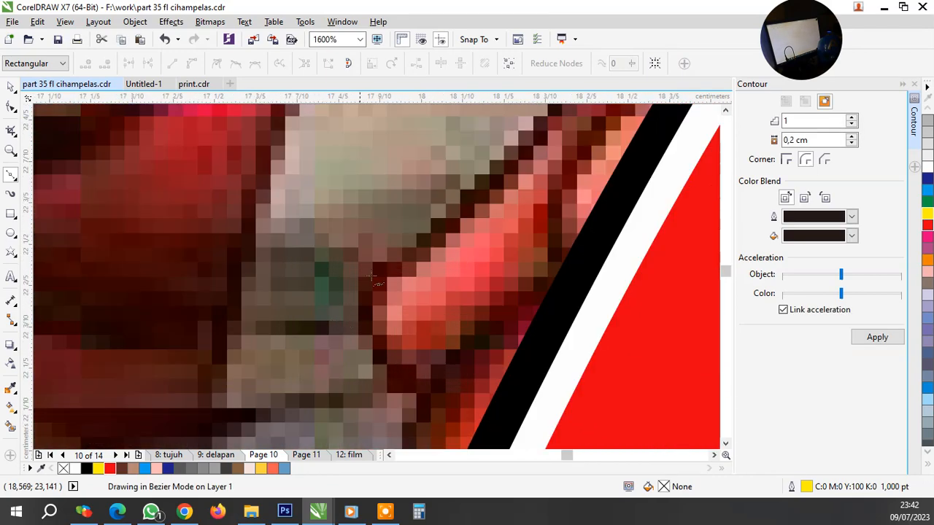
drag(415, 233, 359, 270)
key(Return)
scroll(389, 347, down, 1)
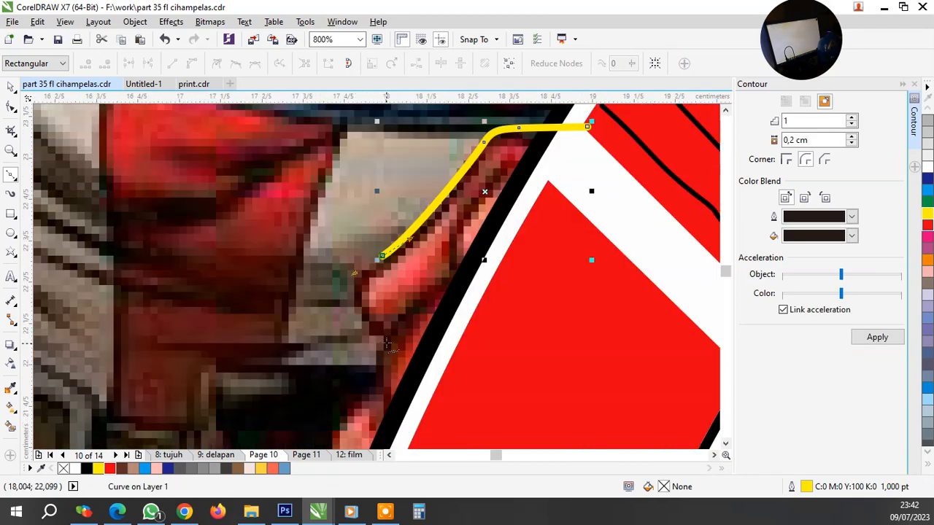
Continue the Bezier curve around the tip of the uppermost finger and down to the next finger
drag(385, 339, 434, 376)
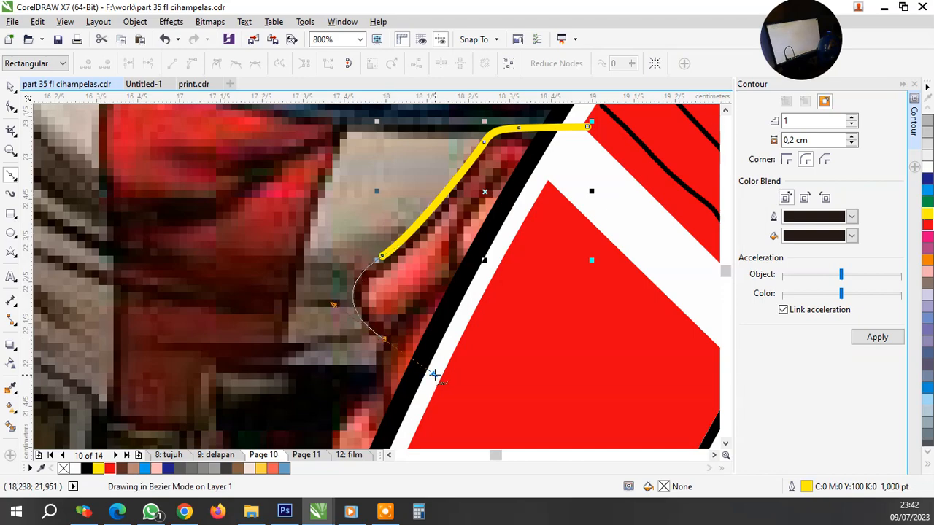
scroll(389, 350, down, 2)
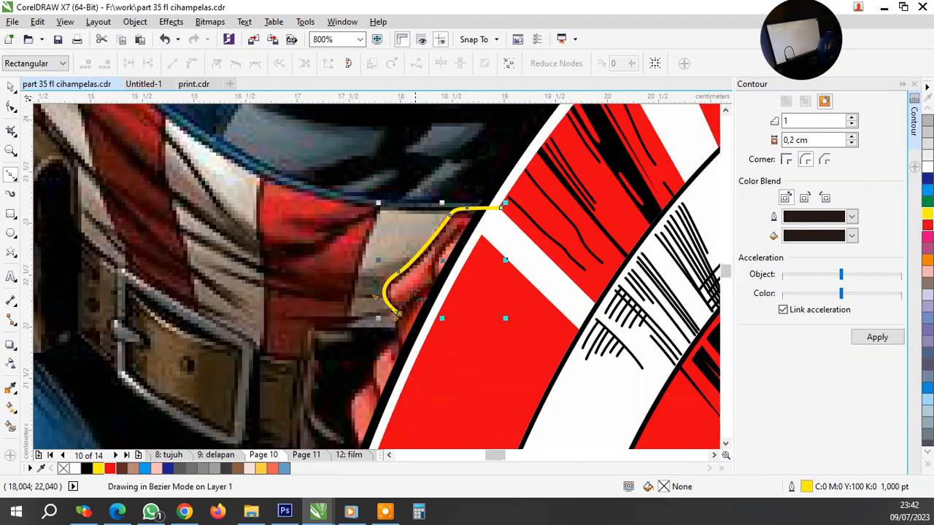
key(Return)
scroll(421, 310, up, 3)
mouse_move(418, 319)
mouse_down()
mouse_move(419, 329)
mouse_move(378, 347)
mouse_up()
scroll(394, 305, down, 1)
scroll(408, 321, up, 1)
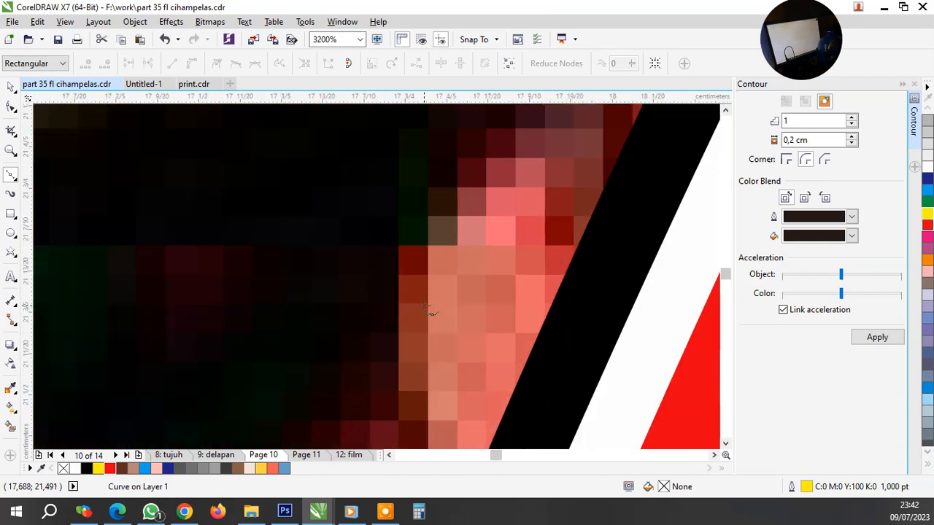
Trace the Bezier curve around the remaining lower fingertips down to the shield's edge
scroll(408, 321, down, 1)
scroll(408, 321, up, 1)
drag(407, 305, 358, 329)
scroll(365, 274, down, 2)
scroll(363, 276, up, 2)
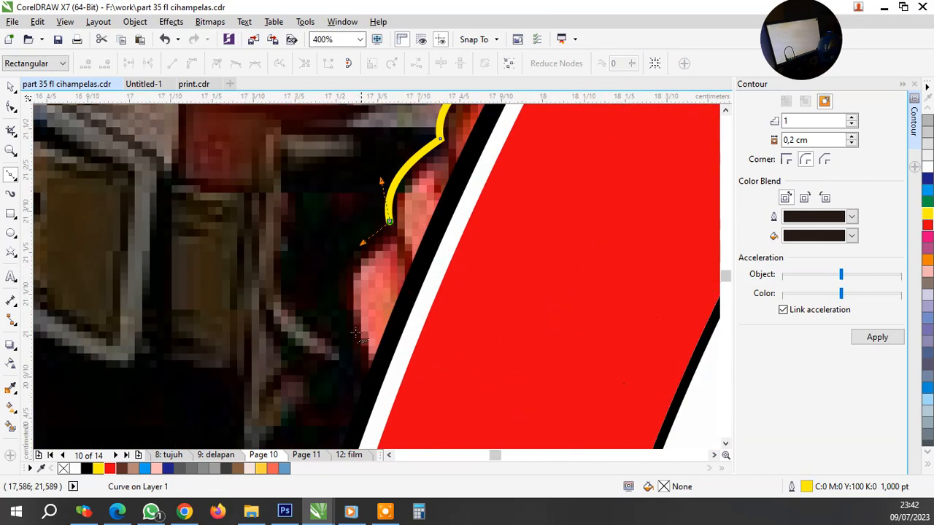
drag(325, 280, 348, 361)
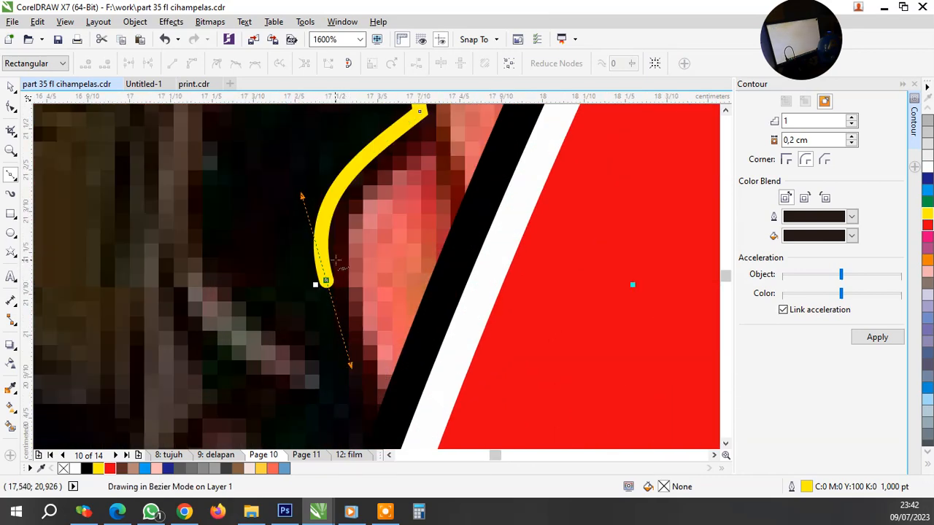
scroll(338, 265, down, 1)
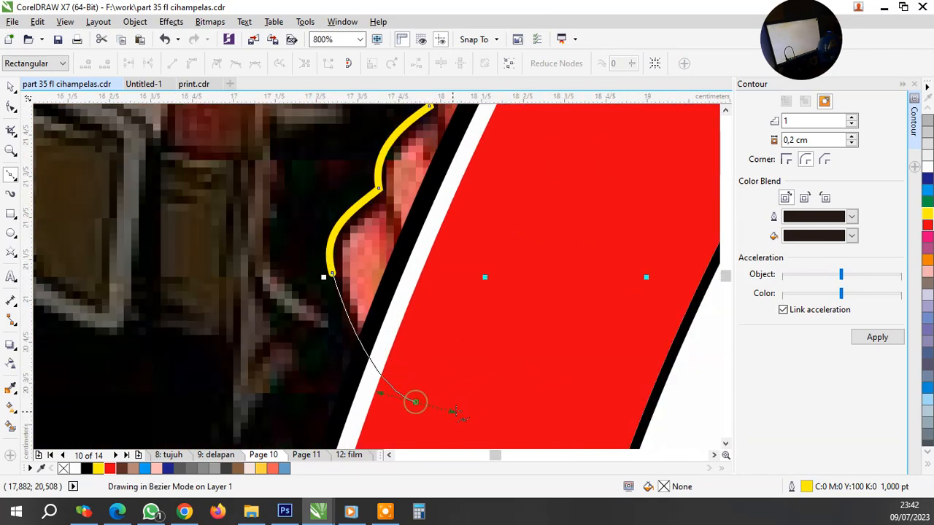
Close the hand curve across the shield back to its starting node and deselect it
scroll(419, 393, down, 2)
scroll(480, 243, down, 1)
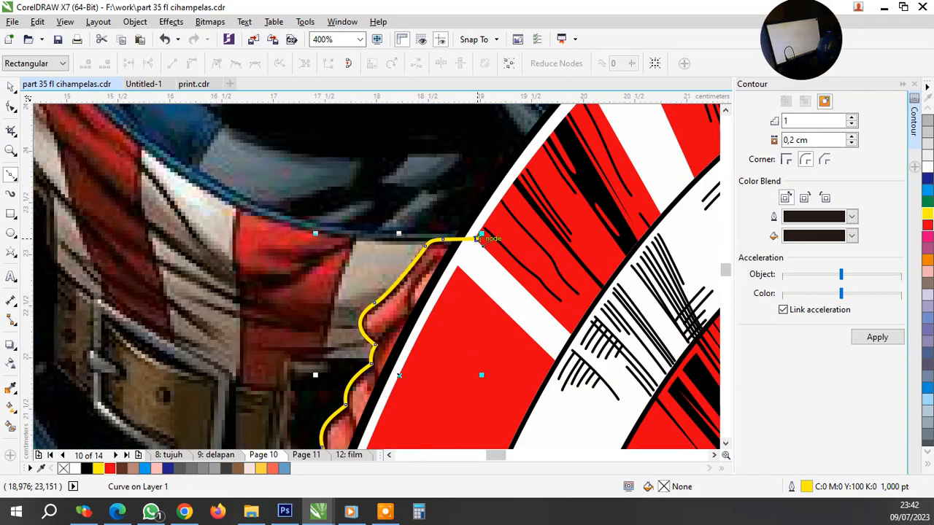
scroll(379, 260, down, 2)
click(403, 255)
scroll(278, 257, down, 1)
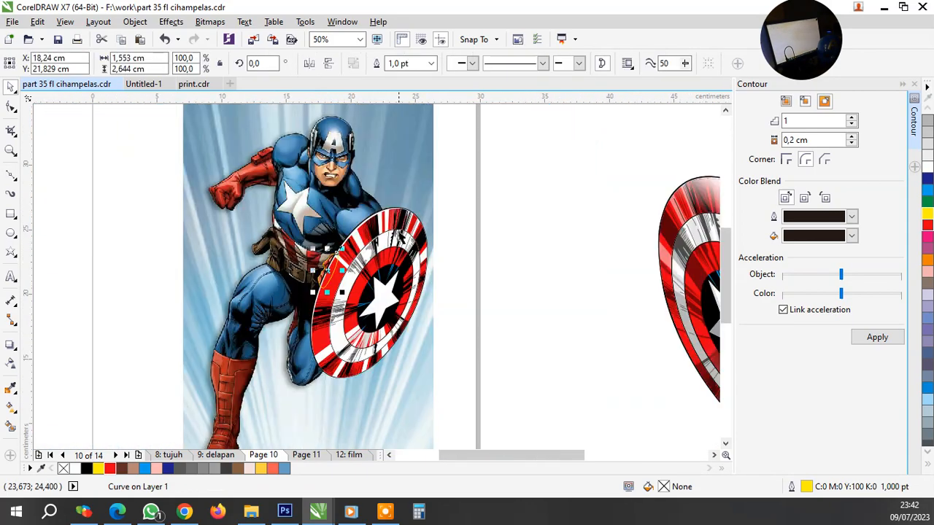
scroll(350, 253, up, 1)
click(626, 284)
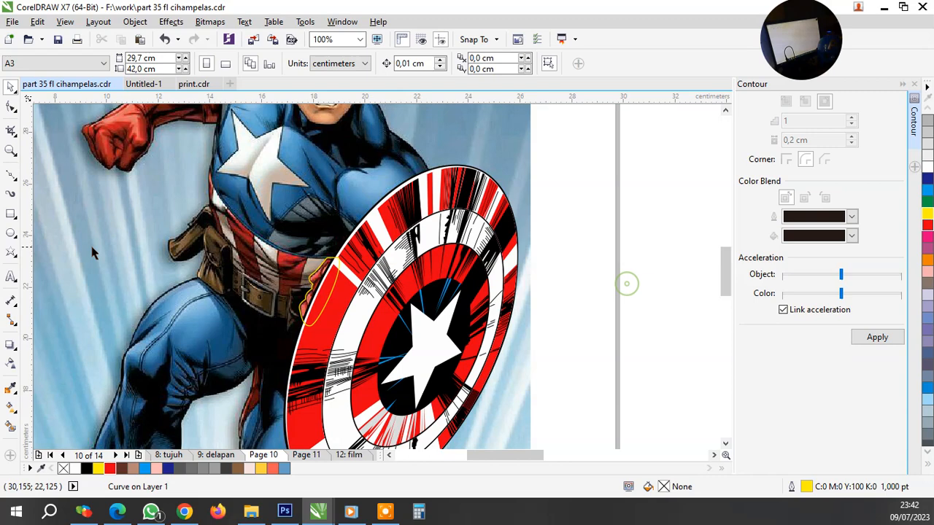
Start an artistic text note in the blank area beside the illustration with the first line "tamengnya"
click(11, 276)
click(565, 238)
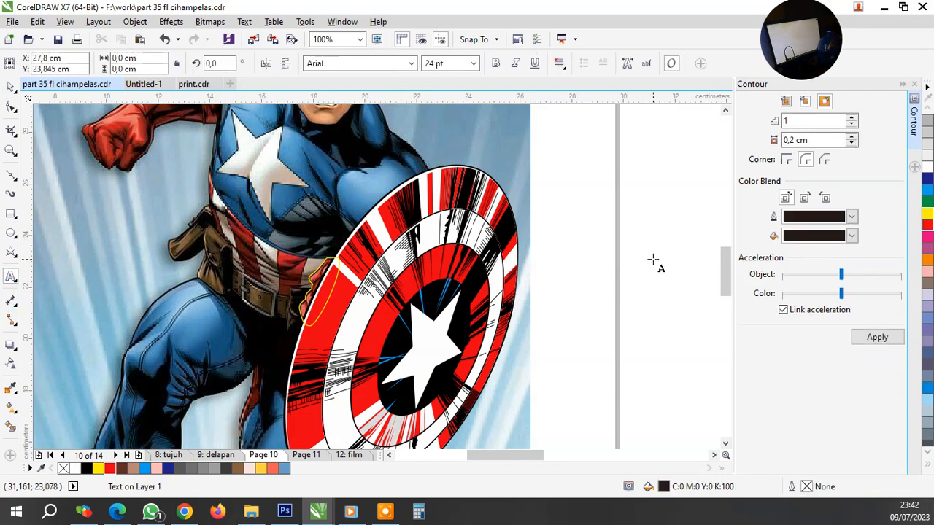
text(ta)
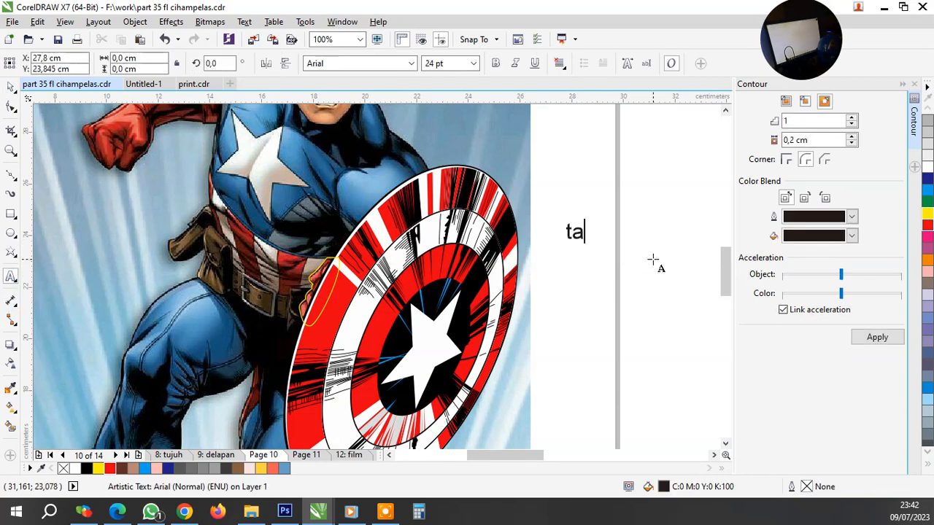
text(mengn)
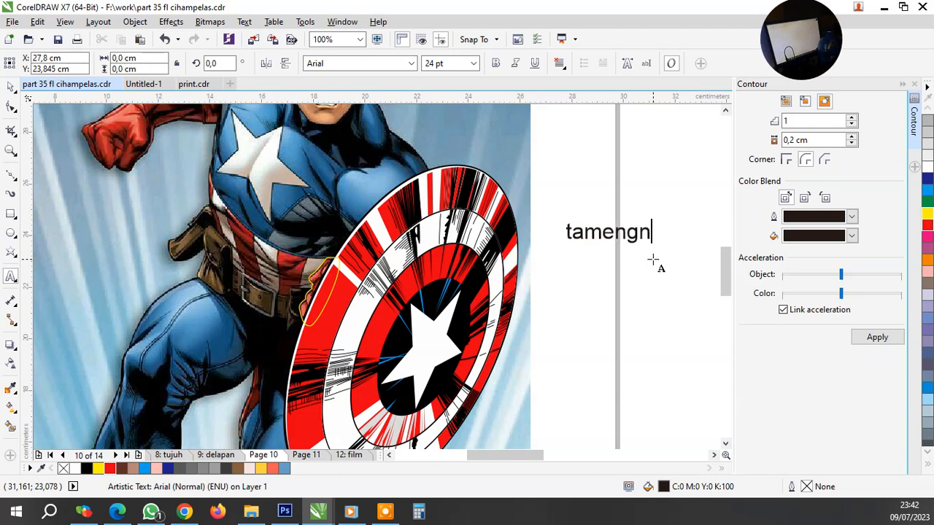
text(ya)
key(Return)
Complete the artistic text note beside the illustration with the lines "ngambil dr" and "yg udah ada :D"
text(n)
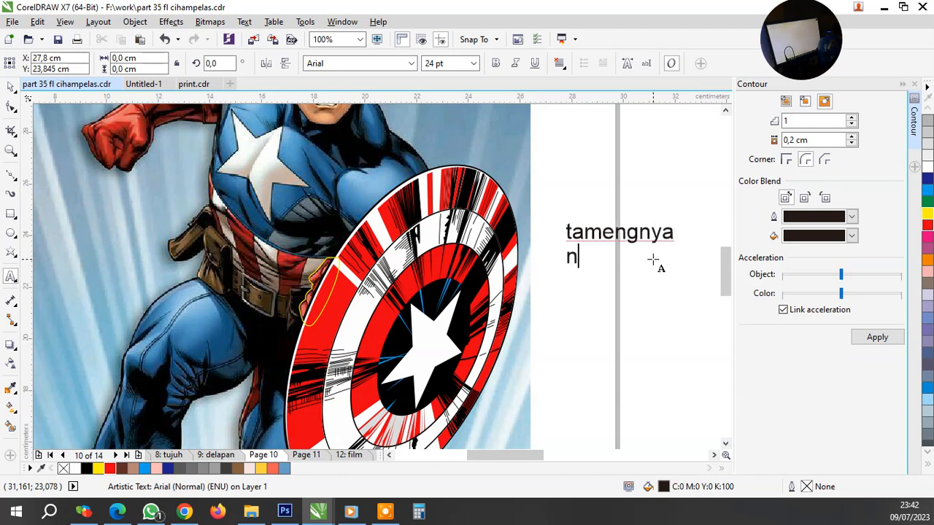
text(gambil)
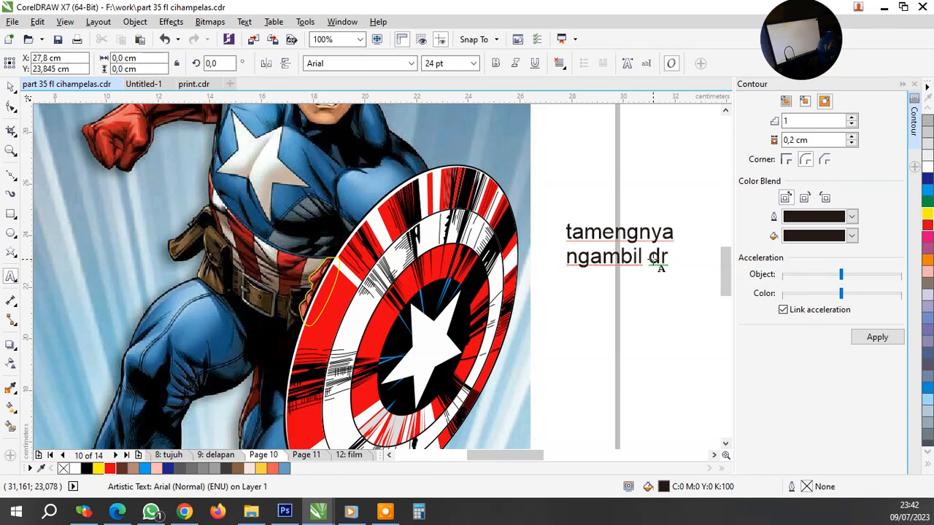
text(dr yg udah)
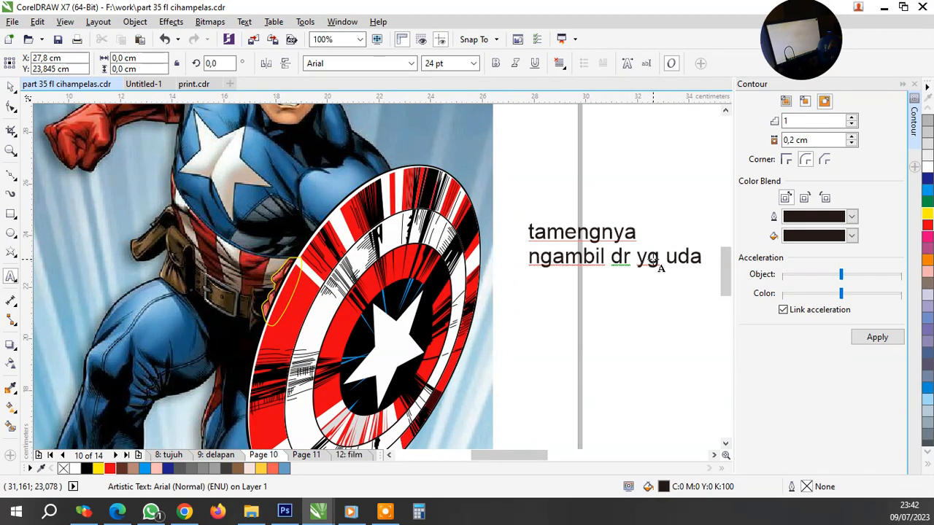
key(BackSpace)
key(BackSpace)
key(BackSpace)
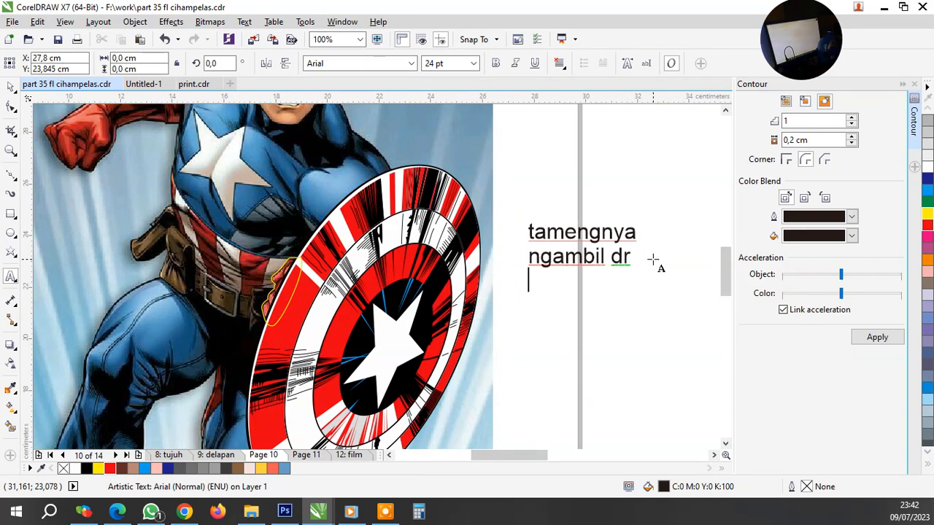
text(yg )
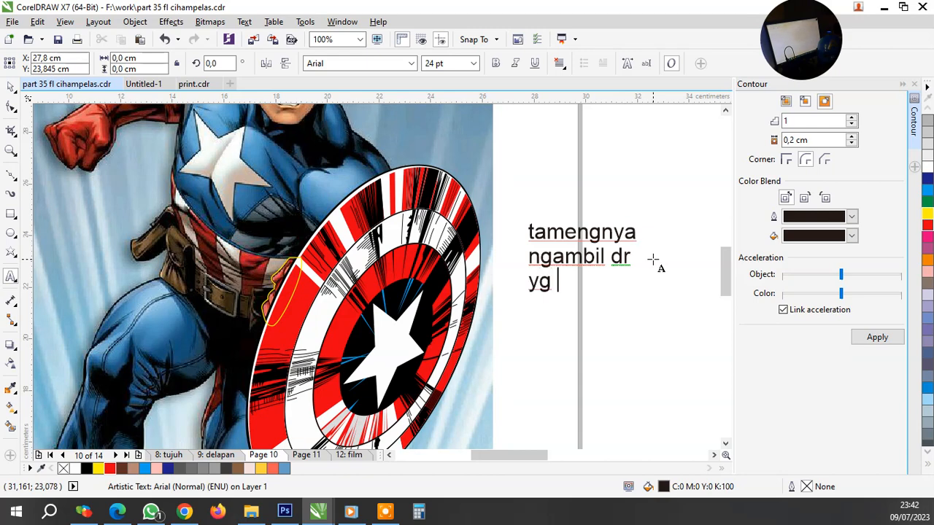
text(ud)
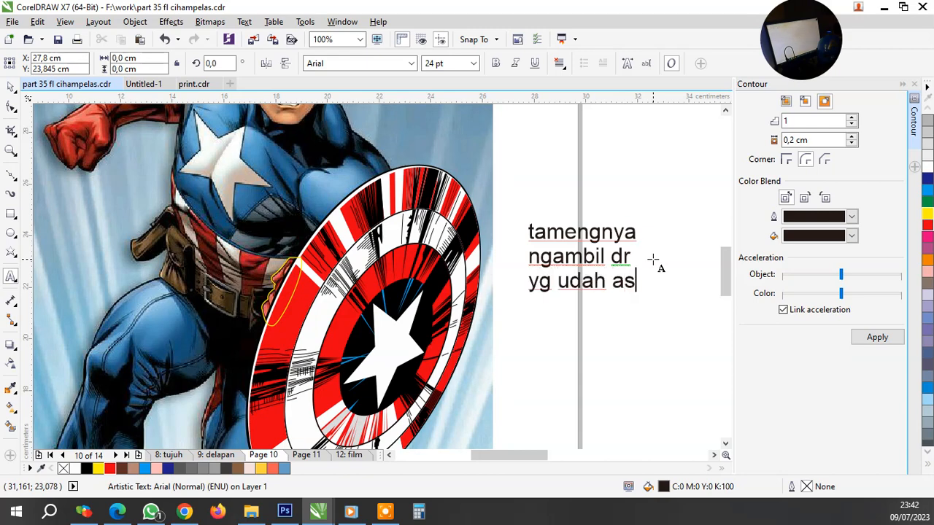
text(ah ada :D)
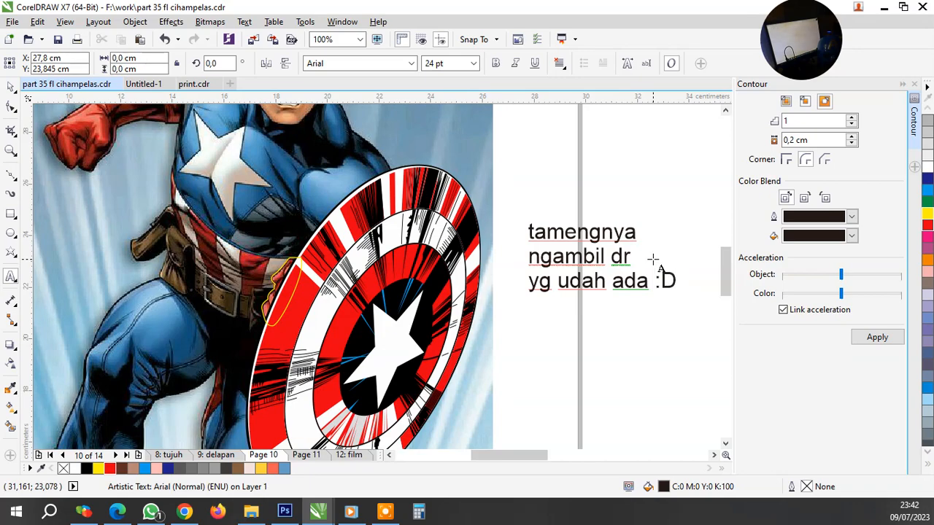
click(11, 87)
Compare the traced shield with the shield of the finished Captain America figure beside the page
scroll(161, 201, down, 1)
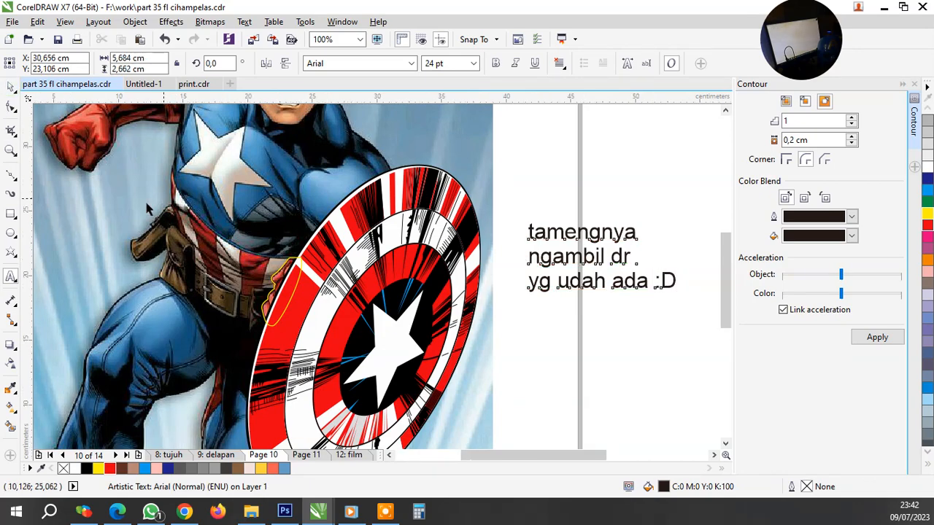
scroll(148, 210, down, 2)
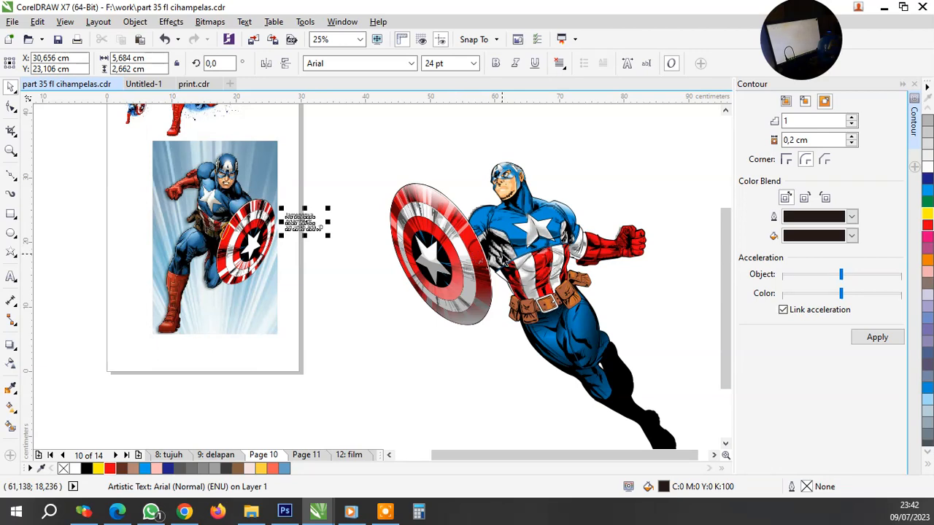
click(359, 248)
scroll(350, 251, up, 1)
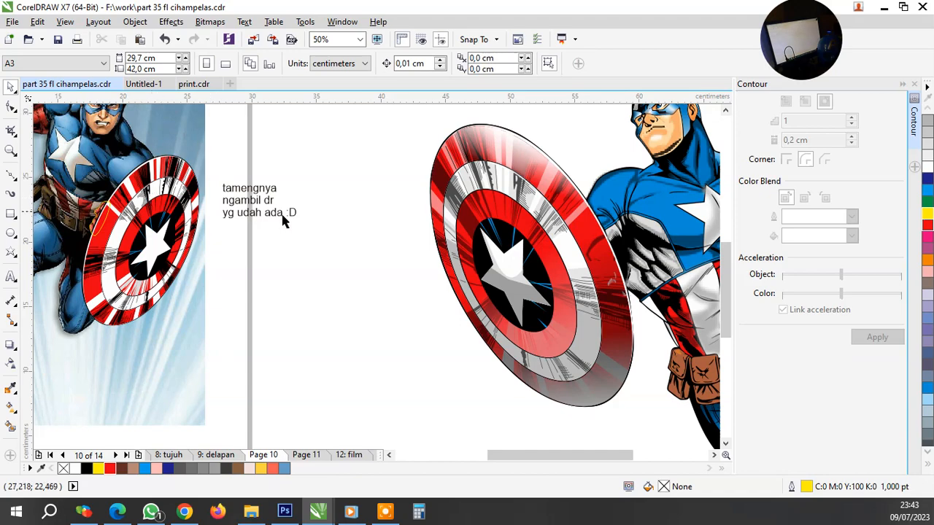
scroll(406, 252, down, 1)
scroll(309, 232, up, 2)
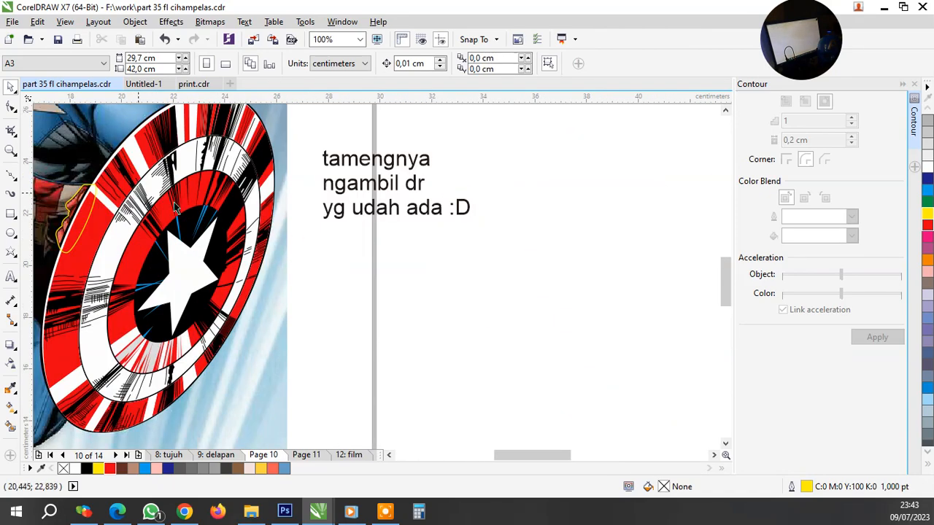
scroll(380, 244, down, 1)
scroll(175, 196, up, 1)
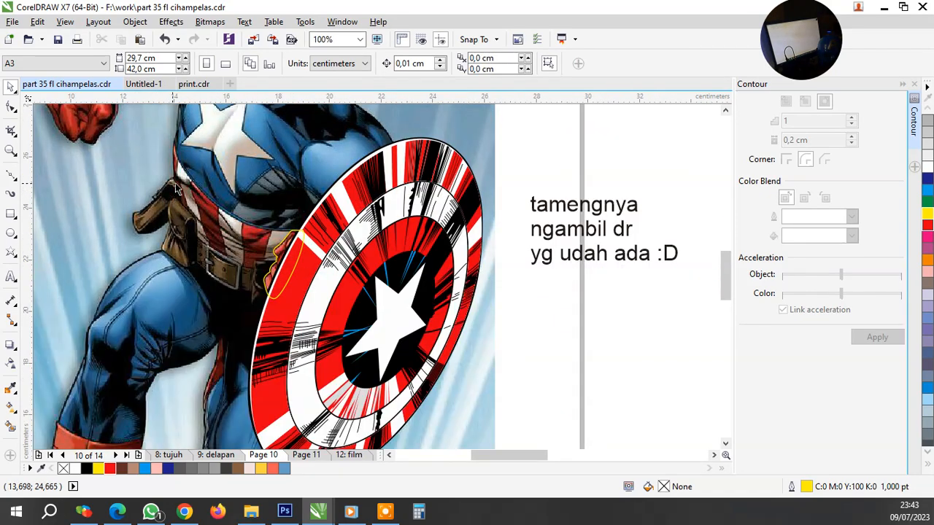
Delete the three-line text note beside the illustration
click(574, 215)
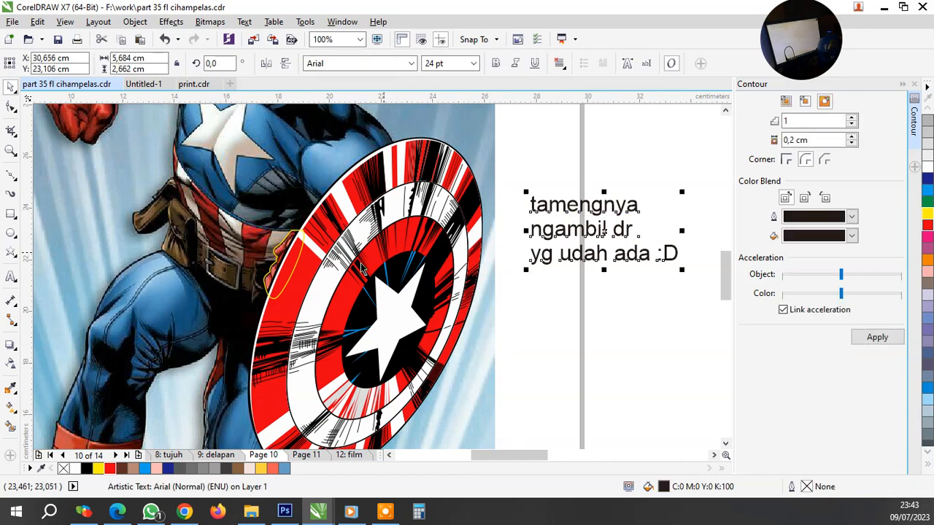
scroll(396, 270, down, 1)
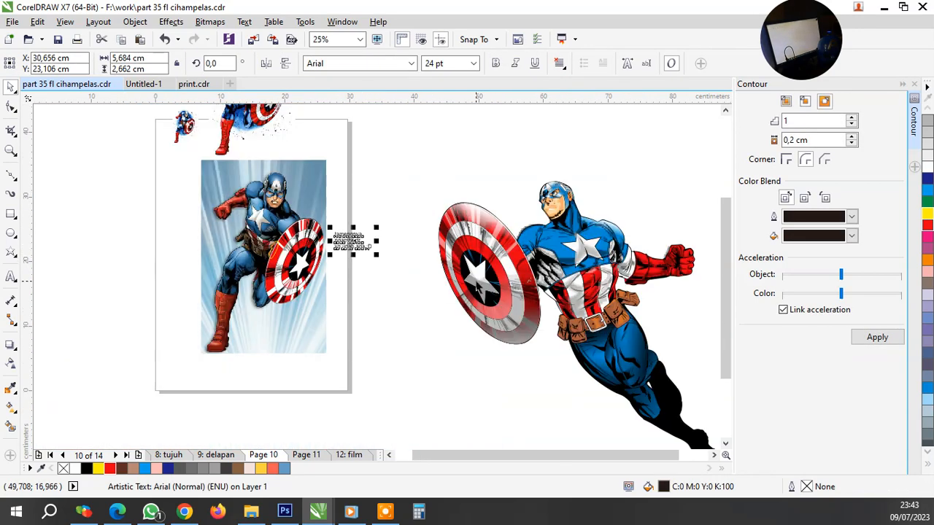
scroll(365, 271, up, 2)
scroll(363, 240, up, 1)
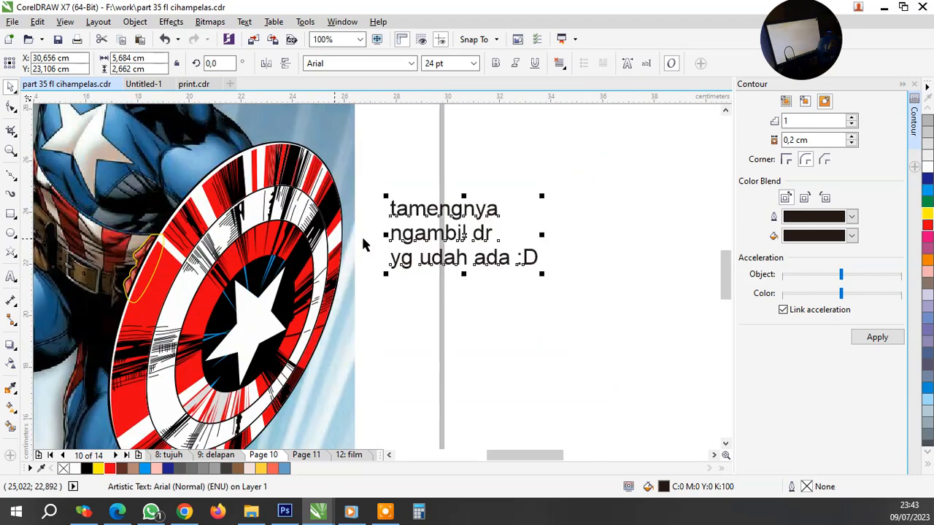
scroll(473, 249, down, 1)
scroll(353, 245, up, 1)
key(Delete)
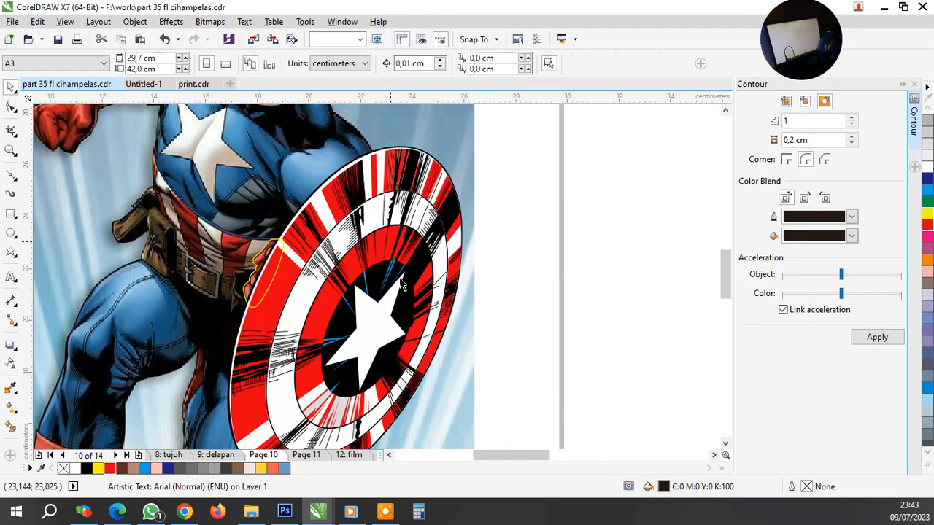
Set the outline width of the yellow hand curve to 0.5 pt and deselect it
scroll(259, 269, up, 1)
scroll(264, 218, up, 2)
click(263, 215)
scroll(228, 307, down, 2)
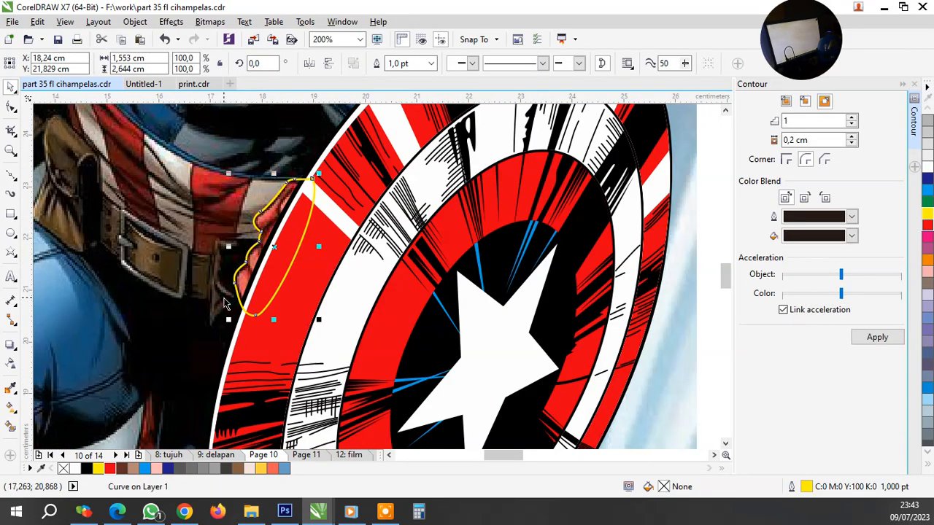
scroll(229, 306, up, 2)
scroll(312, 255, down, 1)
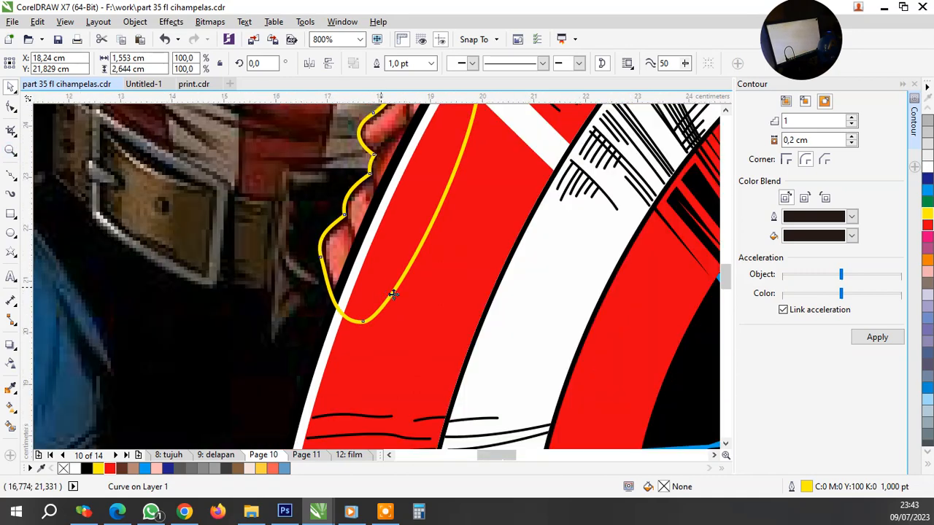
scroll(436, 238, down, 1)
scroll(375, 209, up, 1)
click(431, 65)
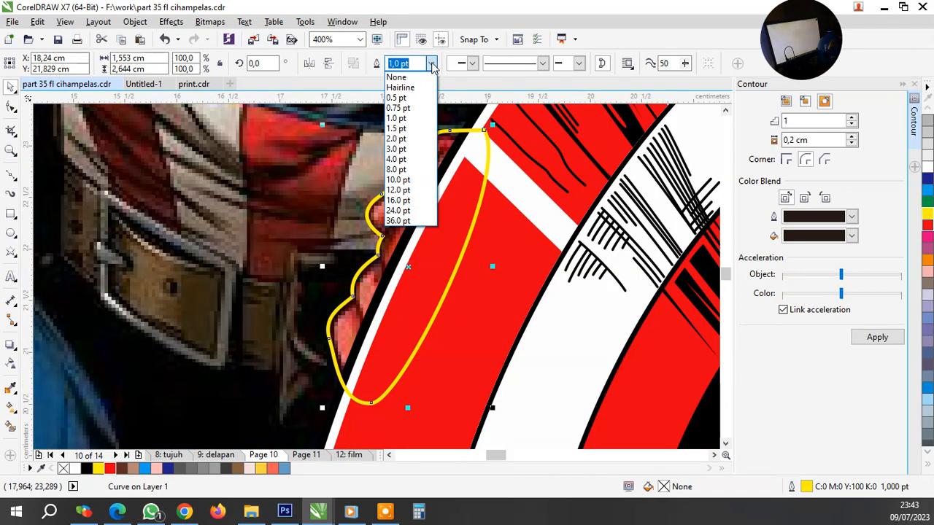
click(401, 98)
scroll(460, 193, down, 2)
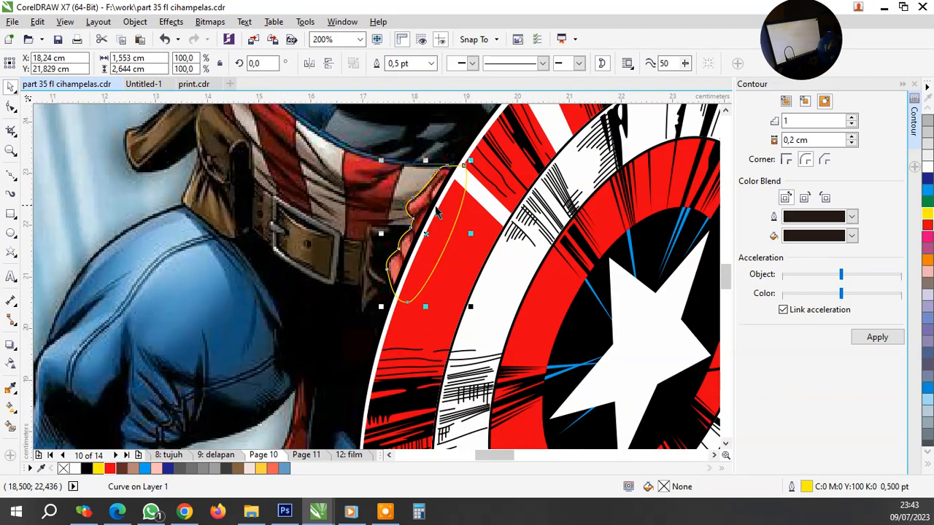
scroll(418, 213, down, 2)
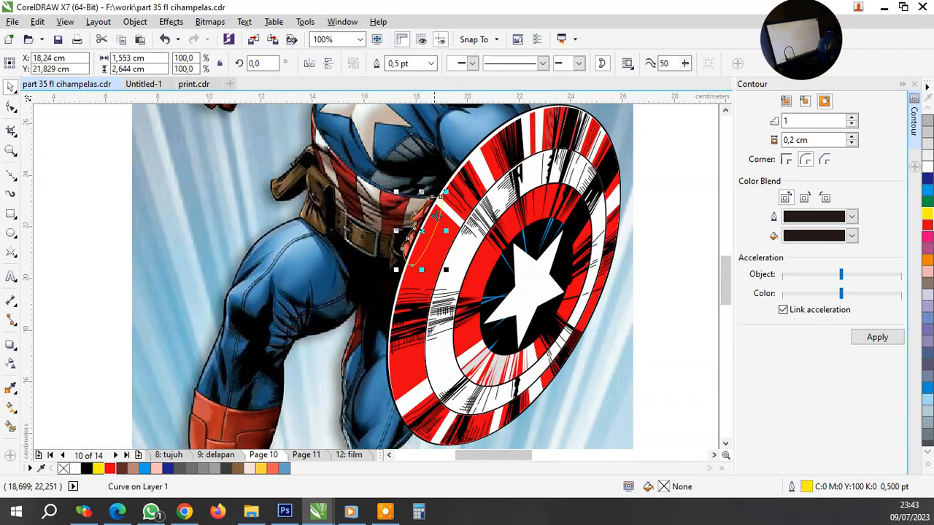
click(101, 266)
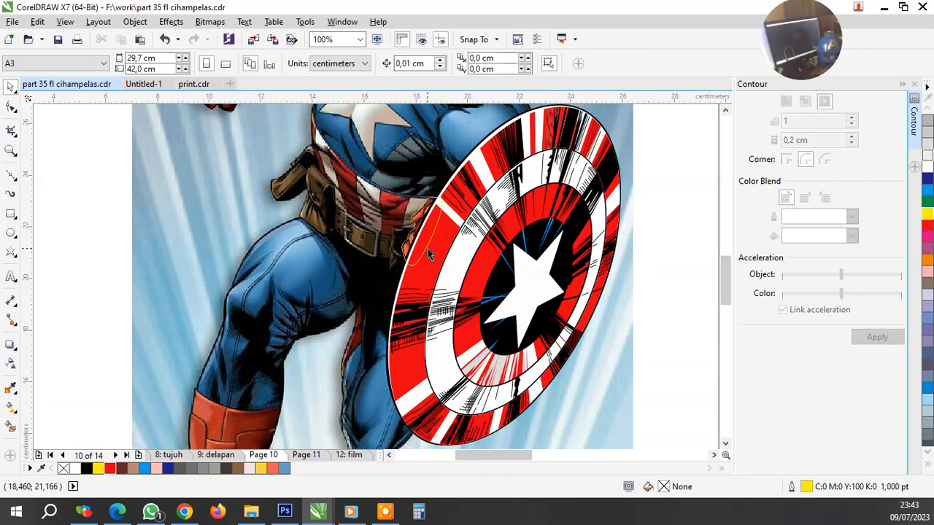
Shift the hand curve's corner node just below the upper fingertip slightly outward, away from the shield
scroll(423, 226, up, 4)
click(378, 217)
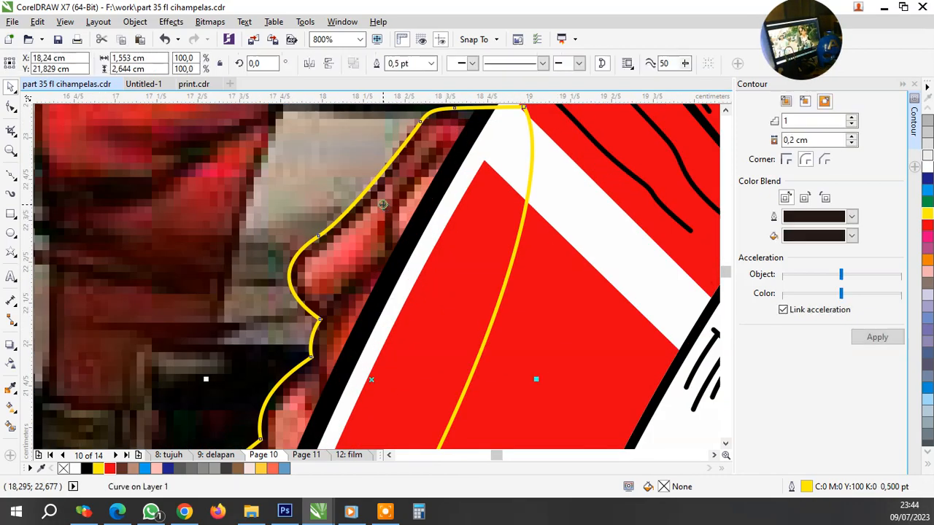
key(alt+Tab)
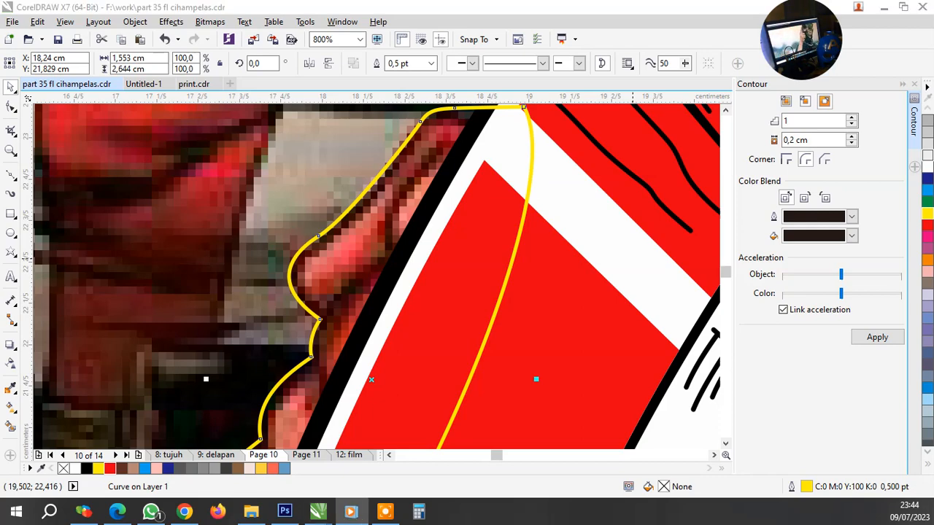
click(612, 19)
scroll(489, 203, down, 1)
scroll(349, 347, up, 1)
scroll(337, 373, up, 2)
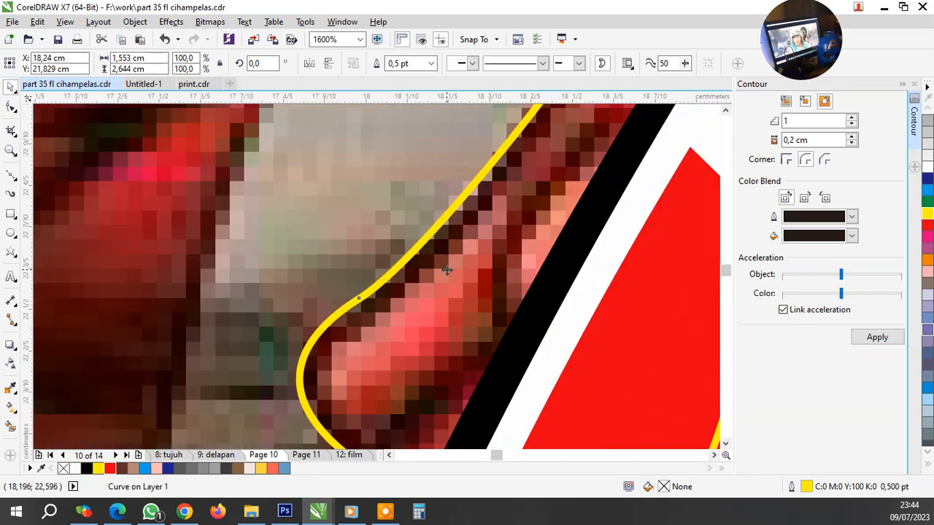
click(11, 107)
scroll(439, 190, down, 1)
scroll(399, 324, up, 2)
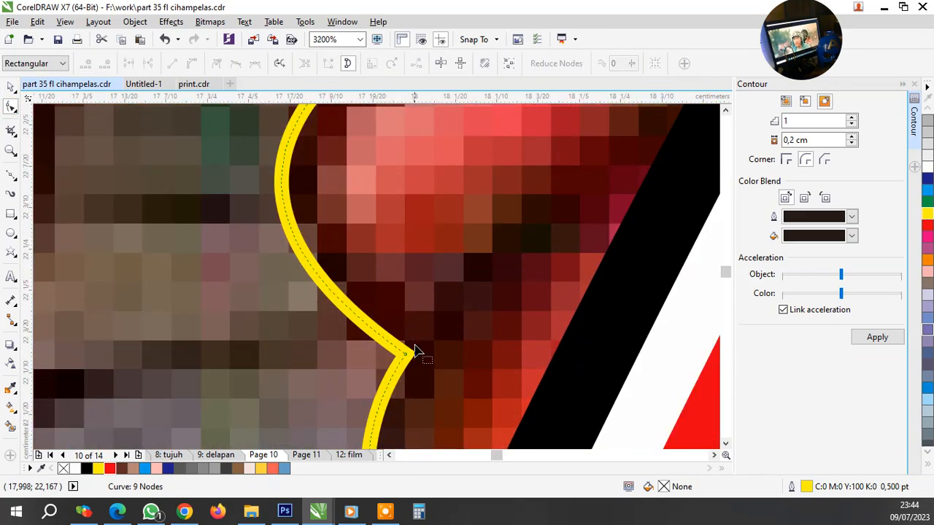
drag(391, 352, 387, 352)
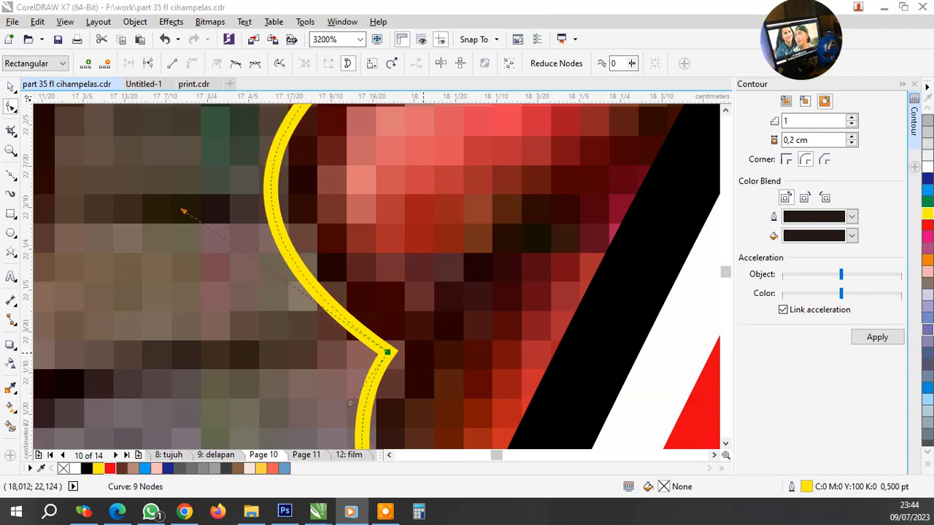
Reposition the two corner nodes of the hand curve above the lower fingertips to leave room around the fingers
scroll(451, 150, down, 2)
scroll(420, 340, up, 1)
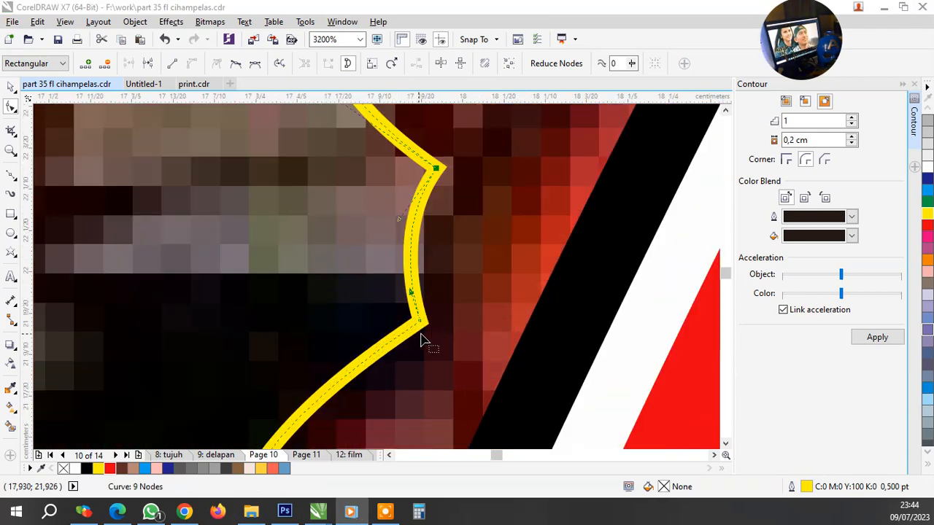
drag(429, 334, 428, 277)
scroll(427, 278, down, 2)
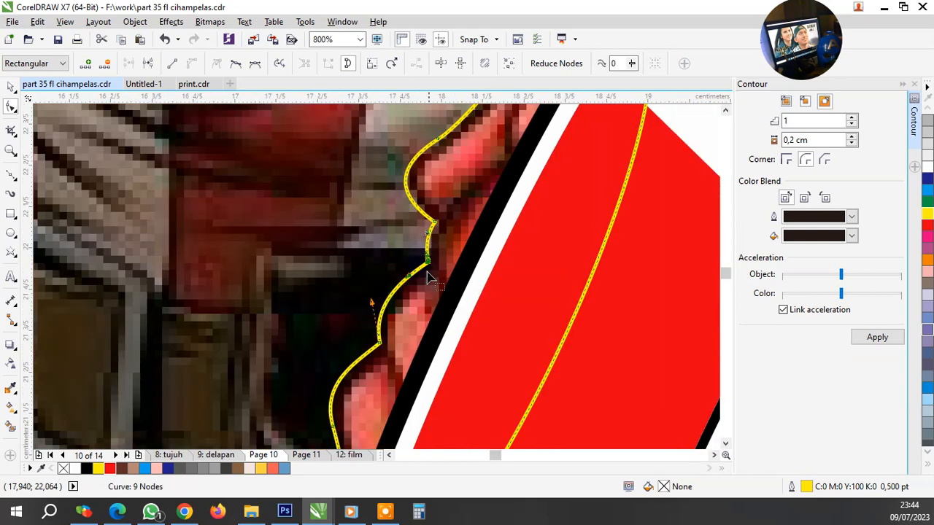
scroll(368, 350, up, 1)
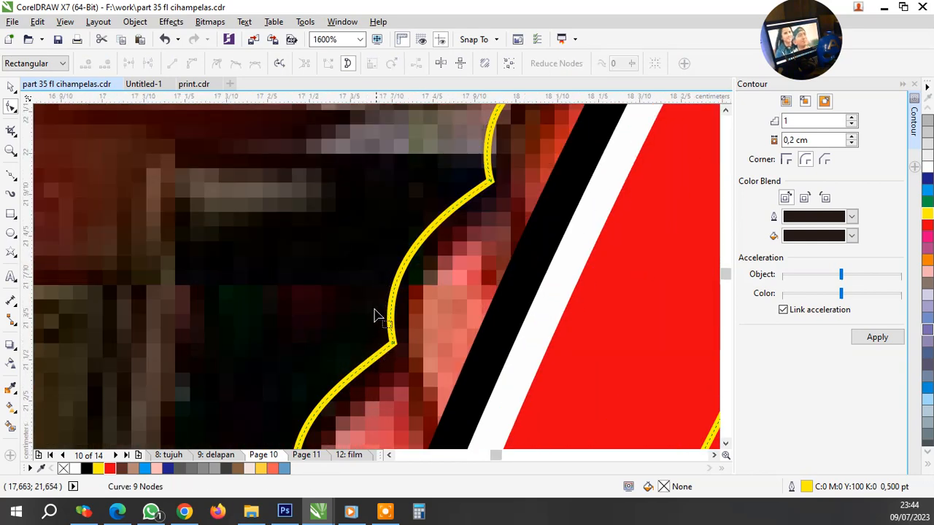
click(392, 343)
drag(385, 349, 406, 308)
scroll(406, 308, down, 2)
scroll(396, 369, up, 1)
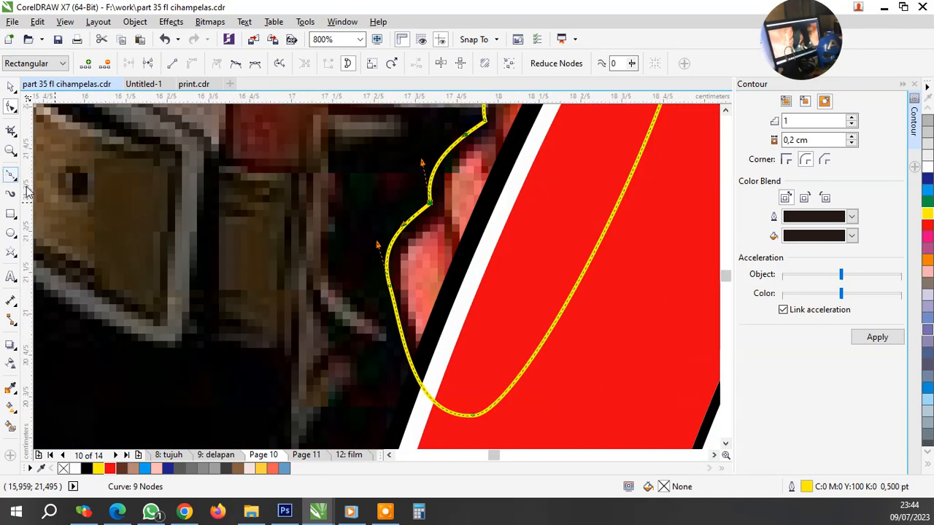
Start a Bezier curve on the shield's black rim below the lowest finger and trace it up around that fingertip
scroll(358, 358, up, 2)
scroll(370, 367, down, 1)
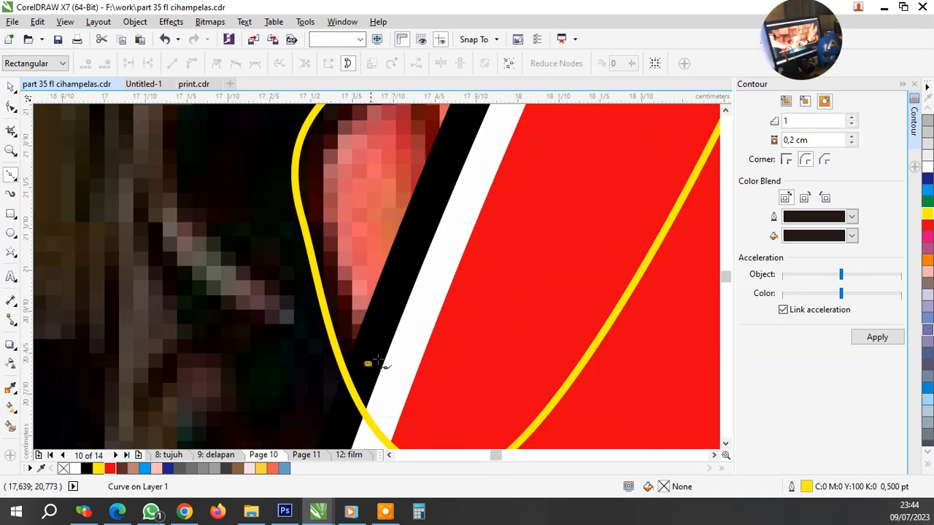
click(377, 361)
click(325, 172)
scroll(400, 243, down, 2)
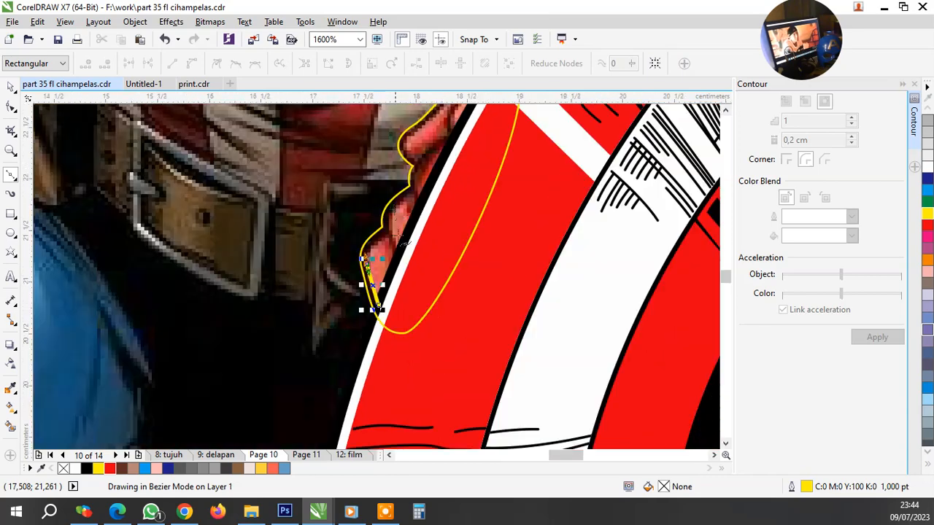
scroll(402, 243, up, 1)
drag(385, 232, 439, 178)
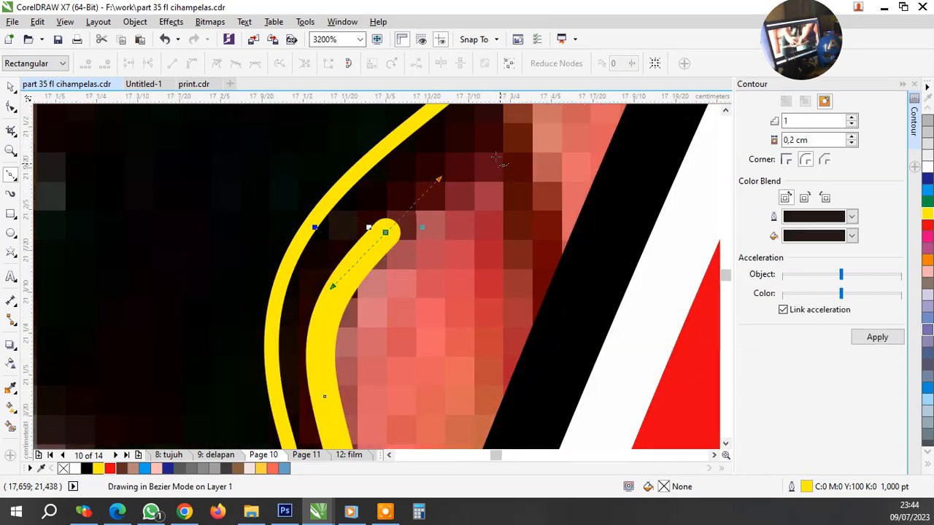
Continue the curve down the finger gap into the shield, around the second-lowest fingertip and down into the next gap
scroll(502, 205, down, 1)
drag(547, 312, 562, 339)
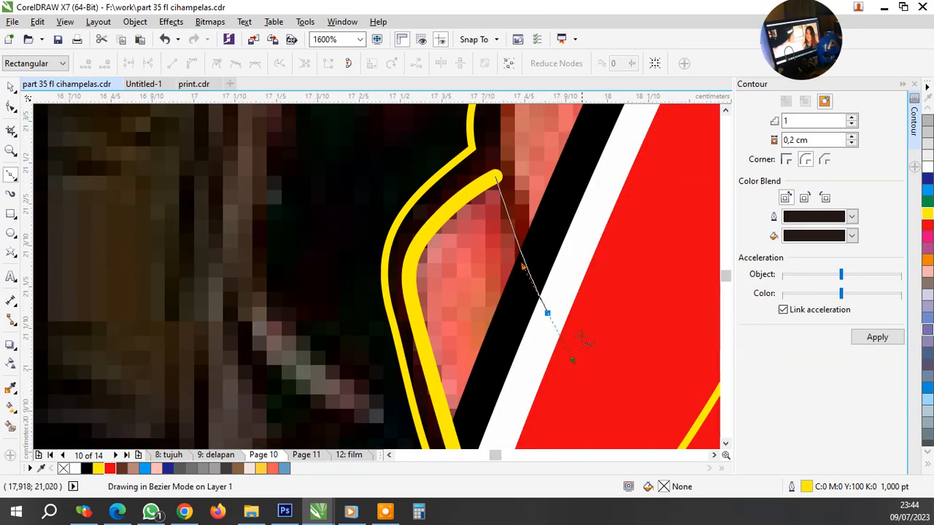
scroll(562, 292, down, 2)
scroll(558, 289, up, 1)
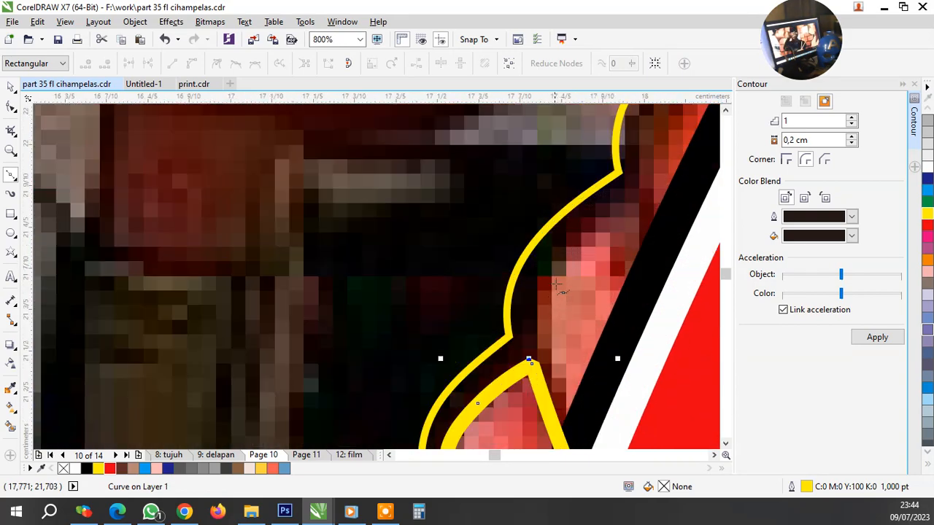
click(538, 296)
drag(631, 197, 591, 312)
scroll(645, 247, up, 1)
scroll(604, 255, down, 1)
scroll(606, 314, up, 1)
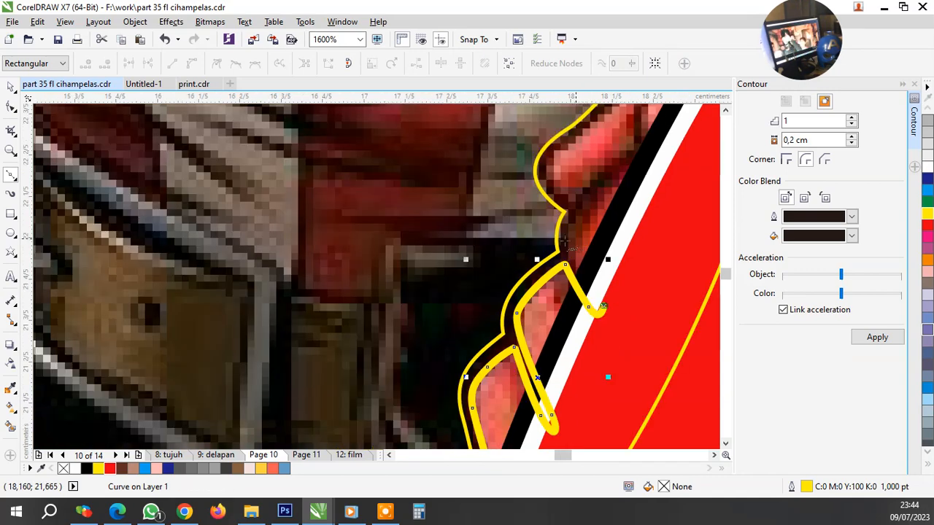
Extend the curve around the third finger and along its upper edge to the shield's rim below the top finger
drag(579, 266, 569, 198)
scroll(538, 311, down, 2)
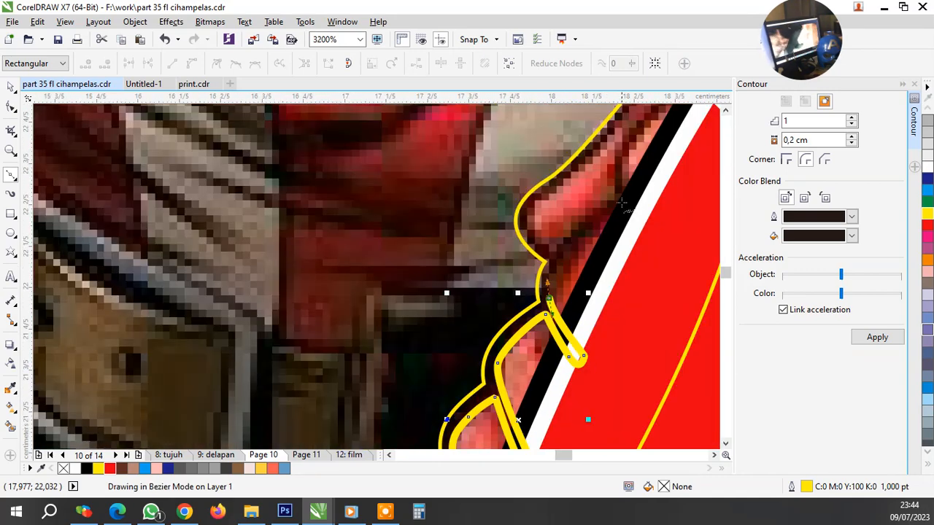
scroll(616, 198, up, 1)
drag(565, 265, 642, 209)
scroll(604, 262, down, 1)
scroll(621, 223, up, 2)
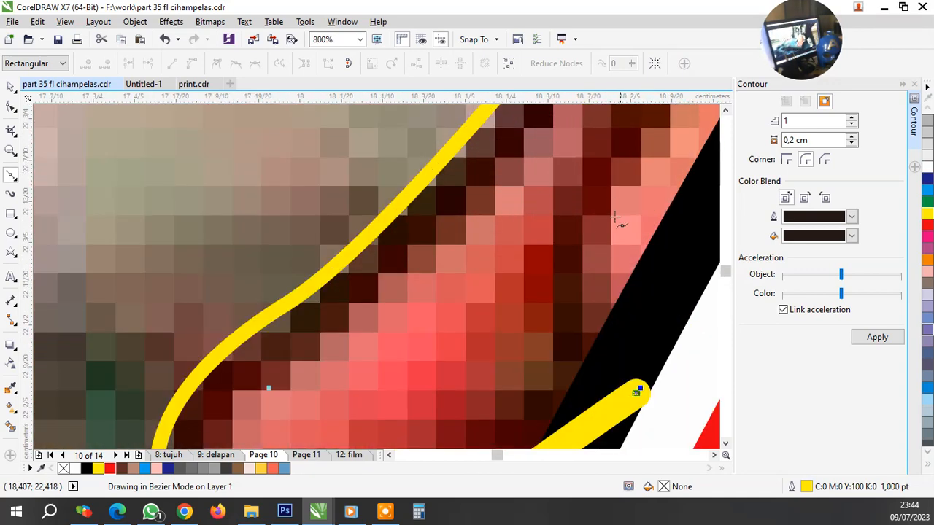
Trace the curve up the shield side of the top finger's dark crease and turn it back at the rim
scroll(615, 211, down, 2)
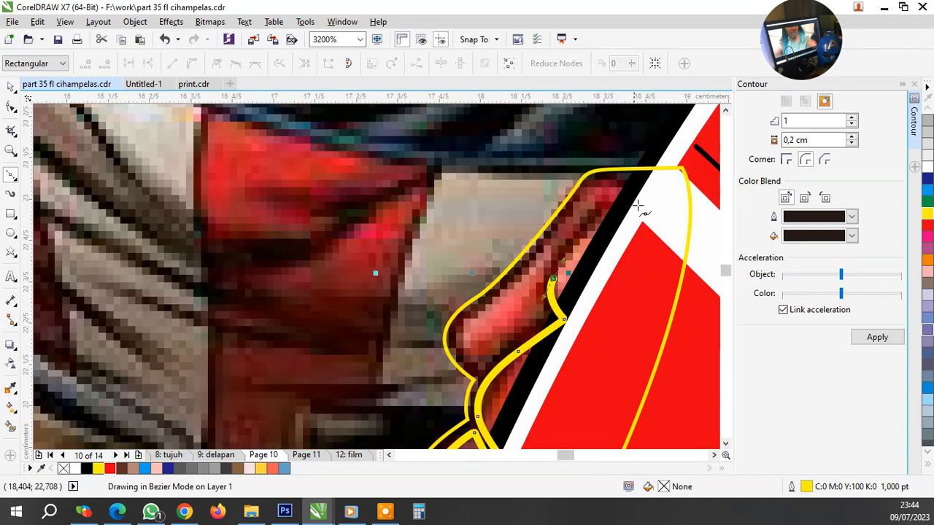
scroll(615, 210, up, 2)
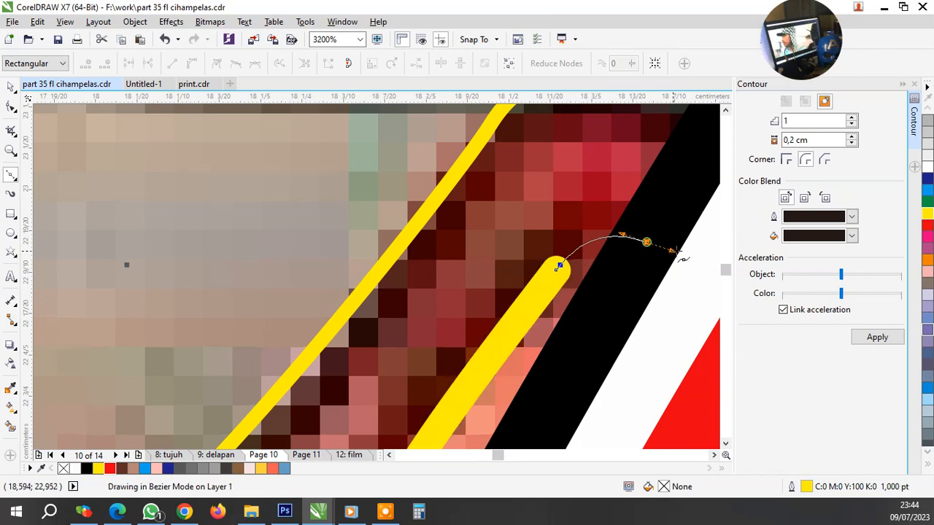
drag(646, 241, 694, 225)
click(542, 205)
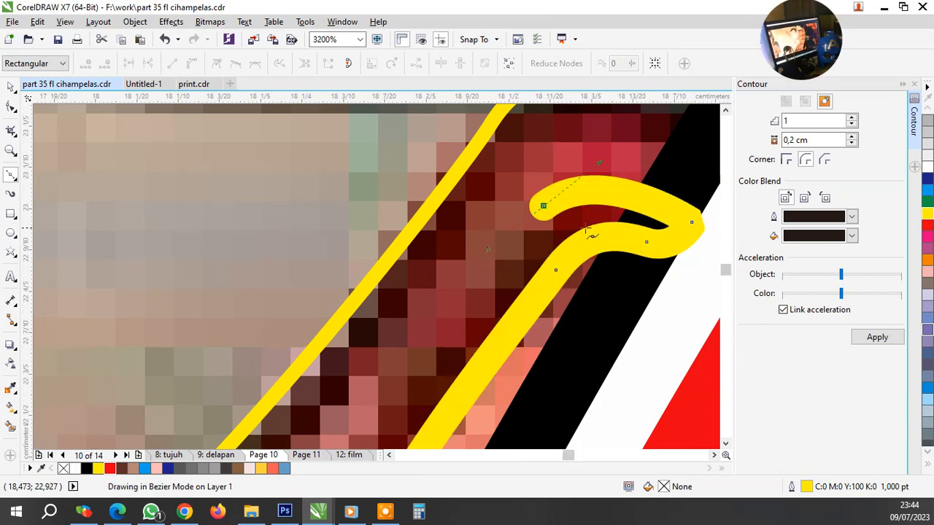
scroll(542, 205, down, 3)
scroll(575, 232, up, 4)
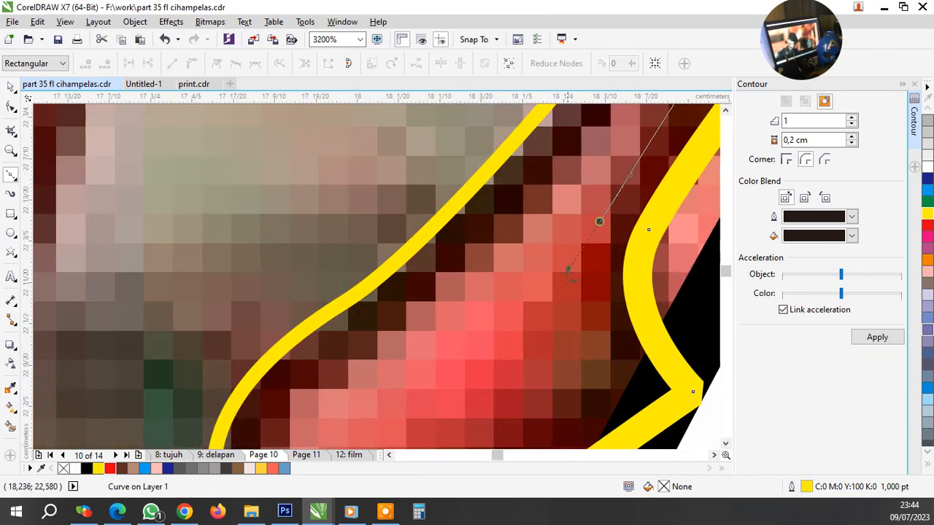
Run the curve back down the opposite side of the crease to the crease's lower end
click(598, 221)
drag(604, 350, 619, 378)
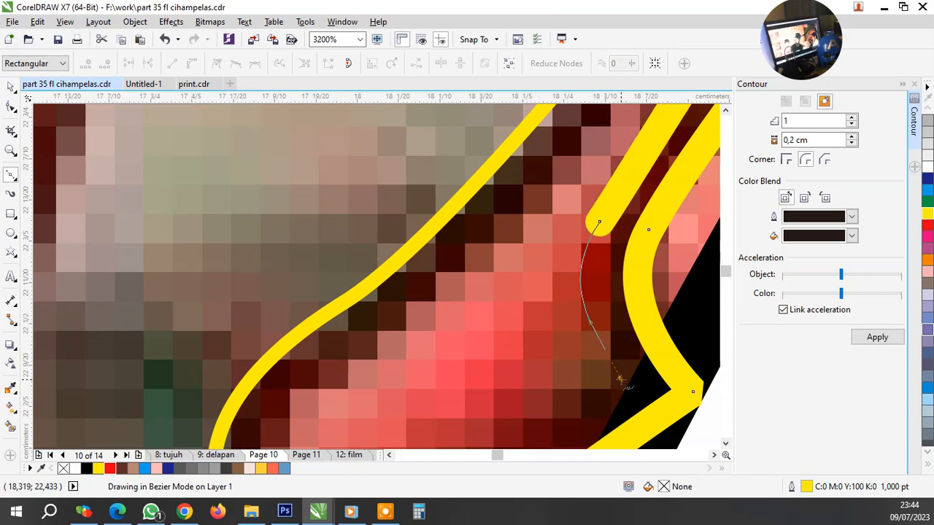
key(space)
scroll(515, 376, down, 2)
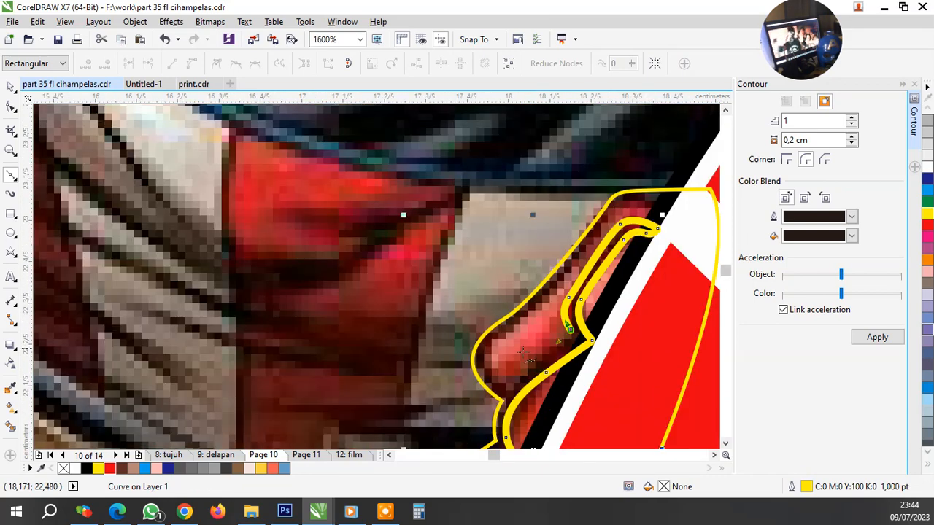
scroll(547, 298, down, 1)
scroll(547, 298, up, 1)
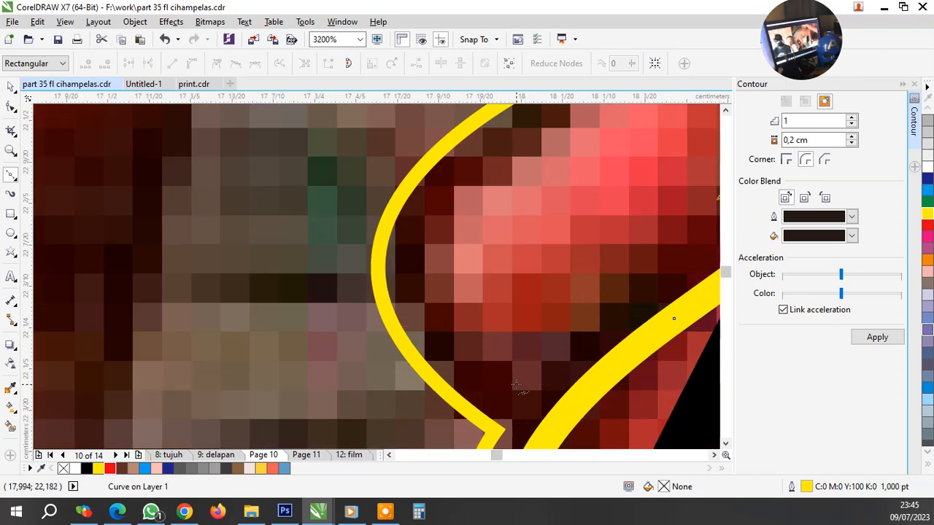
Trace the curve around the tip of the top finger and up along its outer edge, inside the hand outline
click(516, 384)
drag(447, 209, 496, 121)
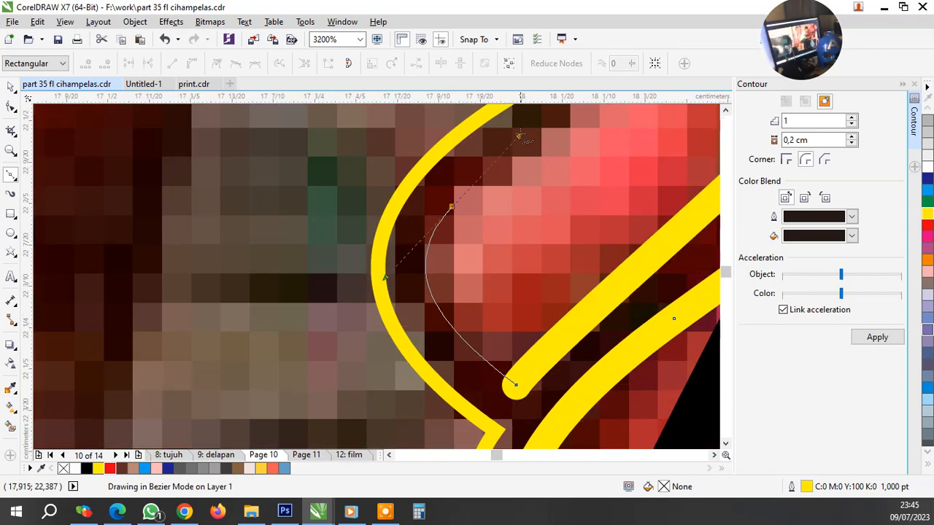
key(space)
scroll(530, 117, down, 1)
scroll(437, 241, up, 3)
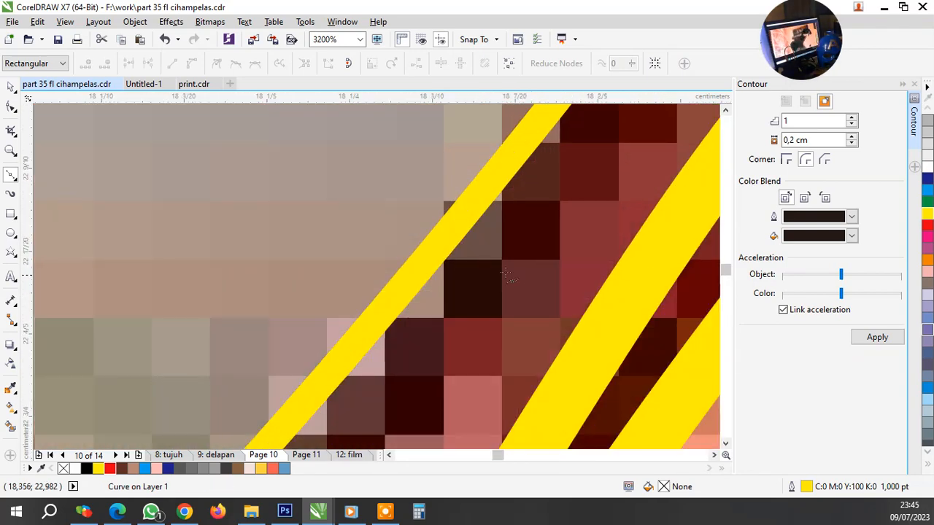
scroll(525, 213, down, 2)
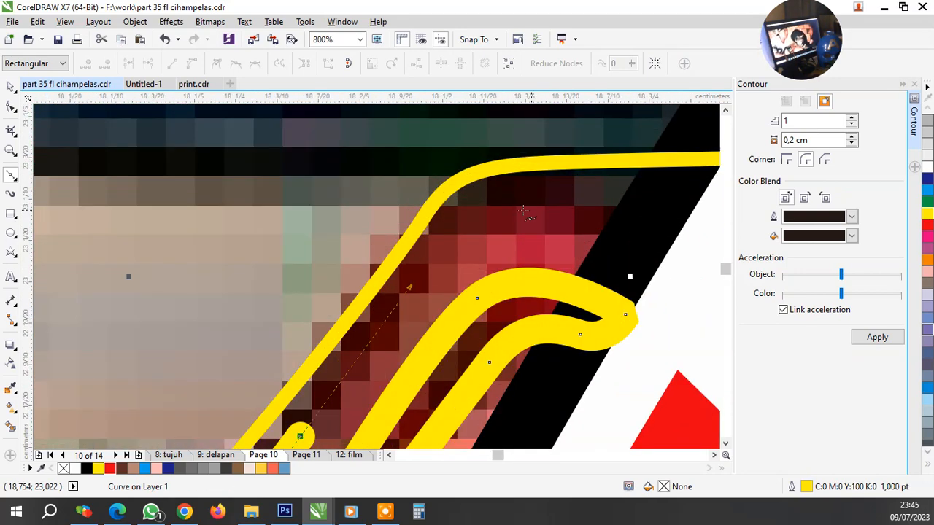
Carry the curve over the top of the hand, down inside the shield, and close it at its starting node
drag(521, 208, 598, 212)
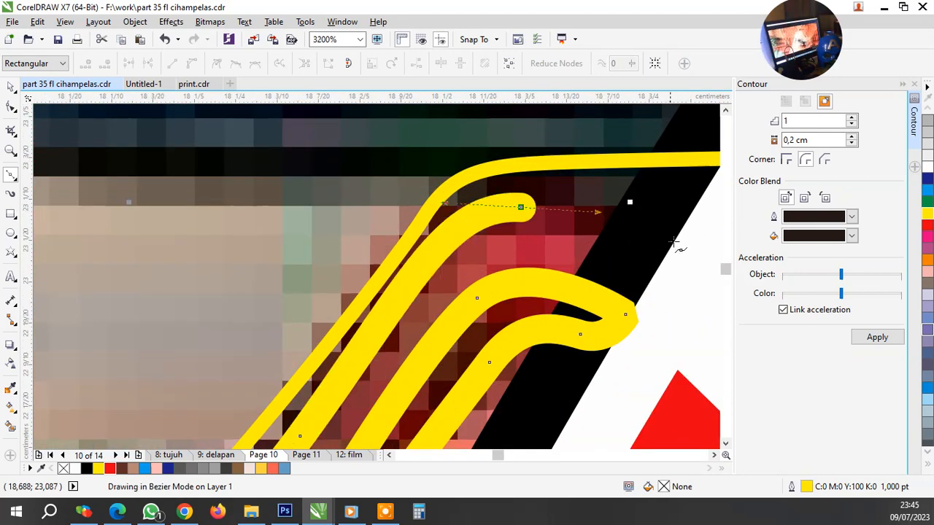
scroll(598, 211, down, 2)
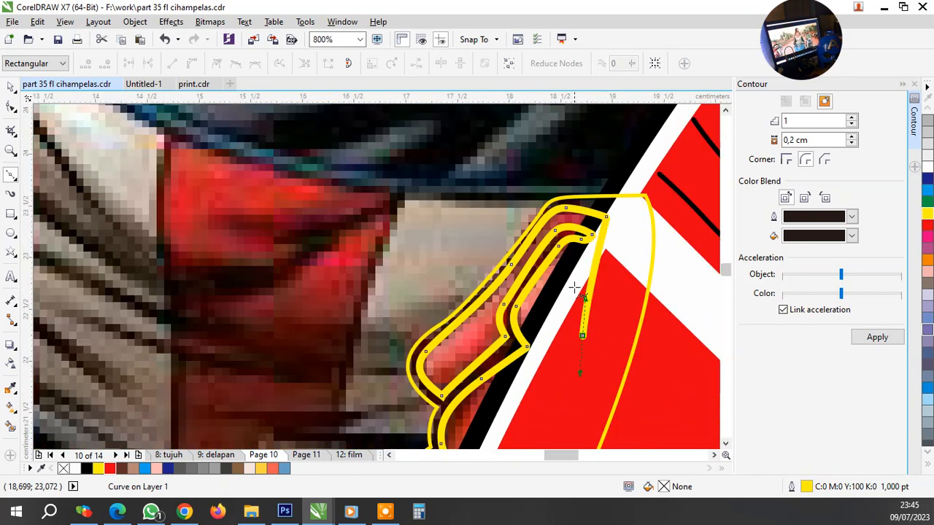
scroll(584, 374, down, 3)
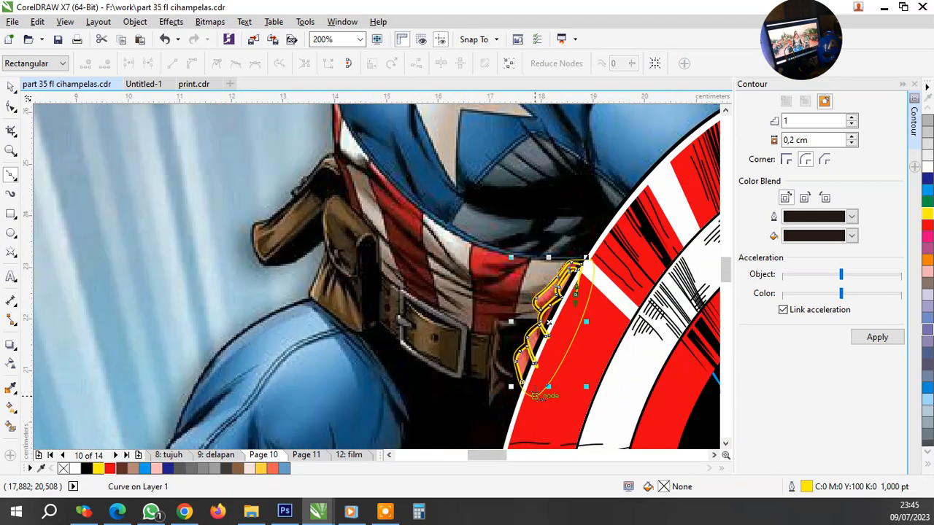
scroll(535, 391, up, 3)
drag(591, 296, 545, 347)
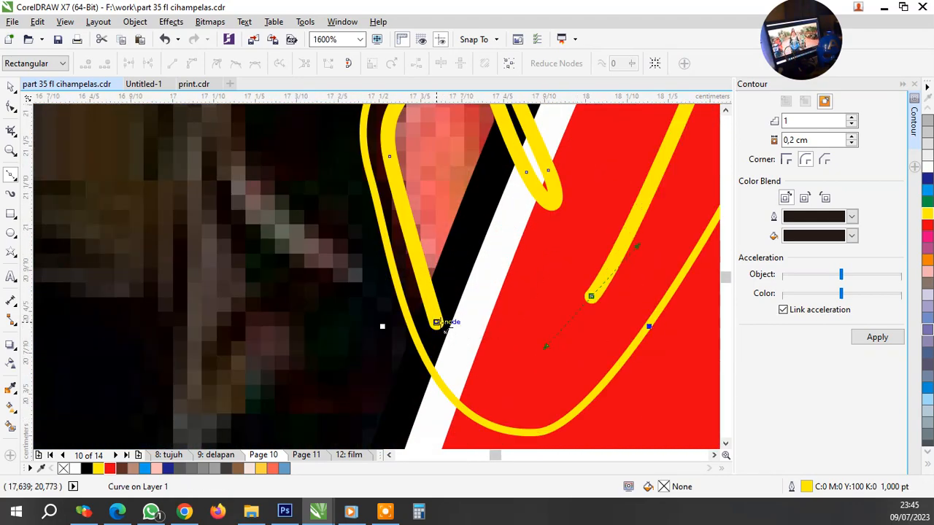
drag(437, 323, 469, 354)
Set the closed finger curve's outline width to 0.5 pt, fill it red and deselect it
scroll(486, 344, down, 2)
key(space)
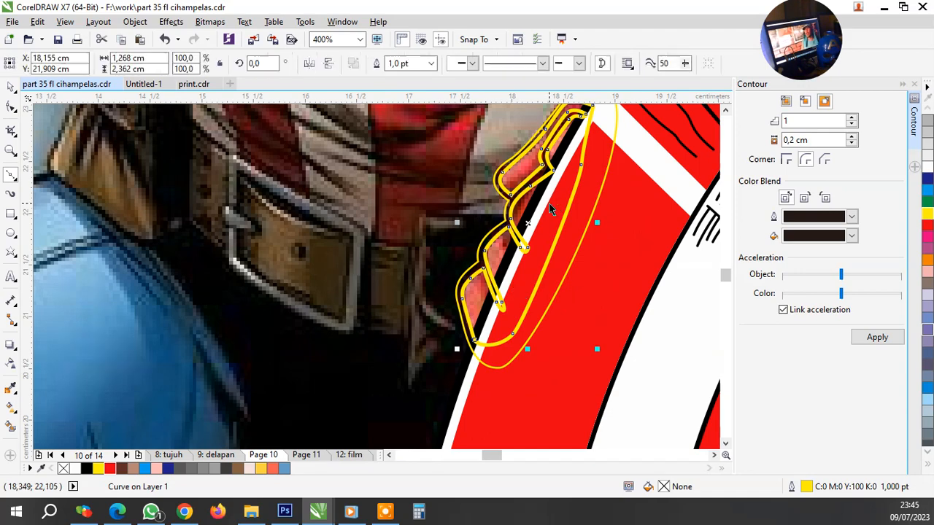
click(432, 64)
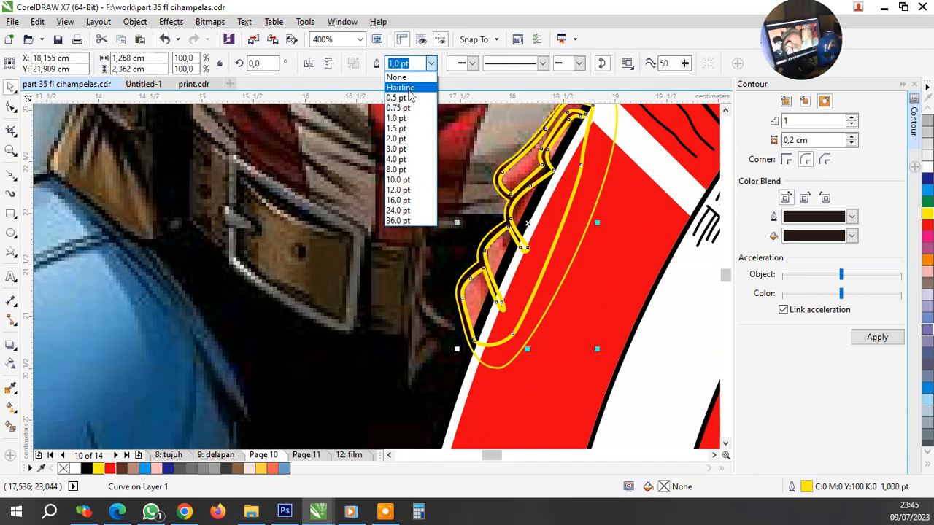
click(407, 102)
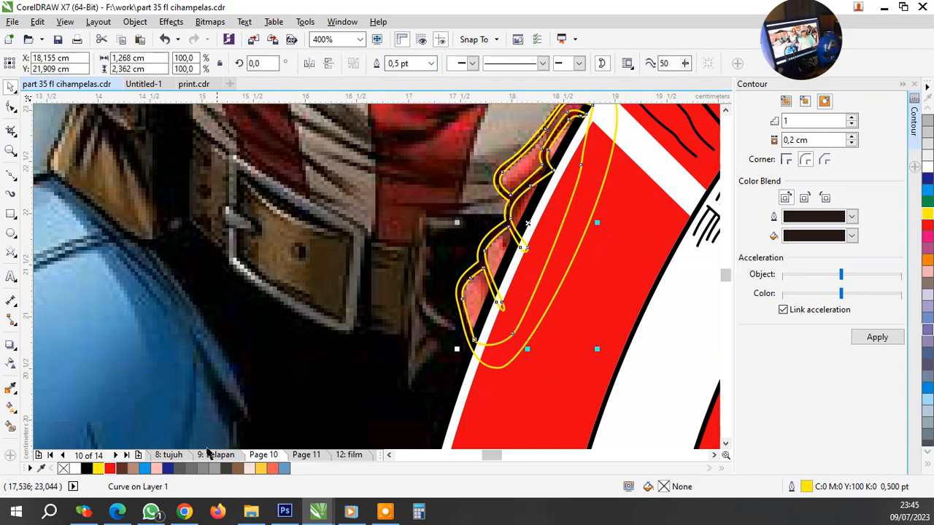
click(113, 470)
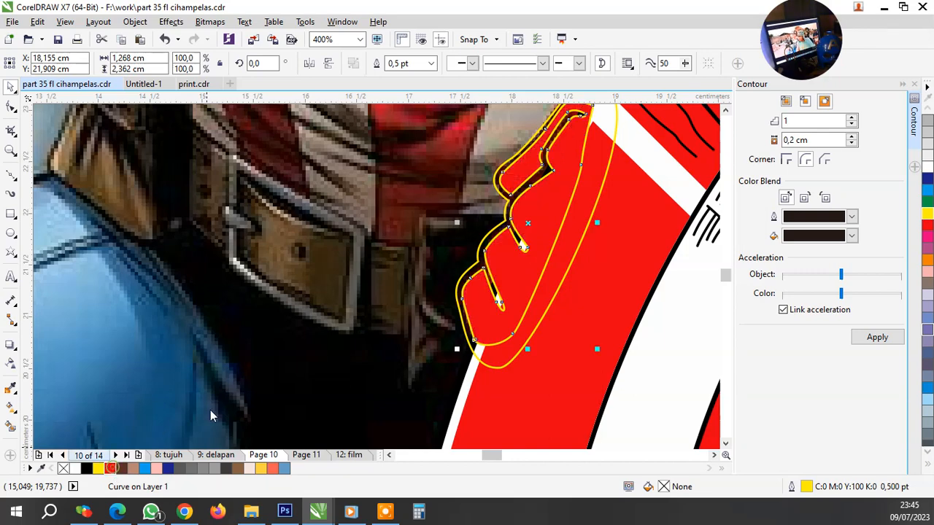
click(292, 330)
Fill the outer hand curve black and group it with the red finger shape
scroll(468, 241, up, 2)
click(500, 242)
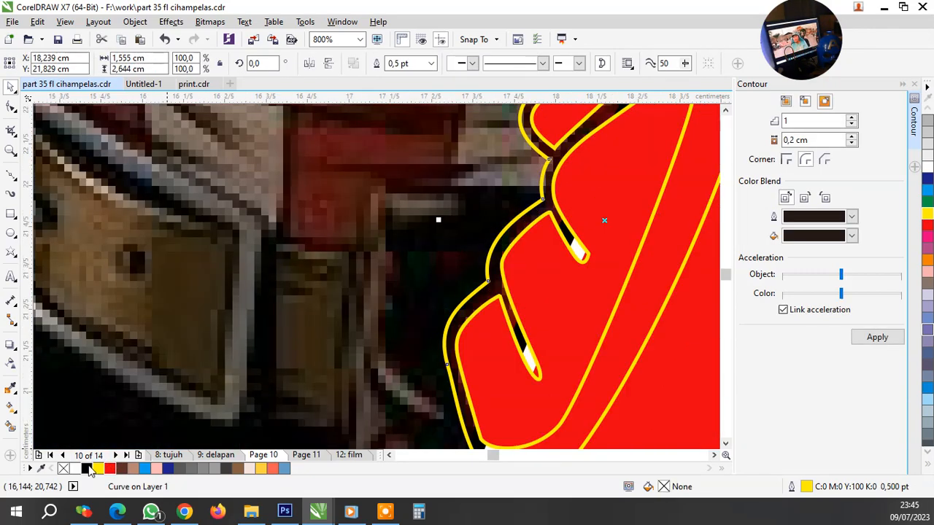
click(492, 278)
click(525, 292)
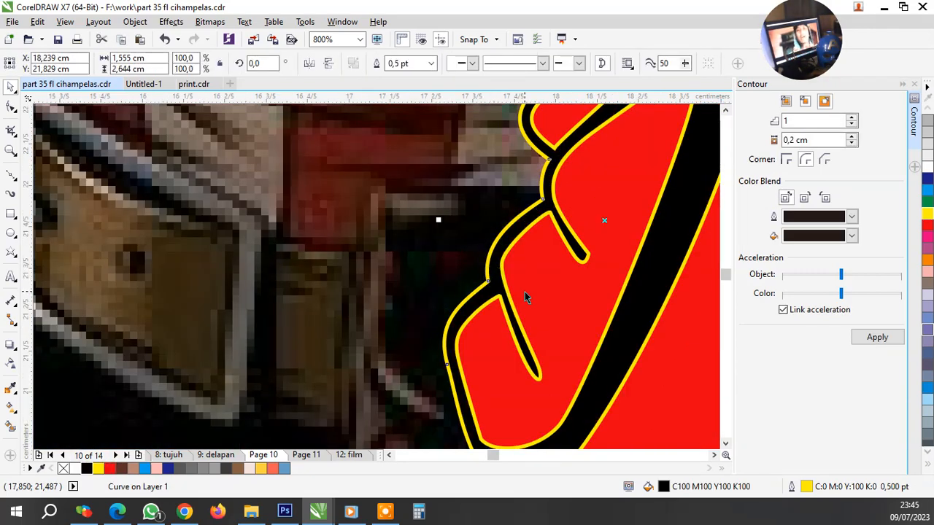
shift+click(525, 292)
key(ctrl+g)
Order the hand group behind the shield and remove its yellow outline
scroll(526, 300, down, 2)
right_click(527, 301)
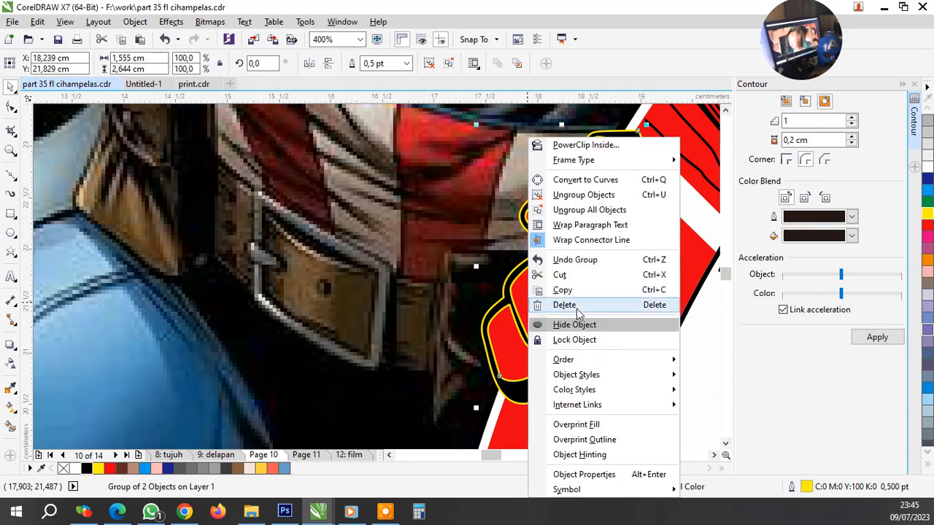
mouse_move(657, 362)
click(730, 451)
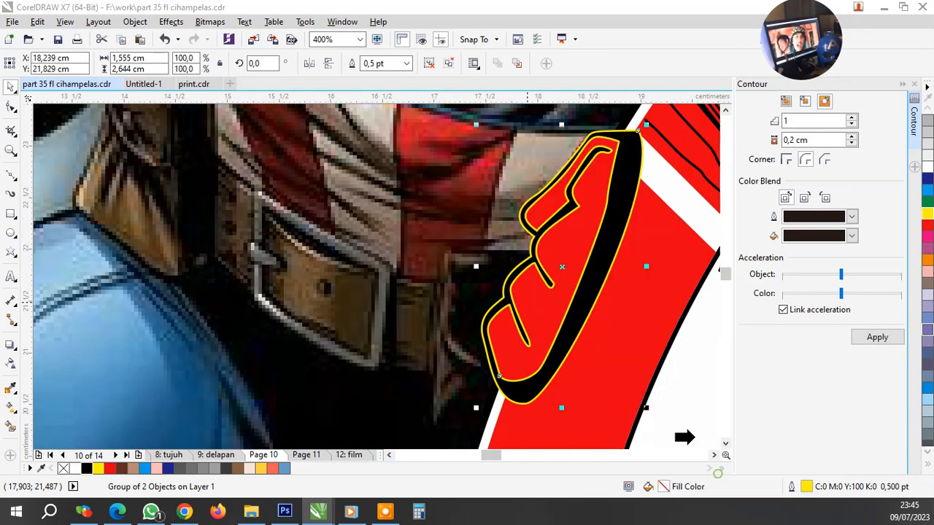
click(595, 370)
right_click(64, 469)
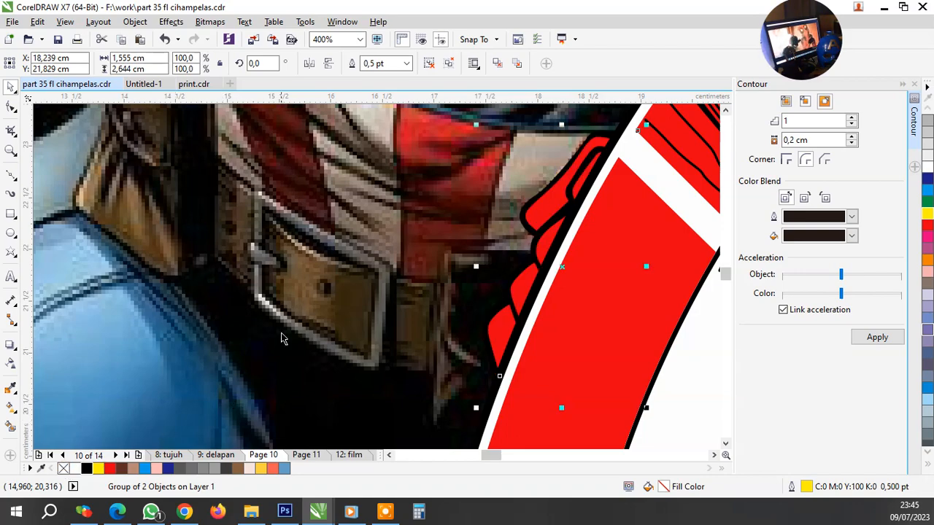
Group the hand with the shield, deselect everything and save the document
shift+click(644, 224)
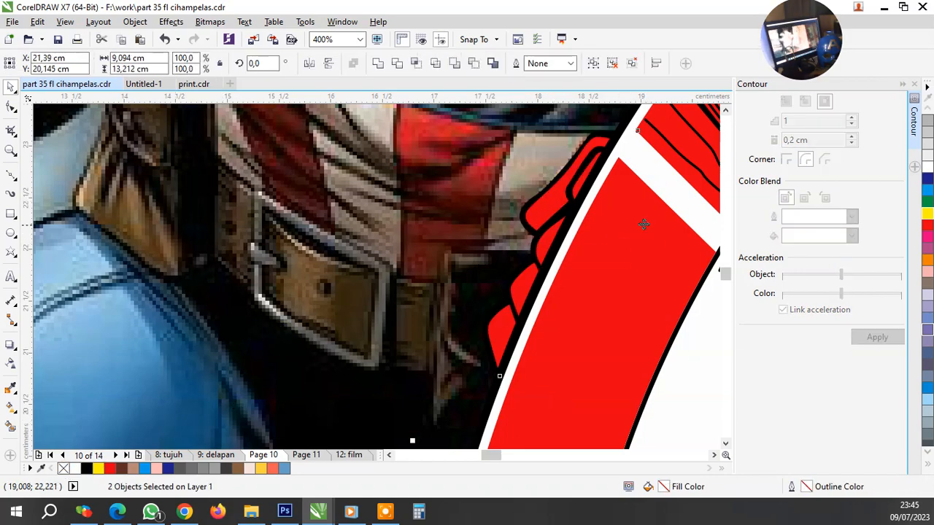
key(ctrl+g)
scroll(478, 302, down, 2)
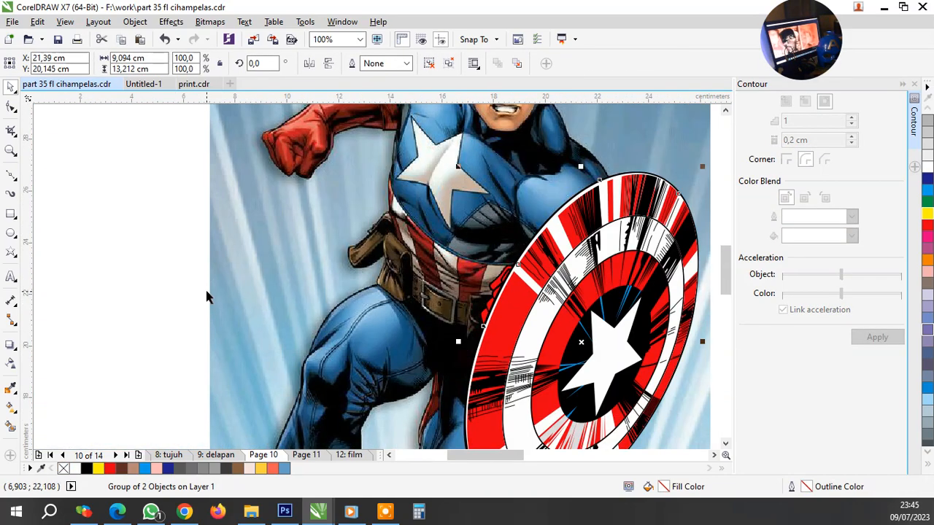
click(139, 299)
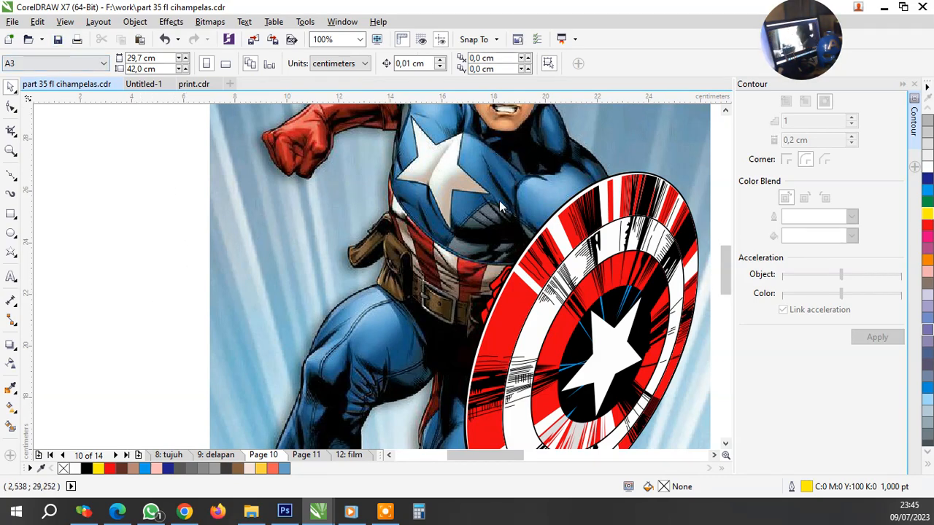
click(58, 38)
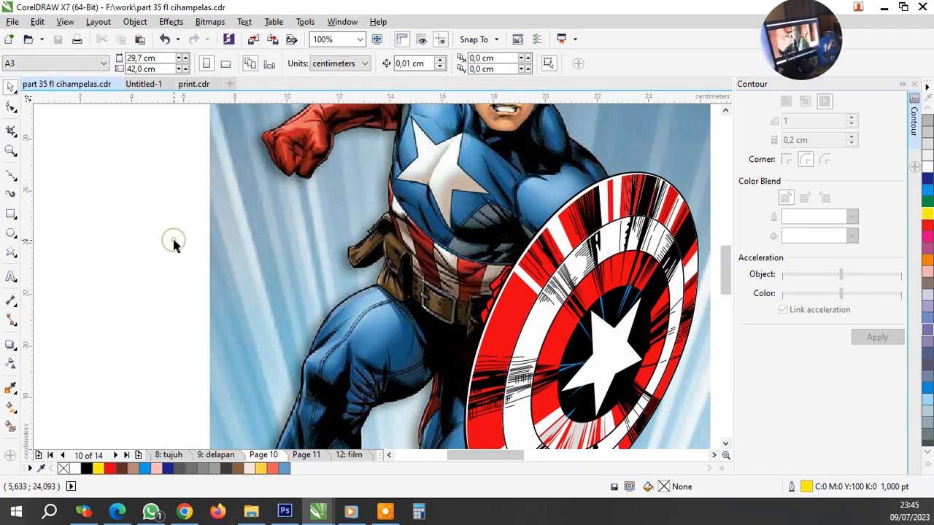
Set the document's default outline width for new graphic objects to 0.5 pt
key(F12)
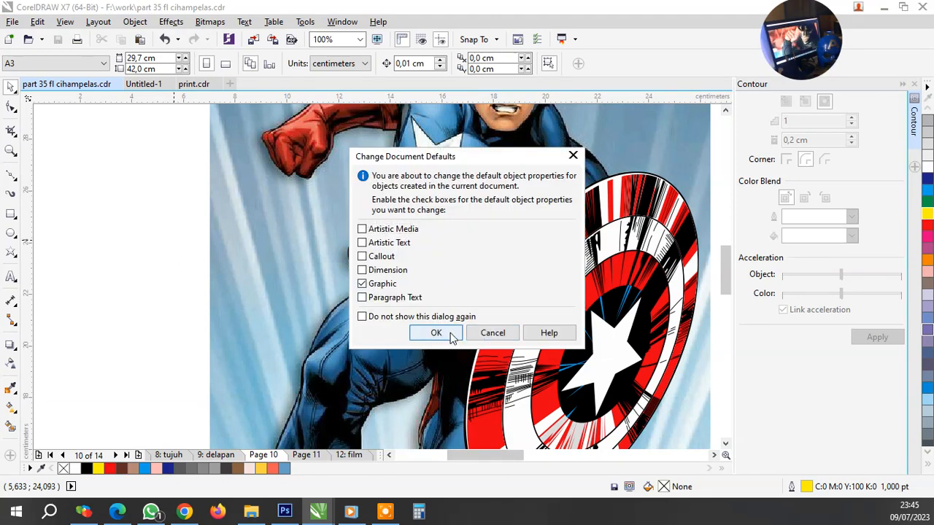
click(448, 334)
click(379, 165)
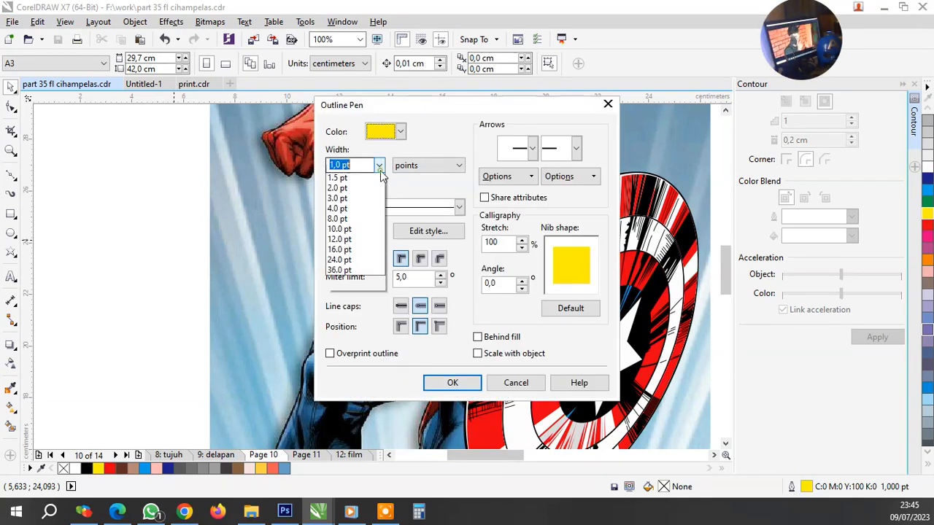
scroll(357, 219, up, 2)
click(346, 199)
click(446, 386)
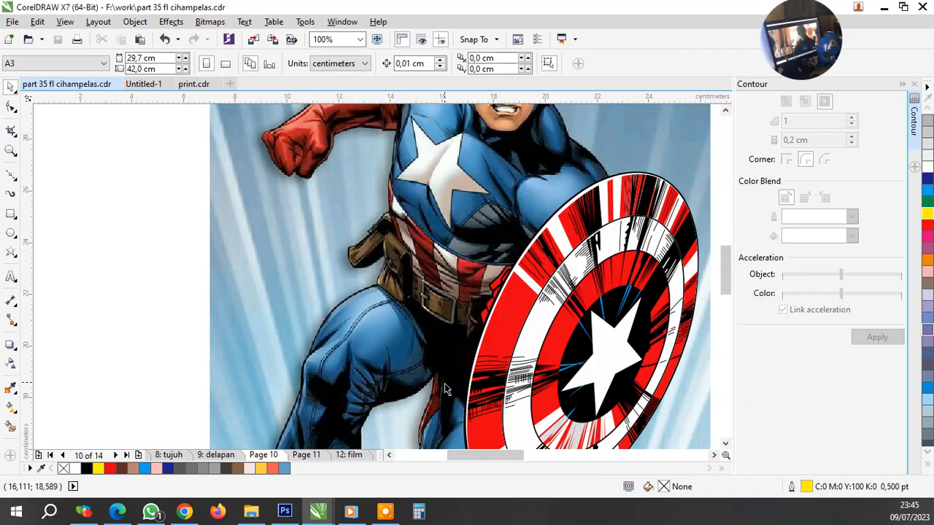
Start a Bezier curve at the outer end of the side pouch and trace its upper edge past the first small bump
scroll(518, 227, up, 2)
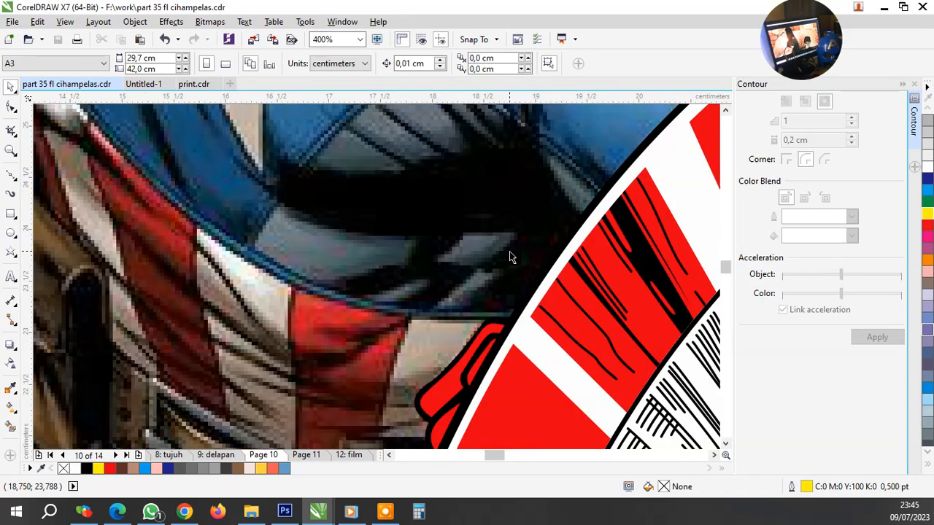
scroll(509, 251, down, 2)
scroll(470, 286, up, 1)
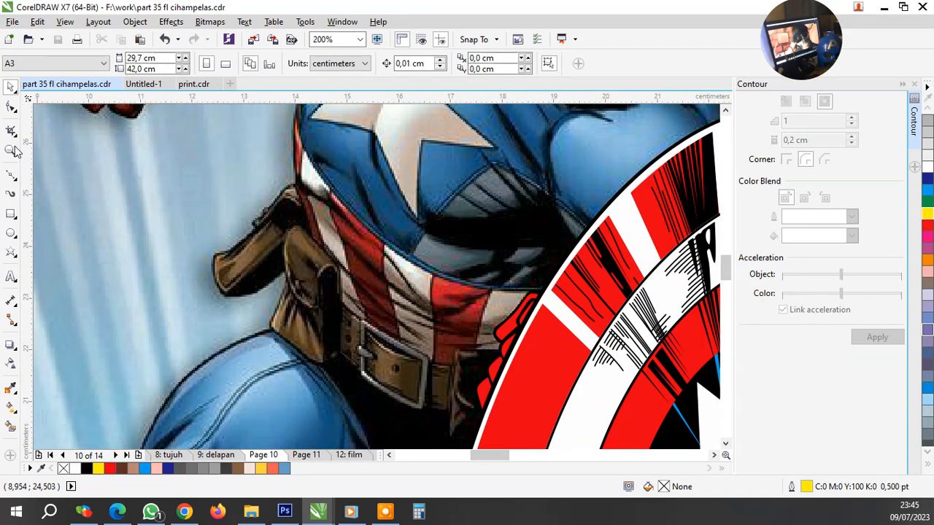
click(11, 177)
scroll(309, 149, up, 1)
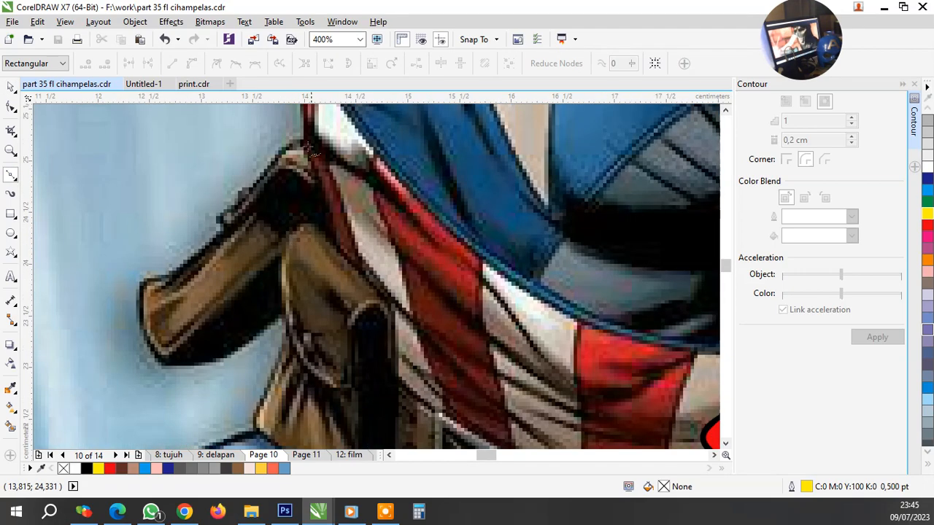
scroll(141, 256, up, 2)
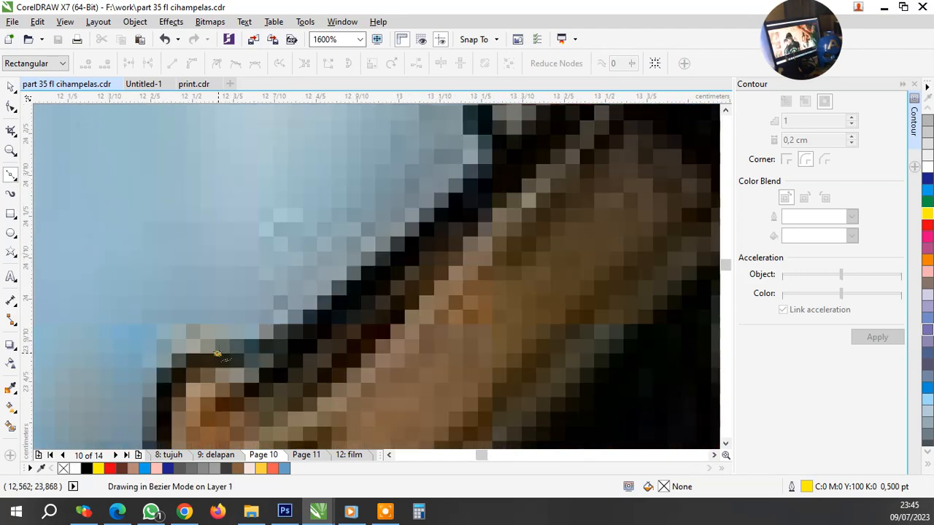
click(217, 354)
drag(314, 310, 370, 261)
scroll(497, 174, up, 1)
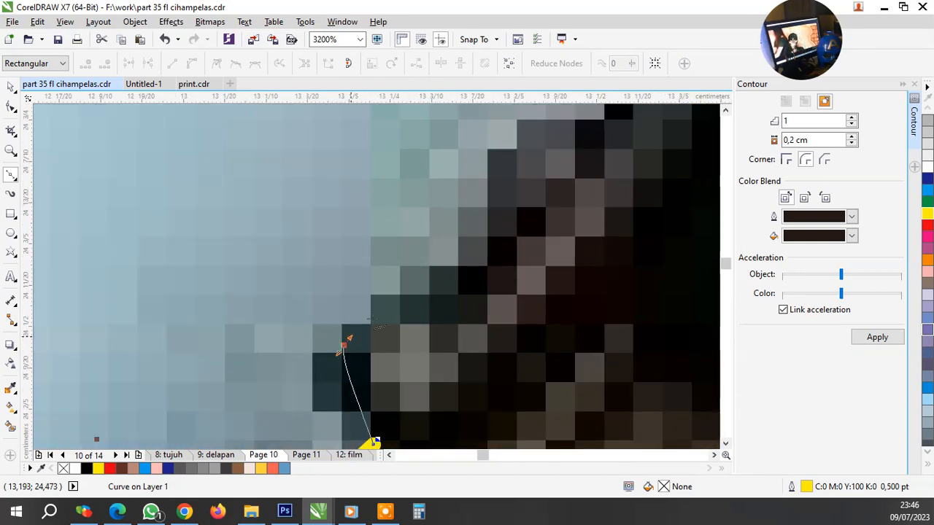
drag(340, 334, 377, 335)
drag(443, 261, 462, 265)
scroll(471, 276, down, 1)
scroll(478, 283, down, 1)
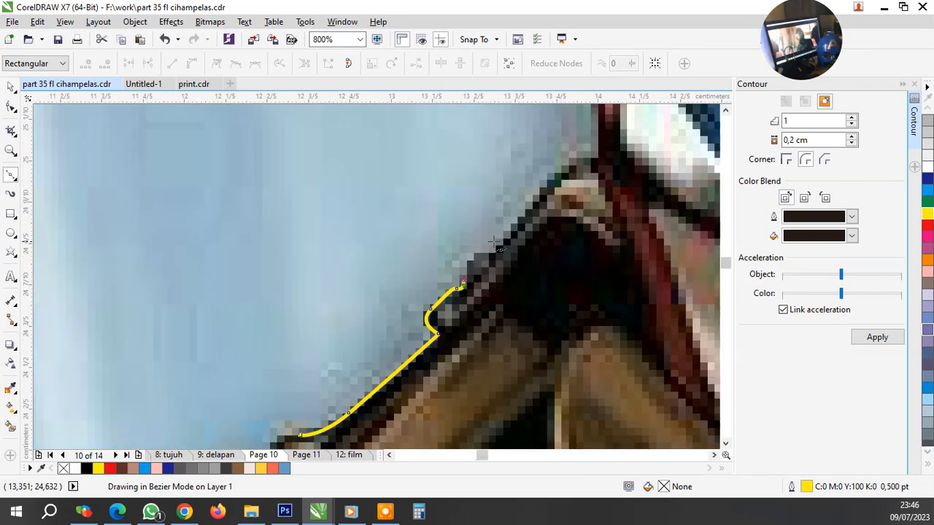
Continue the curve along the side pouch's upper edge and over its peak beside the waist
scroll(420, 306, up, 2)
drag(416, 306, 538, 249)
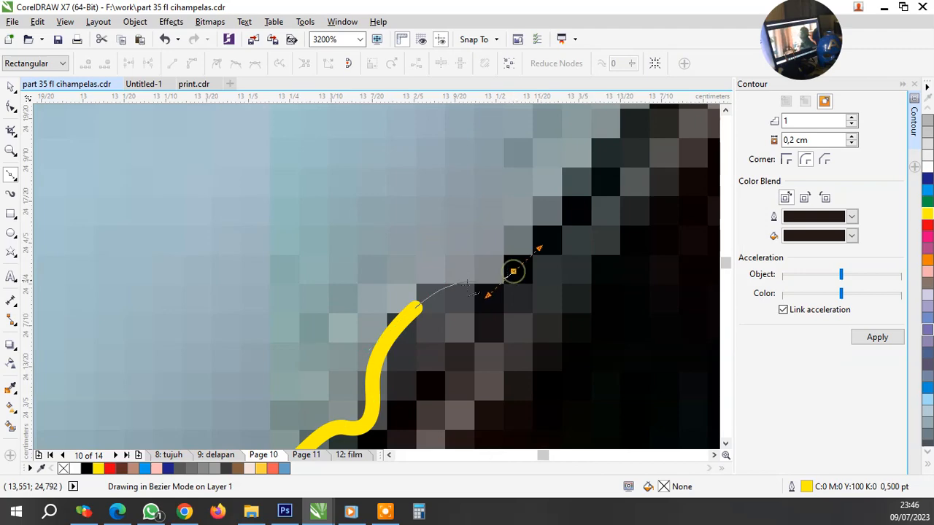
scroll(513, 272, down, 2)
scroll(583, 195, up, 1)
scroll(513, 248, down, 1)
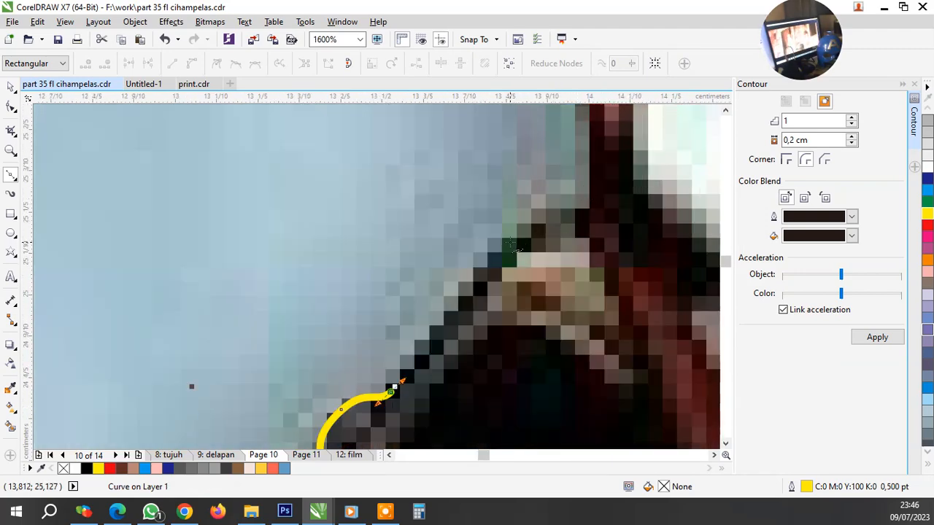
drag(551, 195, 551, 194)
drag(616, 258, 646, 326)
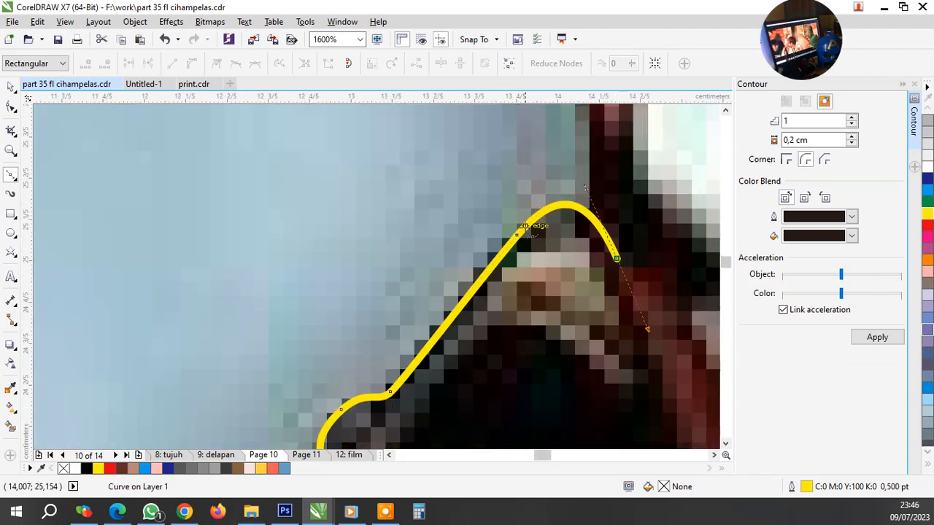
Trace the curve down the edge between the brown pouches and the striped shirt to the top of the belt
scroll(527, 229, down, 2)
scroll(576, 315, up, 1)
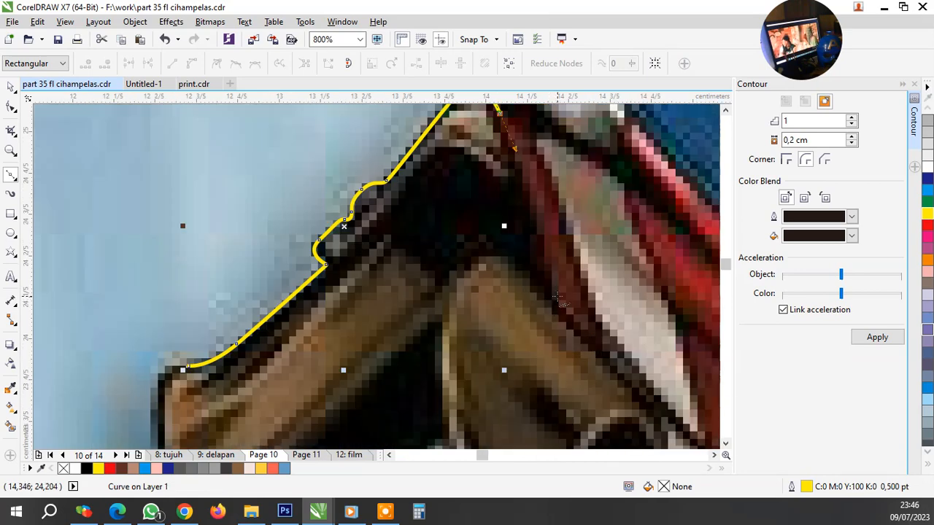
drag(557, 296, 560, 334)
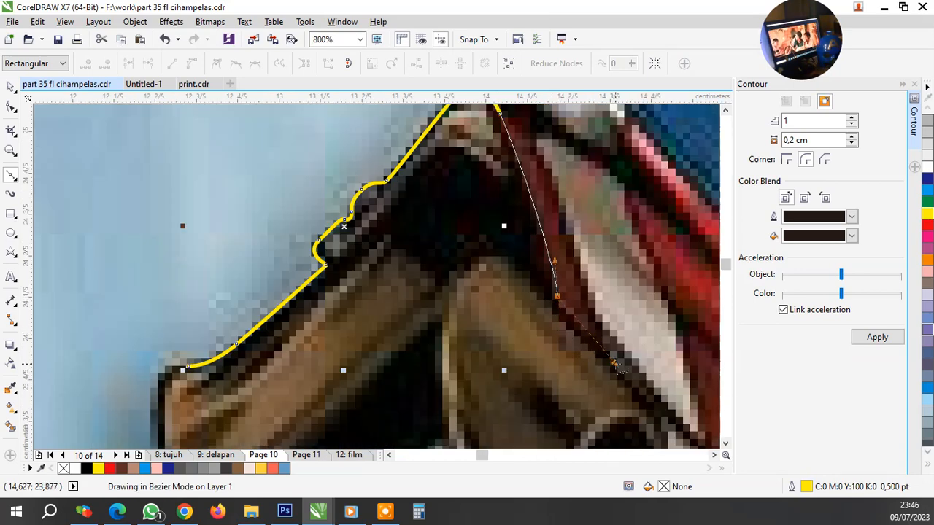
drag(616, 365, 617, 365)
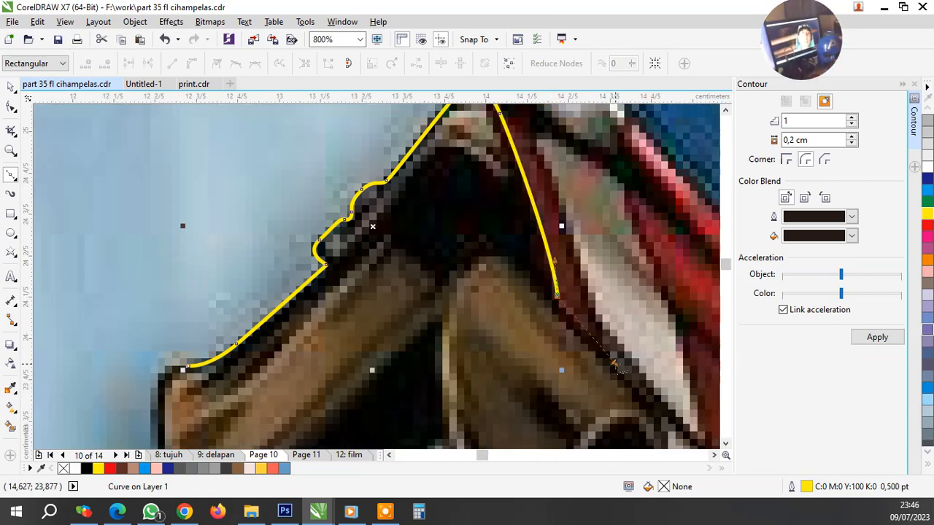
scroll(485, 289, down, 2)
scroll(488, 320, up, 2)
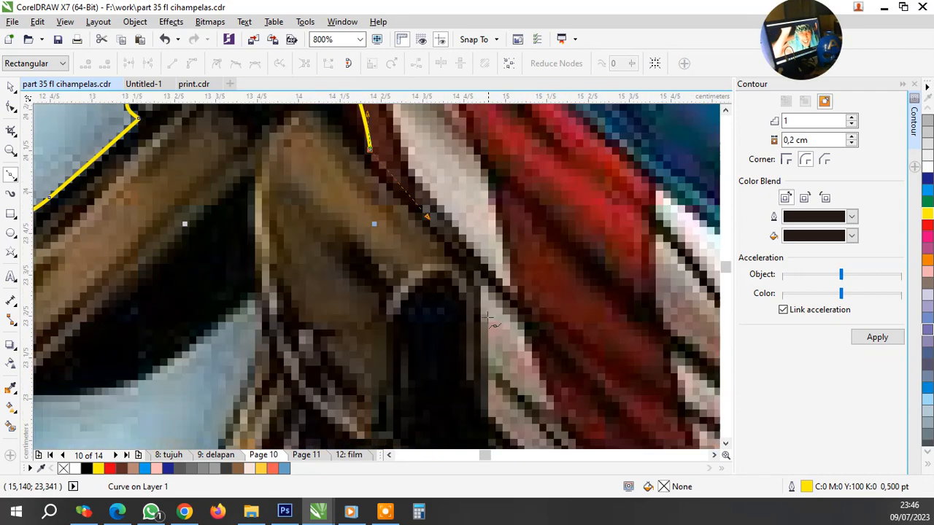
drag(480, 297, 484, 343)
scroll(485, 342, down, 2)
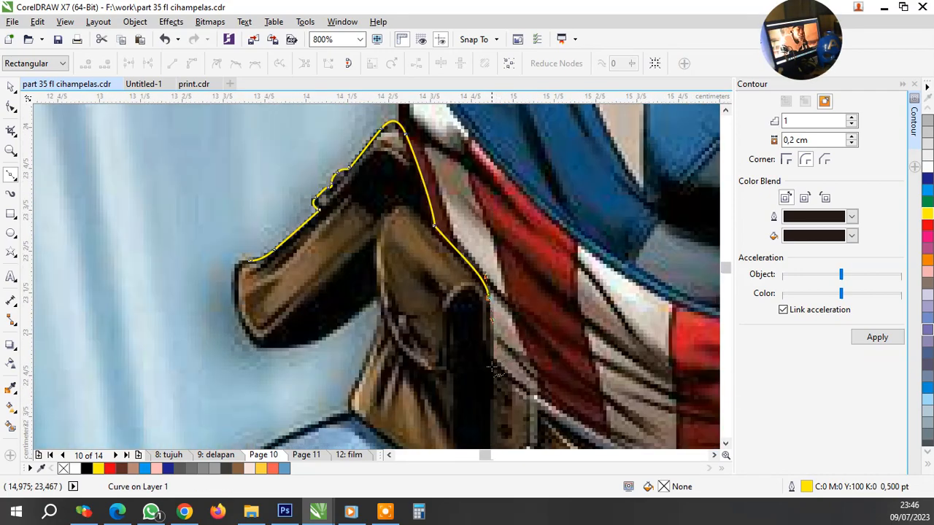
scroll(496, 358, up, 2)
scroll(498, 357, down, 2)
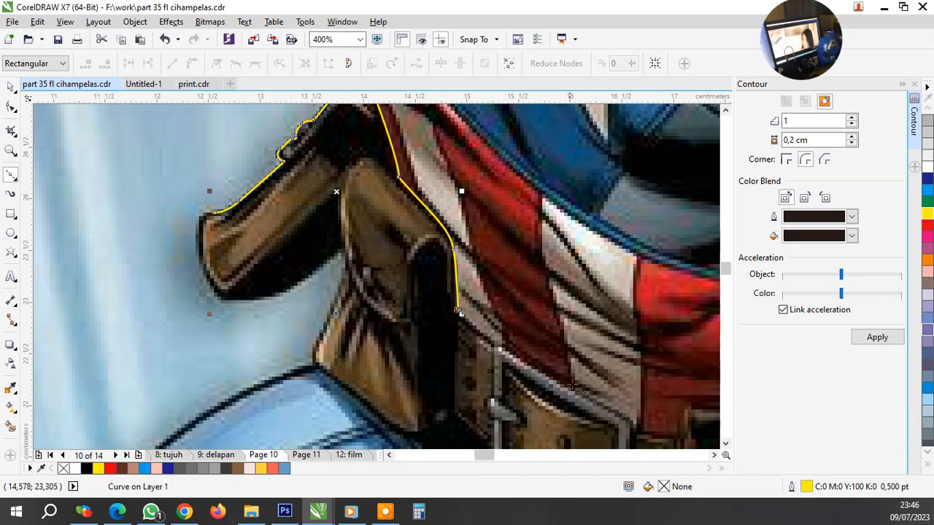
Extend the curve along the belt's upper edge, past the buckle, to the pouch beside the shield
scroll(518, 360, up, 1)
scroll(376, 264, down, 1)
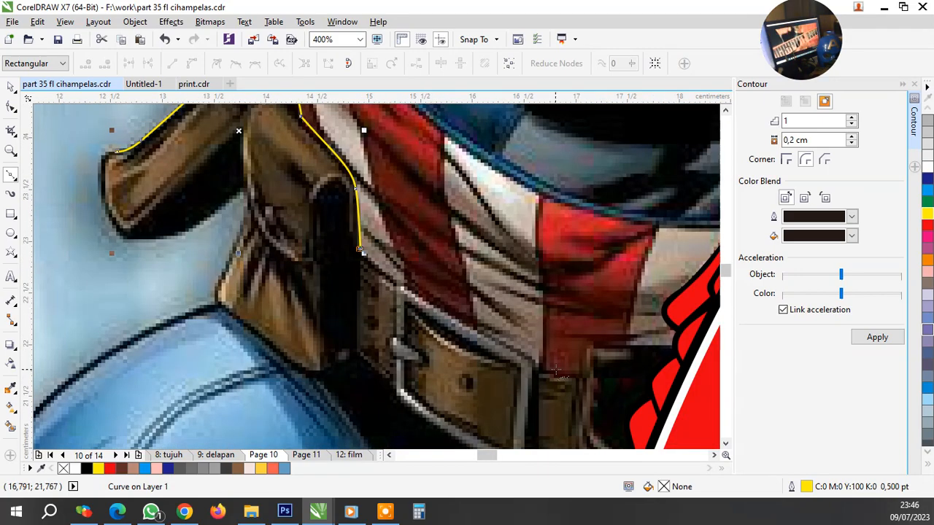
scroll(556, 373, up, 1)
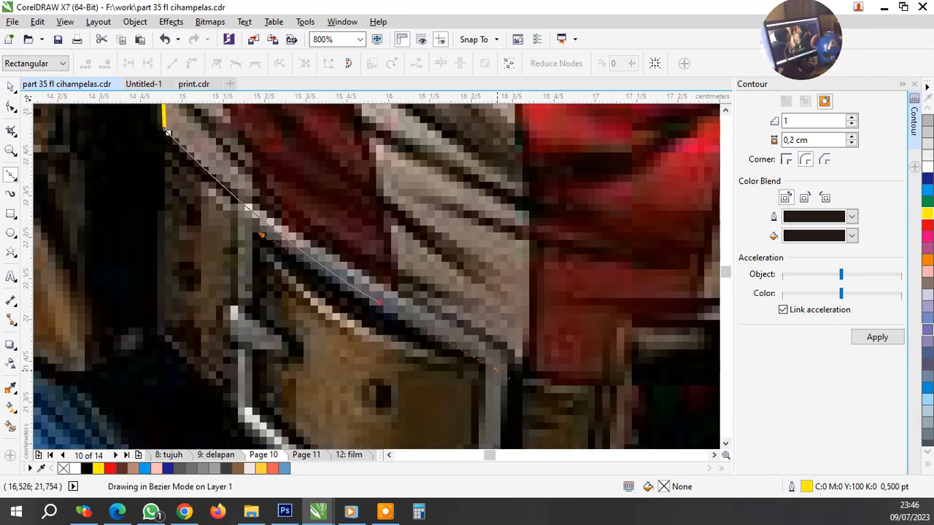
drag(496, 370, 498, 370)
click(602, 372)
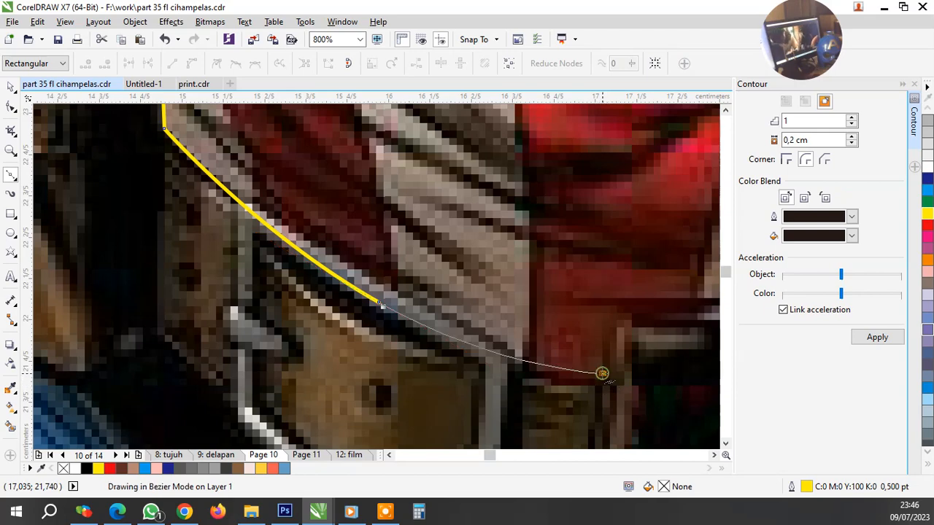
drag(611, 373, 607, 376)
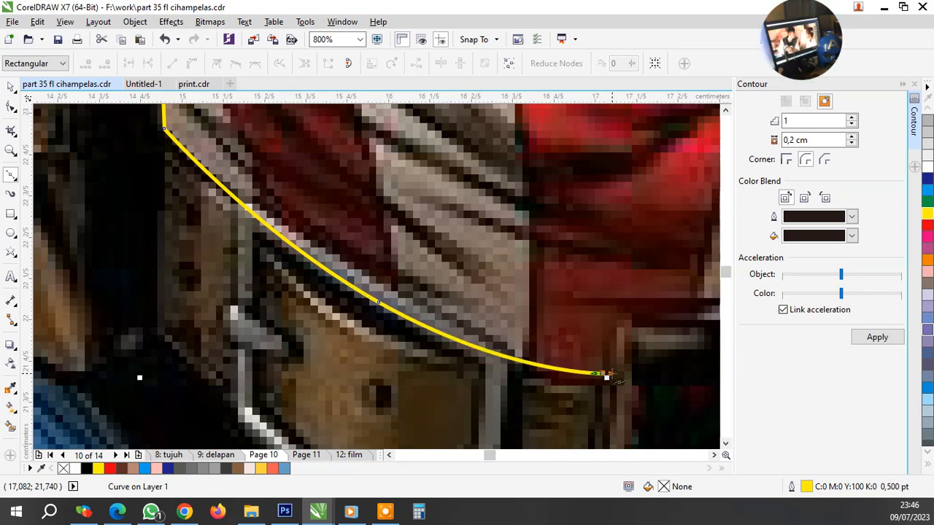
Trace the top of the pouch beside the shield and carry the curve over and down inside the shield
scroll(619, 315, down, 1)
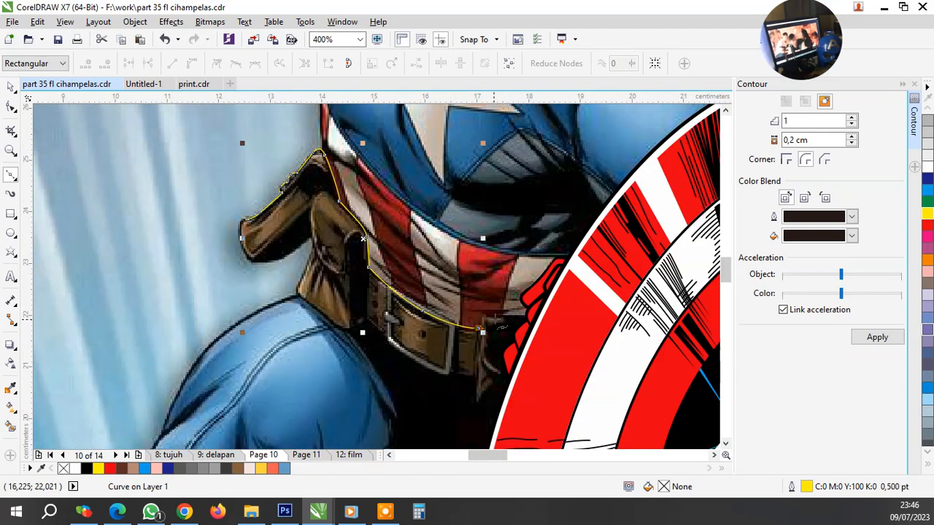
scroll(492, 316, up, 1)
click(467, 309)
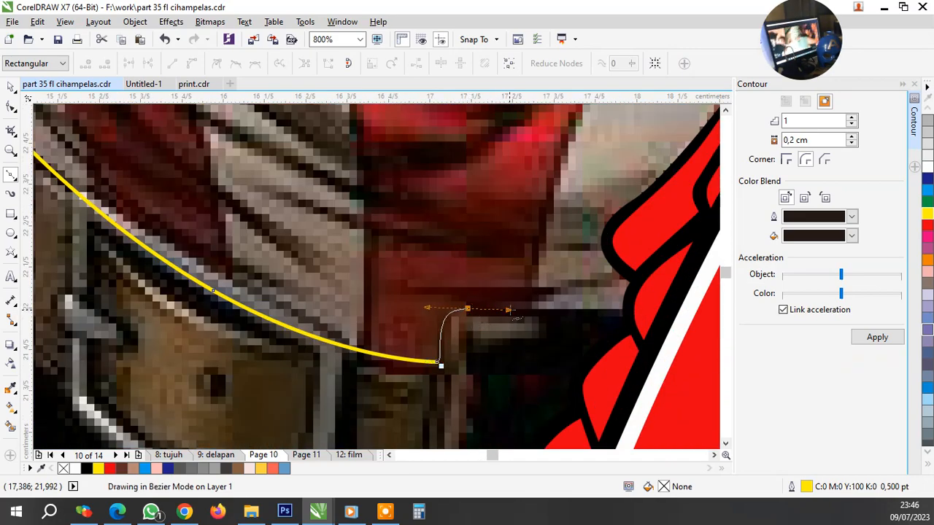
scroll(466, 306, down, 1)
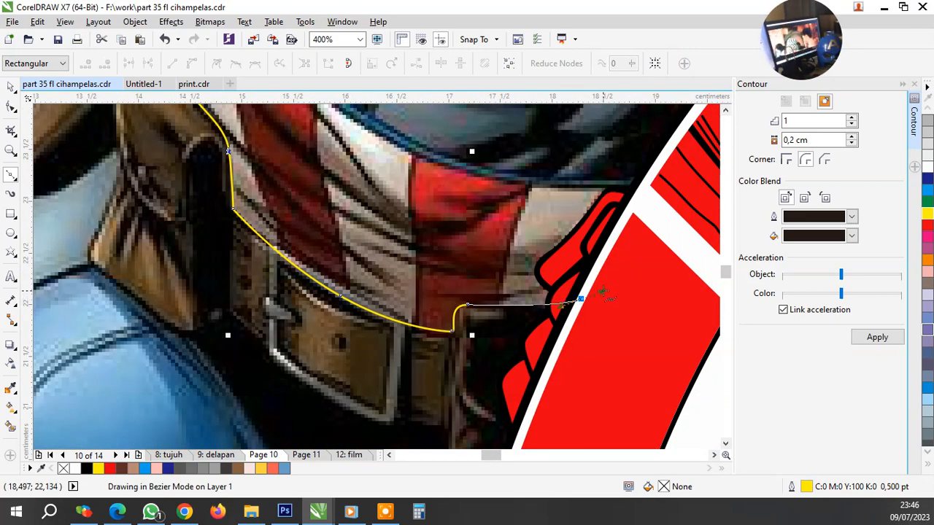
scroll(580, 299, down, 1)
drag(586, 301, 590, 365)
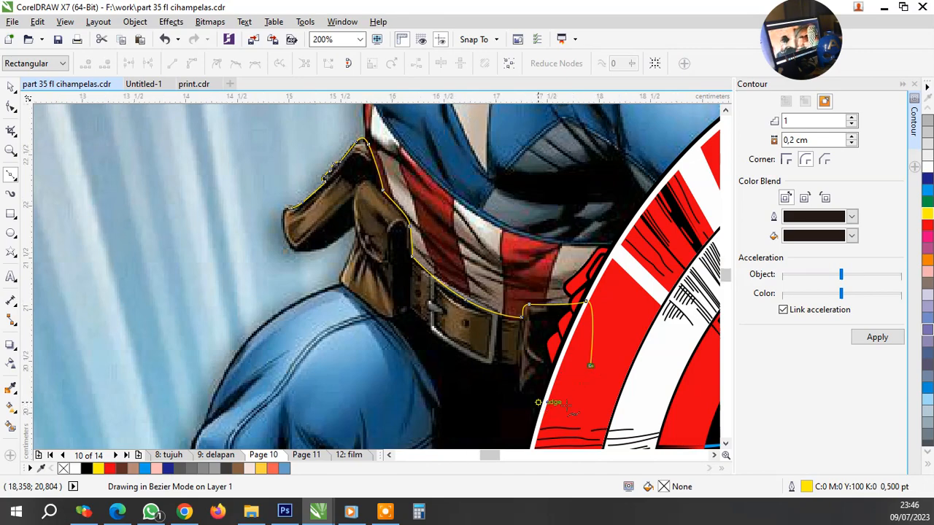
Bring the curve back from the shield beneath the adjoining pouch and up to the belt's lower edge
scroll(551, 401, up, 1)
scroll(521, 398, up, 1)
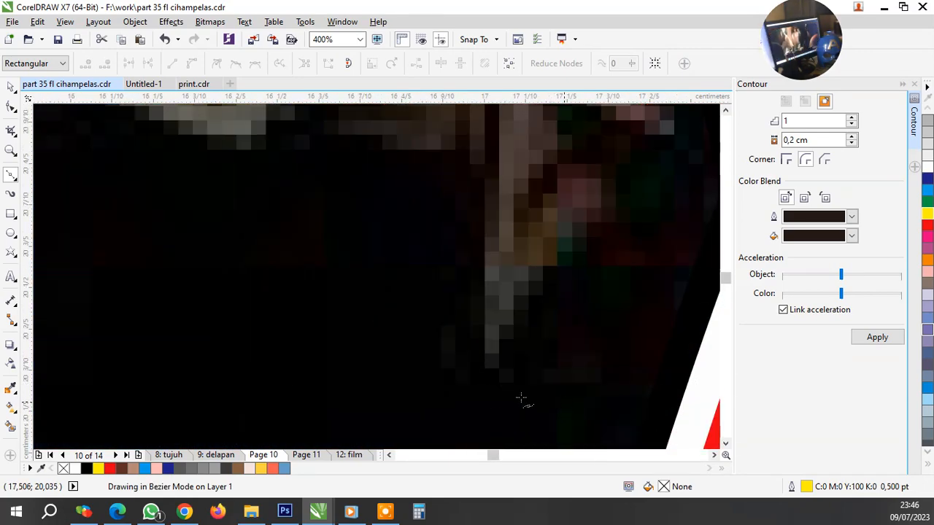
drag(460, 306, 487, 238)
scroll(490, 251, down, 1)
scroll(480, 235, up, 1)
scroll(518, 306, down, 2)
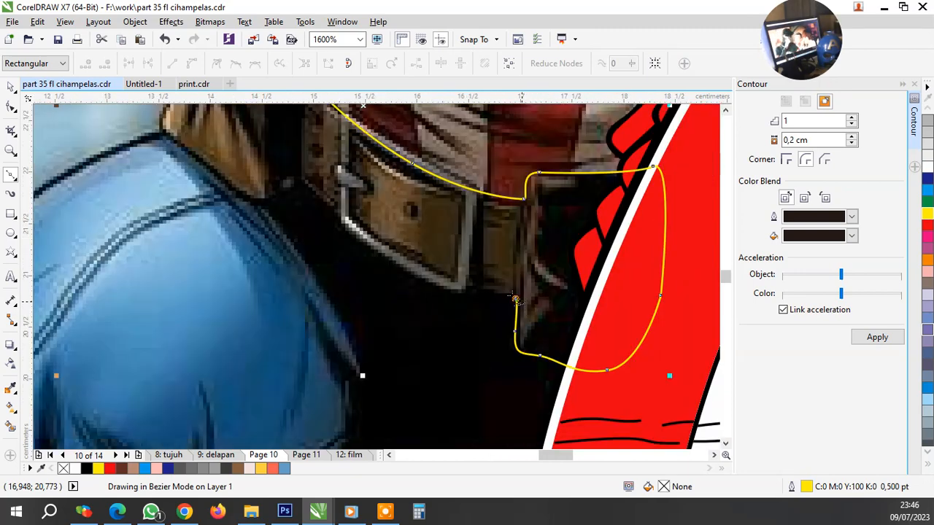
Trace the belt's lower edge under the buckle and continue beneath the bottom of the hip pouch
scroll(429, 268, up, 1)
drag(421, 270, 552, 331)
scroll(513, 350, down, 1)
scroll(307, 206, up, 2)
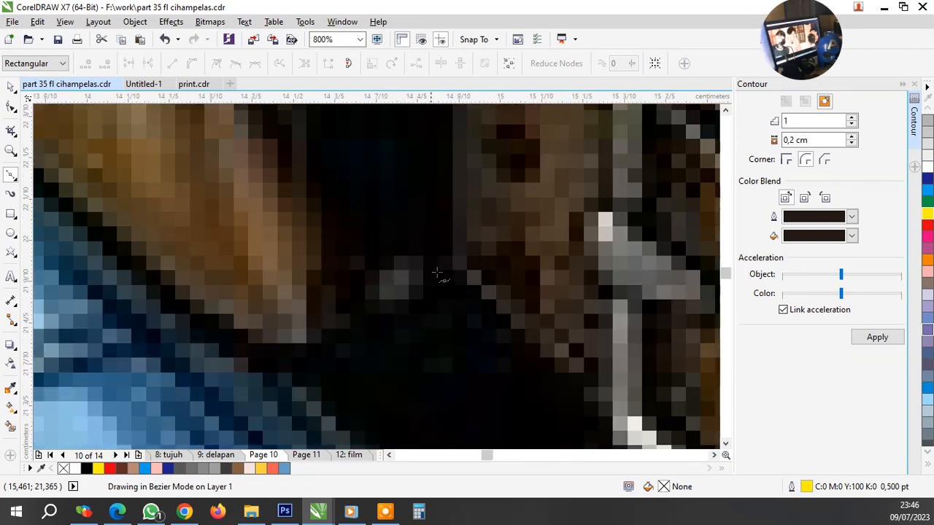
drag(440, 288, 354, 213)
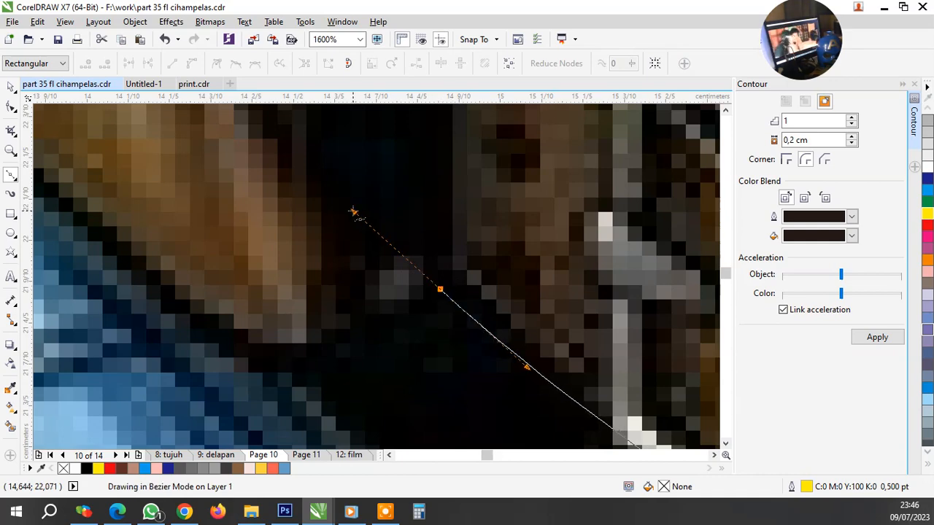
drag(240, 365, 168, 327)
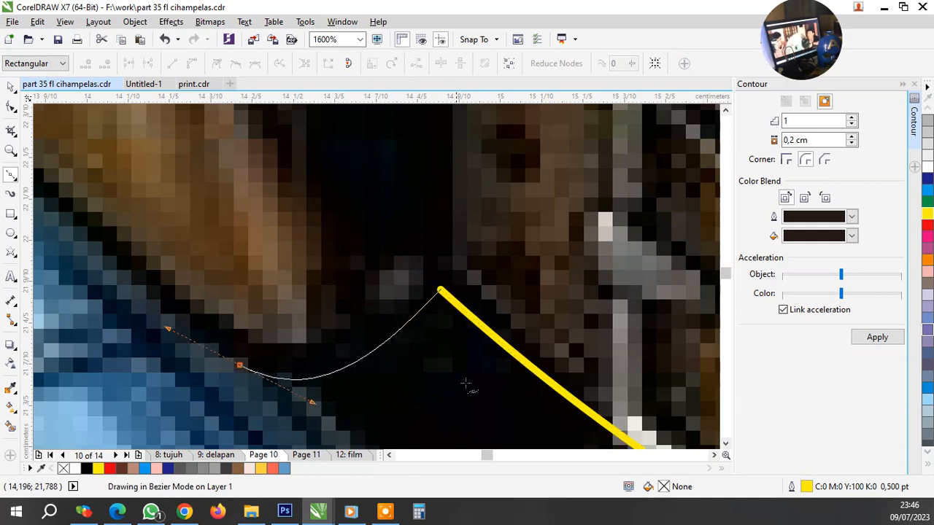
Trace the hip pouch's edge along the thigh and up its outer side to meet the side pouch
scroll(465, 384, down, 2)
scroll(327, 302, up, 1)
scroll(343, 319, up, 2)
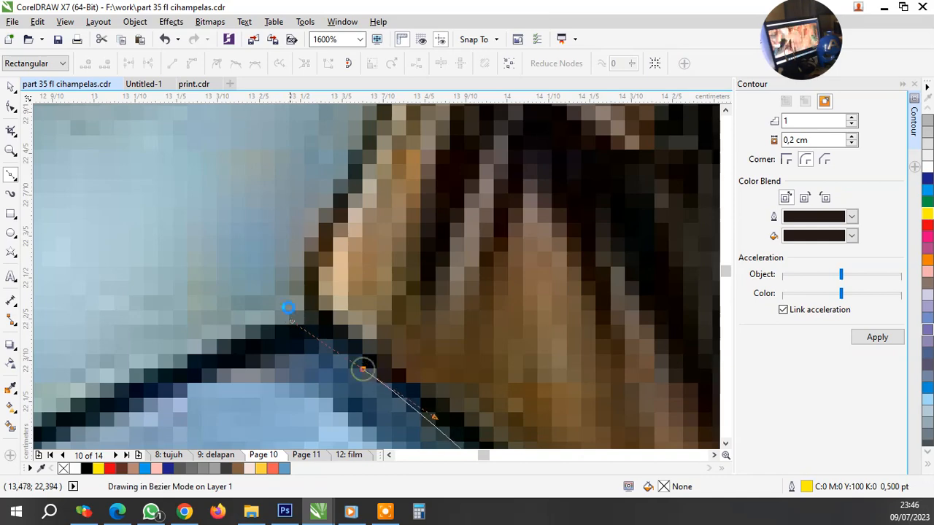
drag(306, 244, 353, 163)
scroll(339, 254, down, 3)
scroll(379, 254, up, 2)
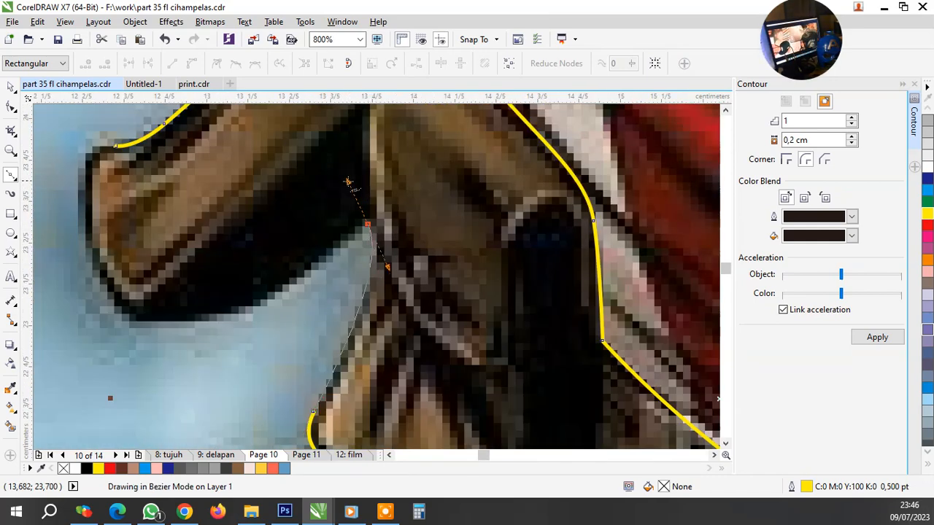
Trace around the side pouch's lower edge and outer end, and close the belt-and-pouches outline at its starting node
drag(196, 321, 135, 321)
scroll(117, 299, down, 2)
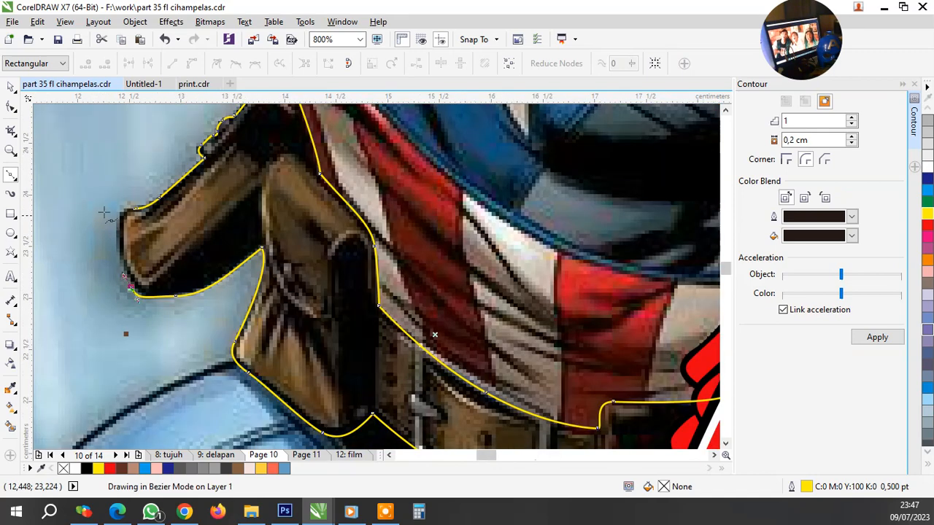
scroll(139, 257, up, 1)
drag(165, 296, 164, 216)
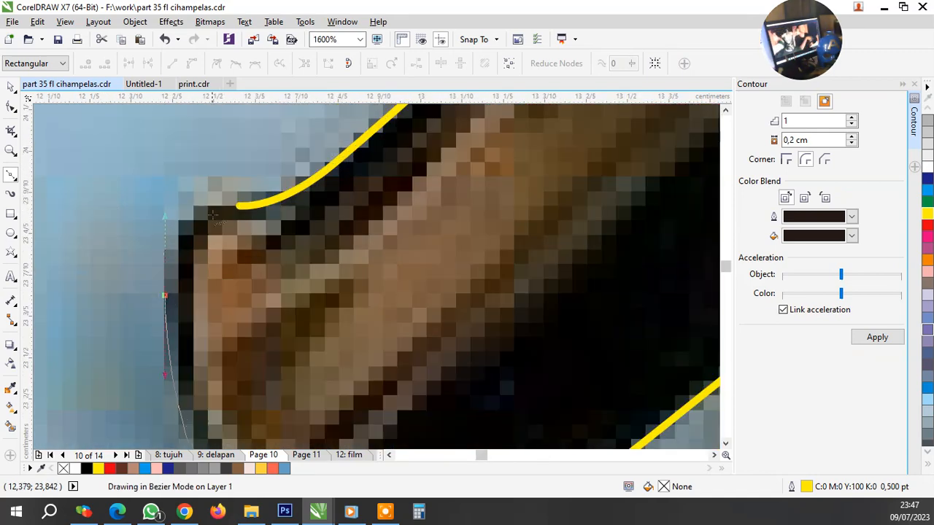
drag(238, 205, 189, 202)
scroll(188, 202, down, 4)
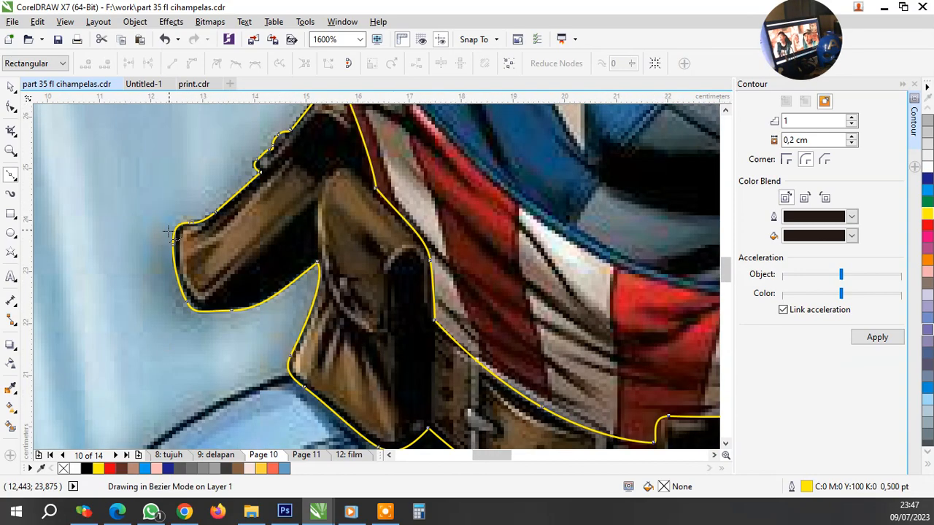
Start the belt buckle's outer outline at its upper shield-side corner, tracing down that side and around the lower corner
scroll(296, 312, up, 1)
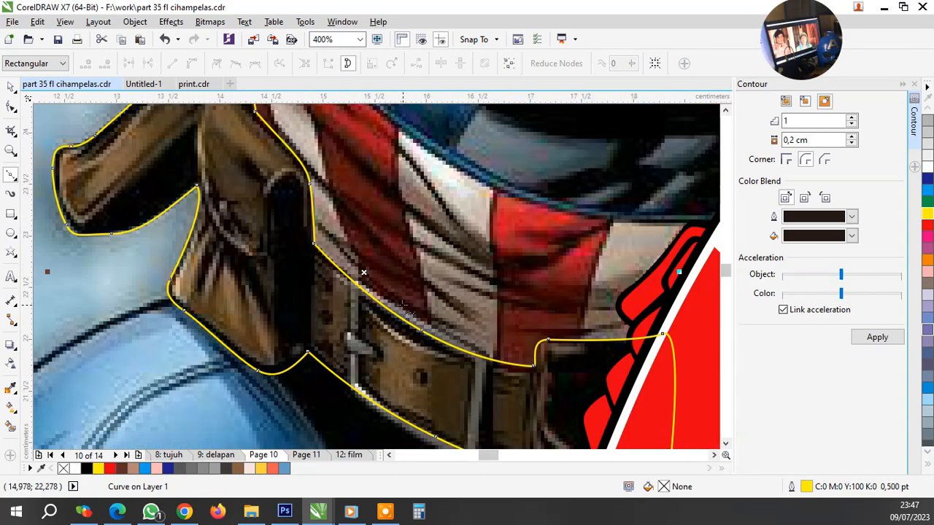
scroll(440, 383, down, 2)
scroll(443, 369, up, 3)
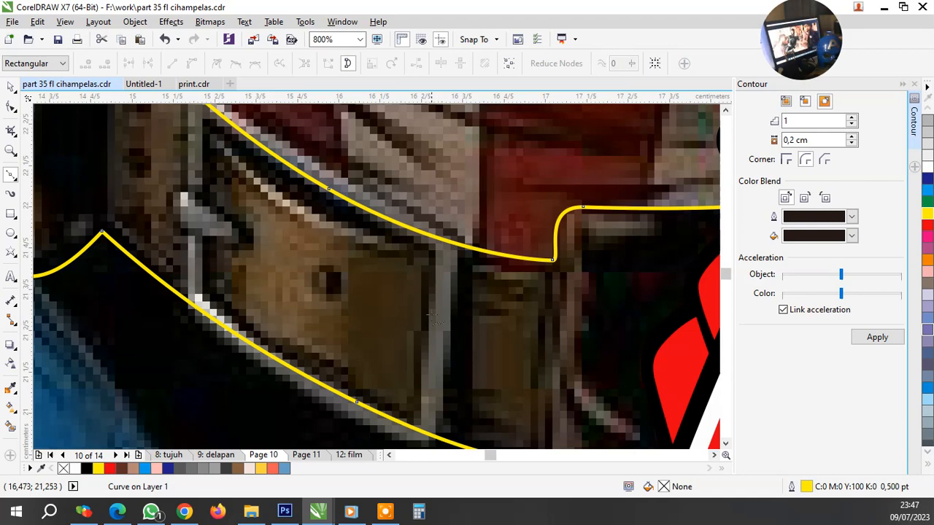
scroll(433, 317, down, 2)
scroll(430, 342, up, 2)
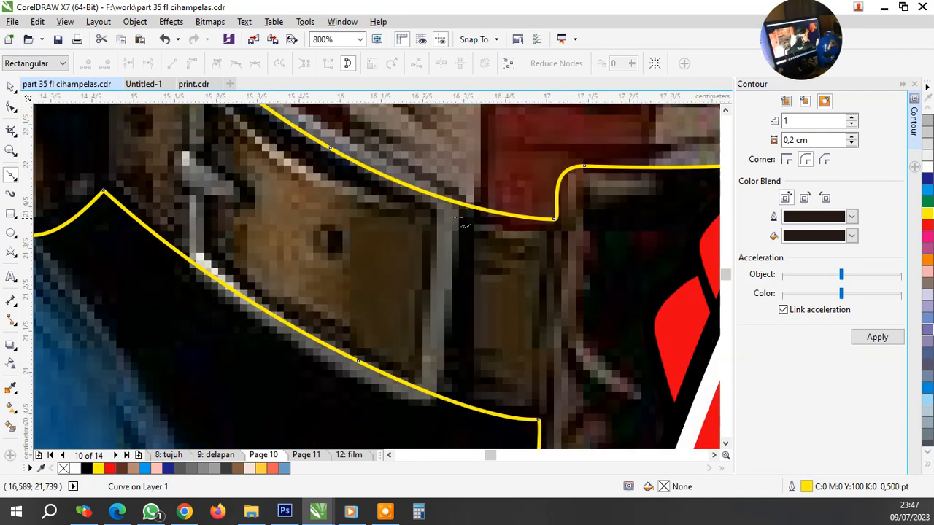
click(462, 218)
scroll(441, 386, up, 1)
drag(449, 328, 448, 402)
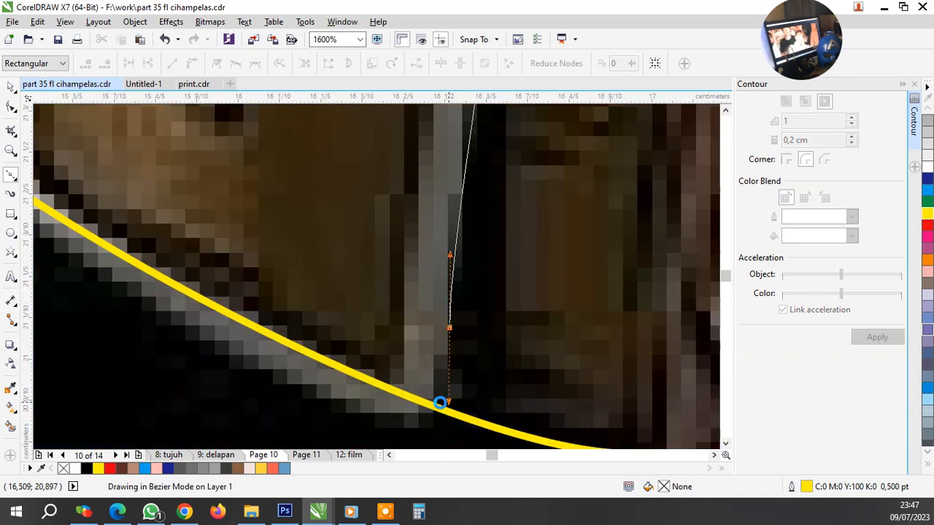
scroll(417, 406, down, 1)
drag(390, 402, 447, 419)
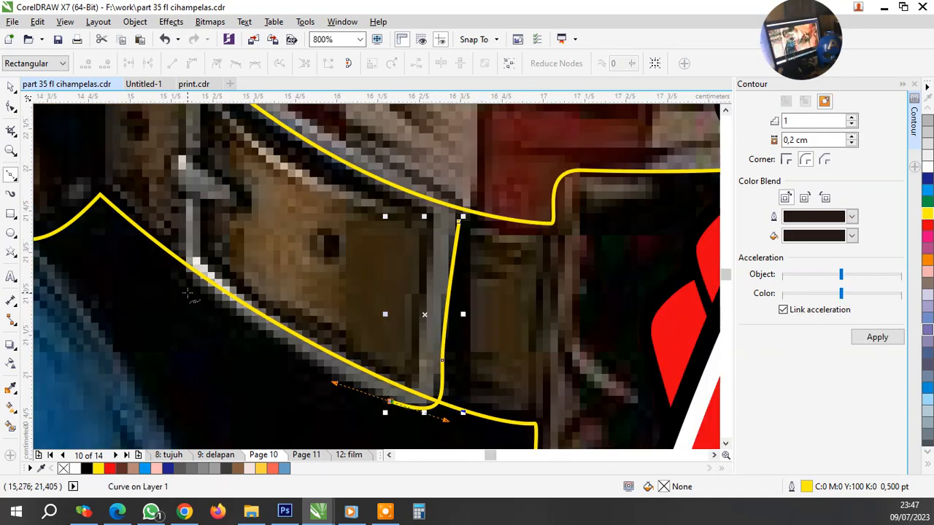
Continue the buckle outline along its lower edge, up the side nearest the pouches and over the upper corner
drag(199, 290, 191, 176)
scroll(179, 268, up, 1)
scroll(223, 311, down, 1)
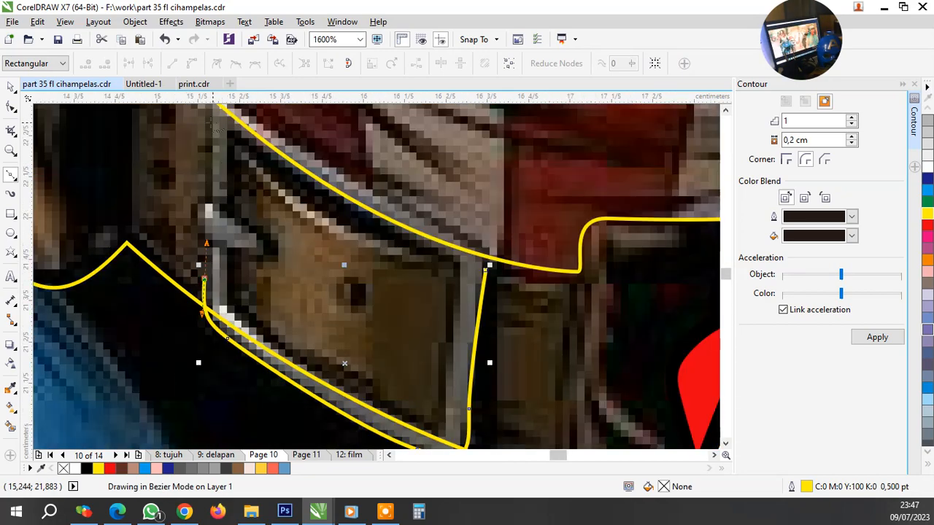
scroll(211, 126, down, 1)
click(224, 236)
scroll(214, 175, up, 3)
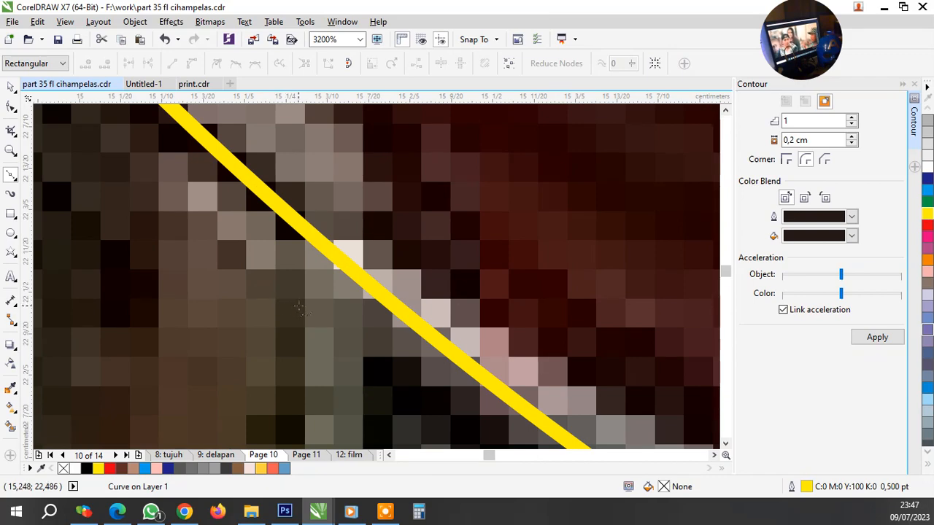
drag(297, 303, 294, 238)
drag(429, 269, 532, 355)
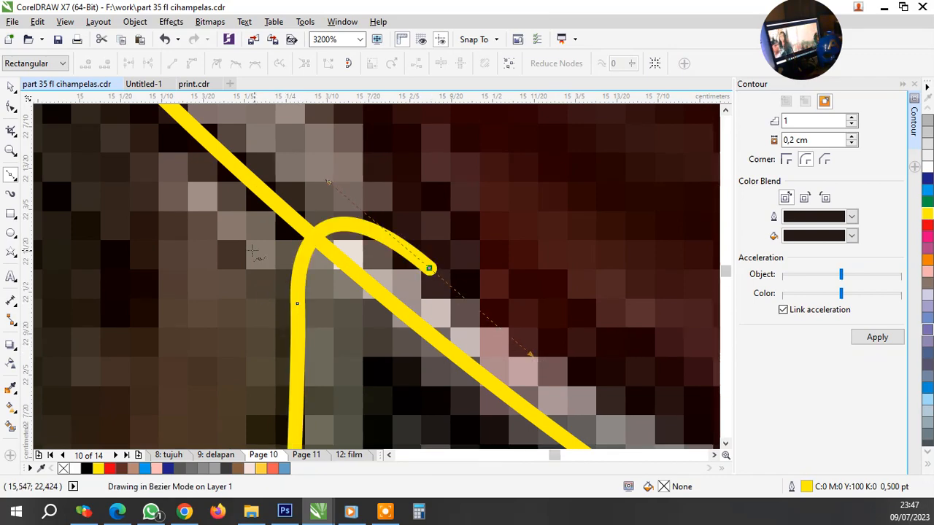
Trace the buckle's upper edge back toward the shield and close the outline at its starting corner
scroll(256, 253, down, 2)
scroll(545, 396, down, 1)
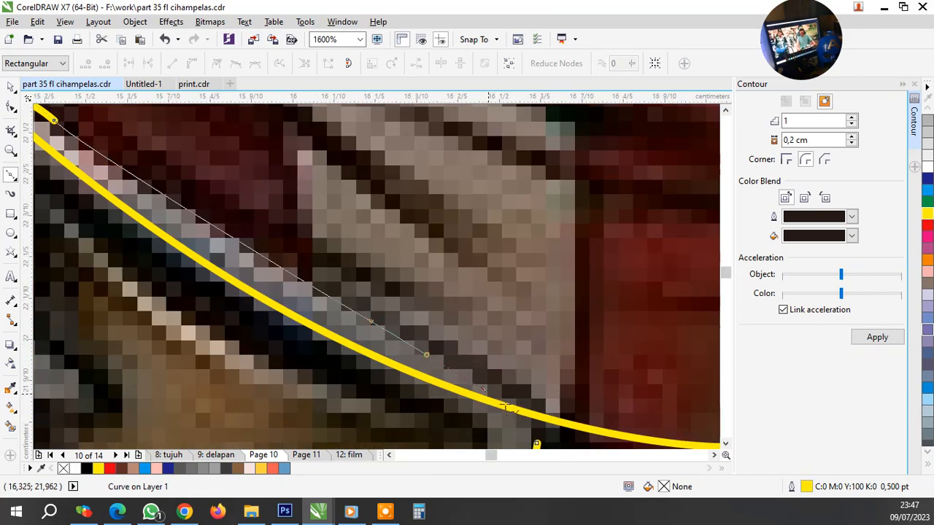
scroll(533, 368, down, 1)
scroll(538, 404, up, 1)
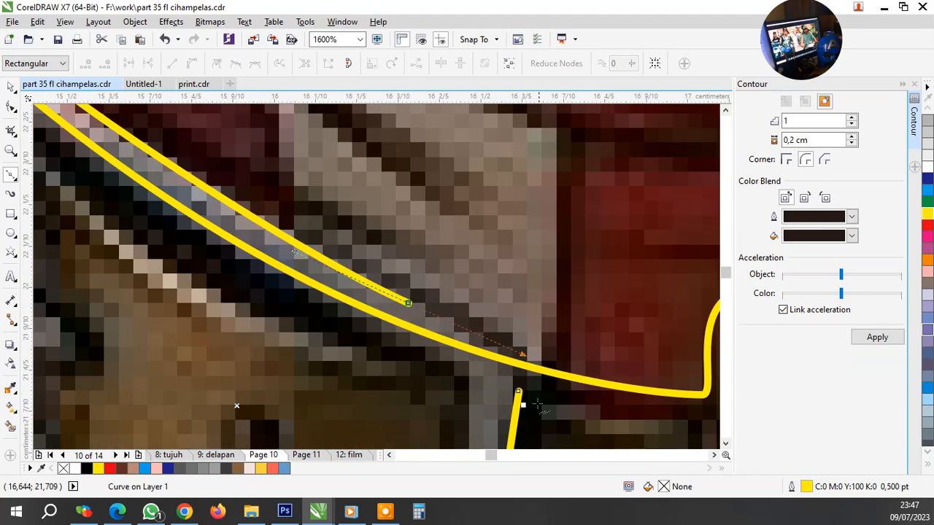
drag(518, 392, 522, 375)
drag(524, 365, 552, 372)
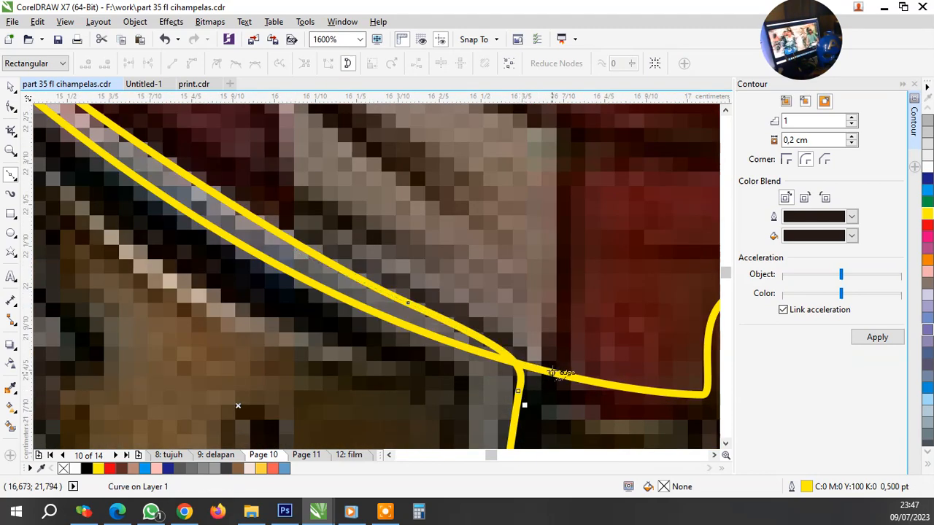
Refine the buckle outline's upper shield-side corner by adding a node just below it and deleting the original corner node
click(11, 108)
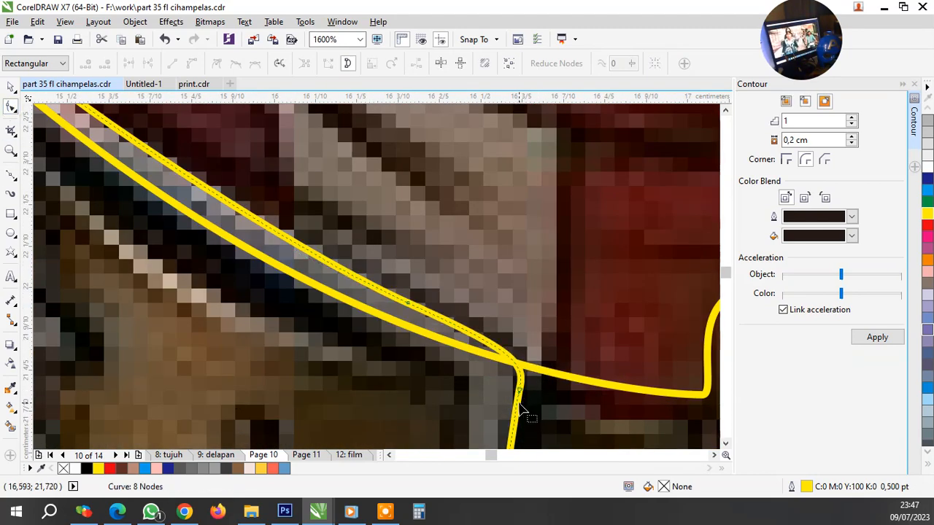
double_click(519, 410)
scroll(526, 407, up, 1)
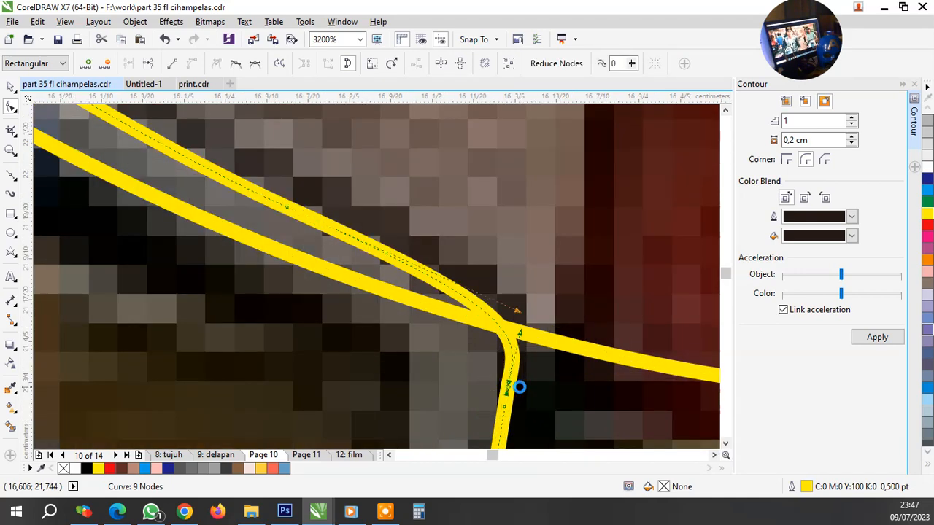
double_click(511, 381)
scroll(511, 358, down, 2)
key(space)
Add a one-step outside contour with a 0,05 cm offset to the buckle outline and break the contour group apart
click(875, 337)
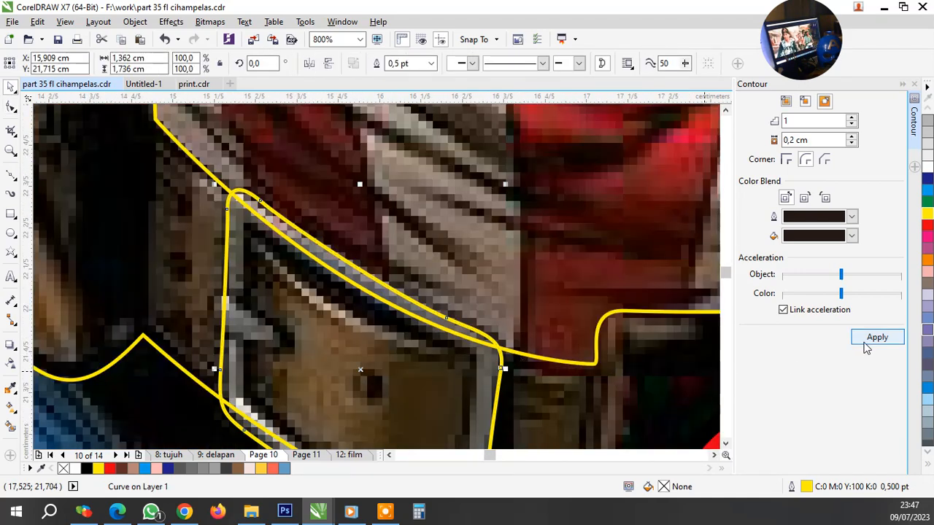
key(ctrl+z)
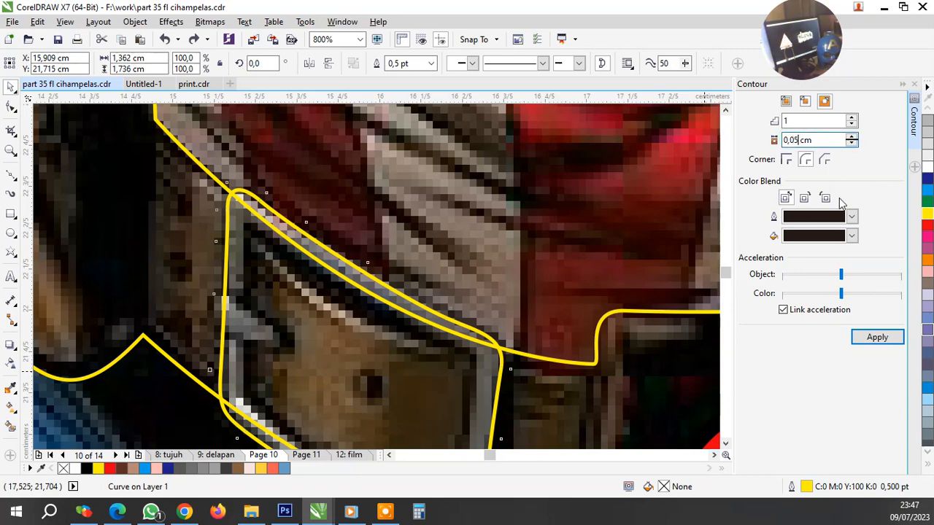
key(Return)
scroll(507, 362, down, 2)
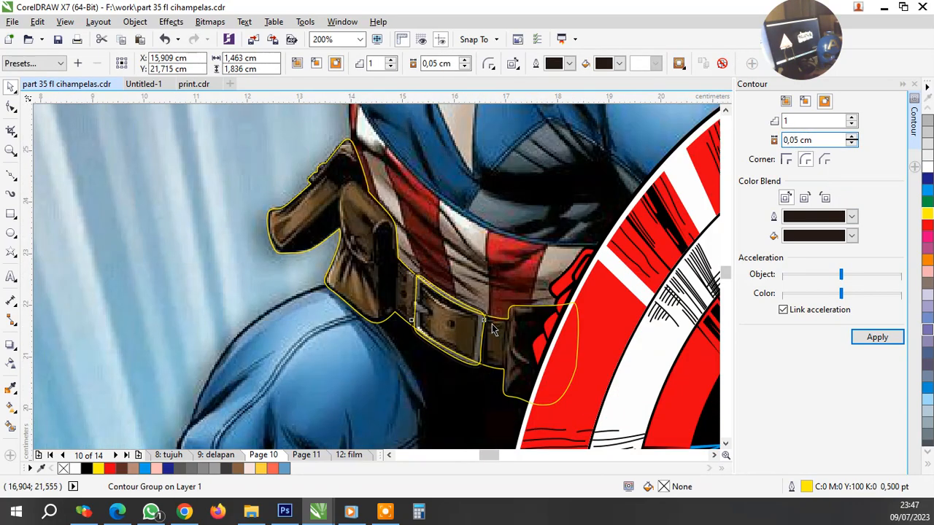
scroll(467, 288, up, 3)
right_click(435, 231)
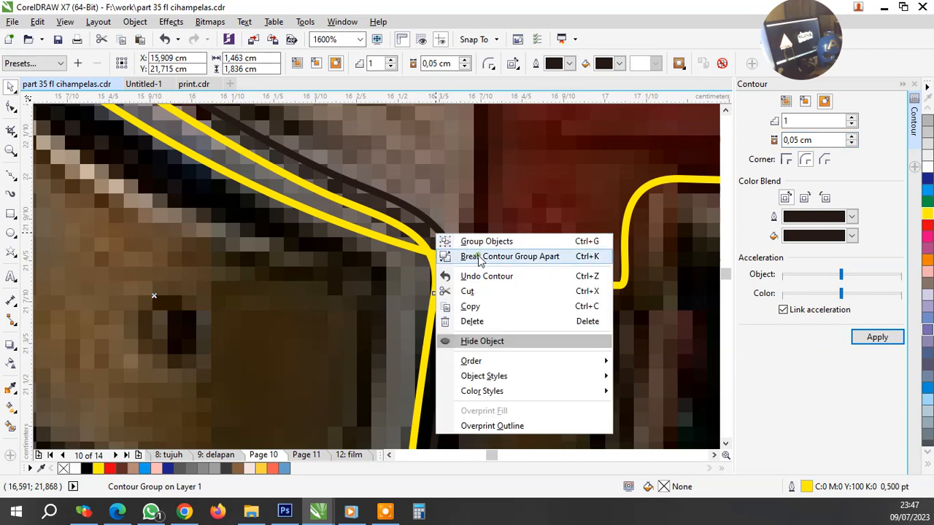
click(474, 256)
scroll(443, 277, down, 1)
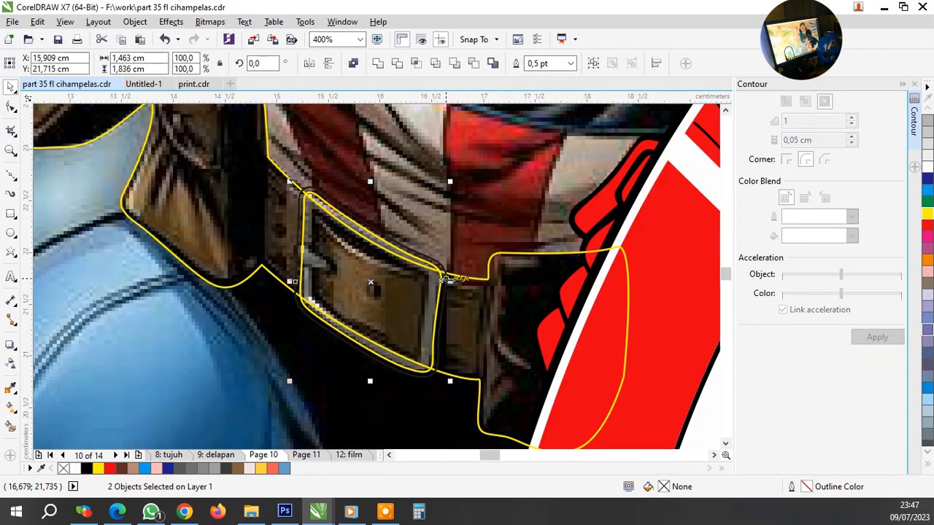
scroll(416, 294, up, 2)
scroll(433, 290, up, 1)
scroll(434, 291, down, 1)
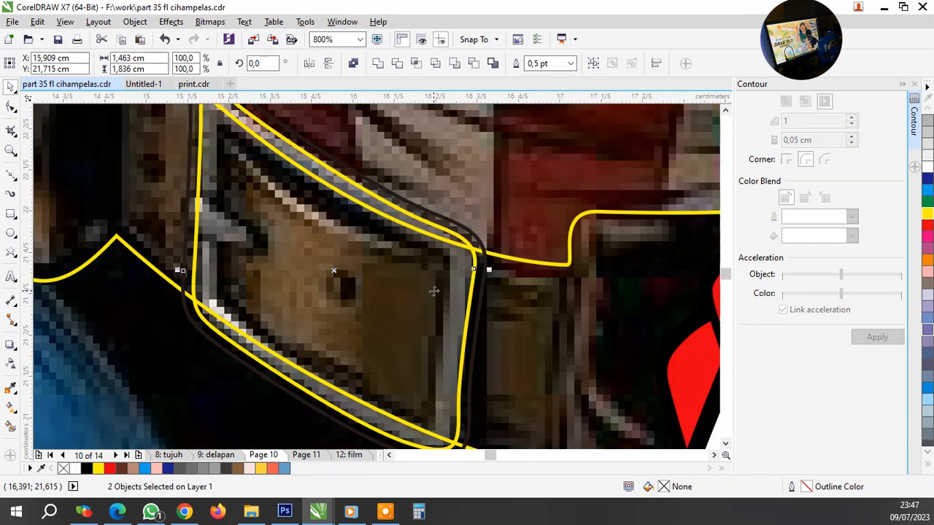
scroll(432, 273, down, 2)
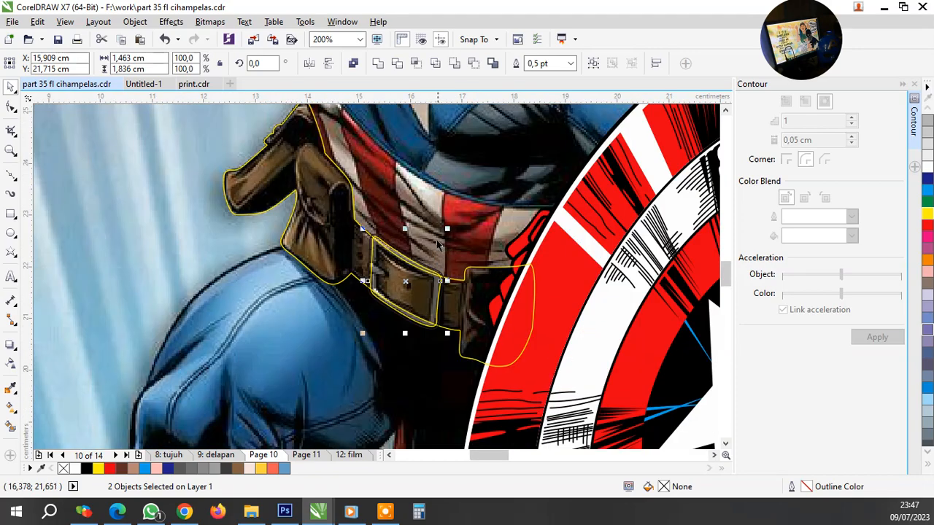
scroll(419, 271, up, 1)
scroll(452, 244, up, 2)
scroll(447, 243, down, 1)
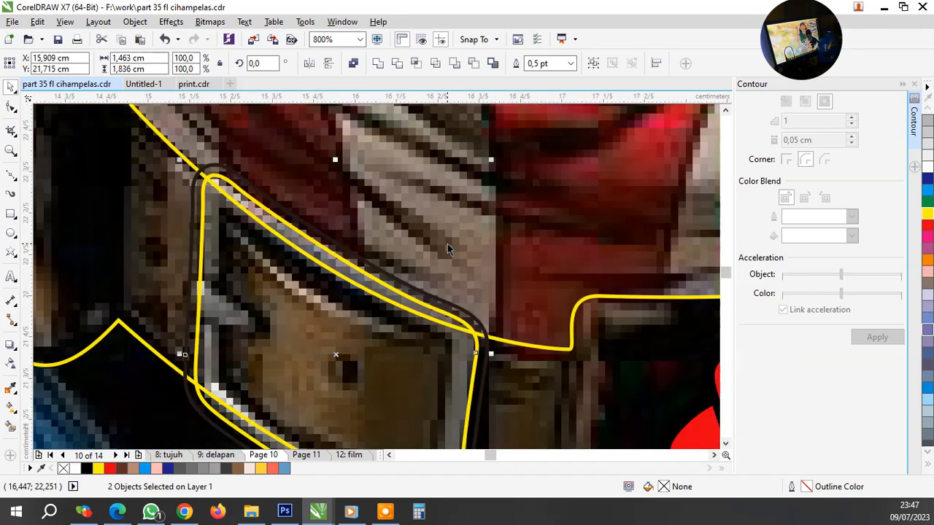
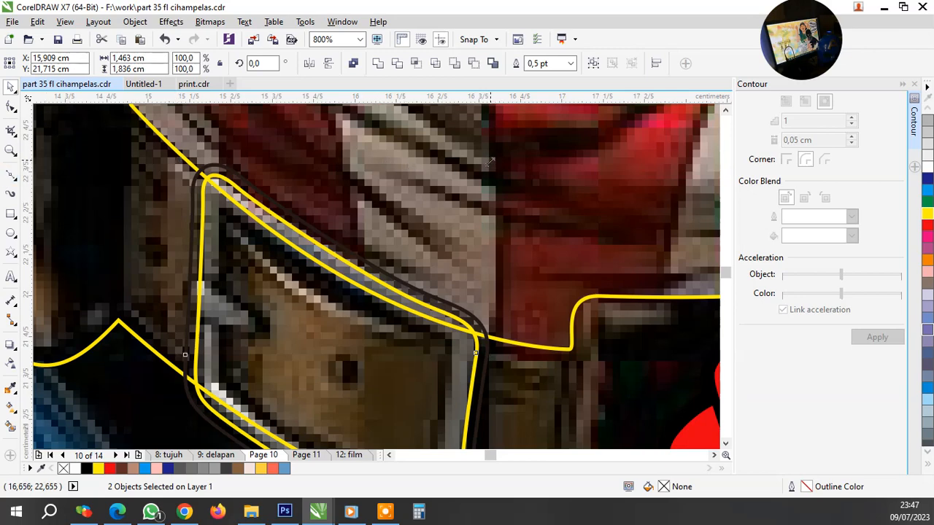
drag(489, 162, 477, 197)
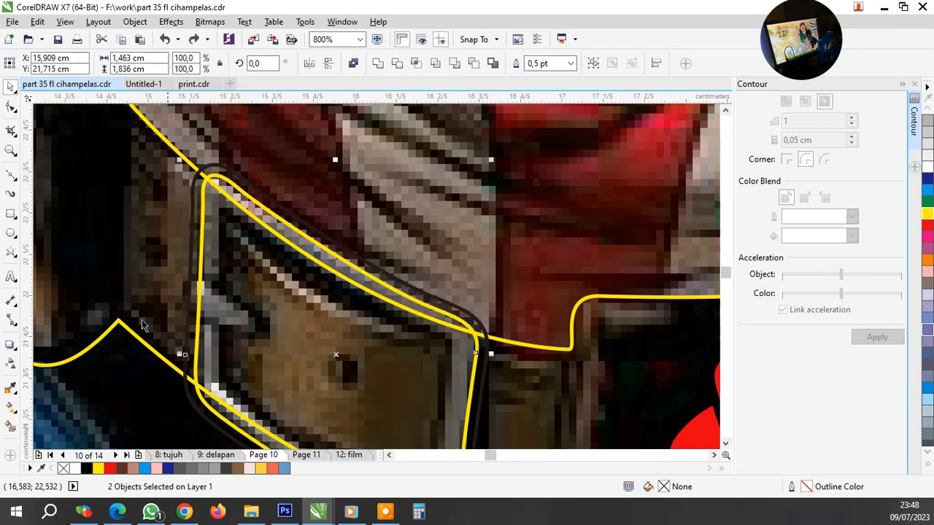
click(126, 297)
drag(295, 291, 323, 325)
key(ctrl+z)
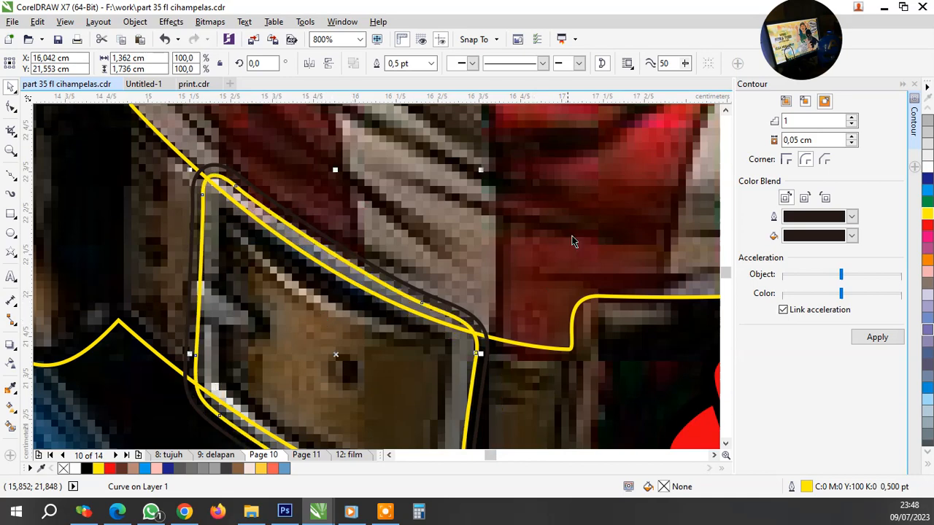
Create a scaled copy of the buckle outline about its centre for the frame's inner edge, 84,3% wide and 81,0% high
drag(481, 171, 373, 261)
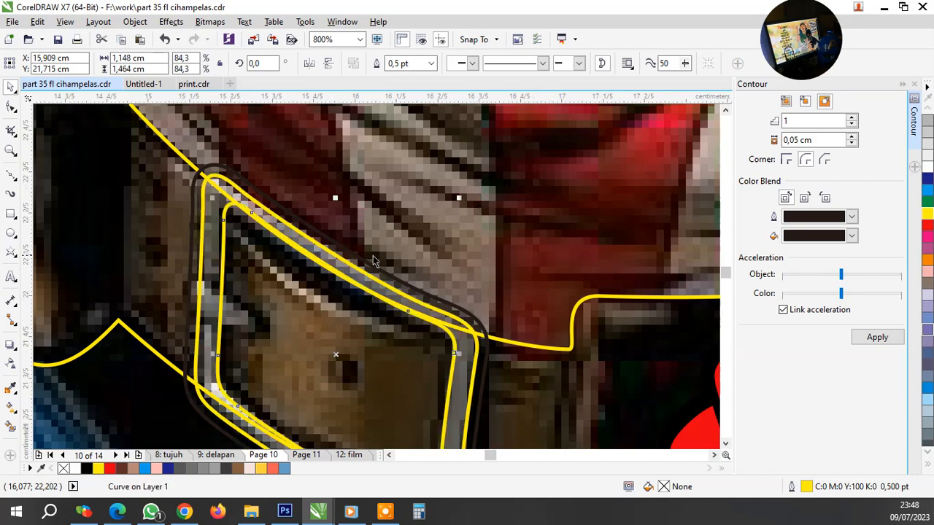
click(11, 108)
key(space)
drag(335, 198, 336, 209)
scroll(292, 331, down, 2)
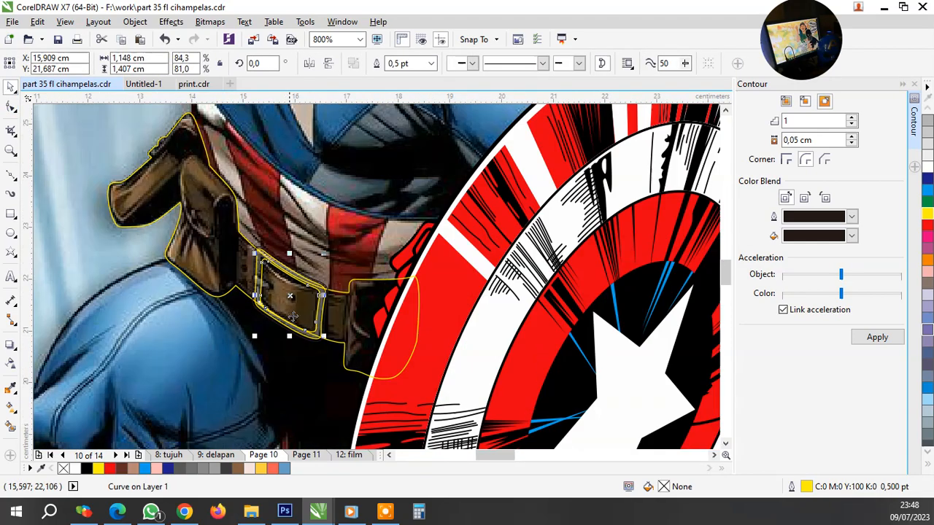
Reshape both lower corners of the inner buckle outline, adjusting nodes and handles to follow the frame's inner edge
scroll(292, 330, up, 2)
key(space)
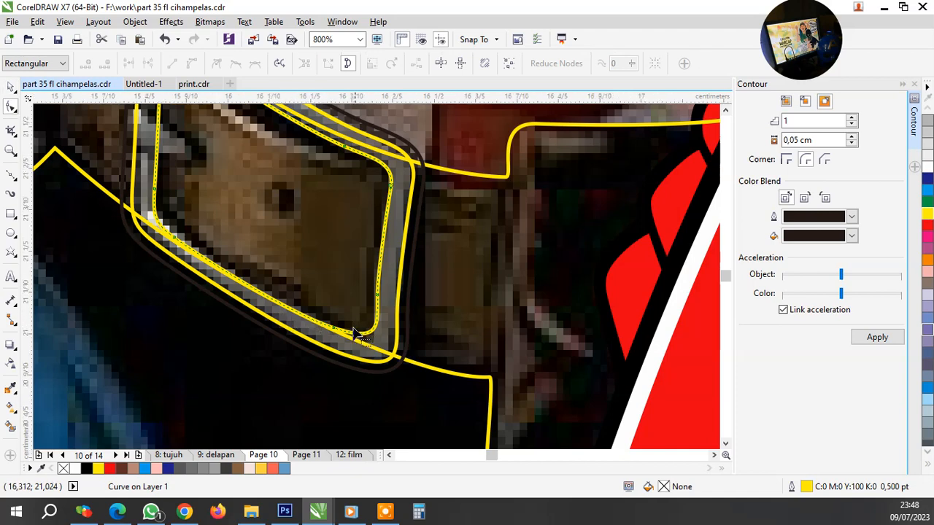
scroll(354, 325, up, 1)
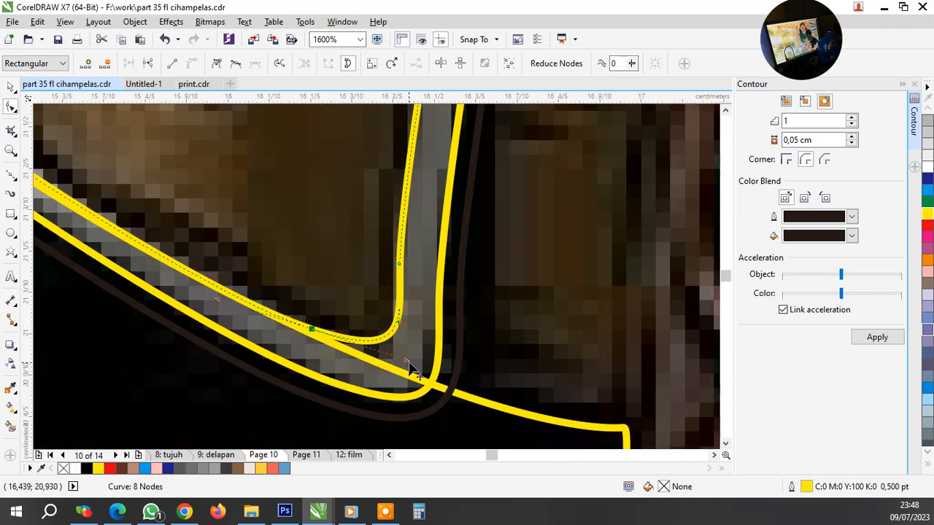
drag(411, 368, 427, 386)
scroll(427, 386, down, 2)
scroll(178, 245, up, 1)
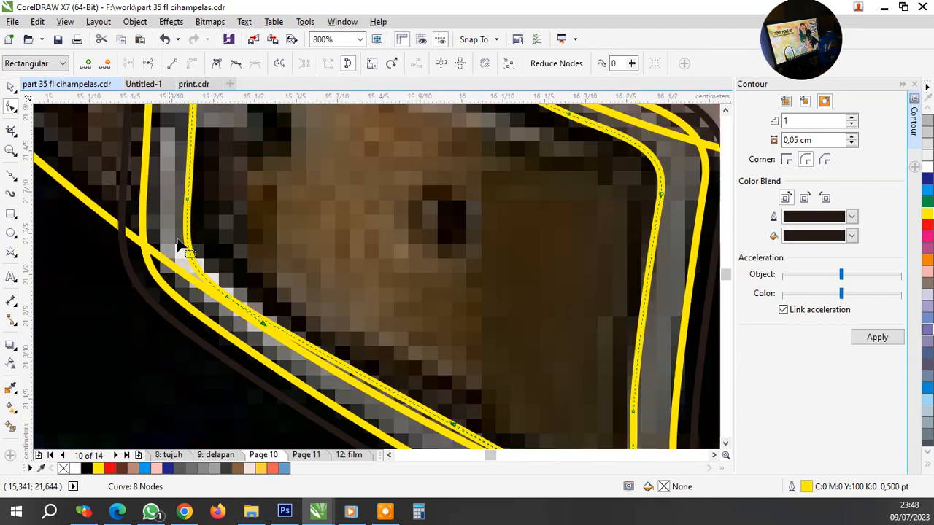
drag(229, 298, 181, 242)
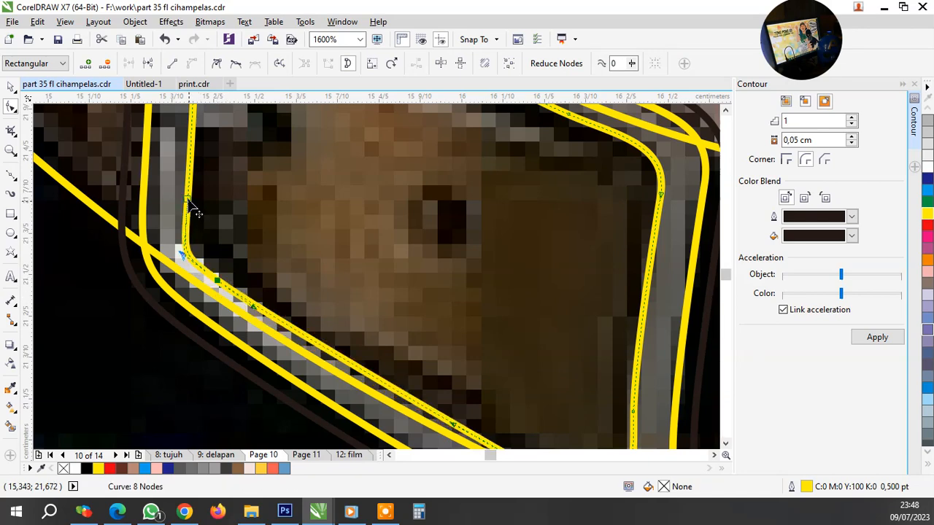
drag(190, 188, 193, 194)
scroll(193, 219, down, 2)
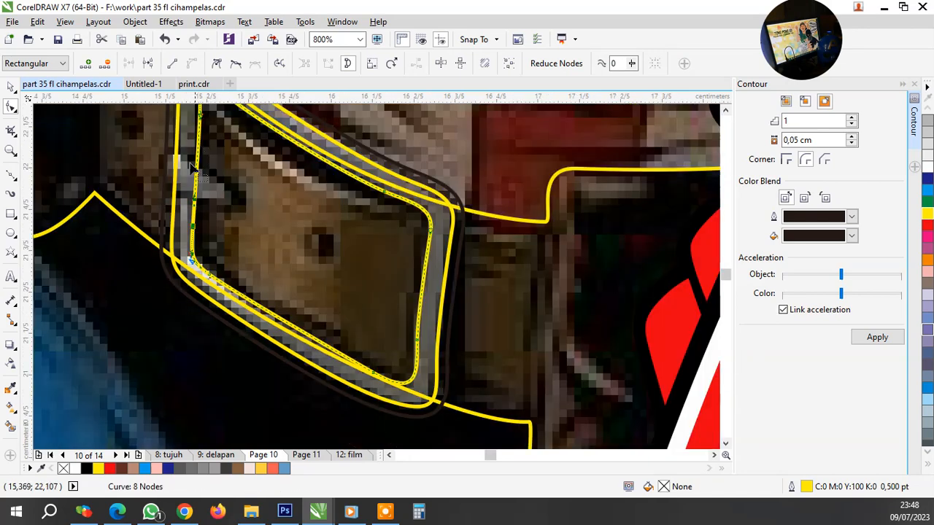
Reshape the inner buckle outline's upper corner nearest the pouches to fit the frame's inner edge
scroll(218, 184, up, 2)
scroll(218, 184, up, 1)
drag(223, 245, 211, 216)
drag(332, 223, 304, 199)
scroll(305, 199, down, 2)
scroll(395, 271, up, 1)
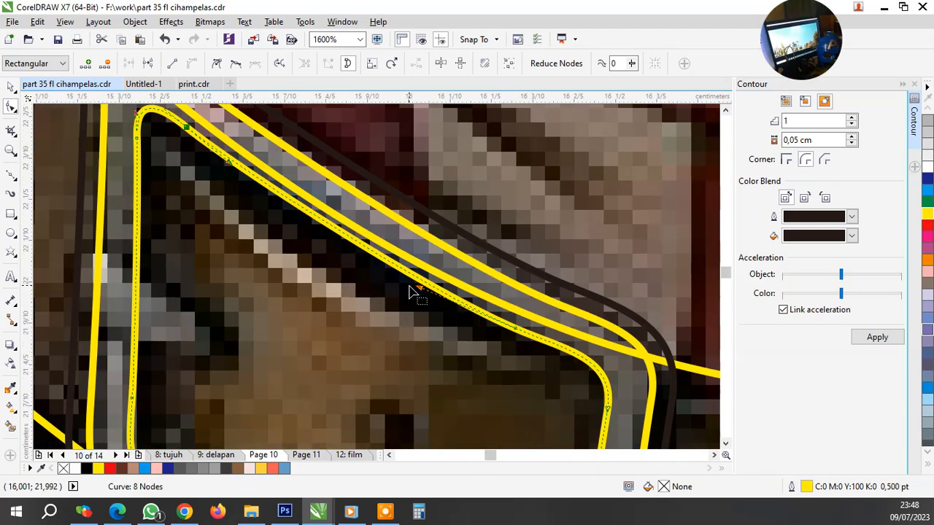
Adjust the curve handles along the inner buckle outline's upper edge to follow the frame's inner edge
drag(423, 294, 392, 281)
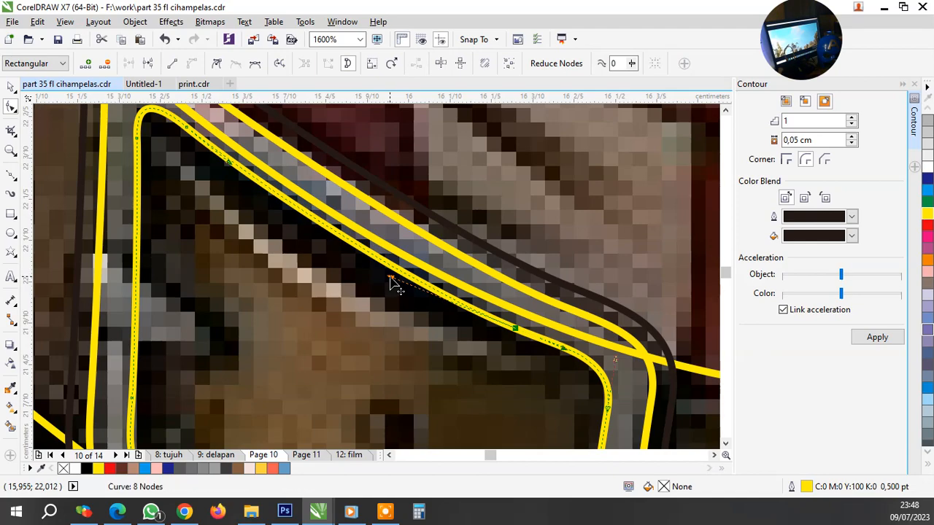
scroll(439, 309, down, 1)
key(space)
scroll(132, 234, down, 1)
scroll(125, 262, up, 1)
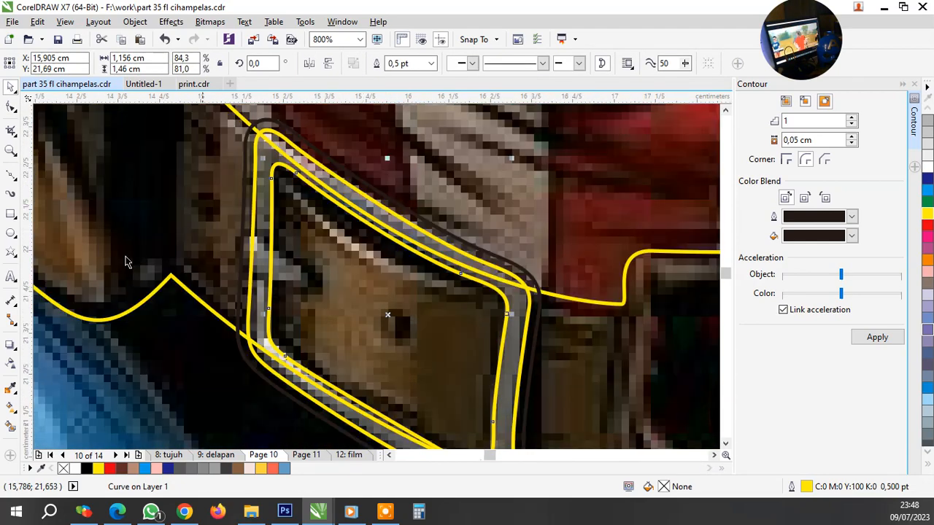
Draw a closed elongated curve around the buckle tongue crossing the frame side nearest the pouches
key(space)
scroll(307, 249, up, 1)
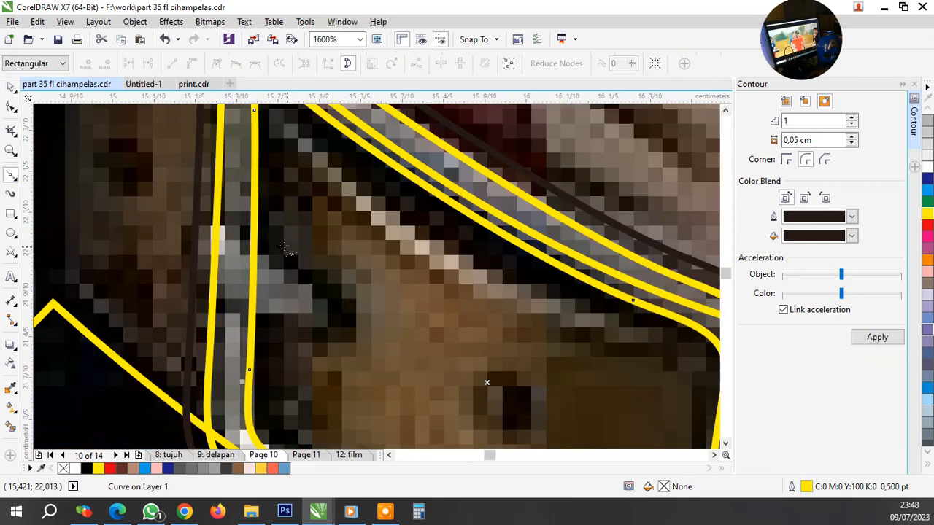
click(208, 219)
click(312, 284)
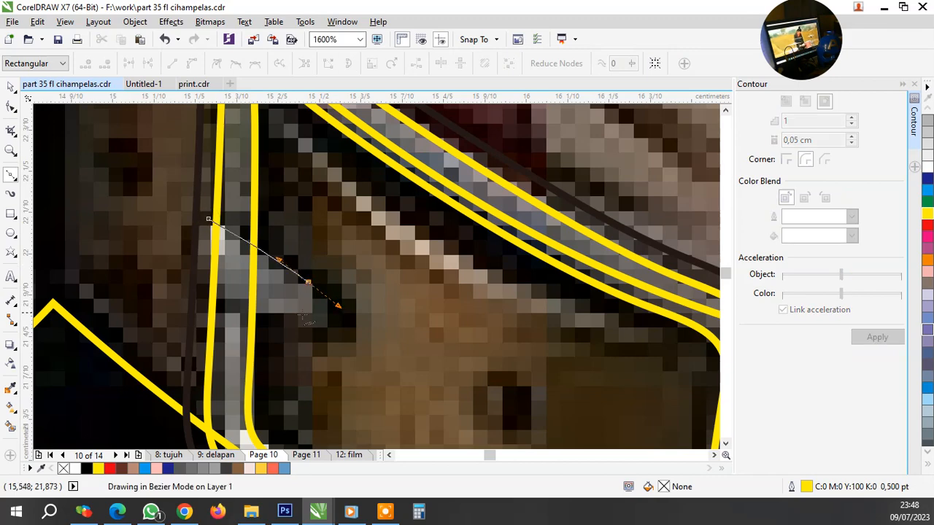
click(294, 318)
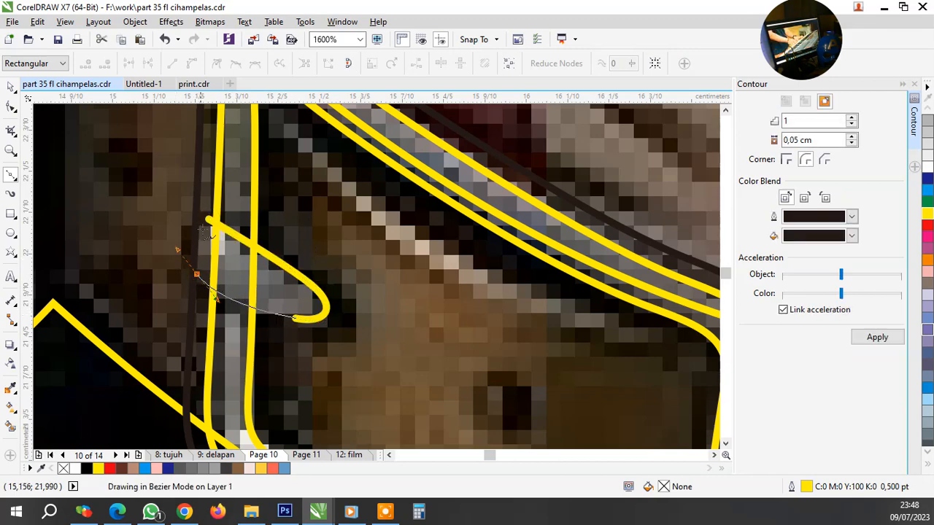
drag(196, 275, 177, 250)
click(208, 219)
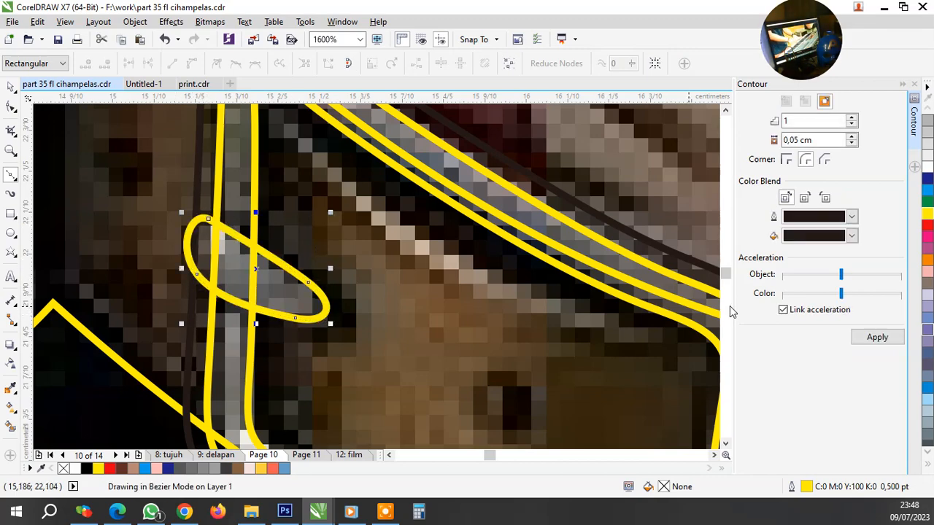
Add a one-step outside contour with a 0,05 cm offset to the tongue shape and break the contour group apart
click(877, 337)
right_click(337, 276)
click(342, 300)
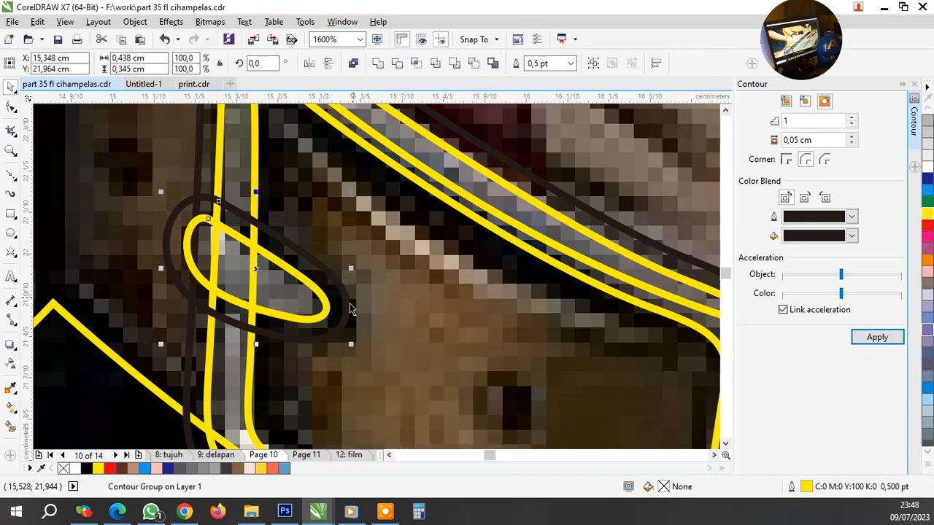
scroll(350, 308, down, 2)
click(159, 363)
scroll(324, 306, up, 1)
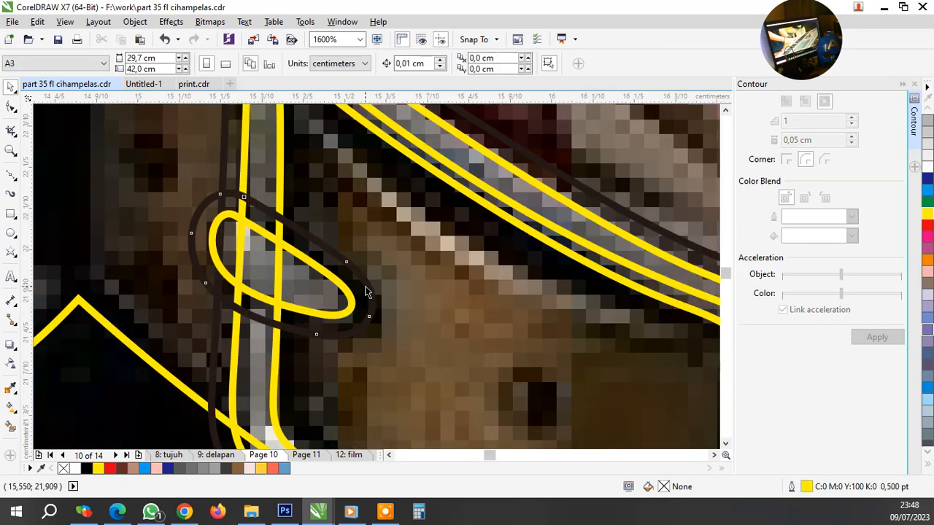
Reshape the tongue's outer contour by pulling the node at its tip outward over the dark edge
click(365, 286)
key(F10)
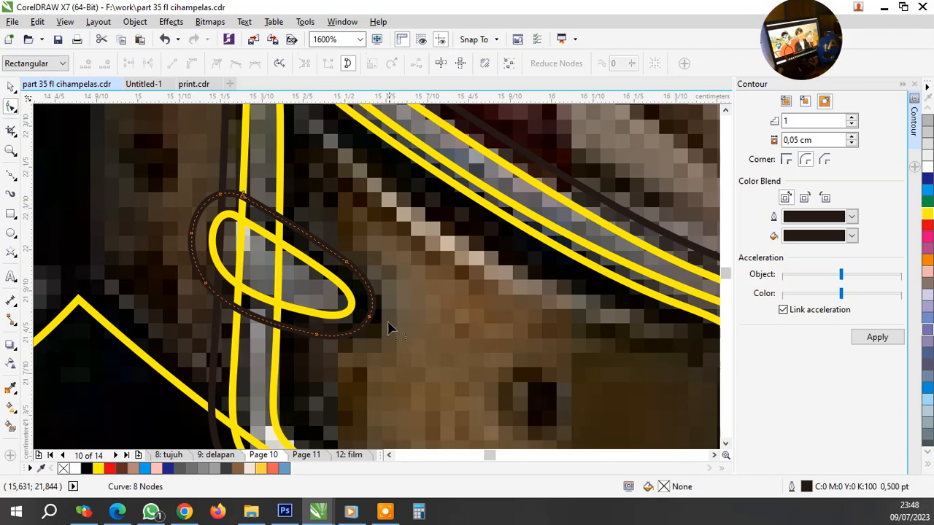
scroll(357, 326, up, 1)
drag(355, 310, 372, 320)
scroll(372, 320, down, 2)
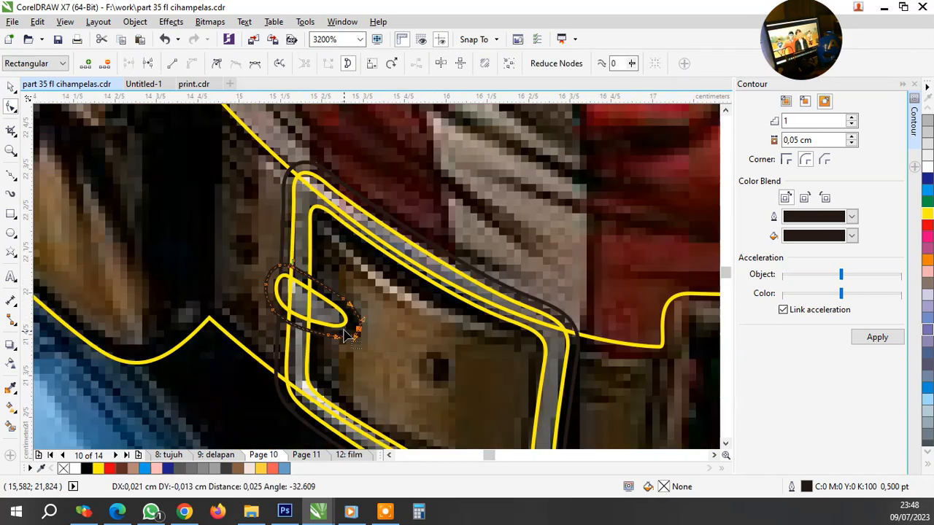
key(space)
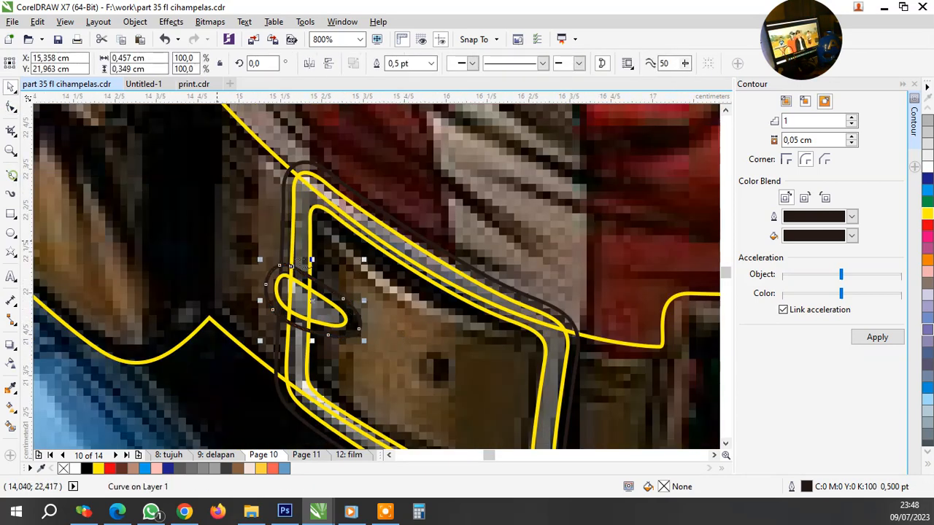
Start the leather panel's outline inside the buckle frame, curving along its upper edge to the corner farthest from the pouches
key(F5)
scroll(370, 251, up, 1)
click(290, 204)
scroll(293, 224, down, 1)
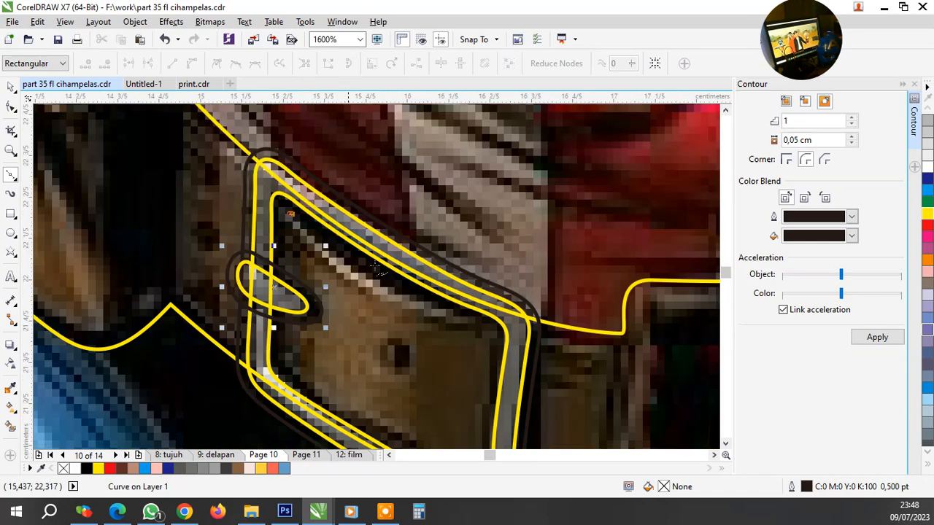
scroll(428, 308, up, 1)
drag(397, 290, 464, 321)
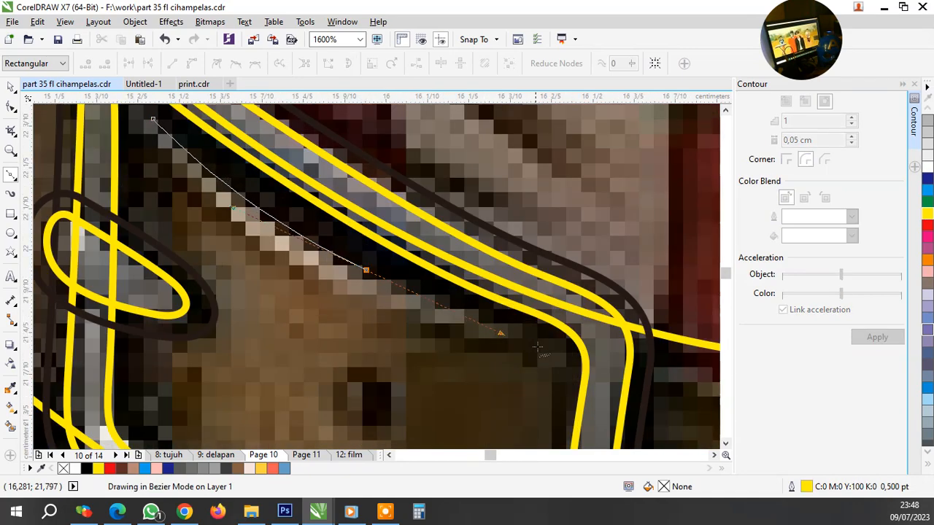
click(561, 358)
Continue the leather panel's outline down its far side, around the lower corner and back along the lower edge
scroll(555, 356, down, 2)
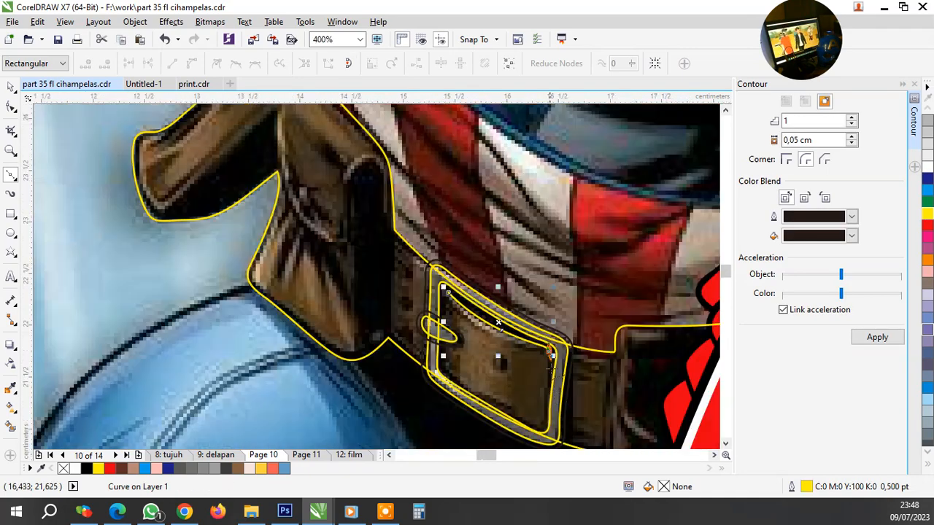
scroll(554, 372, up, 2)
click(563, 336)
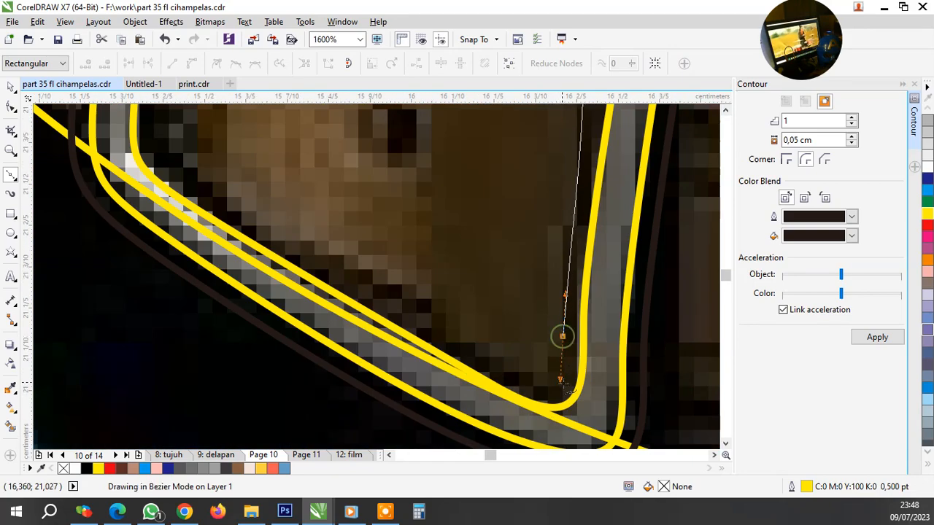
drag(489, 354, 503, 362)
scroll(505, 361, down, 2)
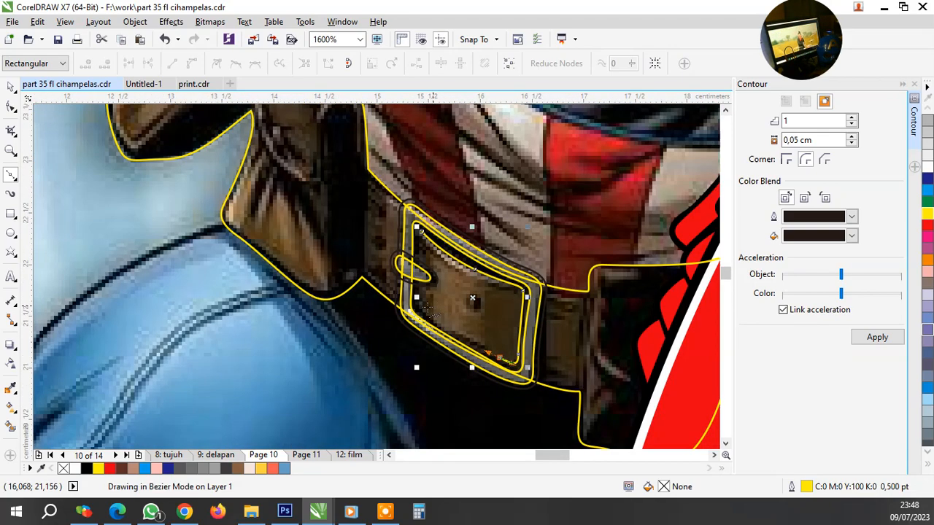
scroll(415, 358, up, 3)
drag(453, 341, 413, 295)
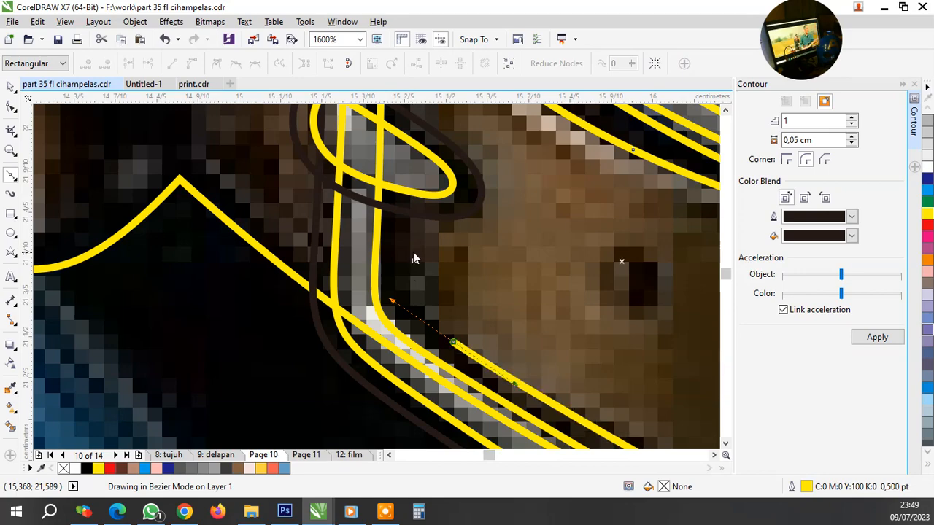
Close the leather panel's outline with a segment up the side nearest the pouches to its starting node
scroll(413, 228, down, 2)
scroll(391, 261, up, 3)
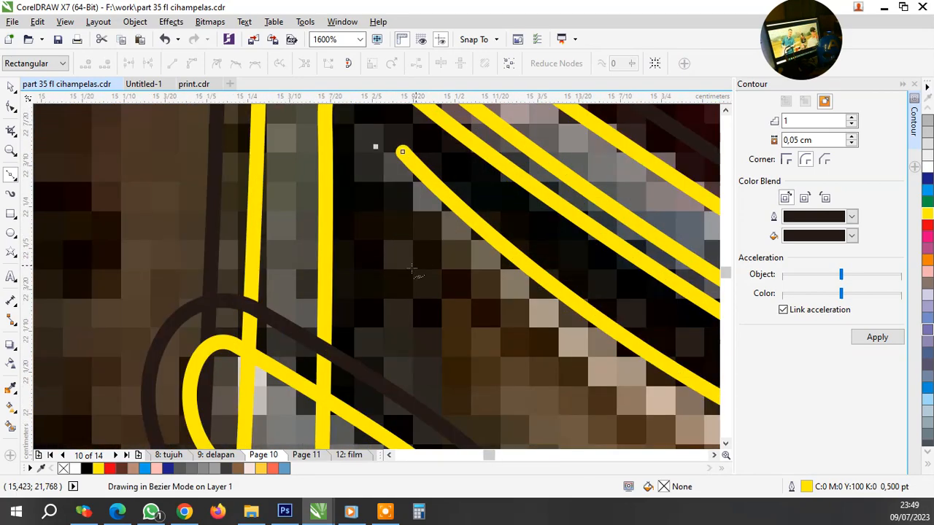
click(392, 269)
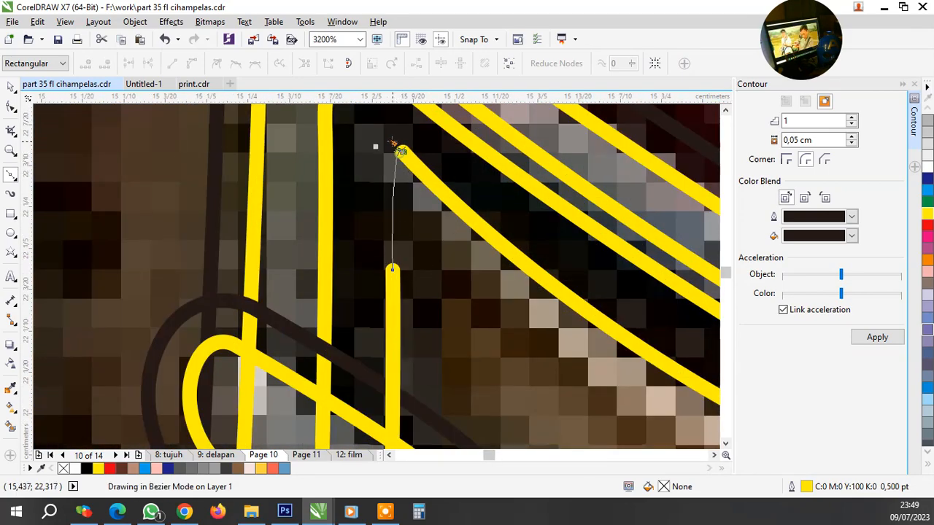
drag(389, 186, 386, 192)
scroll(387, 194, down, 3)
scroll(442, 254, up, 2)
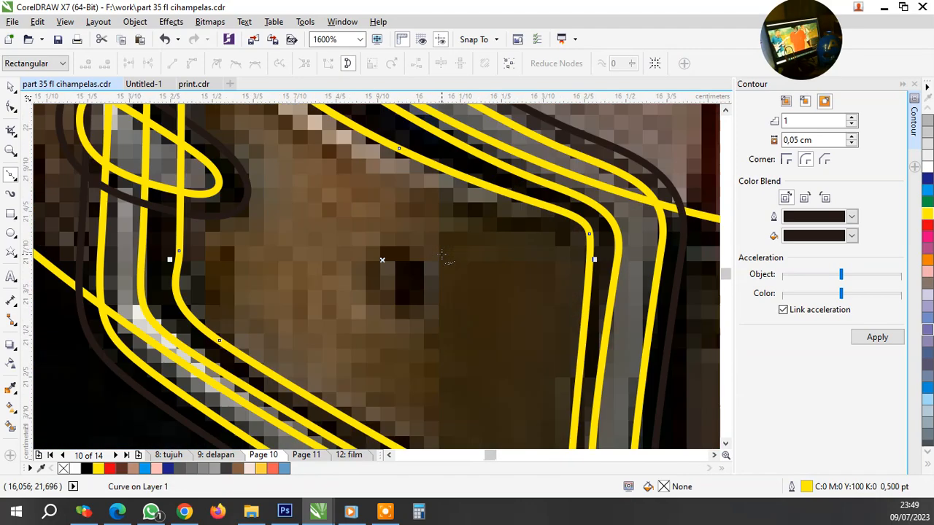
Draw a circle about 0,154 cm across around the hole in the buckle's leather panel
key(F7)
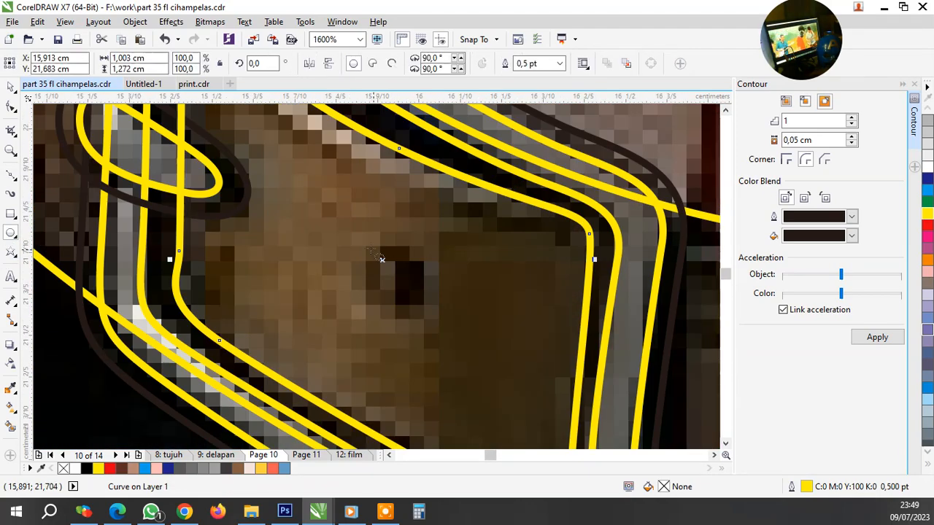
drag(367, 246, 434, 311)
scroll(406, 309, down, 2)
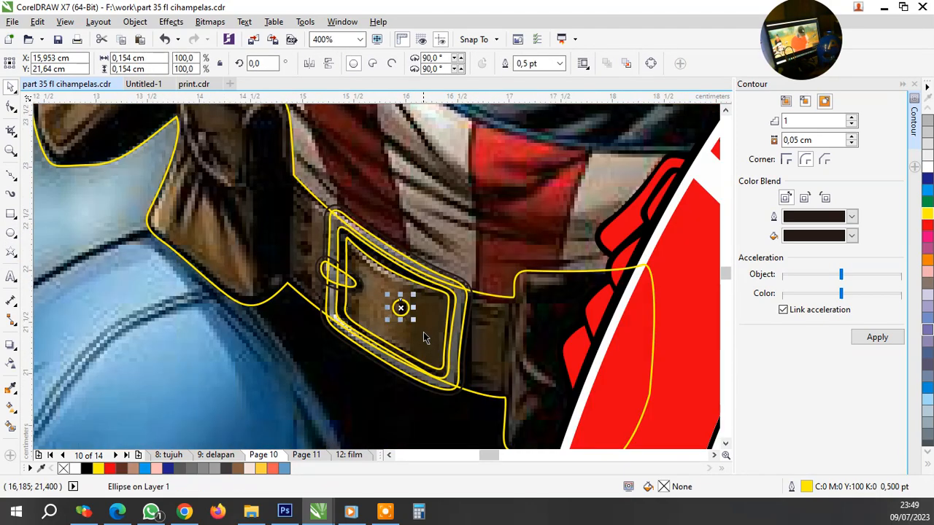
scroll(438, 306, up, 1)
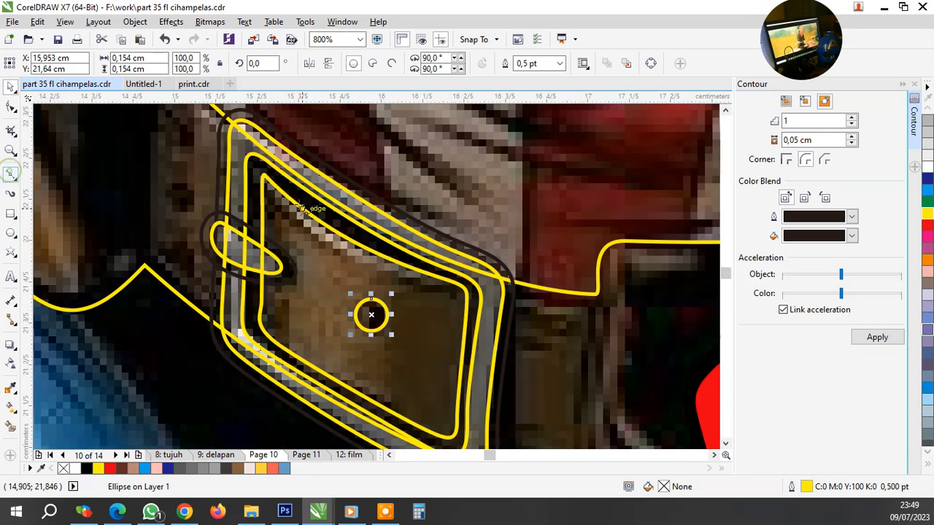
Draw a closed curve sagging below the leather panel's upper edge and looping outside the buckle, and select it with the panel
click(248, 158)
drag(478, 289, 636, 289)
scroll(460, 326, down, 1)
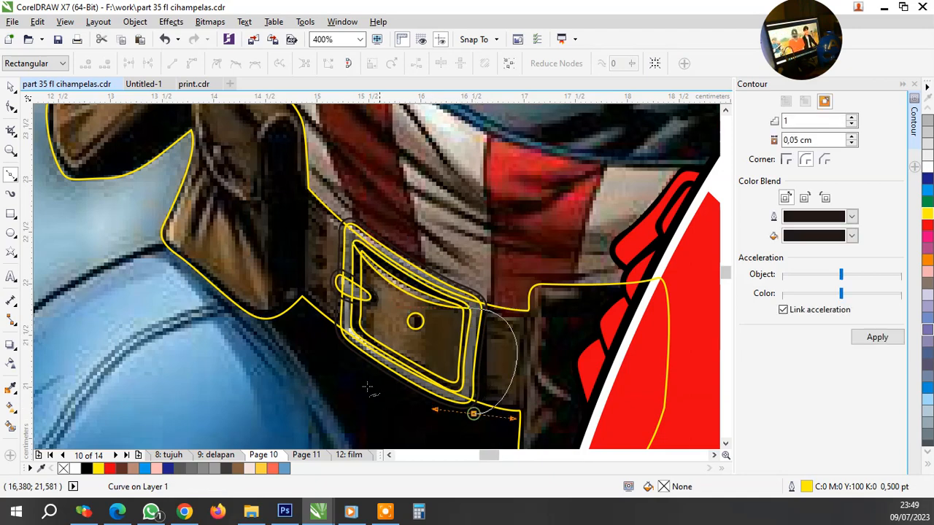
scroll(355, 252, up, 1)
scroll(350, 231, up, 1)
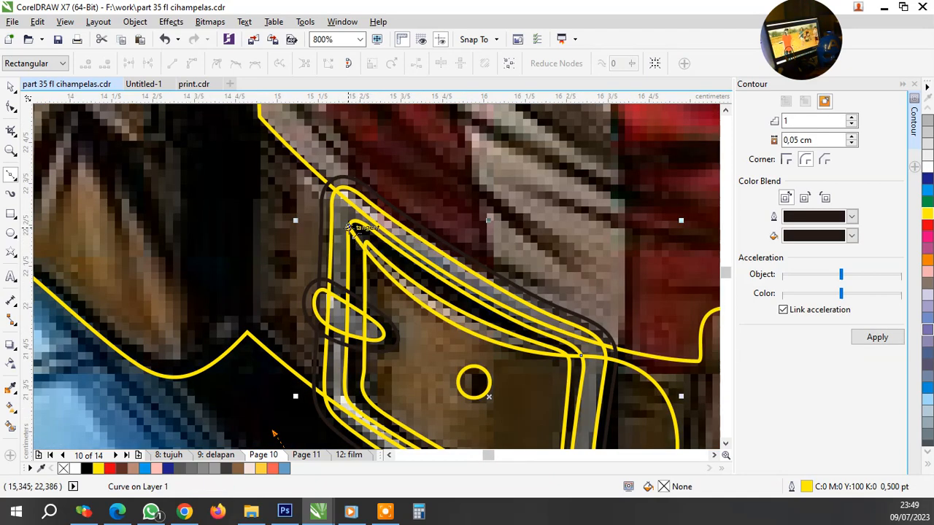
click(348, 228)
key(space)
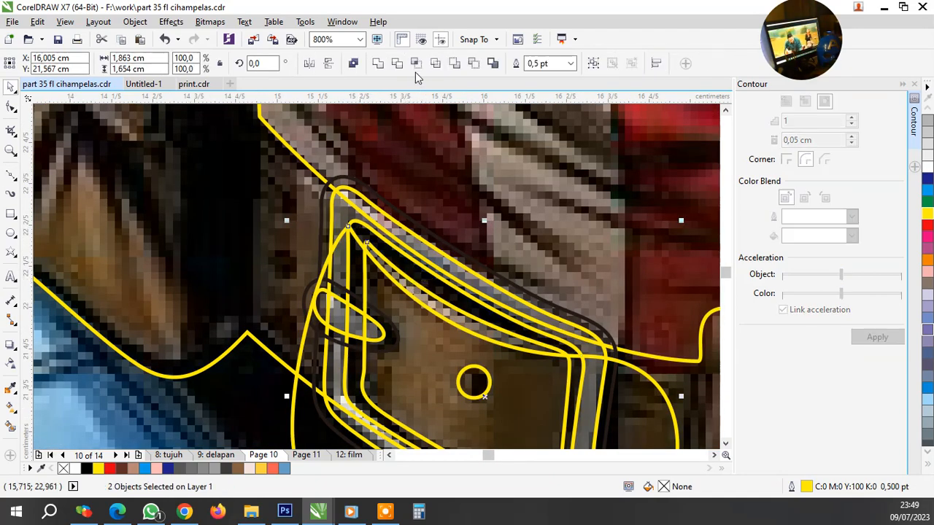
Intersect the looping curve with the leather panel and delete the looping helper curve
click(416, 64)
click(652, 404)
key(Delete)
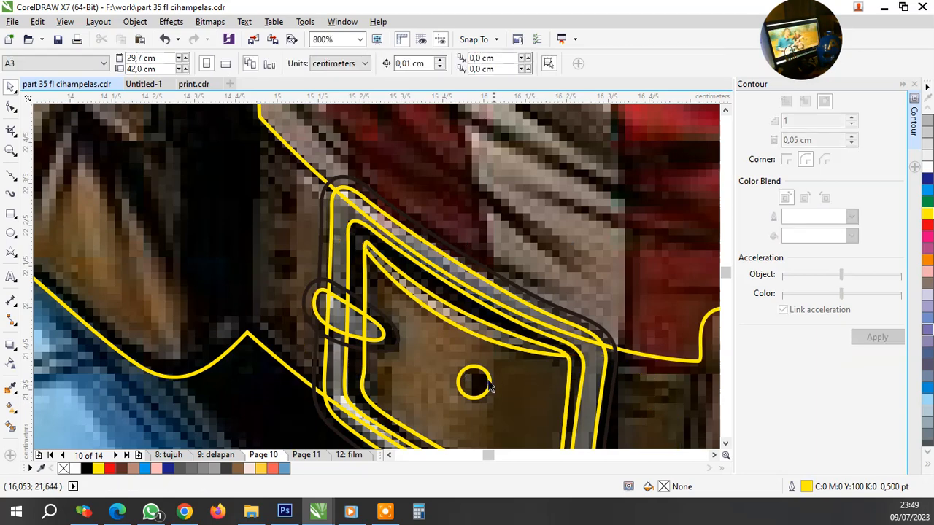
Fill the round hole black and bring the buckle tongue and its outer contour to the front
click(490, 386)
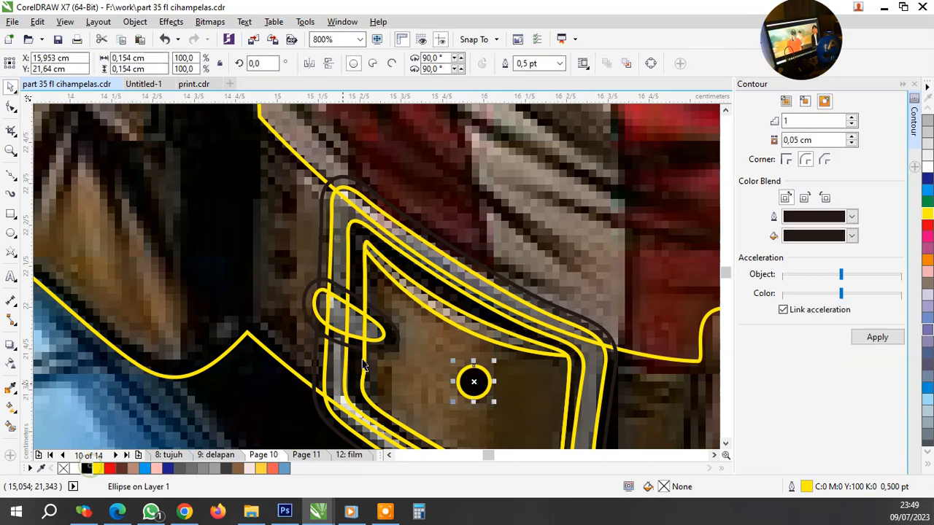
scroll(356, 320, up, 1)
click(338, 283)
shift+click(338, 283)
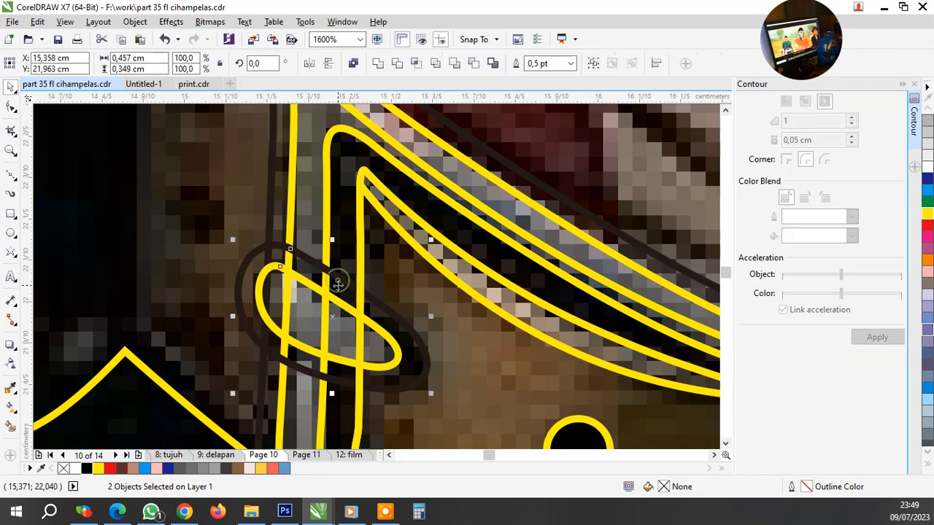
right_click(338, 283)
mouse_move(474, 360)
click(522, 388)
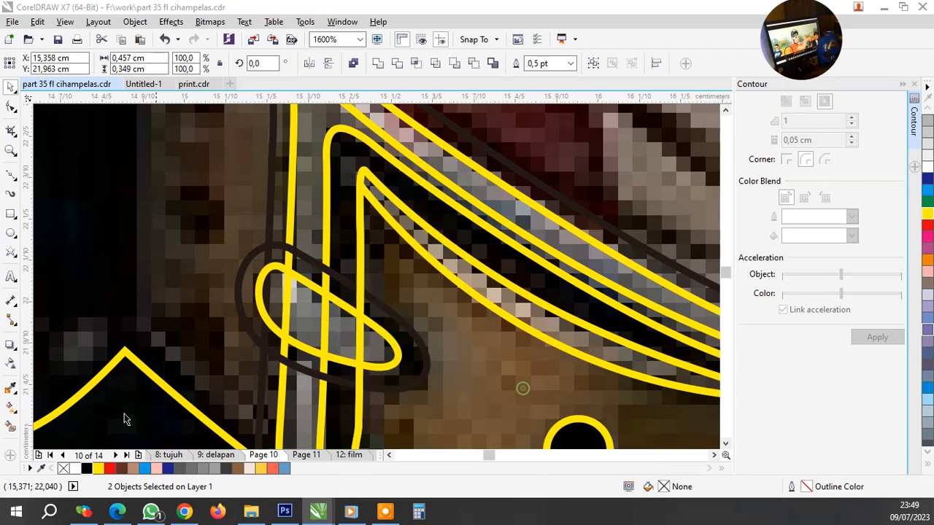
Fill the inner tongue shape white and its outer contour black
click(121, 413)
click(294, 319)
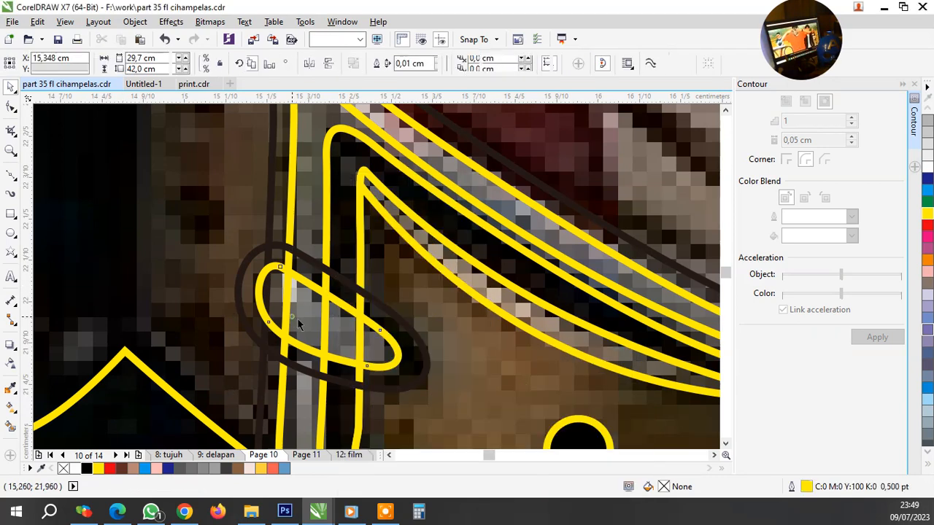
click(77, 469)
click(259, 261)
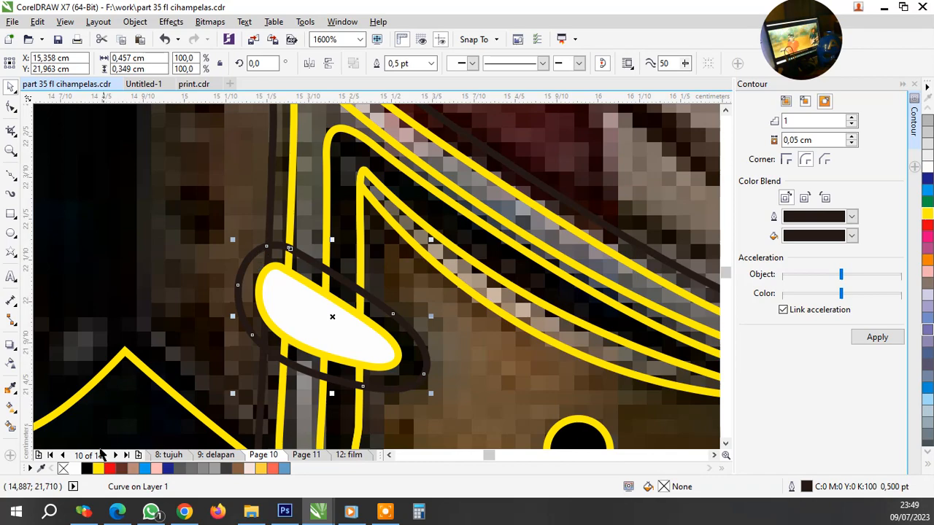
click(86, 469)
scroll(282, 282, down, 1)
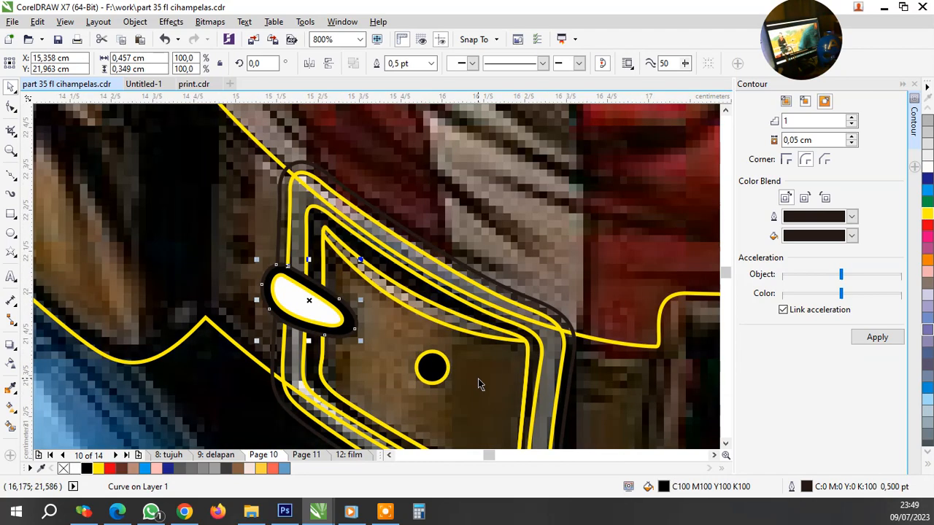
Fill the intersected leather panel below the highlight curve with dark brown R93 G44 B37
click(478, 383)
click(121, 469)
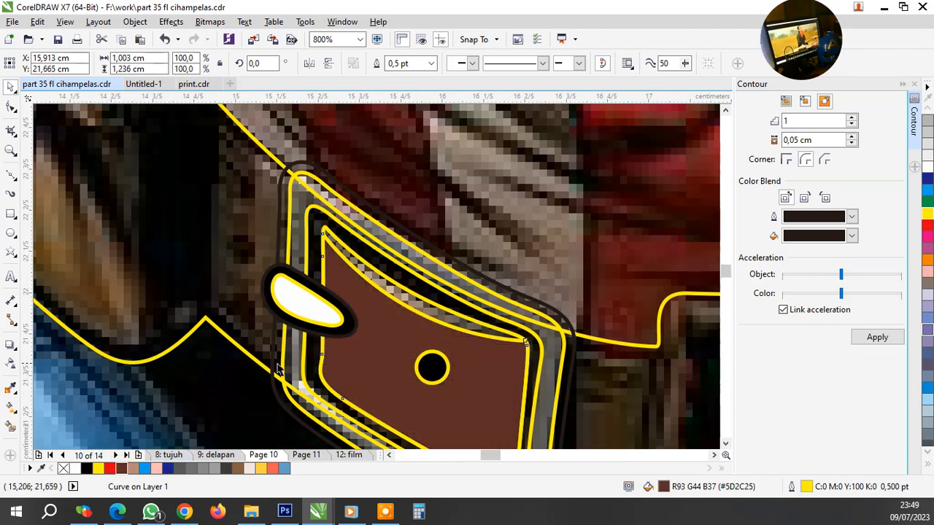
scroll(277, 369, down, 2)
scroll(330, 361, up, 2)
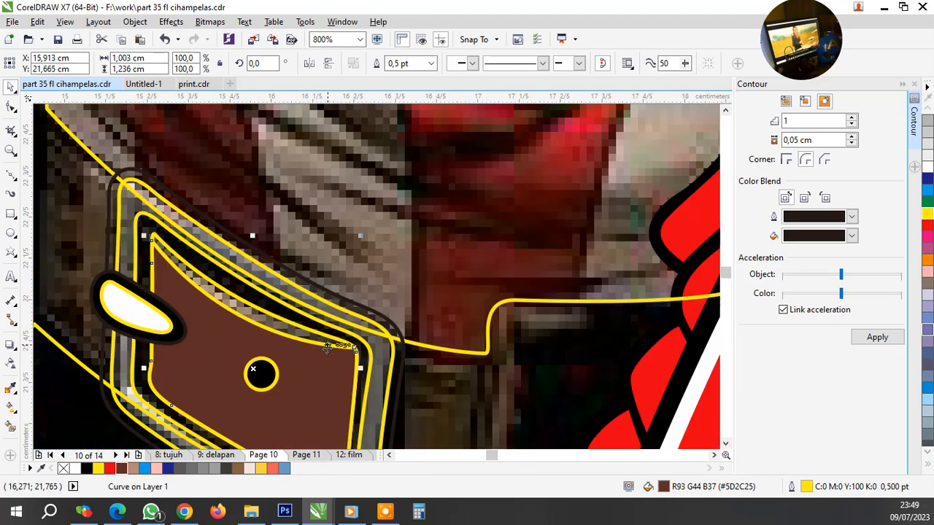
Recolour the buckle's leather panel brown R134 G95 B64 and fill the curved highlight above it white
click(238, 469)
scroll(326, 343, down, 2)
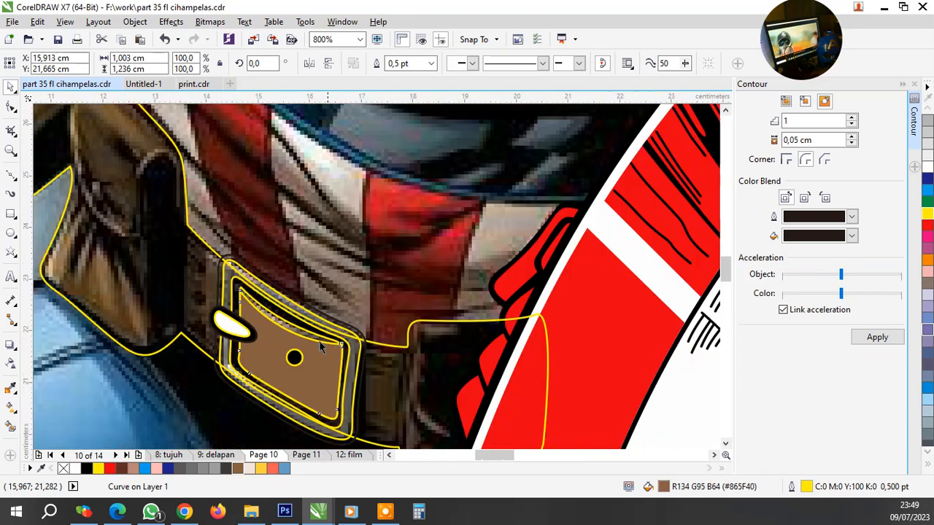
scroll(316, 334, up, 3)
click(306, 337)
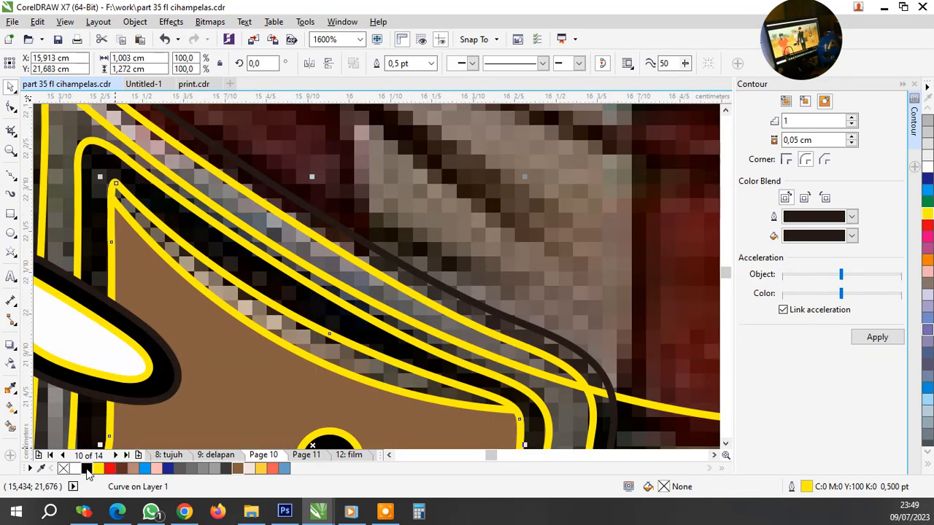
click(81, 469)
Fill the buckle's inner opening behind the leather panel black C100 M100 Y100 K100 and the surrounding frame white
click(155, 412)
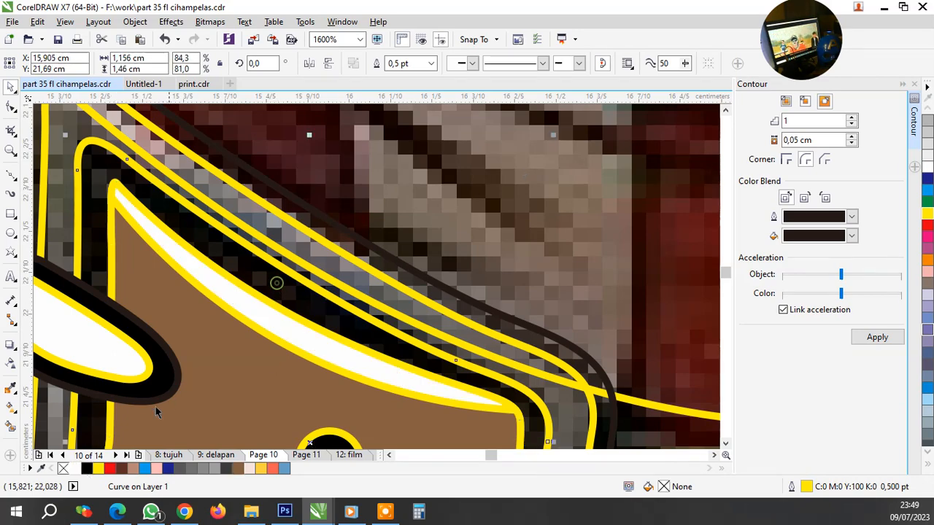
click(88, 468)
scroll(313, 321, down, 2)
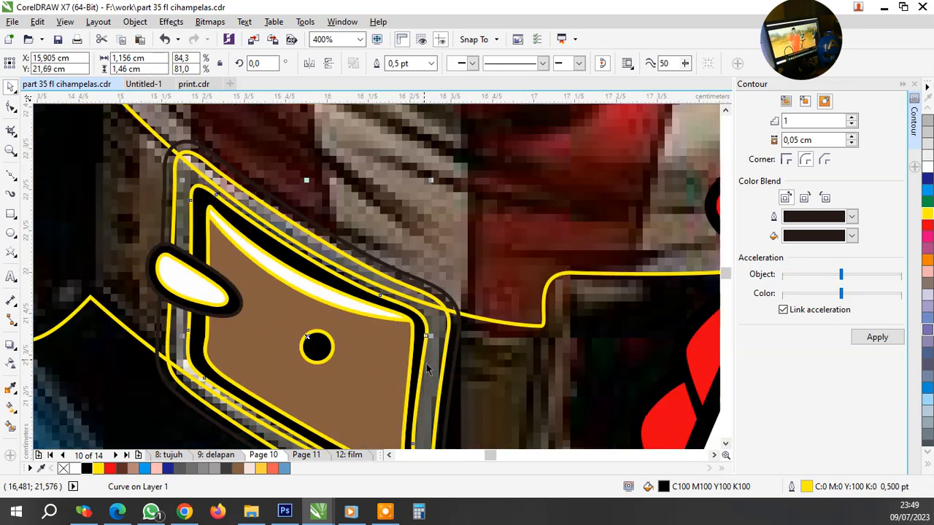
click(423, 362)
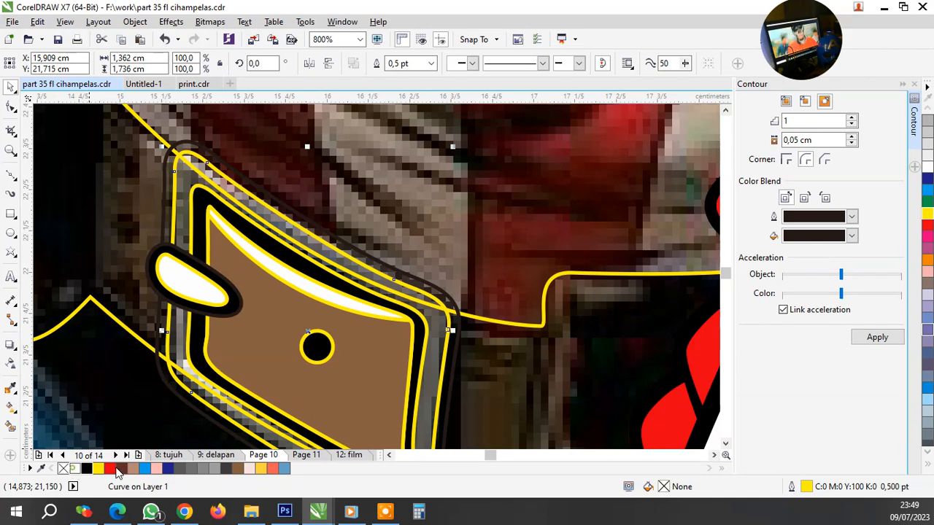
click(74, 469)
Fill the outer contour around the buckle frame black C100 M100 Y100 K100
click(436, 290)
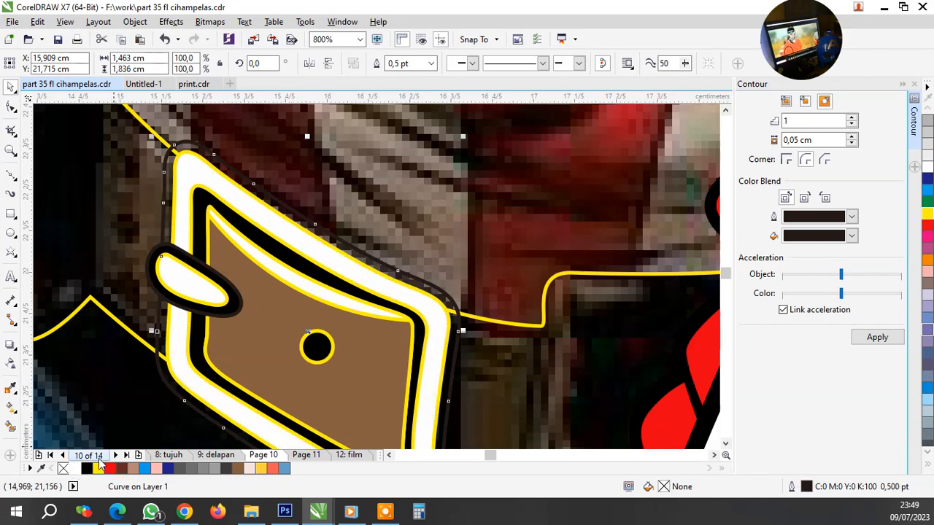
click(89, 468)
scroll(352, 264, down, 1)
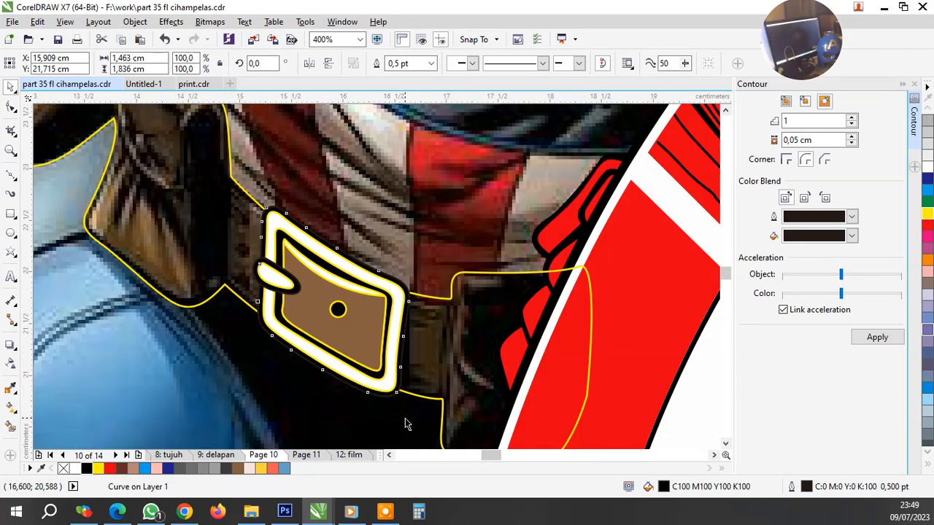
Group all the buckle shapes and remove the outline from the group
key(Escape)
drag(412, 425, 274, 255)
drag(202, 182, 205, 181)
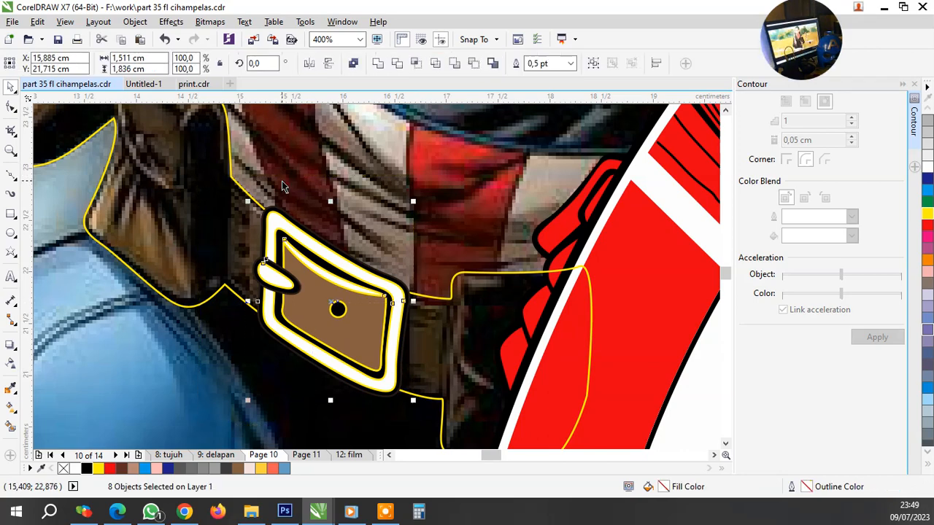
key(ctrl+g)
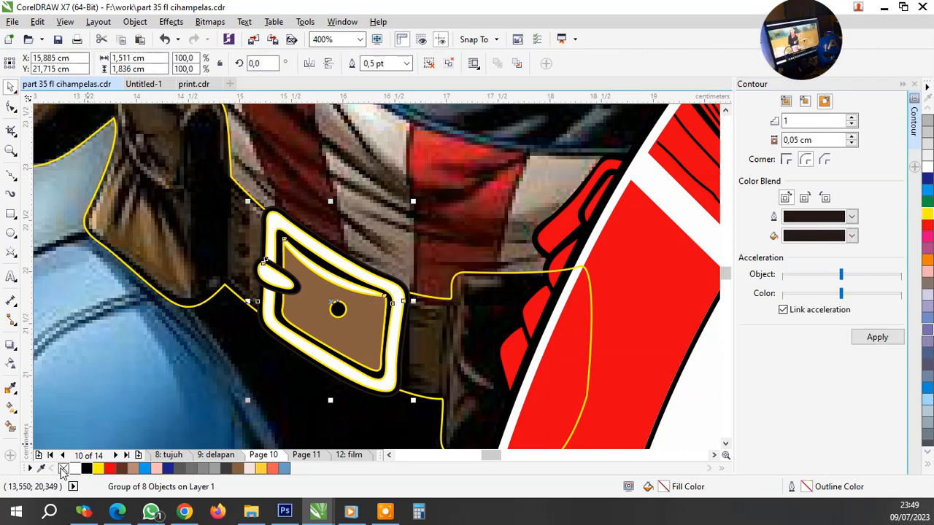
right_click(63, 468)
click(185, 362)
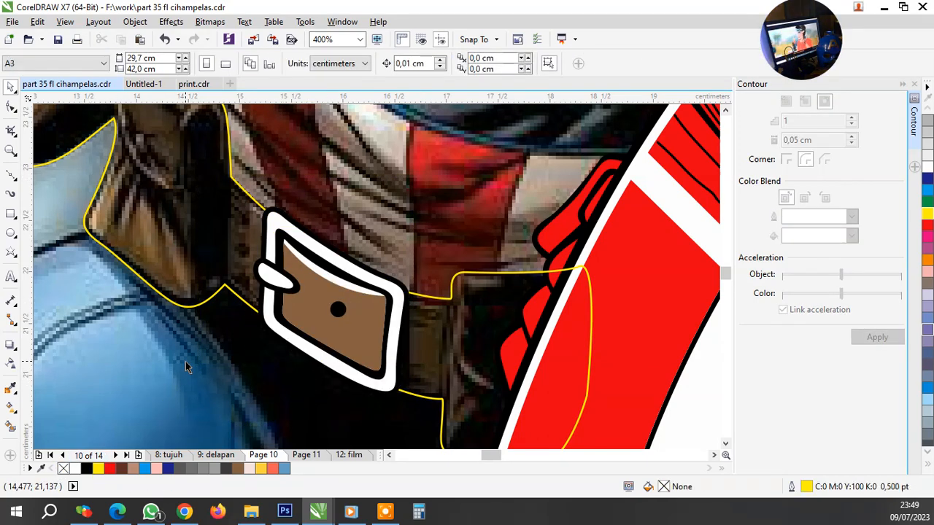
Reshape the belt outline's upper edge behind the buckle by adjusting its nodes
scroll(305, 325, down, 2)
scroll(309, 325, up, 2)
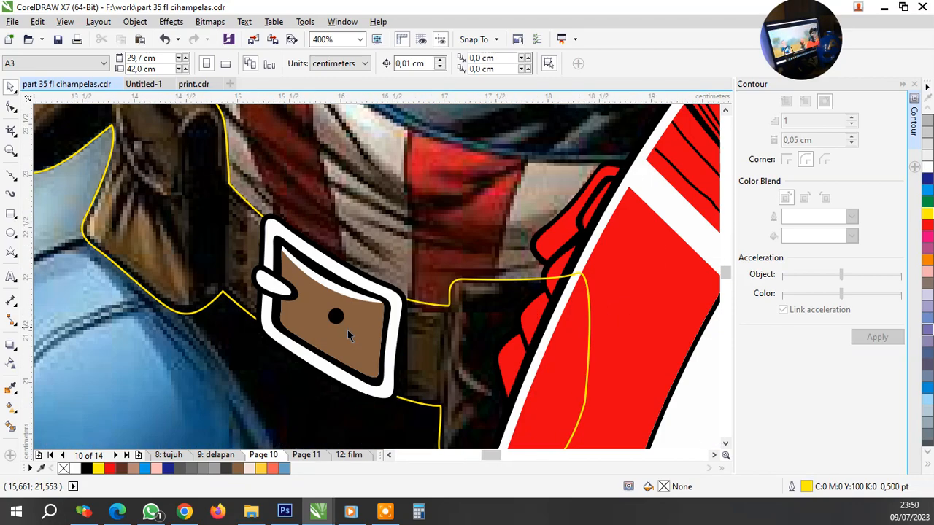
click(204, 221)
scroll(234, 195, up, 1)
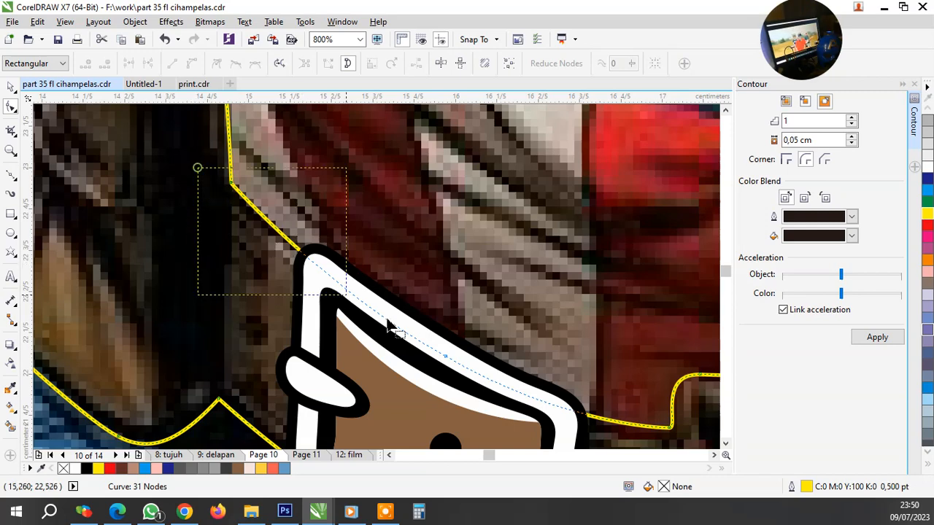
drag(388, 321, 399, 332)
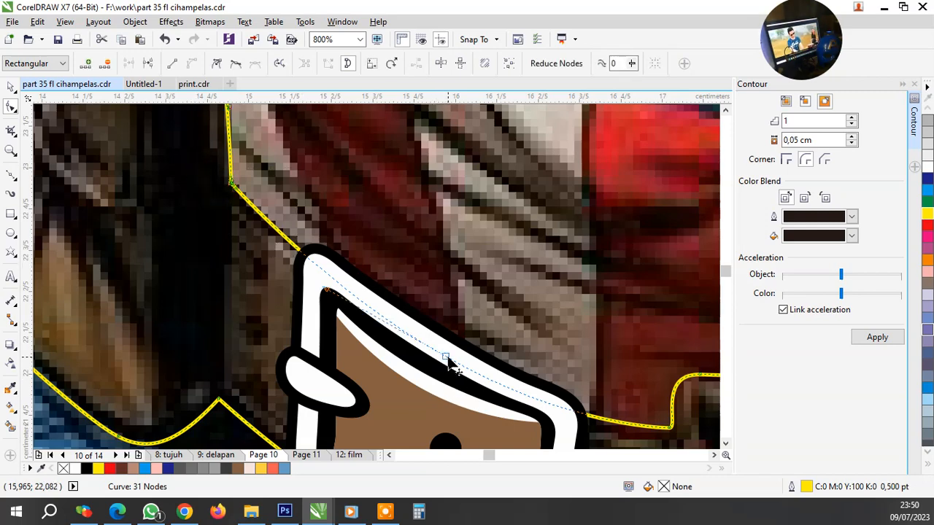
drag(451, 365, 463, 367)
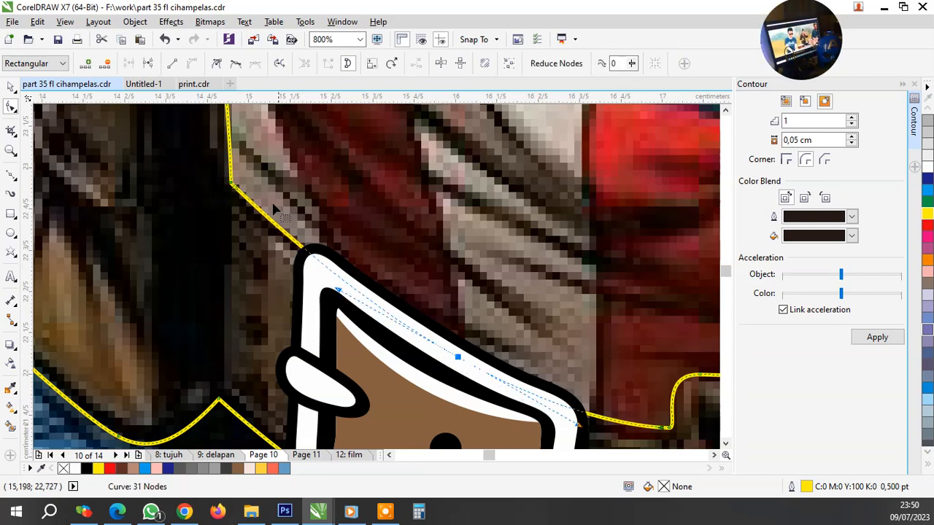
right_click(233, 191)
click(267, 260)
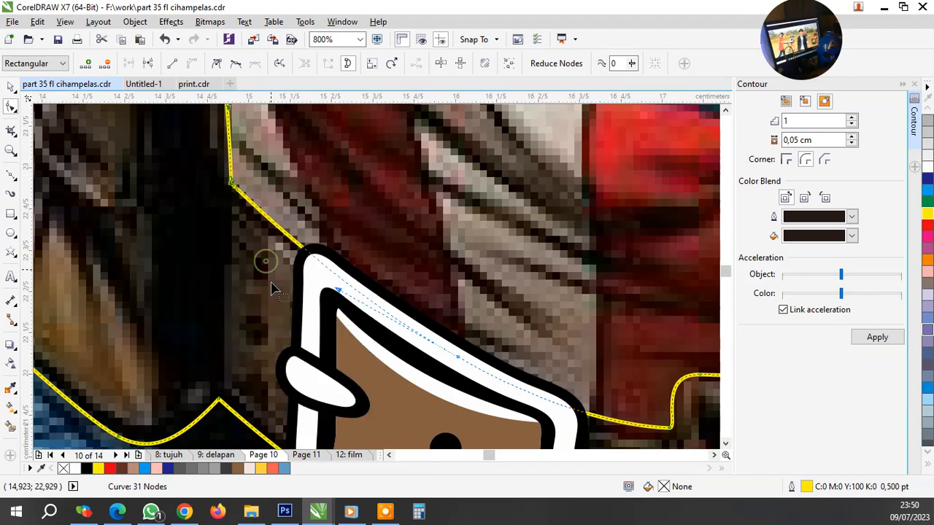
scroll(277, 288, down, 1)
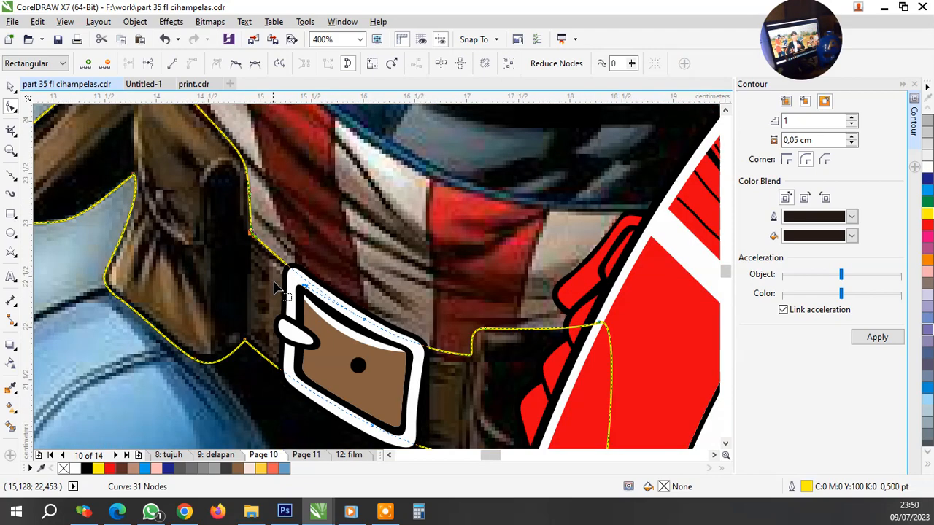
Begin a Bezier highlight shape on the strap edge right of the buckle, tracing the rounded fold and pointed lower tip
click(16, 178)
scroll(336, 251, down, 1)
scroll(388, 329, up, 2)
scroll(418, 294, down, 1)
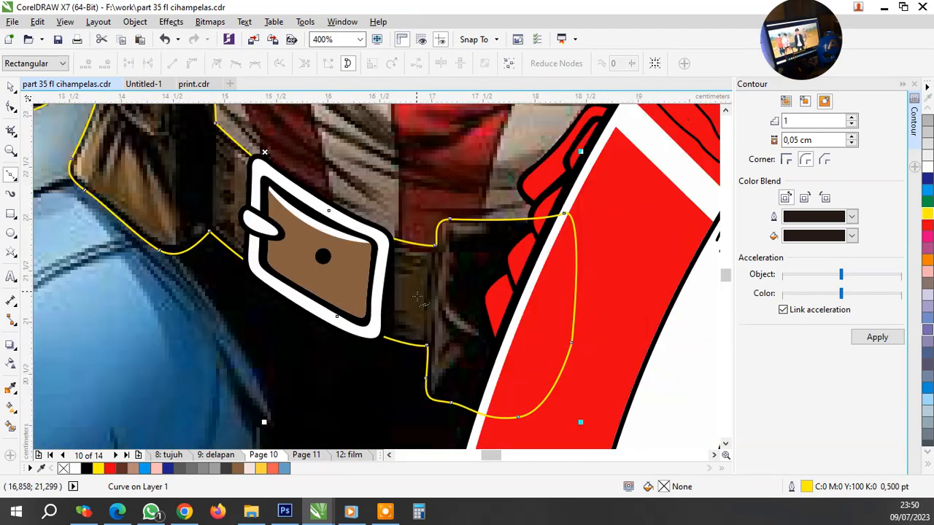
scroll(420, 299, down, 1)
scroll(538, 312, up, 2)
scroll(515, 286, up, 1)
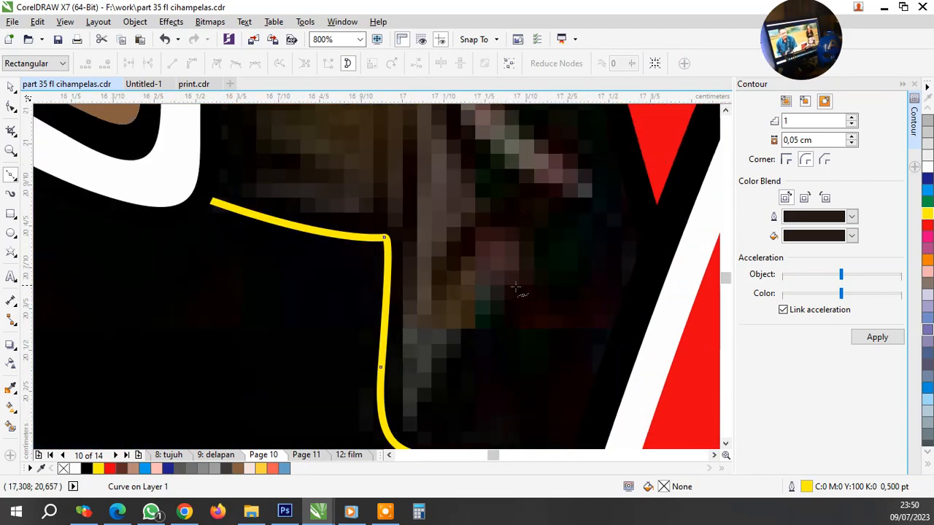
drag(498, 230, 520, 237)
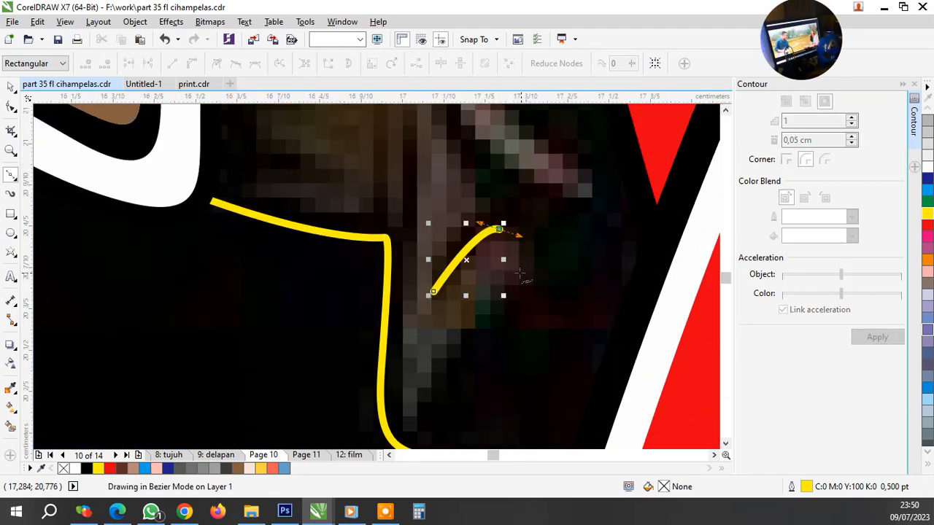
drag(520, 274, 503, 293)
drag(423, 386, 407, 414)
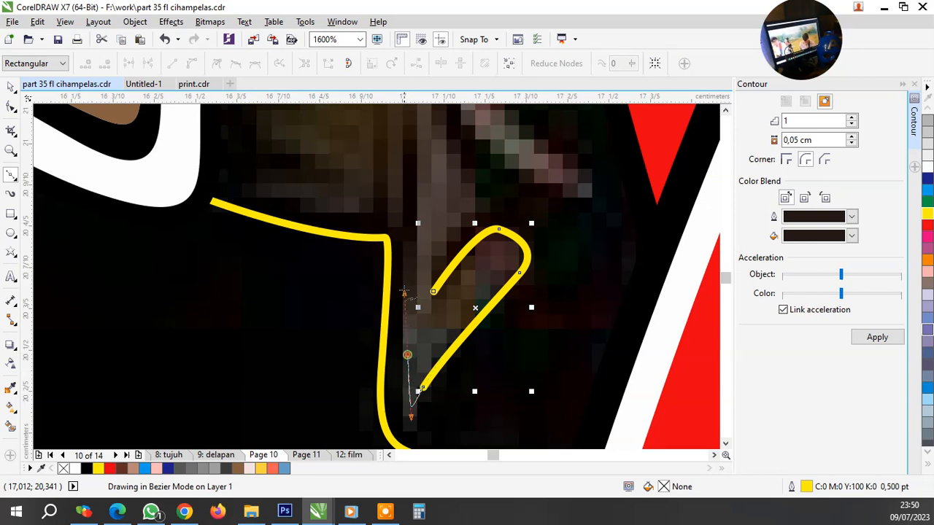
drag(404, 292, 404, 286)
Trace the highlight shape up the strap's long edge and around the tapered highlight at its upper end
scroll(437, 351, down, 2)
scroll(438, 258, up, 2)
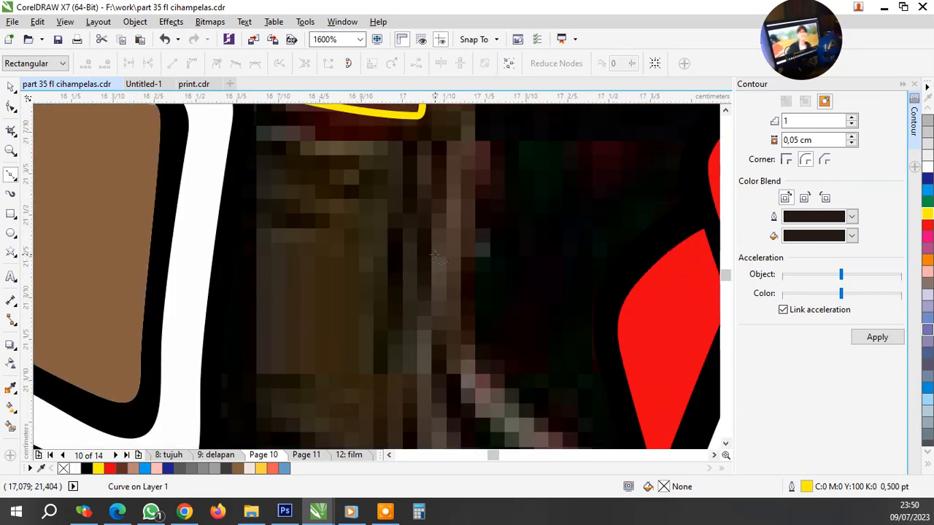
scroll(437, 255, down, 3)
scroll(432, 250, up, 2)
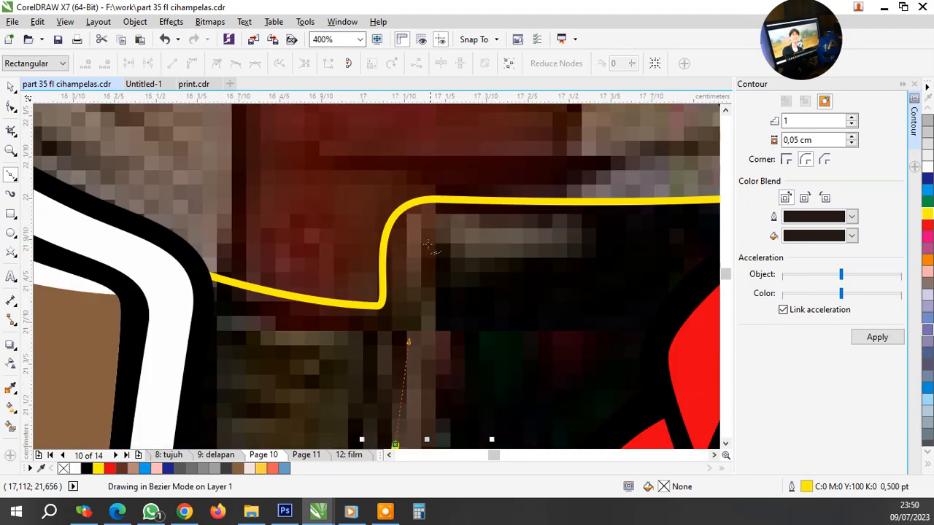
drag(397, 235, 397, 234)
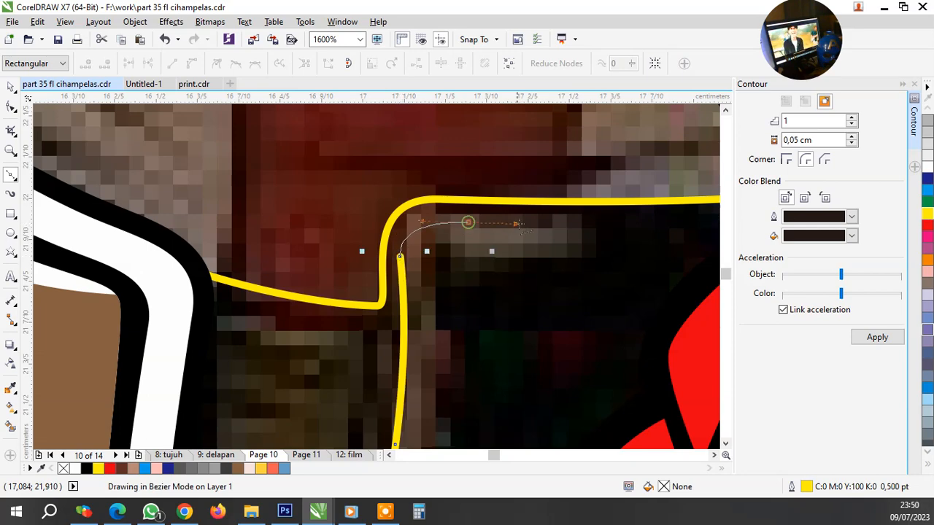
drag(518, 224, 523, 224)
click(584, 234)
drag(469, 272, 468, 272)
drag(461, 262, 436, 287)
Trace the highlight shape's jagged inner side downward and around the long slanted fold
scroll(457, 301, down, 1)
scroll(445, 356, up, 1)
drag(457, 325, 436, 338)
scroll(464, 346, down, 2)
scroll(464, 374, up, 1)
scroll(464, 373, up, 1)
scroll(445, 312, down, 2)
scroll(471, 365, up, 2)
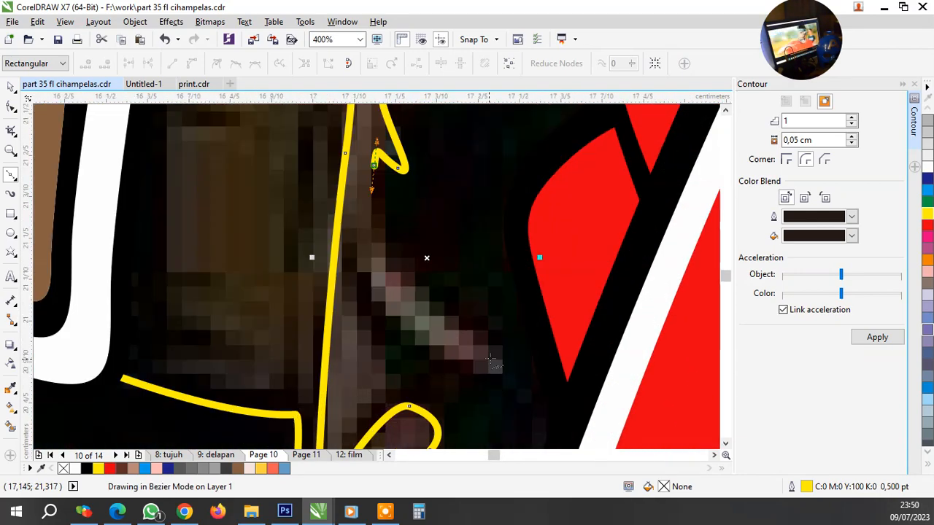
drag(442, 306, 518, 359)
drag(451, 372, 385, 338)
click(356, 257)
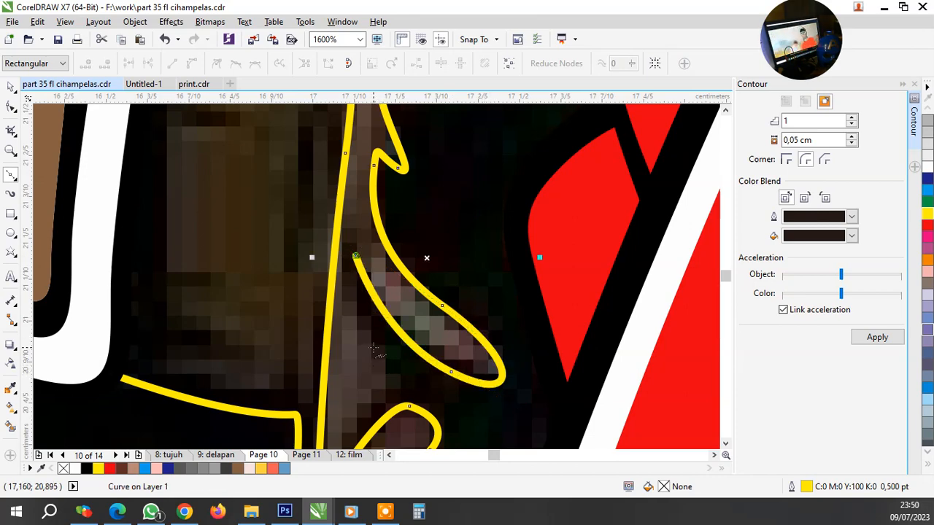
Close the strap highlight shape at its starting node and fill it brown R134 G95 B64
click(373, 348)
drag(365, 409, 396, 367)
scroll(361, 415, down, 1)
scroll(371, 396, up, 1)
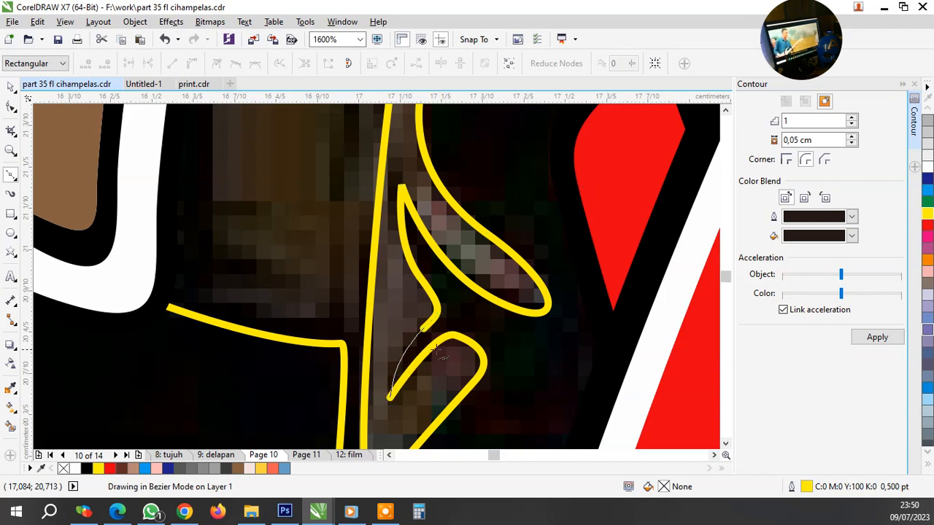
scroll(450, 352, down, 2)
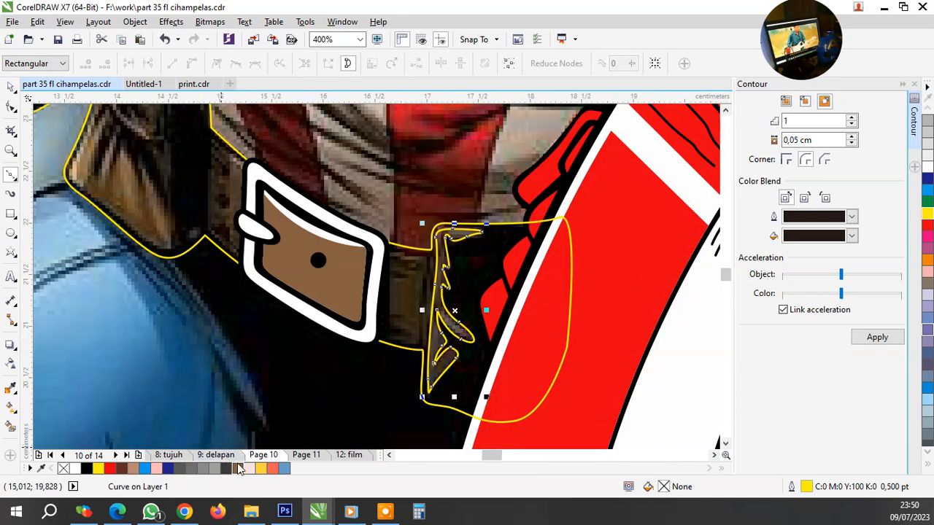
click(241, 468)
Start a Bezier shape on the belt section beside the buckle, tracing its lower, outer and upper edges
scroll(401, 387, up, 2)
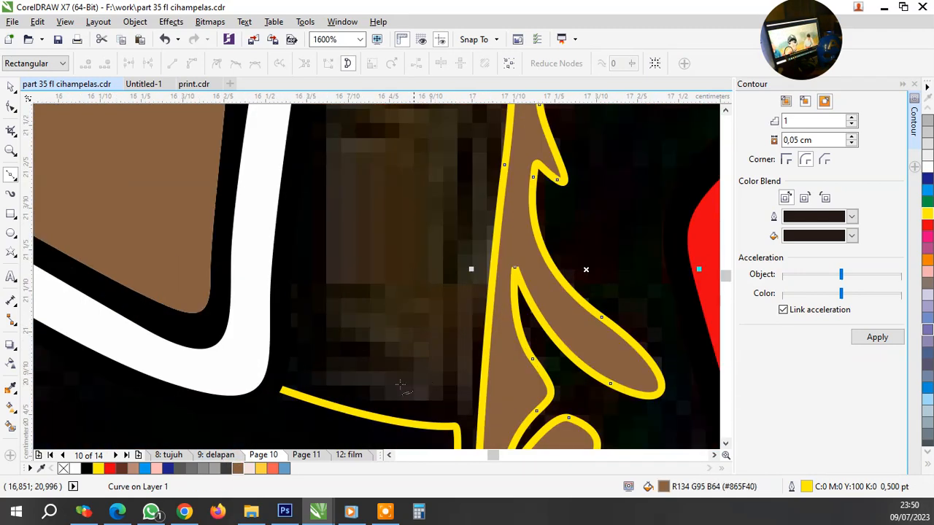
click(317, 374)
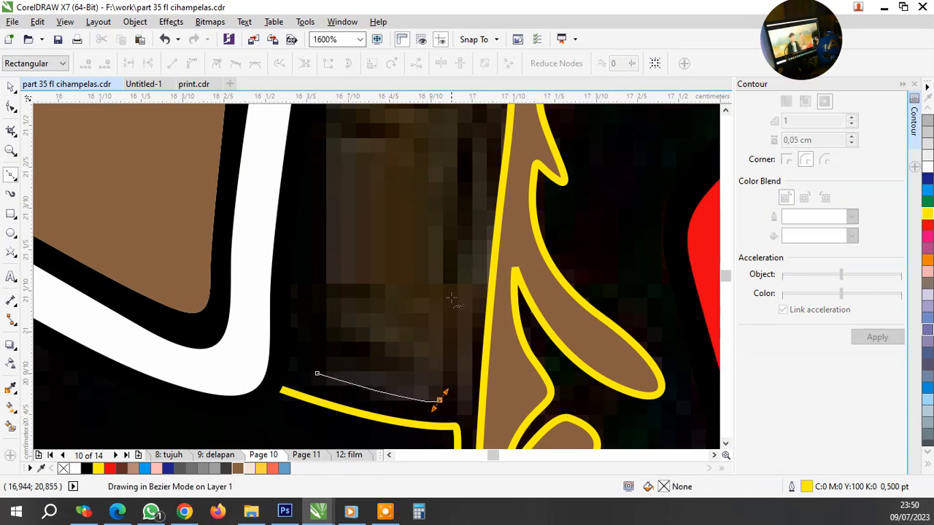
key(space)
scroll(456, 292, down, 1)
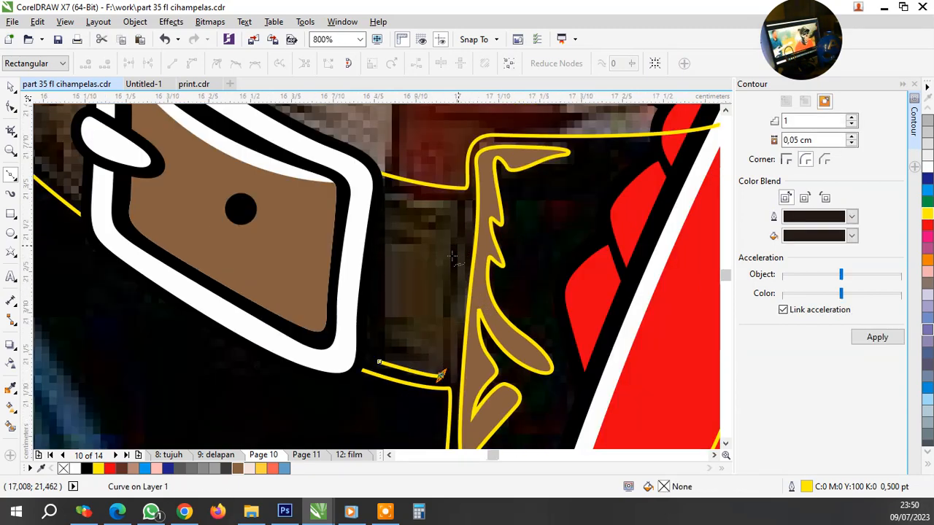
scroll(442, 296, up, 1)
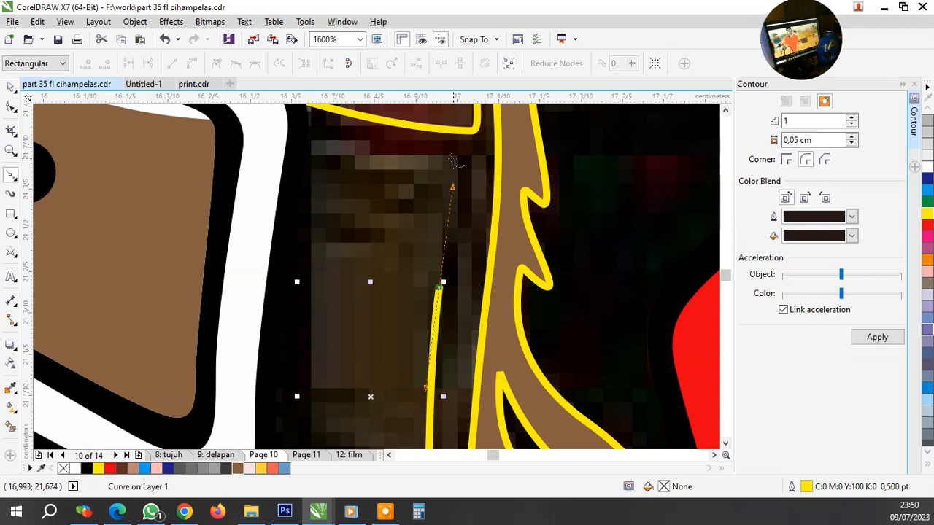
drag(452, 158, 434, 154)
drag(280, 124, 248, 119)
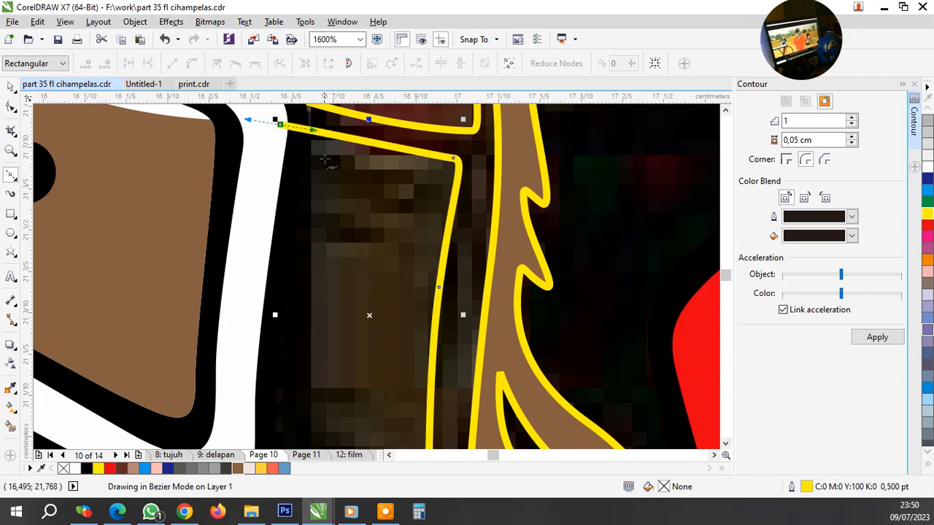
Trace zigzag shading spikes along the upper part of the belt section next to the buckle
click(412, 189)
drag(268, 171, 409, 232)
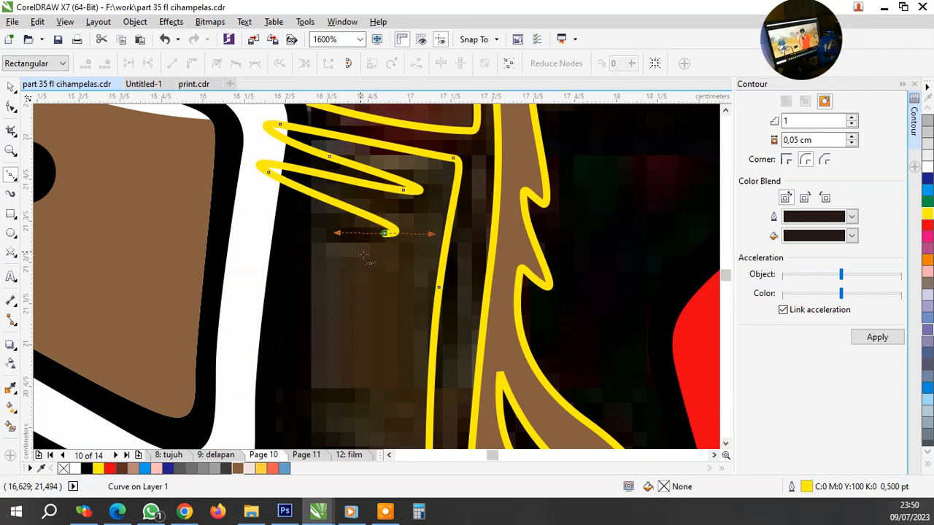
scroll(334, 271, down, 1)
scroll(332, 269, up, 1)
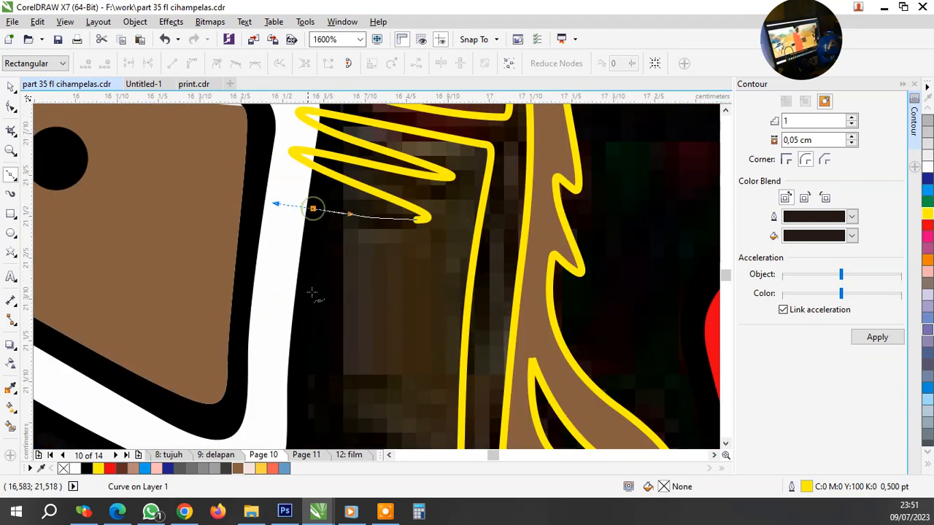
Trace the zigzag shading spikes along the lower part of the belt section beside the buckle and close the shape at its starting node
drag(280, 336, 299, 358)
click(379, 388)
drag(332, 397, 346, 412)
scroll(374, 248, down, 1)
scroll(386, 342, up, 1)
drag(388, 339, 363, 363)
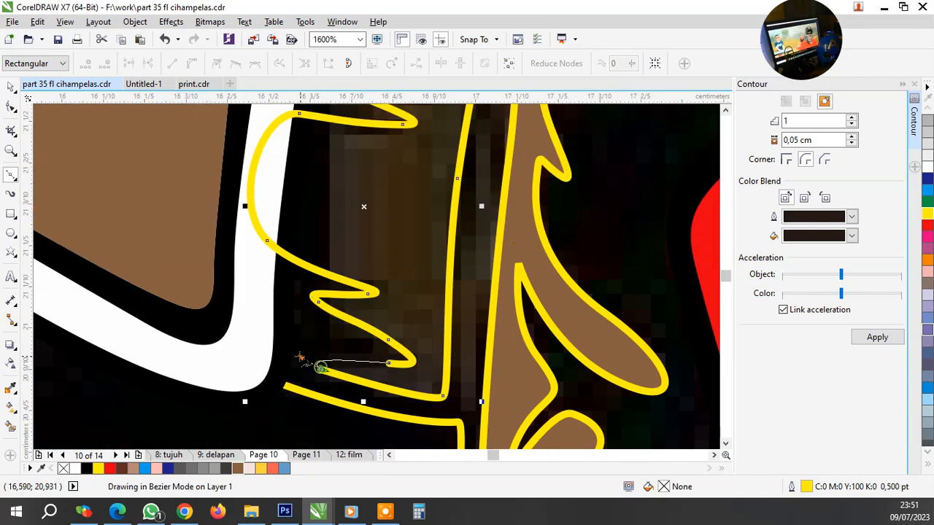
click(321, 367)
scroll(321, 367, down, 1)
scroll(448, 208, up, 1)
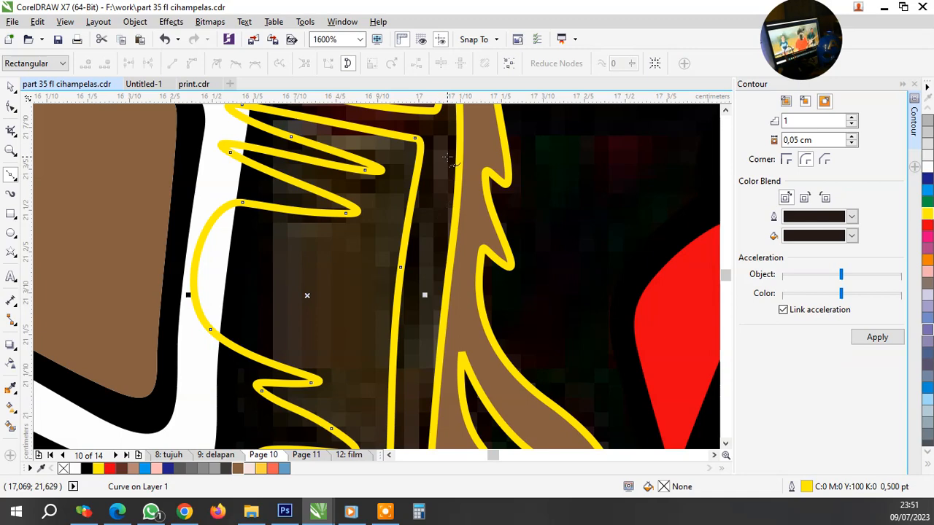
Draw a closed thin sliver shape running down the narrow gap between the belt section and the strap highlight
scroll(452, 159, down, 1)
click(449, 155)
scroll(450, 155, up, 1)
drag(435, 238, 415, 341)
scroll(423, 353, down, 1)
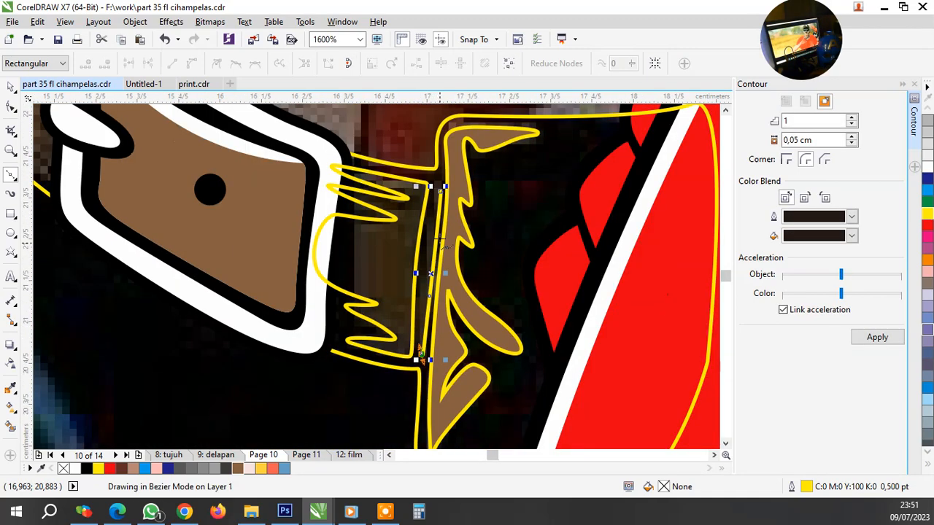
scroll(440, 242, up, 1)
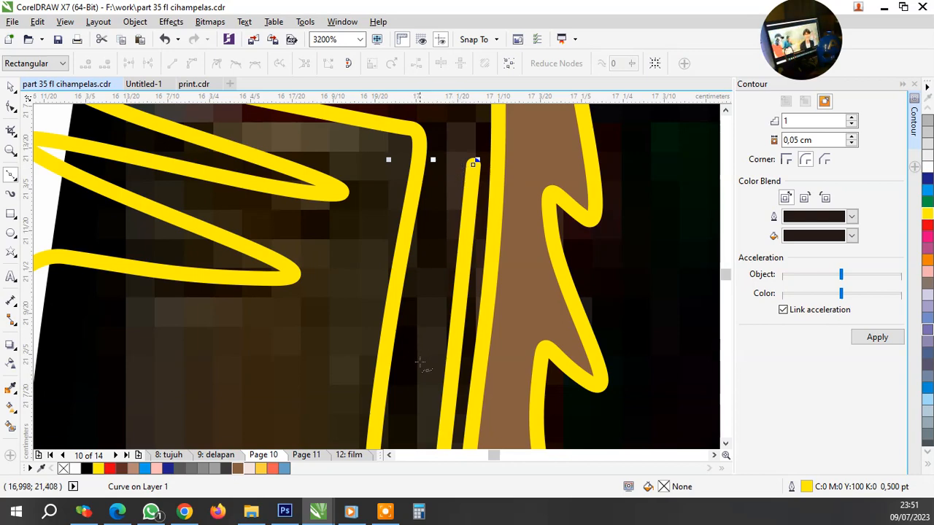
drag(473, 161, 473, 124)
drag(489, 155, 487, 156)
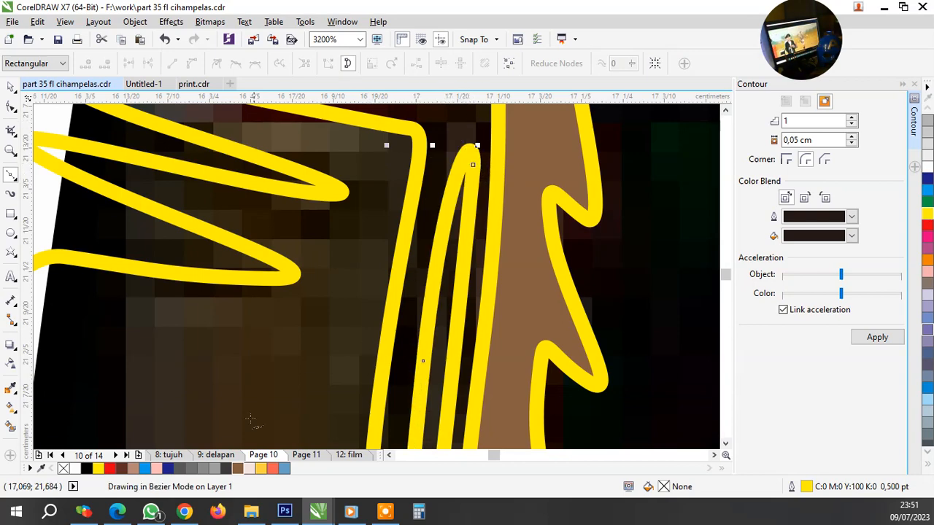
Fill the thin sliver and the belt section beside the buckle brown R134 G95 B64
click(237, 467)
key(space)
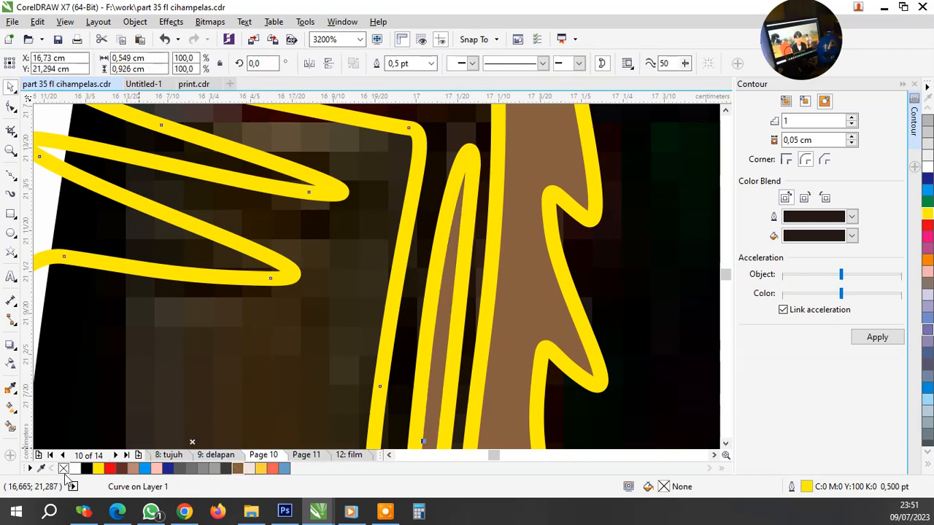
scroll(514, 251, down, 3)
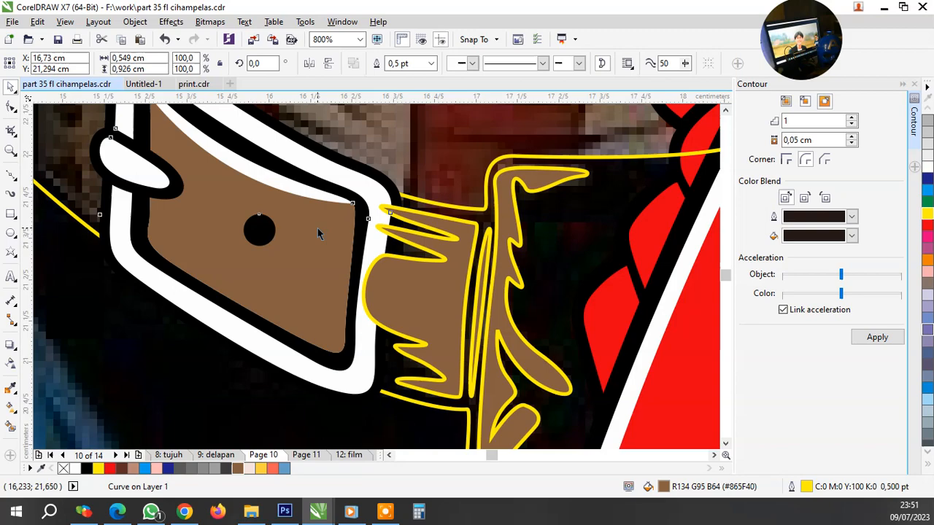
Move the grouped buckle to the front of the layer, above the newly filled belt section, and clear the selection
right_click(302, 219)
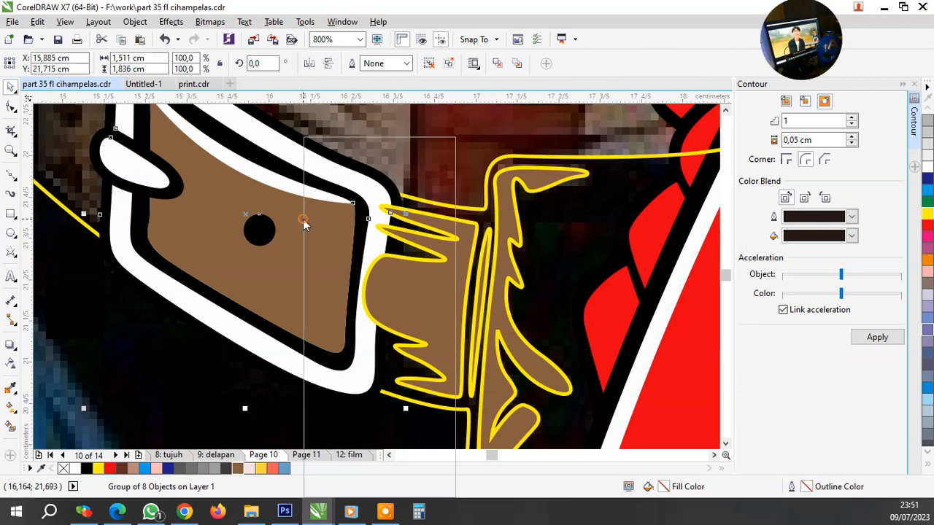
mouse_move(431, 365)
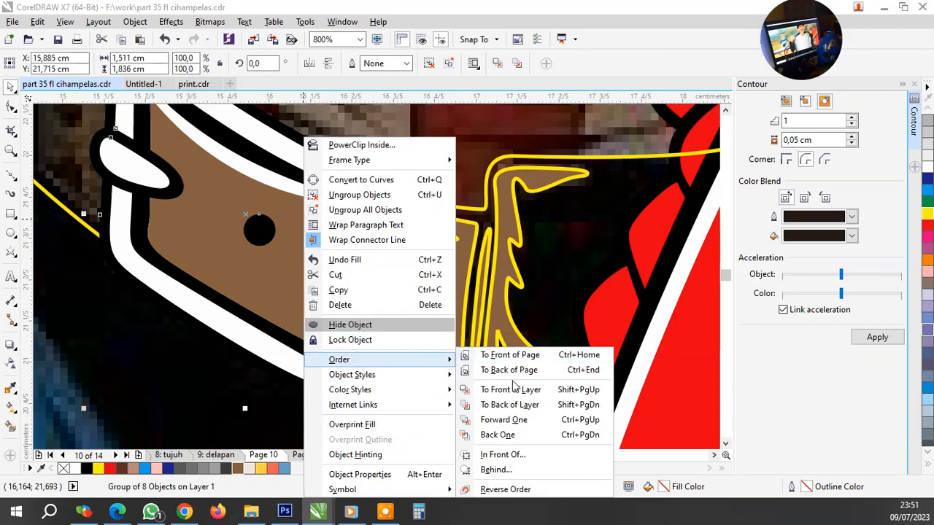
click(503, 388)
scroll(367, 361, down, 4)
key(Escape)
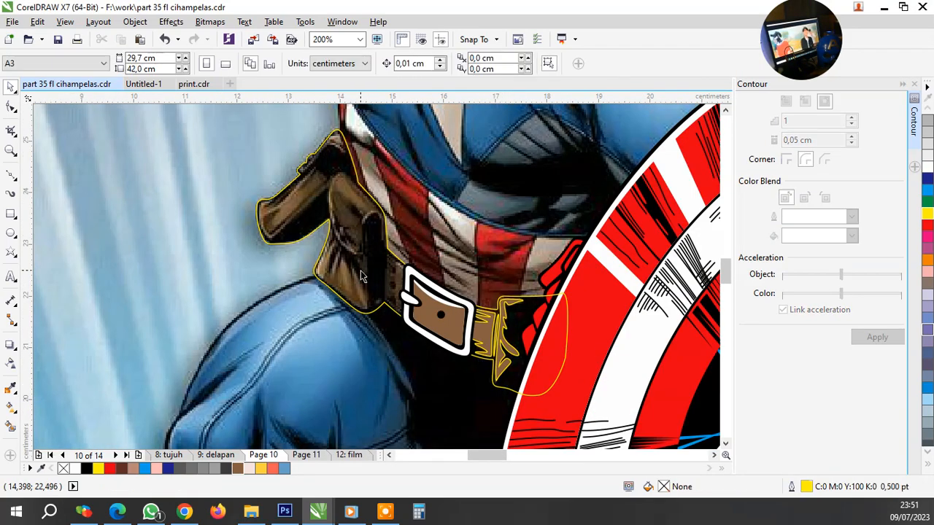
scroll(362, 271, up, 1)
scroll(345, 285, down, 1)
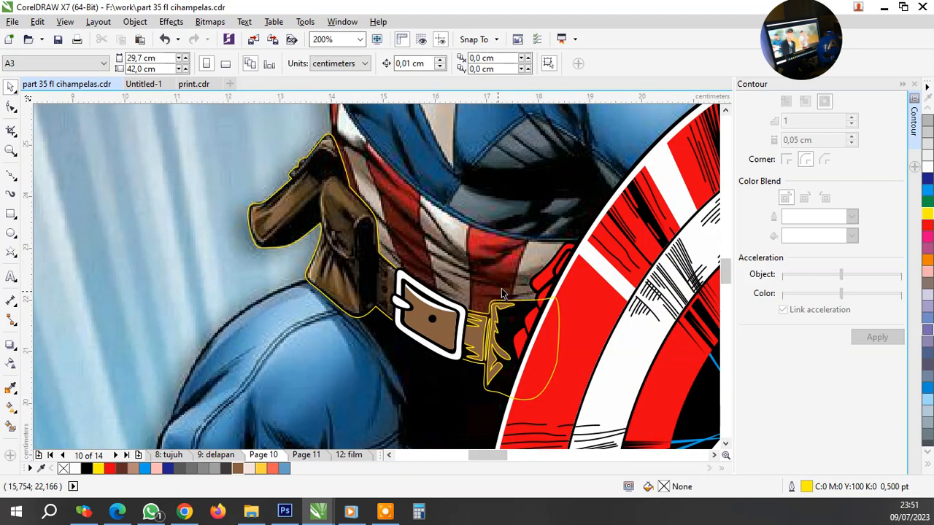
click(553, 277)
key(Escape)
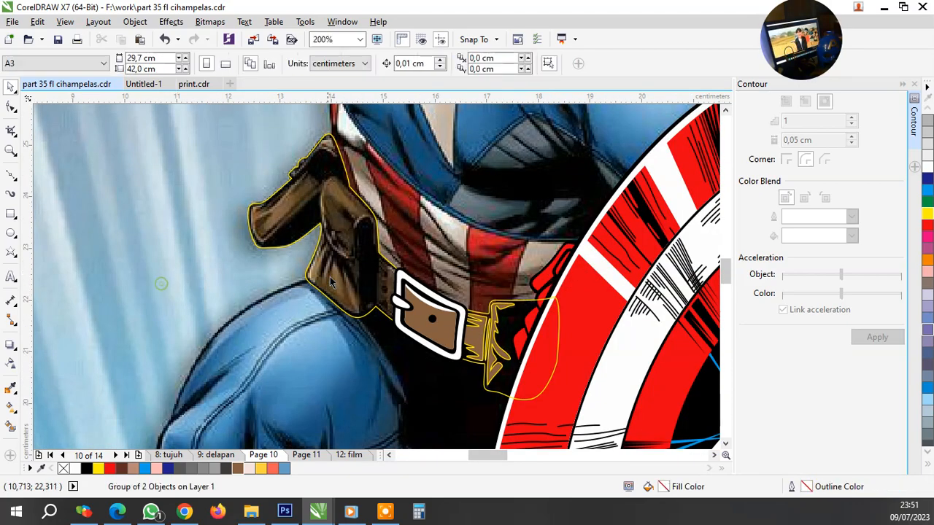
Start a Bezier shape on the belt section between pouch and buckle, tracing its upper edge and the side running down behind the buckle
scroll(163, 285, up, 1)
scroll(67, 192, up, 1)
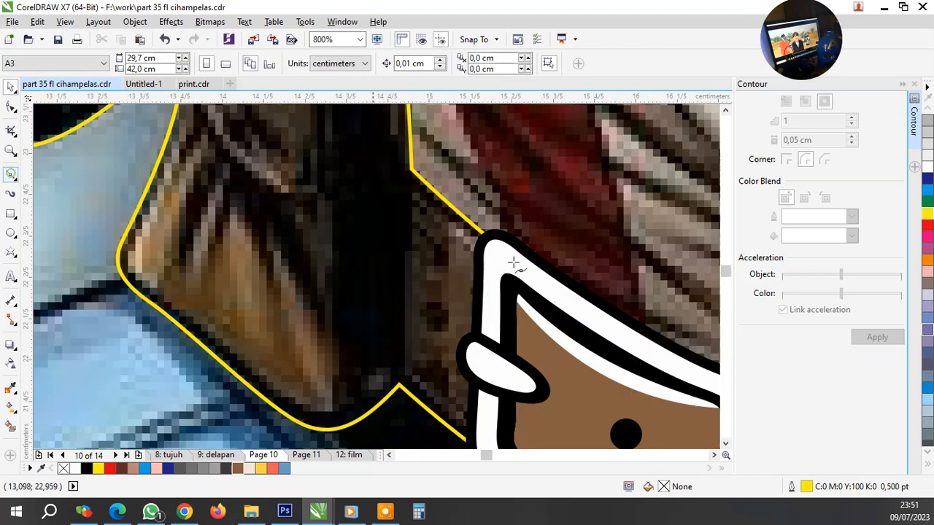
scroll(513, 262, up, 1)
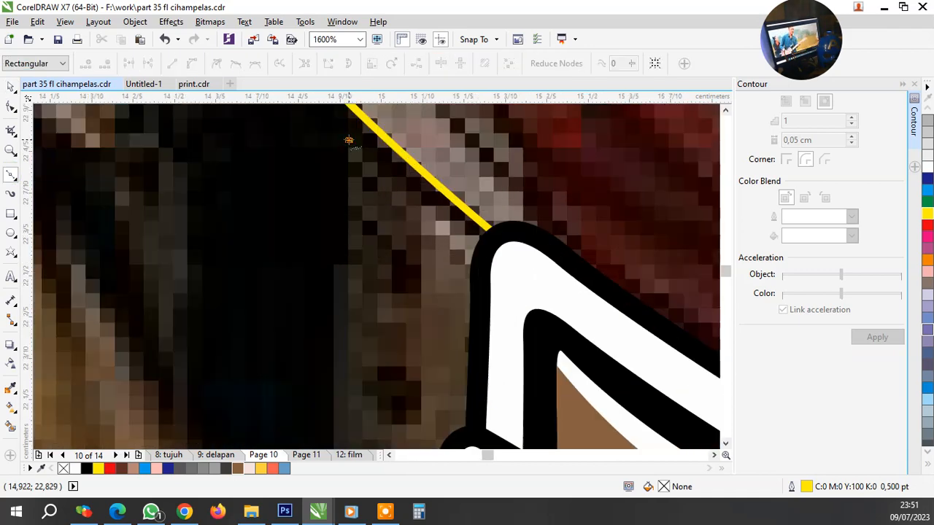
drag(505, 267, 547, 300)
scroll(490, 222, down, 1)
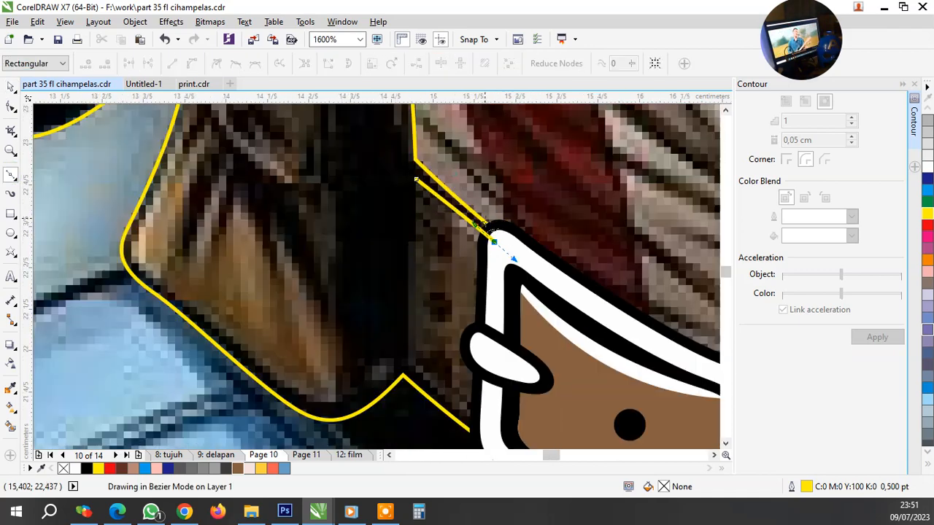
key(space)
key(space)
scroll(463, 424, up, 1)
click(505, 423)
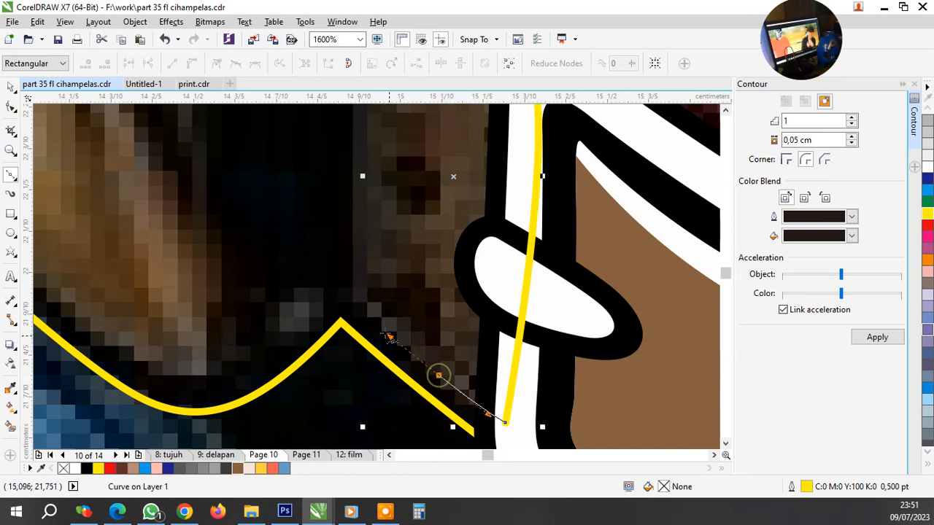
Trace the lower edge of the punched belt section, adding one long shading spike at its pouch-side corner
drag(350, 292, 337, 284)
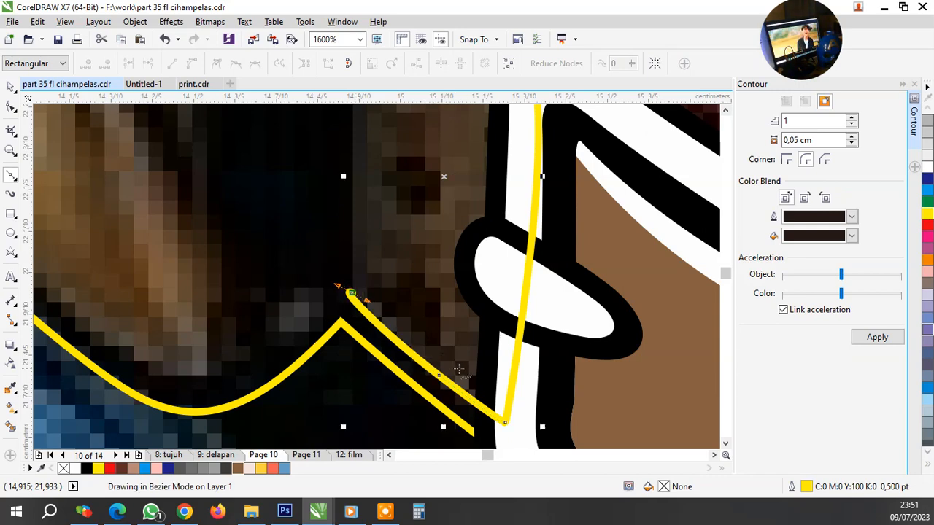
drag(466, 378, 483, 386)
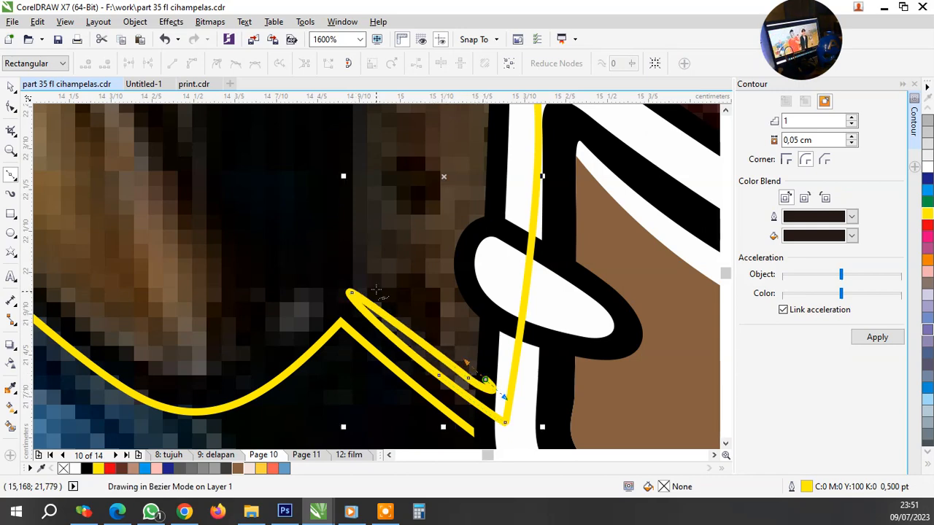
drag(374, 283, 360, 270)
scroll(355, 210, down, 3)
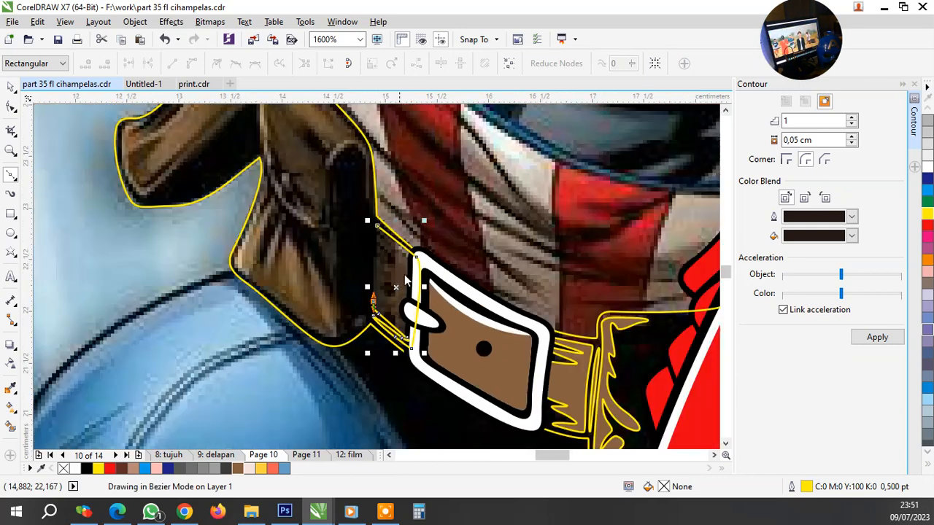
Trace the belt section's pouch-side edge upward, add zigzag spikes near its upper corner, and close the shape at its starting node
scroll(378, 235, up, 3)
click(378, 285)
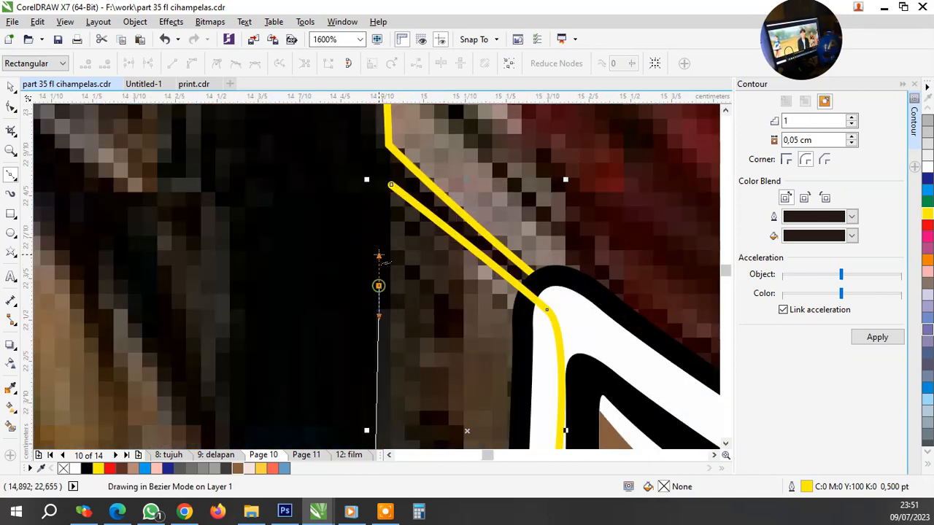
drag(407, 280, 452, 306)
drag(420, 270, 423, 274)
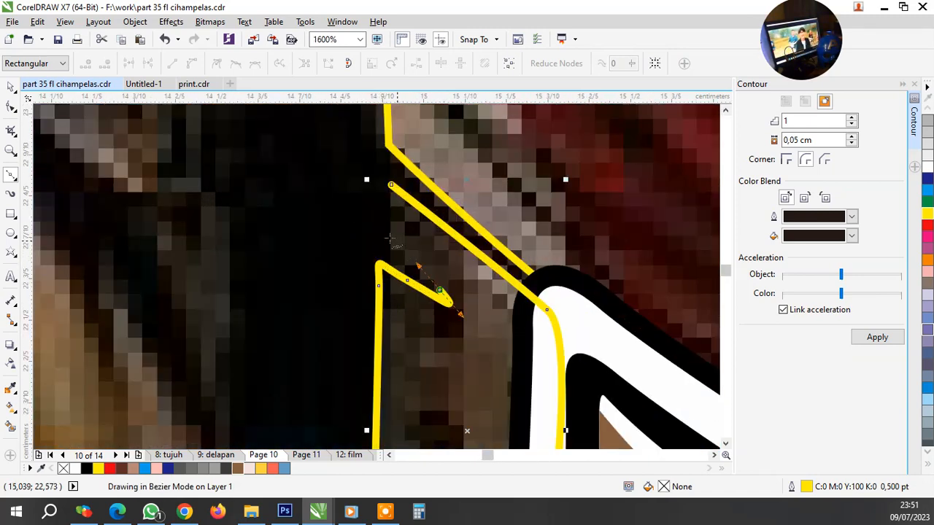
drag(384, 233, 428, 232)
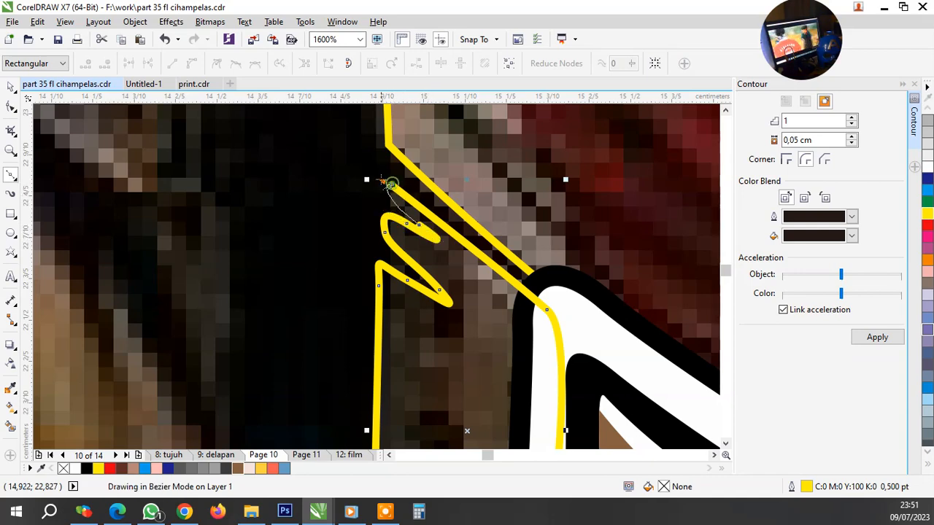
scroll(423, 241, down, 2)
scroll(421, 247, up, 3)
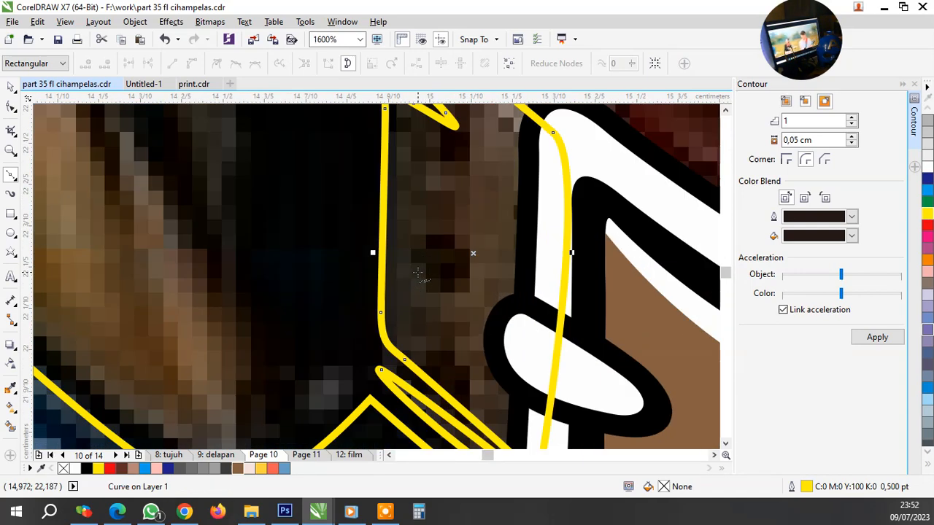
Draw a circle of about 0.129 cm over the middle belt hole and copy it onto the holes below and above
click(9, 235)
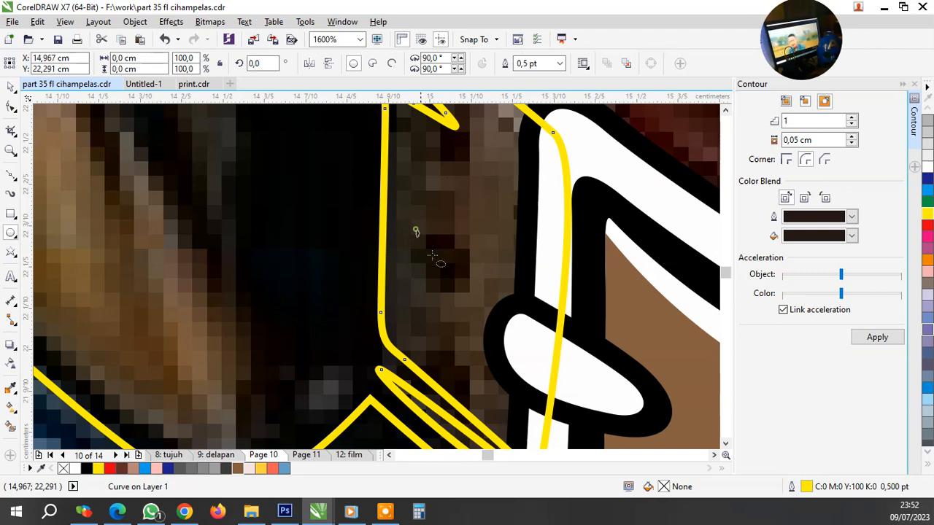
drag(412, 224, 473, 286)
key(space)
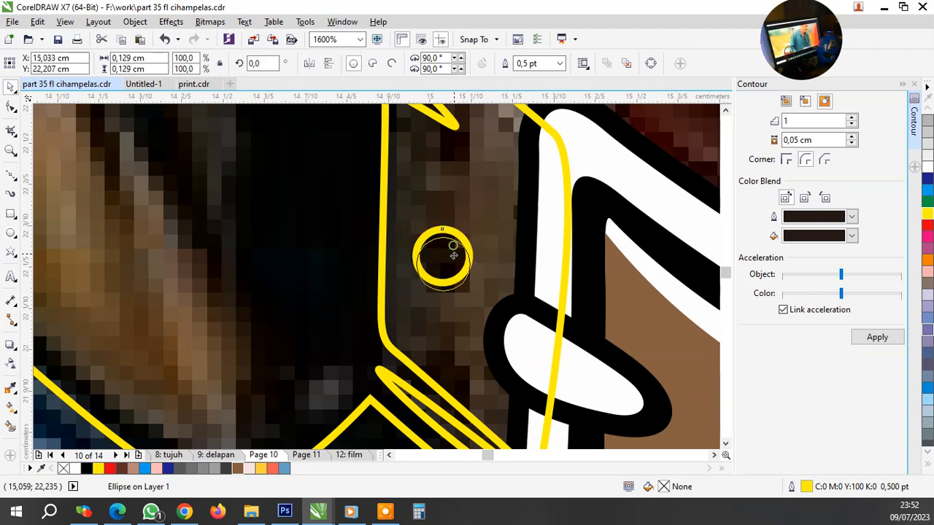
drag(454, 243, 449, 135)
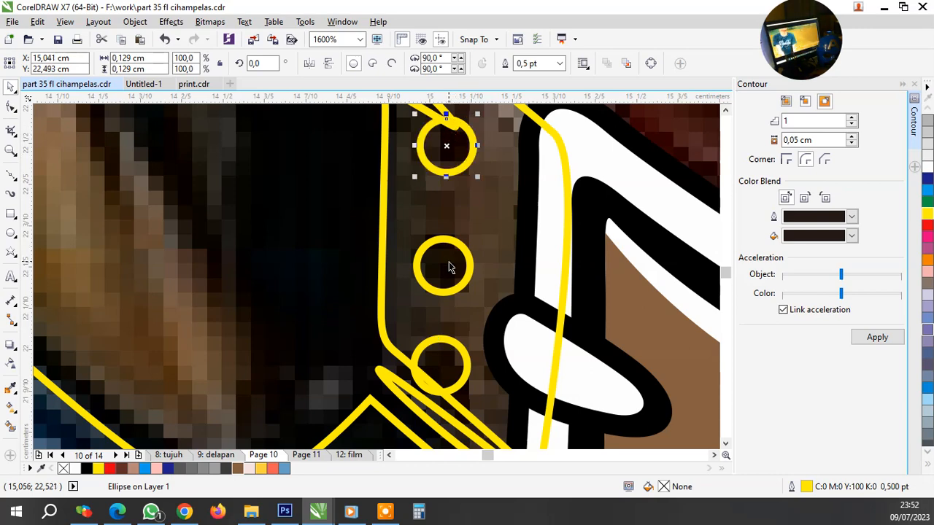
Fill the three belt hole circles black and the belt section behind them brown
shift+click(438, 348)
click(86, 467)
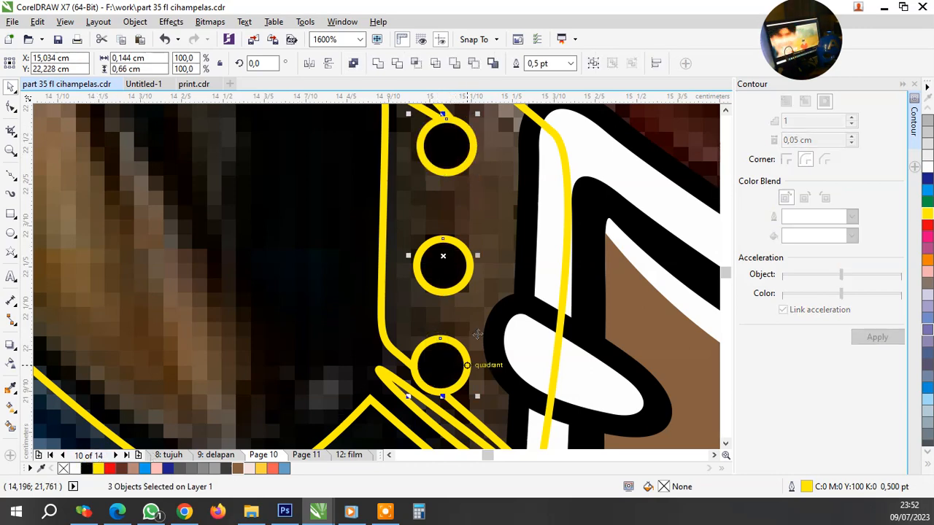
key(Tab)
click(242, 470)
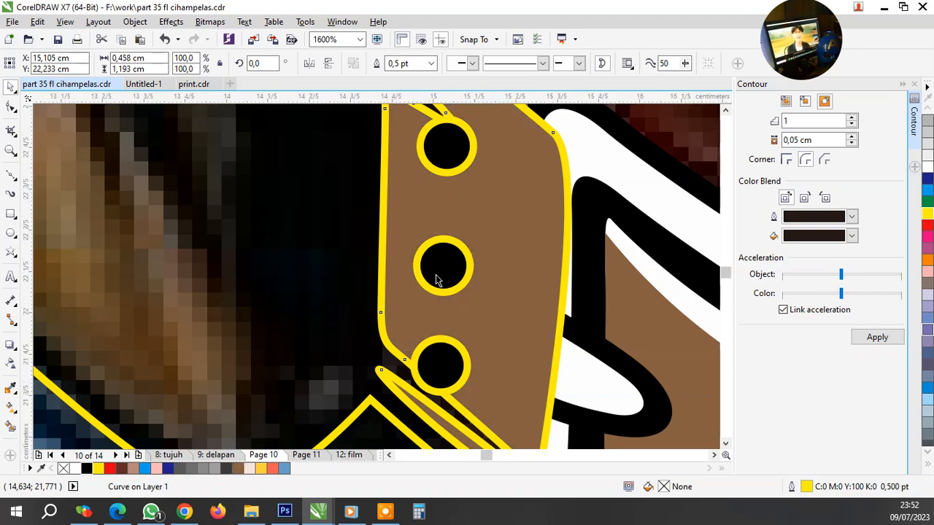
Bring the grouped buckle to the front of the layer so it covers the punched belt section, and deselect it
scroll(557, 300, down, 1)
right_click(552, 298)
mouse_move(651, 370)
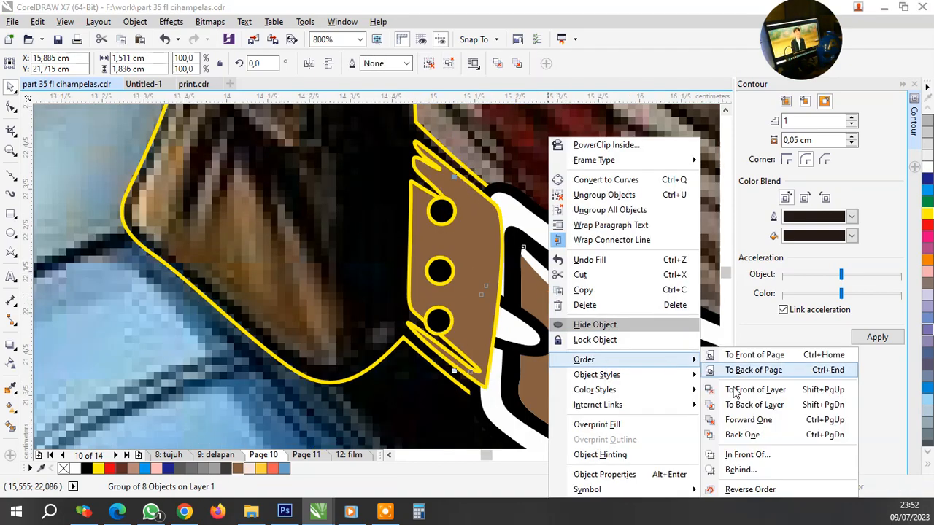
click(747, 389)
key(Escape)
scroll(421, 360, down, 2)
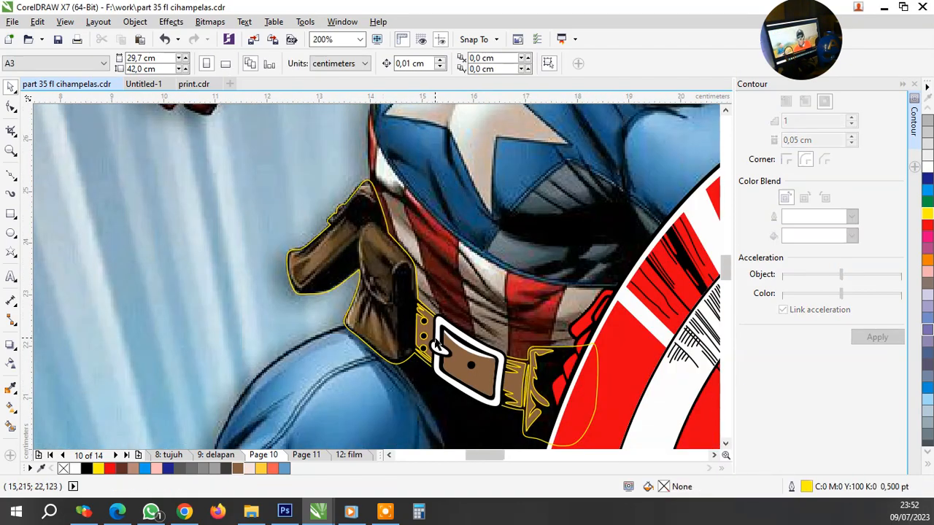
Start a Bezier shape on the front belt pouch, tracing its dark vertical inner edge down to the lower corner
scroll(387, 342, up, 1)
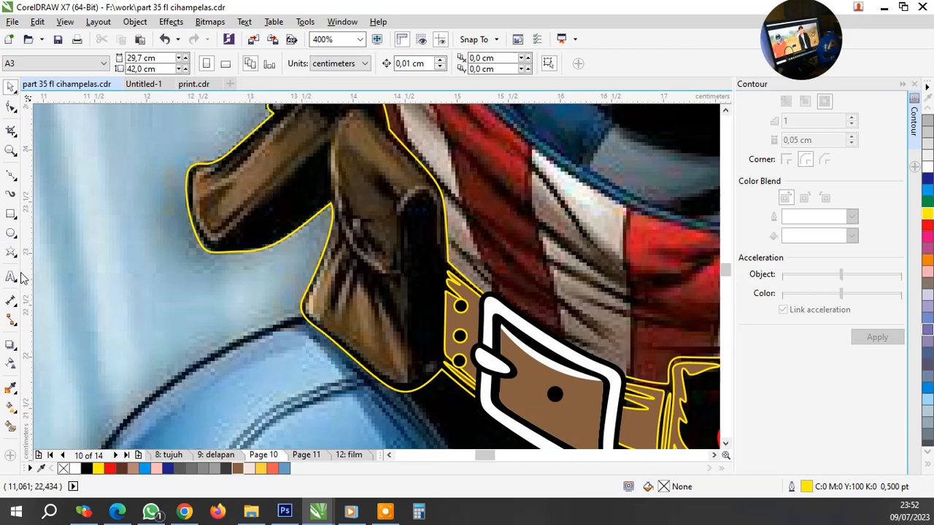
click(11, 177)
scroll(421, 325, up, 1)
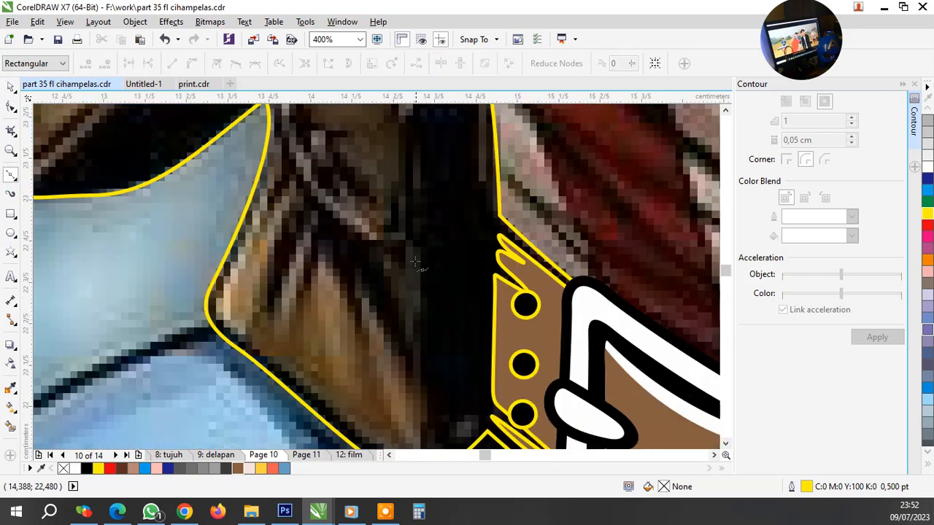
click(426, 400)
scroll(438, 375, down, 1)
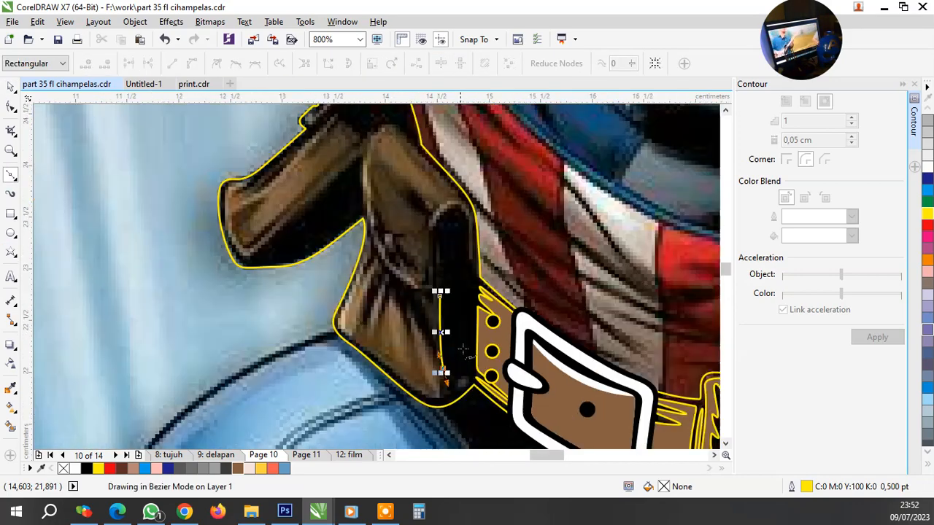
scroll(446, 377, up, 2)
click(423, 363)
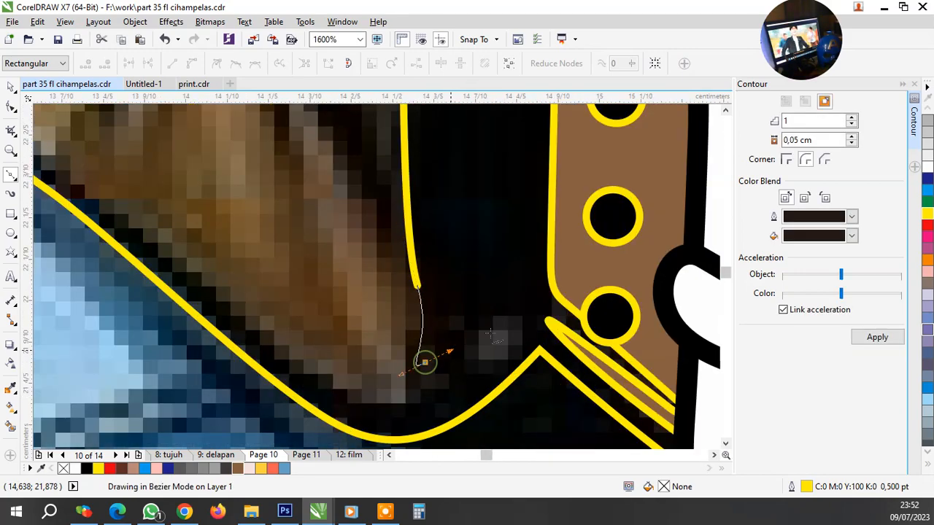
Continue the Bezier outline through the notch at the front pouch's lower corner, along its bottom edge and around its outer bend
click(502, 319)
drag(375, 402, 336, 399)
drag(265, 339, 239, 315)
scroll(332, 331, down, 2)
scroll(335, 332, up, 3)
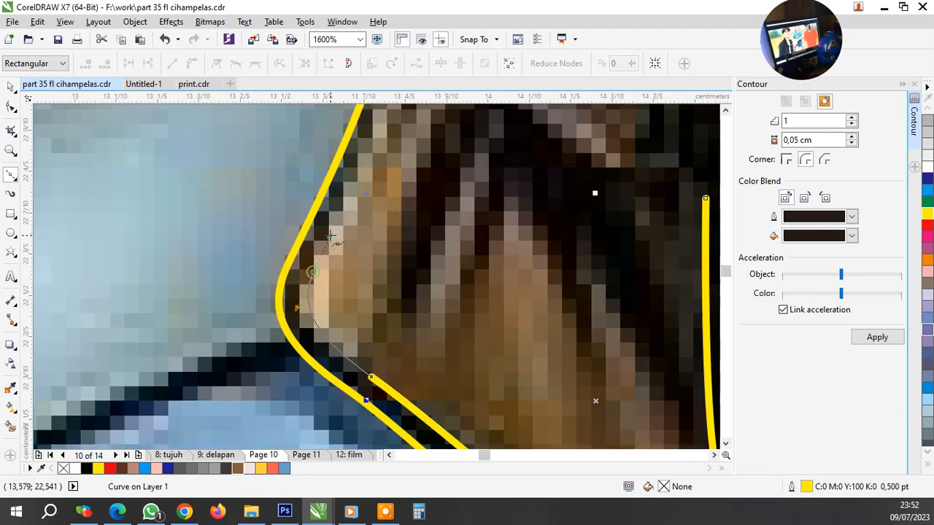
scroll(326, 331, down, 1)
scroll(385, 142, up, 1)
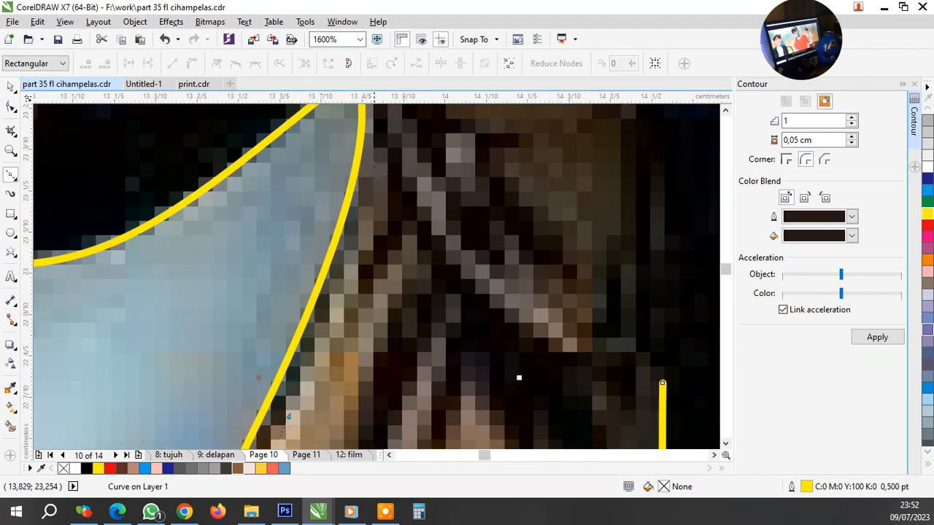
Trace up the pouch's outer edge to a pointed tip and outline the first narrow fold down and back up
drag(373, 164, 376, 120)
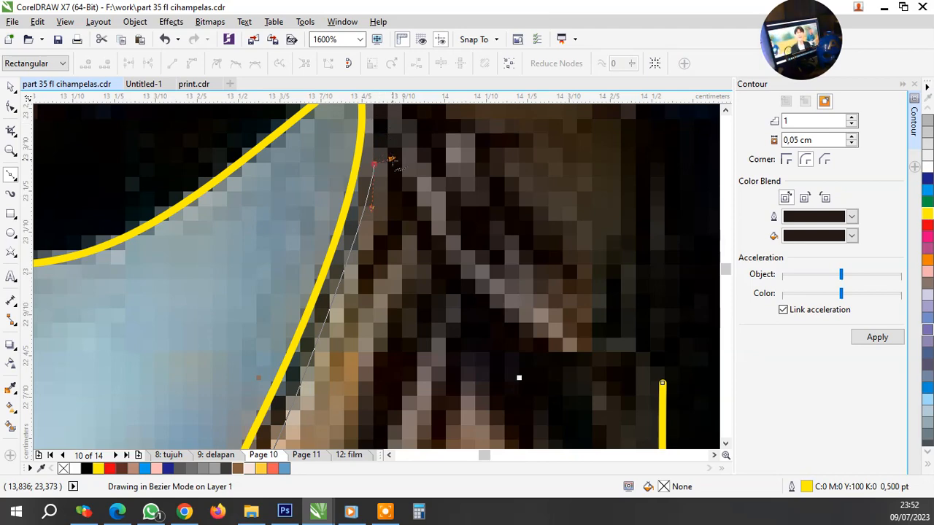
drag(365, 272, 355, 286)
drag(348, 330, 372, 293)
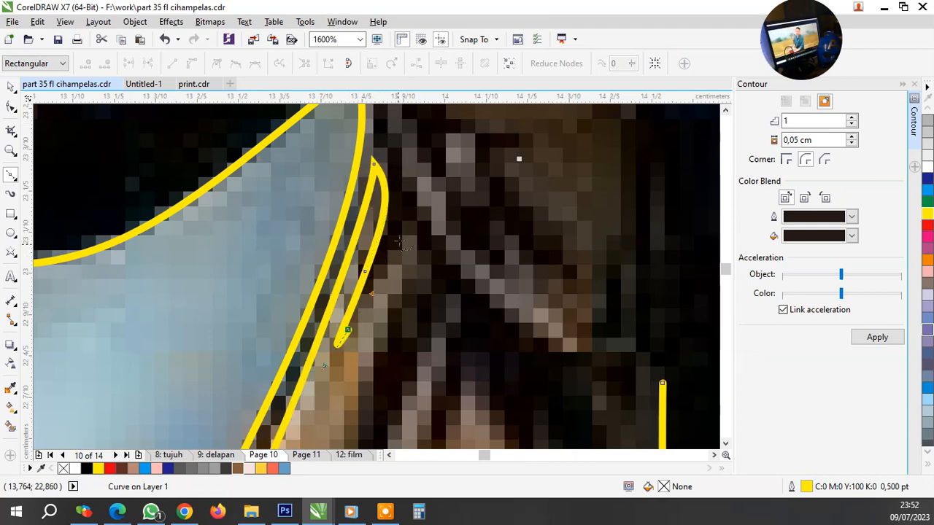
drag(409, 235, 421, 247)
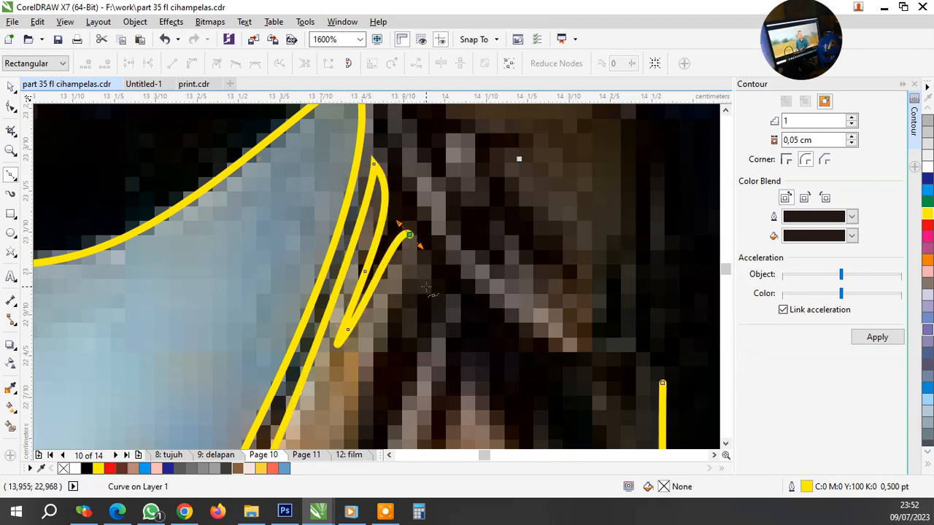
scroll(387, 292, down, 2)
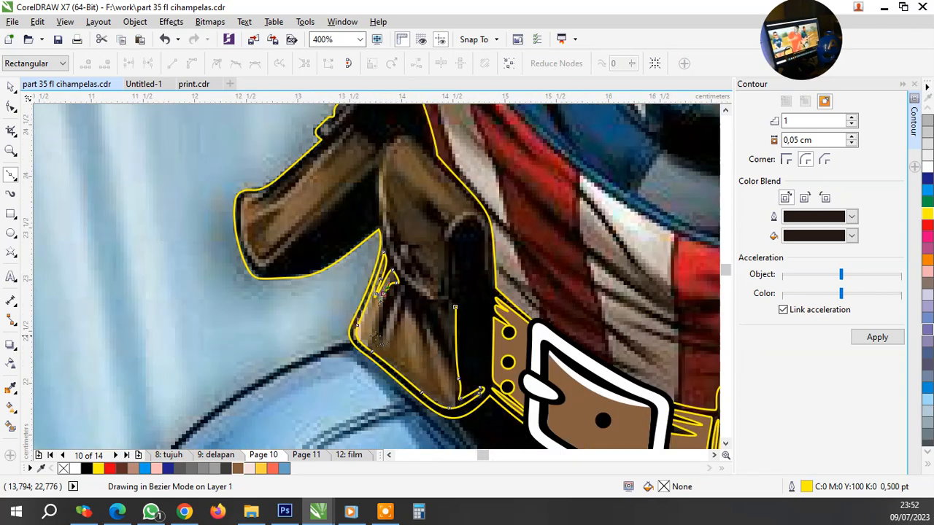
Trace the zigzag edge of the dark folds across the middle of the pouch with long pointed peaks and valleys
scroll(375, 336, up, 2)
drag(393, 337, 413, 299)
drag(481, 156, 524, 242)
click(448, 315)
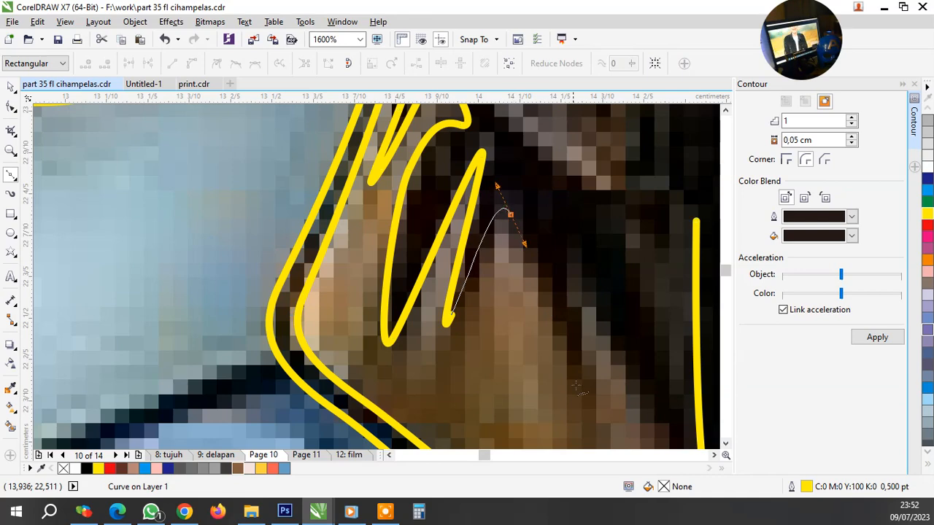
click(571, 271)
scroll(565, 284, down, 1)
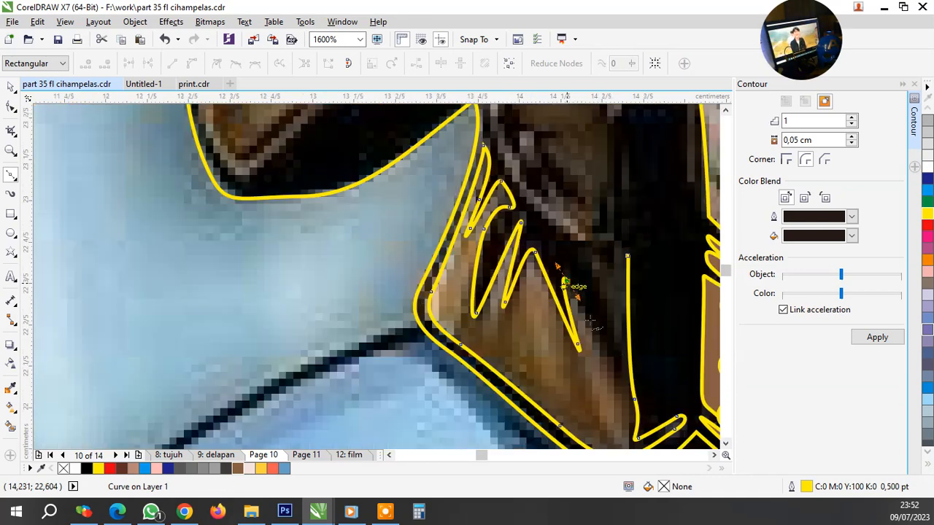
Trace the remaining fold peaks towards the pouch's inner edge and close the highlight shape at its starting node
scroll(619, 387, up, 1)
click(598, 354)
drag(618, 334, 604, 286)
scroll(596, 338, down, 1)
scroll(600, 239, up, 1)
drag(554, 229, 634, 204)
scroll(474, 326, down, 2)
scroll(481, 323, up, 1)
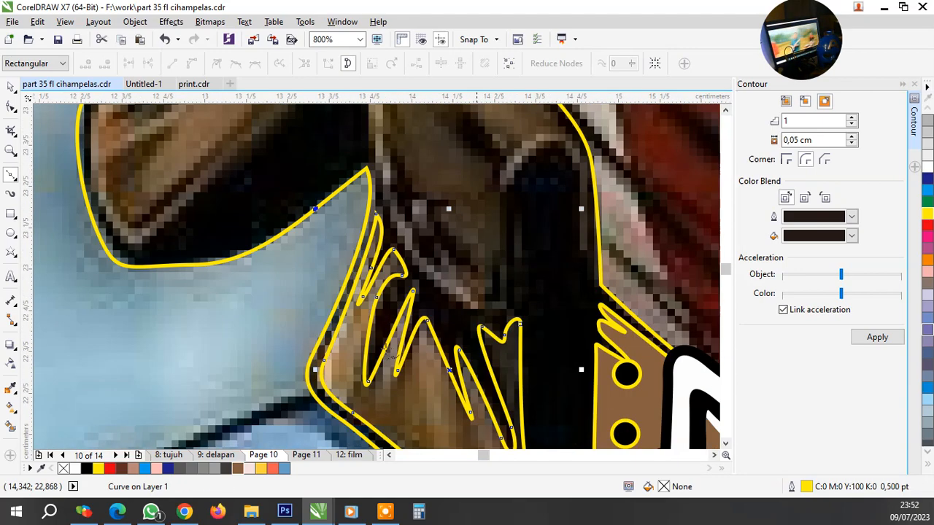
Fill the jagged lower pouch shape with brown and start a Bezier outline along the bottom edge of the flap above it
click(237, 468)
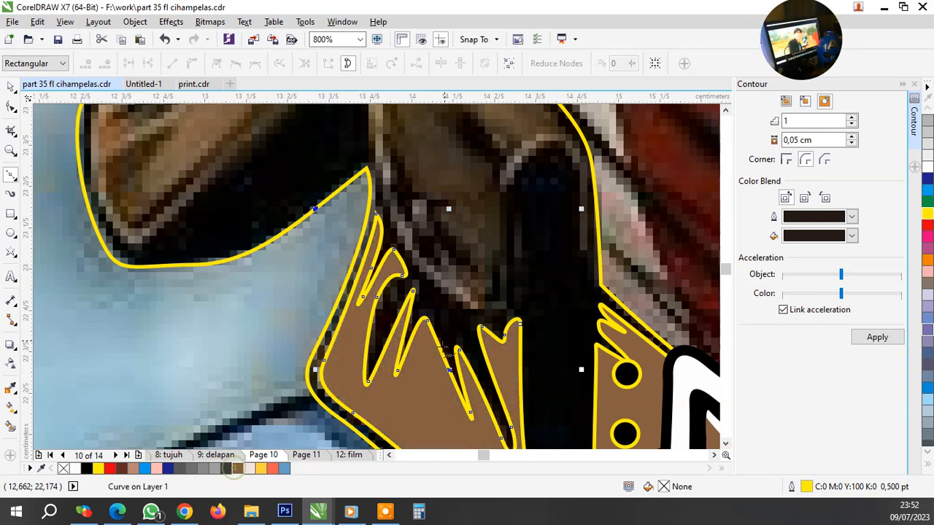
scroll(463, 318, down, 1)
scroll(463, 318, up, 2)
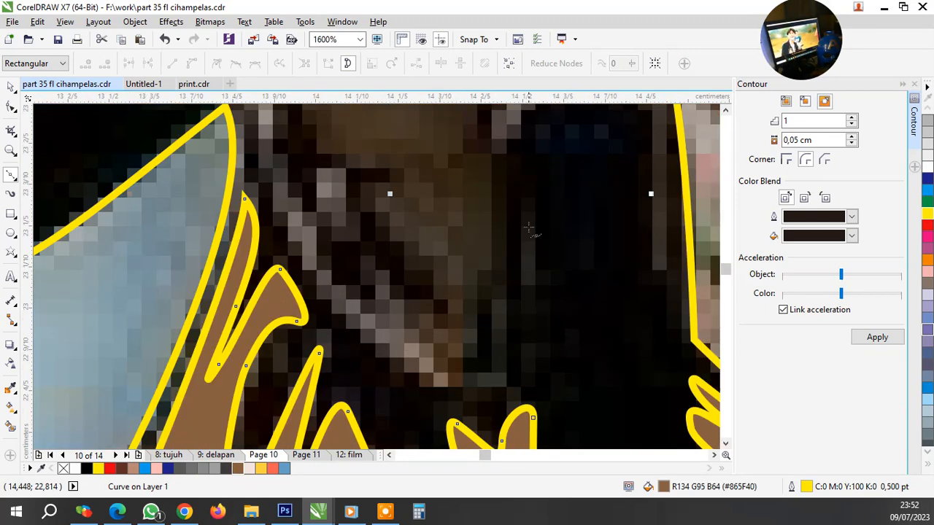
click(528, 227)
click(510, 382)
drag(407, 368, 471, 372)
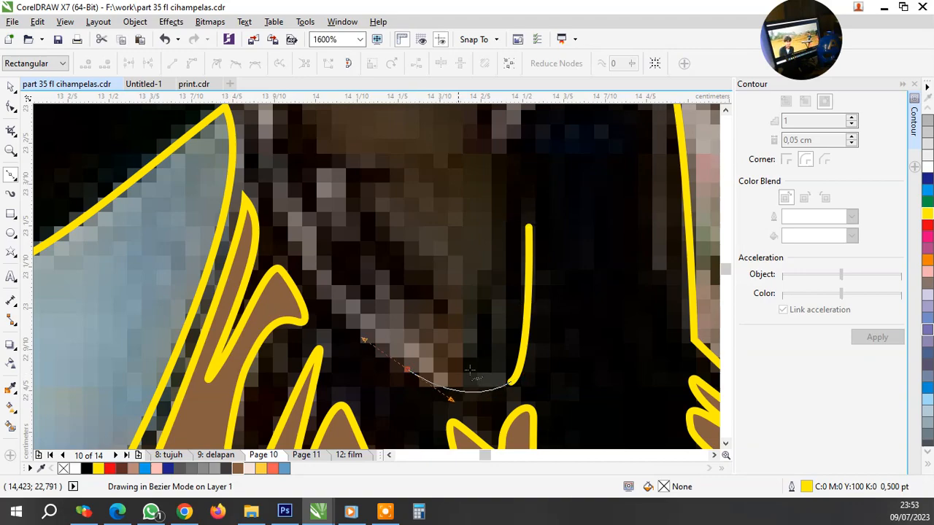
Continue the flap outline up its left side, around the rounded top and down the diagonal right edge
scroll(467, 357, down, 2)
scroll(467, 358, up, 2)
mouse_move(411, 307)
mouse_down()
mouse_move(392, 237)
mouse_move(410, 227)
mouse_move(416, 200)
mouse_up()
scroll(411, 306, down, 2)
scroll(412, 223, up, 1)
drag(499, 207, 513, 220)
scroll(611, 338, up, 1)
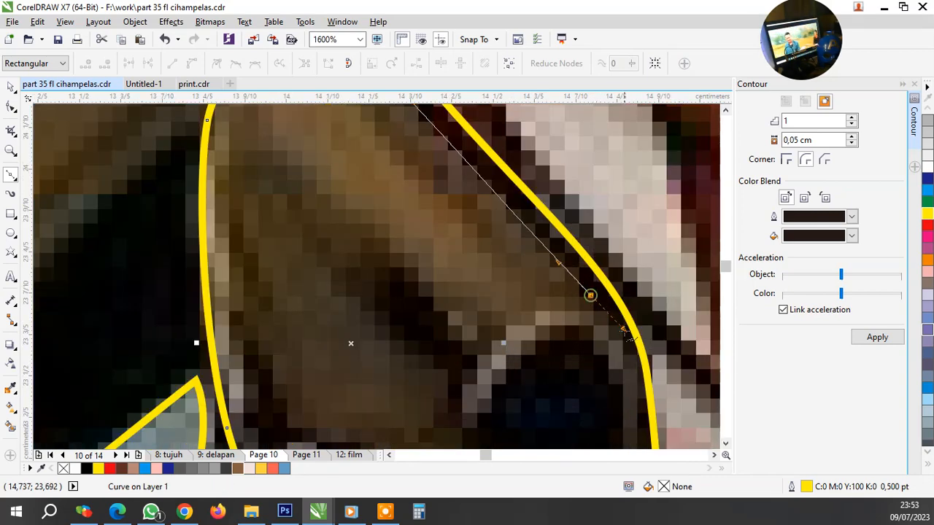
Trace the flap's right edge down to a narrow tip and back up around the arch over the black strap
scroll(612, 320, down, 2)
scroll(617, 368, up, 1)
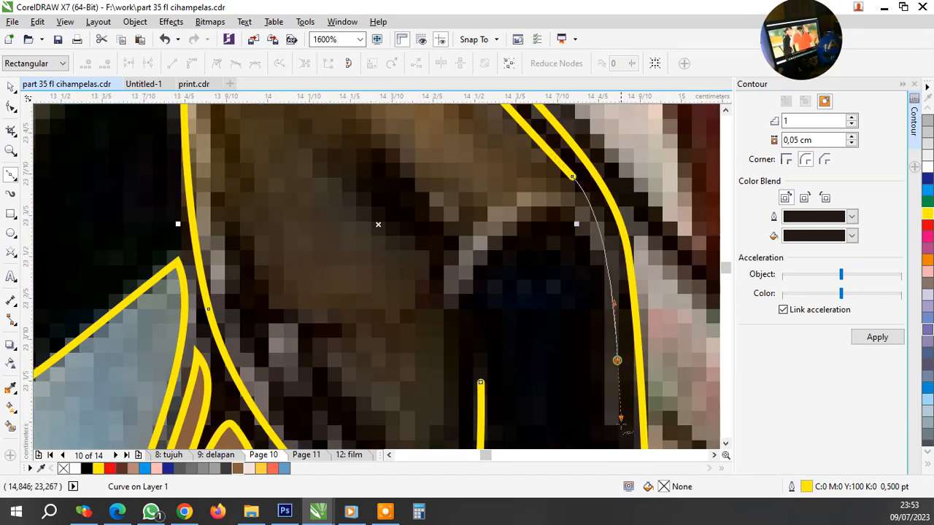
drag(623, 430, 603, 335)
click(568, 218)
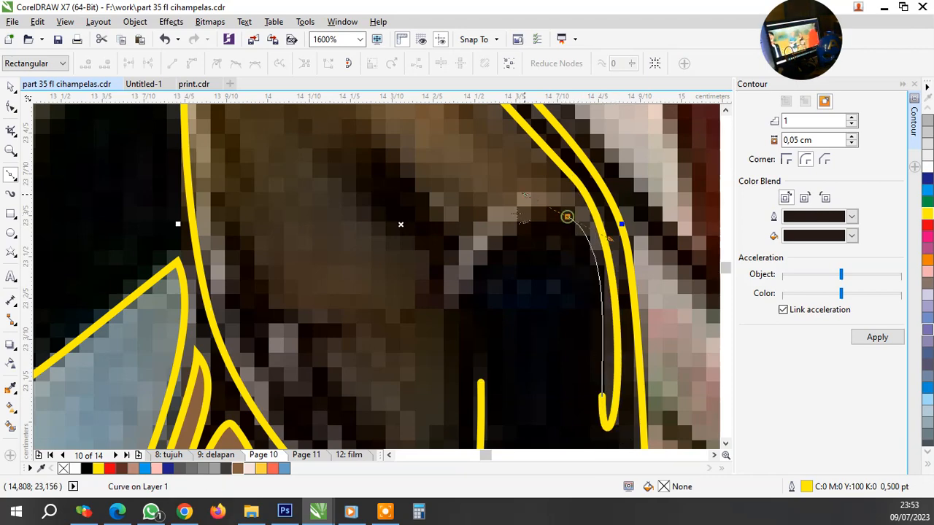
scroll(509, 298, down, 2)
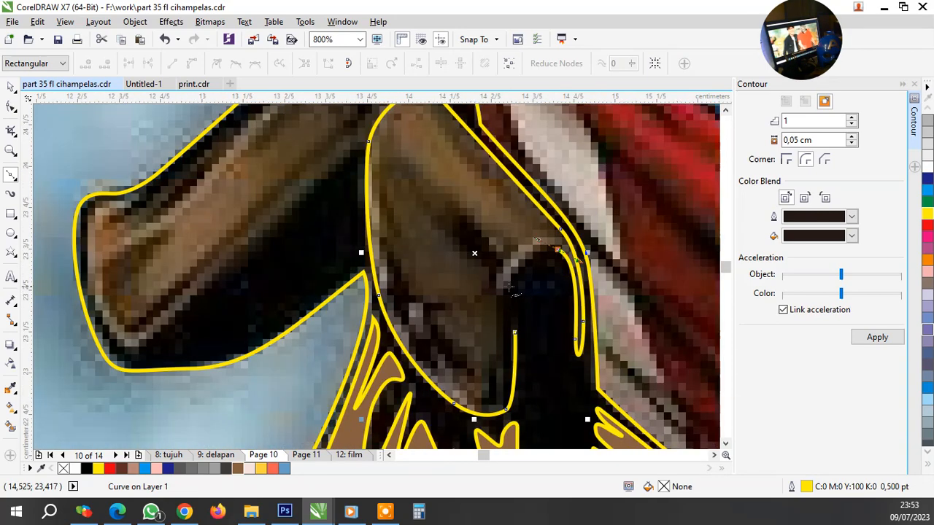
drag(508, 287, 500, 299)
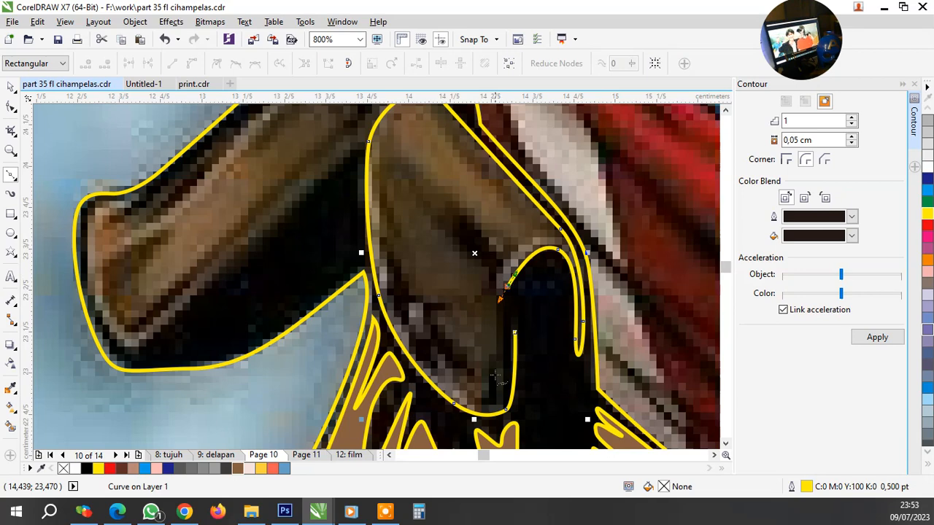
Close the flap outline down the strap's left side, with a narrow hook at the bottom returning to the starting node
scroll(494, 376, up, 2)
scroll(522, 328, down, 1)
drag(517, 311, 517, 327)
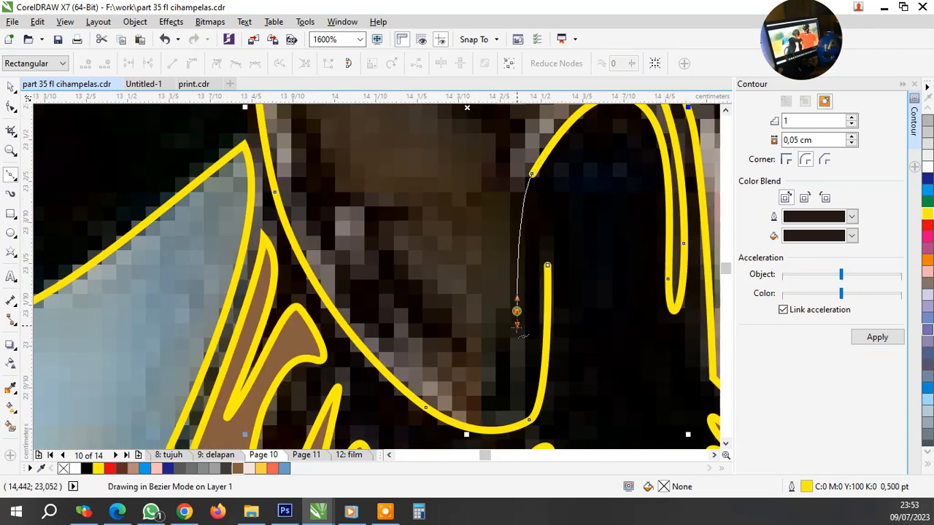
drag(488, 410, 501, 410)
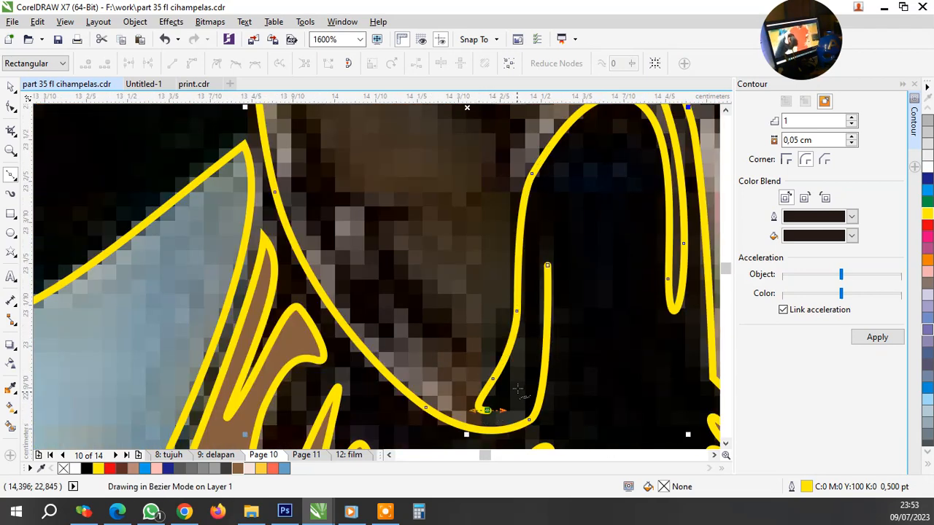
drag(524, 380, 539, 347)
click(549, 267)
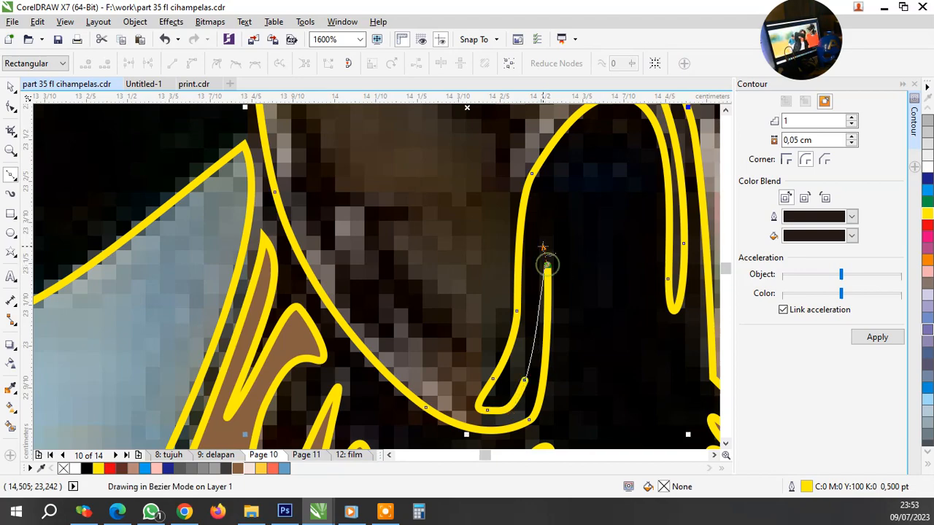
scroll(546, 263, down, 2)
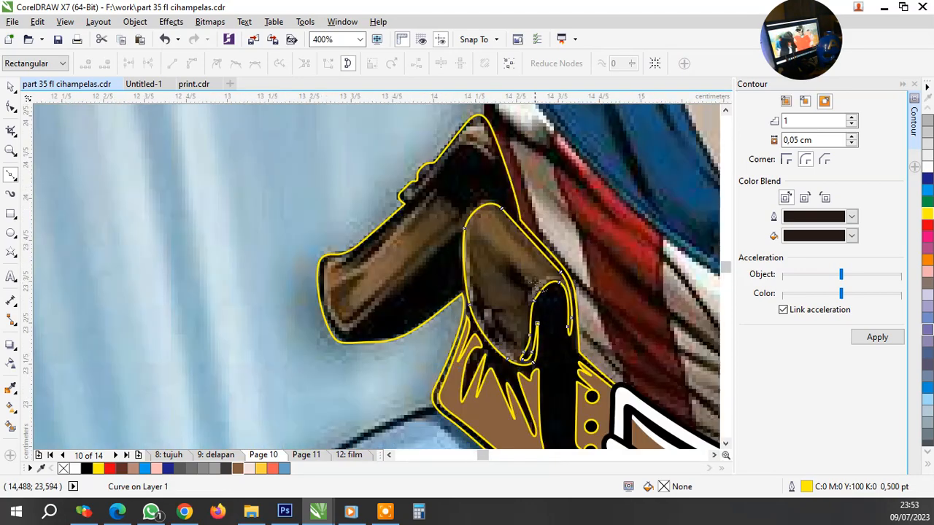
Draw a small closed crescent on the flap just outside the upper-left curve of the strap arch
scroll(518, 307, up, 1)
scroll(518, 321, up, 1)
drag(520, 319, 514, 353)
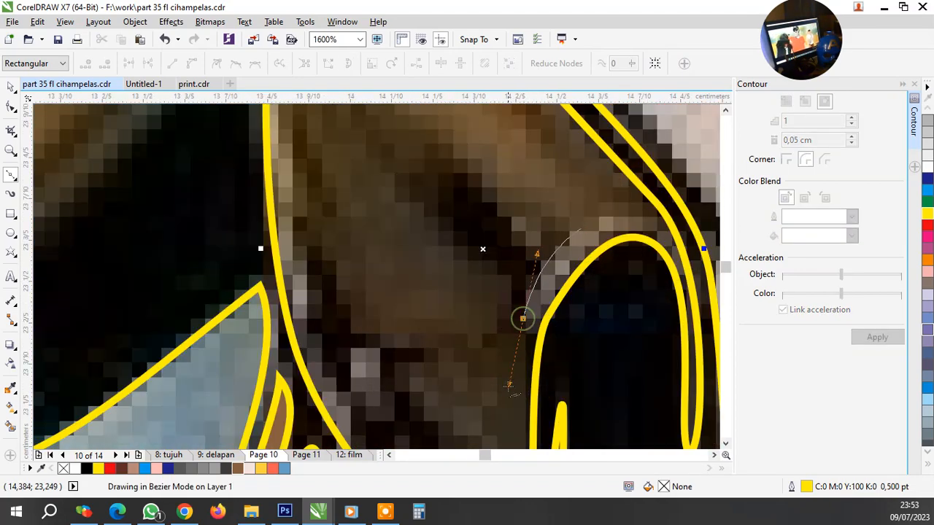
click(579, 228)
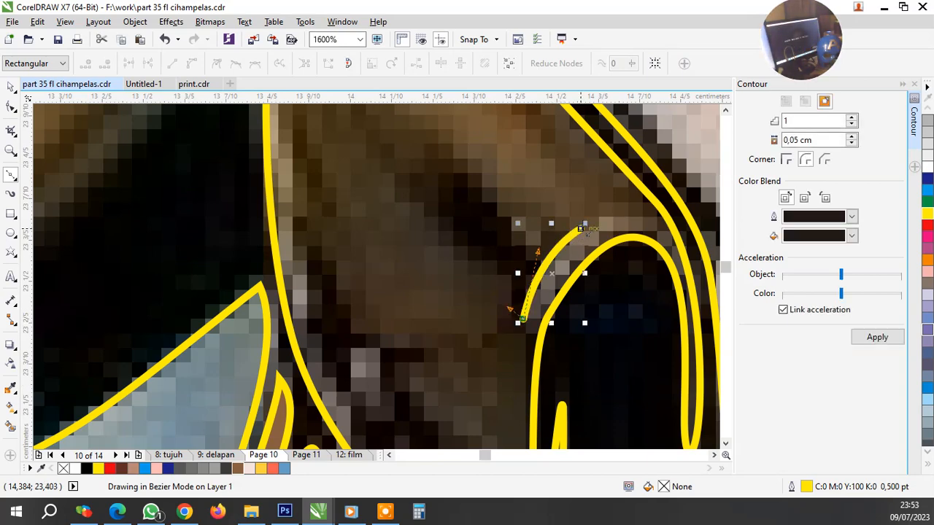
drag(536, 226, 533, 226)
click(524, 275)
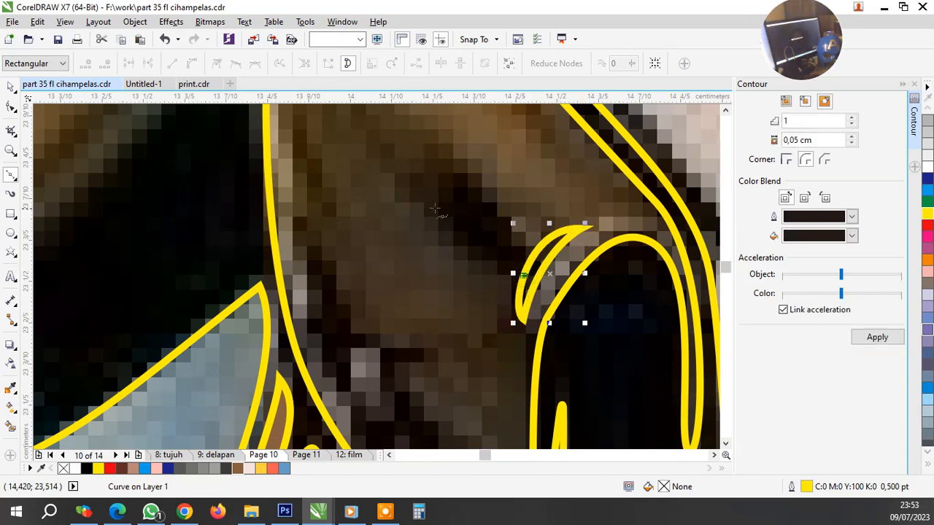
Draw a closed fork-tipped shadow shape on the flap, running diagonally from its upper middle down to the crescent
drag(433, 205, 490, 195)
drag(534, 253, 500, 254)
scroll(532, 279, up, 2)
scroll(510, 260, down, 2)
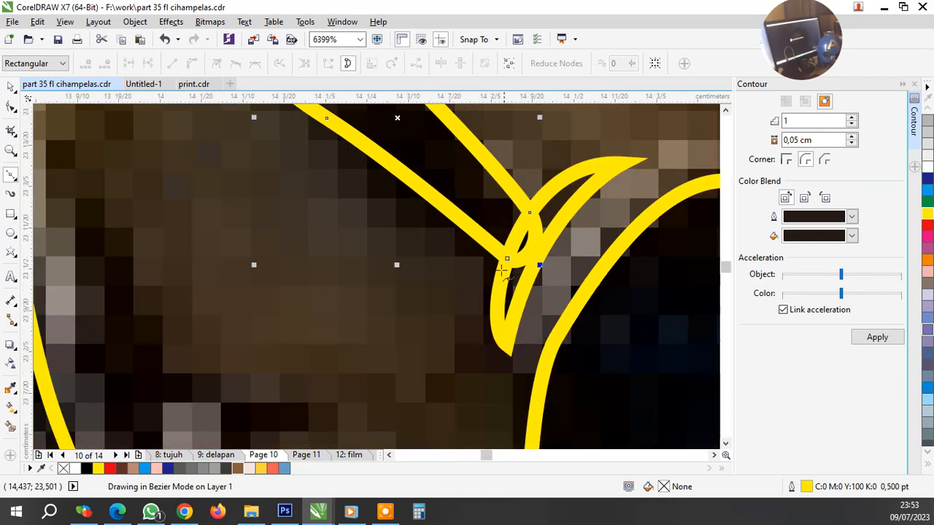
scroll(422, 291, up, 1)
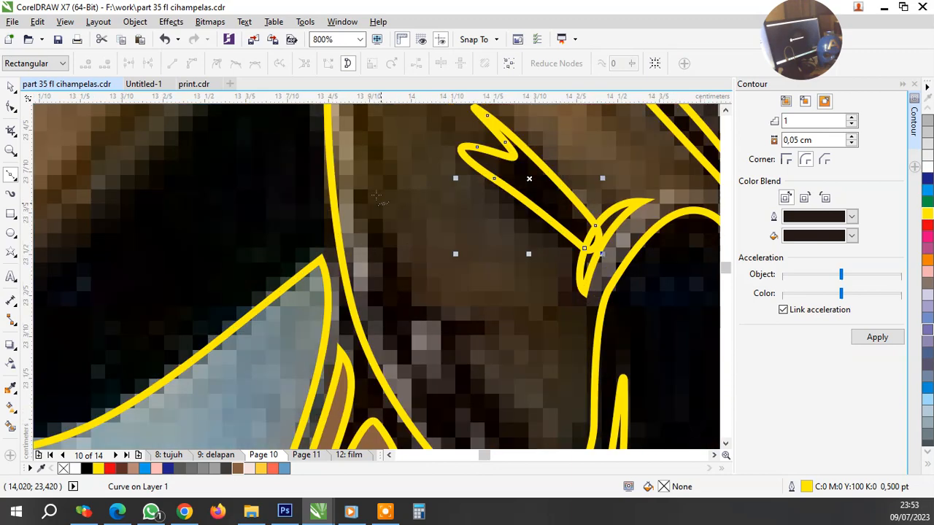
Trace the inner edge of the shadow along the flap's left side, with one pointed tip inward and another toward the bottom
click(364, 143)
drag(481, 326, 578, 353)
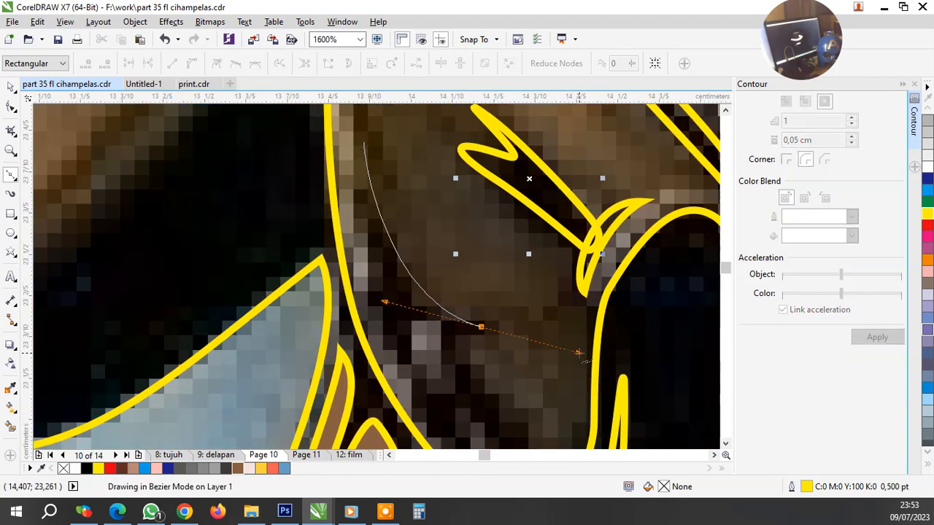
drag(457, 341, 438, 332)
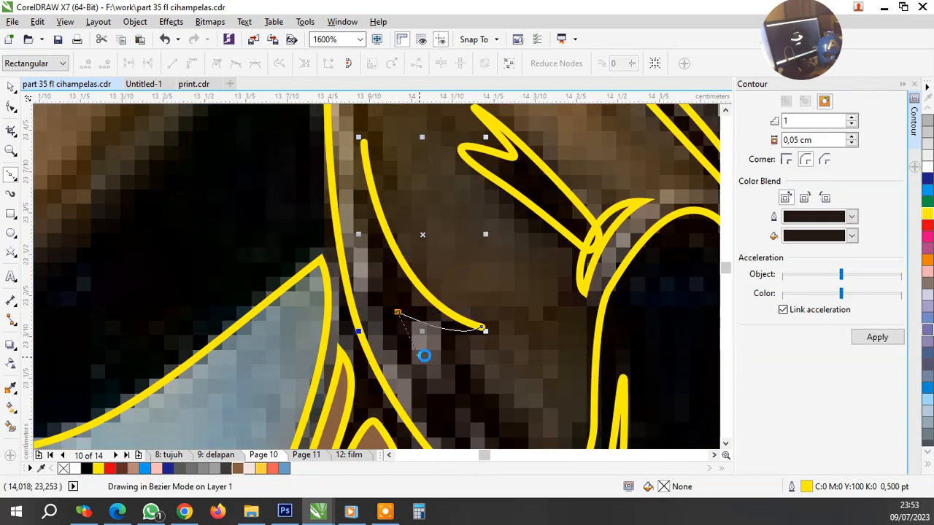
scroll(420, 355, down, 1)
scroll(447, 385, up, 1)
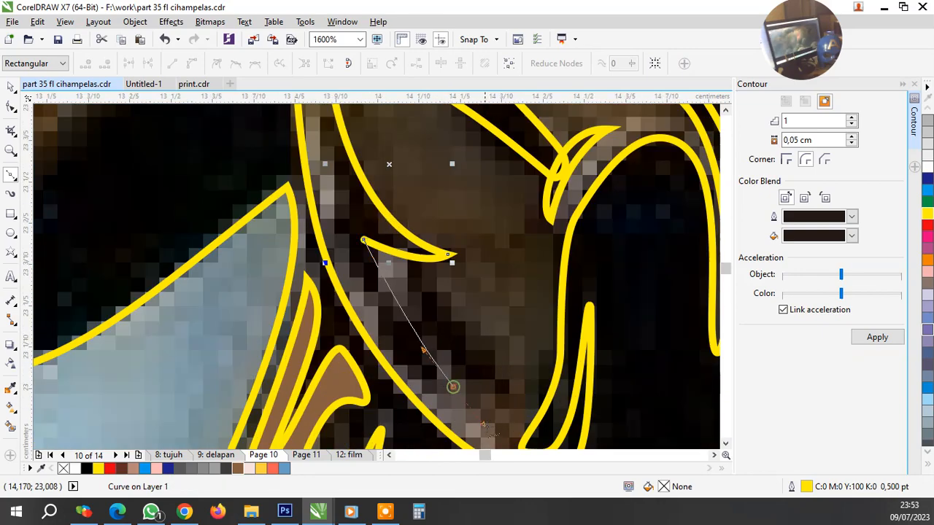
drag(484, 425, 488, 427)
drag(358, 266, 329, 216)
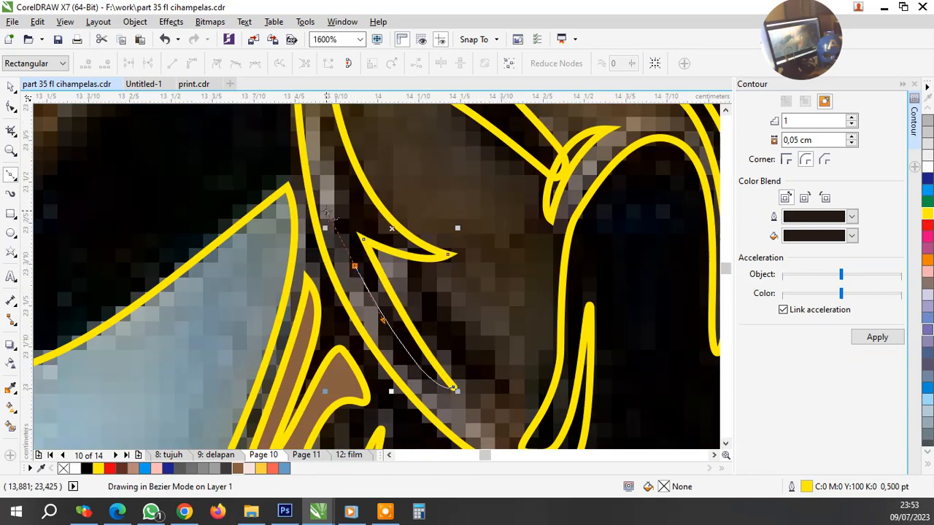
Close the left shadow shape by tracing its outer side parallel to the flap edge back up to the starting node
scroll(391, 288, down, 2)
scroll(371, 259, up, 1)
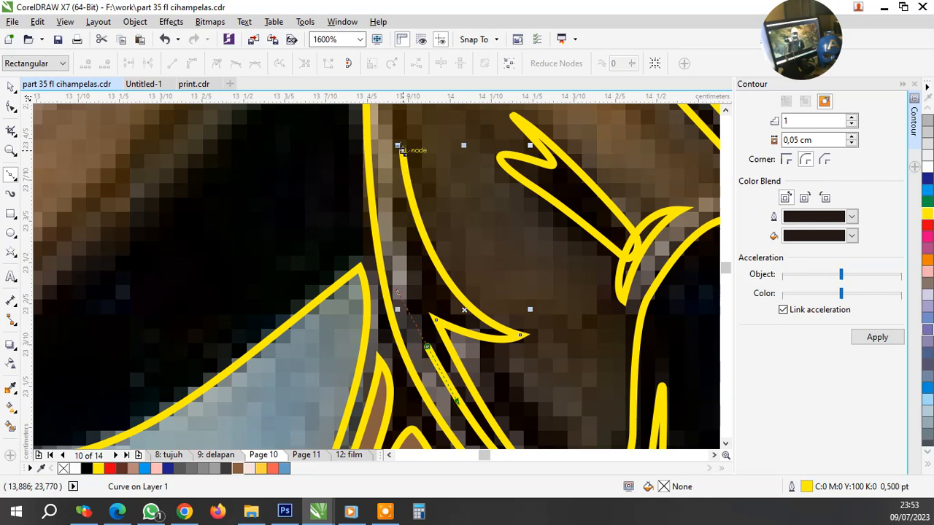
drag(393, 199, 394, 199)
scroll(412, 203, down, 1)
scroll(467, 301, up, 1)
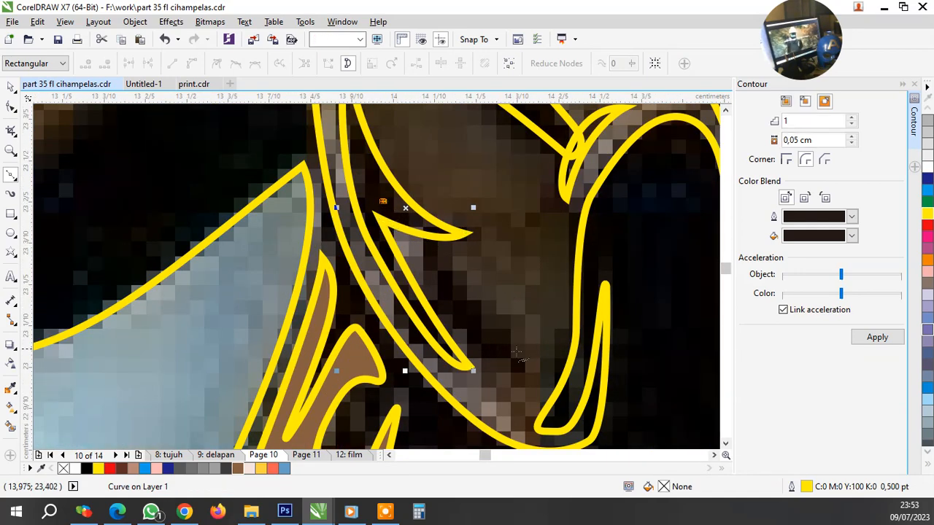
Draw a thin closed diagonal sliver beside the left shadow, tapering toward the flap's bottom
click(382, 199)
drag(520, 372, 489, 327)
drag(384, 202, 407, 210)
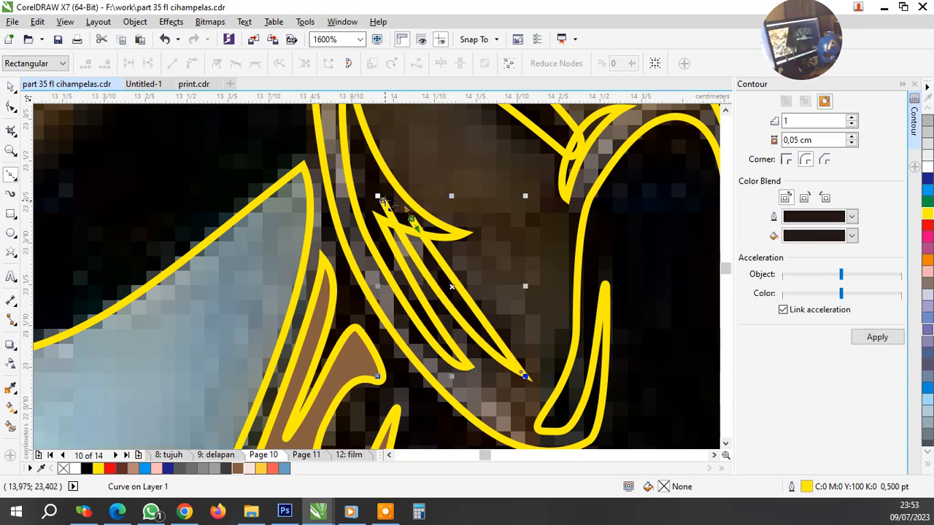
click(383, 201)
Select the sliver, left shadow, forked shadow and crescent, group the four shapes and fill them with black
key(space)
shift+click(370, 162)
shift+click(532, 119)
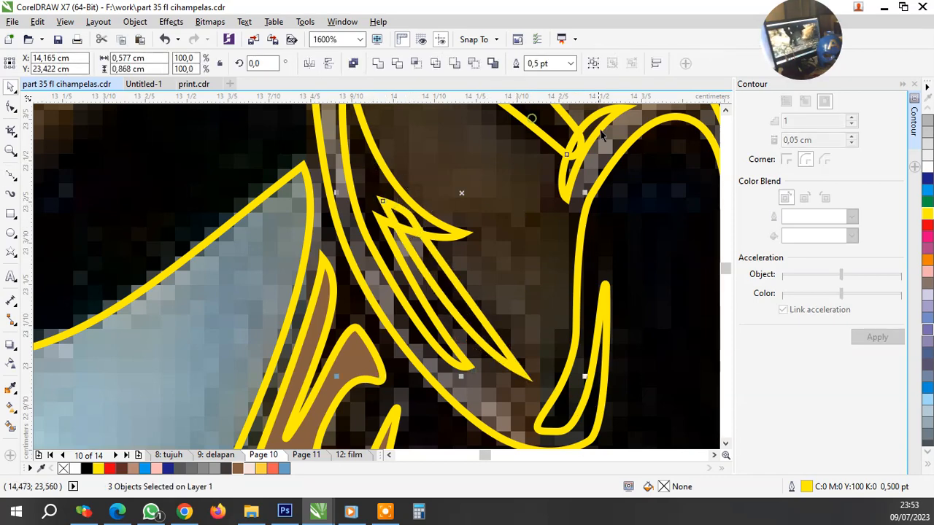
key(ctrl+g)
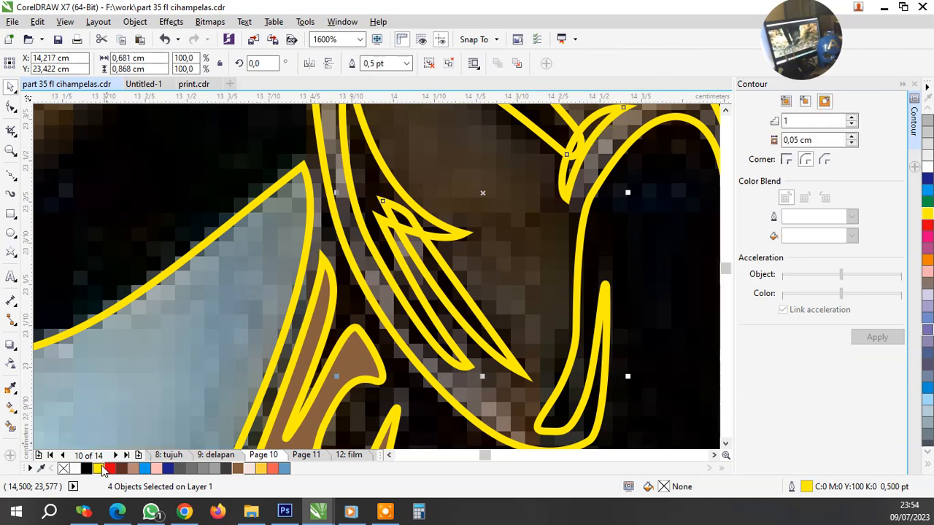
click(86, 469)
scroll(407, 365, down, 1)
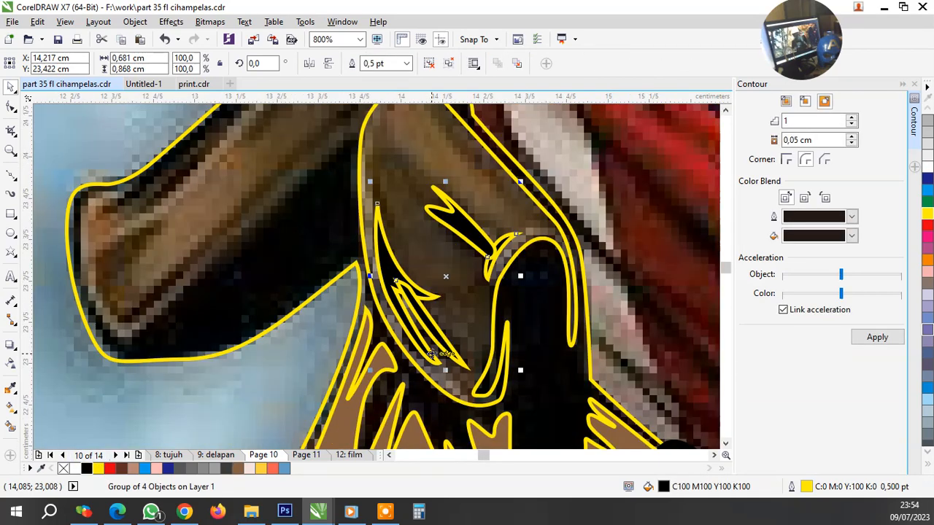
Fill the pouch flap outline with brown (#865F40) and deselect it
ctrl+click(469, 320)
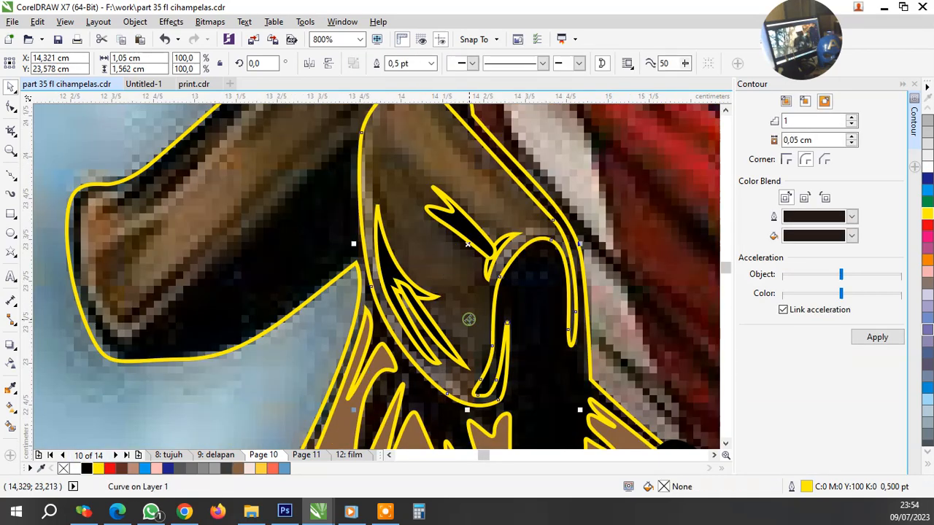
click(238, 468)
scroll(371, 346, down, 2)
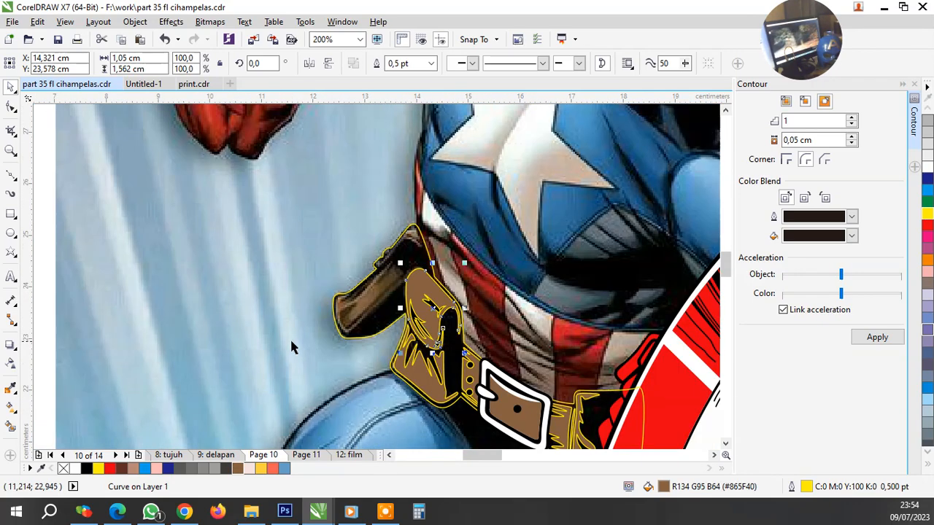
key(Escape)
Start a Bezier highlight outline with a small curve inside the notched left corner of the upper pouch piece
scroll(292, 339, up, 2)
click(11, 173)
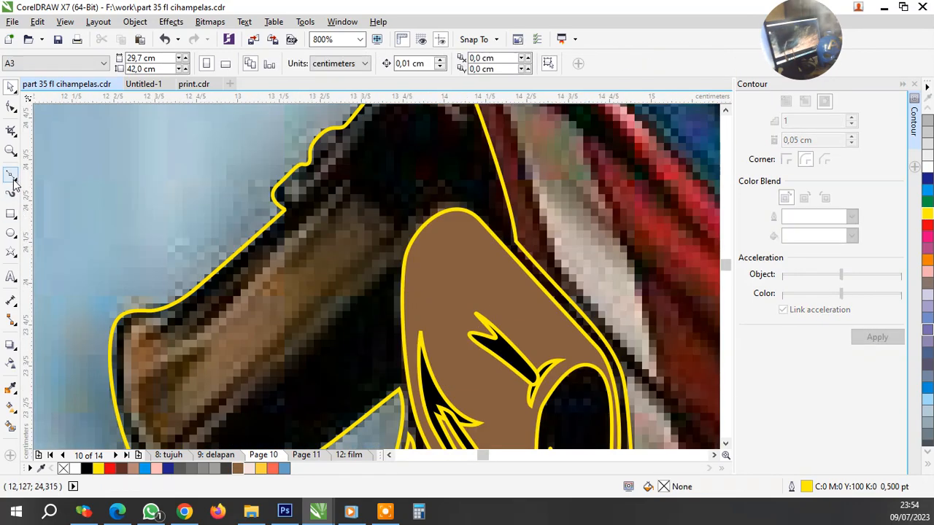
scroll(375, 286, down, 1)
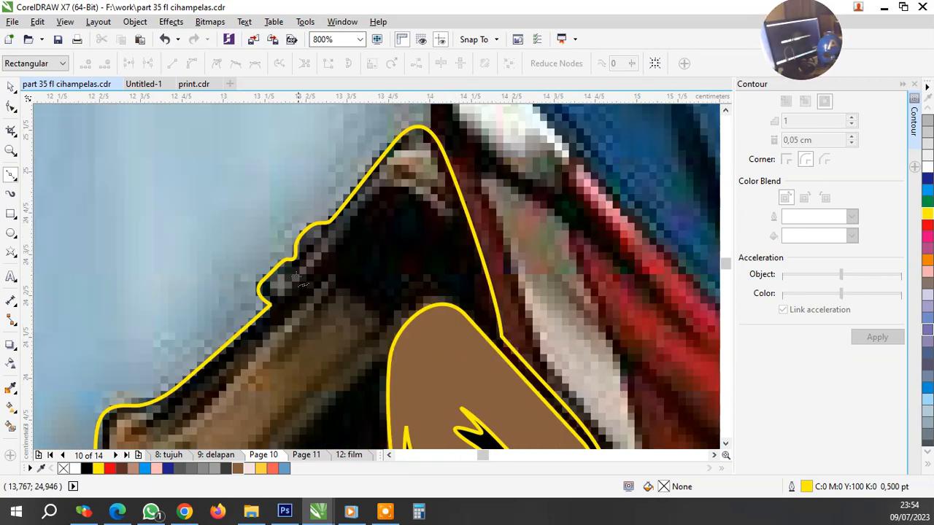
scroll(299, 281, up, 1)
click(246, 297)
drag(289, 298, 308, 272)
scroll(296, 303, down, 1)
scroll(376, 241, up, 1)
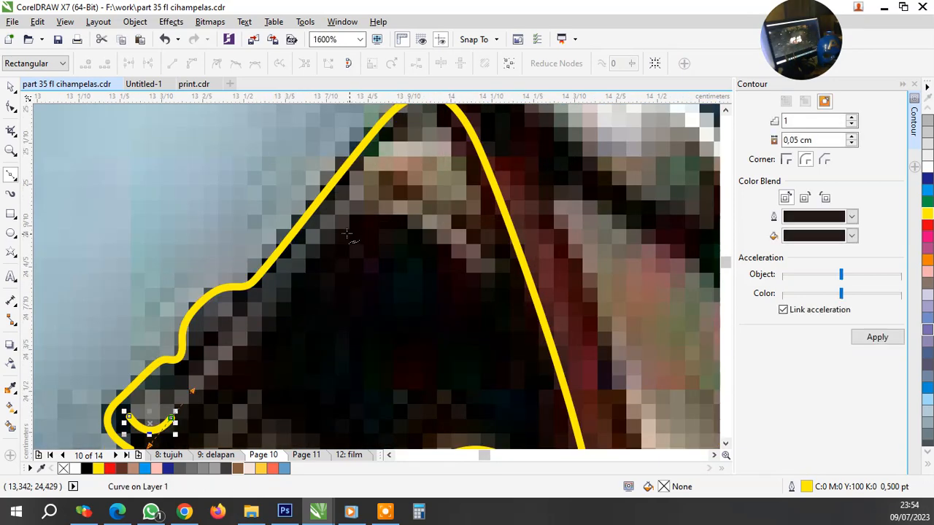
Trace the highlight around the upper pouch piece's notched tip and back down its left edge, closing it at the starting node
drag(347, 228, 363, 209)
drag(503, 279, 517, 282)
drag(417, 189, 447, 205)
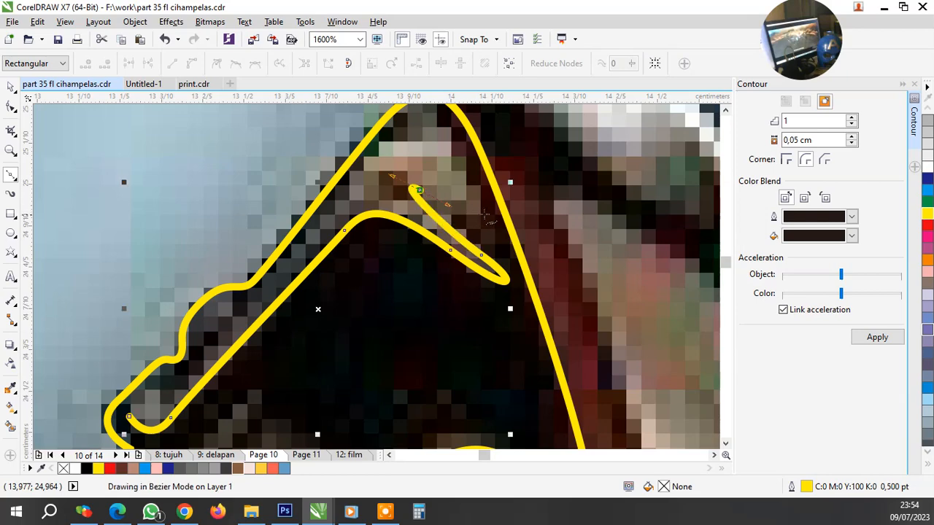
click(406, 133)
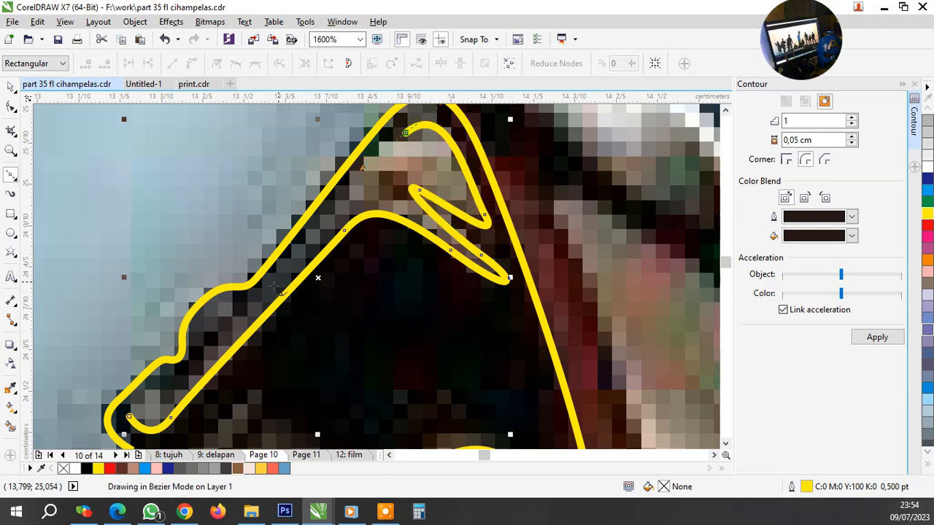
drag(243, 309, 243, 309)
scroll(152, 416, up, 1)
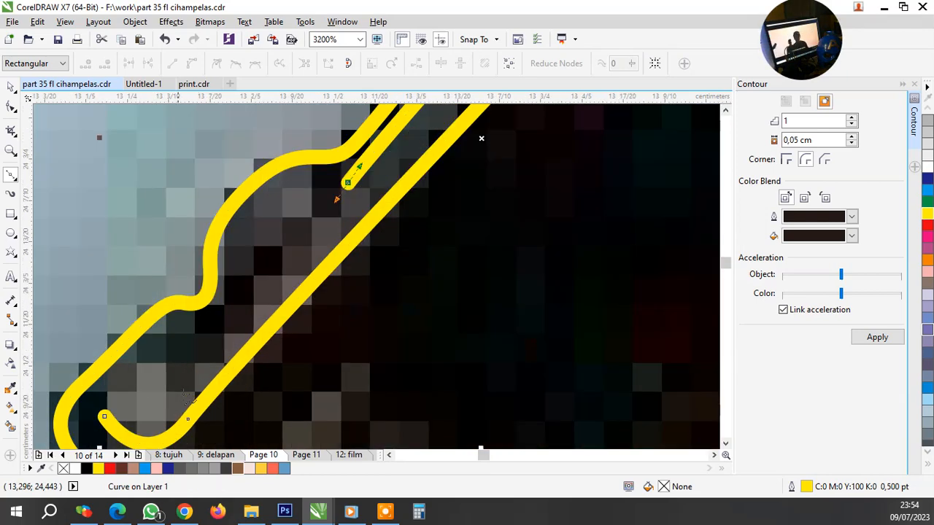
drag(211, 353, 152, 352)
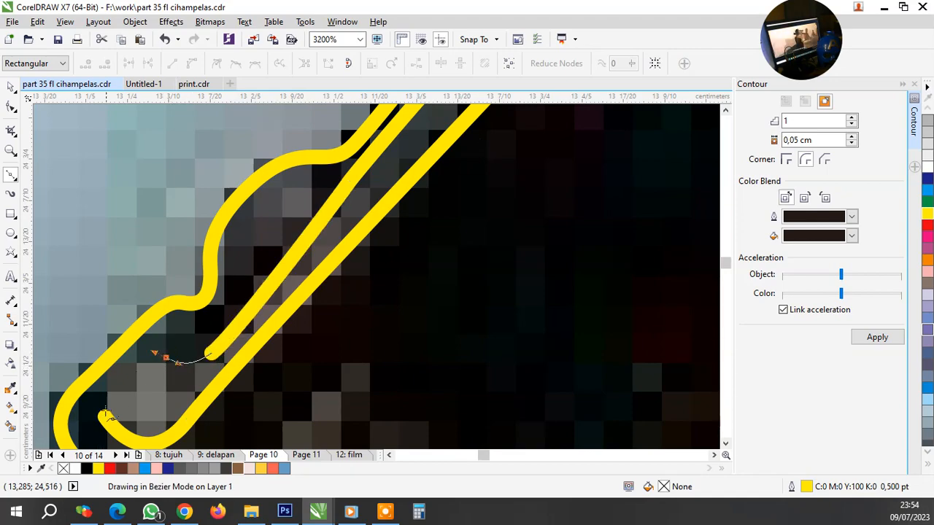
drag(104, 417, 96, 398)
Start a Bezier highlight outline on the lower-left pouch piece, following its outer end down and around the bottom corner
scroll(295, 219, down, 4)
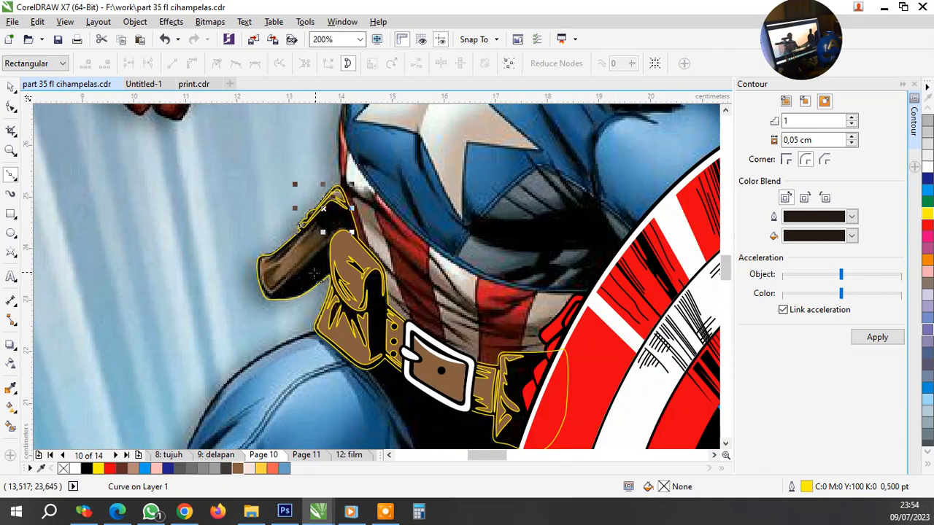
scroll(278, 255, up, 2)
scroll(210, 321, up, 1)
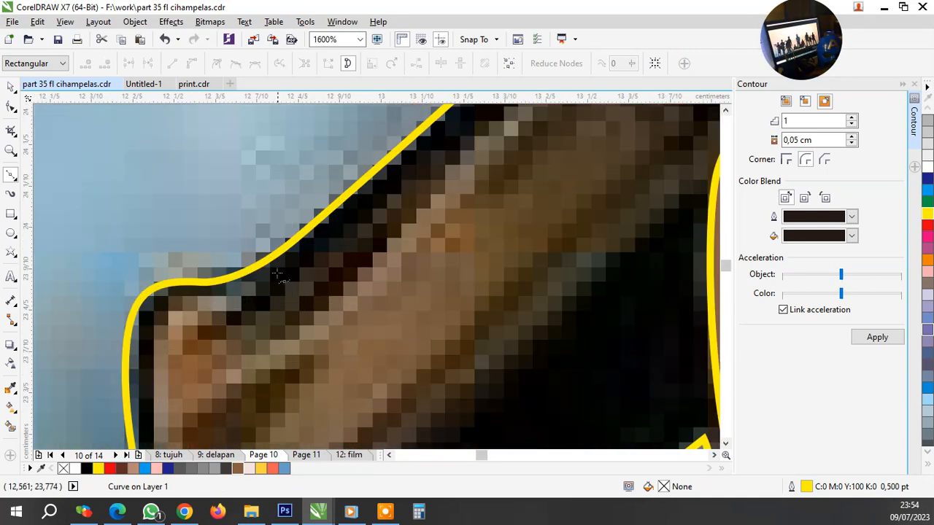
click(276, 270)
click(194, 302)
drag(151, 361, 155, 405)
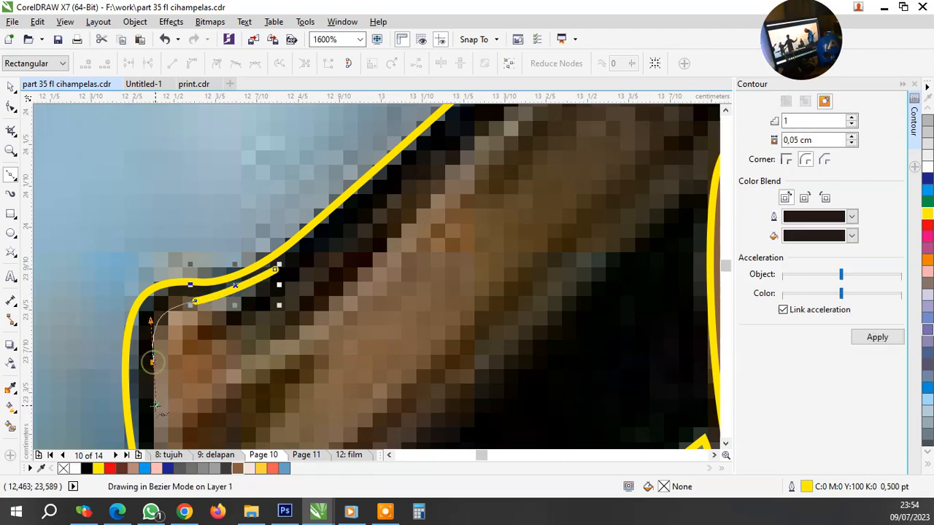
scroll(175, 288, down, 3)
scroll(186, 328, up, 3)
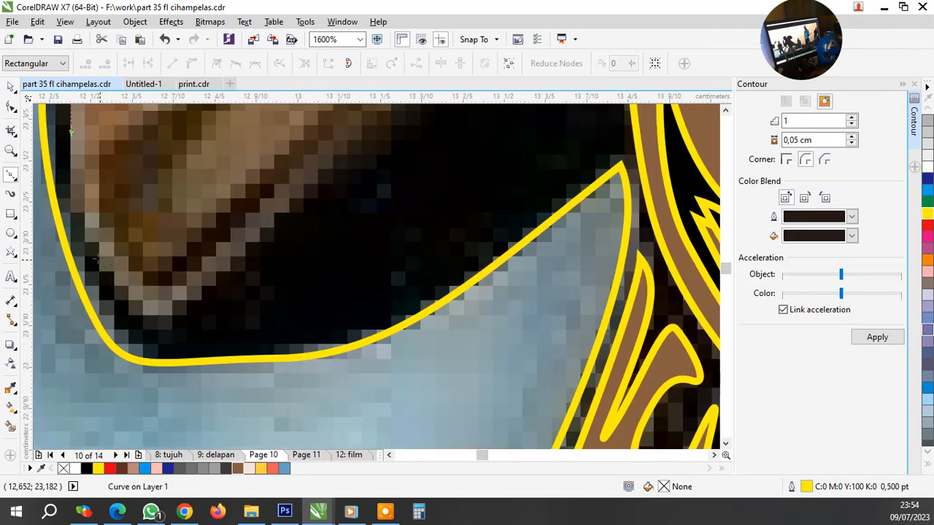
drag(134, 321, 136, 323)
drag(201, 297, 244, 256)
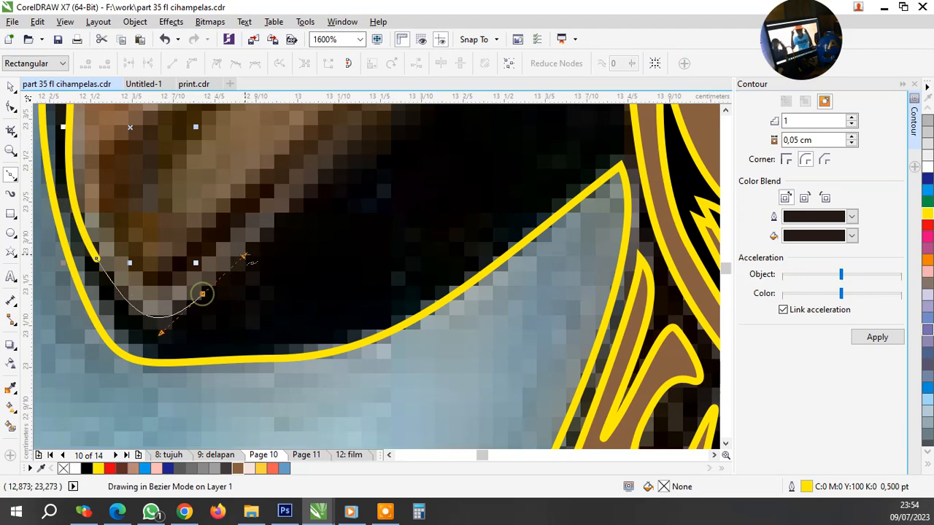
Extend the highlight outline along the piece's long lower edge to its upper end beside the brown flap
scroll(261, 290, down, 1)
scroll(268, 298, down, 2)
scroll(357, 222, up, 2)
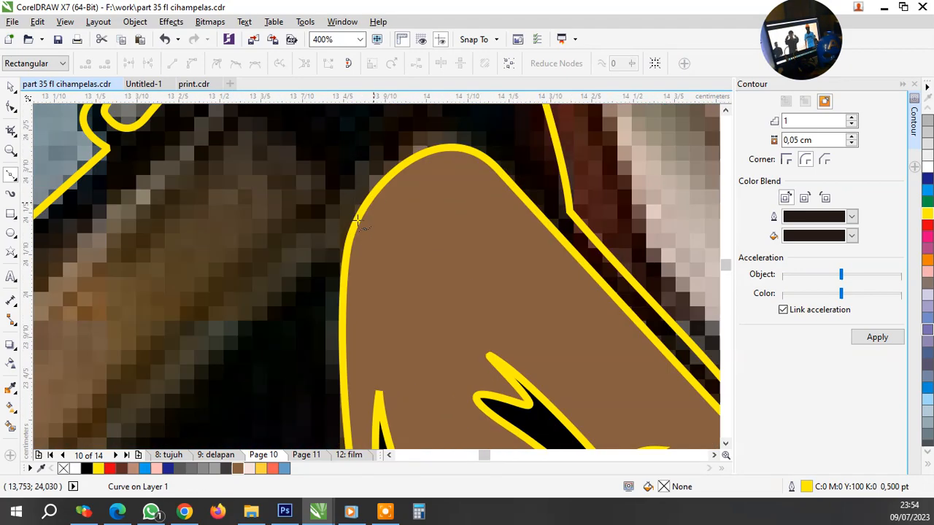
scroll(307, 270, up, 2)
drag(321, 228, 330, 218)
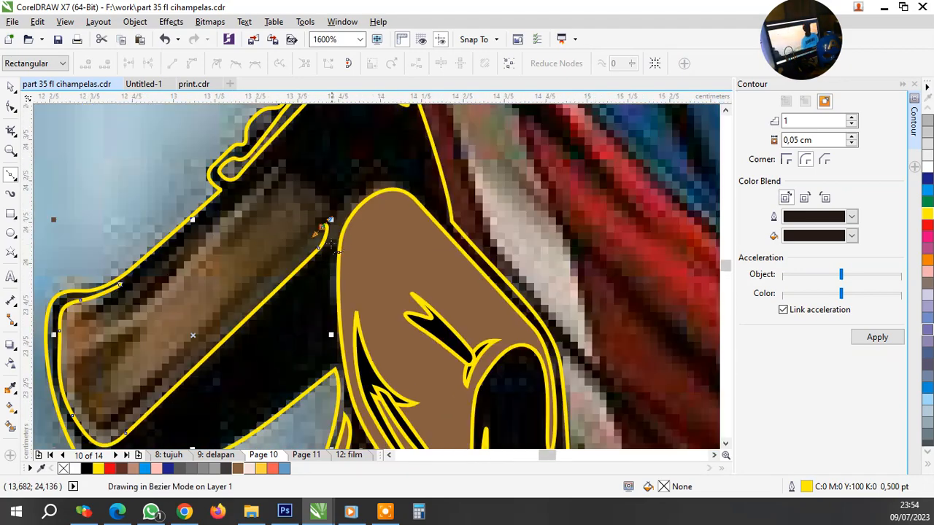
Run the outline back parallel to the long lower edge and around the inside of the bottom corner as a thin rim
scroll(164, 382, up, 1)
scroll(160, 386, down, 2)
scroll(149, 400, up, 1)
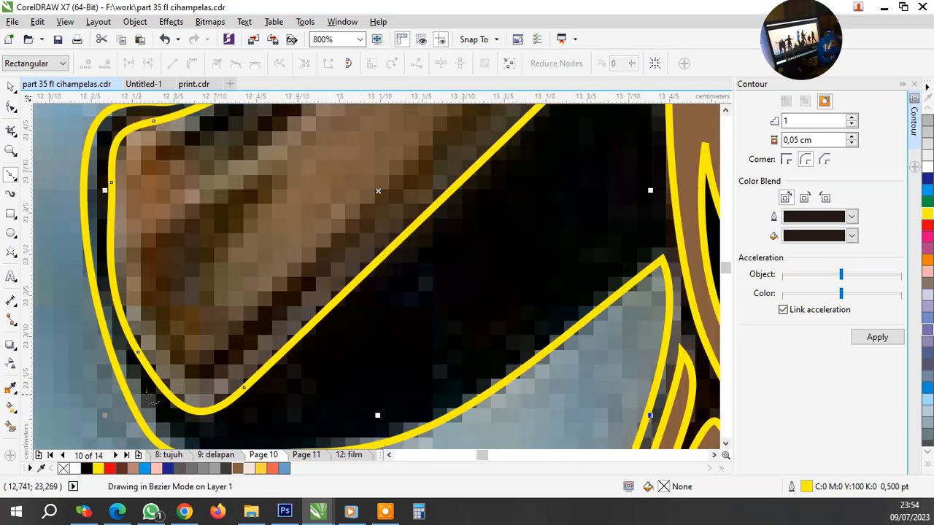
drag(235, 363, 217, 379)
drag(177, 367, 156, 349)
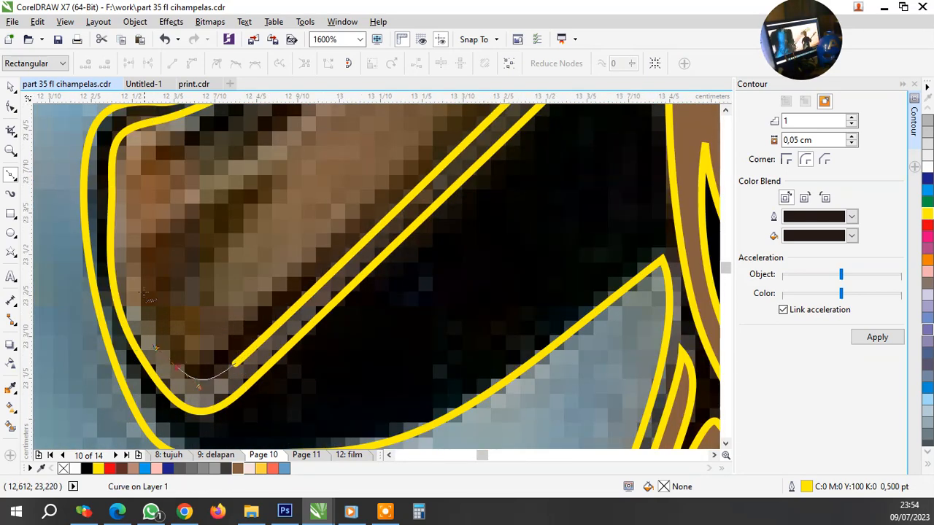
Cut a pointed notch running inward from the bottom corner and curve the outline back around the inside of that corner
drag(140, 260, 140, 259)
click(267, 178)
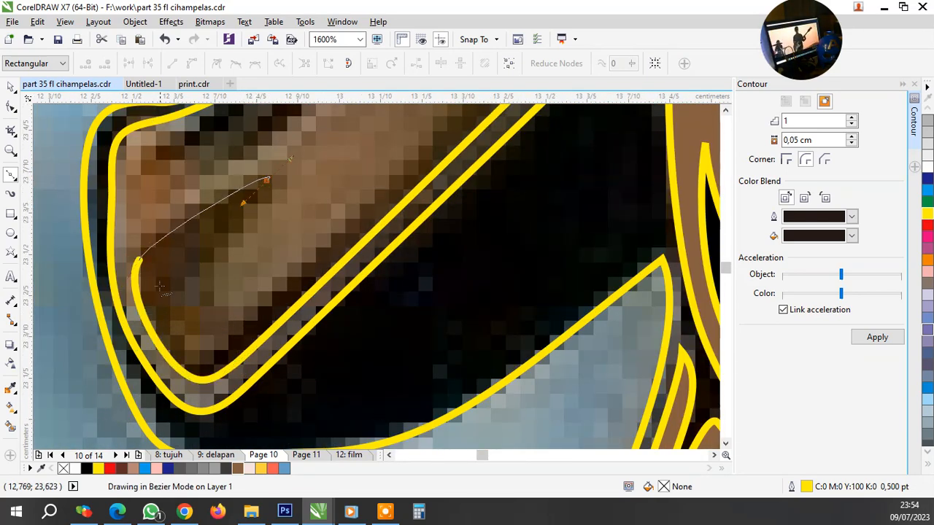
drag(156, 291, 161, 315)
drag(221, 354, 244, 333)
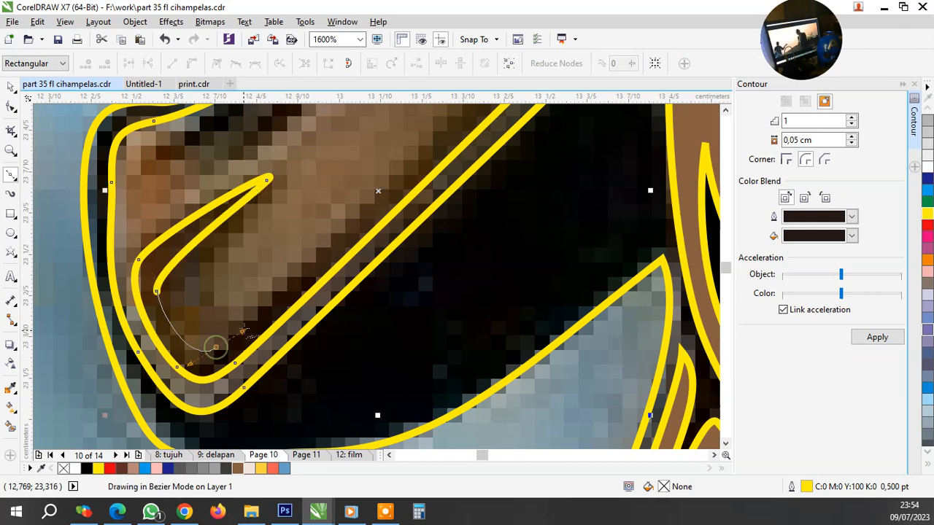
Continue the outline to the piece's upper end and shape the small pointed notch and rounded tip there
scroll(219, 373, down, 2)
scroll(330, 269, up, 3)
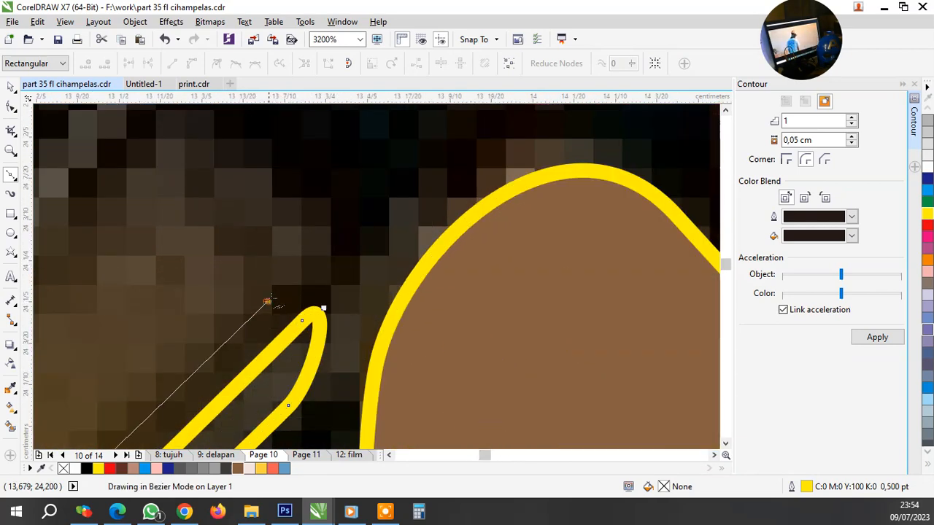
drag(228, 209, 319, 255)
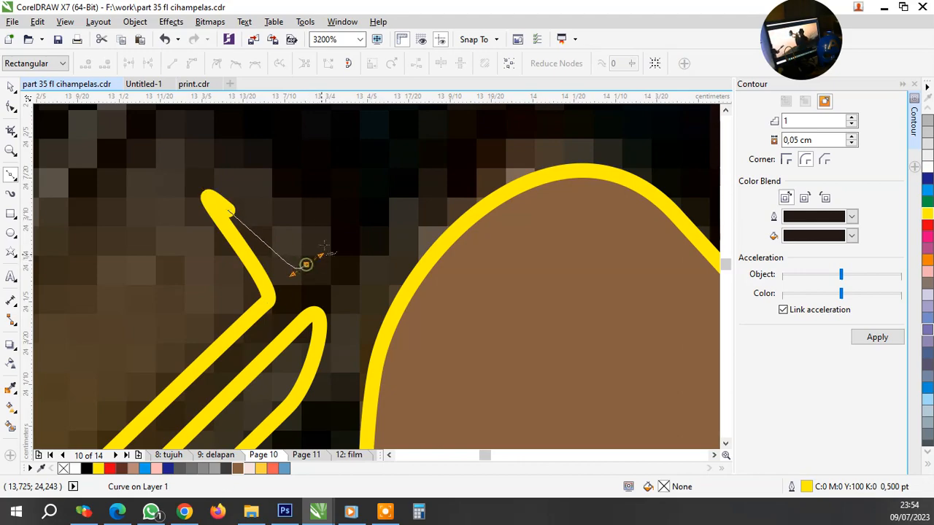
scroll(286, 193, down, 2)
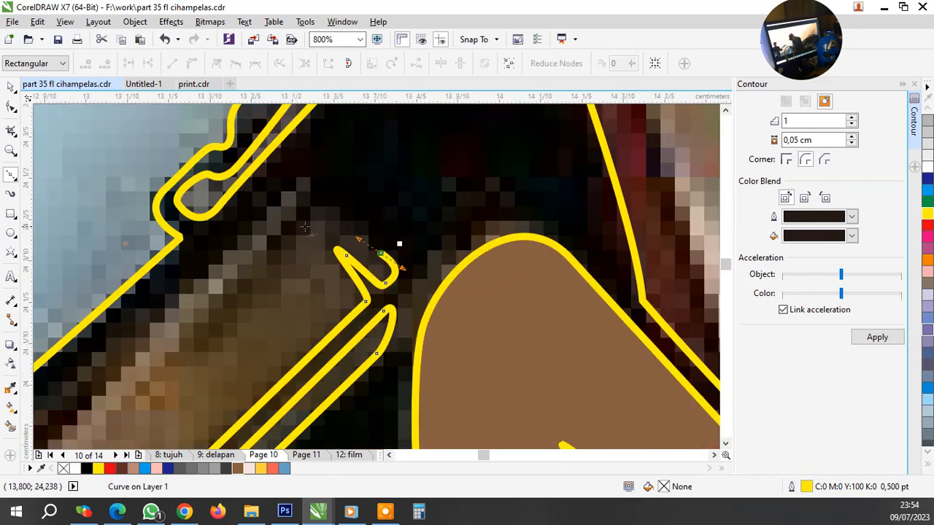
Bring the outline from the upper end down the lighter diagonal ridge to a sharp point and turn it back upward
scroll(321, 215, down, 3)
scroll(307, 240, up, 3)
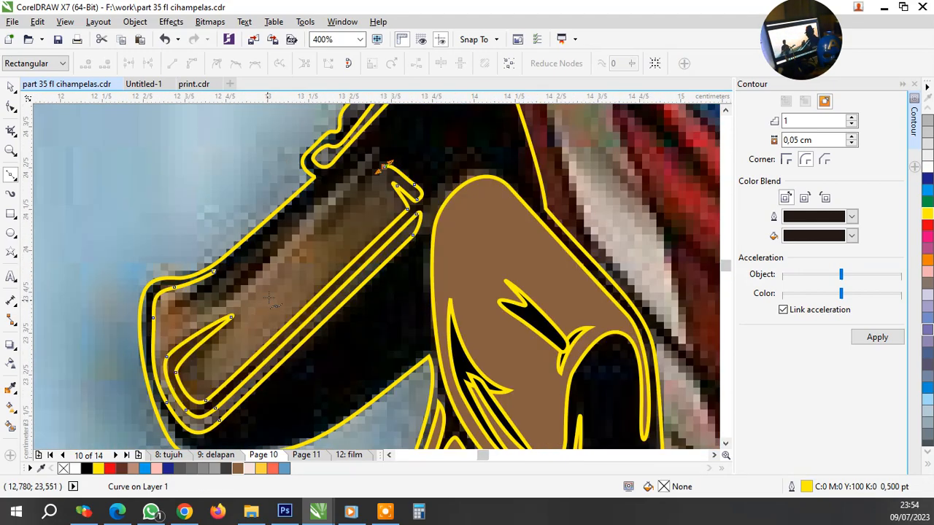
drag(296, 236, 338, 199)
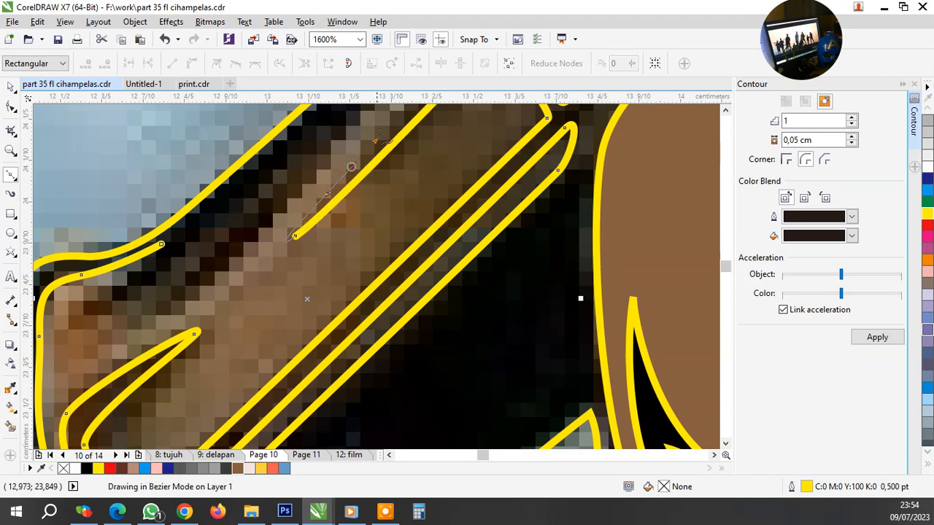
drag(374, 139, 376, 138)
Trace the remaining pointed strips along the piece's upper edge and close the highlight outline at its starting node
scroll(376, 145, down, 2)
scroll(407, 177, up, 2)
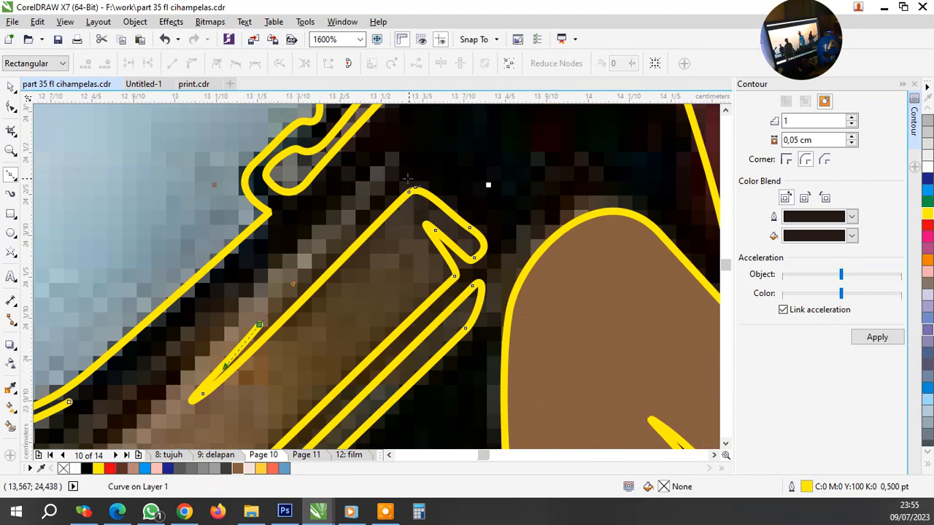
scroll(314, 219, down, 2)
scroll(328, 272, up, 2)
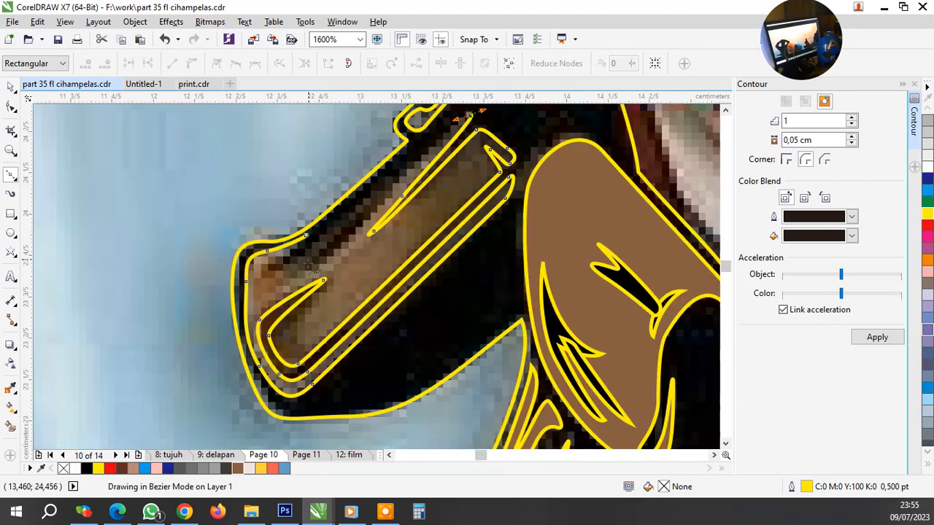
drag(322, 266, 446, 118)
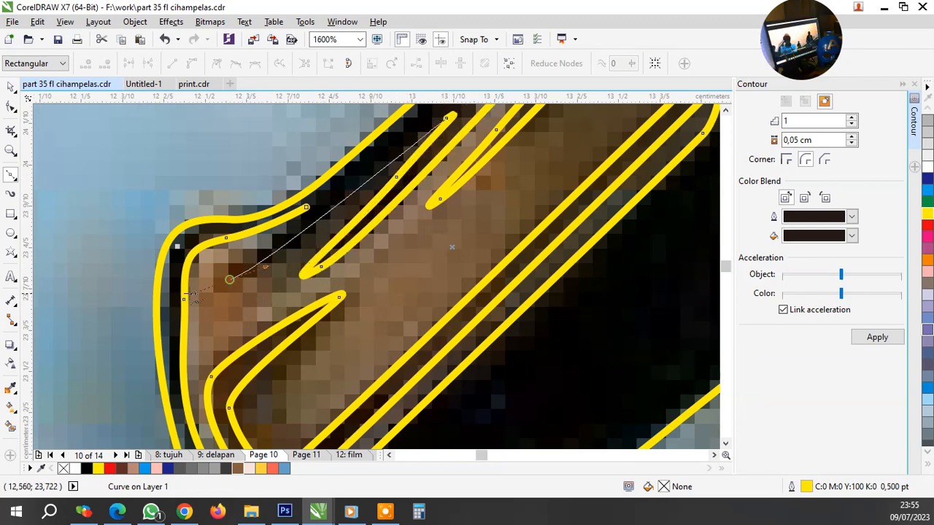
drag(229, 282, 181, 298)
click(313, 210)
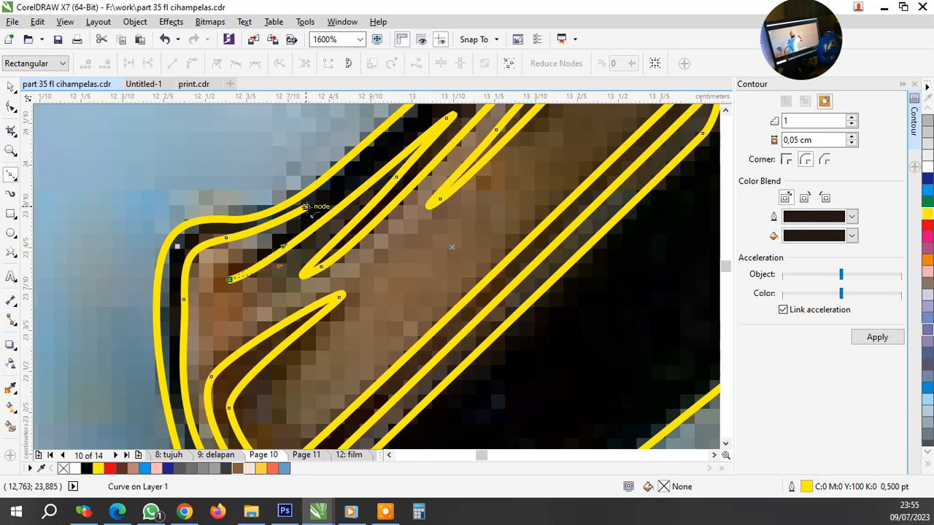
Fill the lower-left pouch highlight and the upper pouch highlight with brown (#865F40)
click(238, 468)
scroll(328, 255, down, 3)
scroll(419, 200, up, 2)
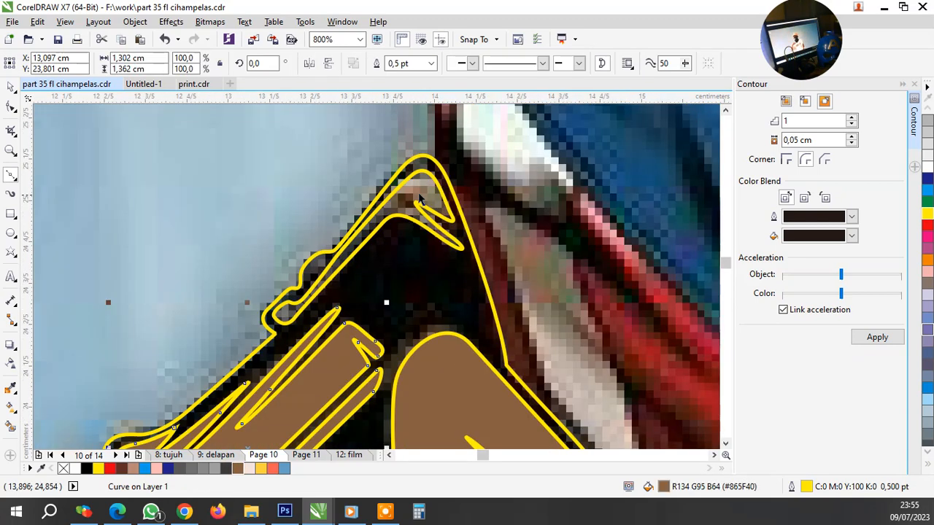
key(space)
click(406, 210)
scroll(396, 229, down, 1)
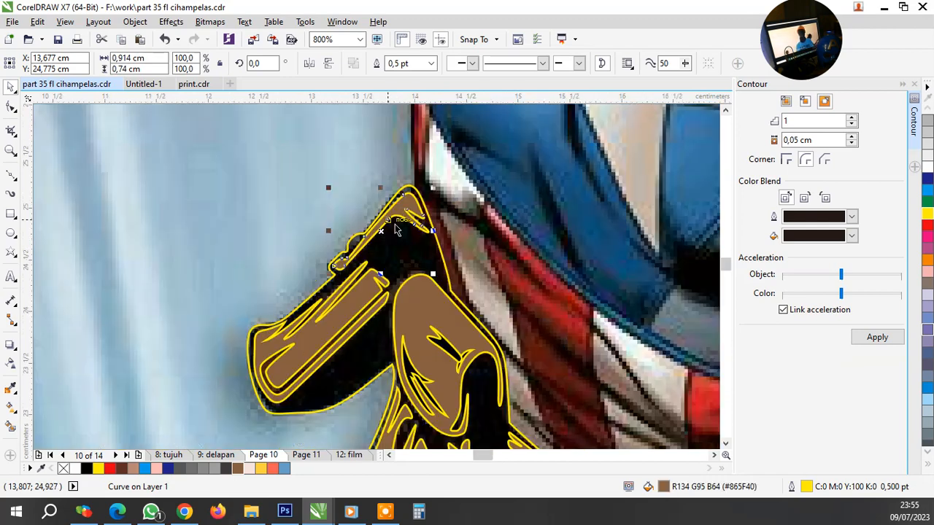
Select the large base shape behind the belt and pouch highlights, fill it with black and deselect it
click(406, 240)
click(77, 469)
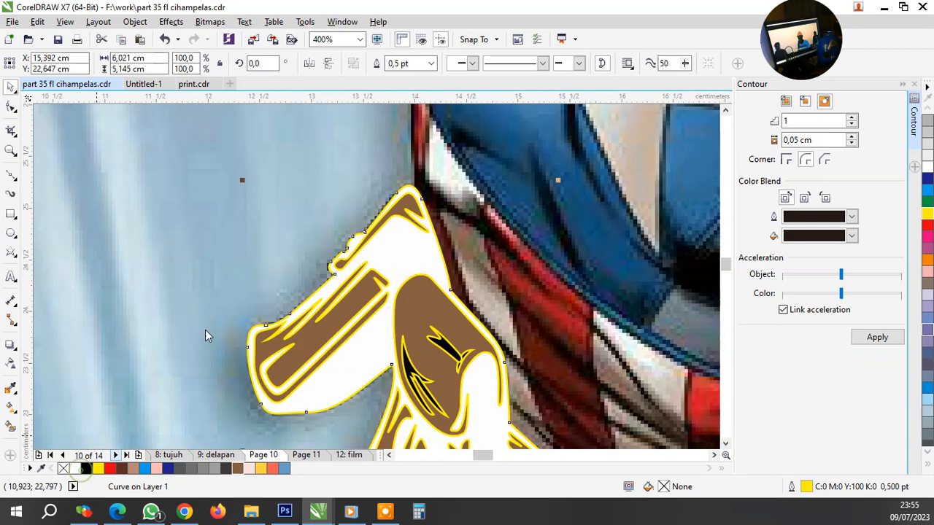
scroll(252, 246, down, 1)
click(88, 470)
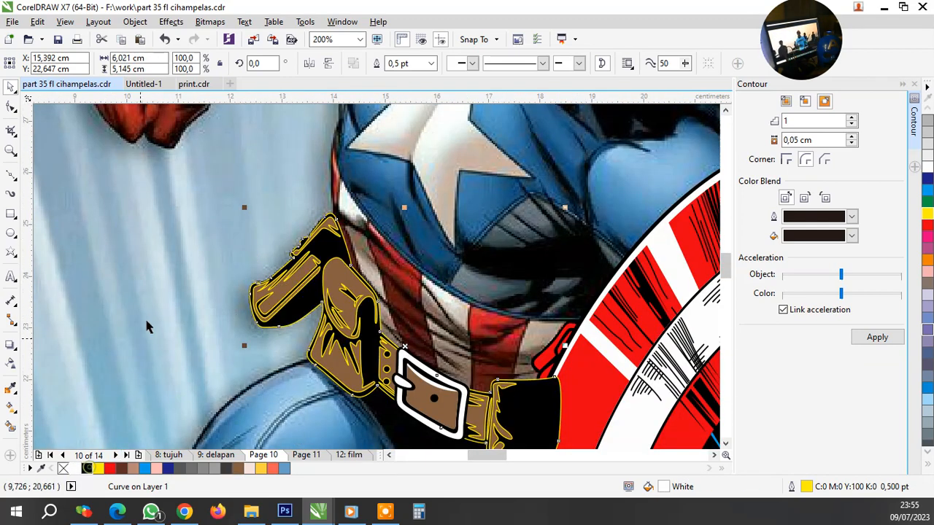
key(Escape)
Select all the belt and pouch shapes, group them and remove their outline colour
scroll(220, 292, down, 1)
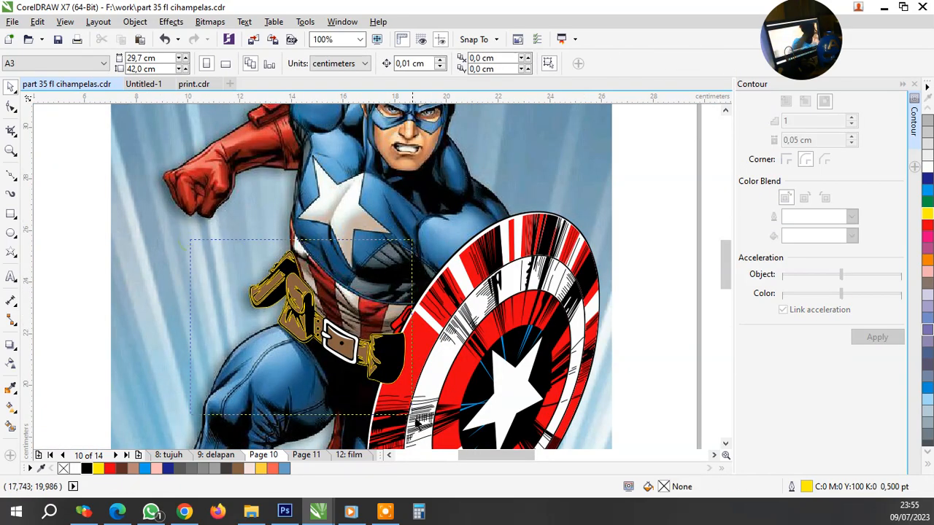
drag(414, 416, 415, 421)
key(ctrl+g)
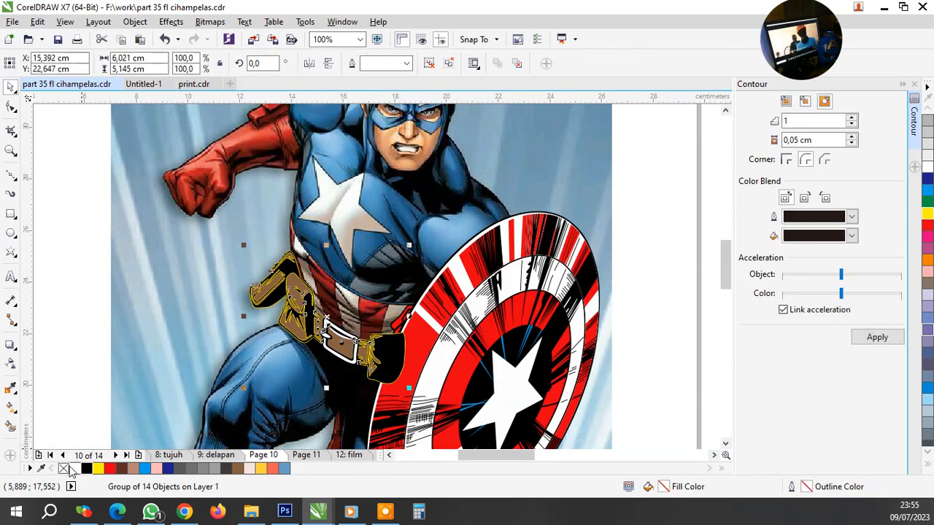
right_click(63, 469)
Order the belt and pouch group behind the shield and deselect it
right_click(299, 306)
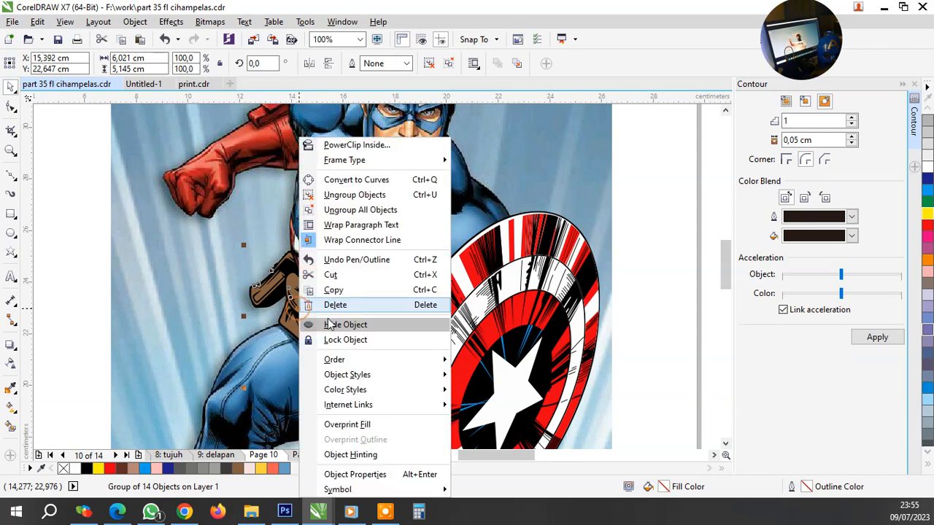
mouse_move(412, 360)
click(500, 454)
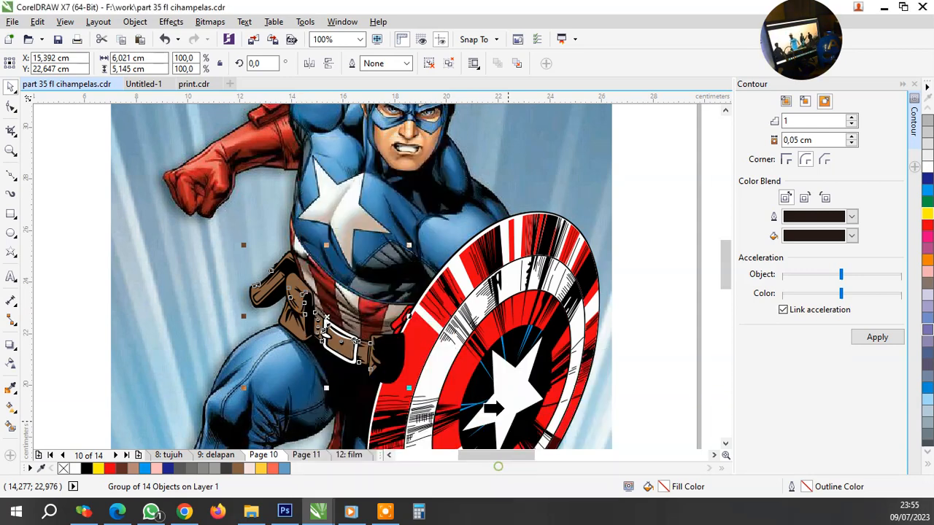
click(546, 387)
click(667, 355)
Select the belt group together with the shield, group them and clear the selection
click(357, 353)
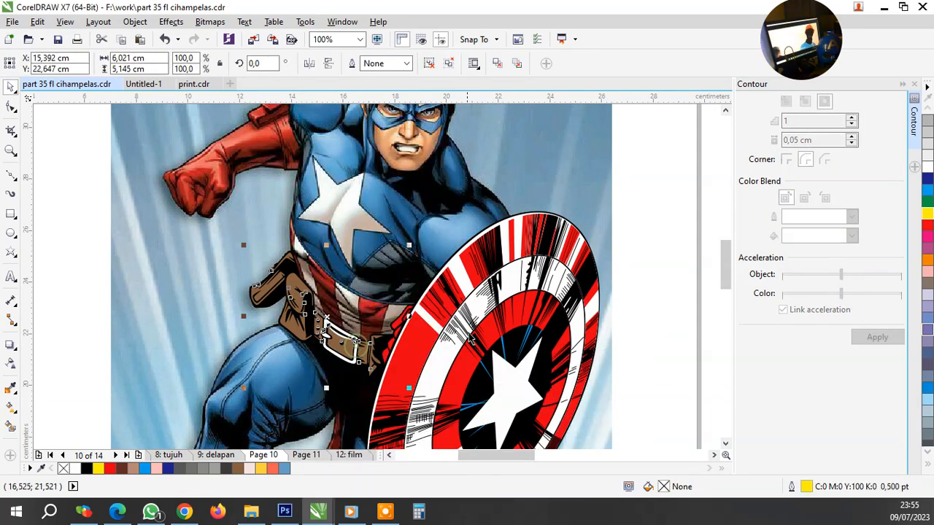
shift+click(466, 331)
key(ctrl+g)
key(Escape)
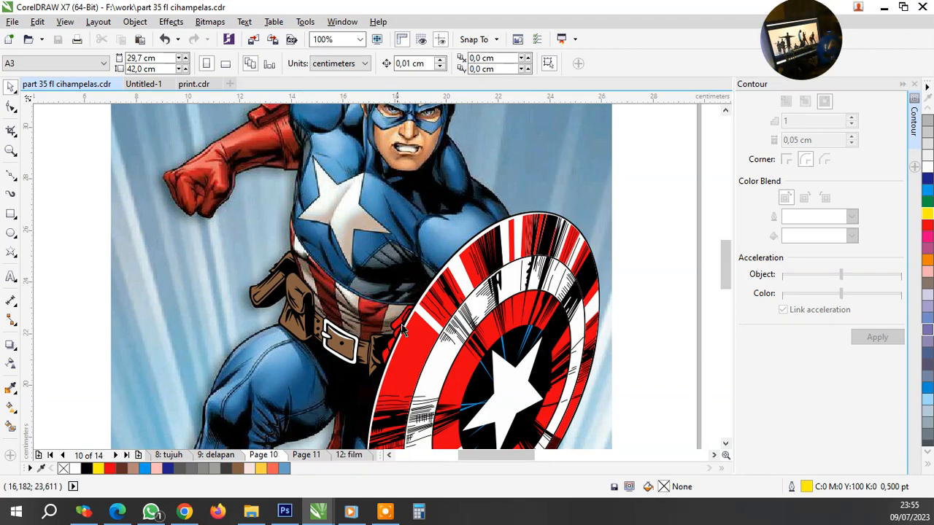
scroll(426, 350, down, 2)
scroll(414, 330, up, 2)
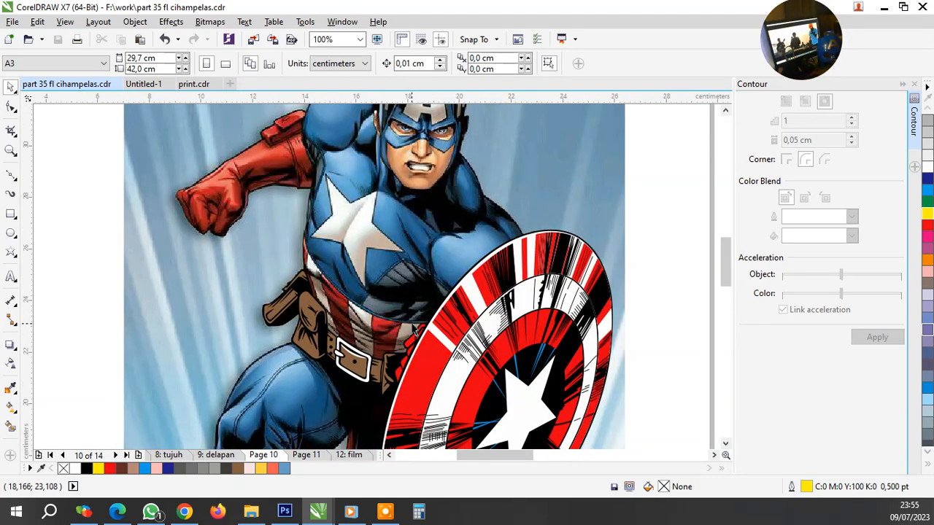
Start a Bezier outline of the striped midriff at the pouch's upper tip and trace the torso's outer edge up to its narrow point
scroll(414, 329, down, 2)
scroll(398, 229, up, 4)
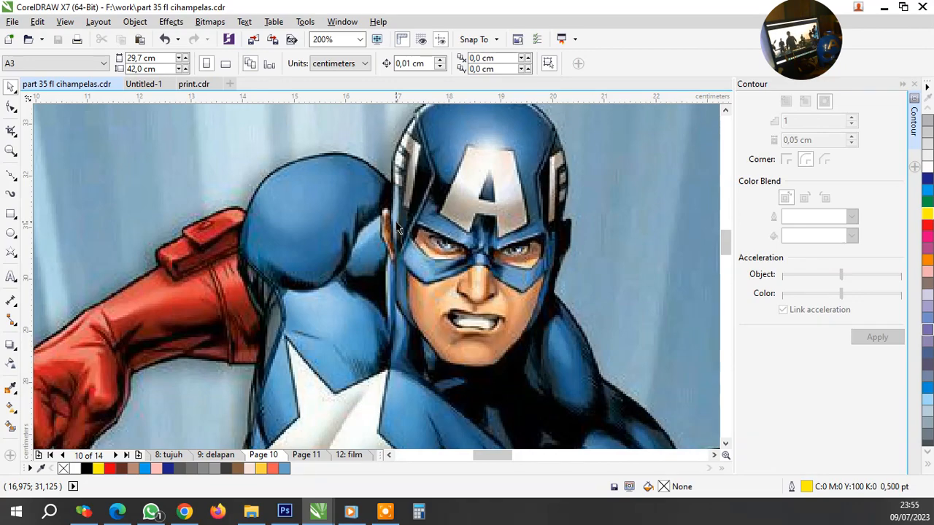
scroll(433, 235, down, 2)
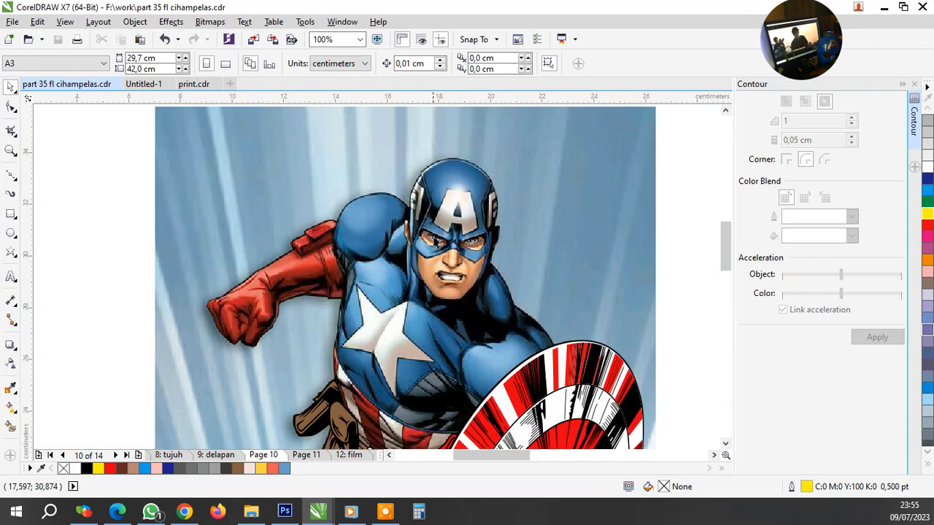
scroll(482, 307, down, 2)
scroll(420, 373, up, 4)
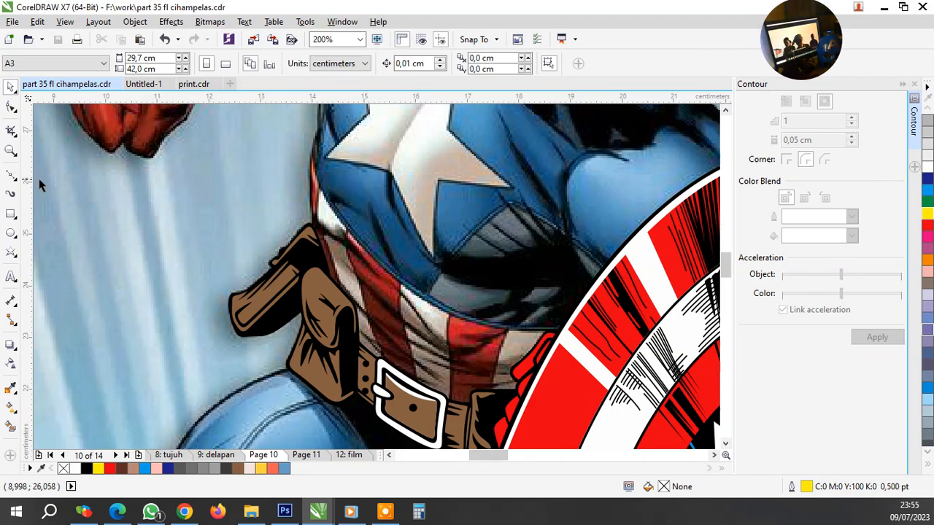
click(11, 175)
scroll(303, 226, up, 5)
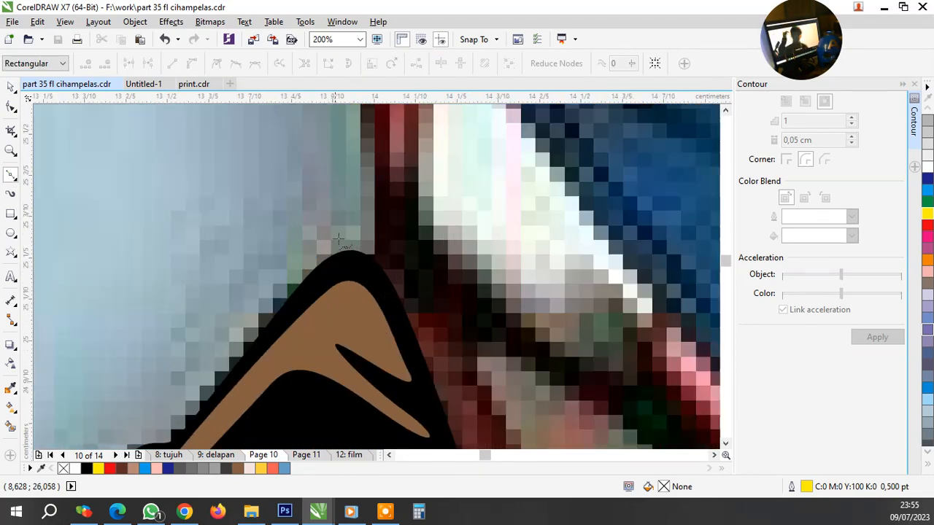
click(362, 271)
scroll(361, 248, down, 1)
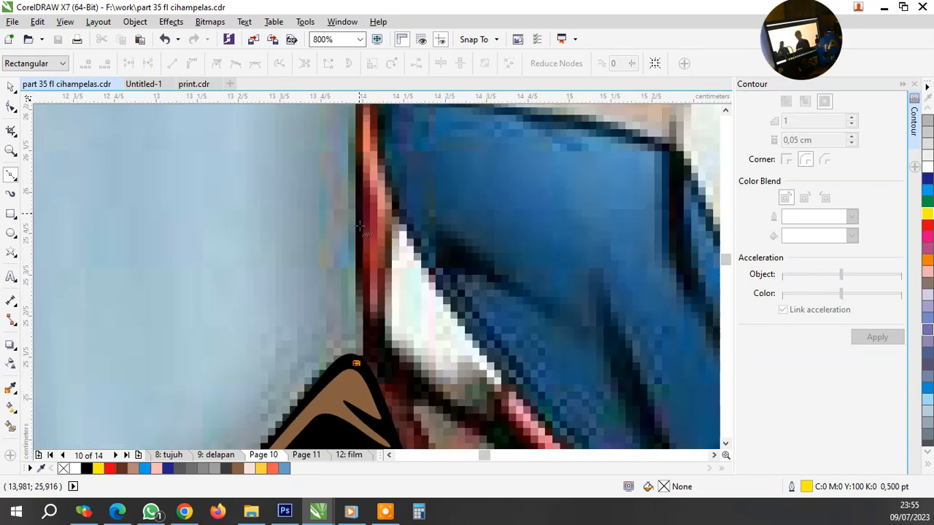
drag(359, 248, 342, 172)
scroll(364, 138, down, 1)
drag(341, 138, 371, 163)
scroll(367, 135, up, 1)
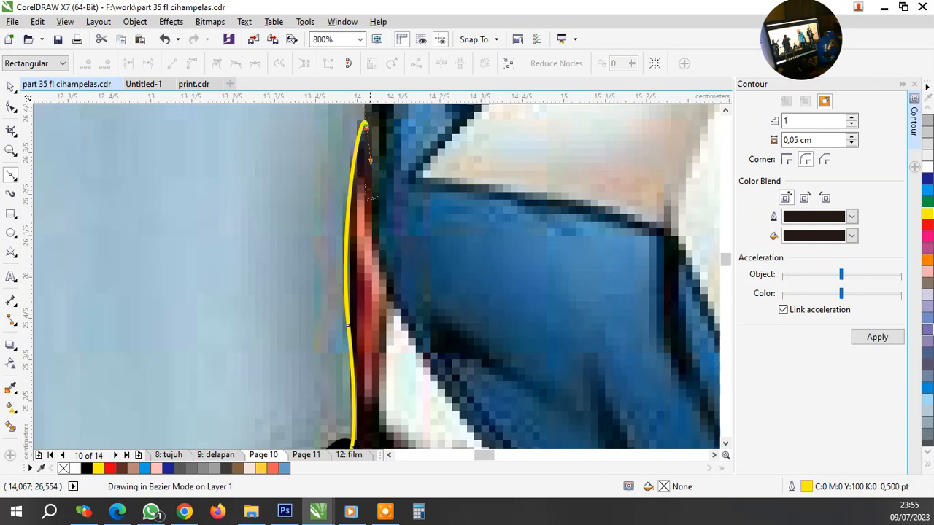
Continue the midriff outline from its narrow point along the lower border of the blue chest armour to the shield
scroll(371, 164, down, 1)
scroll(414, 293, up, 1)
scroll(388, 250, down, 1)
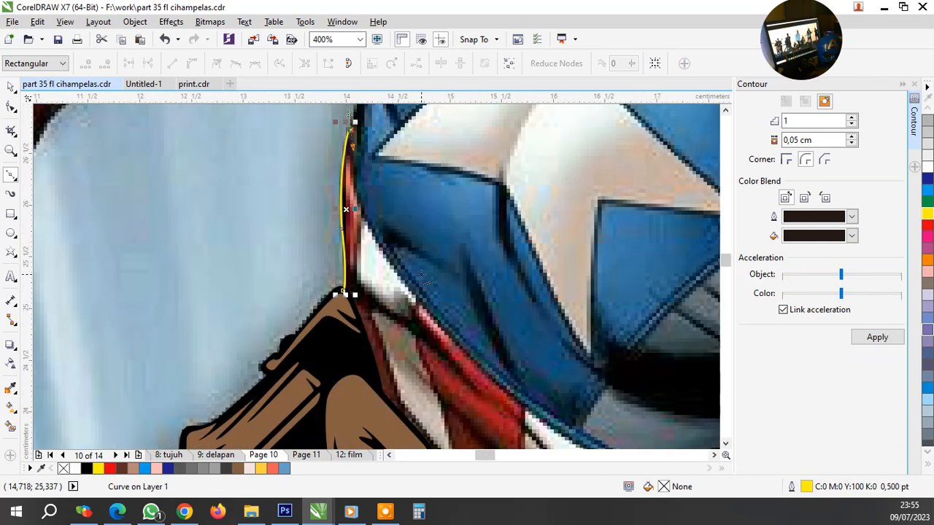
scroll(420, 280, up, 1)
drag(361, 212, 420, 300)
scroll(346, 261, down, 2)
scroll(445, 333, up, 2)
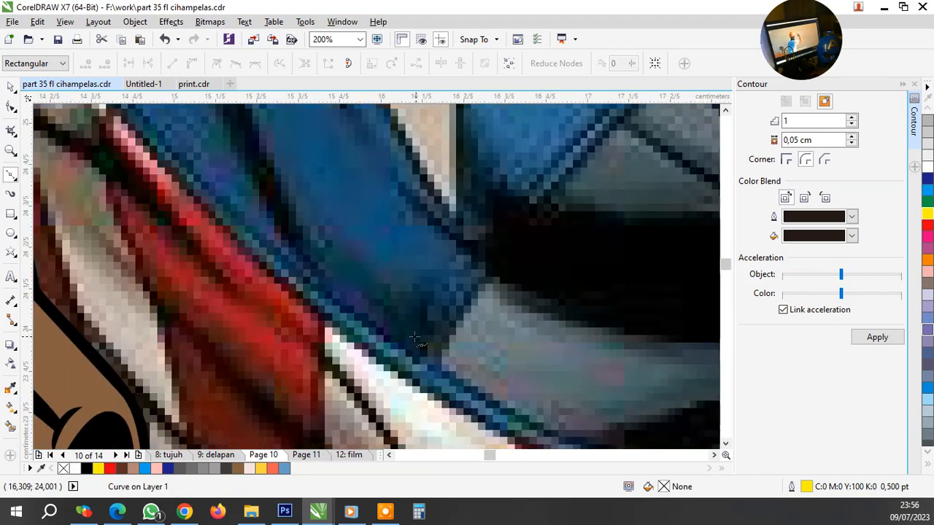
drag(400, 338, 485, 394)
scroll(438, 363, down, 2)
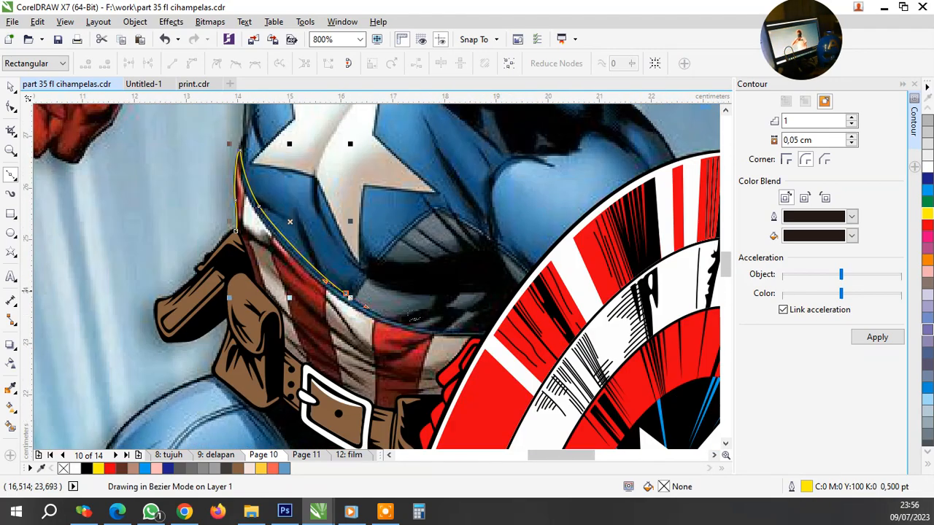
scroll(485, 354, up, 2)
drag(366, 270, 543, 271)
scroll(595, 273, down, 2)
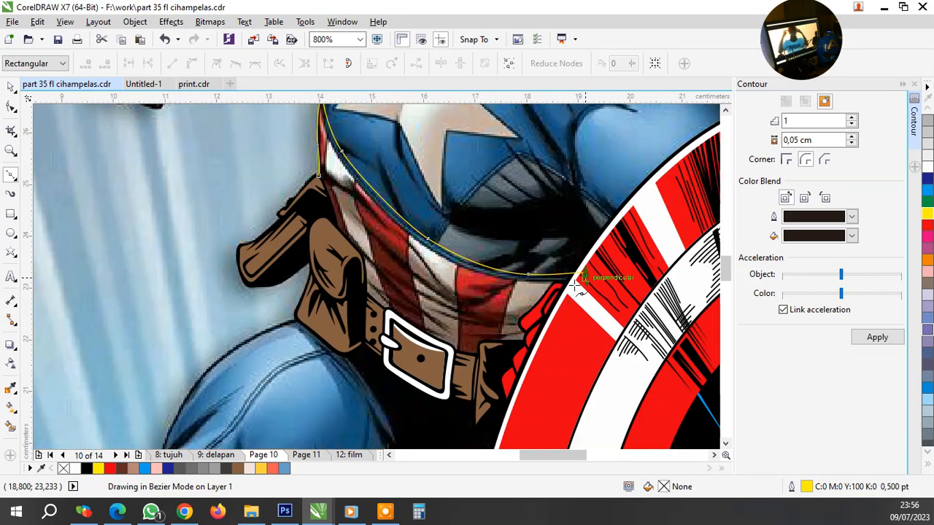
Close the midriff outline with a rough curve across the shield, belt buckle and pouch back to its starting node
scroll(522, 392, up, 1)
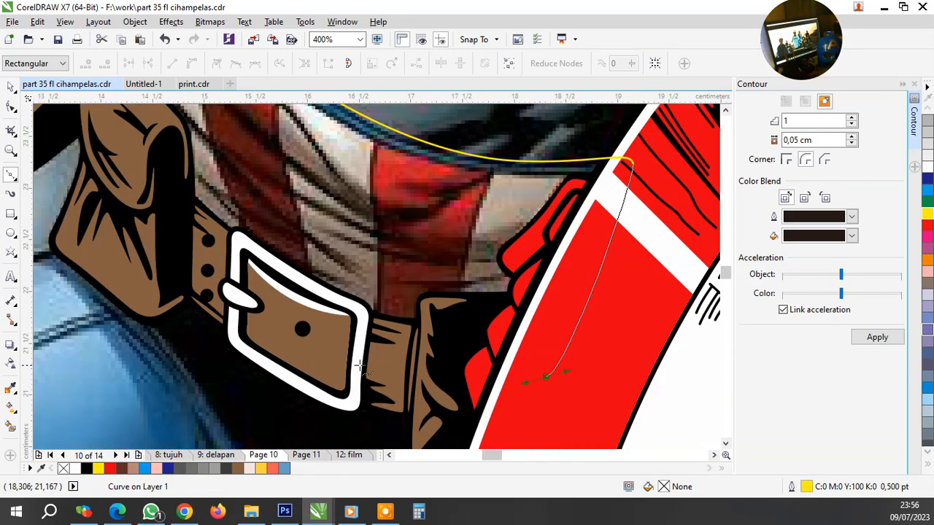
drag(546, 377, 329, 357)
scroll(370, 337, down, 1)
scroll(267, 281, up, 1)
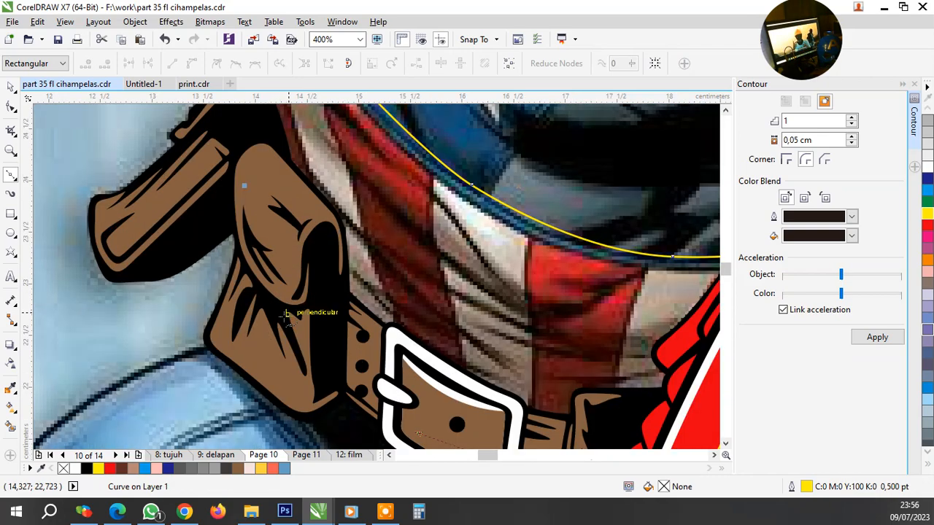
drag(278, 296, 273, 285)
scroll(274, 286, down, 1)
click(295, 171)
scroll(295, 169, up, 1)
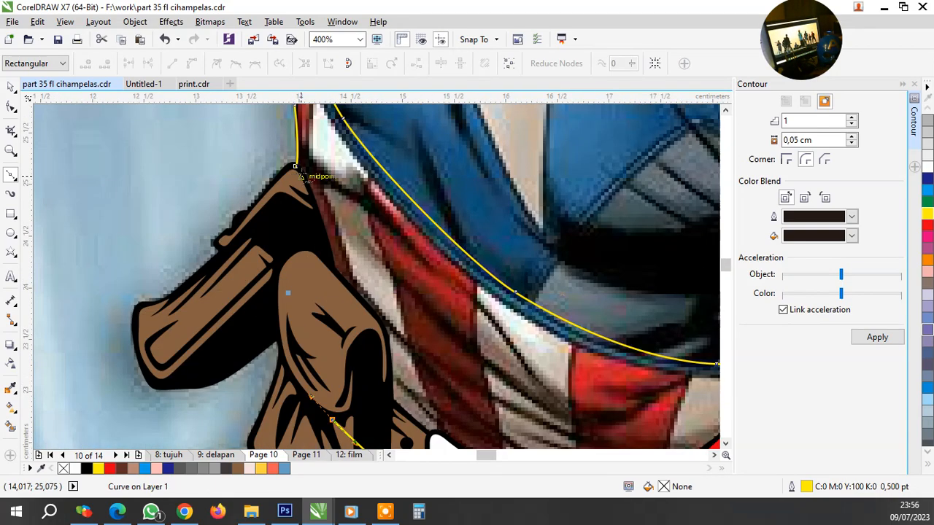
Remove the surplus node on the midriff outline's outer edge and reshape the curve to follow the torso above the pouch
click(13, 106)
scroll(350, 169, down, 1)
scroll(350, 175, up, 1)
scroll(356, 186, down, 1)
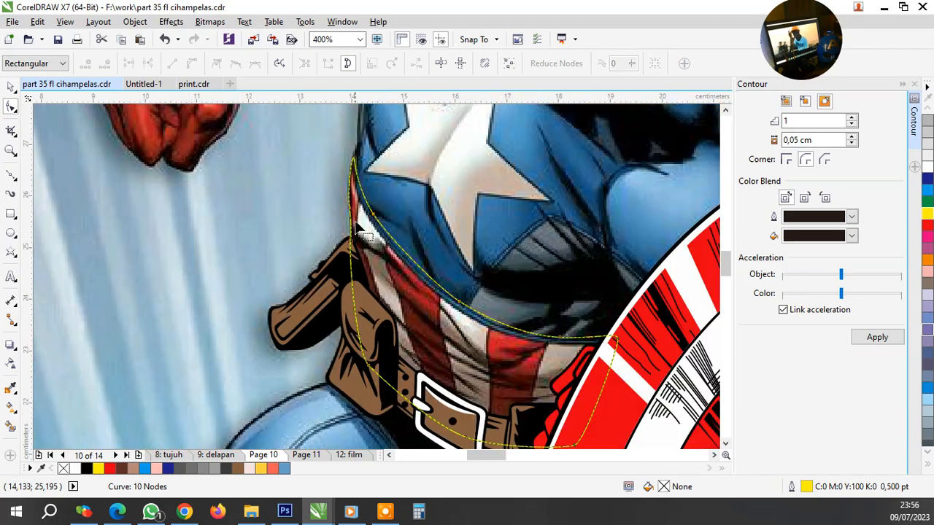
scroll(354, 169, up, 2)
double_click(345, 157)
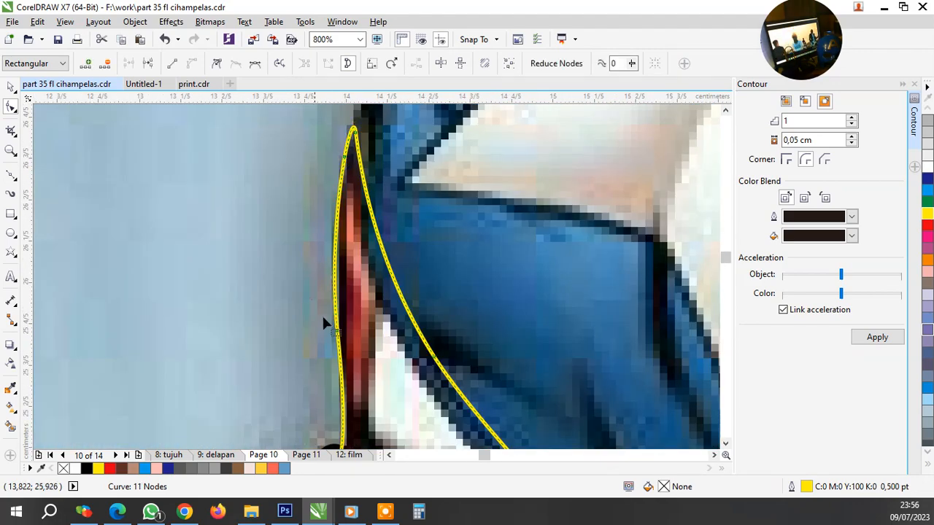
double_click(326, 321)
scroll(328, 317, down, 1)
scroll(330, 318, up, 1)
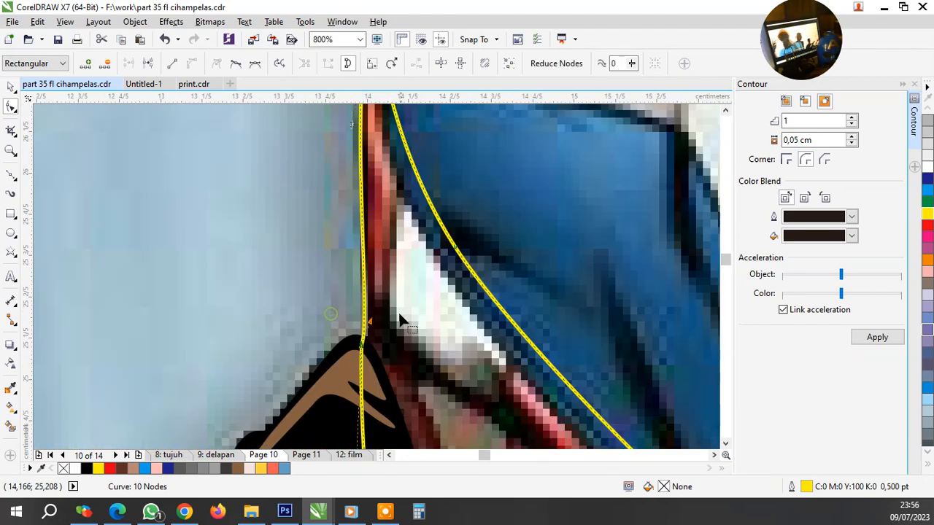
drag(367, 325, 358, 256)
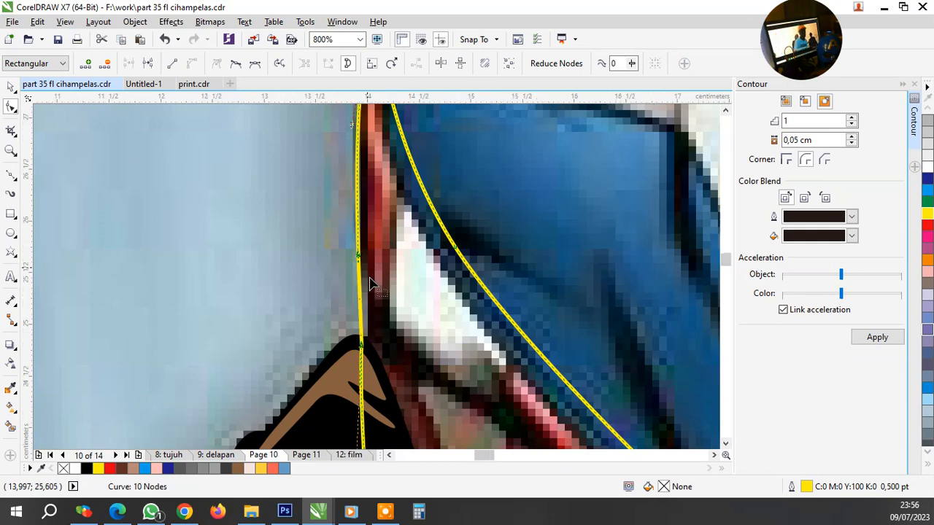
scroll(370, 283, down, 1)
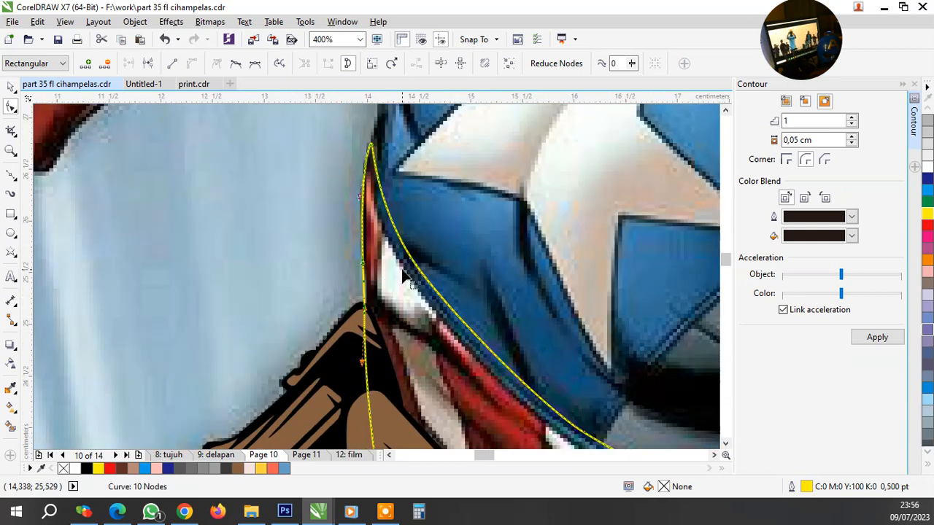
Start a thin Bezier trim strip just below the midriff outline's narrow point and trace its upper edge down past the white stripe
click(11, 177)
scroll(323, 214, down, 2)
scroll(299, 212, up, 3)
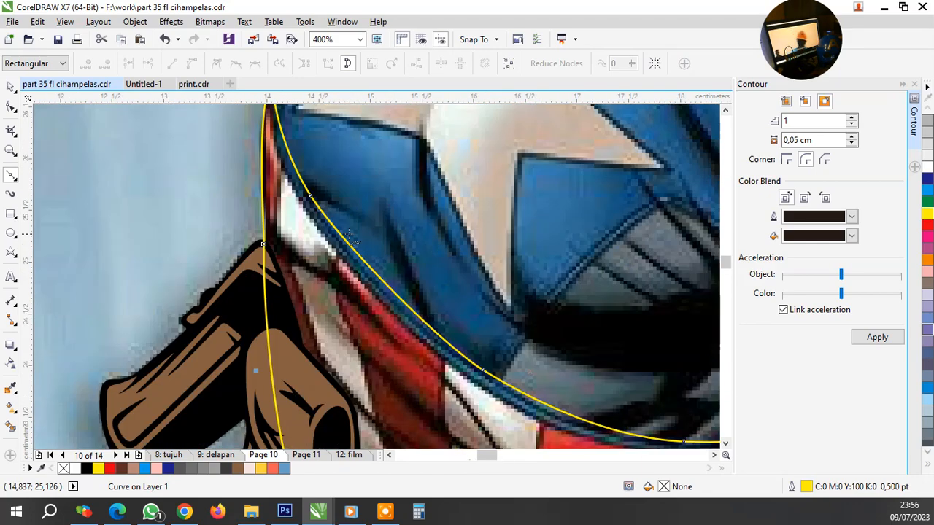
scroll(299, 212, down, 1)
scroll(297, 213, down, 1)
scroll(321, 189, up, 3)
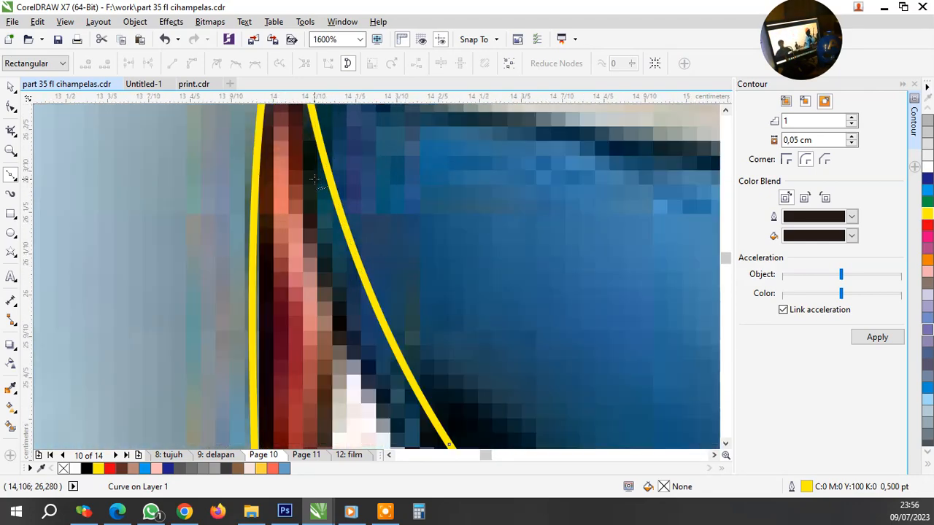
click(314, 179)
scroll(314, 180, down, 2)
scroll(371, 259, up, 1)
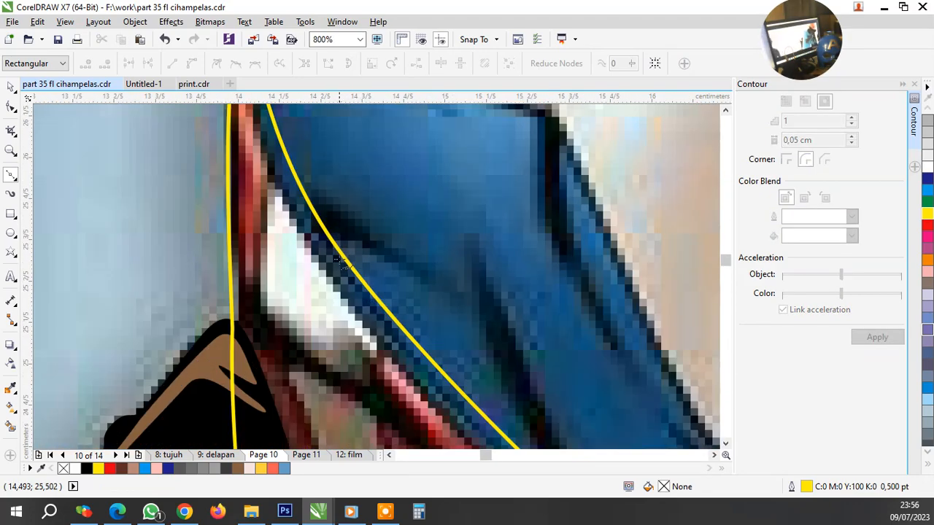
scroll(402, 321, down, 2)
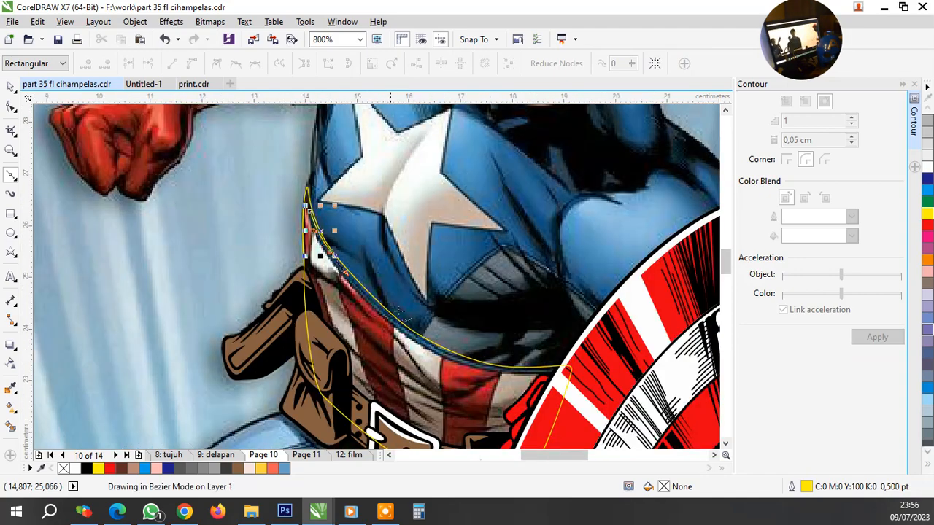
Extend the trim strip along the chest armour's lower border to the shield and turn it back along its underside
scroll(405, 321, up, 2)
click(446, 343)
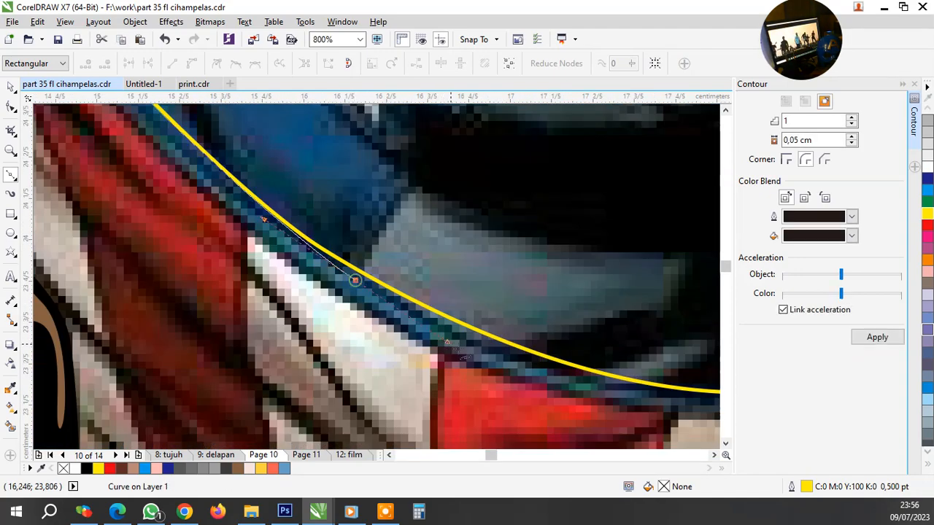
scroll(459, 354, down, 1)
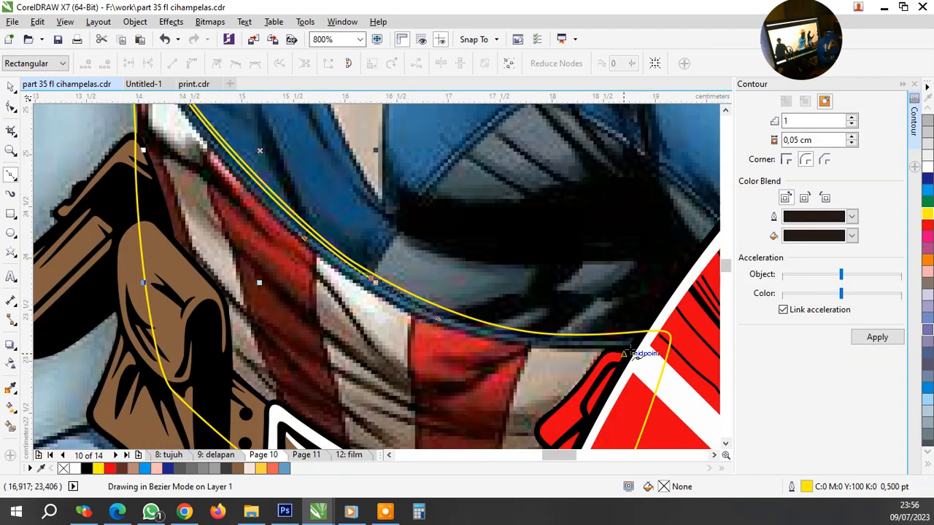
scroll(631, 353, up, 1)
drag(508, 330, 302, 305)
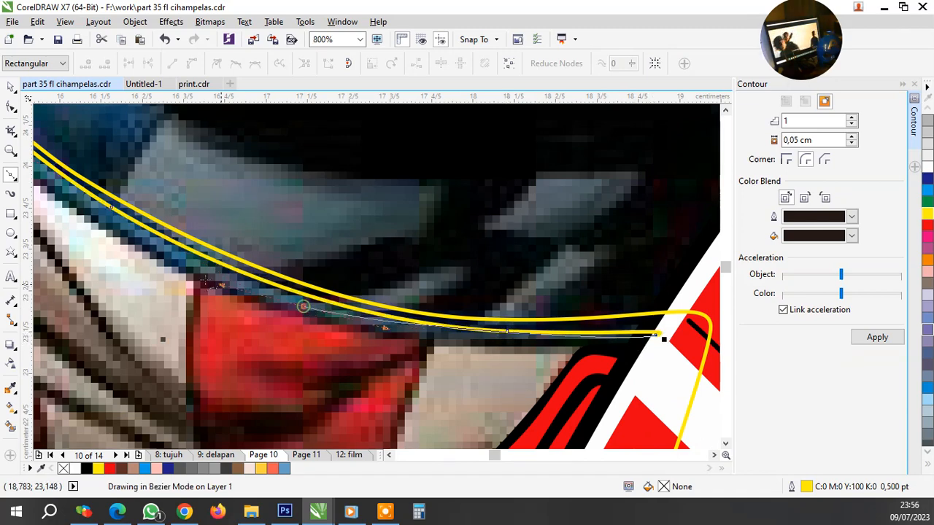
drag(206, 281, 134, 258)
scroll(359, 304, down, 1)
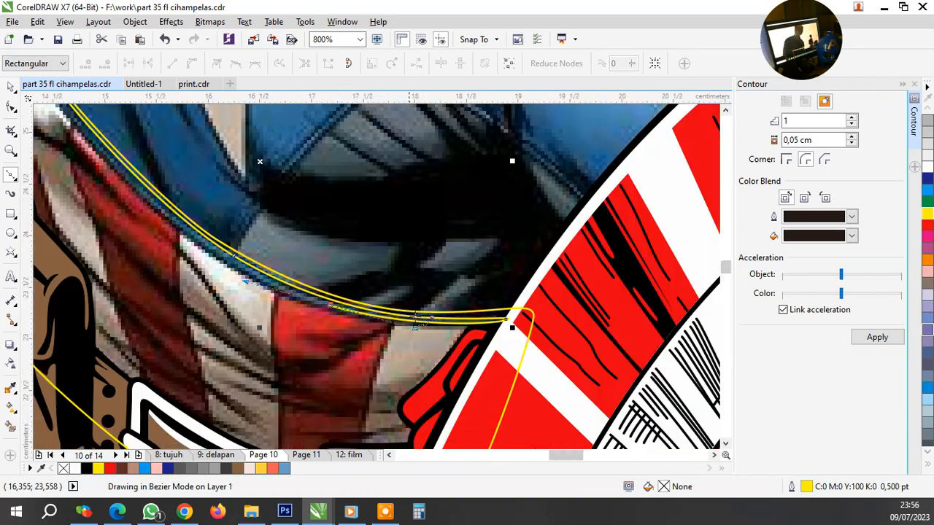
Trace the trim strip's lower edge back up beside the red and white stripes and close it at its starting point
scroll(165, 220, up, 1)
drag(215, 247, 148, 161)
scroll(149, 204, down, 2)
scroll(575, 314, up, 2)
scroll(147, 162, down, 1)
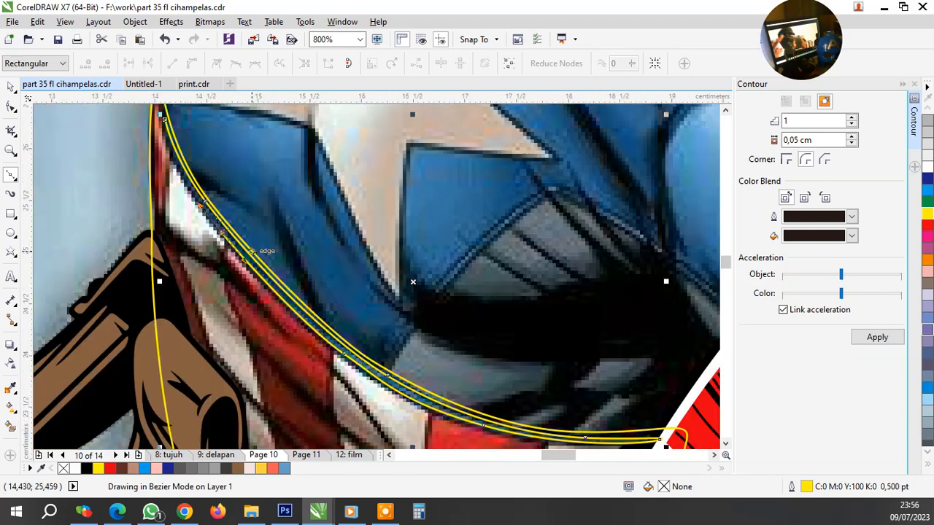
scroll(154, 117, up, 1)
drag(180, 127, 180, 191)
scroll(248, 211, down, 1)
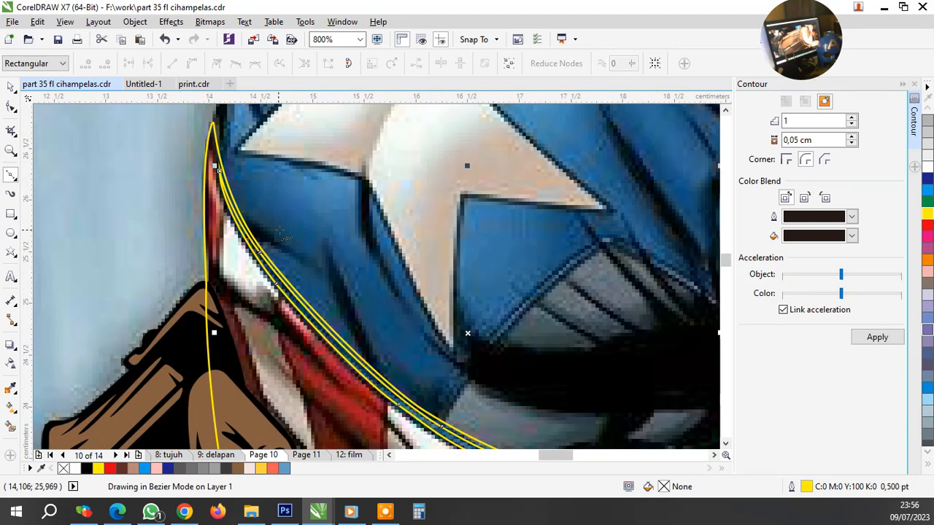
Try a one-step outside contour of 0.05 cm on the trim strip
key(space)
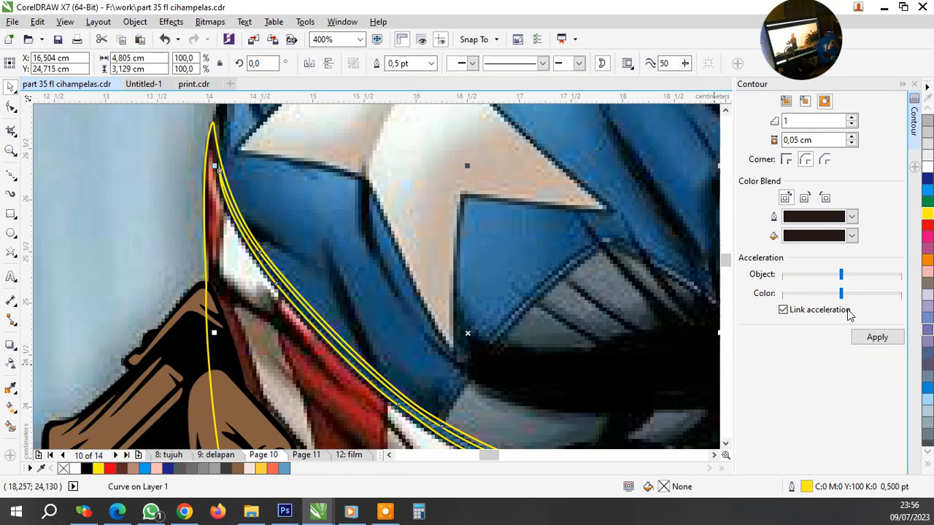
click(866, 341)
scroll(223, 185, up, 1)
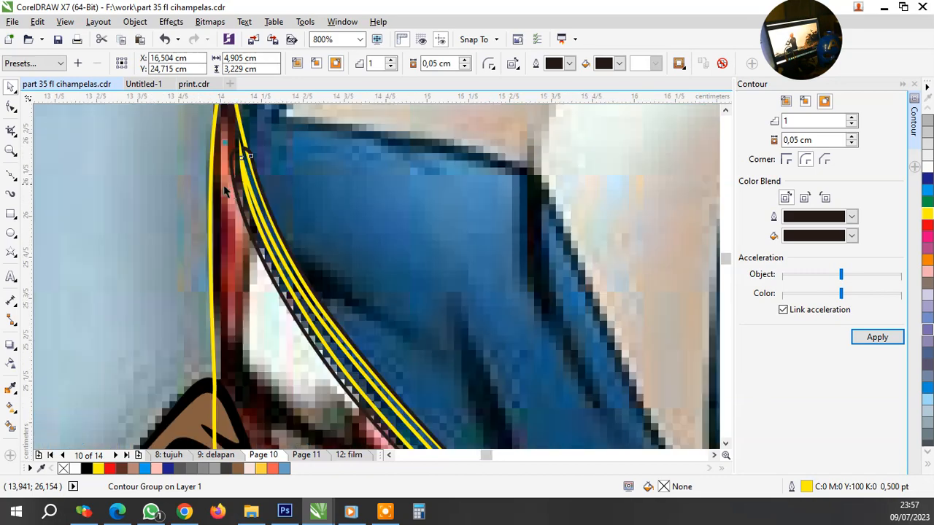
scroll(246, 191, down, 2)
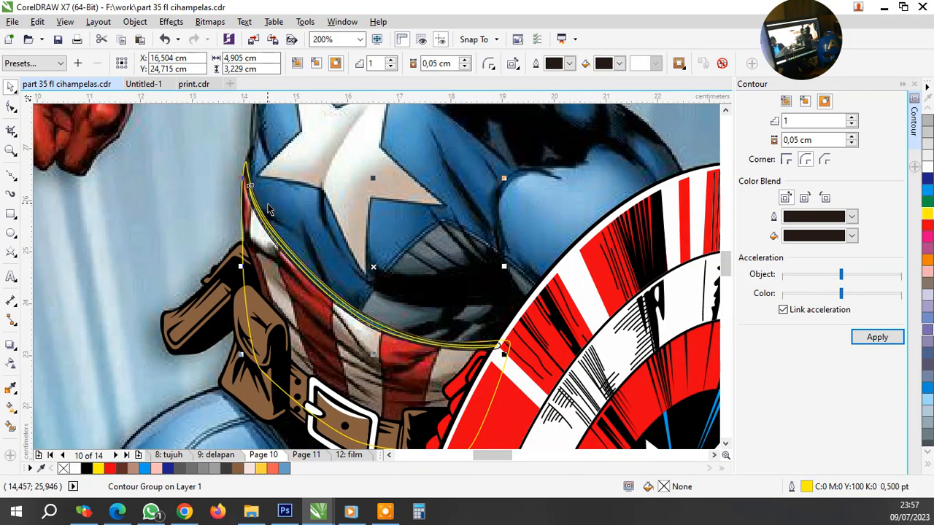
click(268, 210)
scroll(234, 188, up, 1)
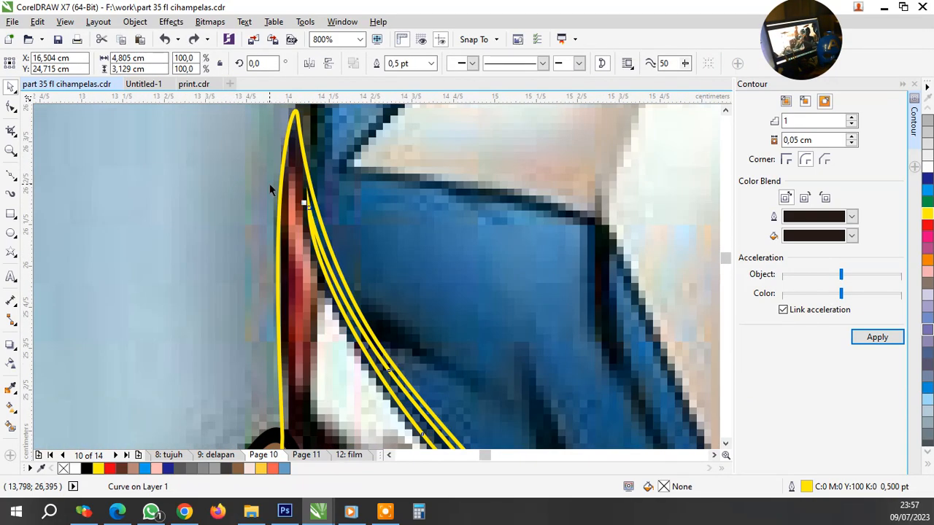
scroll(270, 189, down, 2)
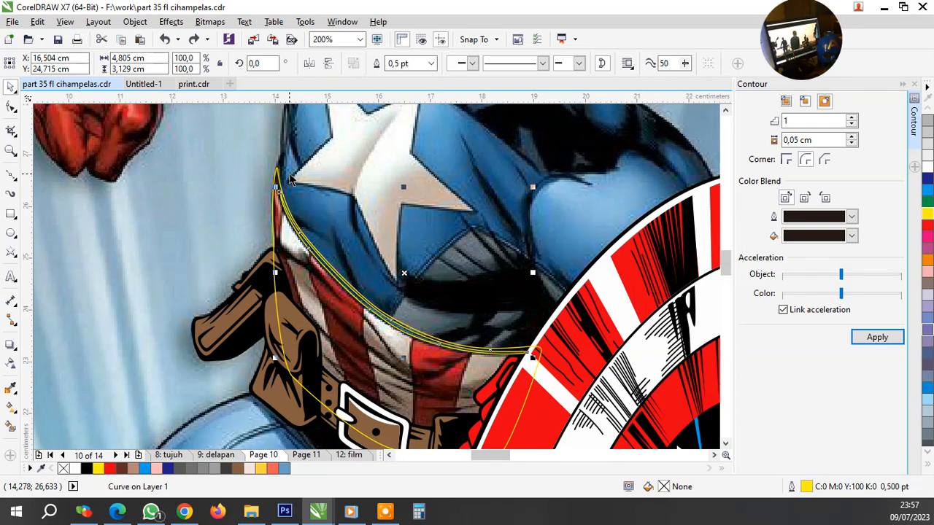
Fill the trim strip with cyan and deselect it
click(146, 468)
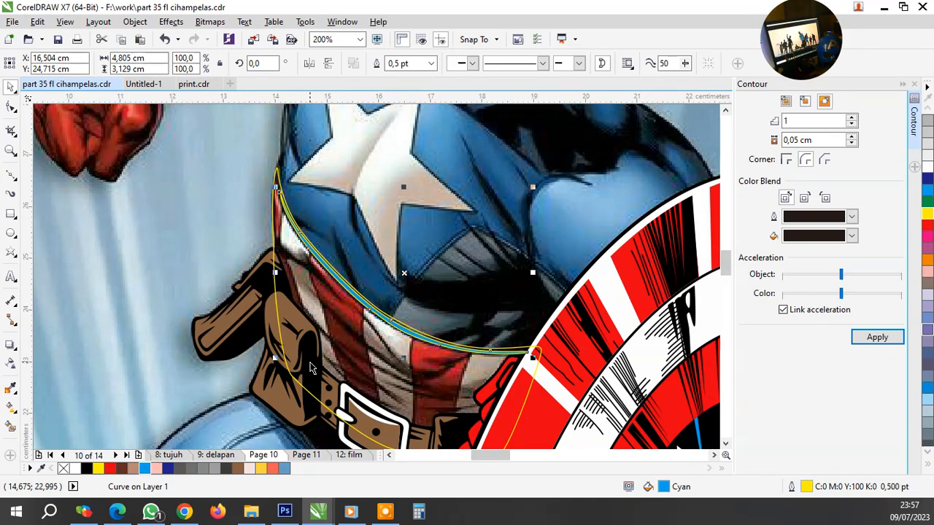
click(160, 257)
scroll(375, 271, up, 1)
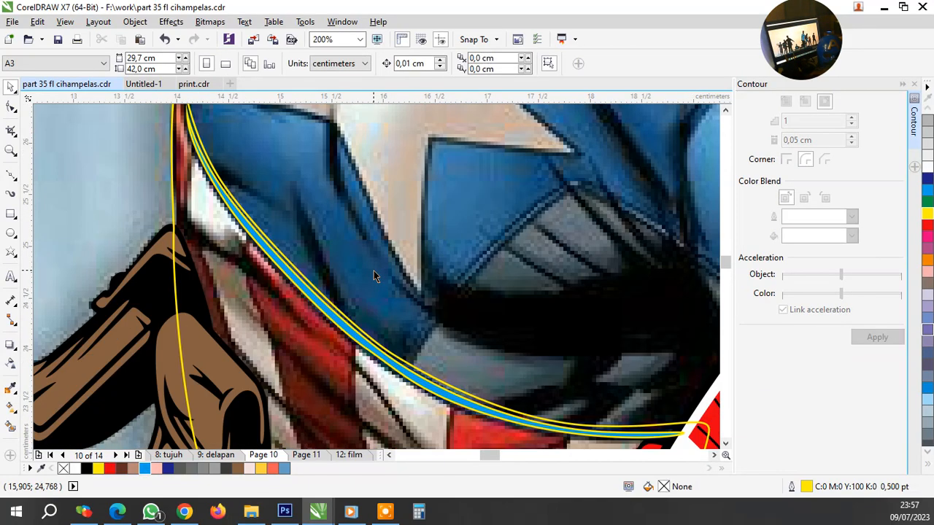
Start a Bezier outline of the striped midriff at the upper pouch and run it up to the trim strip's pointed tip
click(10, 176)
scroll(191, 292, up, 2)
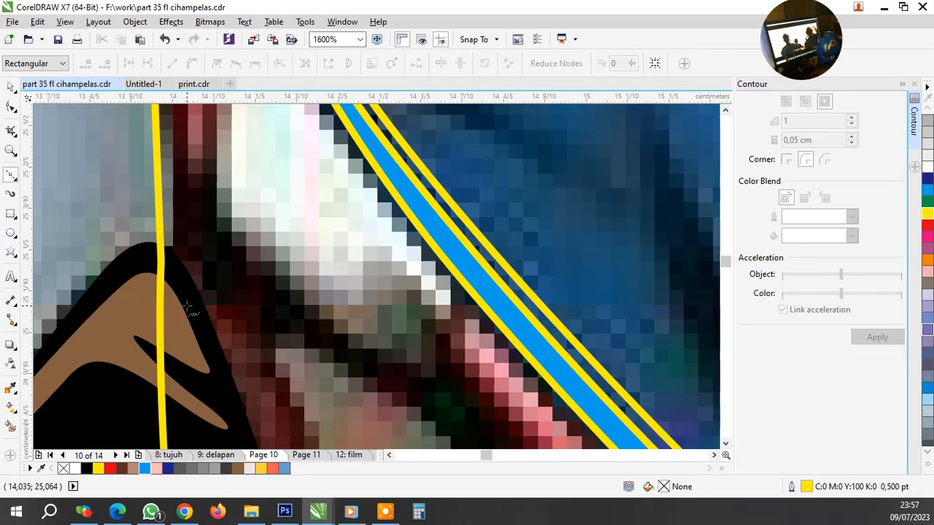
scroll(187, 309, down, 4)
scroll(218, 292, up, 3)
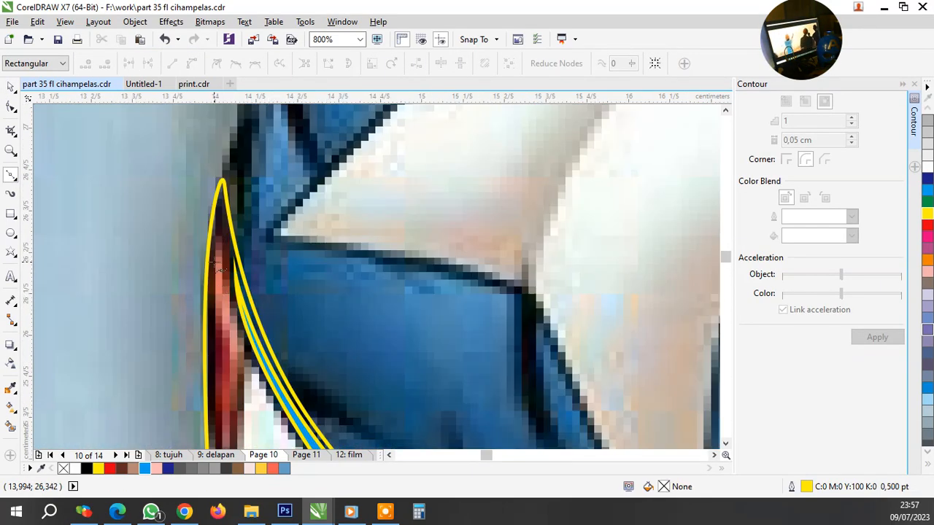
drag(220, 221, 224, 185)
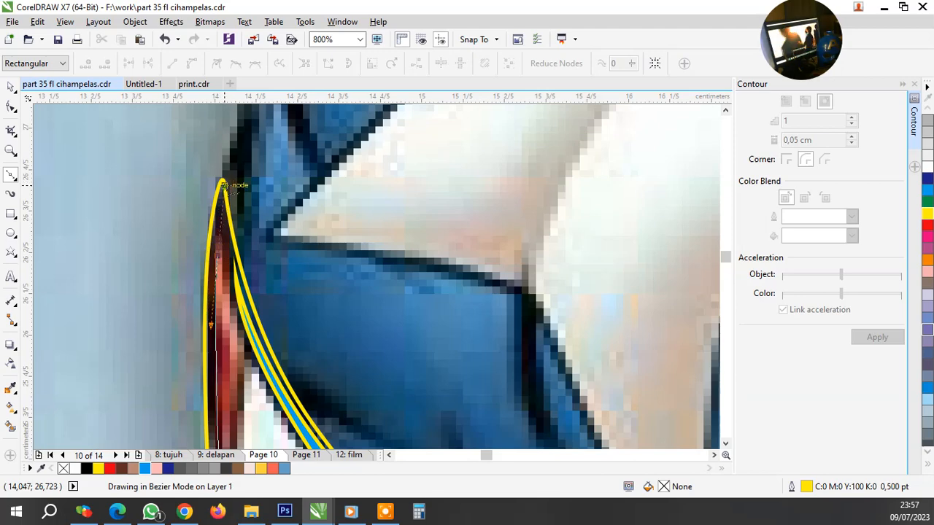
scroll(237, 321, down, 2)
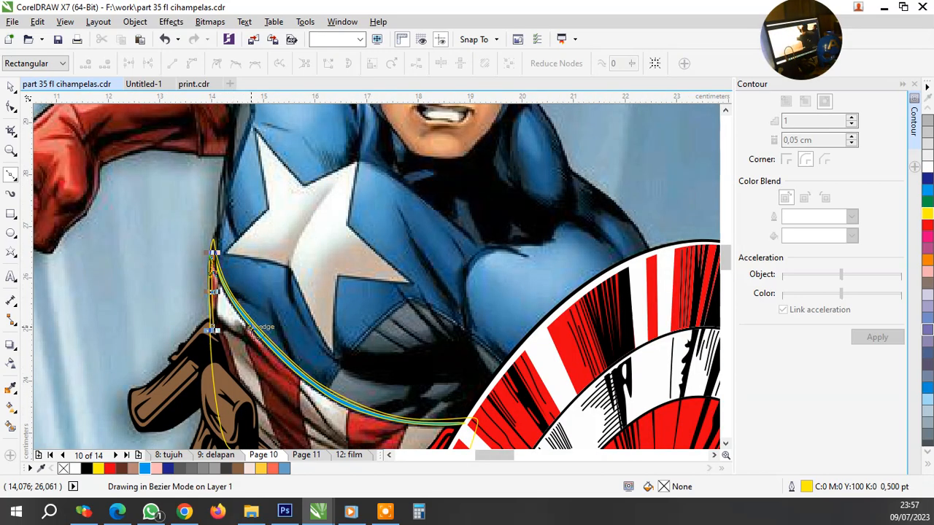
Continue the midriff outline along the lower edge of the cyan trim strip toward the shield
scroll(246, 315, up, 2)
drag(225, 303, 332, 424)
scroll(216, 251, down, 3)
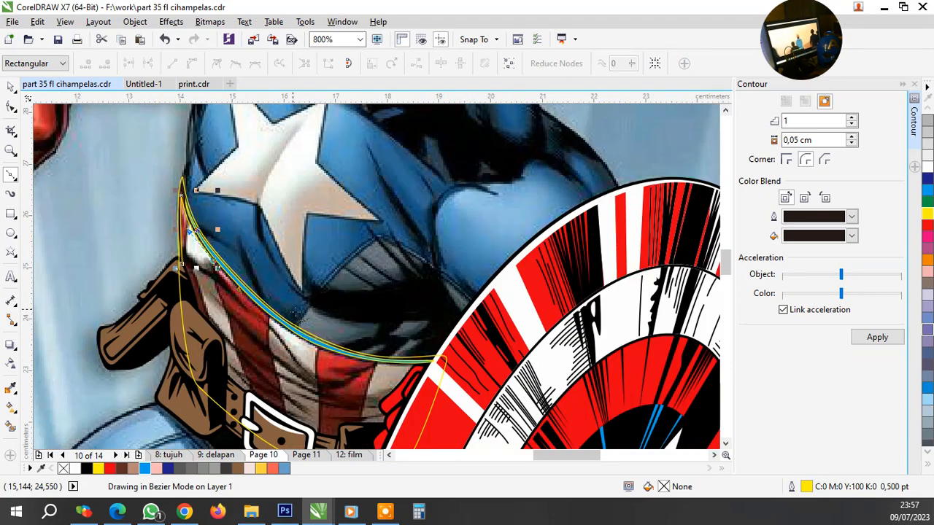
scroll(256, 320, up, 3)
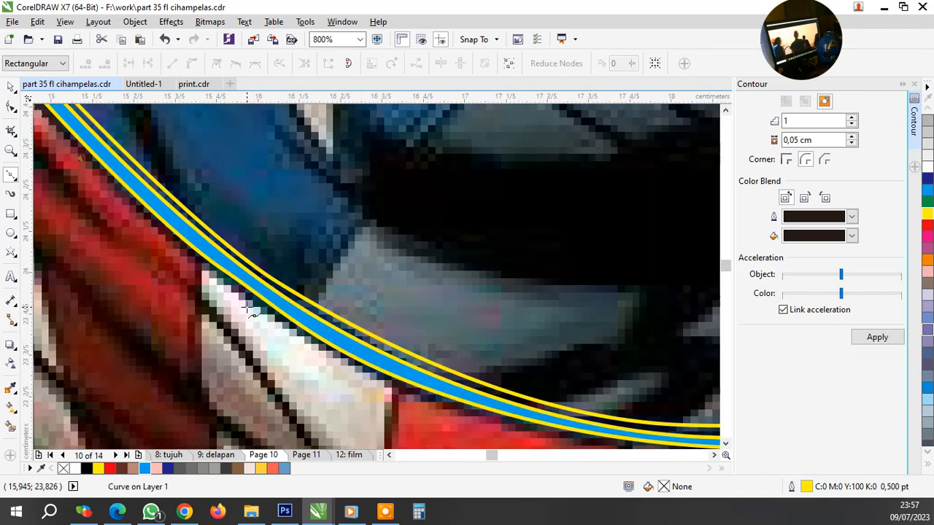
drag(250, 312, 350, 381)
scroll(279, 332, down, 3)
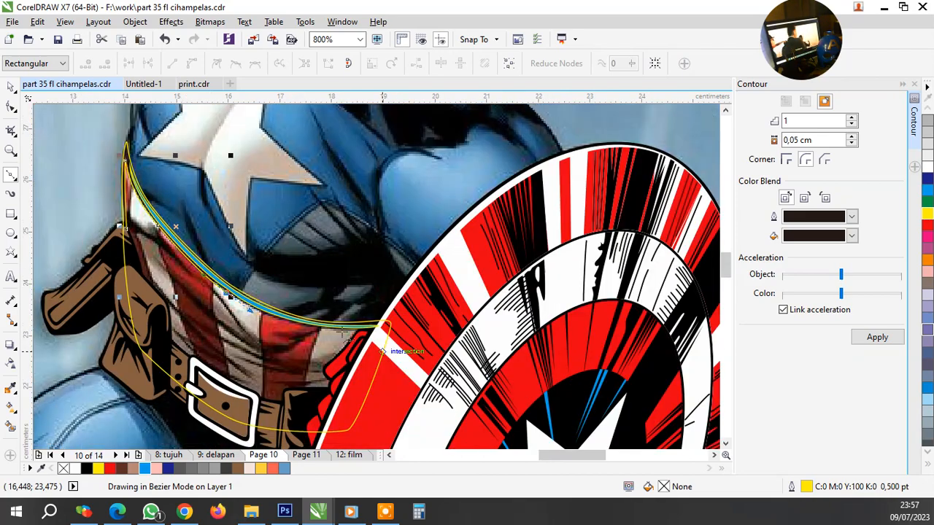
scroll(306, 328, up, 4)
click(285, 320)
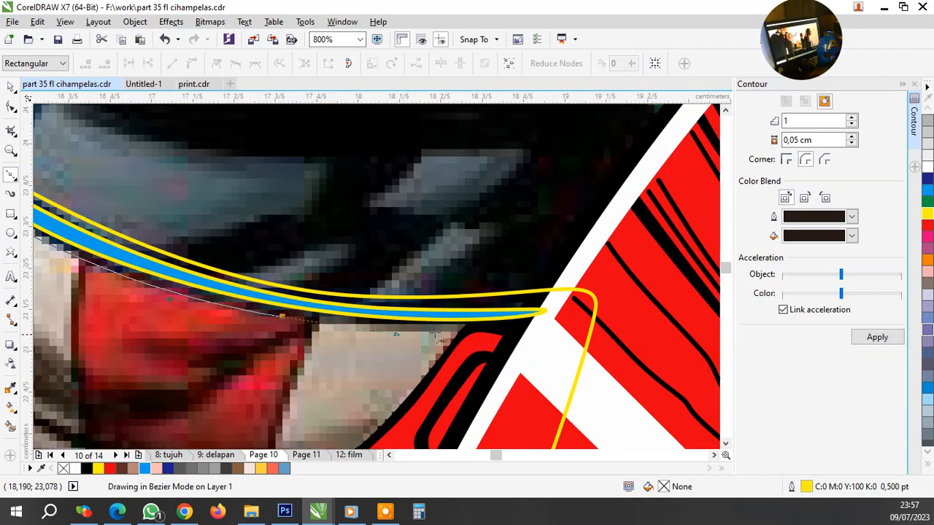
Take the midriff outline down along the shield's rim and turn it in behind the belt
scroll(525, 330, down, 3)
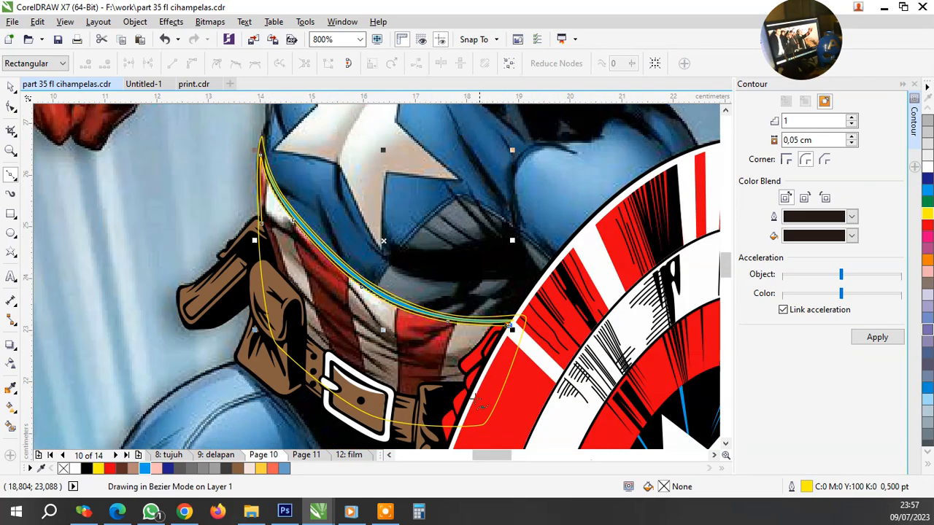
scroll(515, 327, up, 4)
drag(479, 389, 445, 422)
click(322, 402)
scroll(336, 390, down, 2)
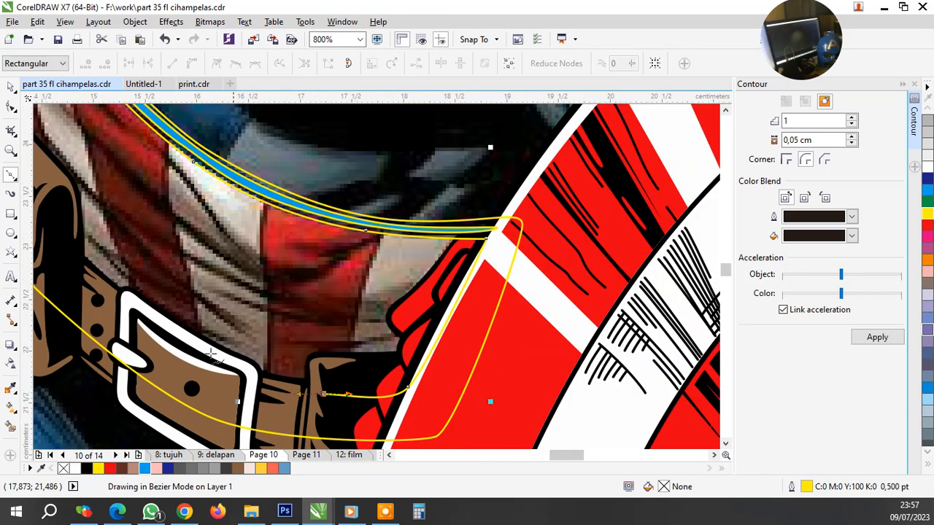
Run the midriff outline back across the belt and behind the pouch, and close it at its starting node
scroll(135, 332, down, 3)
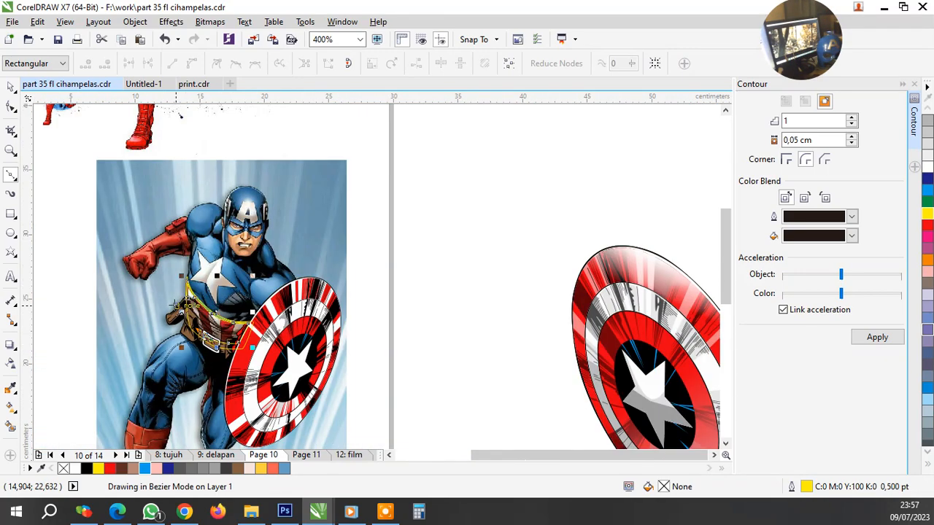
scroll(190, 315, up, 3)
drag(172, 301, 162, 274)
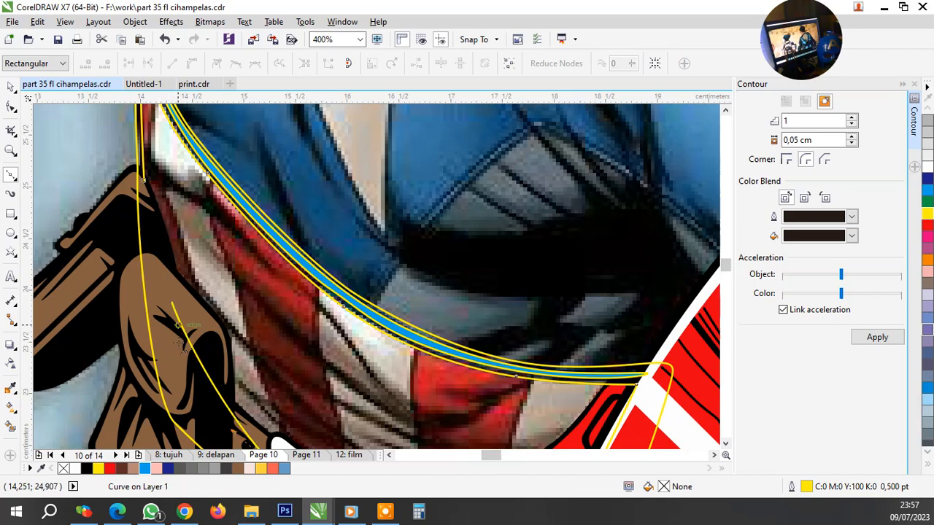
key(ctrl+z)
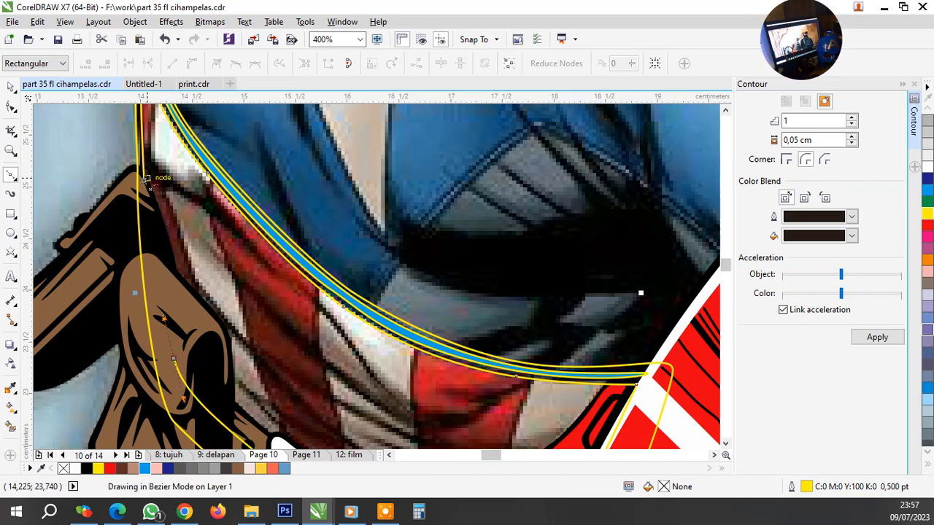
click(146, 177)
scroll(174, 252, down, 1)
key(space)
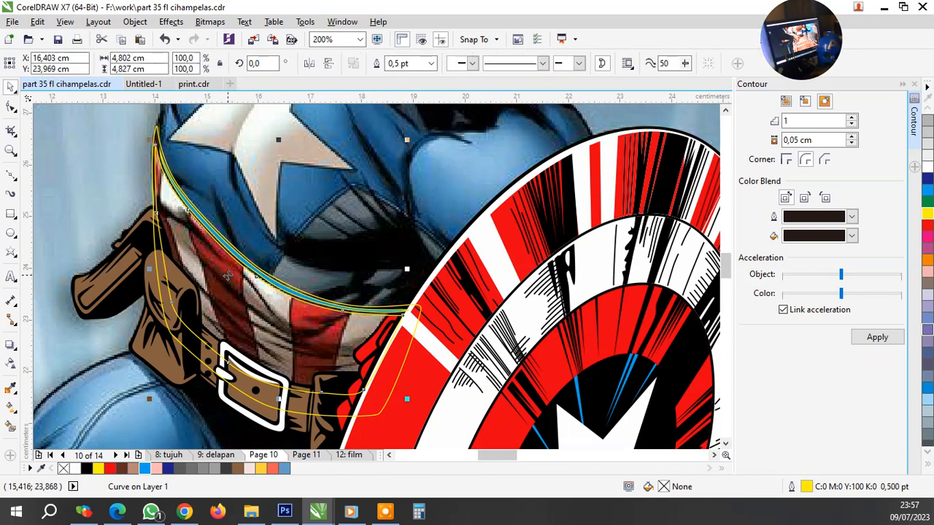
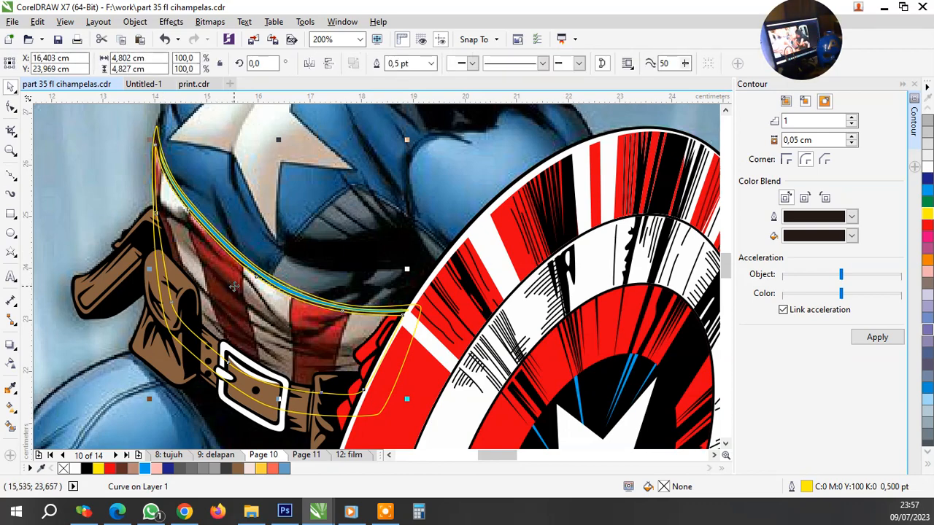
Start a divider curve on the belt near the shield and trace the red stripe's edge up across the cyan trim
scroll(341, 368, up, 1)
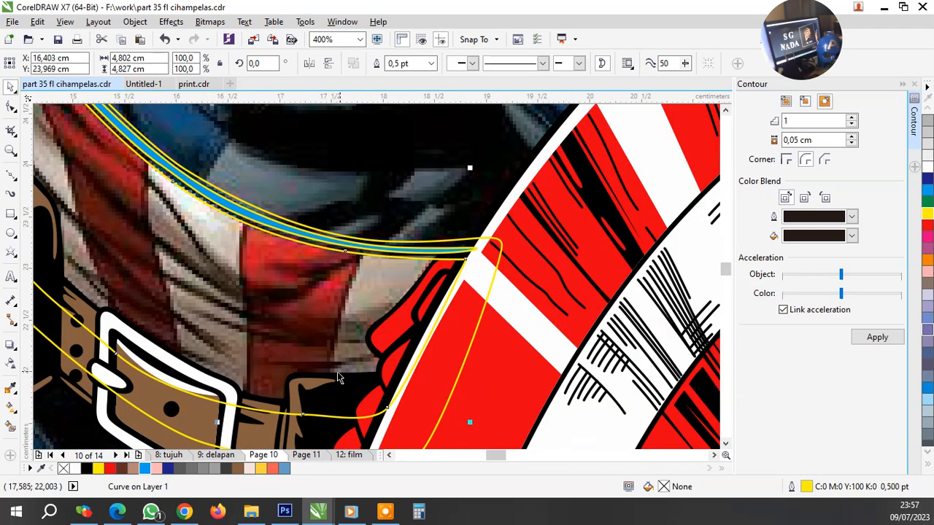
key(F10)
scroll(332, 373, up, 1)
click(323, 401)
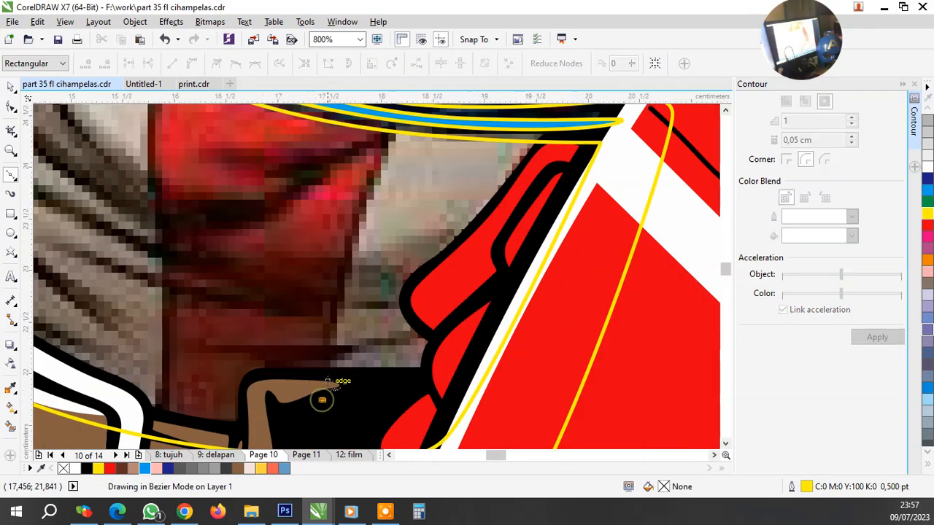
scroll(323, 393, down, 1)
scroll(376, 254, up, 1)
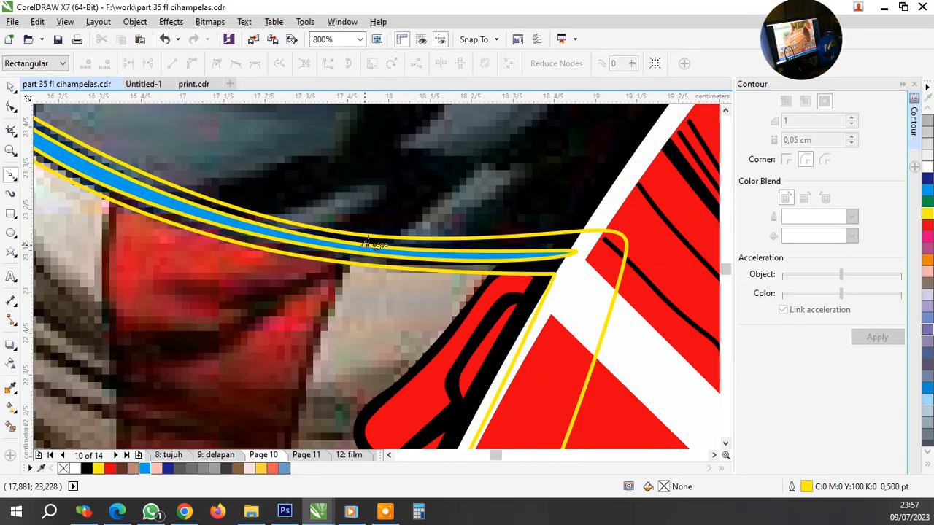
mouse_move(369, 243)
mouse_down()
mouse_move(443, 157)
mouse_move(434, 153)
mouse_up()
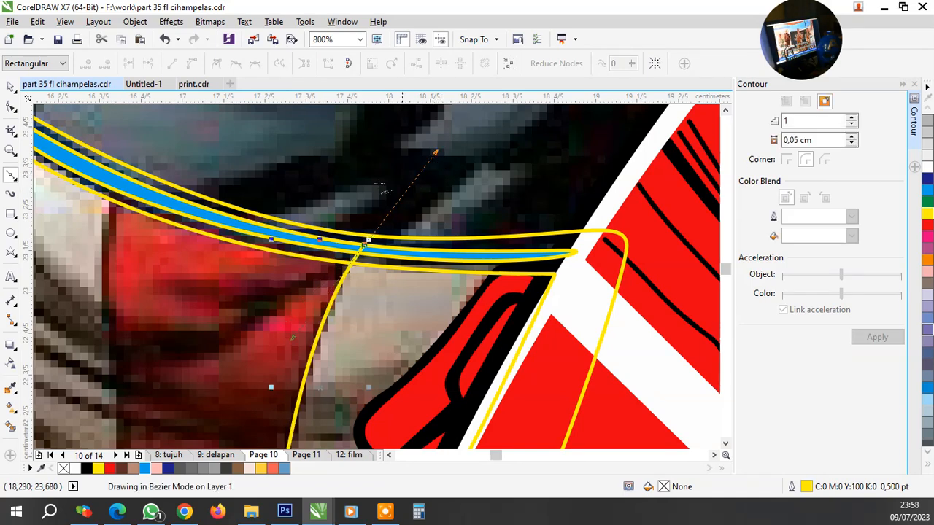
Loop the divider curve over the trim and trace the red stripe's other edge down to the belt buckle
click(144, 132)
scroll(283, 206, down, 1)
scroll(206, 321, up, 1)
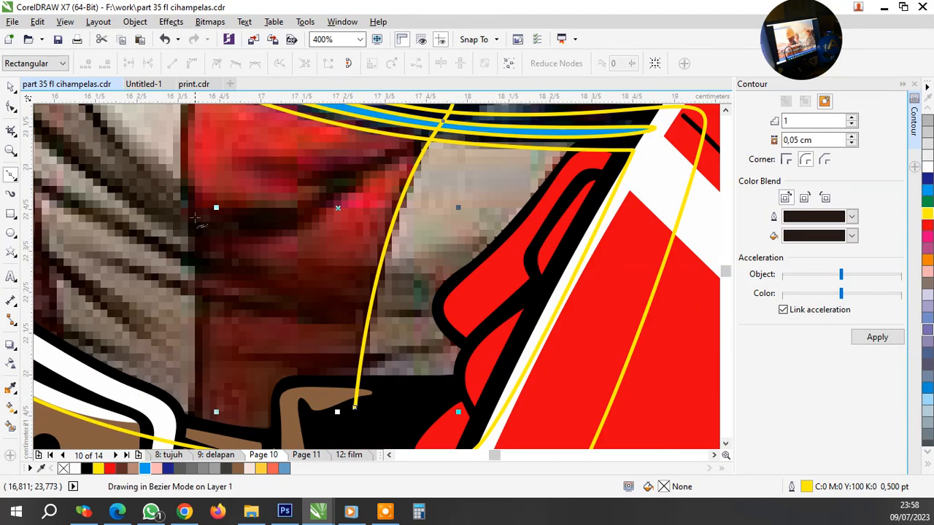
drag(191, 204, 211, 319)
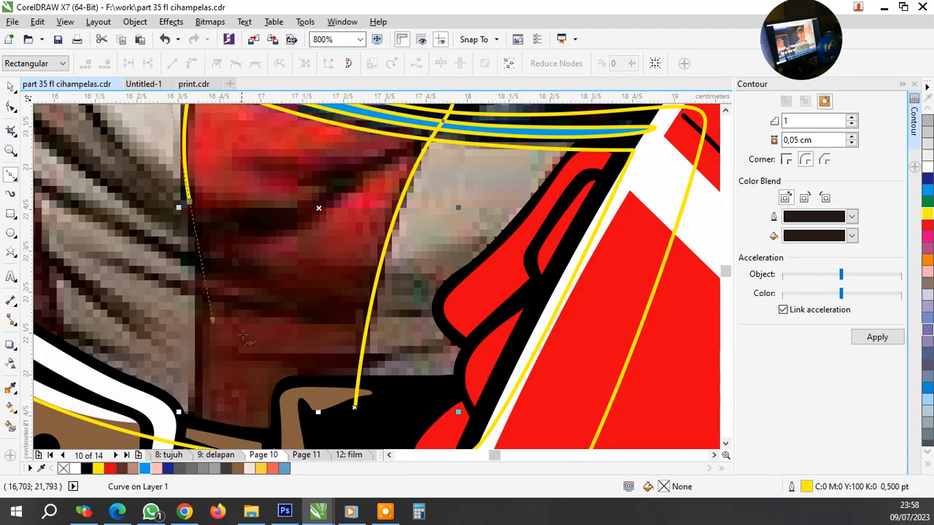
scroll(244, 335, down, 1)
drag(210, 399, 198, 422)
scroll(167, 304, down, 1)
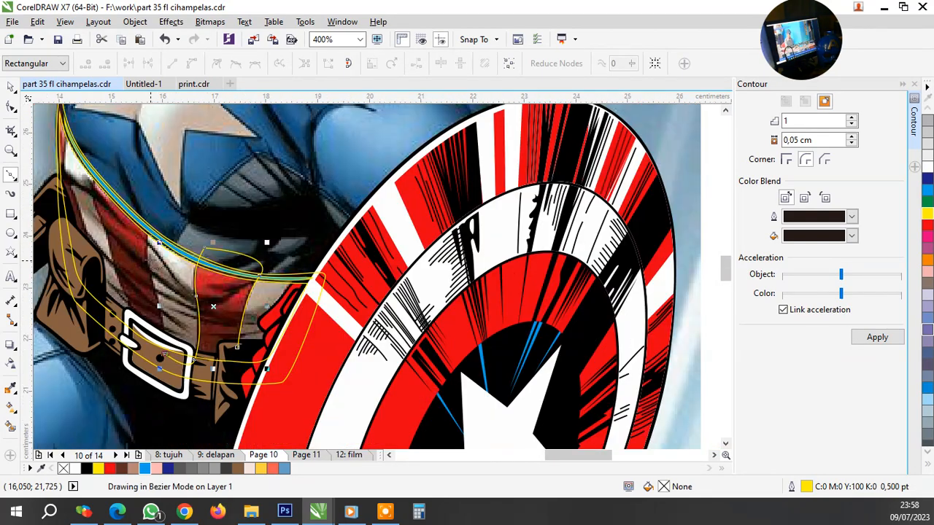
Trace the boundary between the middle white stripe and the dark red stripe from the buckle up past the trim
scroll(171, 317, up, 2)
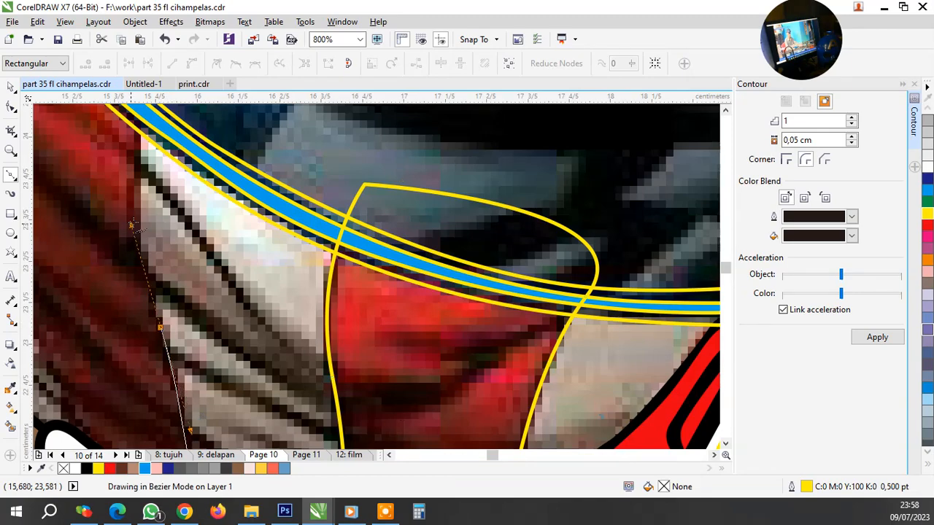
scroll(164, 246, down, 1)
scroll(164, 246, up, 1)
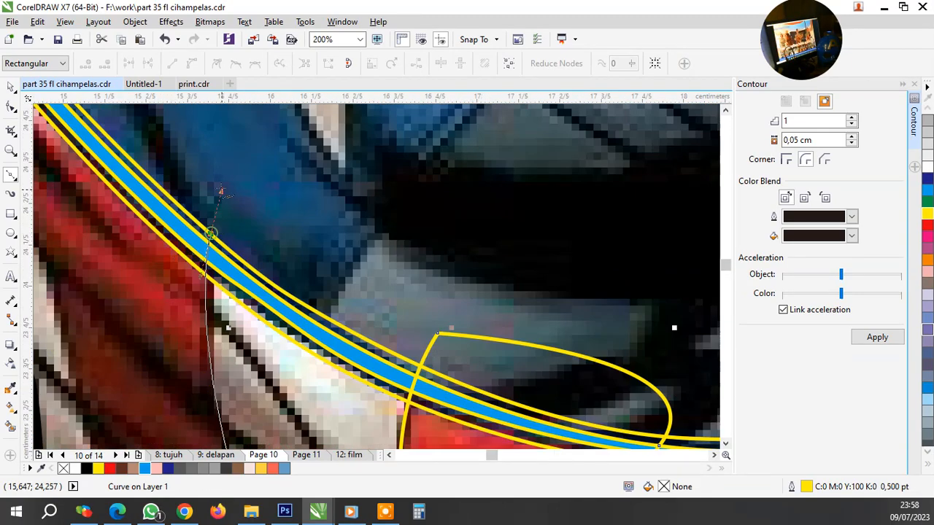
Loop the curve over the trim and trace the dark red stripe's far edge down onto the buckle
scroll(211, 235, down, 1)
scroll(239, 225, down, 1)
scroll(238, 225, up, 1)
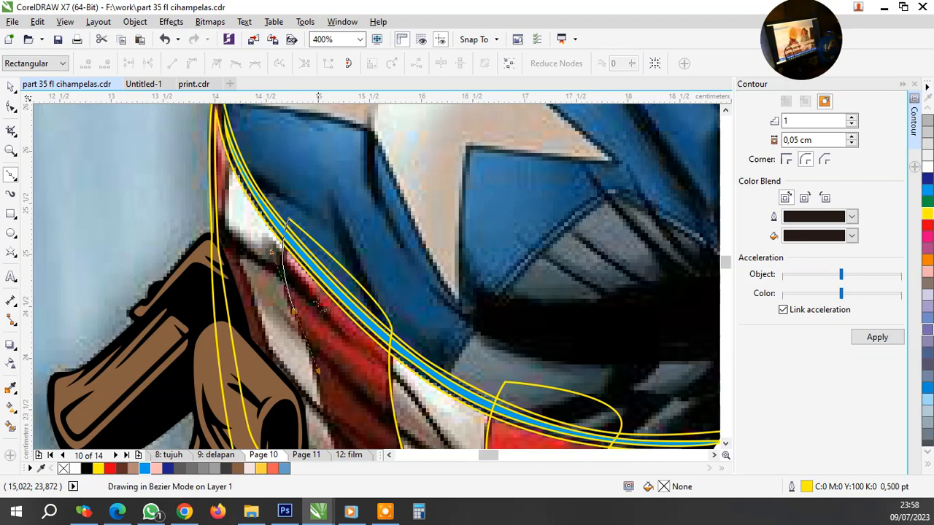
scroll(314, 363, down, 1)
scroll(332, 335, up, 2)
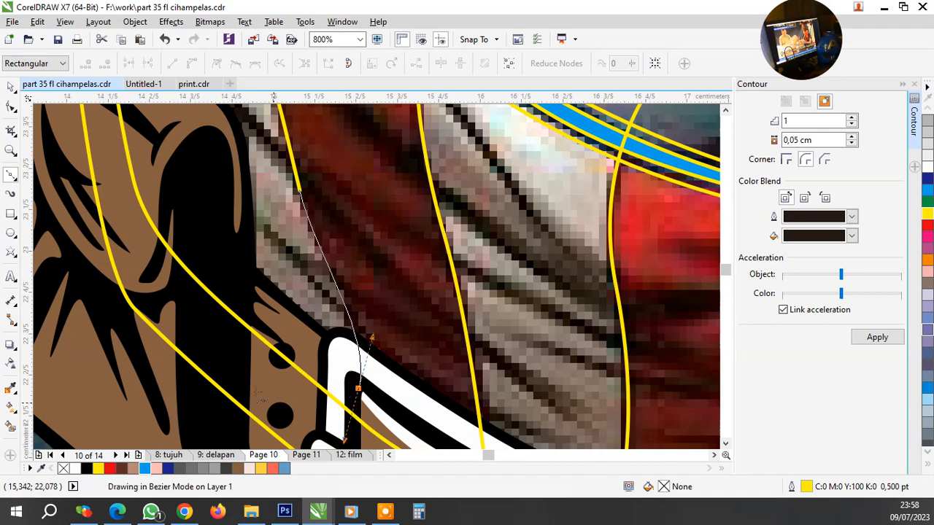
Carry the curve behind the pouch and trace the outermost stripe's boundary up past the trim to finish the divider
scroll(248, 385, down, 2)
scroll(290, 342, up, 2)
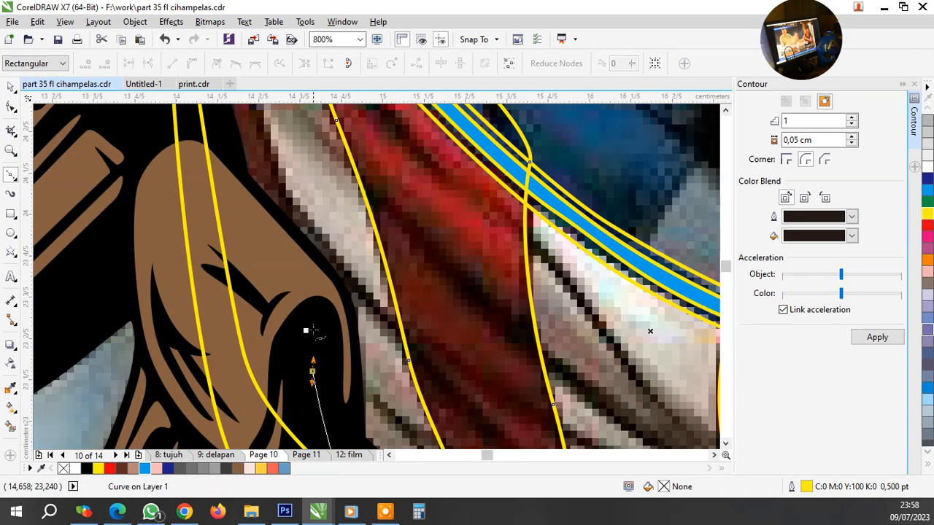
scroll(317, 359, down, 2)
scroll(220, 298, up, 3)
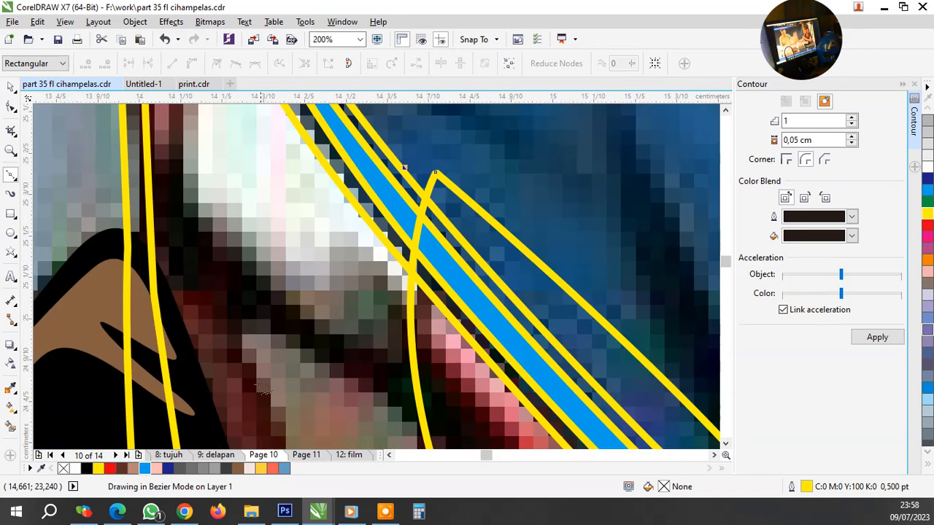
scroll(240, 263, down, 2)
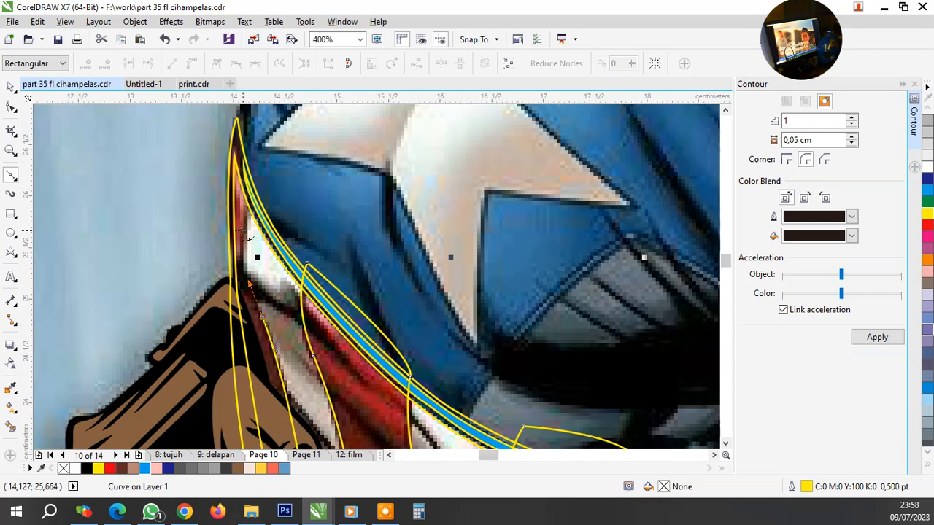
scroll(248, 248, up, 1)
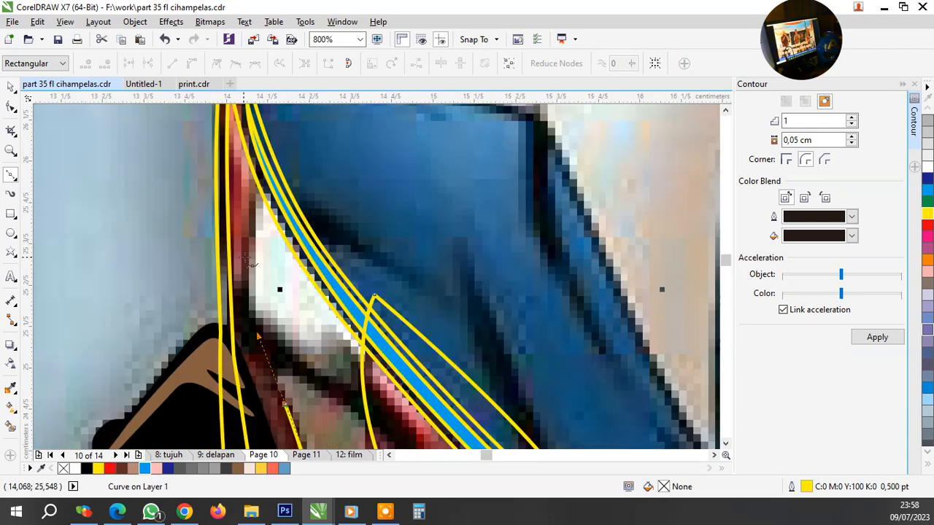
click(266, 138)
key(space)
Set the divider curve's outline width to 1.5 pt
click(431, 63)
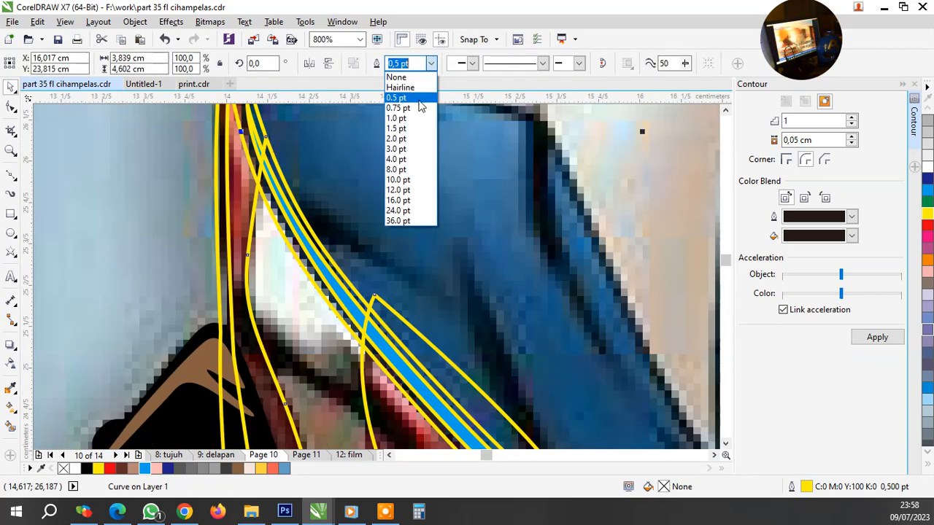
click(396, 129)
scroll(376, 159, down, 2)
scroll(375, 159, down, 2)
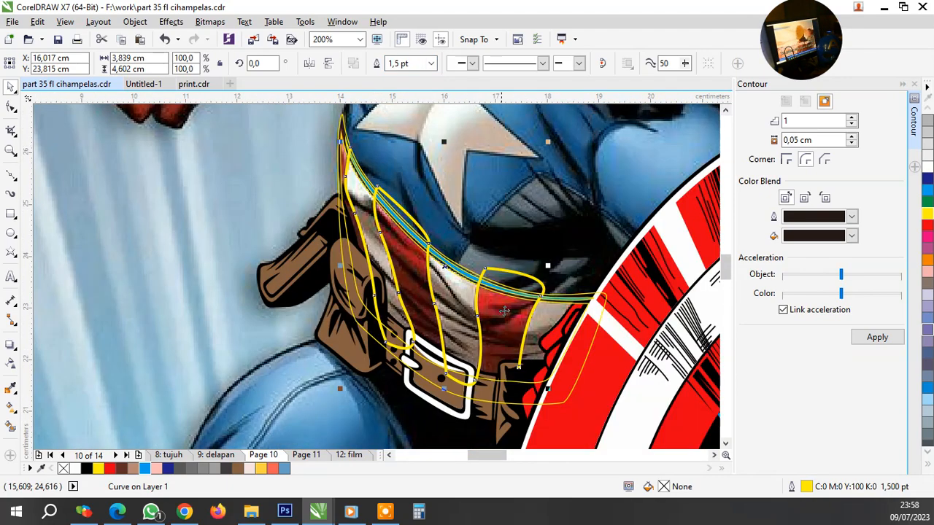
Trim the midriff shape with the divider curve to separate the stripes, then remove the cutting curve and deselect
scroll(518, 315, up, 1)
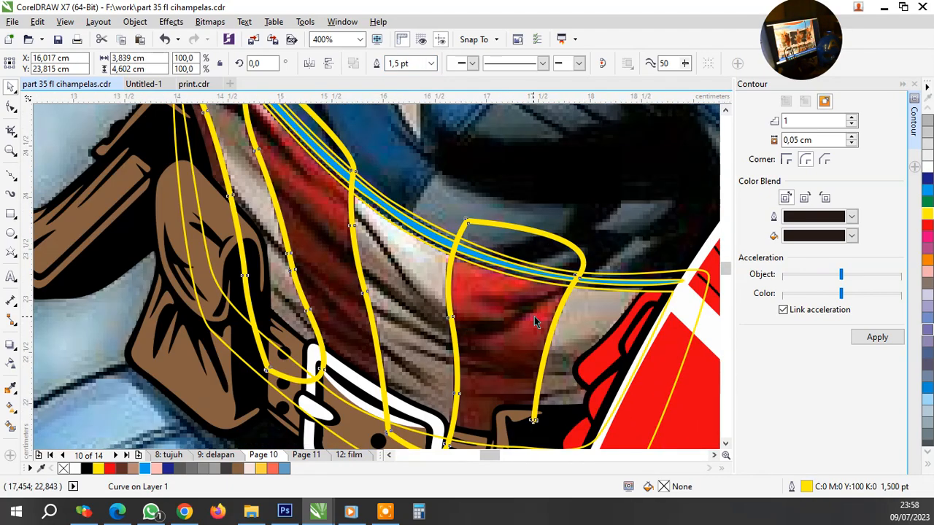
shift+click(496, 229)
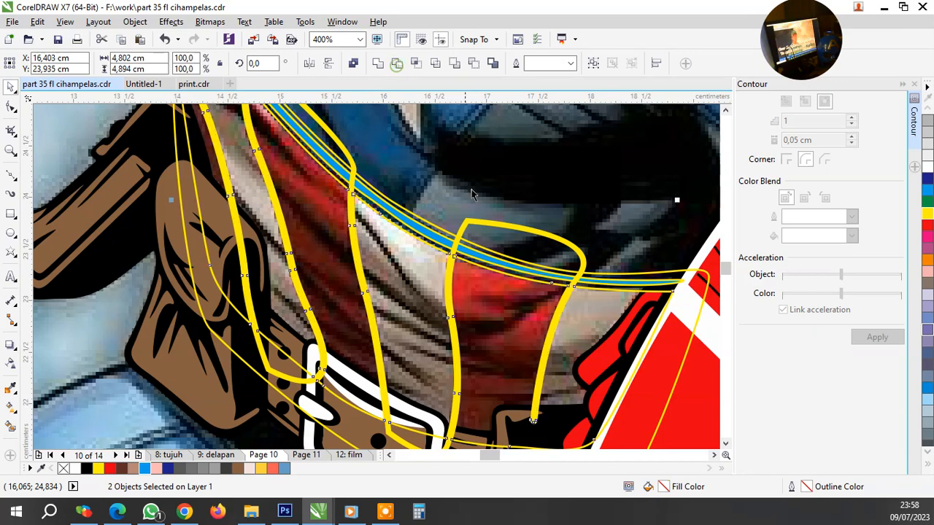
key(Escape)
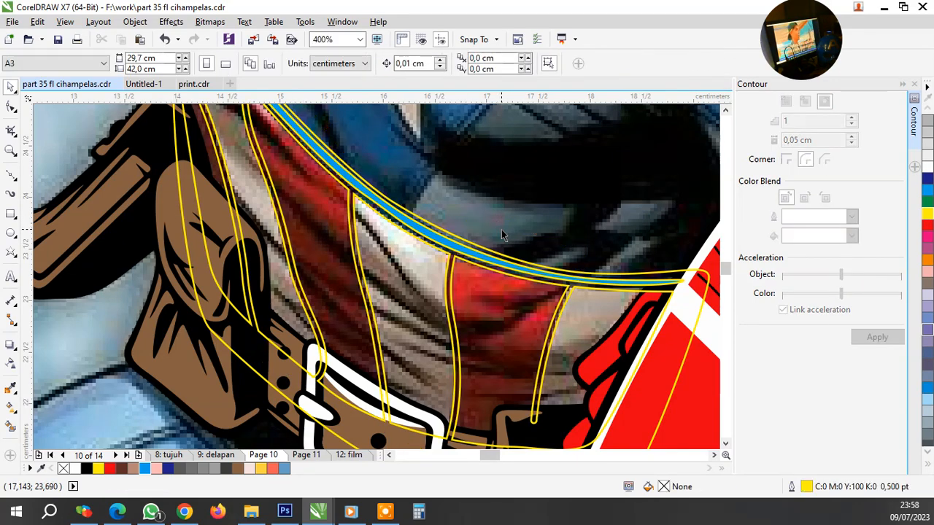
Draw a closed thin crescent for the upper fabric fold in the red midriff stripe, ending at the stripe's upper corner beneath the blue trim
click(13, 176)
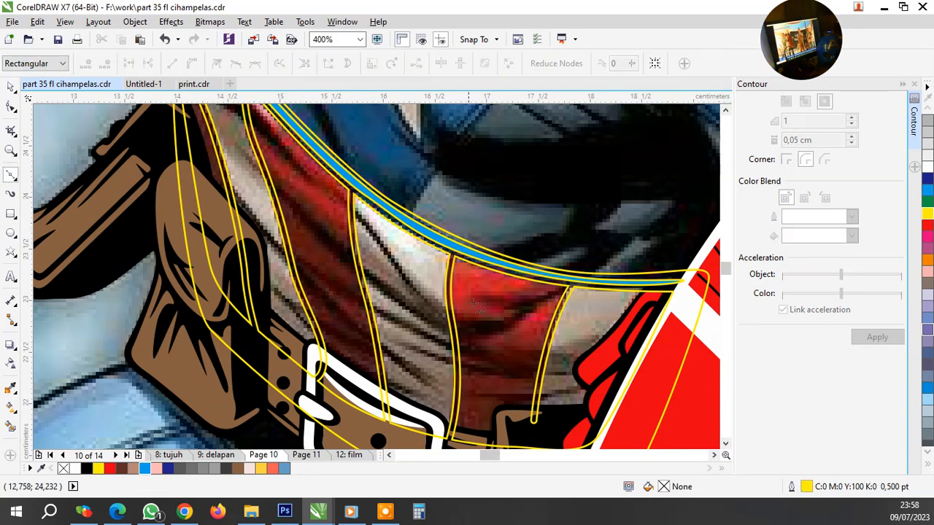
scroll(634, 234, up, 4)
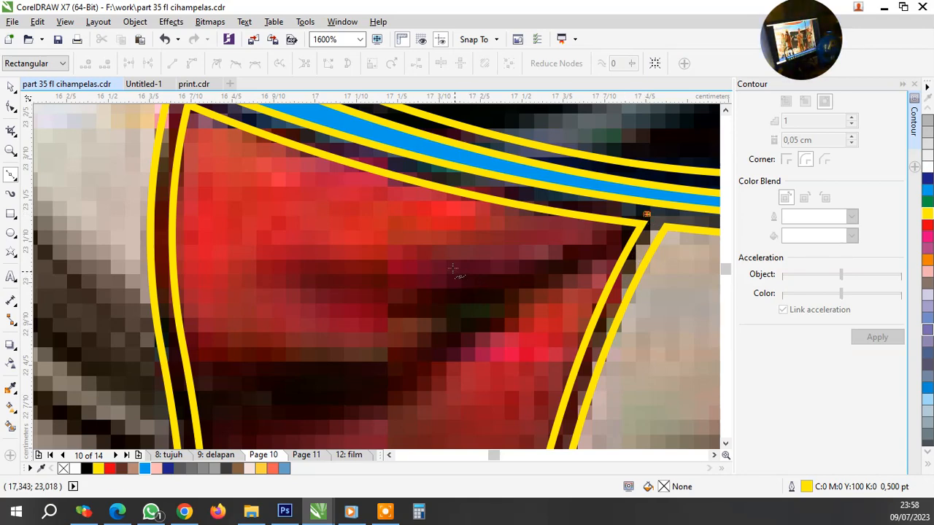
scroll(452, 269, down, 1)
drag(361, 258, 289, 216)
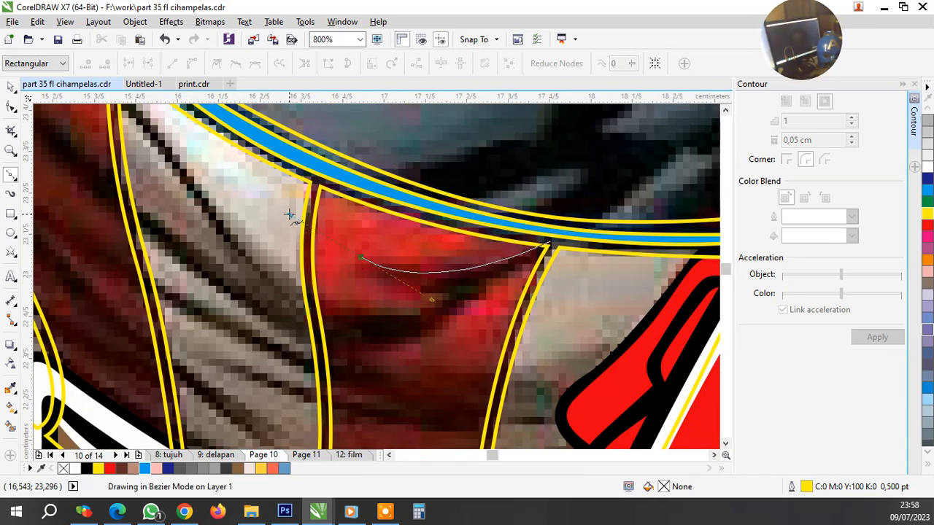
click(548, 241)
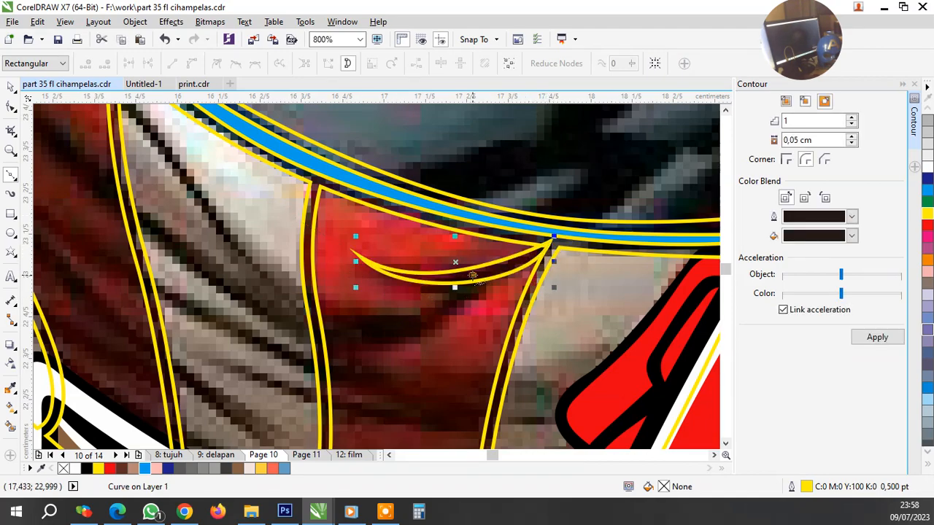
key(Escape)
Trace the thick dark fold below the crescent as a closed curve from the red stripe's inner divider up to a rounded tip
scroll(330, 307, down, 2)
scroll(334, 308, up, 2)
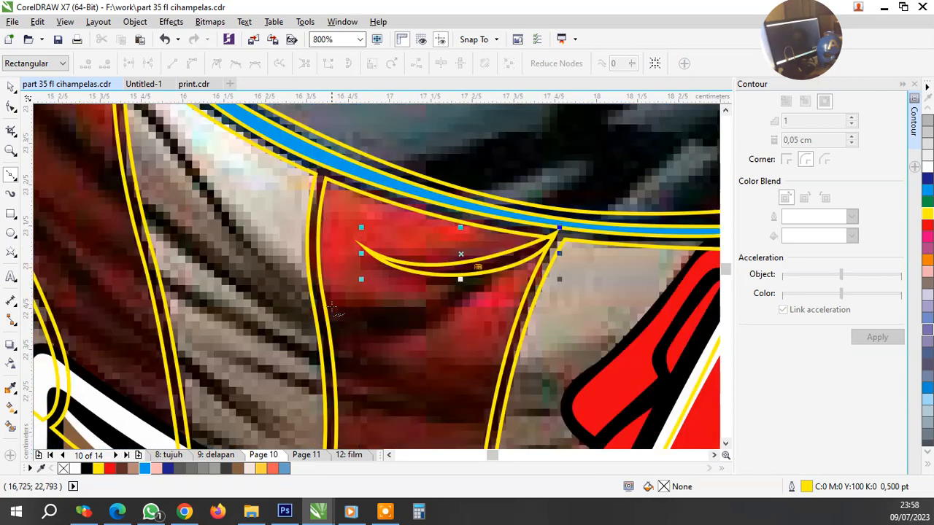
drag(322, 294, 280, 312)
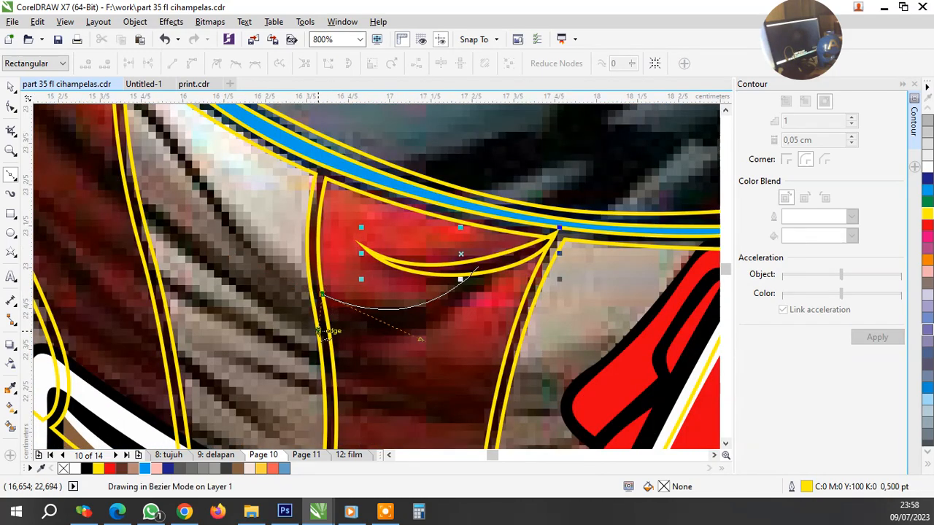
drag(328, 336, 328, 335)
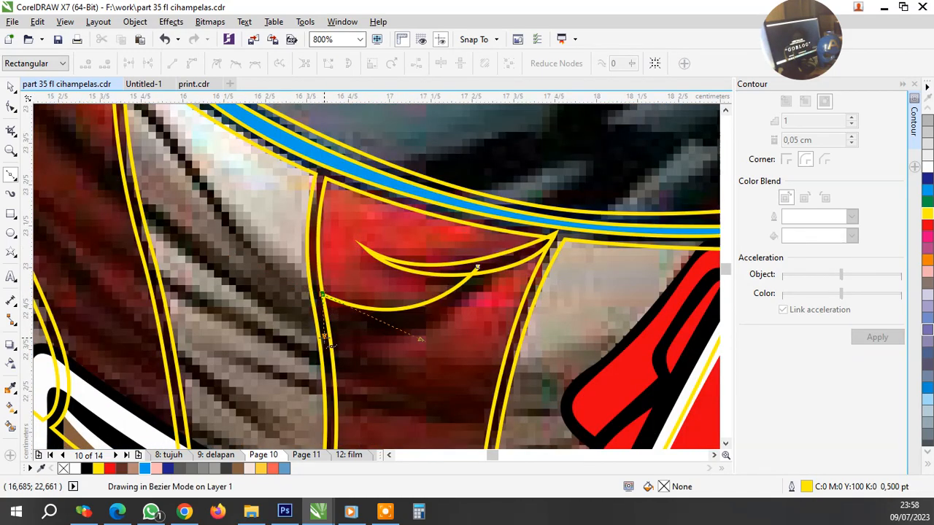
key(Escape)
click(432, 326)
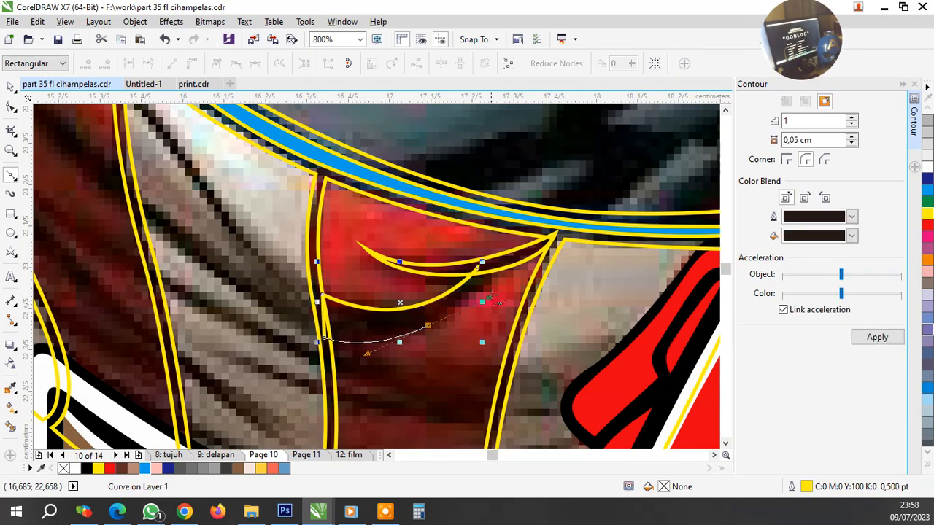
drag(488, 299, 489, 303)
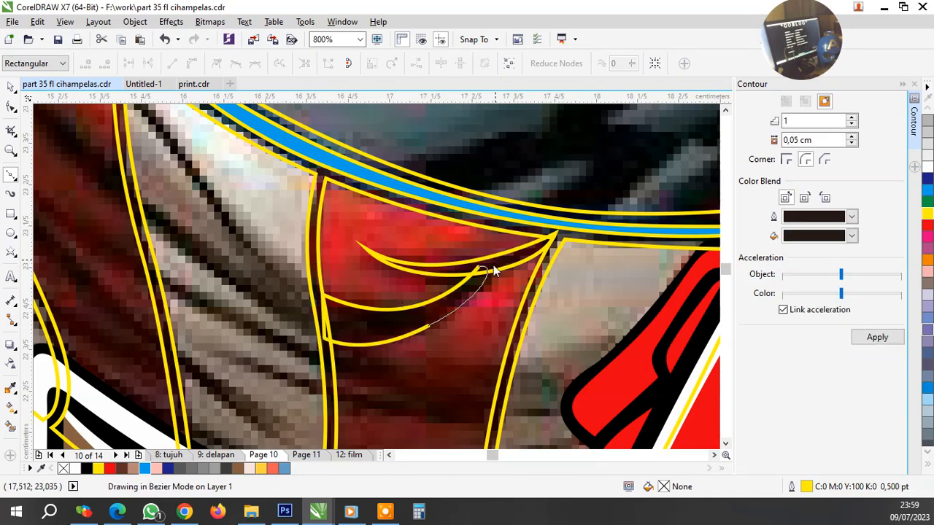
double_click(493, 268)
Draw a closed pointed wedge for the short fold at the red stripe's divider, directly beneath the thick fold
scroll(493, 268, down, 2)
scroll(474, 373, up, 2)
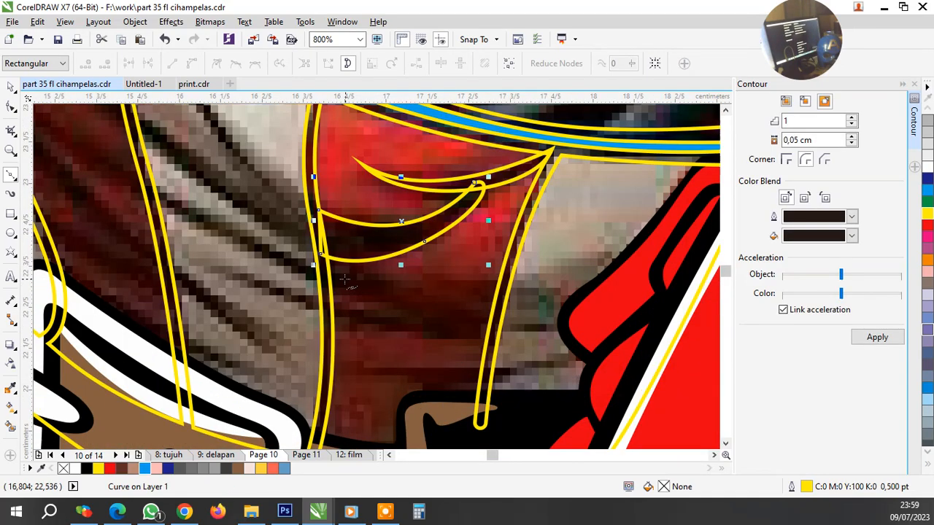
click(321, 249)
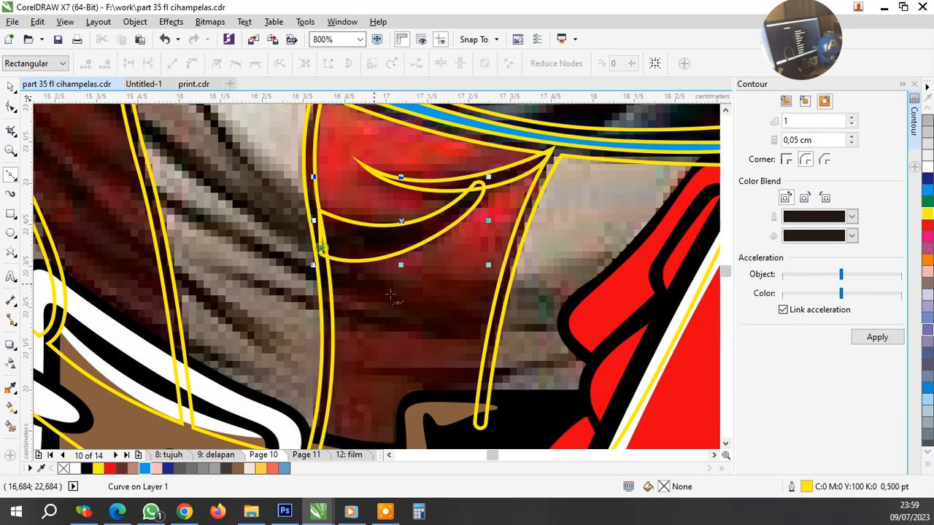
drag(351, 293, 350, 293)
scroll(343, 289, up, 1)
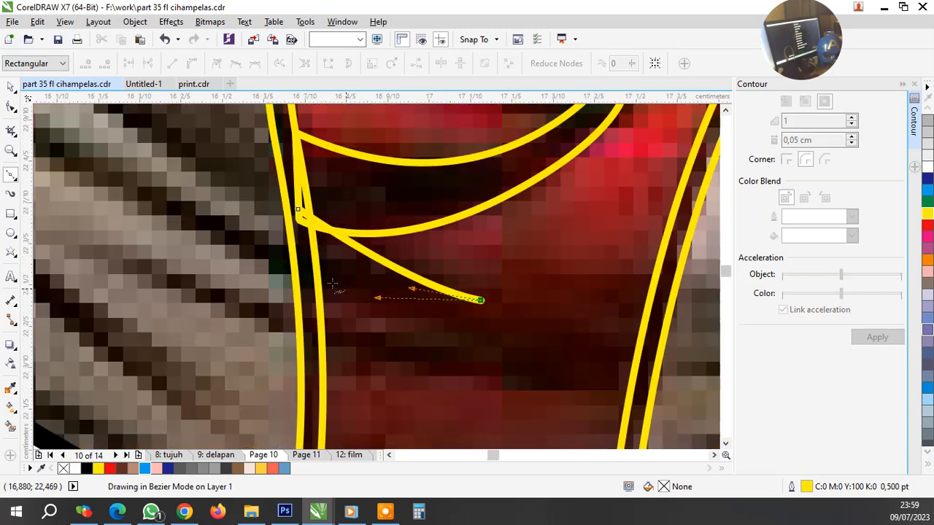
click(302, 272)
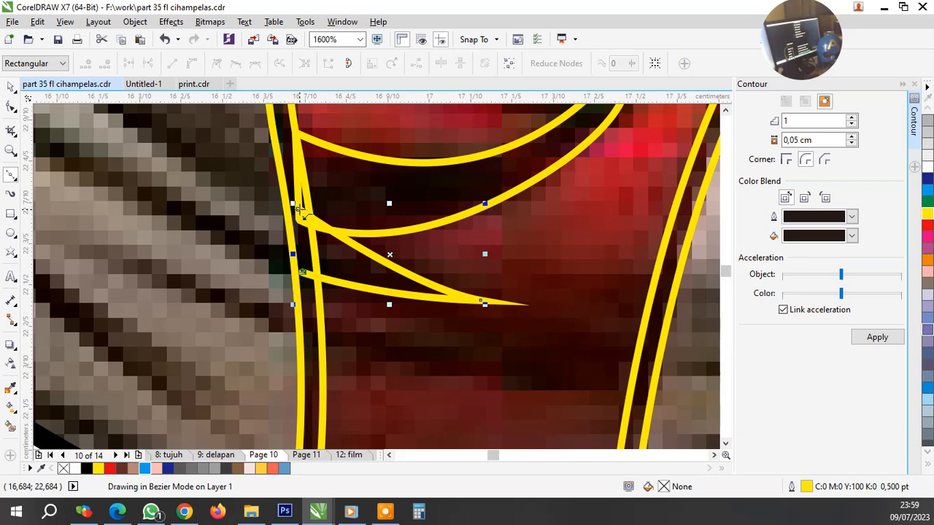
double_click(304, 217)
Draw a closed slim fold that sags across the full width of the red stripe below the wedge
scroll(334, 265, down, 1)
scroll(412, 303, up, 1)
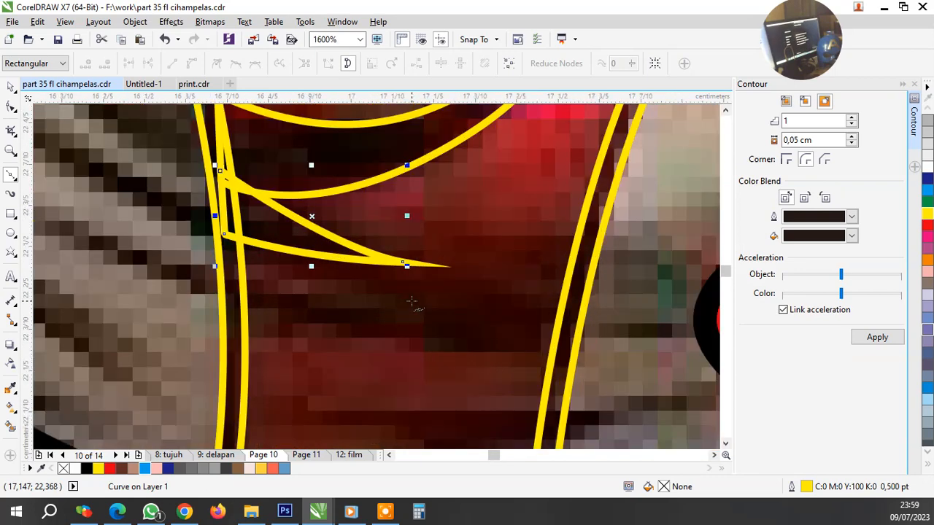
click(236, 272)
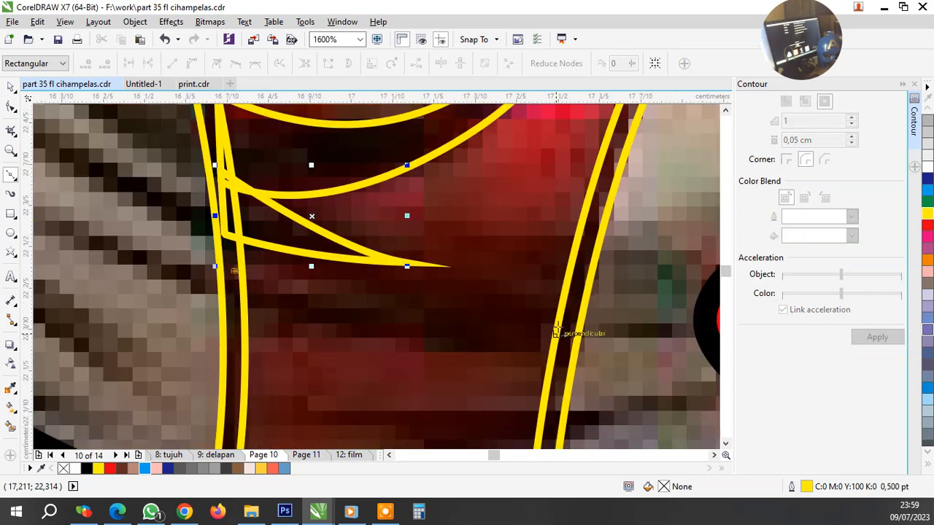
mouse_move(561, 328)
mouse_down()
mouse_move(569, 357)
mouse_move(535, 362)
mouse_up()
scroll(376, 305, down, 2)
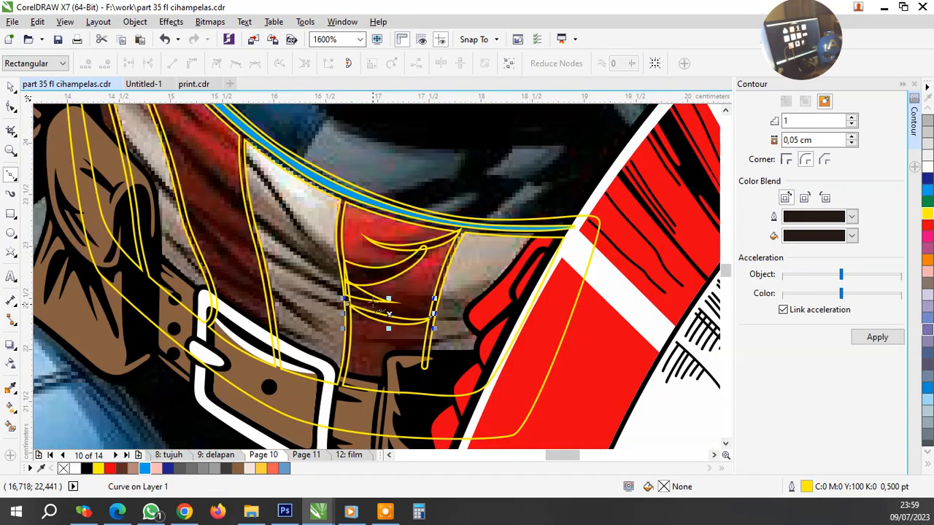
Trace the lowest fold's edge from the red stripe across the white stripe to the red glove, and return to the divider
scroll(379, 310, up, 2)
scroll(394, 321, down, 2)
scroll(412, 332, up, 1)
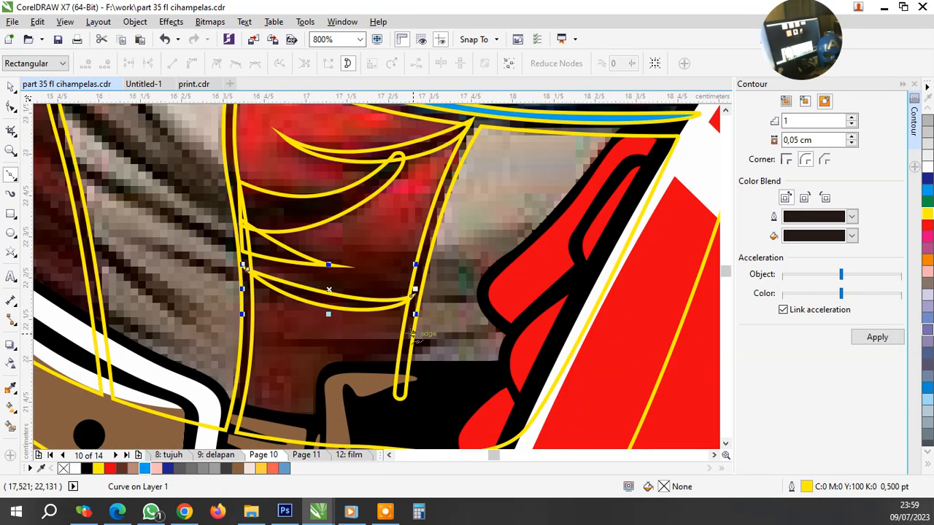
click(278, 338)
mouse_move(533, 310)
mouse_down()
mouse_move(609, 267)
mouse_move(567, 296)
mouse_up()
drag(492, 316, 491, 315)
scroll(412, 304, up, 1)
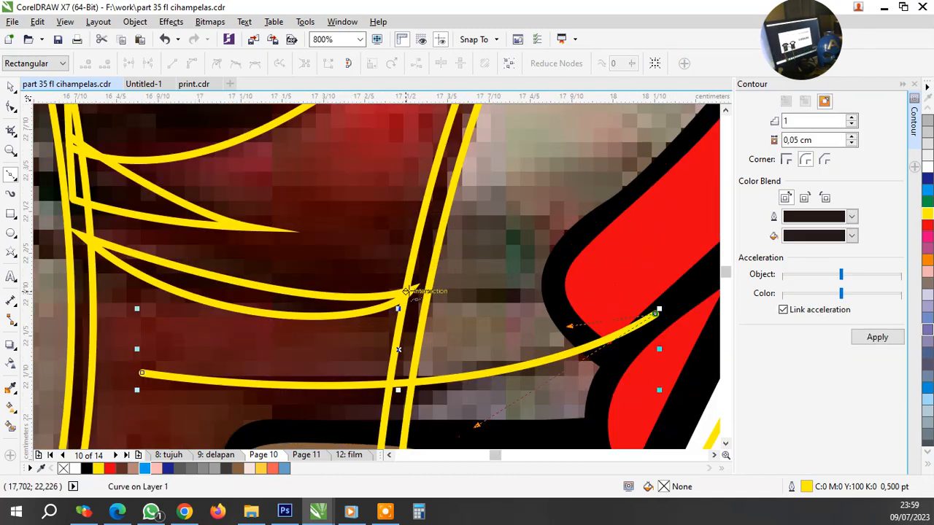
click(410, 293)
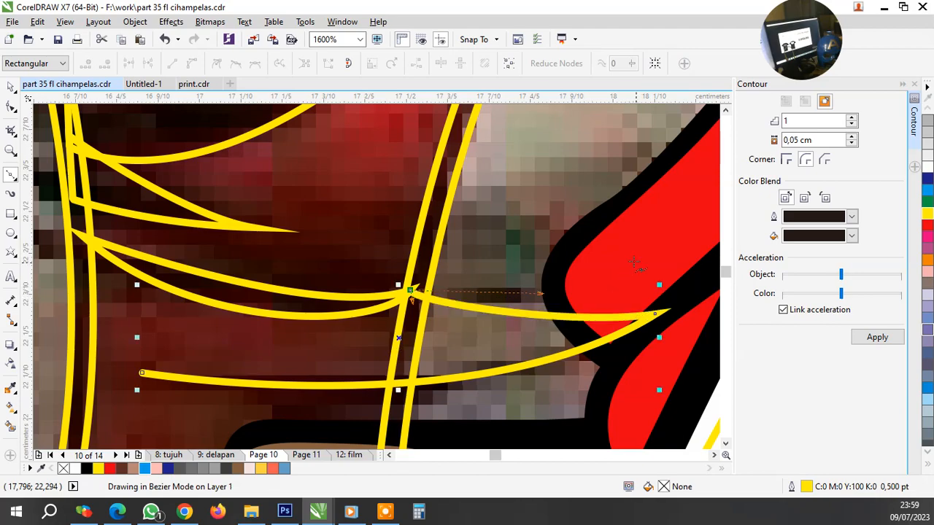
Carry the lowest fold's curve over the glove's fingers and back beneath to its starting point to close the shape
scroll(633, 261, down, 2)
click(633, 261)
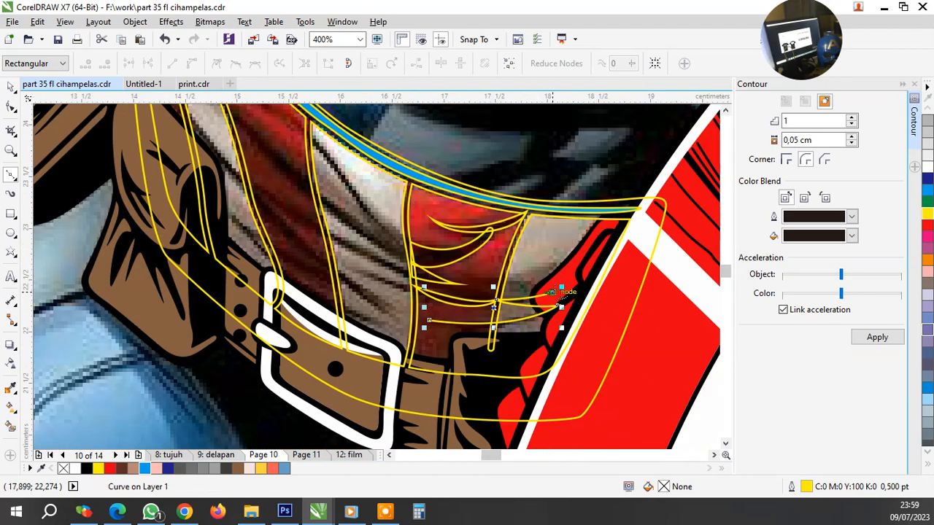
scroll(634, 261, up, 1)
click(580, 345)
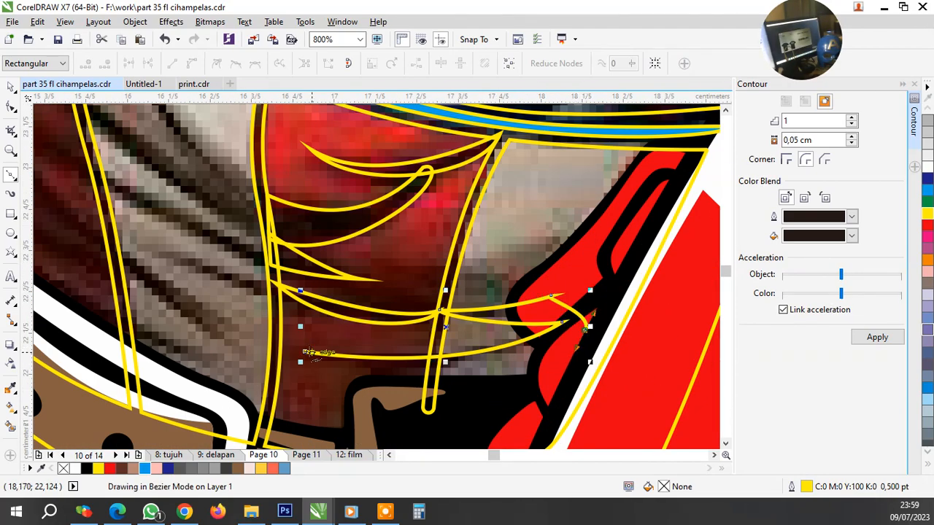
scroll(502, 345, down, 1)
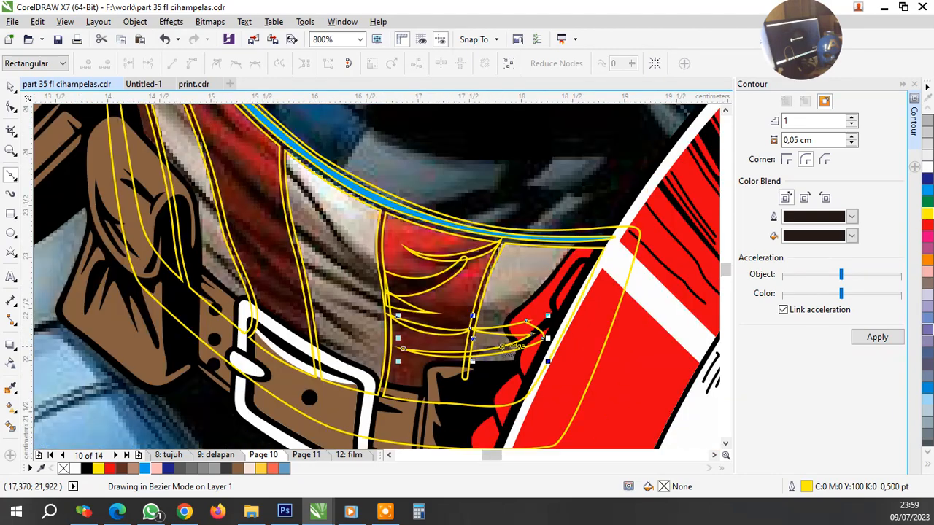
click(403, 349)
Select the five fold shapes on the red stripe and group them
key(space)
shift+click(420, 328)
shift+click(405, 308)
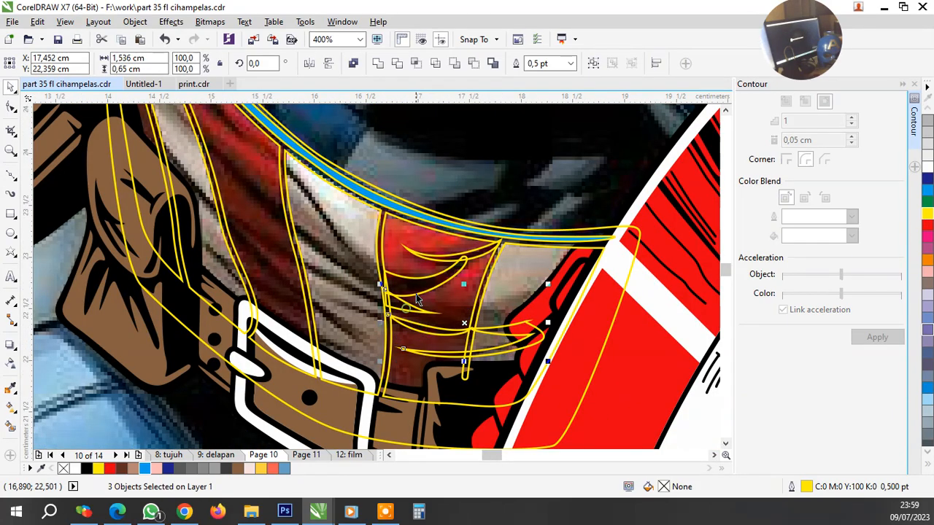
shift+click(453, 267)
shift+click(438, 258)
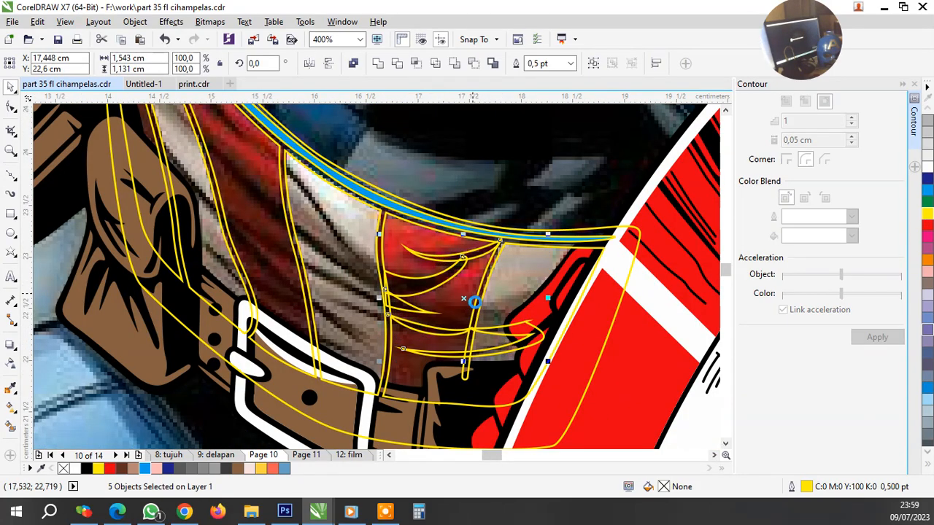
key(ctrl+g)
Draw a closed long, narrow diagonal fold from the edge of the brown pouch across the stripes toward the belt buckle
scroll(352, 325, up, 1)
key(space)
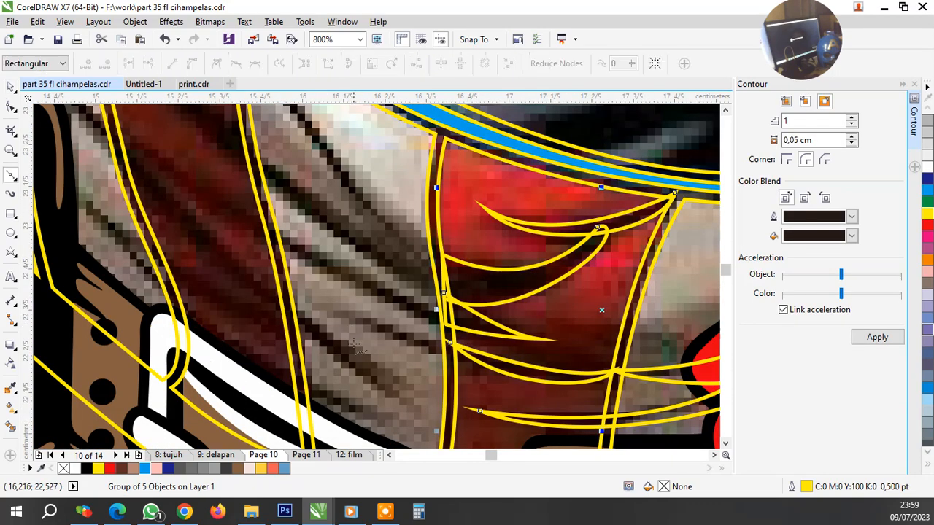
scroll(357, 348, down, 1)
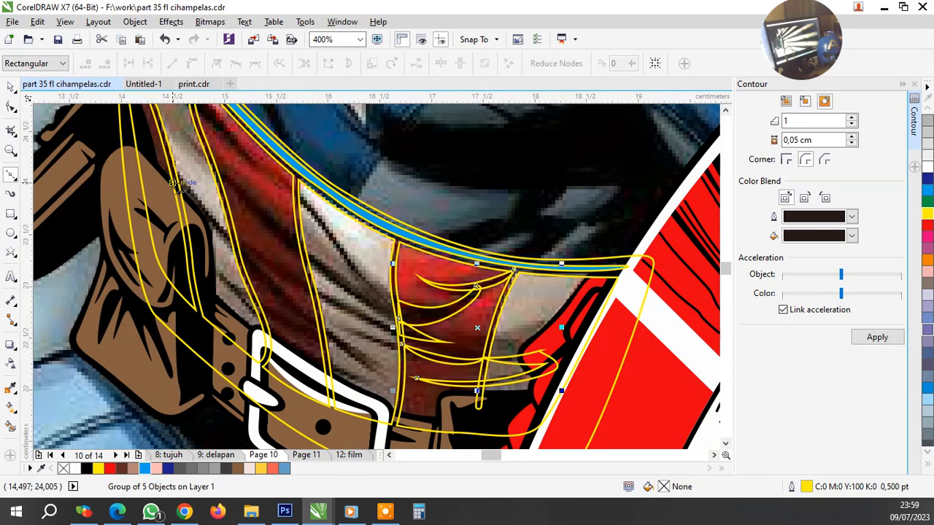
scroll(177, 183, up, 2)
scroll(156, 161, down, 2)
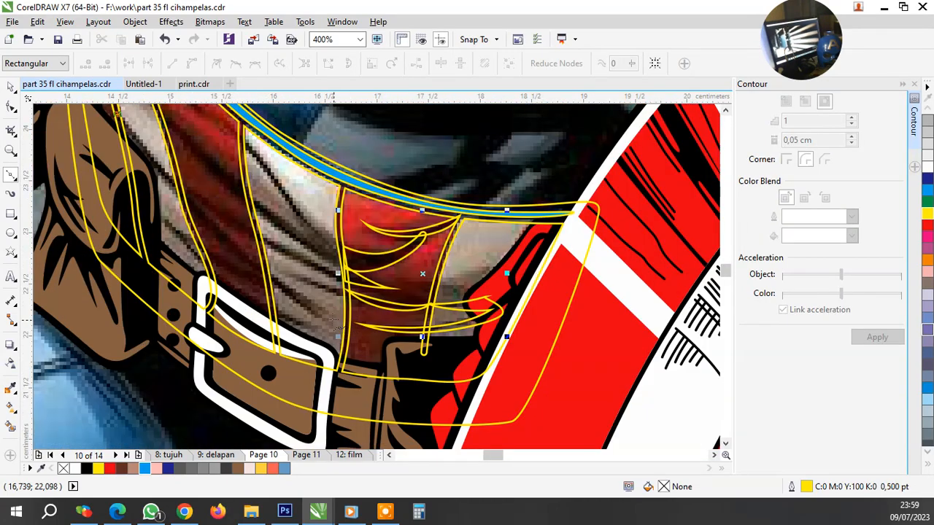
drag(318, 314, 370, 353)
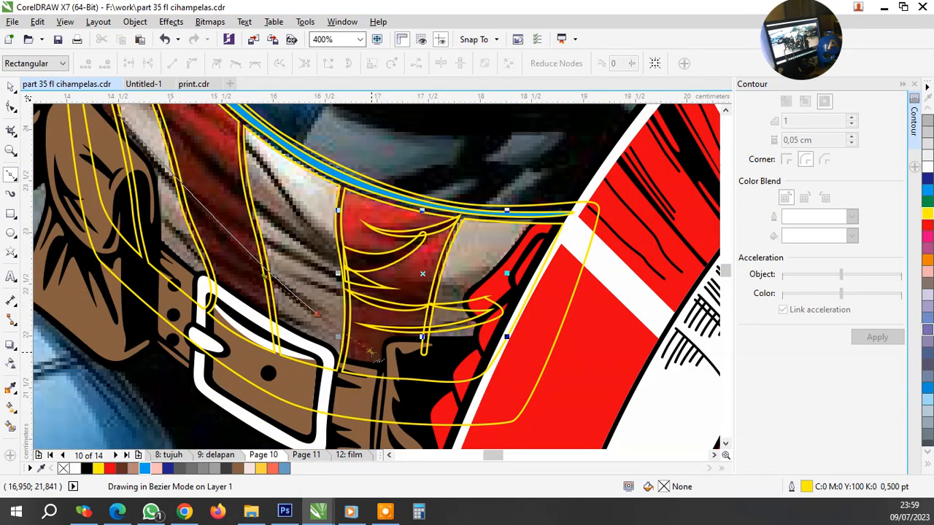
scroll(165, 190, up, 1)
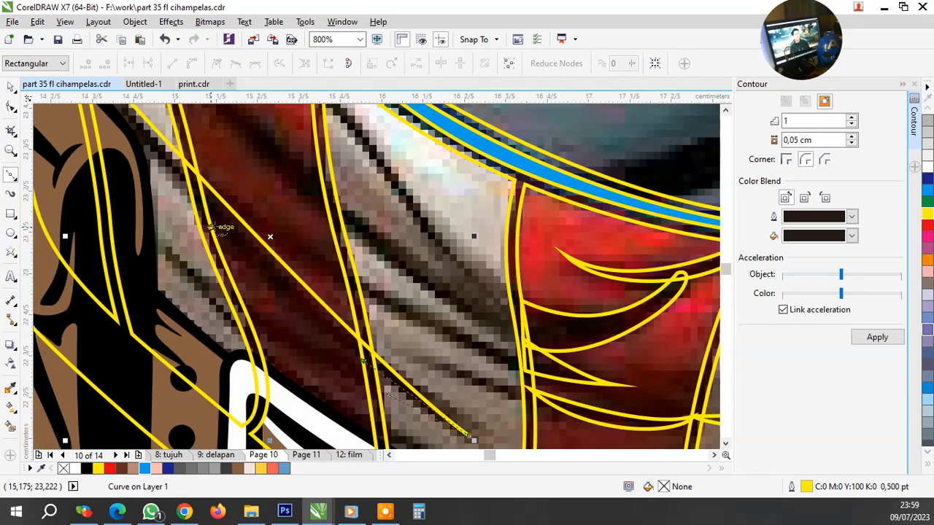
drag(187, 208, 216, 224)
scroll(263, 256, down, 1)
scroll(208, 156, up, 2)
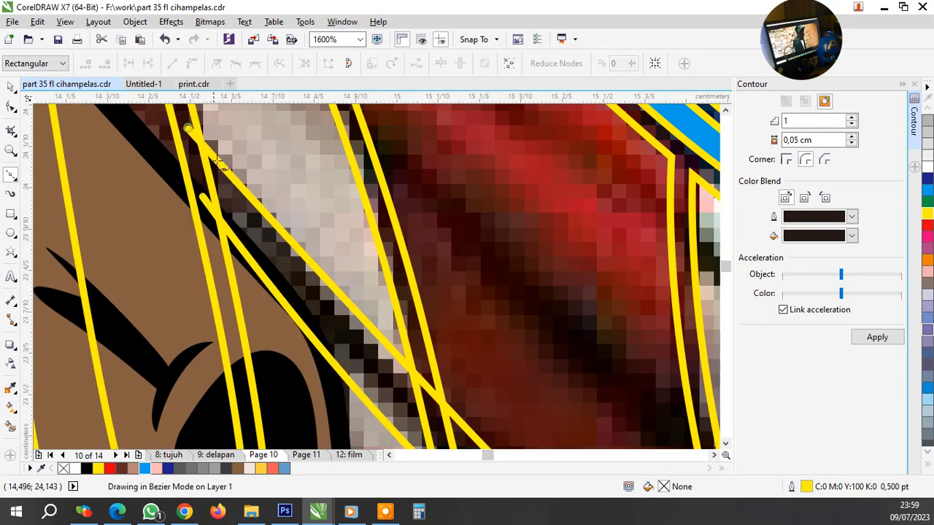
scroll(191, 129, down, 2)
scroll(302, 324, up, 1)
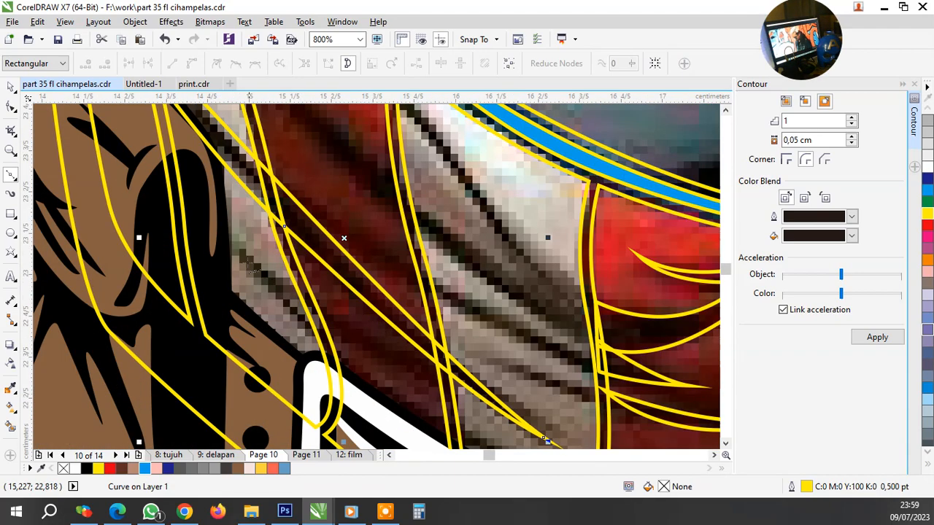
Draw a second closed diagonal fold below the long one, from the pouch's edge across the dark red stripe to its far divider
click(218, 223)
scroll(350, 322, down, 1)
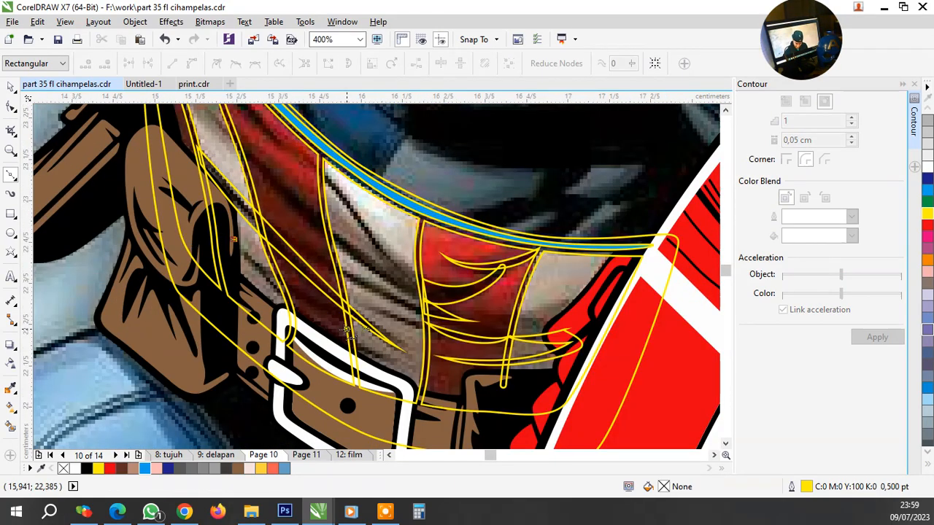
scroll(354, 317, up, 1)
drag(355, 313, 441, 359)
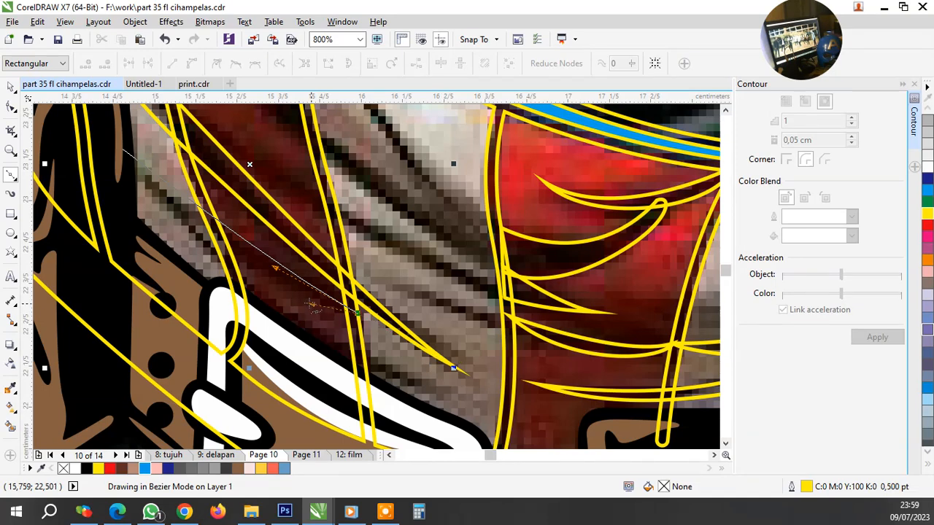
click(120, 147)
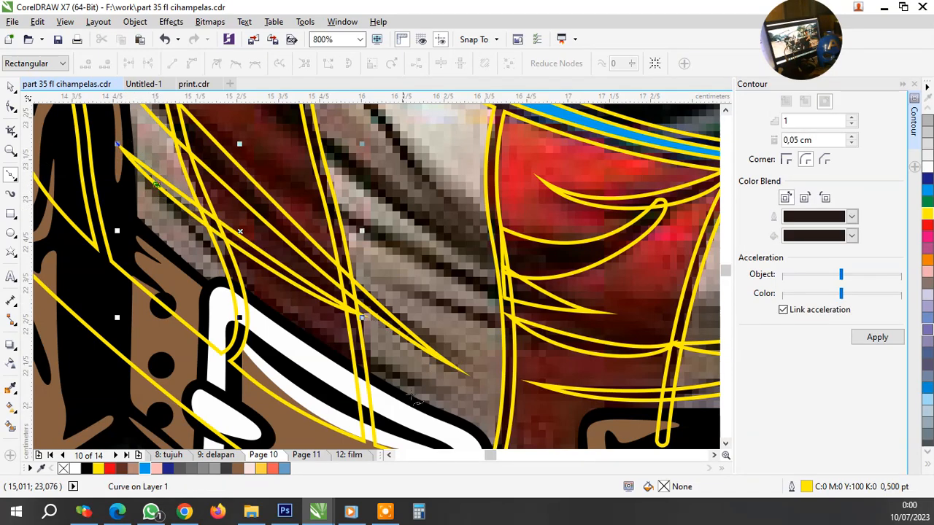
Draw a third closed thin diagonal fold from the pouch's edge across the dark red stripe to just above the belt buckle
click(149, 190)
drag(441, 397, 670, 441)
drag(312, 314, 320, 295)
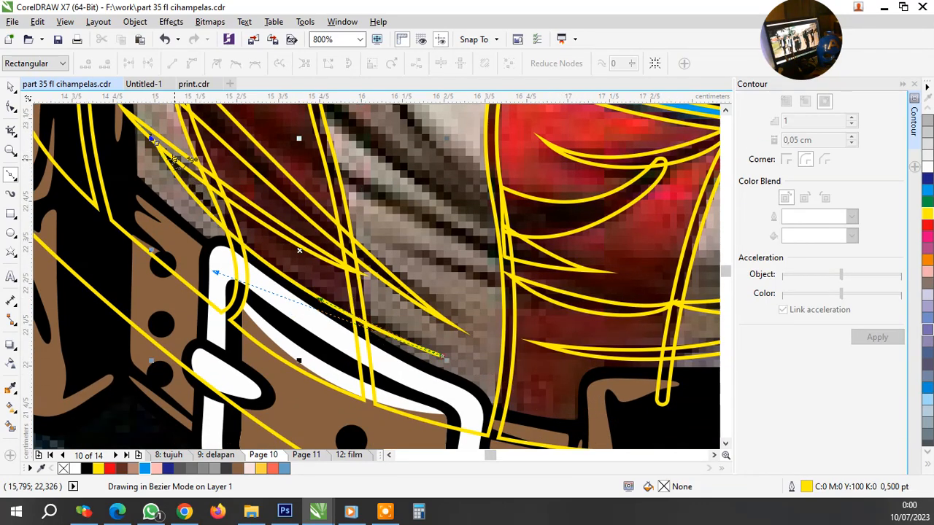
drag(155, 142, 242, 241)
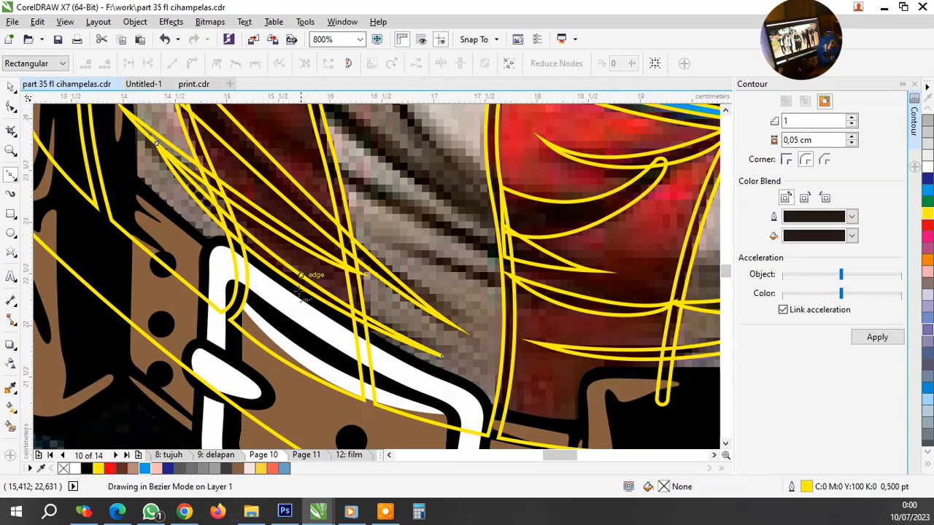
Draw a short closed pointed fold on the white stripe, tapering from the divider beside the red stripe into the stripe's middle
scroll(299, 283, down, 1)
scroll(376, 266, up, 1)
scroll(376, 265, up, 1)
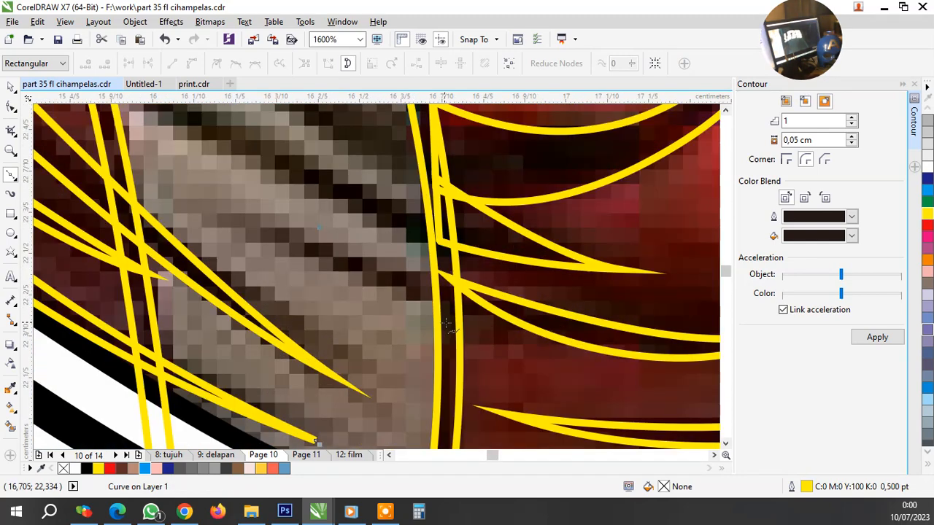
drag(249, 224, 228, 217)
drag(359, 266, 363, 268)
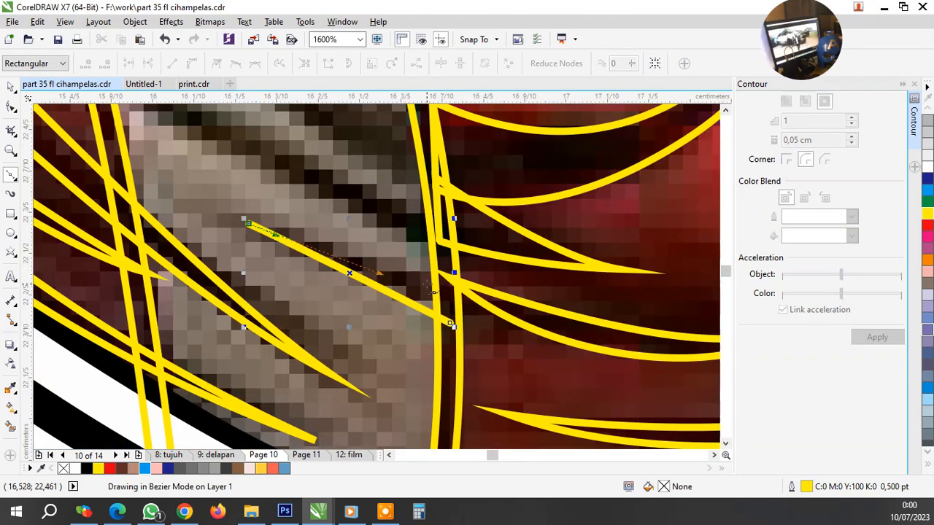
click(445, 289)
drag(449, 324, 422, 266)
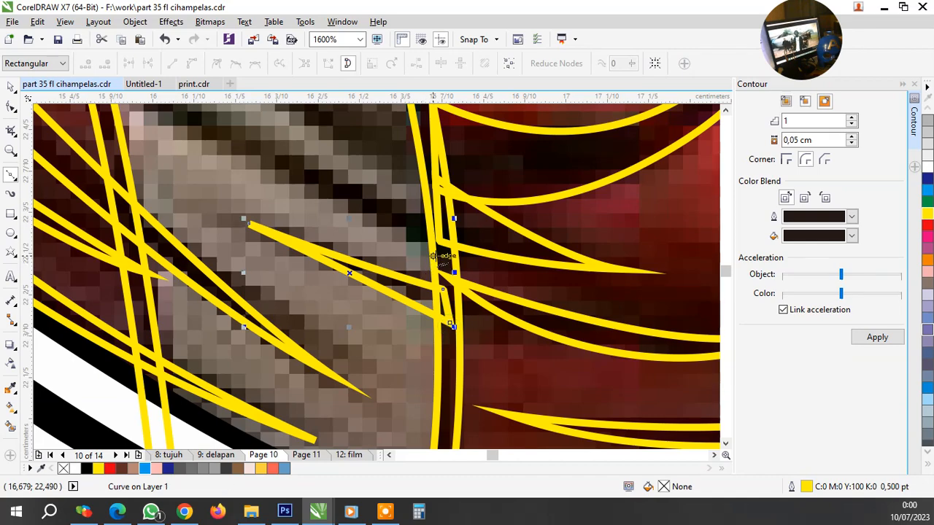
Start the next fold above it, curving from the same divider to a tip in the dark red stripe and back to the divider
scroll(442, 281, down, 1)
scroll(293, 183, up, 1)
scroll(401, 301, down, 2)
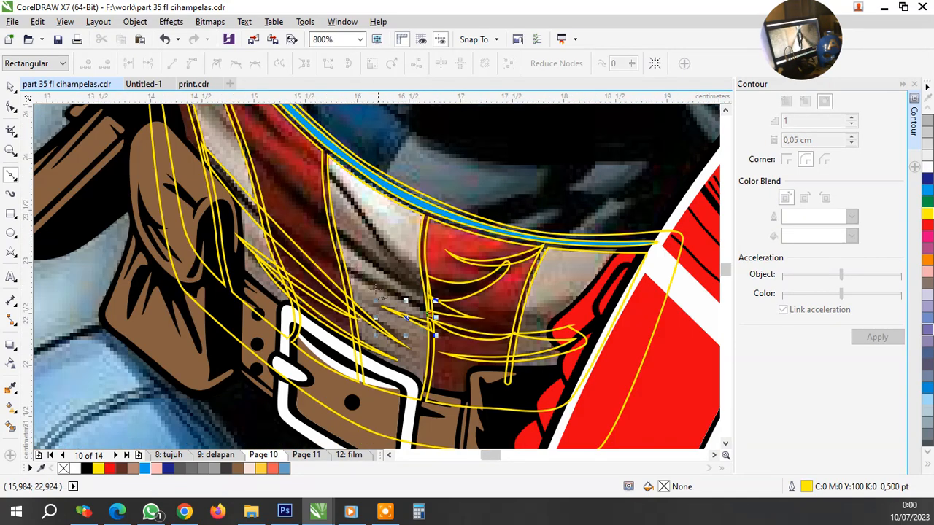
scroll(308, 252, up, 1)
click(548, 379)
drag(307, 236, 259, 201)
scroll(550, 394, up, 2)
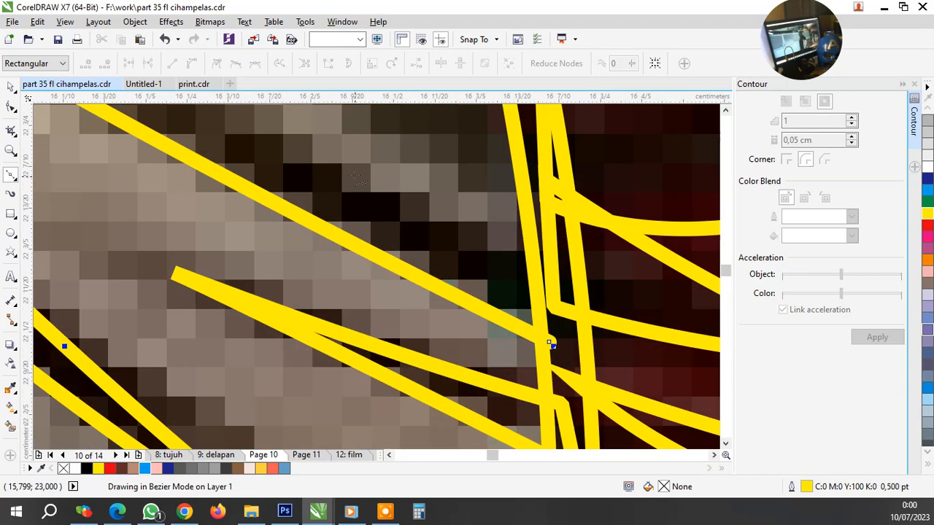
click(354, 174)
drag(515, 267, 543, 264)
scroll(540, 266, down, 2)
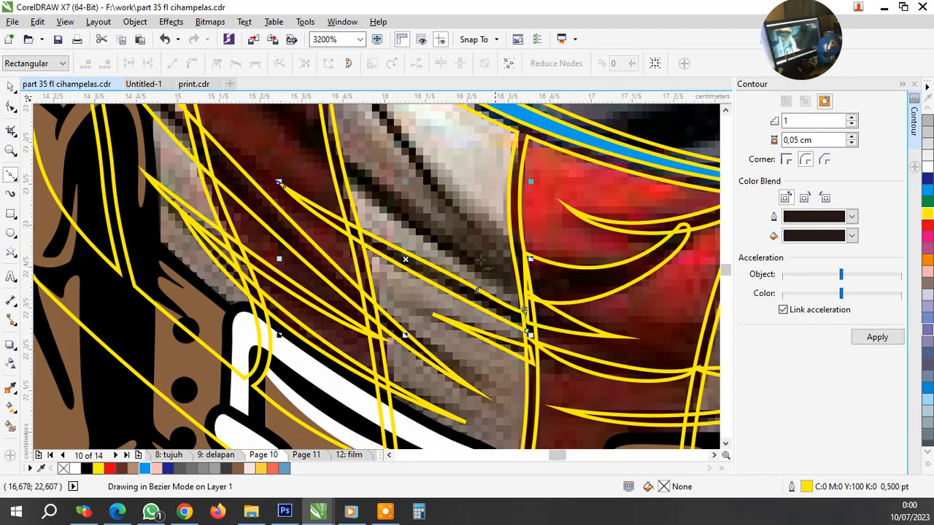
Continue the curve up across the red stripe into the upper white stripe, then back down to the divider to close the shape
scroll(451, 248, down, 1)
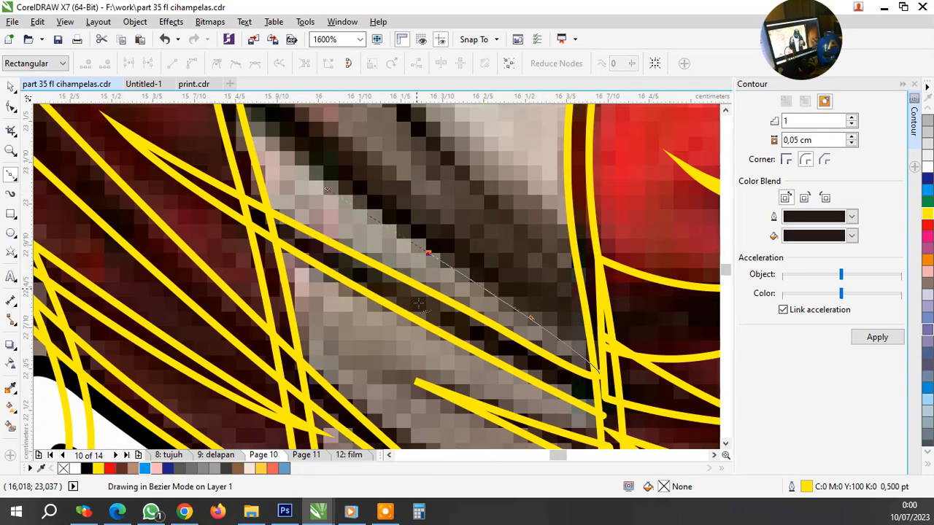
scroll(350, 241, up, 1)
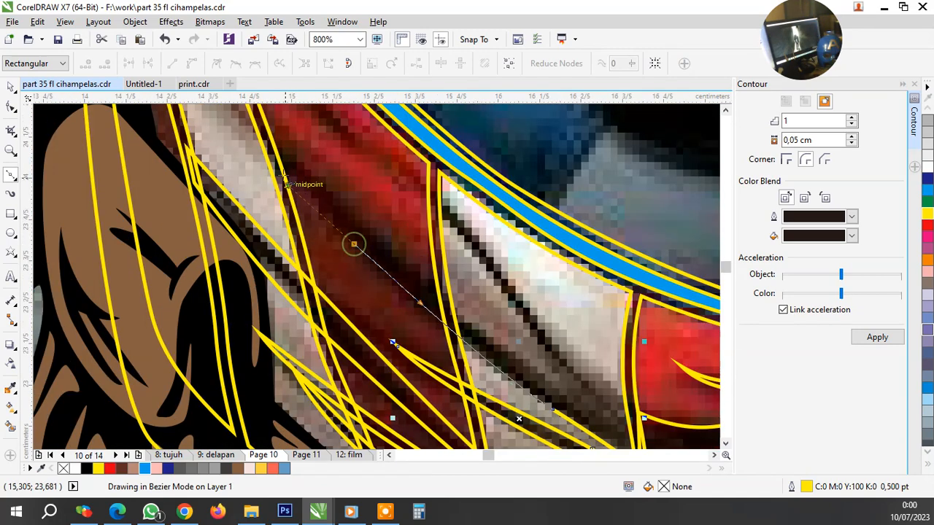
scroll(239, 138, down, 1)
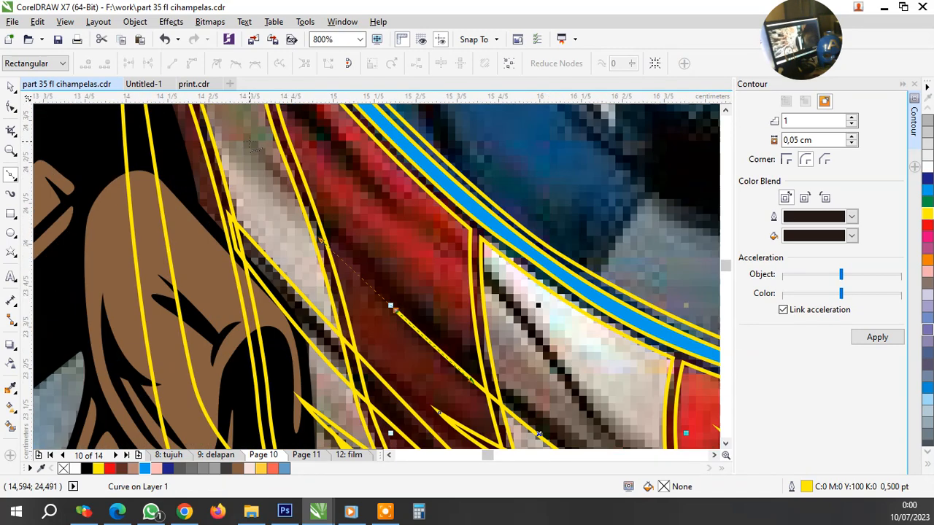
scroll(372, 282, down, 1)
scroll(374, 290, up, 1)
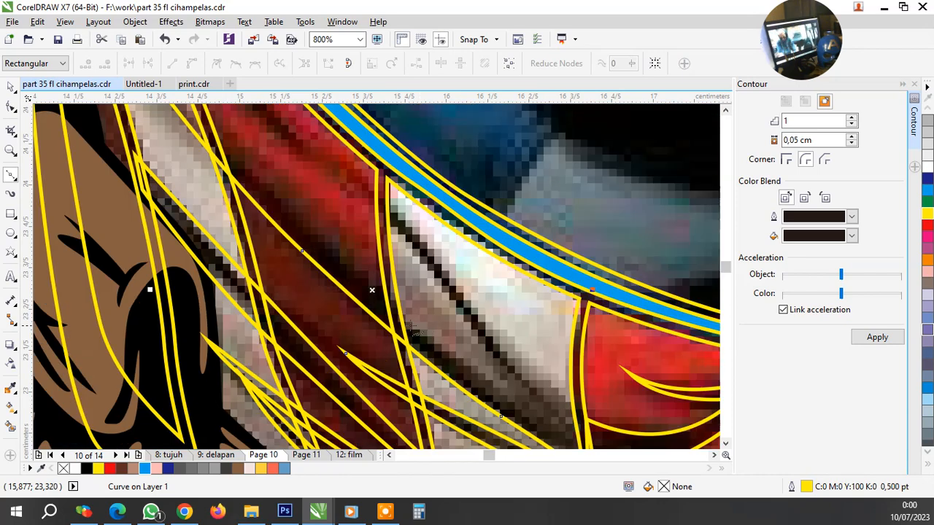
scroll(372, 291, down, 1)
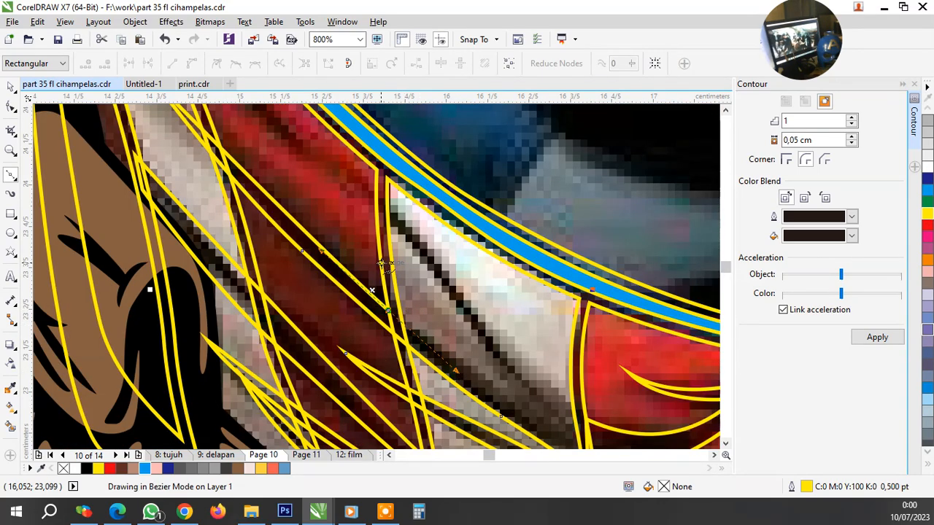
scroll(478, 341, up, 2)
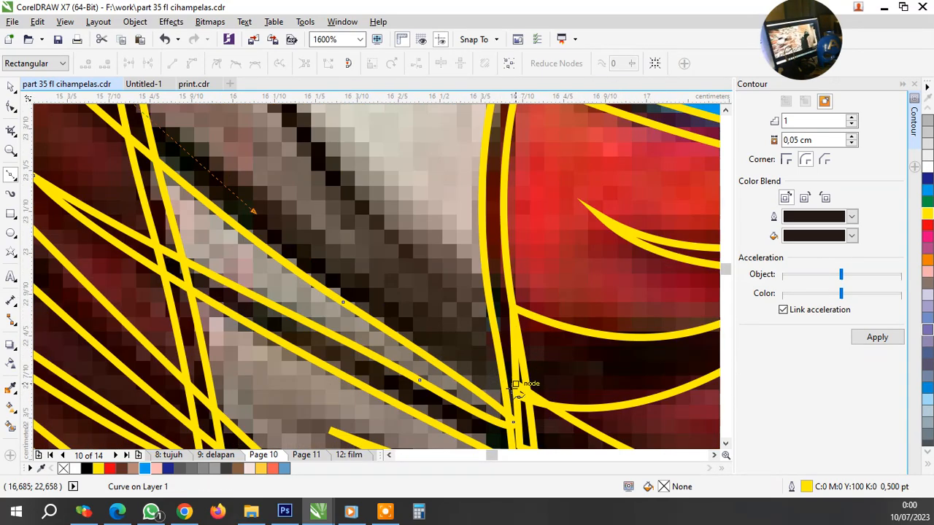
click(515, 383)
scroll(515, 381, down, 1)
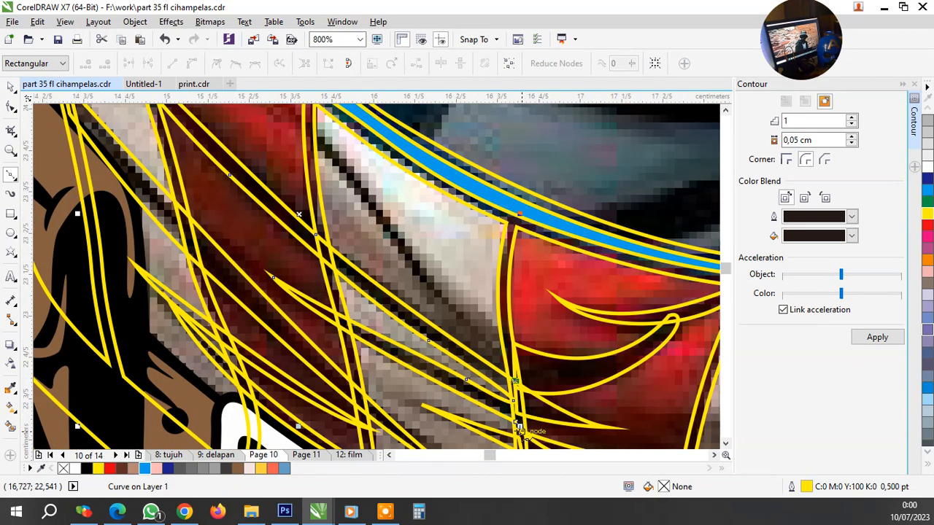
scroll(519, 430, up, 1)
scroll(518, 421, down, 2)
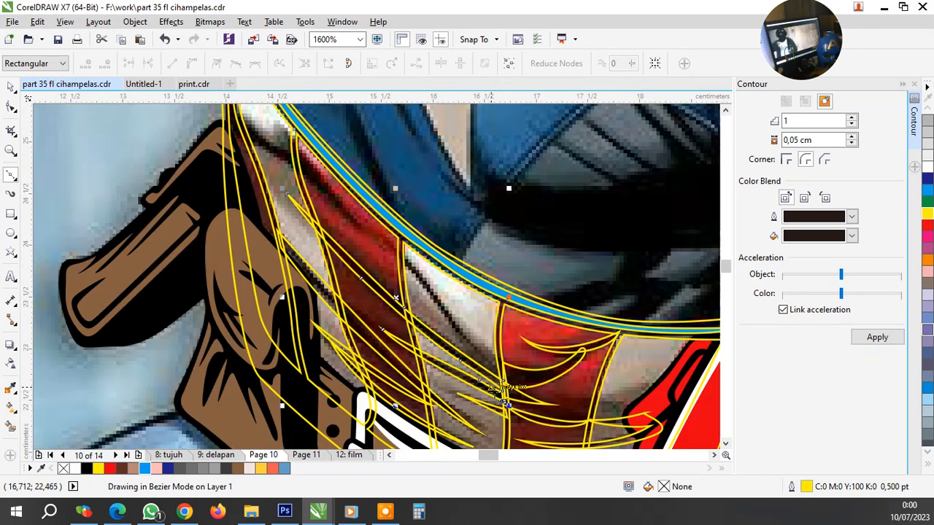
Draw a closed thin fold along the dark crease of the white stripe, with its upper tip in the neighbouring red stripe
scroll(489, 368, up, 2)
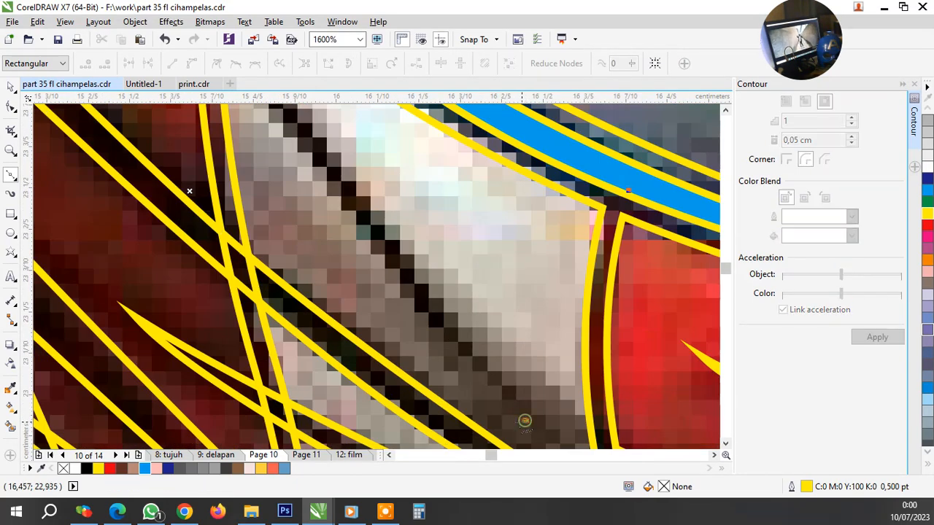
scroll(520, 419, down, 1)
scroll(443, 335, up, 1)
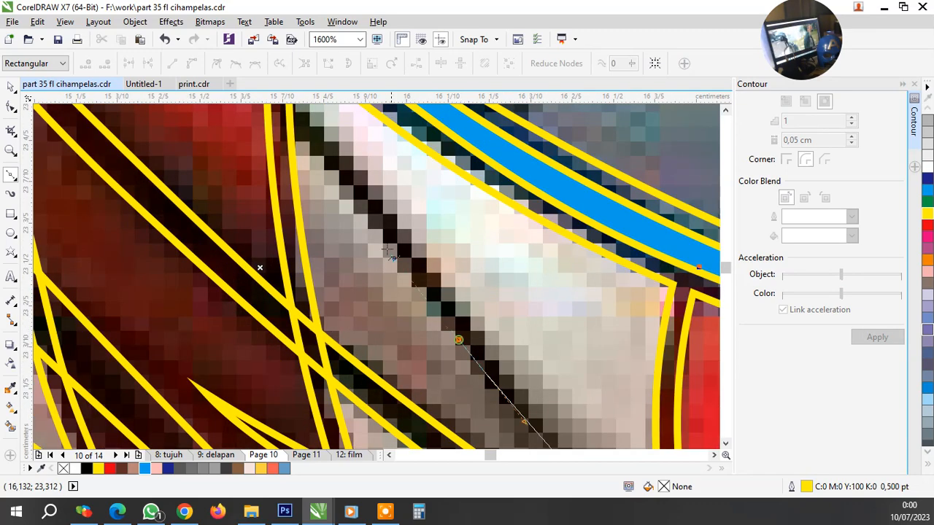
scroll(389, 252, down, 1)
scroll(301, 169, up, 1)
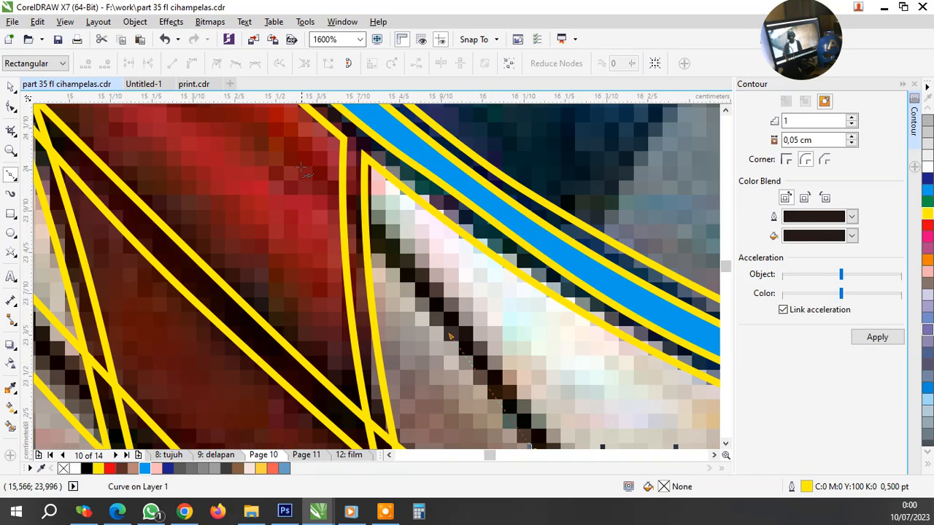
click(296, 162)
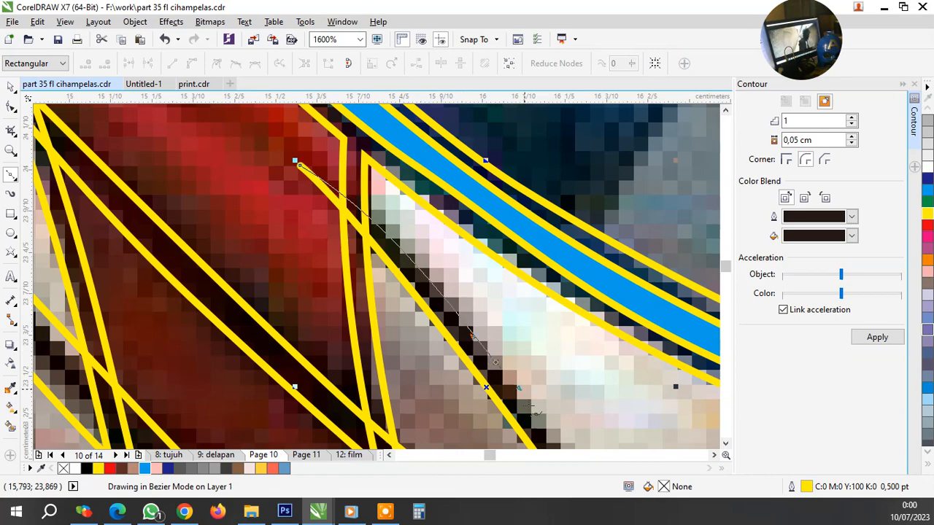
scroll(529, 406, down, 2)
scroll(553, 383, up, 2)
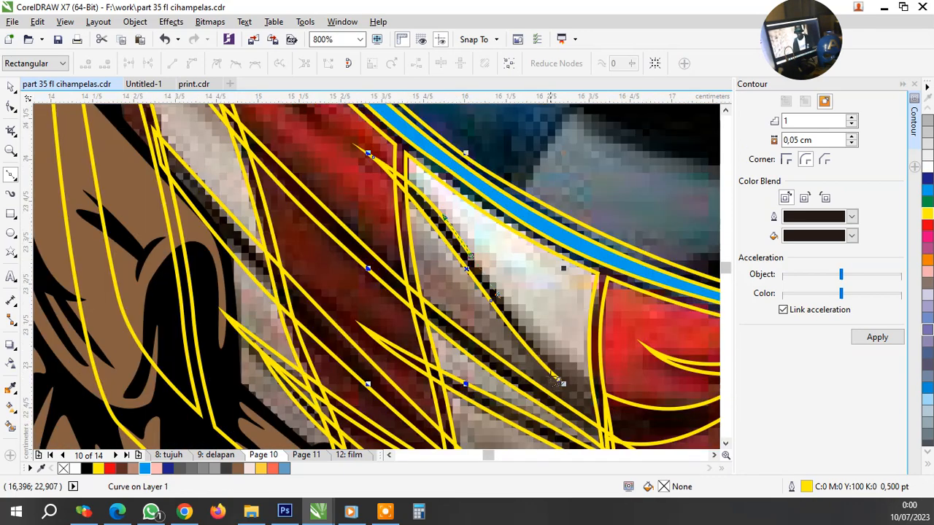
click(563, 387)
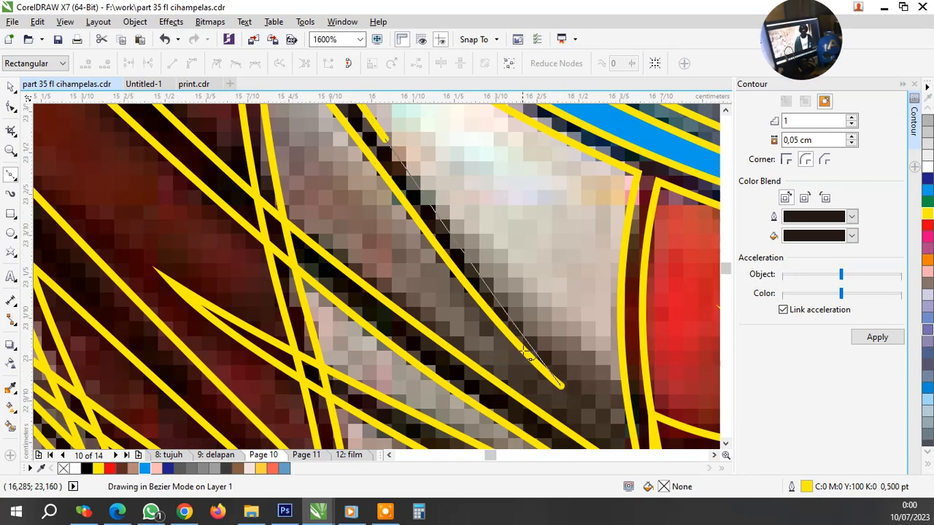
Draw a closed fold from the torso's outer edge above the pouch, beneath the topmost white patch, to a tip in the red stripe
scroll(526, 352, down, 2)
scroll(517, 343, up, 3)
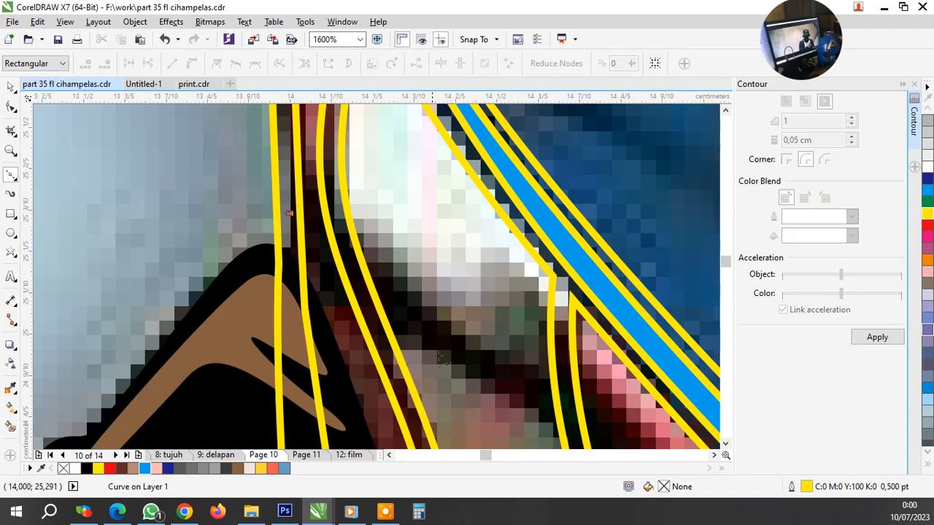
drag(434, 350, 516, 411)
scroll(447, 359, down, 2)
scroll(450, 361, up, 1)
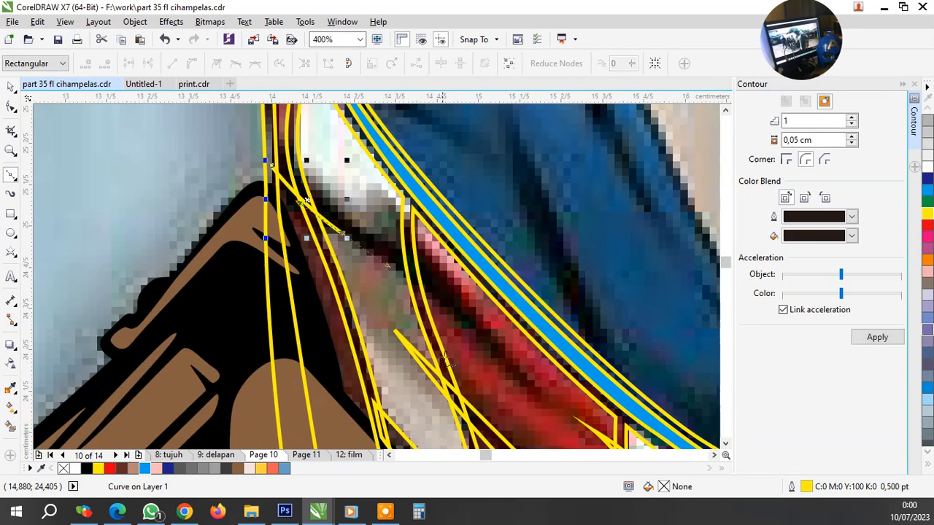
drag(482, 340, 451, 279)
drag(415, 232, 366, 231)
scroll(297, 154, up, 1)
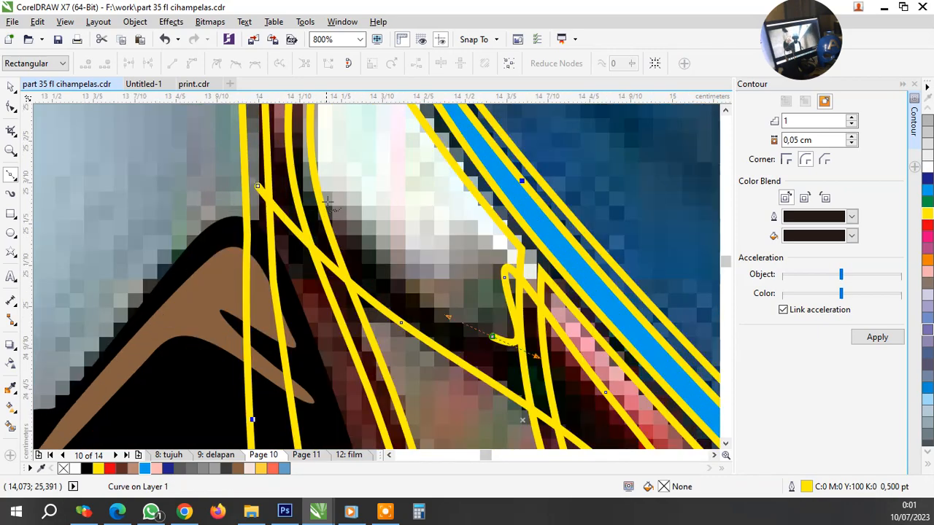
click(253, 141)
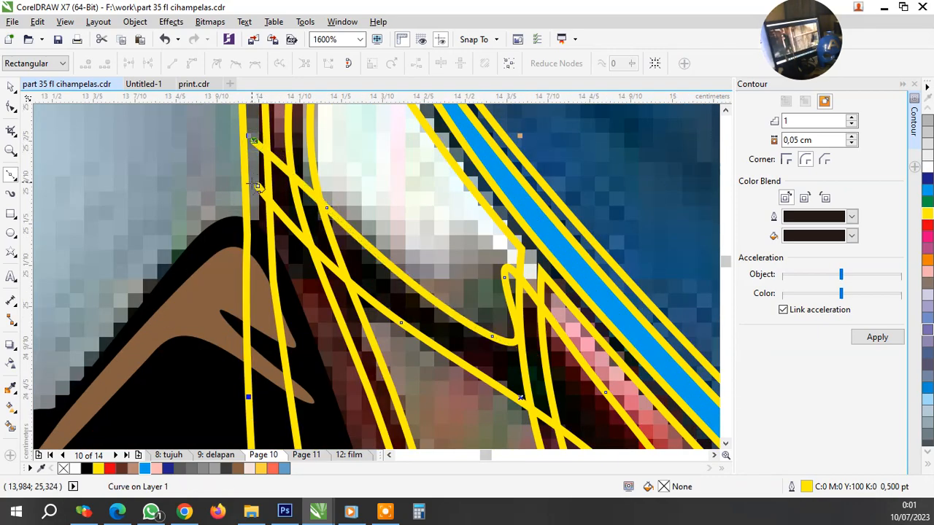
scroll(256, 187, down, 2)
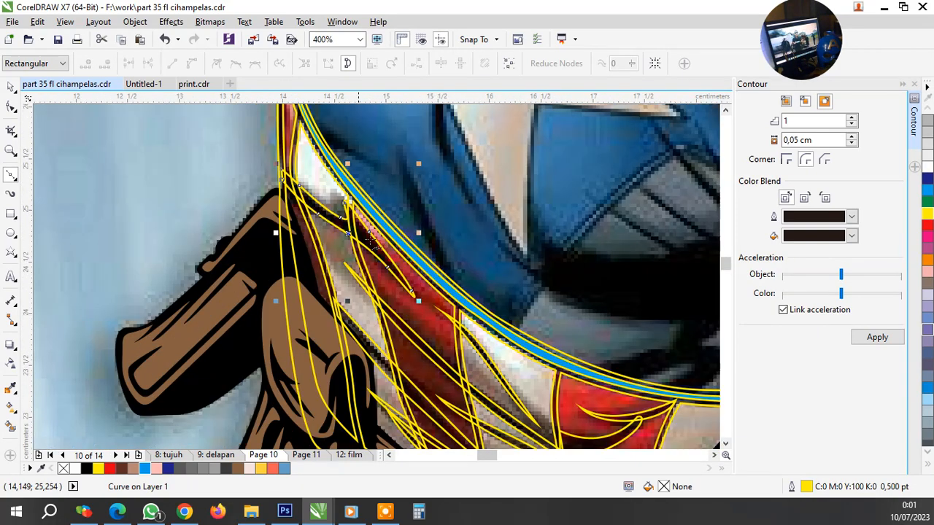
Select the eight fold shapes across the midriff stripes and group them in place
scroll(381, 228, down, 1)
drag(274, 183, 566, 408)
drag(498, 328, 240, 278)
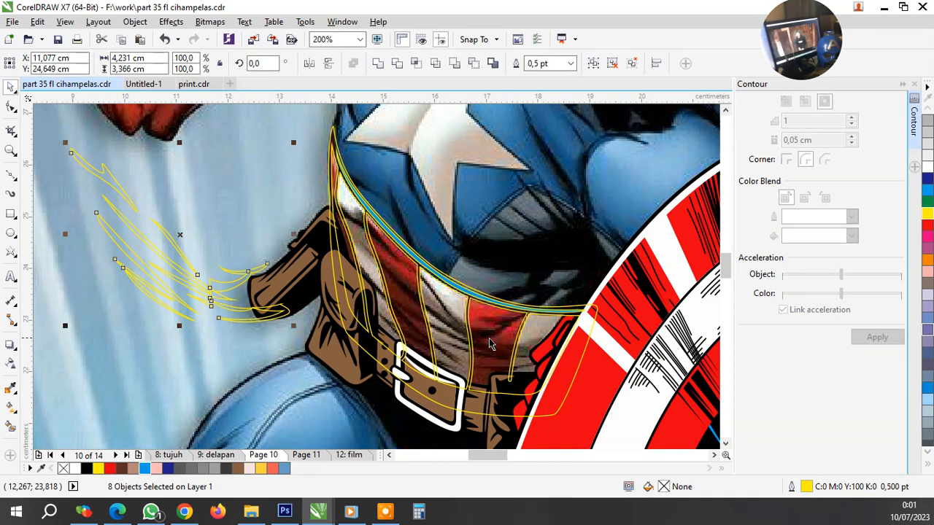
key(ctrl+z)
key(ctrl+g)
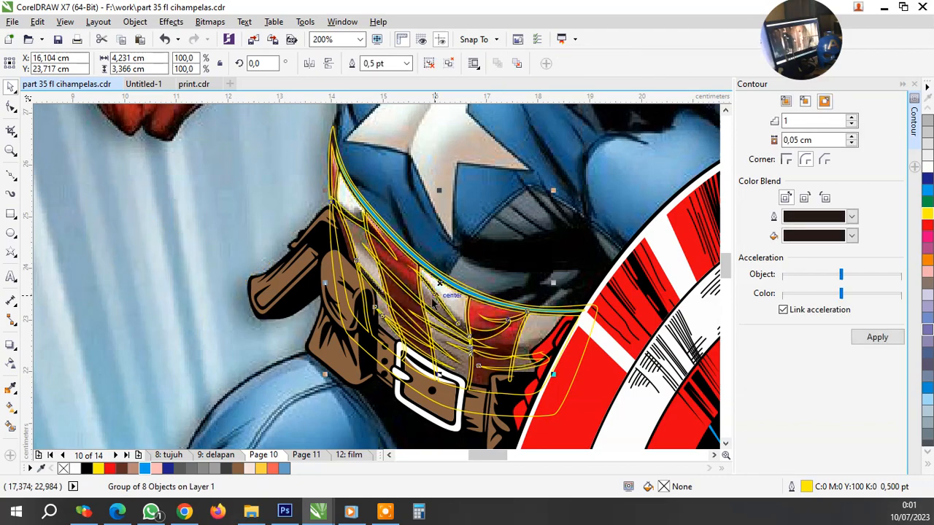
Trim the midriff stripes curve with the grouped folds and clear the selection
scroll(441, 297, up, 2)
shift+click(464, 306)
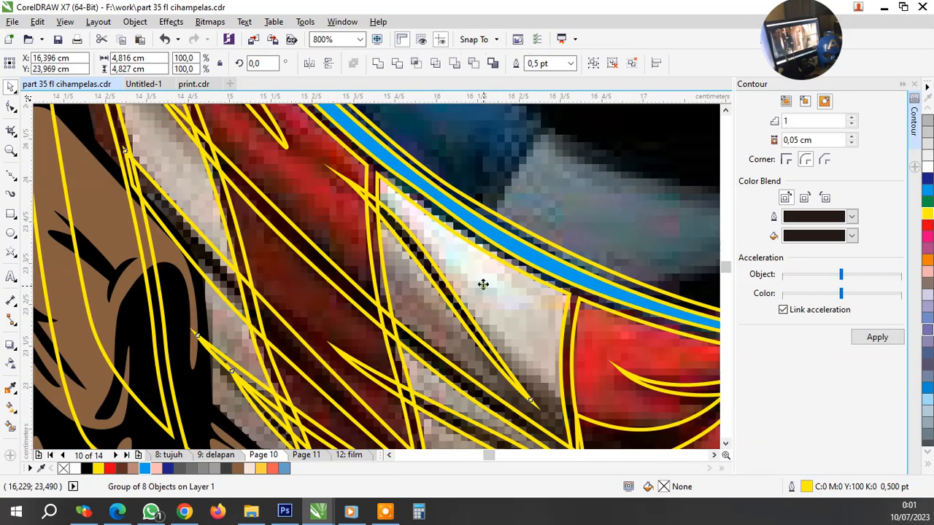
click(396, 64)
scroll(266, 213, down, 2)
click(268, 216)
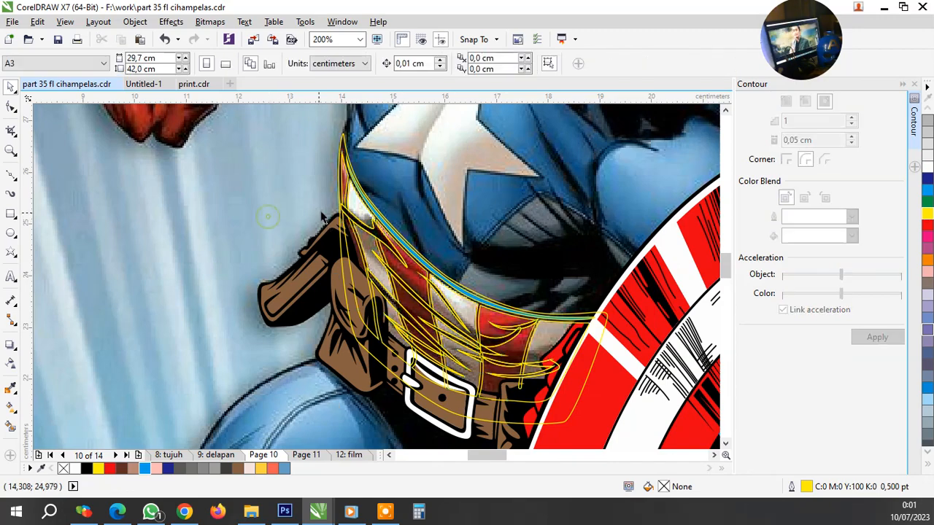
Break the trimmed midriff stripes curve apart into separate pieces and clear the selection
scroll(321, 217, up, 2)
click(437, 223)
click(445, 207)
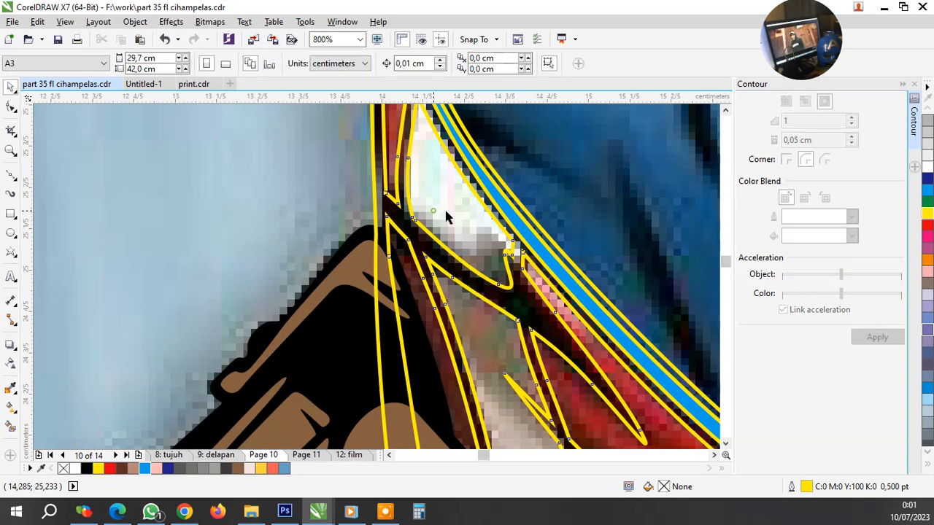
click(445, 207)
right_click(446, 206)
click(272, 232)
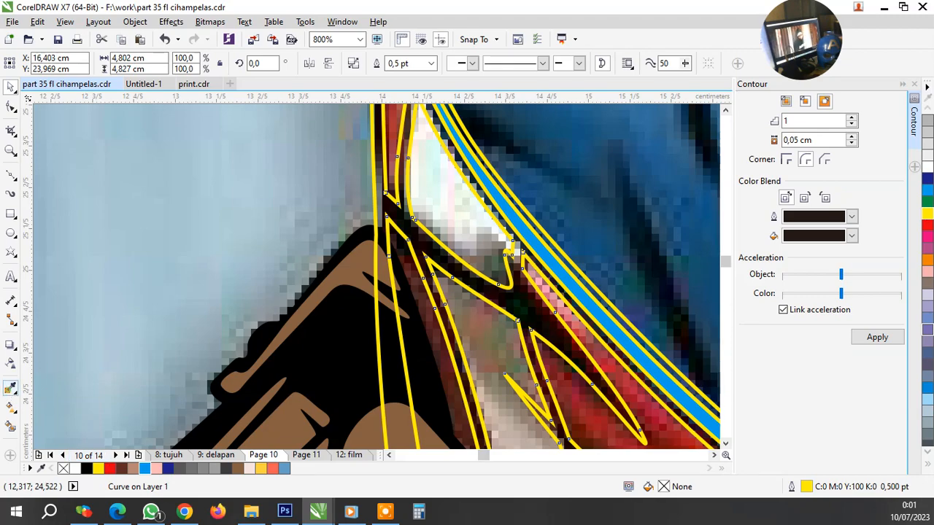
key(i)
scroll(271, 338, down, 2)
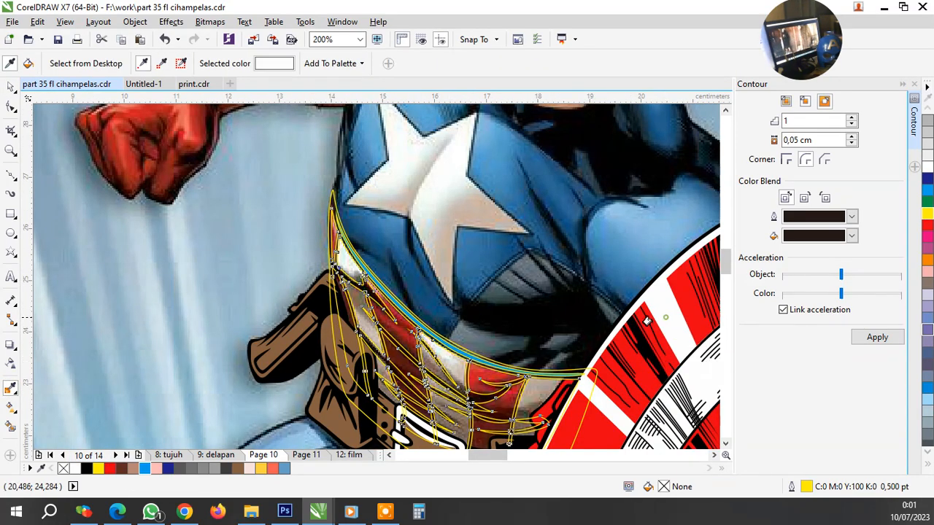
scroll(524, 404, up, 1)
key(space)
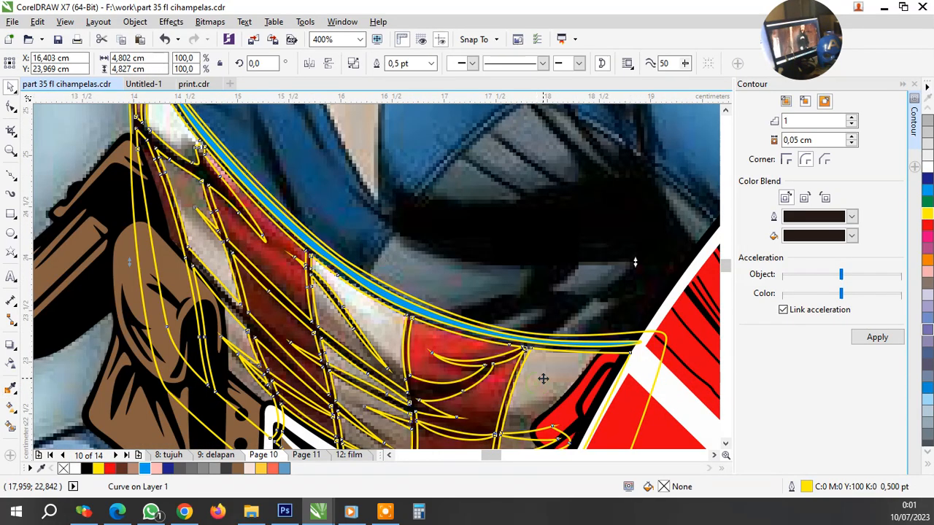
right_click(542, 378)
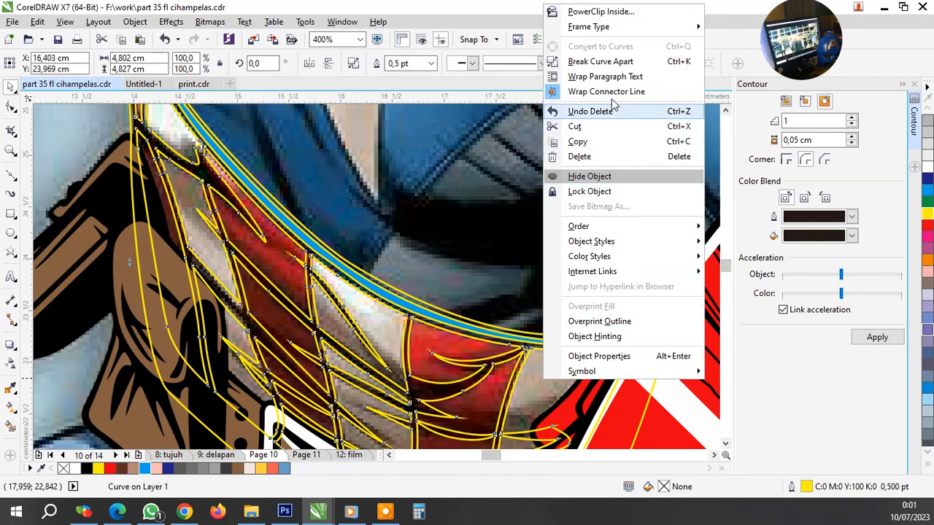
click(598, 63)
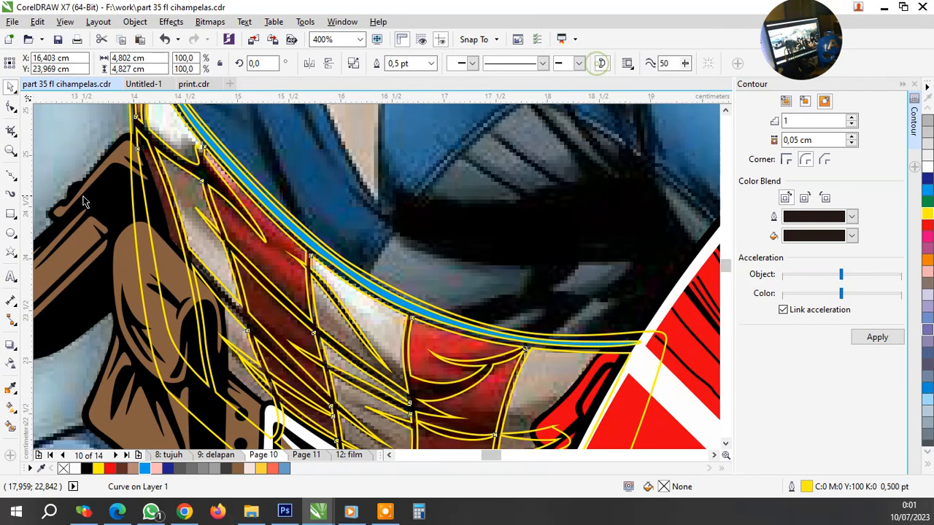
key(Escape)
Try to fill the stripe piece beside the shield with white sampled from the shield band
key(space)
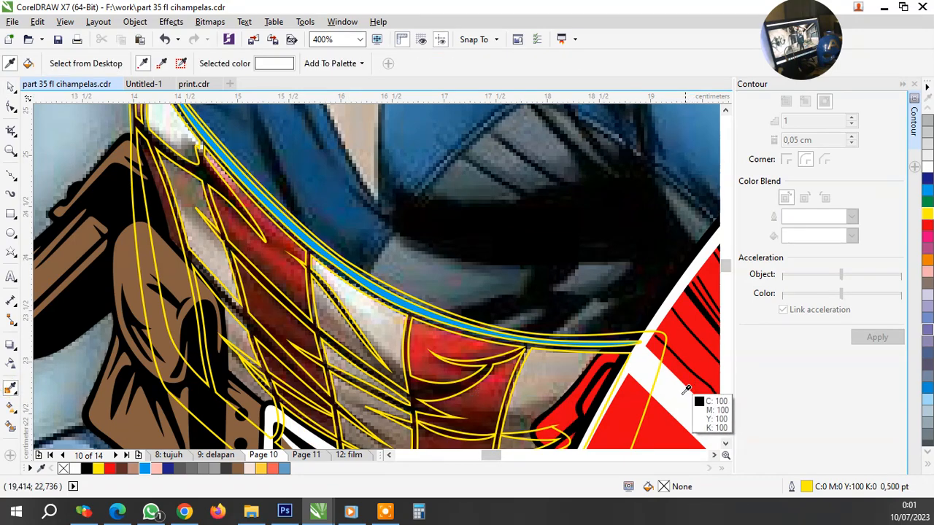
scroll(538, 346, down, 1)
scroll(519, 387, up, 1)
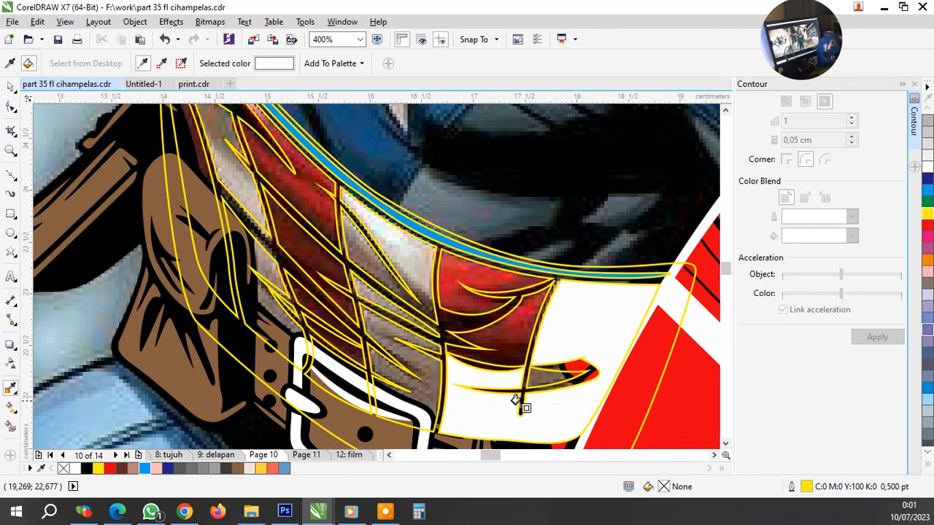
key(ctrl+z)
Draw a narrow closed loop from the rounded end of the stripe gap down past the midriff's lower edge, left of the shield
scroll(525, 334, down, 1)
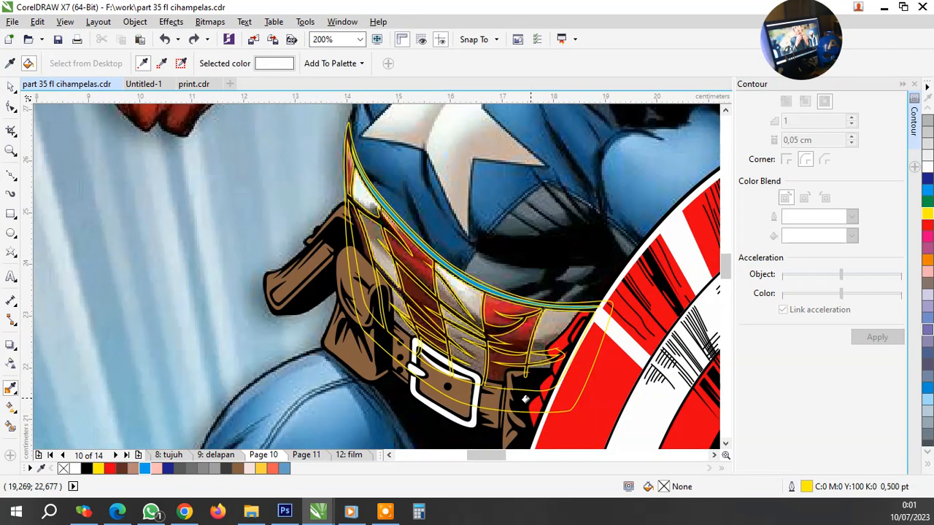
scroll(522, 403, up, 3)
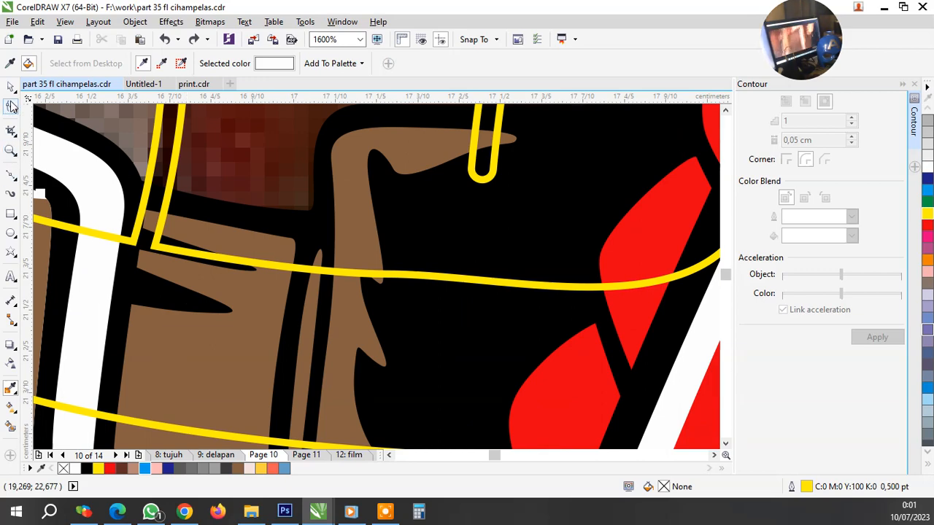
click(11, 105)
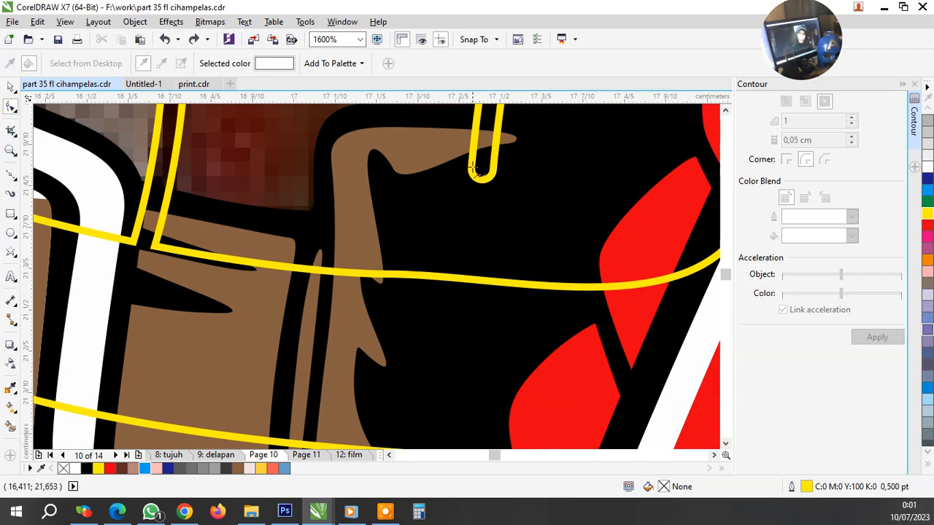
key(F5)
click(488, 155)
drag(476, 331, 463, 313)
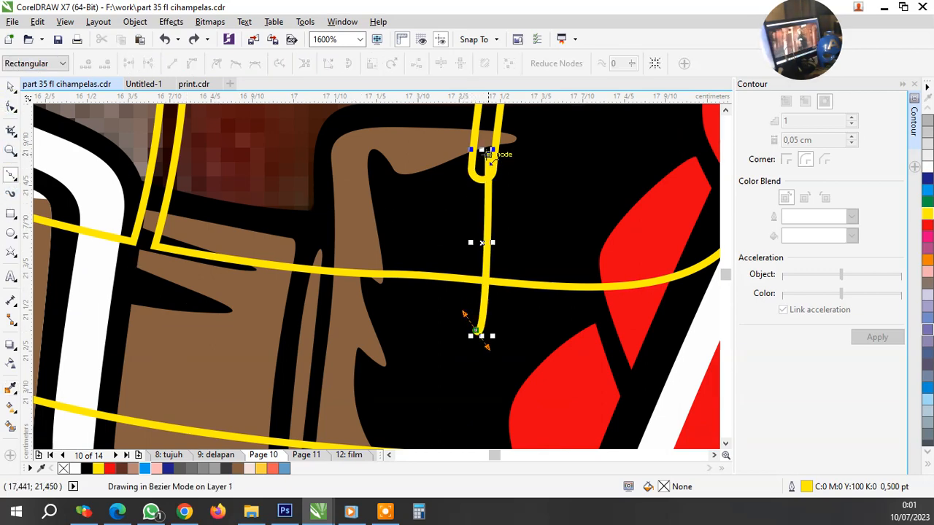
drag(488, 155, 460, 211)
Trim the stripe piece with the narrow loop, deleting the loop, and break the divided curve apart
key(space)
shift+click(519, 212)
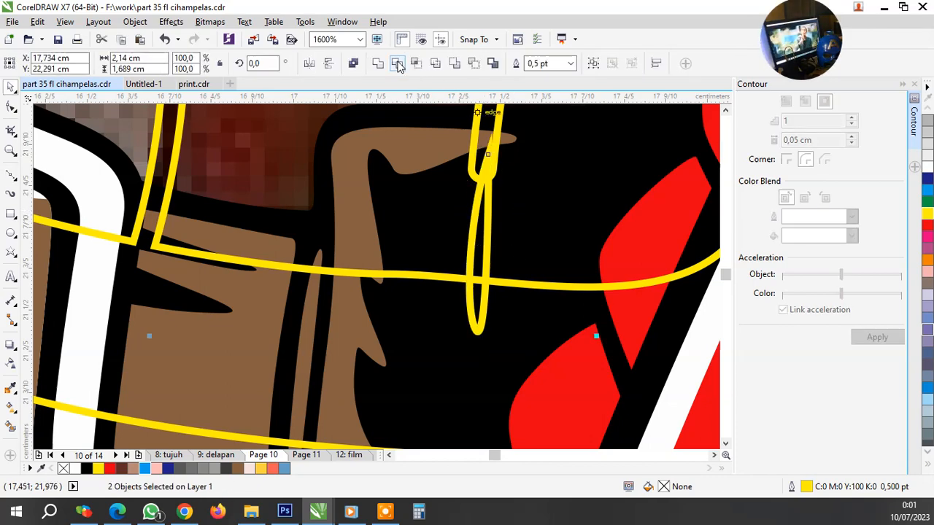
click(397, 64)
click(477, 297)
key(Delete)
right_click(519, 226)
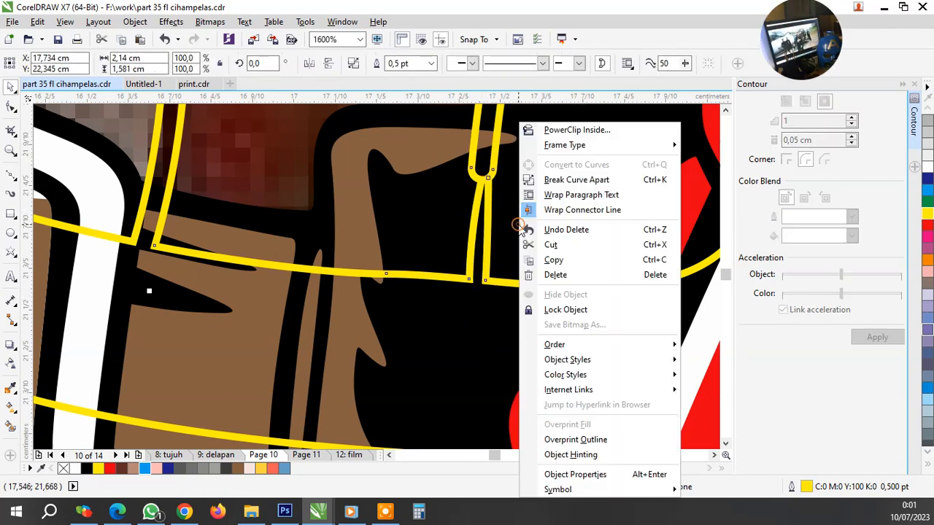
click(573, 183)
scroll(471, 296, down, 2)
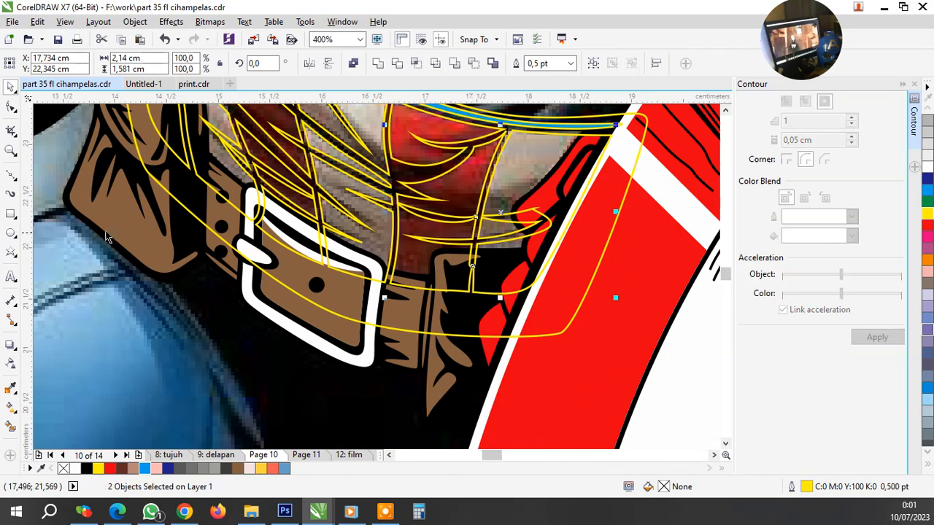
Sample the shield's white and fill the stripe beside the shield, including the small piece inside its fold
click(11, 390)
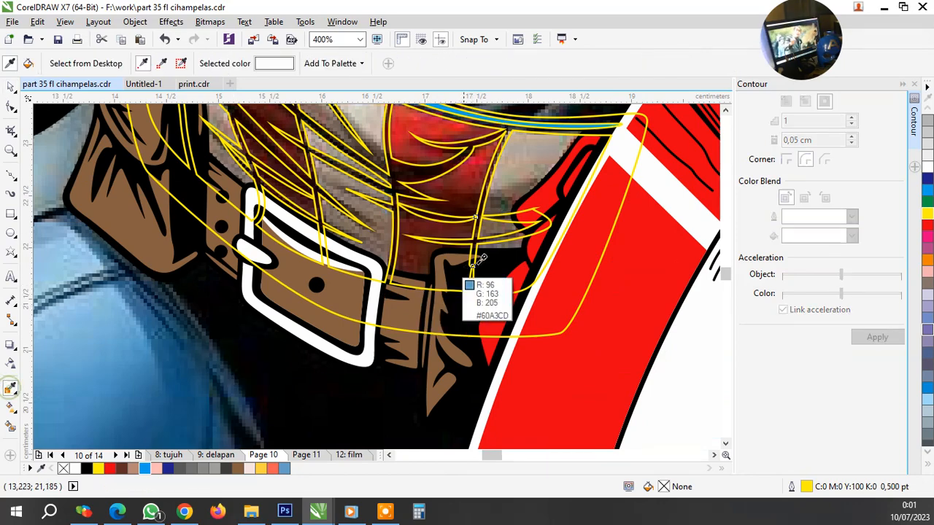
click(527, 183)
click(633, 264)
scroll(511, 216, up, 1)
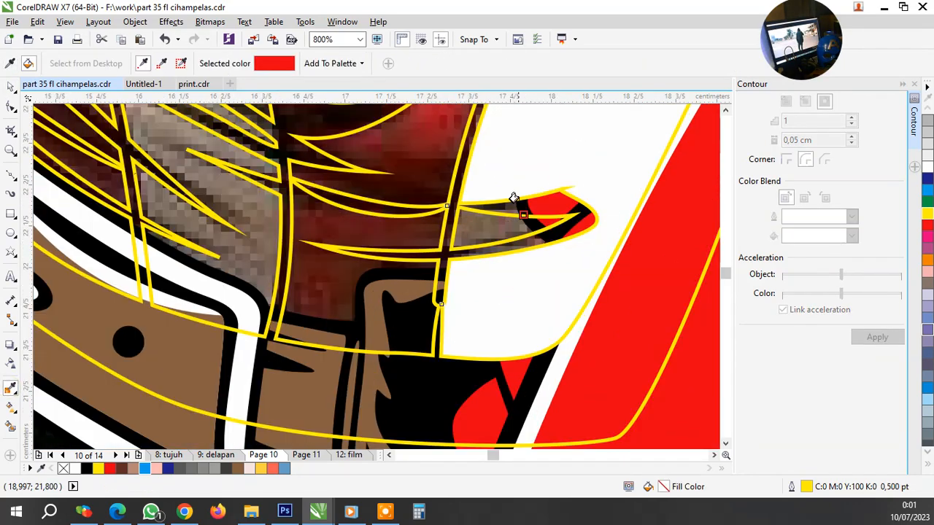
click(508, 198)
click(494, 225)
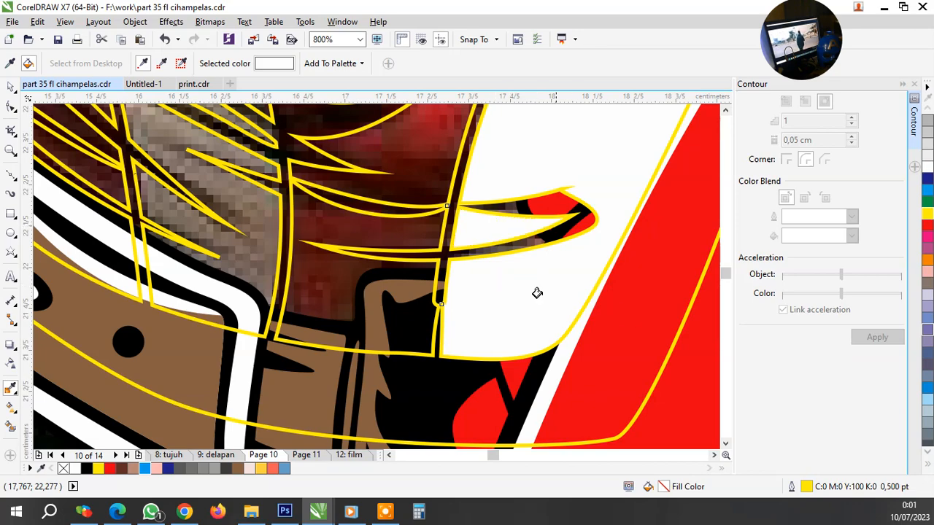
Sample the shield's red and fill all pieces of the midriff stripe next to the white one by the shield
scroll(617, 327, down, 2)
shift+click(610, 318)
scroll(611, 319, up, 1)
click(495, 244)
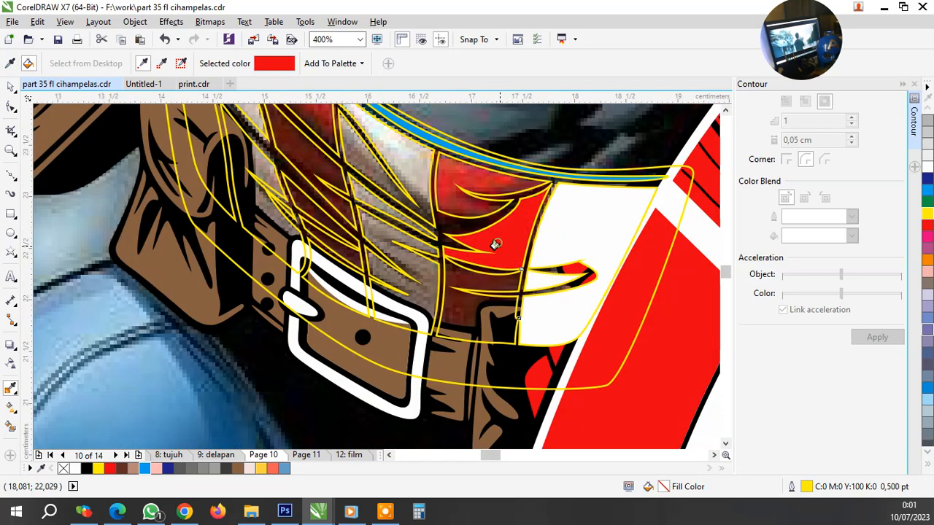
click(452, 189)
click(495, 283)
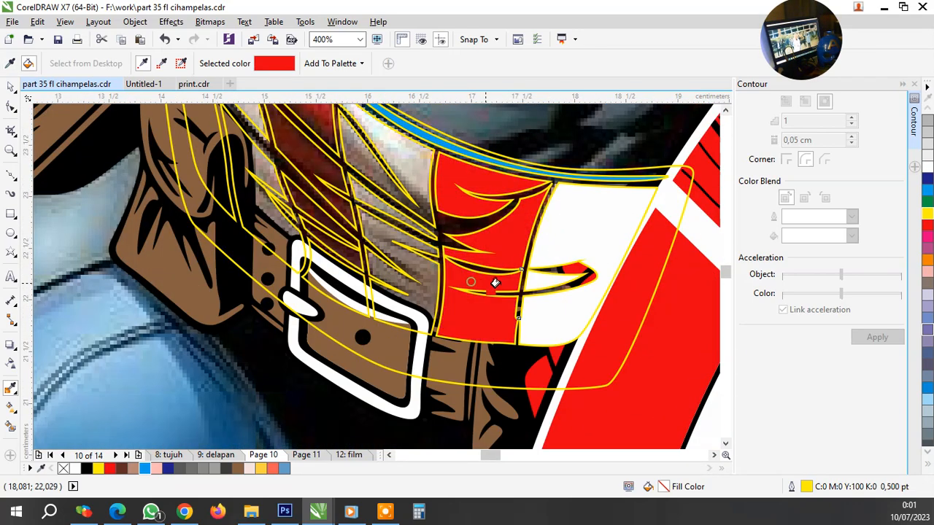
Resample white and fill the pieces of the middle white stripe above the belt buckle
shift+click(561, 235)
click(408, 211)
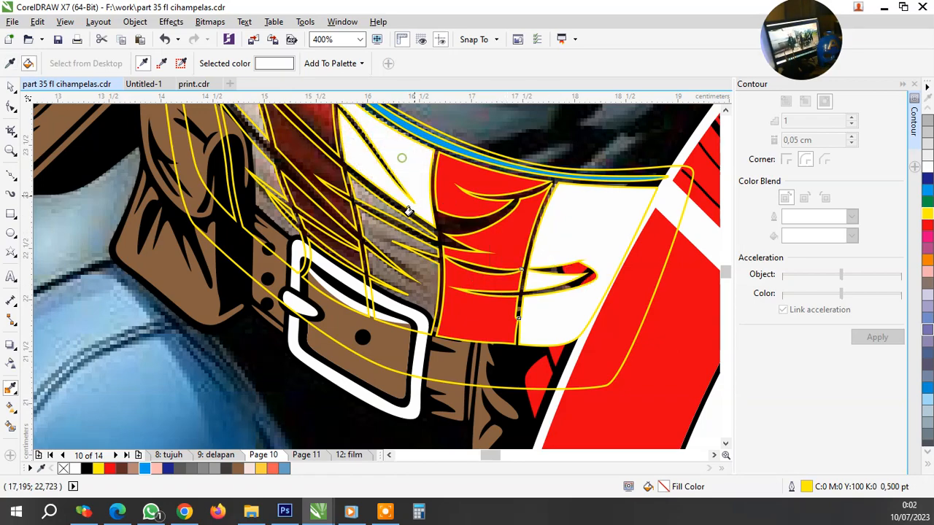
click(377, 233)
click(361, 229)
scroll(454, 306, down, 2)
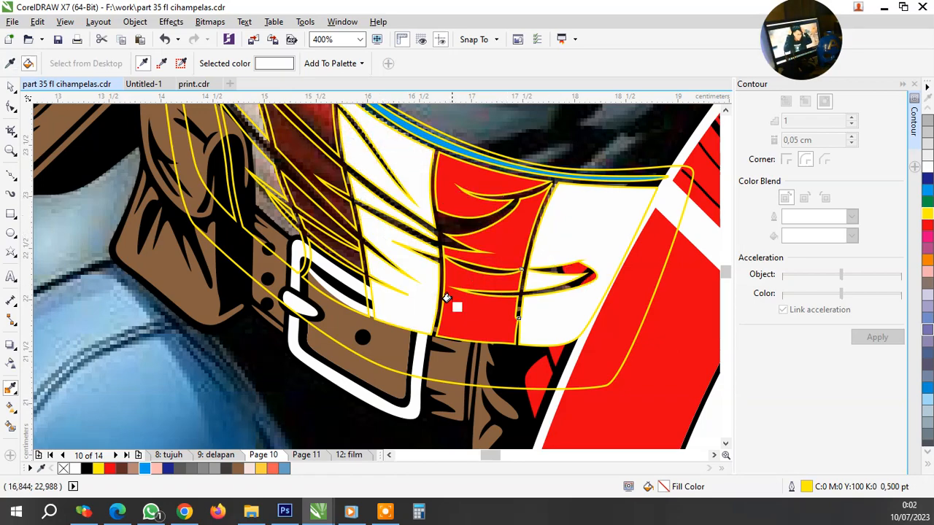
Fill the remaining white stripe beside the pouch and the topmost patch at the torso's outer edge with white
scroll(339, 164, up, 2)
click(324, 195)
scroll(400, 264, down, 1)
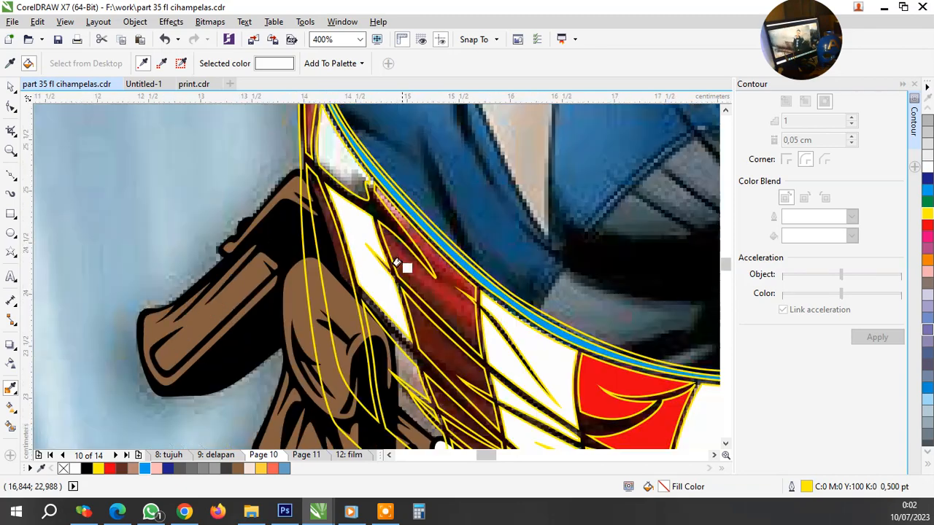
scroll(400, 371, up, 1)
scroll(419, 354, down, 2)
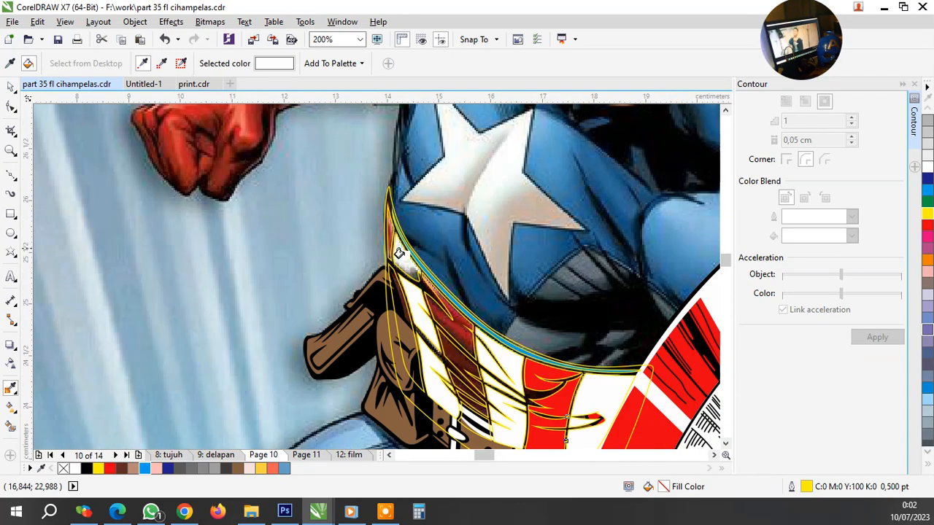
scroll(397, 257, up, 2)
click(399, 263)
scroll(399, 263, down, 2)
scroll(457, 296, up, 2)
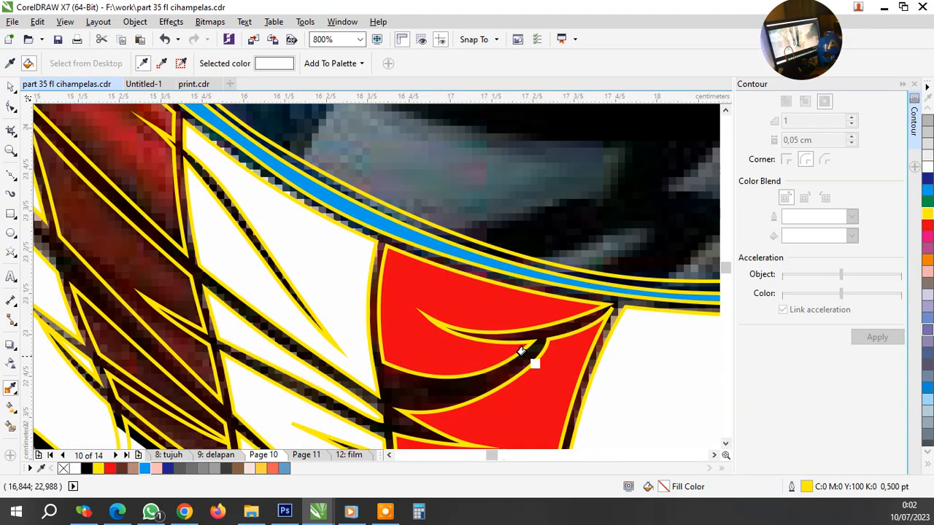
Resample red and fill the pieces of the stripe between the two white stripes above the buckle
shift+click(457, 296)
scroll(457, 295, down, 1)
click(297, 238)
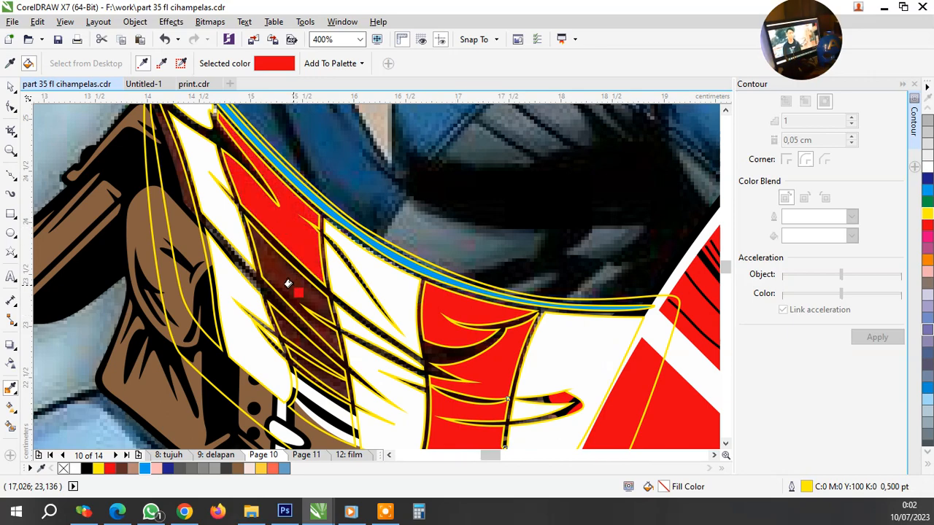
click(294, 288)
scroll(315, 307, up, 1)
click(304, 327)
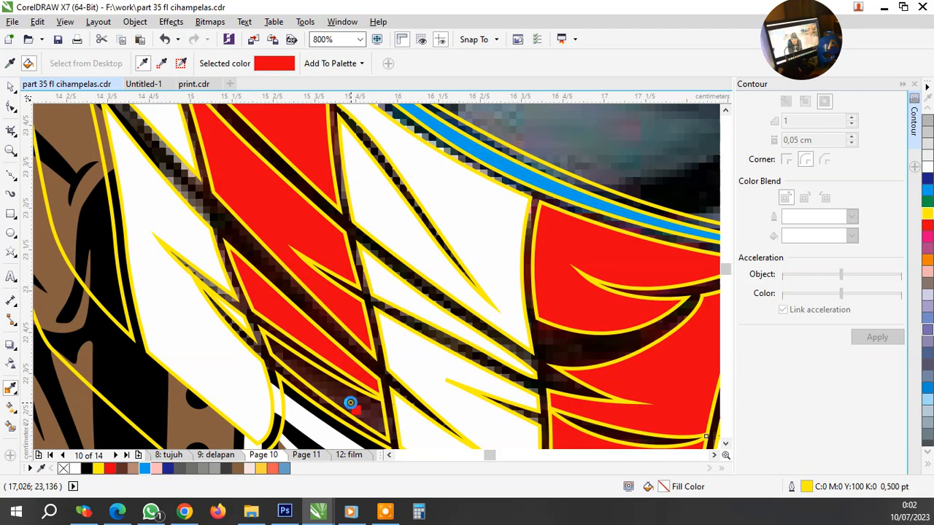
click(350, 402)
scroll(350, 403, down, 1)
Fill the outermost stripe pieces along the torso's outer edge, above and beside the pouch, with the sampled red
scroll(351, 336, down, 1)
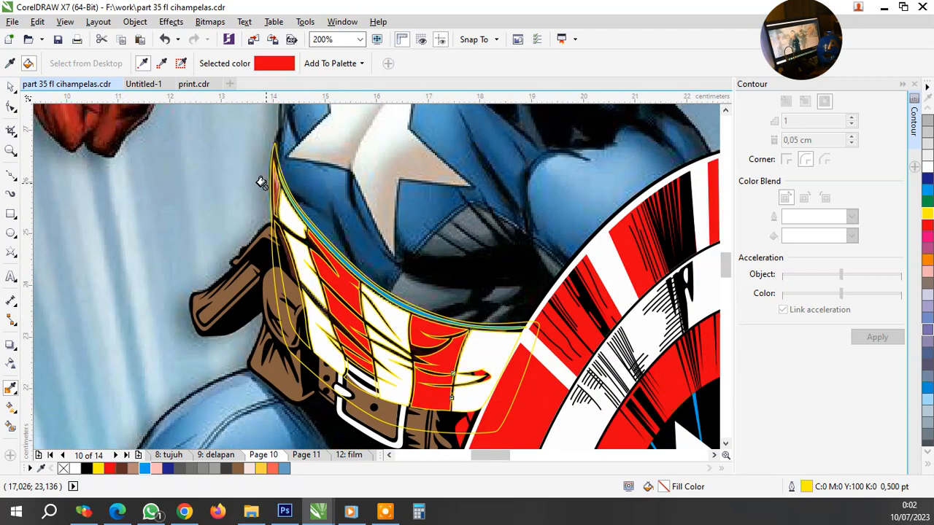
scroll(261, 182, up, 2)
click(310, 198)
scroll(314, 366, up, 1)
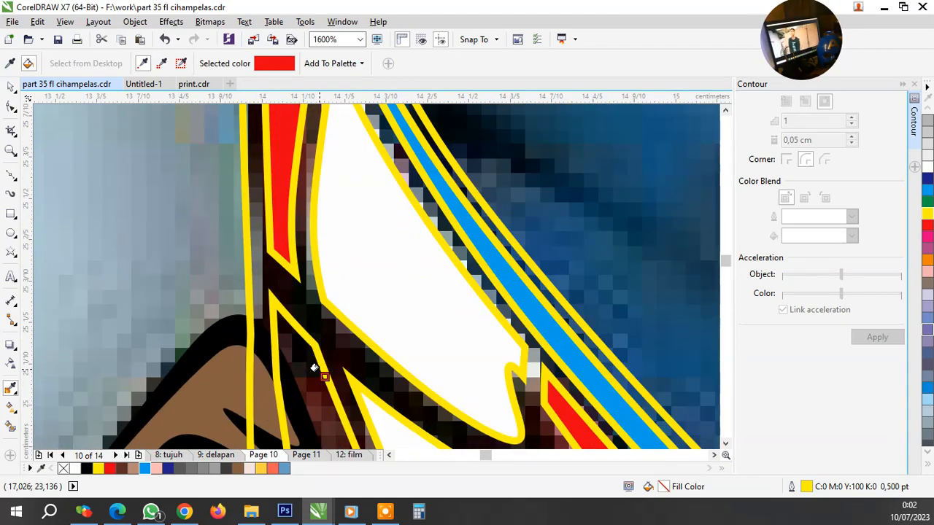
scroll(310, 370, down, 3)
scroll(332, 285, down, 1)
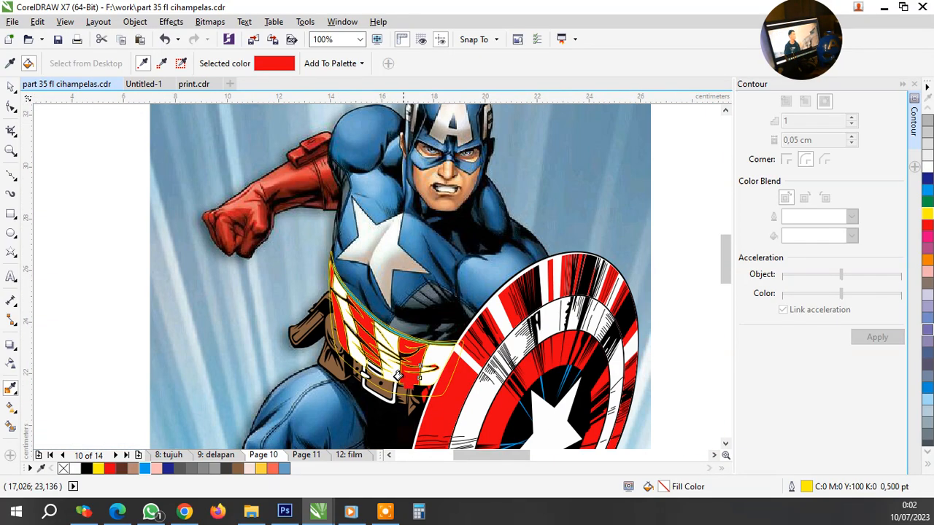
Fill the large backing curve behind the midriff stripes with black
scroll(368, 245, up, 2)
key(space)
click(490, 406)
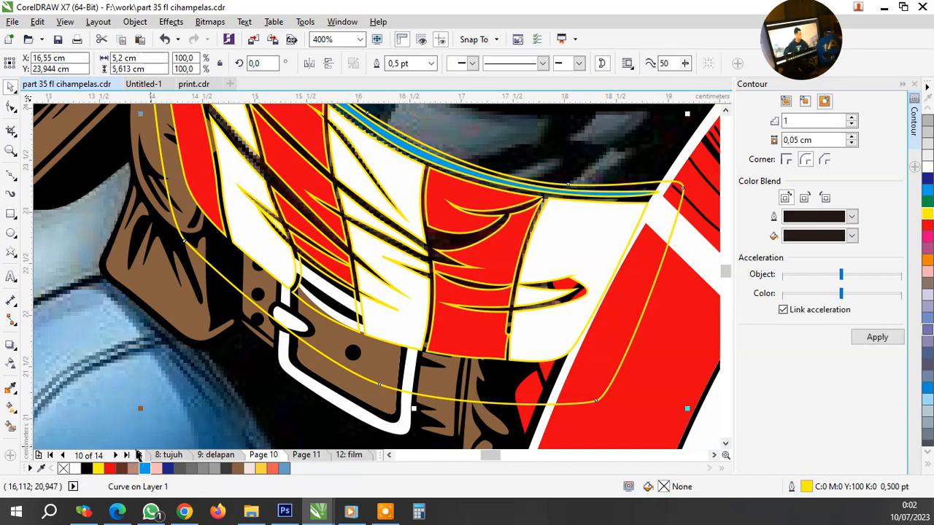
click(86, 468)
scroll(275, 333, down, 1)
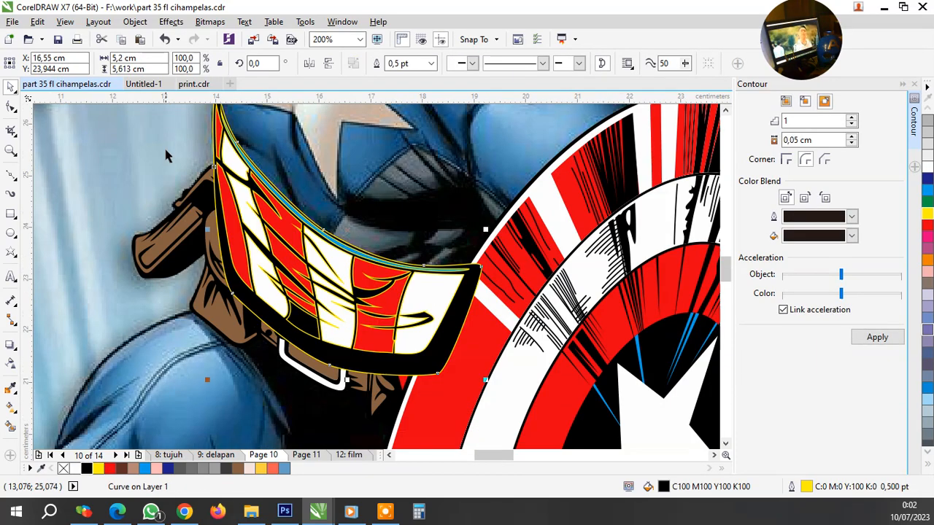
Group all the midriff shapes and remove their outlines
key(Escape)
scroll(182, 151, down, 1)
drag(338, 324, 352, 311)
key(ctrl+g)
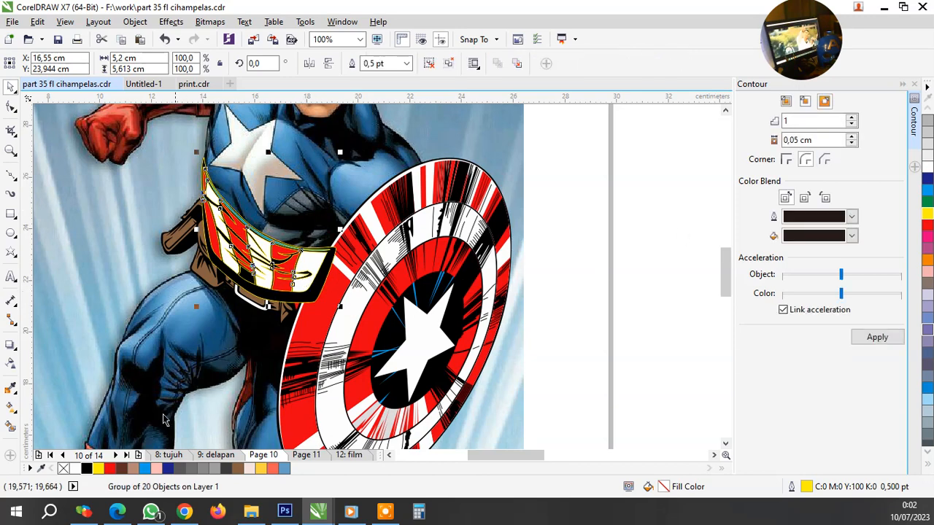
right_click(64, 470)
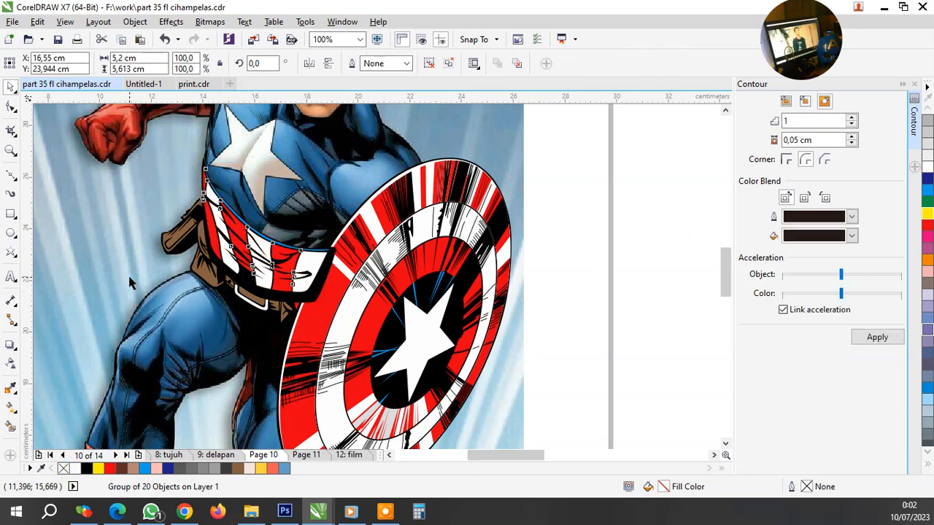
Move the grouped midriff stripes behind the belt and shield artwork
right_click(246, 248)
mouse_move(381, 361)
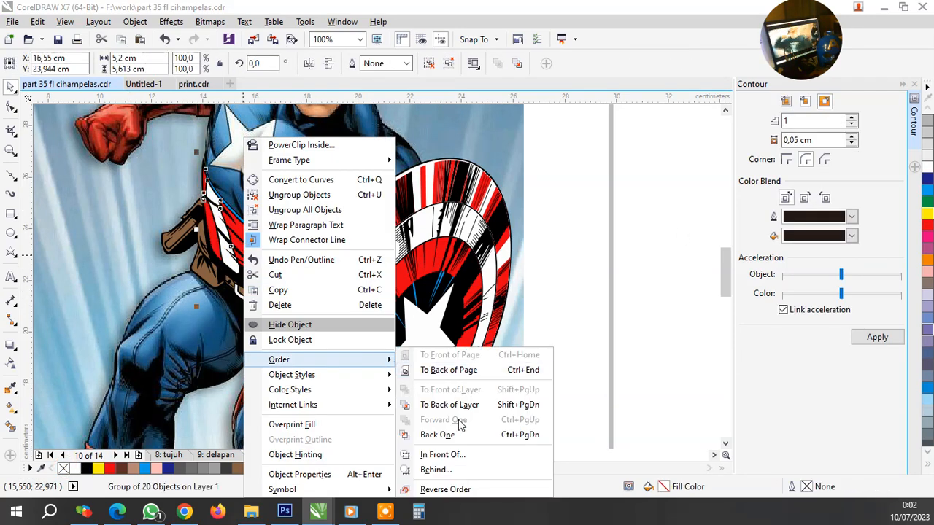
click(445, 471)
click(215, 277)
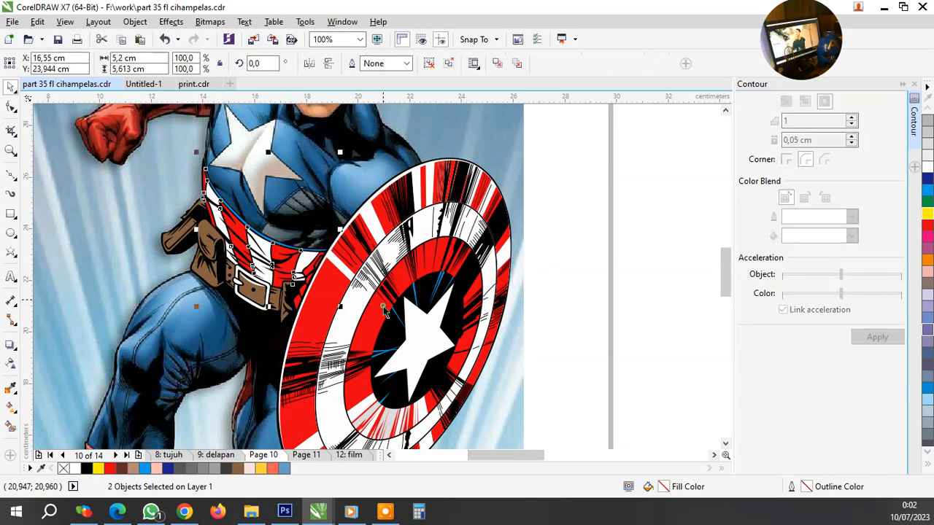
click(571, 304)
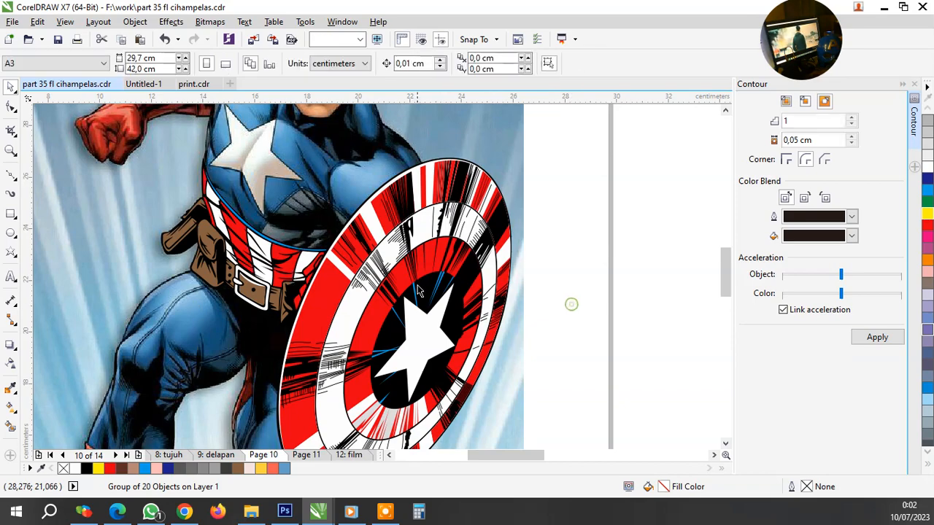
Group the midriff stripes together with the belt and shield artwork
drag(366, 275, 370, 297)
click(107, 232)
click(208, 188)
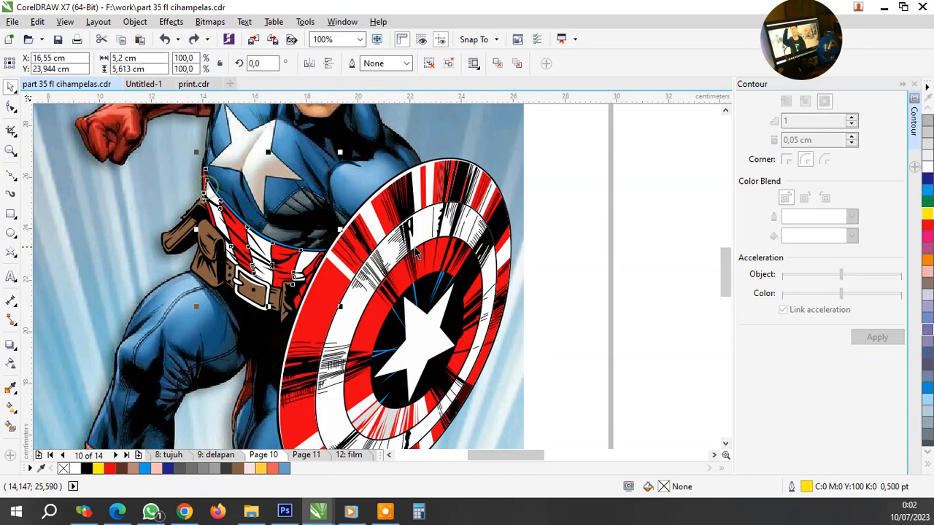
shift+click(414, 248)
key(ctrl+g)
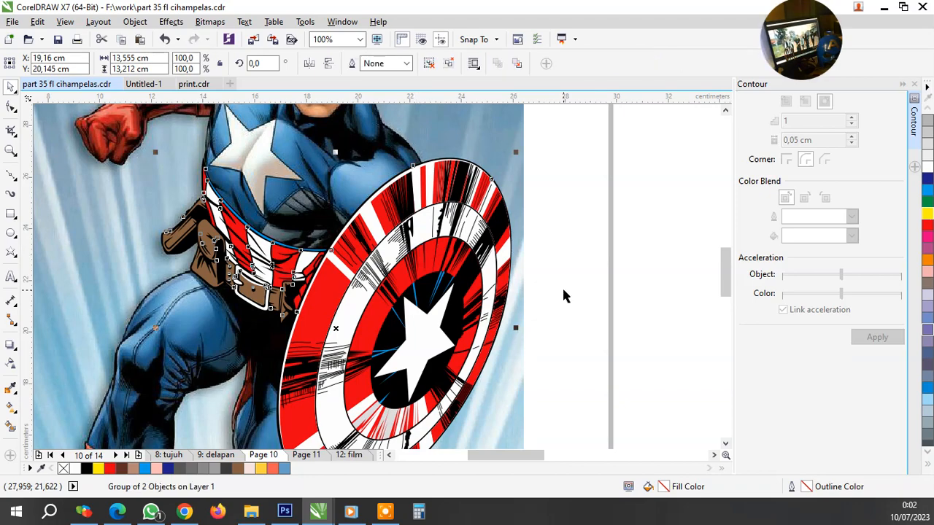
click(563, 294)
Start a Bezier outline of the head below the chin and curve it around onto the shield-side jaw
scroll(386, 254, down, 2)
scroll(386, 255, up, 2)
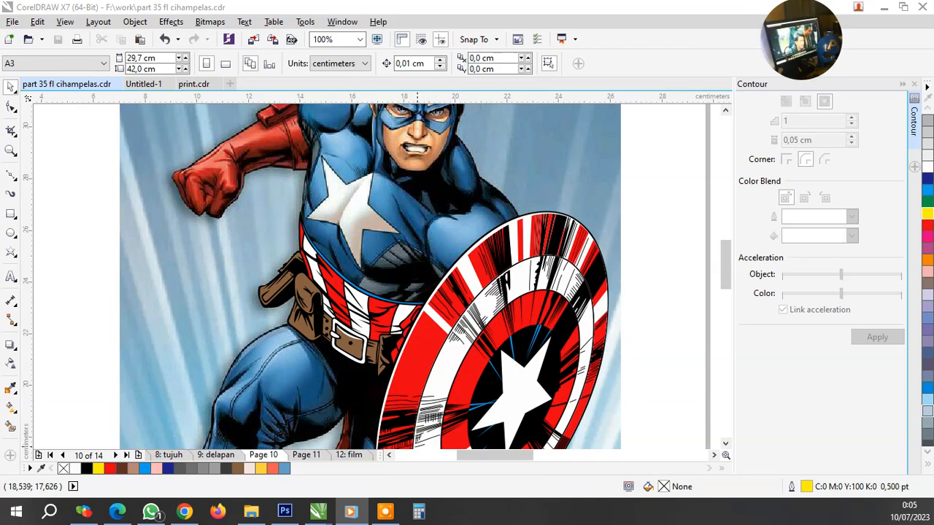
scroll(398, 321, down, 2)
scroll(410, 208, up, 2)
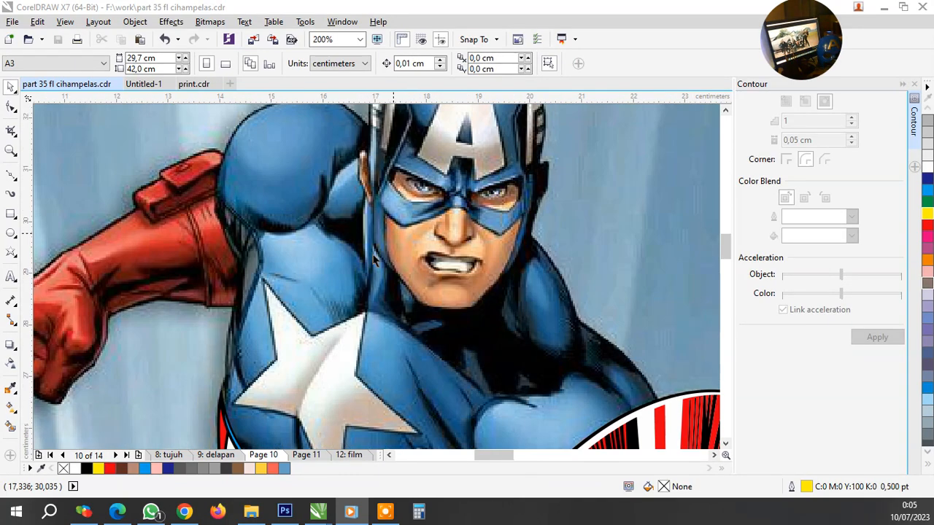
click(10, 174)
scroll(485, 304, up, 2)
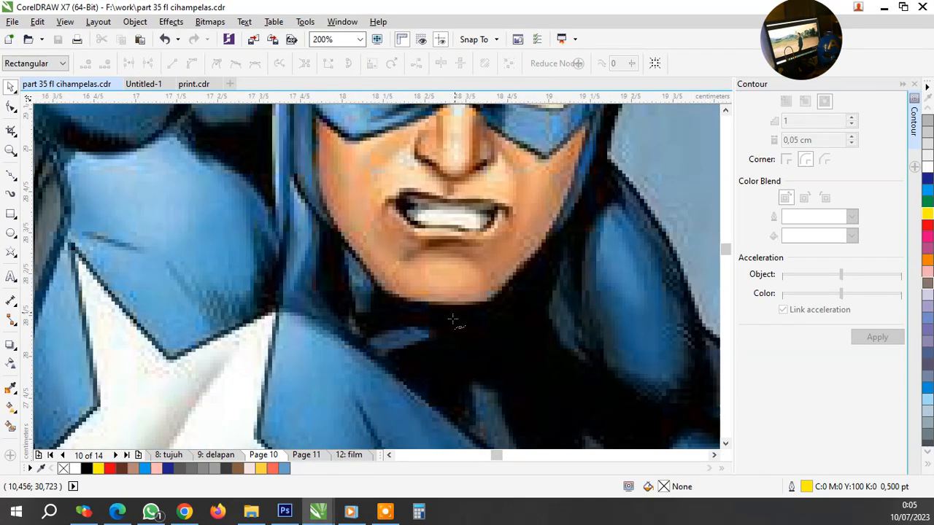
click(365, 302)
scroll(552, 308, up, 1)
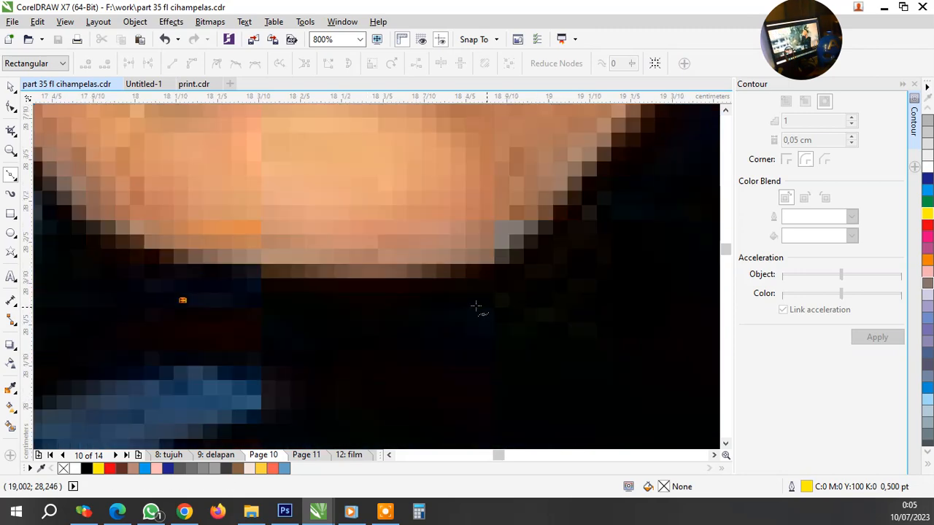
drag(468, 307, 533, 293)
drag(593, 202, 640, 151)
Continue the head outline up the shield-side jaw to the edge of the mask at eye level
scroll(500, 342, down, 2)
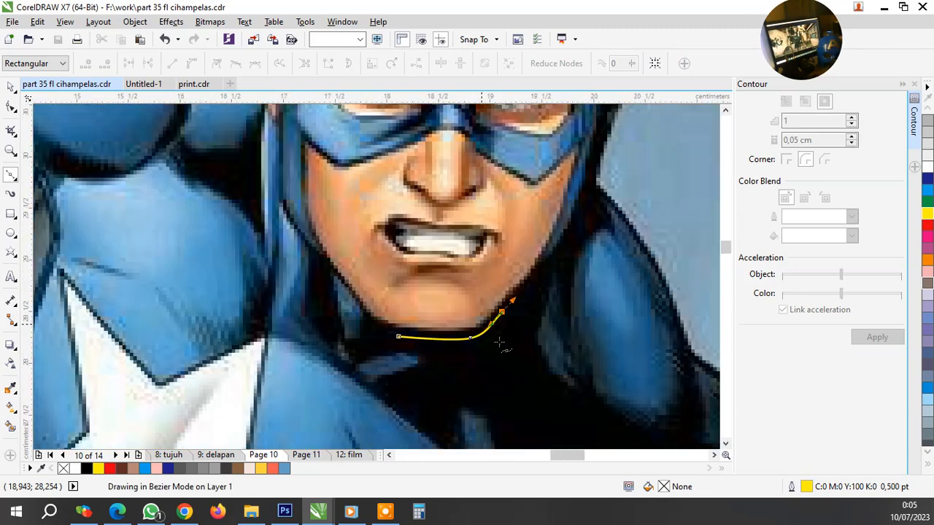
scroll(567, 214, up, 1)
drag(594, 218, 638, 139)
scroll(539, 343, down, 2)
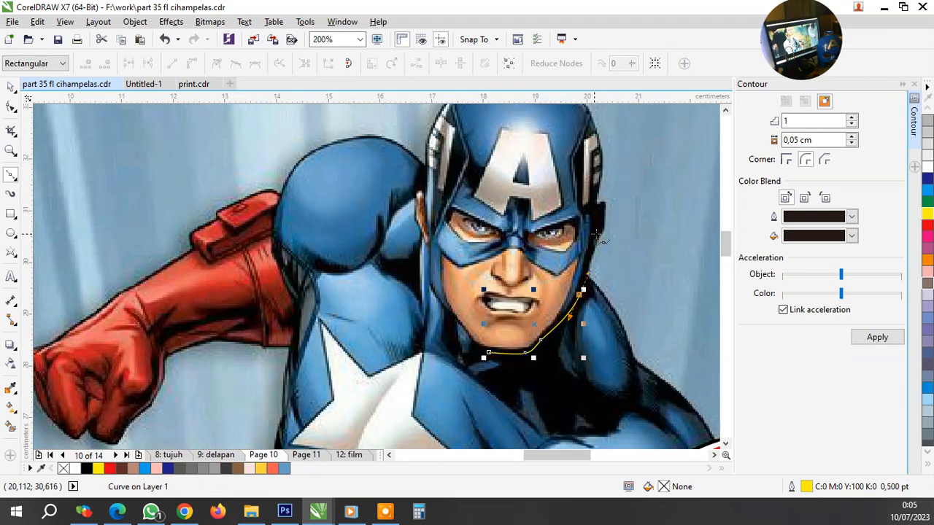
scroll(615, 259, up, 2)
click(595, 254)
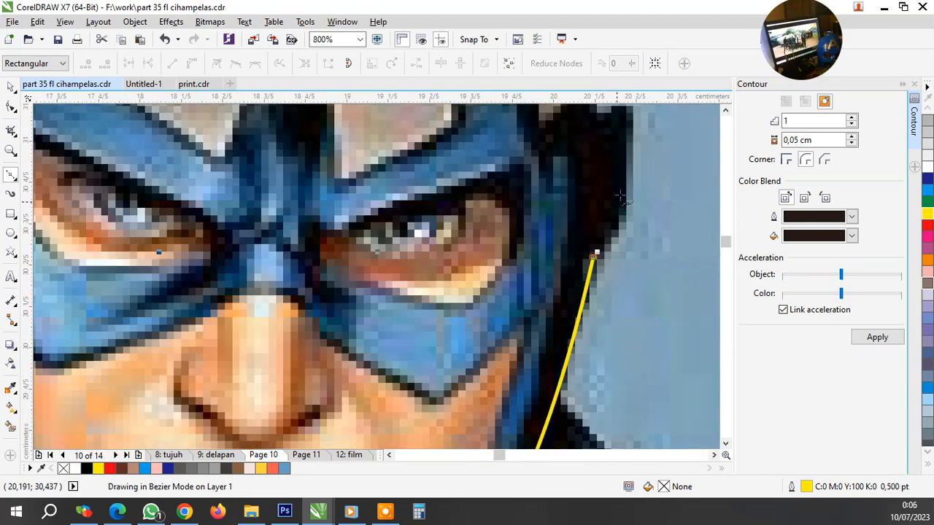
Carry the head outline around the dark ear bulge beside the shield-side eye
drag(627, 182, 635, 135)
scroll(606, 211, down, 1)
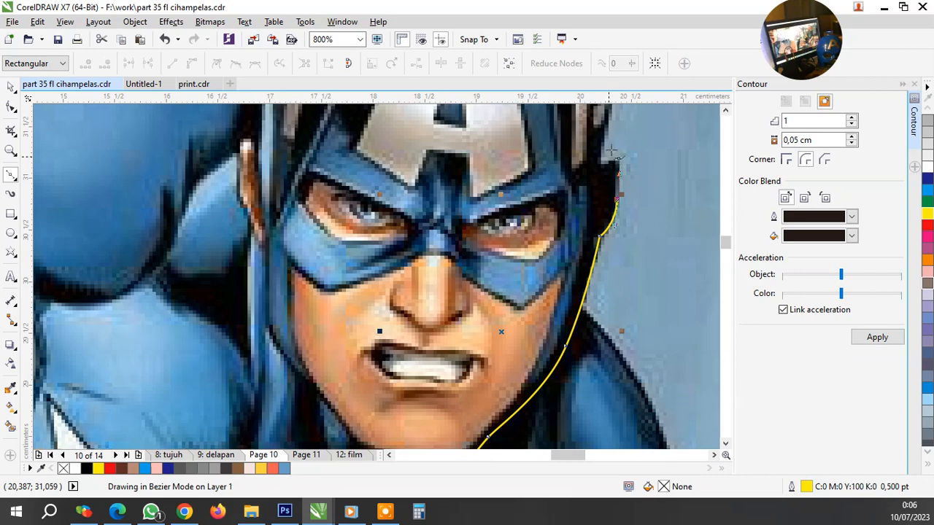
scroll(611, 150, up, 1)
drag(606, 171, 593, 139)
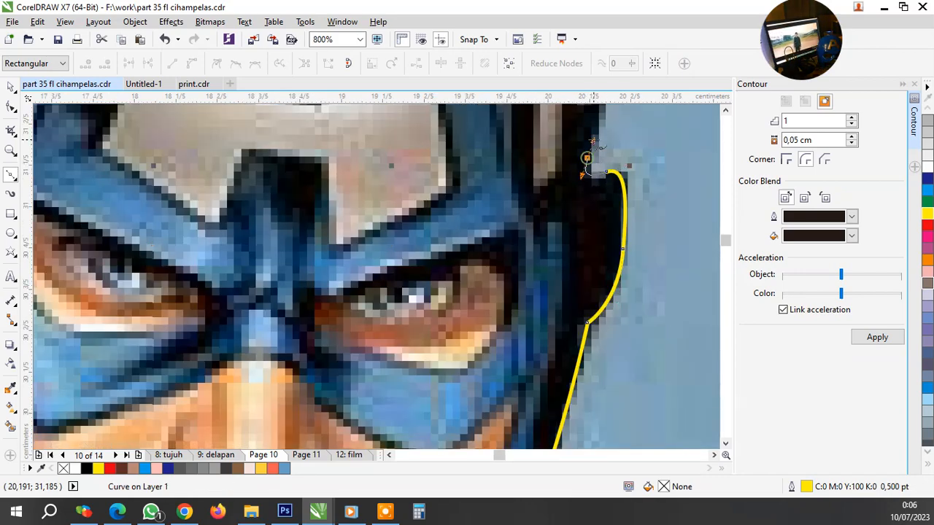
scroll(592, 140, down, 2)
scroll(587, 230, up, 2)
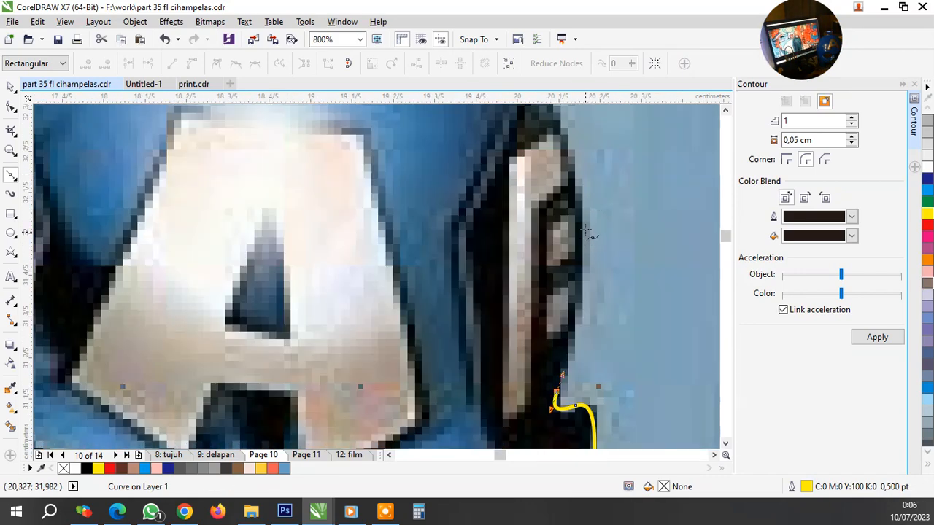
drag(585, 219, 581, 144)
scroll(597, 268, down, 1)
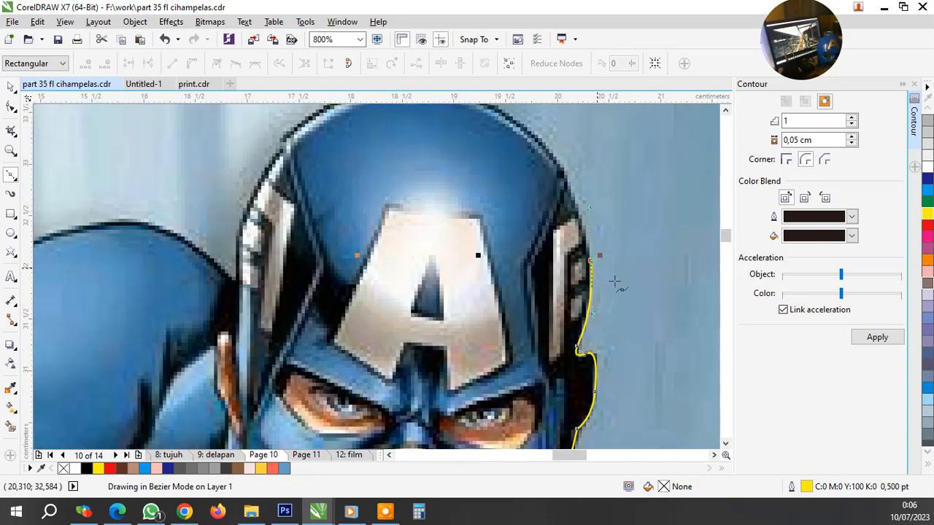
scroll(587, 229, down, 1)
scroll(558, 186, up, 2)
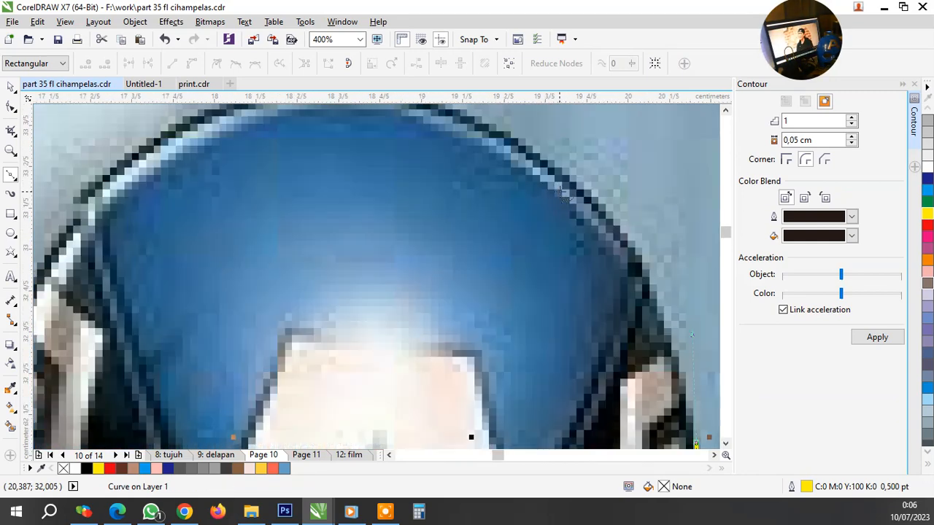
scroll(560, 191, down, 1)
scroll(648, 369, up, 1)
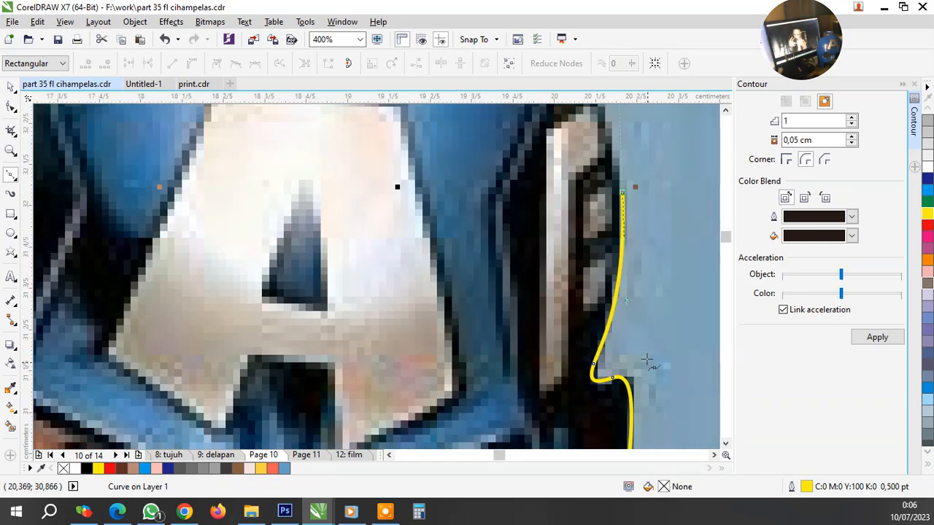
key(ctrl+z)
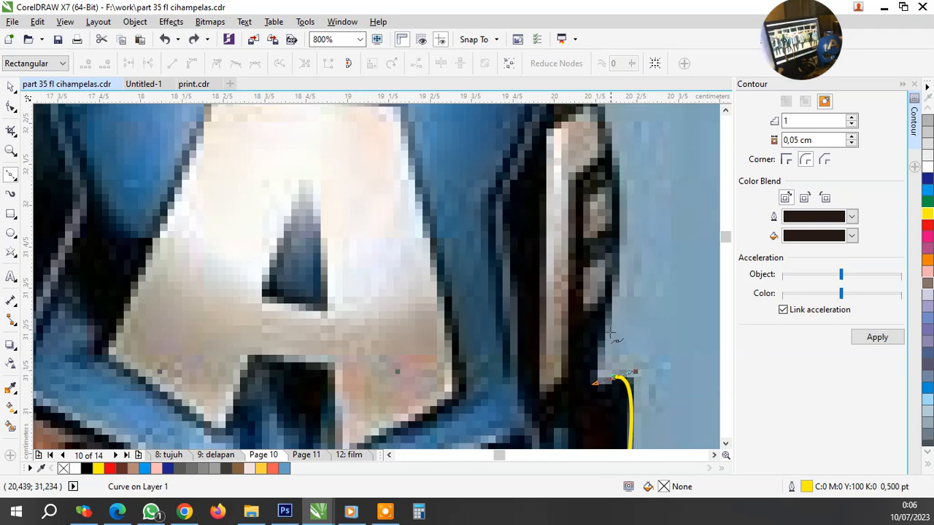
Trace the head outline from above the ear bulge up the helmet's shield-side edge to the upper crown
click(610, 321)
scroll(627, 321, down, 1)
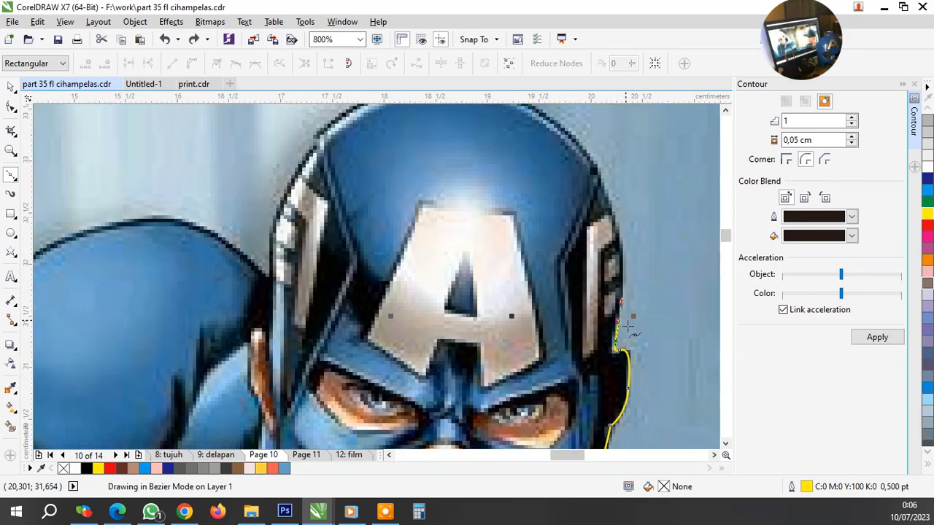
scroll(628, 208, up, 1)
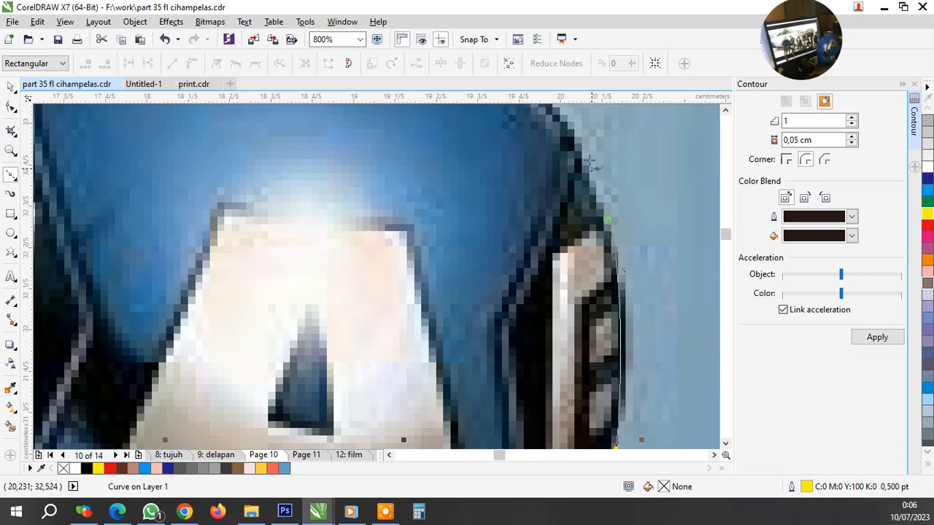
scroll(561, 292, down, 1)
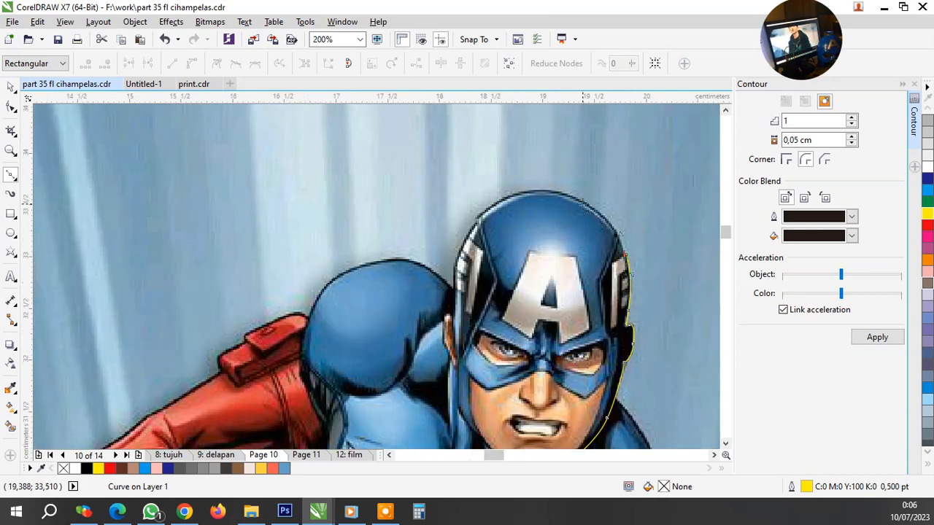
scroll(589, 197, up, 1)
drag(569, 186, 478, 143)
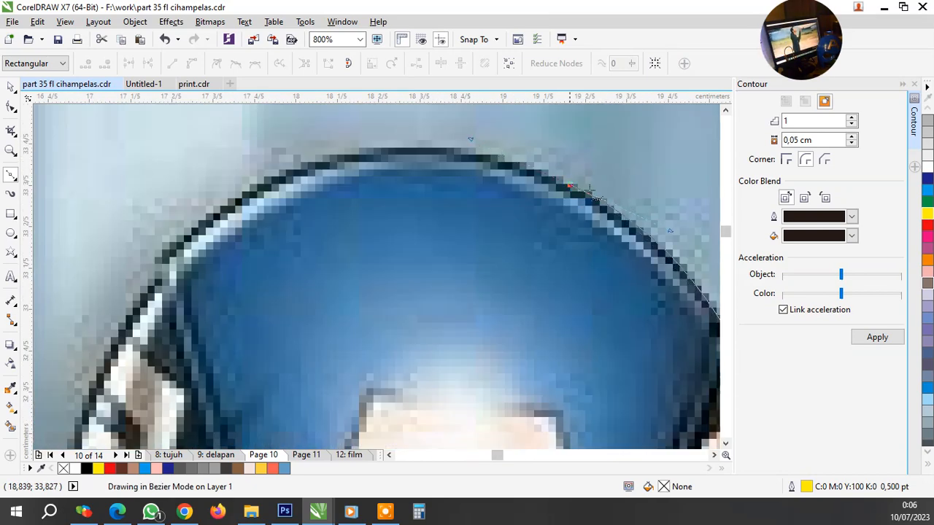
Extend the head outline over the helmet's crown and down to its seam on the raised-arm side
scroll(605, 222, down, 1)
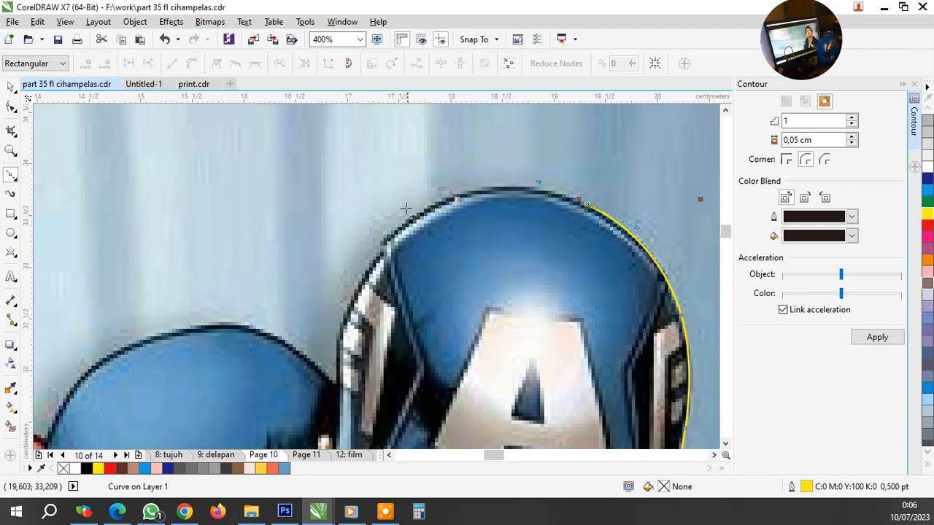
scroll(406, 208, up, 2)
scroll(313, 289, down, 1)
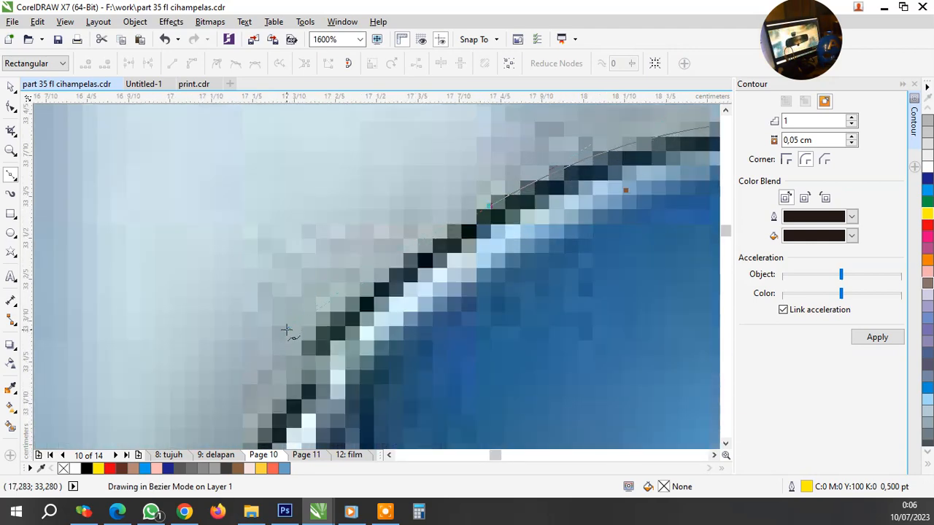
scroll(287, 329, down, 1)
scroll(469, 267, up, 2)
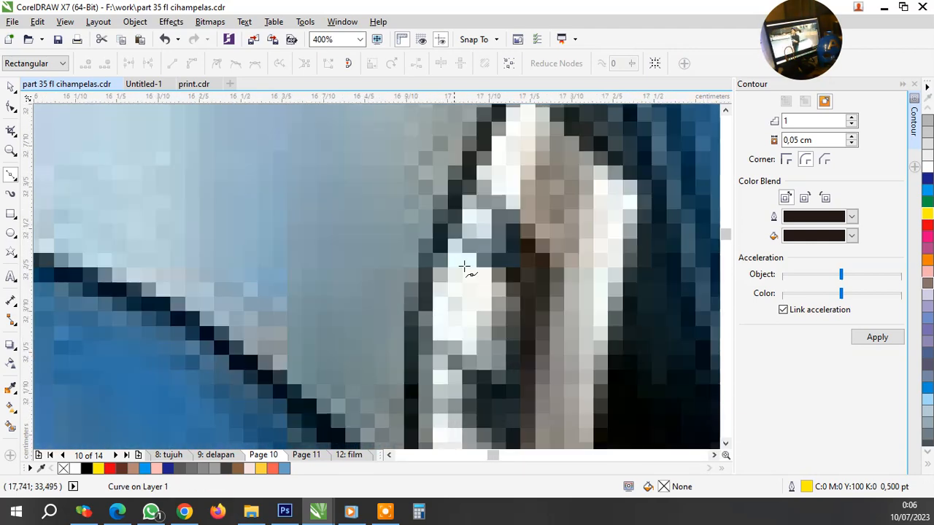
scroll(481, 261, down, 2)
scroll(504, 191, up, 1)
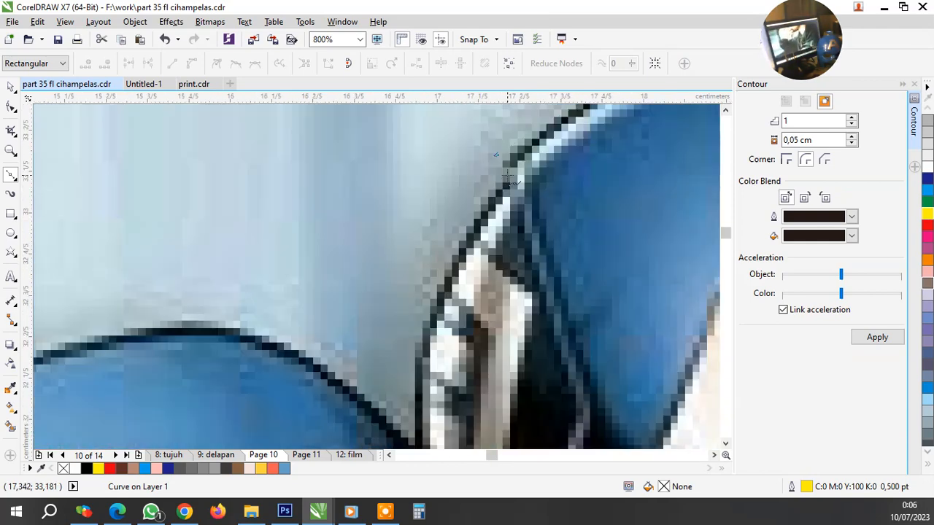
click(506, 178)
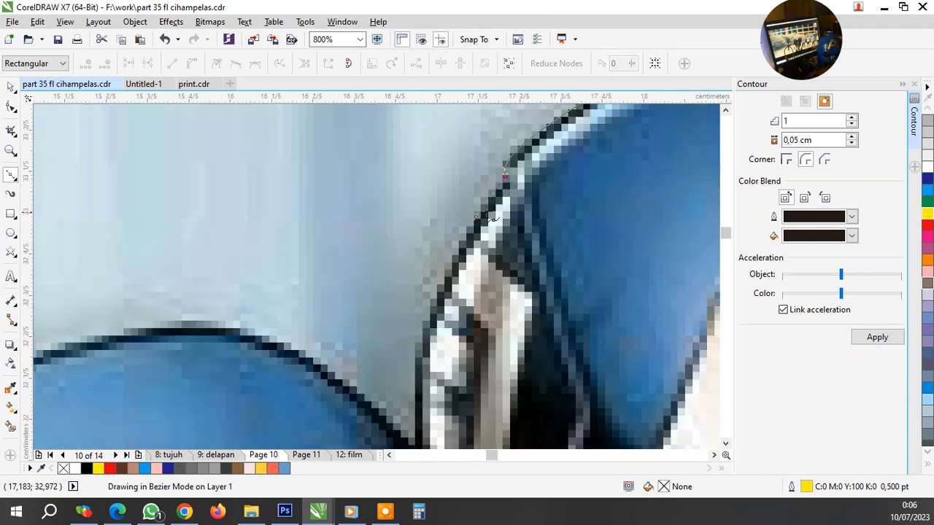
Bring the head outline down the helmet's raised-arm side past the shoulder to just above the exposed ear
scroll(492, 217, down, 3)
scroll(452, 317, up, 2)
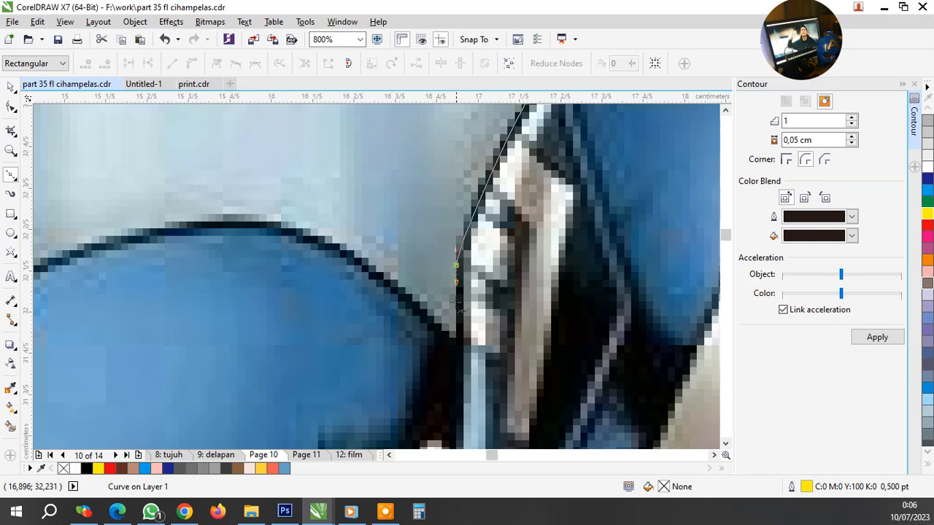
scroll(458, 308, down, 3)
scroll(473, 348, up, 2)
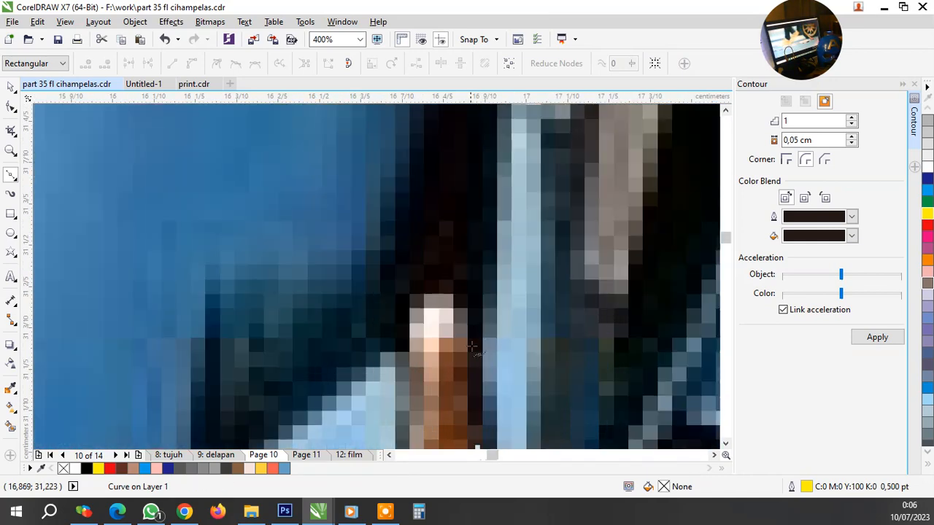
click(471, 263)
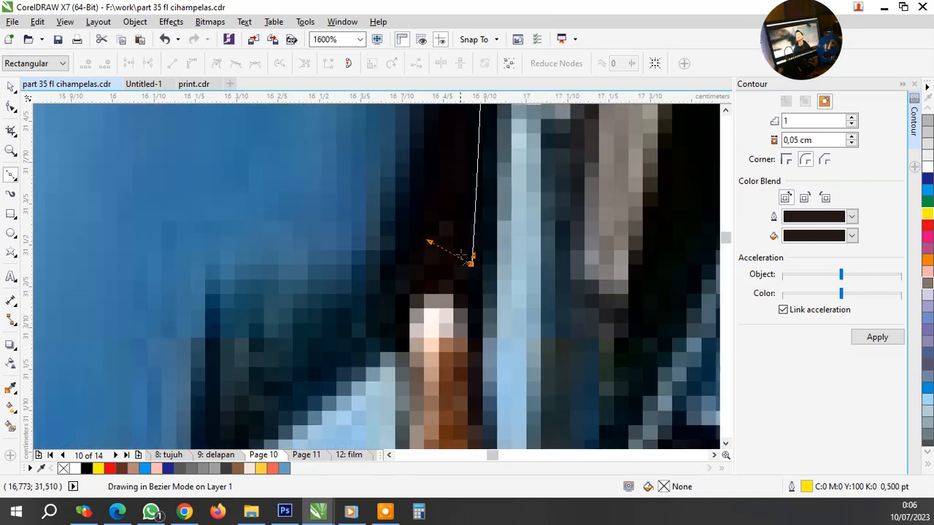
Trace the head outline around the top of the exposed ear and down its outer edge
scroll(460, 257, down, 2)
scroll(443, 291, up, 2)
drag(437, 272, 452, 401)
scroll(452, 401, down, 2)
scroll(448, 331, up, 1)
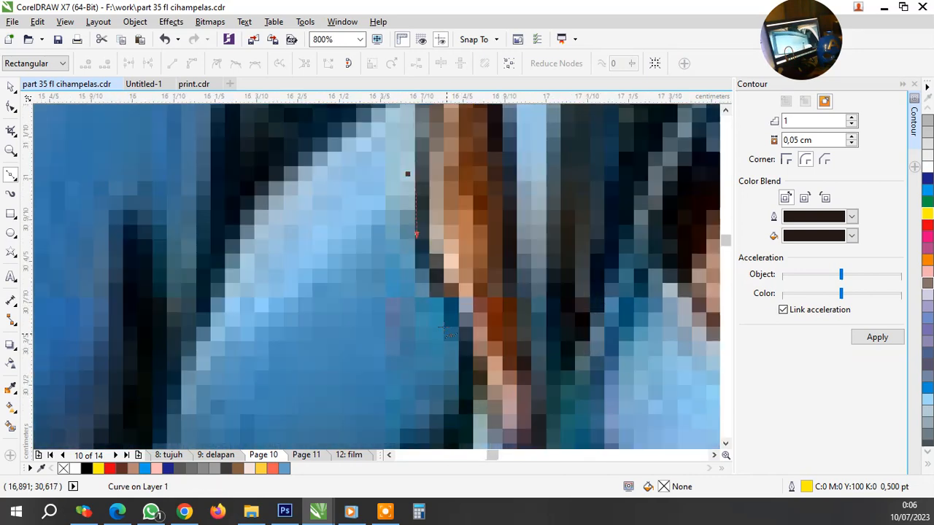
drag(431, 285, 444, 301)
drag(462, 361, 464, 377)
Continue the head outline around the exposed earlobe and down the helmet's raised-arm edge to beside the lower cheek
scroll(462, 375, down, 3)
scroll(489, 321, up, 4)
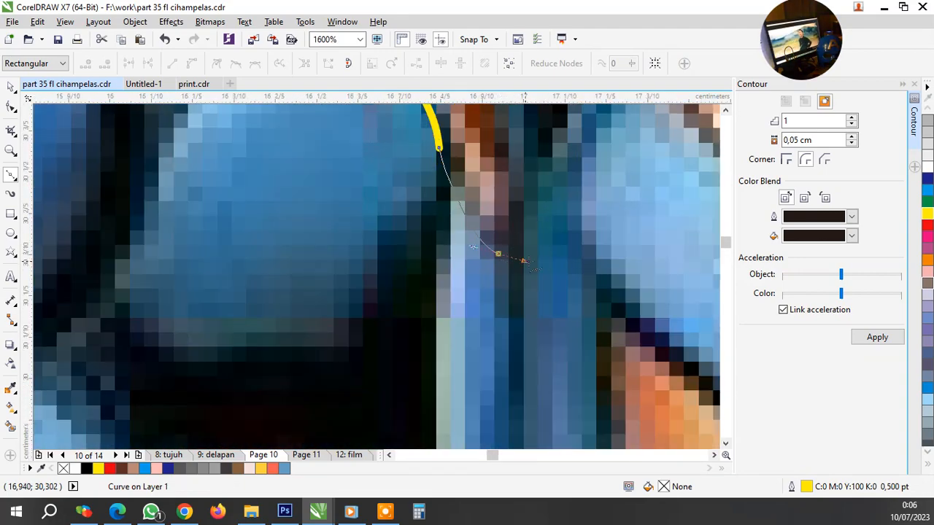
drag(523, 260, 522, 295)
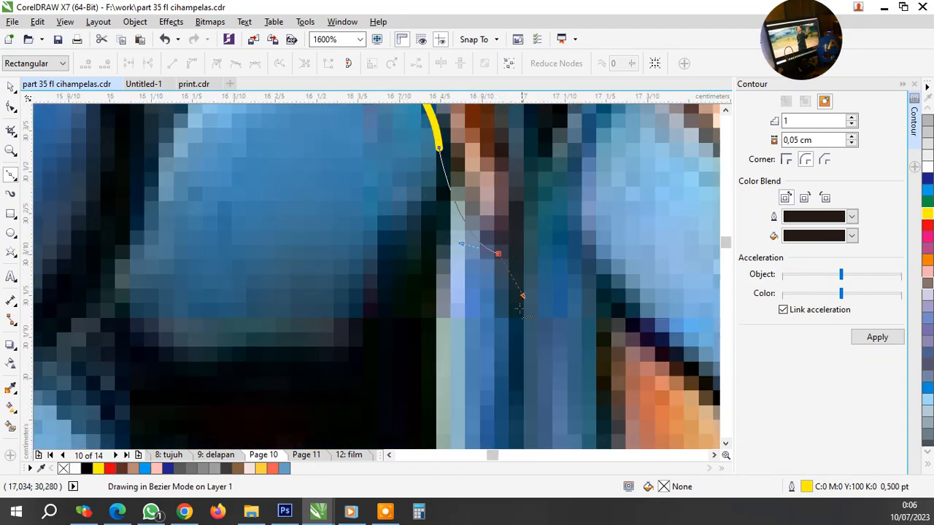
scroll(507, 340, down, 4)
scroll(551, 303, up, 3)
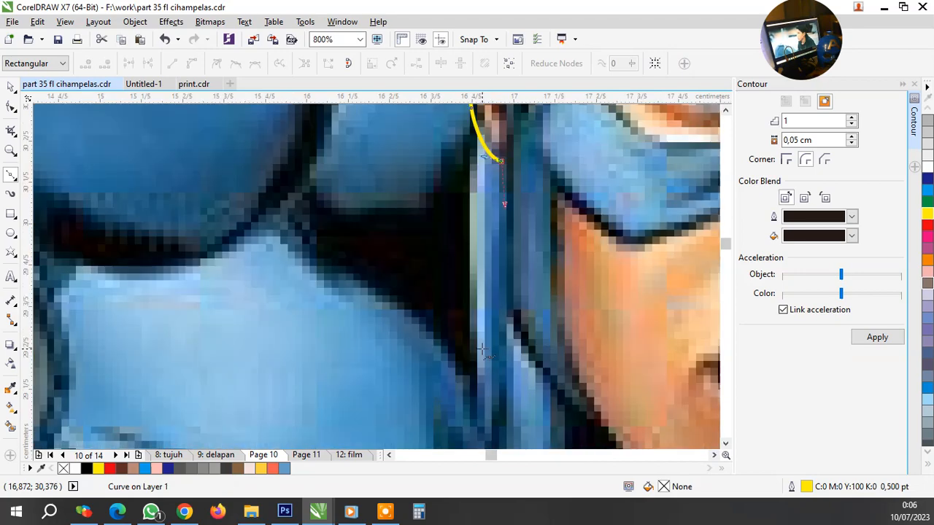
drag(544, 321, 568, 367)
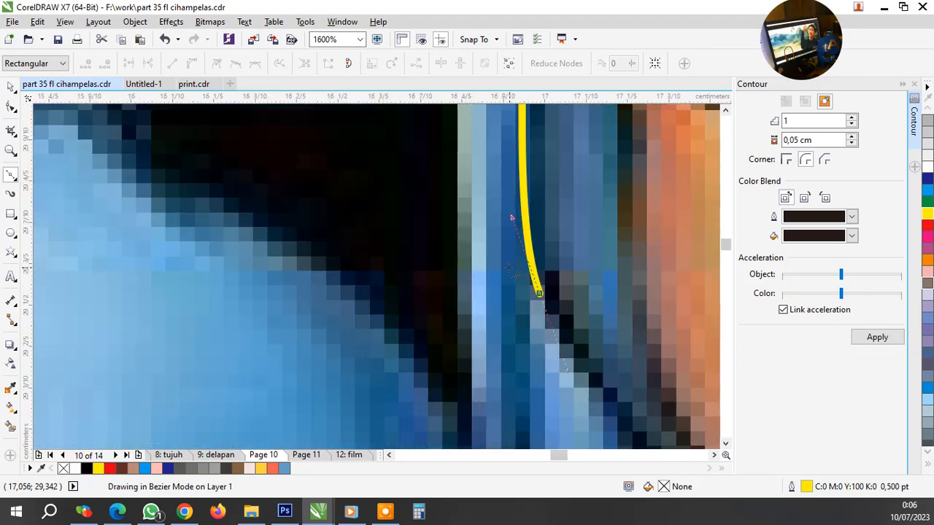
Trace the head outline along the raised-arm side of the jaw to the chin and close it at its starting node
scroll(560, 349, down, 2)
scroll(603, 398, up, 3)
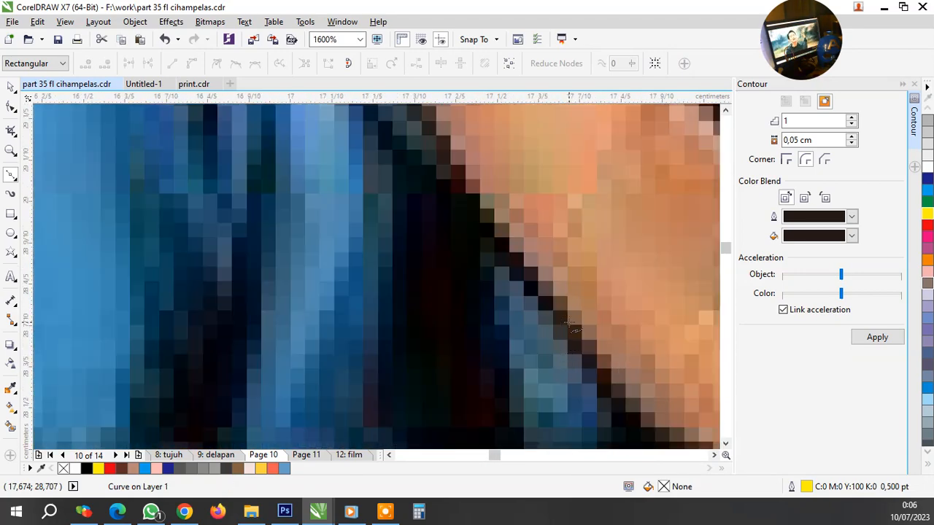
drag(462, 217, 573, 333)
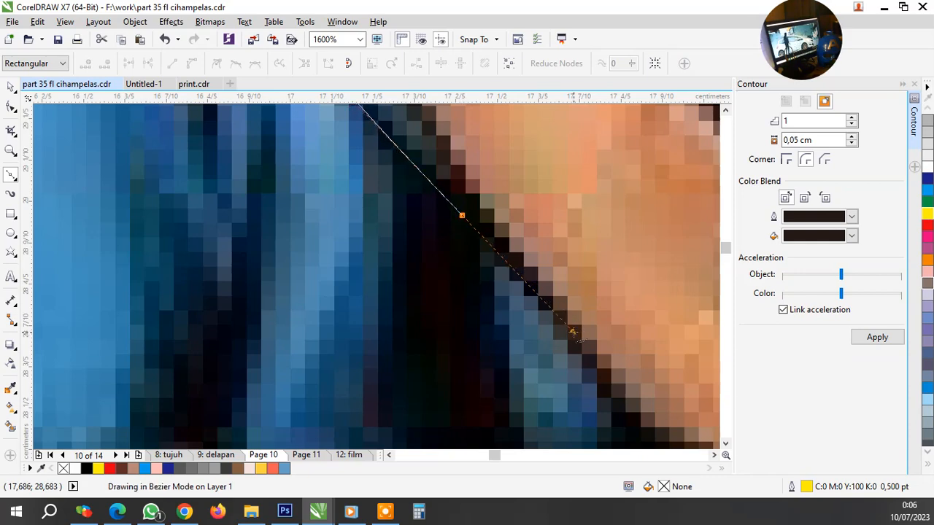
scroll(527, 310, down, 2)
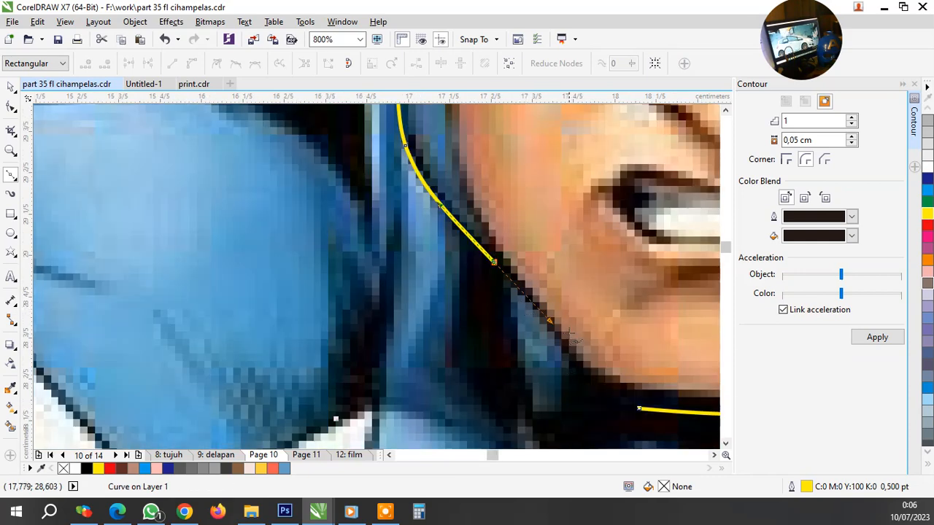
scroll(493, 266, up, 2)
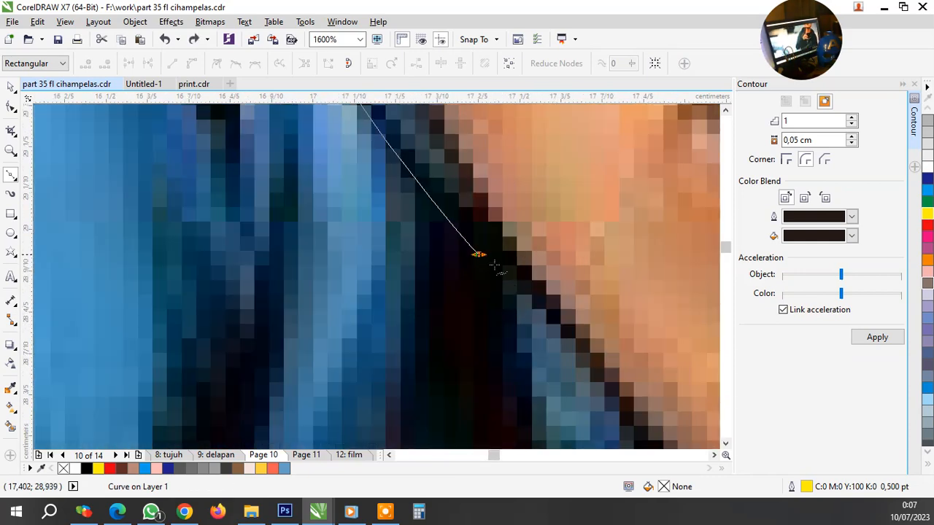
drag(494, 265, 582, 359)
scroll(518, 288, down, 1)
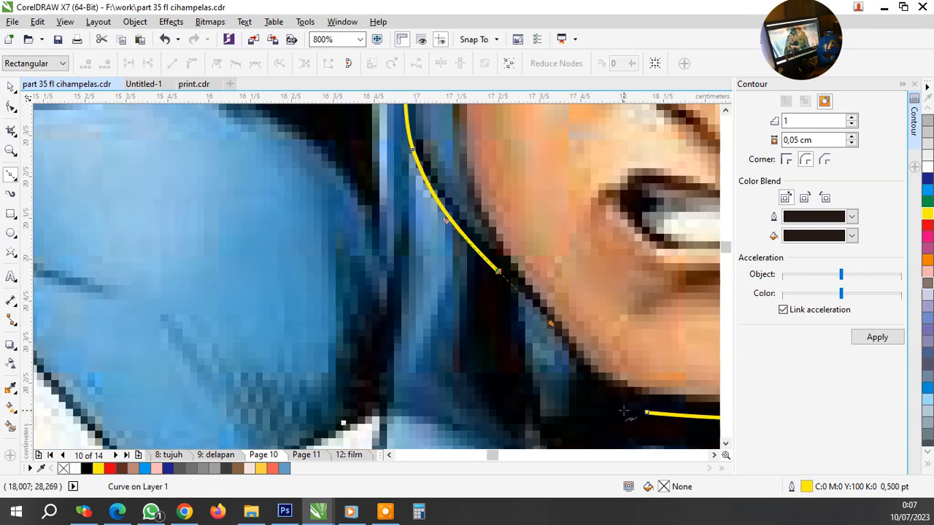
scroll(624, 411, up, 1)
drag(536, 334, 571, 380)
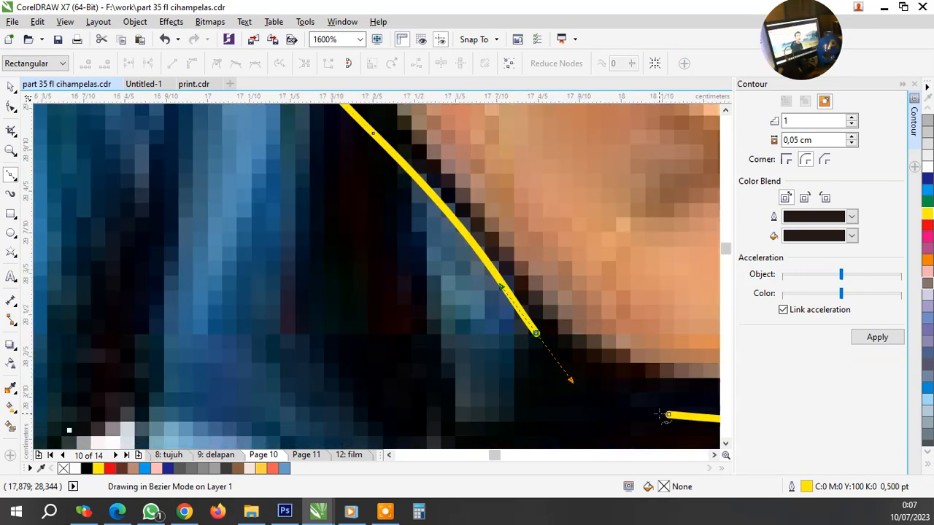
drag(665, 413, 666, 414)
scroll(526, 393, down, 5)
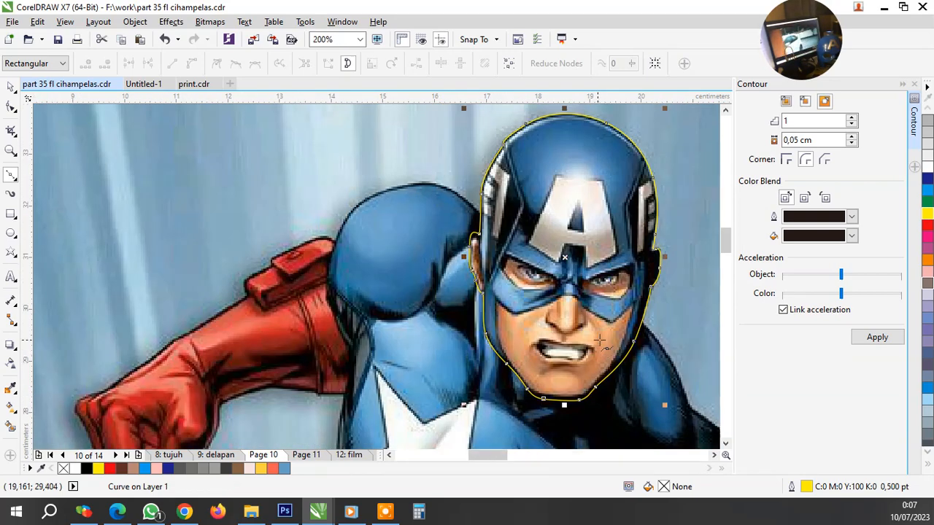
Start the lower-face outline at the raised-arm cheek and trace the mask's lower edge over the bridge of the nose
scroll(614, 373, up, 1)
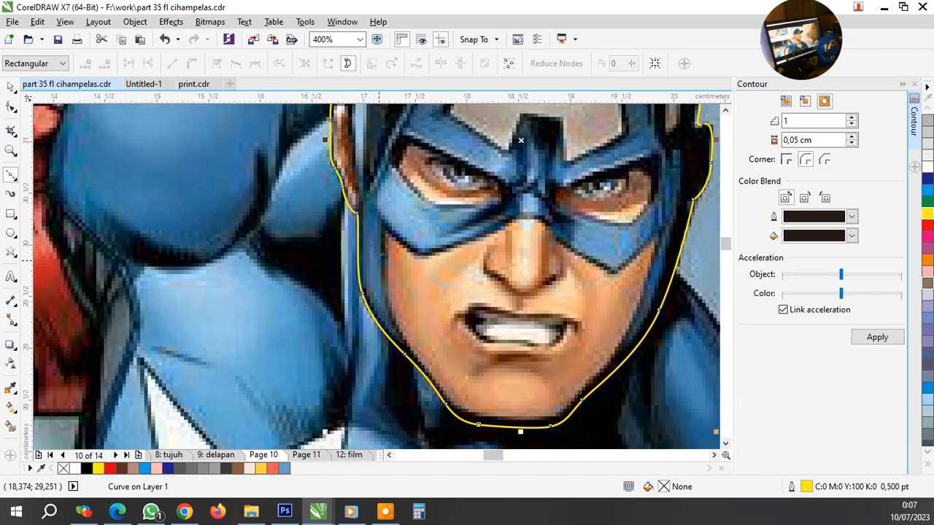
scroll(377, 247, up, 1)
click(359, 225)
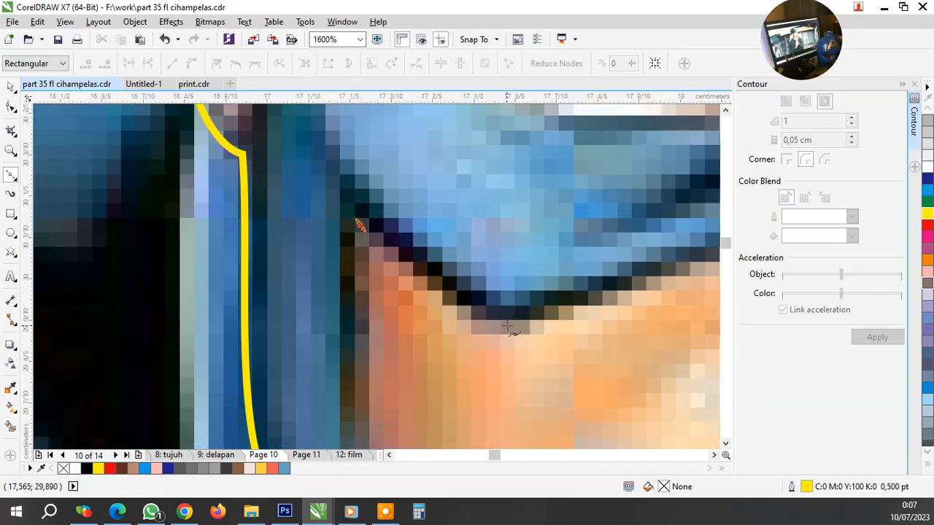
drag(517, 325, 580, 315)
scroll(452, 318, down, 2)
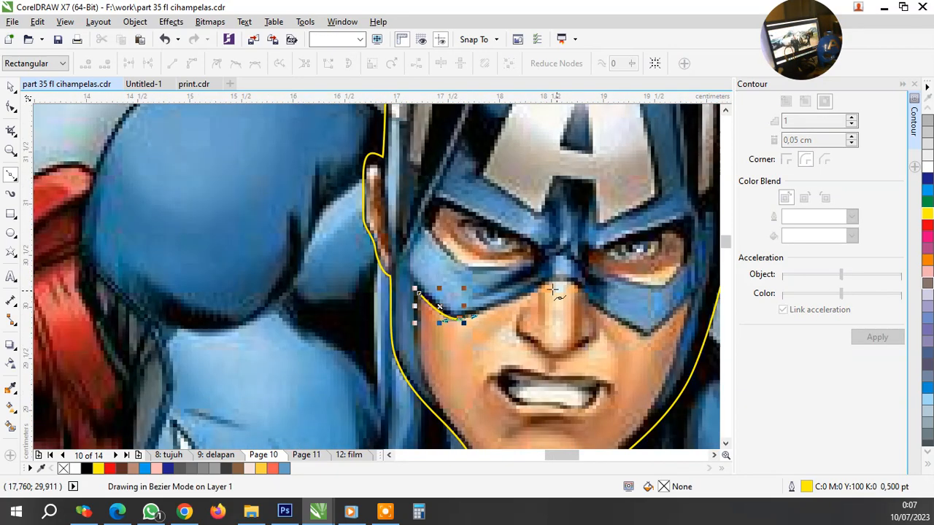
scroll(556, 294, up, 2)
drag(447, 310, 530, 260)
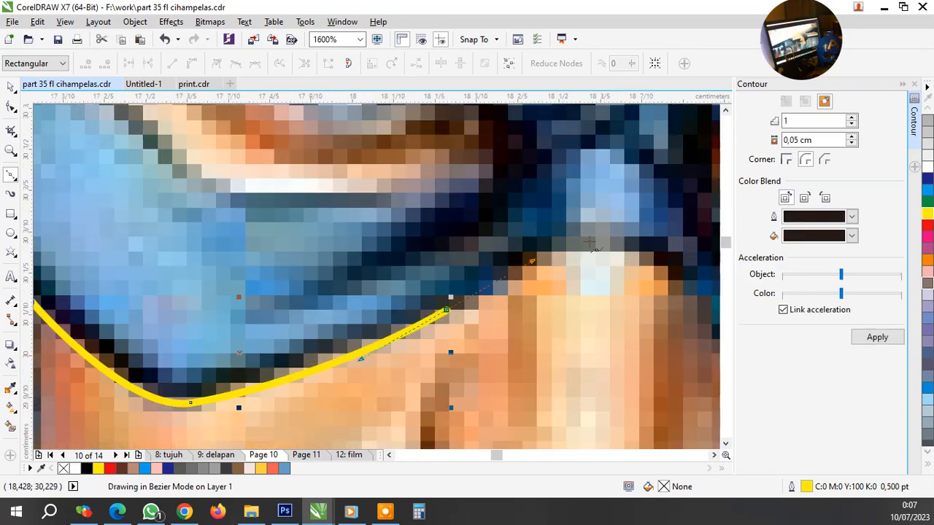
drag(591, 241, 633, 249)
click(672, 275)
scroll(671, 275, down, 2)
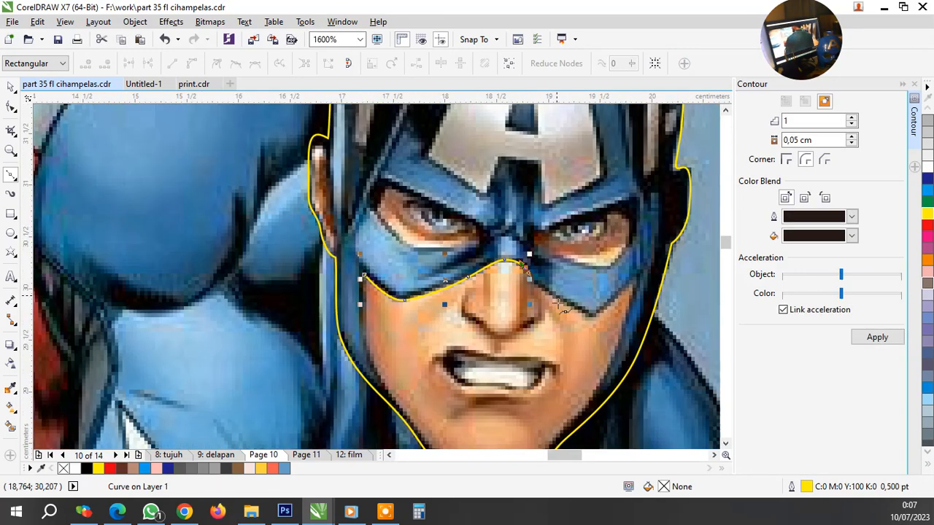
Trace the lower-face outline along the mask's lower edge on the shield side, around its point and up to the outer cheek corner
scroll(536, 276, up, 2)
click(530, 272)
scroll(584, 302, down, 2)
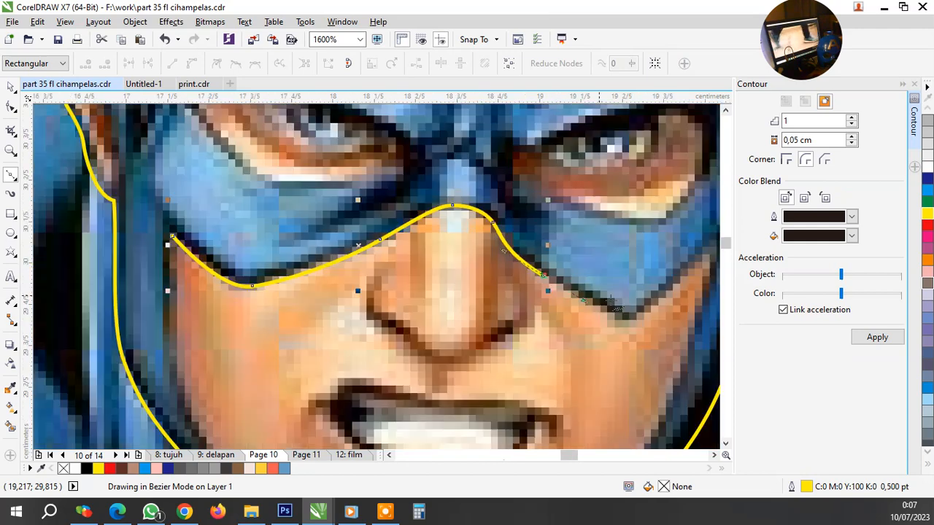
scroll(522, 287, up, 2)
click(626, 330)
scroll(635, 321, down, 2)
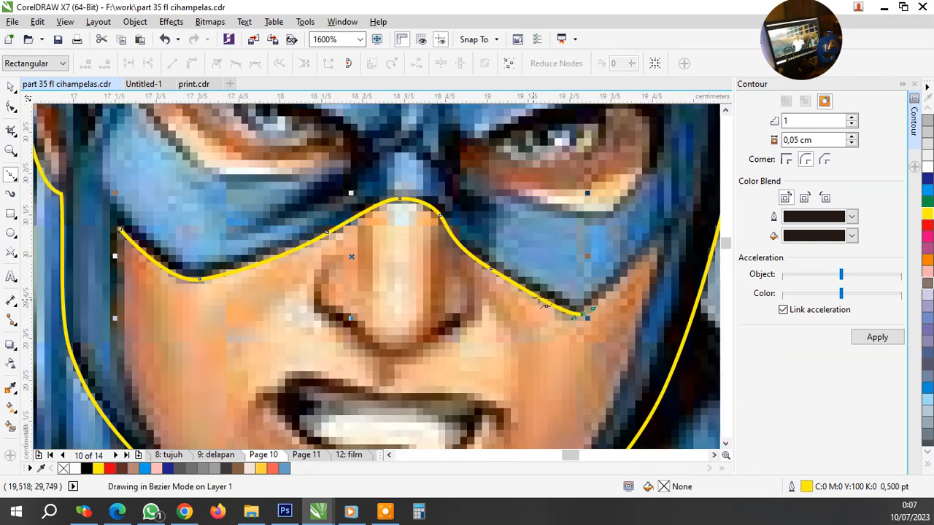
scroll(664, 244, up, 2)
click(647, 268)
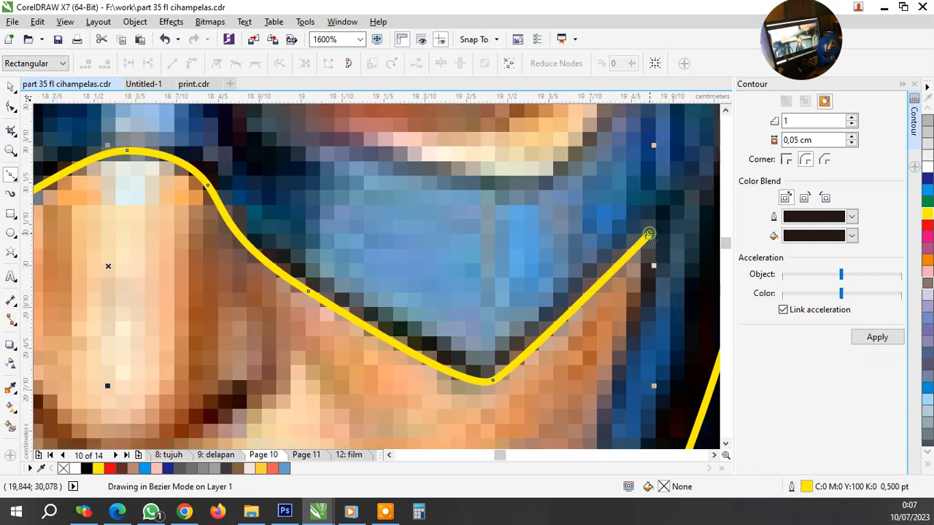
Bring the lower-face outline down the shield-side cheek and jaw to just above the chin
scroll(646, 269, down, 2)
scroll(626, 313, up, 2)
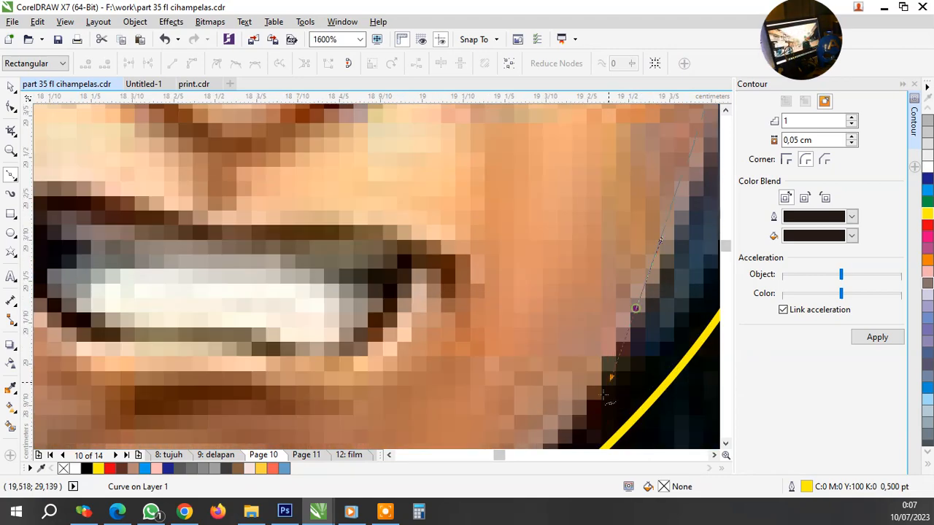
scroll(605, 394, down, 1)
scroll(575, 435, down, 2)
scroll(571, 374, up, 1)
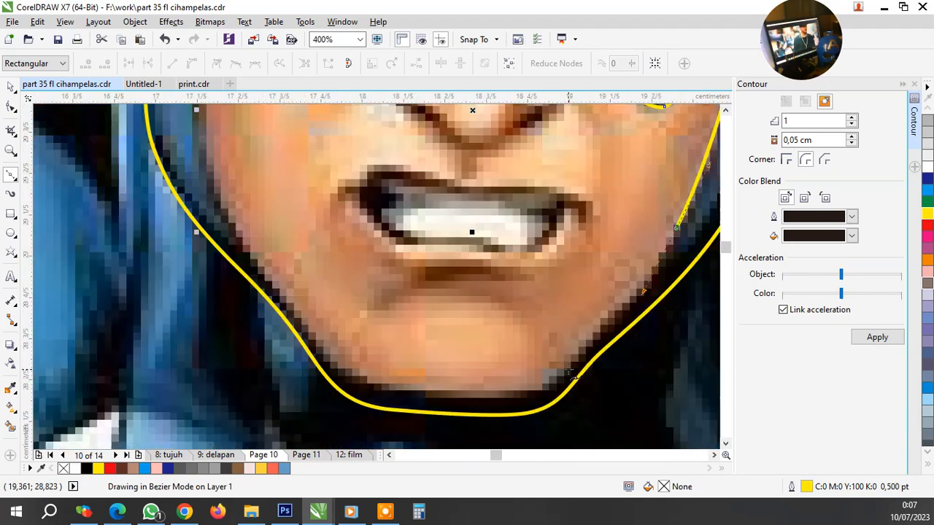
click(571, 374)
scroll(571, 375, down, 1)
scroll(594, 337, up, 4)
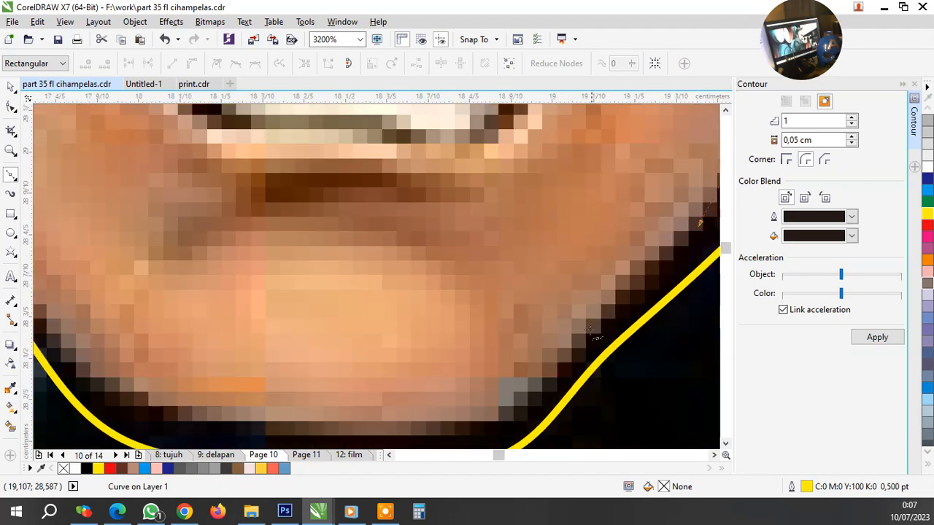
scroll(545, 380, down, 1)
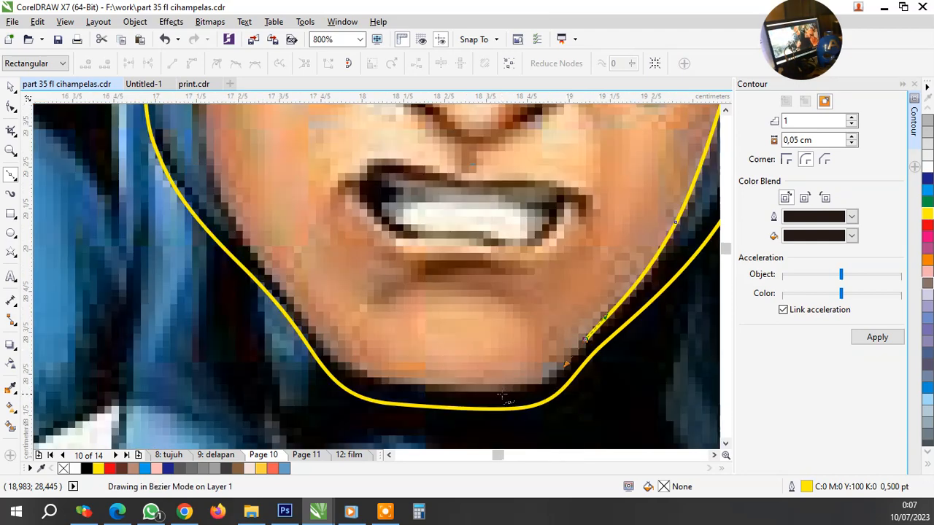
Trace the lower-face outline under the chin and up the raised-arm jaw, closing it at its starting node on the cheek
scroll(502, 397, up, 1)
drag(475, 387, 609, 387)
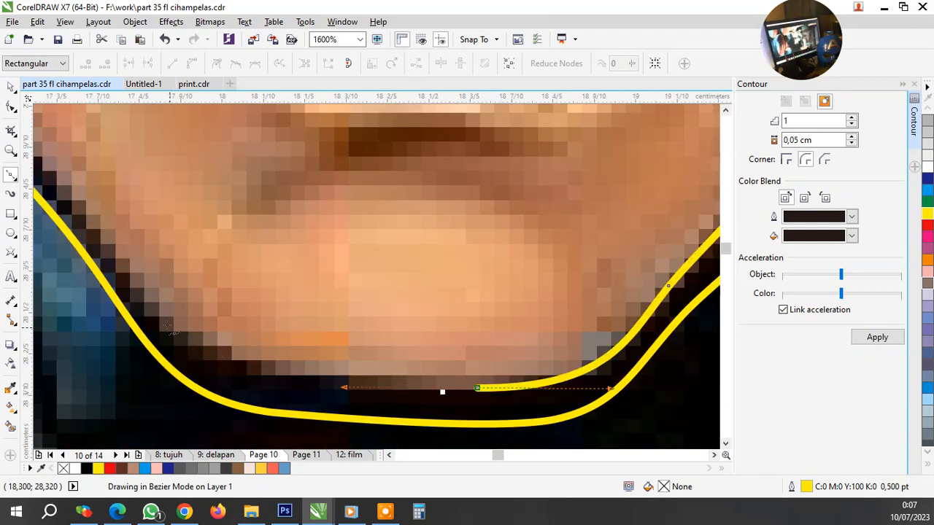
scroll(442, 392, down, 1)
scroll(442, 369, down, 2)
scroll(296, 254, up, 1)
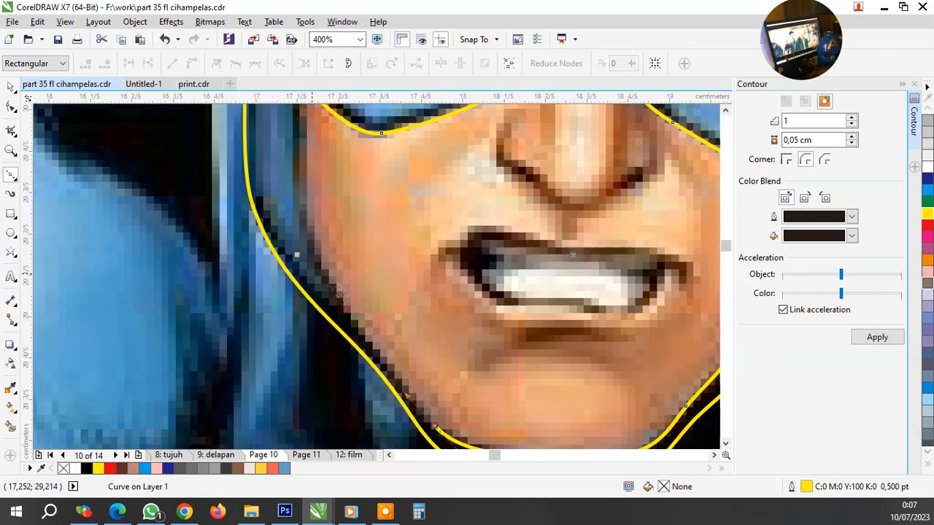
scroll(368, 324, up, 1)
scroll(337, 300, down, 3)
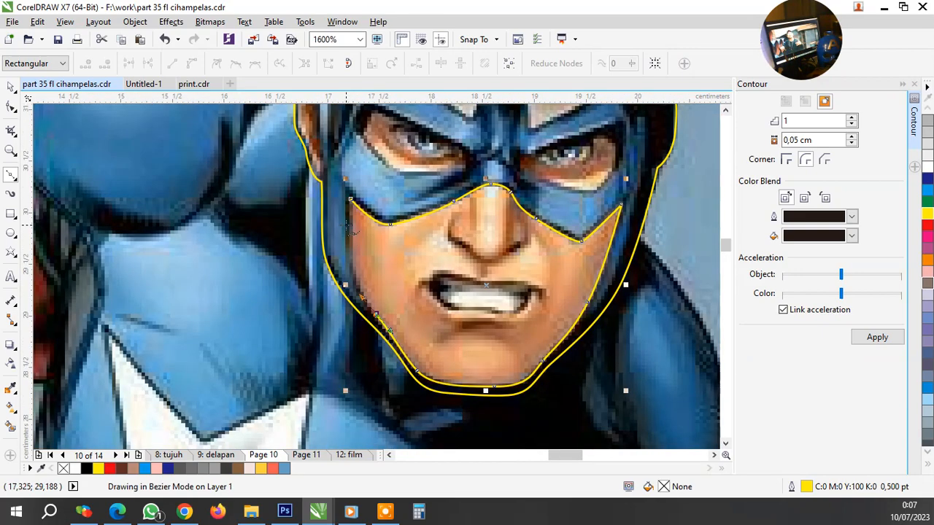
scroll(362, 205, up, 3)
click(359, 117)
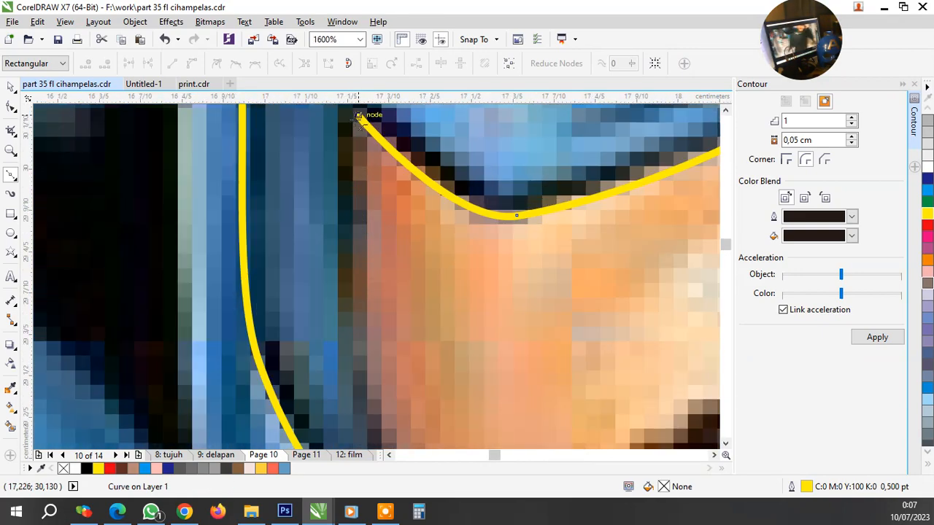
drag(358, 117, 351, 424)
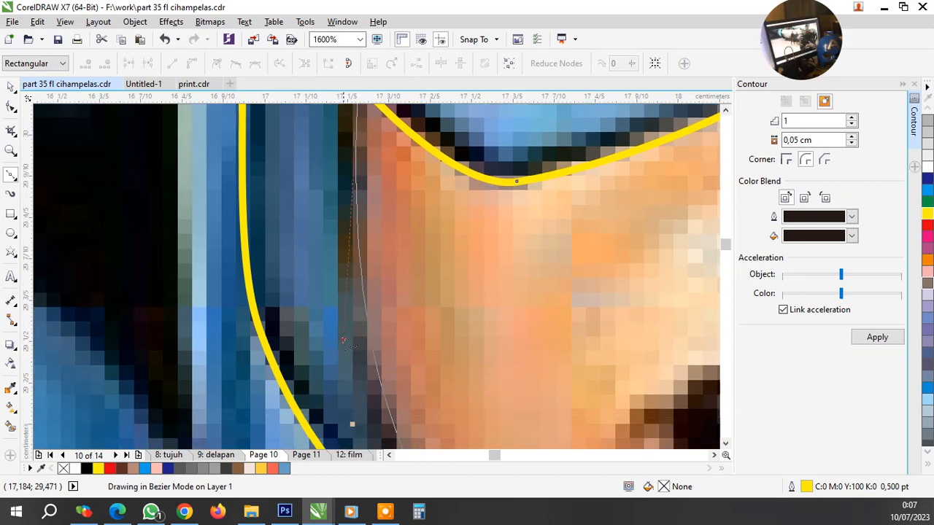
scroll(439, 299, down, 4)
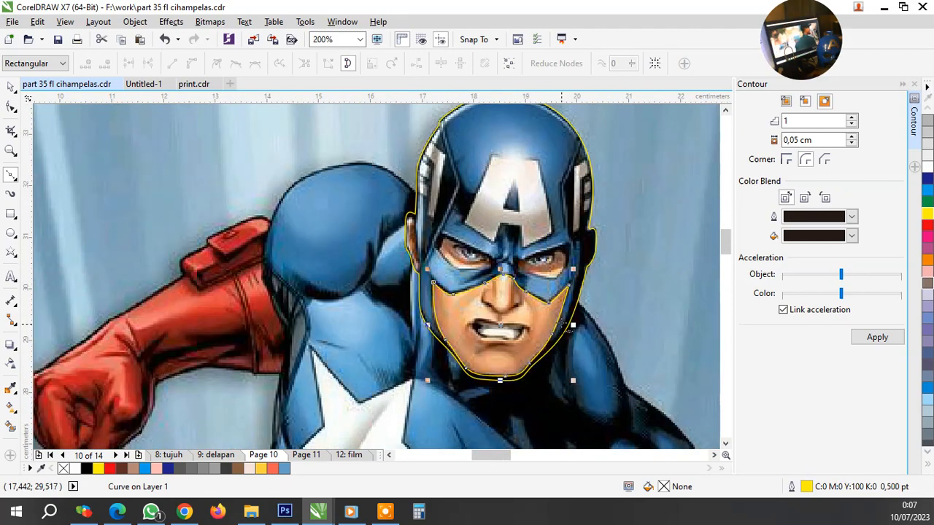
Start the nose-shadow outline beside the shield-side nostril and curve it down around the nostril toward the nose tip
scroll(570, 328, up, 1)
scroll(575, 356, down, 1)
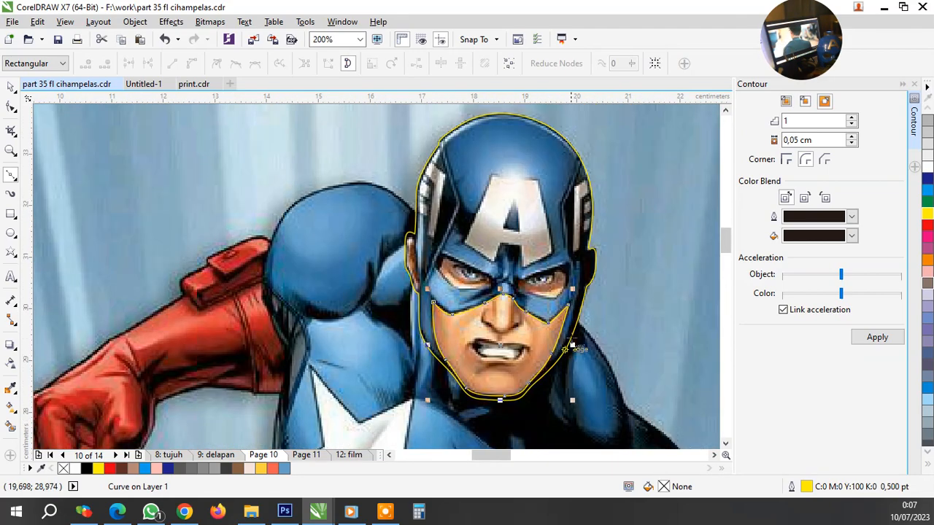
scroll(571, 292, up, 1)
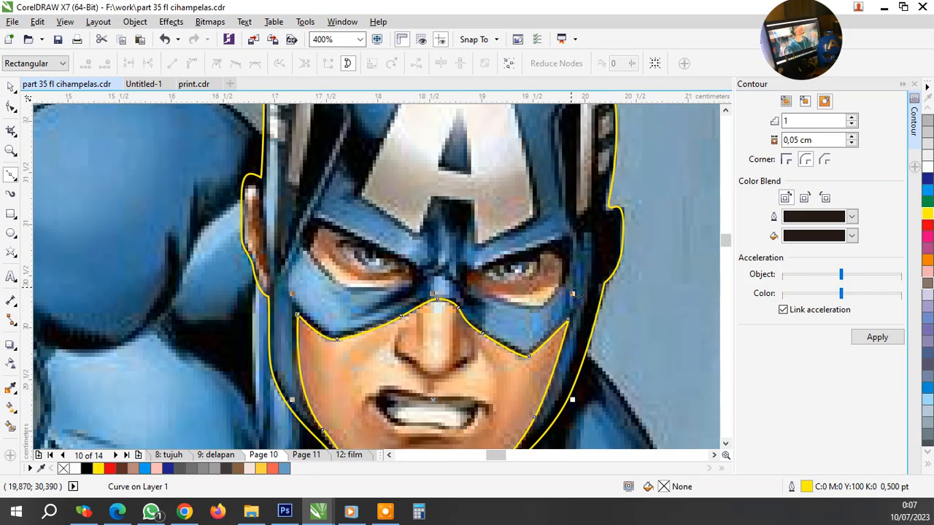
scroll(530, 291, down, 1)
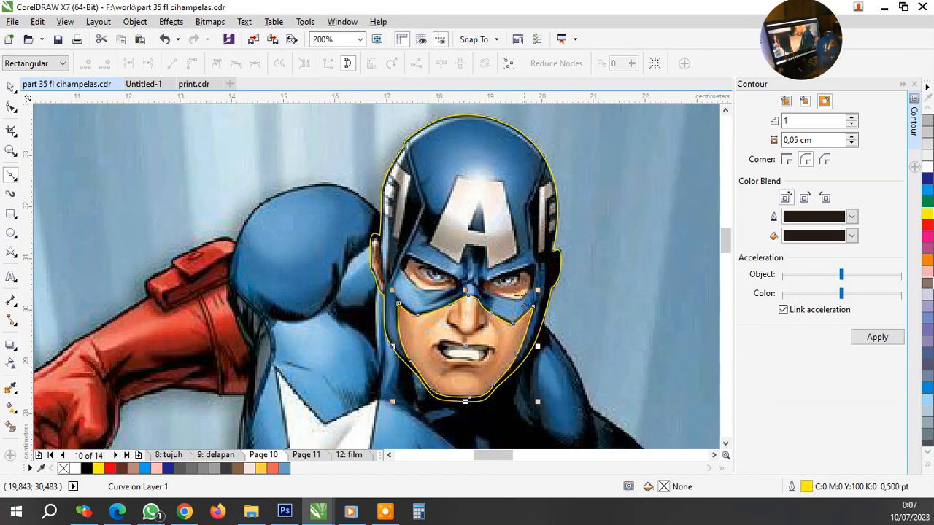
scroll(483, 341, up, 1)
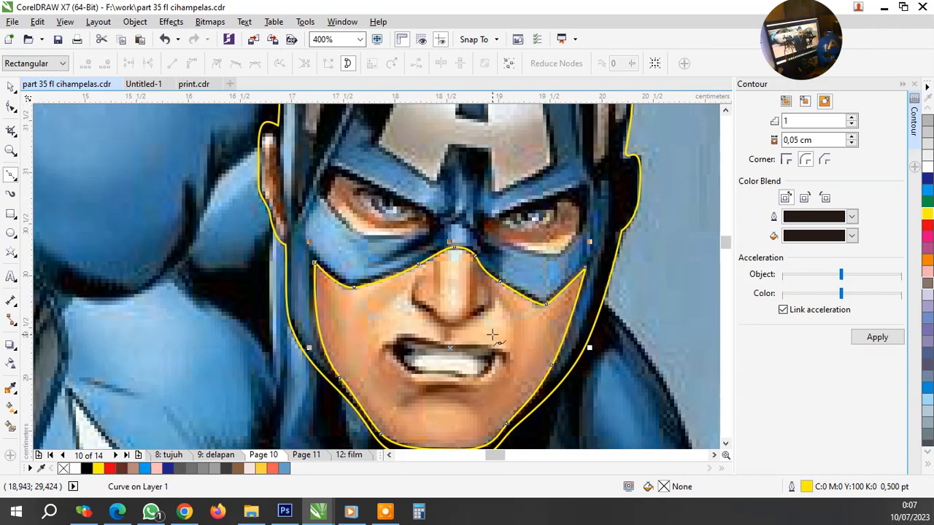
scroll(485, 292, up, 1)
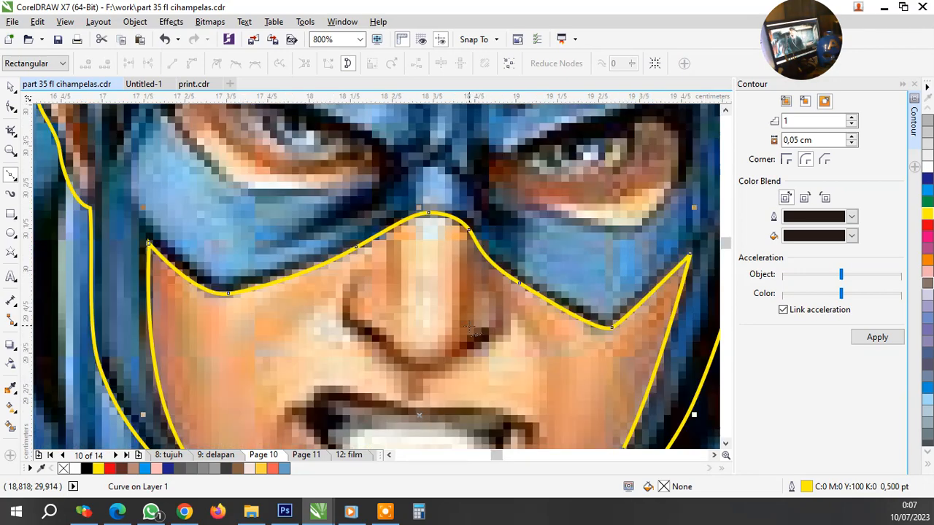
scroll(474, 330, up, 2)
click(527, 166)
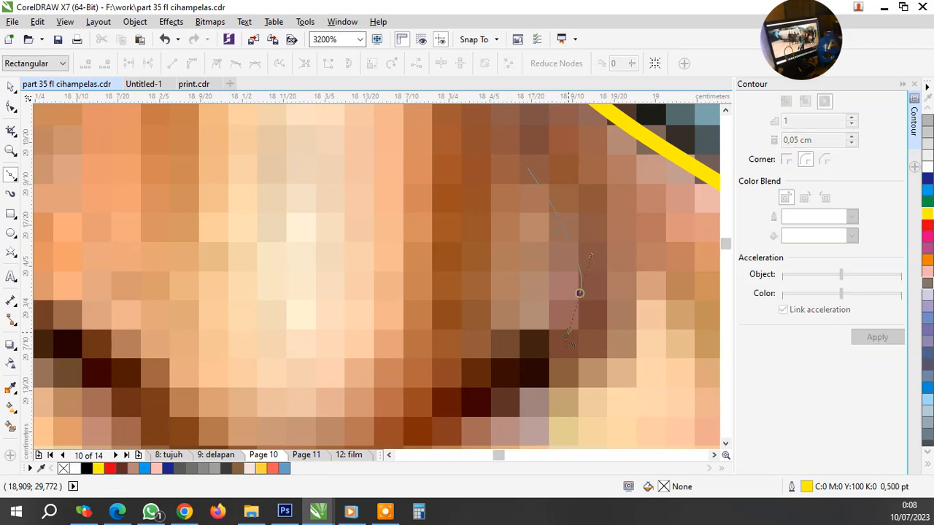
click(579, 294)
double_click(472, 362)
scroll(471, 362, down, 2)
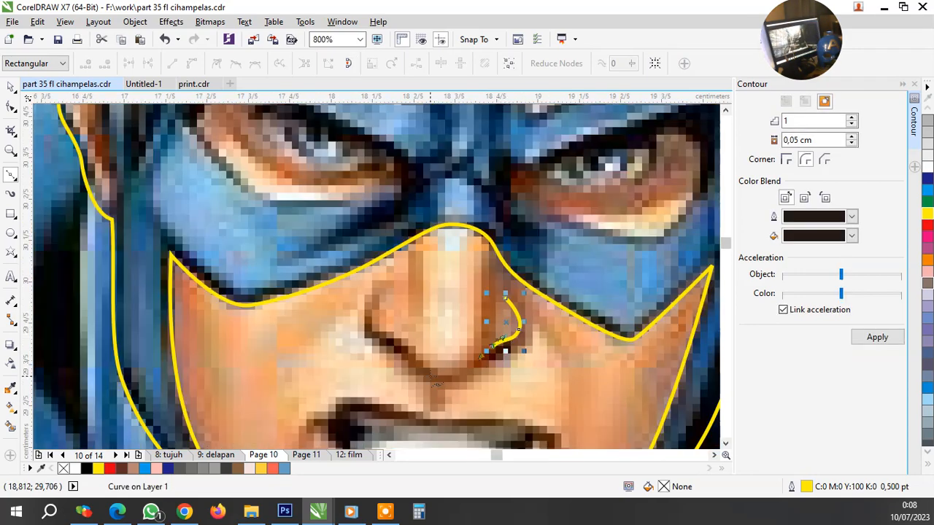
Carry the nose-shadow outline's upper edge under the nose tip, up around the raised-arm nostril, and turn it back at its tip
scroll(431, 378, up, 2)
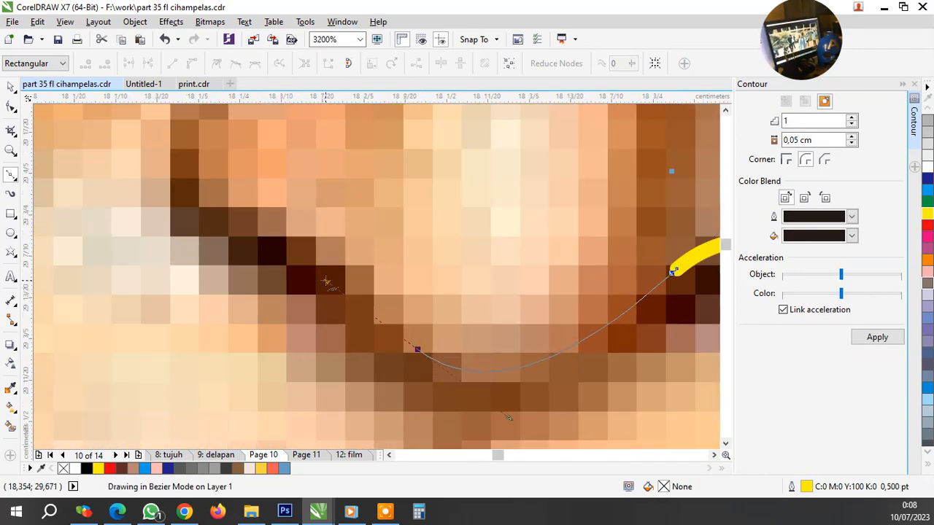
scroll(423, 349, down, 4)
scroll(501, 335, up, 2)
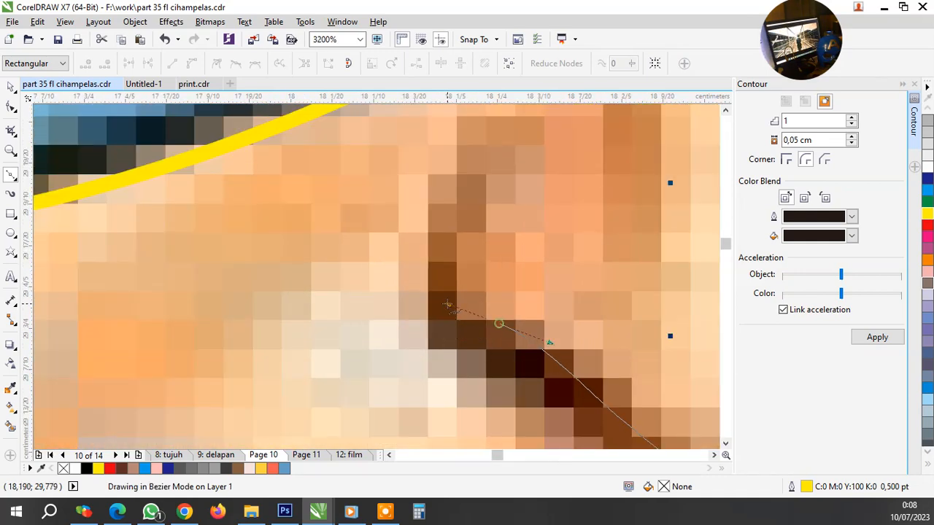
drag(498, 324, 447, 301)
drag(498, 183, 500, 182)
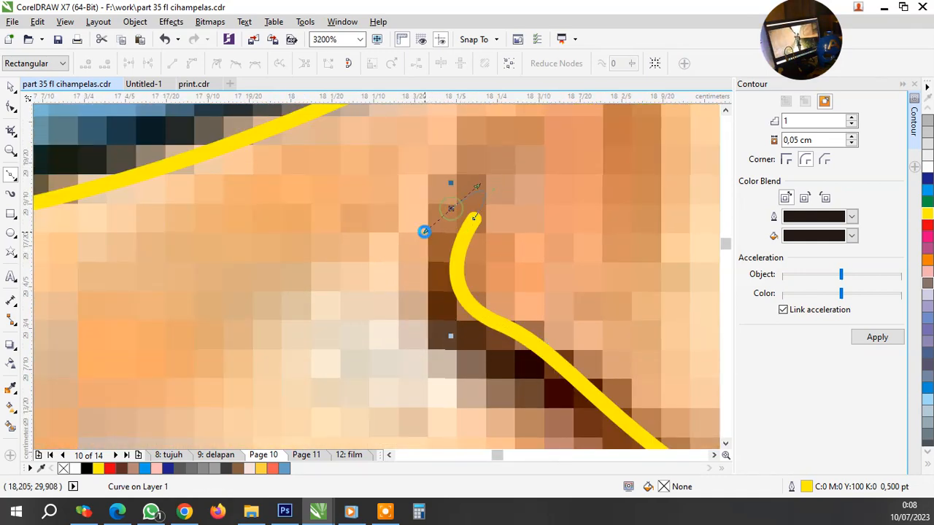
scroll(425, 232, down, 1)
scroll(459, 323, up, 1)
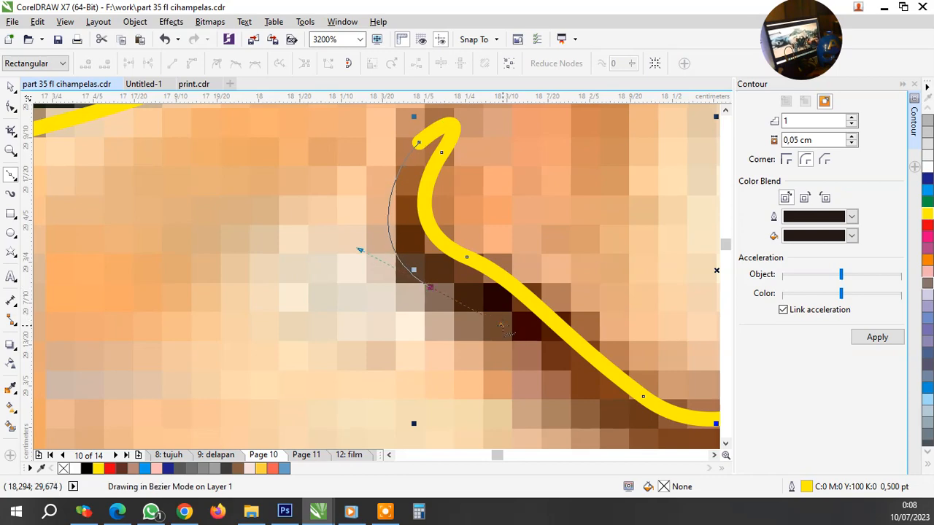
Trace the nose shadow's lower edge from the raised-arm nostril down and beneath the nose tip
scroll(431, 290, down, 2)
scroll(442, 285, up, 2)
drag(433, 277, 496, 343)
scroll(621, 325, down, 1)
scroll(617, 321, up, 1)
drag(558, 299, 647, 244)
scroll(592, 249, down, 2)
scroll(542, 262, up, 2)
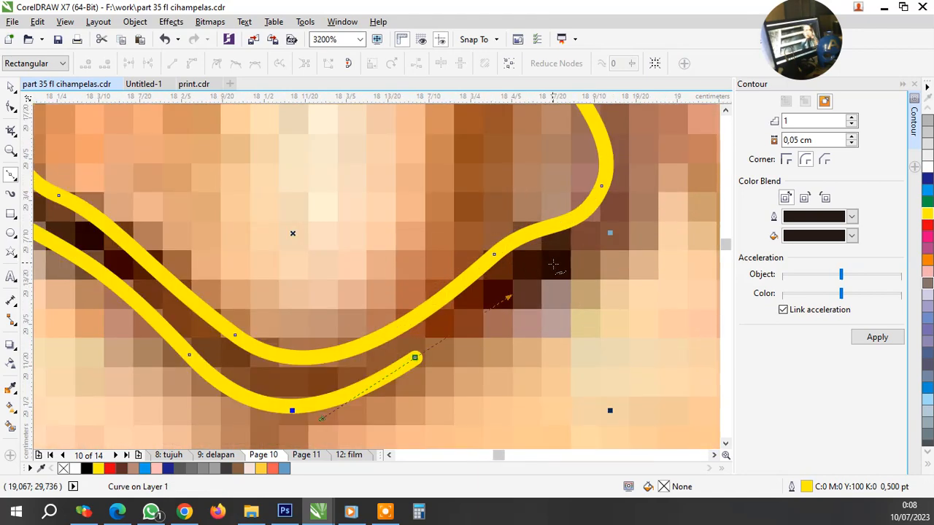
Bring the nose shadow's lower edge up around the shield-side nostril and close the outline at its starting node
drag(565, 267, 592, 328)
scroll(594, 254, down, 2)
scroll(595, 253, up, 2)
click(483, 179)
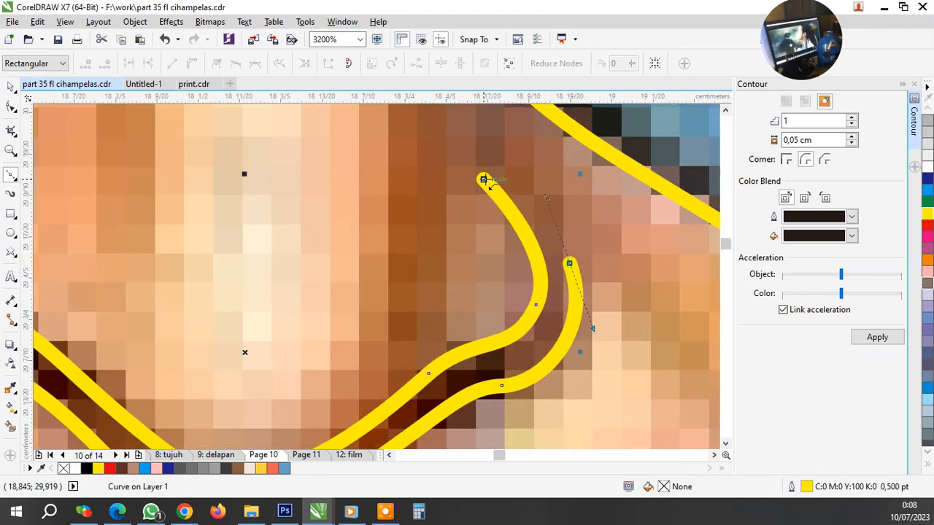
scroll(487, 181, down, 2)
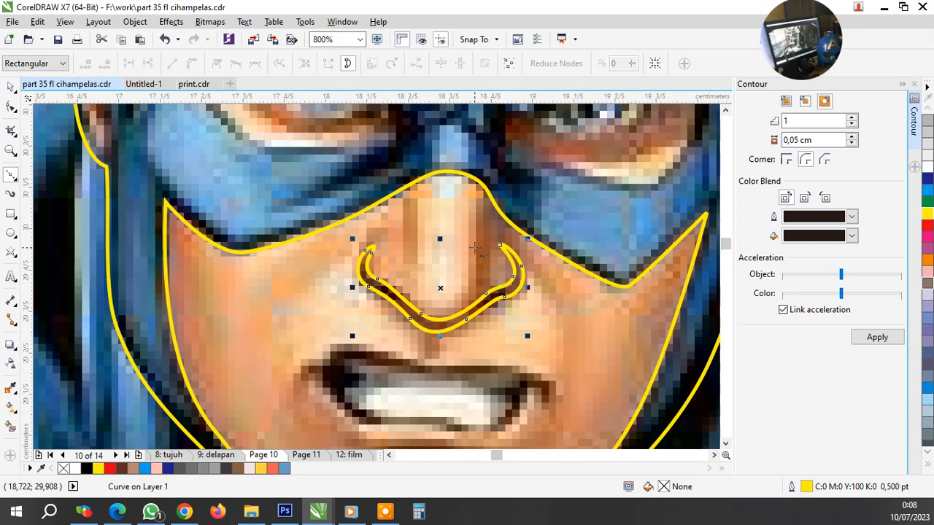
Draw a narrow closed sliver over the dark shading along the shield side of the nose bridge
scroll(480, 232, up, 1)
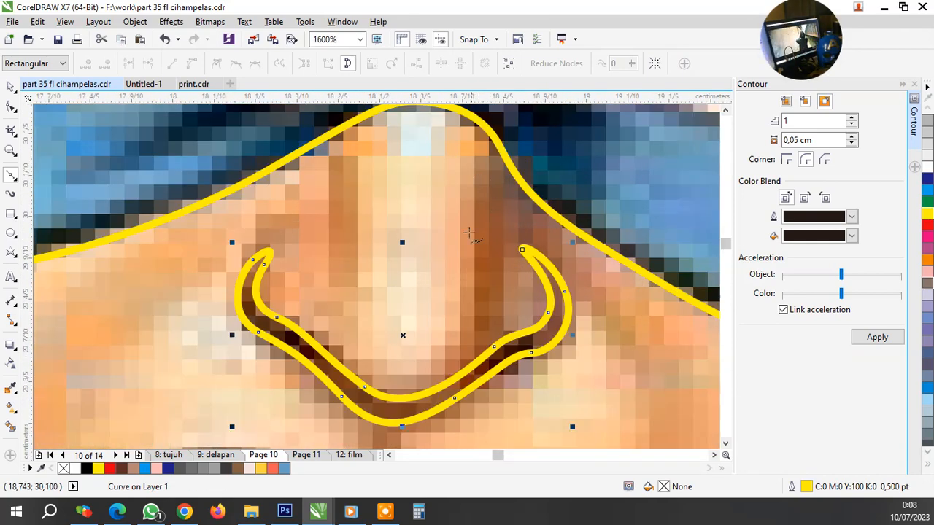
scroll(471, 234, down, 2)
scroll(481, 243, up, 2)
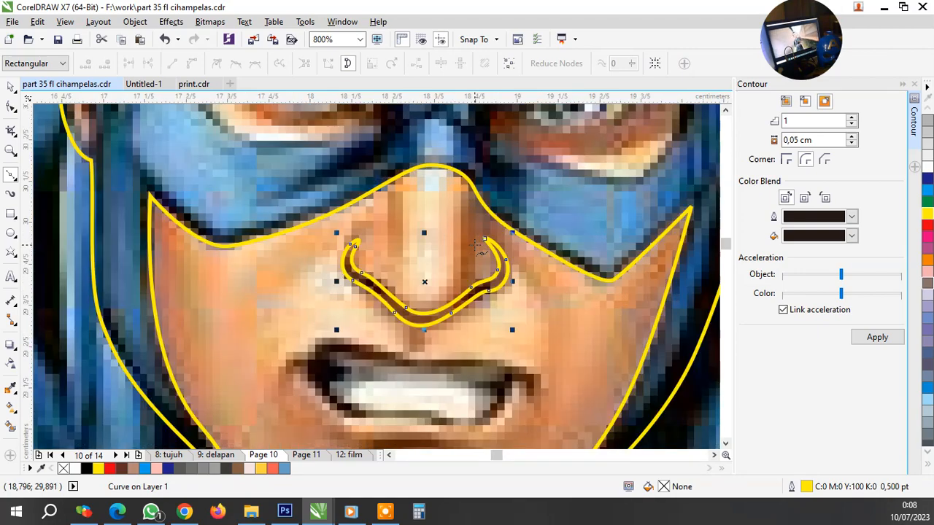
click(458, 328)
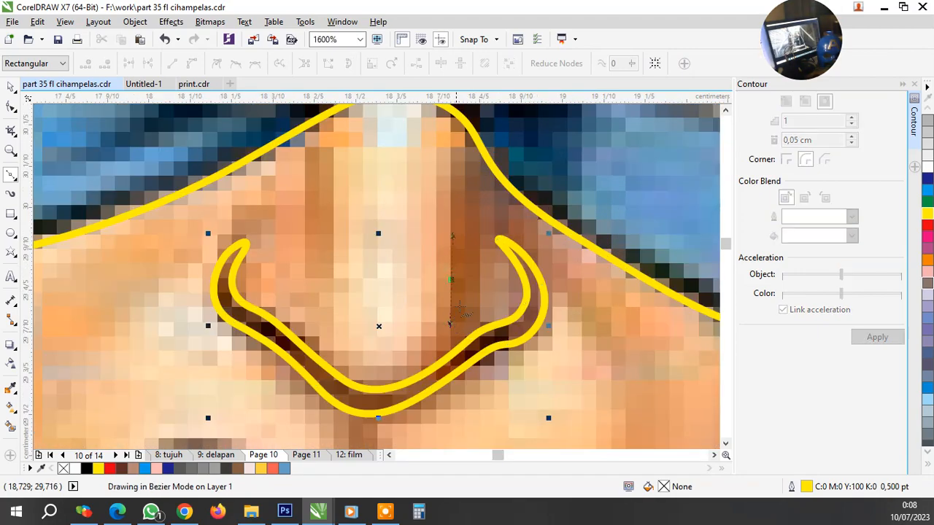
drag(463, 275, 470, 218)
drag(463, 156, 467, 145)
Copy the nose-bridge sliver to the raised-arm side of the nose and rotate the copy by about 1.76 degrees
drag(451, 279, 327, 195)
key(space)
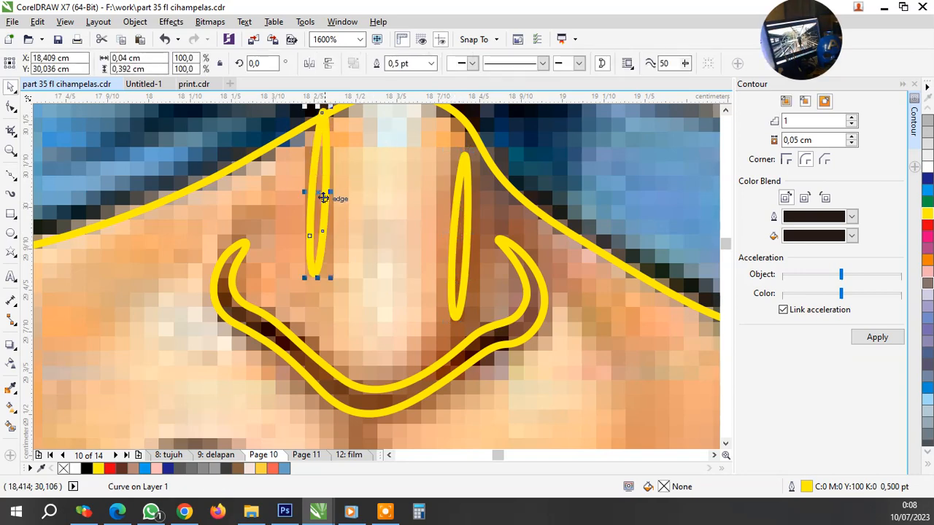
click(327, 196)
drag(332, 279, 333, 286)
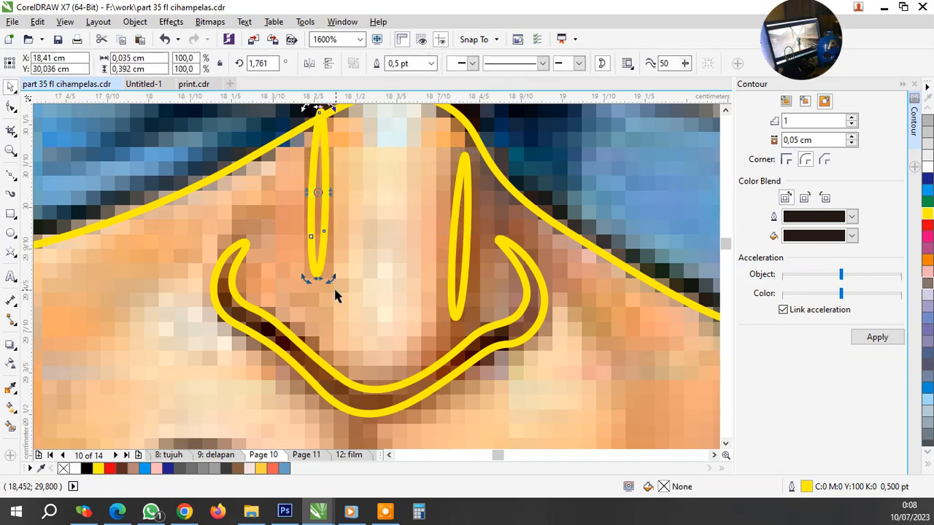
Draw a small closed wedge over the shadow directly below the nose tip, overlapping the nose-shadow shape
scroll(400, 248, down, 2)
scroll(442, 292, up, 1)
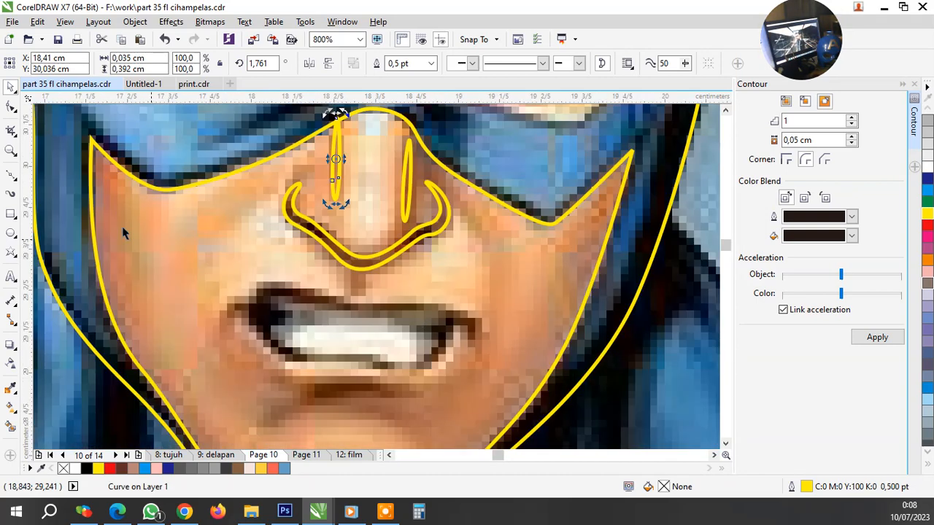
click(11, 178)
scroll(354, 279, up, 1)
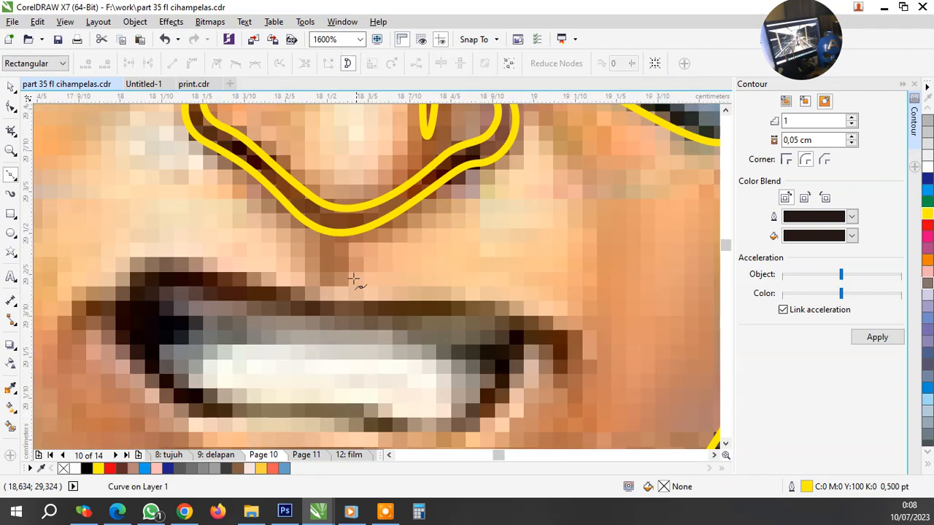
scroll(338, 232, up, 1)
click(384, 212)
drag(346, 278, 316, 257)
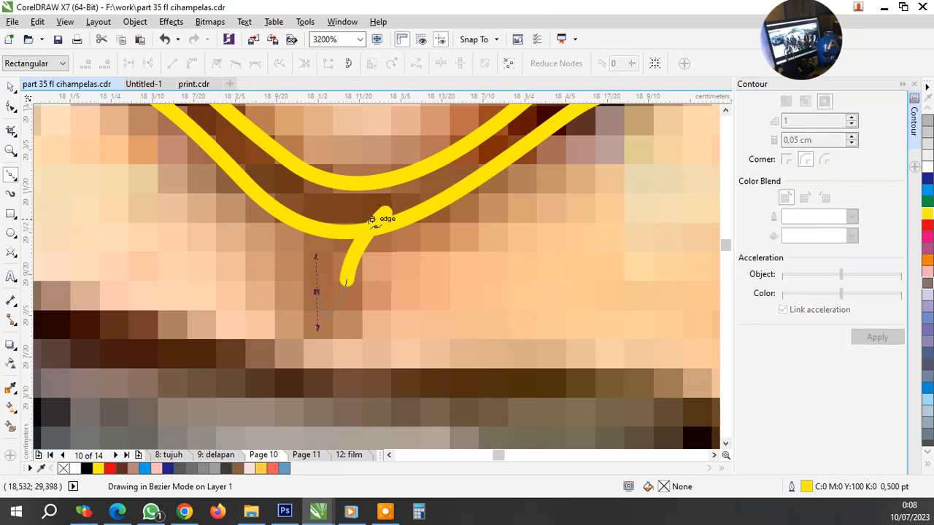
click(371, 219)
drag(287, 183, 289, 178)
click(384, 205)
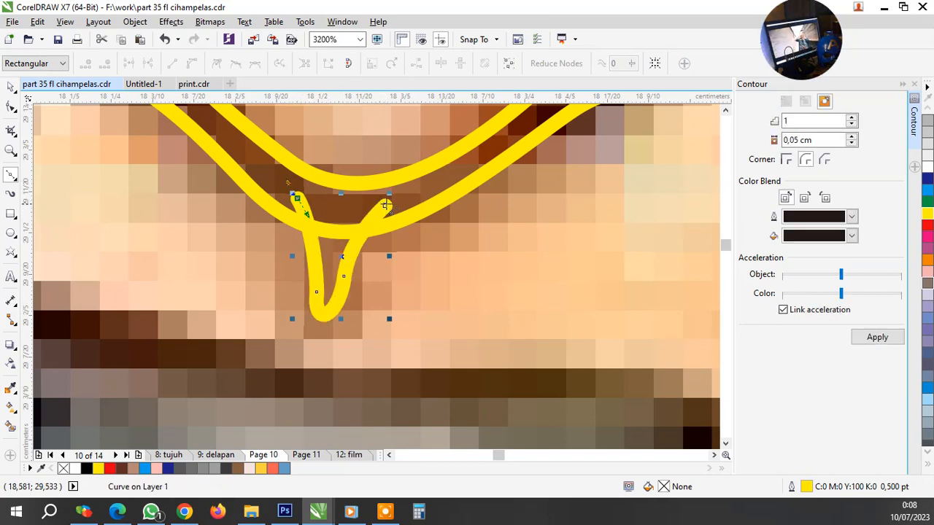
Start the mouth outline at the raised-arm corner and trace its upper edge over the raised lip toward the centre
scroll(375, 218, down, 1)
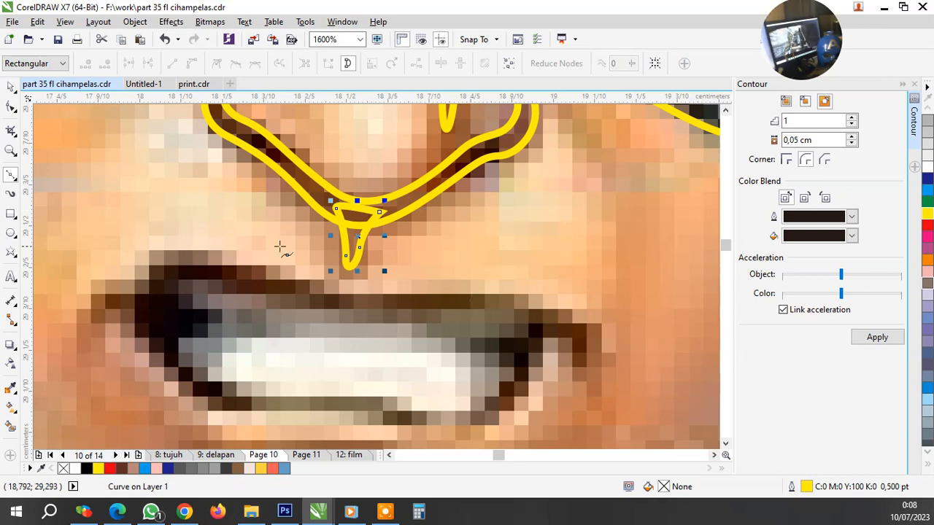
scroll(280, 248, down, 2)
scroll(209, 259, up, 3)
click(129, 303)
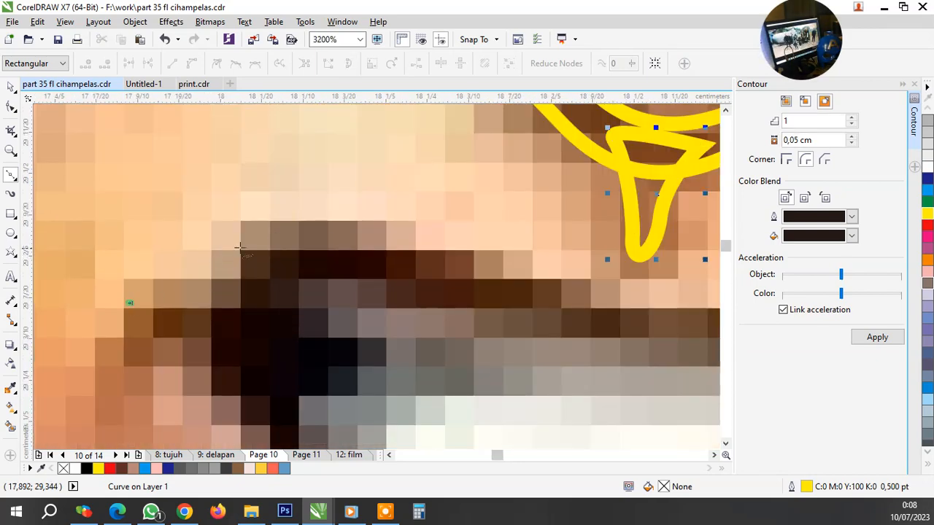
drag(239, 246, 306, 204)
drag(469, 260, 585, 315)
scroll(348, 256, down, 2)
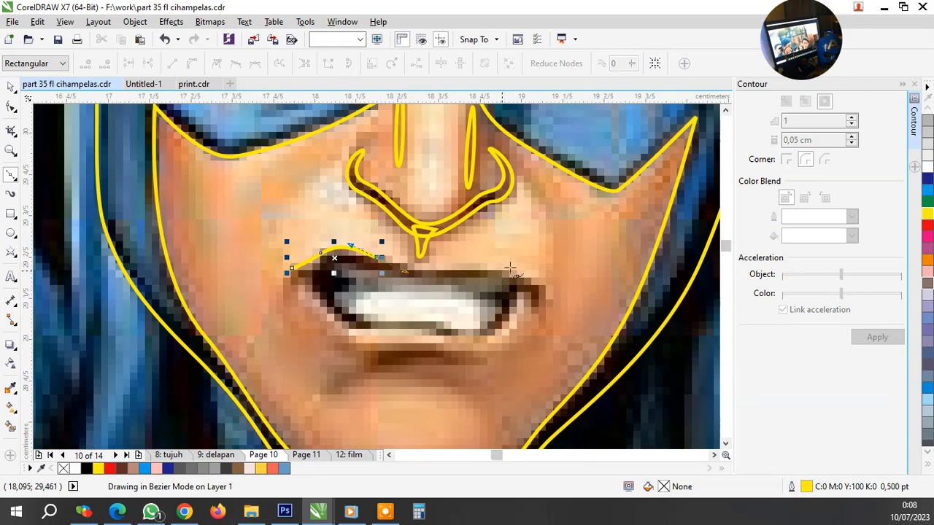
Continue the mouth outline along the upper edge to the shield-side corner and turn it back around the pointed tip
scroll(380, 258, up, 2)
drag(380, 255, 502, 253)
drag(638, 335, 679, 393)
drag(641, 384, 541, 368)
scroll(540, 358, down, 3)
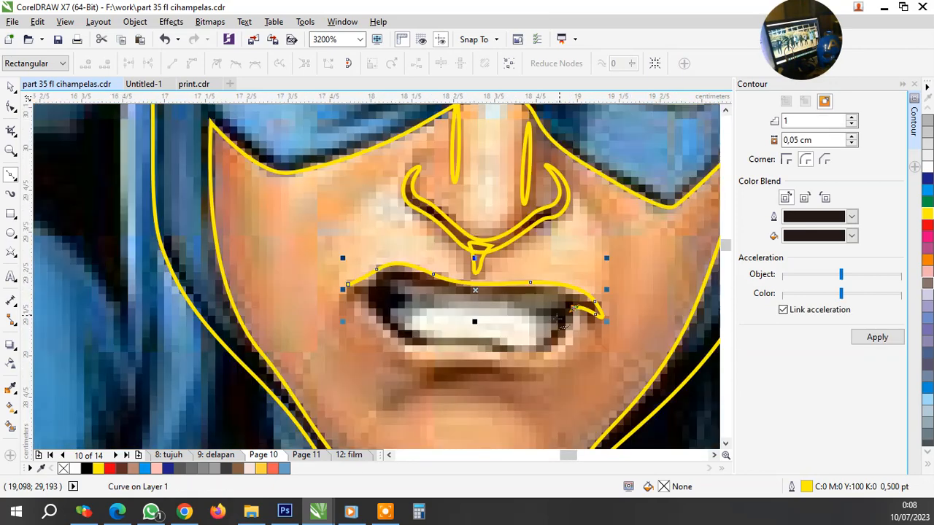
Trace the mouth's lower edge back to the raised-arm corner and close the outline at its starting node
scroll(540, 359, up, 2)
drag(478, 360, 477, 360)
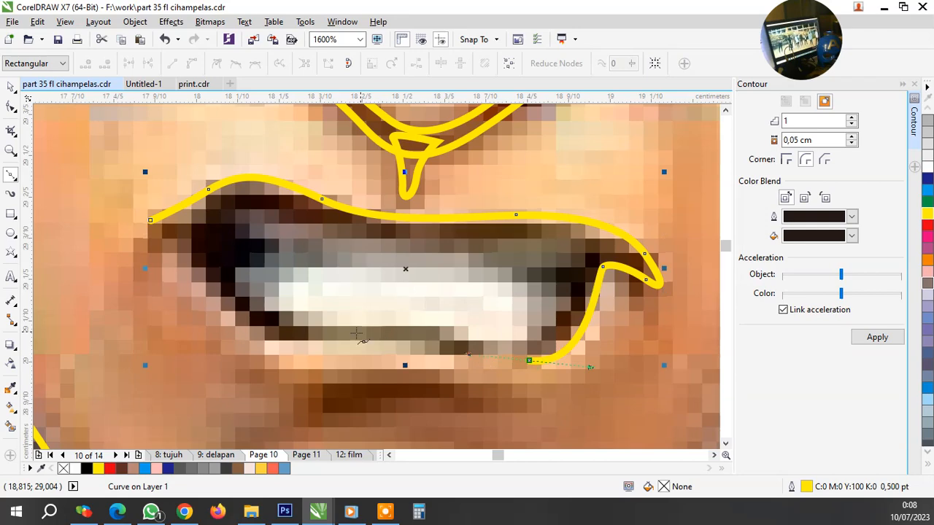
drag(350, 336, 289, 342)
drag(217, 300, 178, 257)
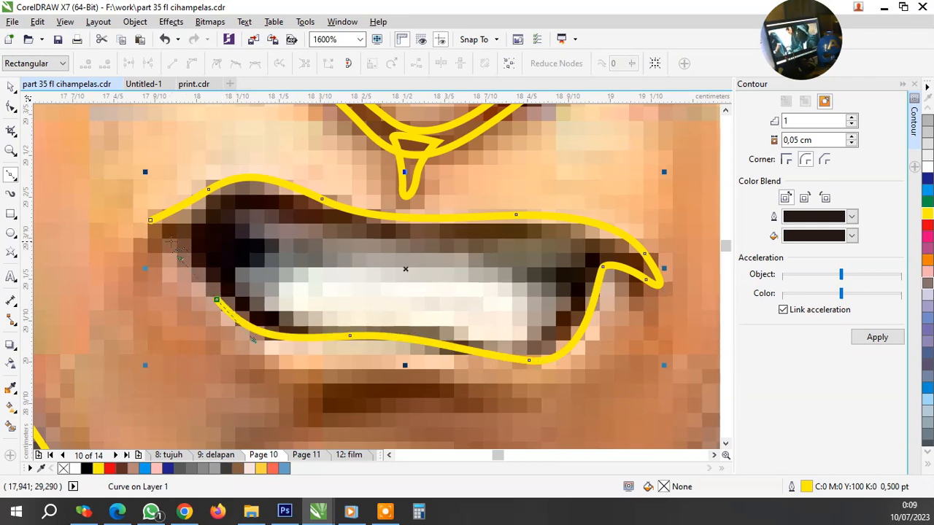
click(170, 241)
drag(151, 220, 123, 224)
scroll(122, 224, down, 2)
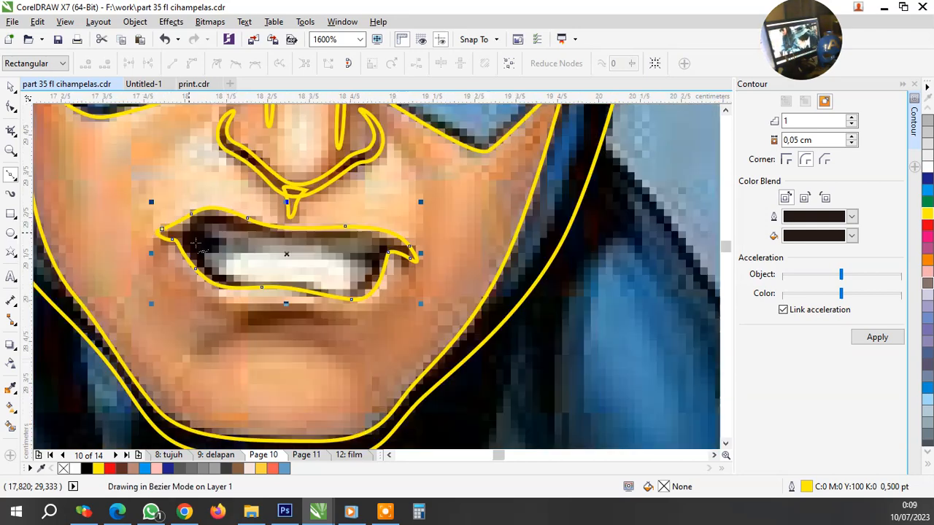
Start the inner-mouth outline at the raised-arm end, trace above the teeth to the shield-side end and hook it back inward
scroll(199, 233, up, 2)
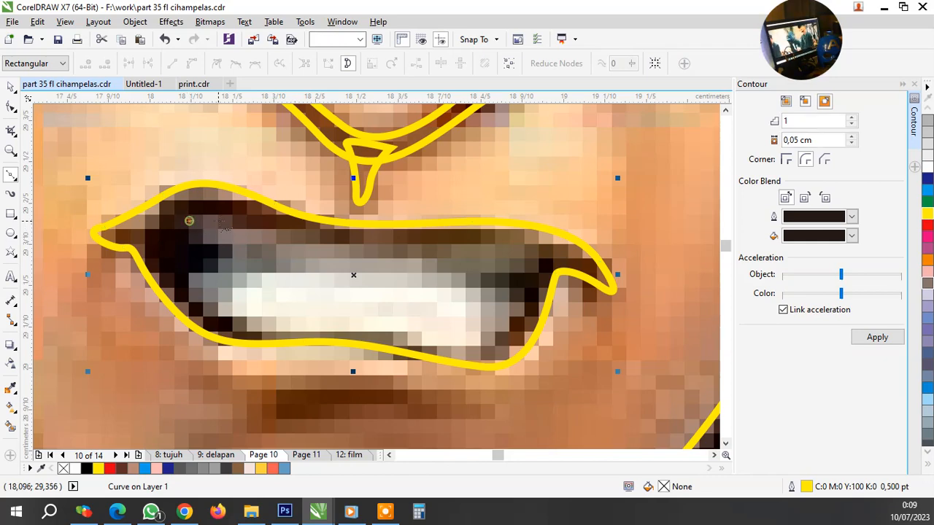
click(188, 220)
click(248, 226)
drag(523, 248, 548, 272)
drag(490, 277, 460, 277)
click(460, 277)
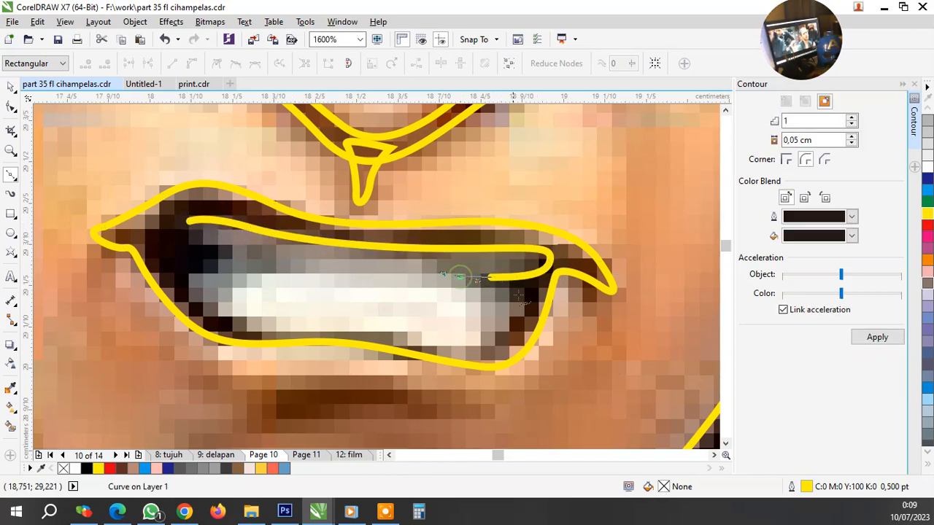
mouse_move(525, 299)
mouse_down()
mouse_move(522, 316)
mouse_move(512, 292)
mouse_move(526, 294)
mouse_up()
key(ctrl+z)
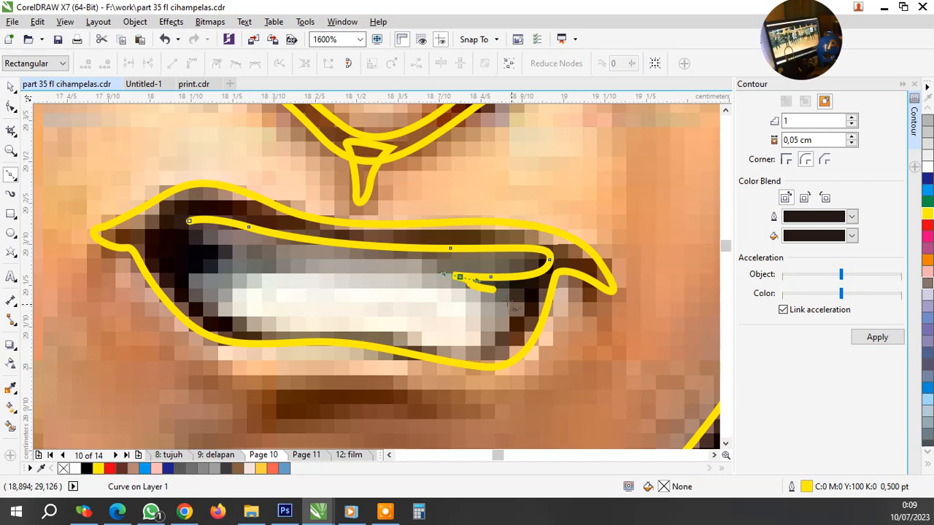
key(ctrl+z)
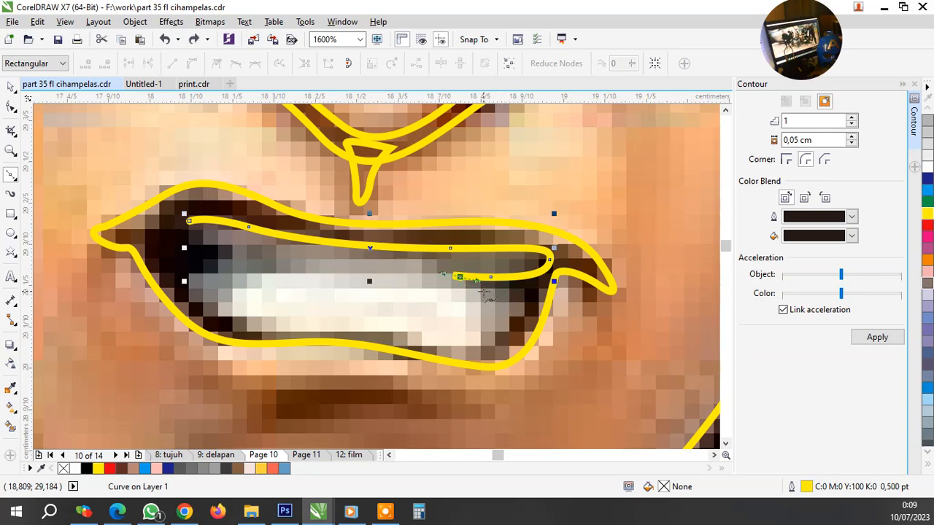
drag(483, 289, 516, 294)
key(ctrl+z)
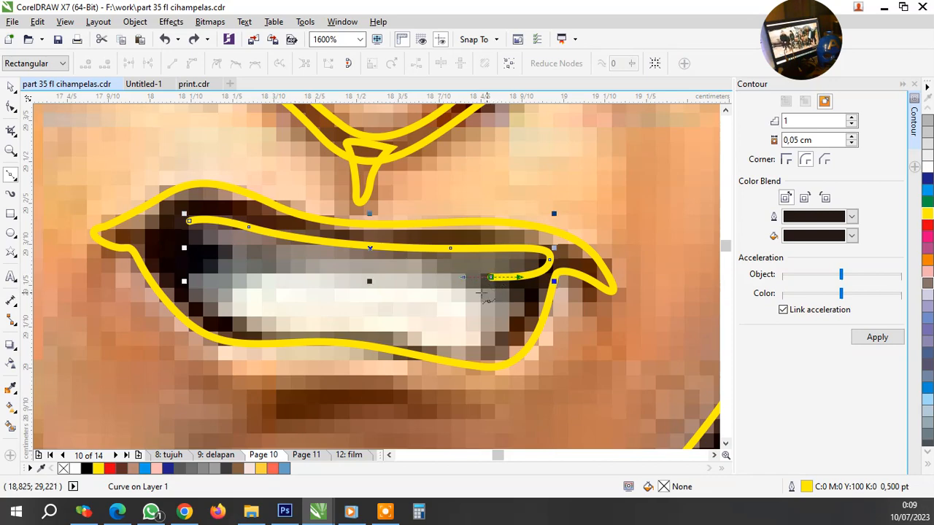
Trace the inner-mouth outline along the bottom of the teeth to the raised-arm end and close it at its starting node
mouse_move(472, 290)
mouse_down()
mouse_move(499, 293)
mouse_move(514, 328)
mouse_up()
drag(438, 342, 409, 336)
click(298, 323)
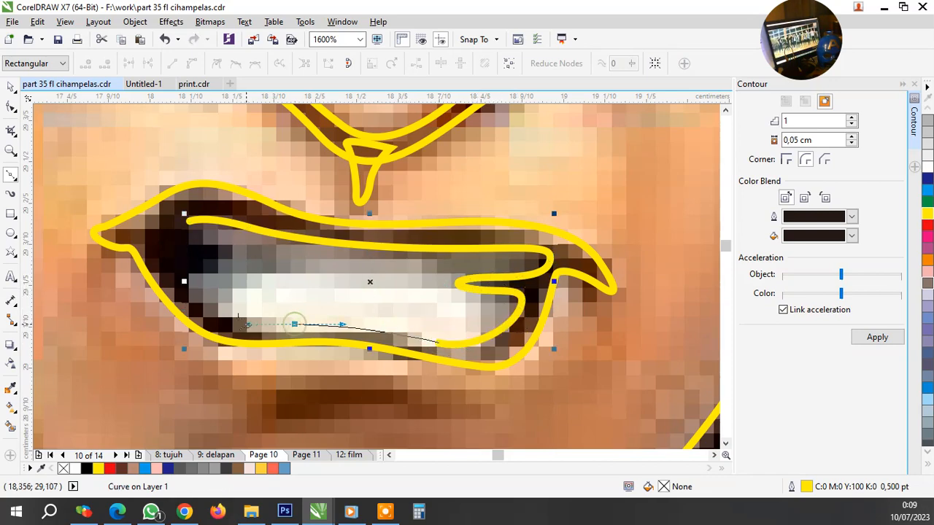
drag(212, 310, 219, 247)
click(188, 220)
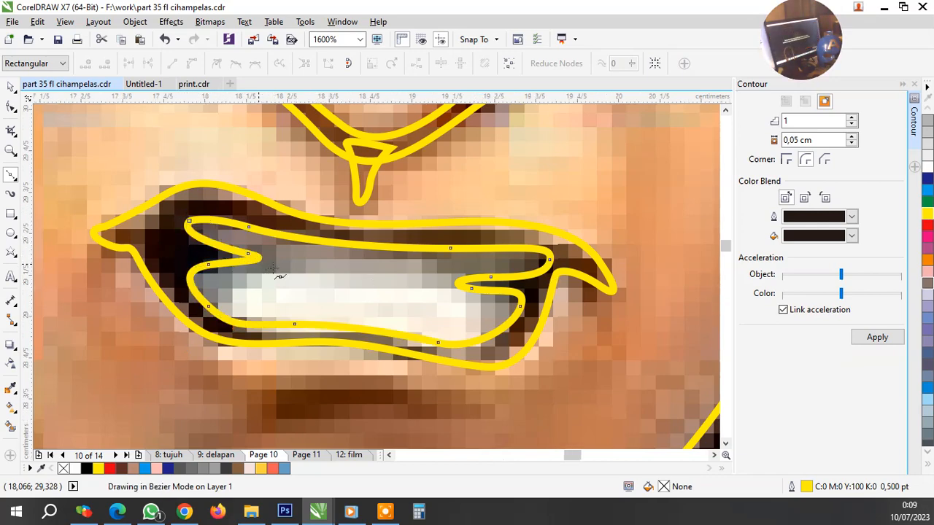
Fill the teeth shape with white and the surrounding mouth shape with black
scroll(255, 259, down, 2)
click(75, 468)
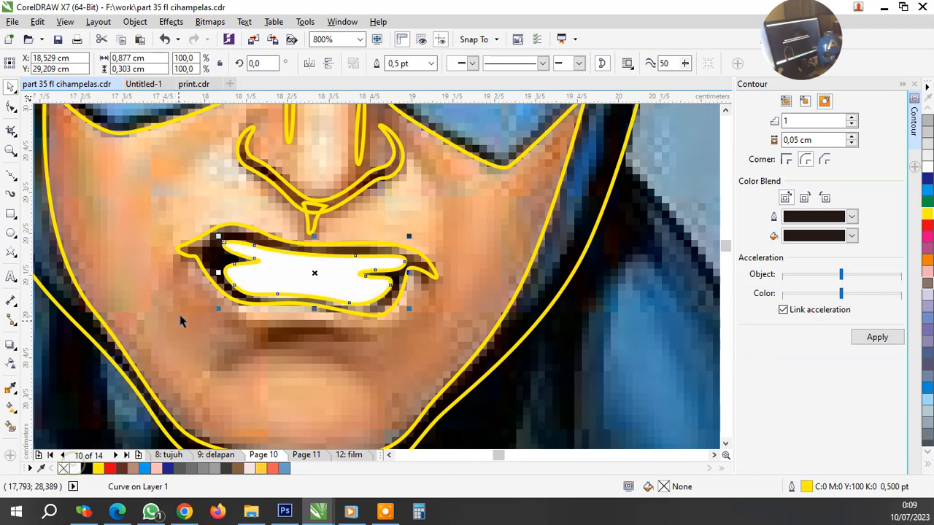
click(207, 264)
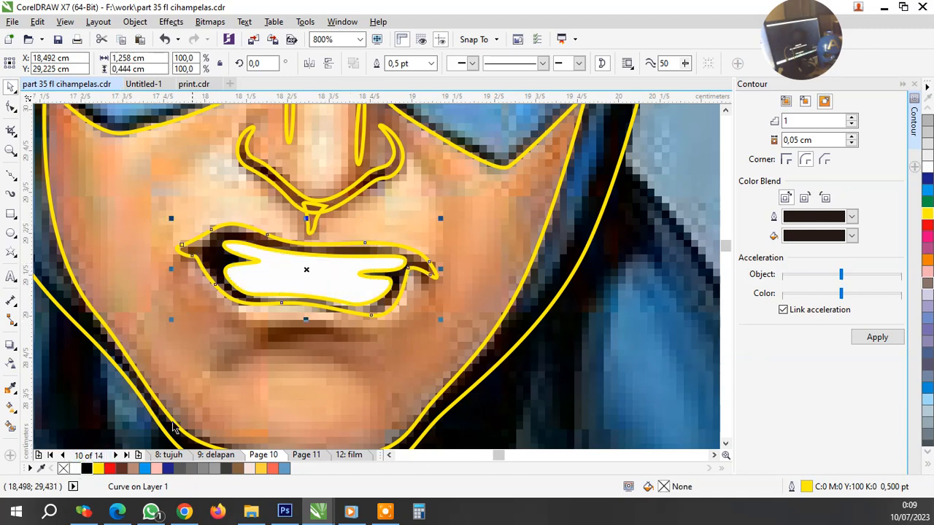
click(86, 468)
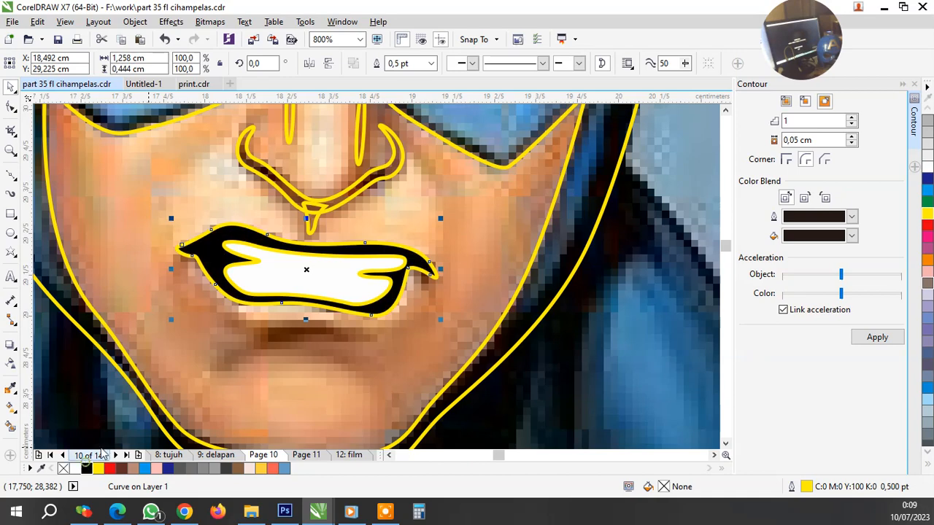
Fill the shadow shapes under and along both sides of the nose with black
click(312, 225)
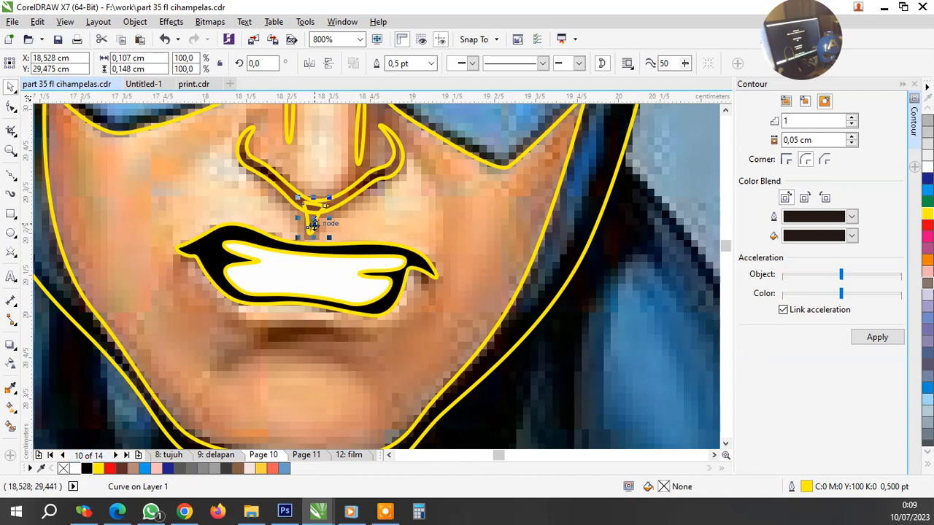
click(358, 144)
click(290, 130)
scroll(365, 277, down, 1)
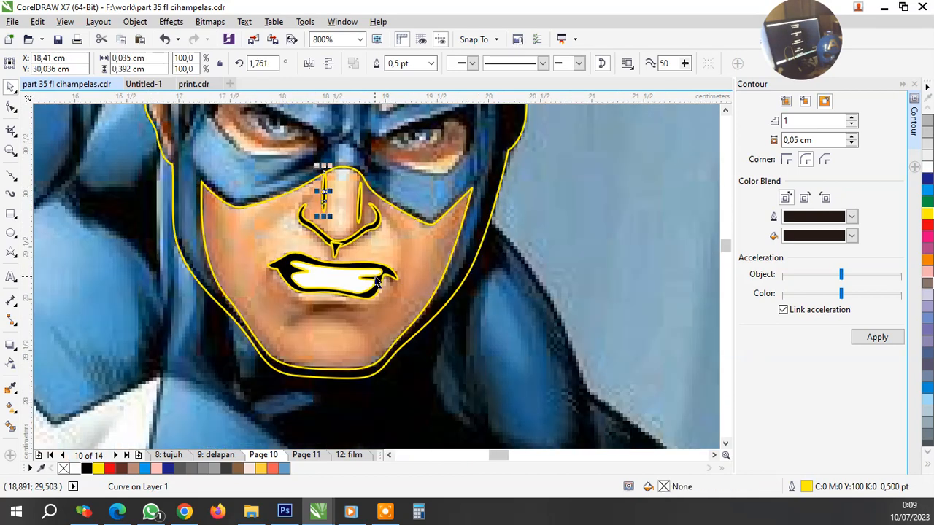
Outline the thin wavy shadow beneath the lower lip as a closed curve
scroll(355, 307, up, 2)
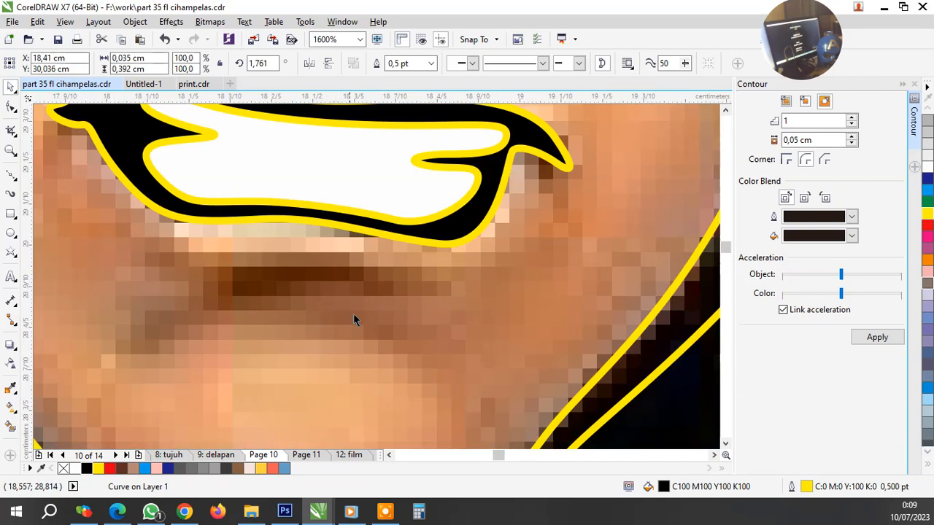
click(10, 176)
click(166, 254)
drag(245, 261, 294, 253)
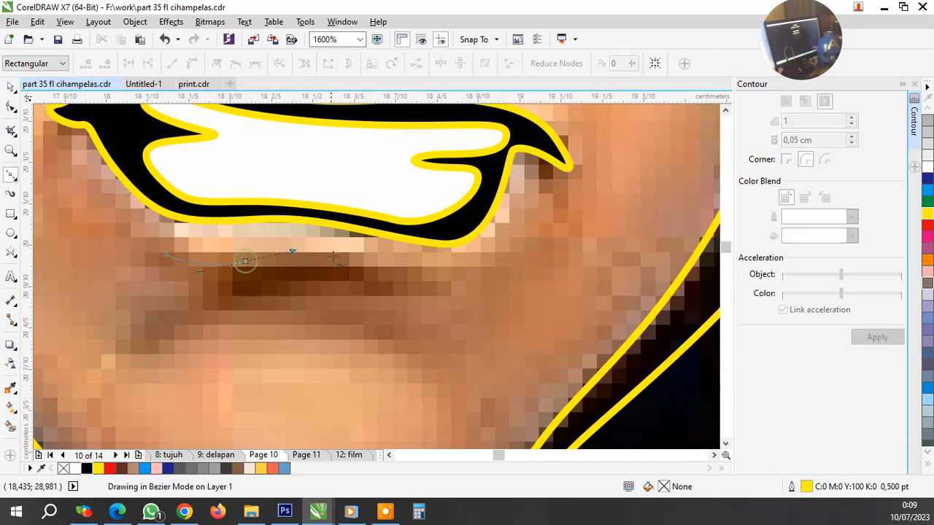
drag(351, 265, 390, 275)
drag(459, 281, 483, 278)
drag(407, 296, 363, 293)
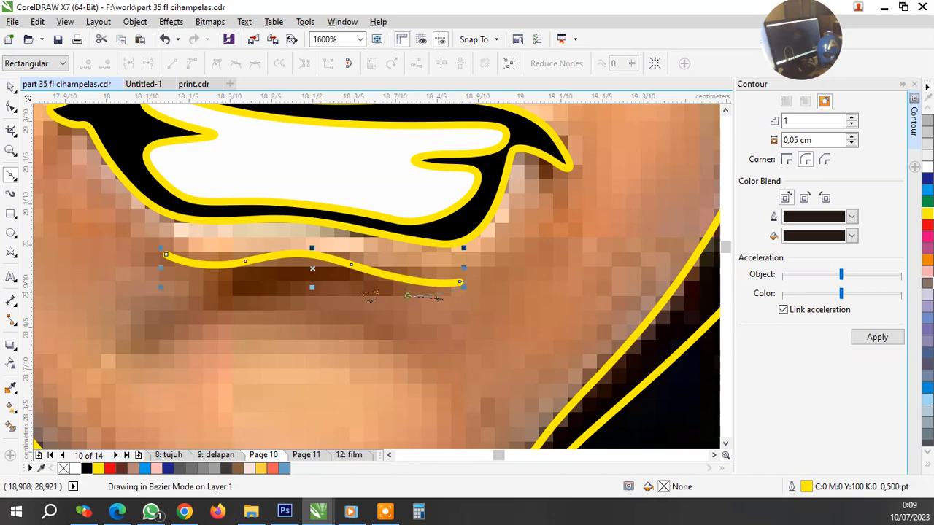
drag(277, 277, 206, 291)
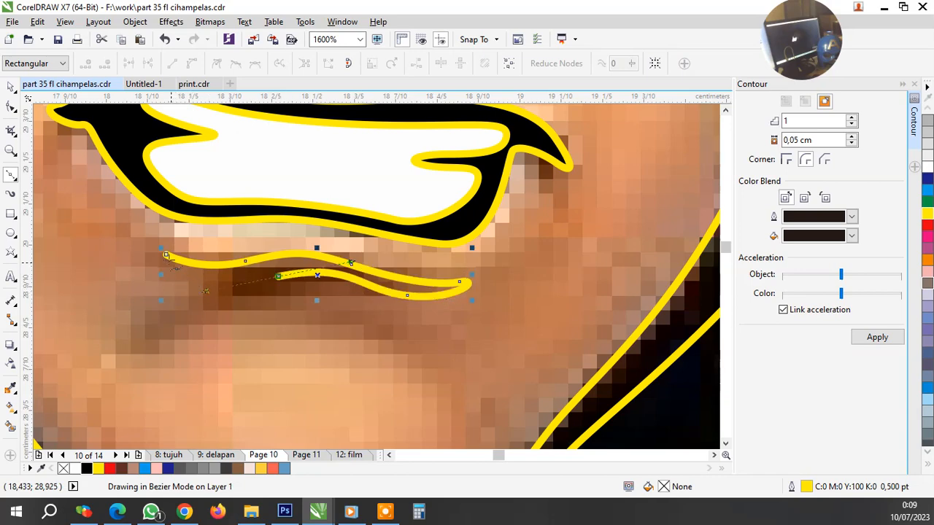
click(167, 255)
Fill the lower-lip shadow with black
key(F3)
key(F3)
key(space)
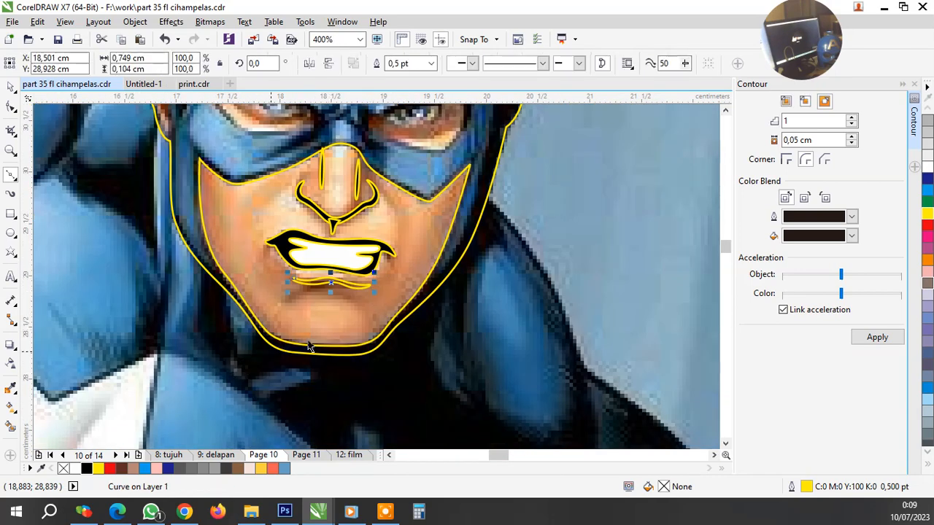
click(86, 468)
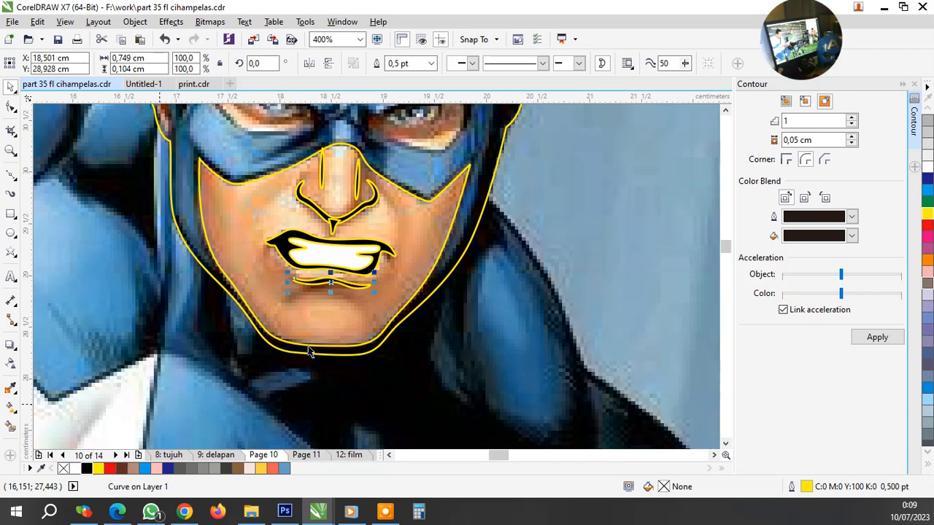
Draw a thin curved crease on the shield-side cheek beside the mouth and fill it with black
scroll(406, 241, up, 1)
key(space)
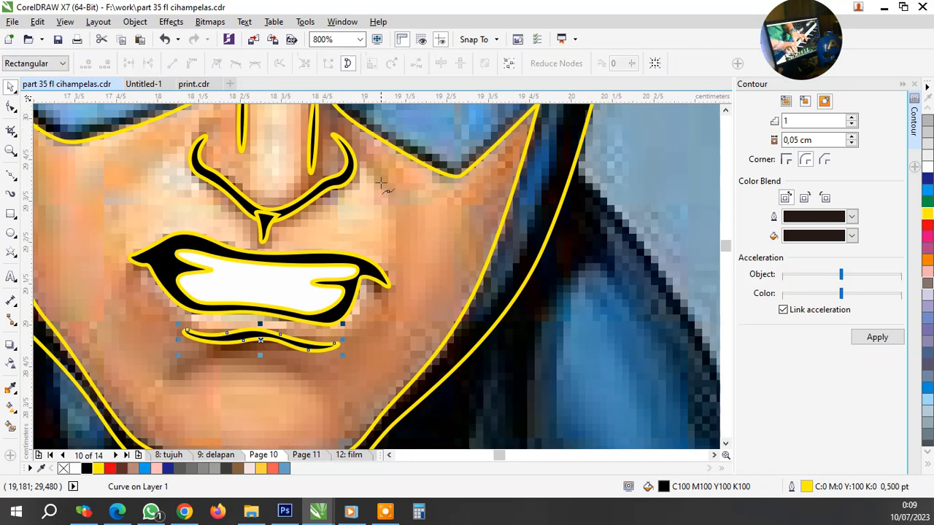
drag(401, 256, 404, 291)
click(382, 177)
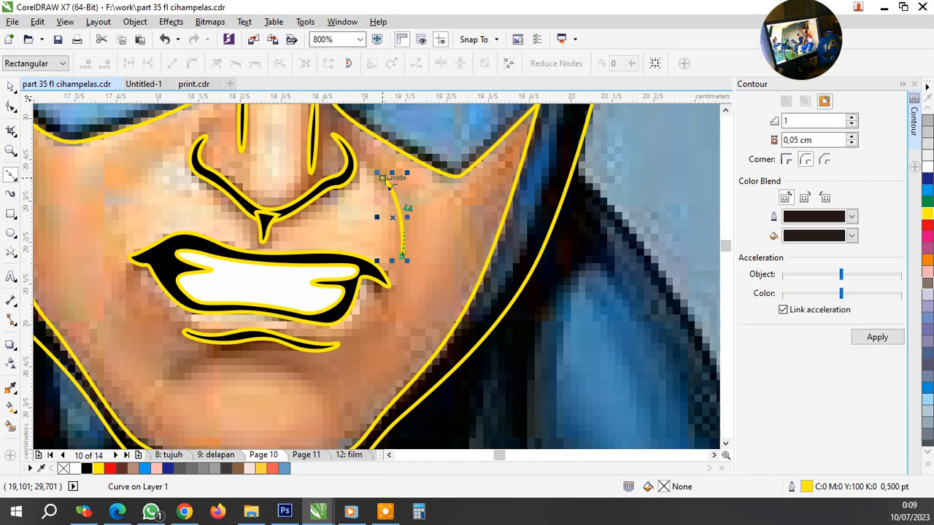
key(space)
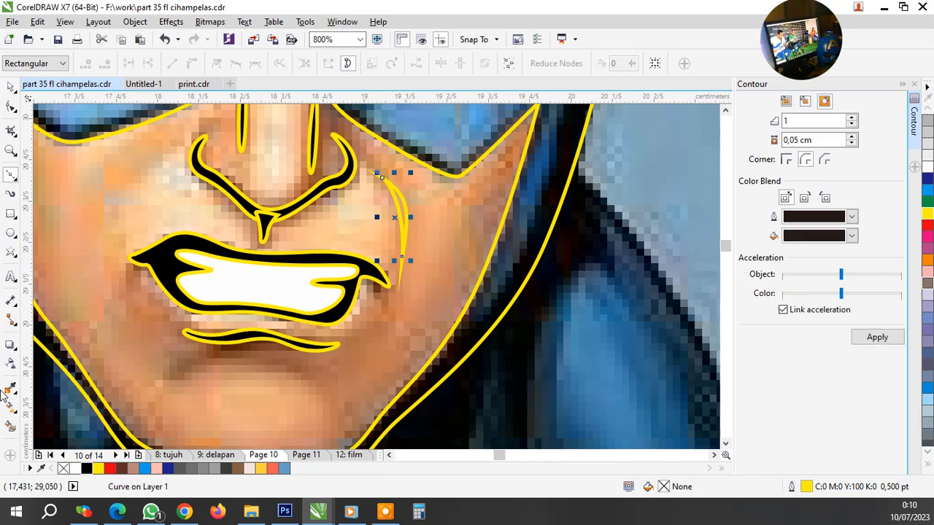
click(88, 469)
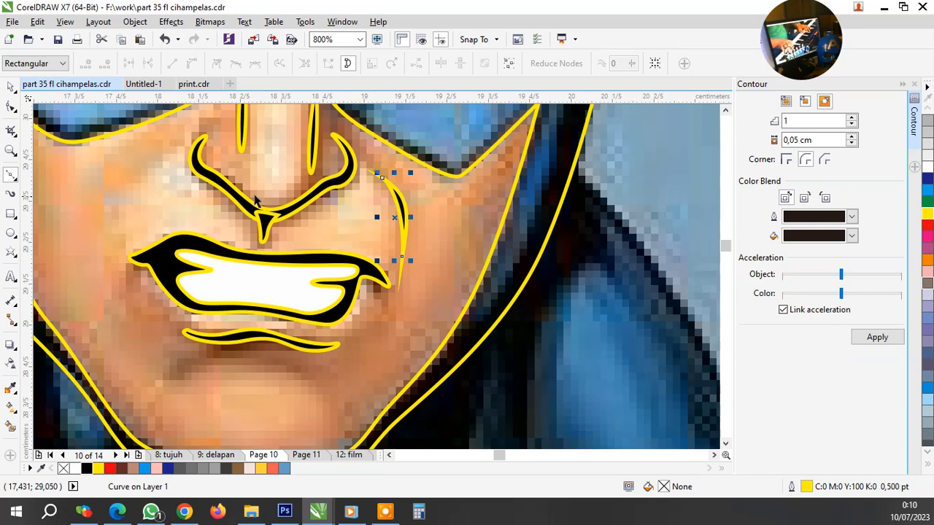
Copy the cheek crease to the raised-arm side, mirror it horizontally and angle it beside the nose
drag(399, 200, 183, 149)
right_click(118, 200)
click(310, 63)
click(163, 144)
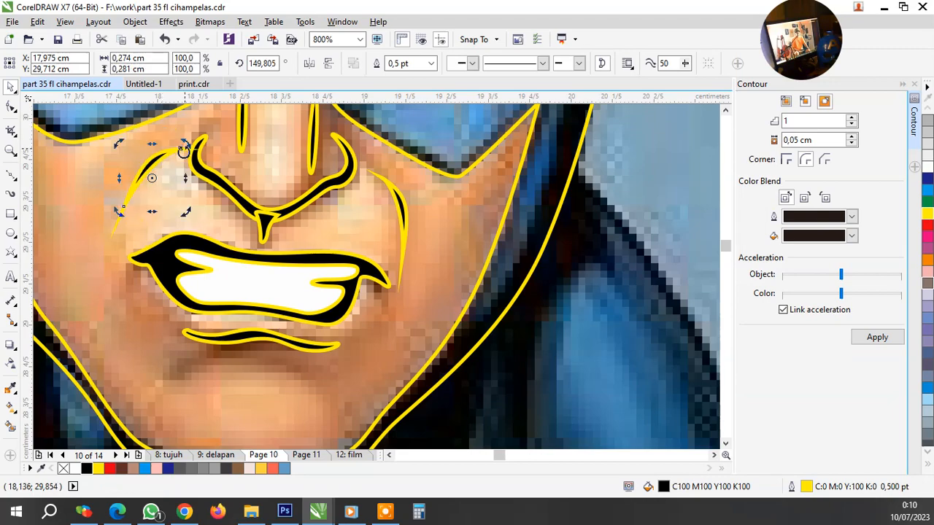
Fill the lower-face shape with the peach colour C:0 M:20 Y:40 K:0
scroll(183, 149, down, 3)
scroll(199, 206, up, 3)
scroll(239, 225, down, 2)
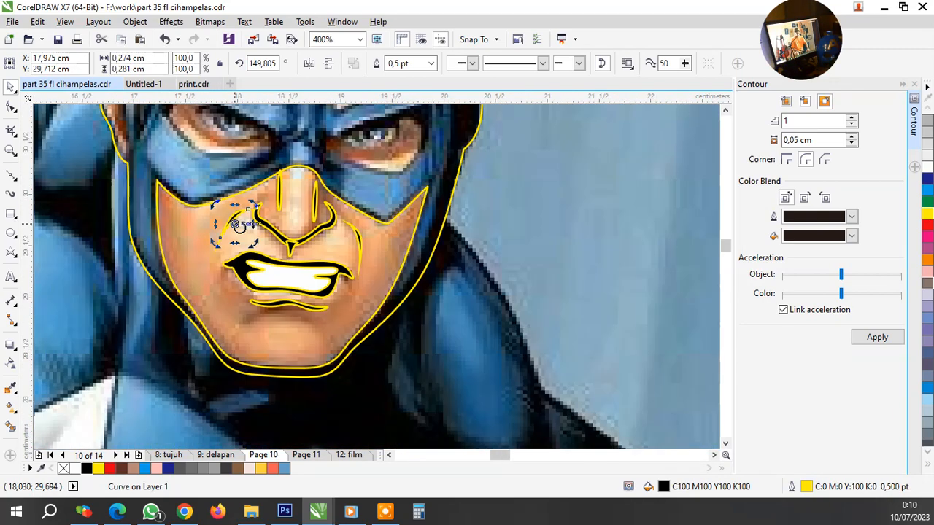
click(181, 259)
click(158, 469)
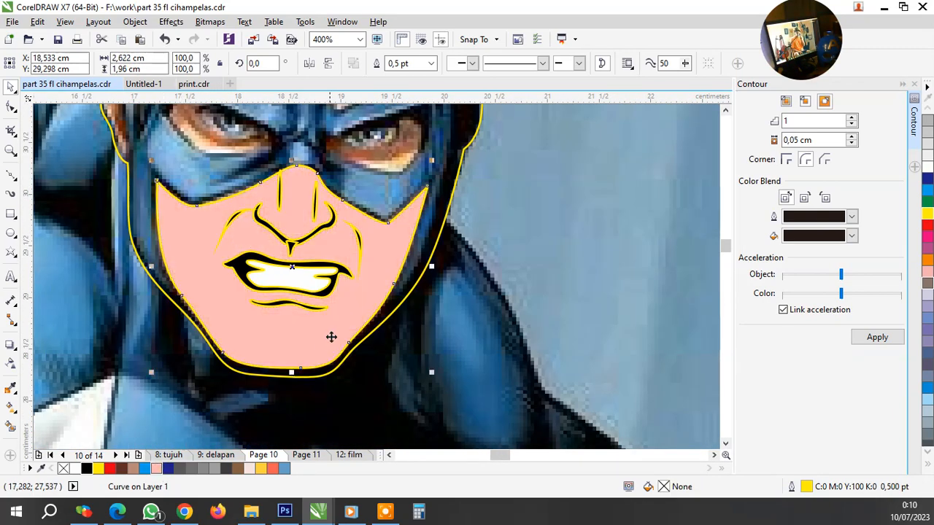
click(248, 469)
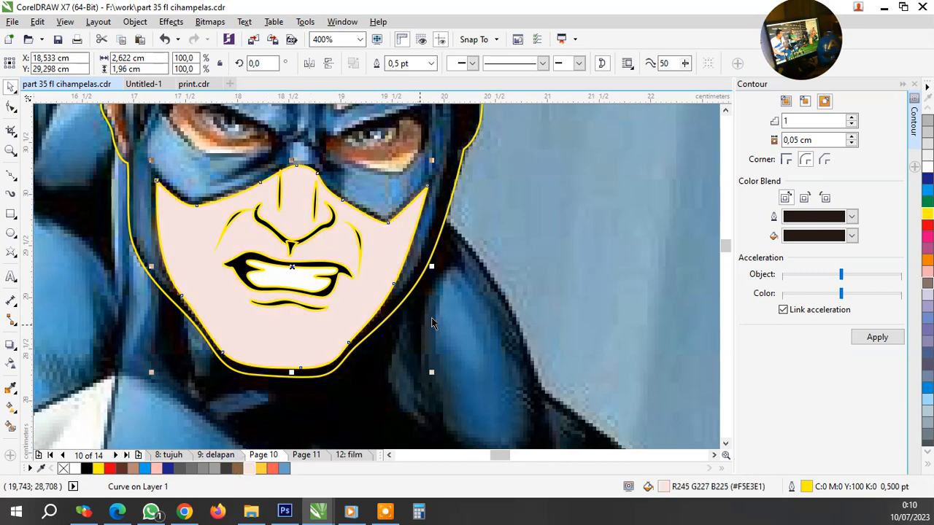
scroll(432, 320, down, 1)
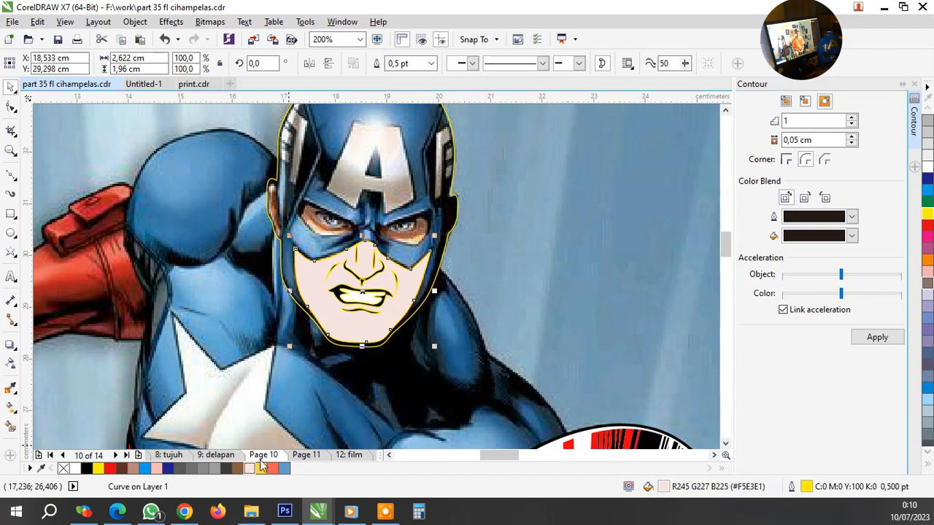
click(928, 448)
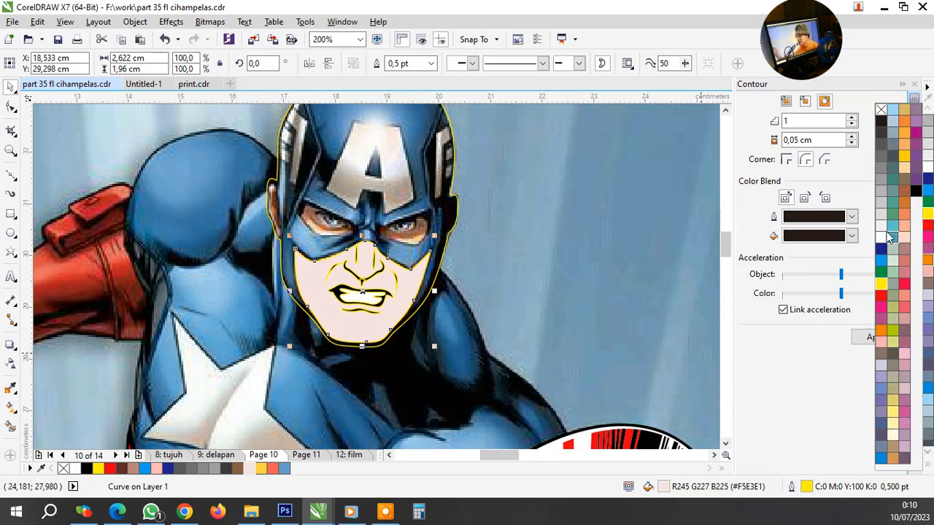
click(904, 169)
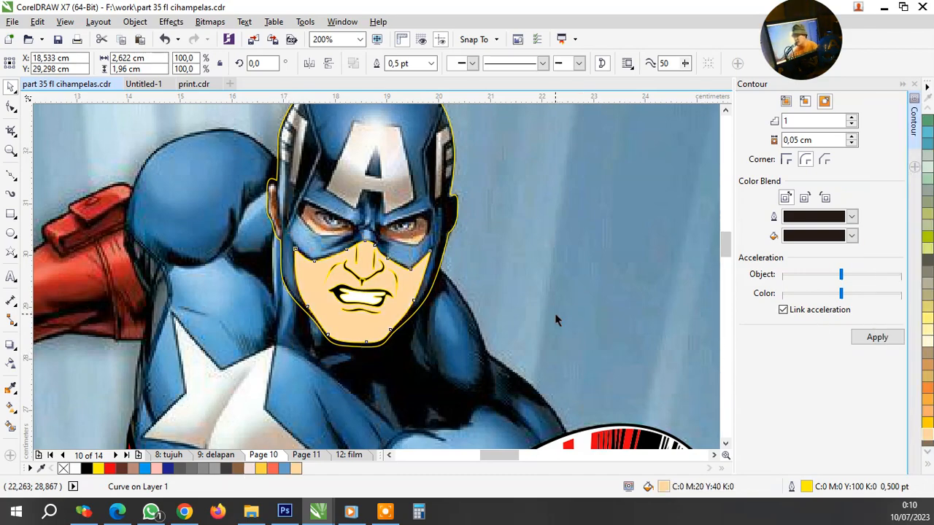
Group the lower face with its nose, mouth and crease shapes and remove the outline from the group
key(Escape)
scroll(368, 288, up, 2)
scroll(384, 272, down, 1)
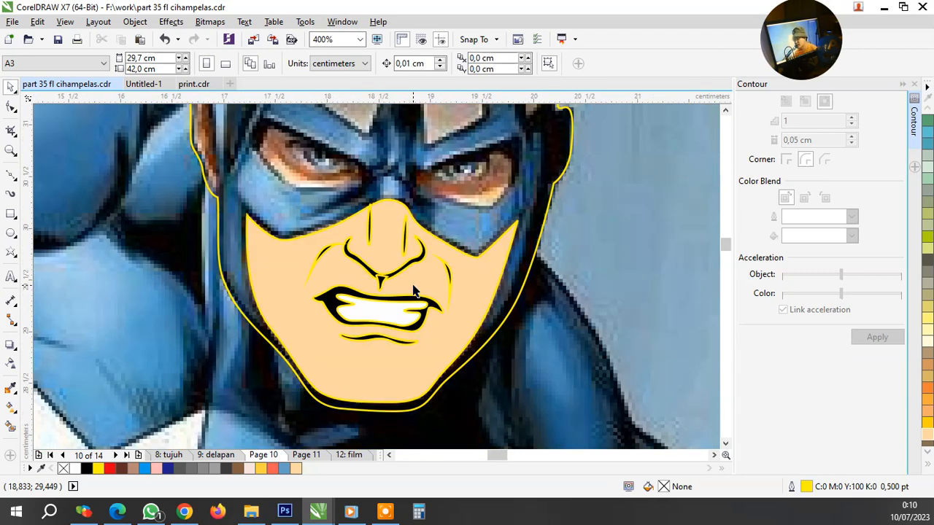
scroll(433, 298, down, 1)
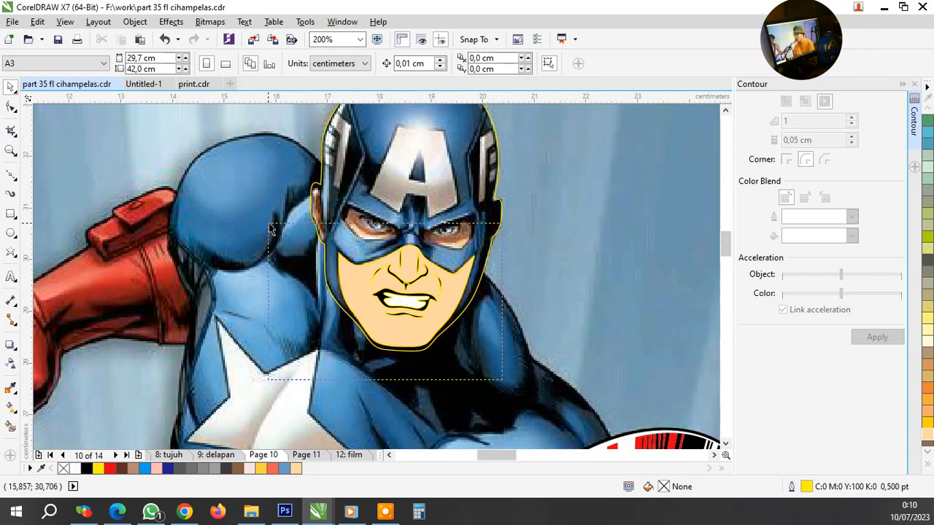
drag(269, 225, 269, 224)
key(ctrl+g)
right_click(62, 468)
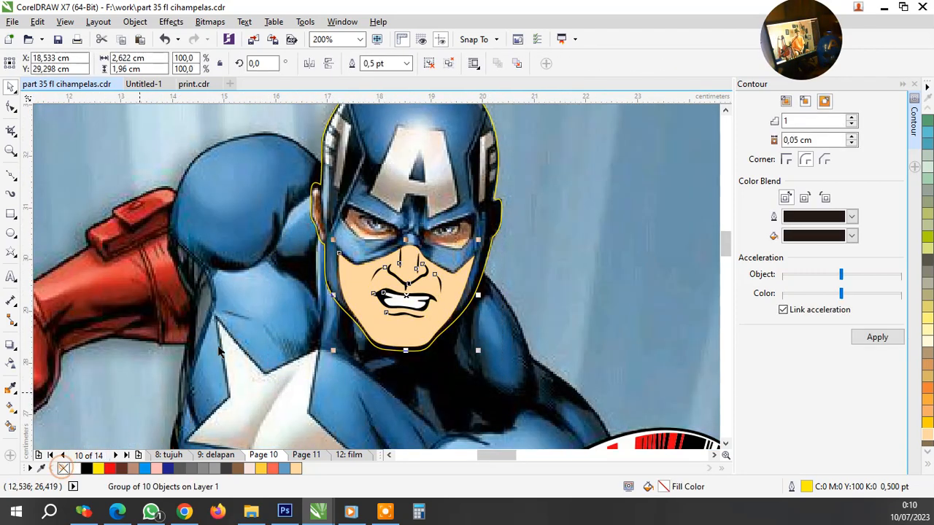
key(Escape)
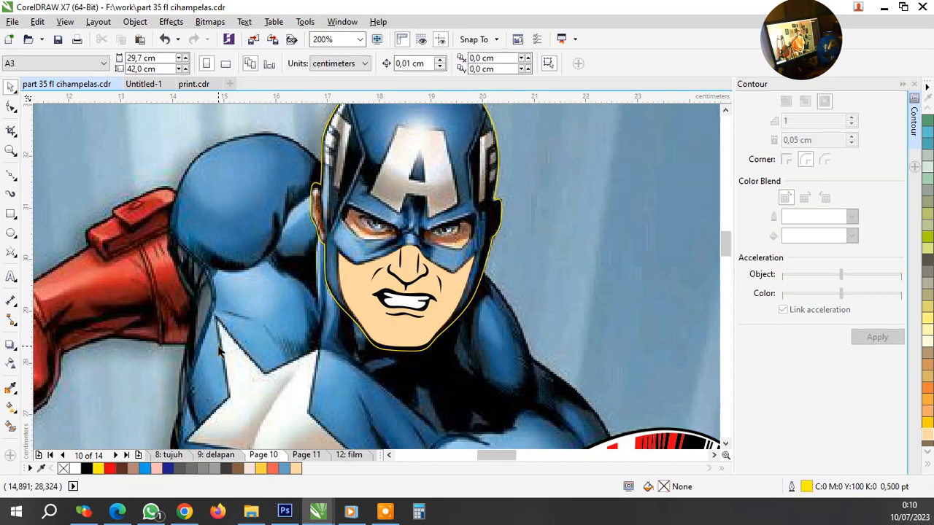
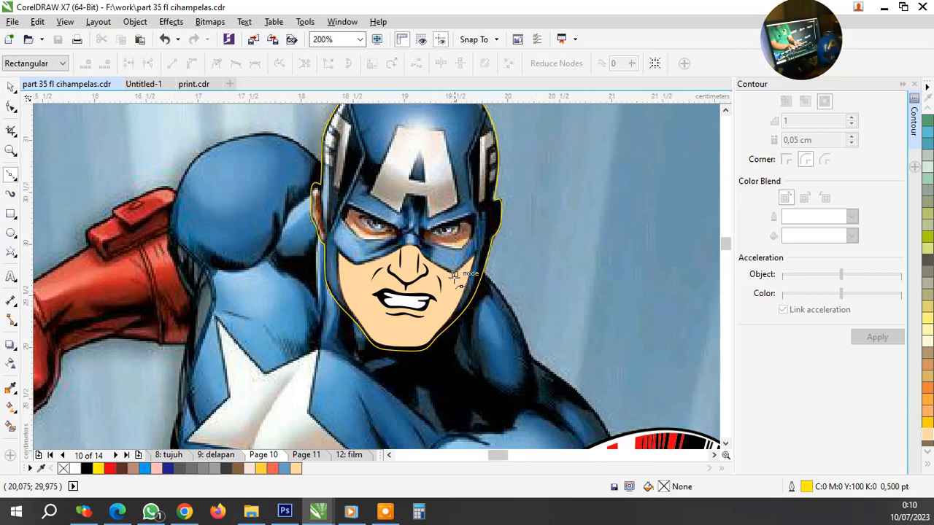
Start an outer contour at the shield-side jaw, trace it around the cheek tip and down to the mask's lower point
scroll(490, 268, up, 4)
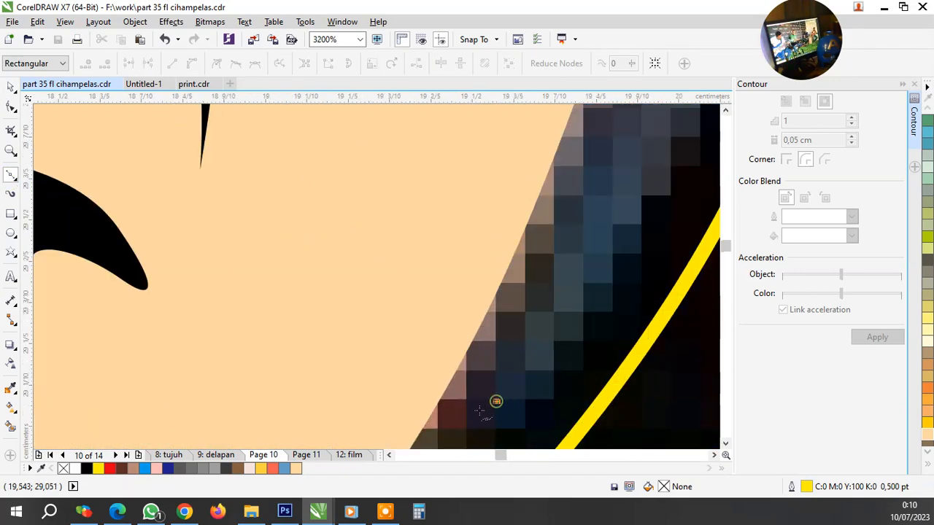
scroll(496, 400, down, 2)
scroll(547, 277, up, 2)
scroll(541, 305, down, 1)
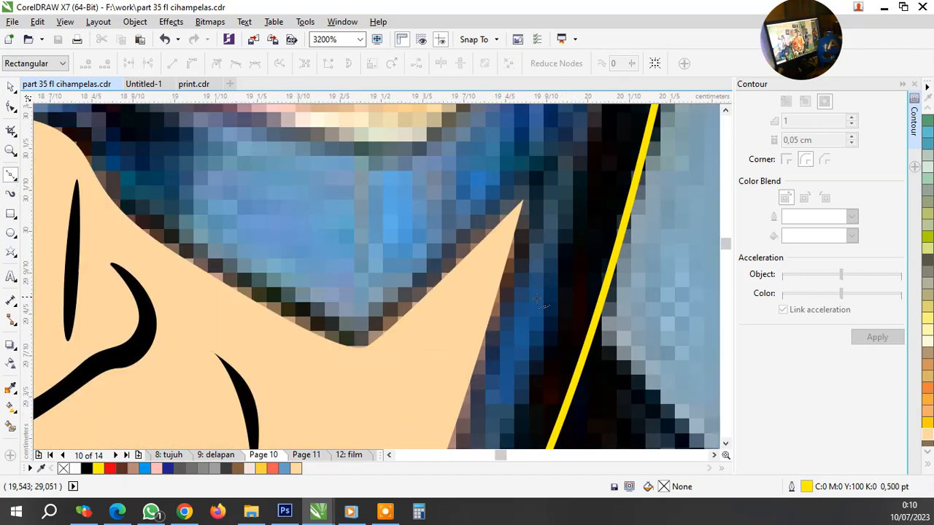
drag(522, 290, 554, 133)
key(space)
click(337, 322)
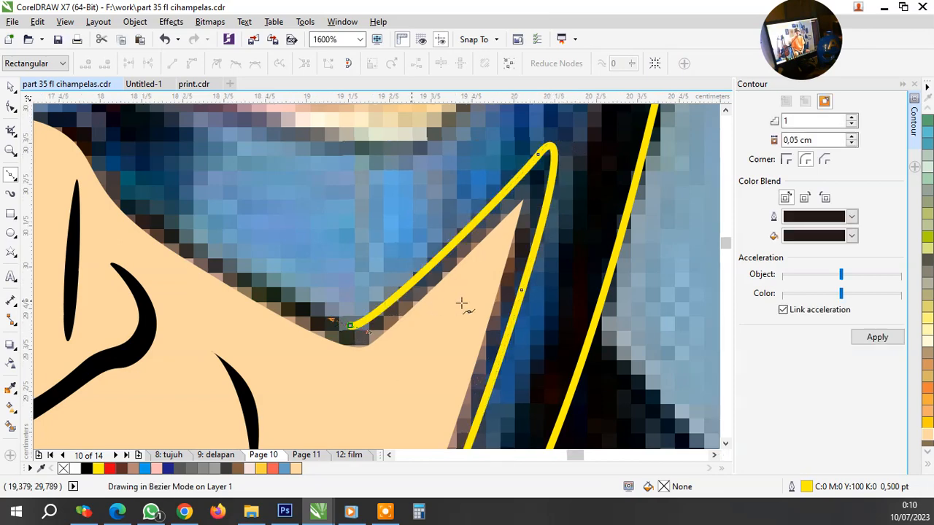
Continue the Bezier contour from the mask's lower point up over the nose bridge, following the mask's edge just outside the peach face shape
scroll(462, 307, down, 3)
scroll(376, 303, up, 2)
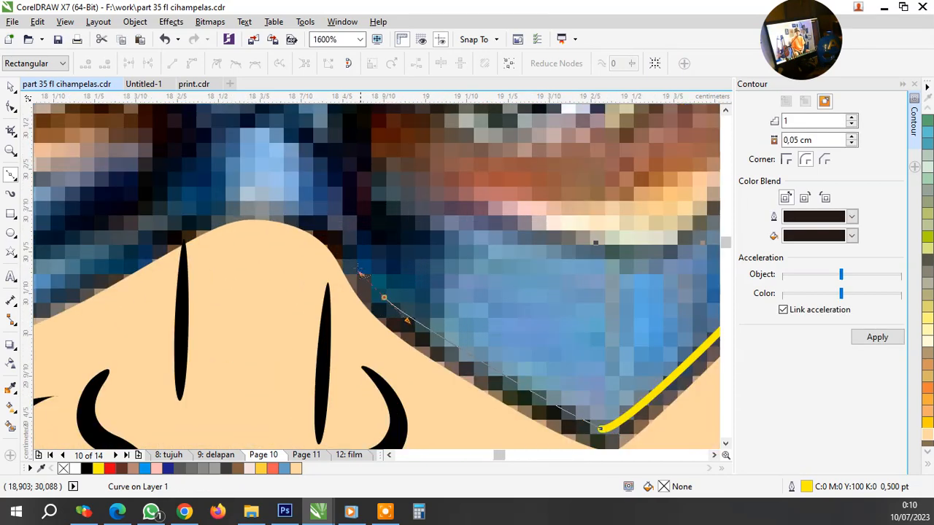
drag(361, 274, 361, 275)
drag(285, 198, 234, 190)
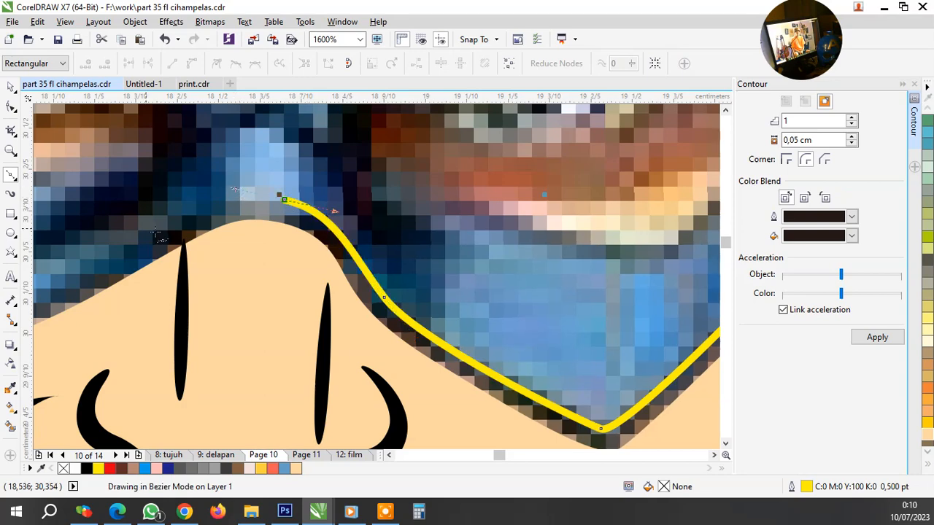
click(156, 232)
Trace the mask's lower edge on the raised-arm side, around its dip below the eye and up to the cheek tip
scroll(156, 232, down, 3)
scroll(410, 286, up, 3)
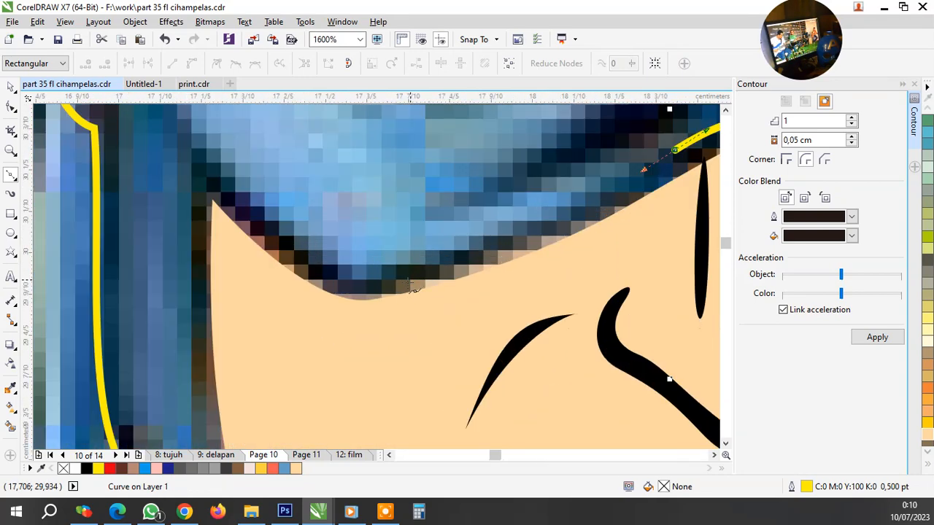
drag(402, 270, 396, 377)
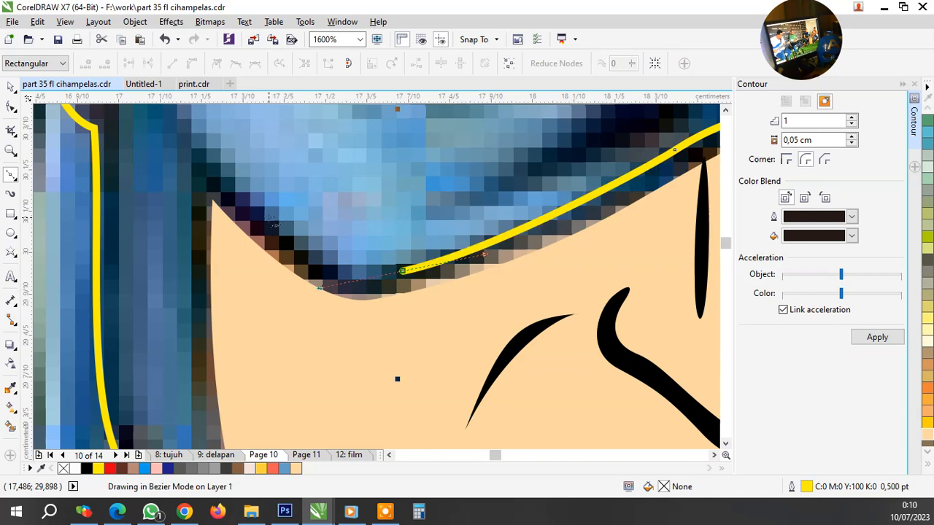
click(265, 212)
scroll(264, 211, down, 3)
scroll(206, 186, up, 3)
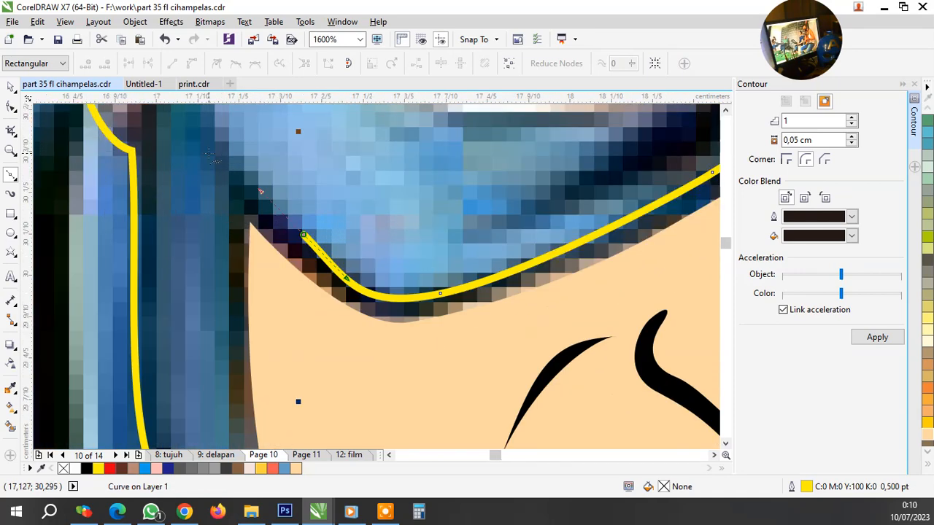
drag(208, 152, 216, 181)
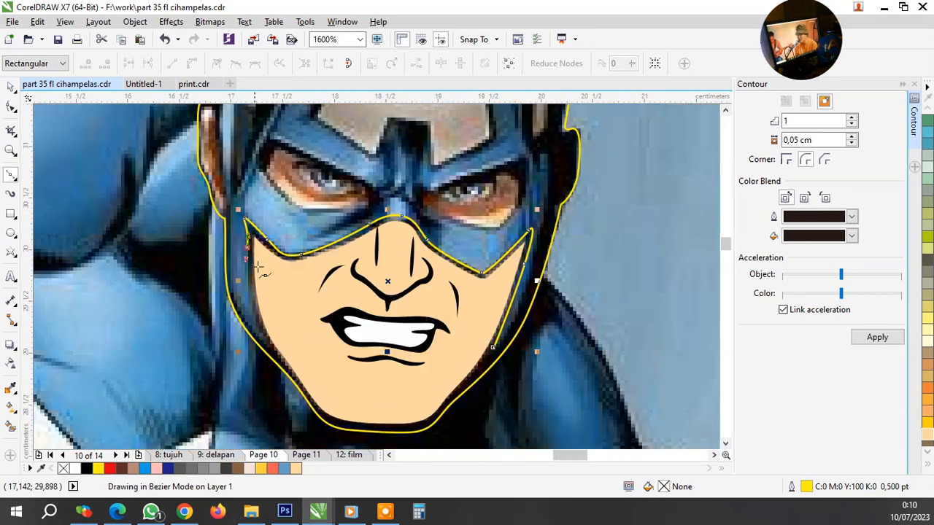
Extend the contour from the raised-arm side cheek tip down along the face edge to the jaw
scroll(232, 300, down, 3)
scroll(260, 318, up, 3)
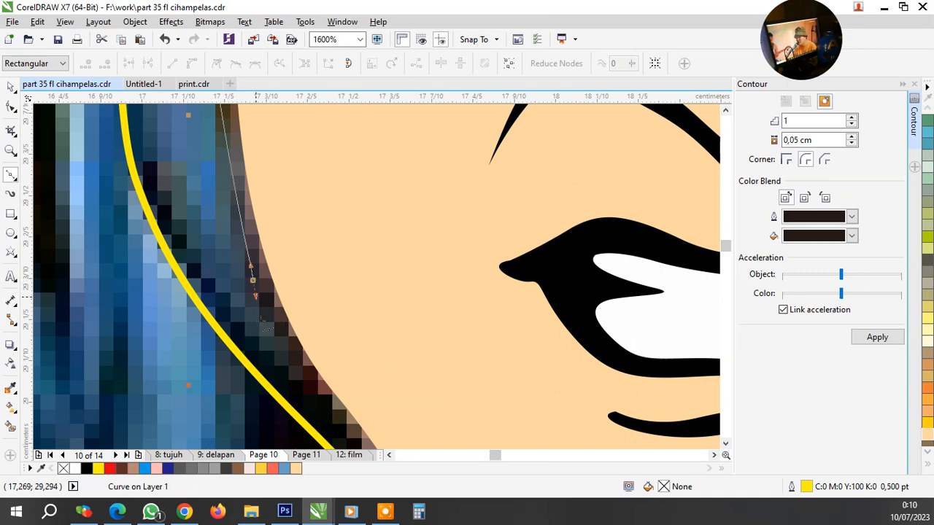
click(292, 373)
scroll(292, 372, down, 2)
scroll(217, 264, up, 2)
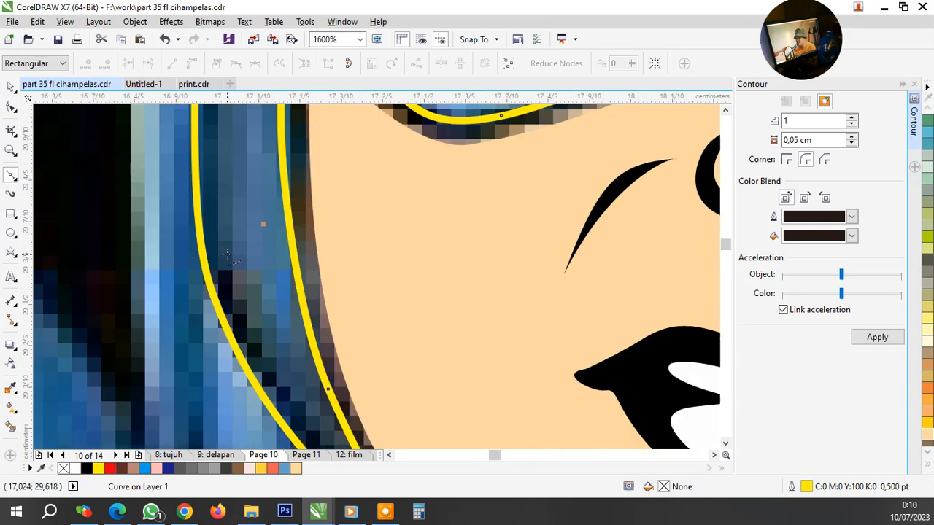
Turn the contour back up from the jaw along the outer edge of the mask strap to the base of the raised-arm side ear
scroll(205, 136, down, 3)
scroll(289, 202, up, 1)
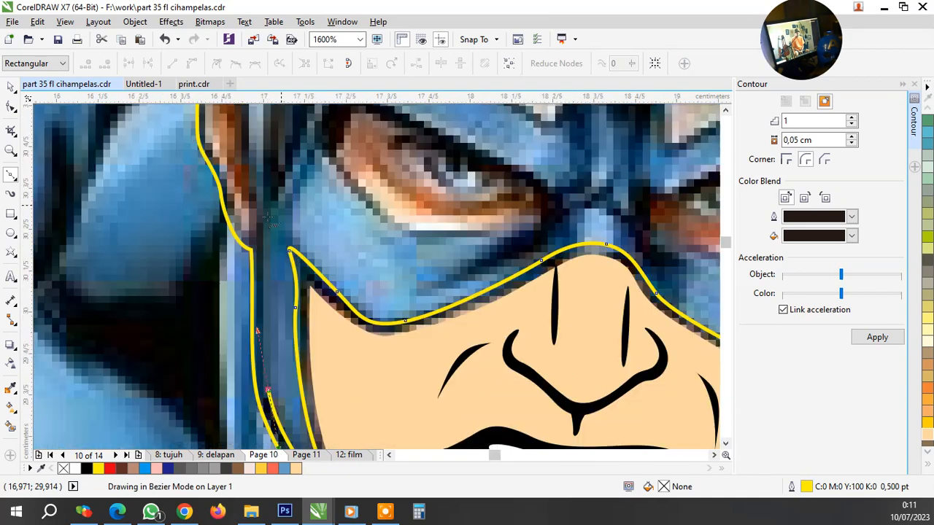
click(272, 246)
scroll(342, 294, down, 3)
scroll(309, 283, up, 1)
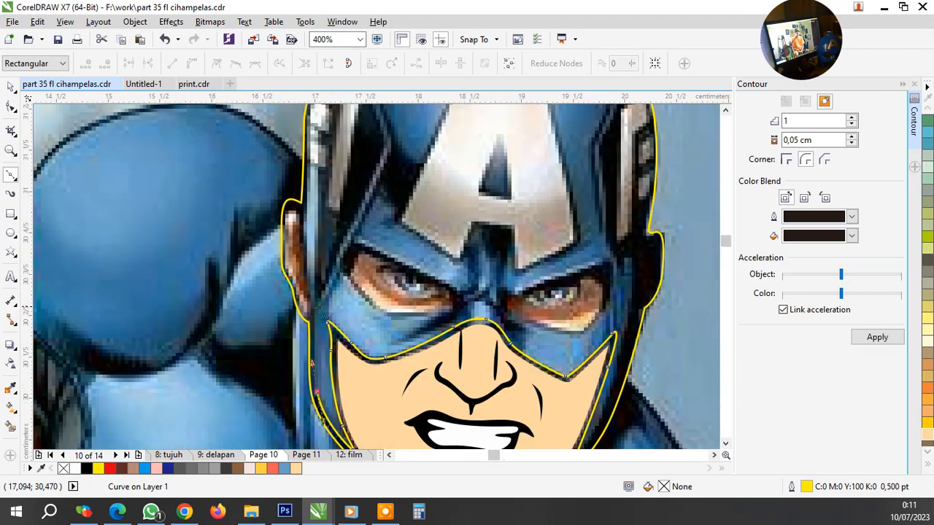
scroll(338, 296, up, 2)
click(309, 319)
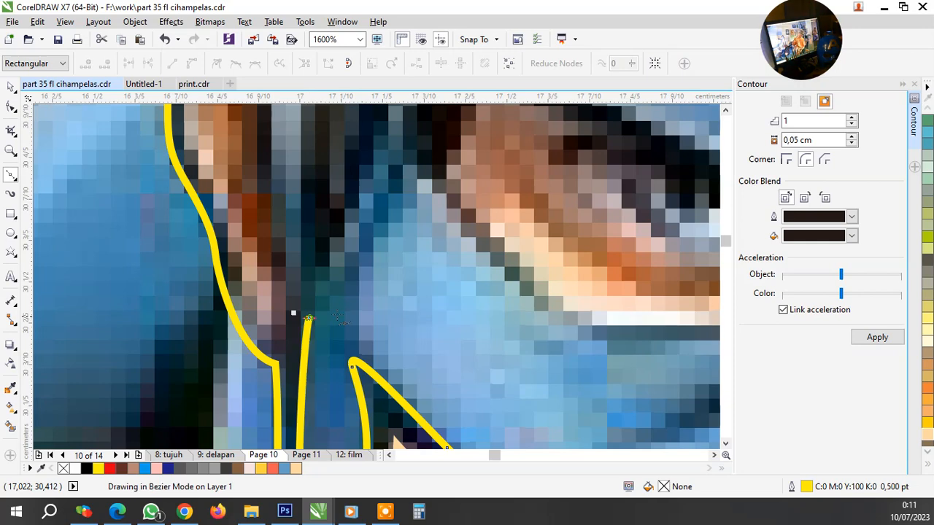
Trace the contour from the ear base past the eye's outer corner and up the inner edge of the helmet's side panel toward its top
scroll(413, 226, down, 2)
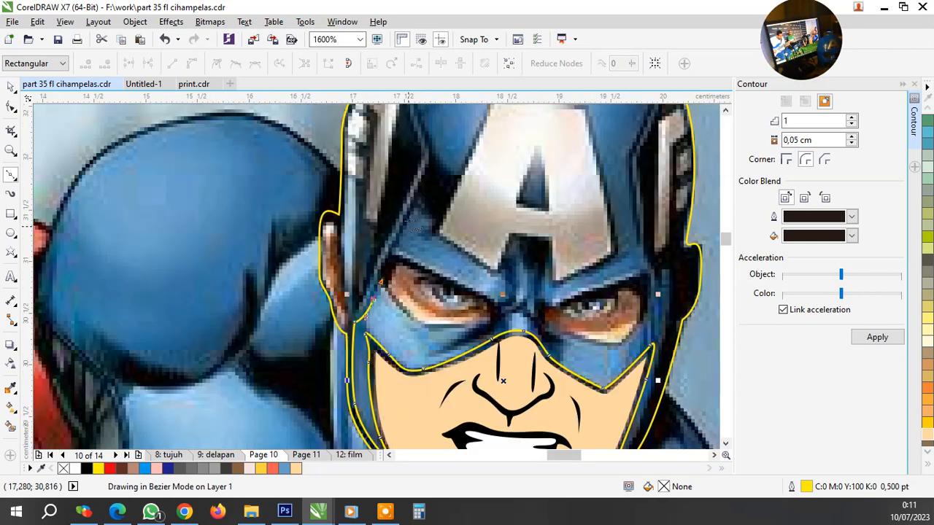
scroll(439, 157, up, 3)
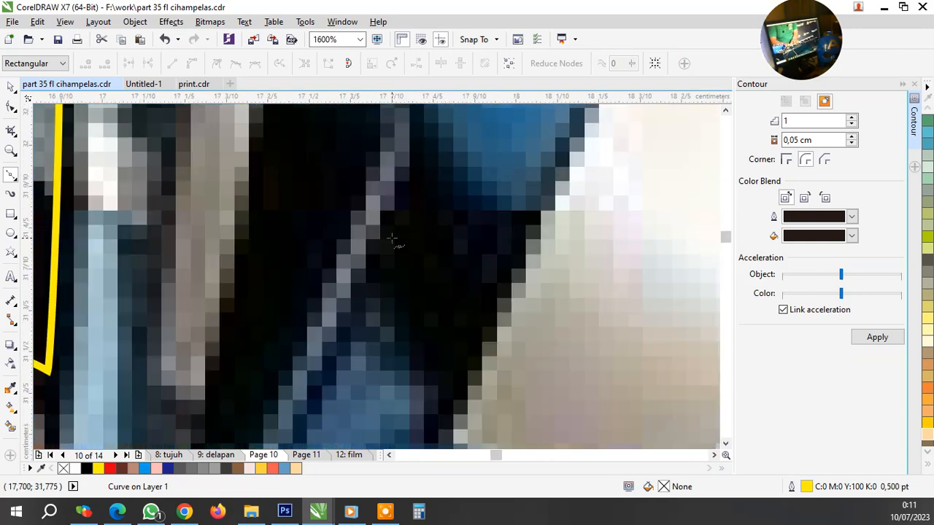
drag(392, 240, 418, 175)
scroll(421, 247, down, 3)
scroll(423, 246, up, 2)
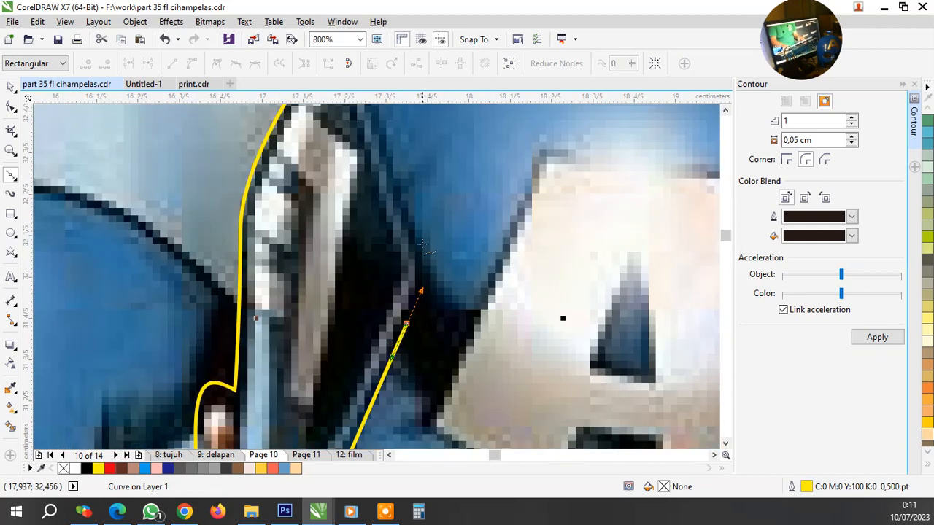
drag(410, 222, 398, 192)
scroll(434, 282, down, 3)
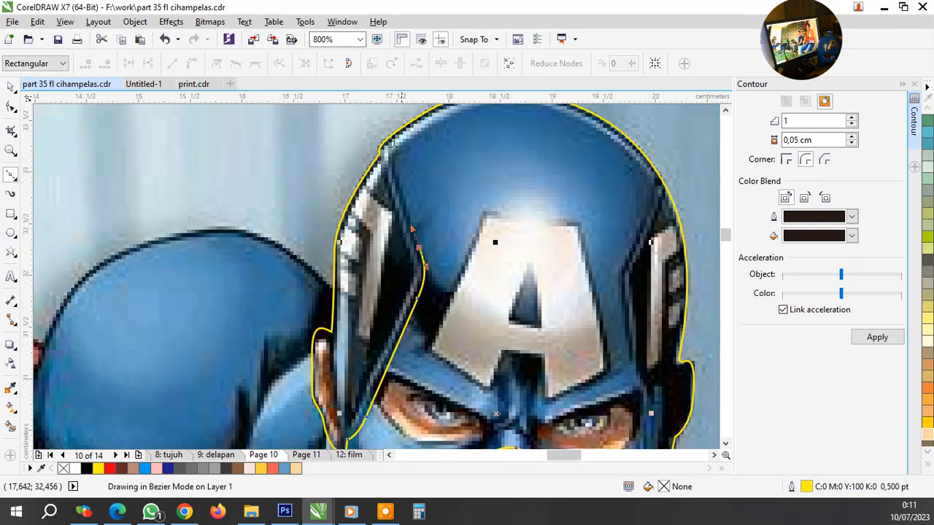
scroll(413, 178, up, 3)
click(412, 215)
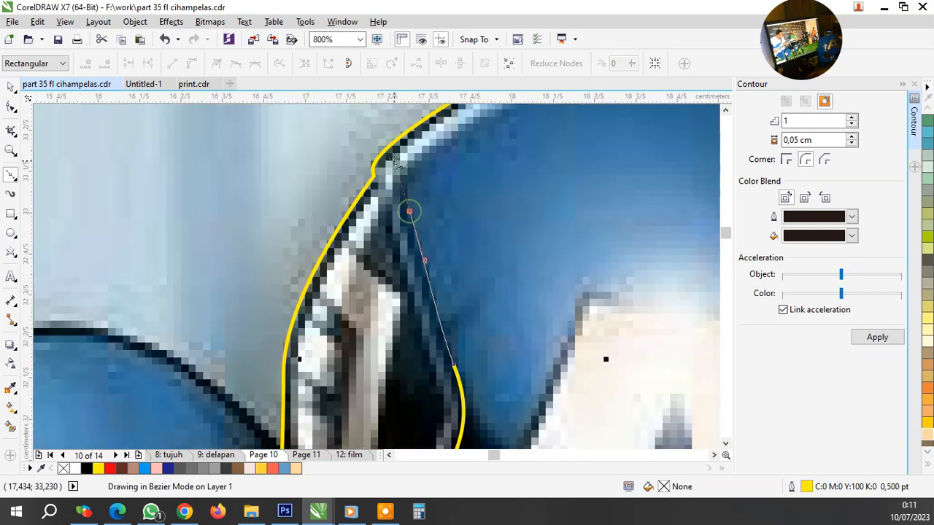
Continue the yellow Bezier curve from the left side panel around the helmet's upper-left edge and over the crown
click(403, 151)
scroll(404, 151, down, 3)
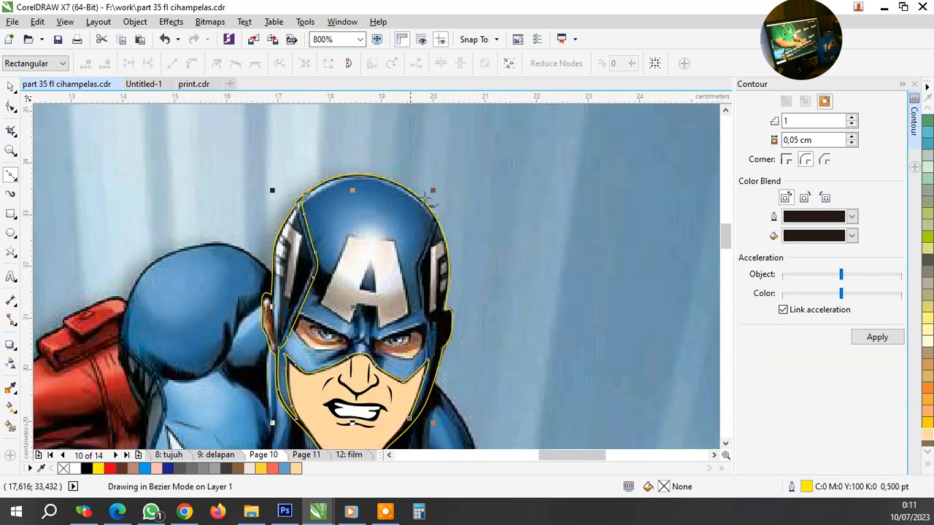
scroll(359, 171, up, 3)
drag(377, 159, 541, 213)
scroll(446, 208, down, 1)
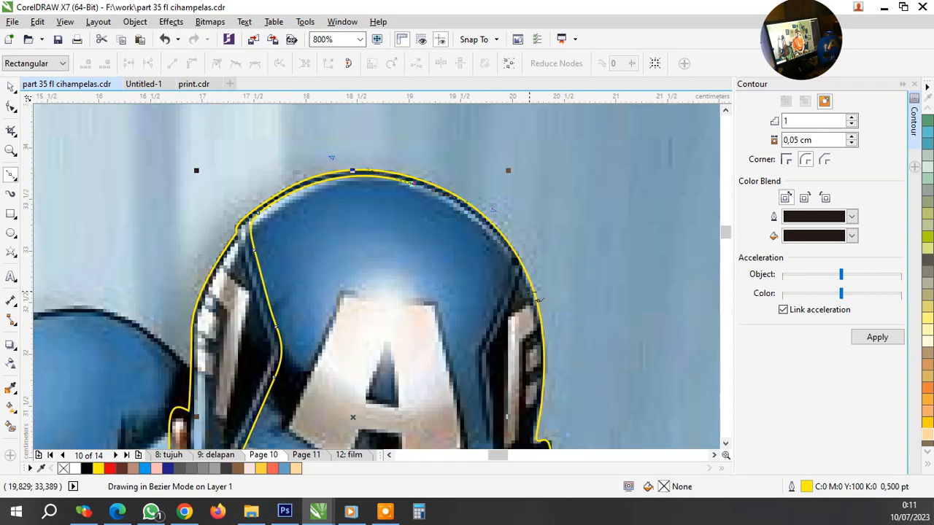
scroll(518, 275, up, 2)
mouse_move(512, 251)
mouse_down()
mouse_move(513, 283)
mouse_move(510, 250)
mouse_up()
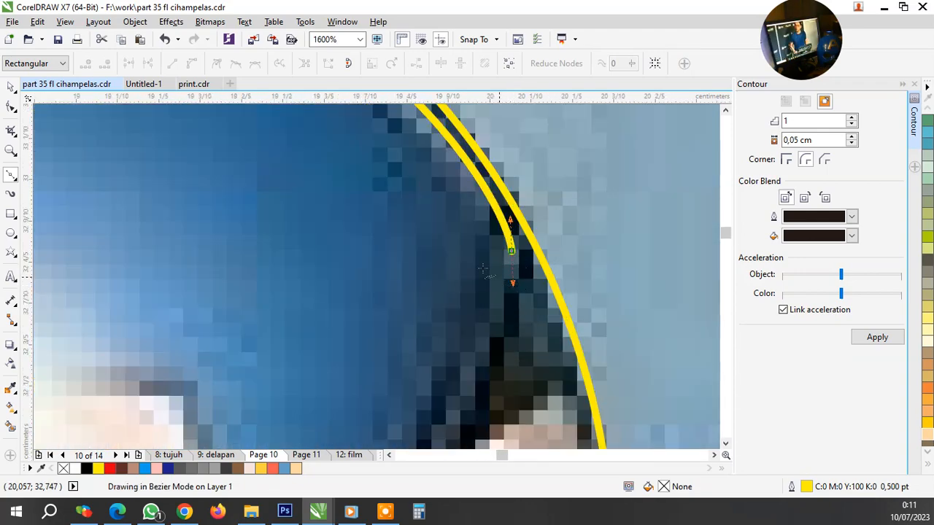
scroll(510, 250, down, 2)
scroll(470, 308, up, 3)
scroll(492, 300, down, 2)
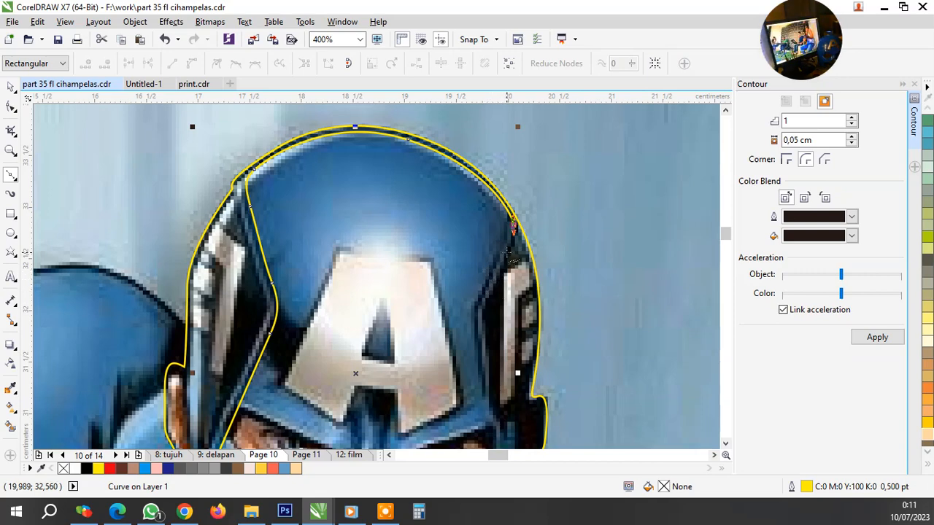
scroll(508, 221, up, 1)
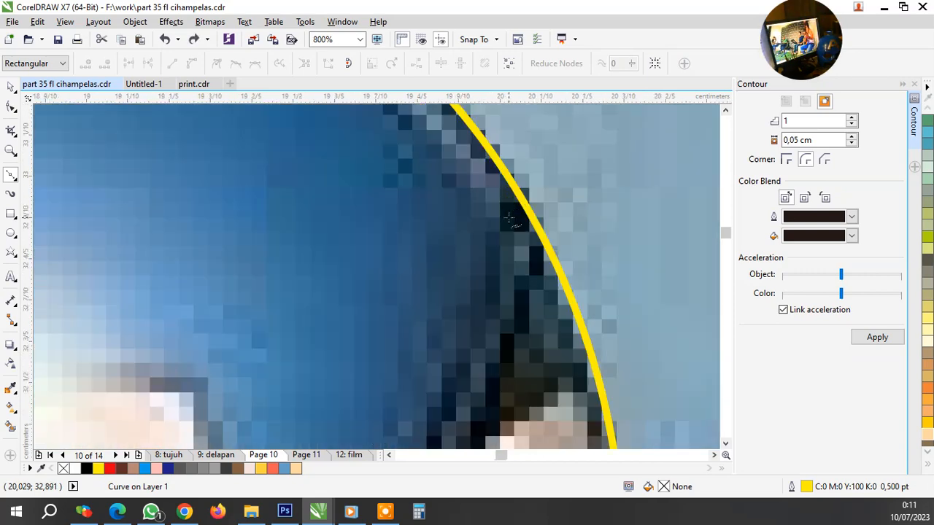
scroll(497, 249, down, 1)
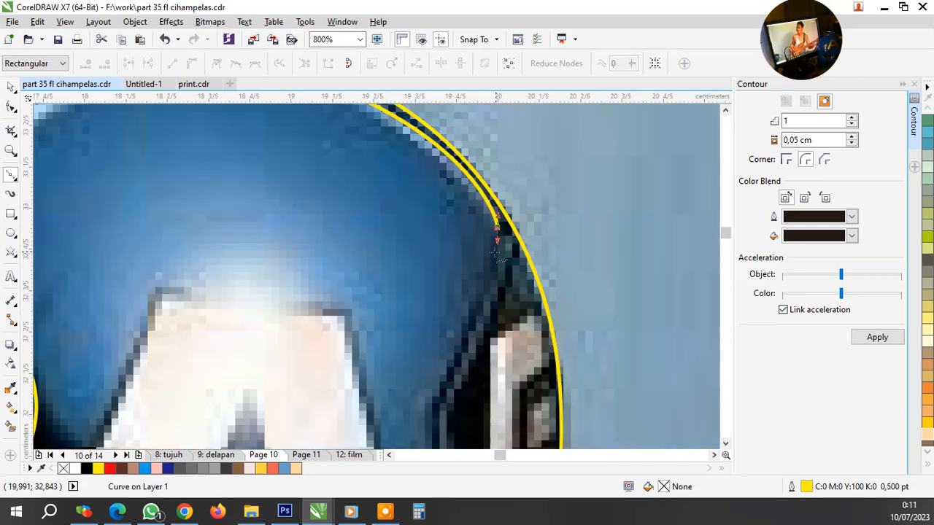
key(ctrl+z)
scroll(489, 219, up, 1)
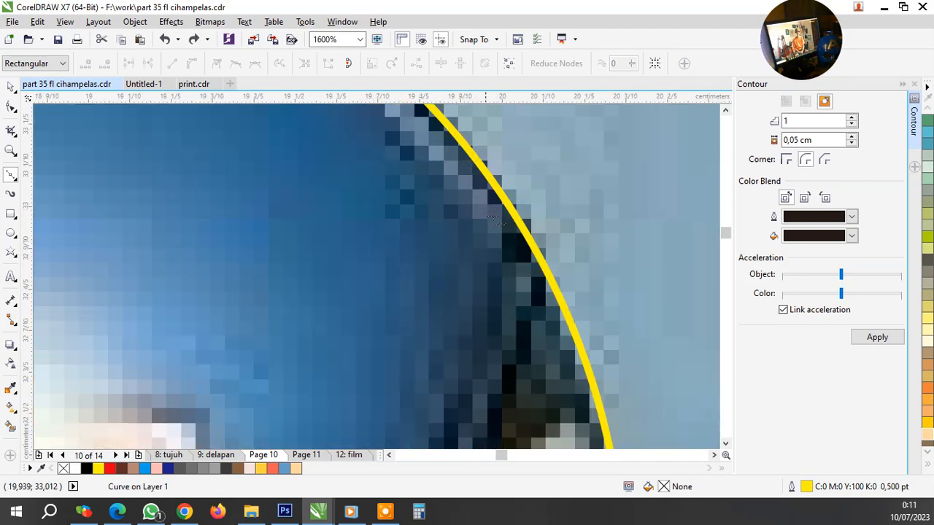
Extend the curve along the helmet's right edge to the temple and down to the bend in the right side panel
click(494, 218)
drag(501, 263, 492, 290)
scroll(500, 264, down, 2)
key(Escape)
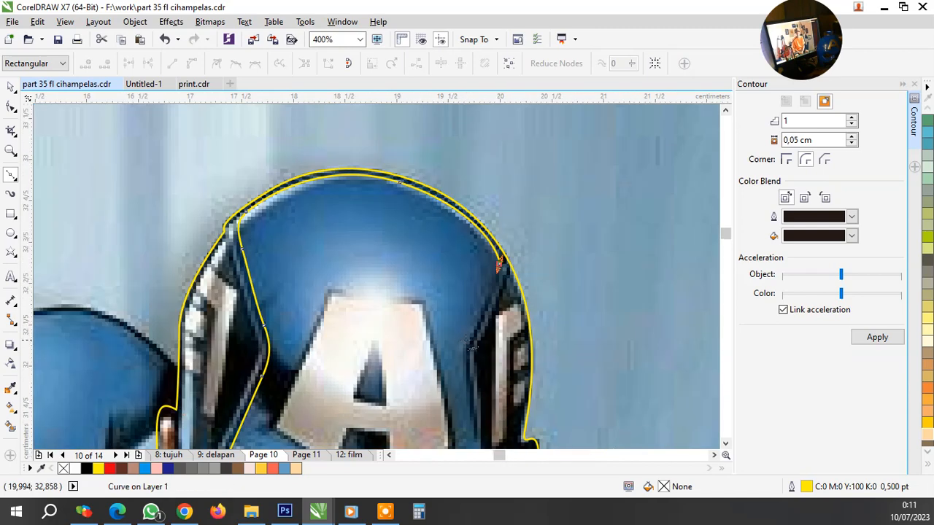
scroll(478, 350, up, 1)
scroll(475, 347, up, 2)
drag(488, 302, 442, 378)
Trace the curve around the bend and down the front border of the right side panel to a pointed lower tip
scroll(463, 276, down, 2)
scroll(469, 358, up, 2)
click(447, 340)
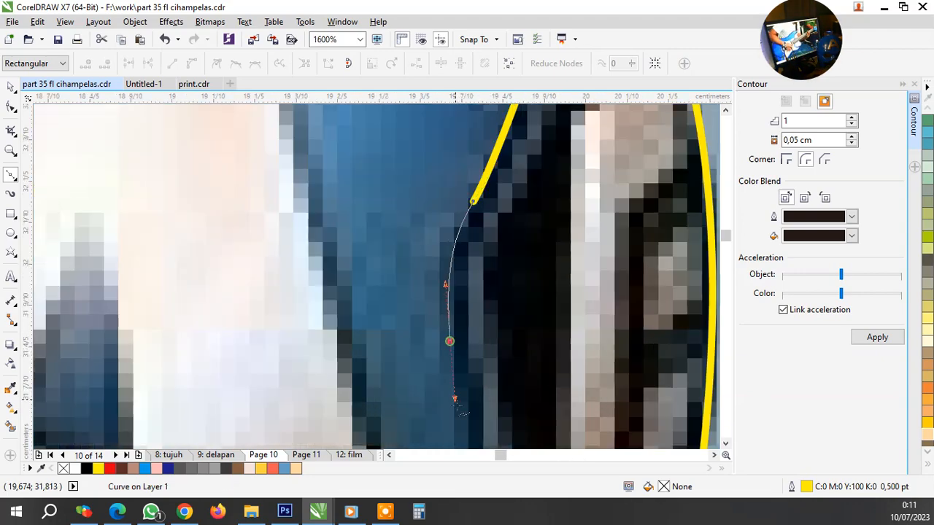
click(457, 416)
scroll(470, 310, down, 3)
scroll(471, 310, down, 2)
key(Escape)
scroll(444, 326, up, 3)
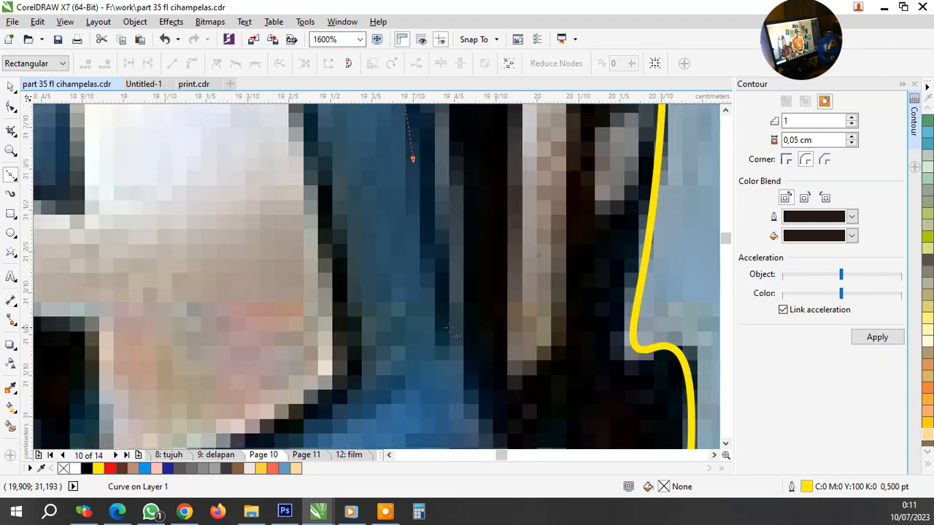
click(444, 327)
scroll(446, 321, down, 1)
scroll(445, 321, down, 4)
key(Escape)
Trace back up parallel to the panel's front border from the lower tip to the temple, forming a narrow dark strip
scroll(448, 267, up, 2)
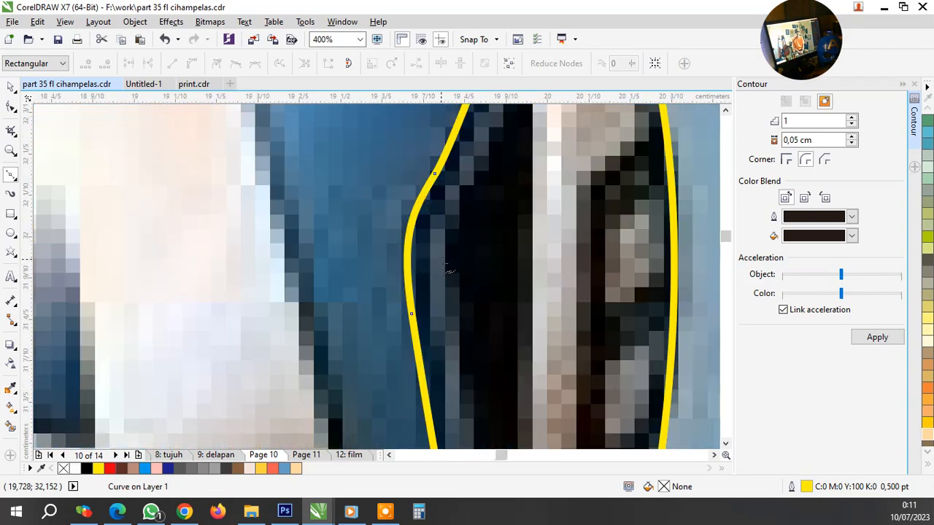
click(430, 285)
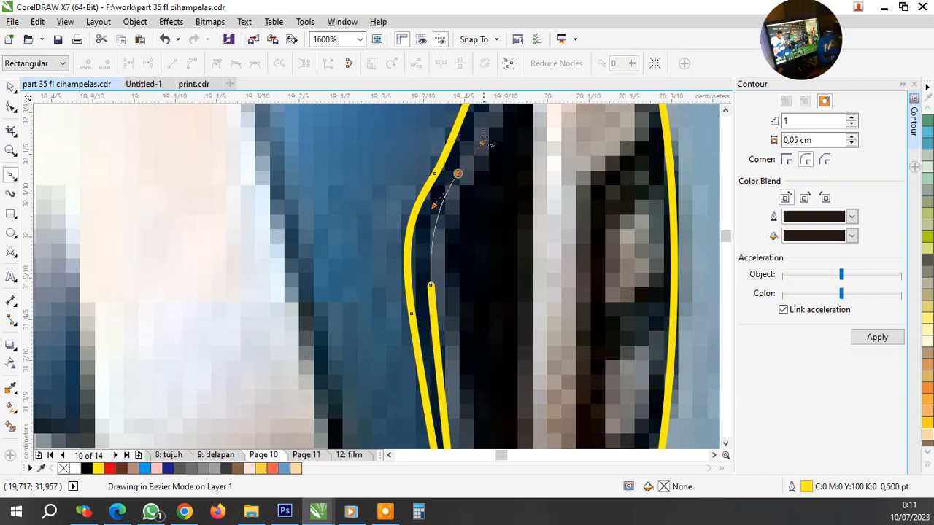
click(458, 173)
scroll(460, 179, down, 3)
scroll(466, 188, up, 2)
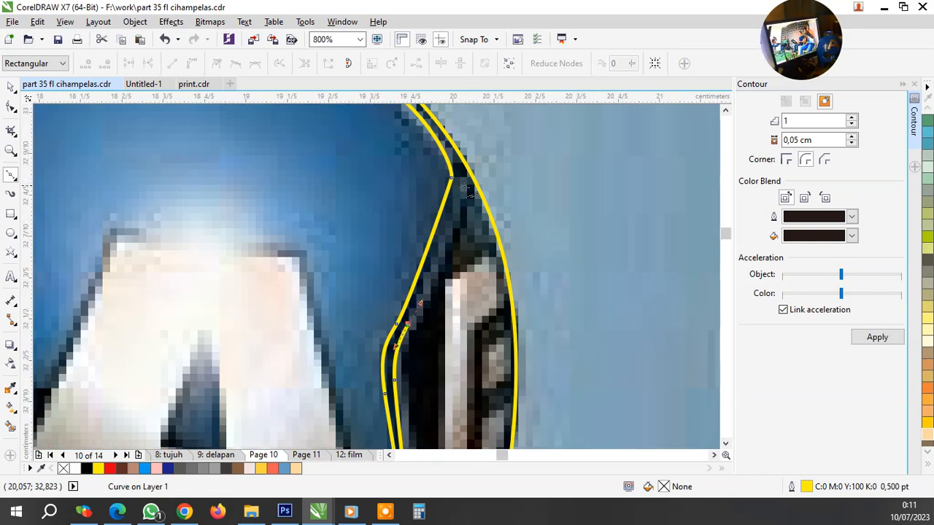
scroll(468, 191, up, 1)
click(446, 199)
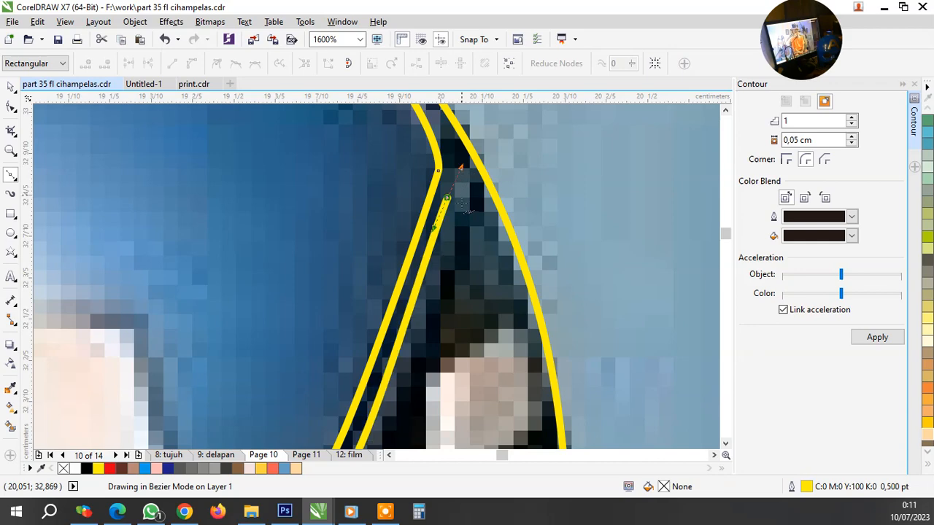
scroll(464, 205, down, 3)
scroll(446, 271, up, 1)
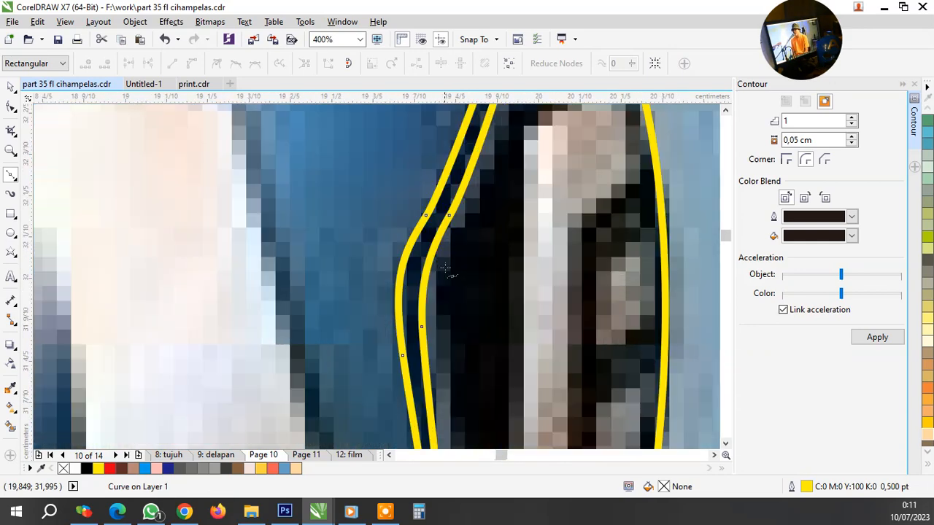
Bring the curve back down along the inner edge of the right side panel to just past the strip's lower tip
drag(463, 240, 445, 293)
drag(452, 354, 457, 419)
scroll(487, 288, down, 1)
scroll(487, 288, down, 2)
scroll(496, 315, up, 3)
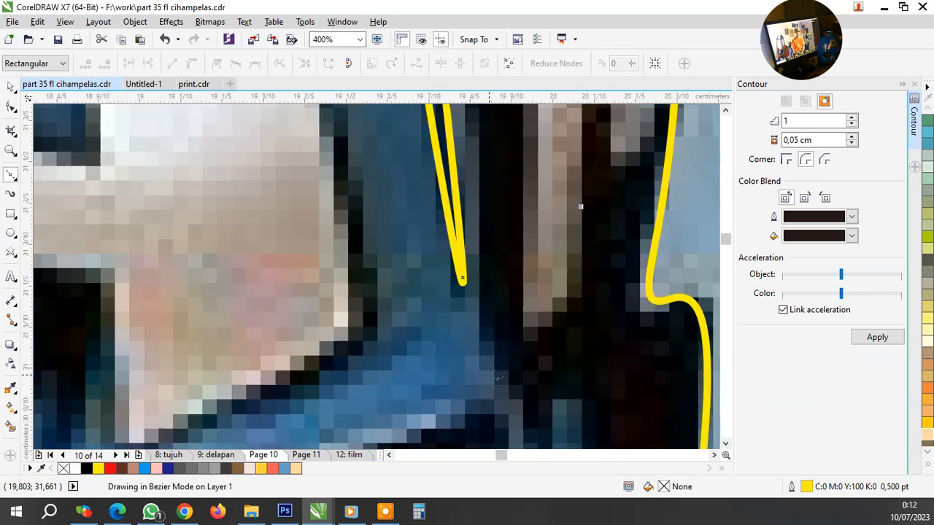
click(503, 318)
scroll(506, 321, down, 2)
scroll(510, 353, up, 1)
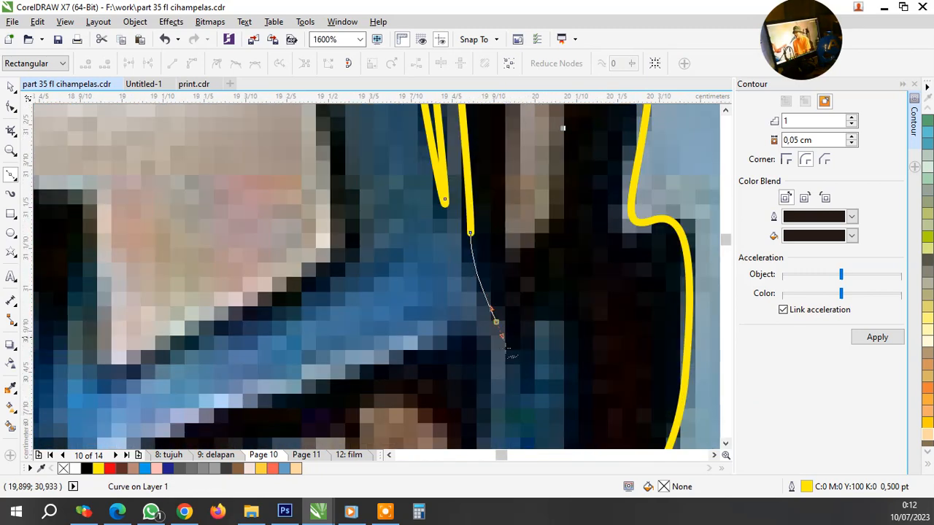
Hook the curve beside the right ear, run it down the mask's outer cheek edge, and close the helmet outline
drag(511, 355, 525, 384)
drag(540, 307, 557, 292)
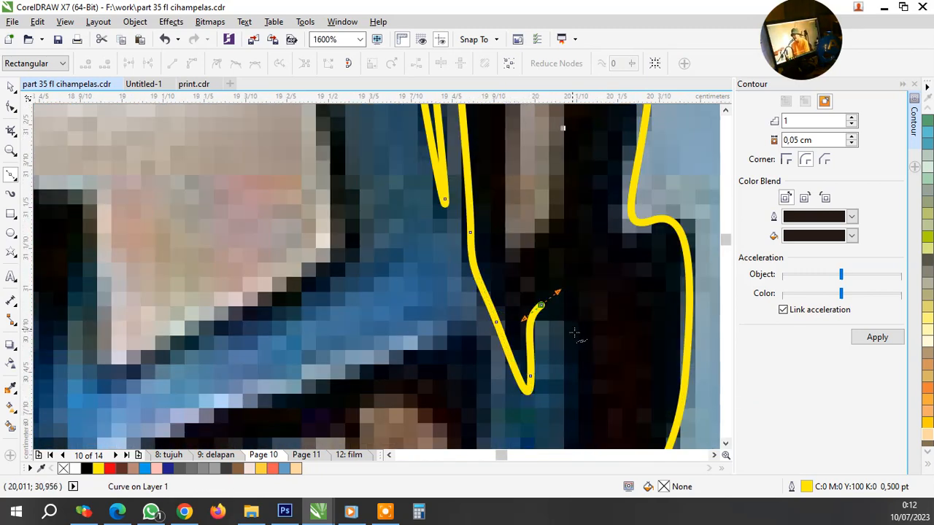
drag(576, 337, 576, 396)
scroll(555, 255, down, 1)
scroll(554, 253, down, 2)
scroll(532, 350, up, 2)
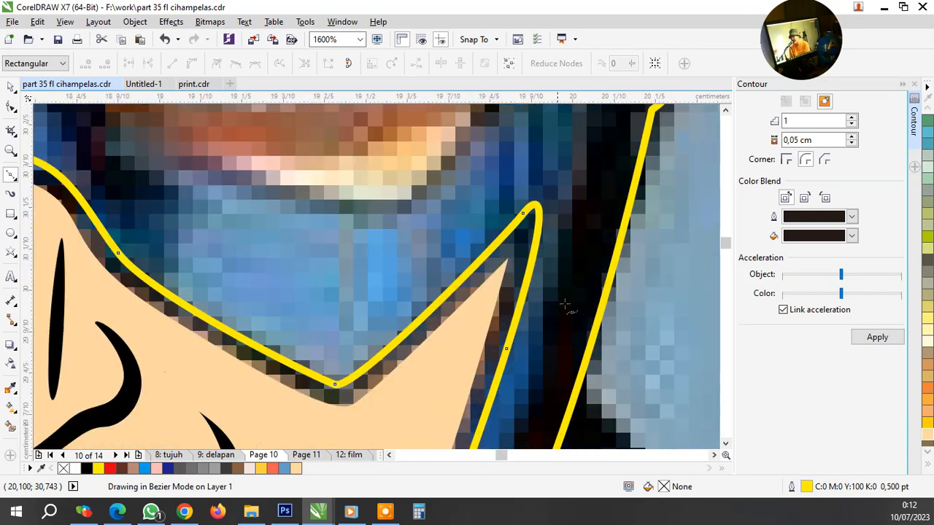
scroll(531, 357, down, 2)
mouse_move(576, 166)
mouse_down()
mouse_move(563, 325)
mouse_move(569, 306)
mouse_move(554, 310)
mouse_up()
scroll(553, 309, down, 1)
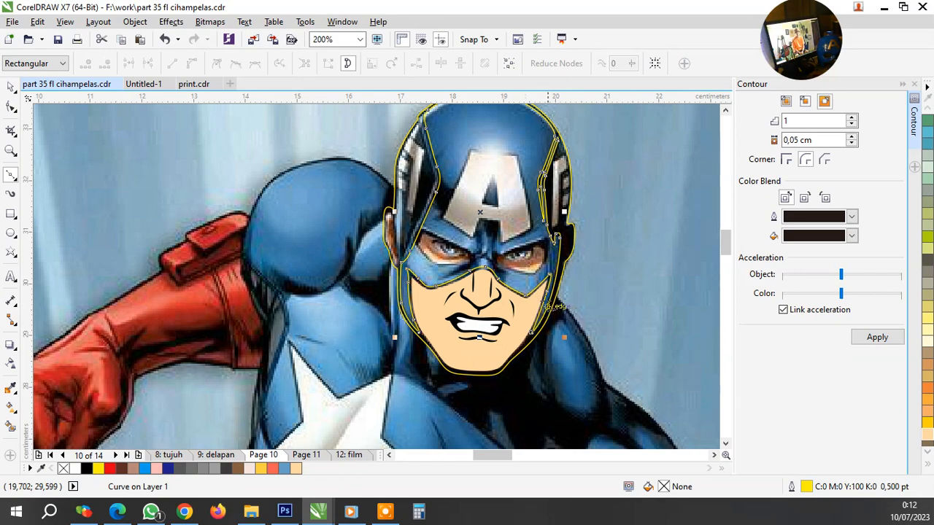
Start a new Bezier curve on the mask below the left eye and trace the lower eye edge to its outer corner
scroll(525, 270, up, 1)
scroll(527, 270, down, 1)
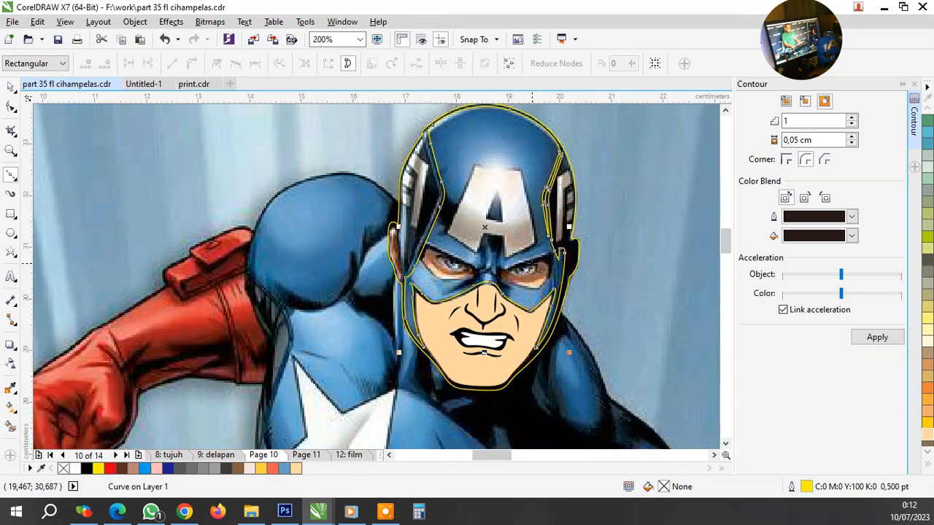
scroll(469, 286, up, 1)
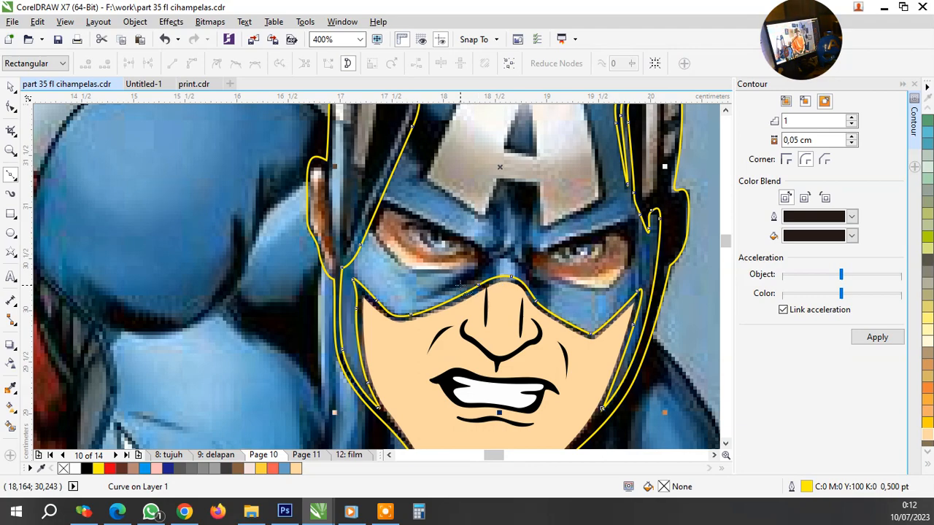
scroll(448, 285, up, 2)
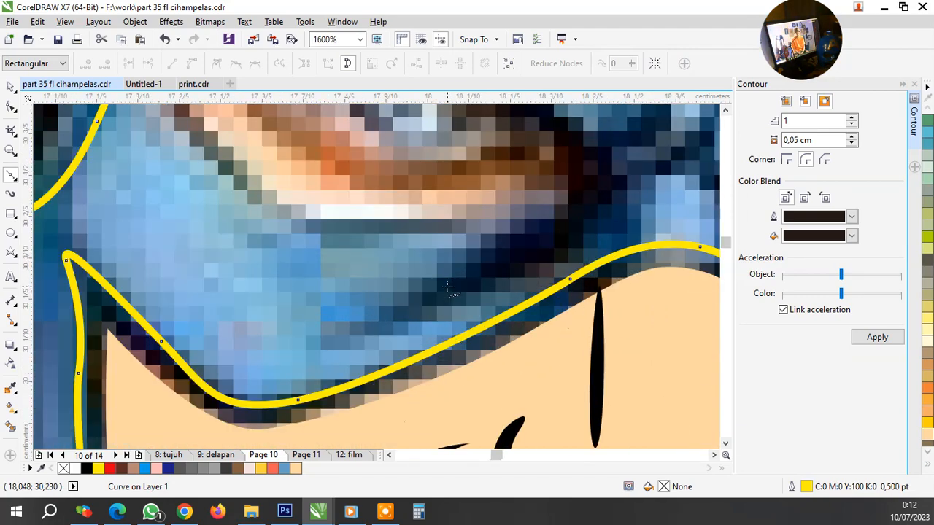
key(Escape)
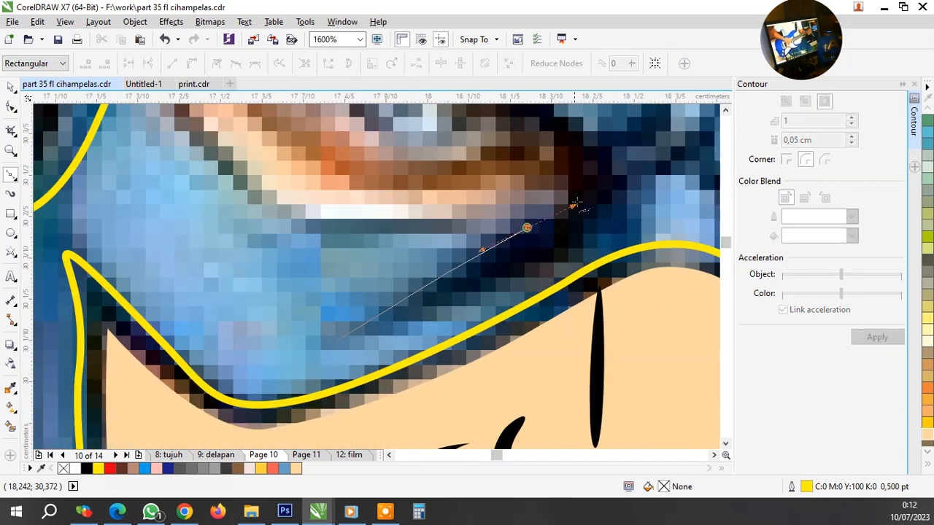
drag(576, 205, 582, 196)
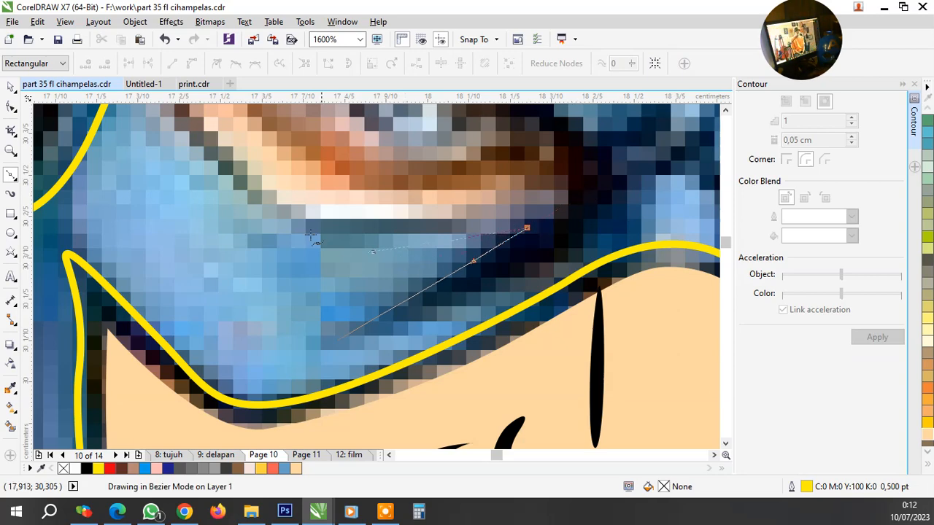
drag(289, 224, 294, 181)
scroll(300, 215, down, 1)
scroll(305, 213, up, 1)
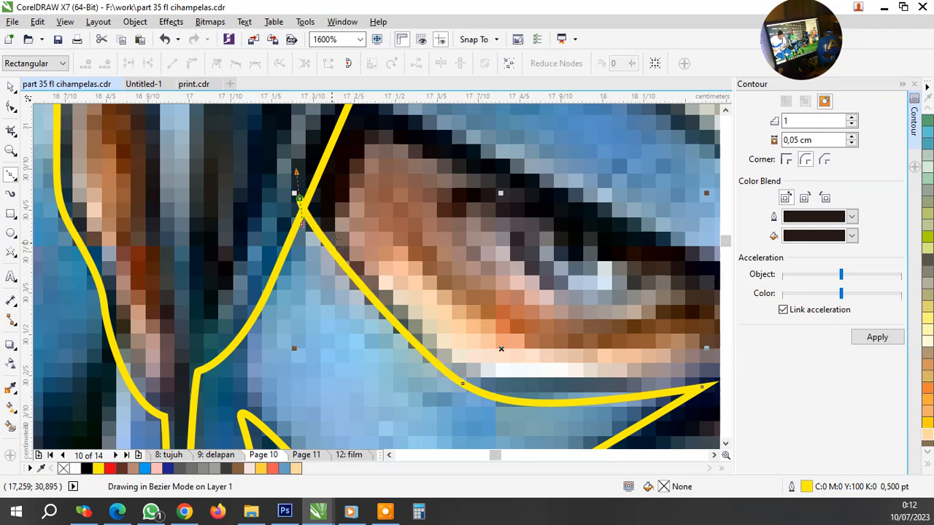
Continue the curve around the left eye's outer corner and along the upper eye edge to the inner corner
scroll(321, 241, down, 1)
scroll(364, 153, up, 1)
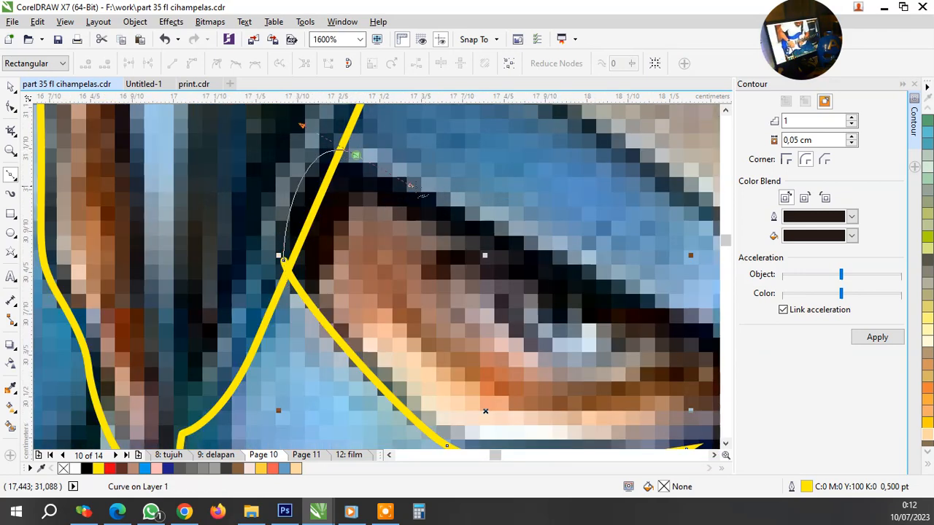
click(355, 155)
scroll(349, 175, down, 1)
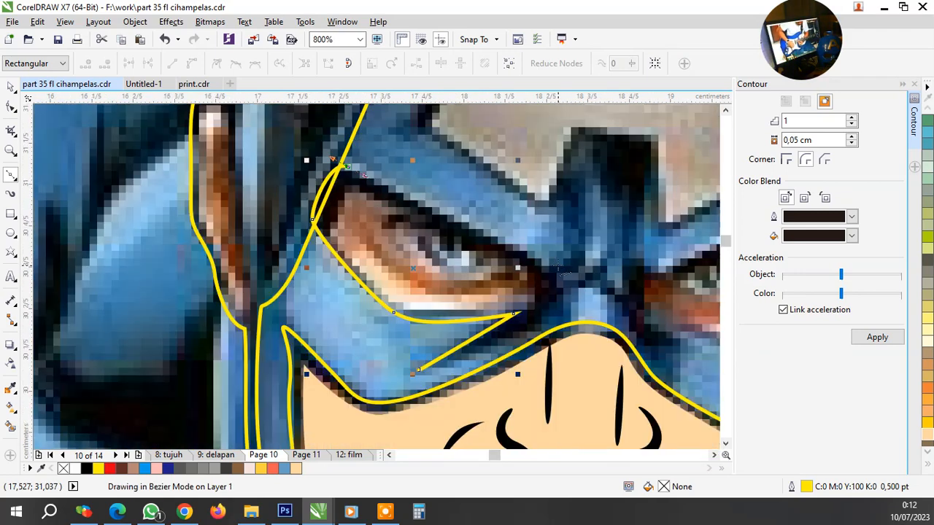
scroll(559, 272, up, 1)
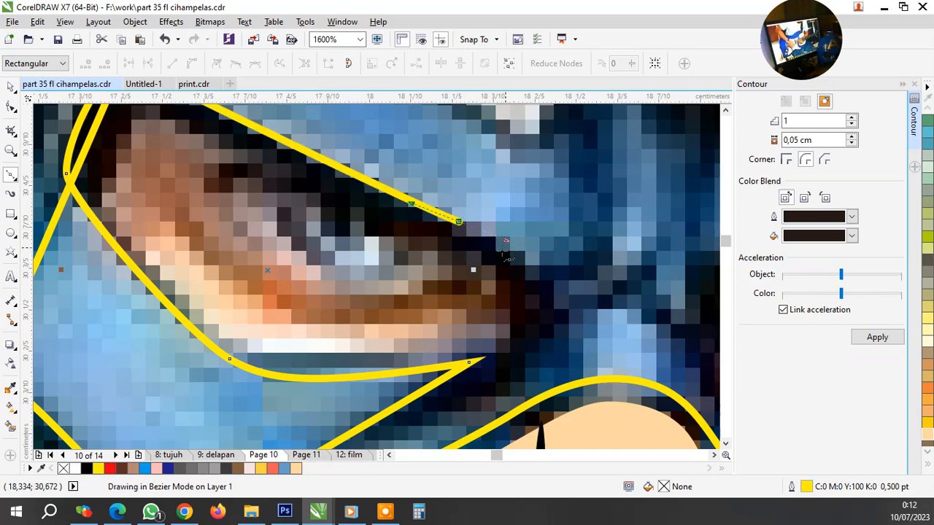
scroll(506, 240, down, 1)
scroll(545, 278, up, 2)
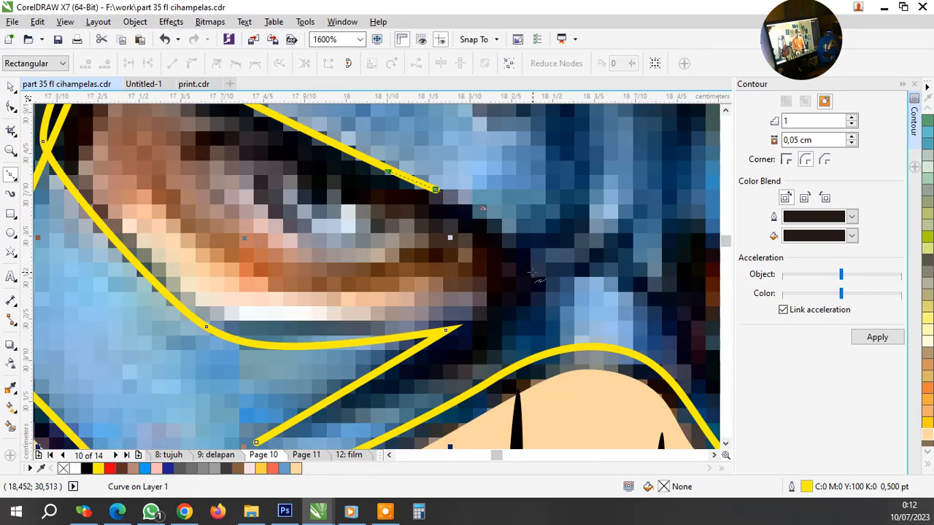
click(510, 239)
scroll(543, 238, down, 1)
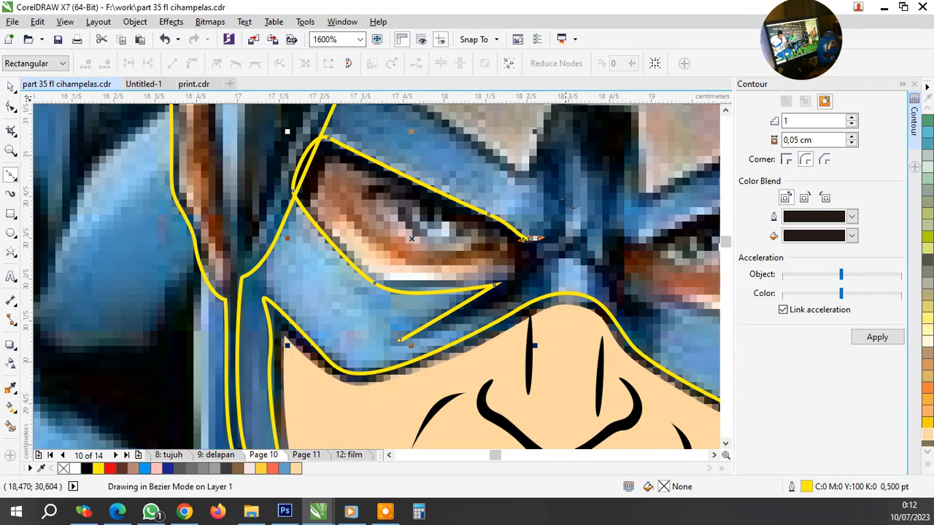
Trace a thin upward spike beside the nose bridge and return the curve to the left eye's inner corner
scroll(546, 237, down, 1)
scroll(545, 233, up, 3)
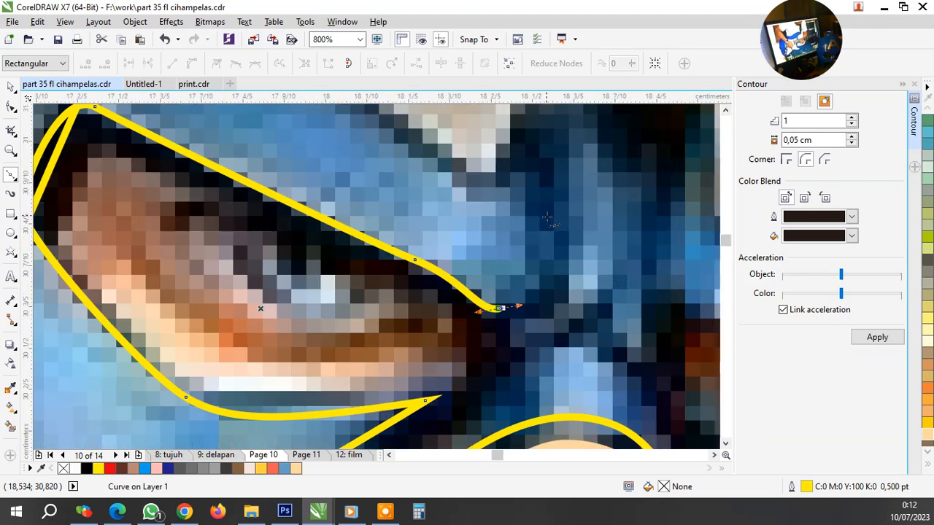
drag(537, 158, 540, 308)
scroll(538, 306, down, 1)
scroll(545, 317, up, 1)
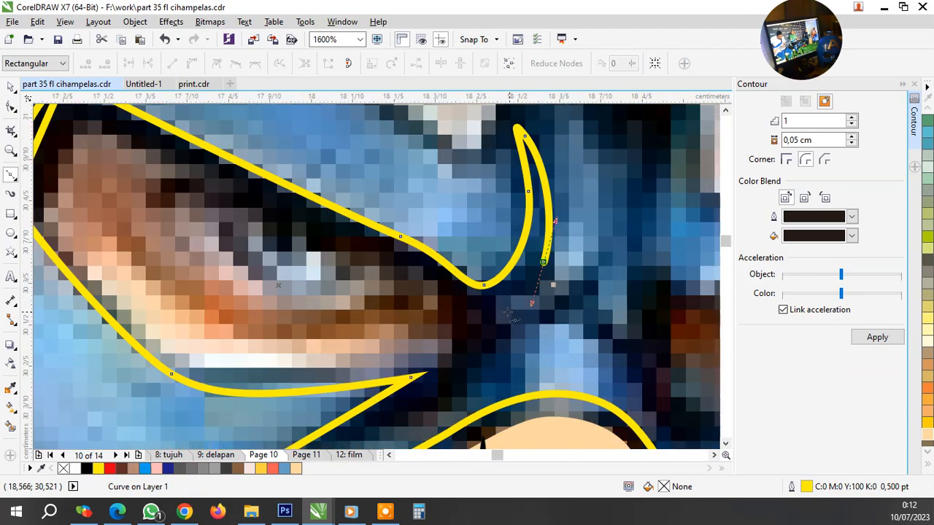
click(522, 311)
Continue the mask curve from the left eye's inner corner across the nose bridge to a short upward spike
scroll(539, 318, down, 1)
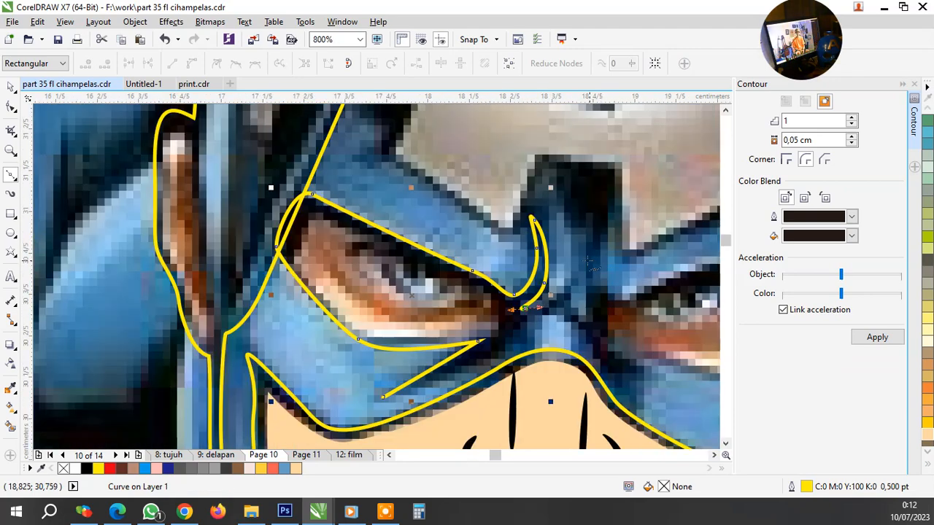
scroll(583, 270, down, 1)
scroll(577, 277, up, 1)
scroll(568, 286, up, 2)
drag(591, 232, 642, 142)
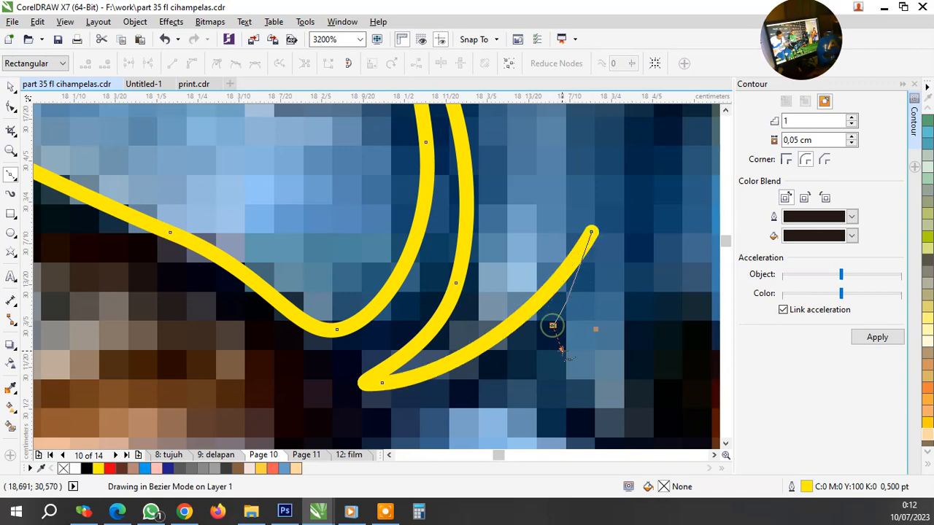
Trace the curve down to a point beside the nose bridge and up into a taller spike near the right eye
scroll(561, 351, down, 2)
scroll(557, 342, up, 2)
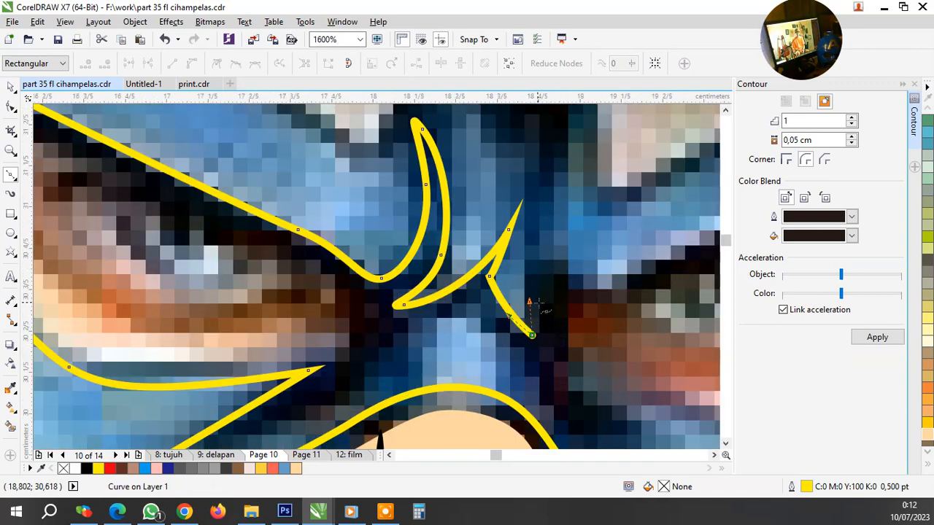
scroll(532, 309, down, 2)
scroll(533, 226, up, 2)
drag(534, 205, 551, 181)
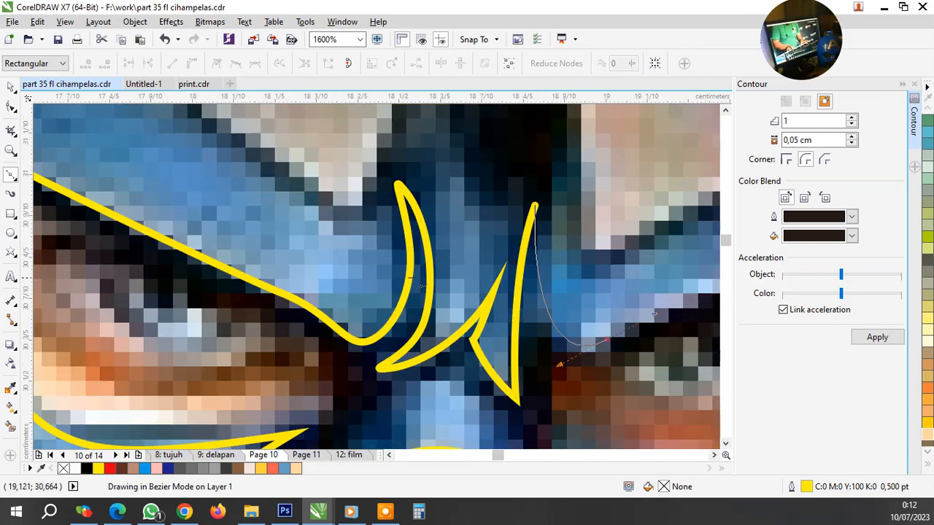
Run the curve from the tall spike along the right eye's upper edge and around its outer corner
scroll(476, 281, down, 4)
scroll(476, 280, up, 4)
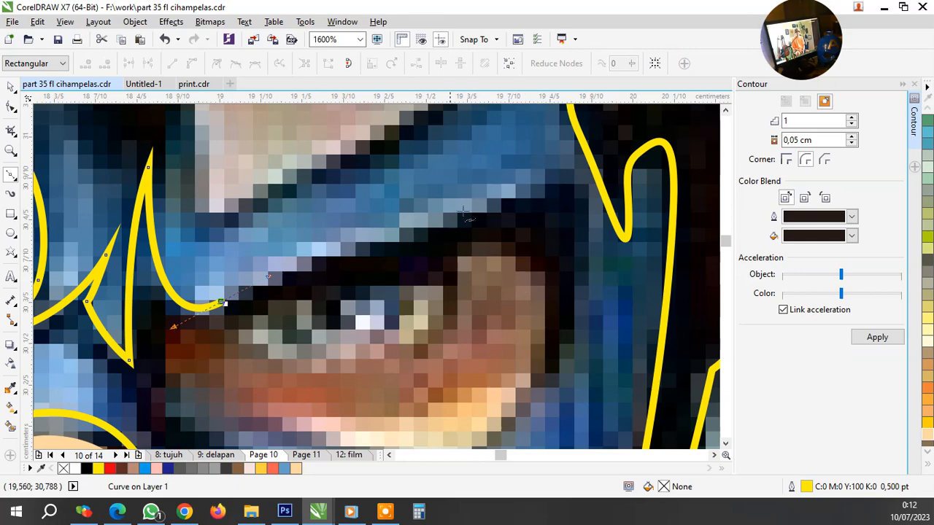
drag(514, 191, 567, 167)
drag(590, 240, 591, 283)
scroll(574, 274, down, 1)
scroll(536, 372, down, 2)
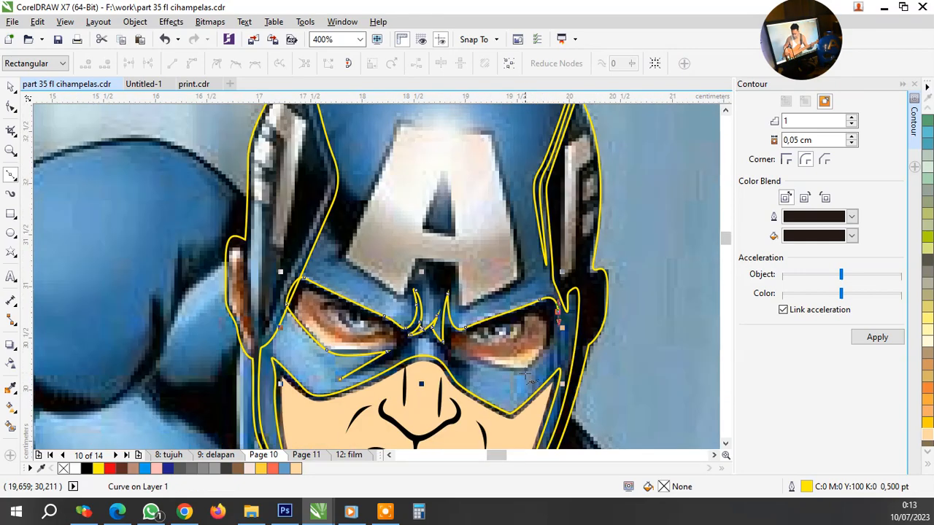
Continue the curve along the right eye's lower edge back to its inner corner
scroll(578, 340, up, 4)
scroll(510, 379, down, 3)
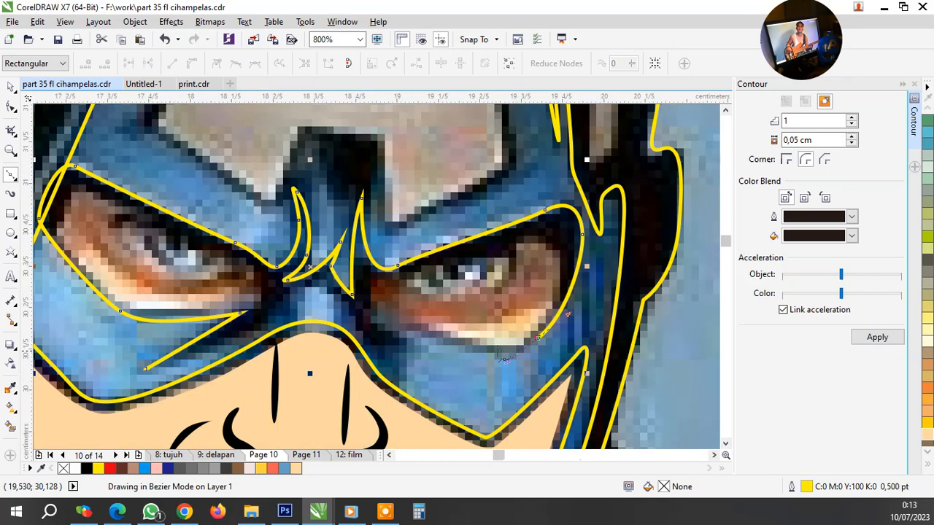
scroll(478, 357, up, 1)
click(450, 344)
scroll(438, 336, down, 2)
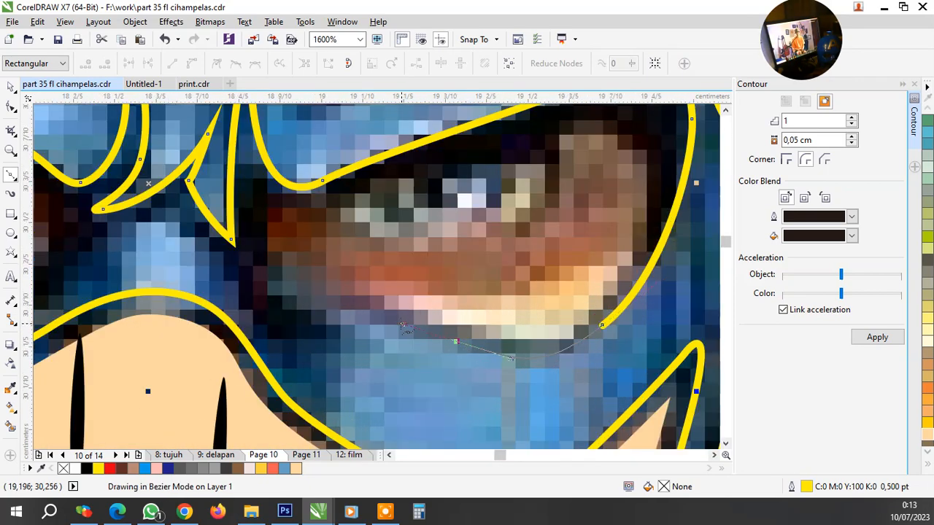
scroll(300, 288, up, 2)
click(299, 286)
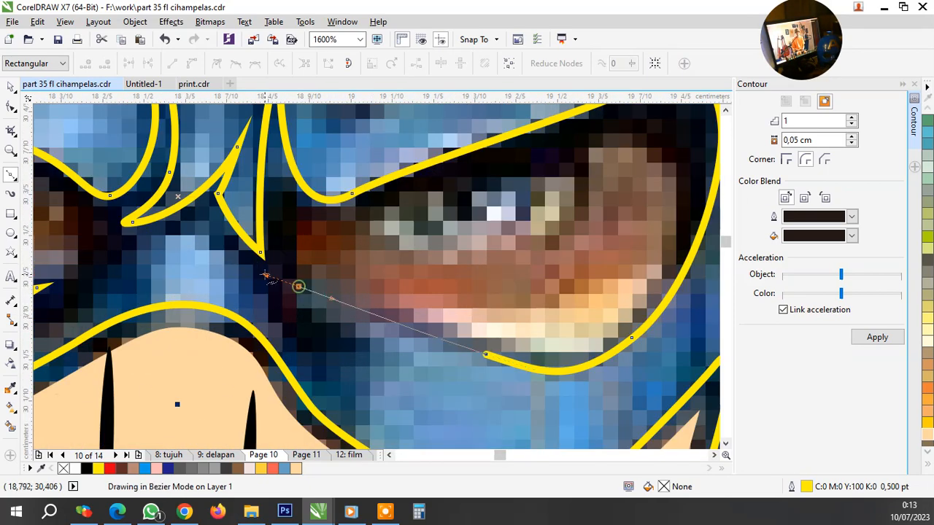
Trace two pointed crease spikes below the right eye's inner corner and bring the curve up to the nose bridge
drag(405, 362, 446, 372)
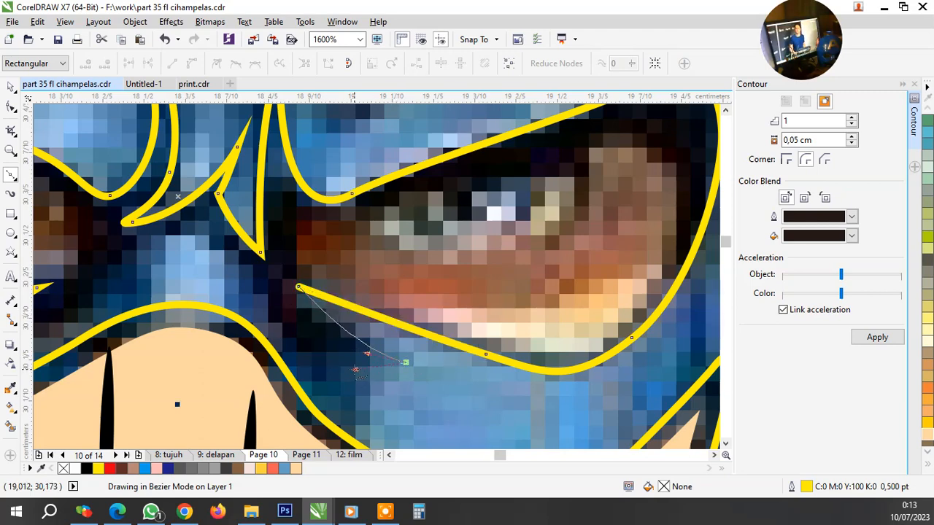
drag(355, 370, 355, 370)
drag(309, 332, 331, 368)
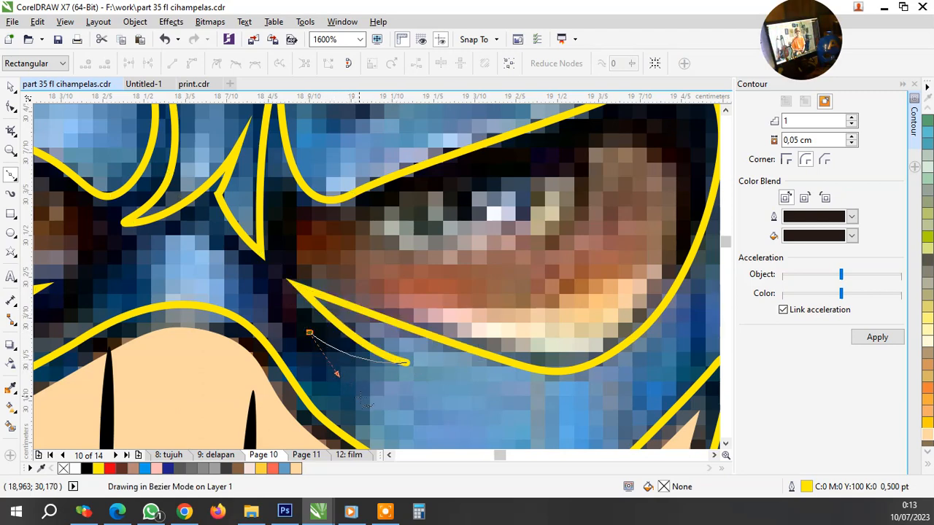
drag(364, 402, 363, 399)
drag(267, 308, 242, 258)
drag(198, 224, 169, 243)
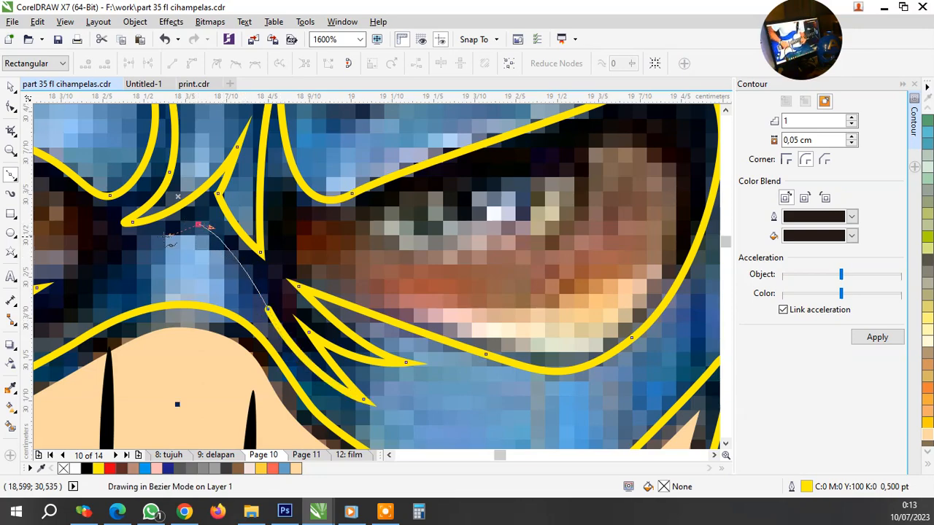
Close the mask eye-area outline at its starting point below the left eye
scroll(439, 298, down, 3)
scroll(315, 297, up, 2)
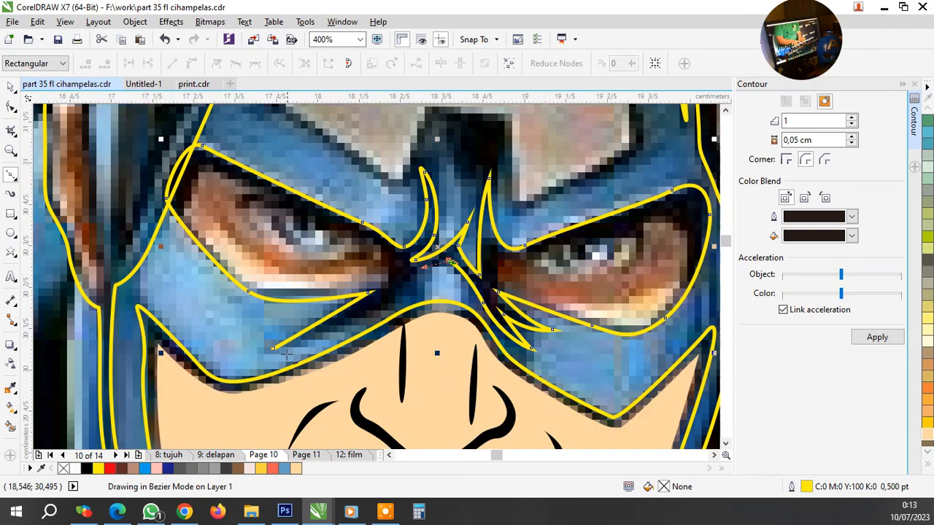
drag(273, 348, 351, 333)
scroll(351, 333, down, 2)
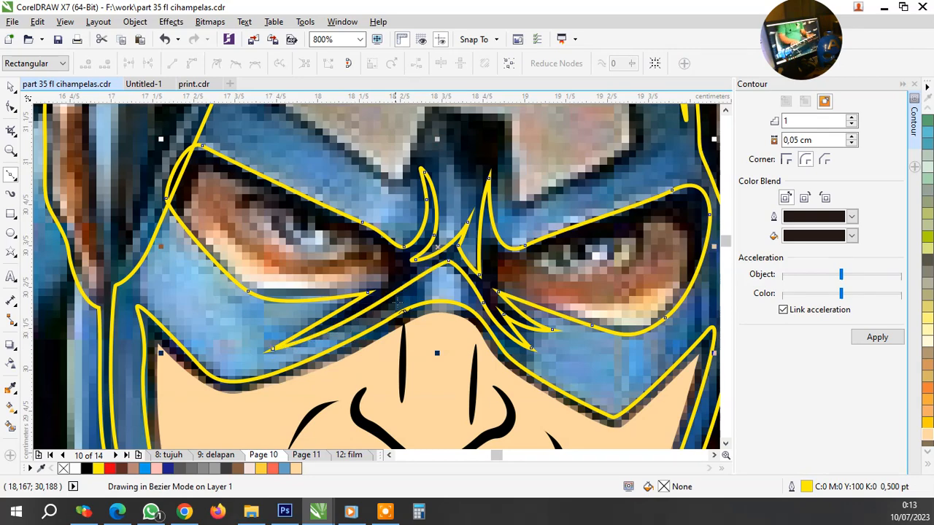
scroll(352, 284, up, 2)
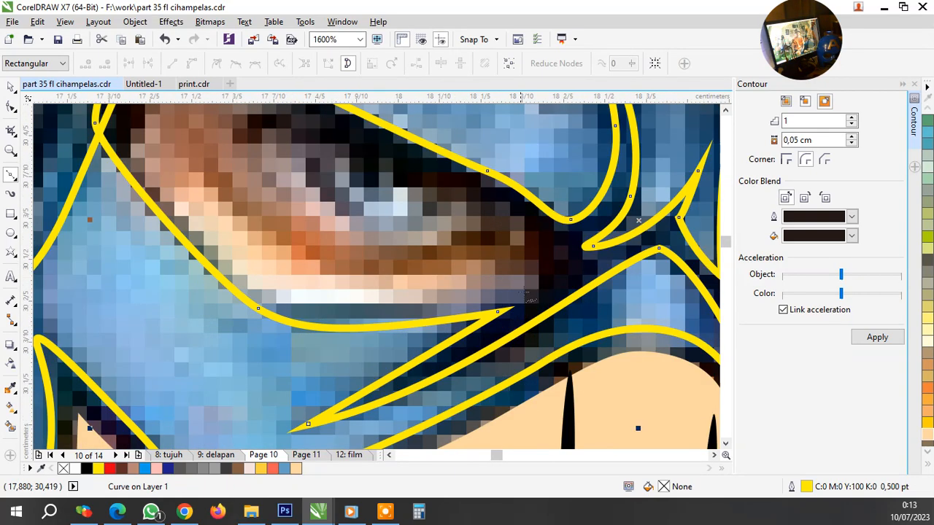
Draw a closed Bezier outline of the left eye opening inside the dark mask rim
click(533, 283)
drag(340, 303, 249, 302)
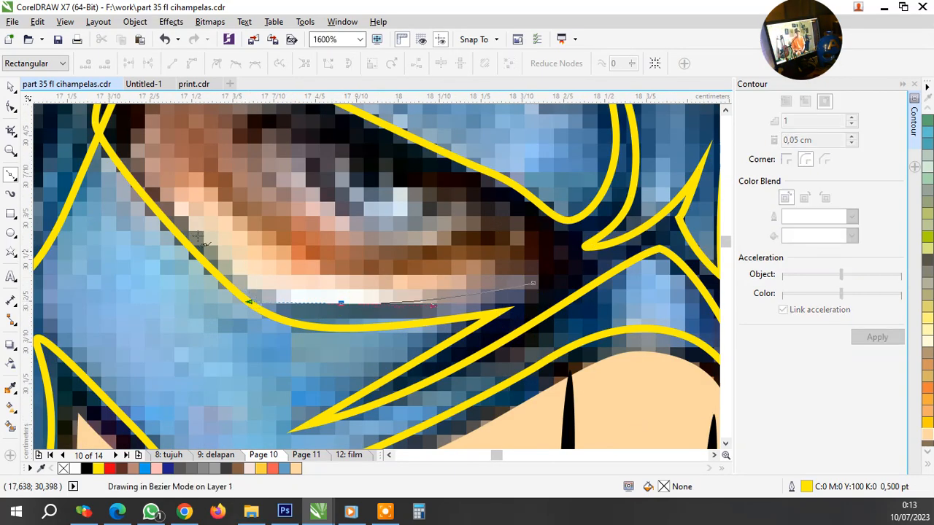
drag(160, 191, 106, 137)
scroll(301, 277, down, 1)
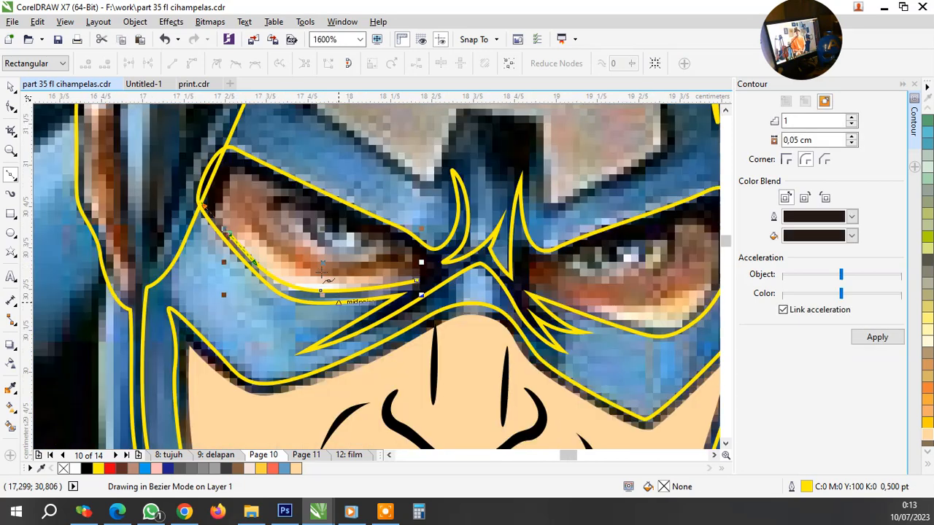
scroll(226, 169, up, 1)
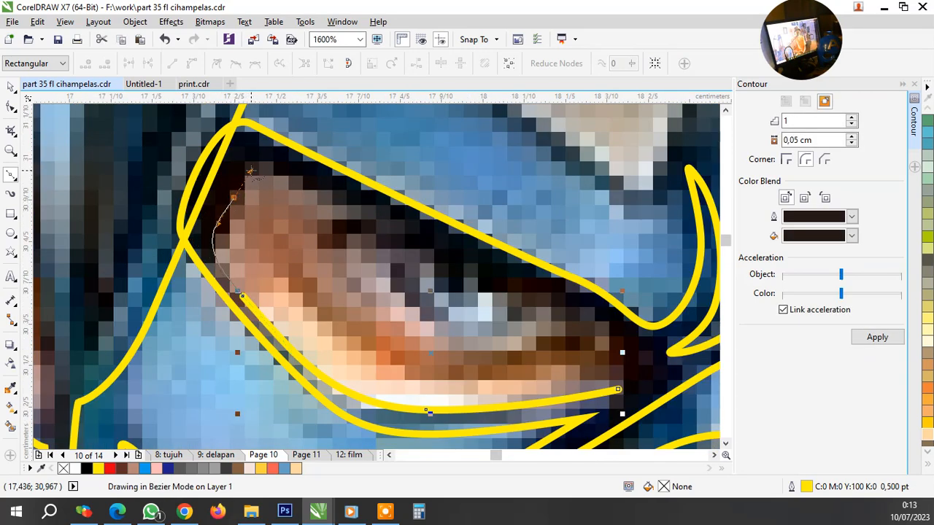
click(306, 183)
drag(551, 294, 613, 320)
drag(617, 391, 646, 370)
scroll(569, 358, down, 1)
scroll(435, 330, up, 1)
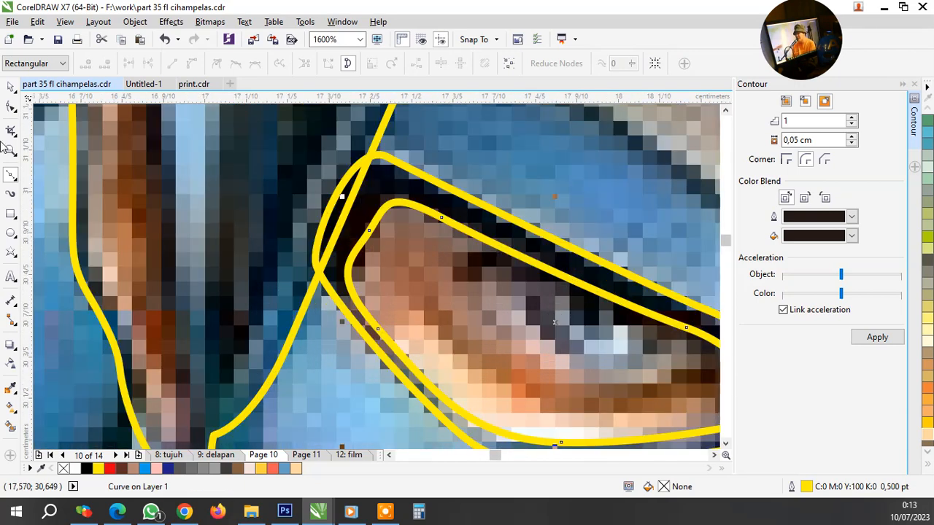
Reshape the left eye opening's upper outer corner by adding two nodes and deleting the one between them
click(11, 107)
scroll(386, 209, up, 1)
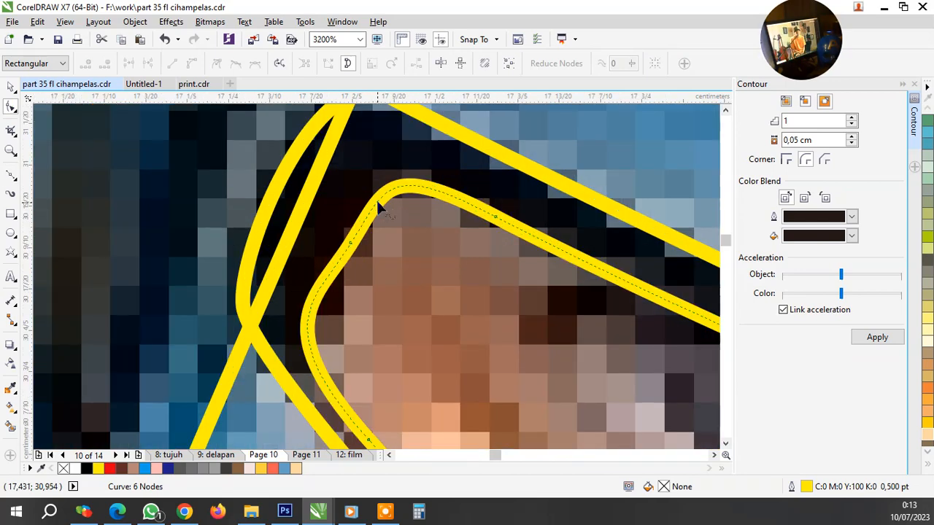
drag(376, 203, 376, 183)
double_click(318, 292)
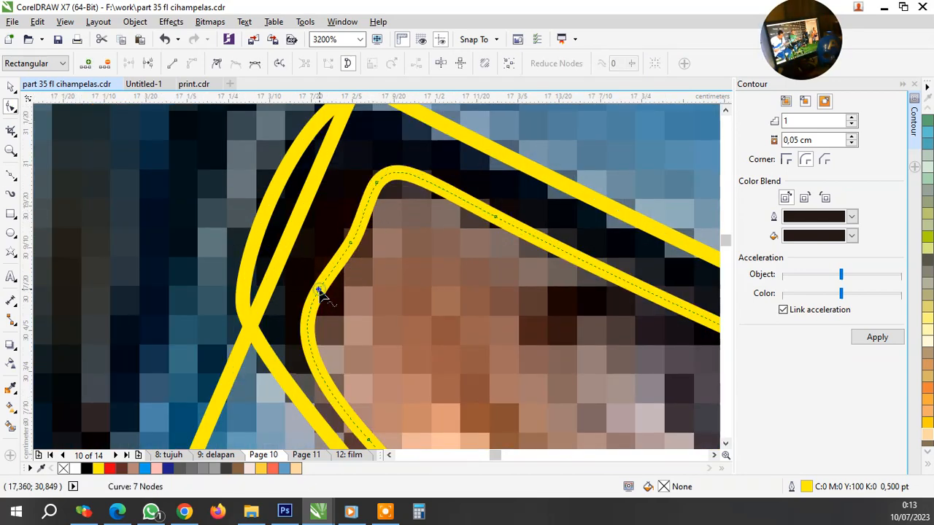
drag(318, 292, 317, 303)
drag(335, 215, 388, 264)
key(Delete)
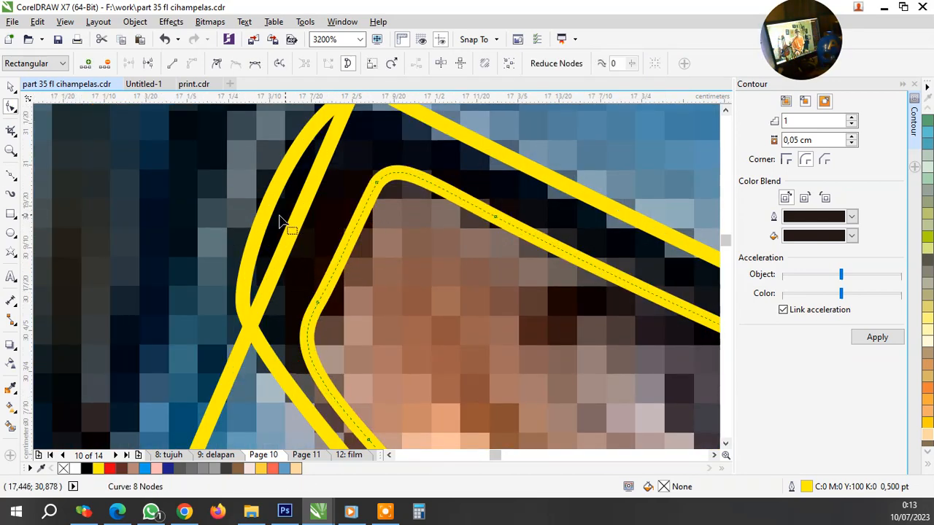
Smooth the left eye opening's inner corner by adding a node on its lower edge and deleting the sharp corner node
scroll(268, 219, down, 1)
scroll(279, 243, down, 2)
scroll(611, 375, up, 1)
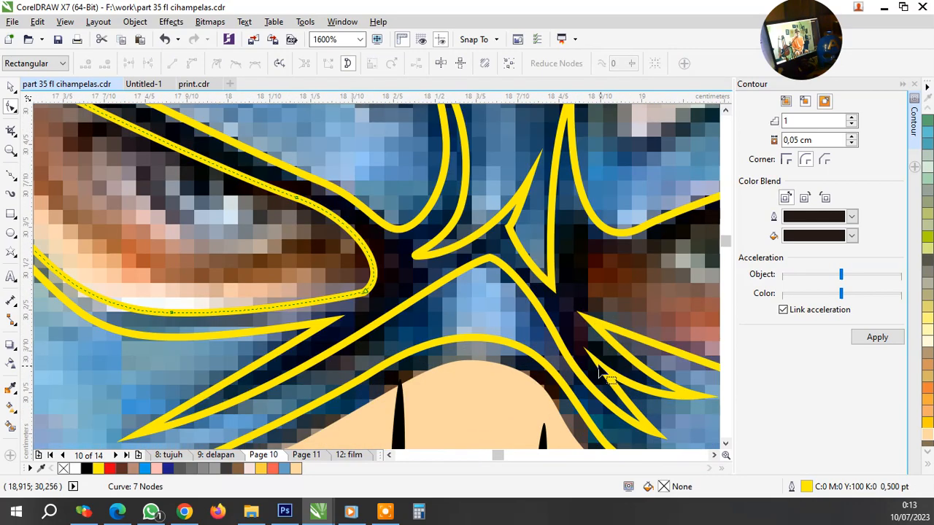
double_click(332, 298)
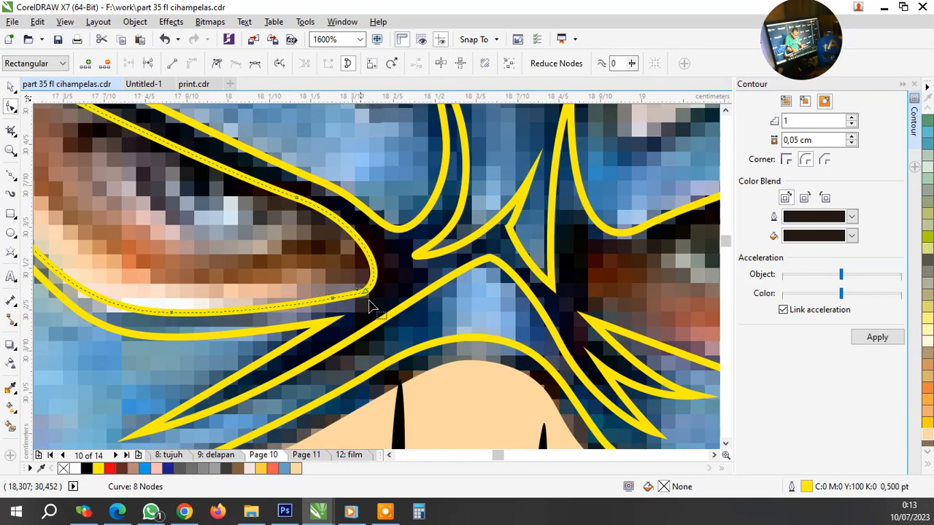
key(Delete)
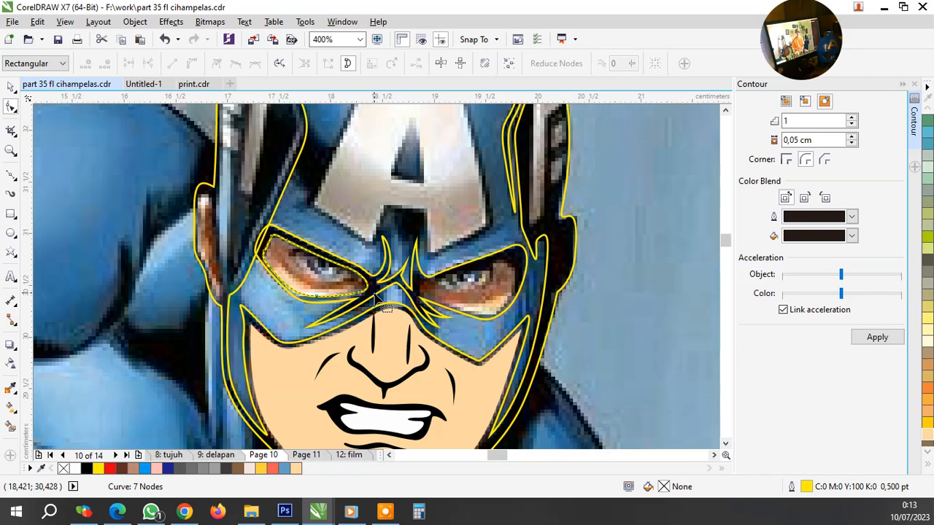
Start a new Bezier curve at the right eye opening's inner corner and trace its upper edge to the outer corner
click(11, 178)
scroll(490, 303, up, 2)
scroll(420, 271, up, 2)
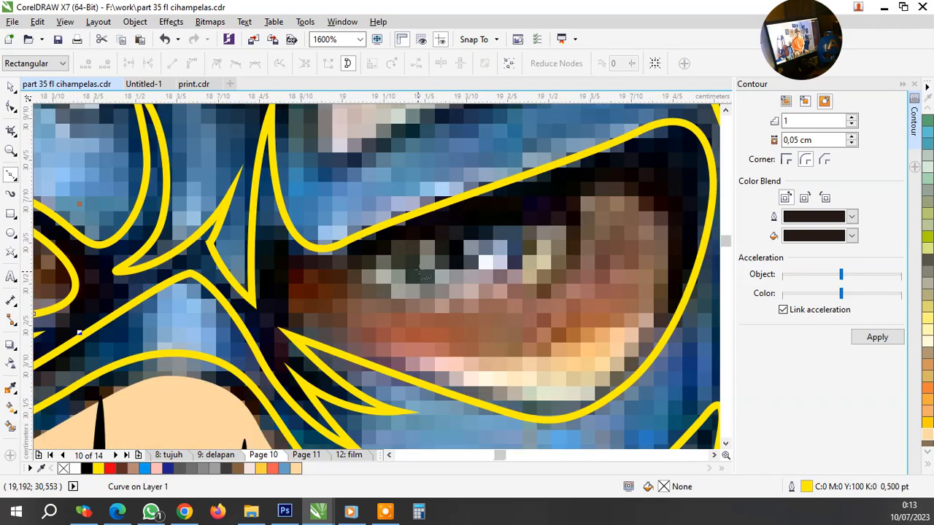
click(302, 270)
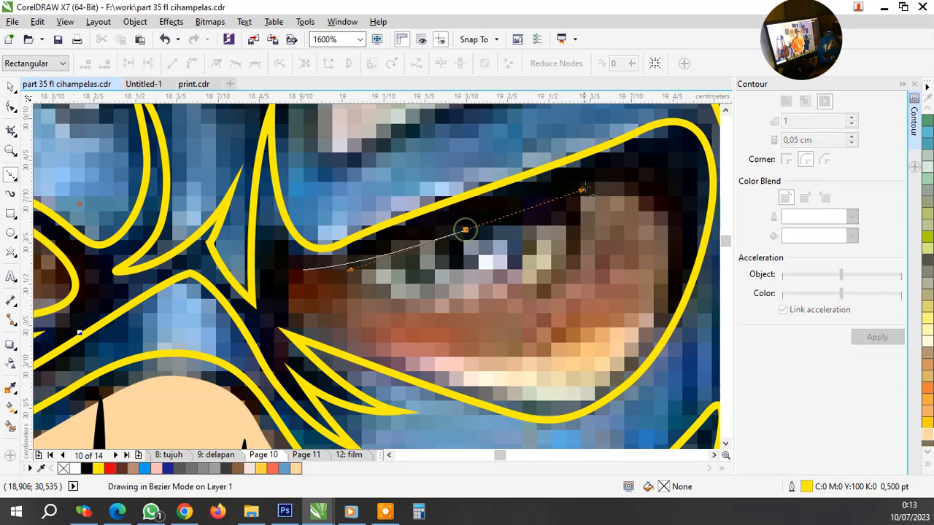
drag(469, 226, 604, 175)
drag(666, 192, 678, 237)
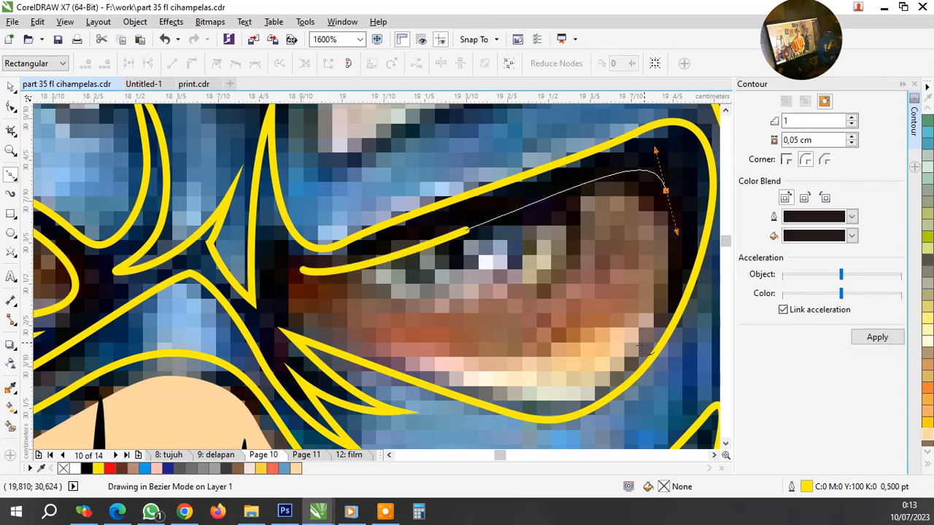
Trace the right eye opening's outer side and lower edge and close the outline at the inner corner
drag(633, 347, 590, 394)
drag(498, 391, 415, 363)
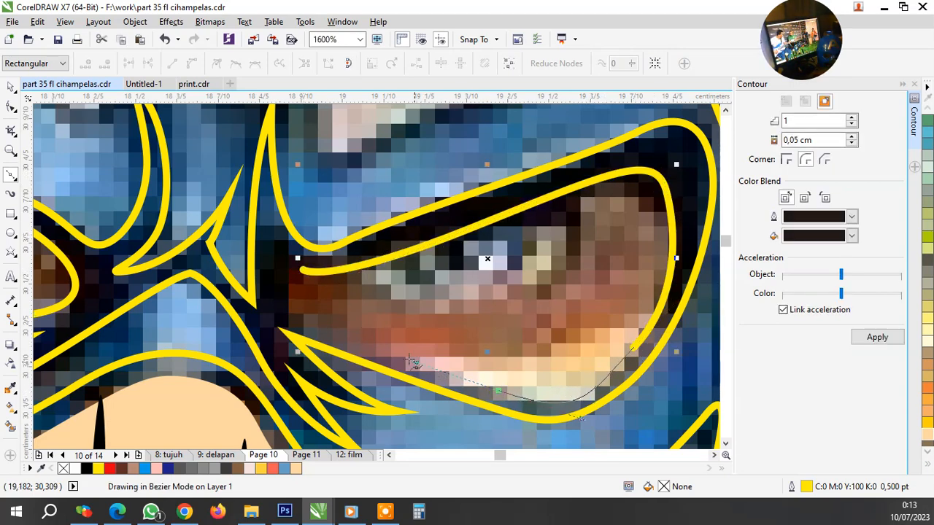
click(302, 319)
click(301, 270)
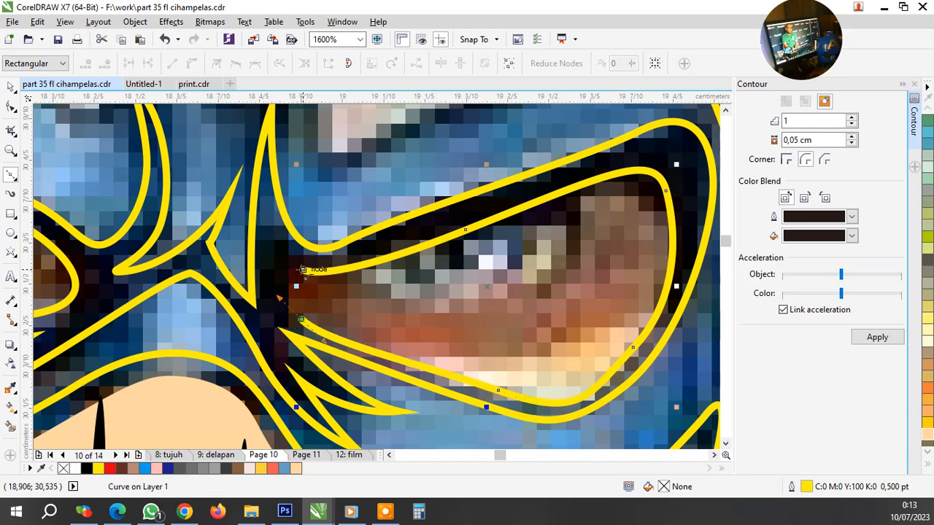
scroll(325, 288, down, 1)
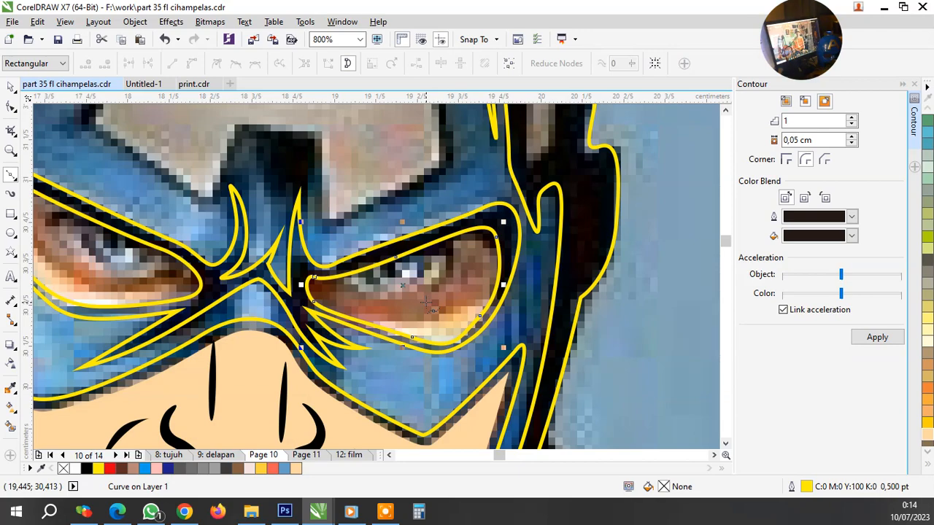
Trace a closed almond-shaped Bezier outline around the eyeball inside the left eye opening
scroll(517, 314, down, 2)
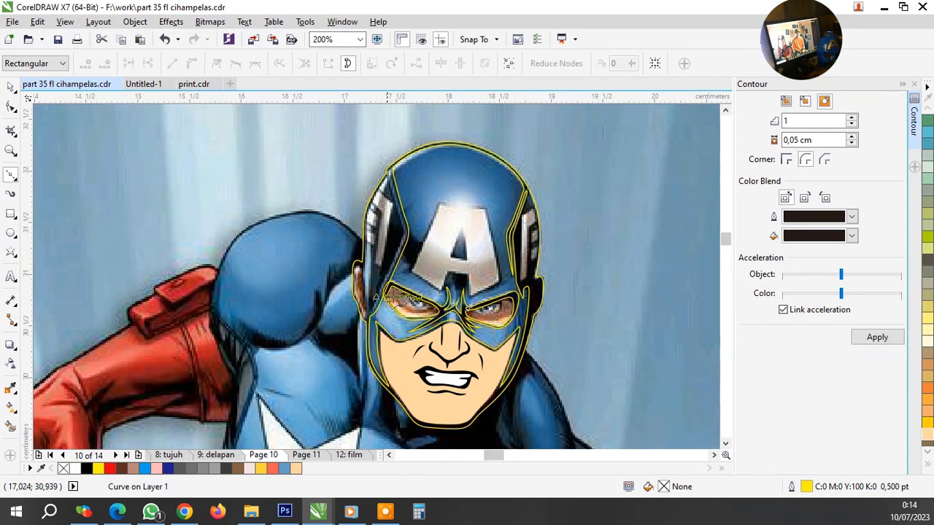
scroll(396, 296, up, 2)
scroll(395, 296, down, 1)
scroll(449, 315, down, 1)
scroll(466, 327, up, 3)
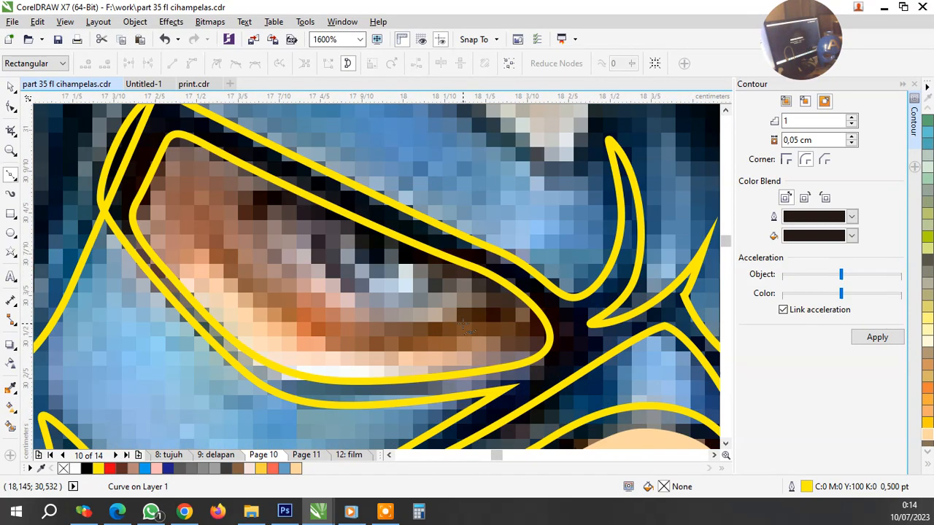
click(193, 201)
drag(358, 325, 414, 332)
drag(496, 284, 514, 310)
drag(382, 219, 331, 196)
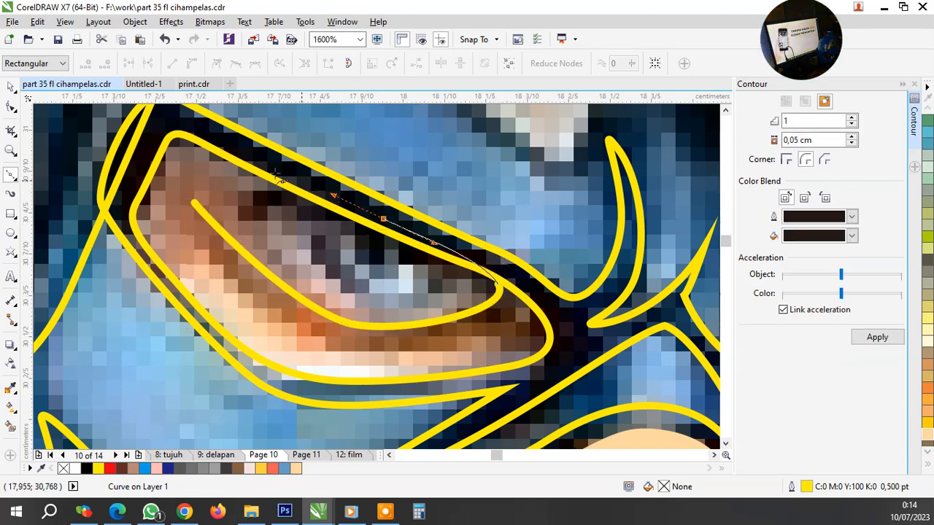
scroll(326, 214, down, 4)
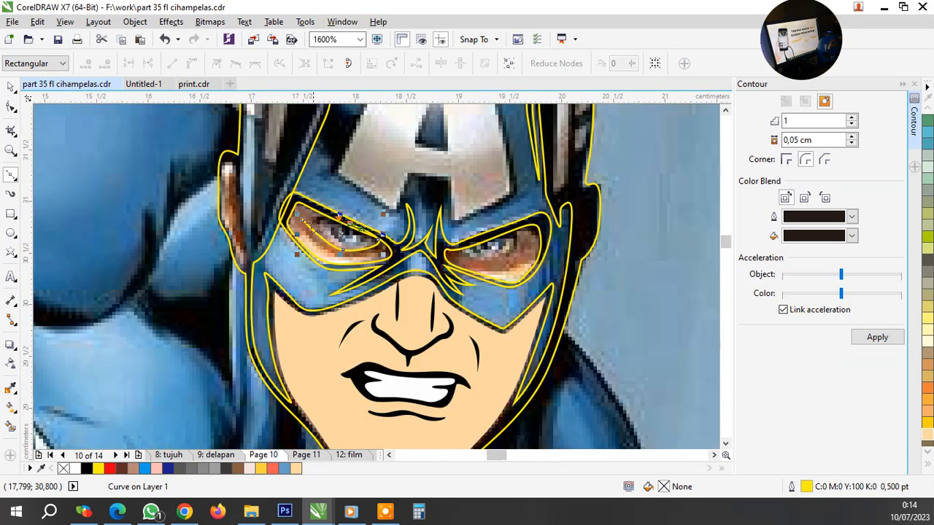
scroll(326, 214, up, 4)
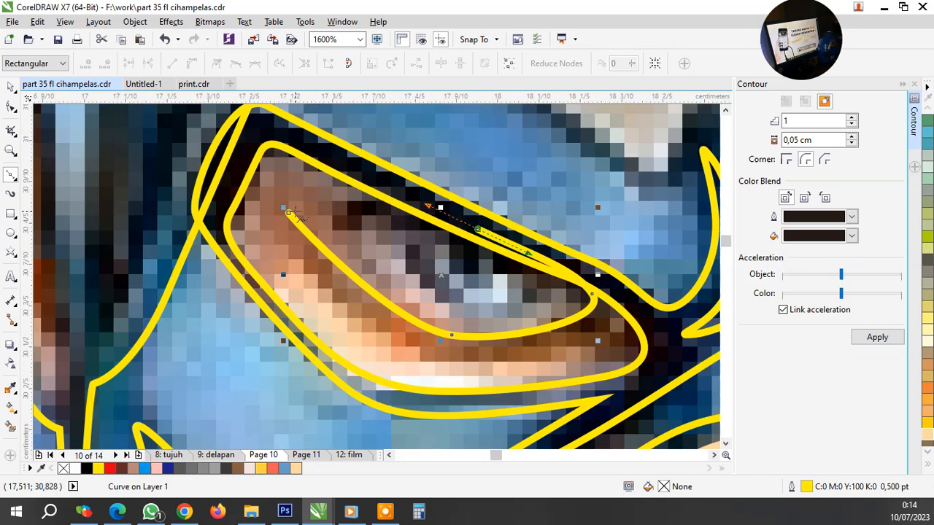
click(289, 213)
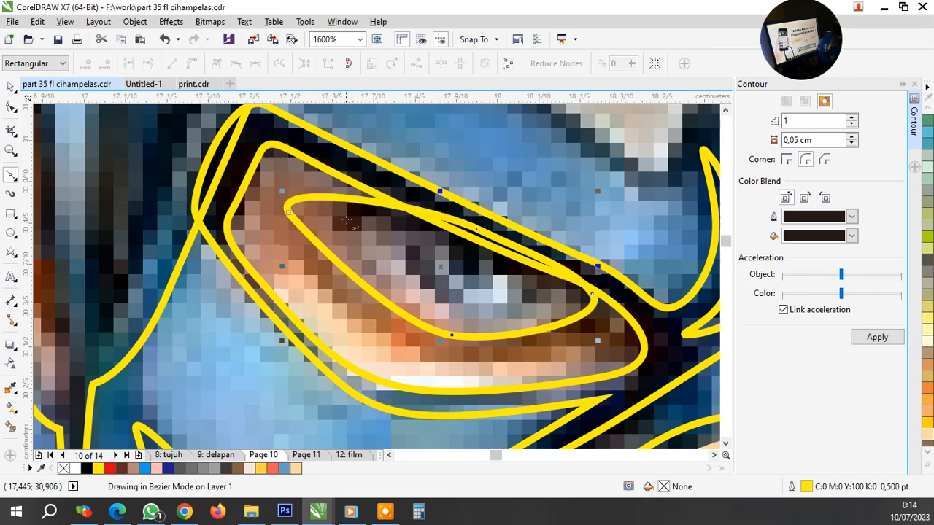
Trace a second, slightly larger closed outline around the left eyeball outline, starting and ending at its inner corner
scroll(307, 218, down, 4)
click(327, 229)
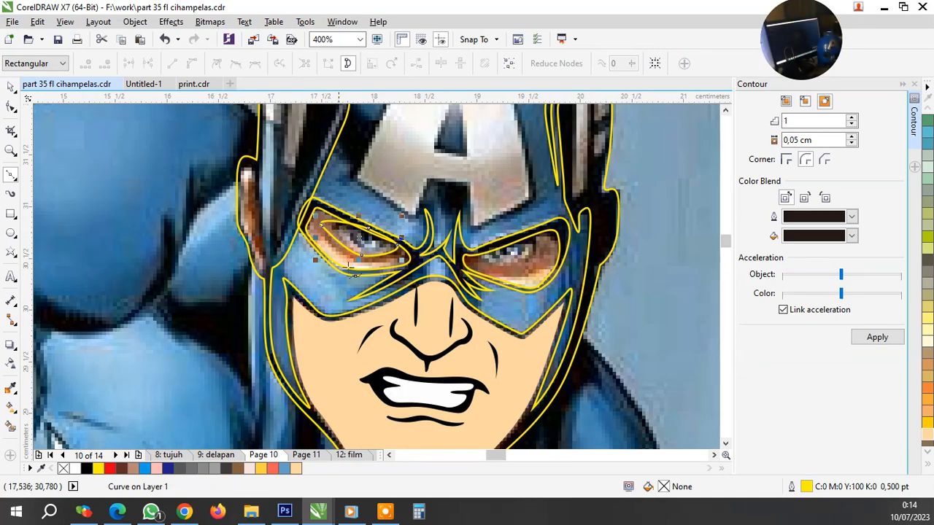
scroll(367, 237, up, 4)
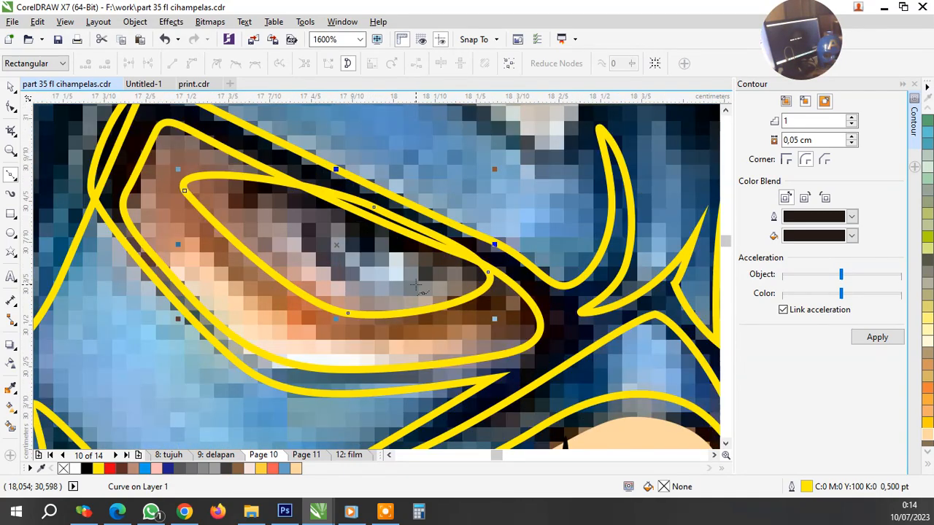
scroll(418, 287, down, 4)
scroll(435, 298, up, 4)
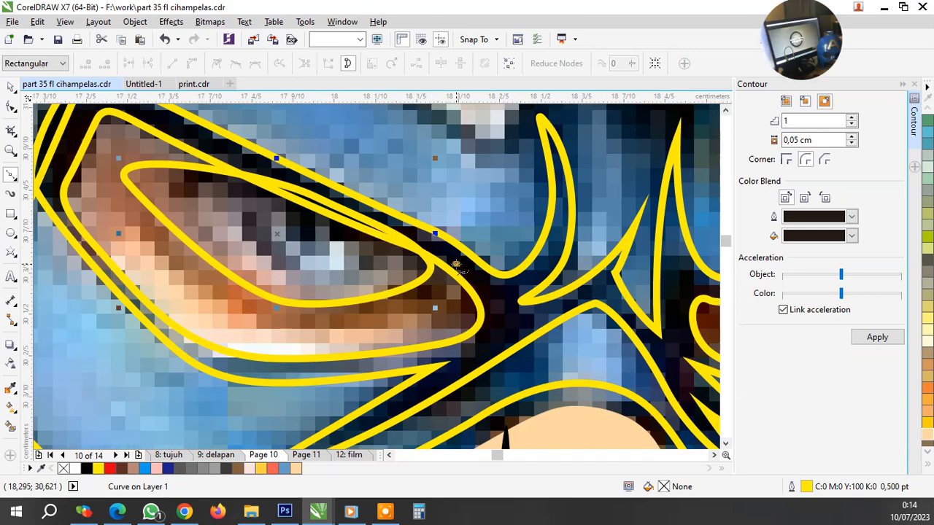
click(456, 264)
drag(345, 320, 219, 290)
click(201, 278)
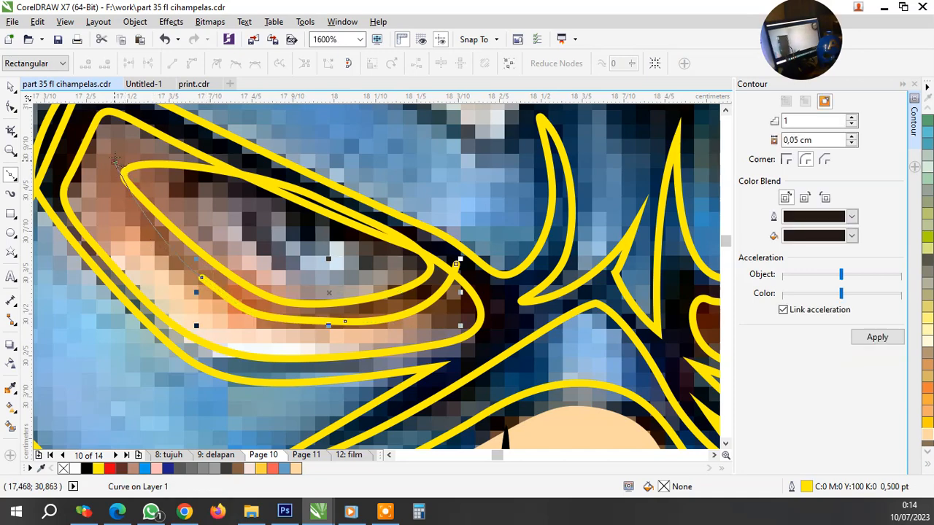
mouse_move(115, 160)
mouse_down()
mouse_move(128, 143)
mouse_move(240, 157)
mouse_up()
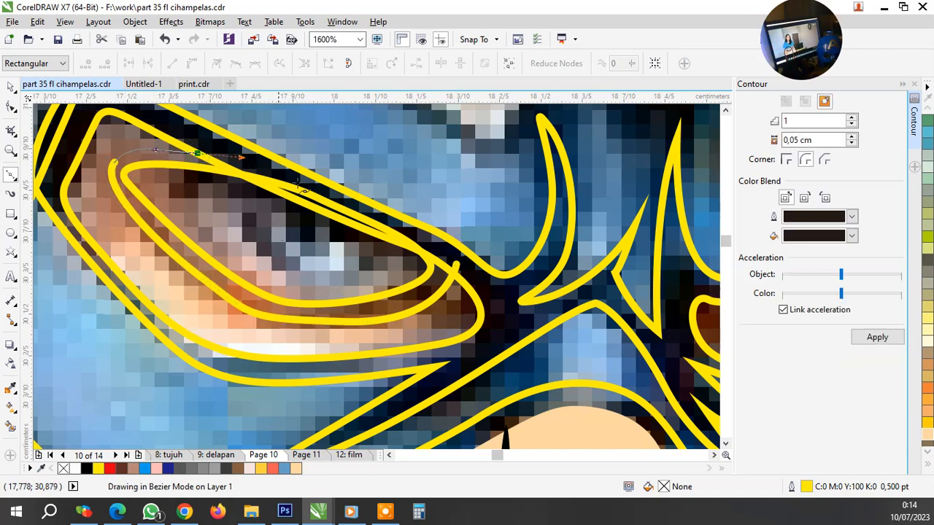
click(458, 266)
drag(458, 265, 373, 254)
Bend the upper edge of the larger eyeball outline with the Shape tool so it follows the eye opening's edge
key(space)
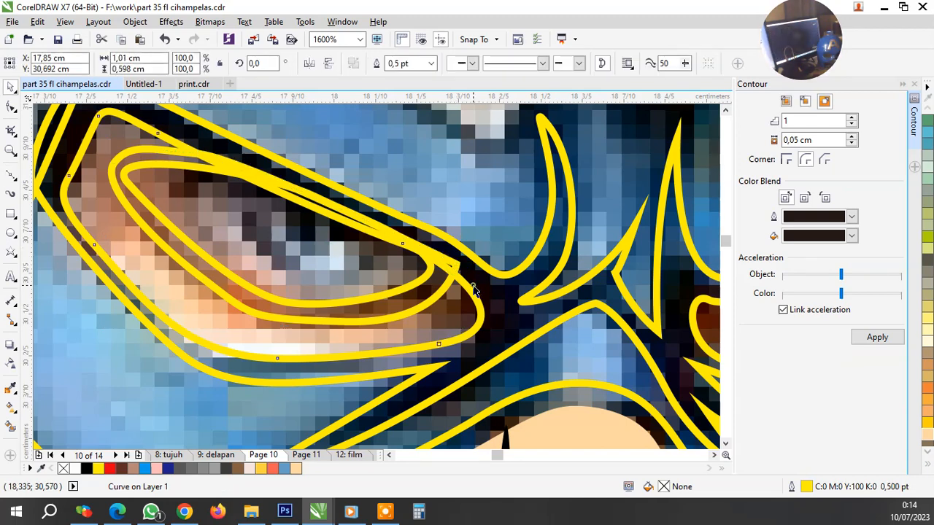
click(341, 208)
click(328, 197)
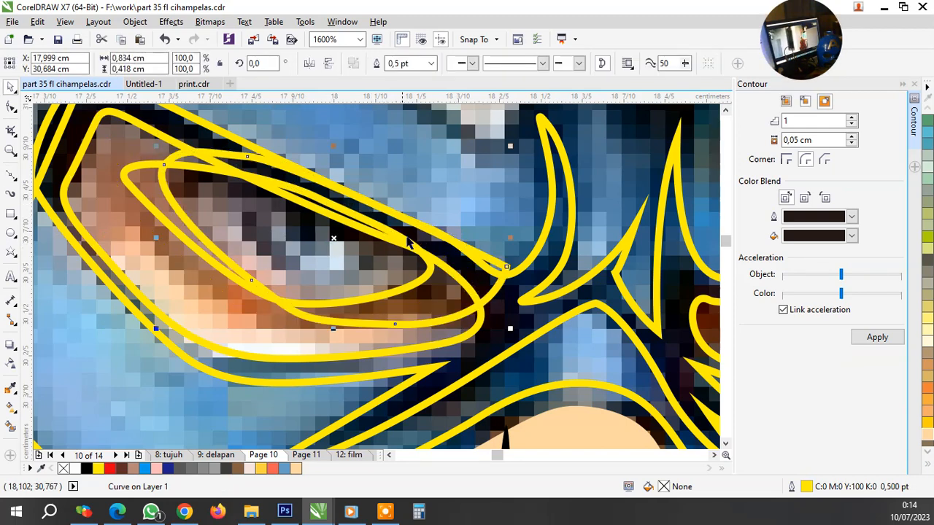
scroll(328, 197, up, 1)
key(F10)
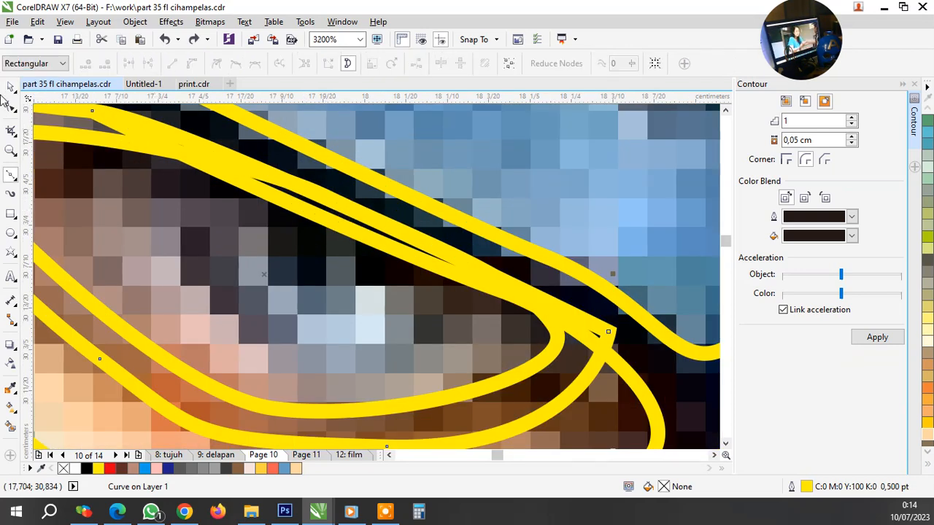
click(353, 219)
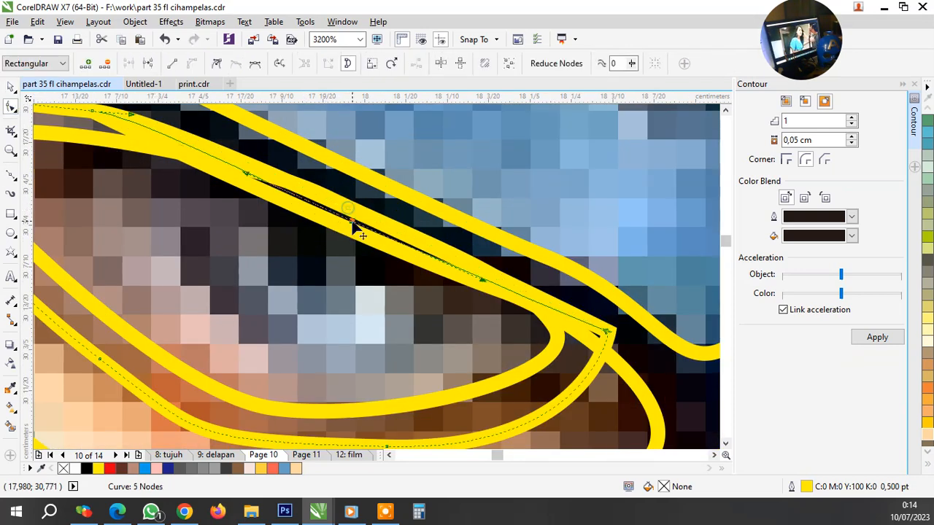
drag(353, 219, 353, 218)
Select the smaller eyeball outline together with the left eye opening and clip it with Intersect
key(space)
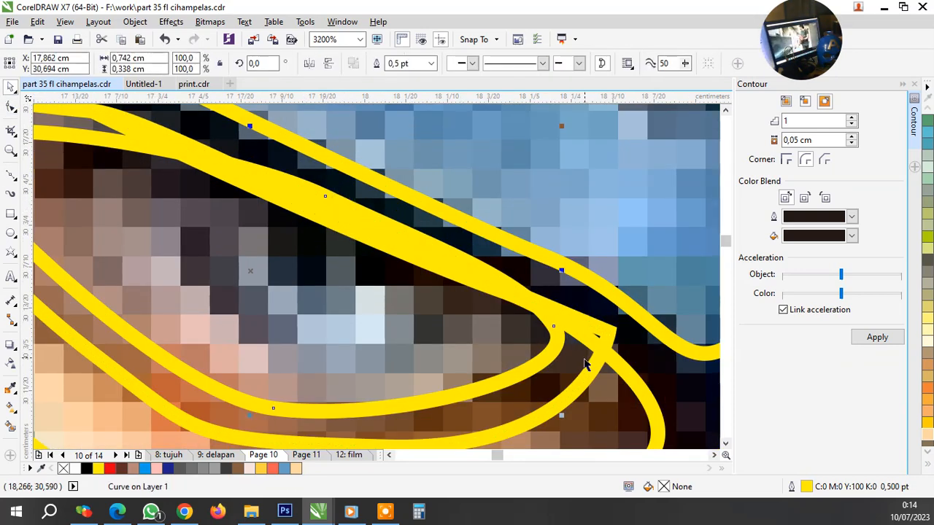
shift+click(405, 203)
scroll(453, 287, down, 1)
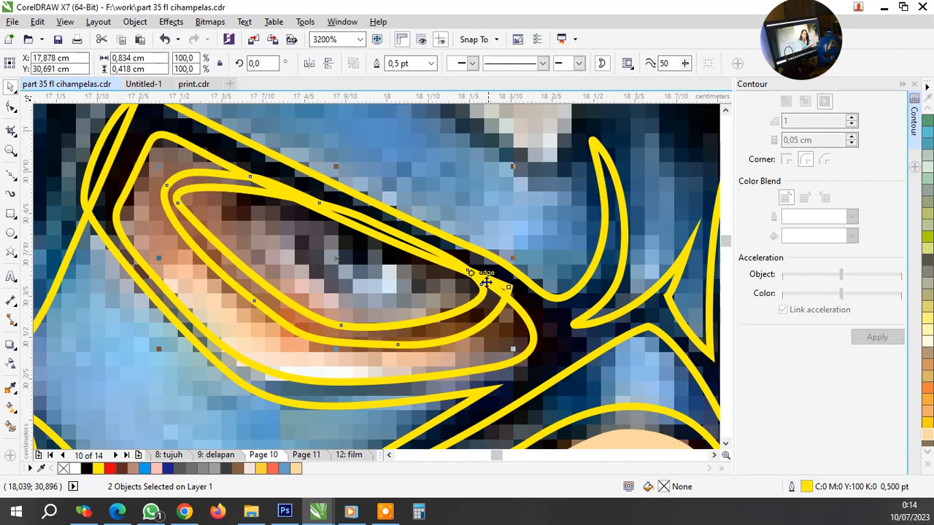
click(453, 287)
scroll(453, 286, up, 1)
scroll(431, 261, down, 1)
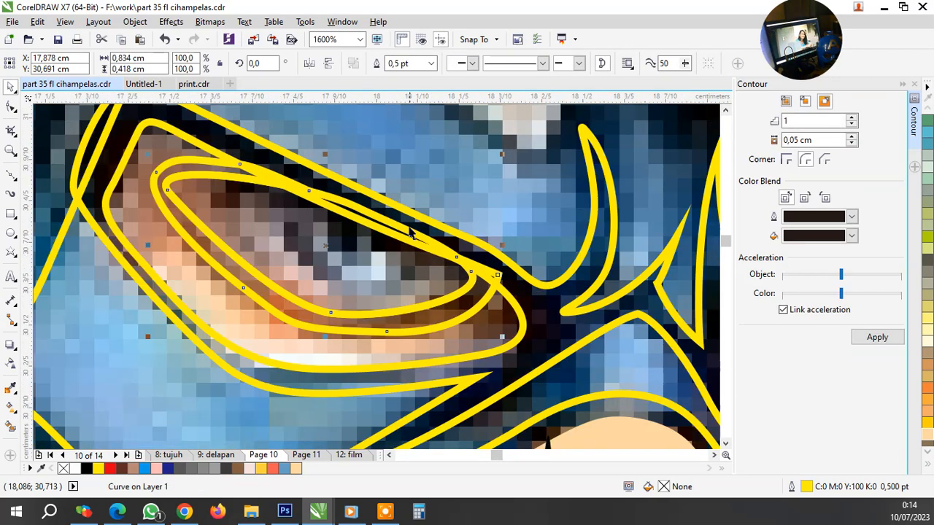
click(442, 253)
shift+click(502, 323)
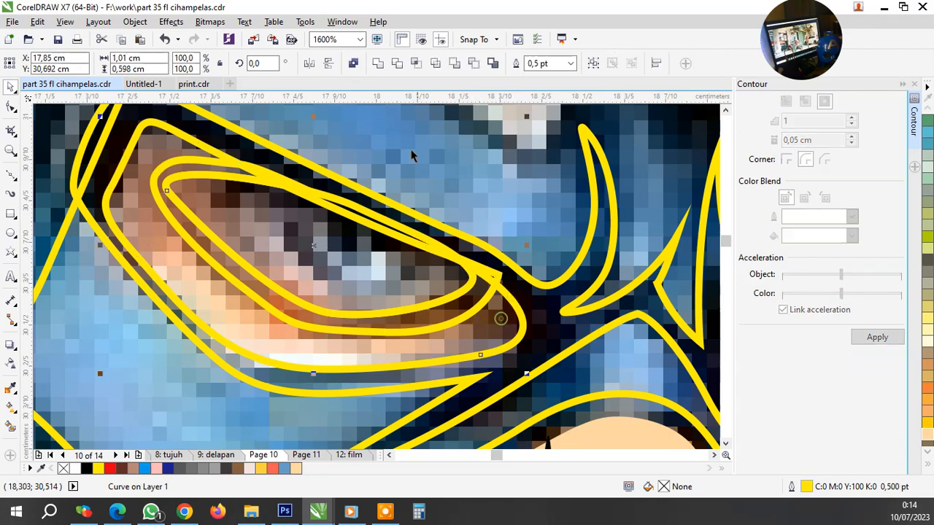
click(415, 64)
key(Escape)
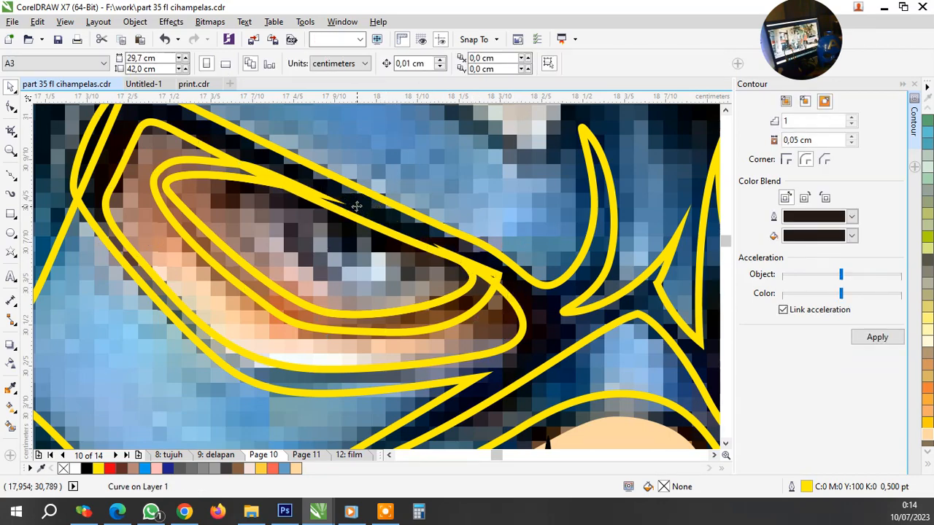
Trace a closed rounded outline inside the left eyeball outline, redoing its final curve along the upper lid
scroll(365, 219, down, 2)
scroll(370, 231, up, 2)
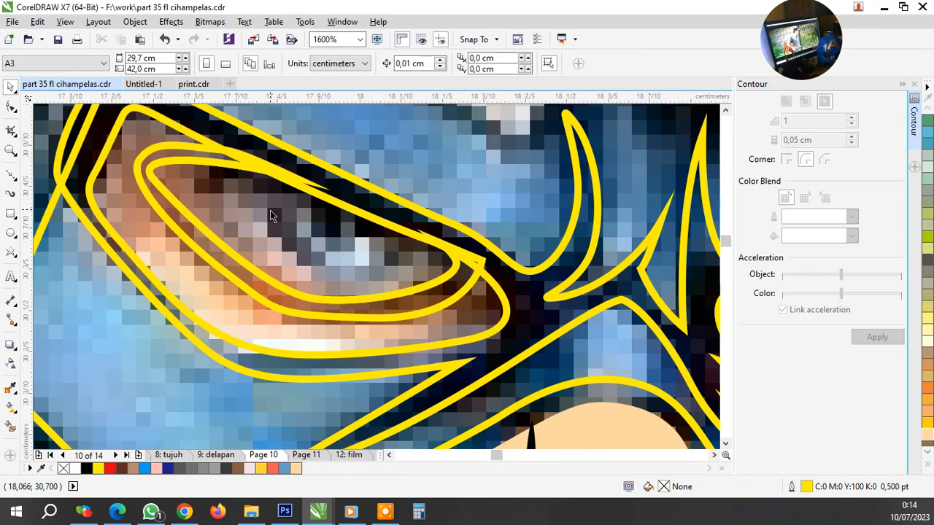
click(264, 211)
click(11, 175)
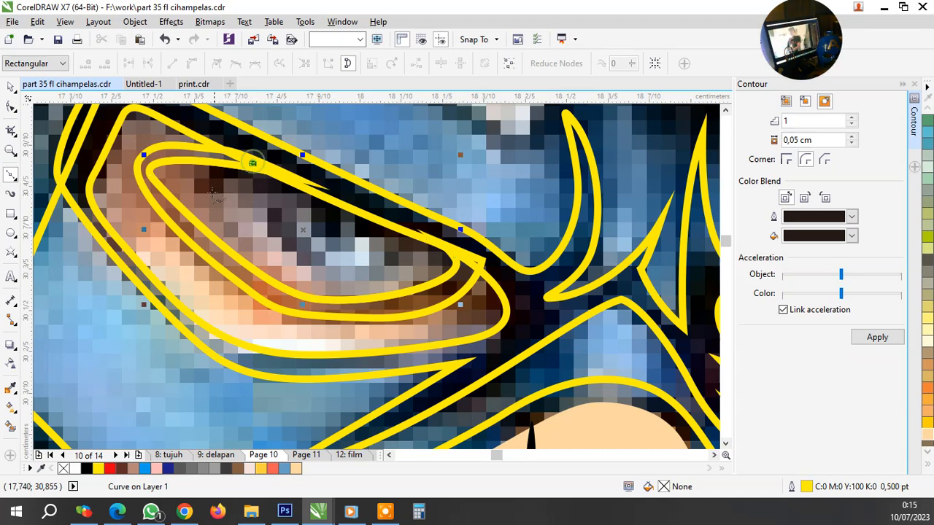
click(254, 161)
drag(207, 197, 216, 219)
drag(343, 288, 401, 290)
click(422, 234)
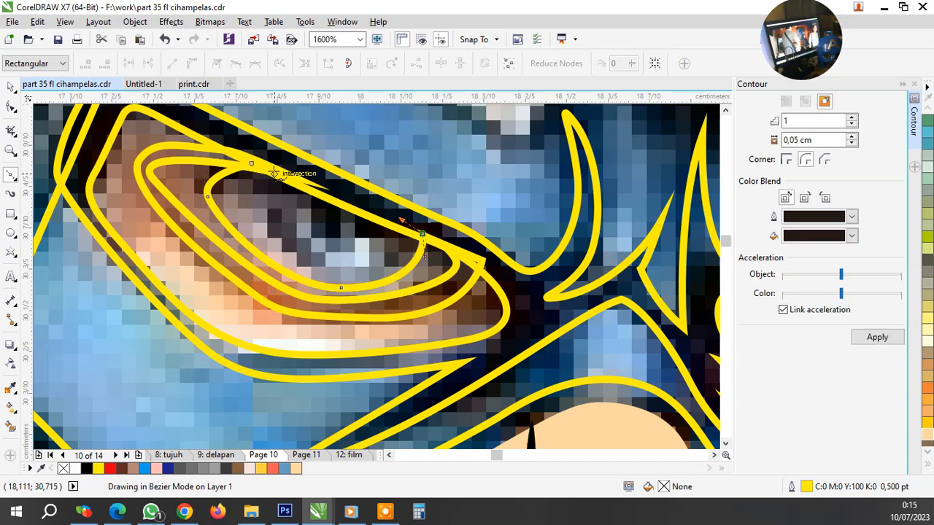
click(252, 161)
mouse_move(252, 162)
mouse_down()
mouse_move(324, 168)
mouse_move(313, 173)
mouse_up()
key(ctrl+z)
drag(252, 163, 294, 174)
key(space)
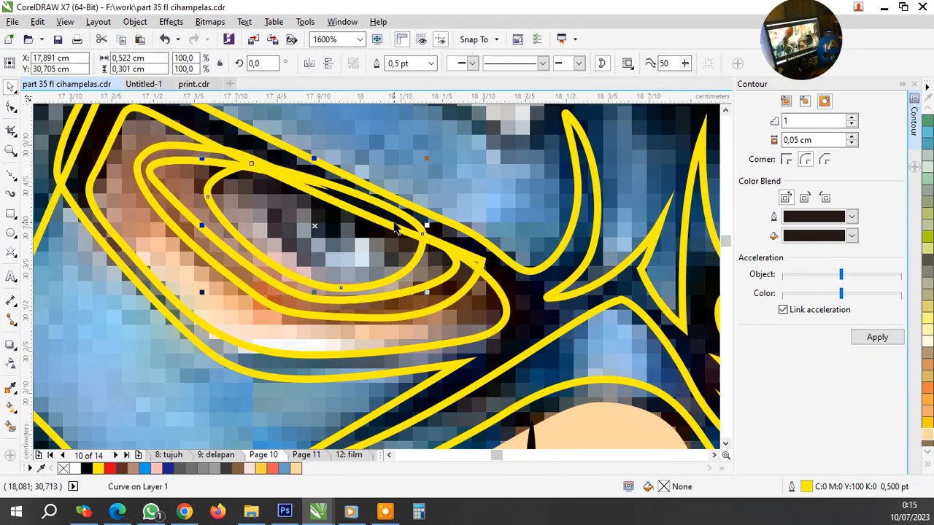
Trace another, smaller closed outline around the iris, starting and ending on the left eye's upper lid edge
key(space)
click(362, 260)
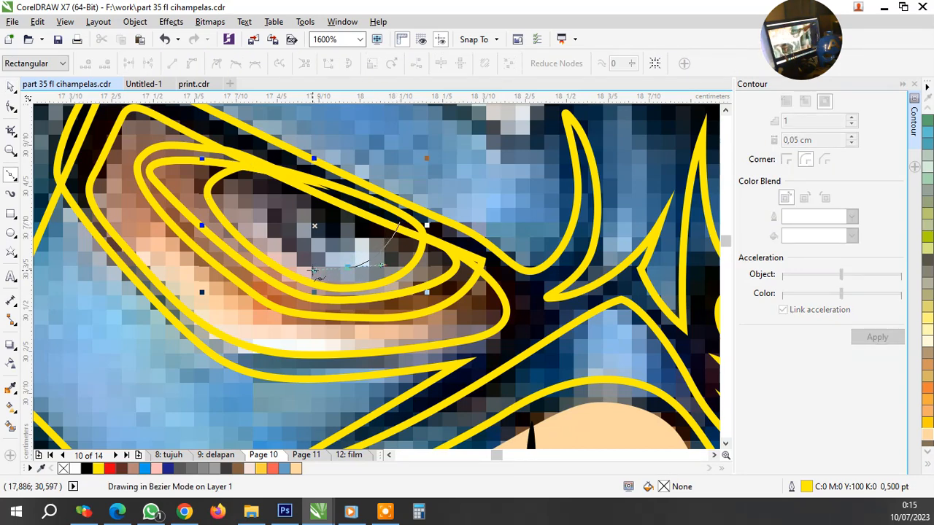
drag(313, 270, 312, 271)
drag(257, 215, 240, 190)
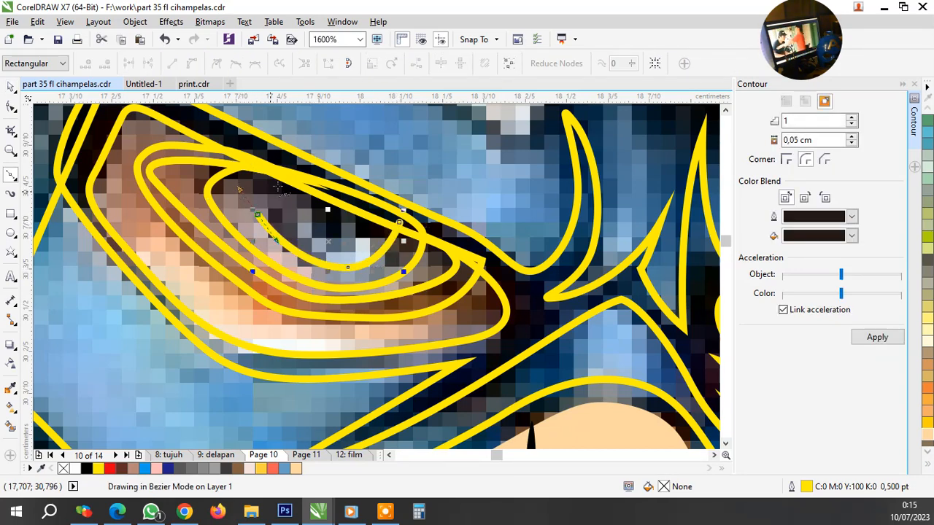
drag(283, 170, 325, 164)
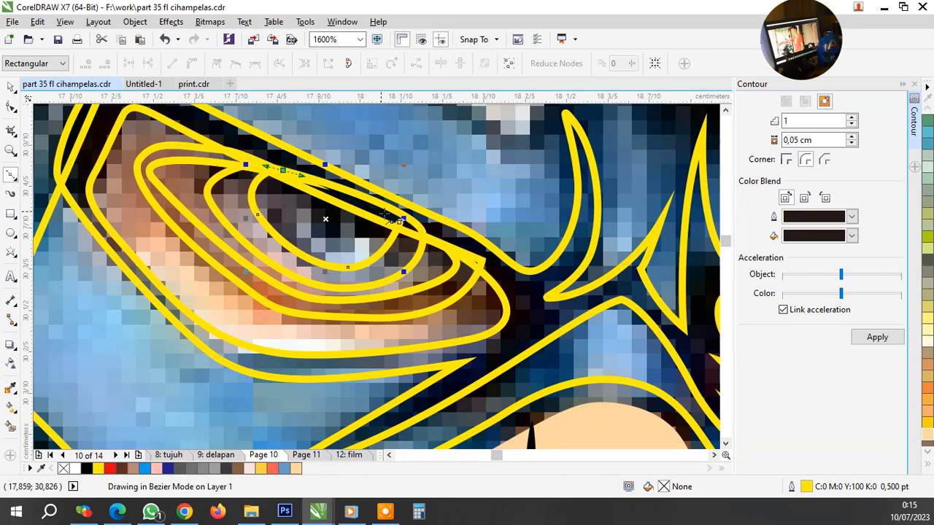
click(402, 218)
Intersect the smallest iris outline with the left eye opening and delete the original outline
key(space)
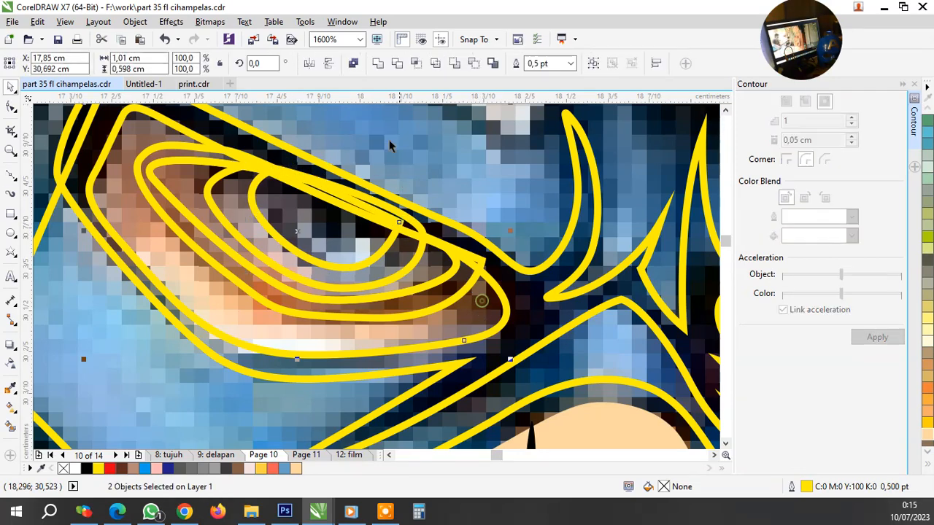
click(343, 205)
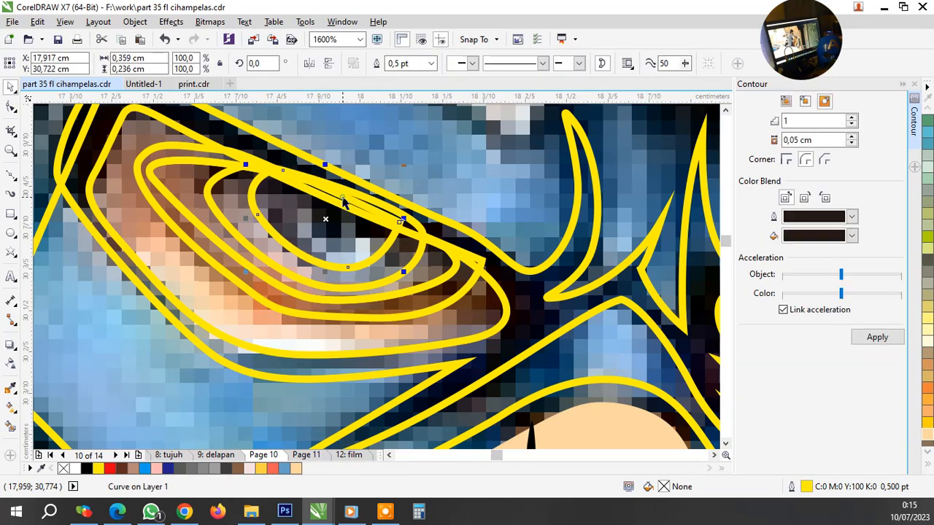
key(Delete)
Trace a closed crescent for the iris around the left pupil, curving along the inner eyeball outline and looping back around the pupil
scroll(318, 221, up, 1)
key(space)
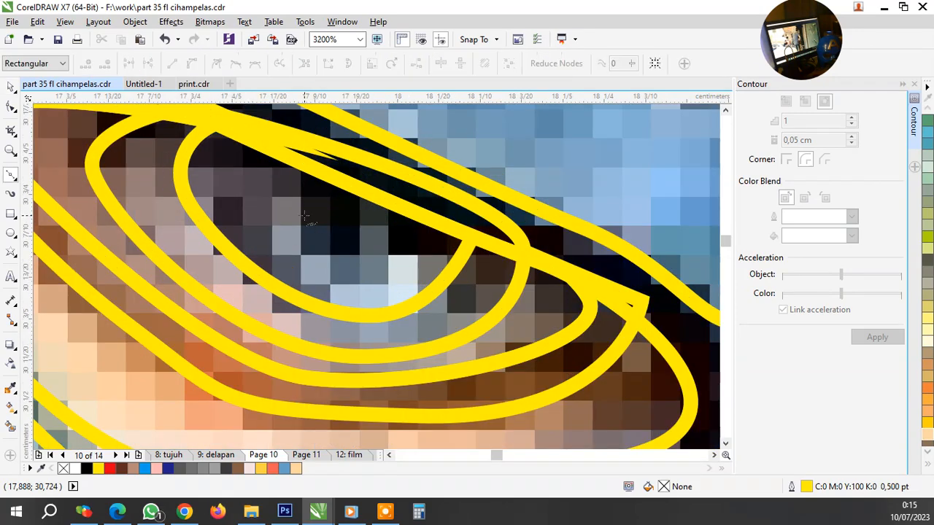
scroll(305, 216, down, 2)
scroll(294, 211, up, 1)
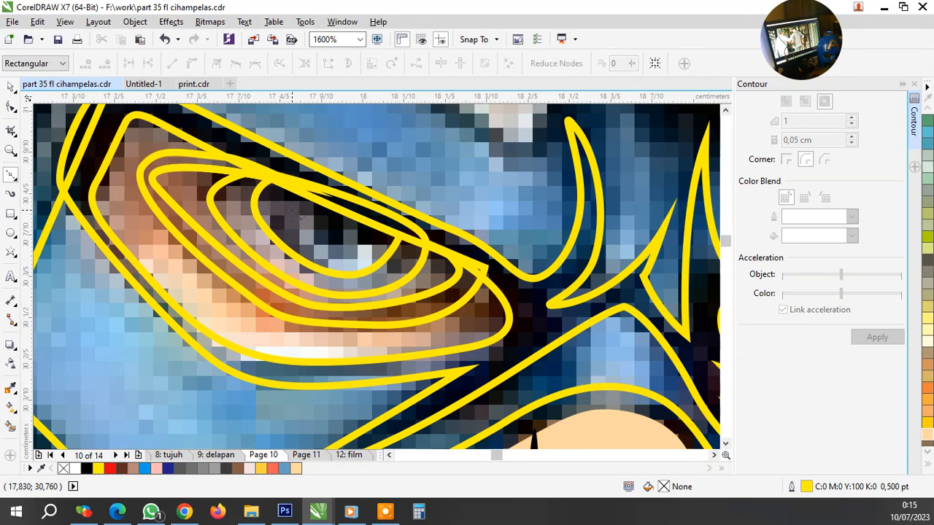
scroll(295, 211, down, 1)
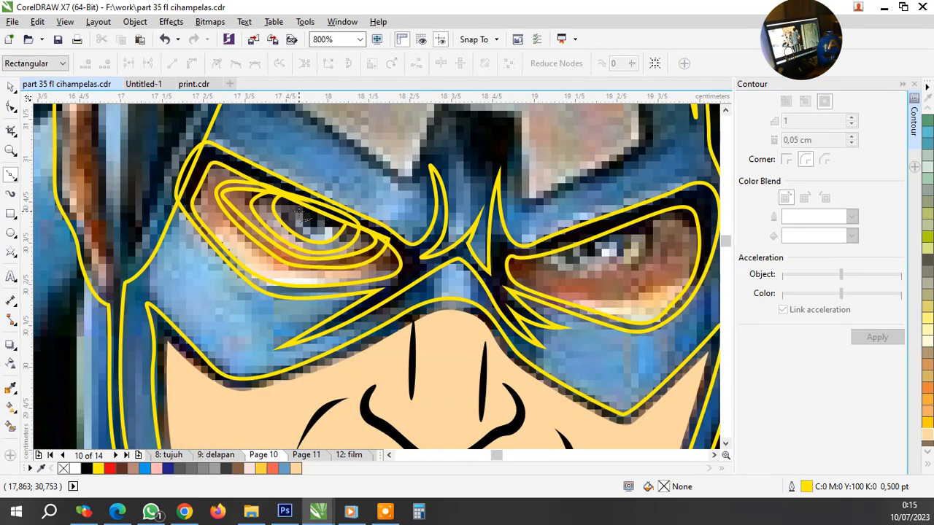
scroll(305, 216, up, 1)
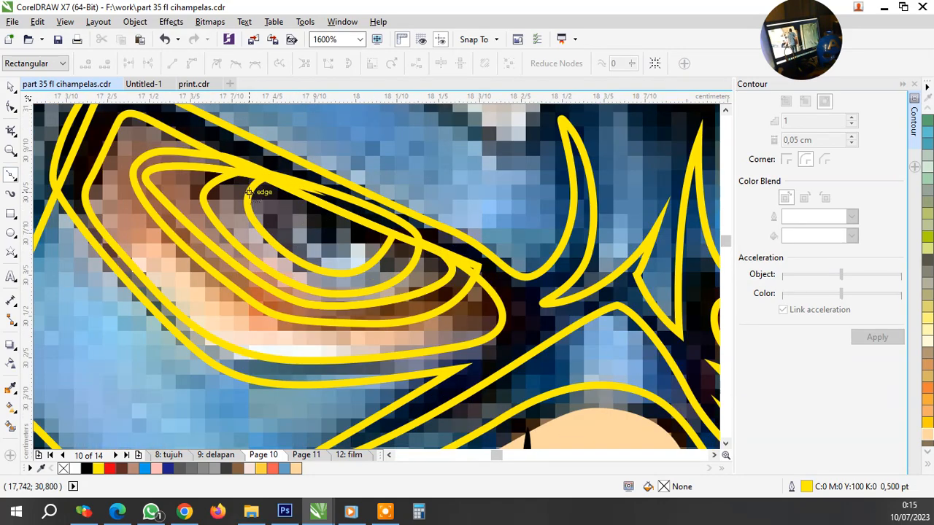
scroll(249, 192, up, 1)
click(257, 148)
drag(270, 249, 270, 252)
drag(458, 247, 491, 129)
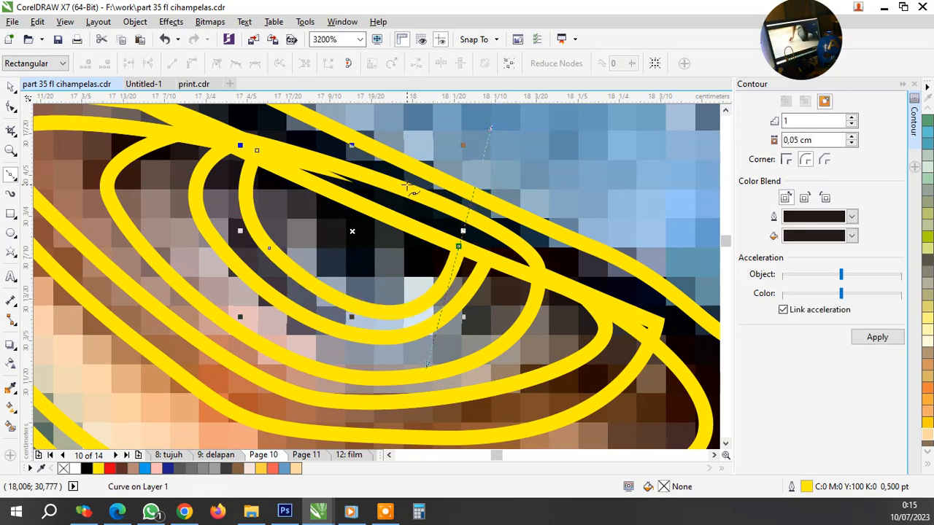
click(407, 184)
drag(362, 273, 323, 271)
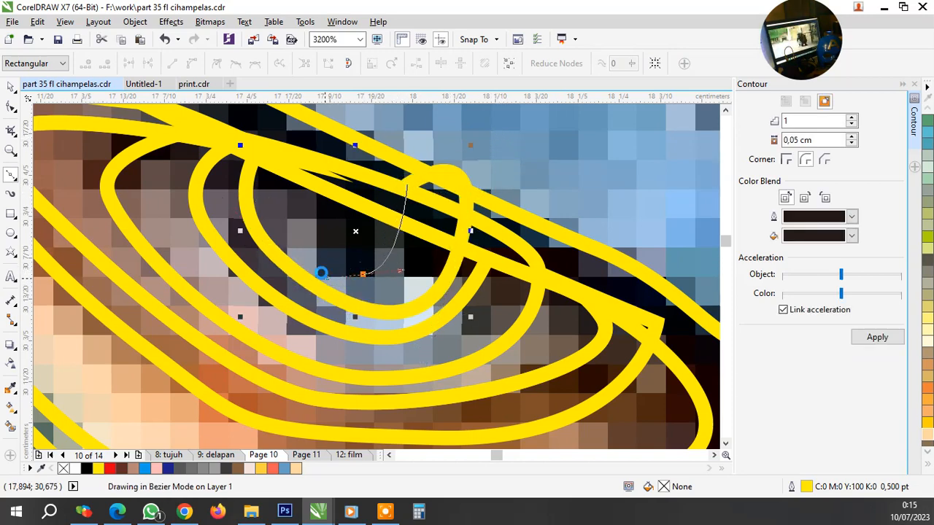
drag(308, 180, 328, 126)
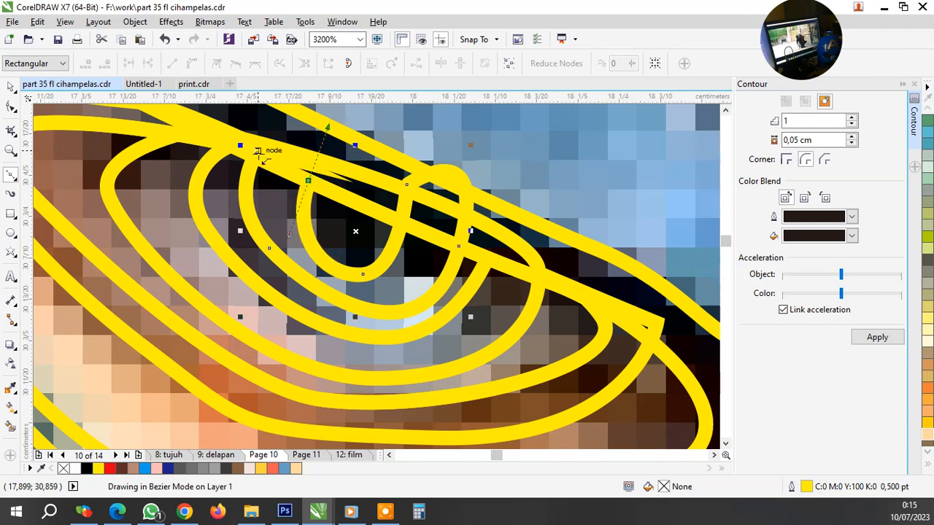
drag(256, 150, 243, 183)
Intersect the iris crescent with the larger eyeball outline, delete the original crescent and fill the clipped shape with cyan
key(space)
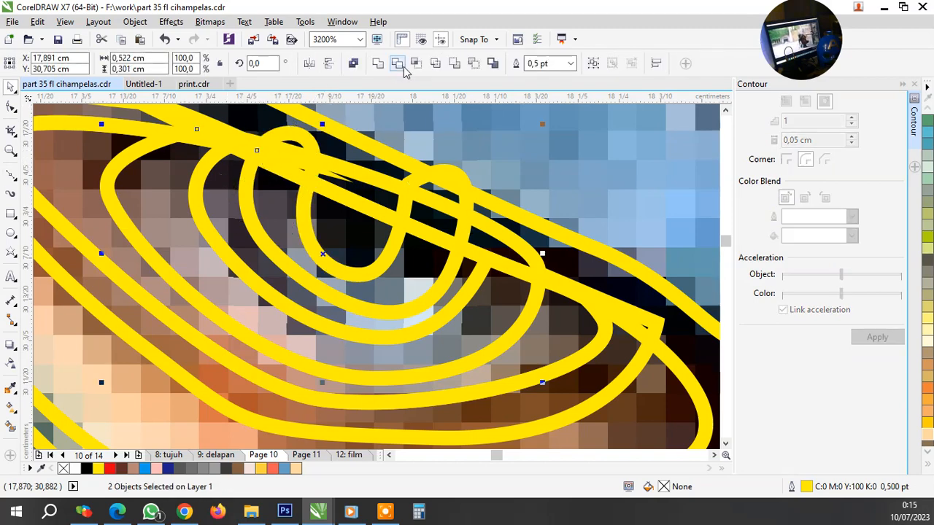
click(309, 144)
key(Delete)
click(284, 221)
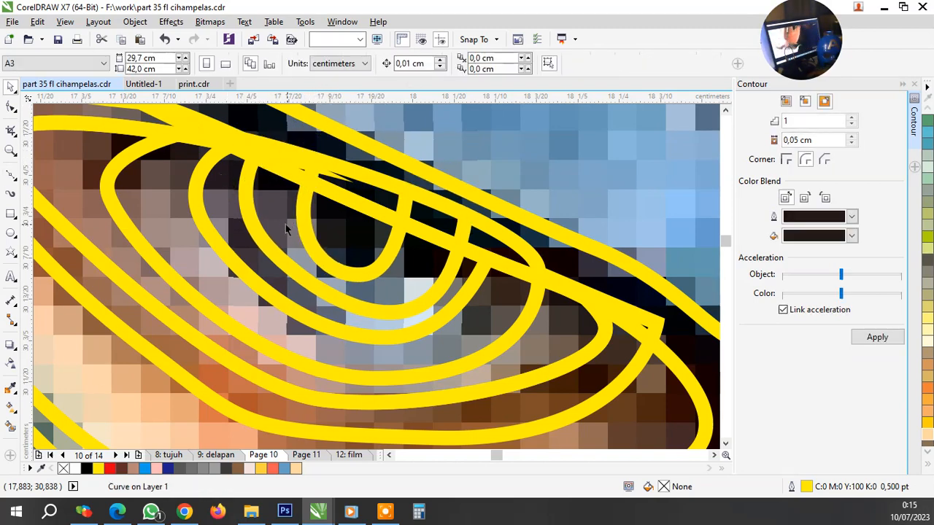
click(144, 468)
scroll(355, 321, down, 3)
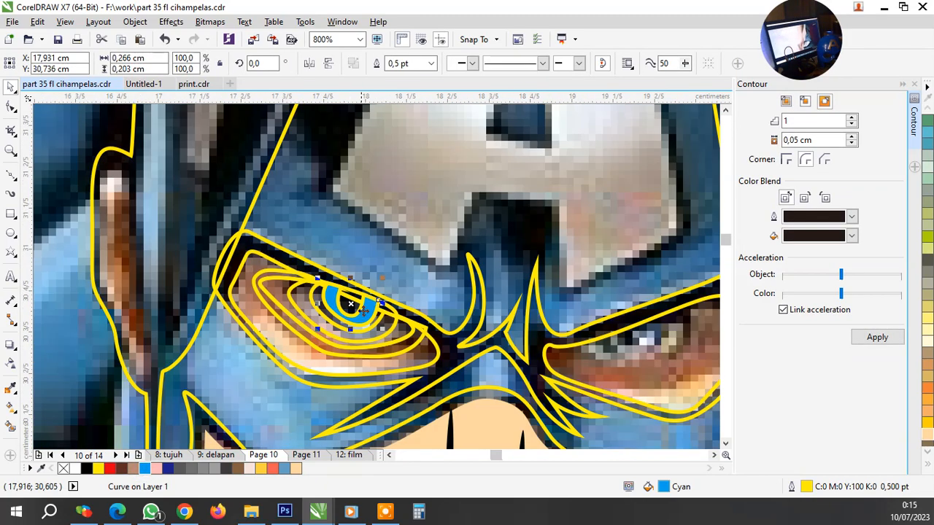
scroll(355, 322, up, 3)
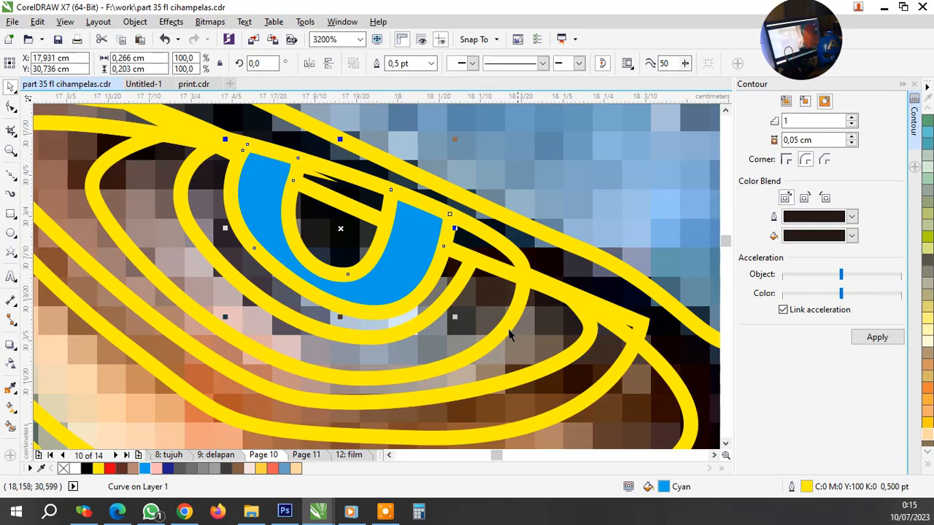
Intersect the cyan iris with the left eye opening, delete the original and fill the clipped iris with cyan
shift+click(636, 394)
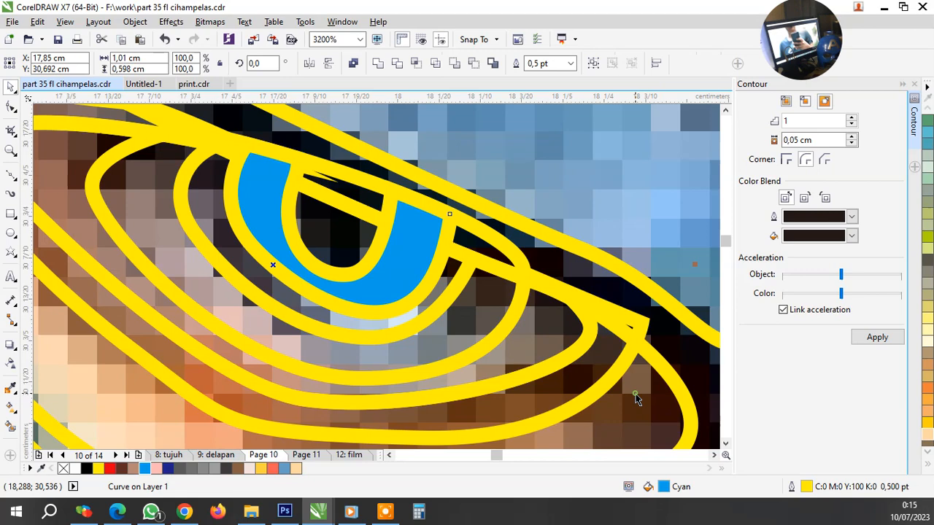
click(416, 64)
click(392, 248)
key(Delete)
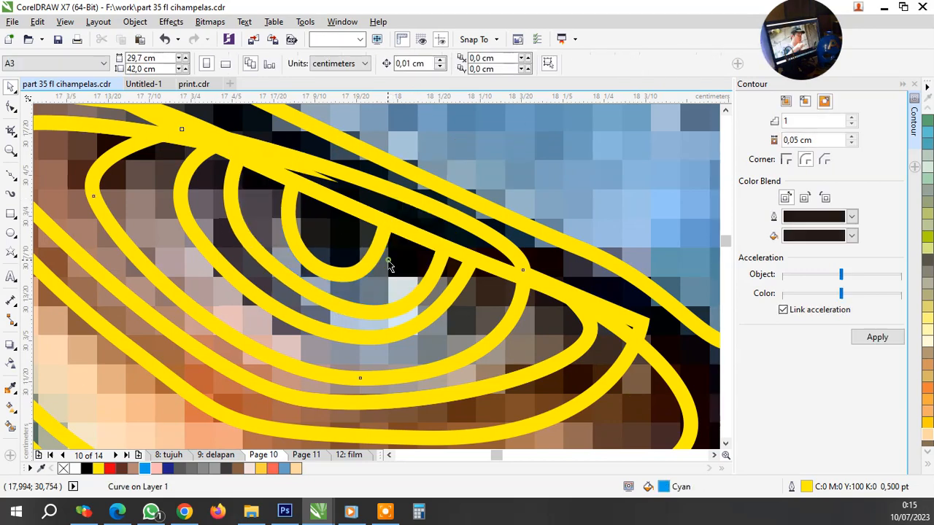
click(389, 265)
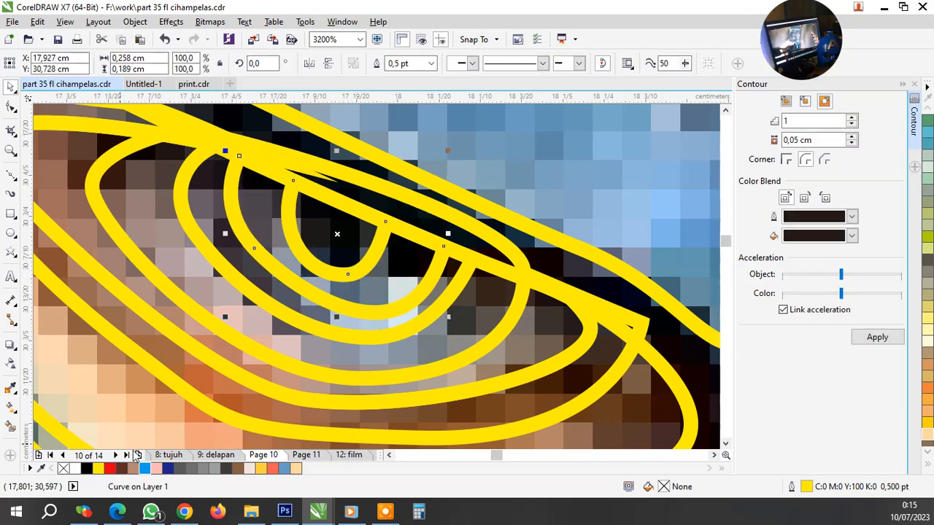
drag(144, 468, 337, 313)
Fill the outline directly surrounding the cyan iris of the left eye with black
click(390, 338)
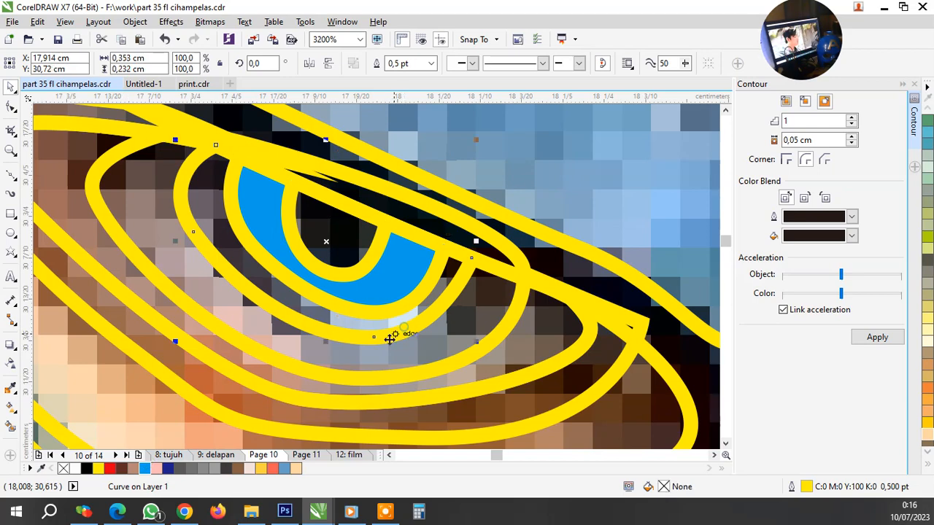
scroll(326, 351, down, 1)
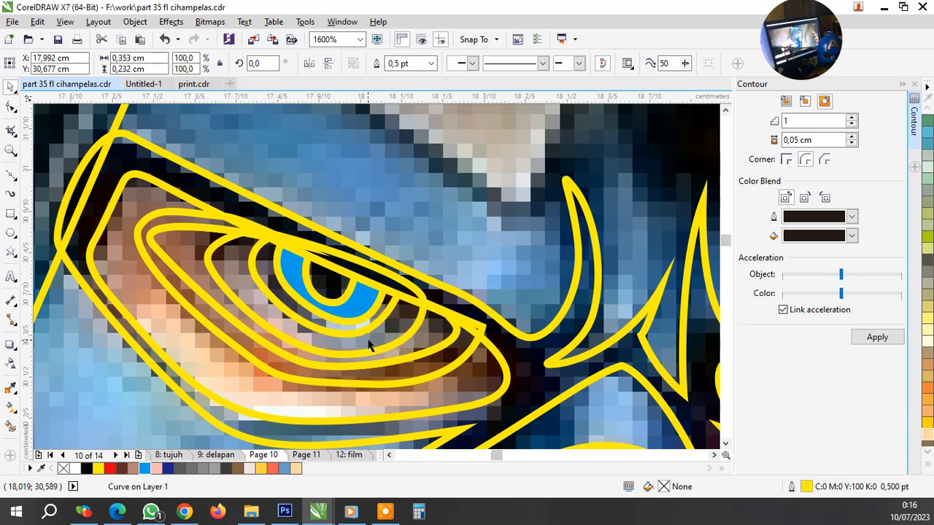
click(367, 302)
scroll(359, 331, down, 2)
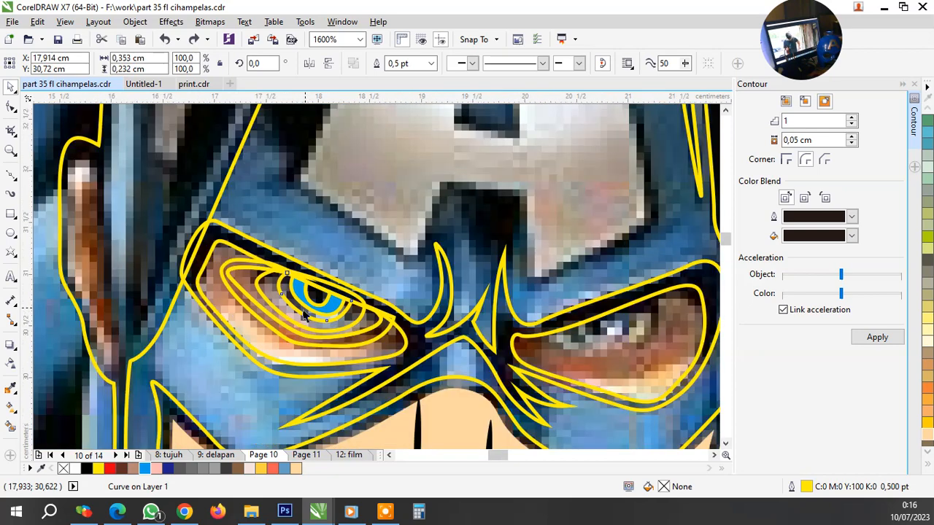
scroll(293, 305, up, 2)
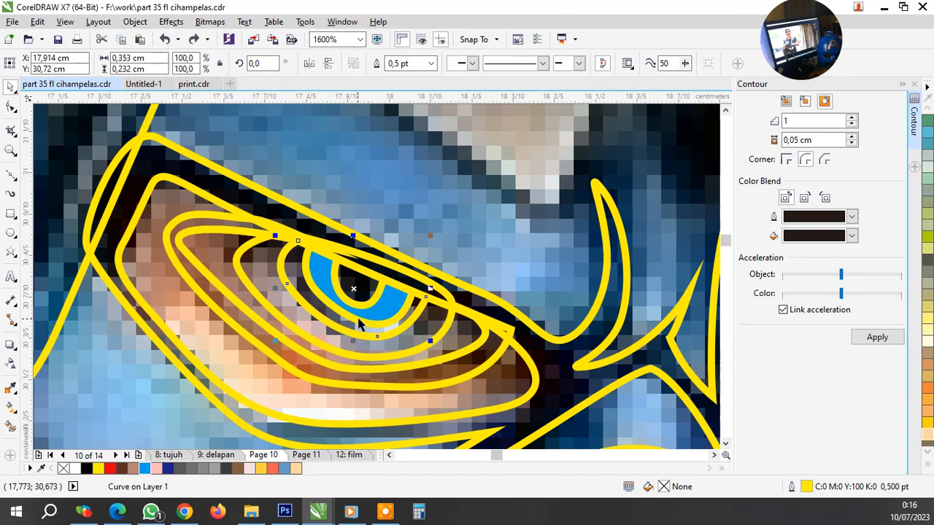
drag(391, 331, 406, 350)
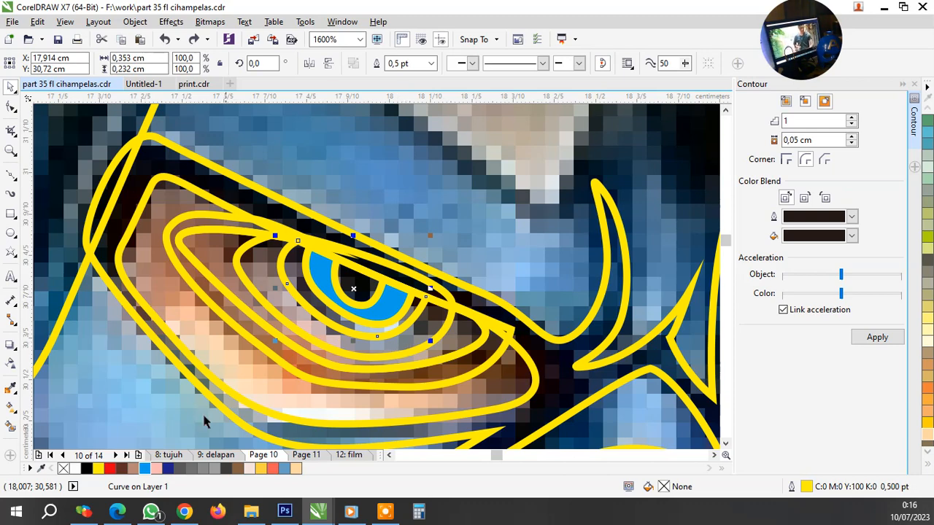
click(89, 469)
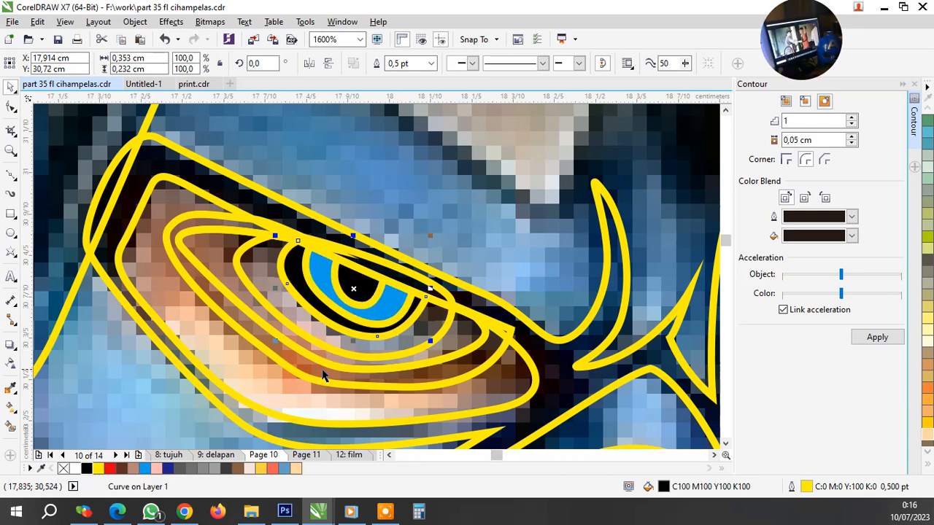
Select the larger eyeball outline around the black shape and place a duplicate slightly above it
scroll(325, 375, down, 1)
click(188, 290)
scroll(369, 351, up, 2)
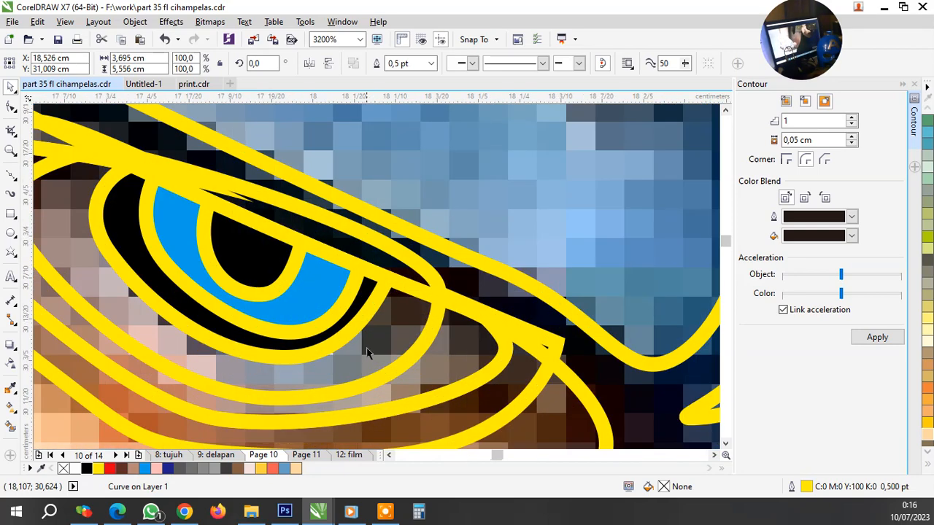
click(397, 345)
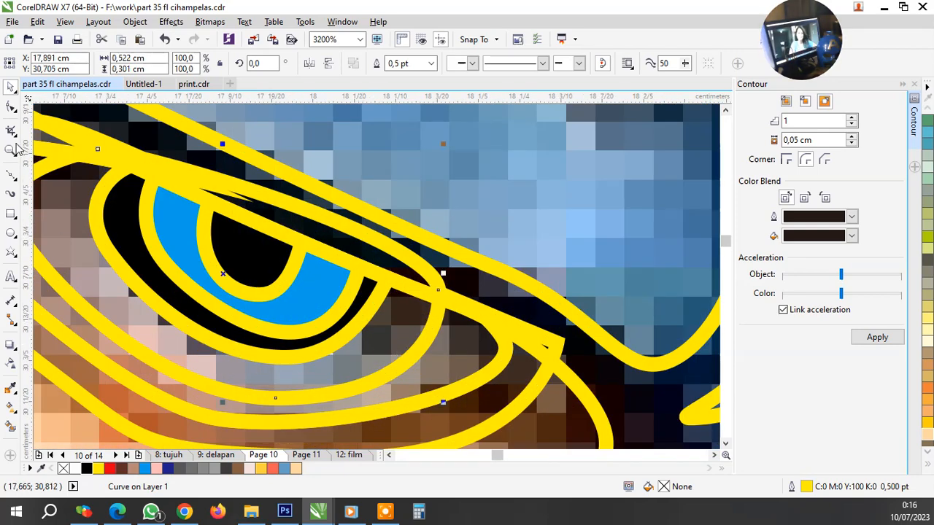
drag(331, 286, 445, 305)
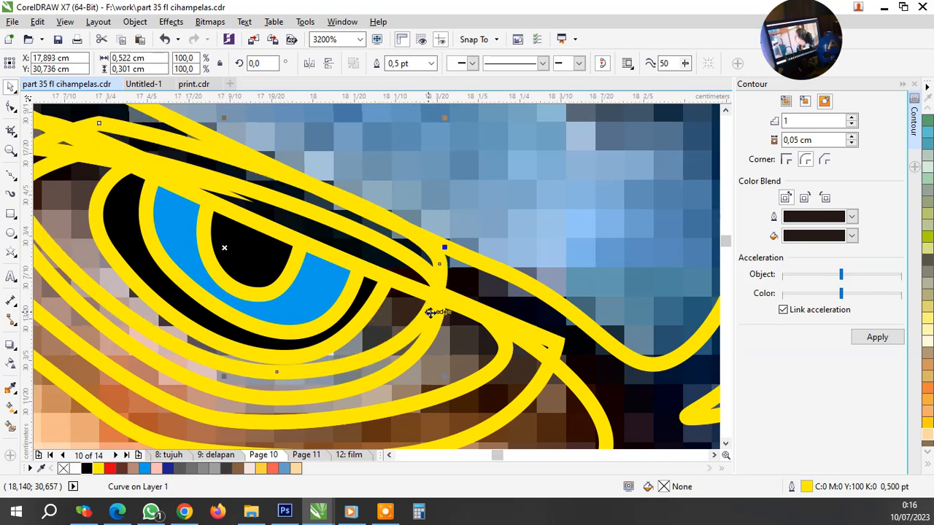
Reshape the duplicate by moving its inner-corner, outer-corner and upper nodes so it sits inside the larger eyeball outline
key(F10)
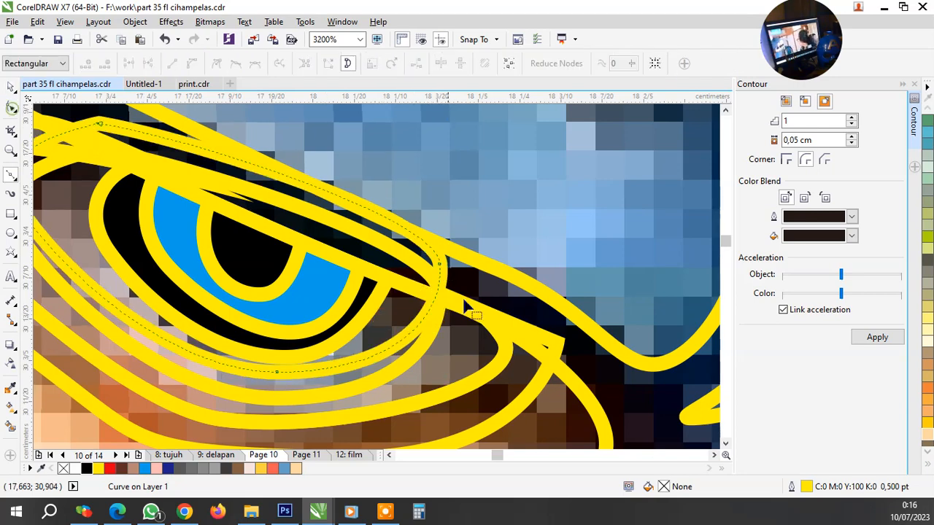
drag(447, 280, 427, 310)
scroll(427, 310, down, 2)
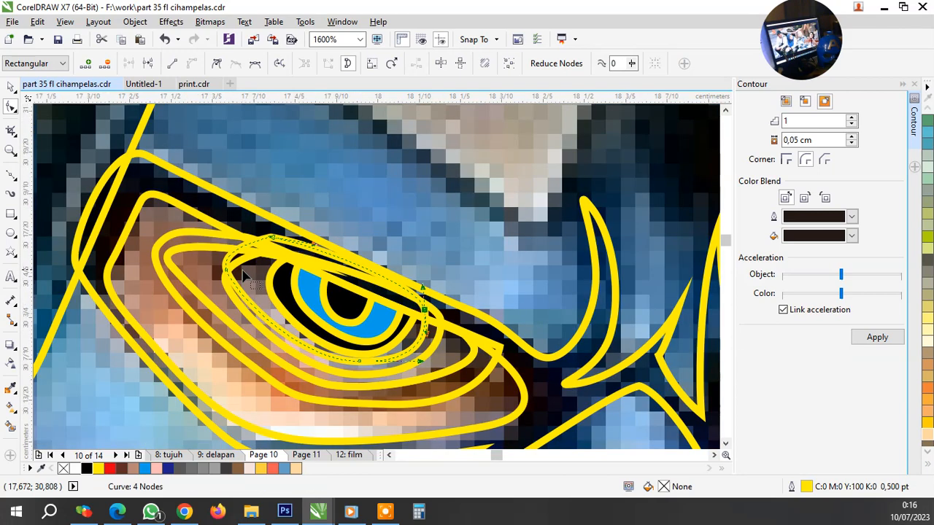
scroll(219, 277, up, 2)
drag(212, 272, 235, 294)
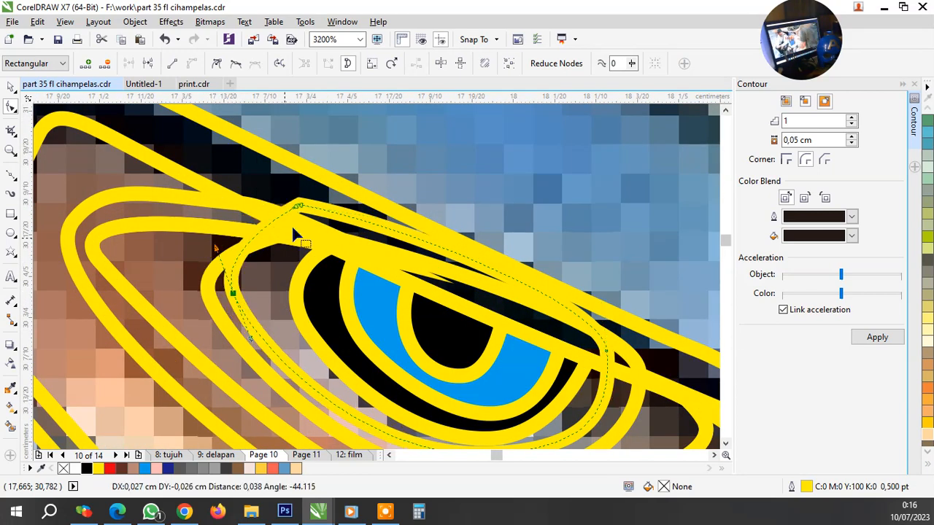
drag(299, 206, 336, 237)
Intersect the reshaped duplicate with the larger eyeball outline, keeping the larger outline
key(space)
shift+click(214, 296)
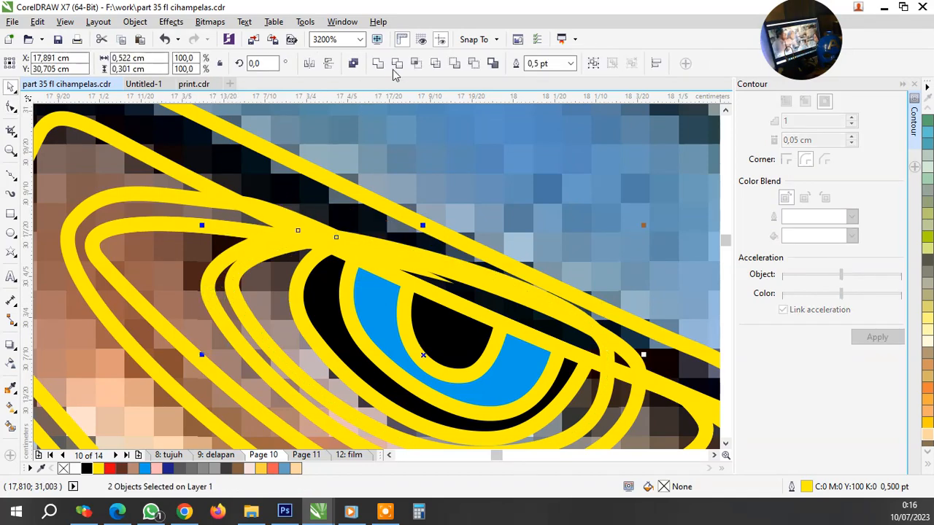
click(415, 66)
key(Delete)
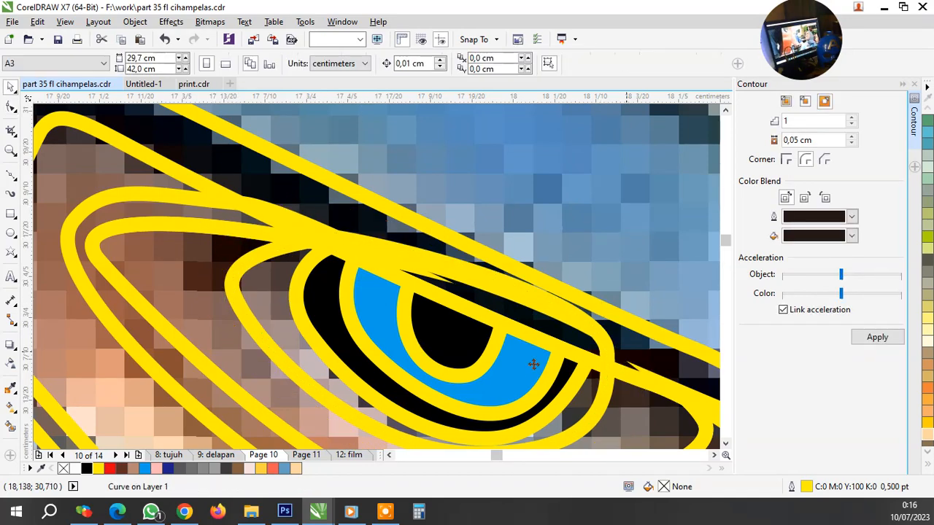
click(524, 368)
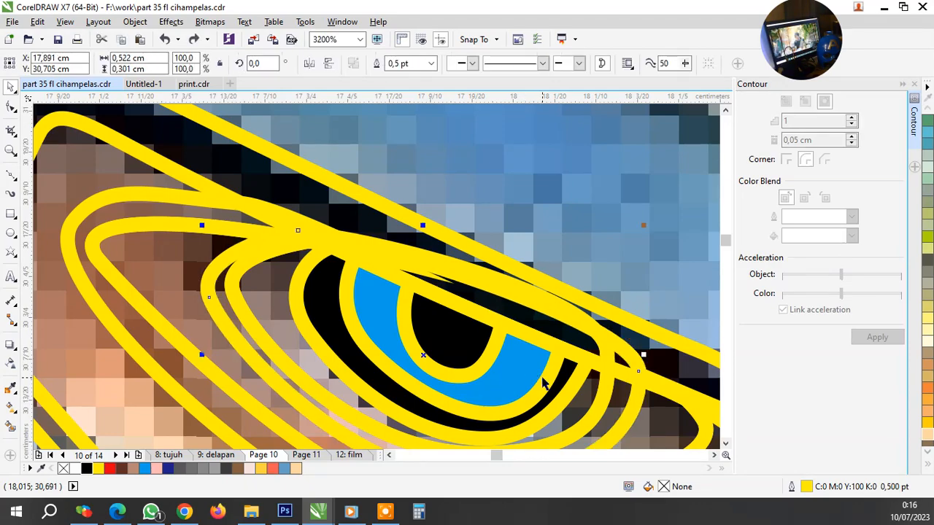
Try to intersect the larger eyeball outline with the left eye opening
scroll(438, 307, down, 3)
scroll(499, 345, up, 1)
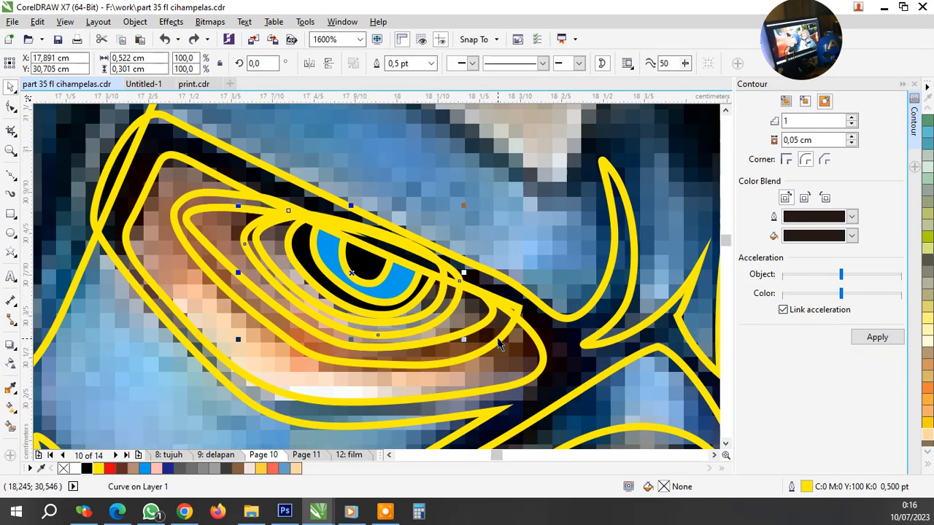
click(459, 310)
click(488, 334)
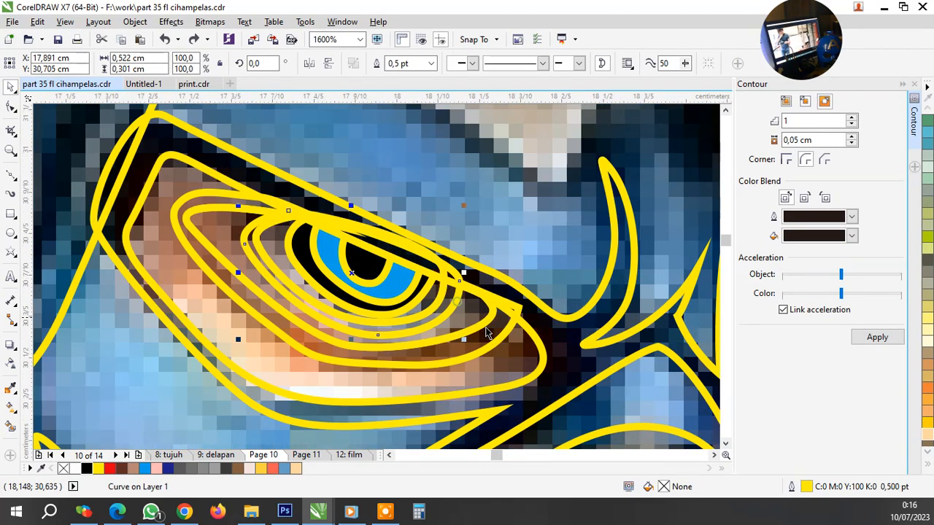
shift+click(516, 359)
click(415, 64)
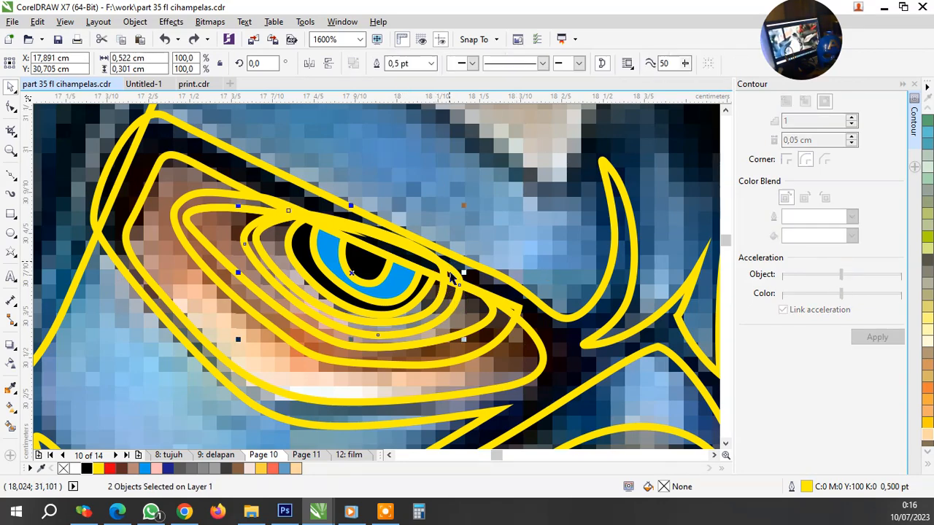
scroll(441, 276, up, 2)
key(Escape)
scroll(432, 275, down, 1)
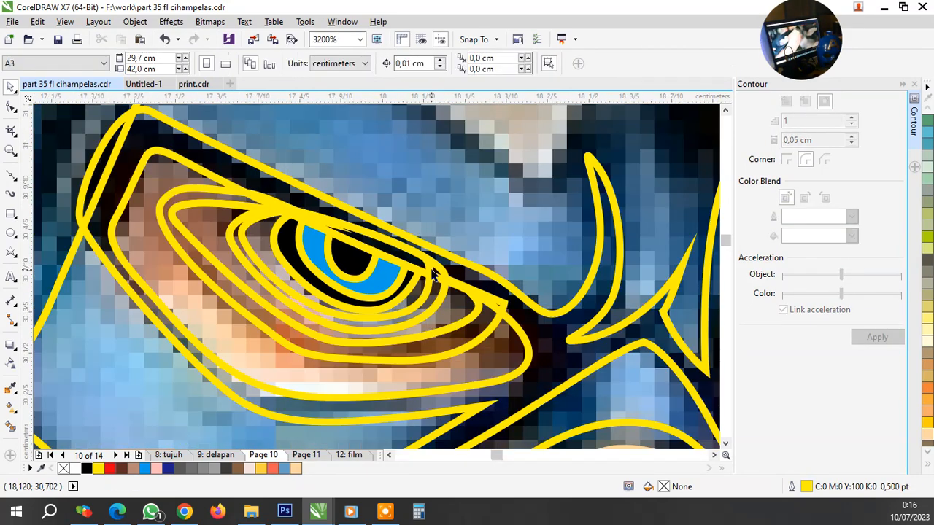
double_click(434, 274)
key(space)
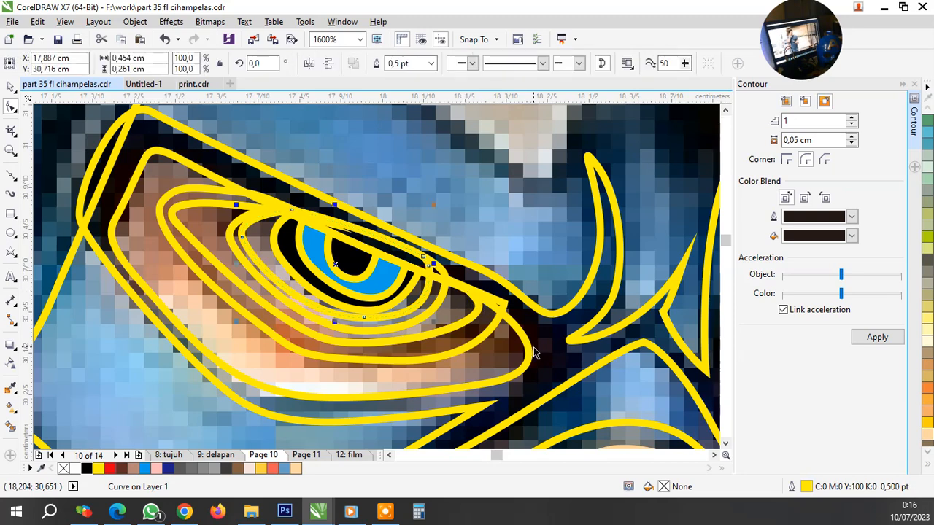
click(502, 345)
key(ctrl+z)
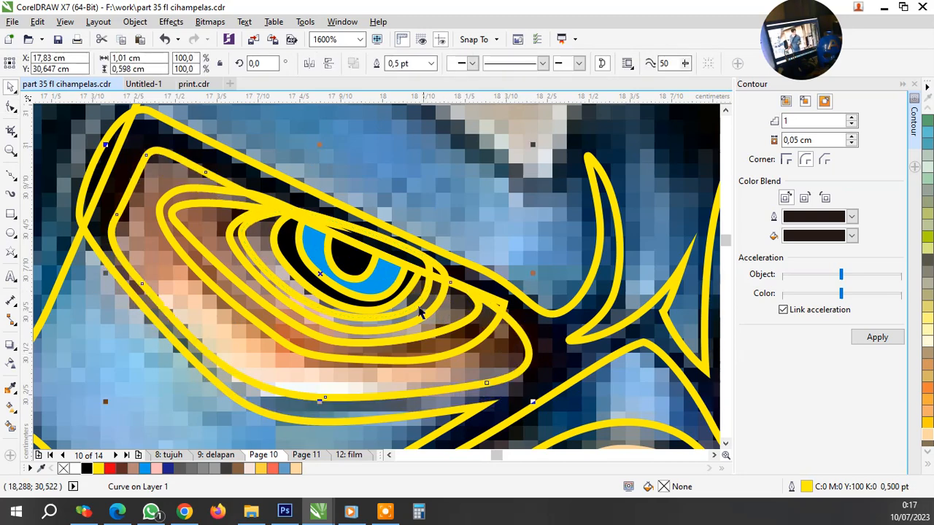
Intersect the inner eyeball outline with the left eye opening so its top follows the upper lid line
click(419, 306)
shift+click(514, 335)
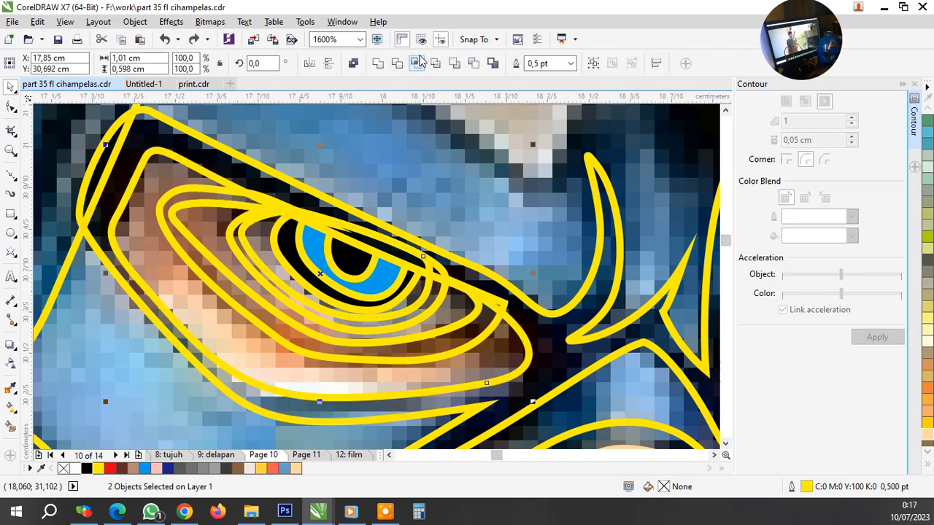
click(417, 63)
scroll(427, 268, up, 2)
key(Escape)
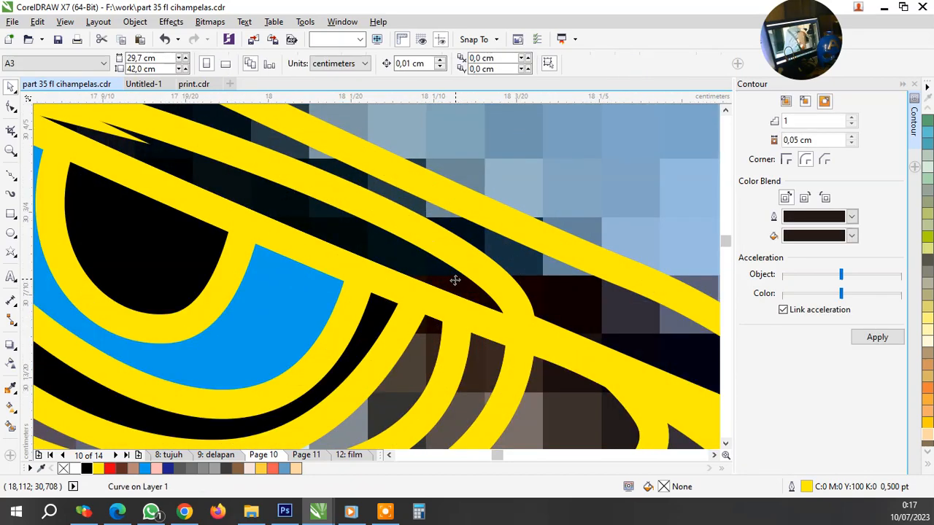
Fill the left eyeball shape with white and the larger outline around it with black
scroll(453, 281, down, 2)
click(431, 329)
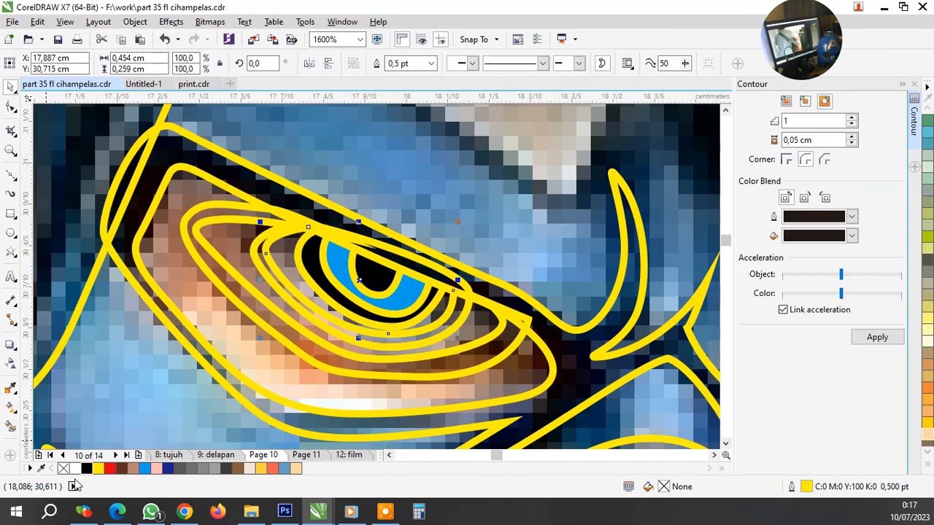
scroll(431, 330, up, 2)
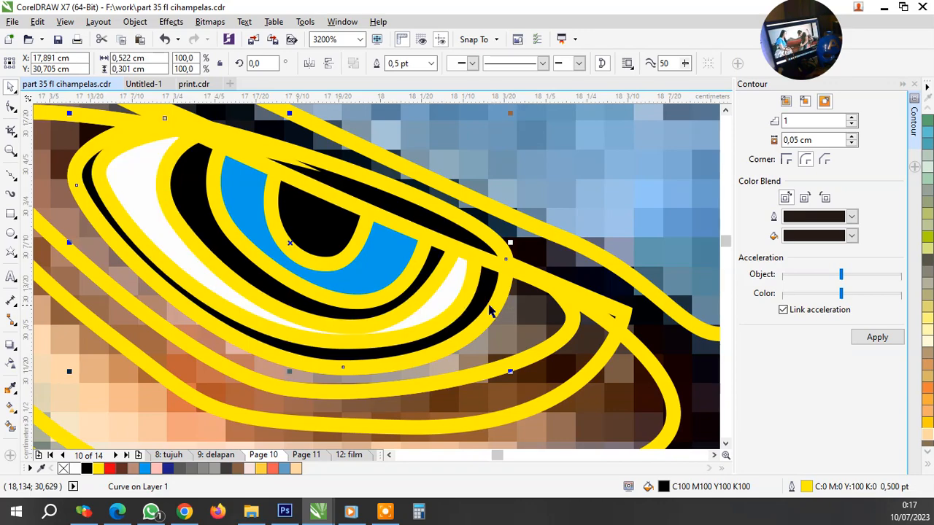
scroll(491, 315, down, 1)
scroll(474, 321, down, 1)
scroll(477, 319, up, 1)
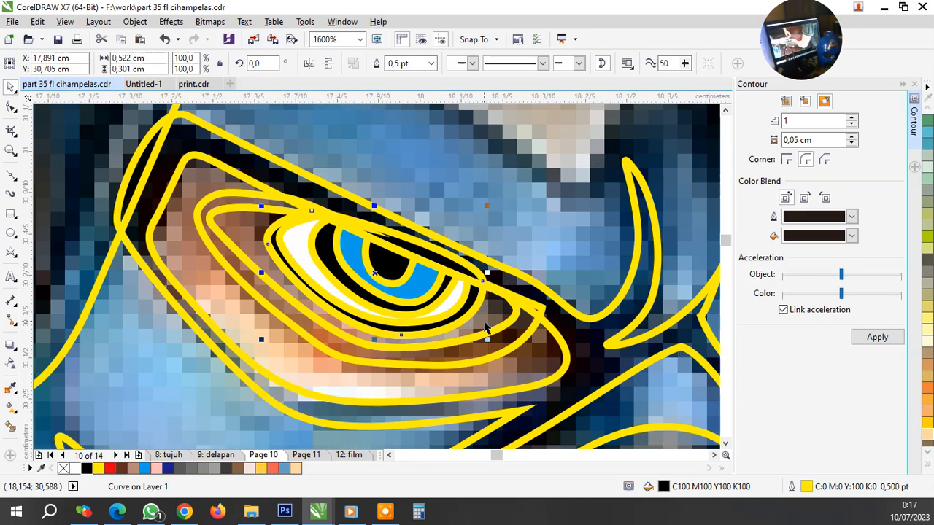
Try filling the eyelid outline around the black eye shape with yellow-orange (#FDD341) and sending it to the back
click(482, 320)
click(259, 470)
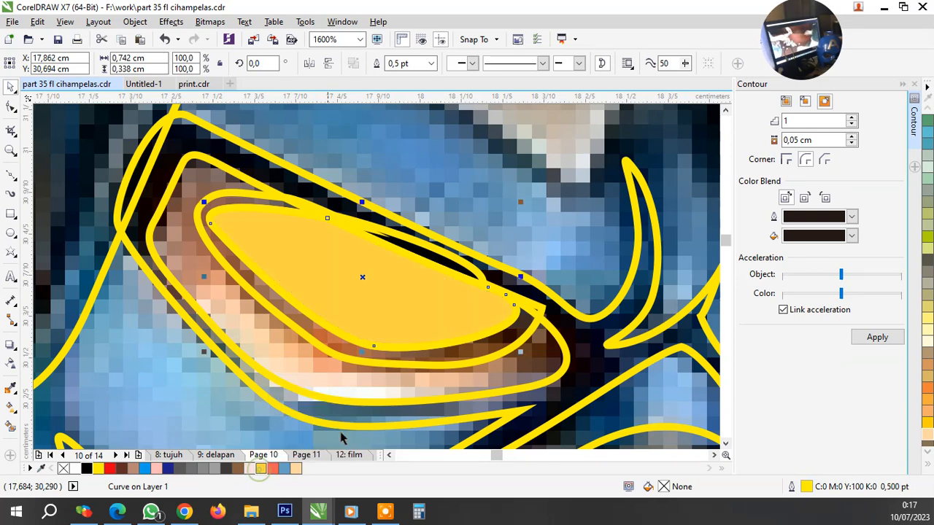
key(shift+Page_Down)
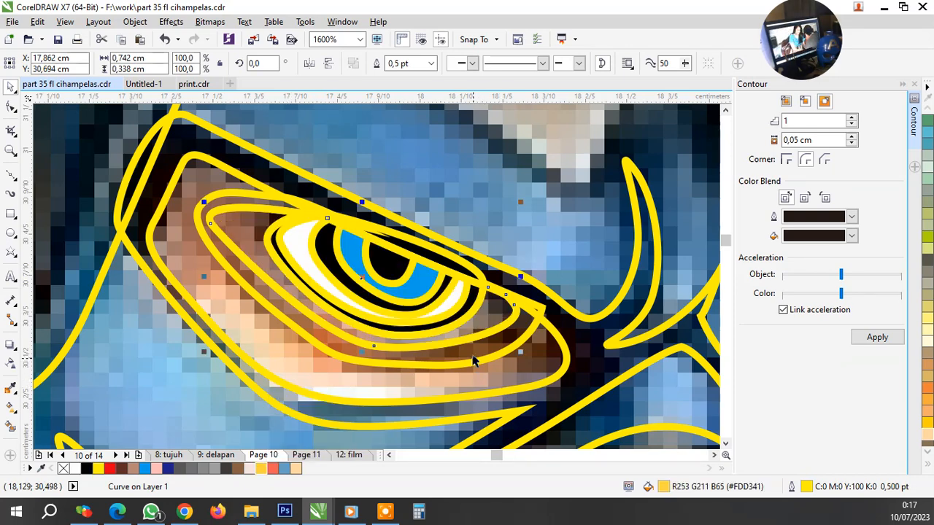
click(542, 332)
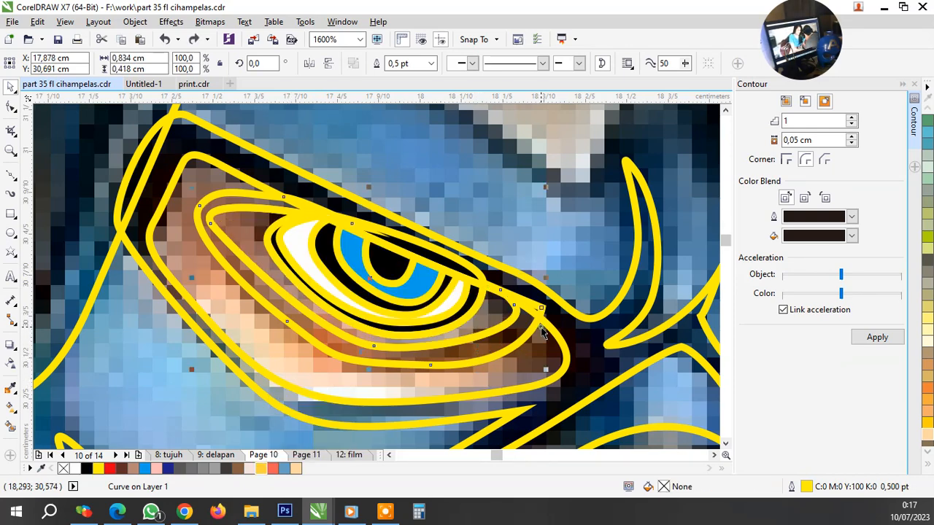
Select the five filled shapes of the left eye together and bring them to the front
click(472, 306)
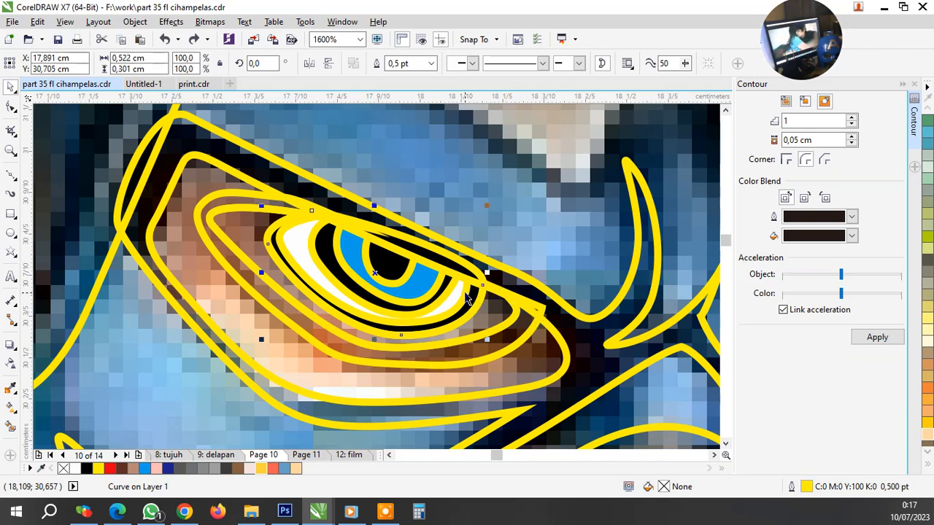
shift+click(467, 299)
shift+click(438, 294)
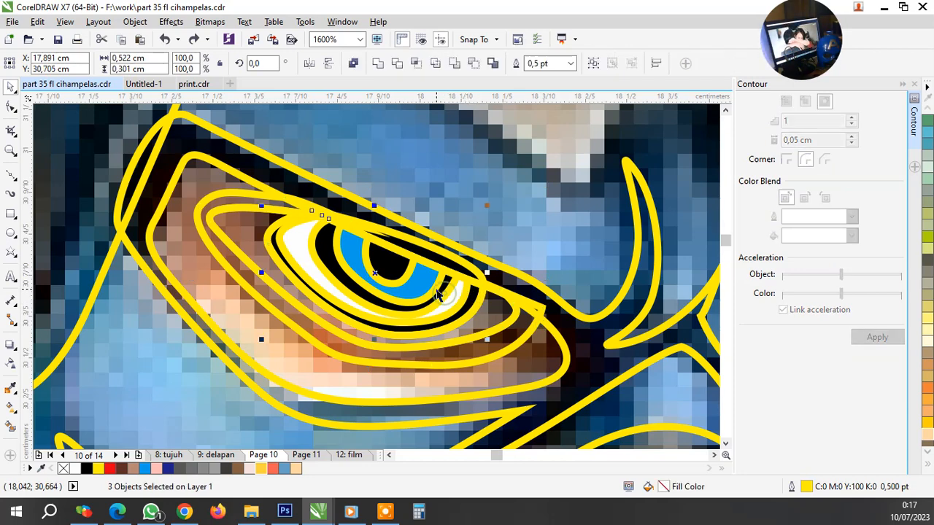
shift+click(435, 286)
drag(376, 281, 421, 220)
key(ctrl+z)
scroll(477, 301, up, 1)
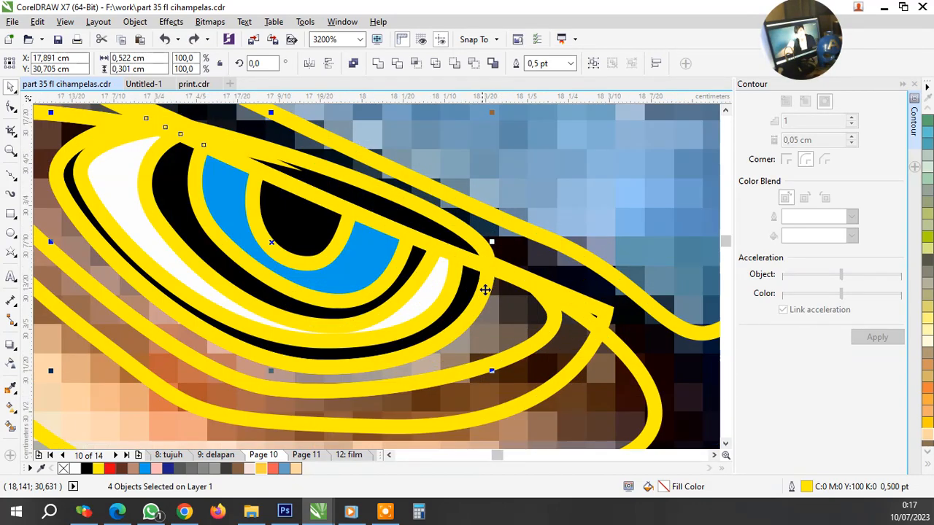
drag(450, 223, 514, 244)
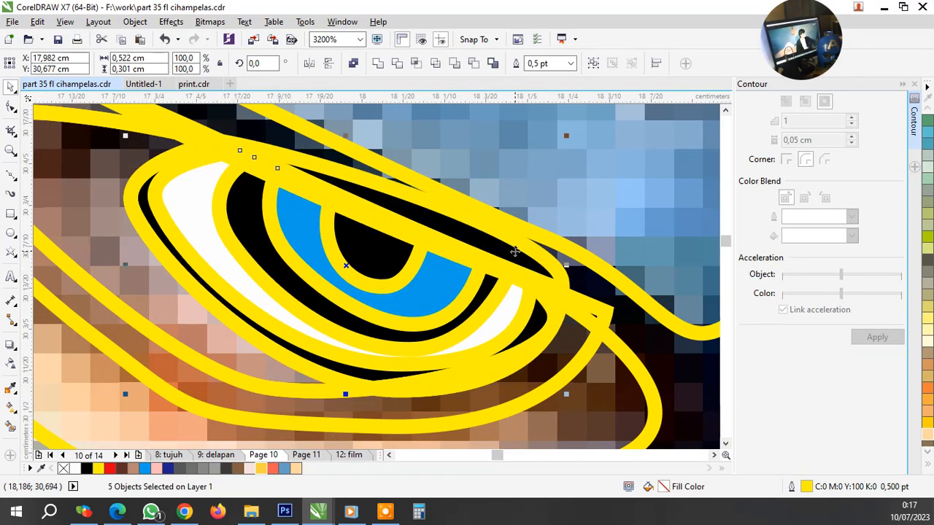
key(ctrl+z)
right_click(453, 219)
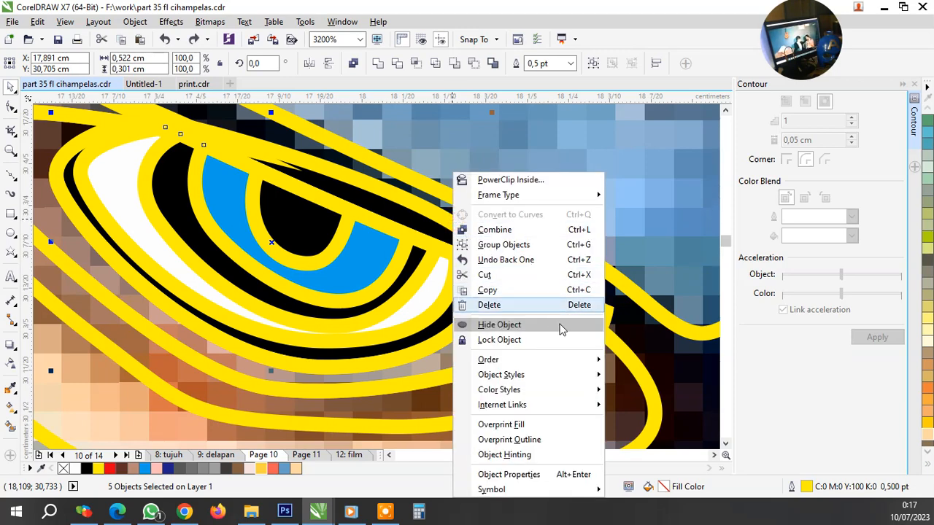
mouse_move(583, 359)
click(678, 389)
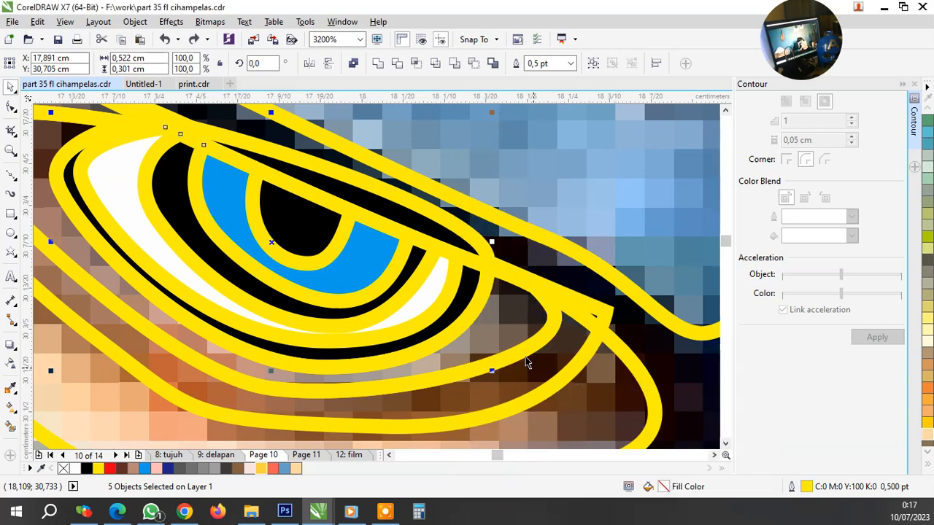
Try filling the outer eyelid line shape of the left eye with Sand
click(528, 357)
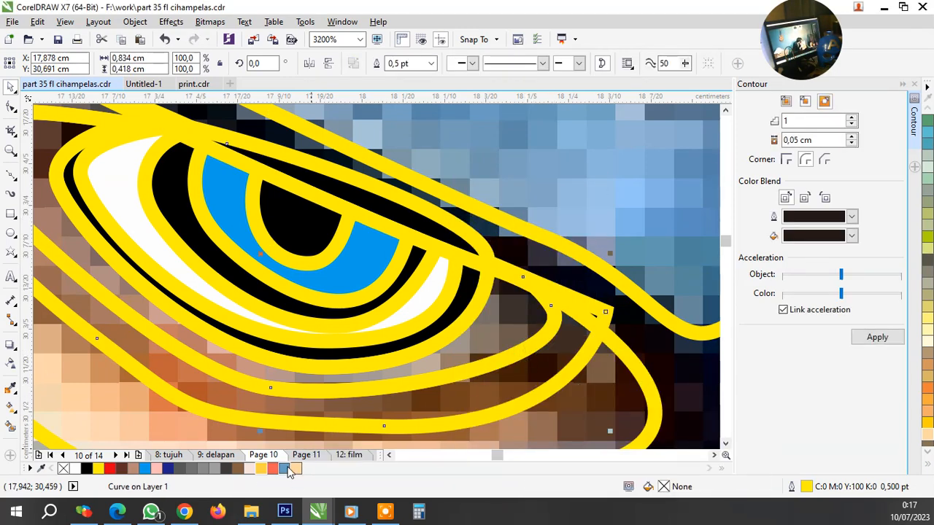
click(295, 469)
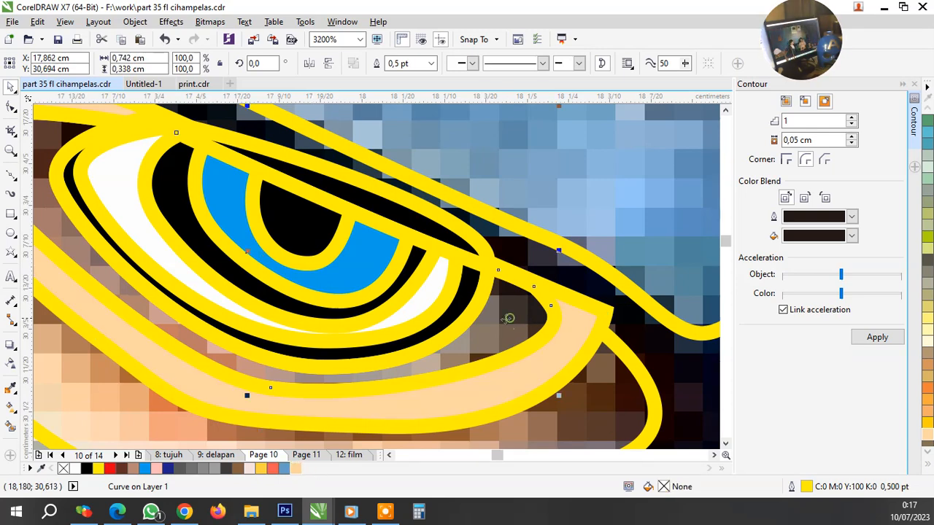
scroll(494, 331, down, 1)
key(ctrl+z)
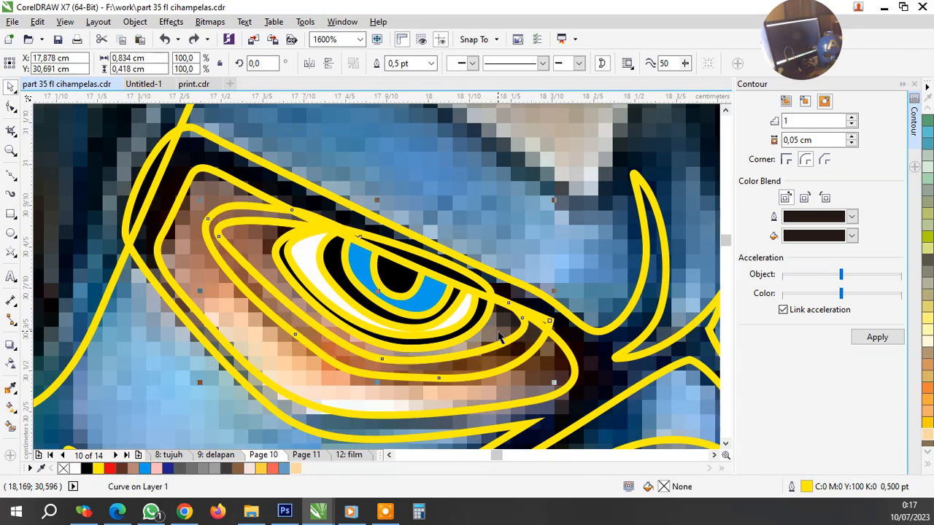
Fill the inner eyelid area with Sand, the lid line shape around it with black, and the left eye opening with Sand
click(501, 337)
click(295, 469)
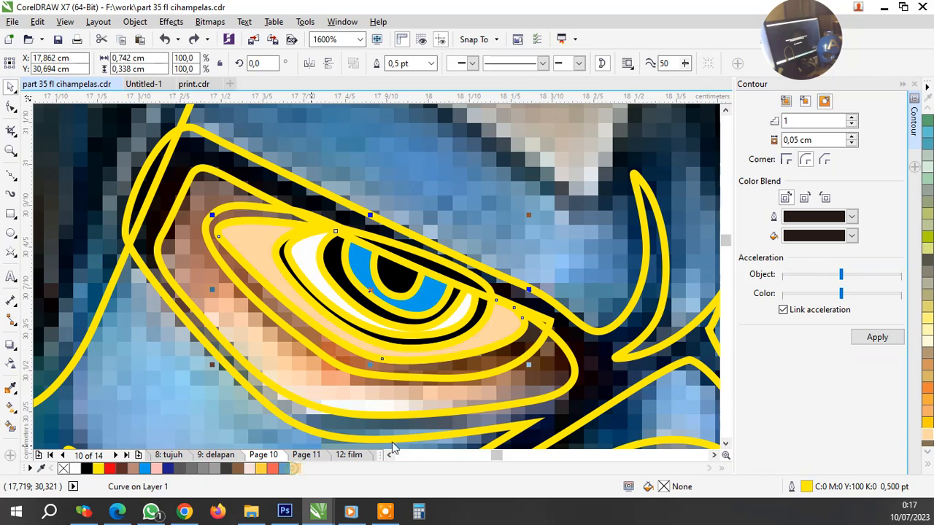
click(538, 350)
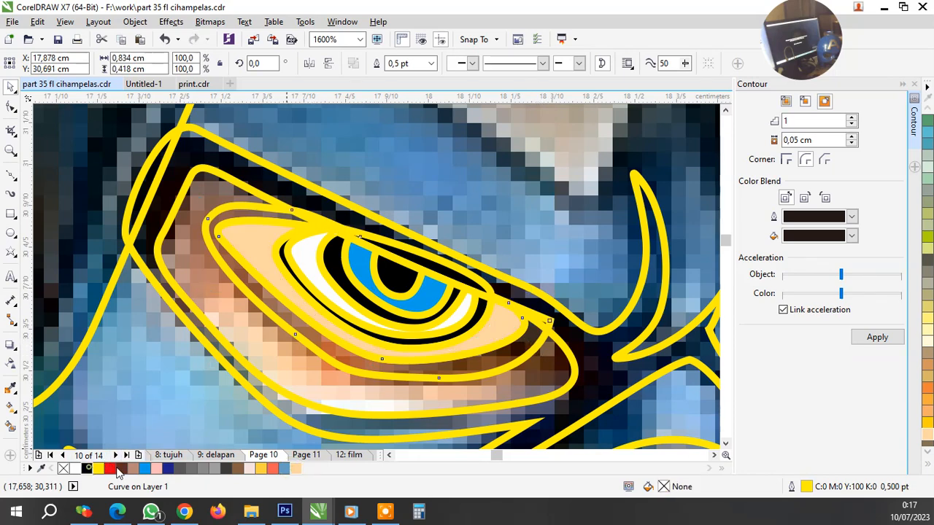
click(87, 468)
click(520, 398)
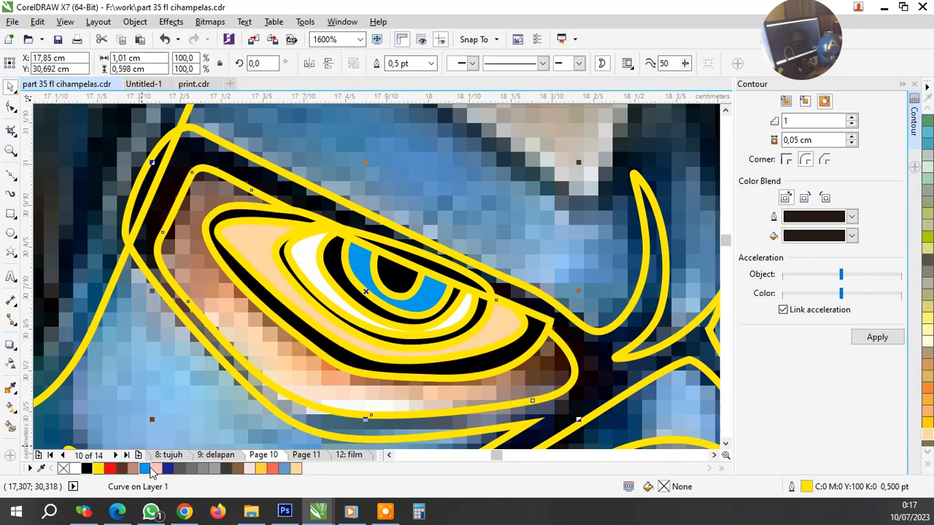
click(296, 468)
Group the seven shapes inside the left eye opening, leaving the opening itself out of the group
scroll(429, 281, down, 1)
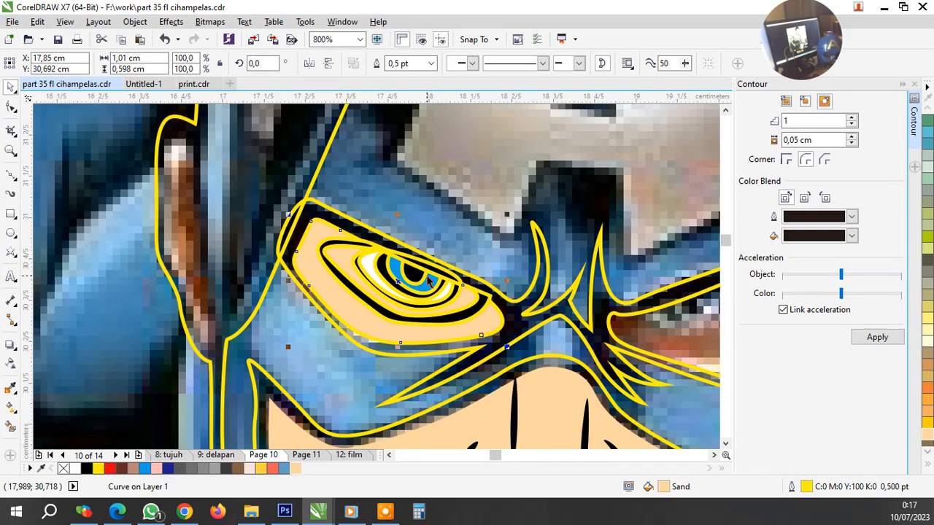
scroll(417, 280, down, 1)
scroll(429, 281, up, 1)
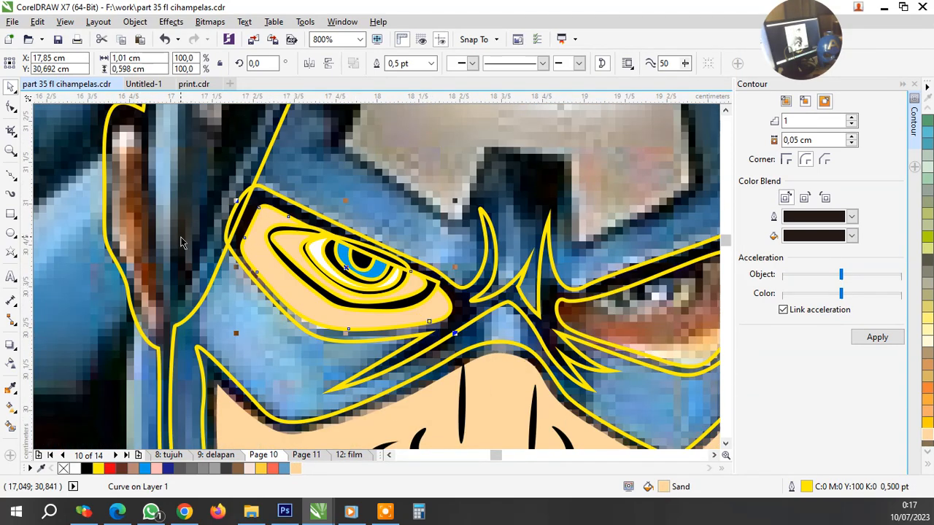
click(73, 195)
drag(65, 160, 448, 324)
scroll(349, 261, down, 1)
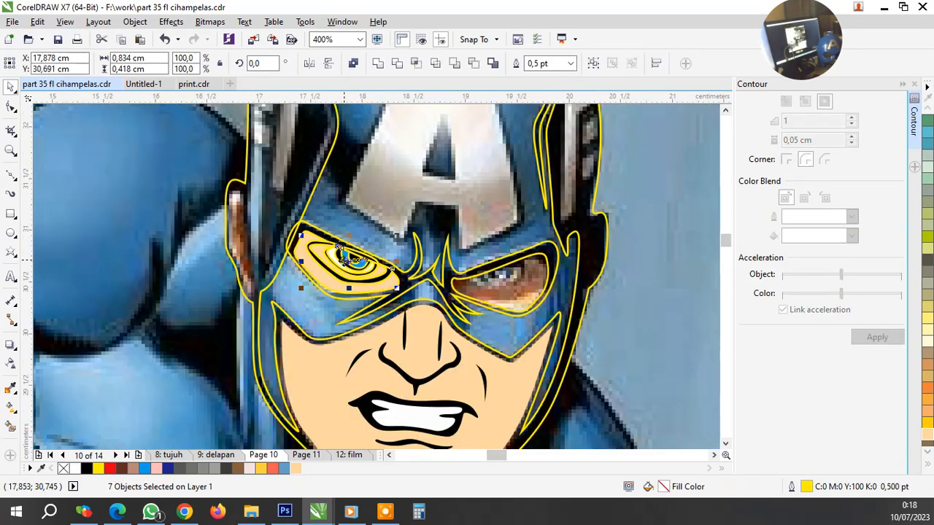
key(ctrl+g)
Place a duplicate of the eye group over the right eye and remove the outlines from the original left group
drag(363, 280, 489, 249)
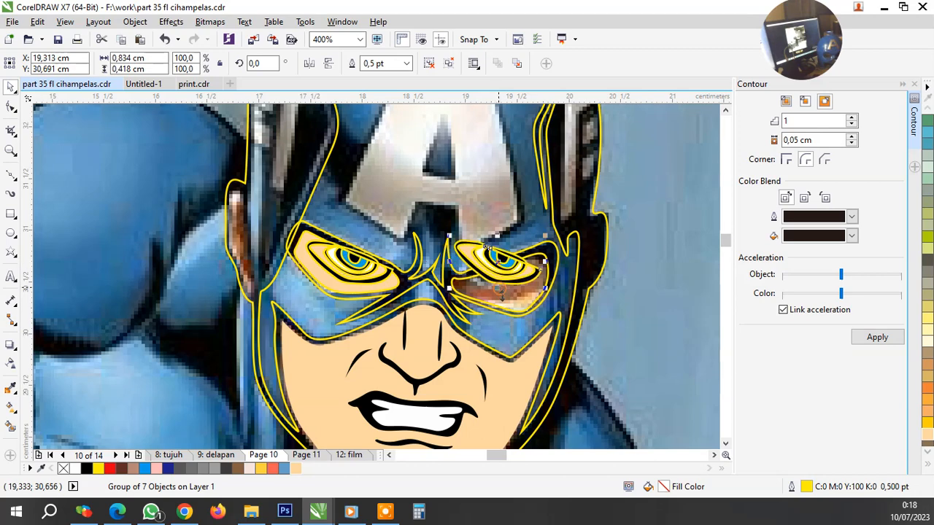
scroll(336, 267, up, 1)
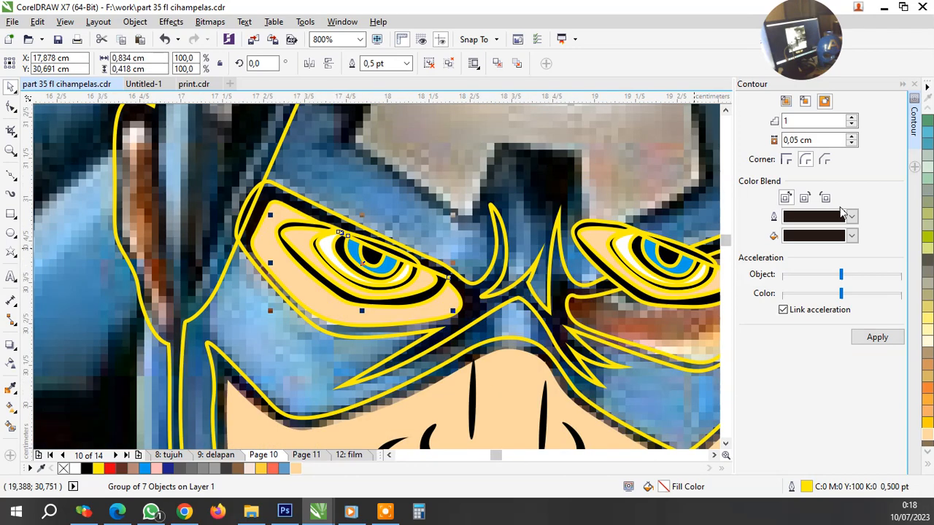
right_click(63, 468)
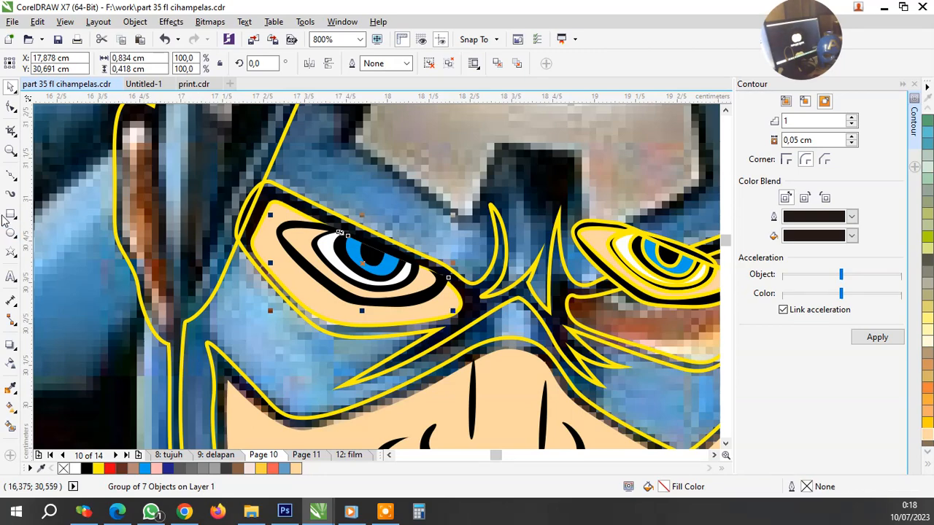
Reshape the inner Sand eyelid shape at the left eye's outer corner by bending its curves and adding a node on the upper edge
click(11, 106)
scroll(243, 236, up, 2)
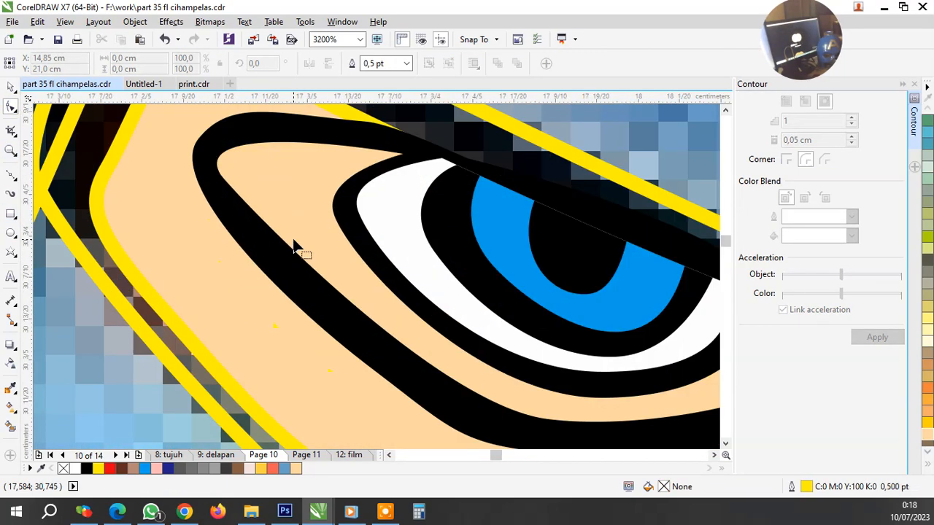
click(227, 195)
click(237, 221)
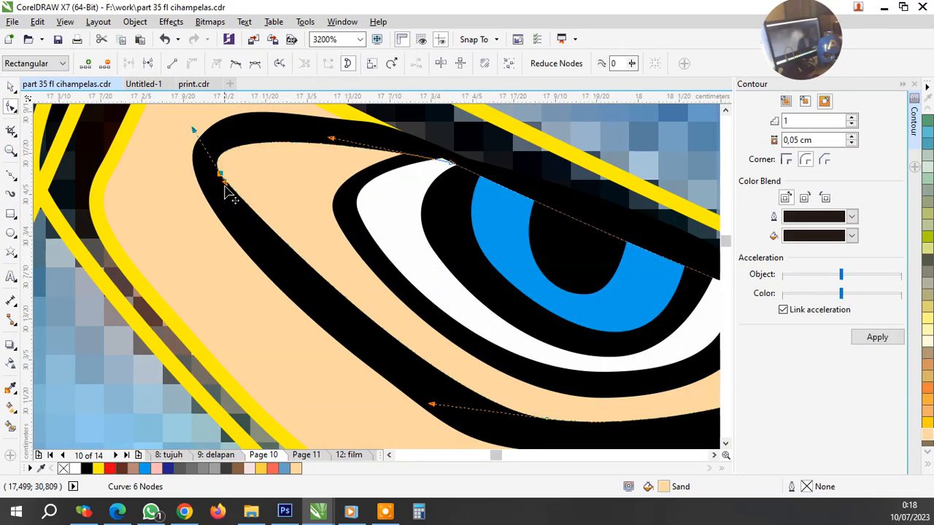
drag(228, 194, 252, 241)
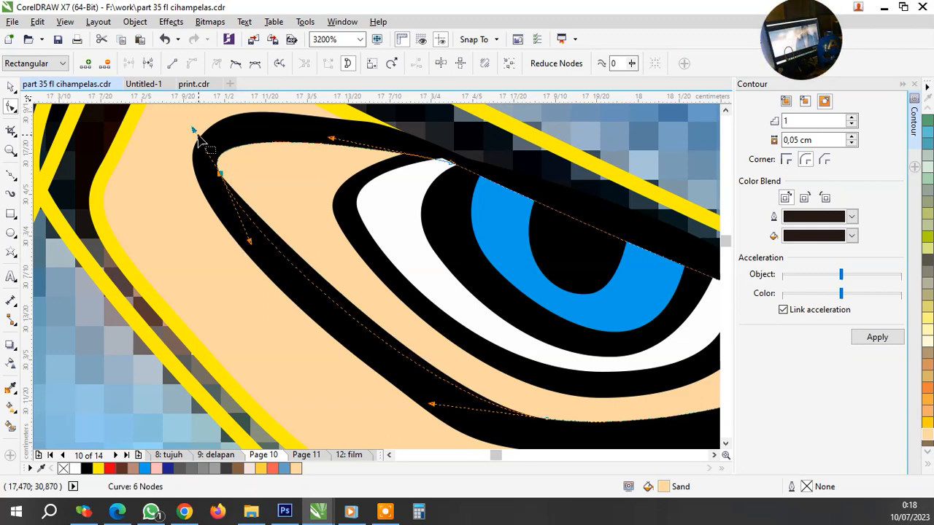
drag(197, 139, 273, 132)
click(244, 150)
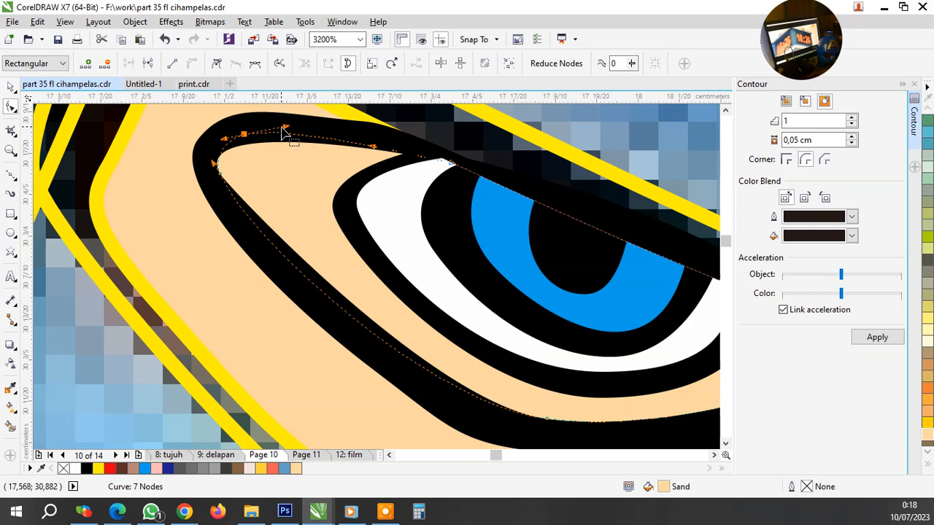
Add a node to the black lid line's inner edge near the outer corner and move it slightly upward
click(248, 149)
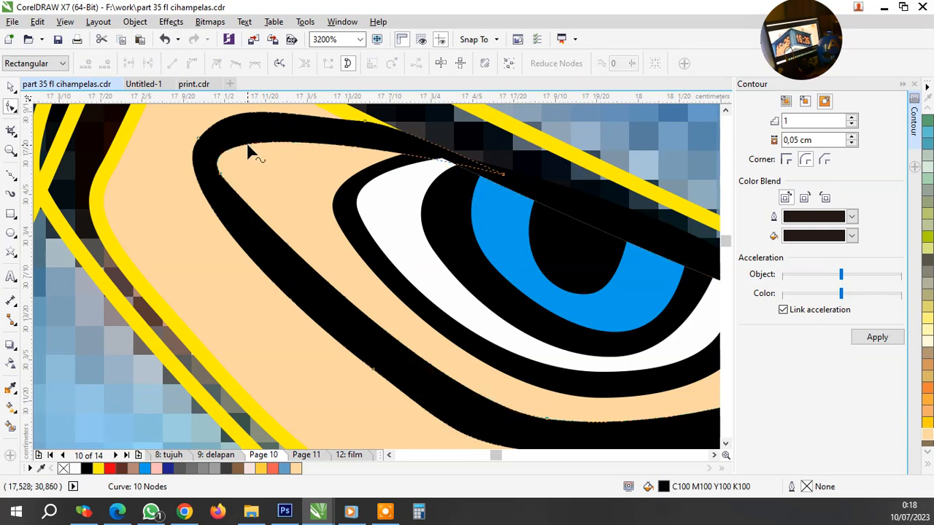
double_click(245, 142)
drag(246, 142, 248, 134)
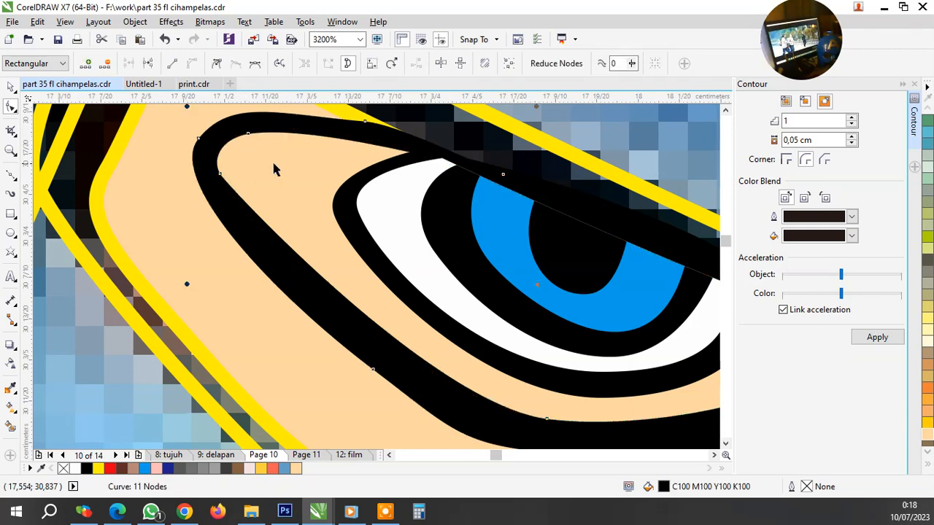
Rotate the duplicate eye group to about 42 degrees and narrow it to fit beneath the right eye's slanted upper lid
key(space)
scroll(274, 169, down, 5)
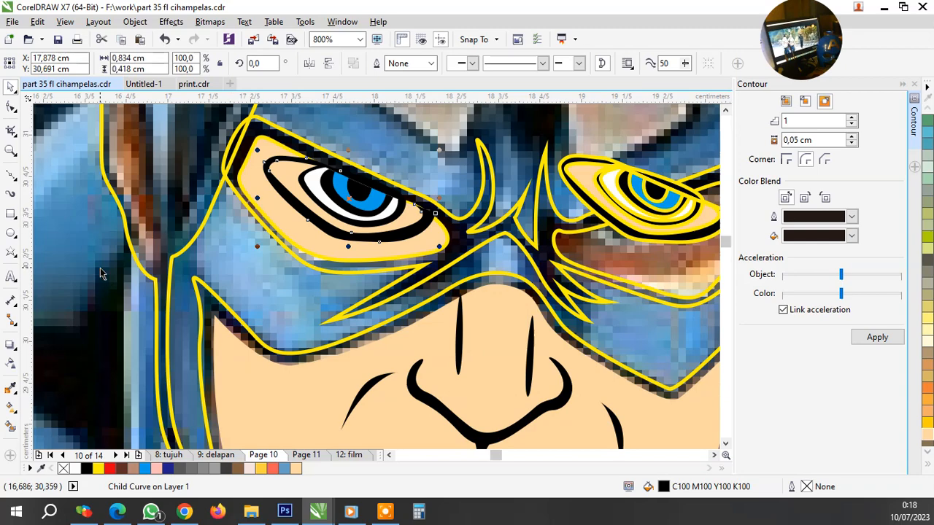
key(Escape)
scroll(102, 273, down, 2)
scroll(346, 237, up, 2)
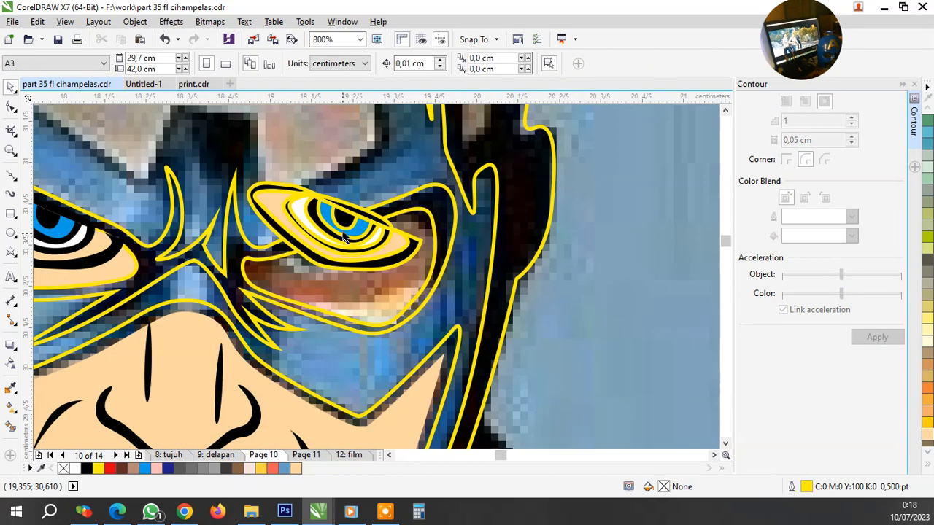
click(346, 237)
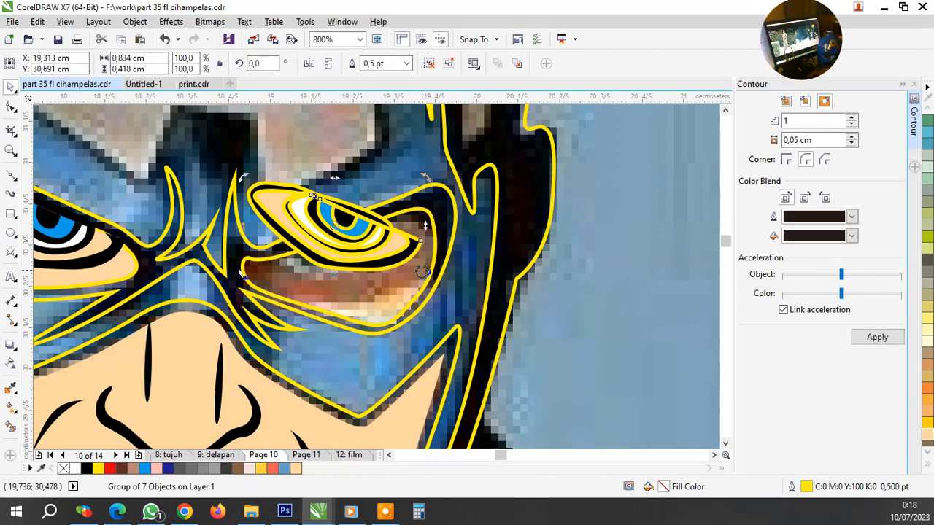
drag(422, 271, 374, 225)
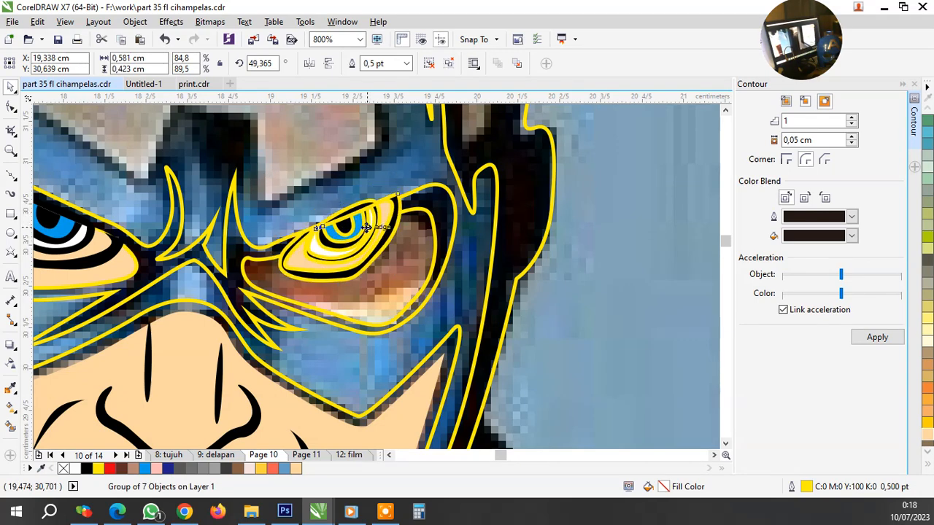
scroll(286, 281, up, 1)
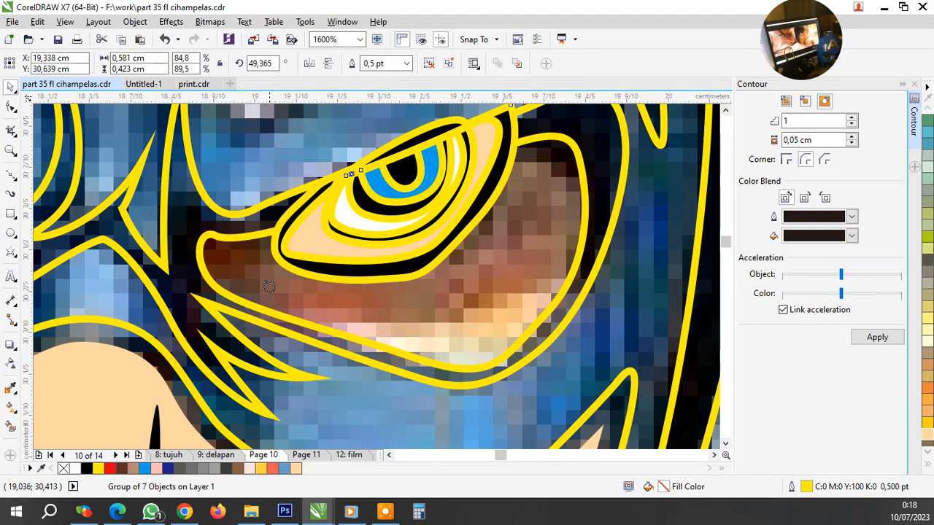
drag(269, 286, 256, 271)
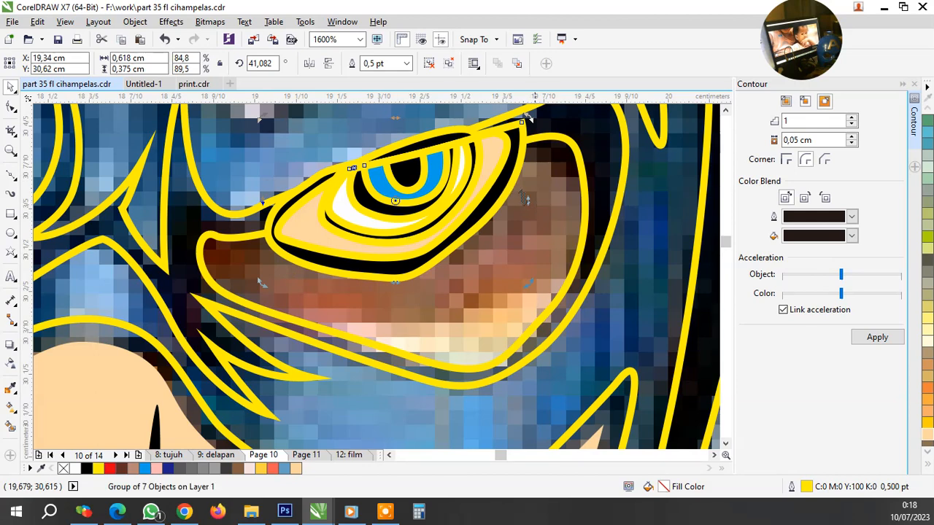
drag(528, 200, 489, 190)
Intersect the duplicate eye group with the right eye opening and delete the original uncut group
shift+click(567, 153)
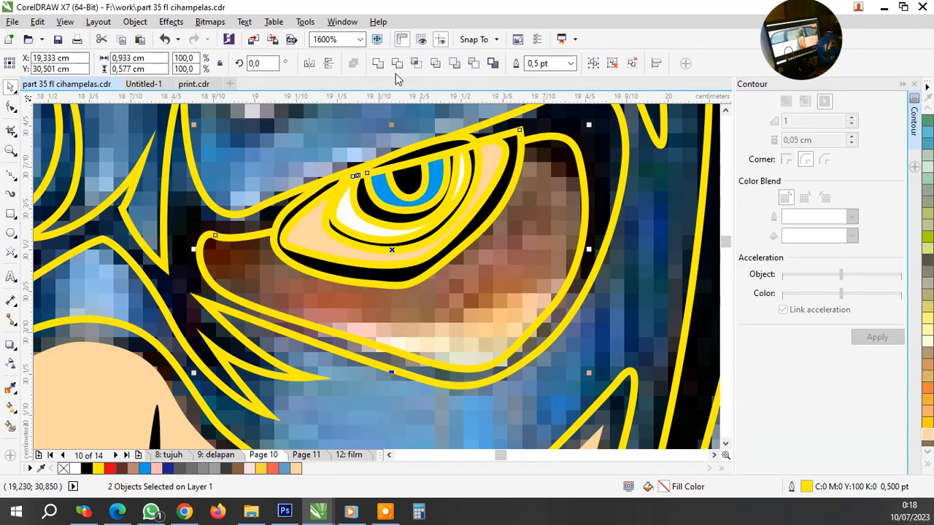
click(584, 187)
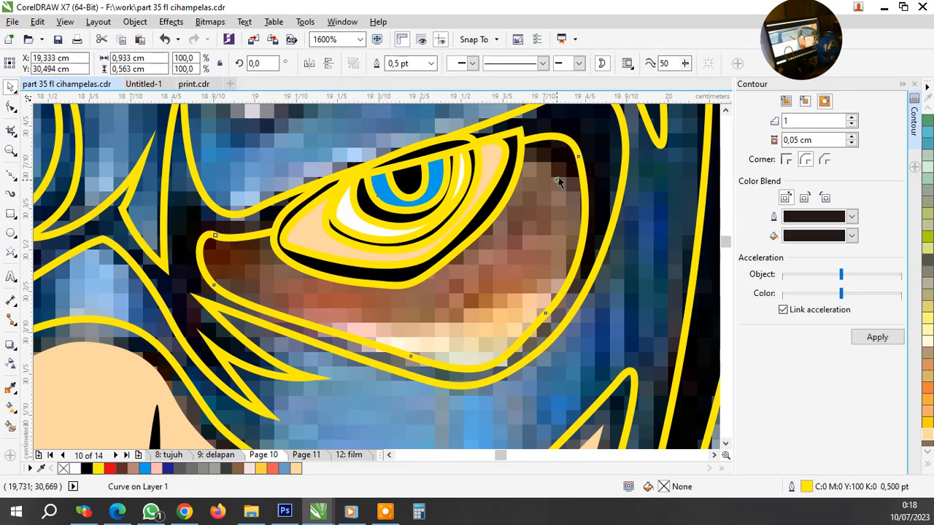
shift+click(517, 132)
click(416, 66)
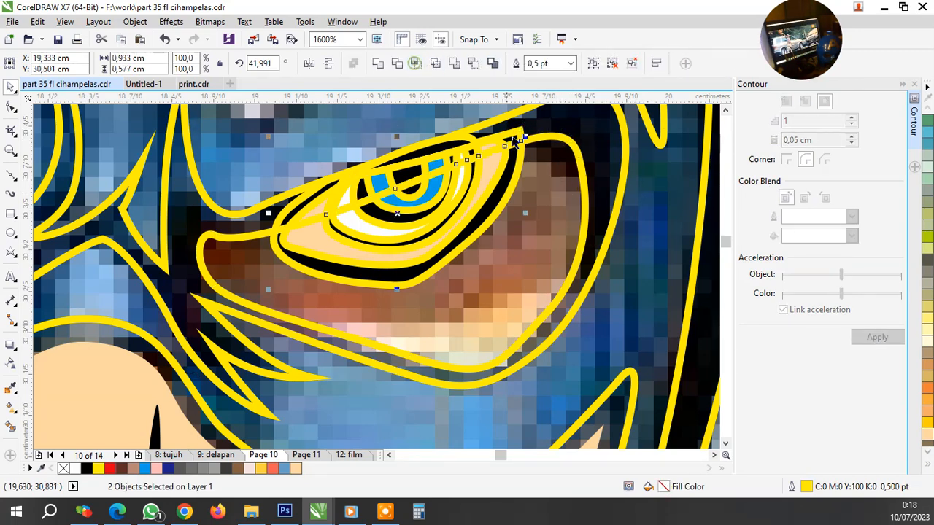
click(514, 134)
key(Delete)
scroll(475, 266, down, 2)
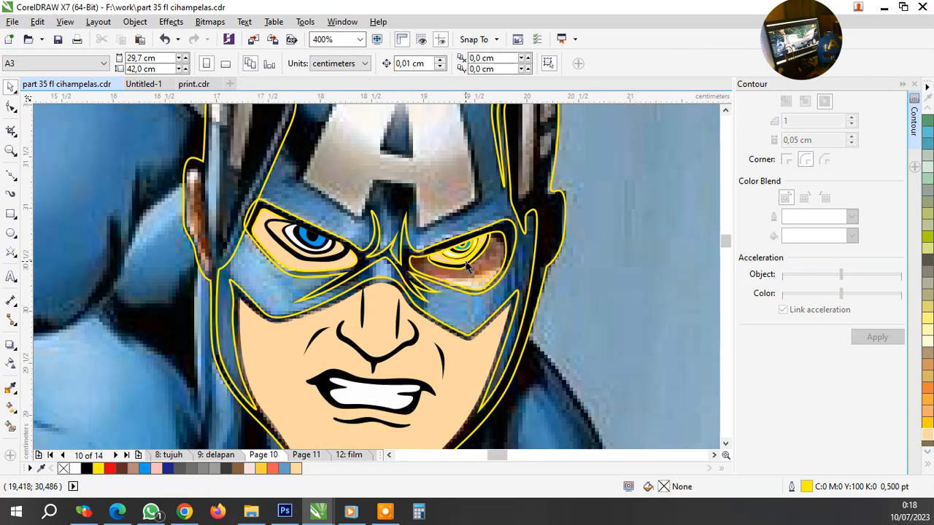
Fill the right eye opening with the Sand colour
scroll(480, 273, up, 1)
click(485, 278)
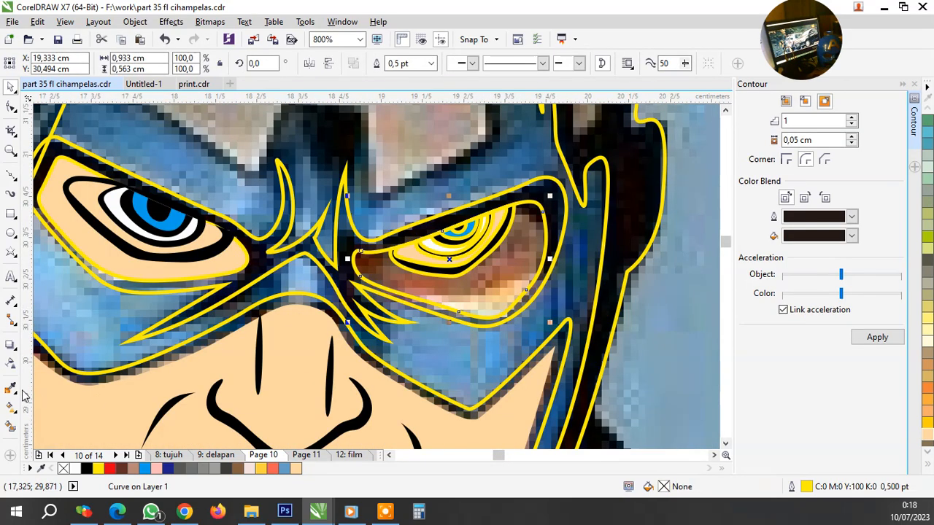
click(294, 467)
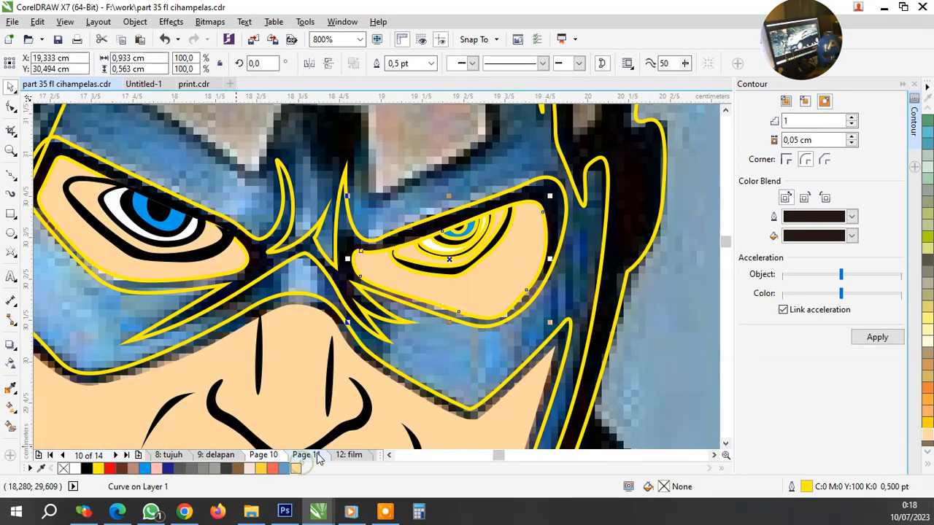
scroll(463, 336, down, 1)
key(Escape)
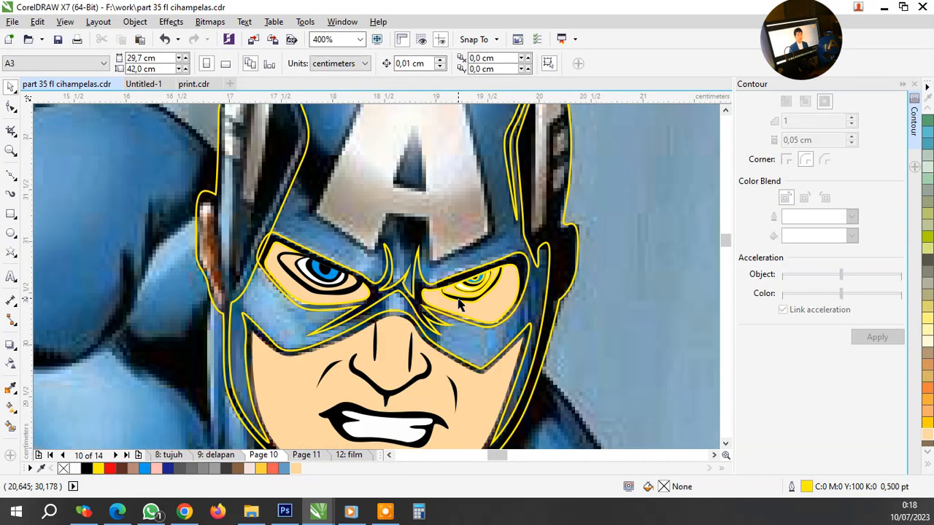
Stretch the clipped right eye group to about 0.37 cm tall, adjust its position and rotation in the opening, and remove its outlines
scroll(485, 301, up, 1)
click(484, 307)
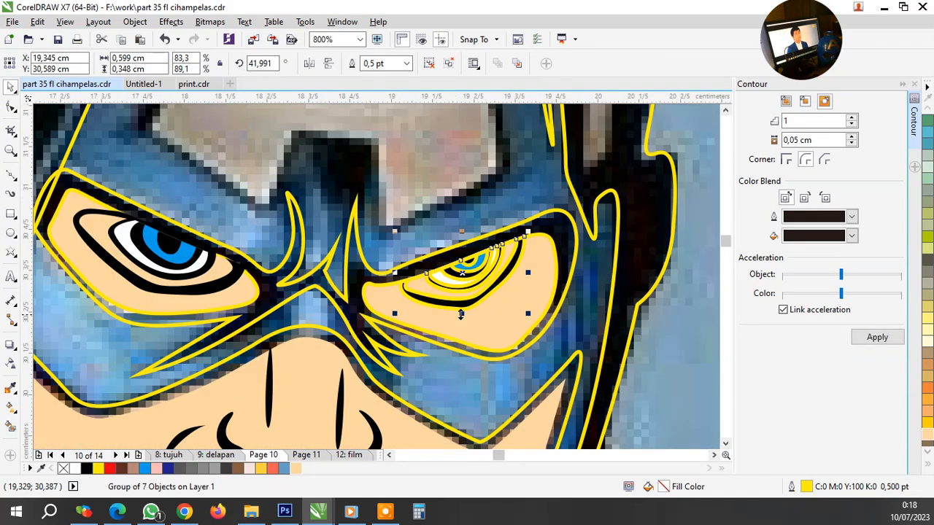
drag(461, 314, 463, 320)
scroll(428, 284, up, 1)
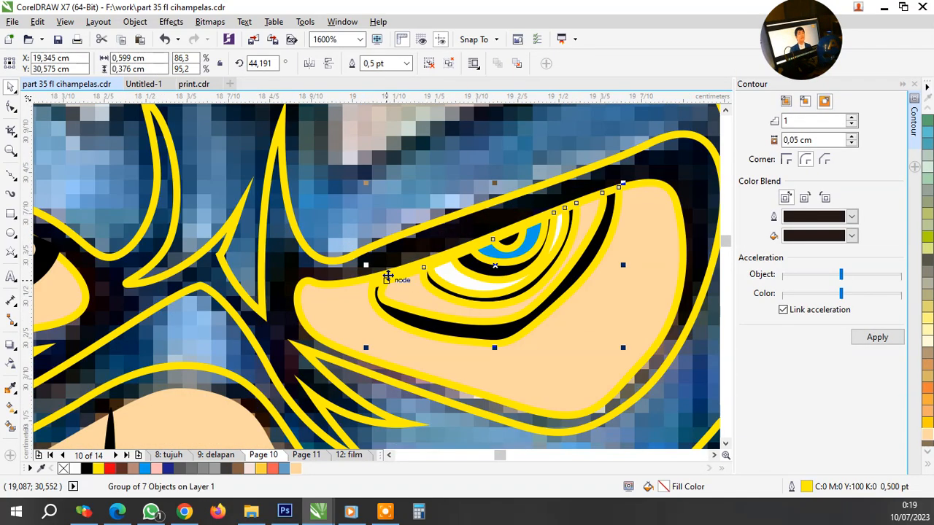
drag(404, 297, 403, 294)
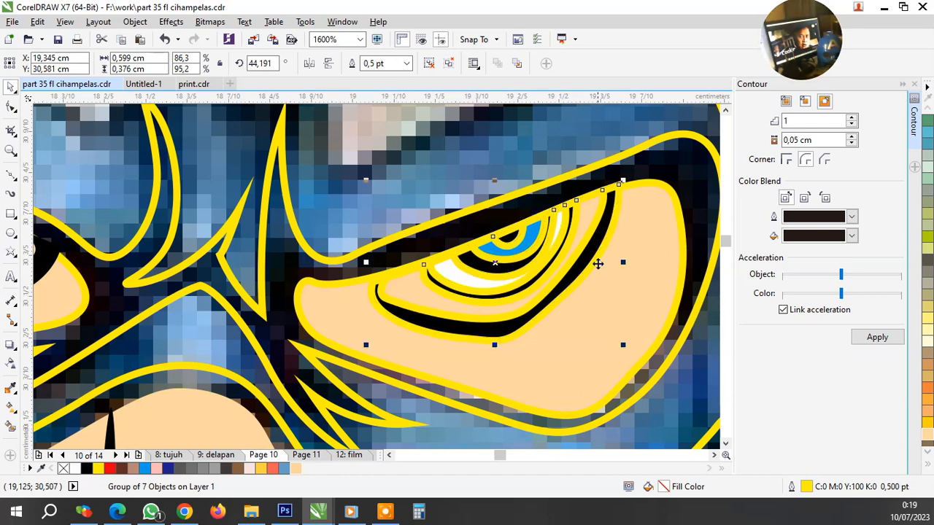
drag(622, 262, 625, 271)
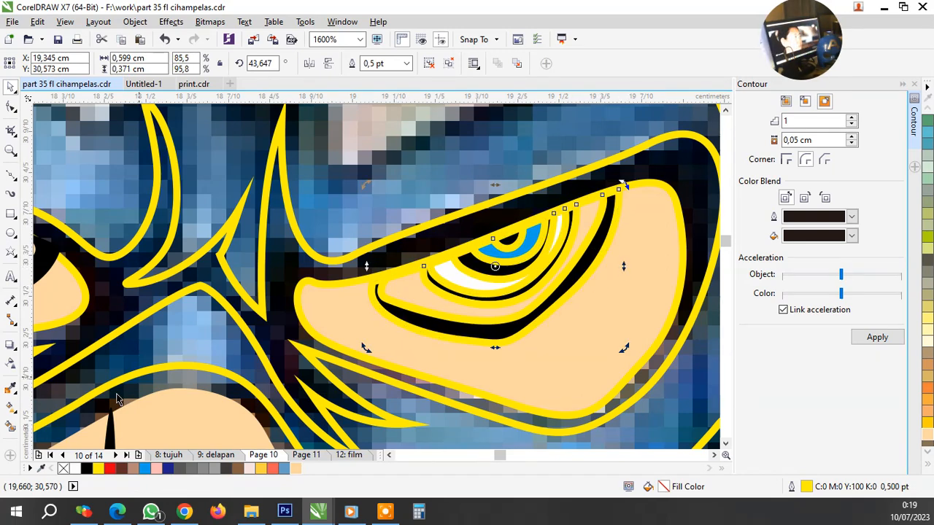
right_click(65, 469)
click(581, 332)
scroll(585, 327, down, 1)
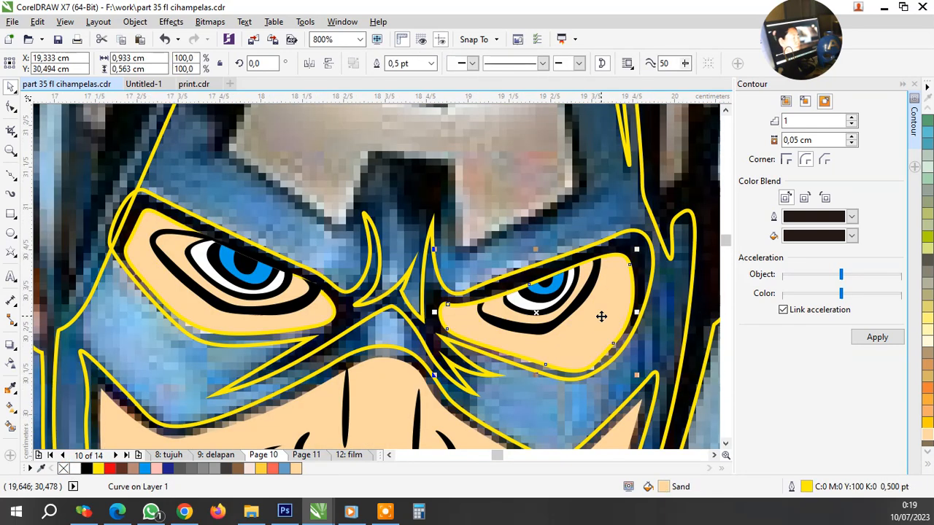
Fill the mask line shape surrounding both eyes and the brow creases with black
click(440, 280)
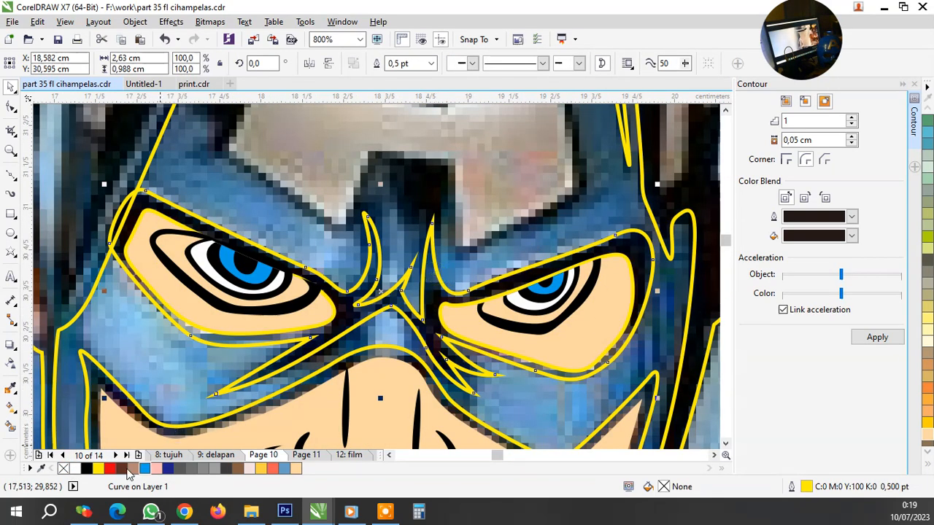
click(86, 468)
scroll(288, 357, down, 1)
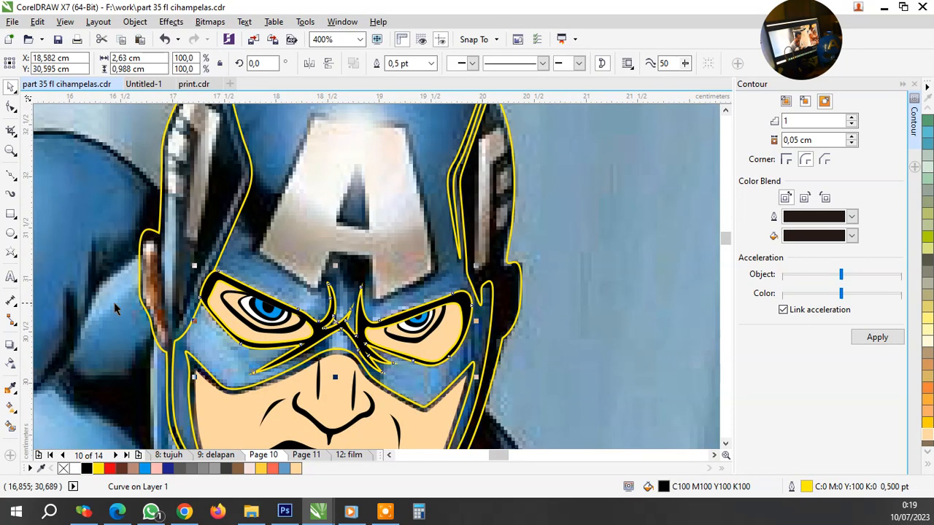
key(Escape)
scroll(349, 330, down, 2)
scroll(348, 329, up, 2)
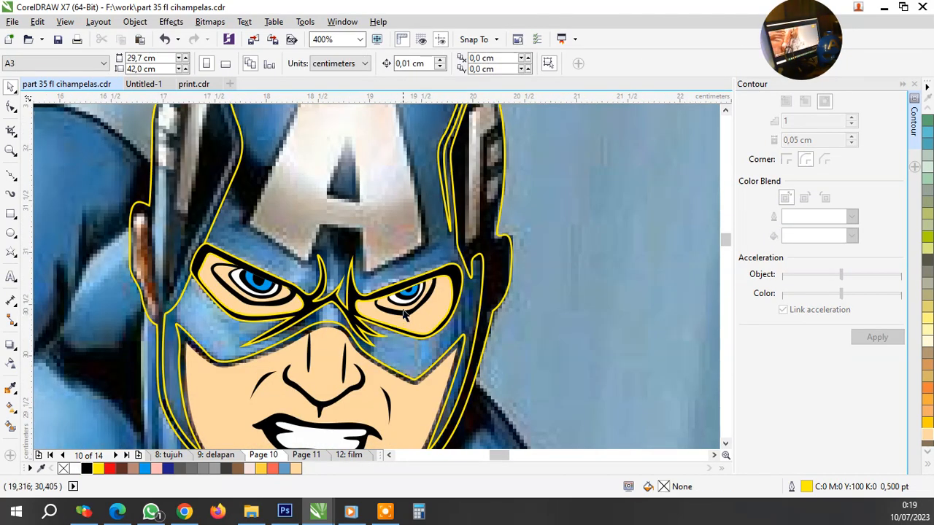
Reshape the right eye's black lid line at the inner corner, pulling its end nodes into the mask band and its bend node inward
scroll(401, 306, up, 2)
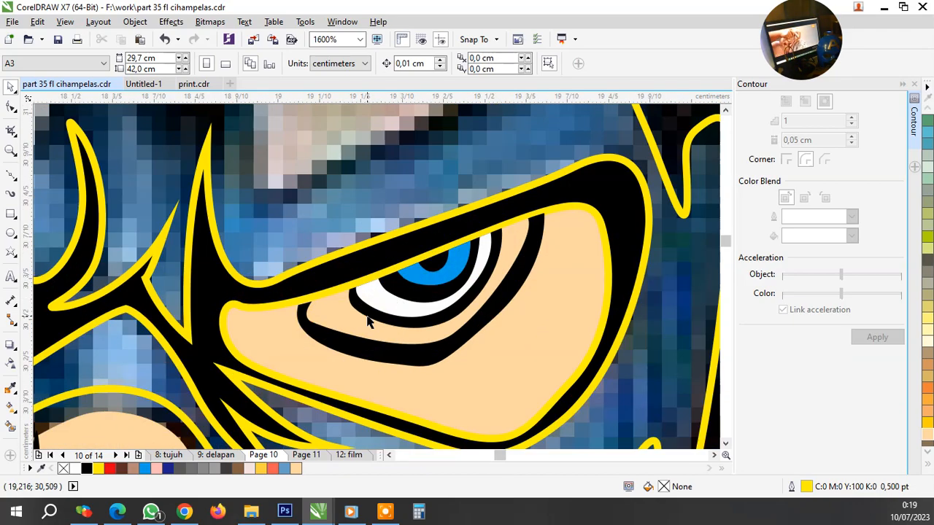
click(11, 107)
click(333, 332)
scroll(323, 327, up, 1)
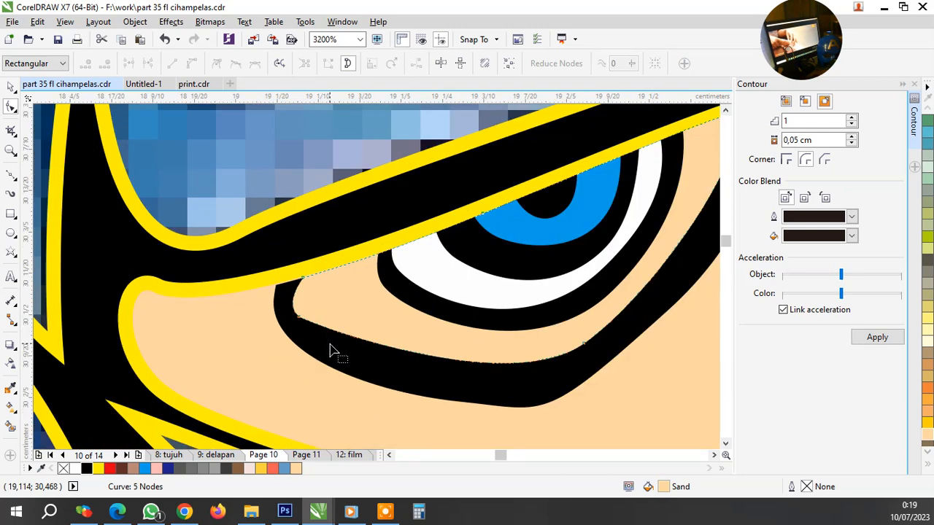
drag(297, 316, 326, 323)
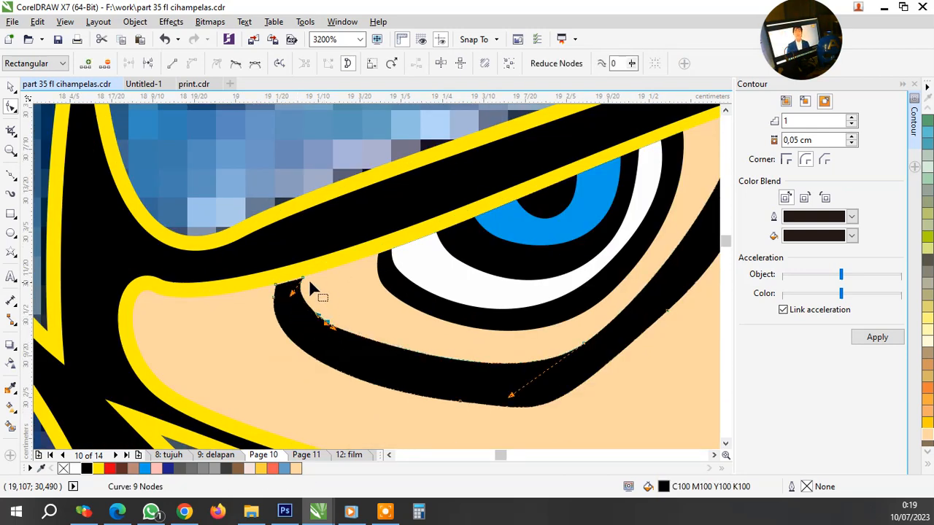
drag(301, 278, 341, 235)
click(326, 322)
drag(318, 314, 283, 256)
scroll(301, 301, down, 1)
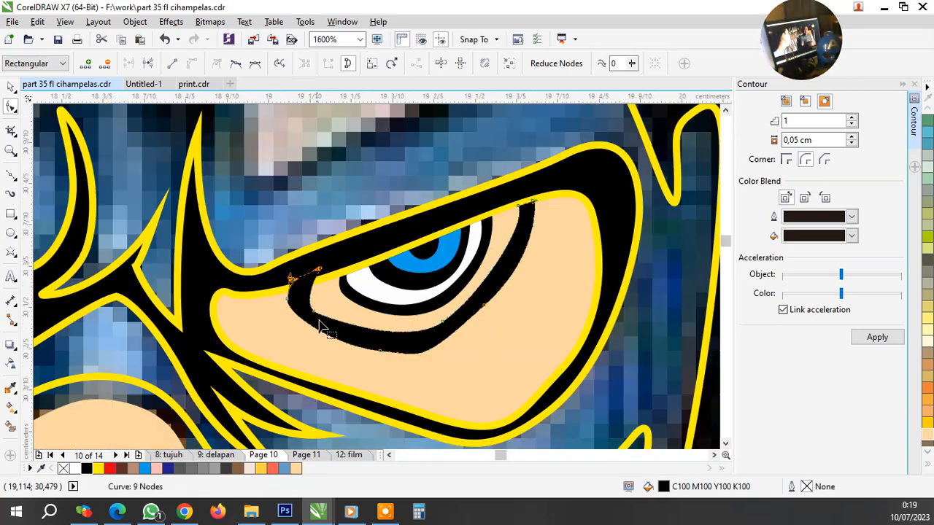
scroll(319, 328, up, 1)
drag(311, 303, 324, 298)
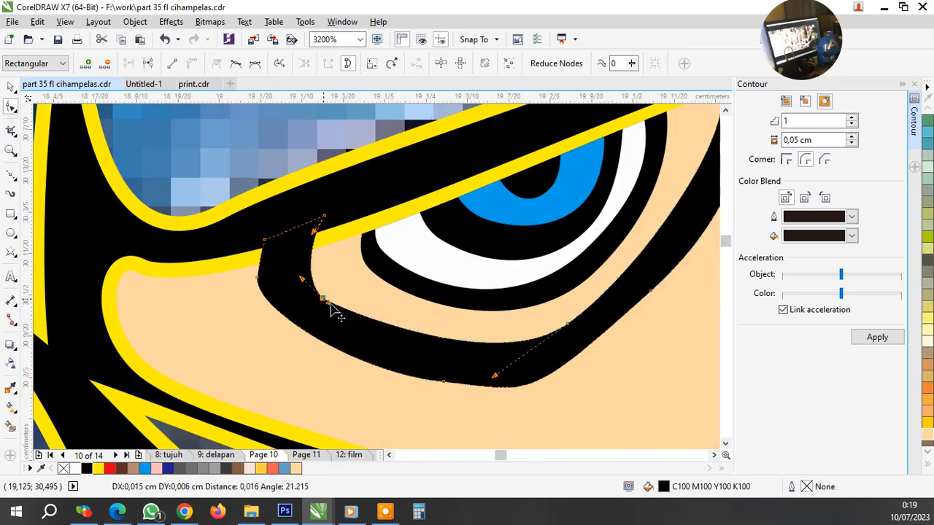
Thicken the right eye's black lid line at the outer corner and extend its end nodes up into the mask band
scroll(414, 378, down, 2)
key(space)
scroll(503, 312, up, 2)
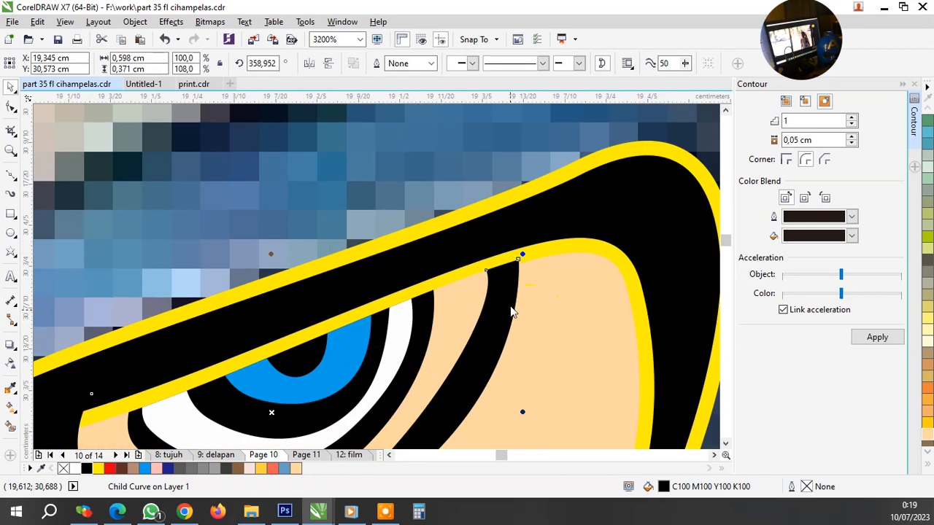
key(F10)
mouse_move(479, 267)
mouse_down()
mouse_move(466, 276)
mouse_move(461, 264)
mouse_up()
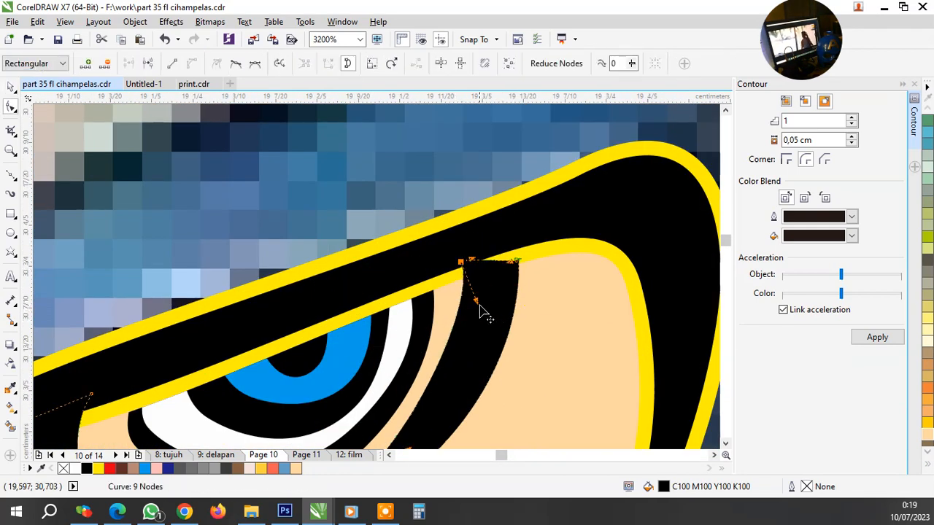
drag(478, 302, 488, 312)
drag(518, 261, 506, 243)
scroll(521, 292, down, 2)
key(space)
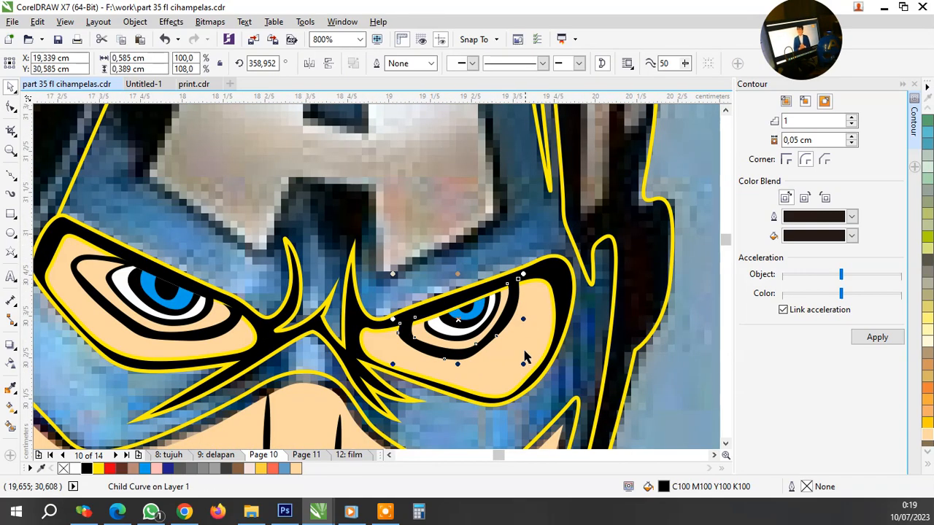
scroll(498, 362, down, 2)
key(Escape)
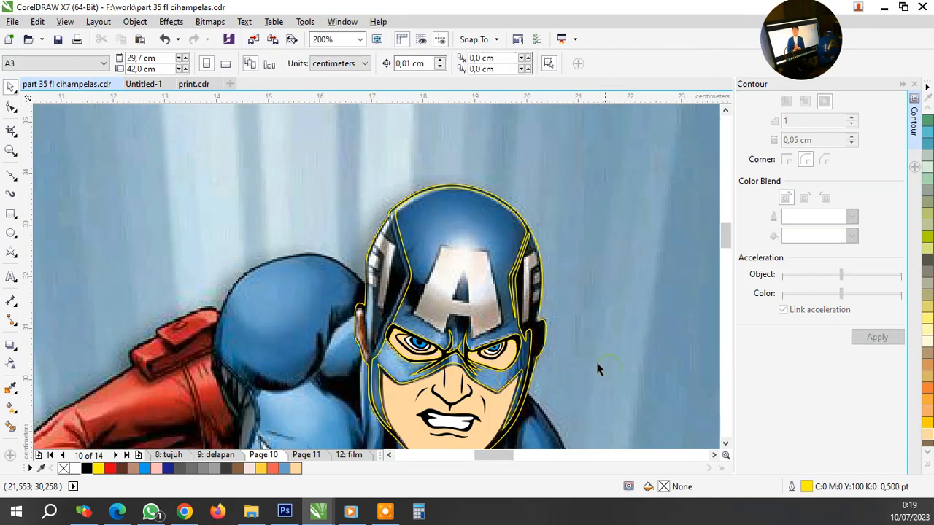
Move the mask lines and both eyes down about 0.95 cm to expose the reference eyes, and undo the move
scroll(598, 371, down, 1)
scroll(542, 359, up, 2)
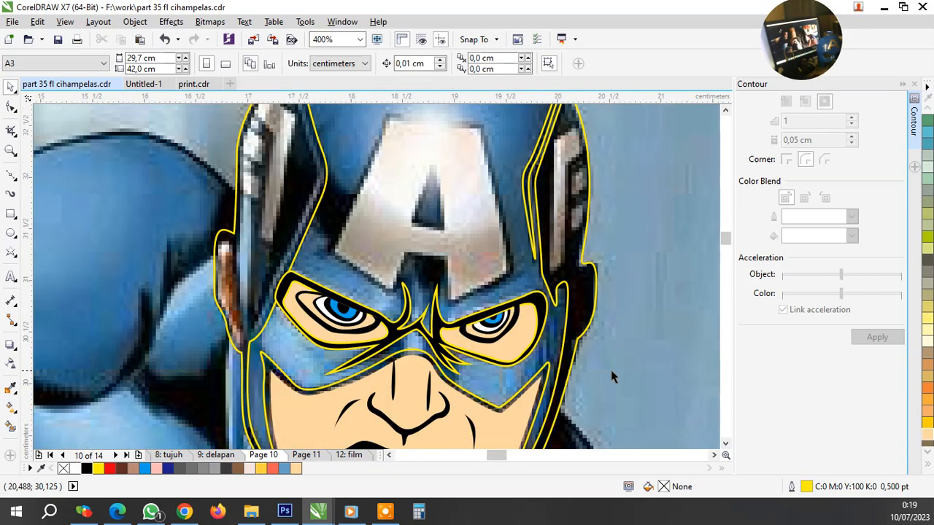
drag(625, 373, 337, 312)
drag(253, 248, 253, 248)
drag(353, 286, 358, 386)
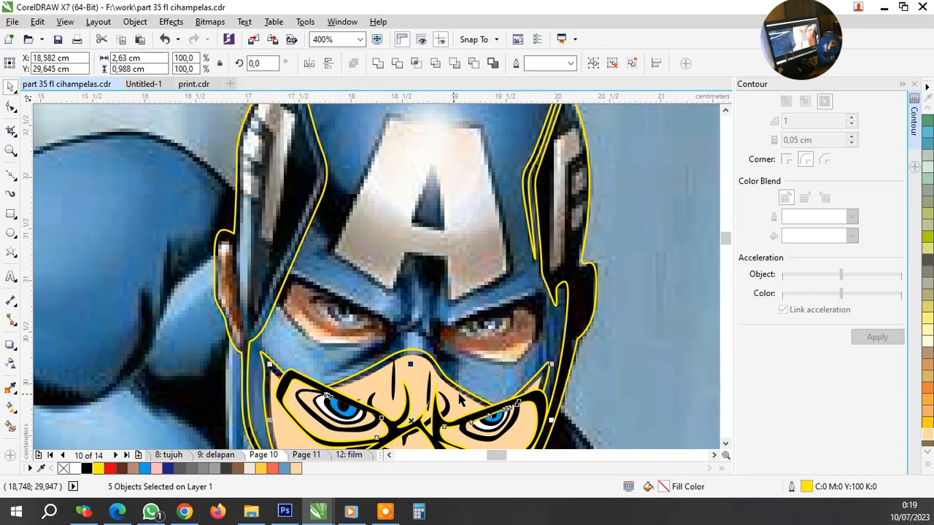
key(ctrl+z)
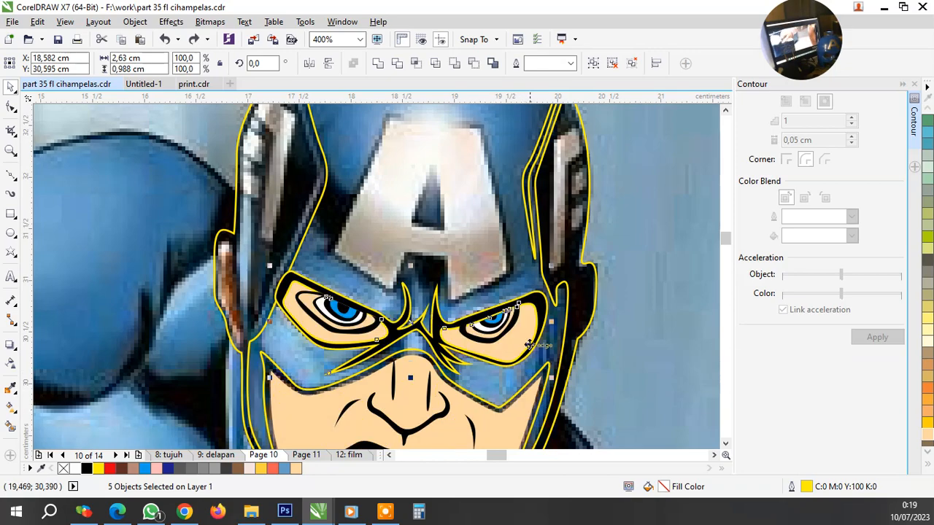
Thin the right eye's black lid line by raising its bottom node and pulling the inner-corner outer nodes toward the eye
scroll(528, 383, up, 1)
click(11, 106)
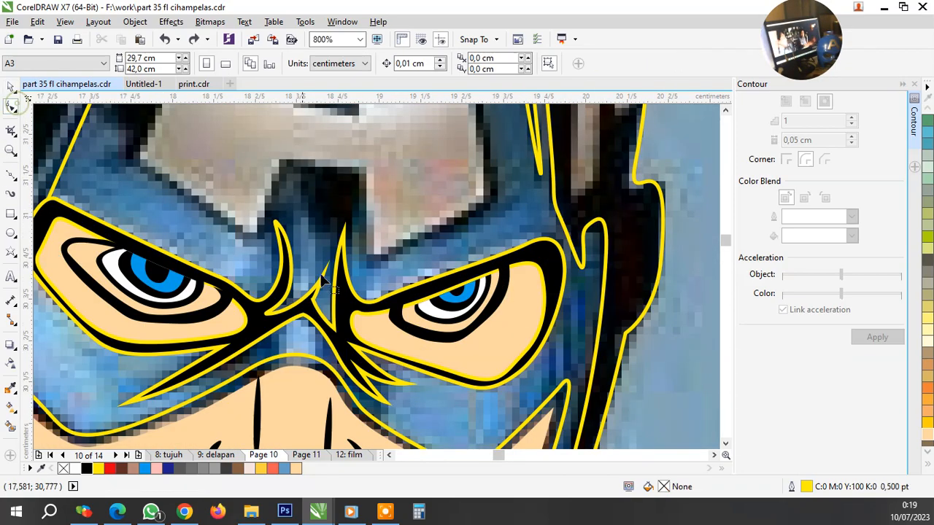
scroll(431, 333, up, 1)
click(407, 340)
scroll(437, 350, up, 1)
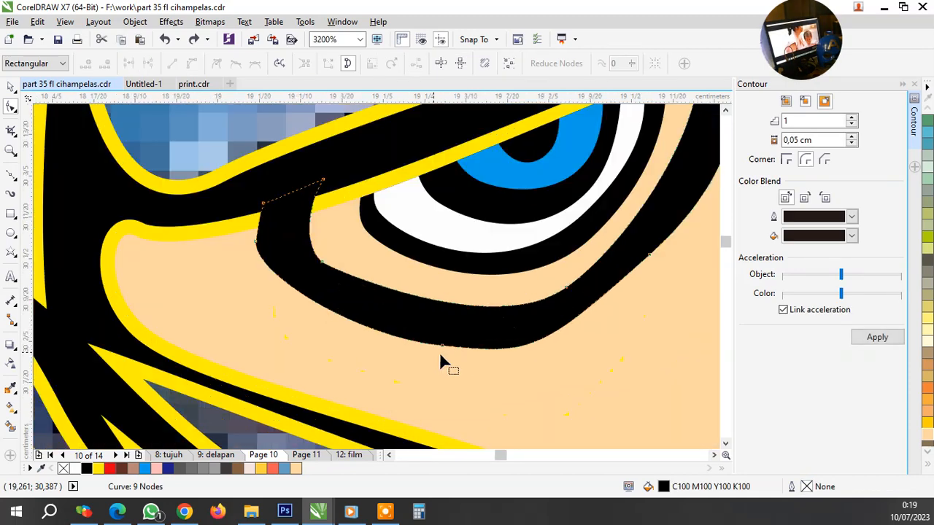
click(443, 346)
drag(445, 333, 445, 321)
drag(257, 248, 294, 188)
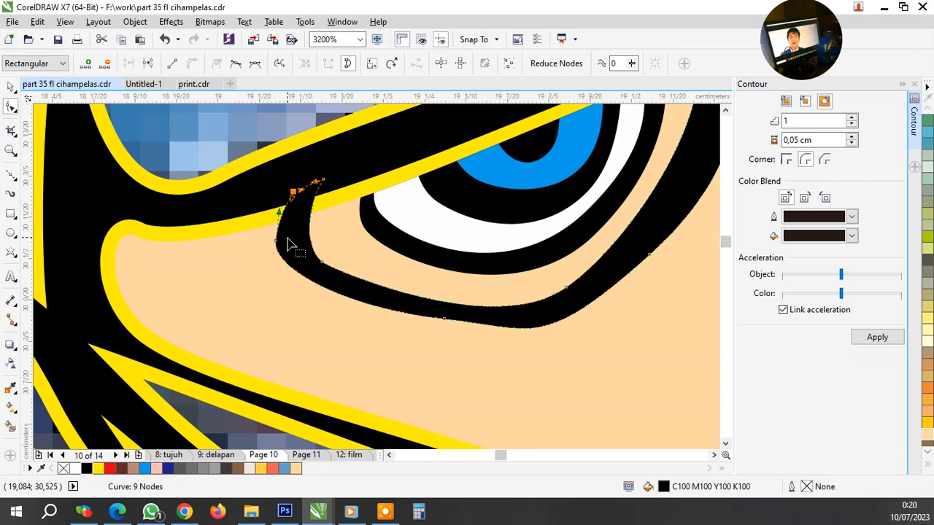
Smooth the lid line's lower edge by adding a node near the inner corner, deleting the old bottom node and adjusting the remaining ones
scroll(326, 287, down, 1)
scroll(493, 267, up, 2)
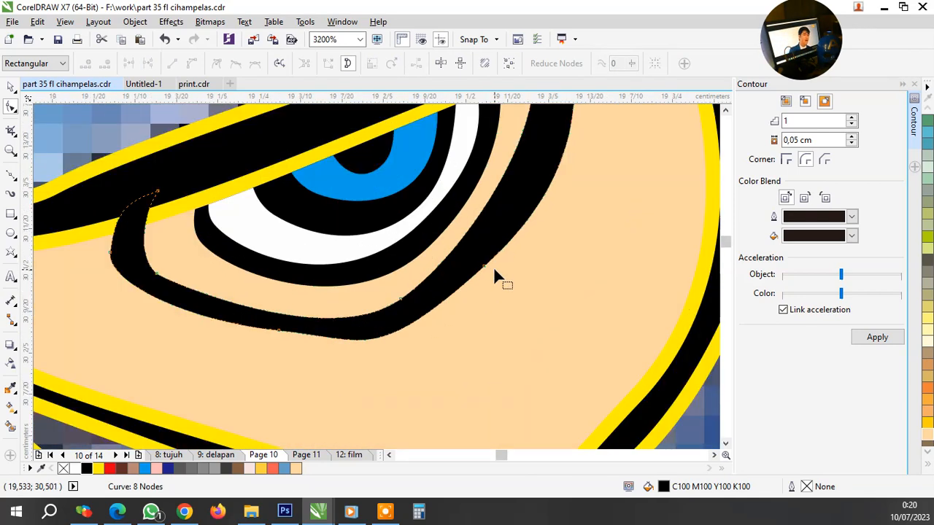
drag(483, 264, 481, 257)
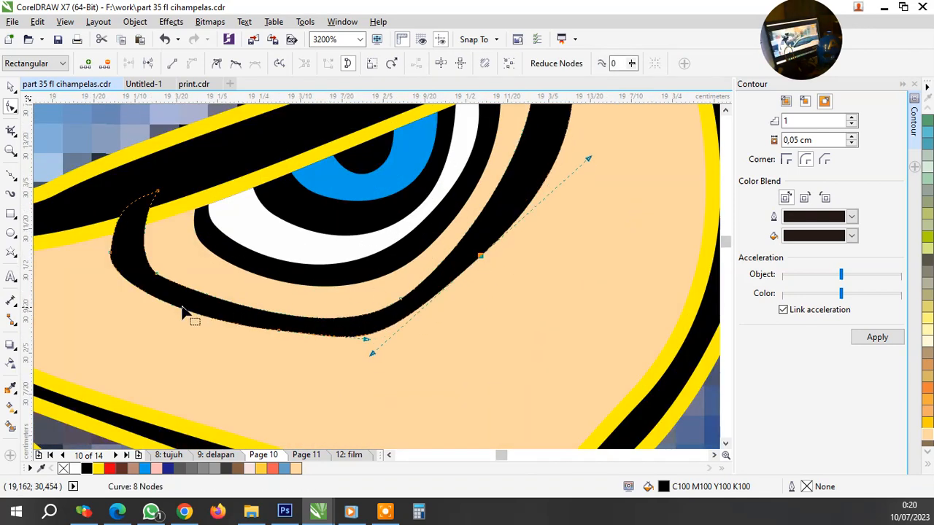
double_click(160, 299)
click(264, 330)
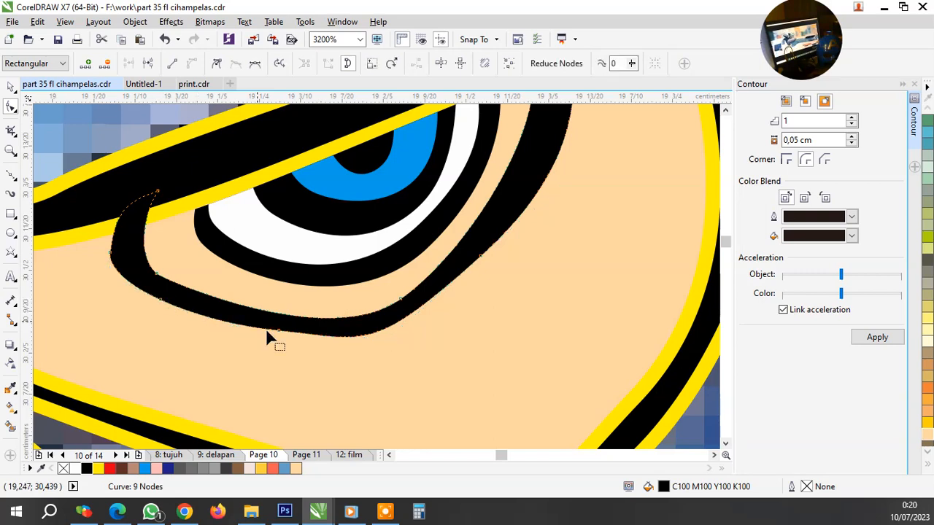
key(Delete)
click(322, 338)
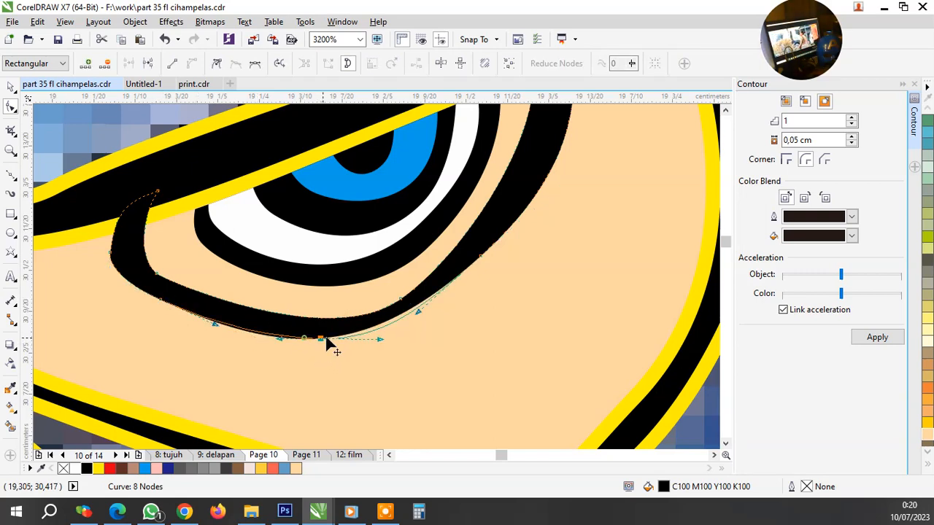
drag(326, 339, 341, 338)
scroll(341, 339, down, 2)
key(space)
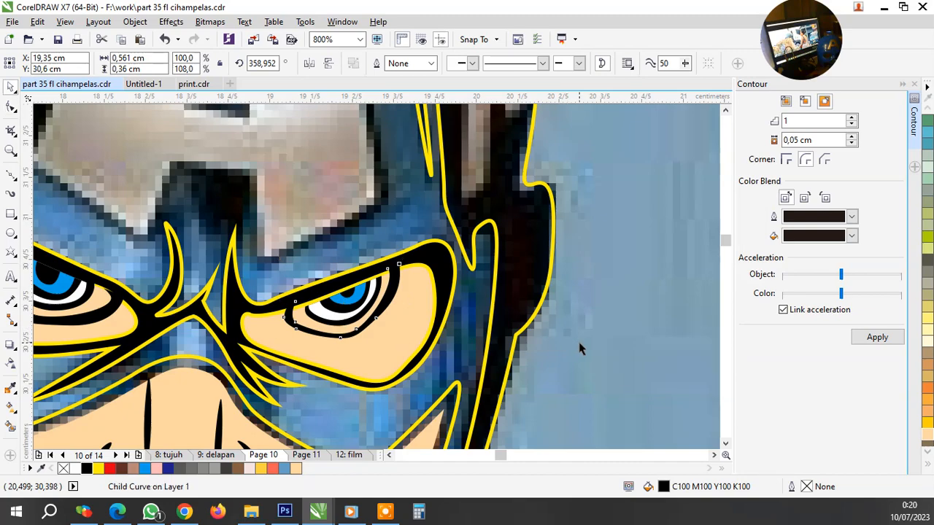
key(Escape)
scroll(580, 349, down, 2)
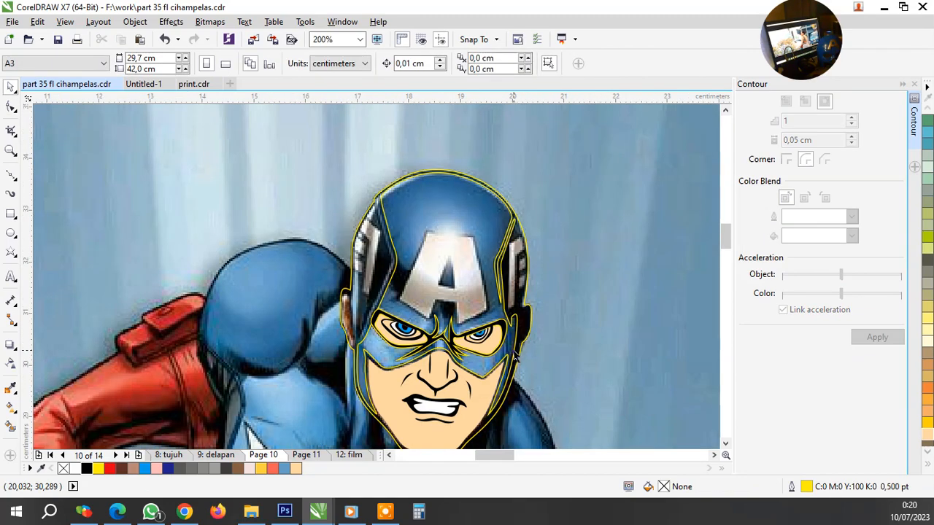
Narrow the right eye's lid line by raising its lower outer node and handle, and round its inner edge at the inner corner
scroll(514, 356, down, 2)
scroll(520, 383, up, 2)
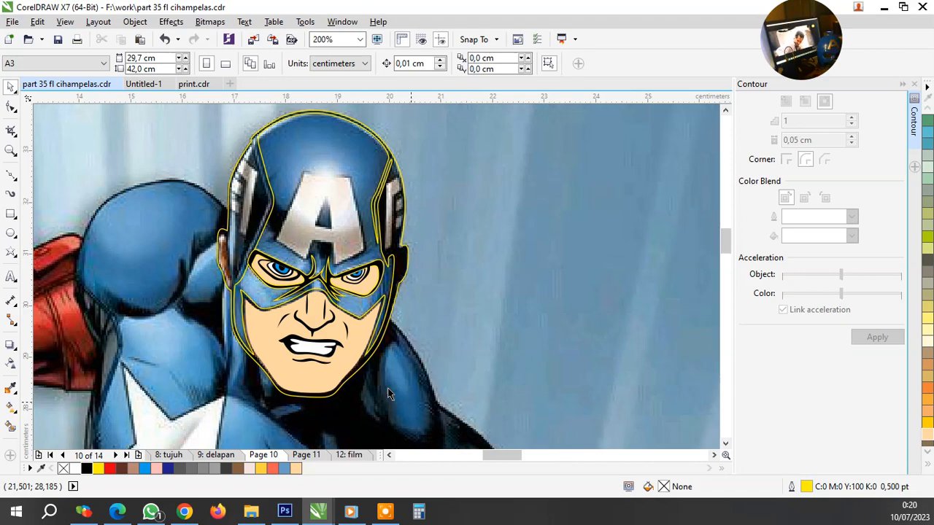
scroll(326, 298, up, 2)
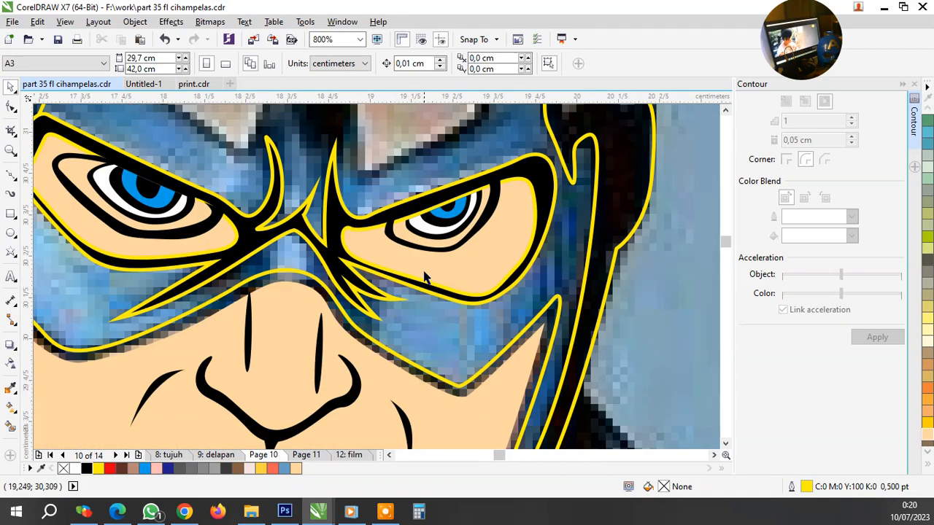
scroll(478, 209, up, 2)
key(F10)
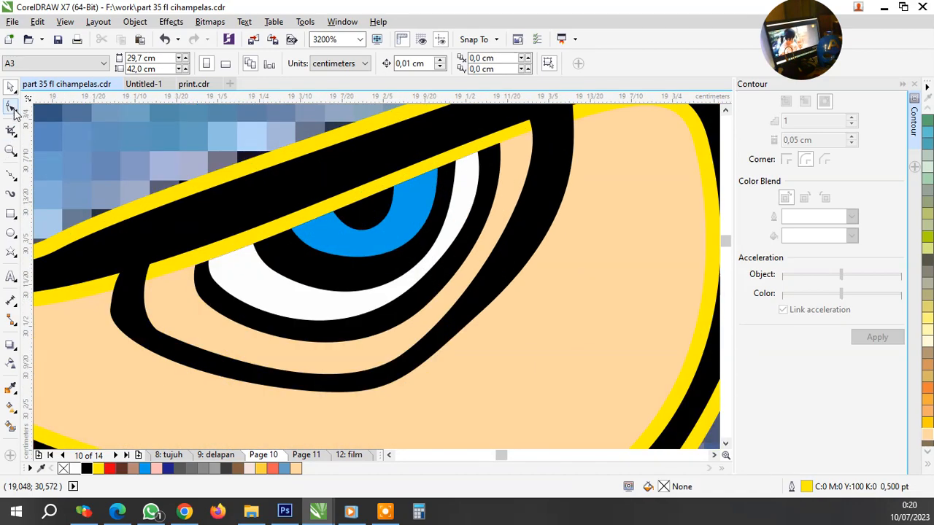
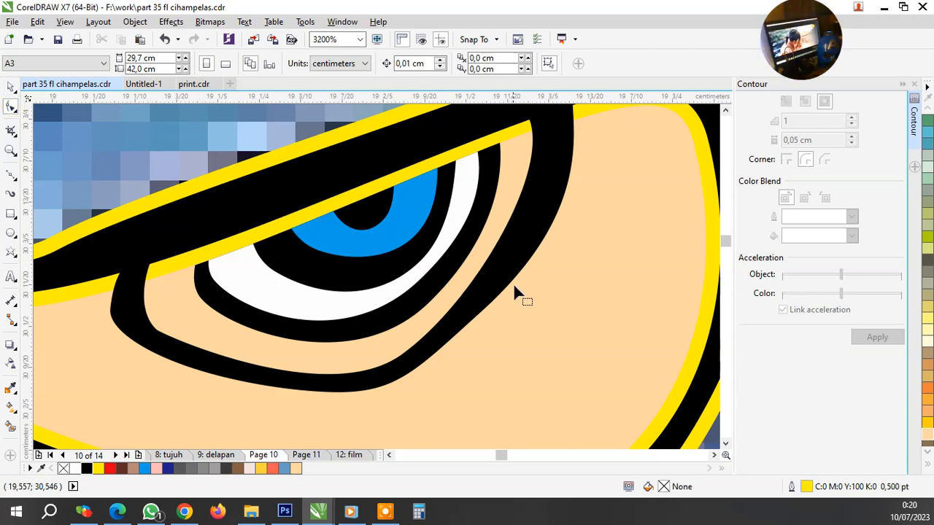
click(479, 308)
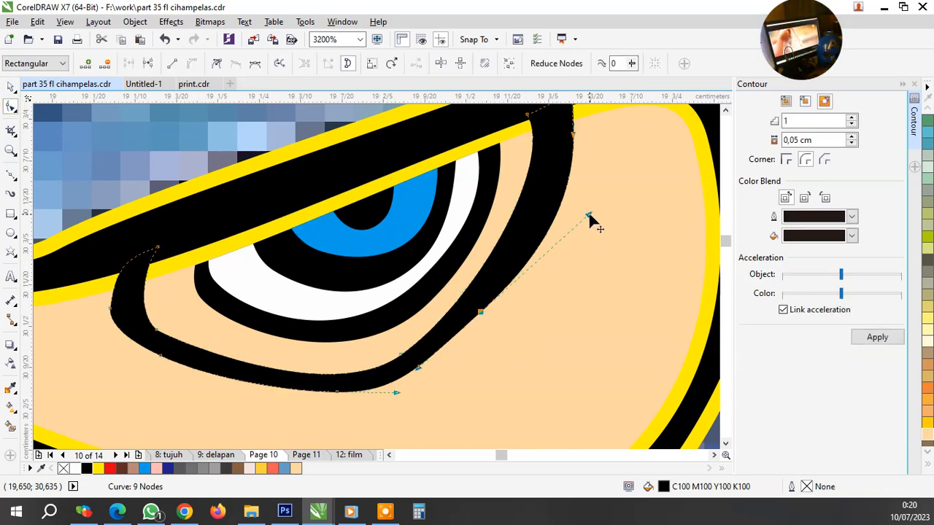
drag(588, 214, 589, 196)
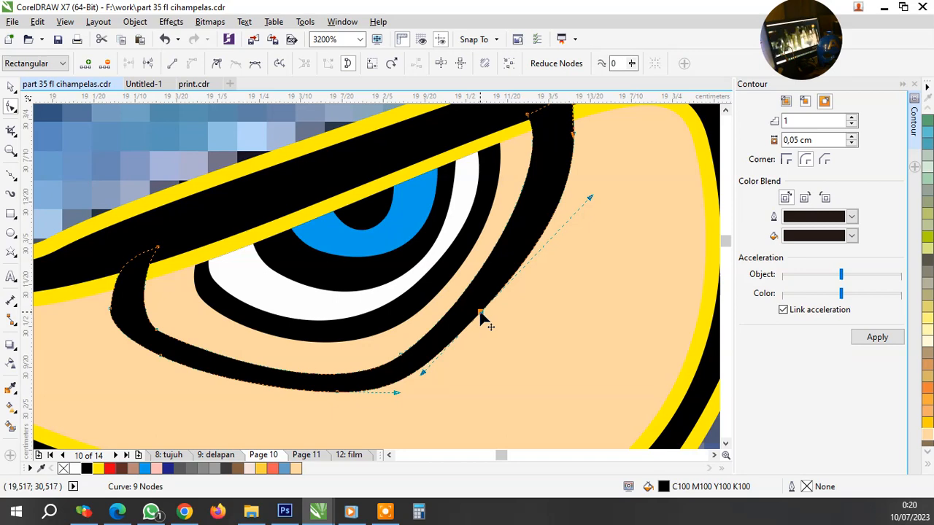
drag(480, 312, 480, 296)
scroll(458, 306, down, 1)
scroll(294, 323, up, 1)
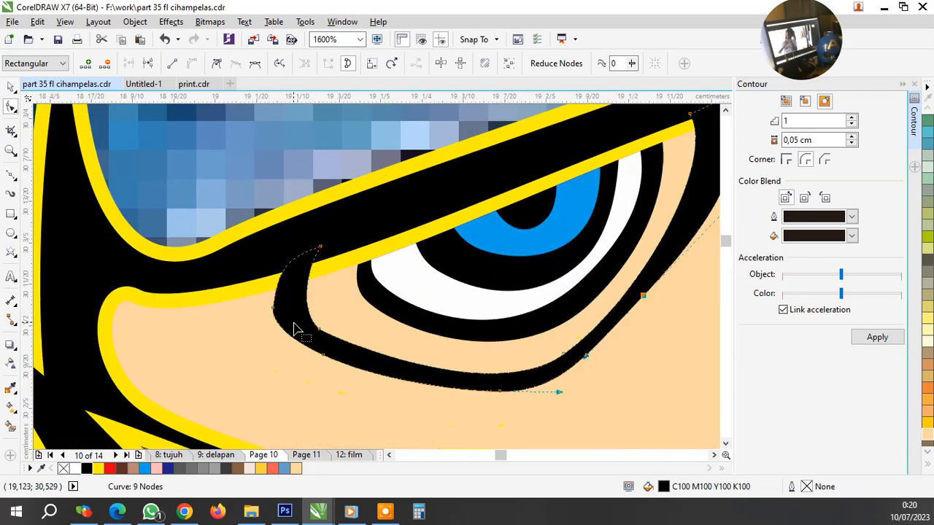
drag(330, 343, 300, 315)
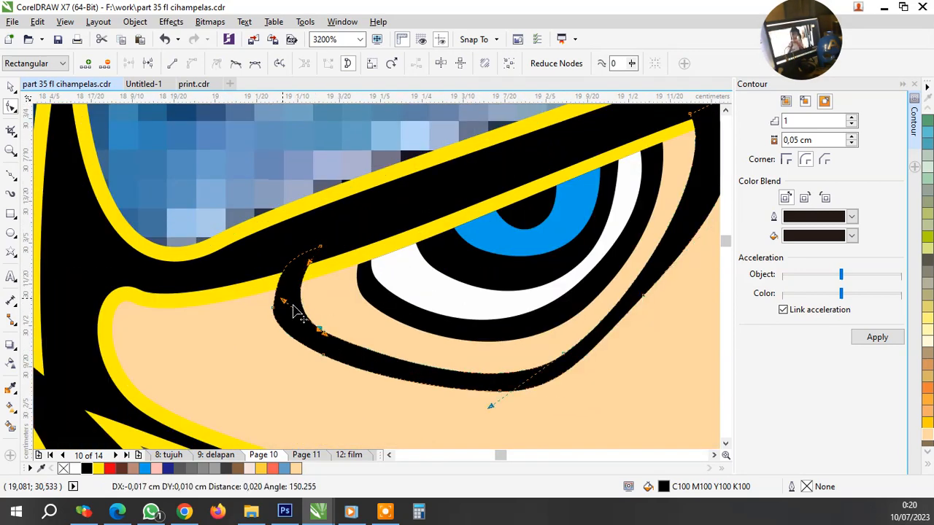
scroll(299, 314, down, 2)
key(space)
key(Escape)
scroll(467, 327, down, 2)
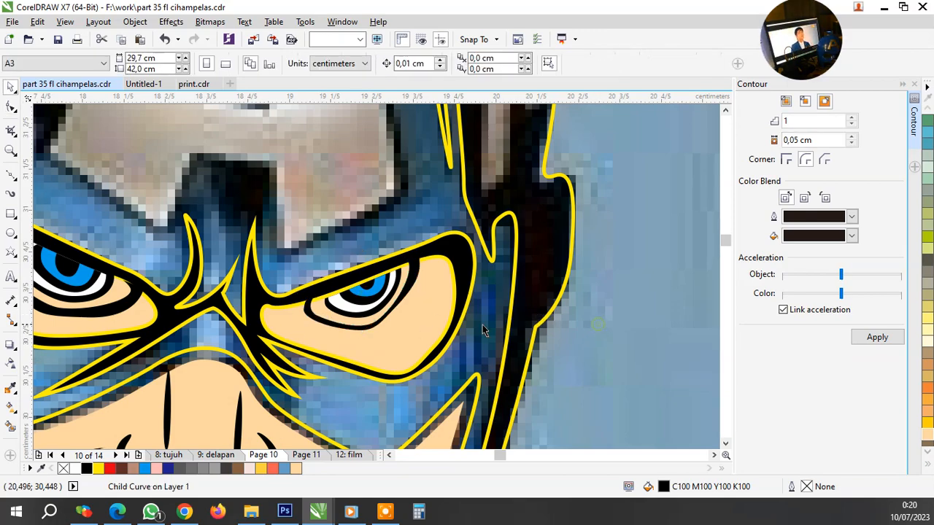
Ungroup the right eye and move its blue iris and black iris ring slightly toward the nose
scroll(443, 326, up, 3)
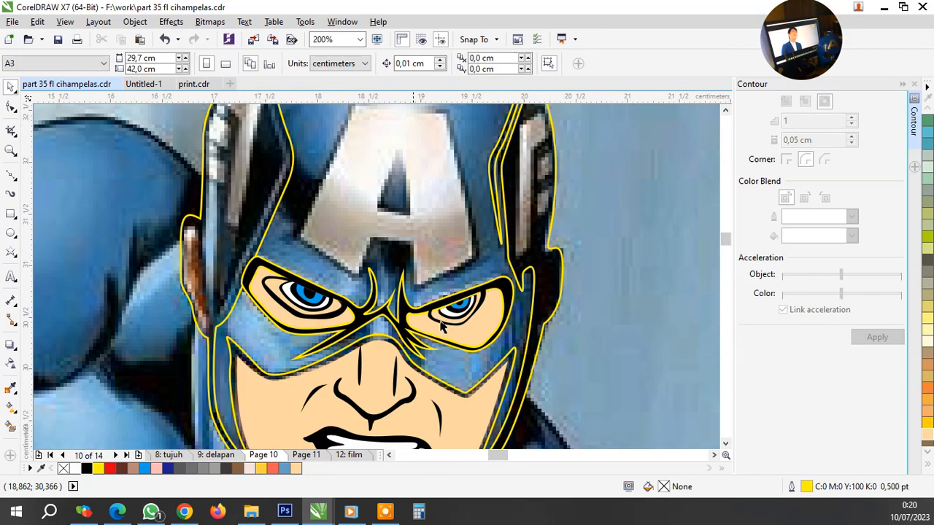
scroll(442, 326, down, 2)
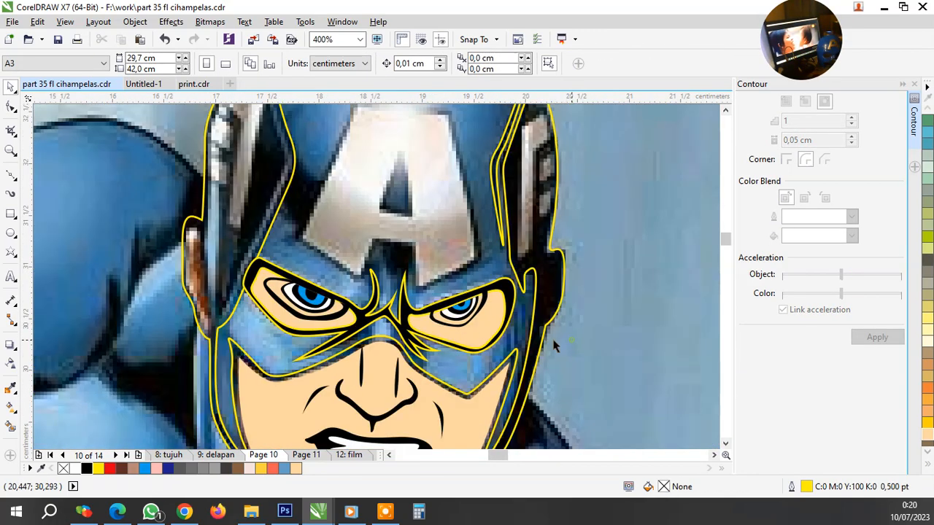
scroll(554, 346, down, 2)
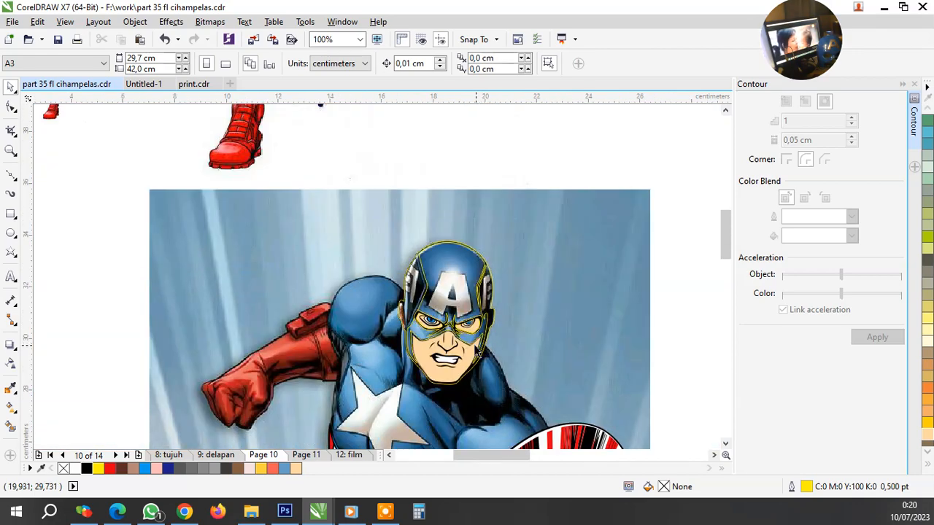
scroll(474, 350, up, 2)
scroll(474, 274, up, 3)
click(417, 253)
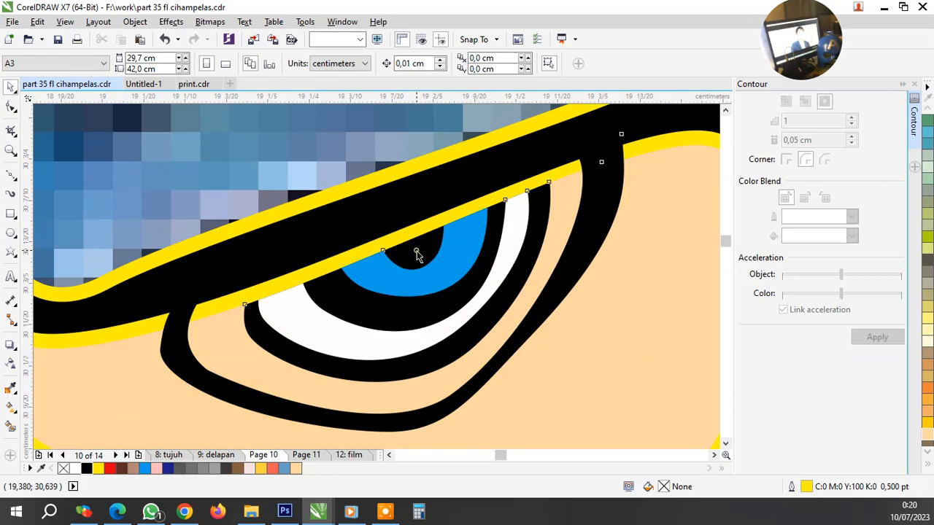
right_click(430, 259)
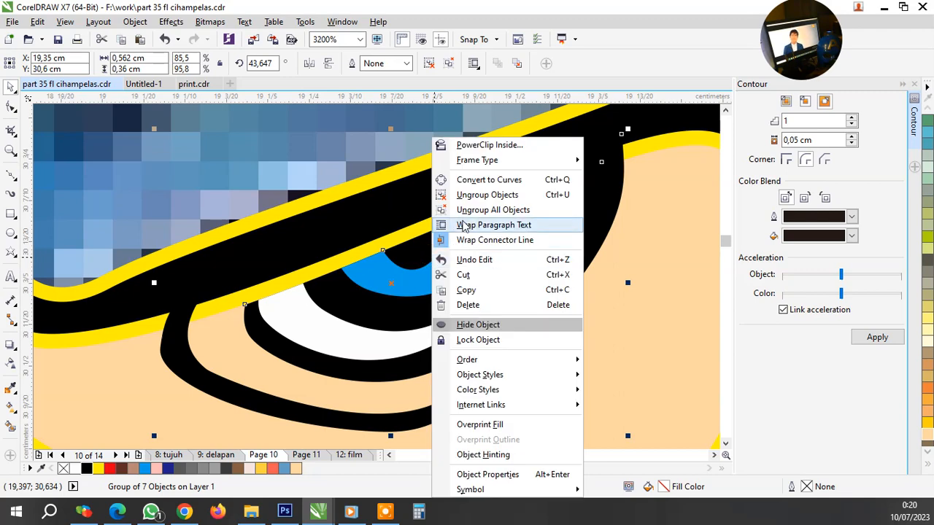
click(487, 192)
click(412, 264)
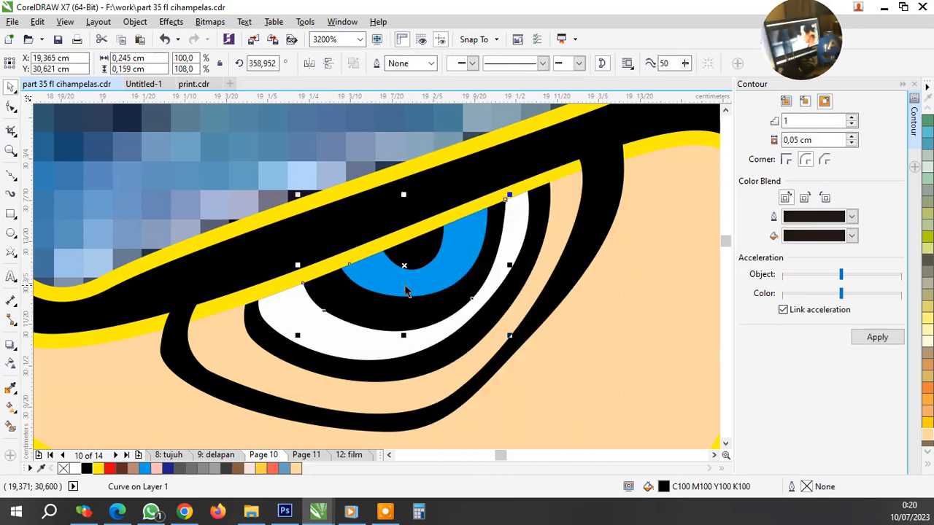
click(394, 315)
shift+click(380, 317)
drag(379, 317, 385, 290)
scroll(386, 285, down, 2)
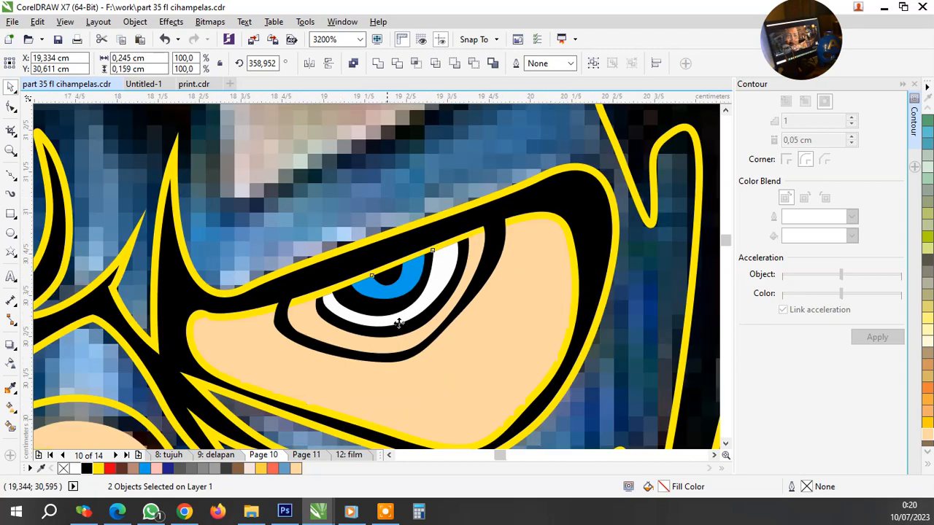
key(Escape)
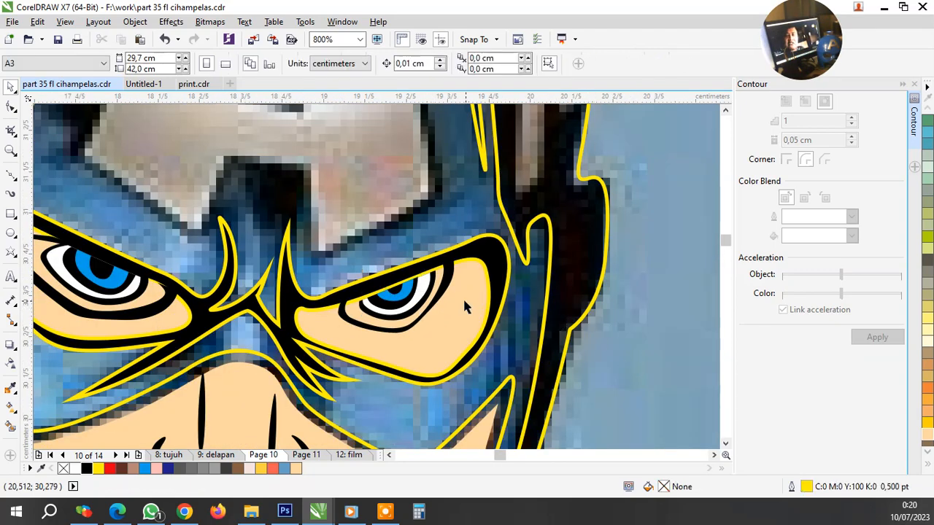
Delete the side node of the left eye's black iris ring and reshape the curve around the blue iris
scroll(466, 307, down, 1)
scroll(522, 343, down, 1)
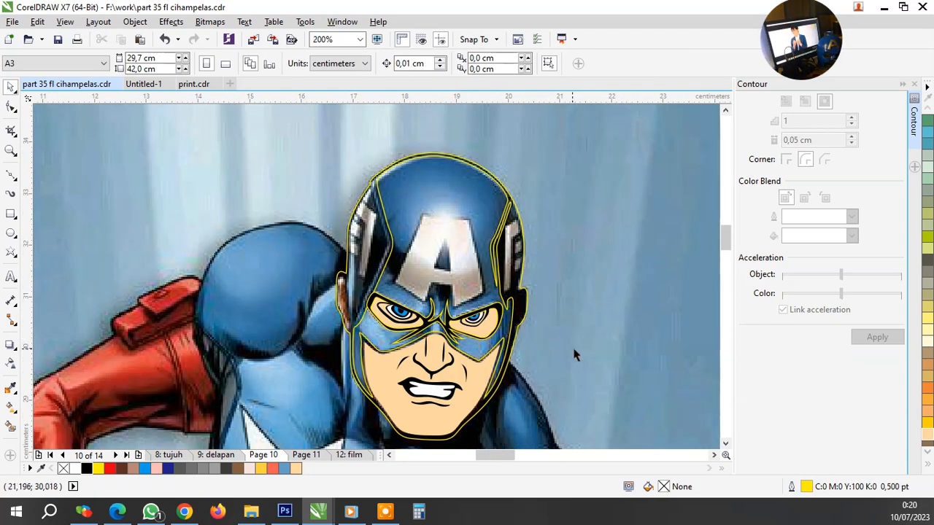
scroll(401, 312, up, 3)
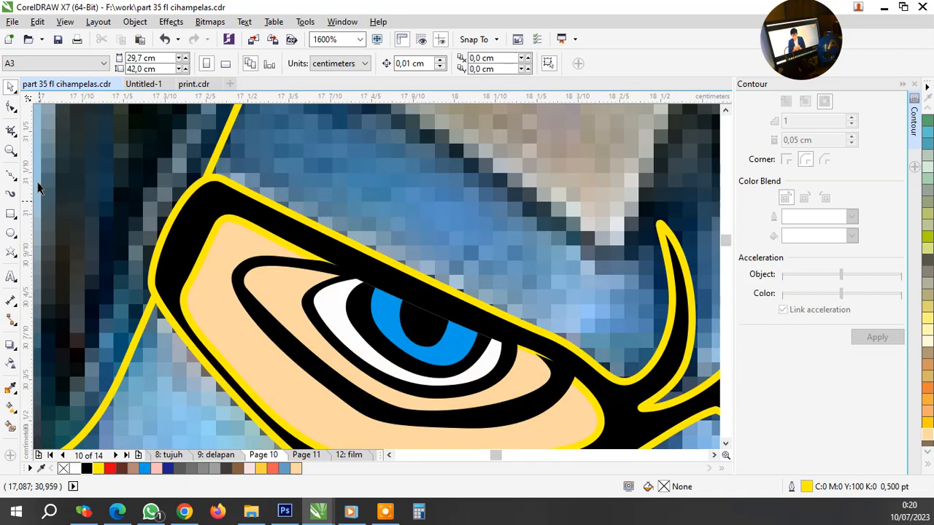
click(355, 312)
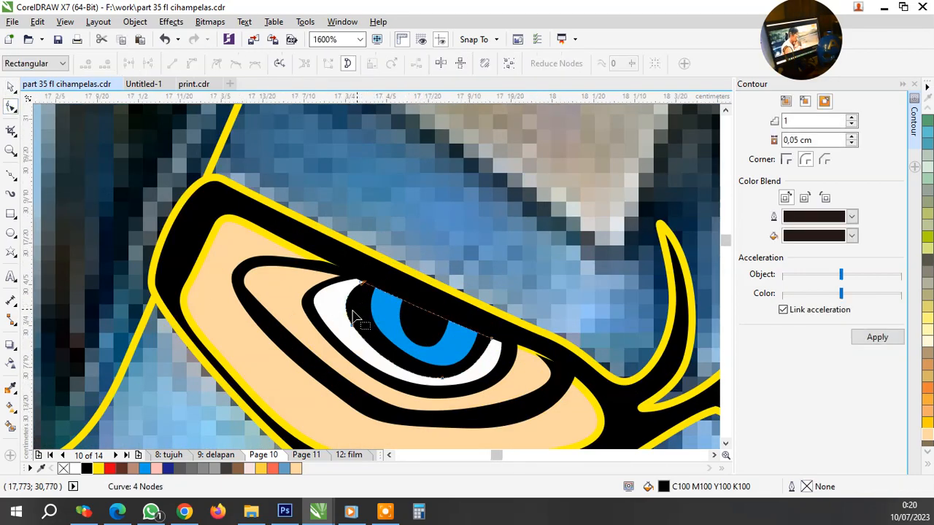
scroll(357, 313, up, 1)
drag(350, 350, 381, 369)
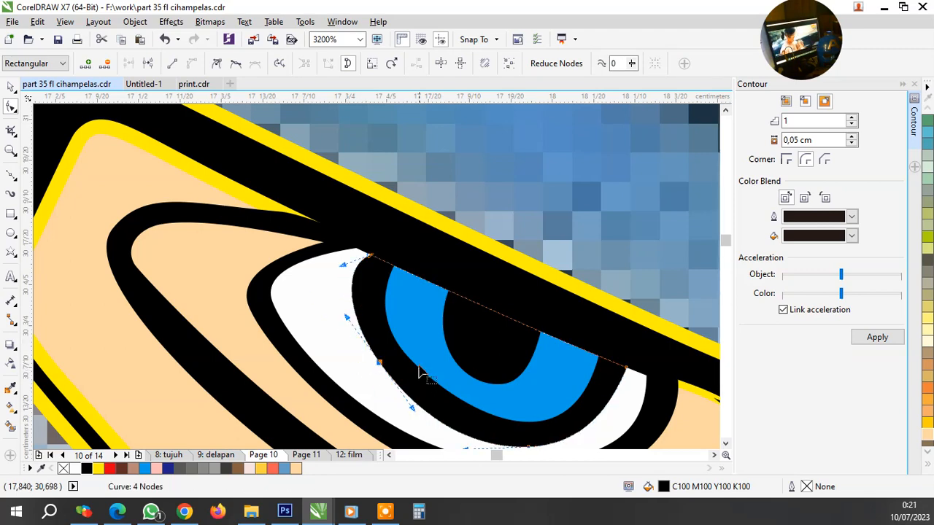
key(Delete)
drag(306, 278, 323, 317)
Raise the bottom node of the left eye's black iris ring slightly to even out the ring's thickness
scroll(401, 319, down, 1)
scroll(467, 385, up, 1)
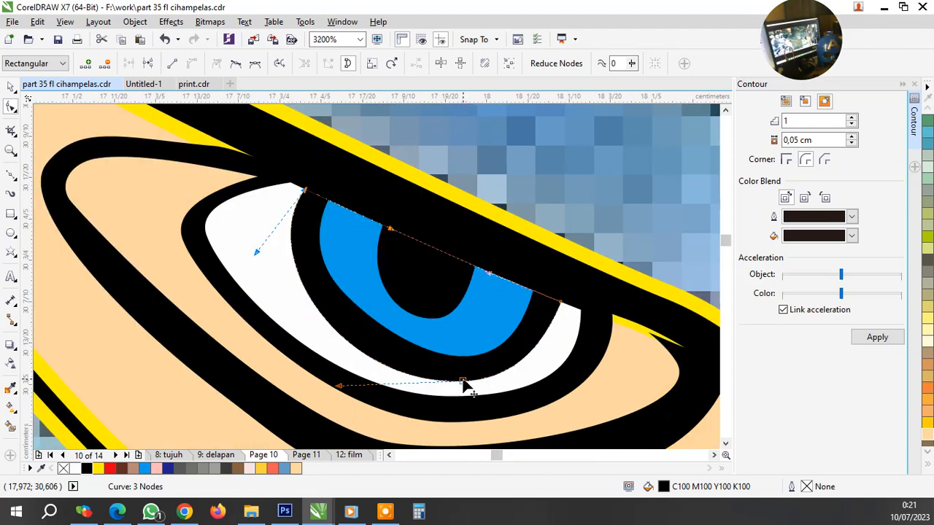
drag(462, 381, 467, 375)
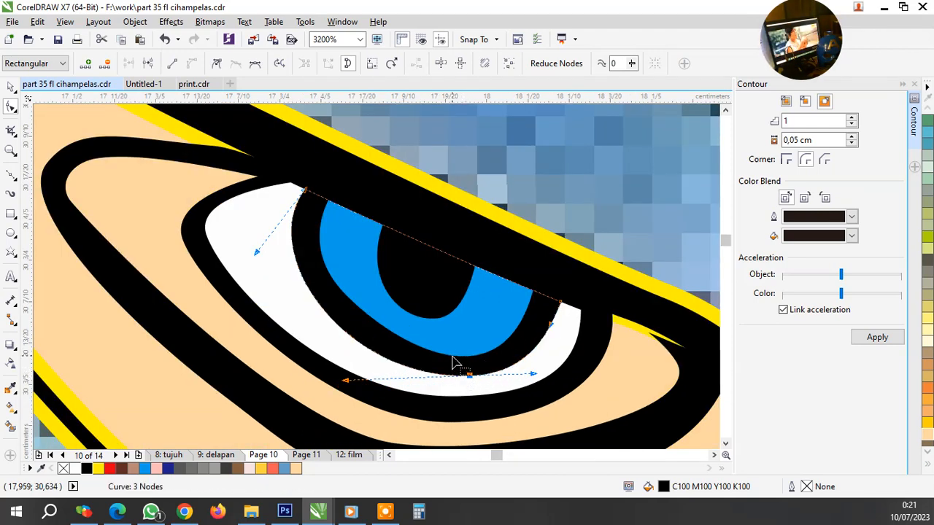
click(449, 349)
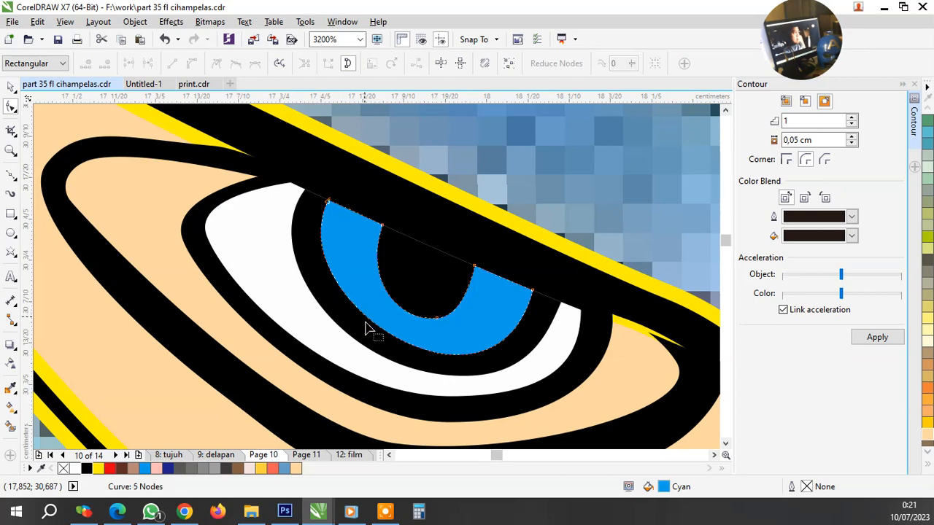
scroll(369, 329, down, 3)
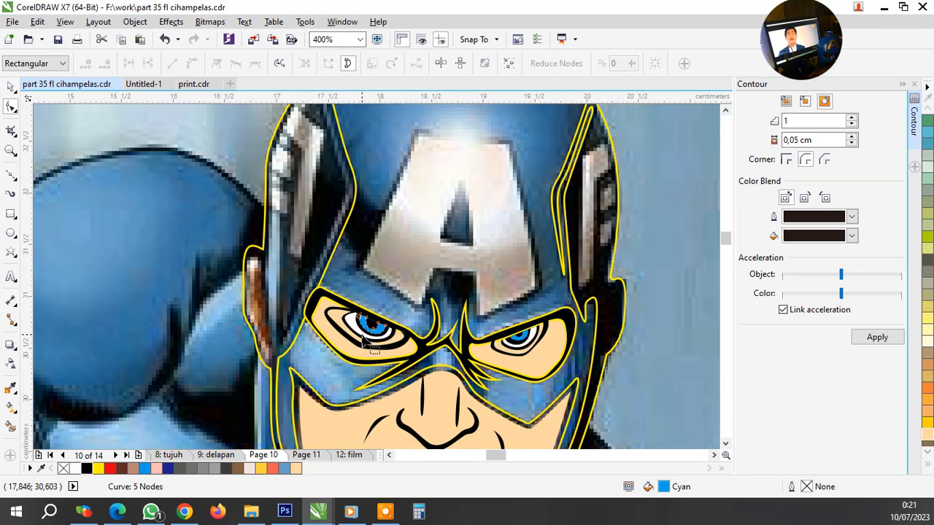
key(space)
key(Escape)
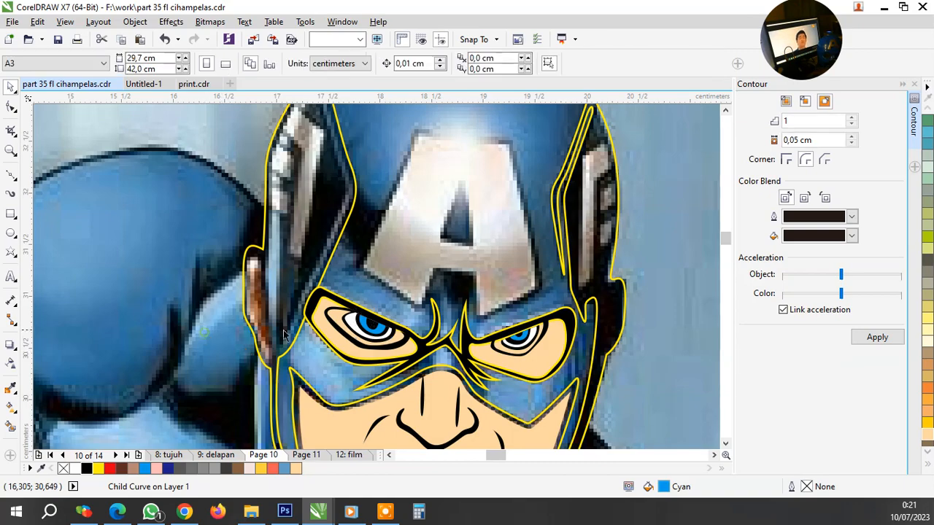
Start a Bezier outline of the helmet's letter A, tracing the left foot, the counter's peak and the right leg's inner bottom corner
scroll(323, 341, down, 1)
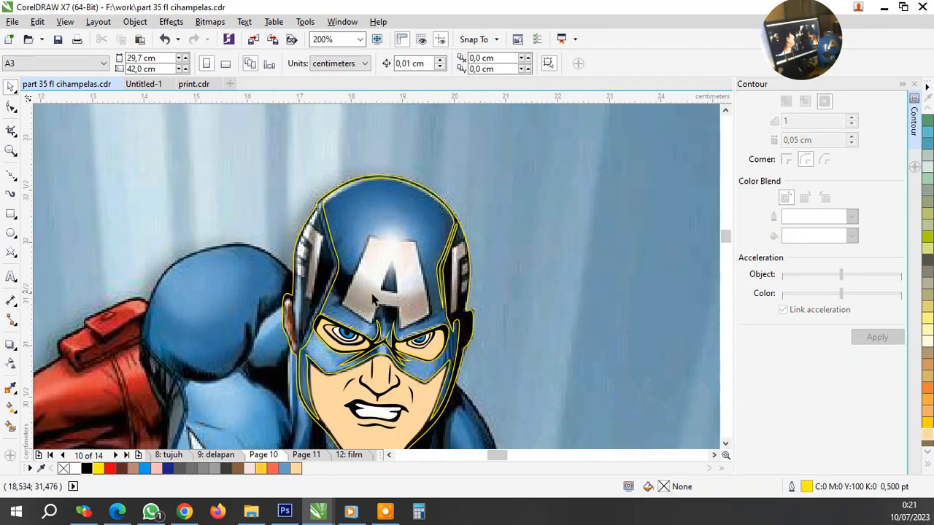
scroll(375, 293, up, 1)
click(11, 176)
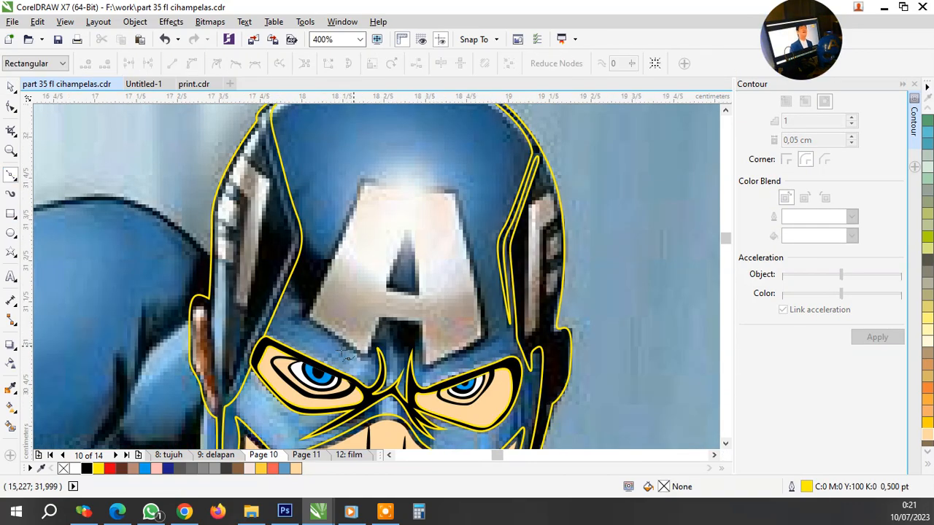
scroll(292, 321, up, 3)
scroll(288, 321, down, 3)
scroll(191, 310, up, 3)
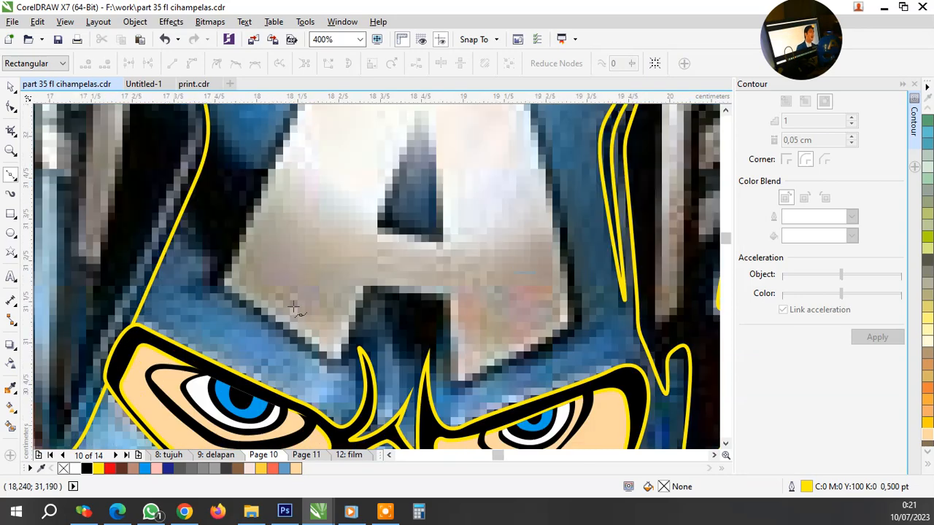
click(152, 264)
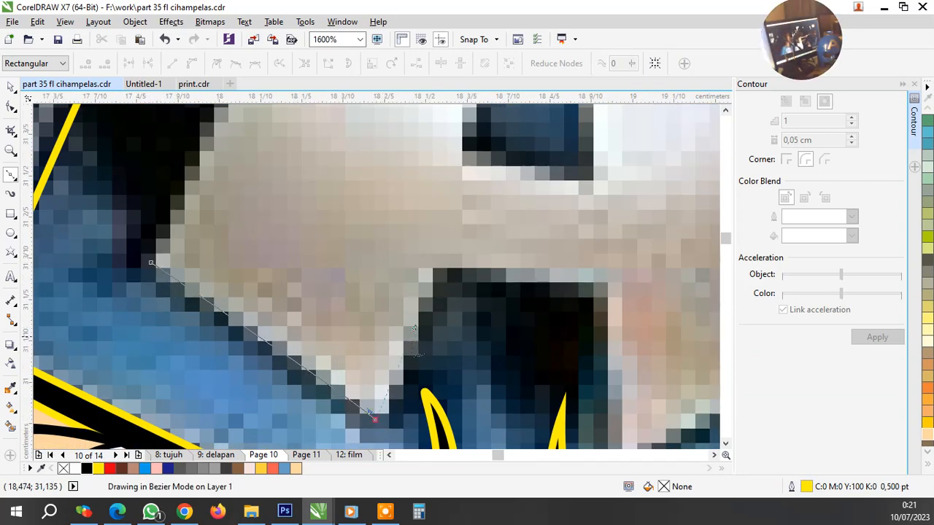
scroll(414, 328, down, 3)
scroll(463, 232, up, 3)
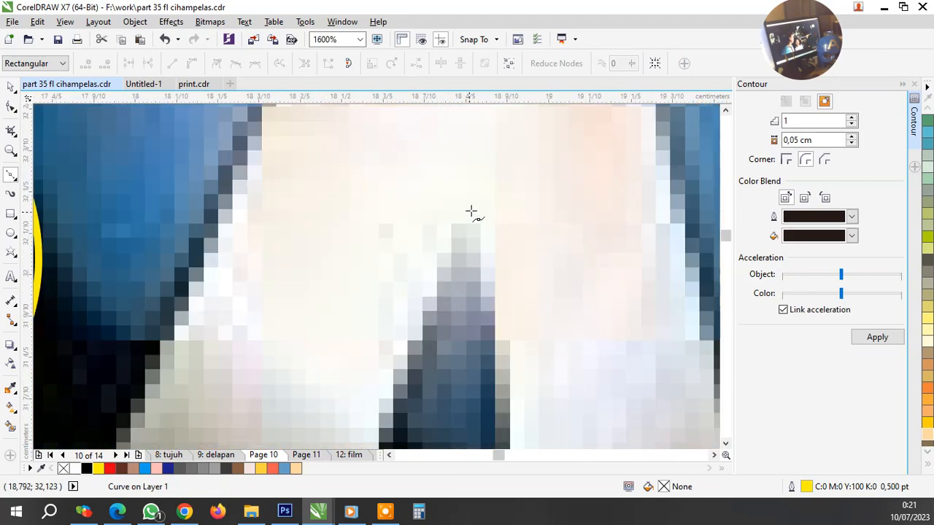
drag(471, 211, 486, 223)
drag(488, 292, 489, 295)
scroll(489, 295, down, 2)
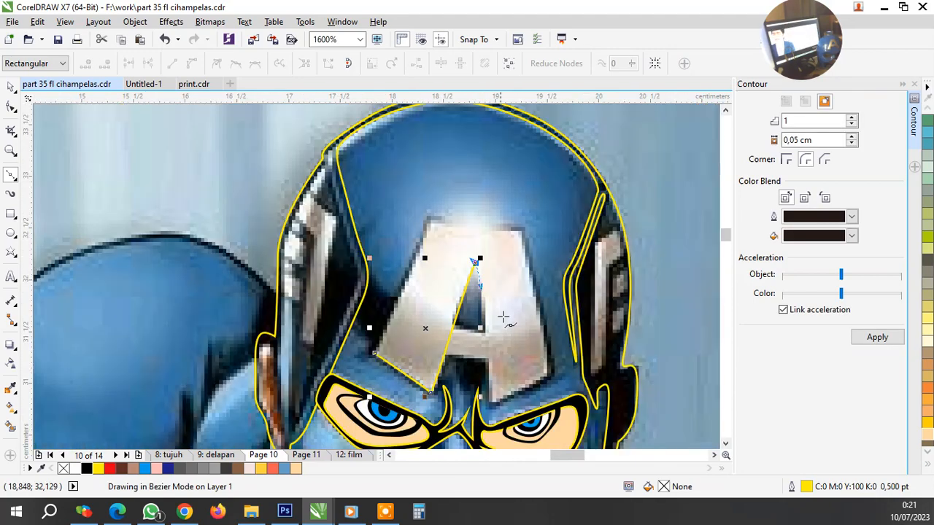
scroll(504, 319, up, 1)
drag(483, 403, 483, 420)
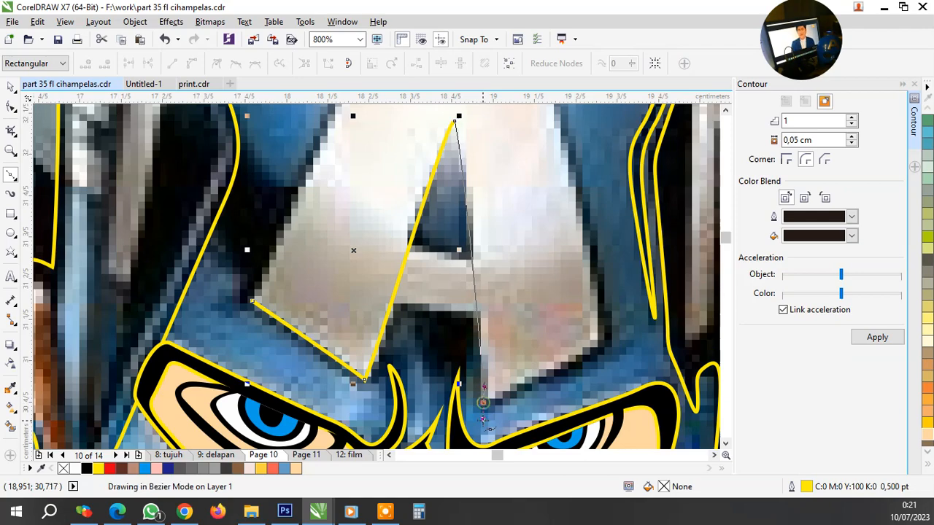
Continue the A outline around the right foot and across both top corners, closing it at the left foot's outer corner
drag(547, 373, 616, 348)
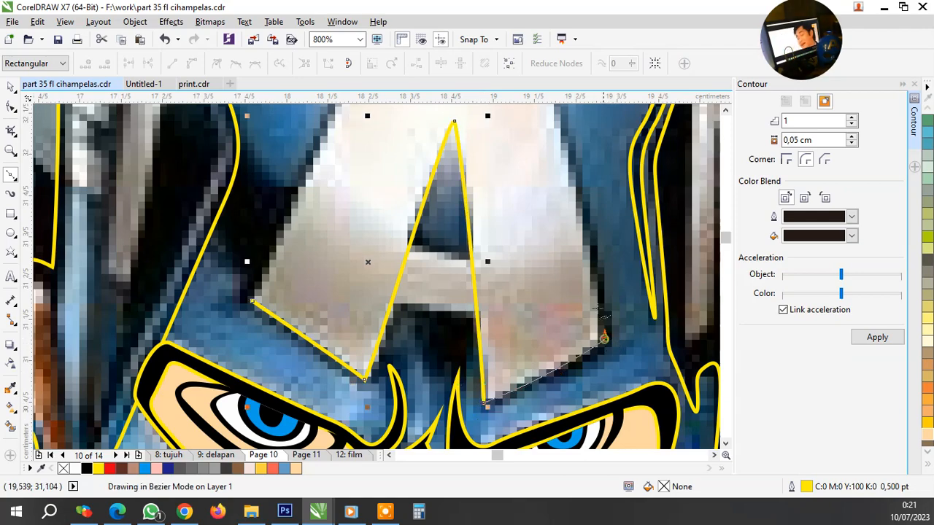
scroll(607, 337, down, 2)
scroll(565, 269, up, 2)
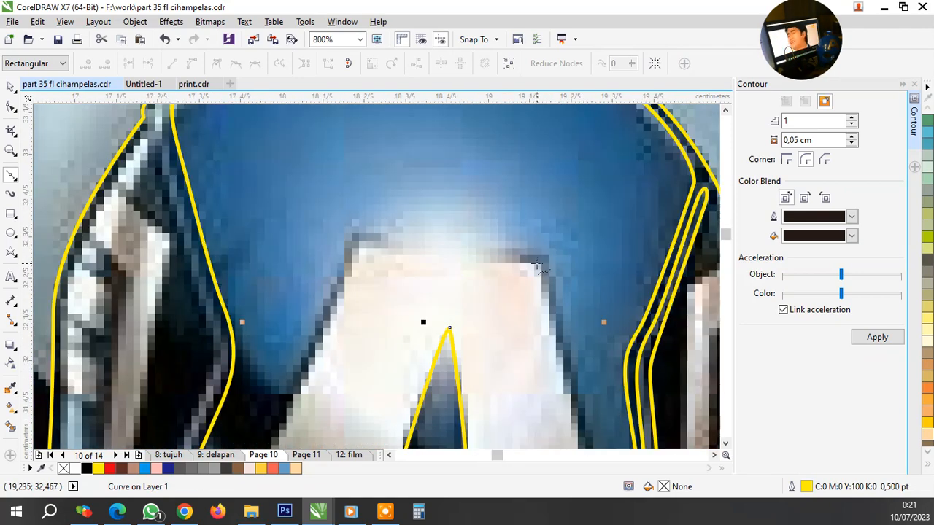
click(540, 261)
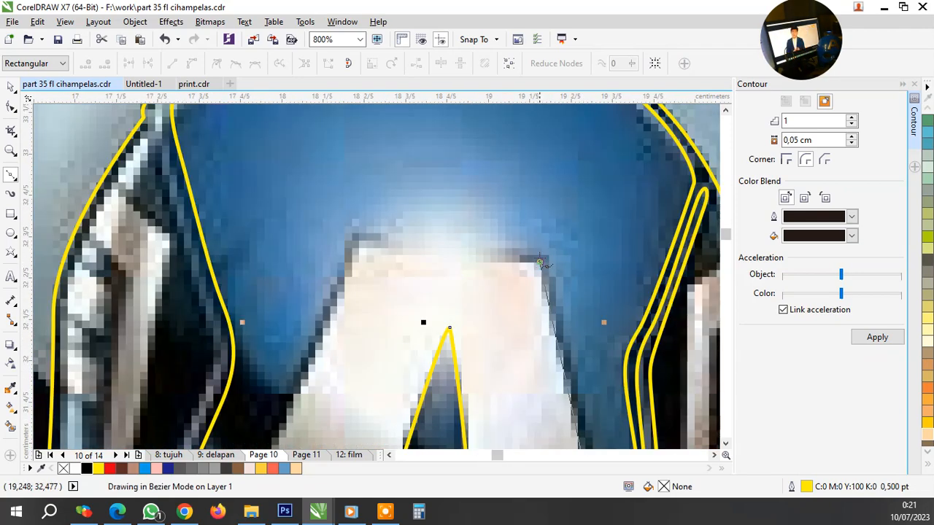
click(358, 244)
scroll(341, 295, down, 3)
scroll(328, 365, up, 4)
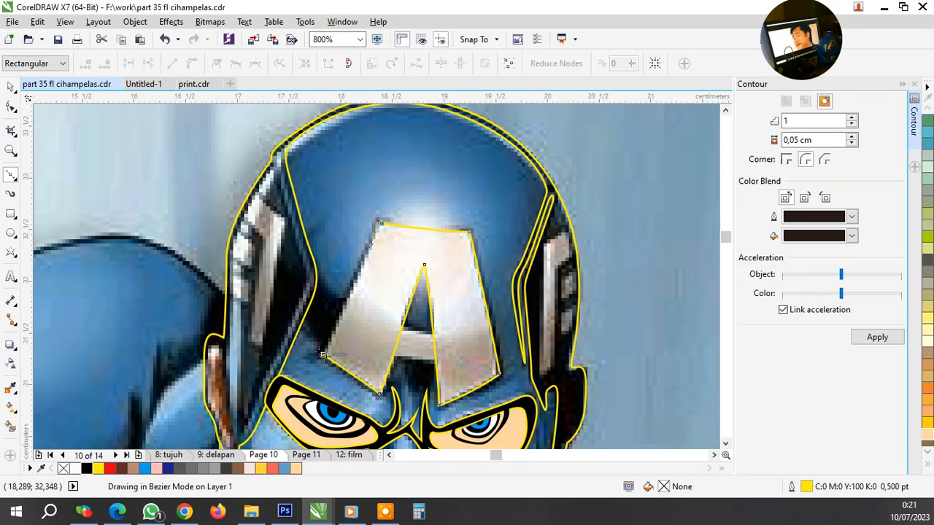
click(326, 365)
scroll(327, 364, down, 2)
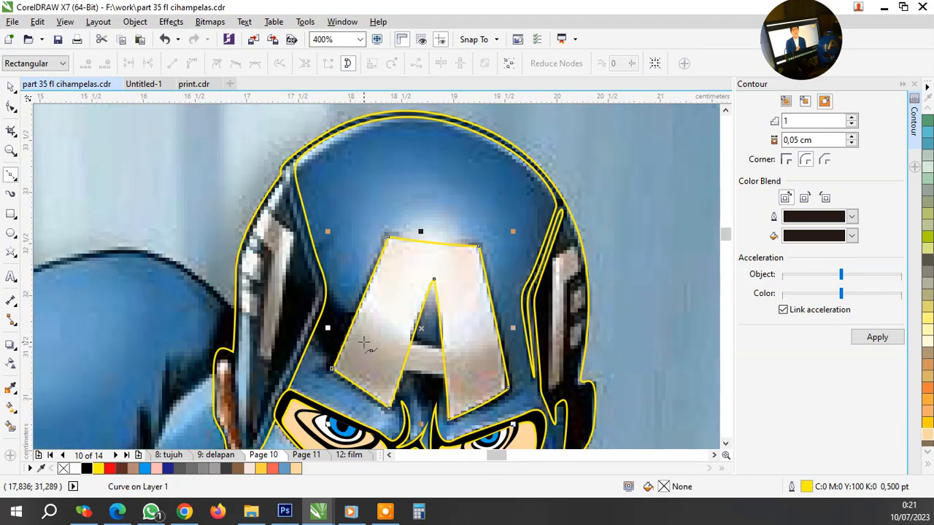
click(877, 337)
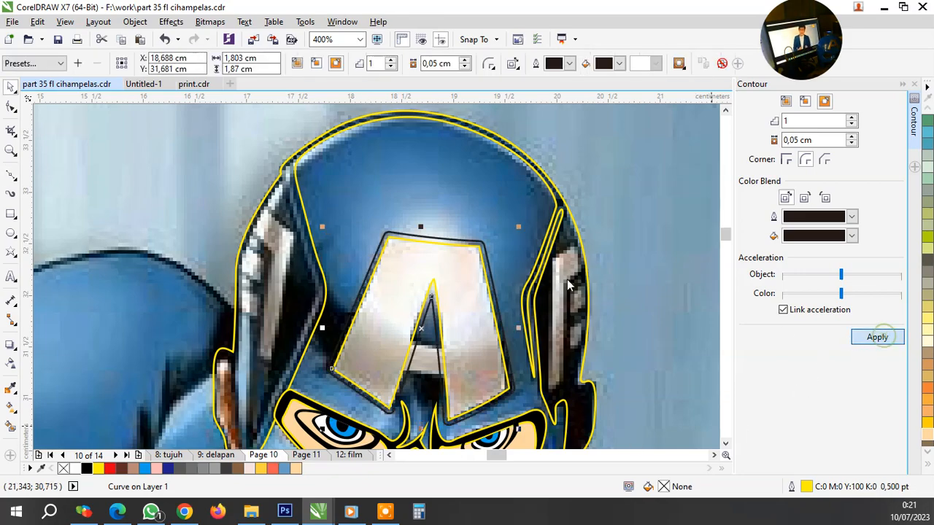
scroll(478, 245, up, 2)
right_click(476, 246)
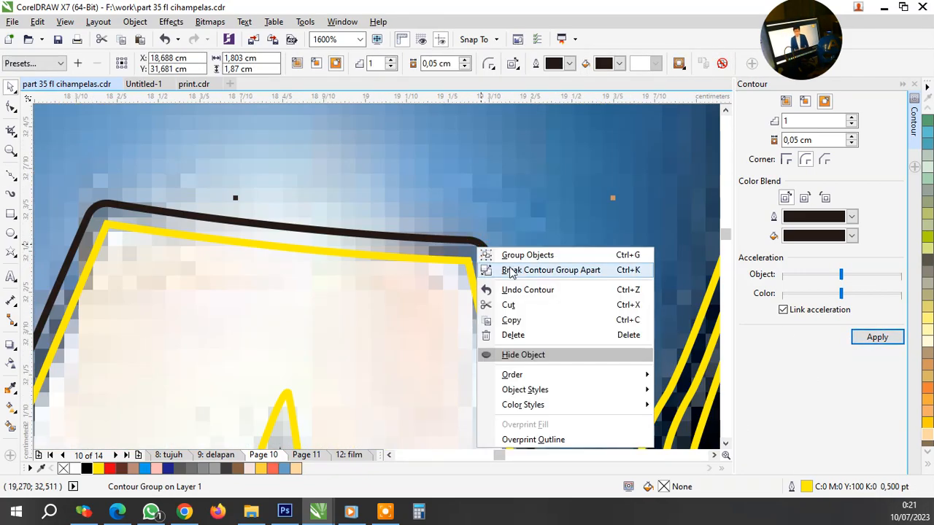
click(514, 269)
scroll(449, 291, down, 3)
scroll(445, 316, up, 3)
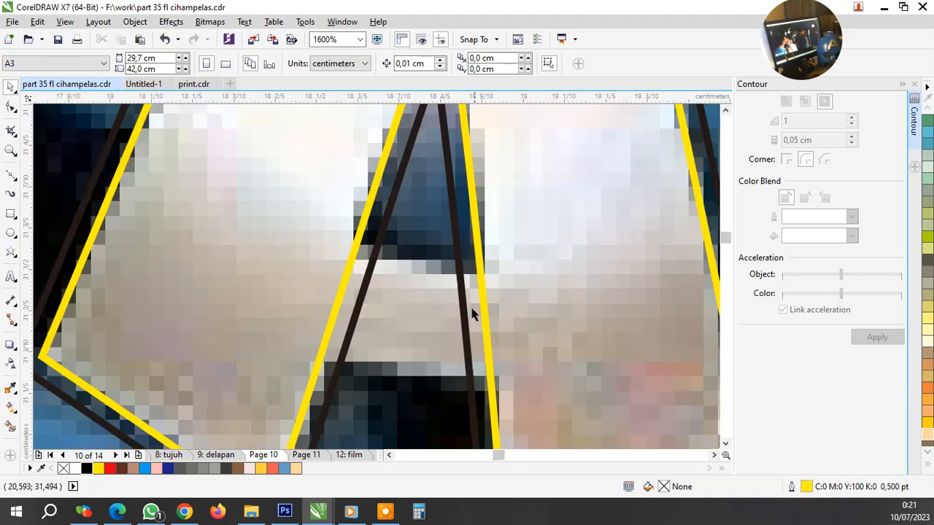
click(462, 307)
key(Delete)
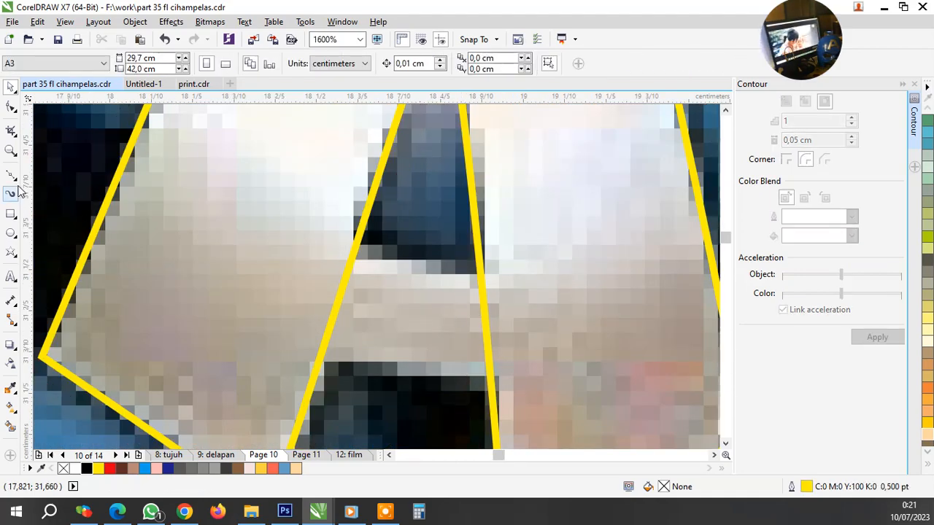
Draw a closed curved band over the A's crossbar, overlapping both legs, and weld it to the letter outline
click(10, 176)
click(325, 225)
drag(506, 277, 569, 284)
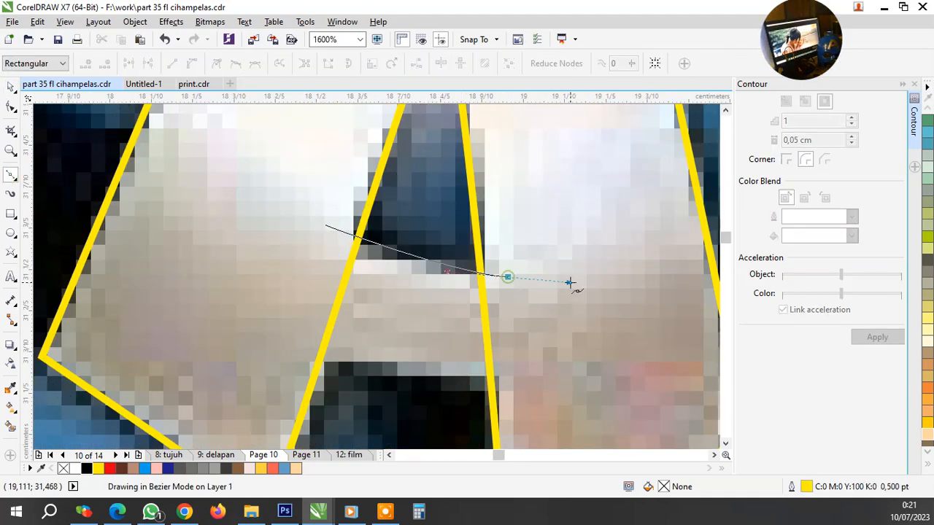
click(528, 395)
drag(293, 338, 223, 306)
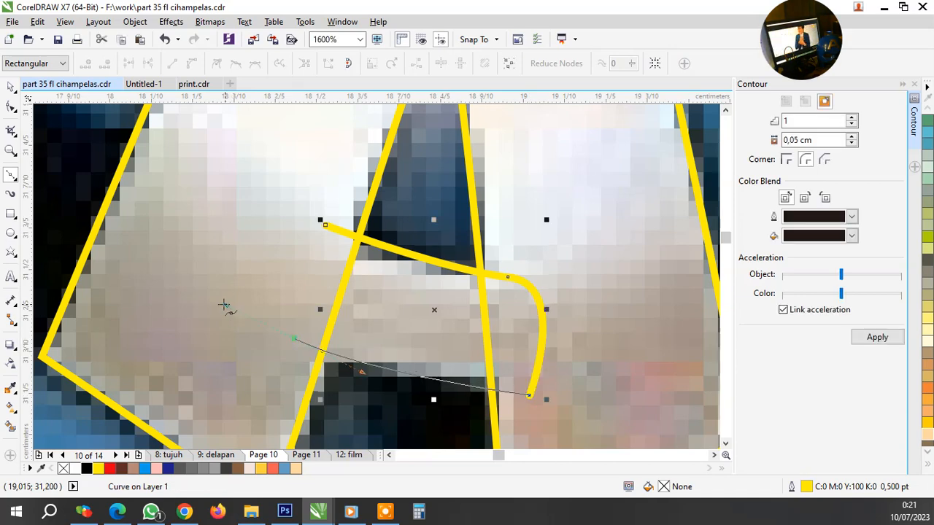
click(325, 226)
key(space)
shift+click(336, 212)
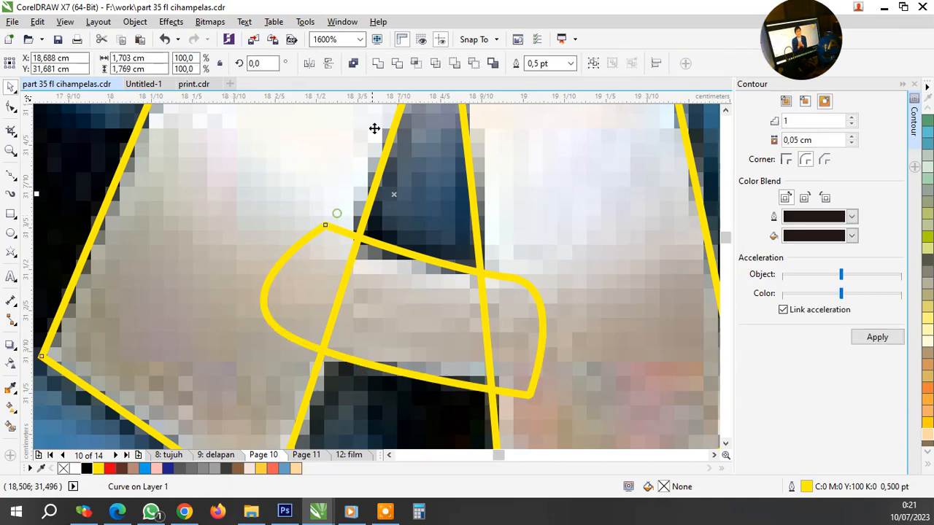
click(377, 65)
Apply a one-step 0.05 cm outside contour to the welded letter A and break the contour group apart
click(868, 338)
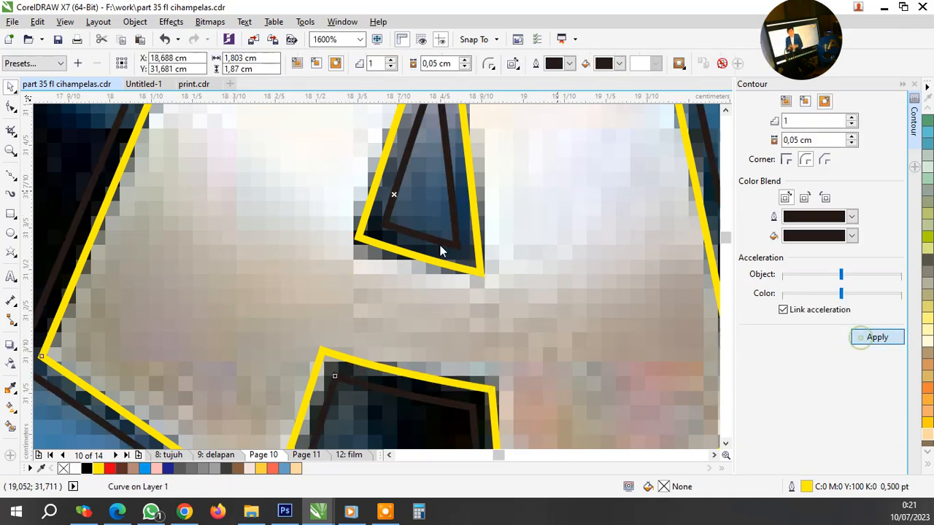
right_click(424, 214)
click(386, 243)
click(389, 236)
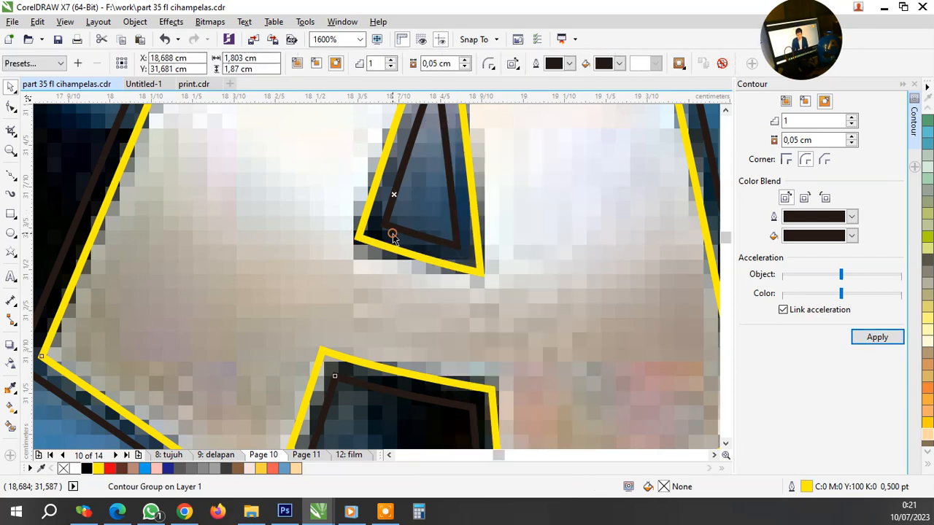
right_click(393, 237)
click(427, 258)
scroll(428, 292, down, 2)
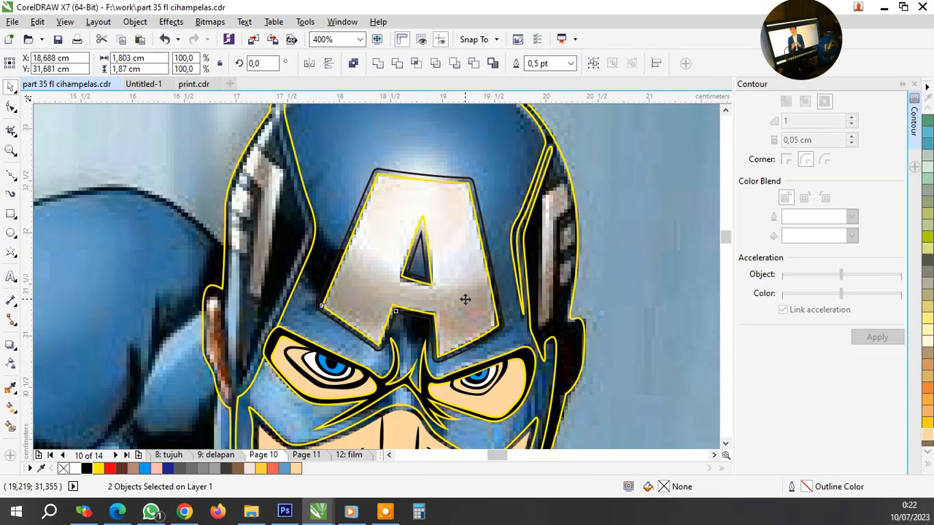
Fill the letter A with white and its separated outer contour with black
click(455, 330)
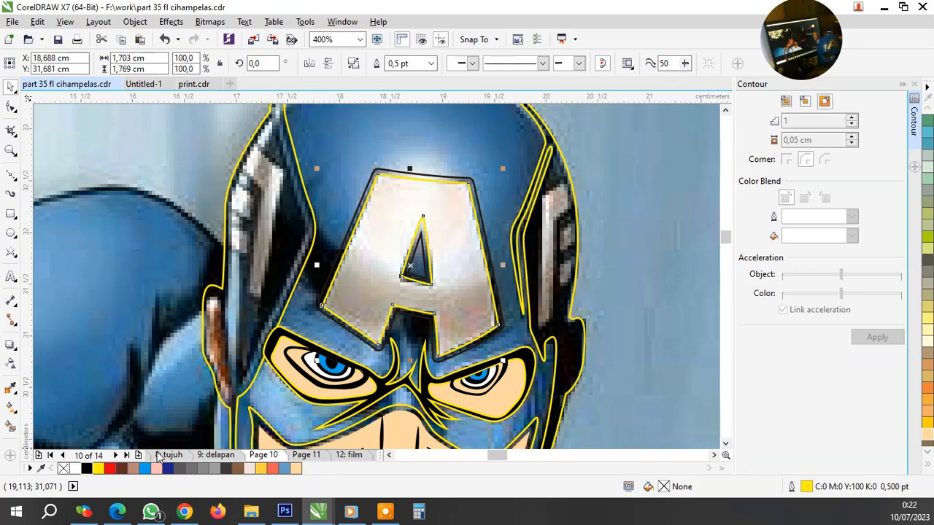
scroll(507, 334, up, 2)
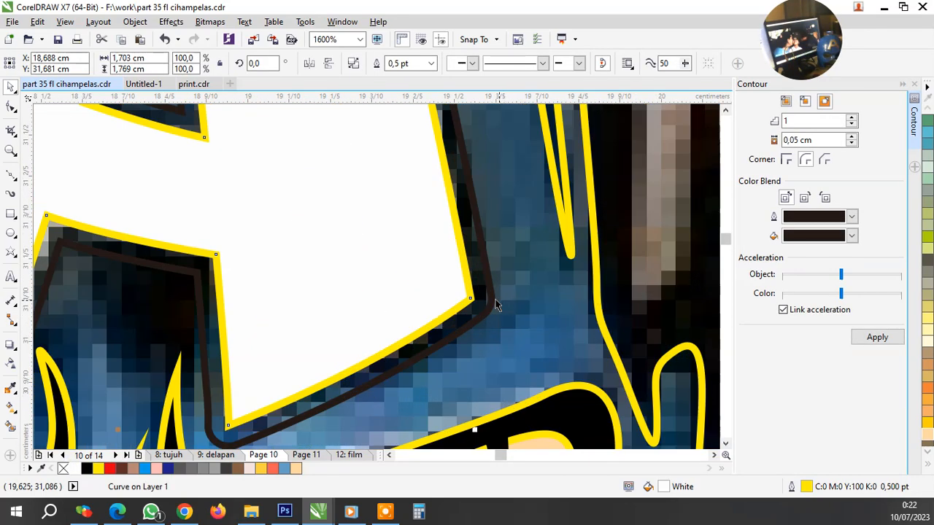
click(224, 429)
scroll(404, 330, down, 1)
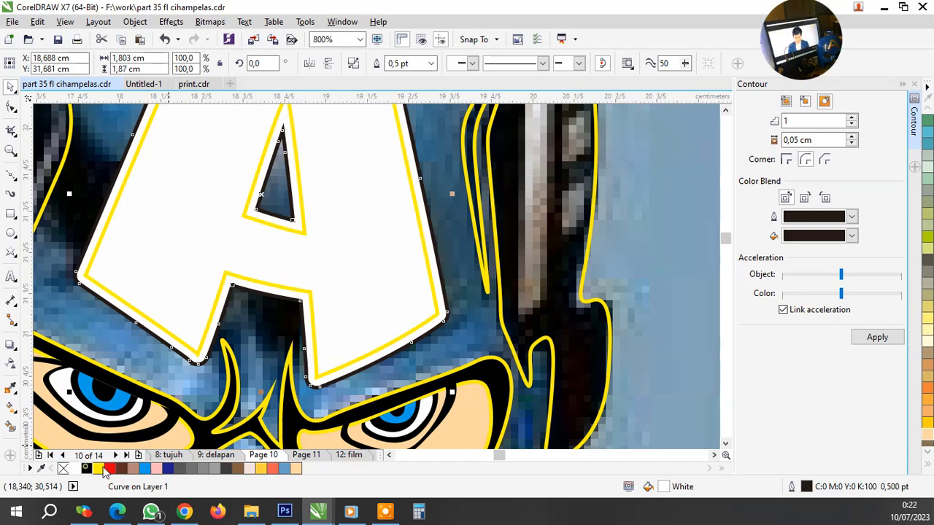
key(Escape)
scroll(476, 316, down, 2)
scroll(398, 312, up, 2)
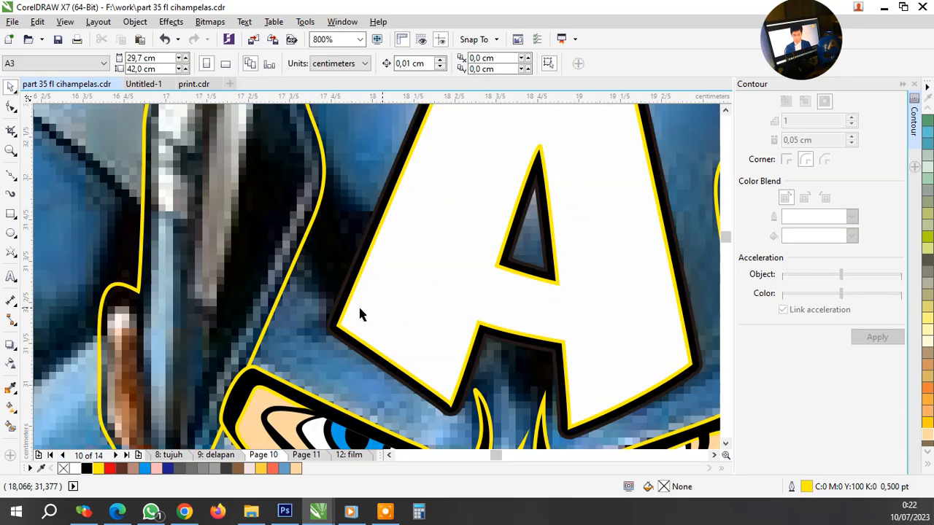
Start a Bezier shadow shape left of the A, tracing its lower edge under the left foot and through the gap between the legs
click(11, 177)
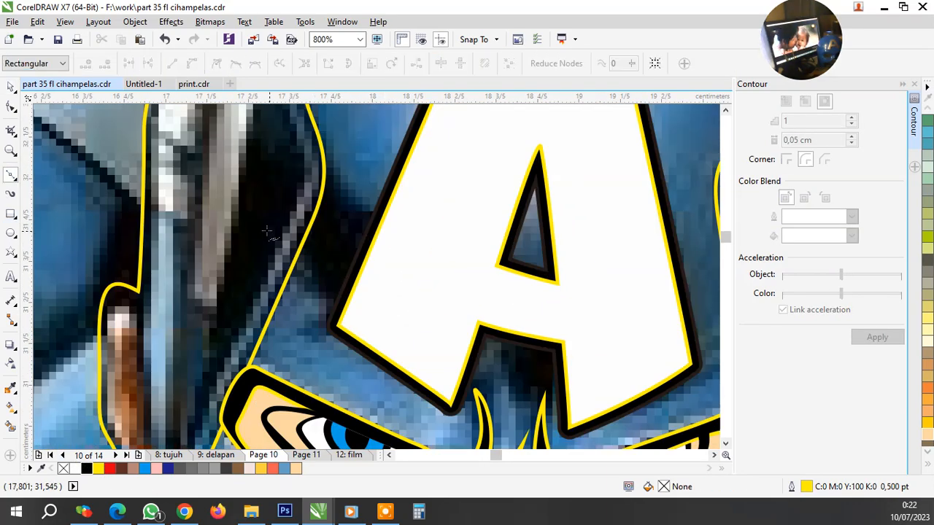
click(266, 231)
click(329, 299)
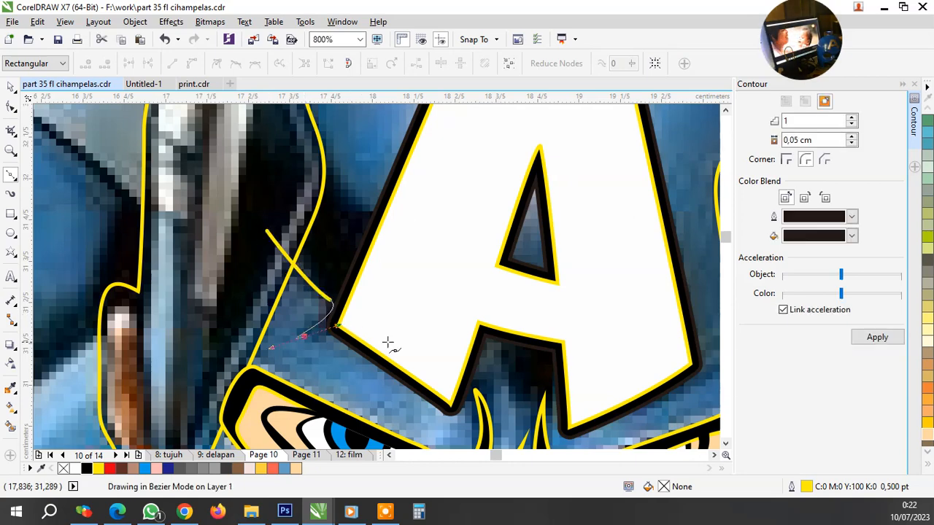
scroll(437, 329, down, 1)
scroll(471, 363, up, 1)
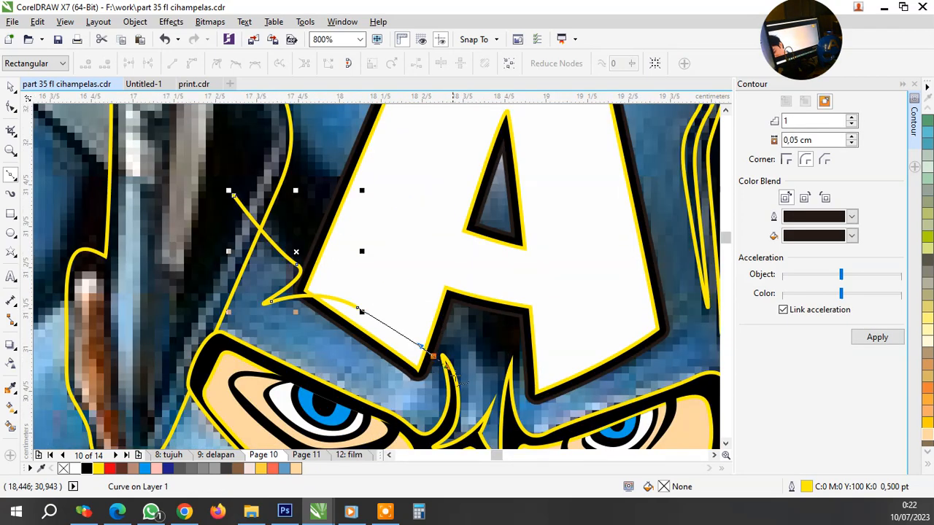
click(436, 357)
drag(452, 298, 473, 306)
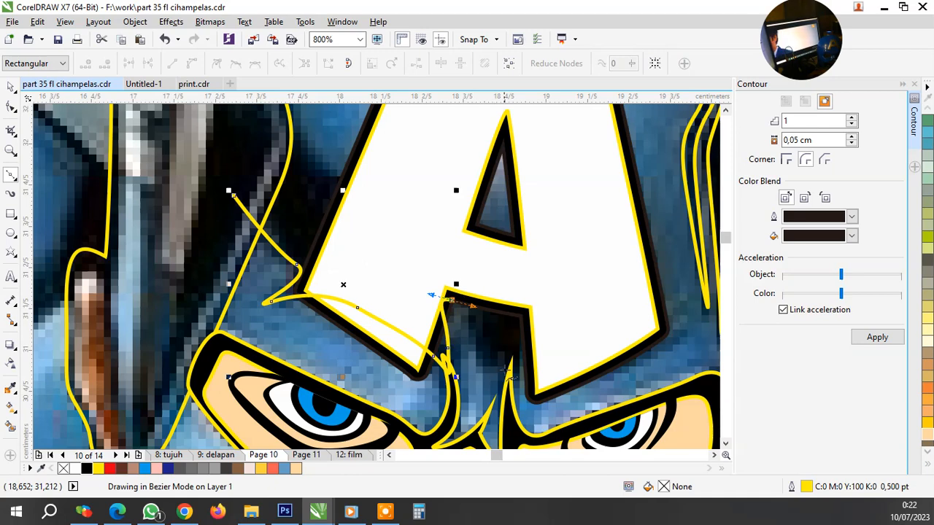
double_click(545, 334)
Bring the shadow curve back across the A to the helmet's left side edge and close it at its starting node
scroll(538, 312, down, 1)
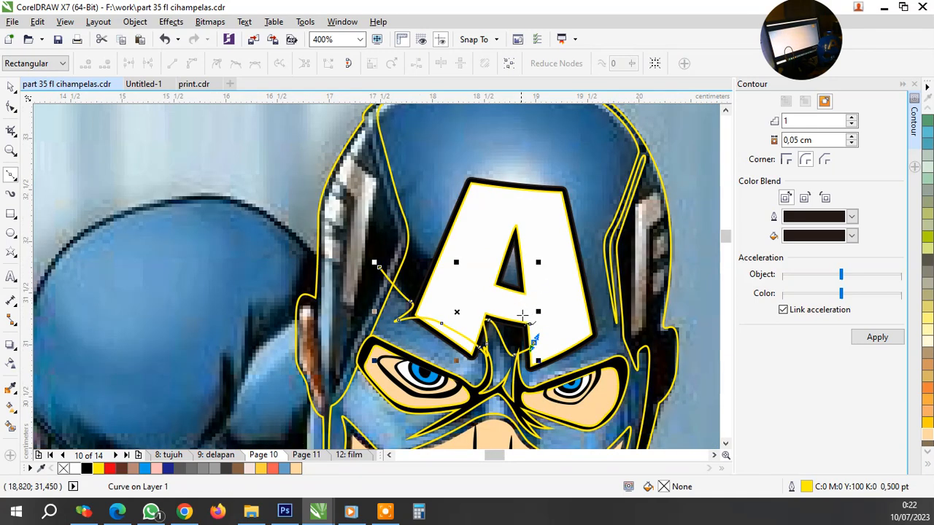
scroll(511, 302, up, 1)
drag(537, 313, 464, 288)
drag(402, 246, 354, 211)
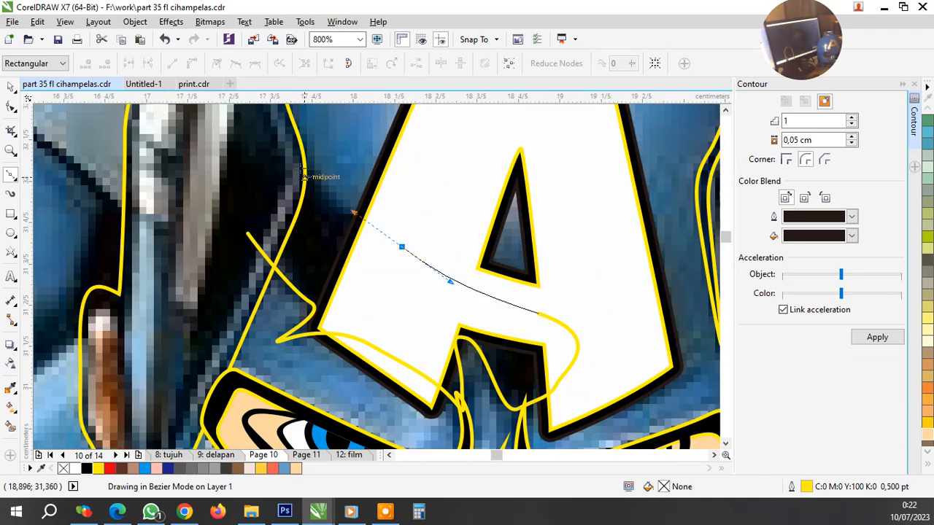
drag(292, 151, 274, 133)
drag(247, 232, 259, 245)
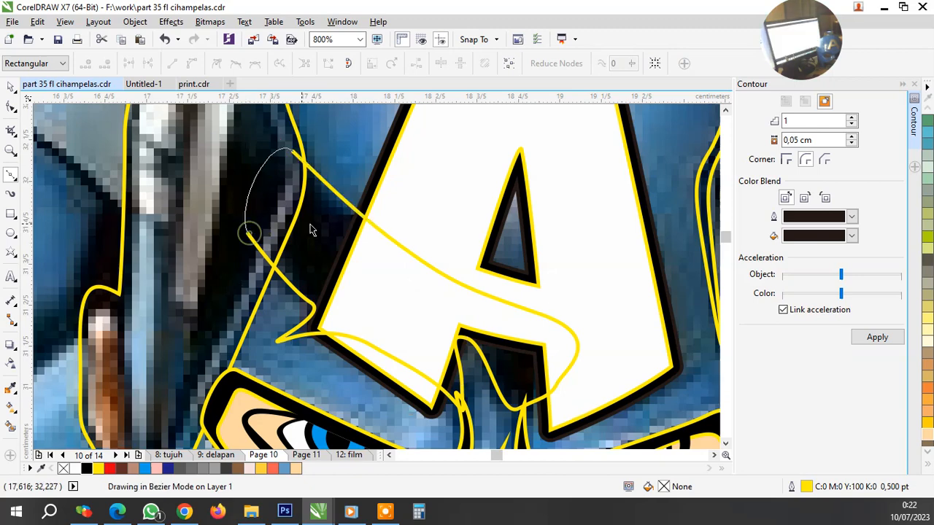
Intersect the shadow shape with the helmet's front panel, delete the original drawn shape and select the intersected piece
key(space)
shift+click(338, 146)
click(417, 64)
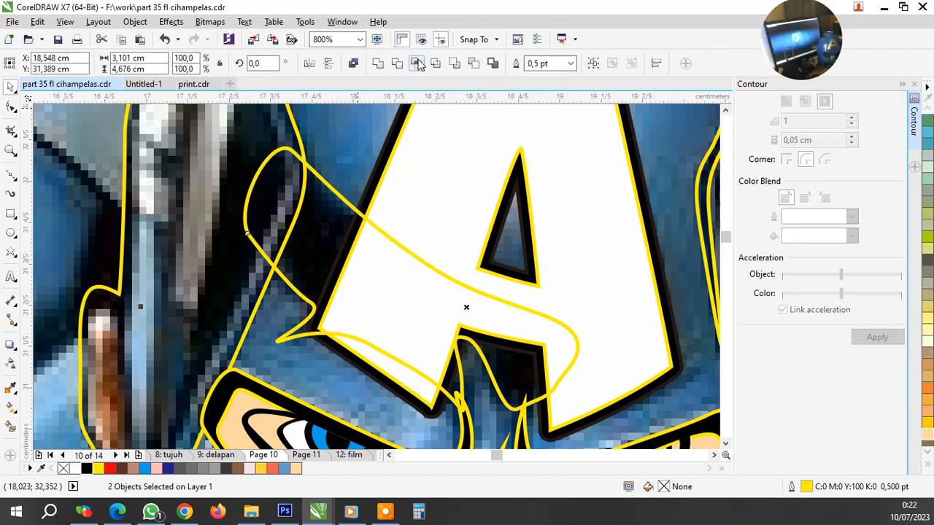
click(286, 165)
key(Delete)
click(316, 230)
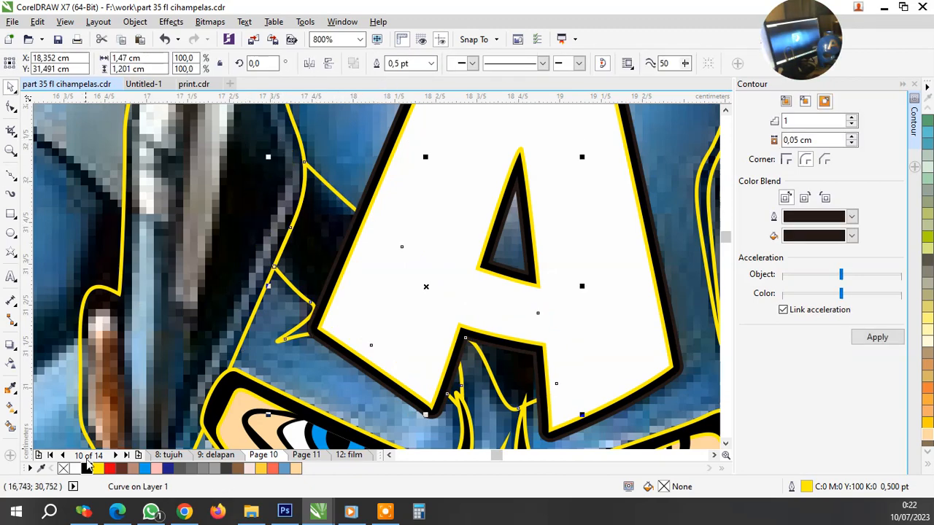
Fill the intersected shadow piece with black and the helmet's front panel with bright blue
click(86, 468)
scroll(438, 306, down, 2)
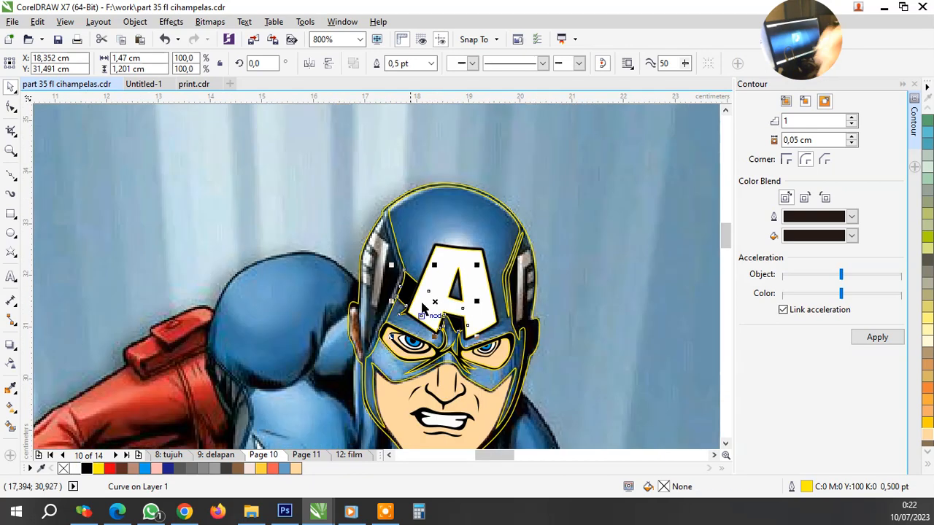
click(298, 247)
click(437, 210)
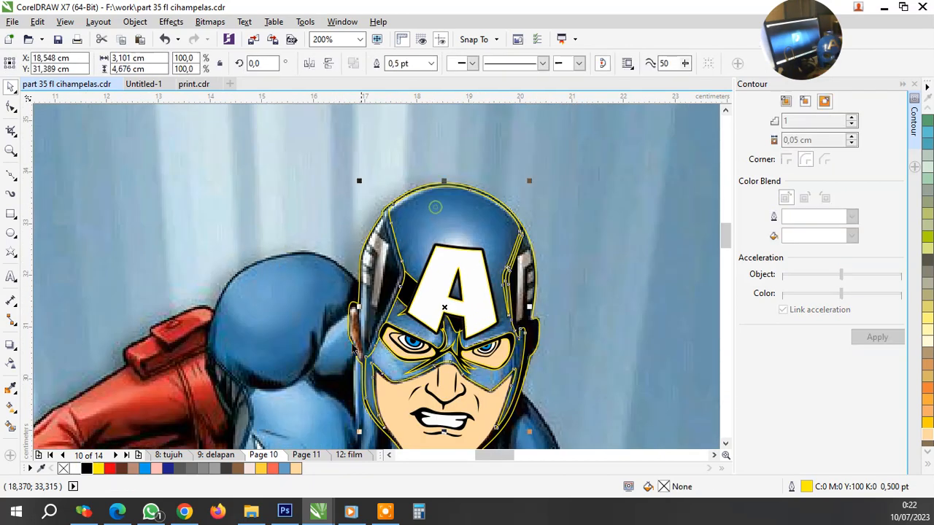
click(149, 468)
click(270, 227)
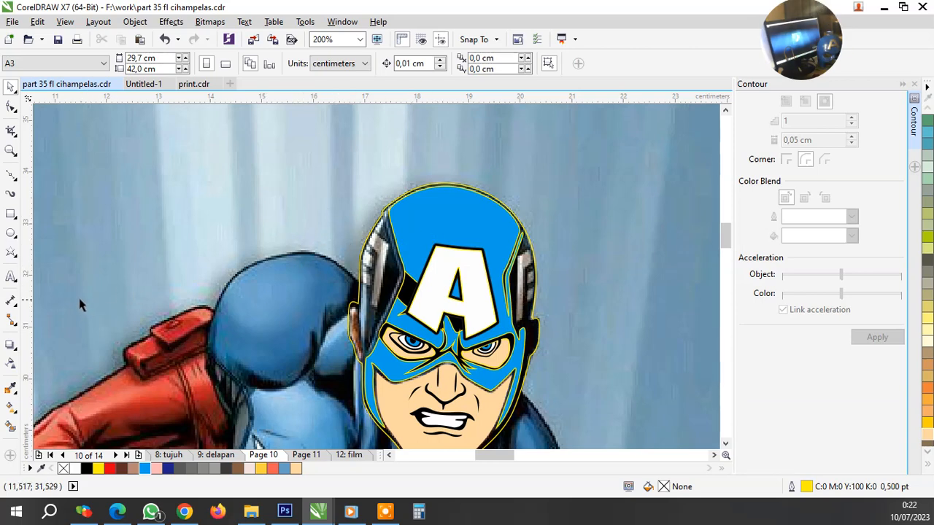
Sample the darker blue from the reference image's shoulder with the Color Eyedropper and apply it to the helmet's front panel
click(10, 388)
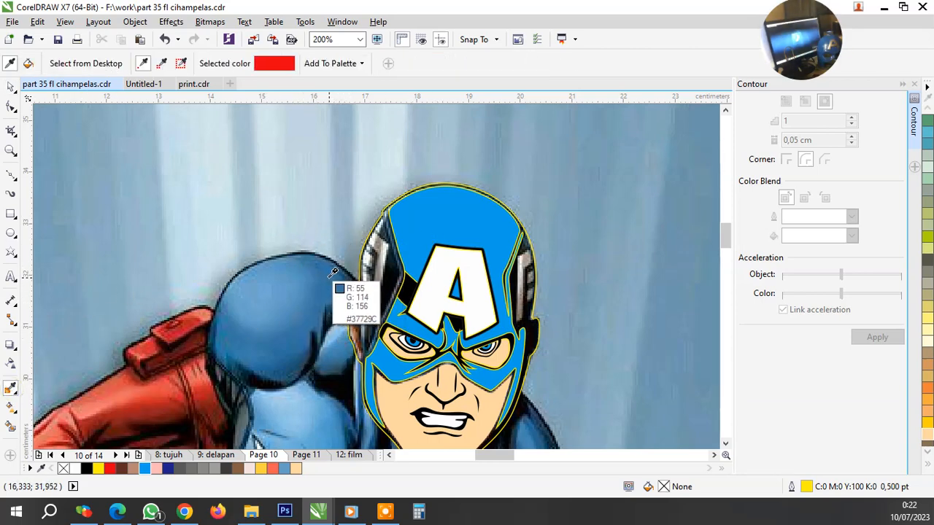
click(341, 273)
click(417, 215)
scroll(427, 232, down, 1)
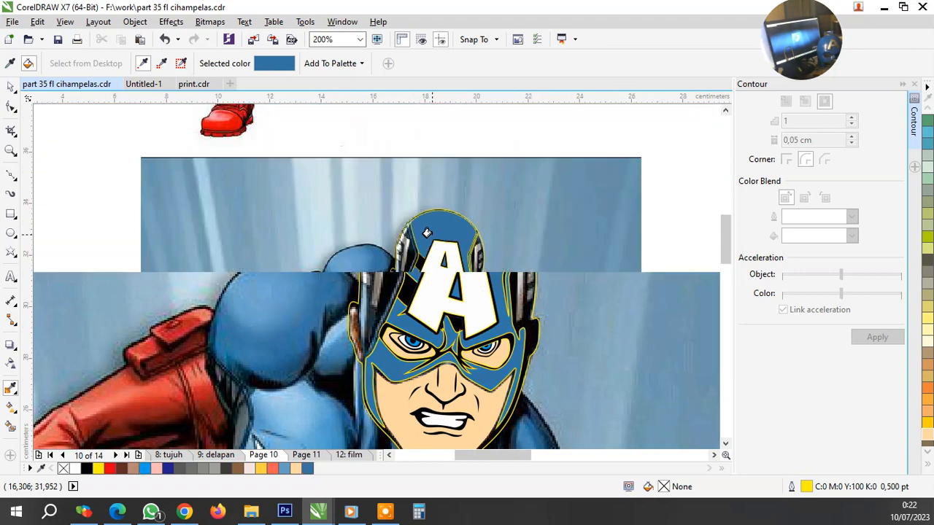
Recolour both eye irises and the blue trim above the striped waist with the sampled blue
scroll(426, 278, up, 2)
scroll(427, 279, down, 1)
scroll(412, 210, up, 3)
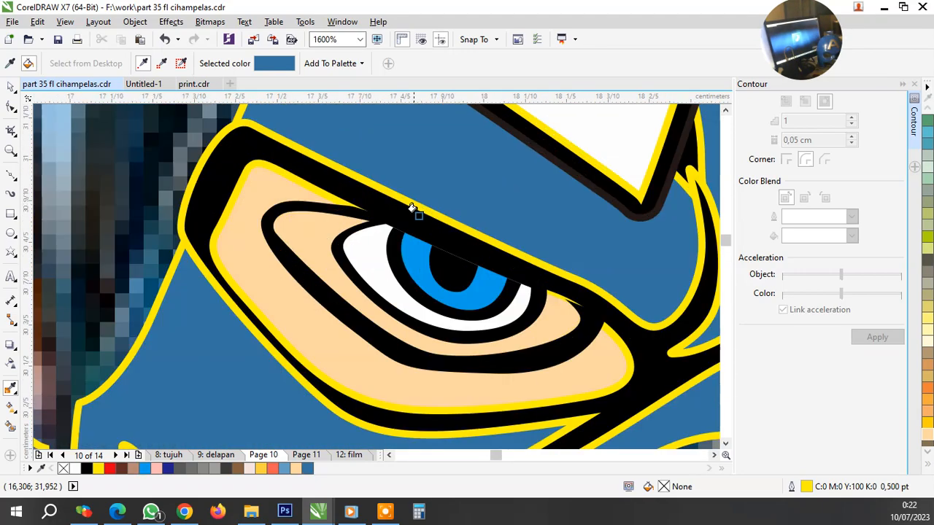
scroll(410, 255, down, 3)
scroll(410, 286, up, 4)
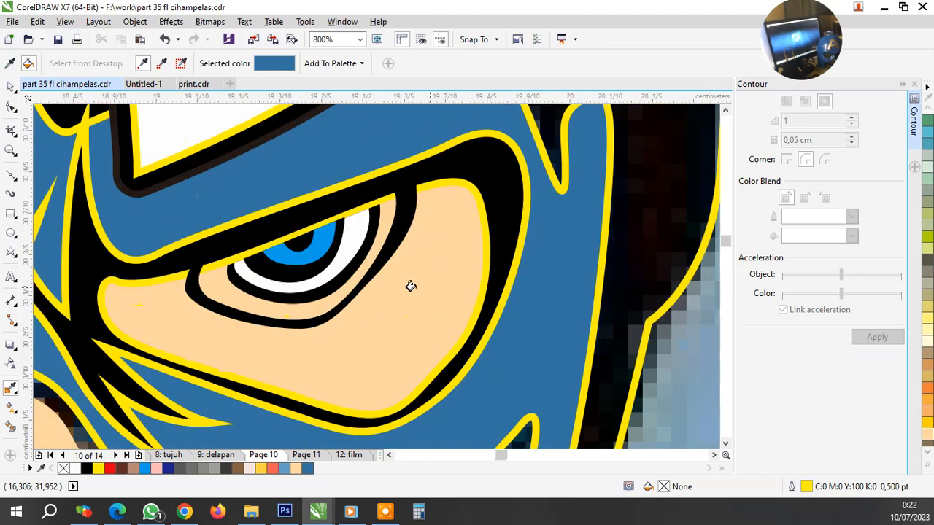
scroll(207, 228, down, 6)
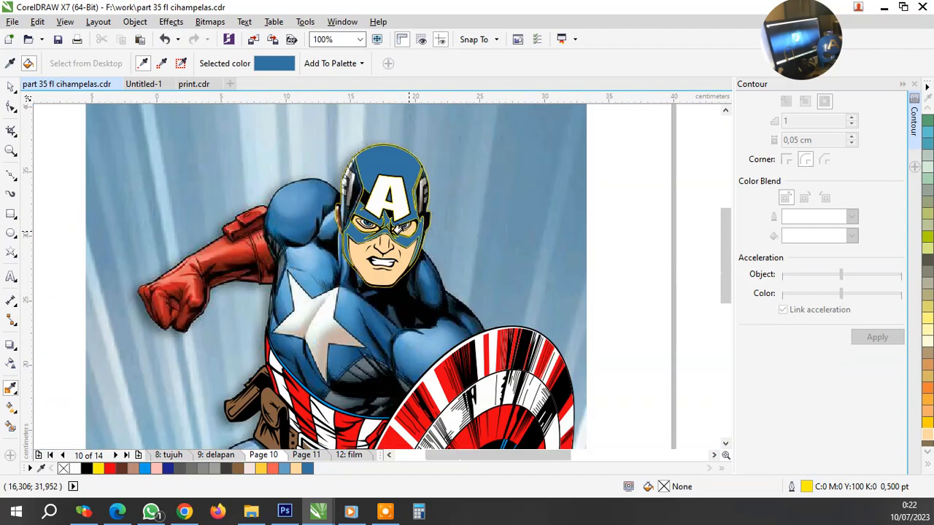
scroll(358, 337, up, 2)
scroll(393, 267, up, 3)
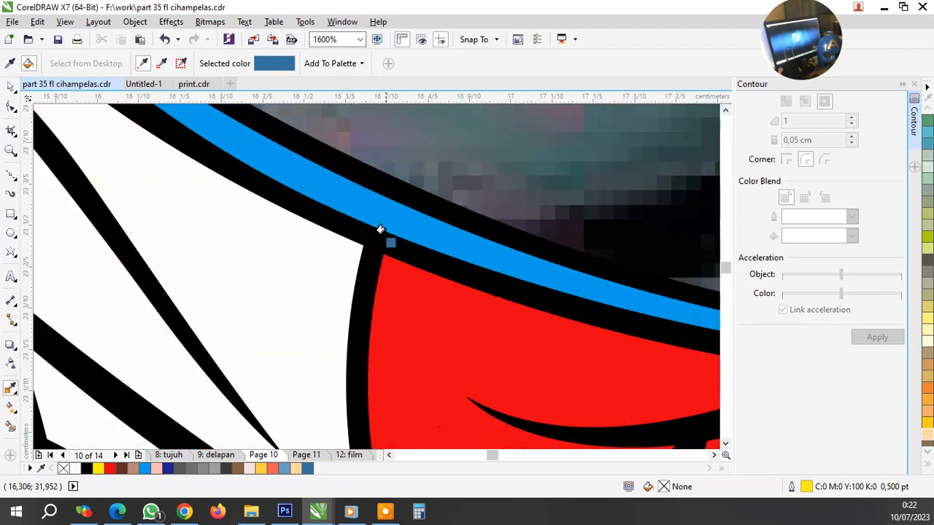
scroll(402, 291, down, 4)
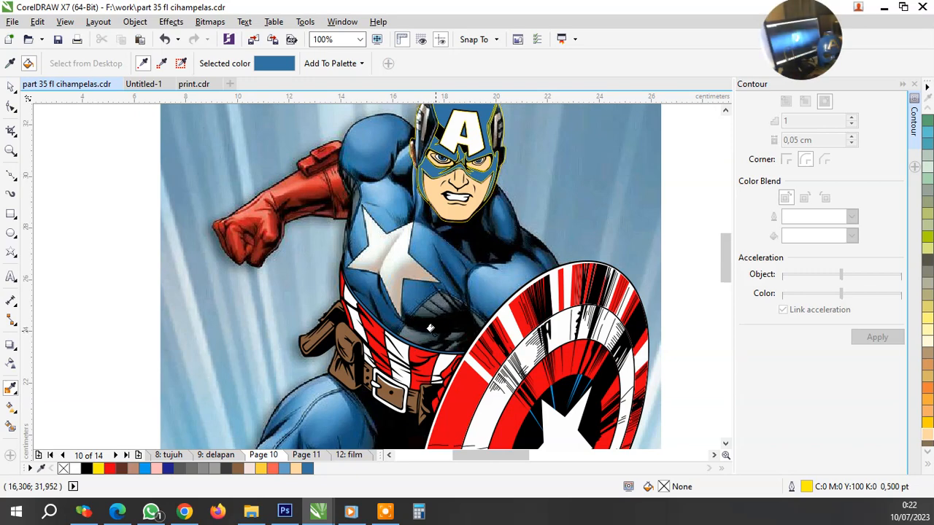
key(space)
scroll(557, 210, down, 1)
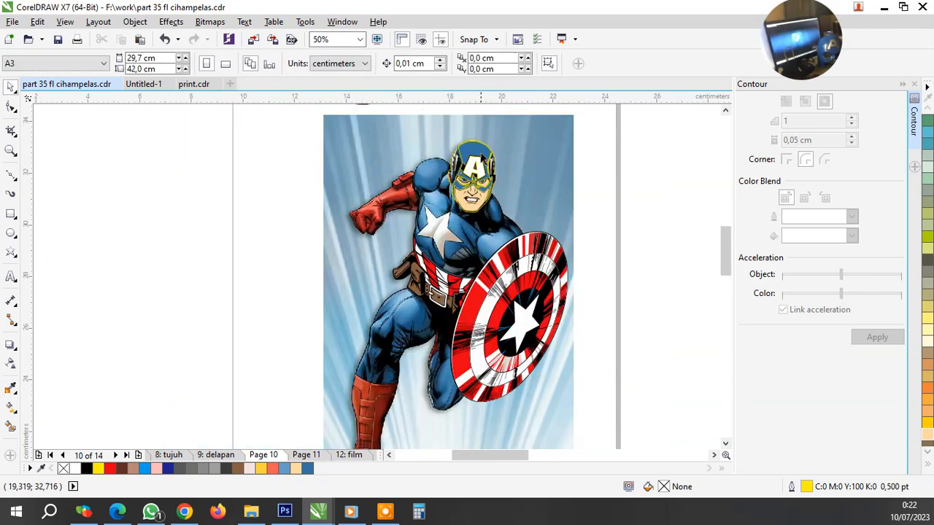
Start a Bezier shape around the light strip on the helmet's right side, tracing its inner edge and rounded upper end
scroll(434, 136, up, 1)
scroll(510, 169, up, 3)
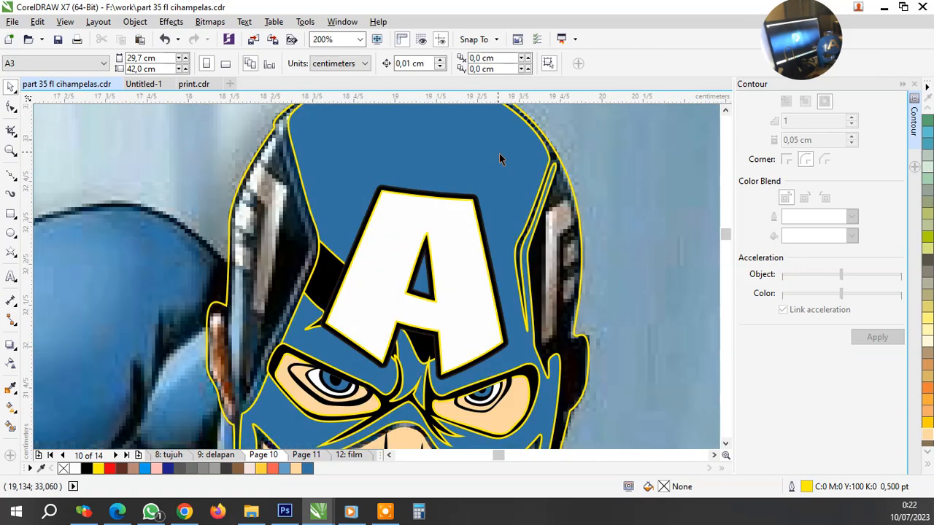
click(11, 177)
scroll(456, 266, down, 2)
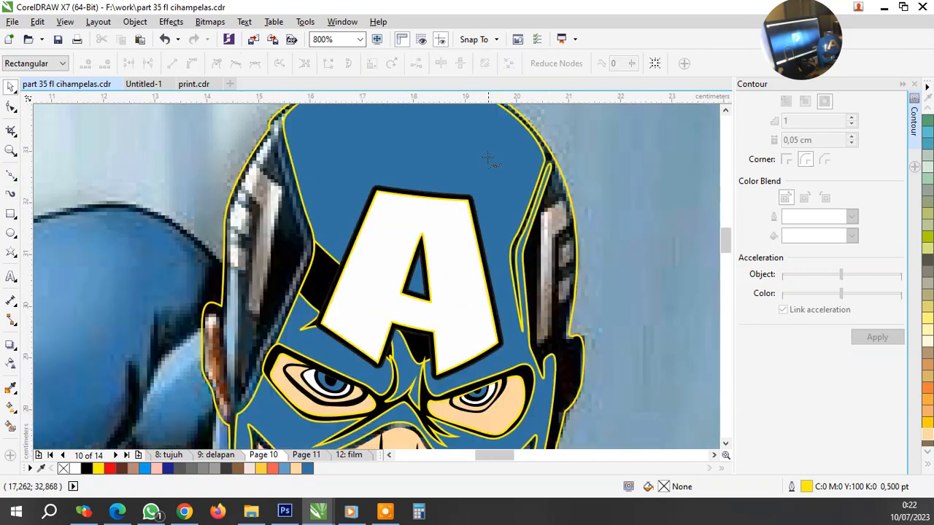
scroll(455, 266, up, 3)
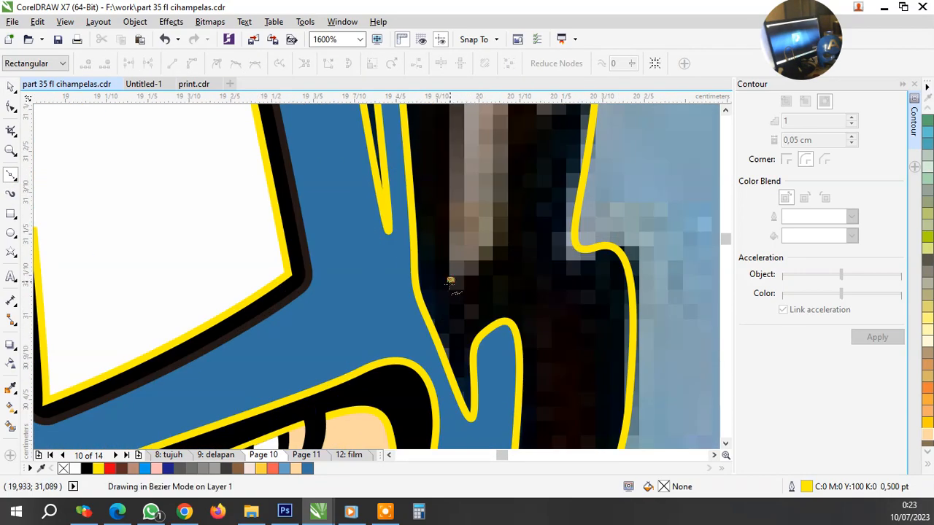
scroll(450, 284, down, 3)
scroll(457, 194, up, 3)
drag(448, 231, 444, 174)
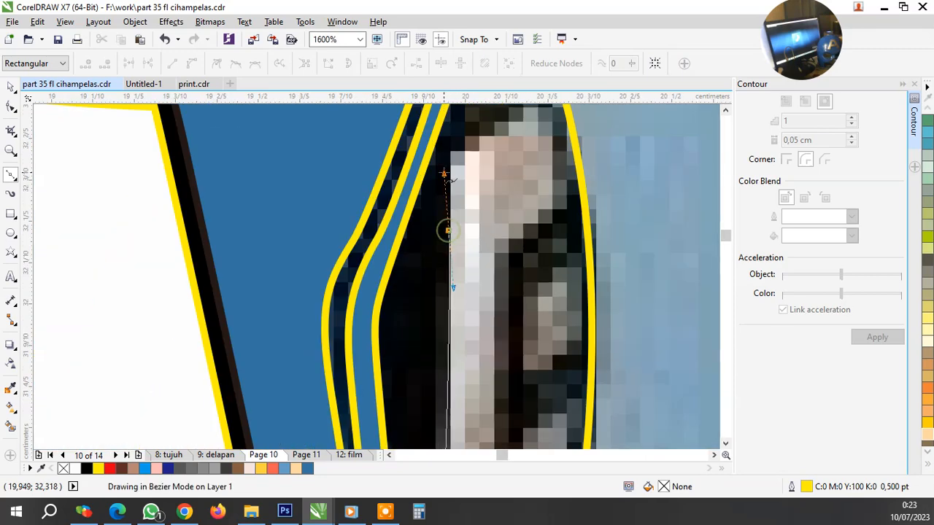
drag(473, 141, 530, 162)
scroll(497, 178, down, 1)
scroll(523, 145, up, 1)
Continue the strip's curve around the inner corner, down its outer edge, and close it at the lower starting node
drag(529, 241, 517, 254)
scroll(499, 235, down, 1)
key(space)
key(space)
scroll(474, 398, up, 1)
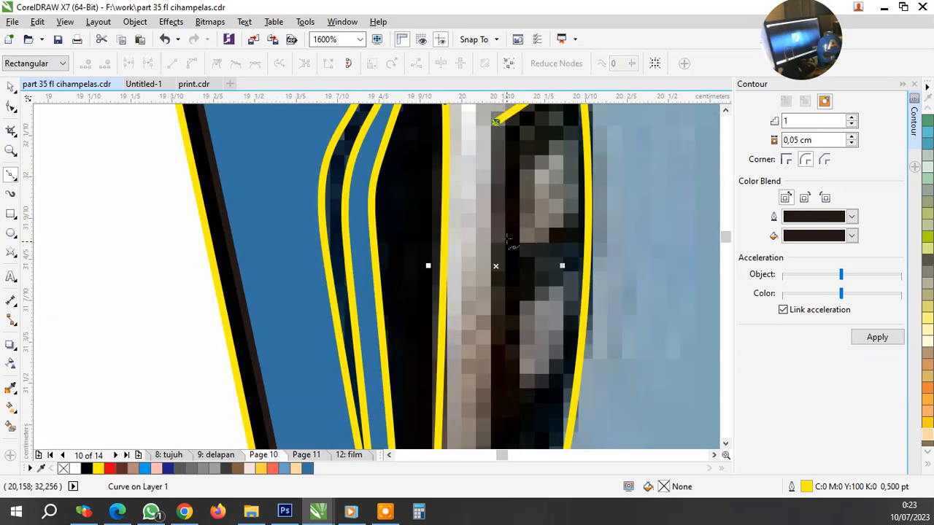
scroll(513, 242, down, 2)
scroll(505, 313, up, 2)
drag(498, 297, 495, 299)
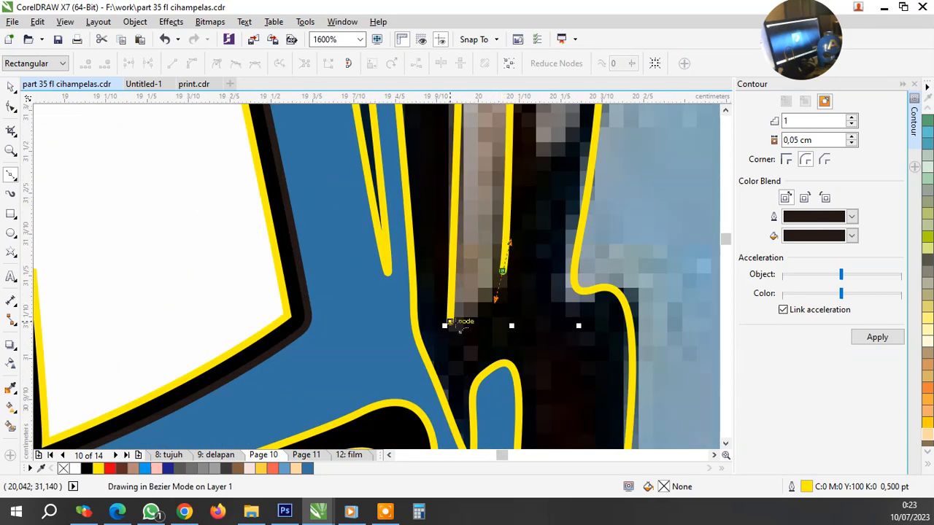
click(450, 322)
Trace the narrow grey patch beside the light strip as a closed Bezier shape
scroll(452, 323, down, 2)
scroll(478, 256, up, 2)
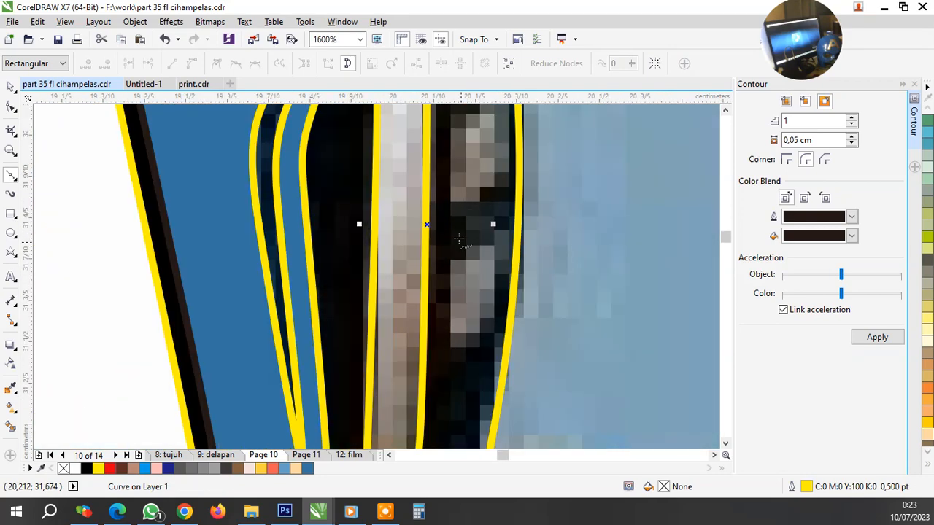
click(447, 129)
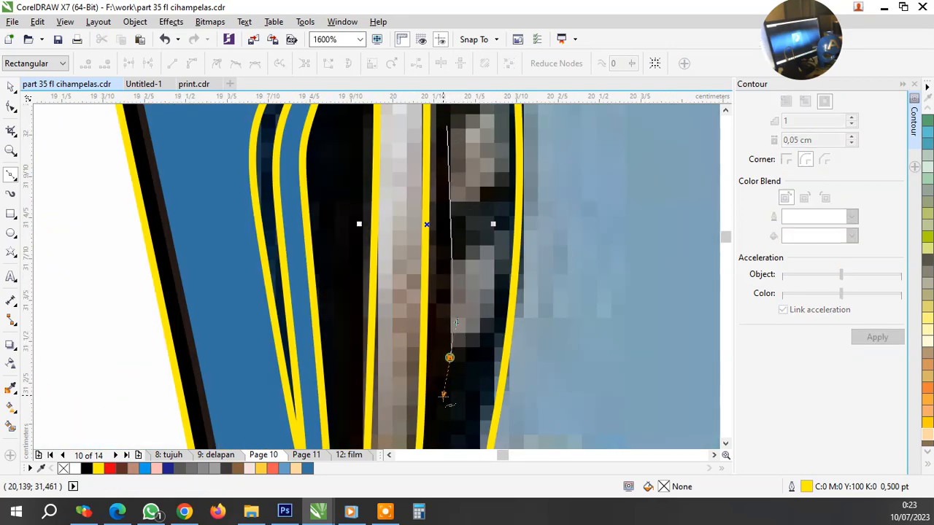
mouse_move(443, 394)
mouse_down()
mouse_move(450, 401)
mouse_move(492, 344)
mouse_up()
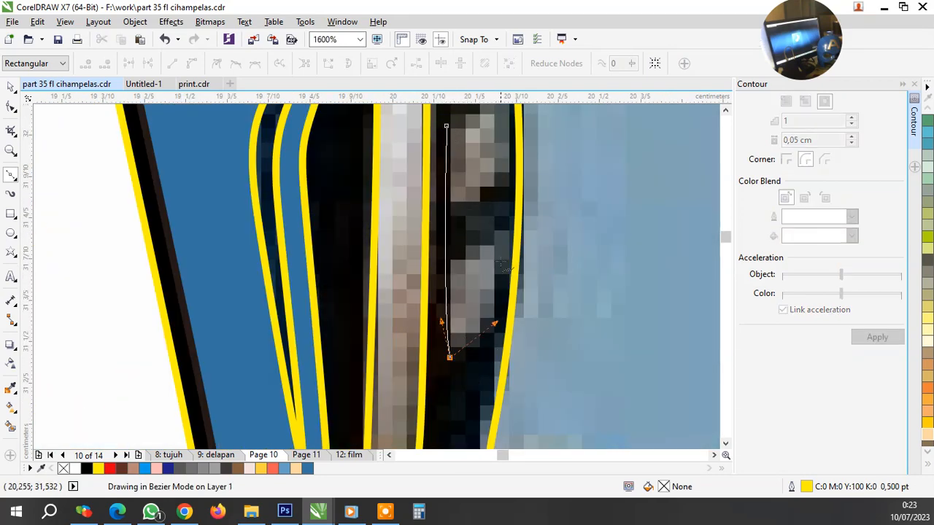
drag(502, 237, 504, 182)
scroll(503, 240, down, 1)
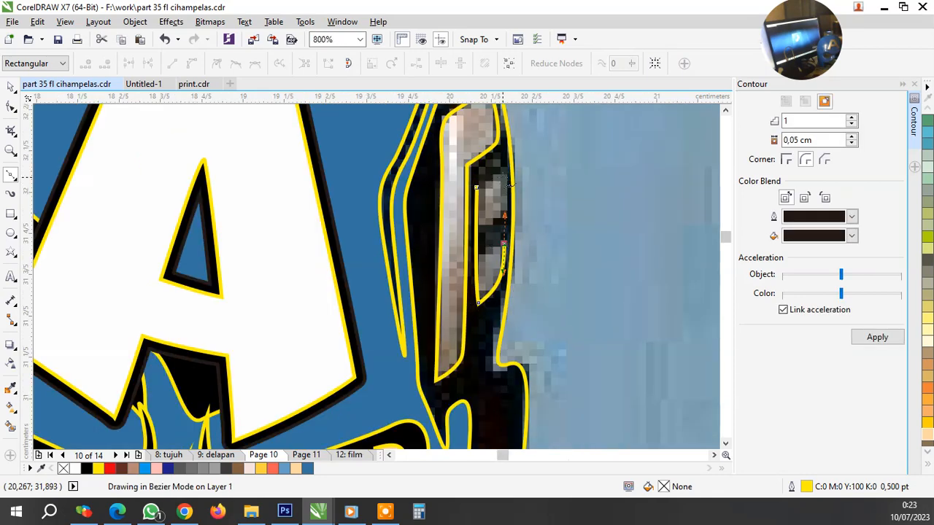
scroll(509, 186, up, 2)
drag(399, 216, 467, 210)
scroll(467, 210, down, 1)
Draw a slanted closed band across the narrow patch and trim the patch with it, splitting it in two
click(407, 303)
drag(514, 239, 539, 207)
click(517, 294)
drag(407, 358, 373, 360)
click(407, 302)
key(space)
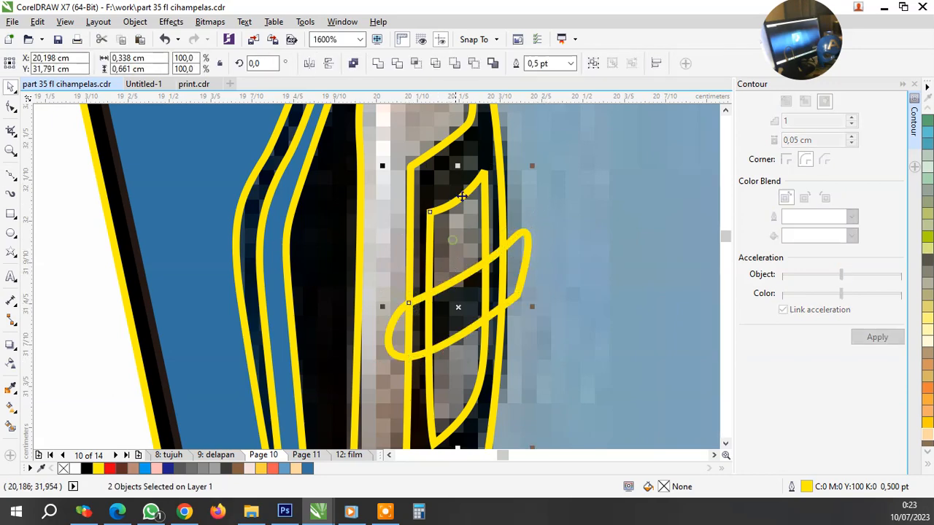
click(402, 68)
key(Escape)
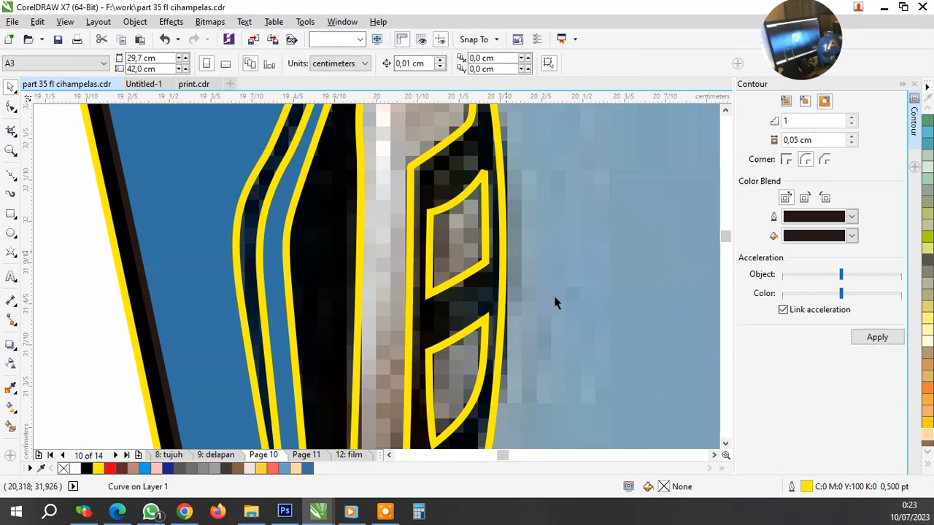
Select the split patch and the long strip on the helmet's right side and fill both with white
scroll(542, 292, down, 1)
scroll(542, 287, down, 2)
click(530, 288)
scroll(524, 267, up, 1)
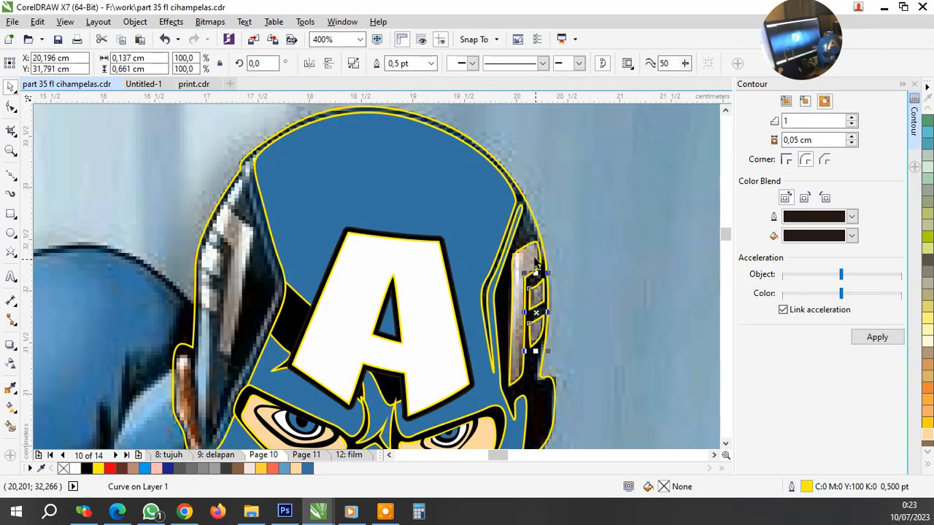
shift+click(533, 256)
click(75, 468)
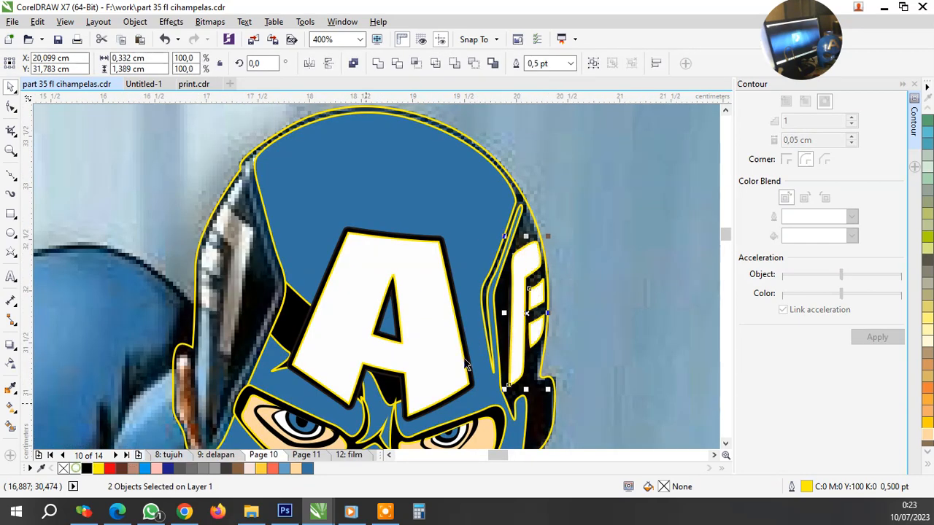
Start a Bezier shape inside the ear on the head's left side, tracing down its right edge
scroll(376, 345, down, 2)
scroll(376, 345, up, 3)
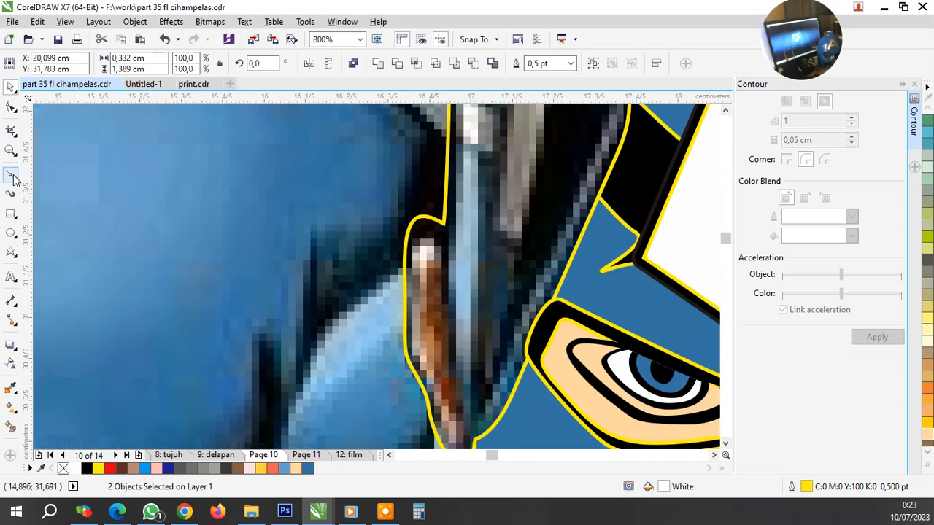
key(F10)
scroll(450, 279, up, 3)
click(422, 146)
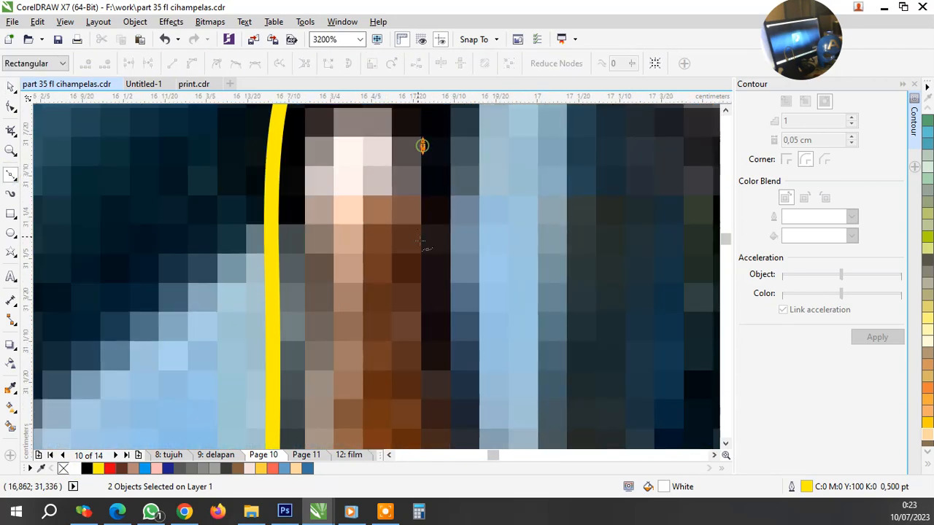
drag(429, 243, 434, 264)
scroll(425, 220, down, 1)
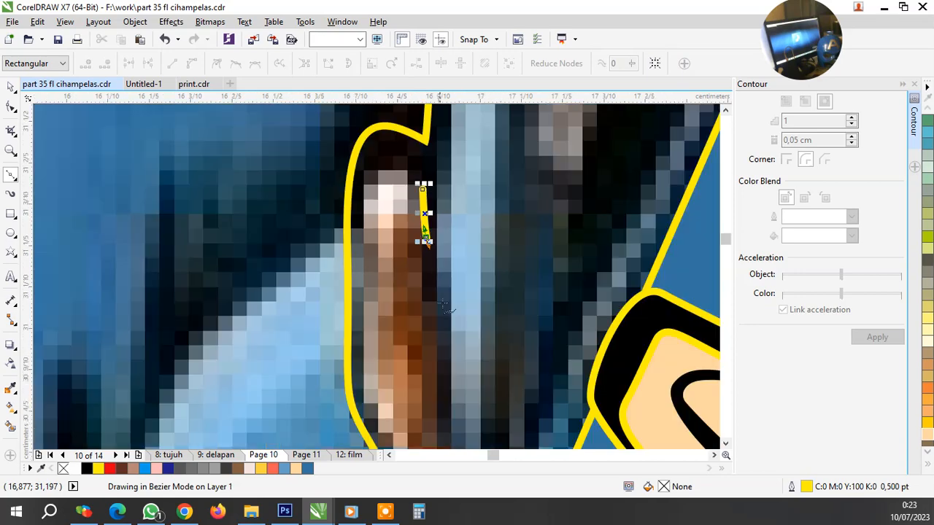
scroll(429, 343, down, 1)
scroll(429, 343, up, 1)
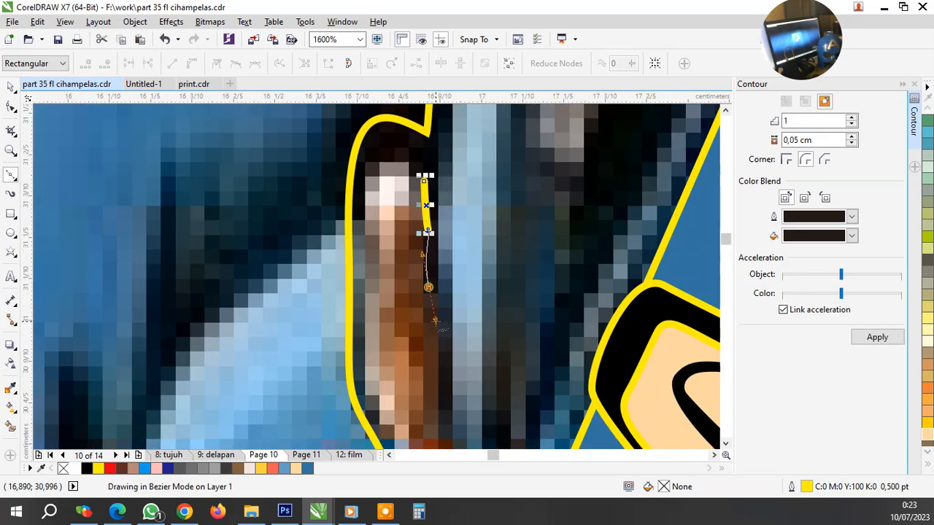
scroll(430, 292, down, 1)
scroll(437, 341, up, 1)
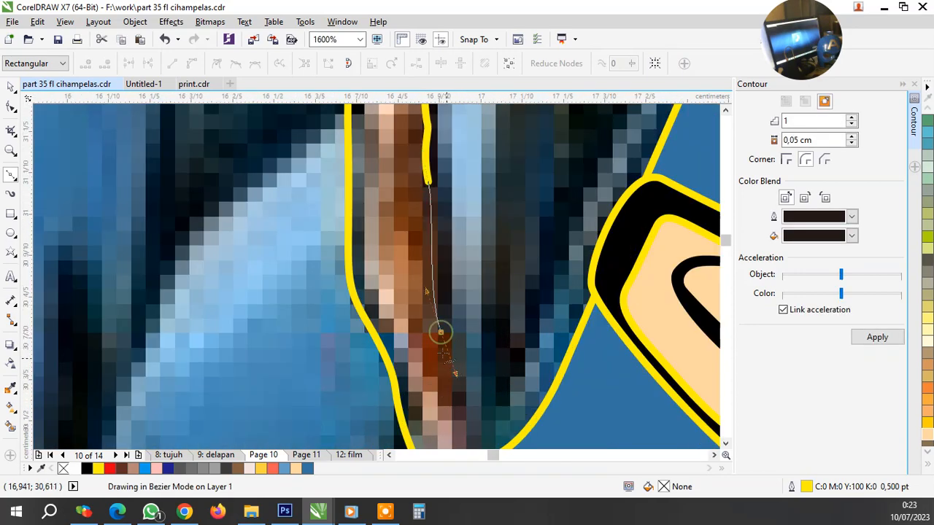
Carry the ear curve around its lower tip and back up the left edge
drag(440, 329, 470, 362)
scroll(440, 333, down, 1)
scroll(465, 372, up, 1)
scroll(465, 368, up, 2)
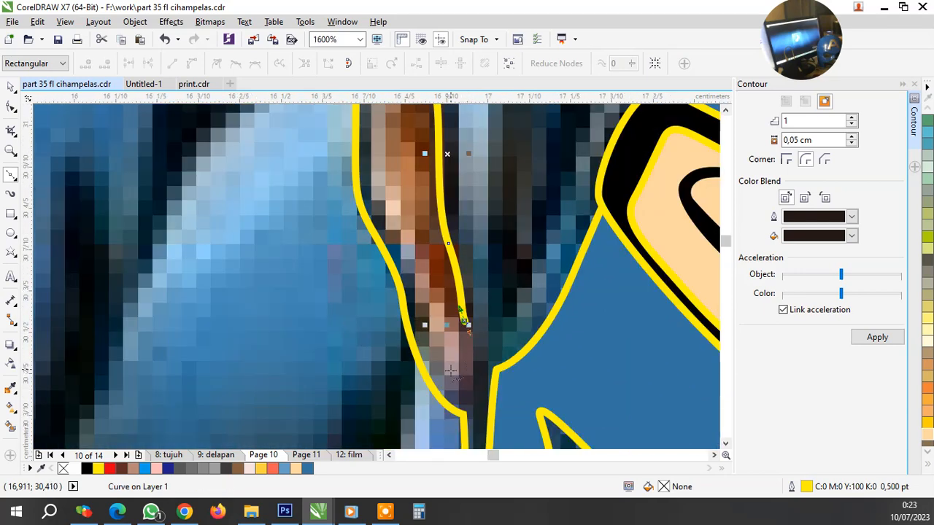
click(449, 371)
drag(418, 276, 407, 255)
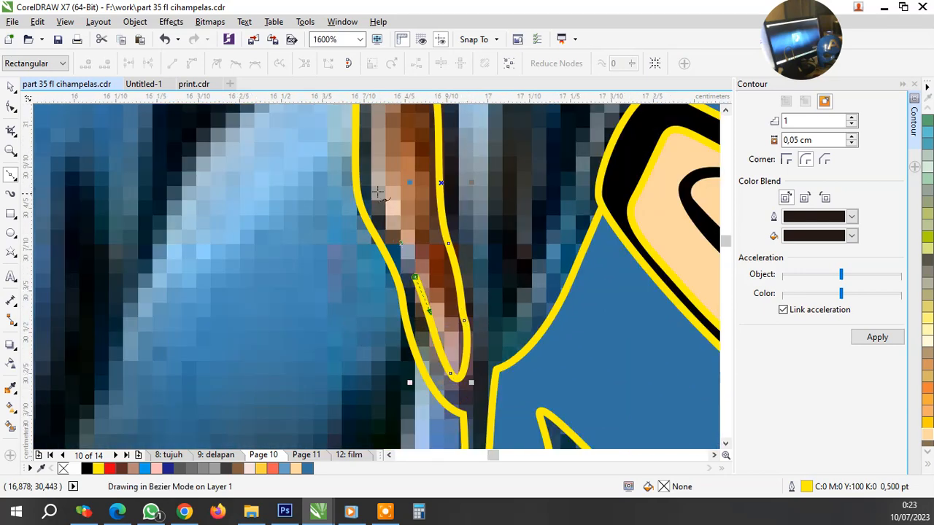
drag(374, 181, 373, 160)
Bring the ear curve over the rounded upper end and close it at its starting node
scroll(403, 233, down, 1)
scroll(413, 251, down, 2)
scroll(412, 306, up, 5)
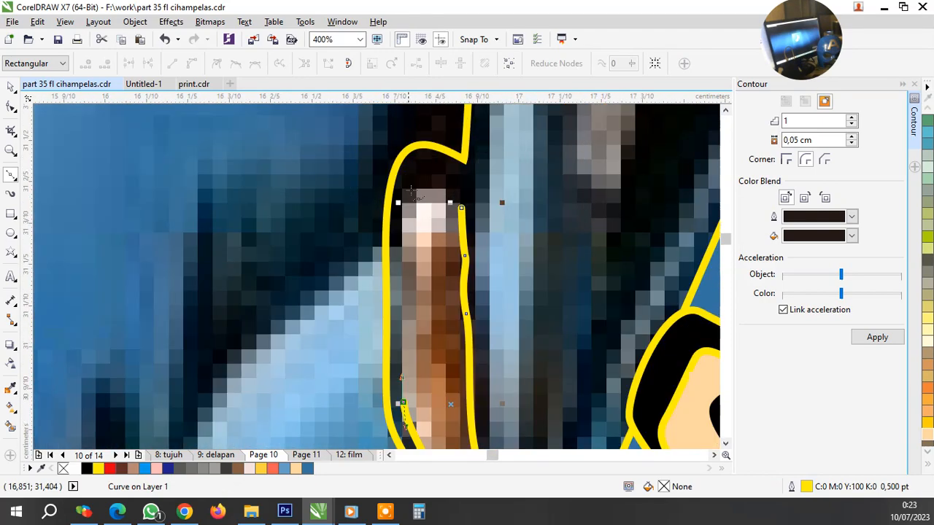
drag(448, 171, 477, 171)
drag(507, 219, 501, 191)
scroll(478, 216, down, 3)
Draw a closed curling Bezier shape across the right edge of the ear's upper half to outline the inner fold
scroll(486, 259, up, 3)
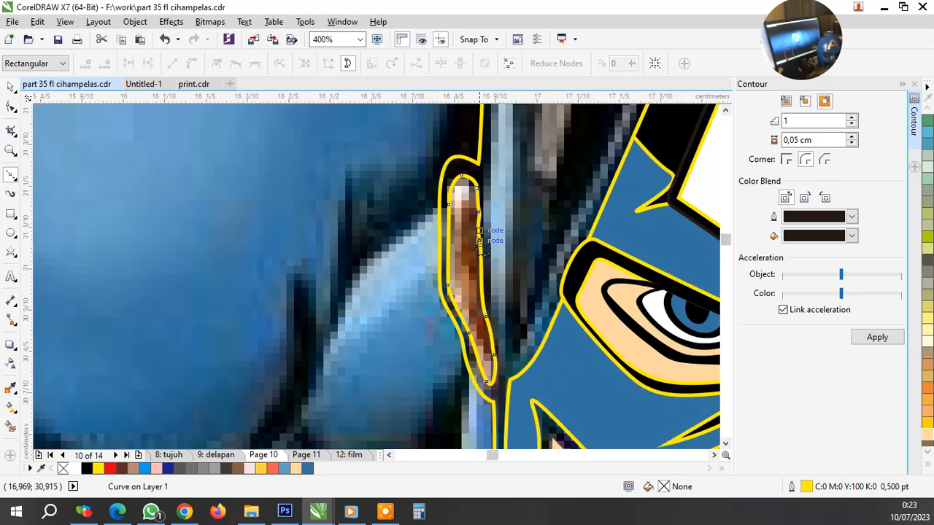
click(503, 150)
drag(450, 217, 444, 253)
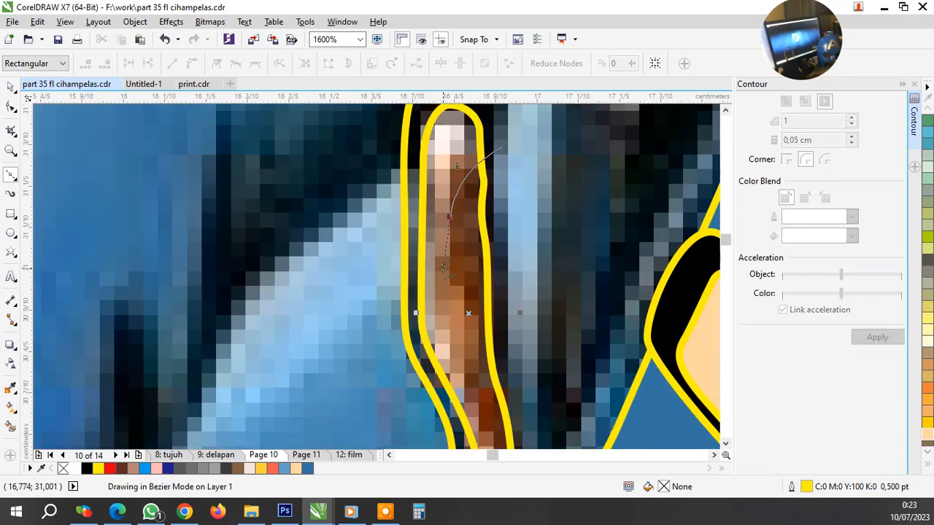
click(503, 149)
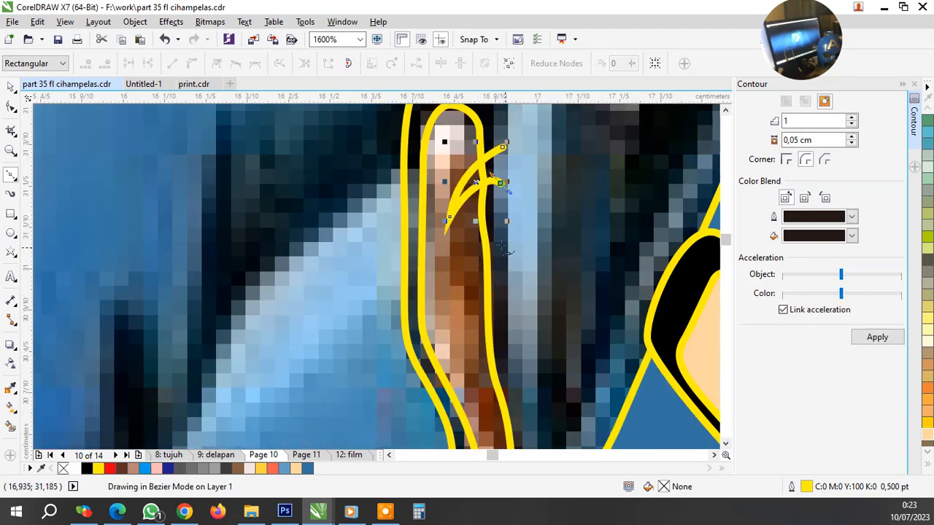
click(506, 221)
drag(509, 332, 518, 329)
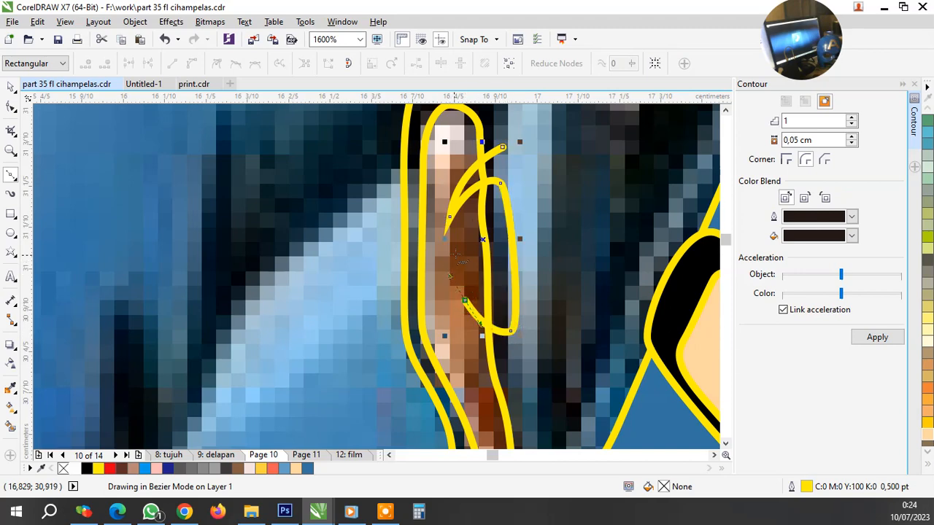
drag(481, 237, 475, 250)
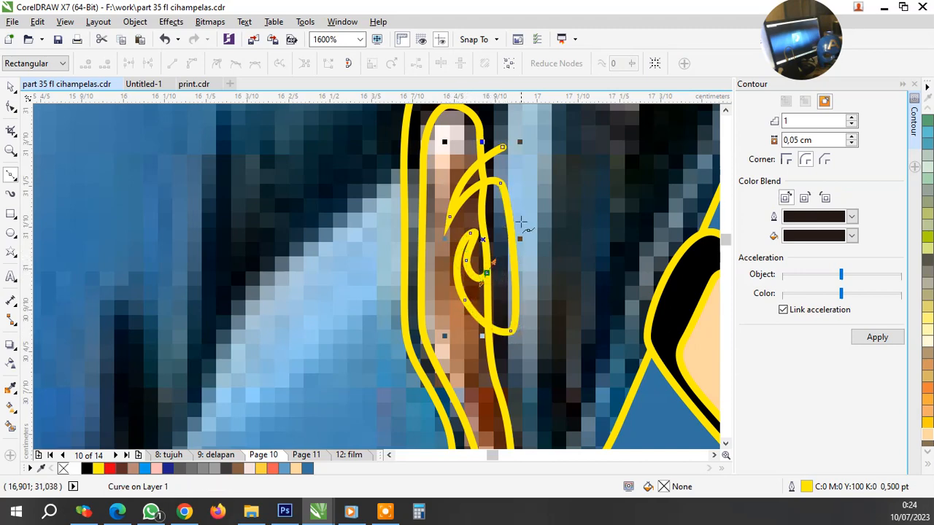
drag(502, 147, 522, 156)
Trim the ear shape with the upper fold curve and clear the fold curve away
key(space)
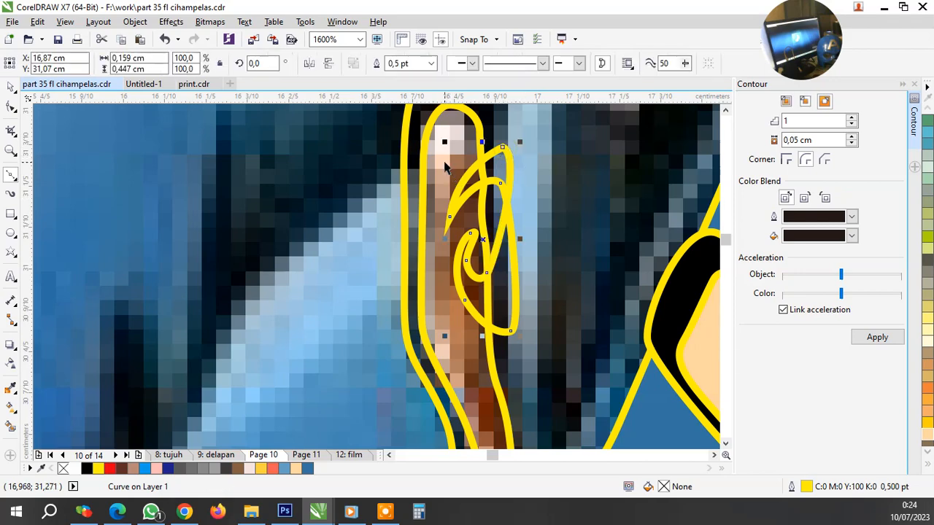
shift+click(443, 161)
click(396, 63)
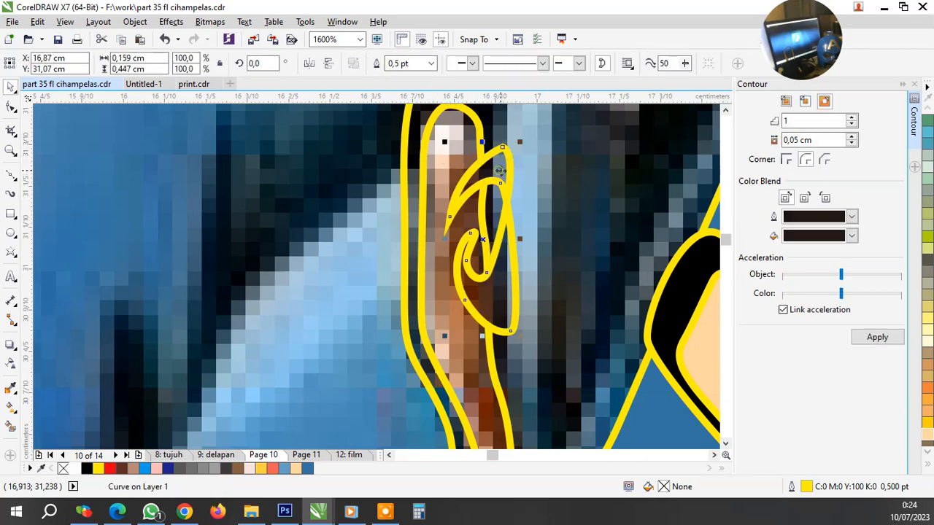
key(Escape)
Draw a second closed Bezier fold shape over the ear's right edge, below the first fold
scroll(485, 343, down, 2)
scroll(483, 343, down, 2)
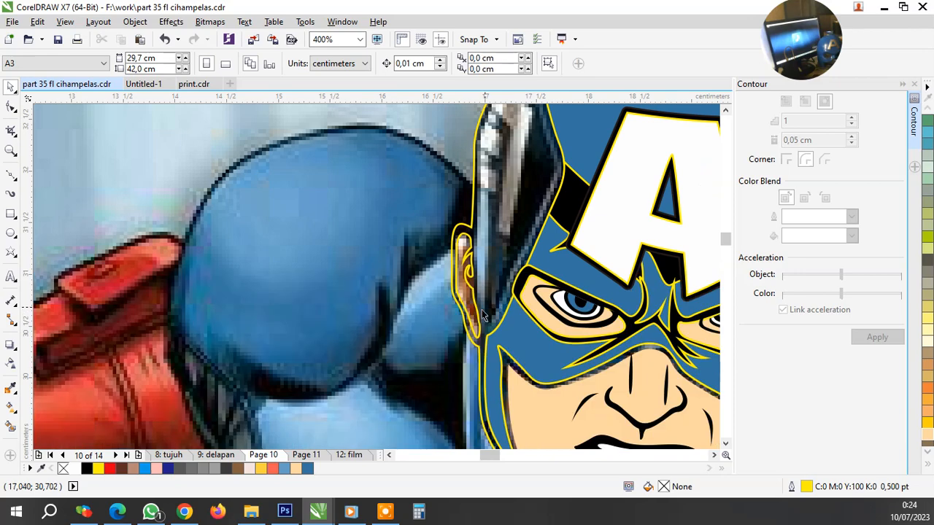
scroll(481, 310, up, 4)
key(F10)
click(517, 312)
scroll(515, 312, up, 4)
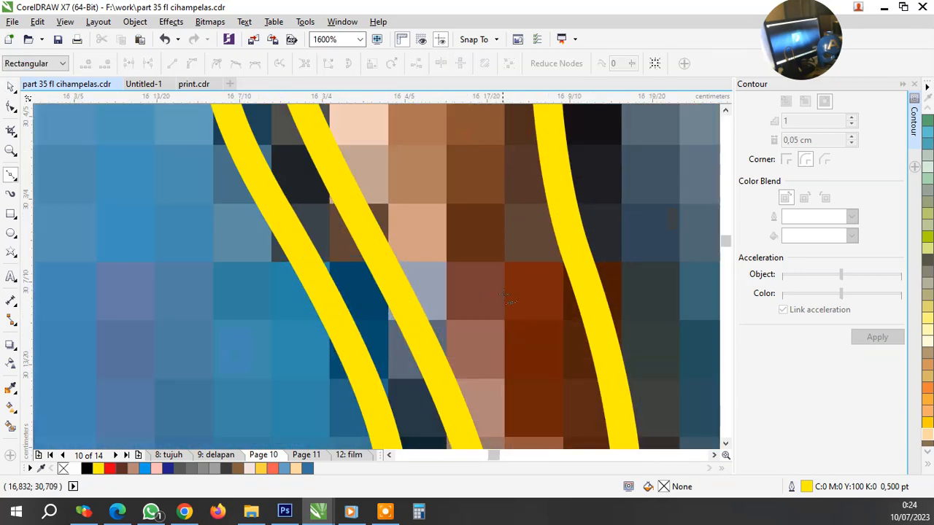
scroll(515, 312, down, 2)
drag(485, 267, 486, 267)
drag(529, 196, 531, 237)
drag(567, 191, 551, 217)
drag(532, 307, 533, 309)
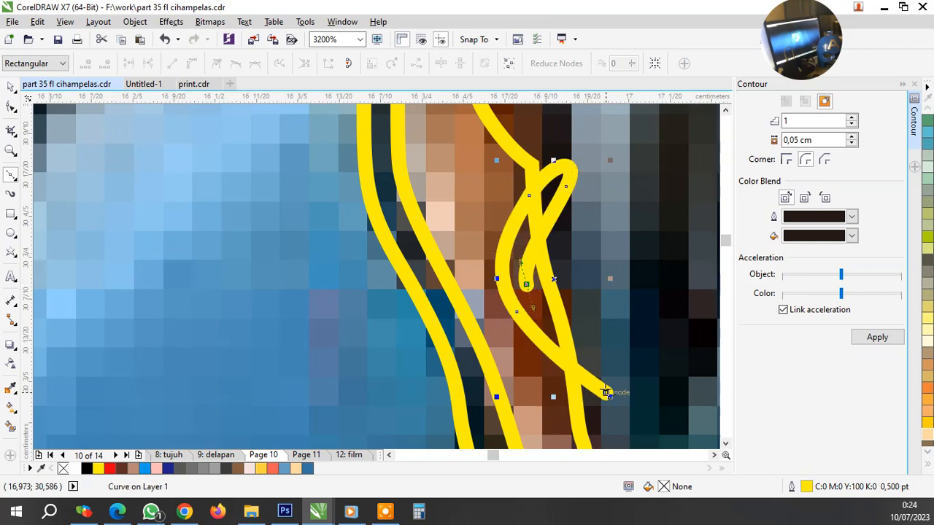
drag(605, 394, 607, 381)
Trim the ear shape with the lower fold curve and delete the fold curve
key(space)
shift+click(434, 235)
click(402, 65)
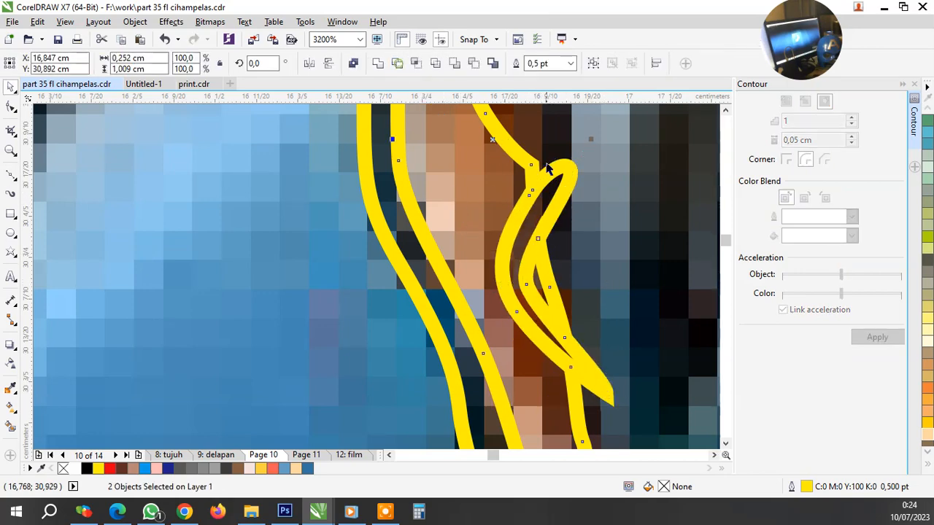
click(559, 179)
key(Delete)
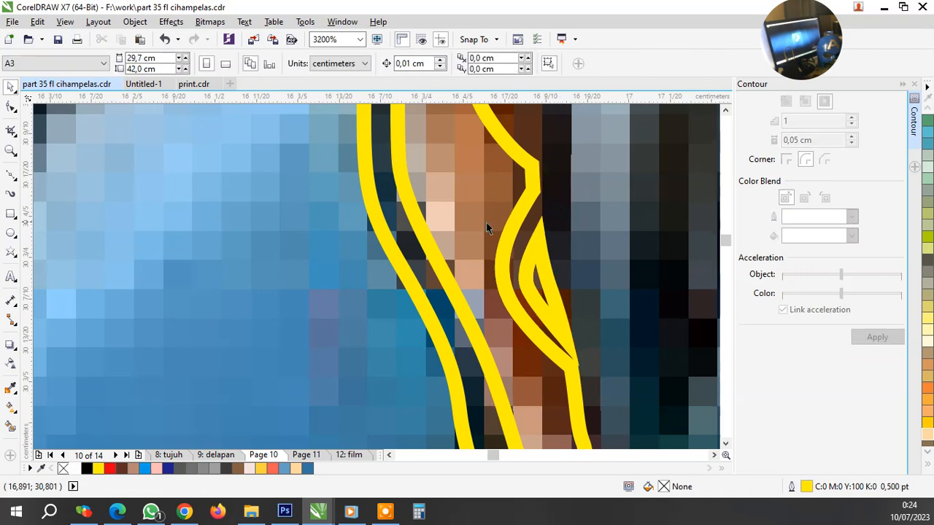
Fill the trimmed ear shape with the same light peach skin colour as the face
scroll(486, 223, down, 2)
click(468, 219)
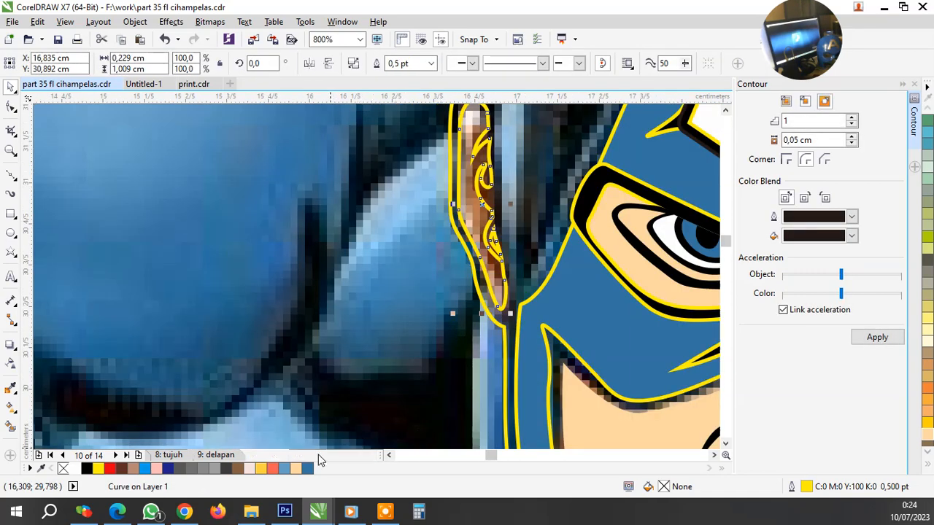
key(Escape)
scroll(426, 303, down, 1)
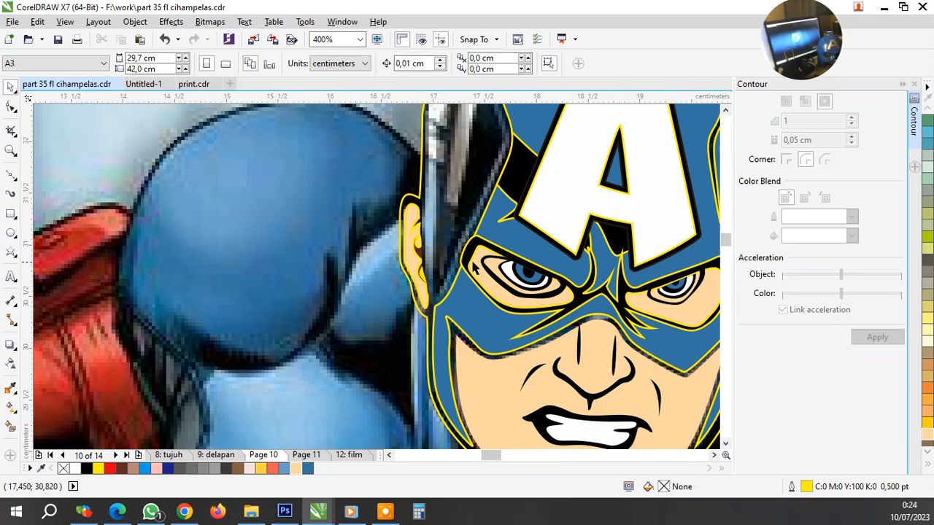
Start a Bezier strip at the lower tip between ear and mask, tracing upward along the grey edge of the helmet's side panel
scroll(372, 277, up, 1)
key(F10)
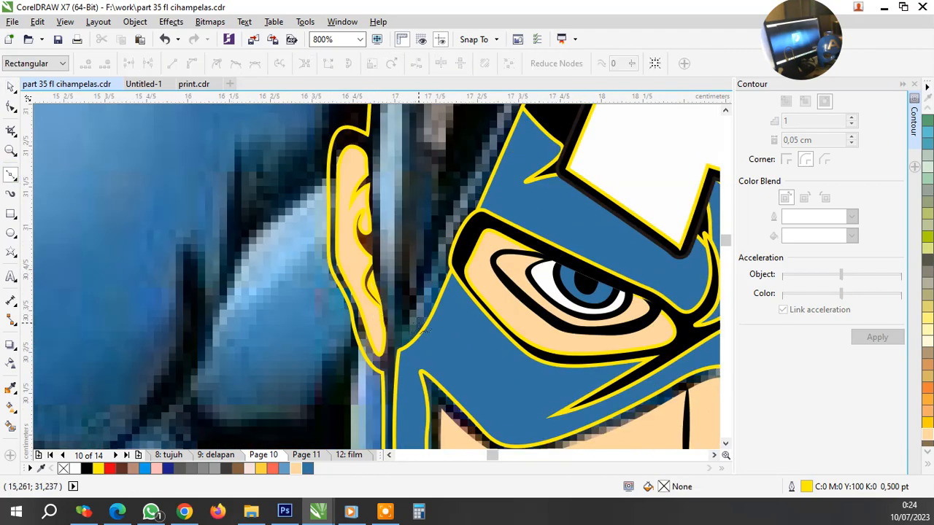
scroll(398, 328, up, 1)
scroll(394, 331, down, 2)
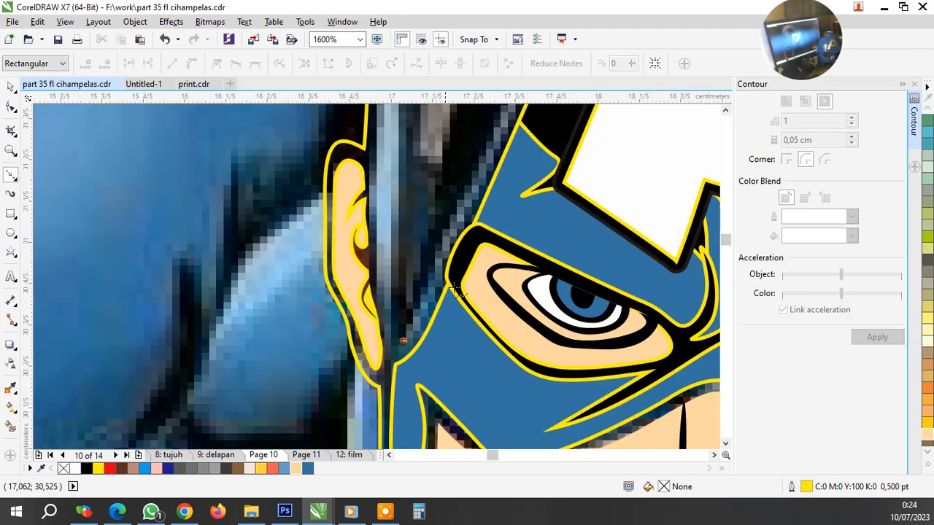
scroll(451, 255, up, 1)
drag(442, 222, 489, 124)
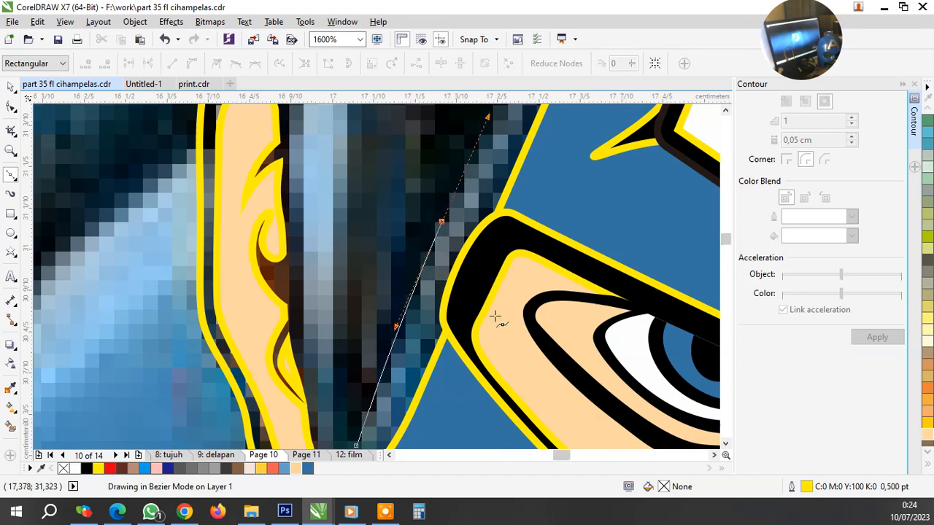
scroll(494, 316, down, 2)
scroll(522, 174, up, 2)
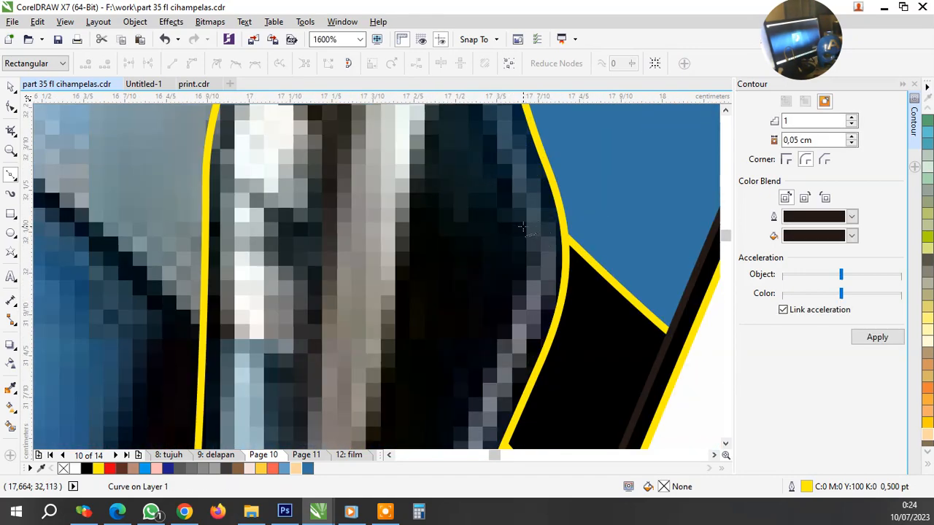
Carry the strip's curve up to the side panel's pointed upper end and round it over the tip
scroll(520, 233, down, 4)
scroll(518, 271, up, 2)
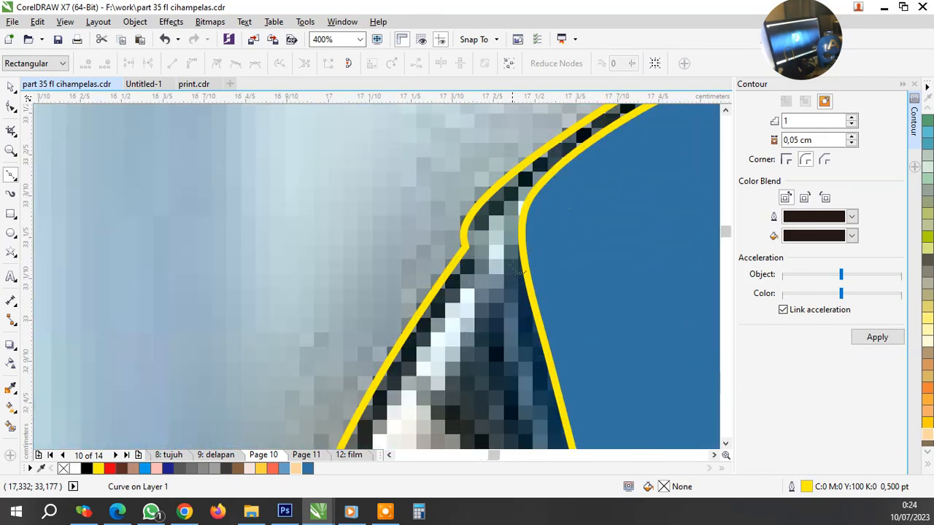
click(493, 284)
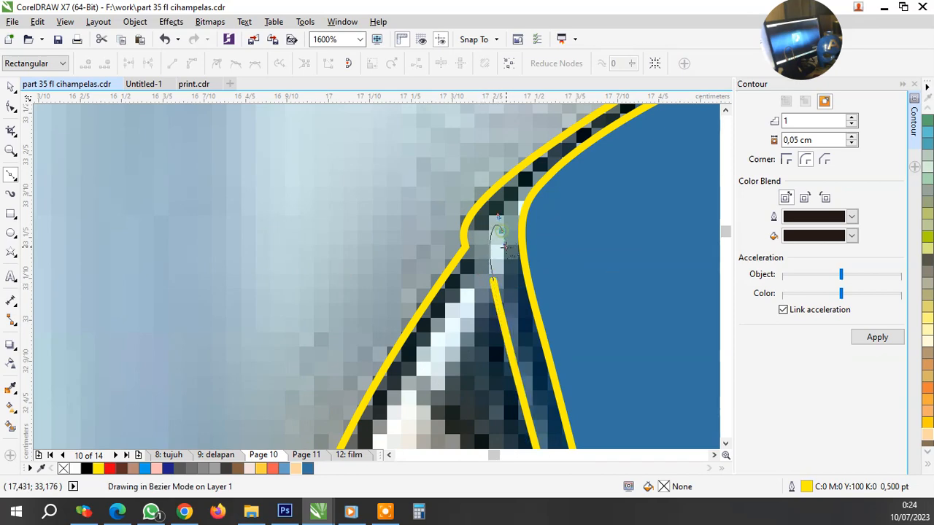
scroll(511, 281, down, 4)
Bring the strip's curve down beside the mask, close it at its starting node and fill it with blue R52 G115 B159
scroll(516, 286, up, 4)
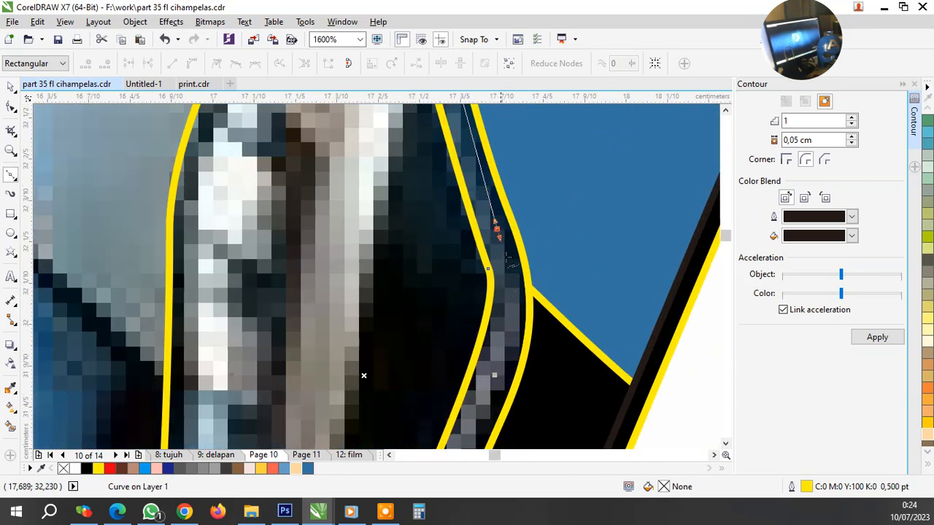
drag(499, 382, 488, 416)
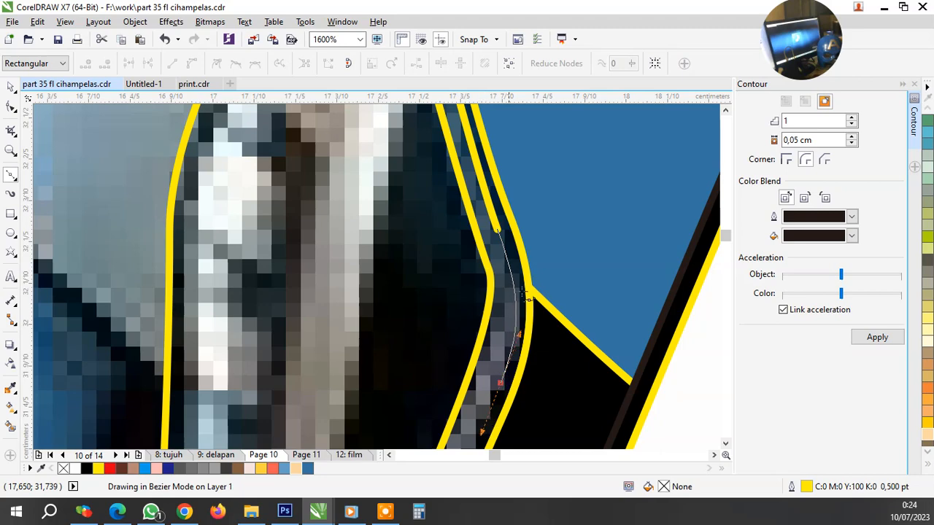
scroll(522, 290, down, 4)
scroll(541, 349, up, 4)
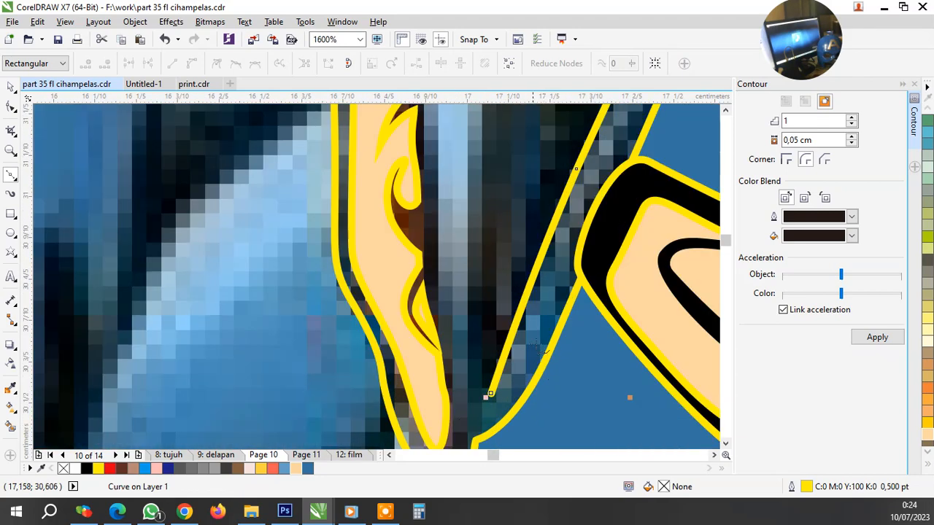
drag(557, 280, 521, 362)
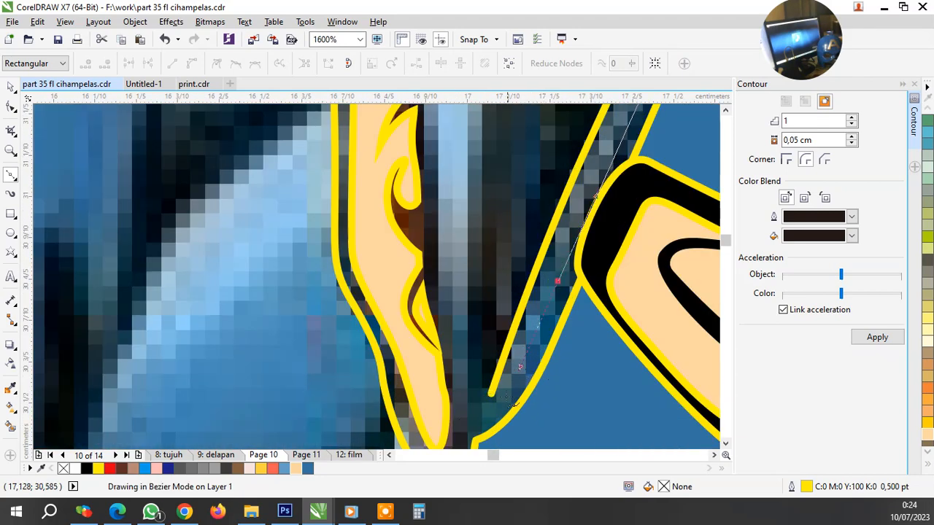
click(490, 393)
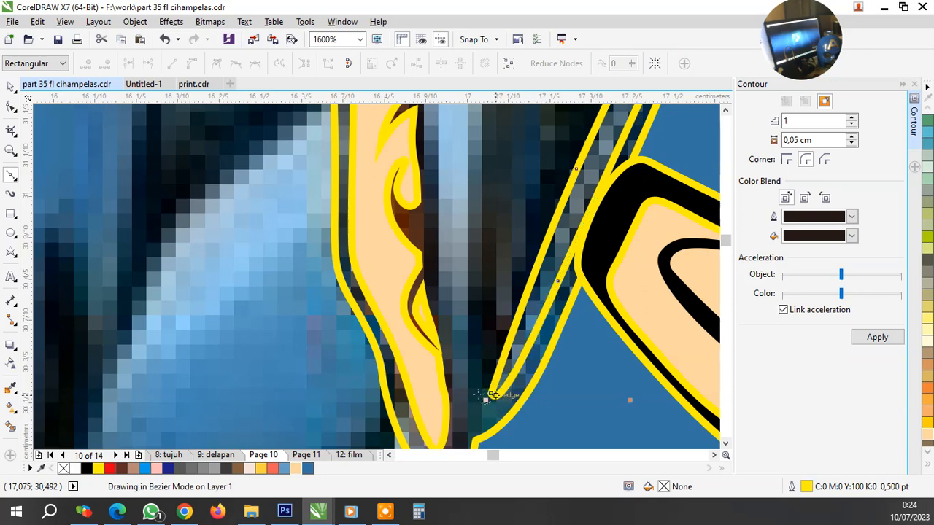
click(307, 468)
Start a Bezier shape on the side panel above the ear, tracing the slanted upper edge and down the light blue band's right side
scroll(531, 316, down, 2)
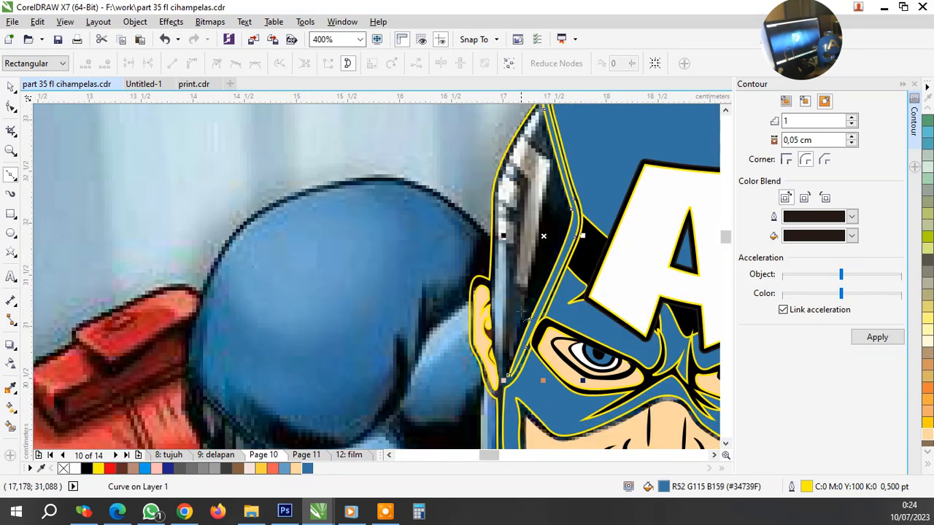
scroll(522, 312, up, 2)
scroll(500, 226, up, 1)
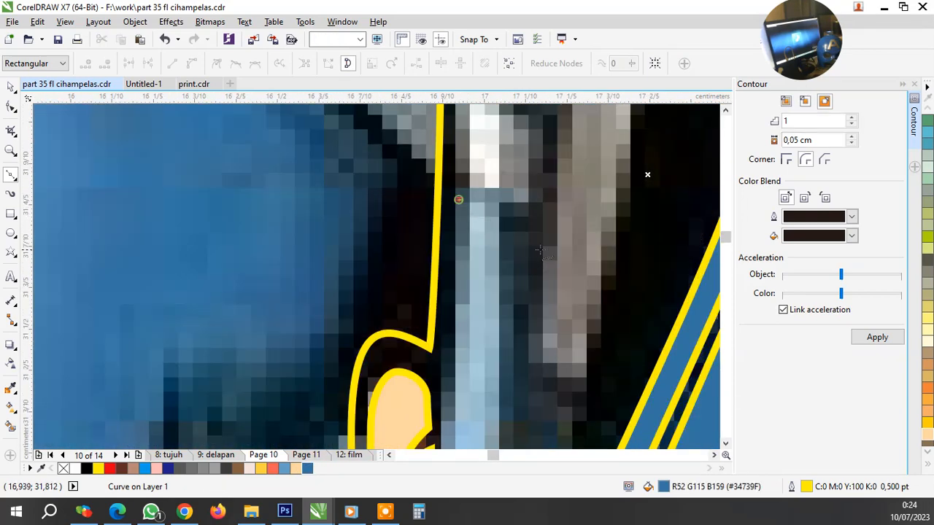
drag(493, 218, 526, 234)
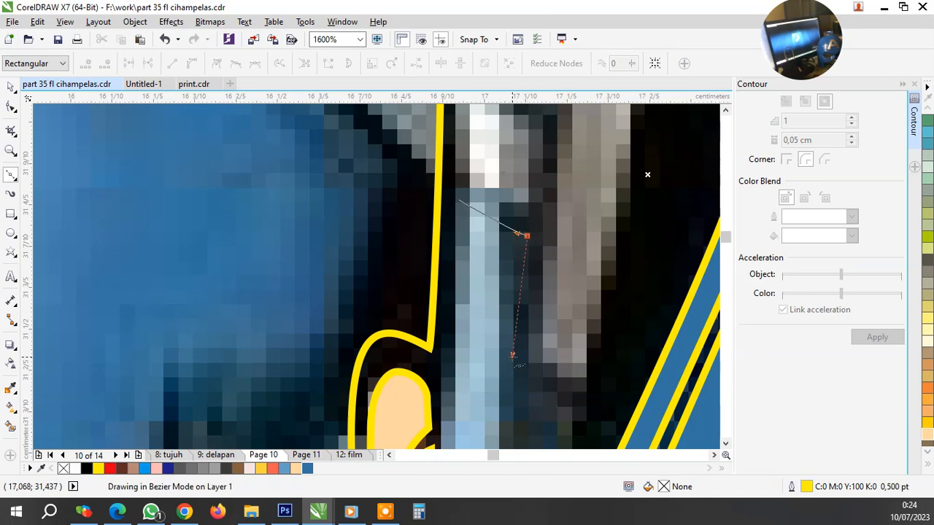
drag(512, 356, 513, 357)
click(515, 385)
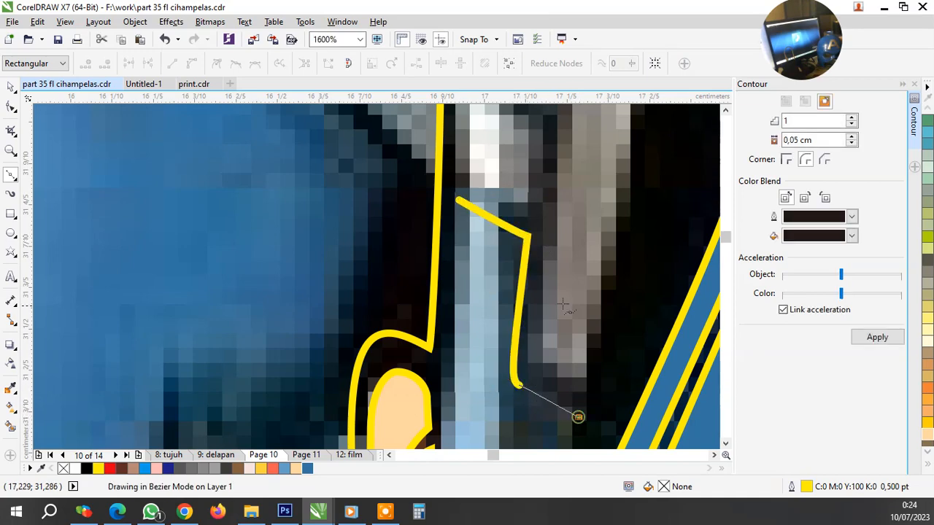
Continue the side panel curve around the dark wedge, down to its lower point and back up to the inner corner
scroll(563, 306, down, 2)
scroll(556, 390, up, 2)
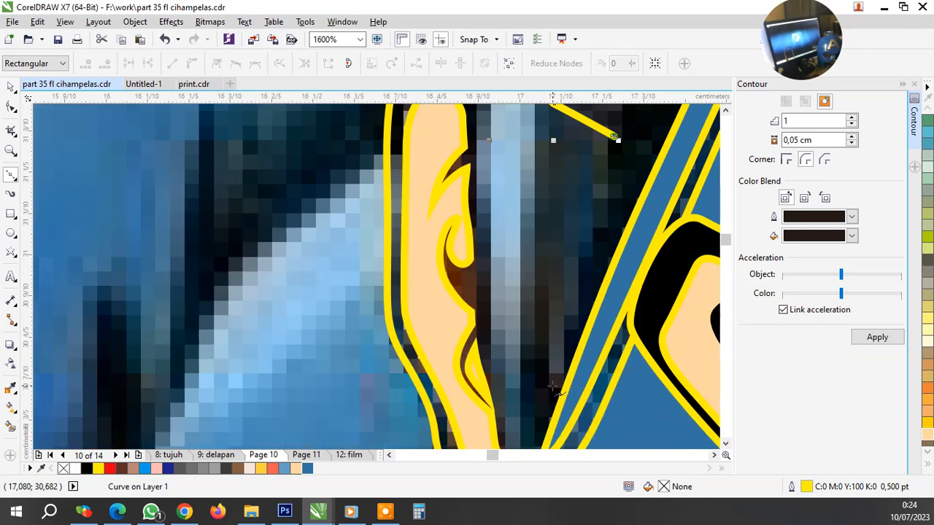
click(552, 385)
scroll(553, 303, down, 2)
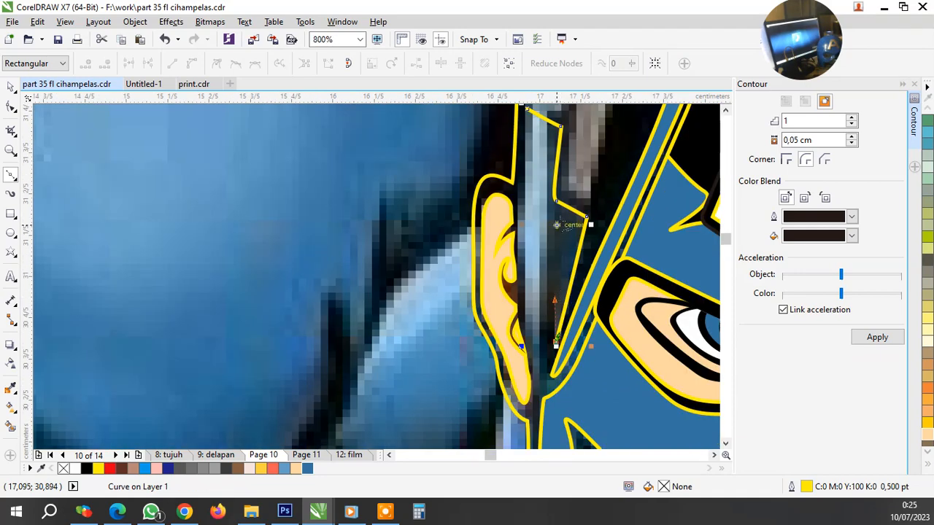
scroll(559, 215, up, 2)
click(550, 195)
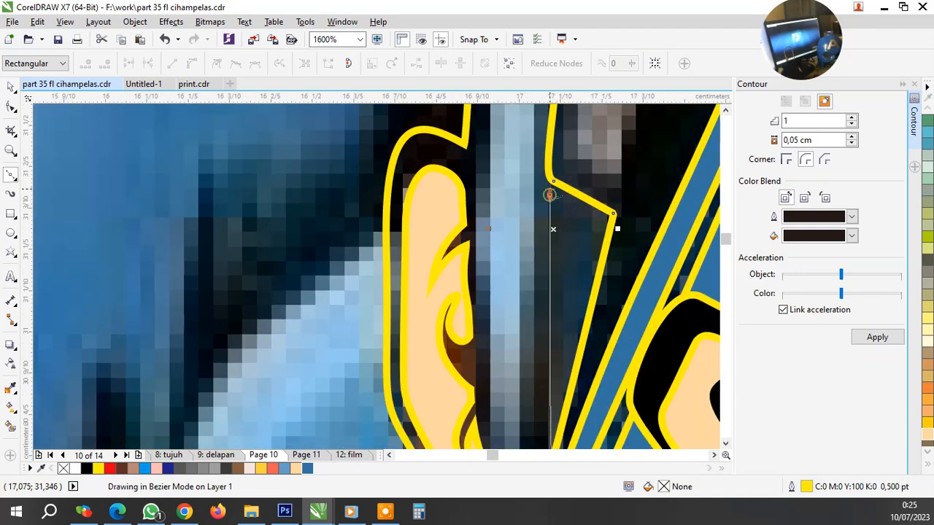
Carry the side panel curve down to its lower tip, close it at its starting node above the ear and fill it with blue
scroll(533, 250, down, 1)
scroll(544, 422, up, 1)
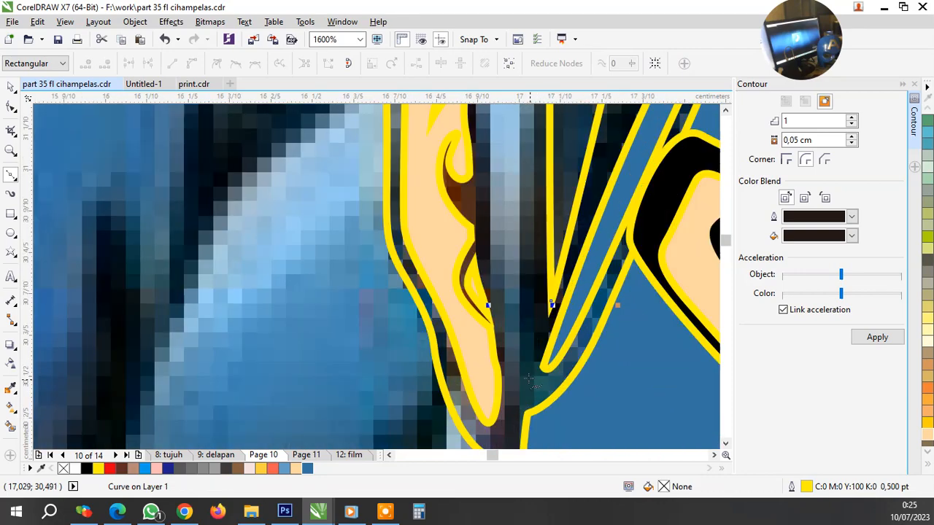
drag(524, 375, 524, 425)
scroll(504, 334, down, 4)
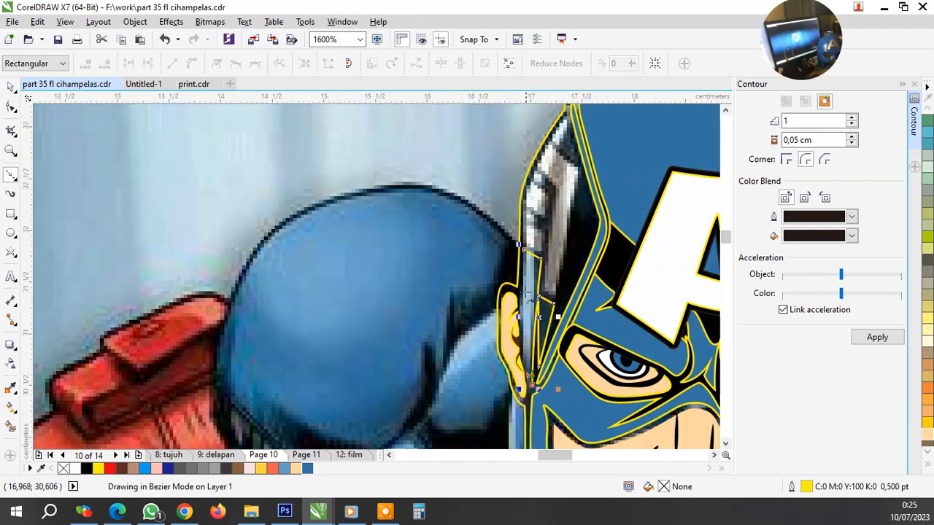
scroll(517, 219, up, 4)
scroll(544, 223, down, 1)
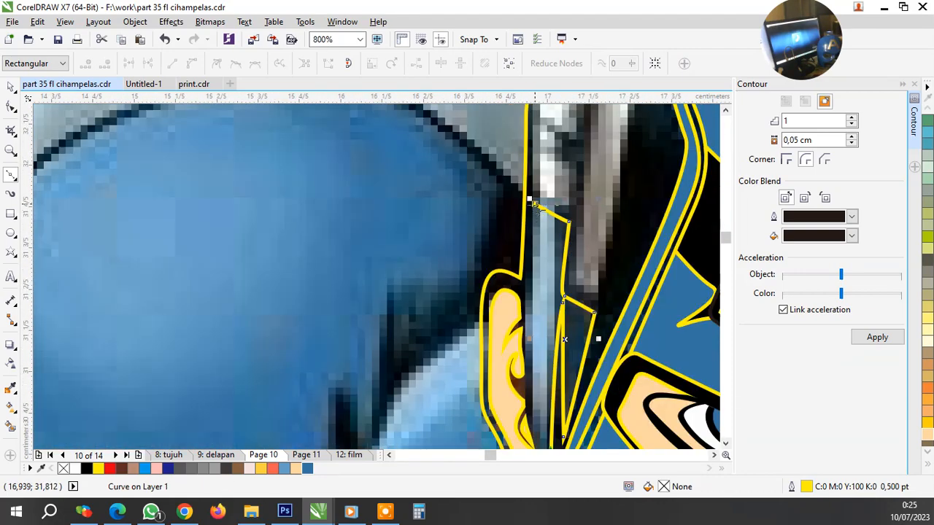
scroll(563, 323, down, 1)
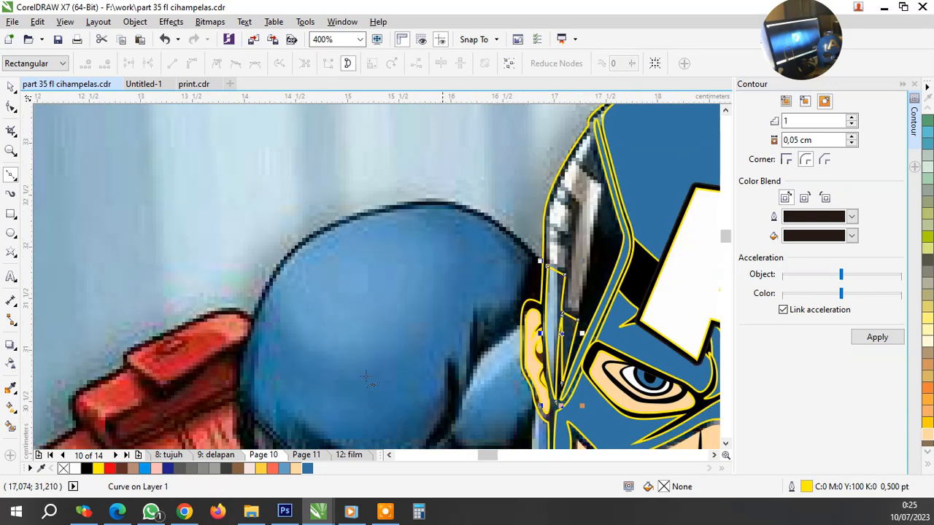
click(306, 469)
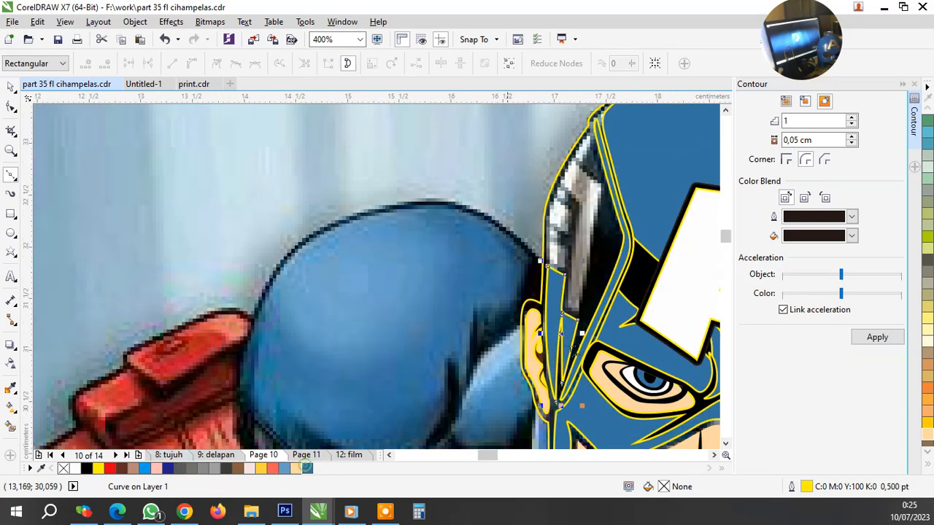
Start a Bezier shape on the side panel's grey-white strip, tracing from its lower end up the inner edge and out to the upper corner
scroll(604, 264, up, 2)
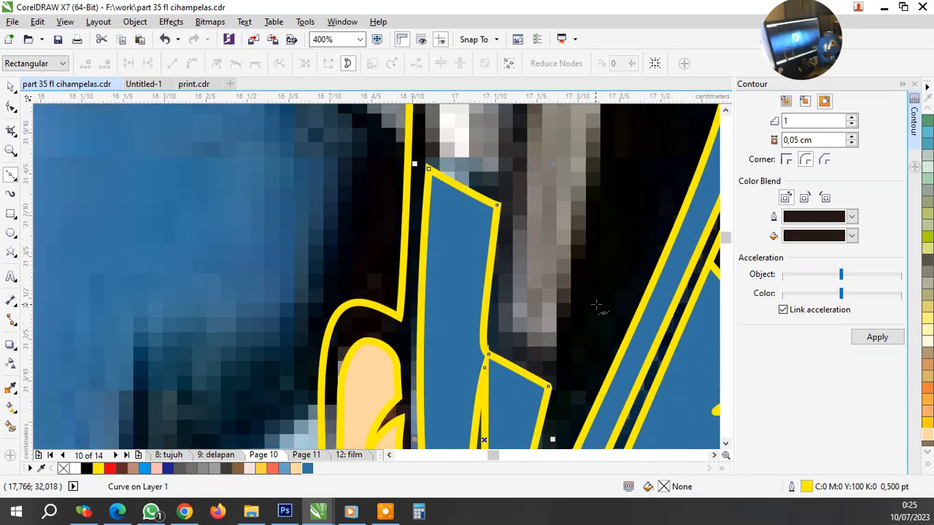
click(545, 358)
scroll(545, 254, down, 2)
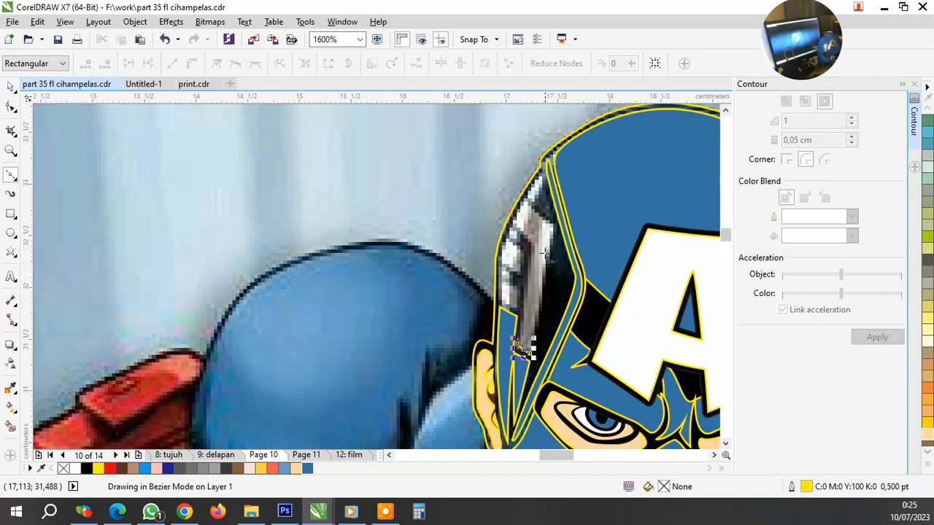
scroll(544, 255, up, 2)
click(515, 306)
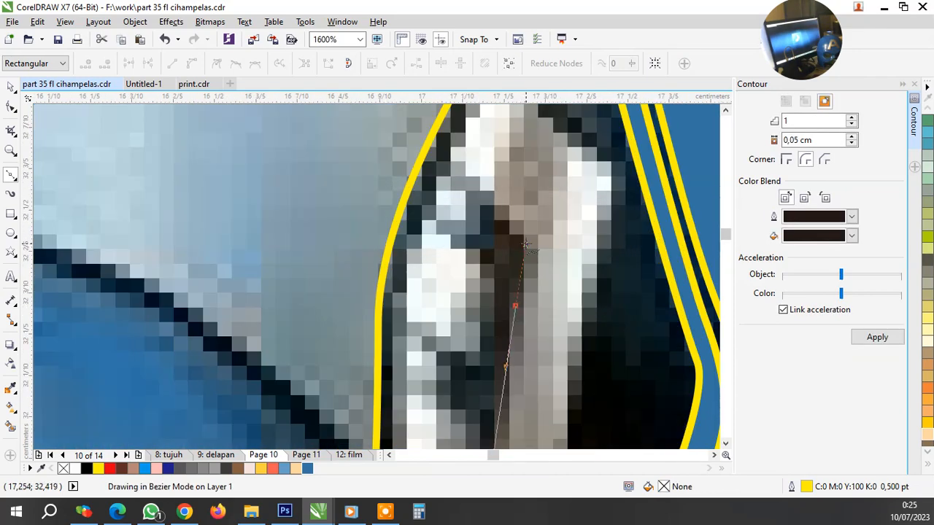
click(514, 220)
click(445, 158)
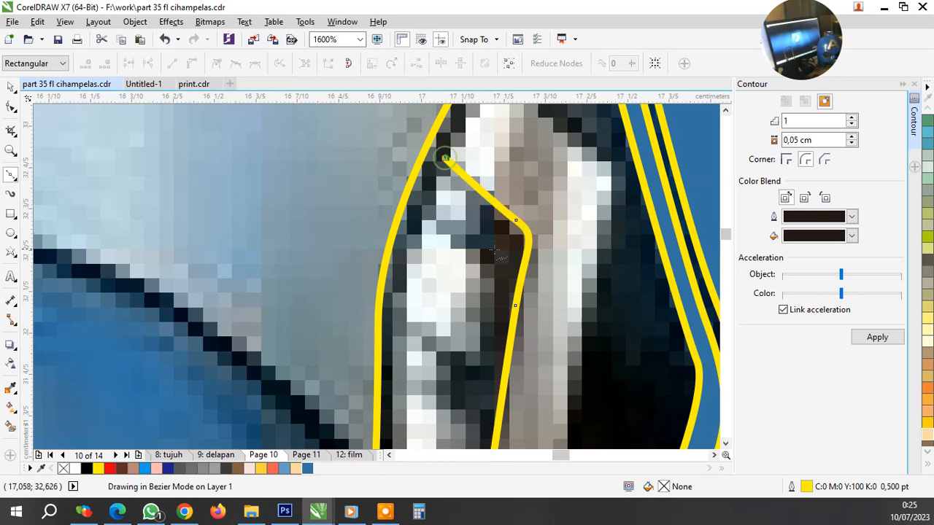
Continue the strip's curve over its upper tip and down the slanted edge, closing it at the starting node at its lower end
scroll(499, 254, down, 1)
scroll(495, 170, up, 1)
click(445, 238)
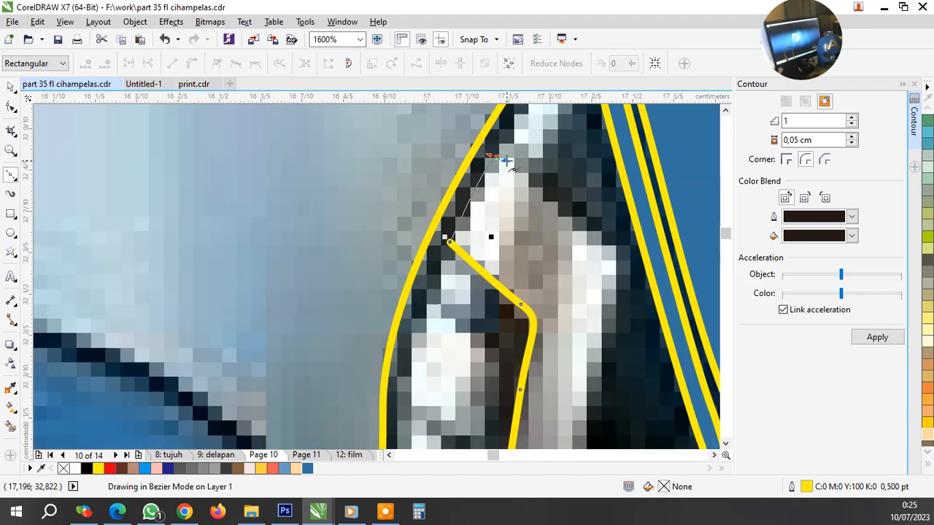
click(496, 156)
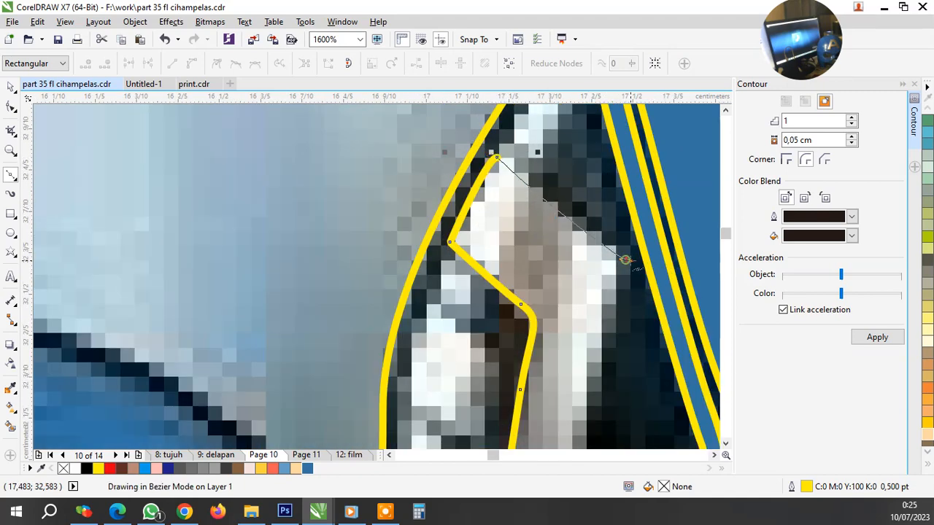
click(571, 277)
scroll(574, 292, down, 1)
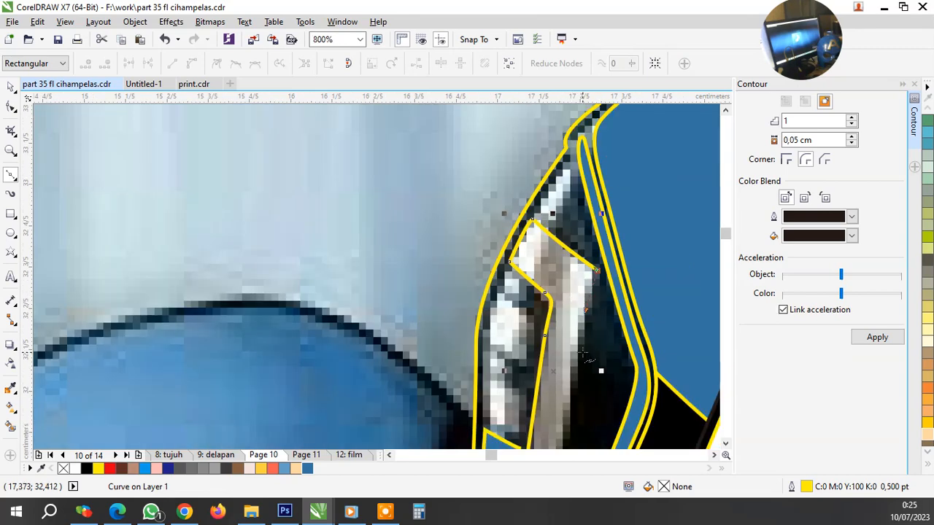
scroll(584, 356, down, 1)
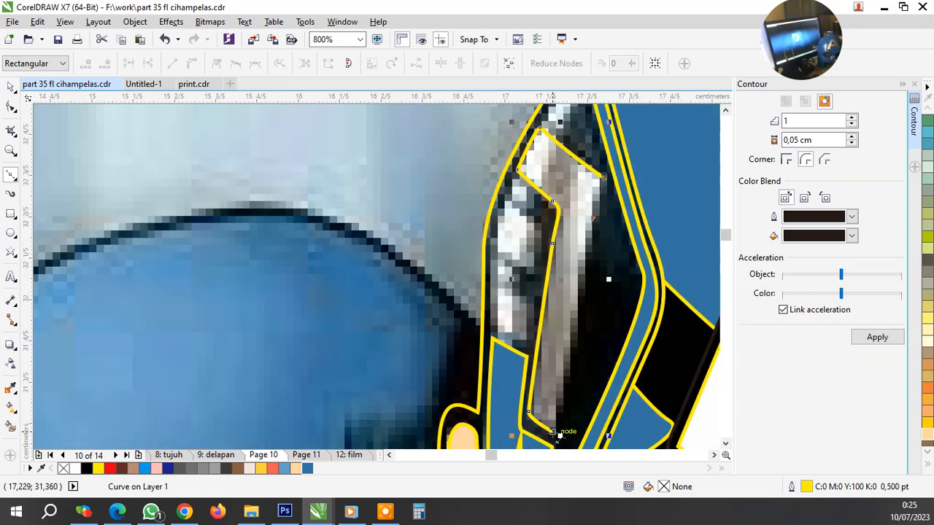
click(553, 432)
Reshape the lower end of the grey-white strip's curve with the Shape tool
click(12, 106)
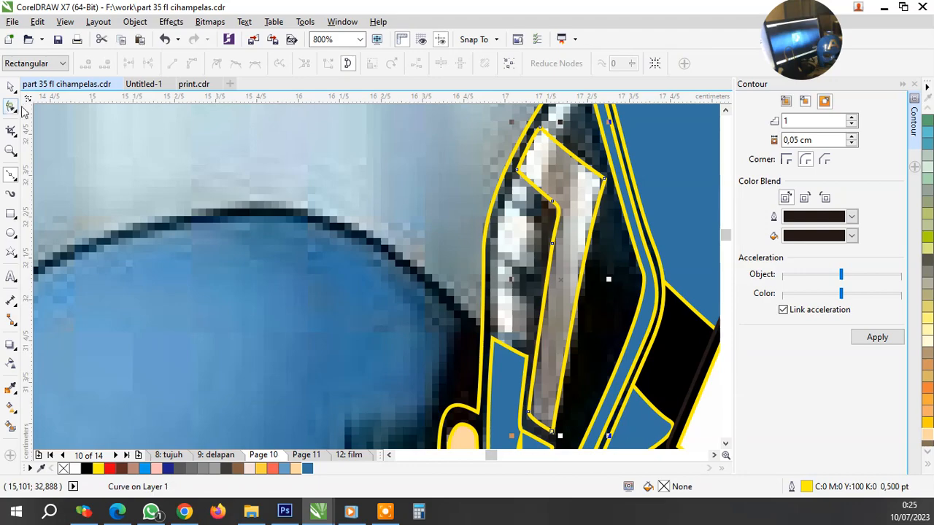
scroll(552, 430, up, 3)
drag(542, 421, 562, 426)
scroll(566, 417, down, 4)
scroll(596, 354, up, 1)
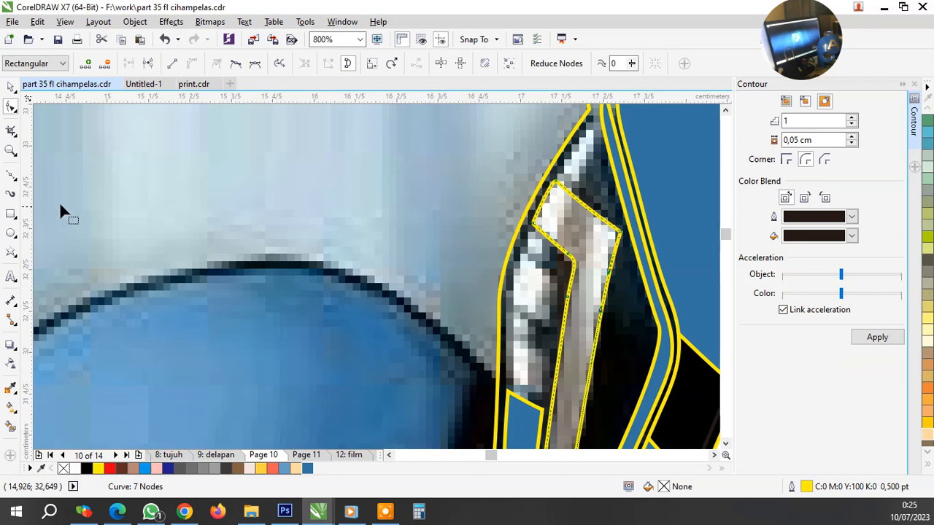
Trace a closed Bezier shape around the white patches between the grey-white strip and the helmet's outer edge
click(14, 179)
scroll(503, 254, up, 2)
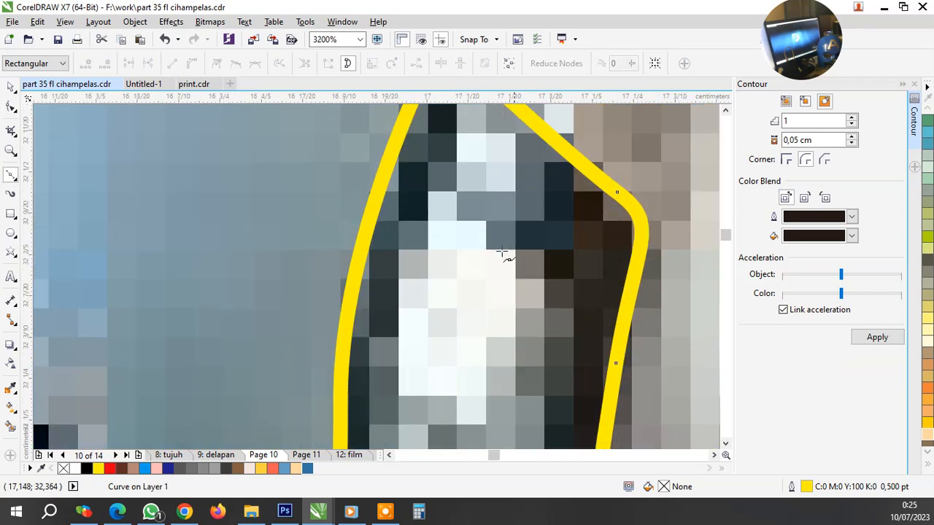
click(442, 184)
click(547, 268)
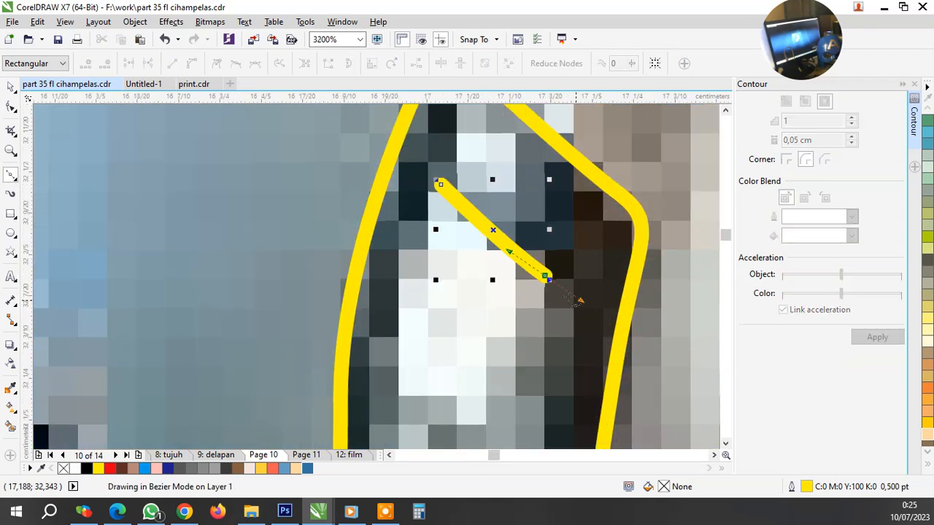
scroll(571, 299, down, 1)
scroll(570, 301, down, 1)
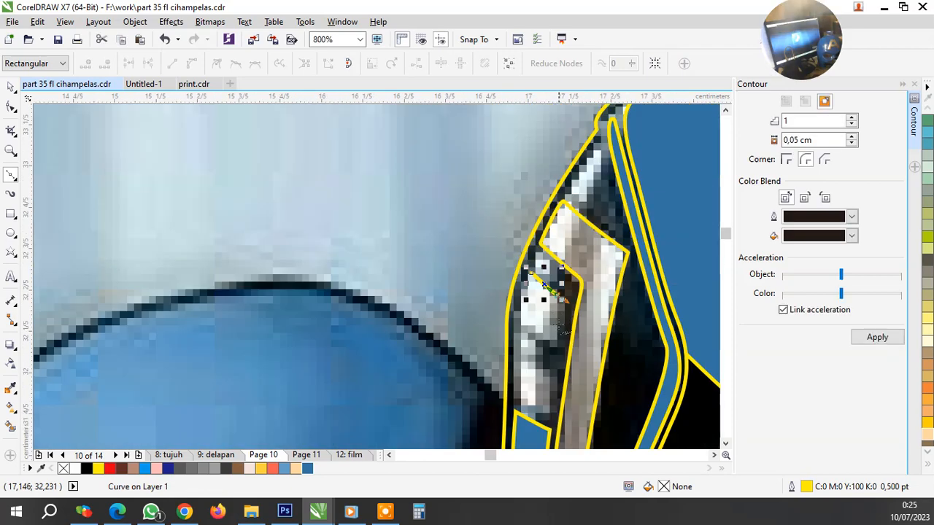
scroll(556, 343, up, 1)
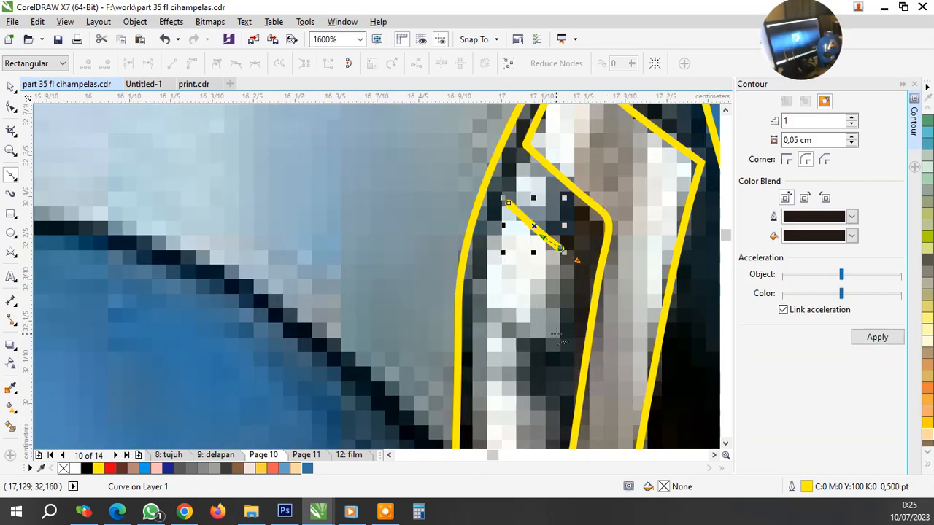
drag(554, 381, 559, 410)
scroll(587, 332, down, 1)
scroll(568, 413, up, 1)
drag(501, 371, 494, 357)
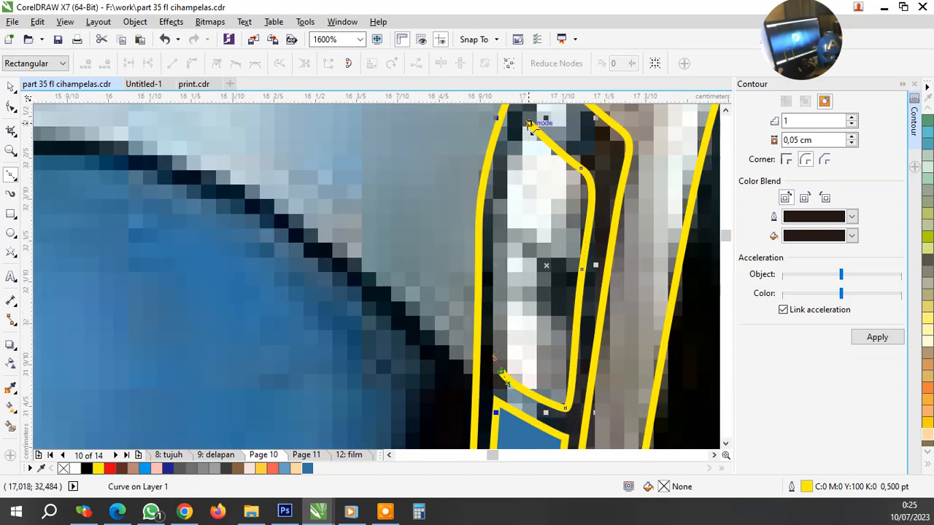
drag(529, 122, 490, 167)
Draw a slanted band across the white patch shape, trim the patch with it into two pieces and delete the band
click(458, 182)
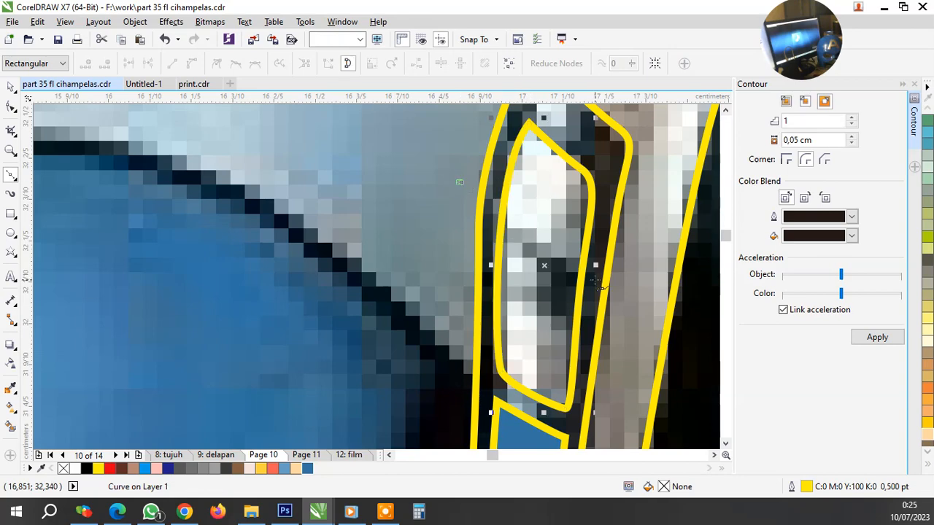
drag(471, 271, 502, 280)
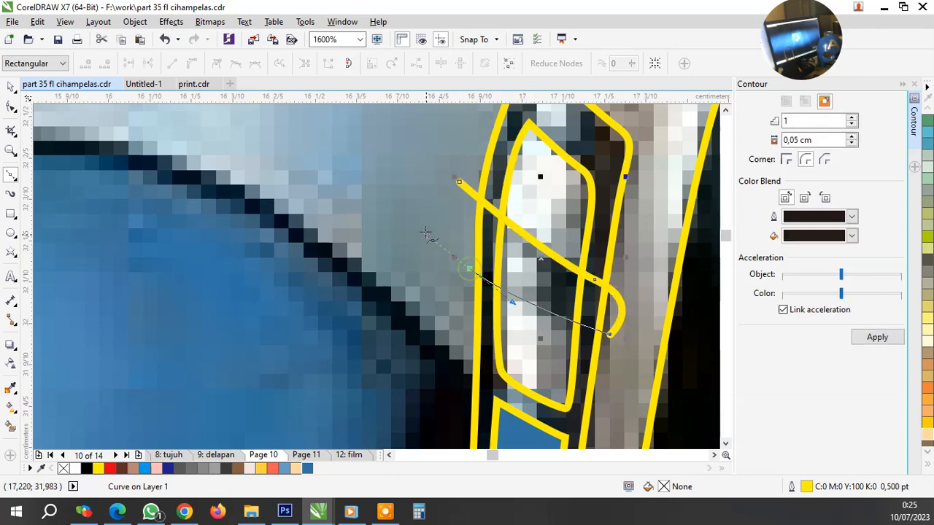
drag(458, 182, 482, 187)
key(space)
shift+click(538, 200)
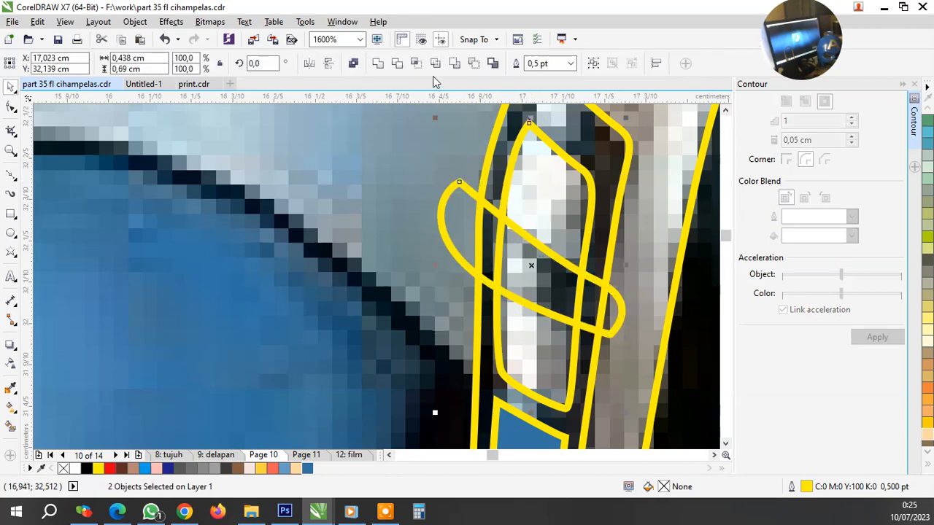
click(401, 64)
click(471, 269)
key(Delete)
scroll(477, 305, down, 2)
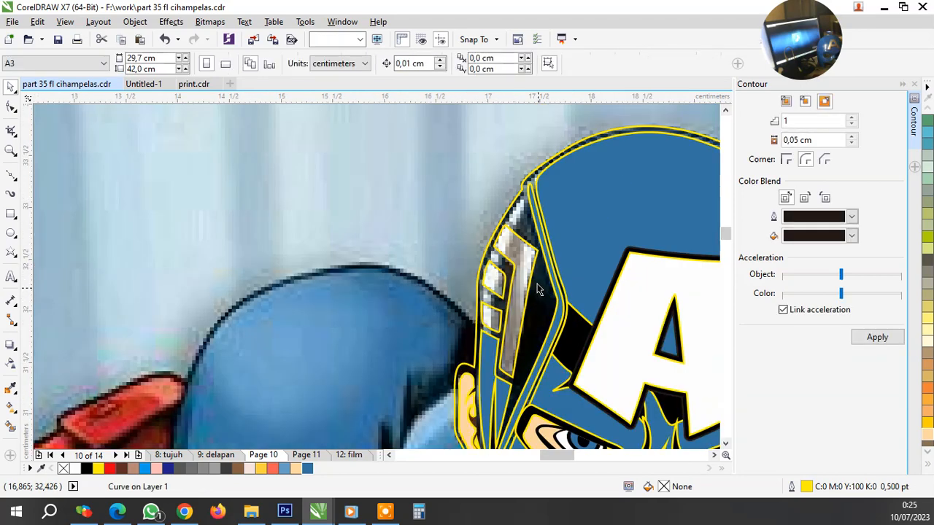
Trace a closed triangular Bezier shape above the strip at the side panel's upper end and fill it with blue
scroll(542, 262, up, 1)
key(space)
scroll(513, 231, up, 1)
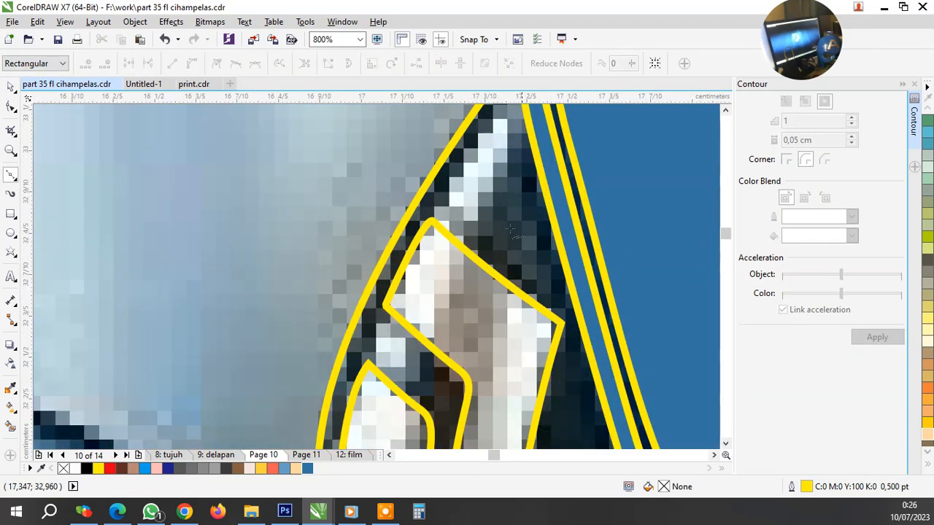
click(447, 209)
drag(550, 289, 572, 303)
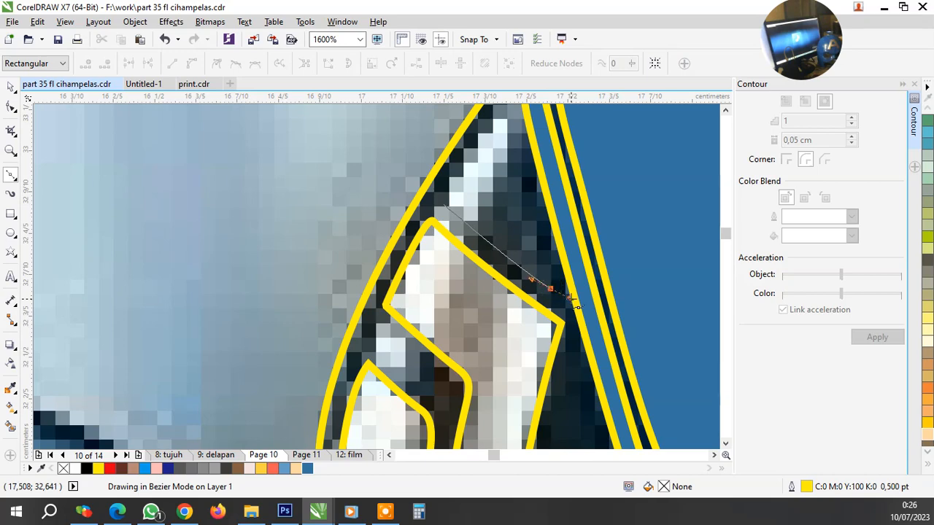
drag(517, 219, 518, 200)
click(499, 117)
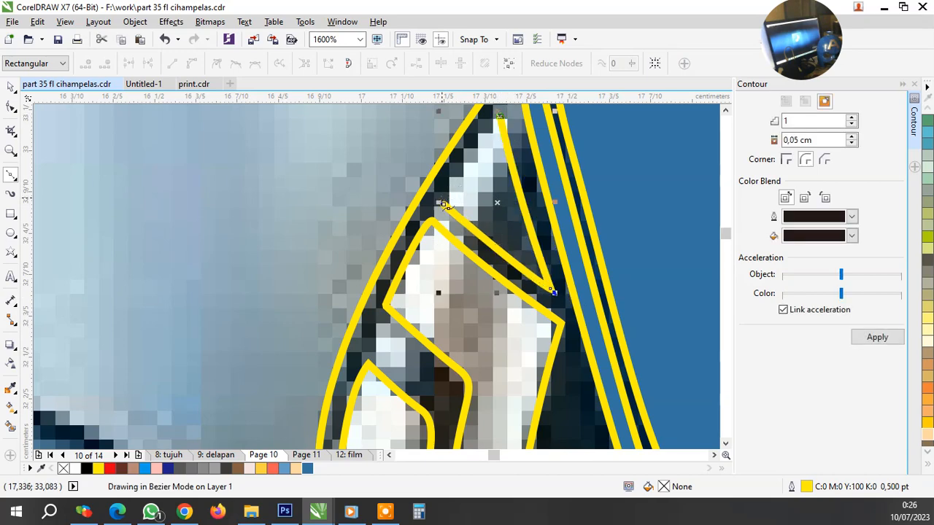
drag(443, 205, 445, 182)
click(307, 468)
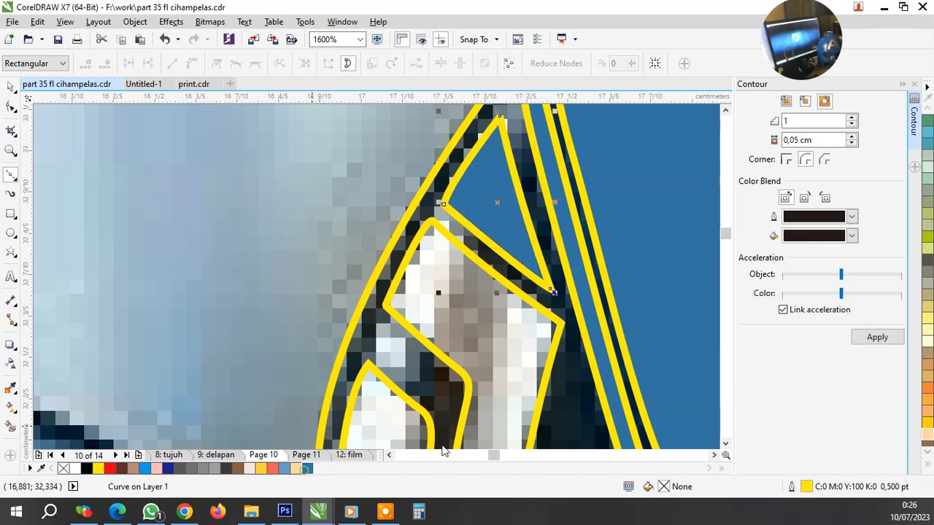
Fill the side panel's long strip and the two trimmed patches beside it with white
key(space)
click(75, 468)
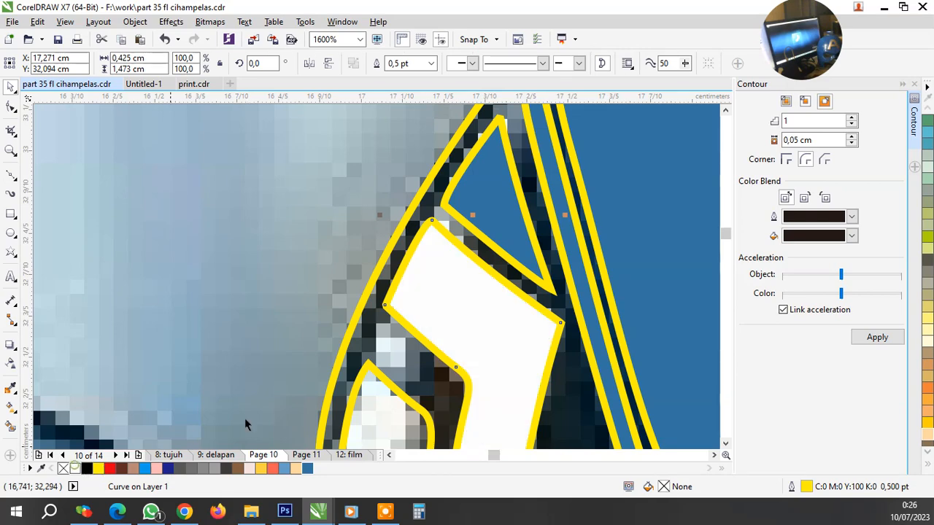
scroll(431, 299, down, 1)
click(419, 358)
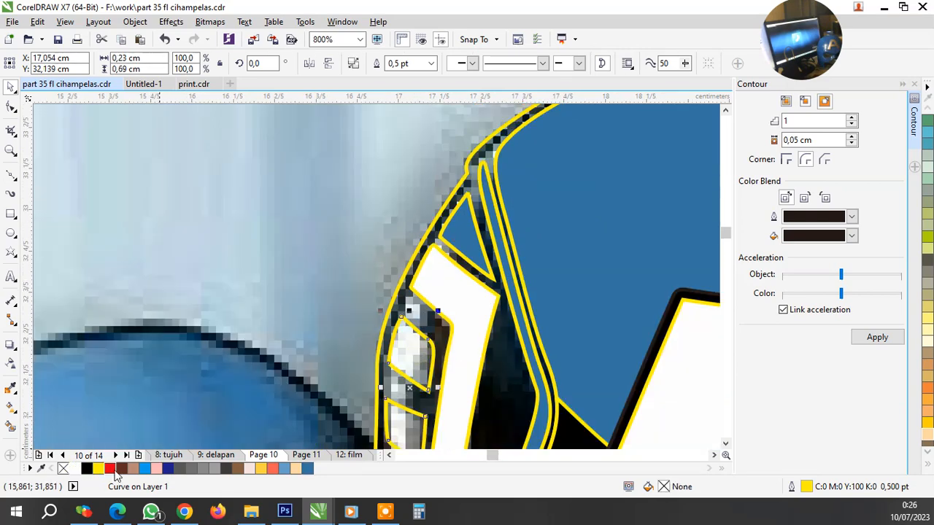
click(75, 468)
Fill the outer head outline shape behind the helmet and face with black
scroll(476, 195, down, 2)
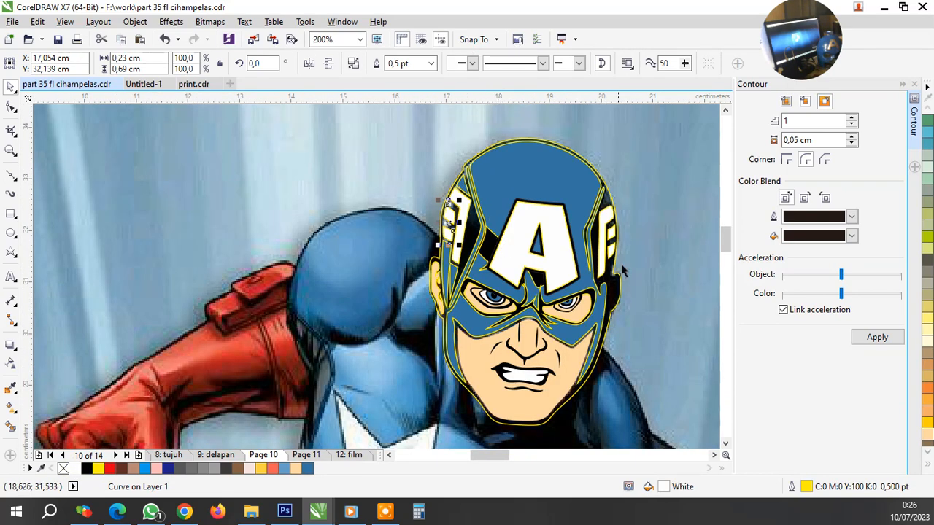
scroll(622, 271, up, 2)
click(605, 310)
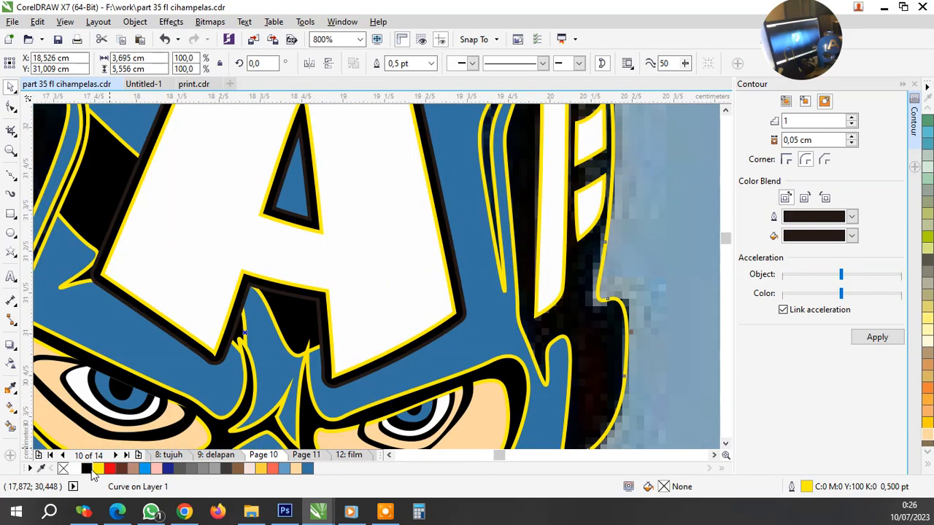
click(87, 469)
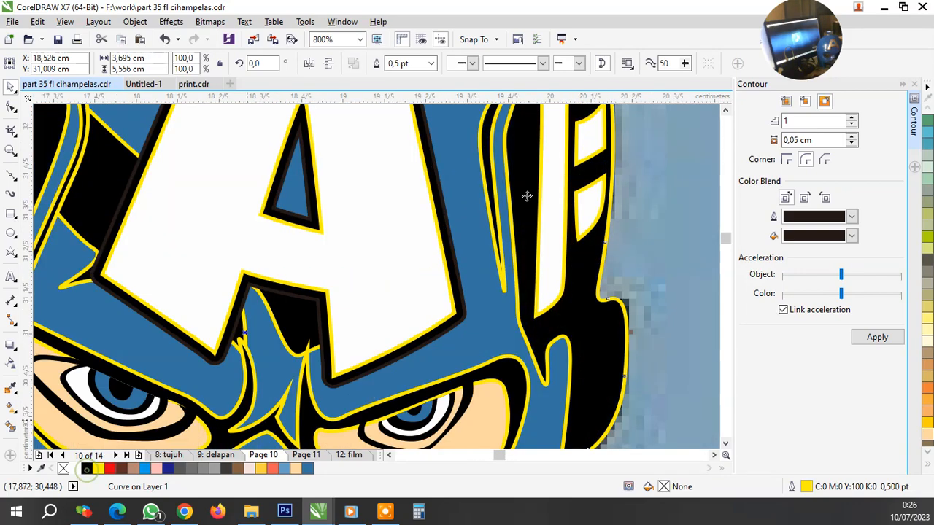
Select all the traced head shapes together and group them
scroll(557, 217, down, 3)
key(Escape)
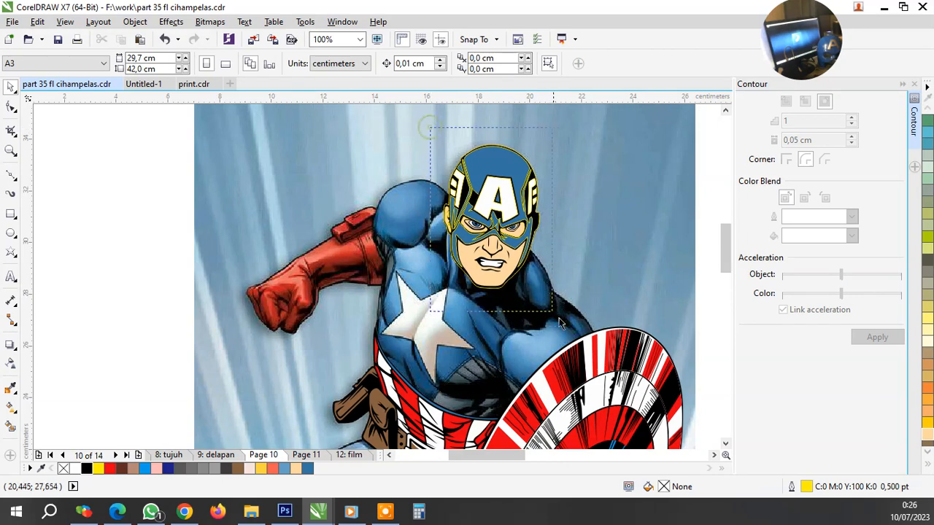
drag(560, 323, 560, 323)
key(ctrl+g)
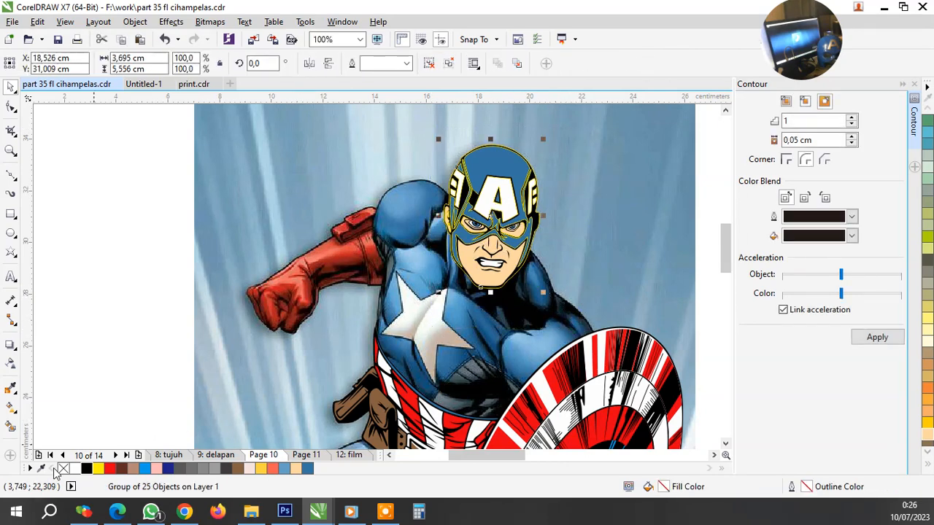
Remove the outline from the head group and group the head together with the shield and waist artwork
right_click(63, 468)
click(157, 312)
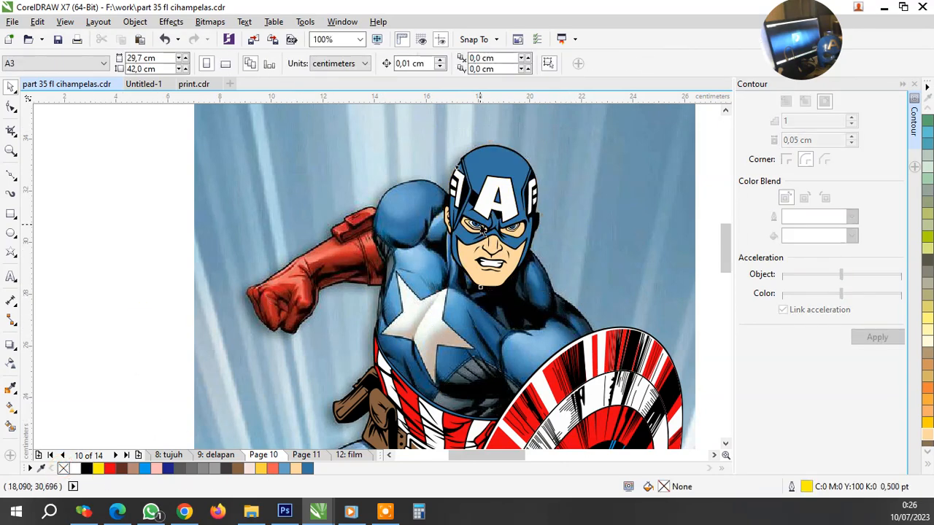
click(482, 228)
shift+click(578, 384)
key(ctrl+g)
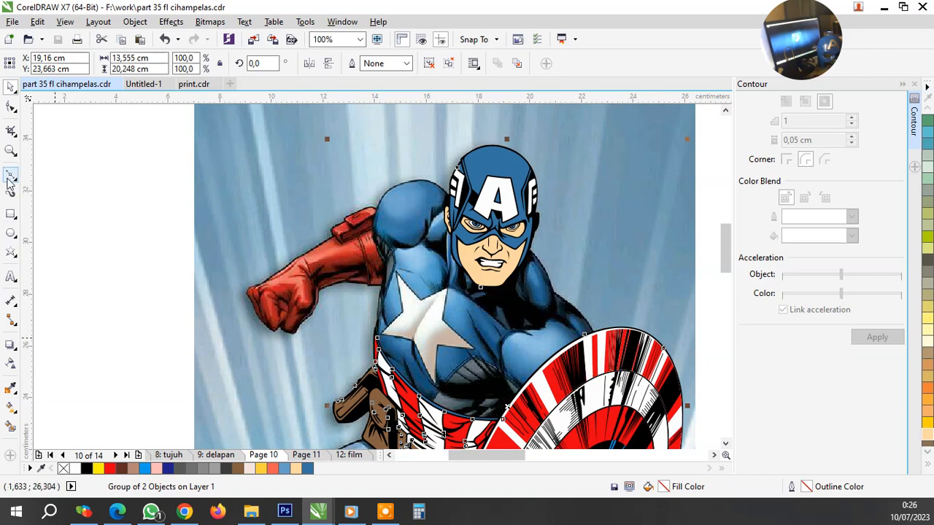
Start a Bezier outline of the upper body at the waist strip's upper tip and trace up the torso's edge past the red glove
click(11, 175)
scroll(383, 367, up, 3)
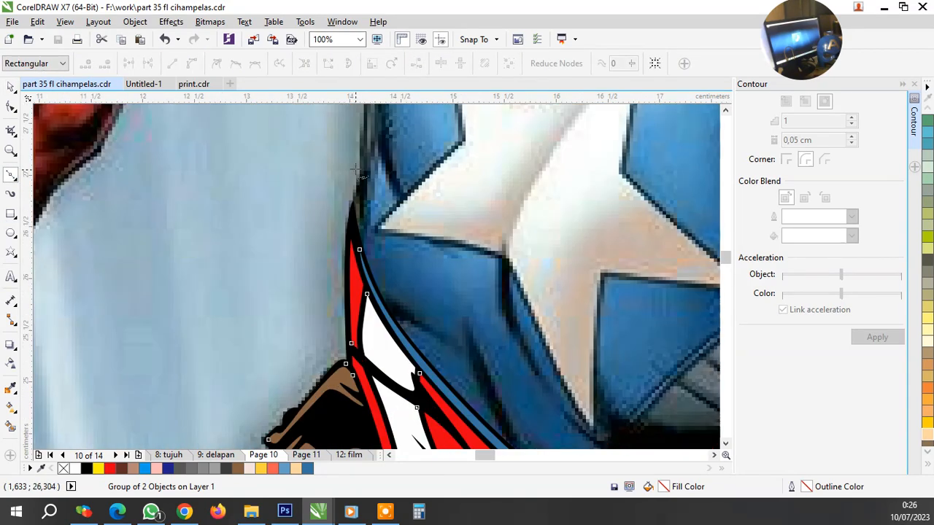
scroll(355, 170, up, 3)
scroll(336, 313, down, 2)
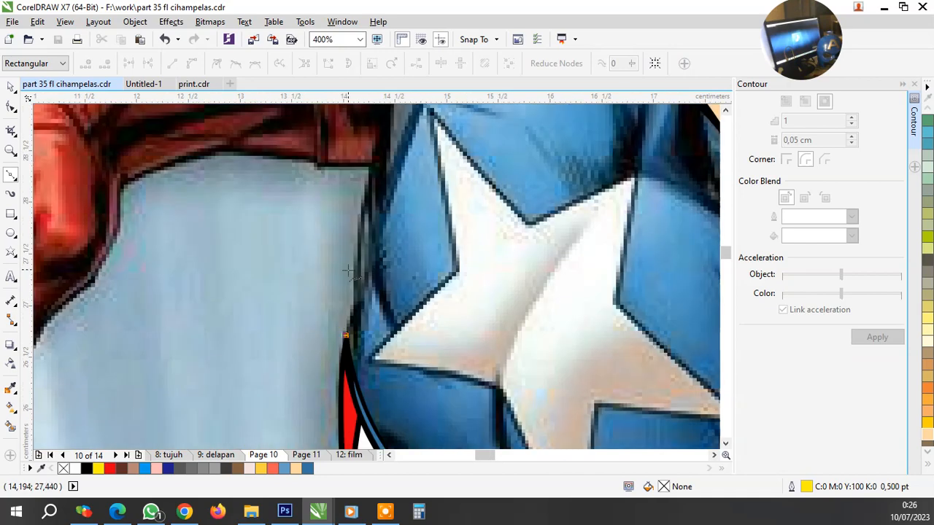
scroll(369, 295, down, 4)
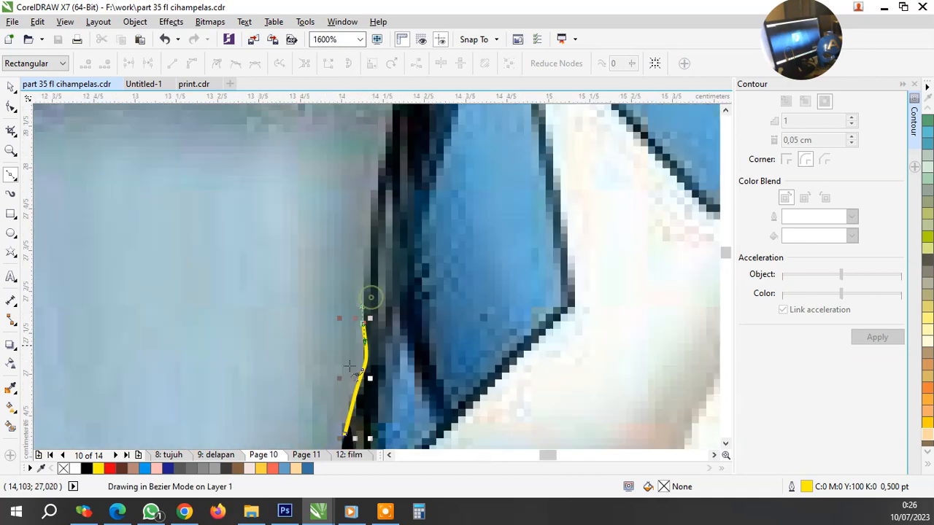
scroll(364, 288, up, 3)
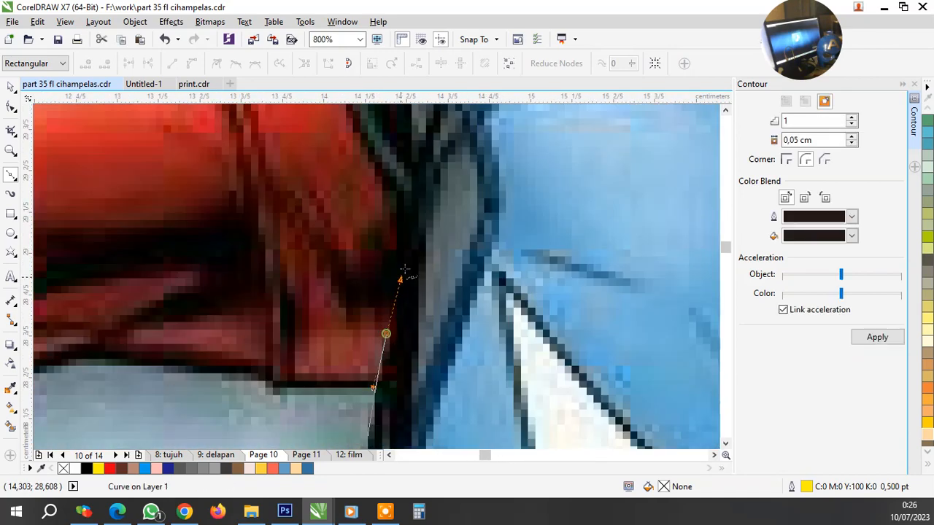
drag(404, 269, 406, 241)
drag(384, 188, 375, 158)
scroll(376, 175, down, 2)
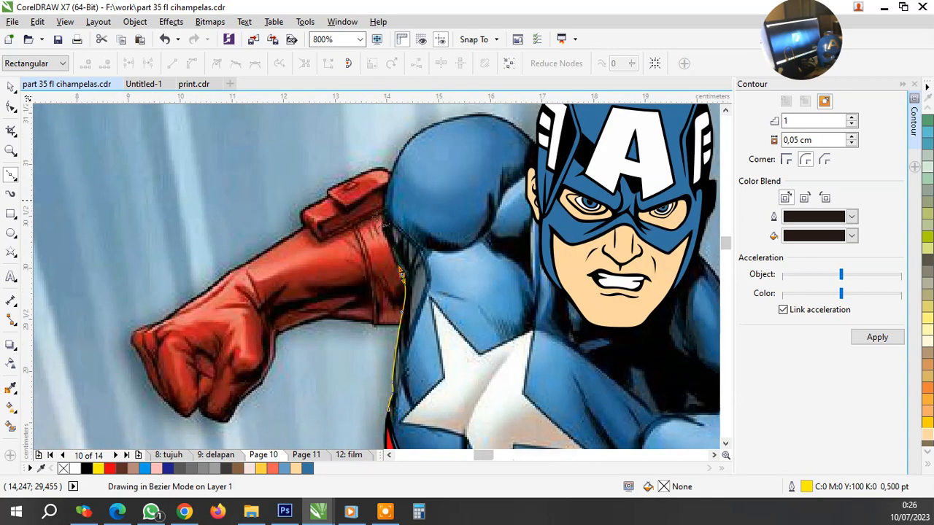
scroll(379, 218, up, 2)
Continue the Bezier outline around the rounded shoulder beside the glove and carry it behind the head
scroll(394, 256, down, 3)
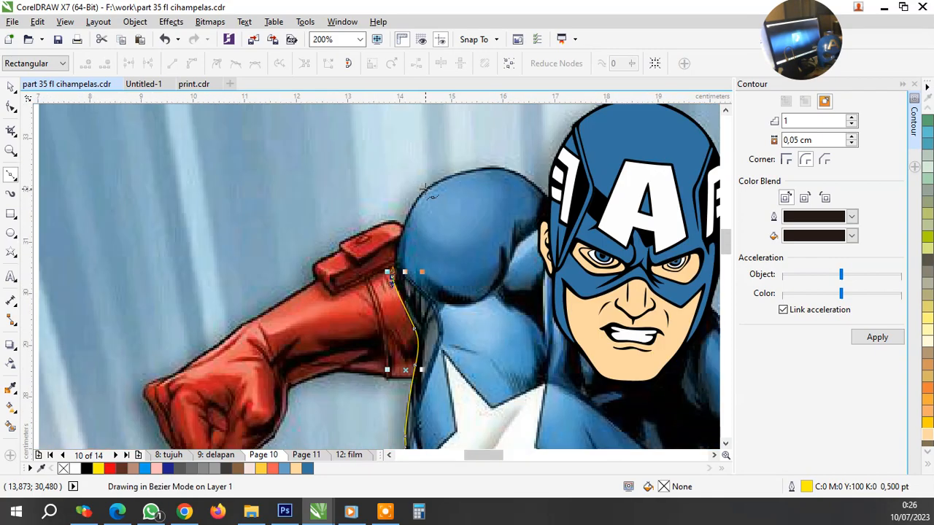
scroll(424, 191, up, 2)
drag(419, 199, 500, 119)
scroll(268, 209, down, 2)
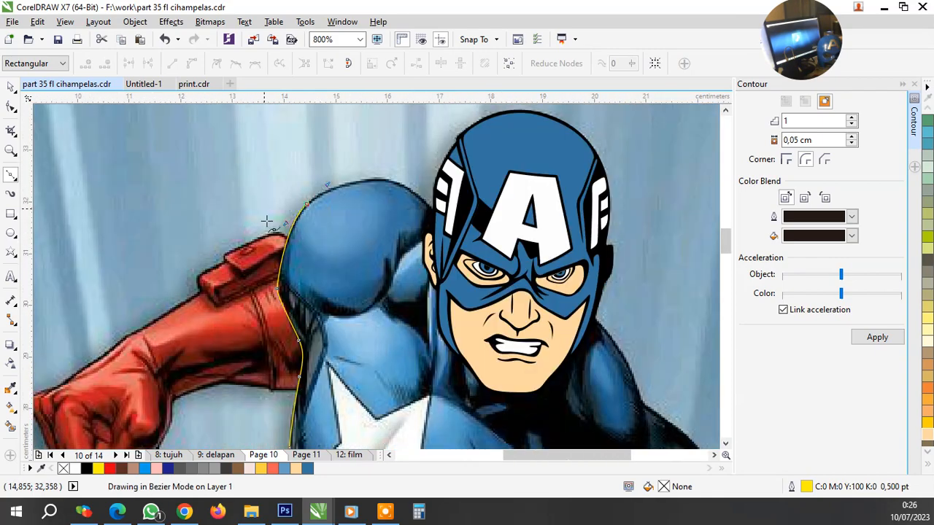
scroll(267, 221, down, 2)
scroll(319, 211, up, 3)
drag(272, 248, 357, 254)
drag(462, 376, 503, 424)
Trace the outline from behind the jaw down the opposite shoulder and arm edge to just inside the shield
scroll(387, 260, down, 3)
scroll(509, 340, up, 3)
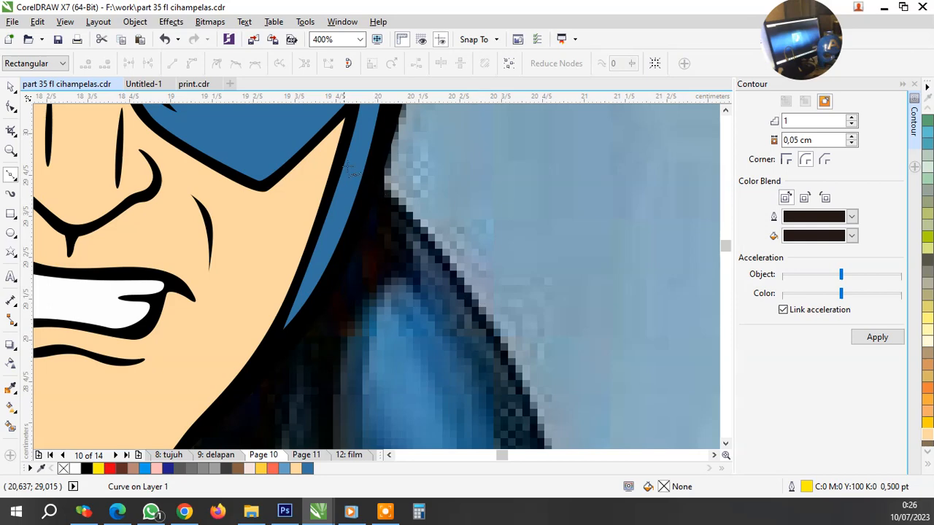
scroll(361, 202, down, 2)
scroll(442, 270, up, 2)
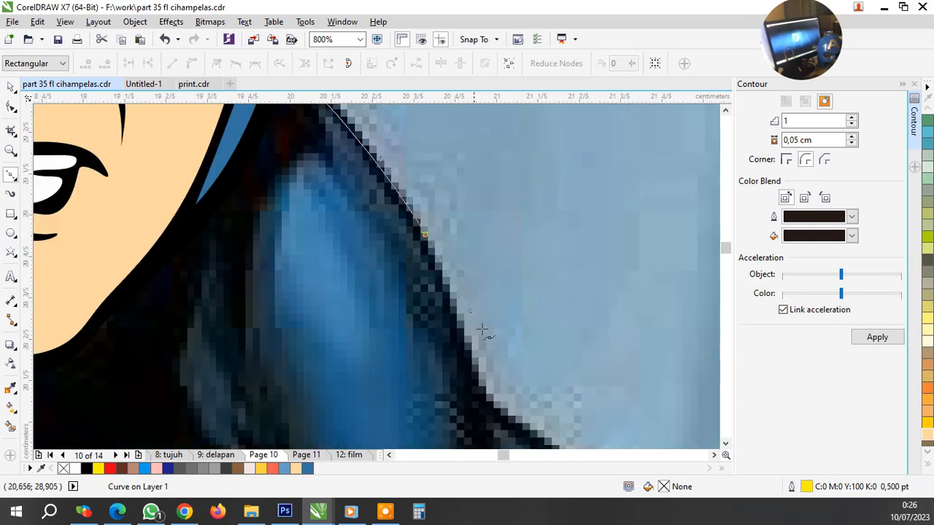
drag(482, 329, 482, 354)
drag(496, 403, 520, 431)
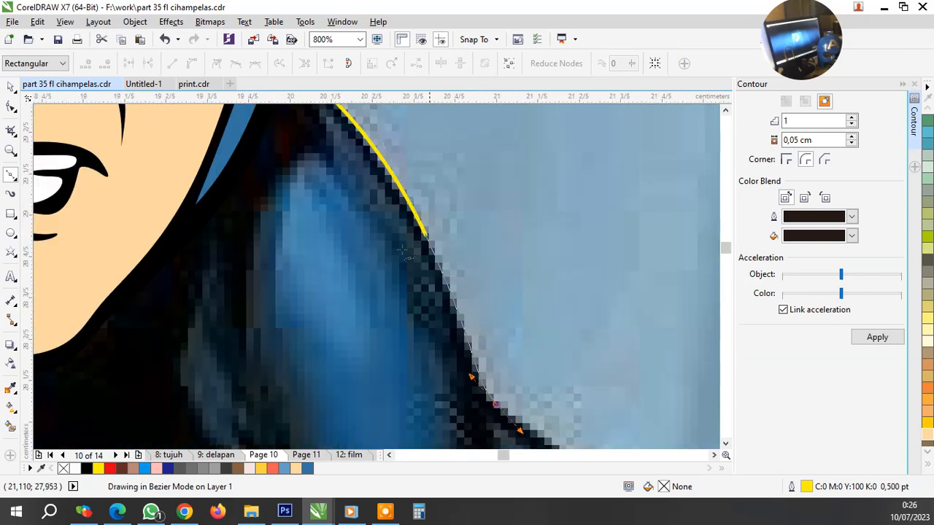
scroll(402, 251, down, 3)
scroll(442, 291, up, 2)
scroll(358, 221, up, 1)
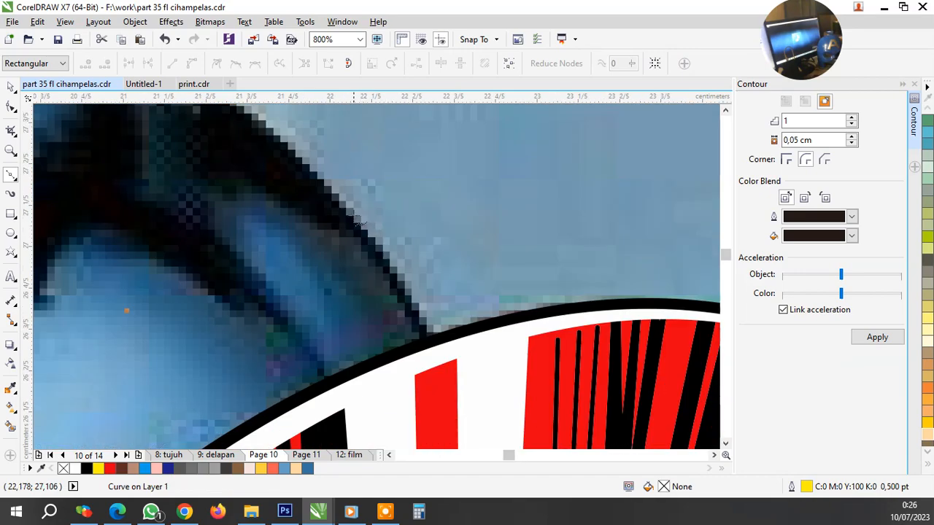
click(352, 216)
scroll(438, 343, down, 4)
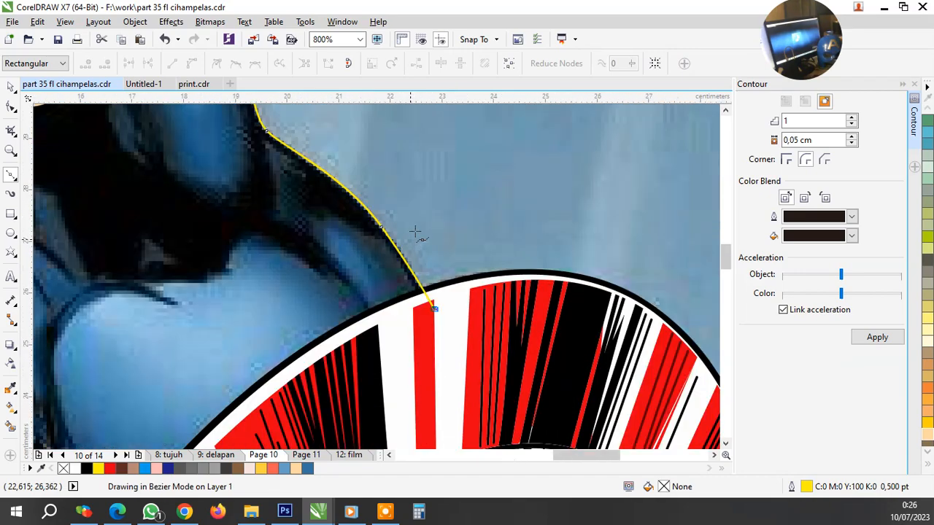
Run the outline across the shield and striped waist and close it at its starting point on the strip's upper tip
scroll(353, 348, up, 2)
drag(358, 310, 321, 336)
drag(239, 309, 216, 309)
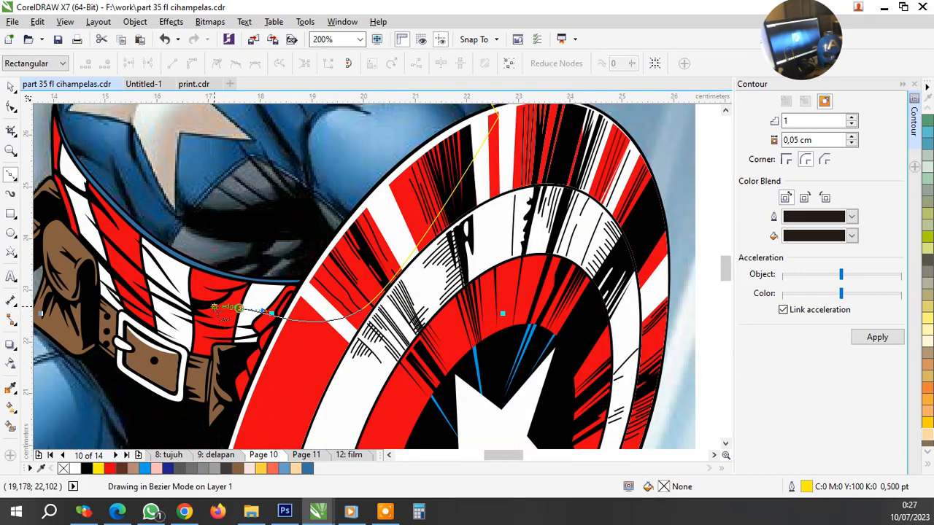
scroll(350, 324, down, 1)
scroll(195, 253, up, 1)
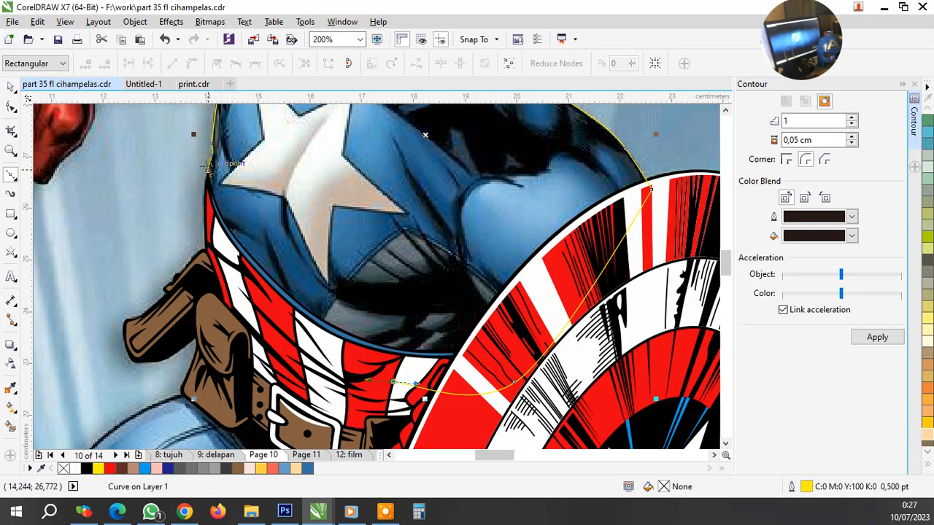
drag(208, 172, 210, 314)
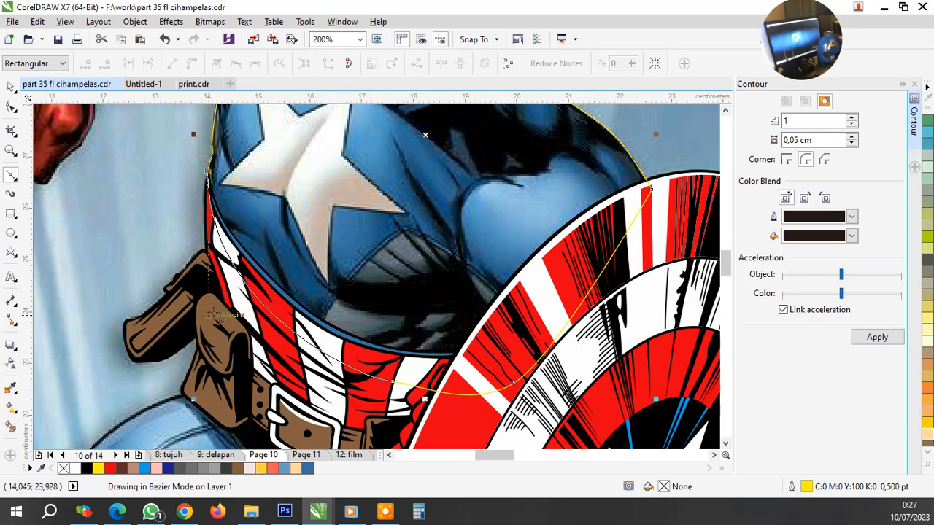
Send the yellow torso outline behind the shield artwork
scroll(316, 315, down, 1)
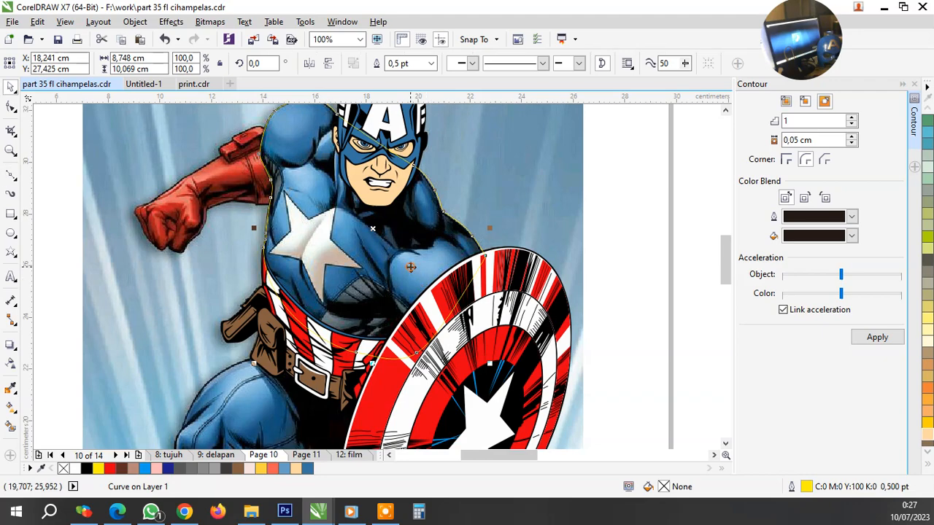
right_click(410, 268)
mouse_move(510, 345)
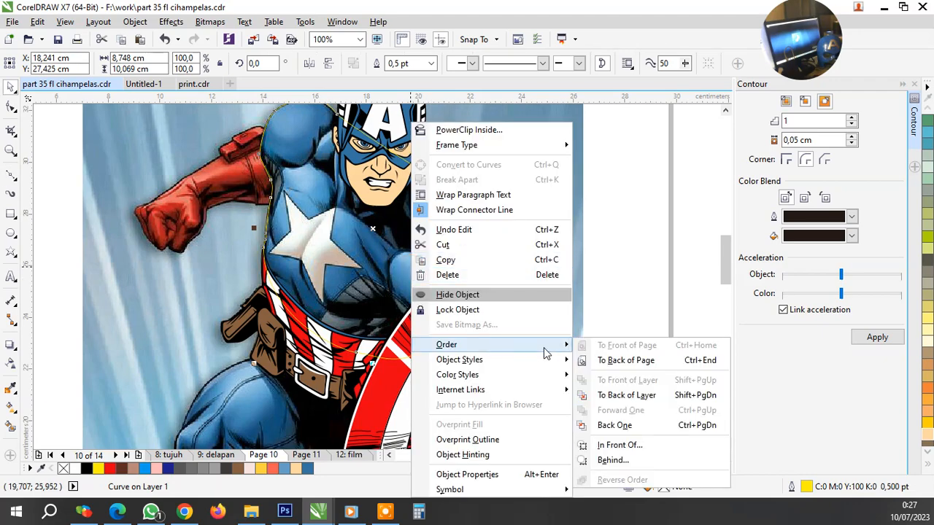
click(612, 460)
click(605, 295)
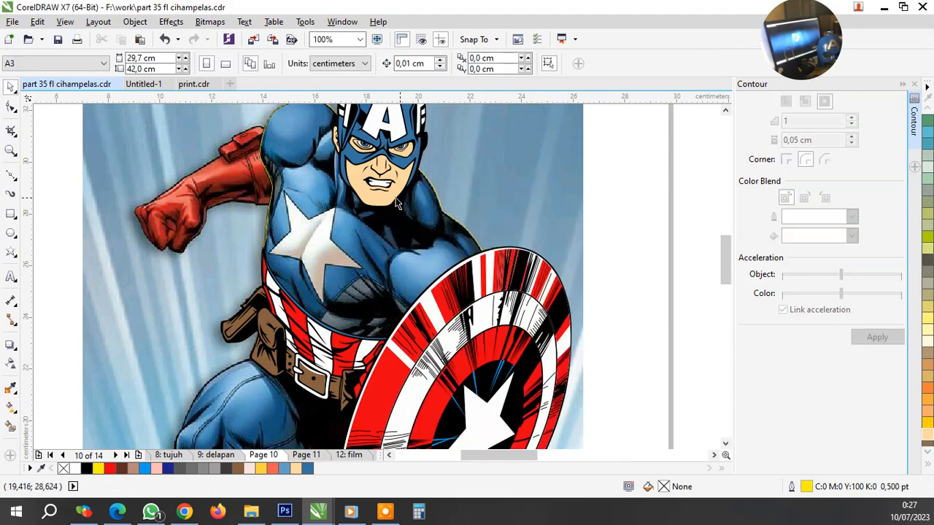
Trace the narrow diagonal trim strip below the chest, ending at the shield's edge, as a closed Bezier curve
scroll(388, 324, up, 2)
click(15, 178)
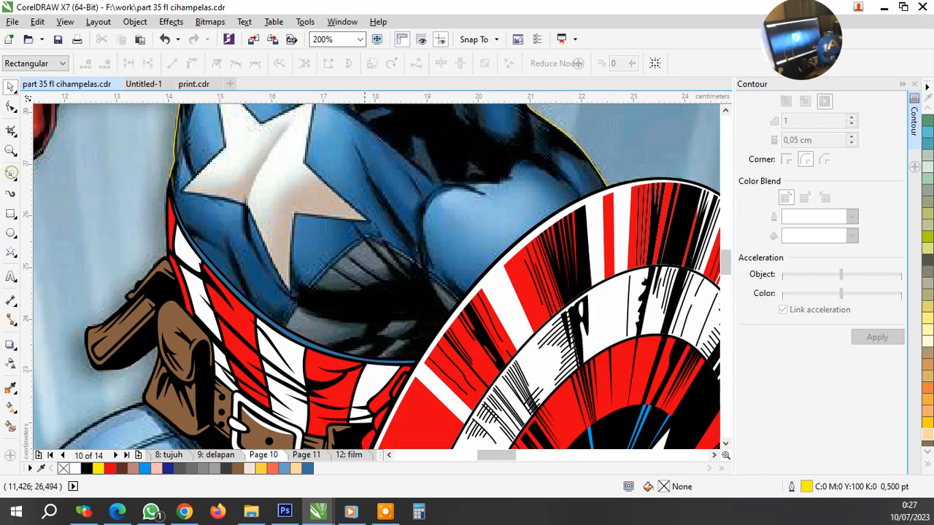
scroll(376, 244, down, 2)
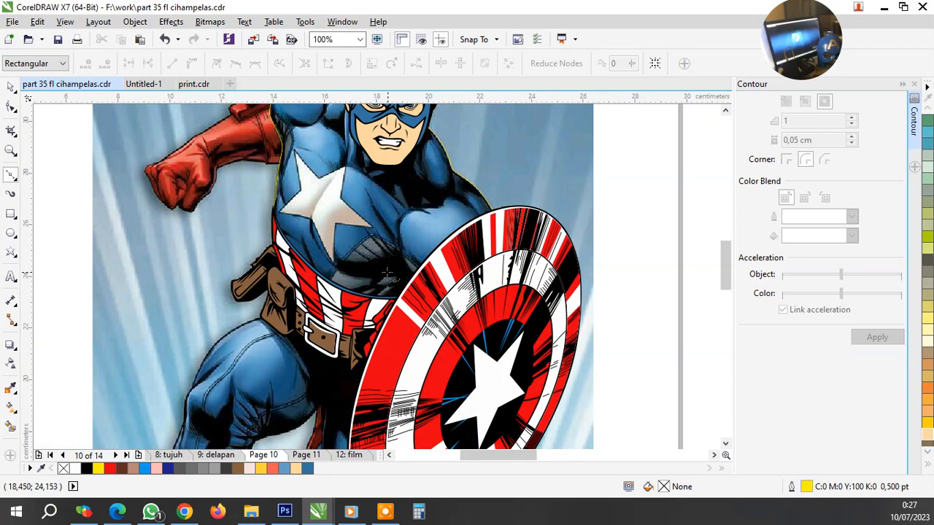
scroll(375, 275, down, 2)
scroll(383, 273, up, 3)
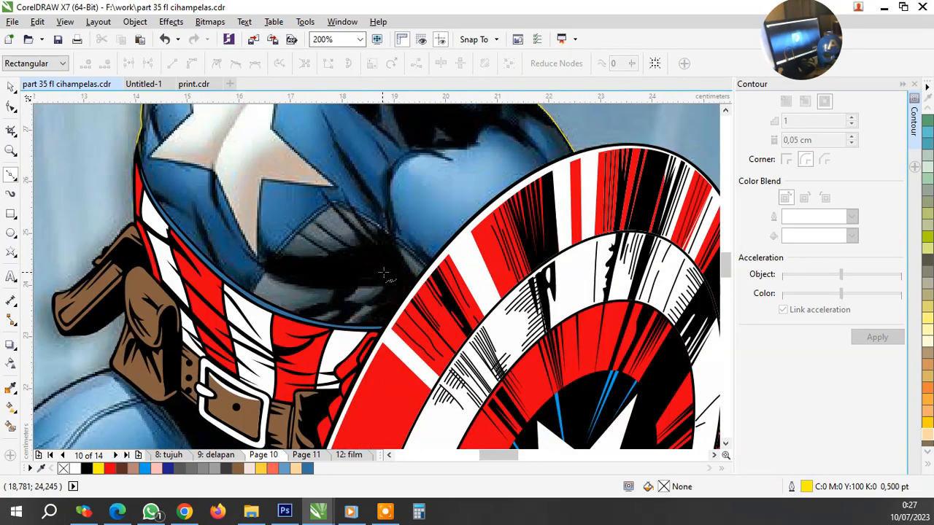
scroll(419, 264, up, 2)
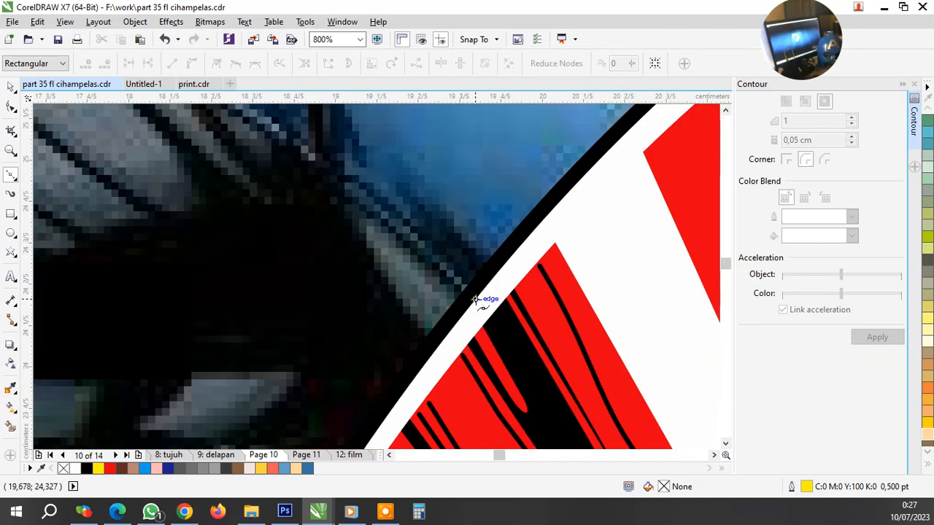
scroll(471, 295, down, 1)
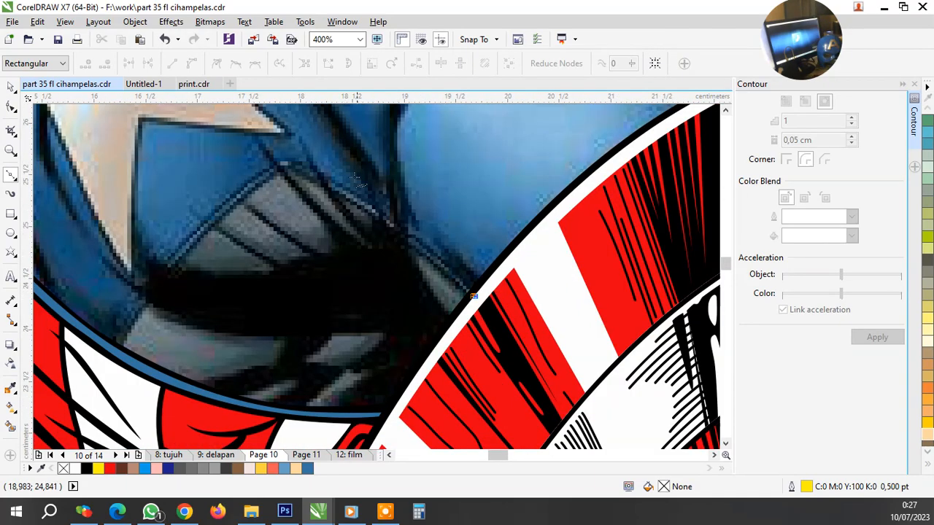
scroll(358, 181, up, 2)
scroll(438, 292, down, 2)
scroll(477, 338, up, 1)
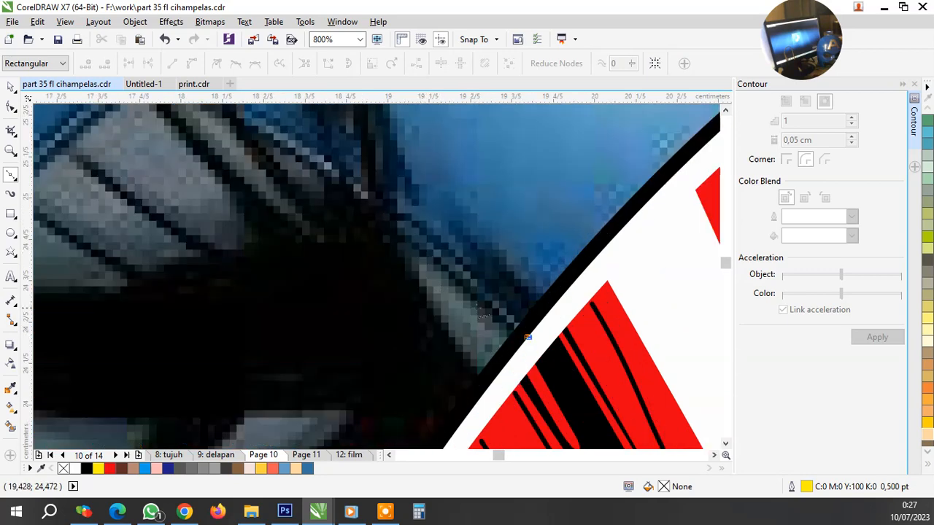
drag(392, 224, 372, 213)
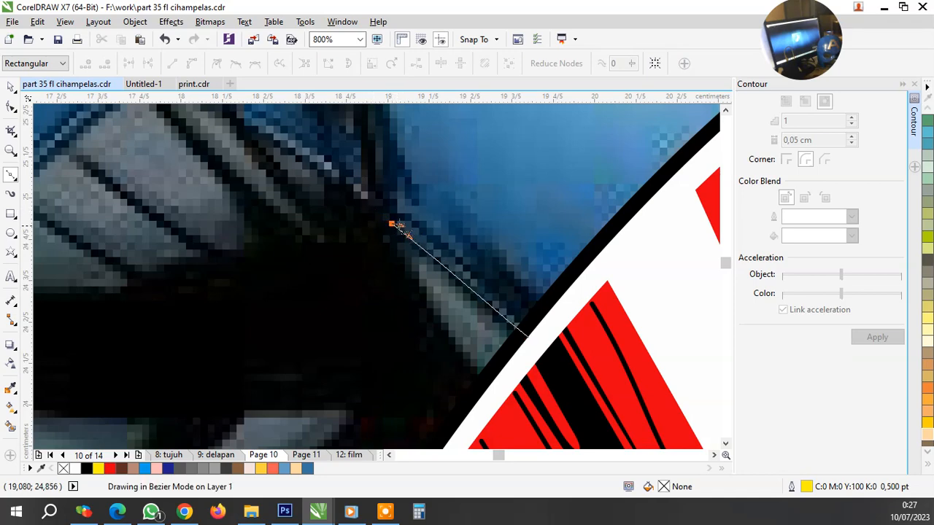
scroll(425, 242, up, 1)
drag(430, 235, 482, 282)
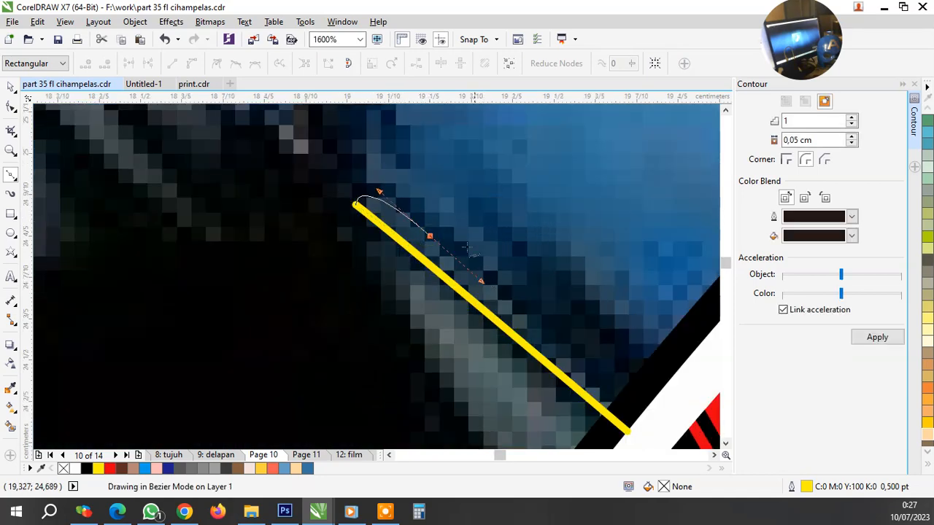
scroll(482, 281, down, 1)
scroll(541, 323, up, 1)
click(553, 327)
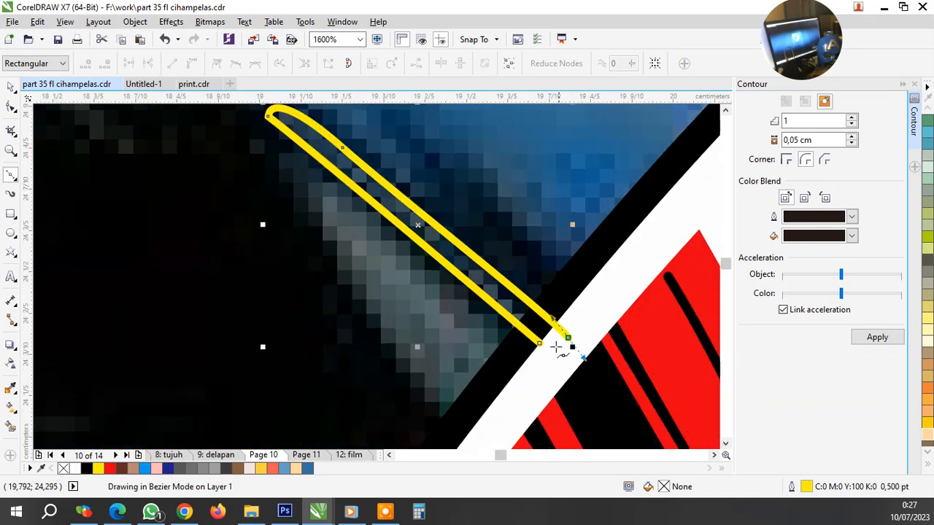
click(540, 342)
Trace the grey wedge just below the trim strip against the shield's edge as a closed curve and fill it white
click(540, 364)
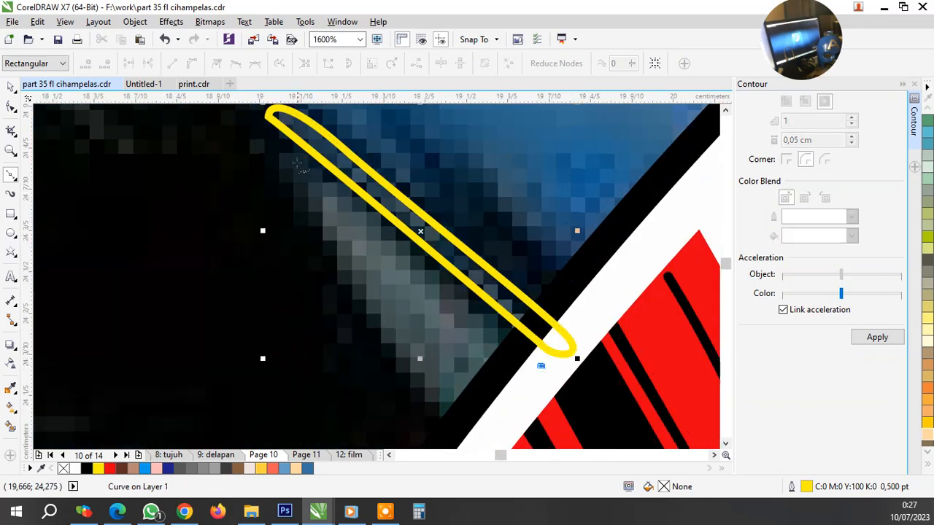
click(266, 136)
click(323, 235)
scroll(390, 288, down, 1)
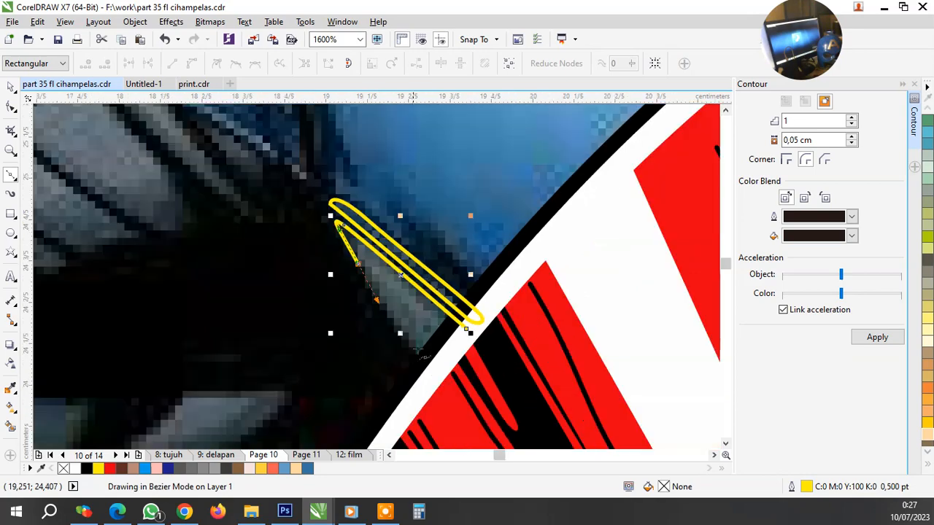
click(438, 372)
click(466, 329)
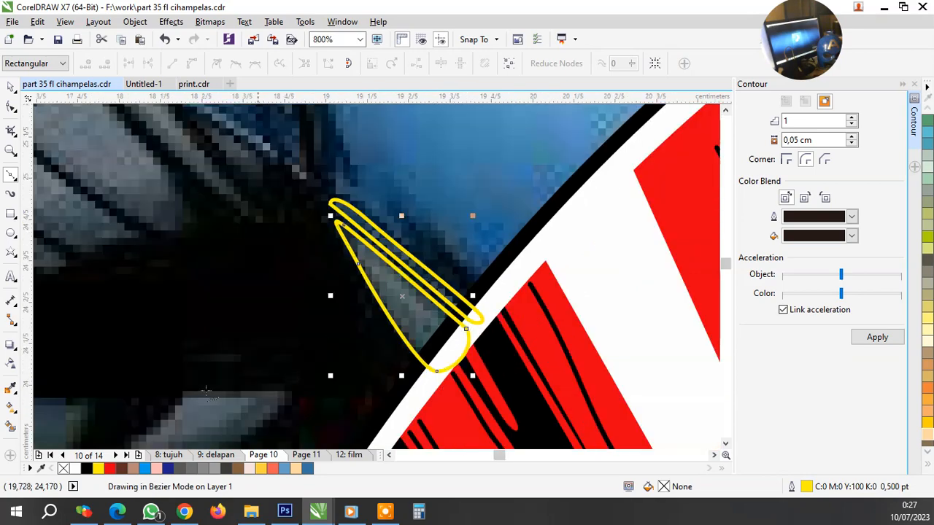
Trace the upper slanted grey highlight in the black belly area near the shield as a closed four-sided curve
scroll(323, 277, down, 2)
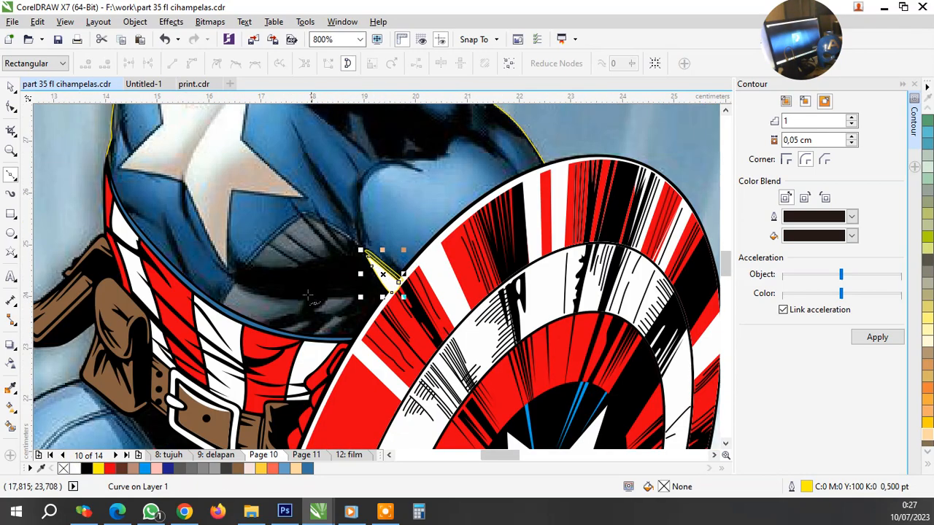
scroll(324, 278, up, 2)
click(323, 319)
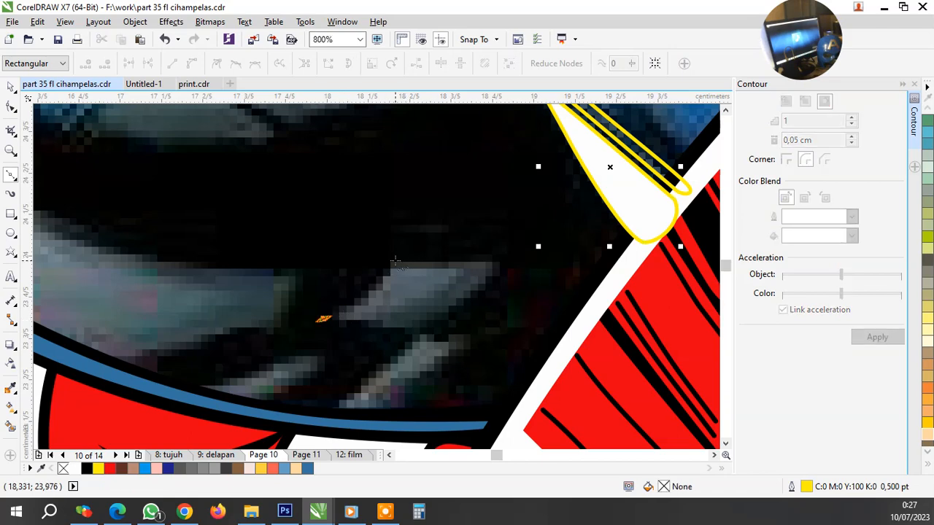
drag(394, 260, 415, 233)
drag(493, 268, 500, 262)
click(506, 261)
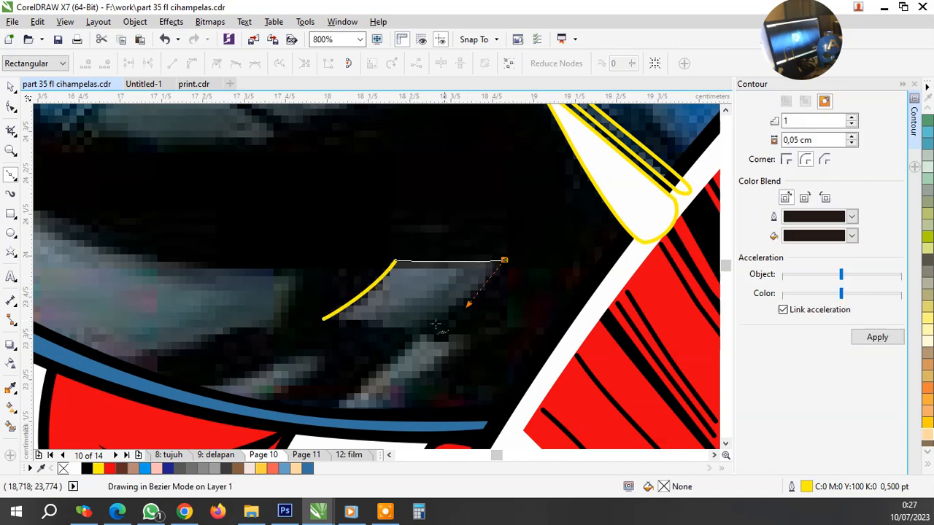
drag(402, 328, 414, 328)
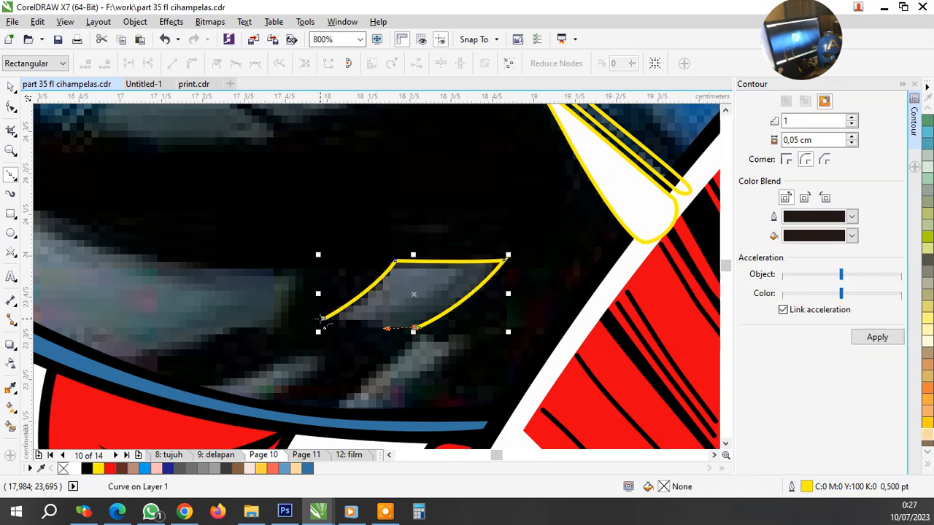
click(322, 319)
Trace the lower slanted grey highlight down to the blue waistband as a closed Bezier curve
click(319, 416)
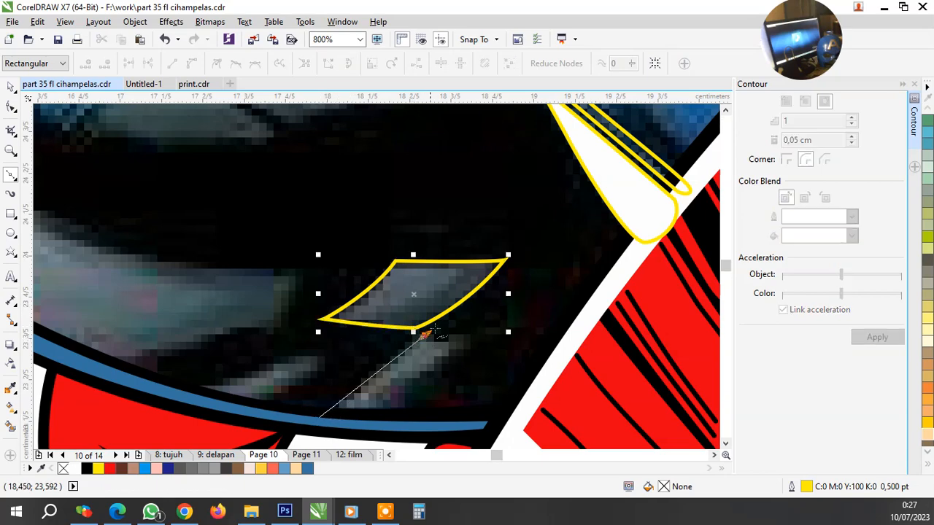
drag(430, 330, 429, 372)
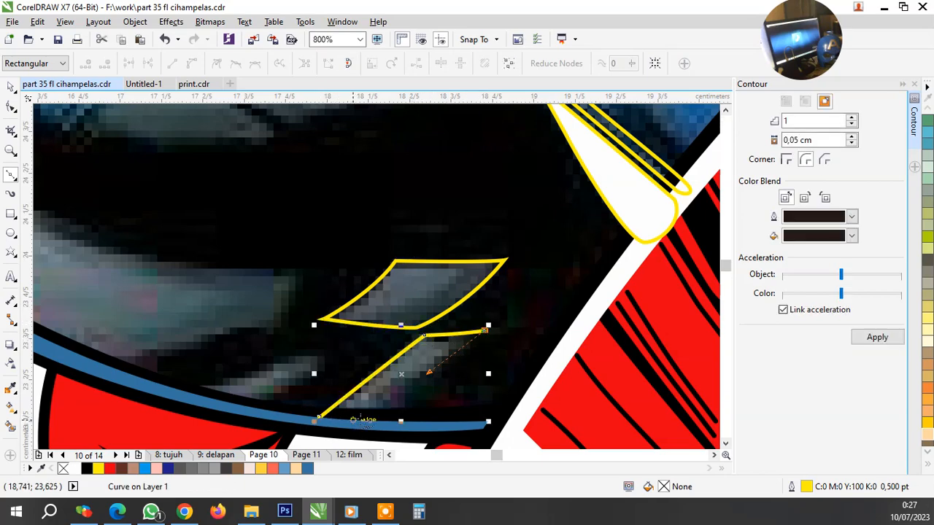
click(319, 417)
drag(319, 418, 219, 390)
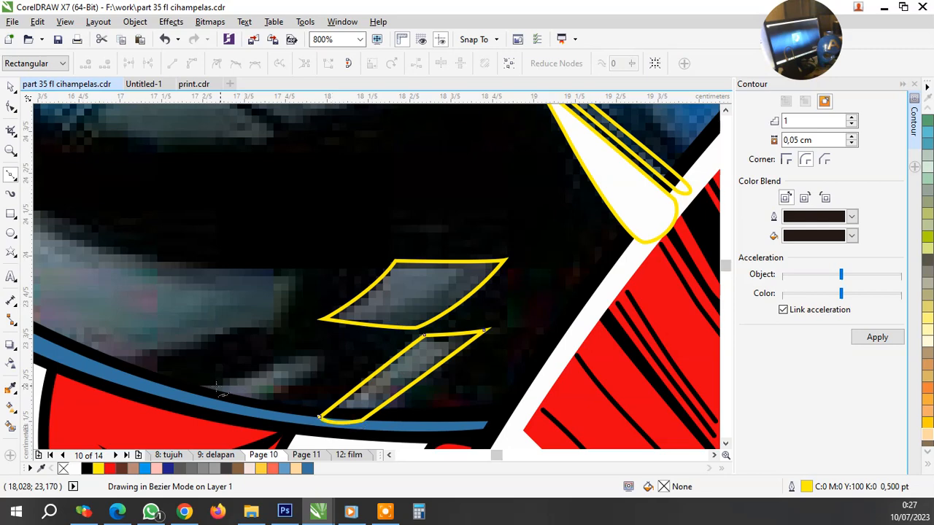
Trace the small elongated highlight with a rounded tip along the blue waistband as a closed curve
click(197, 395)
mouse_move(323, 355)
mouse_down()
mouse_move(336, 357)
mouse_move(324, 355)
mouse_up()
click(197, 394)
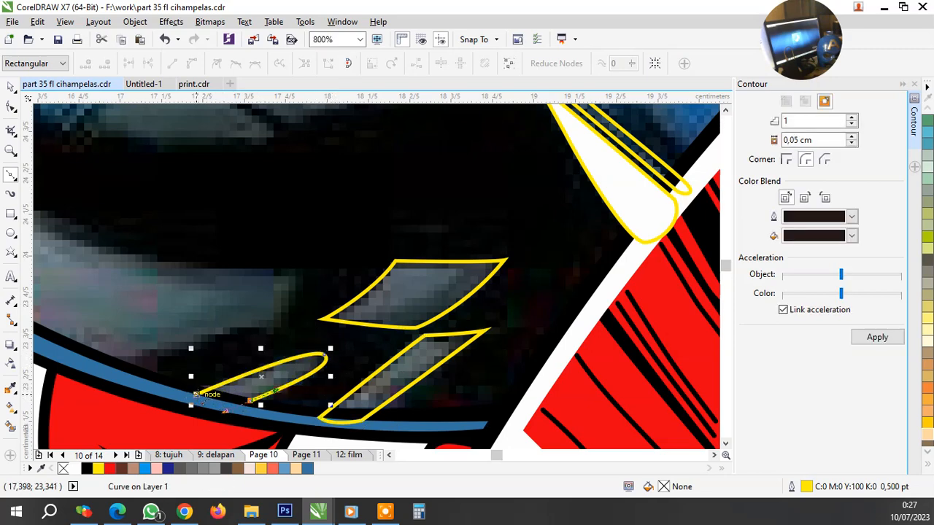
drag(197, 394, 116, 377)
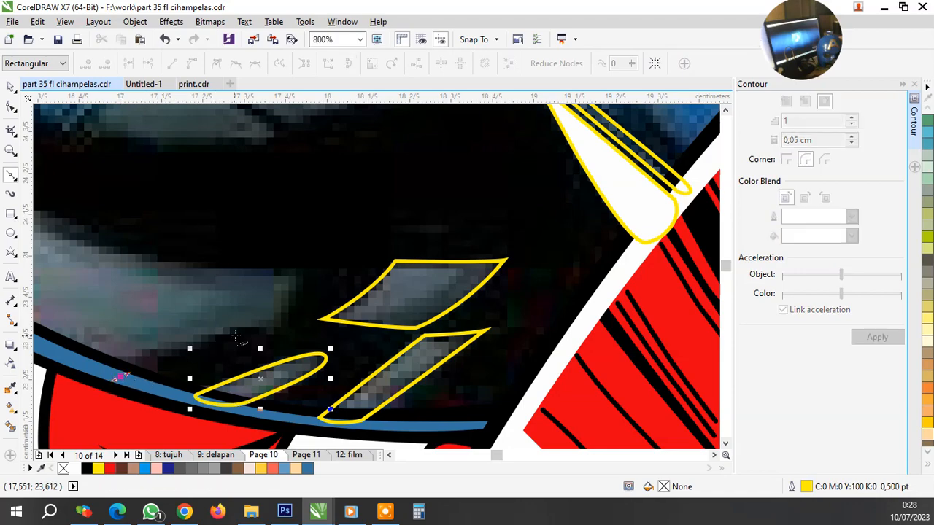
Trace the large grey belly panel above the blue waistband, below the star's lower tip, as a closed Bezier curve
scroll(405, 302, down, 3)
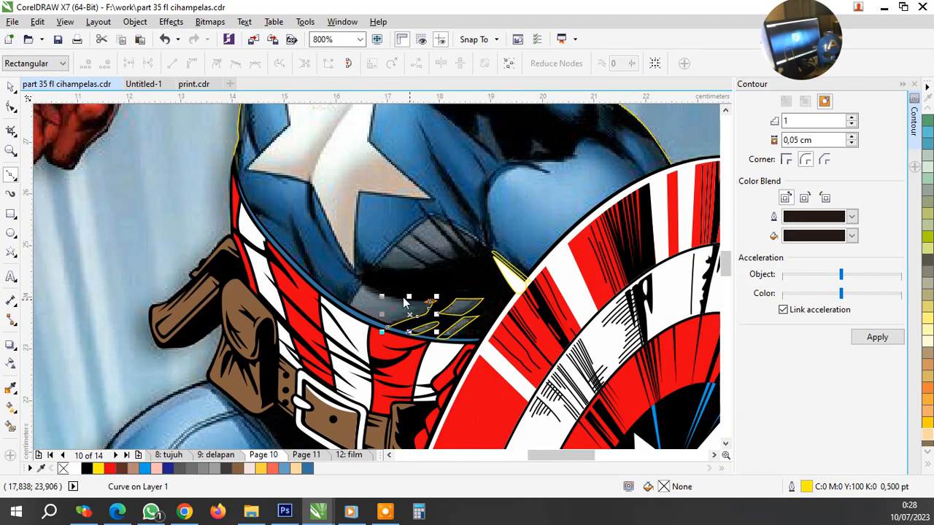
scroll(405, 303, down, 2)
scroll(348, 279, up, 5)
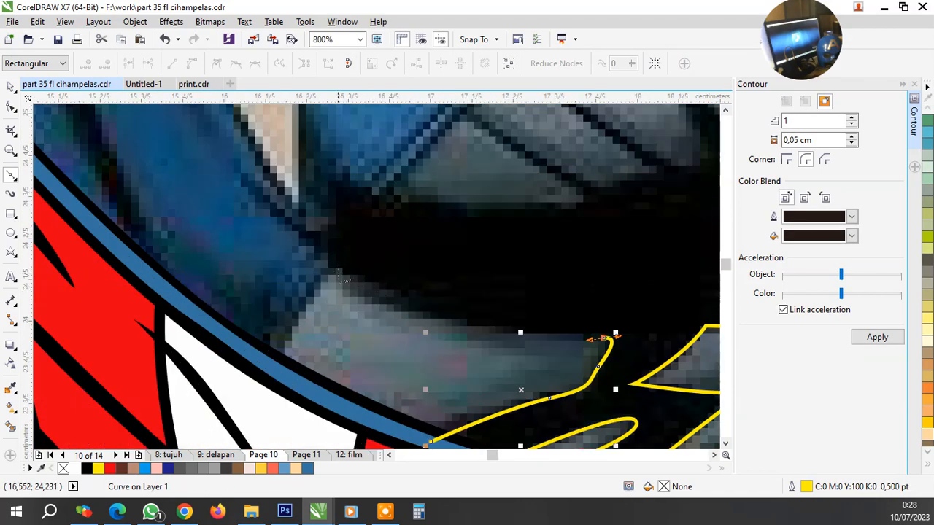
drag(338, 274, 280, 229)
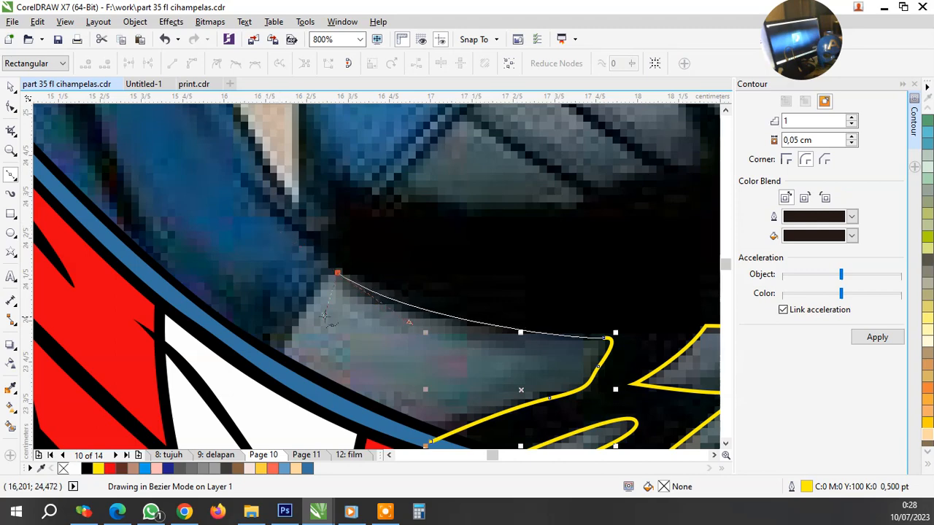
drag(319, 293, 320, 293)
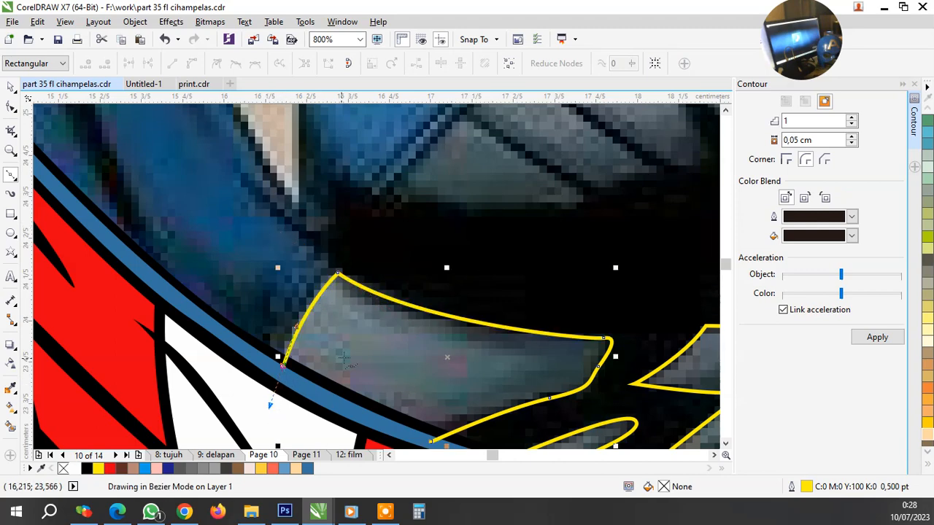
scroll(342, 357, down, 1)
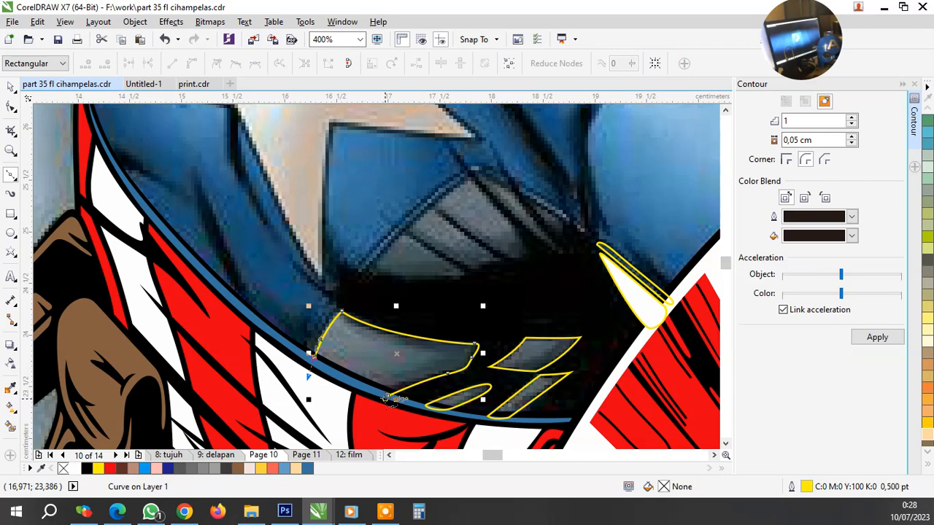
drag(389, 396, 418, 392)
Fill the large belly panel and the three small highlights beside it with white
key(space)
shift+click(465, 403)
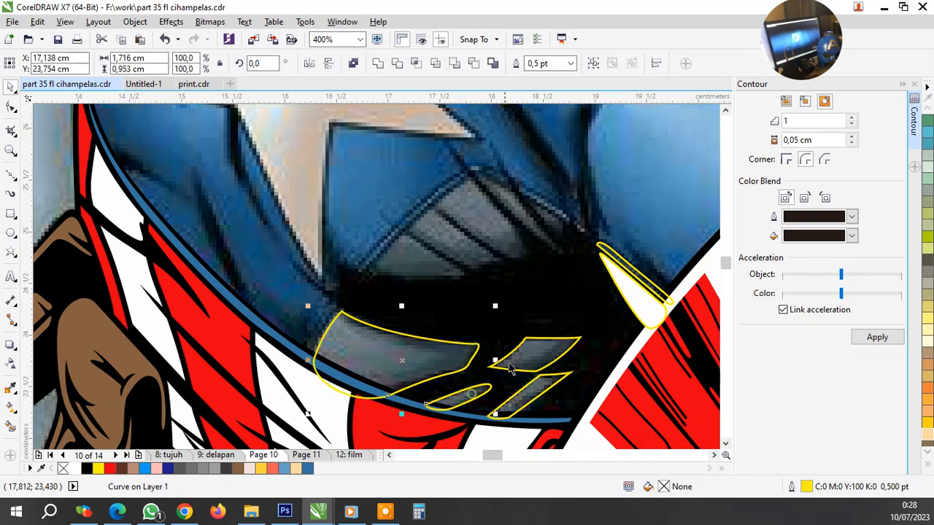
shift+click(512, 352)
shift+click(523, 394)
click(75, 469)
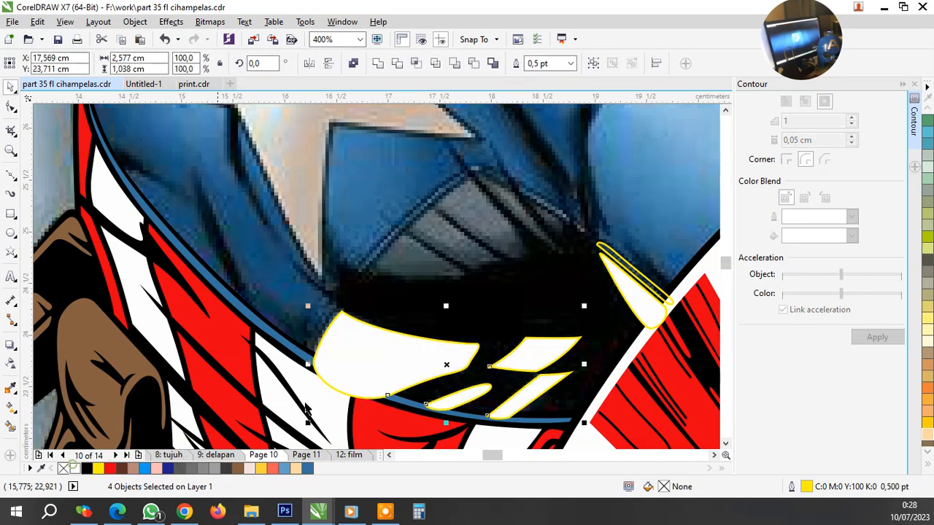
Start a Bezier curve around the grey ribbed panel below the star, tracing its peaked upper edge
scroll(310, 285, down, 2)
scroll(310, 284, up, 3)
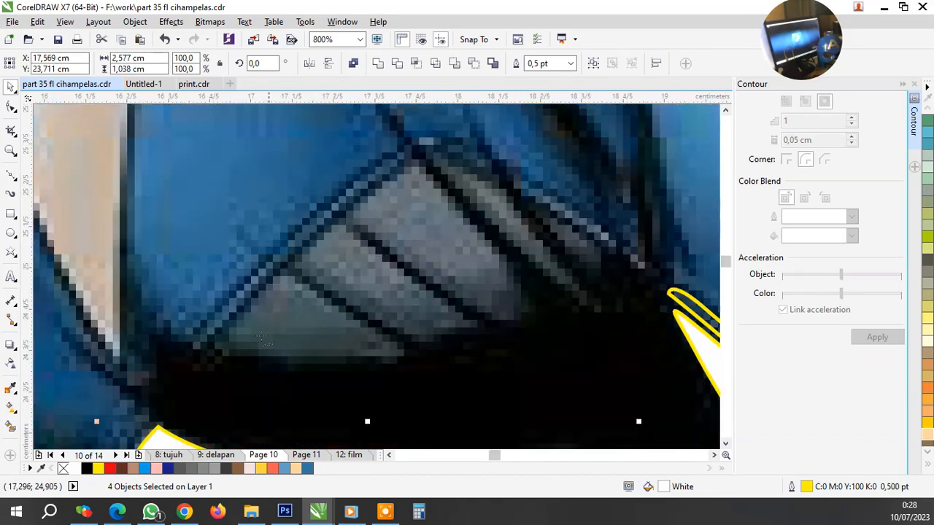
key(space)
click(217, 346)
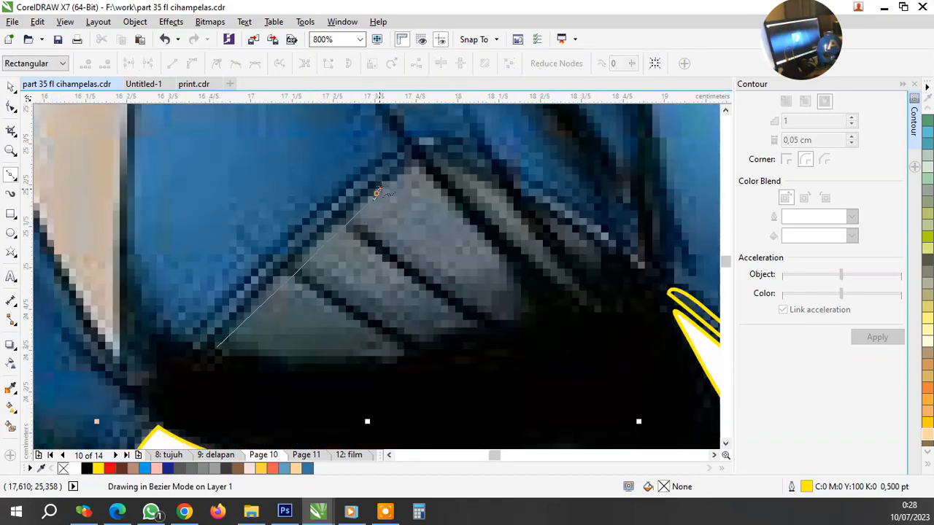
drag(376, 192, 418, 158)
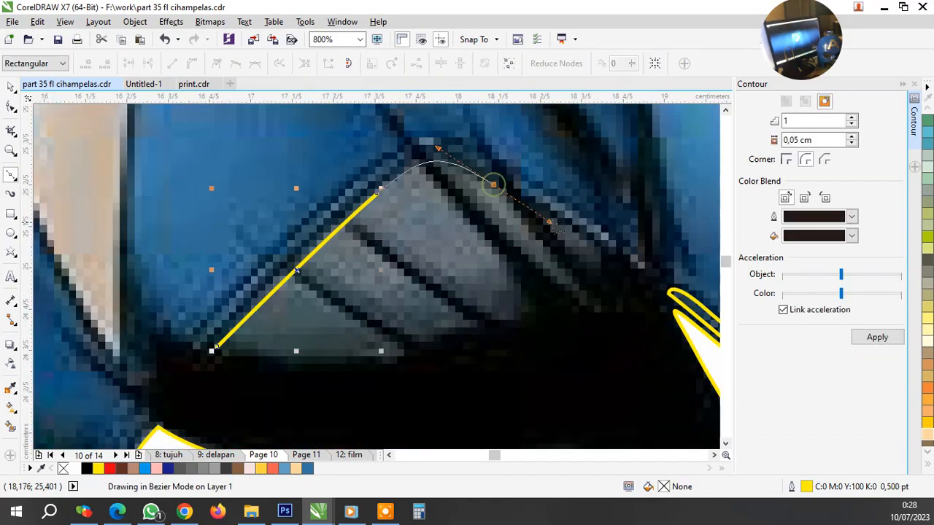
drag(494, 183, 562, 230)
click(605, 264)
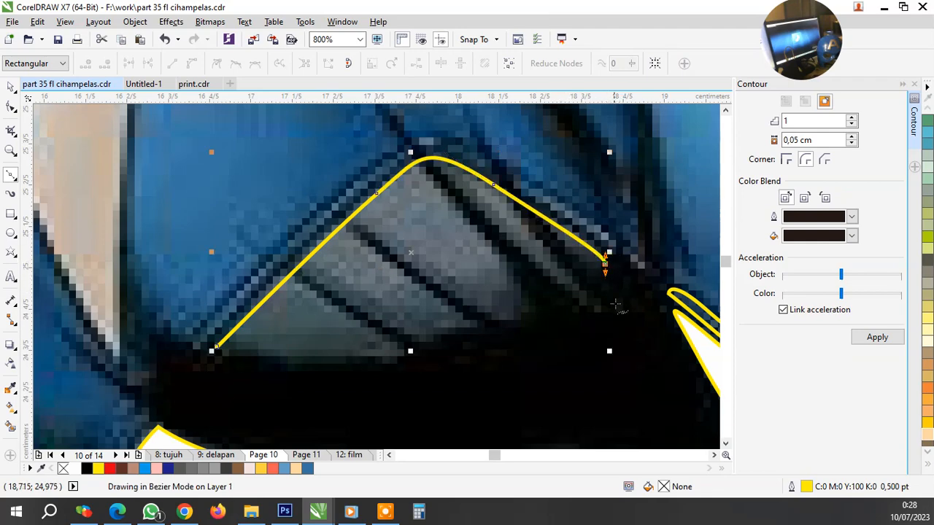
Trace the ribbed panel's uneven lower edge back to the starting node to close the curve
click(615, 310)
click(573, 300)
drag(490, 334, 487, 336)
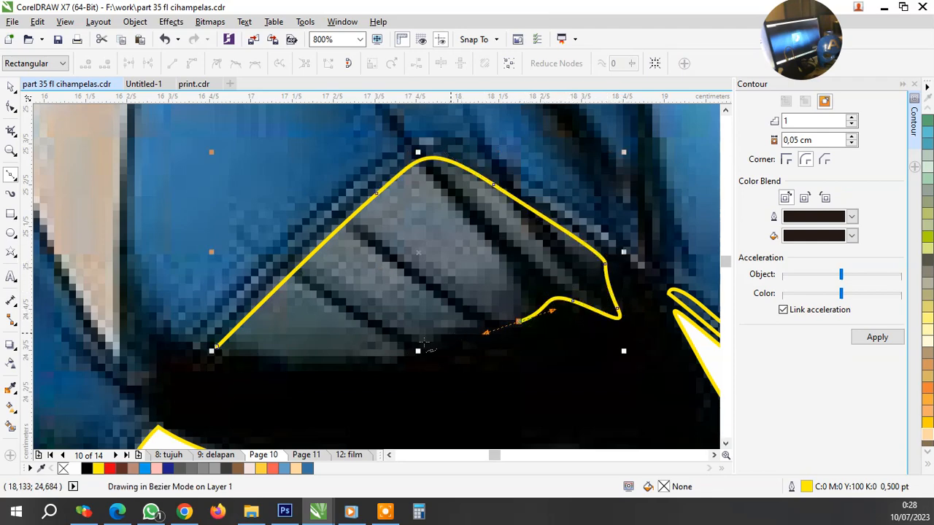
click(440, 339)
click(388, 360)
drag(304, 362, 268, 369)
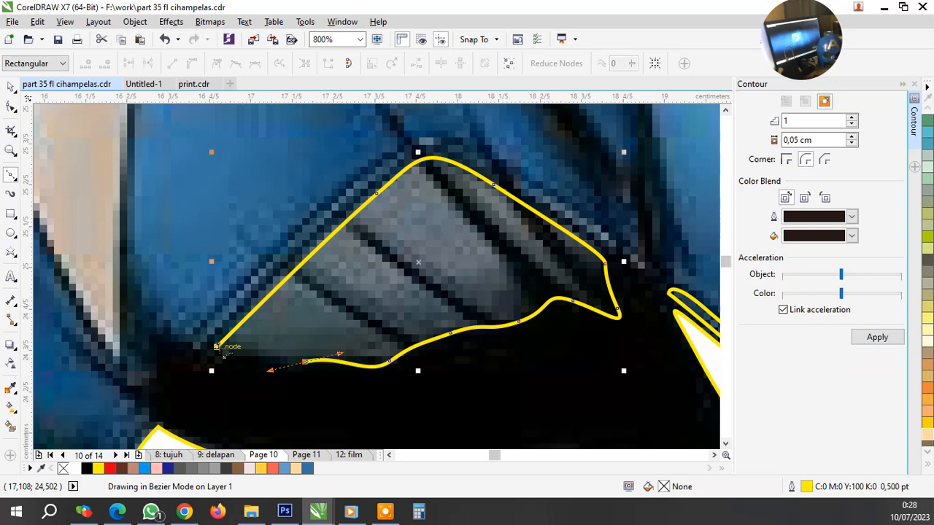
click(217, 346)
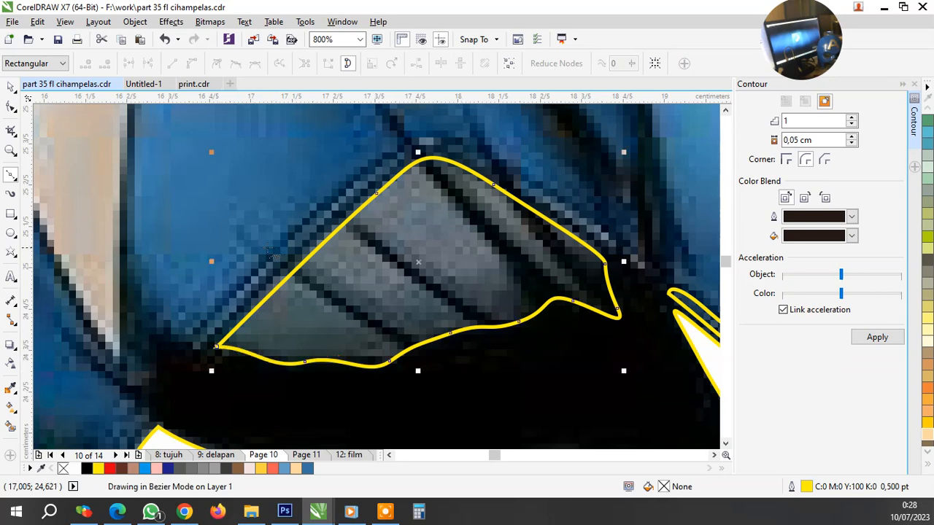
Start a Bezier curve for the thin strip above the ribbed panel, tracing its inner edge over the peak to the far end
scroll(323, 327, down, 1)
scroll(291, 283, up, 1)
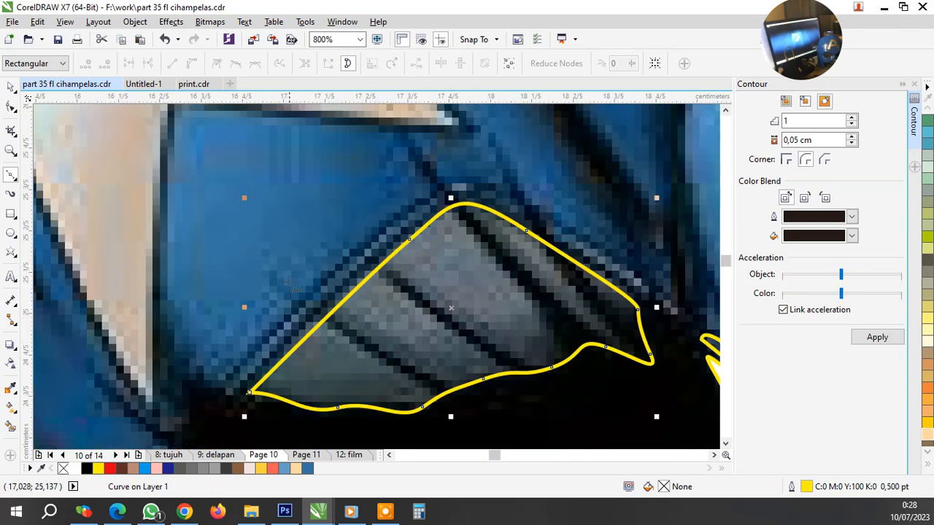
scroll(315, 267, down, 1)
scroll(281, 298, up, 2)
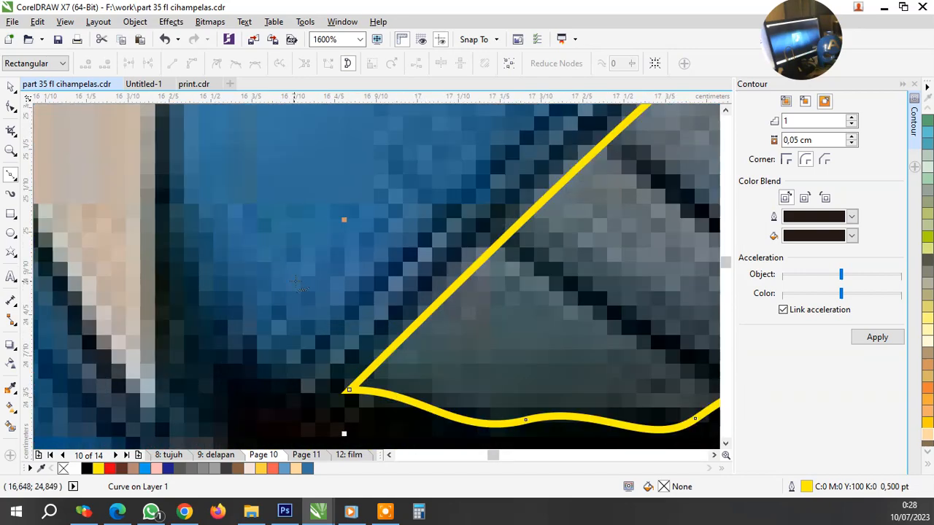
scroll(308, 389, down, 2)
scroll(412, 310, up, 2)
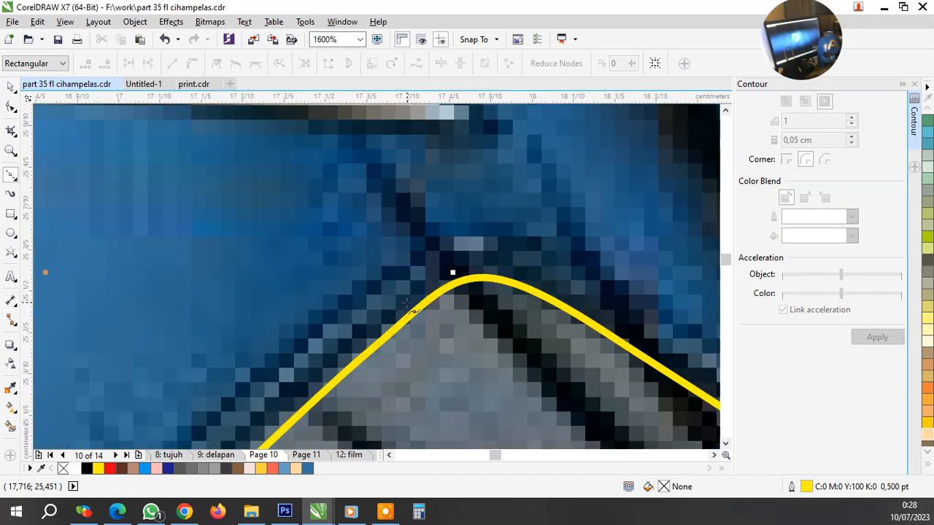
click(385, 311)
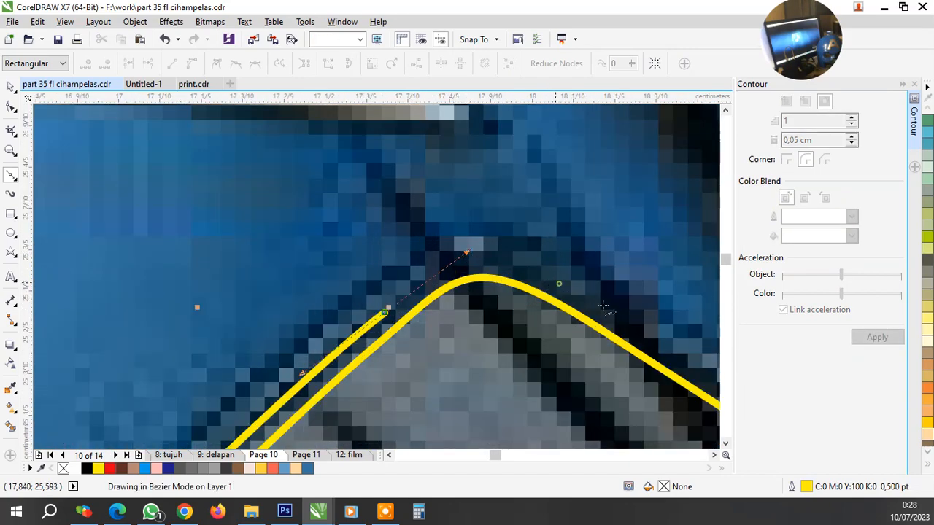
drag(558, 283, 634, 328)
scroll(640, 334, down, 4)
scroll(365, 216, up, 2)
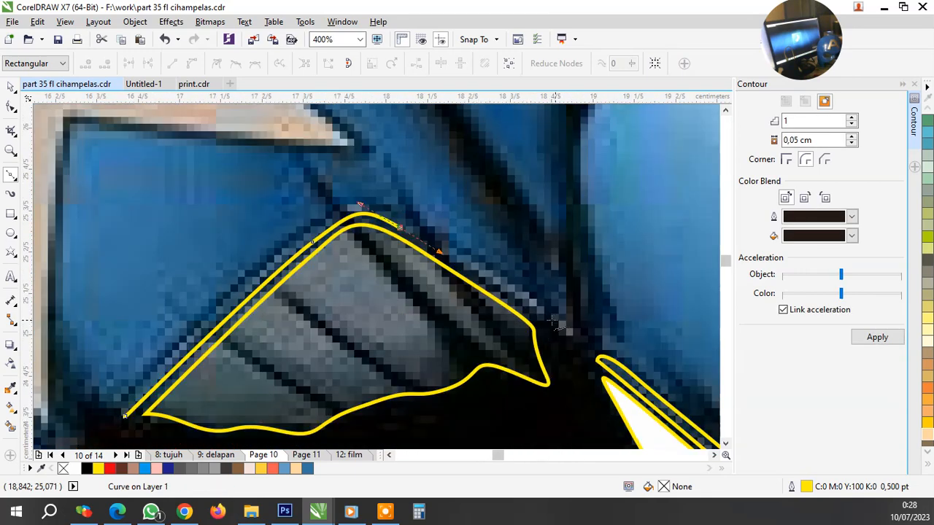
click(388, 224)
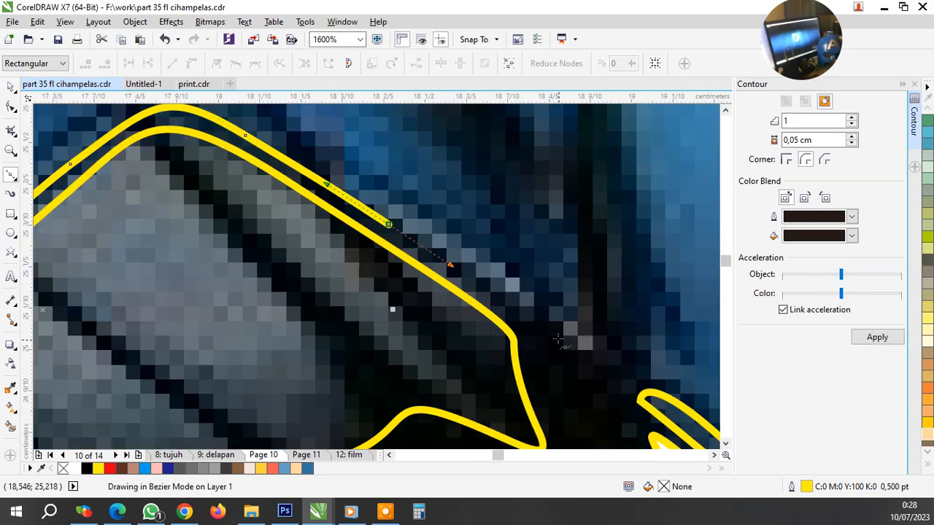
drag(574, 345, 560, 321)
Trace the thin strip's outer edge back over the peak and close the curve at its starting node
scroll(529, 308, down, 1)
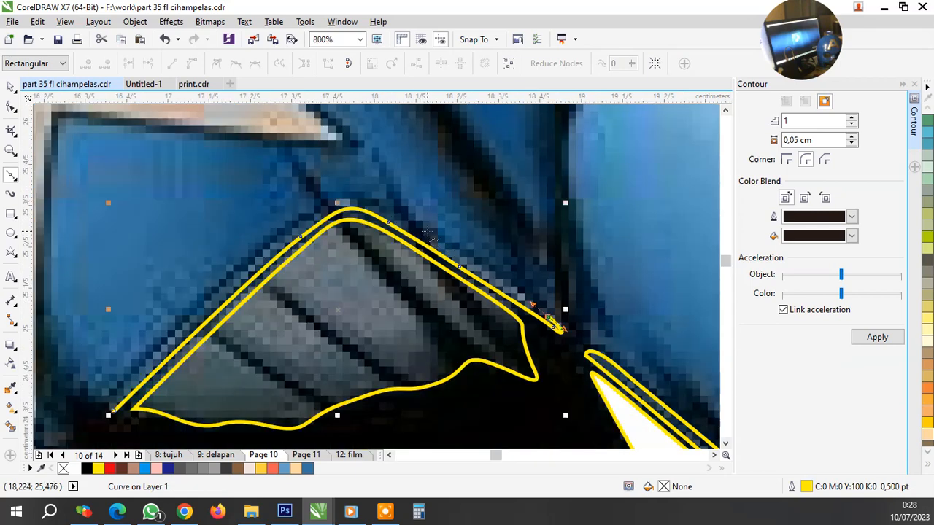
click(421, 230)
scroll(320, 207, up, 1)
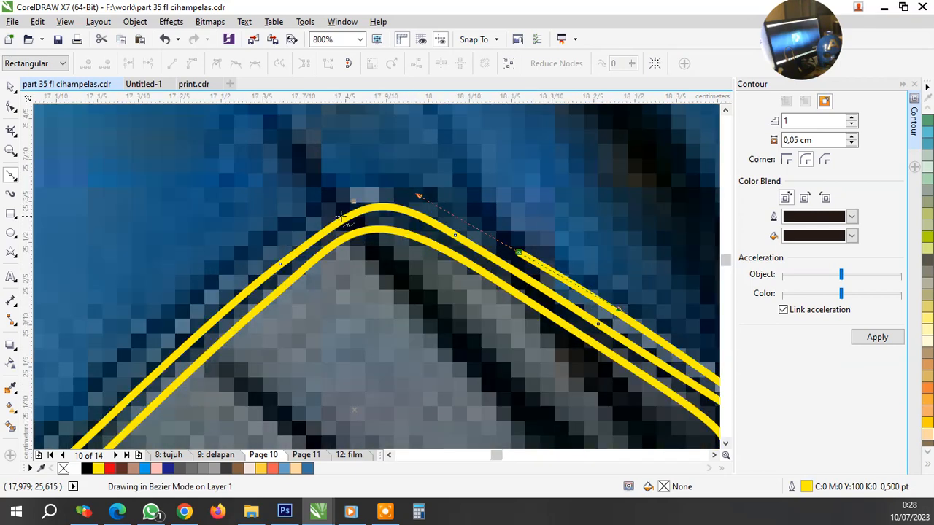
drag(324, 205, 298, 223)
scroll(274, 234, down, 2)
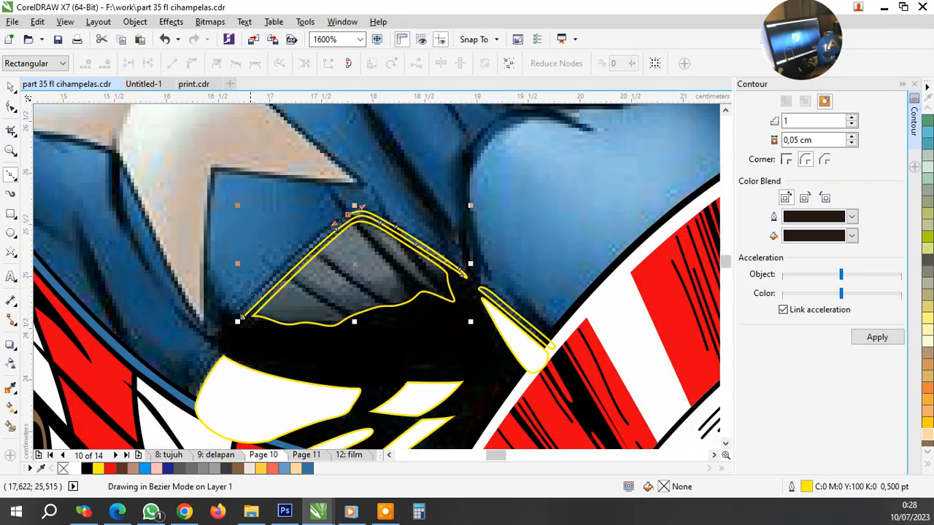
scroll(387, 232, up, 2)
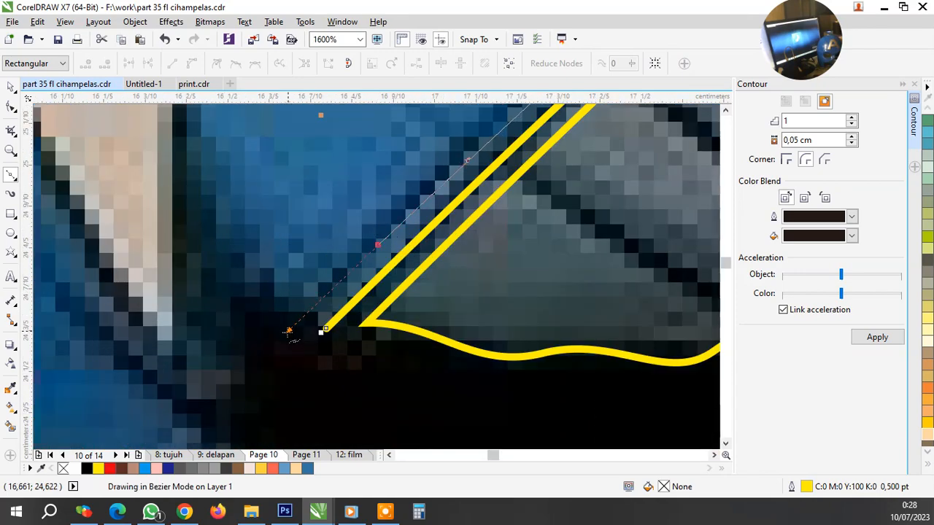
click(323, 329)
click(323, 329)
scroll(323, 329, down, 2)
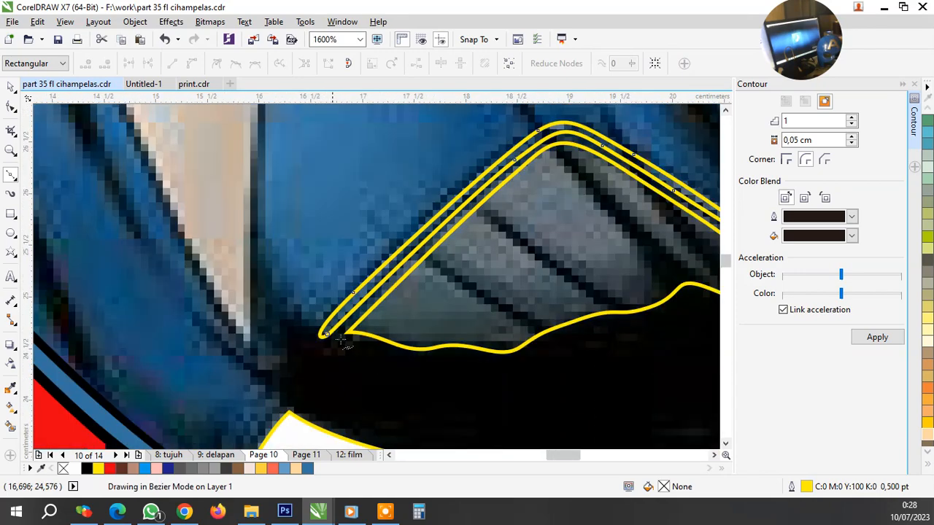
Start a Bezier outline of the blue torso area with a small zigzag beside the star's lower tip
scroll(348, 316, down, 1)
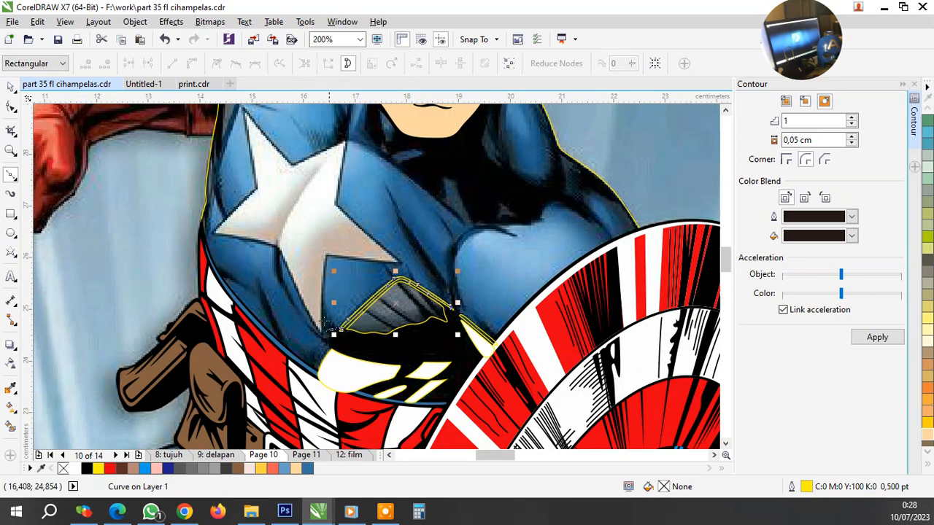
scroll(325, 322, up, 2)
click(331, 324)
scroll(355, 344, up, 1)
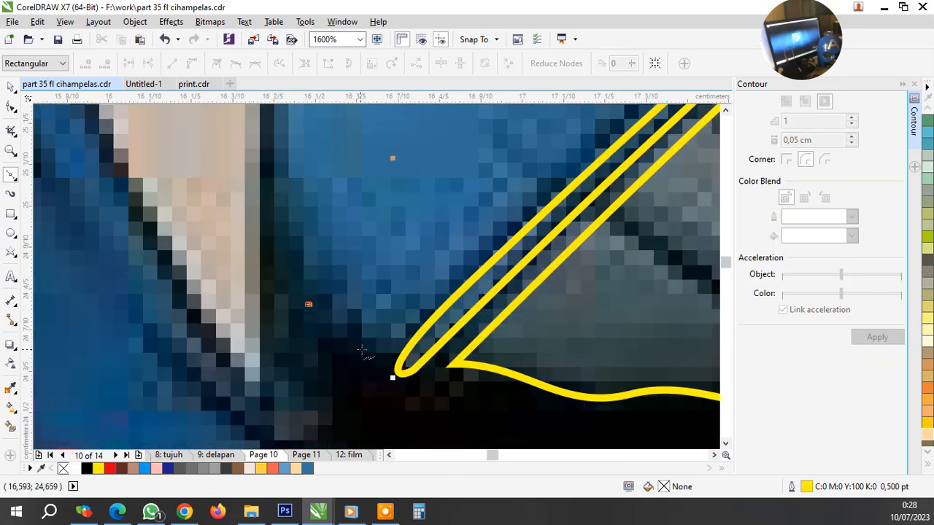
drag(351, 351, 406, 323)
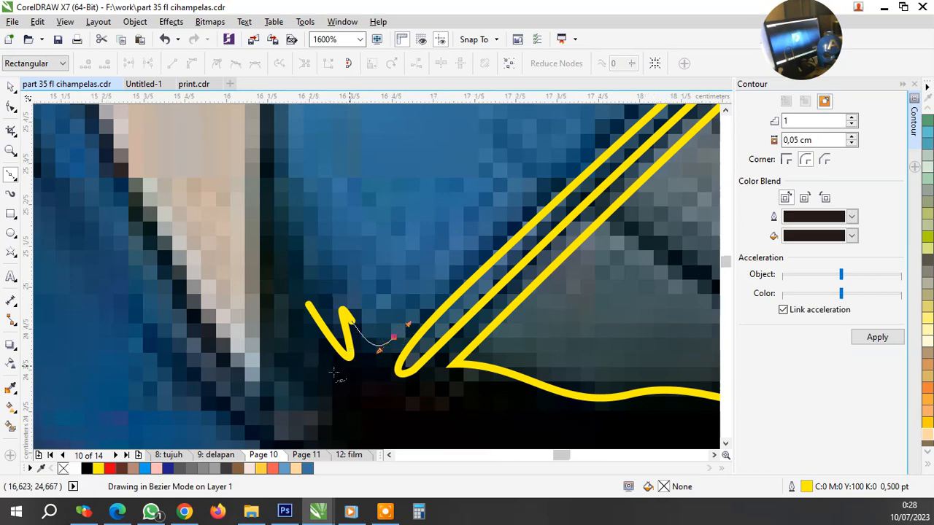
Continue the torso outline just outside the thin strip, over its peak and down to its far end
scroll(375, 367, down, 2)
scroll(434, 285, up, 1)
scroll(394, 330, down, 1)
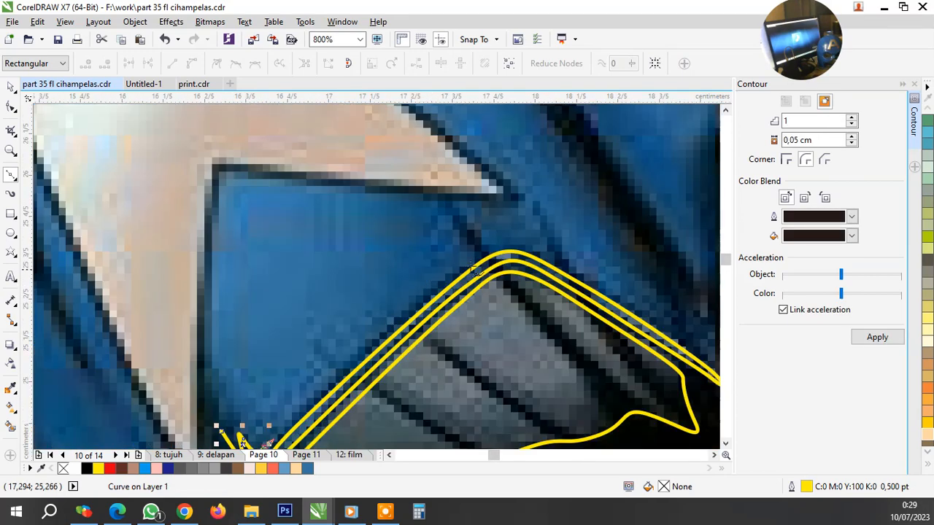
drag(518, 237, 543, 221)
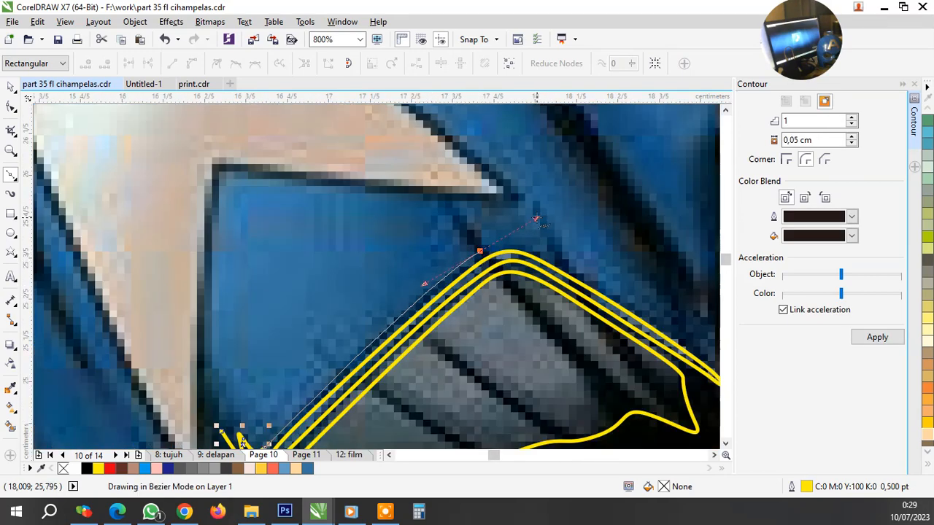
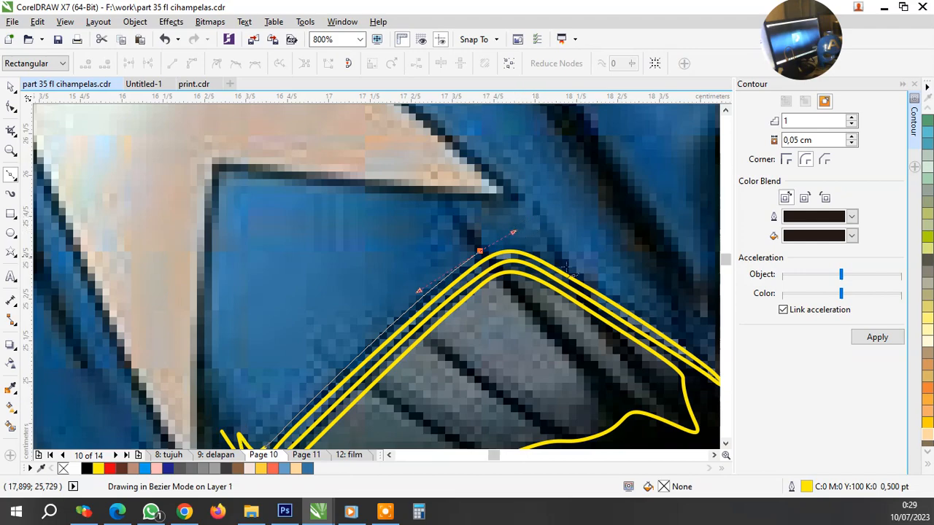
scroll(569, 274, up, 1)
scroll(526, 268, down, 2)
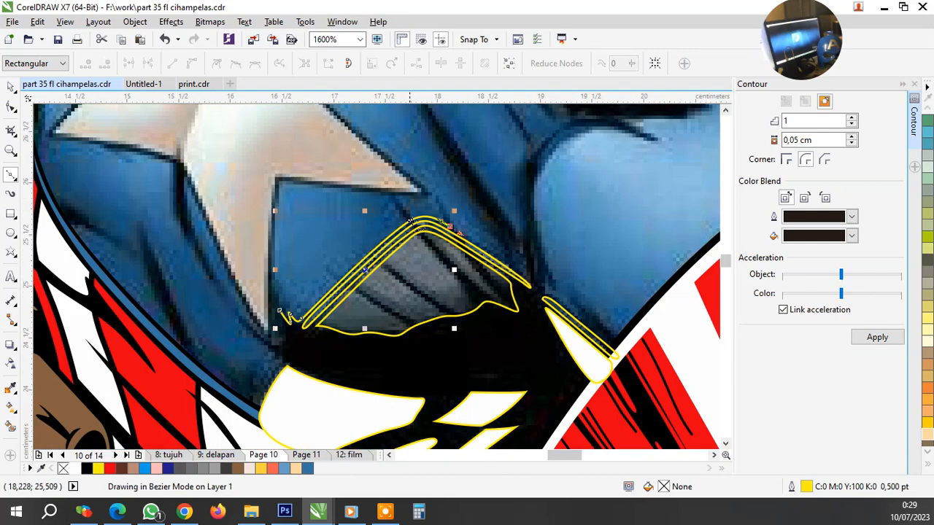
scroll(529, 272, up, 2)
drag(535, 302, 570, 340)
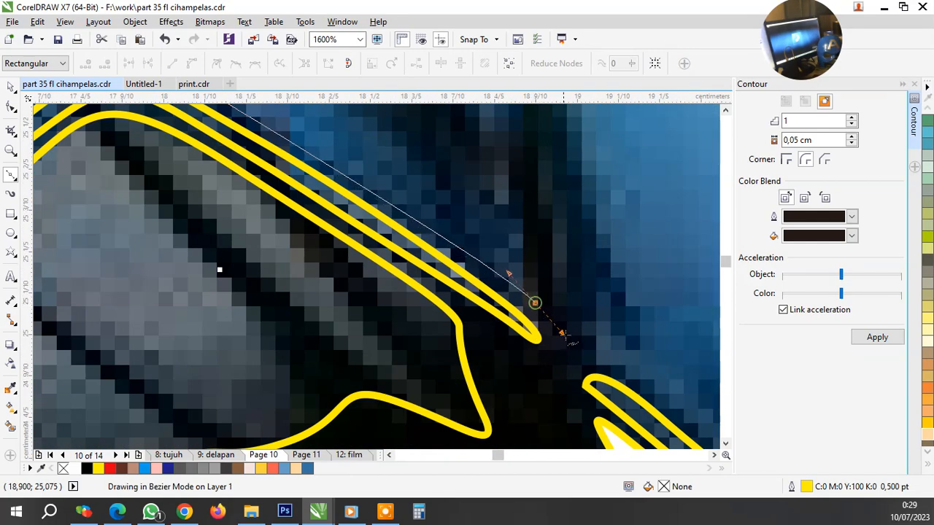
scroll(529, 259, down, 2)
click(521, 341)
Extend the torso outline up the dark crease beside the light-blue chest muscle to the muscle's upper curve
scroll(519, 342, up, 2)
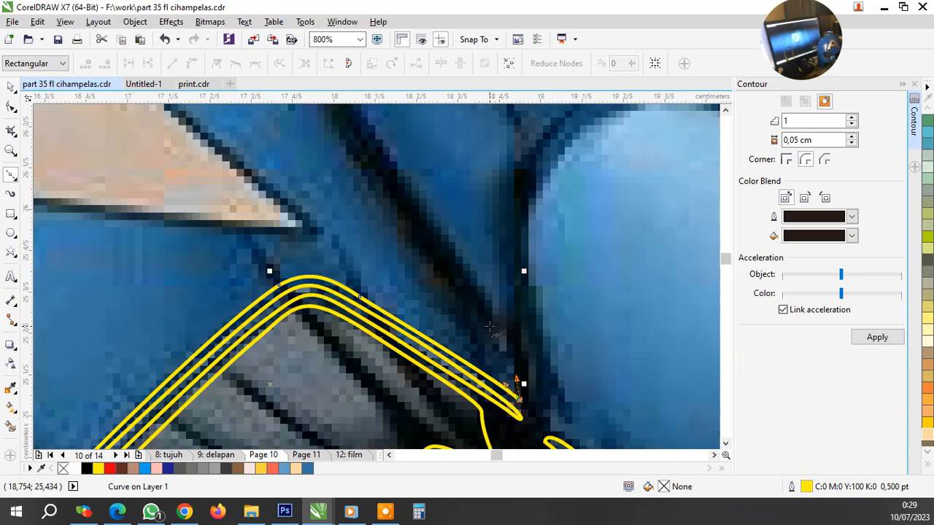
scroll(499, 326, down, 1)
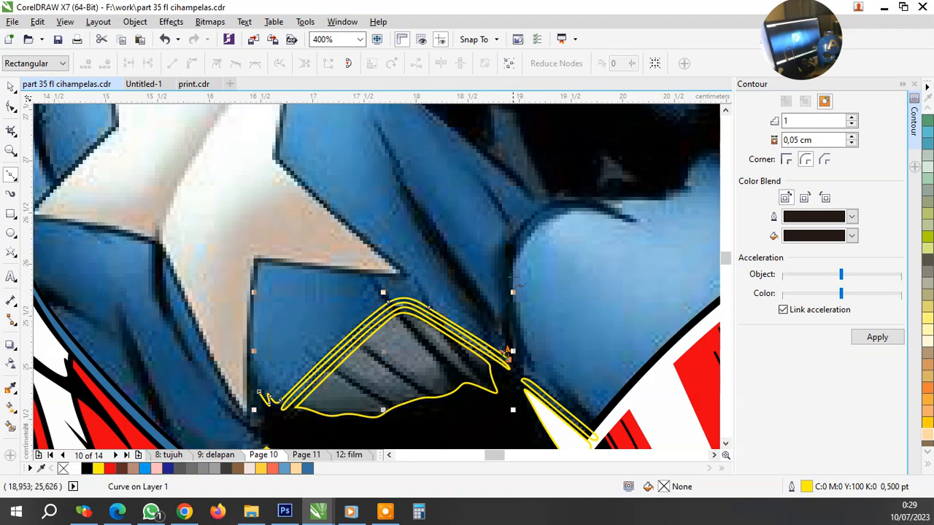
scroll(510, 259, up, 1)
click(499, 296)
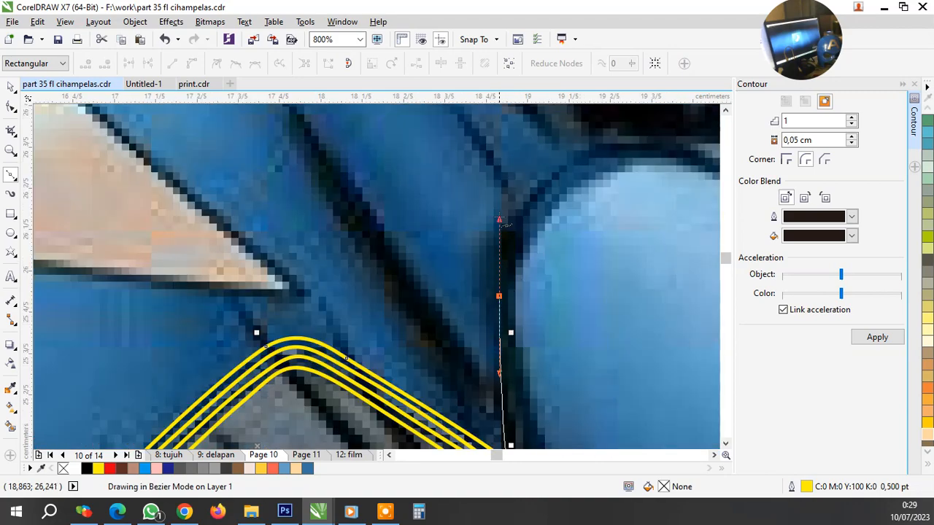
scroll(476, 262, down, 1)
scroll(517, 211, up, 2)
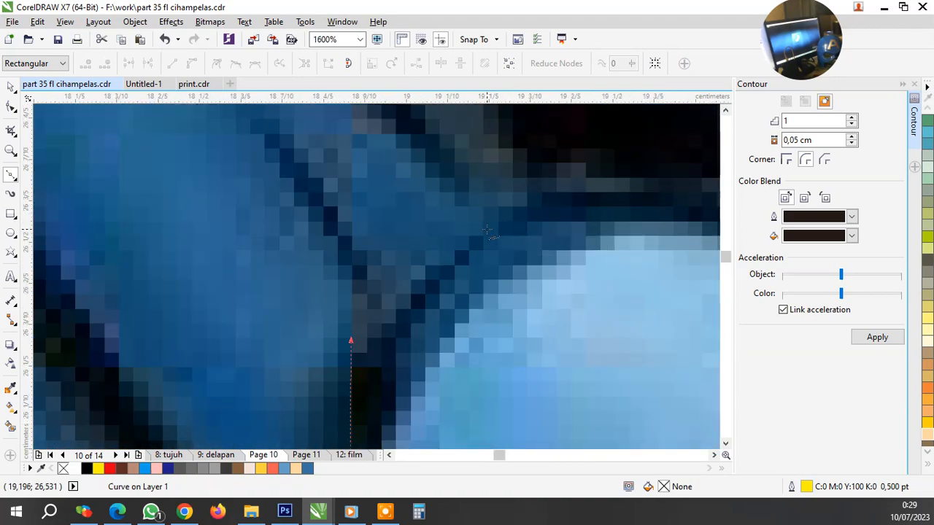
drag(487, 231, 516, 209)
Bring the torso outline back down the chest muscle's edge with a pointed notch, ending above the narrow side strip
scroll(431, 257, down, 2)
drag(422, 290, 399, 385)
scroll(412, 361, up, 2)
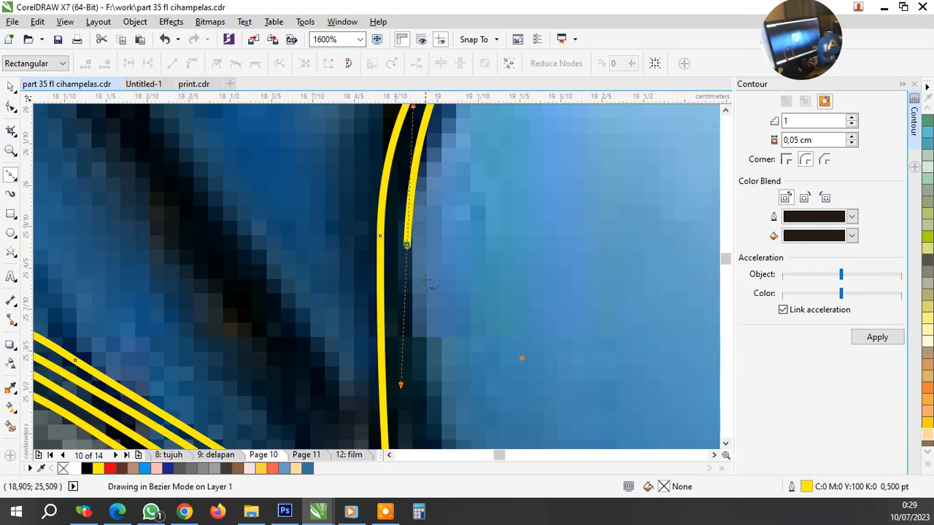
scroll(423, 281, down, 2)
scroll(432, 368, up, 1)
scroll(430, 367, up, 2)
drag(475, 306, 465, 317)
drag(400, 207, 400, 271)
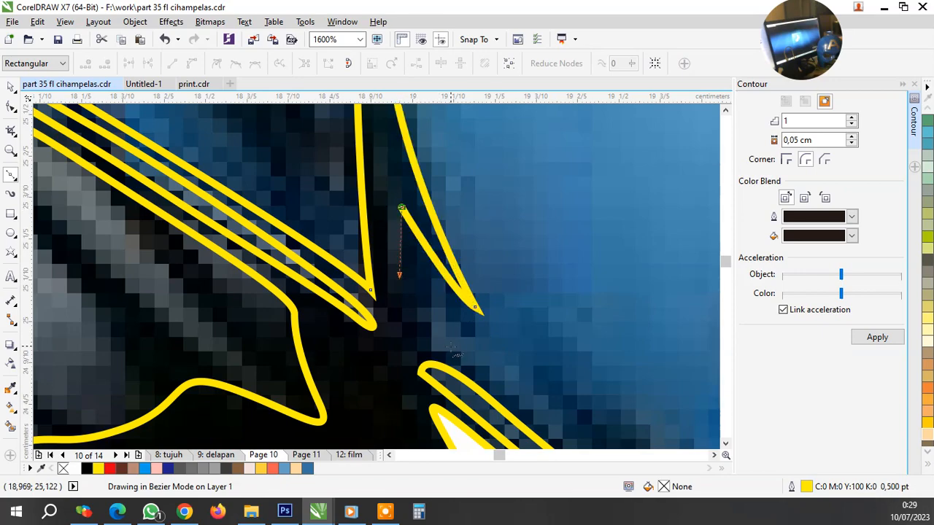
drag(450, 348, 488, 377)
Extend the torso Bezier outline along the narrow side strip with a pointed notch, down to the shield's rim
scroll(446, 272, down, 3)
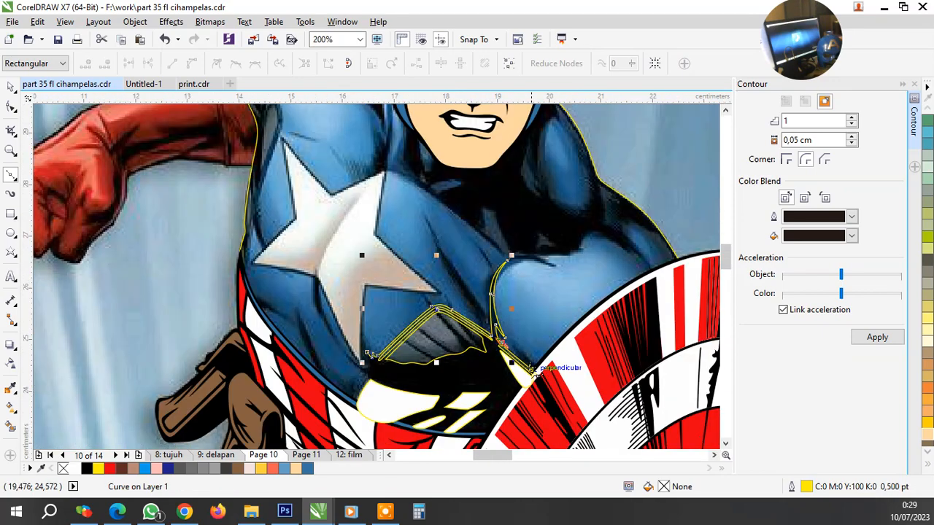
scroll(533, 365, up, 3)
mouse_move(496, 324)
mouse_down()
mouse_move(552, 378)
mouse_move(618, 405)
mouse_up()
click(386, 187)
scroll(493, 347, down, 3)
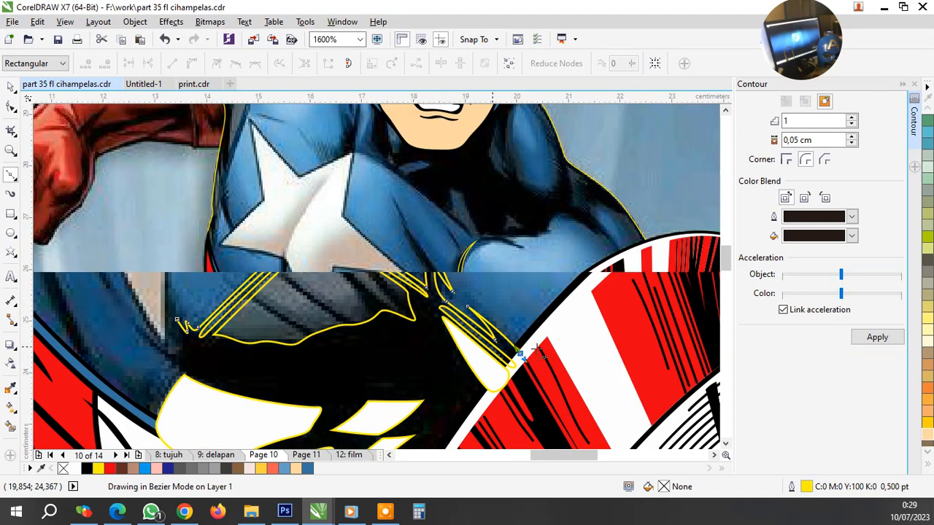
Carry the torso outline across the shield's striped outer band to where the shoulder's outer edge meets the rim
scroll(633, 281, up, 1)
scroll(616, 263, down, 1)
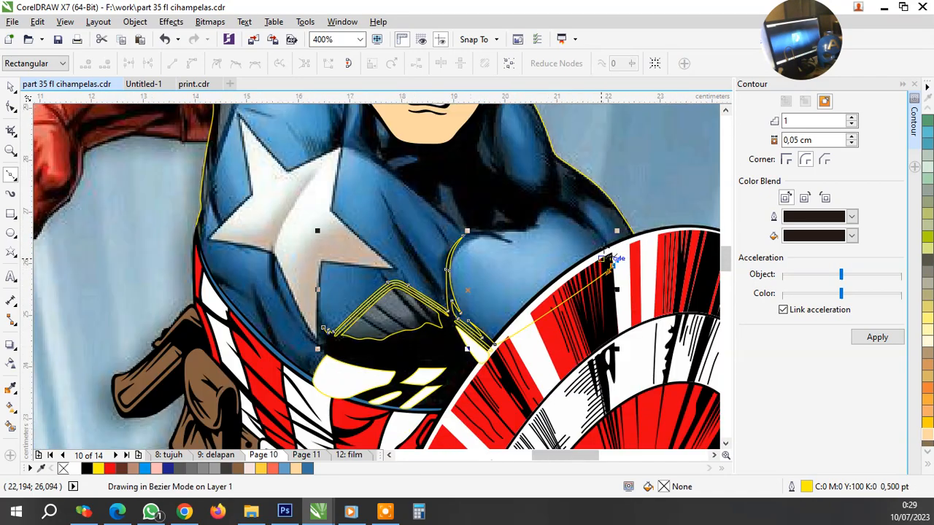
scroll(598, 216, up, 2)
scroll(556, 273, down, 1)
scroll(660, 270, up, 1)
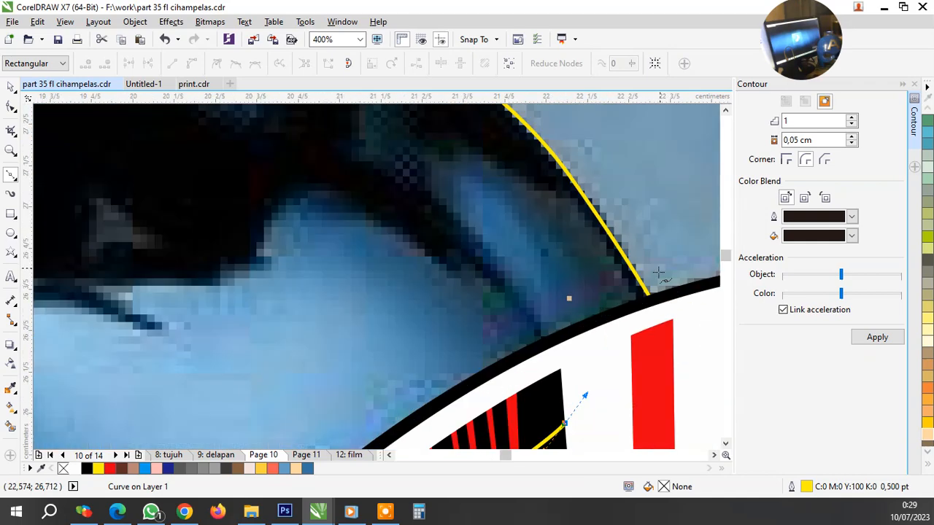
click(644, 322)
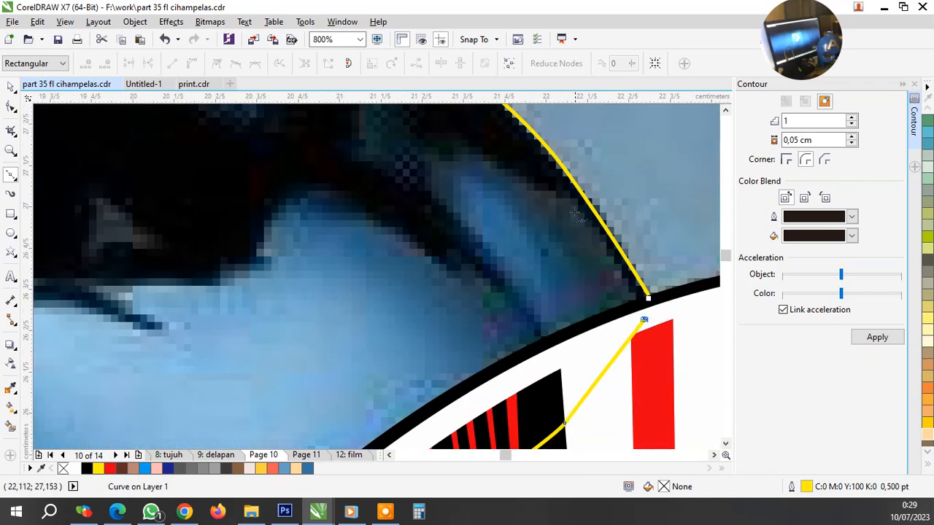
Extend the torso outline up inside the shoulder's outer edge and form a pointed notch in the dark shading
scroll(576, 212, up, 1)
drag(568, 193, 509, 126)
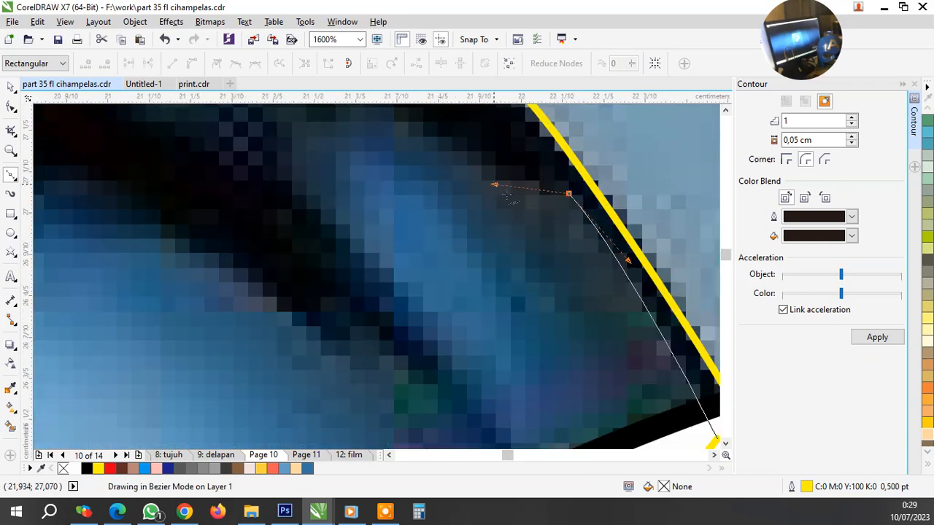
scroll(507, 196, down, 2)
scroll(506, 202, up, 2)
drag(561, 253, 452, 233)
scroll(483, 265, down, 2)
scroll(468, 252, up, 2)
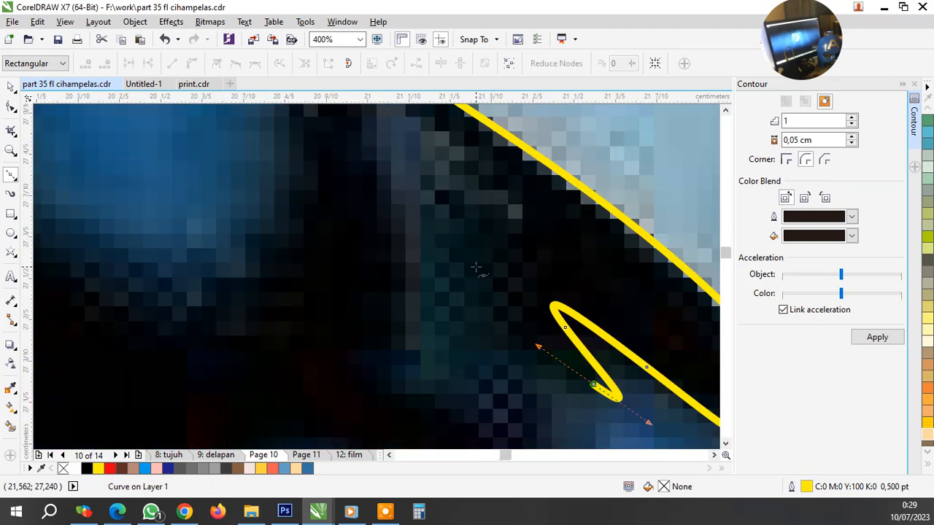
Continue the torso outline up the dark shoulder patch with a series of small zigzag spikes
drag(461, 271, 496, 297)
drag(499, 285, 468, 243)
drag(462, 233, 499, 257)
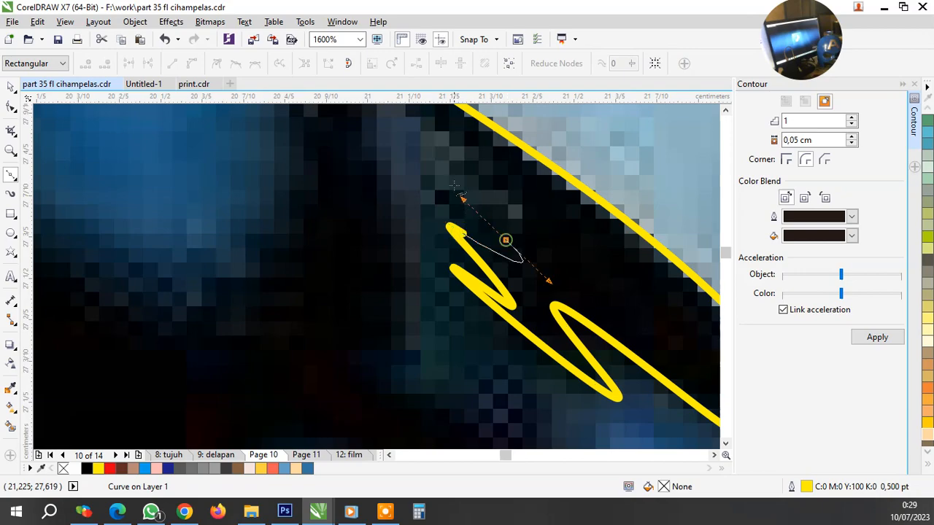
drag(453, 186, 488, 173)
scroll(502, 245, down, 2)
scroll(479, 205, up, 2)
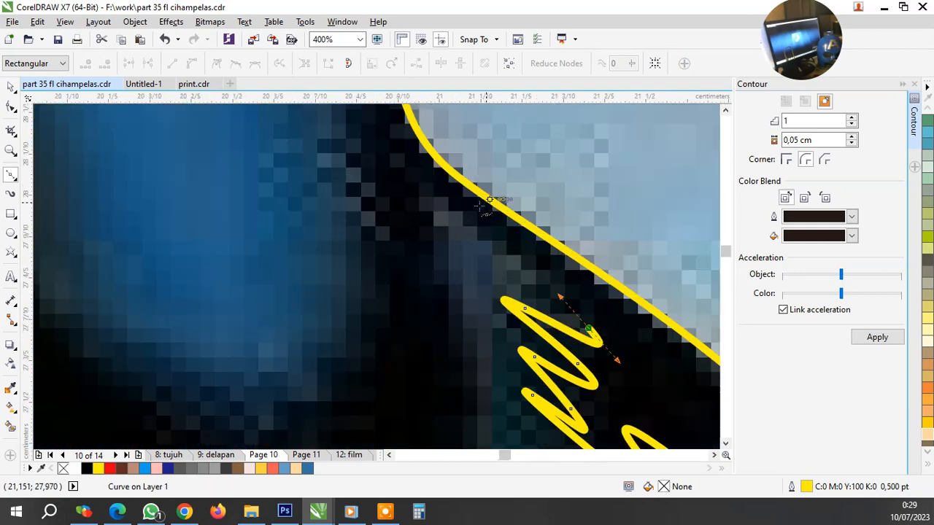
Bring the torso outline over the shoulder patch's upper tip and down its inner side to the crease above the chest muscle
drag(425, 207, 437, 267)
scroll(441, 284, down, 2)
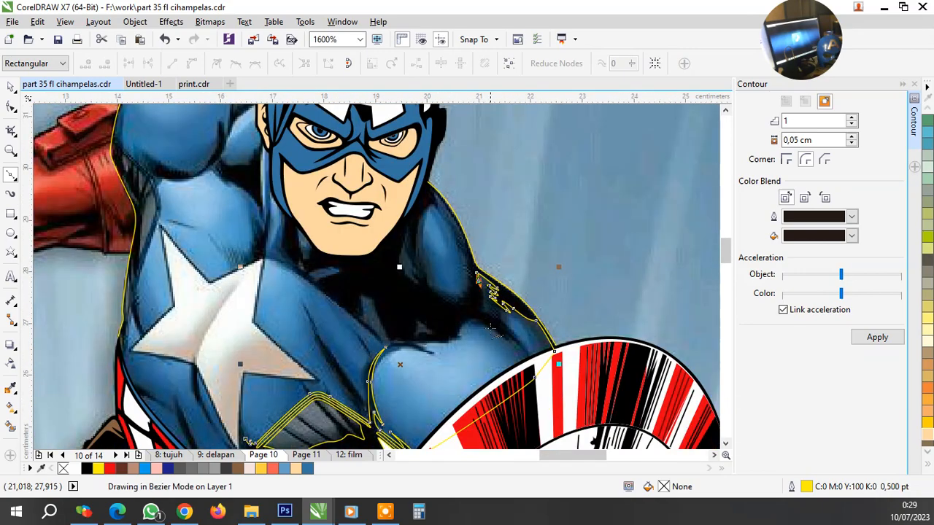
scroll(485, 312, up, 1)
scroll(485, 313, up, 1)
drag(479, 198, 467, 278)
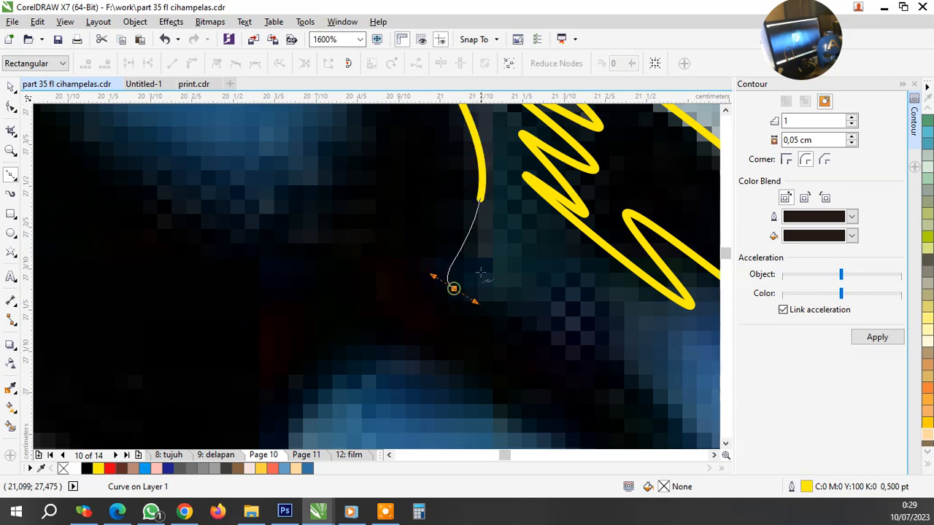
scroll(481, 274, down, 2)
scroll(537, 299, up, 2)
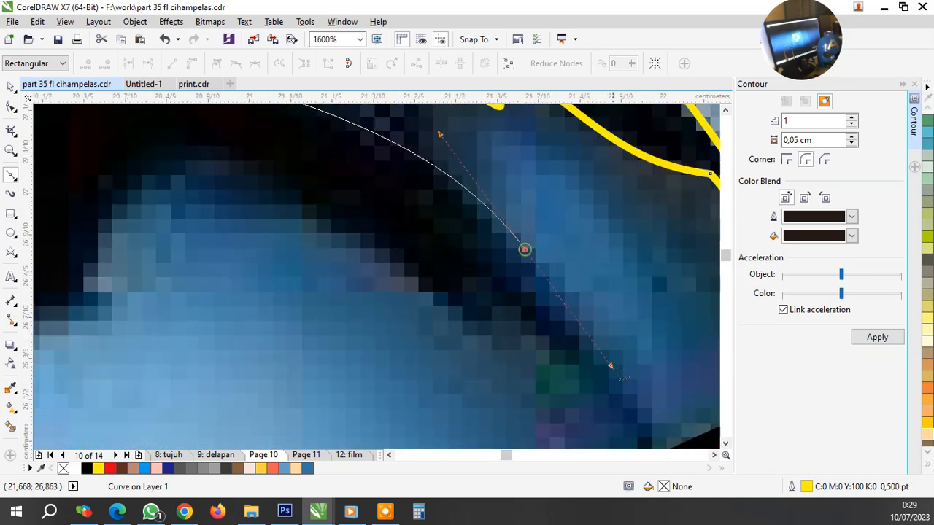
Run the torso outline down the dark crease toward the shield with pointed notches, turning back at its lower end
click(525, 249)
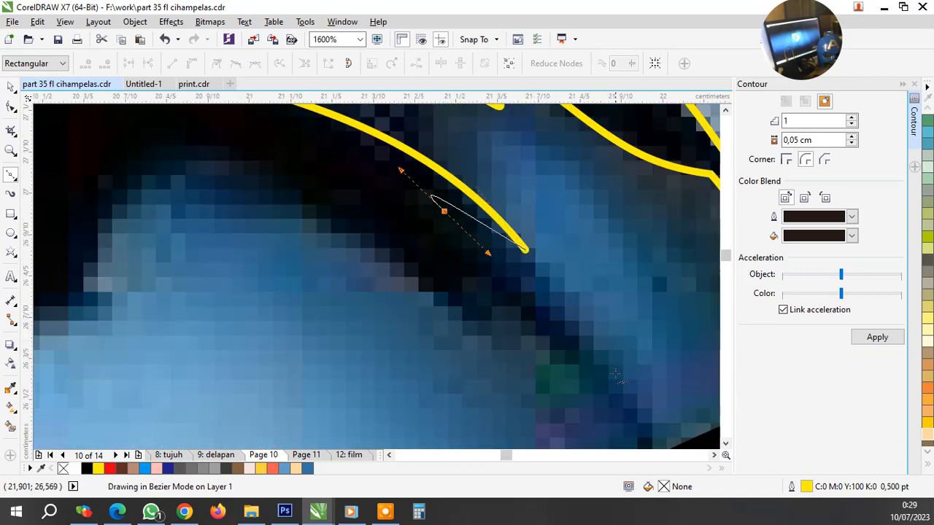
drag(619, 385, 670, 428)
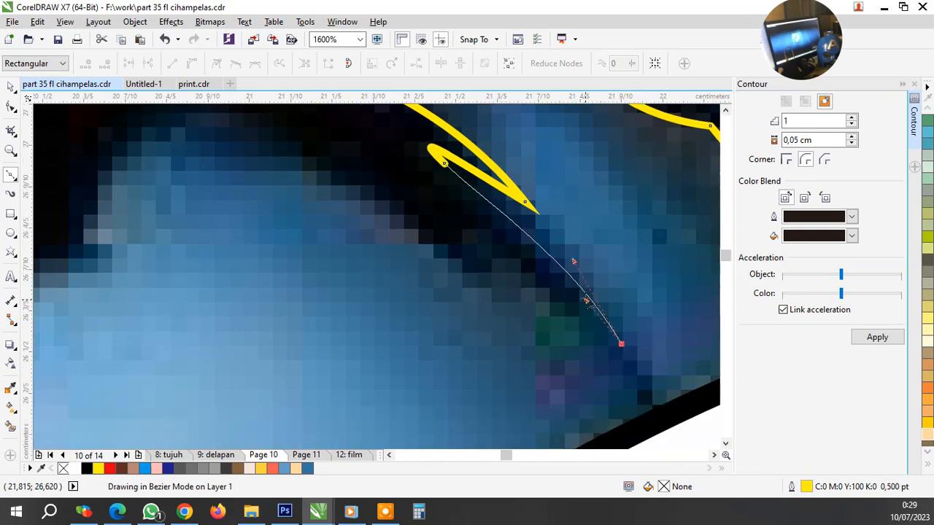
drag(473, 235, 445, 248)
scroll(444, 248, down, 3)
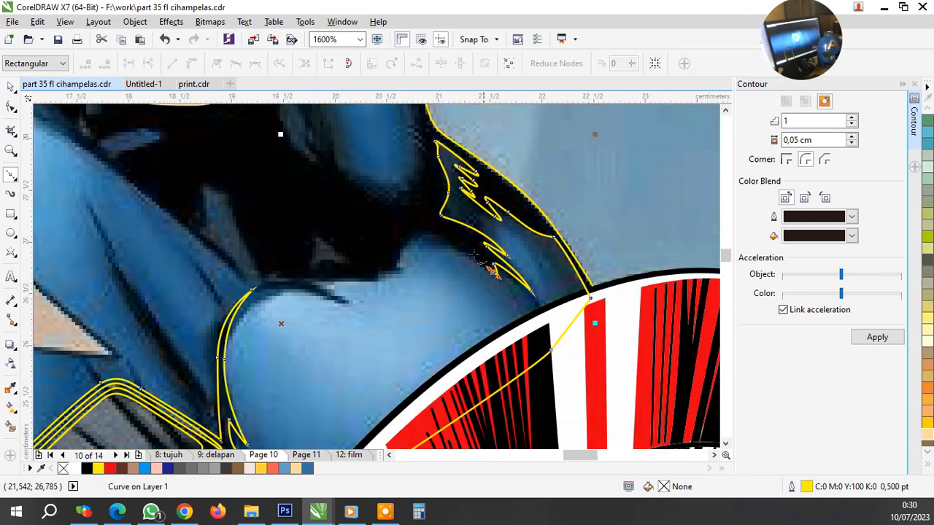
Trace the torso outline over the light-blue chest muscle's rounded hump and down to the small step beside it
scroll(426, 245, up, 2)
scroll(426, 245, up, 1)
drag(466, 197, 405, 169)
drag(333, 257, 297, 309)
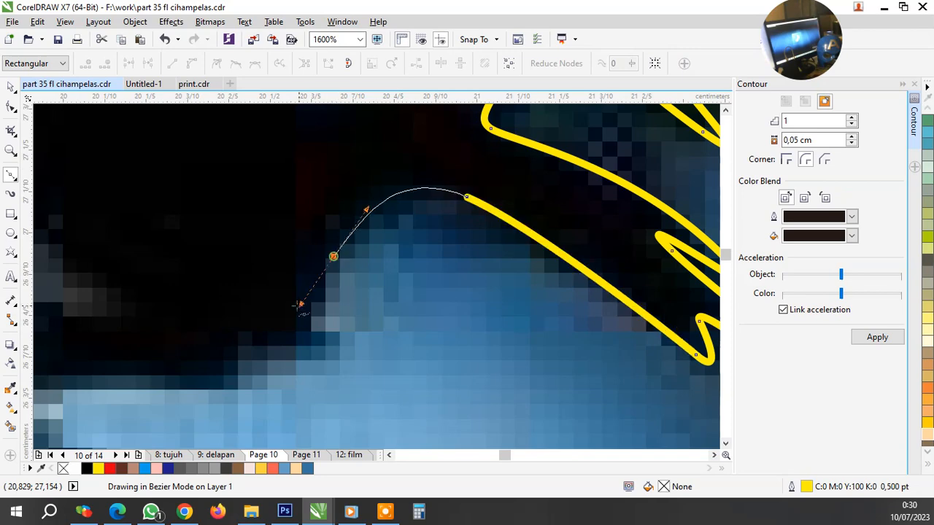
drag(312, 346, 219, 384)
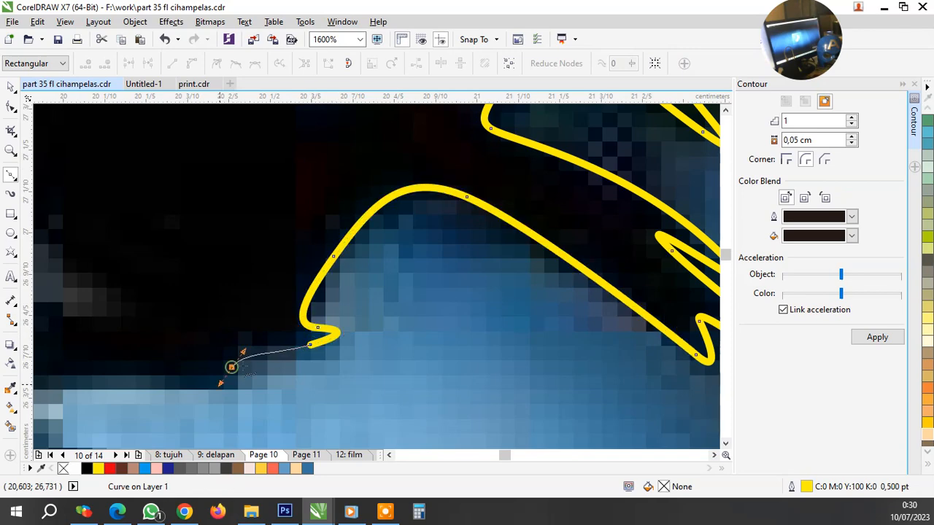
Continue the torso outline along the chest muscle's upper edge and around the dark spike that cuts into the light blue
scroll(218, 385, down, 2)
scroll(257, 338, up, 1)
scroll(256, 338, up, 2)
drag(339, 284, 262, 317)
drag(399, 384, 423, 394)
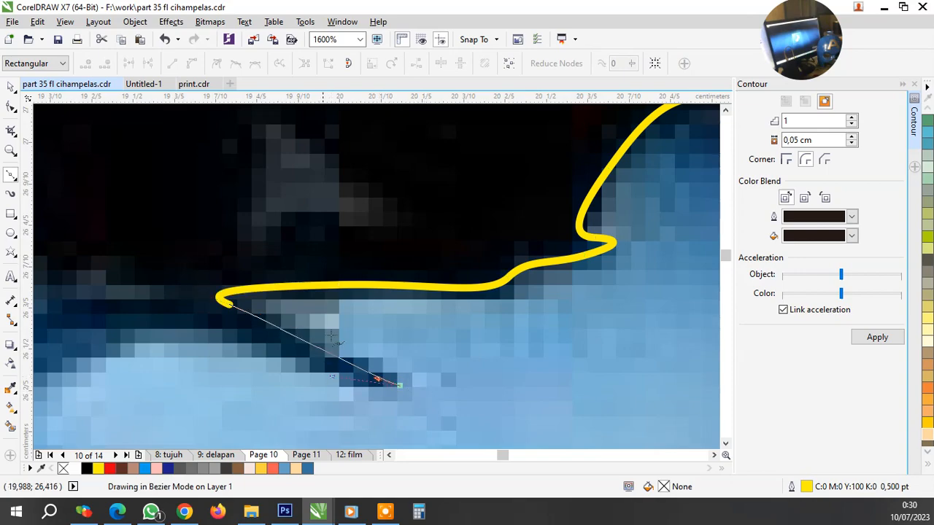
scroll(332, 332, down, 2)
scroll(295, 329, up, 2)
drag(379, 291, 310, 276)
scroll(332, 270, down, 3)
scroll(310, 311, up, 1)
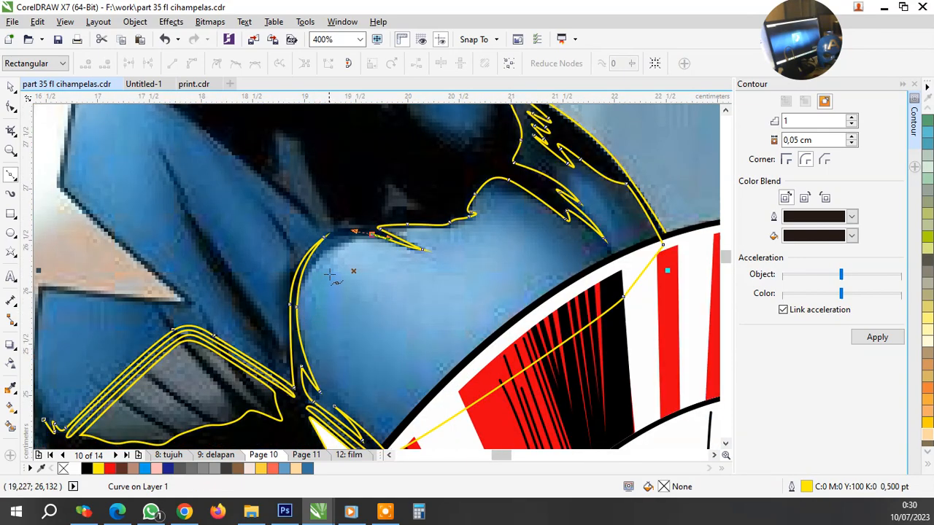
Outline the thin dark wedge at the chest muscle's upper corner and the small peak above it
scroll(330, 274, up, 2)
scroll(350, 269, down, 3)
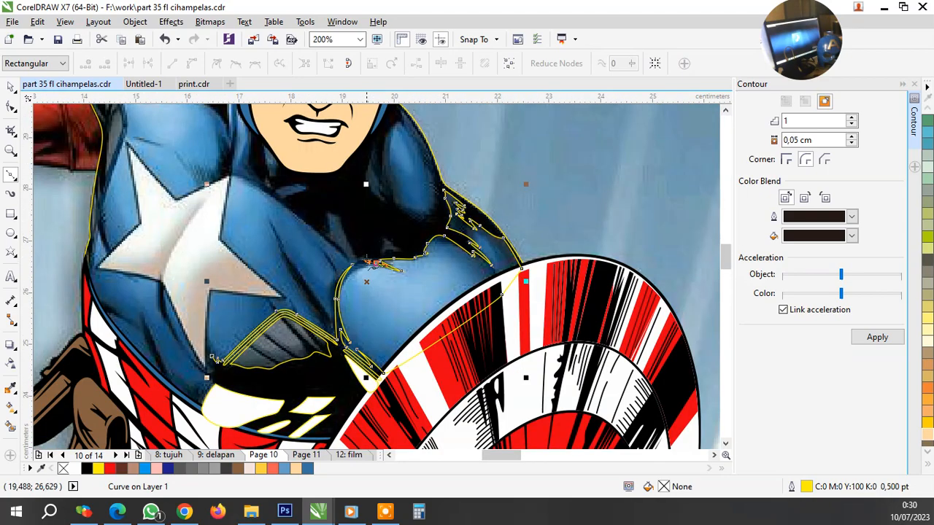
scroll(361, 259, up, 2)
scroll(359, 259, up, 2)
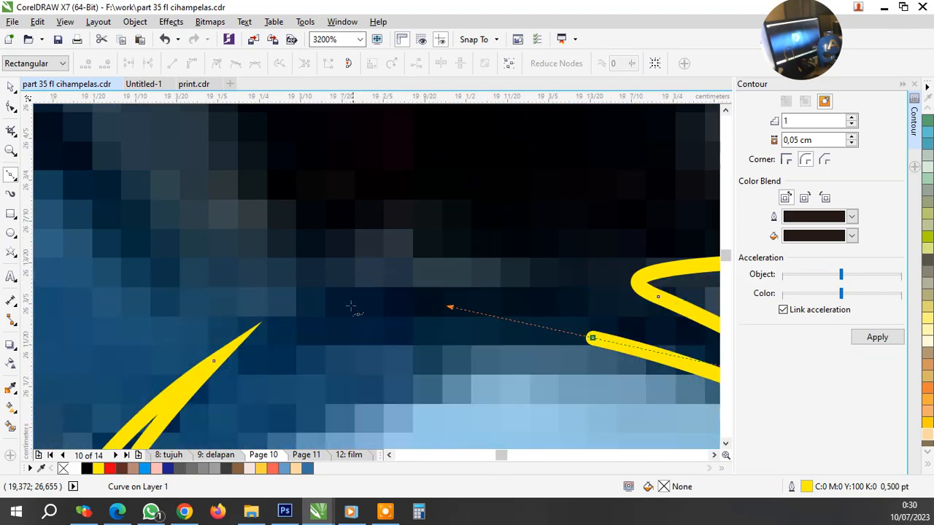
drag(347, 275, 341, 278)
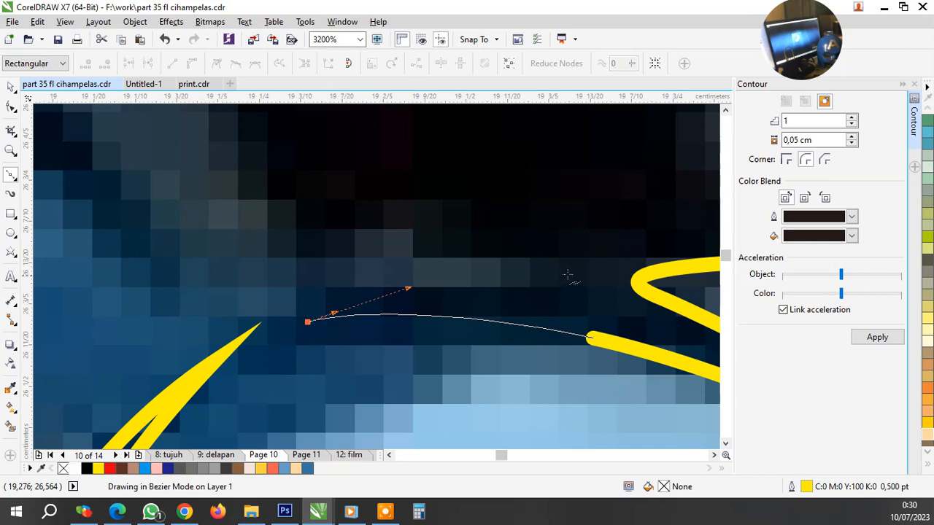
drag(571, 273, 580, 273)
drag(425, 203, 419, 195)
drag(329, 238, 263, 270)
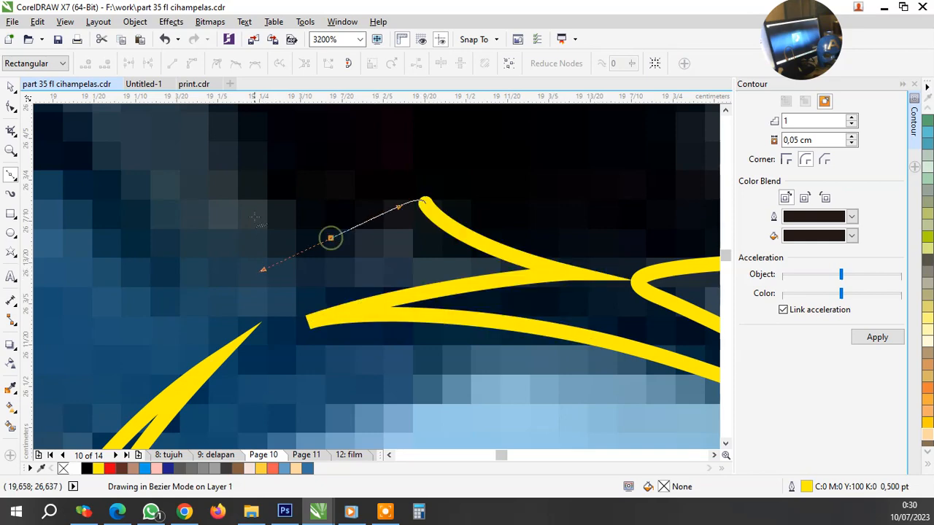
Trace the torso outline up the grey collar highlight, over its tip and down with small zigzags on its far side
drag(244, 191, 232, 165)
scroll(380, 303, down, 2)
scroll(344, 271, down, 1)
scroll(354, 234, up, 2)
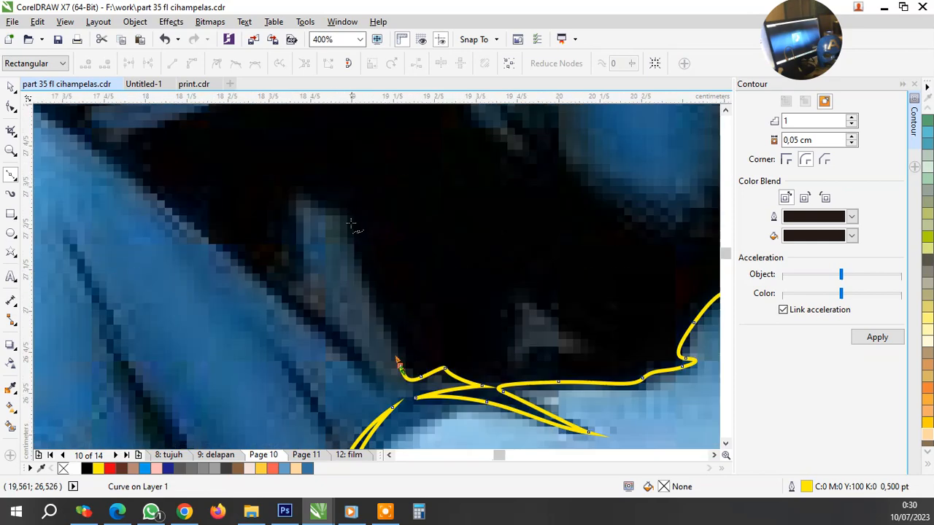
drag(354, 257, 349, 221)
drag(313, 193, 338, 198)
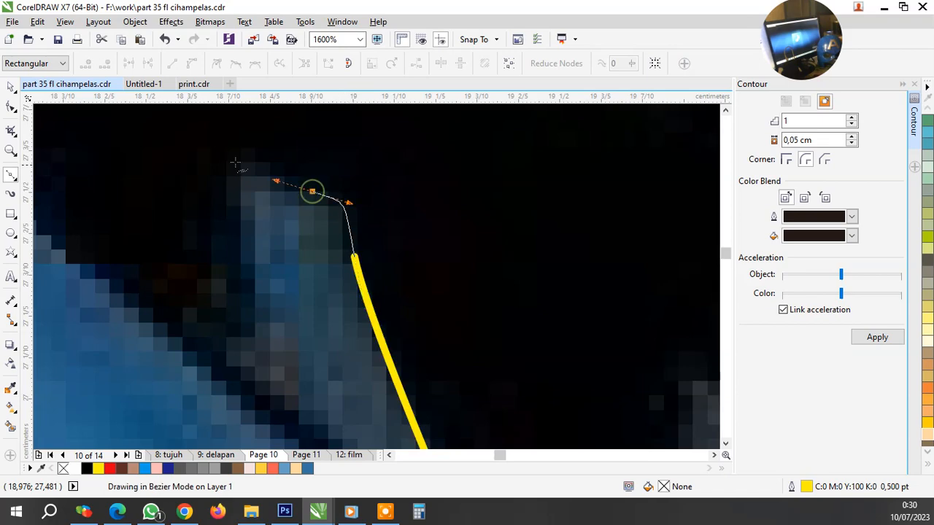
drag(226, 158, 219, 134)
drag(253, 309, 197, 332)
Bring the torso outline down the grey collar highlight's lower side to the corner beside the chest muscle
scroll(338, 204, down, 3)
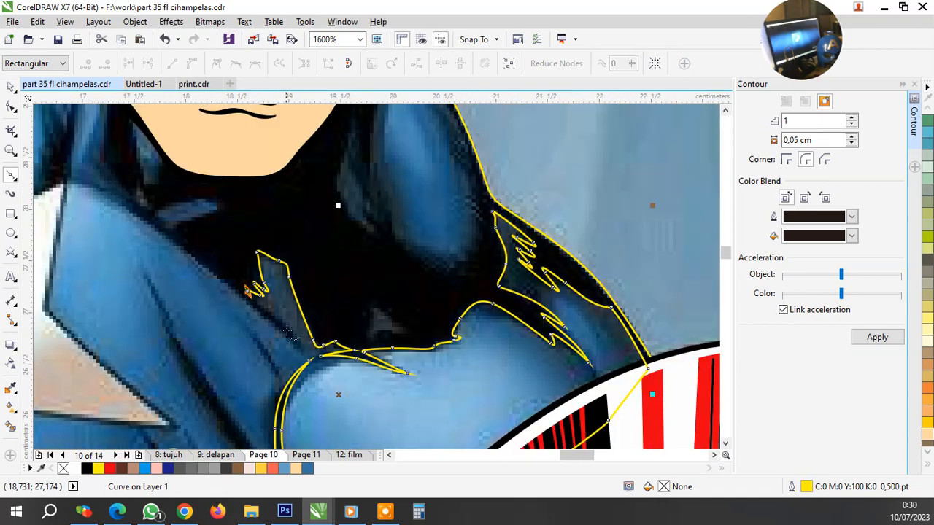
scroll(219, 233, up, 3)
drag(237, 239, 306, 292)
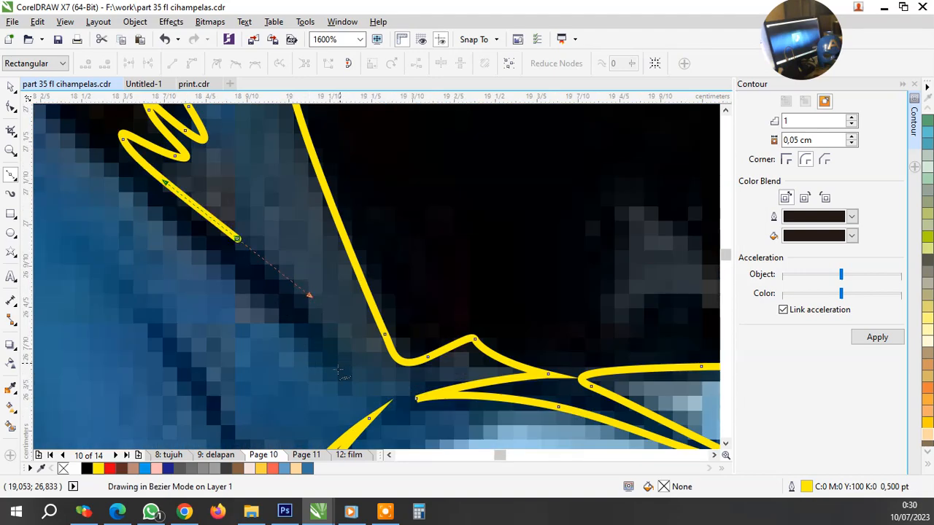
drag(351, 382, 366, 431)
scroll(316, 344, down, 3)
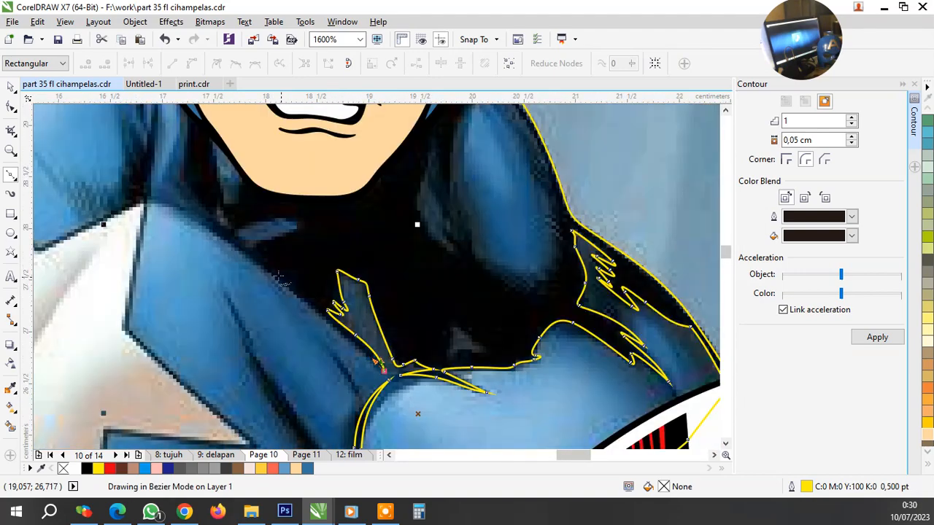
Extend the torso outline along the starred chest's upper edge toward the star's tip and turn back in a narrow point
scroll(282, 279, up, 2)
click(195, 224)
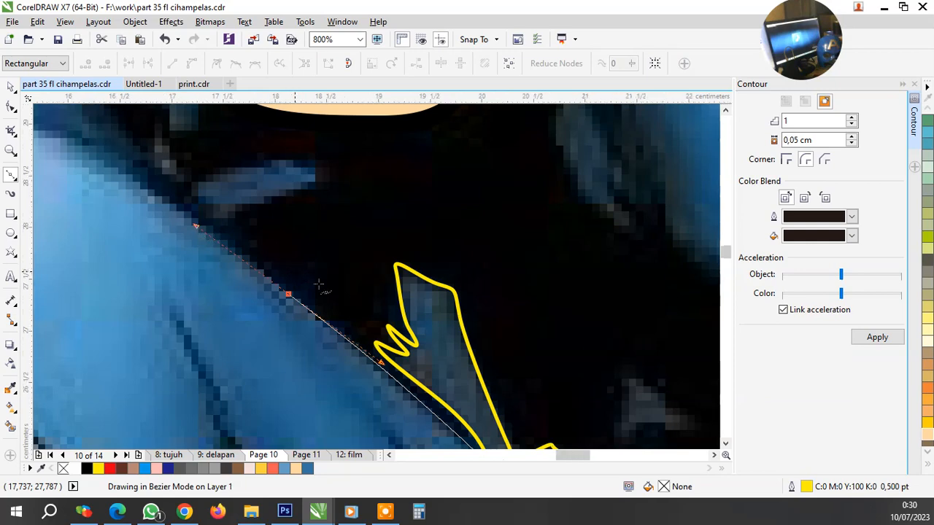
scroll(318, 283, down, 3)
scroll(249, 247, up, 3)
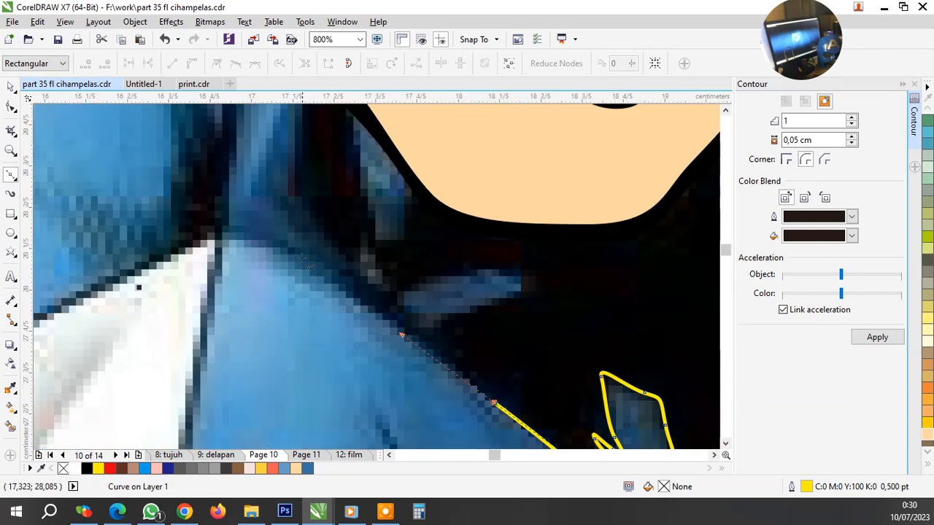
click(283, 250)
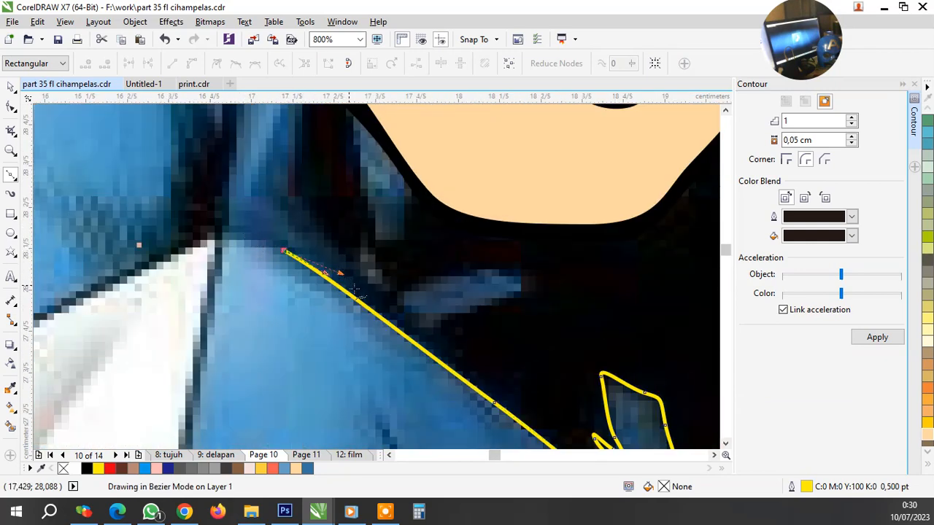
scroll(351, 266, down, 2)
Extend the torso outline up the neck's blue shading and across the mask's edge to the ear
scroll(321, 235, up, 3)
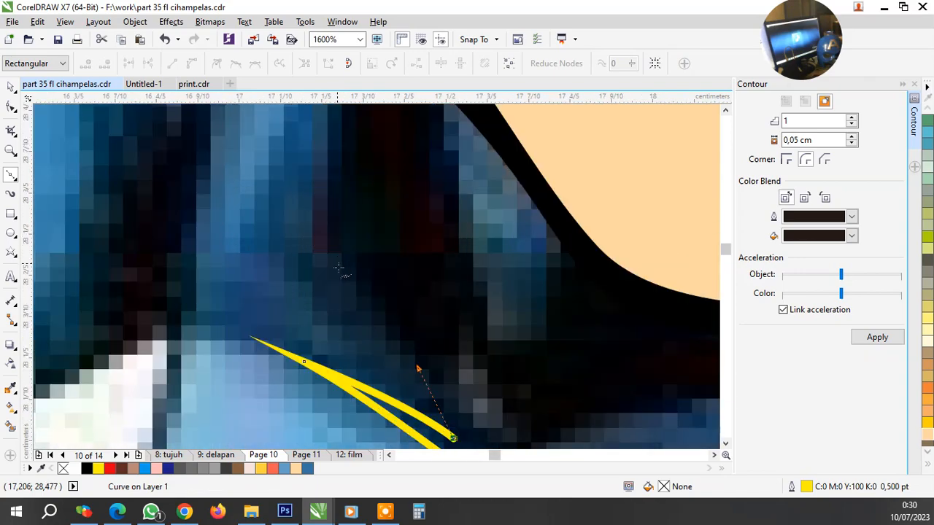
click(318, 194)
scroll(332, 263, down, 4)
scroll(347, 271, down, 6)
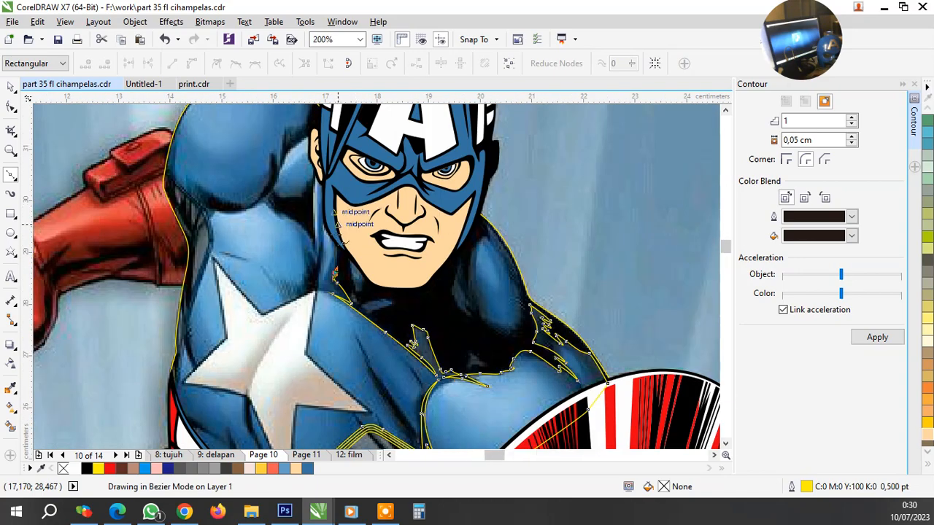
scroll(343, 267, up, 4)
scroll(343, 269, down, 4)
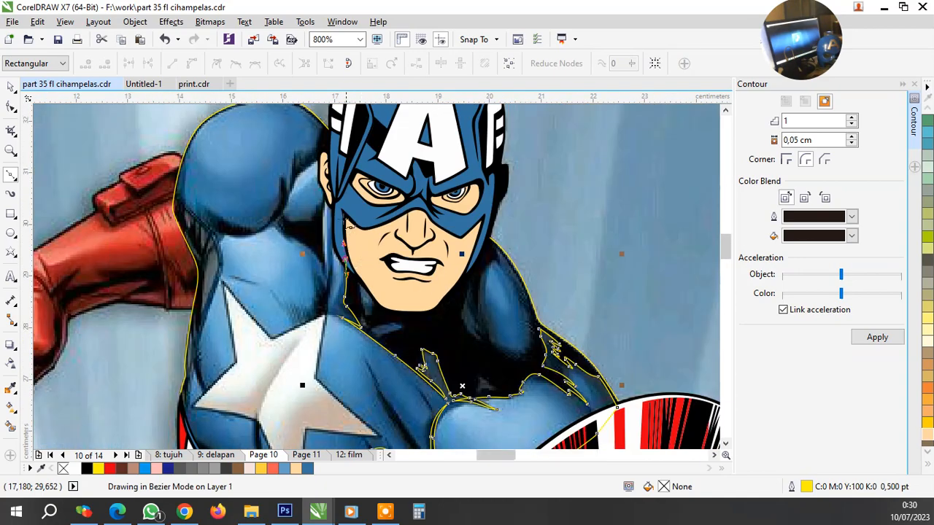
scroll(332, 205, up, 4)
click(329, 182)
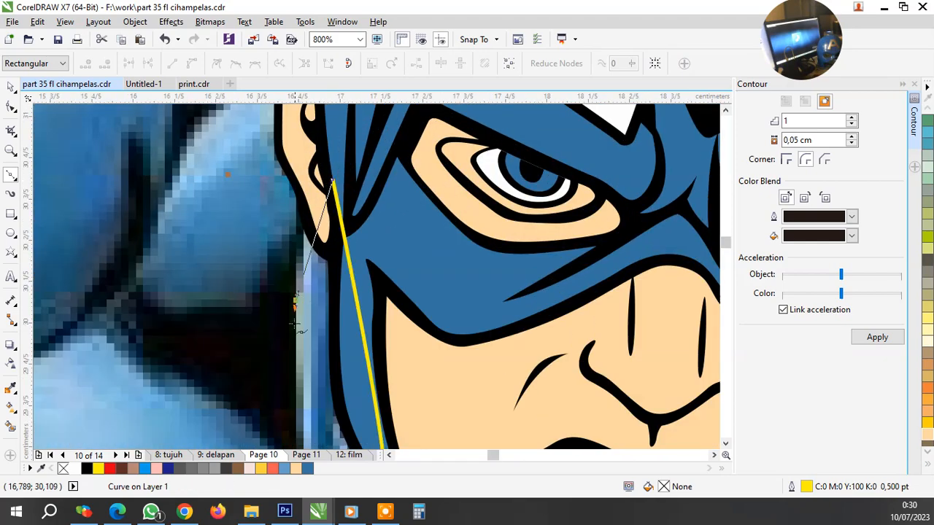
Bring the torso outline down the neck's light strip from the ear to a narrow point beside the upper chest
drag(295, 291, 293, 368)
scroll(361, 274, down, 2)
scroll(337, 361, up, 2)
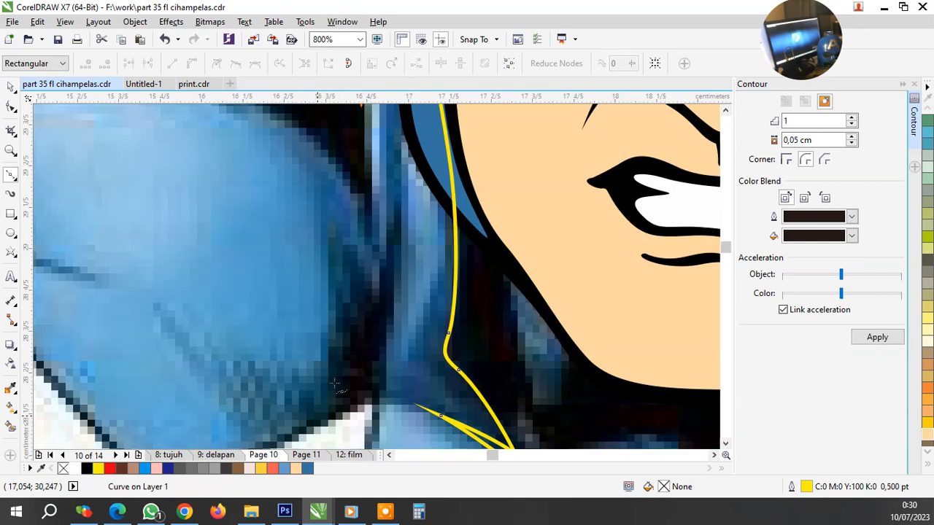
drag(369, 234, 360, 285)
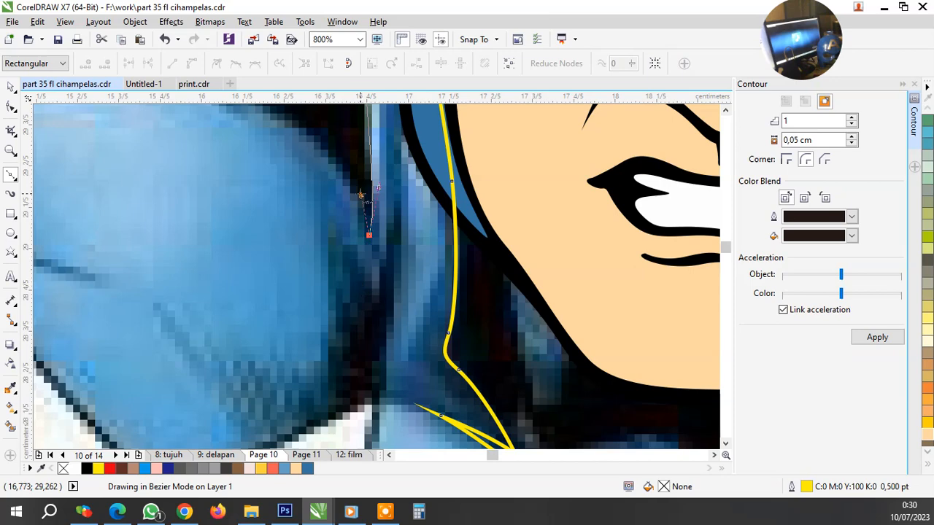
scroll(386, 280, down, 2)
scroll(288, 159, up, 2)
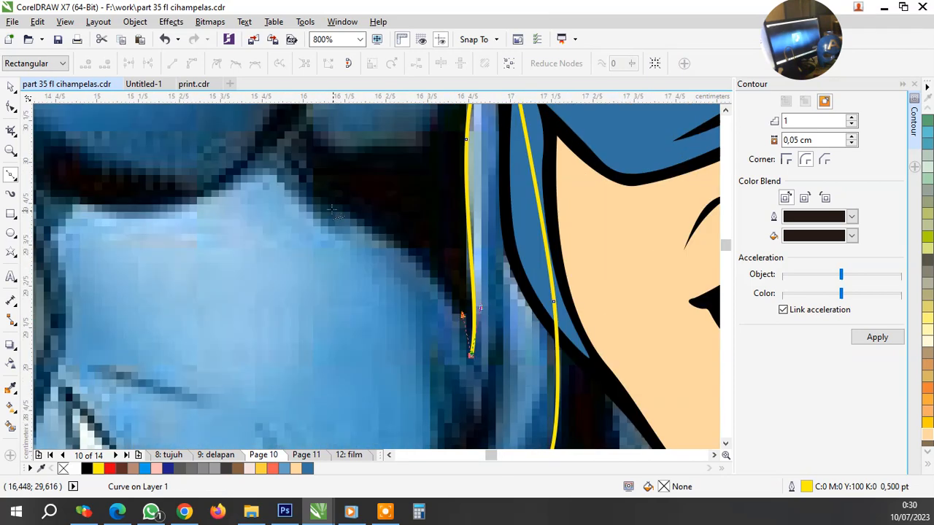
Trace the torso outline back along the light-blue chest's upper edge, adding small zigzag notches toward the shoulder
drag(328, 202, 339, 232)
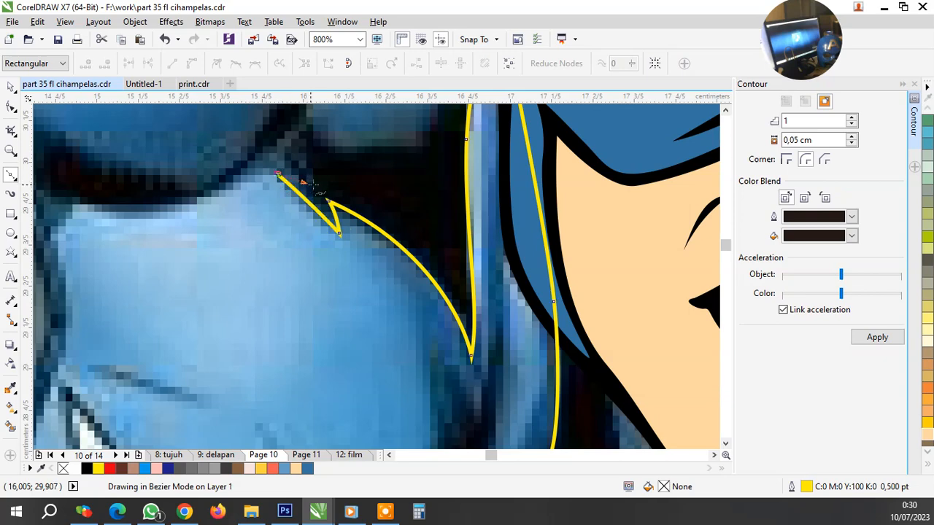
scroll(320, 203, down, 3)
scroll(321, 192, up, 3)
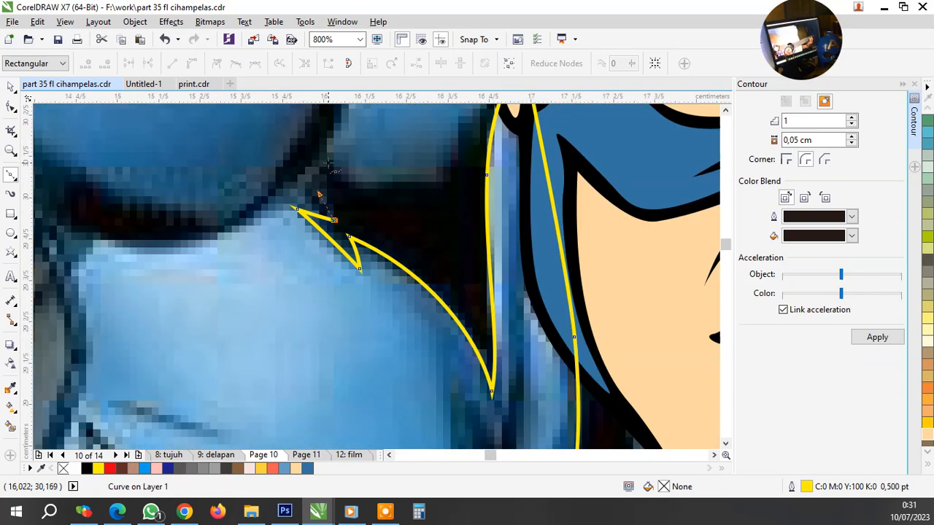
Trace the torso outline along the lower edge of the small blue muscle beside the neck and up across the ear
drag(328, 162, 336, 151)
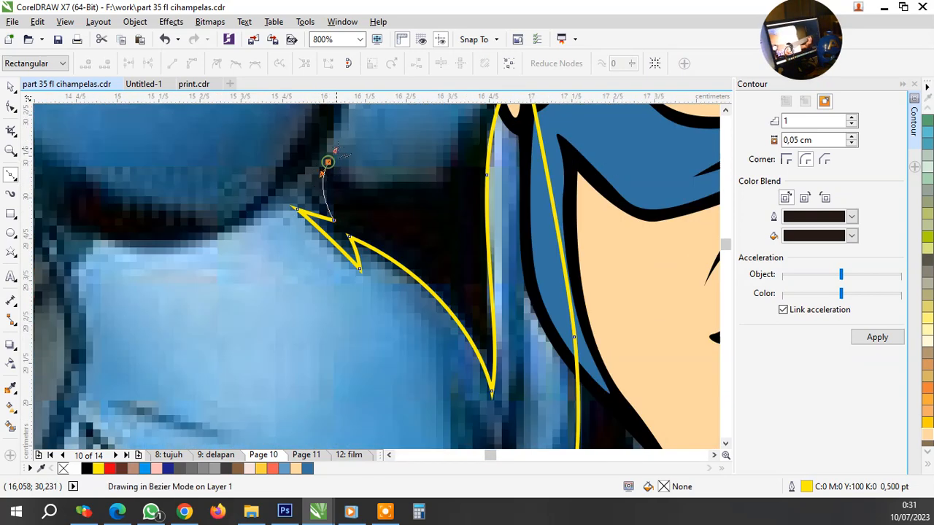
drag(391, 187, 392, 182)
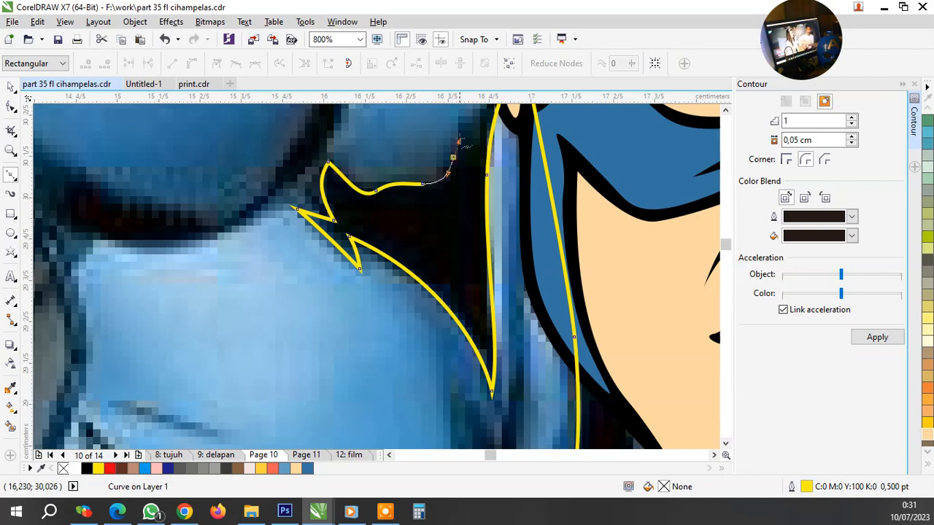
scroll(458, 141, down, 4)
scroll(430, 232, up, 4)
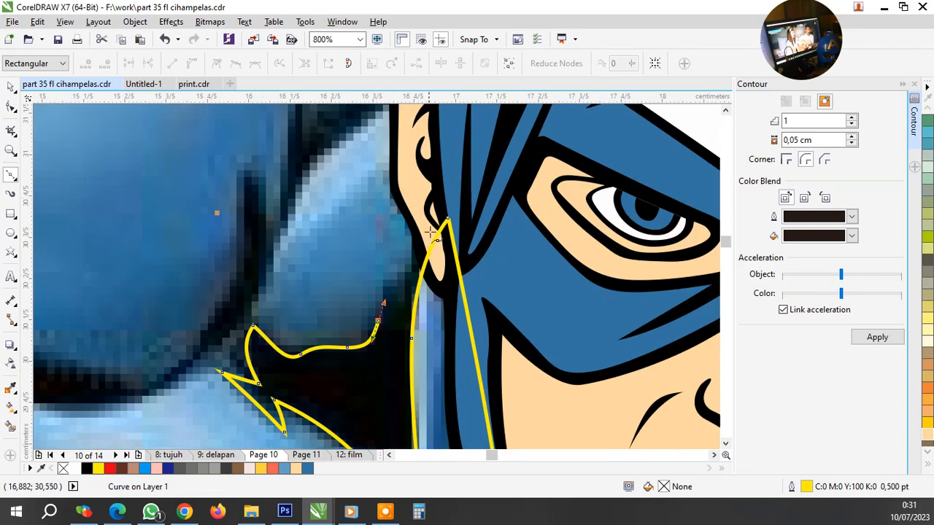
drag(446, 194, 445, 160)
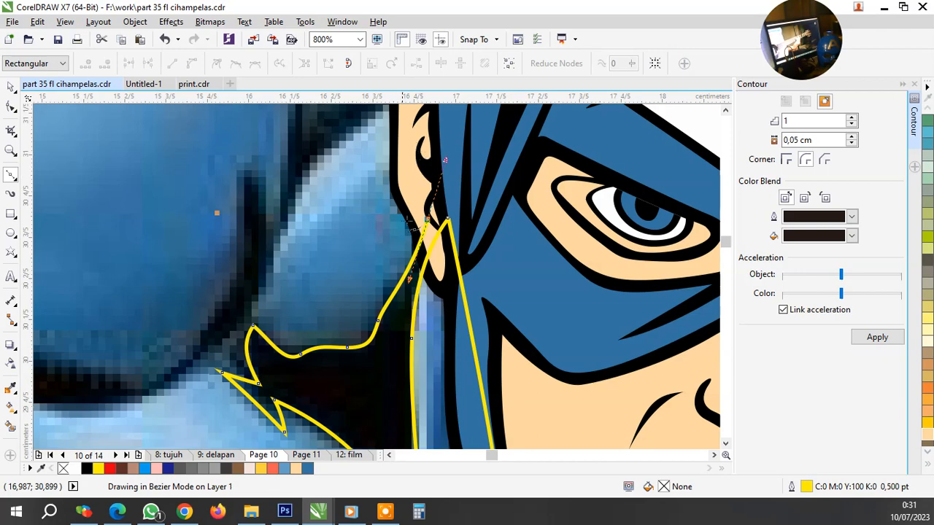
scroll(445, 160, down, 3)
scroll(438, 164, up, 4)
click(432, 165)
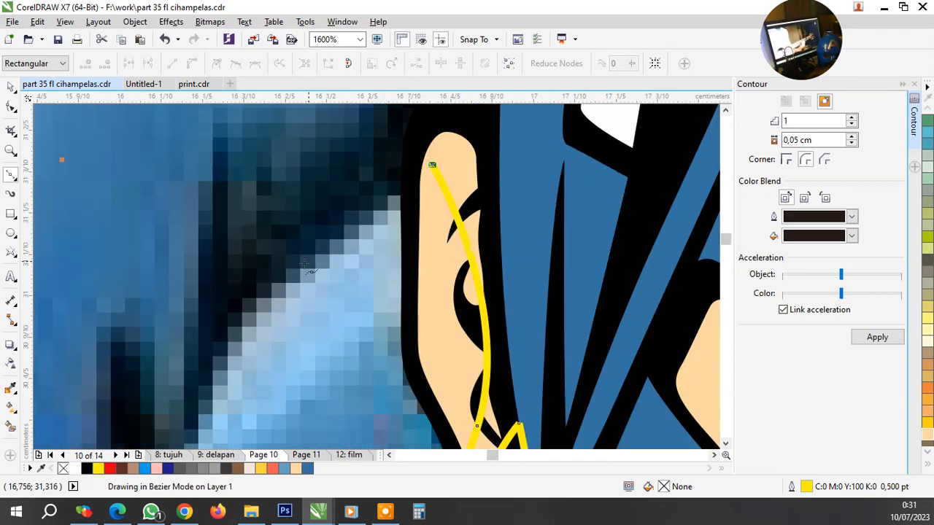
Bring the torso outline down the outer edge of the small muscle's highlight to the gap beside the shoulder
scroll(298, 264, down, 3)
scroll(410, 206, up, 3)
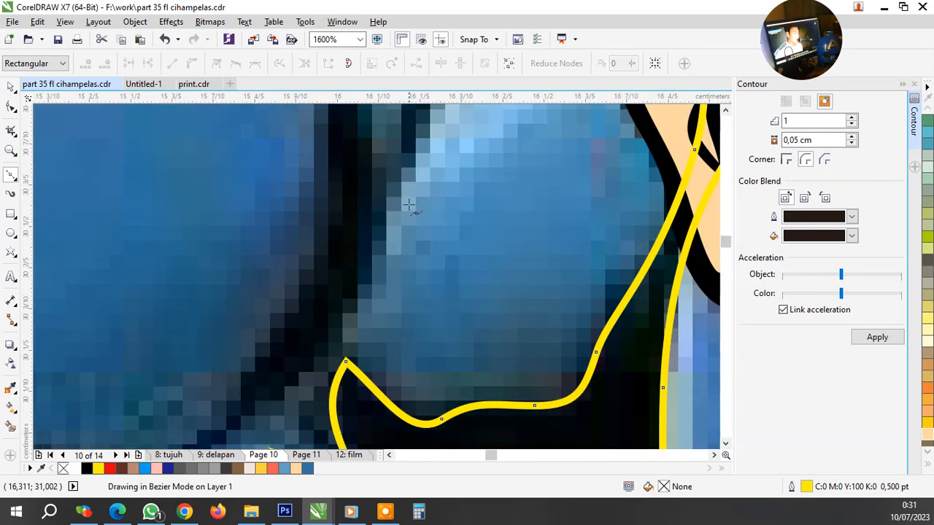
click(398, 198)
drag(304, 372, 272, 405)
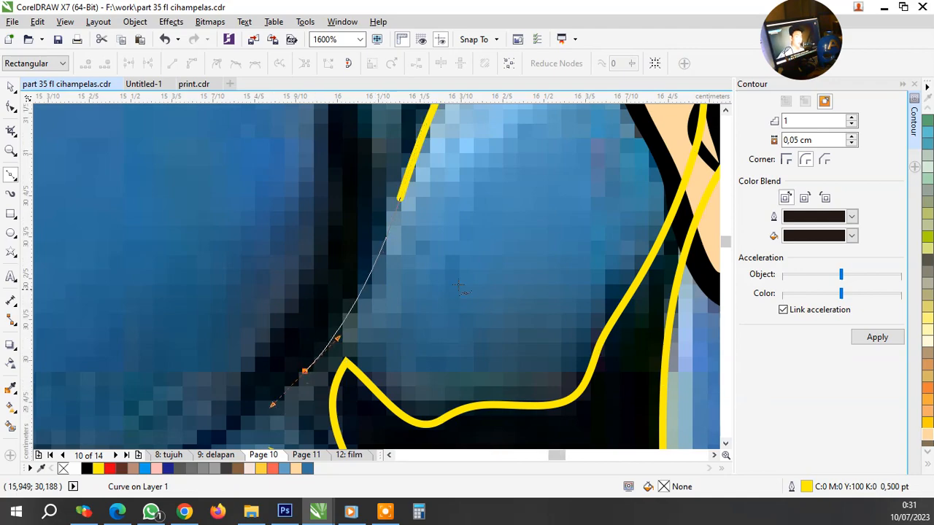
Trace the torso outline around the round shoulder's dark underside, turning back at its far end with two sharp points
scroll(461, 290, down, 3)
scroll(438, 306, up, 4)
click(452, 289)
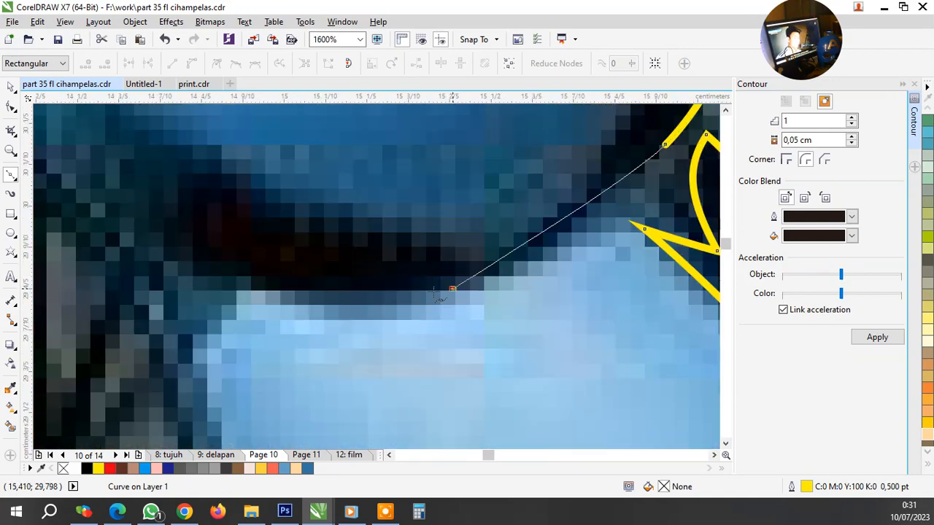
scroll(380, 263, down, 1)
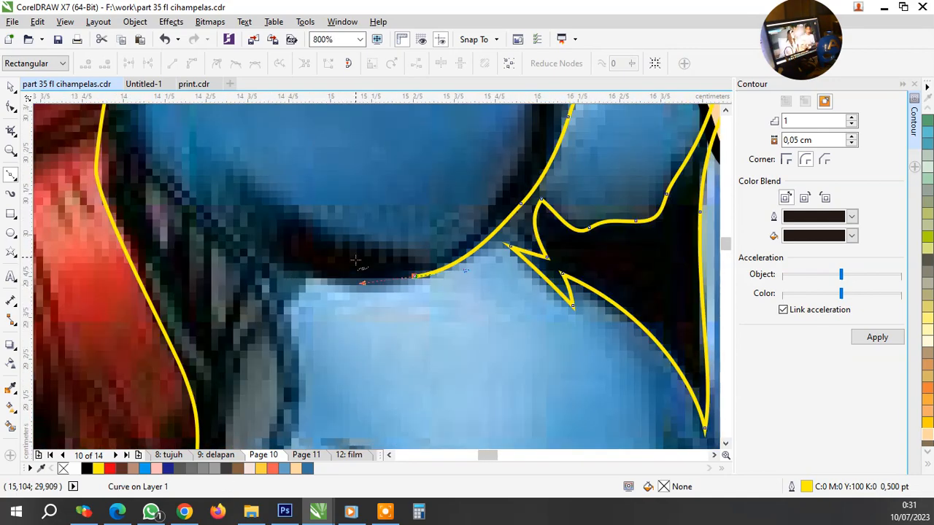
scroll(355, 260, down, 1)
scroll(328, 259, up, 2)
mouse_move(249, 223)
mouse_down()
mouse_move(161, 136)
mouse_move(299, 235)
mouse_up()
scroll(292, 226, down, 1)
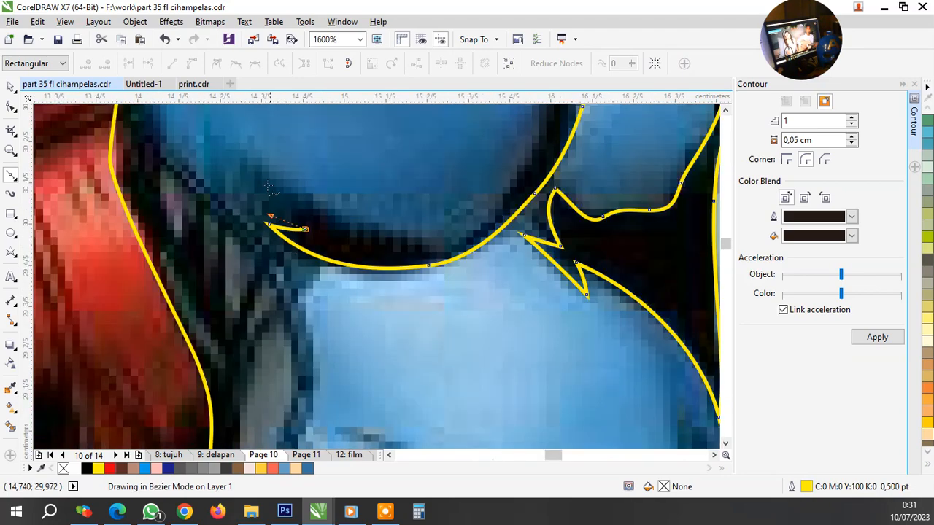
click(241, 159)
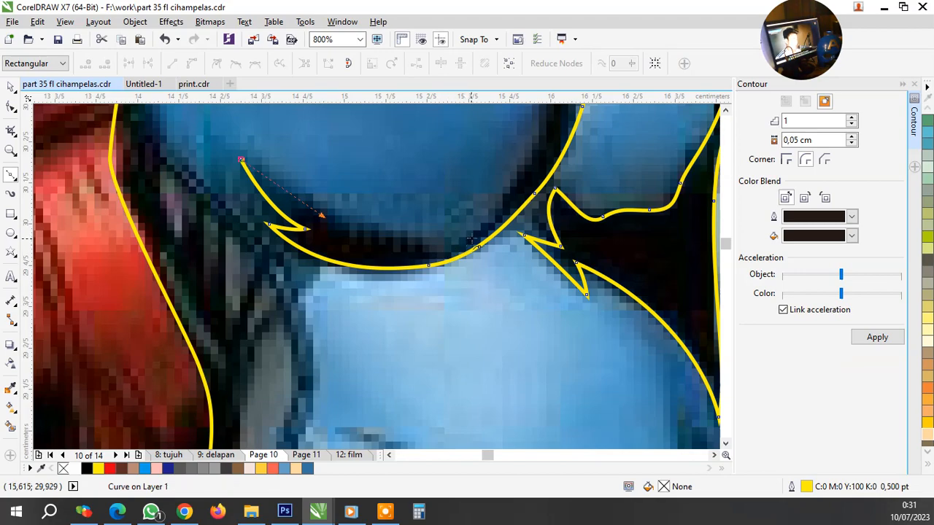
Return the torso outline along the upper edge of the shoulder's shadow and round its narrow upright tip
drag(470, 238, 514, 212)
scroll(514, 211, down, 2)
scroll(573, 367, up, 1)
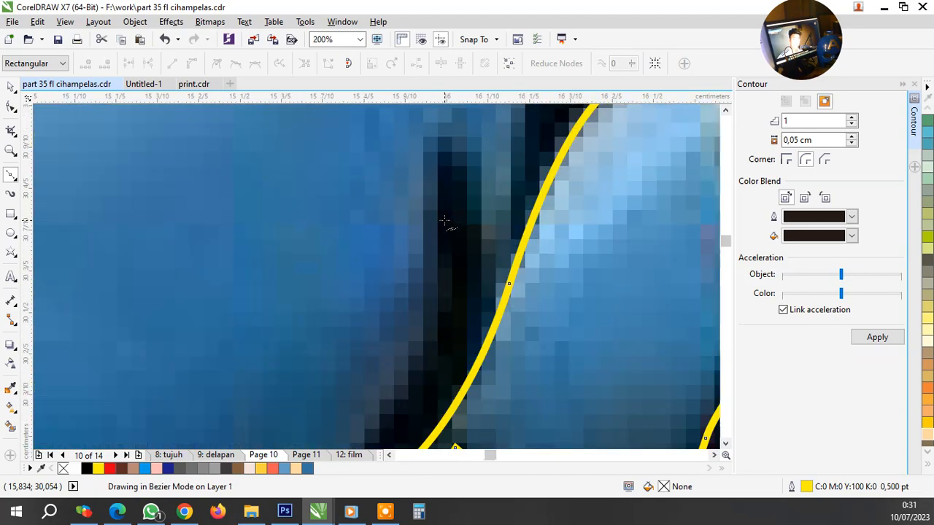
click(438, 254)
drag(453, 138, 465, 188)
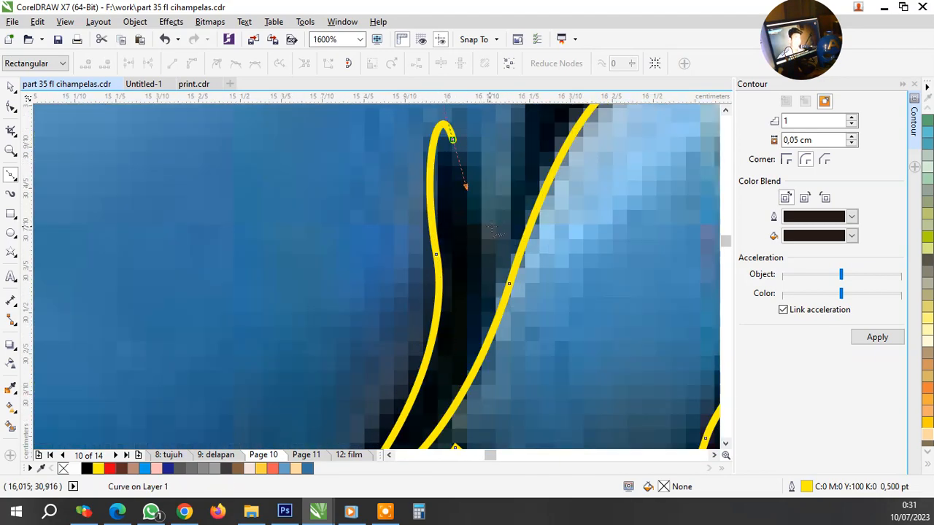
Extend the torso outline in spiky zigzags along the shoulder's shadow edge and up to the corner beside the mask
scroll(441, 233, down, 2)
scroll(455, 194, up, 1)
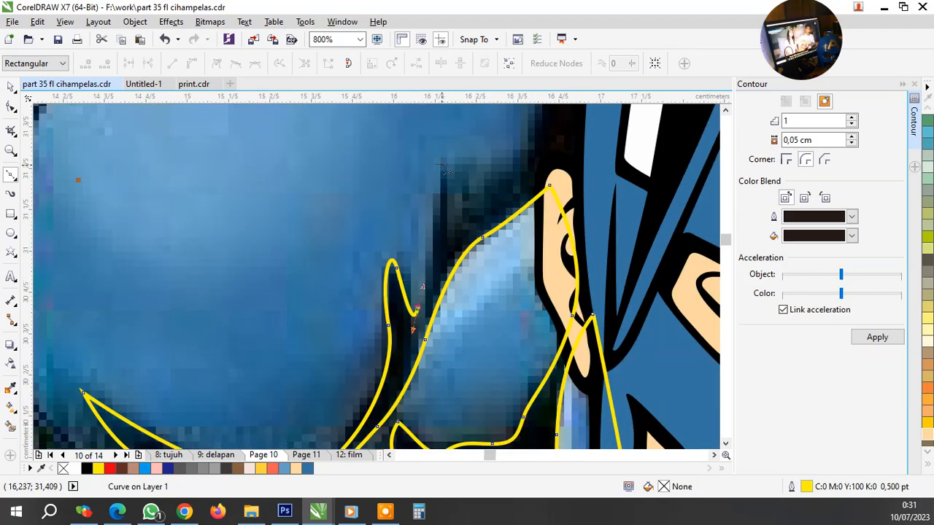
click(440, 162)
drag(448, 231, 467, 195)
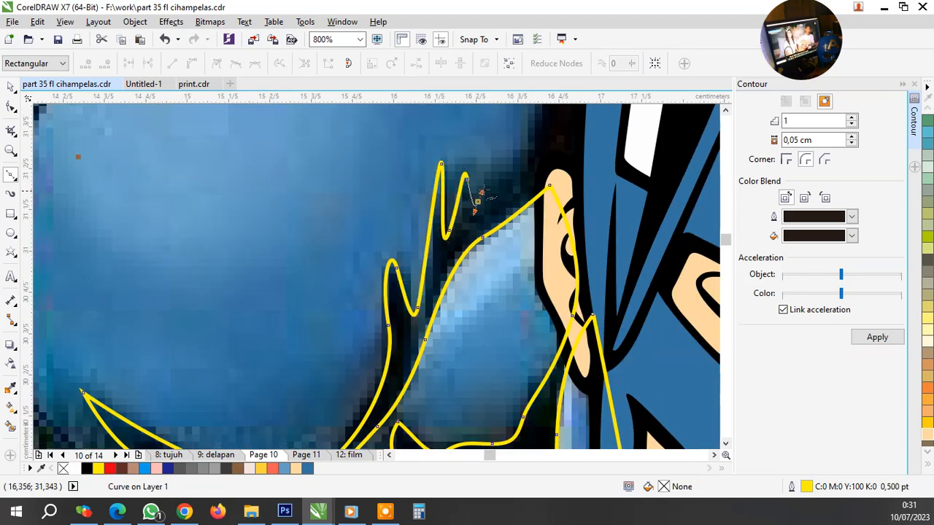
scroll(522, 166, down, 3)
scroll(493, 211, up, 3)
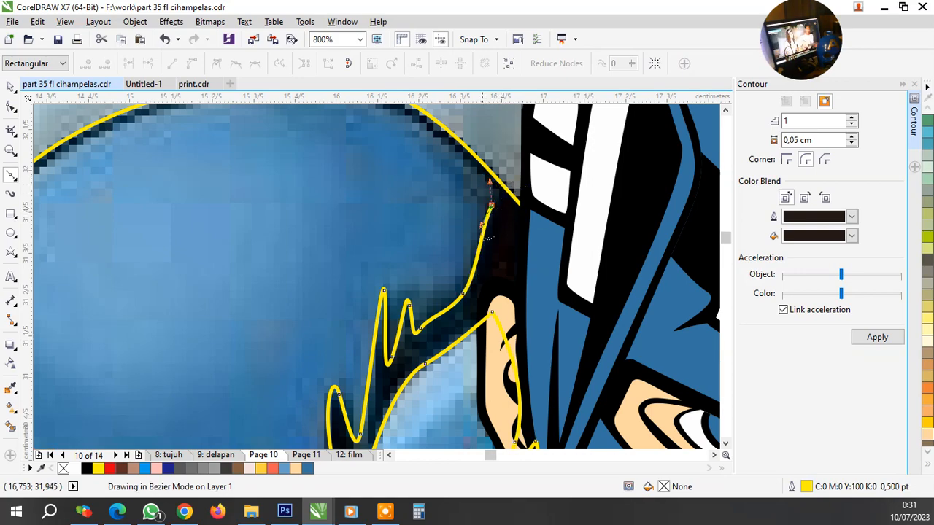
Trace the torso outline over the shoulder's blue top, just inside its dark outer border
scroll(489, 199, down, 3)
scroll(449, 200, up, 3)
scroll(449, 205, up, 1)
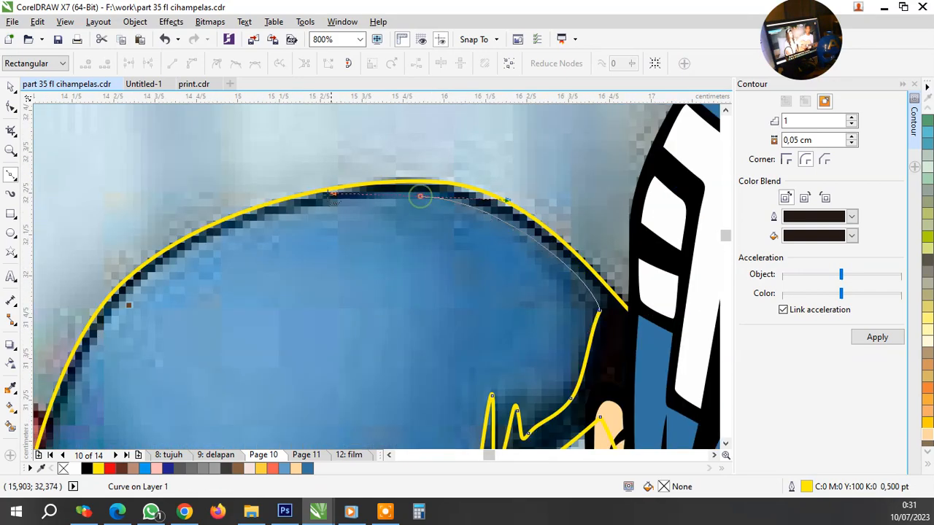
scroll(331, 267, down, 4)
scroll(330, 267, up, 2)
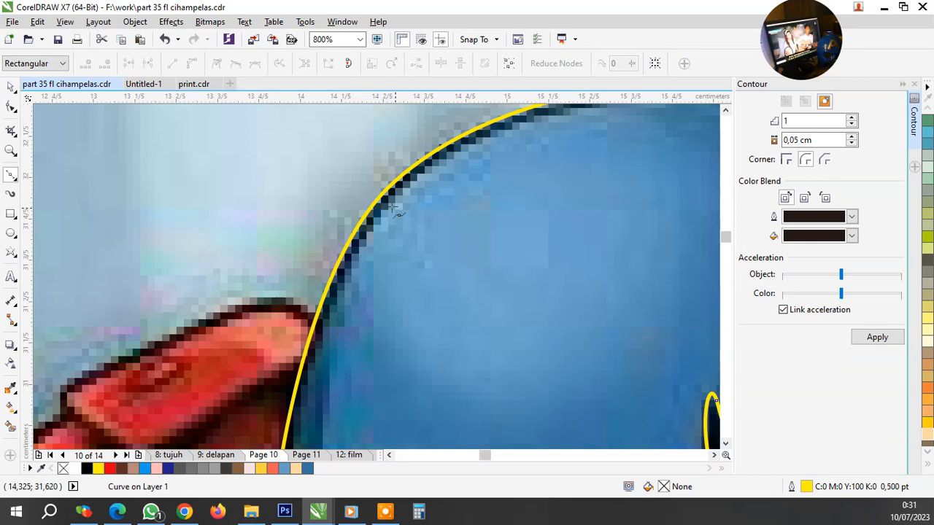
Bring the torso outline down the shoulder's outer side and diagonally under it, above the dark side panel
scroll(355, 257, down, 3)
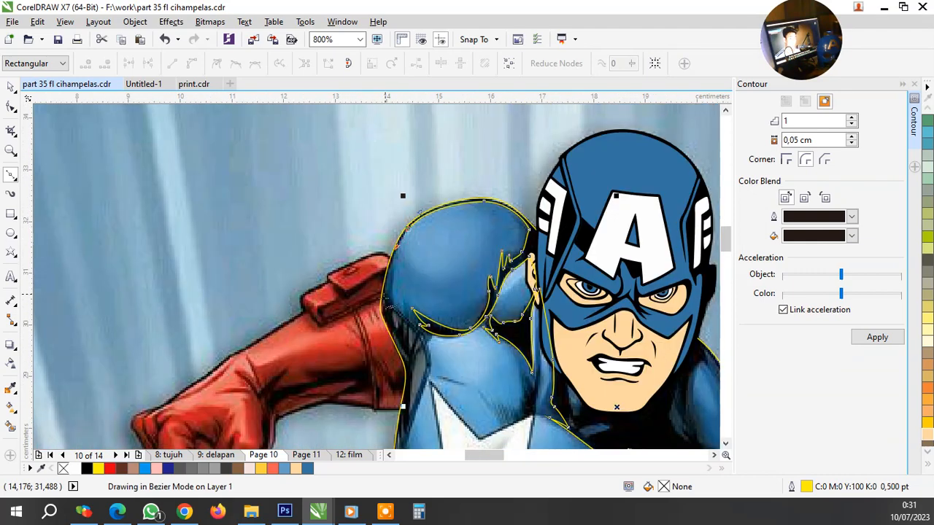
scroll(401, 310, up, 2)
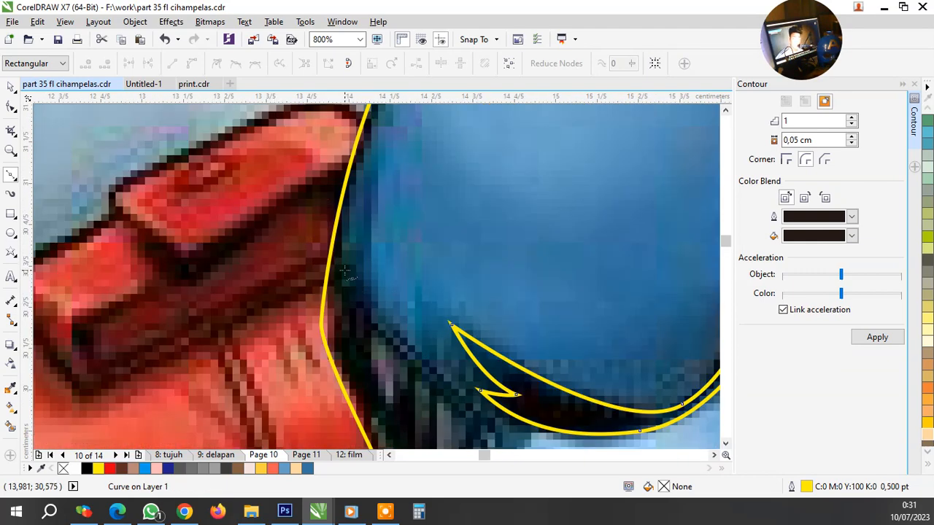
scroll(344, 270, down, 2)
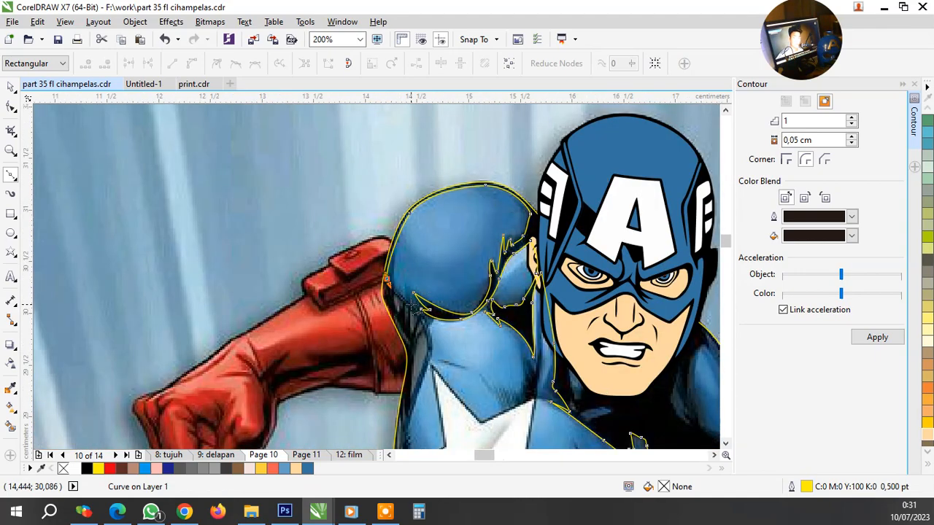
scroll(411, 307, up, 2)
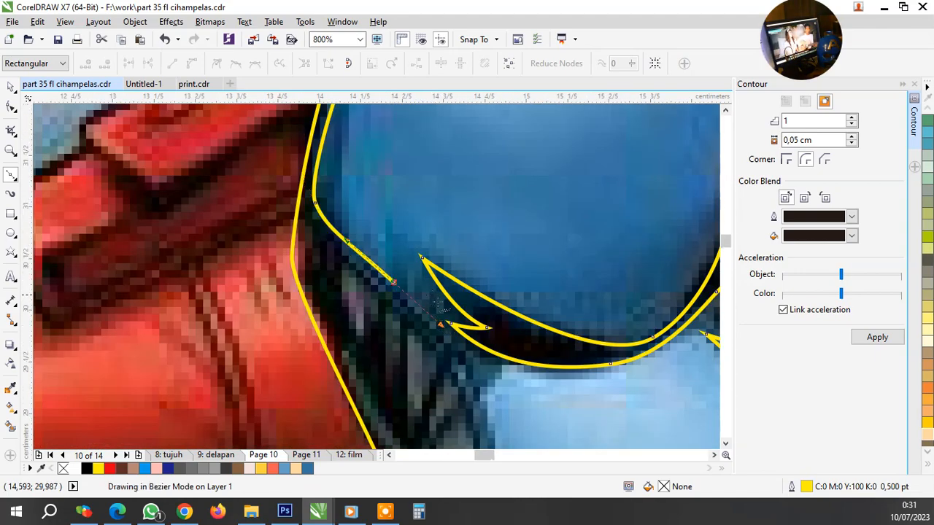
Extend the torso outline down the light-blue chest's outer edge past the star's upper point
scroll(427, 318, down, 1)
scroll(458, 326, up, 2)
scroll(458, 321, down, 3)
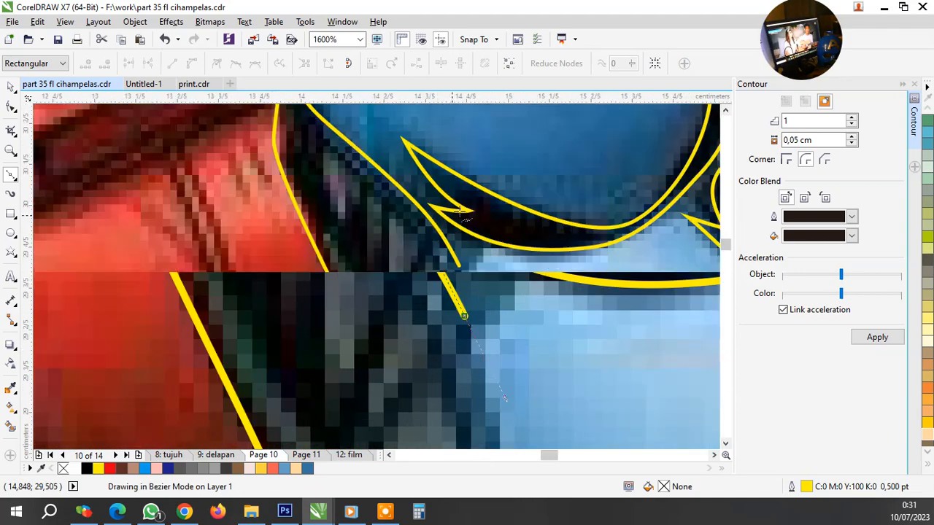
scroll(464, 235, up, 1)
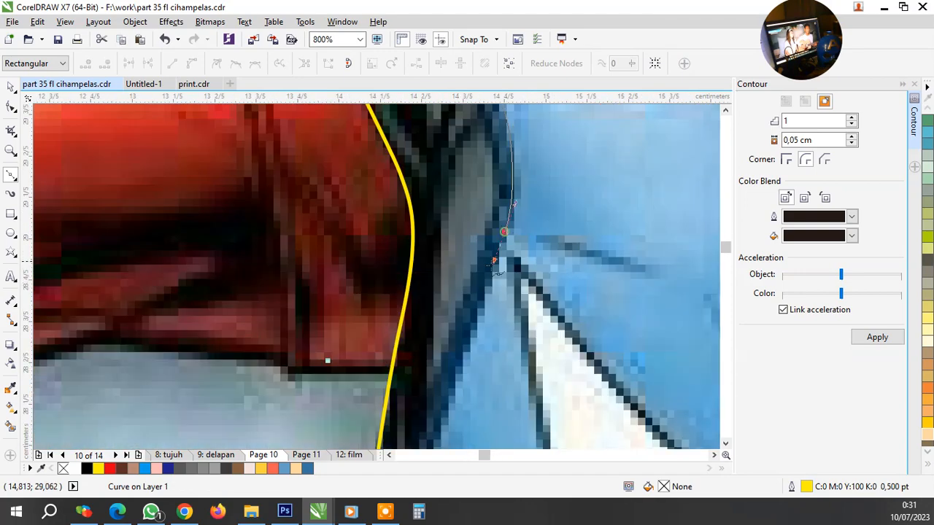
scroll(490, 313, down, 2)
scroll(481, 350, up, 3)
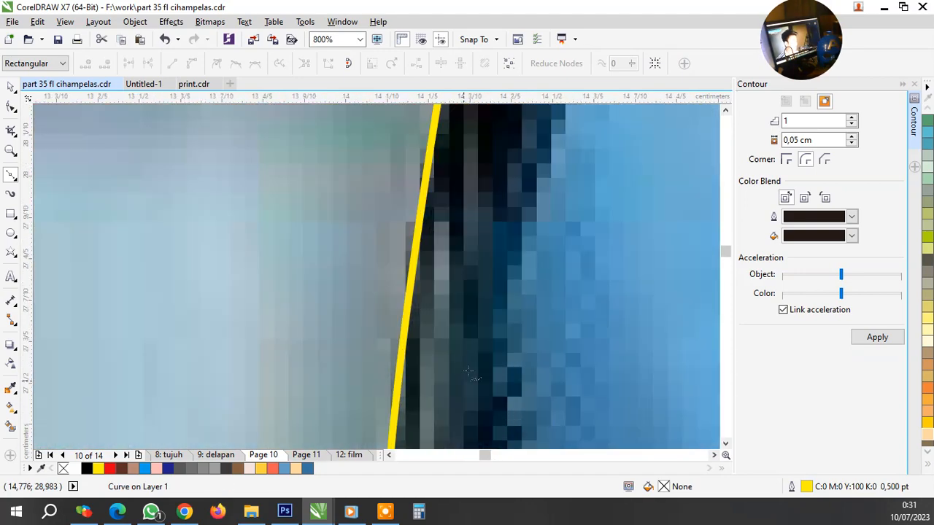
Continue the torso outline down the dark side shading's inner edge toward the star's lower arm
click(506, 278)
scroll(504, 277, down, 3)
scroll(488, 271, up, 2)
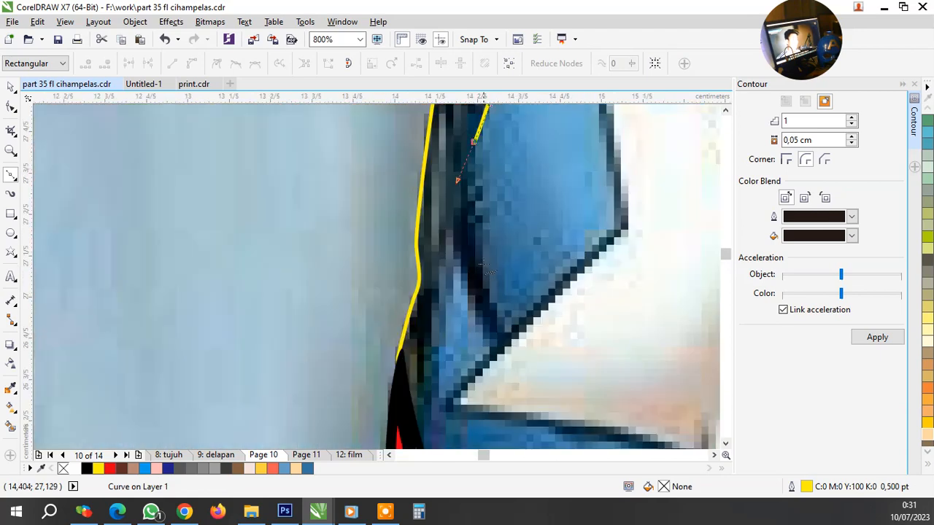
drag(484, 271, 498, 317)
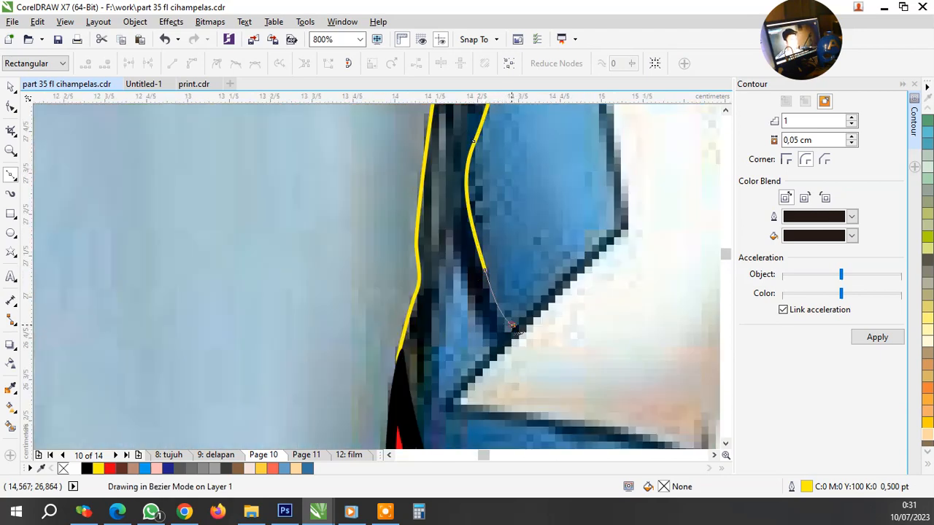
Round the dark shading's tip at the star's edge and trace back up its other side to a point
click(513, 324)
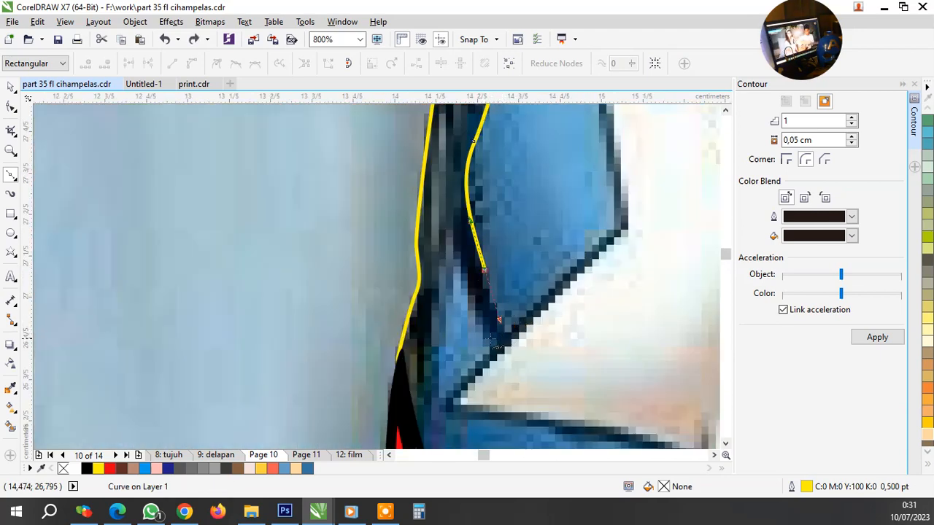
drag(489, 332, 478, 320)
scroll(474, 310, down, 2)
scroll(461, 273, up, 2)
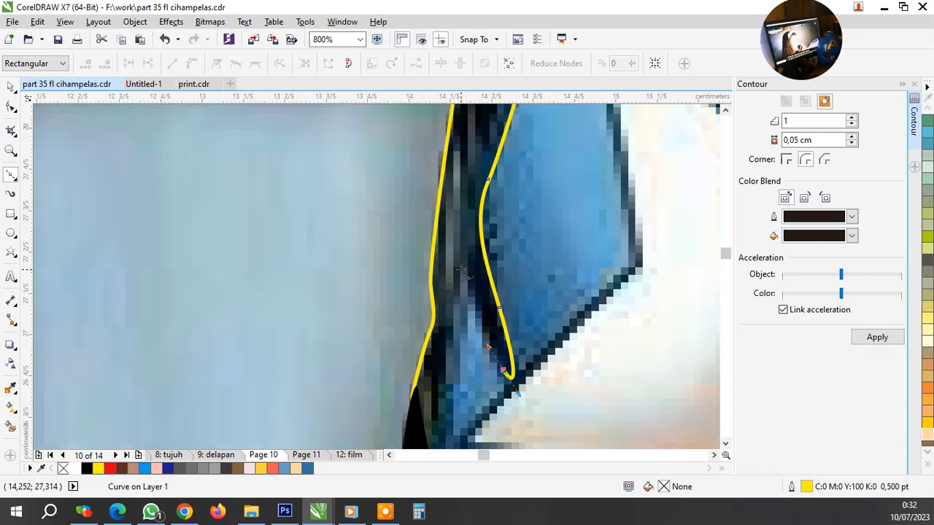
drag(467, 264, 464, 244)
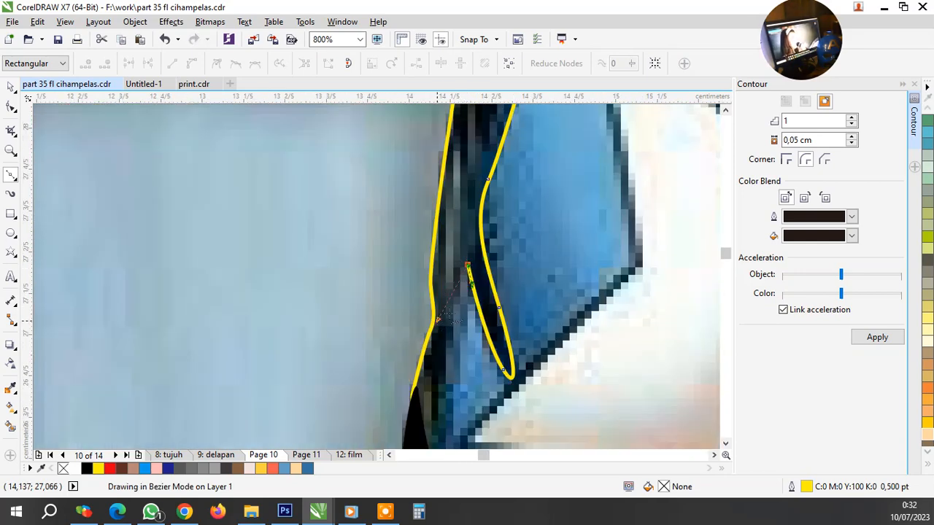
Continue the torso outline down the dark side strip to a narrow tip below the star's side arm, then hook back up to the outer edge
scroll(446, 292, down, 2)
scroll(446, 335, up, 1)
drag(440, 334, 437, 352)
scroll(403, 292, down, 4)
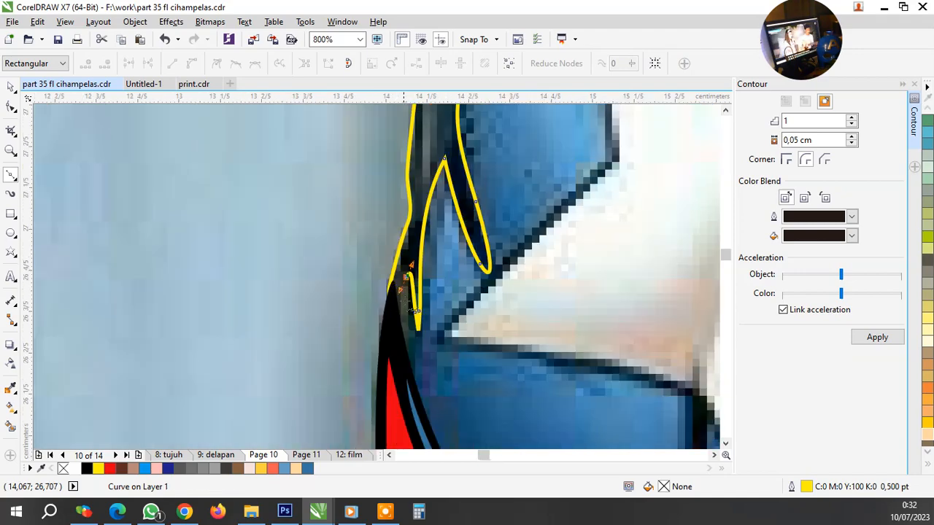
scroll(372, 275, up, 2)
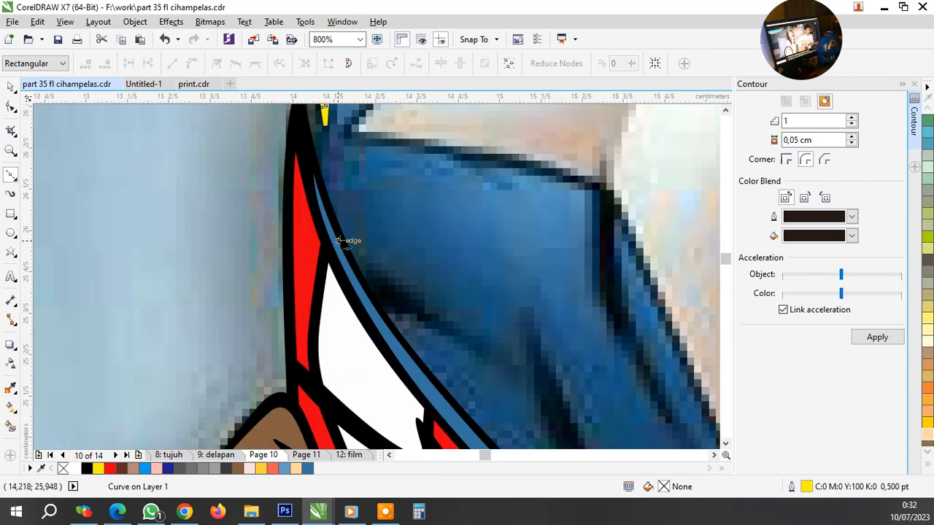
Extend the torso outline along the blue waist strip and around the pointed shadow under the star's side arm
drag(338, 240, 375, 274)
drag(474, 354, 437, 330)
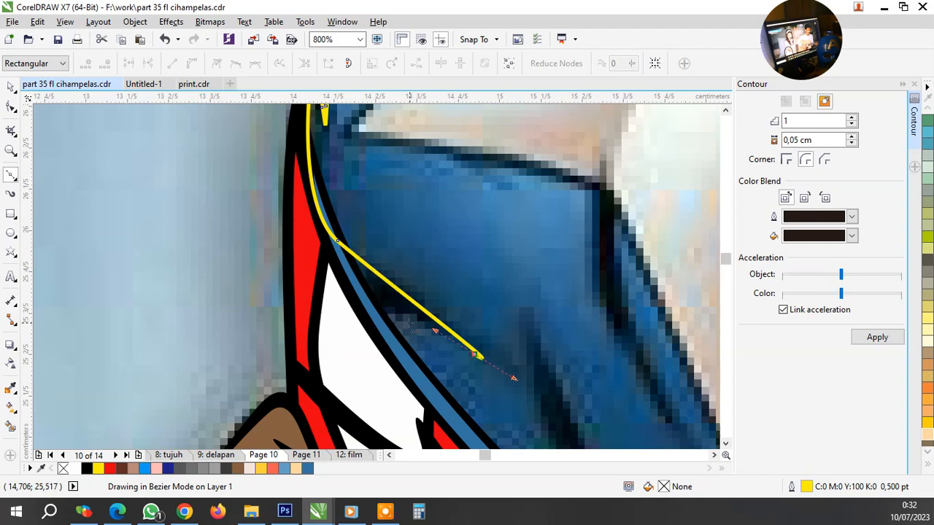
drag(353, 322, 396, 319)
scroll(396, 319, down, 2)
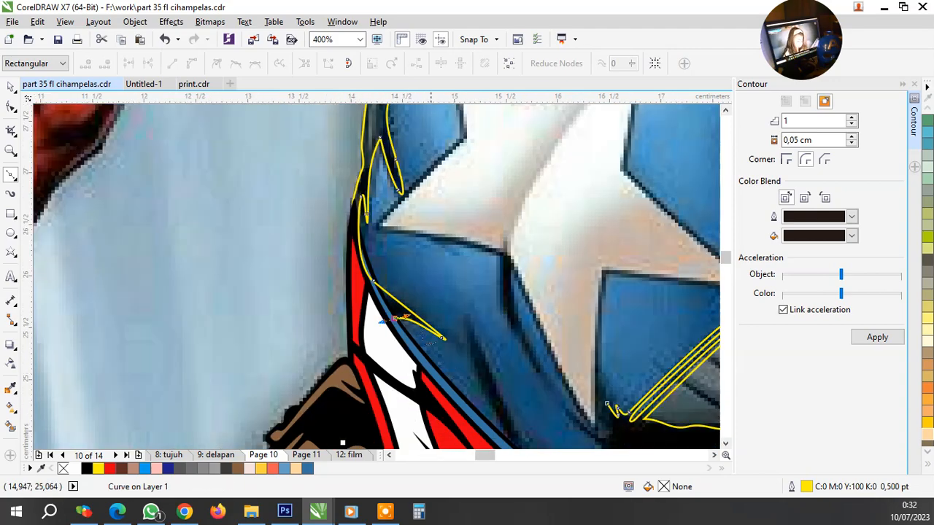
Follow the blue waist strip downward, round the turn, and trace up to the tip of the lower torso's fold shadow
scroll(447, 377, up, 2)
click(430, 347)
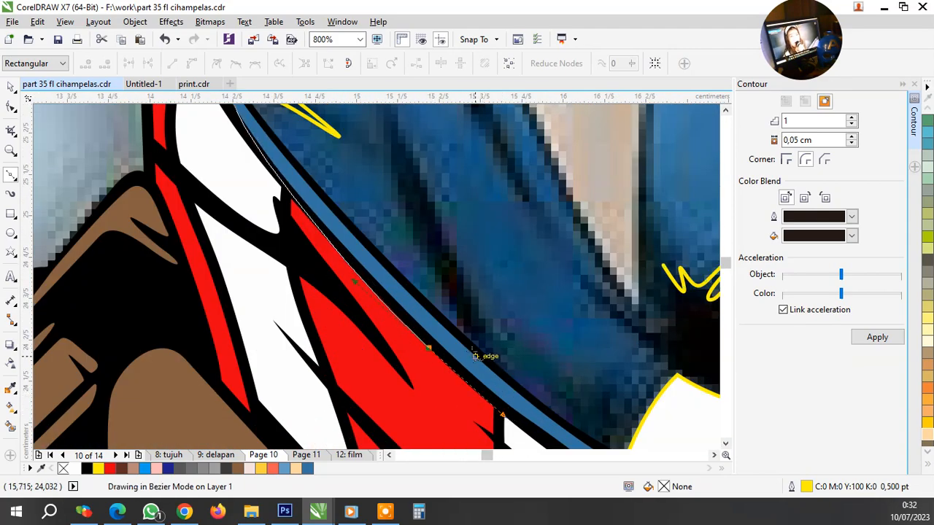
drag(486, 379, 470, 350)
scroll(448, 347, down, 1)
drag(418, 230, 417, 197)
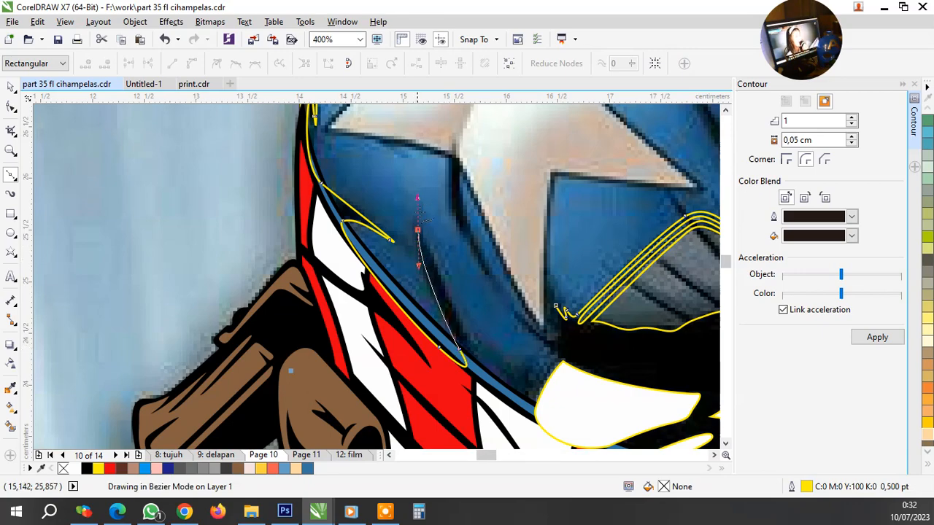
scroll(450, 301, down, 2)
scroll(499, 363, up, 1)
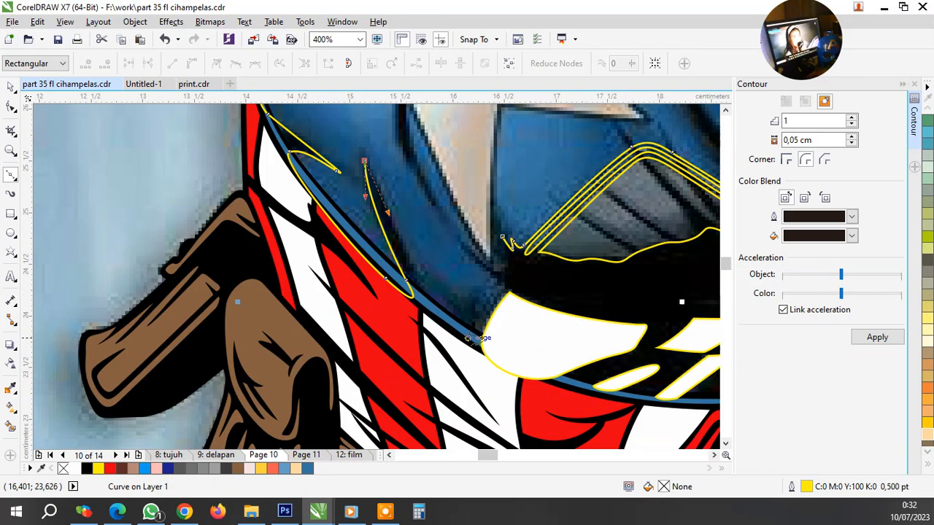
Bring the torso outline down the fold shadow's other side to the blue strip beside the large white panel
scroll(466, 338, up, 1)
click(535, 403)
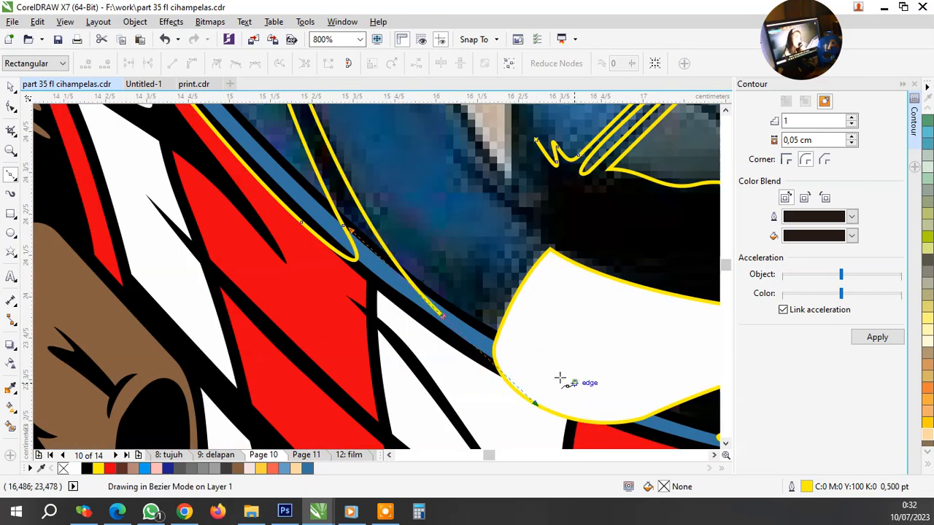
drag(574, 382, 541, 368)
key(ctrl+z)
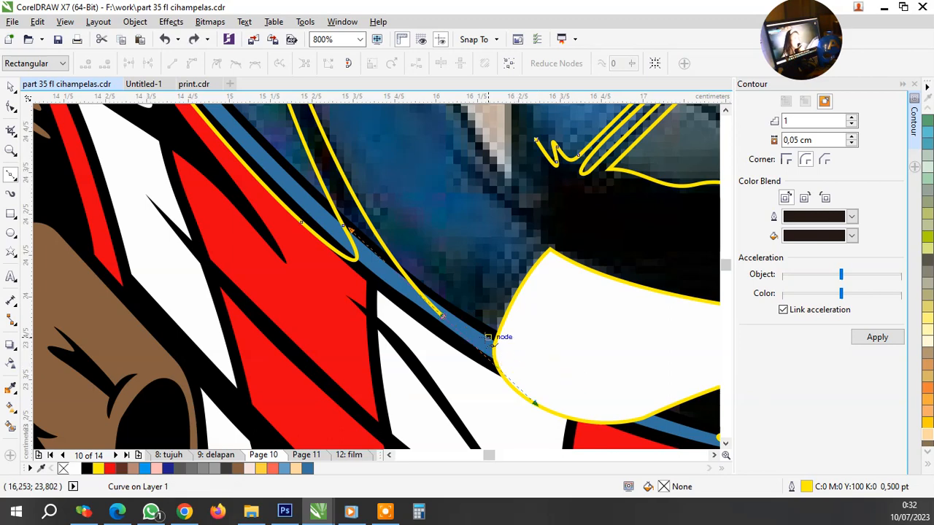
click(476, 336)
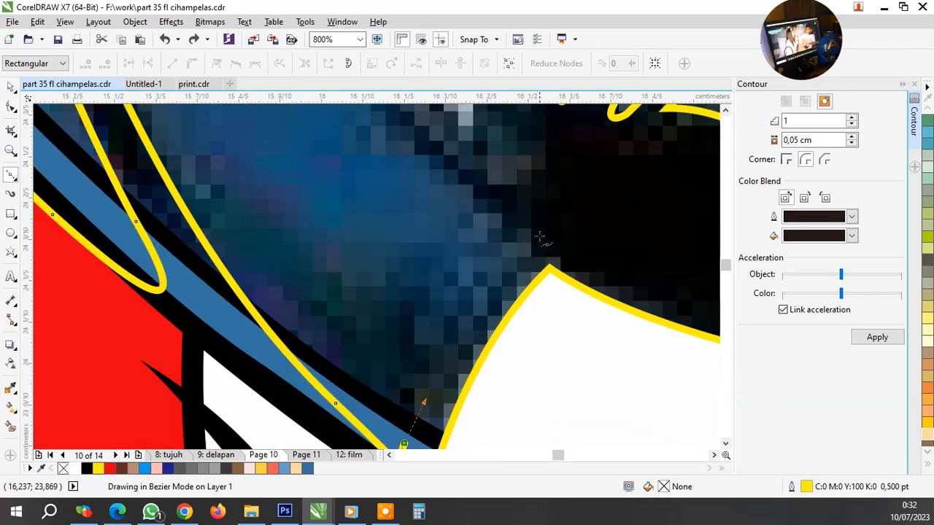
Trace the torso outline up the large white panel's edge to just above its upper corner
scroll(549, 254, up, 1)
drag(534, 250, 571, 230)
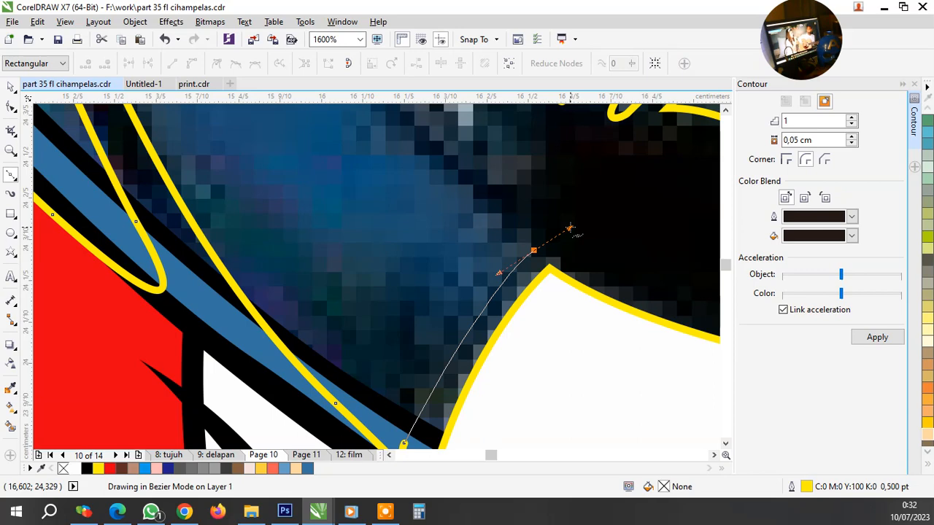
scroll(494, 294, down, 1)
scroll(449, 198, up, 1)
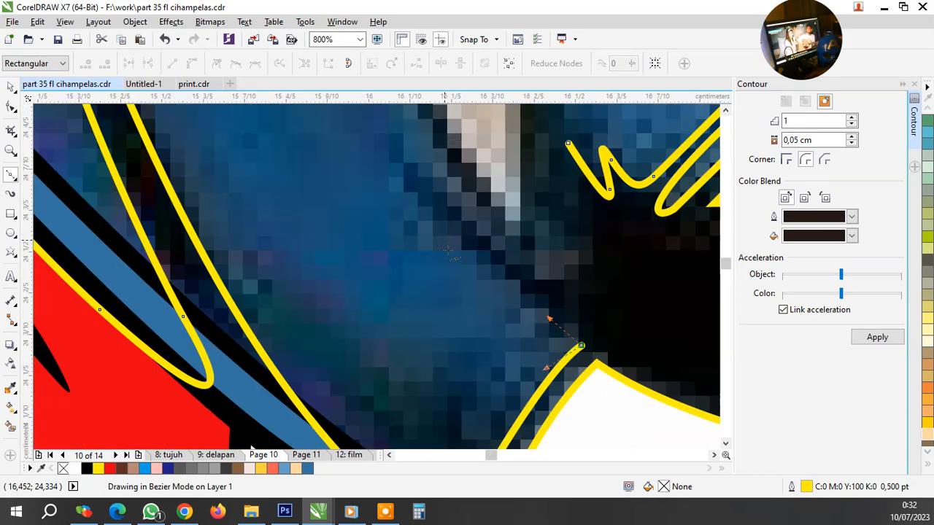
Trace the slender shadow spike beneath the star's lowest point and round its base beside the black area
scroll(443, 240, down, 1)
scroll(429, 221, up, 1)
drag(388, 153, 465, 243)
key(c)
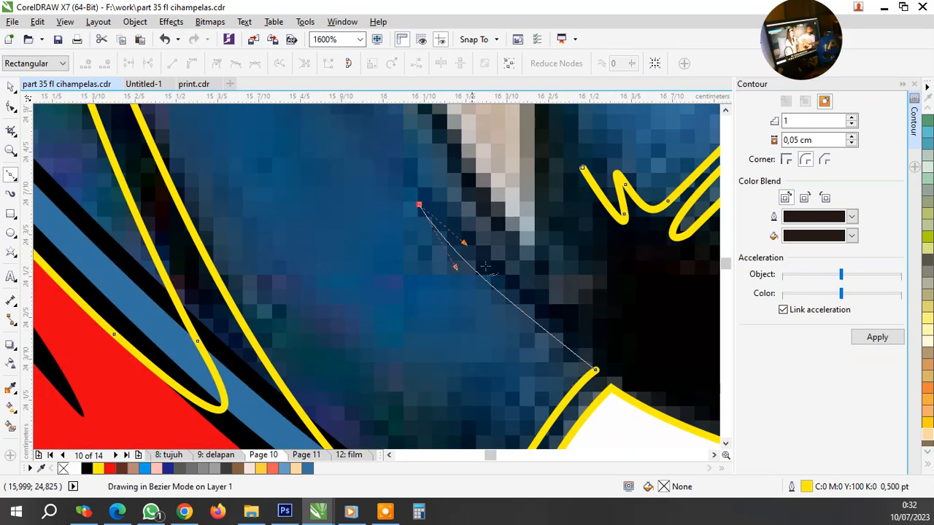
drag(574, 315, 601, 325)
drag(597, 283, 586, 263)
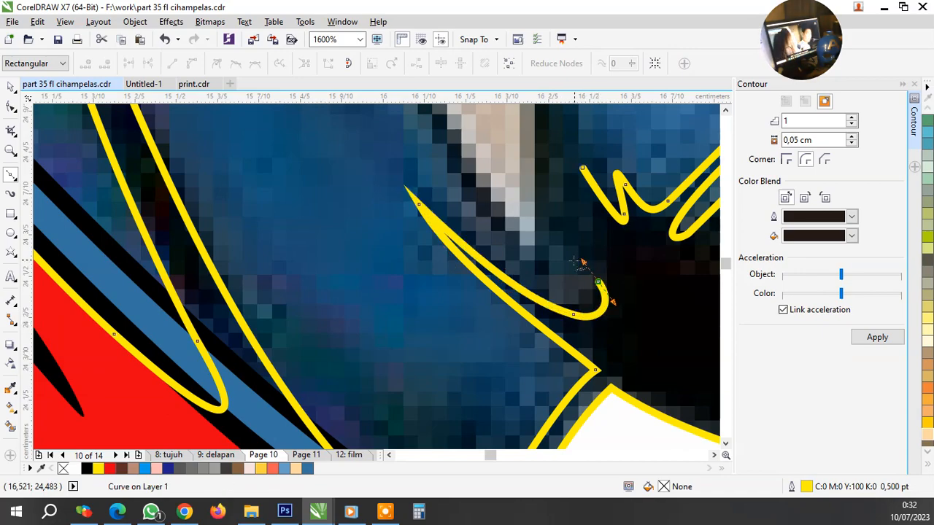
Close the torso outline at its starting node beside the grey panel's zigzag edge
scroll(574, 260, down, 1)
scroll(582, 231, up, 1)
click(579, 200)
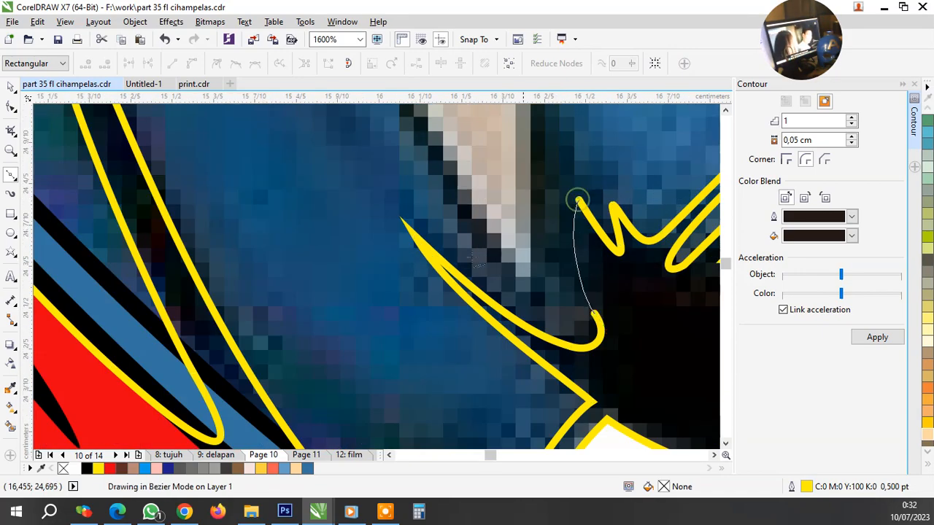
scroll(578, 201, down, 4)
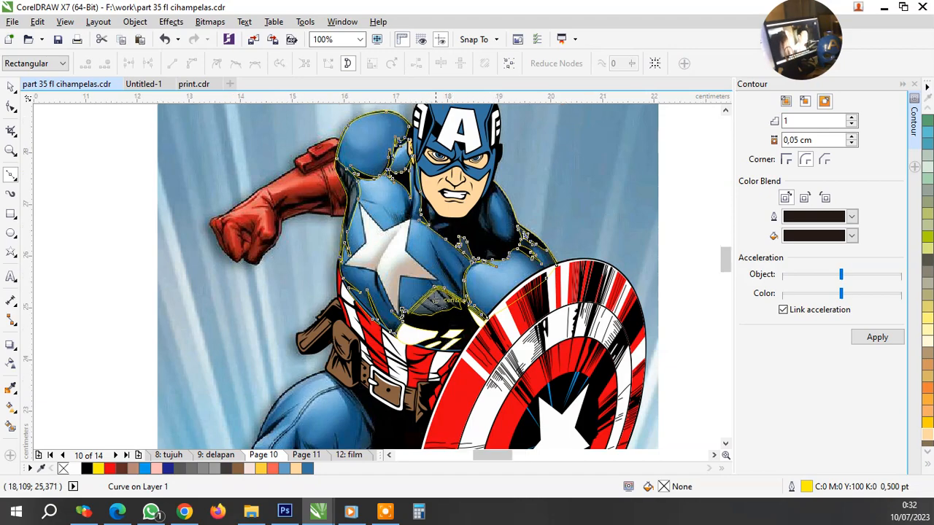
Start a Bezier outline of the chest star at its upper-left point and run it to the inner corner between the two upper points
scroll(480, 285, up, 1)
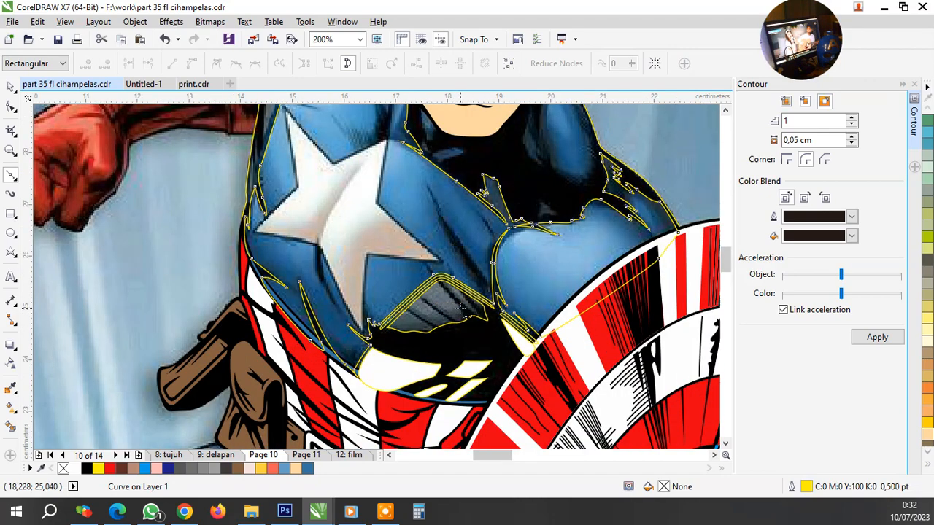
scroll(461, 308, down, 1)
scroll(418, 272, up, 2)
scroll(369, 194, down, 1)
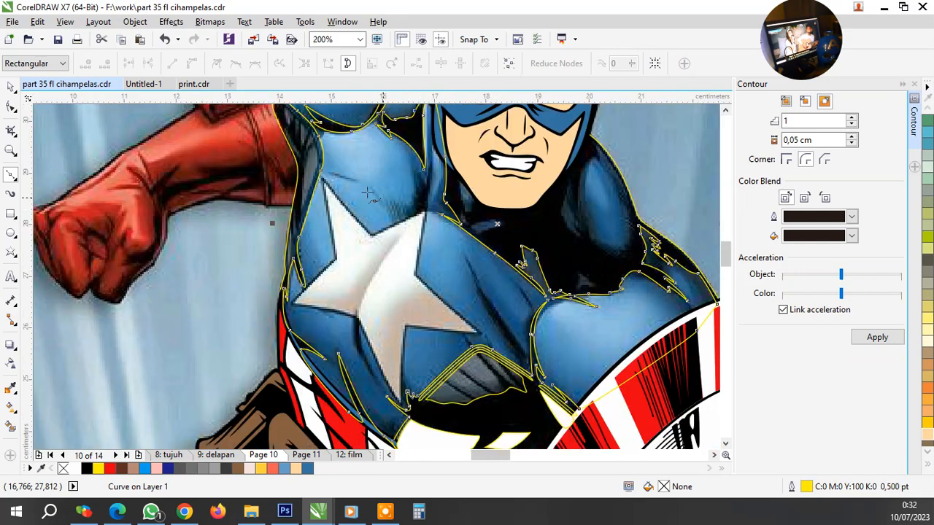
scroll(369, 193, up, 2)
click(339, 182)
scroll(339, 182, down, 2)
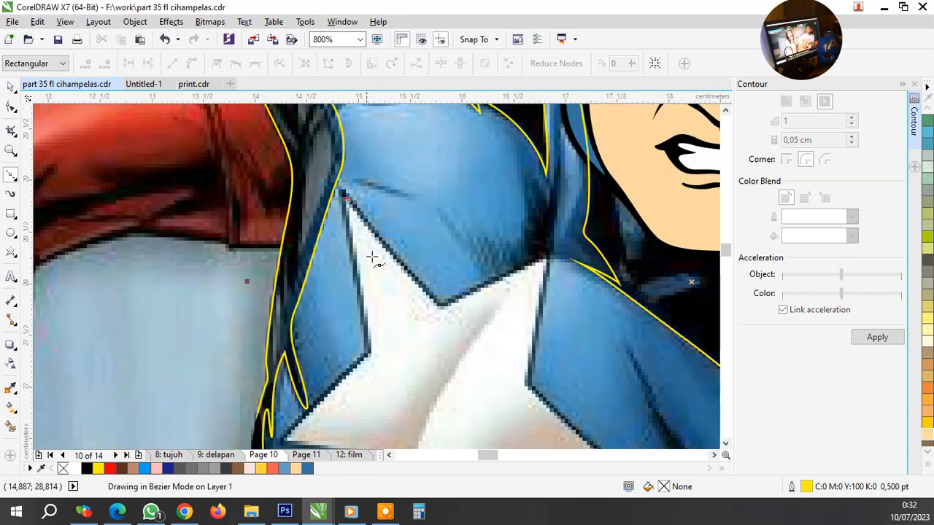
scroll(459, 317, up, 2)
click(425, 298)
double_click(424, 297)
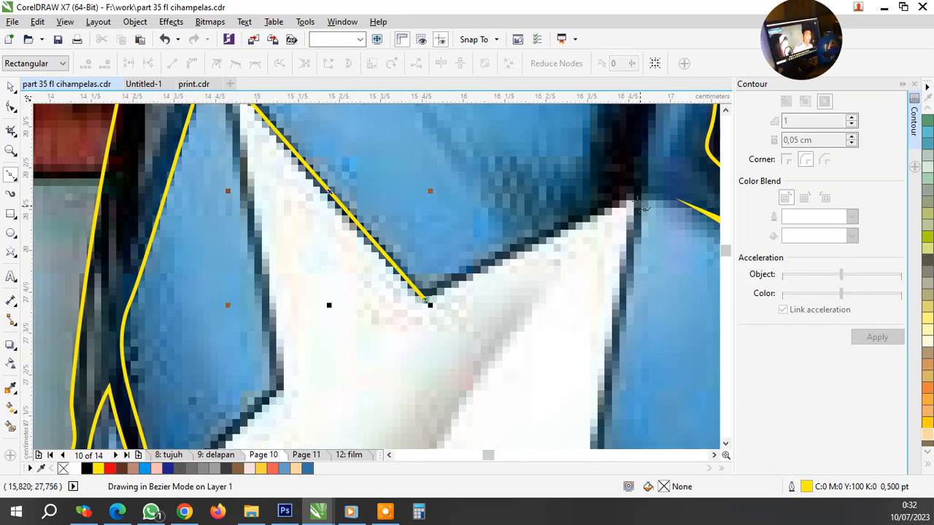
Extend the star outline to its upper-right point and down to the inner corner above the right arm
click(636, 196)
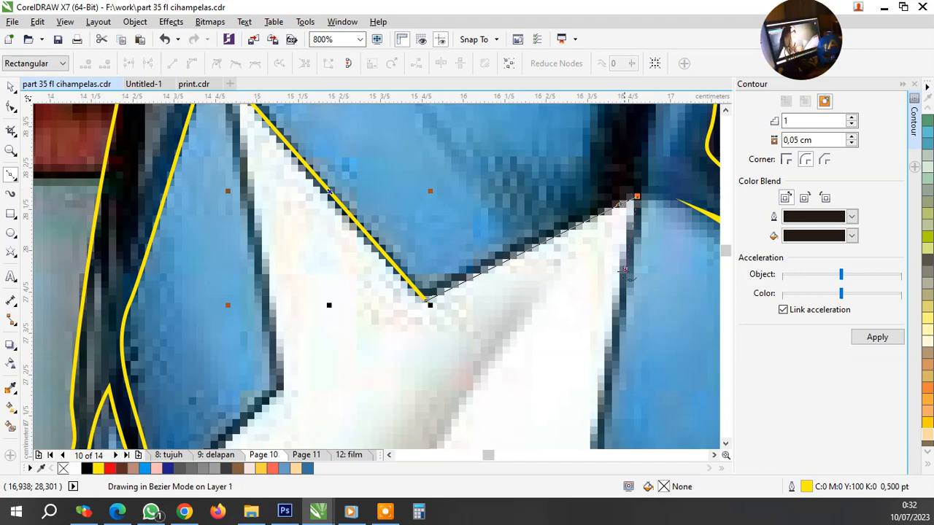
scroll(557, 245, down, 3)
scroll(548, 270, up, 2)
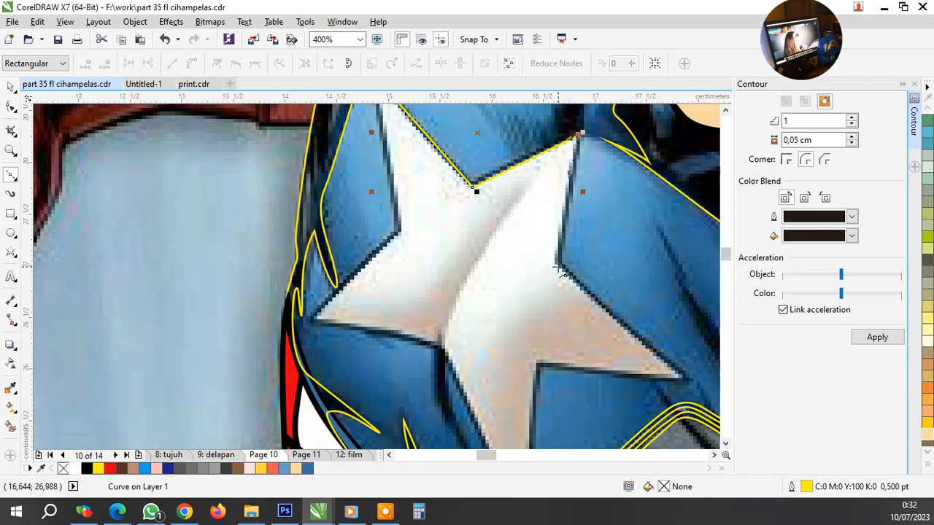
scroll(562, 270, up, 1)
scroll(484, 258, down, 2)
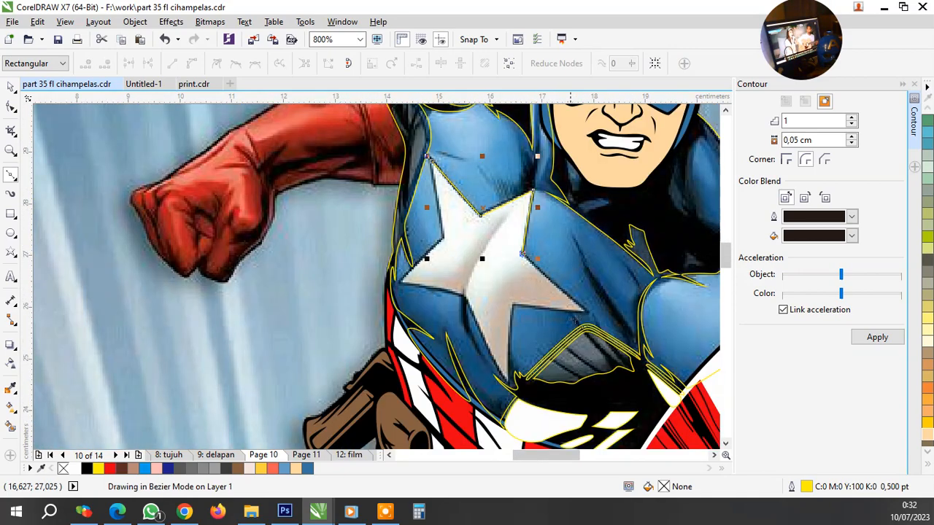
Trace the star's right arm out to its tip and back to the inner corner below it
scroll(573, 295, up, 2)
drag(569, 294, 629, 331)
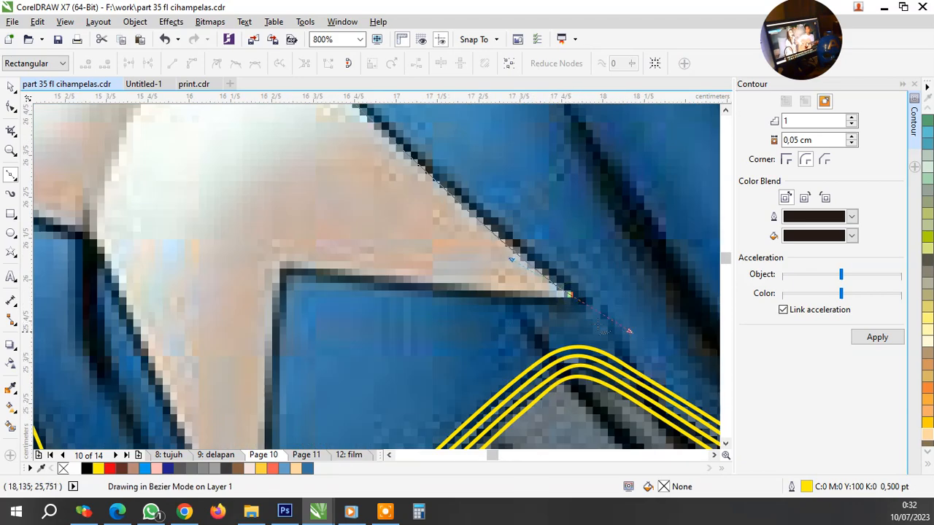
click(277, 264)
drag(276, 265, 272, 305)
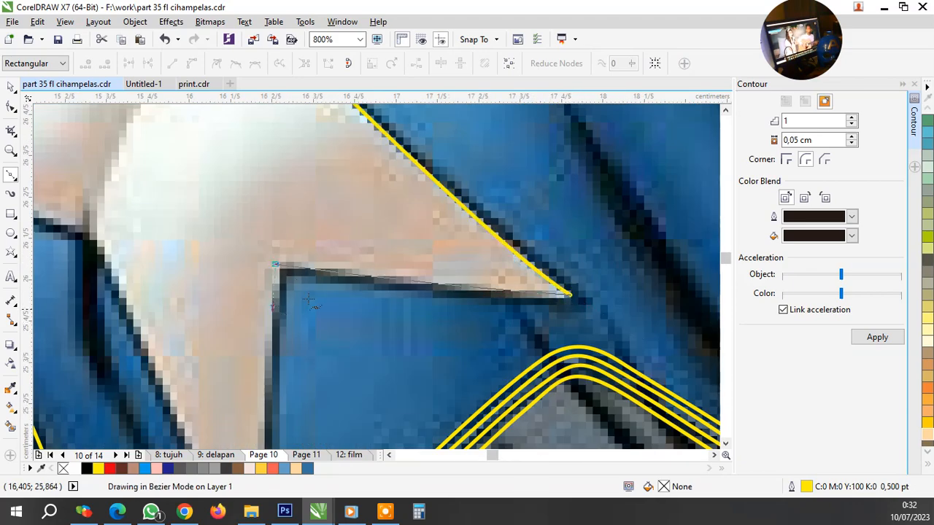
Run the star outline down to its lowest point and back up the lower arm's other edge
scroll(280, 312, down, 2)
scroll(337, 366, up, 1)
scroll(327, 376, up, 1)
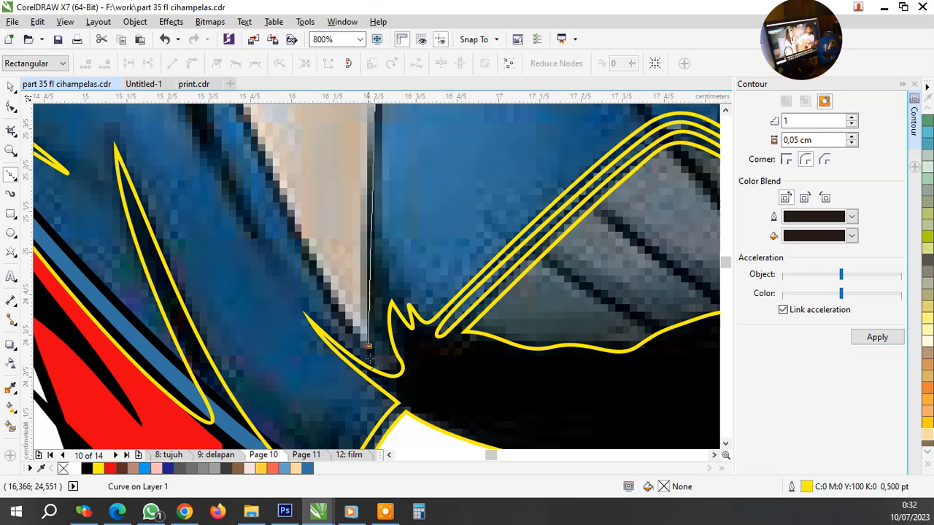
drag(369, 359, 348, 325)
scroll(379, 336, down, 2)
scroll(405, 326, up, 3)
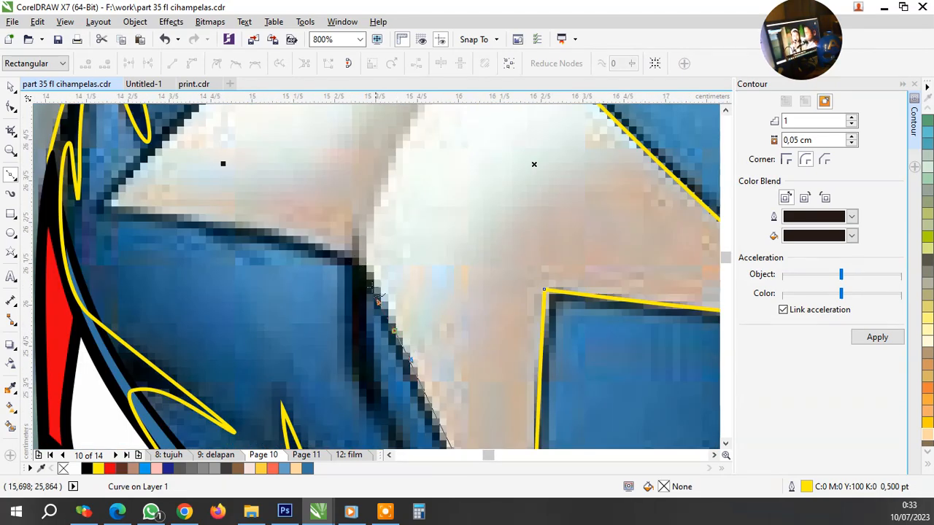
Curve the star outline around the lower-left inner corner and out to the left arm's tip
mouse_move(377, 299)
mouse_down()
mouse_move(368, 261)
mouse_move(295, 242)
mouse_up()
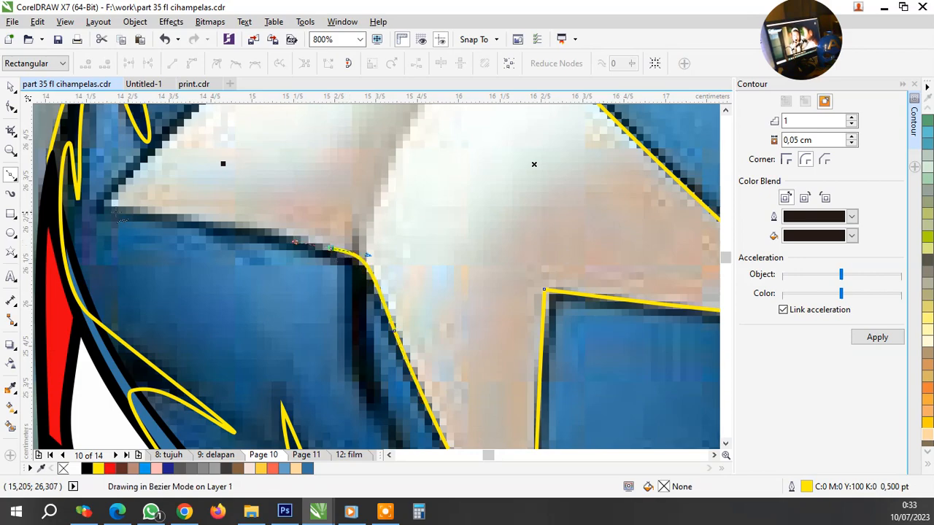
drag(103, 208, 87, 210)
drag(153, 152, 152, 152)
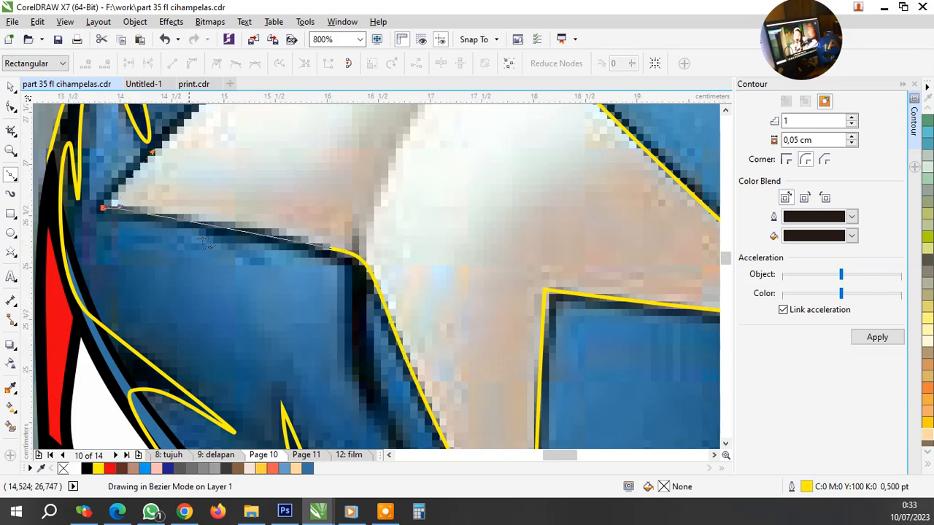
Trace the left arm's upper edge to the inner corner and close the star outline at its upper-left point
scroll(208, 263, down, 2)
scroll(223, 204, up, 2)
click(234, 212)
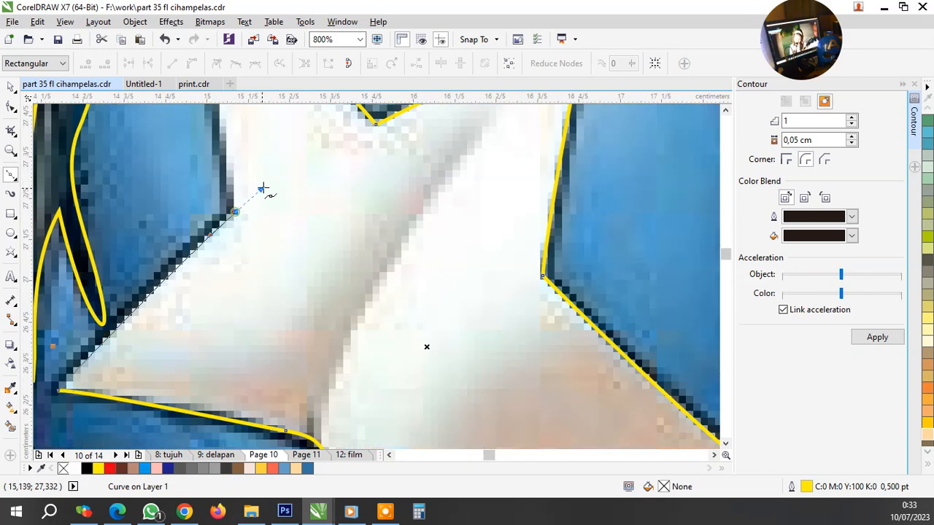
scroll(289, 261, down, 2)
scroll(270, 179, up, 3)
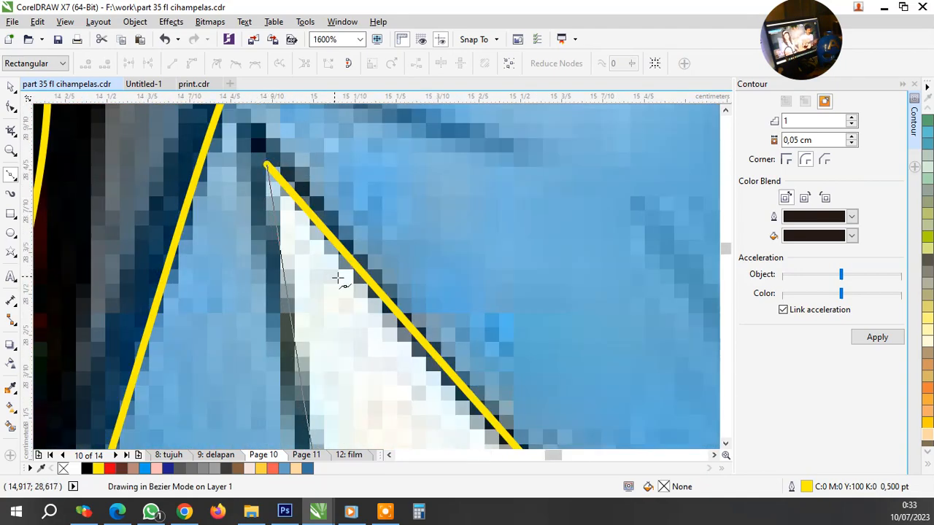
scroll(338, 277, down, 1)
Apply a one-step outside contour with 0.05 cm offset to the star and break the contour group apart
key(space)
click(863, 339)
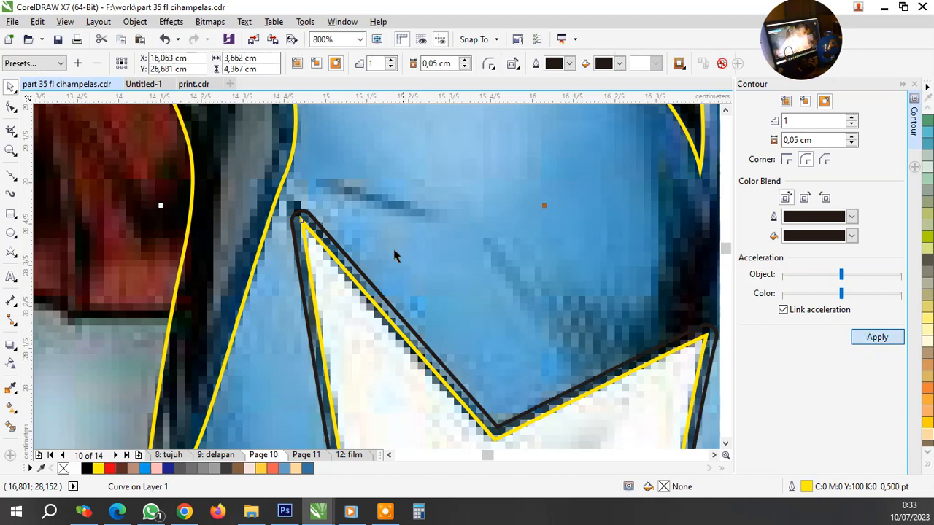
right_click(305, 215)
key(Escape)
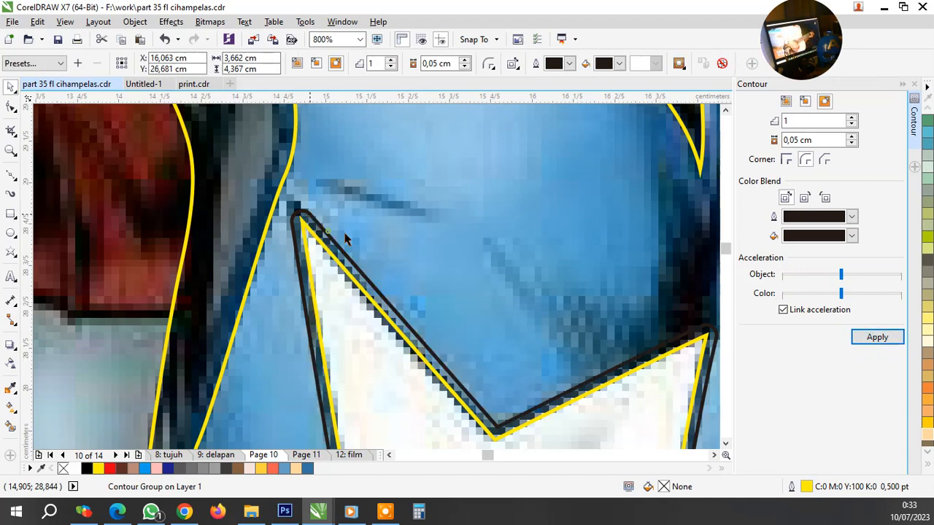
scroll(169, 302, down, 3)
key(ctrl+k)
click(164, 289)
scroll(412, 304, up, 3)
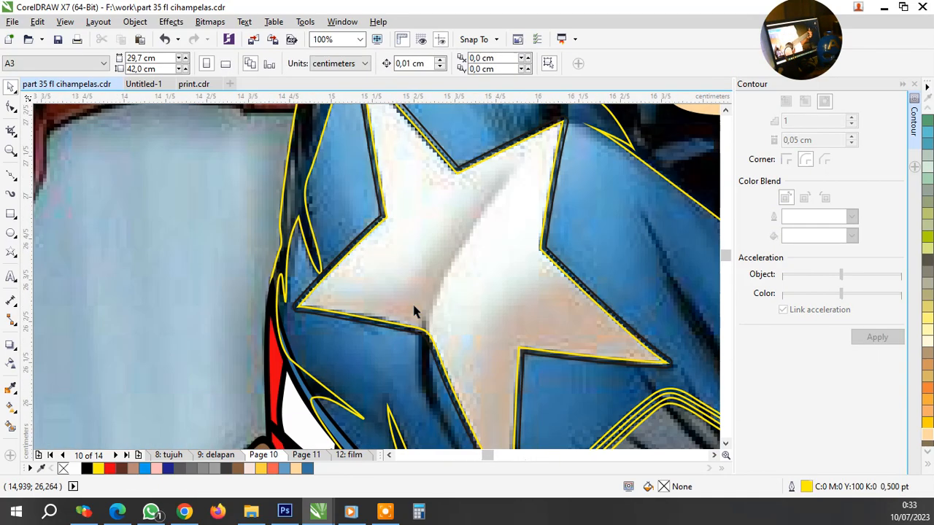
Draw the first edge of a narrow fold shadow from the star's upper-right interior past its lower-left inner corner onto the torso
key(space)
scroll(423, 359, up, 1)
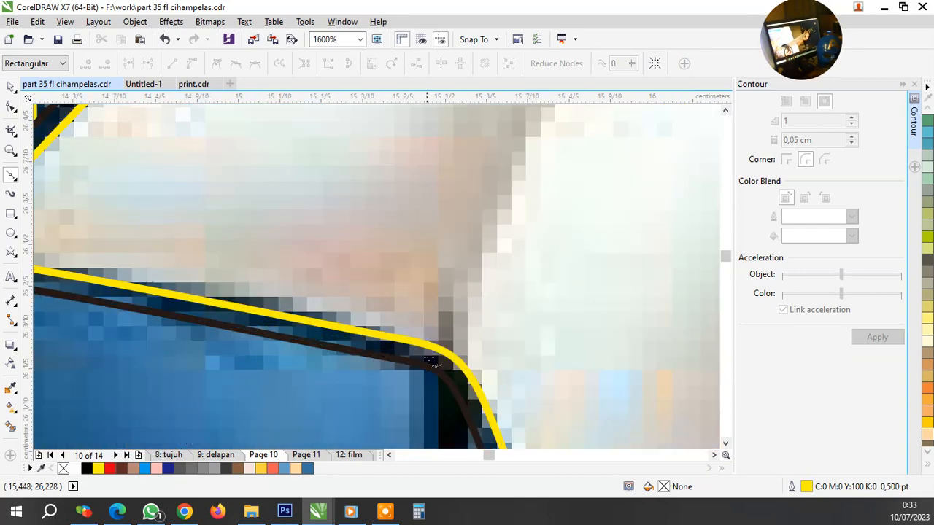
scroll(438, 328, down, 3)
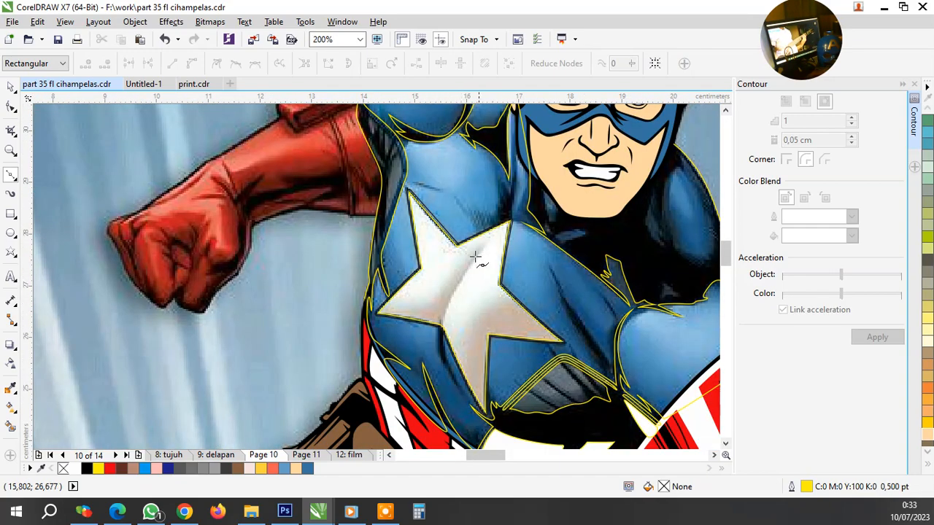
scroll(482, 255, up, 2)
scroll(521, 232, down, 3)
scroll(467, 313, up, 1)
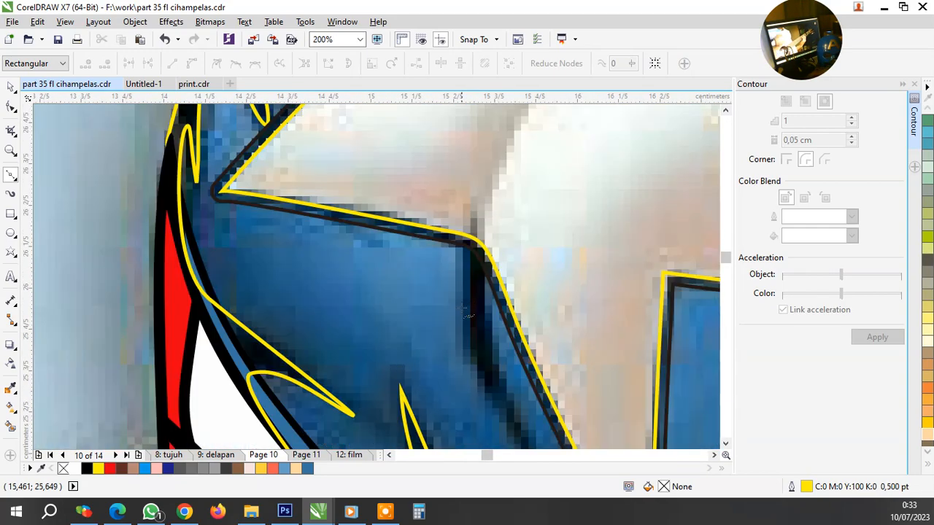
click(467, 257)
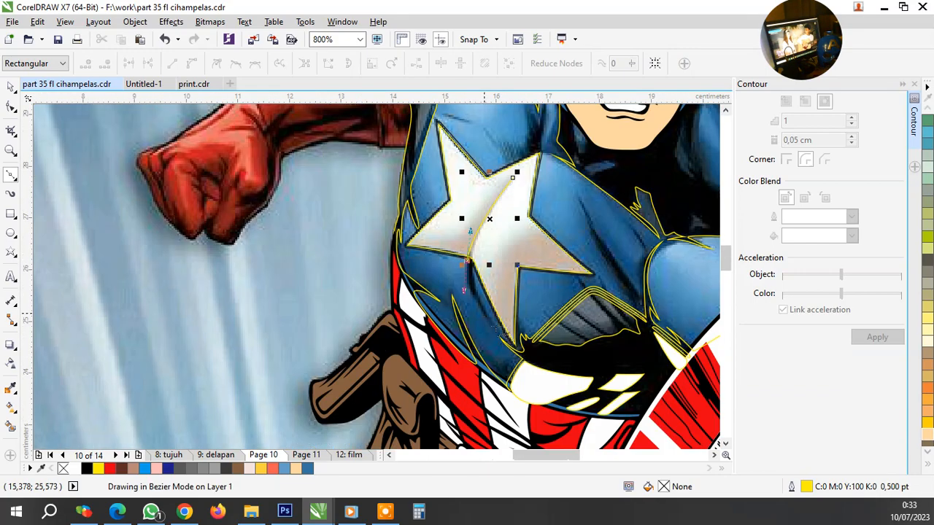
scroll(482, 323, down, 2)
scroll(483, 324, up, 2)
drag(522, 333, 568, 380)
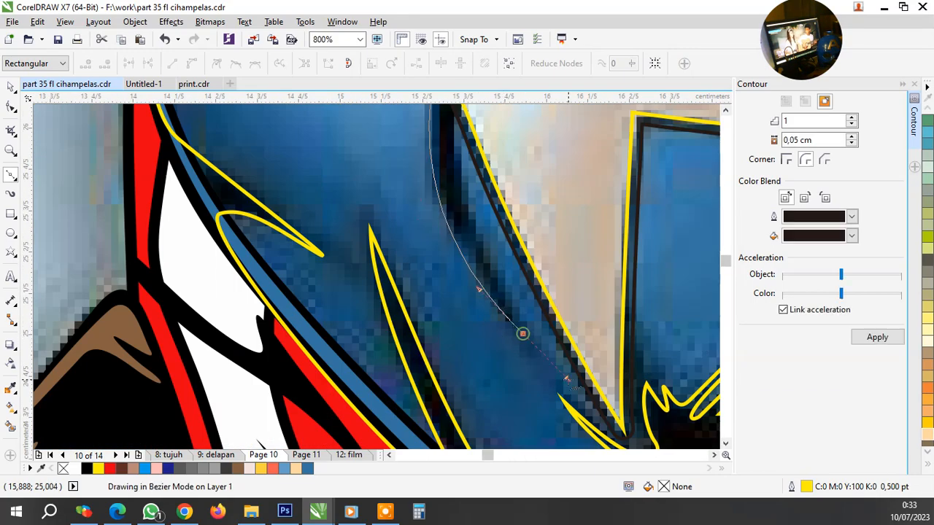
Run the fold shadow's other edge back up through the star and close the shape at its starting node
scroll(498, 325, down, 2)
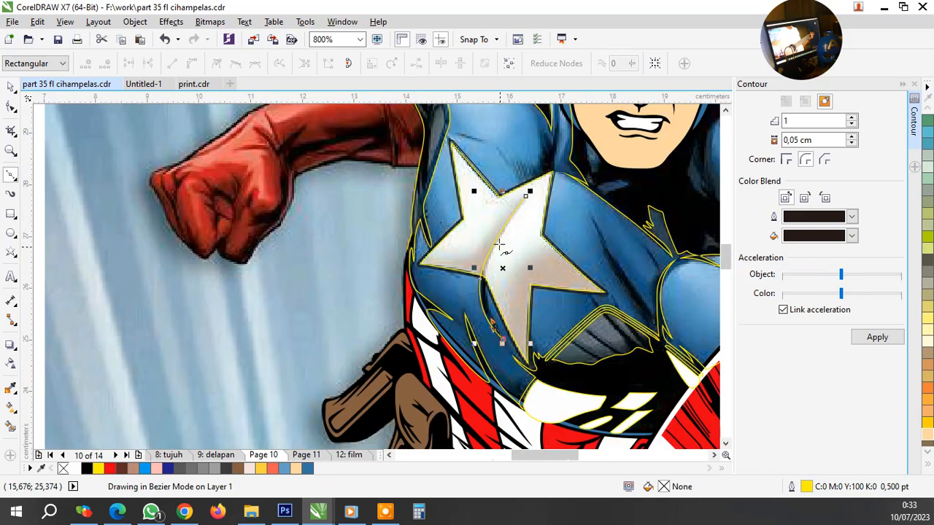
scroll(491, 265, up, 2)
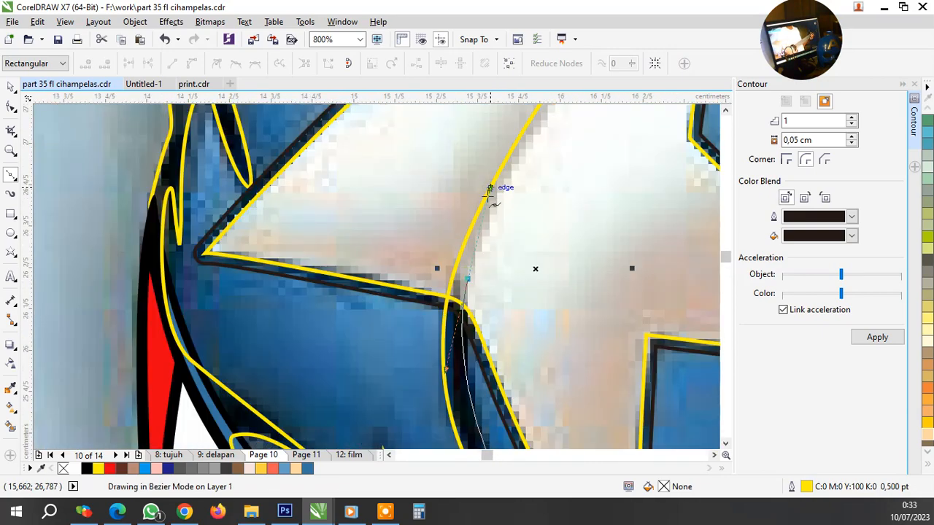
scroll(525, 208, down, 2)
scroll(546, 150, up, 2)
click(549, 133)
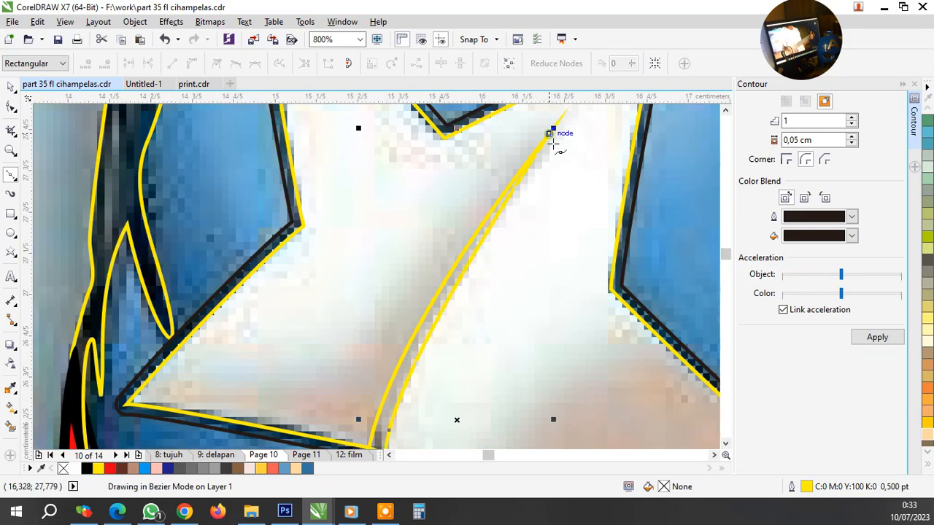
Trim the star with the closed fold shadow shape
scroll(536, 204, down, 2)
key(space)
shift+click(480, 233)
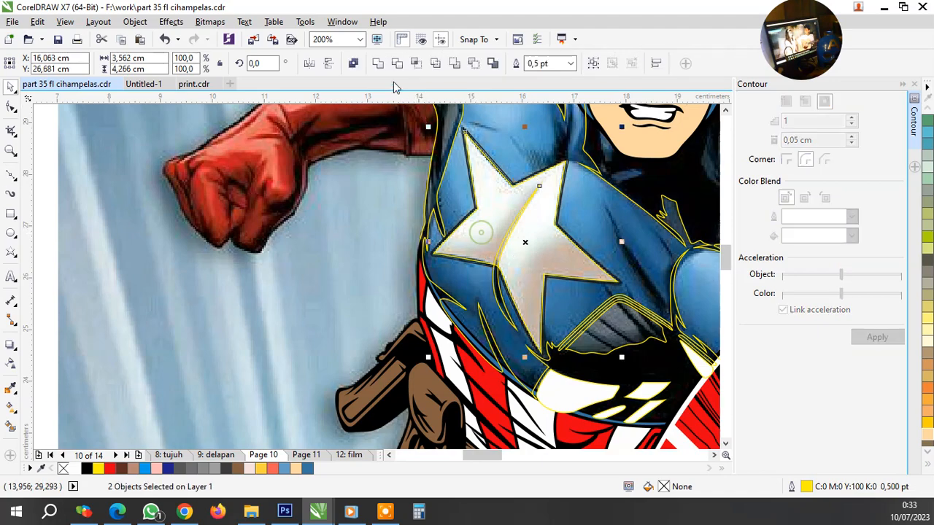
click(361, 225)
Trim the blue torso shape with the same fold shadow shape
scroll(509, 306, up, 2)
click(480, 289)
shift+click(401, 240)
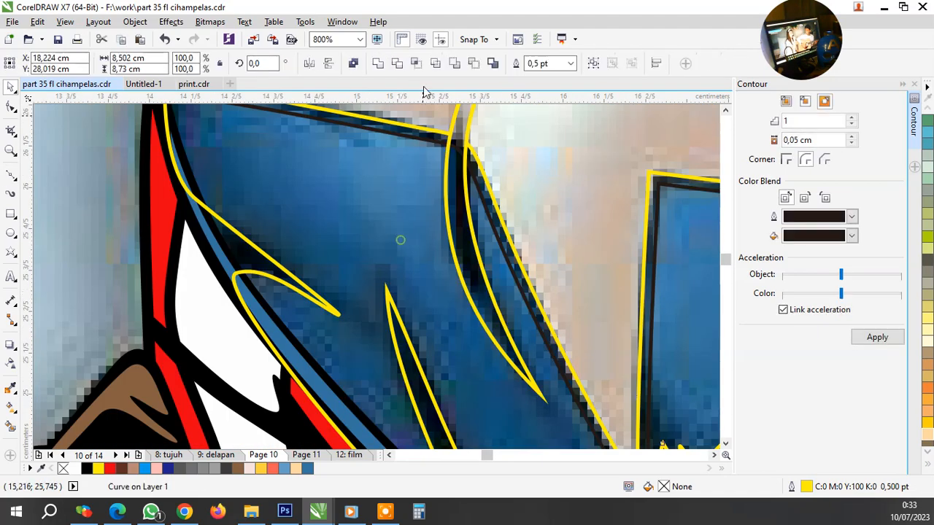
click(458, 219)
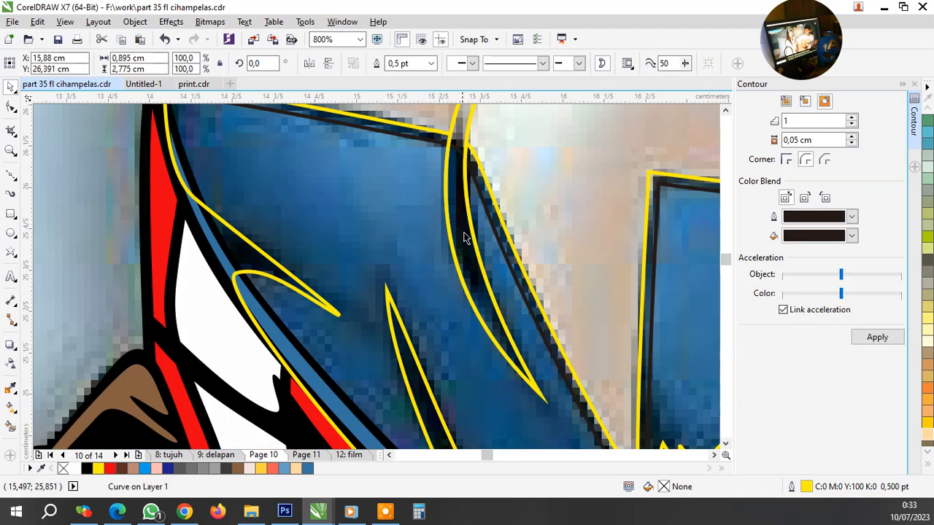
click(387, 312)
Start a Bezier outline for the grey panel's creases, running along the lowest crease and under the panel to its lower-right corner
scroll(386, 313, down, 1)
scroll(455, 313, down, 1)
scroll(570, 269, up, 1)
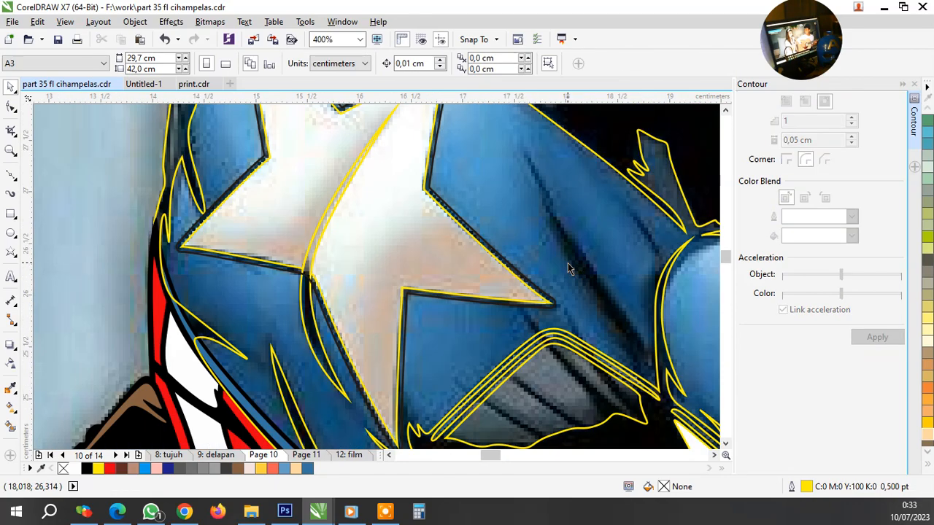
scroll(565, 291, down, 1)
scroll(563, 343, up, 2)
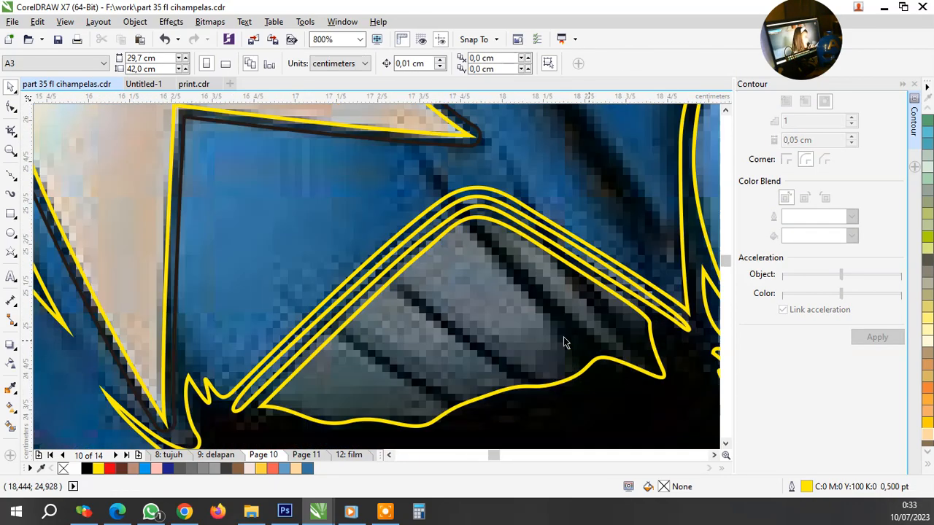
scroll(534, 343, down, 2)
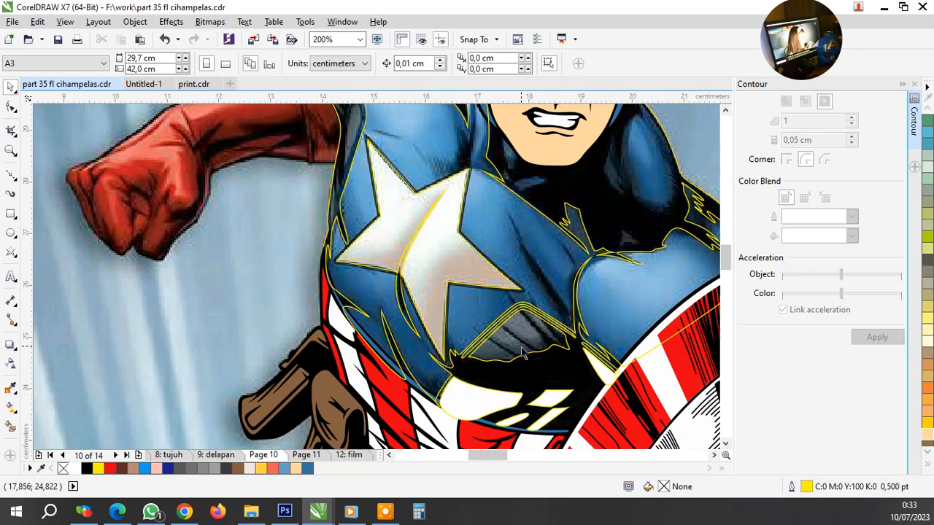
scroll(531, 358, up, 2)
key(F5)
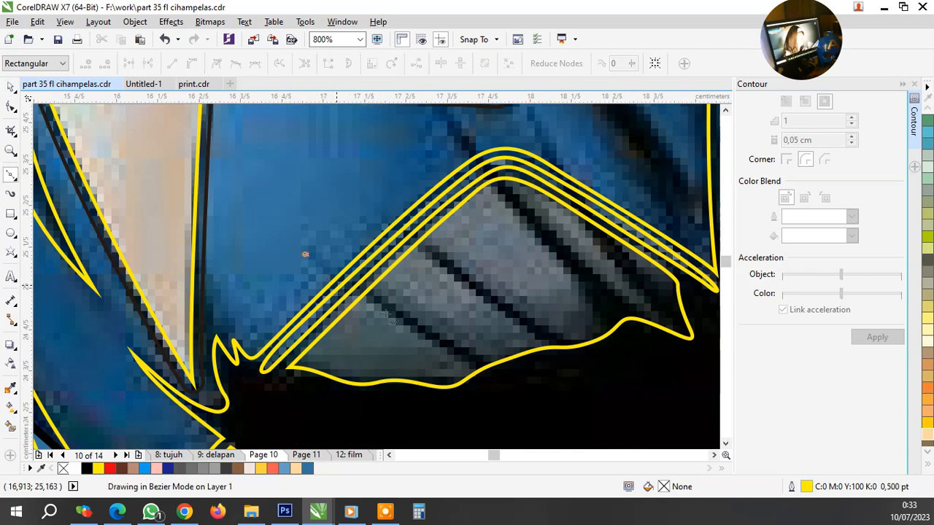
drag(502, 380, 588, 417)
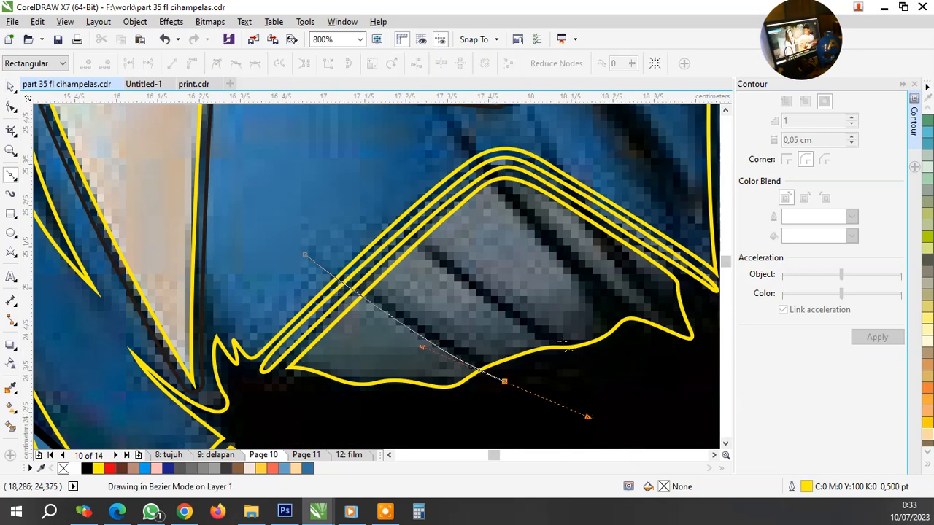
scroll(563, 342, down, 1)
scroll(642, 341, up, 1)
drag(647, 348, 646, 342)
Run the crease outline up to a pointed tip beside the star's right arm and back down the crease's other edge
scroll(642, 339, down, 2)
scroll(558, 246, up, 1)
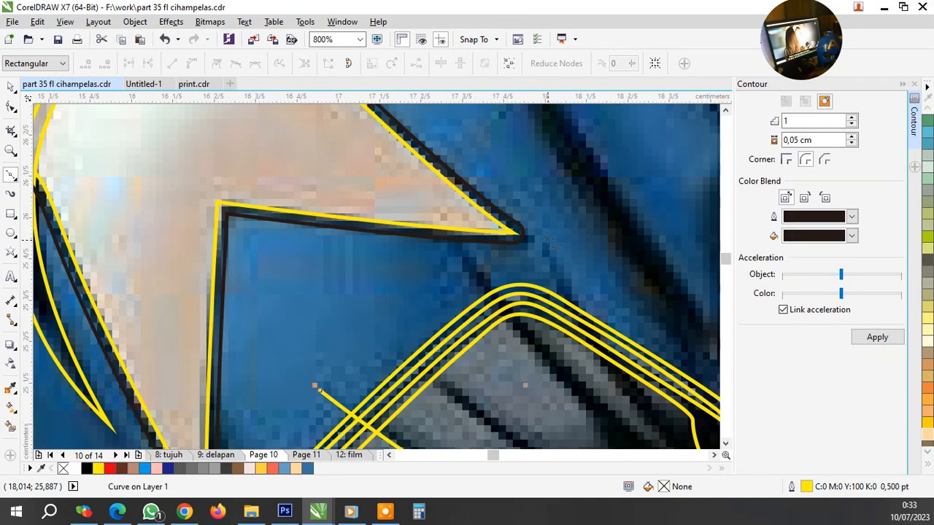
drag(547, 240, 504, 119)
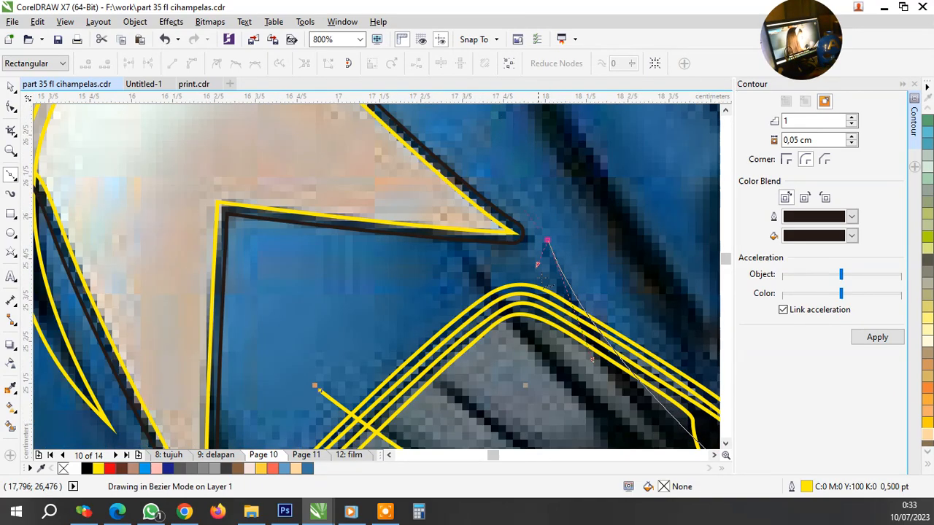
scroll(571, 307, down, 2)
scroll(576, 385, up, 3)
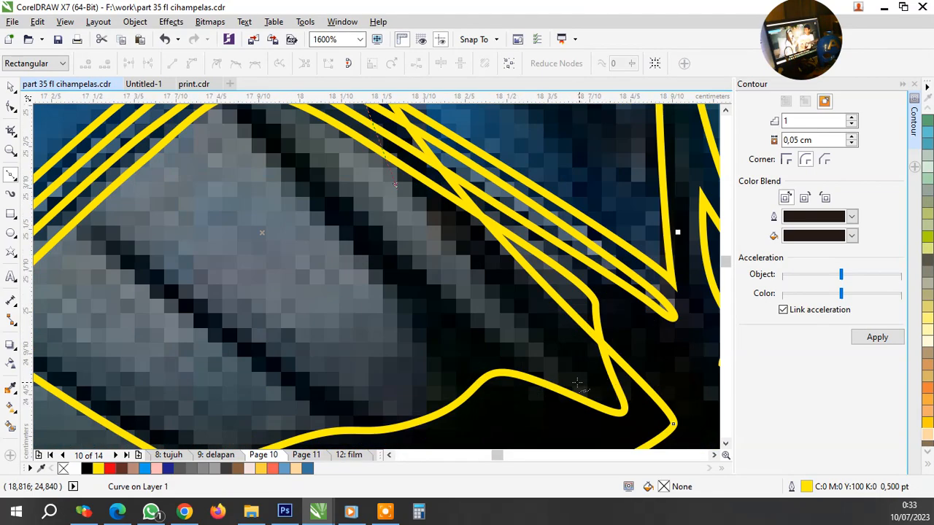
drag(531, 334, 620, 415)
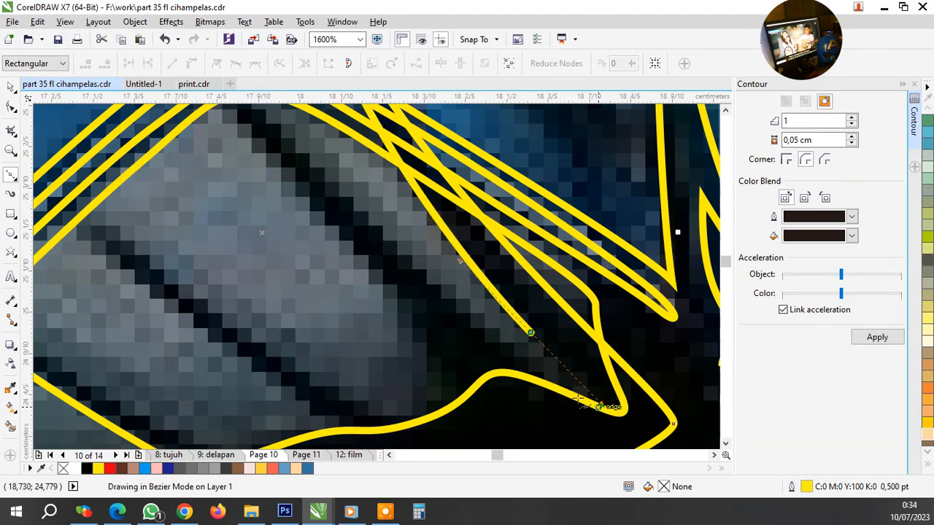
Trace the panel's long central crease up to a point below the star's right arm and down its other edge to a hooked end
drag(380, 235, 312, 170)
scroll(427, 284, down, 2)
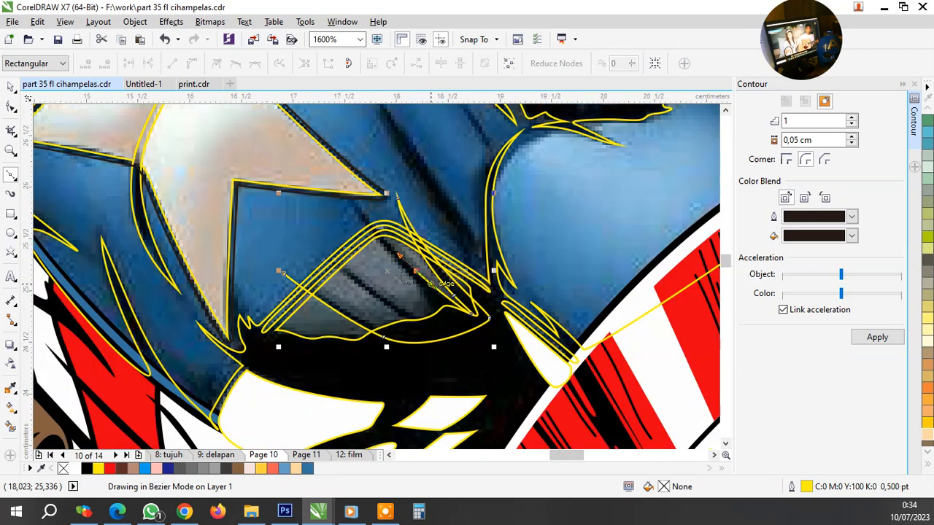
scroll(328, 195, up, 1)
drag(375, 202, 361, 186)
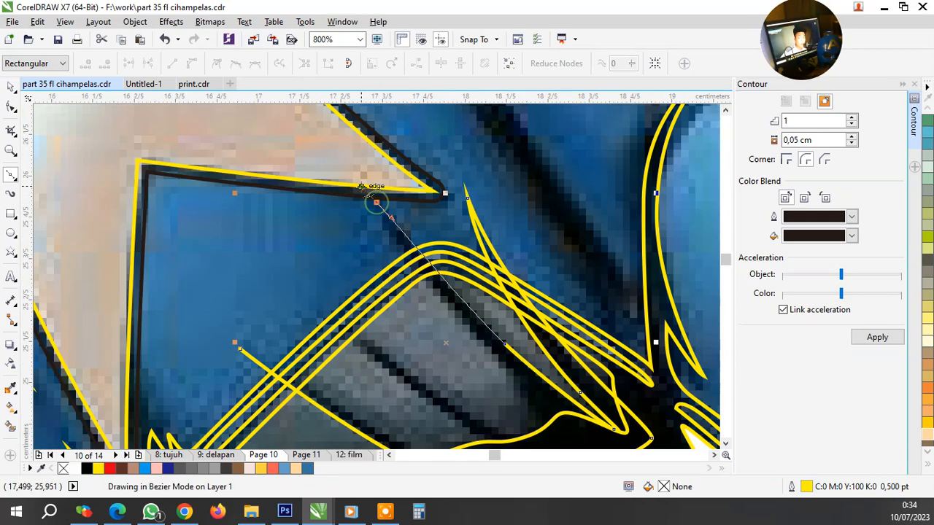
scroll(438, 293, down, 2)
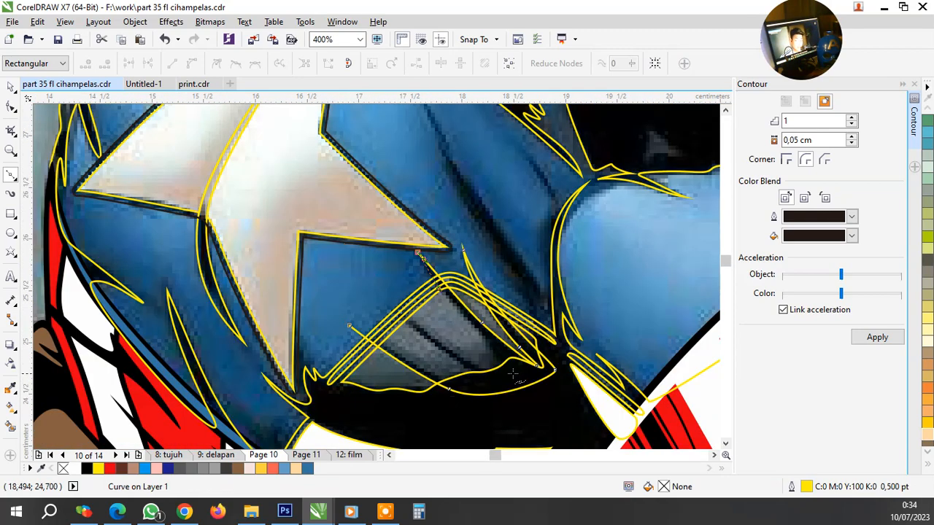
scroll(430, 277, up, 3)
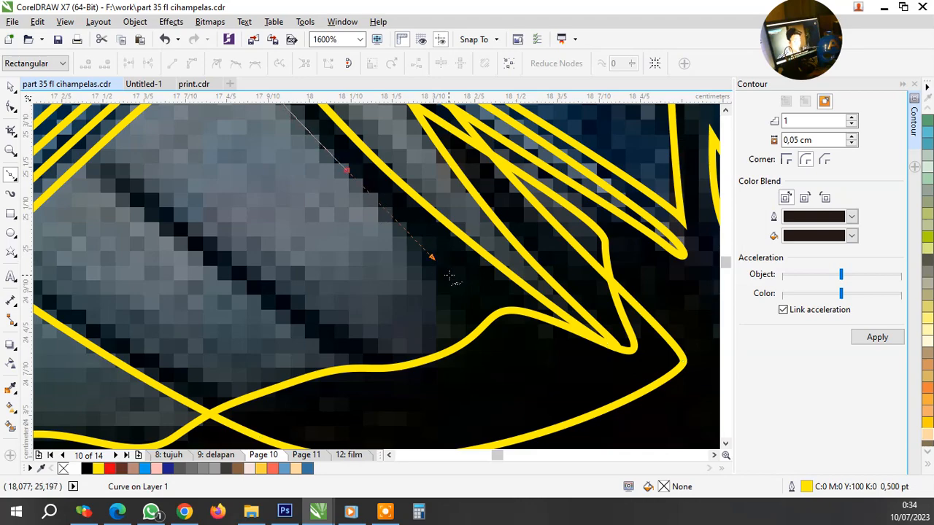
click(449, 274)
click(451, 309)
drag(477, 381, 209, 244)
Trace the middle crease up to its tip in the panel's border band and back down its other edge
scroll(209, 244, down, 2)
scroll(412, 310, up, 2)
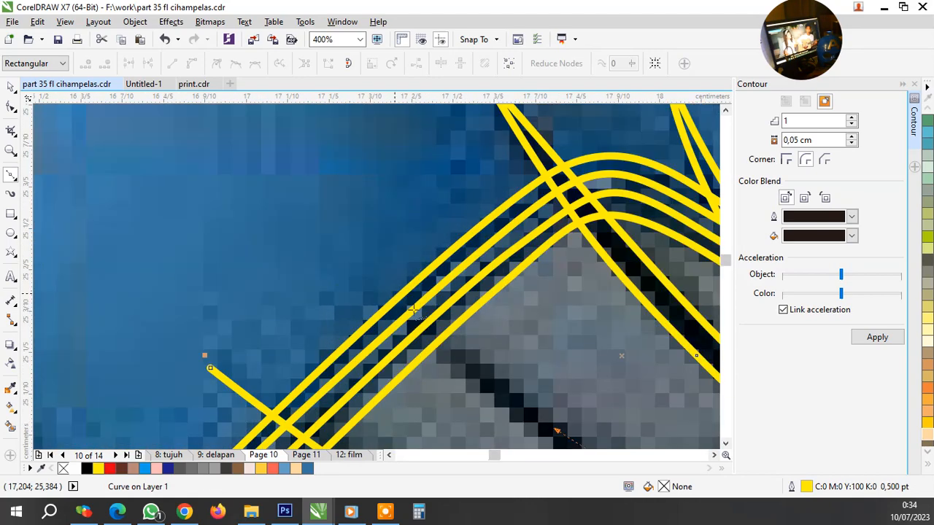
drag(430, 321, 394, 289)
scroll(419, 307, down, 3)
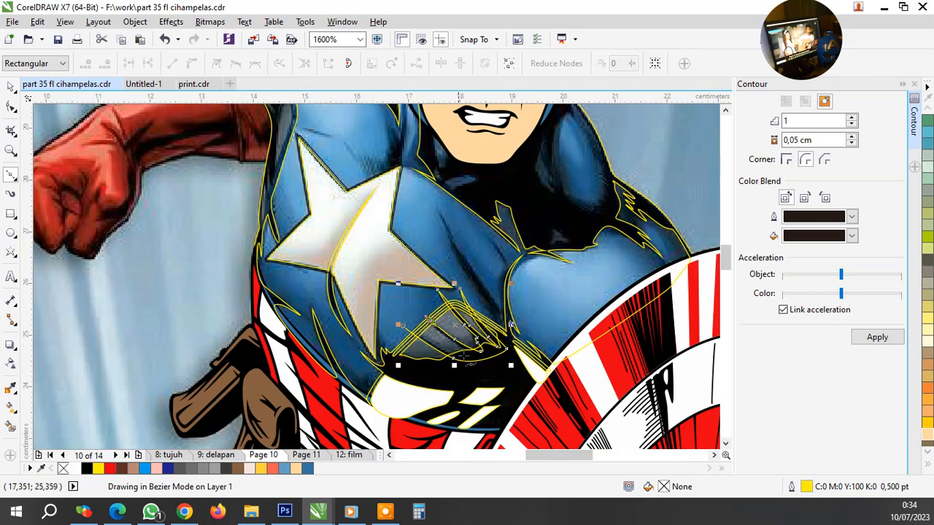
scroll(375, 268, up, 3)
drag(415, 293, 415, 294)
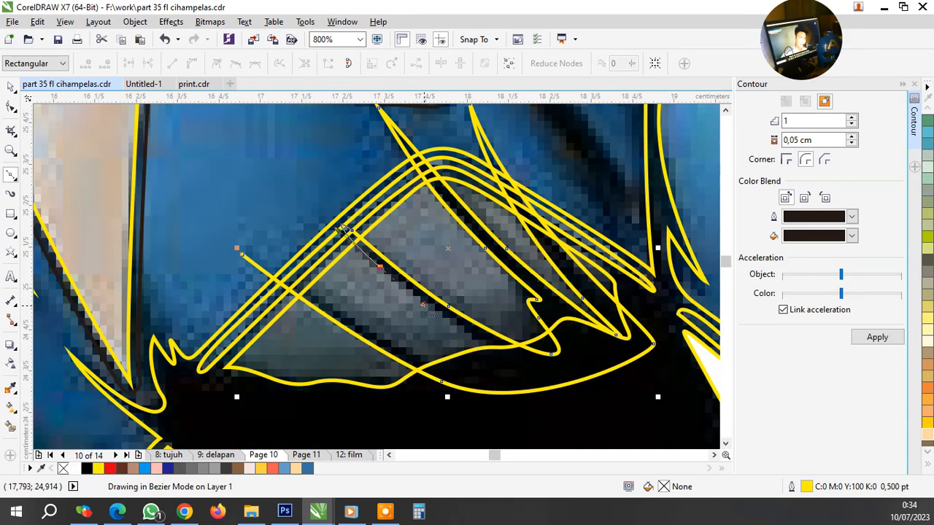
drag(510, 360, 518, 367)
Curve the outline around below the panel, follow the lowest crease's upper edge and close the shape at its starting node
click(468, 374)
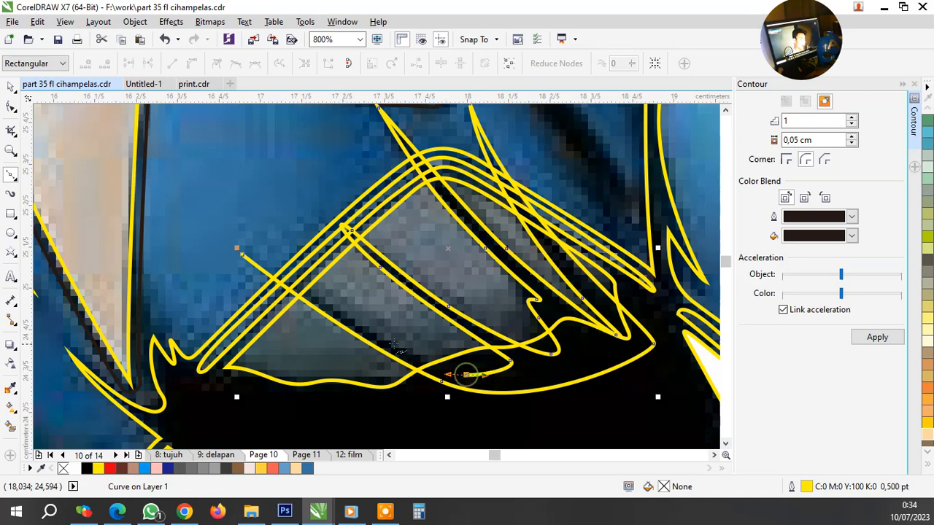
drag(378, 336, 326, 307)
click(237, 250)
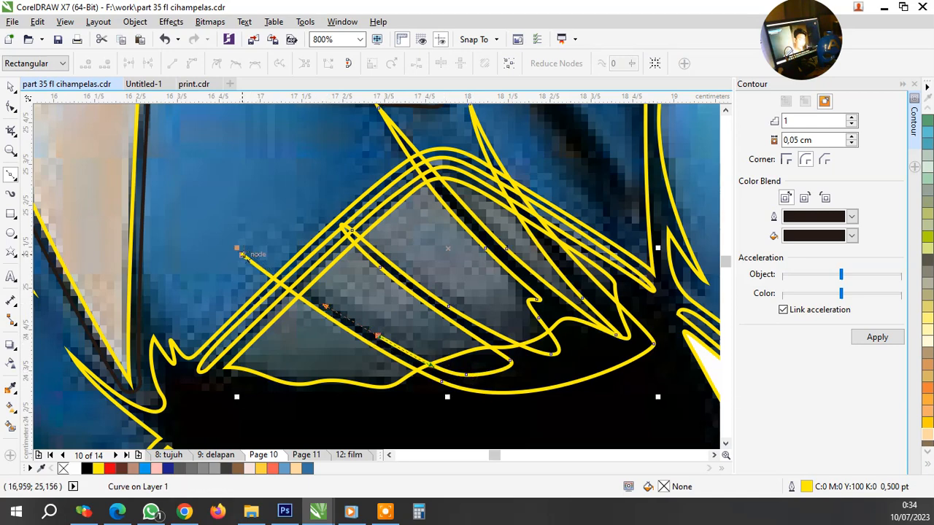
Trim the blue torso shape and the contour band around the grey panel with the crease shape
key(space)
shift+click(258, 209)
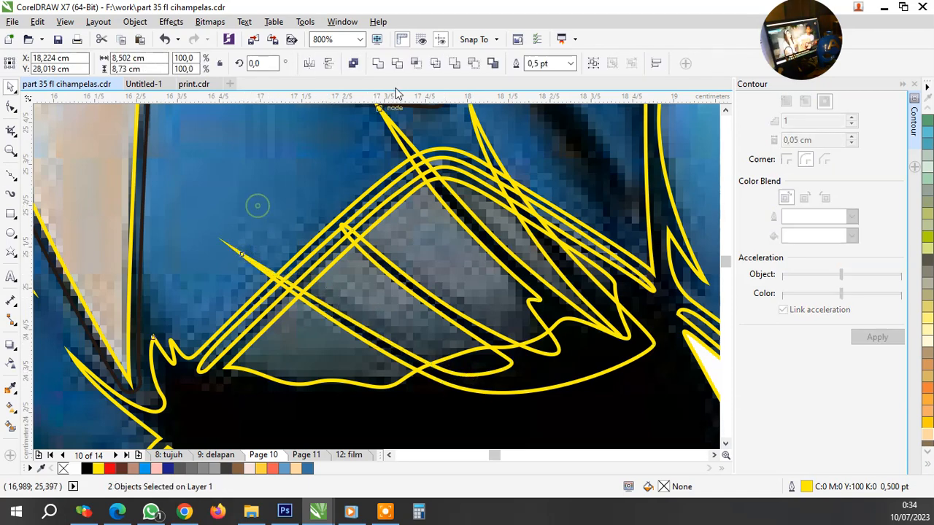
click(398, 64)
click(499, 382)
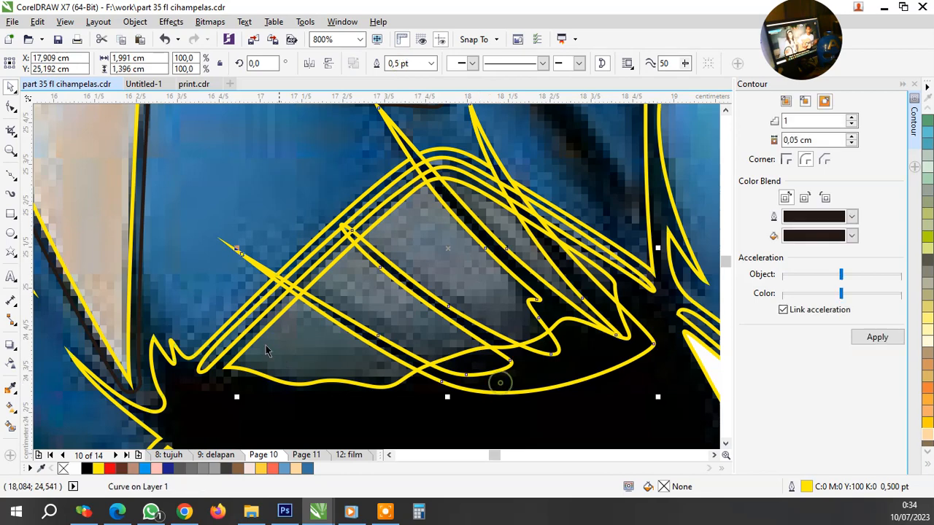
shift+click(235, 330)
click(399, 64)
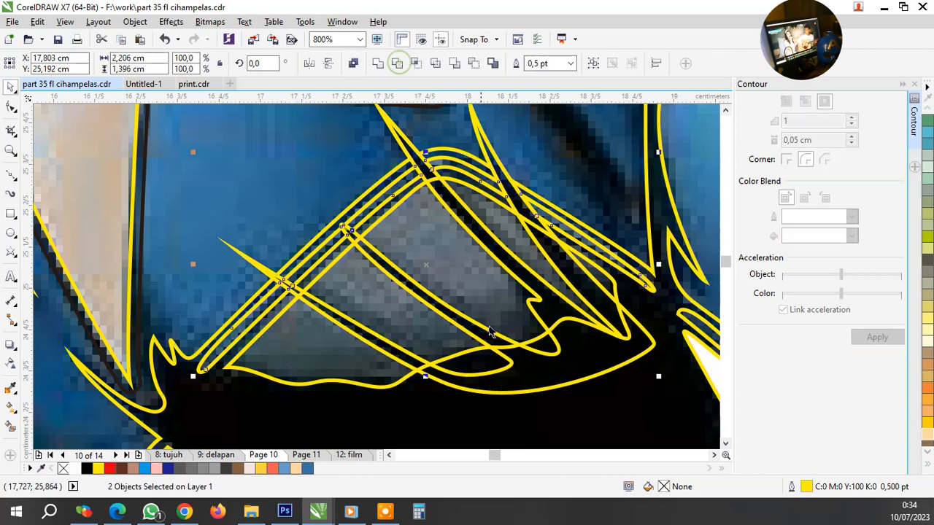
Trim the grey panel with the crease shape so the creases split it into separate pieces
click(534, 378)
shift+click(342, 365)
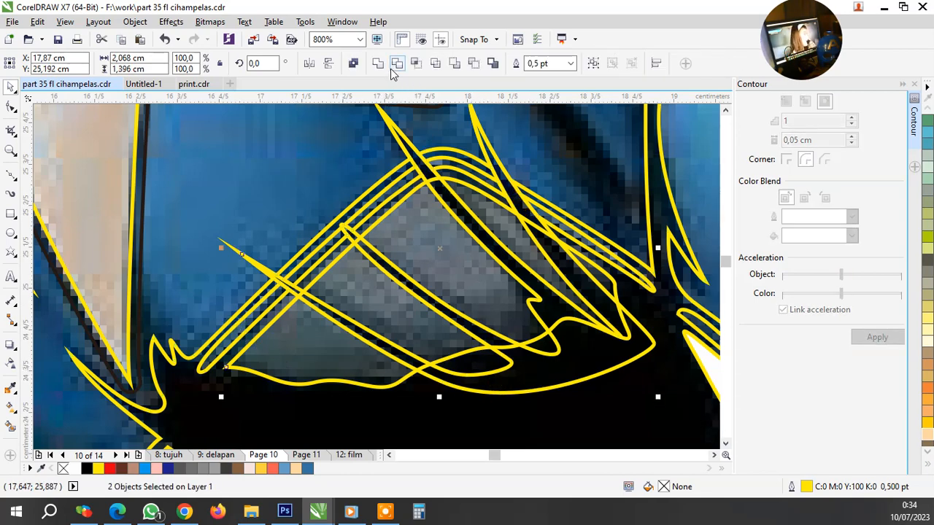
click(396, 63)
Delete the crease shape and fill the trimmed panel pieces with white
click(594, 344)
click(494, 298)
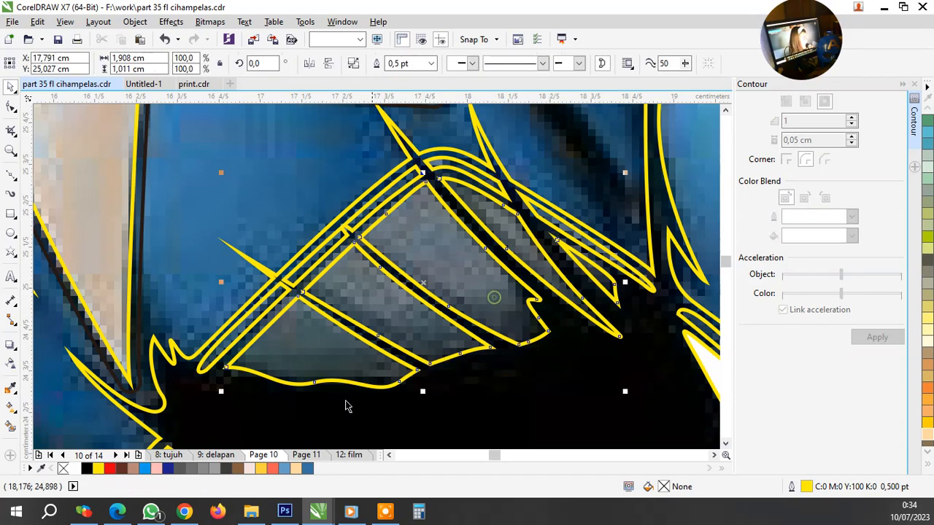
click(82, 468)
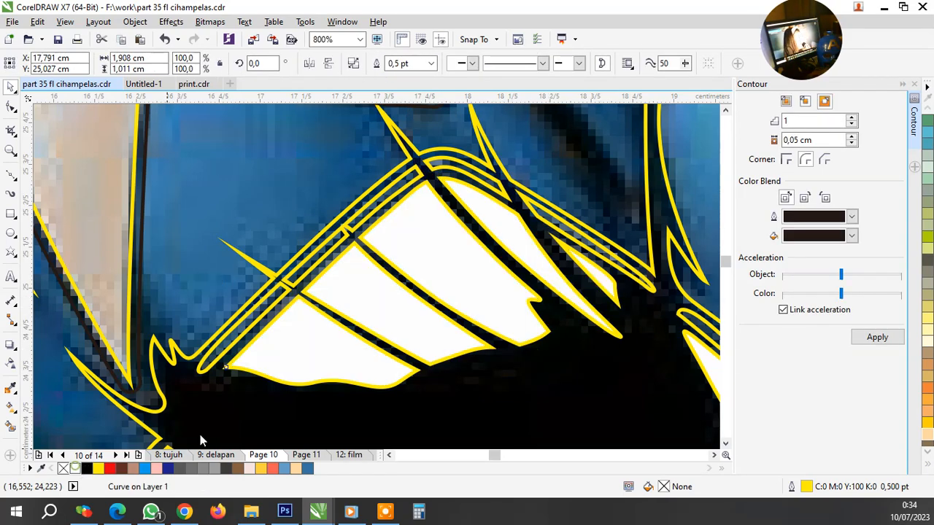
Fill the narrow contour bands around the white panels on both sides with blue R52 G115 B159
click(615, 256)
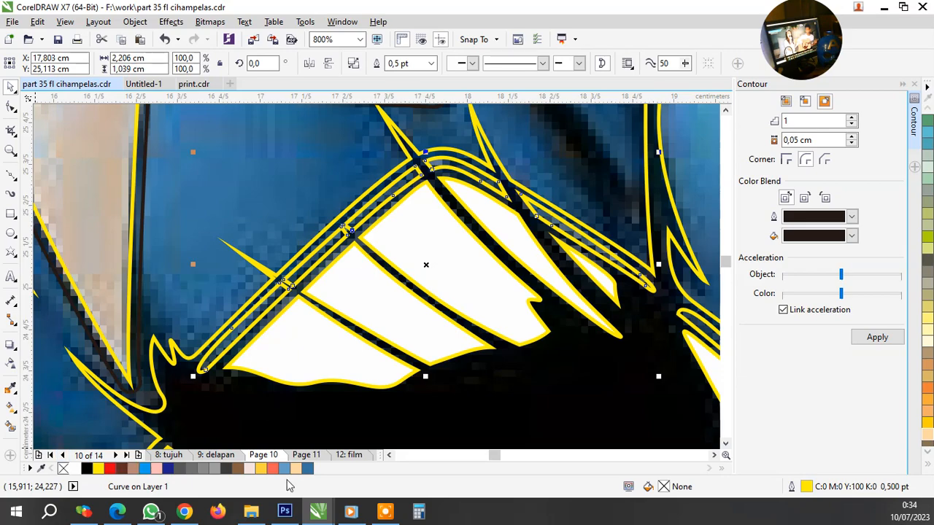
click(307, 470)
scroll(350, 288, down, 3)
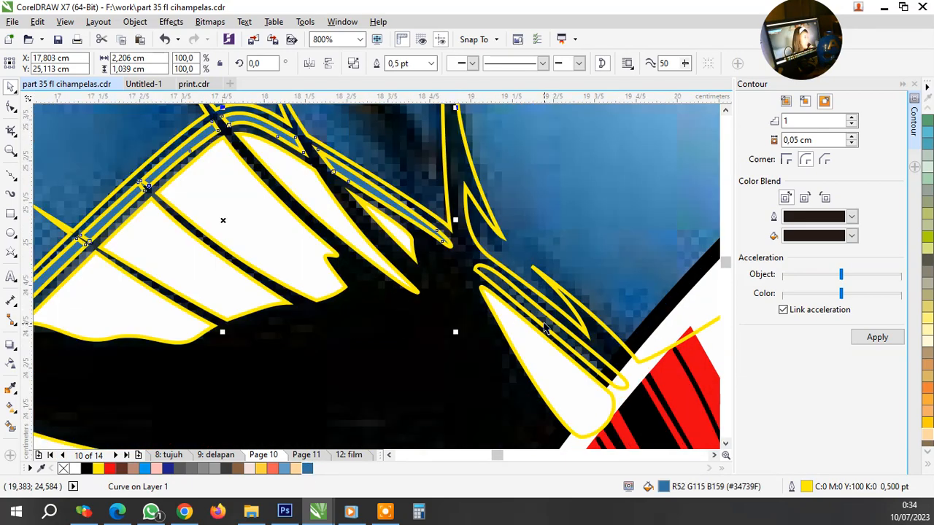
scroll(544, 324, down, 4)
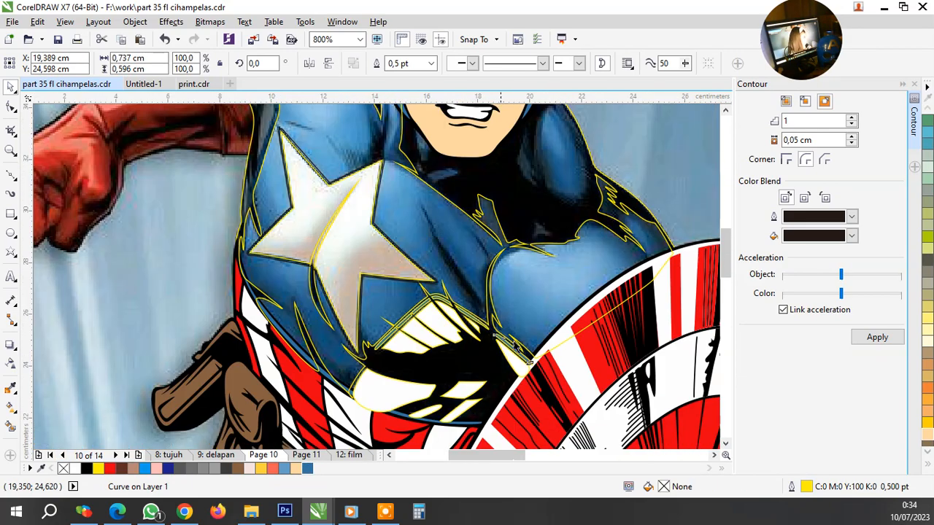
Fill the larger piece of the chest star with white
scroll(499, 345, up, 3)
click(234, 208)
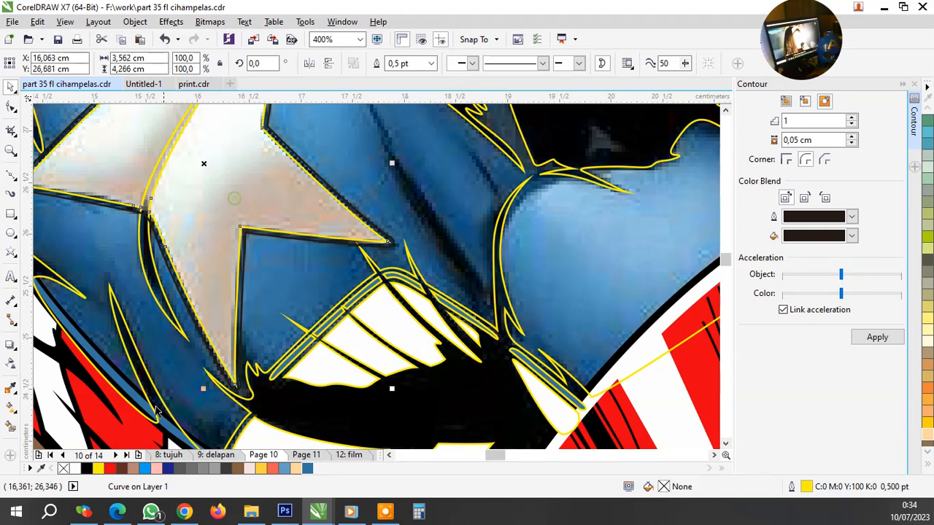
click(74, 469)
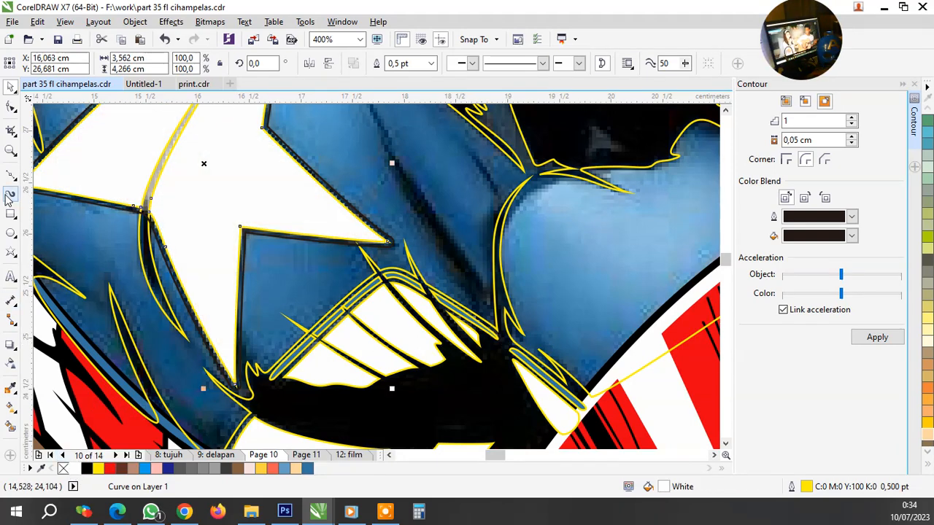
Draw a closed Bezier shape around the long dark fold on the chest between the star and the shoulder muscle
click(10, 175)
key(F3)
key(F3)
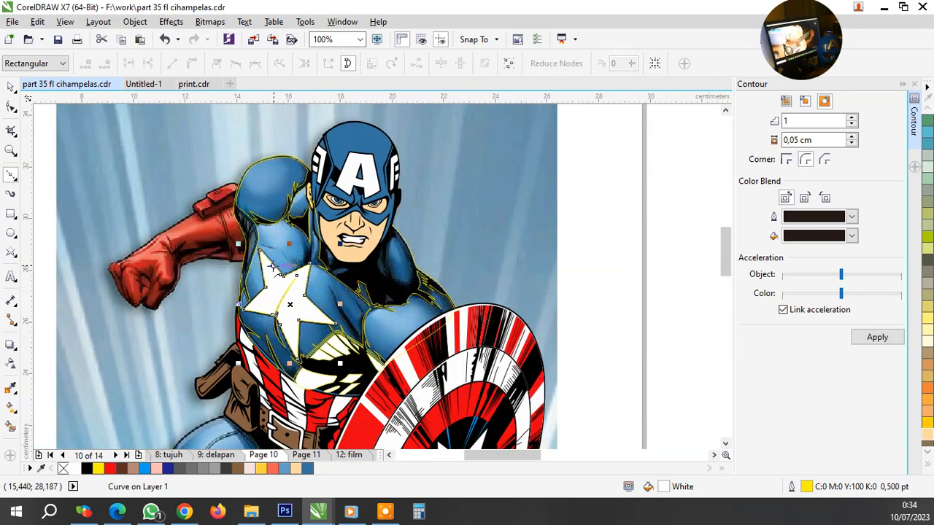
scroll(376, 321, up, 2)
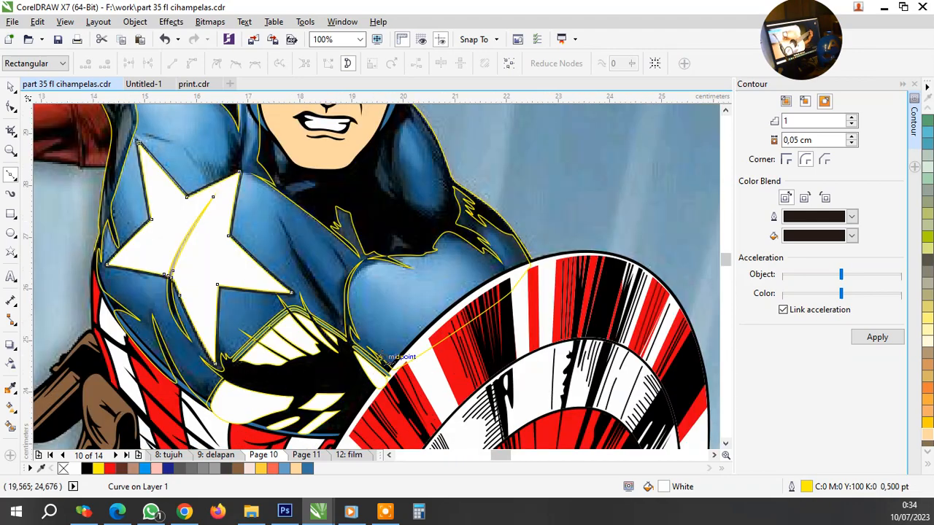
scroll(219, 226, down, 1)
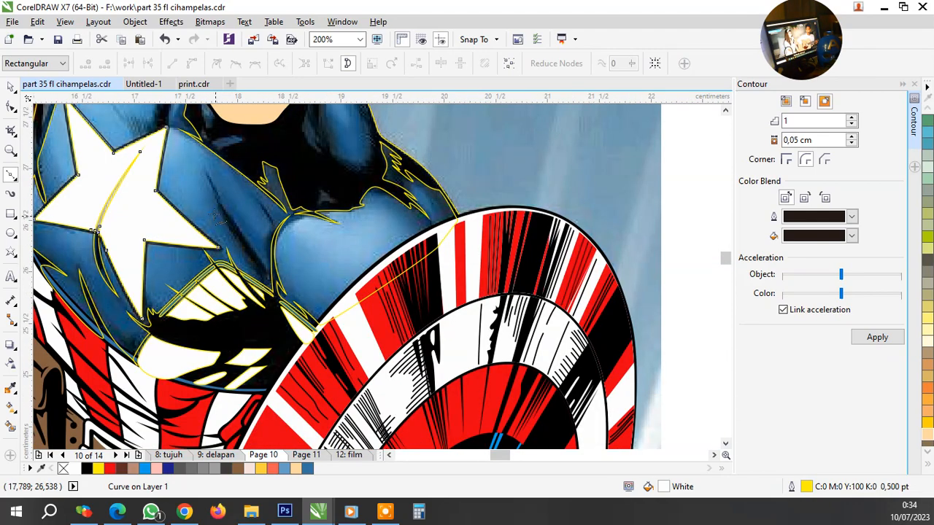
scroll(210, 166, up, 1)
click(198, 123)
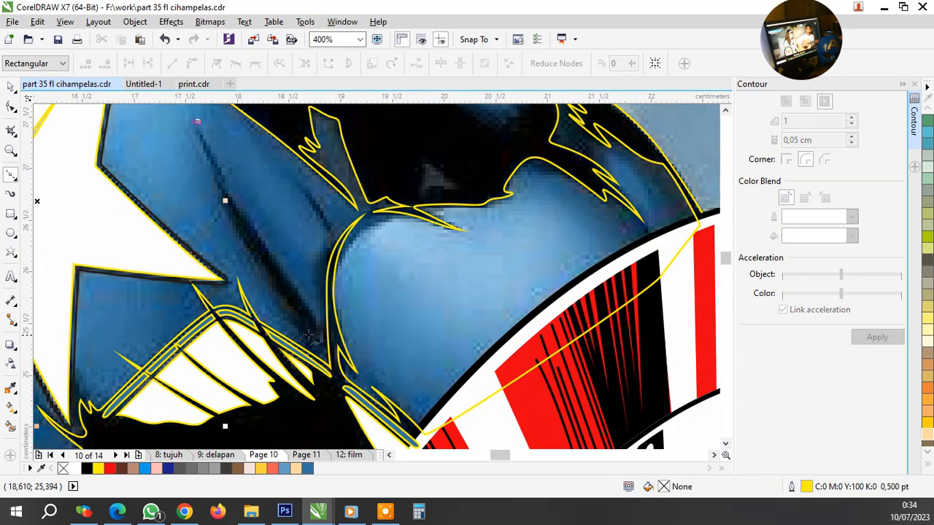
drag(310, 334, 386, 402)
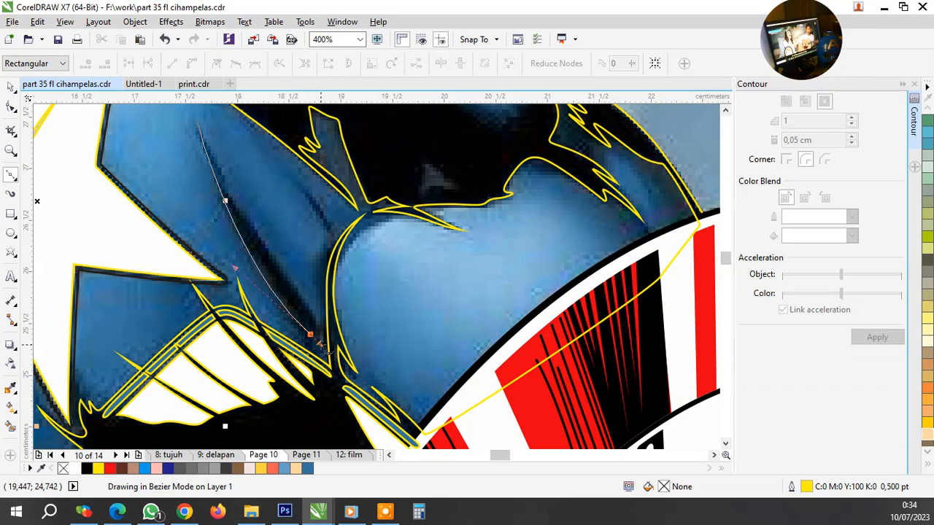
drag(317, 337, 317, 337)
scroll(297, 304, up, 1)
drag(293, 296, 255, 231)
scroll(288, 324, down, 1)
drag(191, 135, 215, 201)
Draw a thin curved crease shape over the short dark line between the long fold and the collar
scroll(293, 222, up, 1)
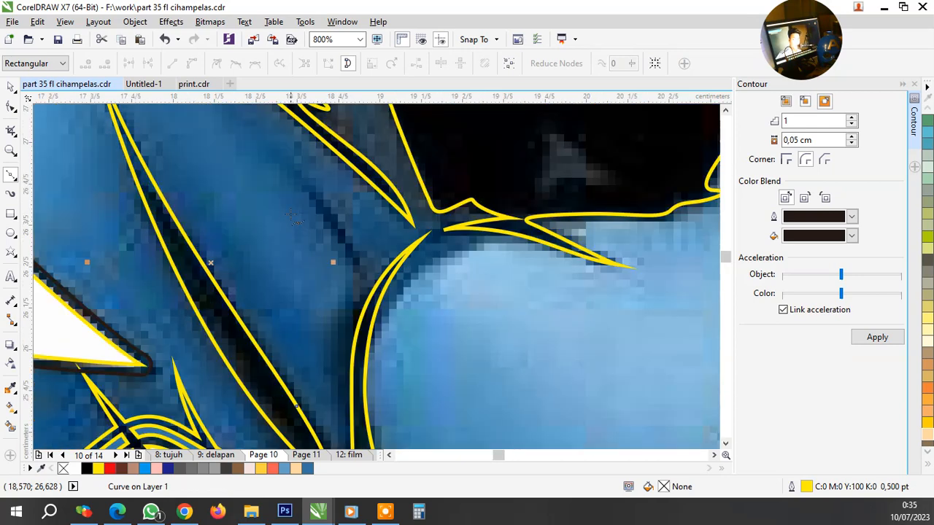
click(286, 173)
drag(356, 277, 378, 334)
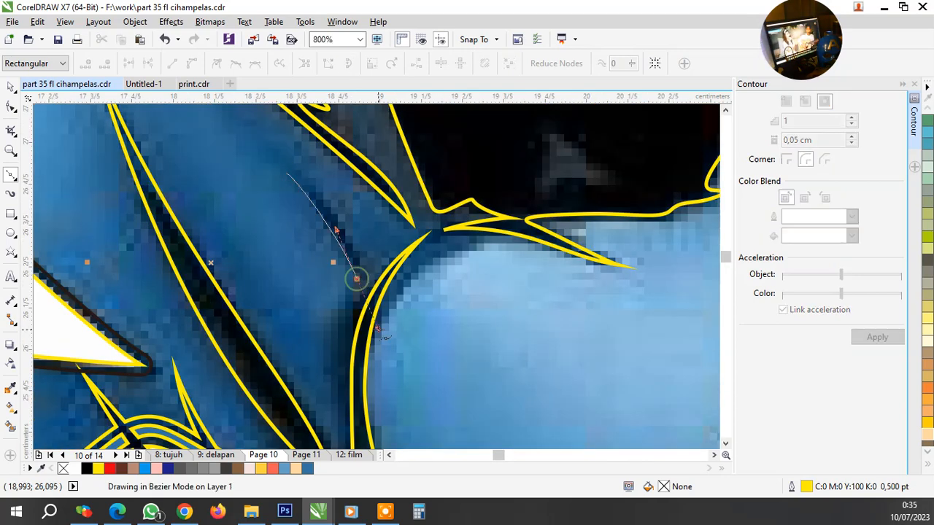
click(287, 174)
Combine the long fold and the short crease shapes and trim the blue torso shape with them
shift+click(207, 285)
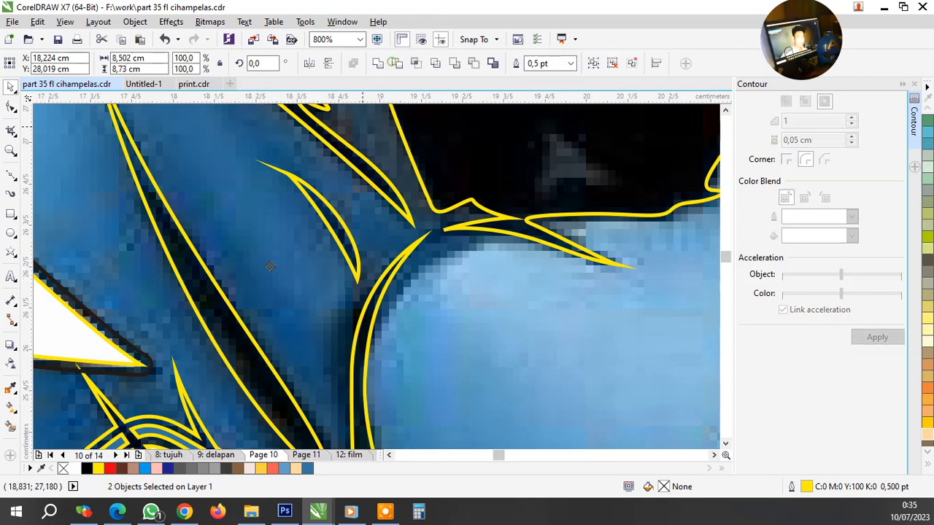
key(ctrl+l)
click(315, 324)
key(Escape)
Draw a thin closed crease shape over the dark line just above the star's upper-left point
scroll(389, 326, down, 2)
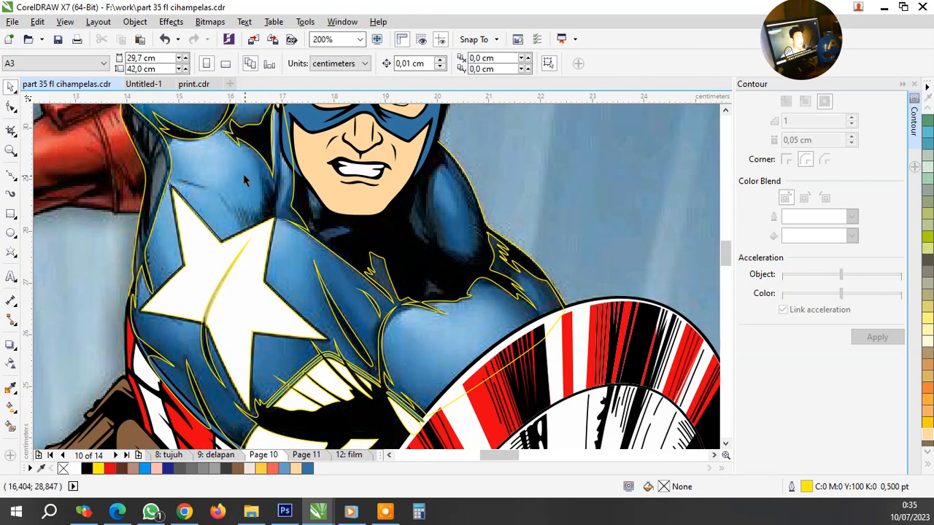
scroll(214, 176, up, 1)
scroll(143, 184, up, 1)
key(space)
click(133, 176)
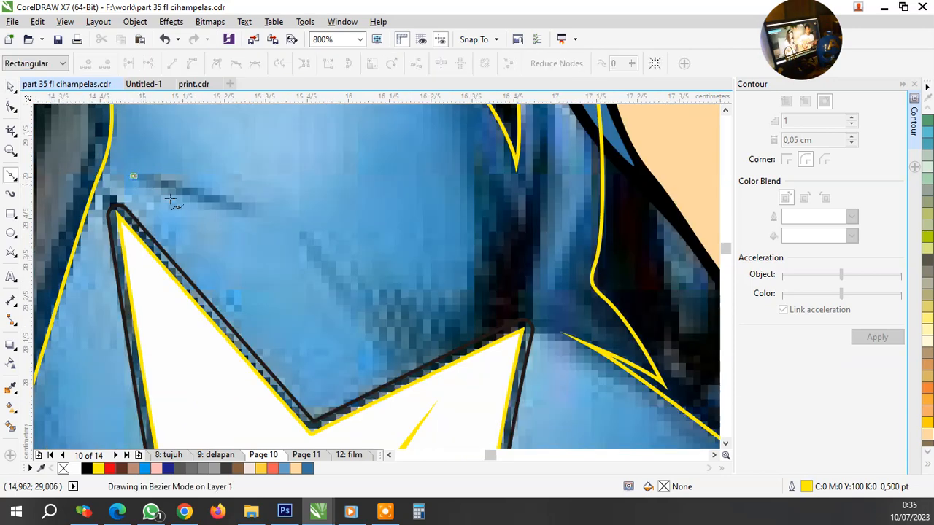
drag(237, 207, 272, 209)
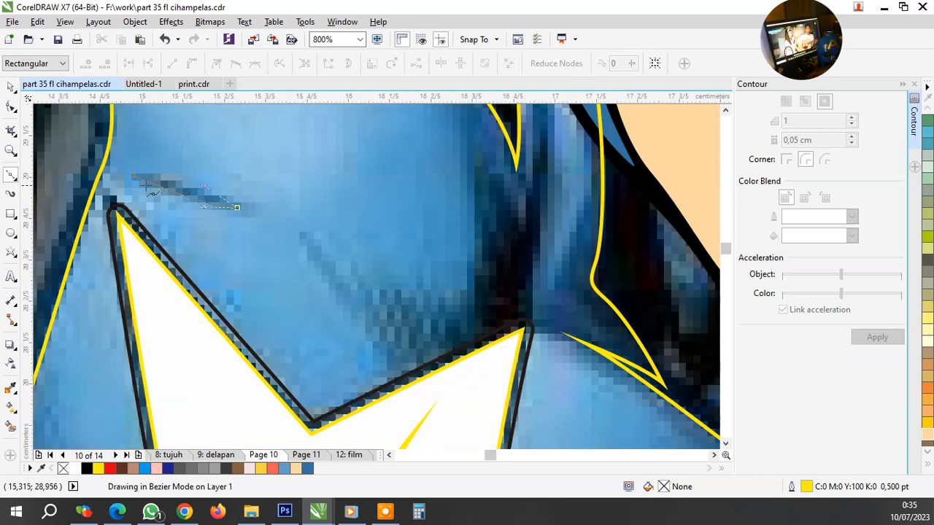
click(134, 176)
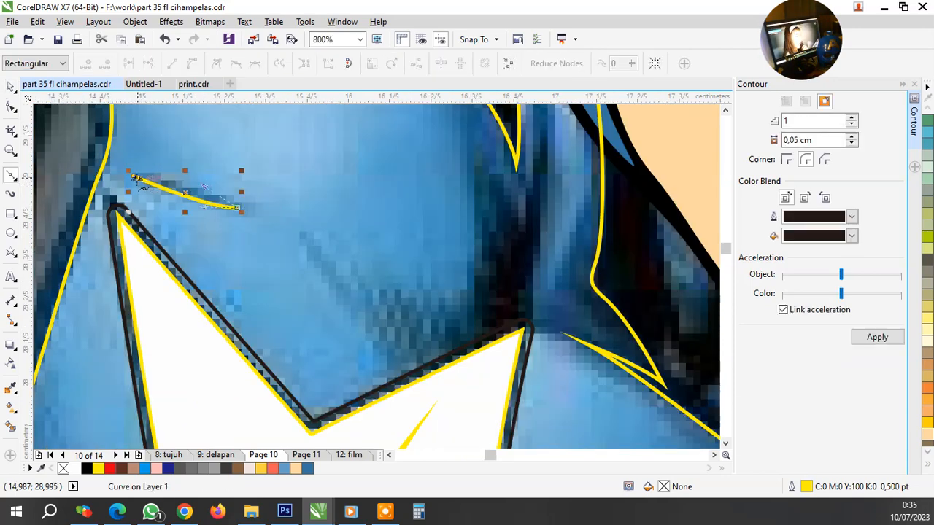
Draw a long hatch sliver above the notch between the star's upper points and a shorter sliver beside it
click(308, 238)
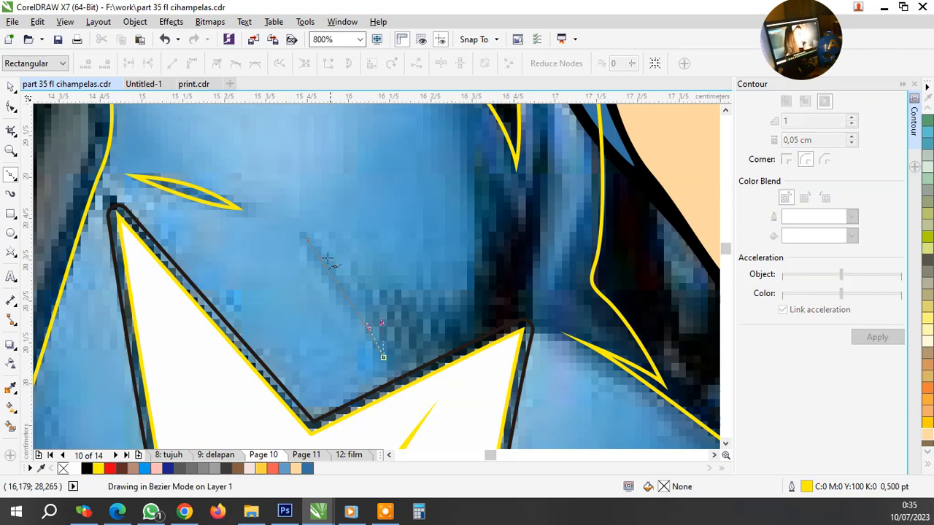
click(309, 238)
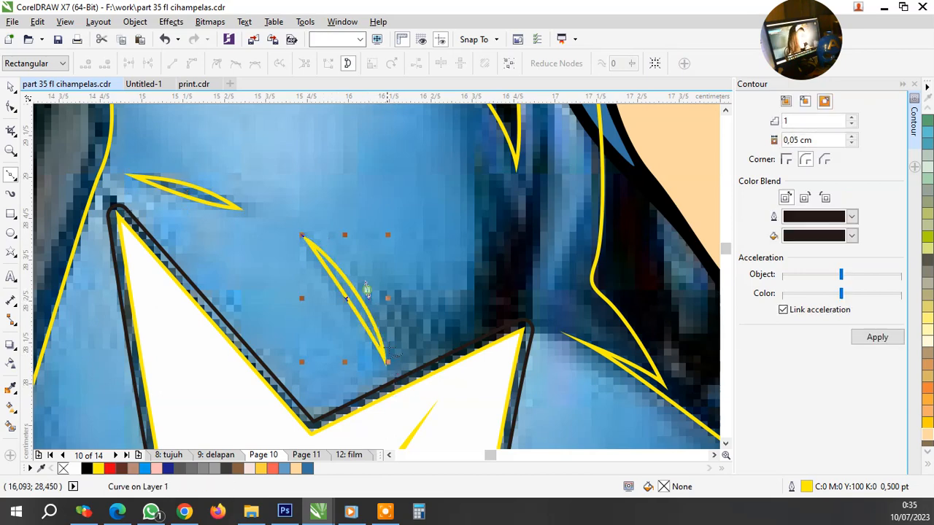
drag(391, 358, 398, 379)
click(366, 289)
click(391, 358)
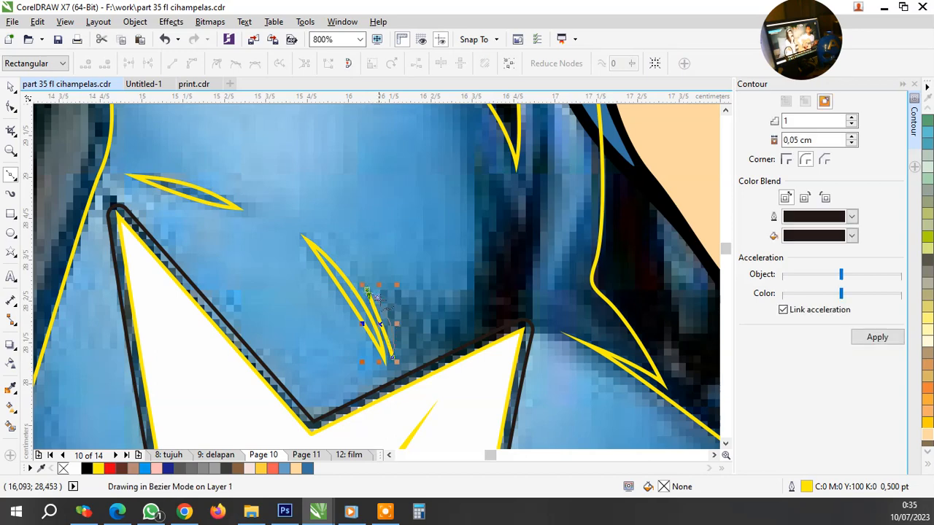
Duplicate the short hatch sliver four times in a row along the star's edge toward its upper-right point
key(space)
scroll(412, 334, up, 1)
drag(365, 307, 535, 293)
right_click(404, 303)
right_click(446, 300)
right_click(493, 311)
right_click(535, 294)
scroll(534, 295, down, 2)
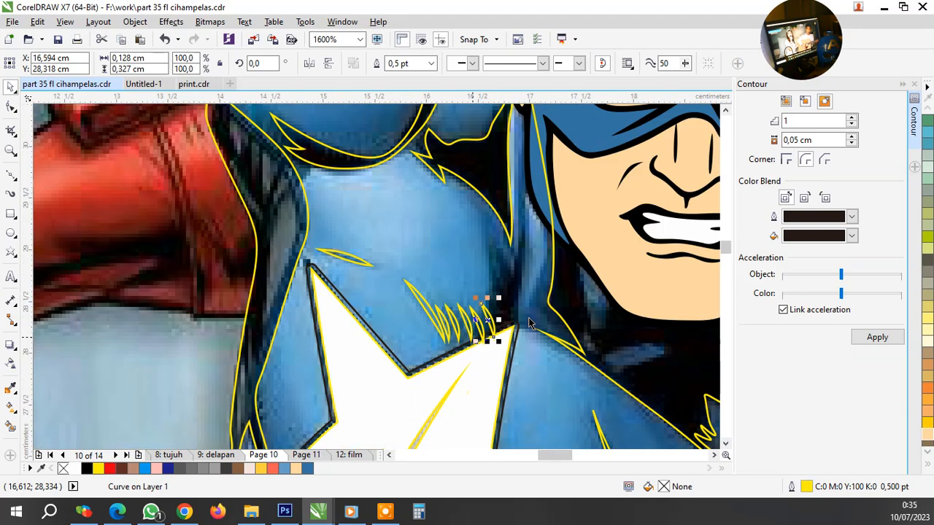
Trace the jagged left edge of the dark shadow from the last hatch sliver up to the neck with Bezier curves
scroll(521, 293, up, 1)
key(space)
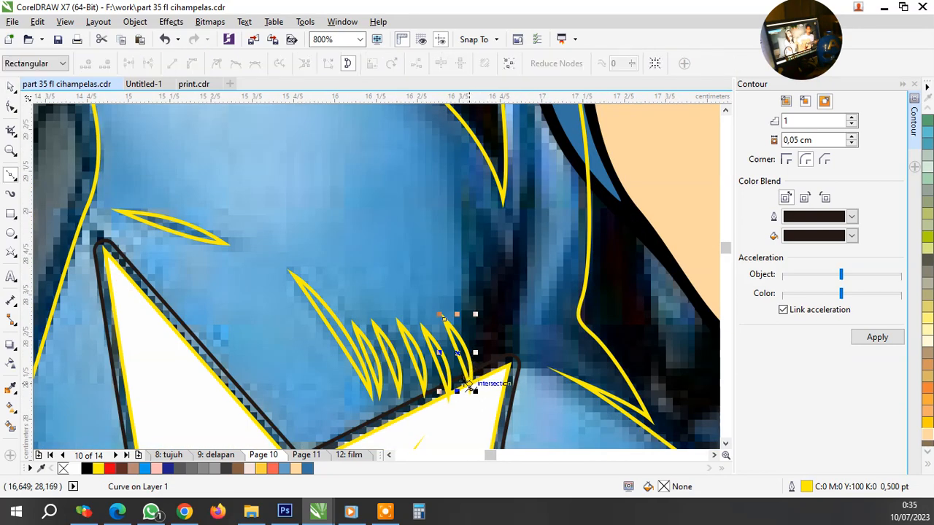
click(467, 385)
drag(450, 276, 474, 321)
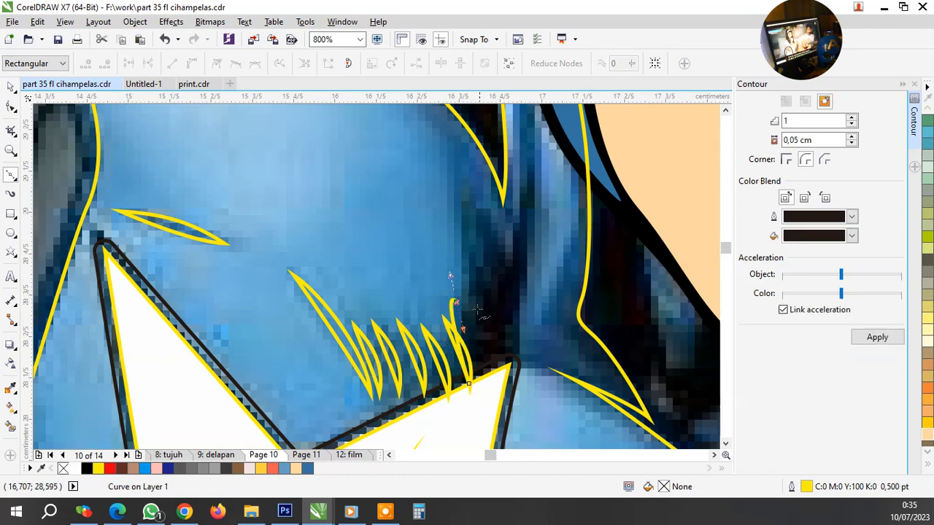
scroll(478, 312, up, 1)
drag(475, 313, 469, 211)
scroll(480, 281, down, 1)
drag(461, 162, 480, 204)
drag(499, 228, 498, 154)
Curve the shadow outline back down beside the neck and close it at its starting node on the star's edge
scroll(506, 211, down, 2)
scroll(504, 217, up, 2)
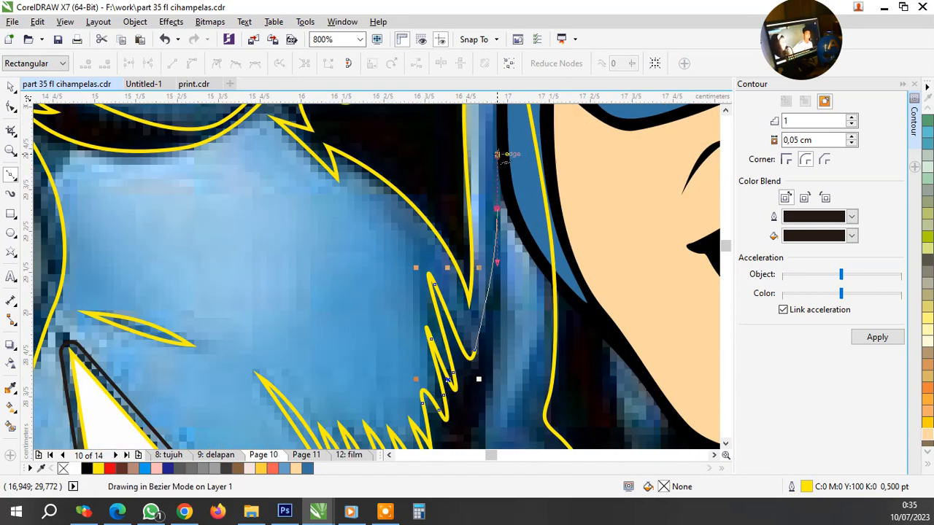
drag(502, 188, 502, 188)
scroll(496, 397, down, 2)
scroll(496, 397, up, 1)
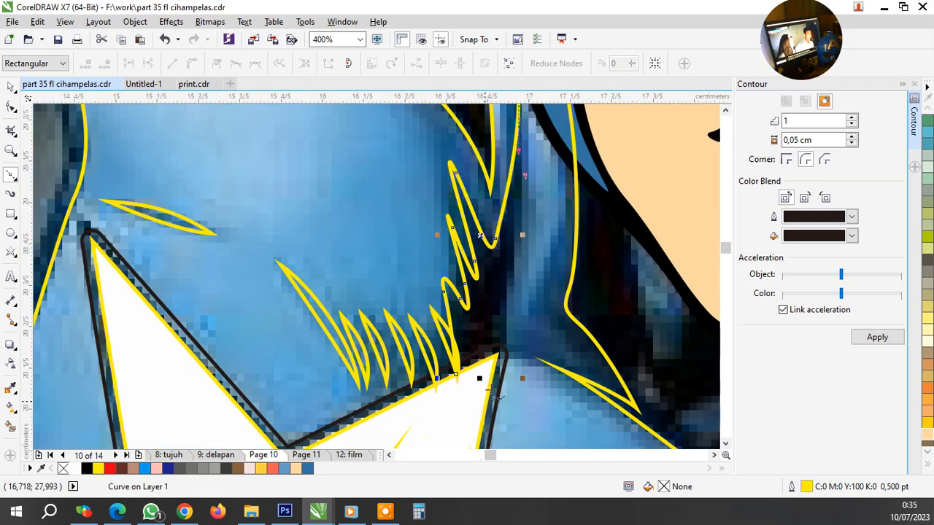
mouse_move(455, 374)
mouse_down()
mouse_move(454, 397)
mouse_move(467, 383)
mouse_up()
Select the jagged shadow, the hatch slivers and the crease above the star, and group them
key(space)
shift+click(443, 331)
shift+click(419, 332)
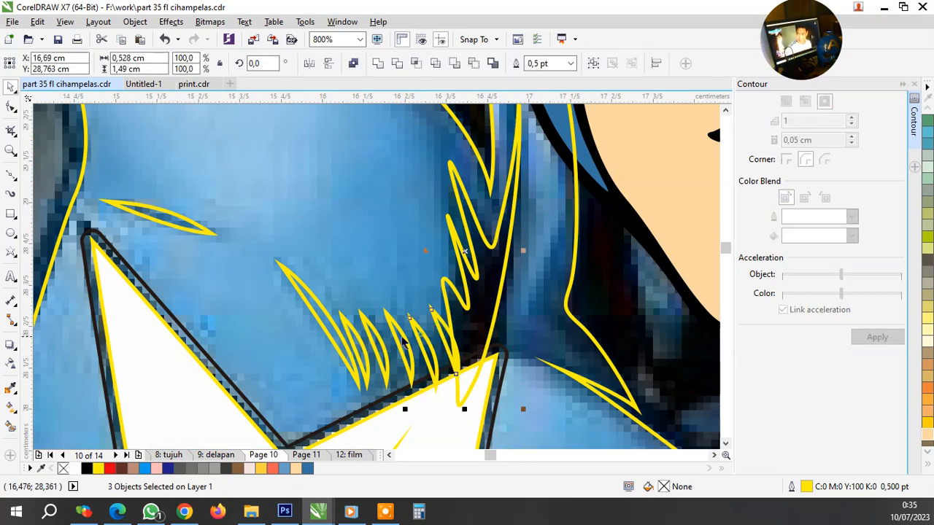
shift+click(398, 334)
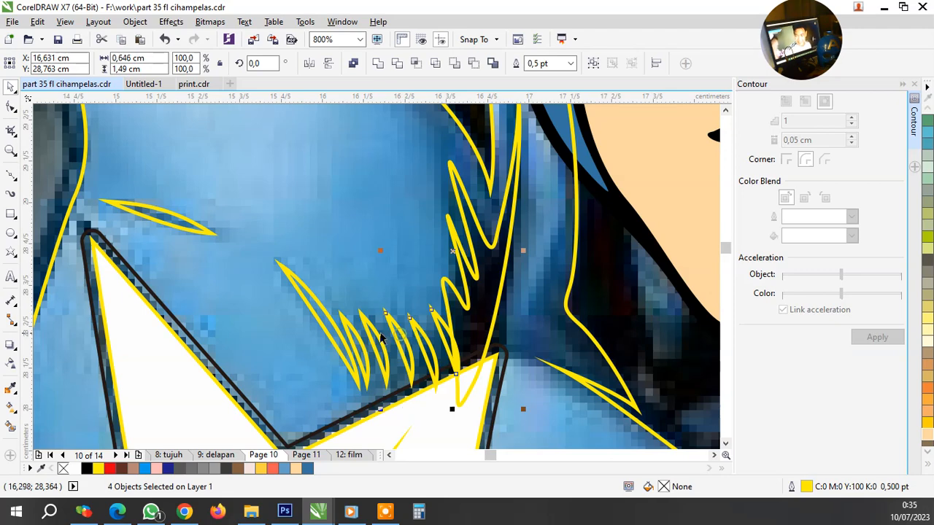
shift+click(202, 232)
scroll(273, 235, down, 2)
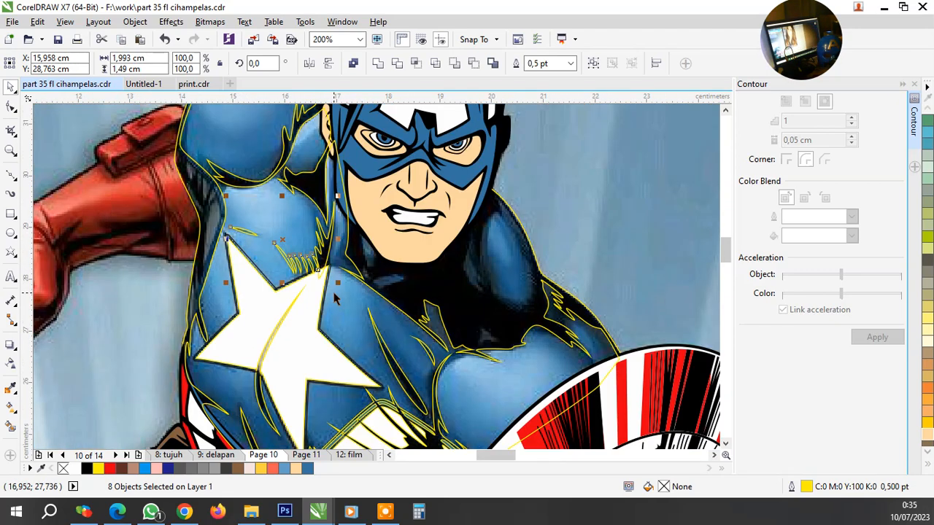
key(ctrl+g)
Trim the blue torso shape with the hatch and shadow group, and delete the group
shift+click(265, 214)
click(401, 63)
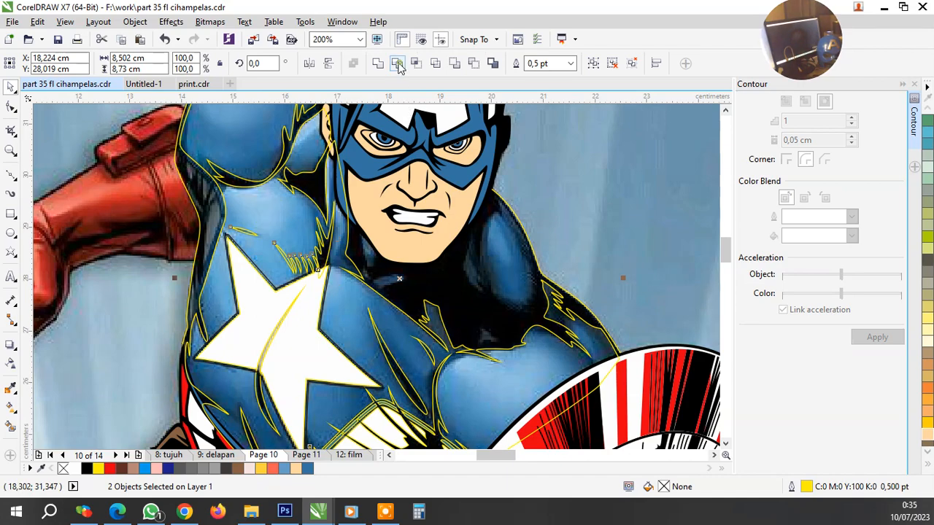
click(118, 281)
scroll(297, 268, up, 2)
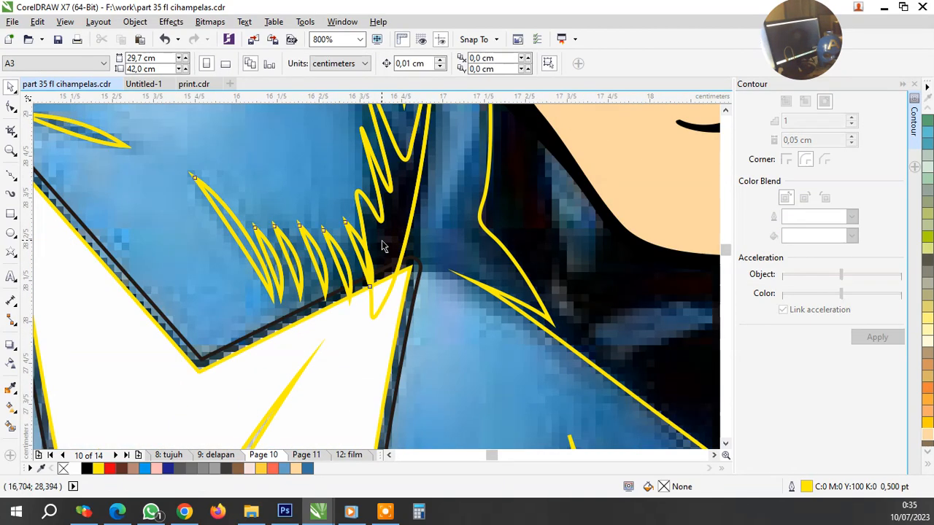
click(382, 241)
key(Delete)
Fill the trimmed torso shape with blue R52 G115 B159 and check the fill around the star and folds
scroll(358, 319, down, 2)
scroll(364, 321, down, 1)
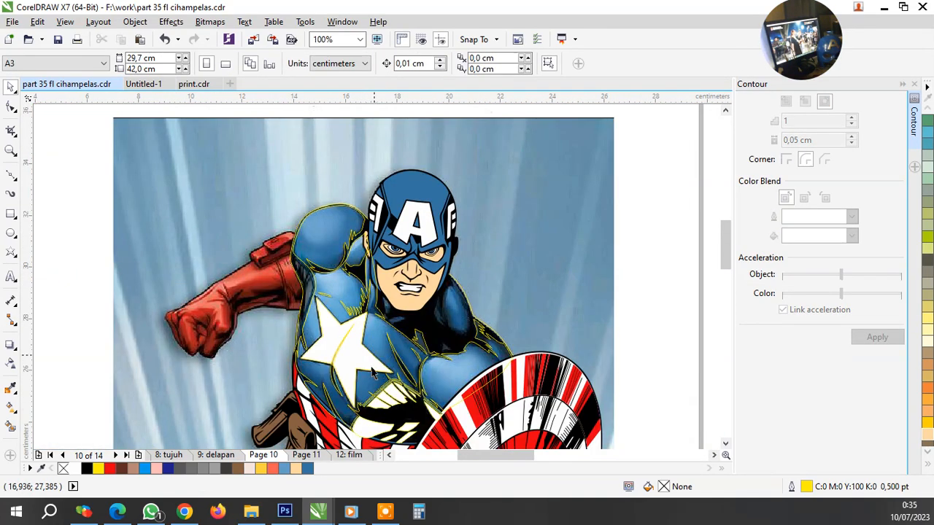
scroll(366, 394, up, 1)
click(466, 401)
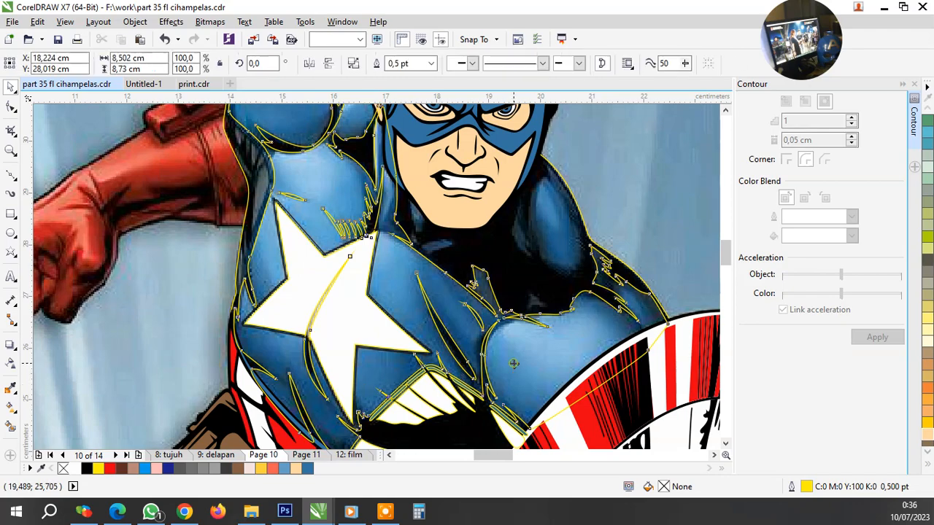
click(307, 469)
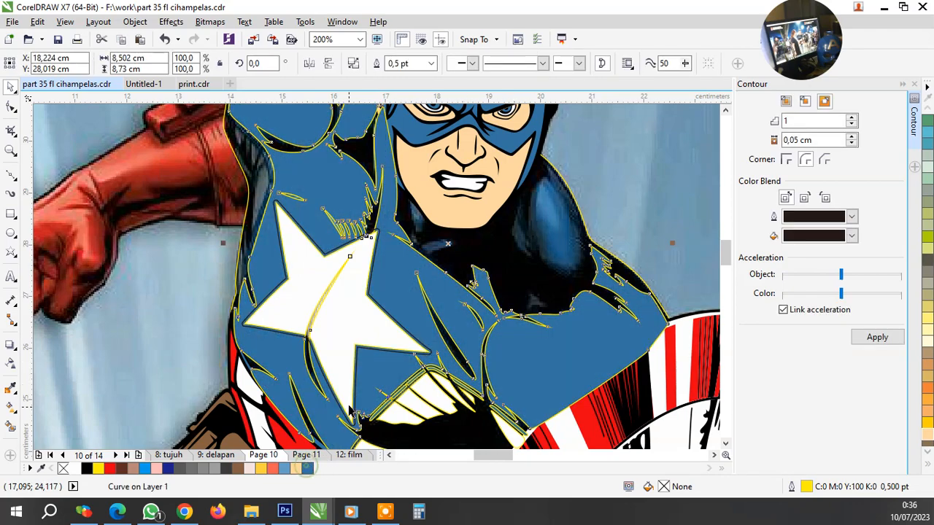
scroll(302, 375, down, 1)
scroll(305, 375, up, 2)
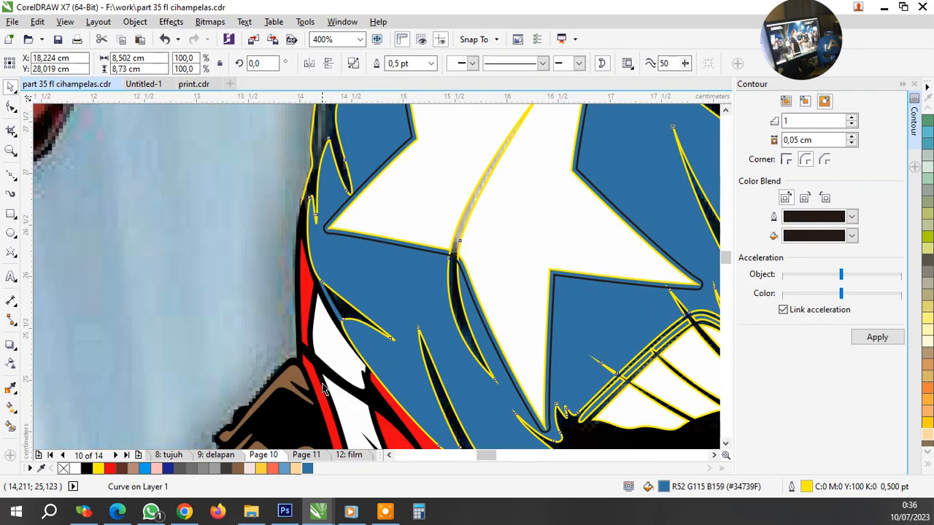
scroll(321, 390, down, 1)
scroll(361, 356, down, 1)
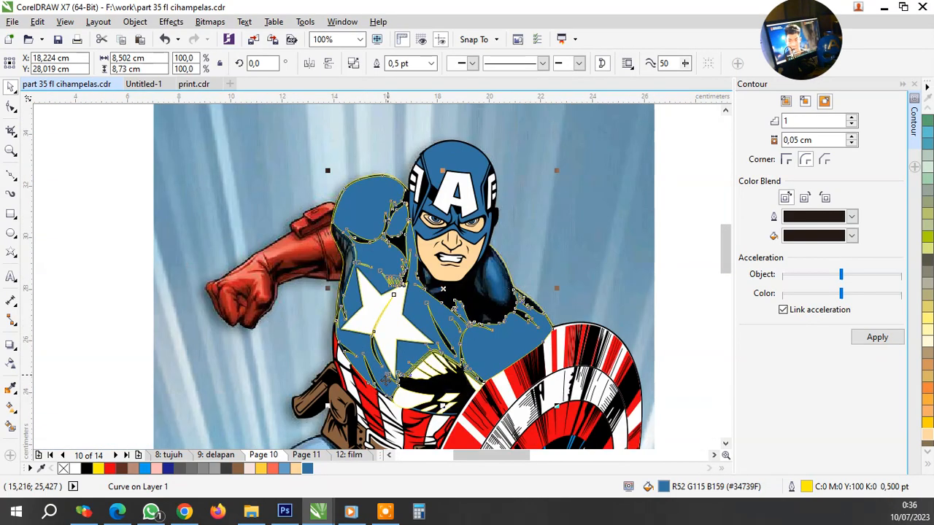
Start a Bezier outline of the dark side panel below the raised arm, curving around its lower tip beside the torso edge
scroll(363, 379, up, 1)
scroll(337, 324, down, 1)
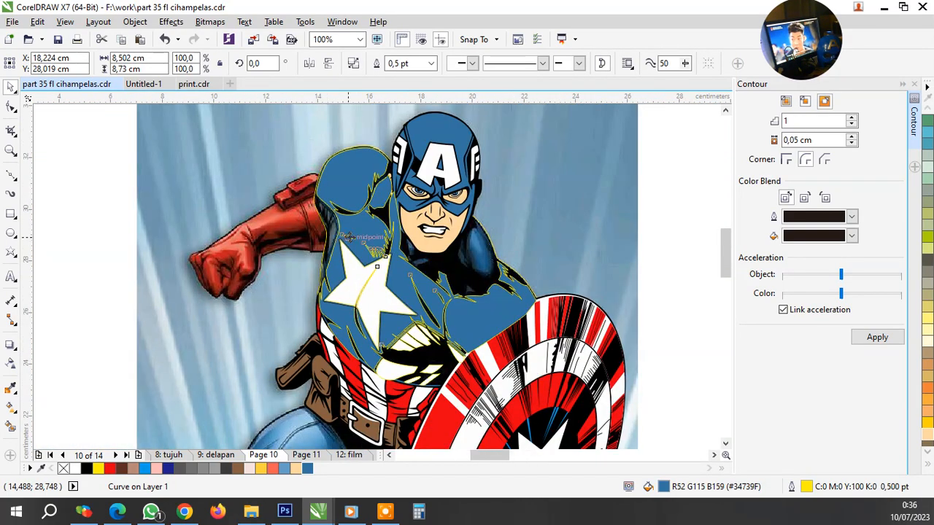
scroll(346, 245, up, 1)
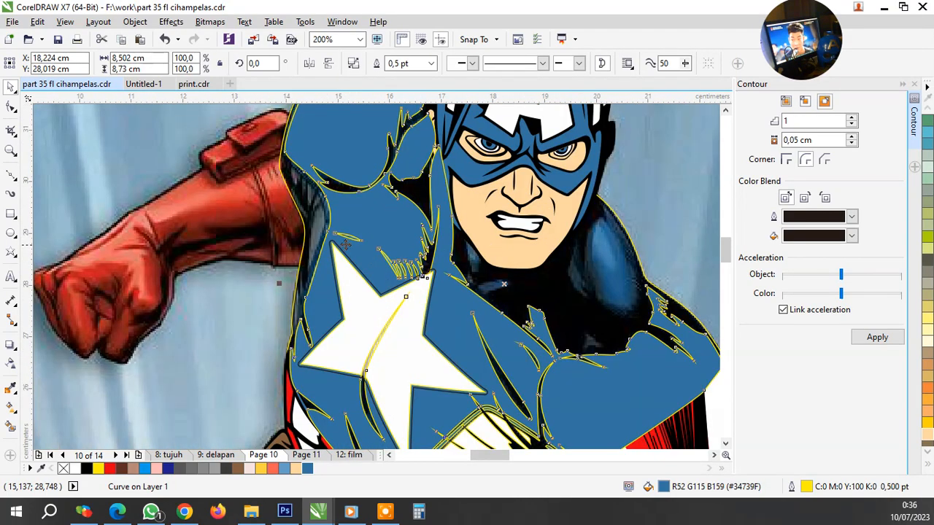
click(7, 178)
scroll(290, 280, up, 3)
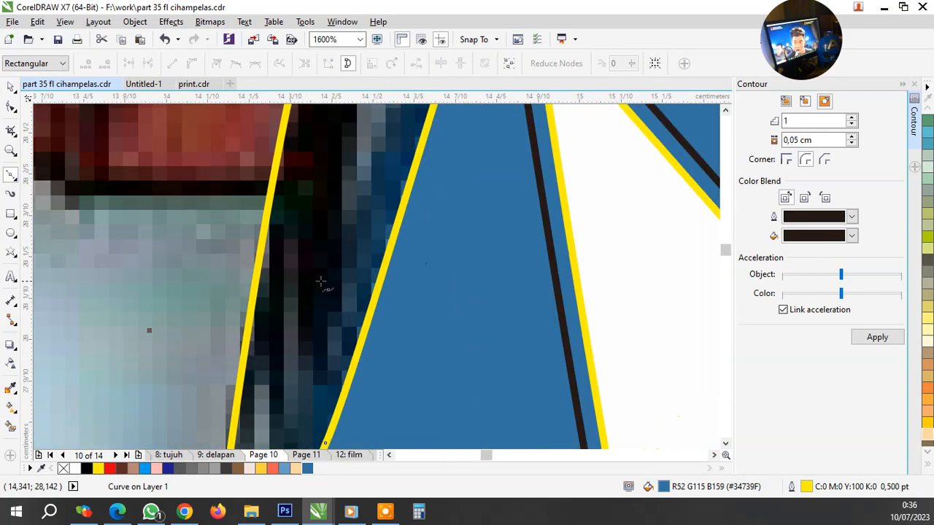
scroll(314, 279, down, 2)
scroll(303, 312, up, 1)
click(318, 221)
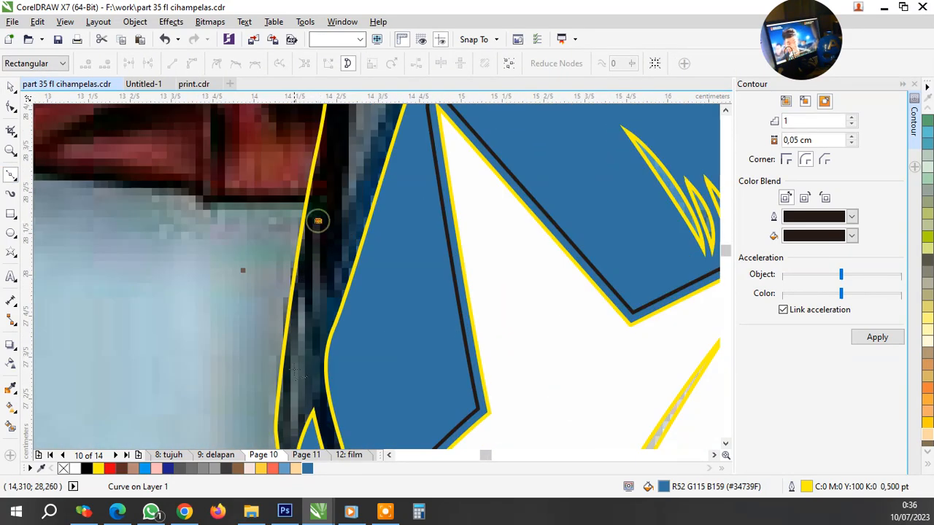
drag(297, 401, 307, 408)
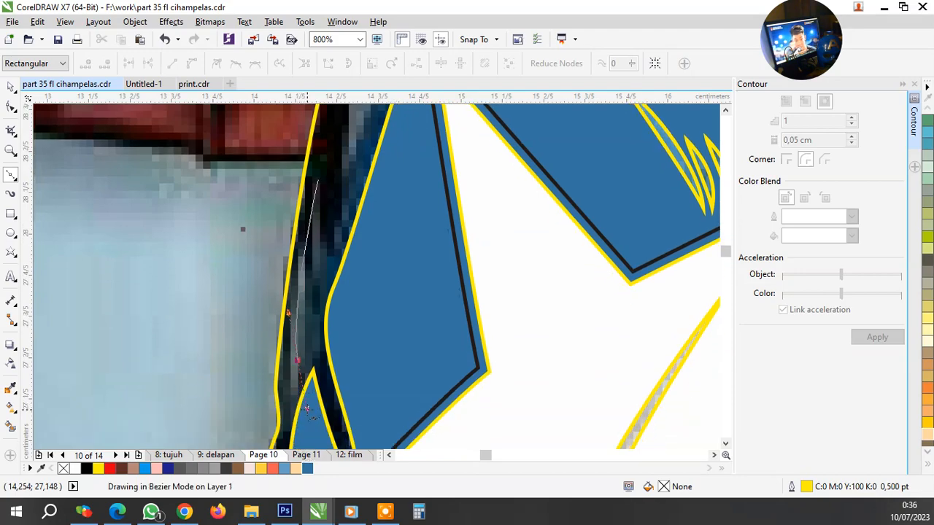
drag(322, 267, 326, 251)
click(318, 180)
scroll(320, 330, down, 2)
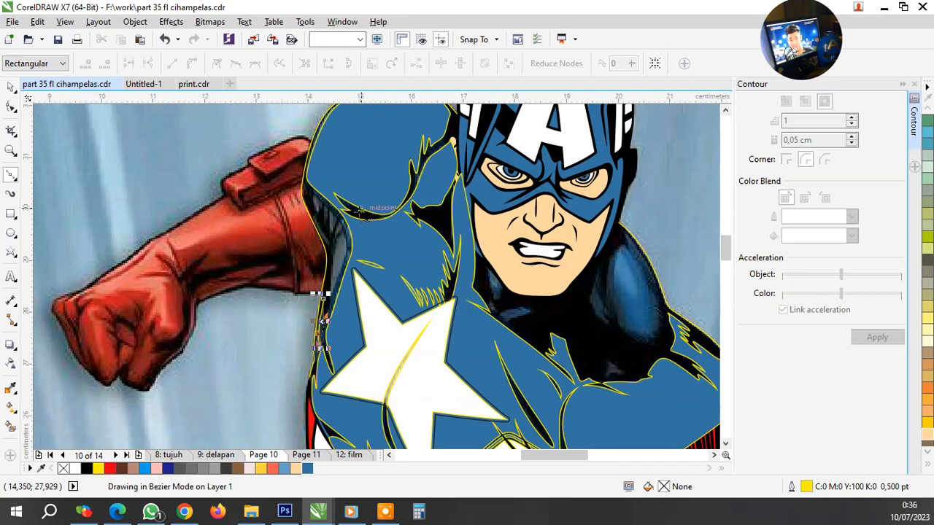
Continue the side panel outline up along the blue torso edge to its top corner under the shoulder
scroll(345, 222, up, 2)
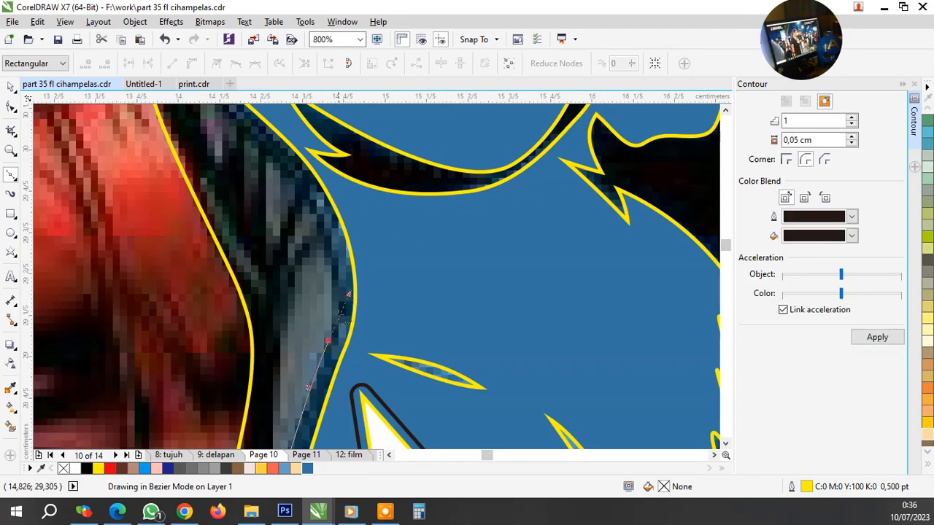
scroll(343, 309, down, 2)
scroll(321, 249, up, 2)
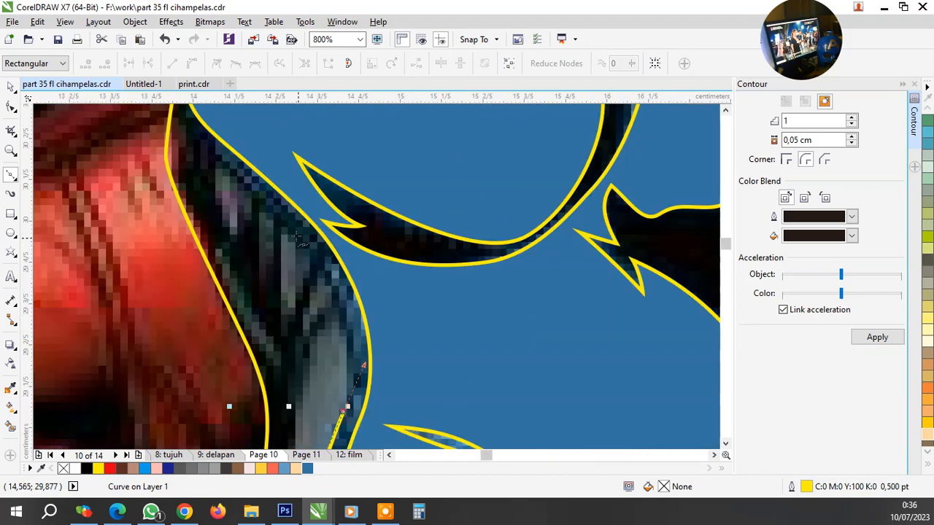
drag(292, 231, 248, 186)
click(214, 162)
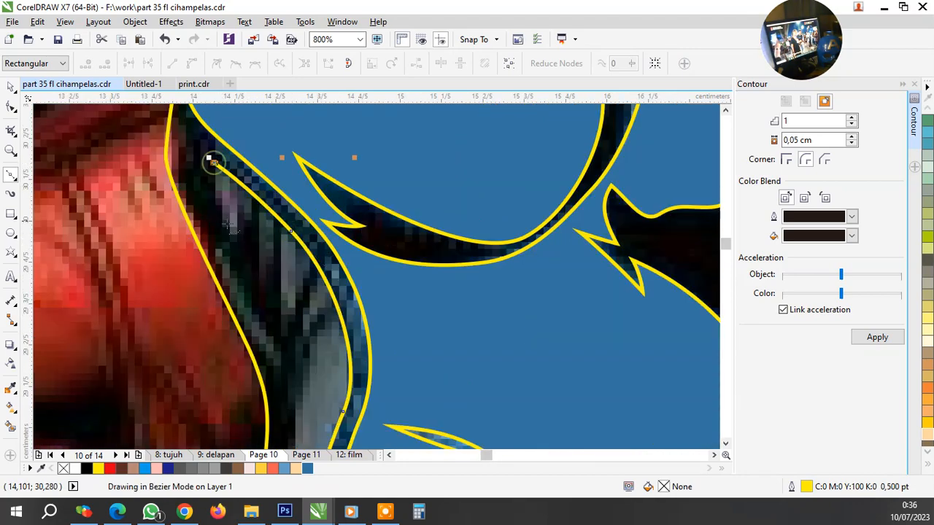
Curve the side panel outline around its top corner and back down beside the red sleeve
drag(234, 235, 246, 267)
scroll(292, 245, down, 2)
scroll(294, 294, up, 2)
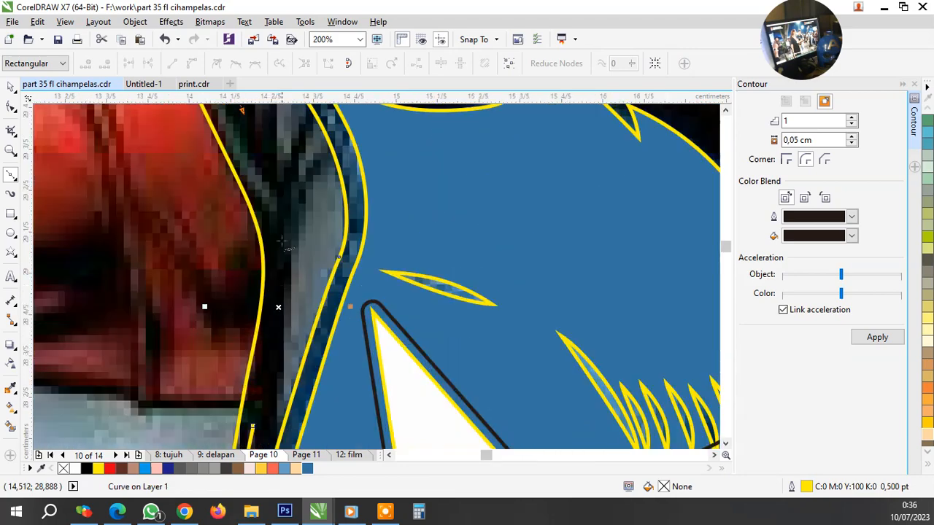
scroll(279, 231, down, 2)
scroll(244, 180, up, 1)
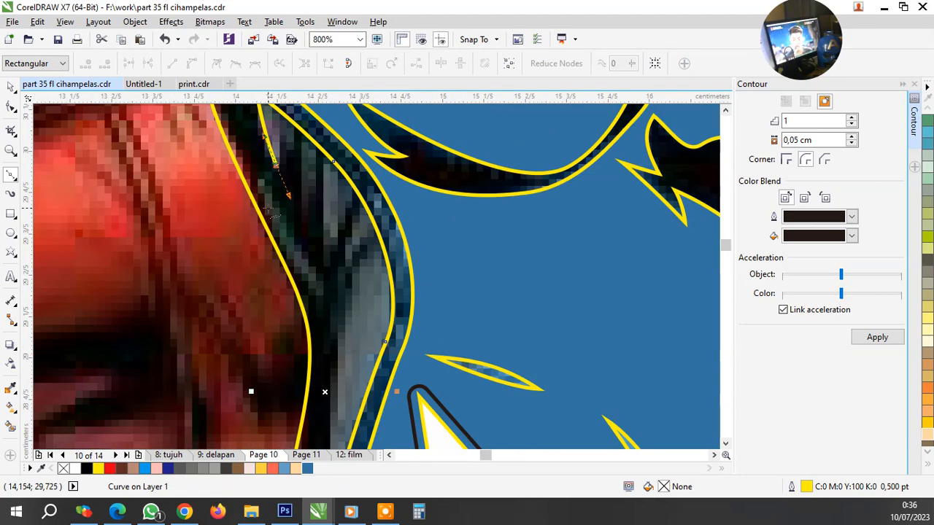
click(267, 208)
drag(256, 178, 283, 244)
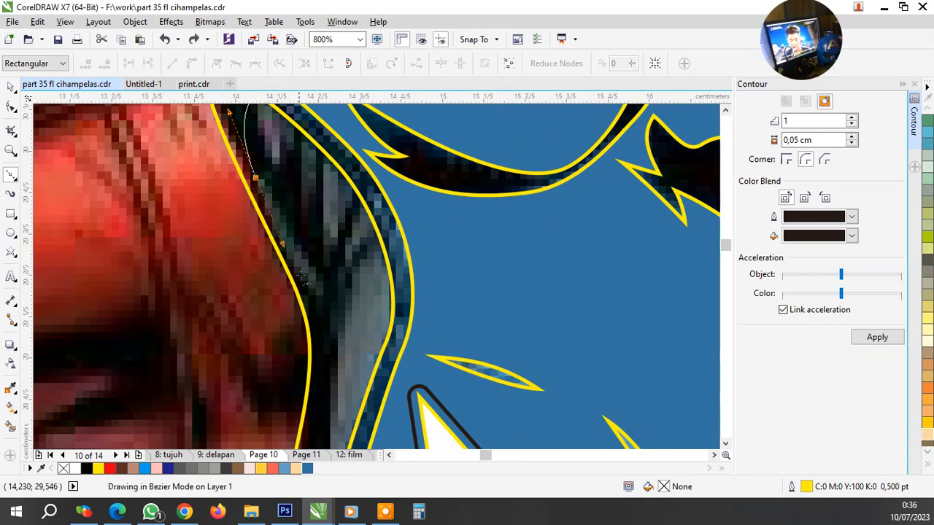
drag(314, 296, 326, 316)
Bring the side panel outline down the sleeve side and close it at its starting node
scroll(332, 282, down, 2)
scroll(356, 287, up, 1)
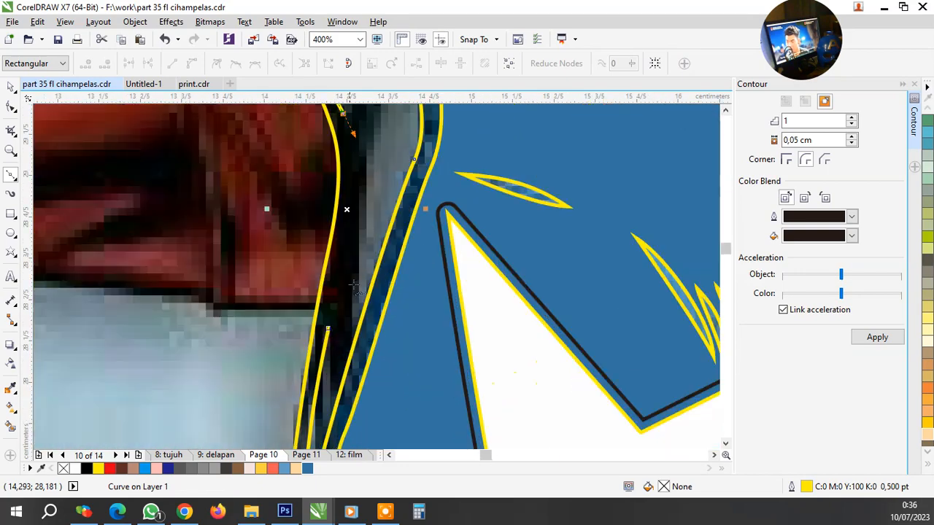
drag(354, 206, 356, 258)
click(327, 326)
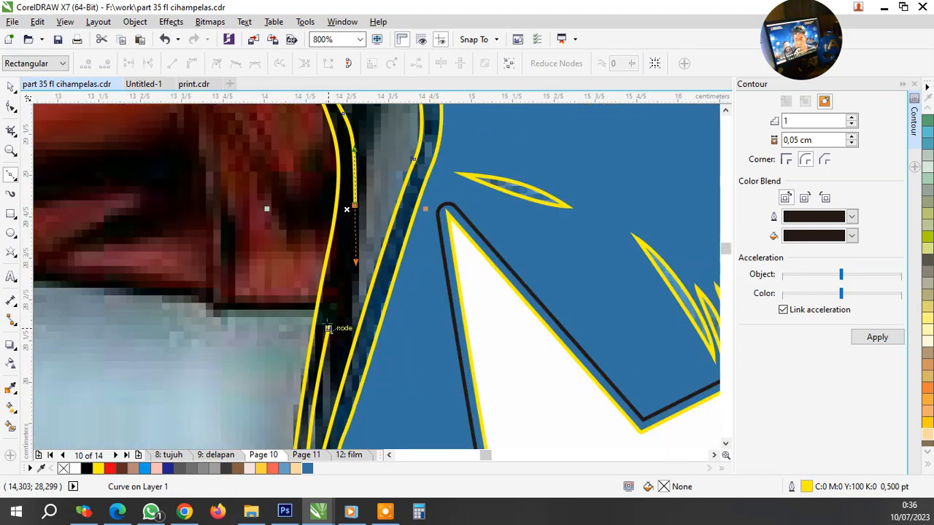
scroll(342, 240, down, 2)
scroll(342, 240, up, 1)
scroll(342, 232, up, 2)
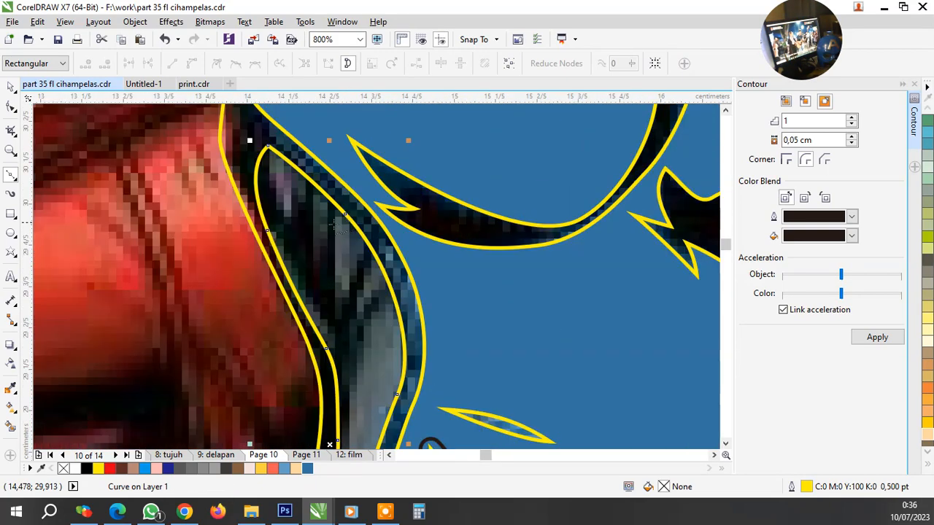
Draw a closed thin Bezier sliver between the side panel's upper edge and the blue torso edge
scroll(342, 230, down, 2)
scroll(328, 195, up, 1)
click(251, 159)
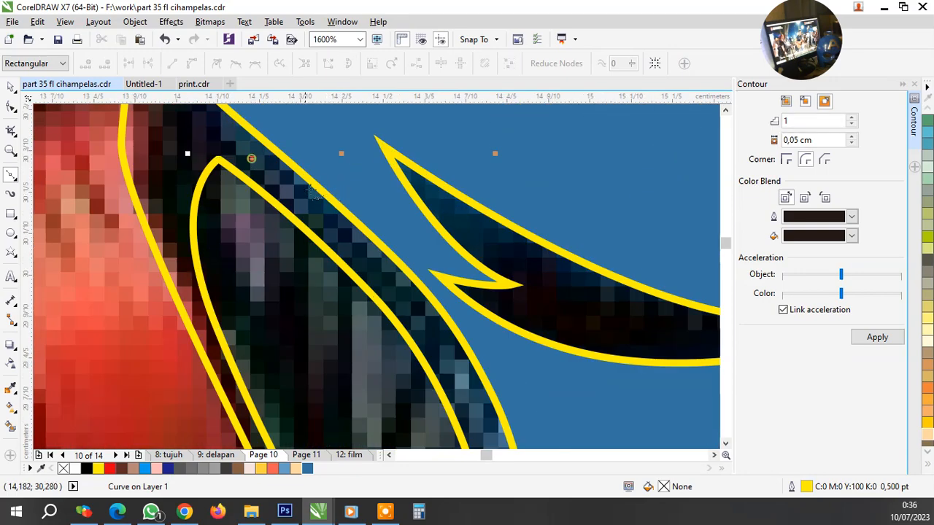
scroll(320, 205, down, 2)
key(Escape)
scroll(356, 265, up, 2)
drag(355, 222, 407, 331)
scroll(388, 289, down, 1)
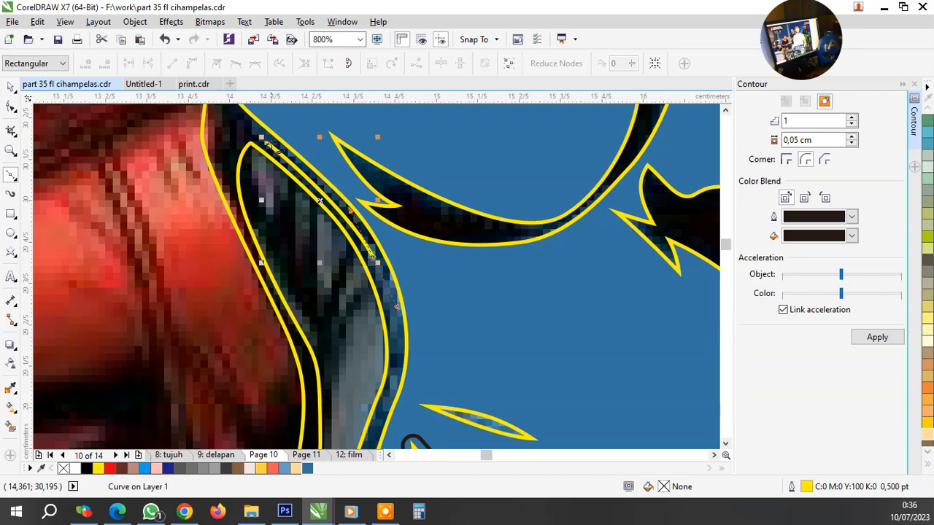
drag(268, 143, 386, 204)
Fill the upper sliver beside the side panel with blue R52 G115 B159
scroll(372, 251, up, 1)
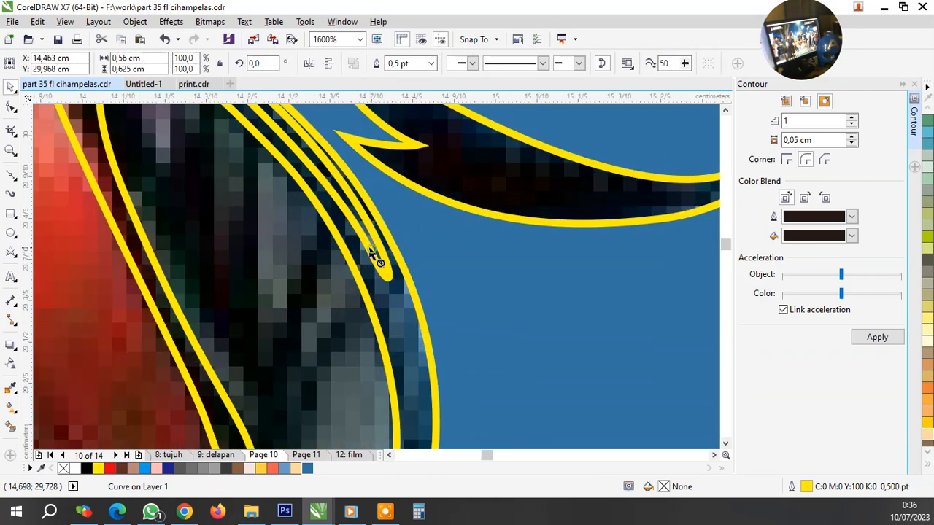
key(space)
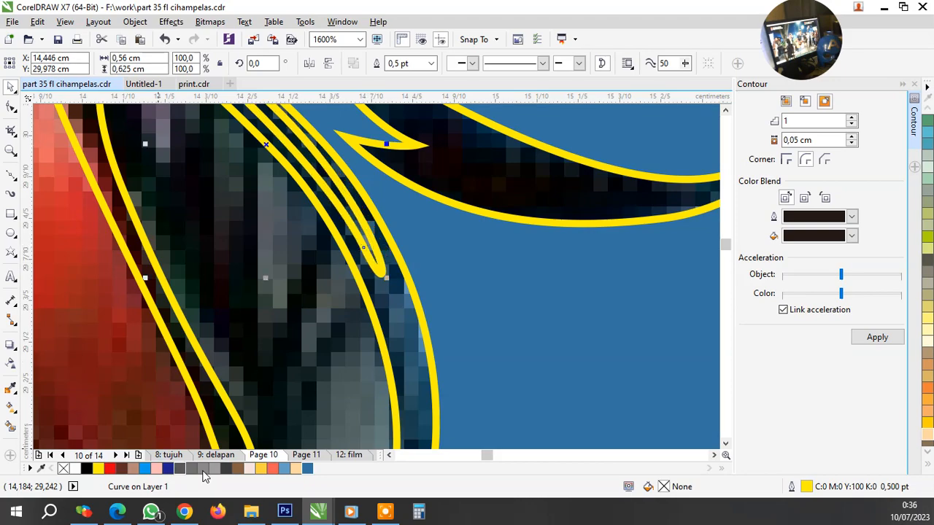
scroll(373, 266, down, 1)
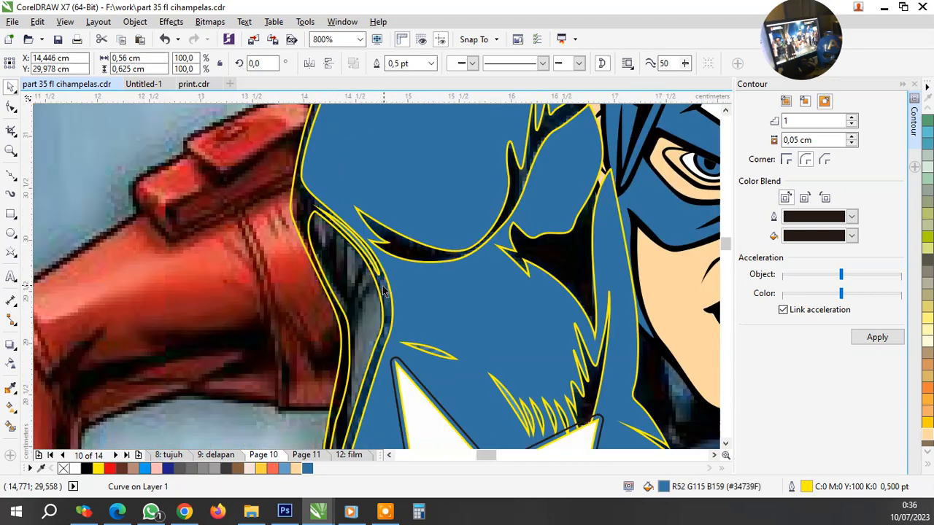
Start a second thin sliver beside the side panel's lower edge, tracing it upward along the blue torso edge
scroll(353, 370, down, 1)
scroll(350, 372, up, 3)
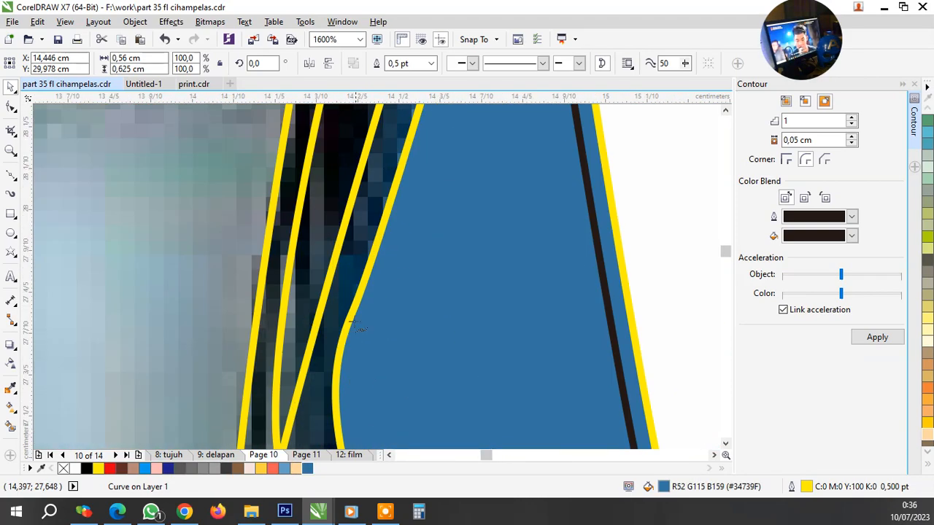
key(space)
click(338, 324)
scroll(336, 349, down, 2)
scroll(385, 209, up, 3)
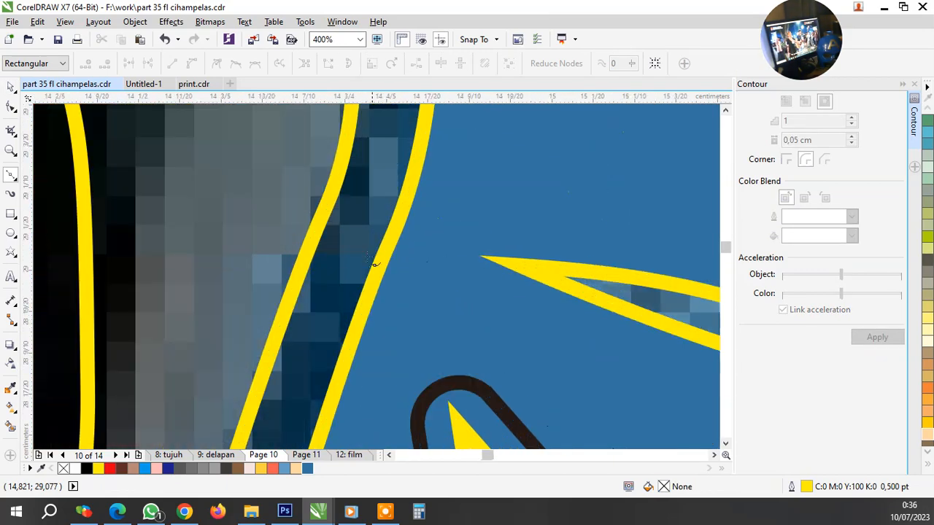
drag(384, 127, 387, 109)
scroll(398, 214, down, 2)
scroll(381, 256, down, 1)
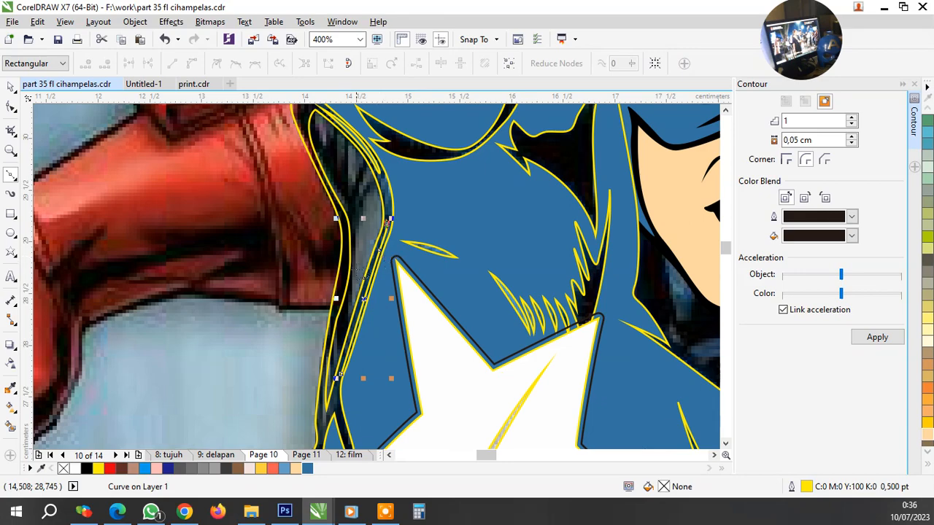
Close the lower sliver back at its starting node and reshape its bottom tip to fit between the panel and the torso
scroll(358, 270, up, 2)
drag(417, 251, 398, 324)
scroll(408, 298, down, 1)
scroll(408, 298, down, 1)
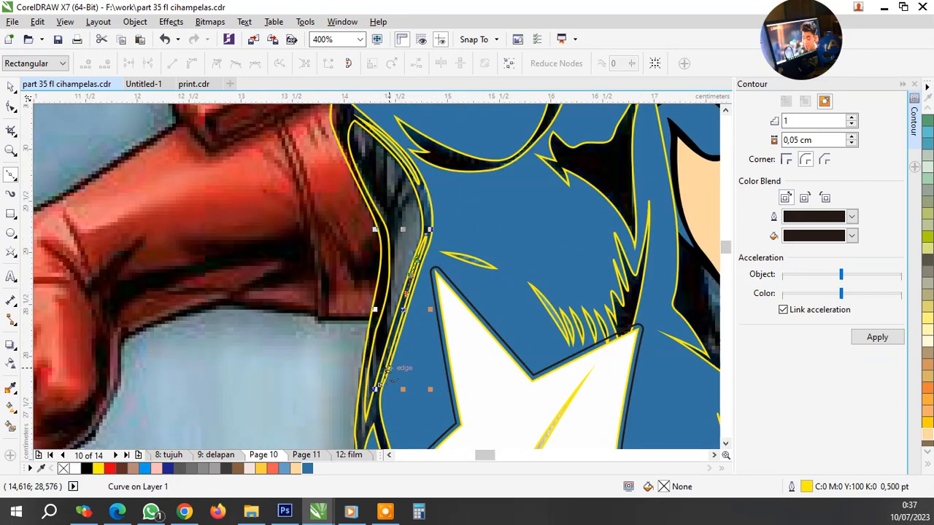
scroll(373, 384, up, 2)
drag(404, 390, 402, 389)
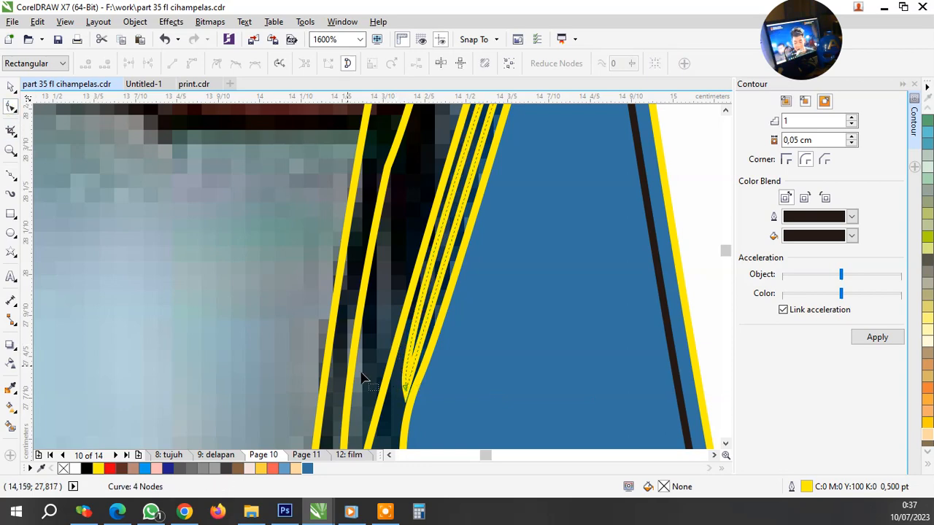
drag(404, 390, 394, 408)
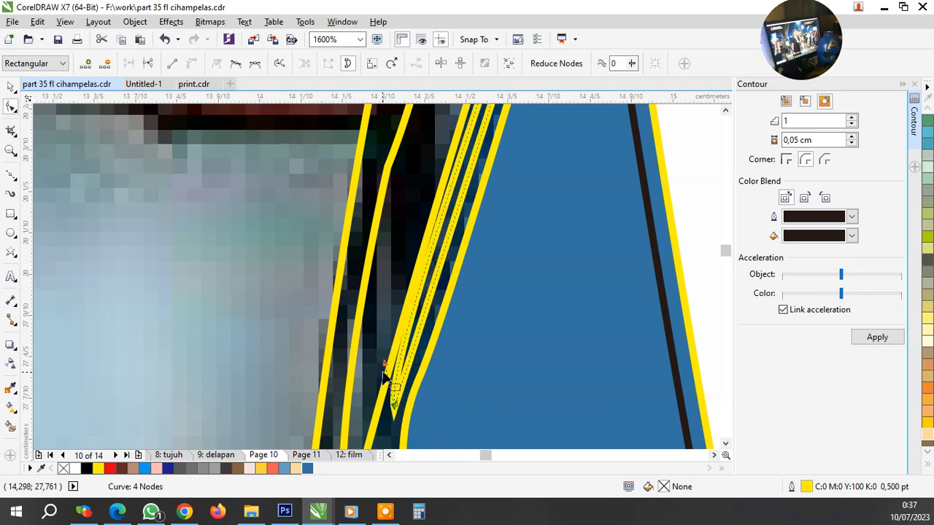
drag(385, 367, 417, 339)
Fill the lower sliver beside the side panel with blue R52 G115 B159
key(space)
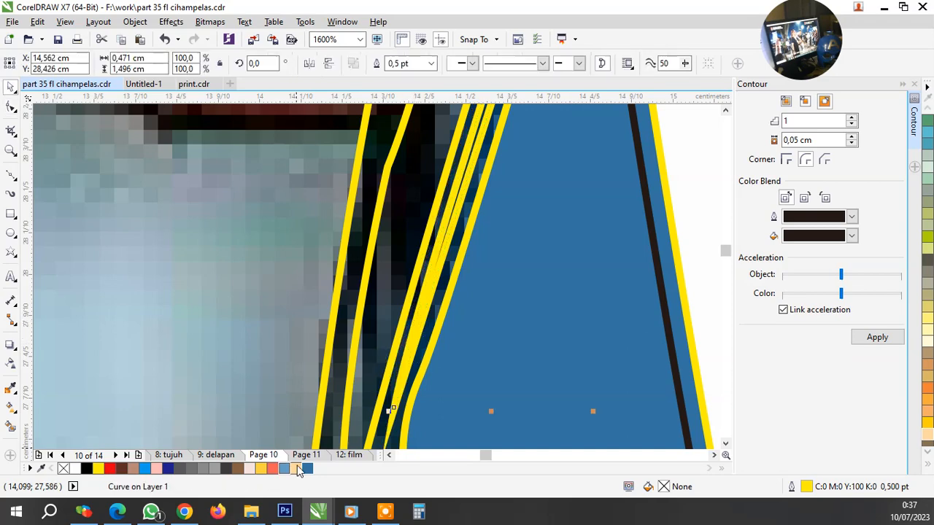
click(307, 467)
scroll(360, 375, down, 2)
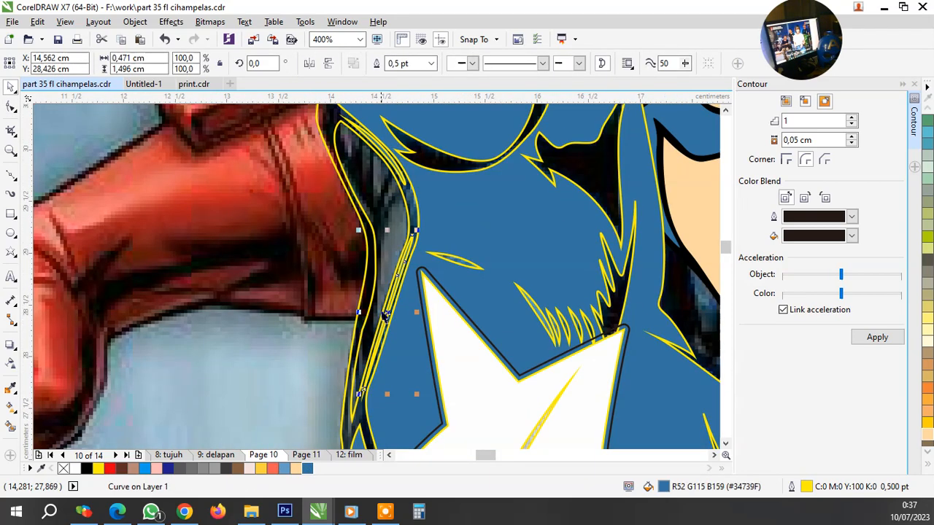
Start a zigzag Bezier outline for the shading across the lower end of the side panel
click(10, 176)
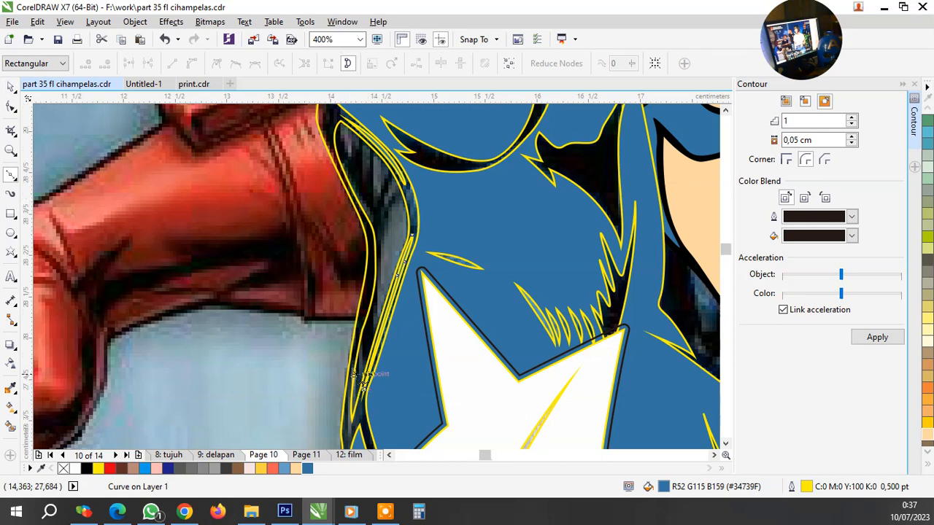
scroll(329, 319, up, 2)
scroll(330, 320, down, 2)
click(319, 280)
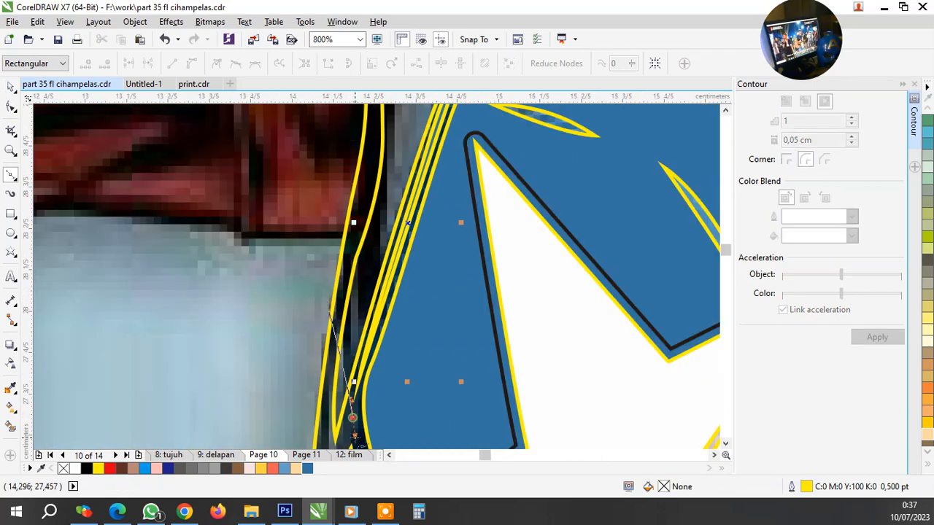
click(340, 380)
scroll(340, 318, up, 1)
drag(336, 212, 381, 333)
scroll(381, 333, down, 2)
scroll(392, 305, up, 1)
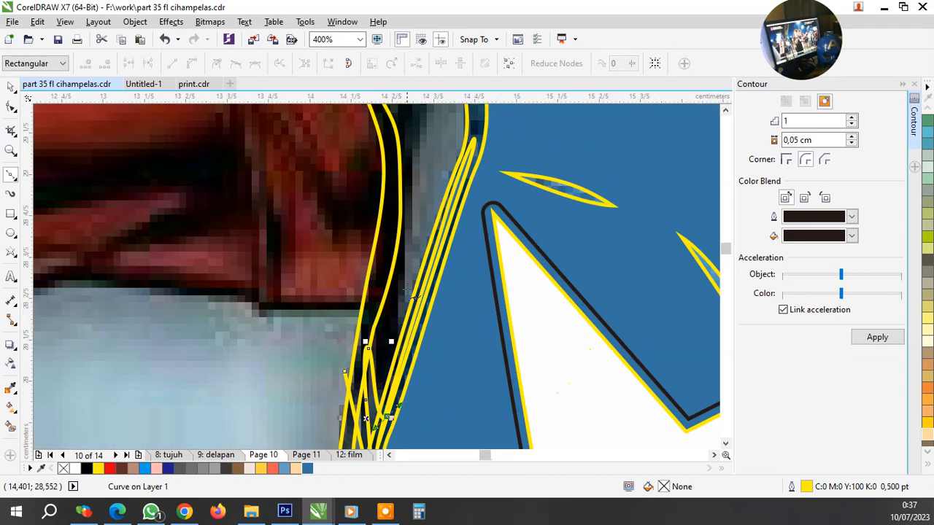
Extend the shading outline up through the side panel and trace the first long spikes near its right edge
drag(393, 286, 392, 271)
drag(400, 204, 412, 156)
scroll(405, 238, down, 2)
scroll(431, 194, up, 1)
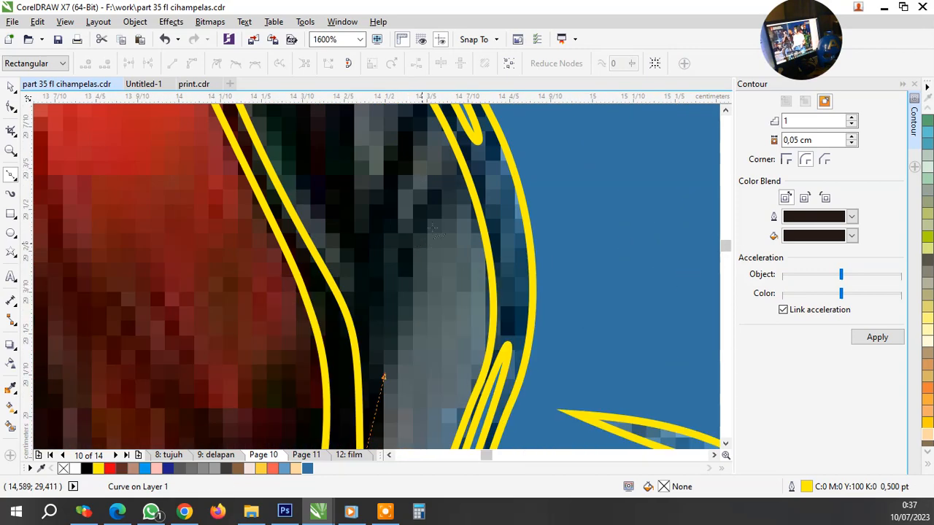
mouse_move(418, 243)
mouse_down()
mouse_move(470, 151)
mouse_move(385, 234)
mouse_move(389, 218)
mouse_move(393, 256)
mouse_up()
scroll(398, 221, down, 2)
scroll(410, 223, up, 2)
drag(349, 337, 338, 416)
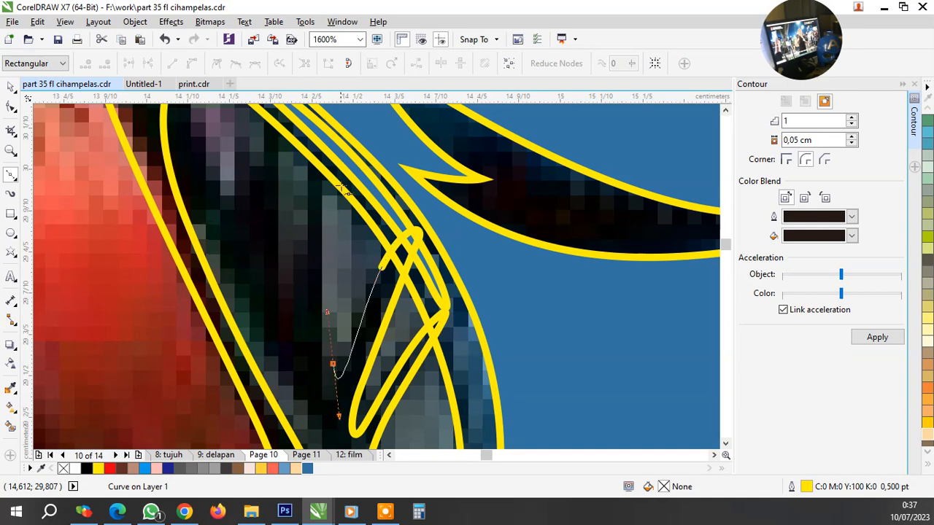
Continue the shading outline with a tall spike and a rounded tip through the middle of the side panel
drag(360, 124, 360, 124)
drag(309, 139, 310, 176)
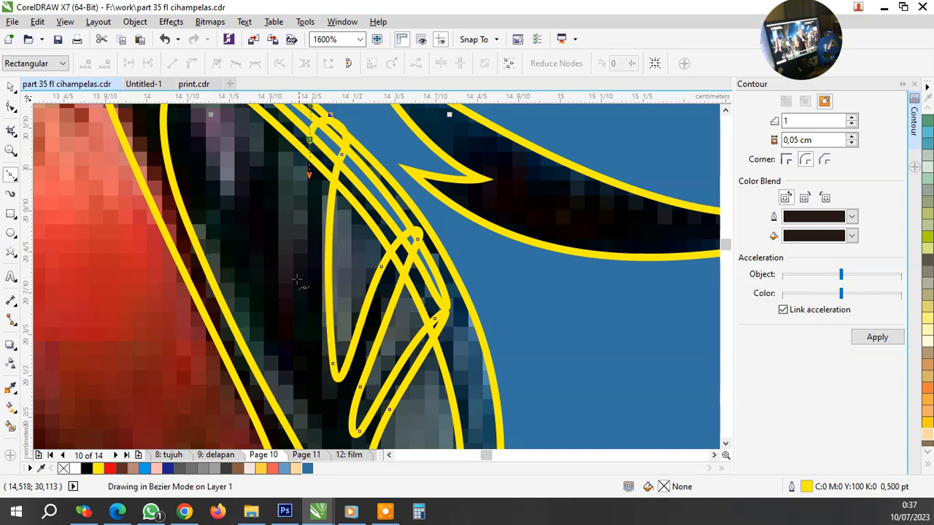
drag(297, 277, 289, 291)
scroll(285, 254, down, 1)
scroll(265, 172, up, 1)
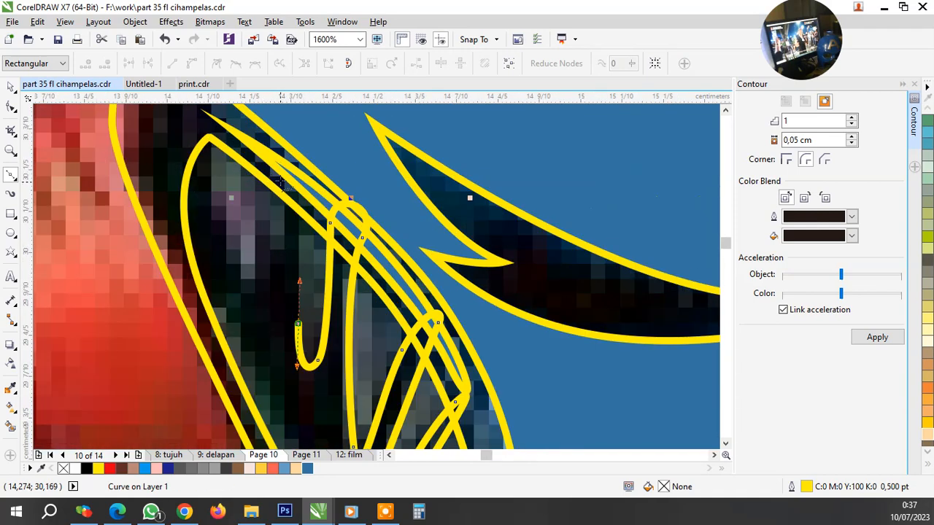
Trace the remaining spikes of the shading outline up to the upper end of the side panel
drag(280, 172, 283, 151)
drag(283, 195, 277, 229)
drag(285, 166, 279, 218)
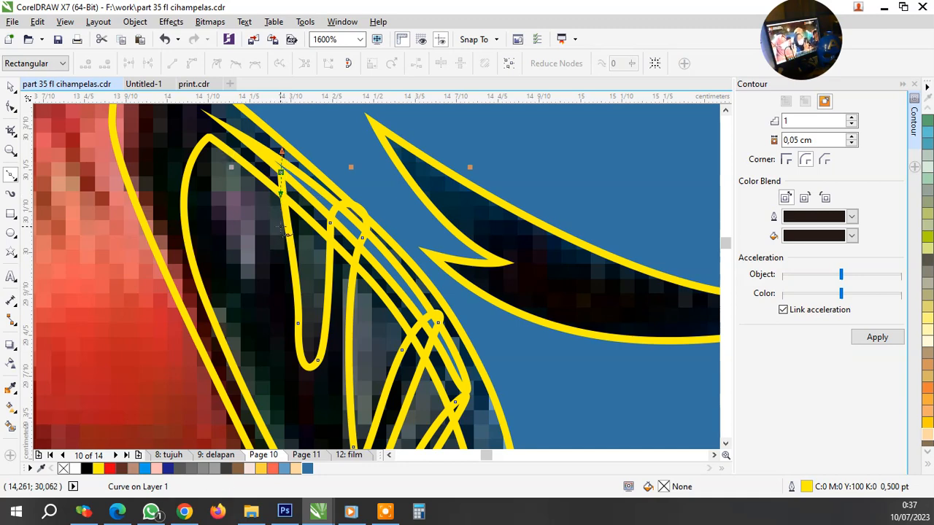
drag(295, 161, 286, 140)
drag(280, 207, 279, 240)
drag(271, 243, 244, 310)
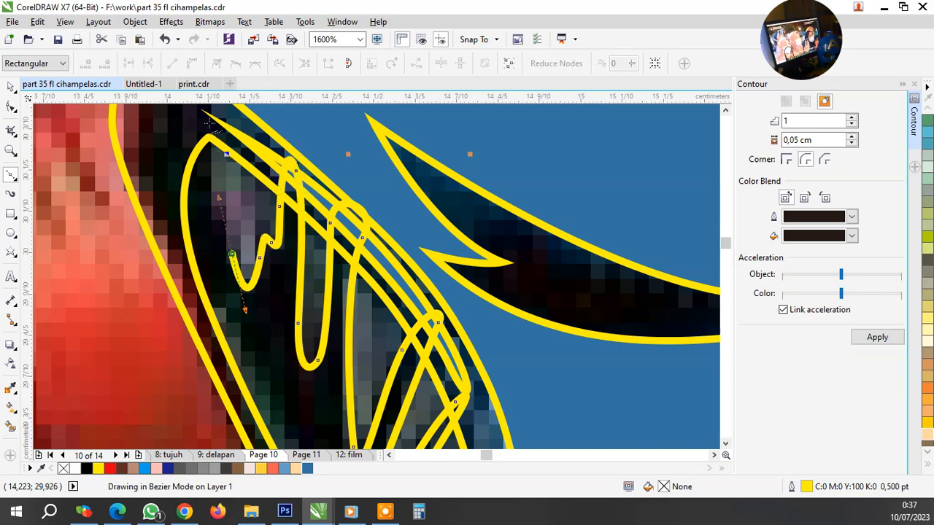
Wrap the shading outline around the panel's upper end and down its outer left edge, closing it at the starting node
drag(136, 173, 128, 222)
drag(181, 309, 233, 330)
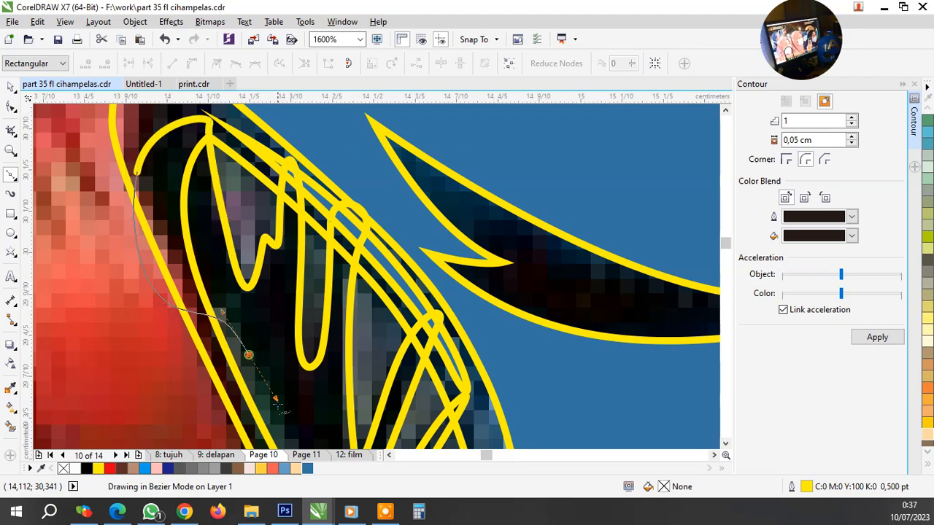
scroll(271, 263, down, 4)
scroll(219, 316, up, 3)
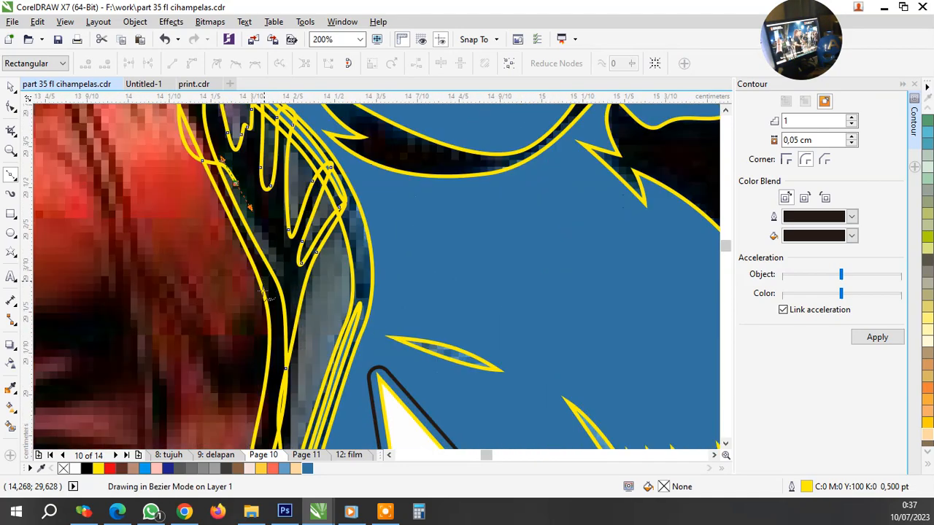
scroll(261, 292, up, 3)
scroll(273, 288, down, 1)
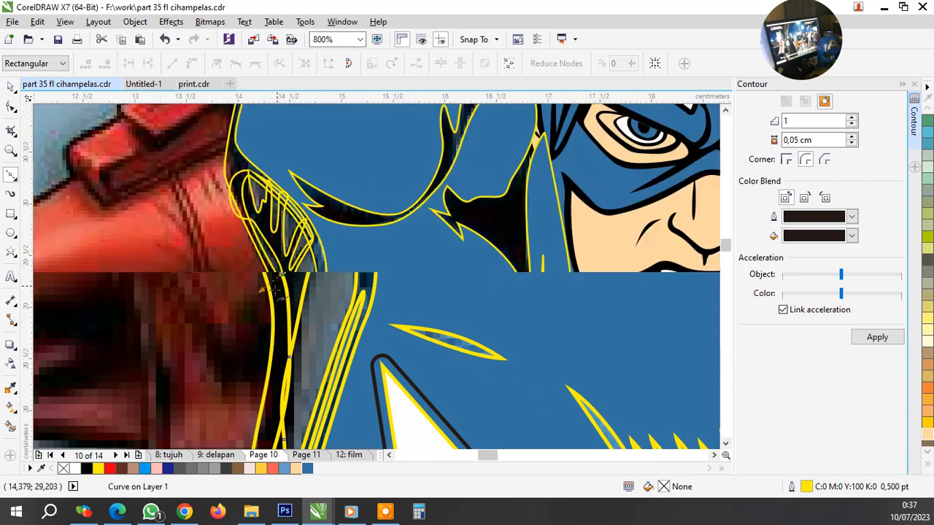
scroll(259, 394, up, 1)
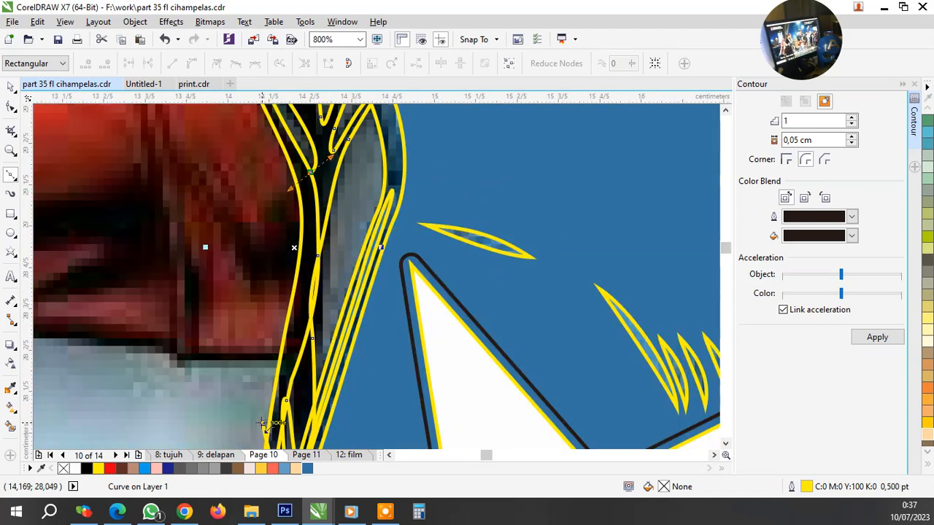
click(263, 423)
Trim the side panel with the zigzag shading outline and delete the cutting shape
key(space)
shift+click(359, 188)
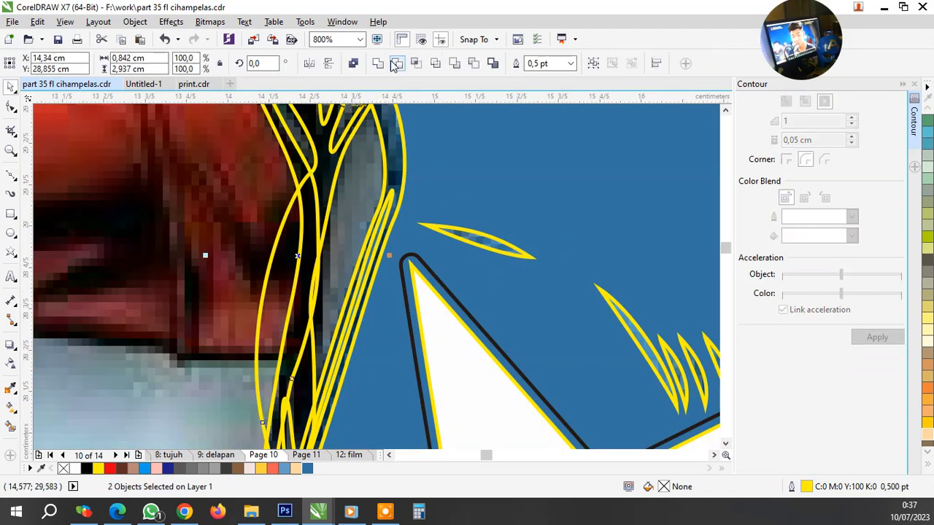
click(280, 253)
key(Delete)
Fill the trimmed side panel with white and deselect it
click(353, 214)
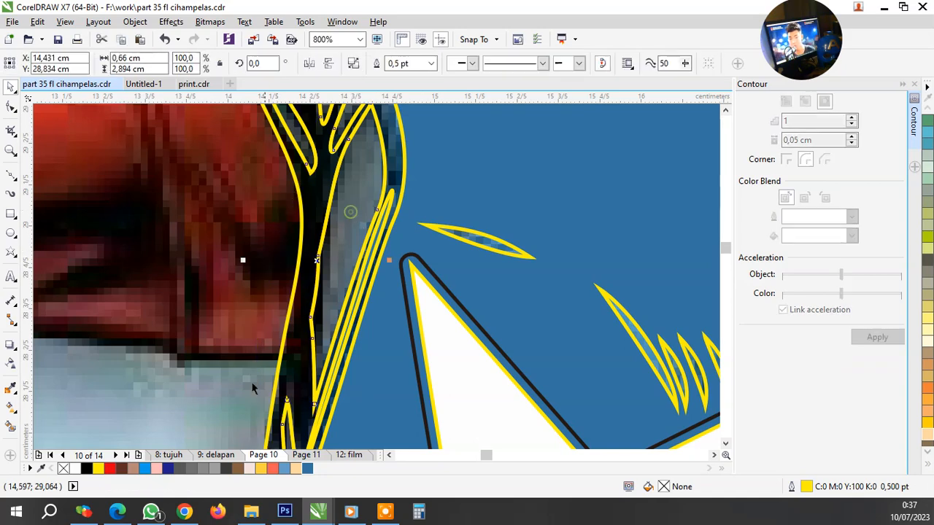
click(245, 470)
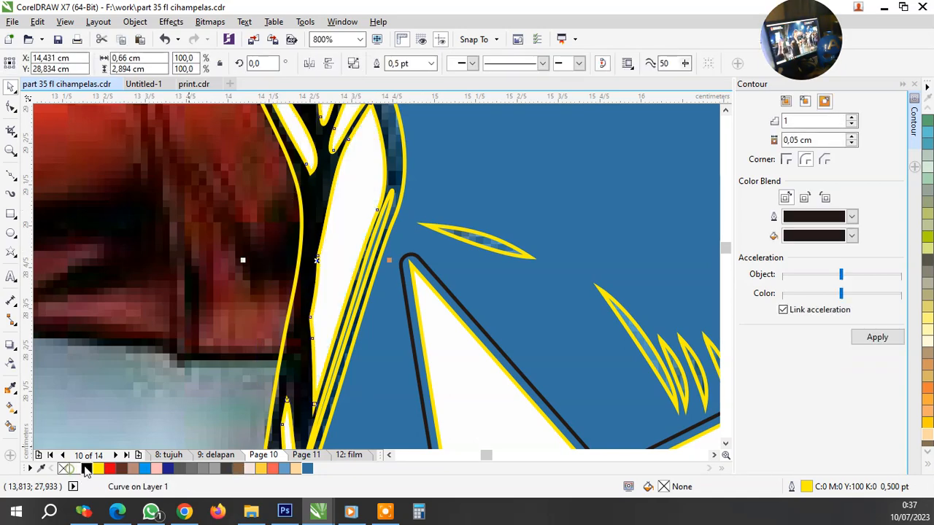
scroll(214, 297, down, 2)
key(Escape)
scroll(183, 292, down, 3)
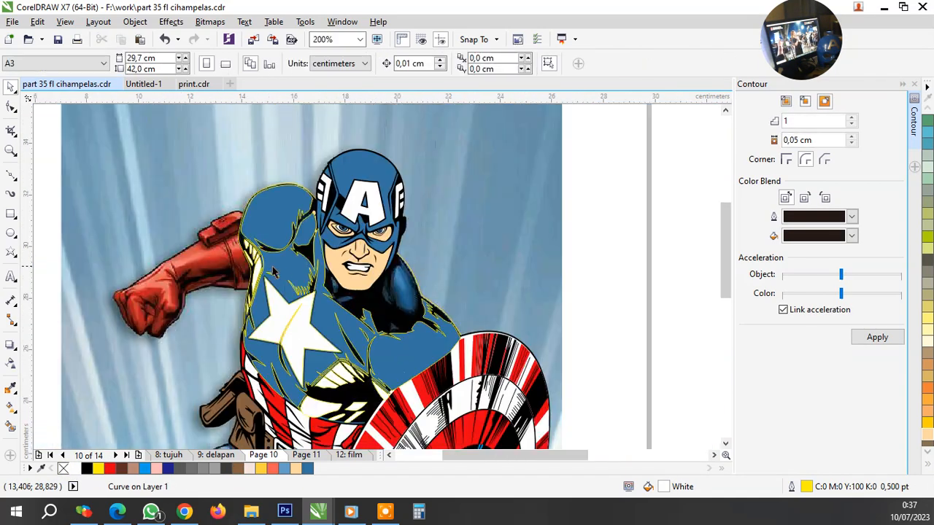
Trace a closed, pointed Bezier outline around the blue highlight beside the left side of the jaw
scroll(242, 257, up, 5)
scroll(242, 260, up, 1)
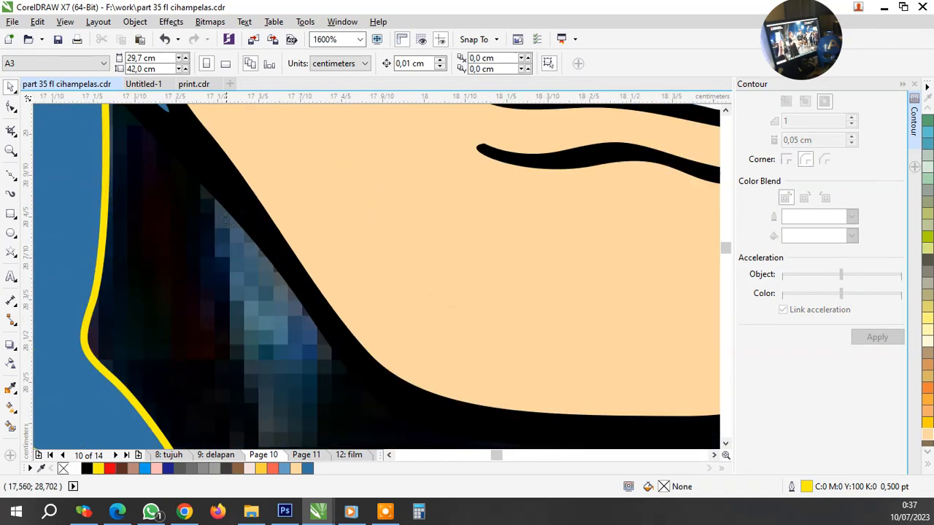
key(F5)
click(207, 168)
scroll(232, 241, down, 1)
scroll(245, 354, up, 1)
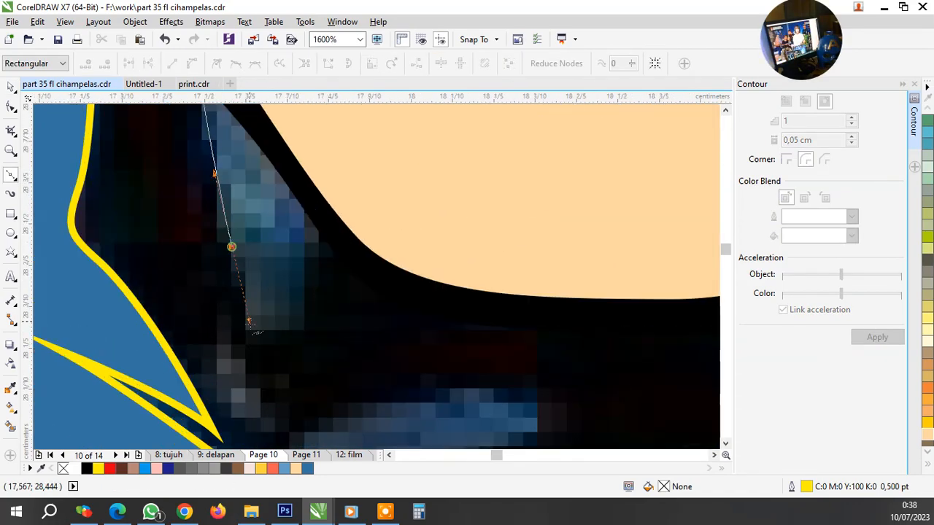
drag(233, 246, 282, 313)
click(327, 183)
scroll(327, 183, down, 1)
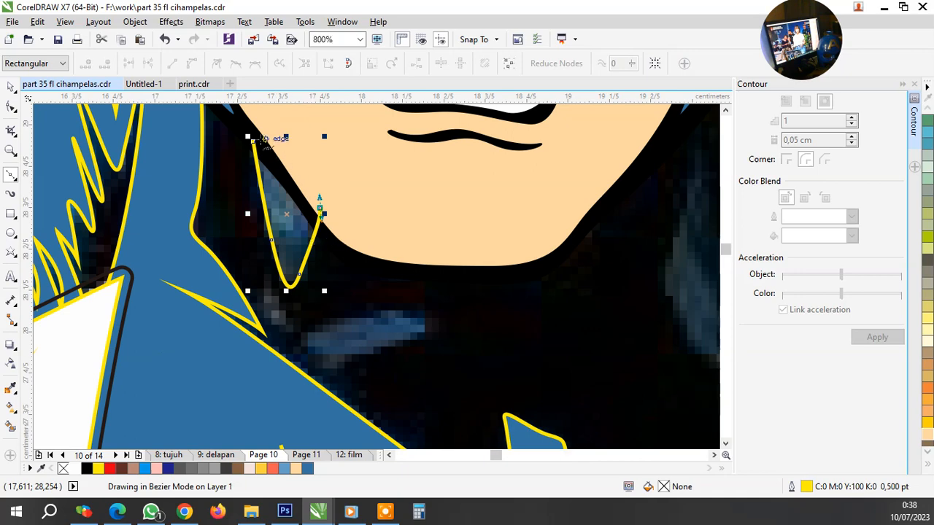
drag(253, 140, 296, 158)
Trace a small closed crescent around the grey highlight just below the jaw highlight
scroll(276, 309, up, 1)
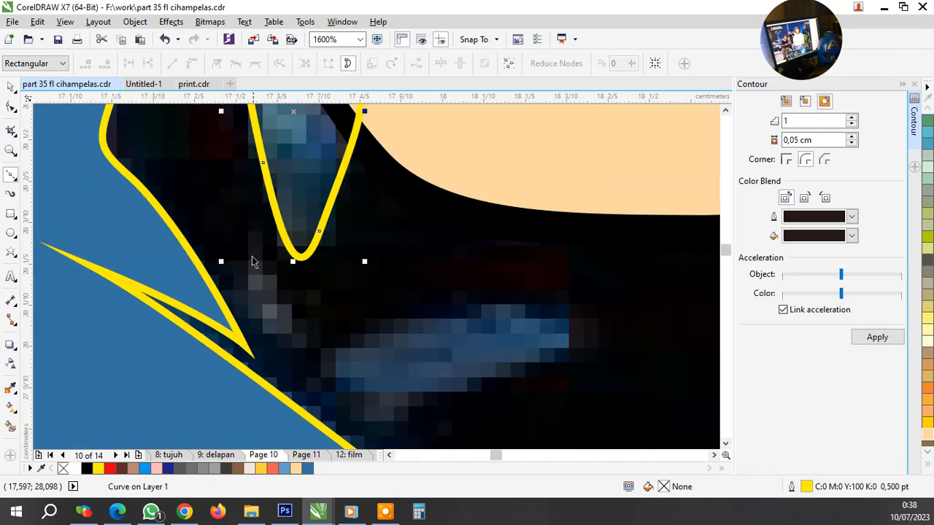
key(space)
key(space)
key(Escape)
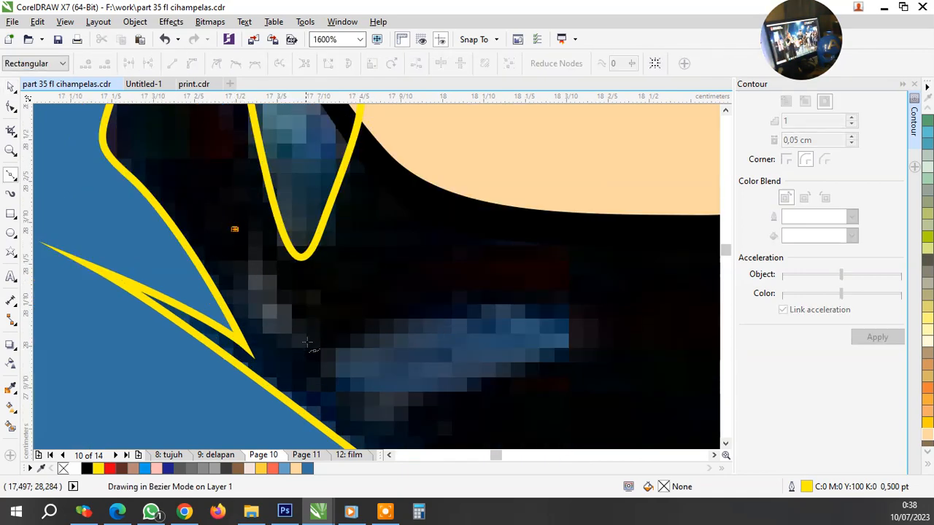
drag(309, 339, 337, 354)
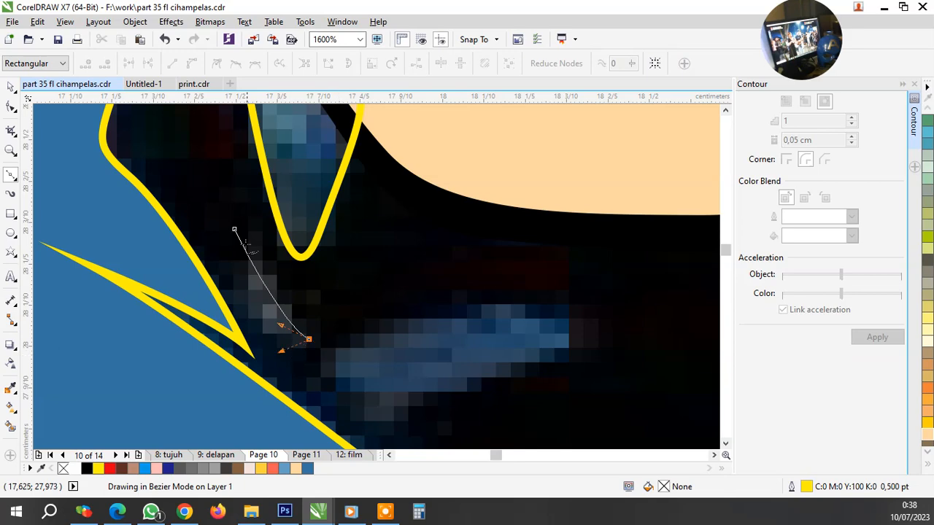
click(234, 230)
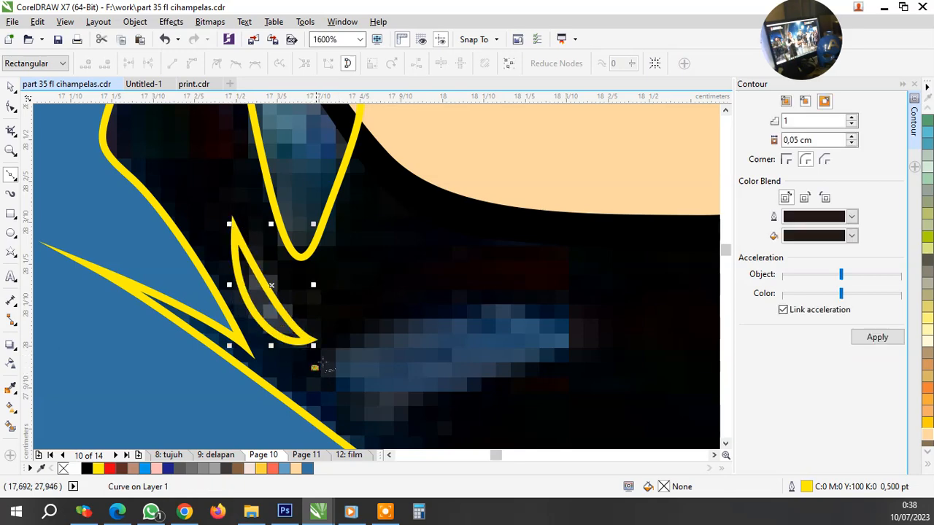
Trace a closed leaf-shaped Bezier outline around the blue highlight below the chin
scroll(360, 285, down, 1)
scroll(485, 313, up, 1)
drag(482, 312, 534, 380)
key(space)
key(space)
click(483, 312)
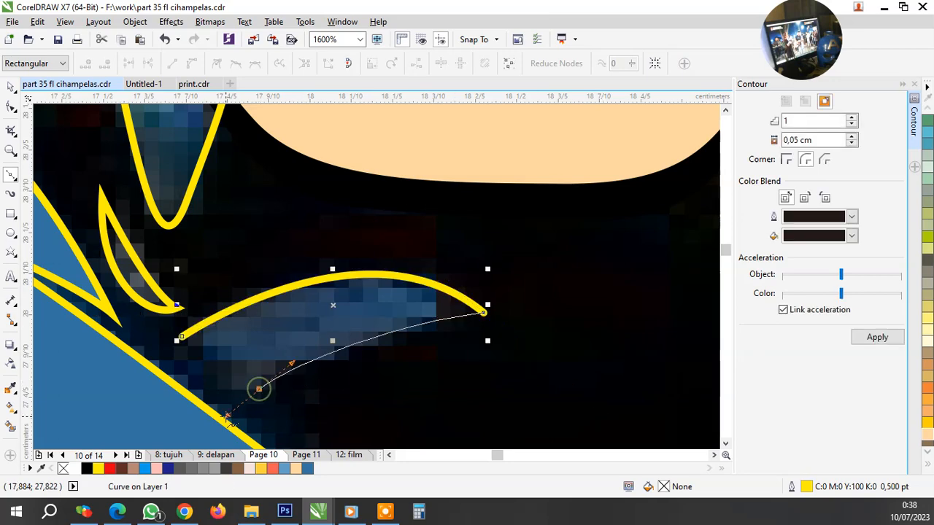
drag(258, 388, 227, 388)
click(178, 333)
scroll(177, 332, down, 3)
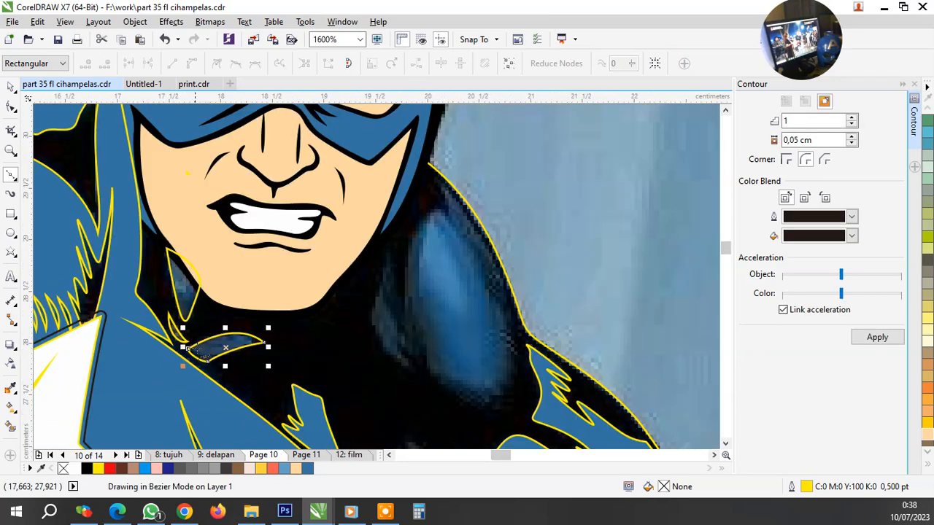
Start a Bezier outline for the right shoulder's blue highlight, tracing the lower-left notch, the bottom curve and the lower-right spikes
scroll(316, 353, up, 2)
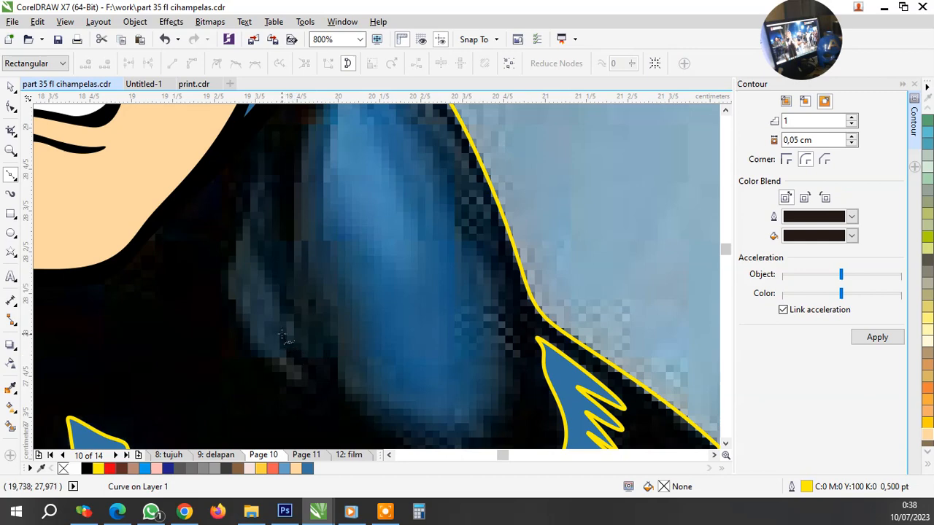
click(283, 337)
drag(311, 321, 302, 302)
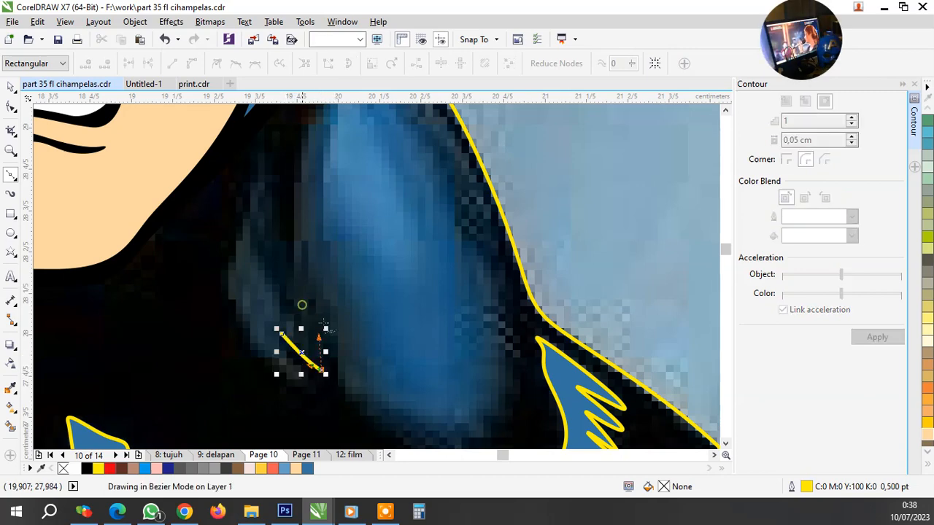
click(302, 305)
drag(338, 387, 366, 417)
scroll(366, 417, down, 2)
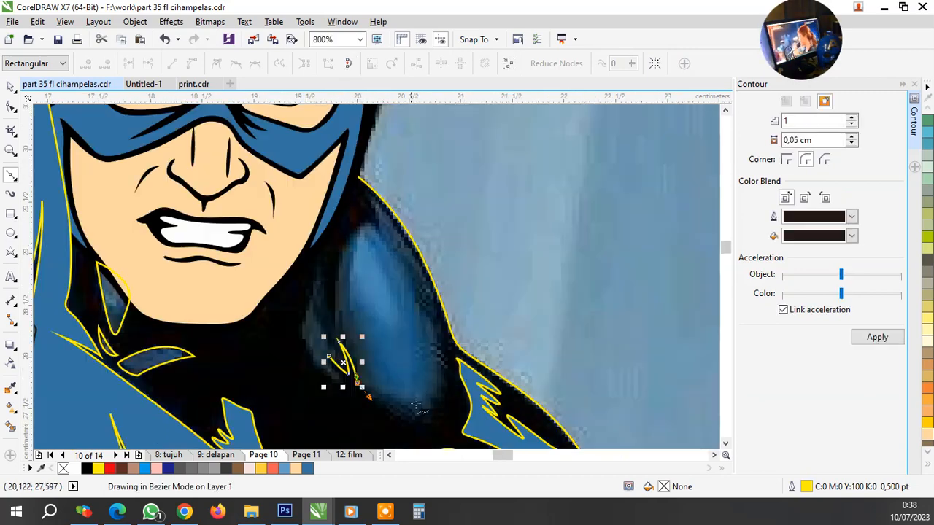
scroll(438, 430, up, 1)
drag(435, 417, 517, 417)
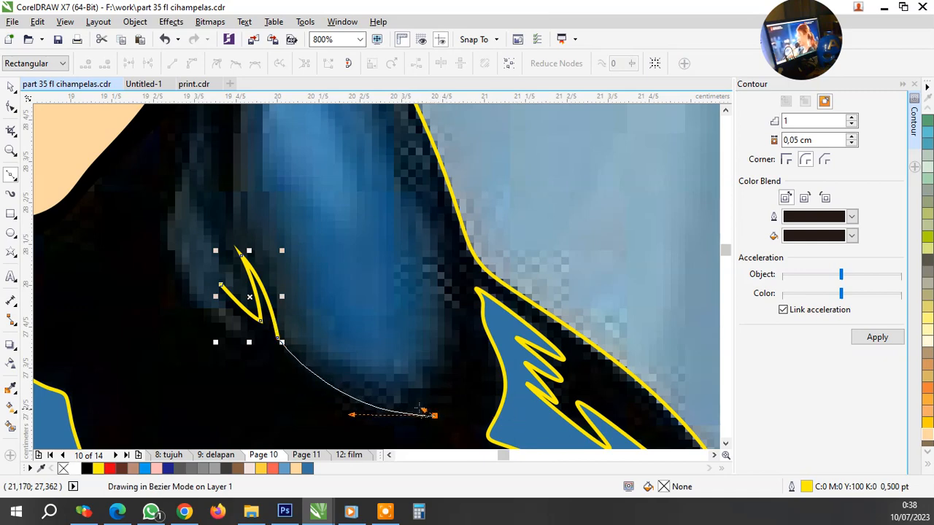
drag(405, 398, 415, 380)
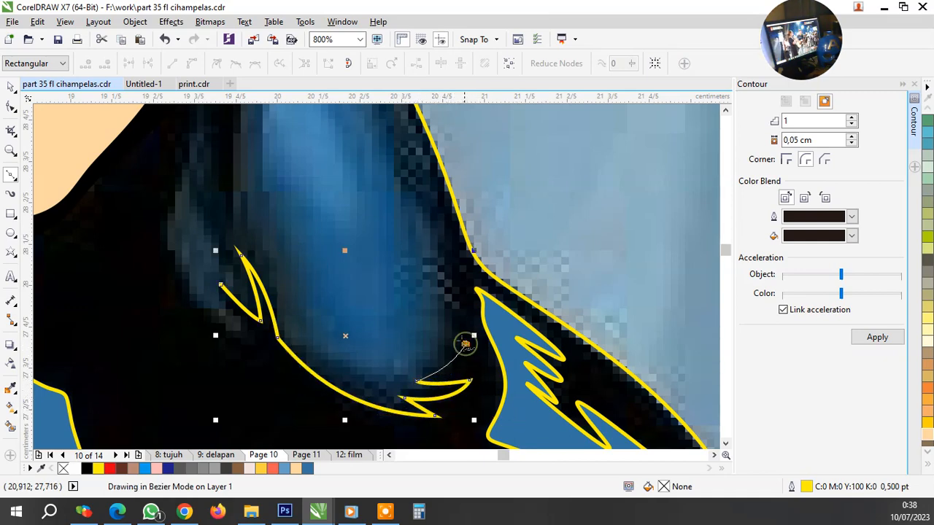
Extend the shoulder highlight outline up its jagged right edge to the upper tip beside the shoulder contour
click(460, 298)
scroll(441, 342, down, 1)
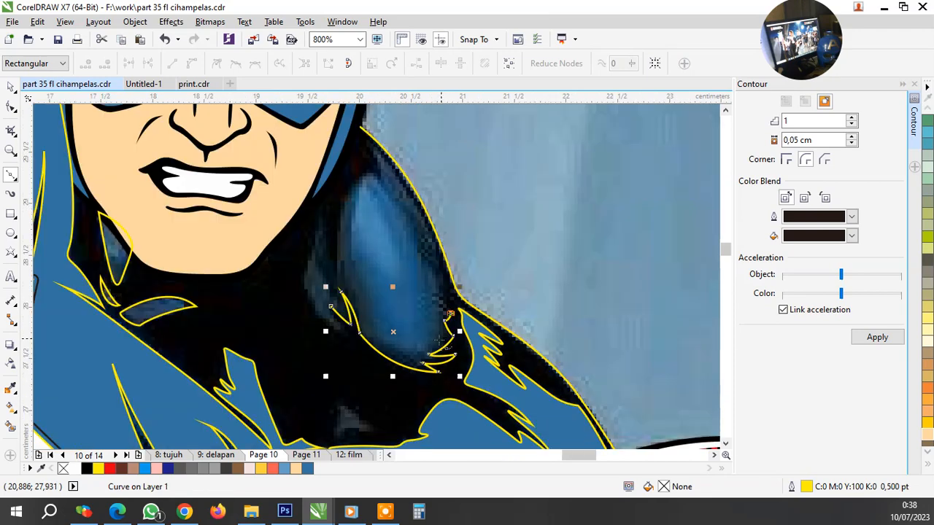
scroll(435, 260, up, 2)
click(460, 325)
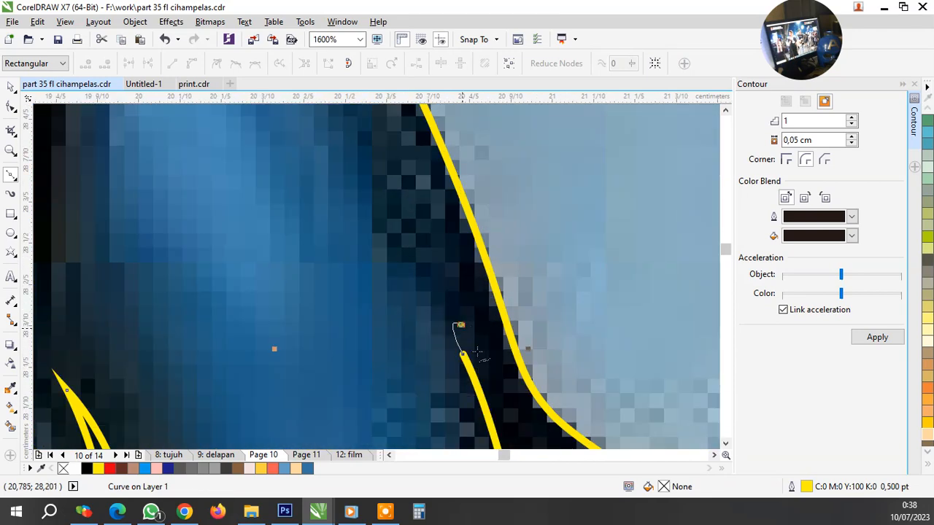
click(463, 291)
scroll(462, 295, down, 2)
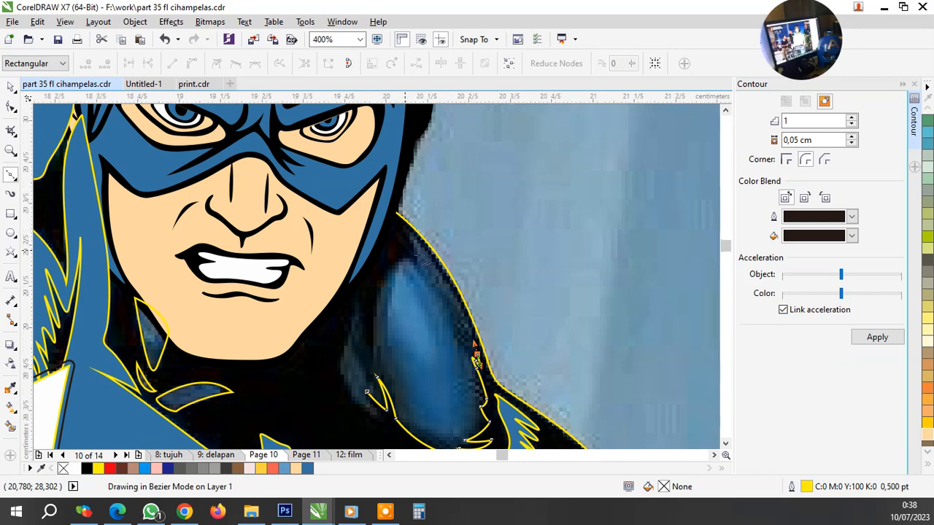
scroll(418, 229, up, 1)
drag(370, 168, 410, 223)
key(c)
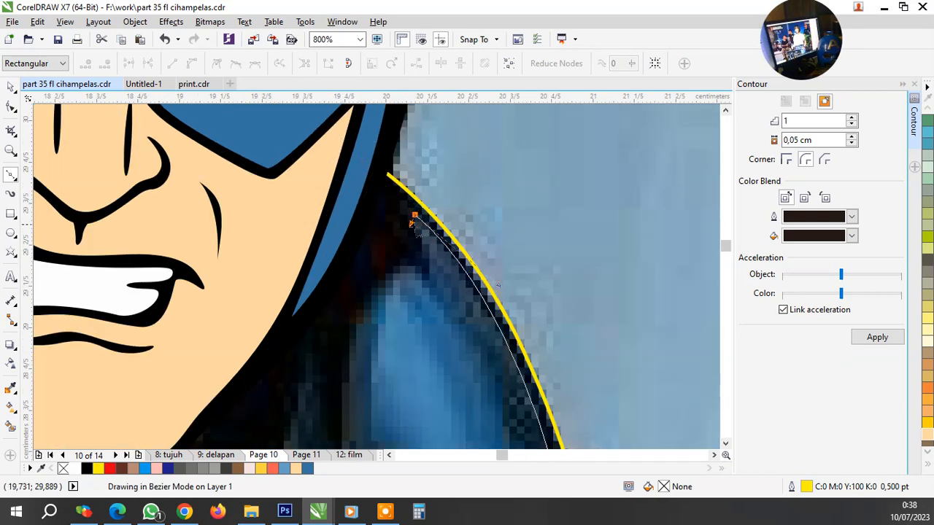
Trace the notch at the top of the shoulder highlight, its rounded crown and left edge, ending at the side flap's tip
drag(446, 302, 429, 284)
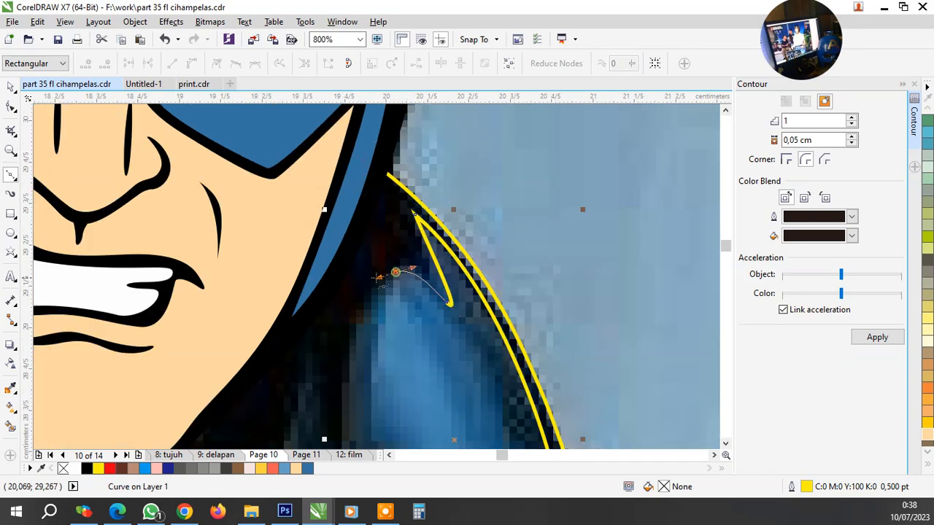
scroll(378, 278, down, 2)
scroll(442, 258, up, 2)
drag(386, 315, 401, 407)
click(367, 197)
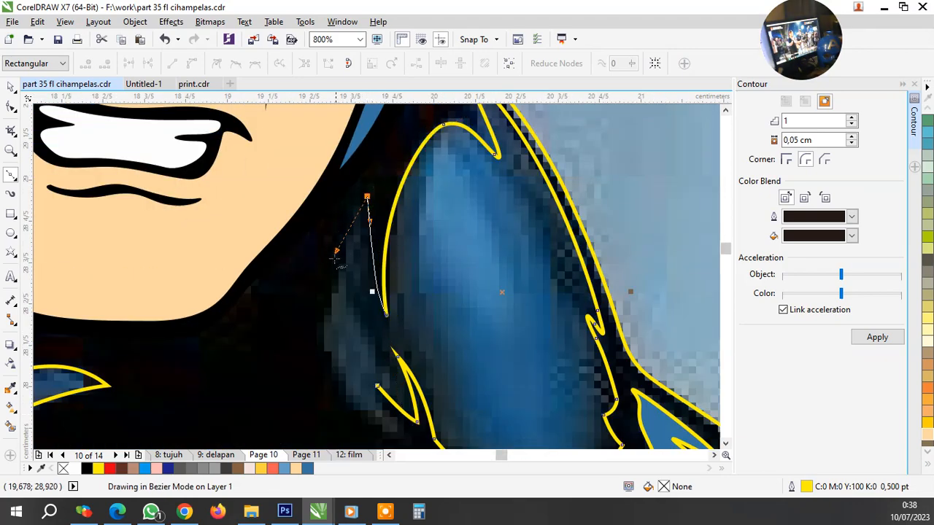
Trace the outer left edge of the shoulder highlight's side flap and close the outline at its starting node
drag(336, 252, 333, 266)
drag(330, 371, 330, 372)
scroll(330, 372, down, 2)
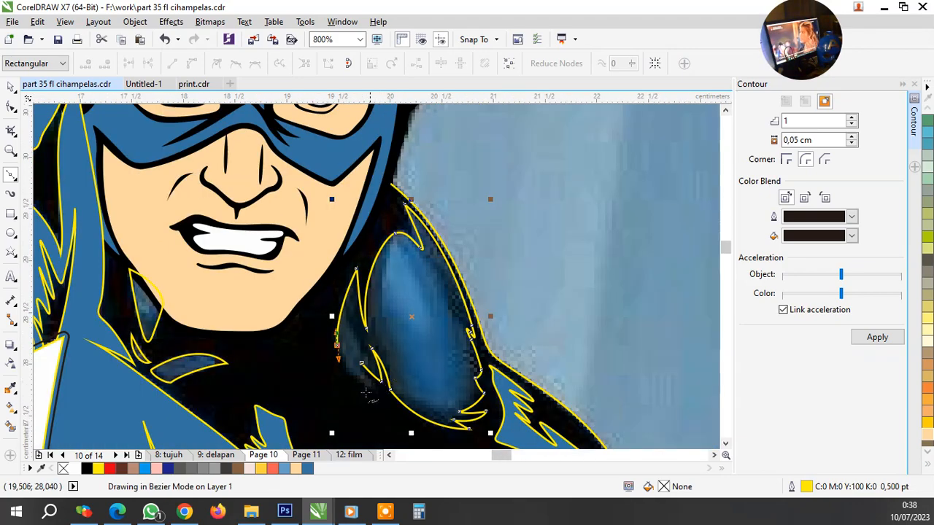
scroll(348, 426, up, 2)
drag(387, 390, 429, 411)
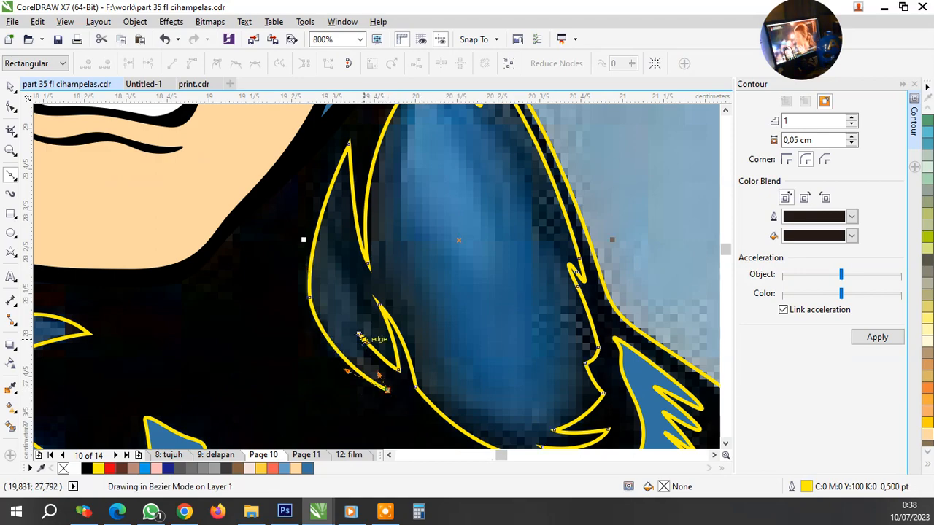
click(358, 334)
scroll(460, 312, down, 2)
scroll(460, 313, down, 2)
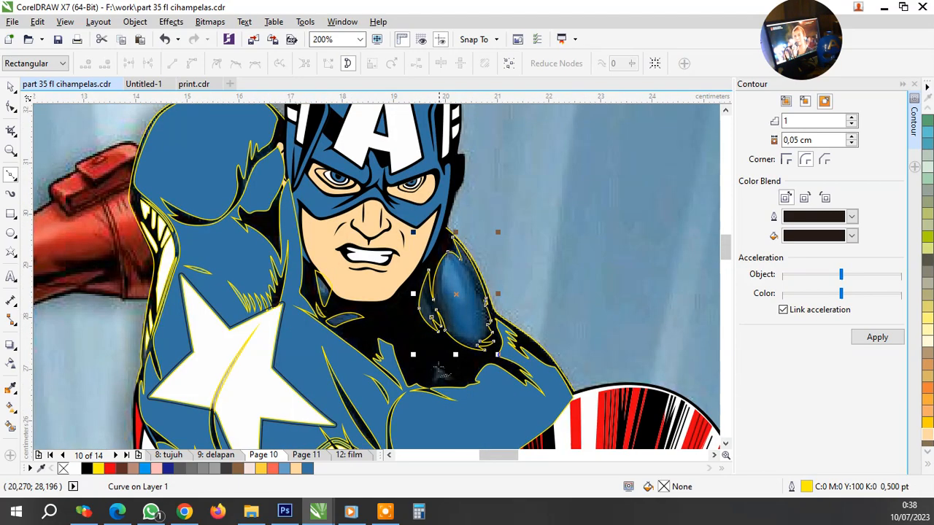
Trace the small triangular highlight at the base of the neck shadow as a closed Bezier outline
scroll(458, 380, up, 4)
click(367, 338)
drag(511, 327, 559, 340)
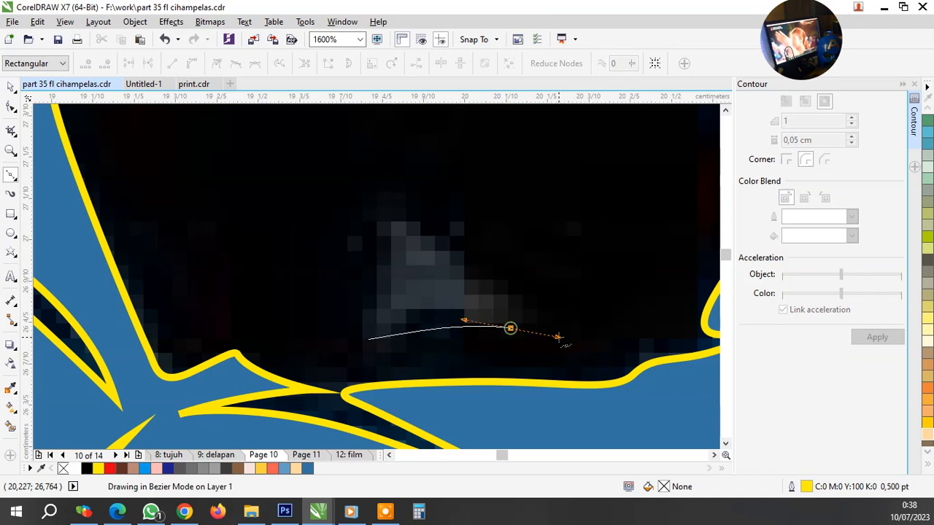
drag(494, 287, 380, 222)
click(375, 212)
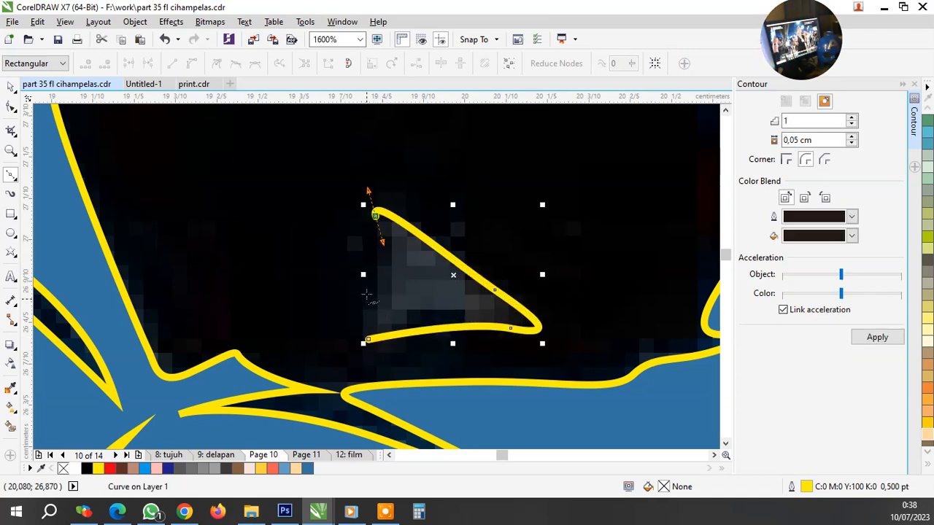
drag(366, 294, 347, 310)
click(368, 339)
scroll(368, 340, down, 3)
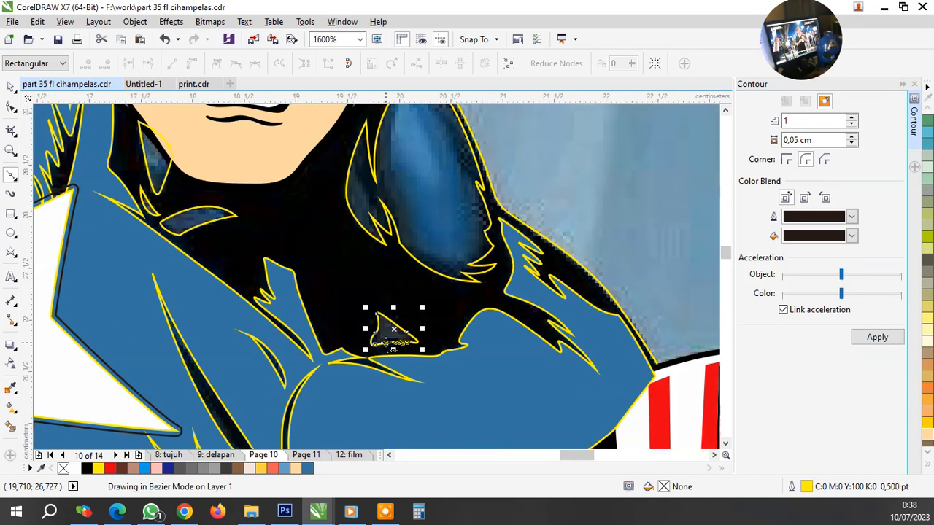
Select the neck and shoulder highlight outlines together and fill them with the suit's blue, R52 G115 B159
key(space)
shift+click(144, 219)
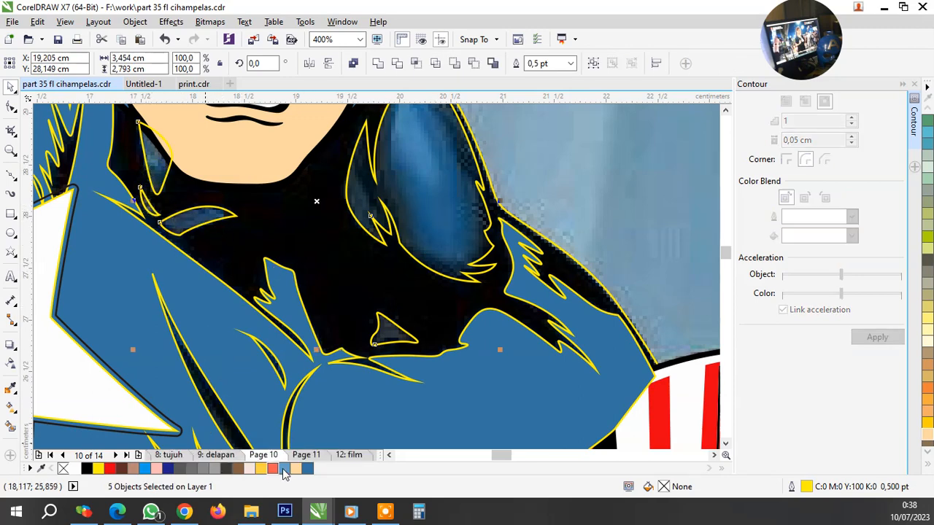
click(306, 469)
scroll(329, 272, down, 2)
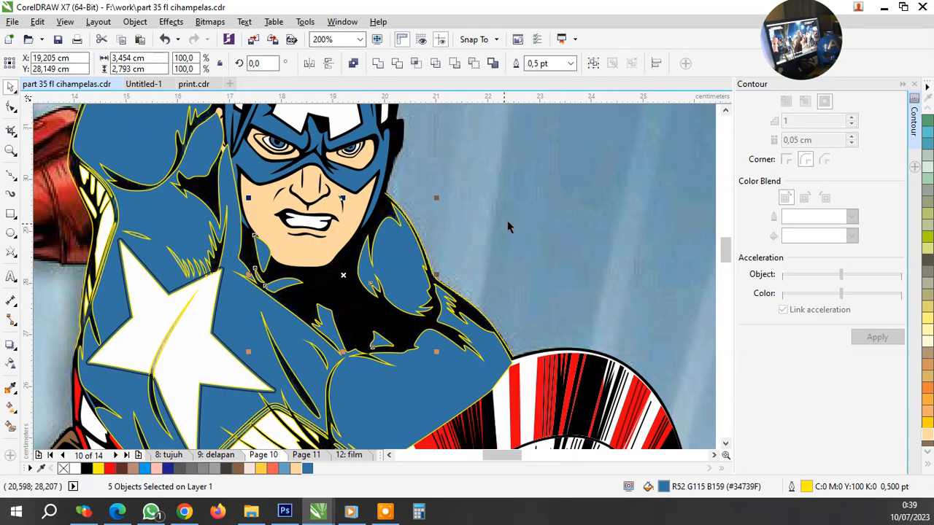
key(Escape)
Bring the group containing the head, belt and shield in front of the torso shapes
click(337, 193)
right_click(304, 177)
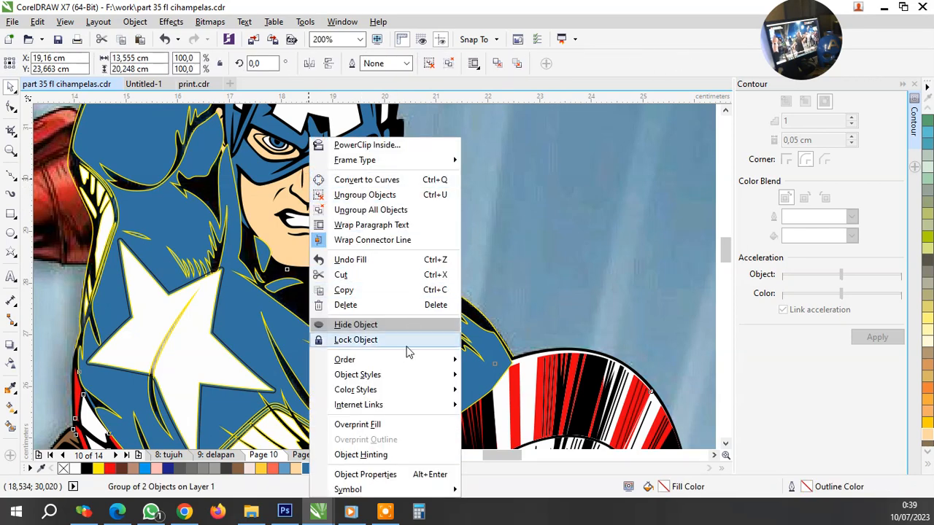
mouse_move(408, 364)
click(510, 386)
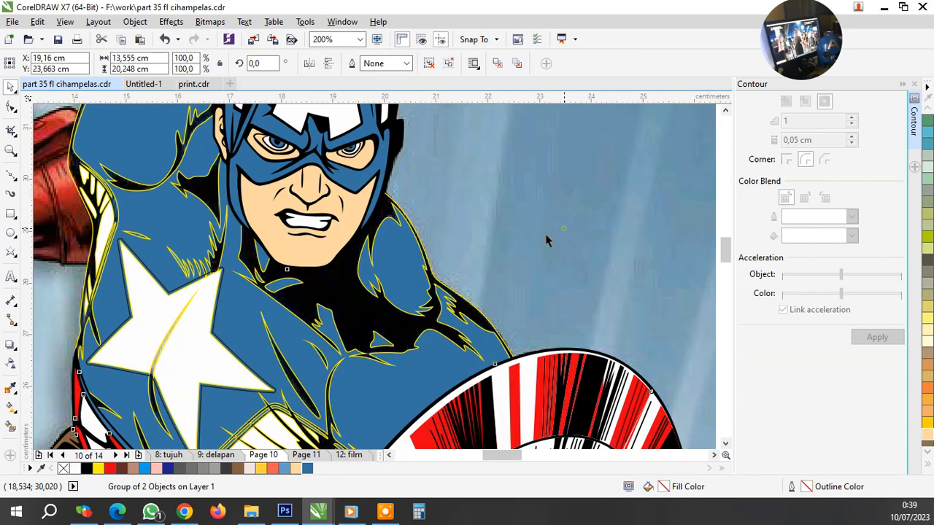
key(Escape)
Sample black from the artwork with the Color Eyedropper and fill the chest star's crease with it
key(i)
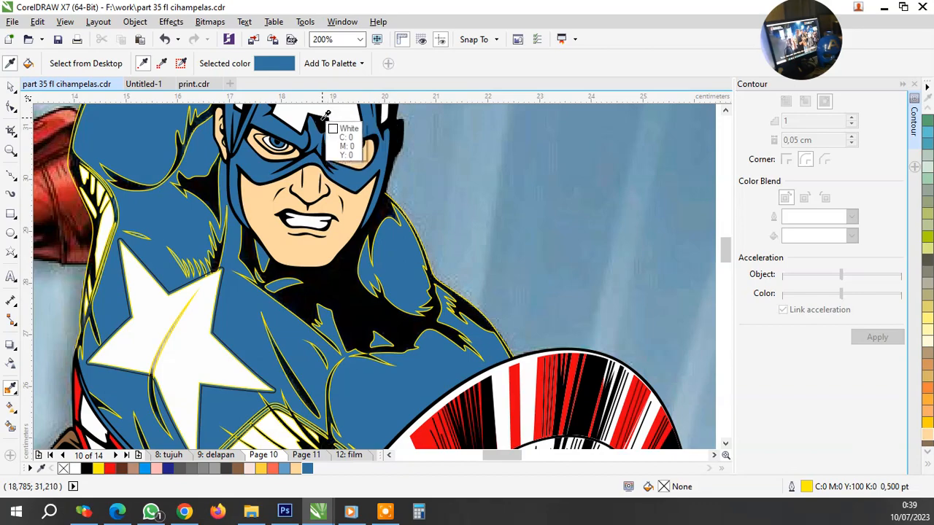
click(324, 226)
click(312, 281)
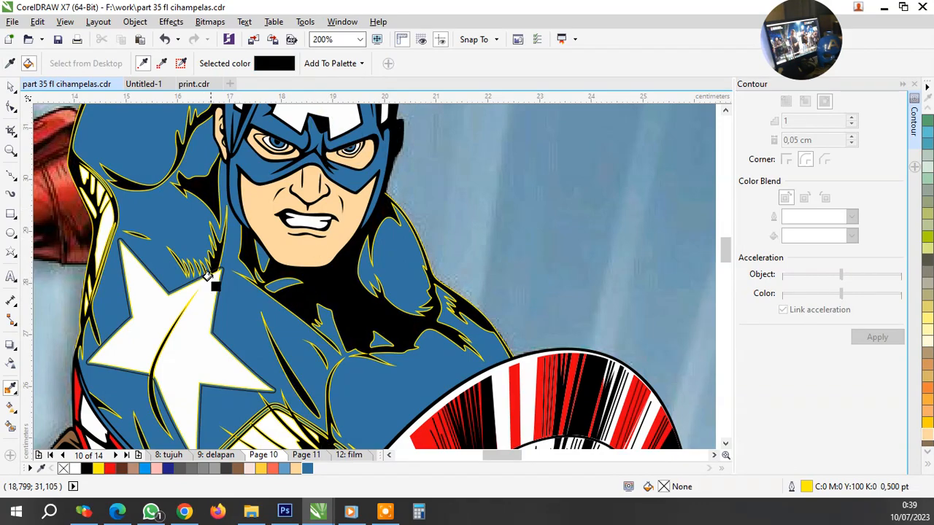
scroll(210, 274, up, 6)
scroll(319, 130, down, 8)
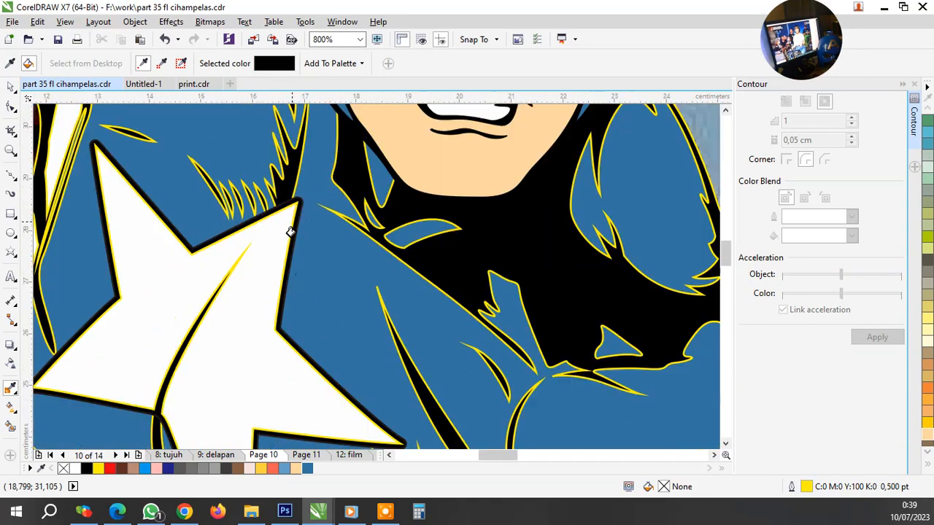
key(space)
Move the small bitmap above the picture aside, group the torso shapes and remove their yellow outlines
scroll(299, 218, down, 1)
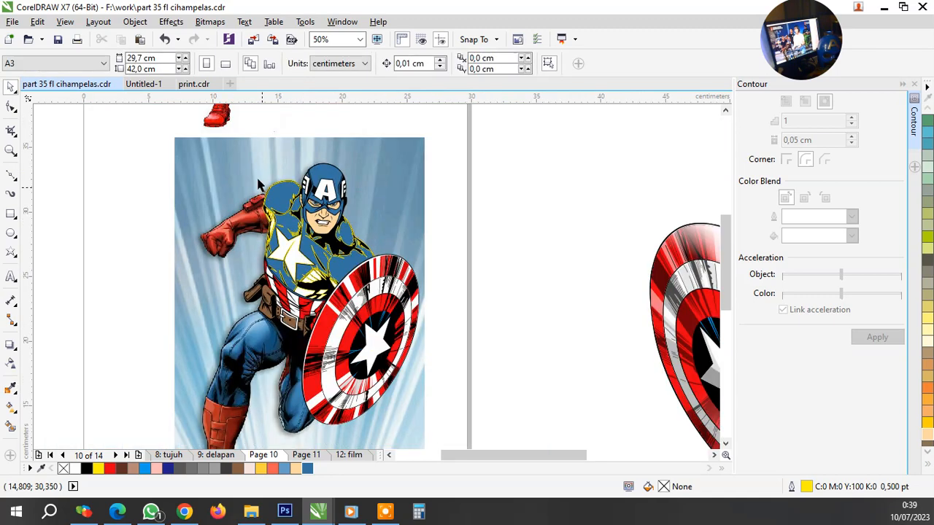
drag(237, 134, 126, 117)
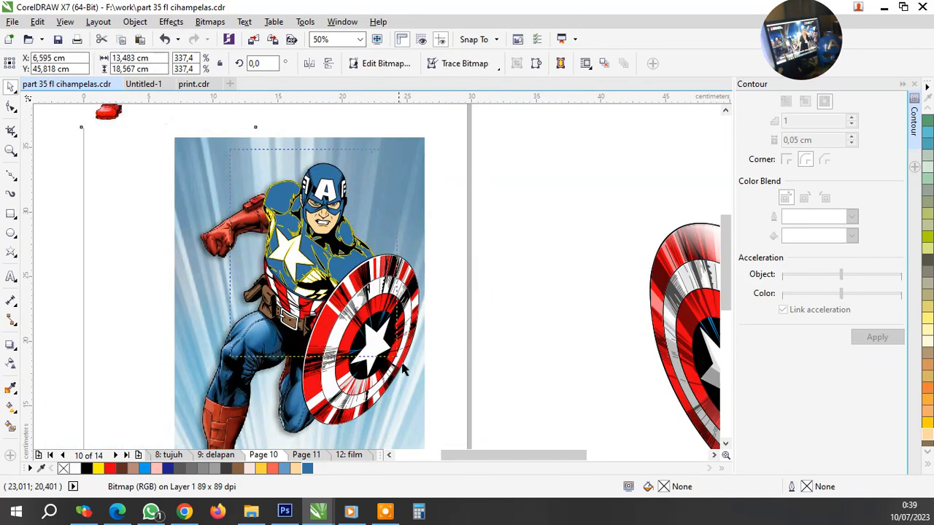
drag(401, 367, 430, 359)
key(ctrl+g)
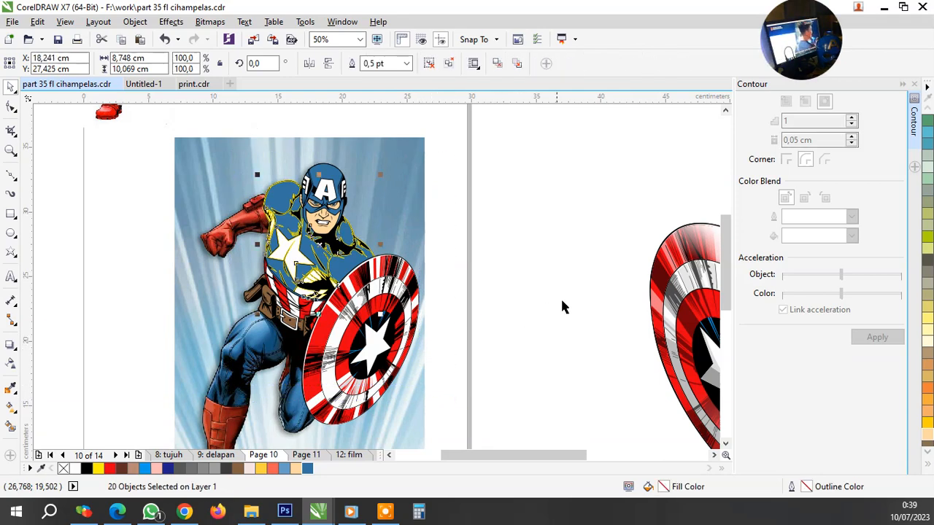
click(473, 301)
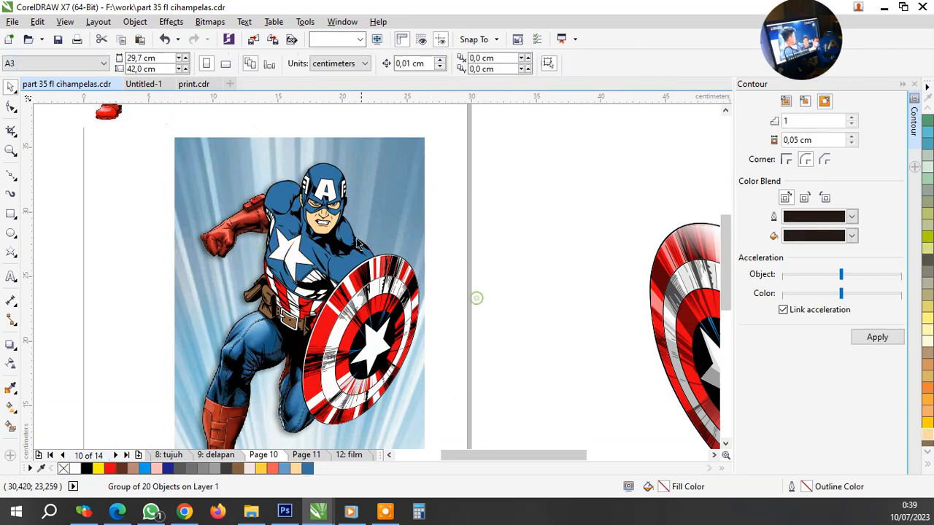
Group the torso group together with the head, belt and shield group
scroll(338, 244, up, 2)
click(314, 164)
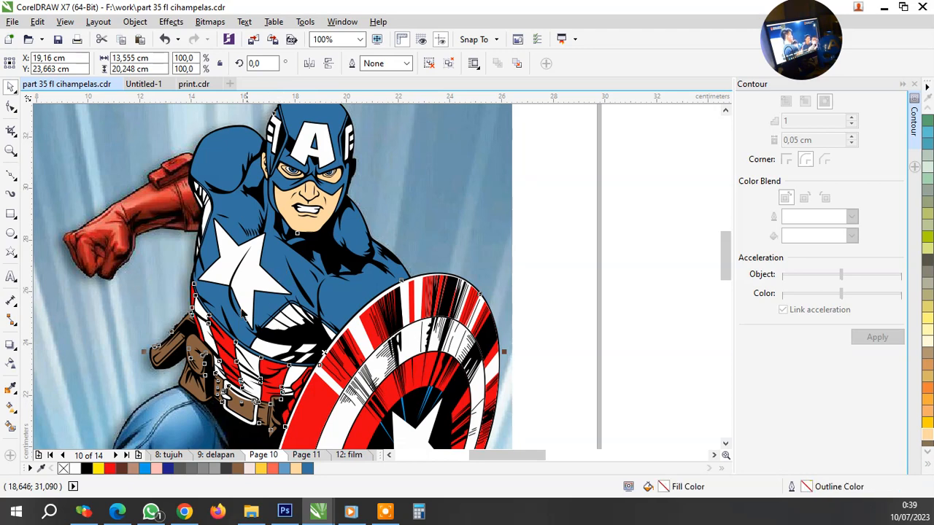
click(110, 346)
click(272, 305)
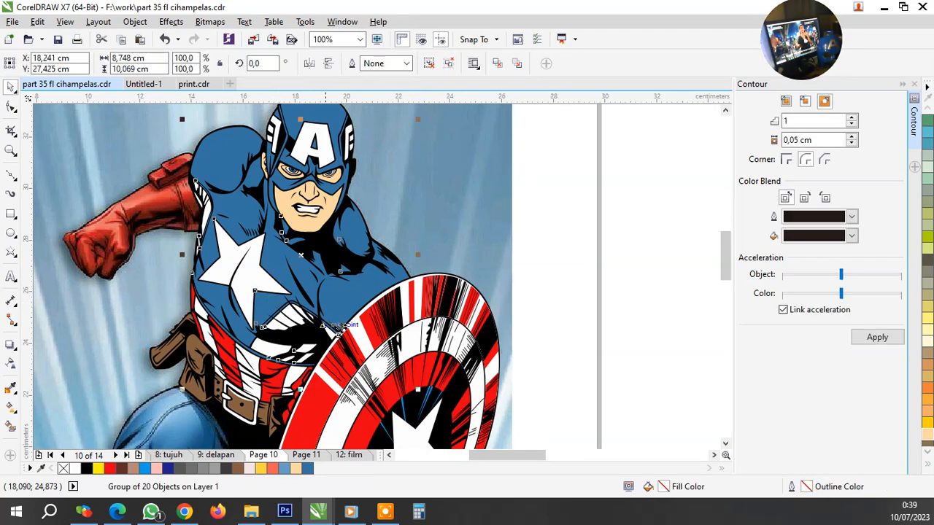
shift+click(442, 329)
key(ctrl+g)
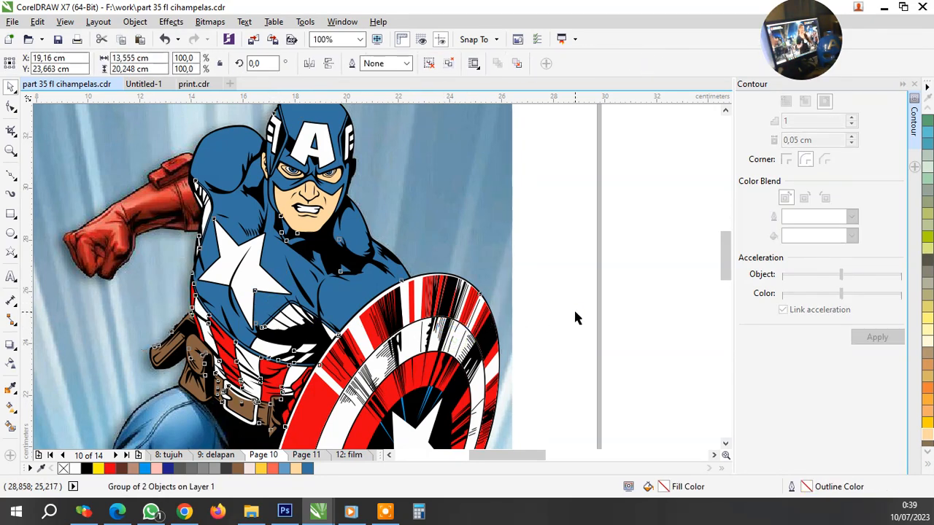
click(573, 308)
scroll(357, 307, down, 2)
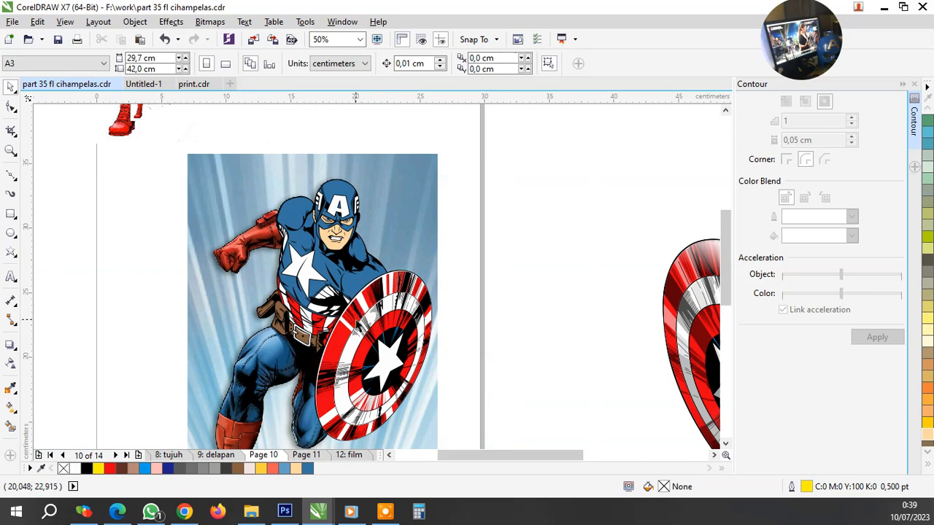
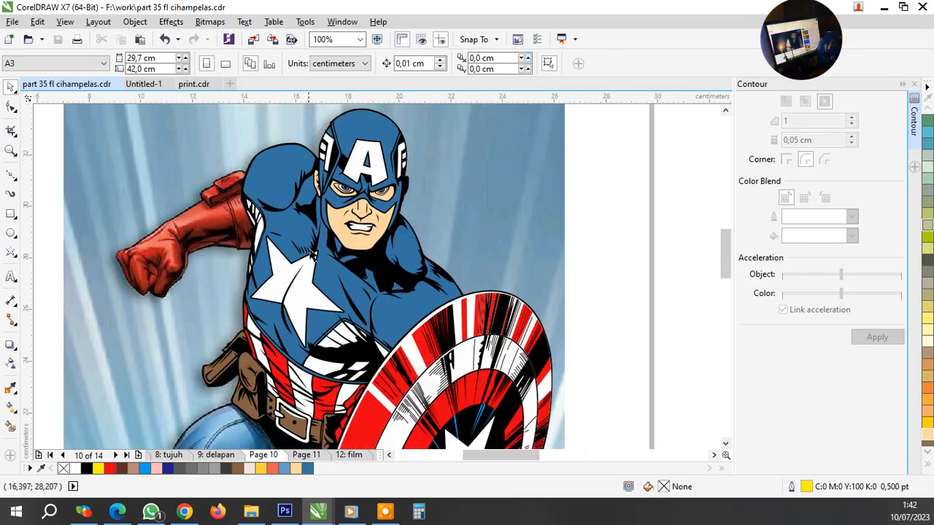
Start a Bezier outline for the red gloved arm, tracing the cuff's lower edge from the torso's side toward the forearm
scroll(380, 212, down, 2)
scroll(271, 245, up, 4)
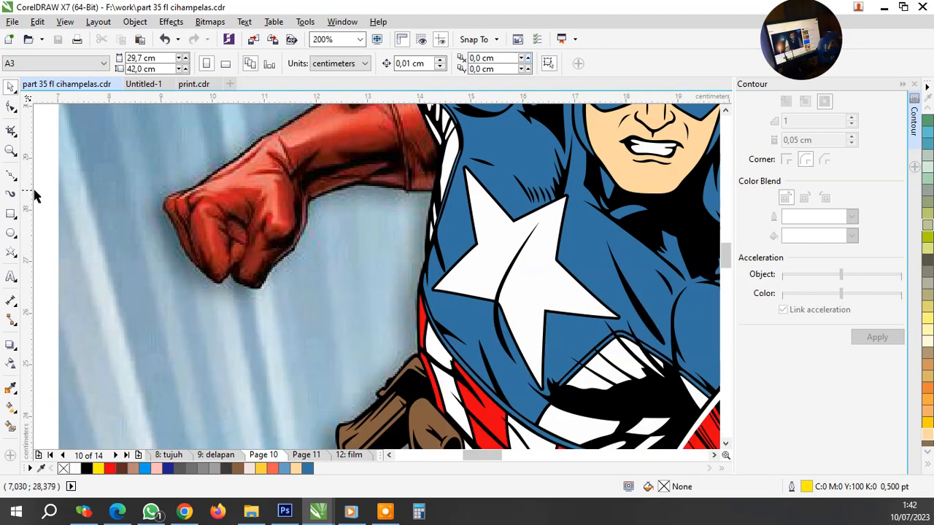
click(11, 175)
scroll(474, 210, up, 5)
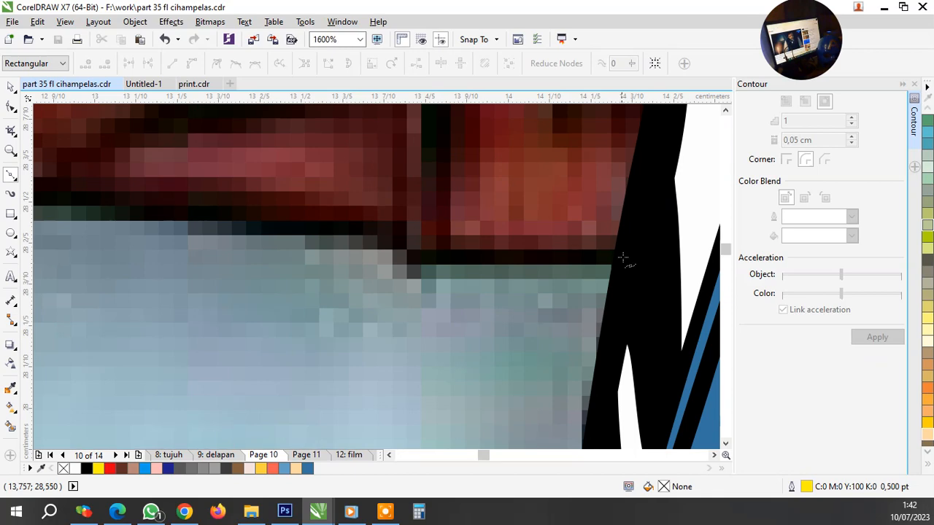
drag(467, 267, 356, 242)
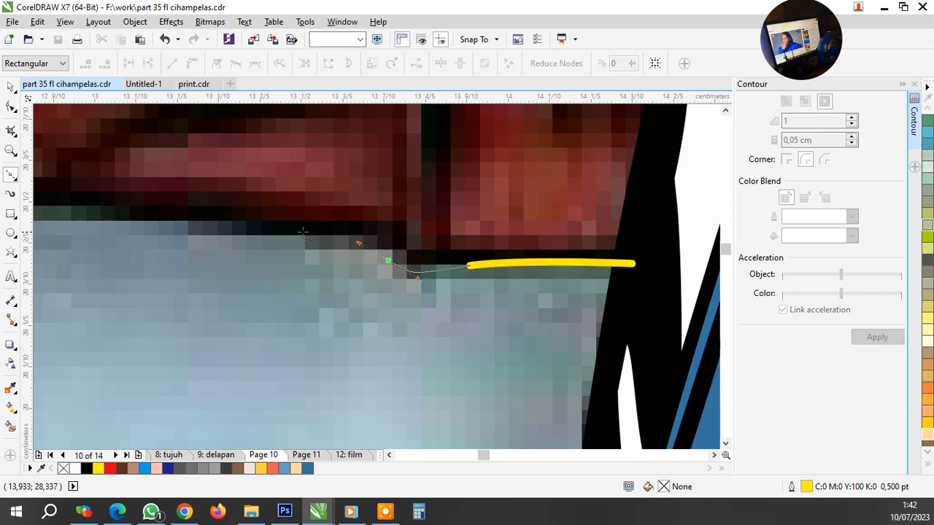
drag(272, 233, 224, 235)
scroll(562, 235, down, 2)
Extend the glove outline along the forearm's curved underside to the bend at the wrist
scroll(400, 243, up, 2)
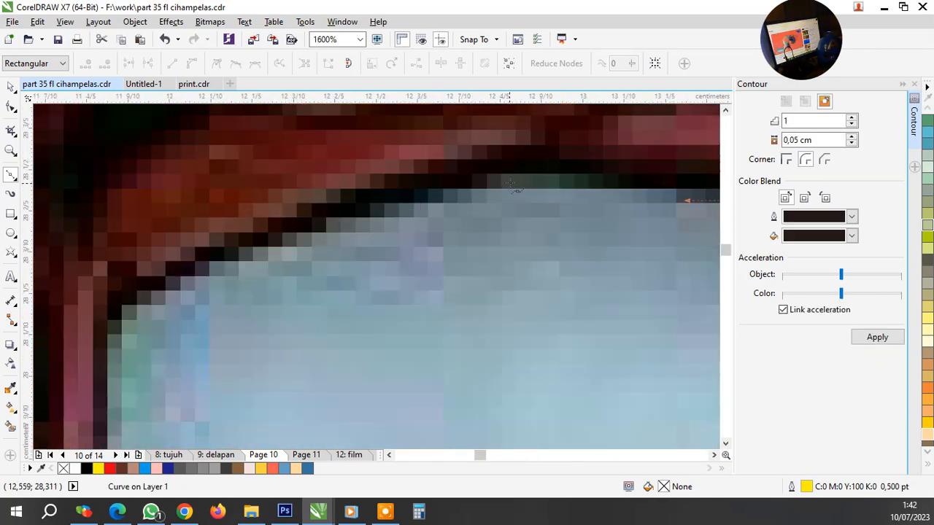
drag(520, 173, 458, 186)
drag(334, 228, 270, 250)
scroll(533, 180, down, 1)
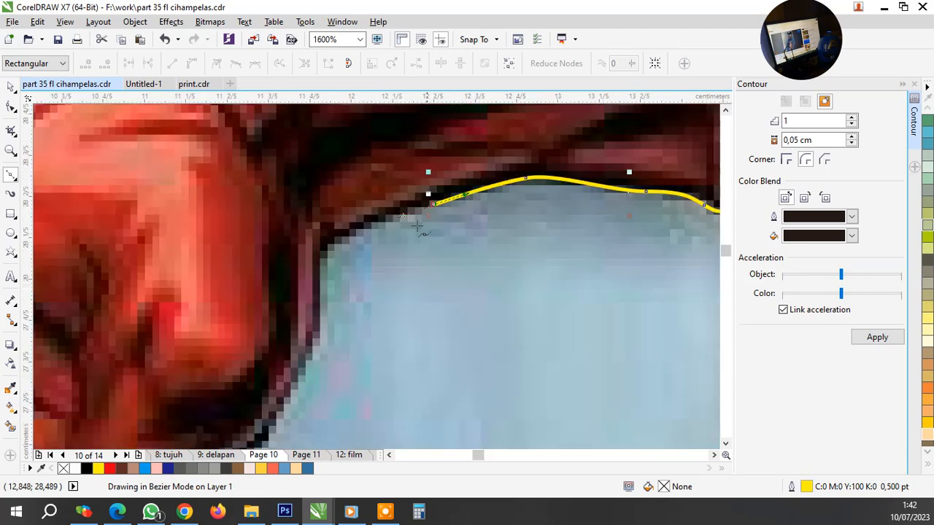
scroll(303, 259, up, 1)
scroll(387, 248, down, 1)
drag(370, 325, 372, 326)
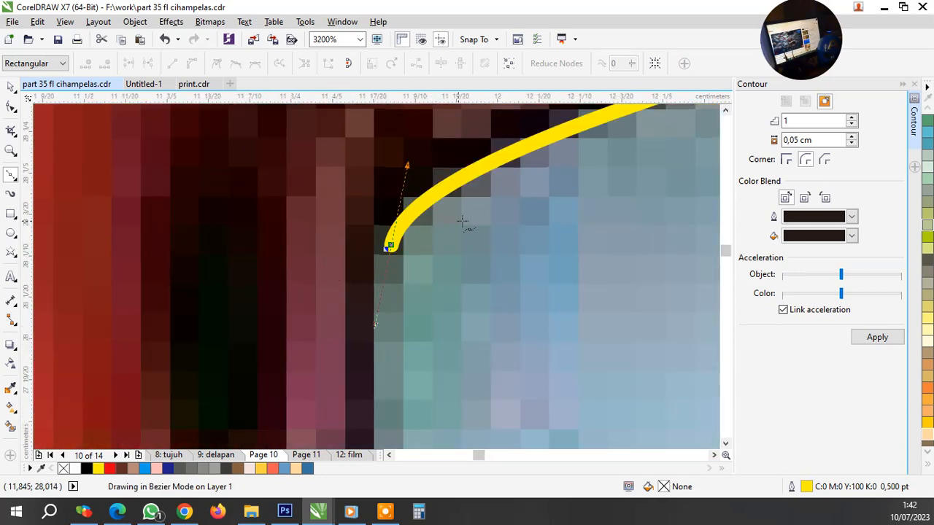
Continue the glove outline down the inner edge of the hand toward the lowest finger
scroll(467, 210, down, 3)
scroll(495, 238, up, 2)
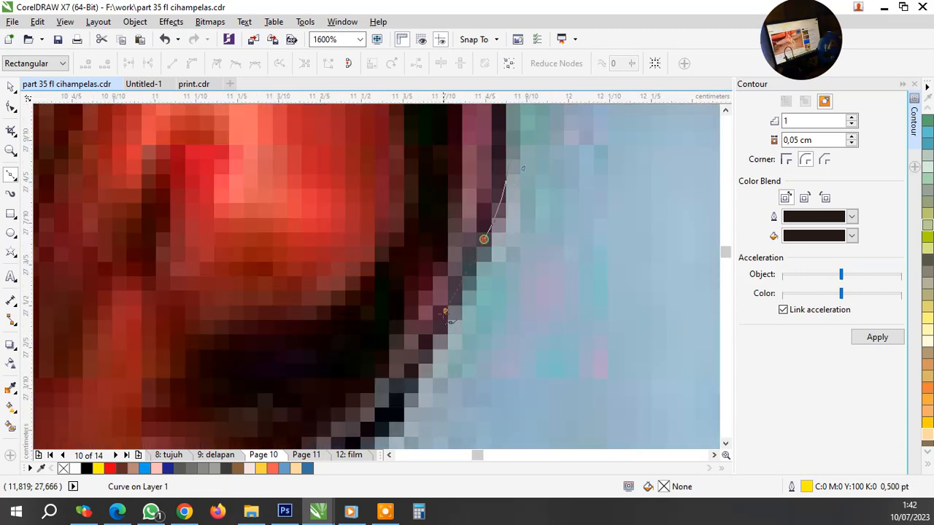
drag(445, 312, 403, 365)
scroll(479, 264, down, 2)
scroll(464, 291, up, 2)
scroll(438, 321, down, 2)
scroll(453, 312, up, 2)
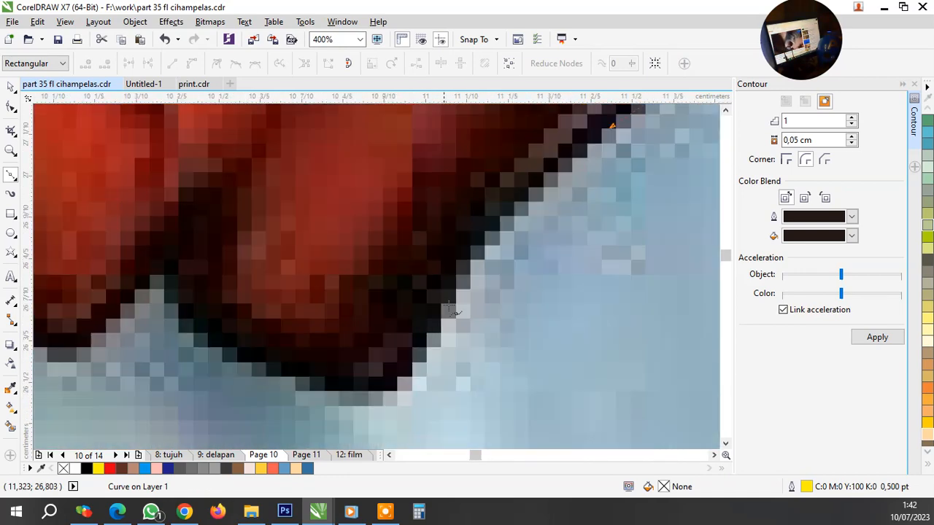
Trace the glove outline around the lowest finger, into the notch between the fingers and around the neighbouring fingertip
drag(319, 389, 242, 376)
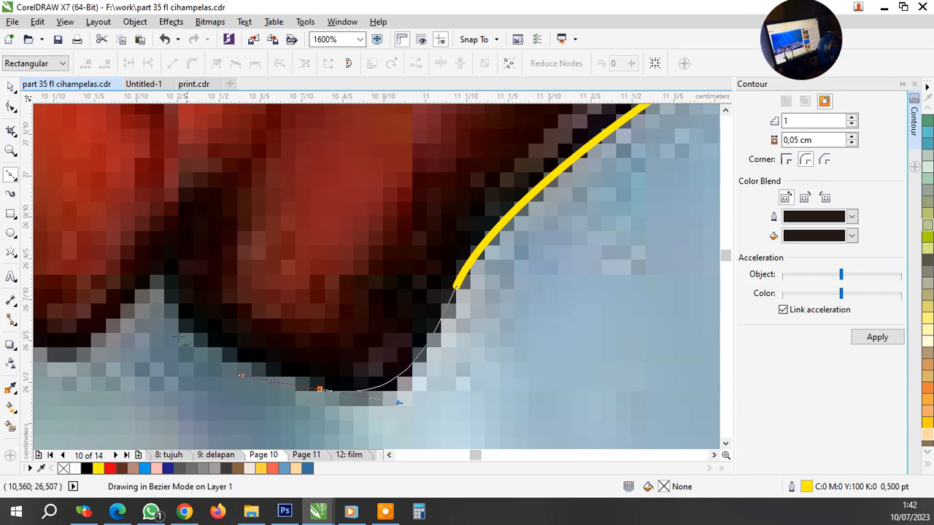
drag(154, 282, 139, 239)
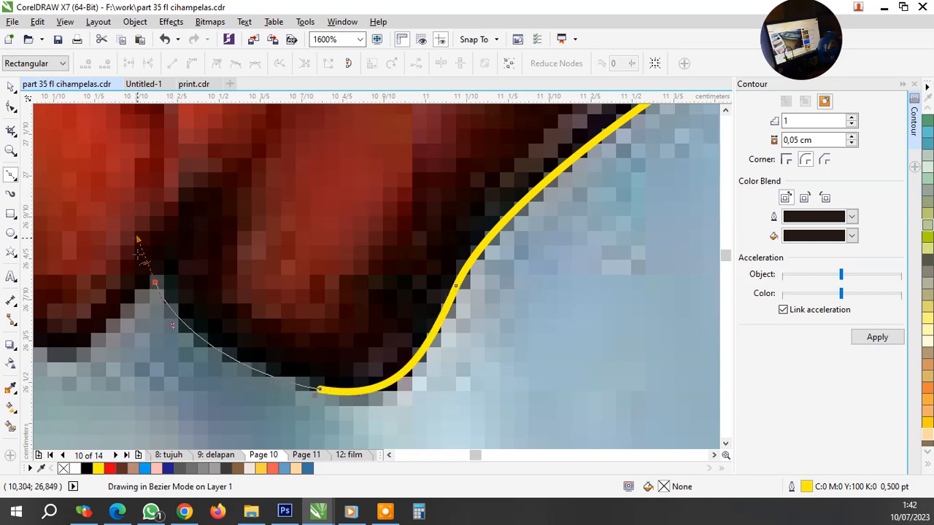
scroll(312, 297, down, 2)
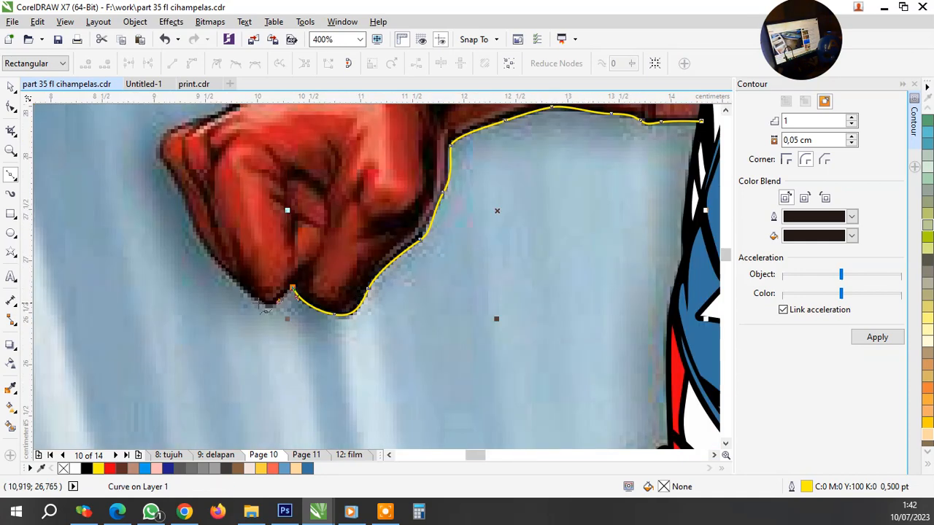
scroll(248, 299, up, 2)
drag(274, 295, 339, 355)
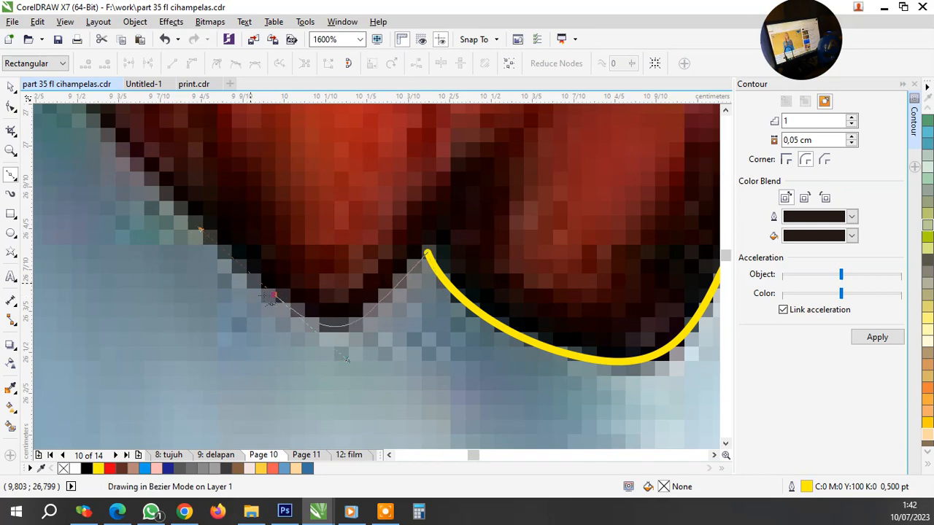
Trace the fist's outer left edge upward and around its rounded upper-left corner
scroll(344, 357, down, 2)
scroll(190, 237, up, 1)
drag(216, 241, 192, 191)
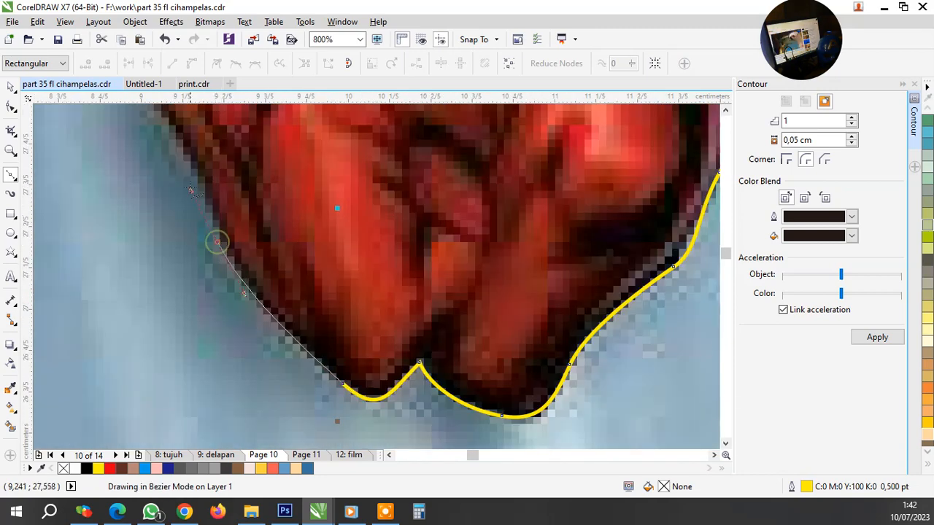
scroll(261, 276, down, 2)
scroll(240, 242, up, 2)
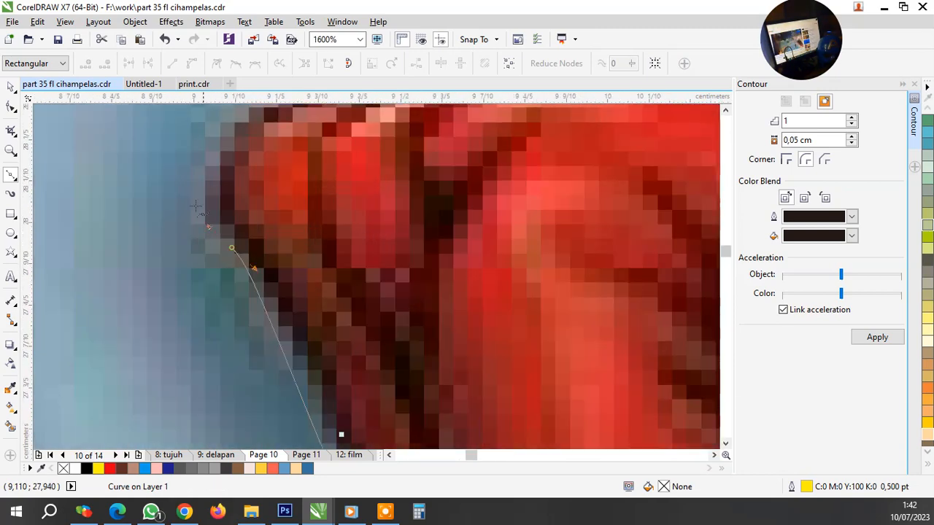
scroll(219, 219, down, 2)
scroll(251, 186, up, 2)
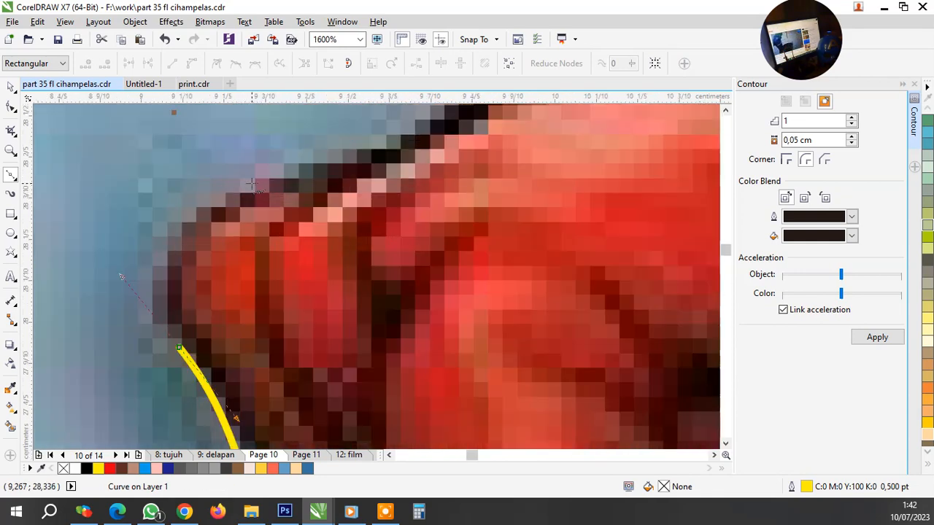
scroll(251, 186, down, 3)
scroll(371, 214, up, 2)
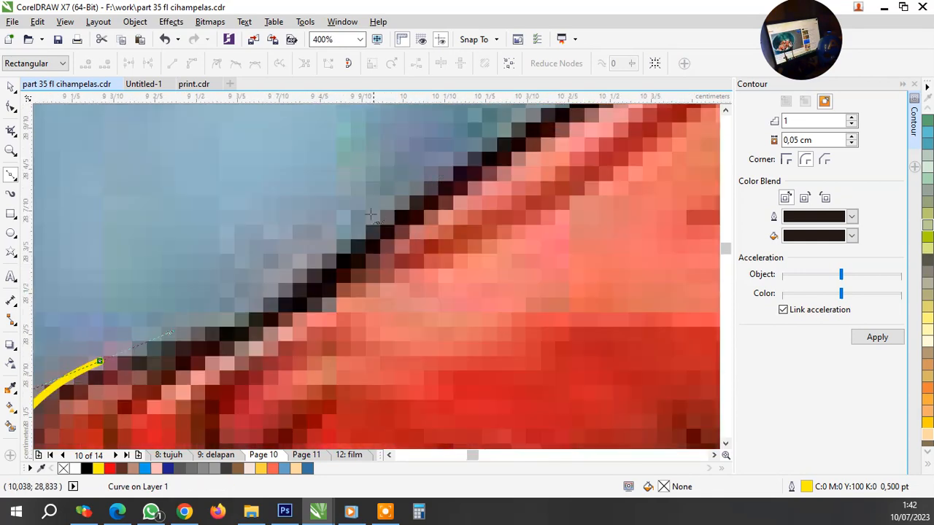
Continue the glove outline up the forearm's upper edge to the corner where the cuff block begins
drag(365, 237, 447, 165)
scroll(344, 243, down, 3)
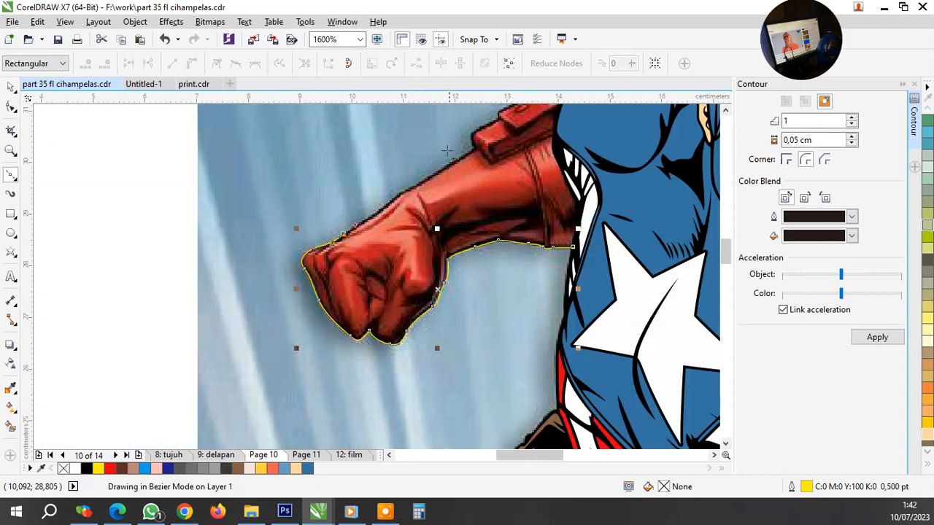
scroll(404, 197, up, 3)
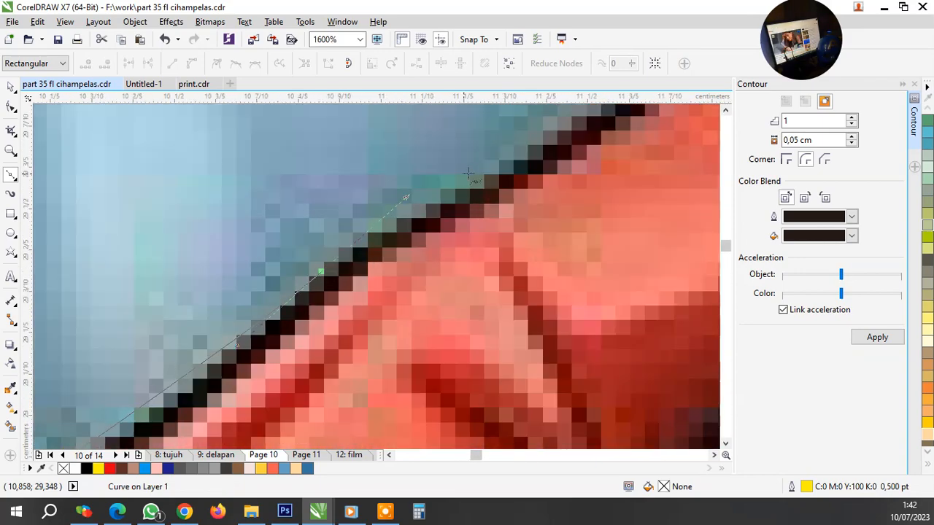
scroll(587, 120, down, 3)
scroll(580, 137, up, 2)
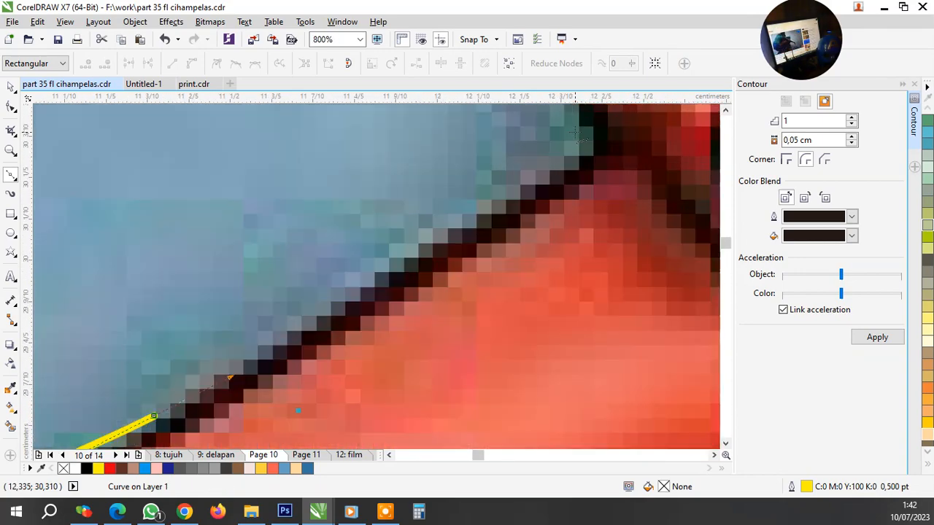
drag(595, 142, 611, 126)
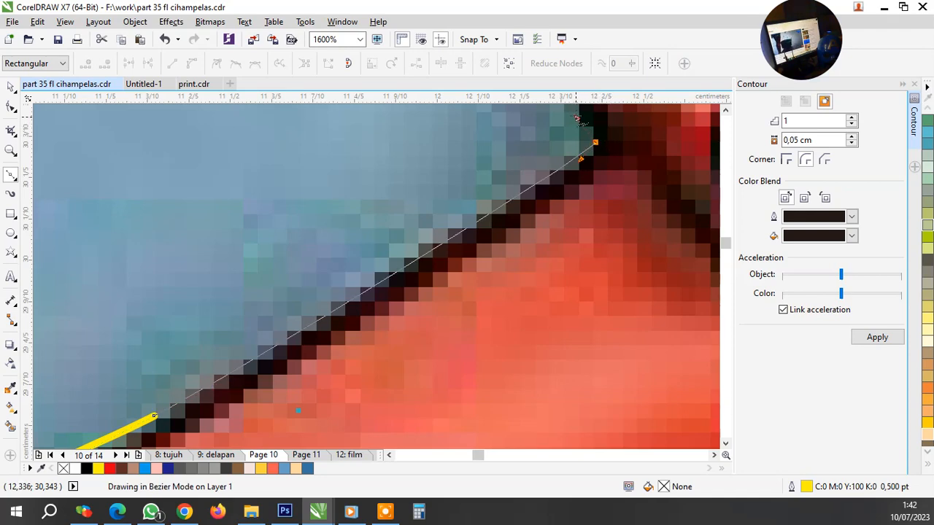
scroll(577, 119, down, 3)
Trace the glove outline around the lower cuff block's rounded corner, into the notch and onto the edge of the upper block
scroll(408, 249, up, 3)
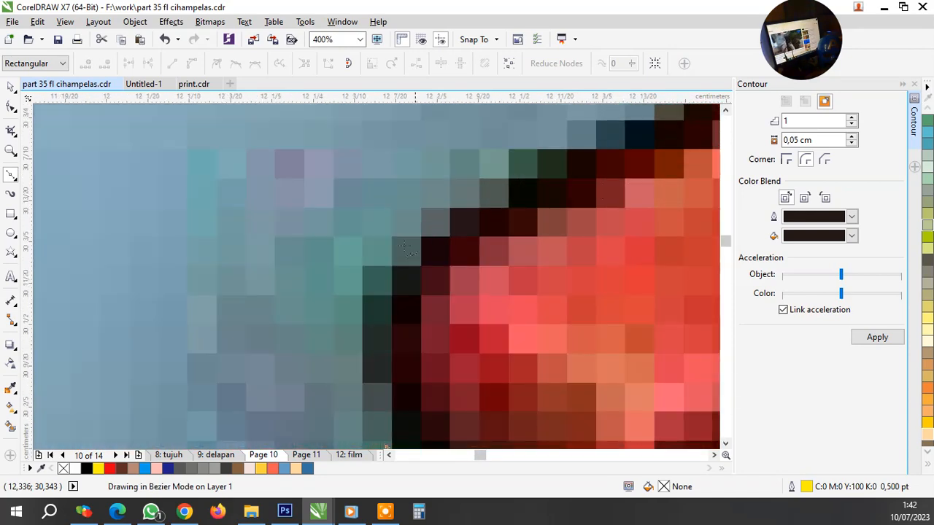
scroll(412, 252, down, 3)
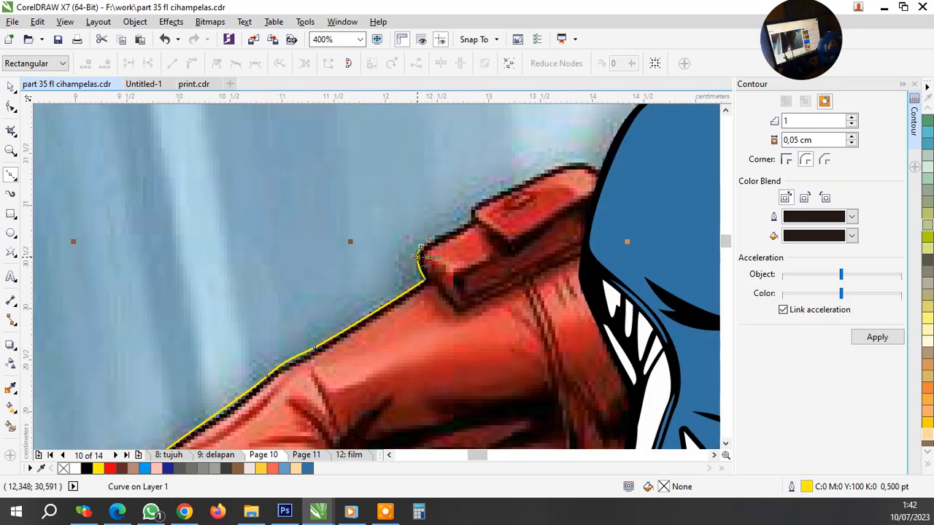
scroll(478, 217, up, 2)
drag(459, 249, 445, 214)
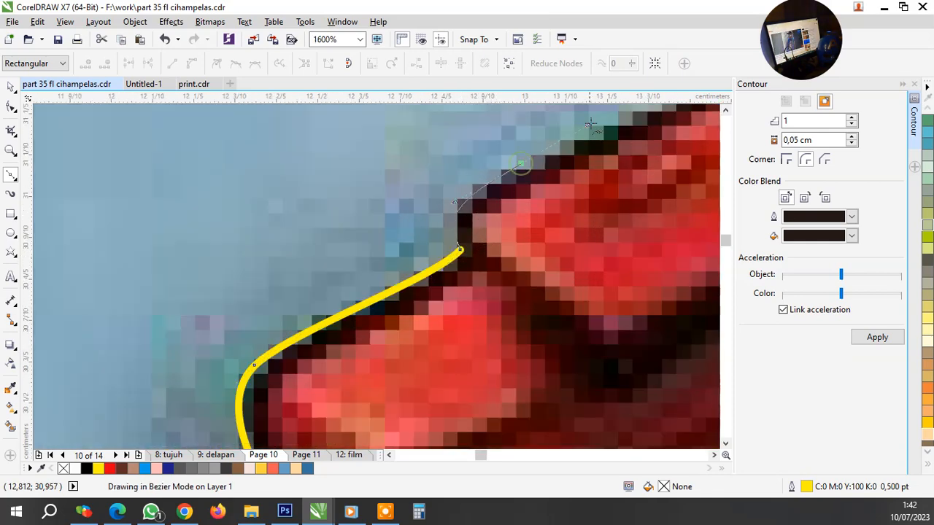
drag(590, 126, 591, 126)
scroll(591, 126, down, 2)
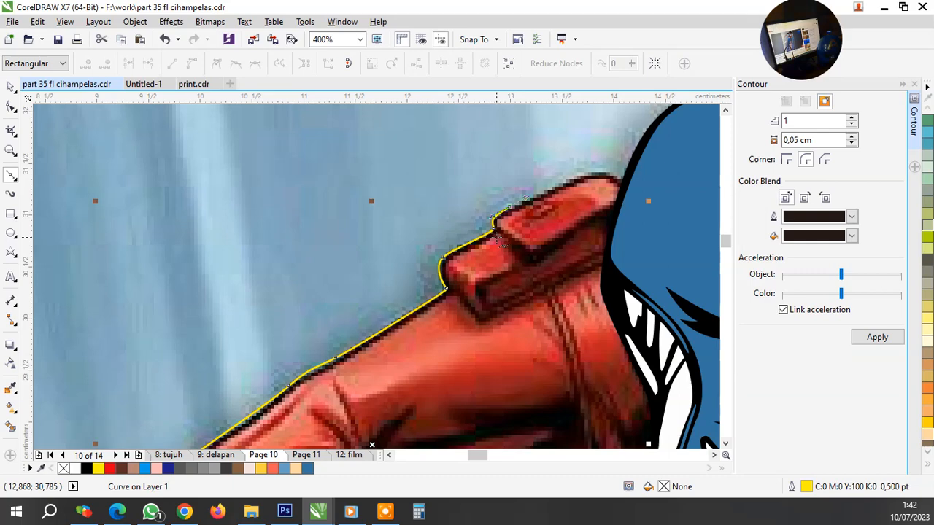
Extend the glove outline along the upper cuff block's top edge and over its rounded end into the blue shoulder
scroll(499, 239, down, 2)
scroll(485, 248, up, 5)
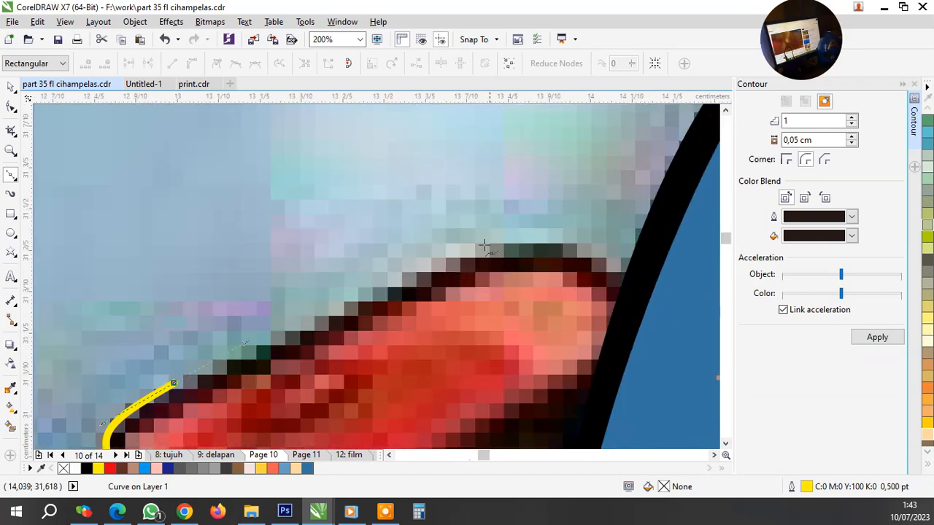
drag(460, 260, 554, 221)
drag(621, 268, 688, 316)
scroll(681, 350, down, 3)
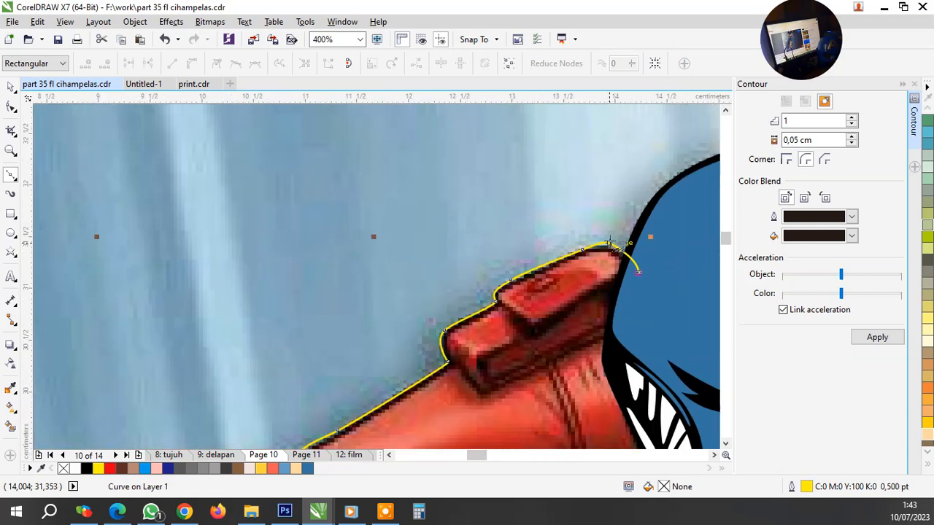
Close the glove outline with a curve through the torso to its starting node under the arm
scroll(610, 242, down, 3)
scroll(635, 329, up, 3)
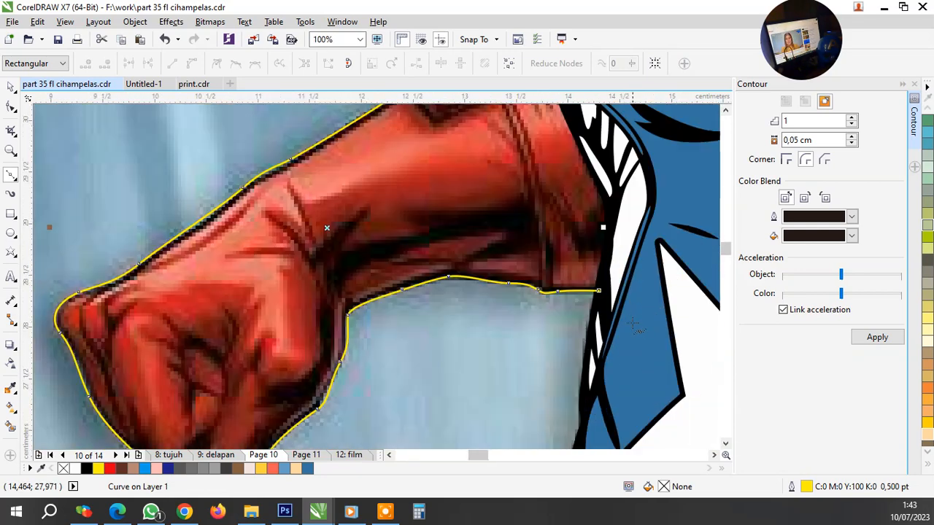
drag(599, 291, 704, 227)
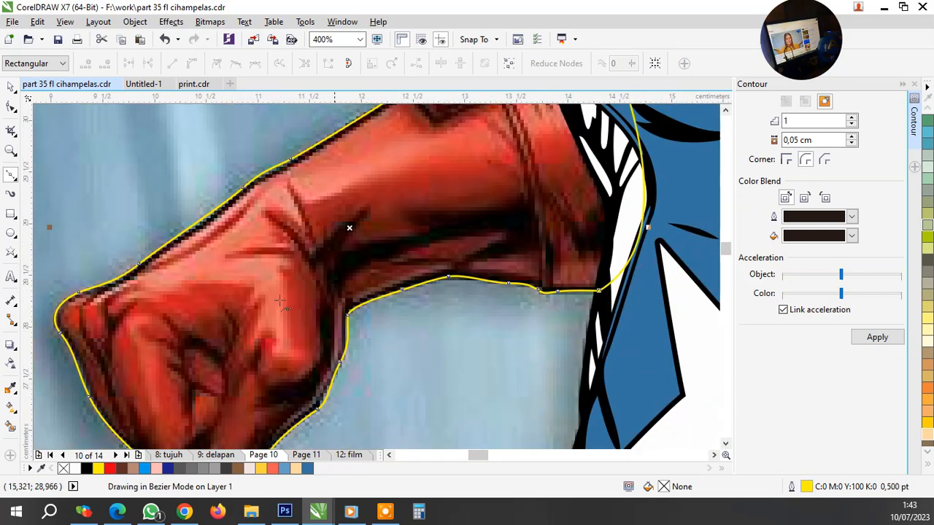
key(F10)
scroll(159, 183, down, 2)
scroll(234, 335, up, 2)
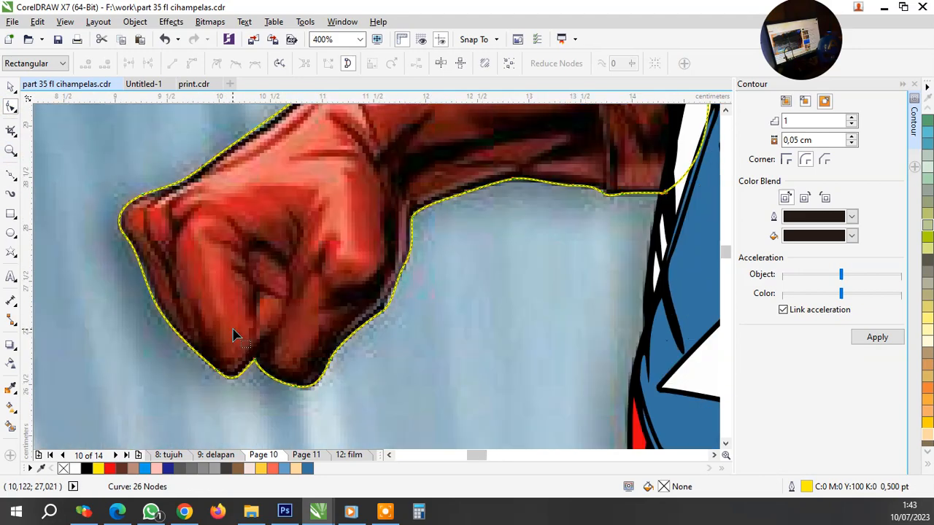
Start a new Bezier curve down the upper cuff block's front edge and around its lower corner
key(F5)
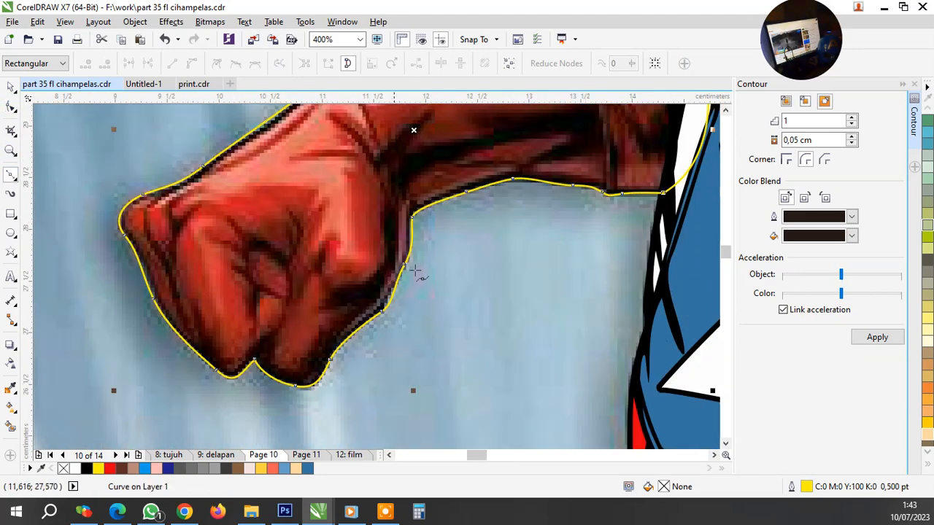
scroll(477, 258, down, 2)
scroll(471, 191, up, 3)
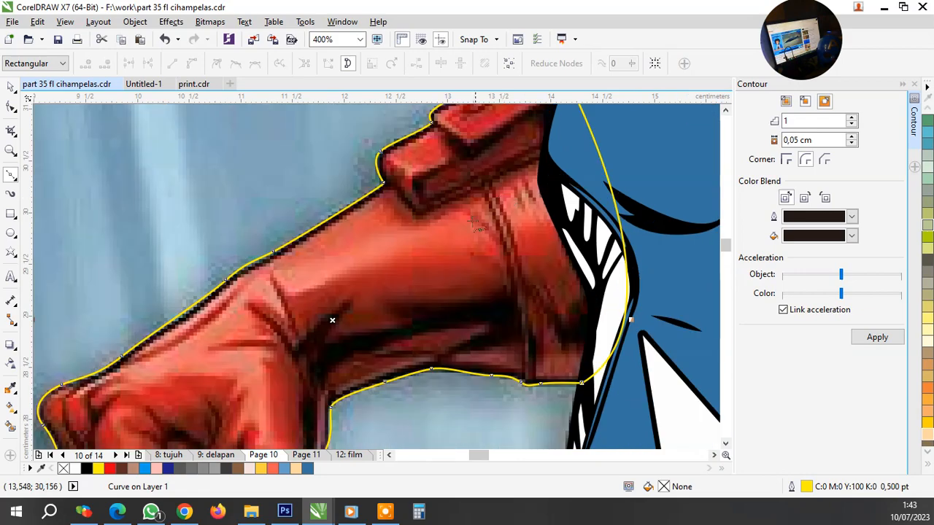
scroll(471, 191, down, 1)
scroll(470, 191, up, 2)
scroll(471, 191, down, 1)
scroll(500, 299, down, 1)
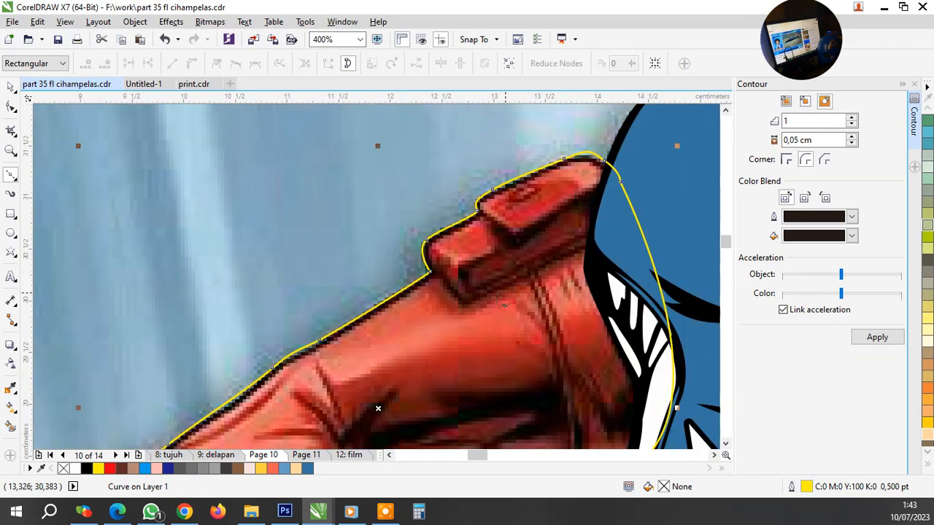
scroll(436, 303, up, 2)
scroll(474, 277, down, 2)
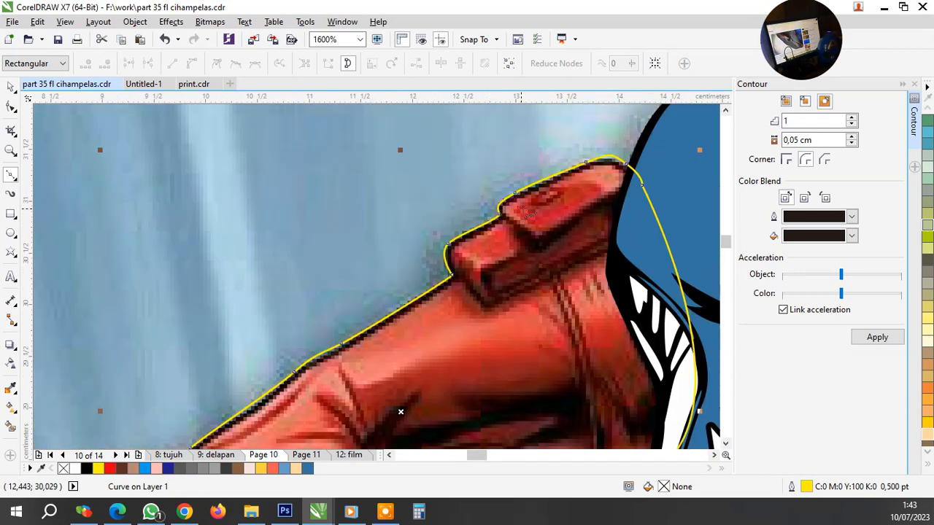
scroll(522, 209, up, 1)
scroll(373, 250, down, 2)
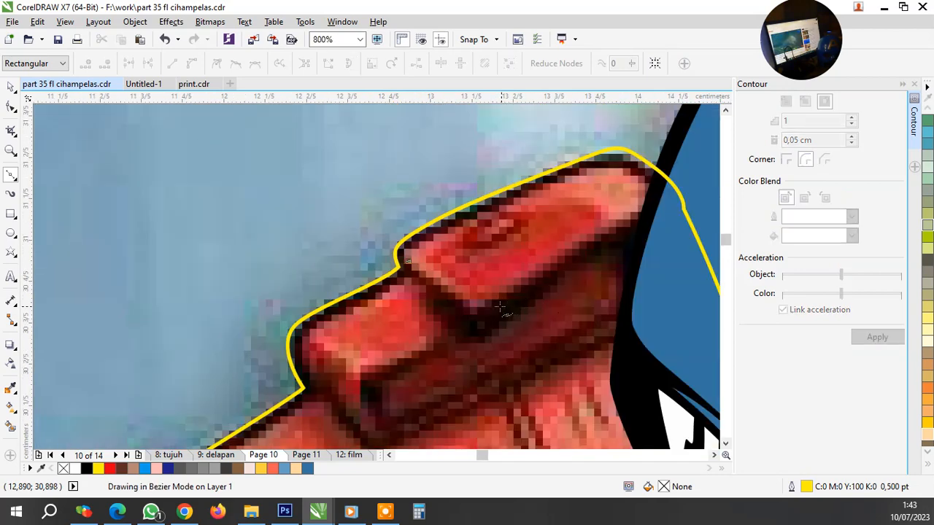
scroll(412, 302, up, 1)
click(496, 287)
scroll(500, 288, down, 1)
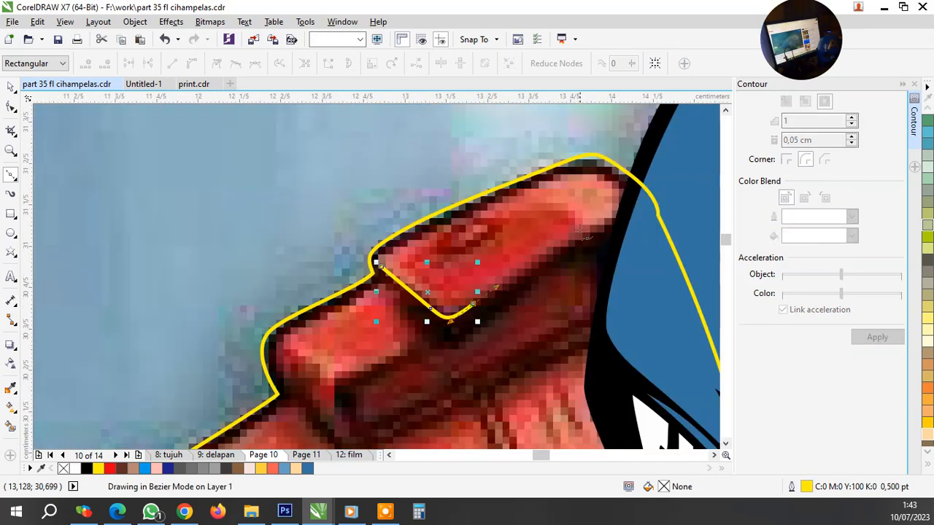
Trace the upper cuff block's lower edge, rounded end and top edge, closing the inner outline at its starting node
scroll(601, 282, up, 2)
scroll(601, 283, down, 1)
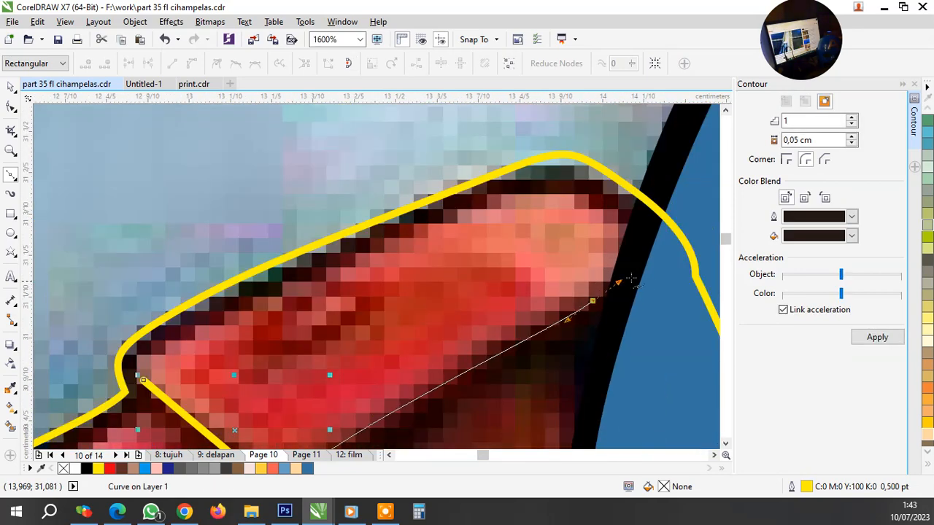
drag(619, 215, 581, 190)
click(485, 201)
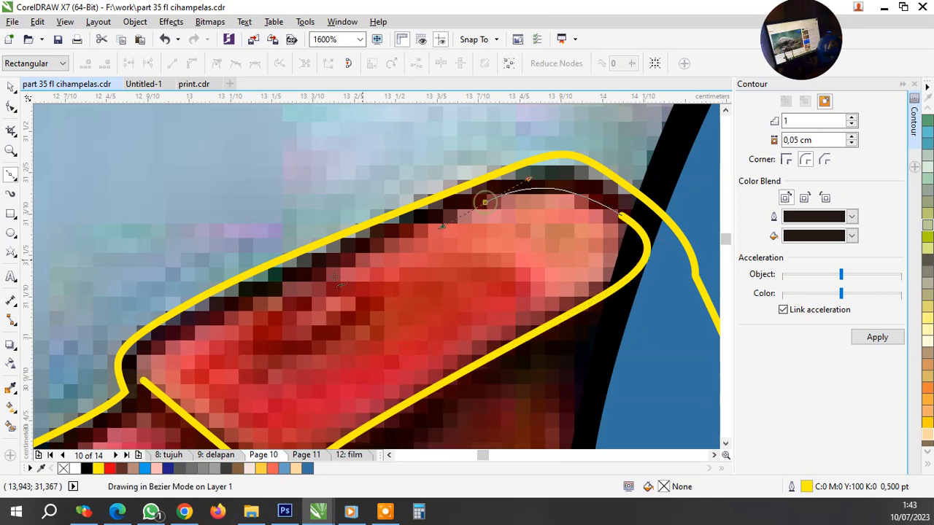
click(137, 333)
mouse_move(118, 360)
mouse_down()
mouse_move(132, 359)
mouse_move(140, 379)
mouse_up()
Trace a closed outline around the elongated dark detail inside the upper cuff block
click(400, 292)
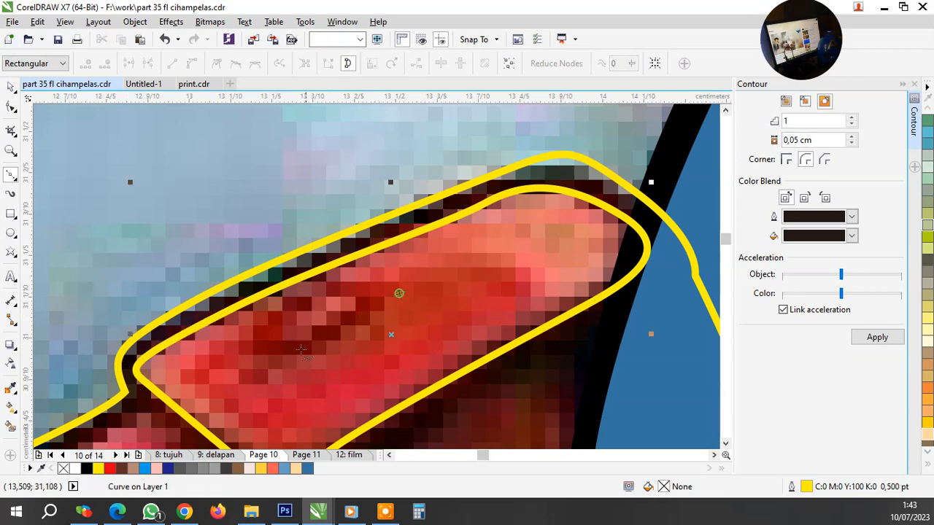
drag(280, 365, 238, 387)
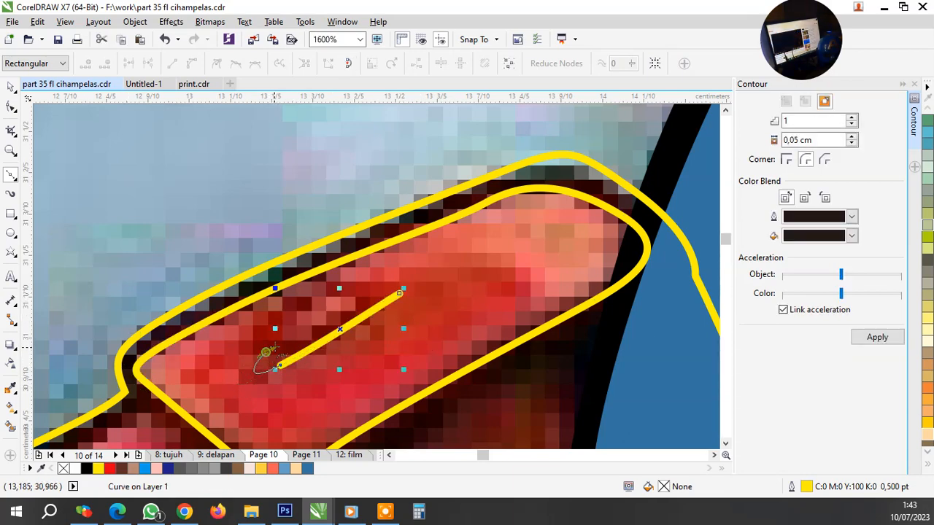
mouse_move(266, 353)
mouse_down()
mouse_move(279, 346)
mouse_move(207, 367)
mouse_move(255, 330)
mouse_up()
drag(362, 276, 393, 267)
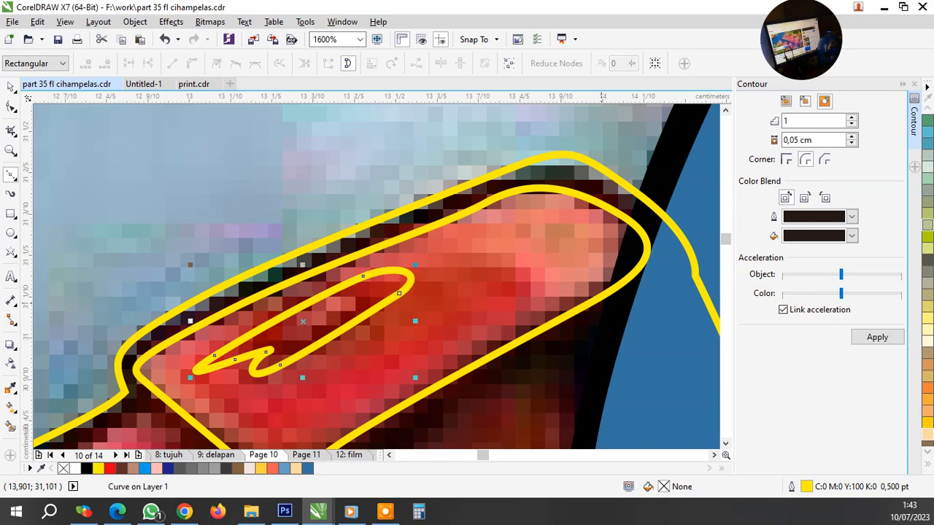
Trace a small closed loop around the lighter patch inside the cuff block's dark detail
click(184, 511)
click(368, 299)
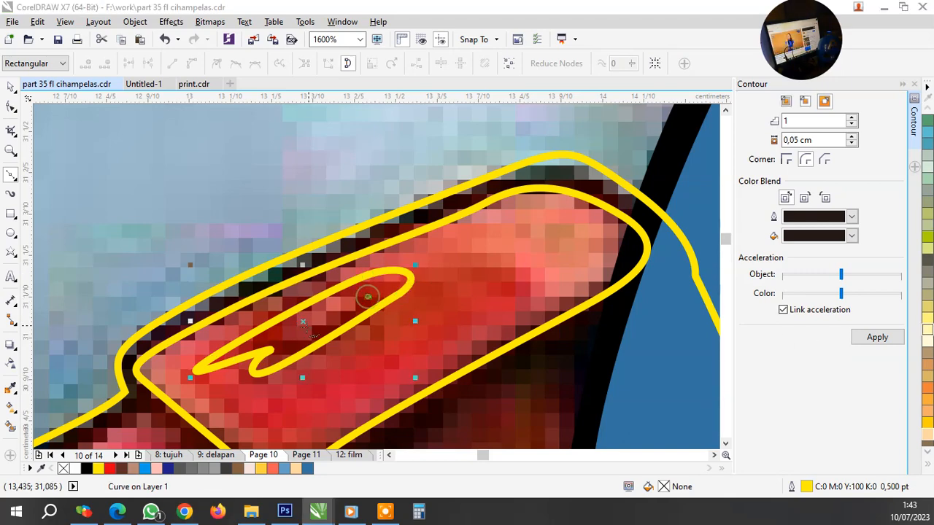
click(302, 327)
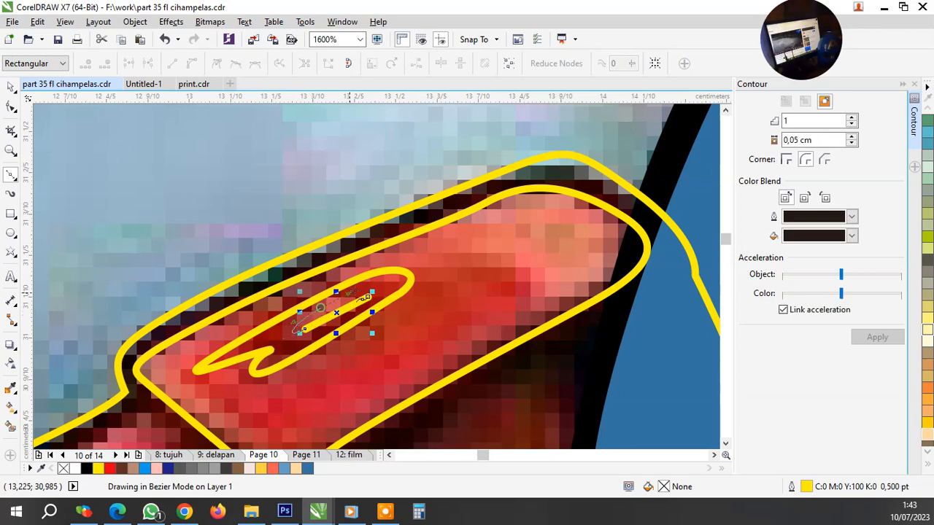
Trim the small loop out of the dark detail shape, and that shape out of the upper cuff block's inner outline
key(space)
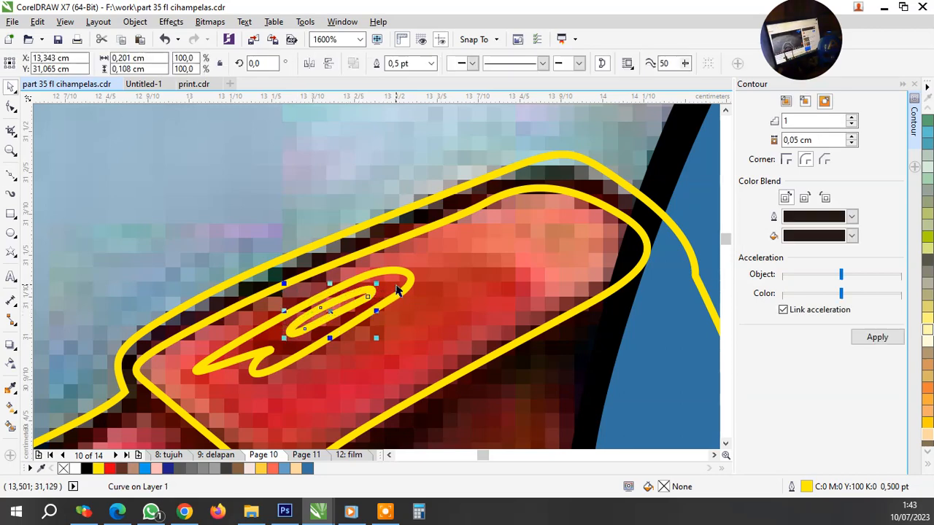
shift+click(314, 343)
click(353, 141)
click(340, 299)
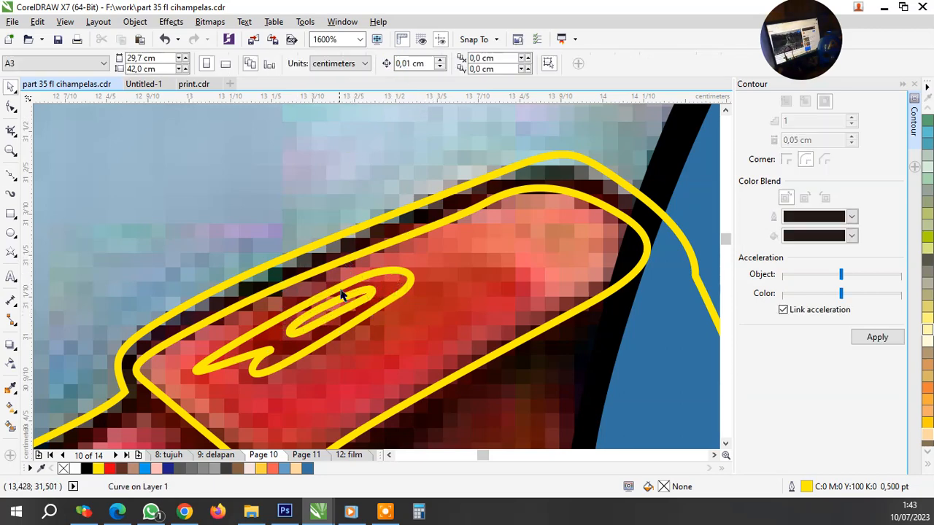
click(389, 283)
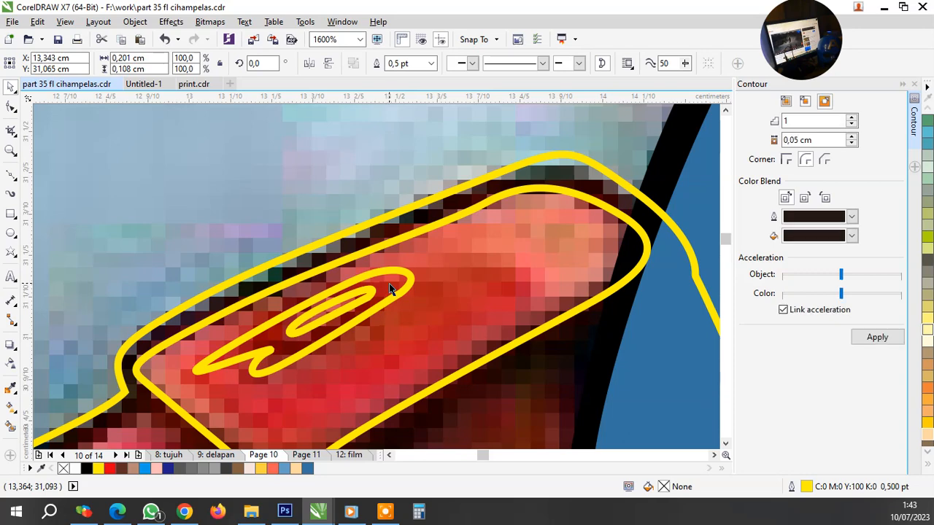
shift+click(465, 281)
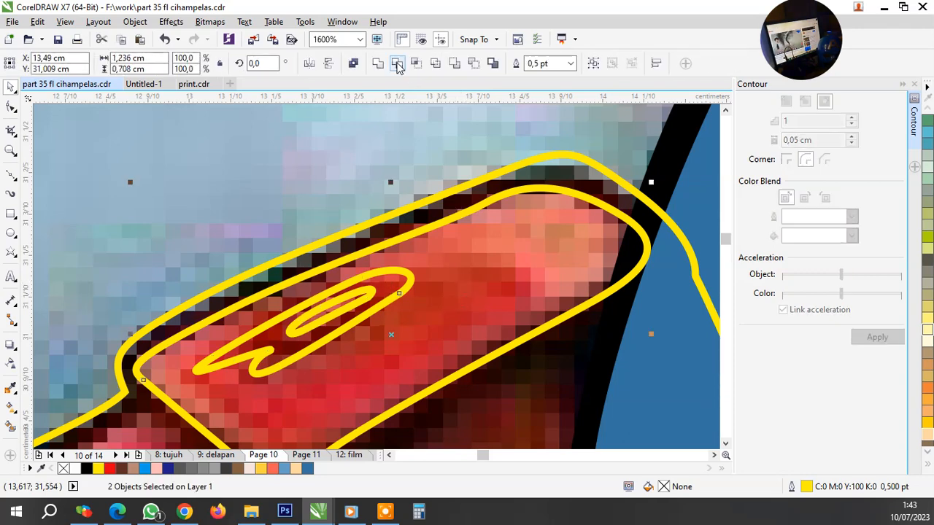
click(394, 276)
click(453, 266)
Start a new Bezier curve down the lower cuff block's front edge and around its bottom corner onto the underside
scroll(455, 266, down, 1)
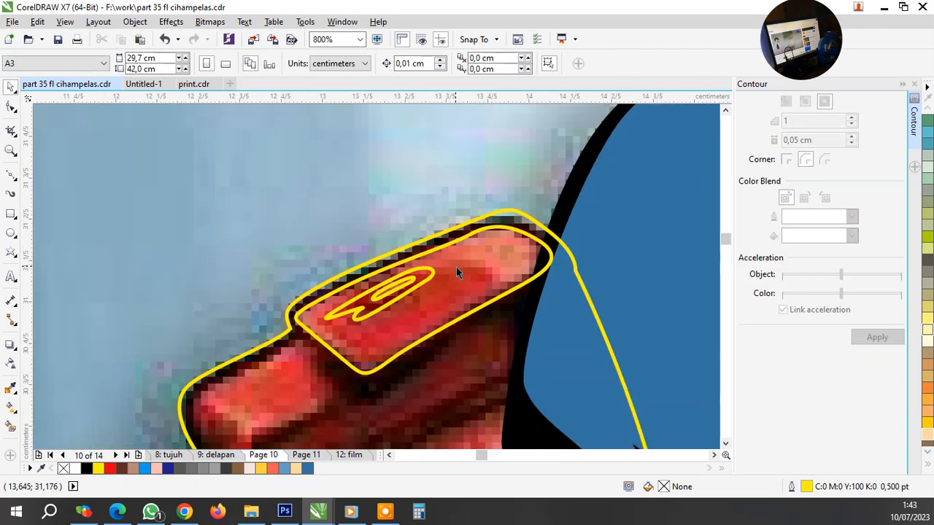
scroll(456, 314, down, 1)
scroll(456, 313, down, 1)
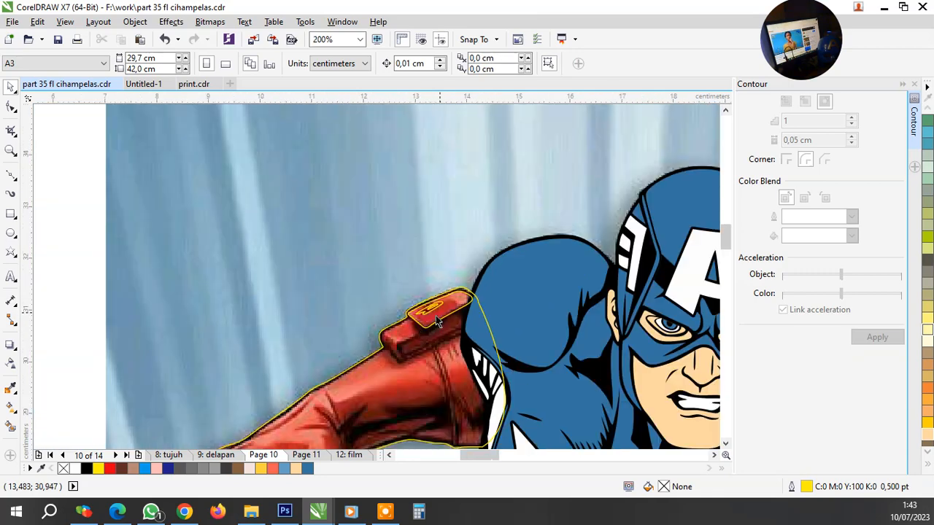
scroll(435, 315, up, 2)
click(11, 176)
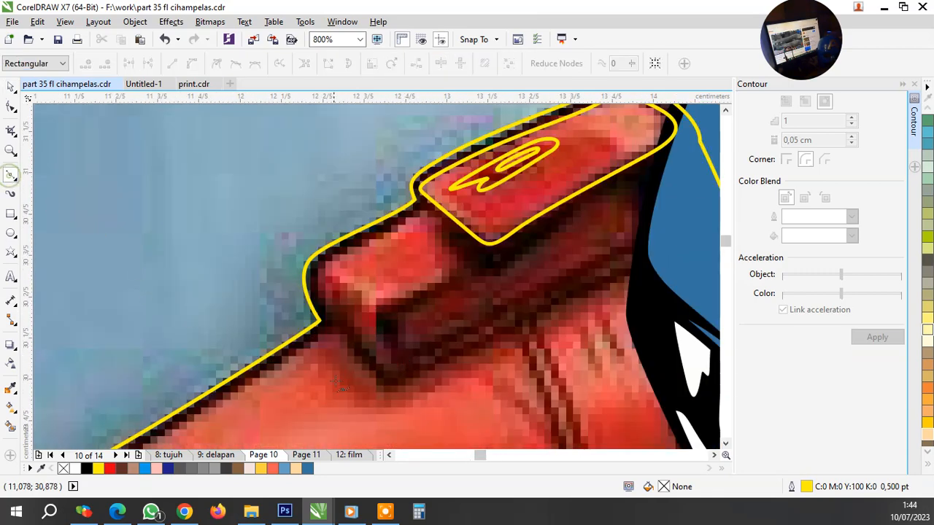
scroll(342, 378, up, 1)
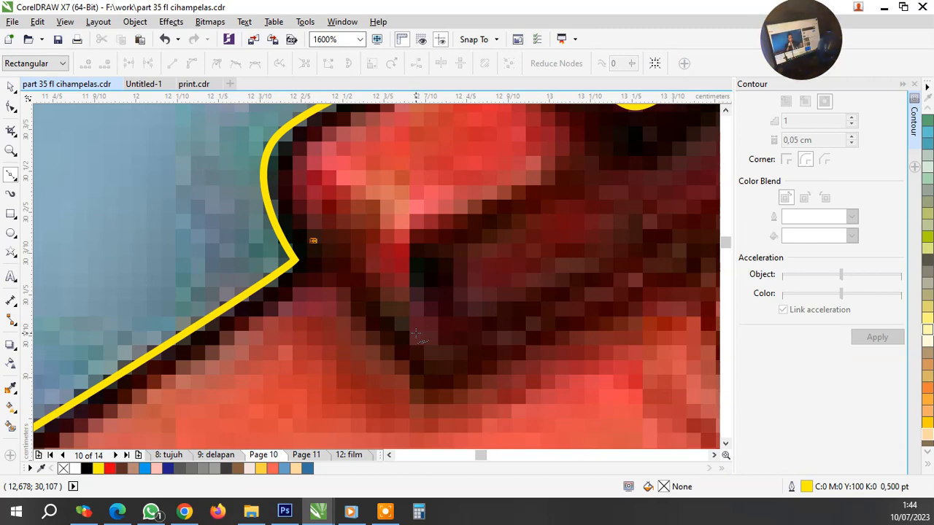
drag(416, 339, 437, 376)
scroll(427, 350, down, 1)
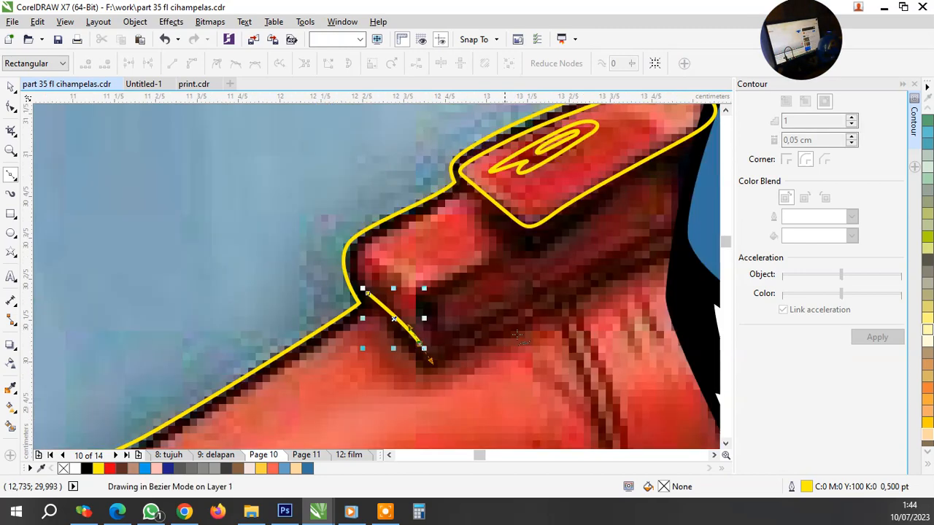
key(space)
scroll(571, 299, up, 1)
drag(430, 357, 515, 309)
key(space)
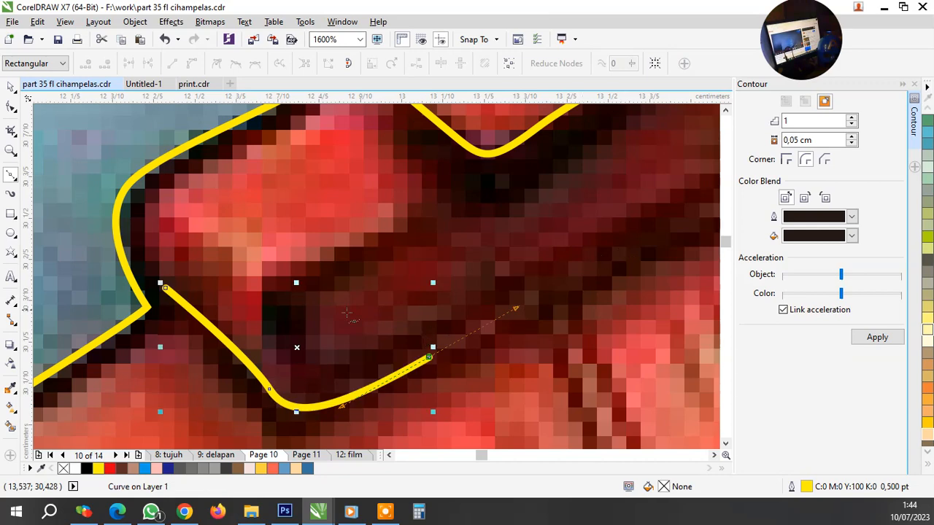
Extend the curve along the cuff block's underside to the shoulder and turn it back along the inner side
scroll(532, 291, down, 1)
scroll(590, 255, up, 1)
click(558, 246)
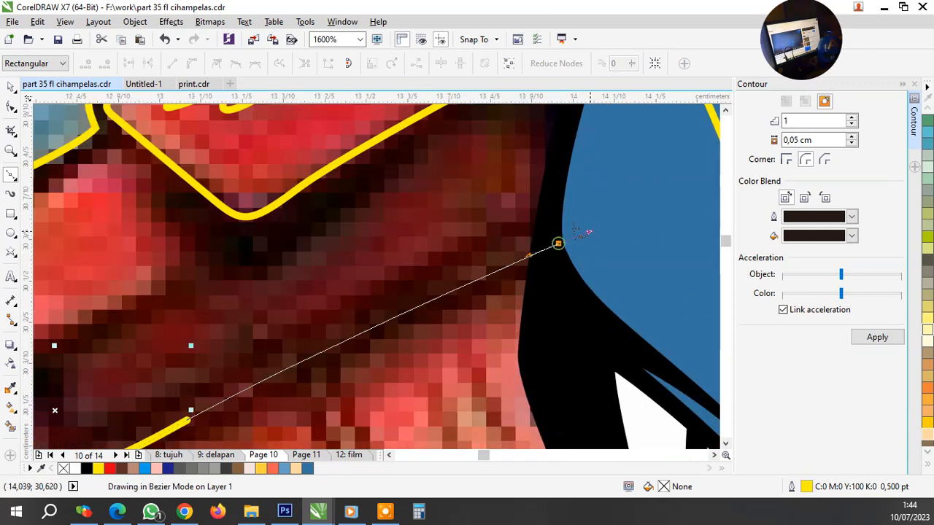
drag(530, 224, 484, 248)
scroll(483, 248, down, 3)
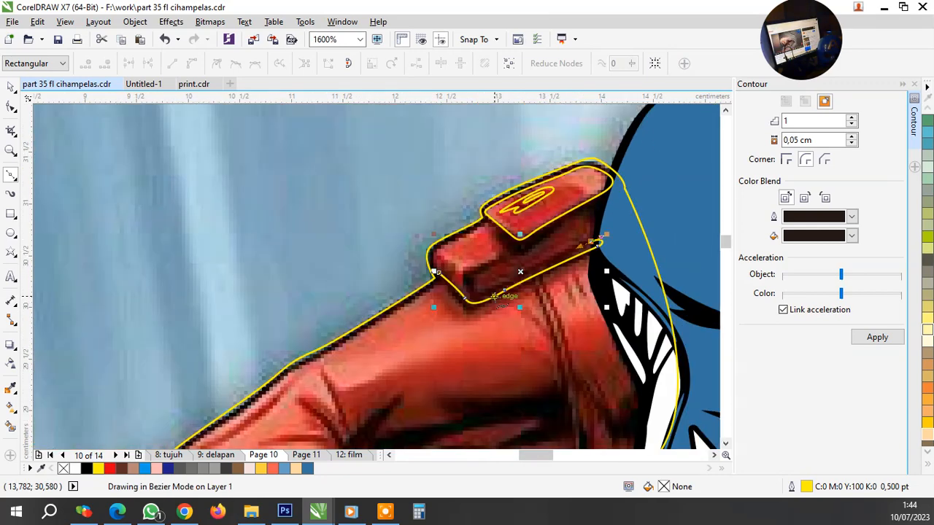
Trace the inner line back along the cuff block's underside and up around its bottom front corner
scroll(441, 291, up, 3)
drag(436, 295, 399, 310)
drag(387, 273, 379, 260)
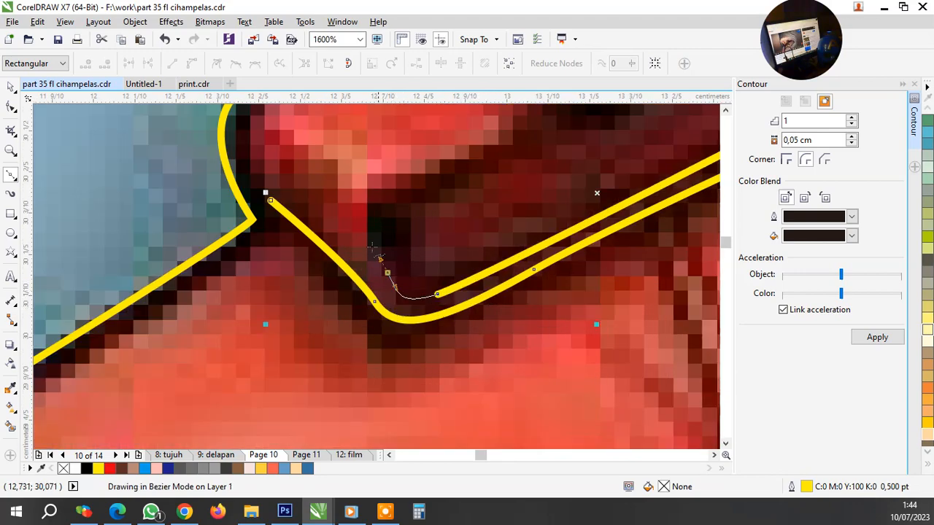
Continue the Bezier outline around the lower corner of the glove cuff's raised block and along the upper edge of its dark face
drag(377, 192, 391, 184)
scroll(419, 220, down, 3)
scroll(486, 213, up, 3)
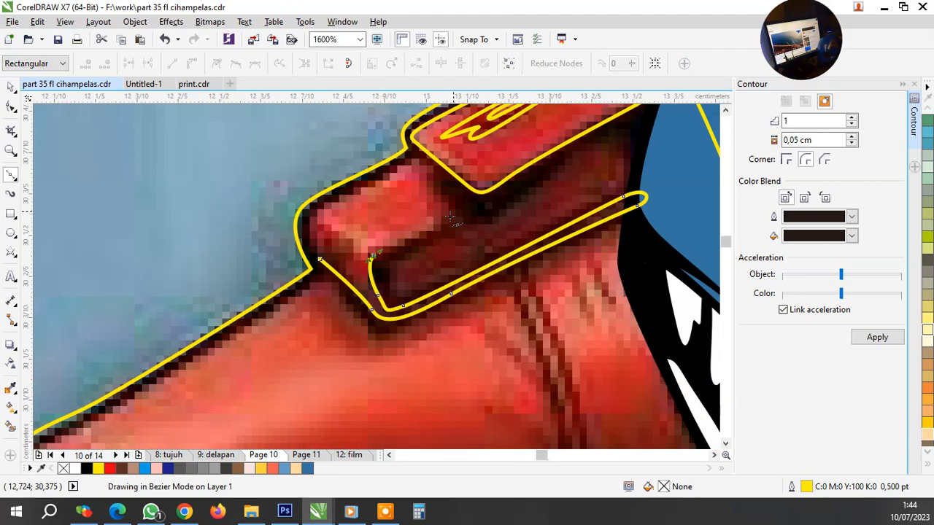
scroll(526, 192, down, 3)
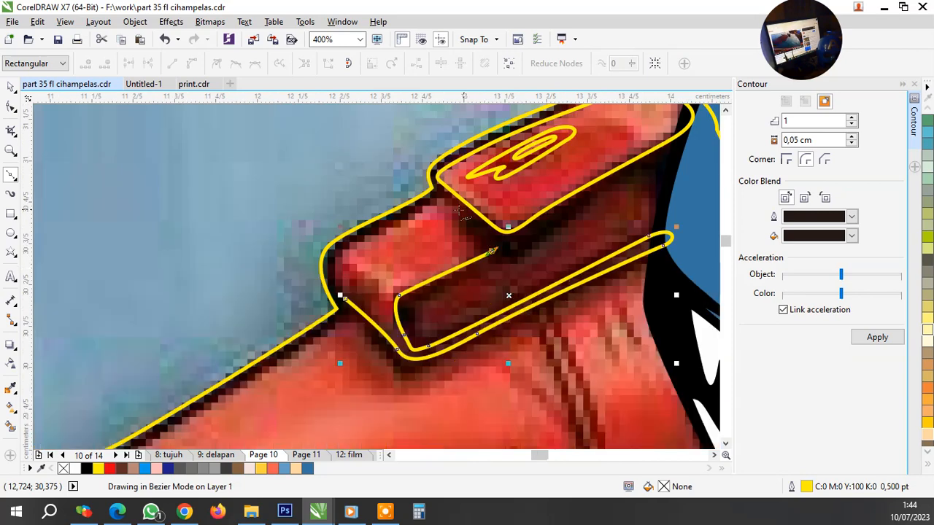
scroll(521, 294, up, 3)
drag(524, 292, 515, 275)
Trace the smaller red face of the cuff block with a side notch and a pointed wedge at its outer end, closing the curve
drag(450, 225, 422, 192)
drag(411, 186, 397, 194)
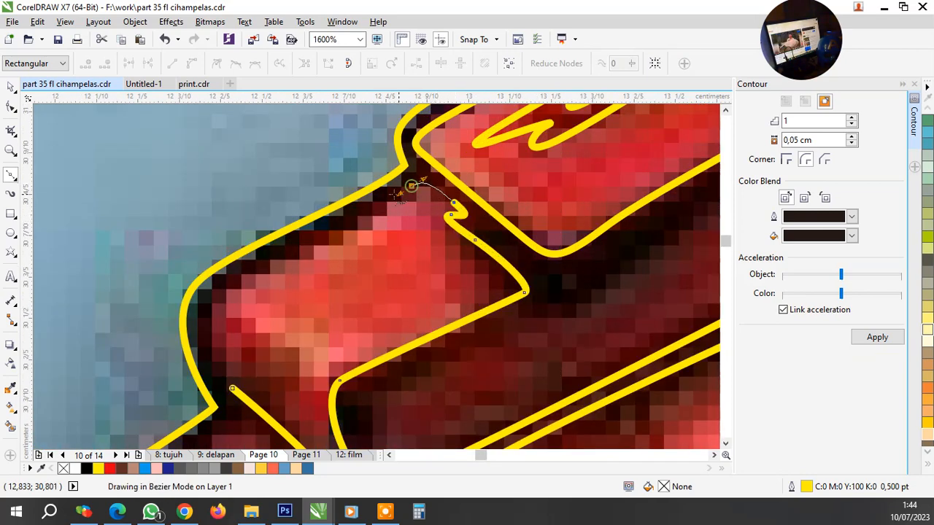
click(248, 274)
drag(245, 315, 274, 338)
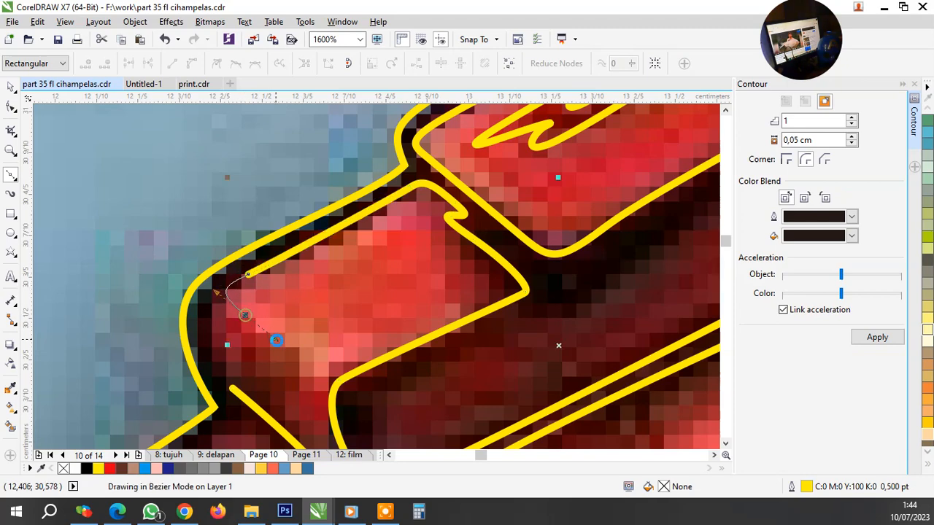
click(288, 369)
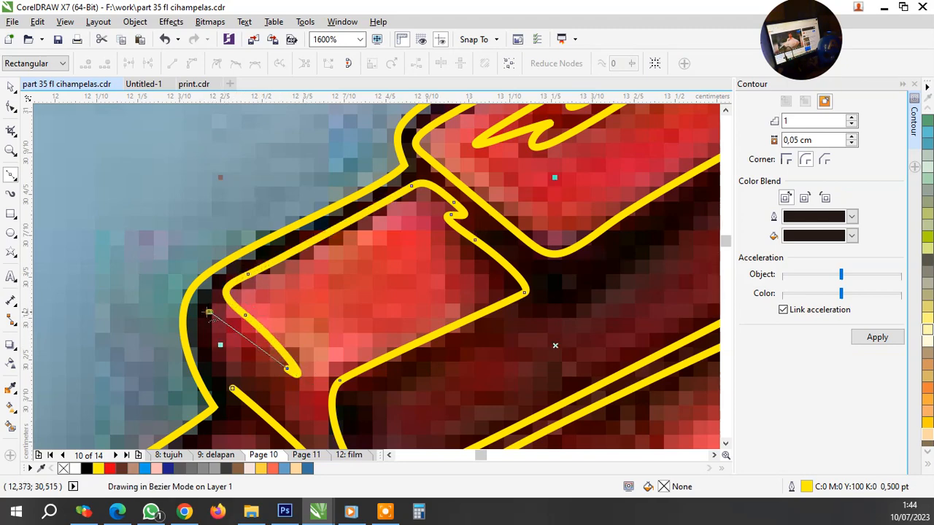
drag(229, 369, 204, 344)
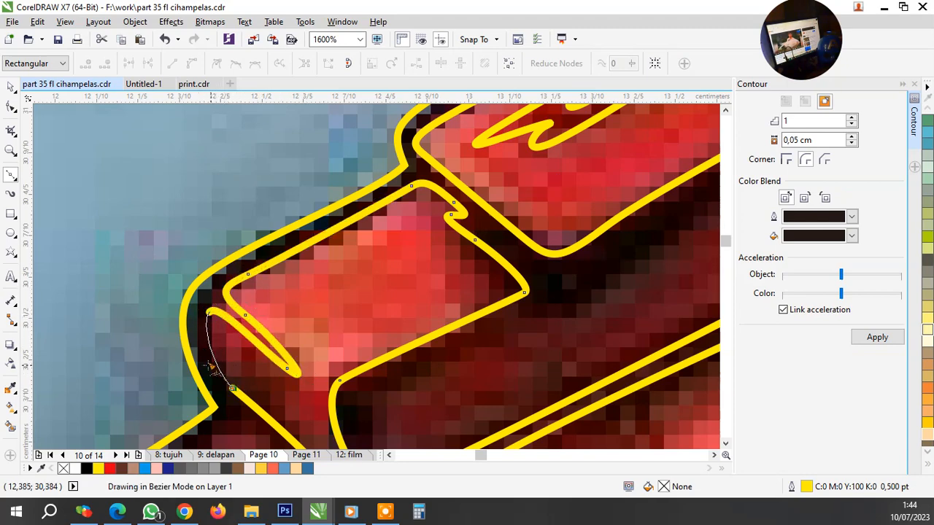
click(232, 388)
scroll(407, 305, down, 4)
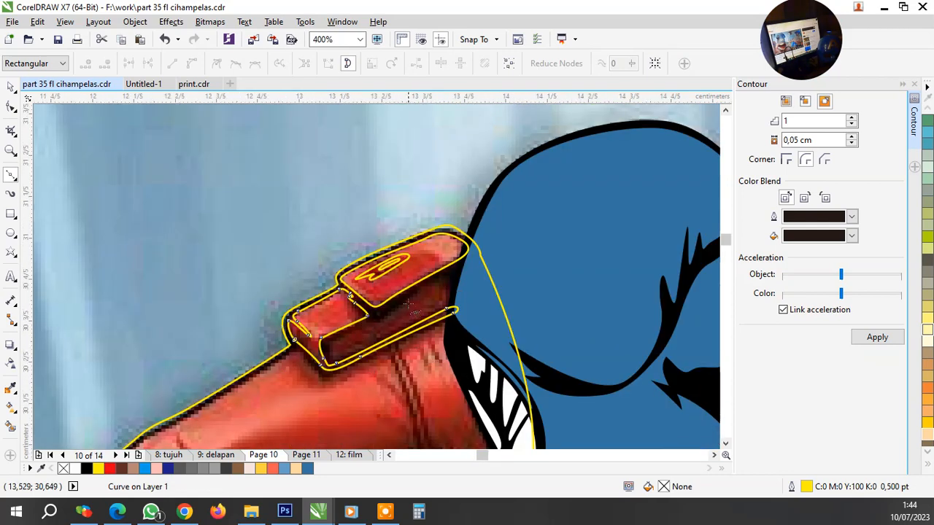
Start a new Bezier curve inside the block's dark red face and trace its upper edge toward the shoulder
scroll(409, 305, up, 2)
scroll(336, 355, up, 2)
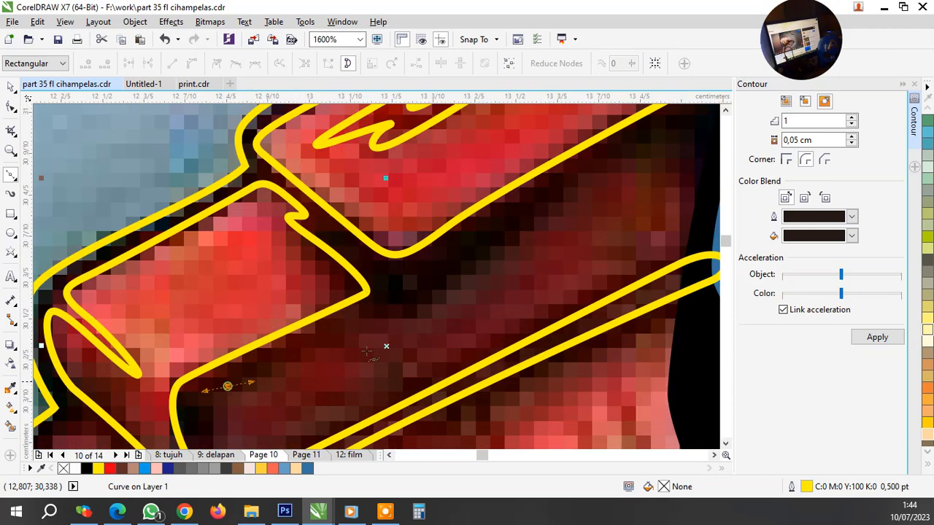
click(228, 387)
mouse_move(373, 315)
mouse_down()
mouse_move(452, 285)
mouse_move(435, 305)
mouse_up()
scroll(435, 305, down, 2)
scroll(548, 241, up, 2)
click(432, 294)
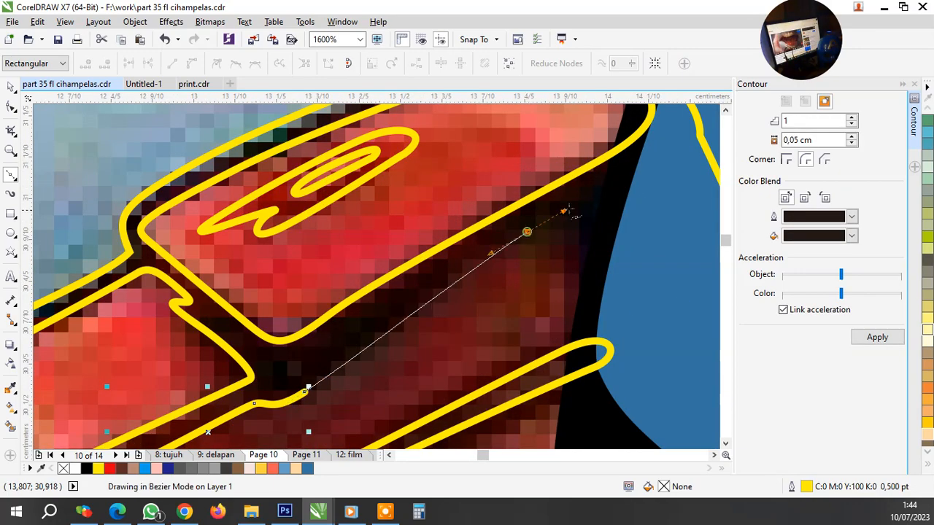
drag(545, 212, 569, 210)
Trace the dark red face's end beside the shoulder, curving down to just above the block's lower rim
drag(579, 255, 580, 252)
scroll(581, 252, down, 1)
scroll(581, 292, up, 1)
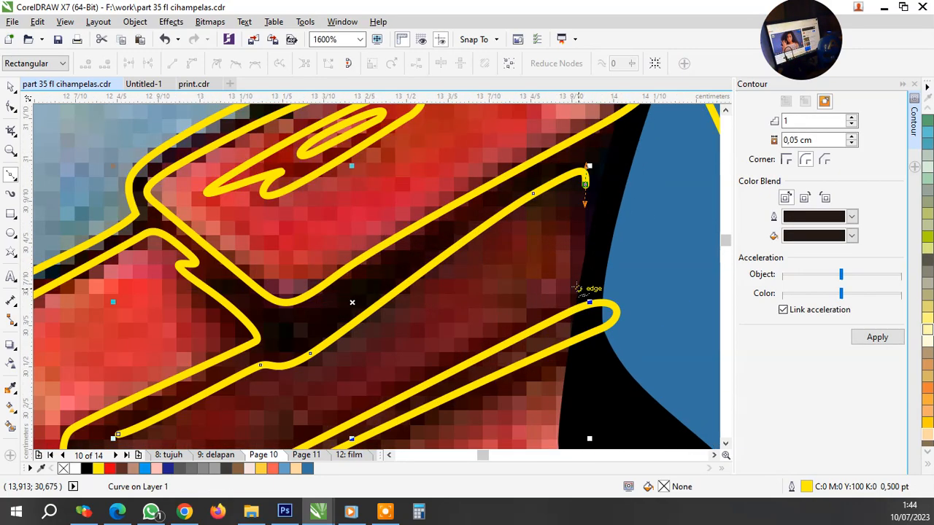
drag(578, 289, 549, 299)
scroll(536, 297, down, 3)
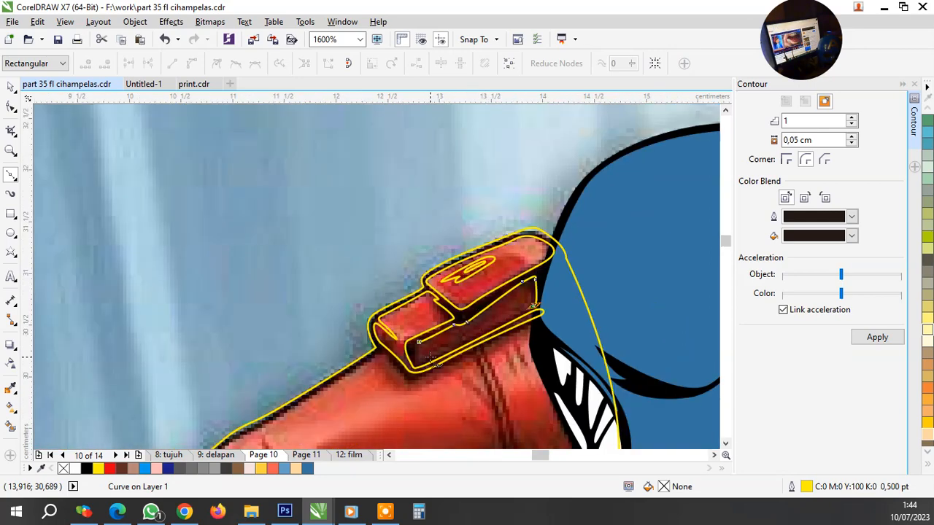
Trace the dark red face's lower edge and rounded outer corner, closing the curve at its starting node
scroll(440, 357, up, 4)
drag(416, 352, 323, 392)
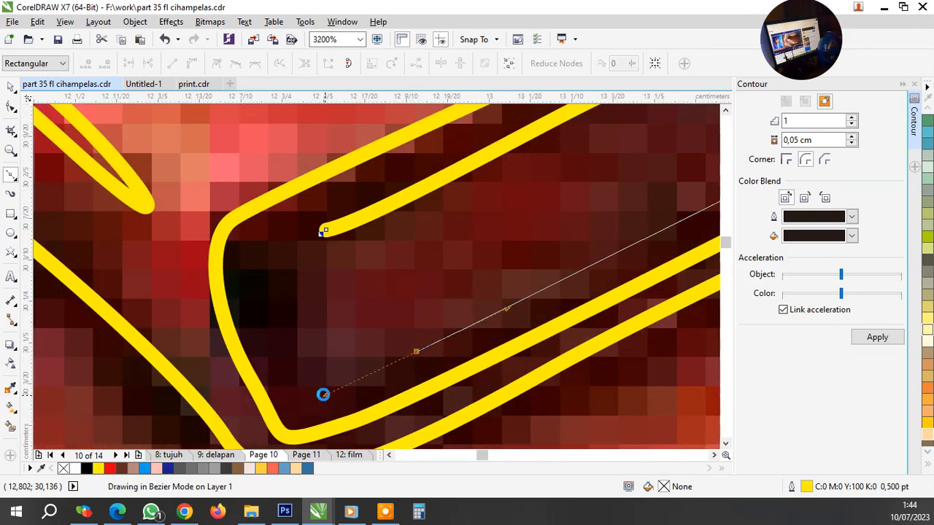
drag(306, 348, 280, 290)
drag(330, 237, 292, 390)
scroll(443, 244, down, 1)
scroll(443, 244, down, 1)
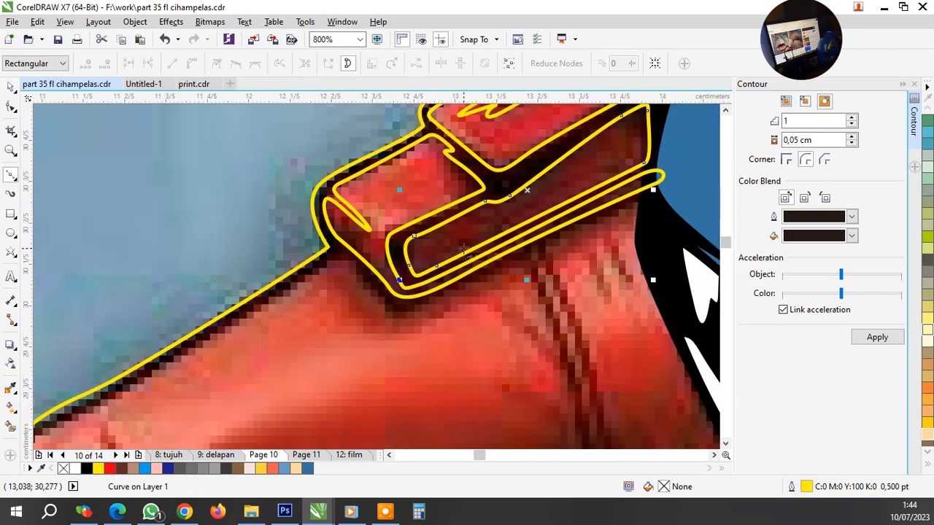
scroll(464, 249, down, 2)
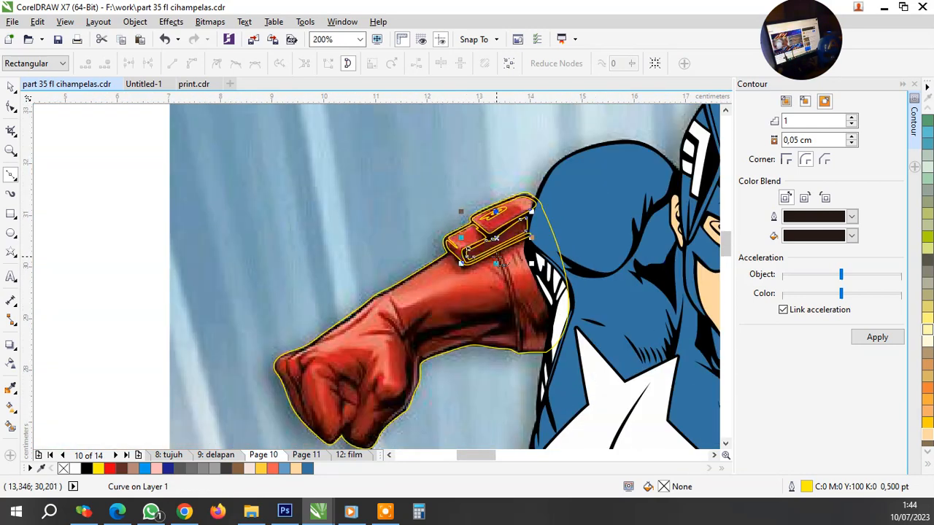
Start a Bezier curve at the bottom of the glove's cuff, tracing the lower edge and the corner up into the black outline
scroll(467, 252, down, 1)
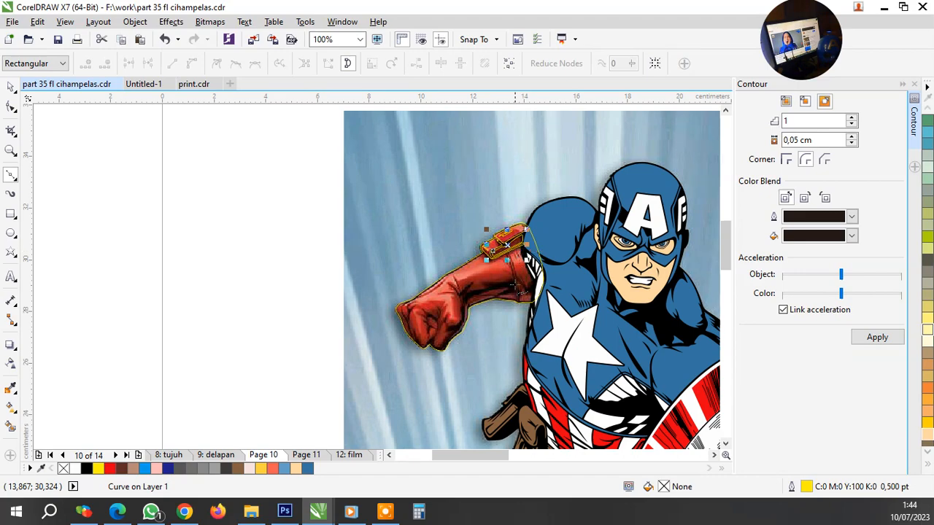
scroll(521, 291, up, 2)
scroll(567, 355, up, 1)
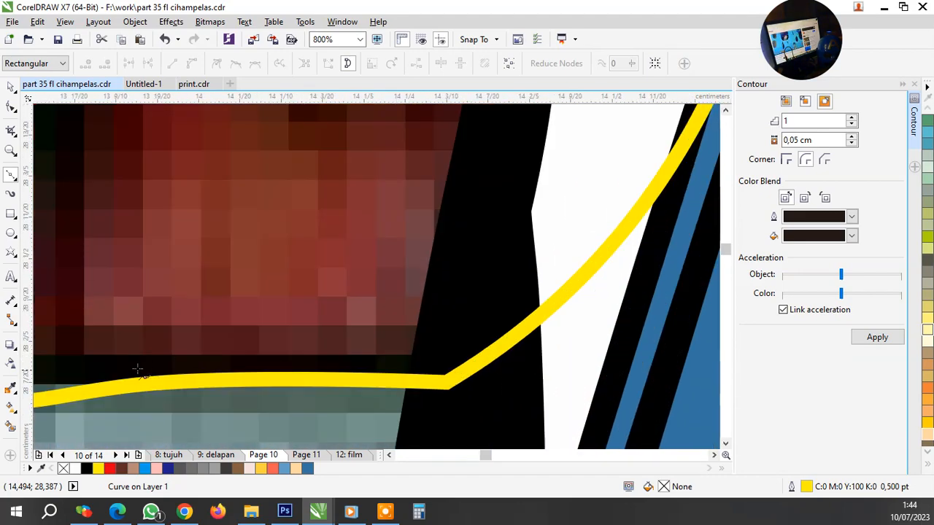
drag(112, 352, 132, 352)
drag(365, 338, 488, 339)
drag(523, 275, 546, 242)
scroll(504, 332, down, 2)
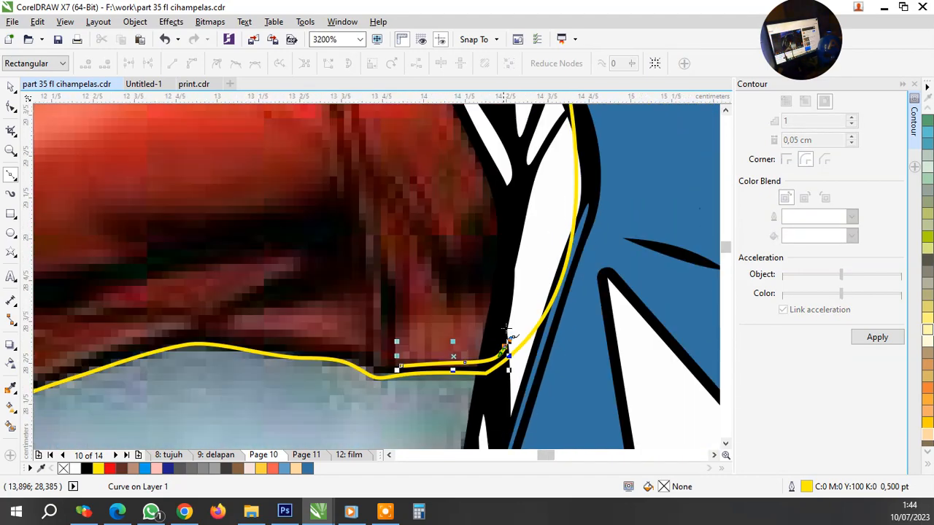
Trace the jagged shadow edge of the lower cuff area with short peaks leading up to one tall spike
scroll(501, 297, up, 1)
drag(478, 293, 444, 340)
drag(407, 293, 380, 270)
scroll(421, 335, down, 1)
scroll(346, 213, up, 1)
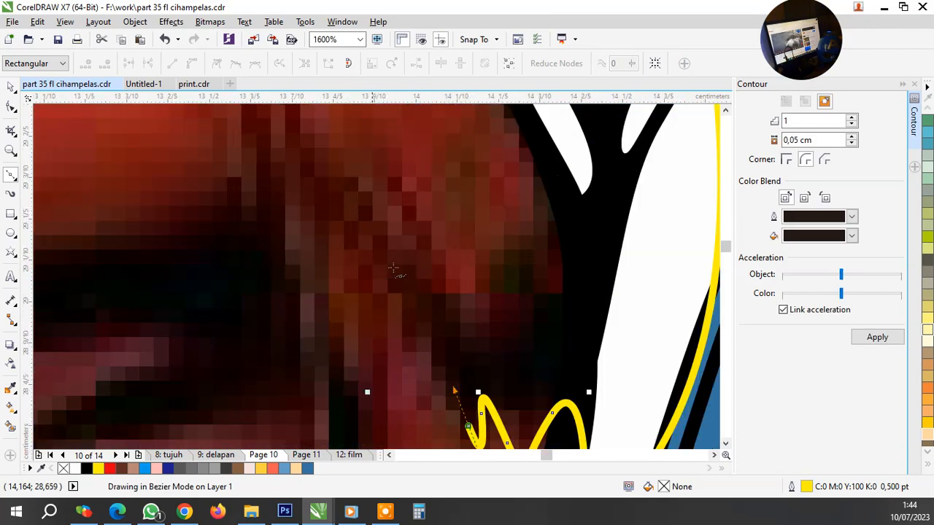
scroll(399, 274, down, 2)
scroll(393, 268, up, 2)
drag(404, 264, 386, 306)
Trace the tall spike's outer side down with a small notch and close the lower cuff shape at its start
scroll(381, 281, down, 2)
scroll(389, 350, up, 1)
drag(379, 273, 387, 319)
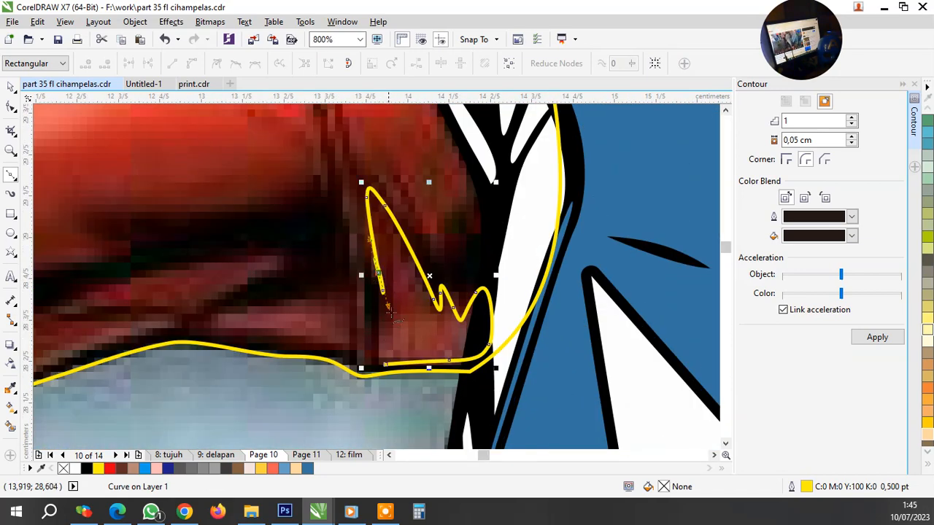
mouse_move(393, 286)
mouse_down()
mouse_move(396, 319)
mouse_move(378, 310)
mouse_move(381, 359)
mouse_up()
scroll(376, 360, up, 1)
click(388, 371)
scroll(387, 370, down, 2)
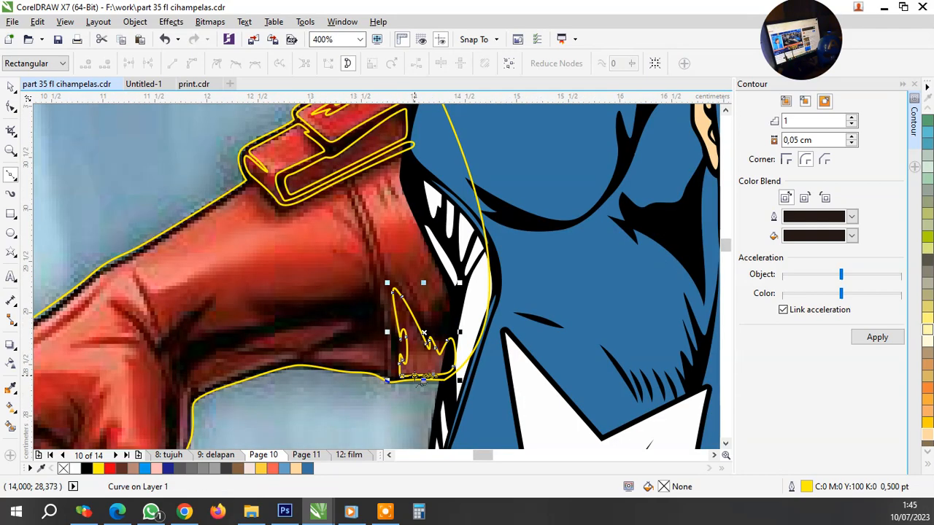
Start a second cuff curve above the tall spike and trace its jagged lower edge across to the black body outline
scroll(438, 318, up, 1)
scroll(380, 277, up, 1)
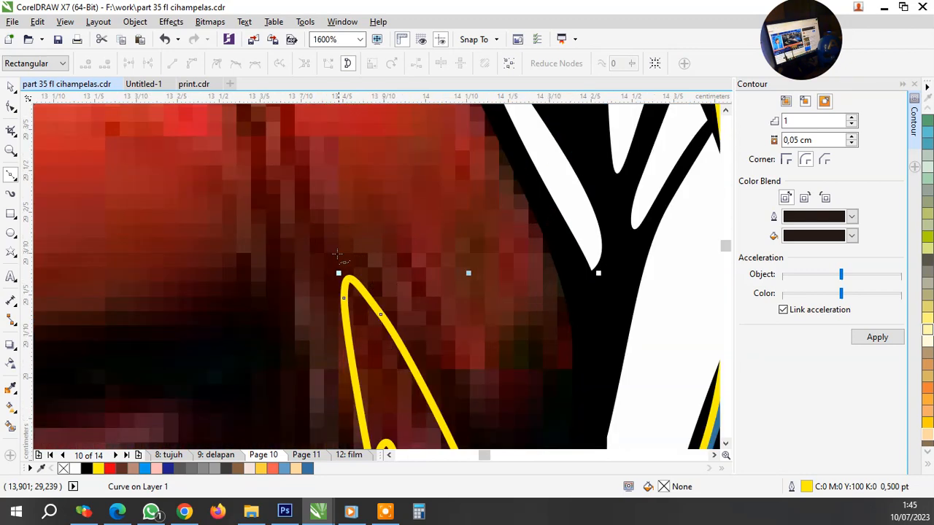
click(331, 228)
drag(423, 344, 444, 372)
drag(413, 299, 415, 280)
scroll(422, 292, down, 1)
scroll(436, 334, up, 1)
drag(453, 331, 512, 303)
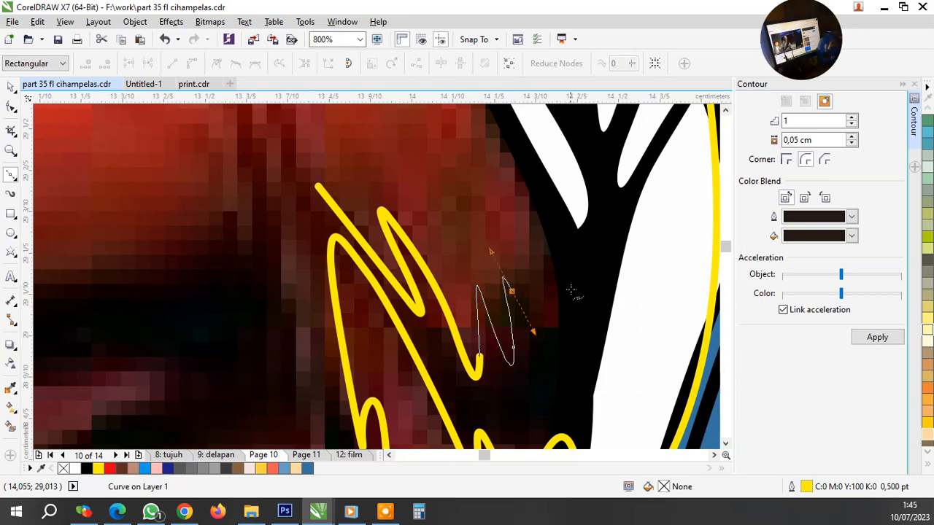
drag(570, 300, 575, 265)
Continue the upper cuff curve up along the body edge, around the corner beneath the raised block and through the first pointed crease
scroll(562, 372, down, 2)
scroll(581, 364, down, 3)
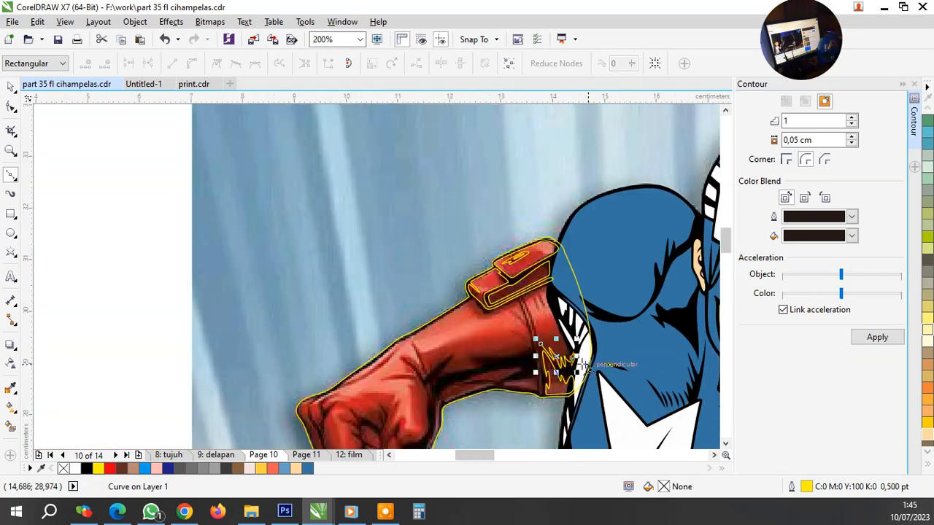
scroll(526, 306, up, 2)
drag(525, 289, 537, 219)
scroll(494, 239, down, 1)
scroll(458, 171, up, 2)
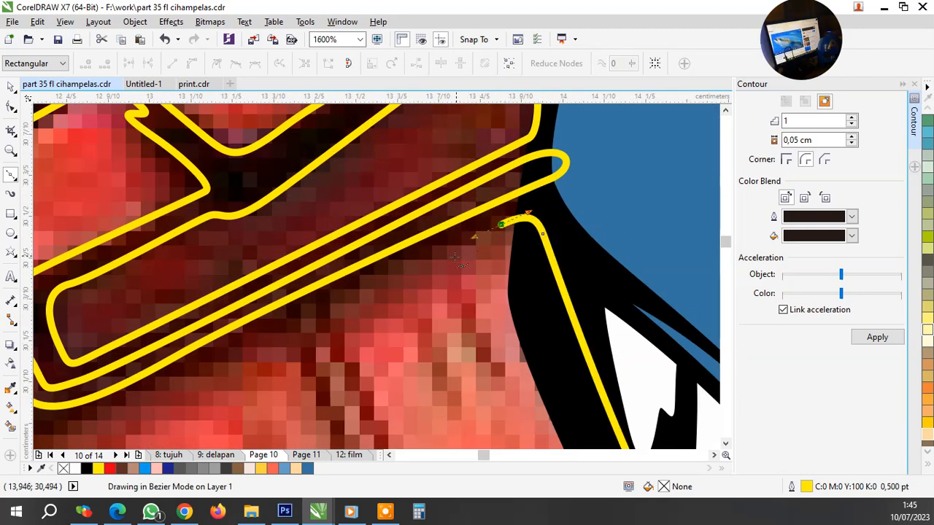
drag(454, 258, 419, 260)
scroll(429, 316, down, 1)
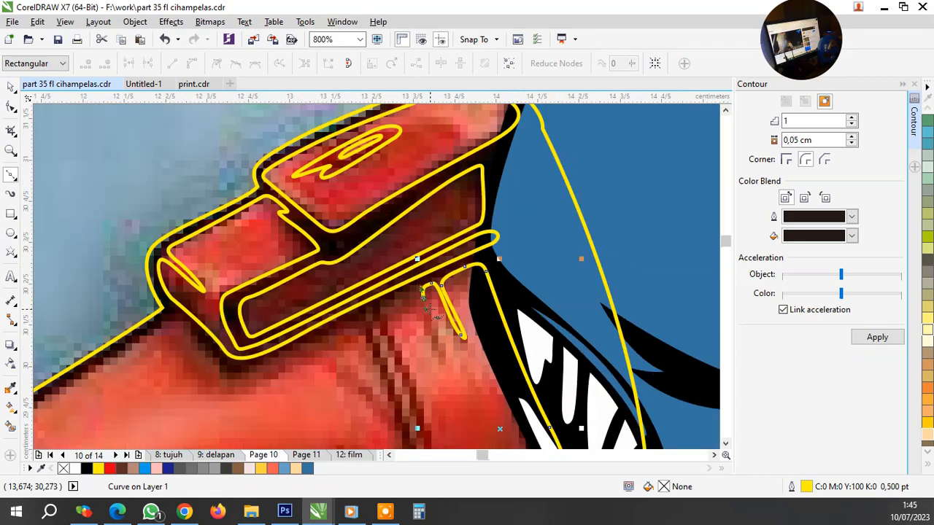
Trace the second pointed crease beneath the raised block and round the cuff panel's upper corner beside the seam
scroll(430, 336, up, 2)
drag(431, 347, 431, 339)
drag(344, 156, 320, 158)
scroll(394, 197, down, 2)
scroll(371, 212, up, 1)
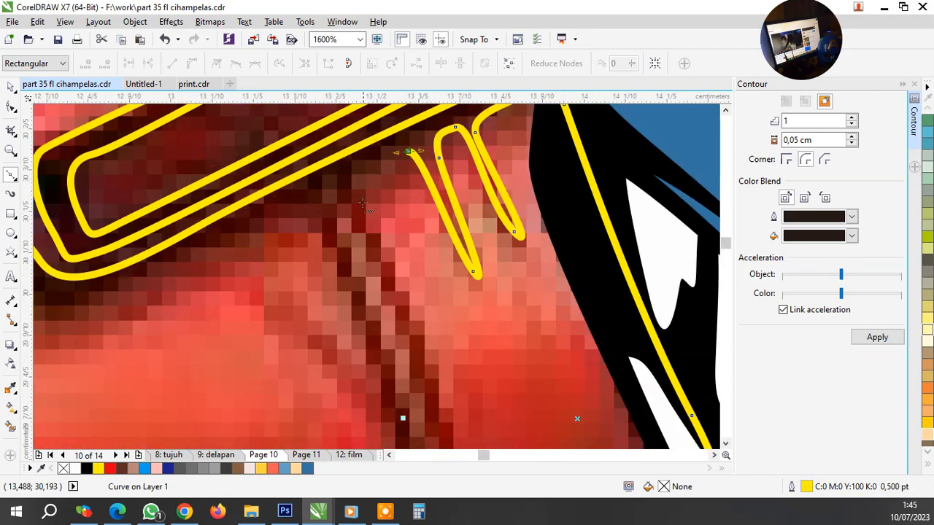
drag(360, 199, 369, 218)
Trace the upper cuff panel's seam-side edge down to its starting node, closing the curve
scroll(398, 214, down, 1)
scroll(410, 231, down, 1)
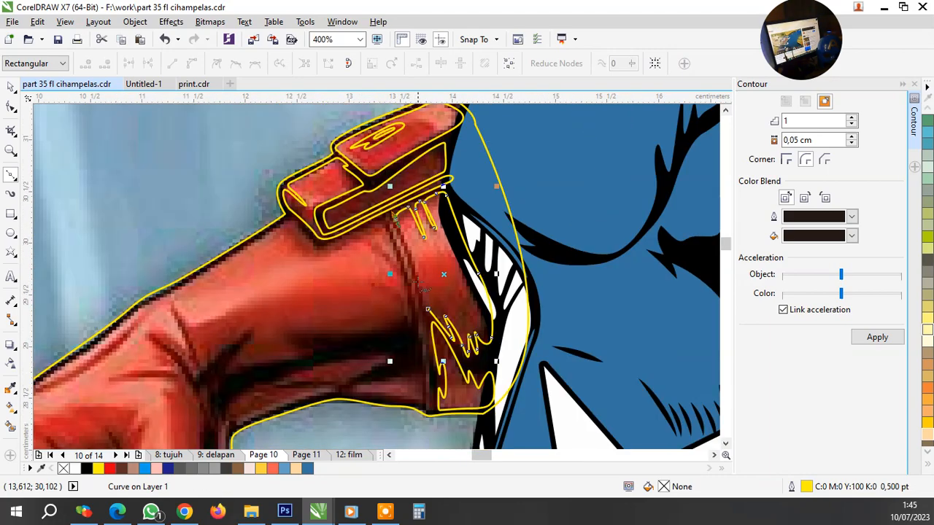
scroll(441, 304, up, 2)
drag(441, 304, 408, 149)
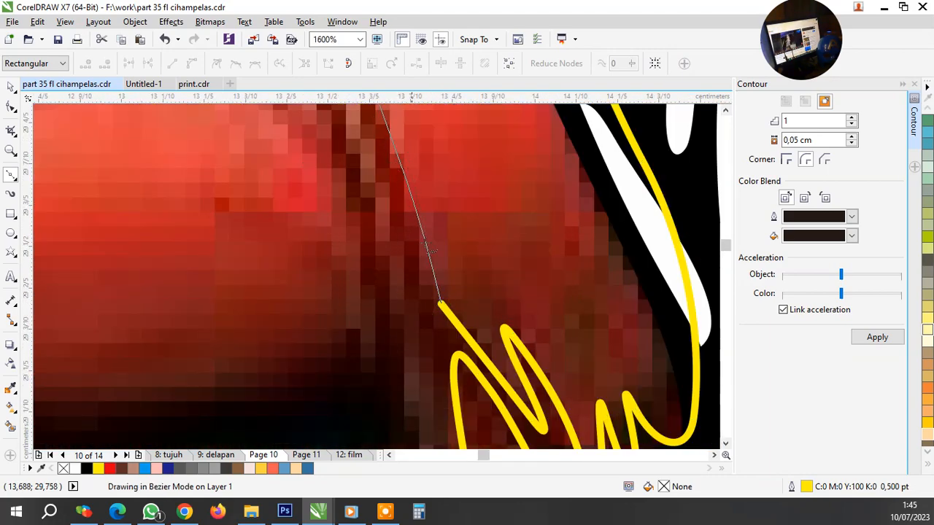
scroll(459, 276, down, 4)
scroll(459, 292, up, 1)
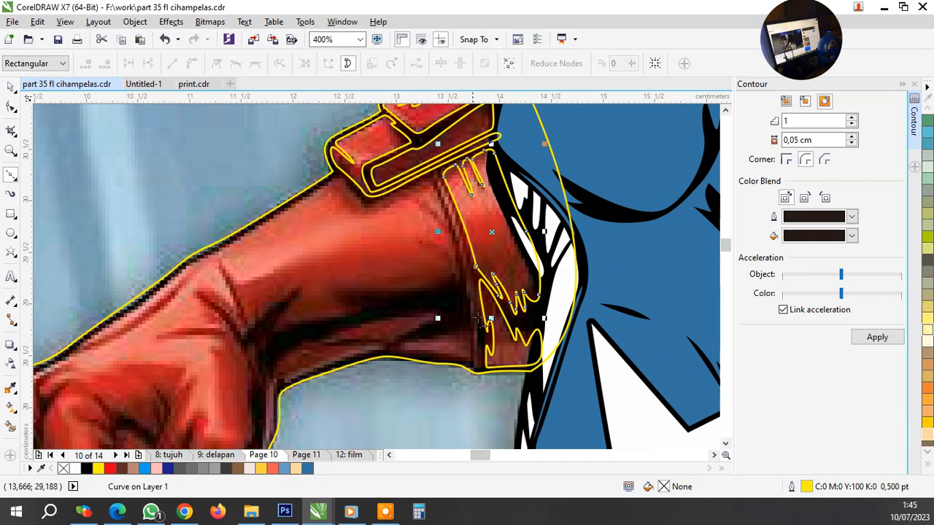
Start a Bezier curve at the cuff's bottom edge for the narrow seam strip and trace its outer side upward
scroll(488, 363, up, 3)
click(390, 385)
scroll(435, 399, down, 2)
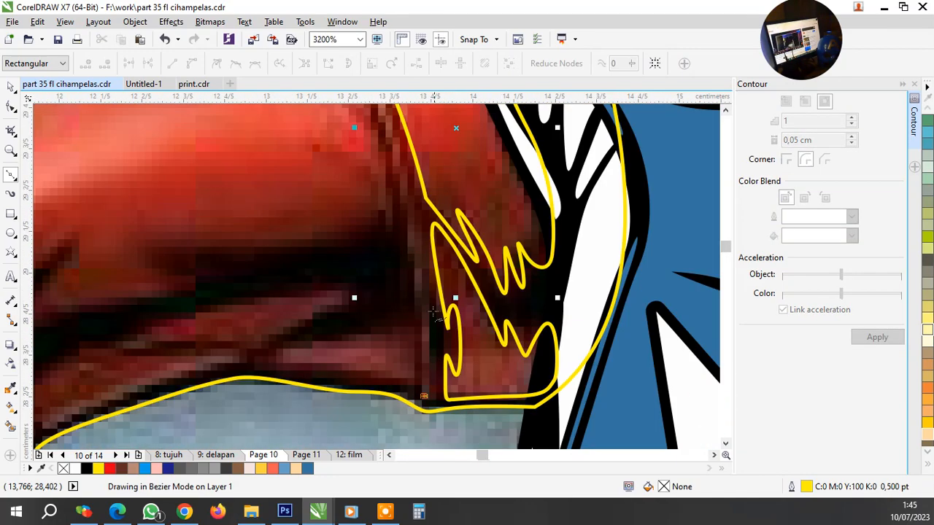
scroll(410, 237, down, 2)
drag(391, 177, 390, 155)
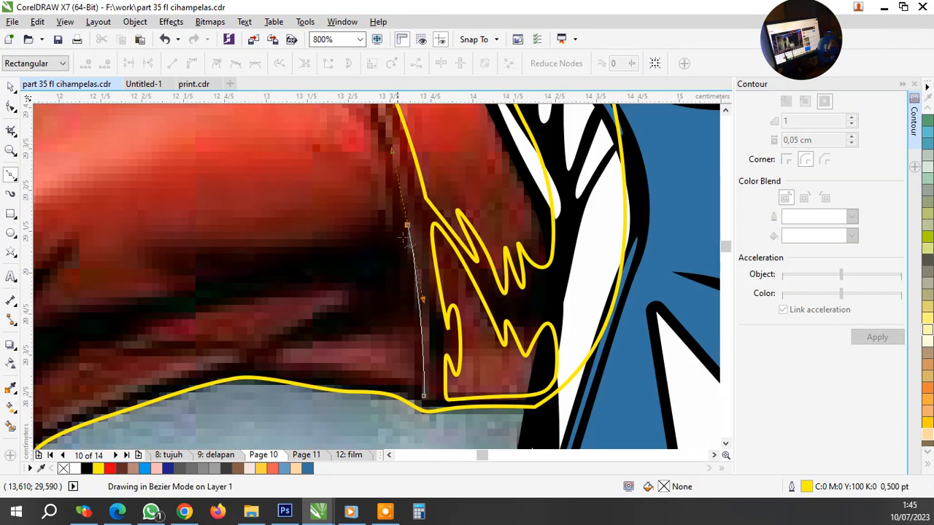
scroll(403, 239, down, 2)
click(458, 274)
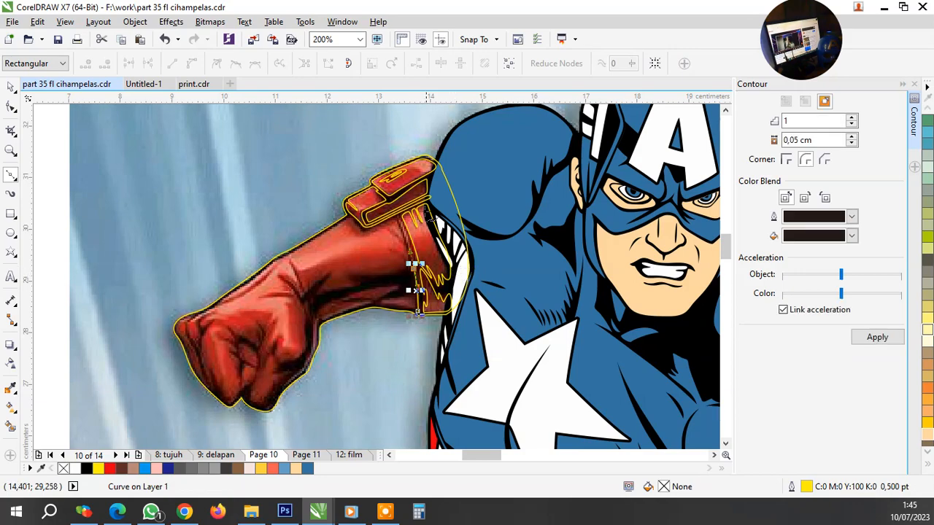
Continue the seam strip's curve up to its upper end beneath the raised block and round it onto the cuff-panel side
scroll(423, 262, up, 2)
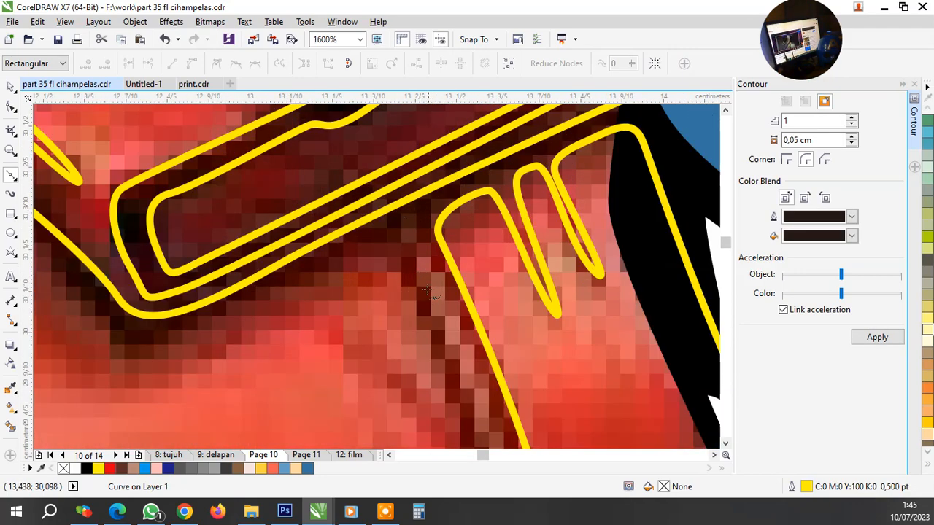
mouse_move(427, 286)
mouse_down()
mouse_move(408, 243)
mouse_move(427, 247)
mouse_up()
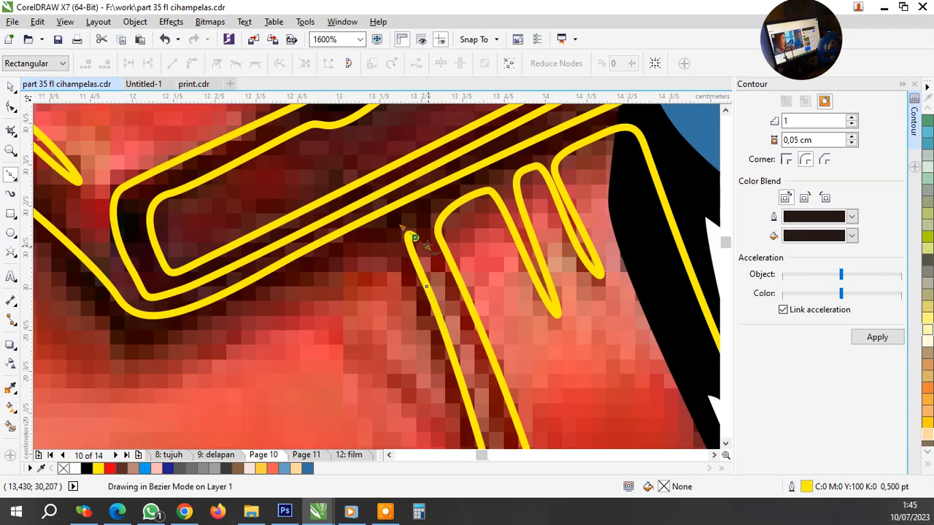
scroll(428, 241, down, 1)
scroll(473, 355, up, 1)
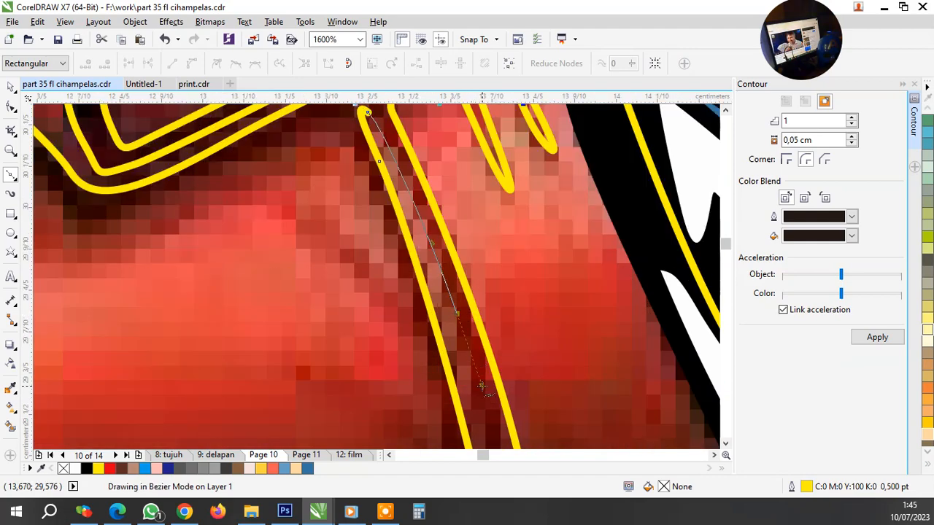
Trace the seam strip's cuff-panel side down to the starting node at the cuff's bottom edge, closing the curve
scroll(480, 320, down, 3)
scroll(487, 307, up, 2)
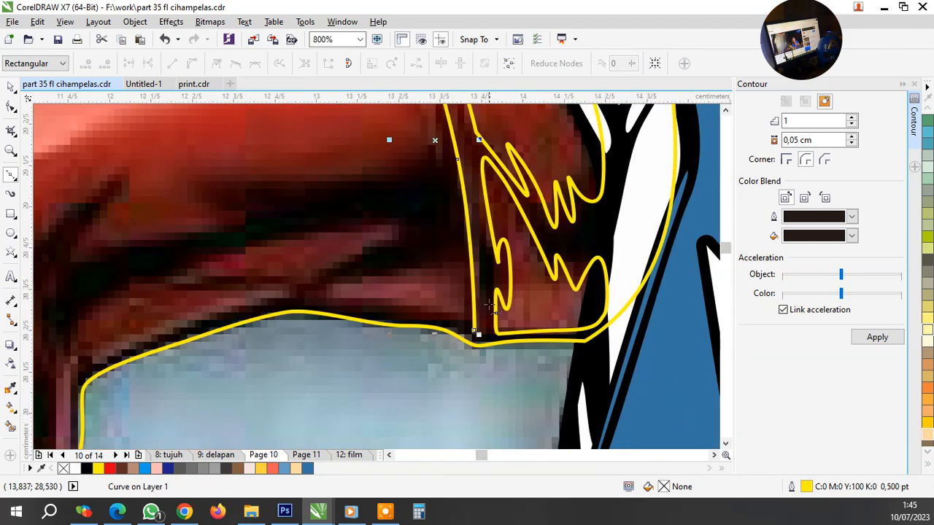
scroll(485, 314, up, 1)
drag(481, 275, 480, 376)
drag(475, 176, 487, 274)
click(464, 346)
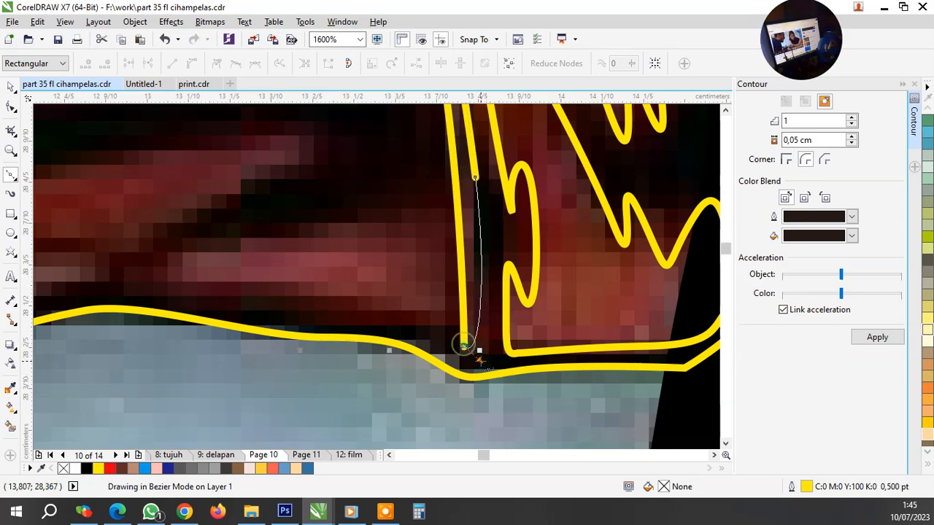
scroll(465, 344, down, 1)
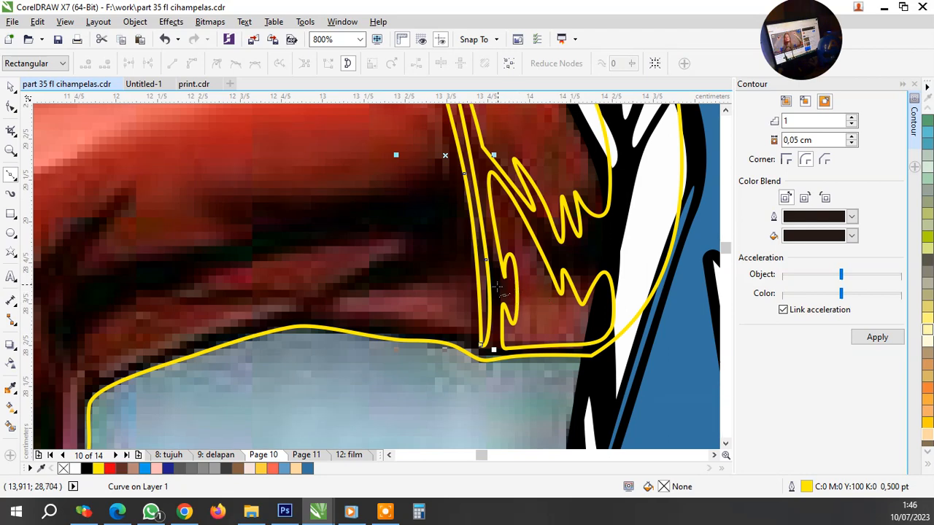
Add a node near the lower end of the seam strip's curve and adjust a node handle on its forearm side
scroll(498, 290, down, 1)
scroll(465, 246, up, 1)
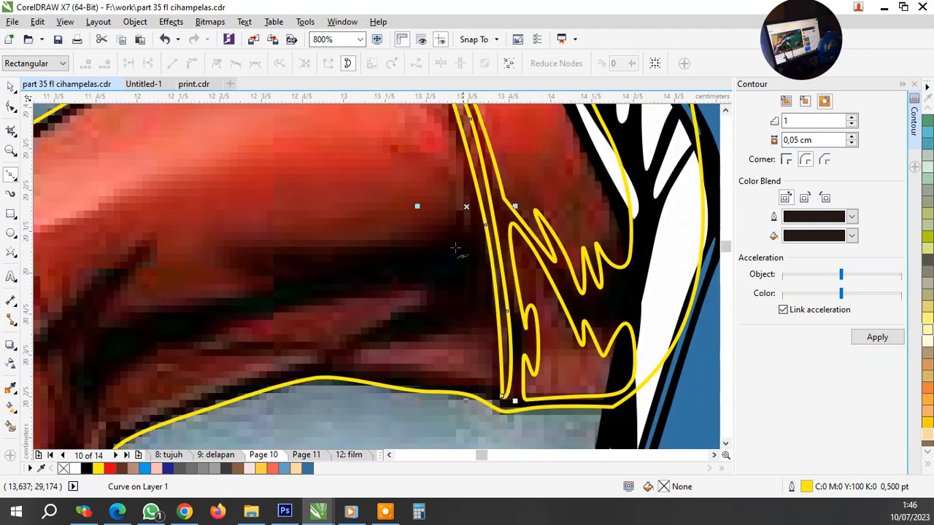
click(11, 107)
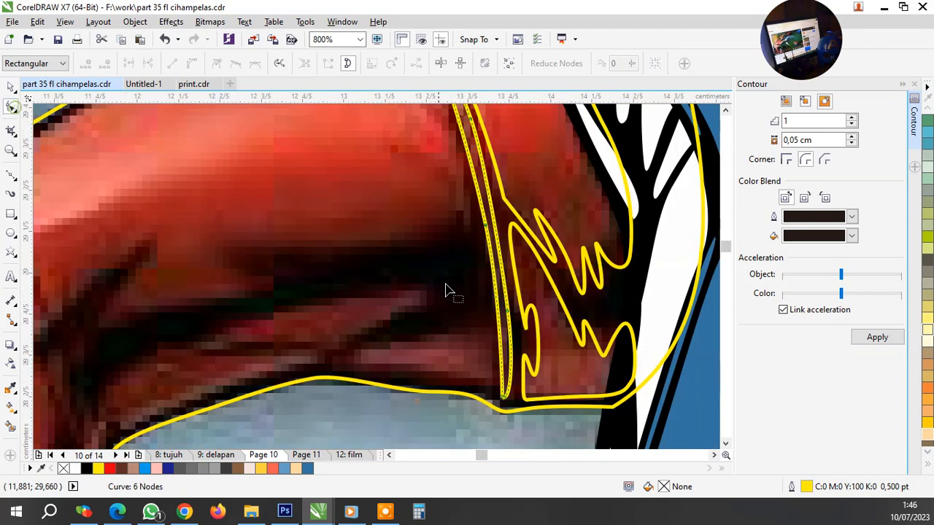
double_click(509, 352)
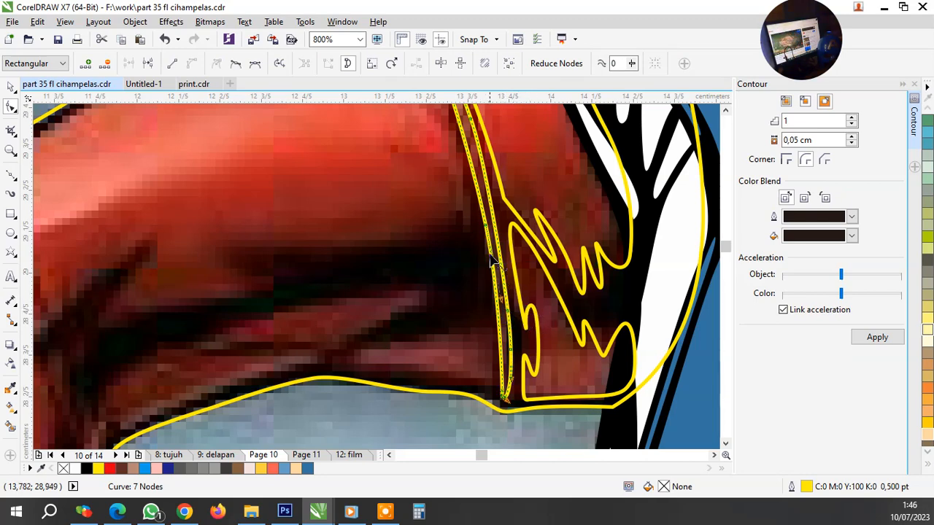
scroll(500, 309, up, 1)
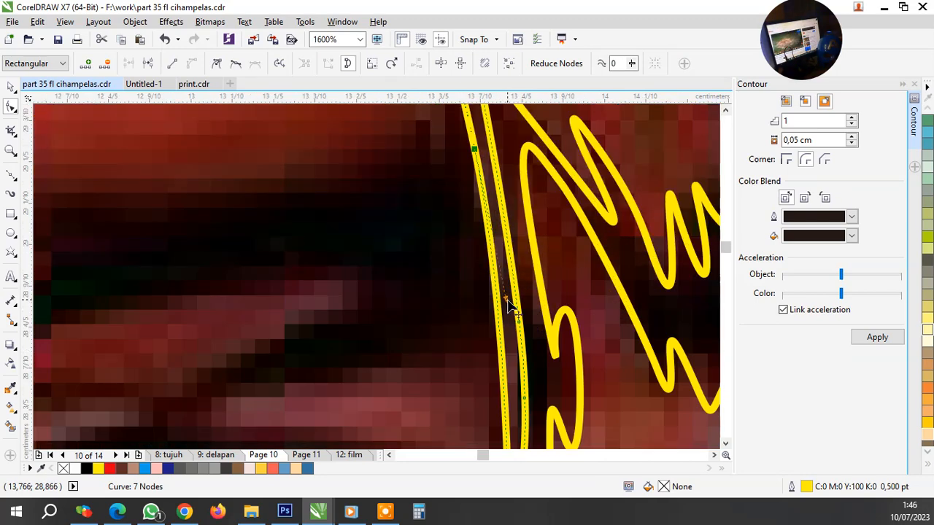
drag(506, 301, 507, 314)
scroll(510, 310, down, 2)
key(space)
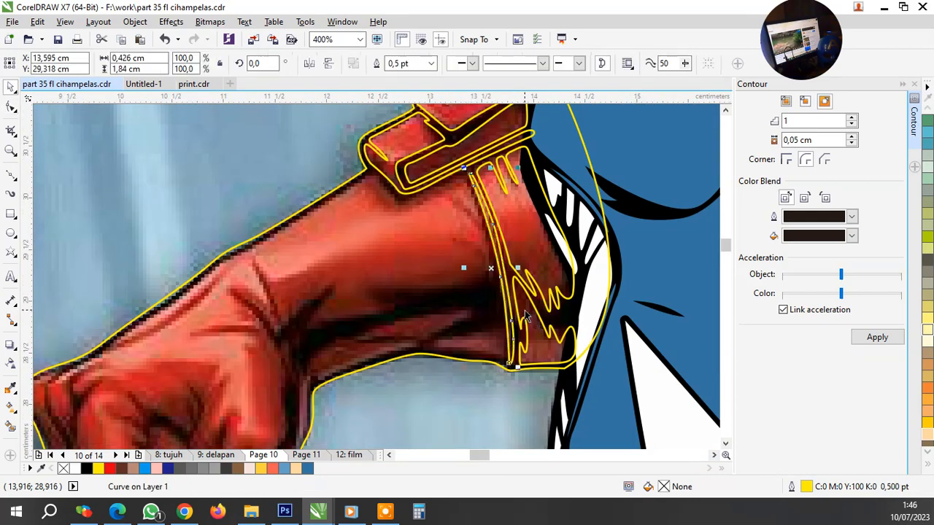
Start a Bezier curve for the wedge-shaped patch on the forearm's underside, tracing its lower edge and up its seam-side end
scroll(467, 321, up, 1)
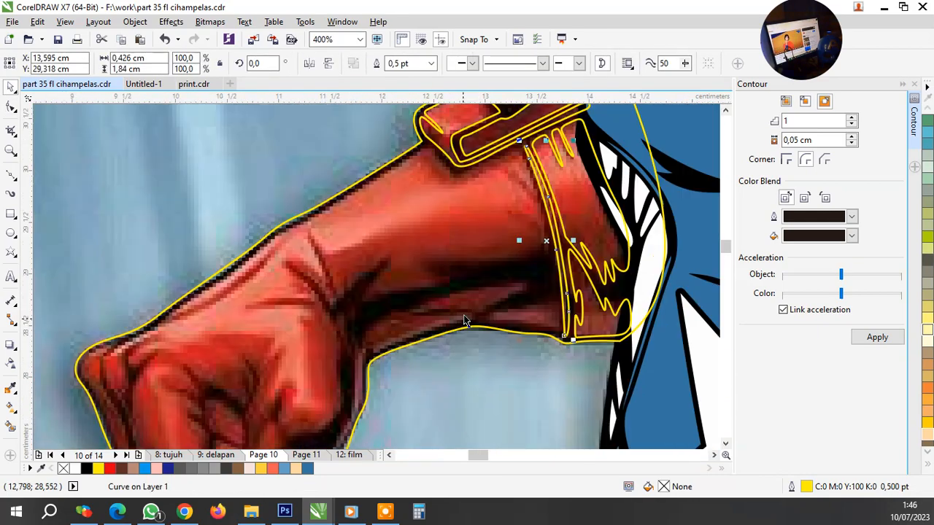
click(11, 175)
scroll(571, 330, up, 2)
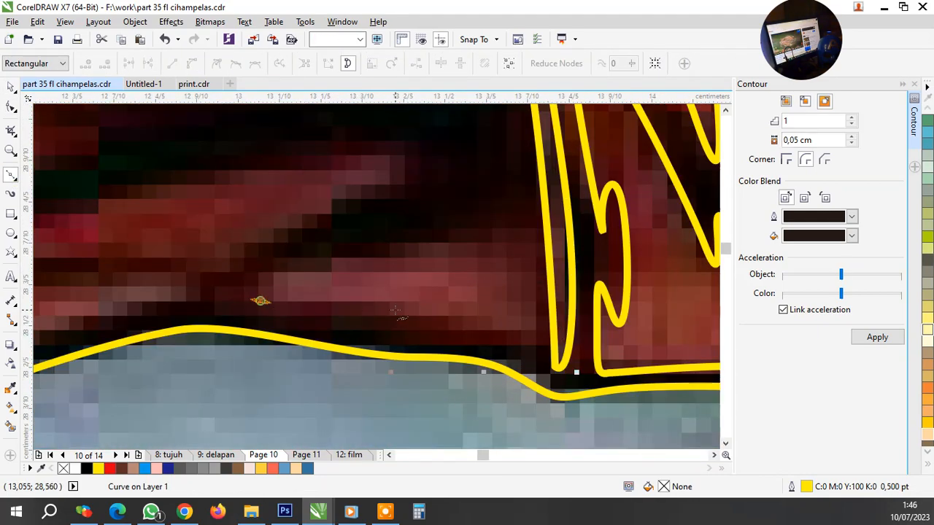
click(260, 301)
drag(427, 326, 524, 331)
drag(526, 249, 527, 222)
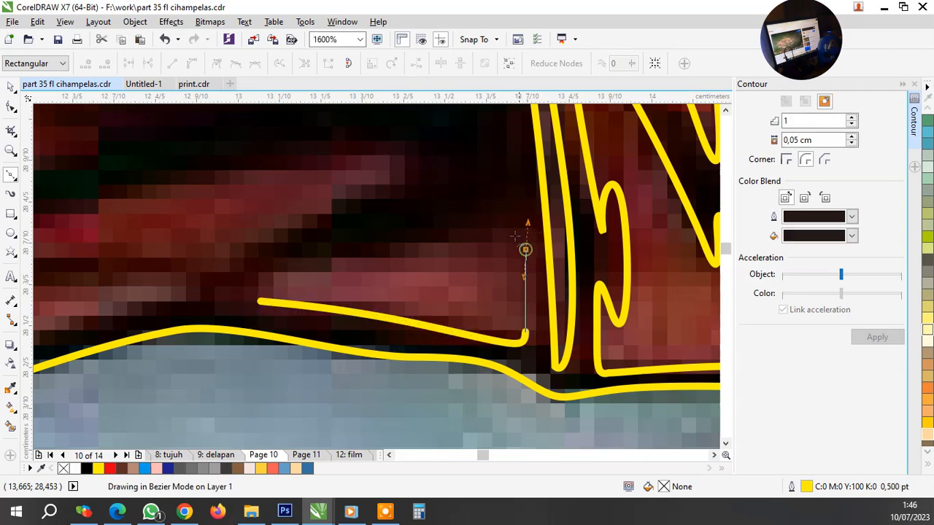
Trace the wedge patch's upper edge back to its pointed starting node, closing the curve
drag(406, 264, 406, 263)
drag(339, 259, 293, 261)
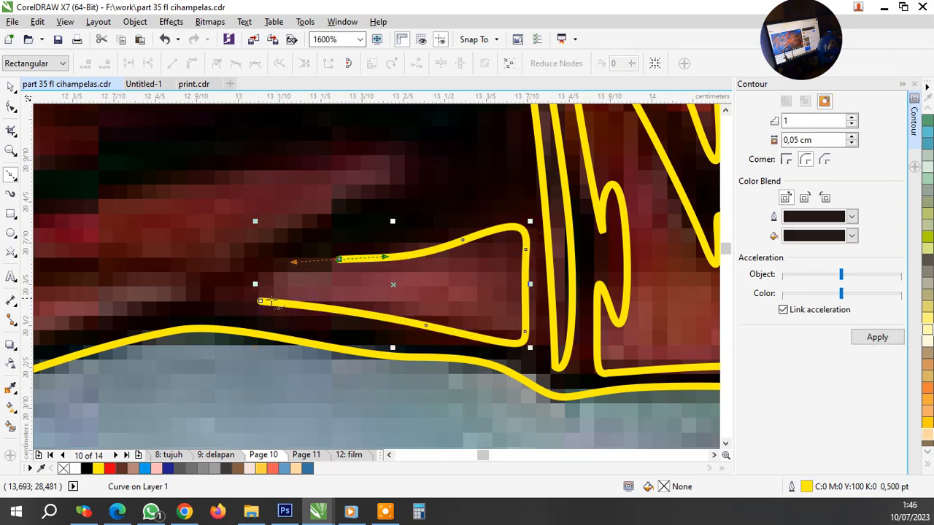
drag(260, 301, 265, 300)
scroll(265, 300, down, 2)
Start a Bezier curve at the wrist's underside and trace the red patch's lower edge and the thin pointed crease above it
scroll(245, 315, up, 2)
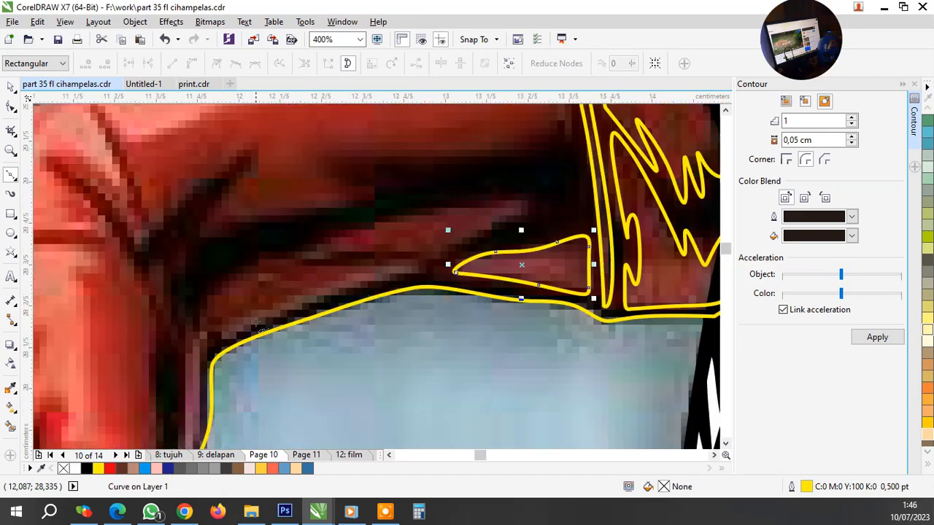
click(210, 341)
drag(430, 260, 566, 210)
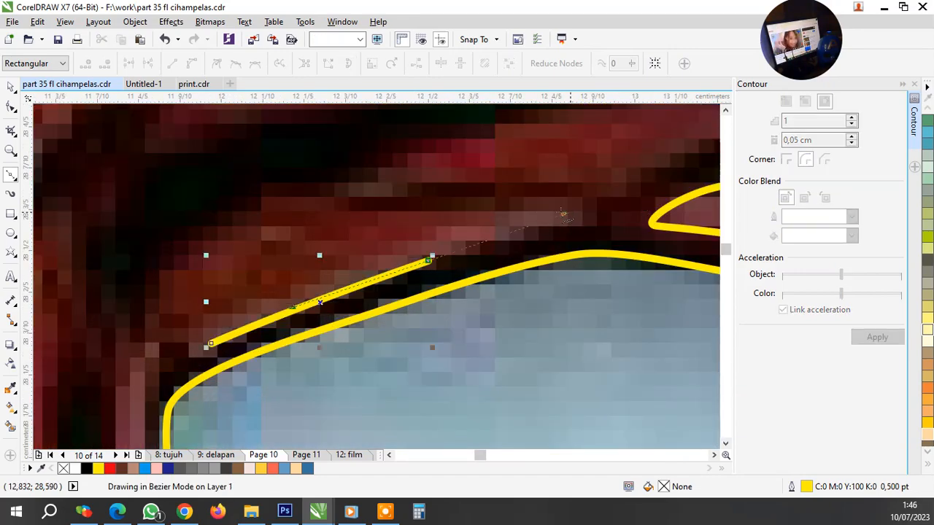
drag(382, 206, 402, 192)
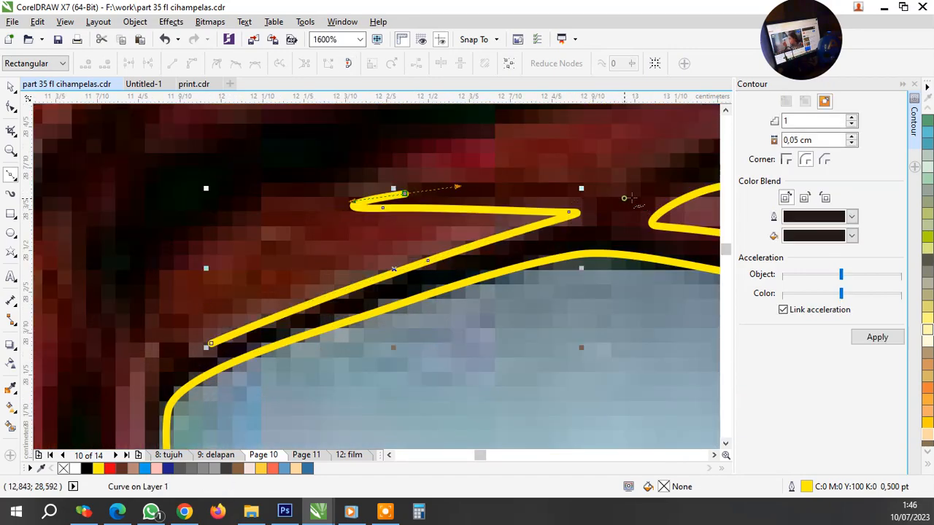
drag(625, 198, 645, 193)
scroll(577, 232, down, 3)
scroll(567, 218, up, 2)
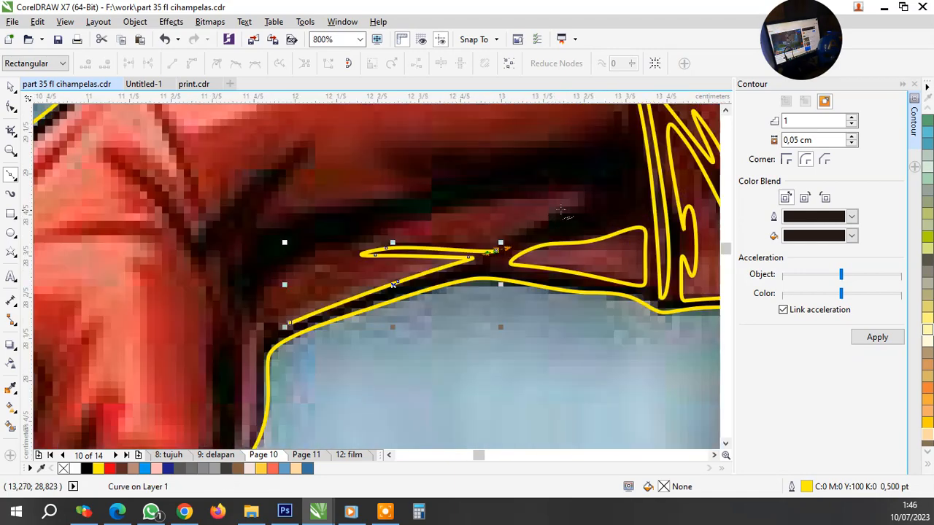
Extend the underside patch's curve diagonally up to its tip near the seam and round it back along the upper edge
scroll(583, 198, up, 1)
click(576, 209)
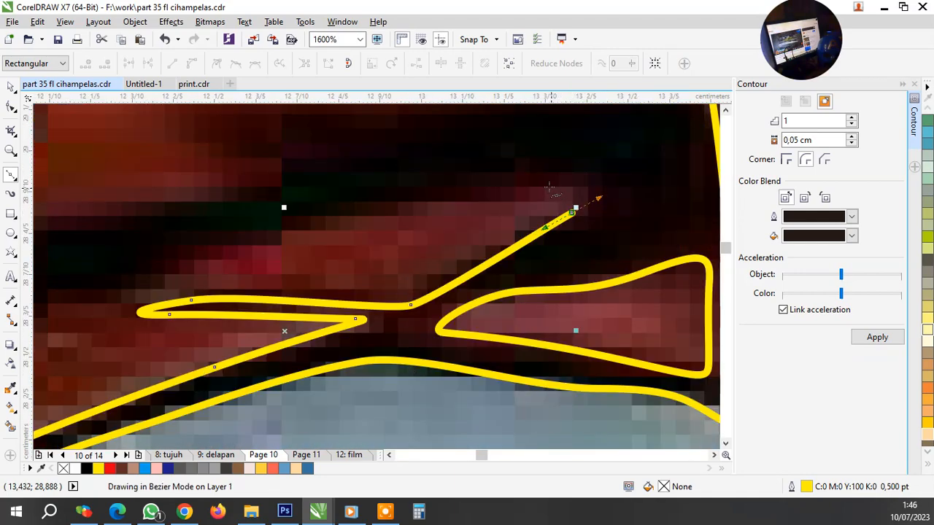
drag(540, 188, 583, 180)
scroll(554, 189, down, 1)
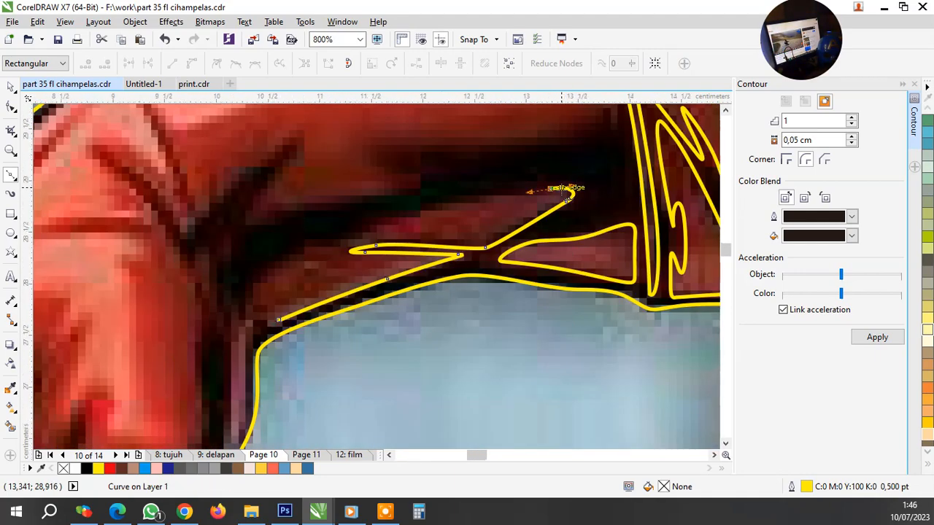
scroll(566, 190, down, 1)
scroll(442, 229, up, 1)
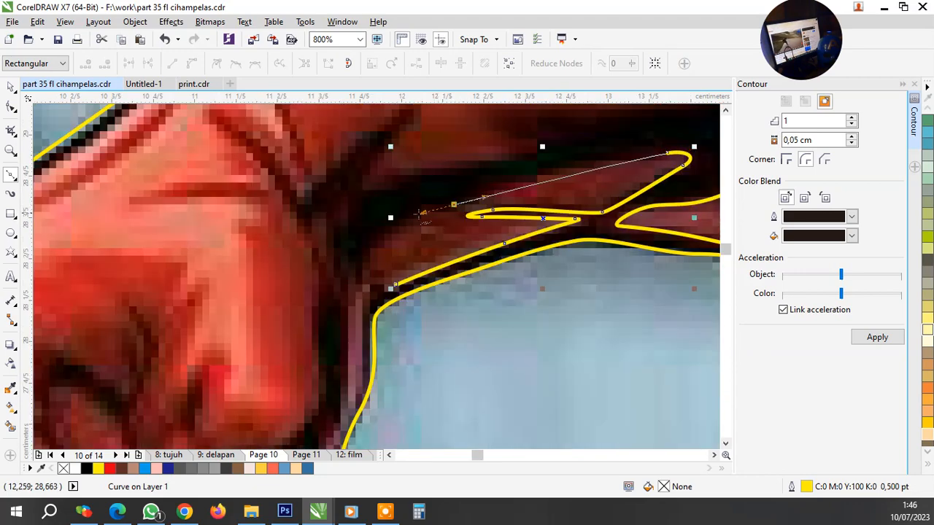
Continue the patch's upper edge down to the wrist bend and add the pointed notch there
scroll(356, 294, up, 1)
scroll(356, 294, up, 1)
scroll(423, 233, down, 2)
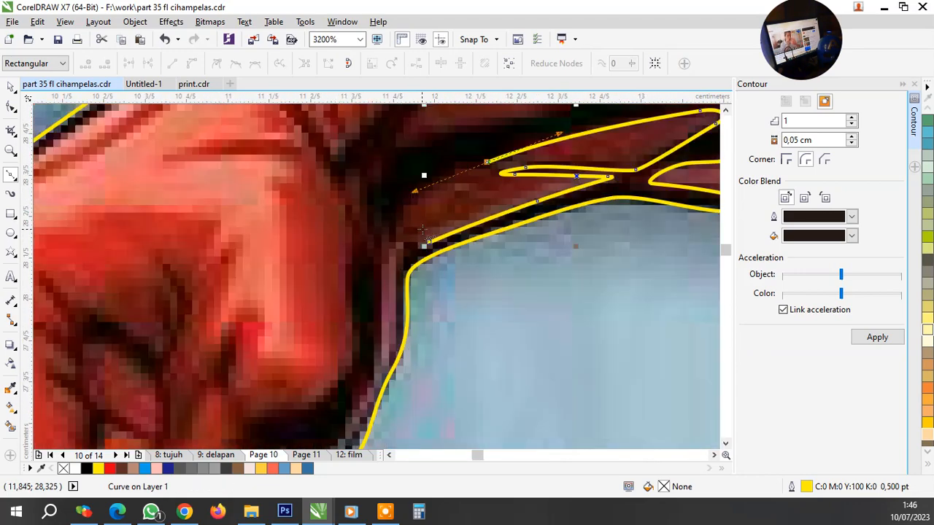
scroll(401, 244, up, 1)
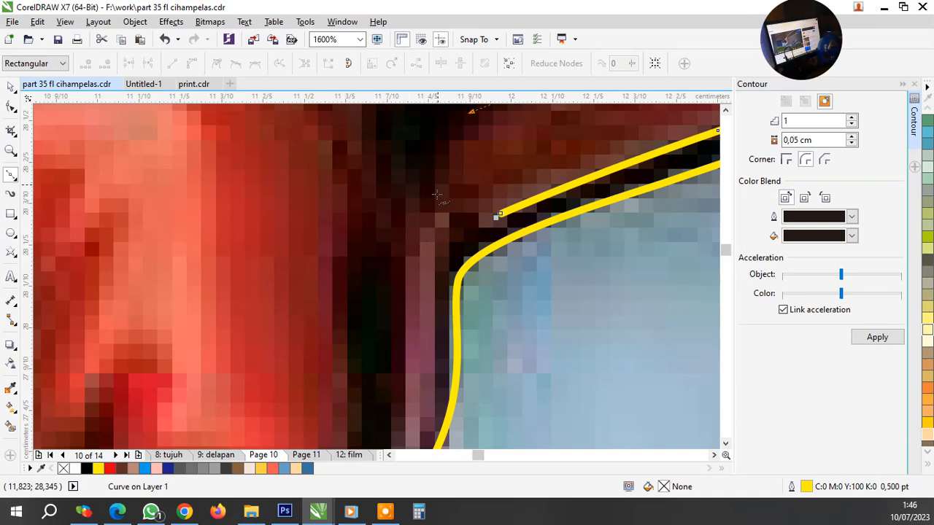
drag(424, 210, 401, 171)
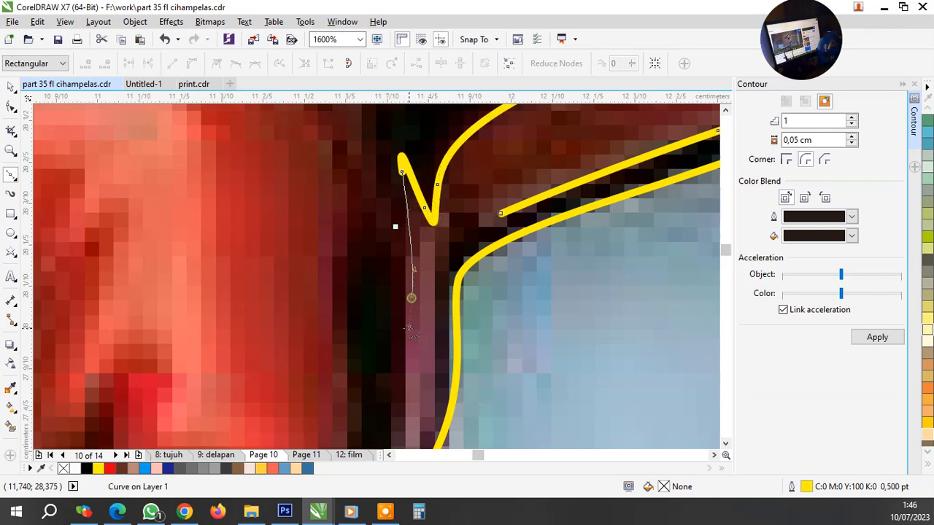
Trace the inner side of the thin rim strip from the wrist down the fist's edge to its pointed lower end
scroll(452, 255, down, 2)
scroll(421, 340, up, 3)
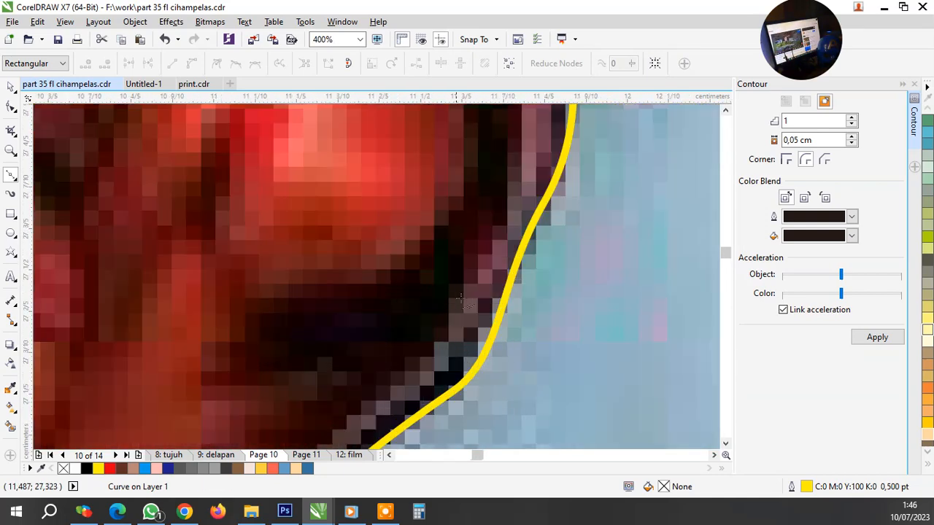
scroll(493, 233, down, 2)
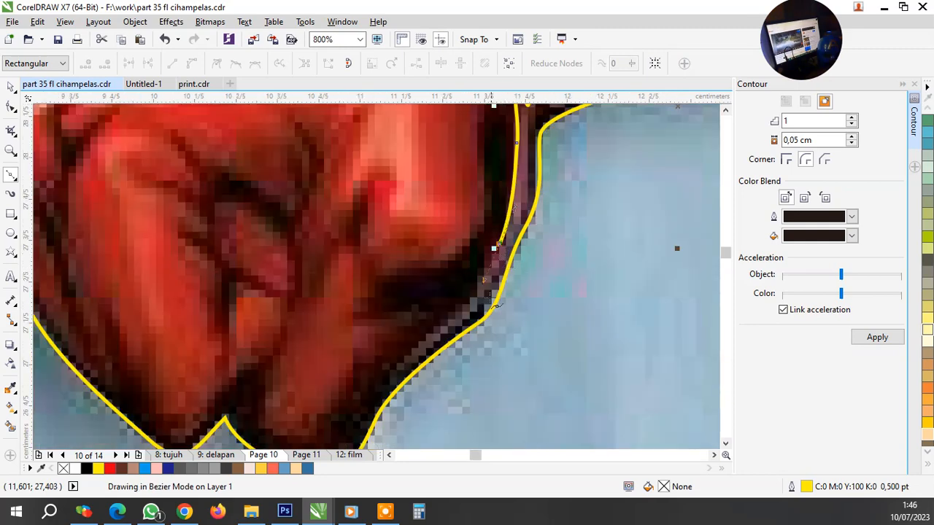
scroll(452, 344, up, 2)
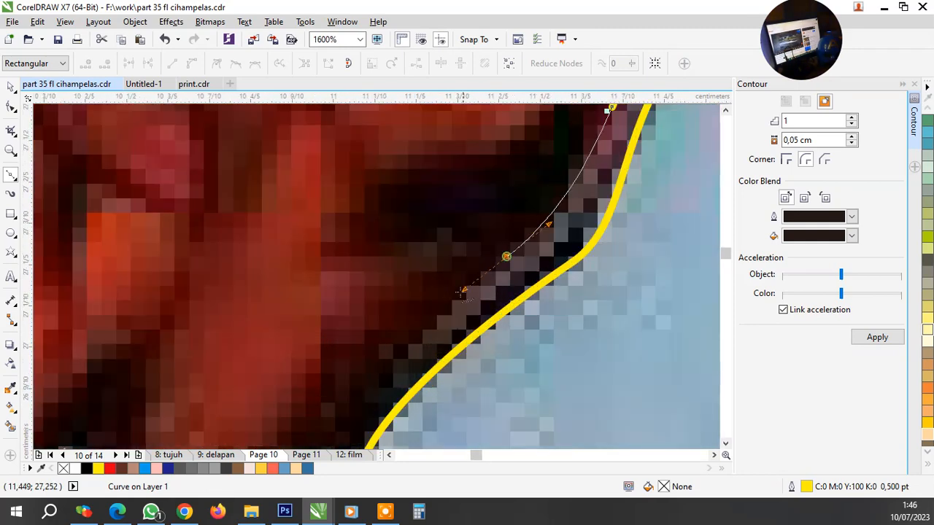
click(412, 354)
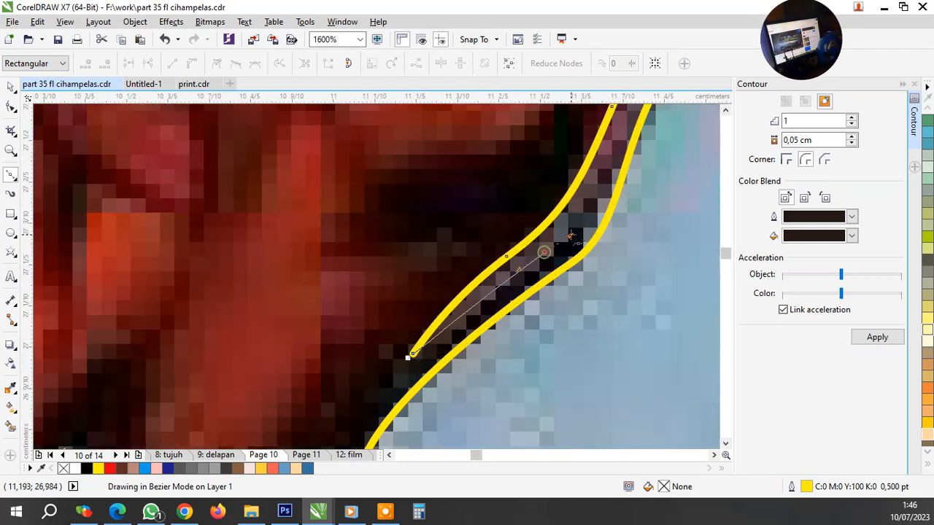
Trace the rim strip's outer side from its pointed lower end back up along the glove outline
click(543, 252)
click(611, 108)
scroll(613, 186, up, 1)
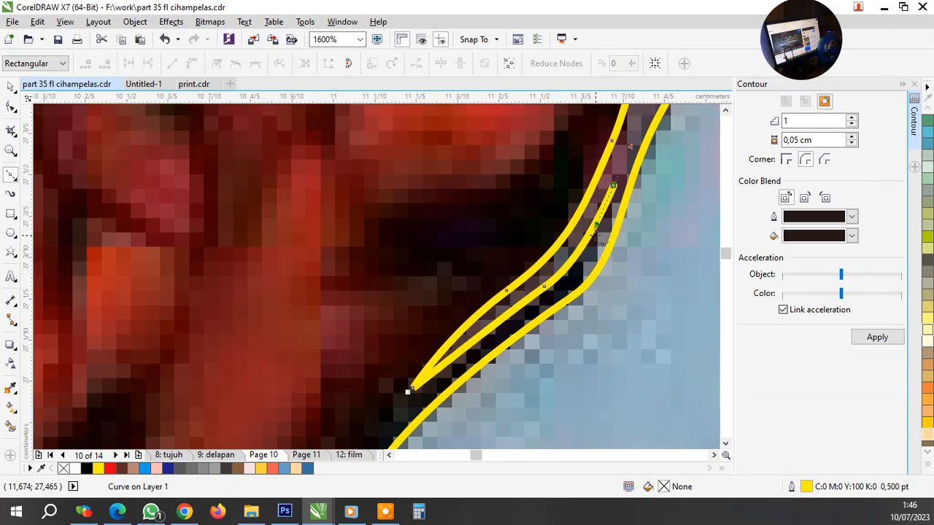
scroll(596, 237, down, 2)
scroll(635, 128, up, 4)
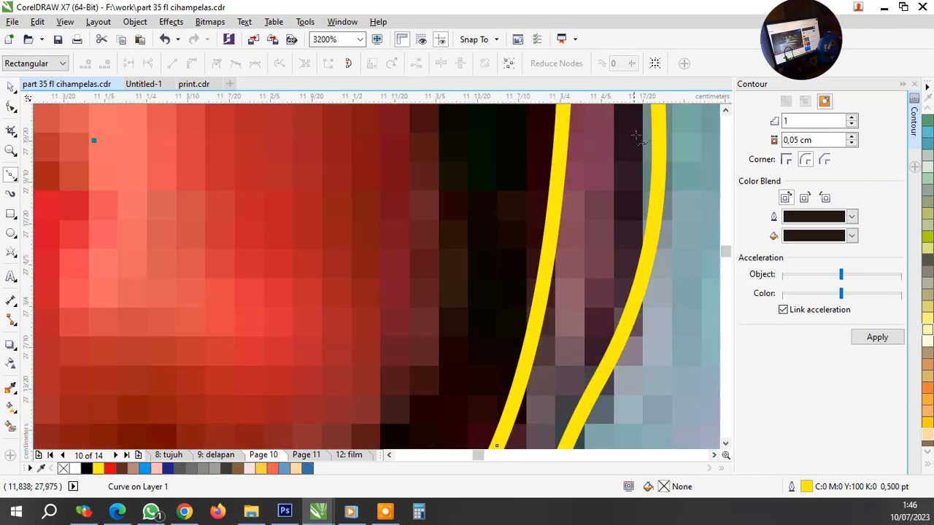
scroll(636, 185, down, 1)
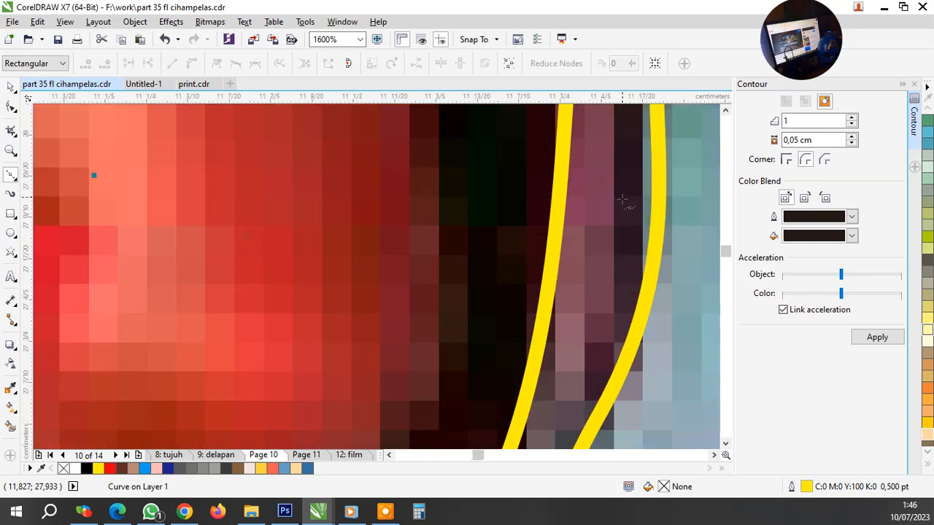
Continue the rim strip's outer side up to the wrist bend and join it to the starting node, closing the curve
scroll(616, 226, down, 6)
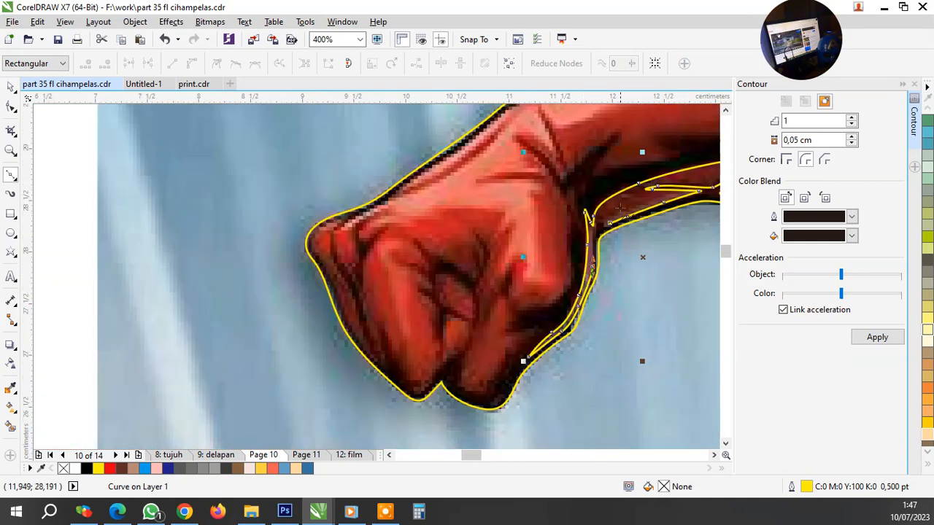
scroll(619, 208, up, 4)
click(546, 277)
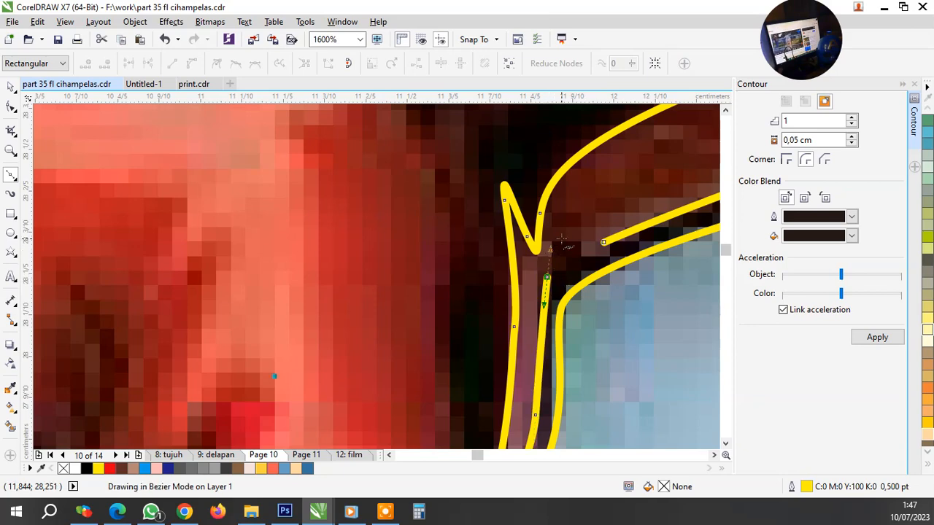
click(561, 238)
scroll(559, 263, down, 6)
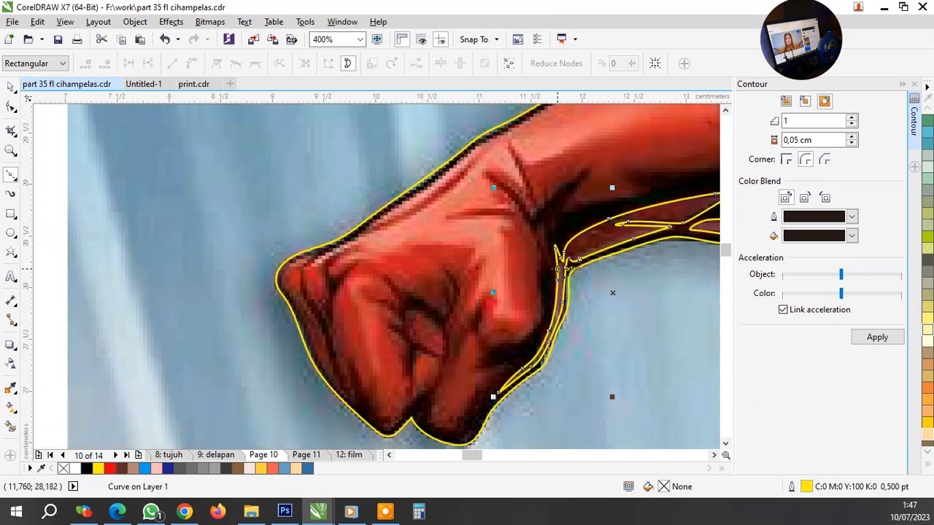
Start a new curve at the wrist and trace the forearm shadow's upper edge to the cuff strap, including its notch and pointed spike
scroll(559, 264, up, 4)
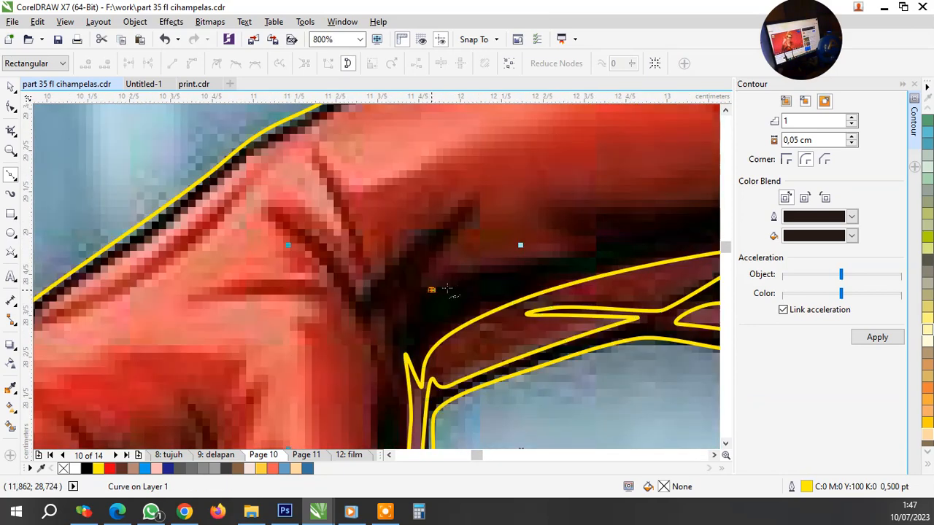
drag(431, 291, 442, 290)
mouse_move(566, 252)
mouse_down()
mouse_move(611, 244)
mouse_move(565, 226)
mouse_move(601, 218)
mouse_up()
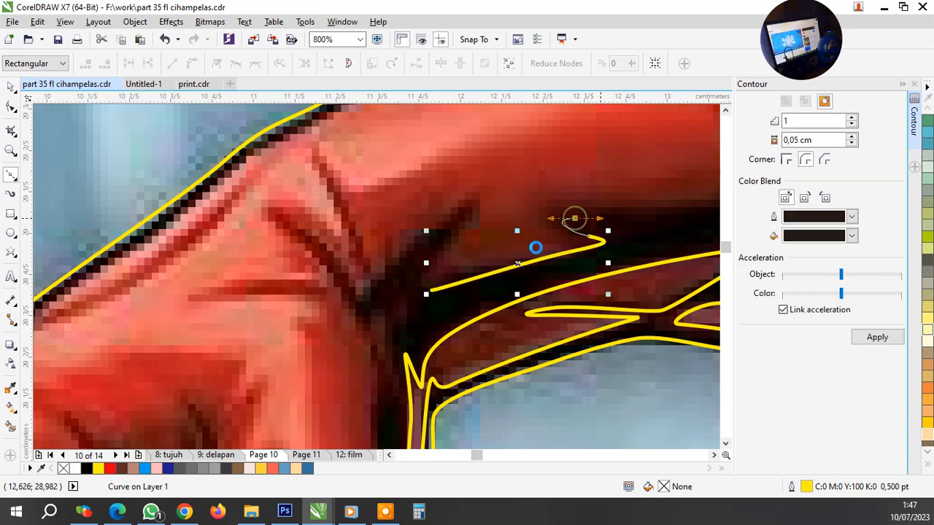
scroll(536, 248, down, 4)
scroll(522, 255, up, 4)
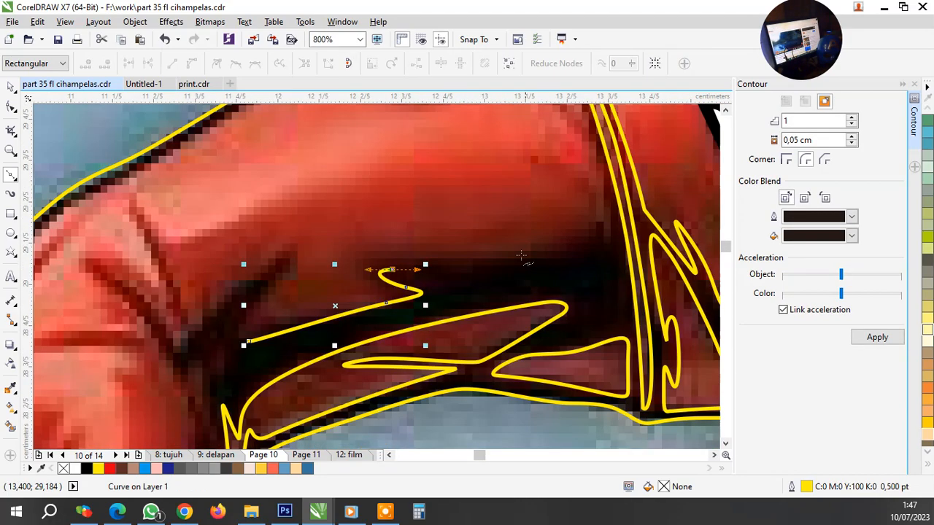
click(520, 256)
click(592, 226)
drag(554, 168, 604, 231)
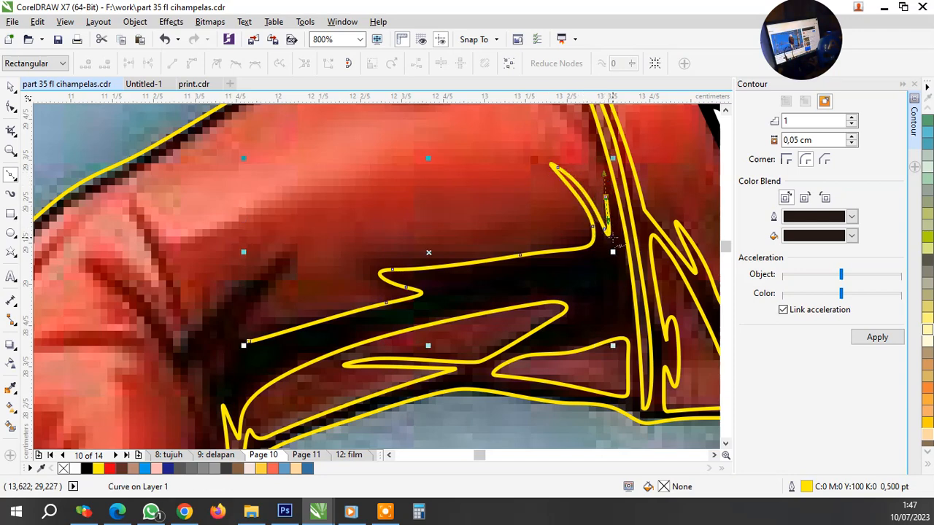
Continue the shadow curve upward beside the cuff strap, adding a second pointed spike below the cuff pouch
scroll(612, 238, down, 1)
scroll(586, 162, up, 1)
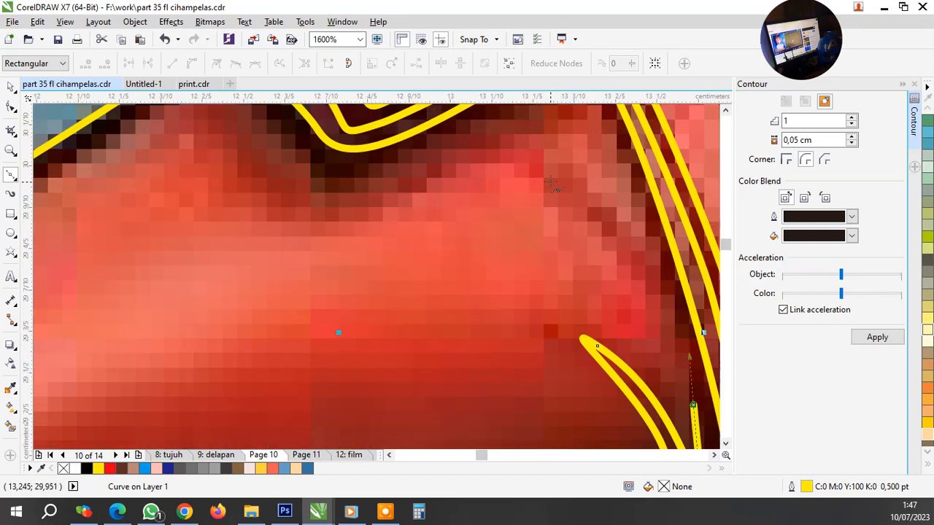
drag(550, 181, 496, 140)
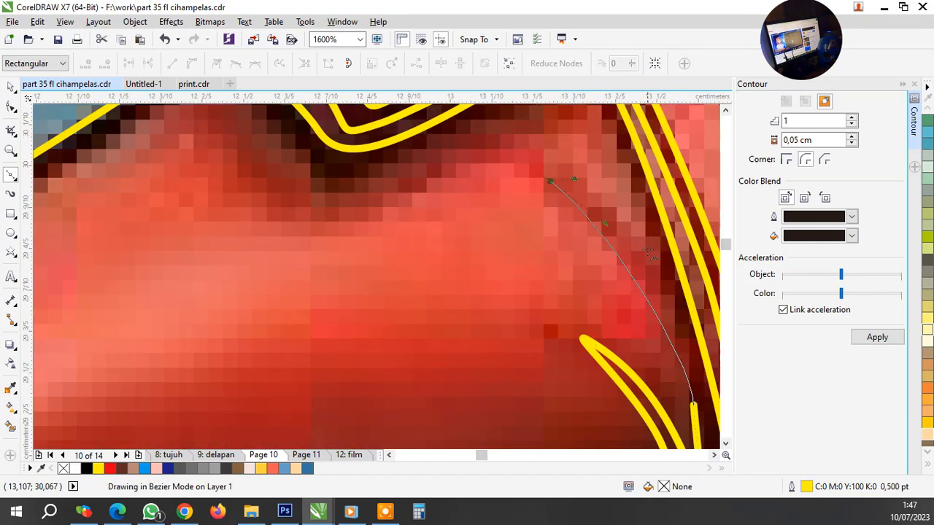
drag(649, 255, 652, 264)
scroll(652, 265, down, 1)
scroll(611, 170, up, 1)
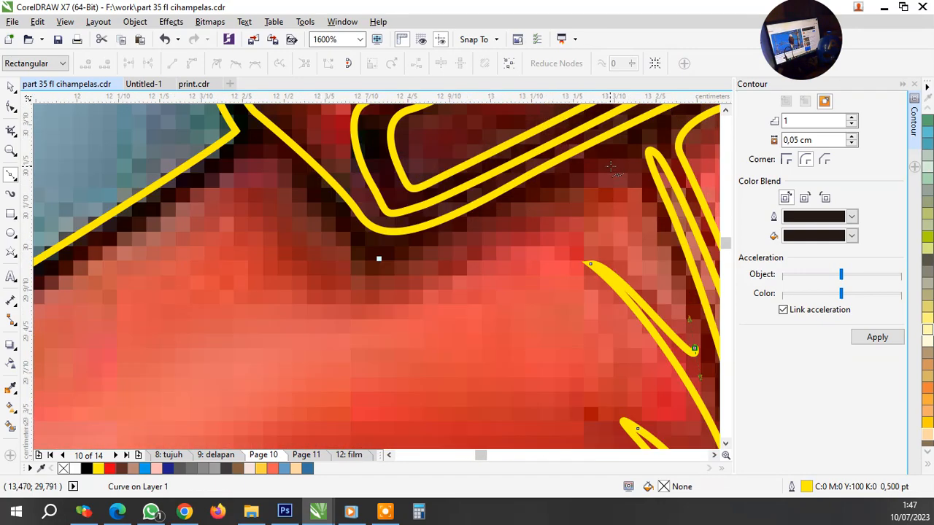
Trace the shadow's edge beneath the cuff pouch, around its lower corner and across to the glove's upper outline
drag(612, 168, 600, 173)
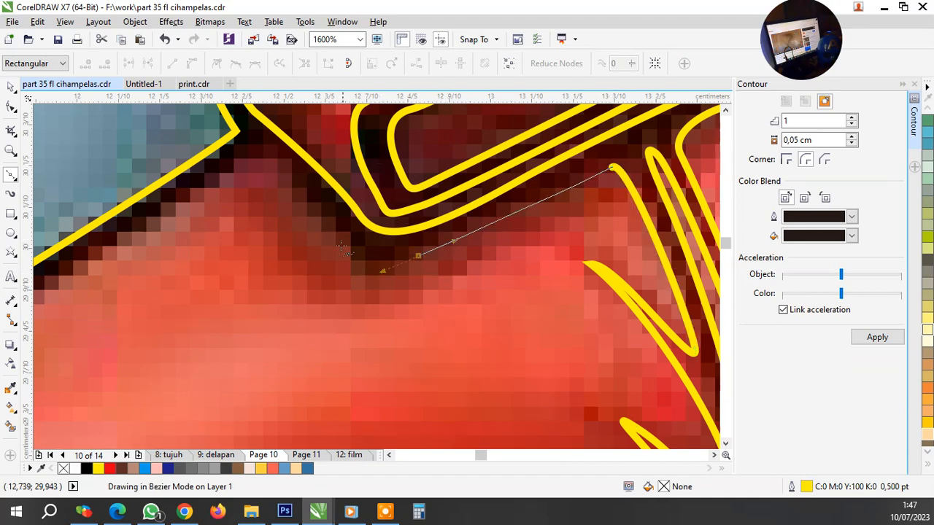
drag(340, 244, 328, 231)
drag(252, 153, 237, 156)
scroll(482, 194, down, 3)
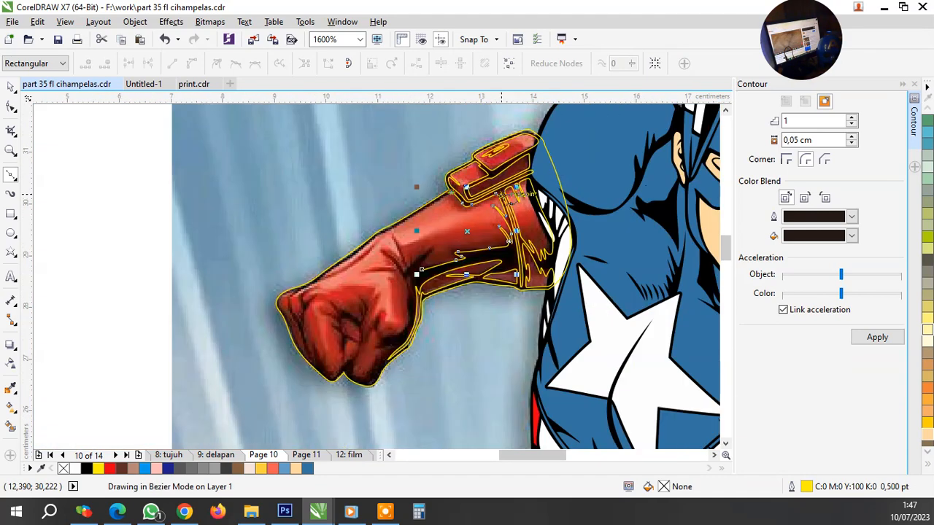
Continue the curve just inside the forearm's upper outline down to the wrist
scroll(515, 189, down, 3)
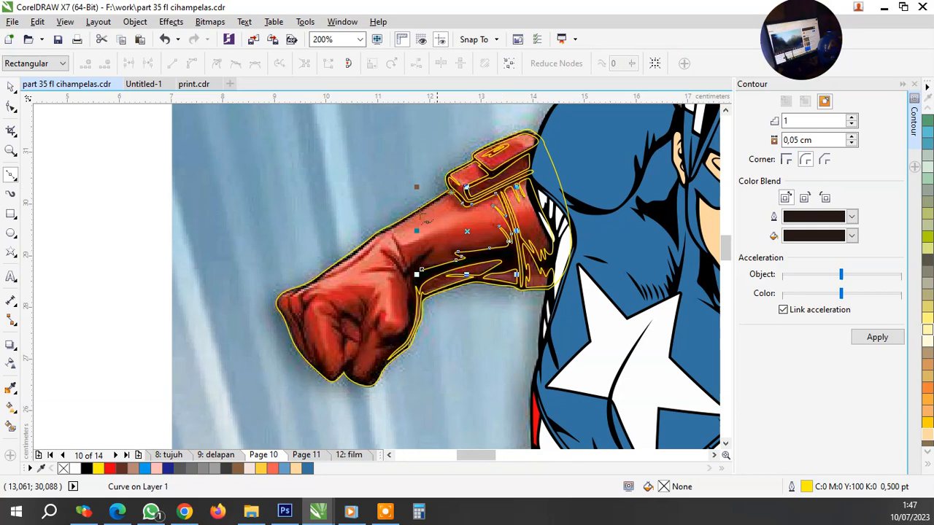
scroll(425, 222, up, 3)
scroll(487, 221, up, 2)
click(504, 207)
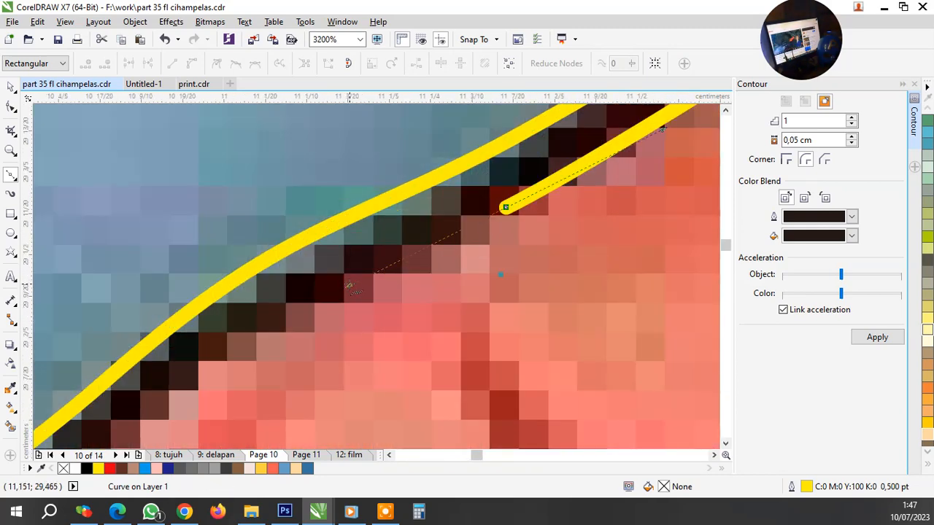
scroll(546, 224, down, 1)
scroll(397, 305, down, 3)
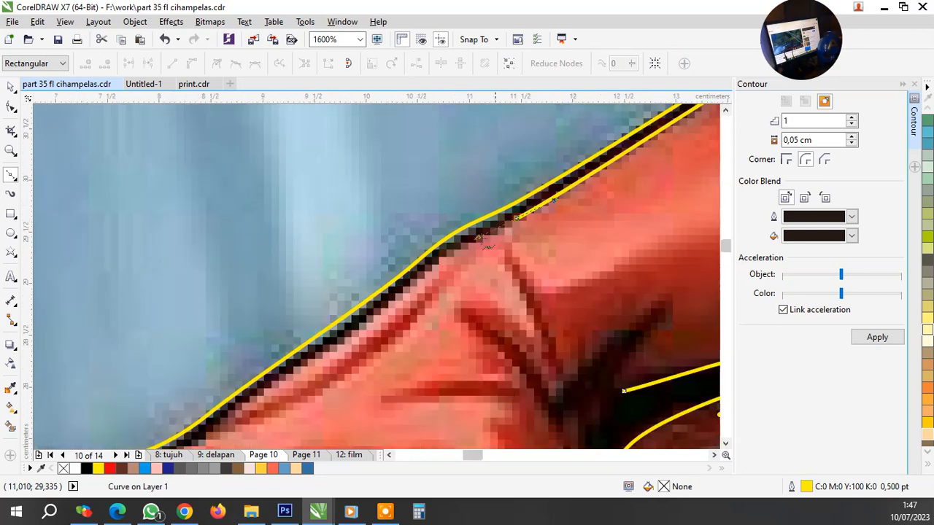
Trace the inner edge of the black outline along the back of the hand and turn it back at the dark red crease
scroll(499, 281, up, 3)
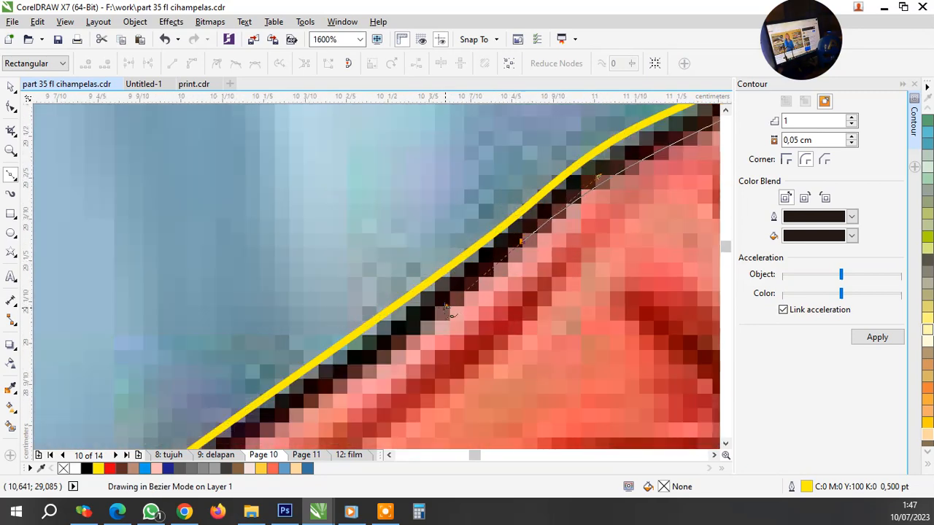
scroll(496, 288, down, 3)
scroll(490, 296, up, 3)
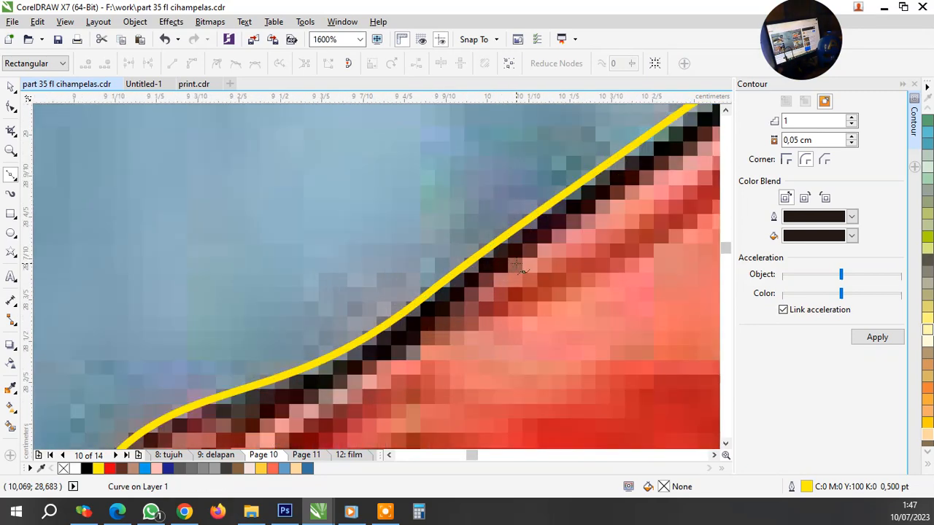
scroll(487, 286, down, 2)
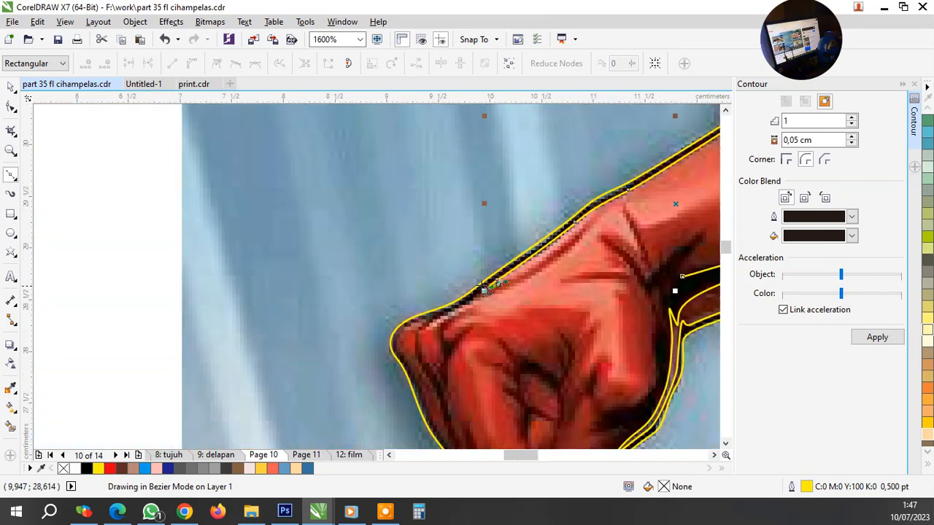
scroll(587, 230, up, 2)
Trace the dark red crease on the back of the hand up to its pointed tip and back down its lower side
click(604, 215)
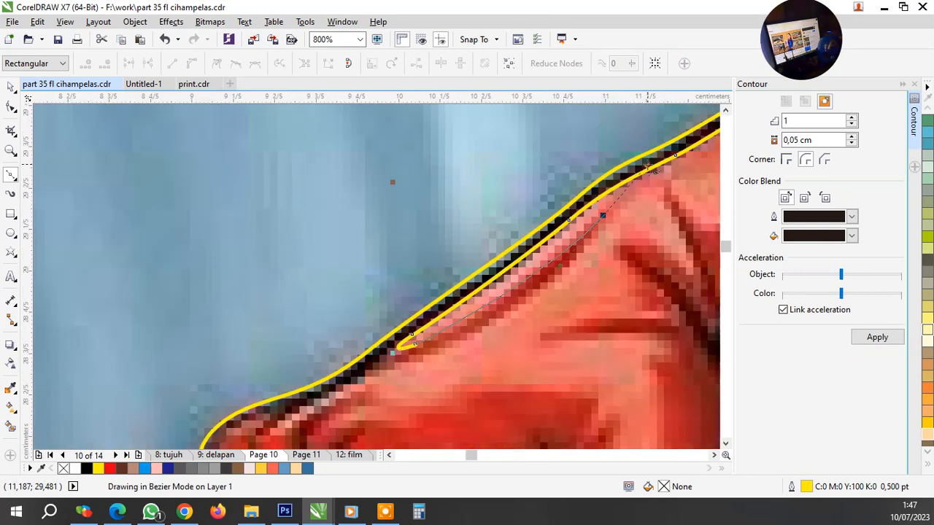
drag(436, 354, 382, 373)
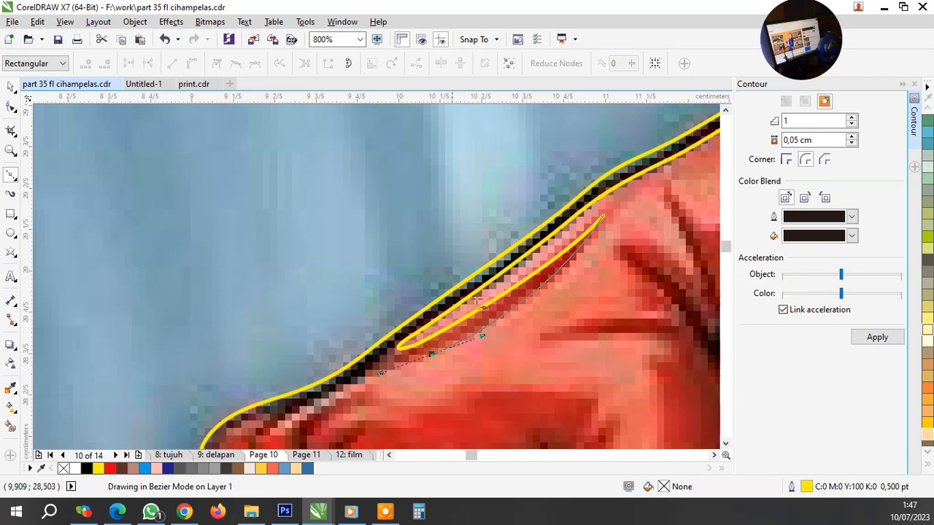
scroll(490, 290, down, 2)
scroll(448, 326, up, 2)
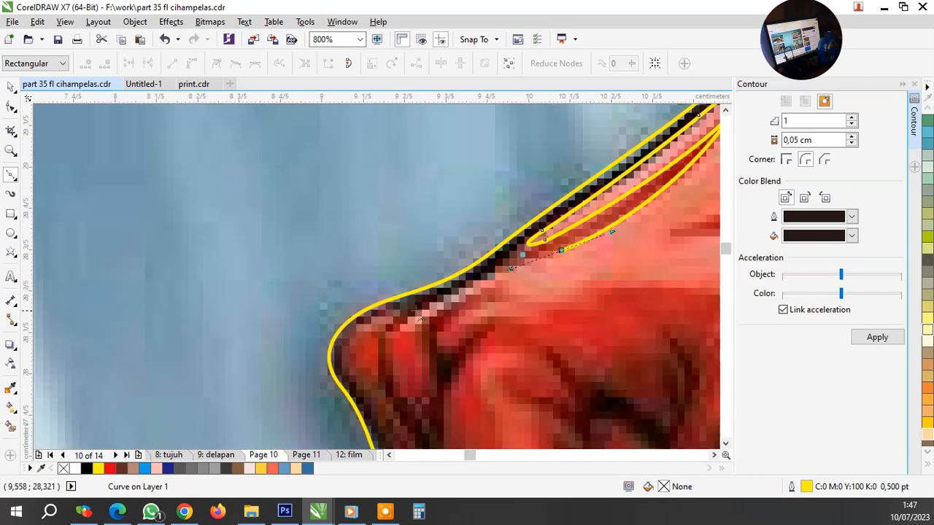
Extend the curve toward the outermost knuckle and bend it down into the dark gap between the first two fingers
drag(414, 312, 392, 328)
scroll(386, 373, up, 1)
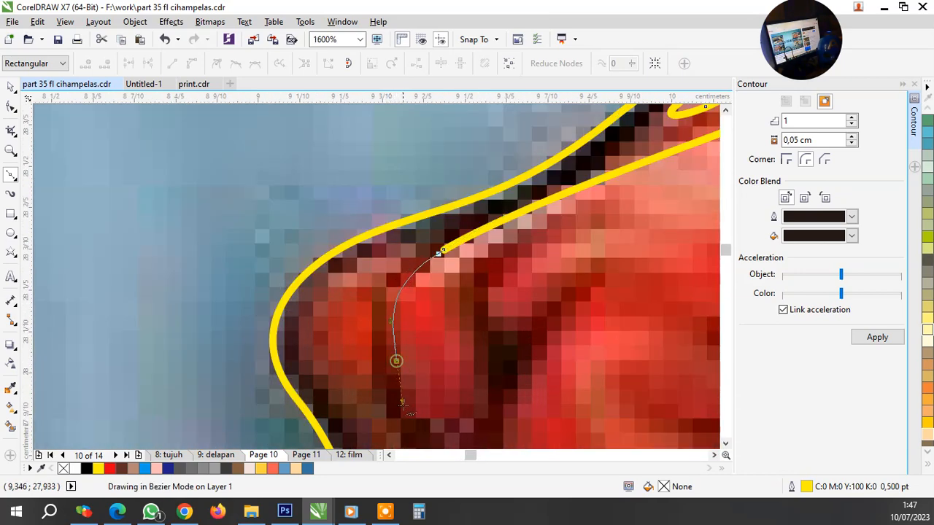
scroll(392, 358, down, 2)
scroll(491, 326, down, 1)
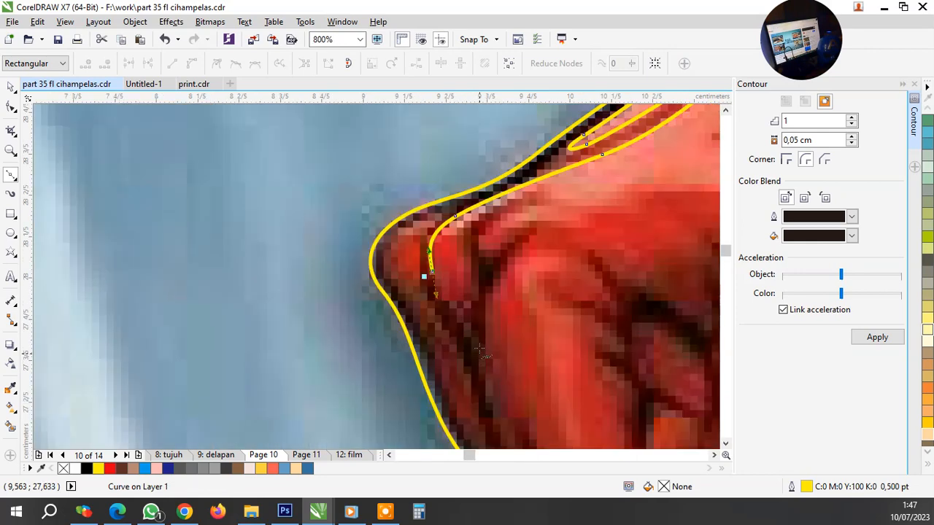
scroll(479, 349, down, 1)
scroll(496, 362, up, 1)
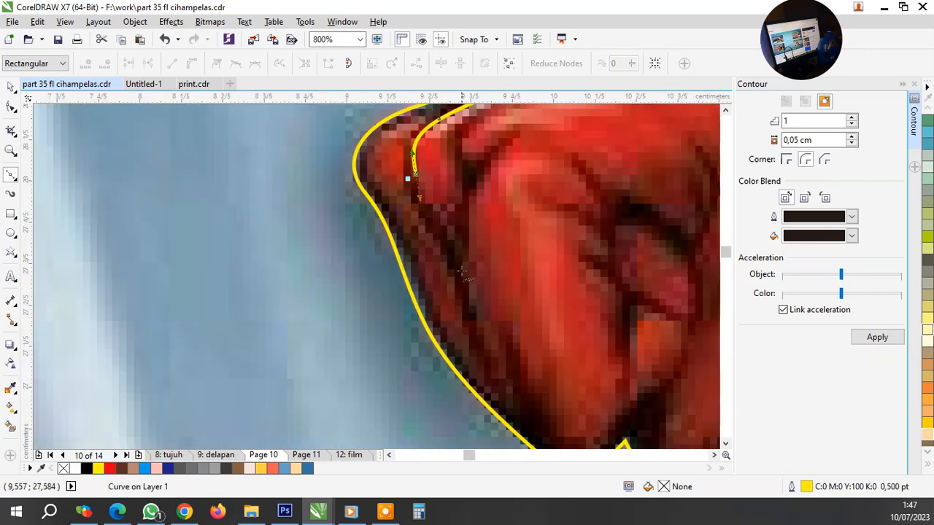
Trace the shadow edge down the outer side of the fist and add the narrow pointed notch near its lower end
drag(464, 285, 478, 310)
drag(508, 398, 515, 355)
scroll(545, 361, down, 1)
scroll(573, 410, up, 1)
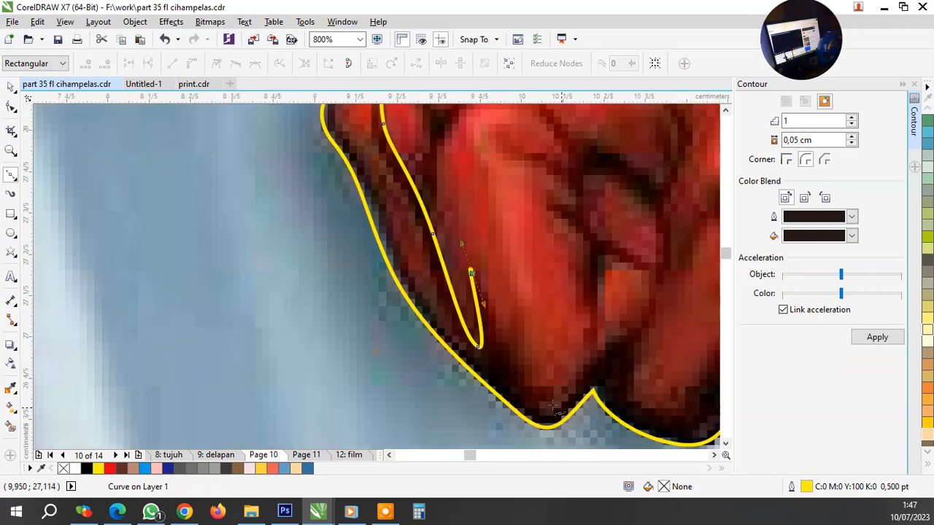
scroll(554, 405, down, 1)
scroll(550, 409, up, 1)
Trace around the lower fingertip, over the small orange finger patch and up into the folds at the fist's centre
drag(545, 399, 548, 412)
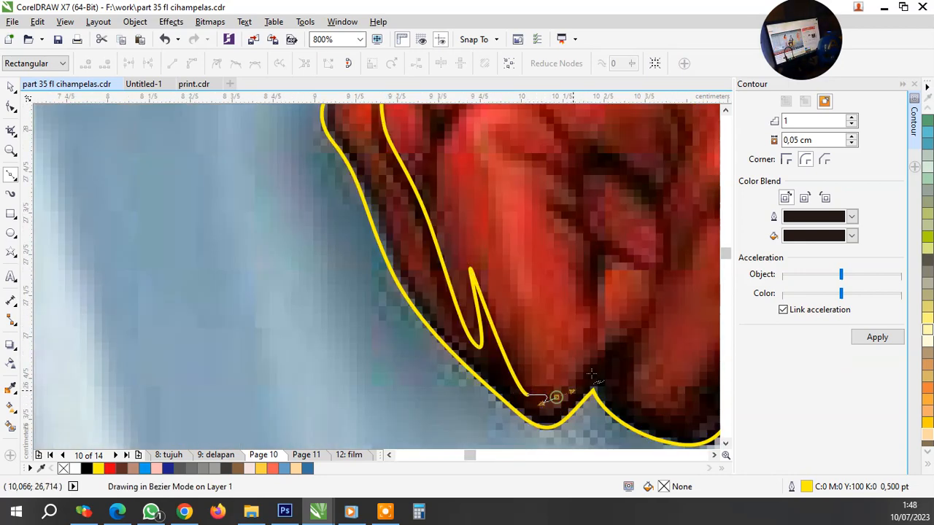
drag(619, 342, 623, 337)
drag(647, 278, 583, 247)
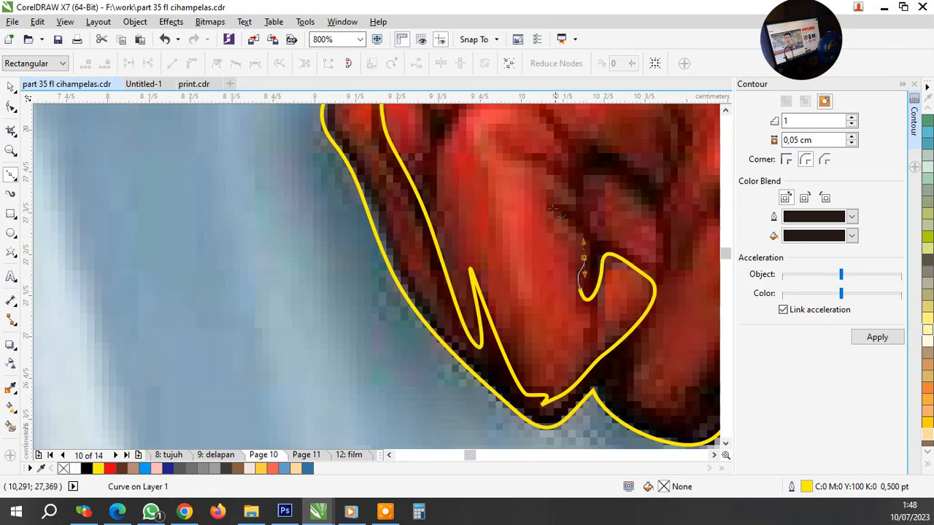
drag(561, 194, 553, 175)
Add the pointed finger creases above the fist's central fold and trace the fold's upper edge across to its far end
scroll(553, 175, down, 1)
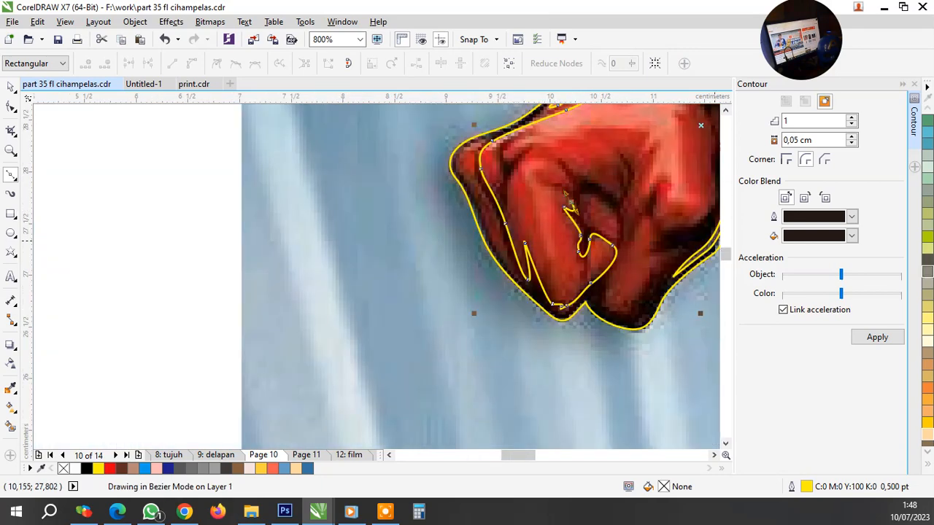
scroll(575, 212, down, 1)
scroll(591, 199, up, 2)
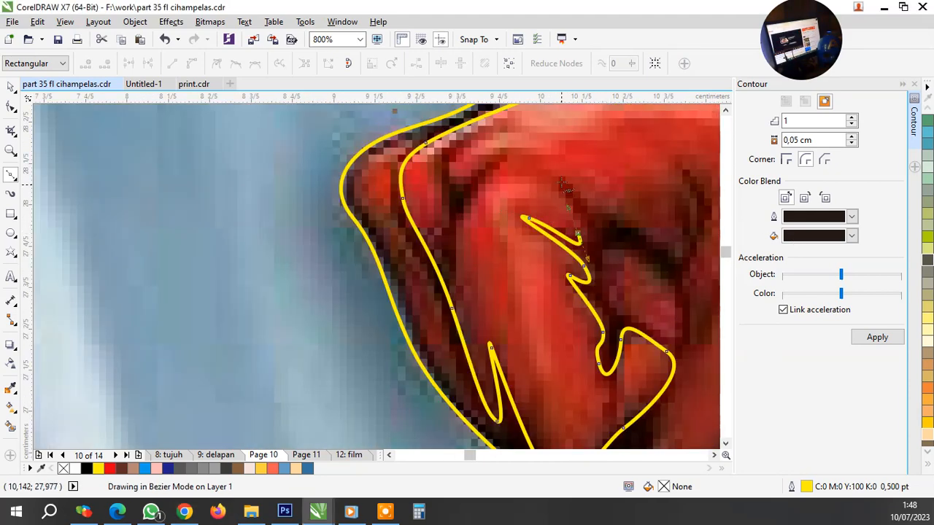
click(605, 211)
drag(669, 256, 696, 223)
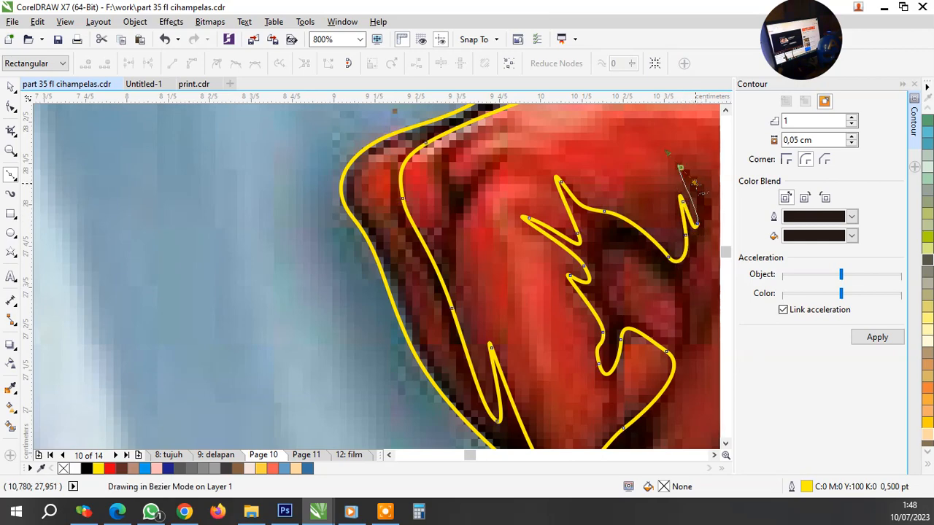
Outline the pointed crease at the far end of the central fold and bring the curve down to a point beside it
scroll(695, 182, down, 1)
scroll(672, 216, up, 2)
drag(617, 321, 621, 346)
scroll(622, 347, down, 3)
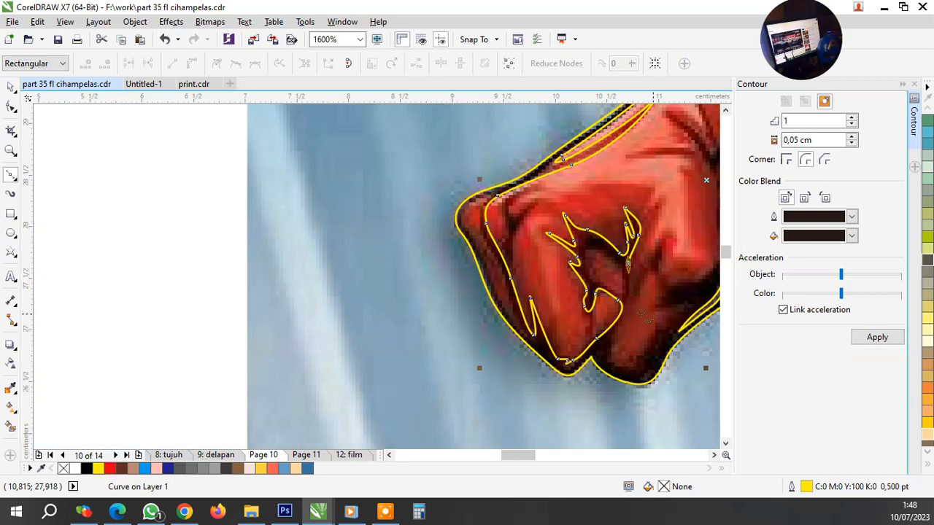
scroll(623, 272, up, 1)
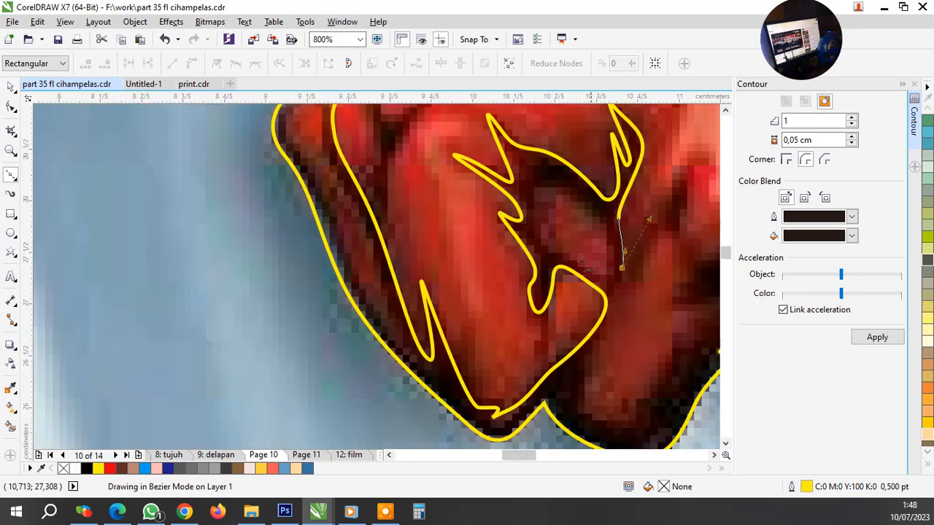
scroll(649, 222, down, 1)
scroll(659, 223, up, 1)
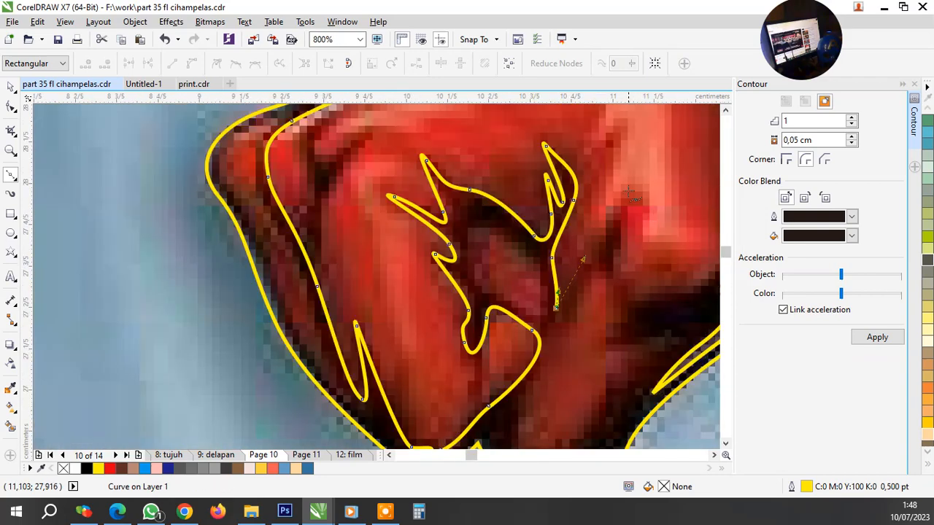
Trace from that point up the finger's shadow edge, hook around its rounded tip and turn back down
drag(638, 185, 642, 212)
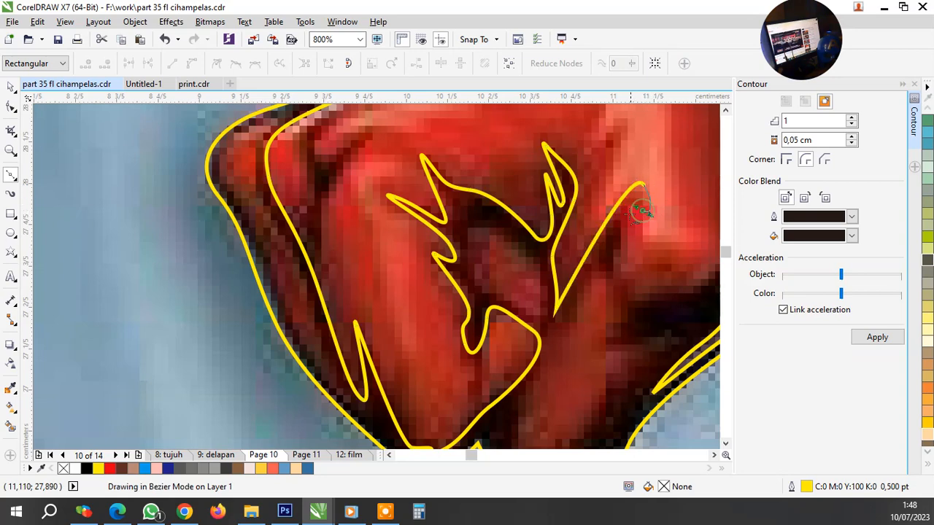
drag(610, 246, 609, 249)
scroll(609, 248, down, 2)
scroll(615, 262, up, 2)
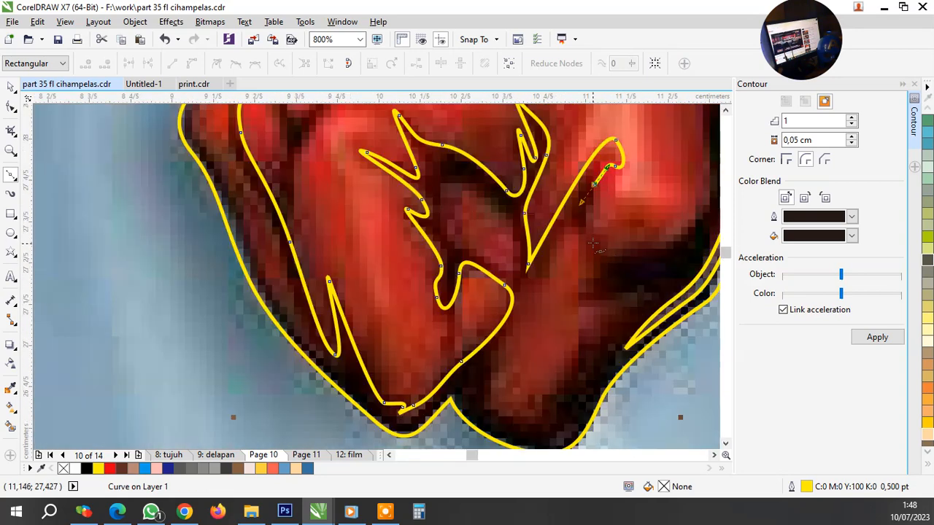
Trace around the finger's rounded lower edge and up its shadowed outer side to the knuckle creases
click(600, 249)
scroll(630, 249, down, 3)
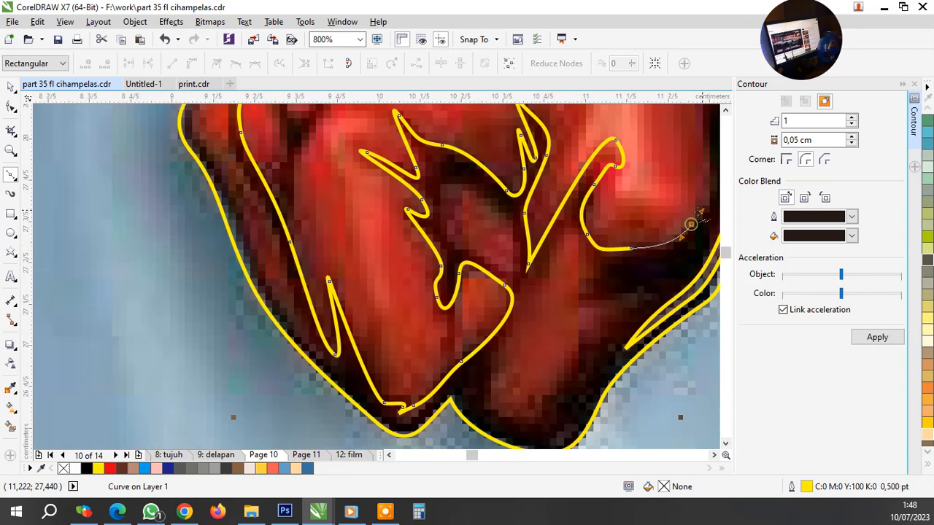
scroll(629, 267, up, 3)
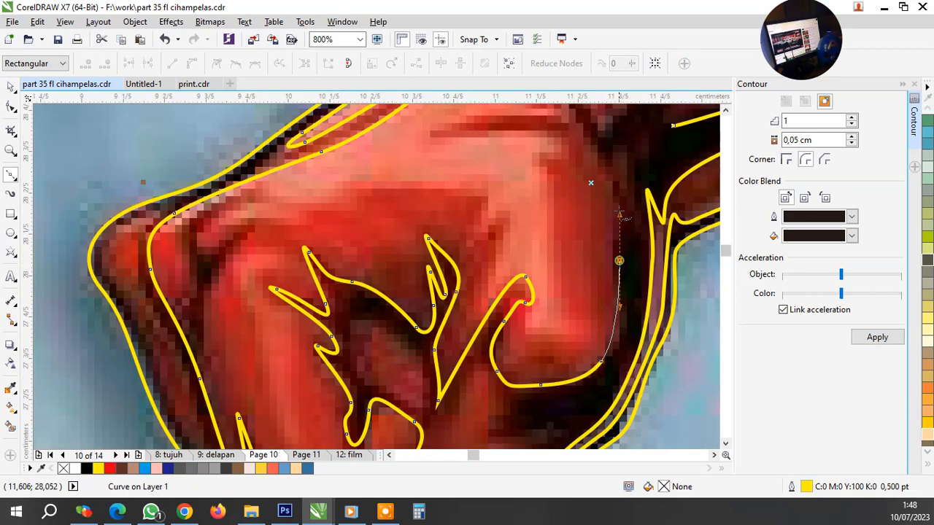
click(618, 259)
scroll(619, 260, down, 3)
scroll(634, 263, up, 3)
click(600, 243)
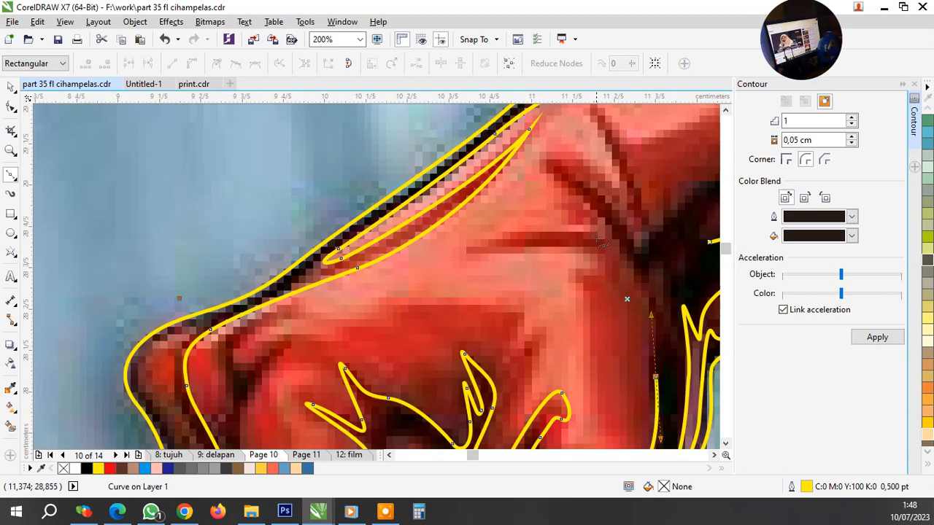
Outline the narrow horizontal crease at the top of the finger and the pointed diagonal crease above it
drag(576, 251, 535, 249)
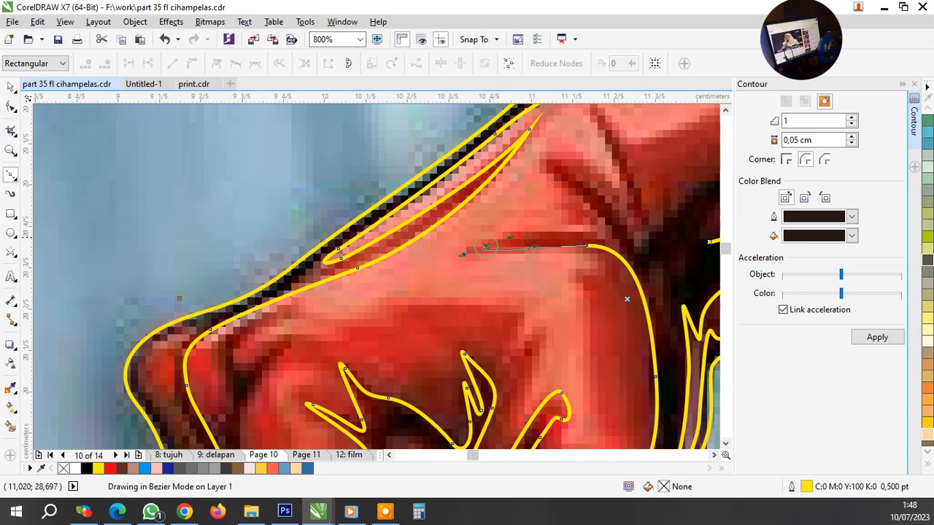
click(485, 247)
drag(611, 239, 659, 255)
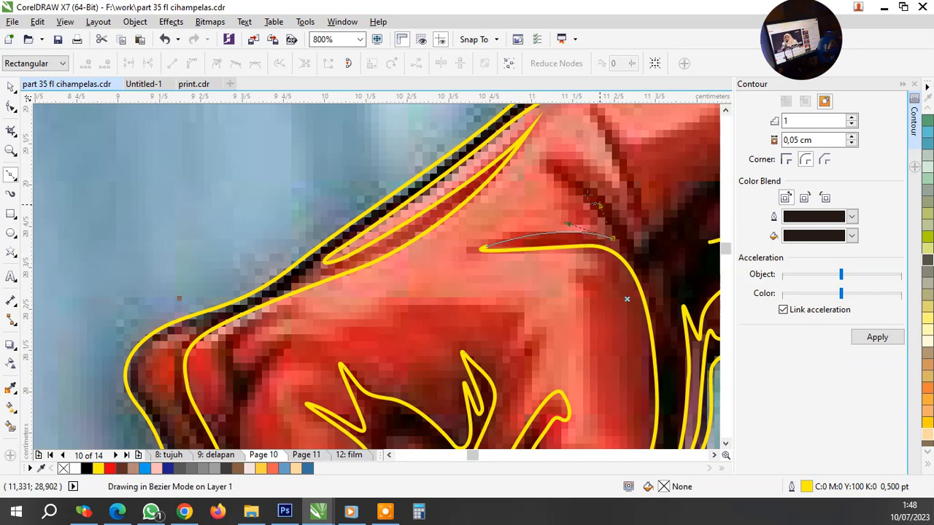
drag(554, 172, 545, 164)
drag(638, 247, 647, 266)
scroll(612, 241, down, 1)
scroll(604, 178, up, 1)
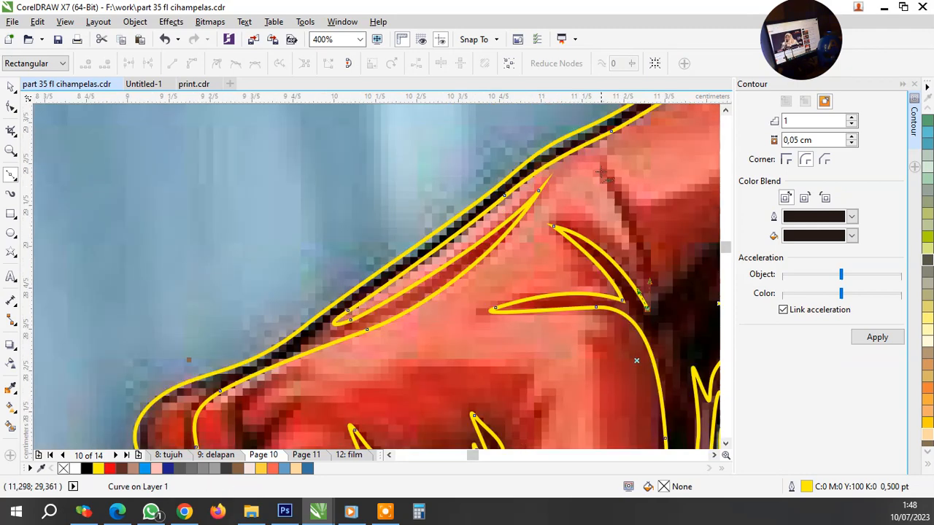
Add the long crease near the wrist and the pointed forearm shadow, and close the glove curve at its starting node
drag(632, 190, 633, 192)
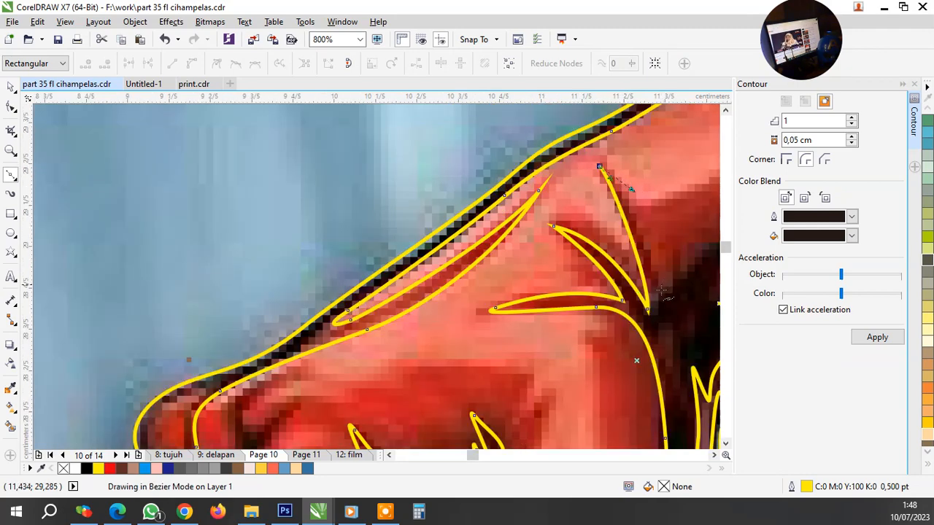
scroll(670, 271, down, 2)
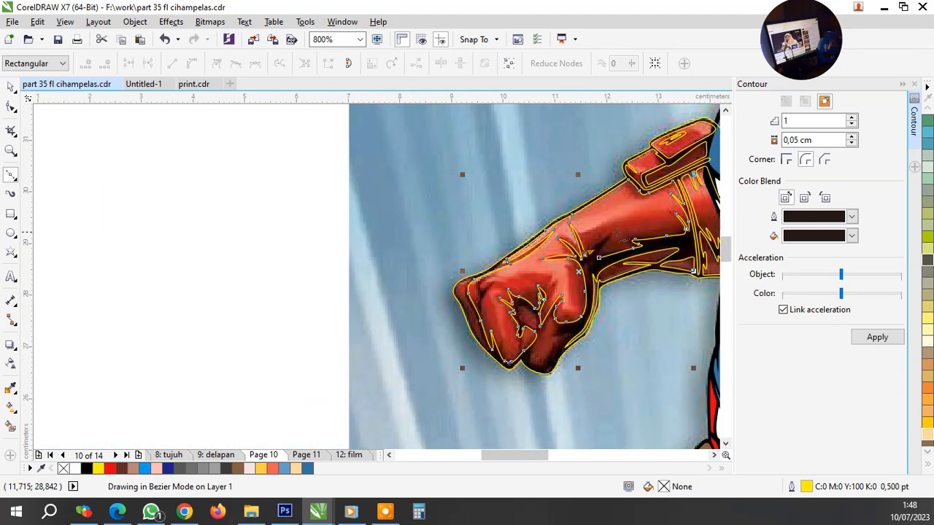
scroll(618, 233, up, 3)
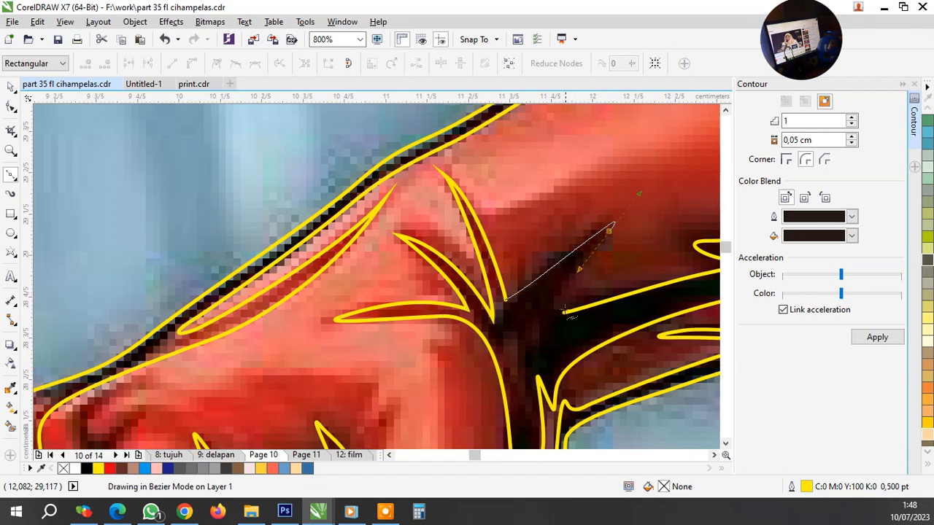
drag(564, 312, 548, 315)
scroll(563, 260, down, 2)
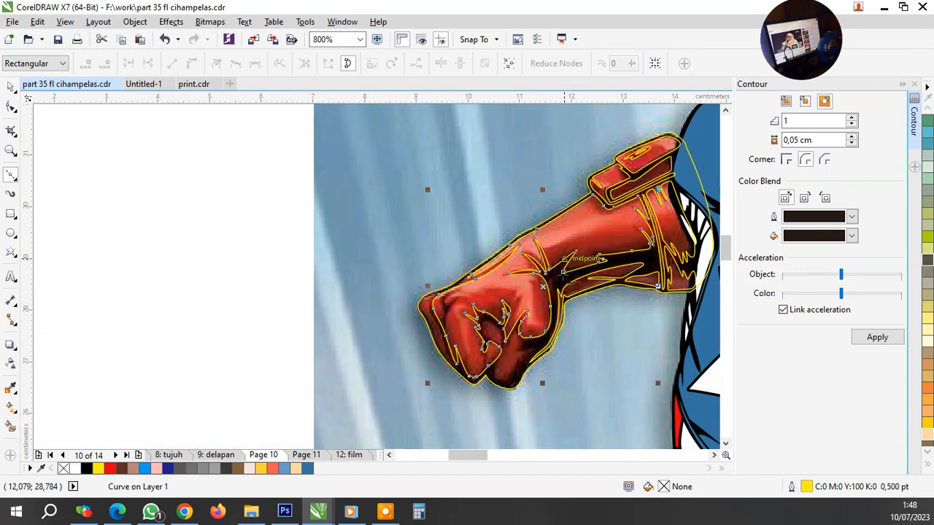
Draw a closed narrow sliver and a small oval inside the black shadow area at the wrist
scroll(535, 272, up, 3)
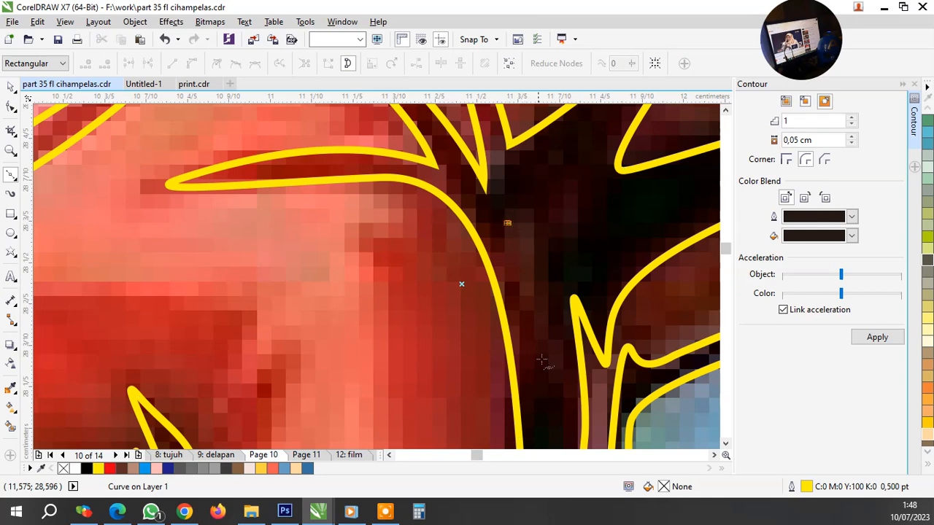
click(509, 222)
drag(548, 365, 554, 407)
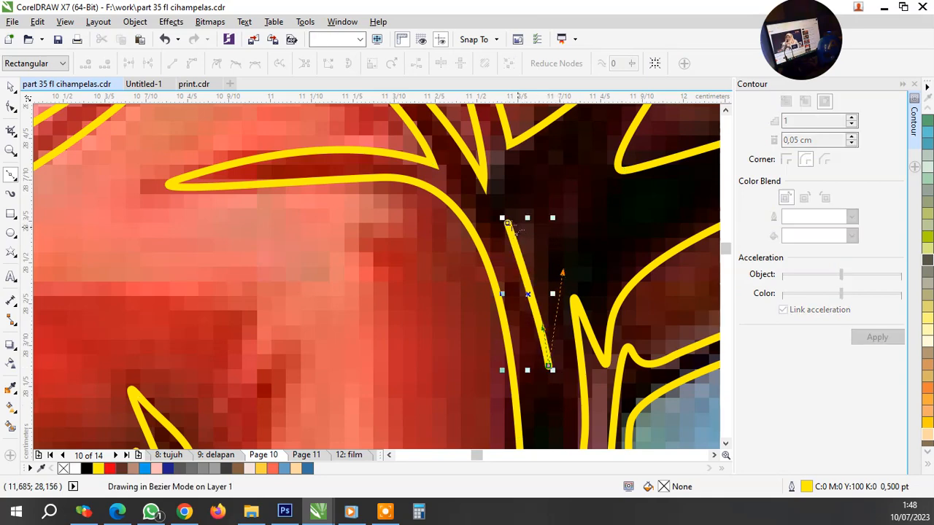
drag(507, 222, 524, 188)
drag(571, 233, 578, 155)
drag(552, 188, 553, 172)
scroll(553, 175, down, 5)
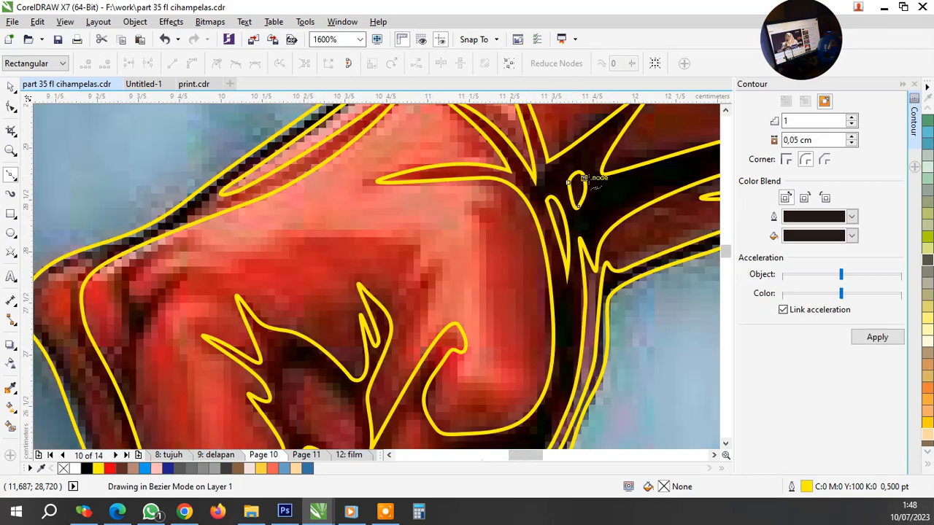
Trace the red area of the lower finger beside the fist's outer edge as a closed curve with a pointed side crease
scroll(583, 251, up, 3)
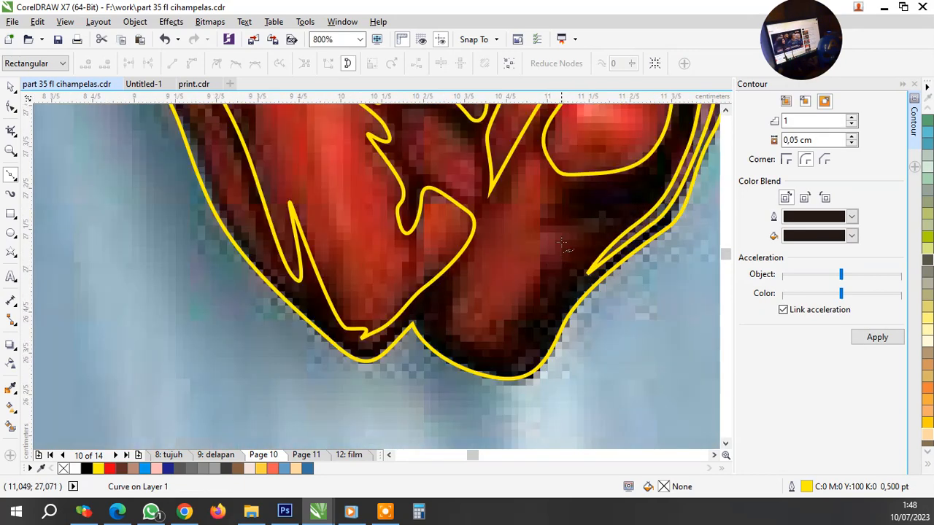
click(552, 227)
click(611, 218)
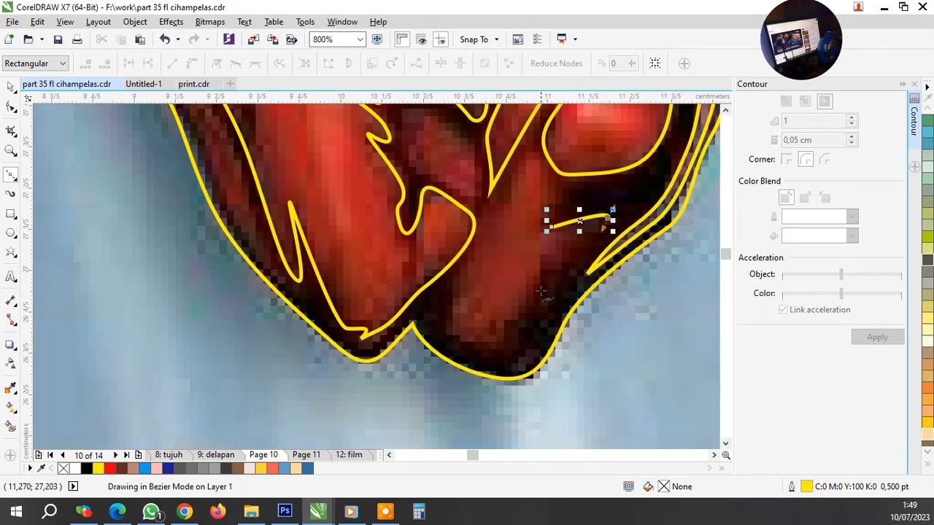
mouse_move(538, 298)
mouse_down()
mouse_move(514, 340)
mouse_move(453, 340)
mouse_up()
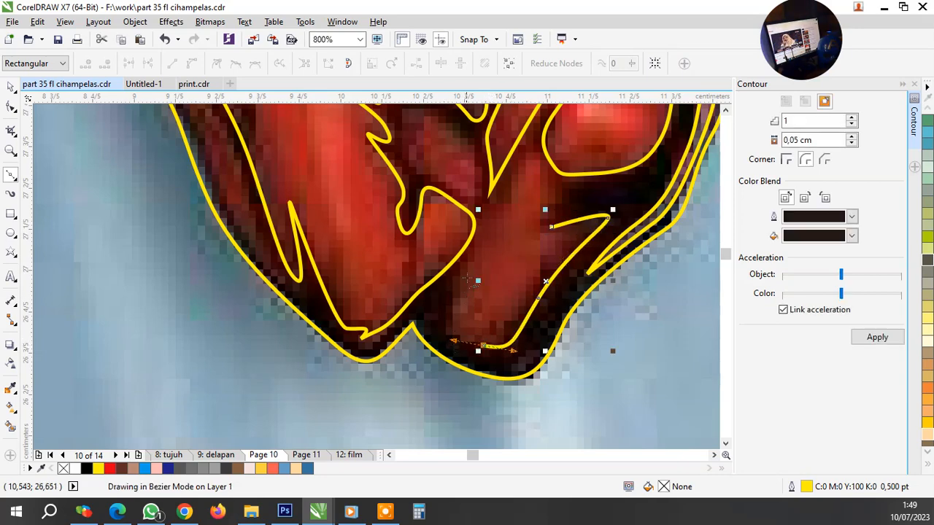
drag(471, 265, 539, 223)
click(556, 191)
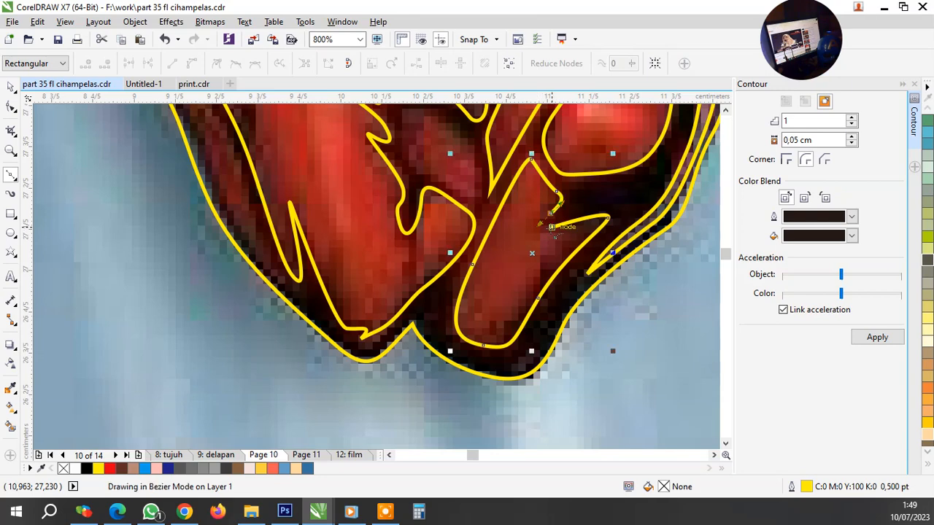
click(549, 228)
scroll(543, 229, down, 2)
scroll(536, 229, up, 1)
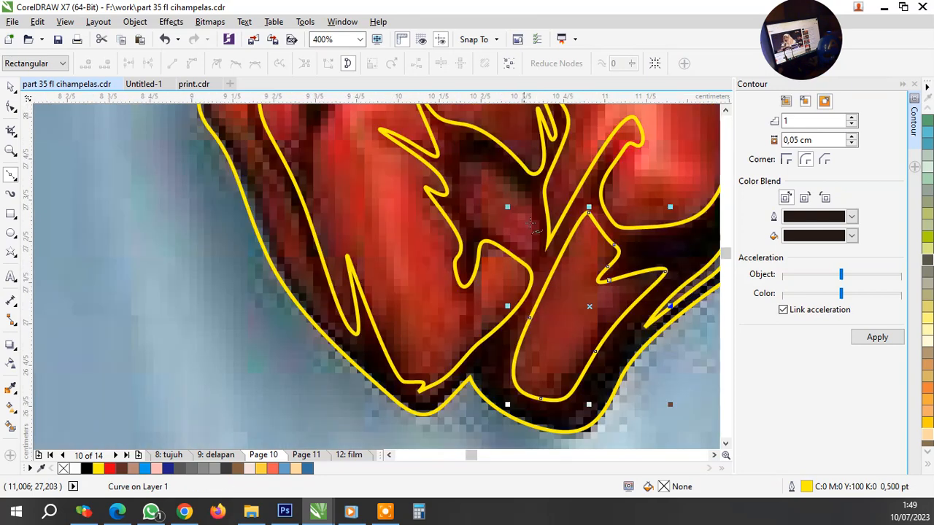
Trace the dark red patch inside the fist's central fold as a closed curve with a small notch
scroll(475, 257, up, 1)
click(499, 240)
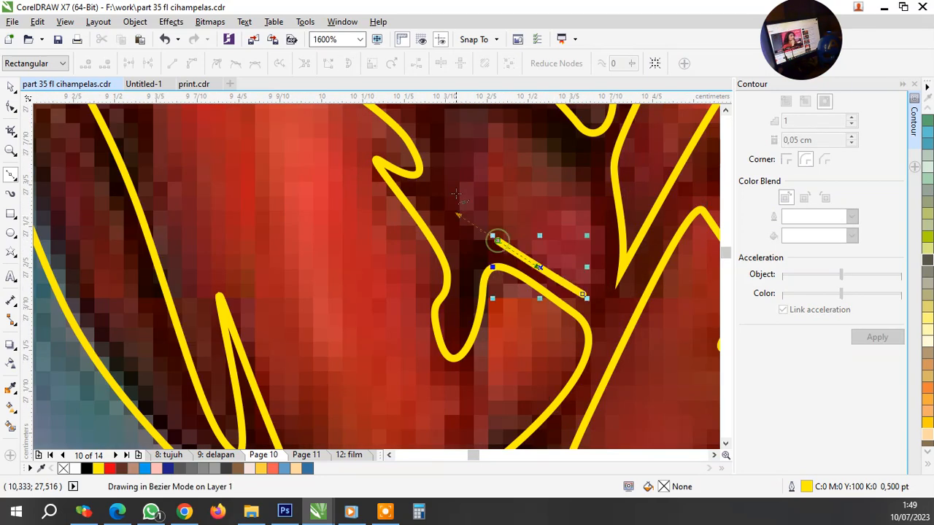
drag(455, 189, 451, 121)
scroll(485, 156, up, 1)
scroll(494, 235, down, 1)
drag(527, 162, 576, 205)
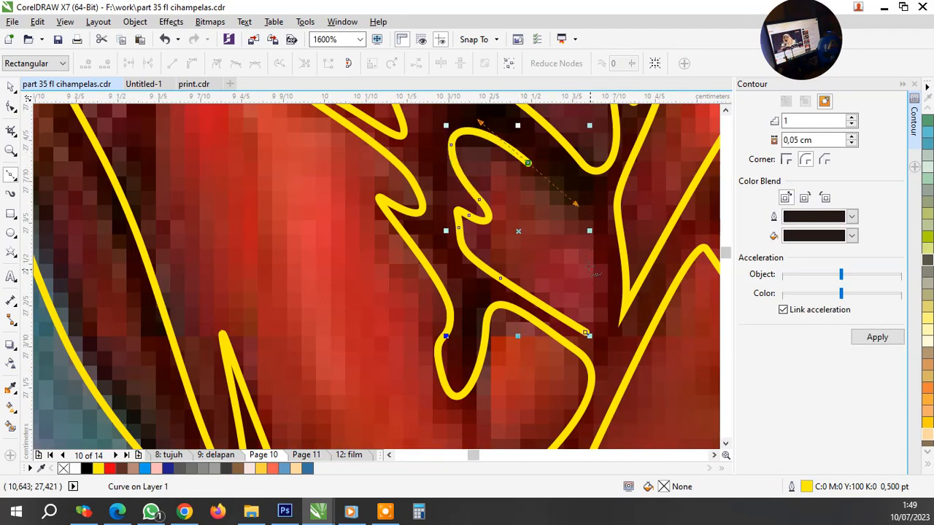
drag(605, 293, 608, 307)
click(585, 333)
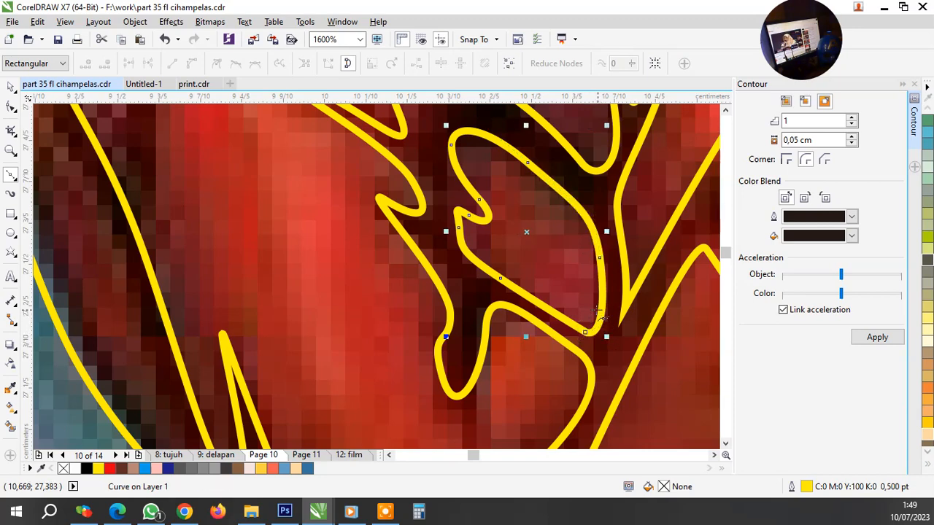
Start the forked knuckle crease near the fist's far corner, tracing its inner notch up to the upper tip
scroll(598, 315, down, 2)
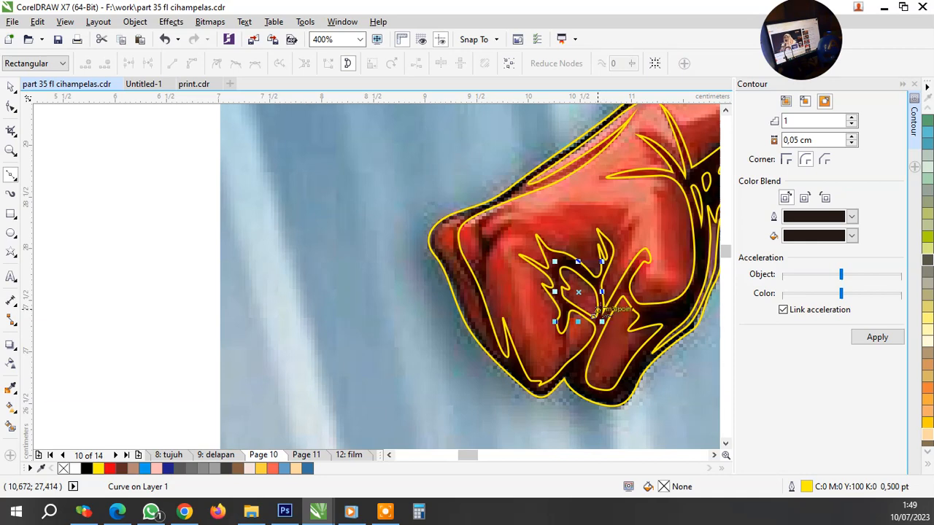
scroll(531, 252, up, 1)
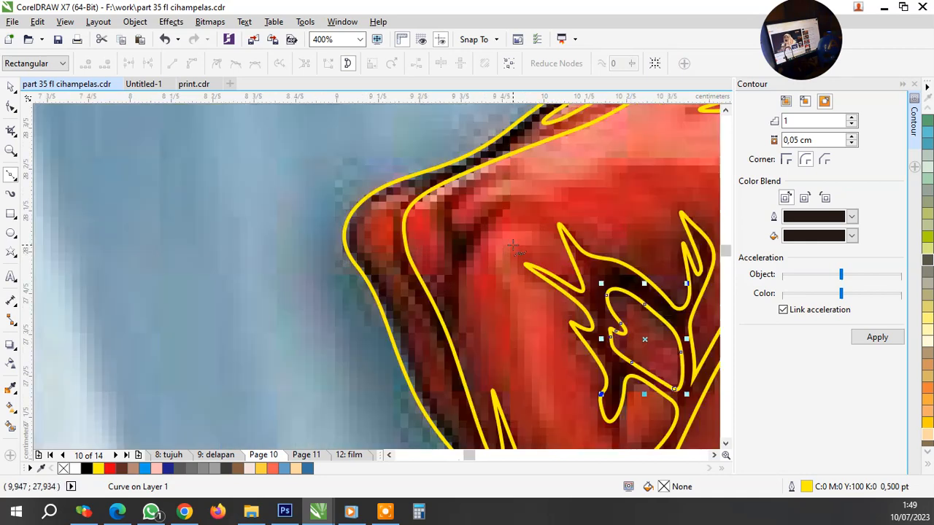
scroll(481, 228, down, 3)
scroll(431, 270, up, 3)
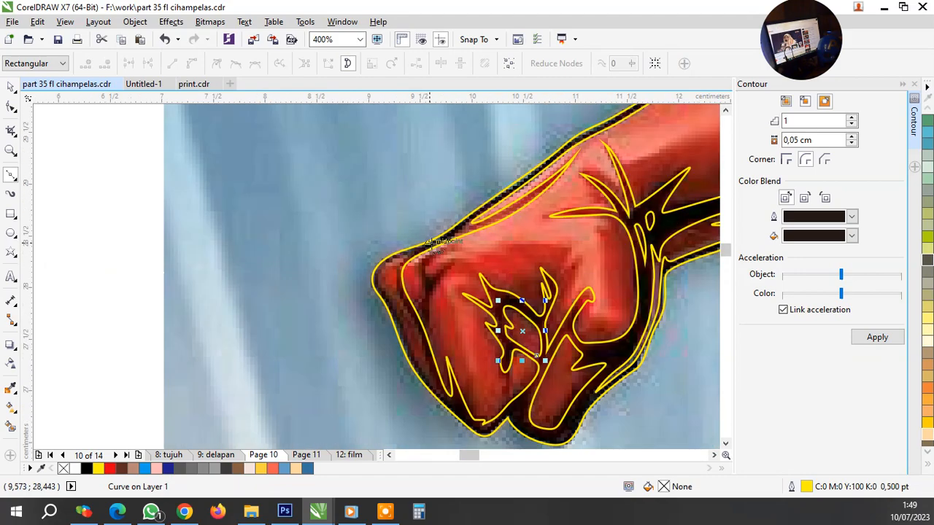
scroll(433, 275, up, 1)
click(516, 254)
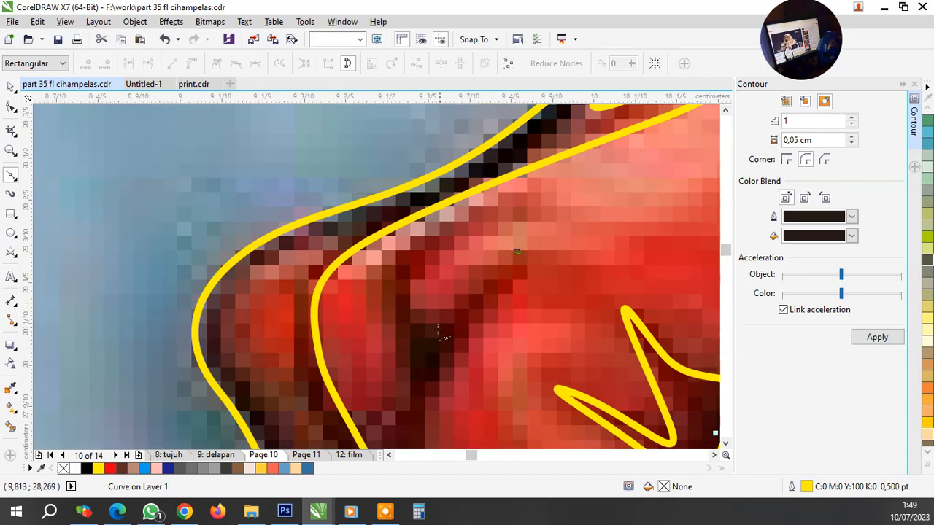
click(435, 332)
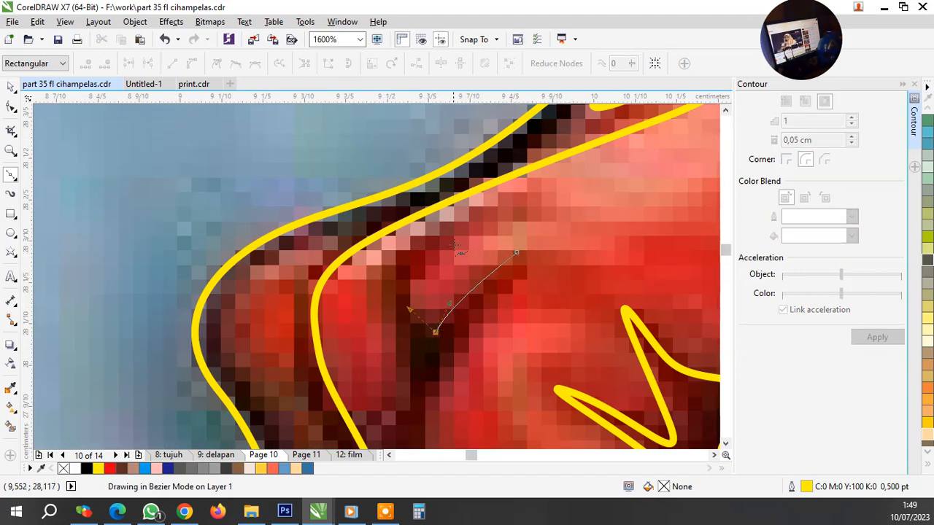
drag(456, 242, 542, 187)
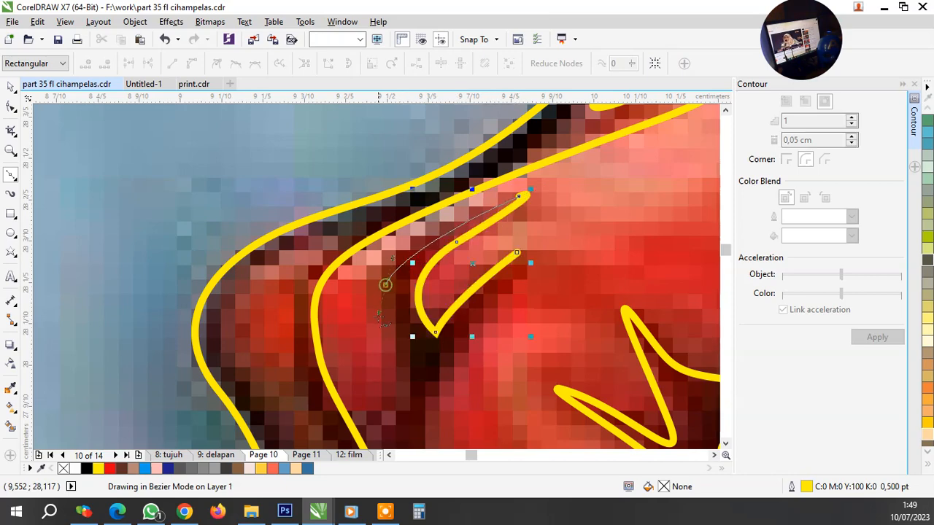
Trace the knuckle crease's outer edge down to its lower point and back up, closing the curve
drag(379, 317, 380, 320)
scroll(442, 289, down, 2)
scroll(436, 333, up, 2)
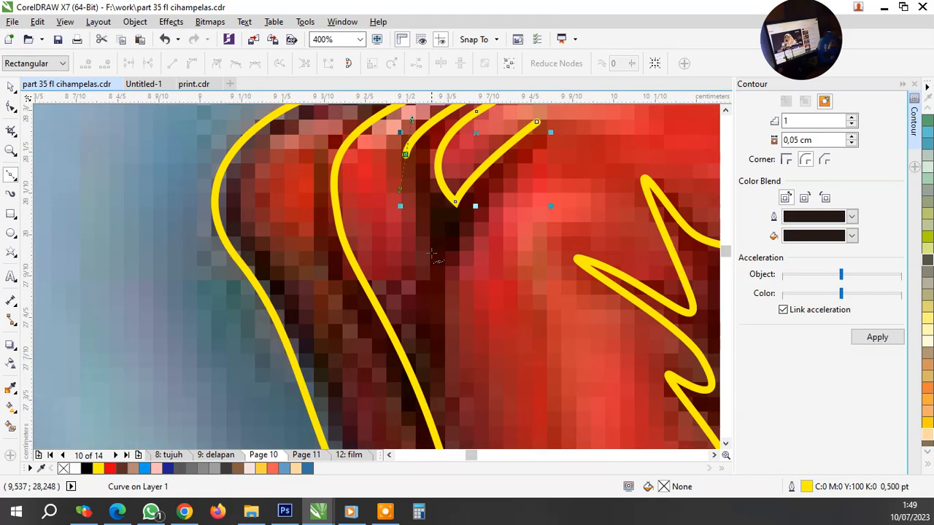
drag(431, 252, 430, 270)
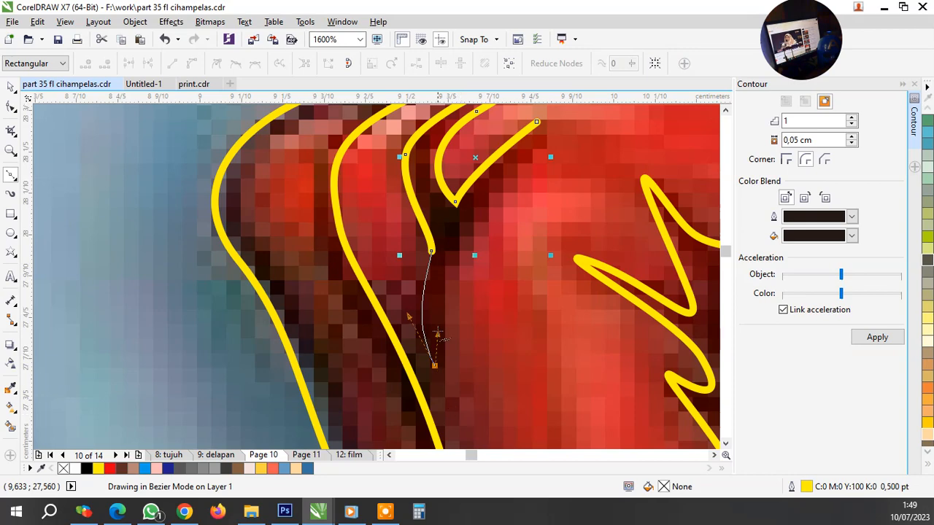
drag(438, 337, 438, 329)
mouse_move(495, 195)
mouse_down()
mouse_move(527, 159)
mouse_move(531, 137)
mouse_move(526, 190)
mouse_up()
scroll(525, 190, down, 1)
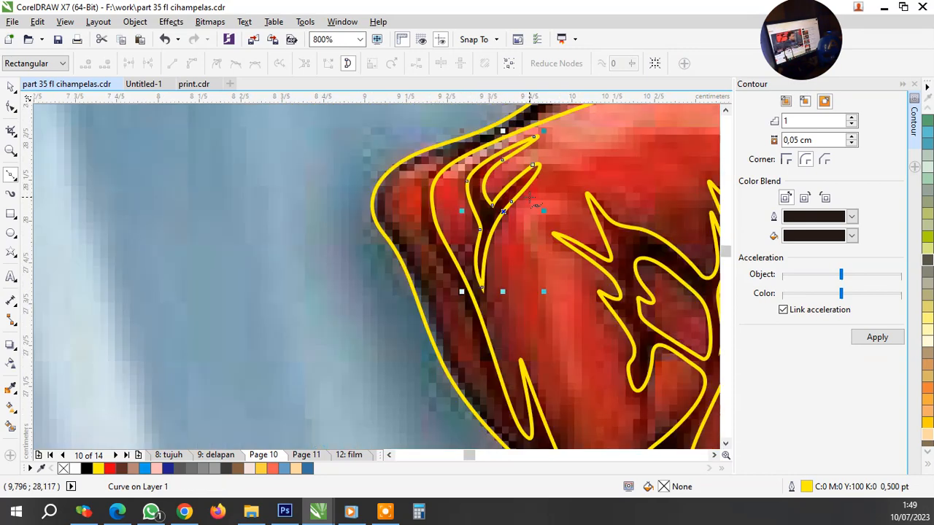
Trim the knuckle crease shape out of the large glove curve and delete the leftover crease shape
key(space)
shift+click(533, 265)
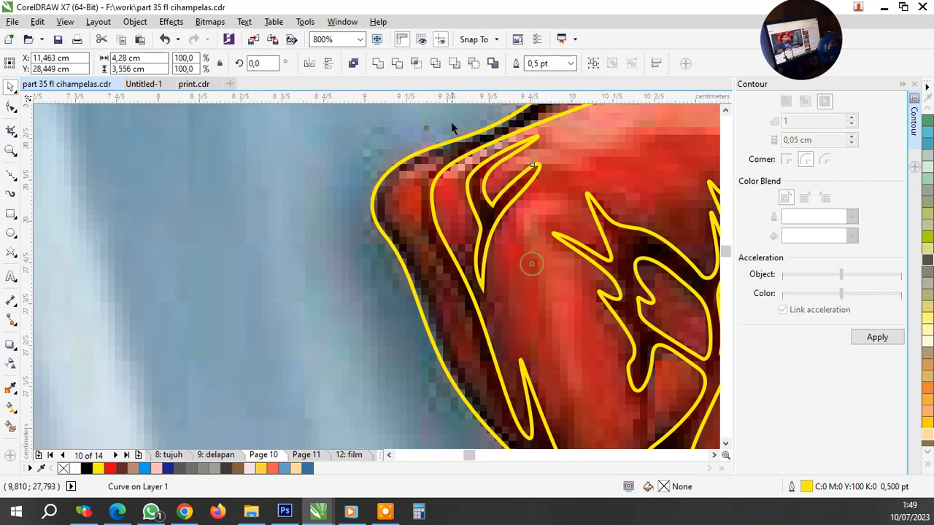
click(400, 63)
click(406, 121)
click(483, 203)
key(Delete)
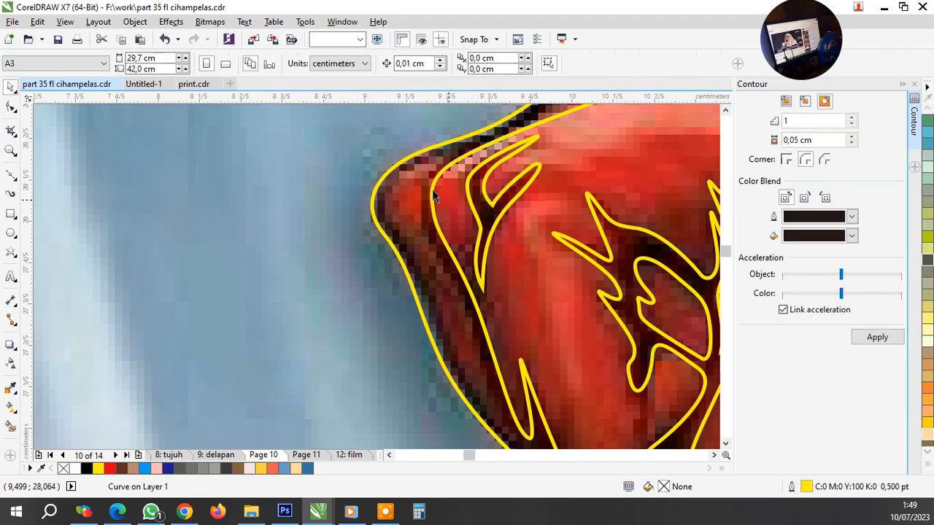
Start a narrow strip along the fist's far edge, tracing its outer side from the lower end around the rounded upper corner
scroll(495, 407, up, 1)
key(space)
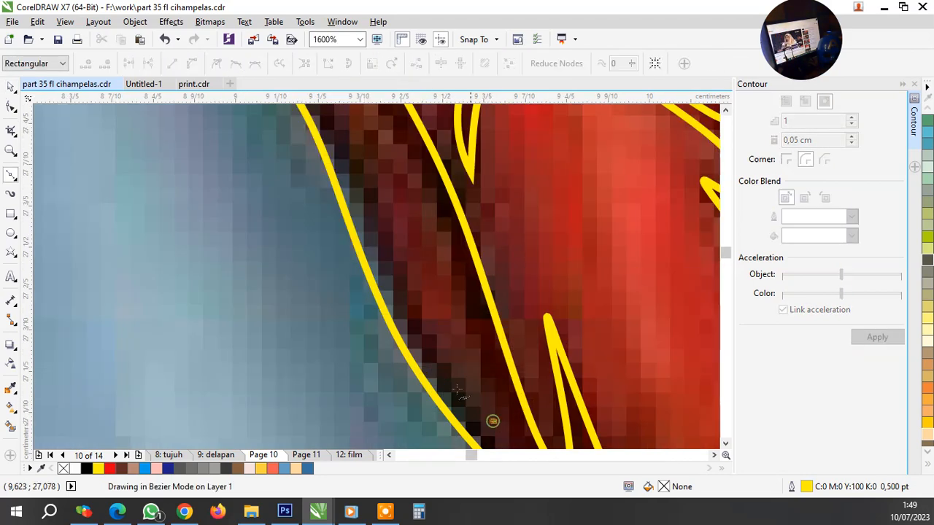
click(403, 272)
scroll(464, 388, down, 2)
scroll(381, 261, up, 2)
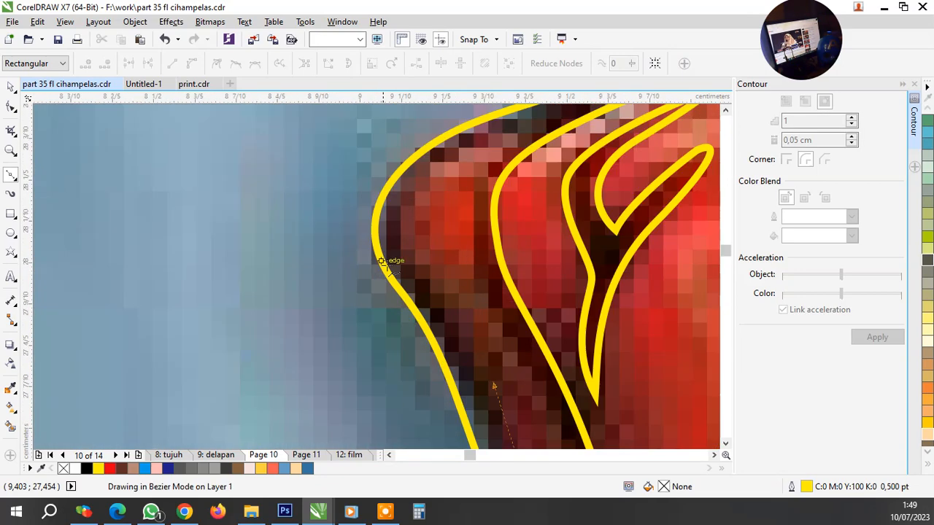
click(413, 266)
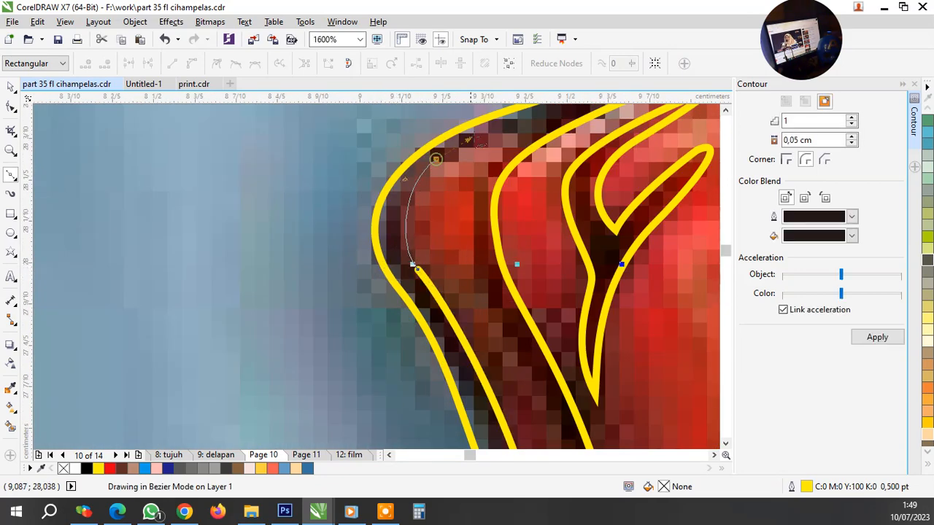
click(511, 135)
Trace the strip's inner side back down to its lower starting point, closing the curve
key(space)
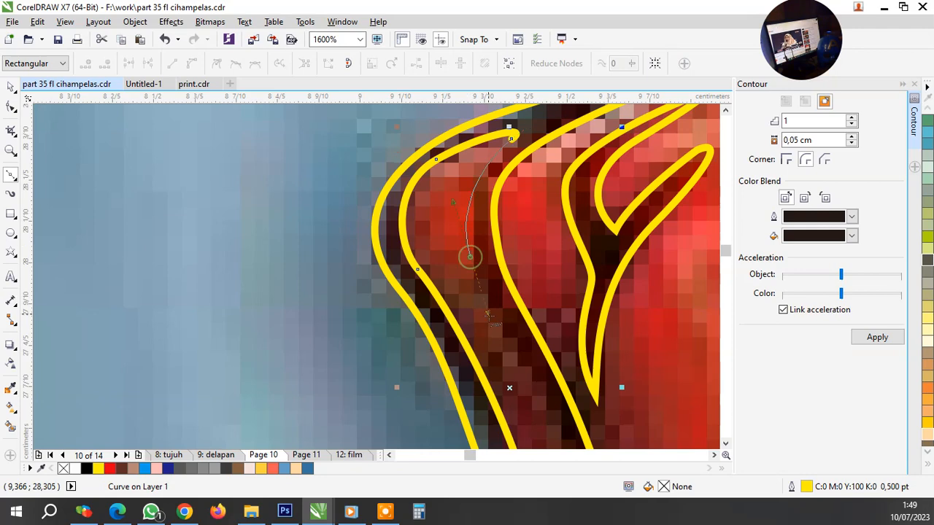
scroll(470, 256, down, 2)
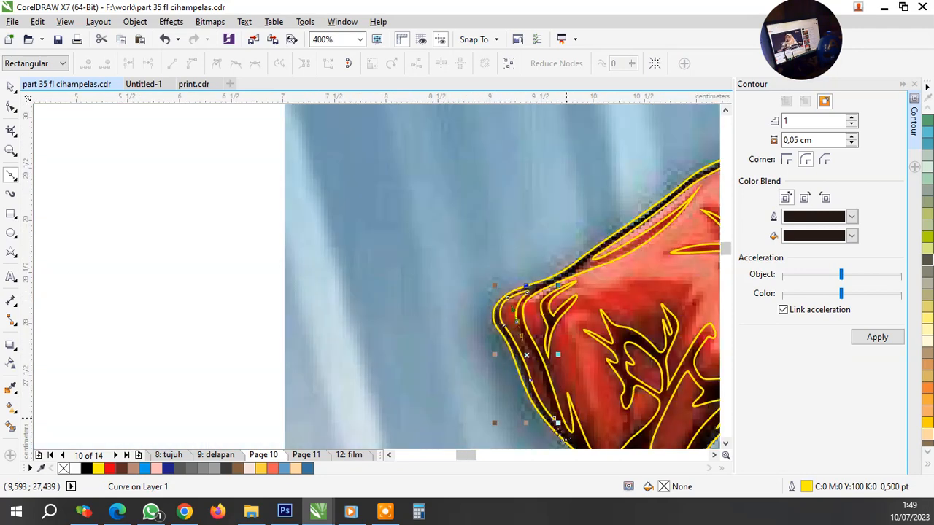
scroll(556, 426, up, 1)
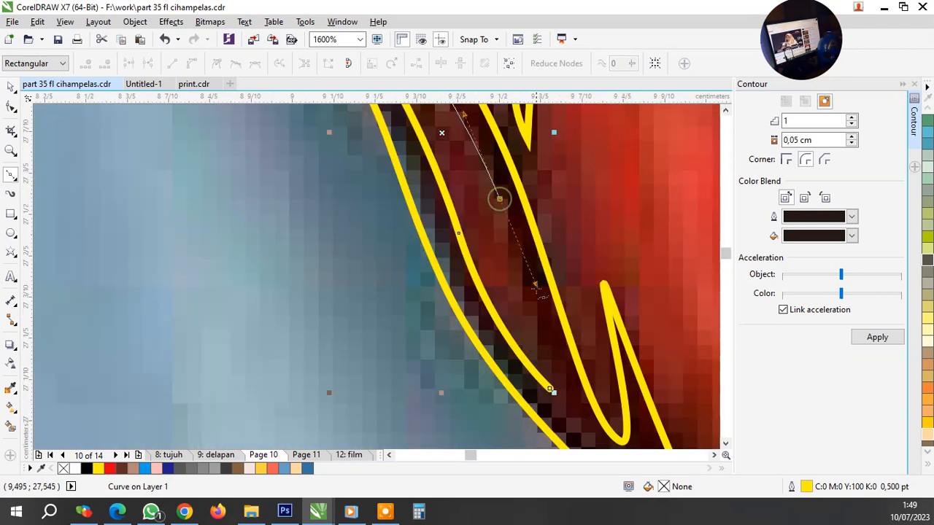
click(499, 197)
click(548, 385)
scroll(549, 386, down, 3)
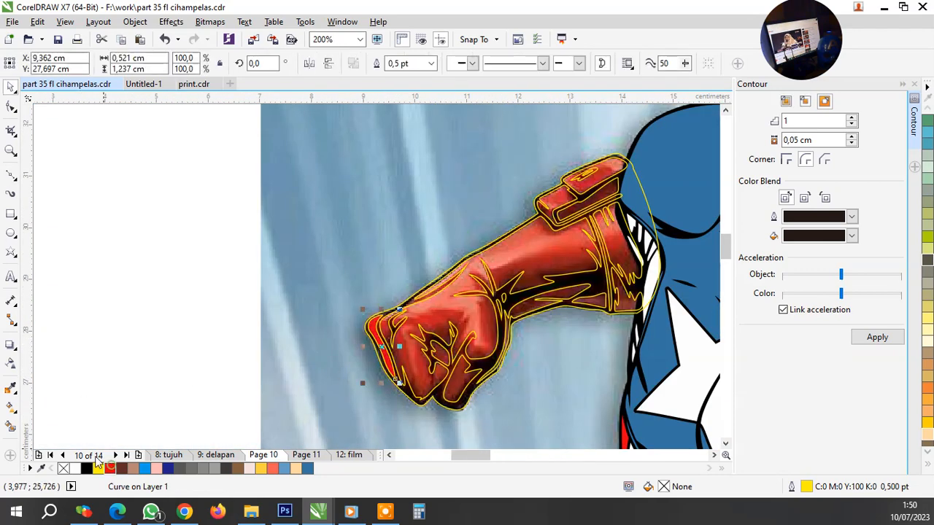
Fill the closed strip with red, sample that red, and apply it to the large glove shape
click(109, 468)
click(10, 387)
scroll(420, 361, up, 2)
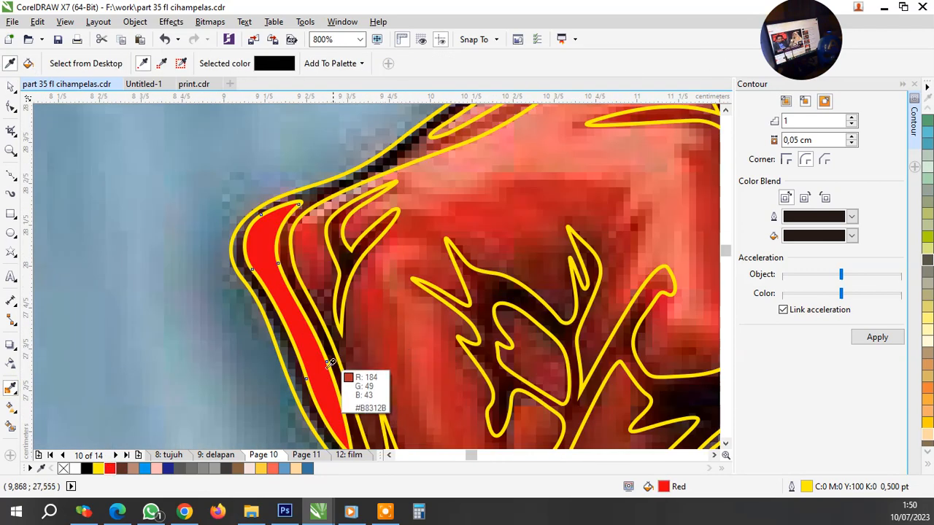
click(328, 365)
scroll(328, 306, down, 1)
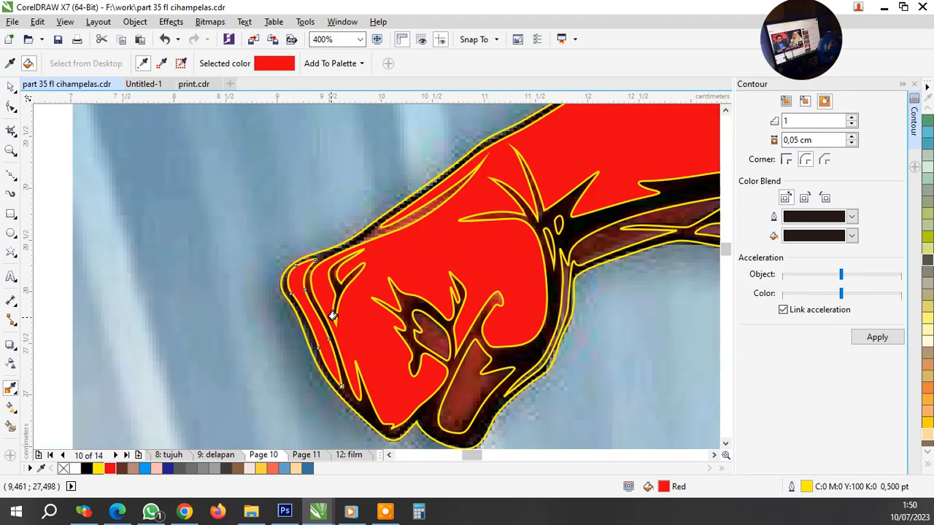
Apply the sampled red to the patch in the fist's central fold and the finger patch below it
scroll(444, 360, up, 1)
click(437, 344)
click(438, 375)
scroll(437, 374, down, 1)
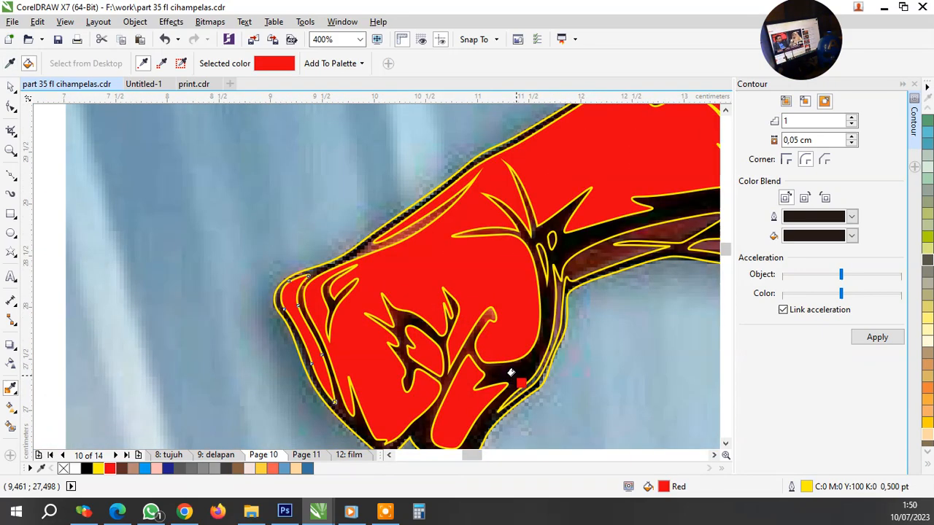
Apply the same red to the small sliver and oval highlights beside the wrist creases
scroll(451, 254, down, 1)
scroll(553, 239, up, 2)
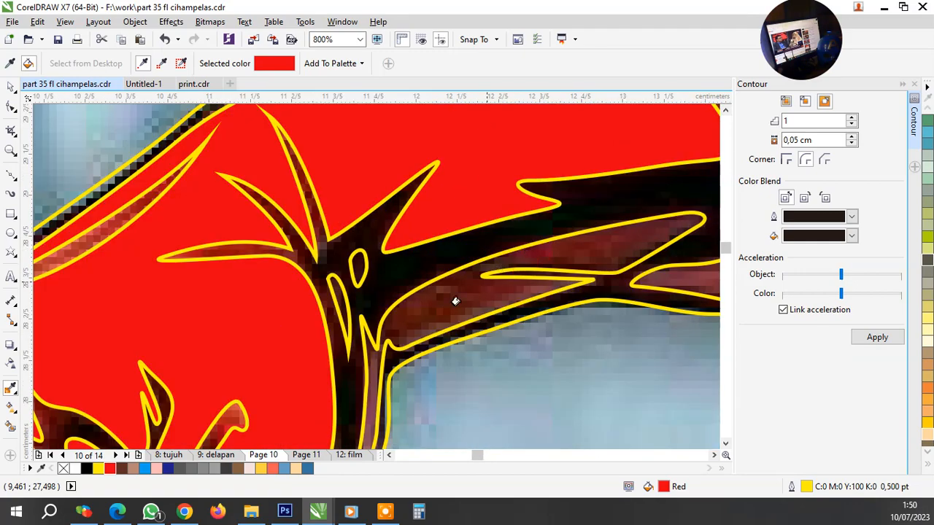
scroll(347, 295, up, 3)
click(201, 280)
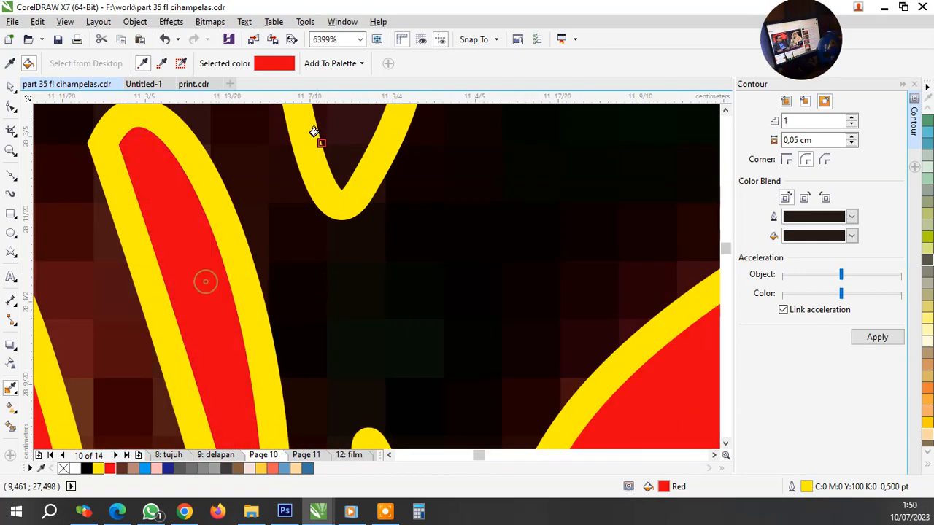
click(321, 135)
Apply the same red to the forearm's lower triangular patch, the narrow cuff band and the lower cuff panel
scroll(258, 247, down, 4)
scroll(416, 305, up, 1)
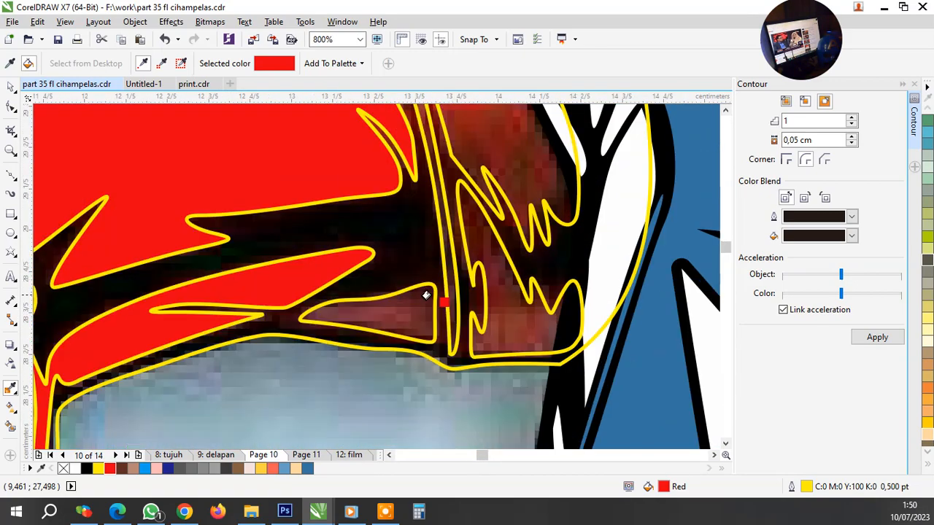
click(404, 302)
scroll(438, 306, up, 2)
click(455, 299)
click(594, 324)
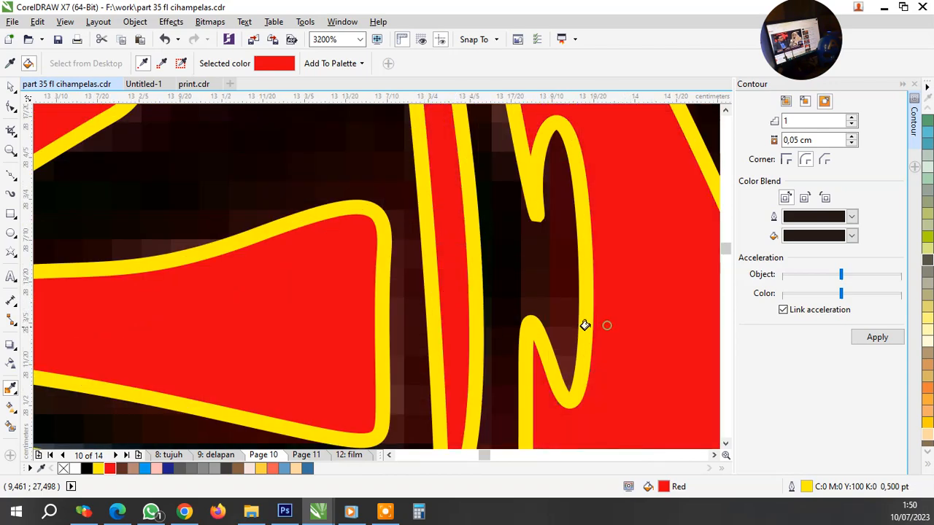
Apply the same red to the upper cuff panel and the raised block and strap shapes on top of the cuff
scroll(506, 328, down, 2)
scroll(517, 298, down, 1)
scroll(496, 168, up, 1)
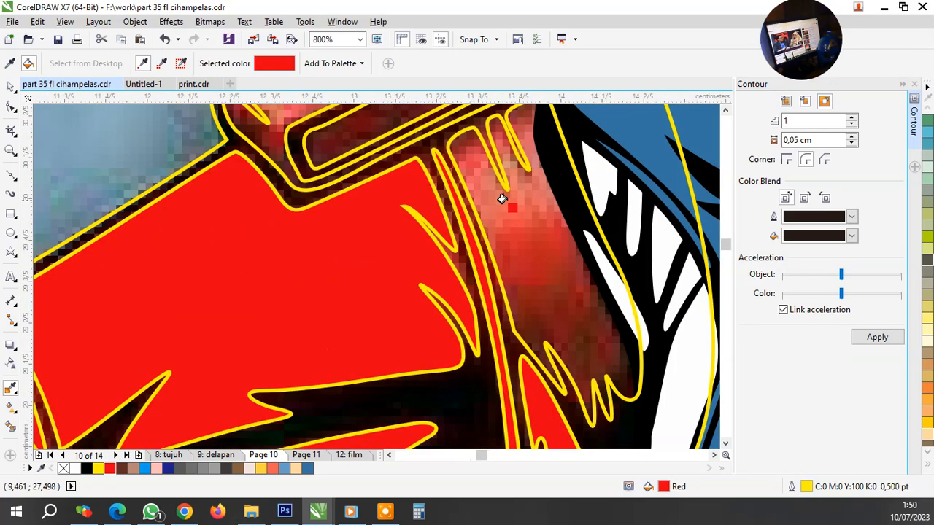
click(500, 198)
scroll(481, 241, down, 1)
scroll(485, 189, up, 2)
click(493, 195)
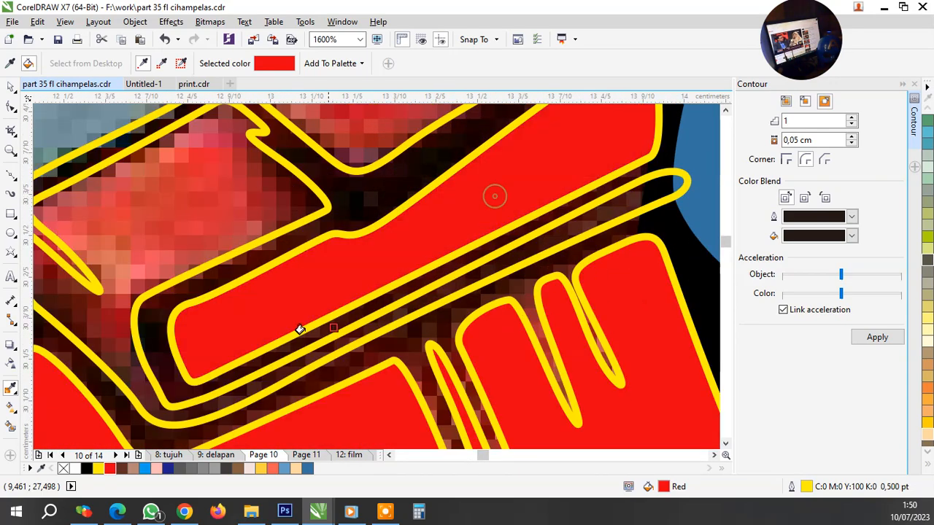
click(169, 251)
scroll(294, 211, down, 1)
click(299, 213)
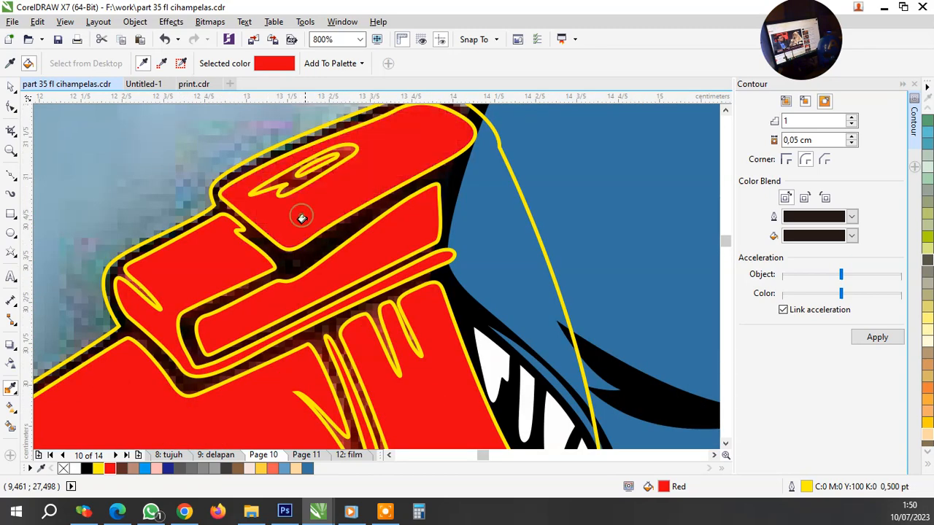
Sample the C100 M100 Y100 K100 black from the body's outline and fill the glove's base shape with it
scroll(342, 256, down, 2)
scroll(355, 268, up, 2)
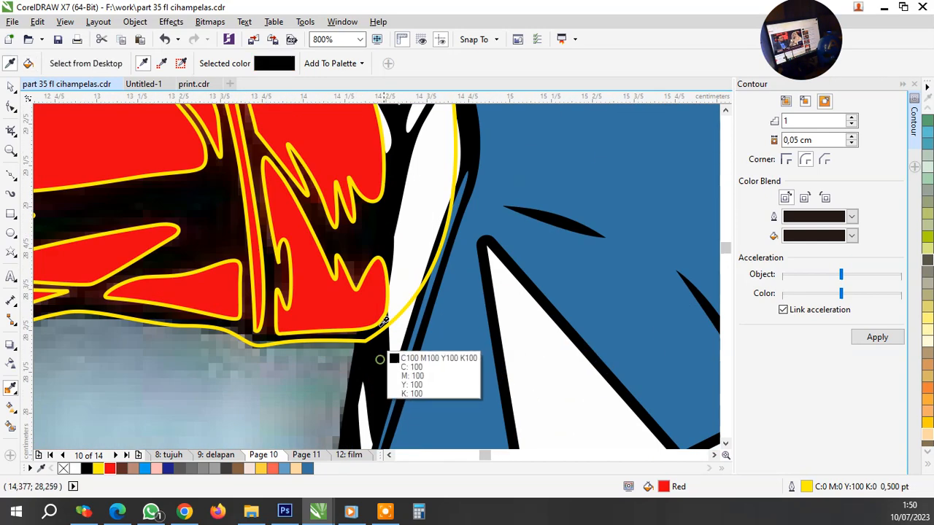
click(383, 358)
scroll(359, 248, down, 2)
key(space)
Group all the glove shapes and place the group behind the superhero's body artwork
scroll(377, 288, down, 1)
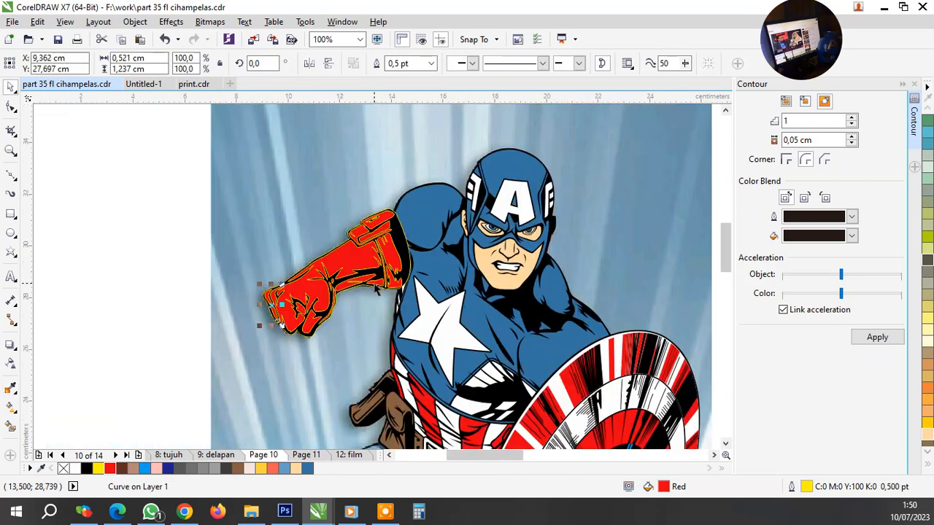
drag(224, 186, 442, 344)
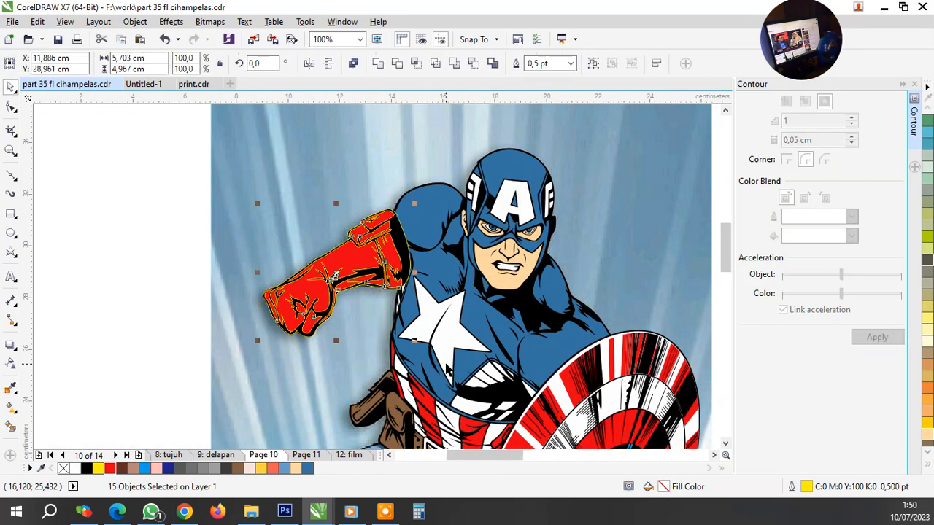
key(ctrl+g)
right_click(374, 138)
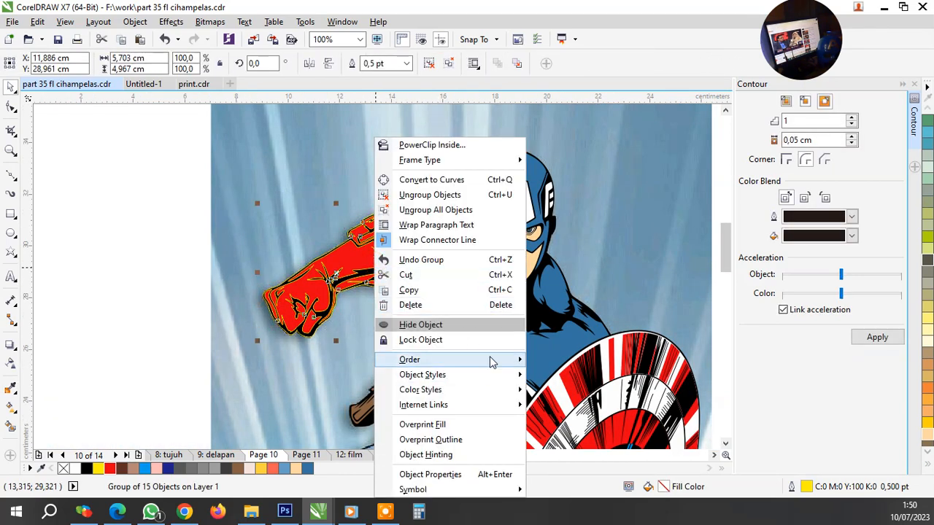
mouse_move(491, 361)
click(562, 469)
click(460, 349)
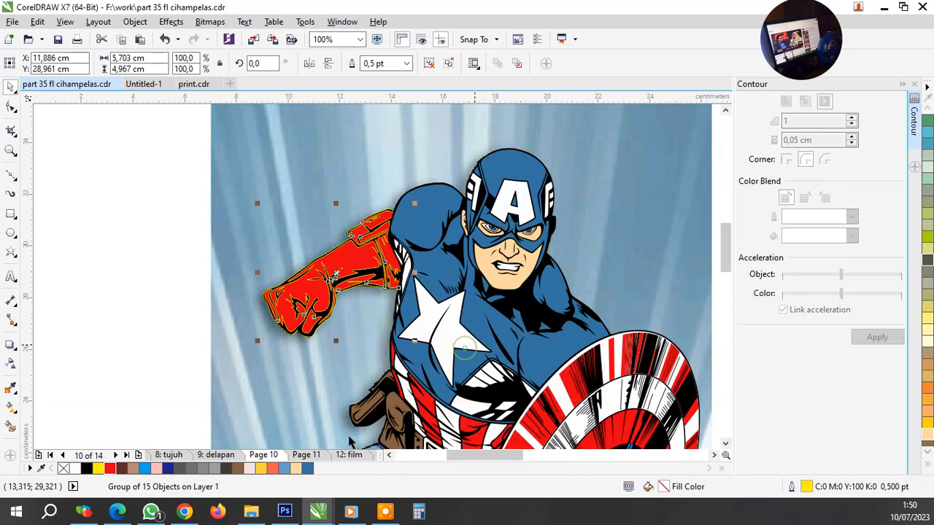
Remove the yellow outline from the glove group and group the glove with the body artwork
right_click(63, 469)
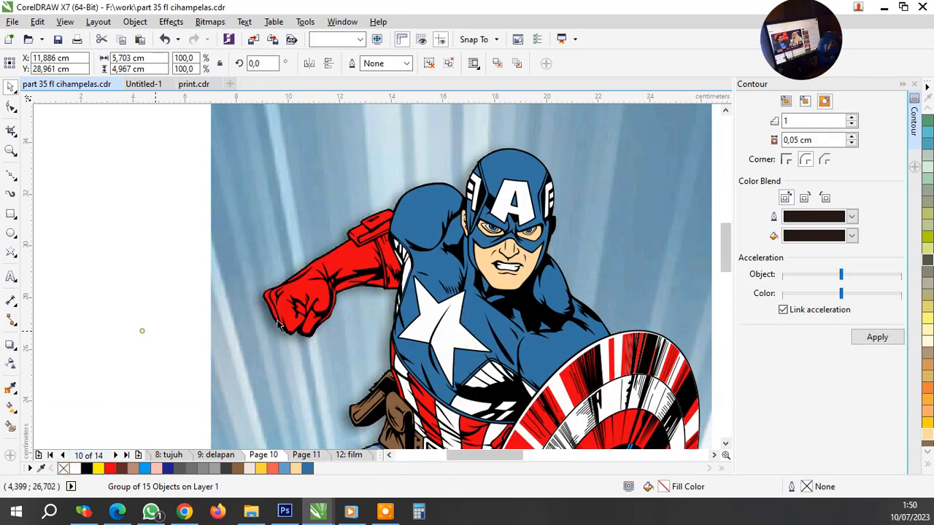
click(485, 317)
shift+click(485, 313)
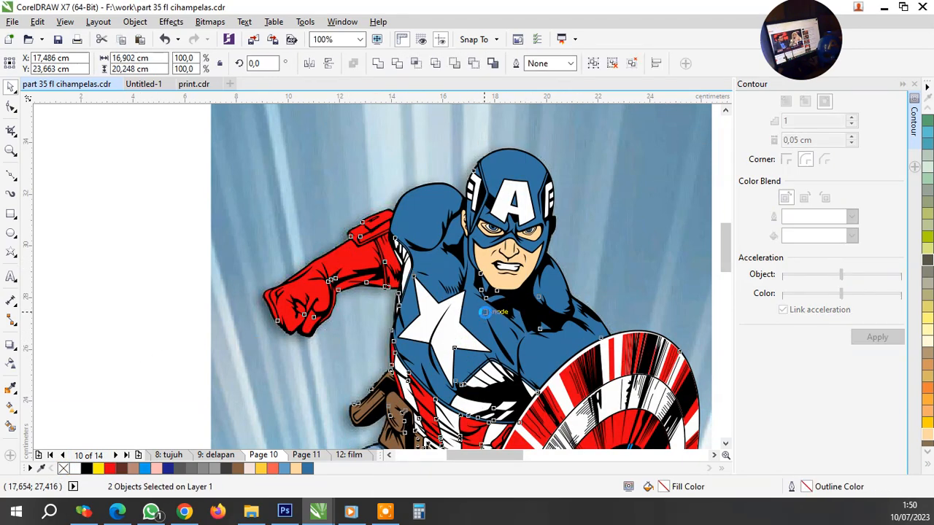
scroll(399, 264, down, 4)
key(ctrl+g)
scroll(439, 388, up, 4)
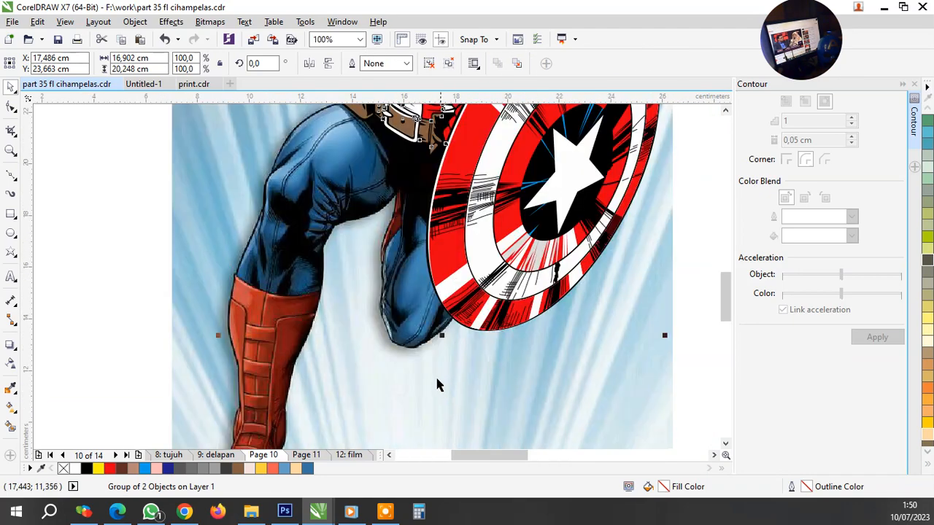
Start a Bezier curve at the red boot's outer top corner and trace the first section of its upper rim
click(11, 175)
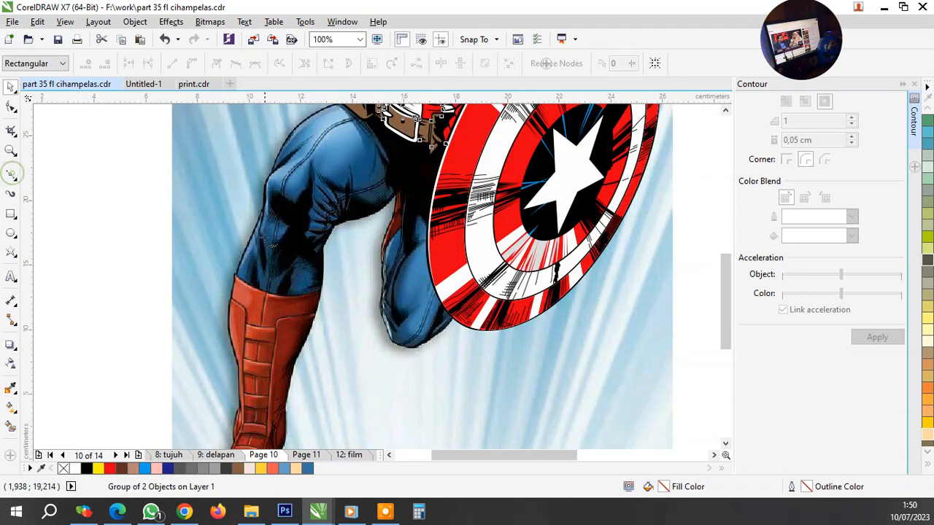
scroll(294, 271, down, 1)
scroll(294, 271, up, 3)
scroll(294, 272, up, 1)
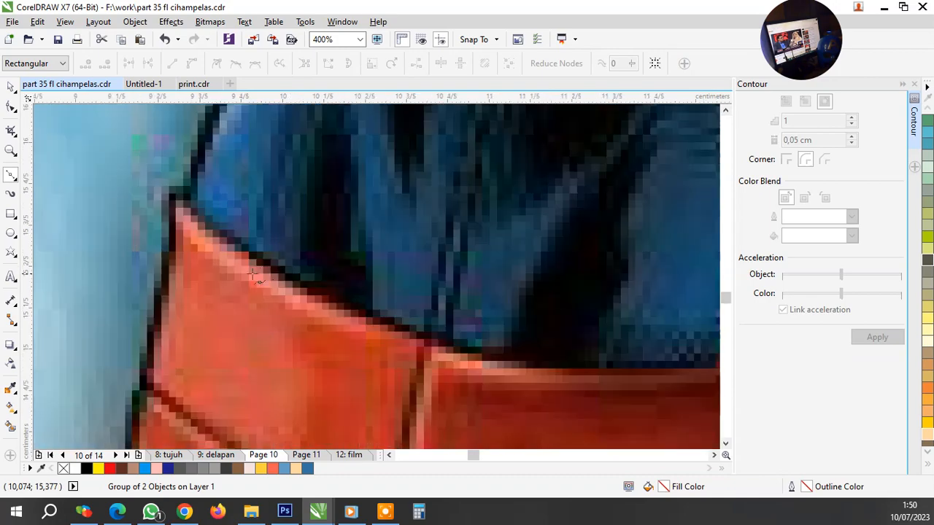
scroll(193, 213, down, 3)
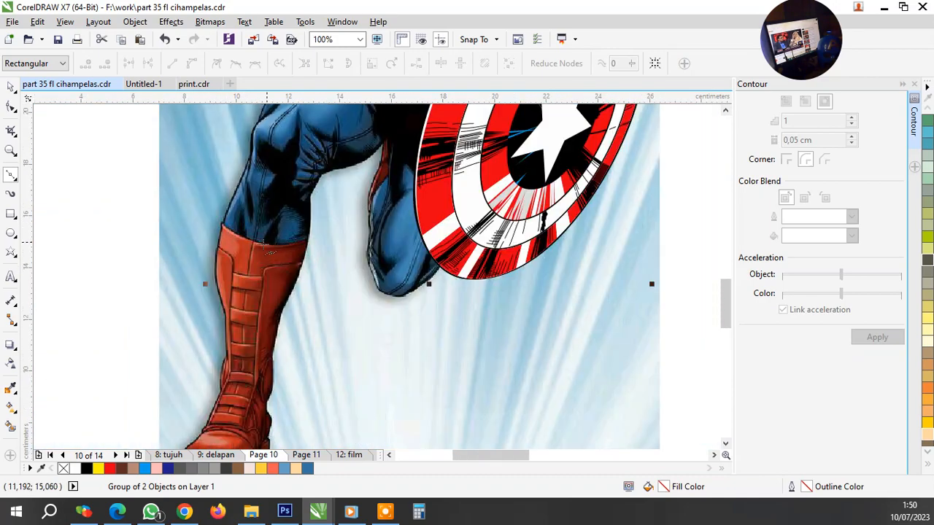
scroll(251, 248, up, 2)
scroll(270, 260, down, 1)
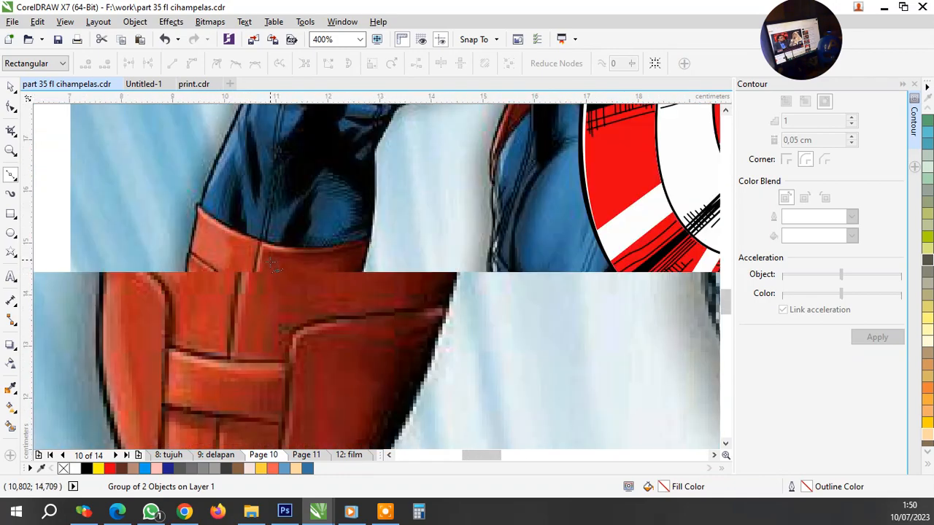
scroll(235, 222, up, 3)
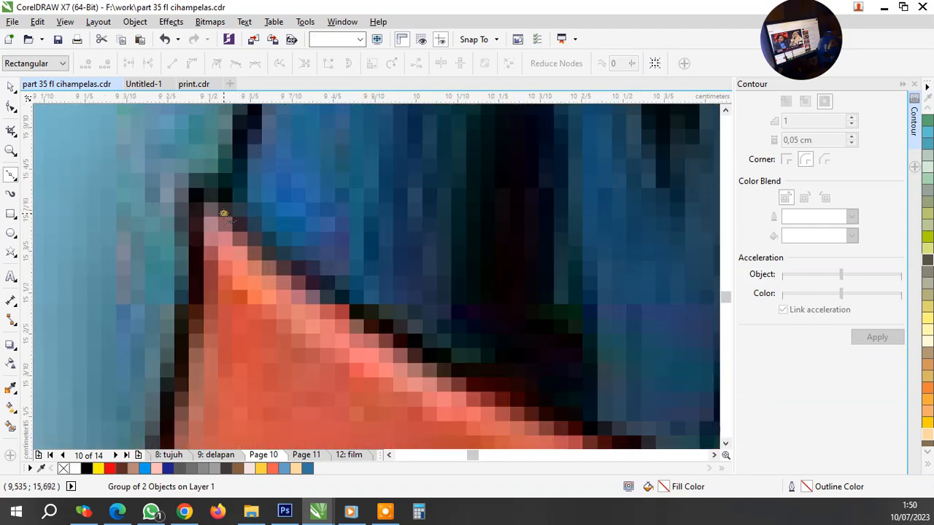
scroll(224, 213, down, 4)
scroll(344, 300, up, 2)
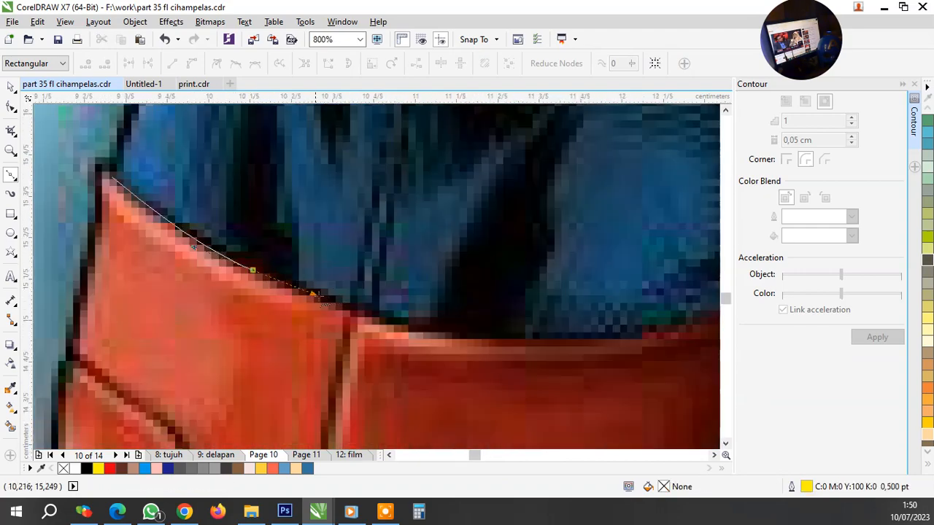
drag(314, 294, 321, 298)
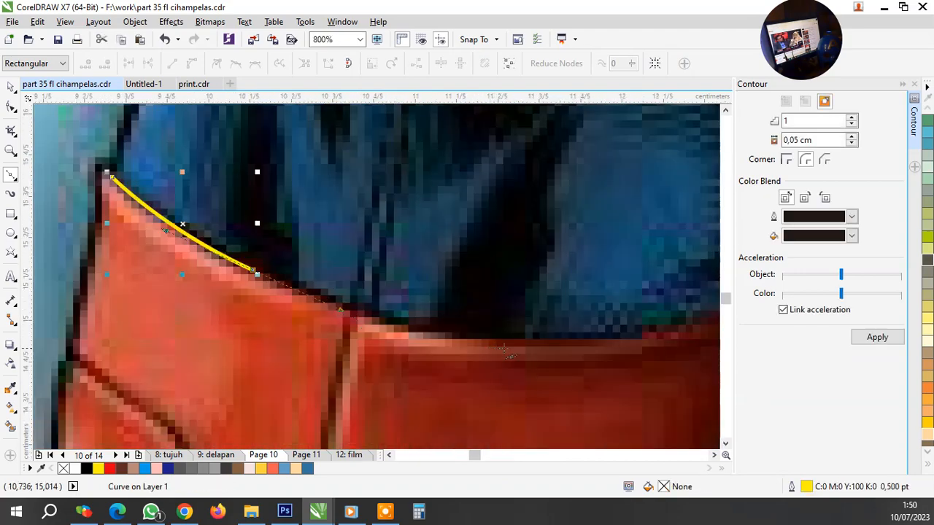
Continue the boot curve along the upper rim to the opposite corner and turn it down the boot's inner edge
drag(524, 341, 635, 346)
scroll(476, 306, down, 2)
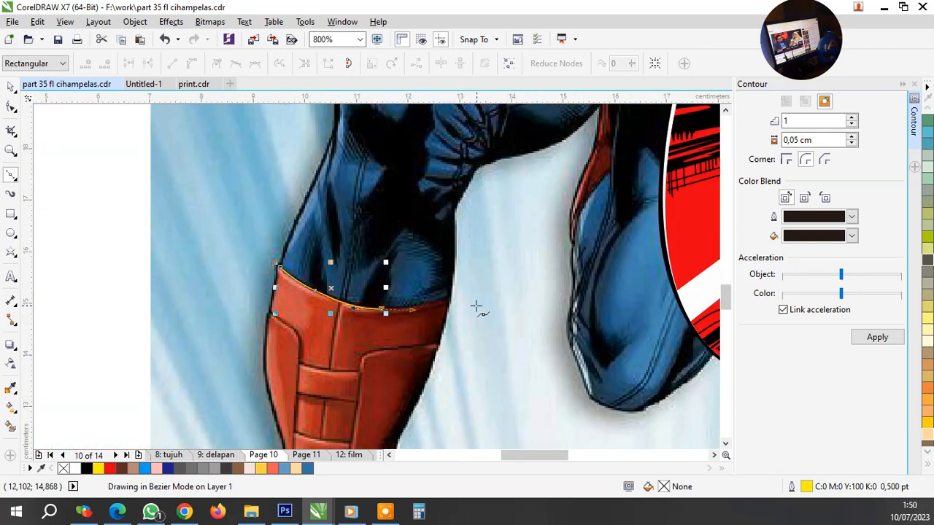
scroll(476, 306, up, 2)
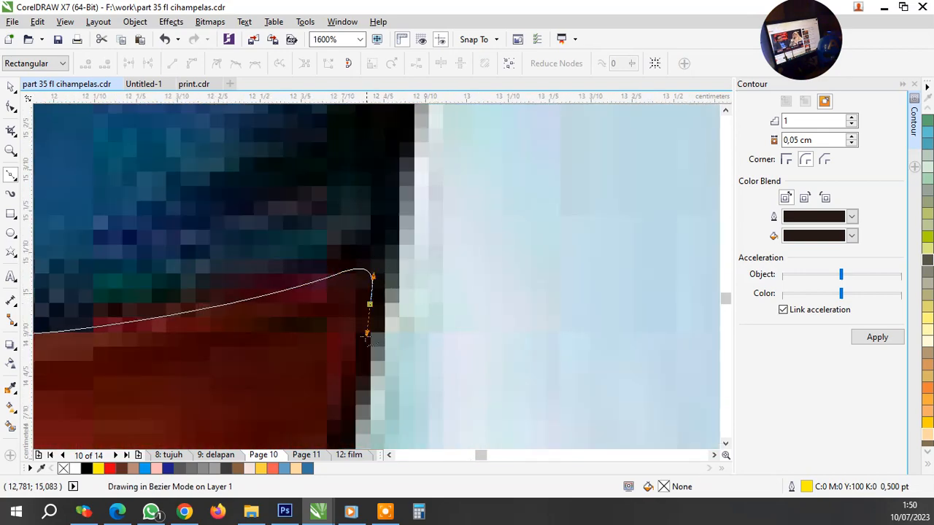
drag(366, 334, 367, 336)
scroll(364, 336, down, 4)
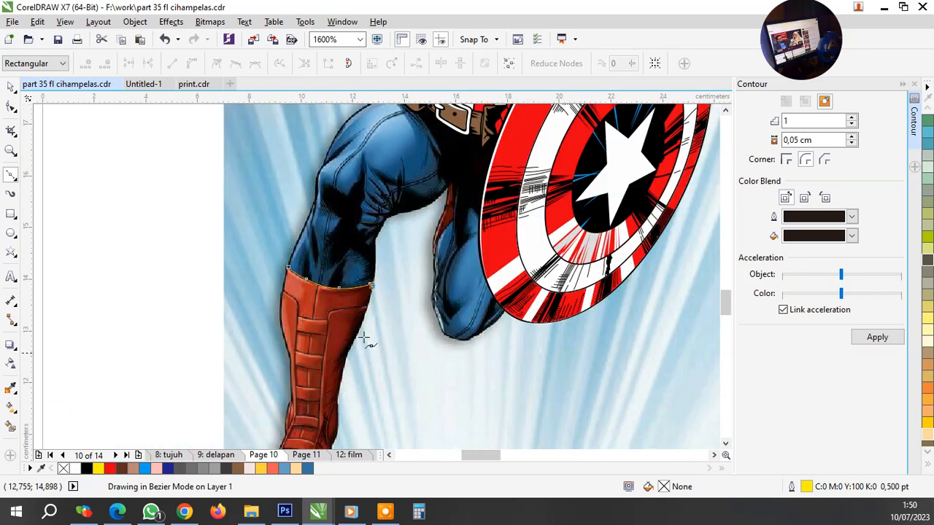
Extend the boot curve down the inner edge of the shaft to the level just above the ankle's side bulge
scroll(364, 335, up, 2)
drag(363, 303, 329, 358)
scroll(329, 358, down, 2)
scroll(330, 391, up, 4)
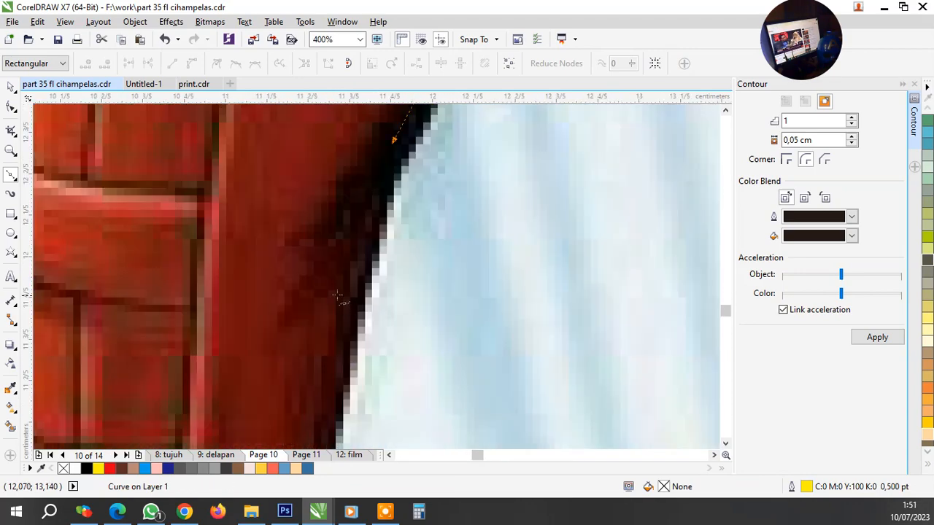
drag(321, 293, 365, 276)
scroll(365, 275, down, 3)
scroll(372, 241, up, 2)
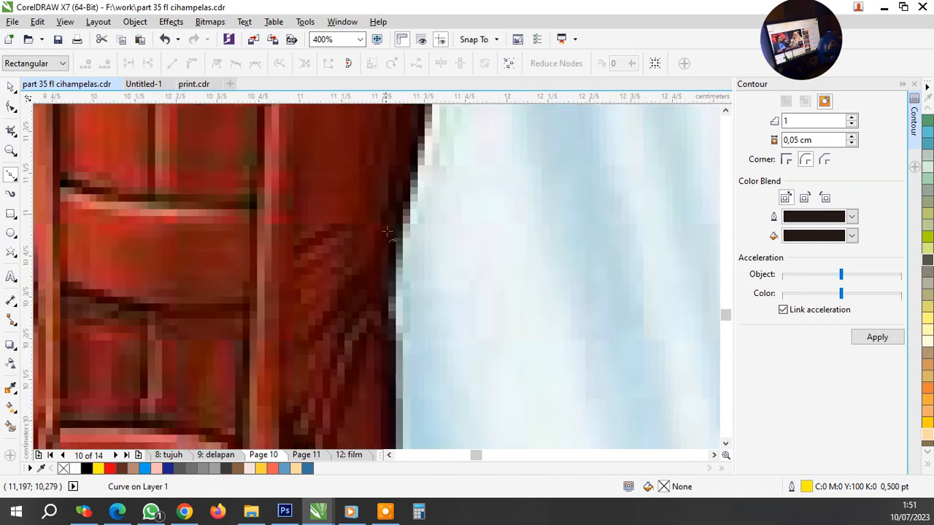
scroll(370, 290, down, 3)
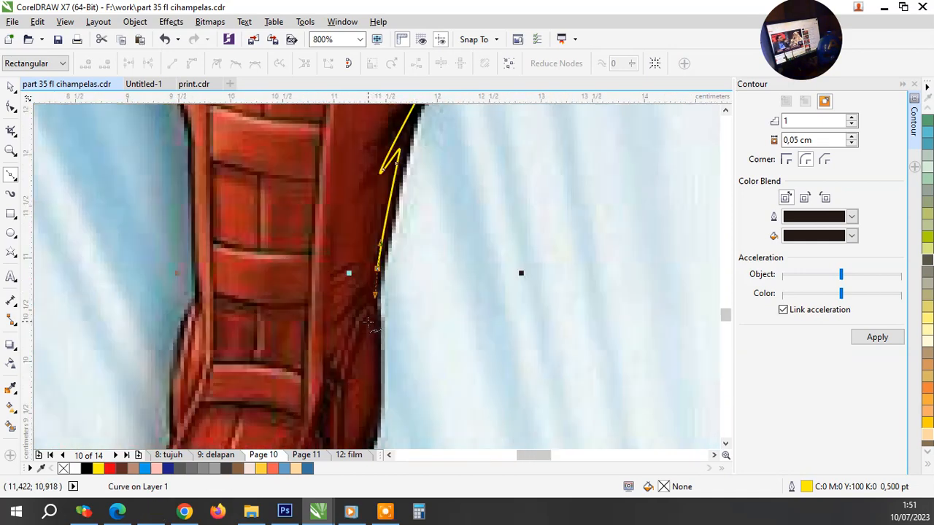
Continue the boot curve down the ankle's inner bulge to where it tapers inward
scroll(410, 310, up, 3)
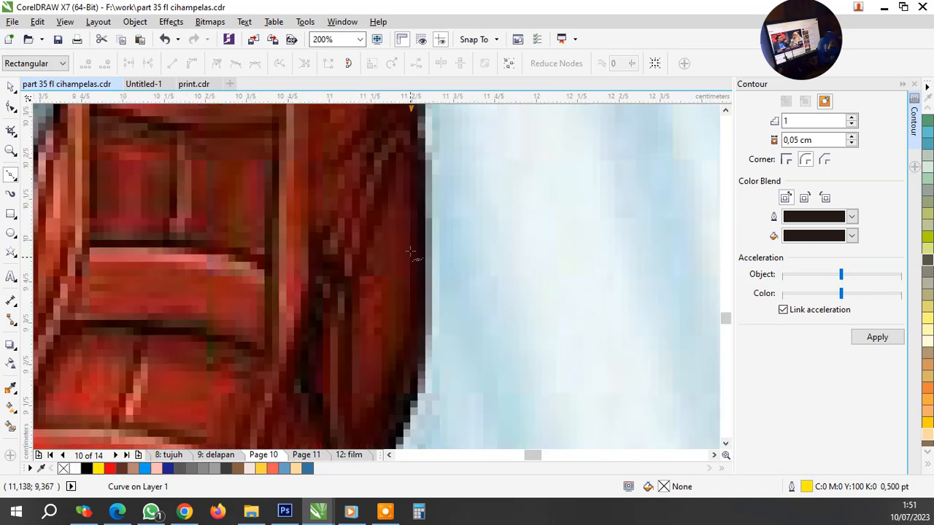
click(412, 329)
scroll(412, 329, down, 3)
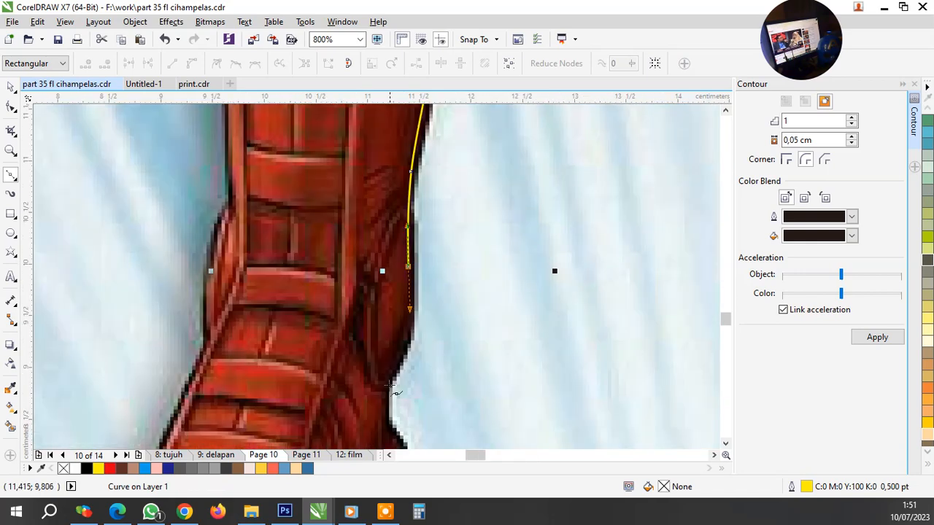
scroll(404, 350, up, 4)
drag(420, 292, 469, 177)
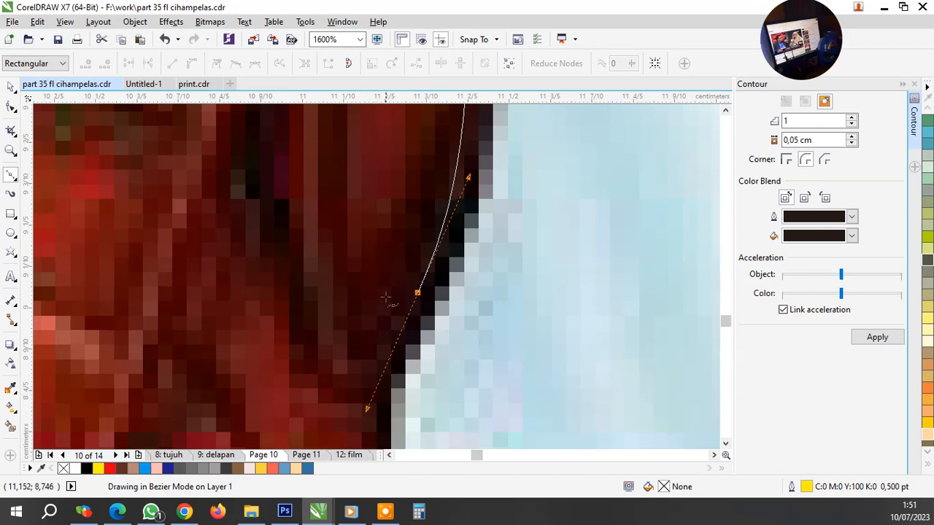
Trace the inward dip below the ankle and the rounded bulge at the back of the boot
scroll(437, 277, down, 3)
scroll(379, 321, up, 2)
scroll(379, 321, up, 2)
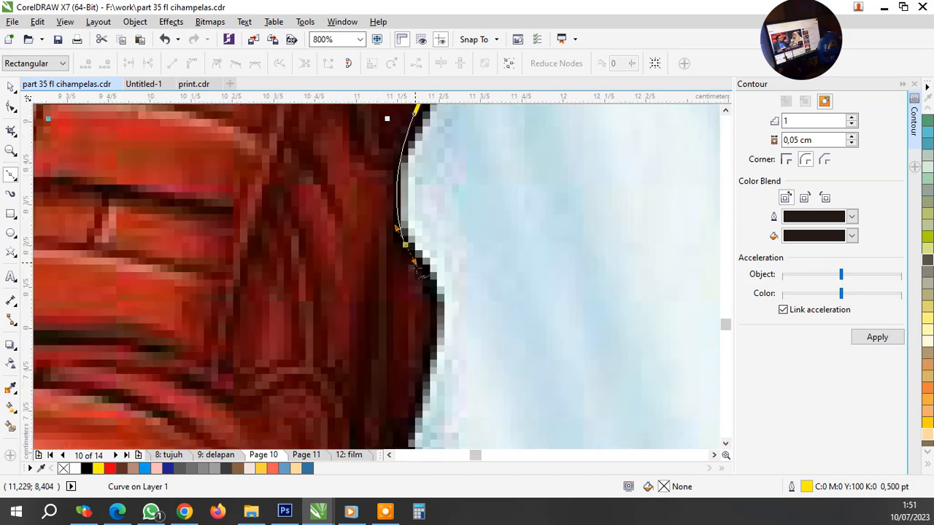
drag(405, 243, 428, 287)
click(421, 344)
scroll(422, 345, down, 2)
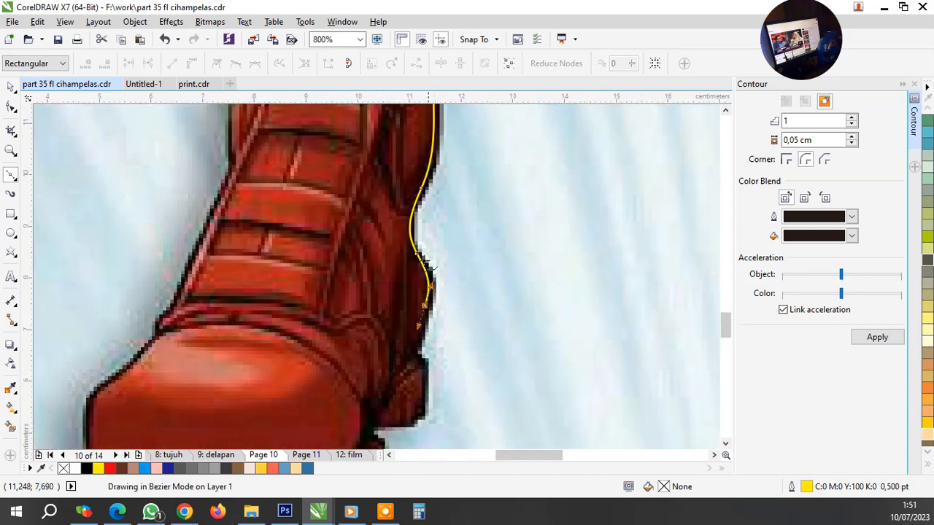
Trace the boot curve around the heel block and into the notch between the heel and the front sole
scroll(432, 299, up, 1)
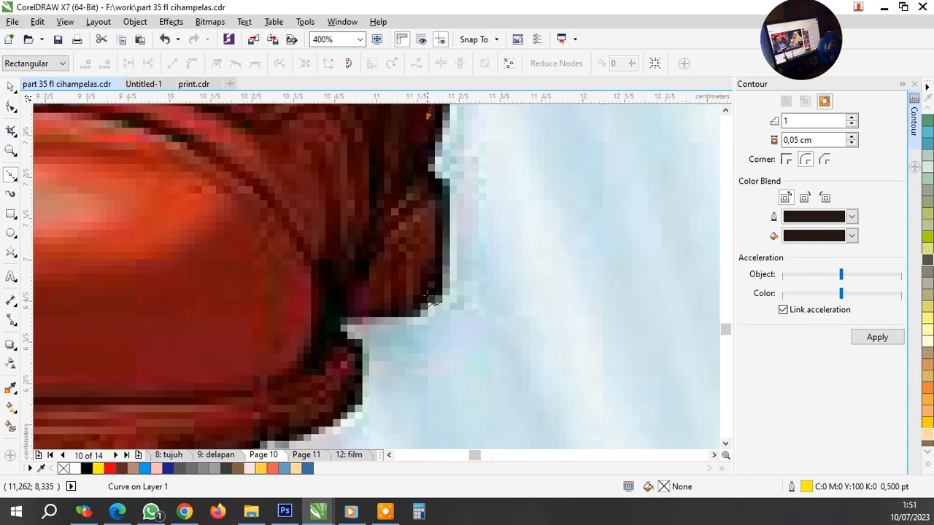
click(415, 178)
drag(434, 232, 438, 257)
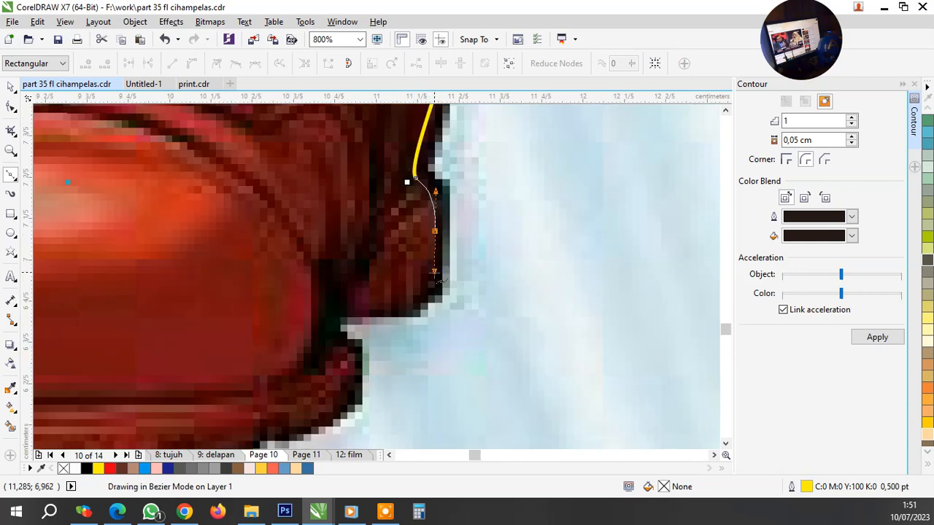
click(342, 307)
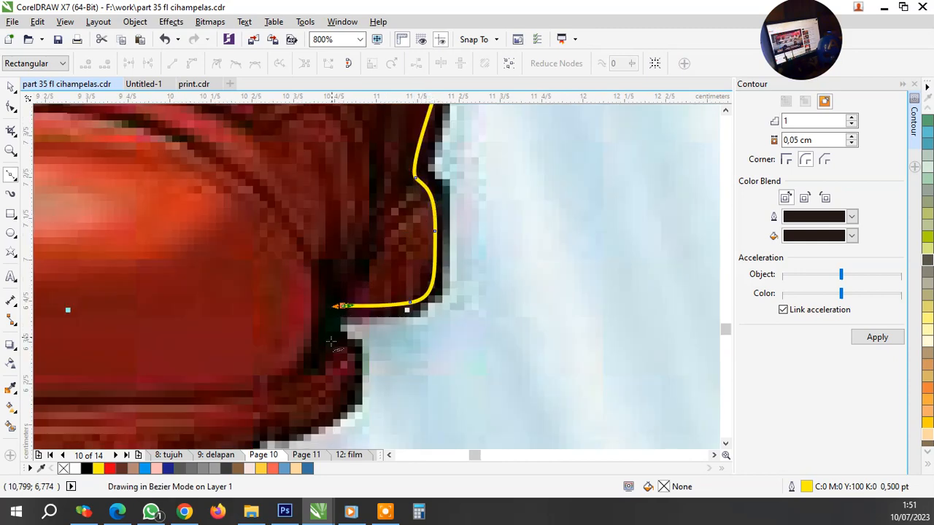
drag(339, 337, 356, 352)
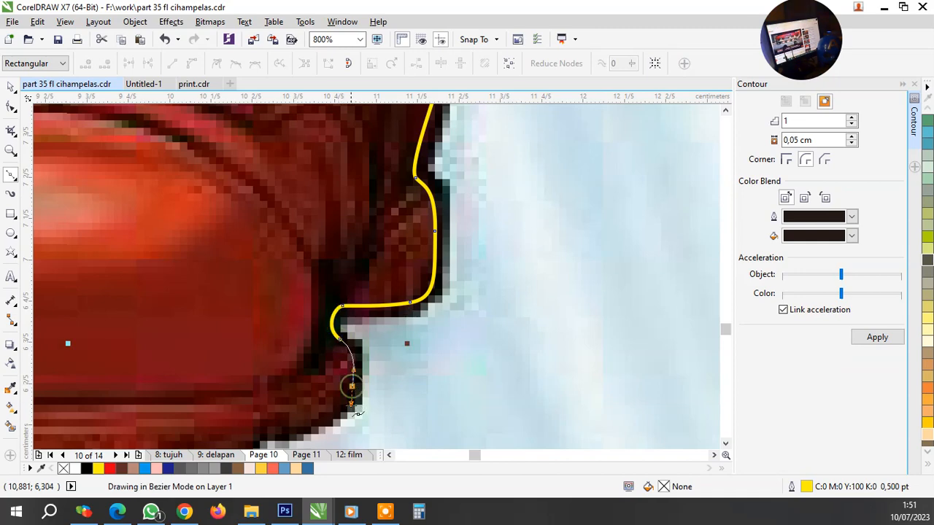
Round the rear corner of the front sole and trace the first two tread notches along its underside
scroll(357, 414, down, 3)
scroll(427, 333, up, 3)
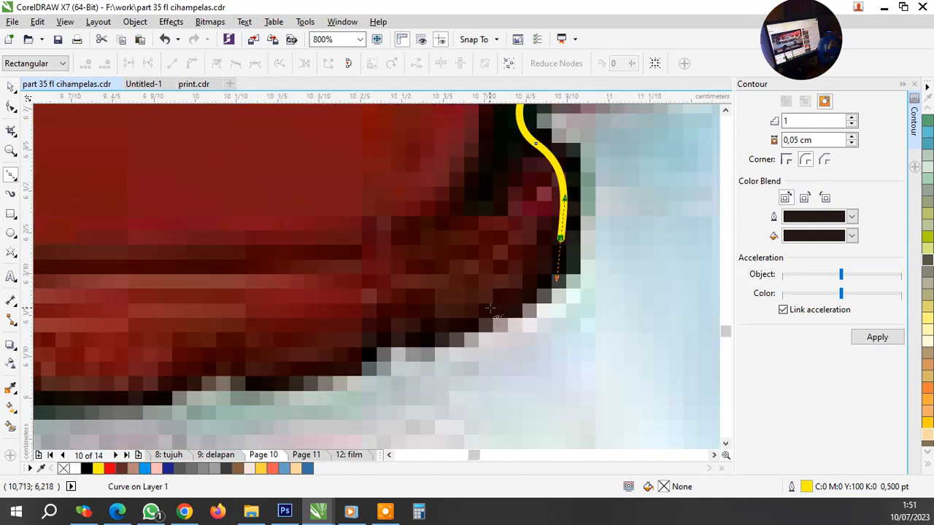
click(472, 317)
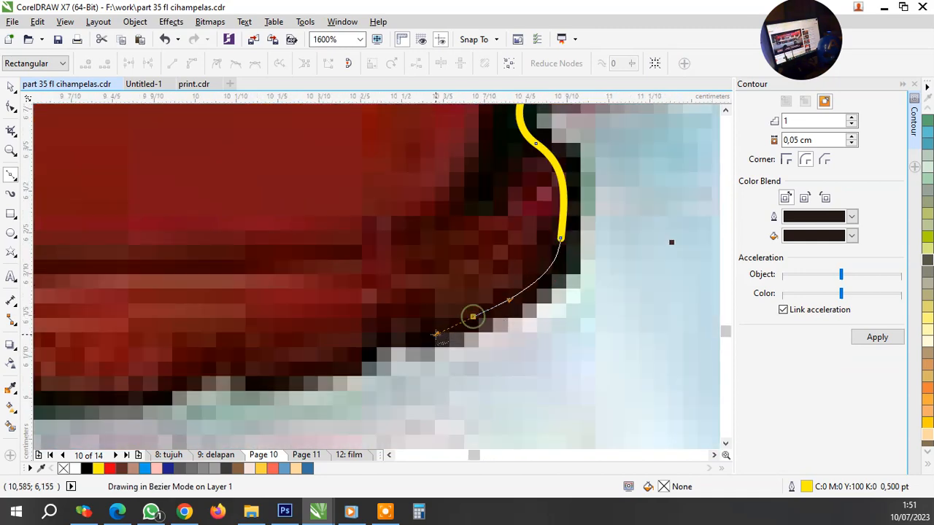
click(389, 312)
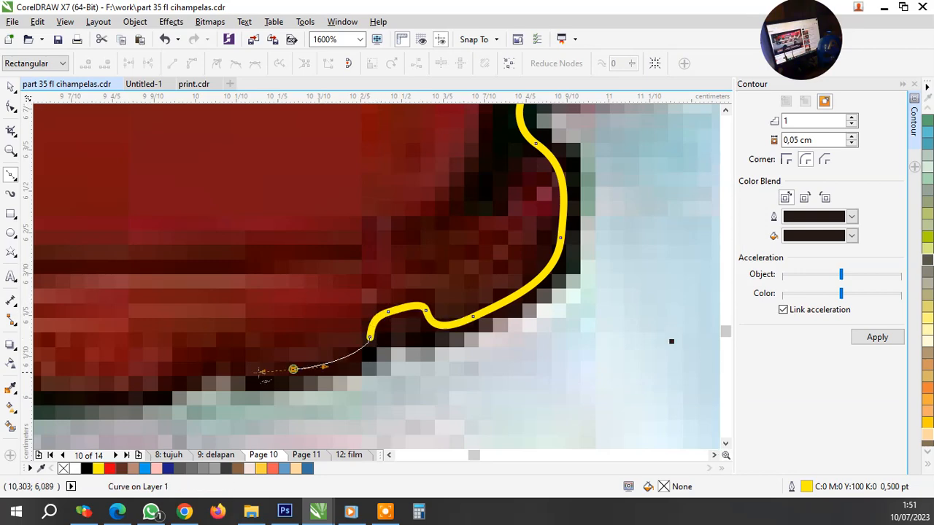
drag(260, 371, 256, 372)
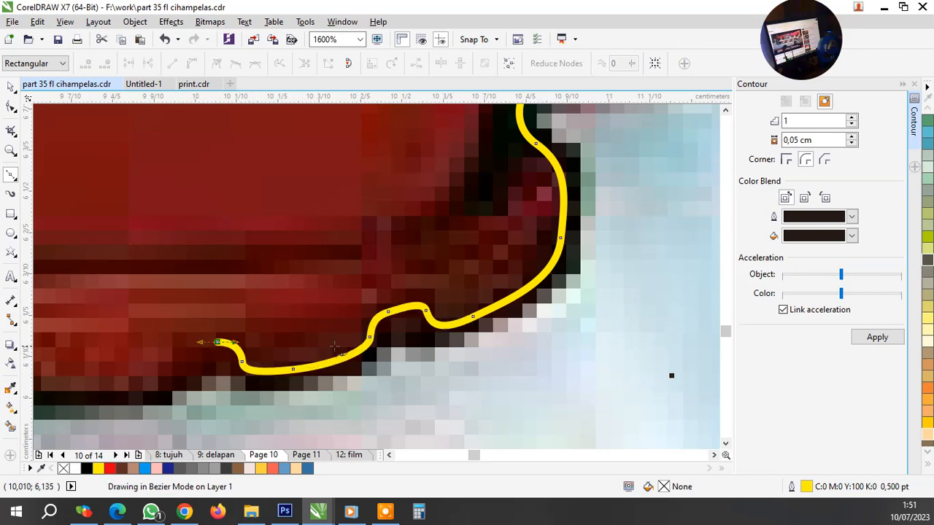
Continue the curve along the sole's underside, tracing the next tread block and the middle notch
scroll(336, 347, down, 2)
scroll(335, 350, up, 2)
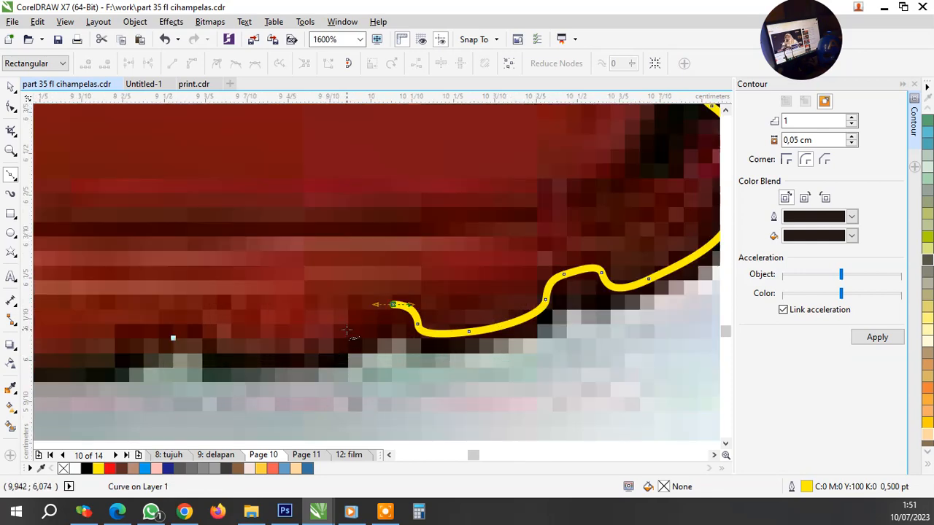
drag(347, 331, 306, 355)
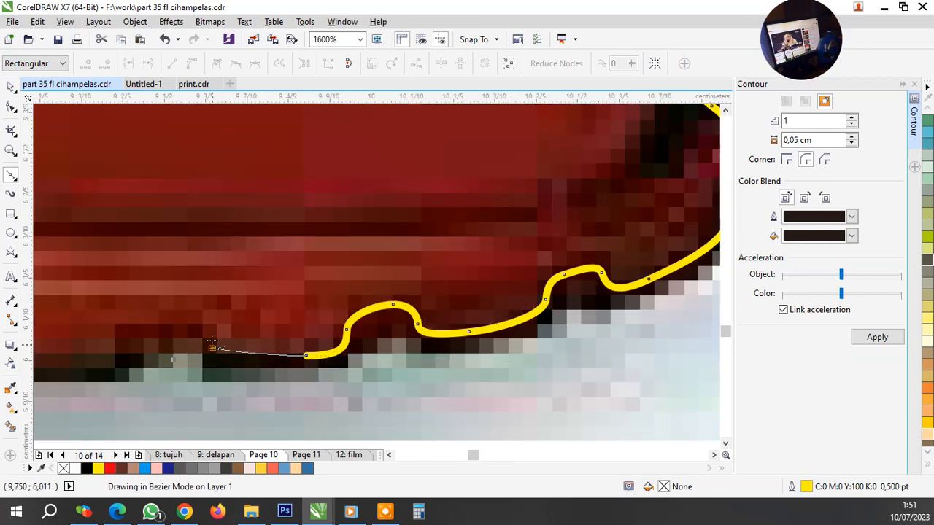
click(212, 348)
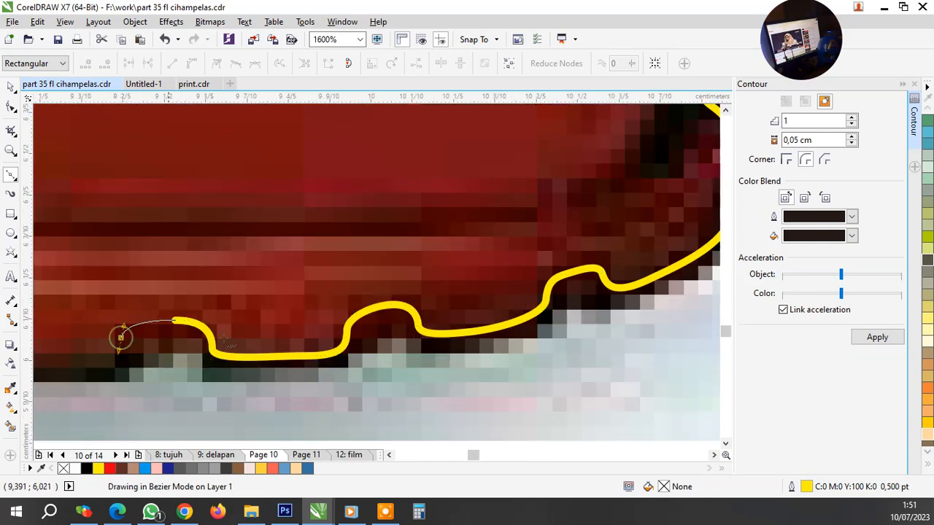
click(121, 337)
Trace the long flat tread block under the middle of the sole and turn the curve up into the following notch
scroll(484, 346, down, 2)
scroll(369, 356, up, 2)
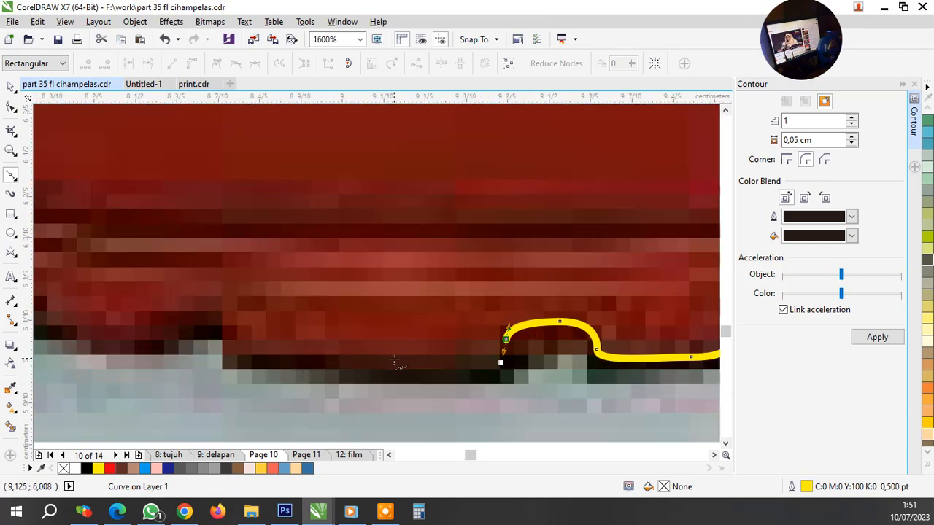
drag(394, 361, 283, 358)
click(235, 348)
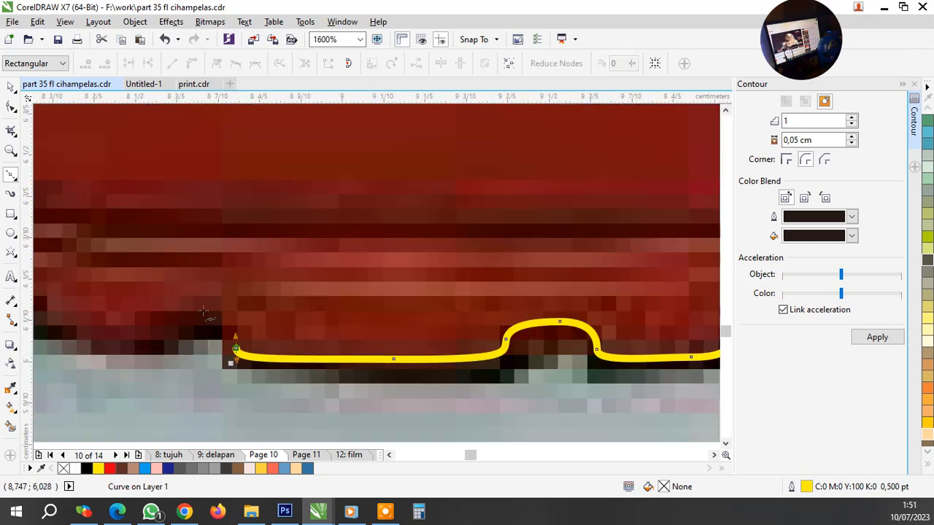
click(203, 311)
Trace the tread block nearest the toe and the last small notch on the sole's underside
scroll(360, 328, down, 2)
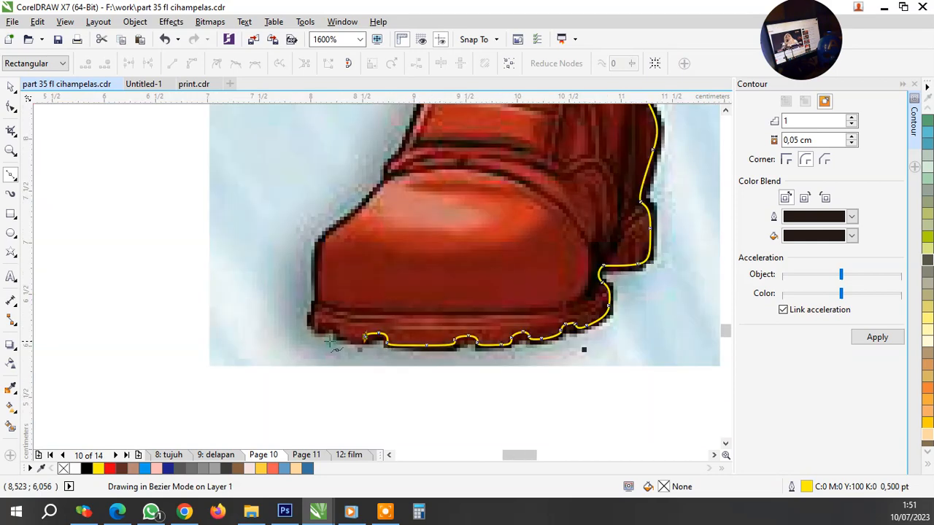
scroll(348, 344, up, 2)
drag(413, 322, 404, 316)
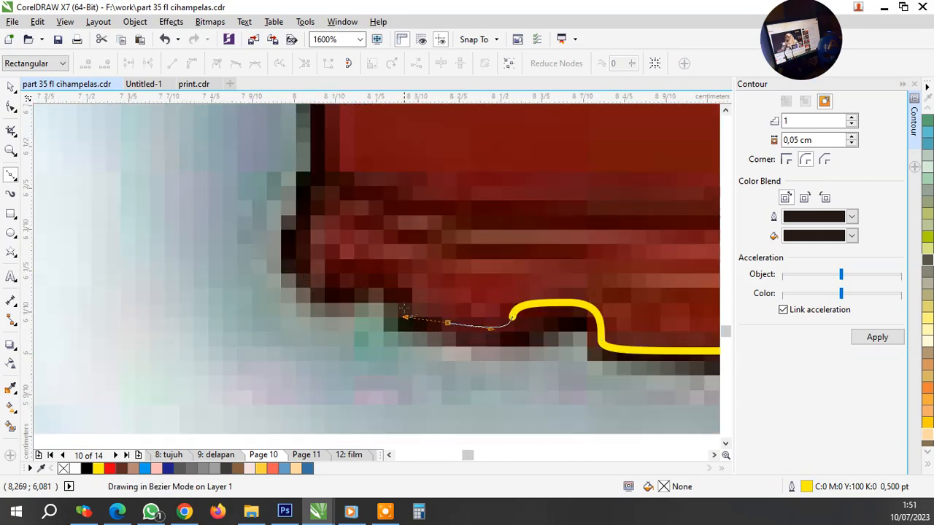
drag(376, 273, 351, 273)
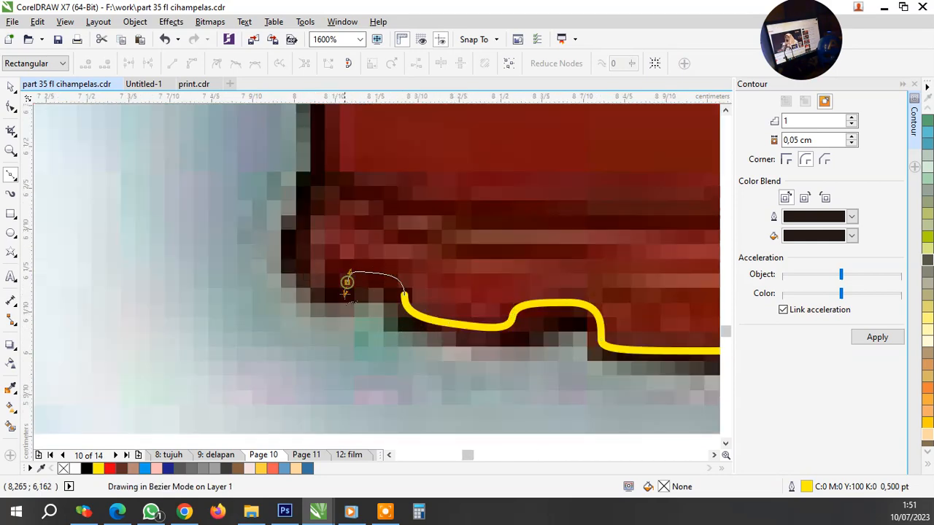
Carry the boot curve around the sole's toe corner and up to the base of the toe cap
scroll(353, 291, down, 2)
scroll(333, 263, up, 3)
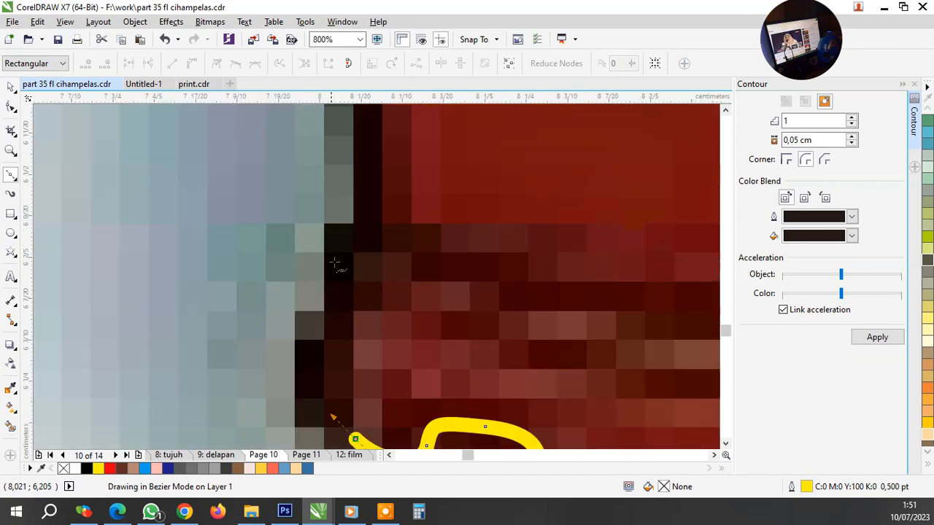
drag(341, 319, 364, 265)
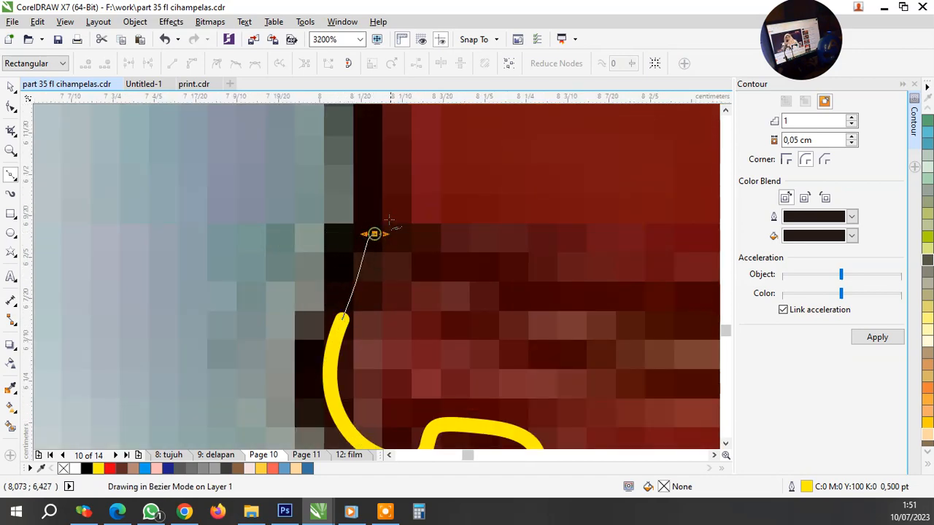
click(382, 191)
Trace the front edge of the toe cap and its slope up to the seam below the laced panels
scroll(406, 321, down, 4)
scroll(398, 232, up, 2)
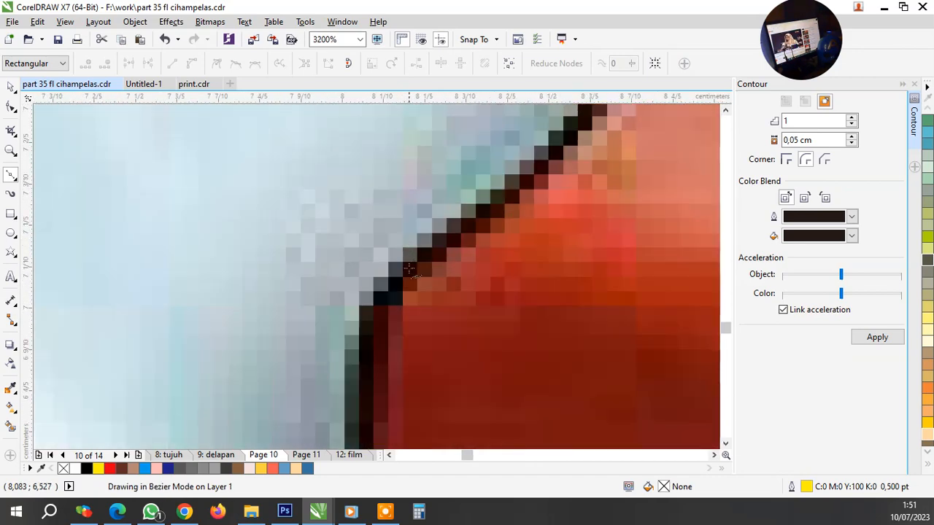
drag(400, 284, 445, 243)
scroll(422, 338, down, 3)
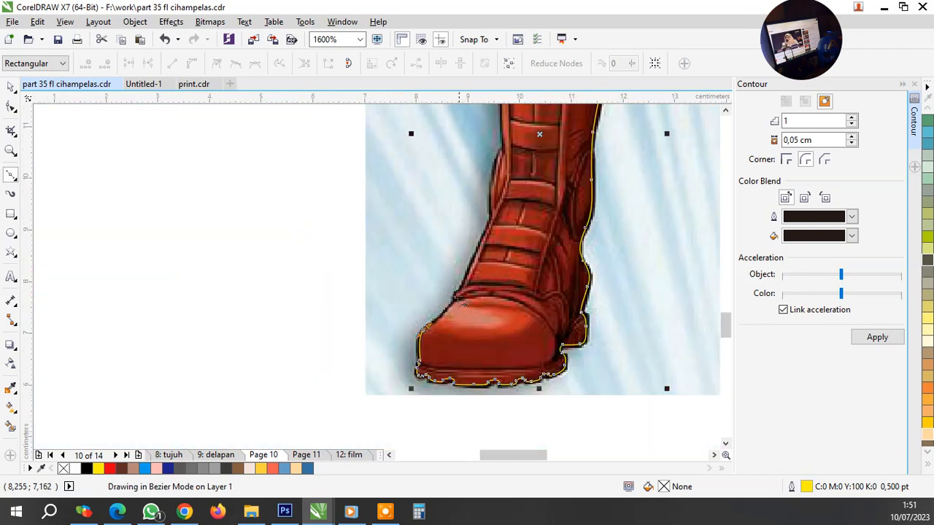
scroll(454, 318, up, 3)
mouse_move(460, 304)
mouse_down()
mouse_move(475, 286)
mouse_move(451, 298)
mouse_up()
Shape the curve around the toe cap seam and extend it up the front edge of the instep
scroll(455, 292, up, 2)
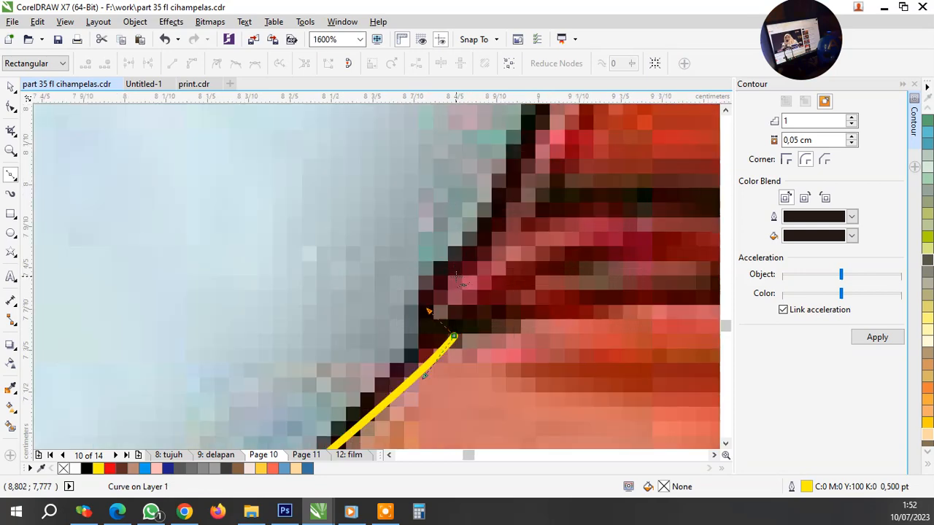
drag(497, 244, 496, 245)
scroll(446, 325, down, 3)
scroll(448, 310, up, 2)
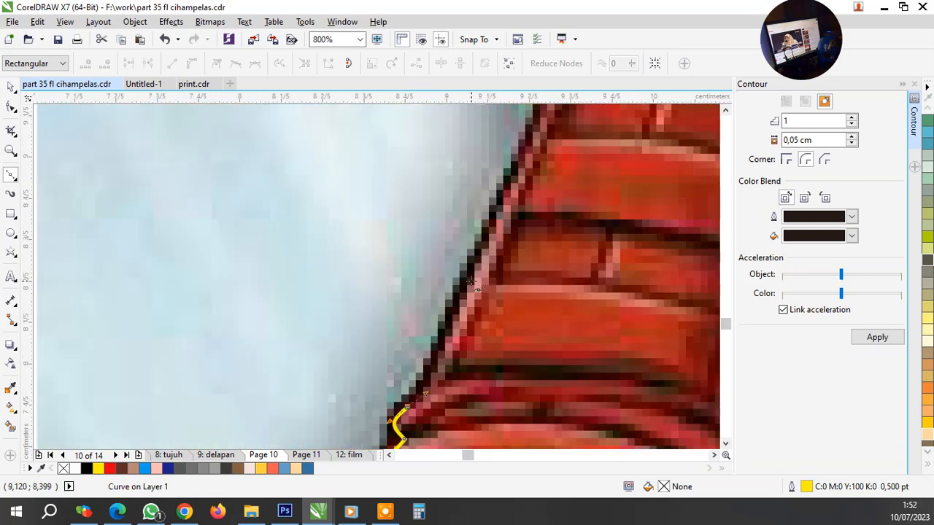
drag(470, 281, 498, 230)
scroll(504, 219, down, 3)
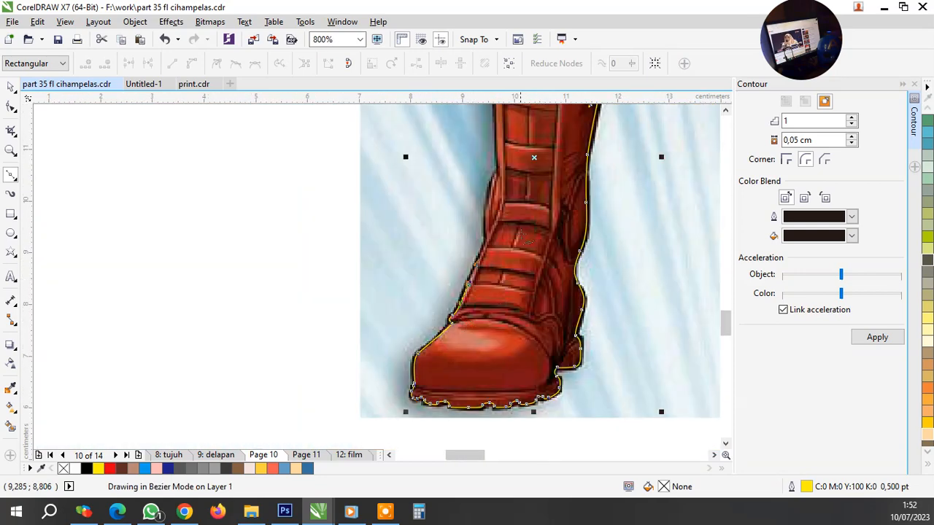
Extend the boot curve up the instep and around the ankle bulge to the notch where the front shaft edge begins
scroll(492, 219, up, 5)
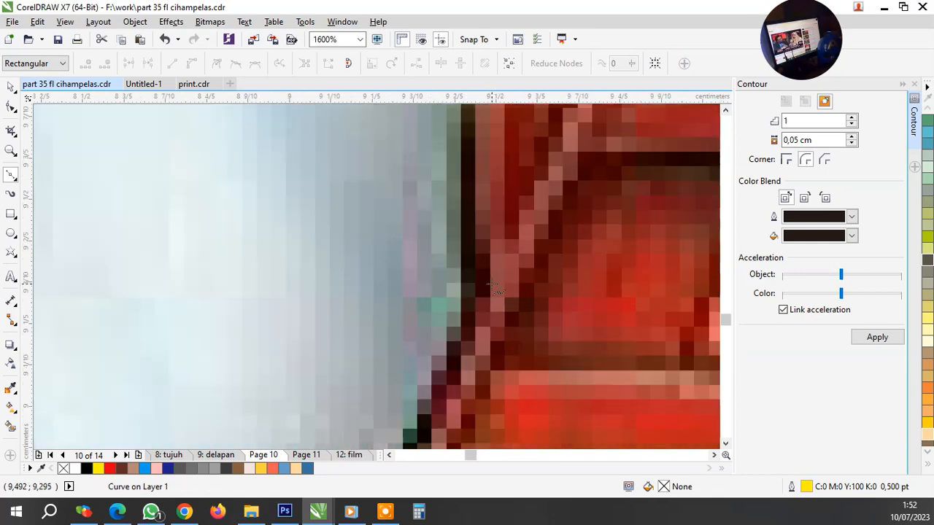
click(490, 283)
scroll(503, 212, down, 2)
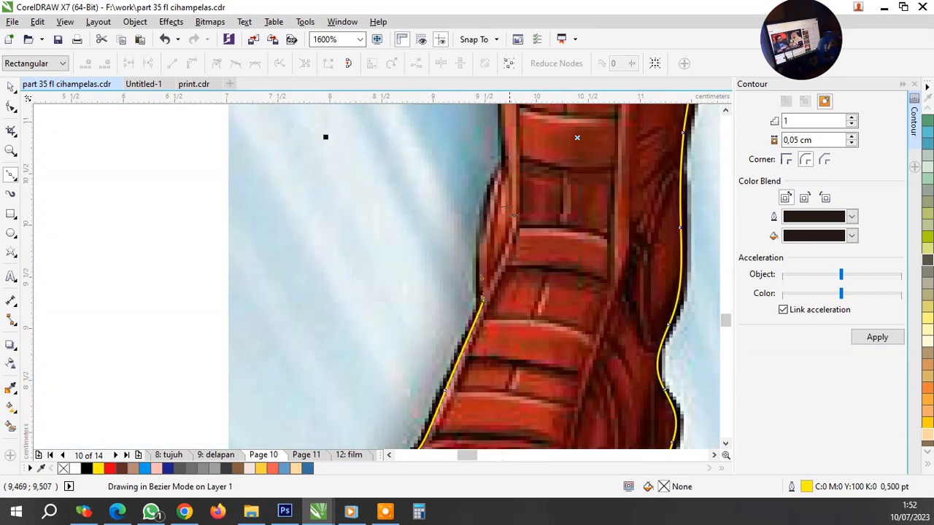
scroll(510, 213, down, 2)
scroll(486, 281, up, 1)
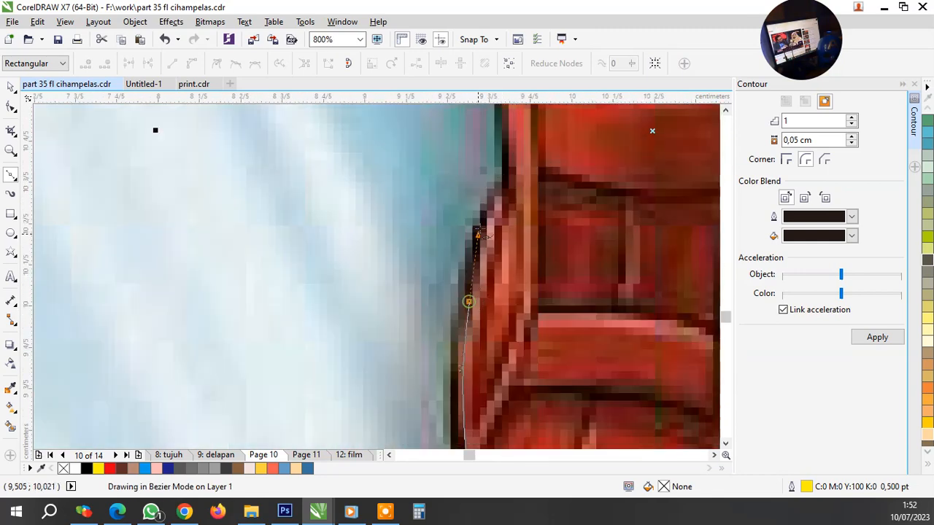
scroll(503, 168, up, 2)
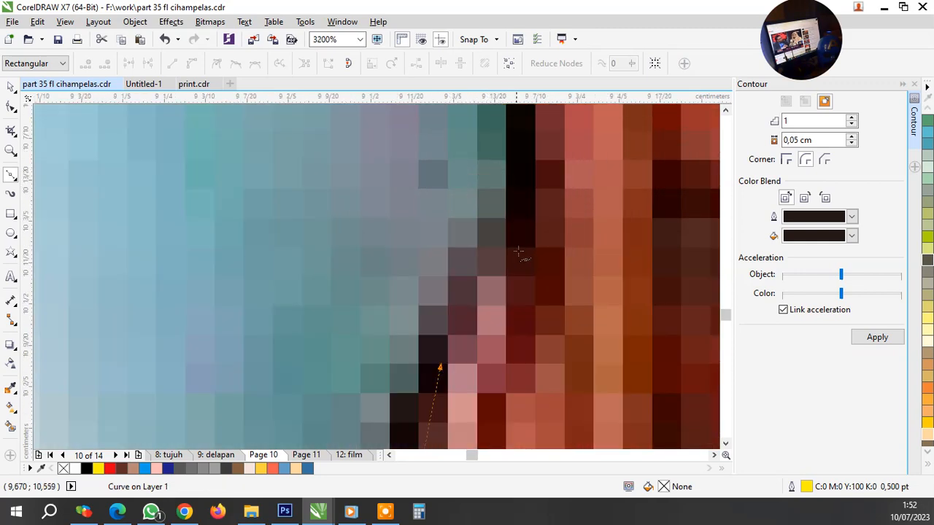
drag(530, 204, 532, 198)
Trace the front edge of the boot shaft from the ankle notch up to the lower calf
scroll(515, 265, down, 3)
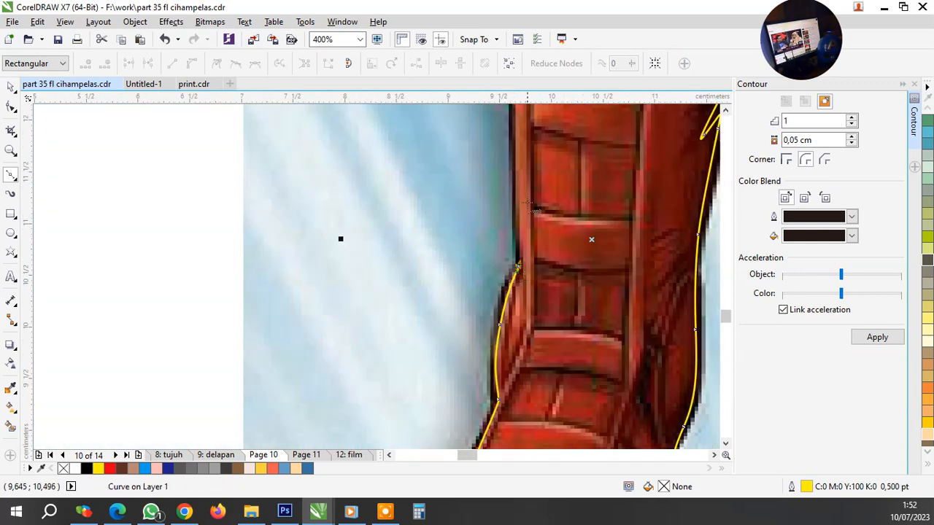
scroll(514, 149, up, 2)
scroll(524, 261, up, 1)
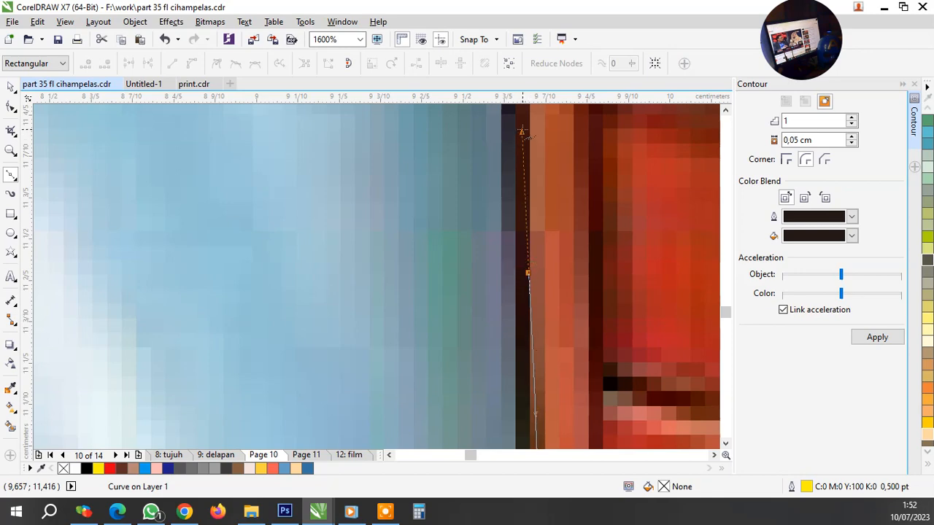
scroll(522, 132, down, 4)
scroll(527, 255, up, 2)
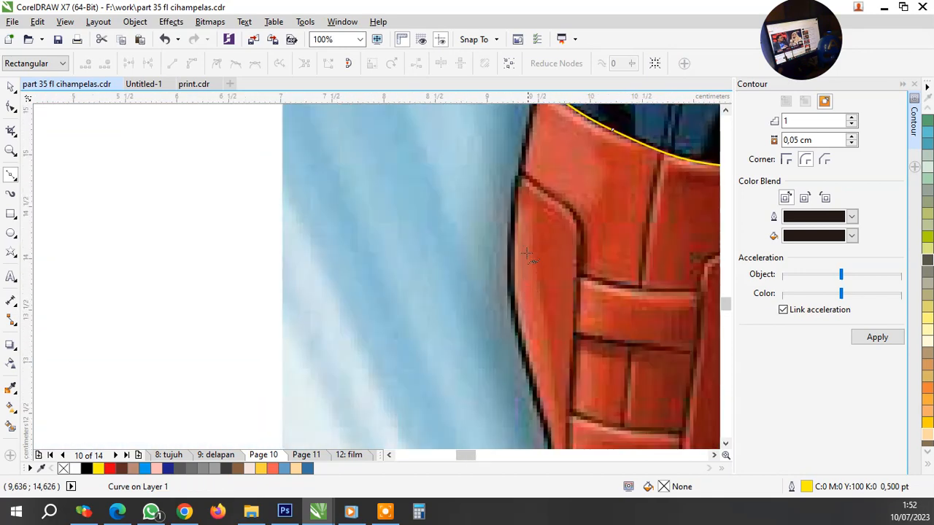
scroll(546, 394, up, 3)
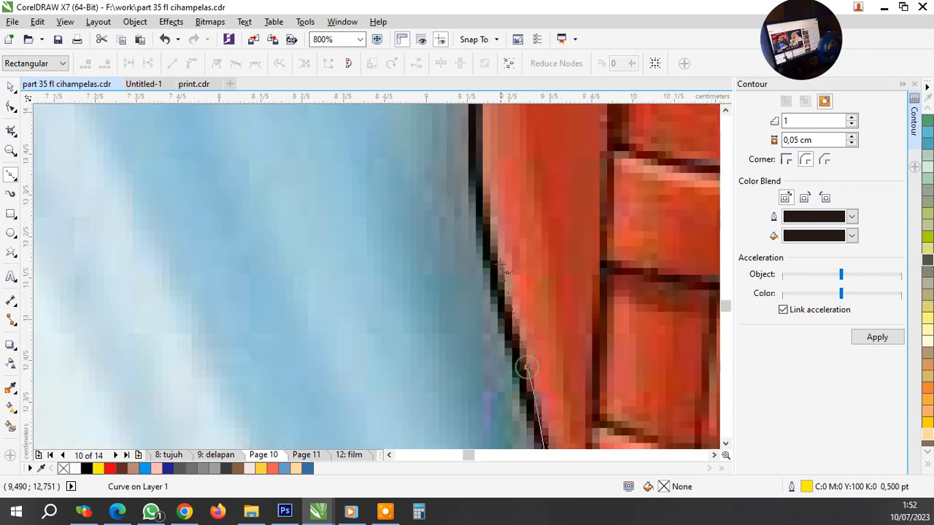
drag(525, 371, 494, 259)
Trace the shaft's front edge up to the cuff and close the boot curve at its front top corner
scroll(523, 290, down, 2)
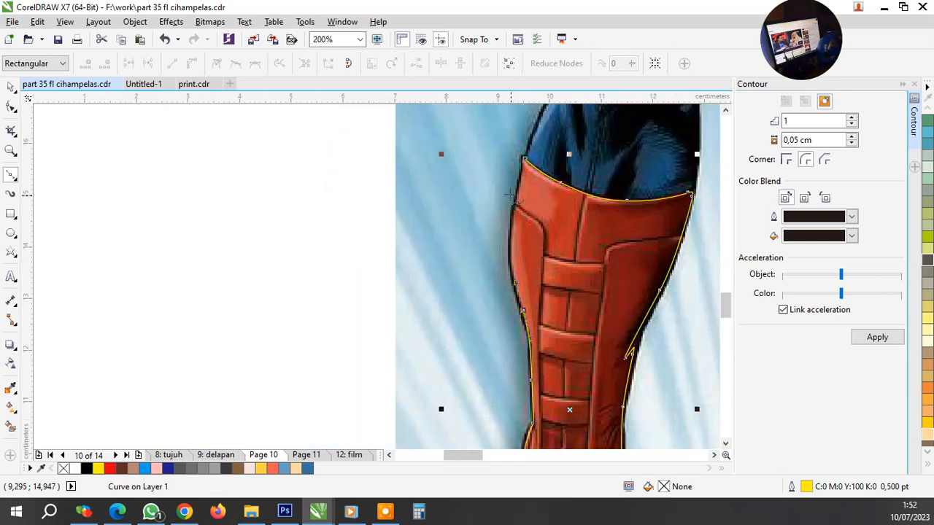
scroll(510, 196, up, 1)
scroll(512, 279, up, 1)
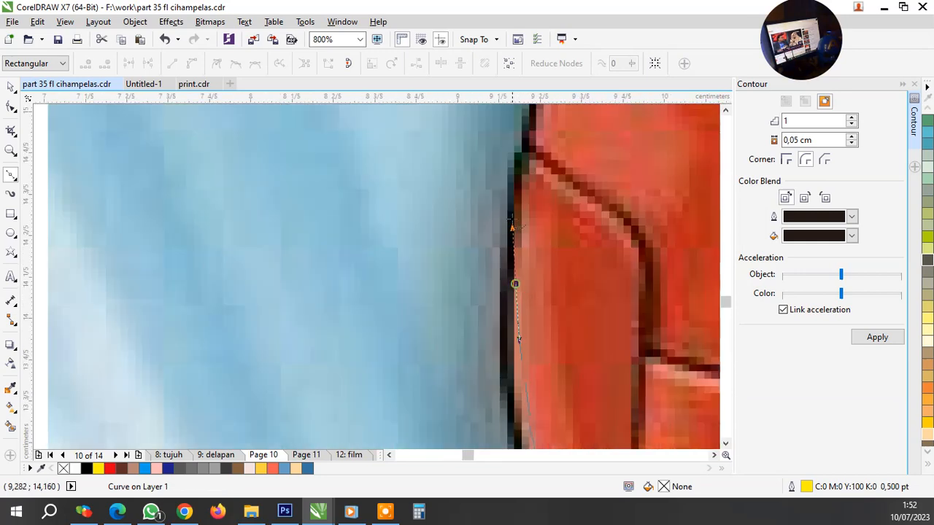
scroll(514, 283, down, 3)
scroll(528, 238, up, 2)
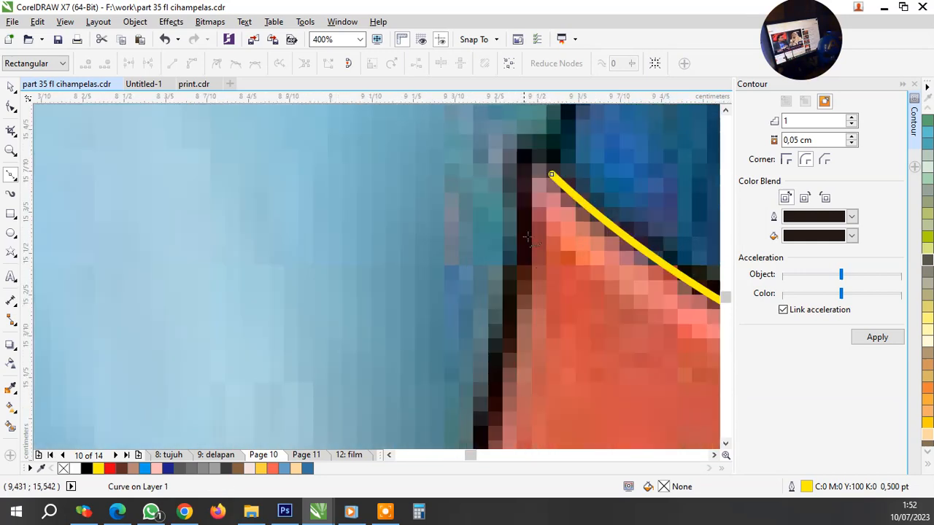
drag(526, 295, 539, 238)
drag(530, 194, 523, 178)
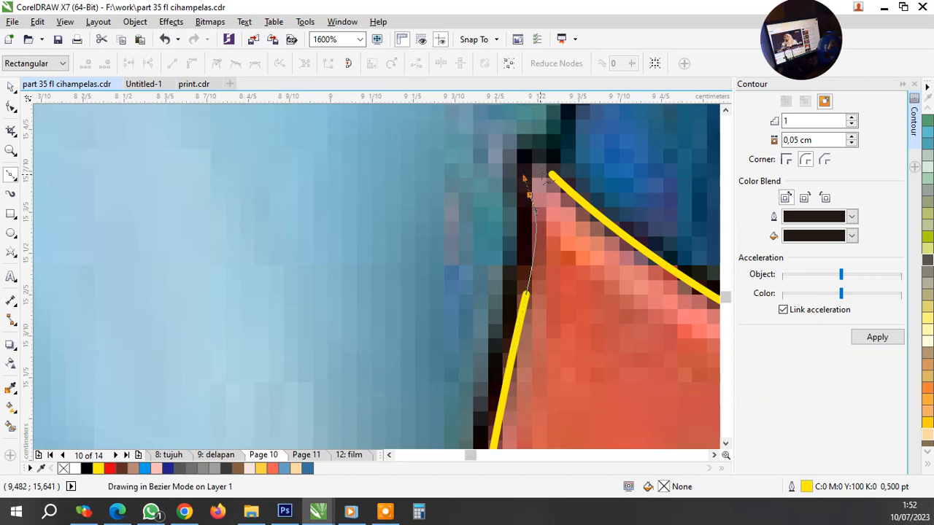
click(526, 160)
scroll(408, 202, down, 4)
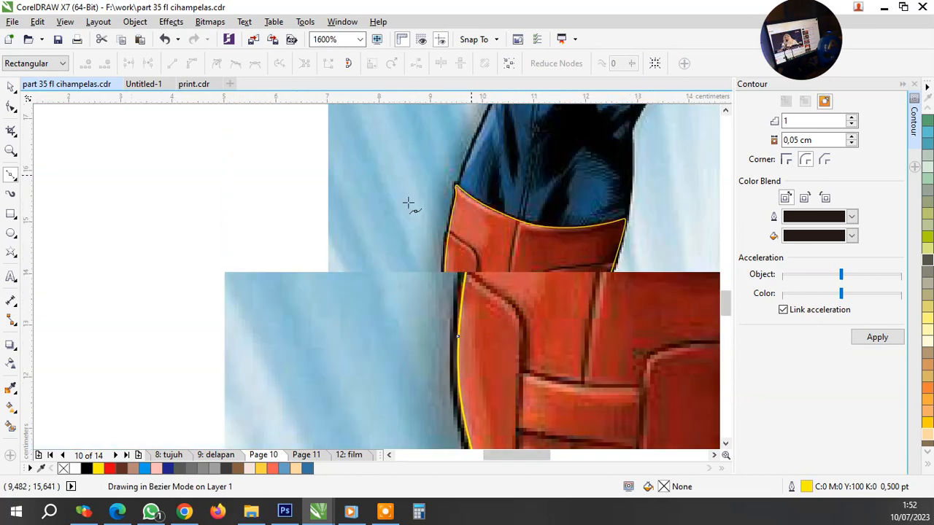
Apply a one-step 0,05 cm outside contour to the boot outline and break the contour group apart
key(space)
click(875, 337)
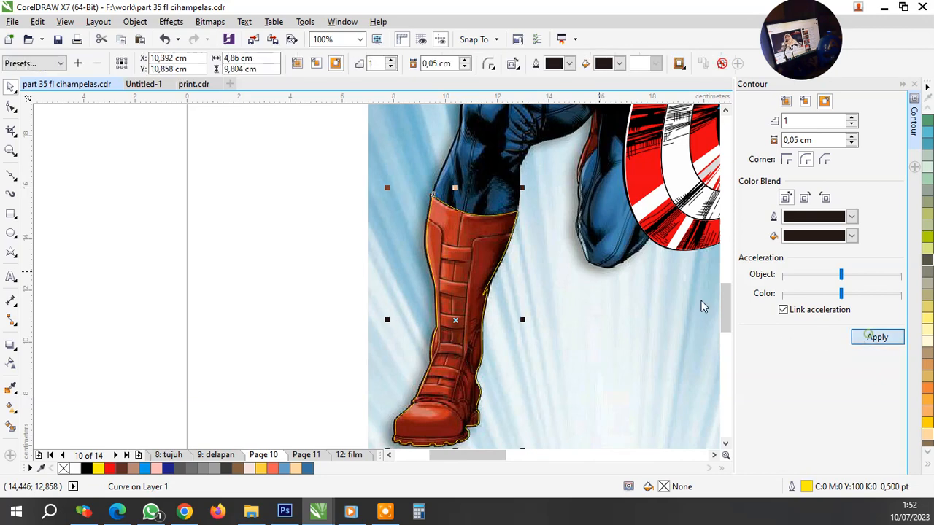
scroll(525, 209, up, 4)
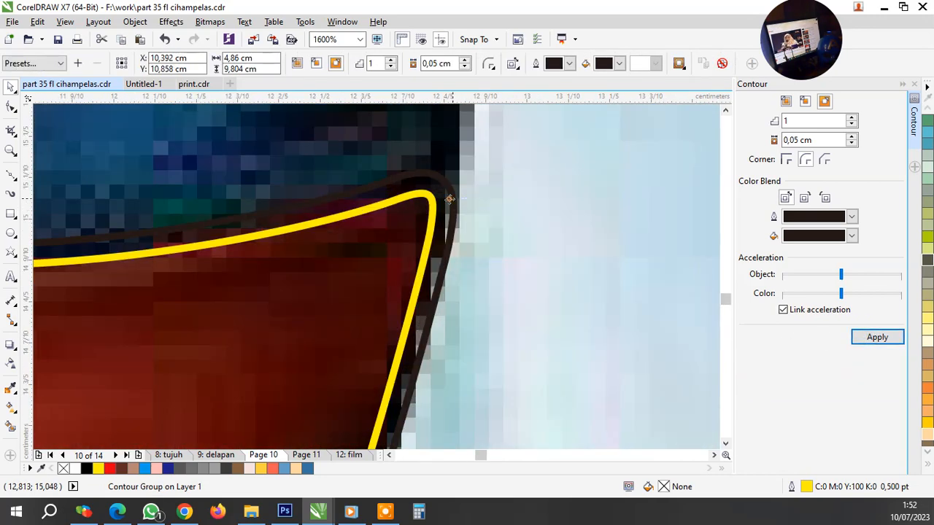
right_click(449, 198)
click(525, 220)
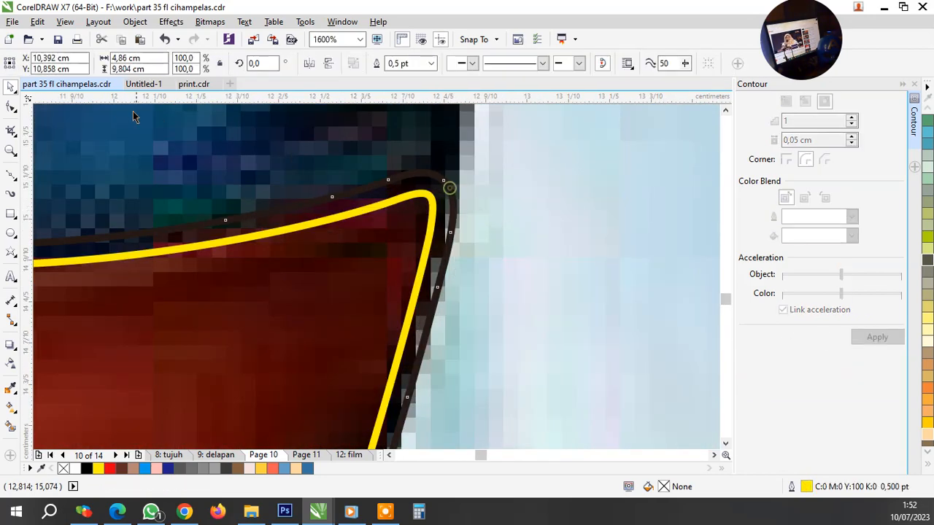
Reshape the separated contour at the cuff's back corner by adjusting its corner node
click(10, 107)
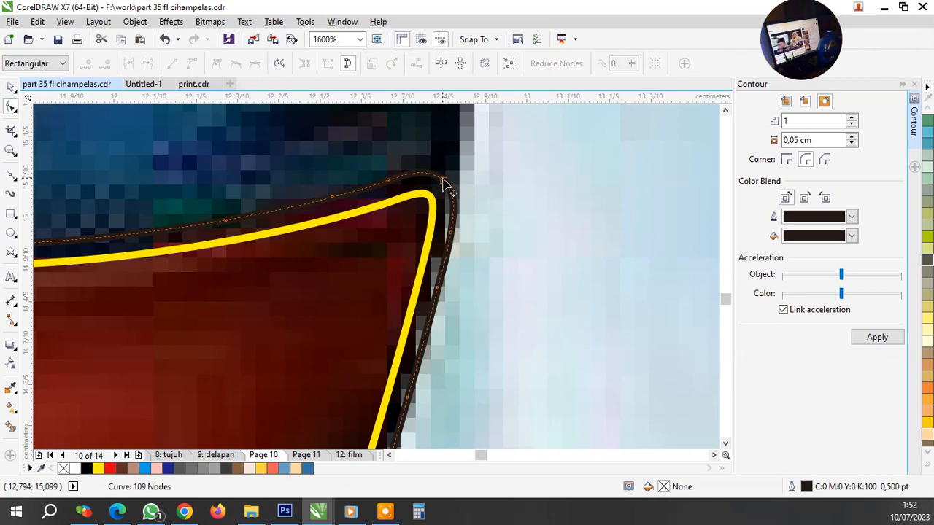
drag(442, 183, 462, 198)
scroll(464, 181, up, 2)
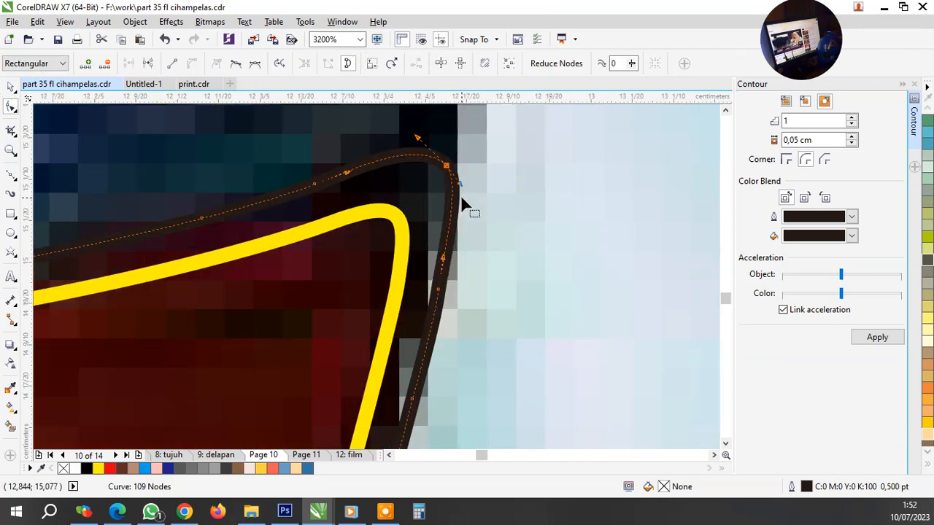
Delete the stray contour nodes at the zigzag behind the calf and adjust the contour to follow the boot's back edge
scroll(456, 210, down, 6)
scroll(443, 211, down, 4)
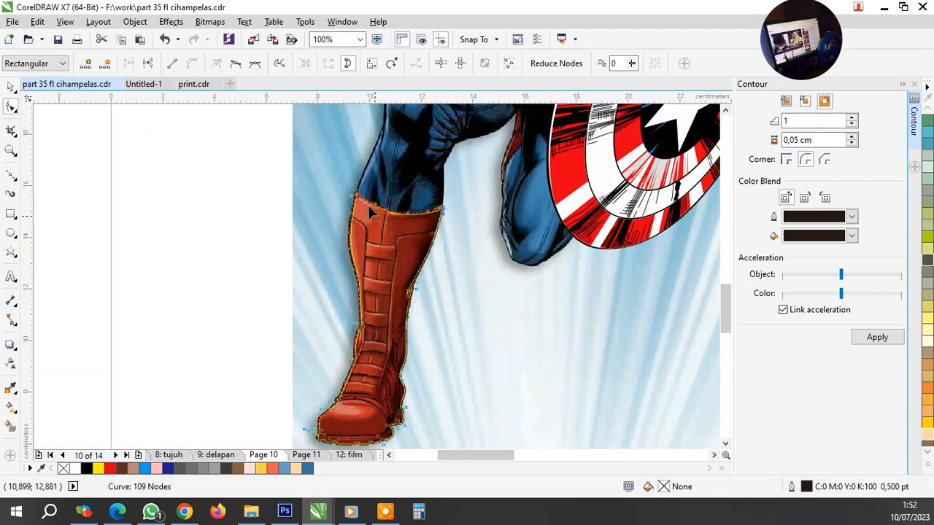
scroll(370, 211, up, 3)
scroll(363, 202, down, 5)
scroll(421, 328, up, 5)
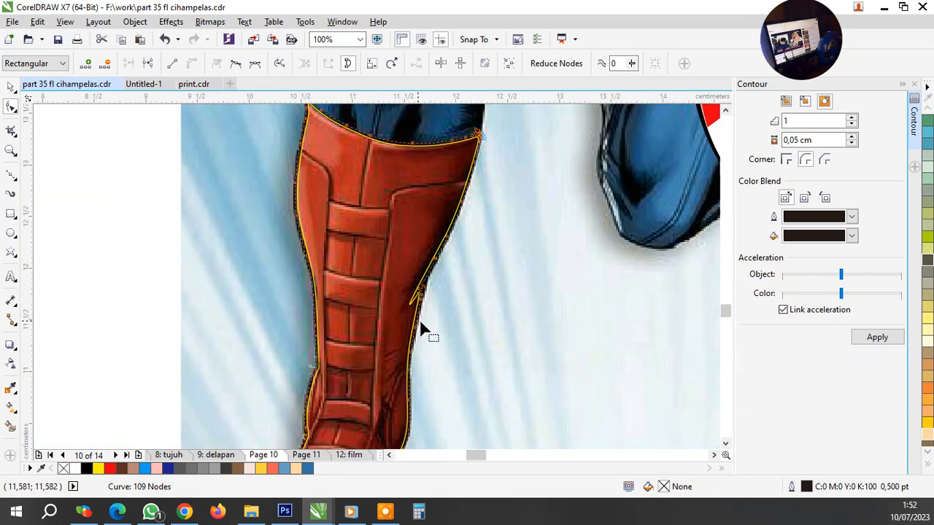
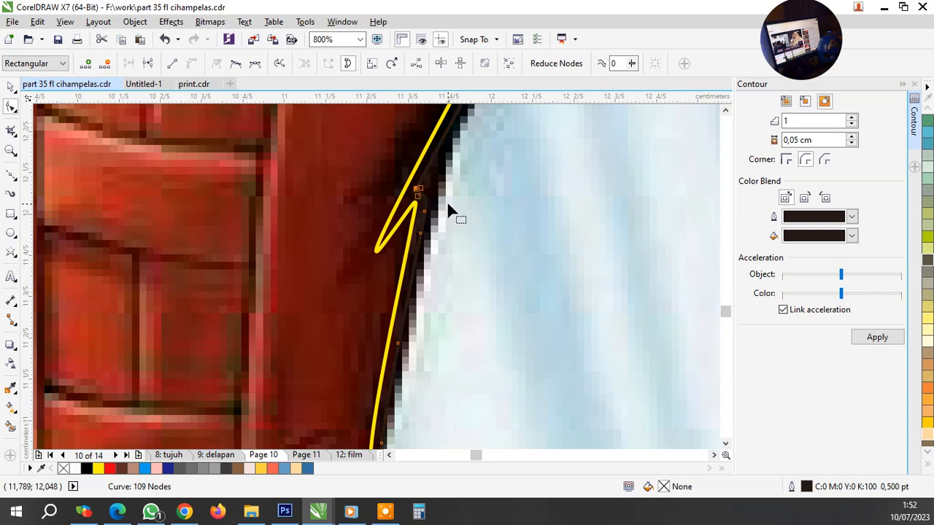
key(Delete)
scroll(431, 246, down, 1)
scroll(453, 157, up, 1)
drag(437, 139, 454, 163)
Examine how the contour follows the boot's heel, sole, toe and shaft
scroll(466, 170, up, 2)
scroll(454, 162, down, 5)
scroll(450, 236, up, 4)
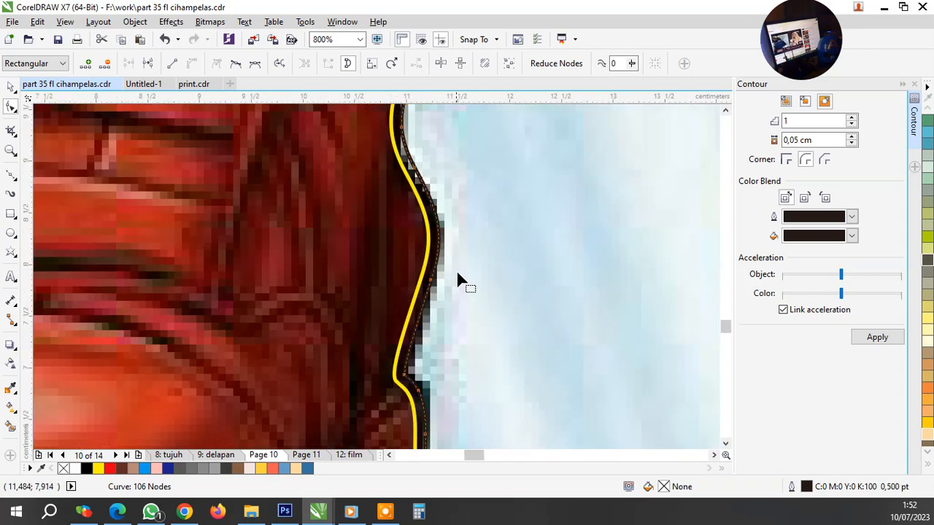
scroll(458, 277, down, 3)
scroll(428, 354, up, 1)
scroll(367, 339, down, 1)
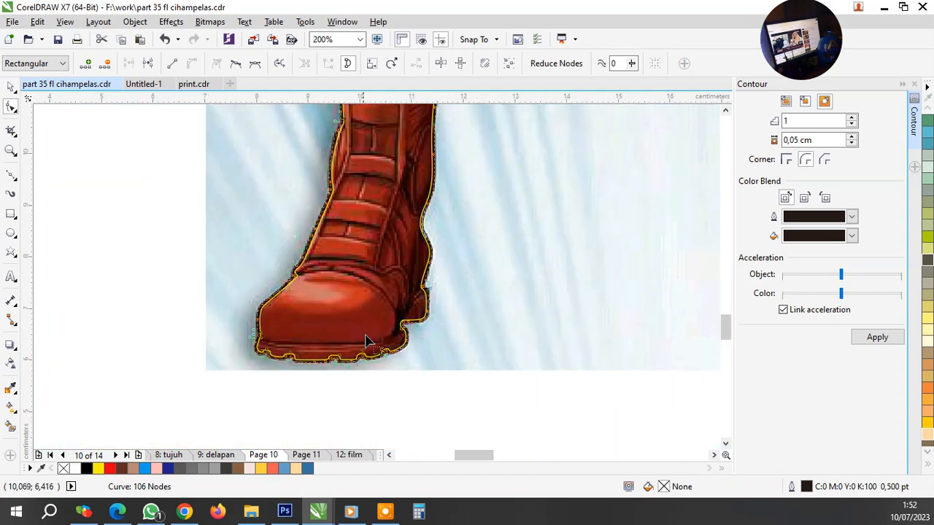
scroll(361, 183, up, 2)
scroll(408, 297, down, 2)
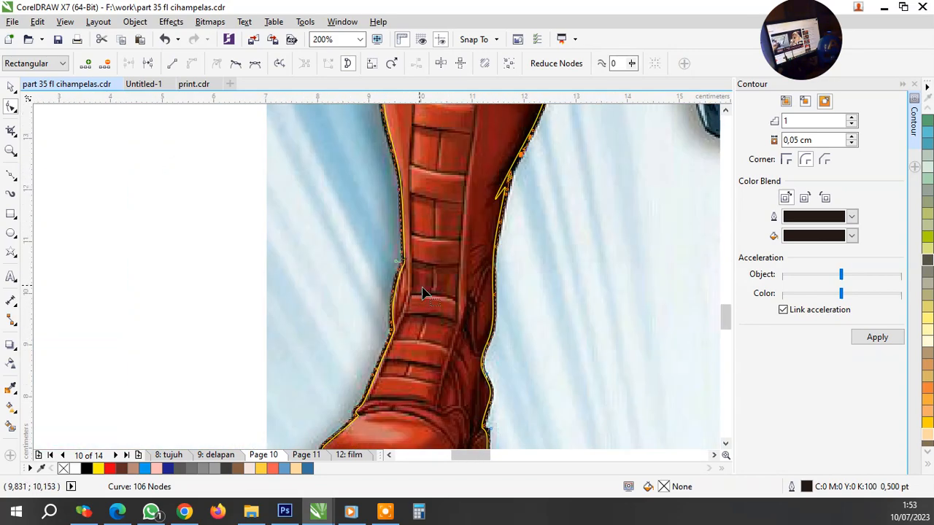
scroll(524, 195, down, 1)
scroll(467, 167, up, 1)
Start a new Bezier curve at the shaft's back edge and trace the side panel seam across and around its upper corner
click(463, 171)
scroll(401, 164, up, 2)
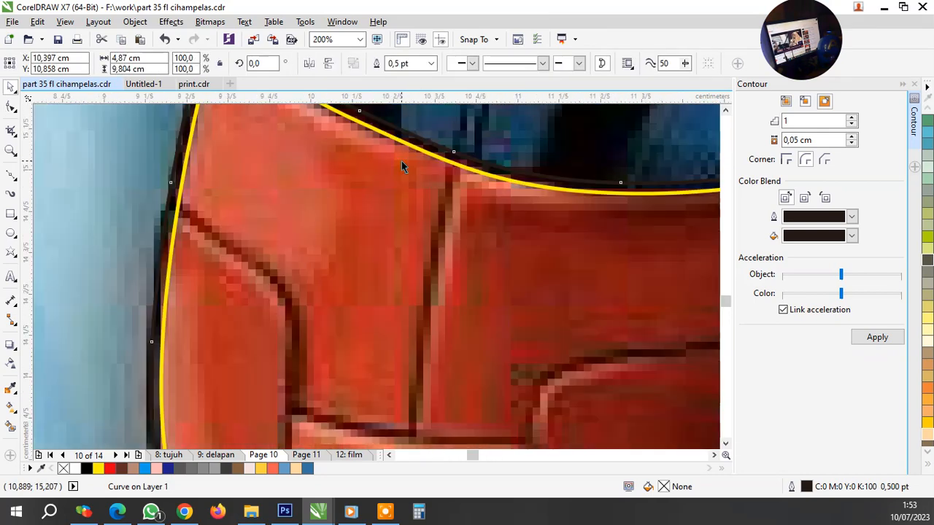
click(11, 174)
scroll(485, 244, down, 2)
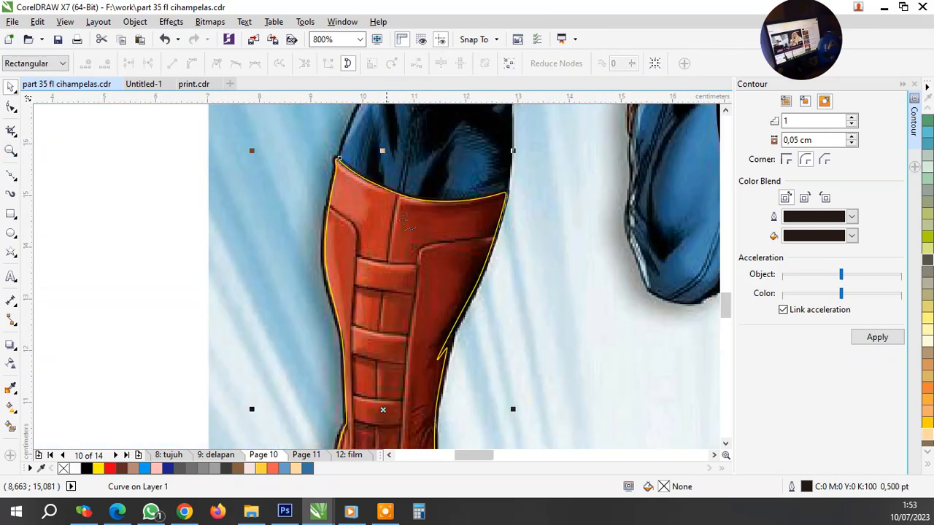
scroll(481, 243, up, 2)
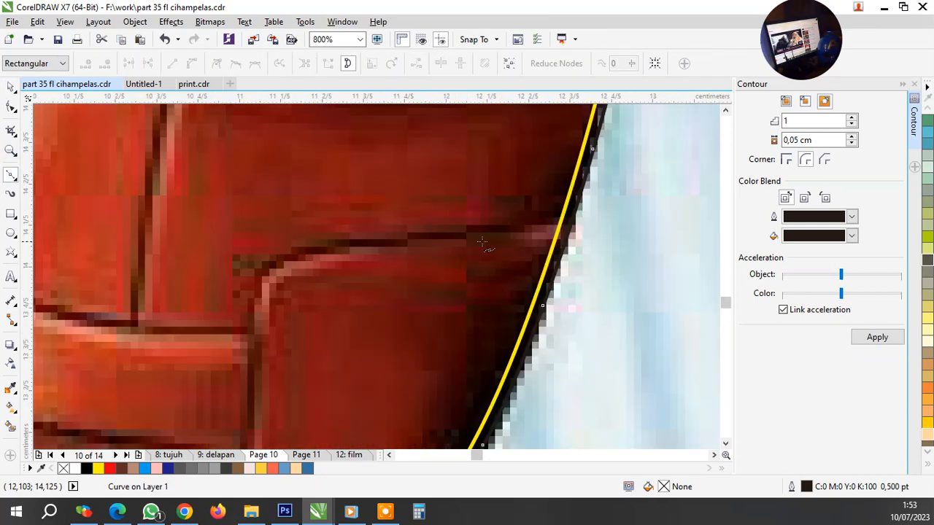
click(592, 213)
drag(421, 238, 321, 247)
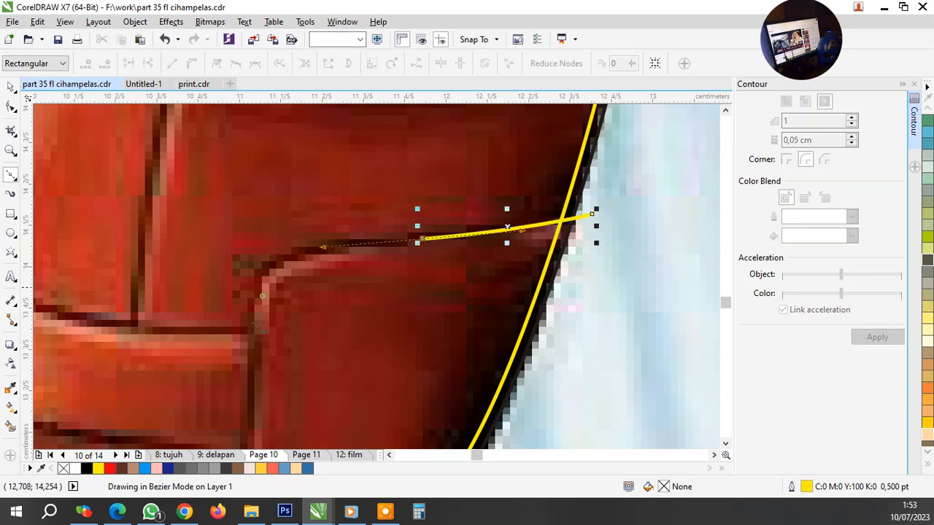
double_click(260, 321)
Continue the side panel curve down the shaft along the back edge of the laced panels to the ankle
scroll(292, 292, down, 3)
scroll(372, 281, up, 2)
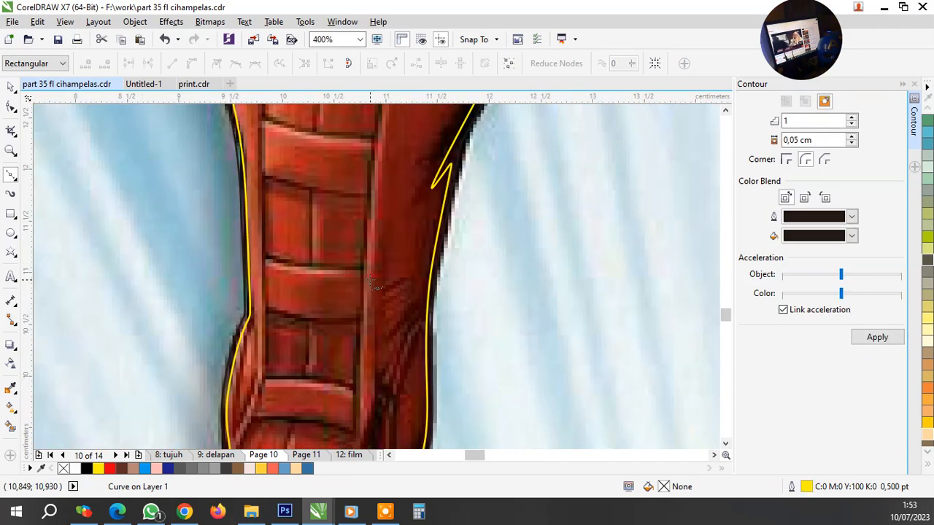
scroll(360, 239, up, 1)
scroll(373, 305, down, 2)
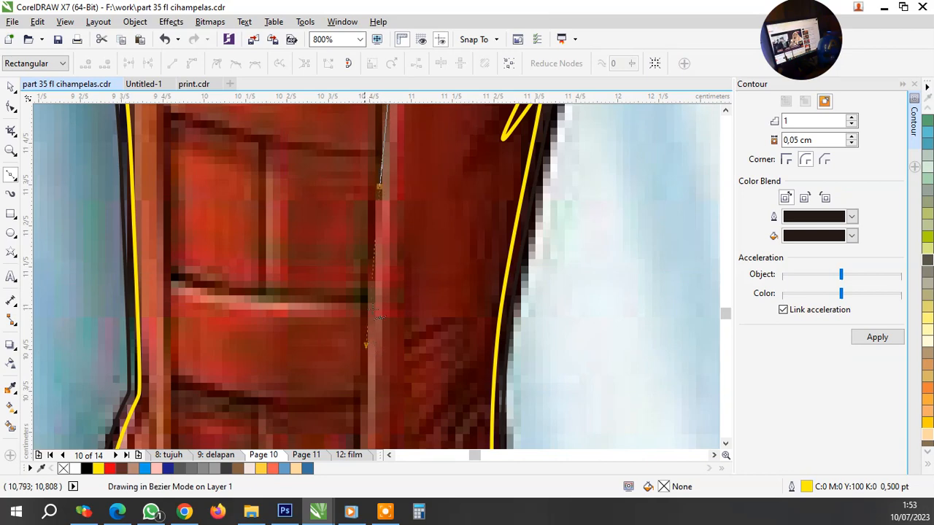
scroll(384, 357, up, 2)
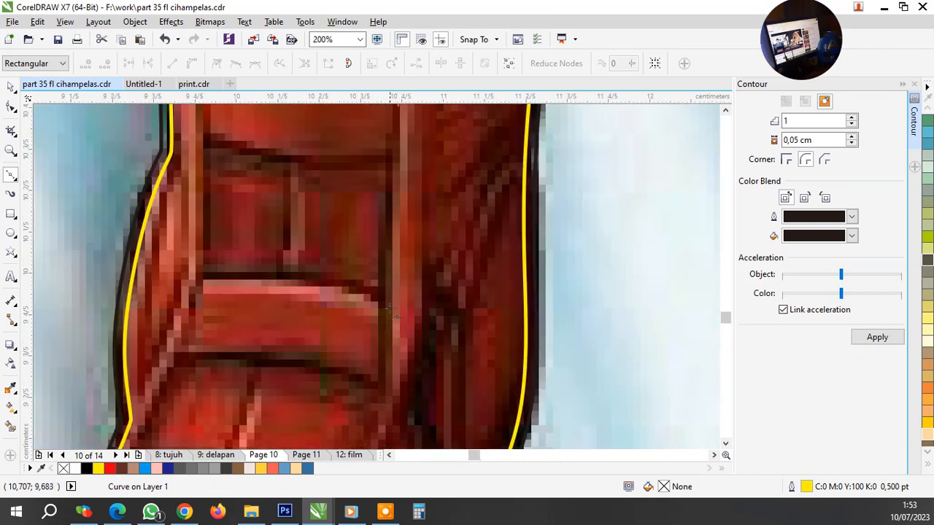
scroll(387, 309, down, 2)
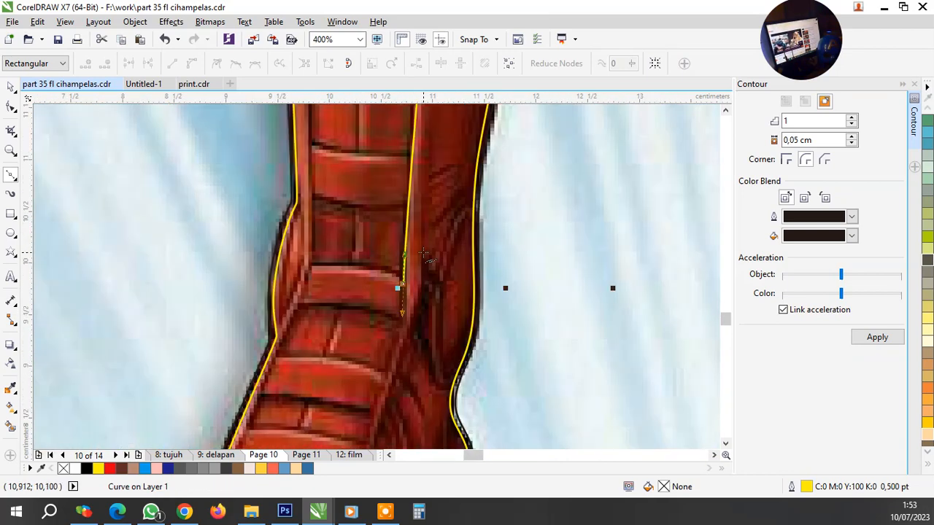
Carry the side panel curve past the ankle and along the instep panels down to the toe cap seam
scroll(427, 314, up, 2)
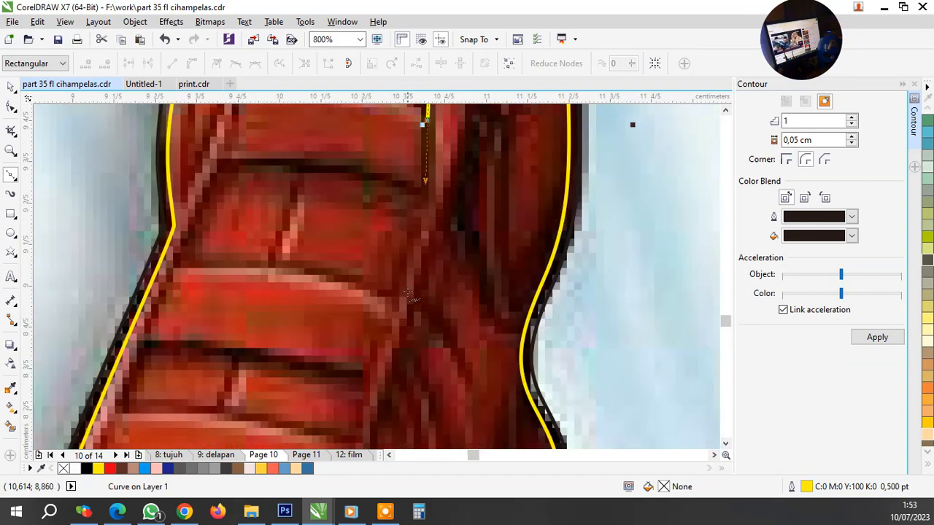
scroll(419, 307, down, 2)
scroll(409, 310, up, 1)
scroll(409, 309, up, 1)
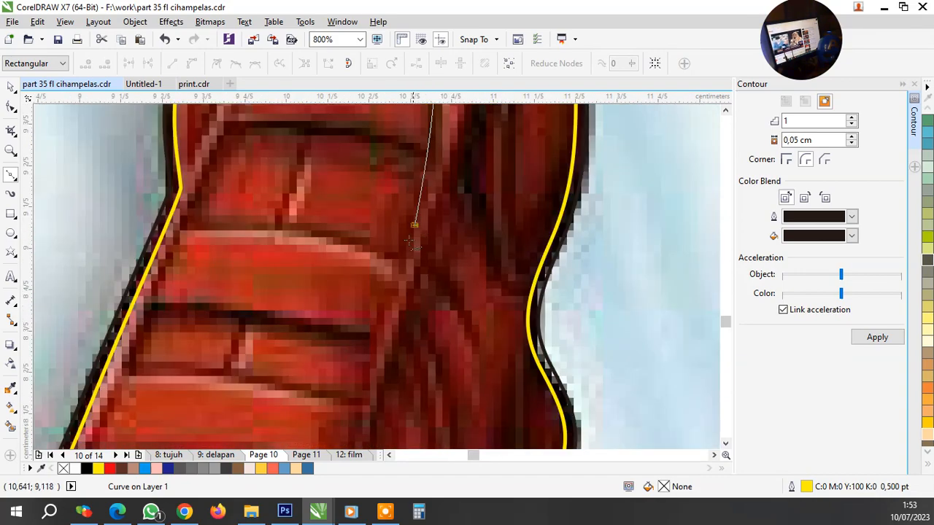
drag(409, 241, 390, 412)
scroll(412, 240, down, 1)
scroll(377, 368, up, 1)
scroll(378, 369, up, 1)
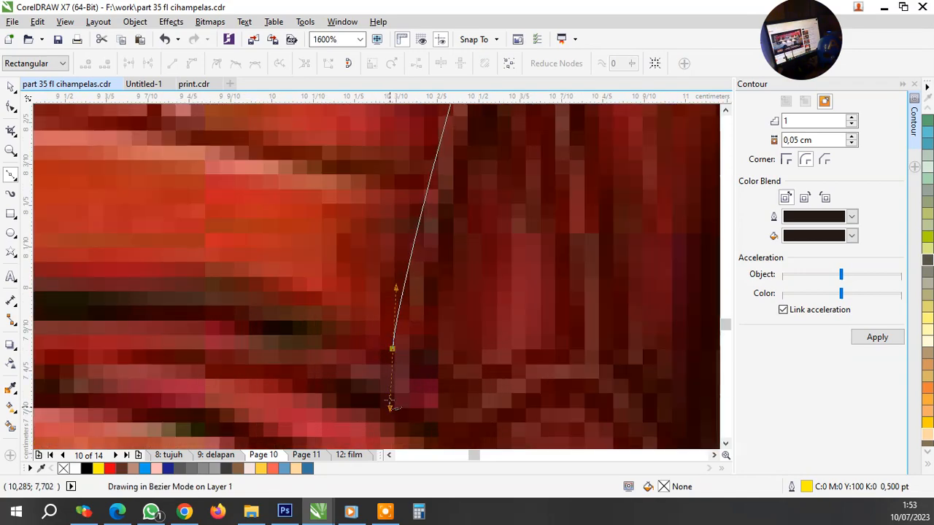
Continue the laced panel curve across the instep's lower edge above the toe cap to the front corner
scroll(308, 319, down, 2)
scroll(346, 307, up, 2)
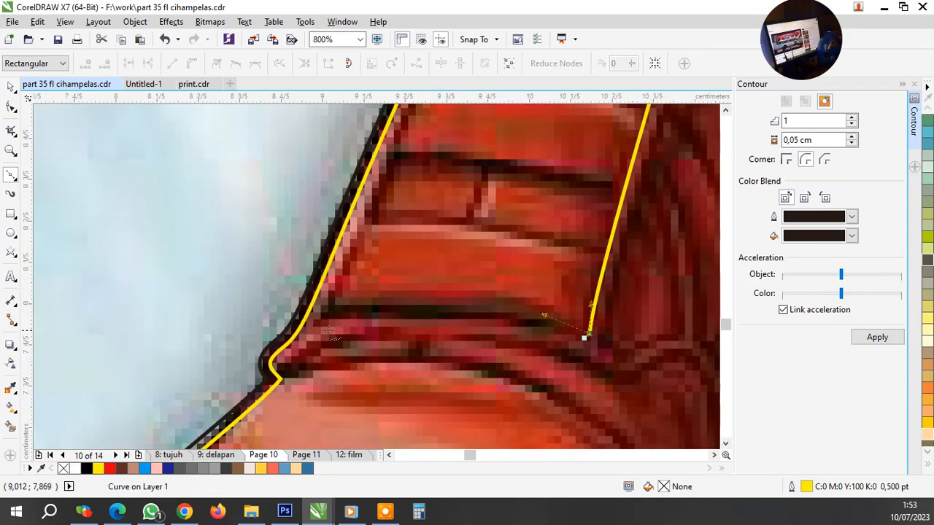
drag(330, 298, 216, 321)
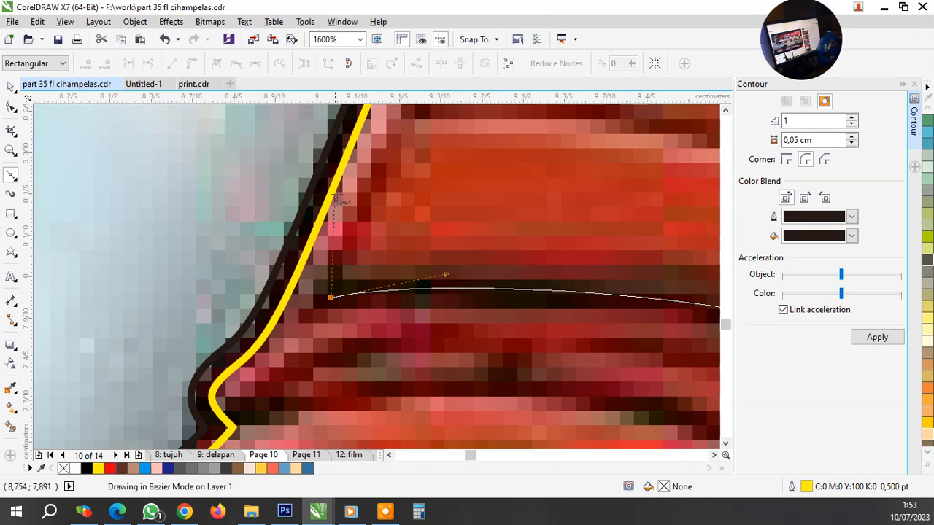
Carry the laced panel curve up the front of the instep, past the ankle and along the shaft's front seam
scroll(385, 248, down, 3)
scroll(420, 239, up, 3)
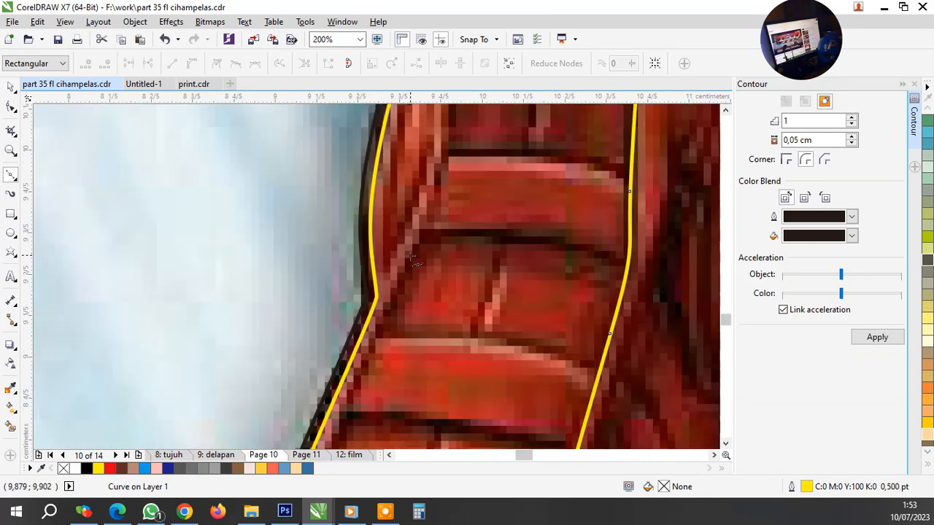
scroll(452, 168, down, 3)
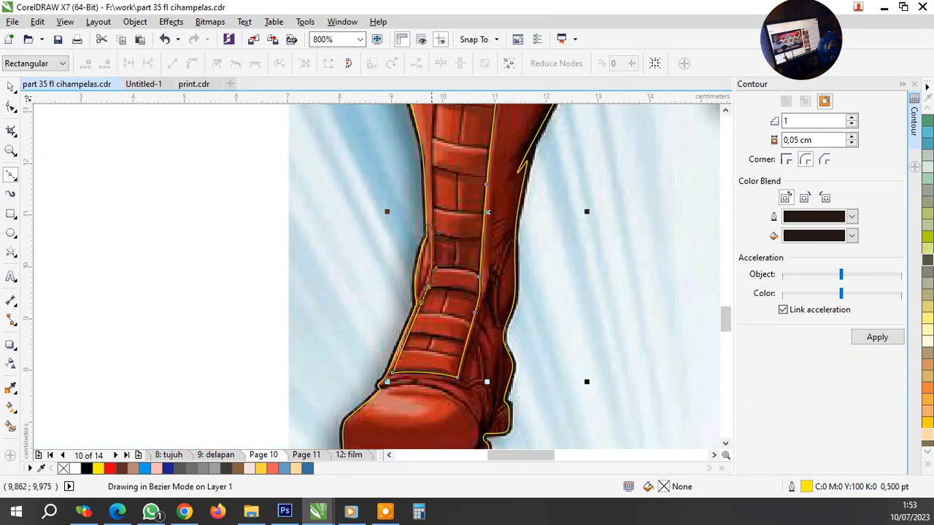
scroll(447, 257, up, 3)
scroll(447, 255, down, 3)
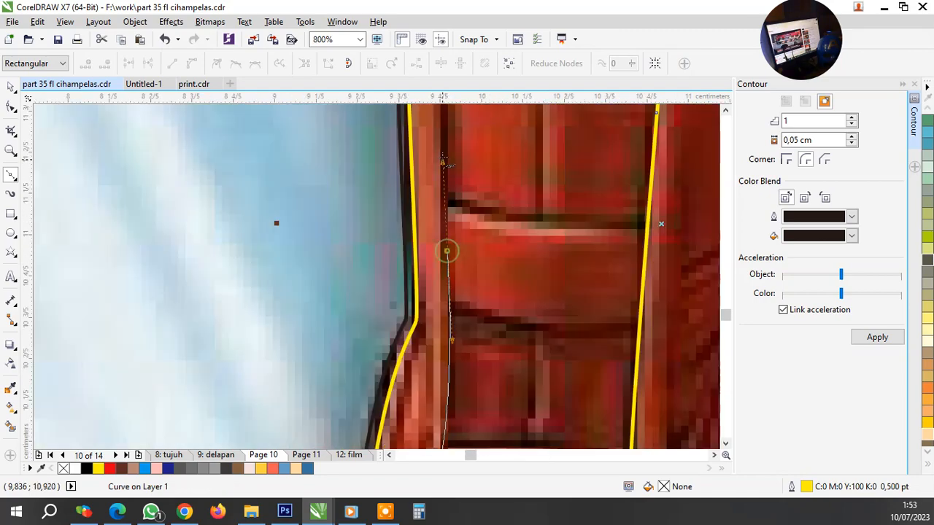
click(444, 250)
scroll(440, 250, down, 3)
scroll(440, 251, up, 3)
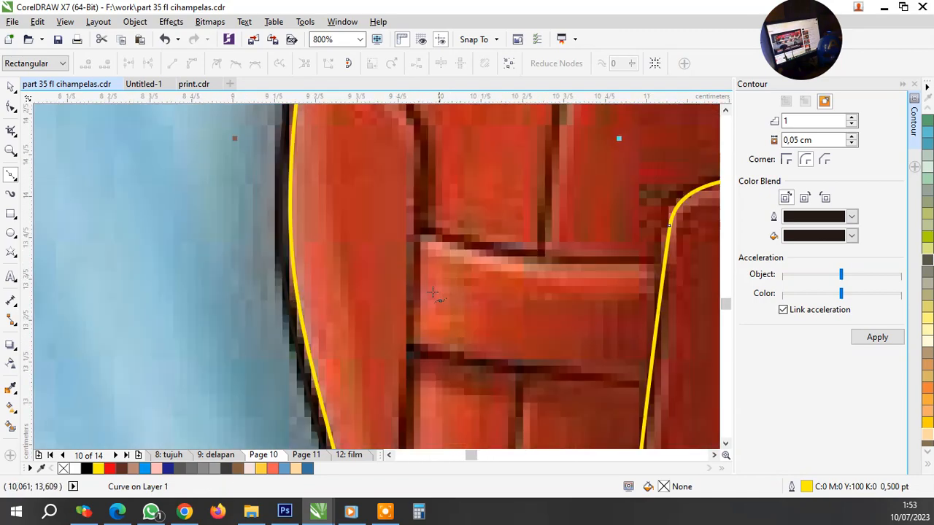
Round the panel curve at the shaft's upper front corner and end it just beyond the boot's front outline
scroll(417, 196, down, 3)
drag(413, 294, 380, 163)
scroll(412, 196, up, 3)
scroll(350, 219, down, 3)
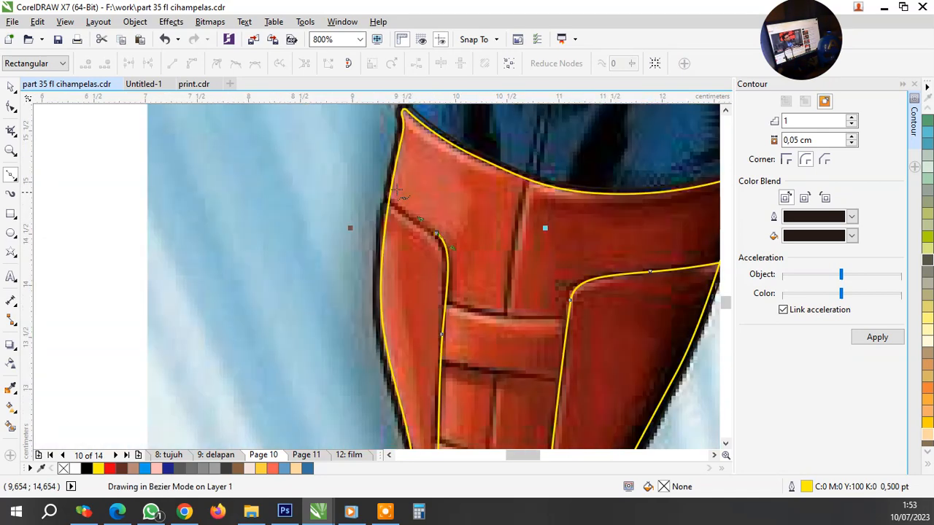
scroll(368, 190, up, 3)
drag(315, 155, 308, 124)
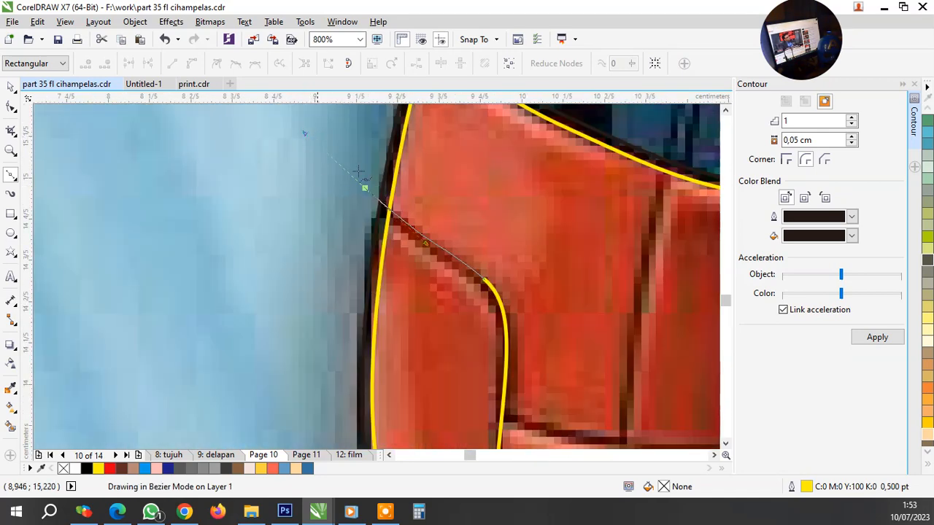
Set the outline width of the laced panel curve to 2.0 pt
key(space)
click(430, 64)
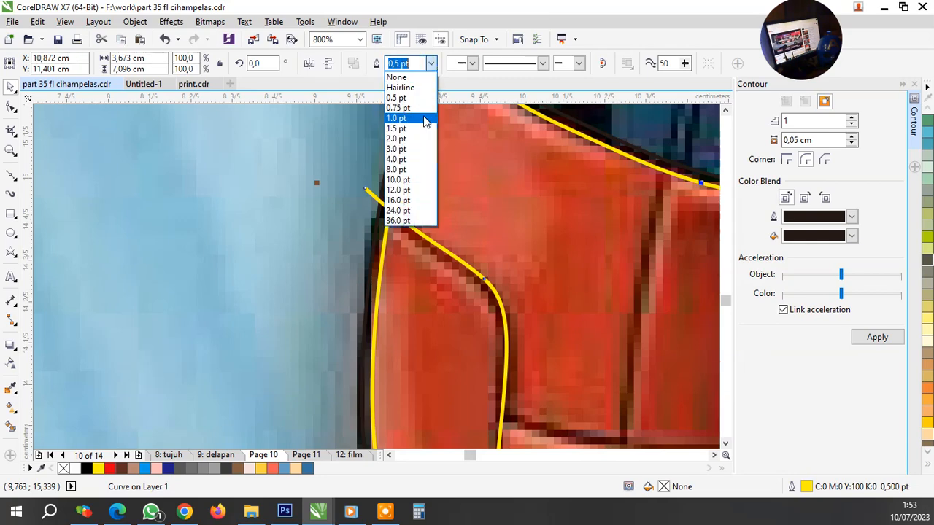
click(416, 140)
scroll(474, 224, down, 4)
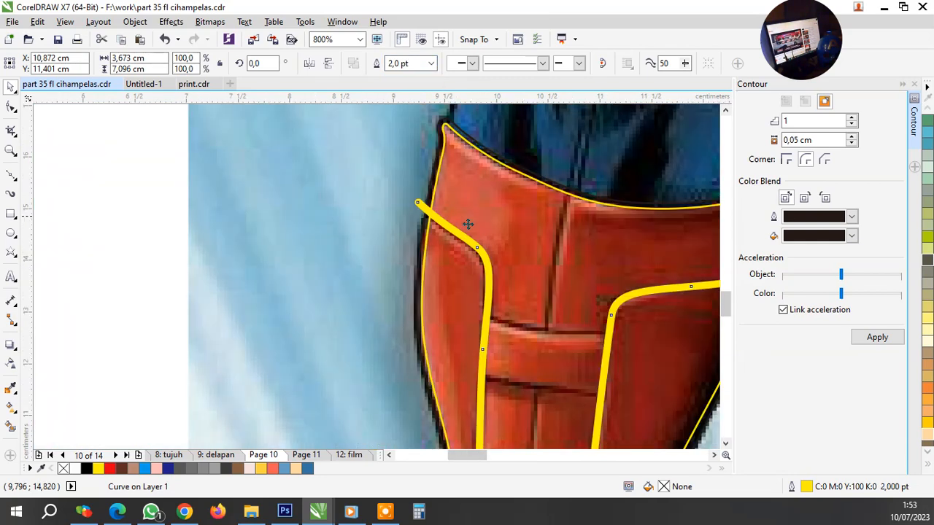
Start a new Bezier curve at the toe's front edge and trace the seam above the sole toward the back
scroll(562, 364, up, 2)
scroll(510, 348, down, 2)
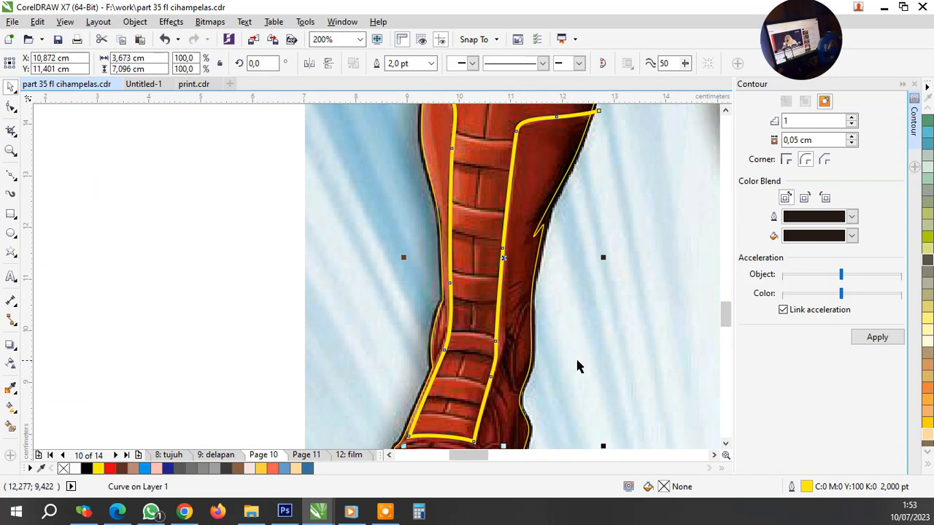
scroll(576, 366, down, 2)
scroll(511, 373, up, 4)
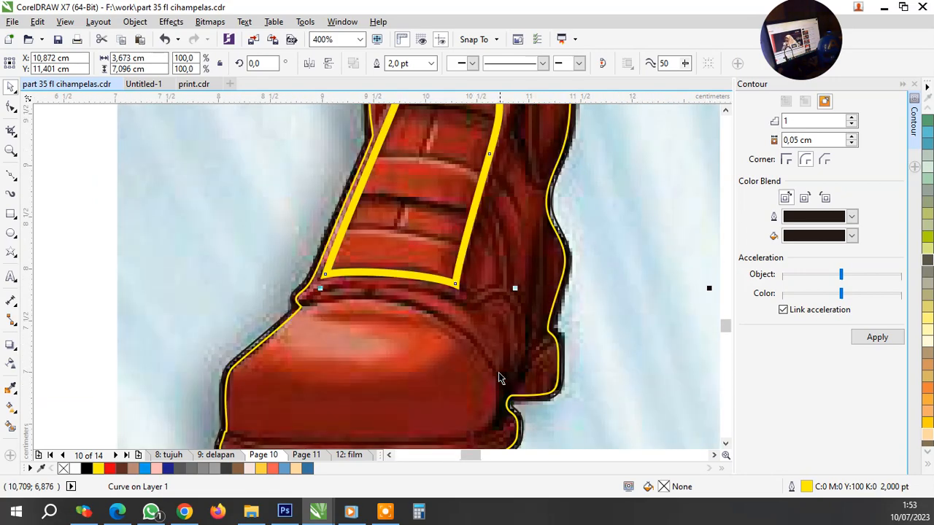
scroll(499, 377, down, 2)
scroll(405, 401, up, 2)
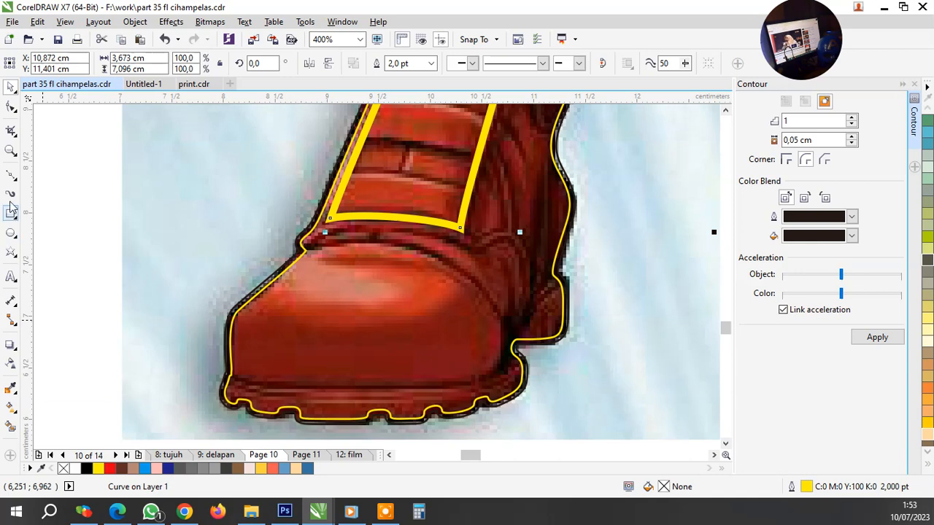
click(16, 179)
scroll(295, 415, up, 1)
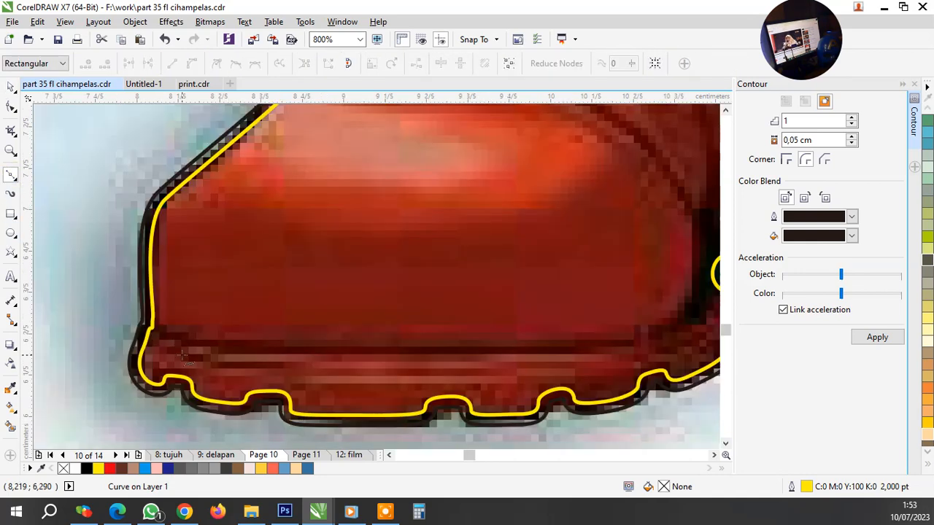
scroll(186, 358, down, 1)
scroll(219, 349, up, 1)
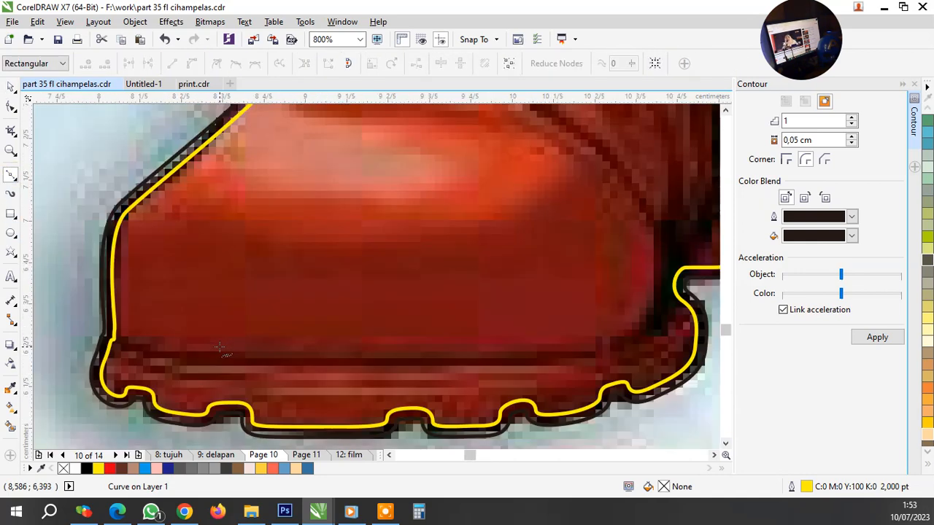
scroll(104, 335, up, 1)
click(99, 326)
mouse_move(369, 385)
mouse_down()
mouse_move(484, 387)
mouse_move(467, 364)
mouse_up()
Continue the sole seam curve past the notch and up across the heel block to beyond the boot's back edge
scroll(241, 361, down, 2)
scroll(452, 372, up, 1)
scroll(546, 315, up, 1)
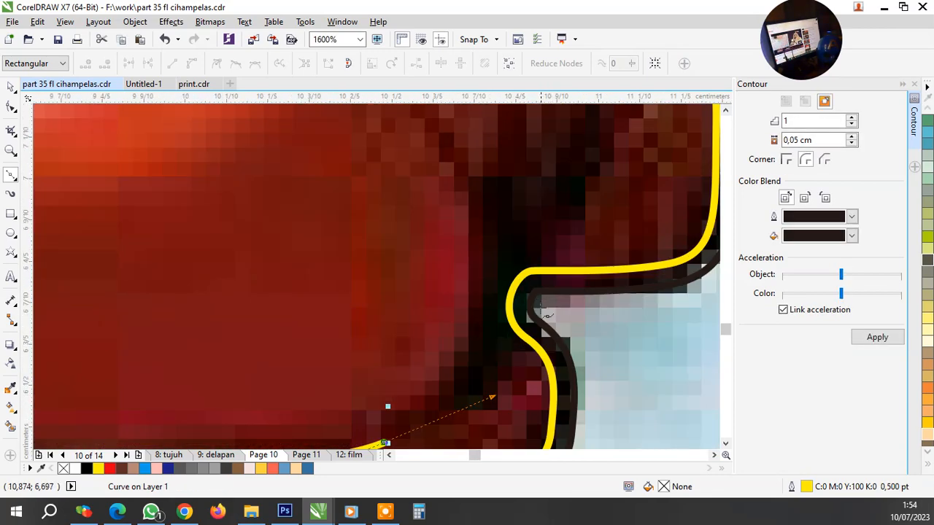
drag(546, 315, 661, 217)
scroll(540, 292, down, 2)
scroll(562, 267, up, 2)
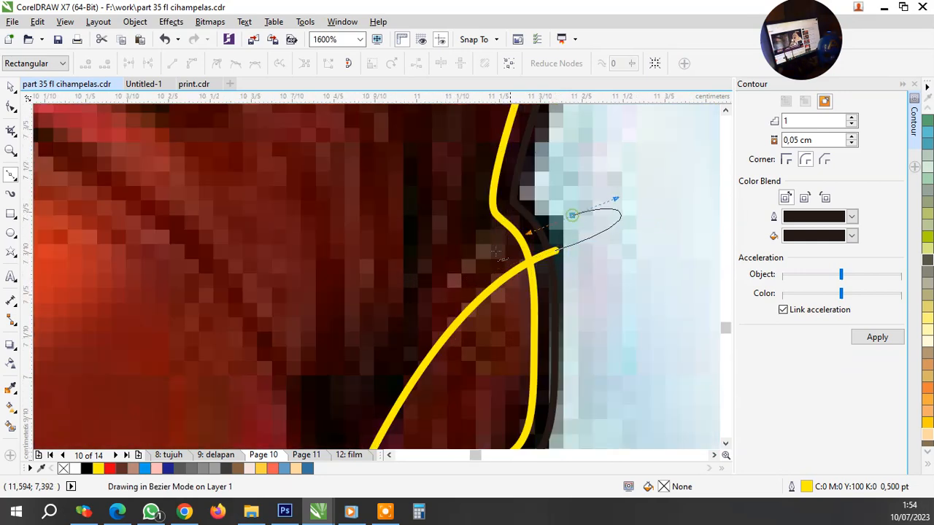
Trace a pointed crease from the back edge into the heel and out again to the notch above it
drag(500, 255, 498, 257)
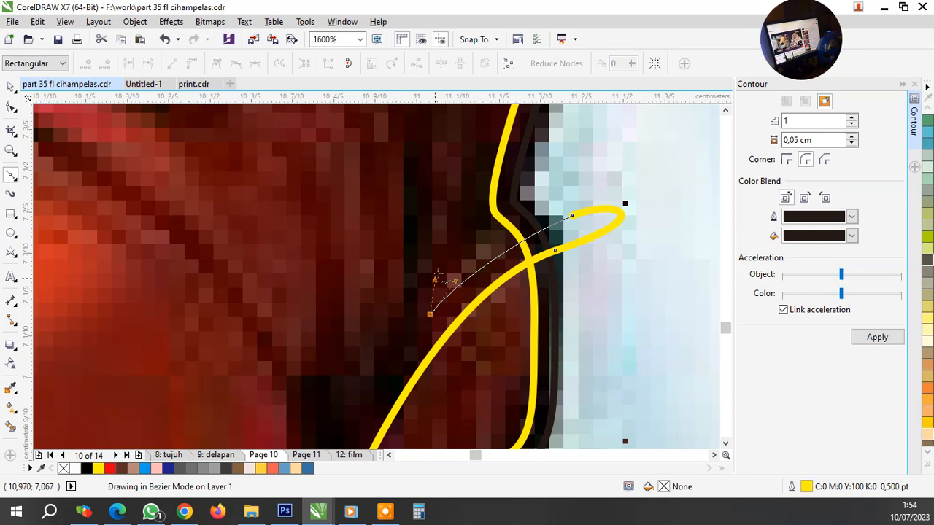
drag(435, 279, 435, 282)
scroll(438, 289, down, 2)
scroll(499, 289, up, 1)
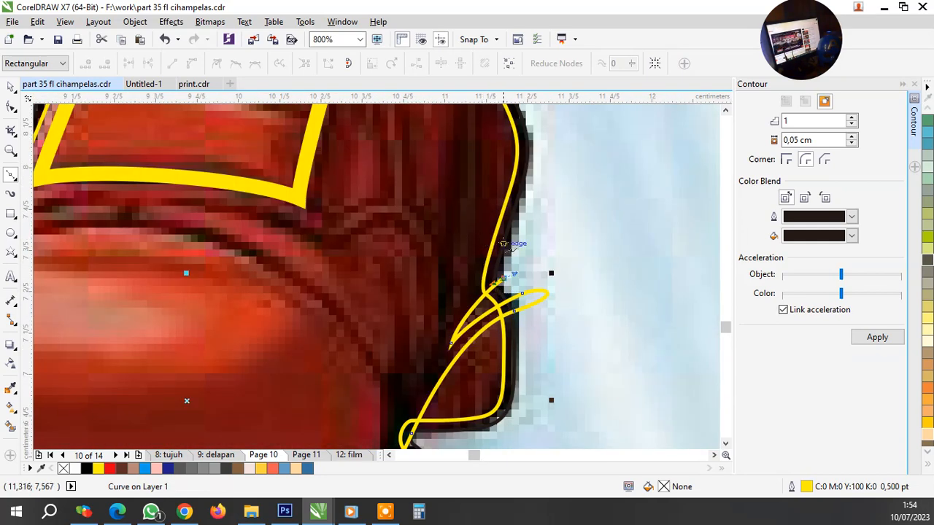
Trace the narrow vertical folds above the heel as pointed peaks along the back of the ankle
scroll(498, 235, down, 3)
scroll(503, 283, up, 3)
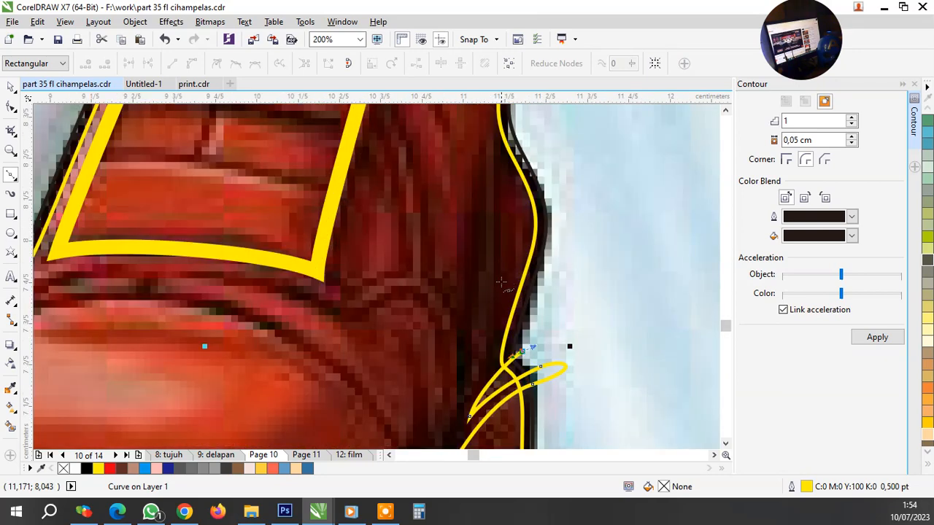
drag(503, 265, 504, 205)
drag(501, 159, 501, 188)
drag(470, 385, 483, 292)
drag(489, 154, 489, 135)
scroll(474, 226, down, 3)
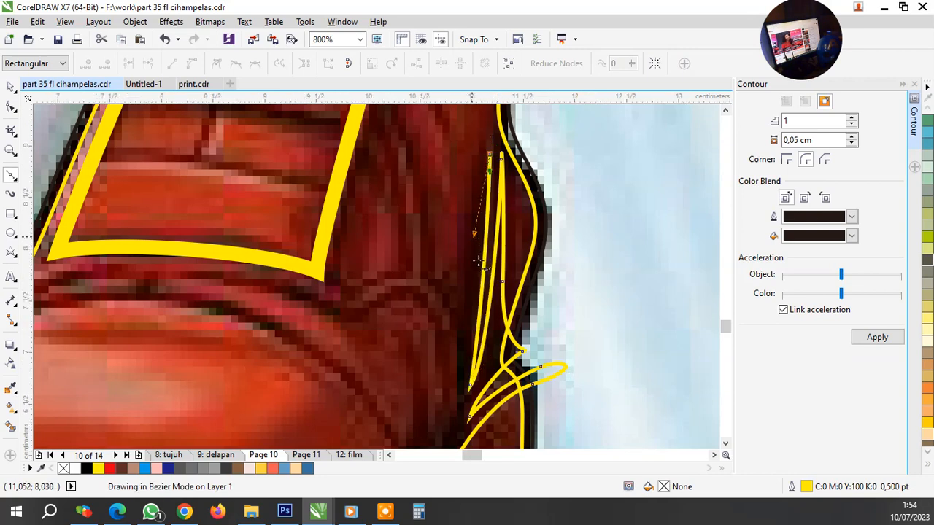
Bring the curve down behind the toe cap and trace one pointed crease at the toe cap's rear corner
scroll(492, 248, up, 3)
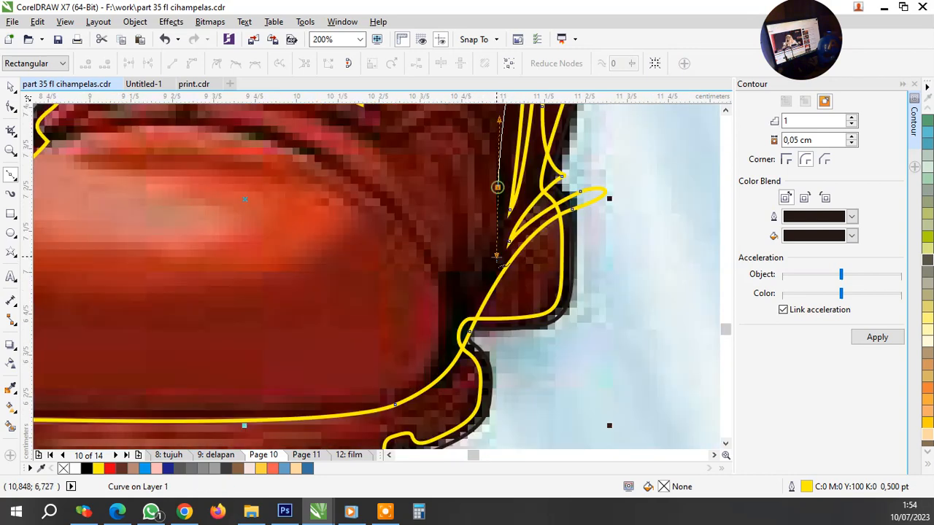
click(497, 187)
click(469, 288)
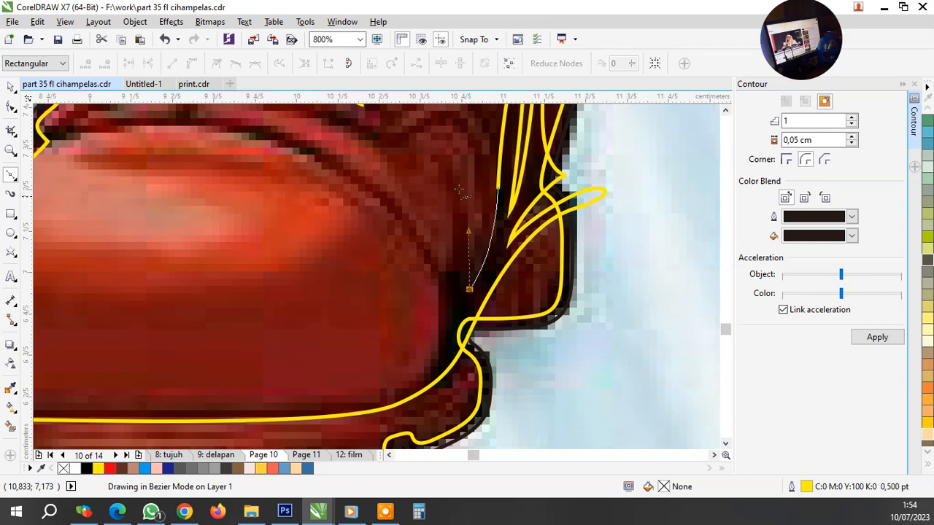
drag(445, 163, 448, 208)
drag(452, 261, 450, 289)
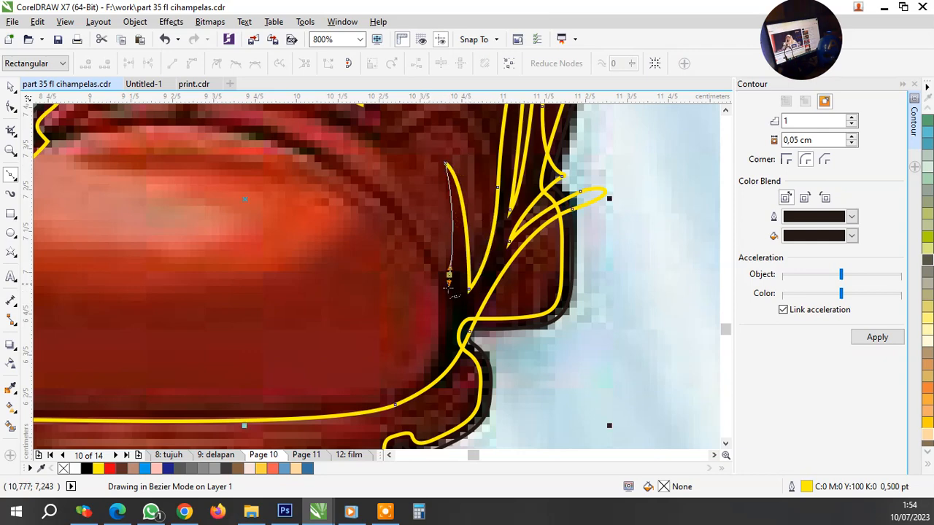
Trace the toe cap's curved upper seam from its rear corner over to the boot's front edge
scroll(413, 231, down, 3)
scroll(403, 215, up, 3)
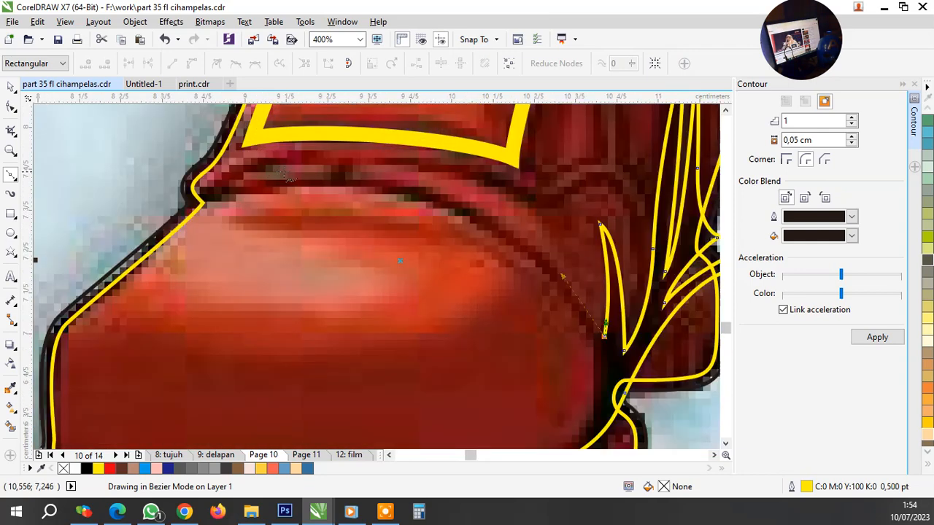
mouse_move(229, 191)
mouse_down()
mouse_move(211, 184)
mouse_move(88, 247)
mouse_move(106, 238)
mouse_up()
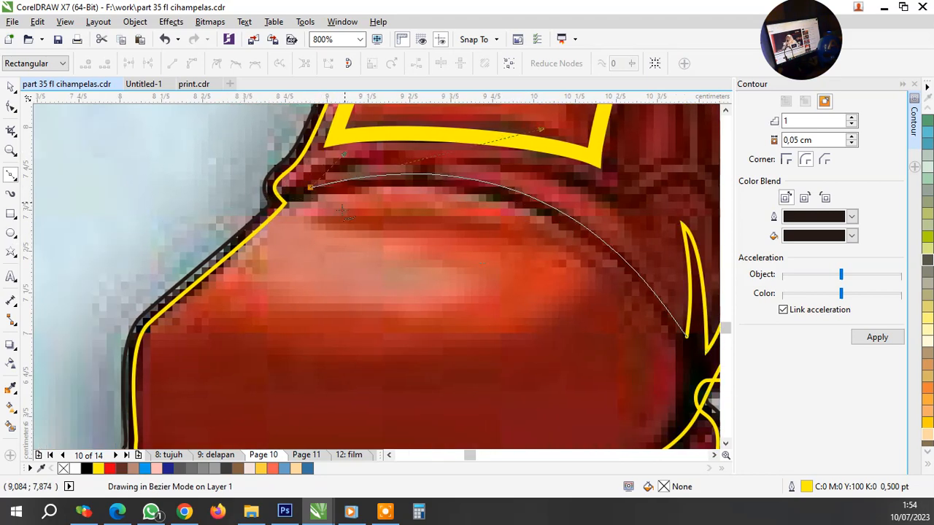
Try to trace back along the band above the toe cap and around the small bump beside the ankle folds
scroll(341, 210, down, 2)
scroll(522, 284, up, 3)
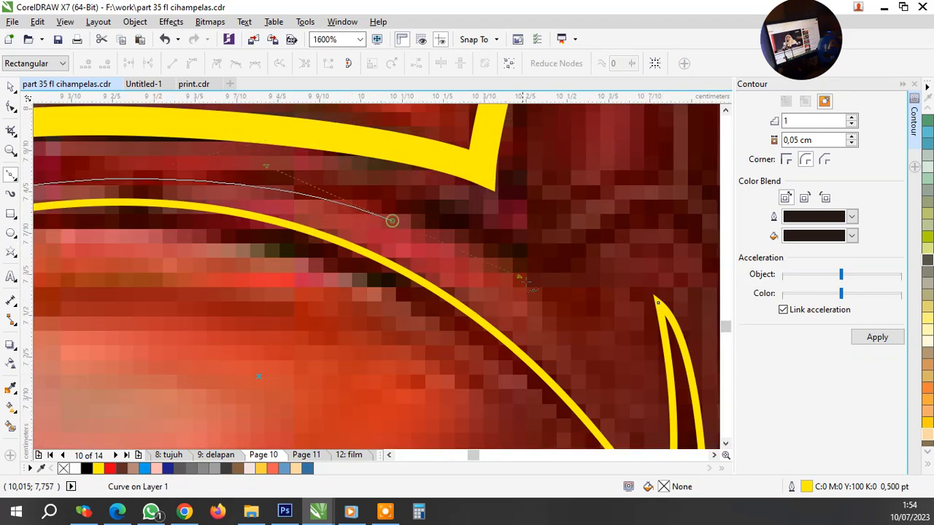
scroll(510, 291, down, 3)
scroll(503, 299, up, 2)
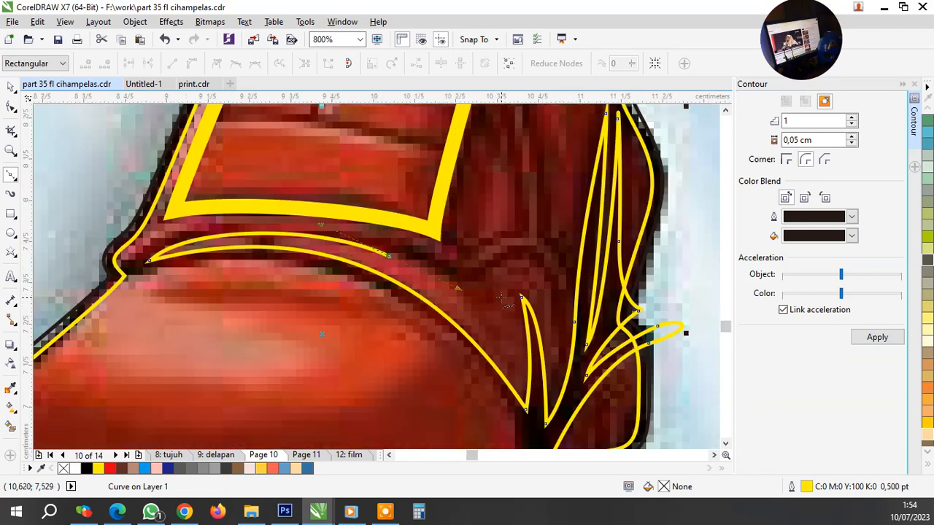
click(488, 275)
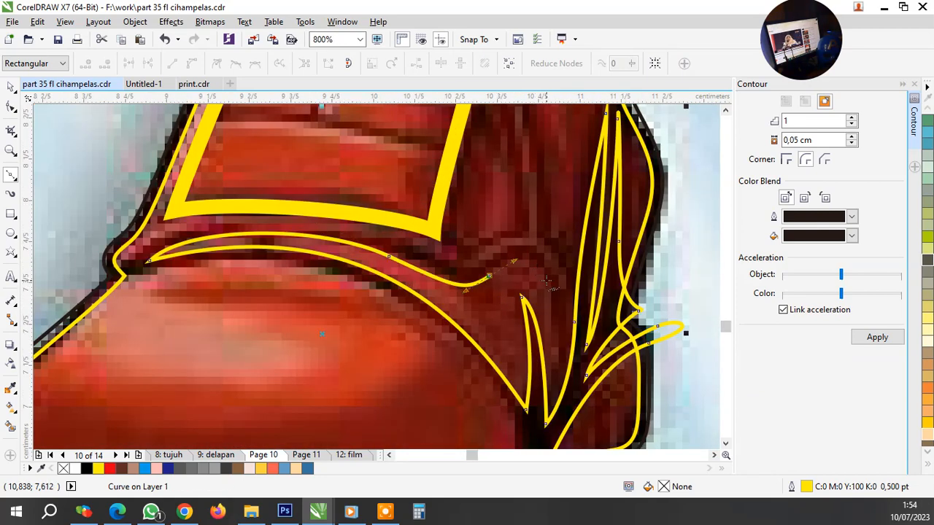
key(space)
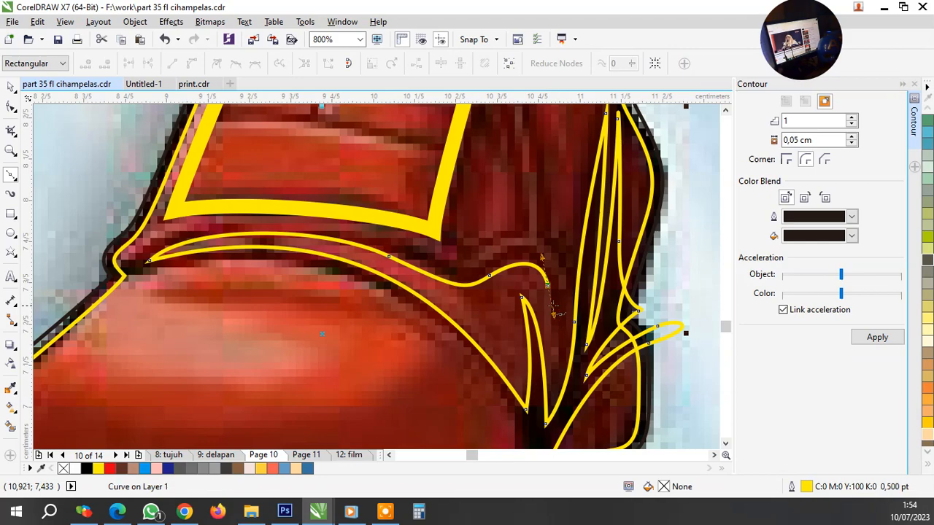
scroll(553, 307, down, 1)
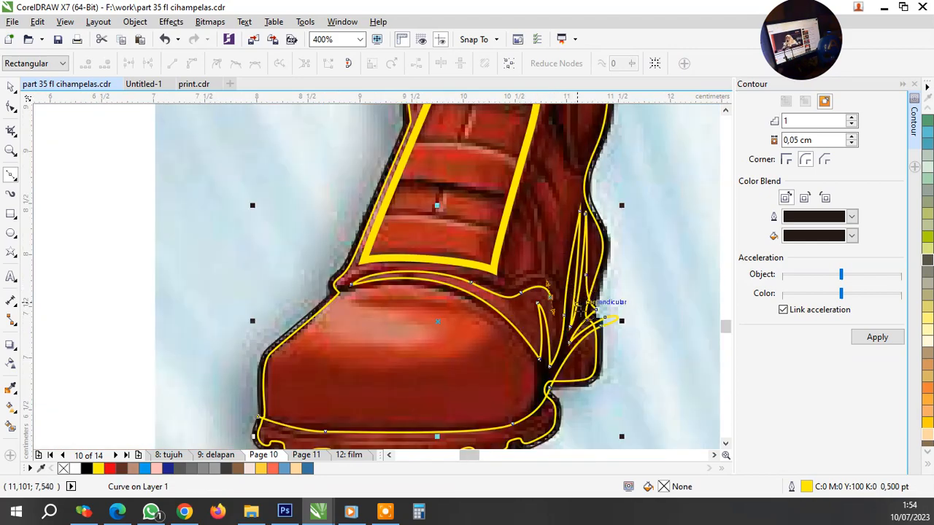
scroll(585, 313, up, 1)
scroll(538, 307, up, 1)
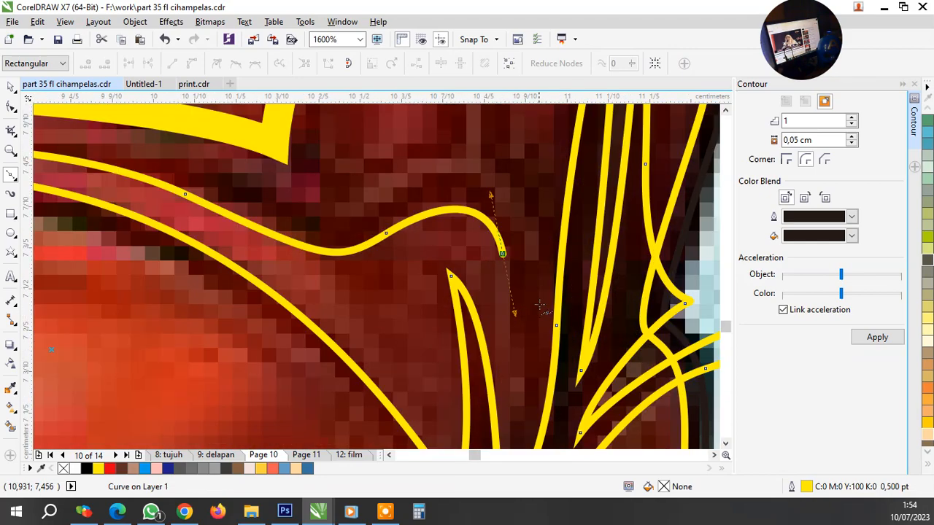
scroll(541, 305, down, 1)
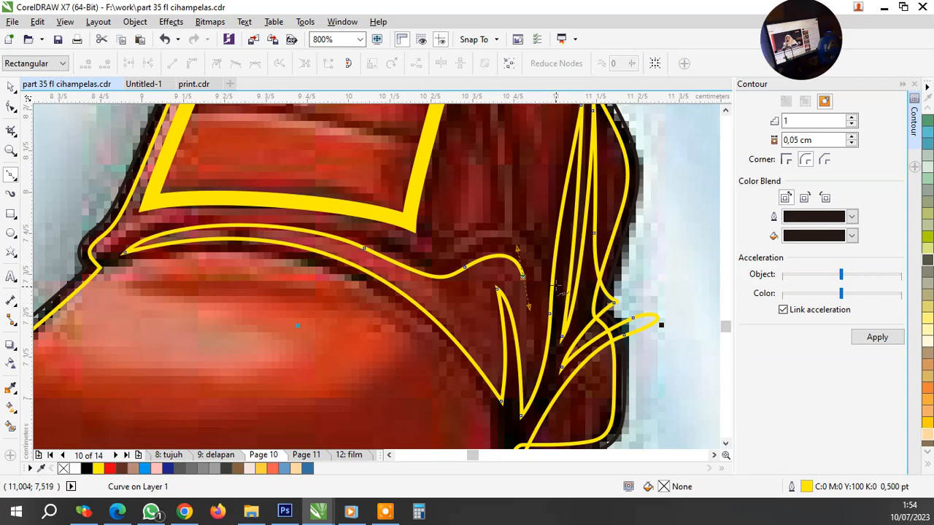
Undo the latest curve segments back to the front end of the toe cap seam
key(ctrl+z)
key(ctrl+z)
key(ctrl+z)
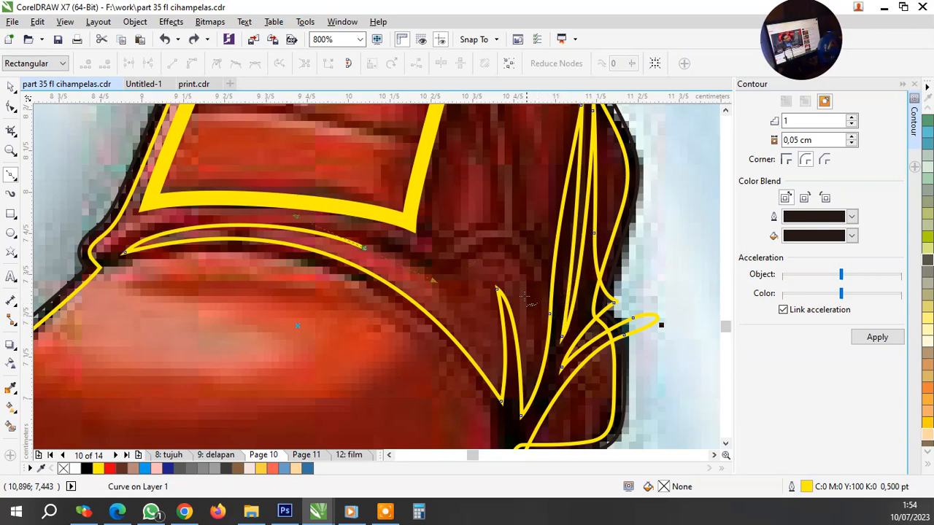
scroll(235, 276, down, 2)
scroll(252, 281, up, 2)
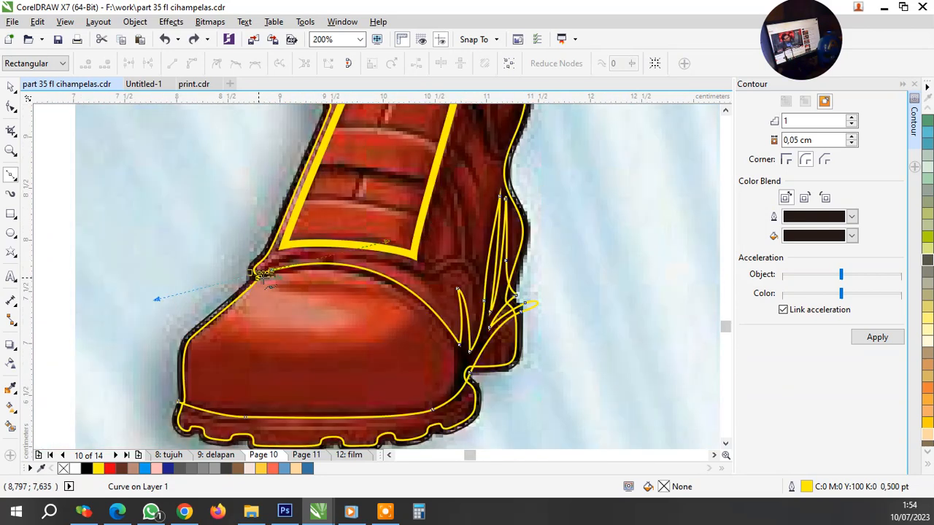
Trace back along the toe cap's upper edge from the boot's front edge to the toe cap's rear corner
drag(259, 297, 281, 264)
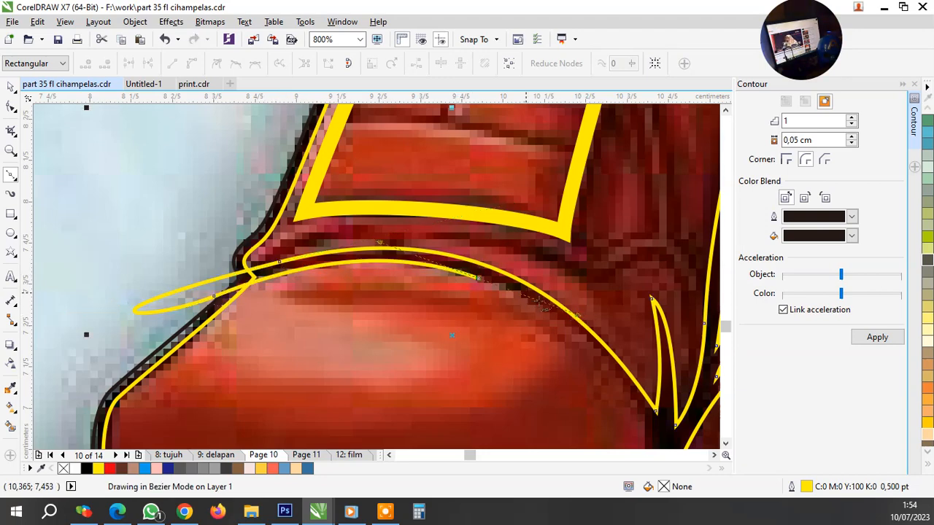
scroll(664, 409, up, 1)
scroll(513, 229, down, 1)
scroll(577, 353, up, 1)
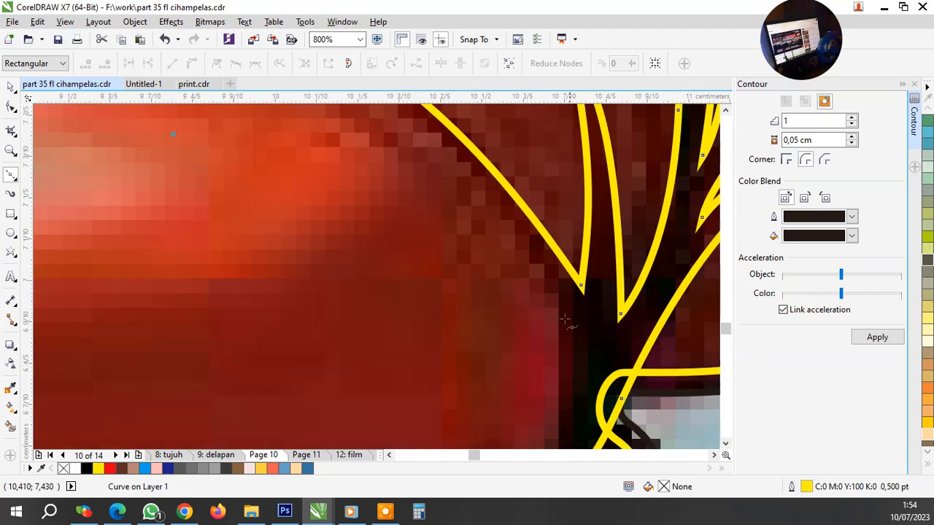
drag(536, 263, 582, 327)
scroll(550, 259, down, 1)
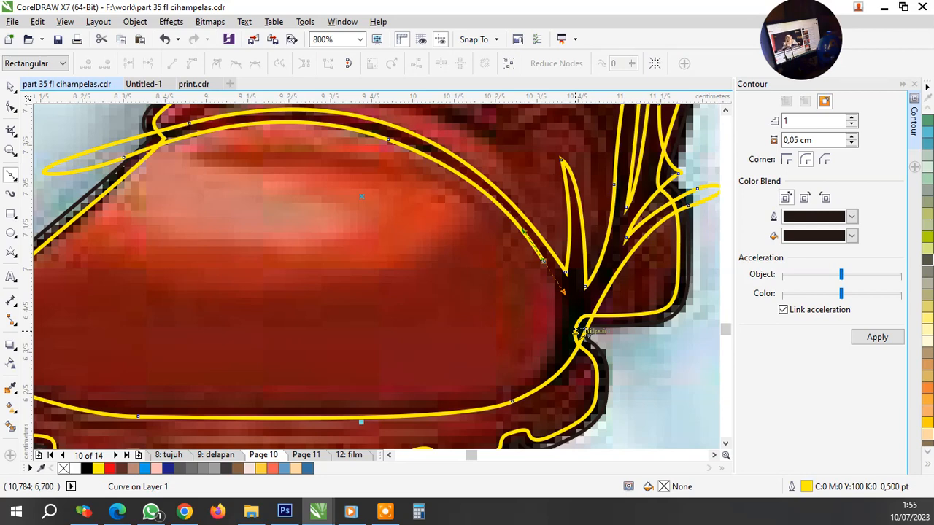
Continue the curve down the toe cap's rounded rear end and forward along its lower edge above the sole
scroll(533, 365, up, 1)
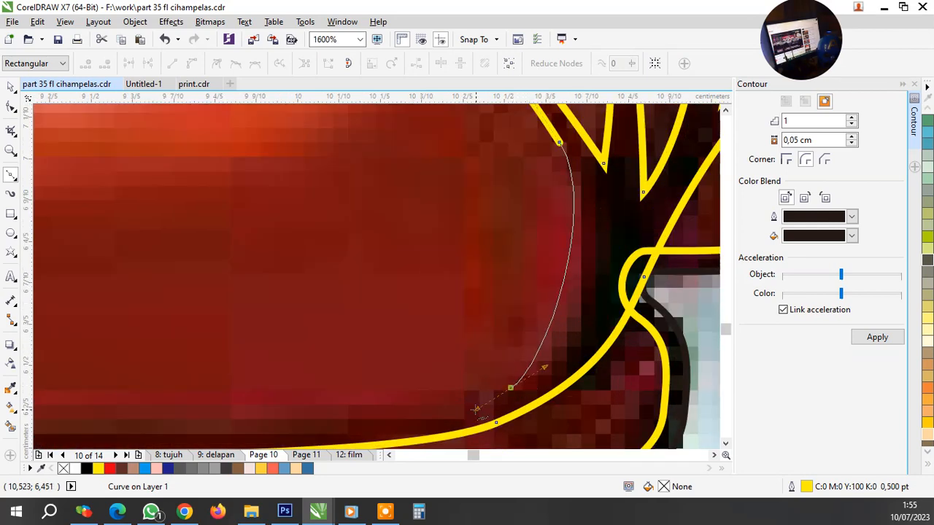
drag(510, 387, 418, 419)
scroll(573, 329, down, 2)
scroll(313, 291, up, 1)
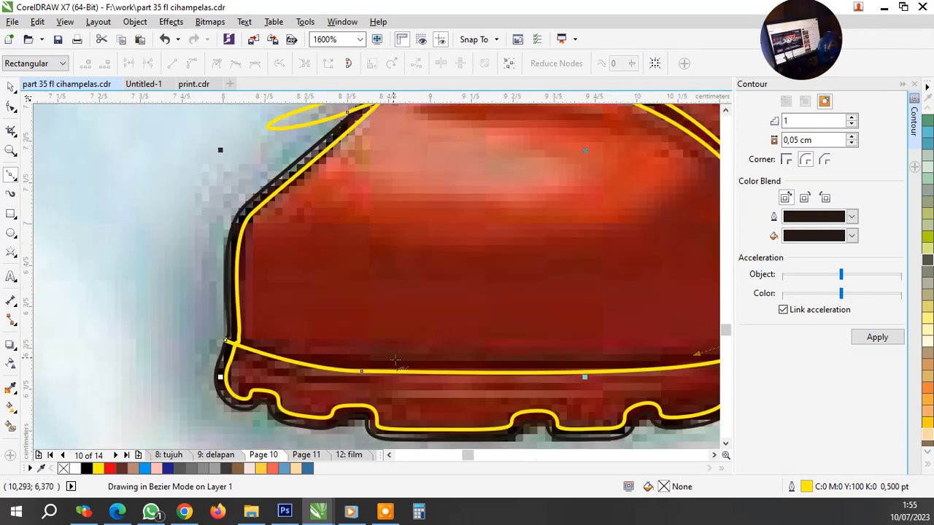
drag(384, 354, 270, 341)
scroll(211, 332, up, 1)
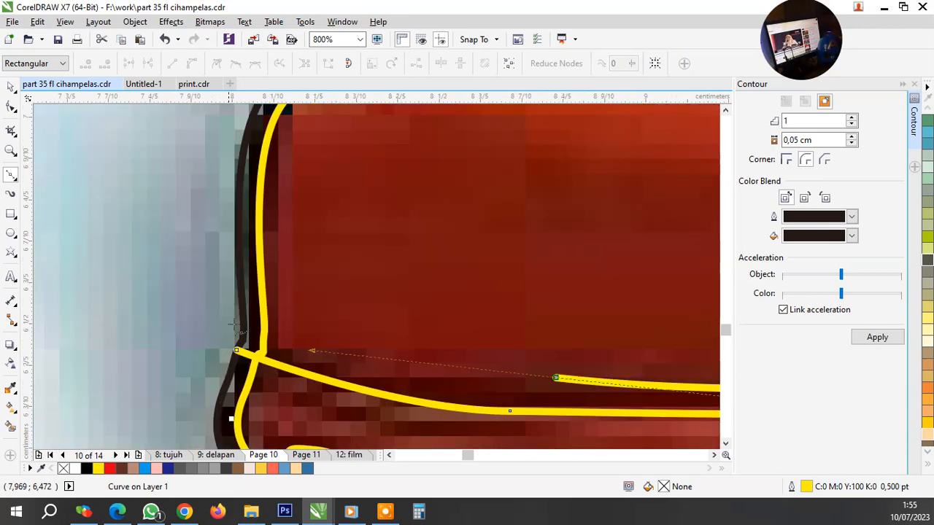
Loop the curve outside the toe's front edge, add a pointed crease along the sole's upper front, and close the shape
click(215, 286)
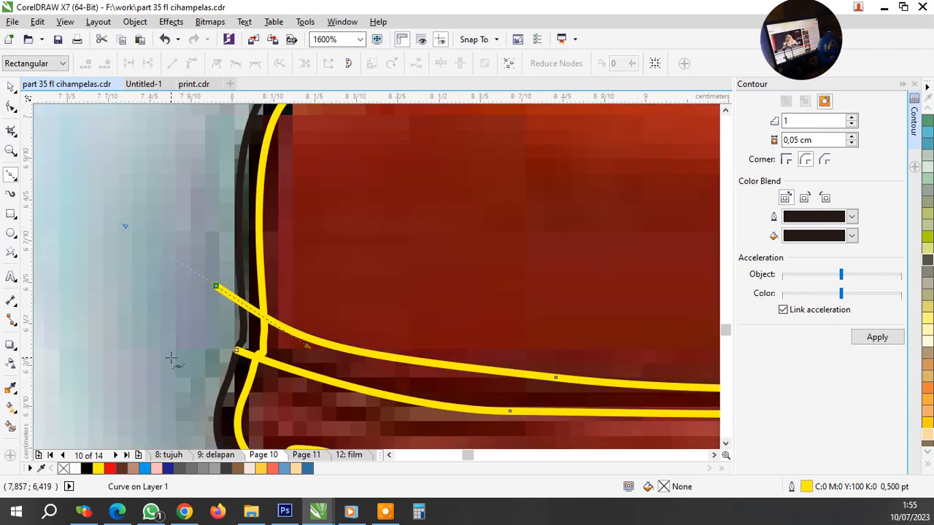
drag(170, 357, 217, 394)
drag(522, 431, 616, 413)
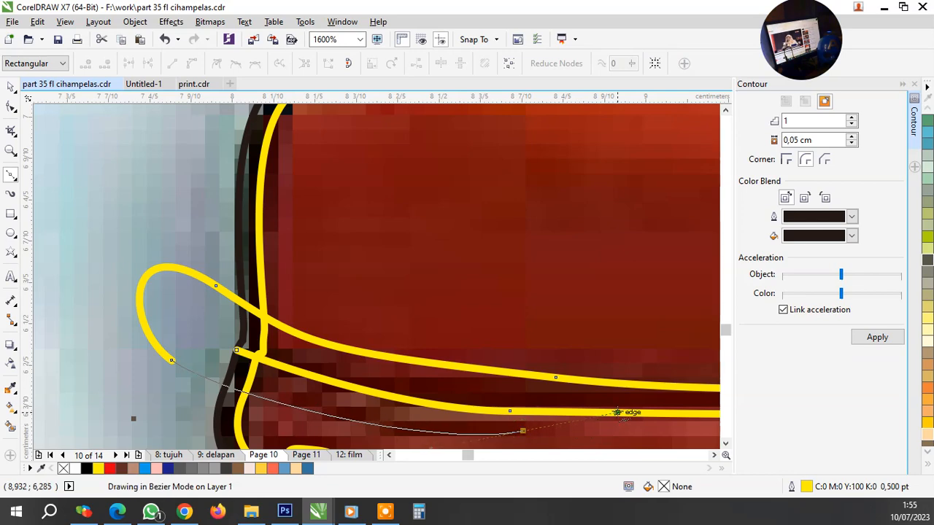
drag(397, 417, 396, 418)
drag(231, 367, 194, 347)
click(237, 351)
Trim the boot outline with the closed toe cap shading shape and remove the cutting shape
scroll(245, 366, down, 2)
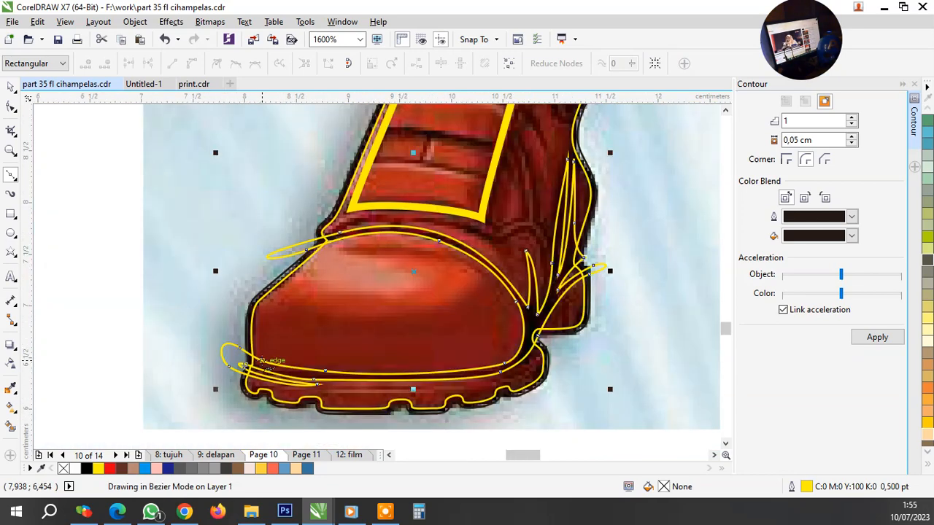
key(space)
shift+click(322, 335)
click(397, 64)
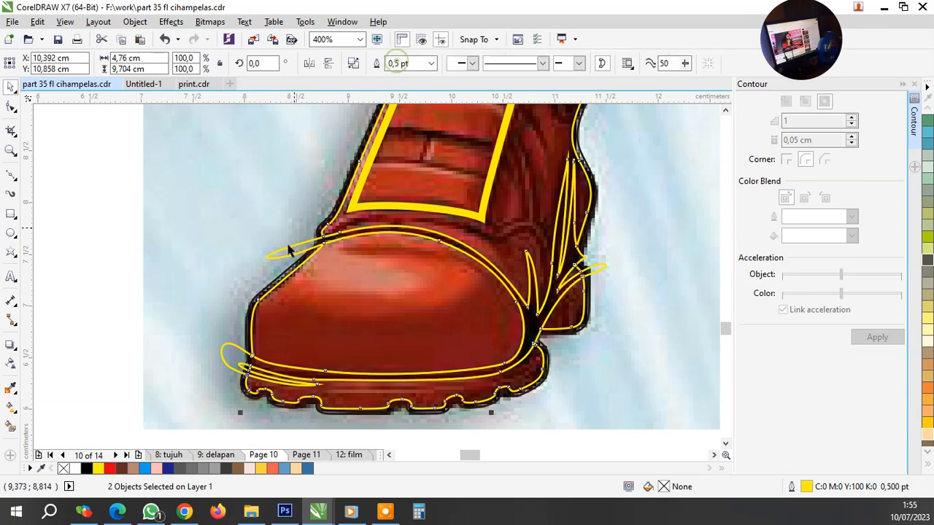
click(316, 251)
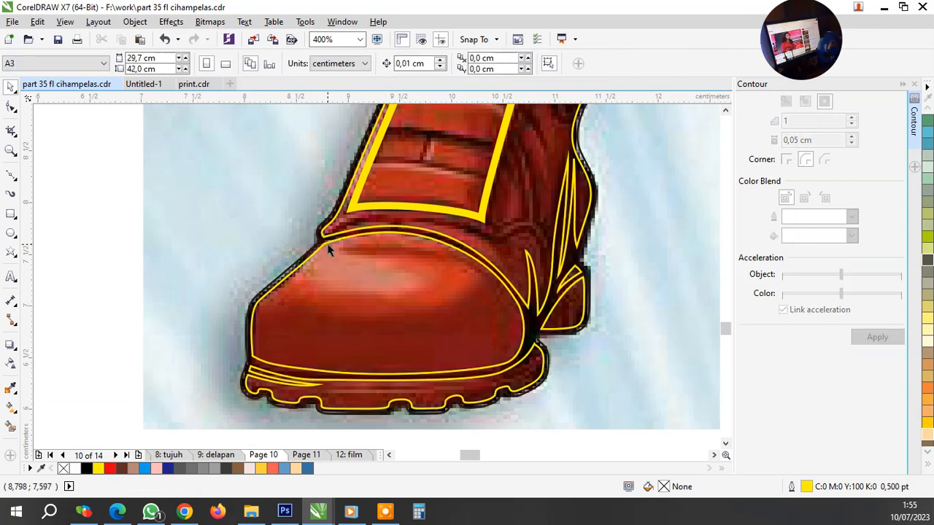
Start a Bezier curve at the boot's front corner and trace the crease above the toe cap back to the ankle folds
scroll(491, 422, up, 1)
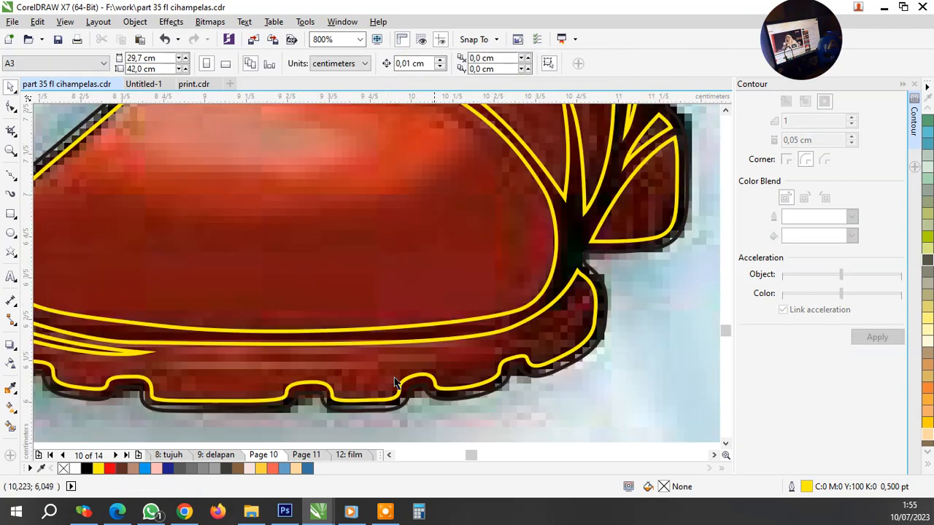
key(F10)
scroll(394, 382, down, 2)
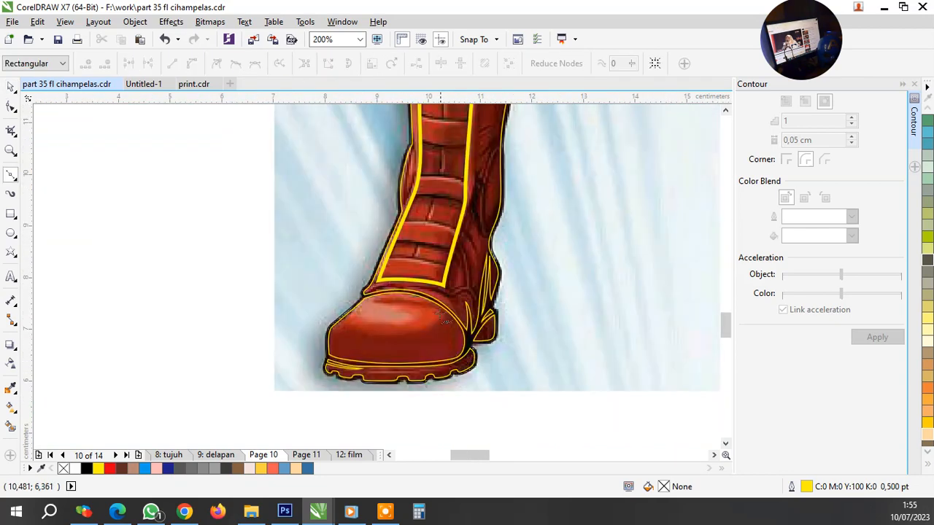
scroll(397, 288, up, 3)
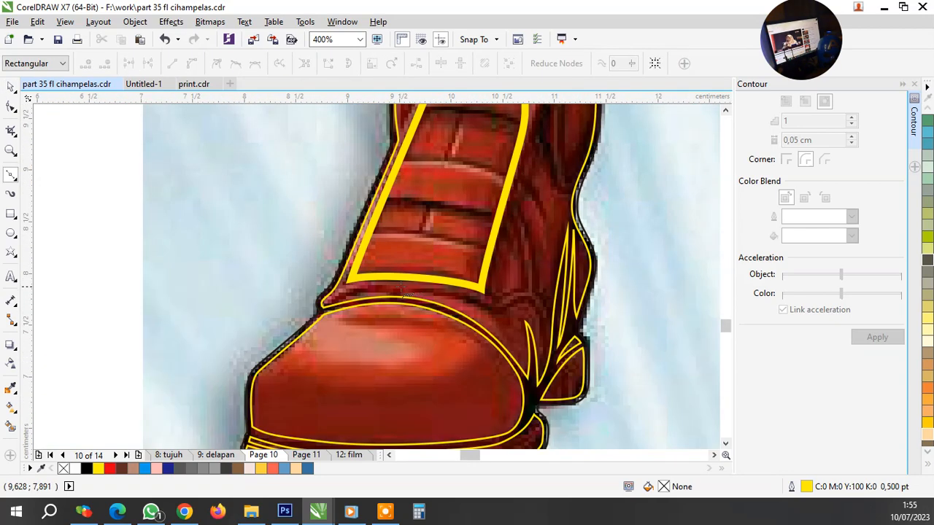
click(171, 336)
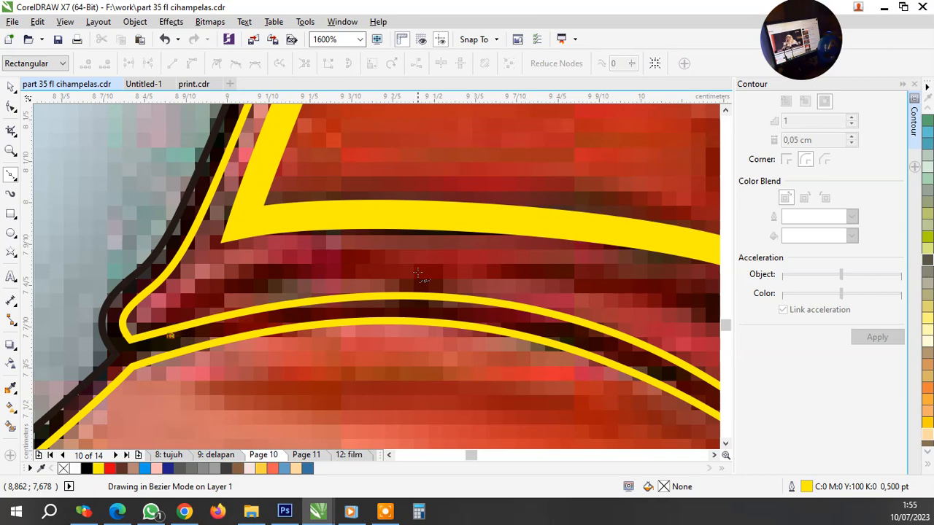
drag(423, 265, 589, 267)
scroll(589, 267, down, 2)
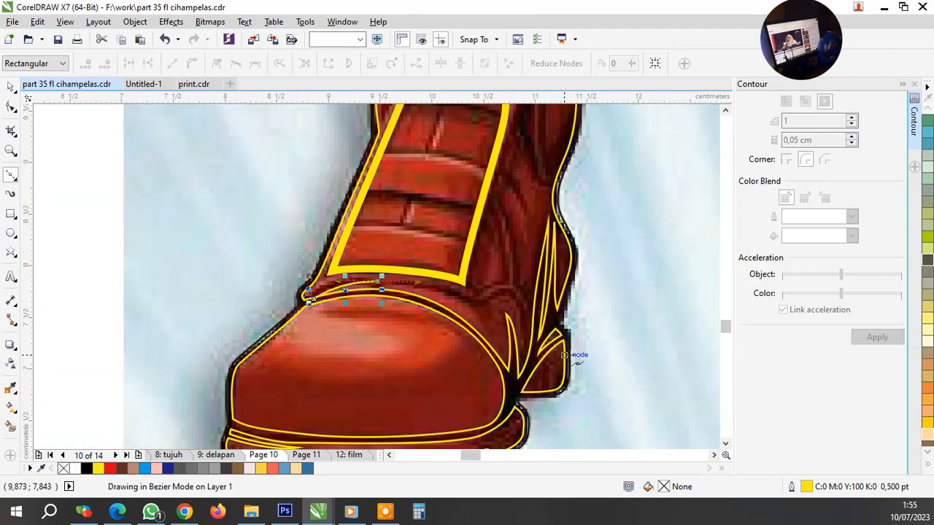
scroll(472, 295, up, 2)
drag(422, 309, 583, 290)
scroll(472, 314, down, 1)
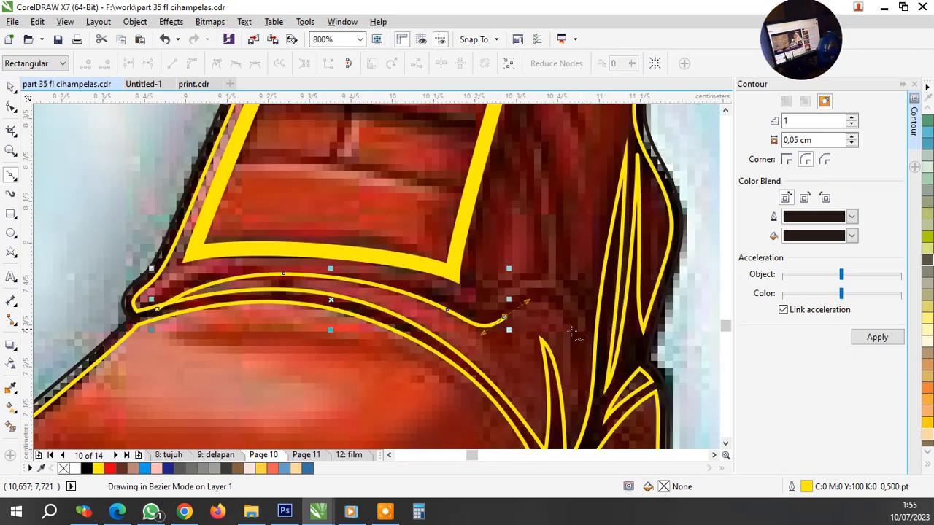
Extend the curve over the small bump beside the ankle and down to the creases behind the toe cap, redoing the last segment
scroll(581, 348, down, 1)
scroll(561, 295, up, 2)
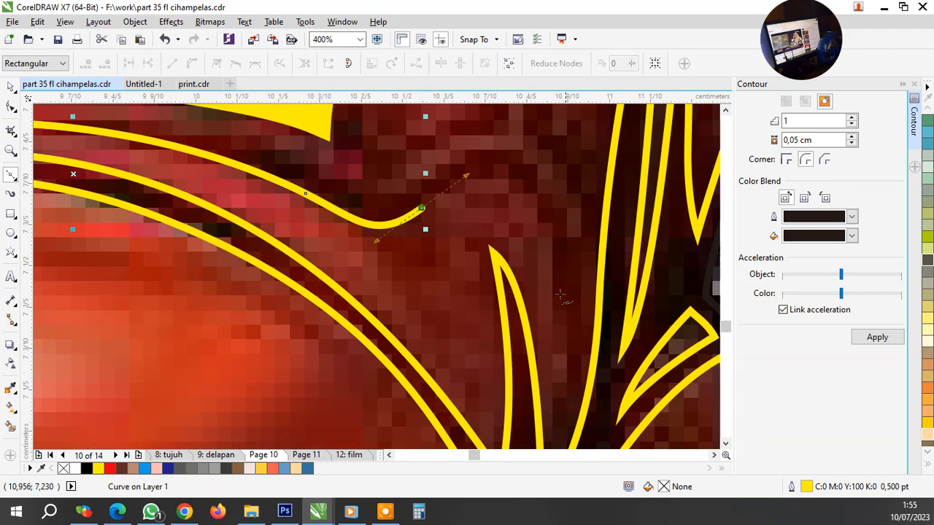
drag(545, 230, 577, 329)
drag(580, 424, 589, 383)
scroll(580, 312, down, 1)
key(ctrl+z)
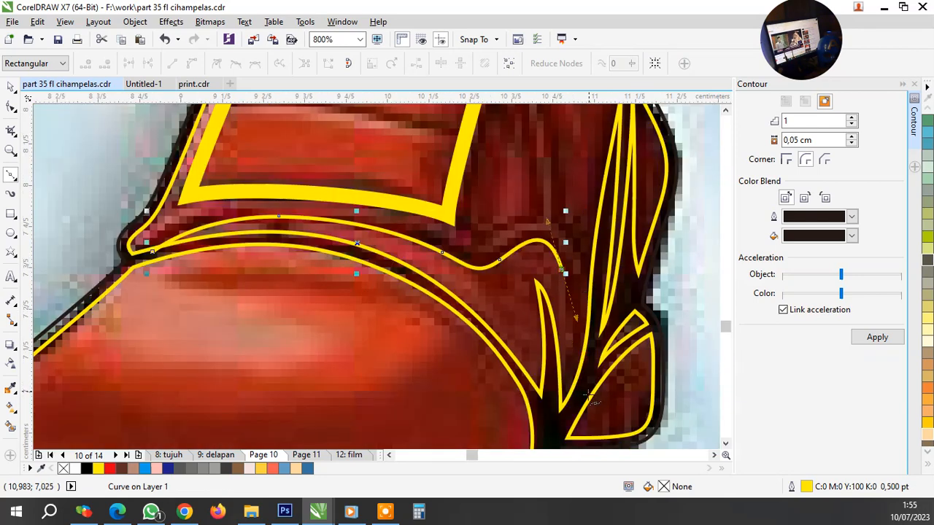
scroll(589, 395, up, 1)
drag(567, 401, 570, 381)
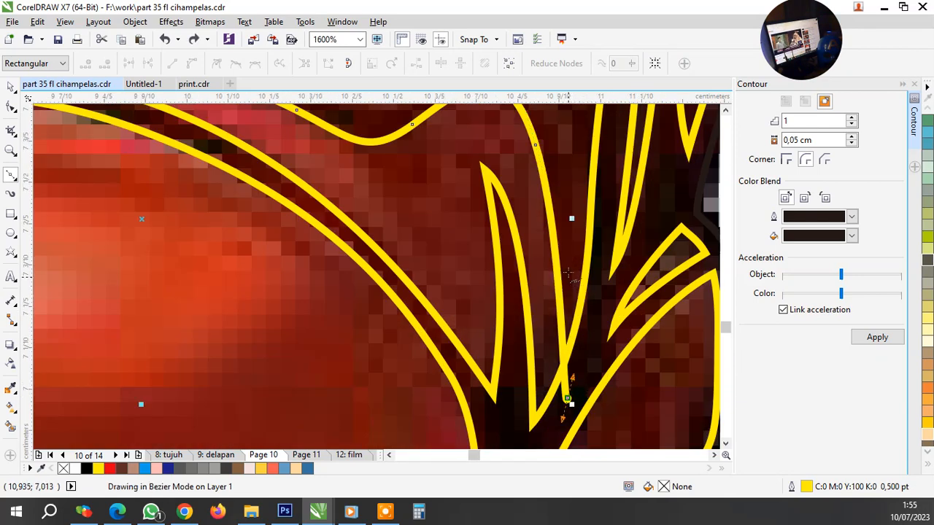
Trace back up along the crease and over the bump, keeping a narrow band from the first line
drag(570, 268, 565, 195)
scroll(575, 287, down, 1)
scroll(576, 310, down, 2)
scroll(585, 252, up, 3)
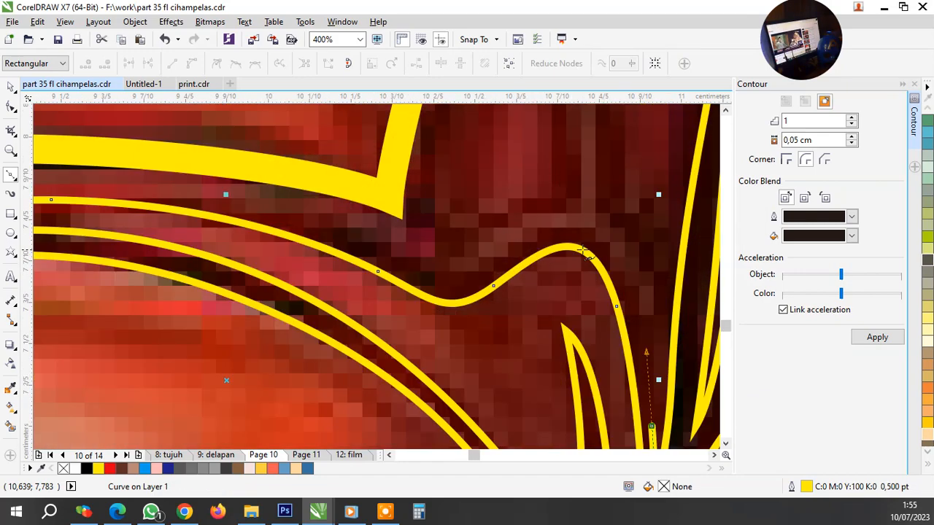
drag(584, 228, 558, 218)
drag(472, 277, 457, 287)
scroll(430, 262, down, 2)
scroll(484, 281, up, 2)
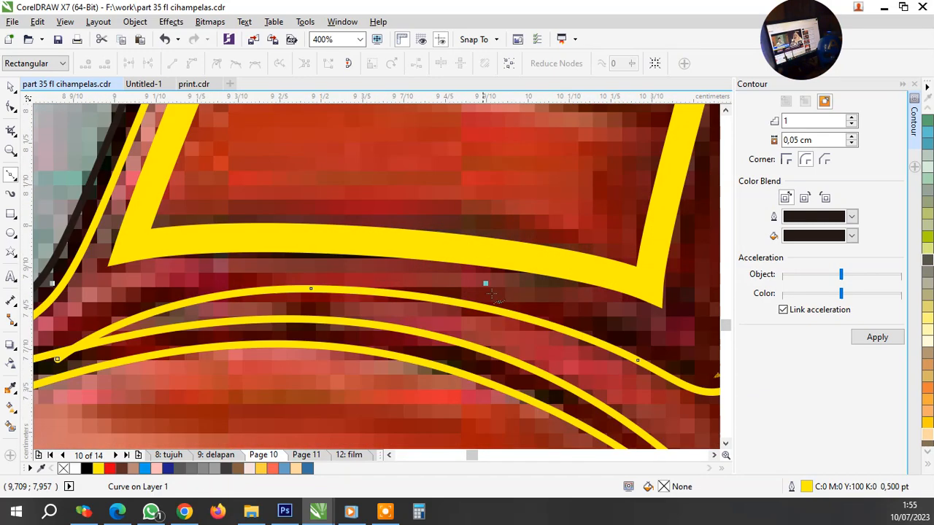
Trace the band's upper edge below the laced panel to the boot's front edge and close the shape at its start
scroll(348, 284, down, 2)
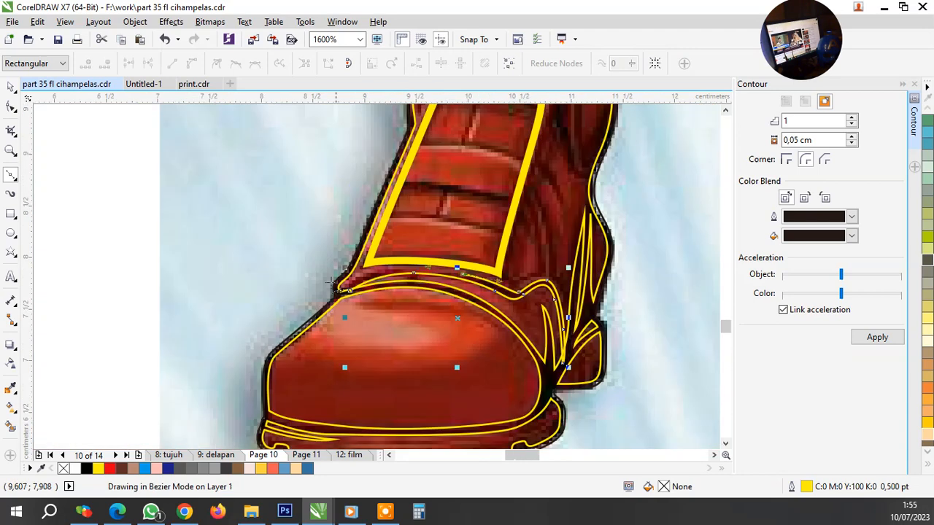
scroll(348, 283, up, 1)
drag(472, 251, 345, 300)
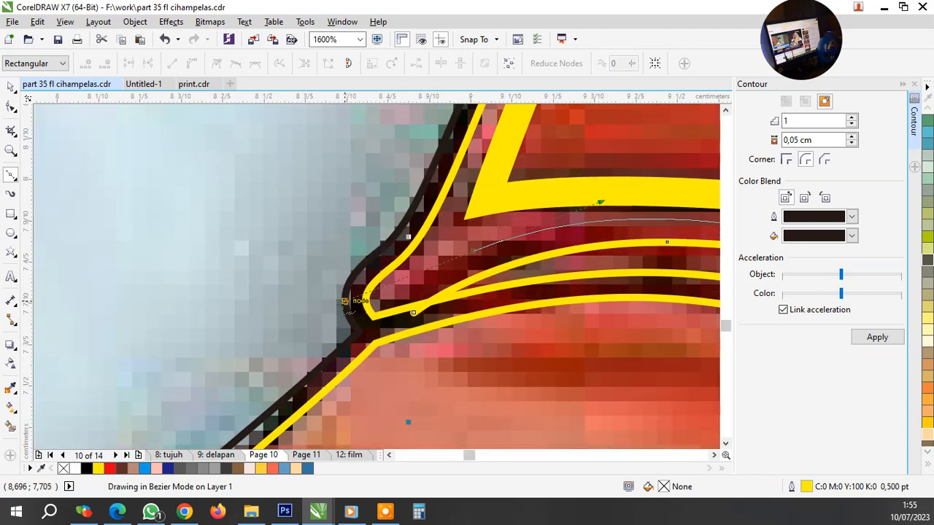
click(340, 349)
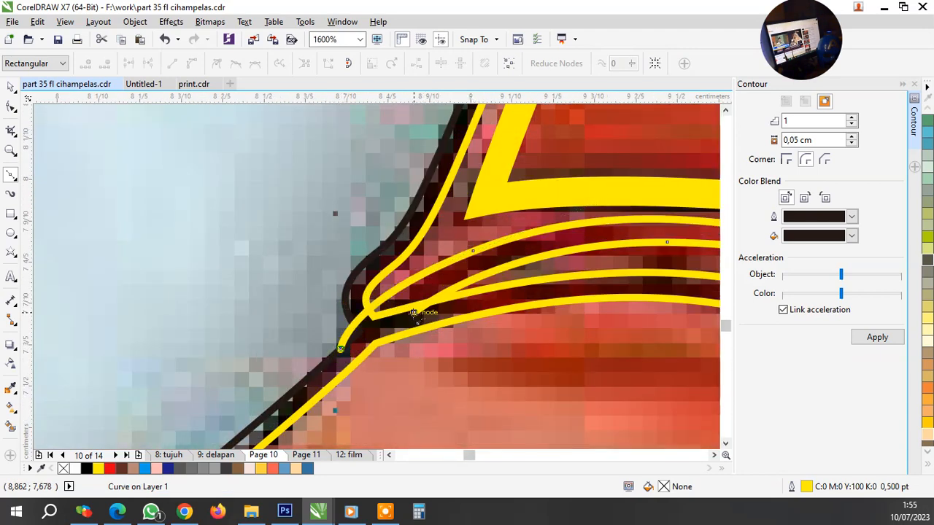
drag(414, 312, 426, 304)
Trim the boot outline with the closed crease band, redoing the trim once, and delete the leftover shape
key(space)
shift+click(441, 255)
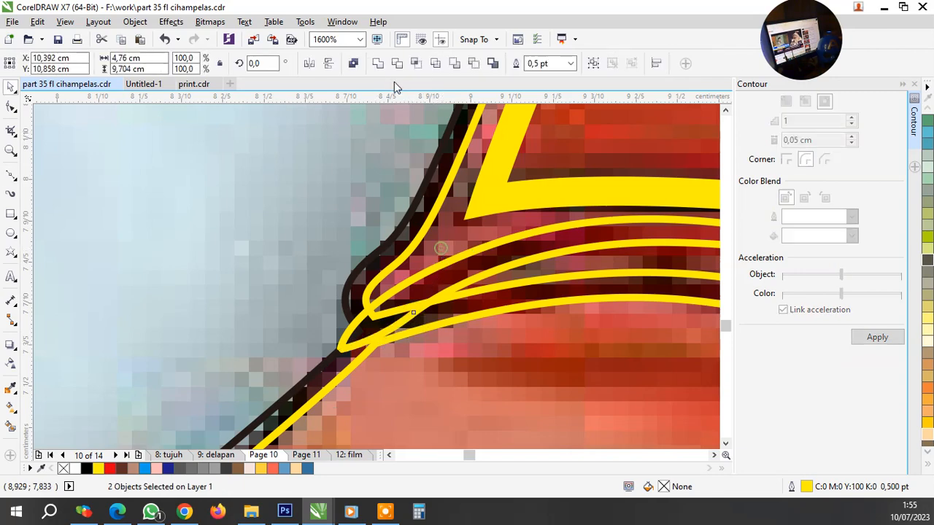
click(397, 63)
key(ctrl+z)
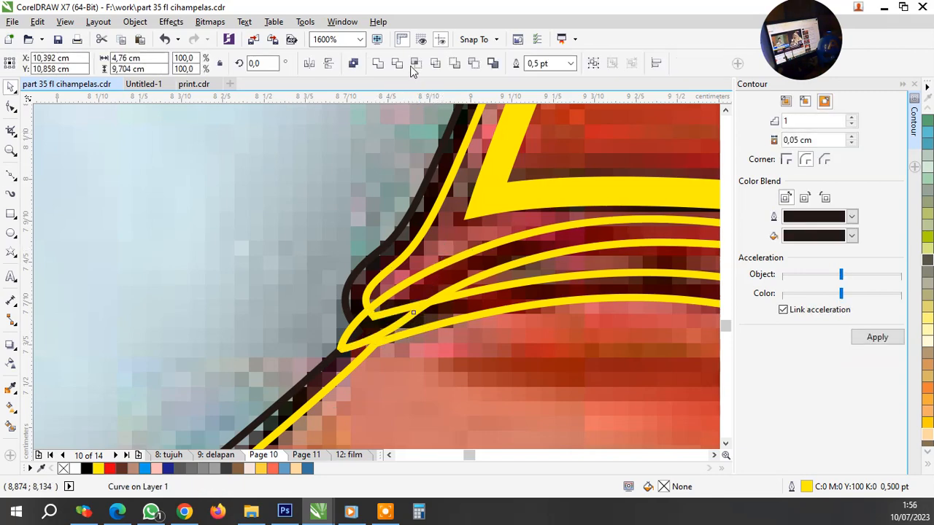
click(400, 64)
click(309, 212)
click(377, 321)
key(Delete)
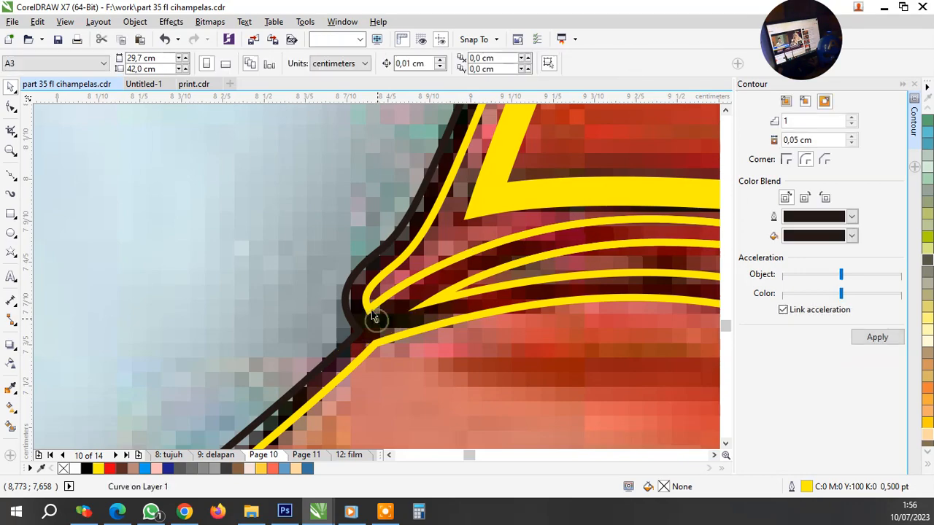
Trace a closed fold from the laced panel's lower outer corner over the ankle bump and up to the panel's edge
scroll(263, 303, down, 2)
scroll(530, 317, up, 1)
scroll(493, 340, down, 1)
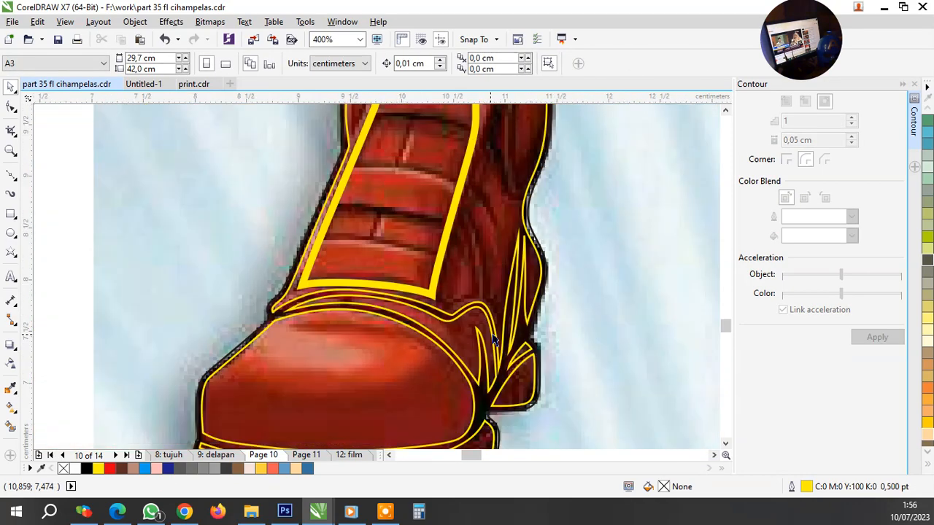
scroll(511, 312, down, 2)
scroll(507, 284, up, 3)
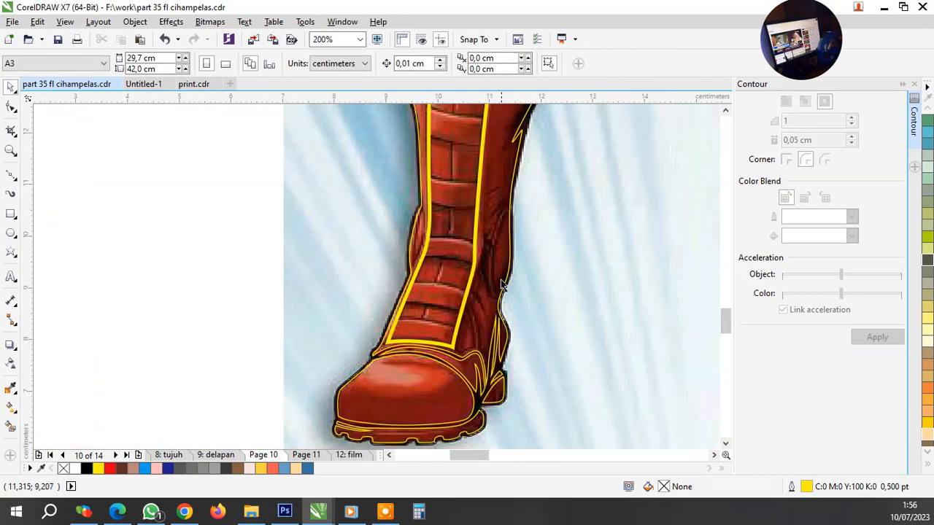
scroll(497, 299, down, 2)
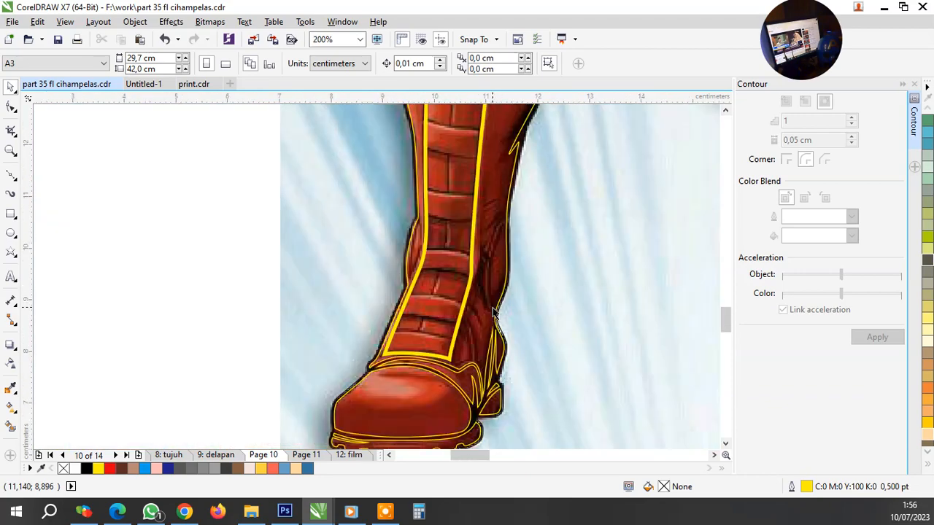
scroll(452, 343, up, 2)
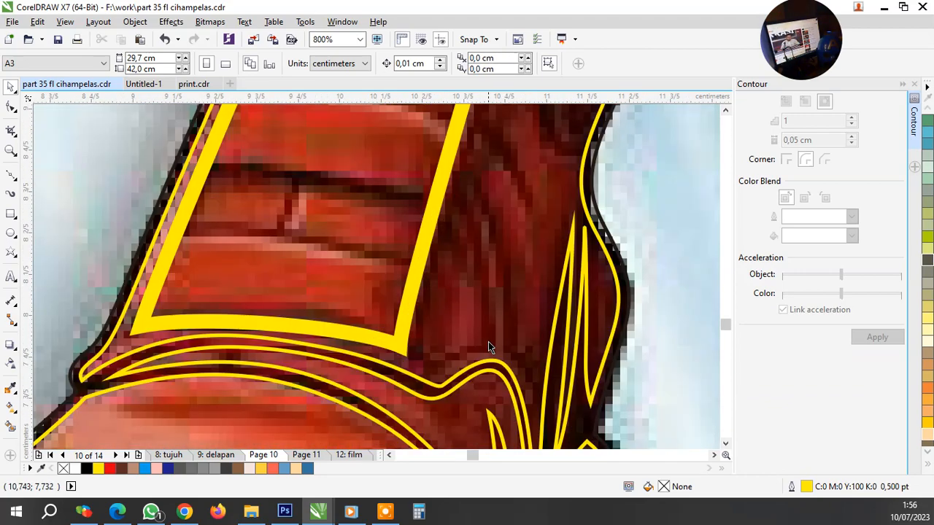
scroll(488, 346, down, 1)
scroll(514, 375, up, 1)
scroll(429, 336, up, 1)
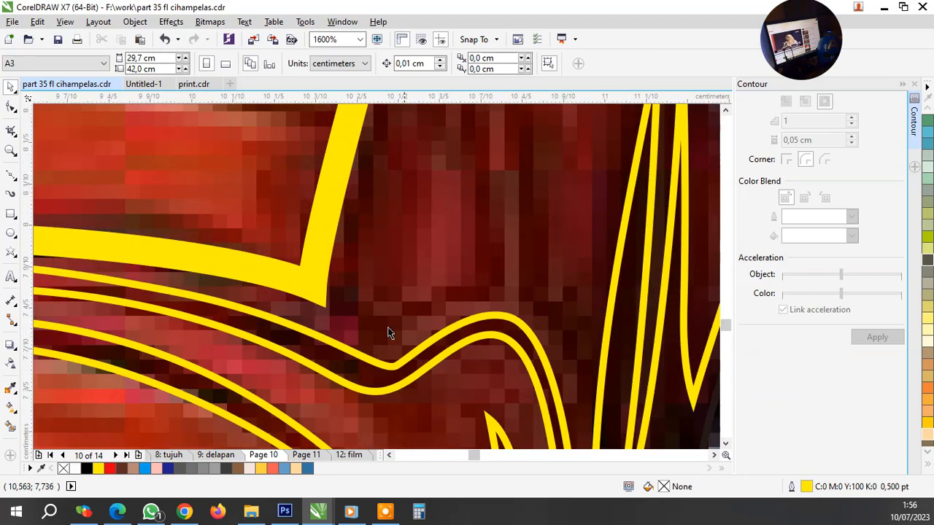
key(F5)
click(314, 285)
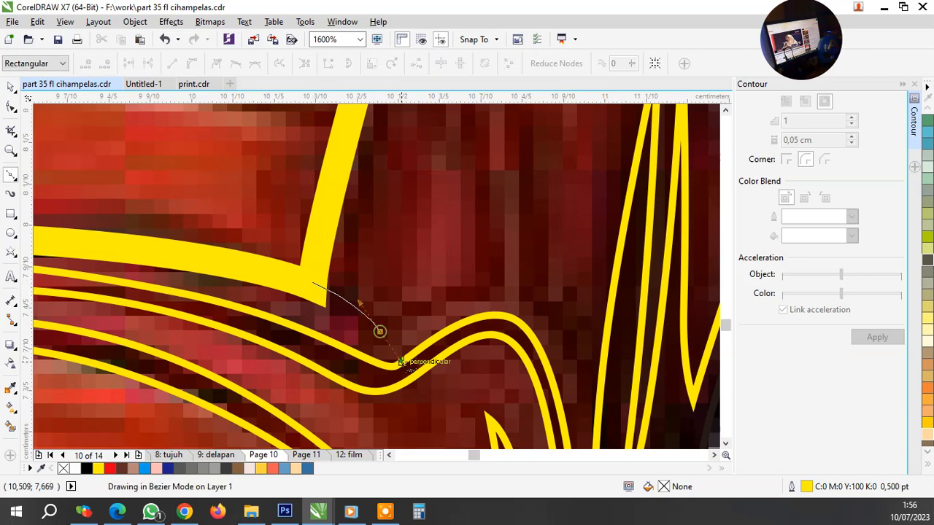
drag(443, 293, 443, 294)
scroll(443, 293, down, 1)
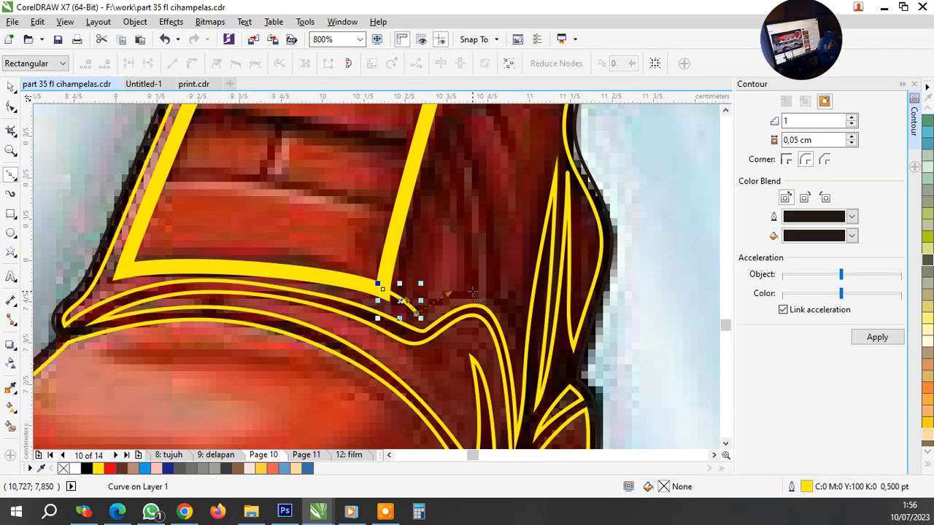
scroll(464, 270, down, 3)
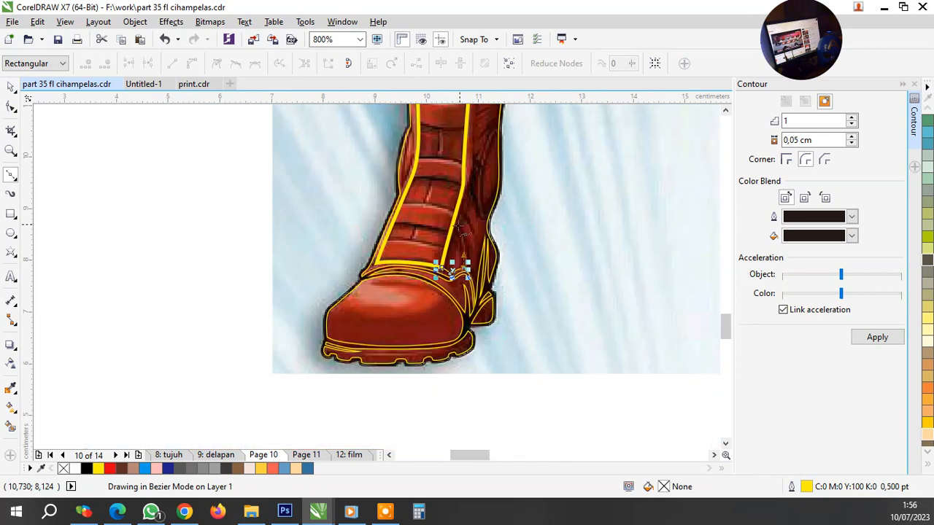
scroll(465, 256, up, 4)
drag(438, 218, 421, 184)
key(space)
Trace an open curve about 0.49 × 1.29 cm from the panel's edge alongside that fold down to the heel creases
key(space)
scroll(462, 215, down, 1)
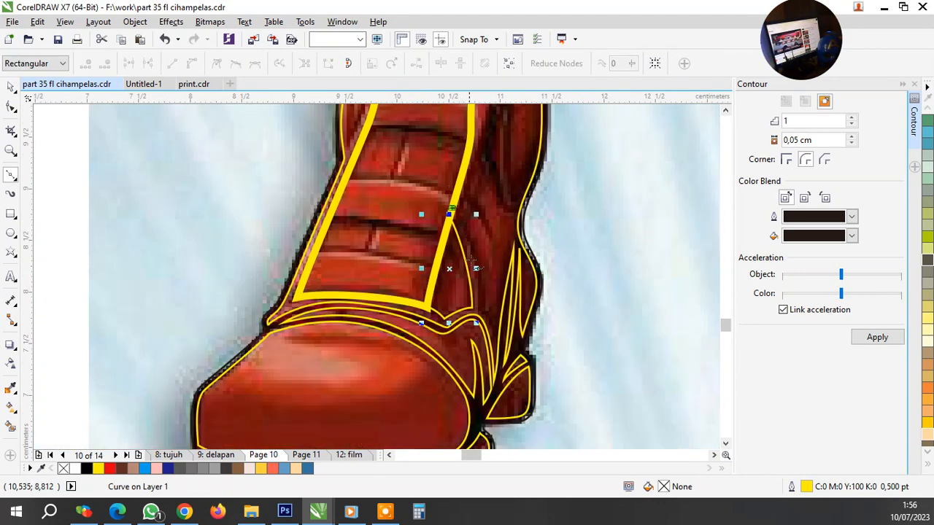
scroll(488, 328, up, 1)
mouse_move(475, 358)
mouse_down()
mouse_move(474, 420)
mouse_move(485, 361)
mouse_move(510, 337)
mouse_up()
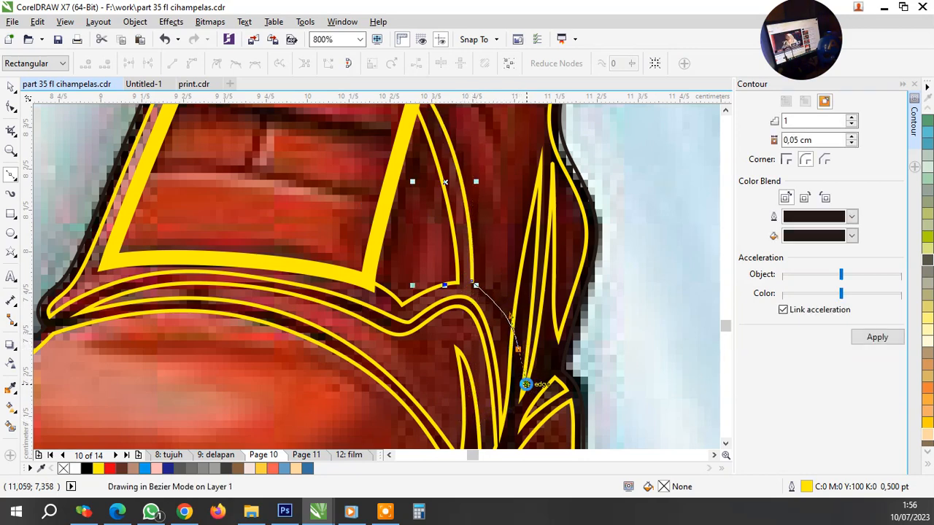
key(space)
Trace a short fold curve about 0.31 × 0.52 cm from the laced panel's edge above the previous folds toward the ankle
scroll(513, 350, down, 1)
scroll(511, 329, up, 2)
scroll(509, 317, down, 1)
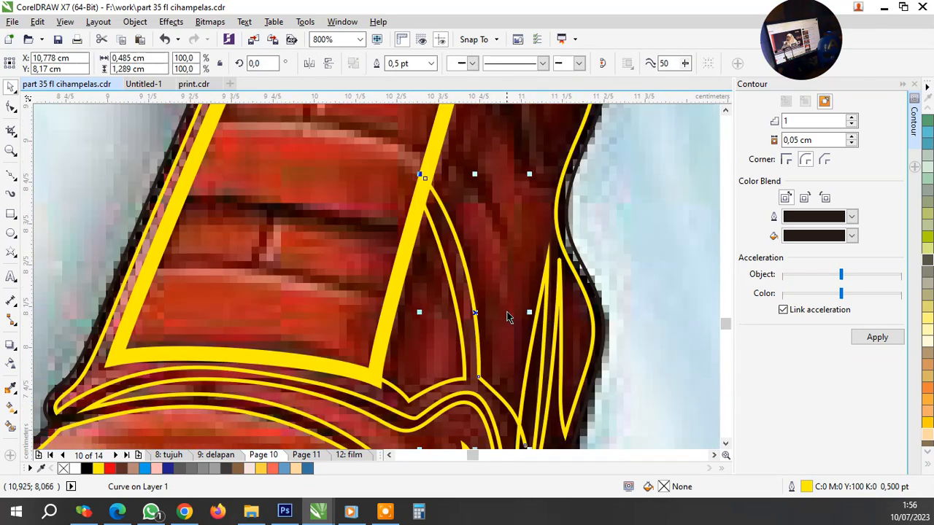
scroll(508, 317, down, 2)
scroll(499, 262, up, 1)
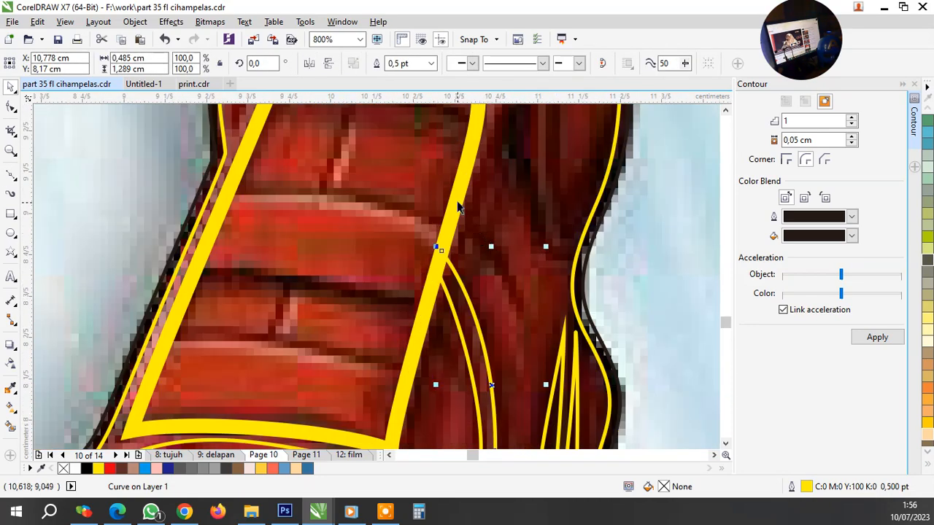
key(space)
drag(534, 362, 518, 339)
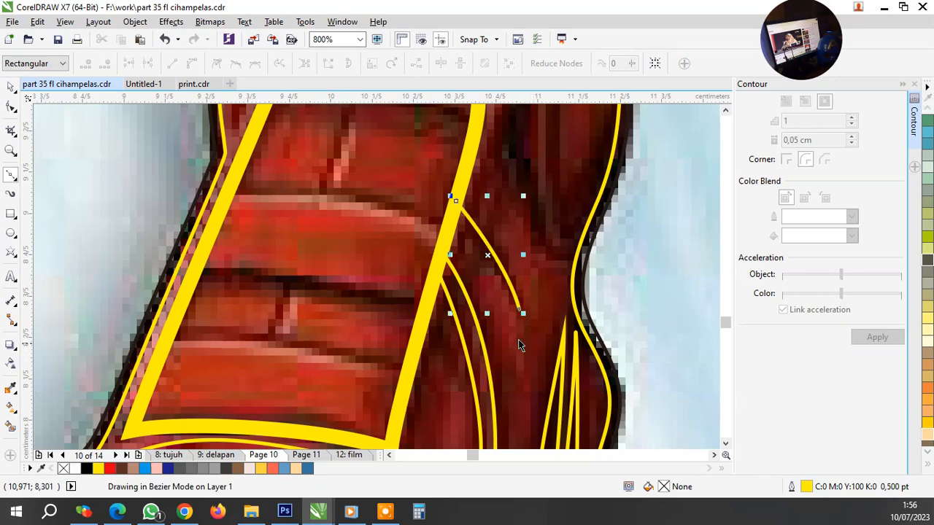
key(space)
Trace a closed oval about 0.58 × 1.70 cm over the fold at the back of the ankle, overlapping the boot's outer edge
scroll(518, 339, down, 1)
scroll(510, 290, down, 2)
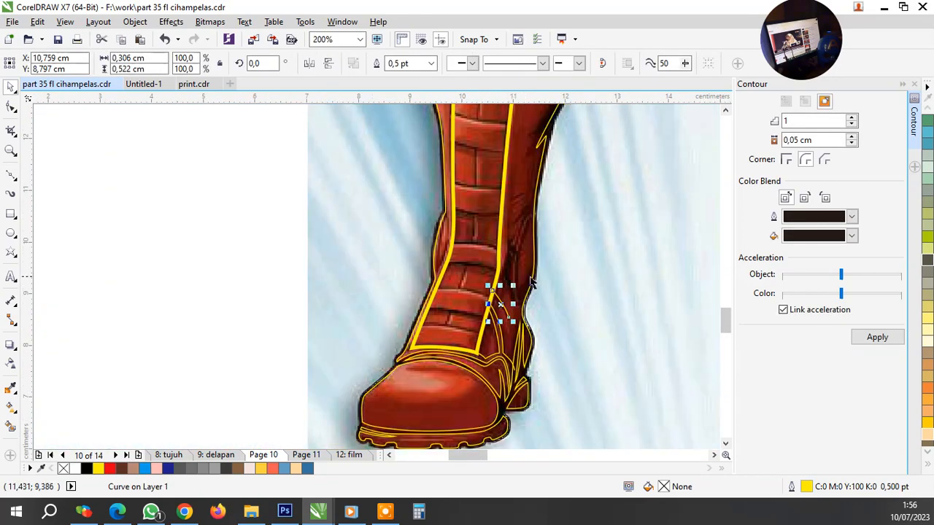
scroll(538, 329, up, 1)
key(F10)
scroll(543, 330, up, 1)
click(543, 330)
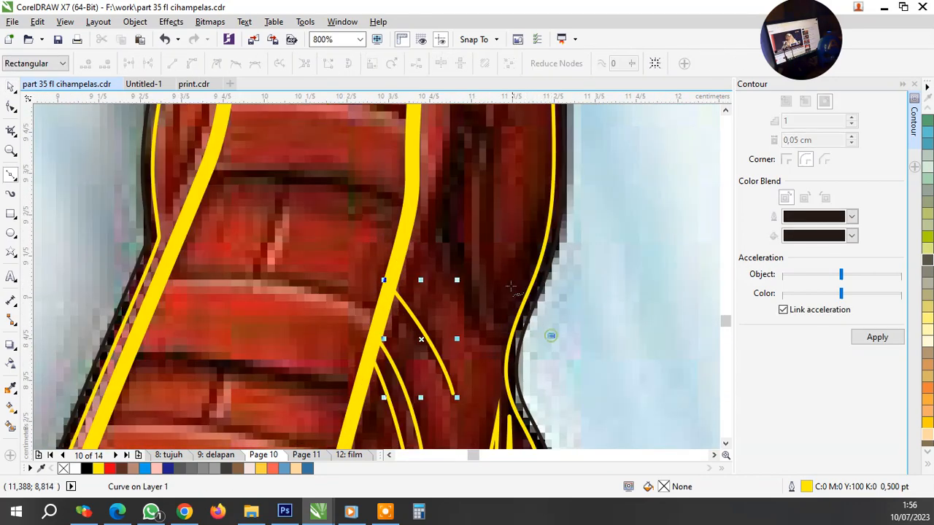
drag(488, 173, 488, 159)
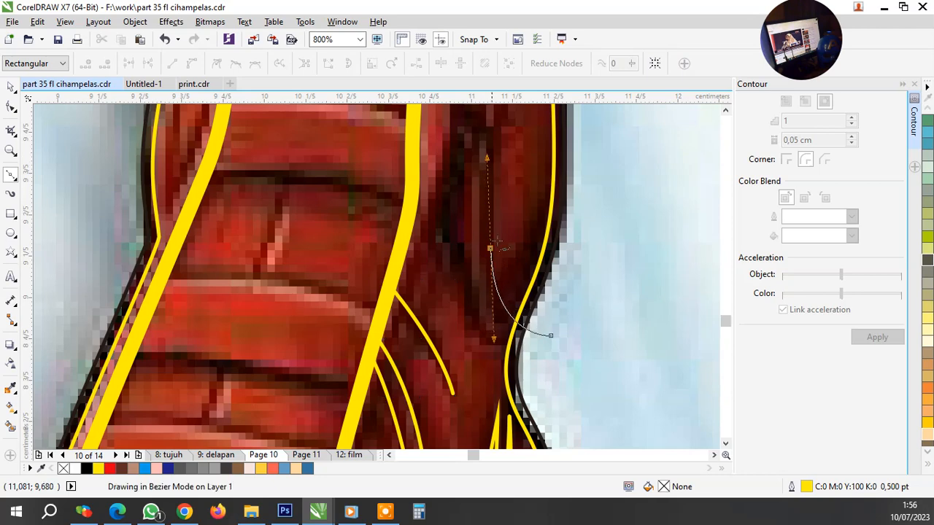
key(space)
scroll(500, 275, down, 1)
key(space)
scroll(530, 208, down, 1)
scroll(528, 167, up, 1)
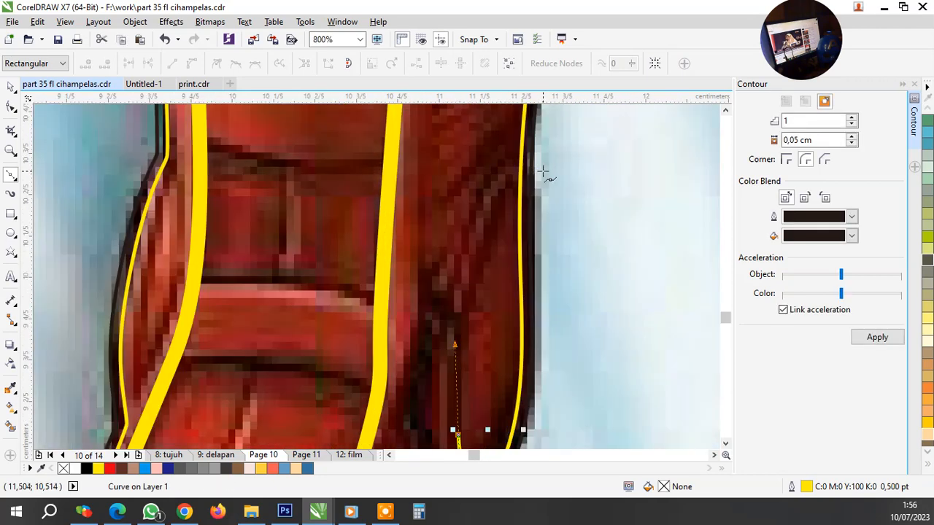
drag(539, 182, 583, 193)
drag(549, 363, 571, 337)
key(space)
scroll(511, 275, down, 2)
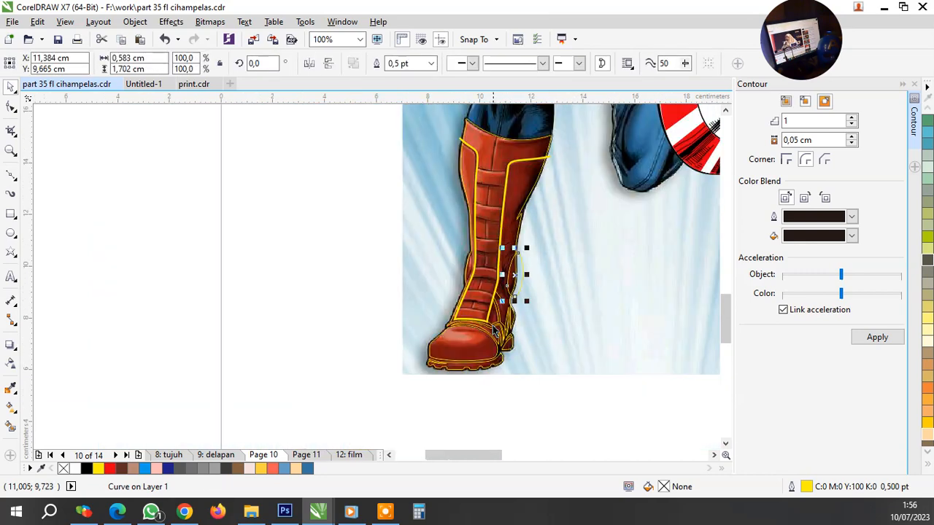
scroll(494, 330, up, 2)
click(650, 354)
Set the outline width of the four new ankle fold curves to 1.5 pt and group them
scroll(632, 359, down, 1)
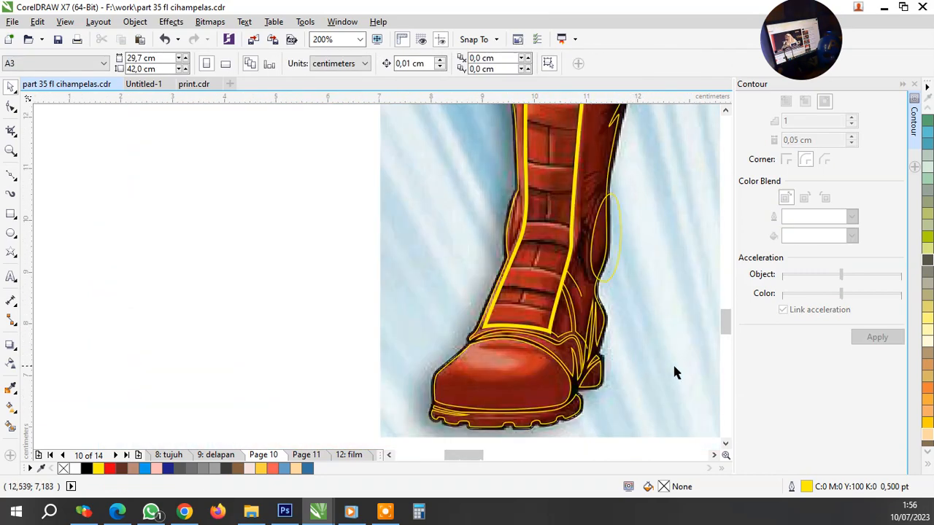
drag(672, 365, 496, 169)
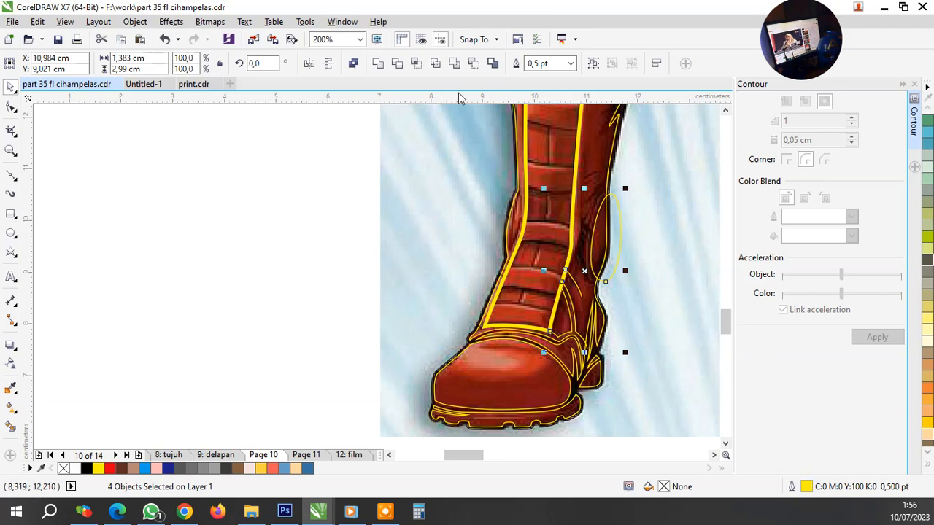
click(571, 64)
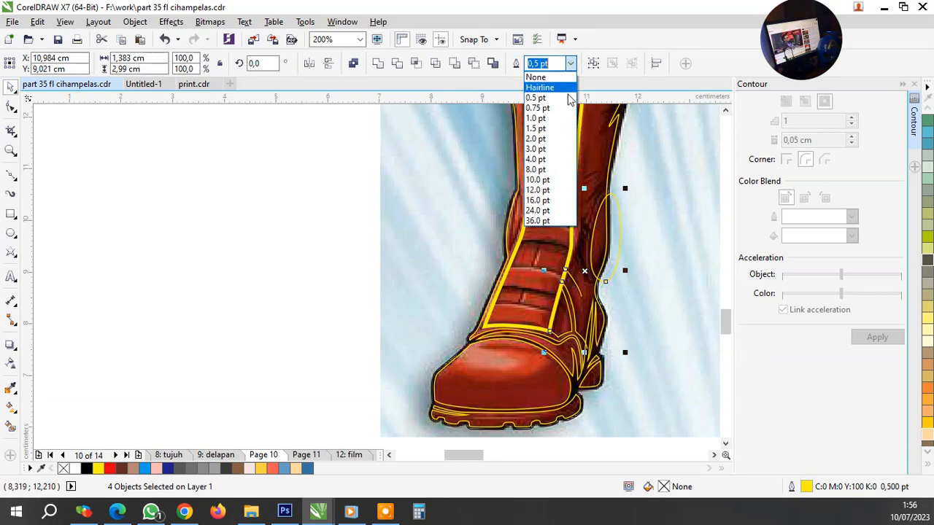
click(557, 133)
scroll(593, 252, up, 2)
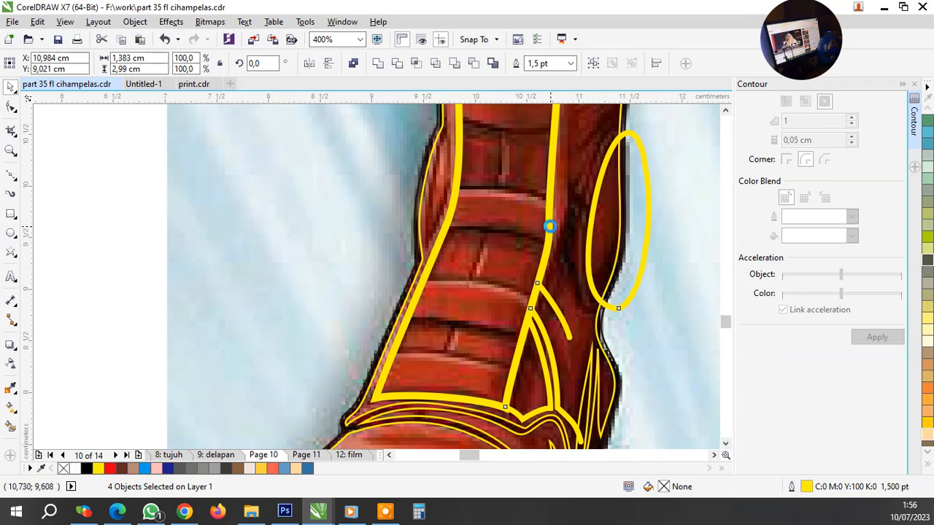
key(ctrl+g)
Set the laced panel's outline width to 1.5 pt and group the panel with the ankle folds
click(549, 223)
click(431, 64)
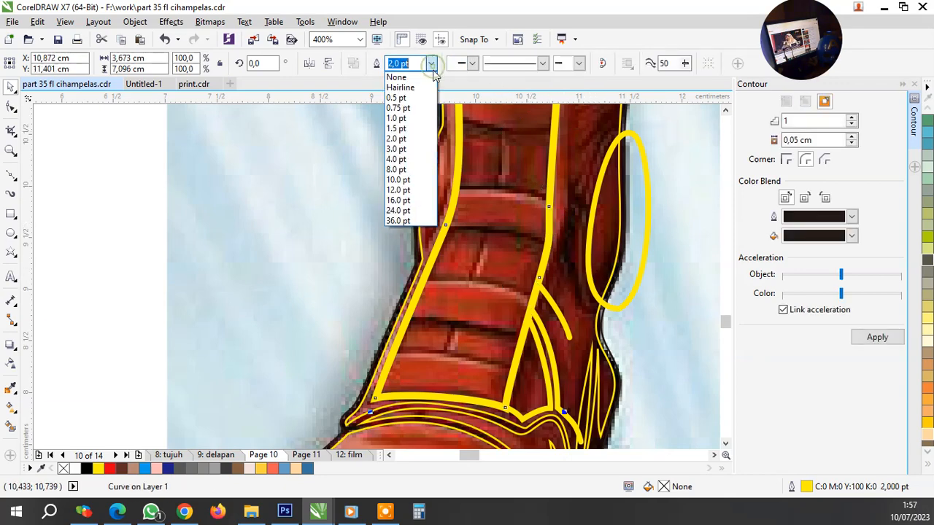
click(426, 126)
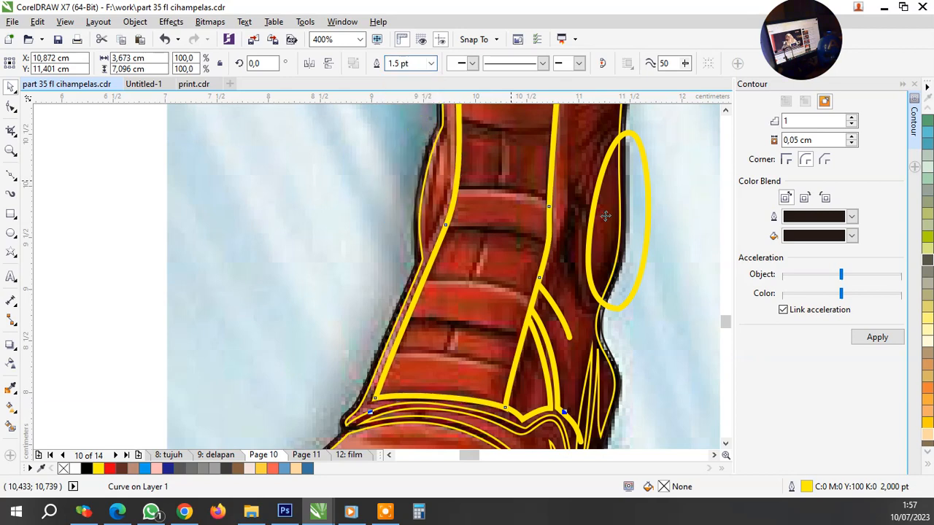
shift+click(638, 177)
key(ctrl+g)
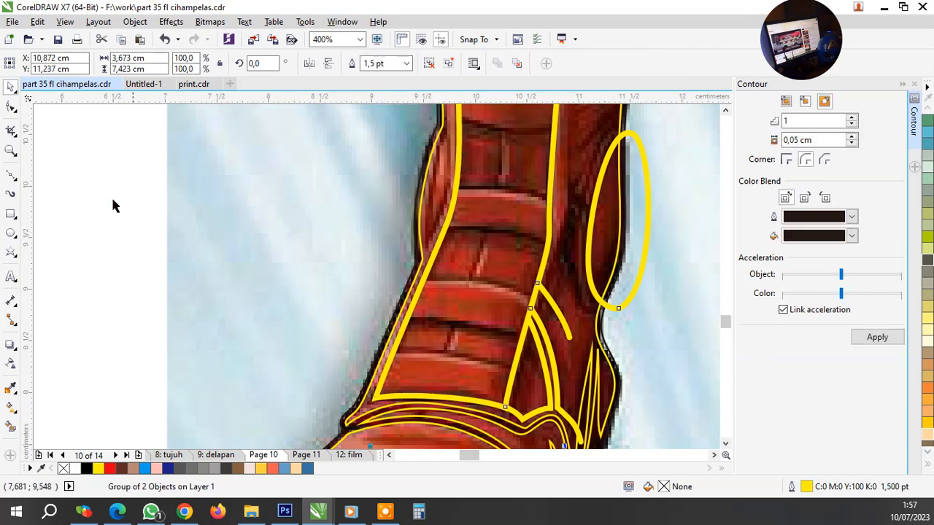
Trace an open curve about 0.74 × 1.95 cm around the inner side and top of the ankle oval
click(12, 175)
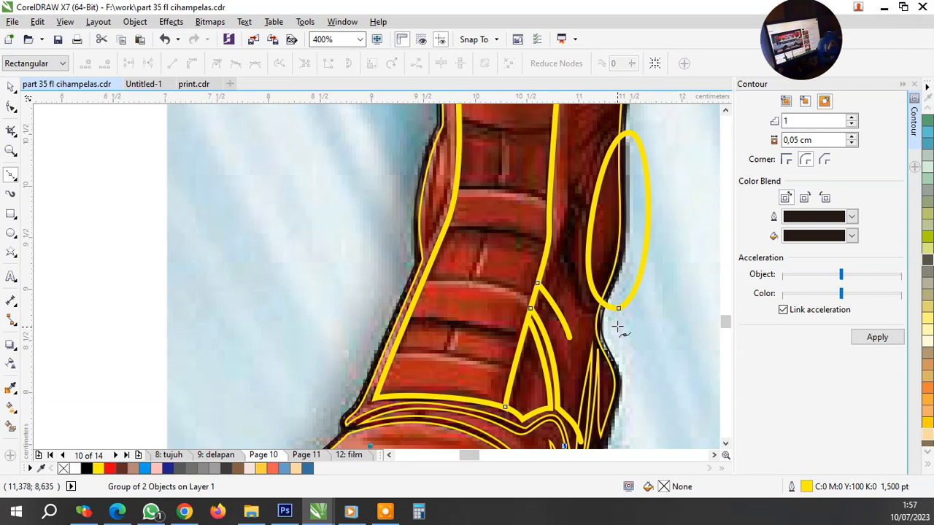
key(Escape)
scroll(576, 277, up, 1)
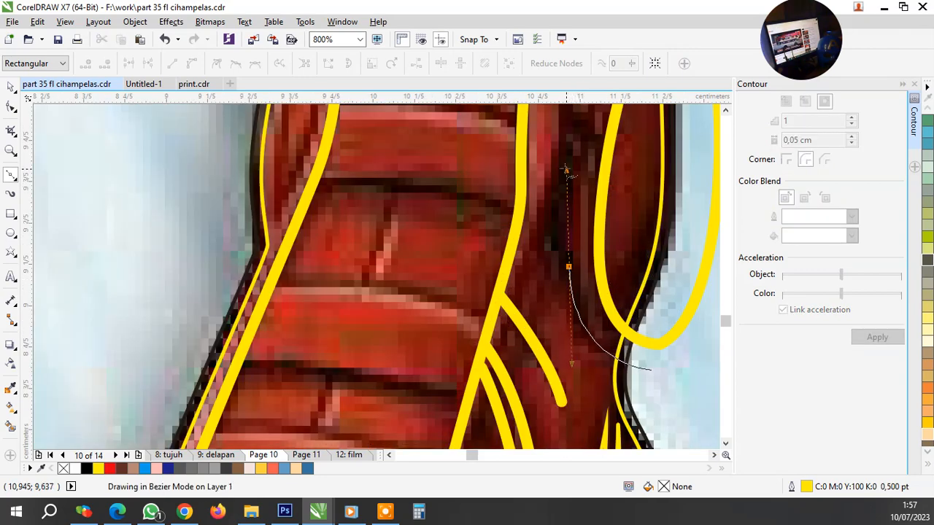
scroll(583, 219, down, 1)
scroll(619, 182, down, 1)
scroll(618, 183, up, 1)
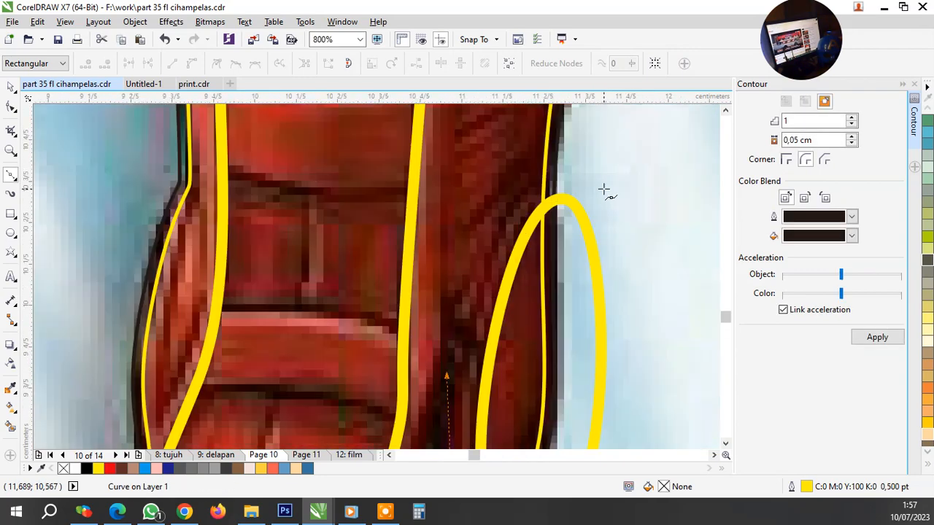
drag(604, 189, 708, 275)
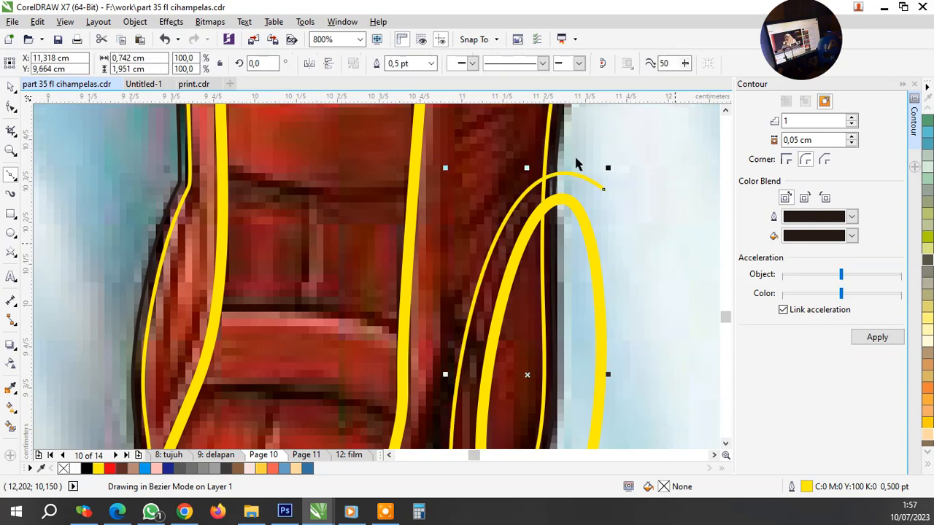
key(space)
Set the curve around the oval to a 1.5 pt outline and group it with the panel and folds
click(431, 63)
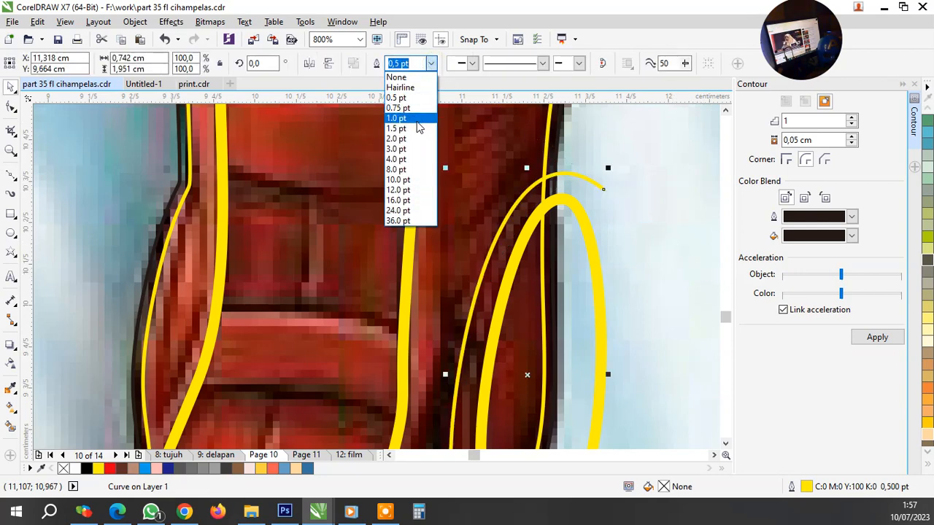
click(416, 128)
click(583, 216)
shift+click(583, 211)
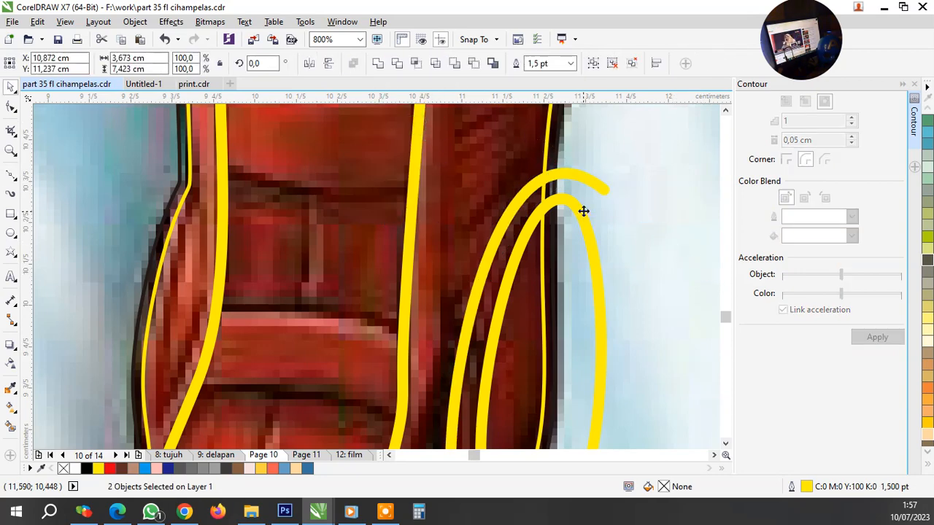
key(ctrl+g)
Trace a narrow closed fold above the oval, pointed inside the boot and rounded past its outer edge
scroll(560, 267, down, 3)
scroll(543, 263, up, 1)
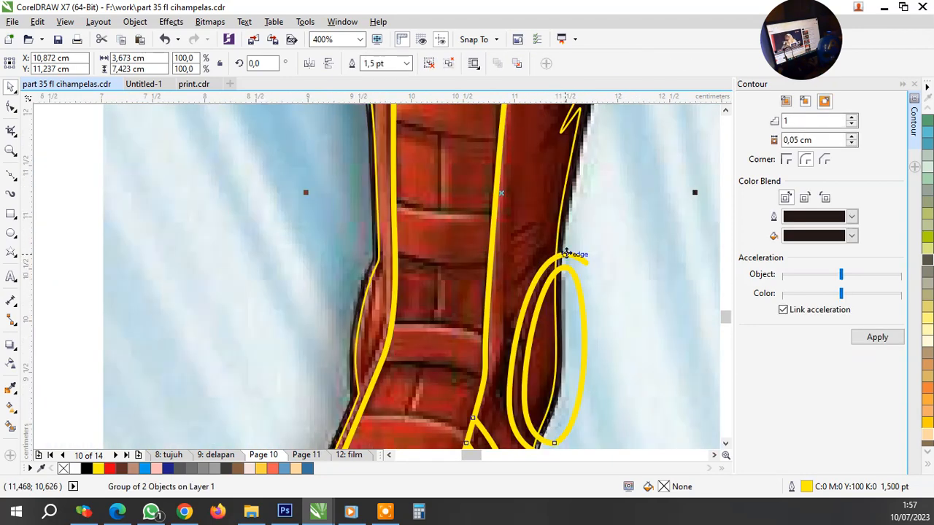
key(F10)
scroll(561, 259, up, 2)
scroll(540, 268, down, 1)
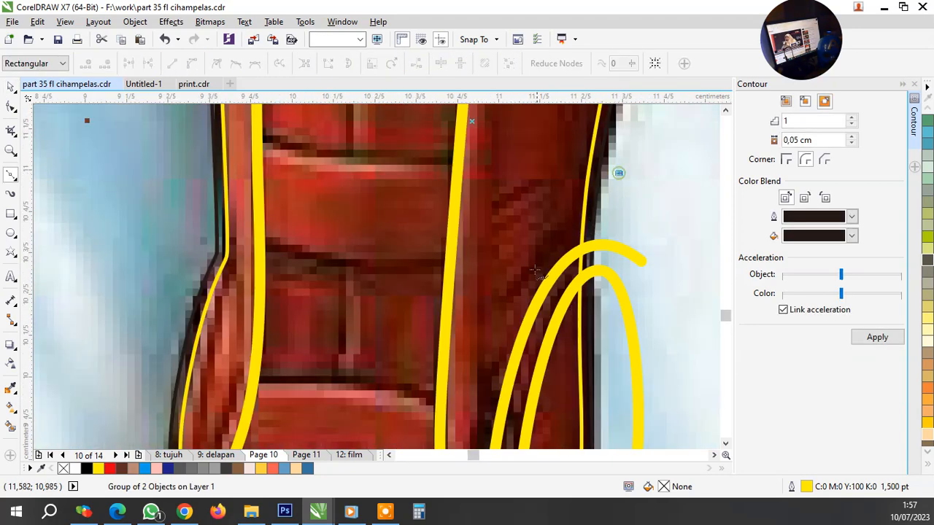
drag(509, 295, 482, 359)
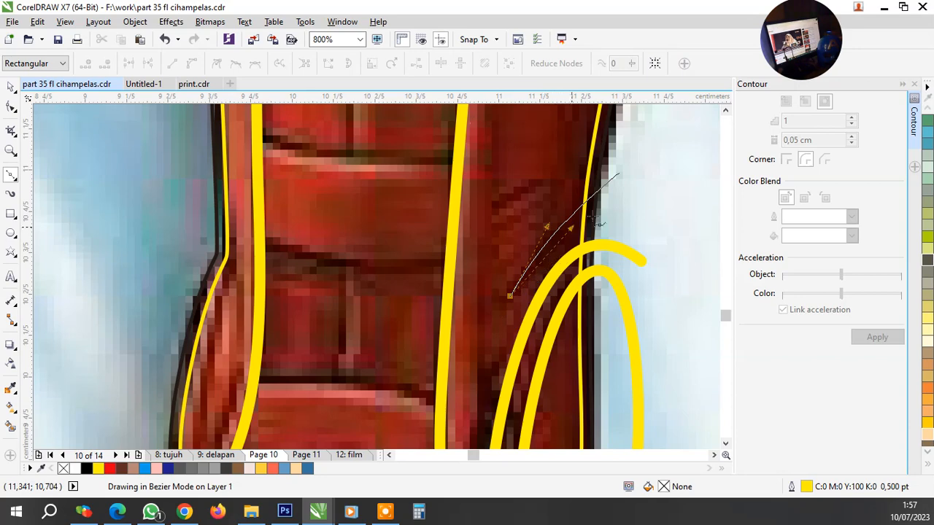
drag(618, 173, 636, 194)
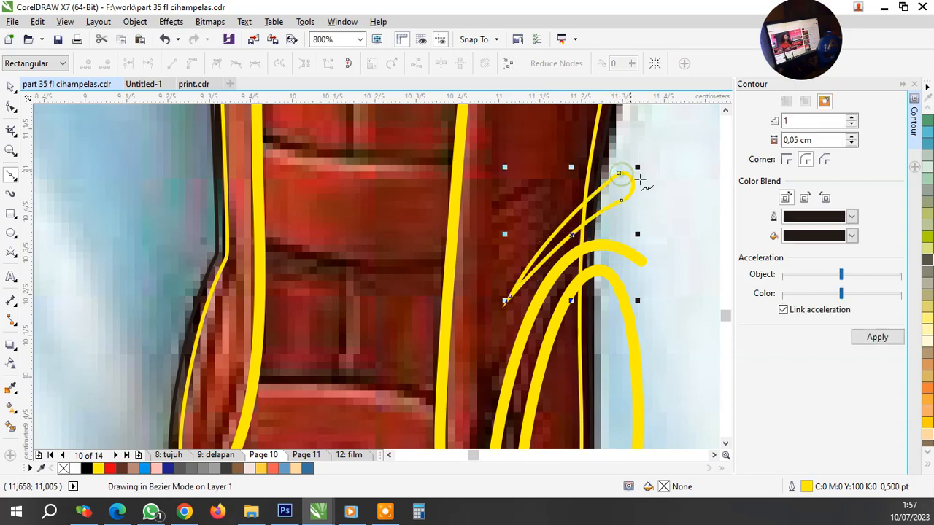
Cut the narrow rounded fold above the ankle oval out of the boot's outline
key(space)
shift+click(592, 158)
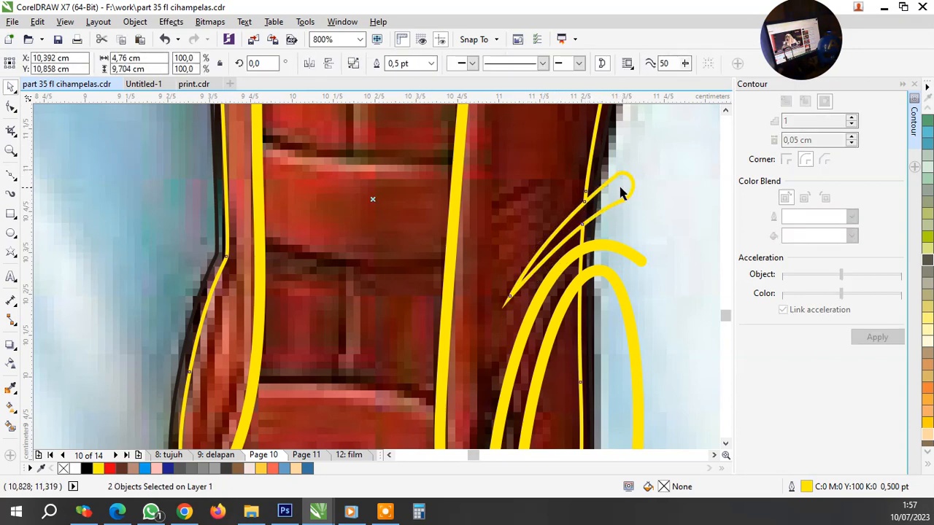
key(Escape)
Trace a closed two-pointed zigzag fold about 0.24 × 1.04 cm between the laced panel and the ankle oval
scroll(587, 234, down, 3)
scroll(576, 266, up, 1)
scroll(569, 281, up, 2)
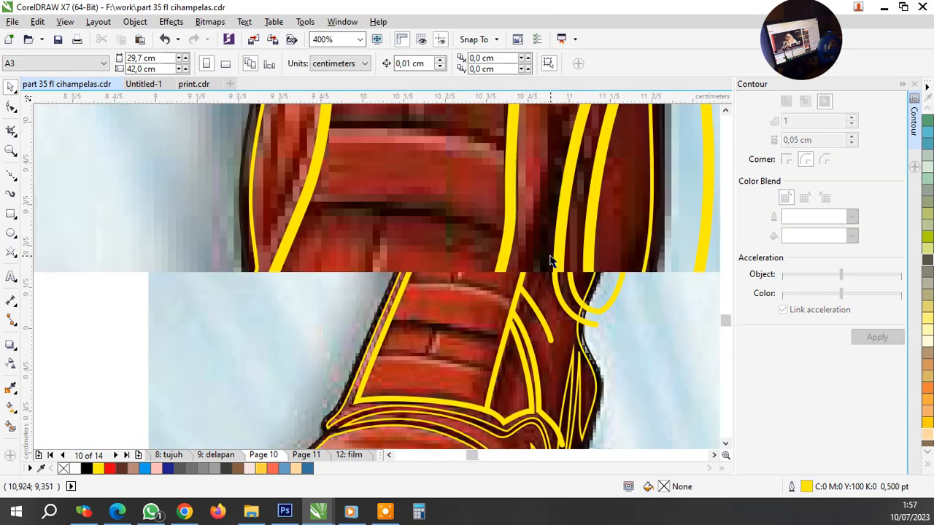
key(F10)
click(509, 310)
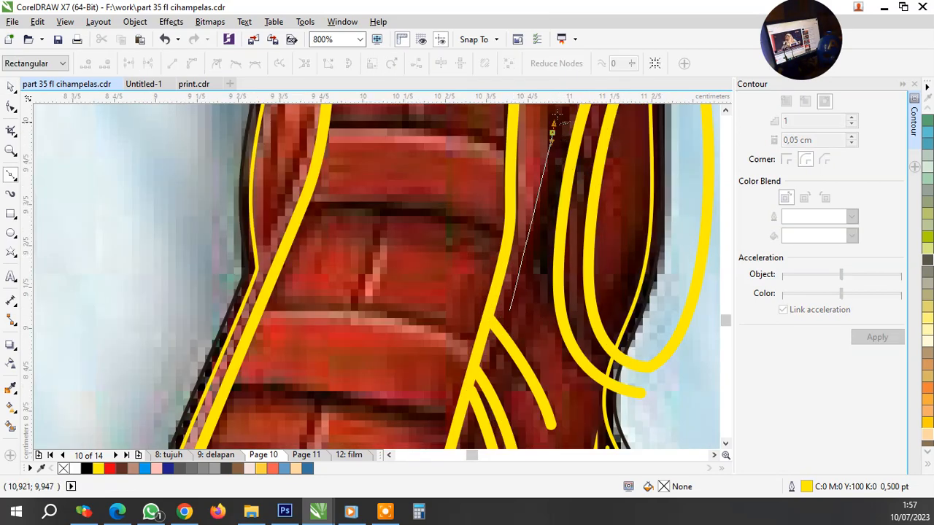
click(553, 126)
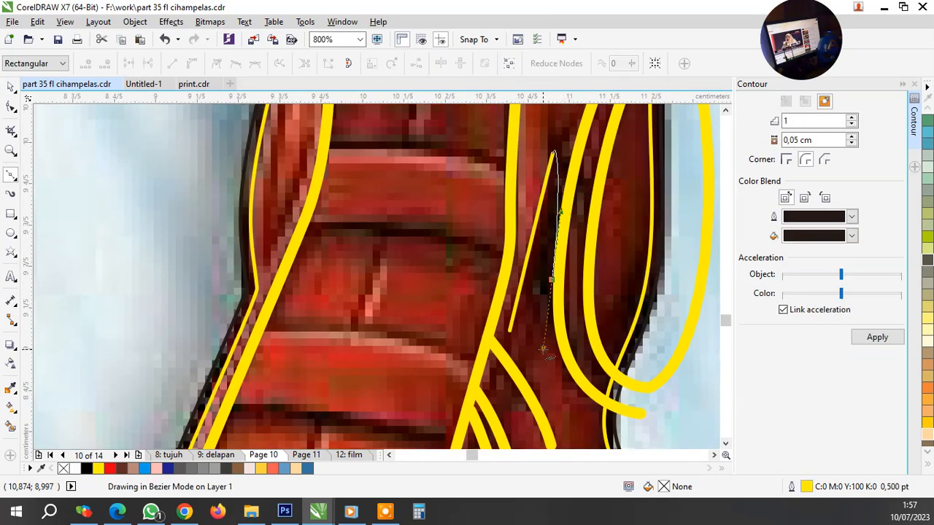
click(510, 332)
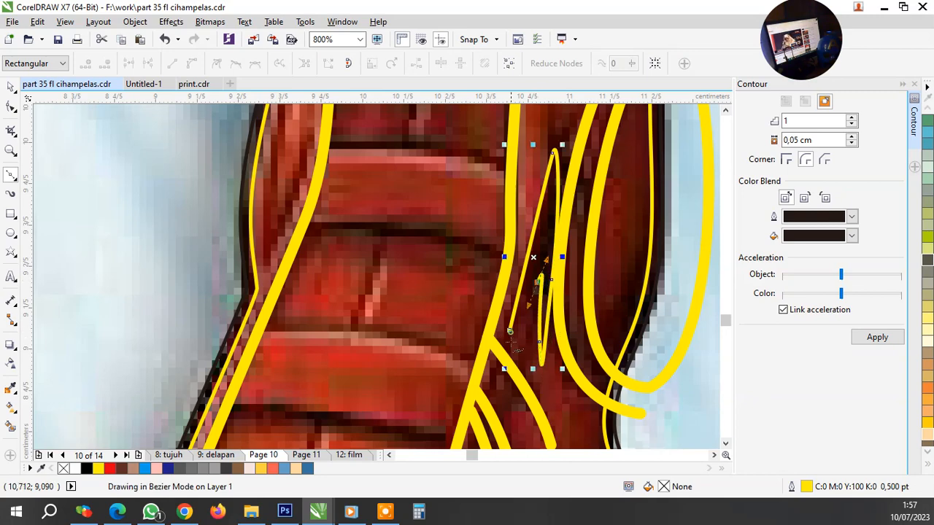
Trim the boot shape with the zigzag fold beside the laced panel
key(space)
key(ctrl+a)
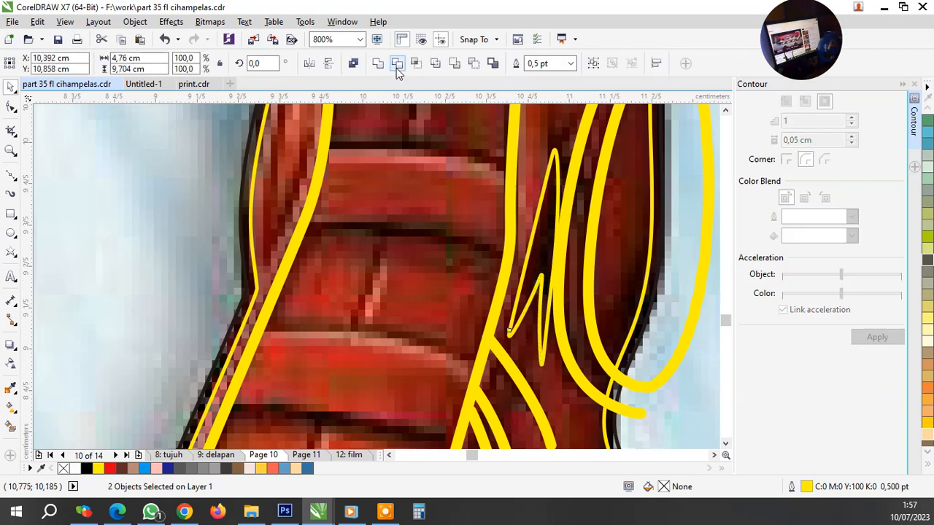
click(214, 215)
click(544, 254)
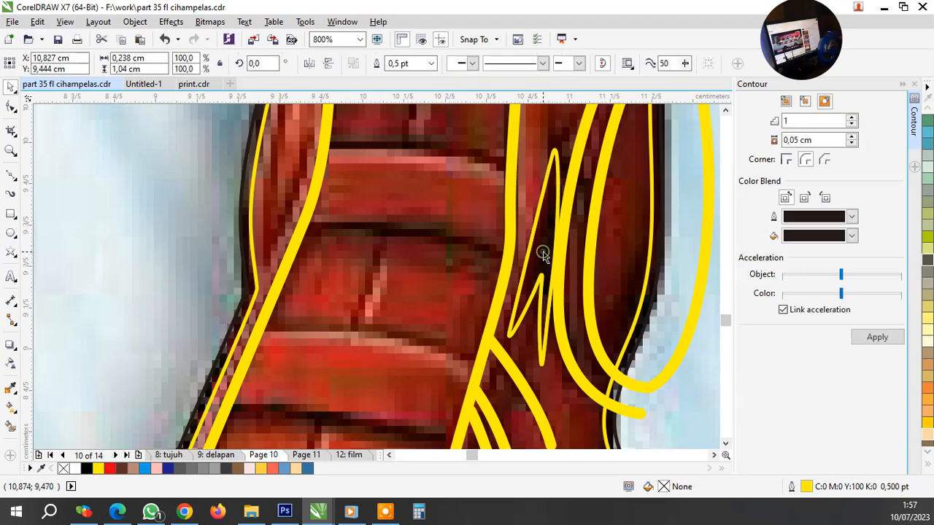
key(Escape)
Trace the laced panel's lowest cross seam as a curve about 1.17 × 0.21 cm between its two side edges
scroll(550, 299, down, 2)
scroll(552, 301, down, 3)
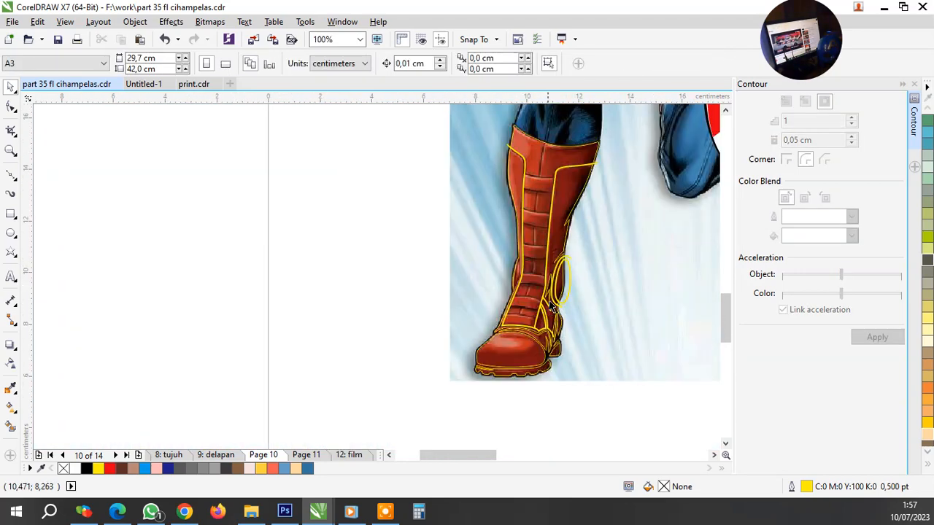
scroll(530, 337, up, 3)
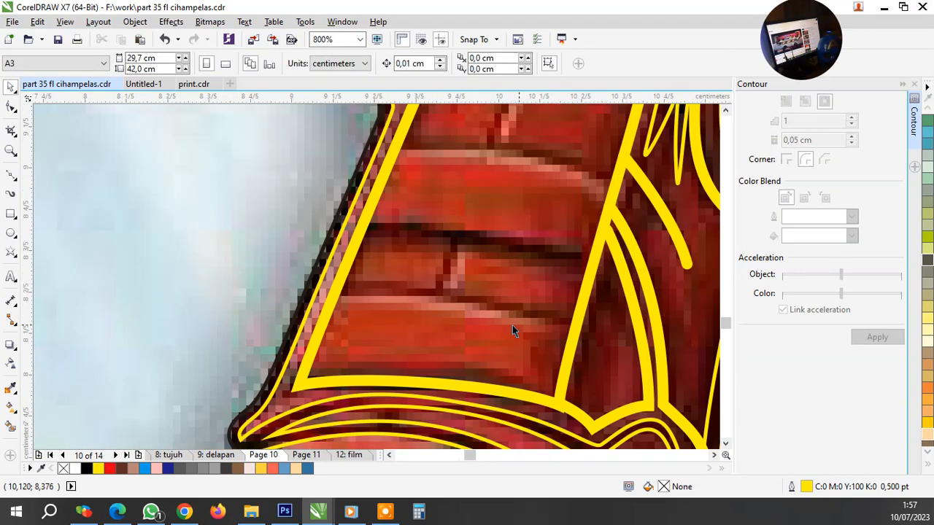
key(F5)
click(337, 288)
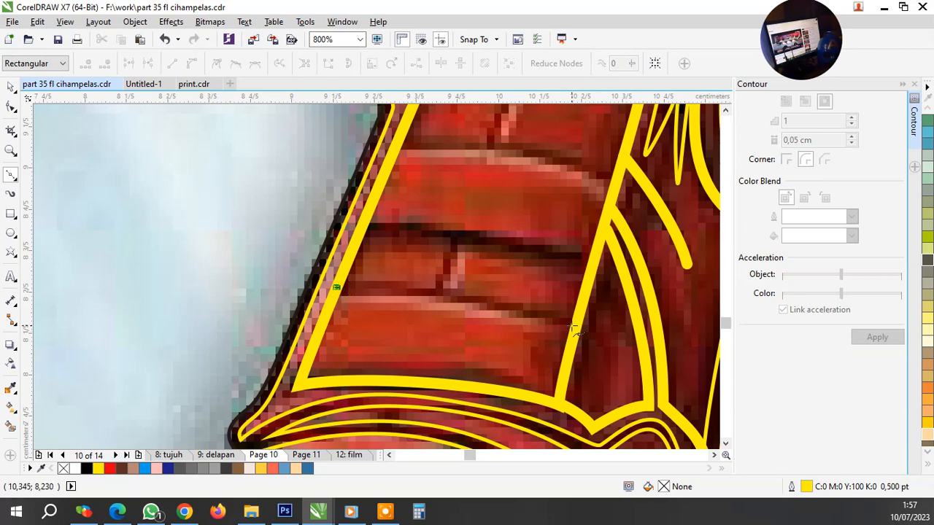
click(578, 331)
key(space)
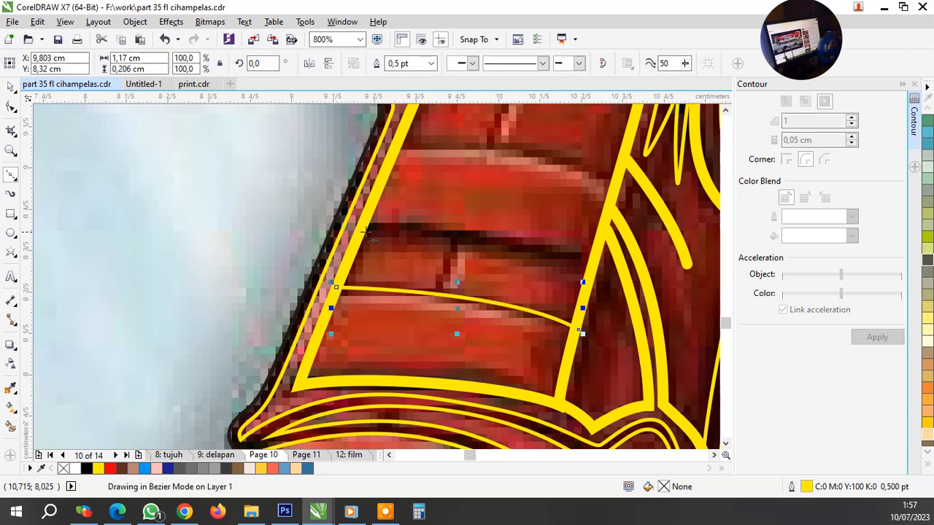
Trace the second and third curved cross seams of the laced panel, the upper one about 1.06 × 0.22 cm
key(space)
click(359, 231)
drag(588, 275, 641, 314)
key(space)
key(space)
click(395, 146)
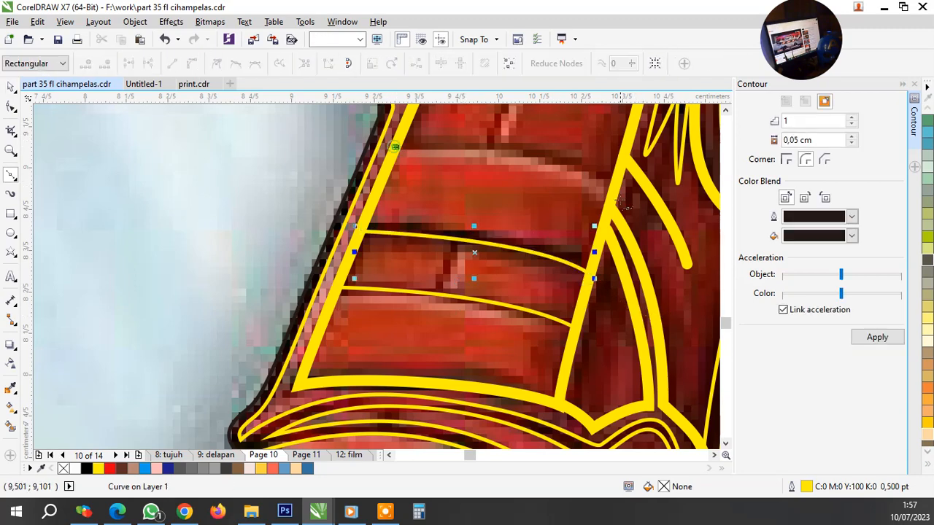
drag(616, 193, 633, 254)
scroll(513, 288, down, 1)
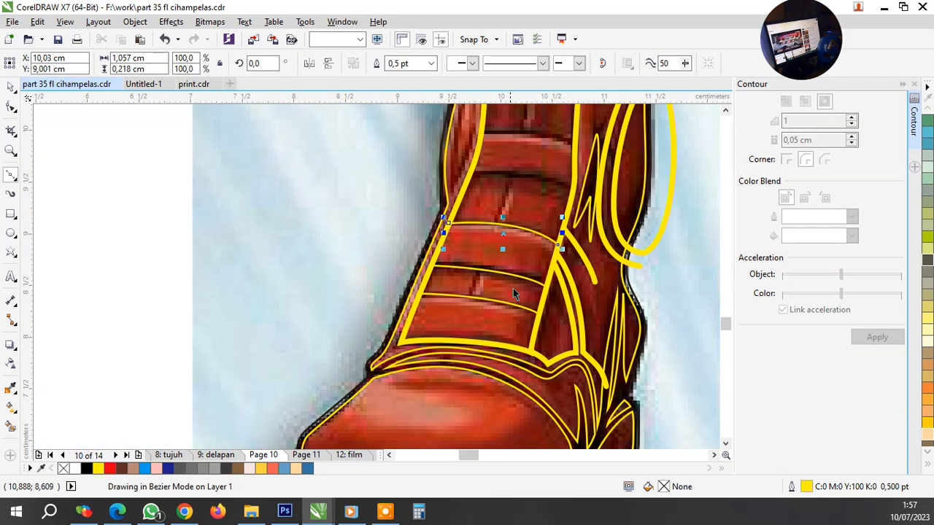
key(space)
Draw a slanted divider line about 0.10 × 0.27 cm between the panel's two lowest cross seams
key(space)
scroll(491, 246, up, 2)
key(space)
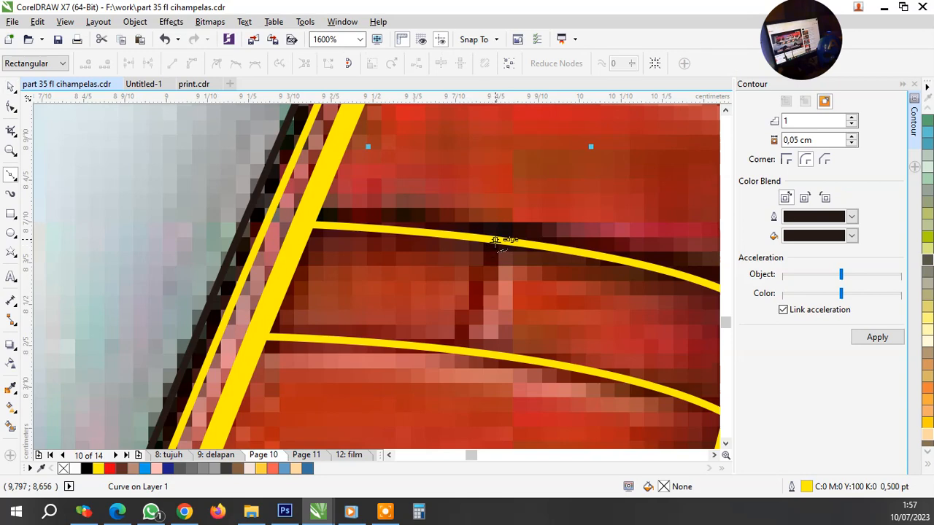
click(494, 241)
click(453, 350)
key(space)
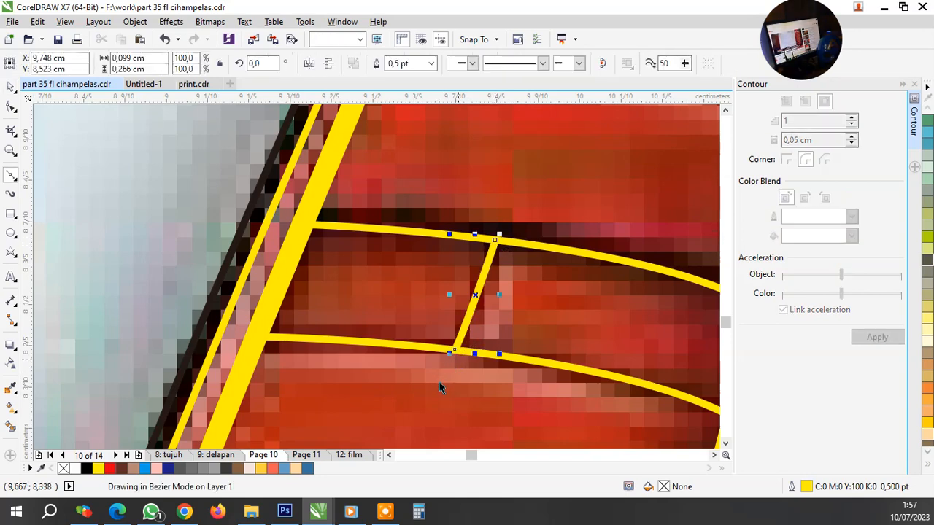
Trace the fourth curved cross seam from edge to edge of the laced panel, following the dark line
scroll(467, 356, down, 2)
scroll(547, 214, up, 1)
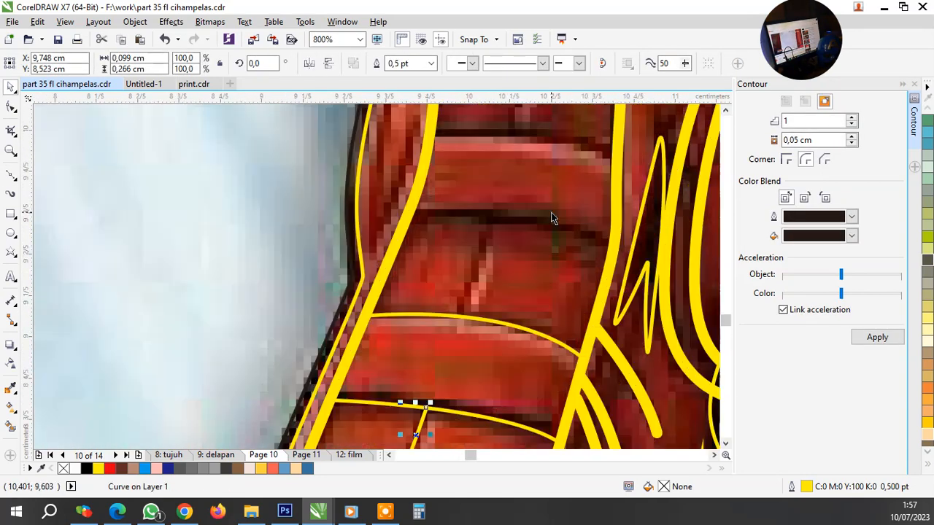
scroll(499, 288, down, 1)
scroll(544, 258, up, 1)
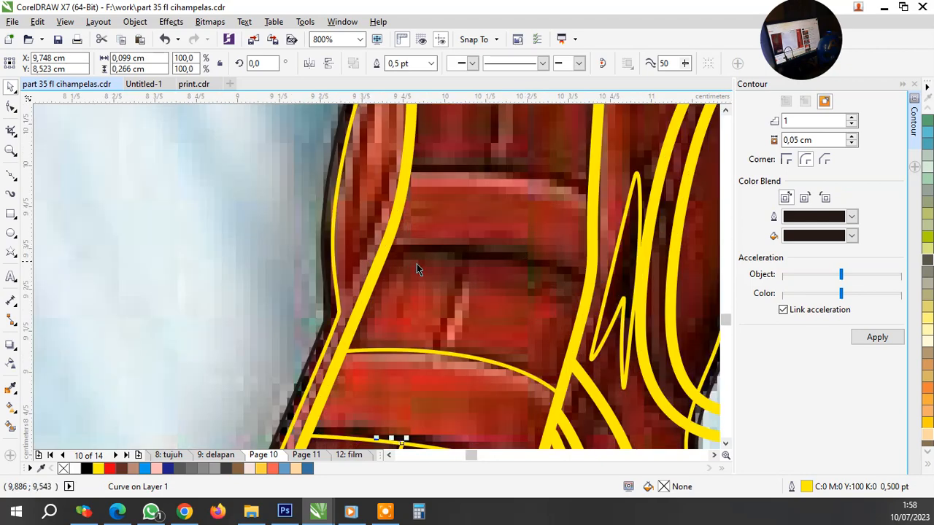
key(F10)
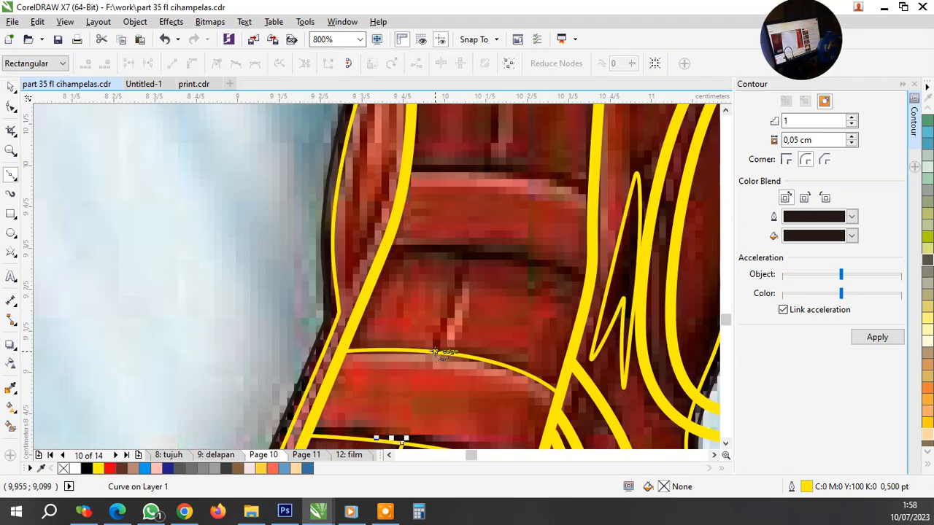
click(383, 249)
drag(588, 283, 636, 321)
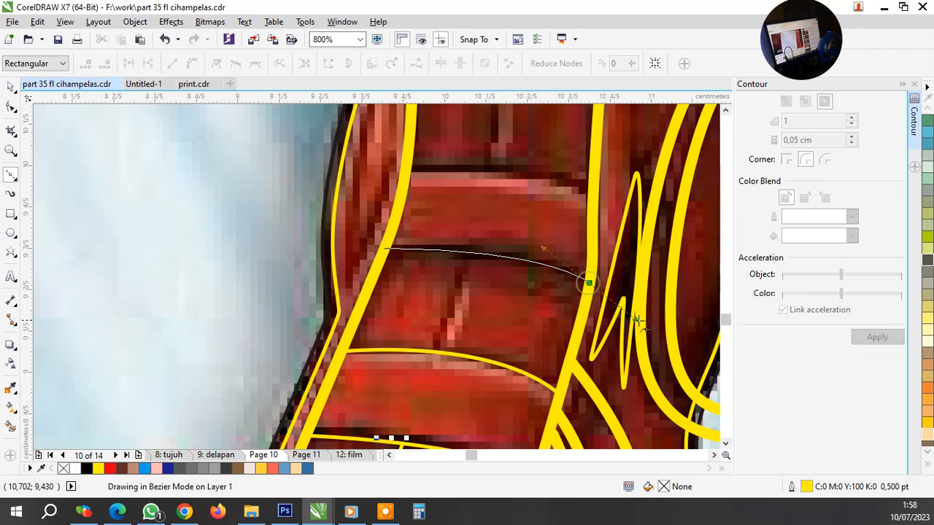
key(space)
Draw the slanted divider about 0.18 × 0.48 cm between the panel's third and fourth cross seams
key(space)
click(472, 252)
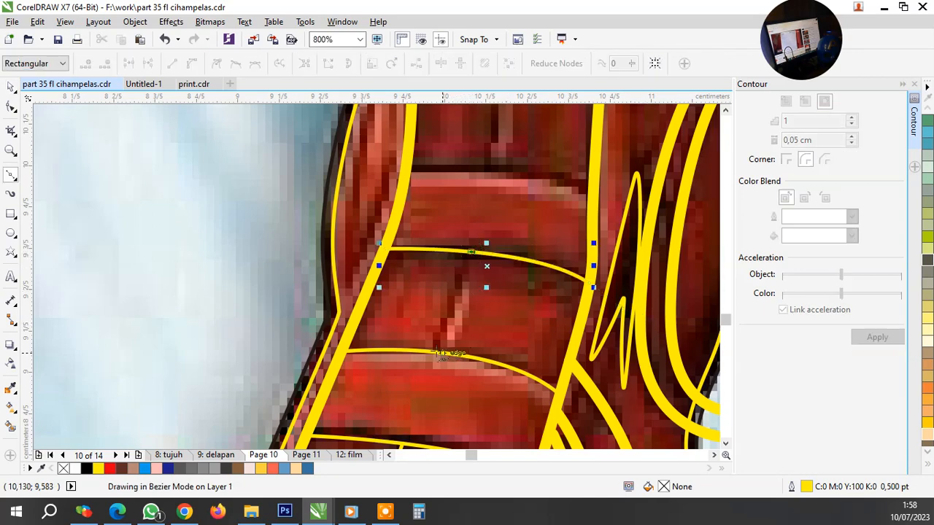
drag(435, 352, 427, 362)
key(space)
Trace the fifth and sixth cross seams at ankle height, the fifth arching upward and the sixth sagging downward
scroll(474, 318, down, 1)
scroll(502, 213, up, 1)
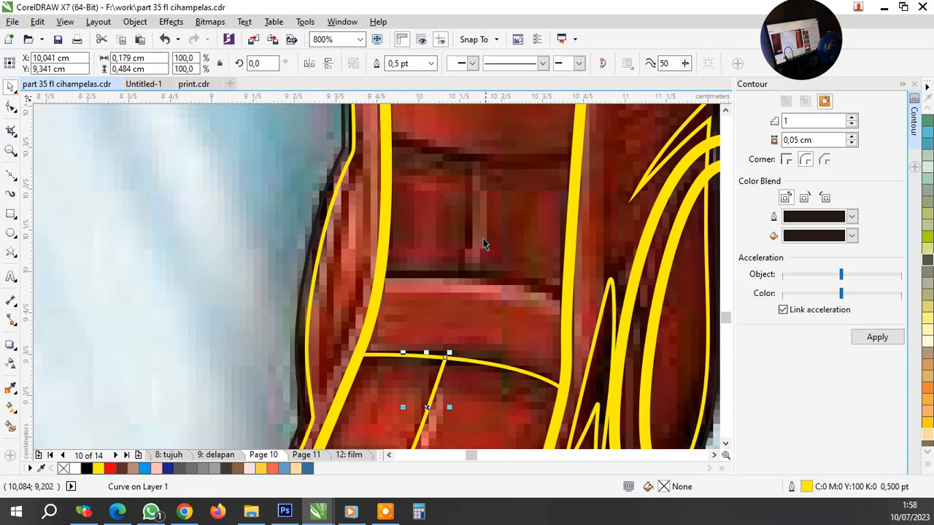
key(F10)
drag(380, 276, 434, 276)
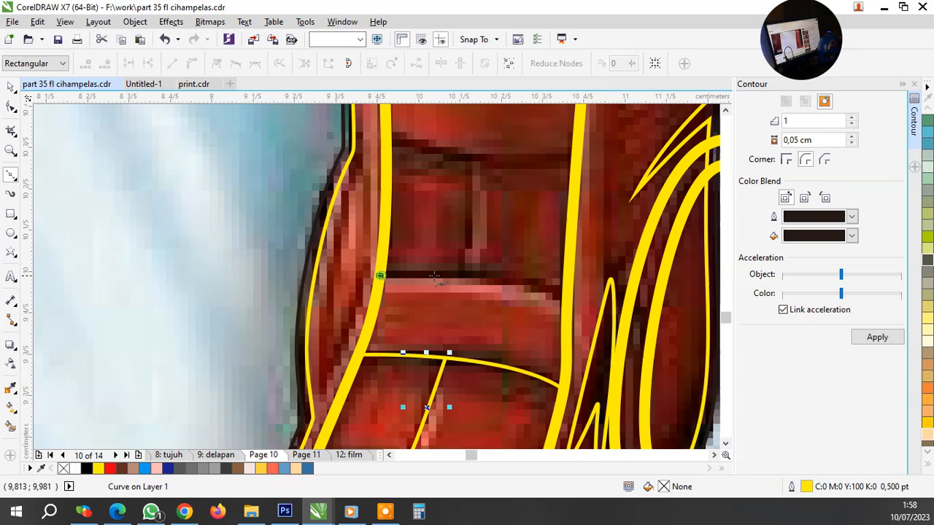
click(566, 299)
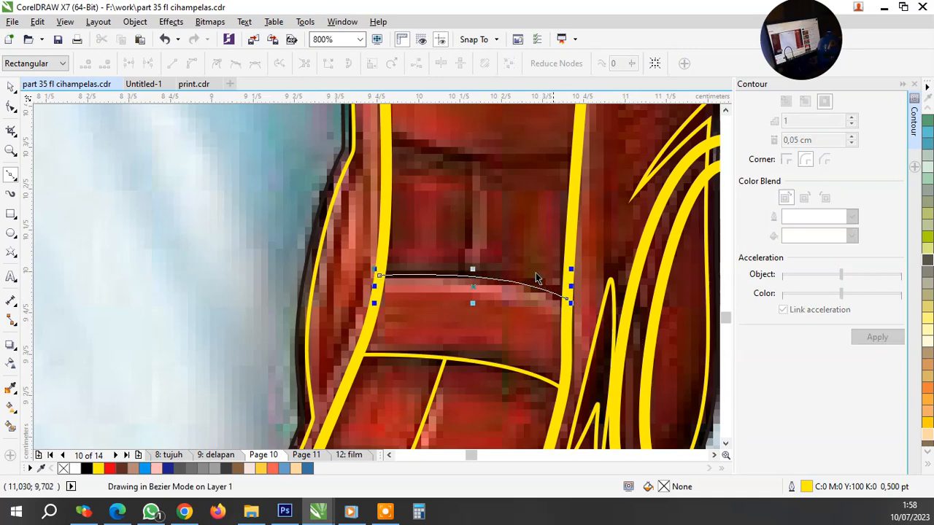
click(473, 271)
click(385, 127)
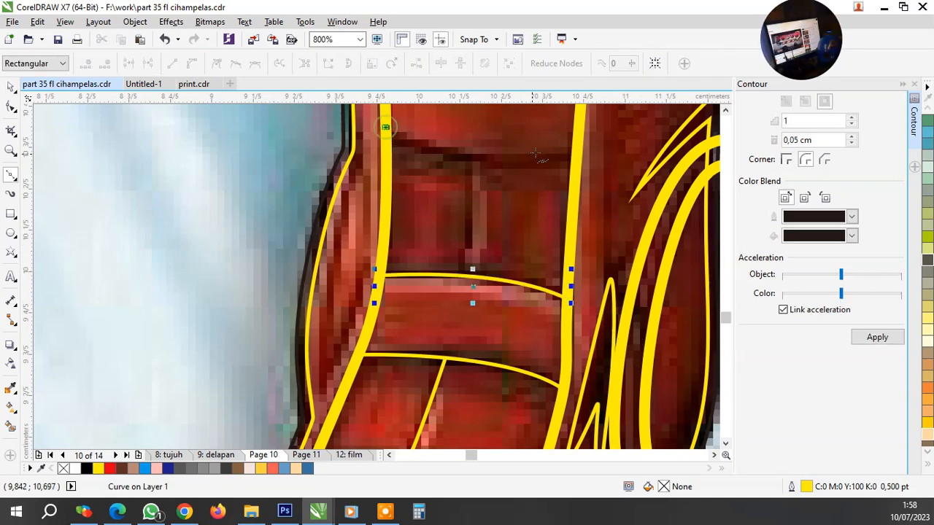
drag(576, 147, 672, 135)
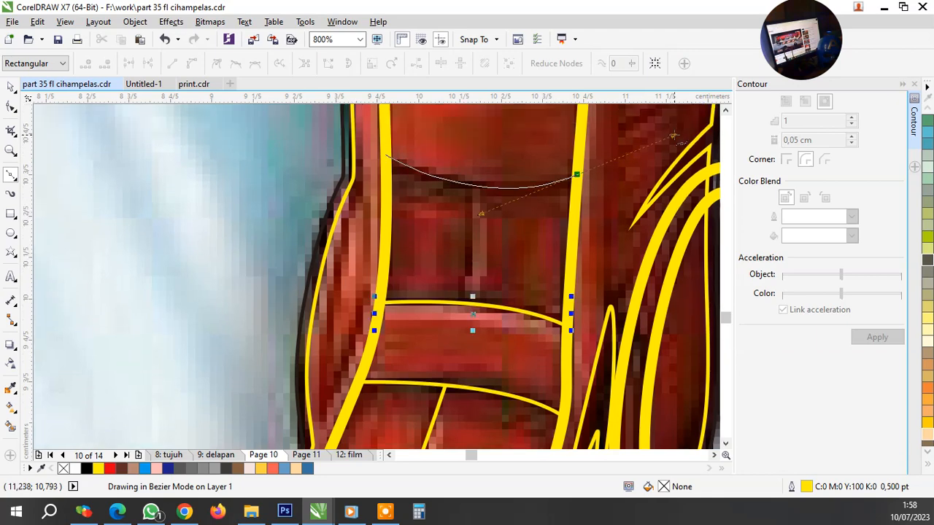
key(space)
Draw a slightly bowed divider about 0.05 × 0.57 cm between the fifth and sixth cross seams
key(space)
click(471, 189)
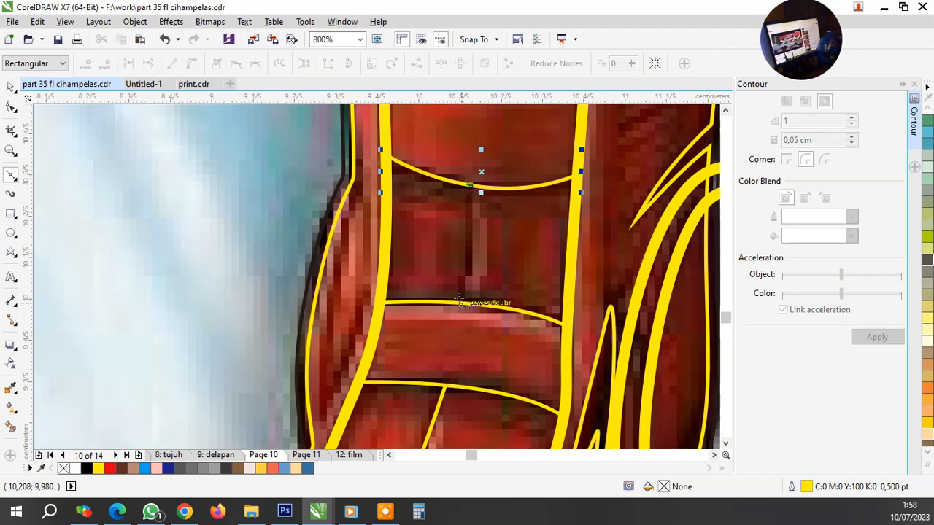
drag(460, 303, 466, 355)
Trace the seventh cross seam as a sagging curve about 0.96 × 0.13 cm between the panel's edges
scroll(466, 356, down, 2)
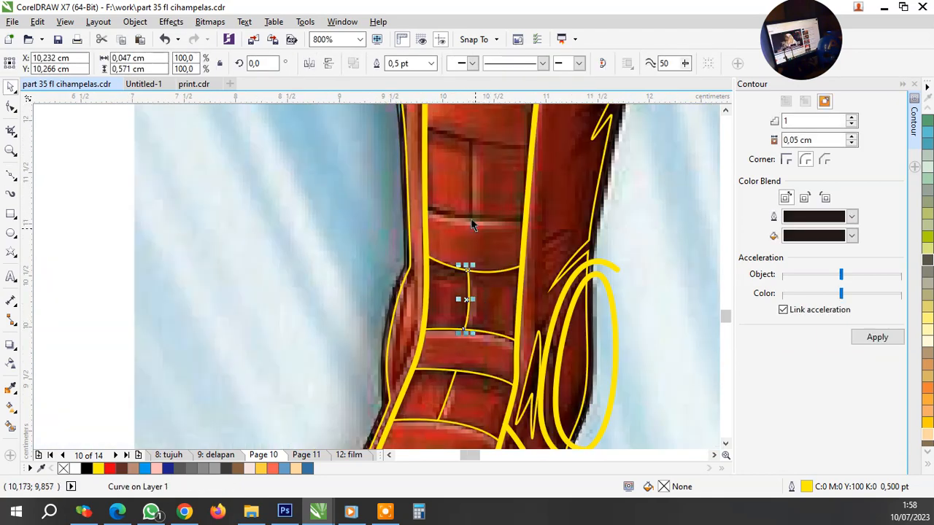
scroll(306, 212, up, 3)
click(294, 200)
scroll(294, 200, down, 1)
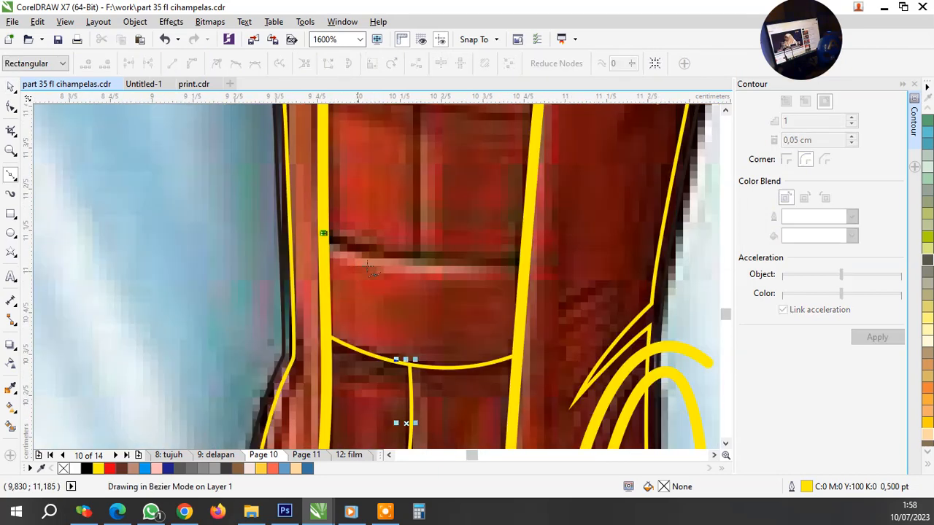
scroll(515, 237, up, 1)
drag(536, 275, 510, 284)
scroll(476, 270, down, 2)
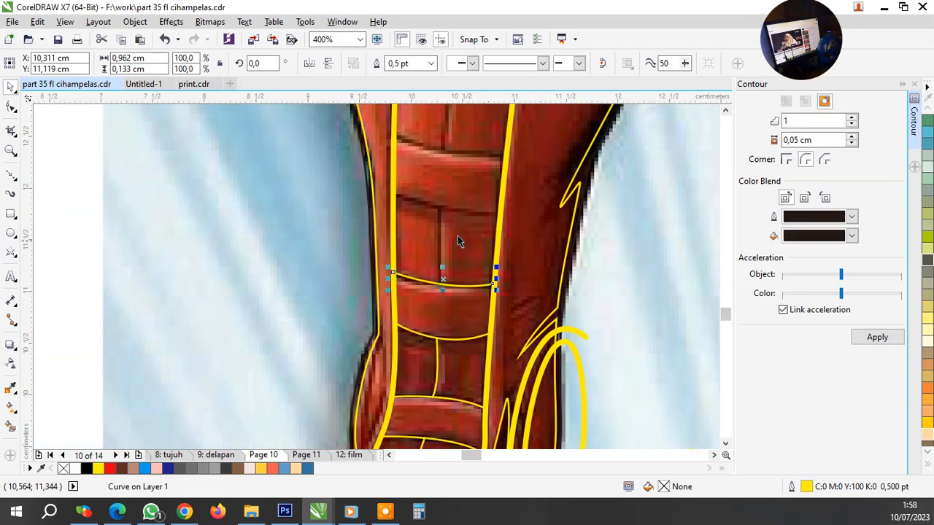
Draw the vertical divider above the seventh seam and trace the eighth cross seam over its top, about 1.04 × 0.19 cm
scroll(445, 215, up, 1)
click(429, 197)
click(431, 348)
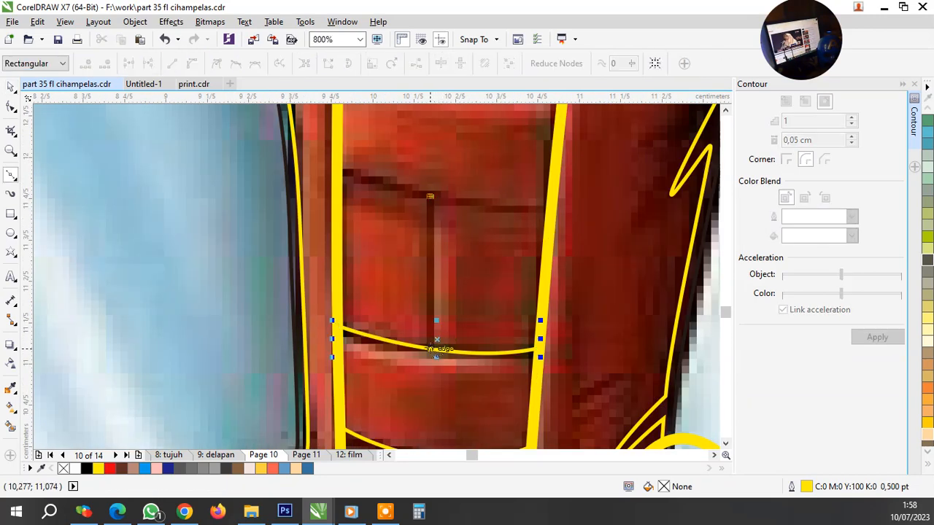
key(space)
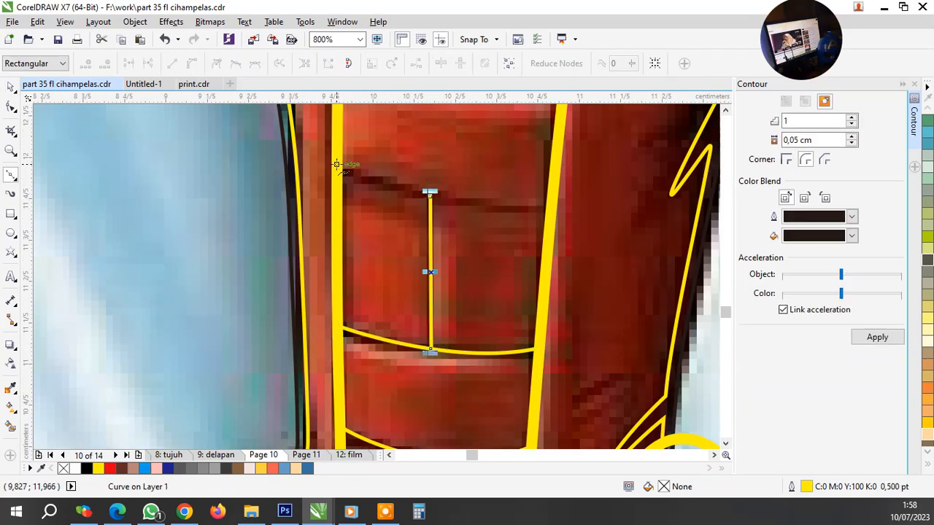
drag(552, 202, 647, 192)
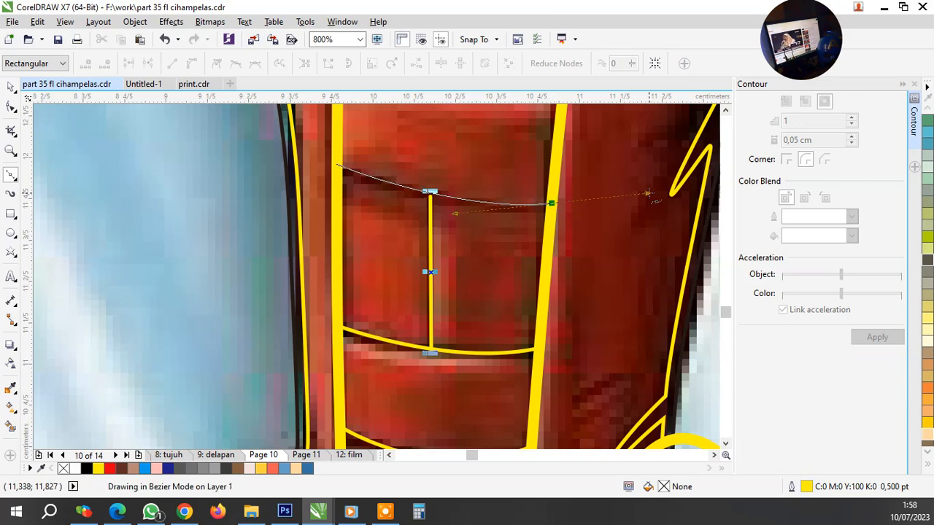
key(space)
Trace the ninth cross seam as a sagging curve about 1.09 × 0.23 cm between the panel's edges
scroll(485, 230, down, 1)
scroll(452, 121, down, 1)
scroll(323, 192, up, 2)
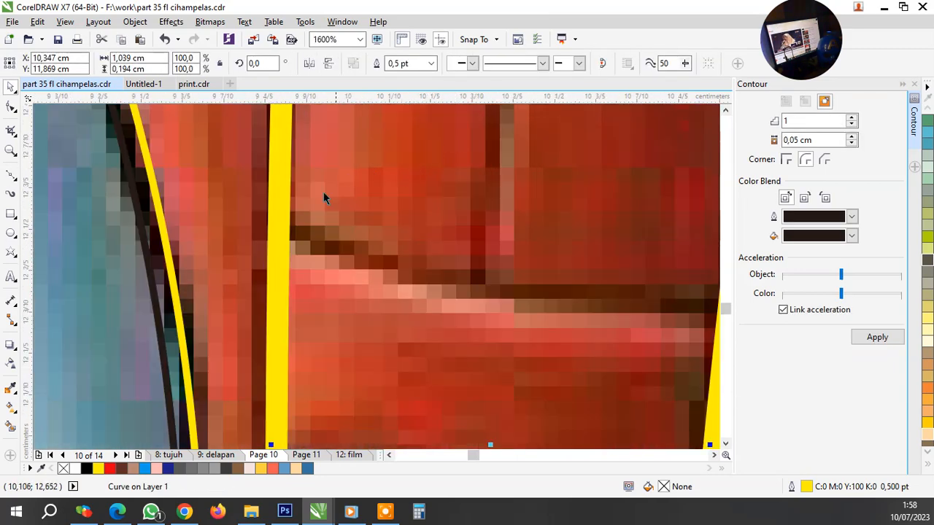
key(F10)
click(279, 212)
scroll(281, 215, down, 1)
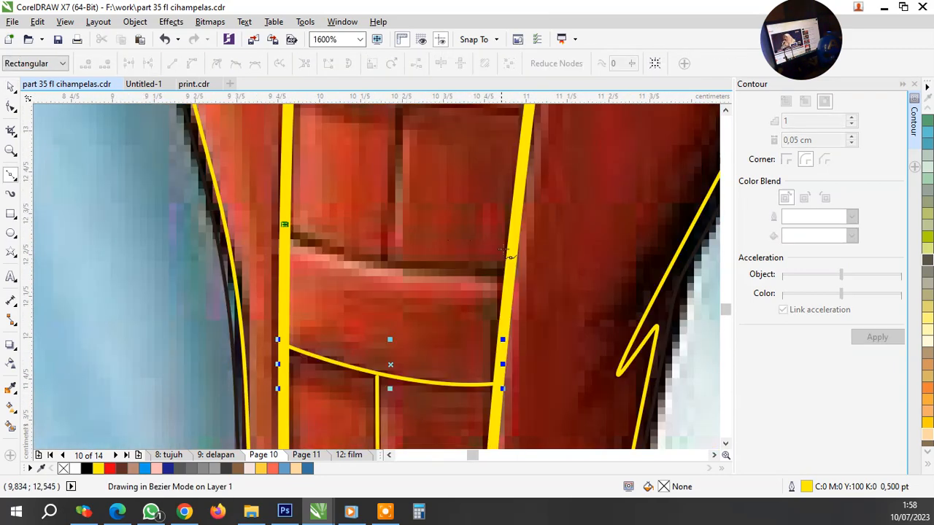
drag(511, 268, 634, 259)
key(space)
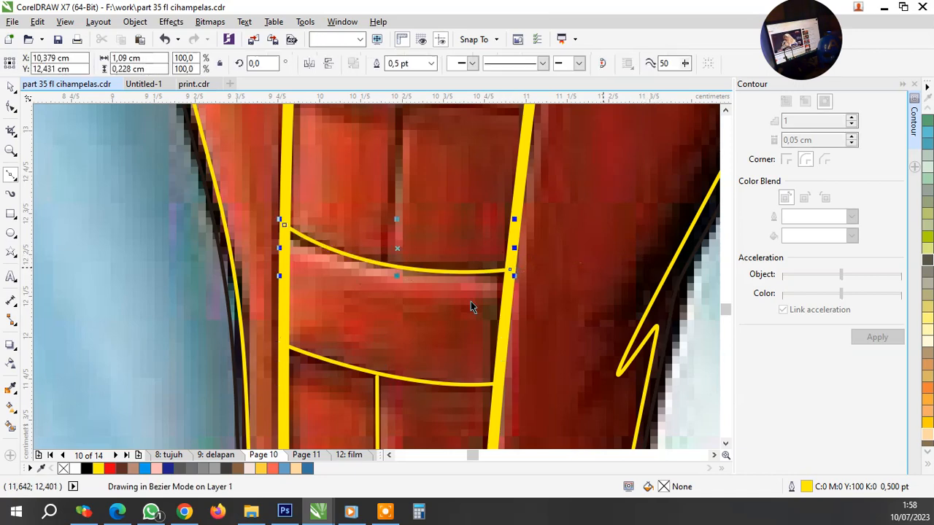
Trace the tenth cross seam as a gently sloping curve about 1.16 × 0.19 cm between the panel's edges
scroll(469, 219, down, 1)
scroll(433, 191, up, 1)
key(space)
key(space)
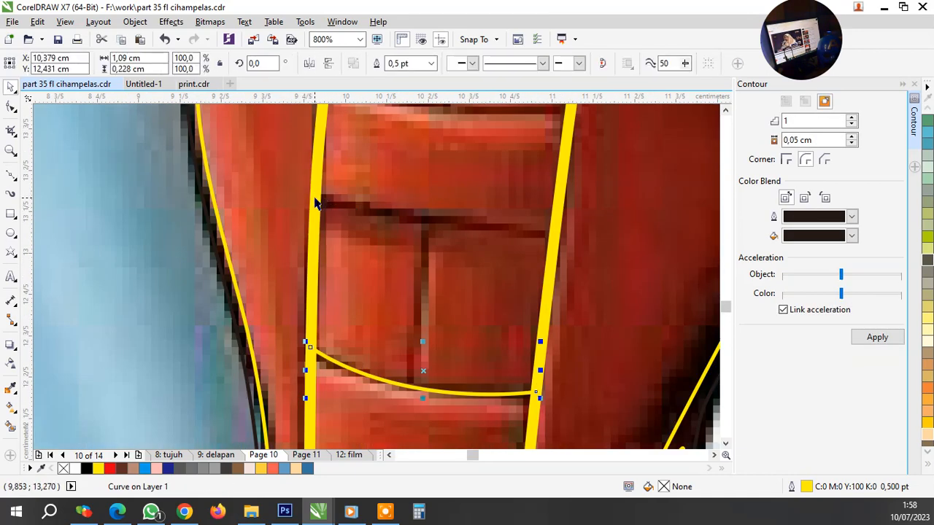
key(space)
click(315, 197)
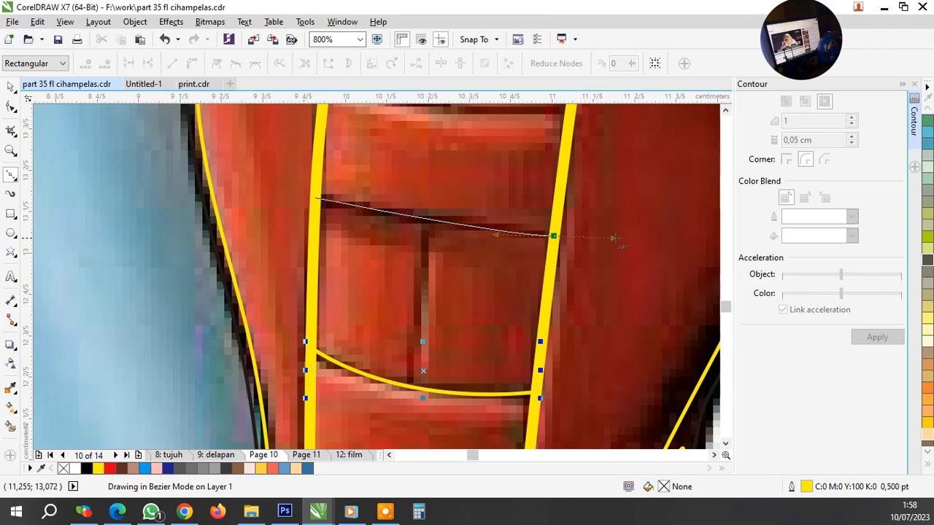
click(552, 235)
Trace the eleventh cross seam as a sagging curve about 1.19 × 0.19 cm, ending below the panel's rounded corner
scroll(482, 225, down, 2)
scroll(461, 194, up, 2)
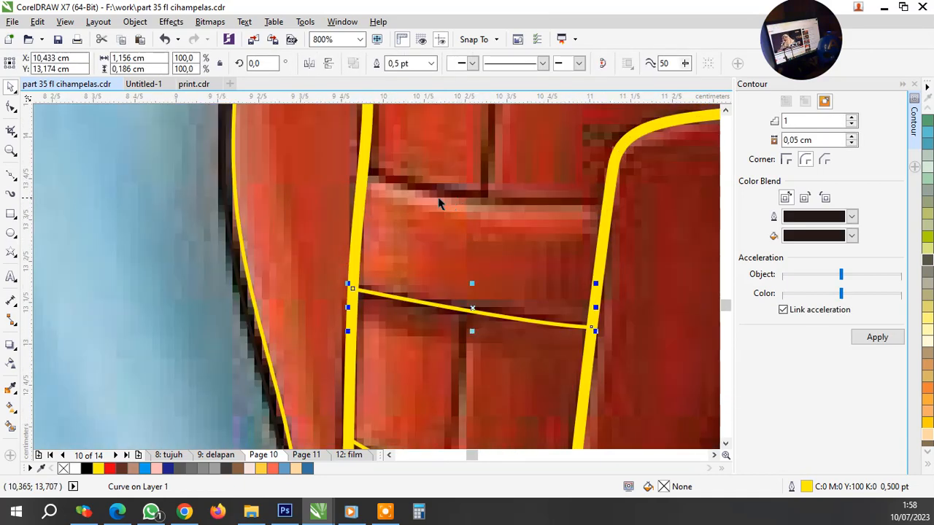
key(space)
key(space)
key(space)
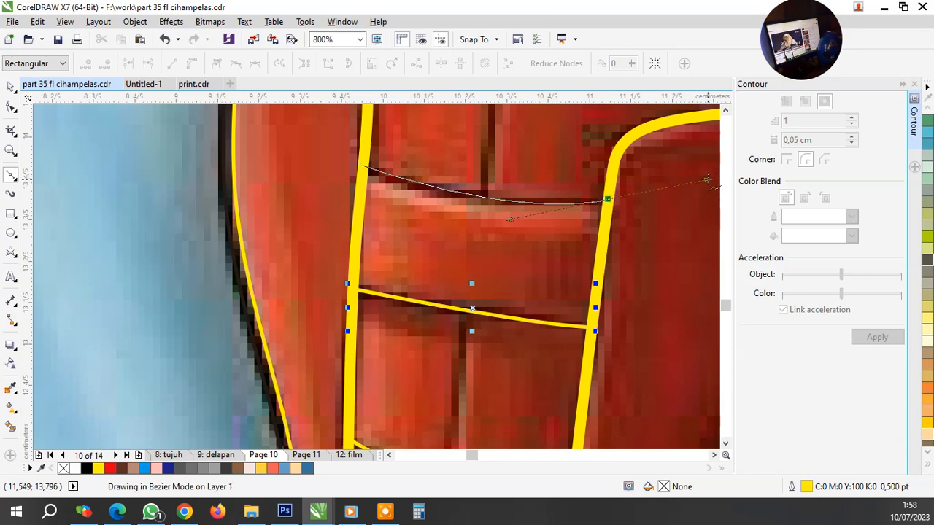
click(608, 198)
Try a straight divider about 0.07 × 0.81 cm between the ninth and tenth cross seams, and delete it
scroll(538, 230, down, 2)
key(F10)
scroll(523, 288, up, 1)
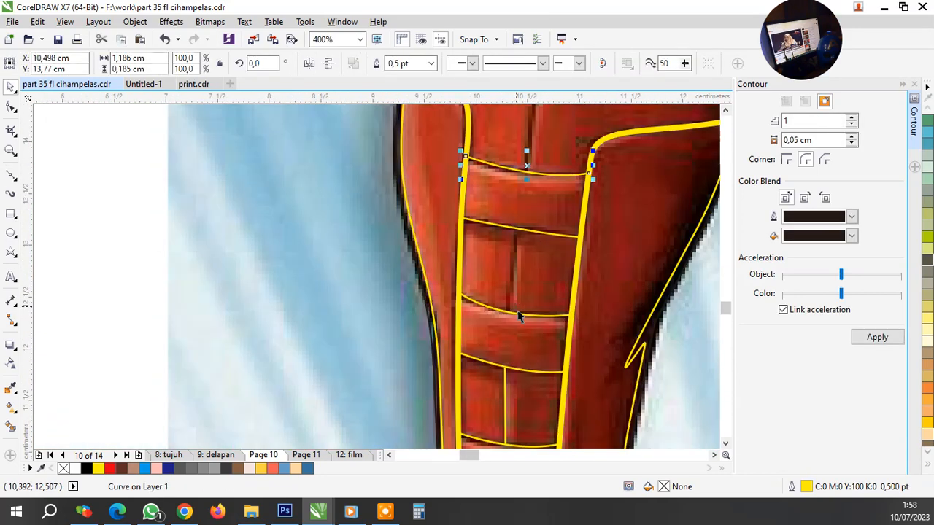
click(513, 312)
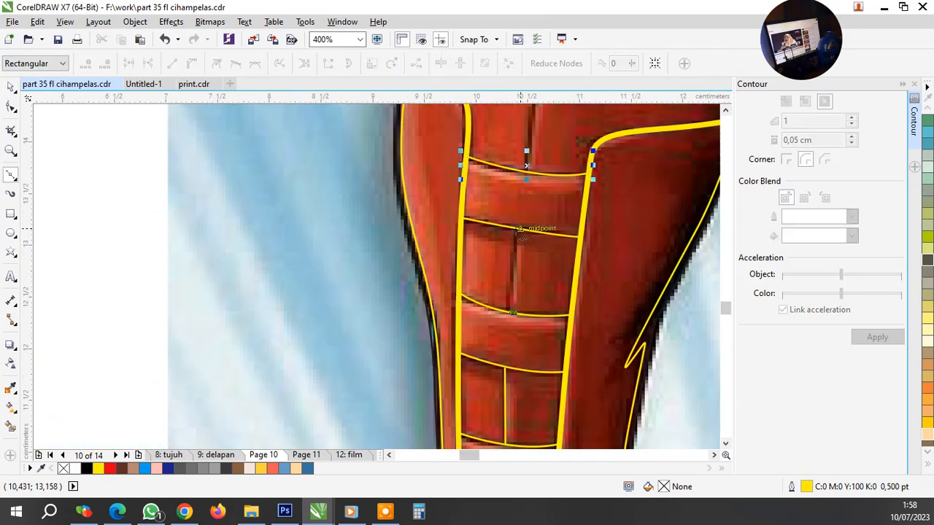
double_click(520, 229)
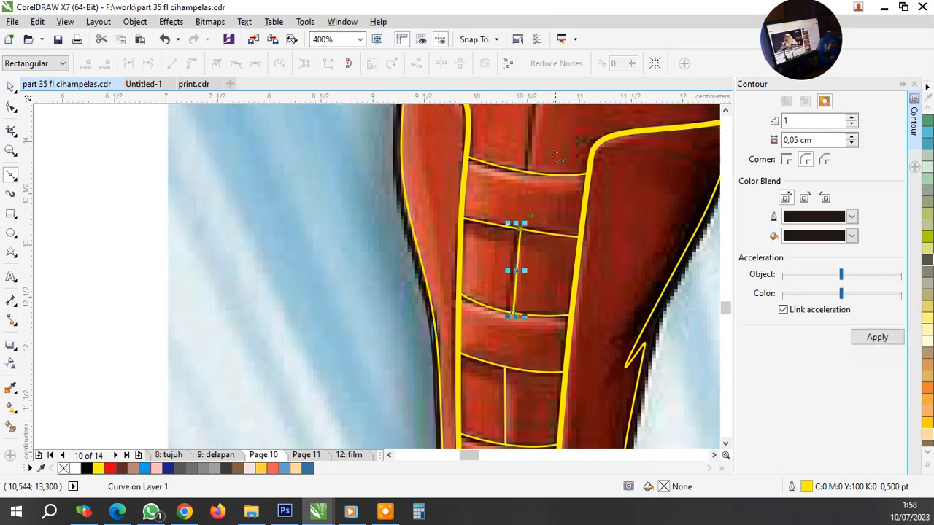
scroll(510, 251, up, 2)
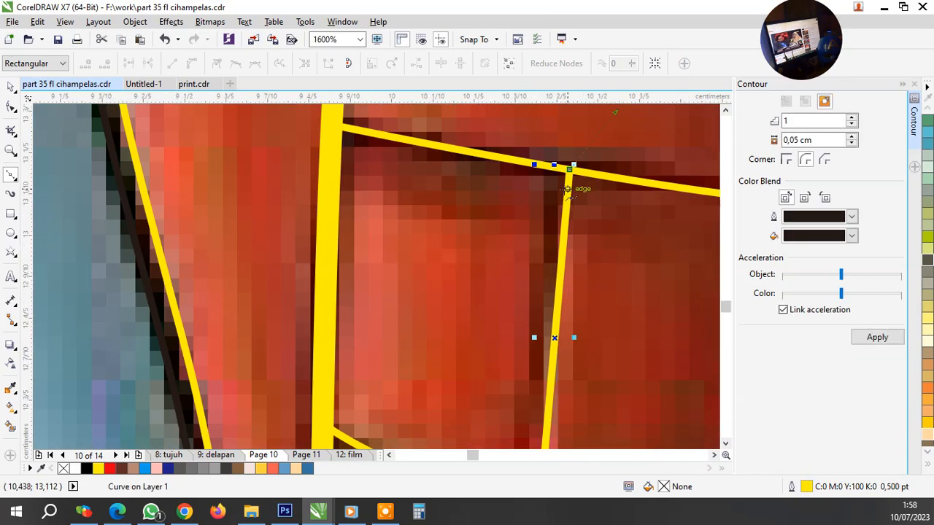
scroll(566, 189, down, 2)
scroll(556, 212, up, 1)
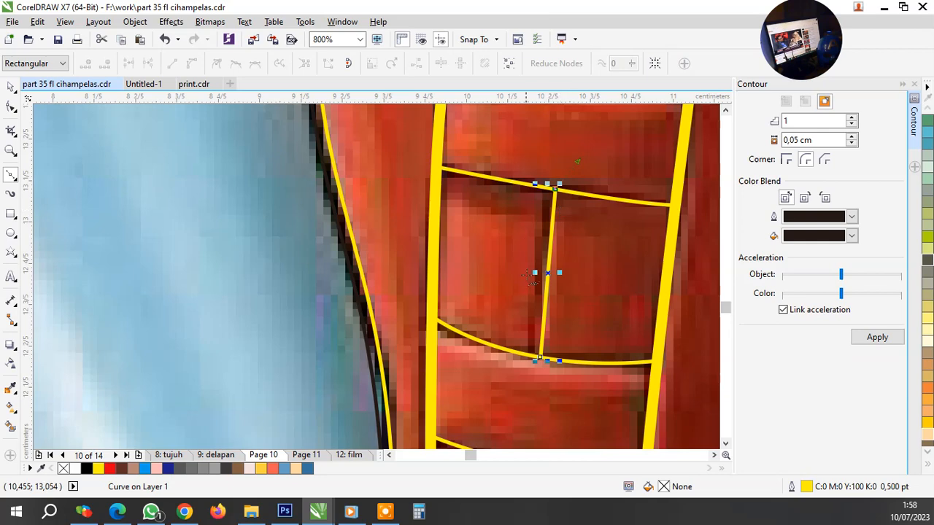
click(11, 87)
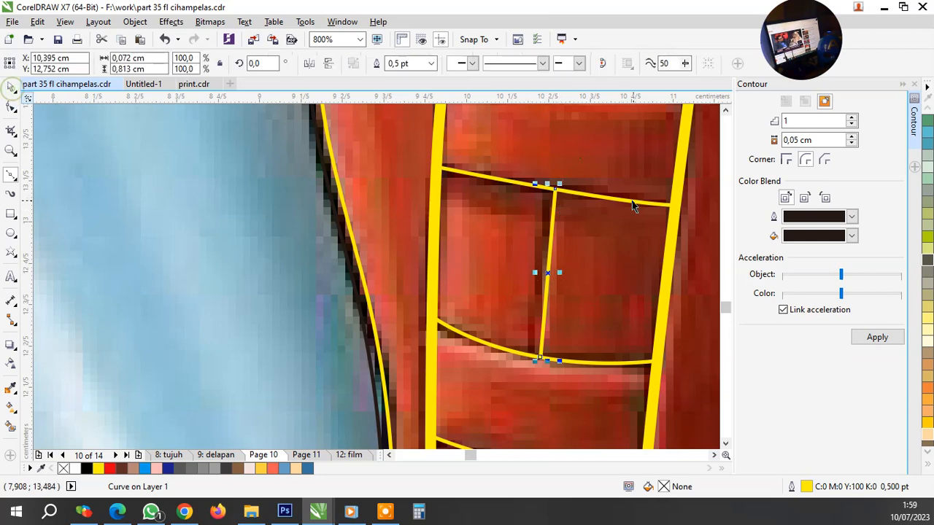
key(Delete)
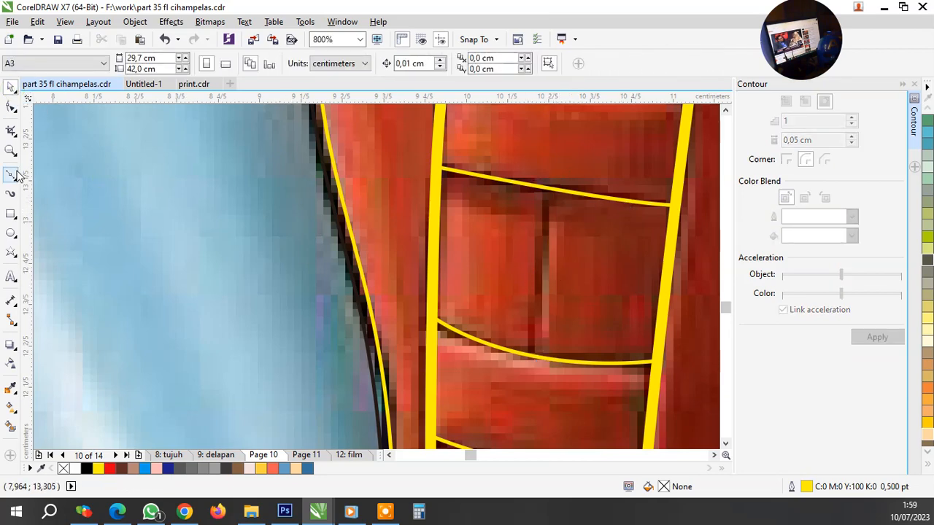
Try a bowed divider about 0.10 × 0.81 cm along the dark line between the ninth and tenth cross seams, and undo it
click(12, 176)
click(536, 356)
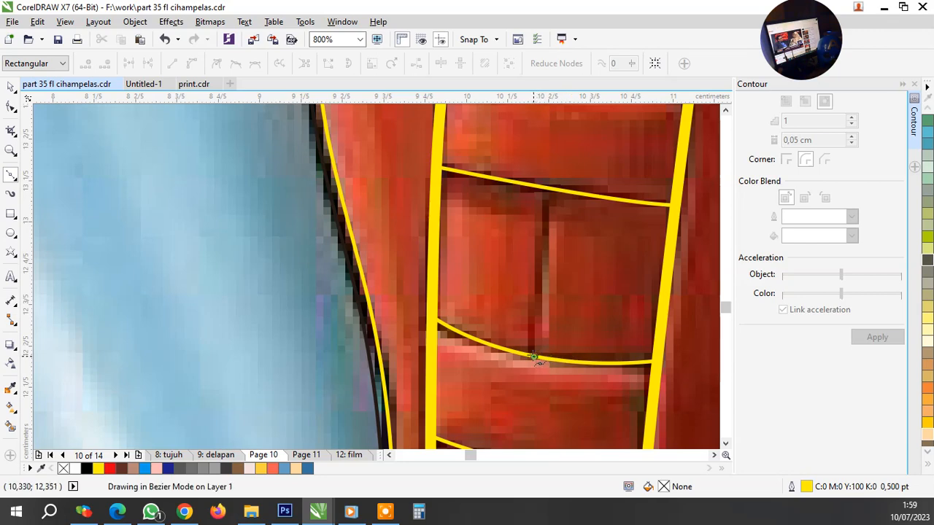
click(552, 191)
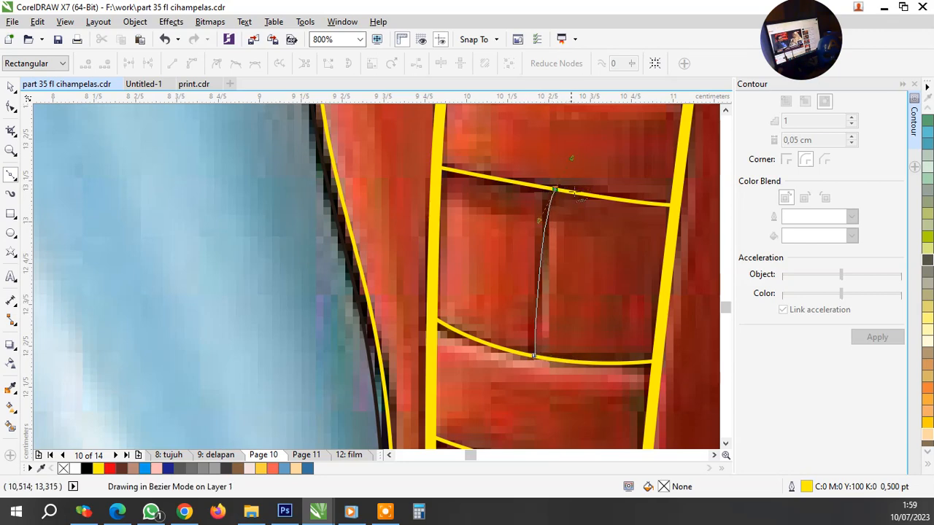
scroll(573, 343, down, 2)
key(space)
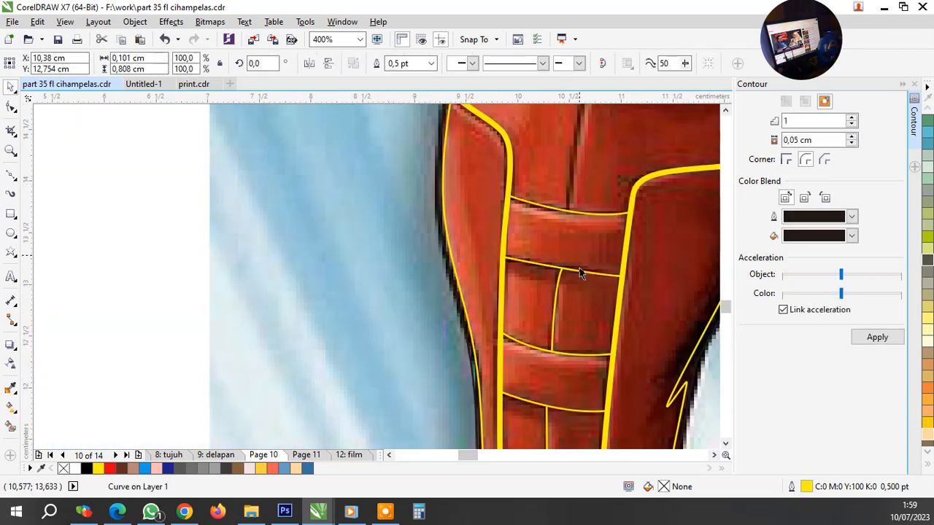
key(Escape)
scroll(556, 355, up, 2)
key(F5)
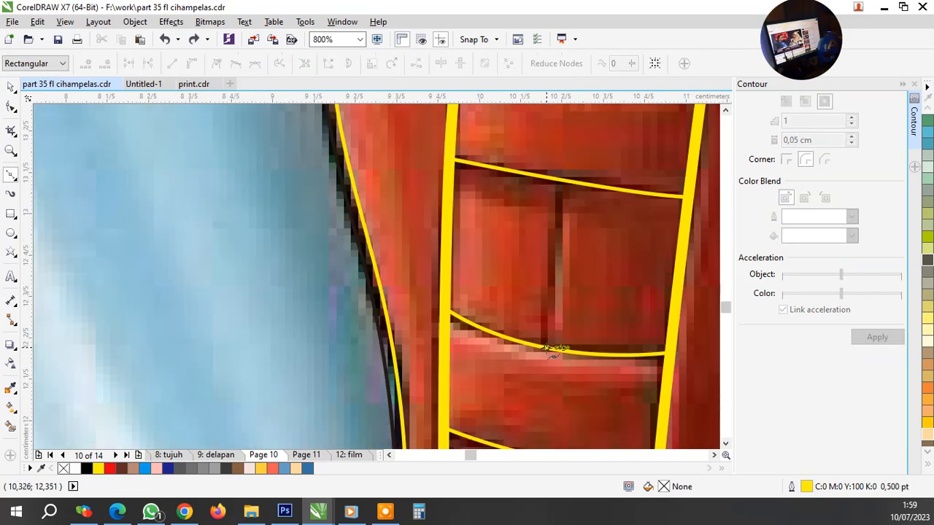
Draw a Bezier line about 0.81 cm tall along the vertical seam between two crosswise seams of the boot's lacing strip
click(547, 348)
click(561, 180)
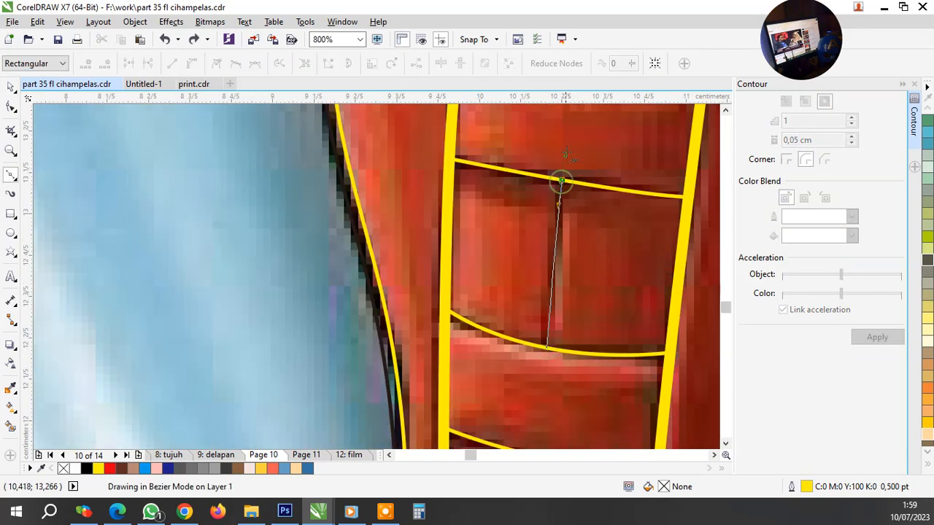
key(space)
Trace the boot's upper centre seam with a curve about 1.62 cm tall, from the topmost crosswise seam past the cuff's edge
scroll(566, 211, down, 2)
scroll(549, 221, up, 1)
scroll(556, 360, up, 2)
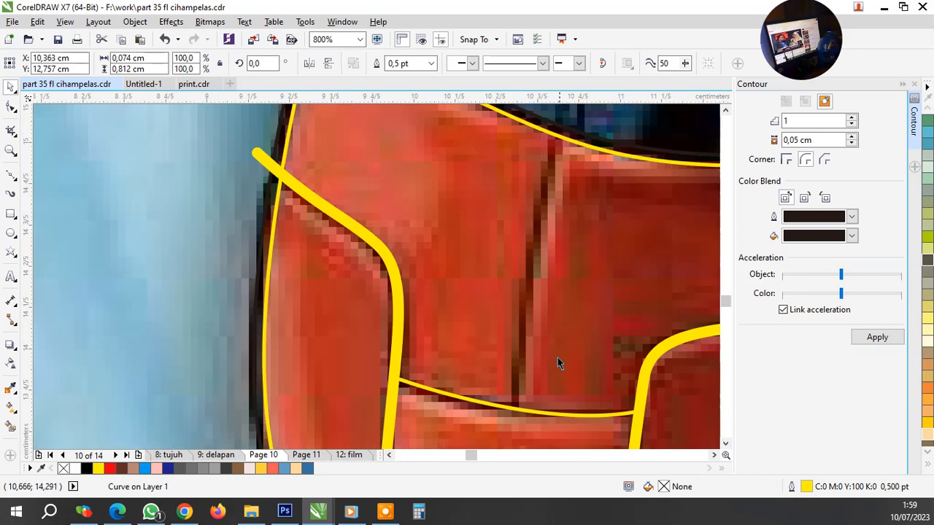
key(F10)
key(Escape)
scroll(522, 409, down, 2)
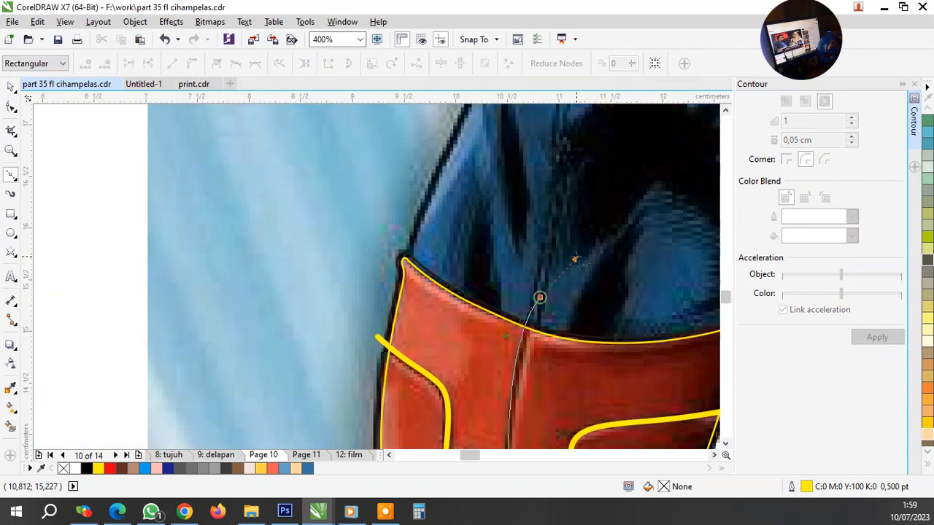
drag(574, 259, 563, 248)
key(space)
Trace the fold on the outer side of the boot's ankle as a closed curve about 0.22 by 1.30 cm
scroll(563, 253, down, 2)
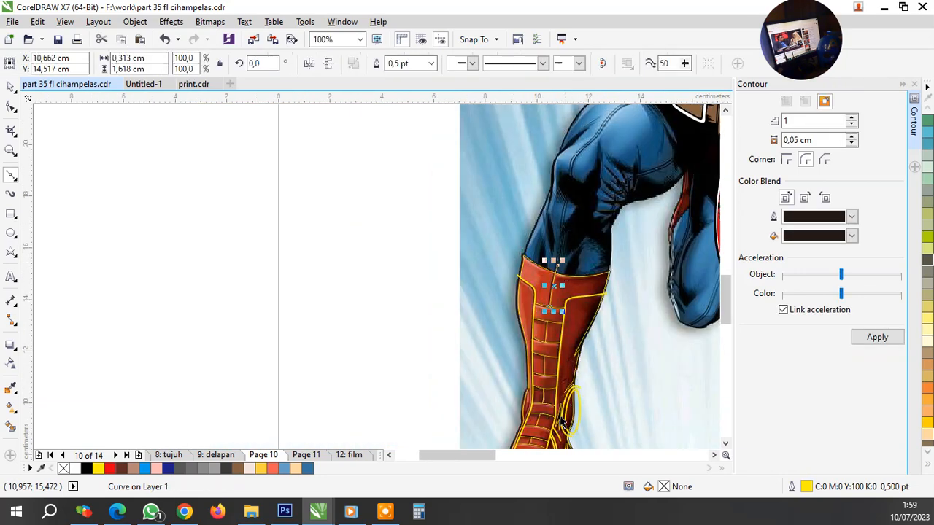
scroll(562, 422, up, 3)
key(space)
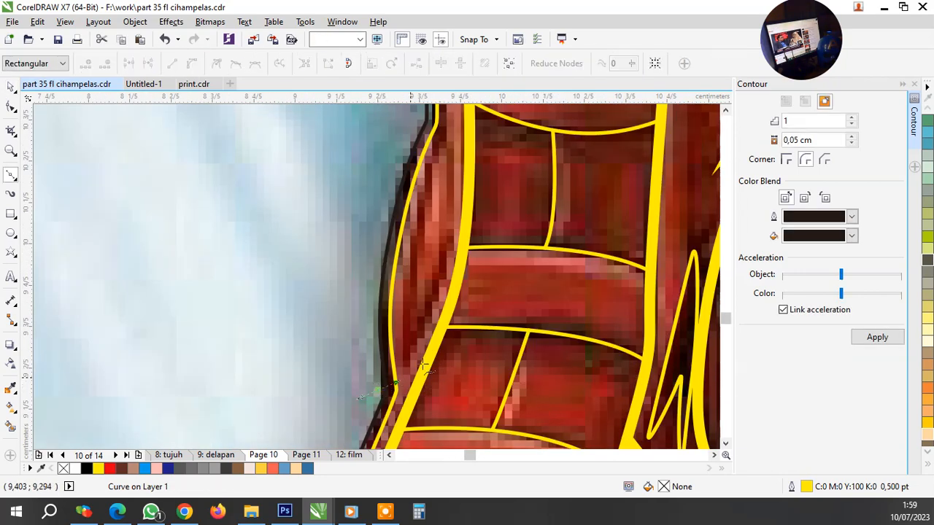
drag(323, 245, 300, 219)
key(ctrl+z)
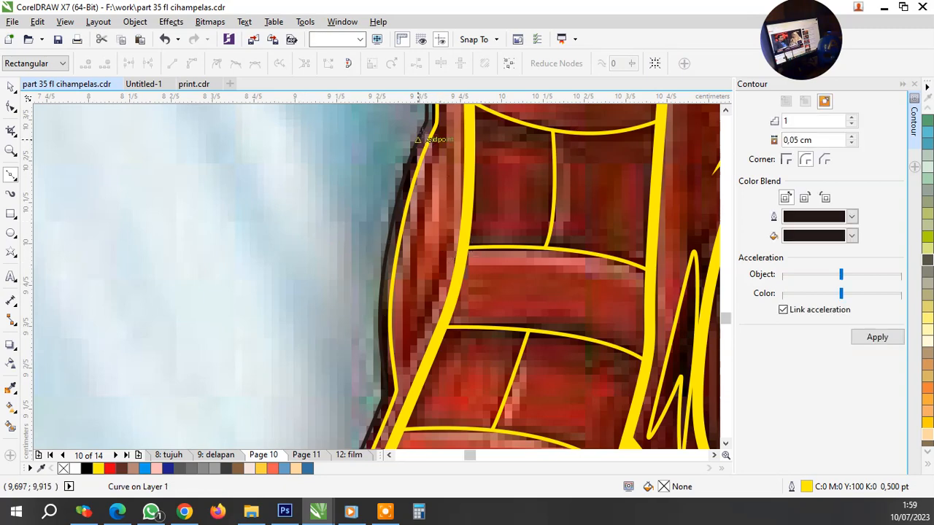
click(433, 123)
drag(405, 362, 416, 396)
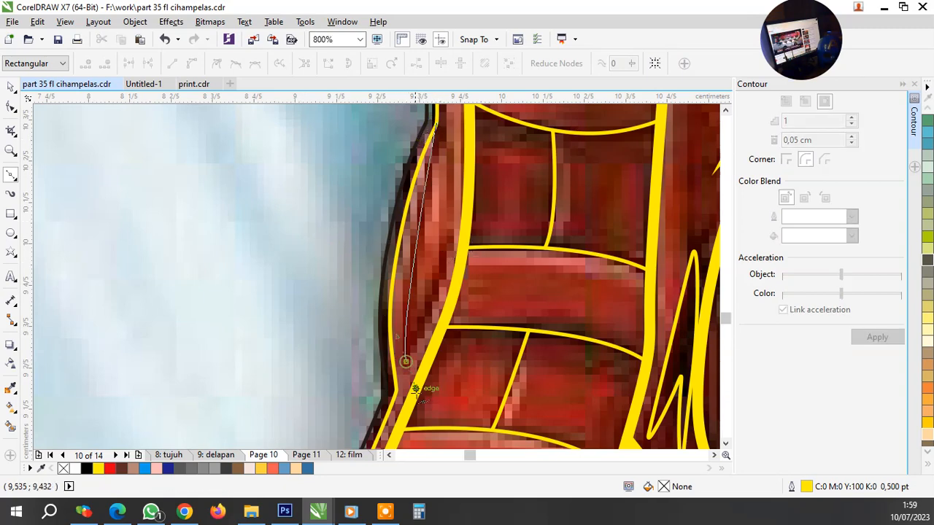
drag(444, 292, 444, 283)
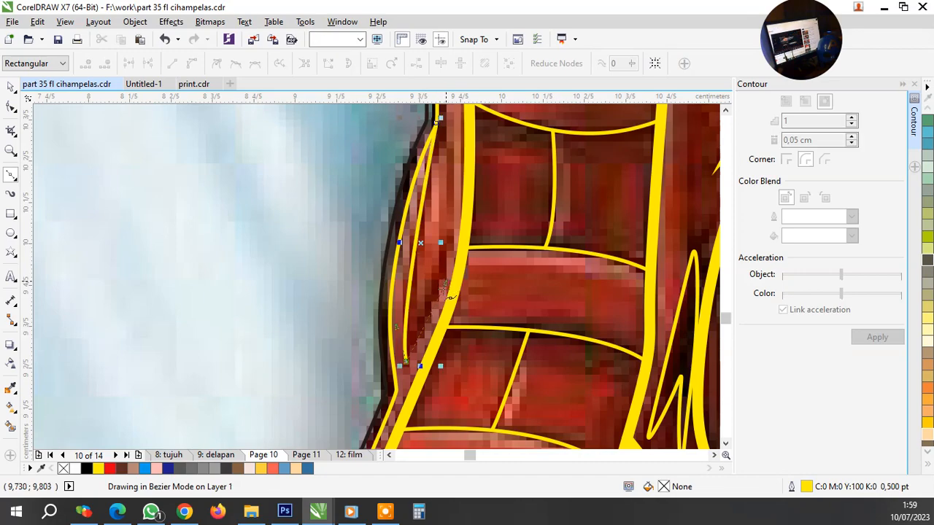
scroll(444, 282, down, 1)
scroll(441, 195, up, 1)
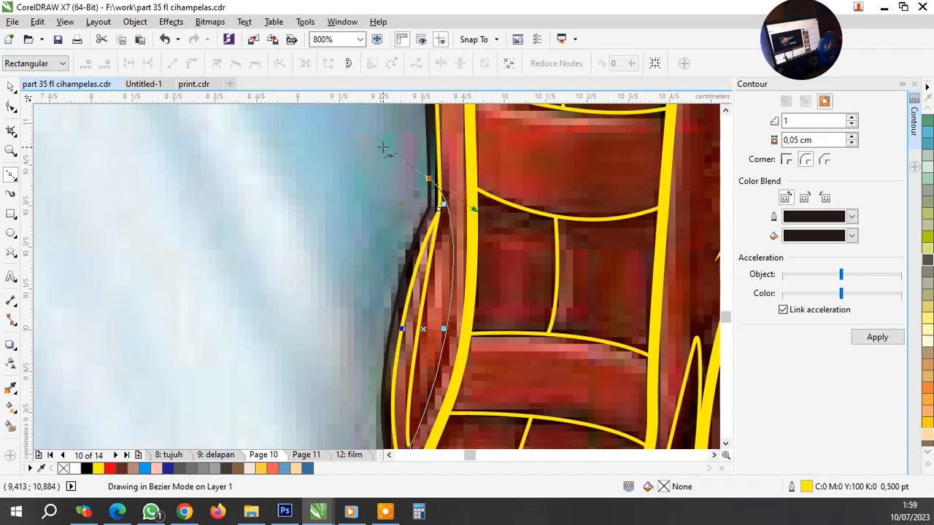
Select the 19 inner seam and fold curves of the boot and set their outline width to 1.5 pt
scroll(393, 162, down, 4)
scroll(452, 241, up, 1)
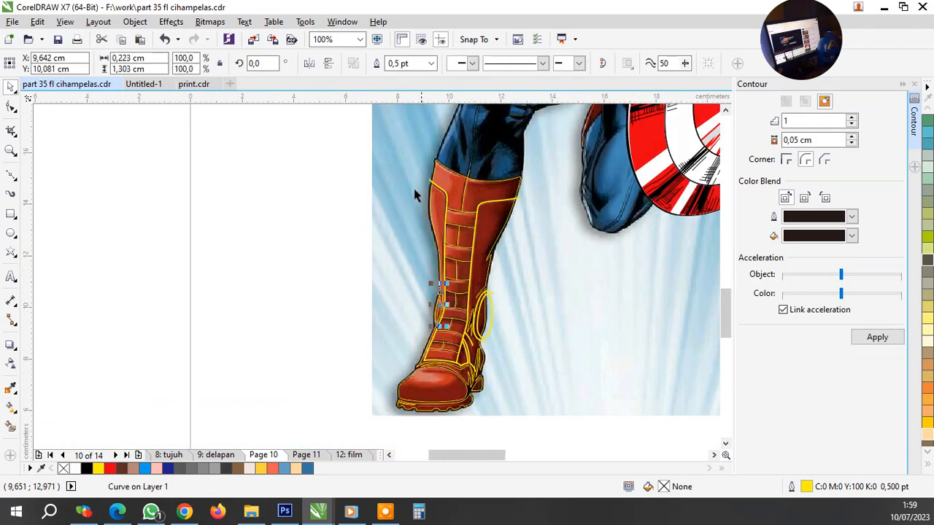
click(521, 364)
click(304, 235)
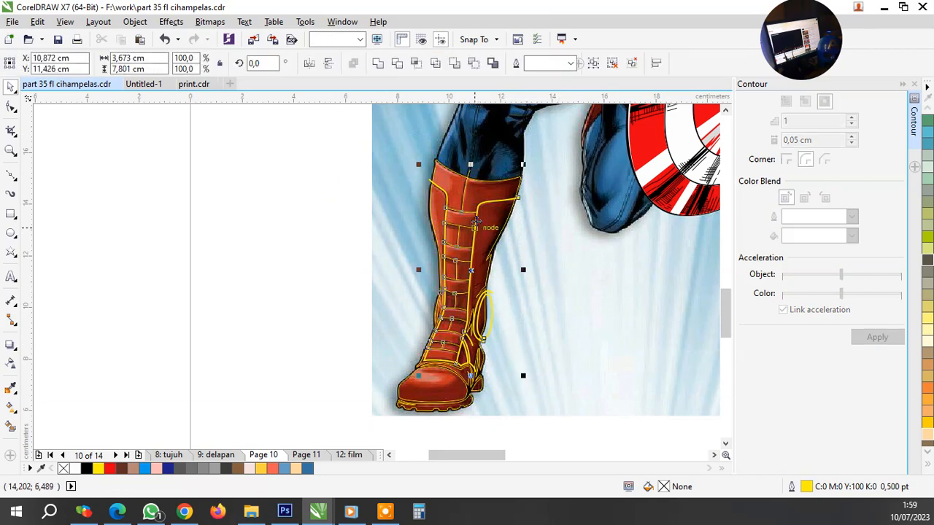
drag(477, 213, 371, 209)
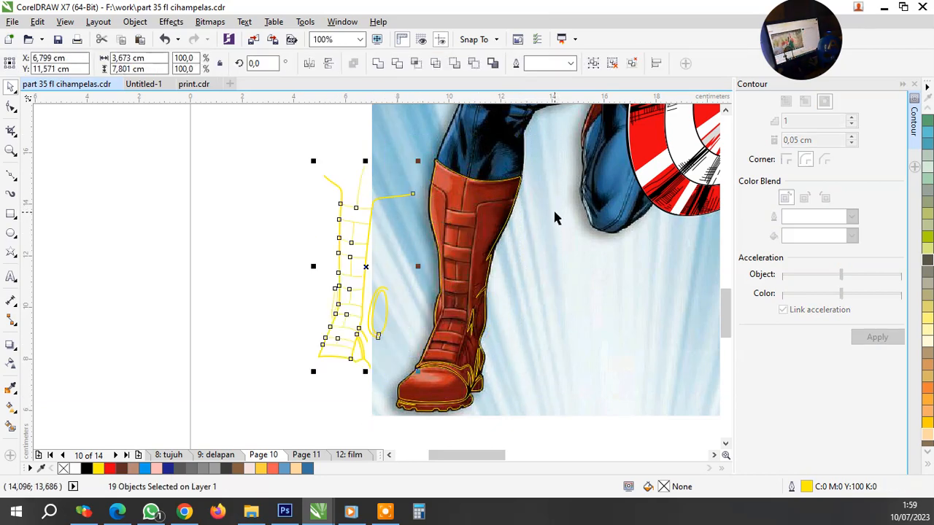
key(ctrl+z)
click(571, 64)
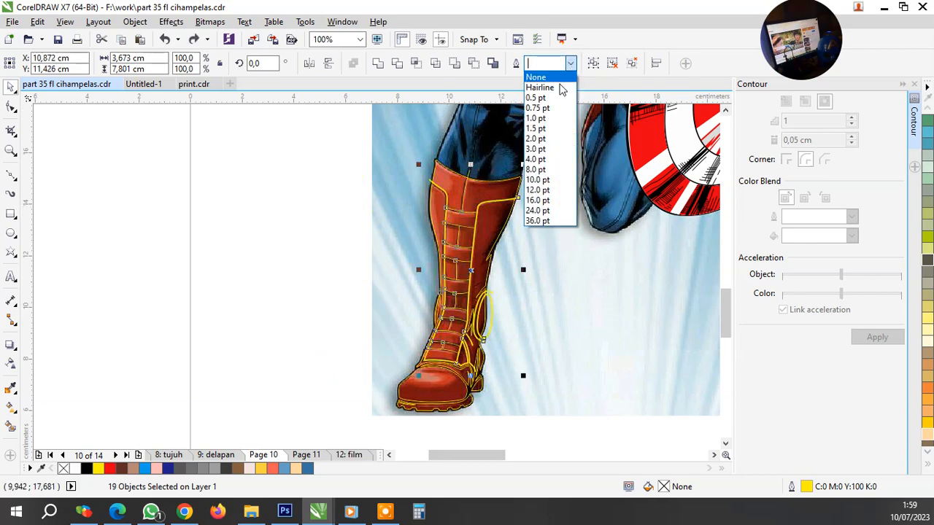
click(543, 124)
Group the selected seam curves, convert their outlines to filled objects, and select the resulting pieces
scroll(483, 191, up, 2)
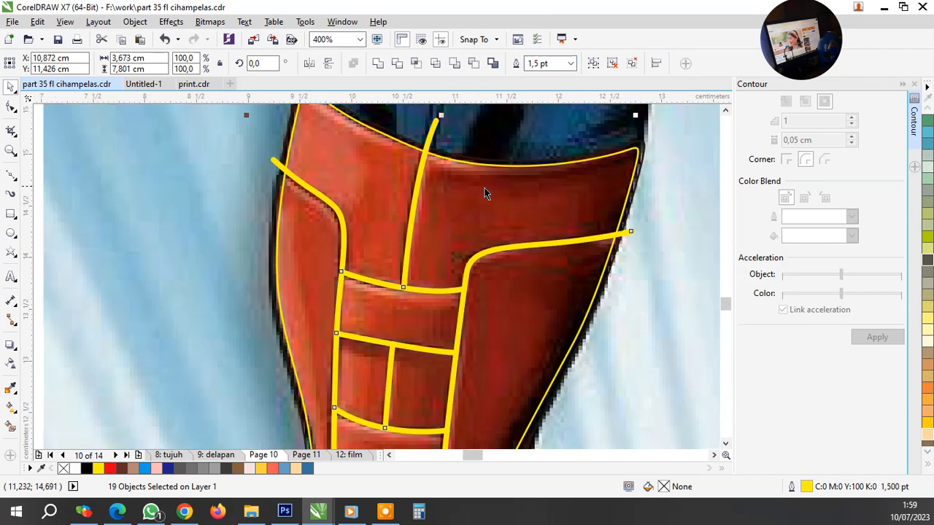
right_click(433, 130)
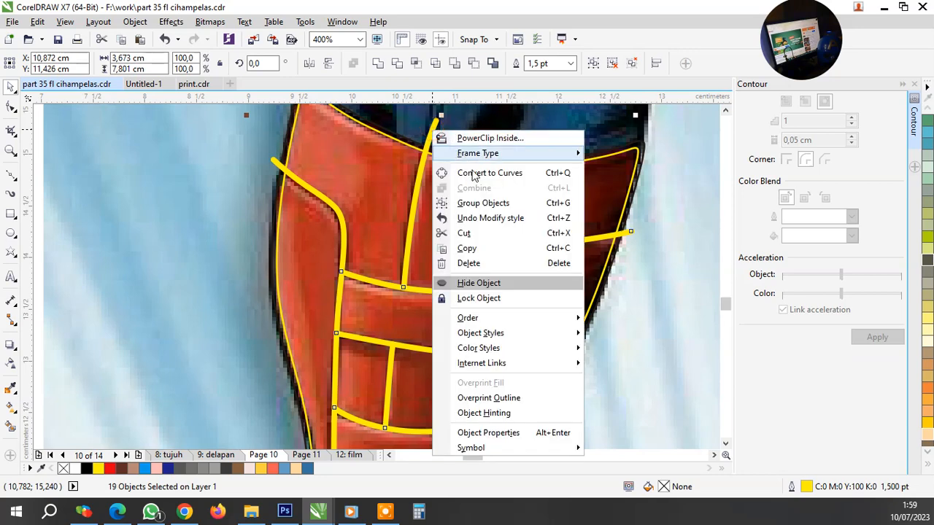
key(Escape)
key(ctrl+g)
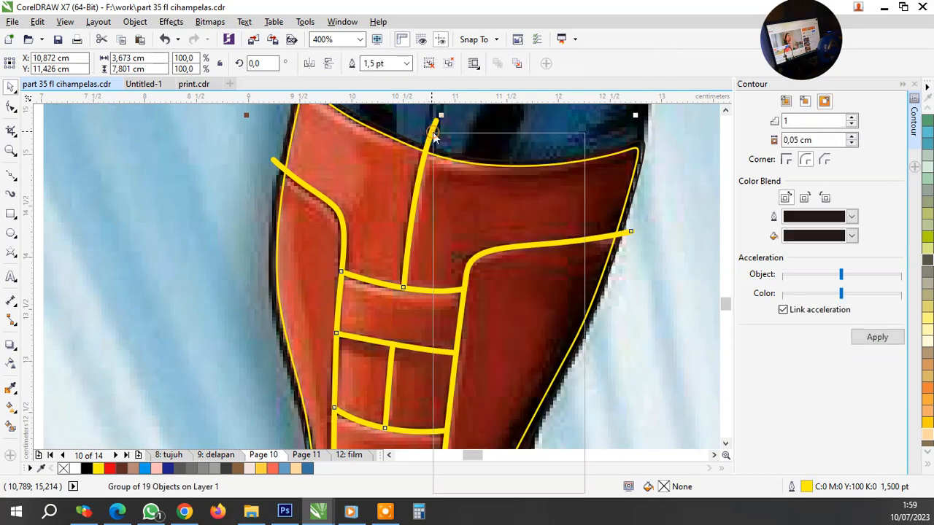
right_click(432, 130)
key(Escape)
key(ctrl+a)
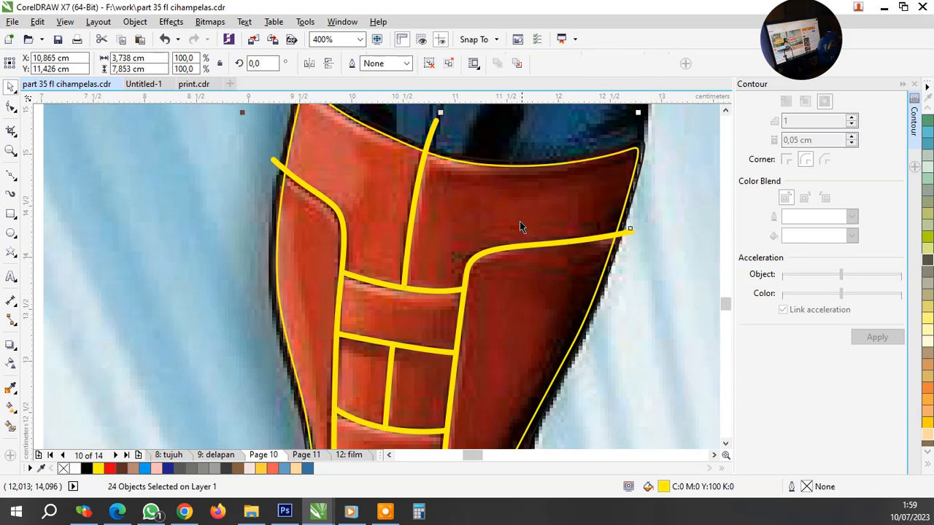
Group the seam strips, trim the boot shape with them, and delete the strips
key(ctrl+g)
key(ctrl+a)
click(396, 63)
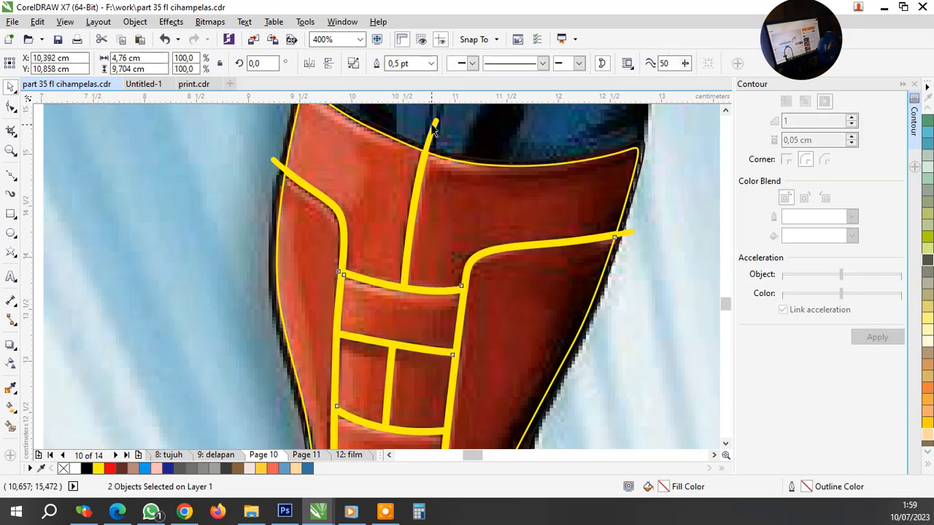
click(434, 124)
key(Delete)
Fill the trimmed boot shape with red
scroll(467, 221, down, 1)
scroll(466, 277, down, 2)
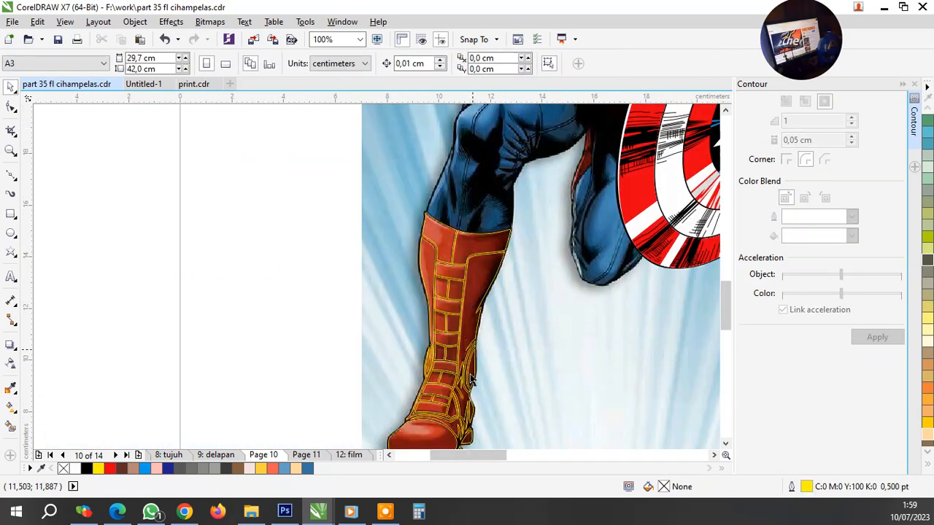
scroll(459, 385, up, 1)
click(467, 243)
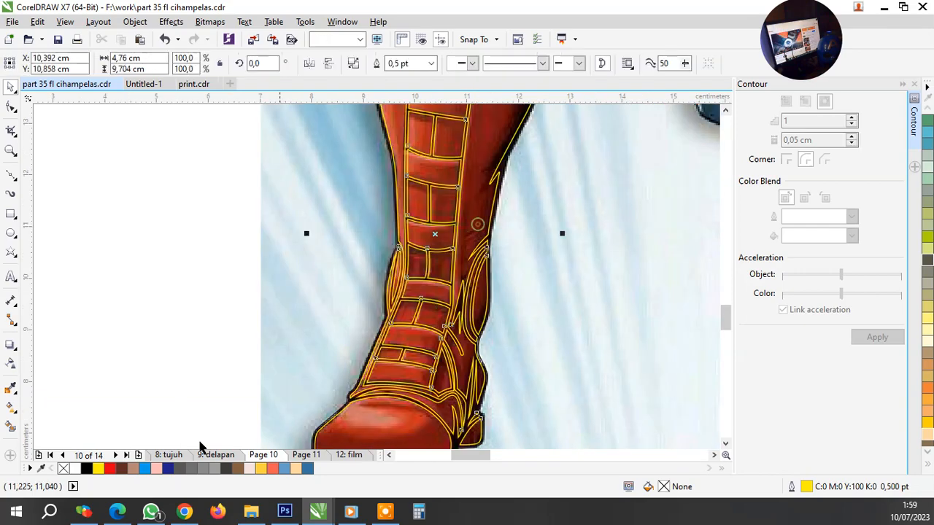
click(110, 468)
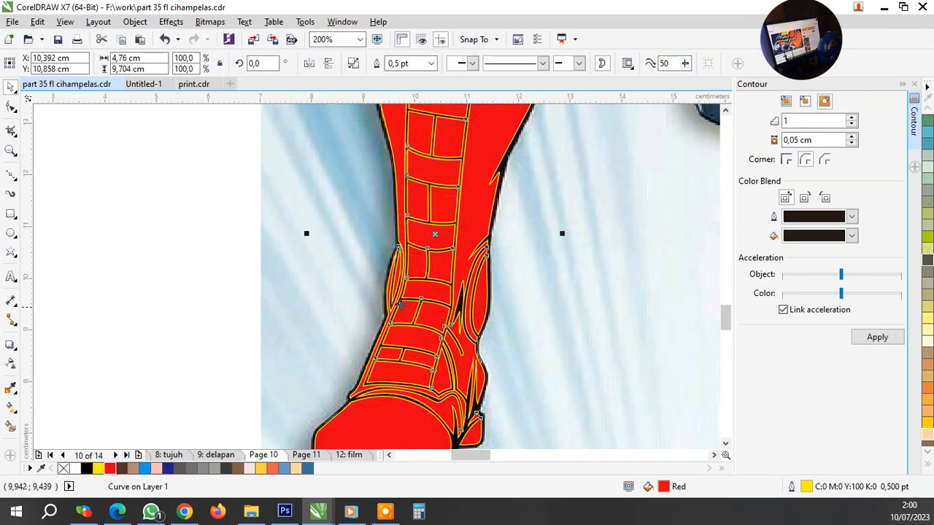
Select the larger contour shape behind the red boot and fill it with black
scroll(399, 305, up, 2)
scroll(384, 303, down, 3)
scroll(462, 390, up, 1)
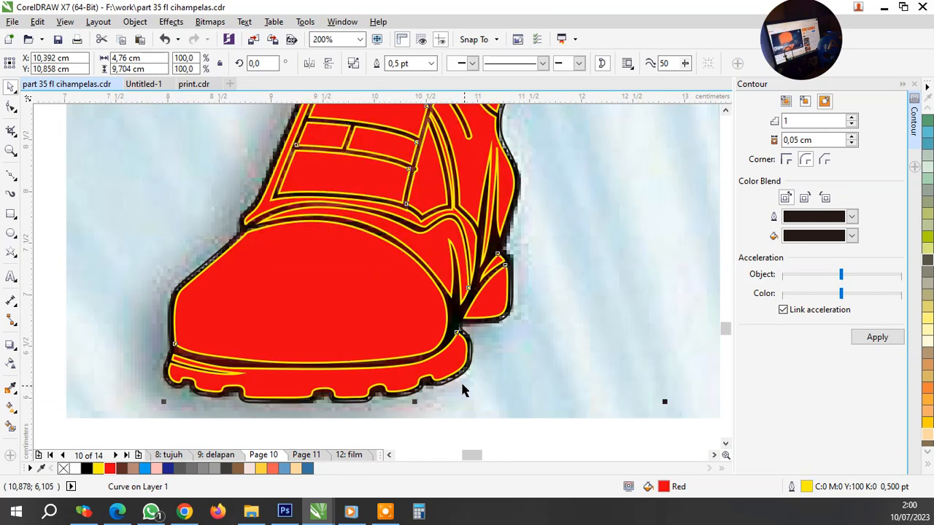
click(456, 319)
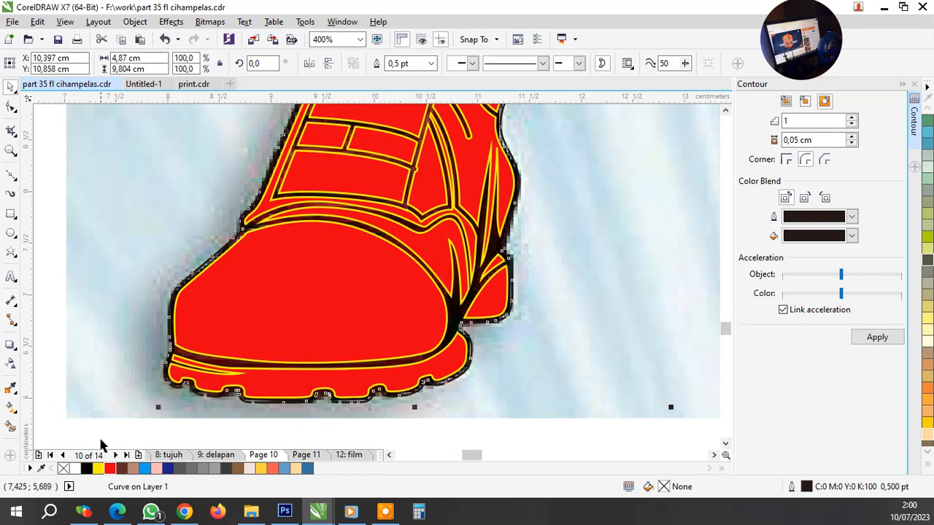
scroll(363, 329, down, 3)
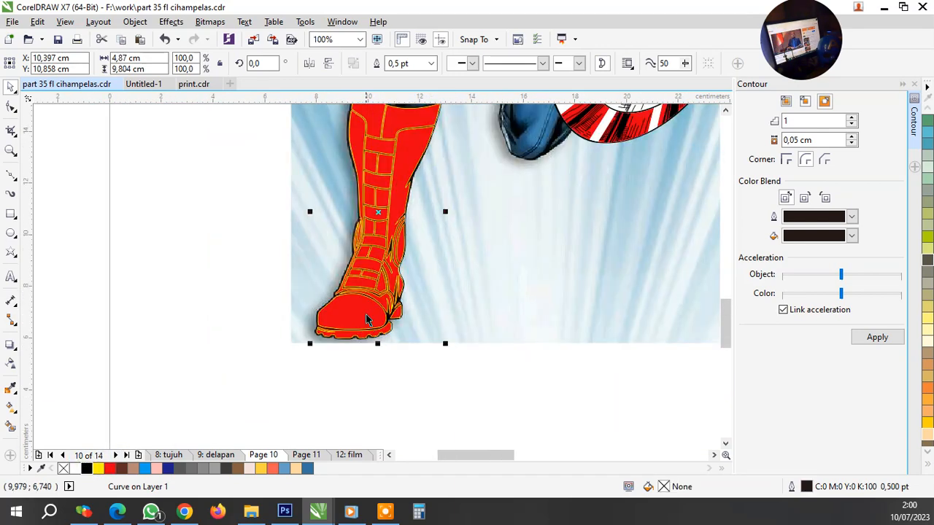
scroll(430, 160, up, 3)
click(378, 224)
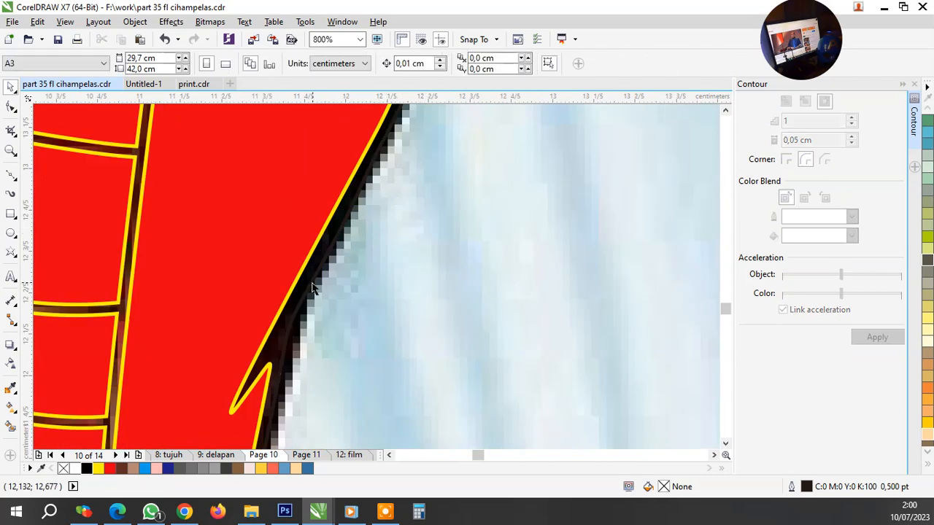
click(309, 281)
click(86, 468)
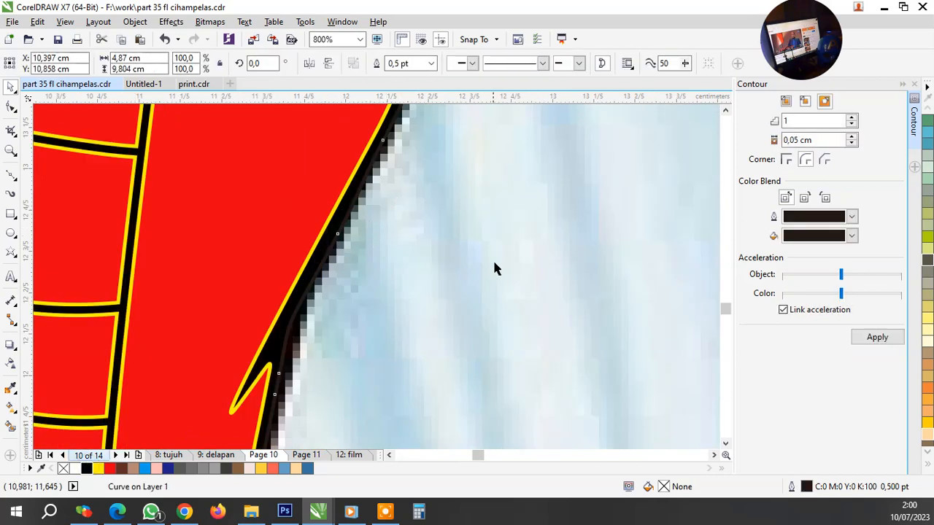
Group the red boot shape with its black backing and remove the outline from the group
scroll(490, 268, down, 3)
drag(267, 170, 523, 348)
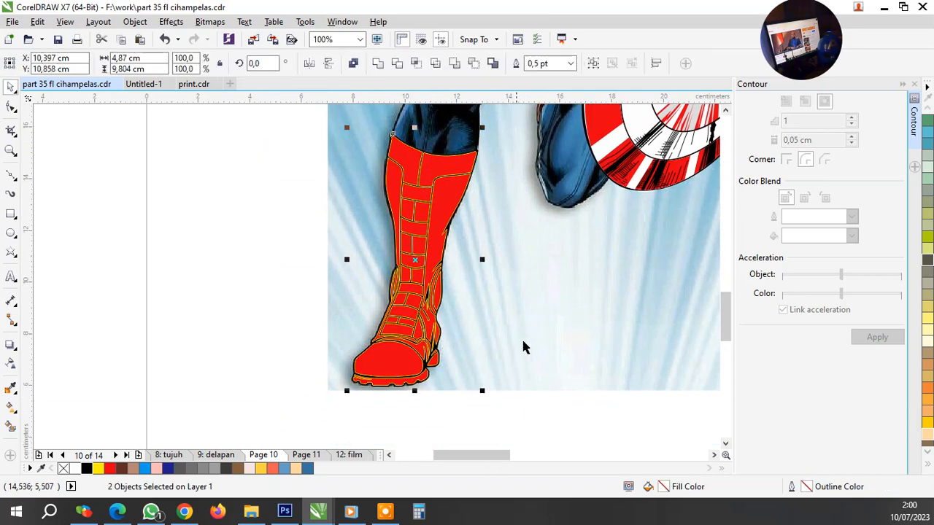
key(ctrl+g)
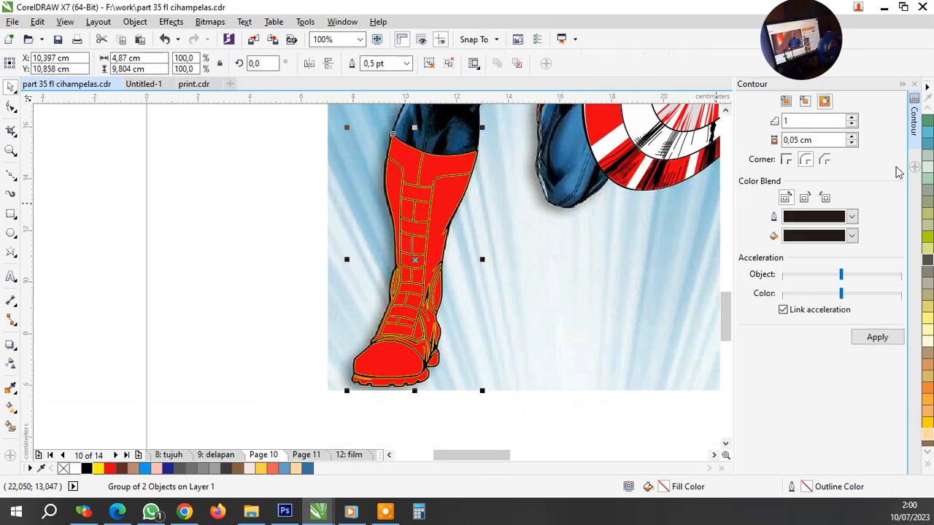
right_click(64, 467)
click(257, 357)
Activate the Bezier tool for tracing the blue leg above the red boot
scroll(375, 267, down, 1)
scroll(355, 230, up, 1)
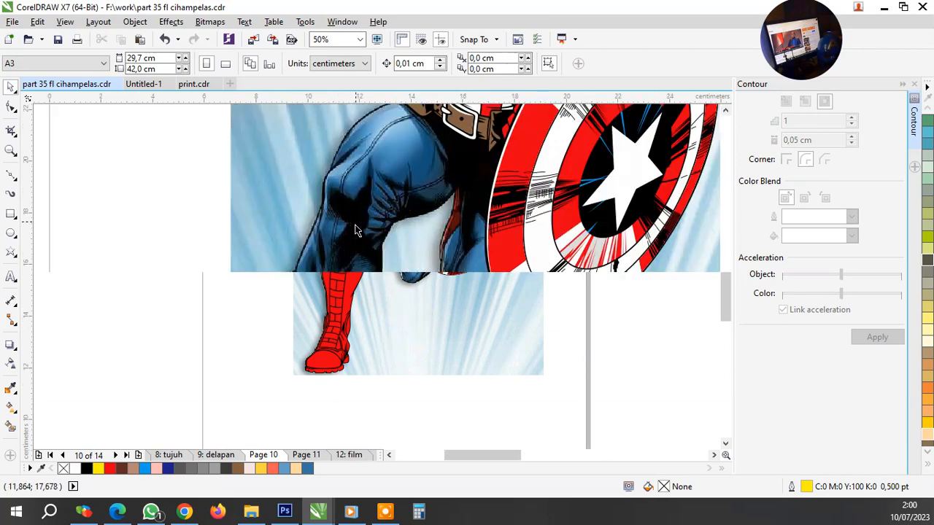
scroll(356, 231, up, 1)
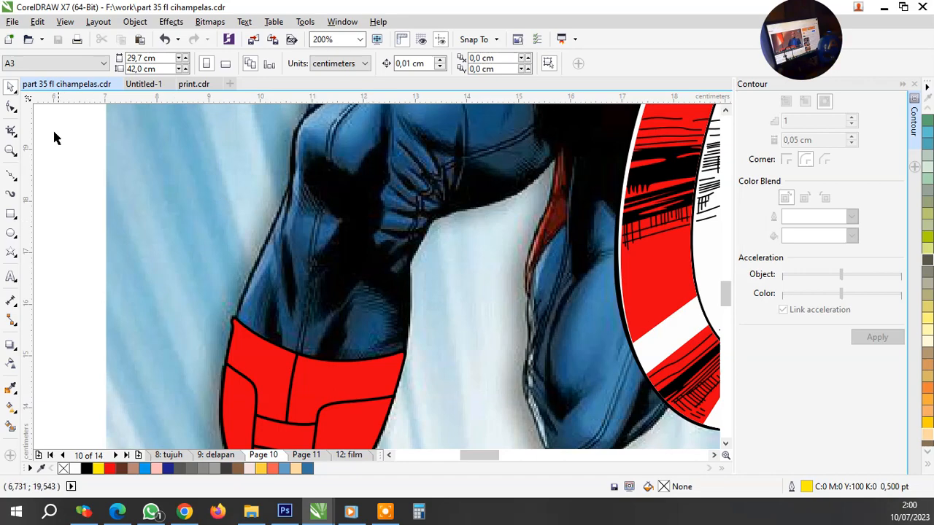
click(11, 176)
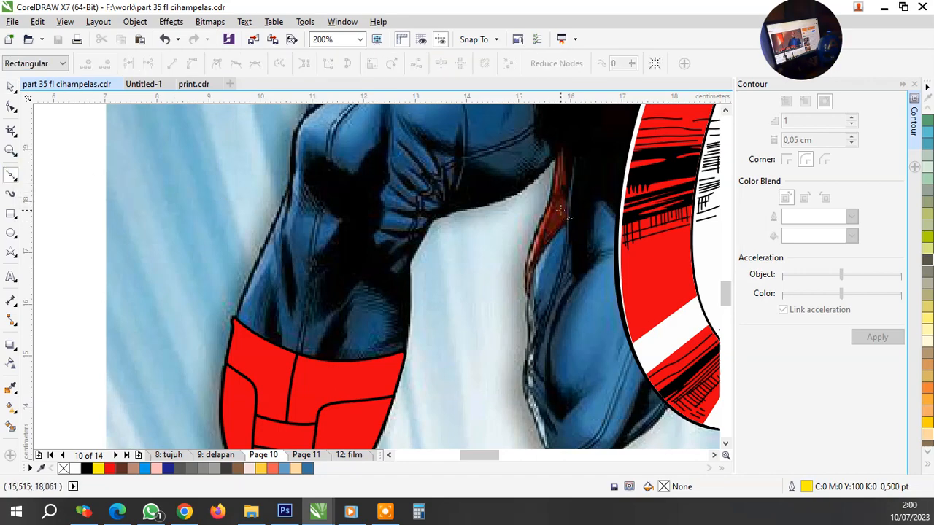
scroll(563, 219, up, 1)
scroll(555, 237, down, 2)
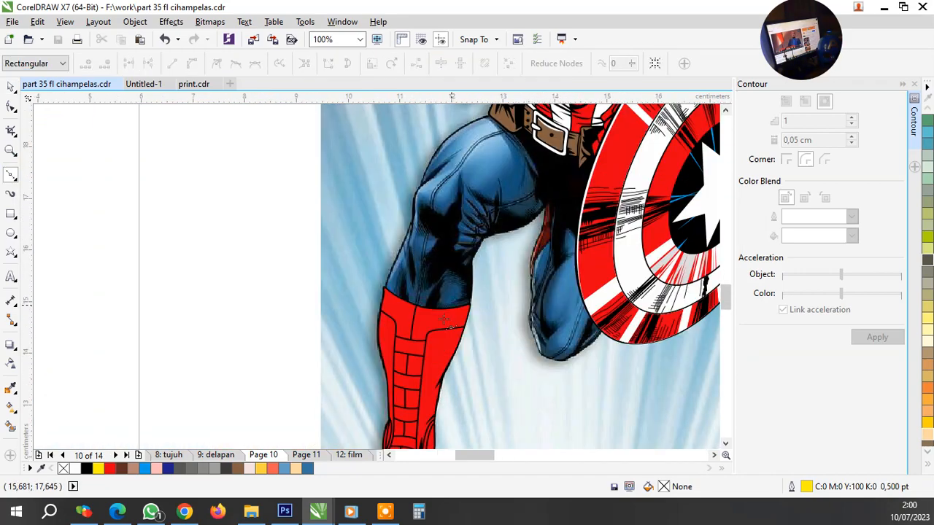
scroll(443, 320, up, 1)
scroll(217, 178, up, 3)
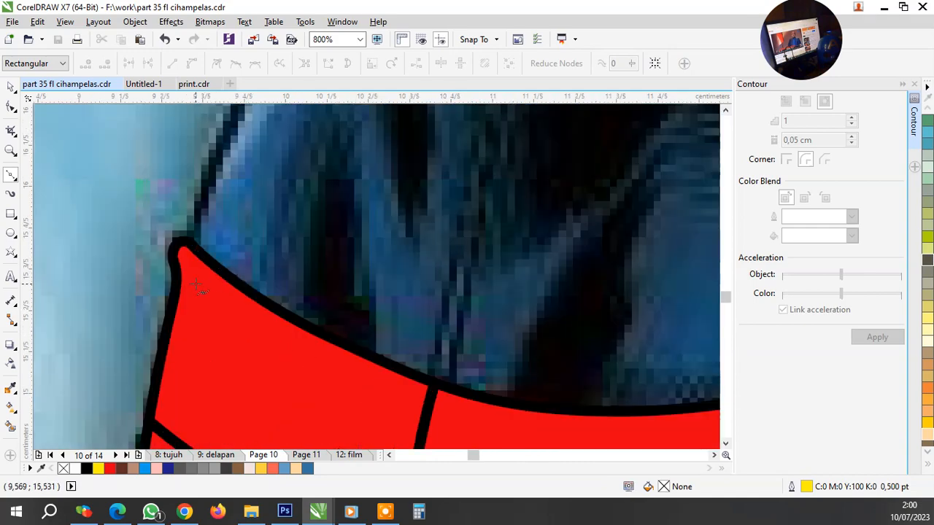
scroll(197, 288, down, 3)
scroll(240, 254, up, 1)
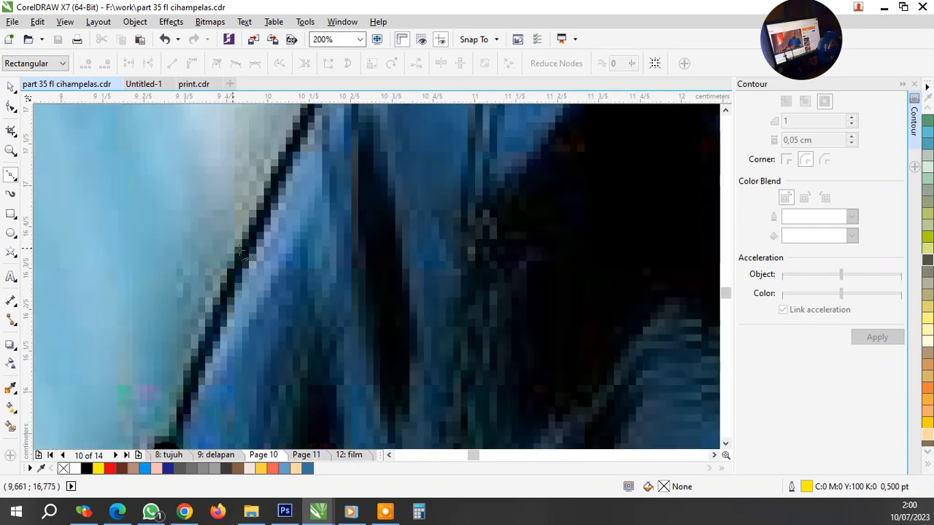
click(243, 295)
scroll(337, 292, down, 2)
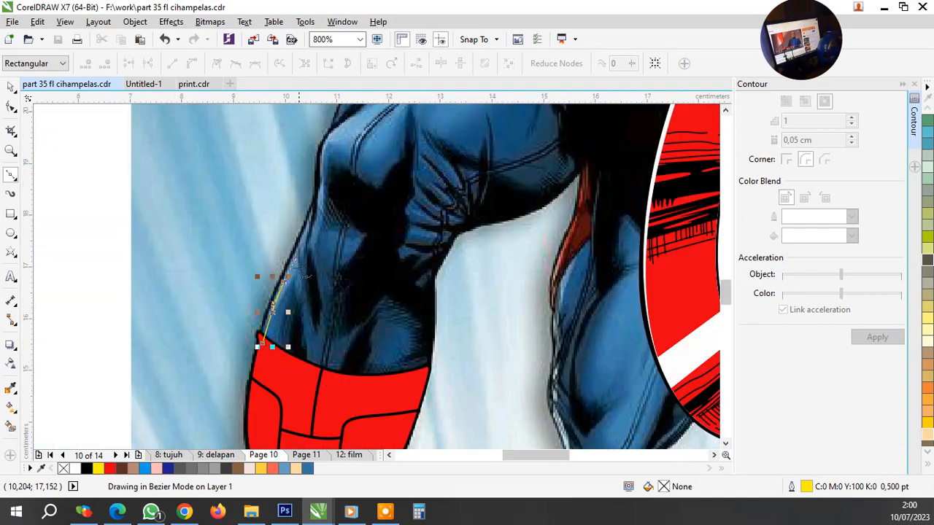
scroll(435, 391, up, 2)
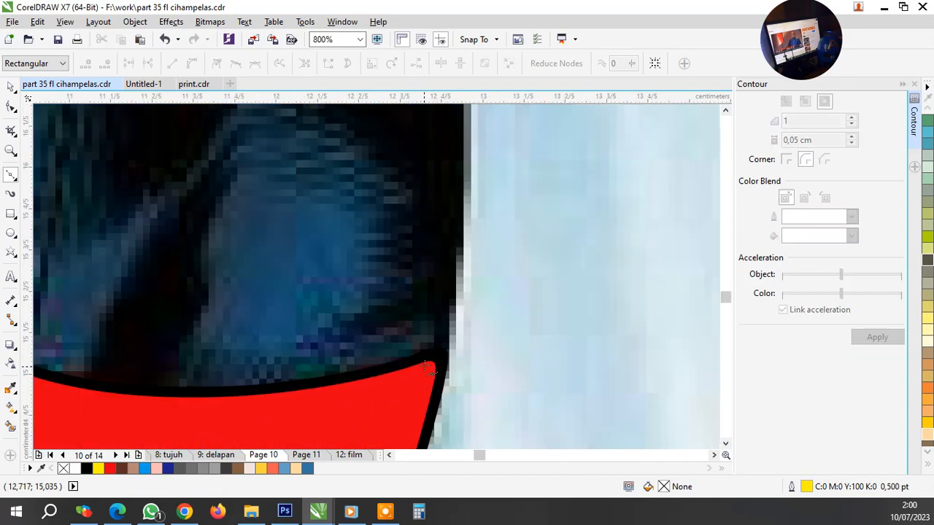
Trace a Bezier outline from the red boot's outer upper corner up the shin's outer edge and past the knee
scroll(431, 372, down, 3)
scroll(318, 362, up, 2)
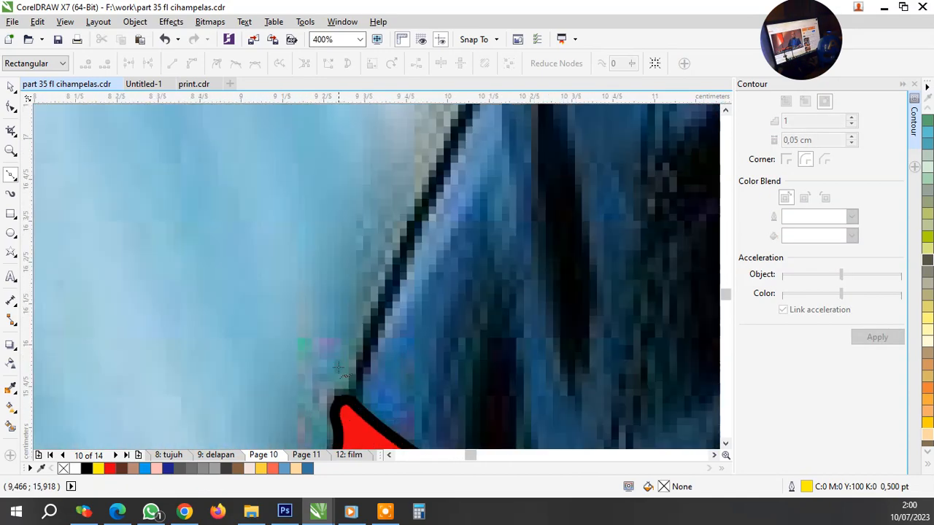
scroll(346, 409, down, 1)
scroll(390, 335, up, 1)
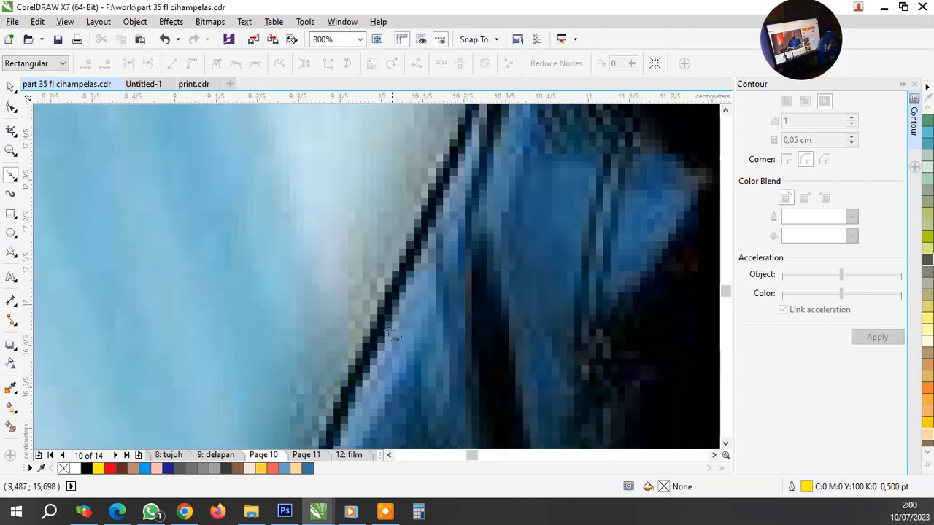
scroll(409, 257, down, 2)
scroll(416, 288, up, 3)
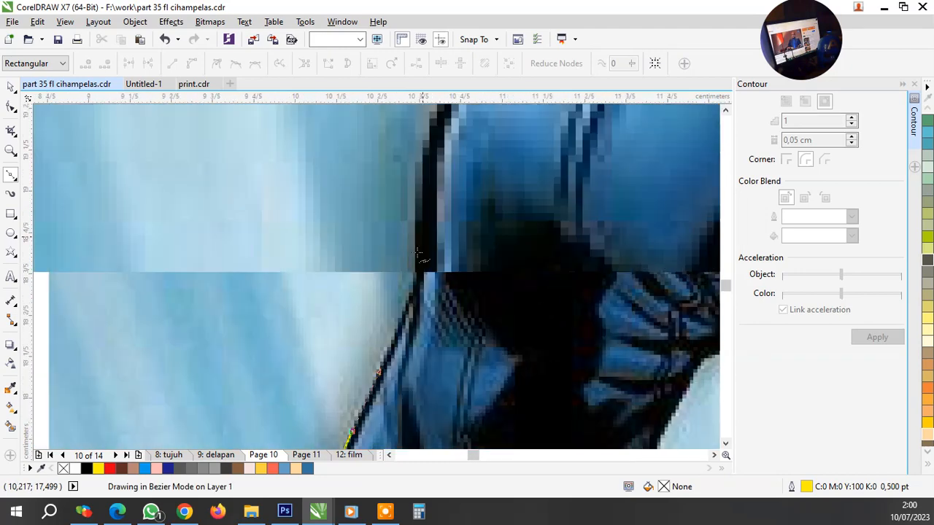
drag(414, 288, 416, 396)
scroll(416, 396, down, 2)
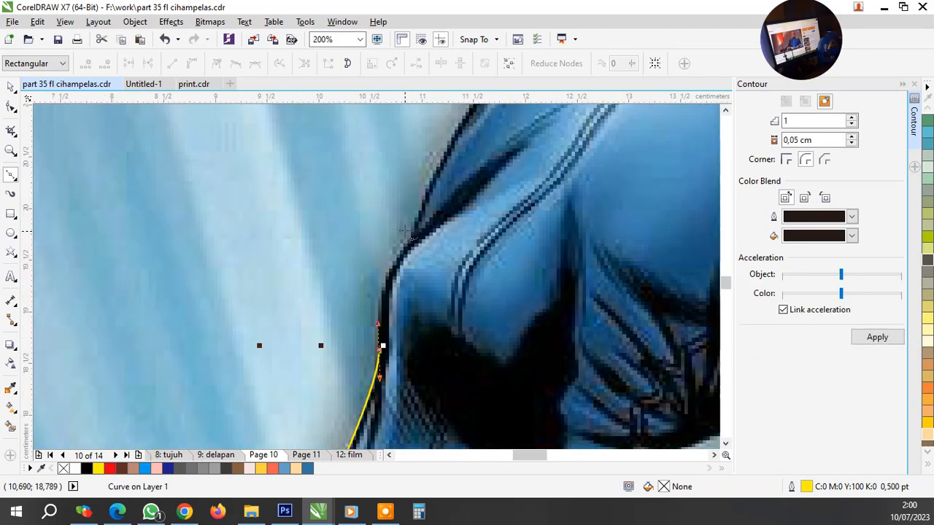
scroll(397, 306, up, 2)
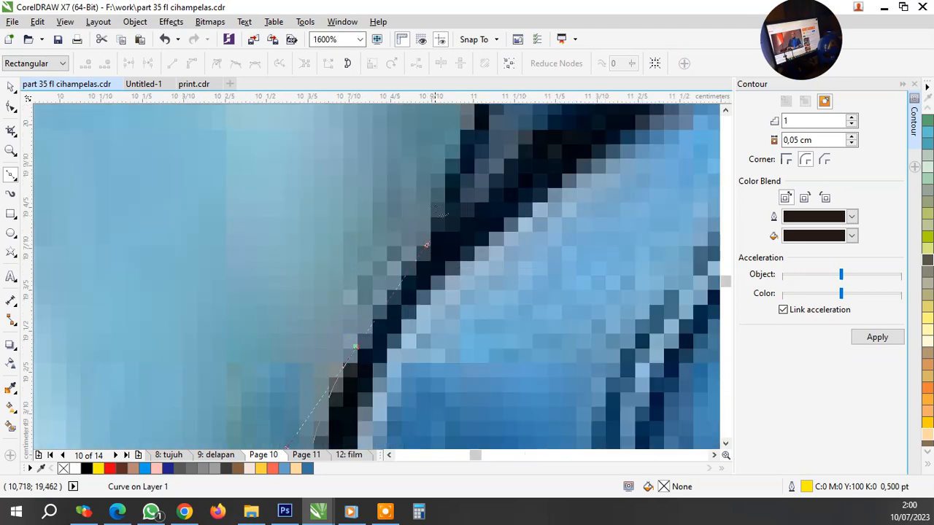
scroll(445, 193, down, 3)
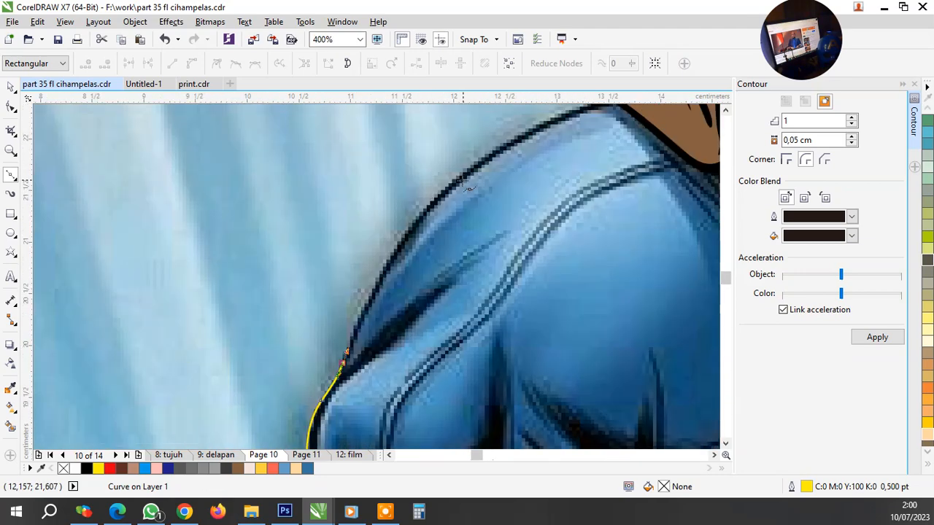
Continue the leg outline over the top edge of the thigh and onto the brown belt pouch
scroll(462, 181, up, 1)
scroll(397, 234, down, 3)
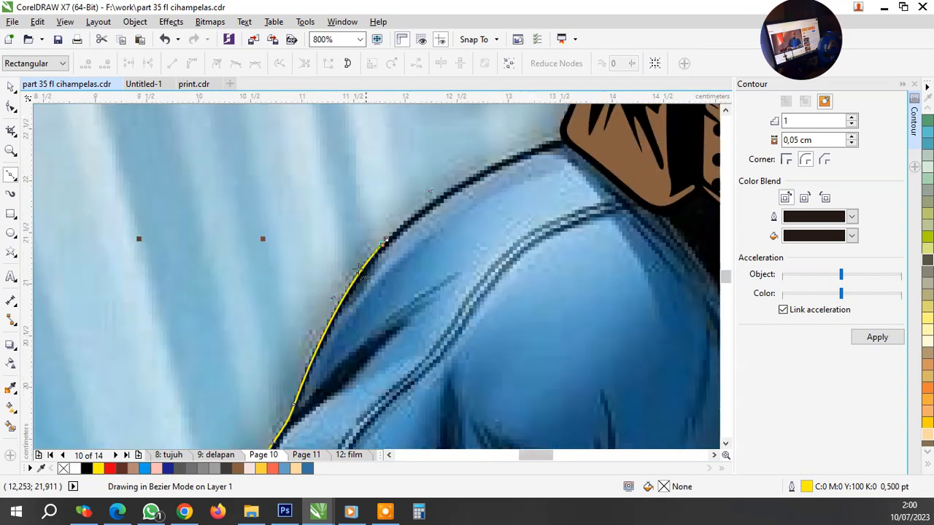
scroll(426, 212, up, 1)
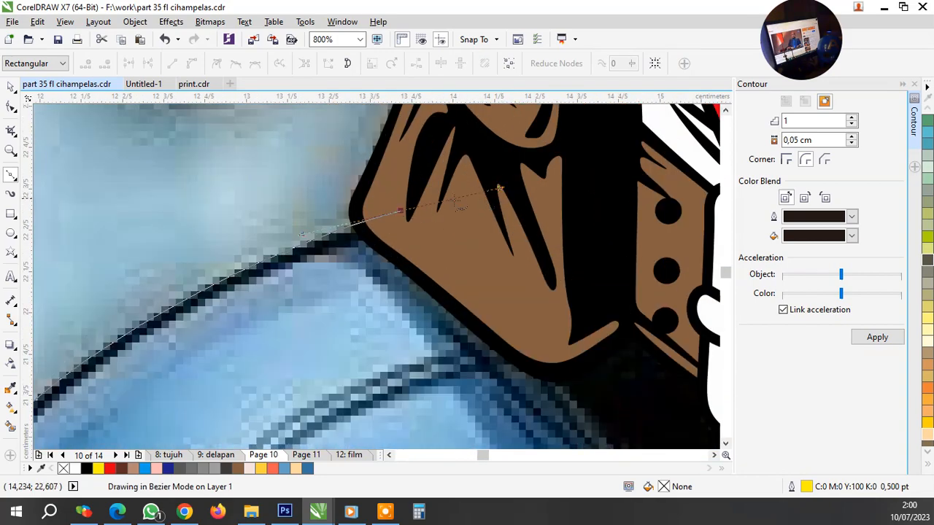
Extend the outline across the belt and down through the shield to the point where its lower rim meets the bent leg
scroll(500, 226, down, 3)
scroll(616, 254, down, 2)
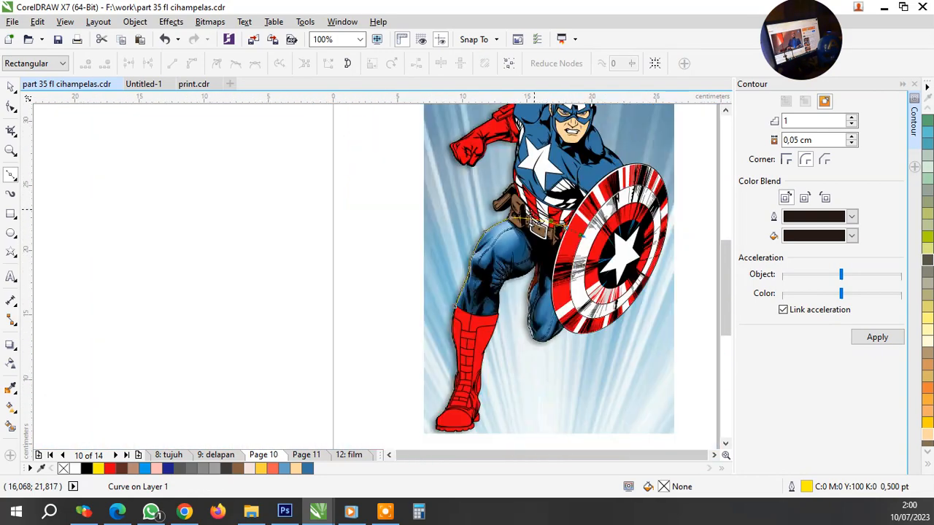
scroll(559, 273, up, 3)
drag(543, 221, 533, 251)
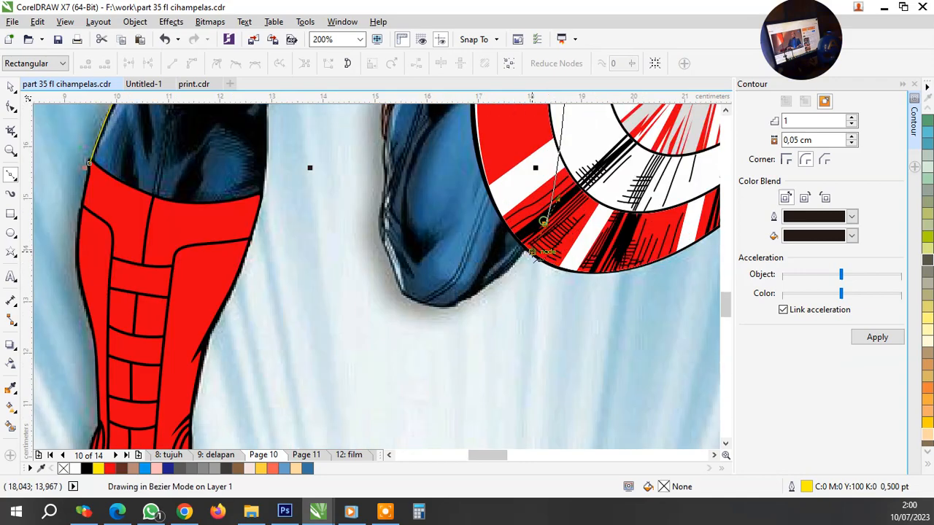
scroll(500, 283, up, 1)
scroll(555, 234, up, 2)
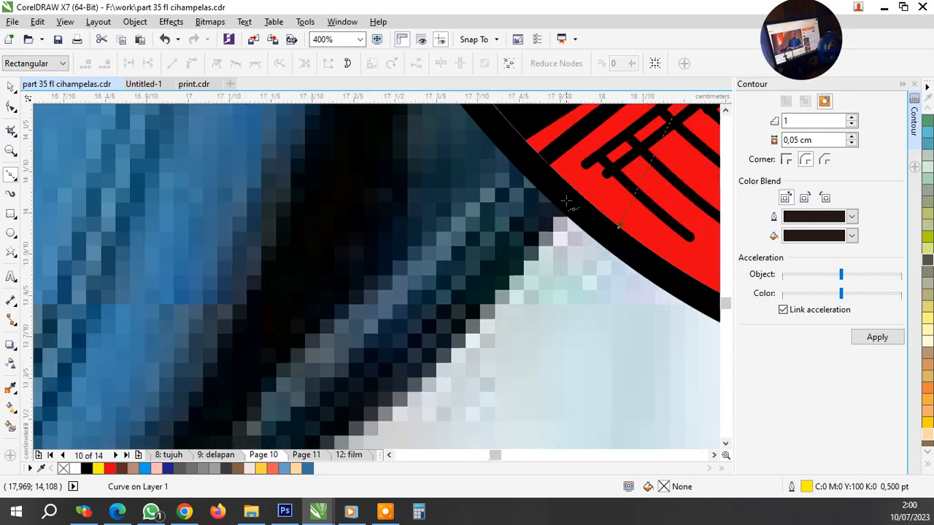
Trace the outline around the bottom of the bent leg's knee and start up its inner-facing edge
scroll(583, 208, down, 3)
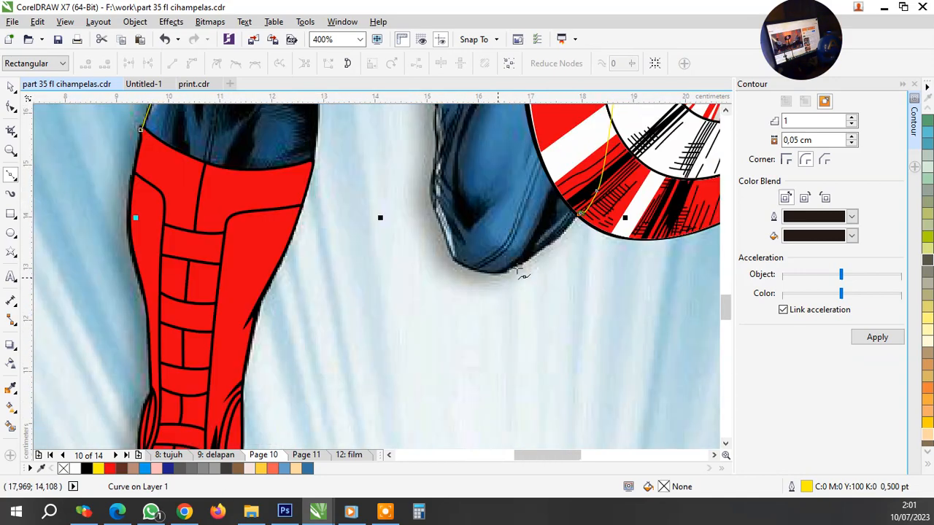
scroll(521, 270, up, 2)
drag(562, 248, 459, 305)
drag(315, 286, 213, 179)
scroll(480, 324, down, 3)
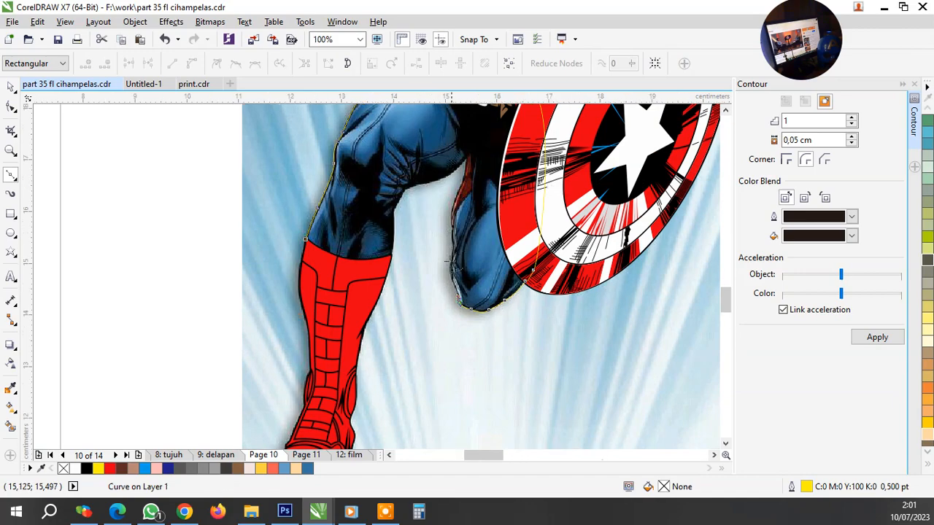
scroll(458, 297, up, 4)
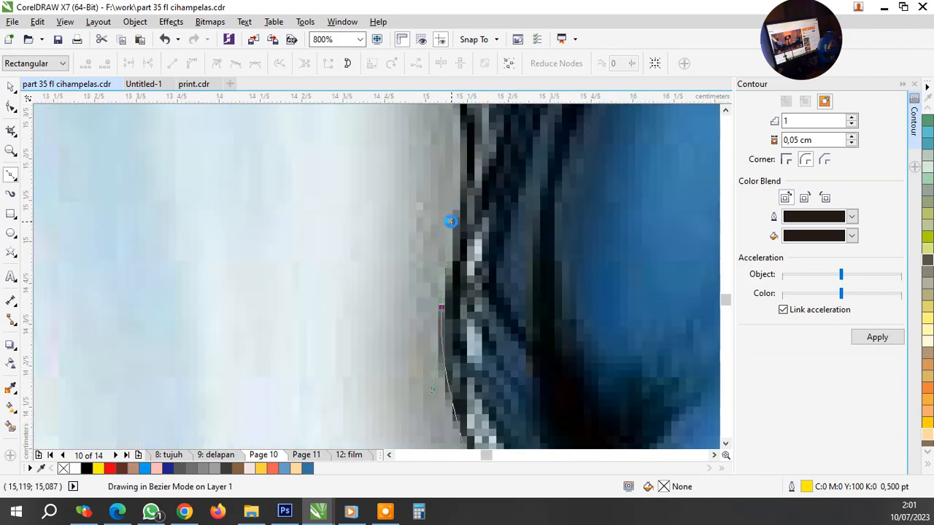
Continue the outline up the wavy edge of the bent leg onto the dark red strip behind it
scroll(450, 219, down, 3)
scroll(458, 286, up, 3)
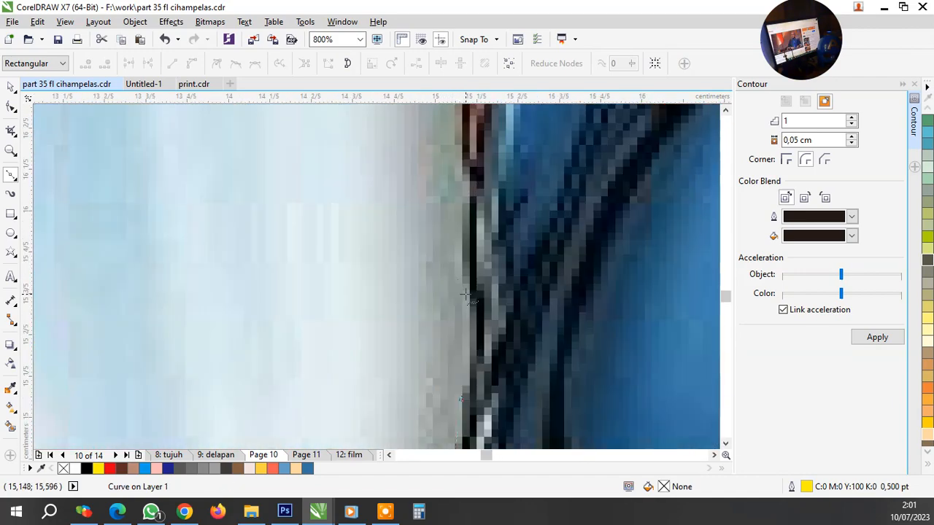
drag(457, 290, 454, 241)
scroll(454, 241, down, 2)
scroll(470, 260, up, 1)
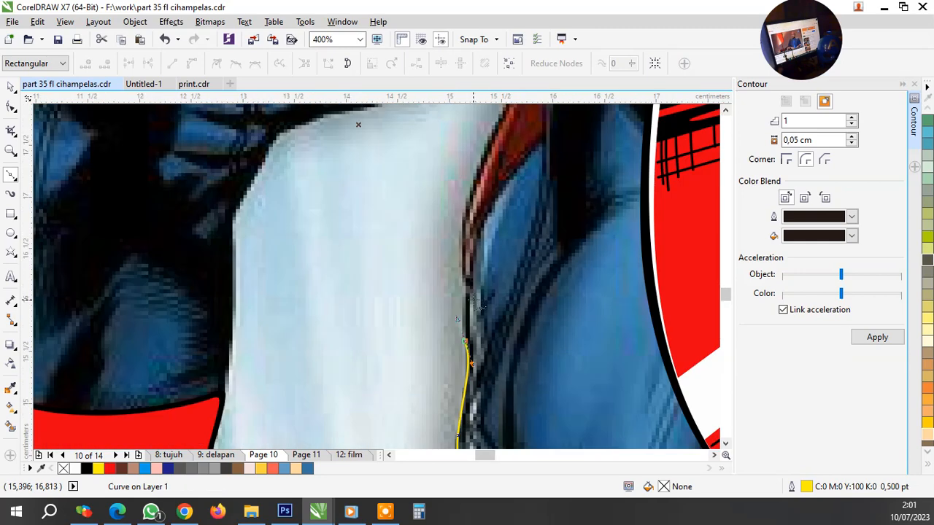
scroll(468, 289, up, 1)
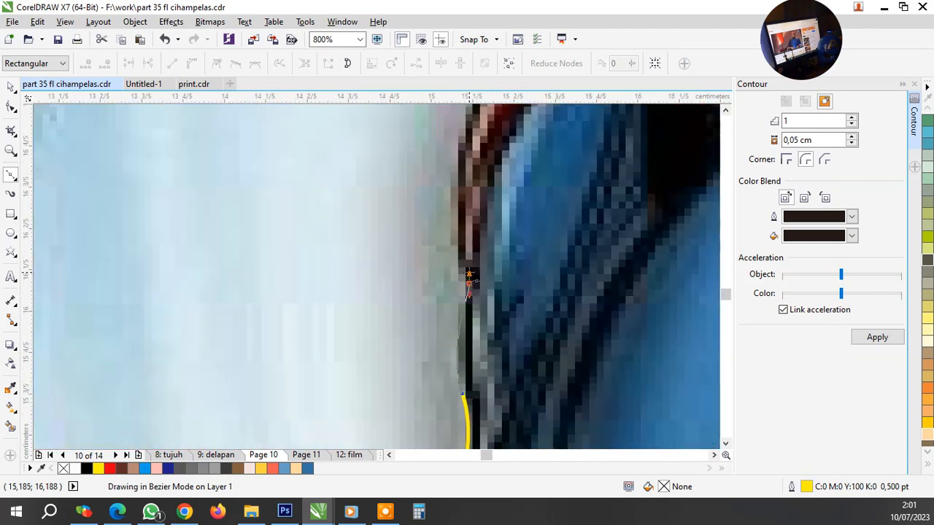
drag(456, 189, 454, 149)
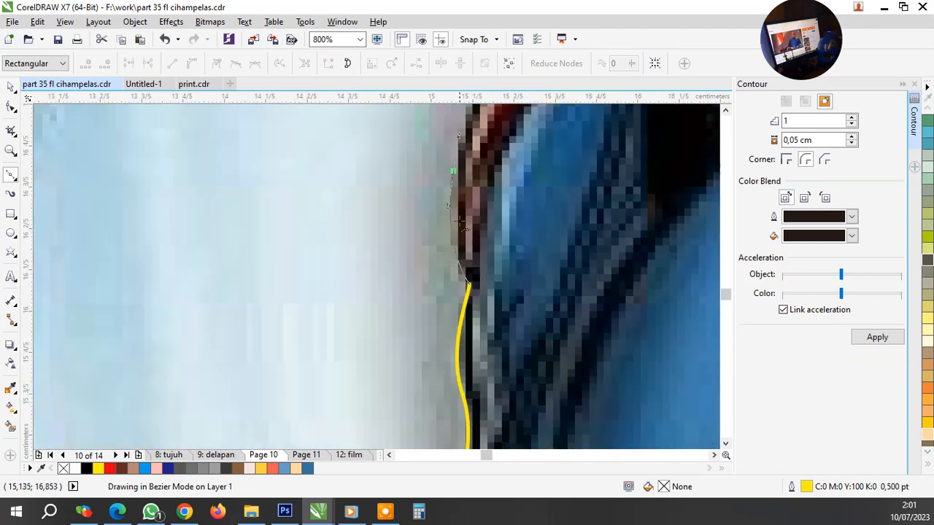
Trace along the dark red strip's edge up to the peak of the gap between the legs
scroll(461, 221, down, 2)
scroll(471, 226, up, 2)
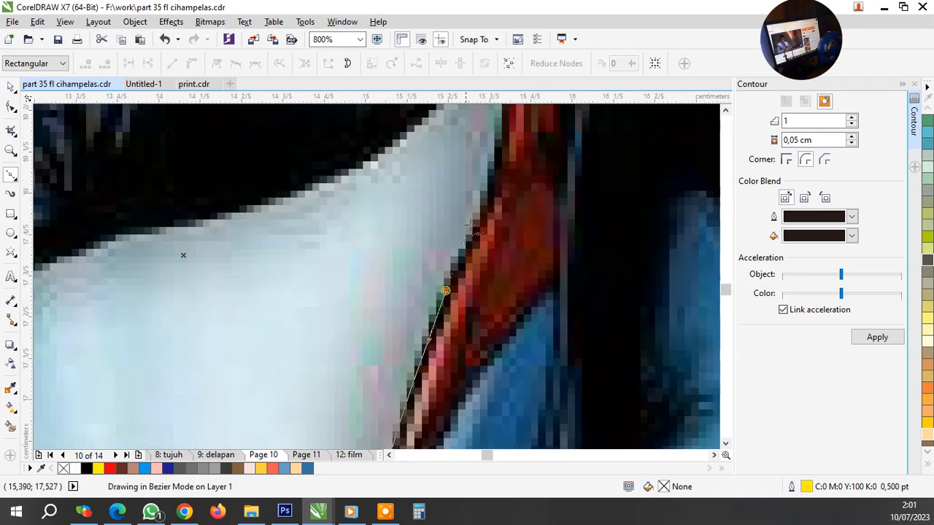
scroll(482, 211, down, 1)
scroll(486, 251, up, 1)
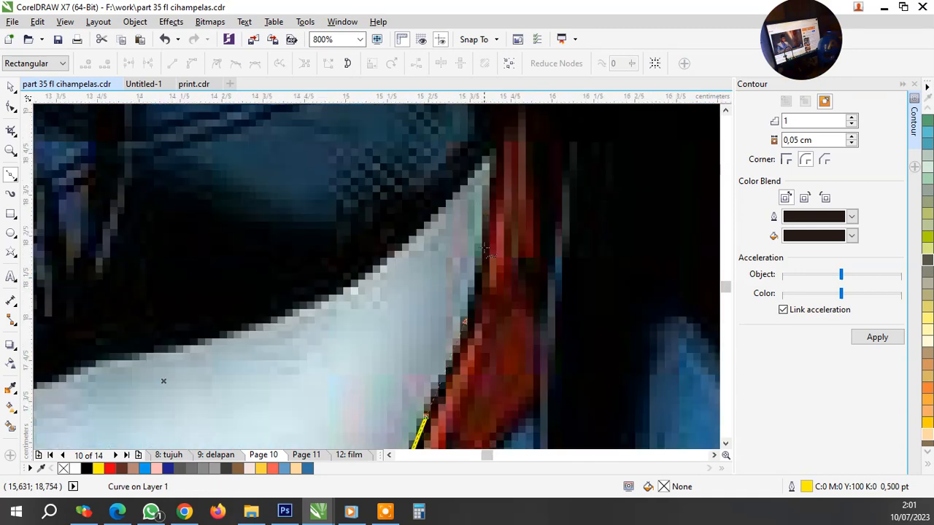
click(475, 240)
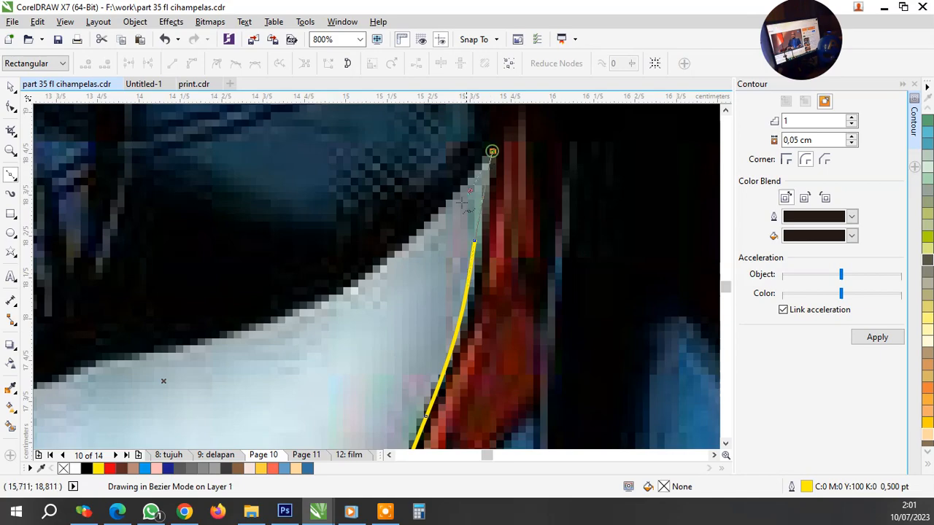
click(492, 152)
Trace the outline along the underside of the front thigh to the bend behind the knee
scroll(491, 250, down, 2)
scroll(425, 268, up, 2)
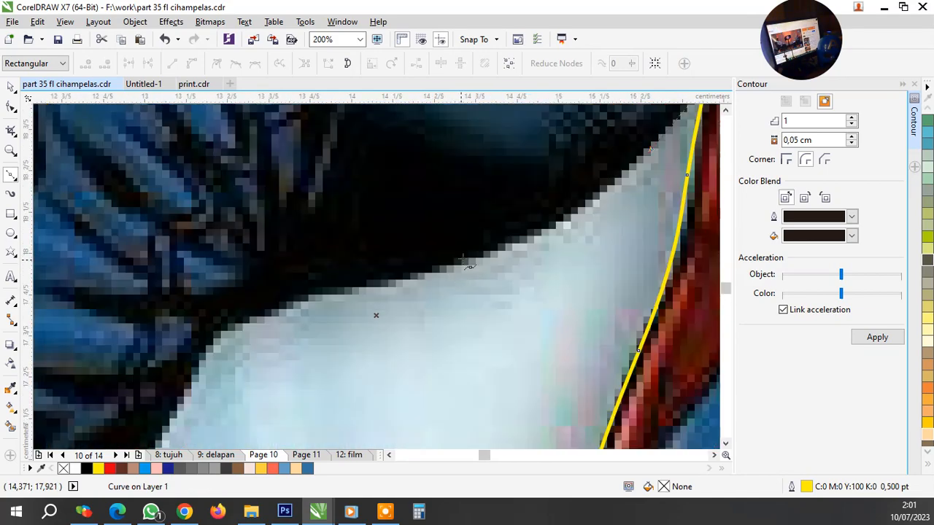
drag(462, 259, 336, 291)
scroll(343, 290, down, 1)
scroll(393, 279, up, 2)
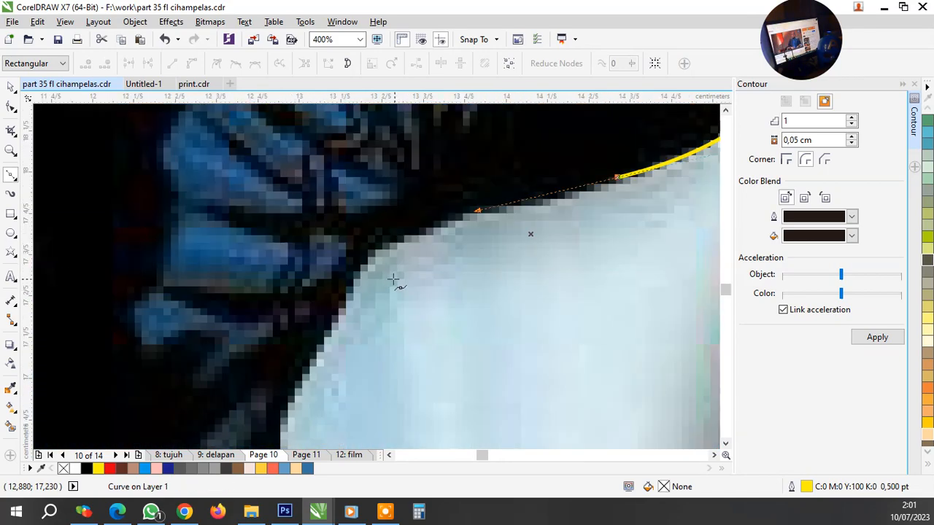
click(371, 258)
Continue the outline down the back of the front calf to the red boot's inner upper corner
scroll(375, 261, down, 2)
scroll(397, 259, up, 2)
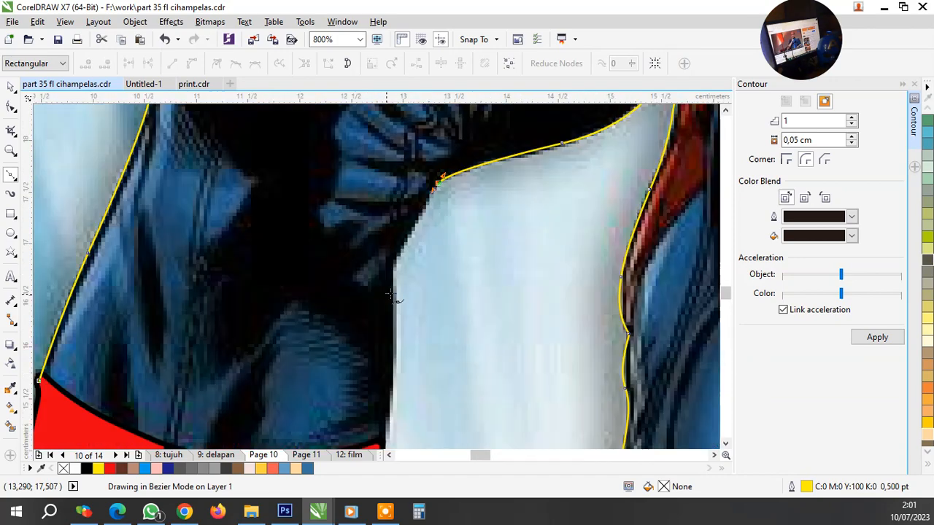
scroll(434, 241, down, 3)
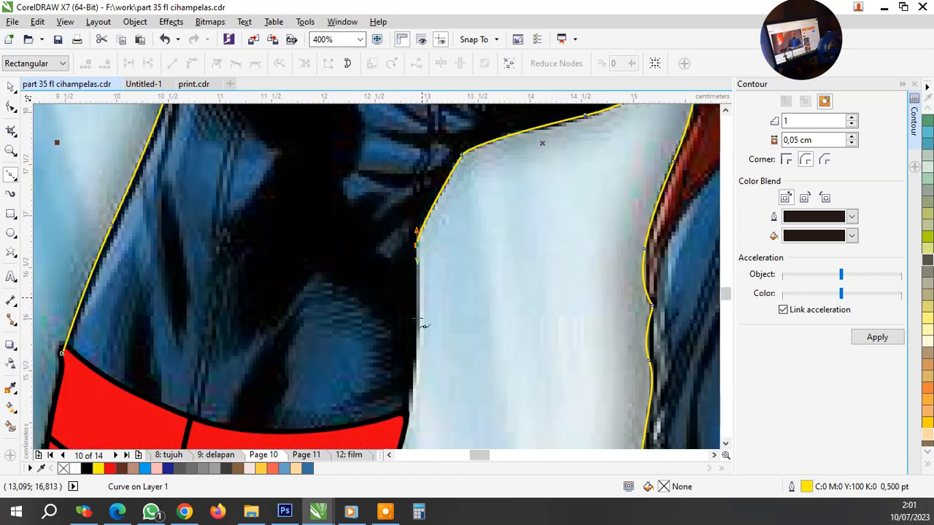
scroll(405, 368, up, 1)
scroll(421, 343, up, 2)
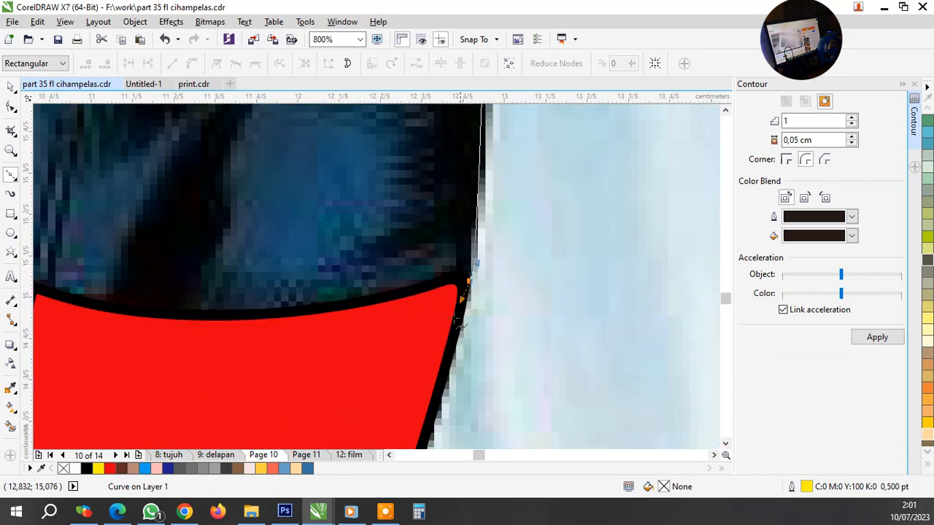
scroll(494, 275, down, 2)
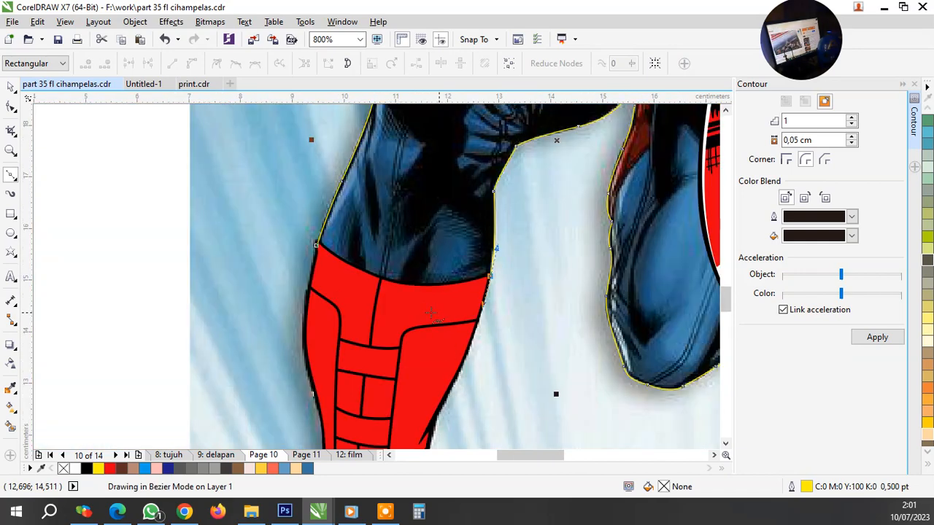
Close the blue leg outline with a curve across the top of the red boot
scroll(352, 272, up, 1)
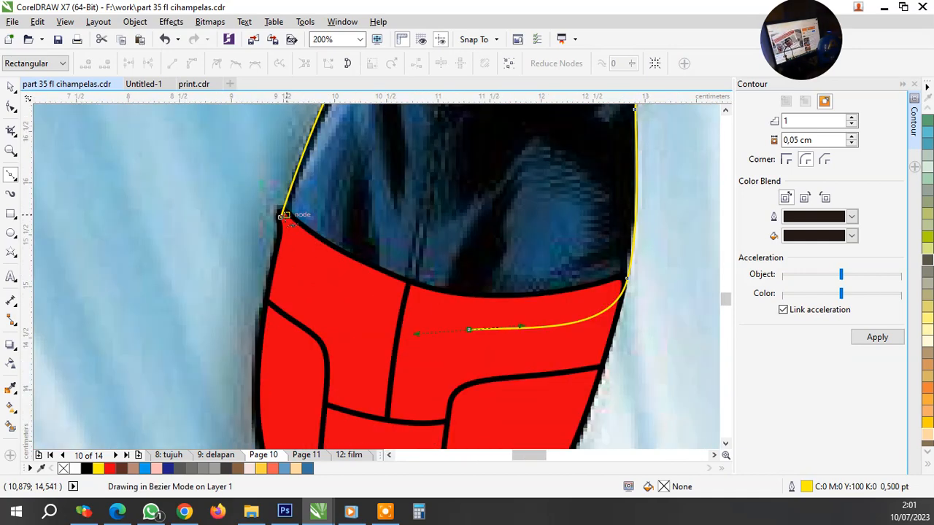
drag(283, 216, 462, 291)
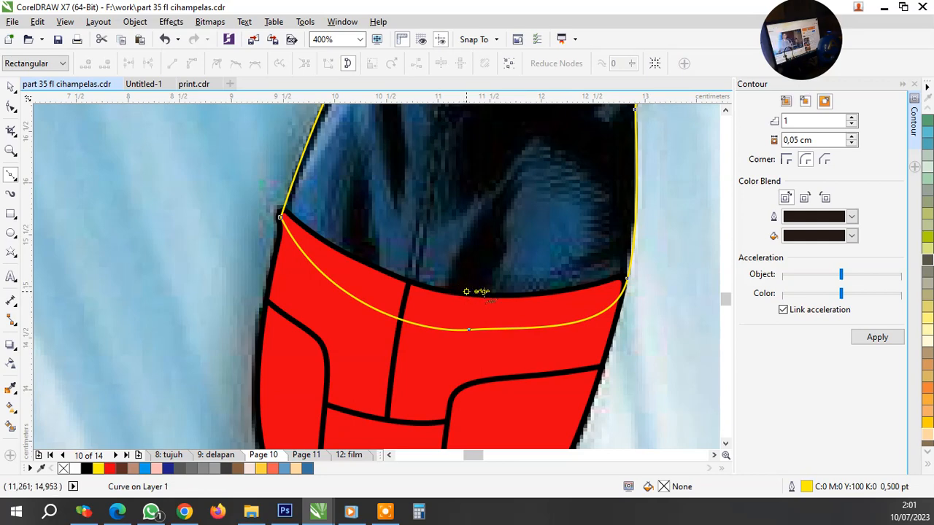
key(space)
Move the leg outline's node at the boot's inner upper corner onto the black boot edge
click(13, 107)
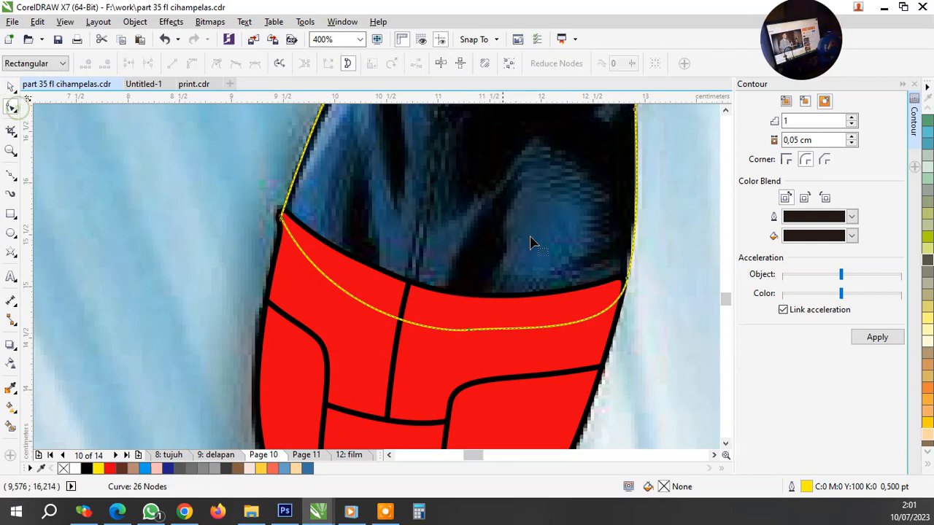
scroll(626, 290, up, 2)
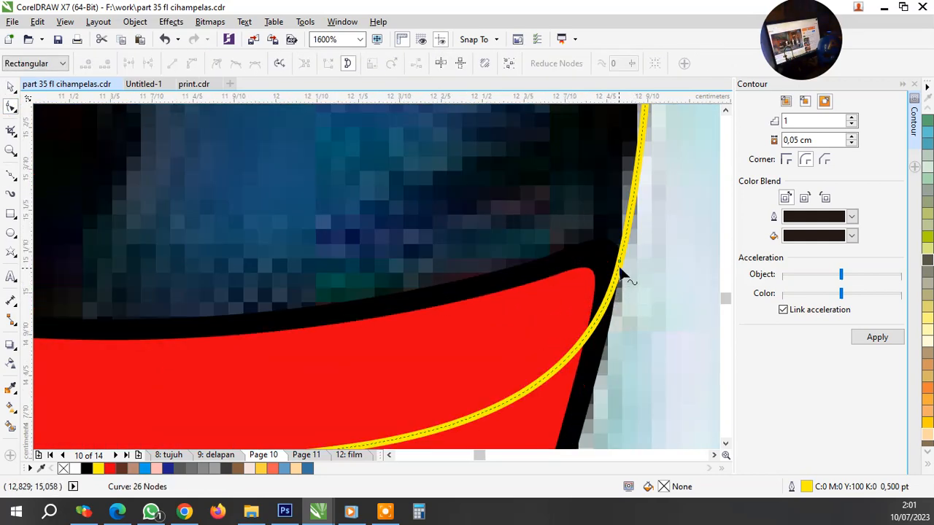
drag(620, 262, 612, 254)
scroll(538, 268, down, 2)
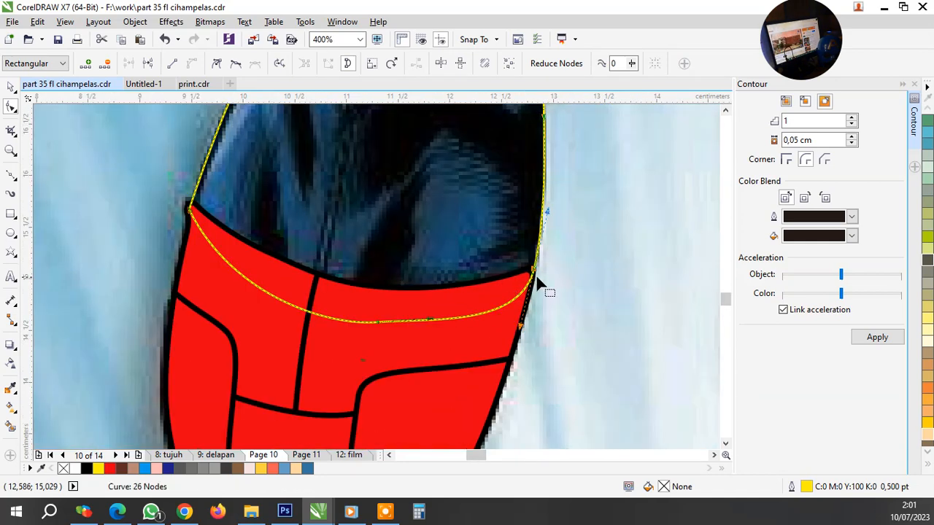
Reshape the black boot shape outward just below its inner upper corner to meet the leg's edge
scroll(538, 274, up, 2)
click(513, 264)
scroll(513, 256, up, 1)
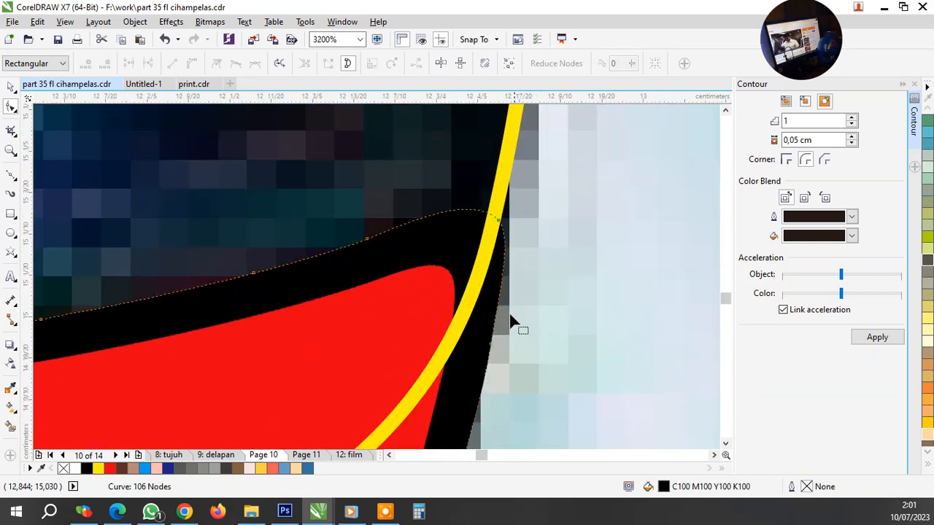
click(500, 334)
drag(501, 334, 501, 331)
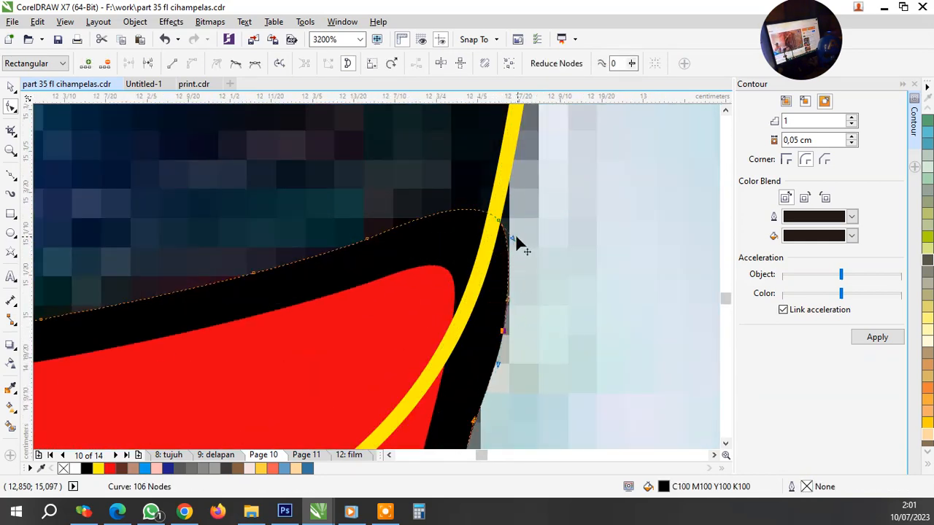
scroll(503, 223, down, 3)
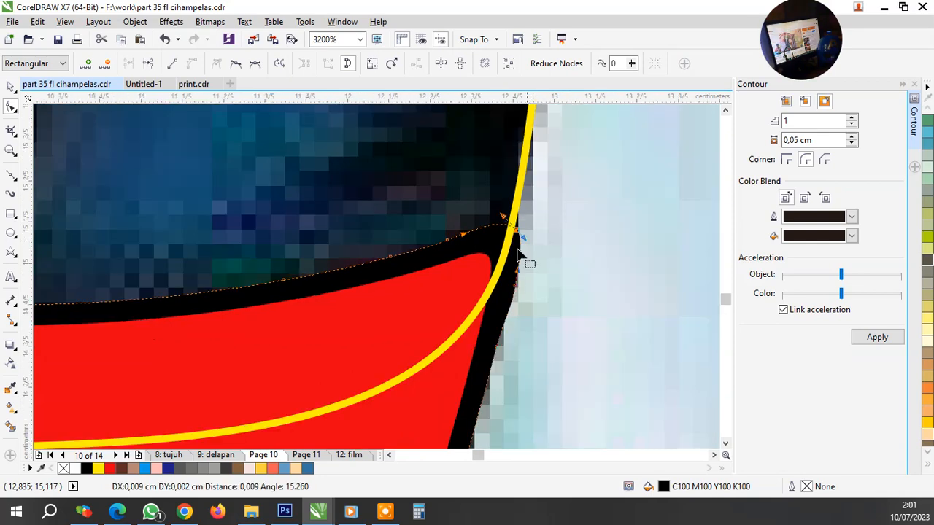
scroll(522, 277, down, 2)
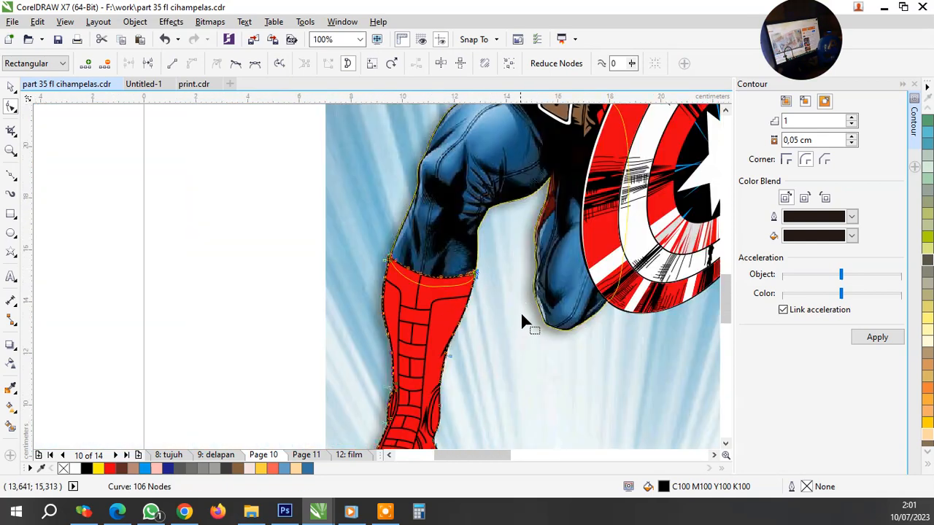
Group the red boot with the shield and bring the group to the front of the layer
key(space)
key(Escape)
click(437, 343)
shift+click(647, 281)
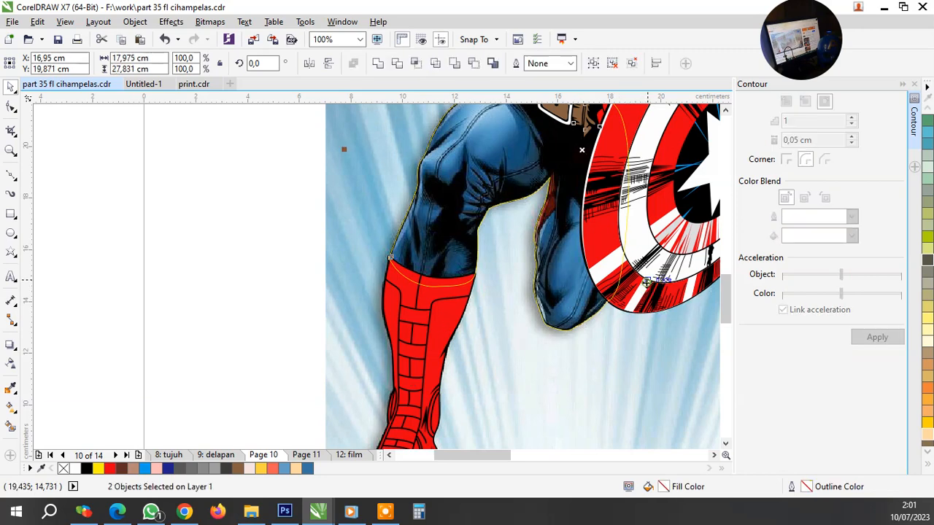
key(ctrl+g)
right_click(647, 280)
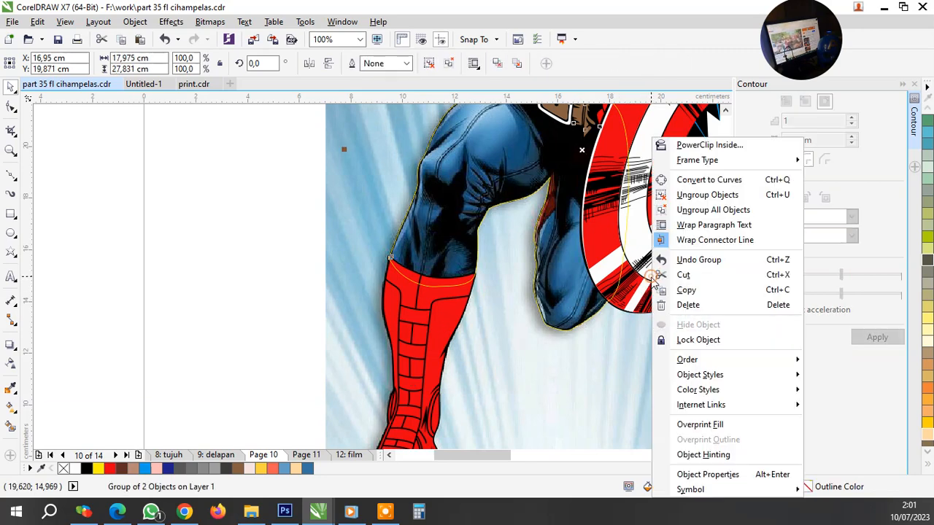
mouse_move(764, 361)
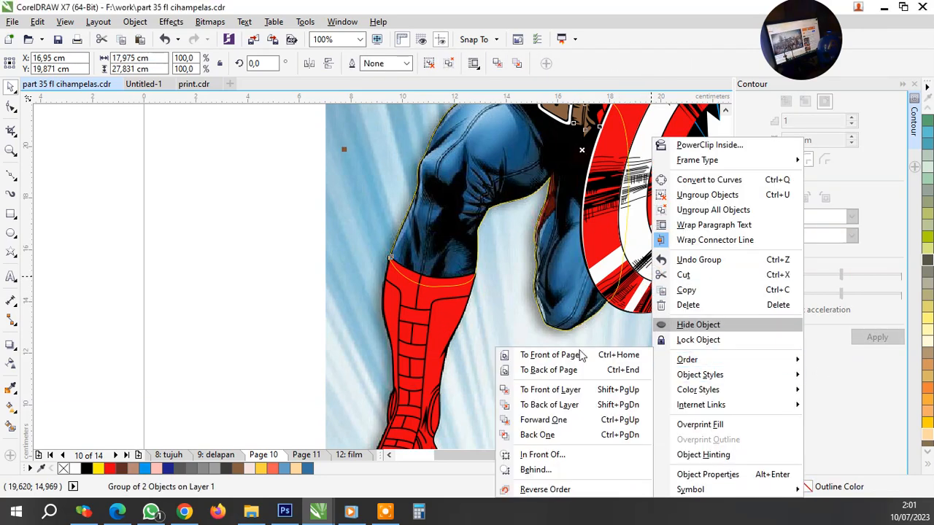
click(548, 390)
click(260, 285)
scroll(503, 332, down, 1)
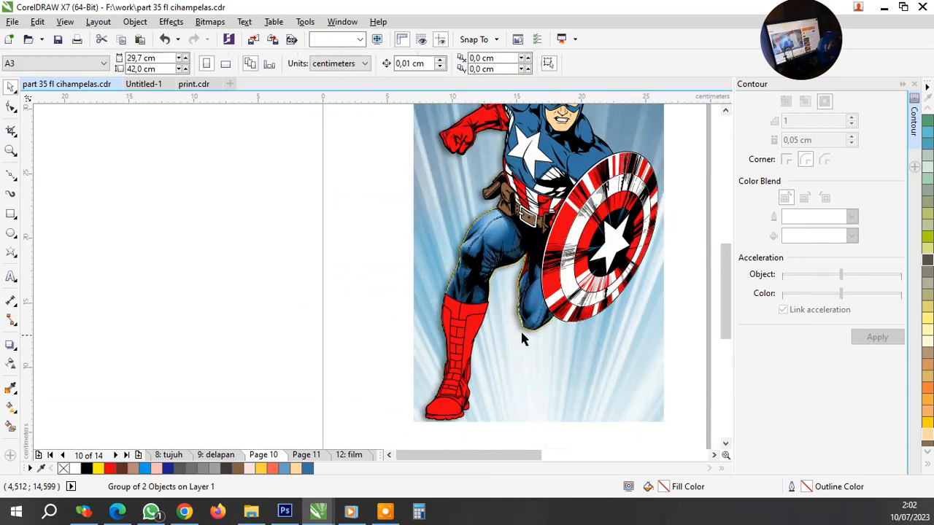
Start tracing the jagged highlight strokes on the bent leg's lower edge beside the shield with Bezier curves
scroll(530, 253, up, 1)
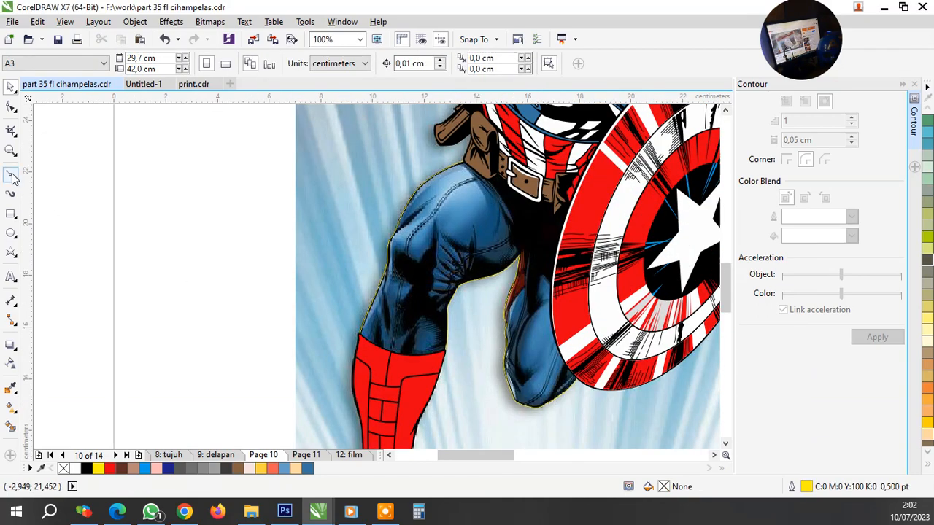
key(F10)
scroll(559, 418, up, 4)
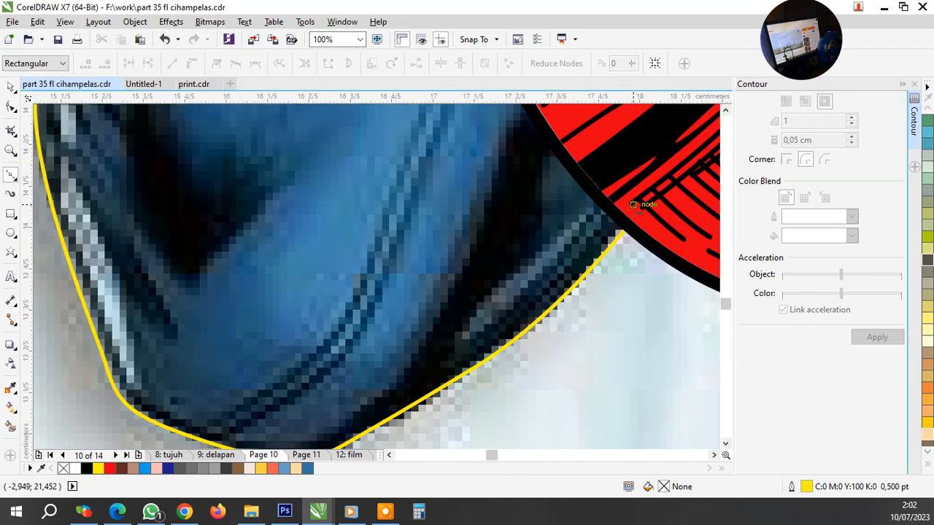
scroll(493, 337, up, 2)
click(565, 300)
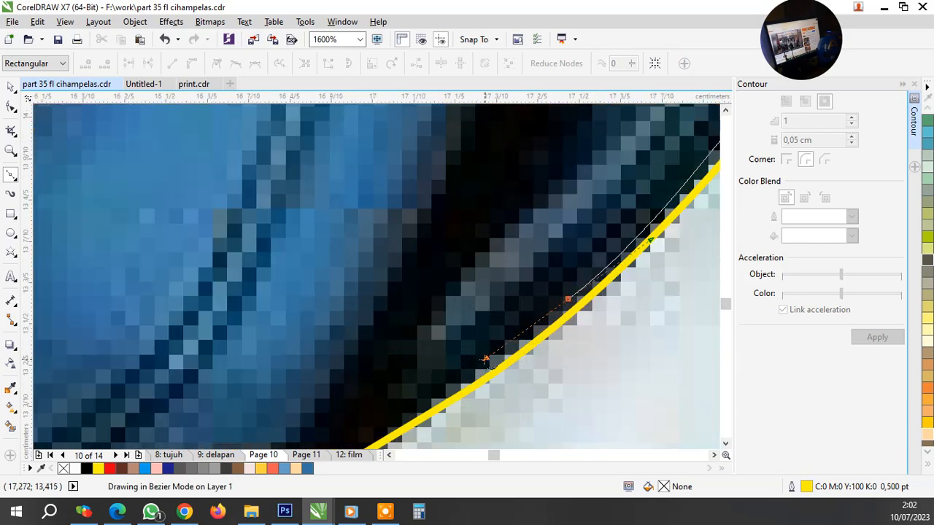
scroll(512, 344, down, 1)
drag(627, 202, 649, 138)
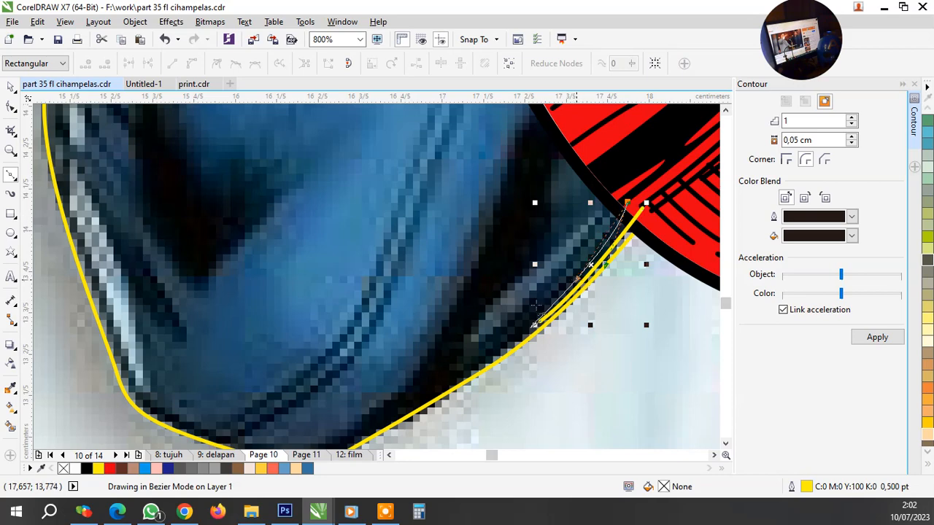
drag(481, 355, 455, 372)
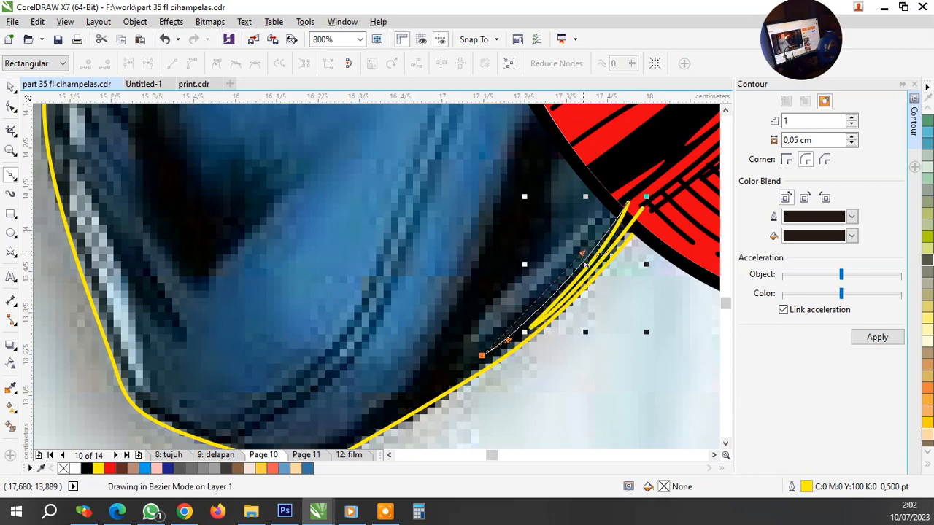
drag(621, 188, 633, 154)
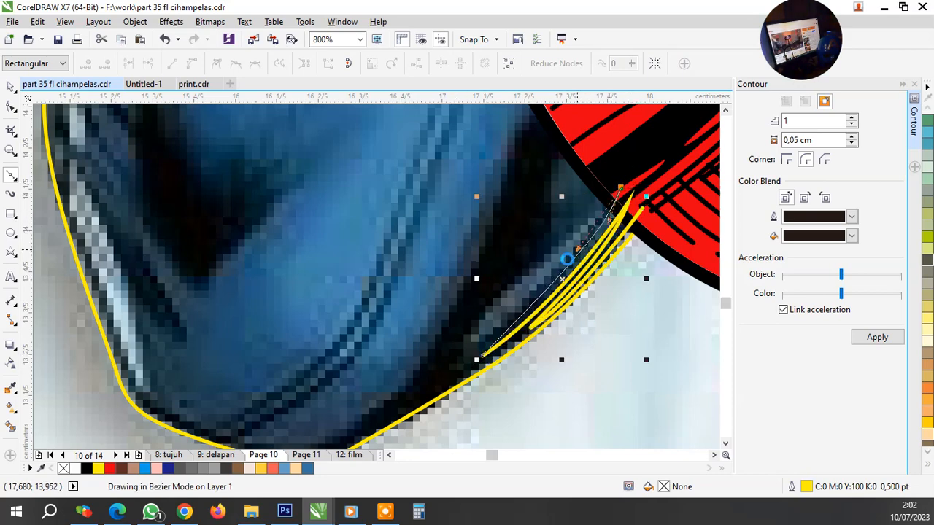
Finish the jagged highlight, close it with a curve over the shield's edge, and fill it with blue #34739F
drag(567, 259, 566, 258)
drag(470, 351, 450, 368)
drag(555, 249, 548, 203)
drag(571, 145, 611, 142)
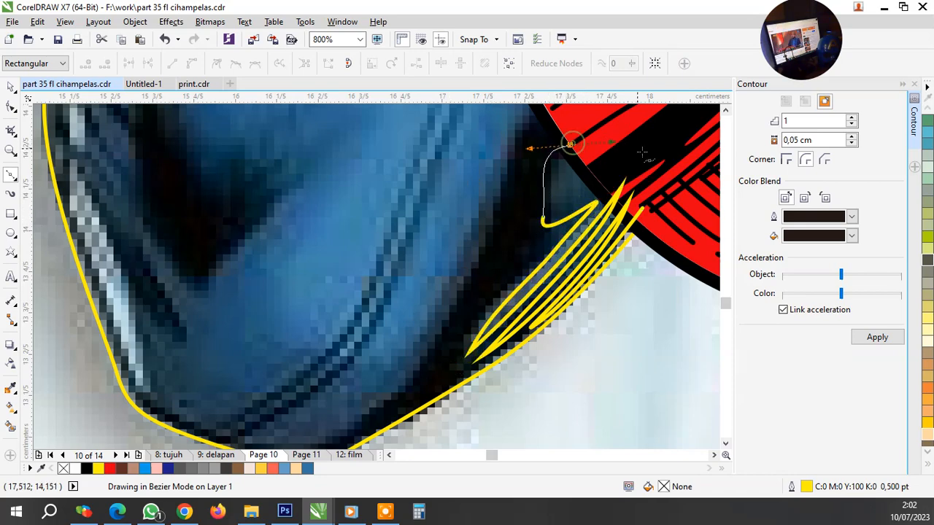
click(641, 208)
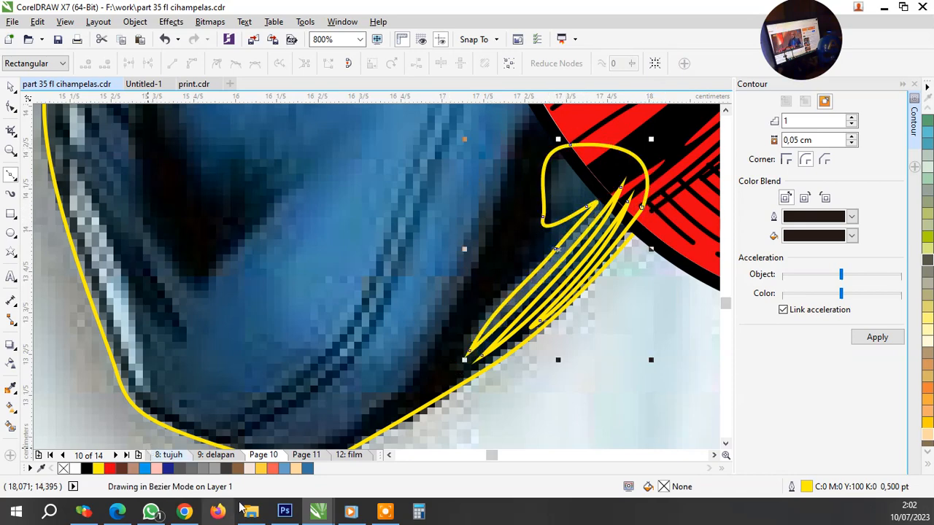
click(305, 468)
Start a new outline for the bent leg's blue area along the bottom of the knee and up to the shield's edge
scroll(511, 328, down, 2)
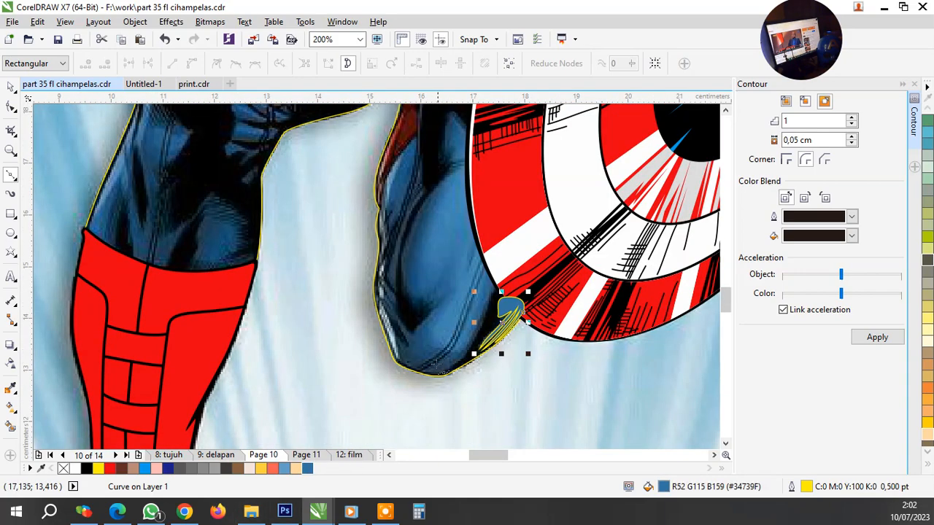
scroll(436, 364, up, 2)
scroll(349, 379, up, 1)
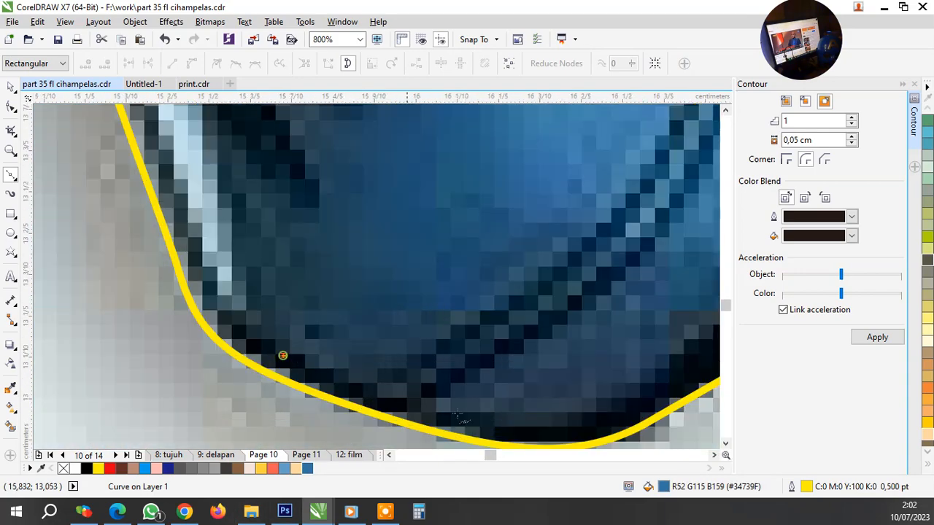
drag(496, 422, 574, 435)
scroll(497, 396, down, 1)
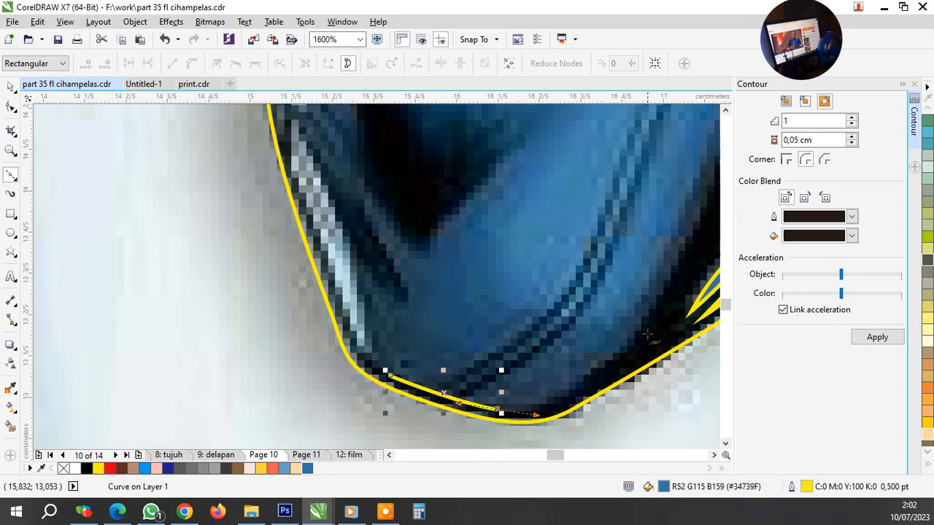
scroll(647, 334, down, 1)
scroll(638, 257, down, 2)
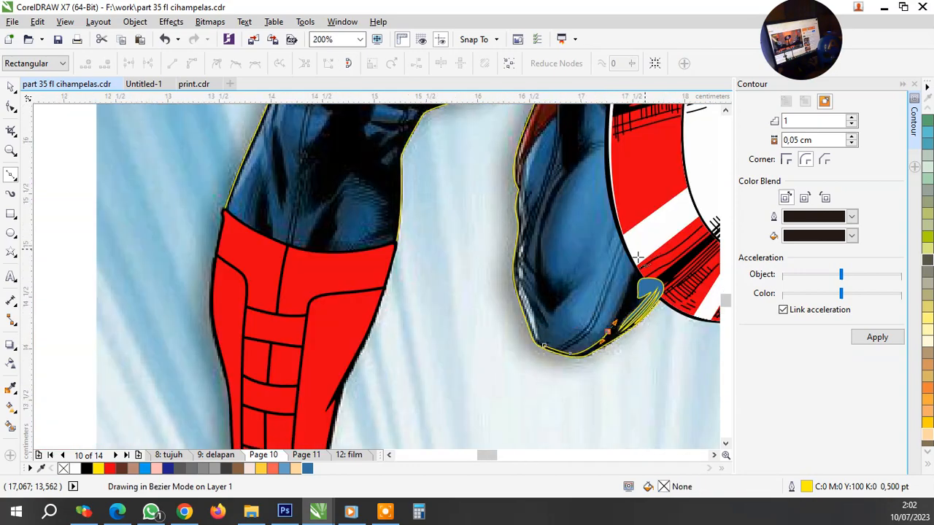
scroll(637, 258, up, 2)
drag(625, 260, 649, 187)
scroll(615, 310, down, 2)
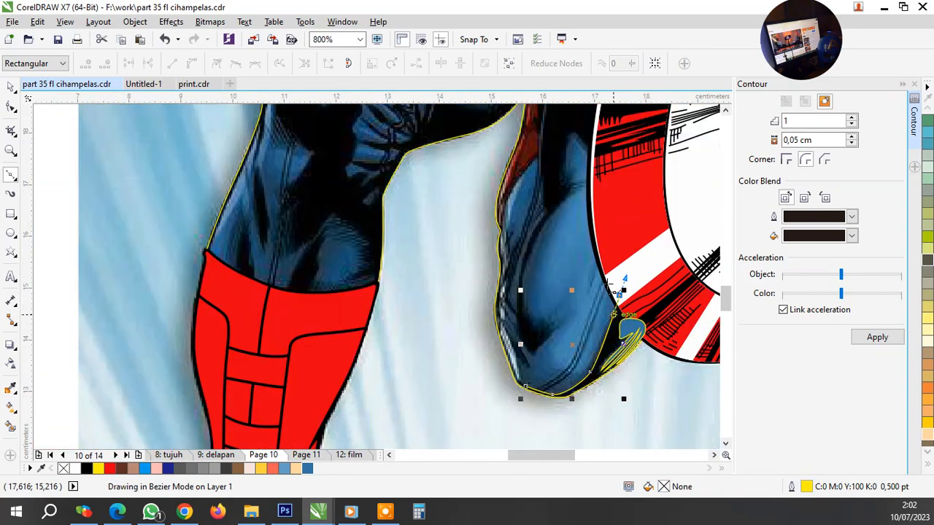
Carry the outline up over the shield and around the tip of the narrow blue patch beside it
scroll(609, 283, down, 2)
scroll(598, 176, up, 3)
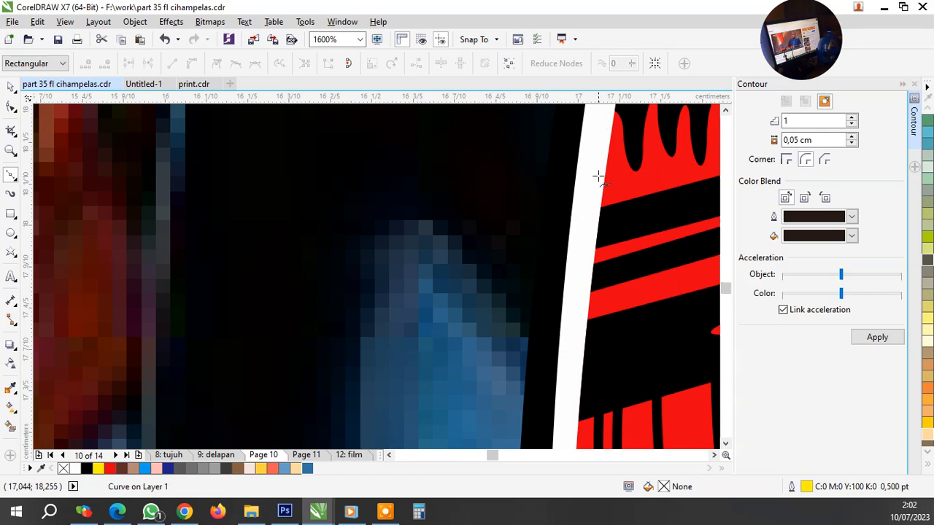
click(431, 224)
drag(358, 271, 346, 328)
scroll(488, 226, down, 2)
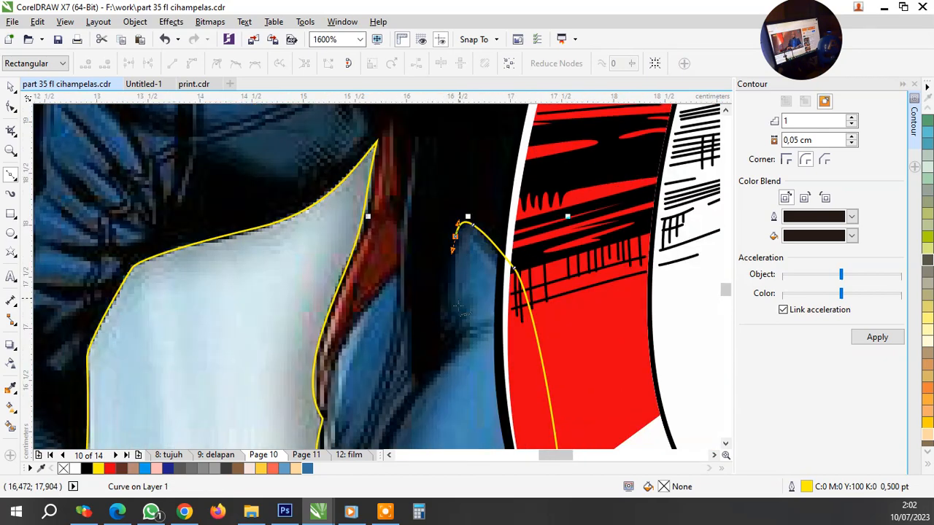
Trace the narrow blue patch's side downward and add jagged points along its lower shadow edge
scroll(453, 308, up, 1)
drag(439, 294, 424, 354)
drag(476, 316, 496, 345)
scroll(503, 328, down, 2)
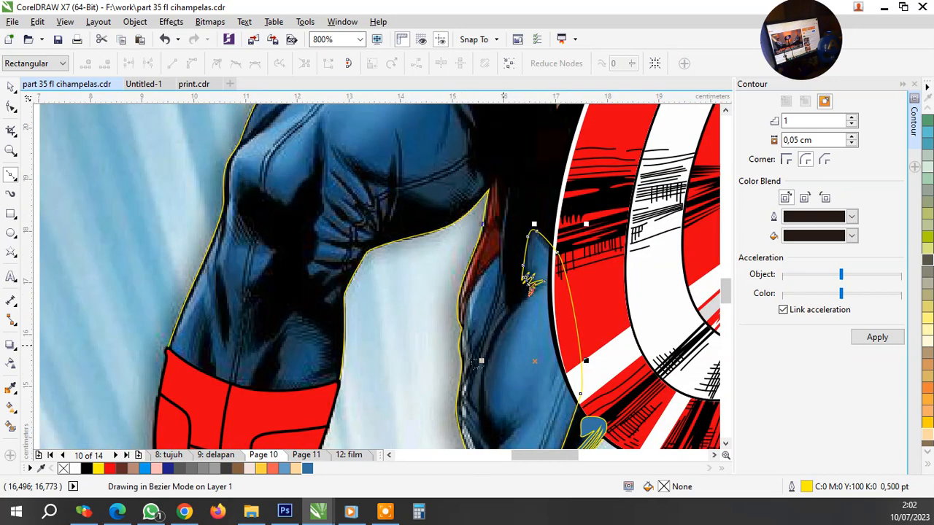
Trace down the inner edge of the large blue area and add jagged points along the shadow at its base
scroll(476, 349, up, 2)
drag(576, 255, 587, 319)
scroll(550, 326, down, 2)
scroll(568, 272, up, 2)
drag(625, 377, 698, 364)
scroll(625, 297, down, 2)
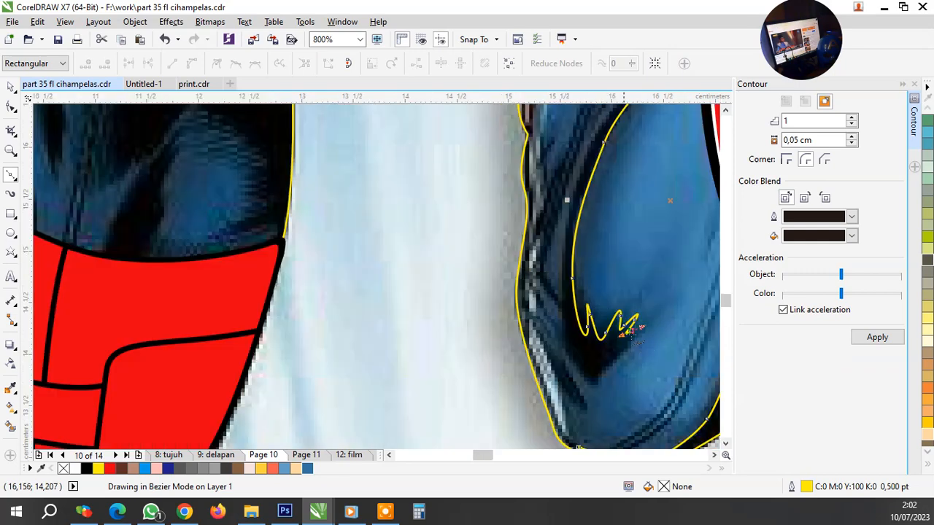
Carry the outline down around the bottom tip of the black shadow below the jagged points
scroll(636, 329, up, 2)
drag(579, 389, 574, 384)
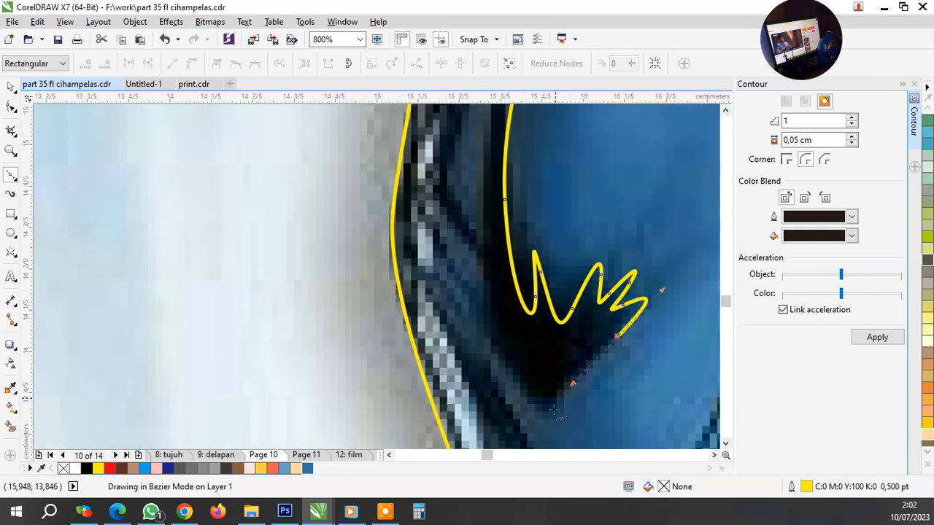
drag(512, 371, 492, 339)
scroll(477, 292, down, 2)
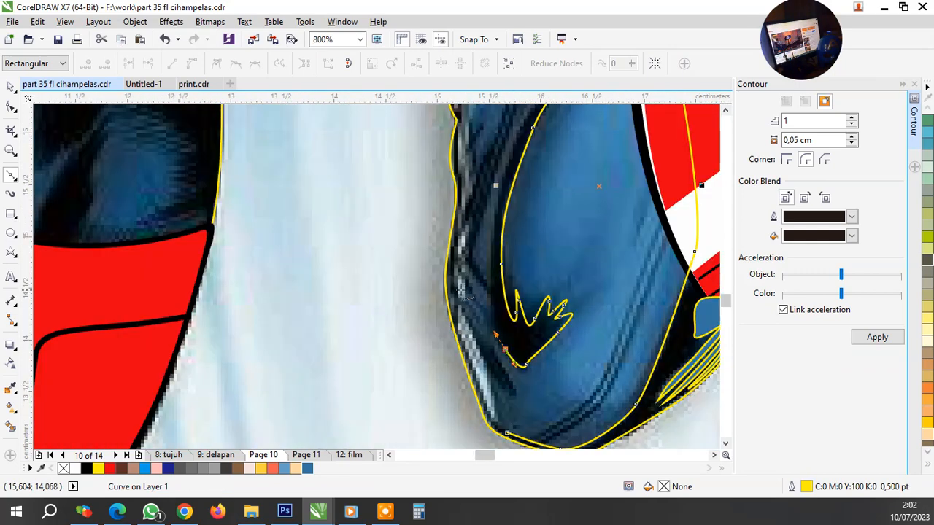
Trace the black shadow's outer side upward, parallel to the inner edge of the large blue area
scroll(474, 286, up, 2)
scroll(468, 263, down, 1)
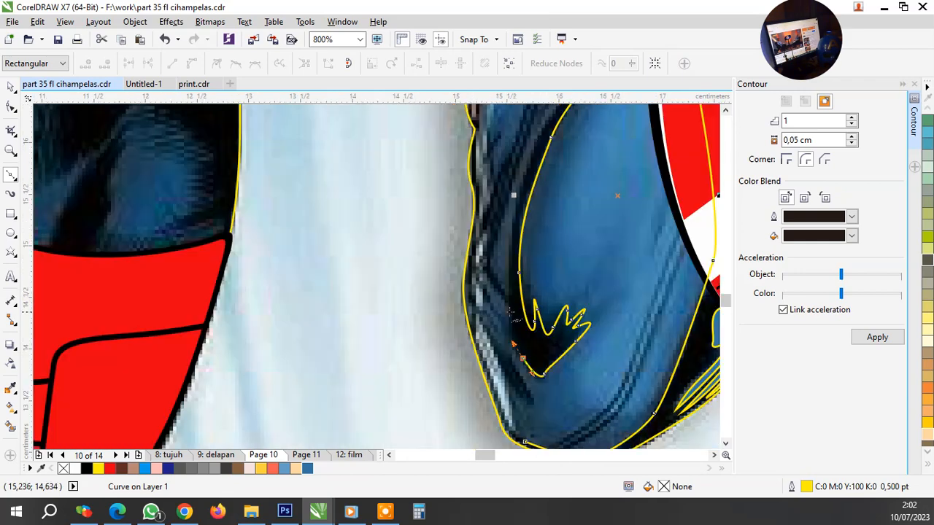
scroll(506, 306, down, 2)
scroll(561, 334, up, 5)
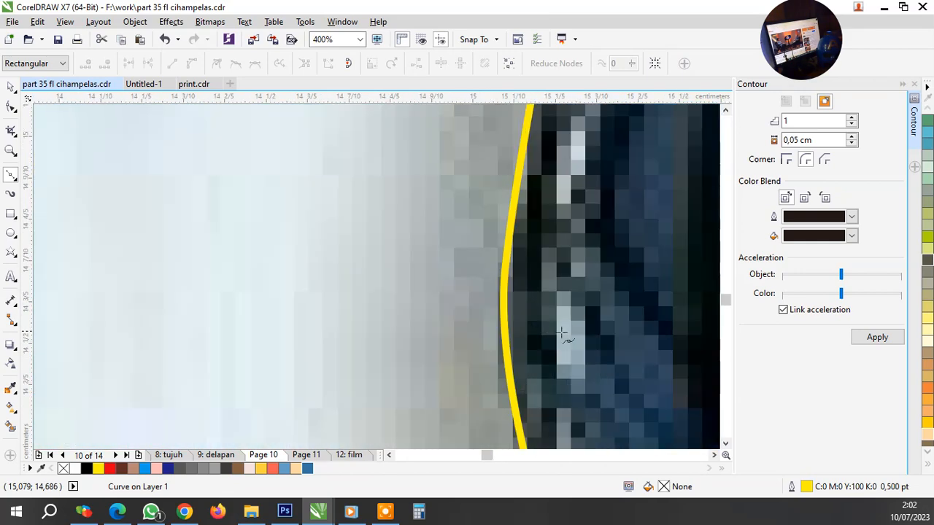
scroll(592, 353, down, 1)
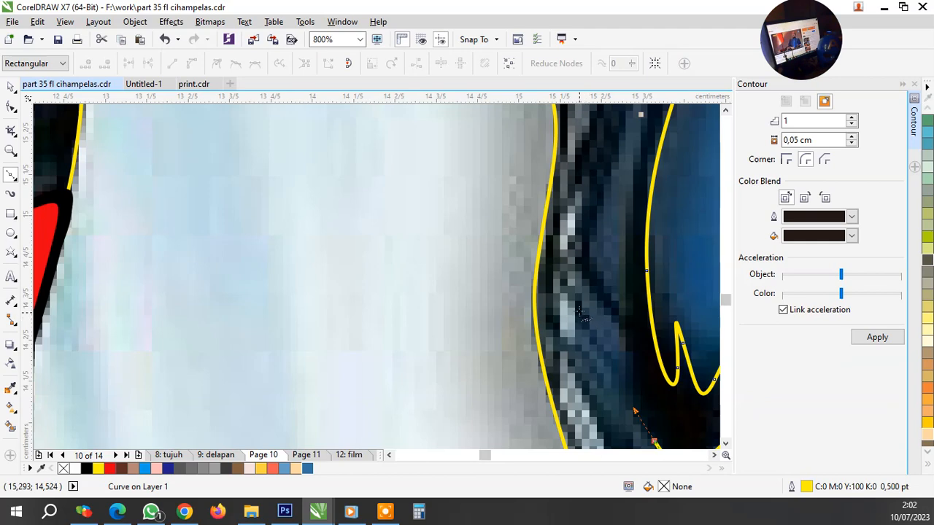
scroll(580, 313, down, 2)
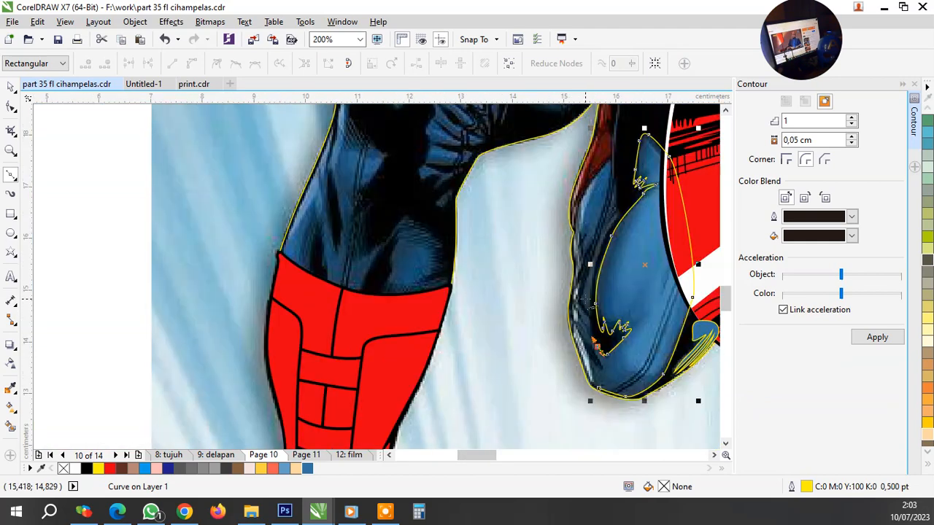
scroll(629, 293, up, 2)
scroll(593, 319, down, 1)
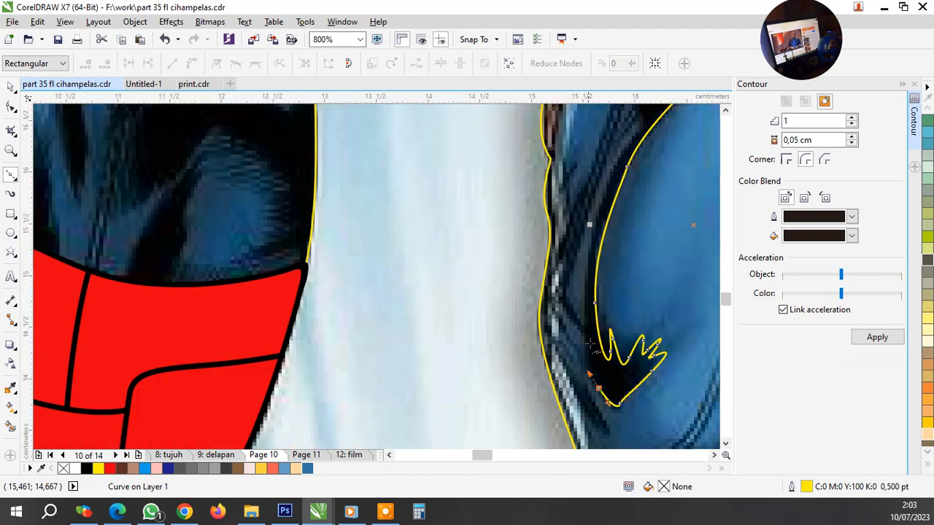
click(580, 273)
scroll(581, 274, down, 2)
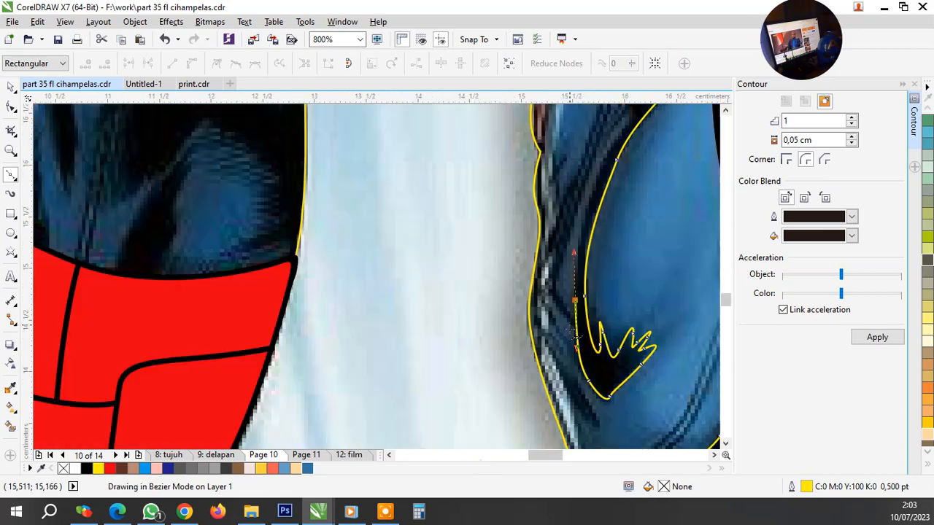
Extend the outline along the upper part of the dark band and turn it at the band's corner
scroll(603, 256, up, 2)
scroll(578, 320, down, 2)
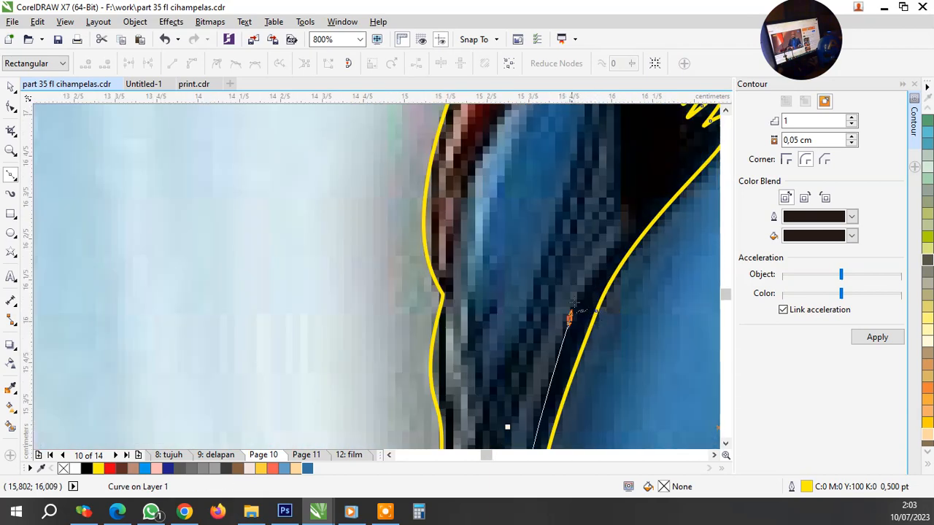
drag(572, 308, 607, 251)
drag(629, 216, 630, 199)
scroll(618, 224, down, 2)
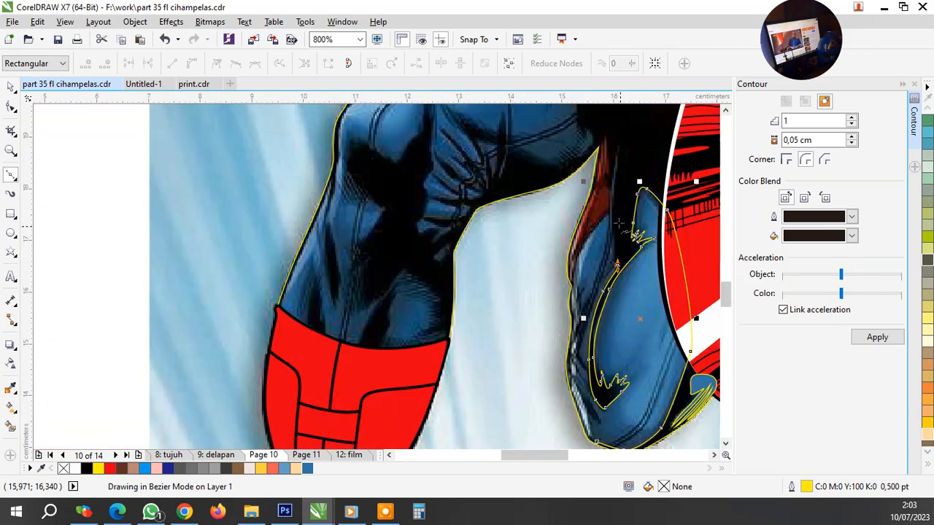
Trace upward along the black area beside the red boot part to a pointed tip near the crotch
scroll(618, 224, up, 3)
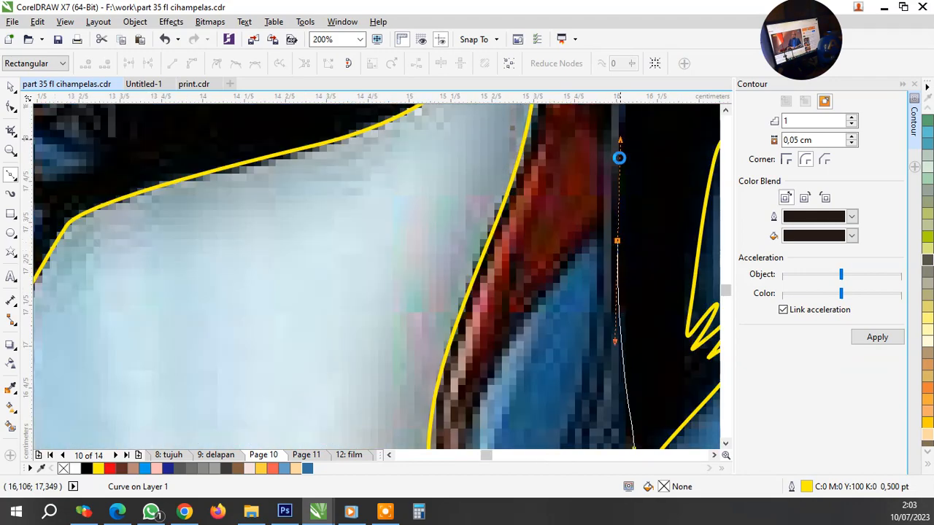
scroll(614, 198, down, 1)
scroll(625, 132, up, 1)
scroll(620, 146, down, 1)
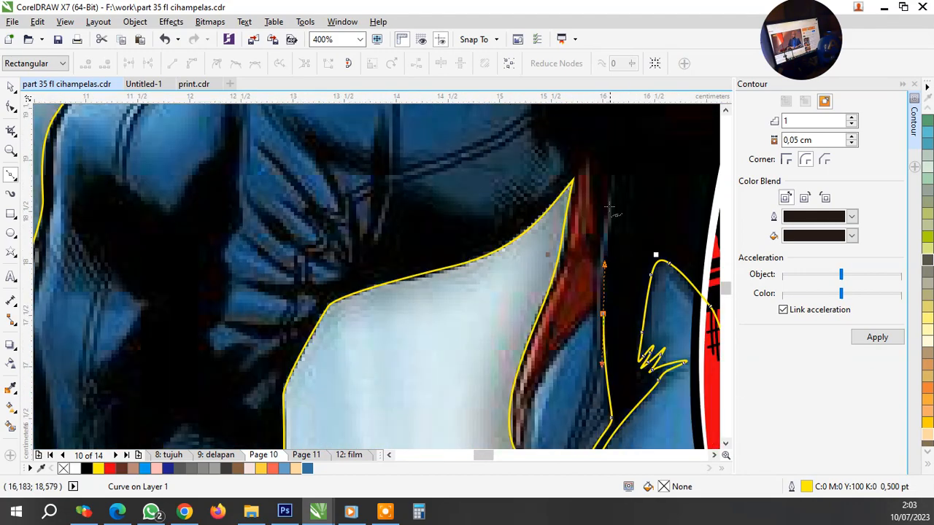
scroll(619, 159, up, 2)
click(619, 159)
scroll(620, 159, down, 1)
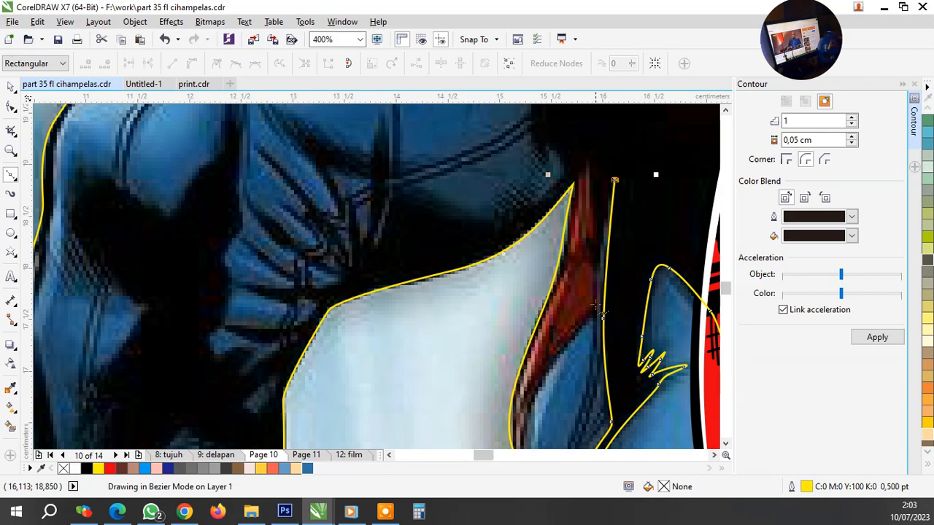
Bring the outline back down from the pointed tip to the top corner of the blue area beside the red part
scroll(605, 244, up, 1)
click(604, 220)
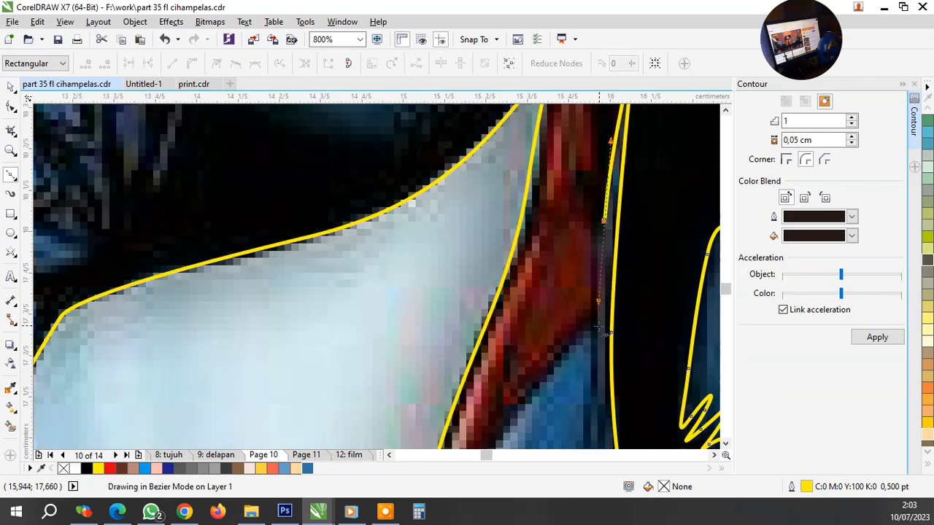
scroll(592, 329, down, 2)
key(Escape)
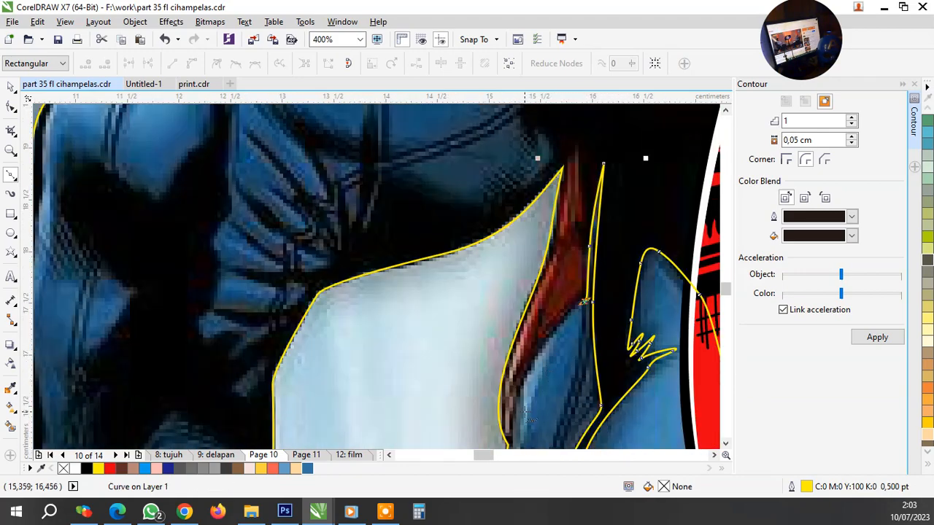
Trace the boundary between the red part and the blue area down to the red part's lower end
scroll(573, 291, up, 1)
click(509, 385)
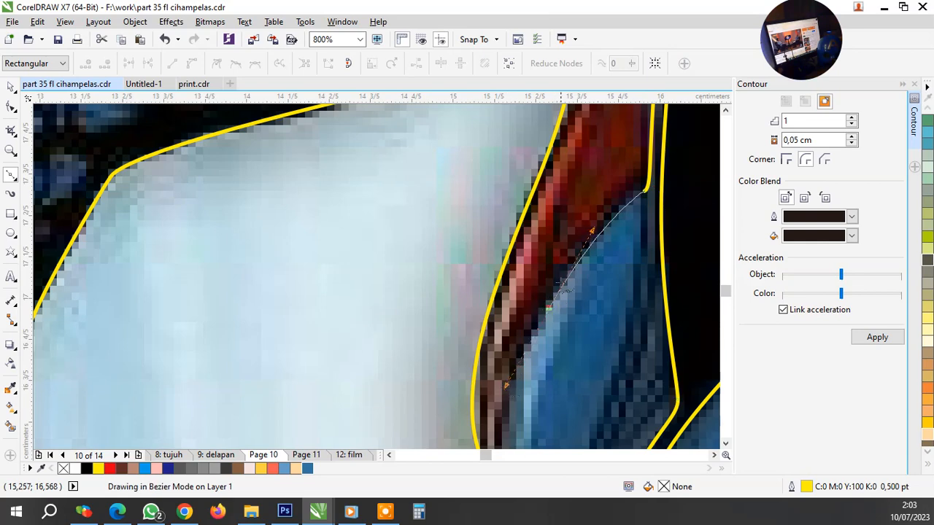
scroll(509, 365, down, 1)
scroll(502, 274, up, 2)
click(502, 274)
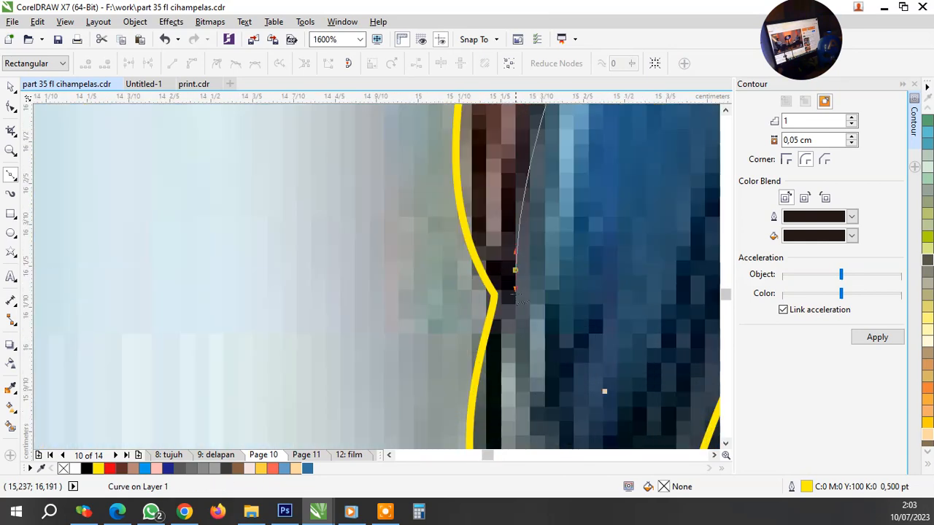
Continue the outline down the leg's outer side, just inside the existing silhouette line
scroll(510, 328, down, 2)
scroll(513, 350, up, 1)
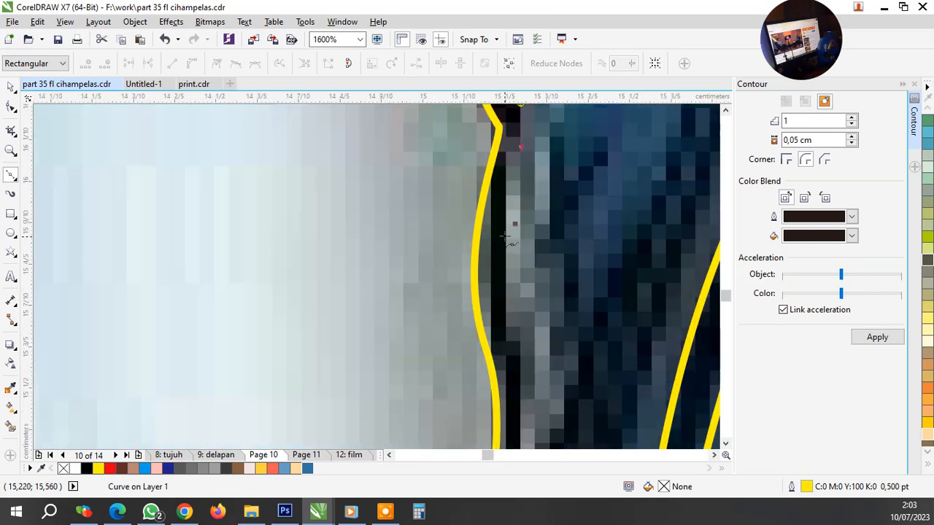
click(506, 259)
scroll(518, 306, down, 1)
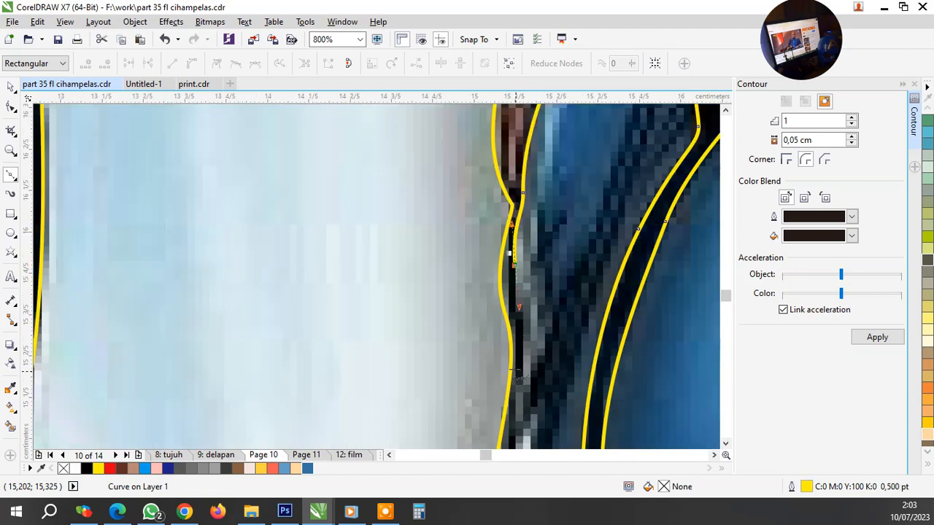
scroll(519, 362, up, 1)
click(529, 344)
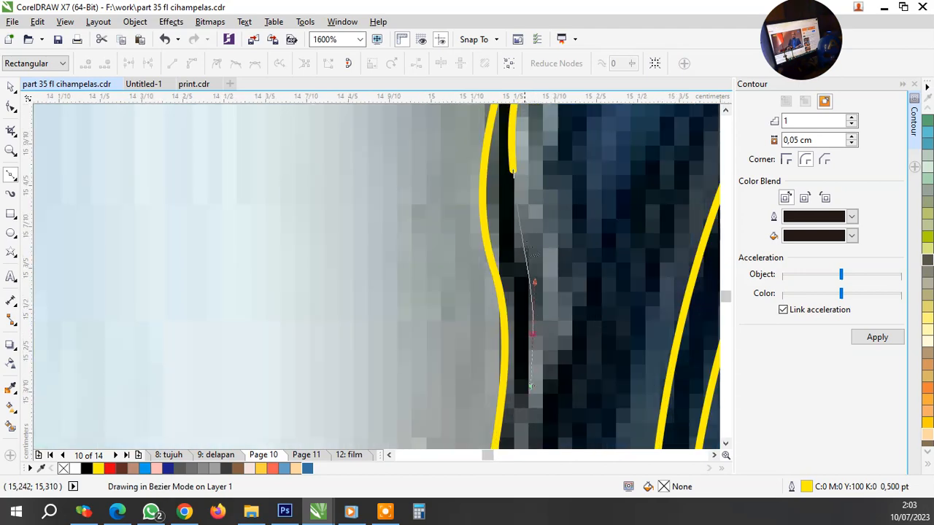
scroll(533, 288, down, 1)
scroll(532, 288, down, 2)
scroll(544, 335, up, 2)
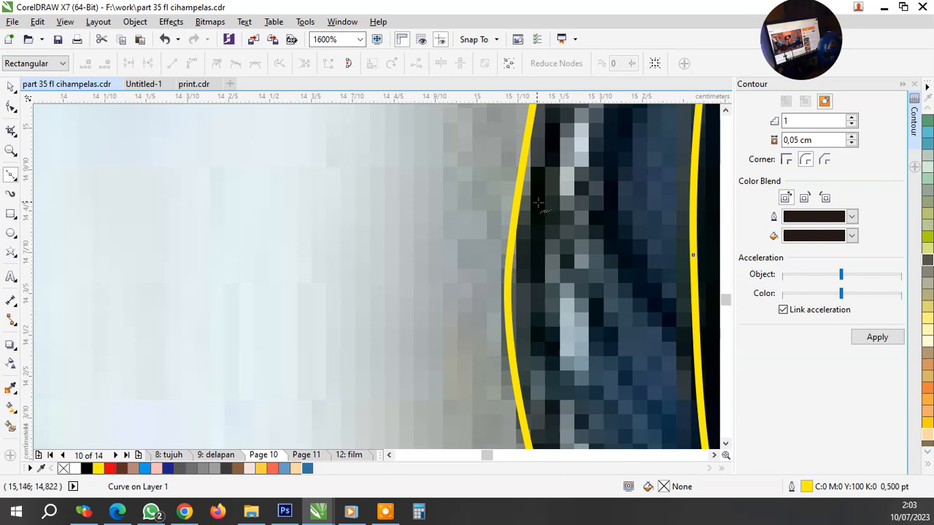
click(536, 305)
scroll(541, 288, down, 1)
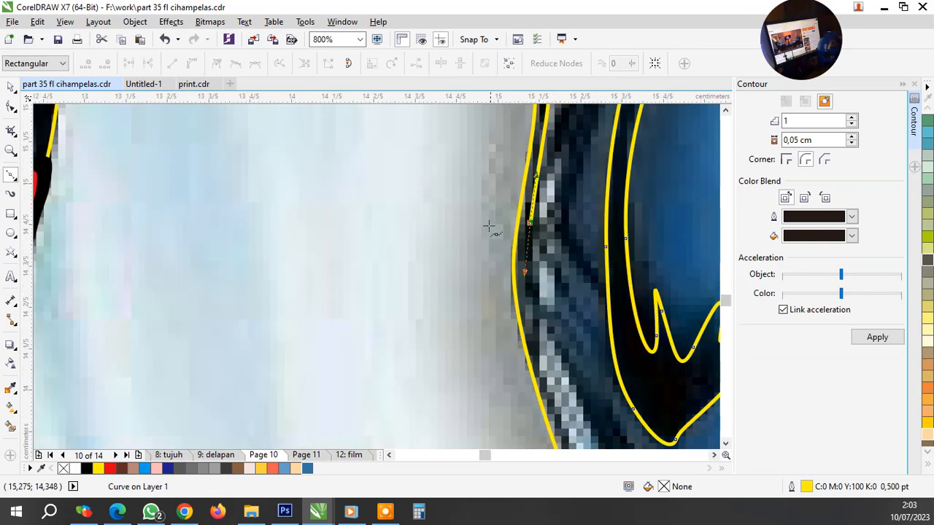
Follow the pale highlight's outer edge down to the bottom of the knee and close the outline at its starting node
scroll(488, 227, down, 2)
scroll(523, 315, up, 2)
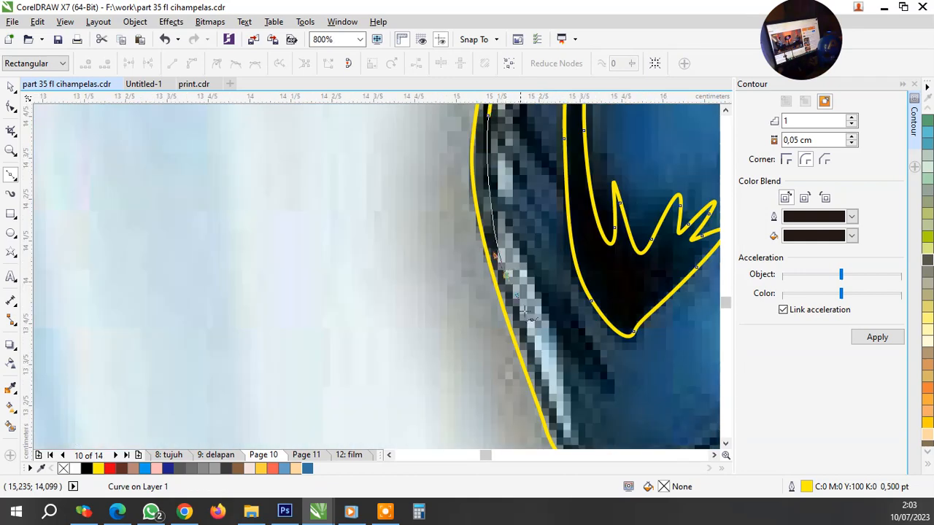
scroll(536, 352, down, 2)
scroll(552, 355, up, 1)
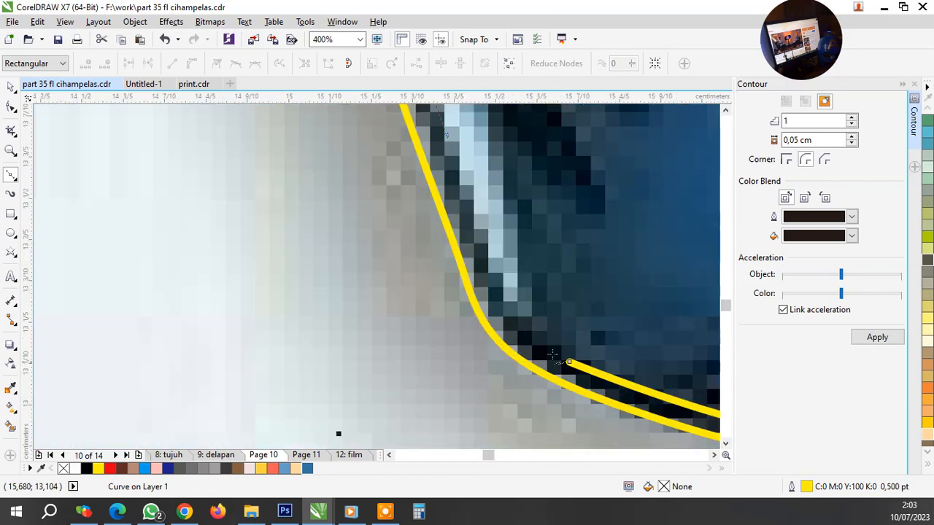
click(487, 253)
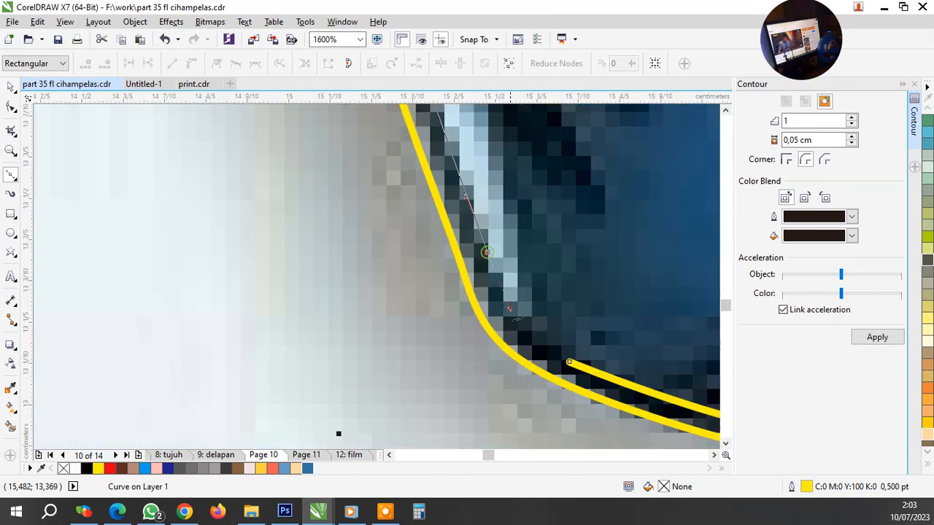
click(568, 361)
scroll(463, 343, down, 2)
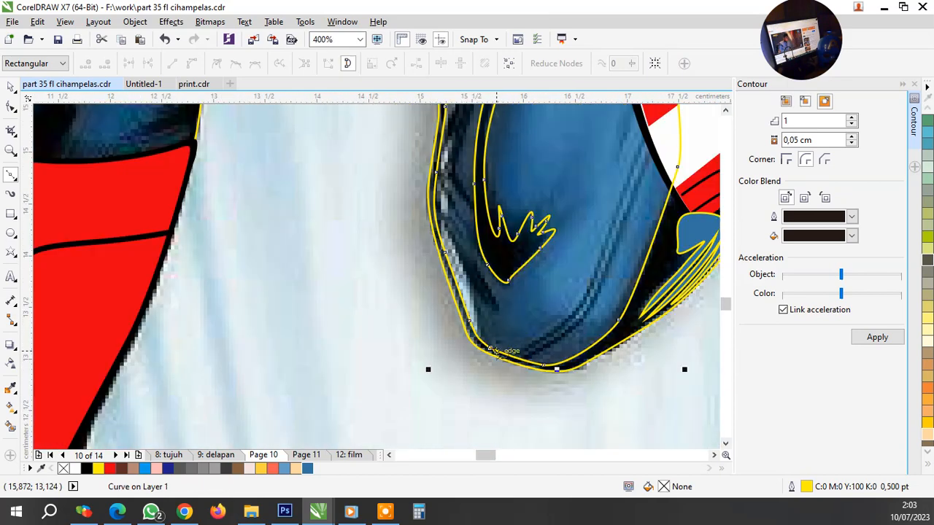
Smooth the join at the bottom of the knee by adding a node just beyond the closing corner and deleting the corner node
scroll(452, 335, up, 2)
click(11, 106)
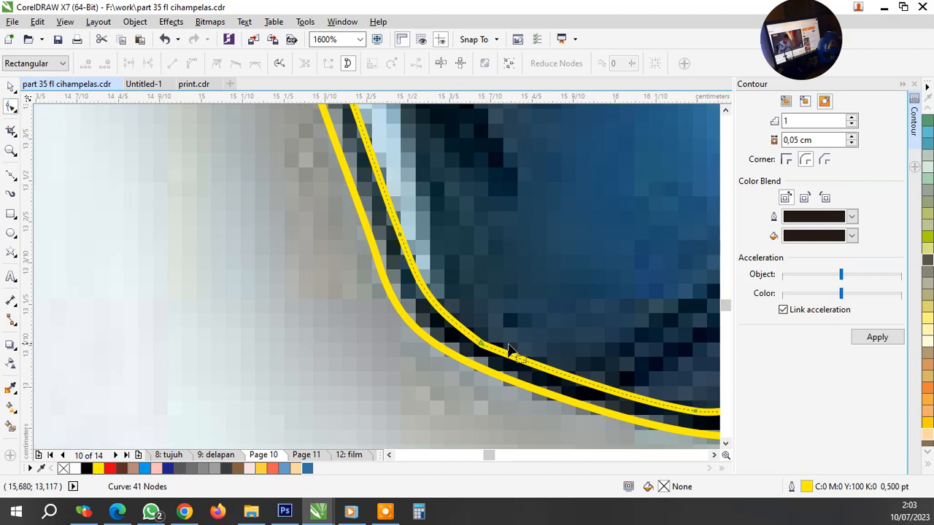
click(486, 341)
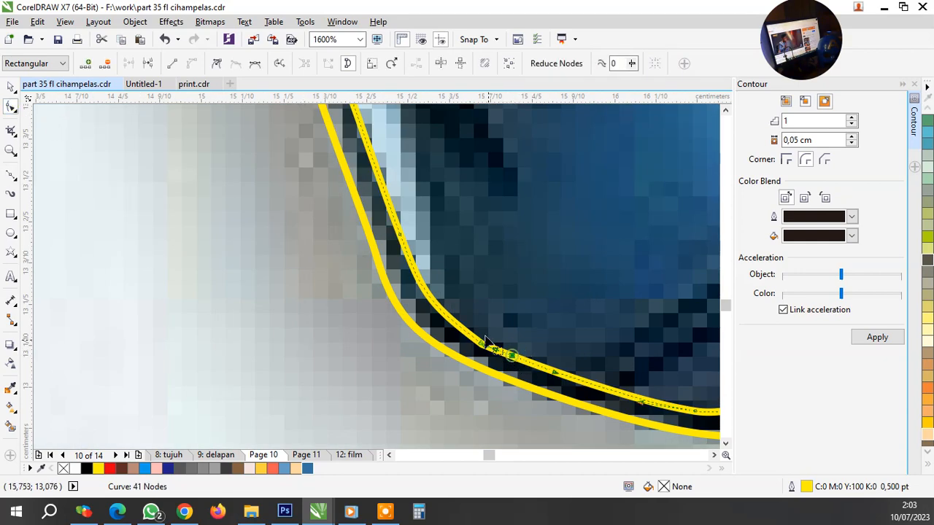
drag(468, 310, 499, 372)
key(Delete)
scroll(439, 365, down, 2)
key(space)
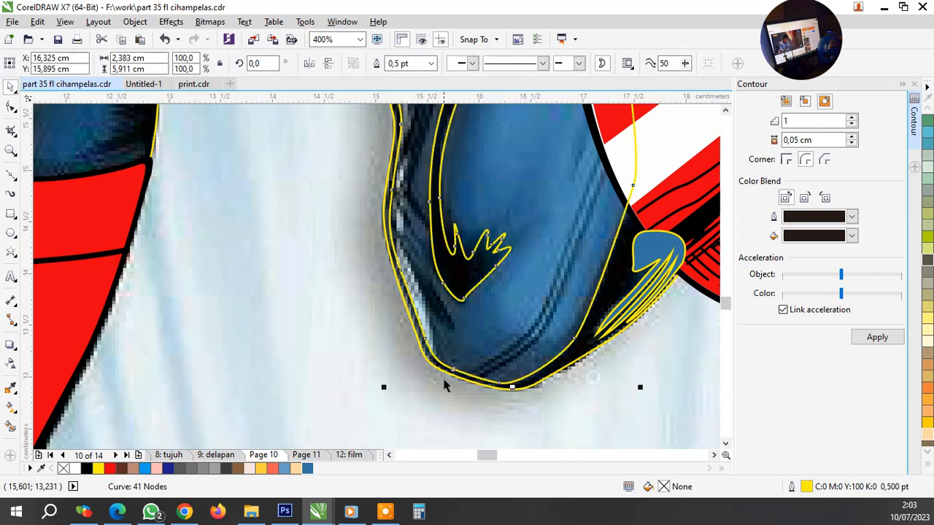
Deselect the finished leg outline and save the document
scroll(440, 385, down, 1)
key(Escape)
scroll(401, 306, down, 1)
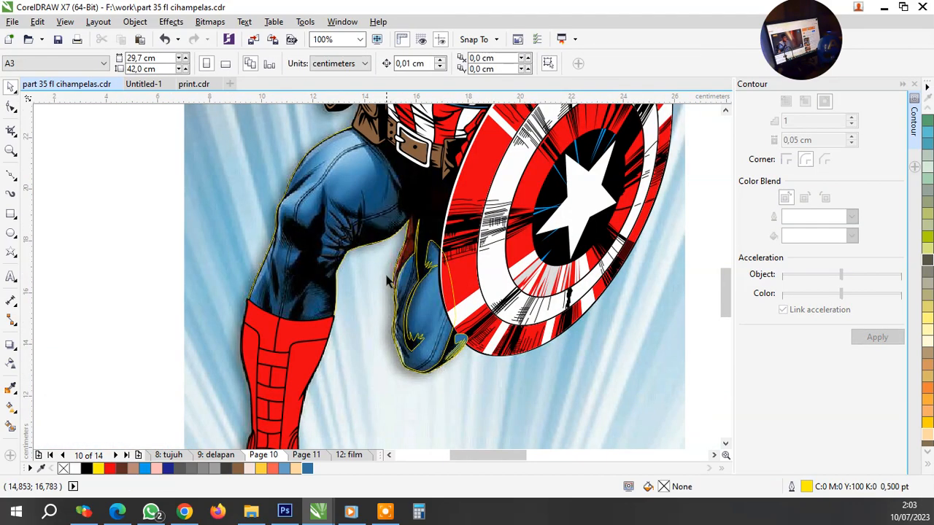
scroll(387, 277, up, 1)
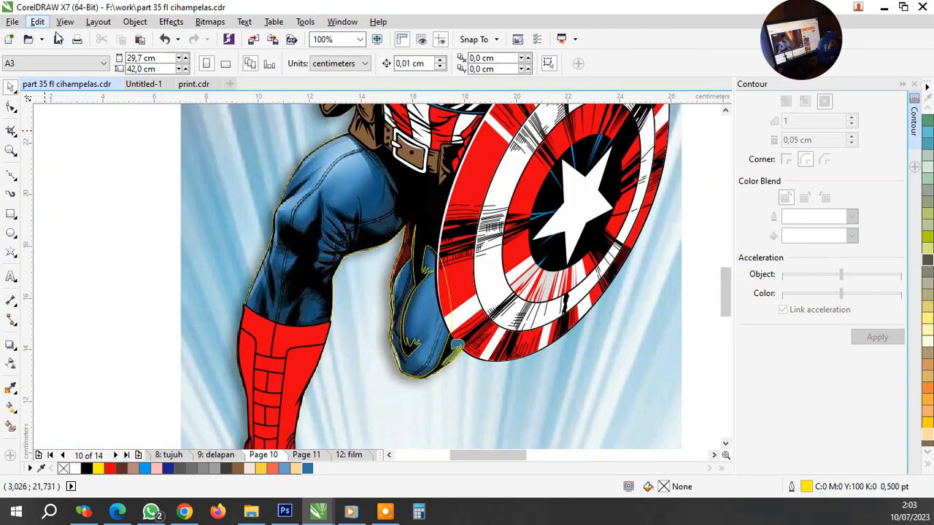
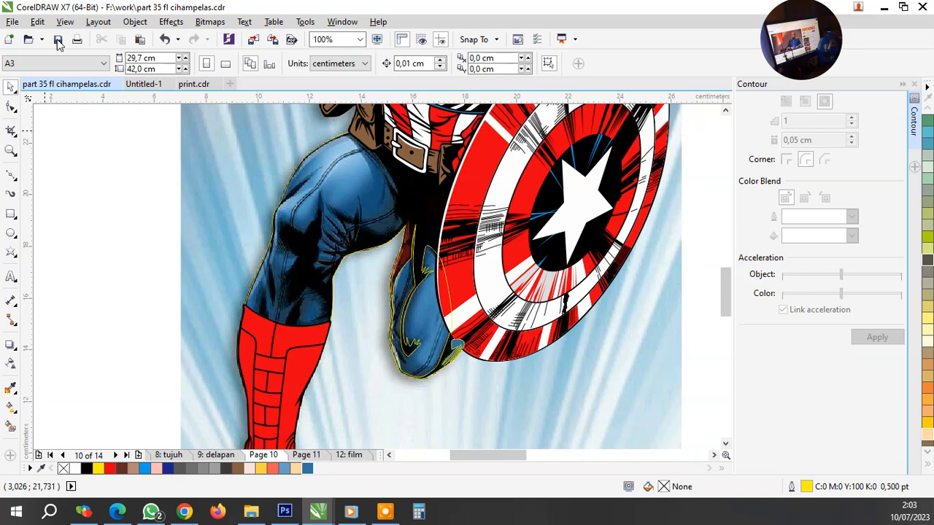
click(59, 40)
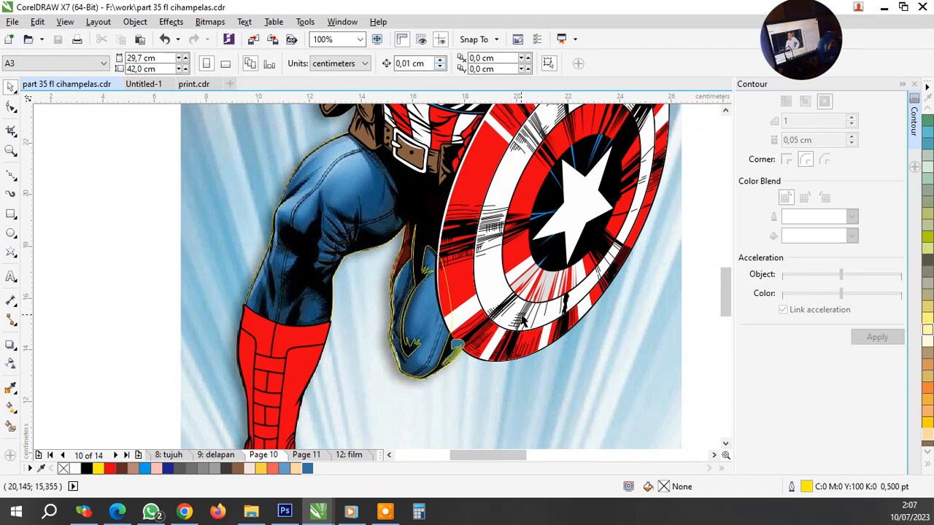
Draw an open Bezier curve along the first seam line, from the bottom of the bent knee up past the shield's edge
scroll(443, 327, down, 3)
scroll(428, 327, up, 5)
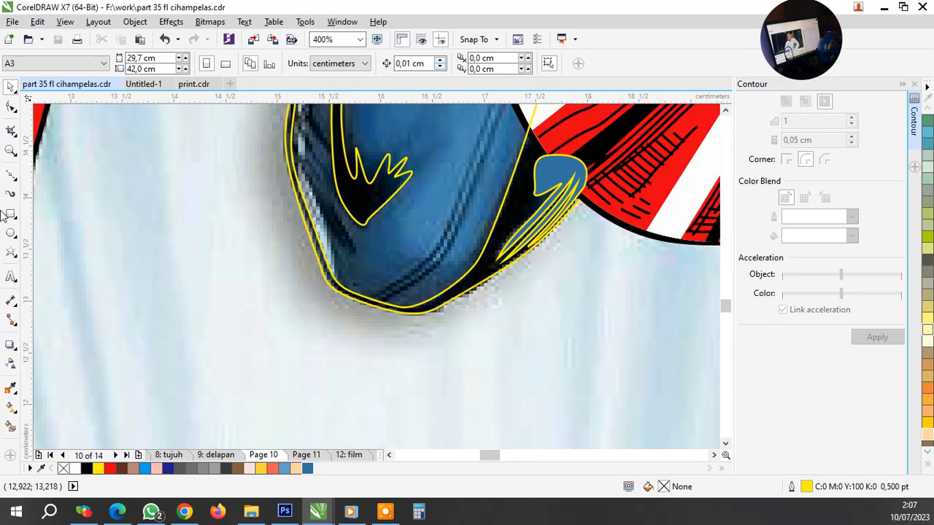
click(10, 176)
scroll(469, 253, up, 3)
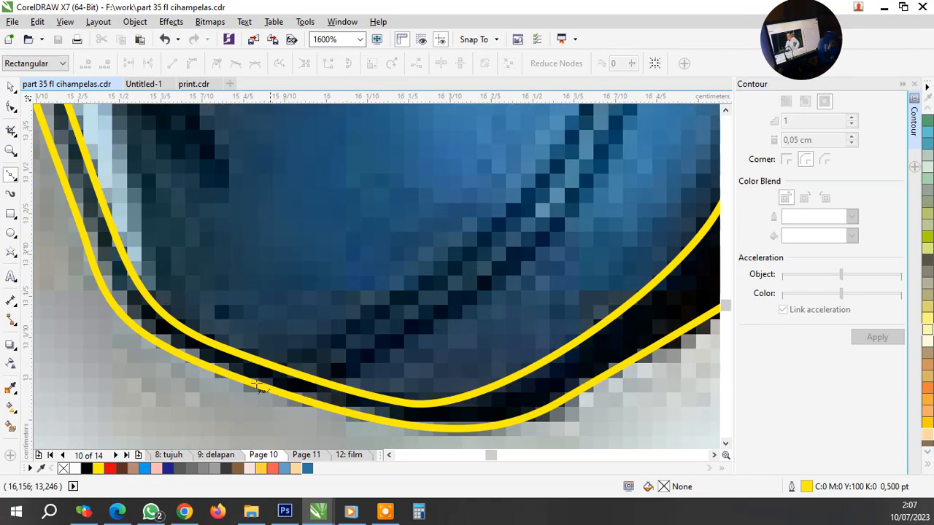
scroll(469, 253, down, 3)
scroll(454, 281, up, 4)
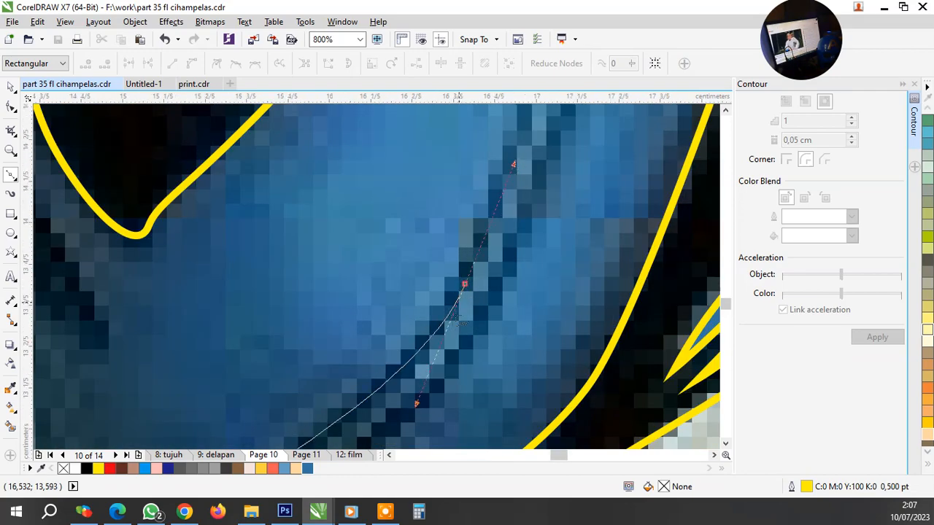
scroll(482, 248, down, 3)
scroll(486, 252, up, 3)
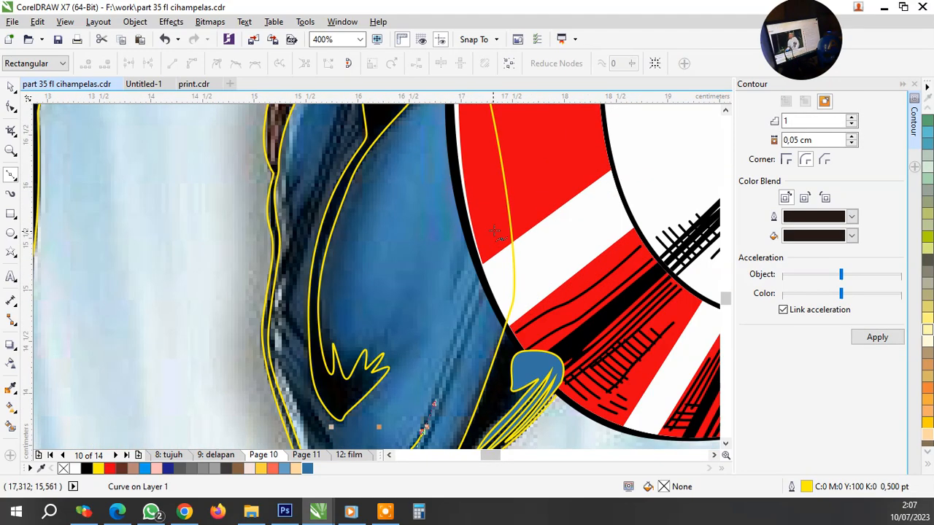
scroll(489, 251, up, 2)
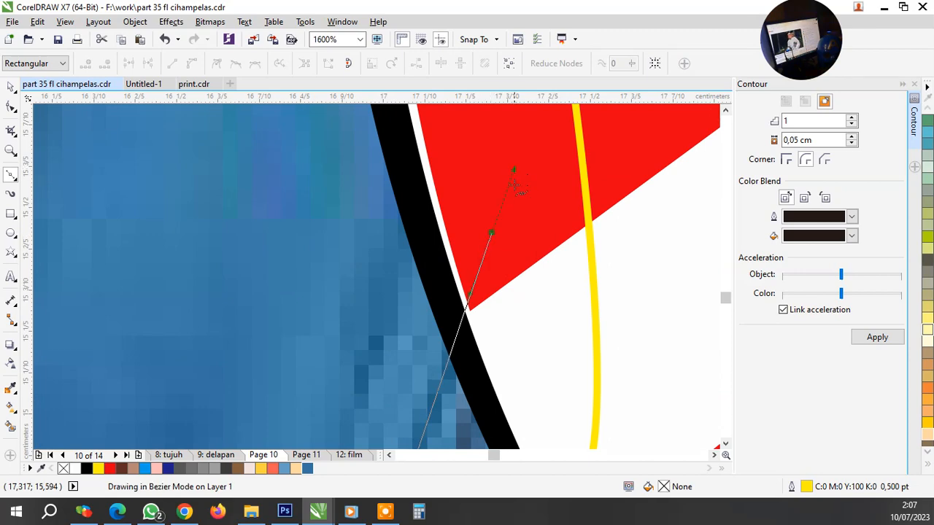
scroll(503, 234, down, 2)
key(space)
Duplicate the seam curve slightly toward the shield so the copy follows the second seam line
scroll(471, 321, up, 1)
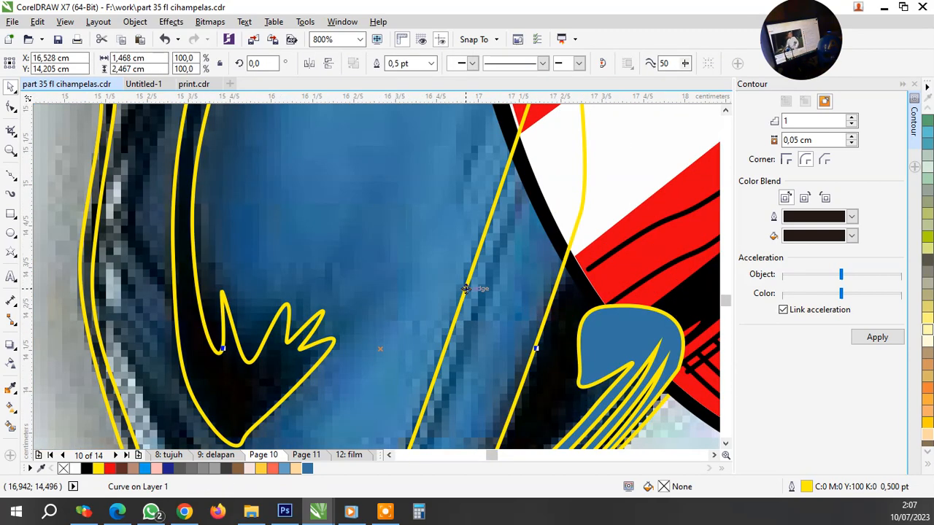
drag(466, 288, 499, 276)
scroll(503, 292, down, 1)
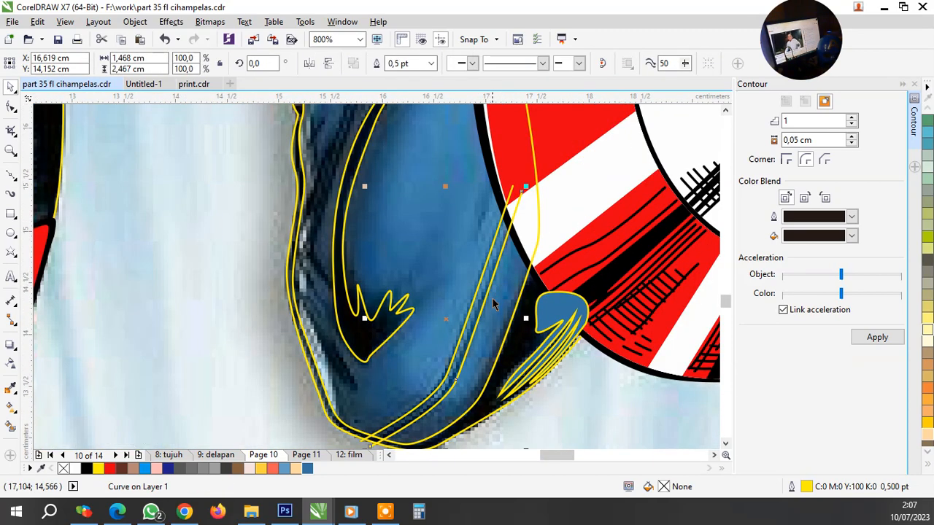
scroll(469, 348, up, 1)
Set the outline width of both seam curves to 1.5 pt and group them
shift+click(466, 336)
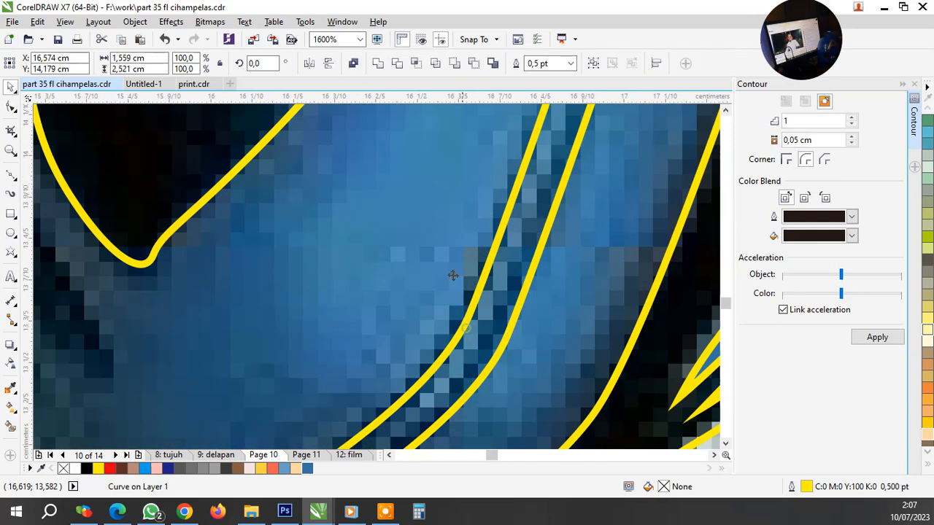
click(570, 65)
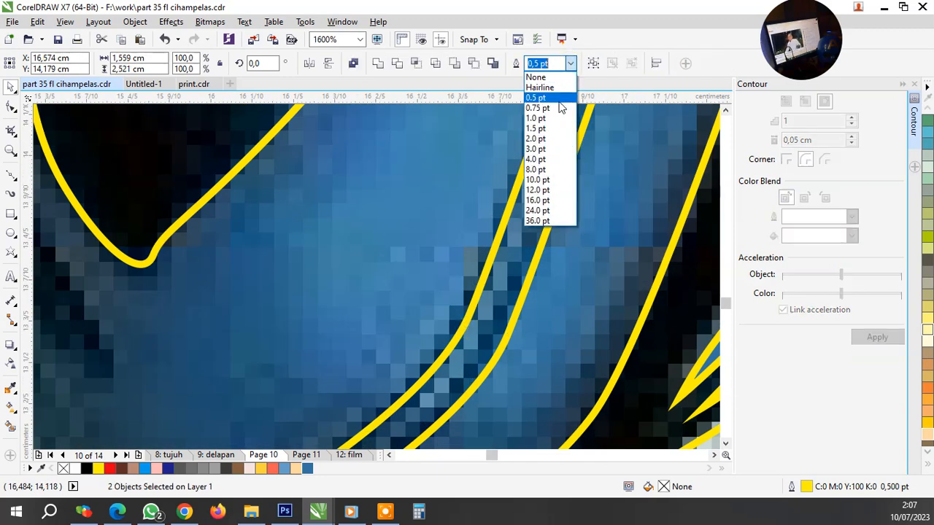
click(541, 138)
scroll(510, 233, down, 2)
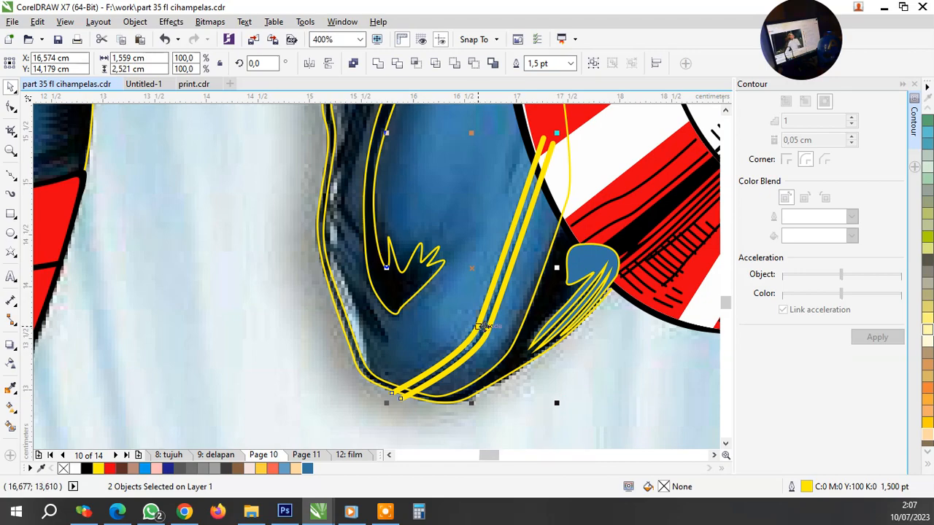
scroll(416, 321, down, 1)
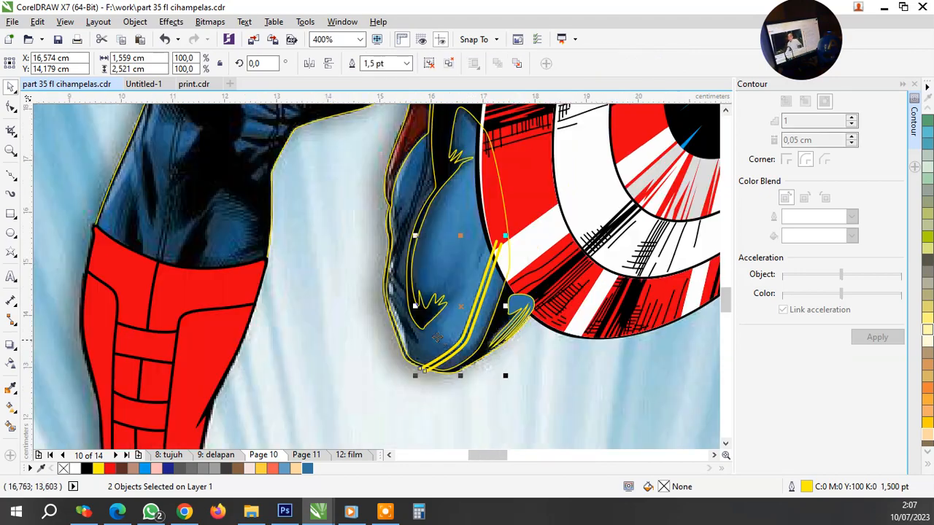
key(ctrl+g)
Start a spiky shadow outline just outside the knee's outer silhouette, tracing two spikes that point down into the leg
scroll(403, 315, up, 2)
scroll(404, 315, down, 1)
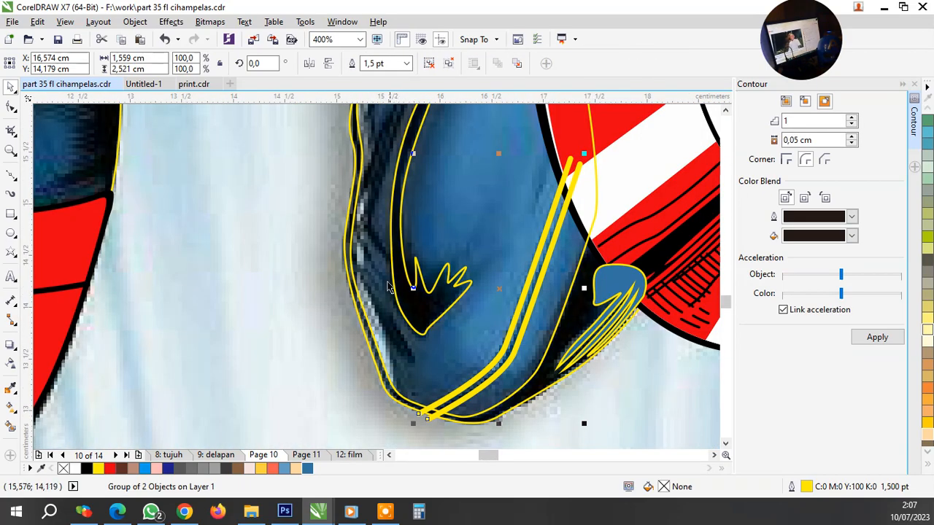
scroll(386, 324, up, 1)
key(F5)
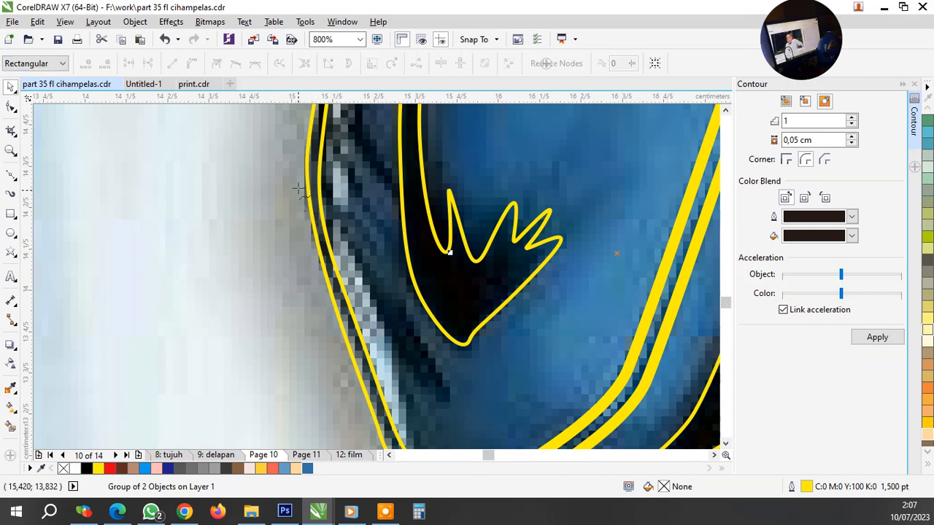
click(297, 183)
drag(437, 397, 460, 417)
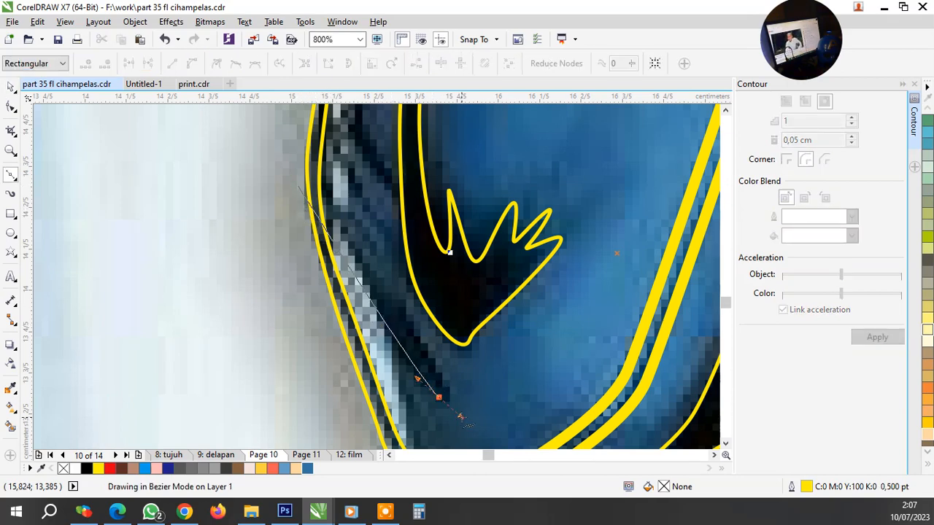
drag(399, 319, 398, 318)
scroll(338, 179, up, 1)
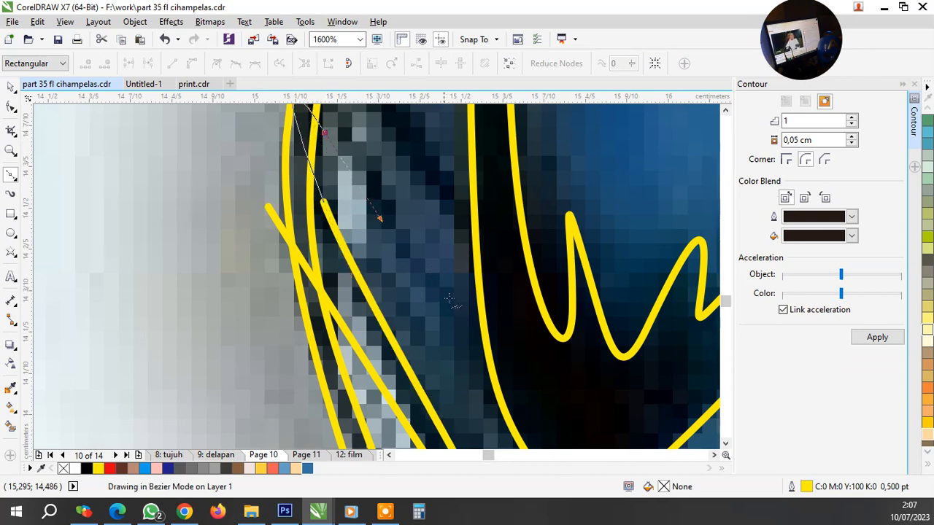
drag(448, 299, 452, 310)
scroll(436, 297, down, 1)
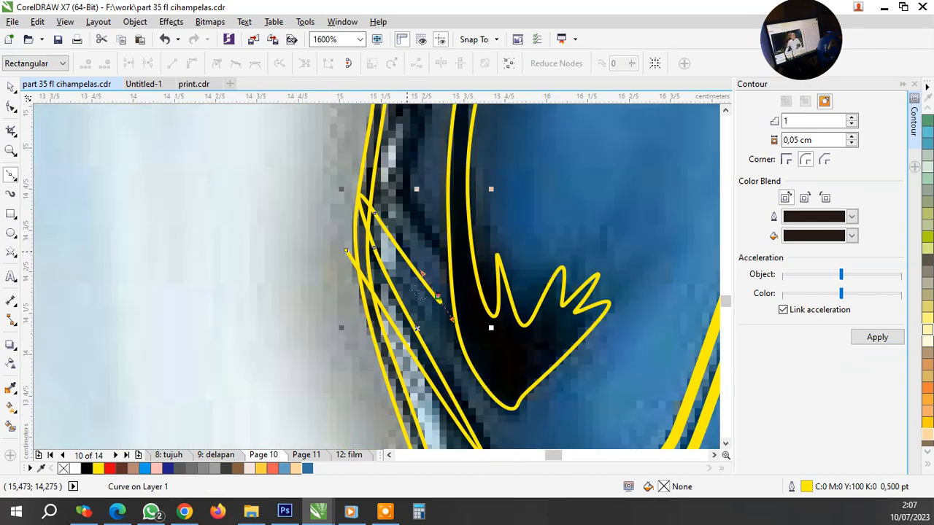
Continue the shadow outline up the leg's outer edge with an upward spike that returns to the silhouette
scroll(421, 293, down, 1)
scroll(406, 232, up, 2)
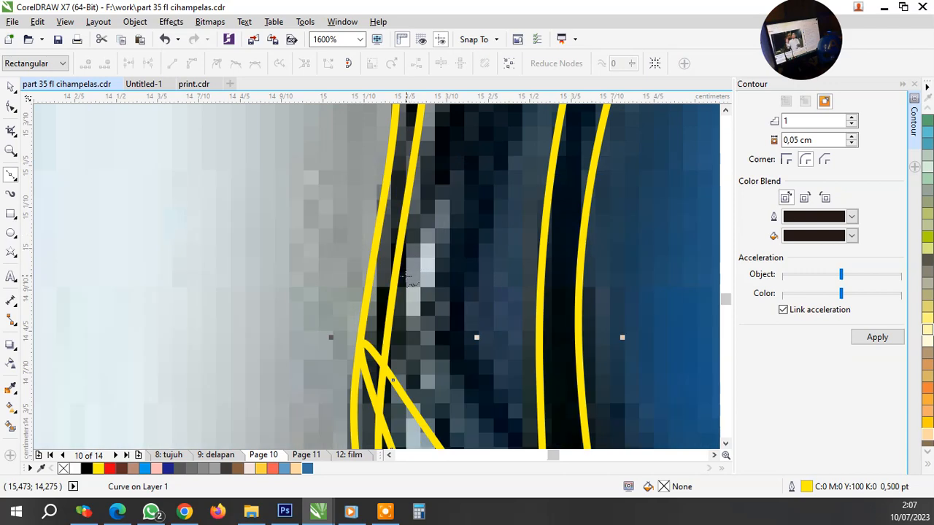
drag(405, 276, 420, 216)
scroll(420, 215, down, 2)
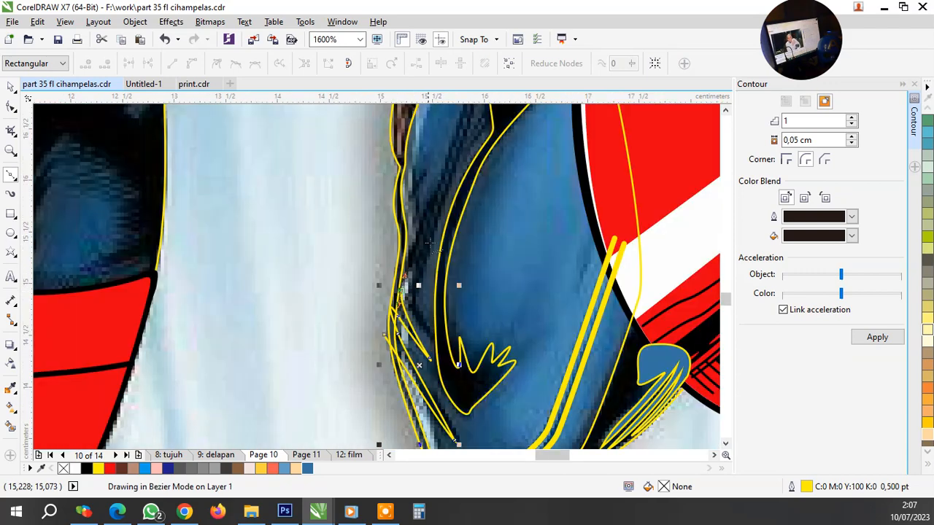
scroll(436, 200, up, 1)
click(429, 197)
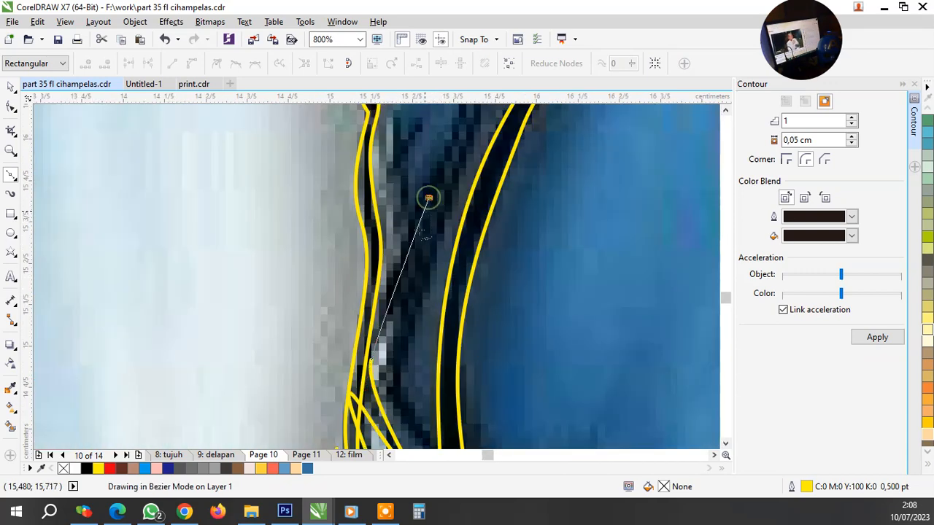
click(363, 313)
scroll(362, 313, down, 1)
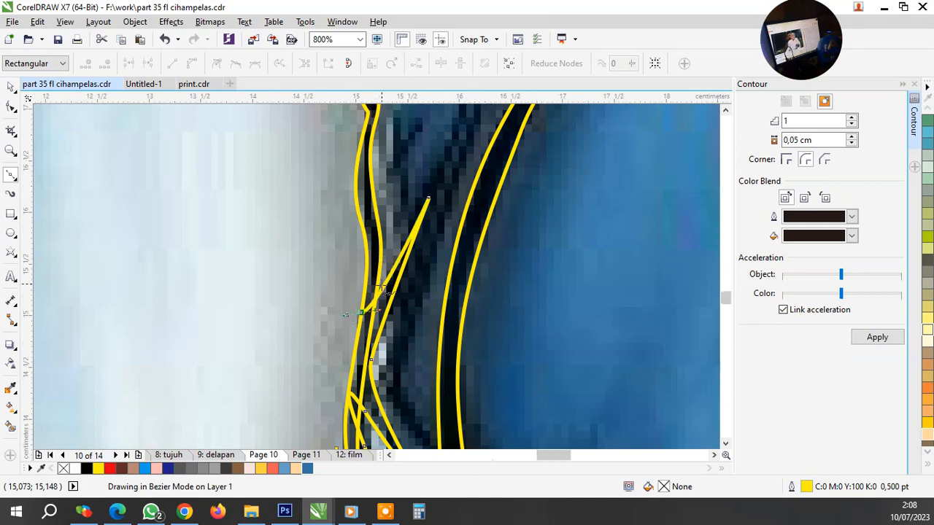
Add a second upward spike to the shadow outline and close it with an arc outside the leg's silhouette
scroll(393, 220, up, 1)
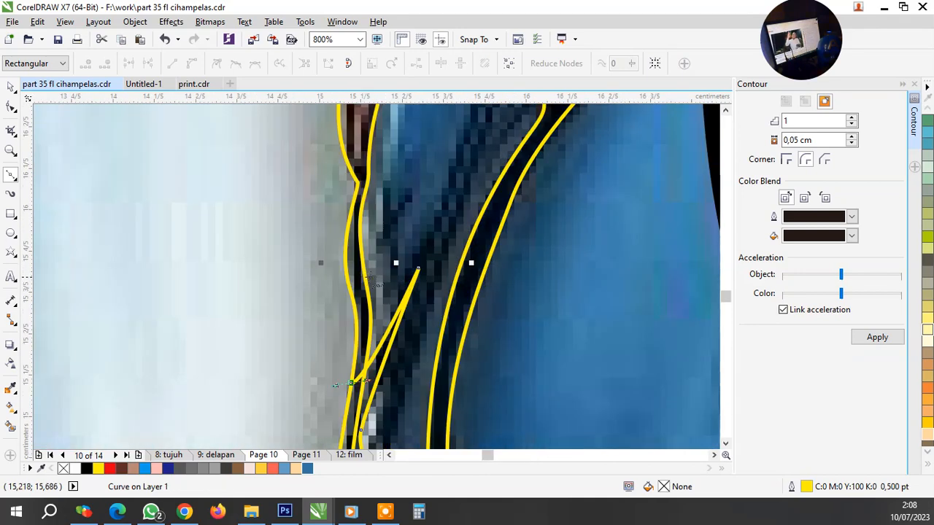
drag(372, 275, 402, 223)
drag(416, 189, 341, 276)
scroll(373, 280, down, 1)
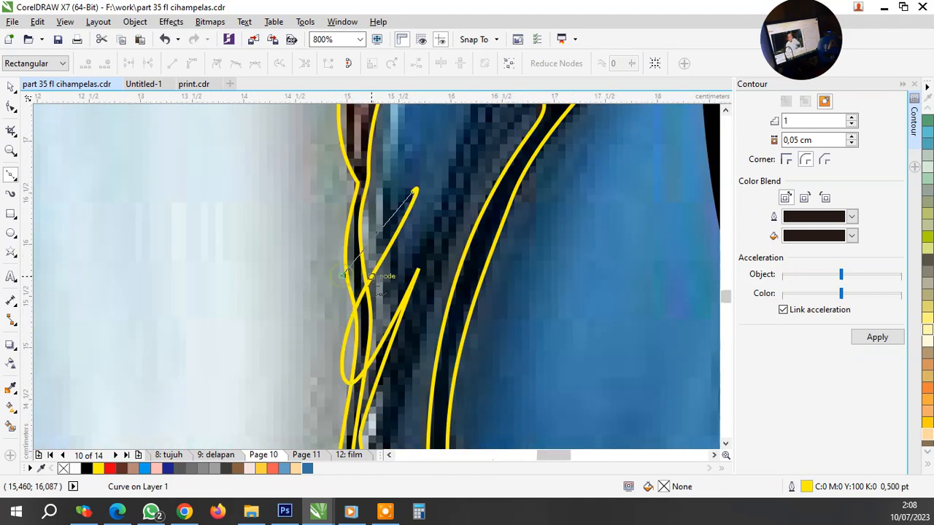
scroll(370, 276, down, 1)
scroll(356, 345, up, 1)
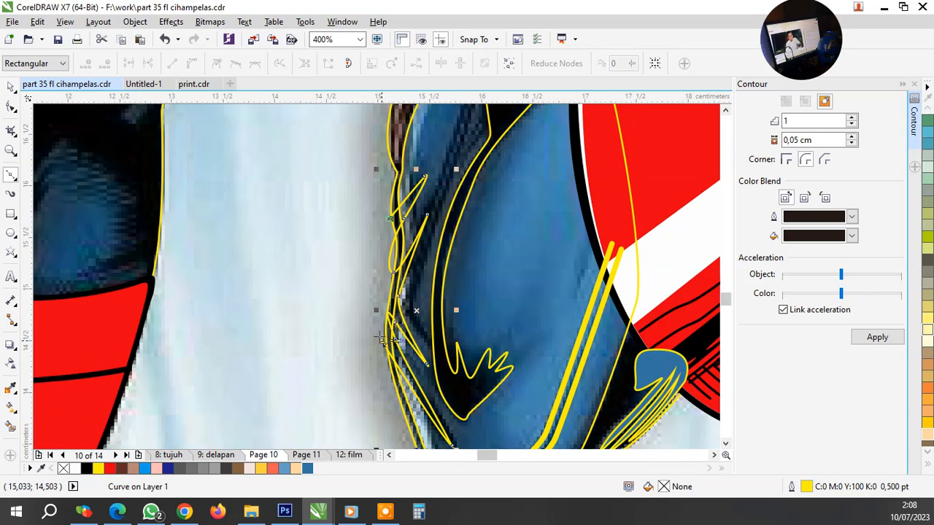
drag(381, 339, 372, 270)
key(space)
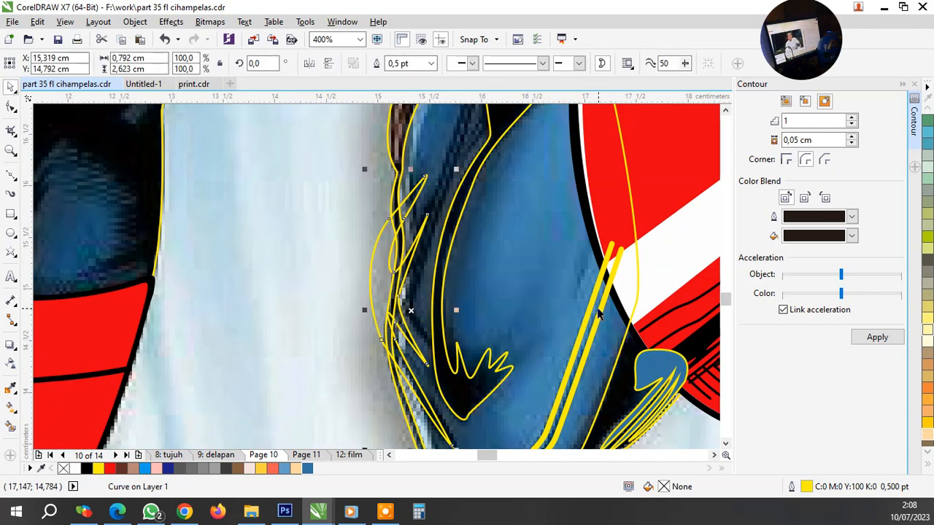
Draw a narrow closed wedge over the dark fold between the spiky shadow shape and the inner black shadow
click(593, 294)
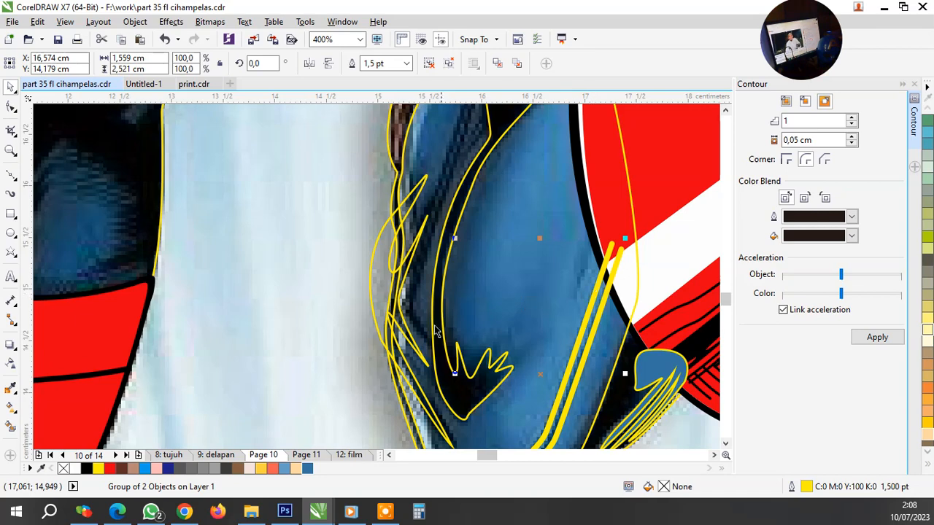
scroll(436, 331, up, 2)
key(space)
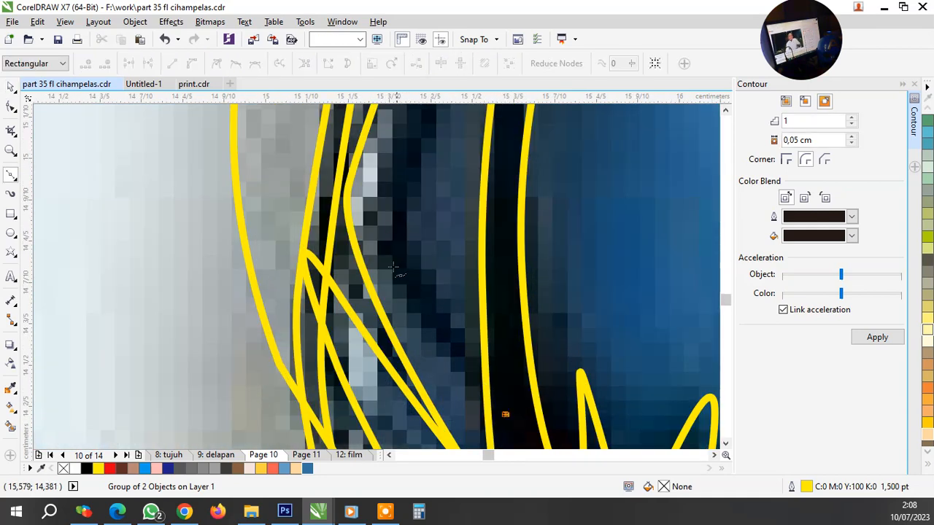
click(503, 413)
click(504, 414)
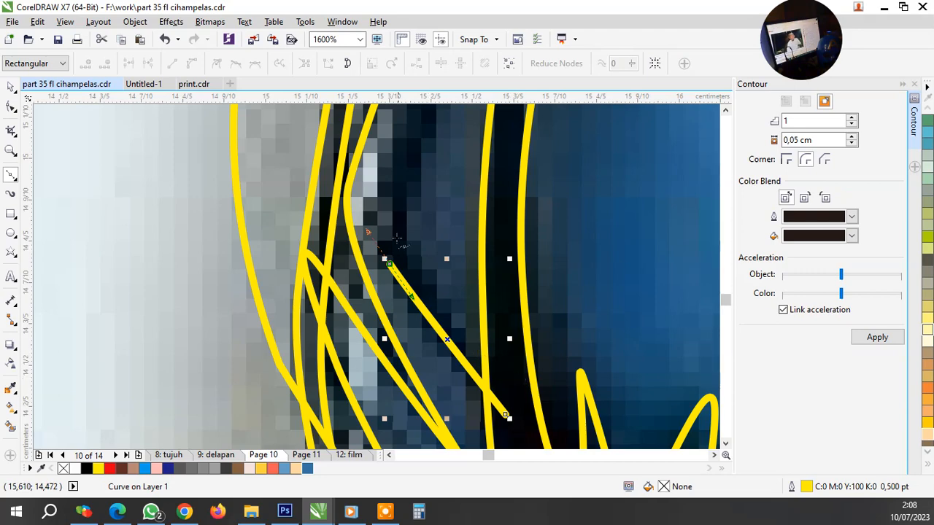
drag(394, 236, 442, 301)
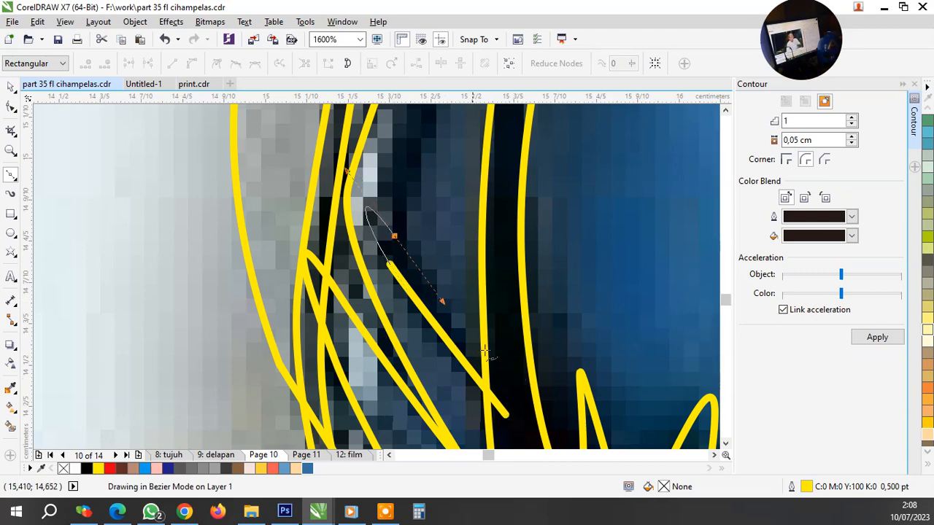
click(505, 414)
Group the narrow wedge with the spiky shadow shape
key(space)
shift+click(306, 231)
key(ctrl+g)
scroll(392, 363, down, 1)
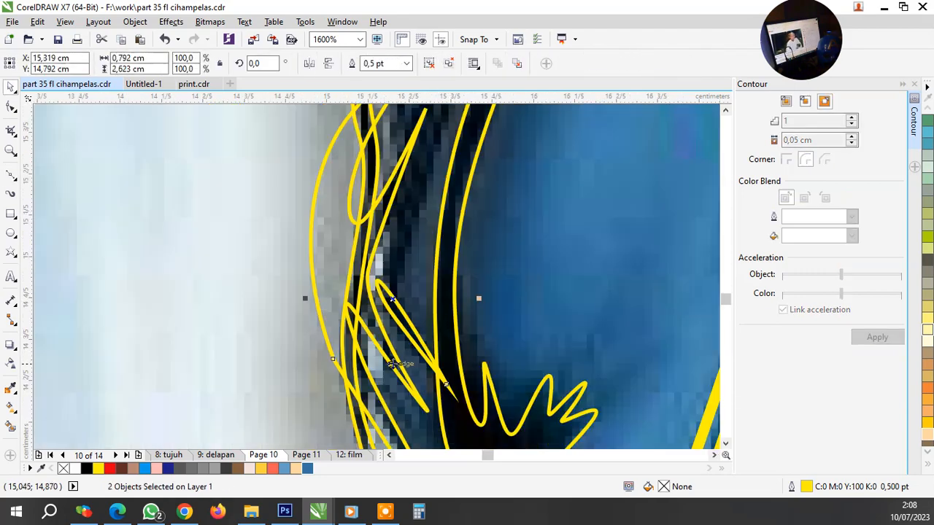
Draw an open curve along the leg's dark seam from just above the wedge's tip up to the lower corner of the red-brown area
scroll(379, 295, up, 2)
key(space)
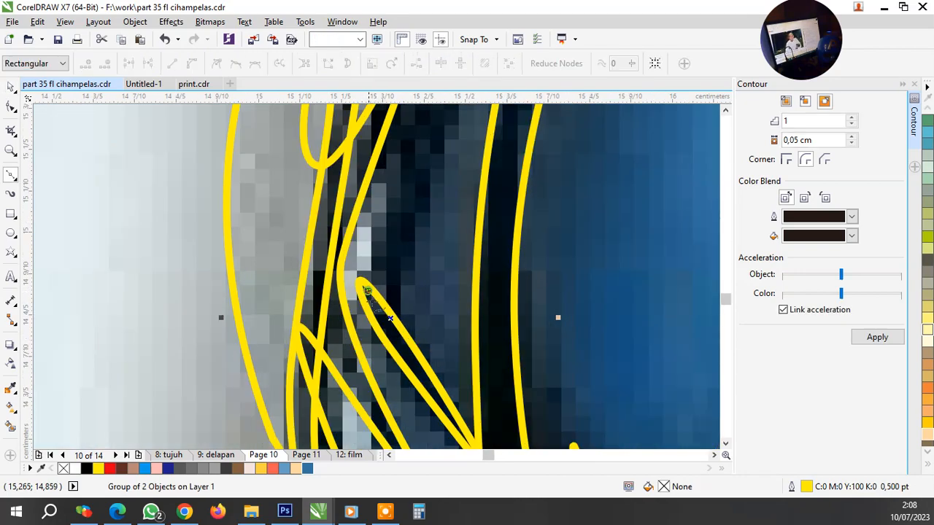
scroll(390, 318, down, 2)
scroll(412, 198, down, 3)
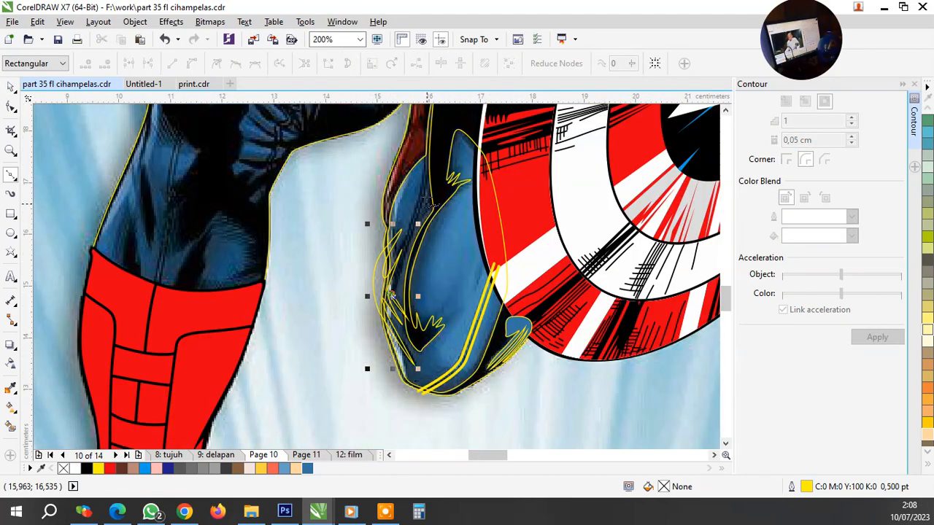
scroll(394, 276, up, 4)
scroll(394, 276, up, 2)
click(407, 267)
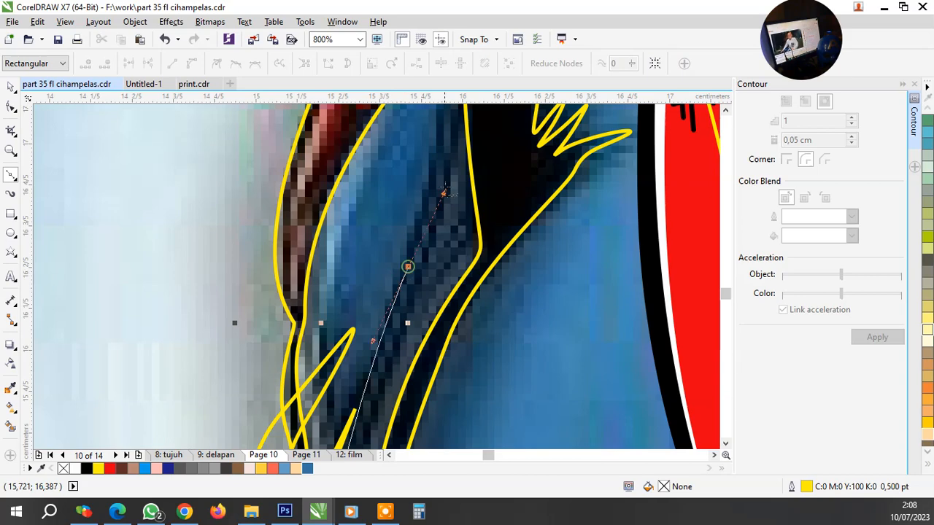
scroll(418, 276, down, 1)
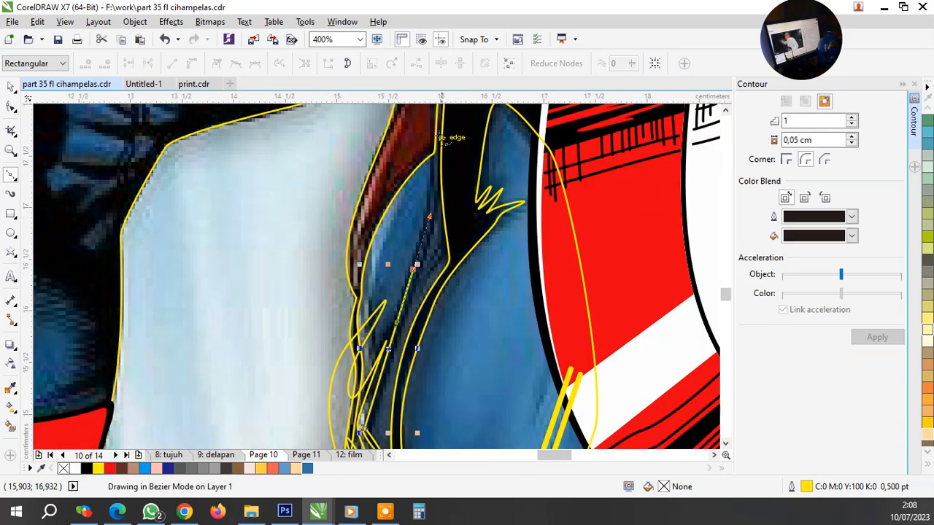
scroll(422, 170, up, 1)
click(425, 151)
scroll(436, 171, up, 1)
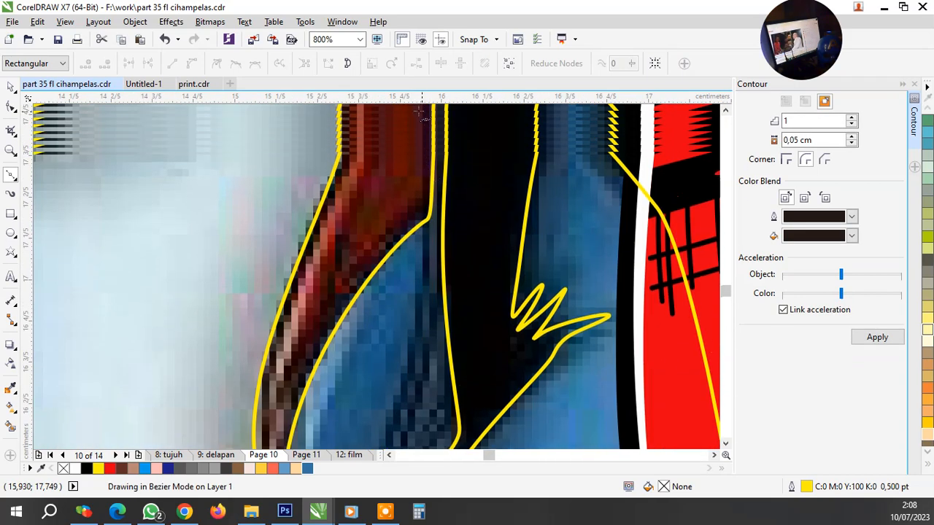
key(space)
key(space)
scroll(446, 207, down, 1)
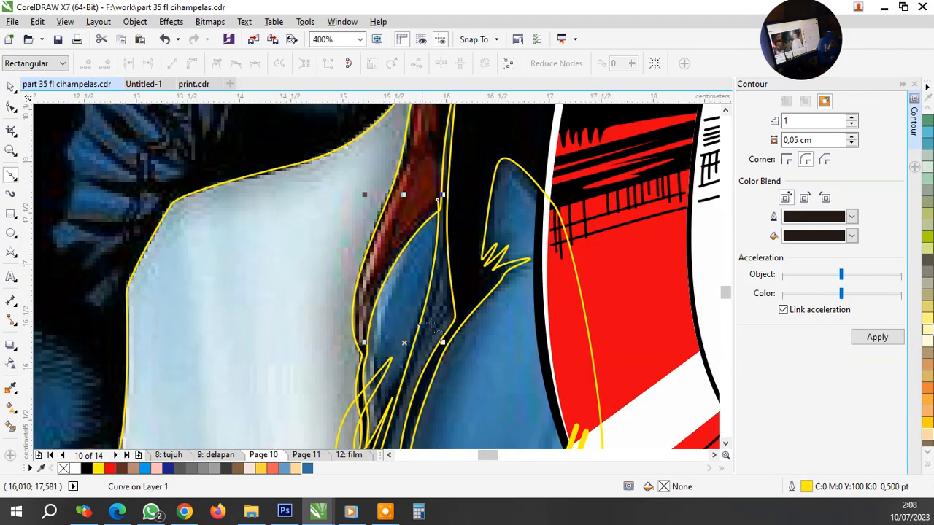
Draw a second open curve beside the first seam curve, following it up the leg and hooking over into the black shadow
scroll(441, 300, down, 2)
scroll(429, 311, up, 4)
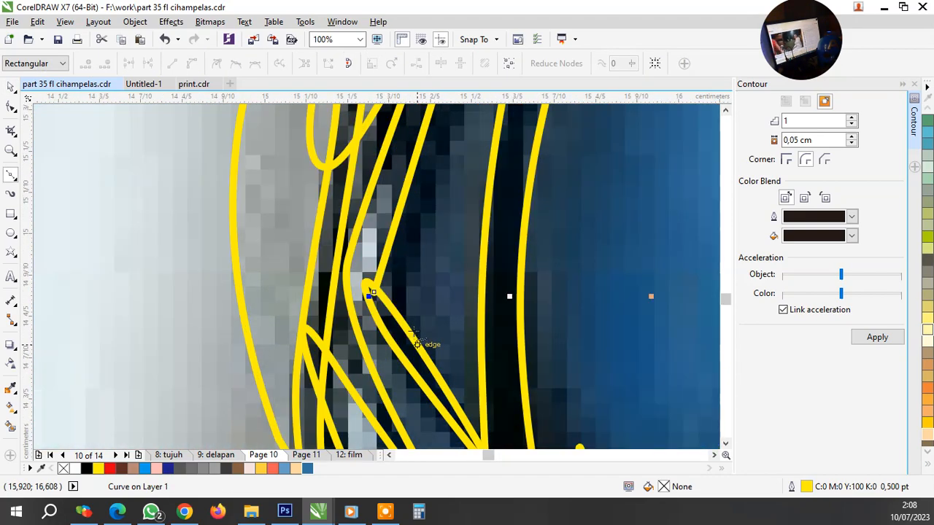
key(space)
key(space)
click(389, 318)
scroll(389, 324, down, 2)
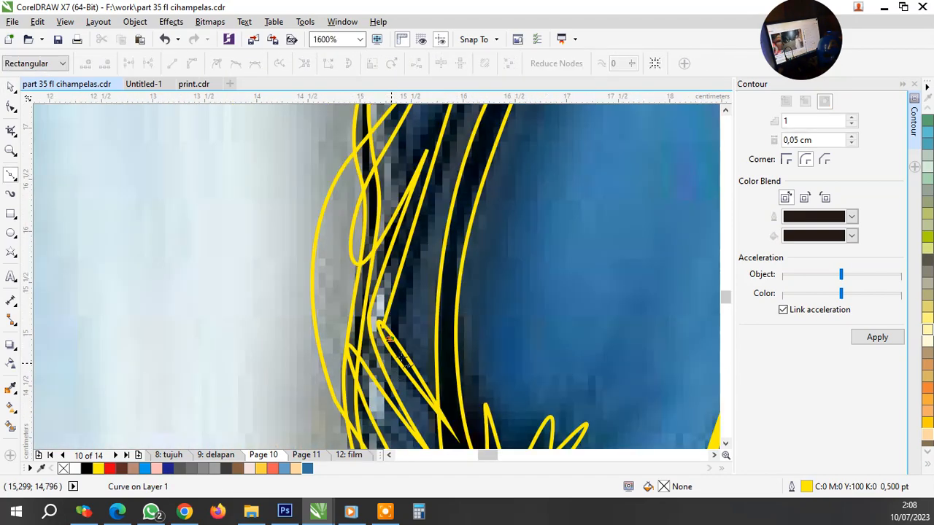
scroll(442, 248, up, 1)
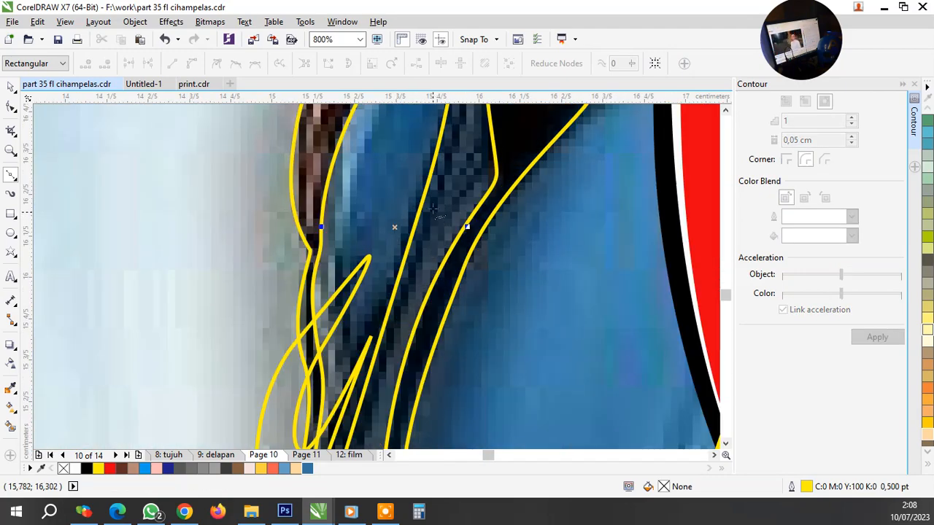
scroll(433, 210, down, 2)
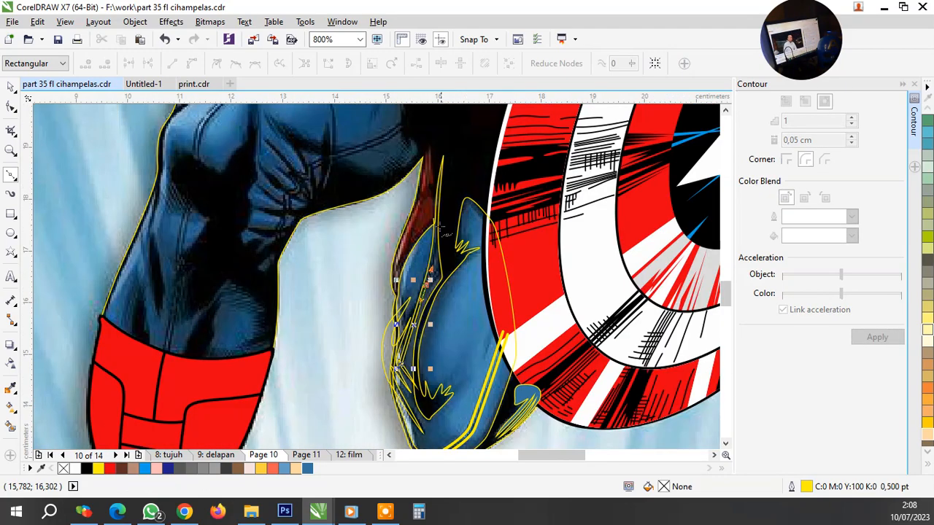
scroll(440, 222, up, 2)
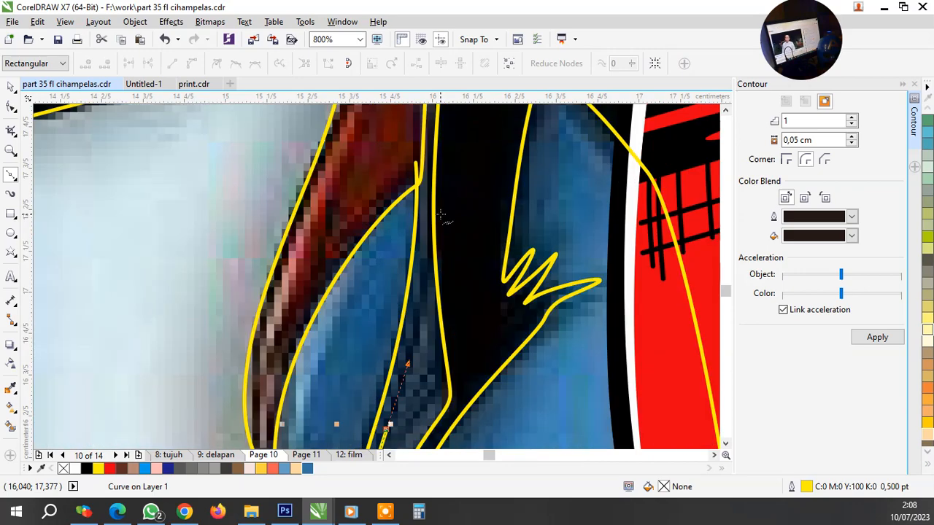
drag(437, 198, 447, 145)
click(466, 289)
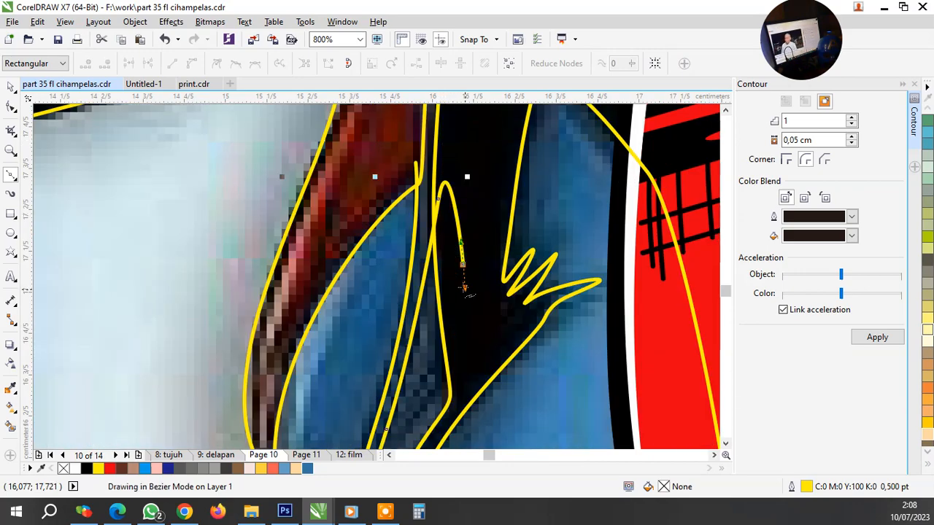
Draw a closed spiky outline over the dark hatching between the seam curves and the lower tip of the black shadow
scroll(465, 291, down, 1)
scroll(458, 333, up, 2)
drag(491, 249, 465, 302)
key(ctrl+z)
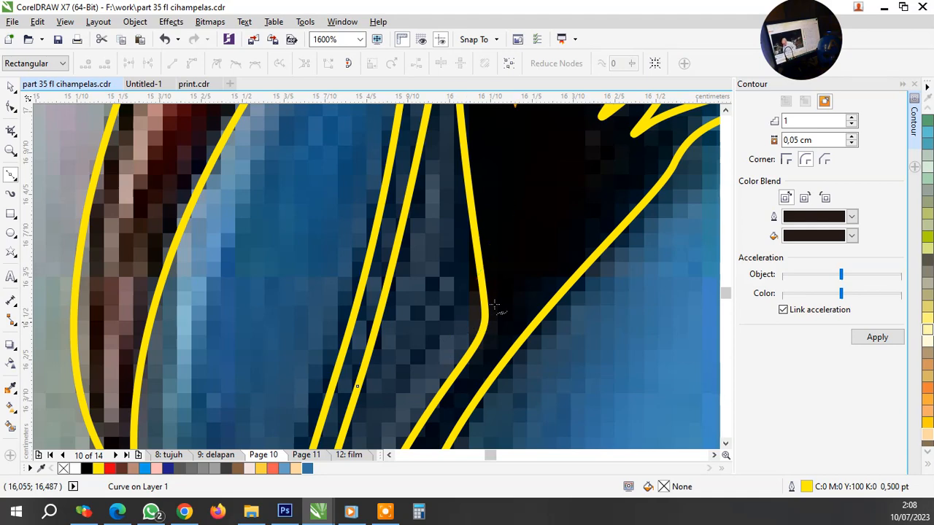
drag(400, 387, 415, 357)
drag(489, 243, 461, 253)
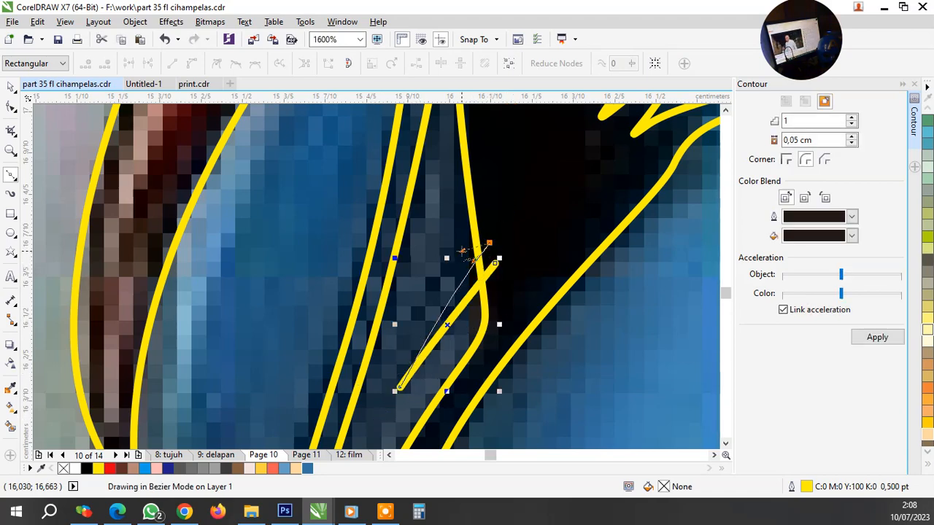
drag(420, 310, 466, 226)
drag(495, 188, 505, 192)
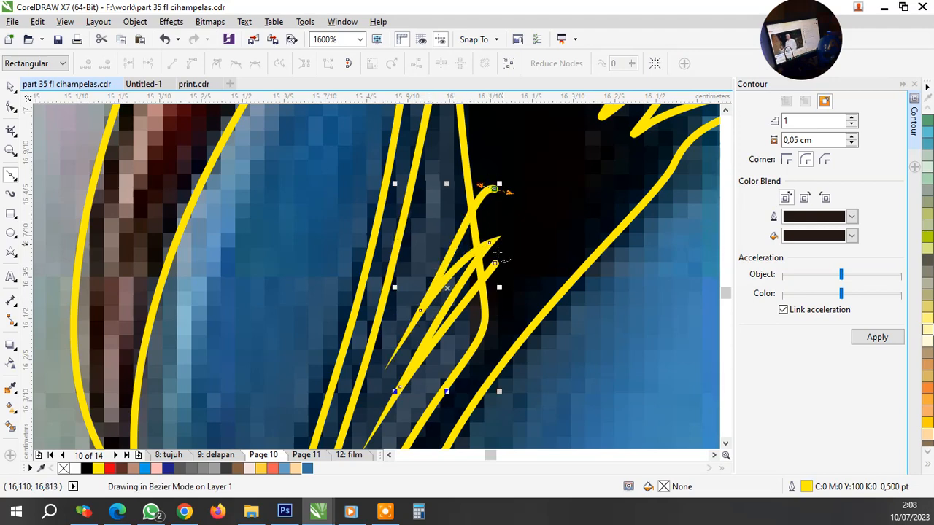
drag(496, 264, 516, 244)
scroll(516, 244, down, 2)
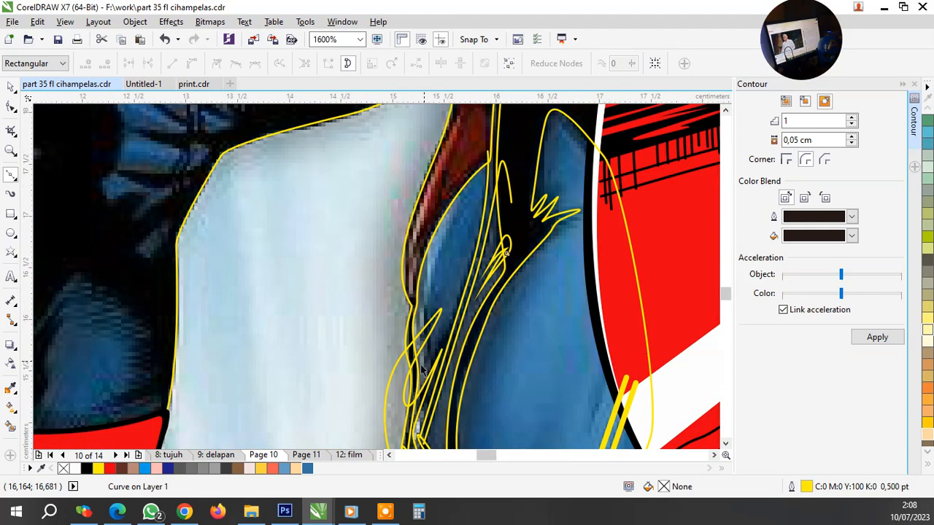
Group the new spiky outline with the grouped shadow shapes along the leg's left edge
key(space)
shift+click(398, 383)
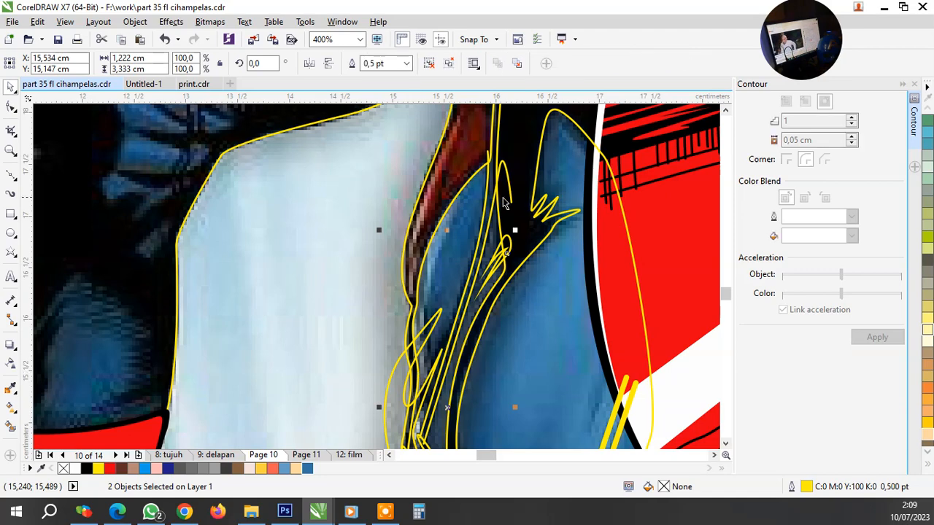
key(ctrl+g)
Set both seam curves on the inner side of the leg to a 1.5 pt outline and group them
click(506, 168)
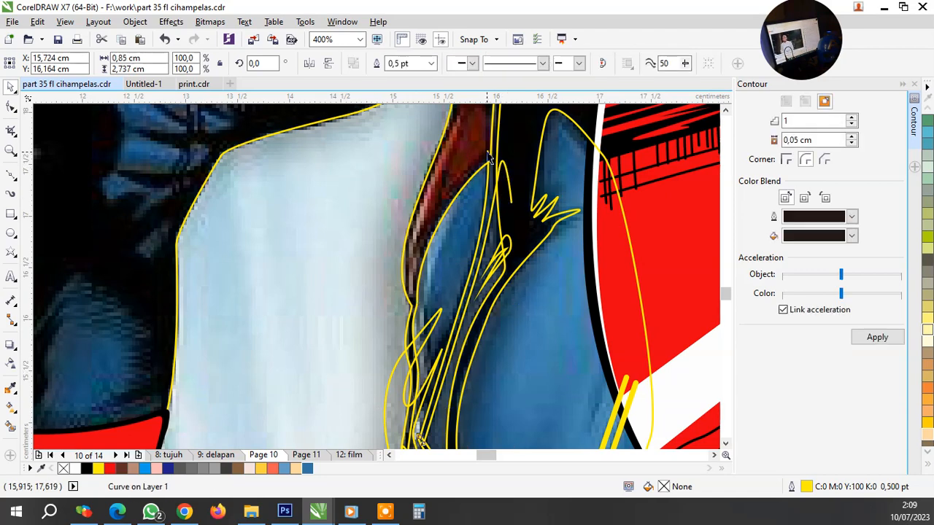
shift+click(489, 157)
click(570, 64)
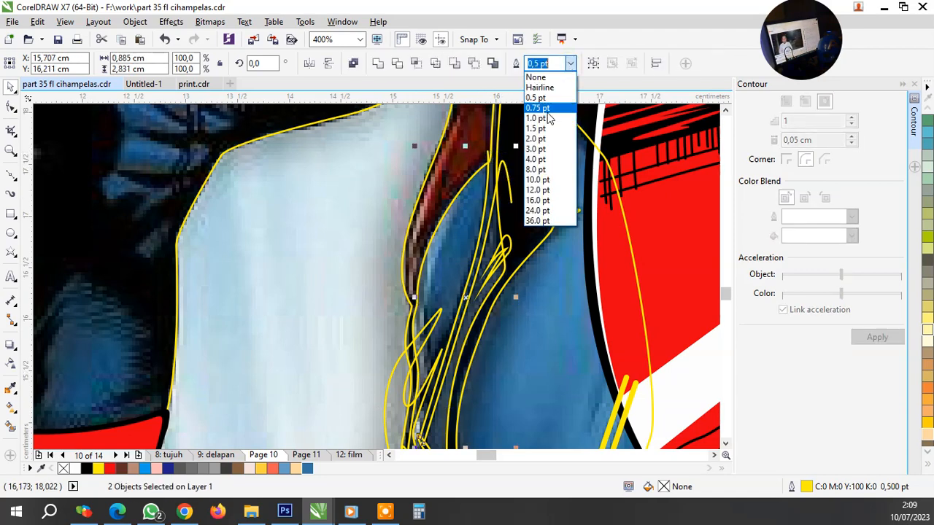
click(543, 130)
scroll(511, 292, down, 4)
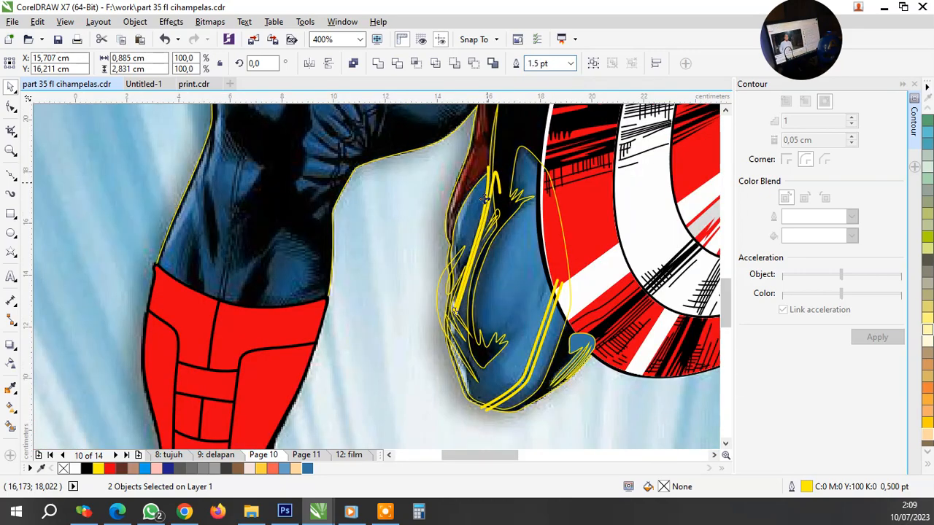
scroll(511, 294, up, 4)
key(ctrl+g)
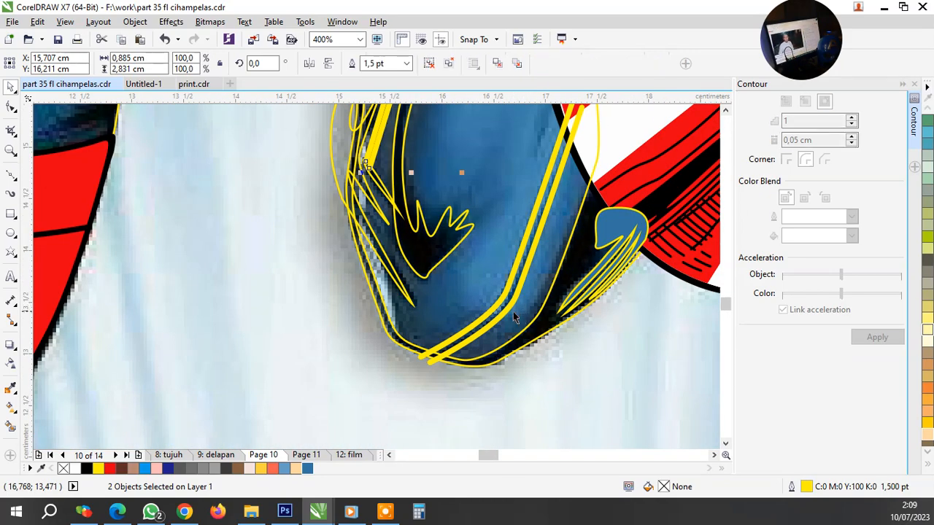
Combine the seam pair with the knee's double seam lines, ungroup everything and convert the four outlines to objects
shift+click(505, 294)
key(ctrl+g)
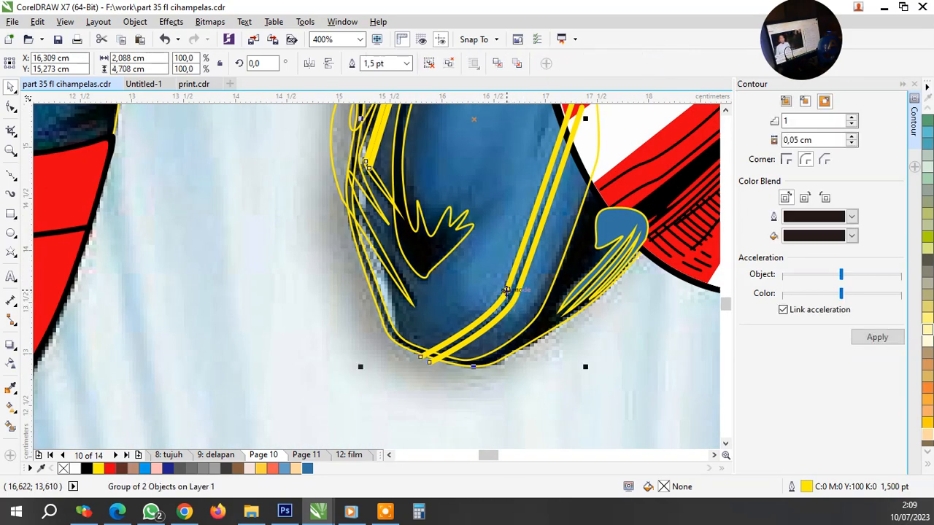
right_click(506, 292)
click(561, 208)
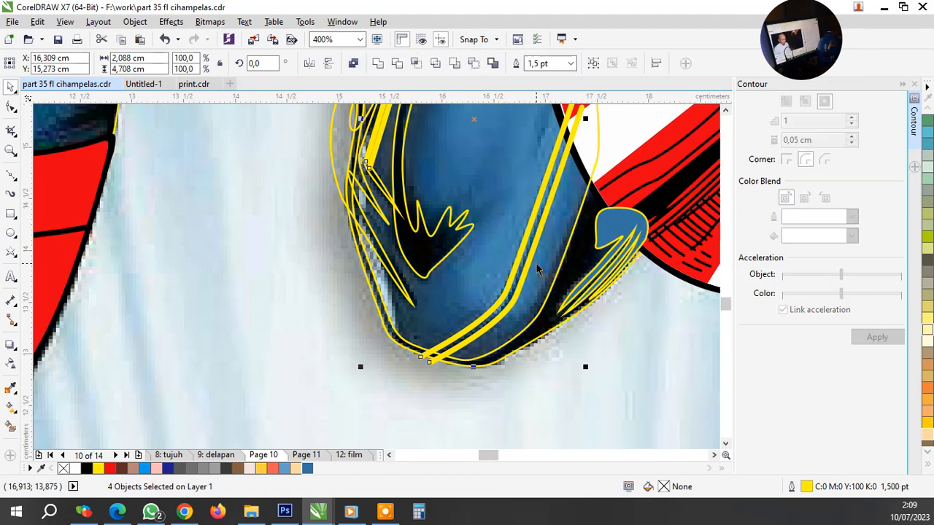
key(ctrl+g)
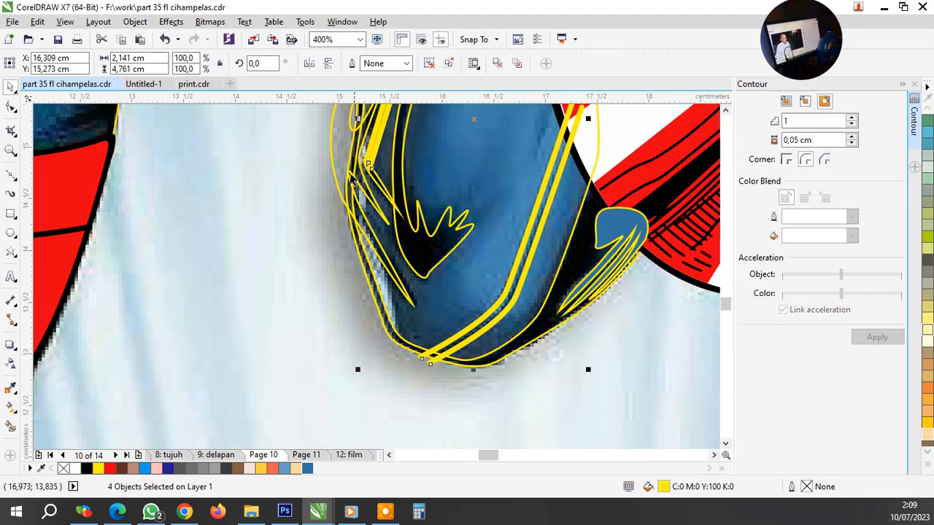
Group the converted seam lines with the spiky shadow shapes and use the group to trim the leg outline
shift+click(362, 160)
key(ctrl+g)
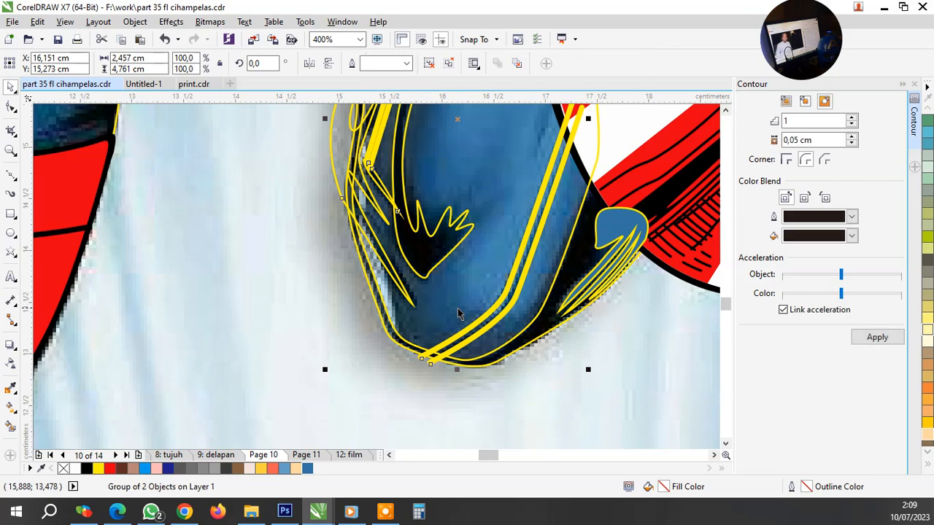
shift+click(464, 300)
click(398, 64)
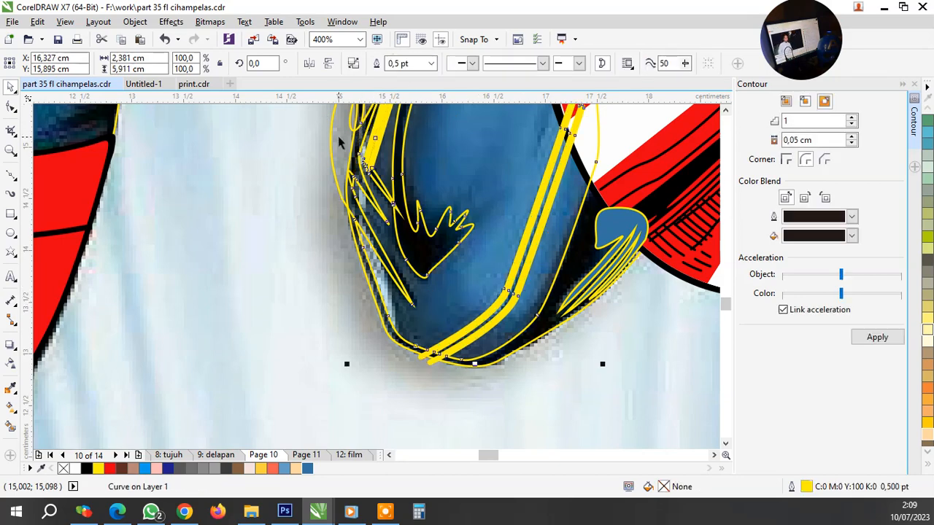
Delete the group used for trimming and fill the trimmed leg shape with the blue R52 G115 B159
click(338, 136)
key(Delete)
click(487, 202)
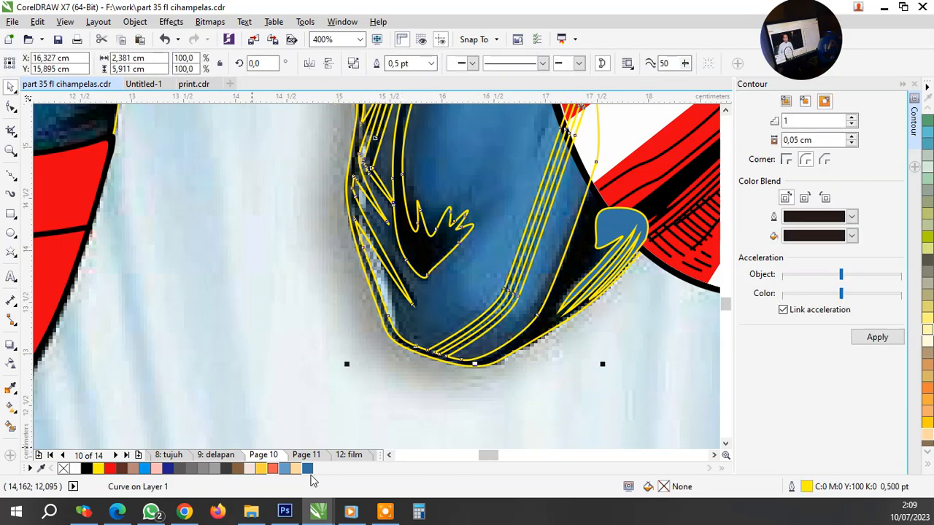
click(307, 468)
scroll(426, 391, down, 2)
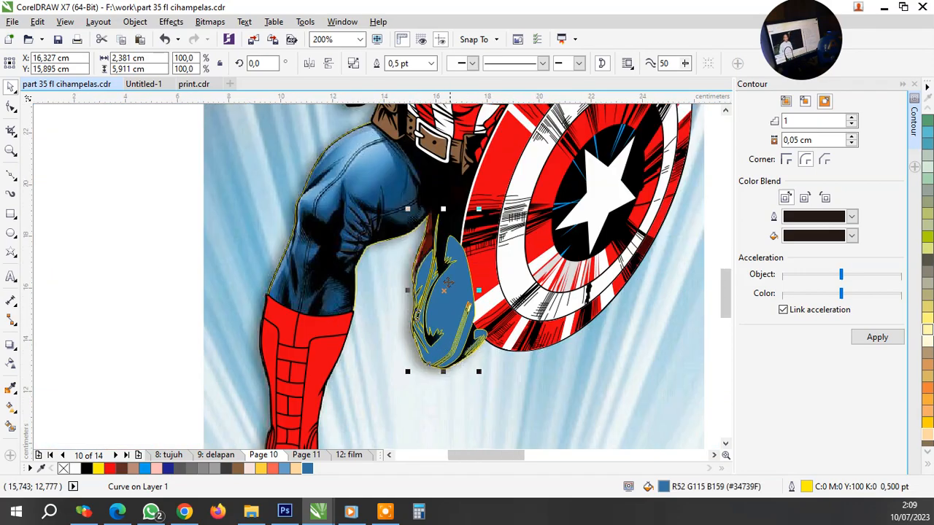
Start an outline at the red-brown strip's lower tip and trace its edge beside the blue leg up to the corner at the seam
scroll(431, 248, up, 2)
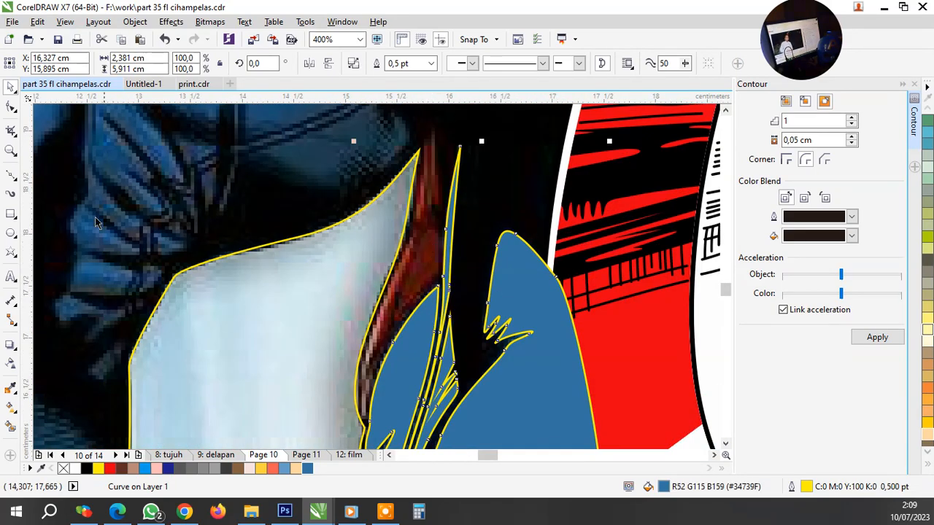
scroll(377, 372, up, 2)
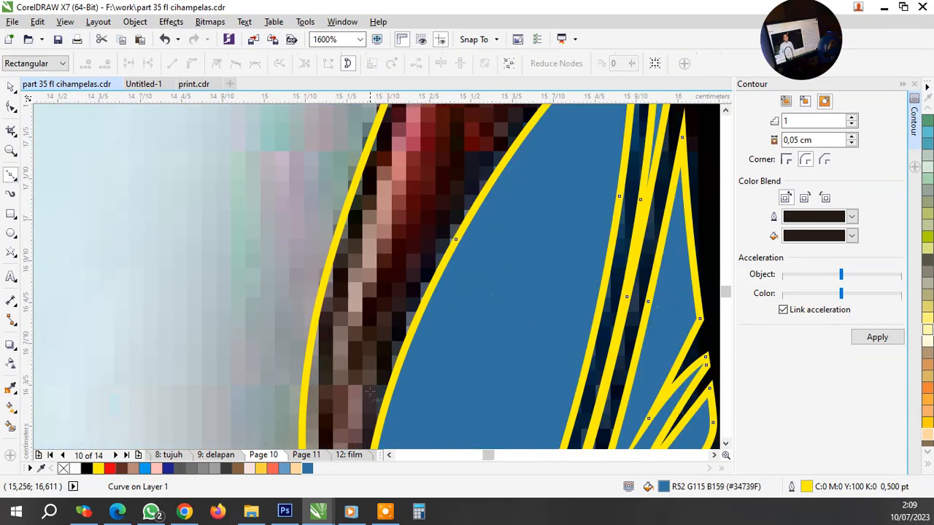
scroll(382, 315, down, 2)
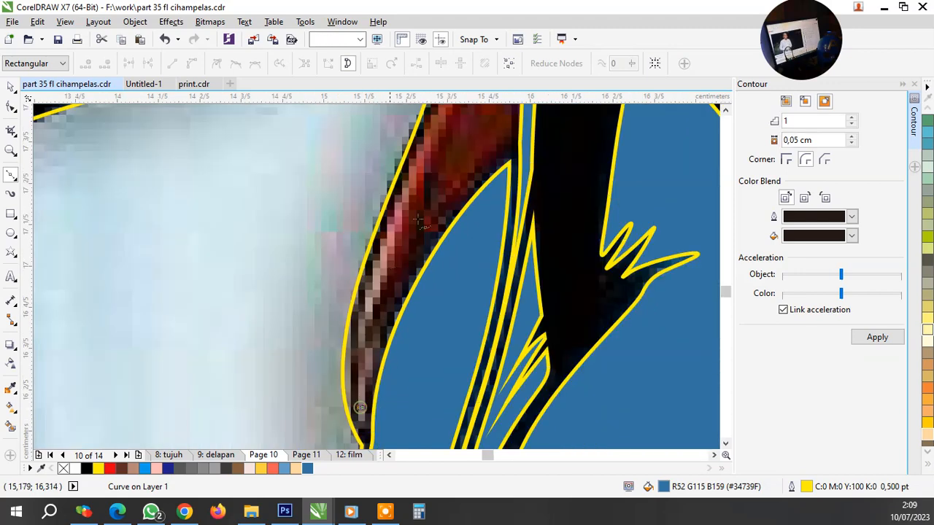
scroll(417, 290, up, 2)
drag(408, 302, 486, 172)
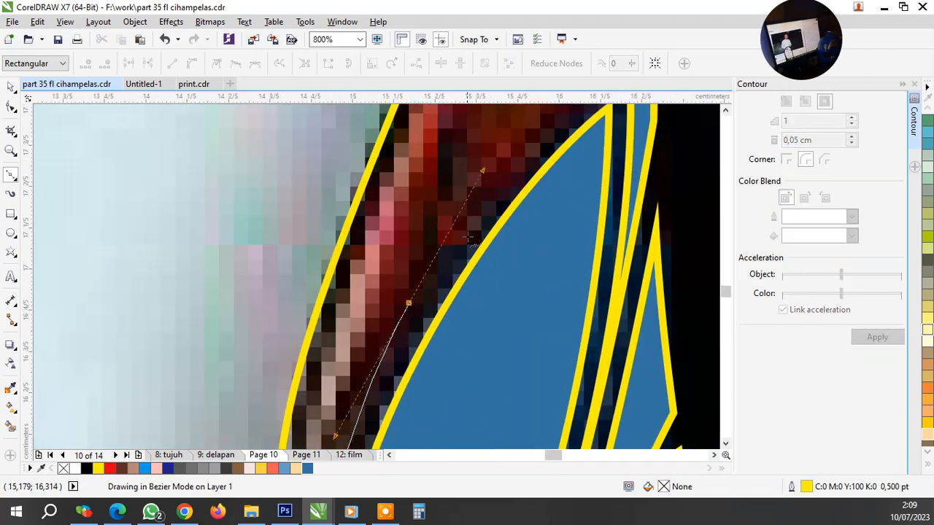
scroll(469, 237, down, 2)
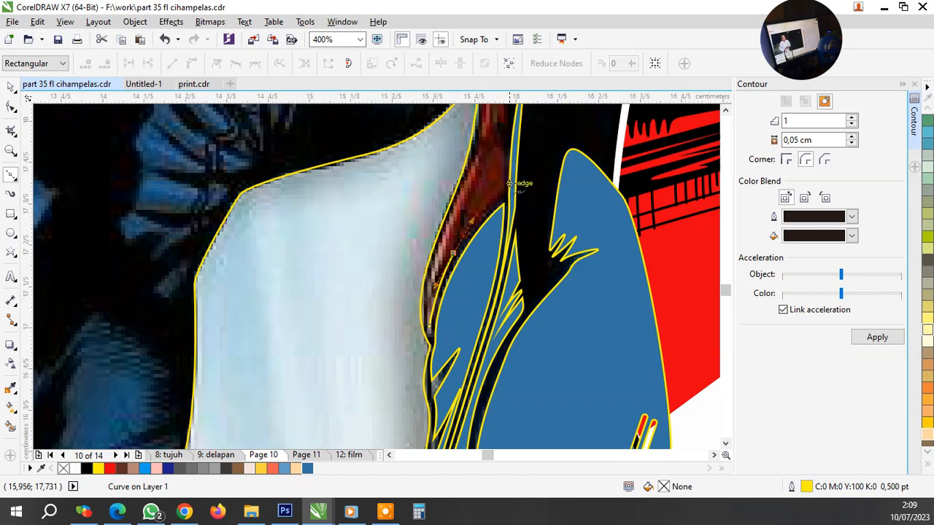
scroll(493, 235, up, 2)
click(479, 212)
scroll(478, 211, down, 2)
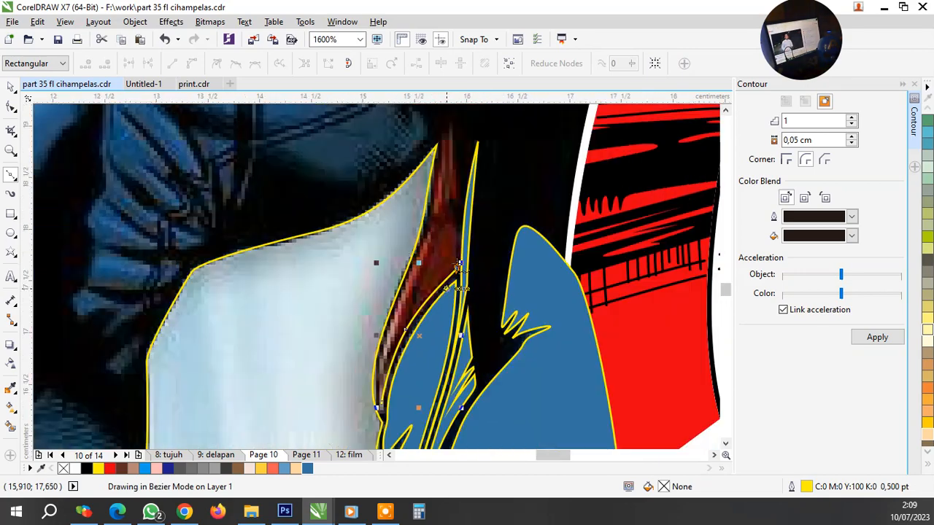
Continue the red-brown outline up its right side to a pointed tip and close it down along the left edge
scroll(474, 208, up, 1)
drag(467, 166, 461, 113)
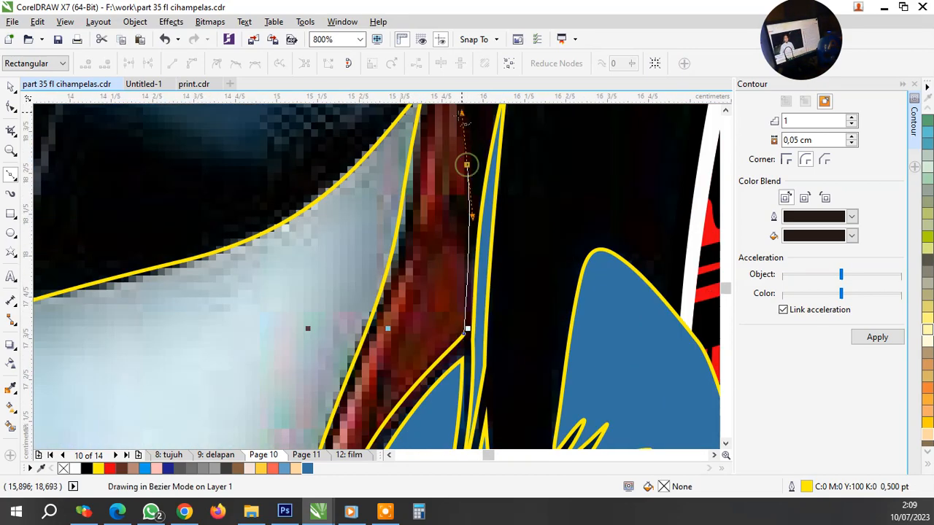
scroll(465, 166, down, 1)
scroll(451, 168, up, 1)
click(452, 137)
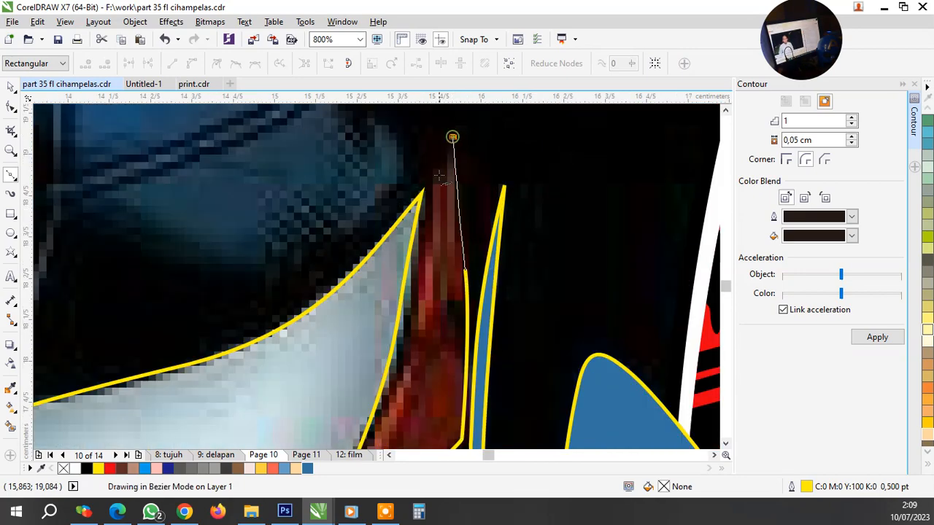
drag(434, 178, 435, 230)
scroll(406, 346, up, 1)
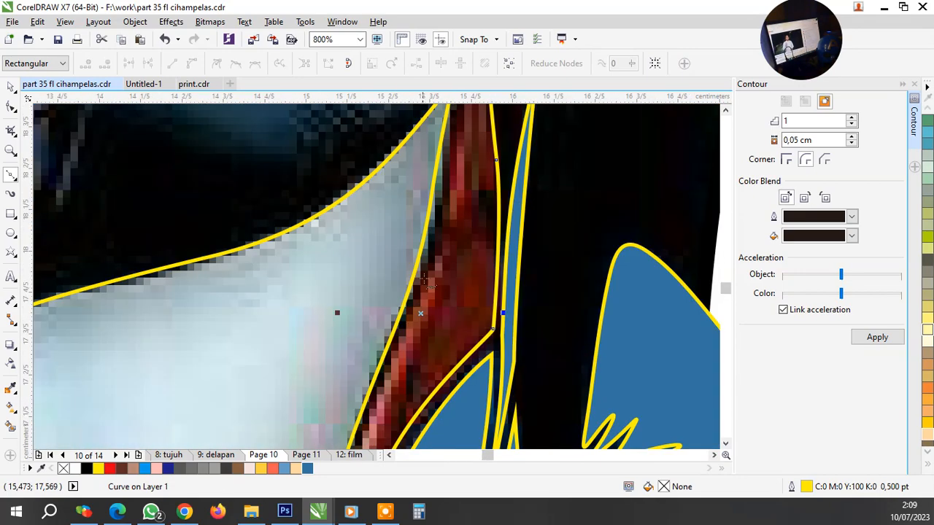
scroll(405, 357, down, 2)
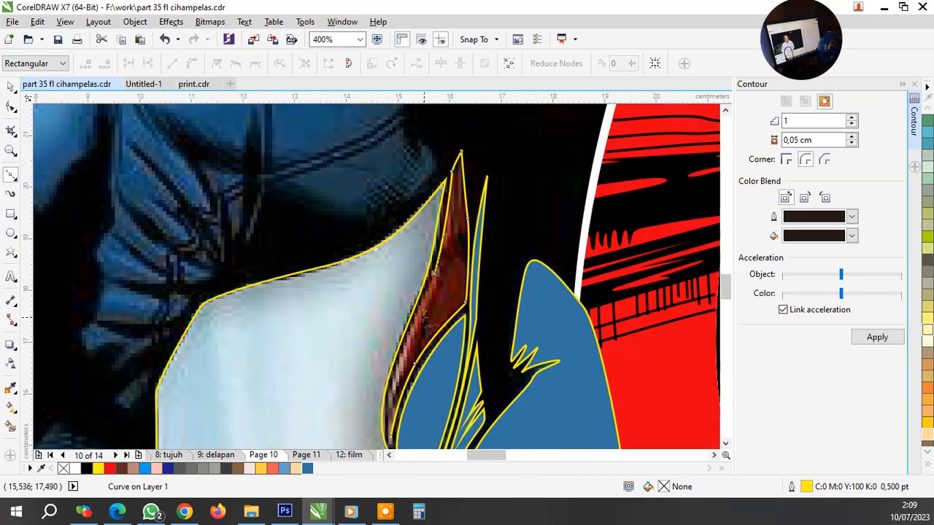
scroll(405, 359, up, 2)
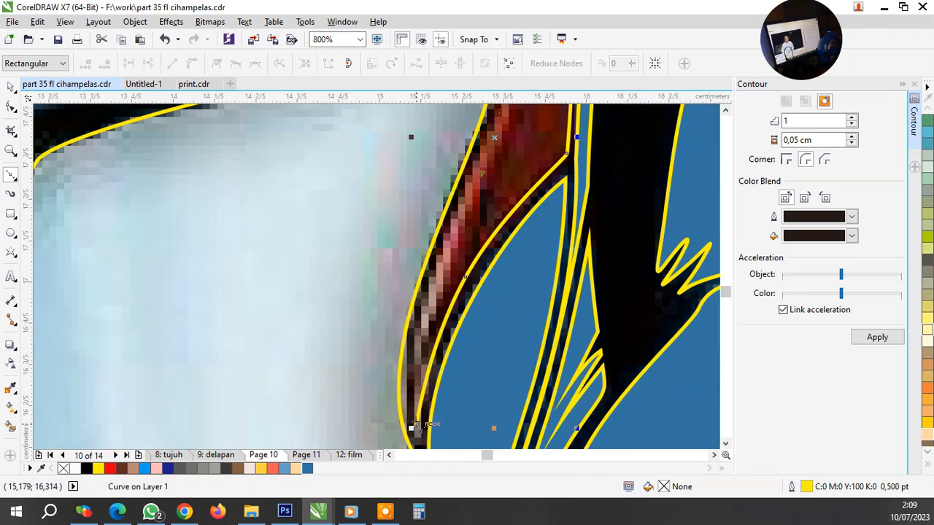
click(414, 425)
Close the red-brown strip's outline at its lower tip
click(410, 401)
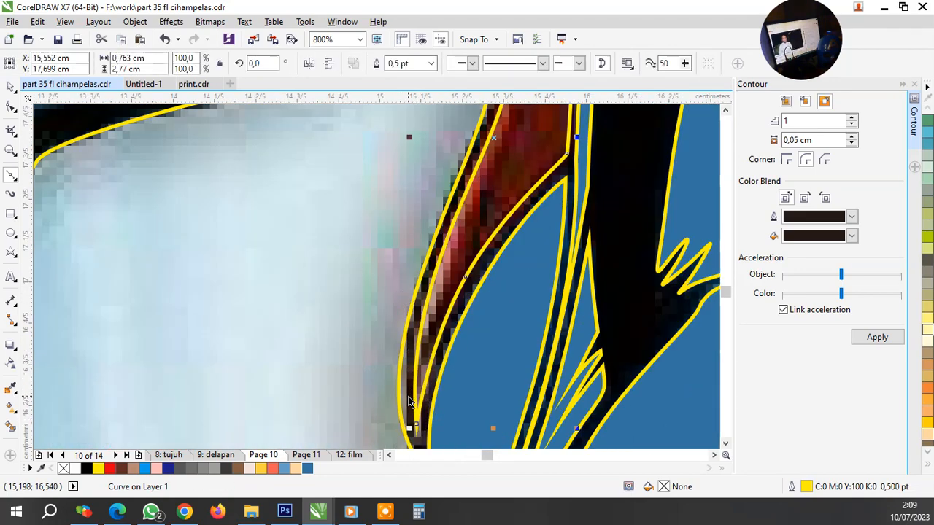
key(space)
Draw an open curved line from the red-brown strip's lower end up past its pointed tip and set its width to 1.5 pt
click(409, 399)
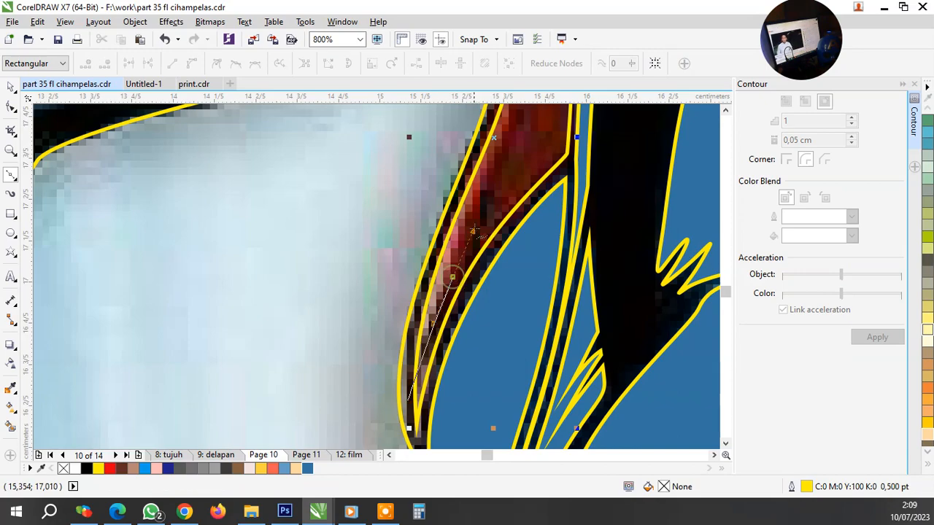
scroll(463, 293, down, 1)
scroll(492, 198, up, 1)
drag(491, 187, 511, 127)
scroll(481, 293, down, 2)
scroll(500, 221, up, 1)
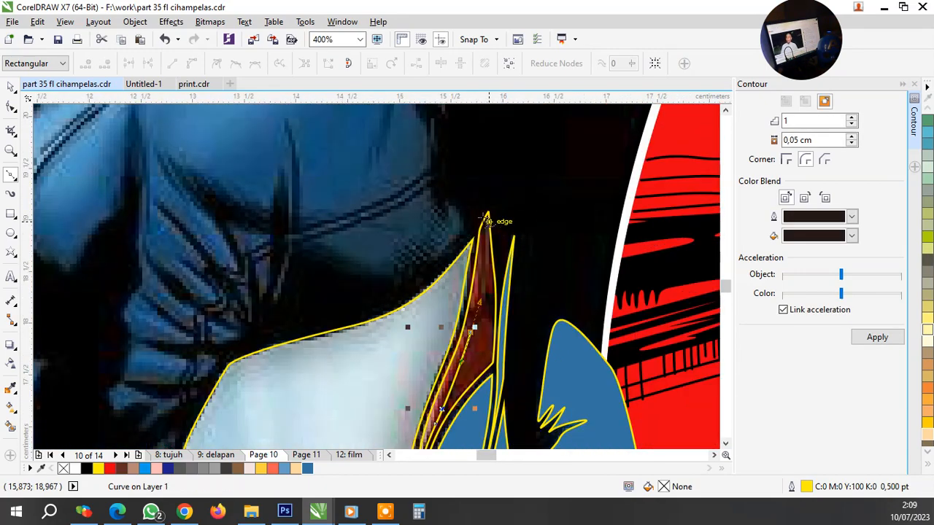
drag(478, 193, 471, 177)
key(Escape)
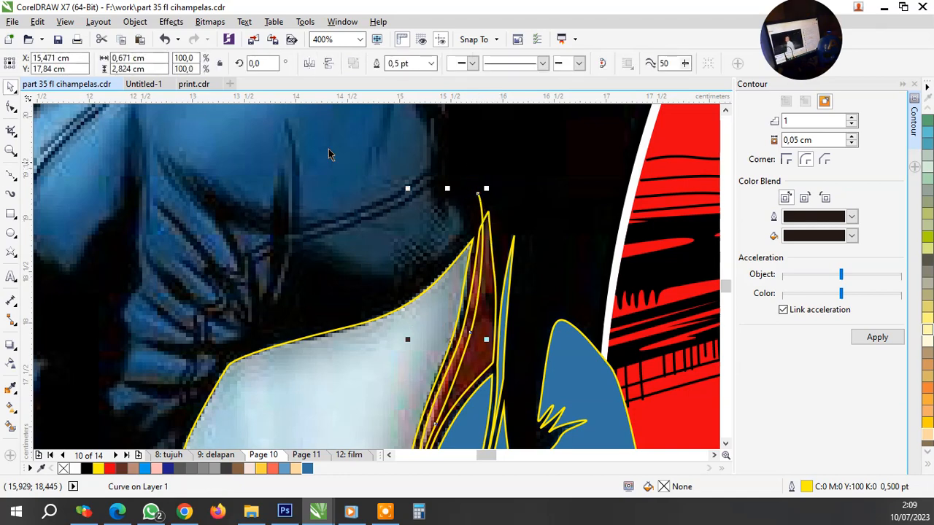
click(432, 63)
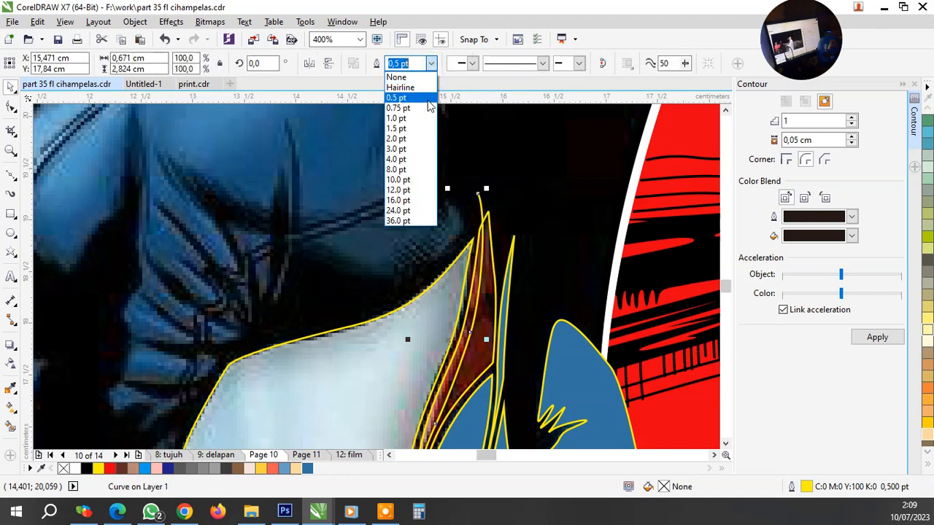
click(400, 133)
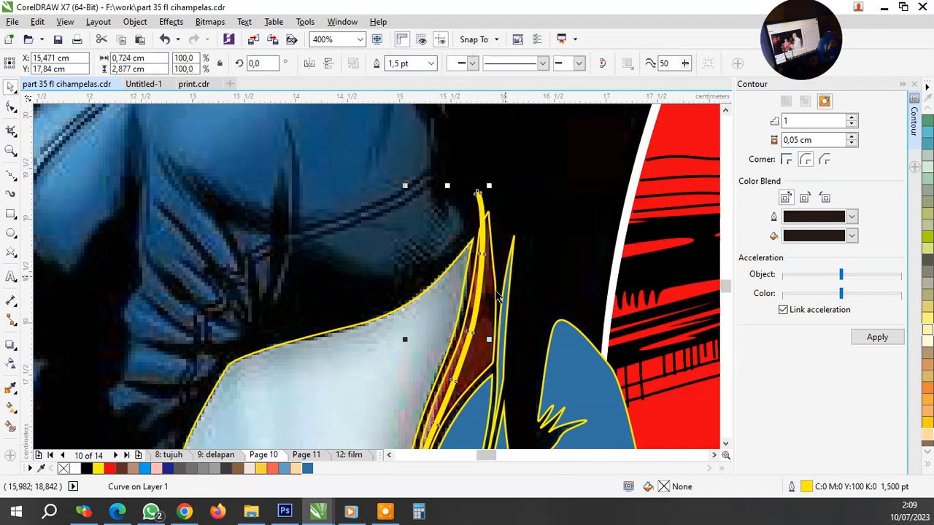
Draw a closed curved shape whose narrow bands cross the upper part of the red-brown strip
scroll(498, 296, up, 2)
key(space)
click(534, 183)
drag(523, 279, 495, 307)
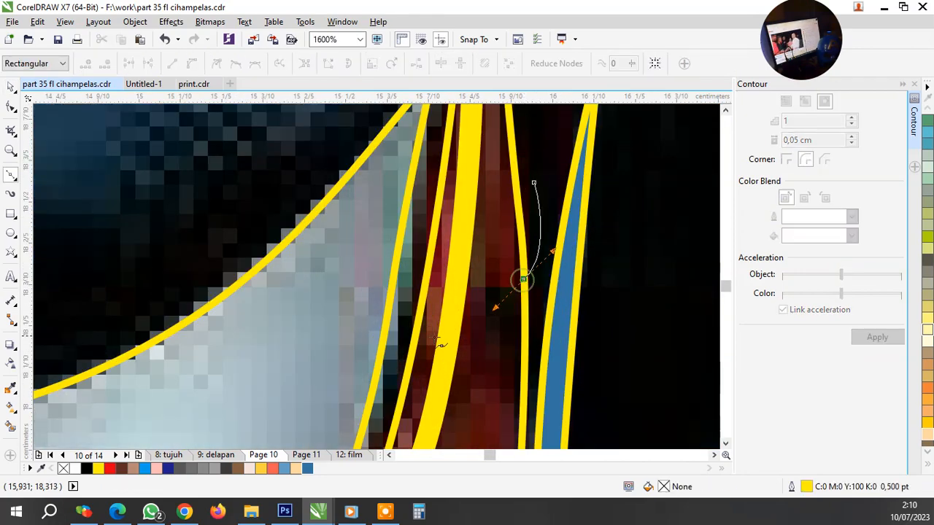
click(312, 400)
key(Escape)
click(312, 400)
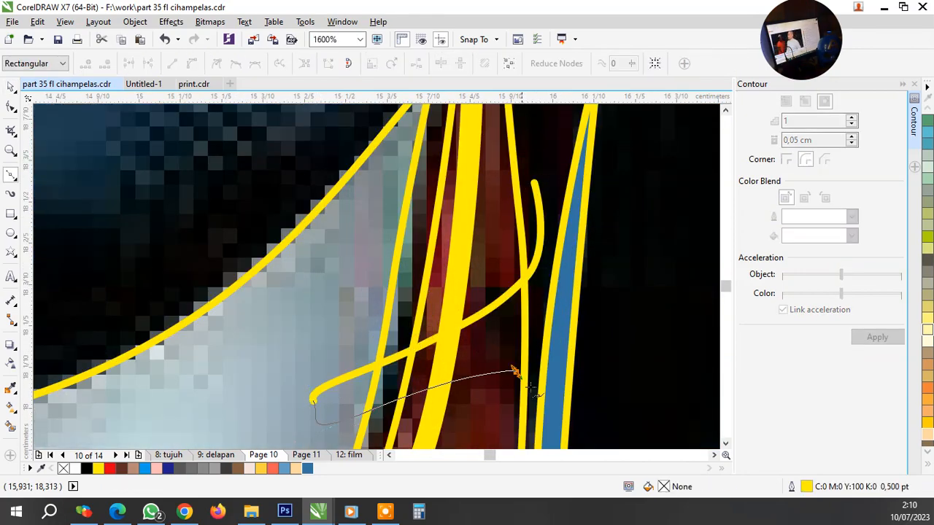
click(515, 372)
scroll(514, 372, down, 2)
scroll(546, 284, up, 1)
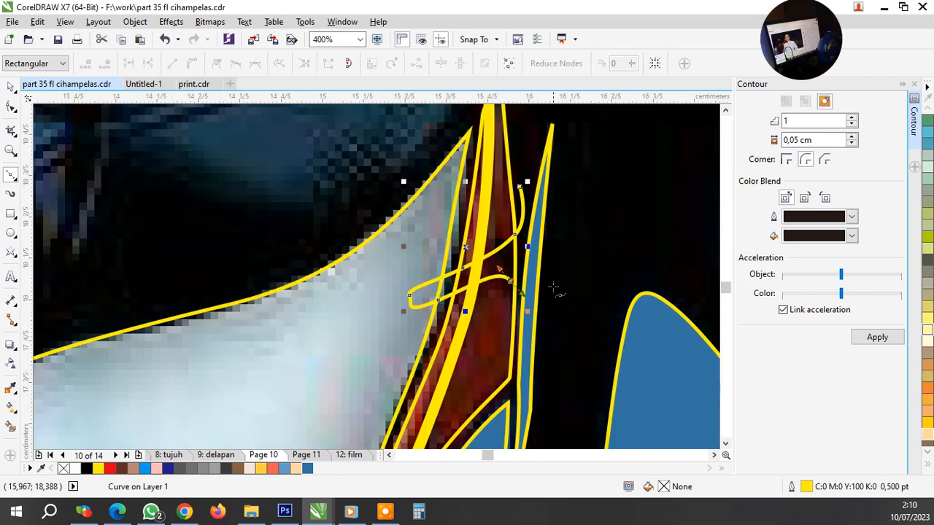
drag(556, 286, 565, 257)
click(520, 187)
Group the 1.5 pt line with the crossing shape and use the group to trim the red-brown strip's outline
key(space)
shift+click(467, 321)
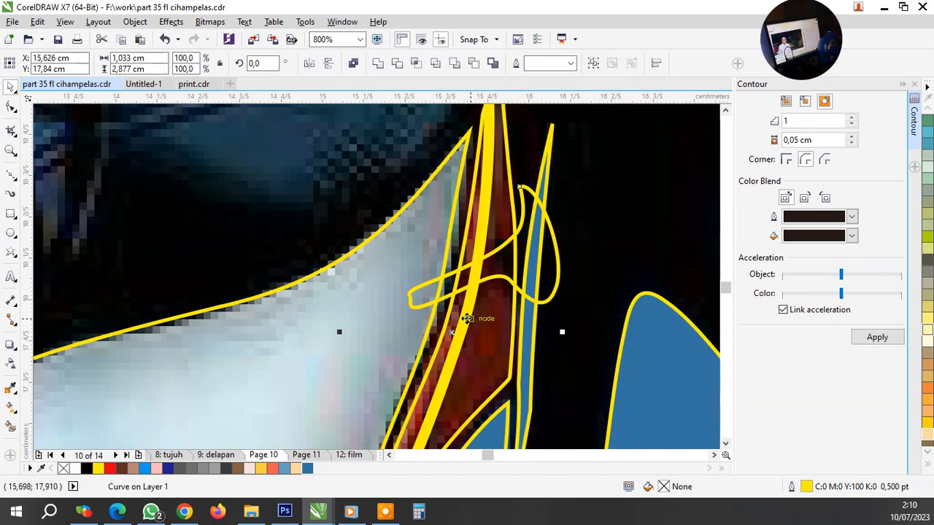
scroll(500, 283, down, 1)
key(ctrl+g)
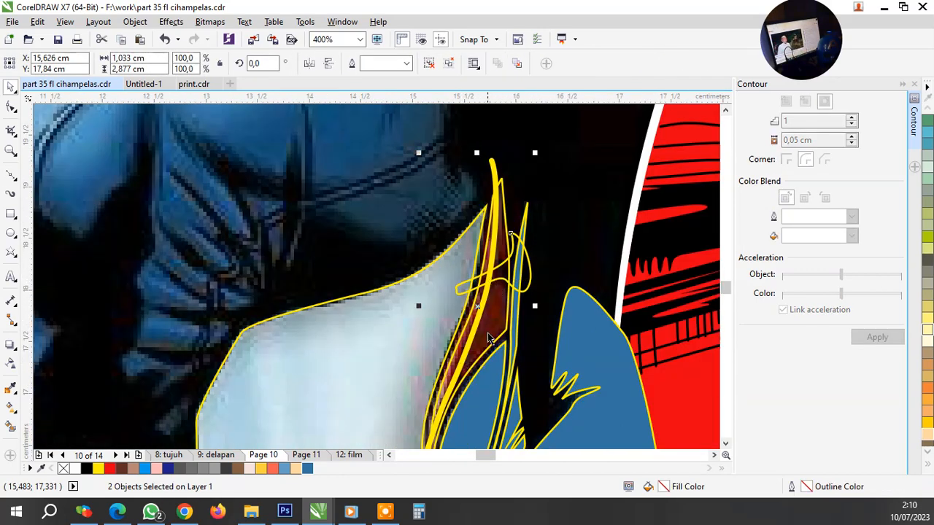
key(ctrl+u)
click(398, 64)
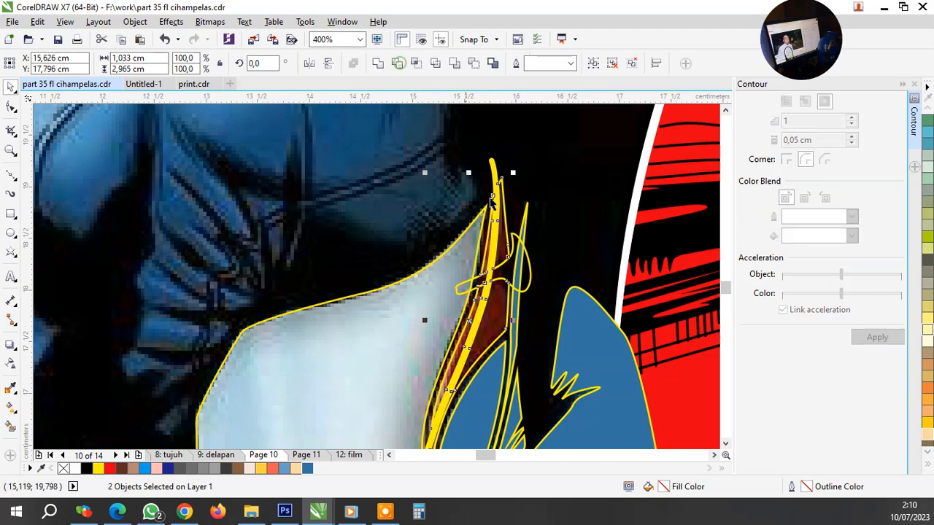
Delete the group used for trimming and fill the trimmed strip with red
click(494, 166)
key(Delete)
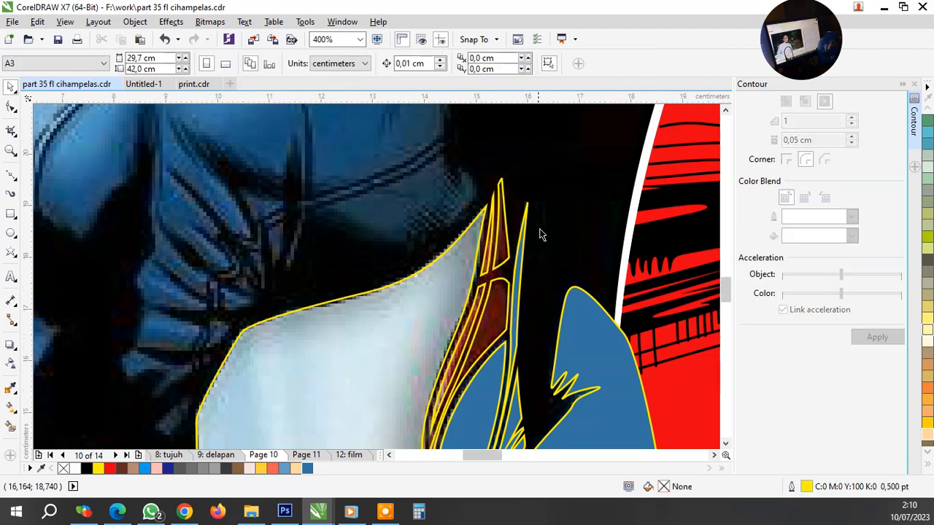
scroll(533, 268, down, 1)
click(518, 272)
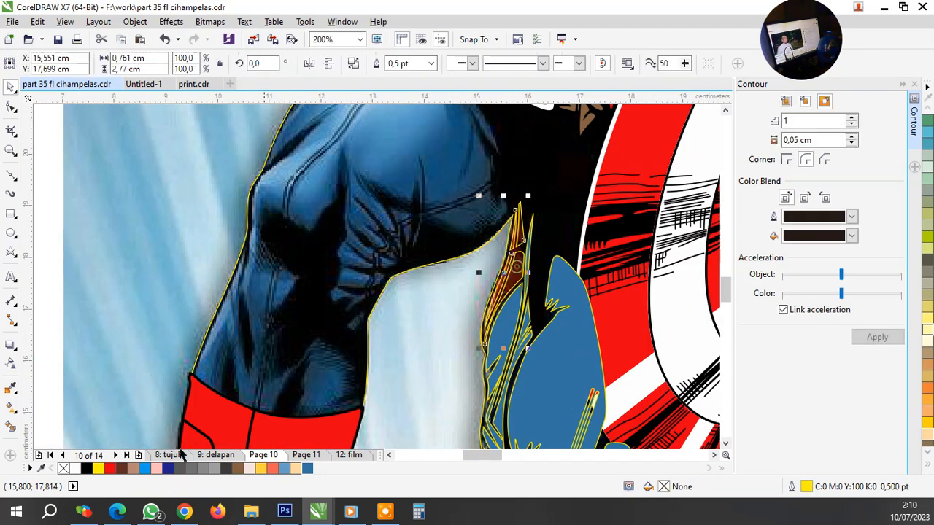
click(110, 468)
click(181, 303)
Start an outline at the red boot's outer top corner and trace up the standing leg's outer edge to a point below the knee
scroll(428, 303, down, 2)
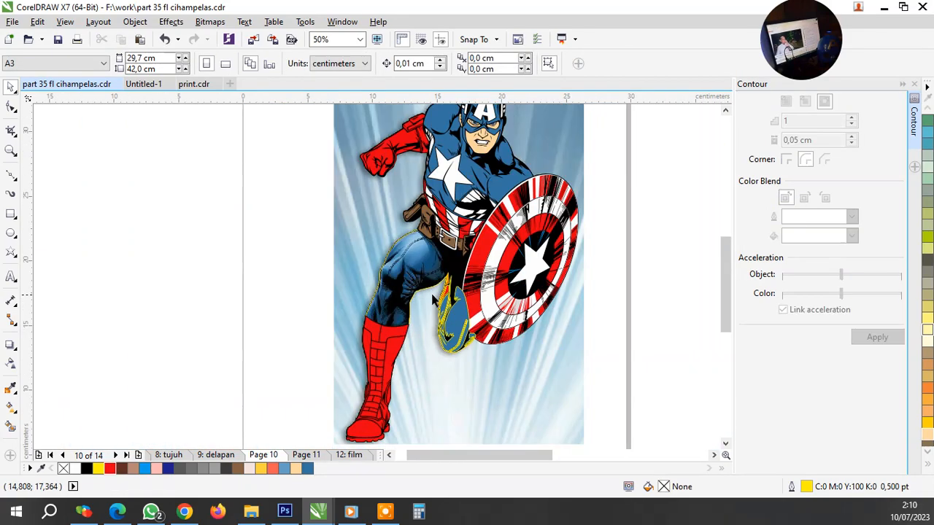
scroll(105, 222, up, 3)
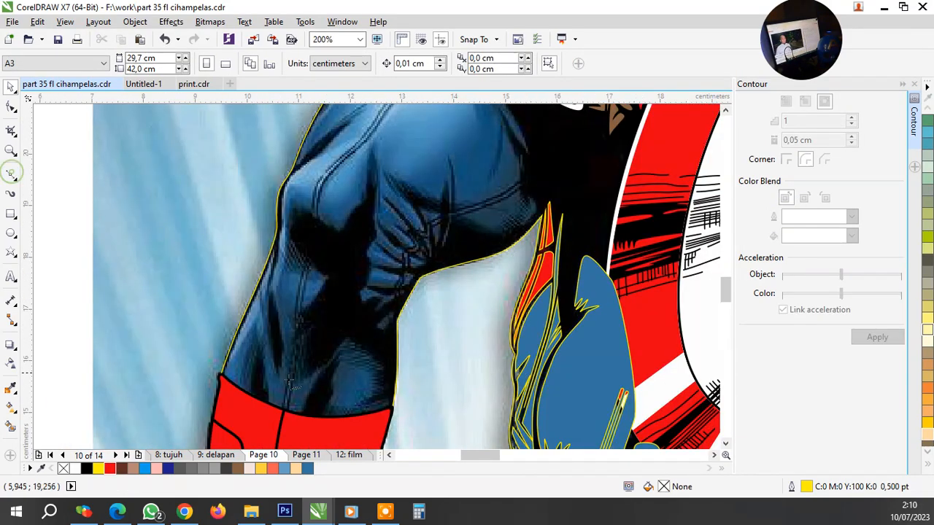
scroll(289, 382, up, 2)
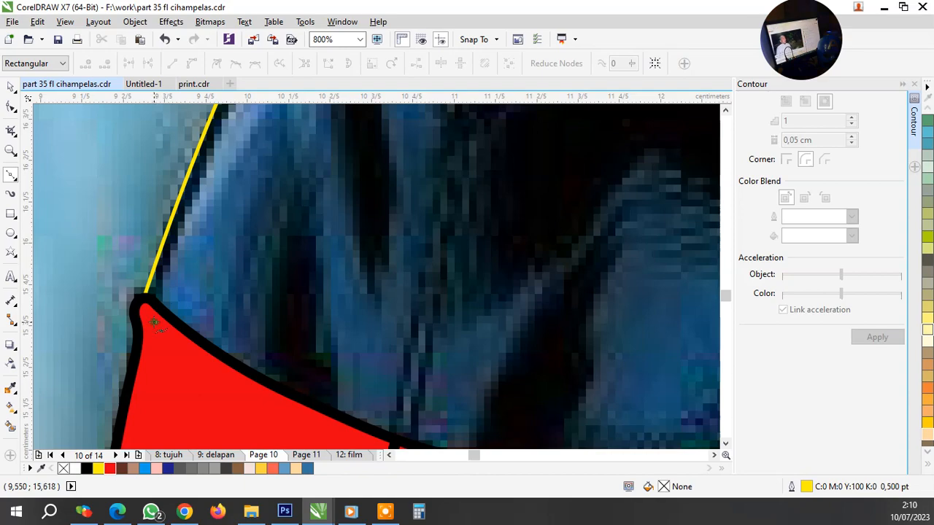
scroll(154, 322, down, 3)
scroll(208, 323, up, 2)
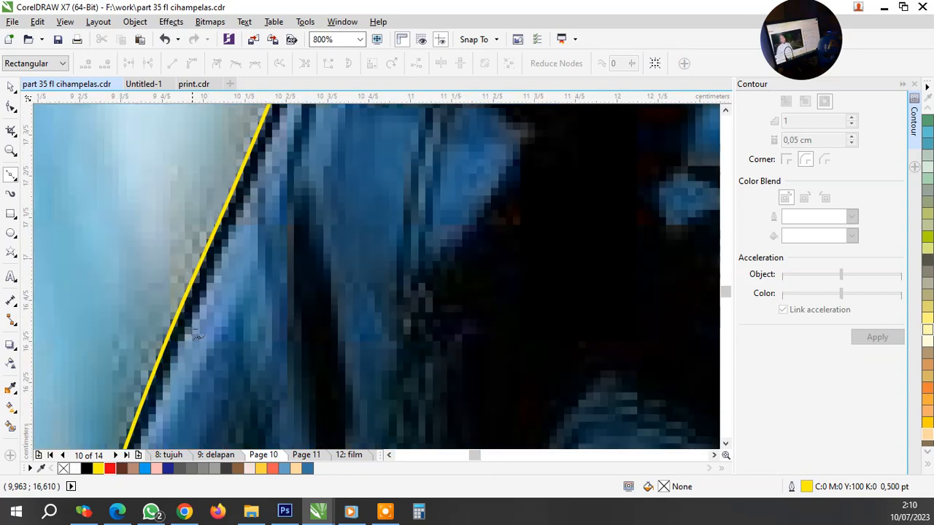
scroll(212, 379, down, 2)
scroll(270, 288, up, 2)
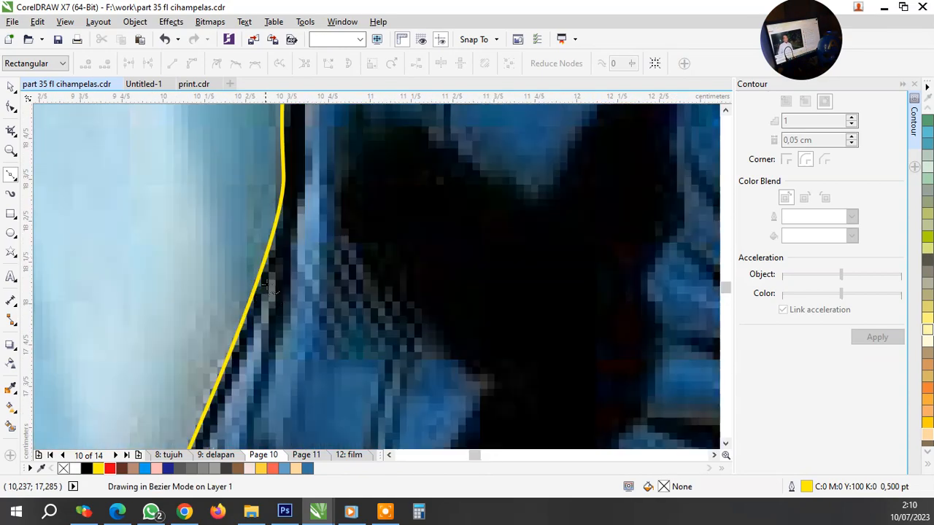
drag(274, 270, 286, 239)
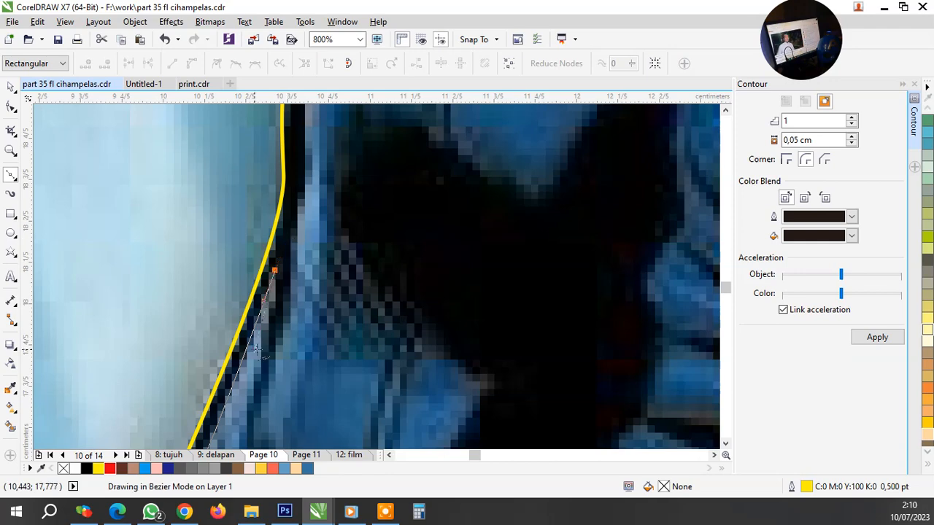
scroll(257, 349, down, 2)
scroll(261, 358, up, 2)
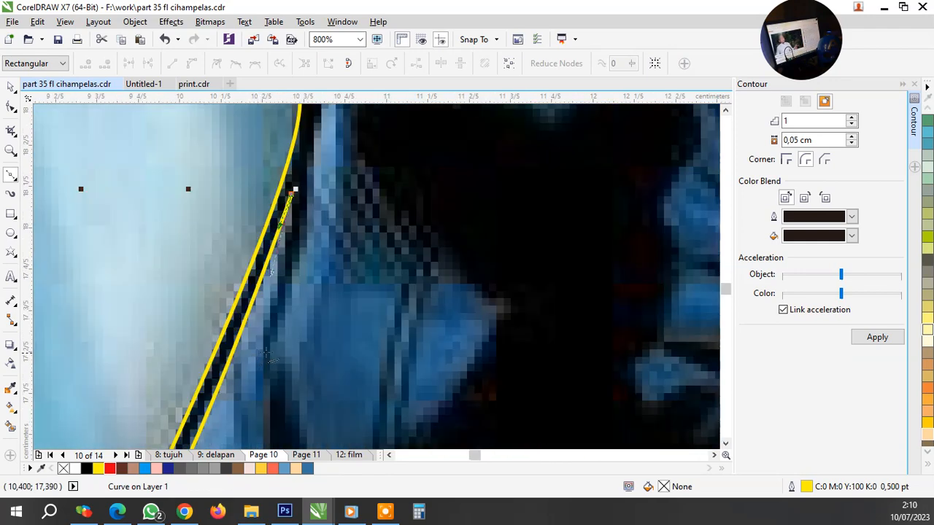
Trace the narrow dark fold below the knee down and back, and carry the outline up around the knee's outer edge
click(266, 353)
scroll(270, 365, down, 2)
scroll(299, 243, up, 2)
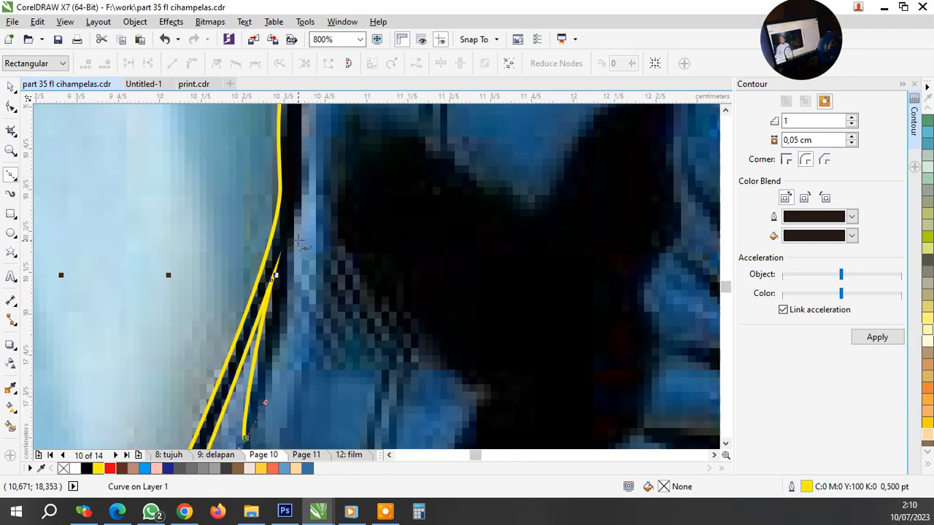
click(299, 243)
scroll(300, 243, down, 2)
scroll(315, 228, up, 2)
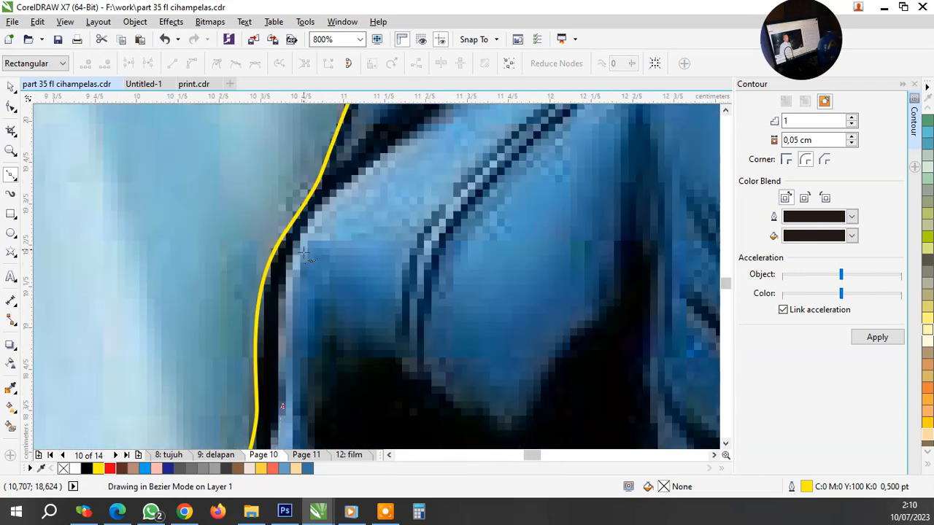
click(310, 232)
scroll(359, 202, down, 2)
scroll(360, 202, up, 2)
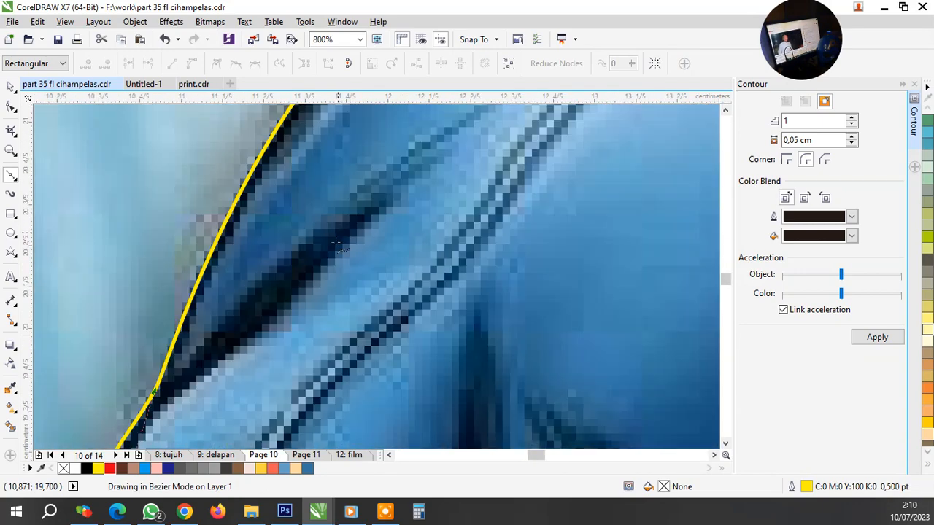
Trace the pointed dark crease above the knee along its lower edge to the tip and back along its upper edge
drag(246, 377, 364, 276)
click(486, 124)
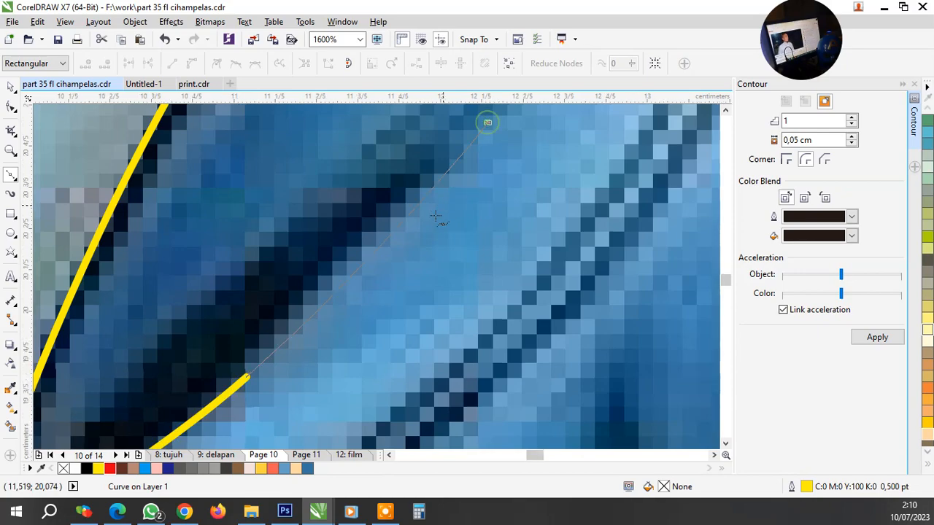
scroll(438, 214, down, 3)
scroll(394, 243, up, 2)
click(370, 264)
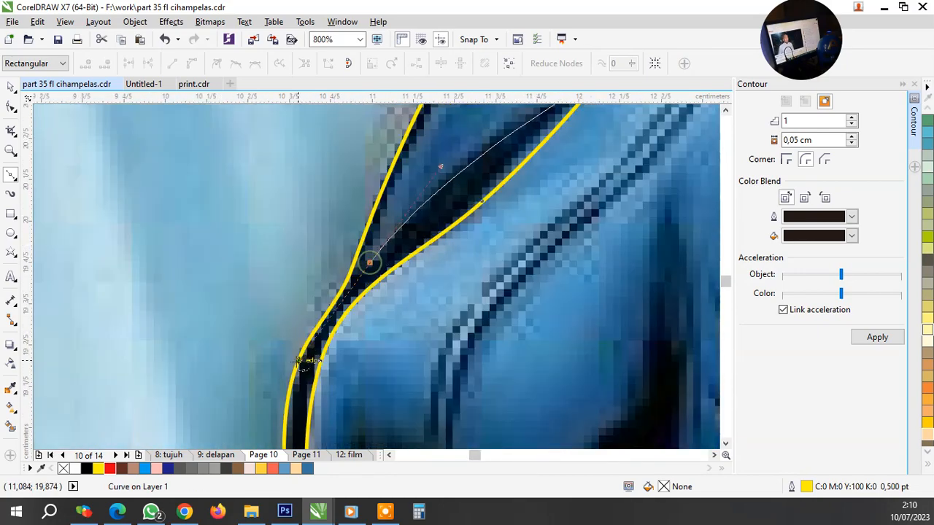
Continue the outline up the thigh's outer edge to an anchor point inside the brown belt pouch
scroll(410, 220, down, 4)
scroll(409, 219, up, 4)
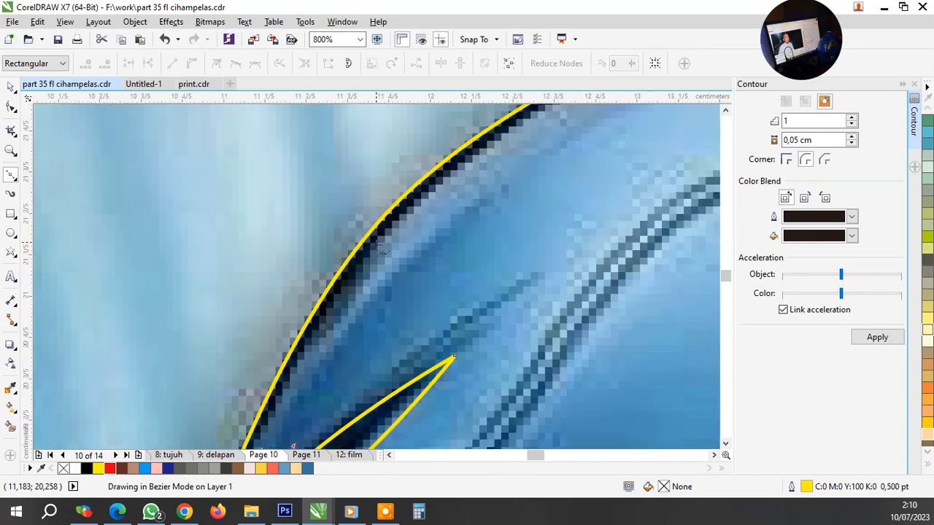
click(406, 197)
scroll(363, 281, down, 4)
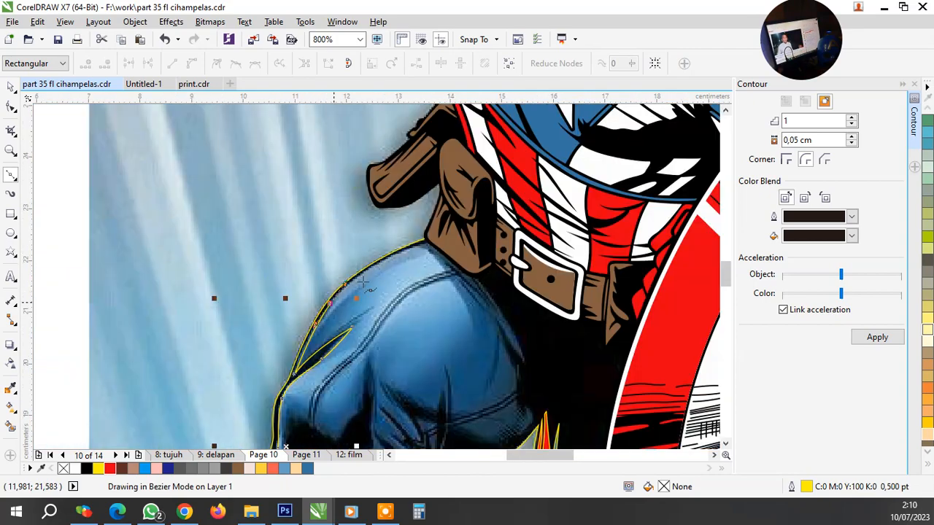
scroll(443, 228, up, 4)
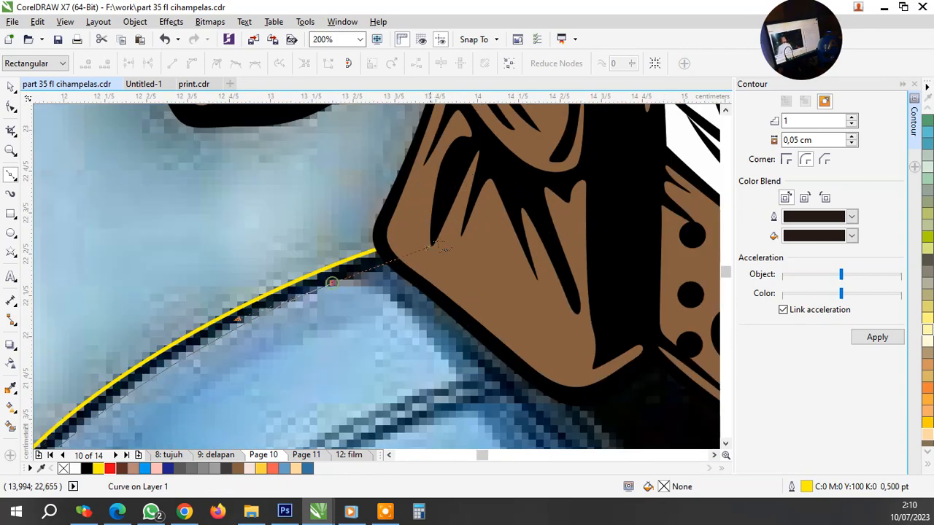
drag(334, 271, 511, 219)
Carry the outline from the belt pouch to the hip's edge below it, and trace the narrow sliver there down and back up
scroll(503, 223, down, 4)
scroll(483, 244, down, 4)
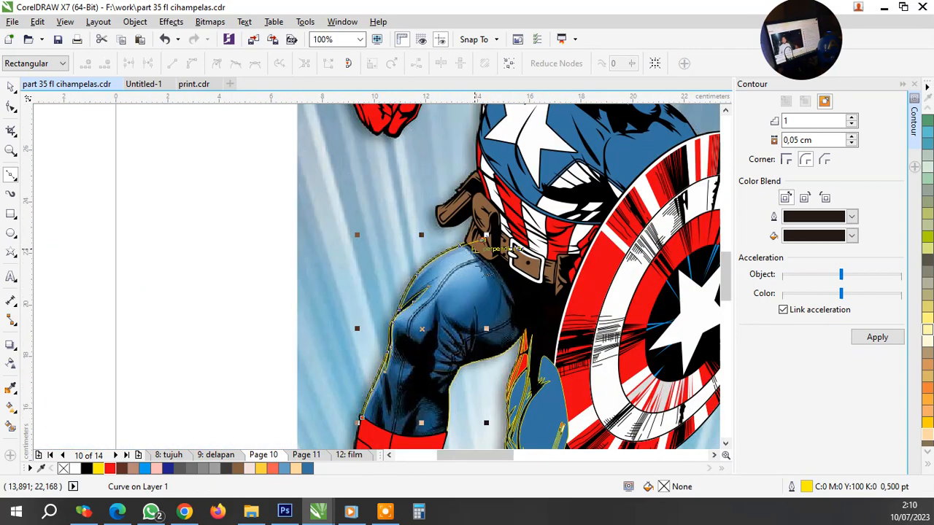
scroll(510, 310, up, 4)
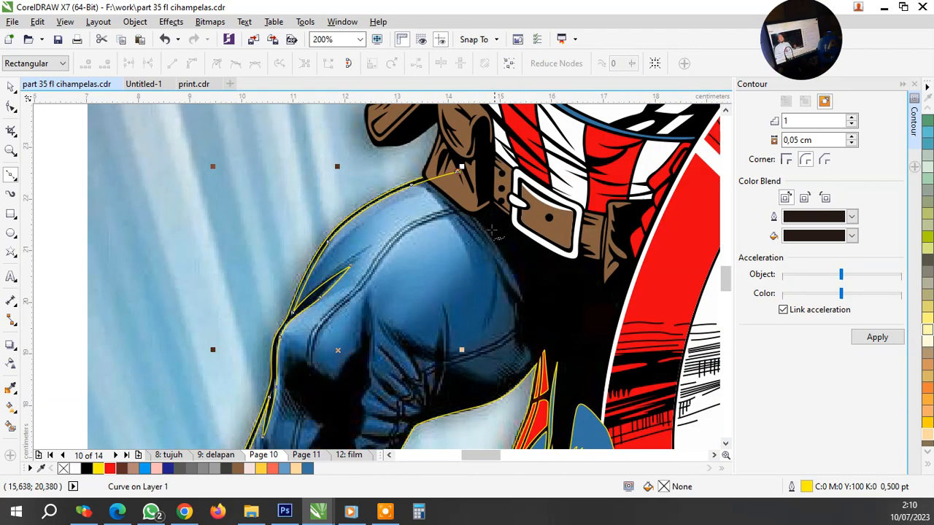
scroll(493, 232, up, 4)
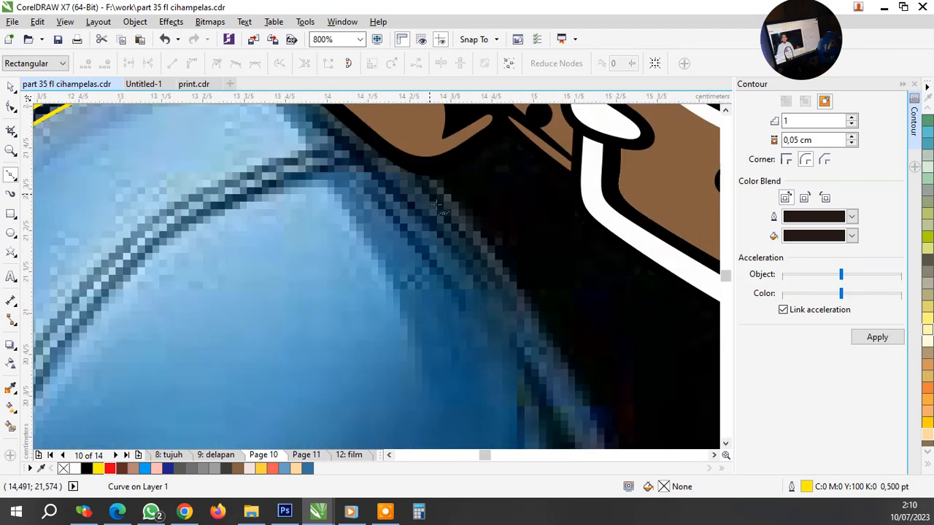
drag(429, 194, 473, 262)
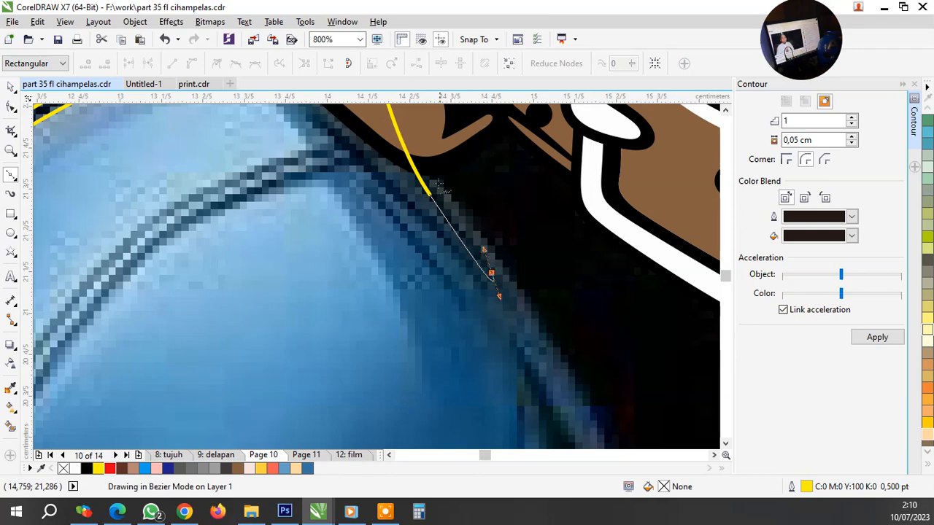
click(492, 278)
click(423, 157)
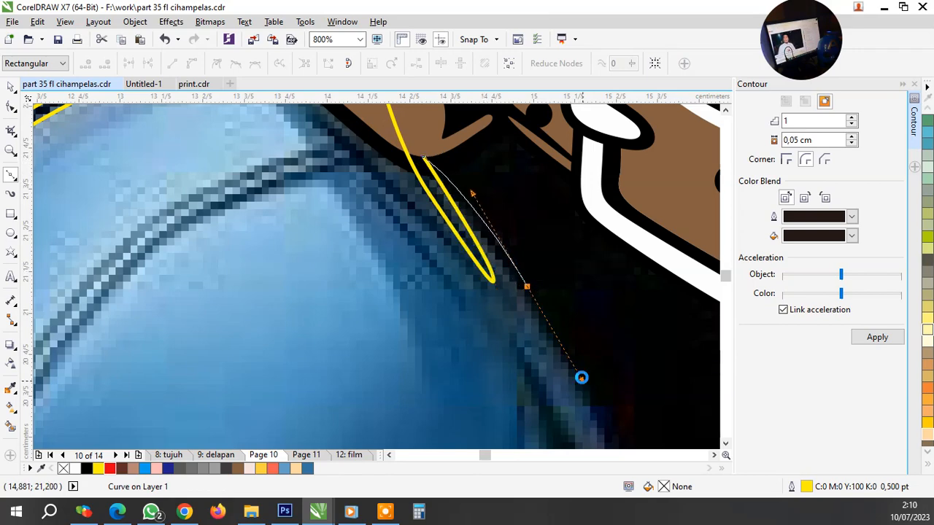
Trace the hip's edge beside the black area down to a pointed tip and back up along the dark fold
scroll(576, 375, down, 4)
scroll(567, 365, up, 3)
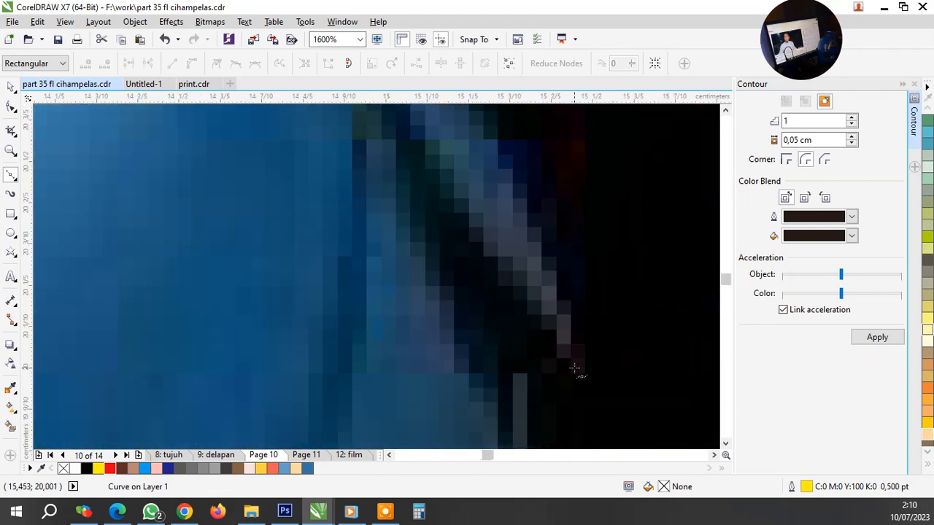
drag(579, 365, 588, 416)
key(Return)
scroll(520, 292, down, 1)
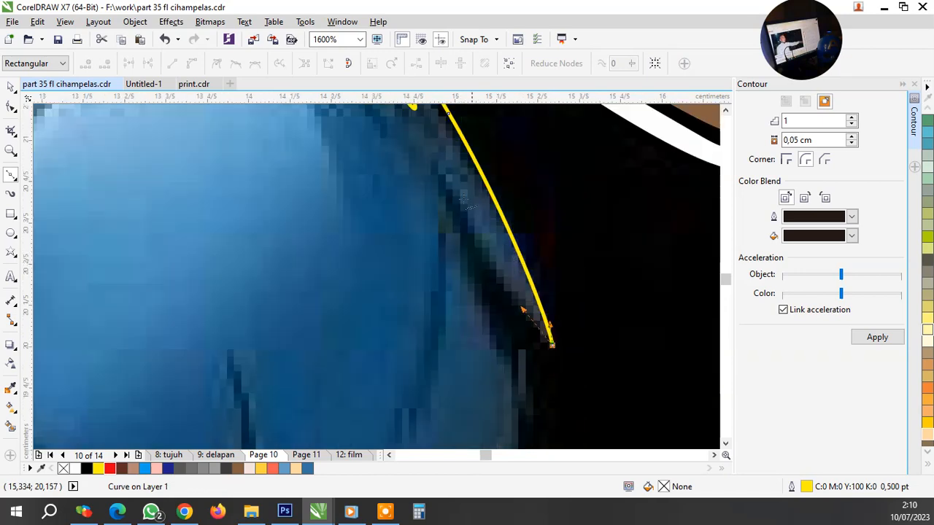
click(436, 169)
Continue the outline down the thigh's inner edge through the small jagged notches and around the rounded lower corner
scroll(436, 169, down, 4)
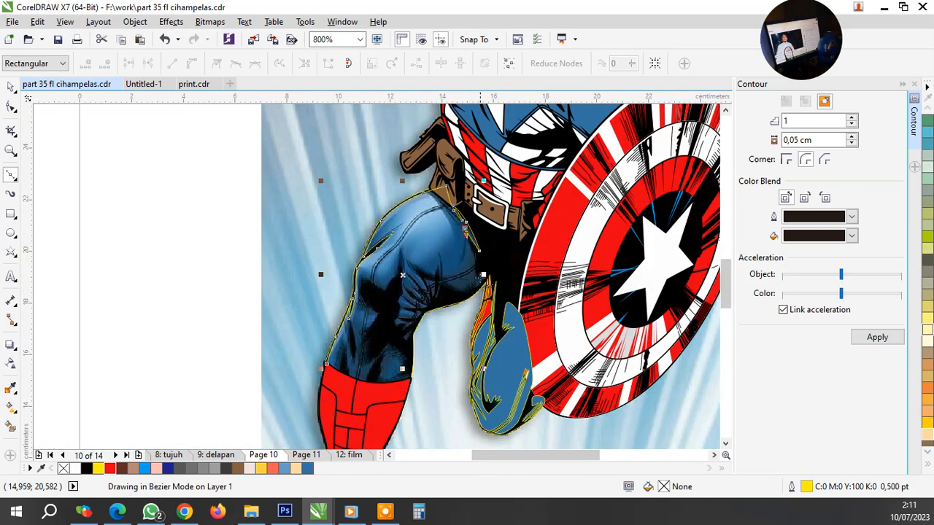
scroll(478, 248, up, 1)
scroll(478, 248, up, 2)
click(474, 219)
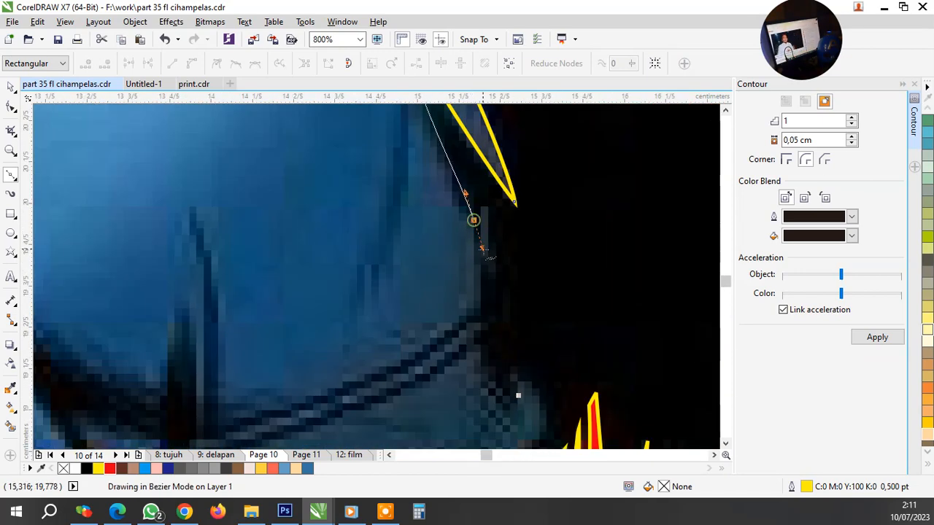
click(493, 271)
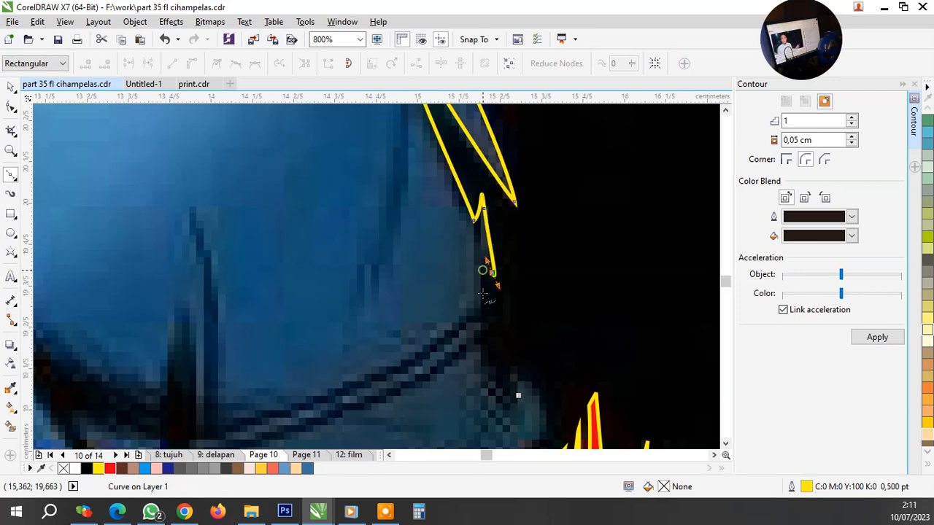
drag(491, 370, 503, 399)
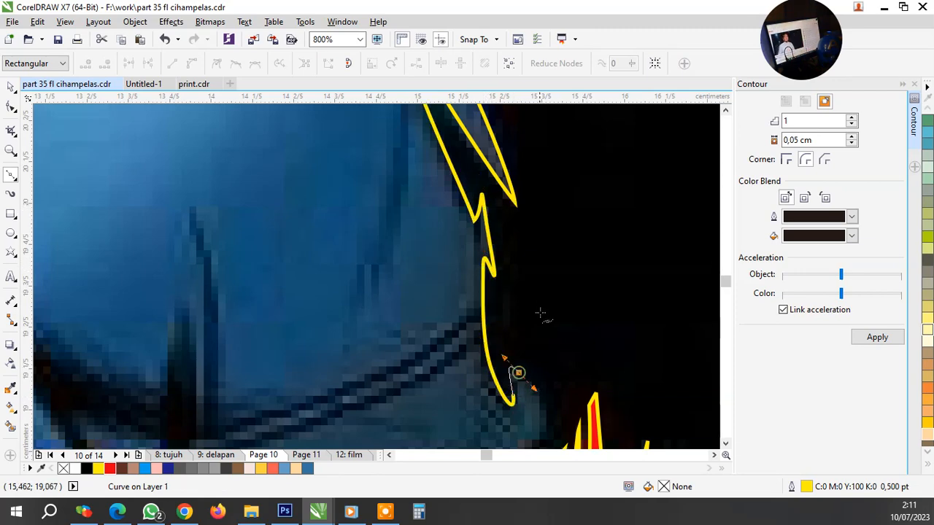
scroll(516, 375, down, 2)
scroll(540, 397, up, 2)
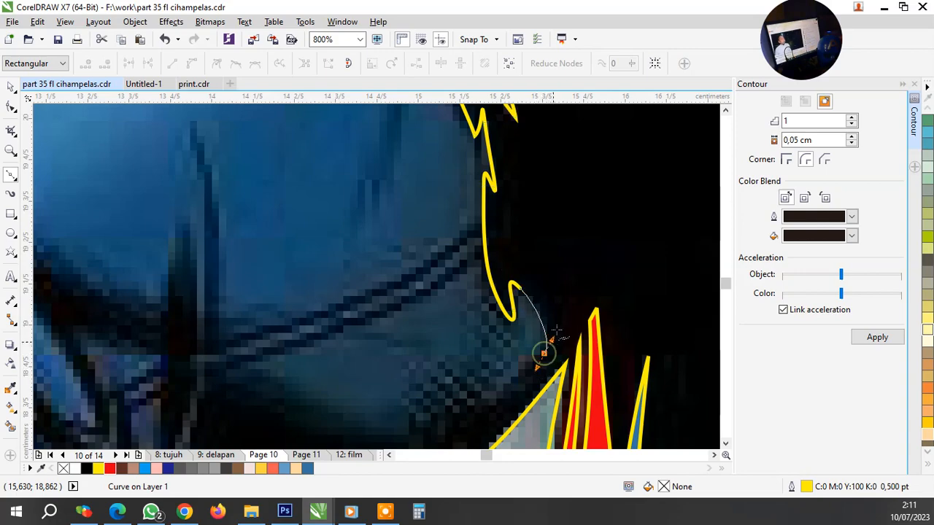
Trace the upper edge of the black shadow under the thigh from the rounded corner back to the base of the vertical crease
scroll(556, 332, down, 3)
scroll(507, 349, up, 1)
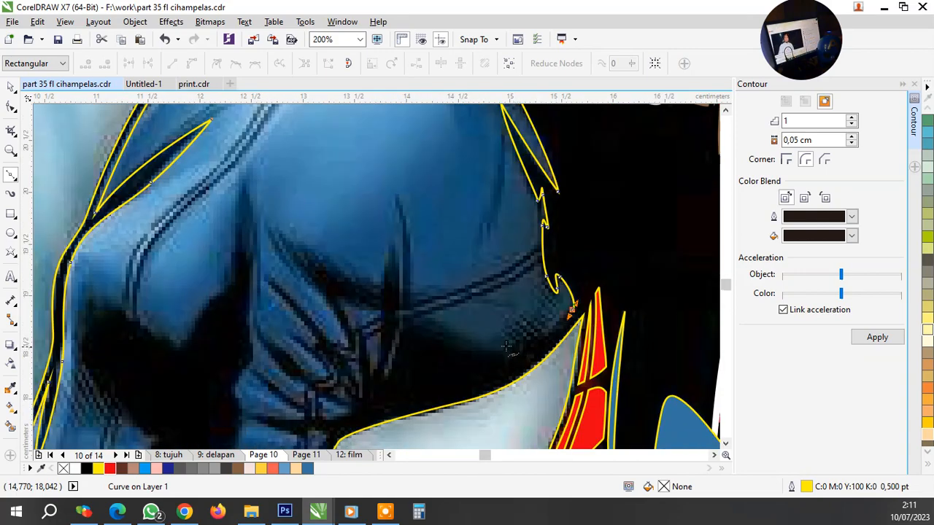
scroll(507, 349, up, 2)
drag(462, 363, 386, 355)
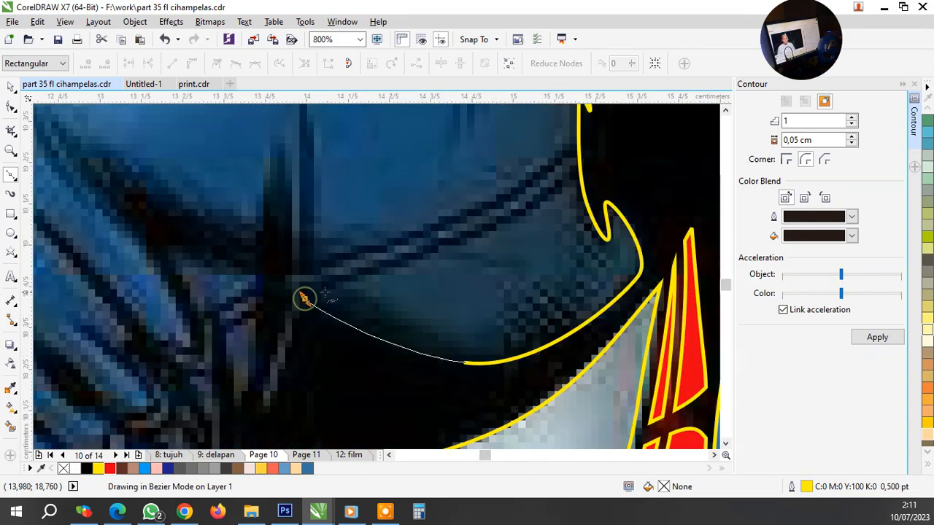
scroll(324, 293, down, 3)
scroll(403, 301, up, 1)
scroll(406, 313, up, 1)
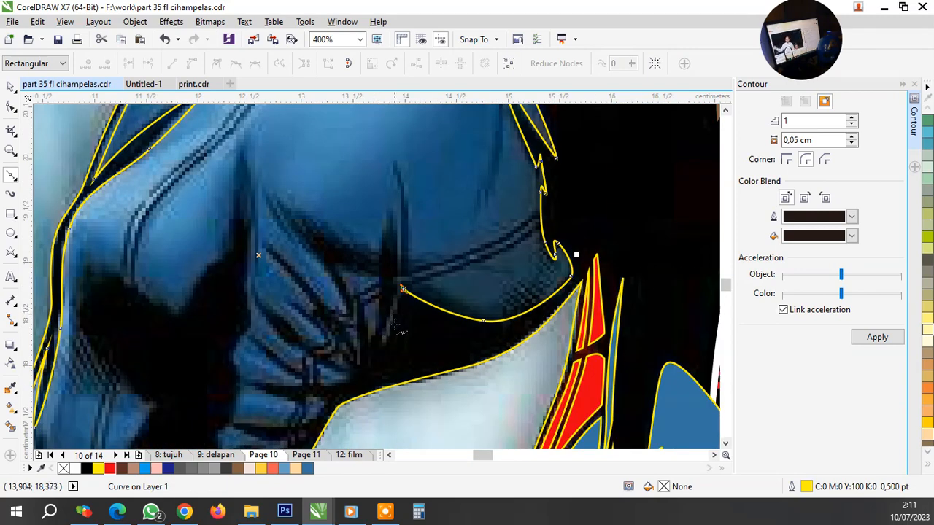
Trace a short point down into the shadow, then carry the outline up one edge of the vertical crease to its tip
scroll(392, 326, up, 2)
drag(389, 356, 402, 288)
scroll(411, 297, down, 3)
scroll(429, 277, up, 2)
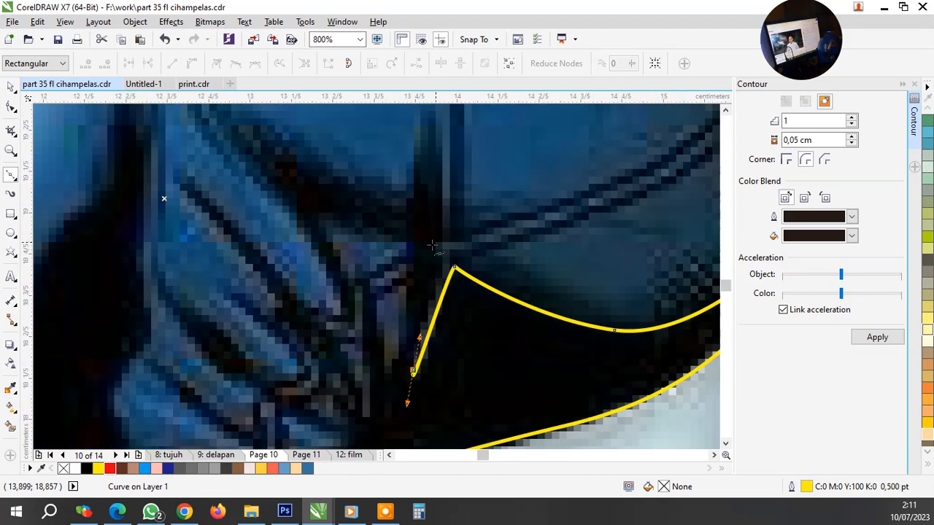
scroll(442, 221, down, 1)
drag(428, 179, 417, 137)
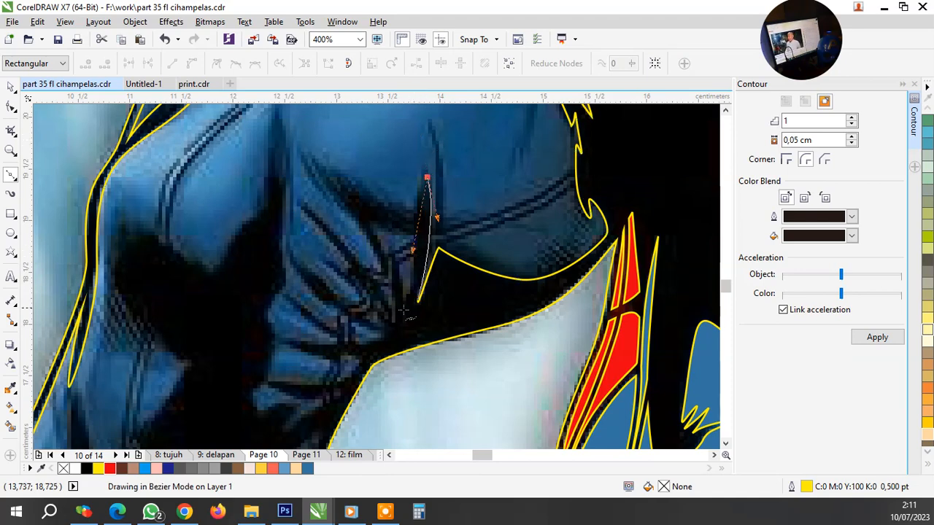
Trace the vertical crease's other edge back down, and outline the small pointed fold beside it up and down
scroll(403, 309, up, 1)
drag(408, 302, 402, 317)
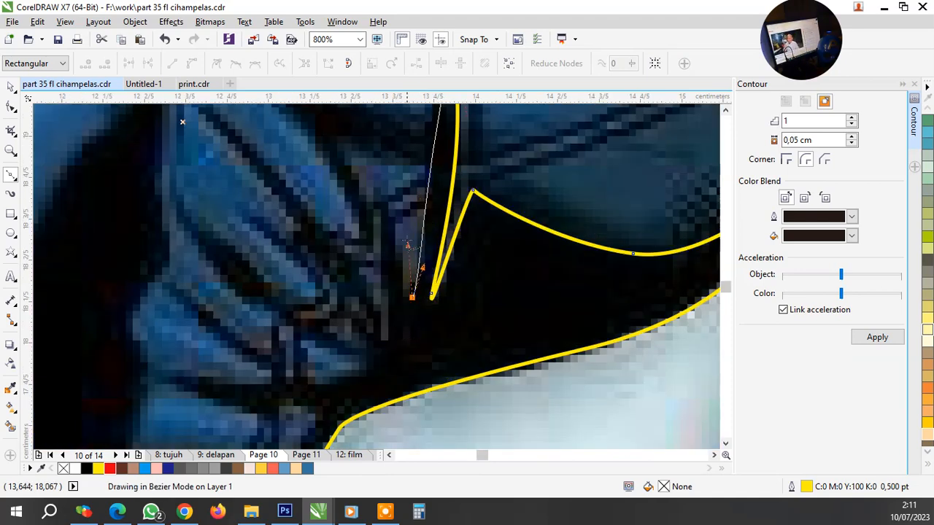
drag(407, 244, 407, 245)
click(380, 191)
drag(386, 344, 387, 343)
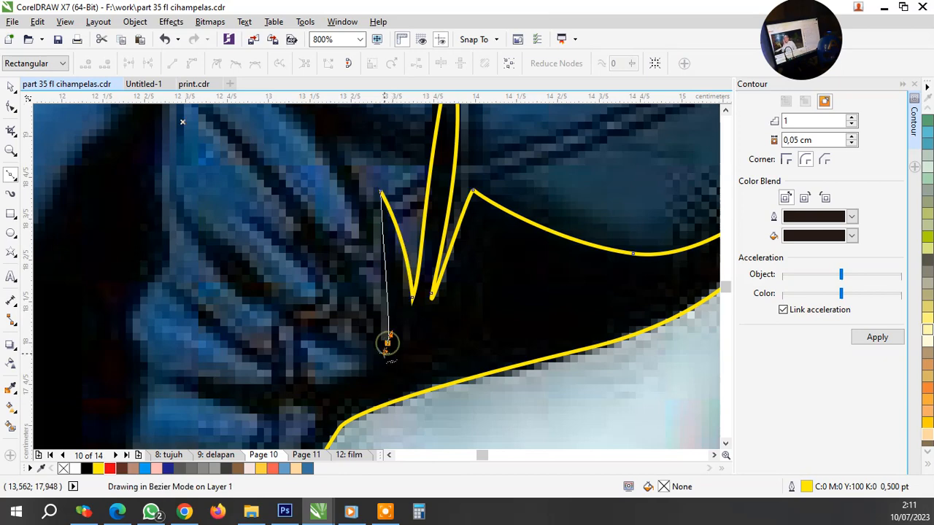
drag(379, 296, 378, 293)
Trace the long diagonal crease behind the knee up to its tip and back down along its other edge
scroll(391, 320, down, 1)
scroll(309, 237, up, 1)
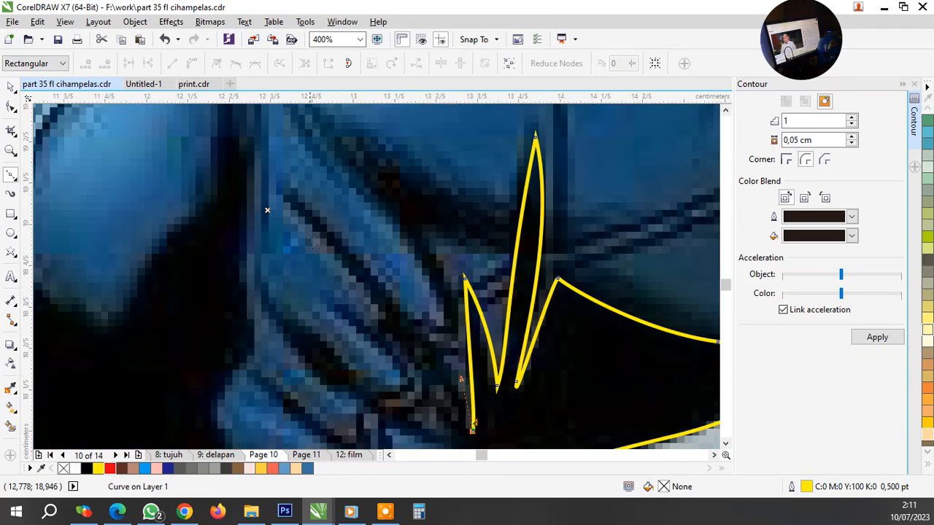
drag(275, 190, 213, 167)
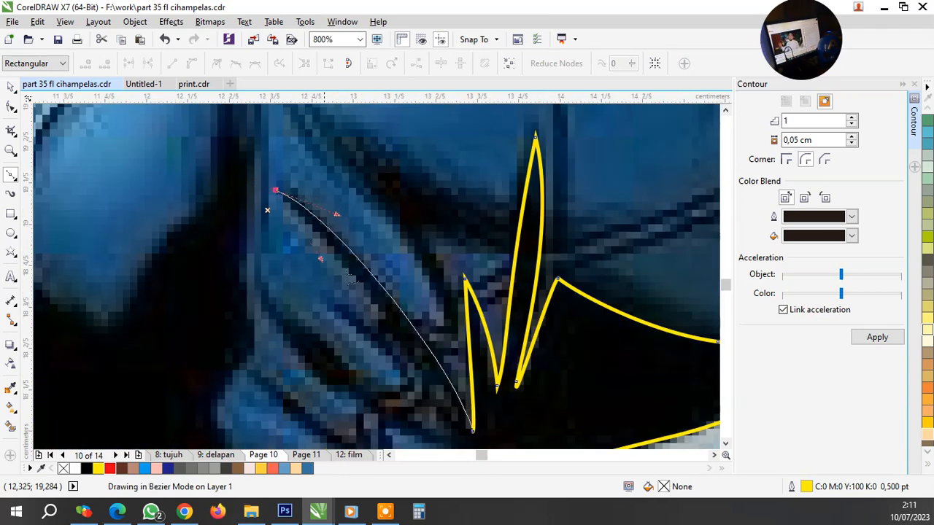
scroll(383, 269, down, 1)
scroll(421, 354, up, 1)
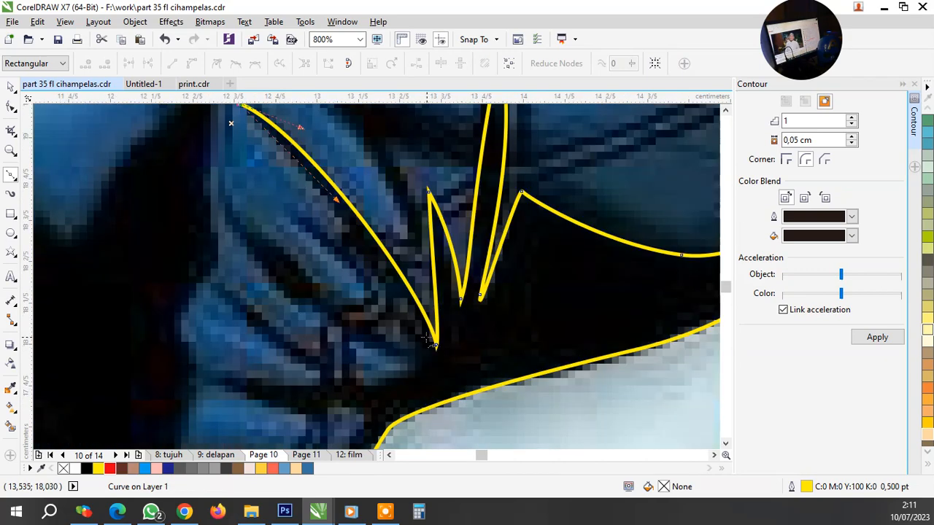
drag(429, 340, 400, 313)
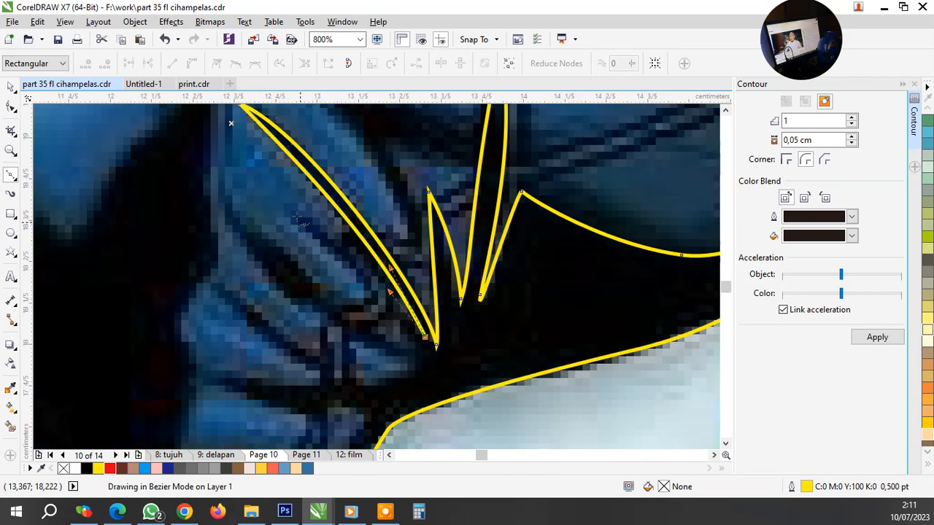
Trace the short crease and the wider curved crease below the long diagonal one, each out to its tip and back
drag(295, 215, 354, 274)
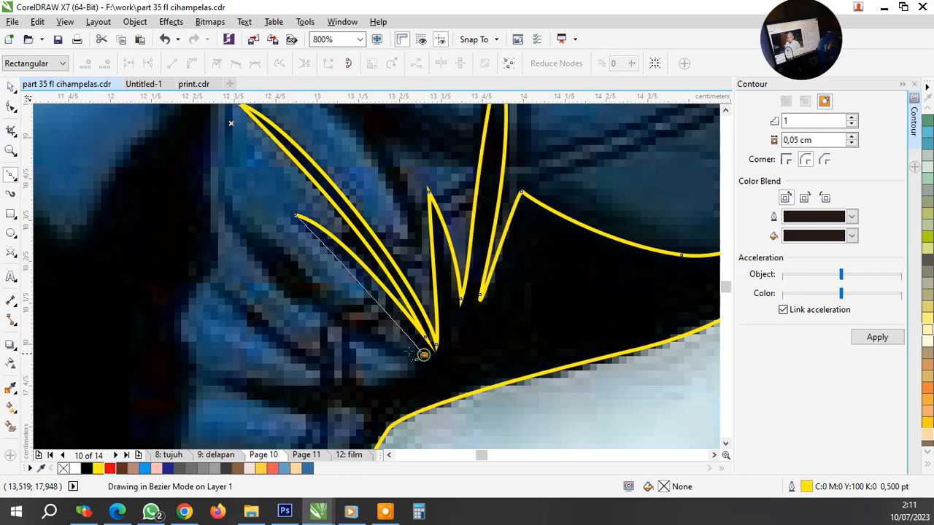
drag(248, 228, 224, 195)
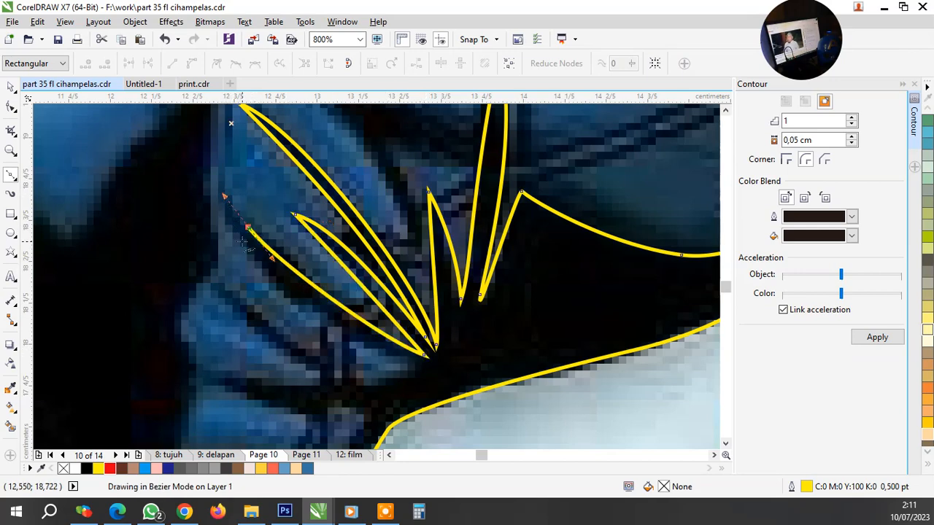
click(421, 366)
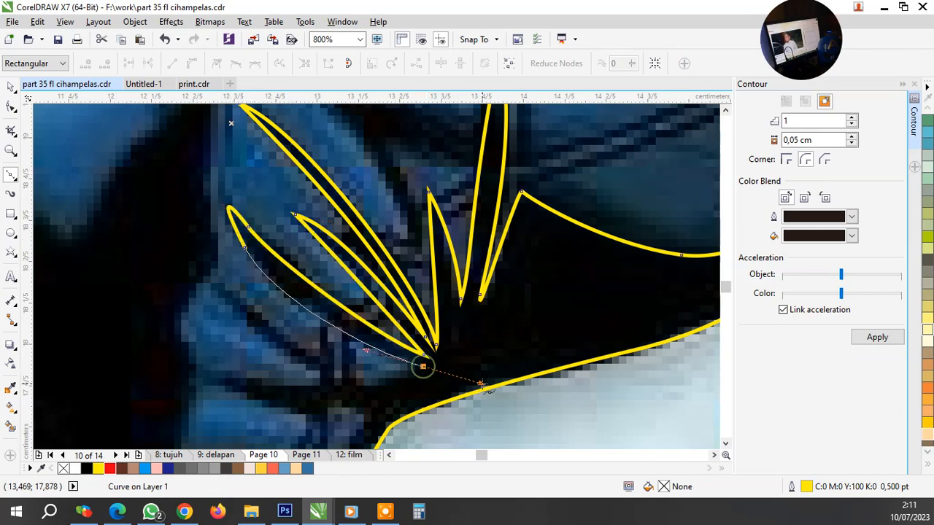
Trace the next lower crease out to its tip and back, then start the horizontal crease along its upper edge
drag(239, 307, 227, 296)
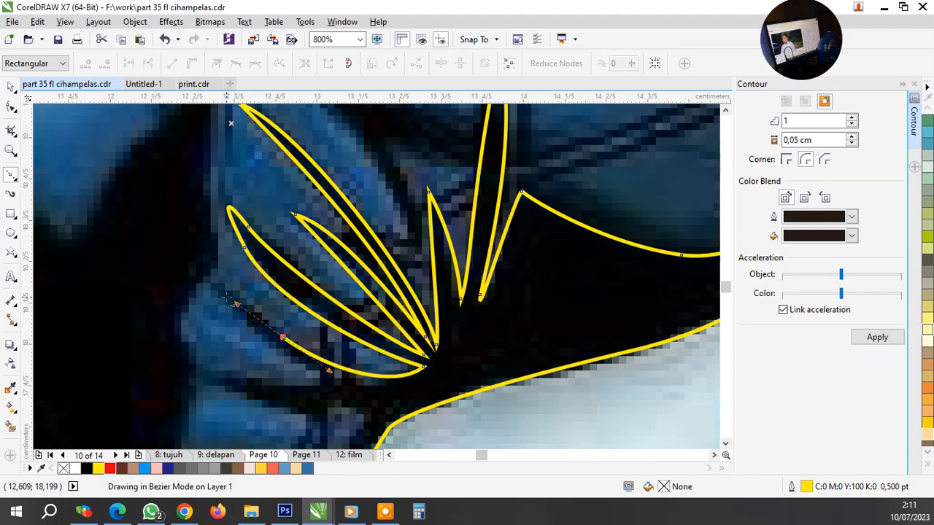
drag(327, 380, 342, 385)
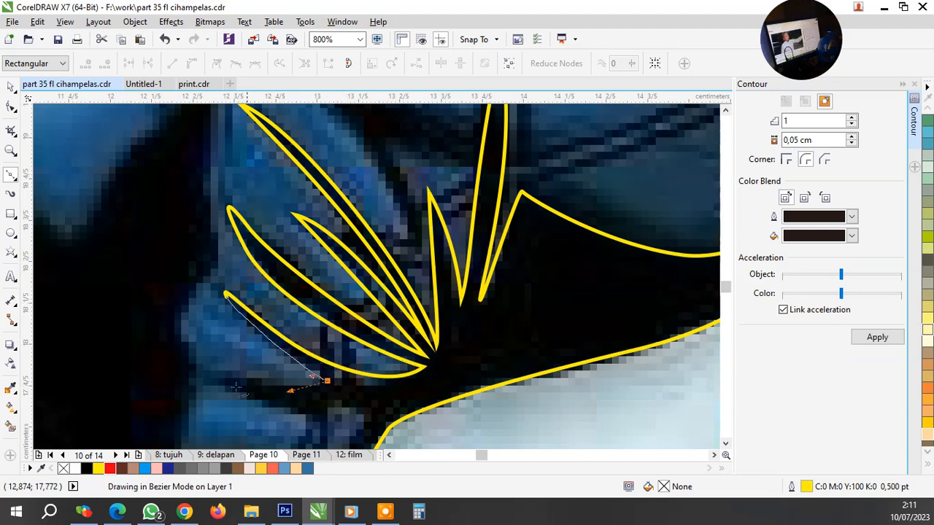
drag(218, 387, 230, 394)
scroll(301, 333, down, 1)
scroll(304, 385, up, 2)
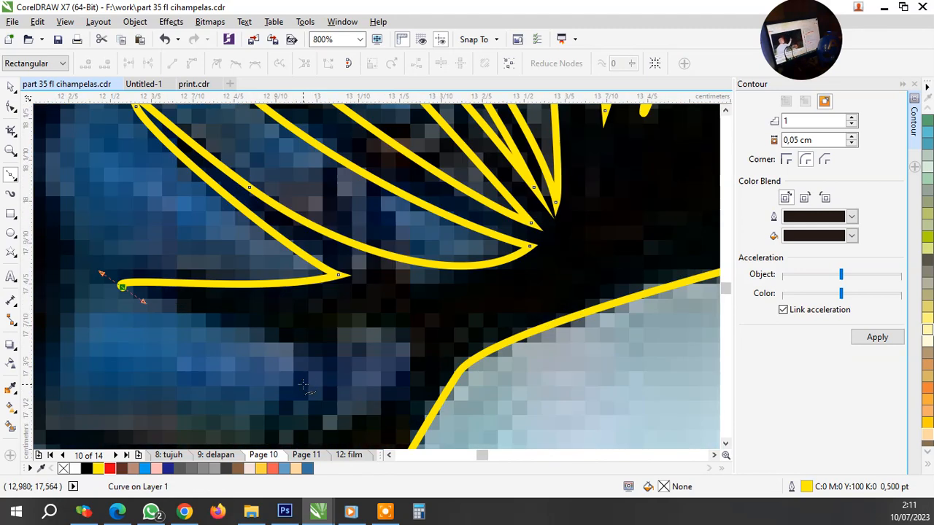
Return along the horizontal crease's lower edge, over the small bump, and around the end of the fold near the calf's inner edge
drag(312, 348, 345, 343)
drag(369, 318, 398, 328)
drag(414, 359, 394, 388)
scroll(398, 331, down, 1)
scroll(400, 331, down, 1)
scroll(368, 332, up, 2)
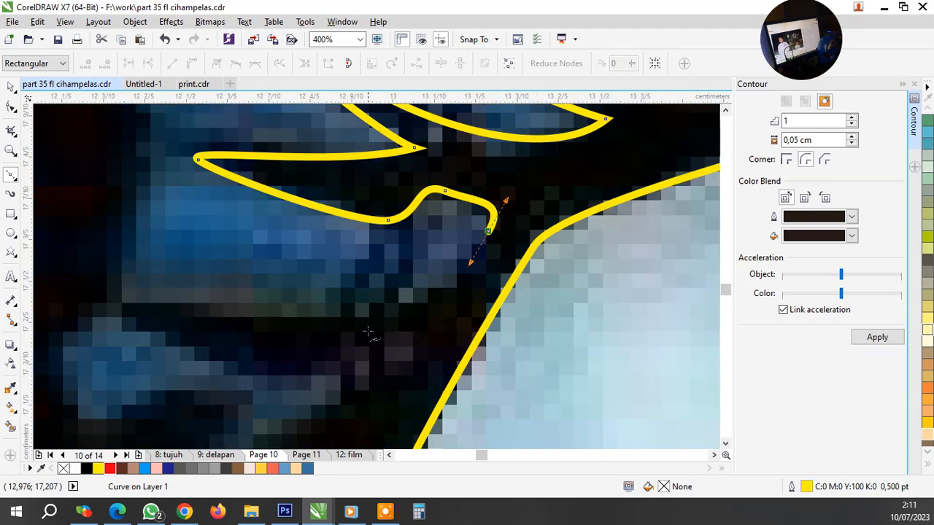
Trace the fold's underside out to the tip of the lowest crease and return along that crease's lower edge
drag(328, 320, 241, 323)
click(137, 315)
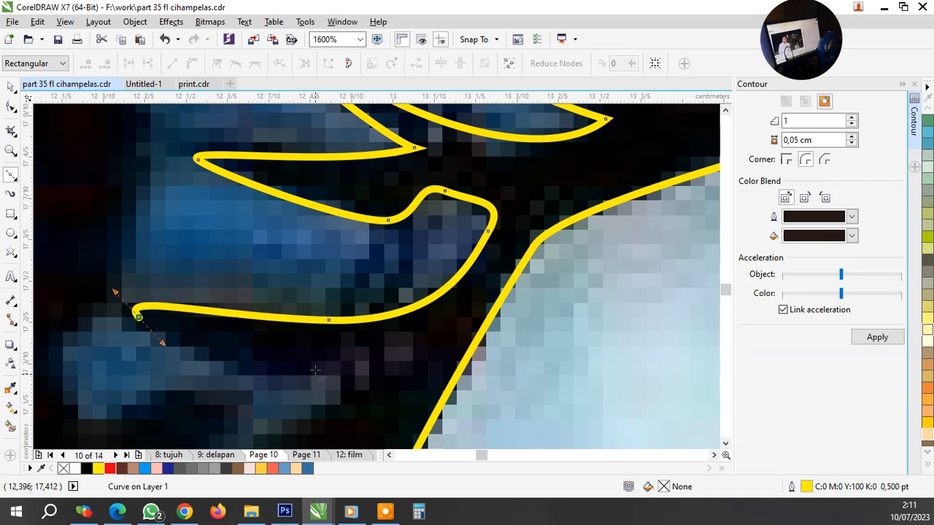
drag(317, 362, 378, 370)
scroll(347, 380, down, 2)
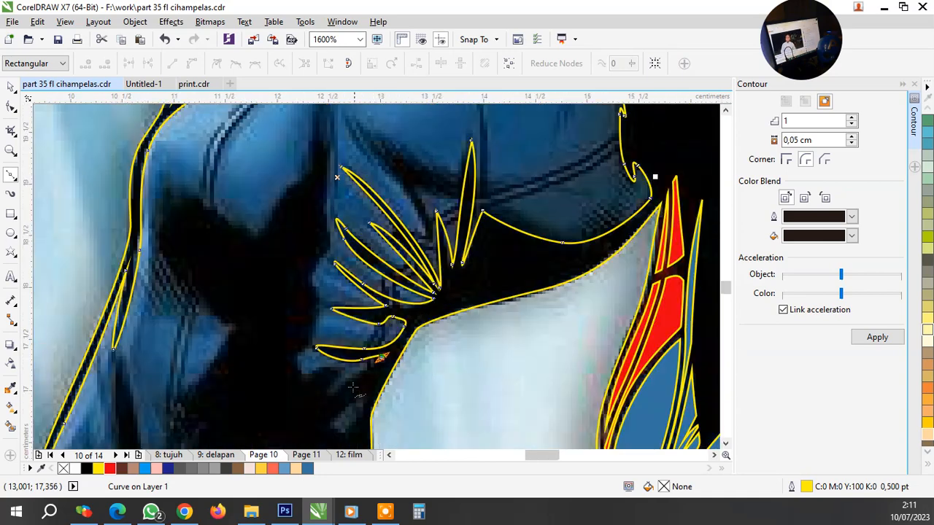
Trace the ragged lower edge of the bottom fold and round its outer end beside the black shadow
scroll(341, 410, up, 2)
drag(319, 317, 348, 278)
drag(196, 261, 184, 243)
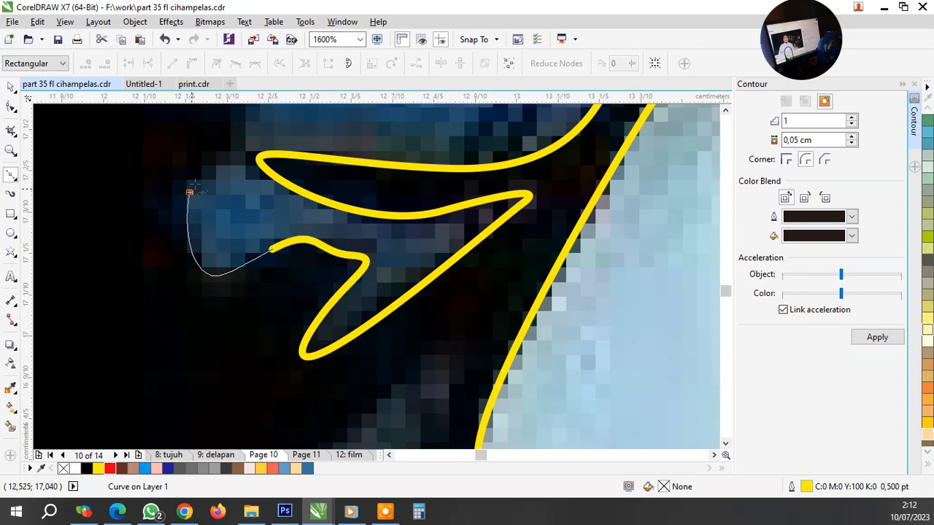
drag(194, 185, 211, 171)
Continue the outline up the folds' outer edge along the black shadow to above the middle creases
scroll(291, 325, down, 2)
scroll(289, 218, up, 1)
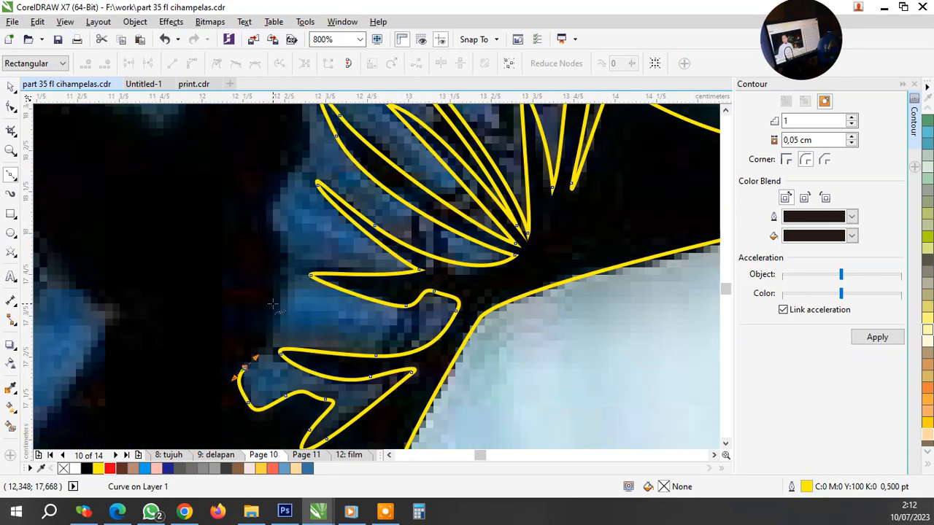
drag(277, 241, 269, 216)
scroll(292, 167, down, 2)
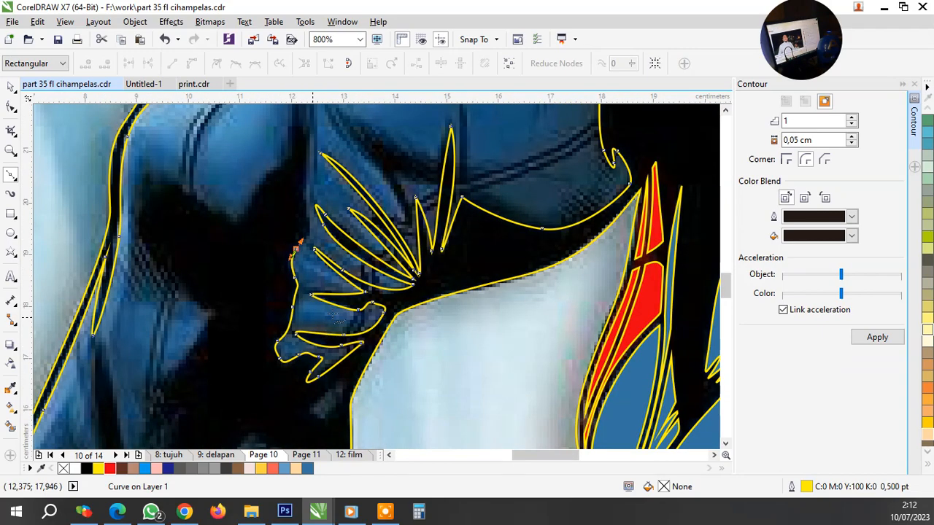
Continue the outline up the folds' edge to the black shadow's narrow tip on the thigh and turn back around it
scroll(312, 239, up, 2)
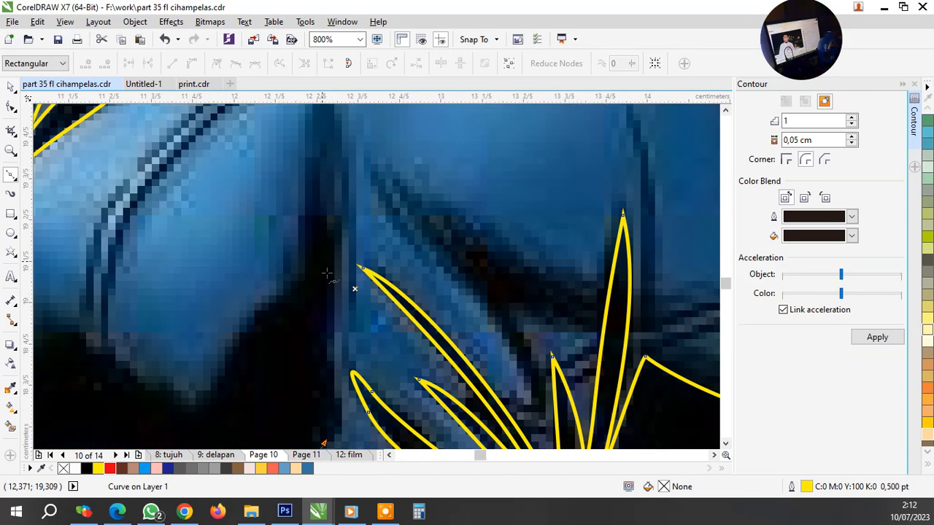
drag(333, 373, 326, 354)
drag(333, 275, 336, 210)
drag(320, 157, 318, 227)
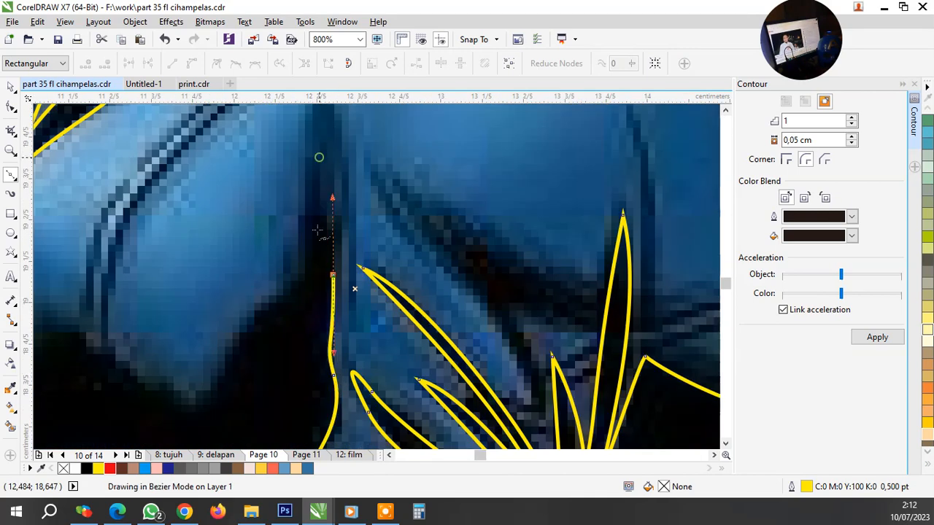
Trace the black shadow's wavy upper edge through the dip, around its rounded outer lobe and down to the corner beside the blue patch
drag(288, 284, 261, 314)
drag(216, 371, 136, 371)
scroll(297, 289, down, 2)
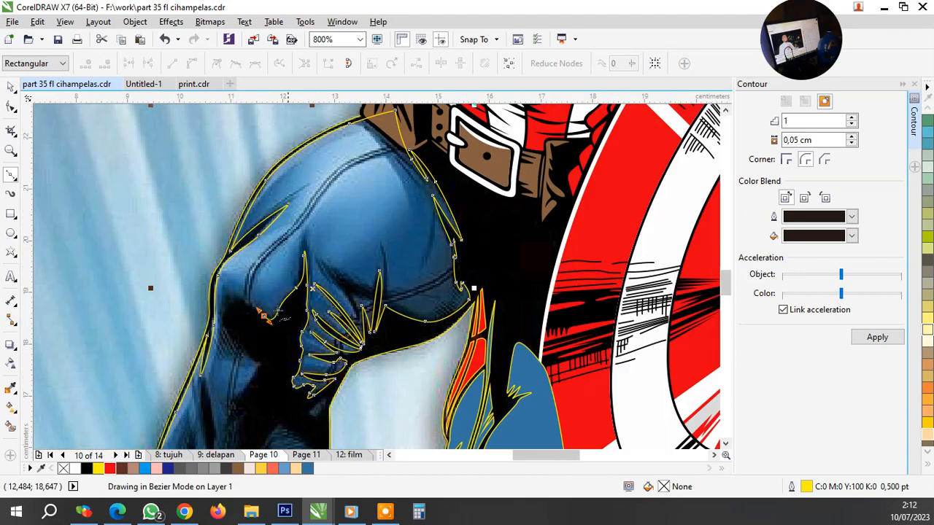
scroll(260, 313, up, 1)
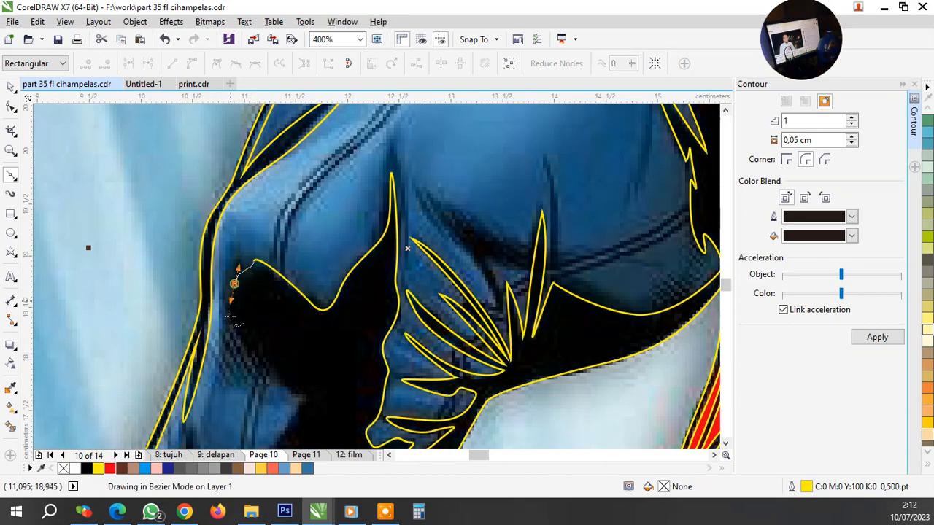
scroll(255, 363, up, 2)
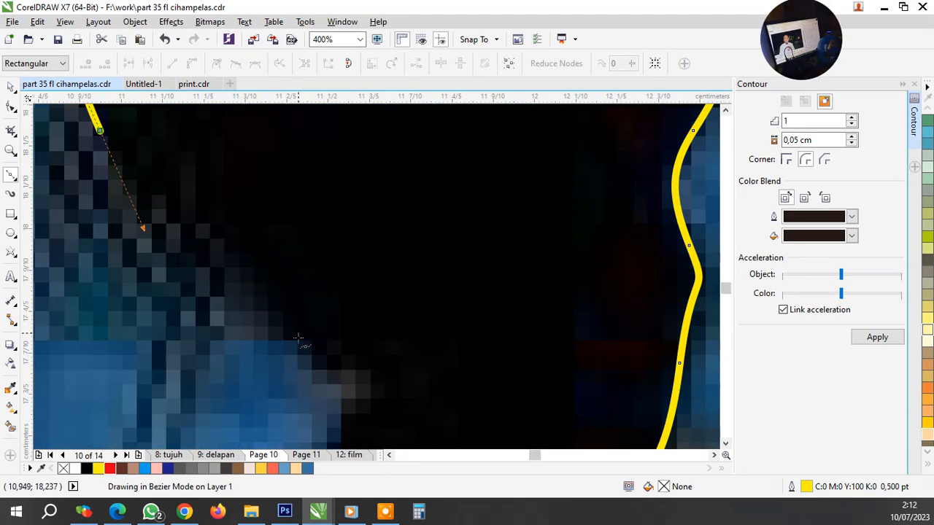
drag(289, 390, 304, 400)
drag(359, 394, 365, 391)
Trace the shadow's edge down the lower leg through the notch to its lowest point and up over the peak of the lower blue patch
scroll(292, 263, down, 1)
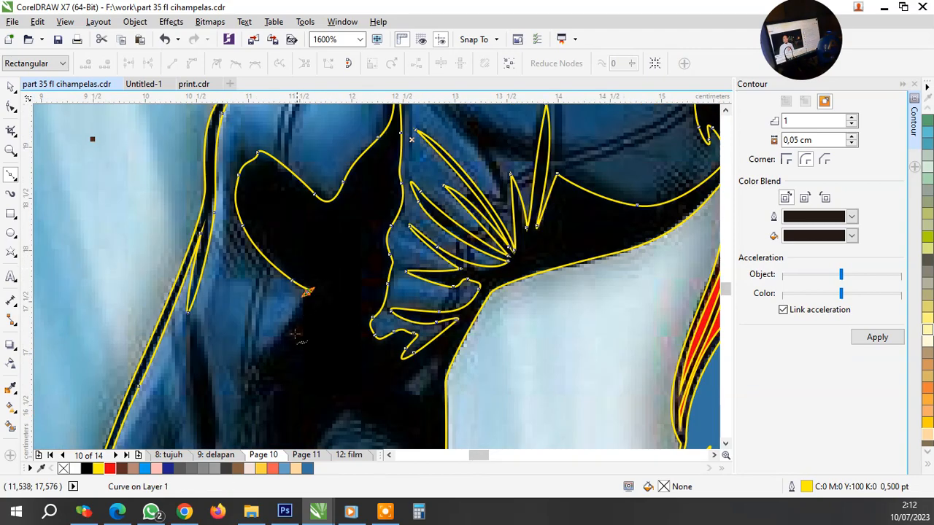
scroll(288, 339, down, 1)
scroll(288, 339, down, 1)
scroll(296, 321, up, 2)
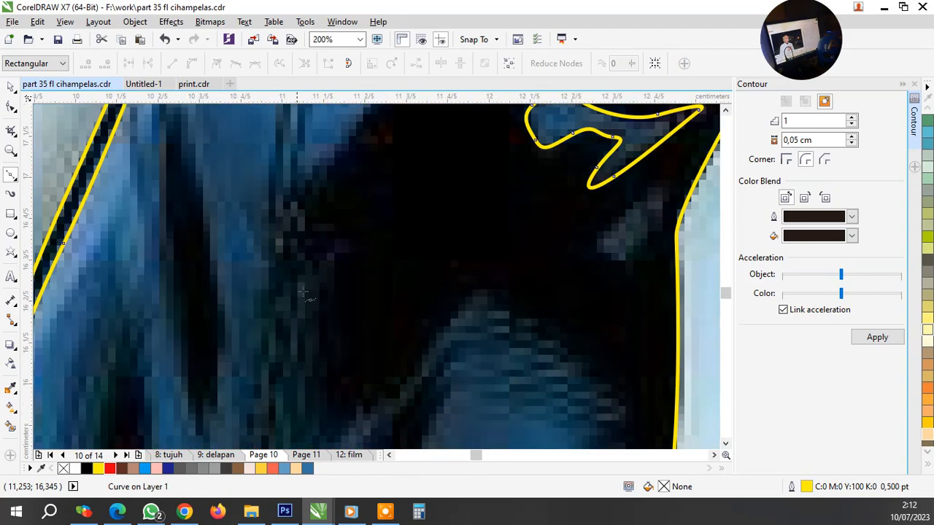
drag(298, 264, 288, 339)
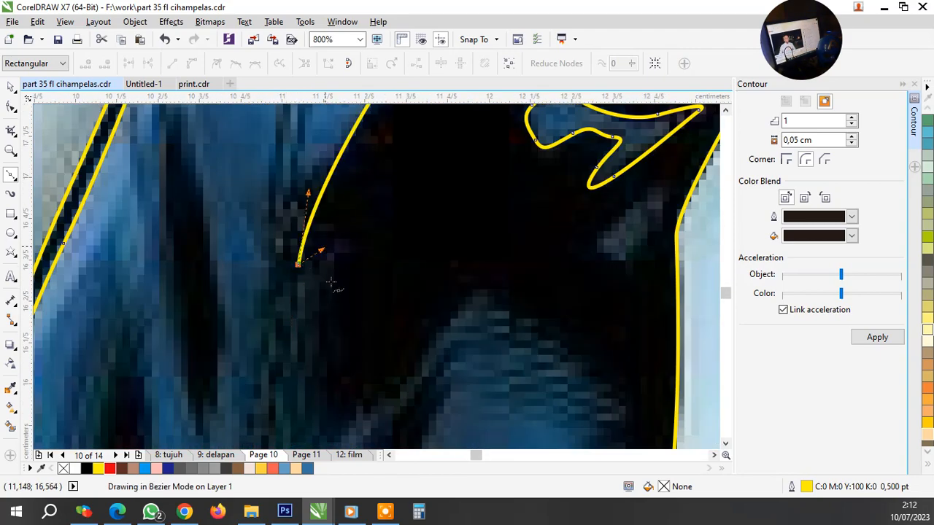
drag(333, 264, 322, 305)
scroll(322, 305, down, 1)
scroll(326, 378, up, 1)
drag(326, 378, 368, 323)
drag(473, 218, 481, 223)
scroll(543, 222, down, 2)
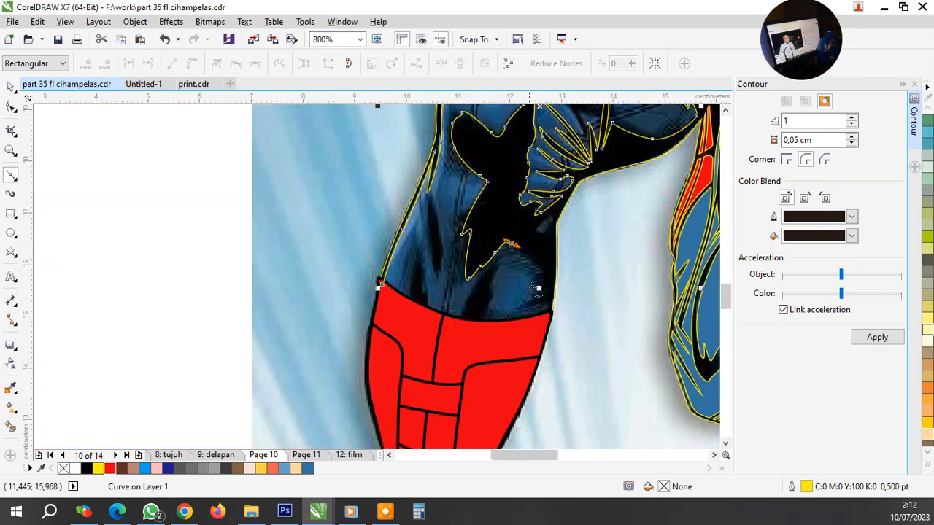
Trace the jagged hatching down the inner side of the lower blue patch and carry the outline into the red boot top
scroll(551, 217, up, 2)
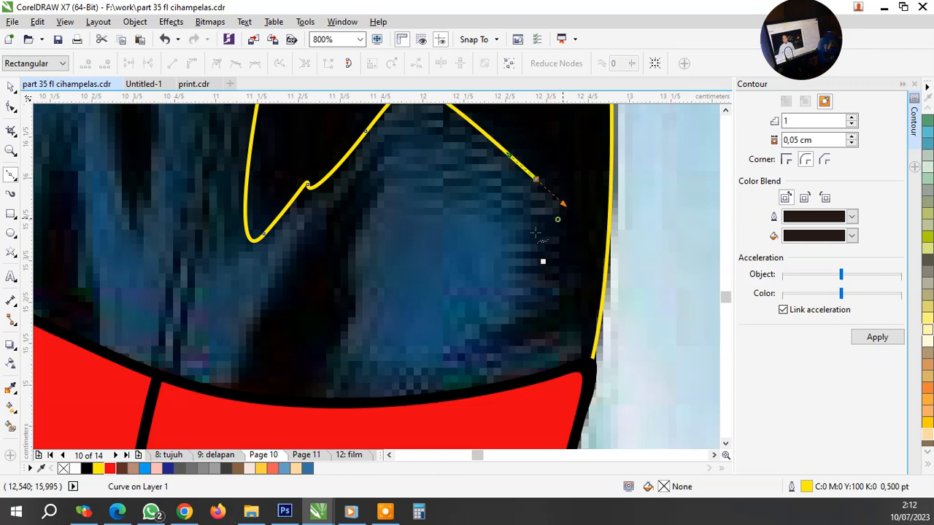
mouse_move(524, 239)
mouse_down()
mouse_move(546, 243)
mouse_move(552, 271)
mouse_up()
mouse_move(556, 275)
mouse_down()
mouse_move(531, 290)
mouse_move(576, 299)
mouse_up()
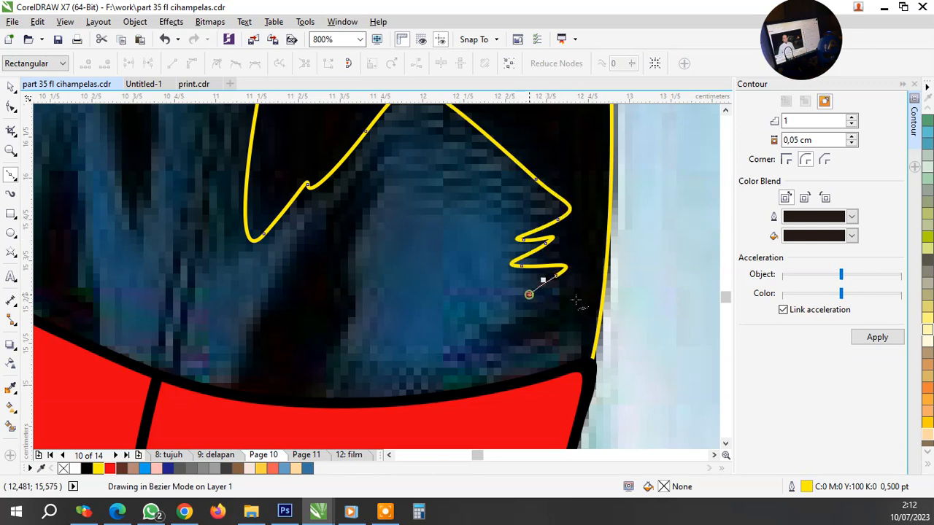
drag(478, 351, 578, 357)
drag(542, 407, 526, 421)
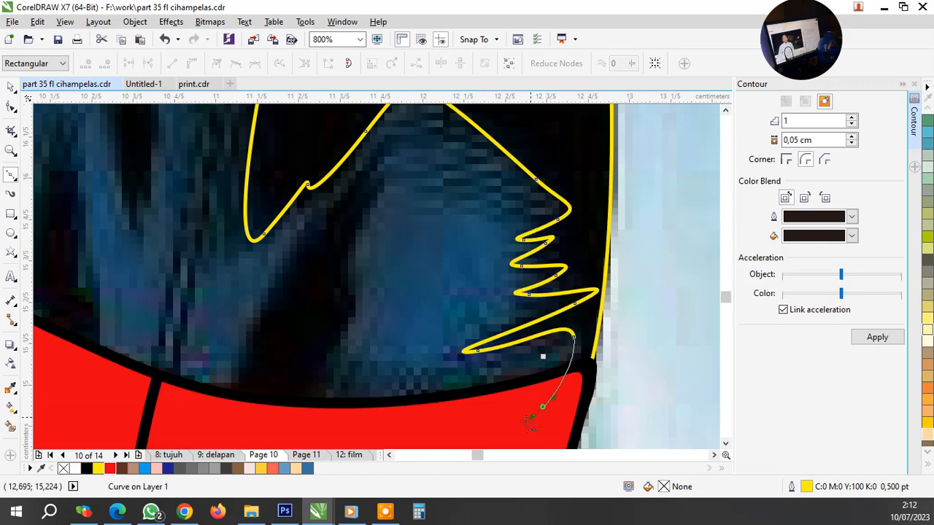
Run the outline inside the boot top, up and around the slanted dark crease, and back down into the boot
click(308, 436)
click(326, 345)
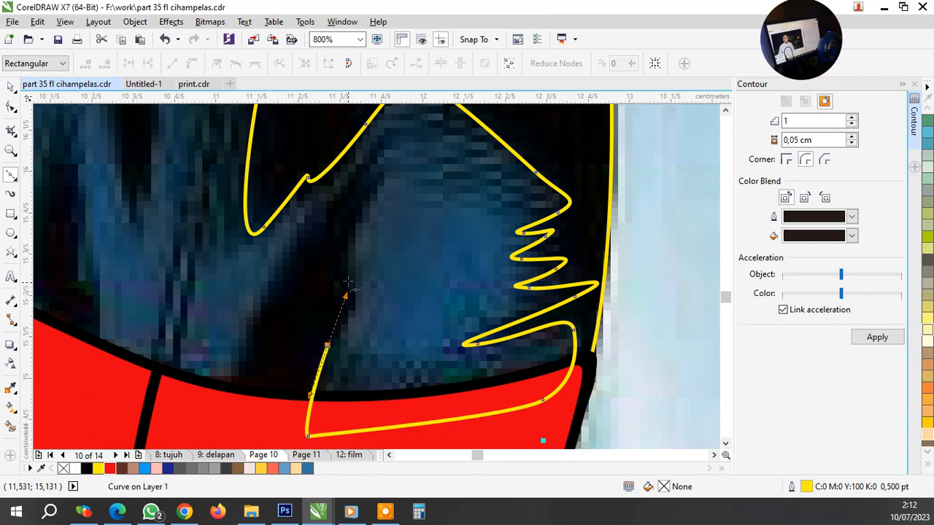
click(367, 207)
drag(406, 131, 315, 230)
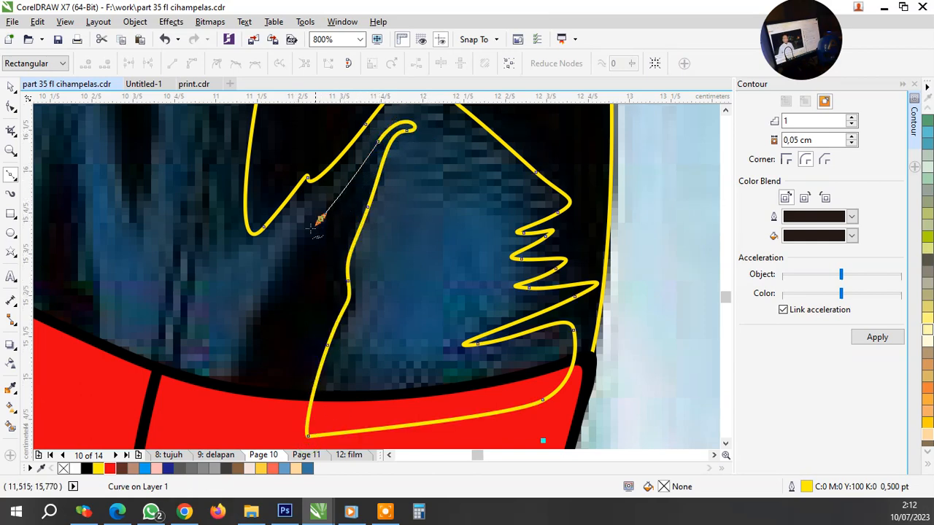
drag(275, 297, 268, 304)
drag(244, 362, 175, 414)
scroll(289, 364, down, 2)
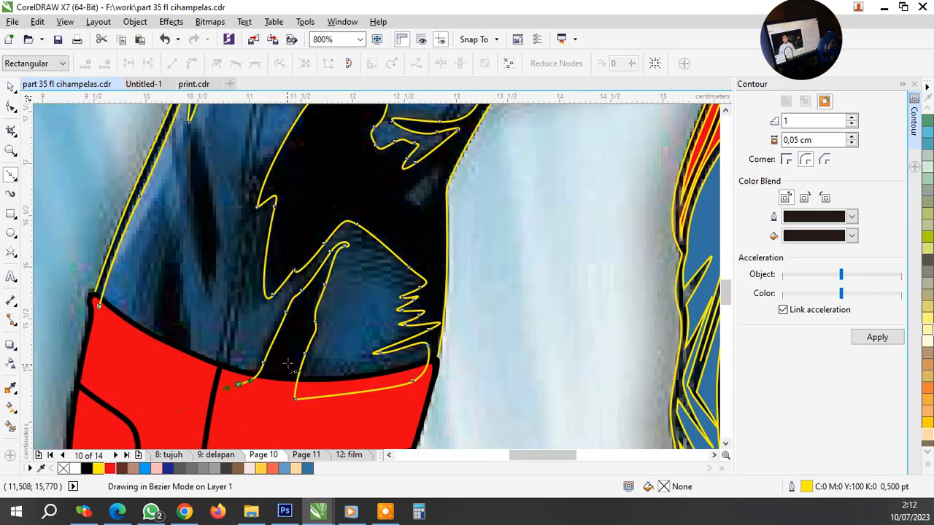
Trace both sides of the narrow pointed shadow rising from the boot top near the leg's outer edge
scroll(218, 345, up, 2)
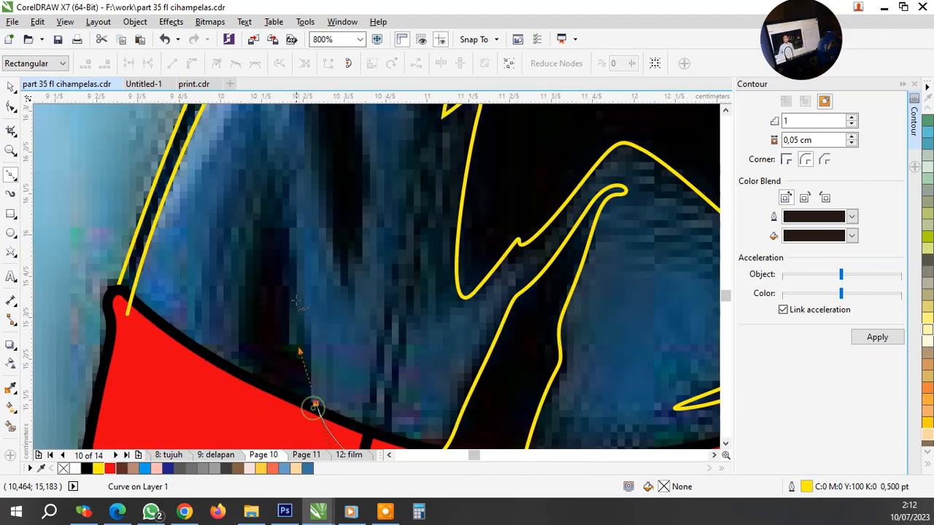
drag(294, 286, 266, 216)
drag(239, 399, 233, 405)
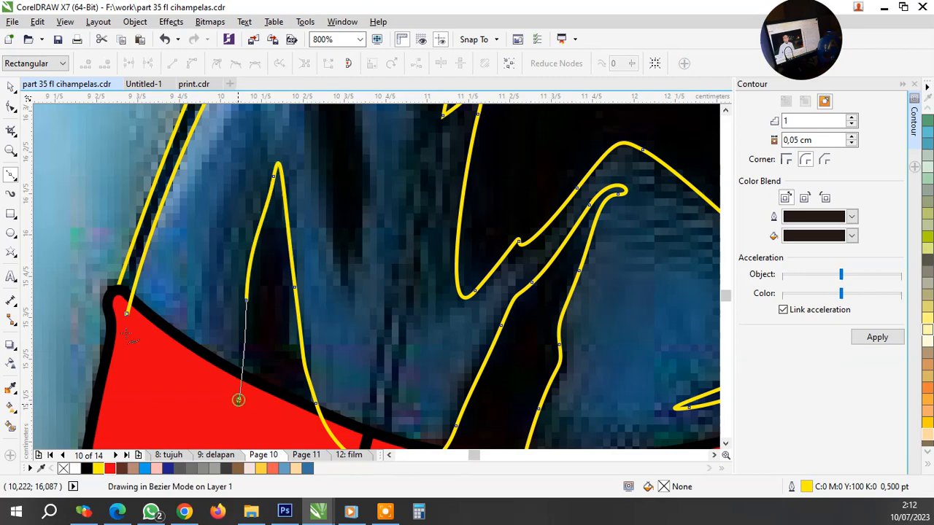
Close the leg outline at its starting node beside the boot's outer corner and colour the outline red
click(127, 314)
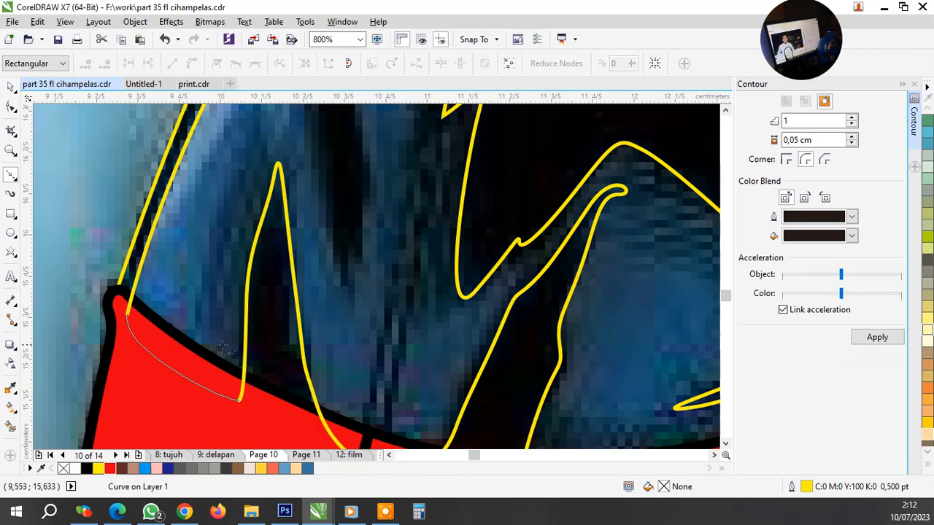
scroll(298, 341, down, 3)
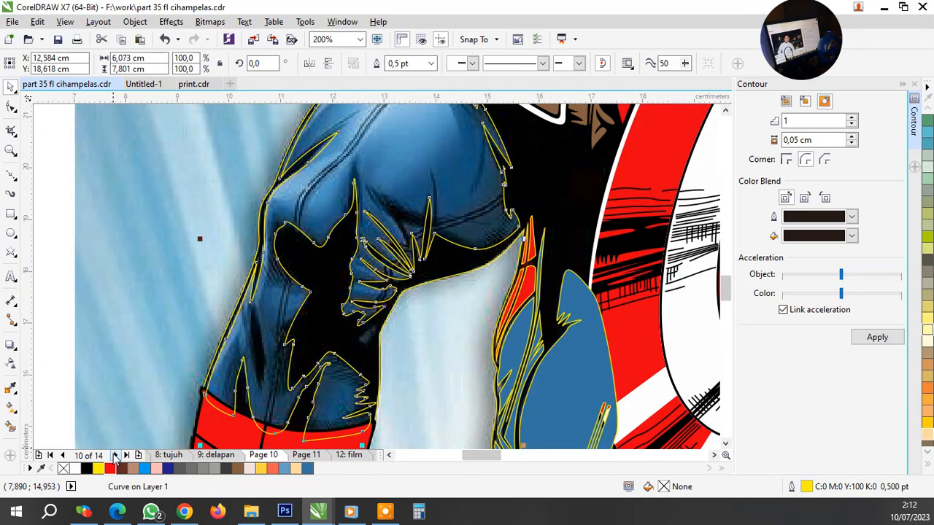
right_click(109, 468)
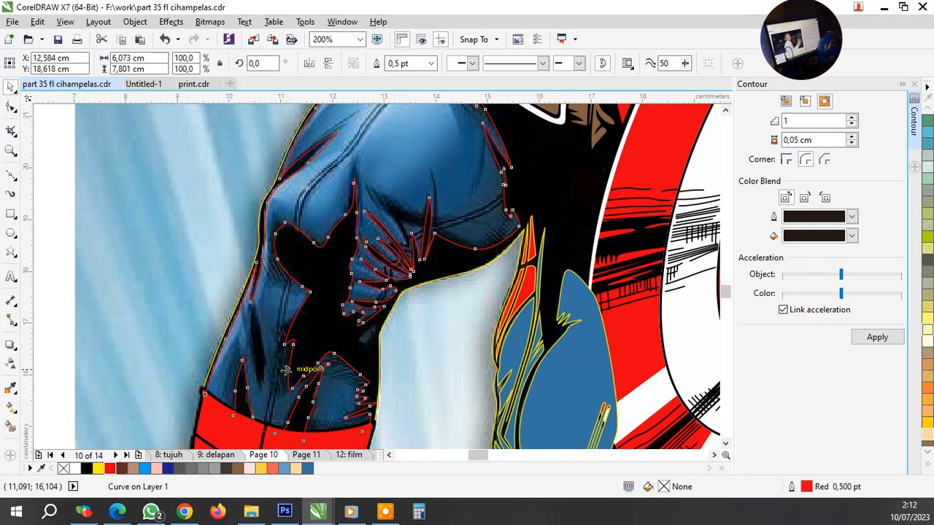
Draw a closed sliver shape around the long dark streak on the outer side of the lower leg
scroll(259, 377, up, 1)
key(space)
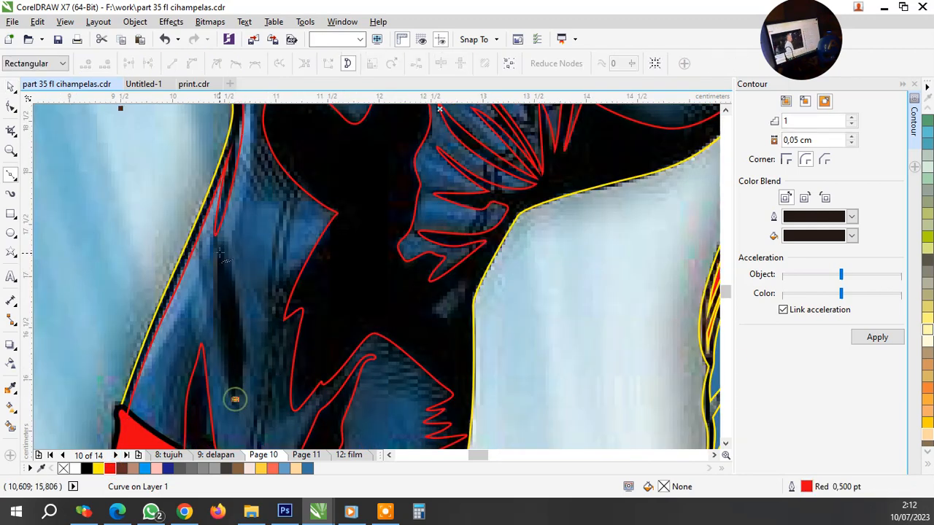
click(235, 400)
drag(219, 251, 230, 187)
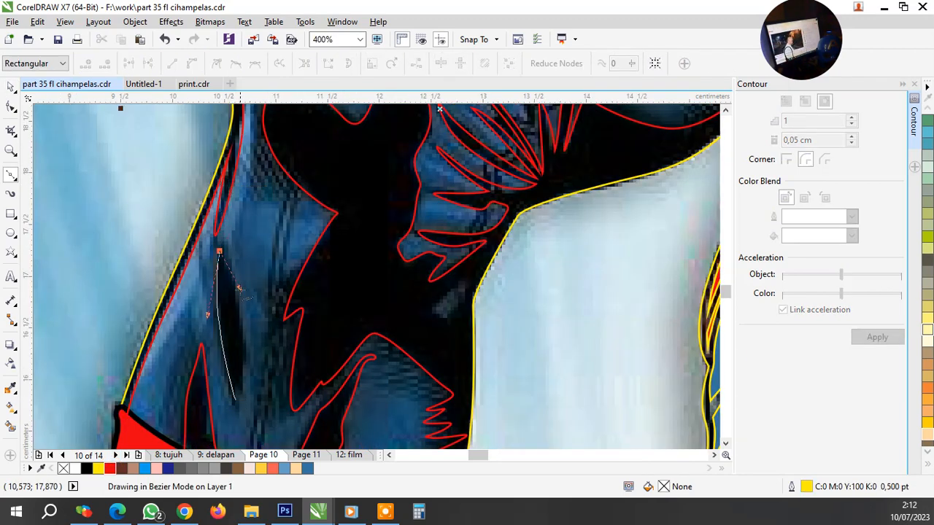
drag(240, 288, 239, 290)
drag(235, 400, 245, 357)
scroll(267, 347, down, 1)
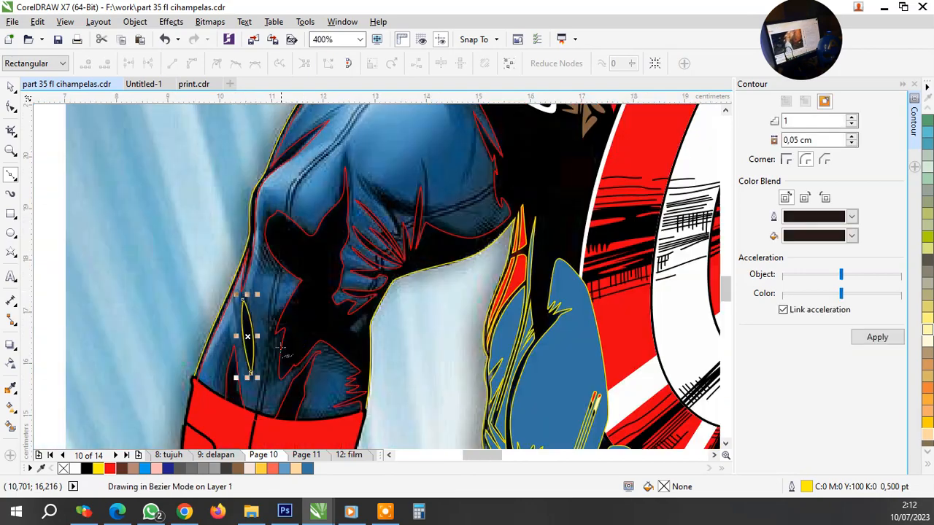
Outline the thigh crease's upper edge from its outer tip, up and down the thin vertical spike, and start back along its underside
scroll(370, 257, down, 1)
scroll(401, 225, up, 1)
scroll(371, 205, up, 2)
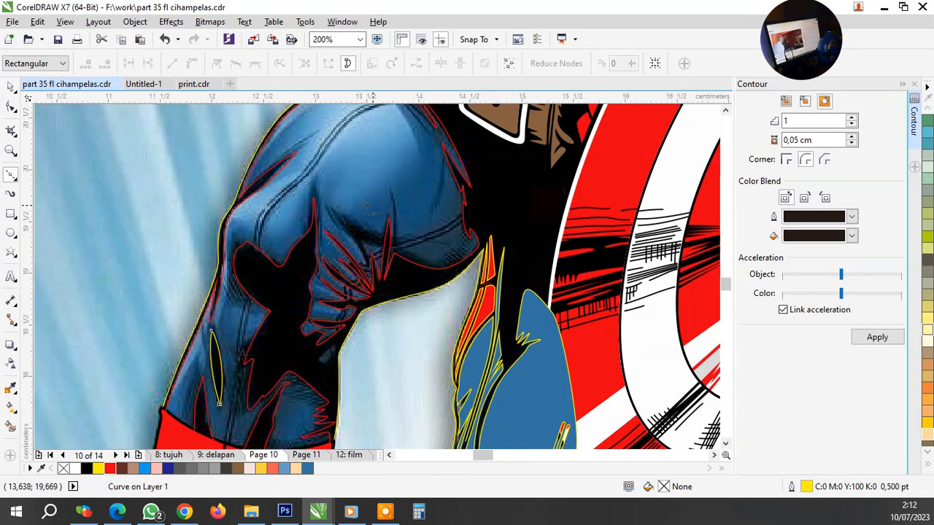
click(191, 200)
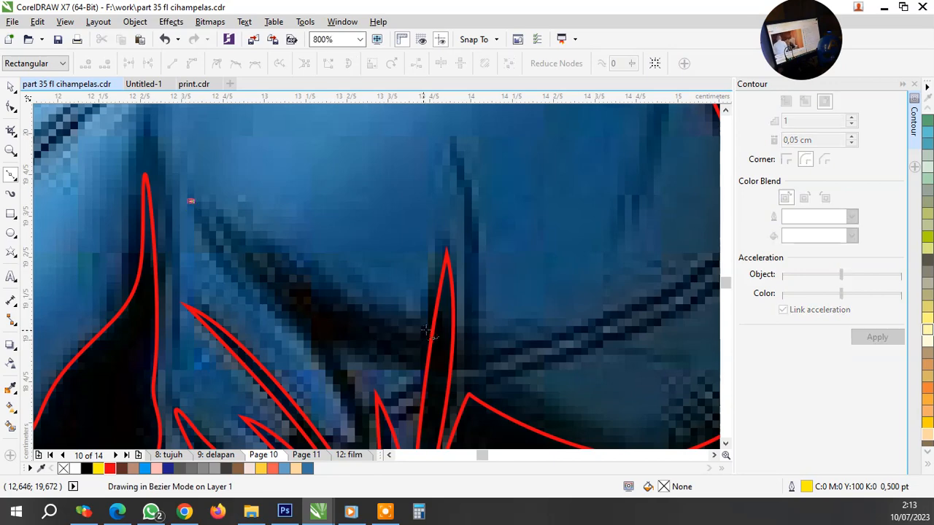
drag(431, 329, 495, 335)
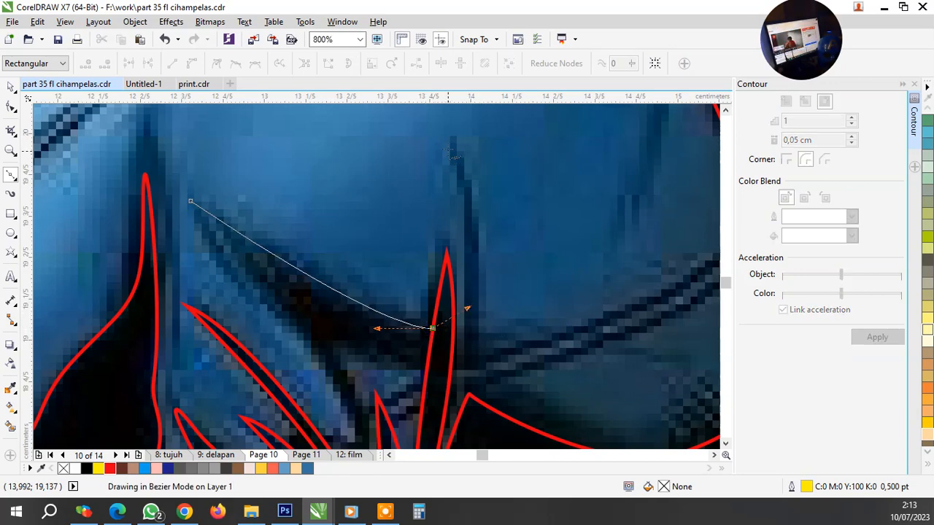
drag(448, 147, 489, 216)
key(c)
drag(470, 371, 382, 359)
key(c)
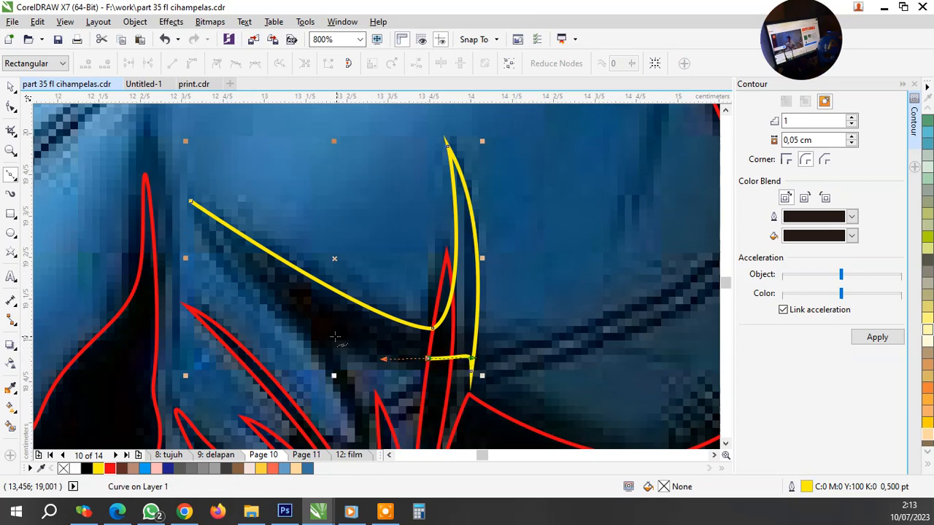
Trace the crease's underside and its downward branch toward the knee folds, and close the shape at its outer tip
click(328, 335)
scroll(332, 339, down, 1)
scroll(389, 371, up, 1)
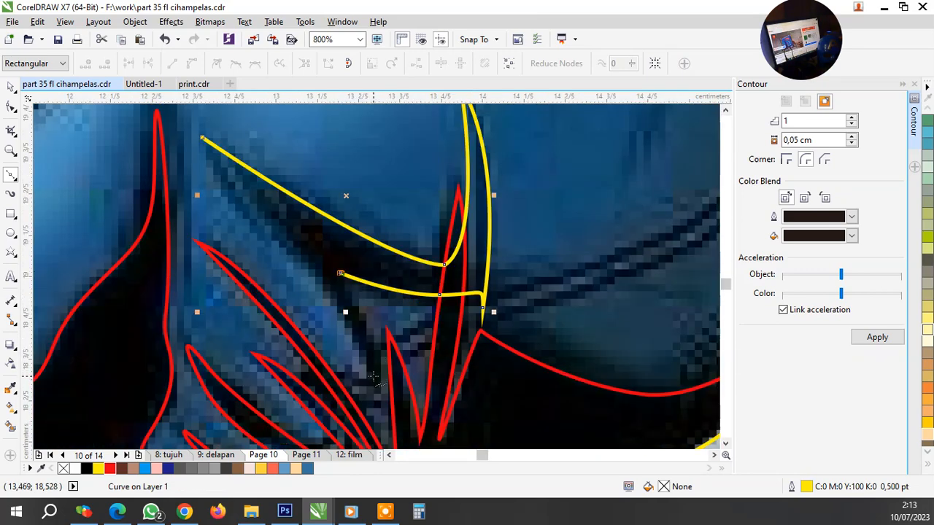
click(373, 378)
drag(273, 232, 228, 172)
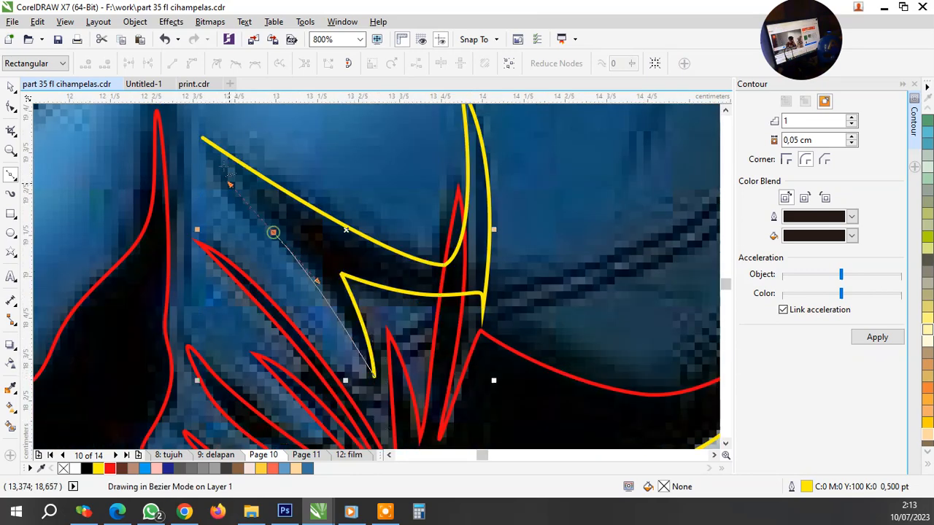
click(202, 138)
scroll(419, 275, down, 1)
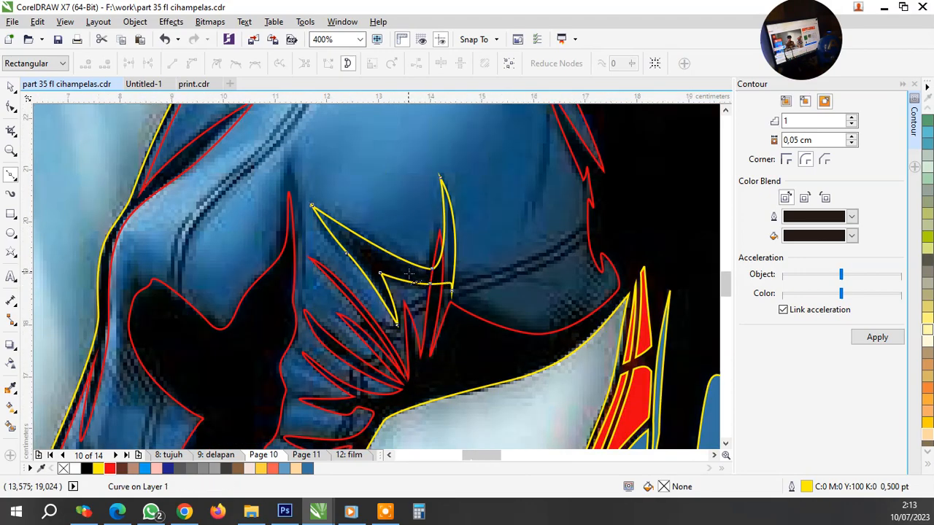
Group the streak and thigh crease shapes and trim them out of the red leg shape
scroll(410, 275, down, 1)
scroll(368, 296, down, 1)
scroll(326, 347, up, 1)
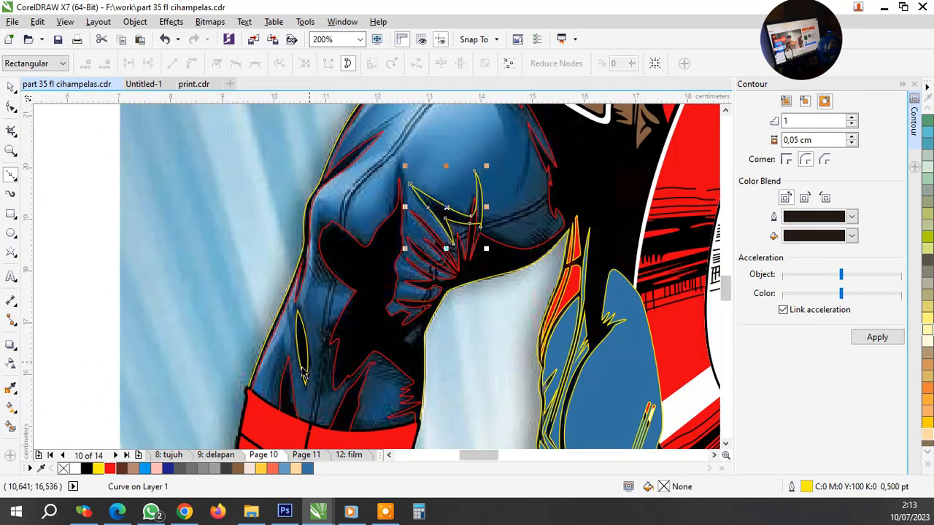
key(space)
shift+click(302, 345)
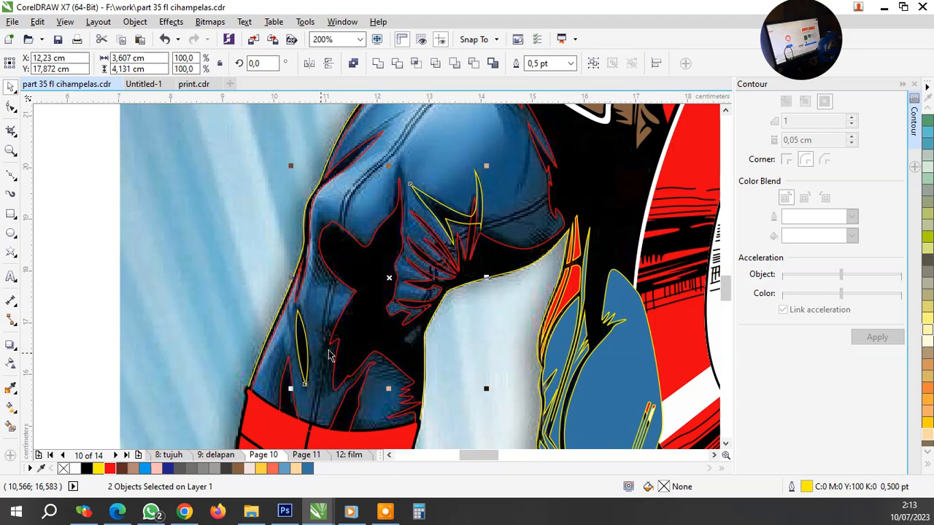
key(ctrl+g)
click(396, 64)
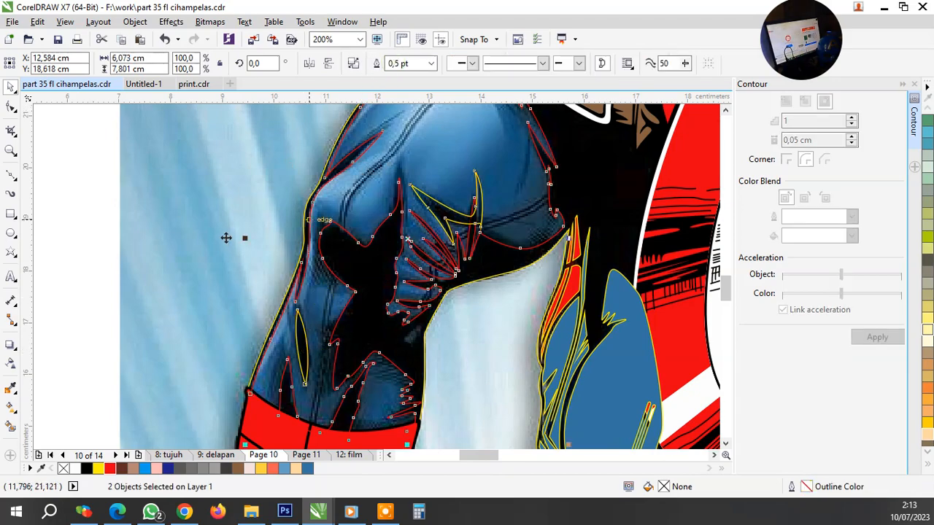
key(Escape)
Draw a closed, curved sliver along the dark crease on the upper thigh just below the brown belt pouch
scroll(480, 226, down, 1)
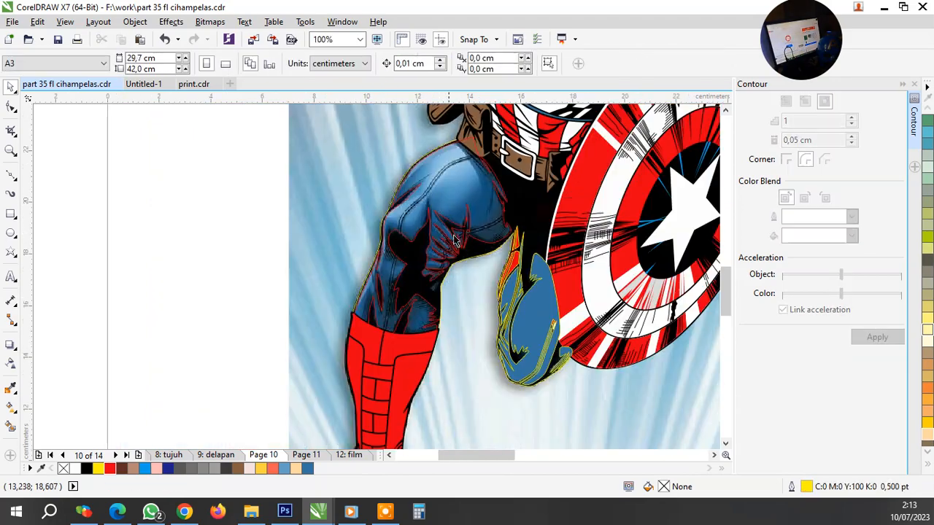
scroll(400, 140, up, 3)
click(11, 175)
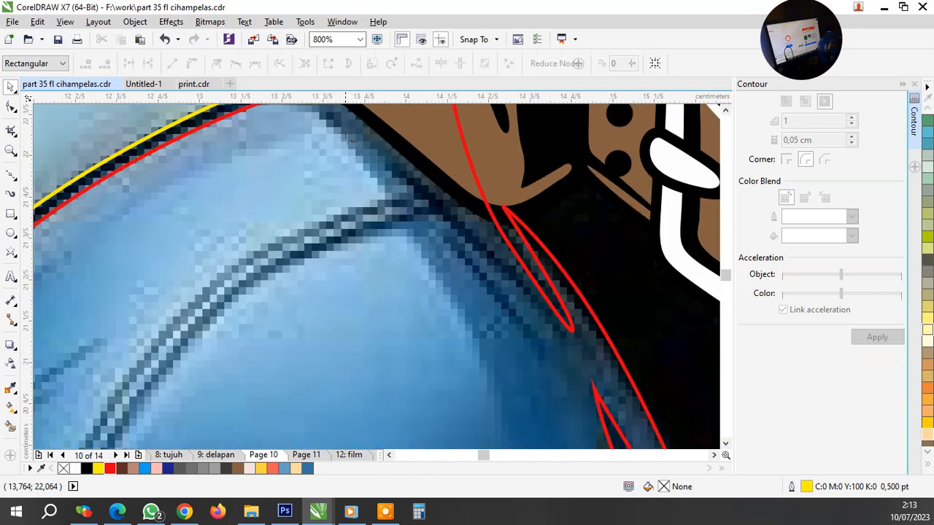
click(347, 124)
drag(552, 326, 586, 377)
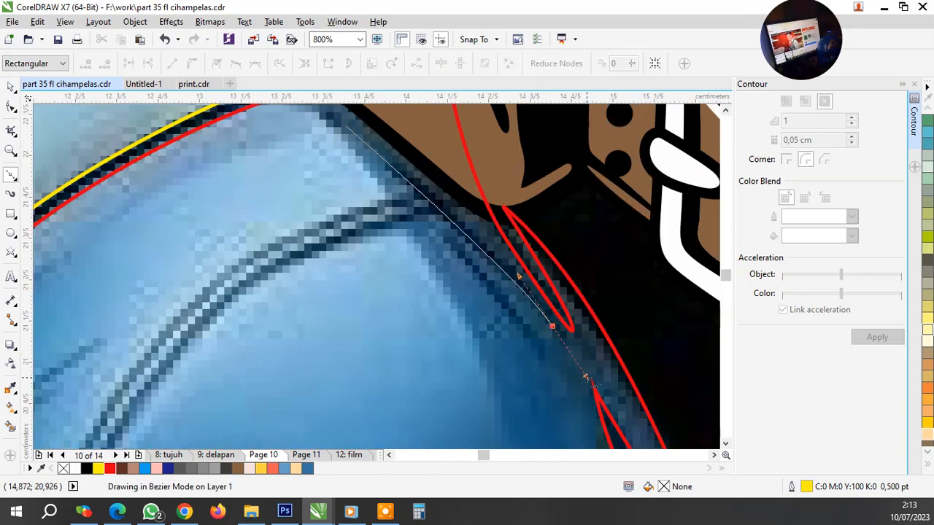
drag(345, 126, 415, 155)
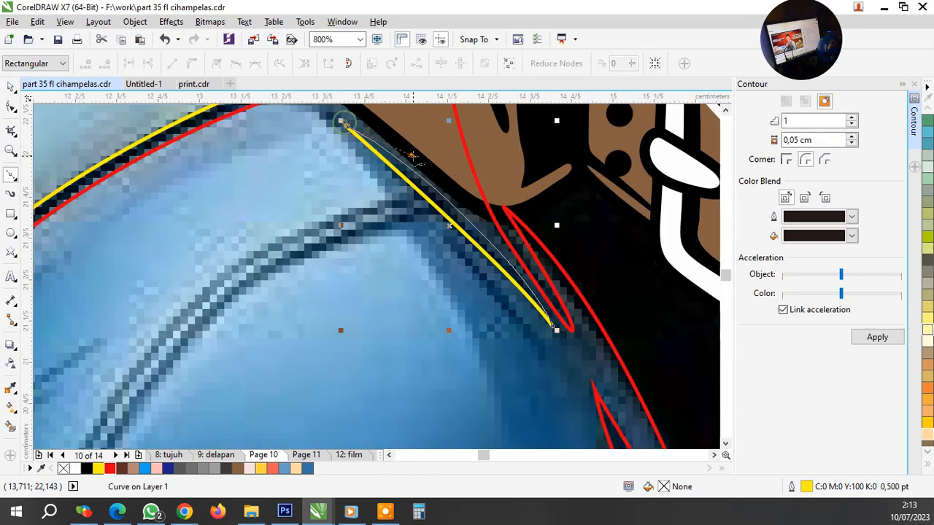
Draw a second closed sliver beside the first, along the next dark line down the upper thigh
click(400, 191)
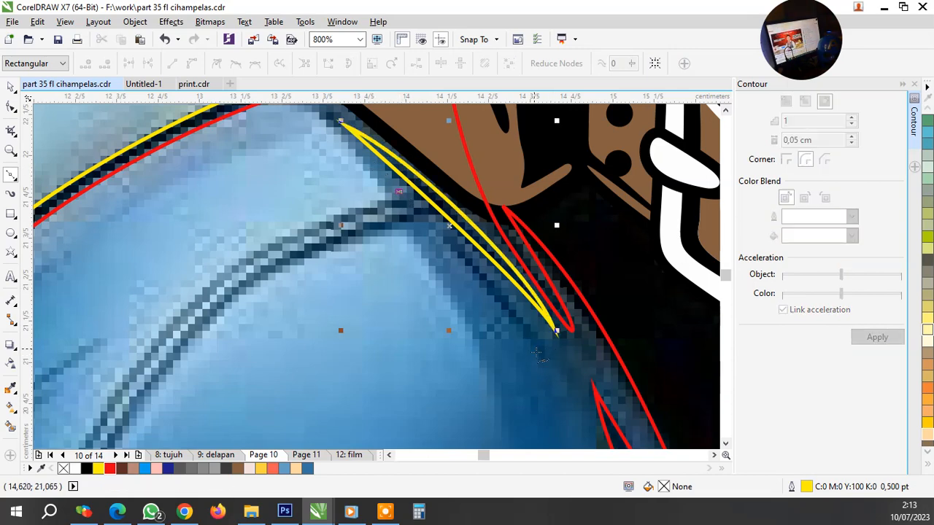
drag(533, 348, 549, 359)
click(401, 194)
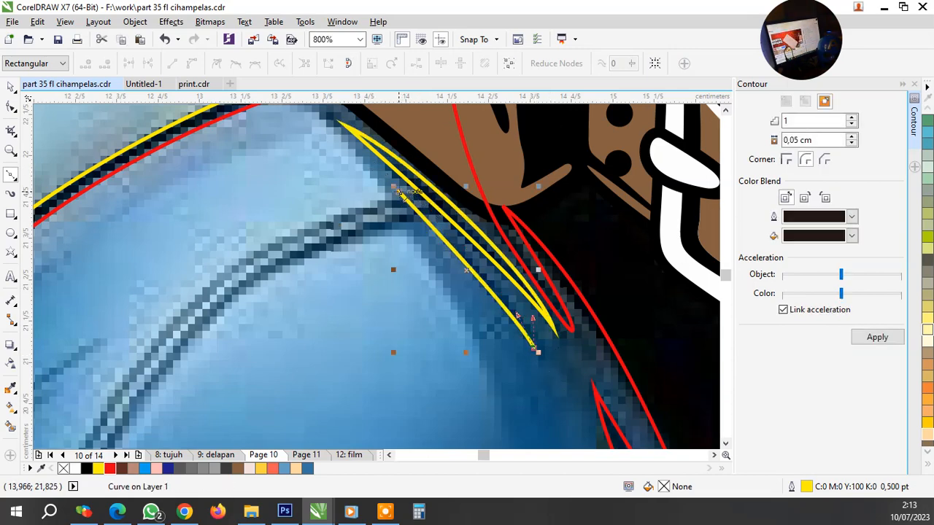
Group the two upper-thigh slivers, trim them out of the red leg shape and delete the cutting shapes
key(space)
shift+click(453, 219)
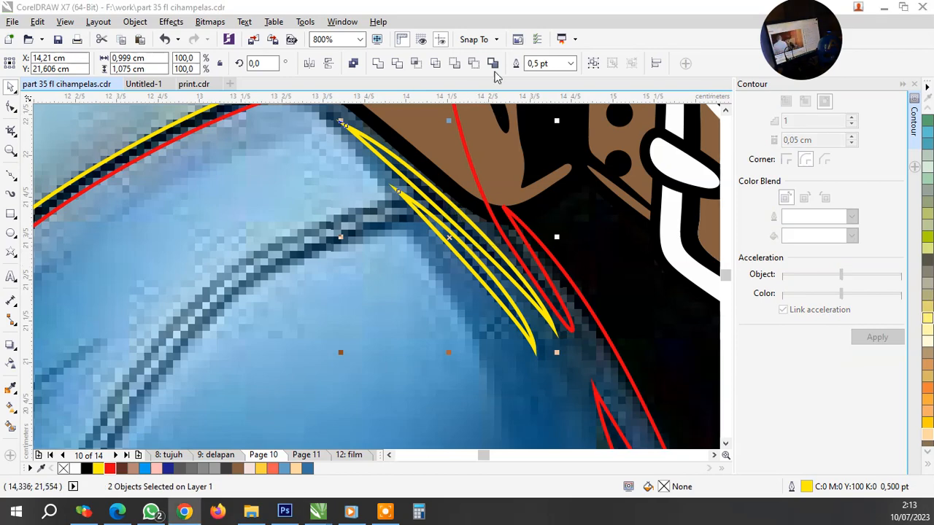
key(ctrl+g)
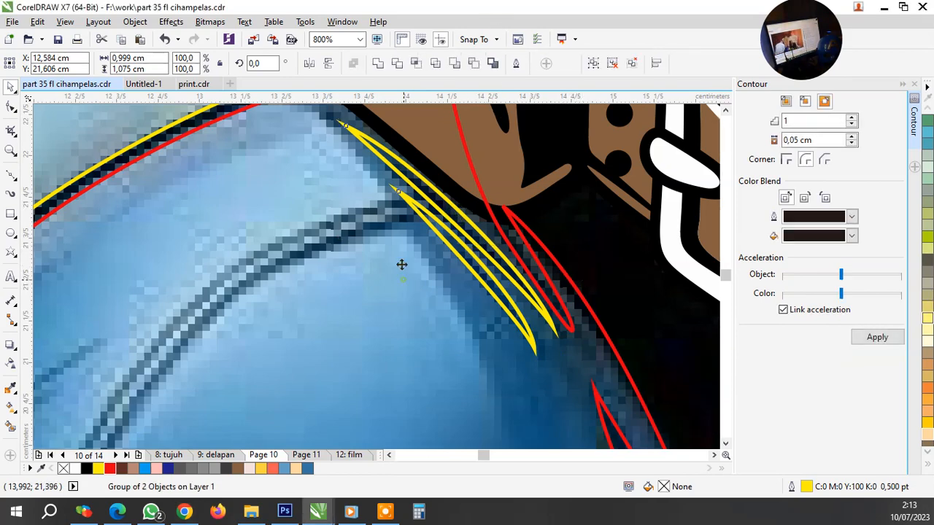
shift+click(402, 265)
key(space)
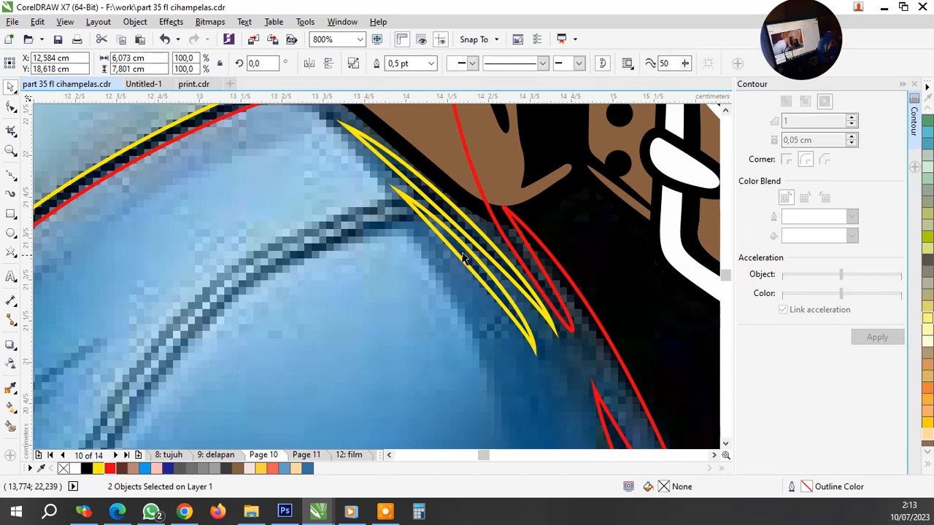
click(447, 210)
key(Delete)
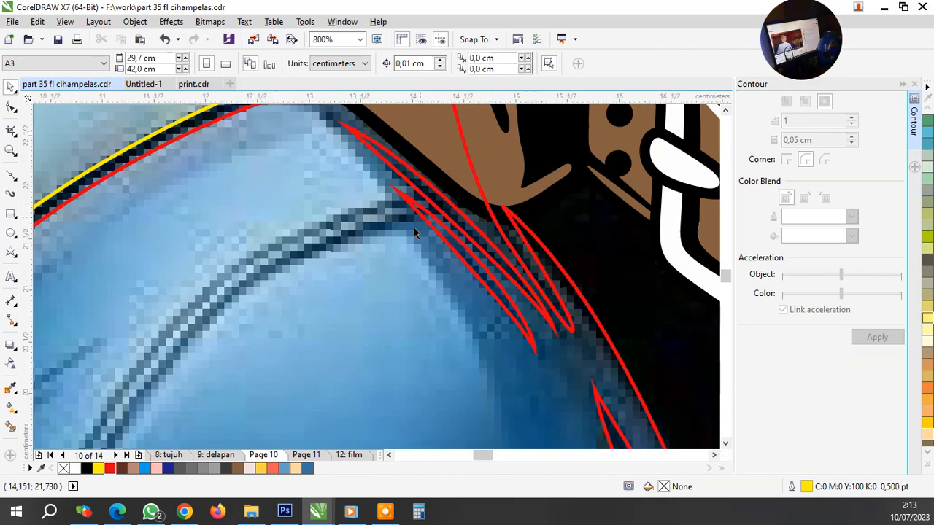
Start a Bezier line at the black area below the belt pouch and curve it along the thigh's double seam
scroll(414, 227, down, 2)
scroll(350, 240, up, 2)
scroll(386, 264, down, 2)
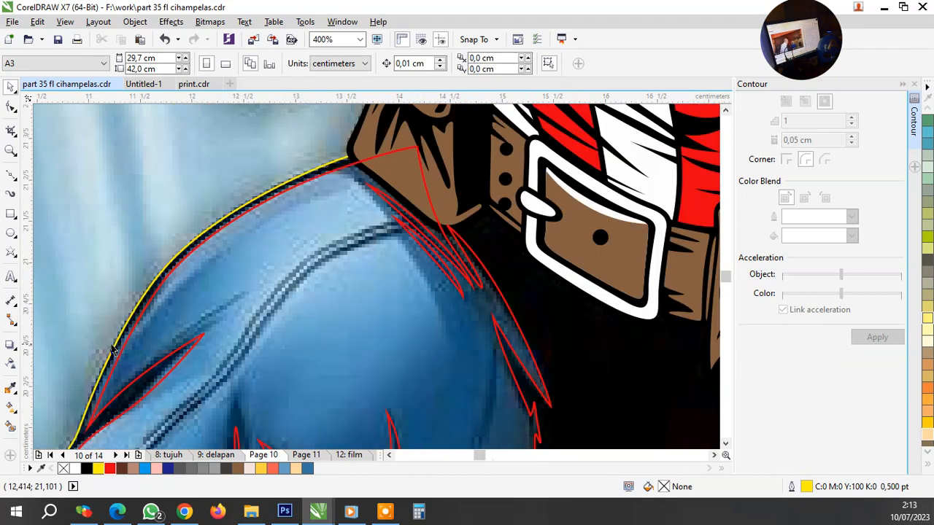
scroll(139, 283, up, 2)
scroll(298, 287, down, 1)
click(10, 175)
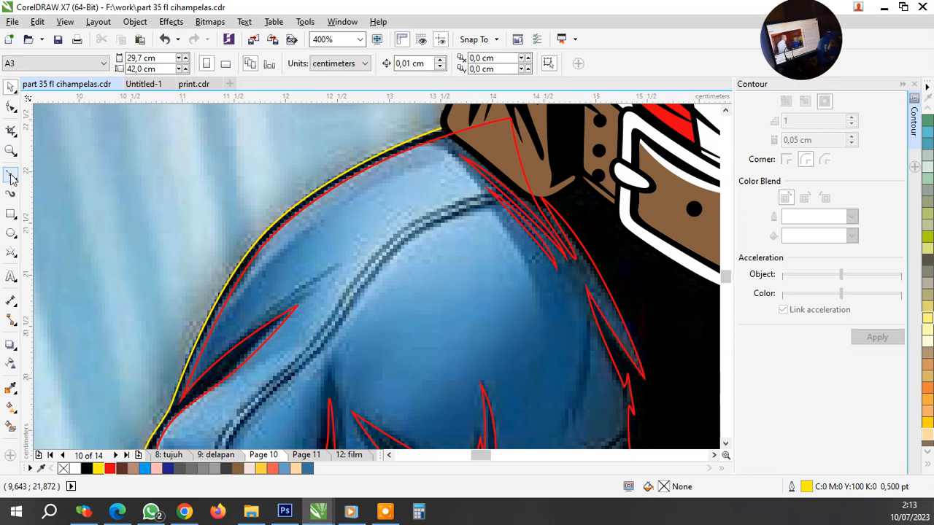
scroll(519, 195, up, 2)
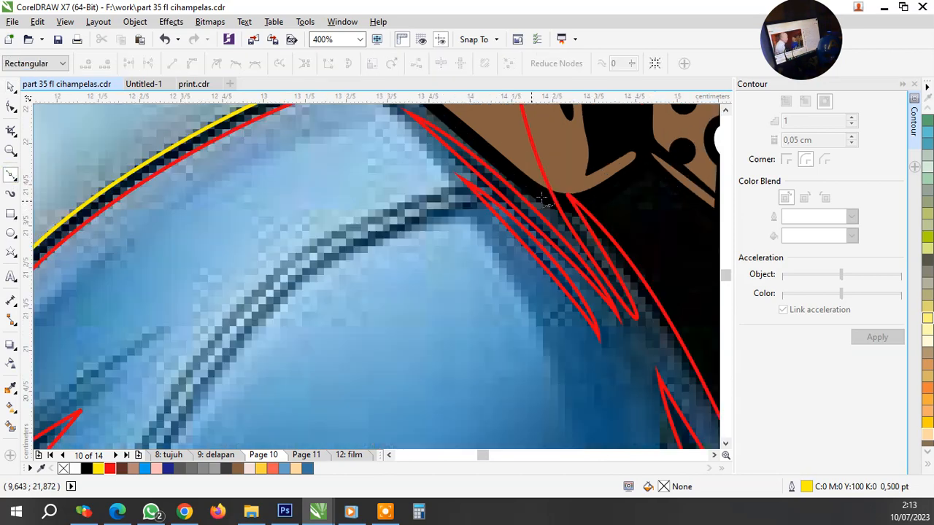
drag(298, 287, 343, 256)
scroll(402, 286, down, 2)
scroll(408, 262, up, 3)
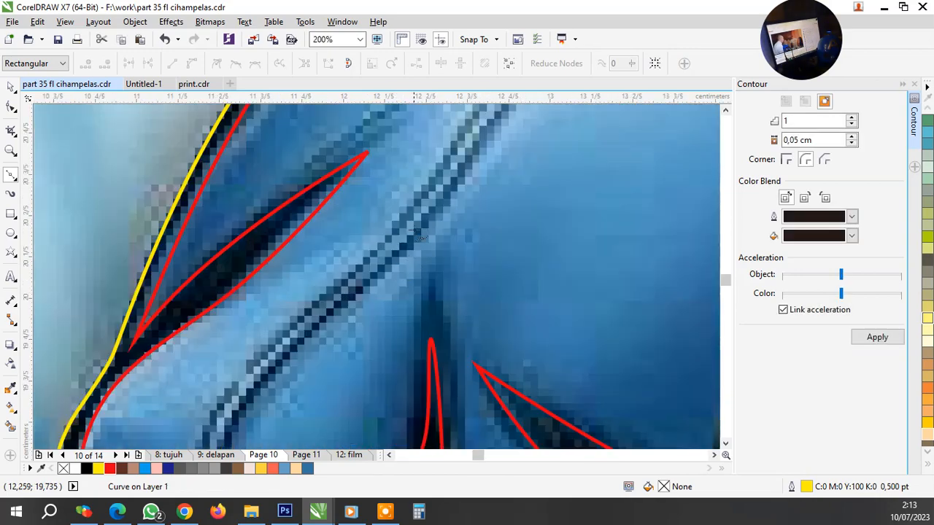
Try to continue the thigh seam line down its lower bend toward the black knee patch
click(407, 251)
scroll(394, 262, down, 2)
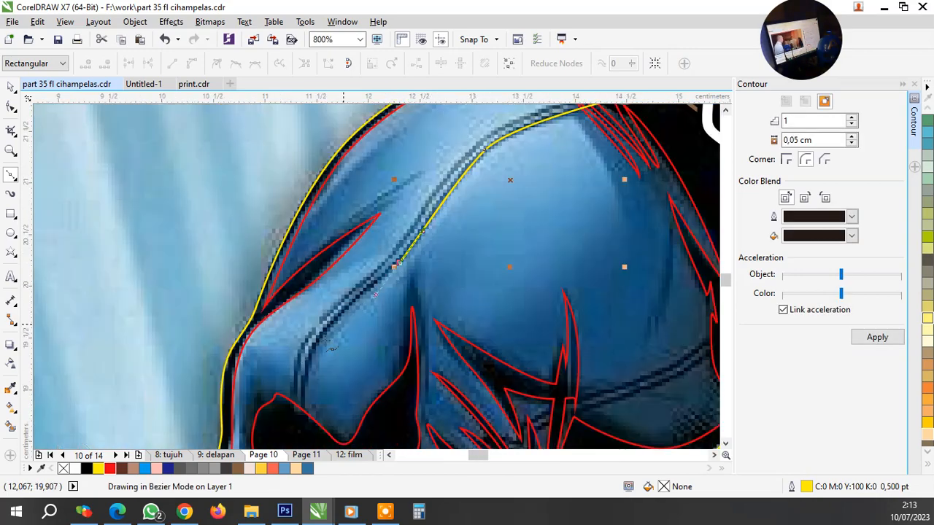
scroll(346, 325, up, 2)
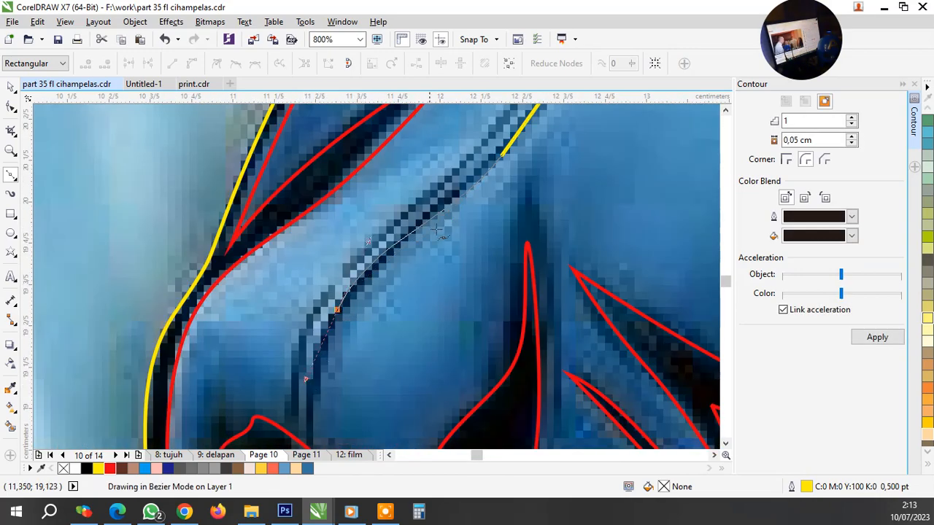
scroll(313, 372, down, 3)
scroll(405, 294, up, 1)
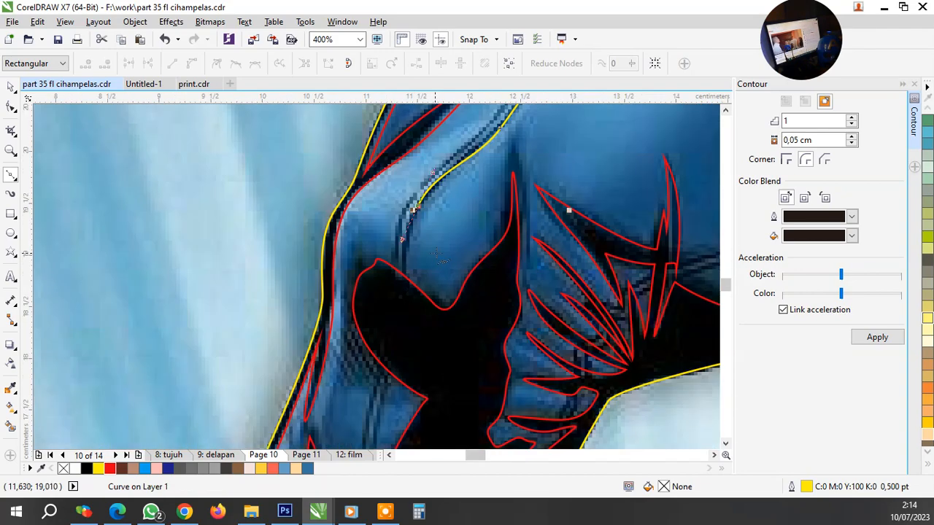
scroll(483, 226, down, 2)
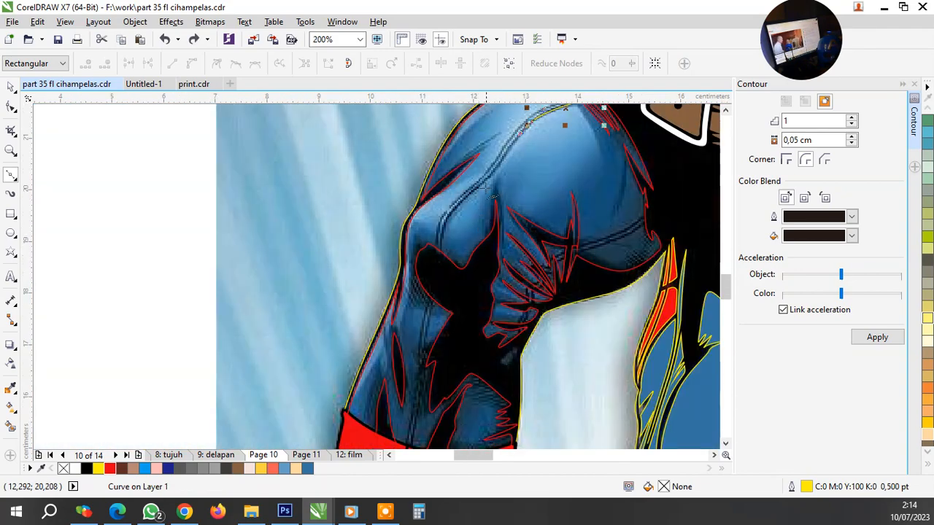
Continue the thigh seam line along the seam's lower edge and end it inside the black knee patch
scroll(487, 187, up, 3)
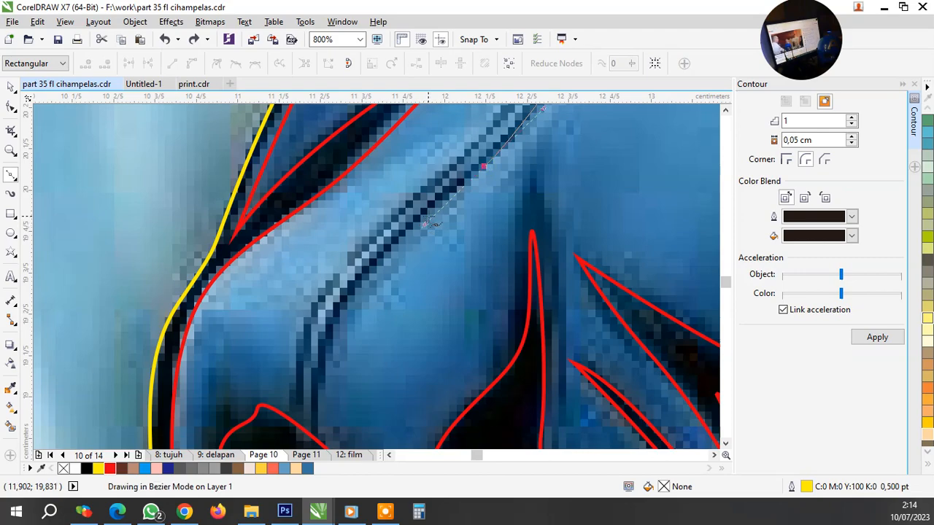
scroll(425, 224, down, 2)
scroll(423, 215, up, 2)
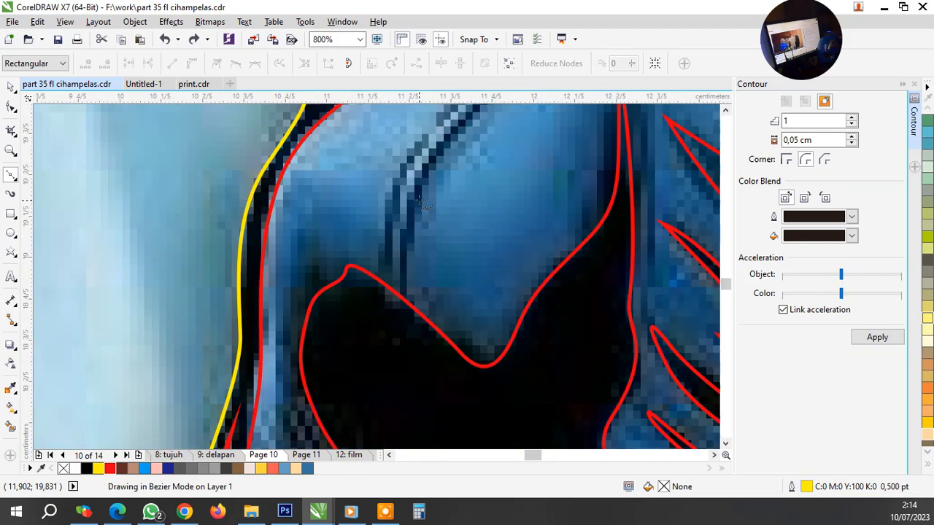
drag(416, 327, 413, 335)
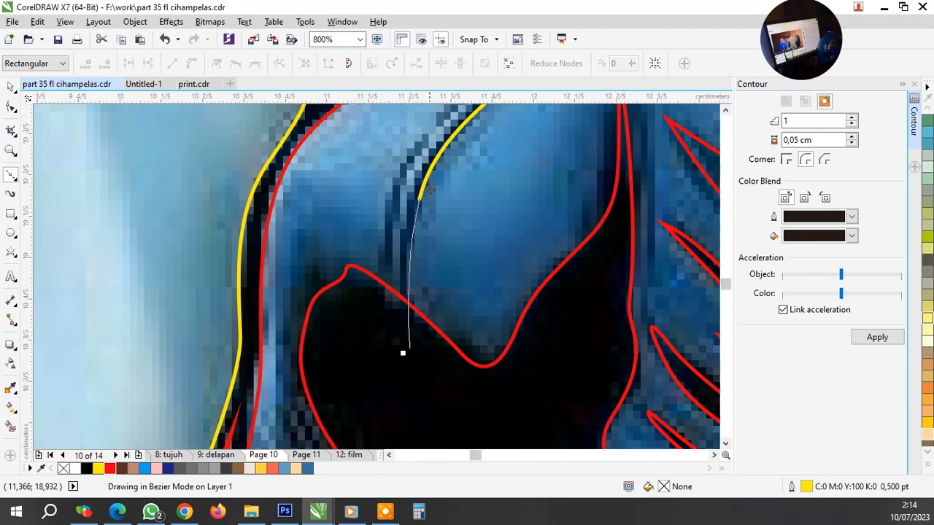
click(408, 349)
Place a copy of the thigh seam line along the parallel seam and set both outlines to 1.5 pt
key(space)
key(ctrl+d)
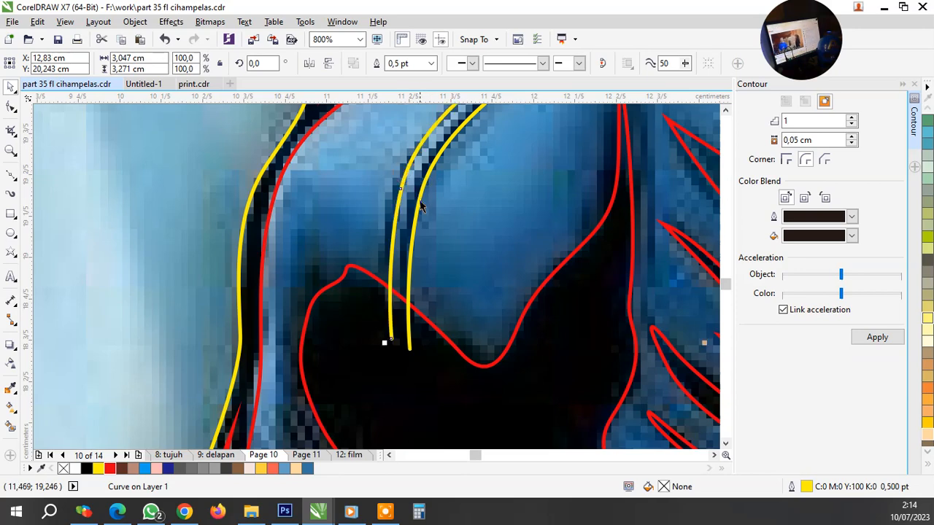
shift+click(418, 208)
click(571, 64)
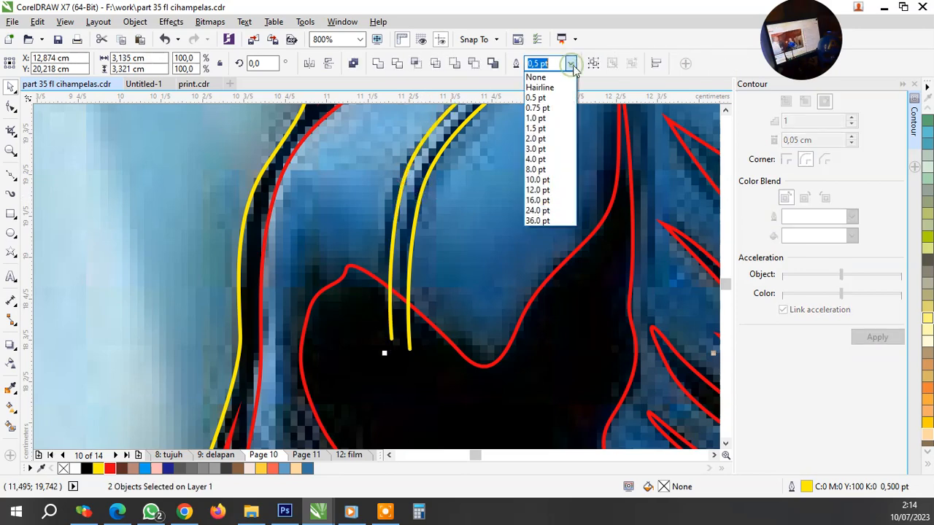
click(550, 127)
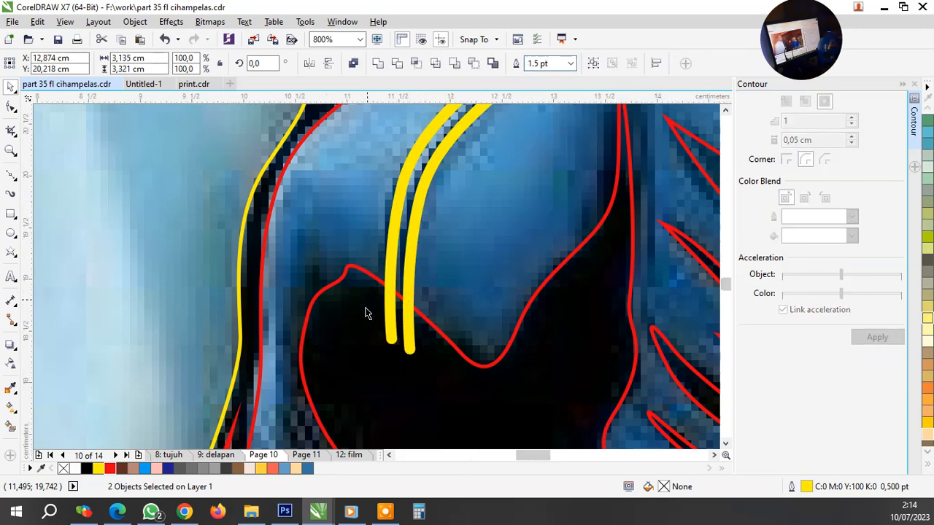
Convert the two thigh seam outlines to objects and group them
scroll(365, 313, down, 2)
scroll(514, 168, up, 1)
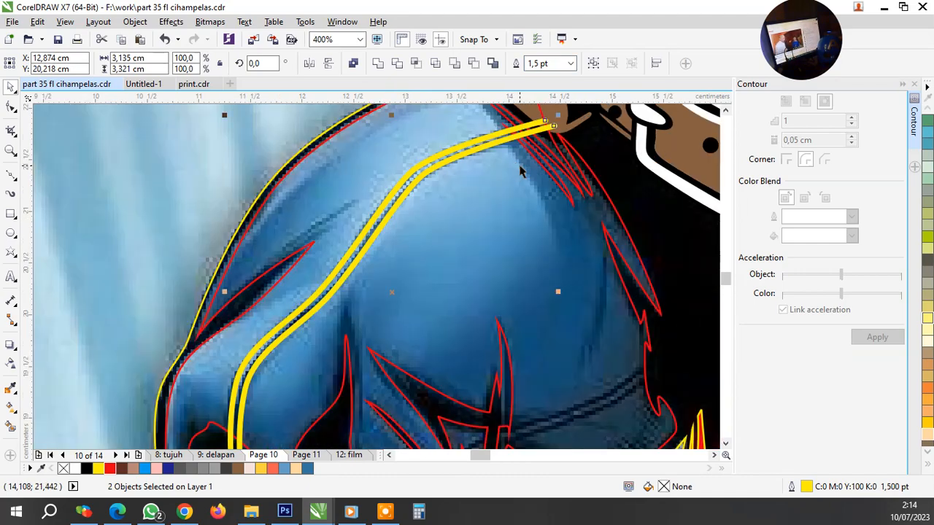
key(ctrl+shift+q)
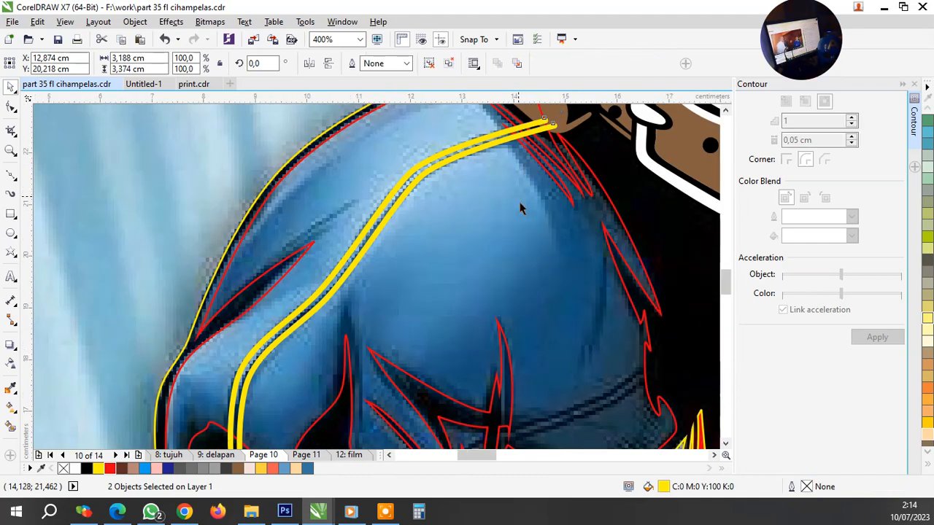
scroll(521, 208, down, 1)
key(ctrl+g)
Trace the lower leg's seam from the black knee patch to the red boot and place a copy beside it
scroll(541, 266, up, 1)
scroll(539, 267, down, 2)
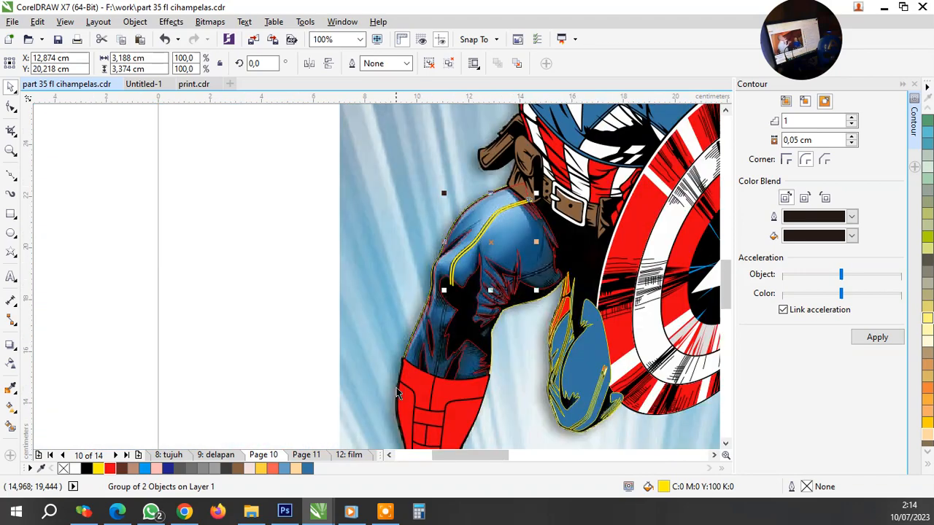
scroll(525, 168, up, 3)
key(F10)
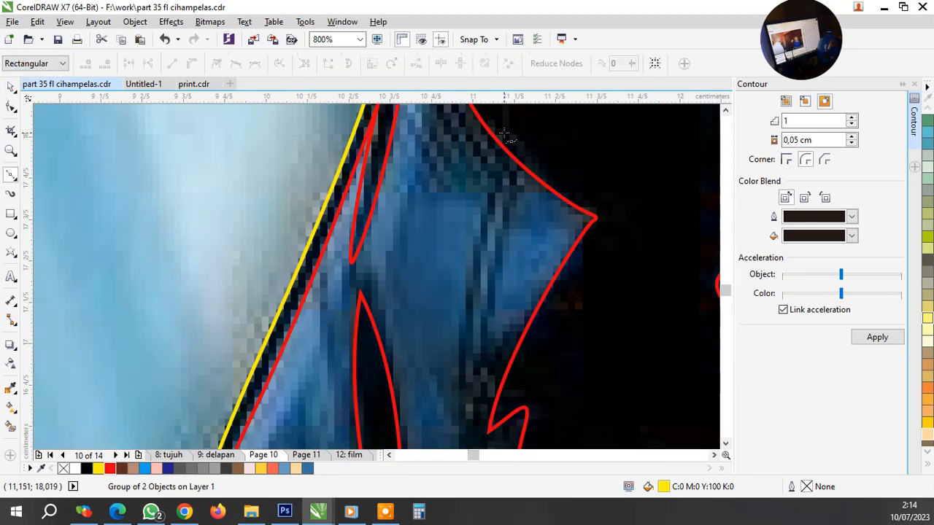
click(508, 133)
drag(469, 307, 457, 387)
scroll(494, 241, down, 2)
scroll(490, 321, up, 1)
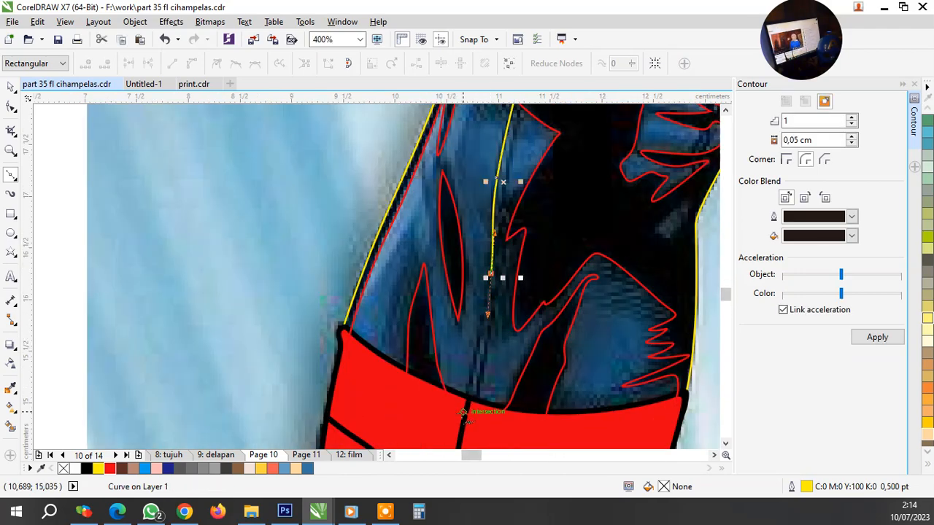
click(461, 415)
key(space)
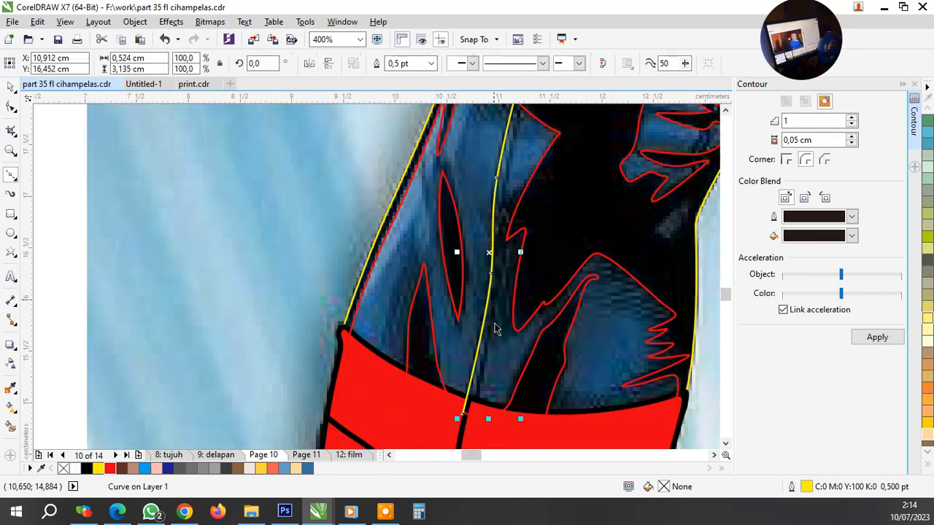
scroll(489, 269, up, 1)
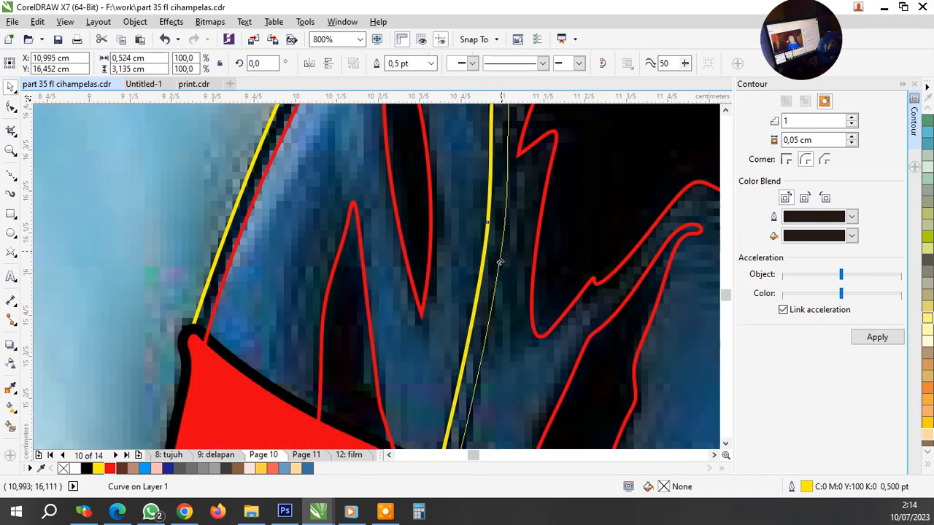
Set both lower-leg seam lines to a 1.5 pt outline and convert the outlines to objects
shift+click(487, 217)
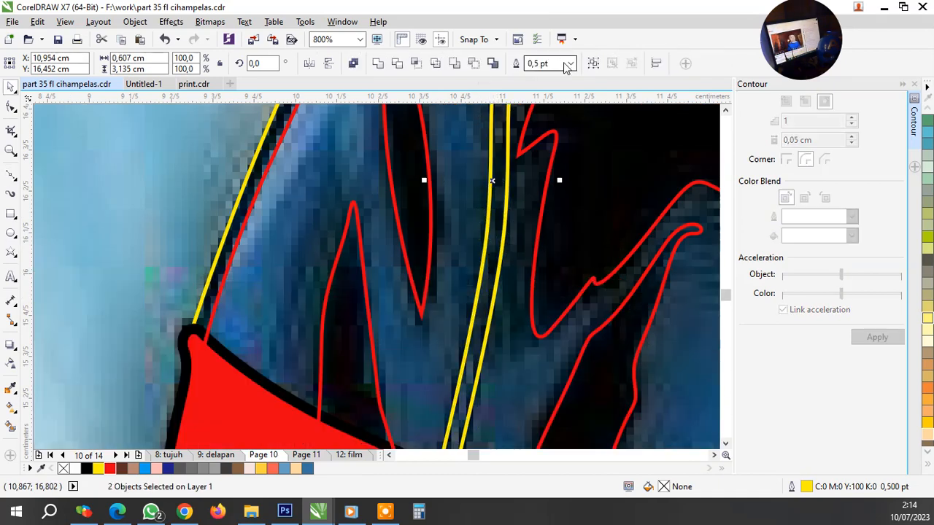
click(571, 64)
click(531, 129)
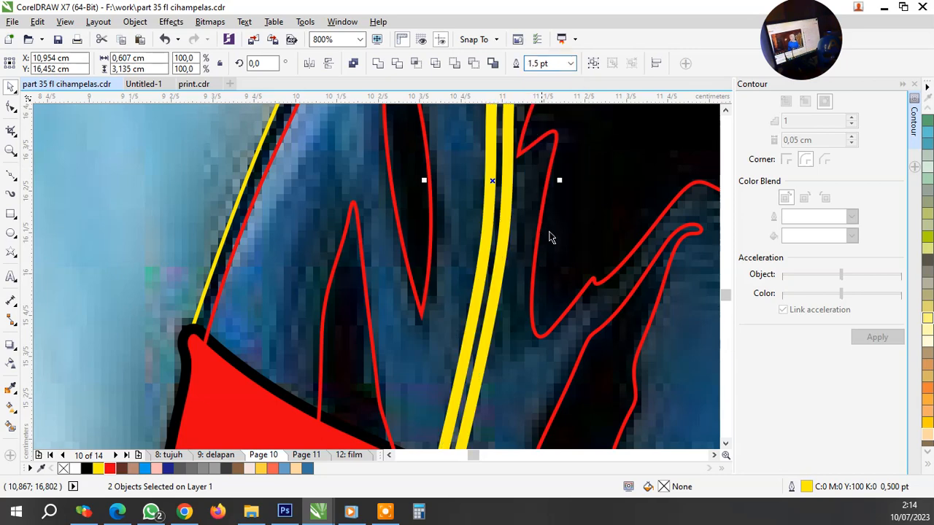
scroll(494, 270, down, 2)
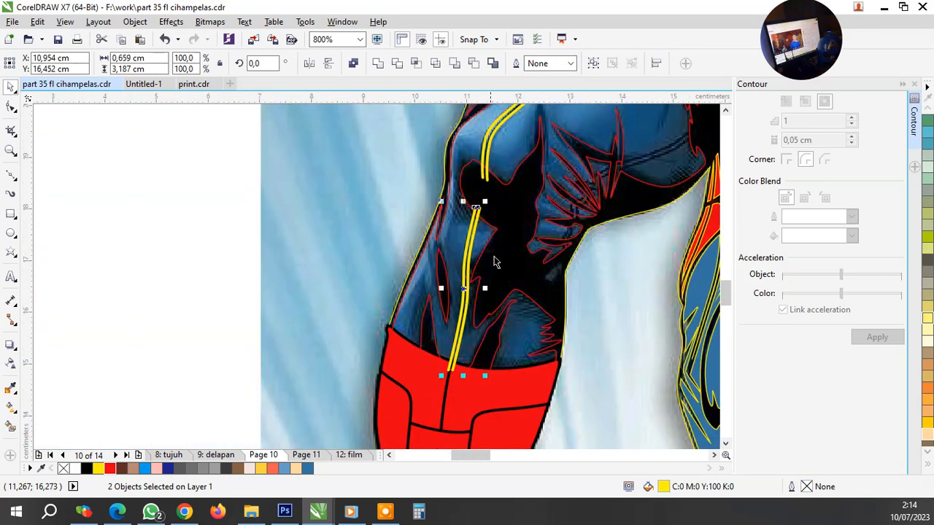
scroll(488, 184, up, 2)
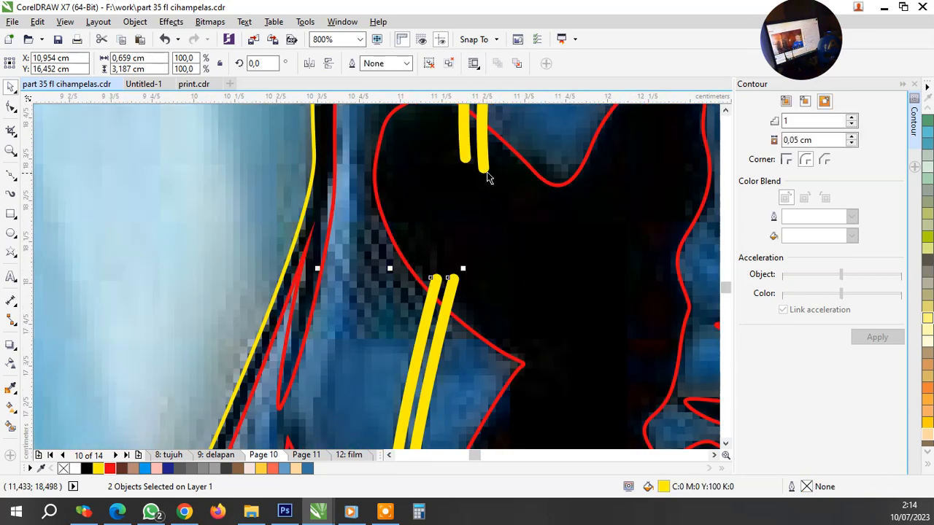
Group the two lower-leg seam outlines
click(483, 166)
key(ctrl+g)
scroll(484, 175, down, 3)
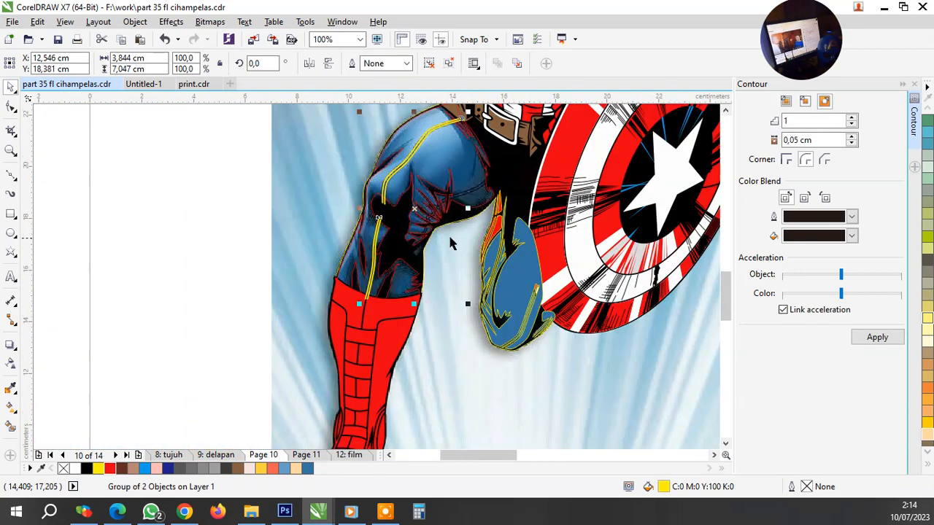
Trace the small teardrop highlight beside the inner knee and fill it with blue R52 G115 B159
scroll(455, 240, up, 2)
scroll(394, 306, up, 1)
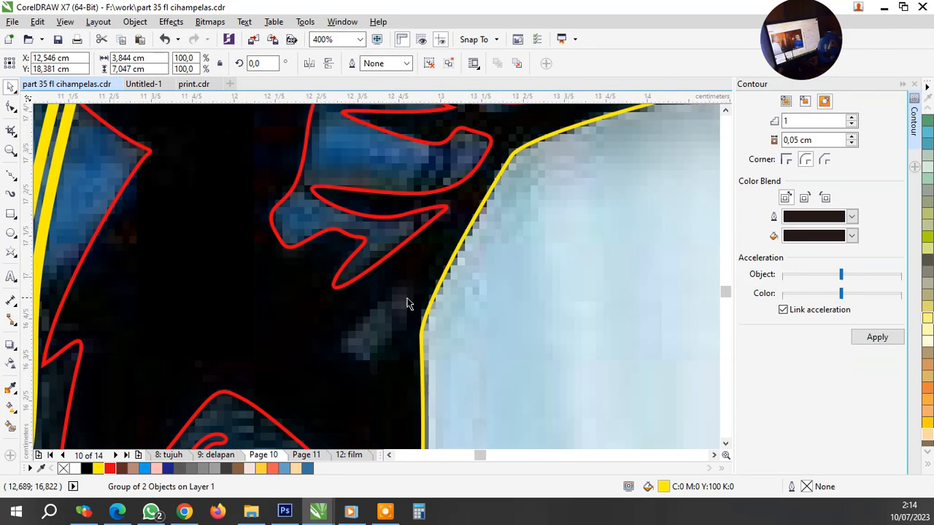
key(F10)
key(F5)
click(397, 290)
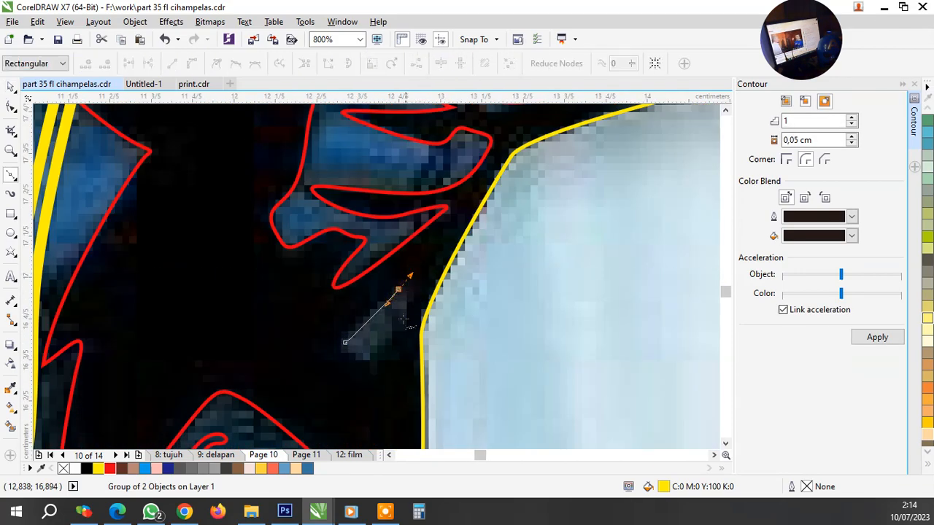
key(space)
drag(403, 312, 405, 311)
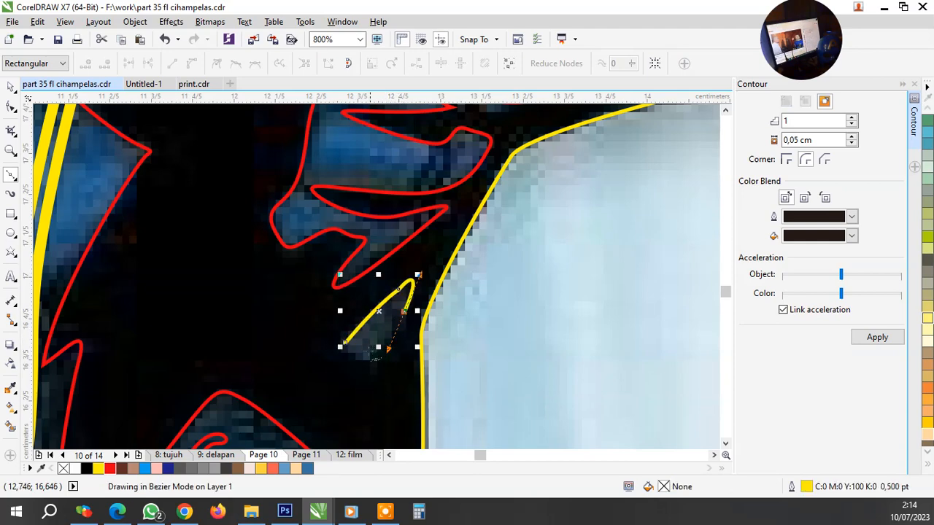
drag(345, 342, 365, 374)
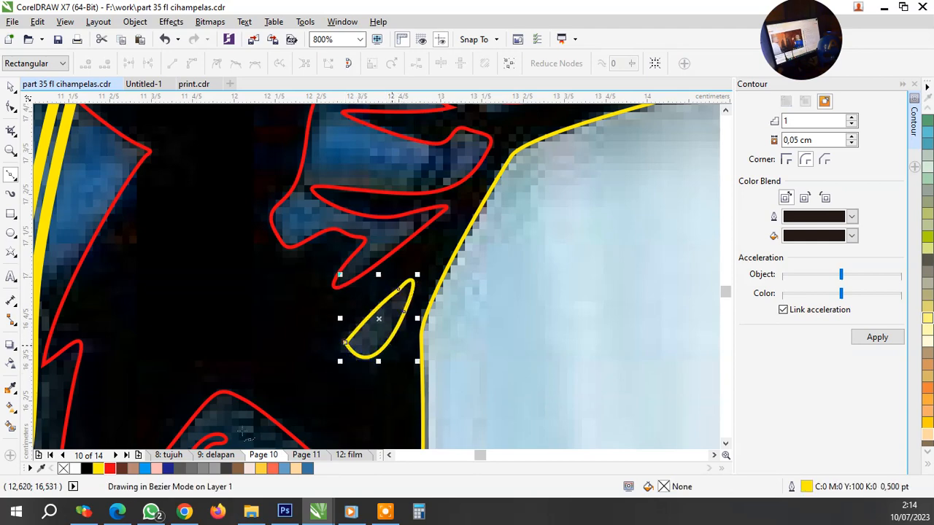
click(307, 468)
scroll(350, 406, down, 1)
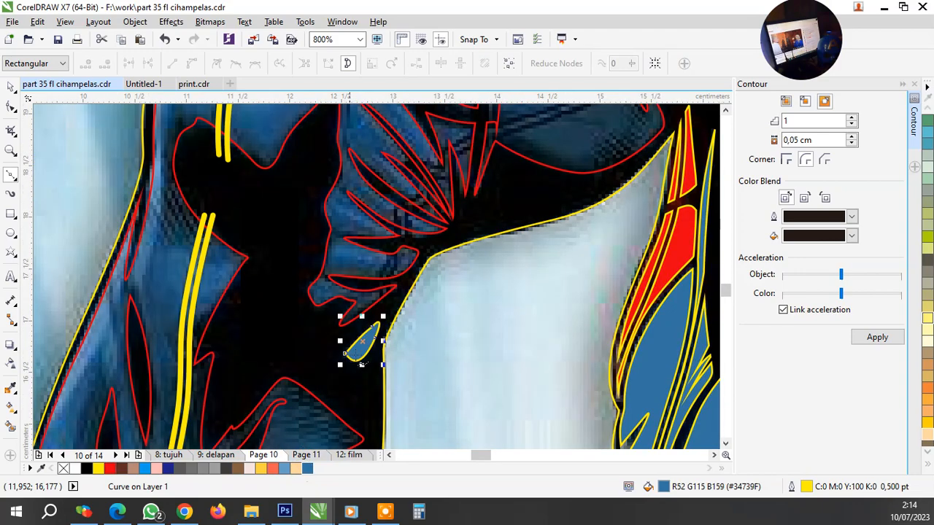
Trace the inner-thigh seam line upward from the inner knee through the lower folds
scroll(387, 273, up, 2)
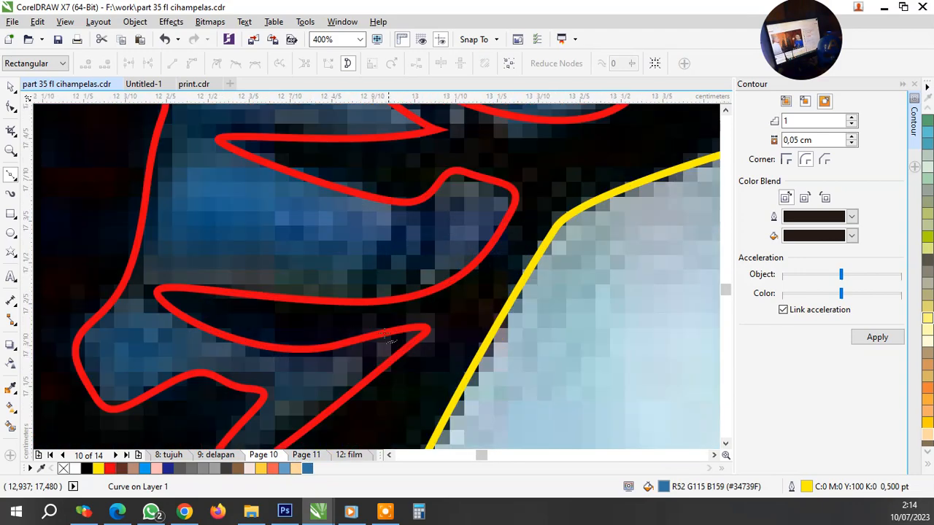
click(372, 279)
click(371, 385)
scroll(434, 219, down, 1)
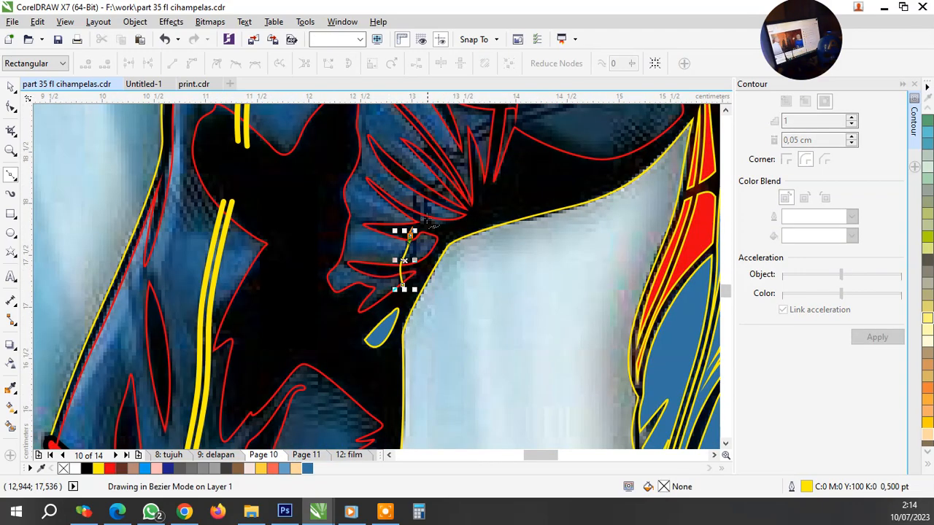
scroll(426, 200, up, 2)
drag(387, 266, 436, 186)
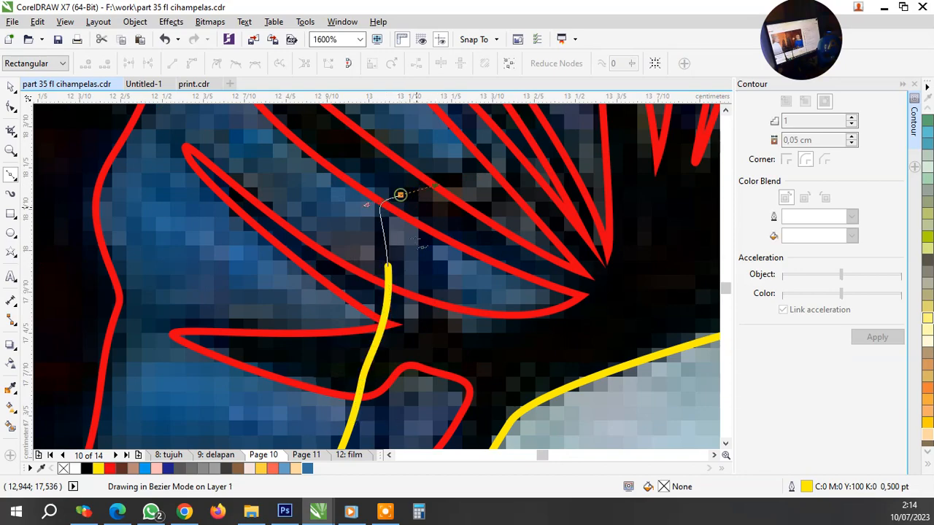
scroll(397, 307, down, 3)
Extend the seam line across the upper folds and along the underside of the thigh into the black area
scroll(438, 244, up, 2)
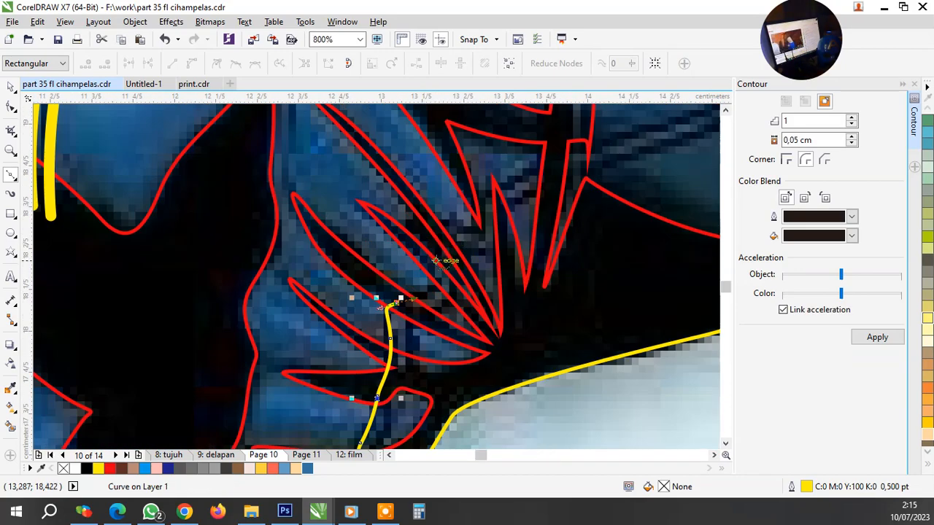
drag(439, 258, 478, 231)
drag(486, 212, 488, 184)
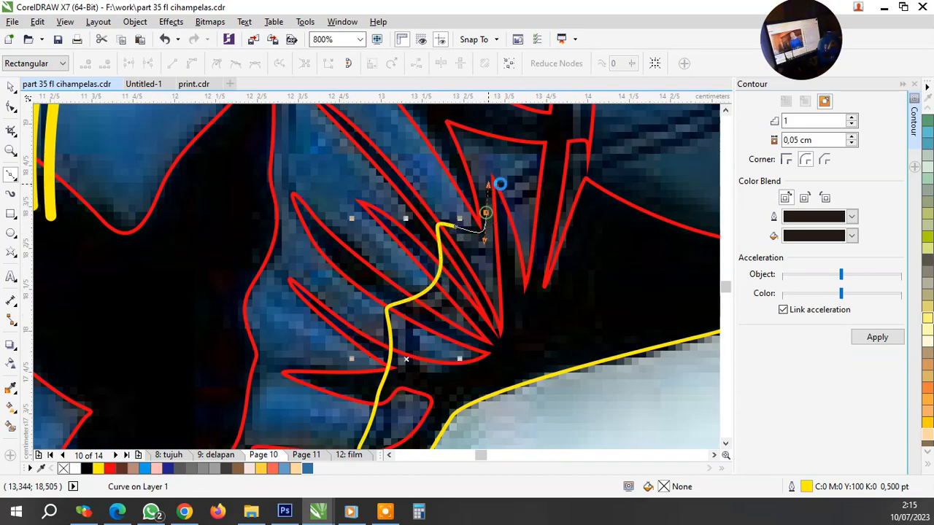
drag(544, 167, 546, 169)
scroll(540, 245, down, 3)
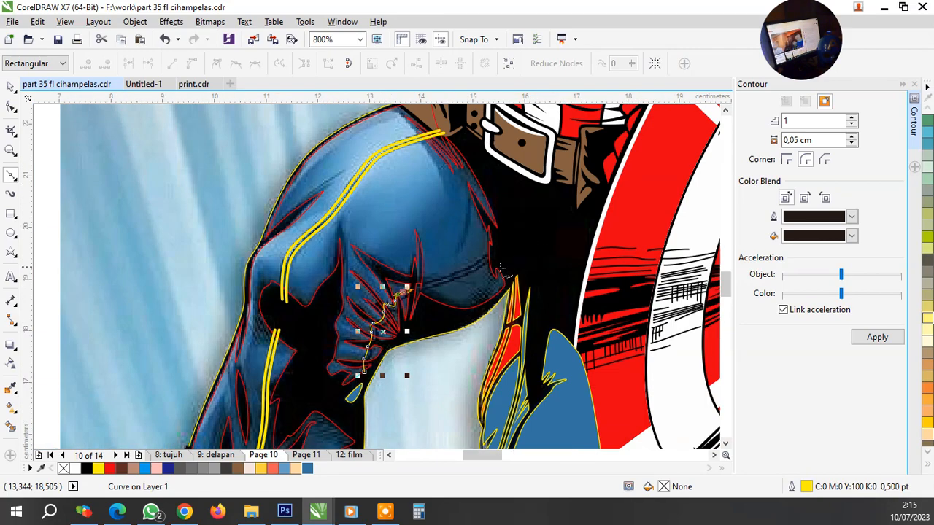
scroll(414, 273, up, 1)
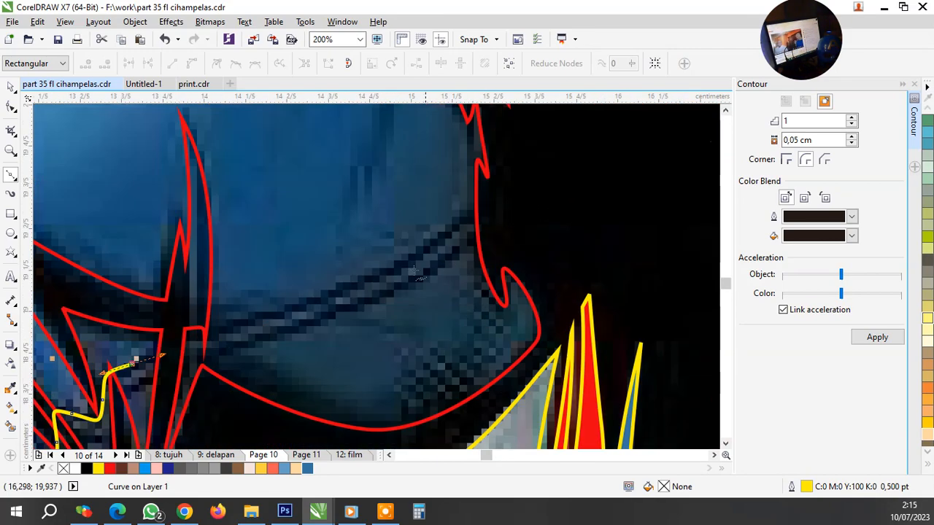
click(515, 167)
Place a copy of the inner-thigh seam line along the parallel seam and set both outlines to 1.5 pt
key(space)
drag(458, 226, 467, 251)
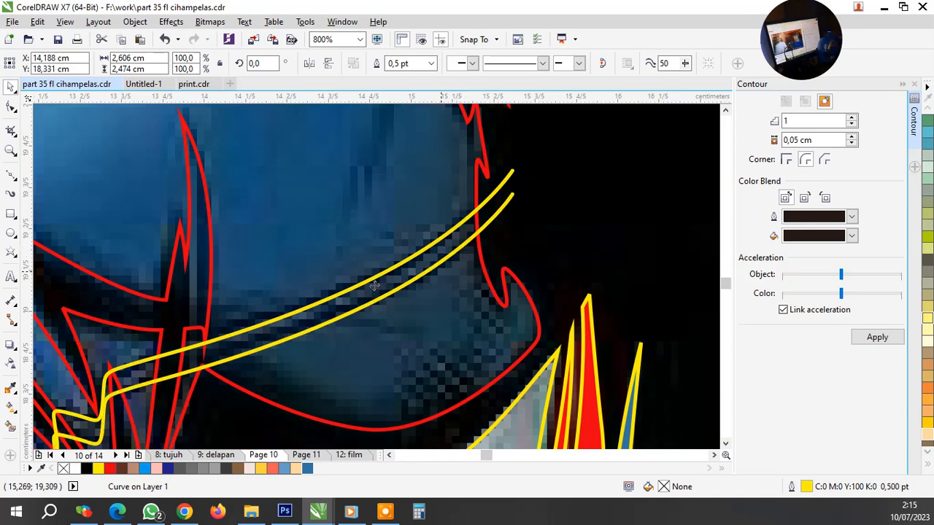
key(ctrl+z)
drag(364, 281, 385, 306)
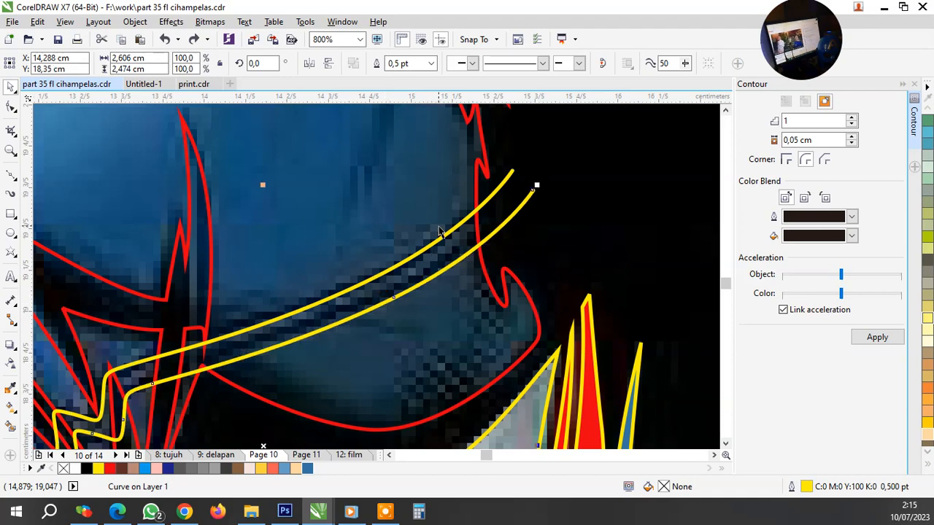
scroll(434, 241, down, 1)
scroll(483, 209, up, 2)
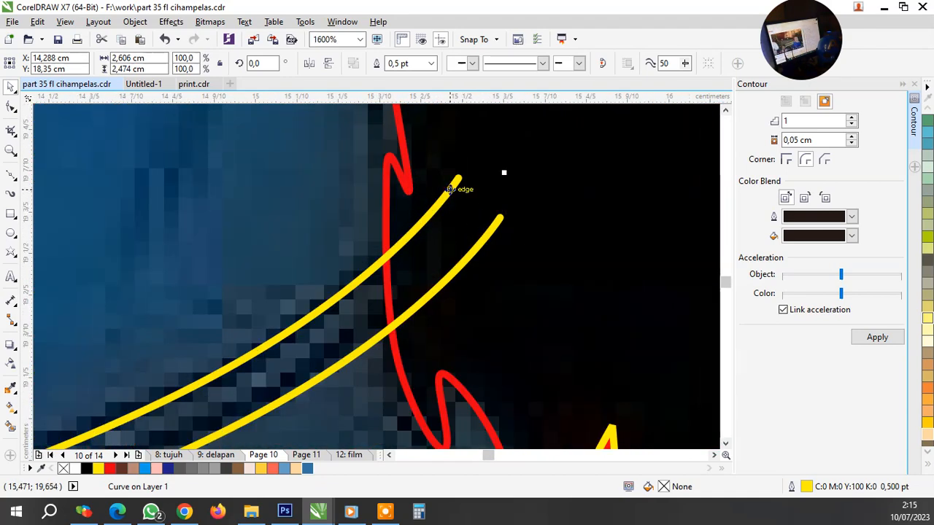
shift+click(450, 190)
click(573, 64)
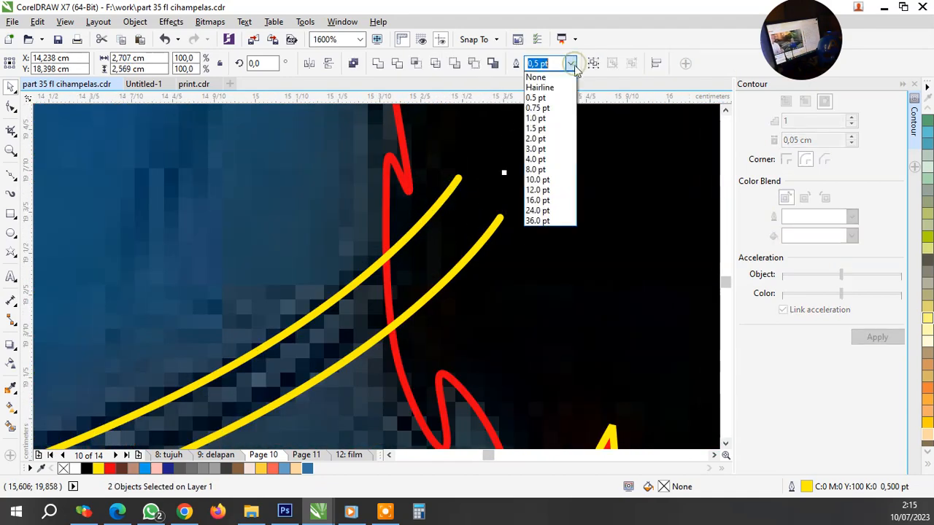
click(541, 127)
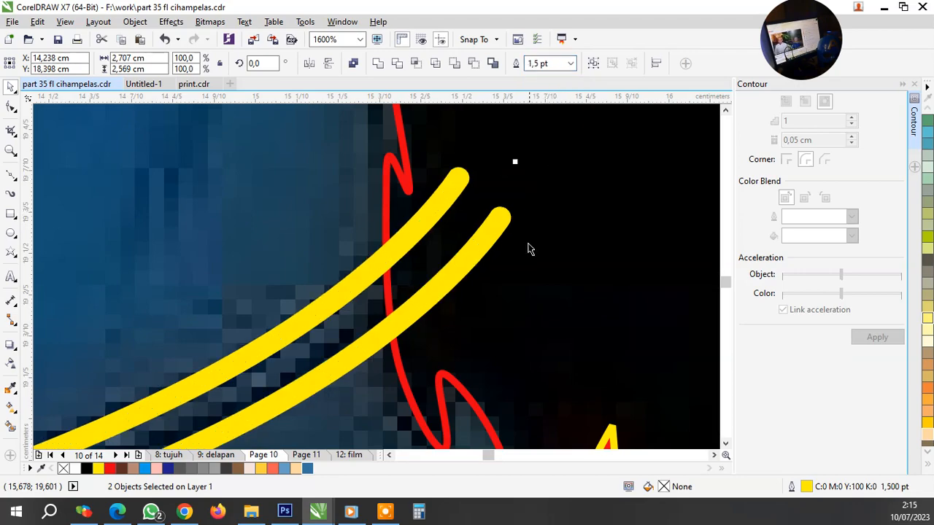
Convert both inner-thigh seam outlines to objects and group them
key(ctrl+shift+q)
scroll(530, 255, down, 4)
key(ctrl+g)
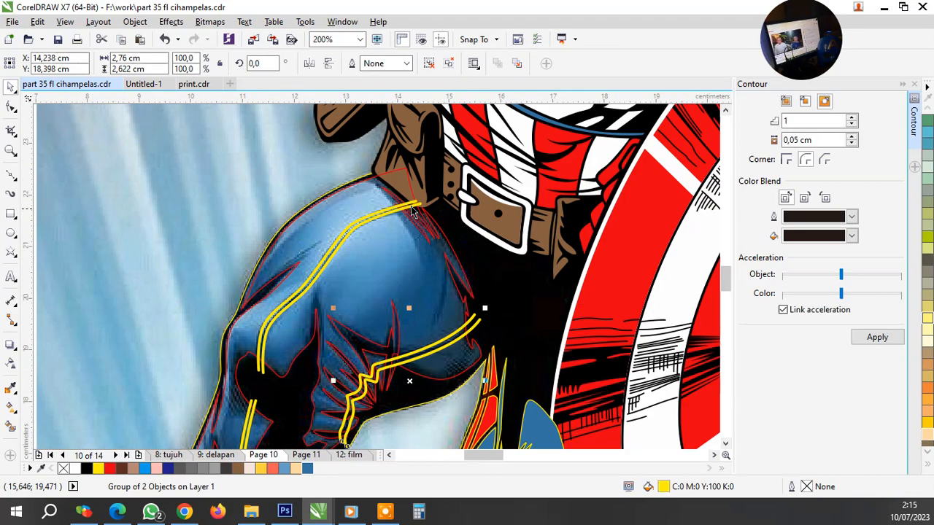
Cut all the double seams out of the standing leg's shape and delete the yellow seam pieces
scroll(421, 310, up, 3)
key(ctrl+u)
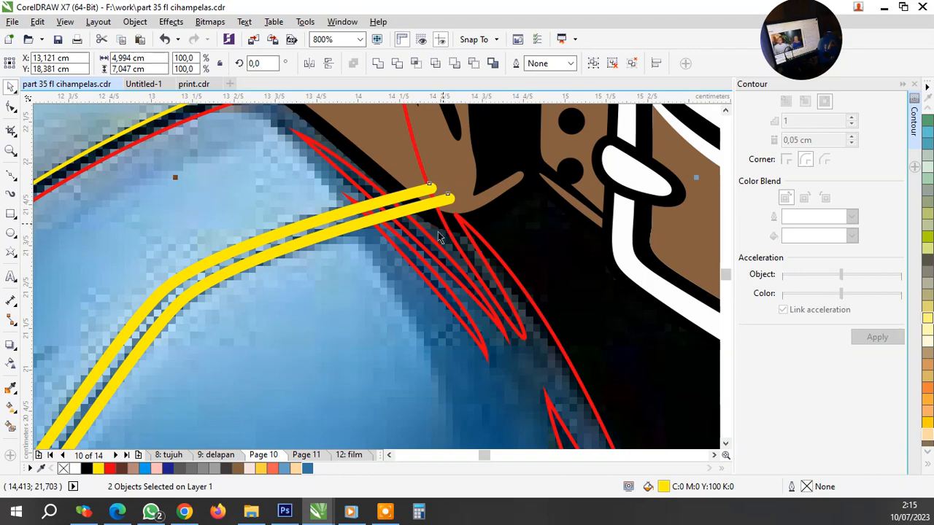
key(ctrl+g)
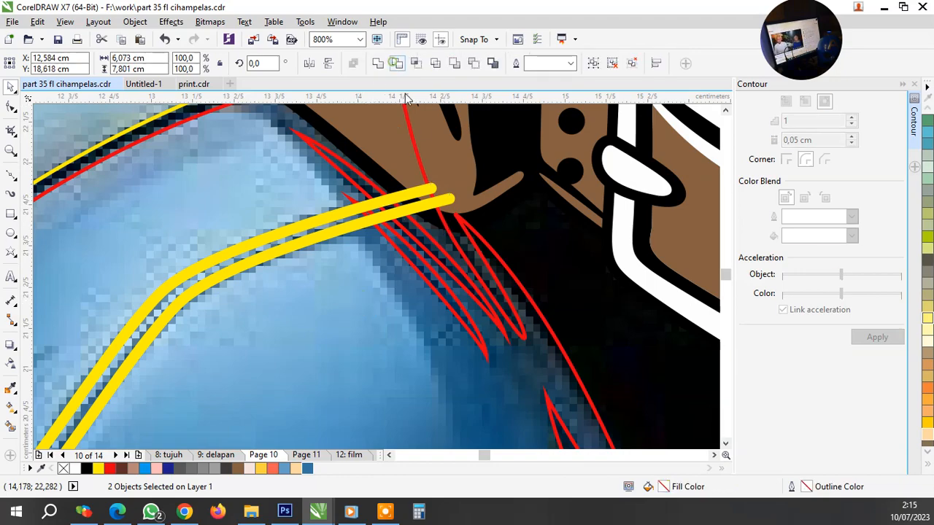
click(450, 198)
key(Delete)
scroll(408, 227, down, 2)
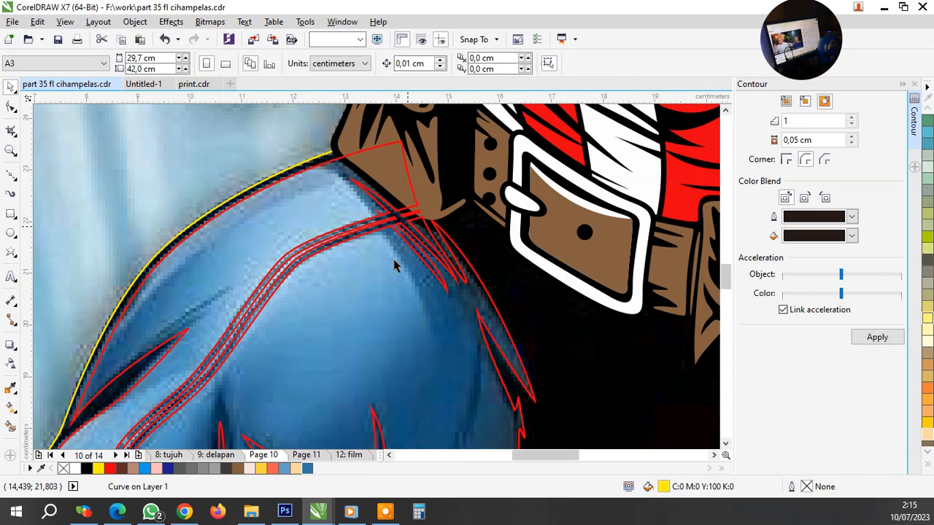
Fill the standing leg's creased shape with blue R52 G115 B159
scroll(394, 265, down, 2)
click(377, 302)
scroll(338, 422, down, 1)
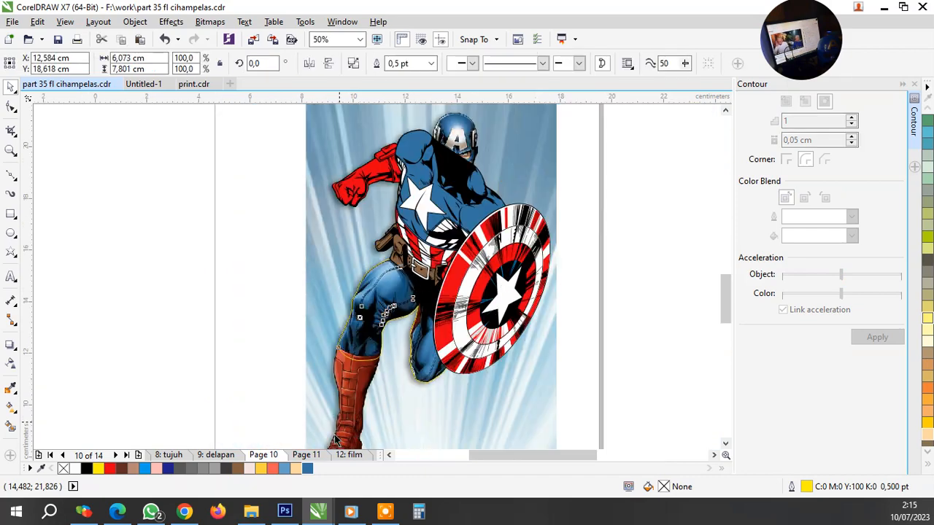
click(336, 440)
scroll(386, 364, up, 3)
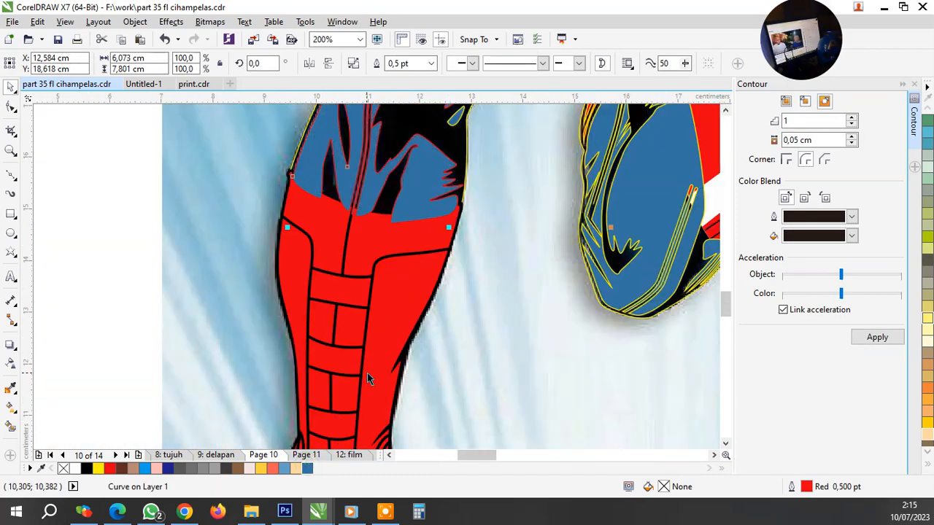
scroll(367, 373, down, 3)
click(377, 296)
scroll(377, 296, up, 2)
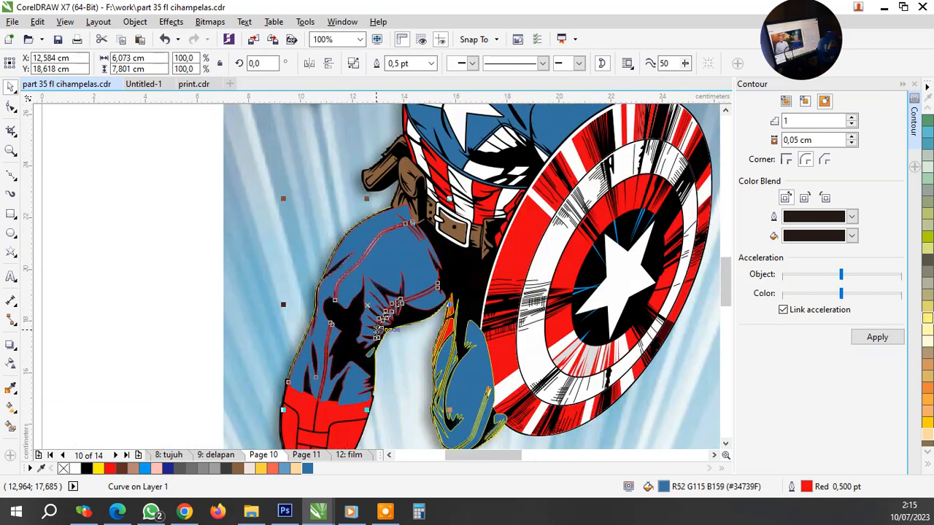
Fill the yellow-outlined silhouette of both legs with black
click(412, 355)
click(410, 323)
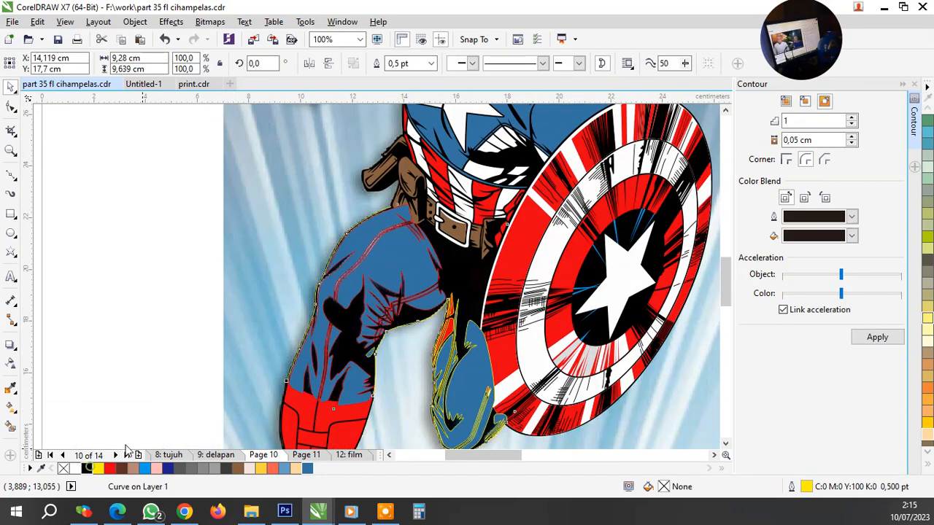
click(198, 296)
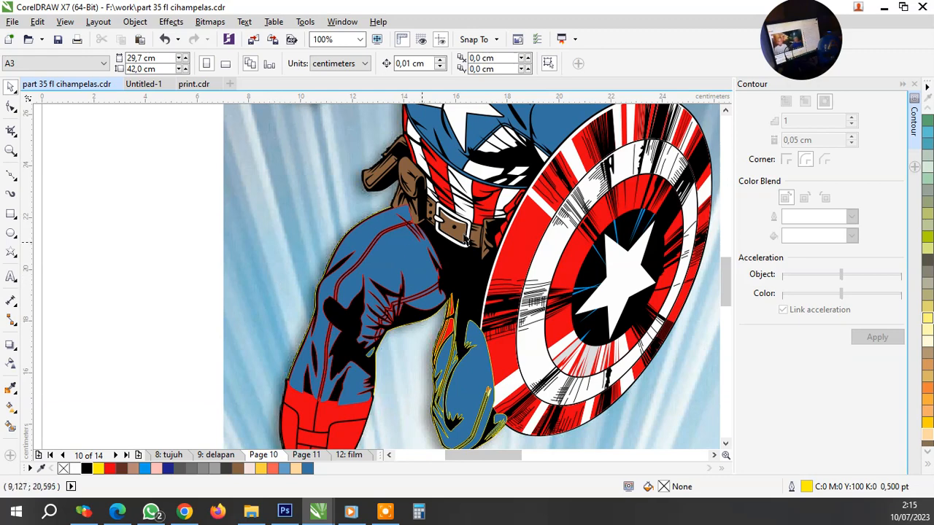
Bring the torso and shield group in front of the legs
click(466, 192)
right_click(466, 191)
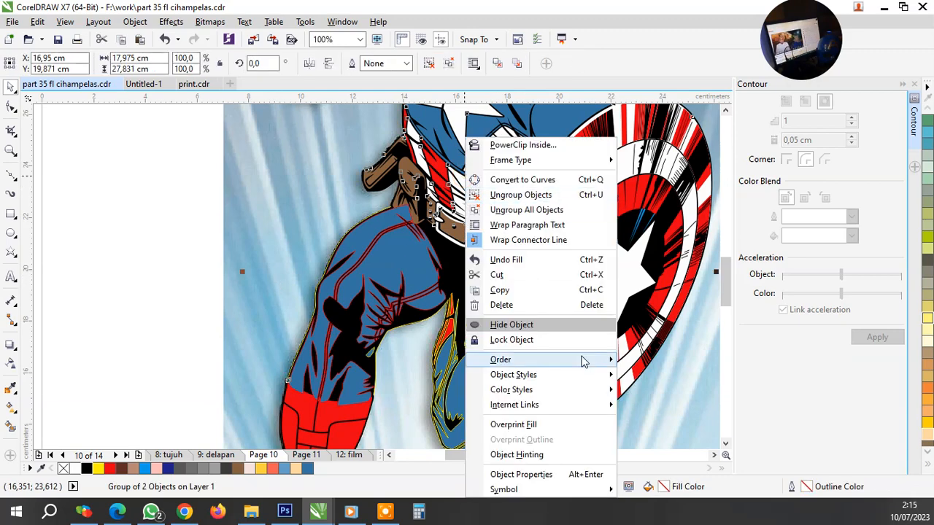
mouse_move(583, 362)
click(648, 385)
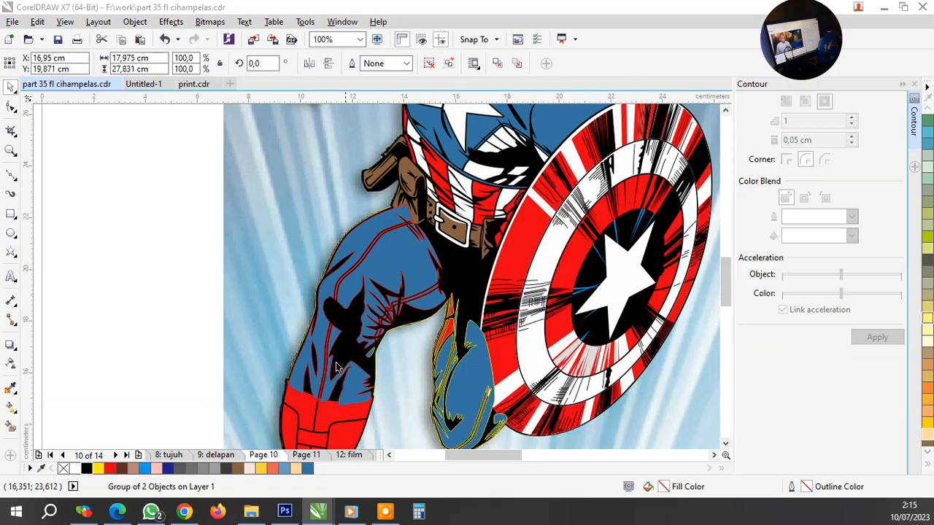
click(183, 275)
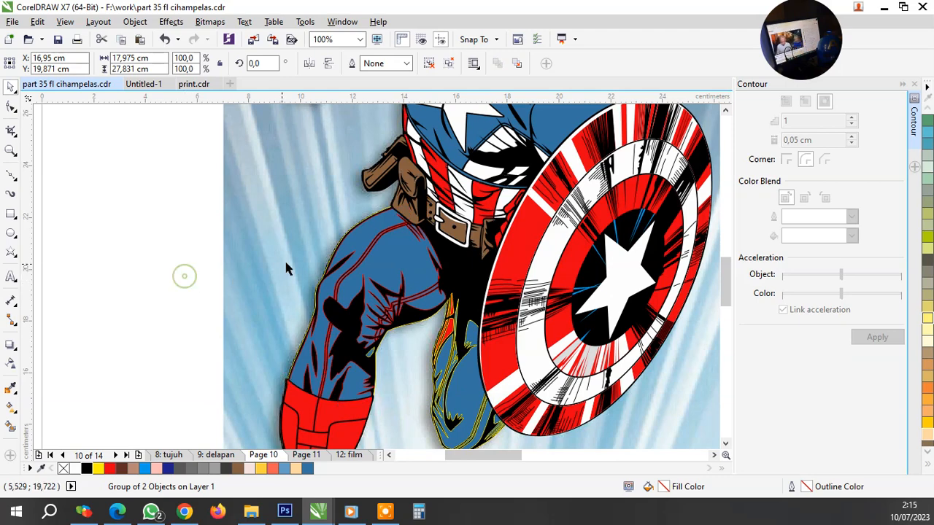
Group the traced leg objects and place the group behind the red boot
scroll(290, 270, down, 2)
drag(237, 219, 467, 408)
key(ctrl+g)
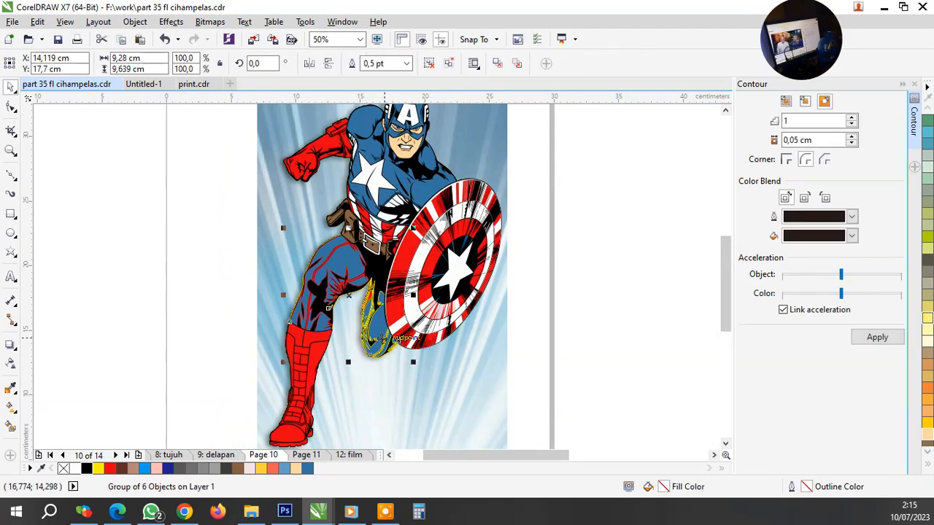
scroll(381, 340, up, 2)
right_click(376, 337)
mouse_move(437, 358)
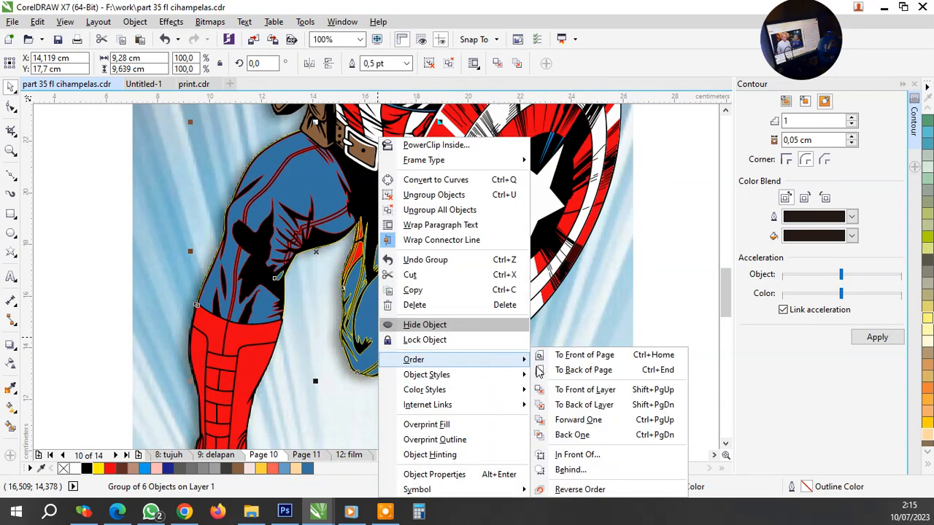
click(569, 468)
click(249, 377)
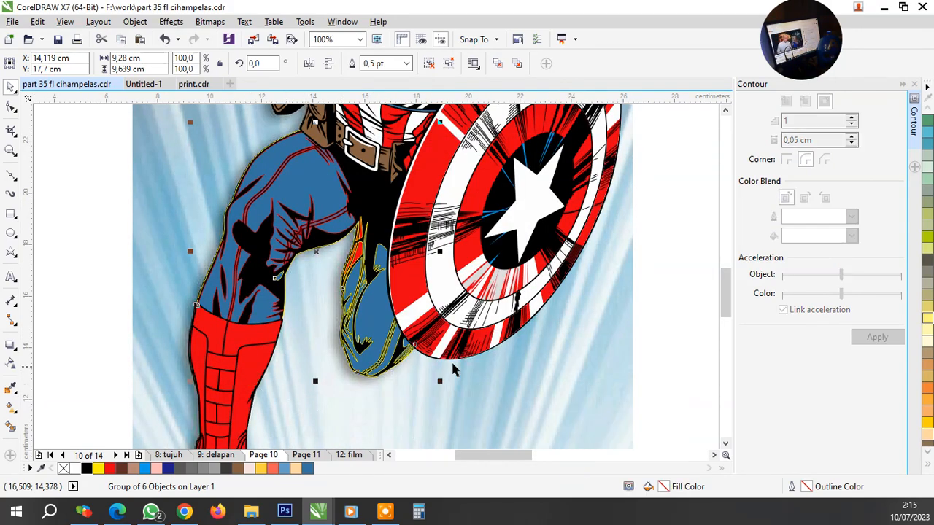
Remove the outlines from the grouped legs
right_click(64, 468)
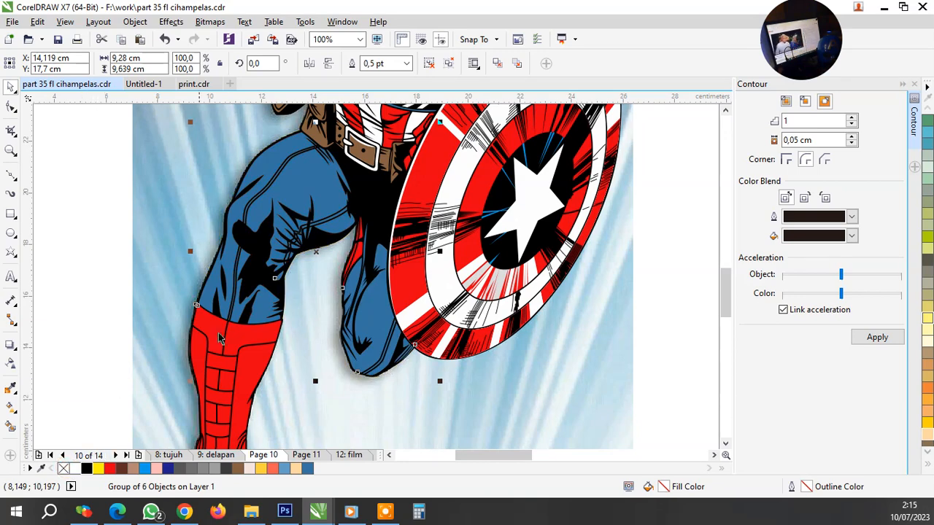
click(123, 292)
click(222, 270)
shift+click(226, 367)
scroll(320, 360, down, 2)
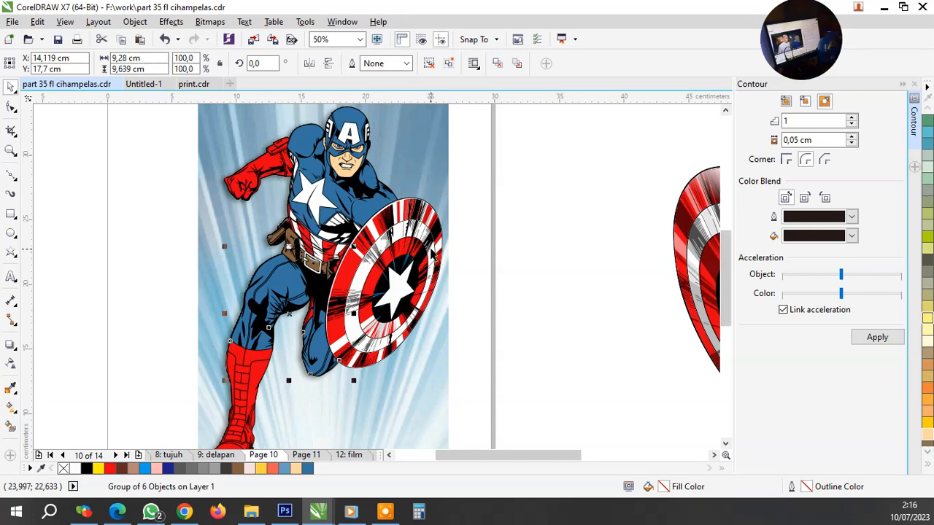
Group the torso and shield group together with the legs and boot so the traced figure is one object
click(462, 239)
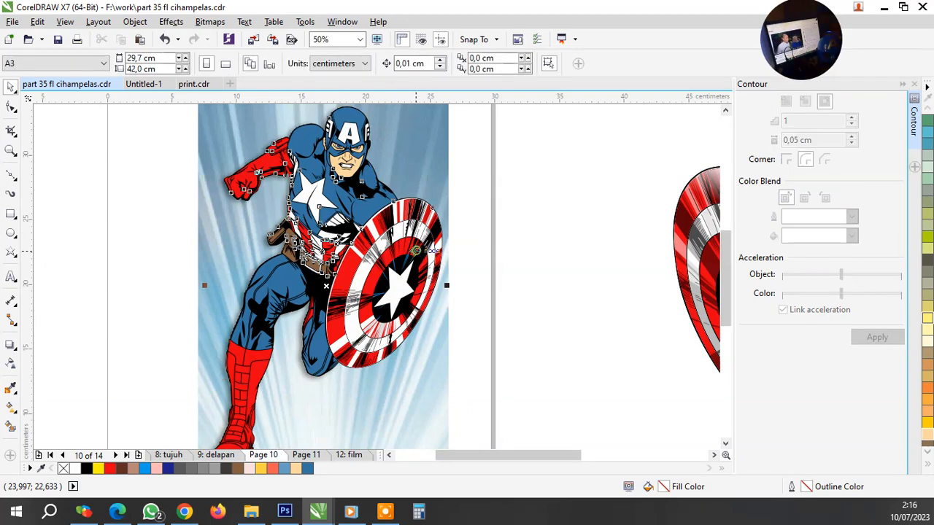
click(399, 282)
key(ctrl+u)
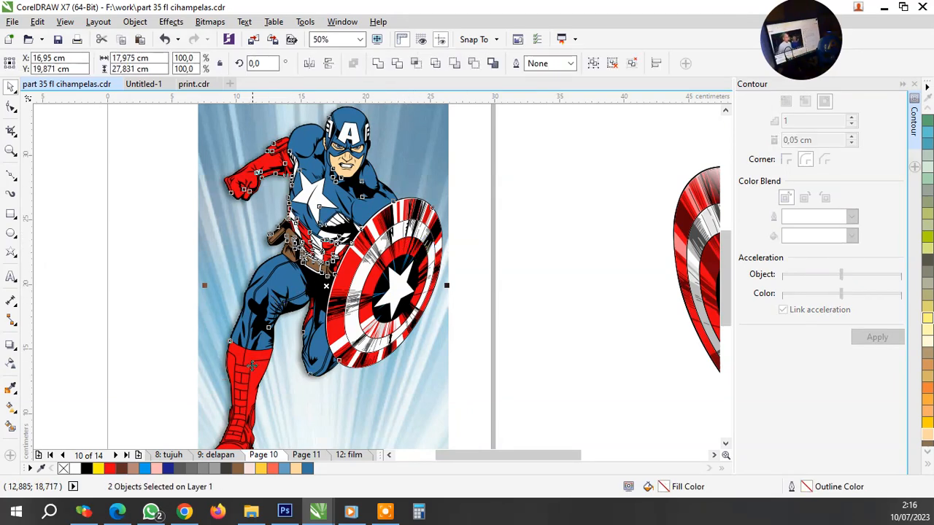
drag(320, 242, 472, 243)
key(ctrl+z)
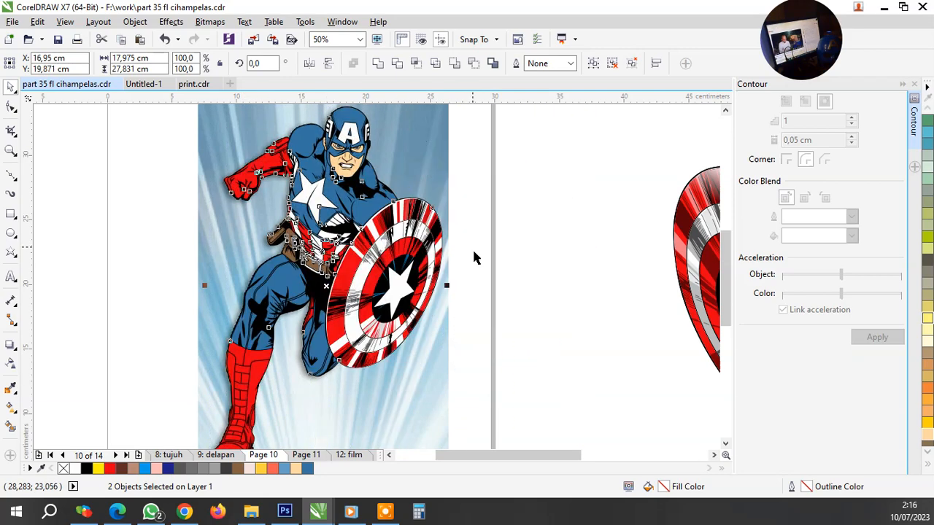
key(ctrl+g)
click(514, 296)
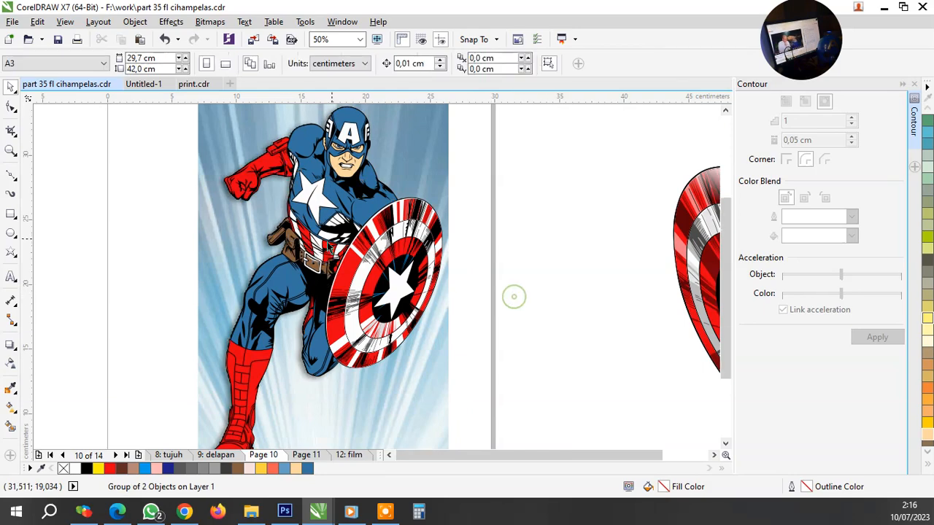
Delete the other Captain America figure and its enlarged shield lying beside the page
scroll(327, 242, down, 1)
click(540, 296)
scroll(417, 258, down, 1)
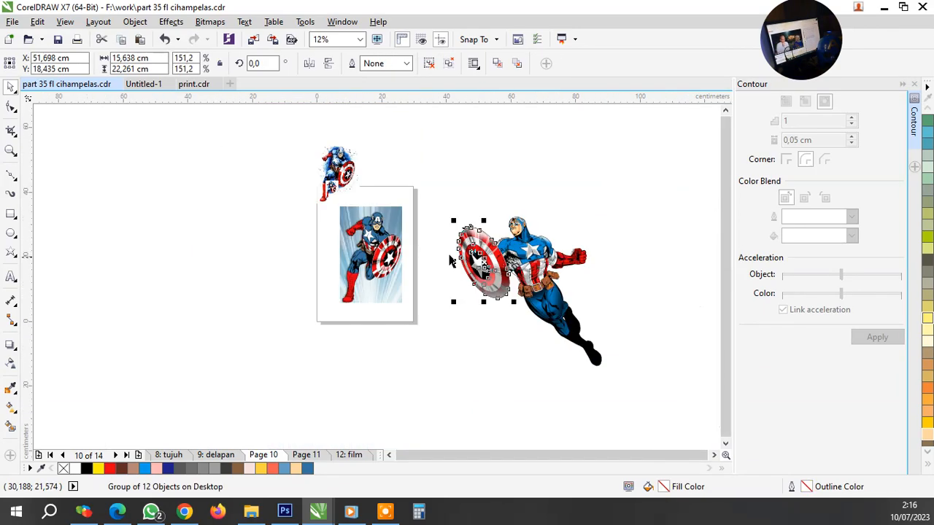
drag(434, 194, 658, 418)
key(Delete)
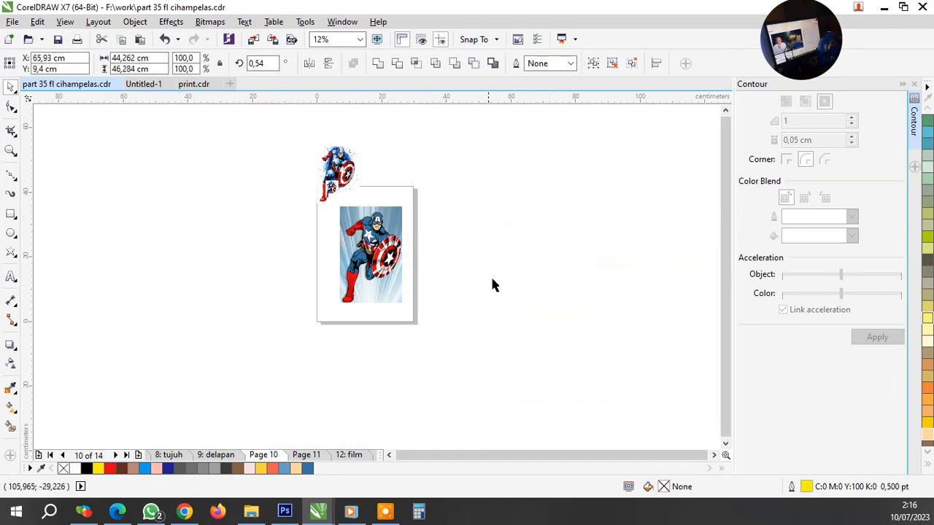
Move the grouped traced figure off the reference picture so both stand side by side
scroll(474, 244, up, 1)
drag(273, 238, 397, 244)
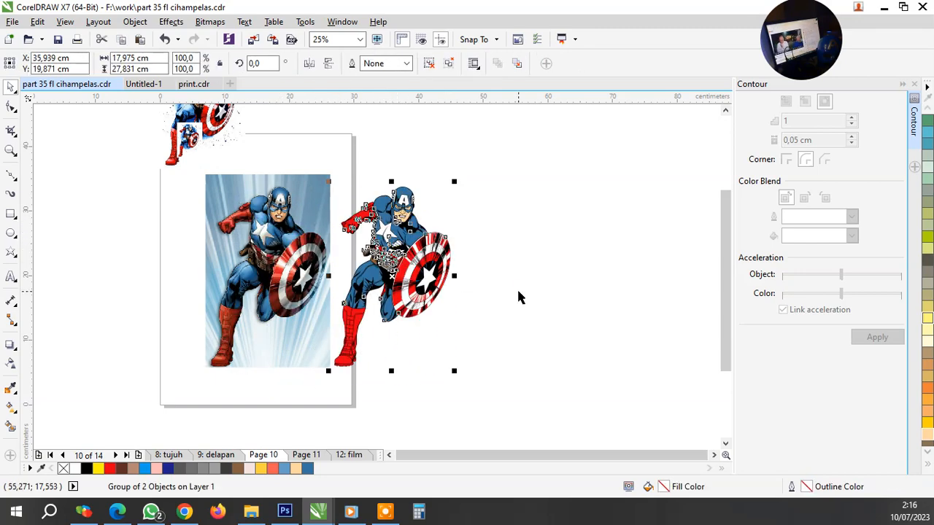
click(340, 255)
scroll(340, 254, up, 2)
scroll(356, 243, down, 2)
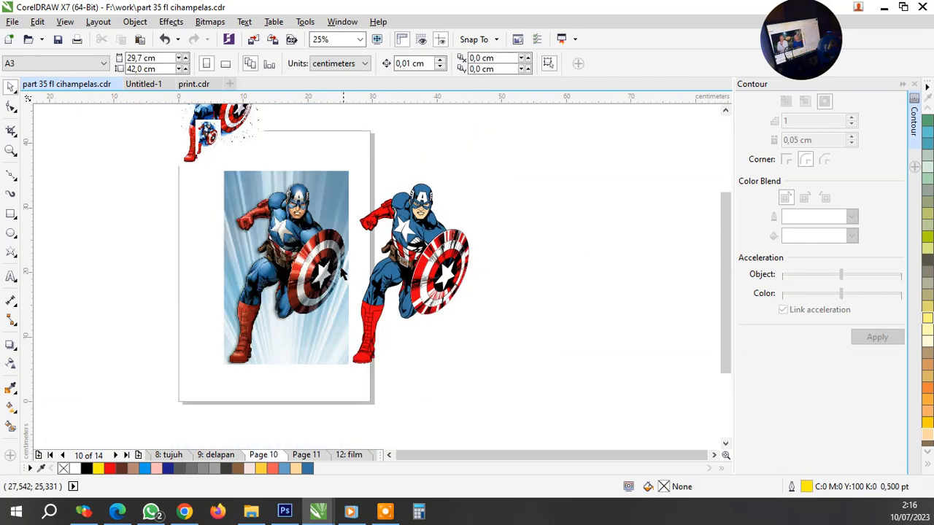
scroll(345, 292, up, 2)
scroll(372, 285, down, 2)
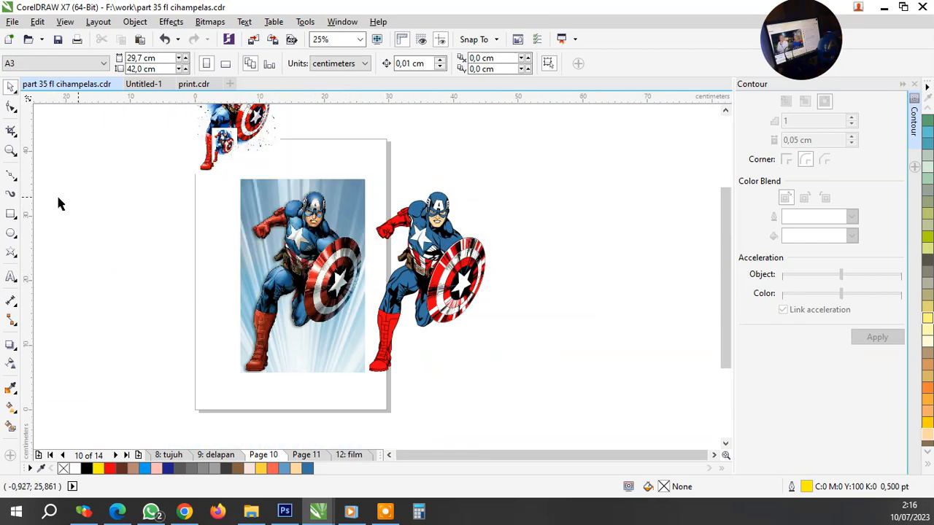
Draw a rectangle about 20 by 30 cm around the traced figure, fill it with blue and send it behind the figure
click(11, 214)
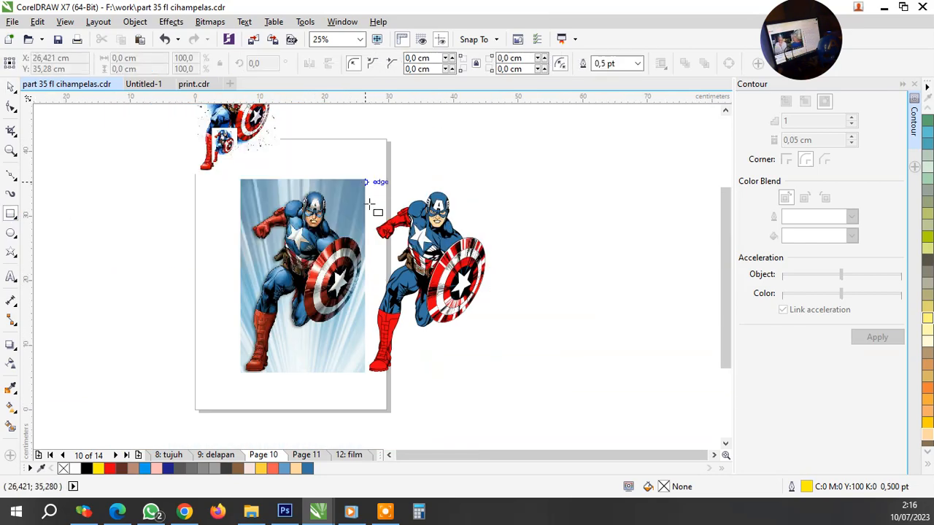
drag(365, 182, 495, 376)
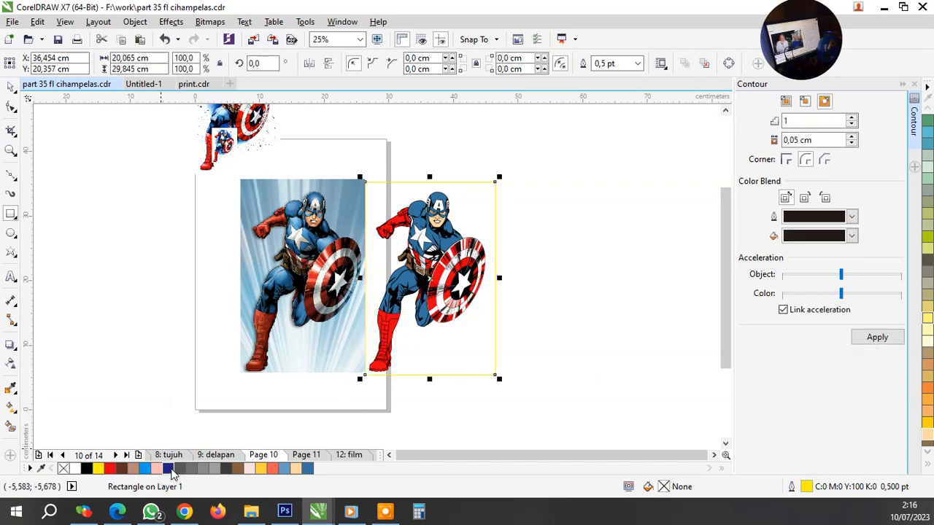
click(168, 468)
key(shift+Page_Down)
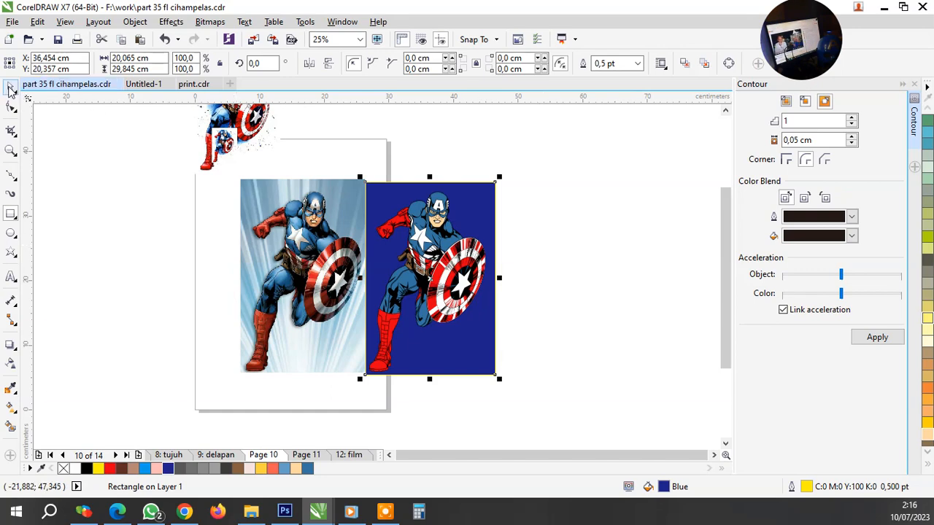
click(11, 86)
click(171, 223)
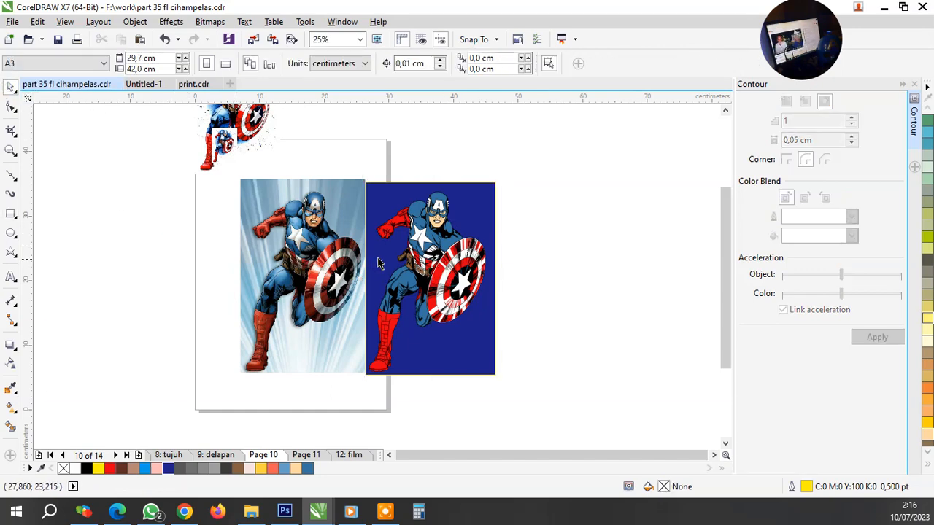
Save the drawing and minimize the drawing and file folder windows to reveal the desktop
scroll(377, 263, up, 1)
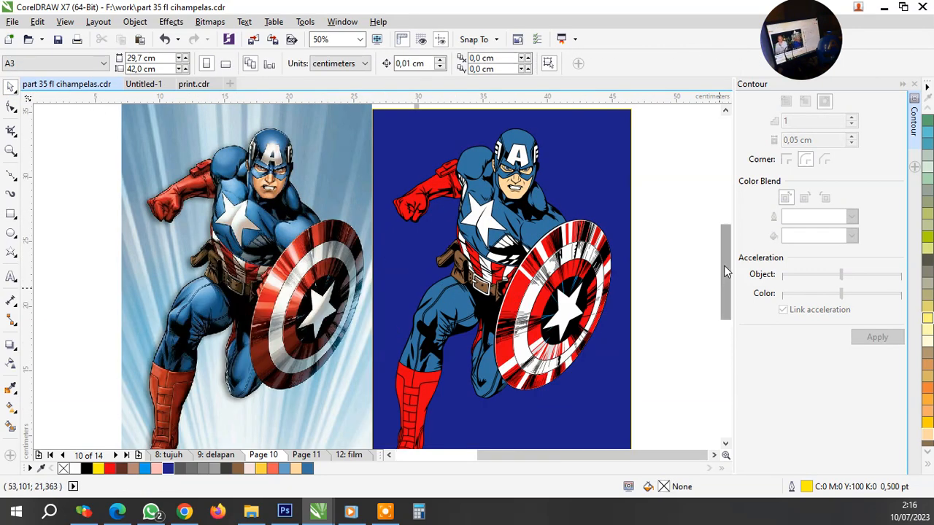
scroll(722, 277, down, 1)
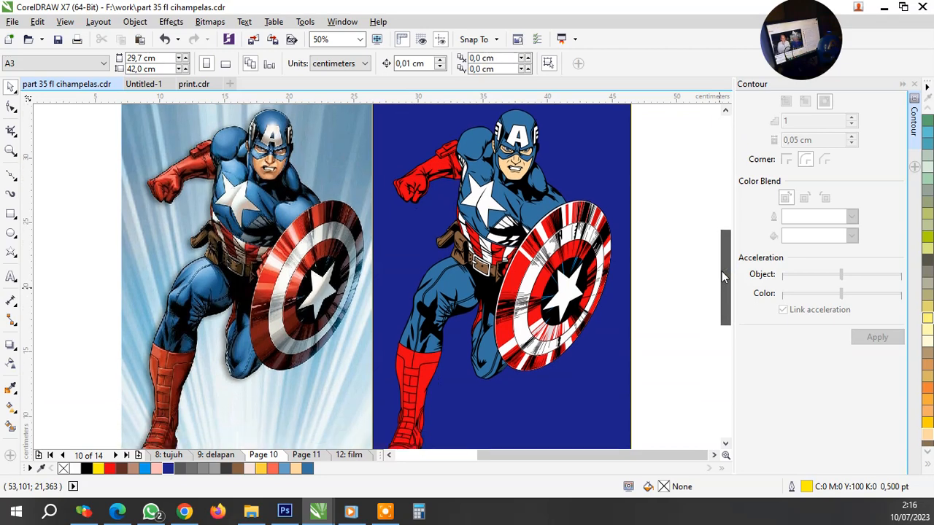
mouse_move(721, 271)
mouse_down()
mouse_move(720, 290)
mouse_move(721, 272)
mouse_up()
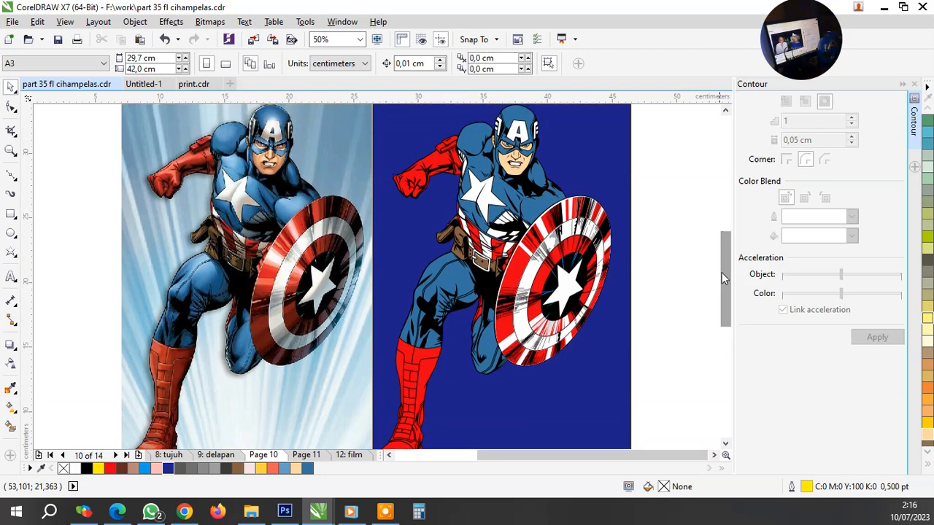
click(58, 40)
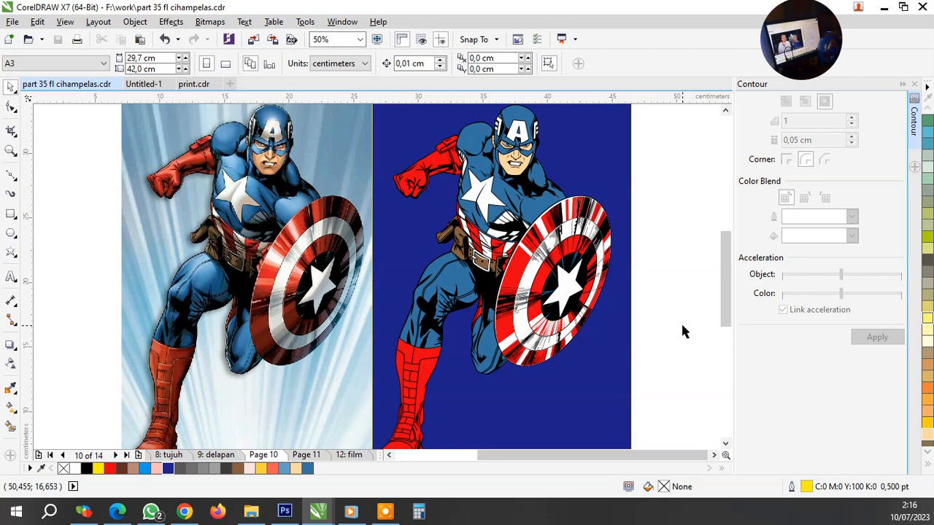
click(883, 8)
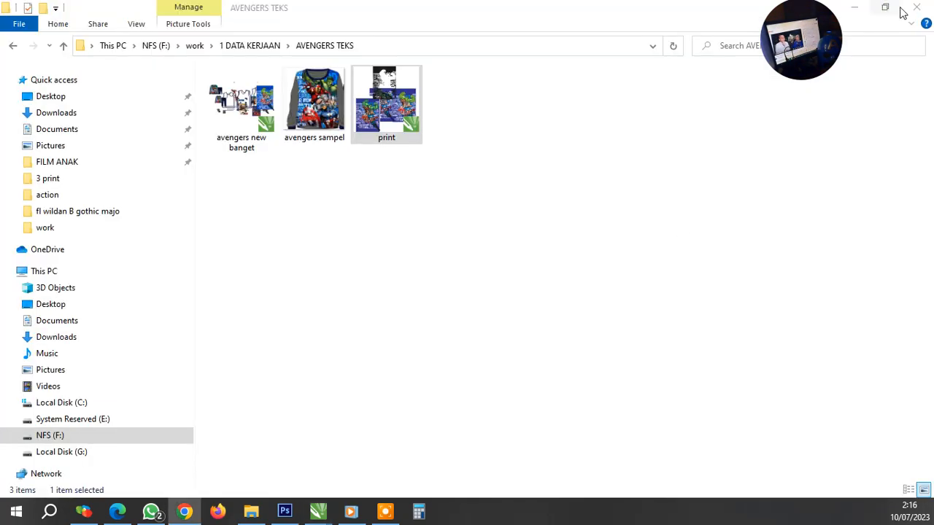
click(854, 7)
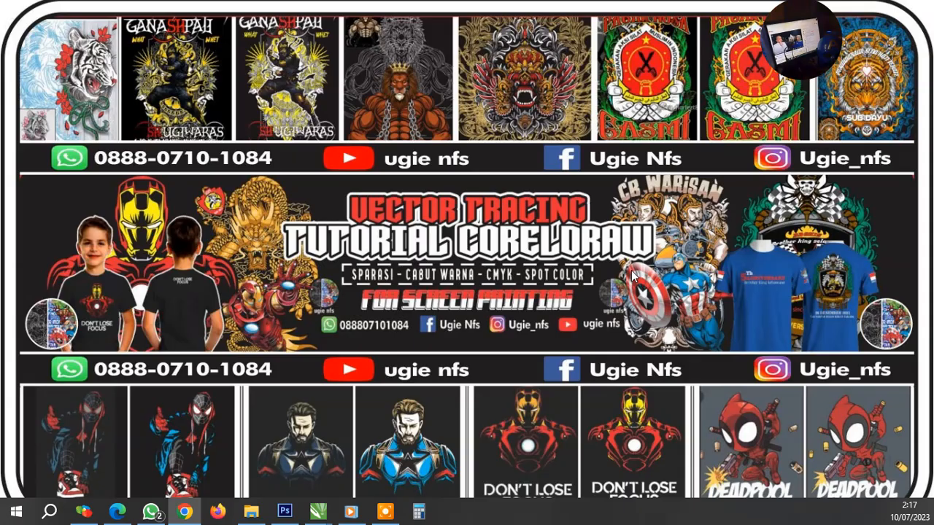